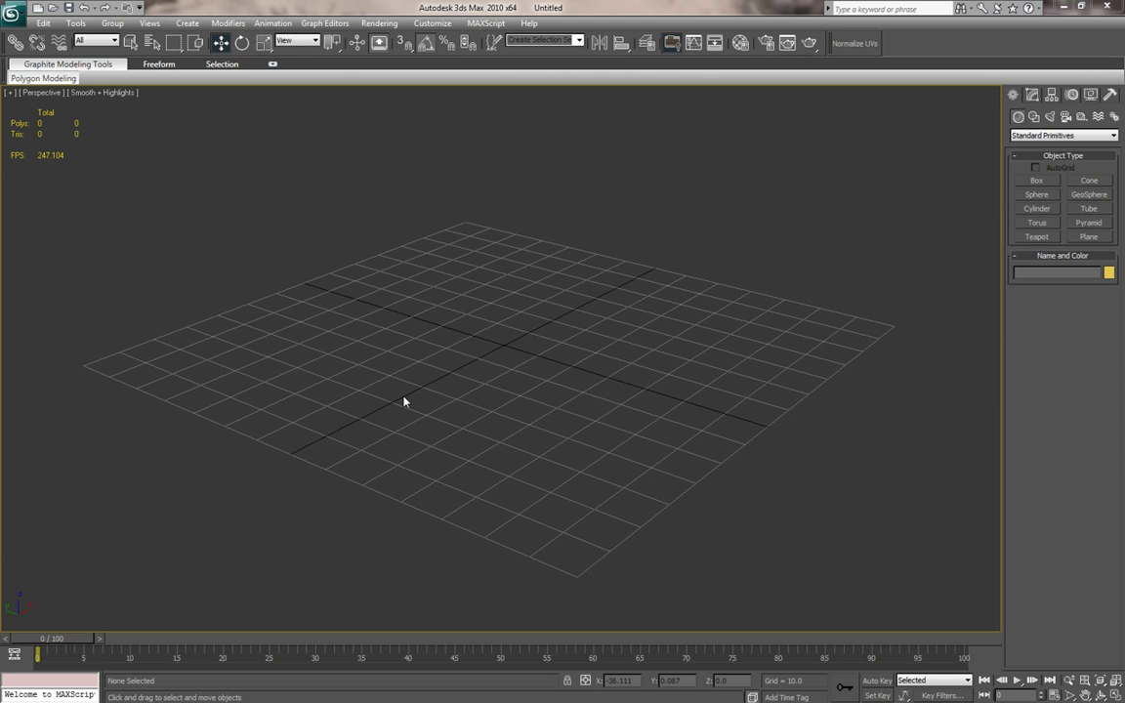
- Switch to Firefox and search Google Images for "chair"
middle_click_drag(487, 360, 482, 396, "alt")
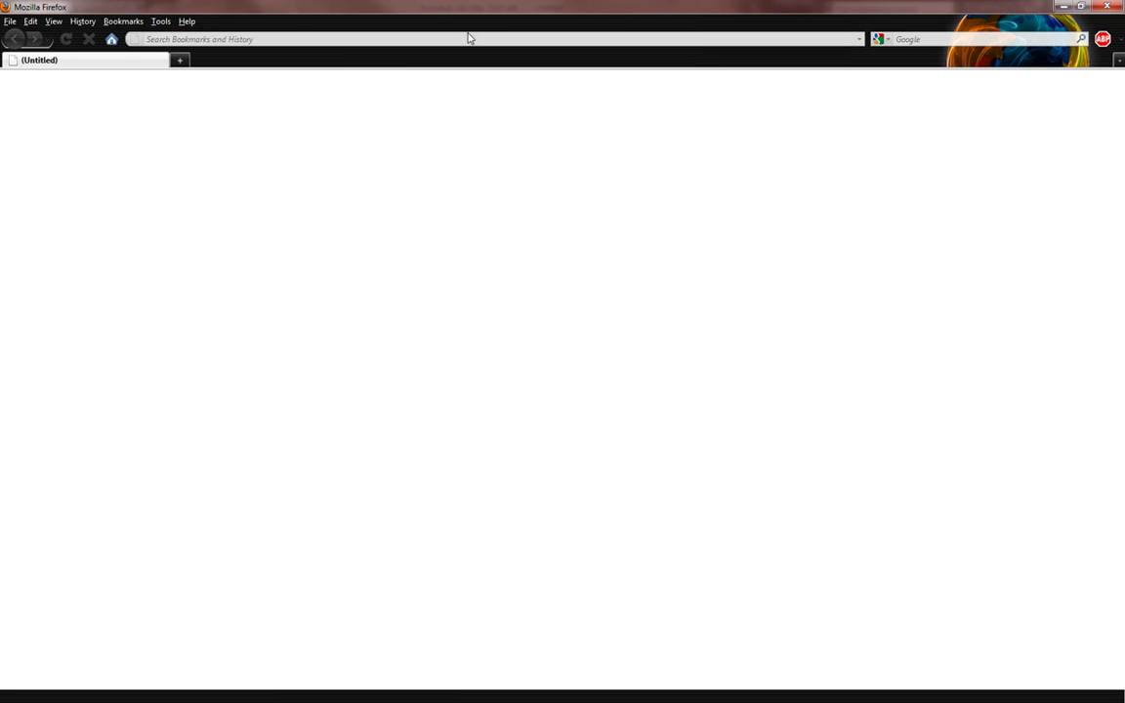
left_click(470, 36)
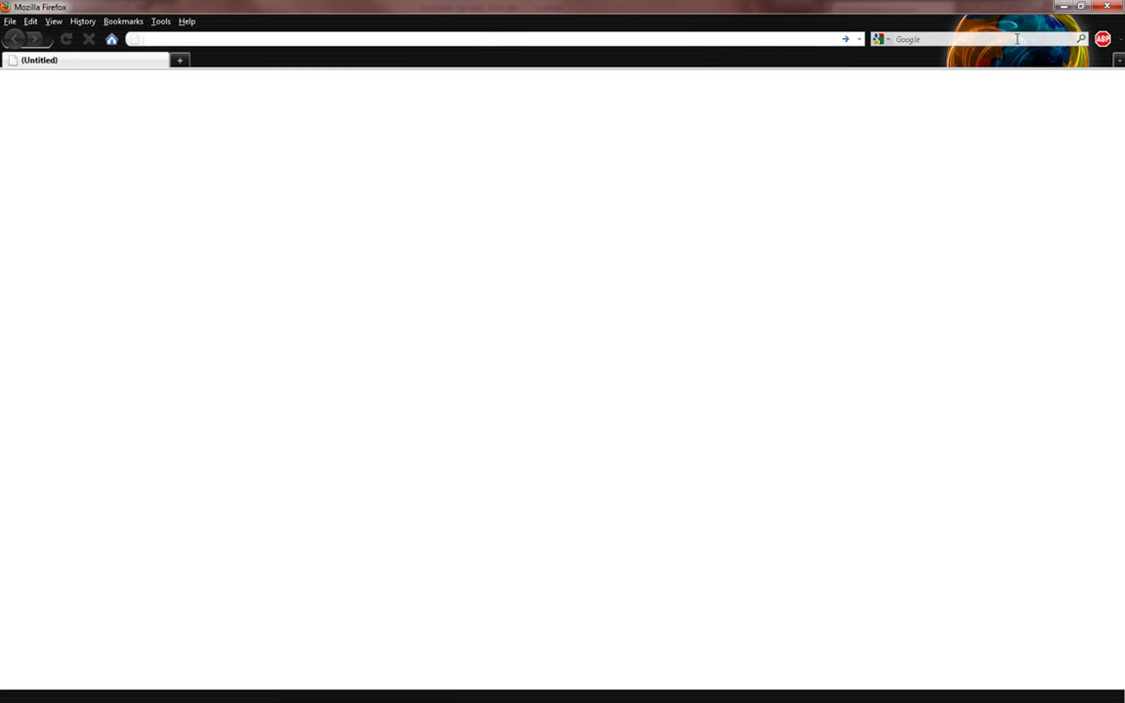
left_click(1017, 39)
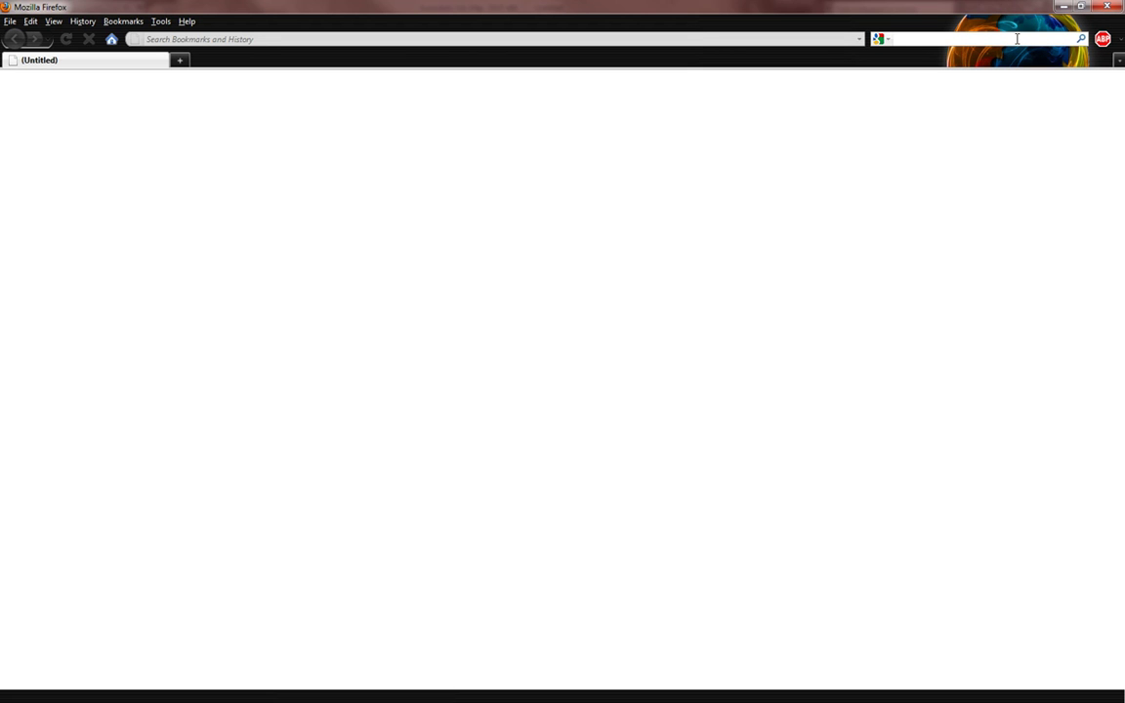
type("chair")
key("Return")
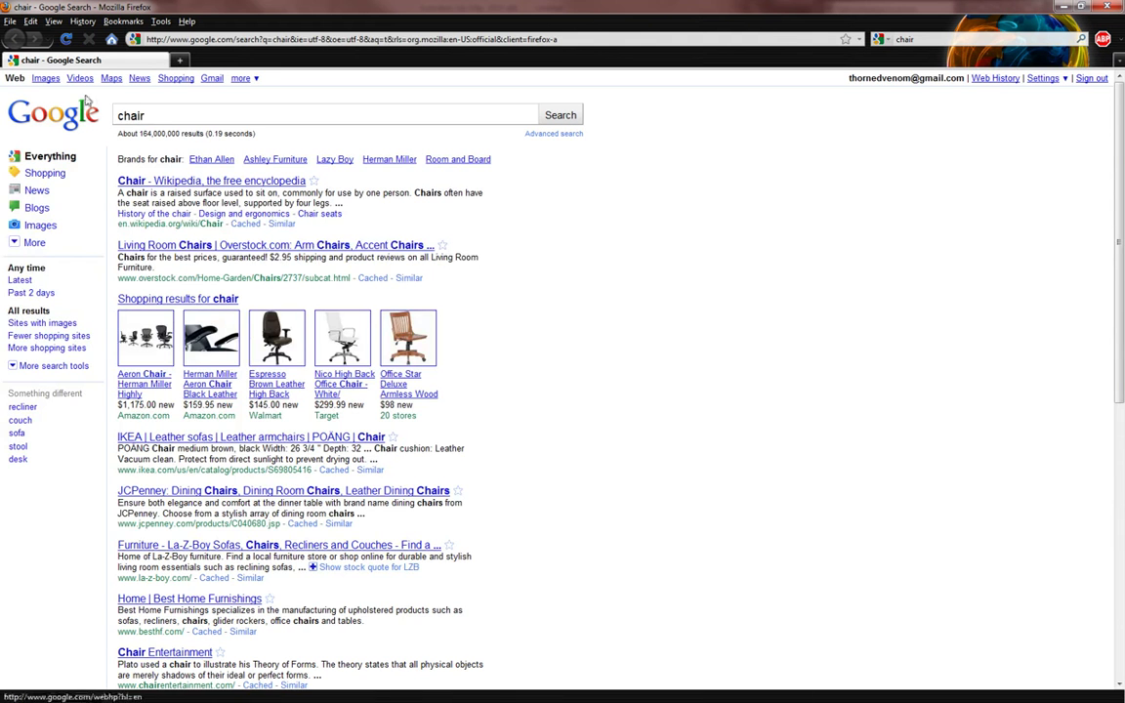
left_click(44, 80)
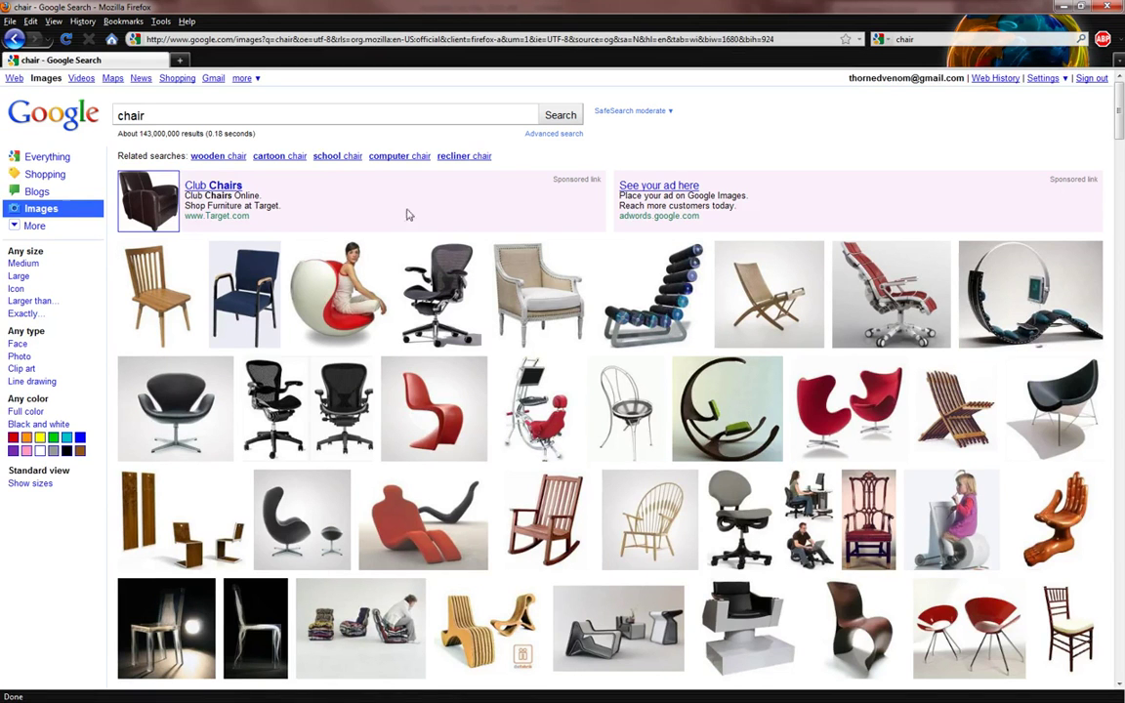
- Browse the chair image results and compare the designs as modelling references
scroll(624, 302, "down", 2)
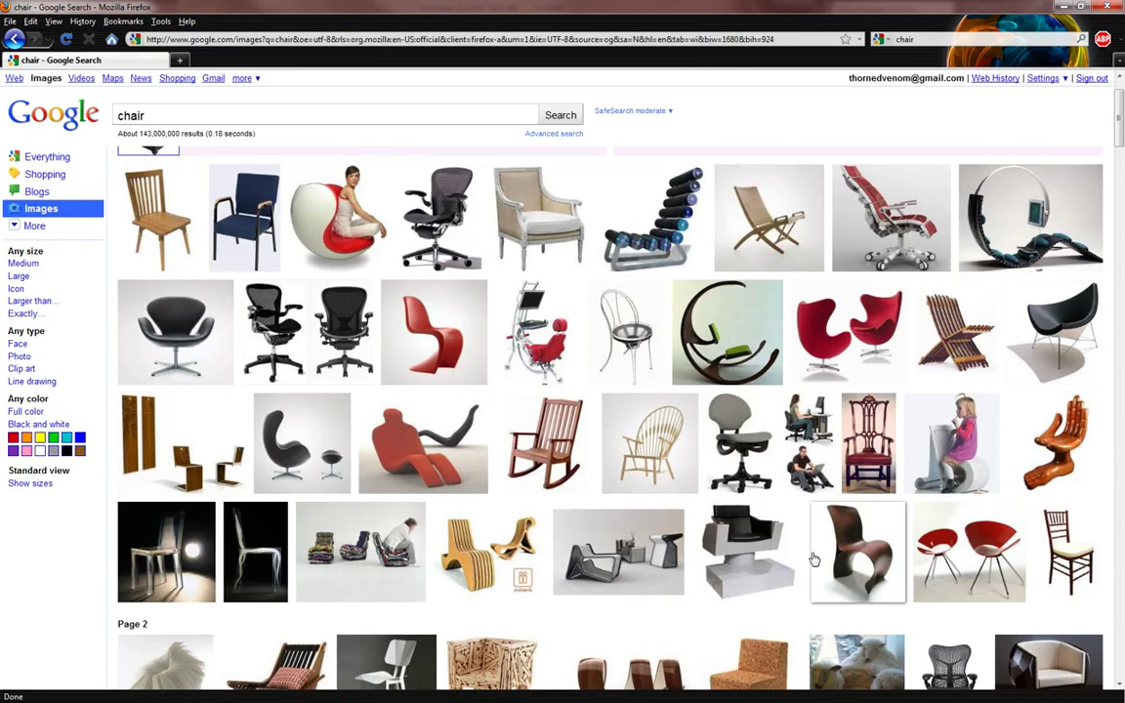
scroll(813, 562, "down", 2)
mouse_move(972, 517)
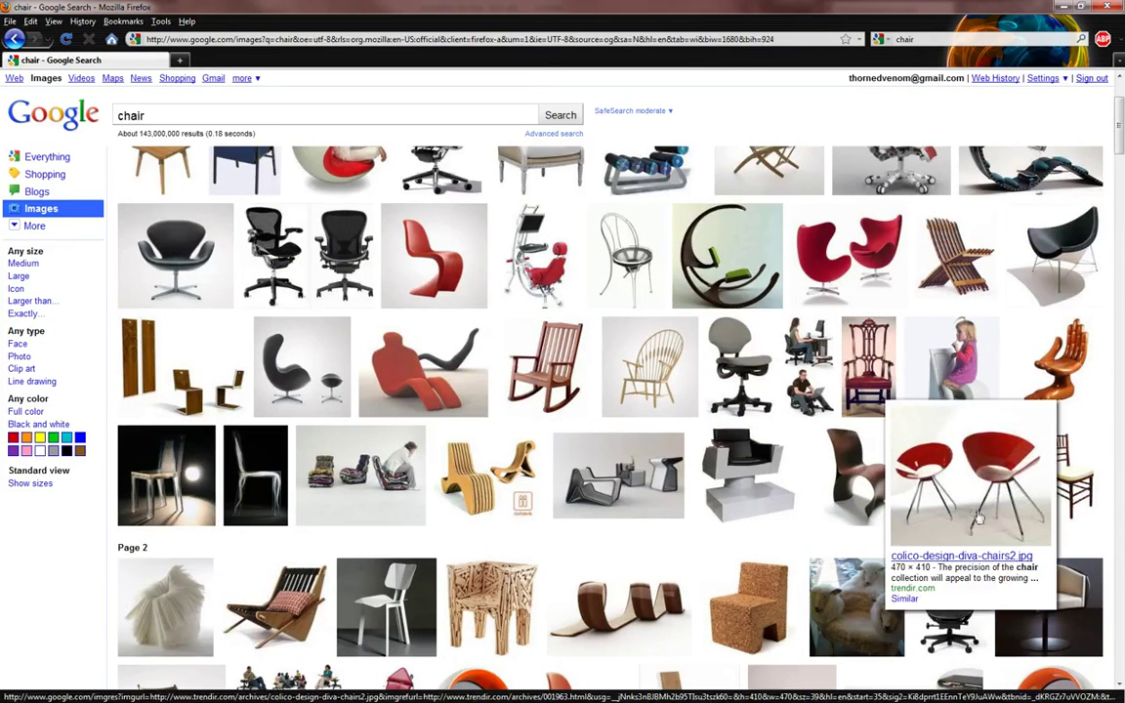
scroll(573, 387, "up", 4)
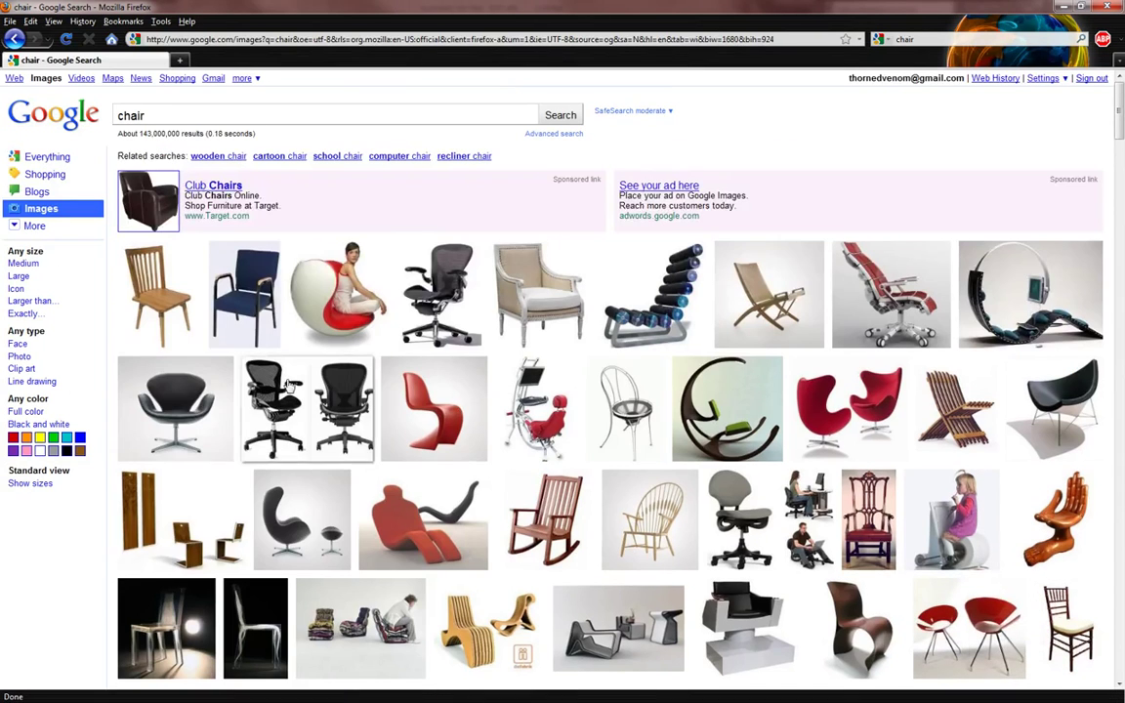
mouse_move(166, 371)
mouse_move(300, 411)
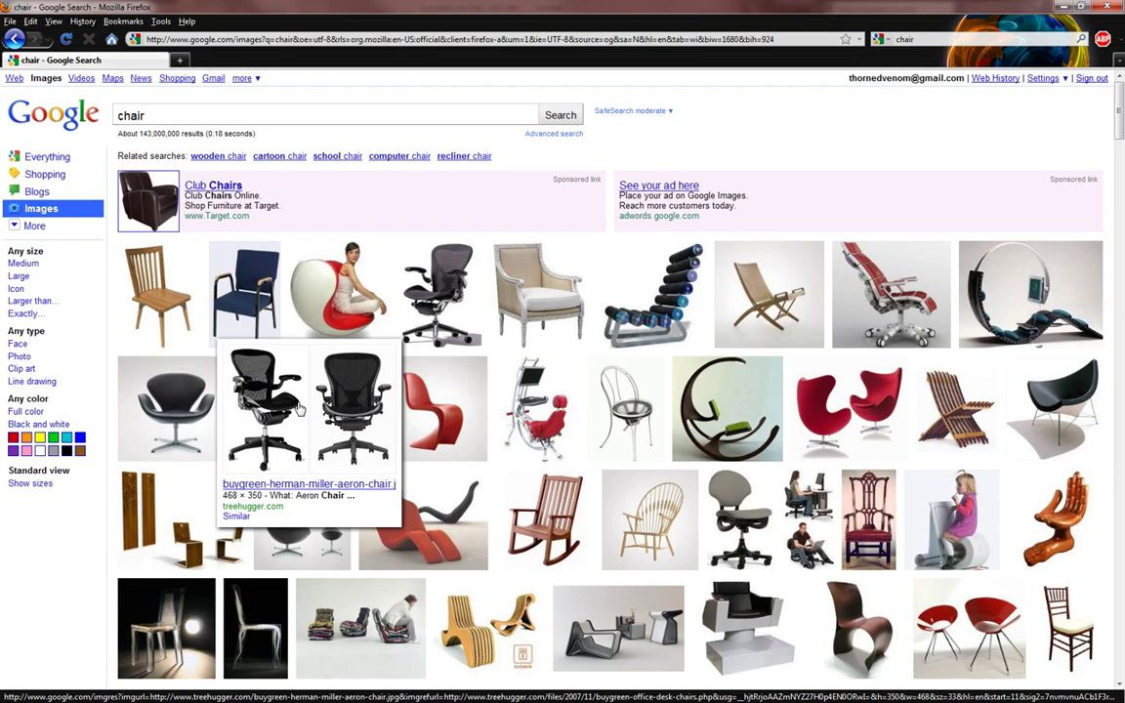
mouse_move(440, 306)
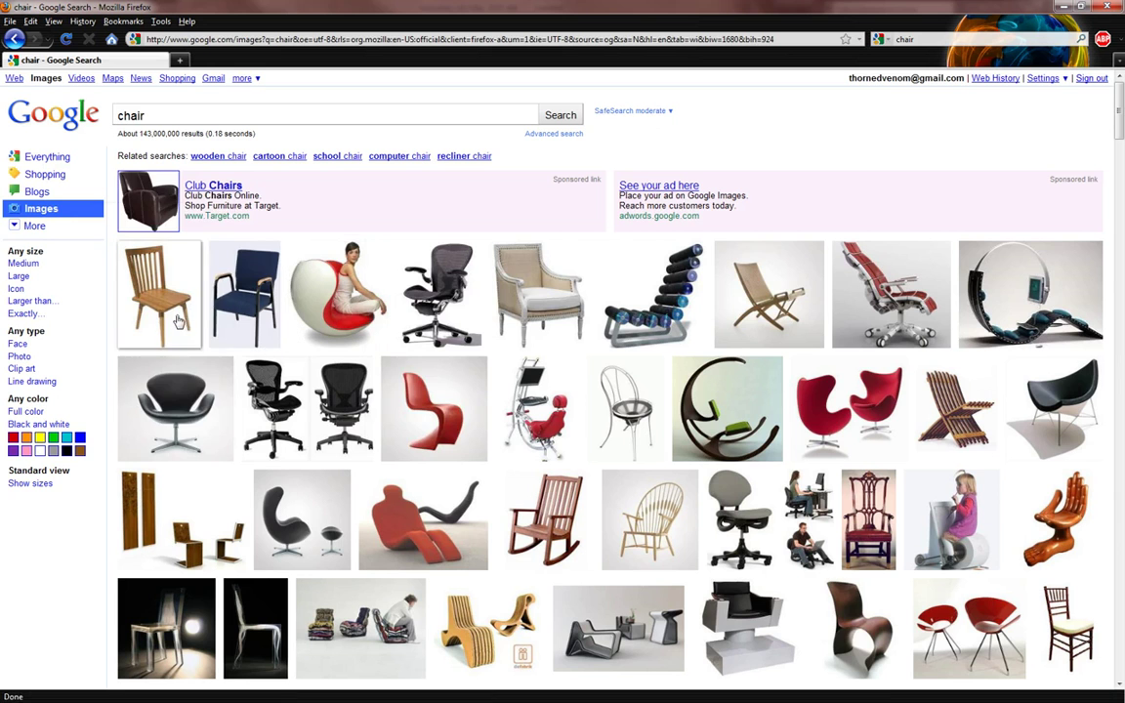
mouse_move(178, 322)
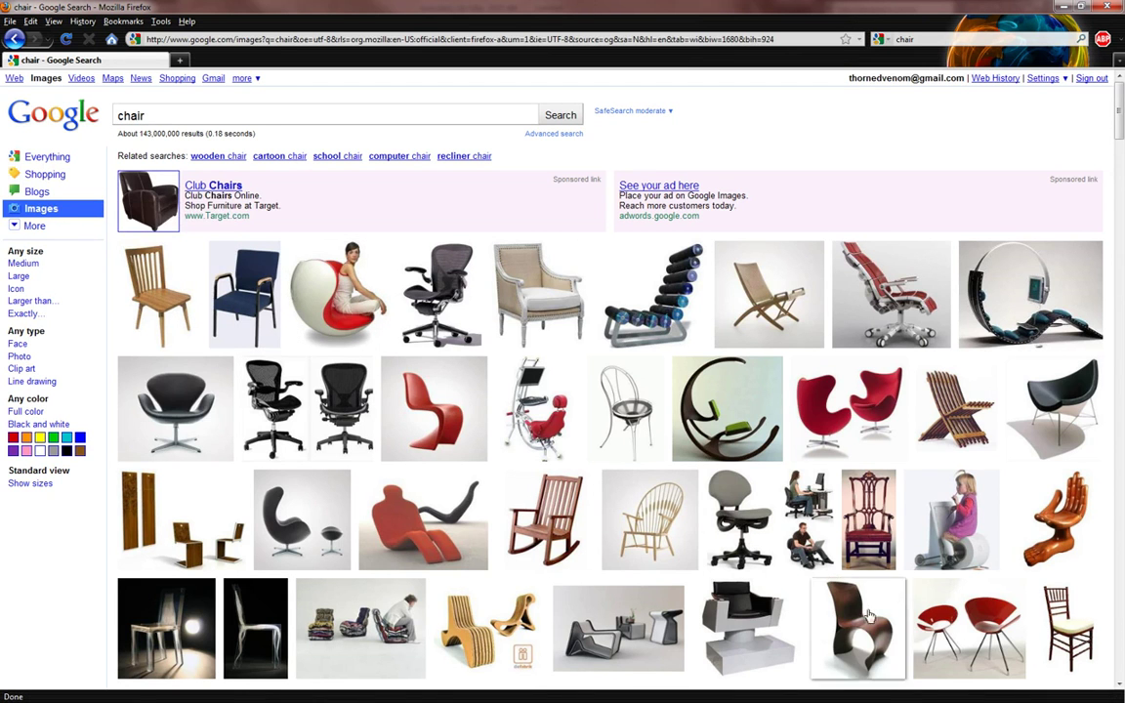
scroll(811, 556, "down", 2)
scroll(818, 543, "up", 2)
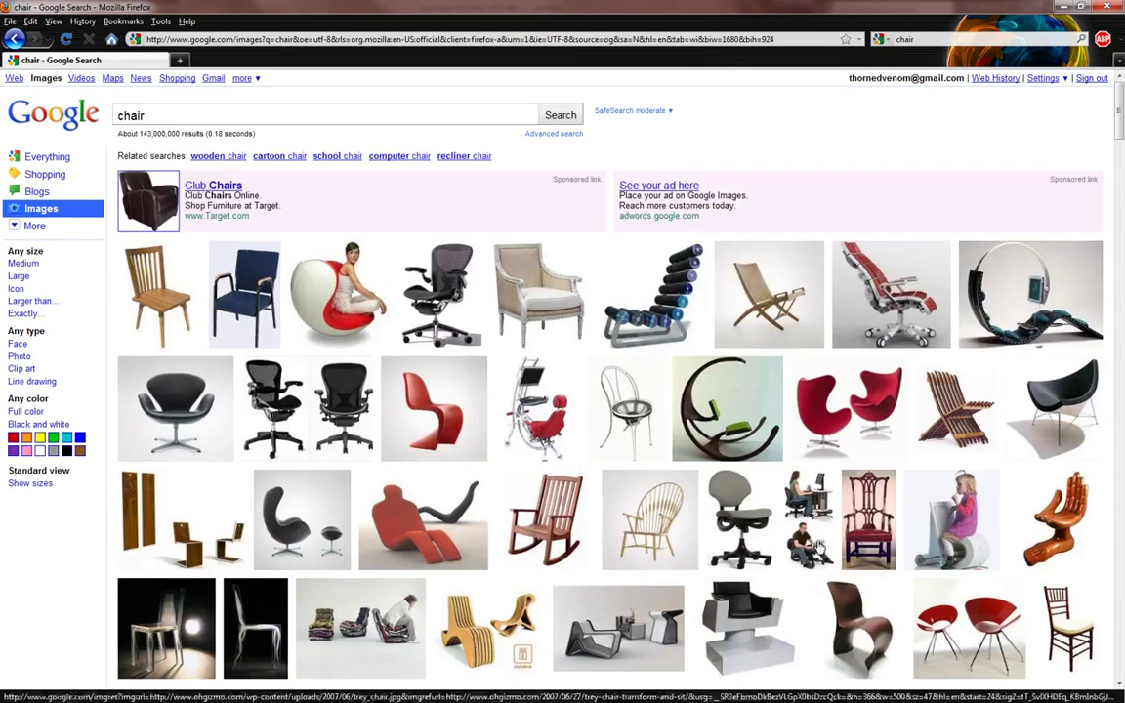
- Open the full-size picture of the mahogany Chiavari chair from the image results
mouse_move(701, 430)
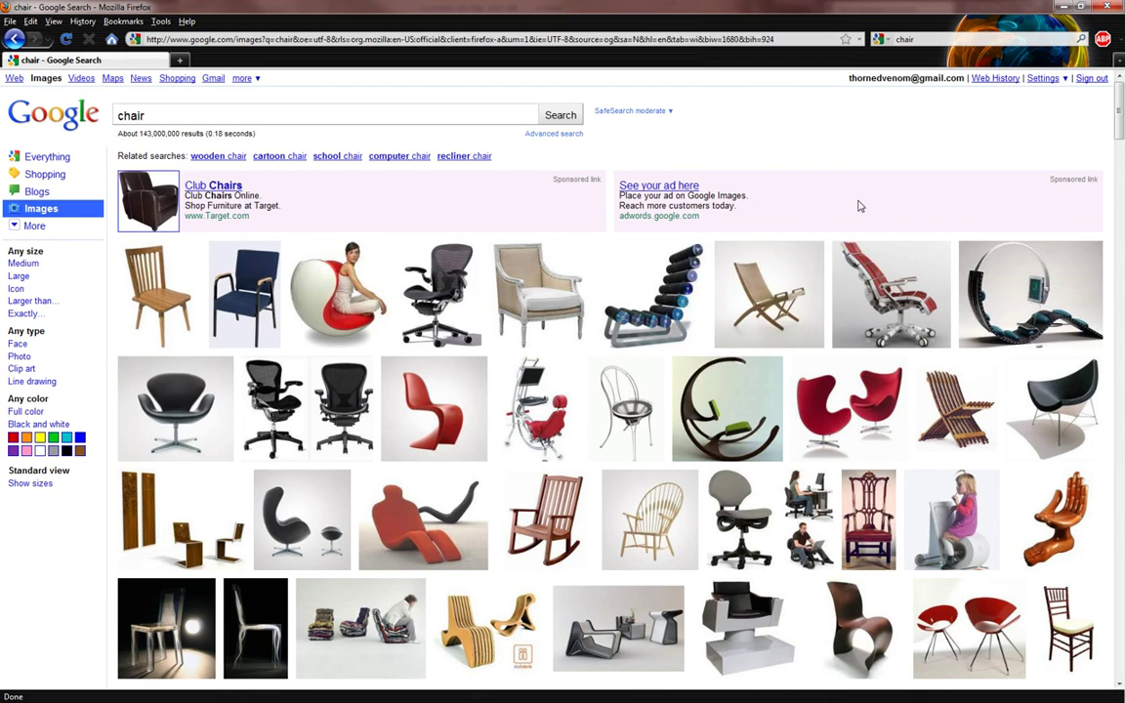
mouse_move(903, 285)
left_click(1053, 617)
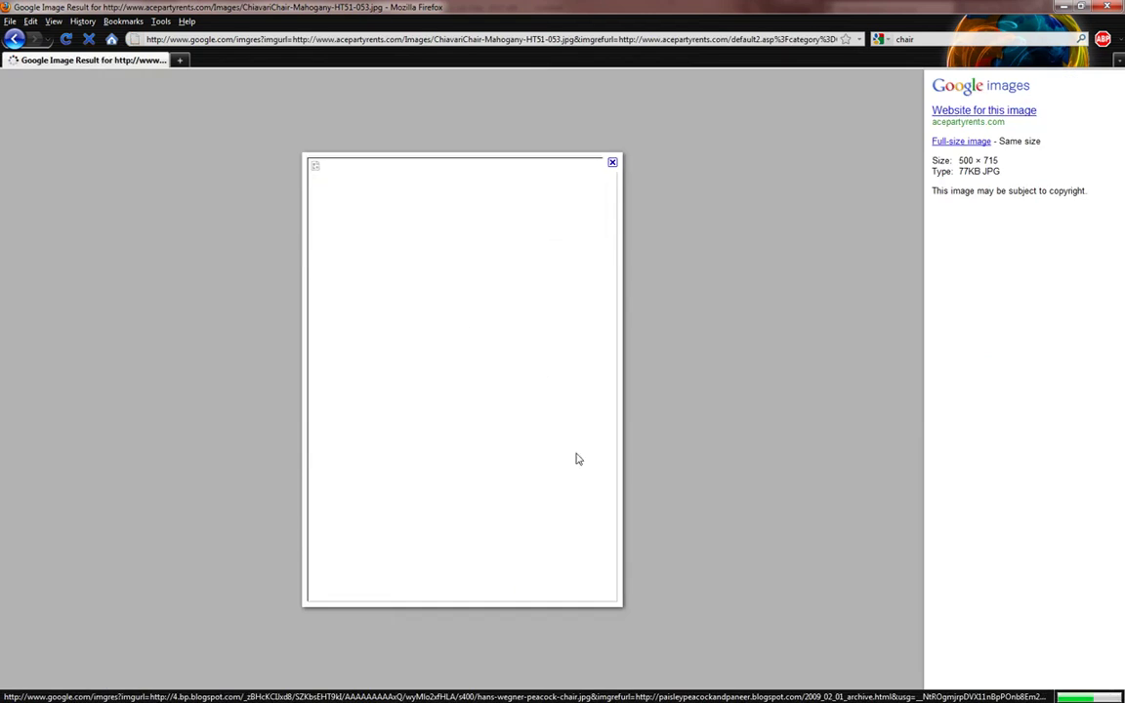
left_click(962, 142)
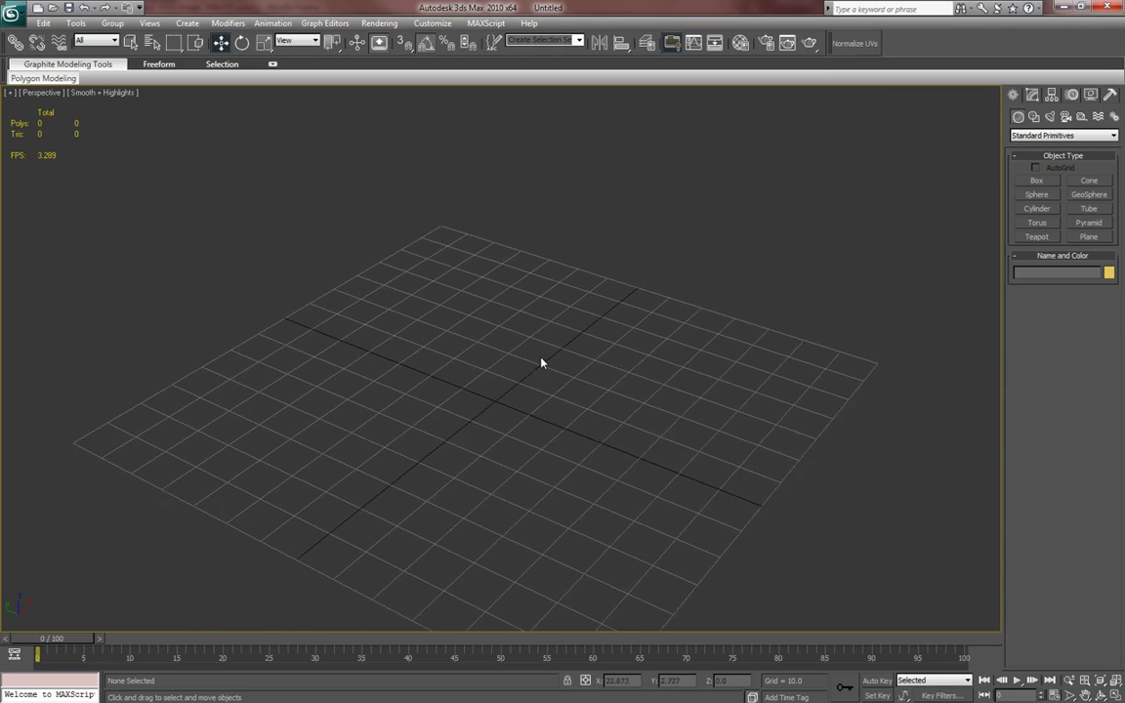
- Return to 3ds Max and create a square-based box about 52 by 52 units and 24 units high on the grid
middle_click_drag(486, 320, 486, 293, "alt")
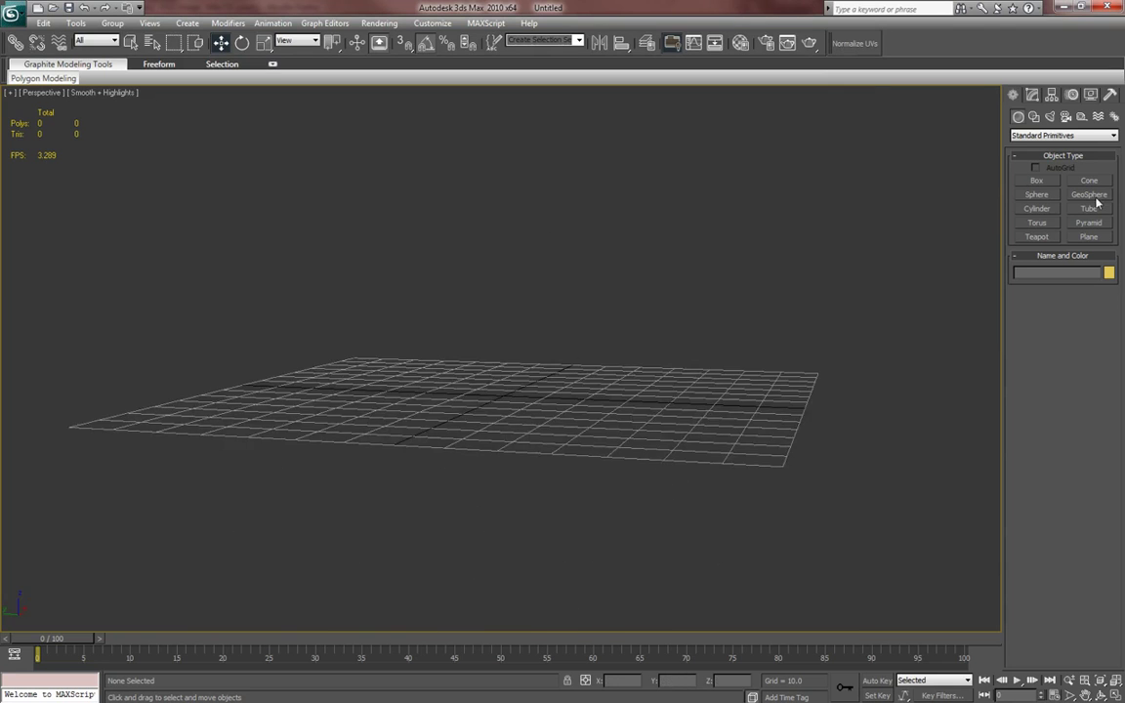
middle_click_drag(555, 278, 555, 361, "alt")
left_click_drag(430, 344, 521, 398, "ctrl")
left_click(517, 308)
key("w")
- Show edged faces in the perspective view and centre the box at X 0 and Y 0
middle_click_drag(527, 332, 700, 613, "alt")
key("F4")
right_click(646, 681)
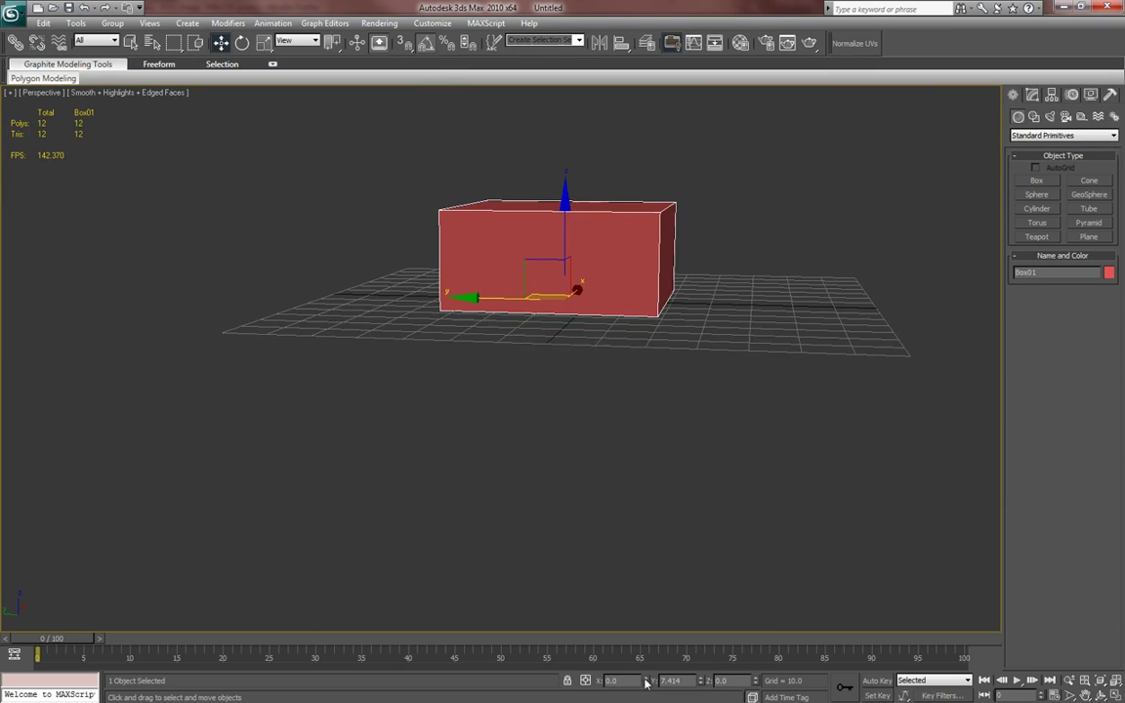
right_click(700, 682)
- Try to convert the box primitive to an editable poly
middle_click_drag(657, 427, 620, 362)
right_click(615, 357)
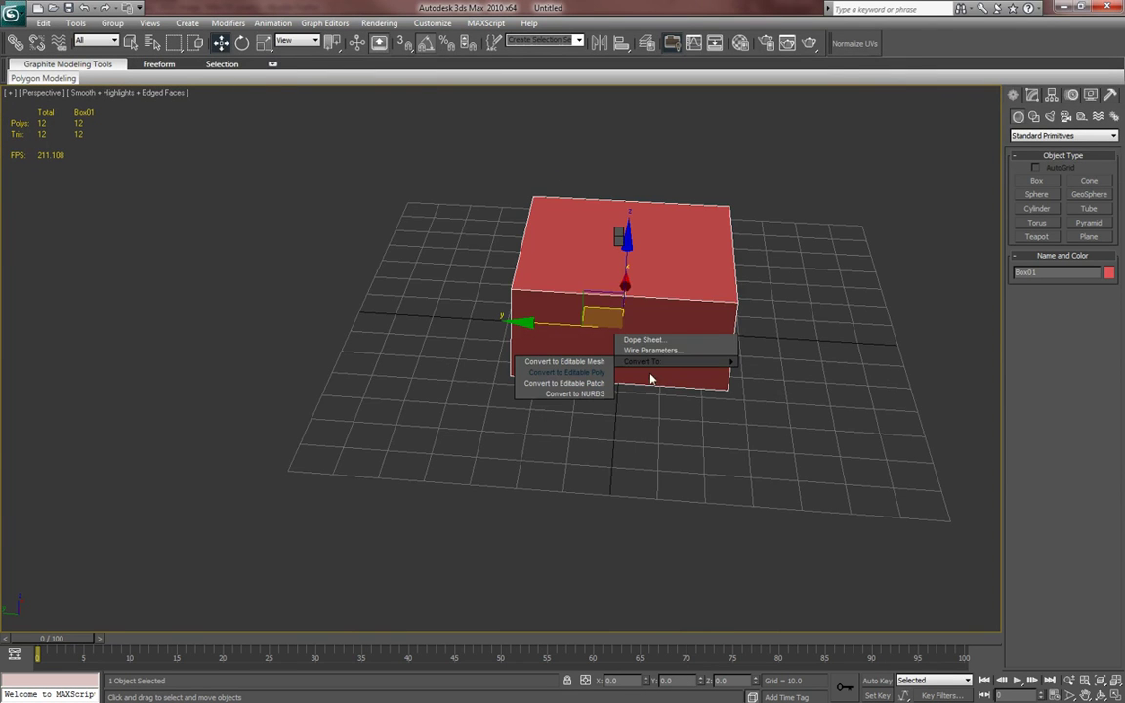
mouse_move(664, 361)
left_click(573, 374)
middle_click_drag(594, 395, 464, 362, "alt")
scroll(601, 384, "up", 3)
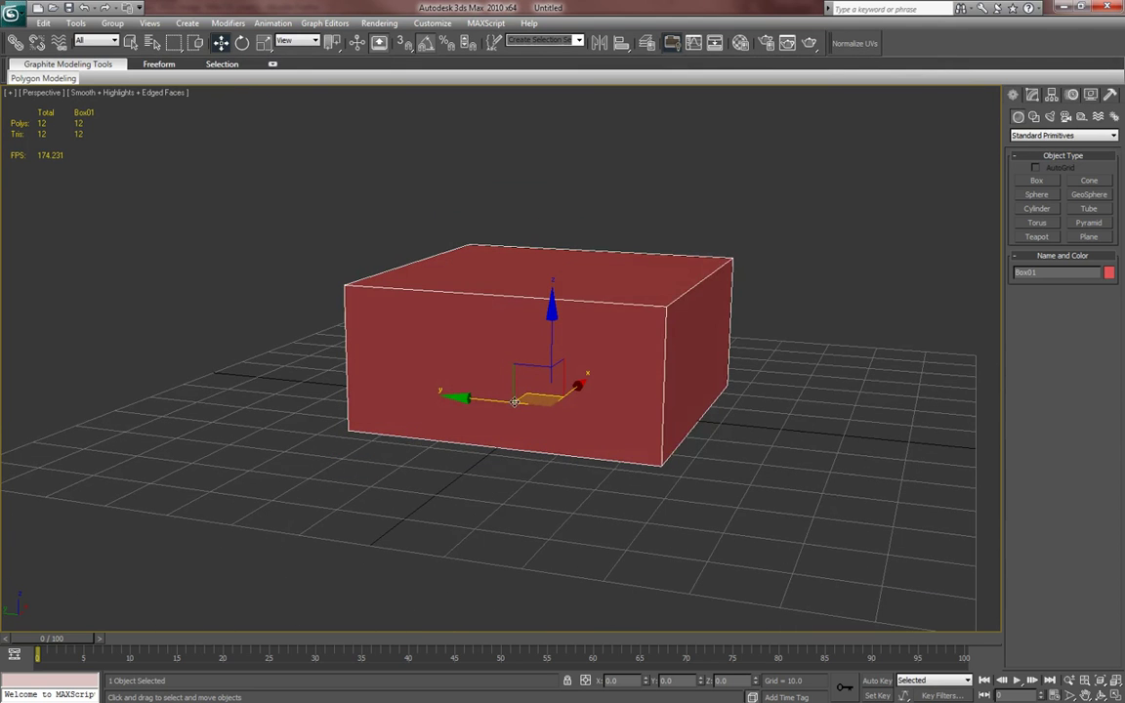
right_click(601, 322)
left_click(545, 208)
middle_click_drag(539, 396, 537, 444, "alt")
middle_click_drag(709, 370, 563, 359, "alt")
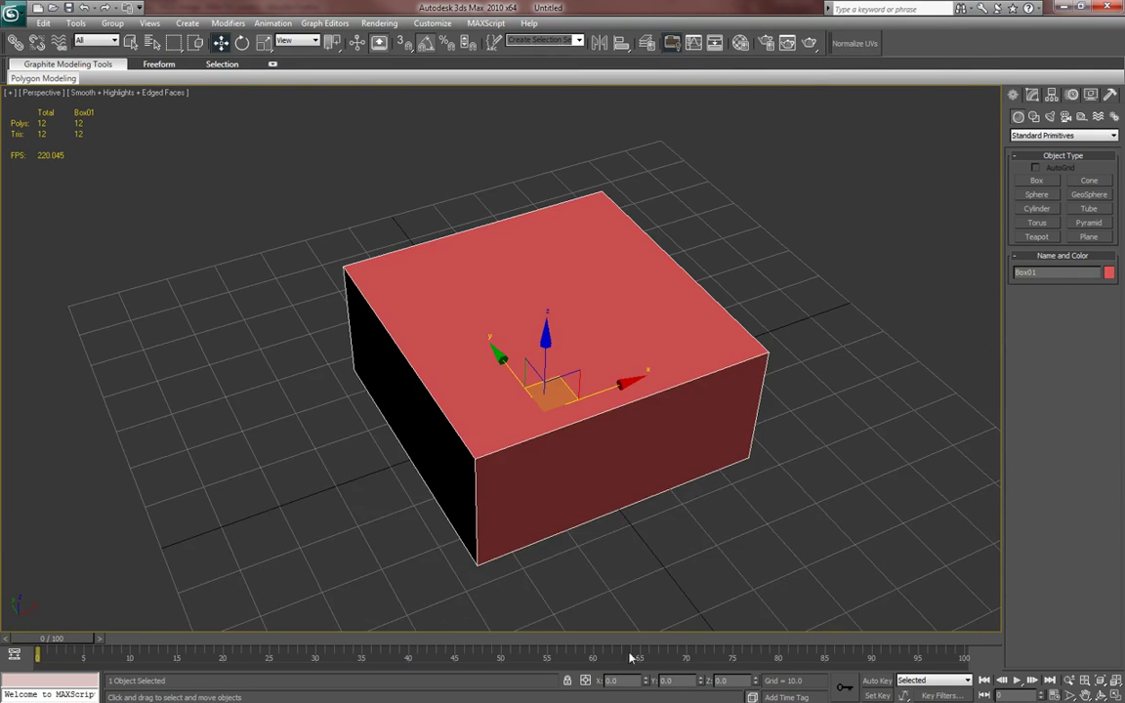
middle_click_drag(689, 474, 664, 459, "alt")
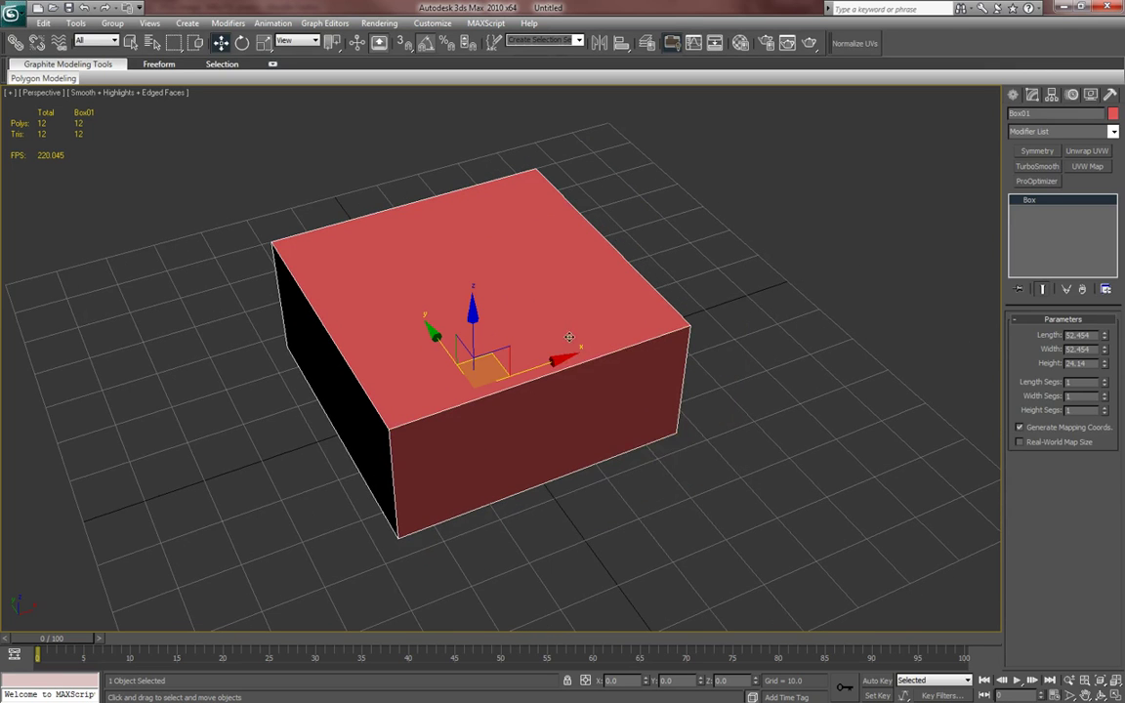
- Convert the box to an editable poly
right_click(559, 325)
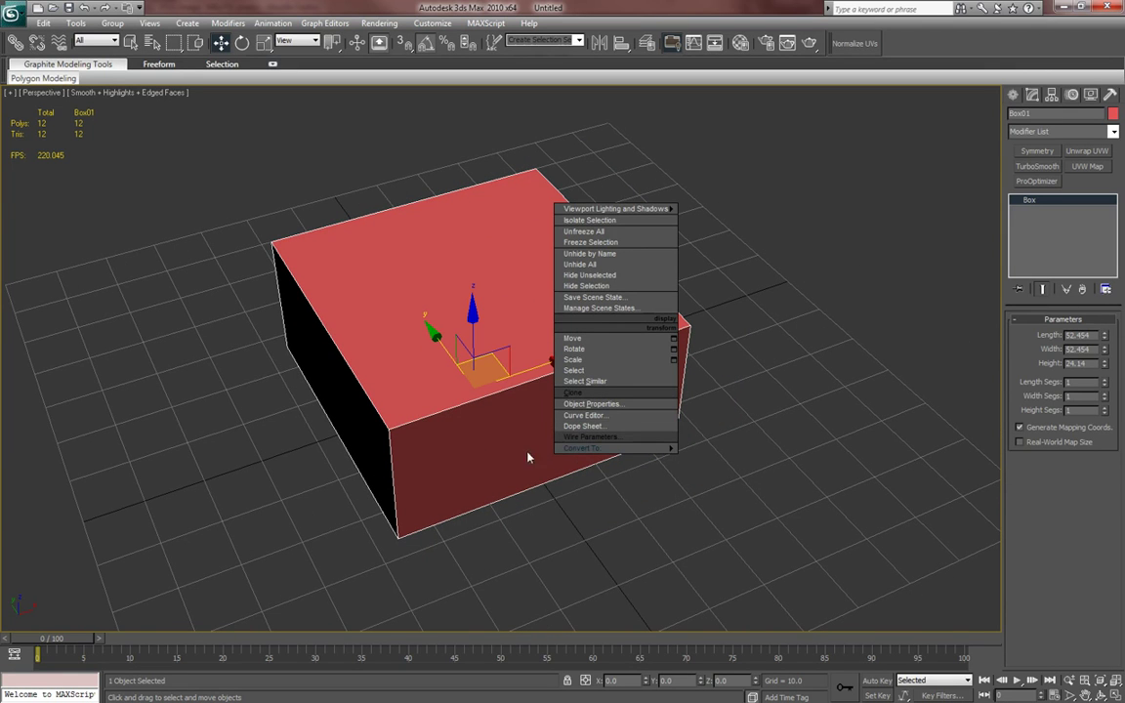
mouse_move(532, 449)
left_click(492, 459)
- Select the box's four parallel edges along one horizontal direction and connect them with 2 segments
middle_click_drag(509, 443, 560, 558, "alt")
key("2")
left_click_drag(455, 496, 503, 157)
middle_click_drag(502, 156, 396, 339, "alt")
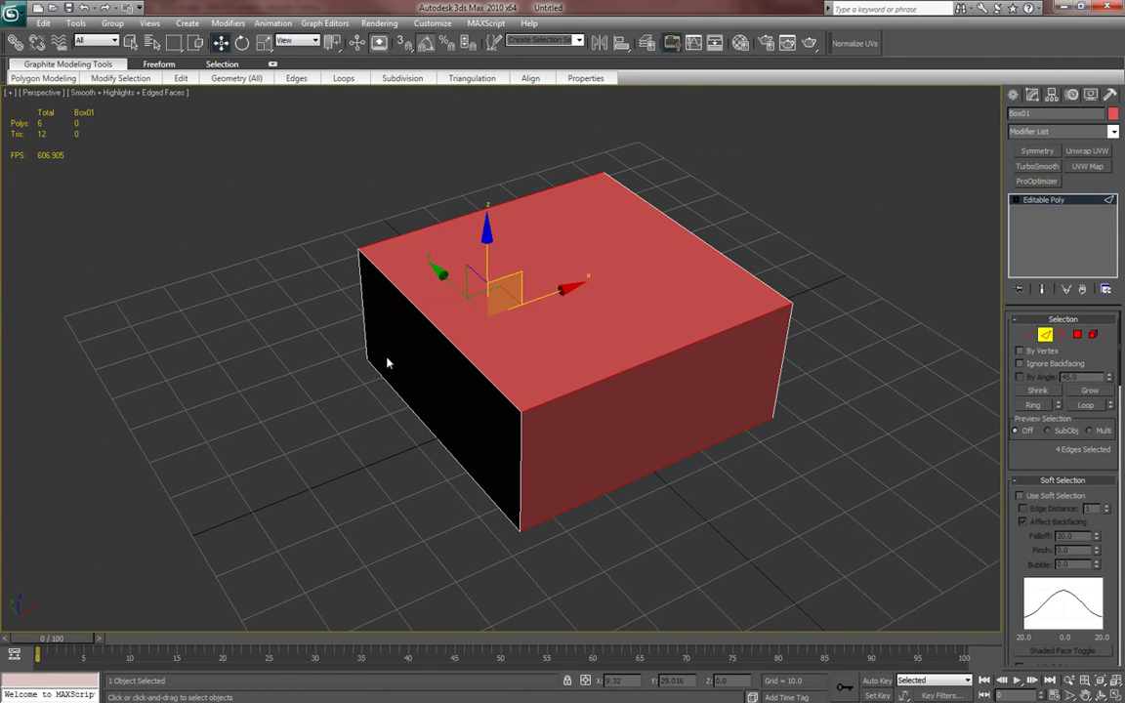
right_click(386, 363)
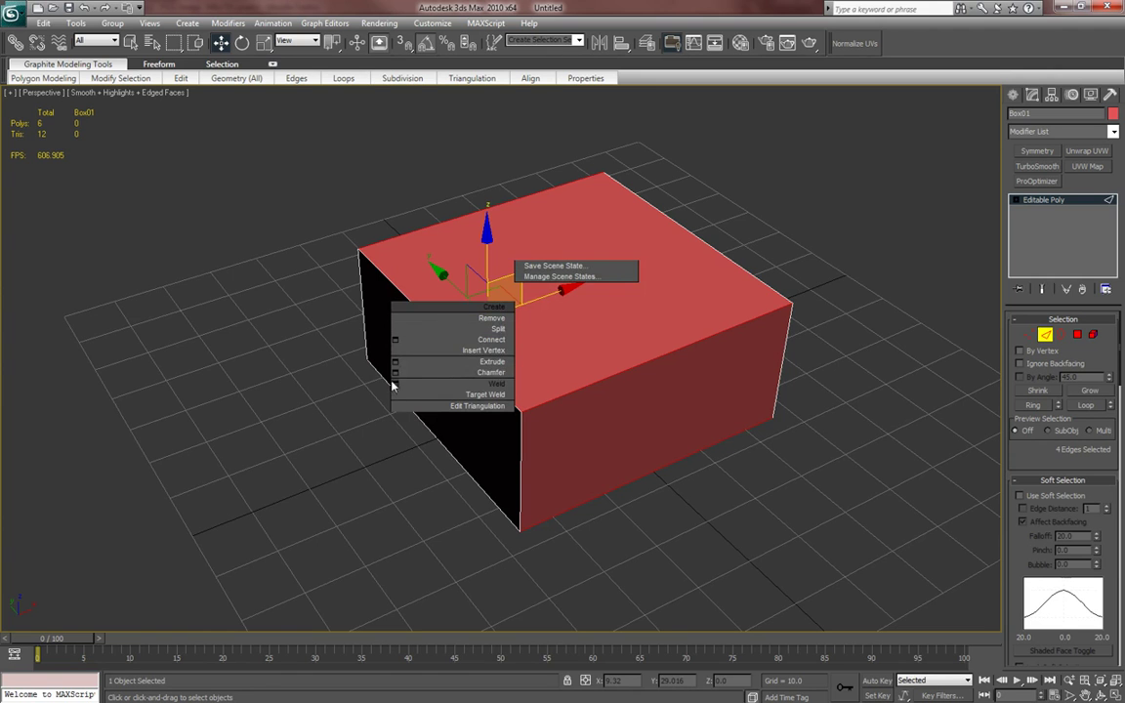
left_click(394, 339)
middle_click_drag(397, 342, 653, 460, "alt")
left_click(785, 335)
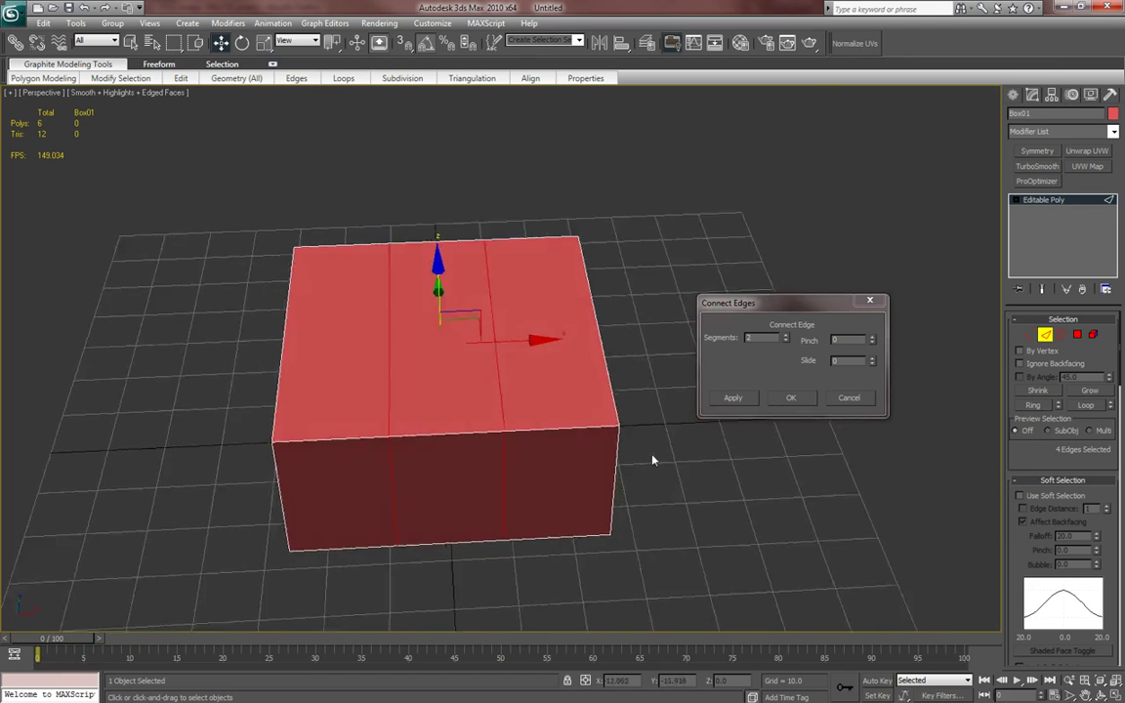
left_click(791, 397)
- Select the ring of edges perpendicular to the first cuts and connect them with 2 segments to form a three-by-three top grid
middle_click_drag(465, 409, 593, 407, "alt")
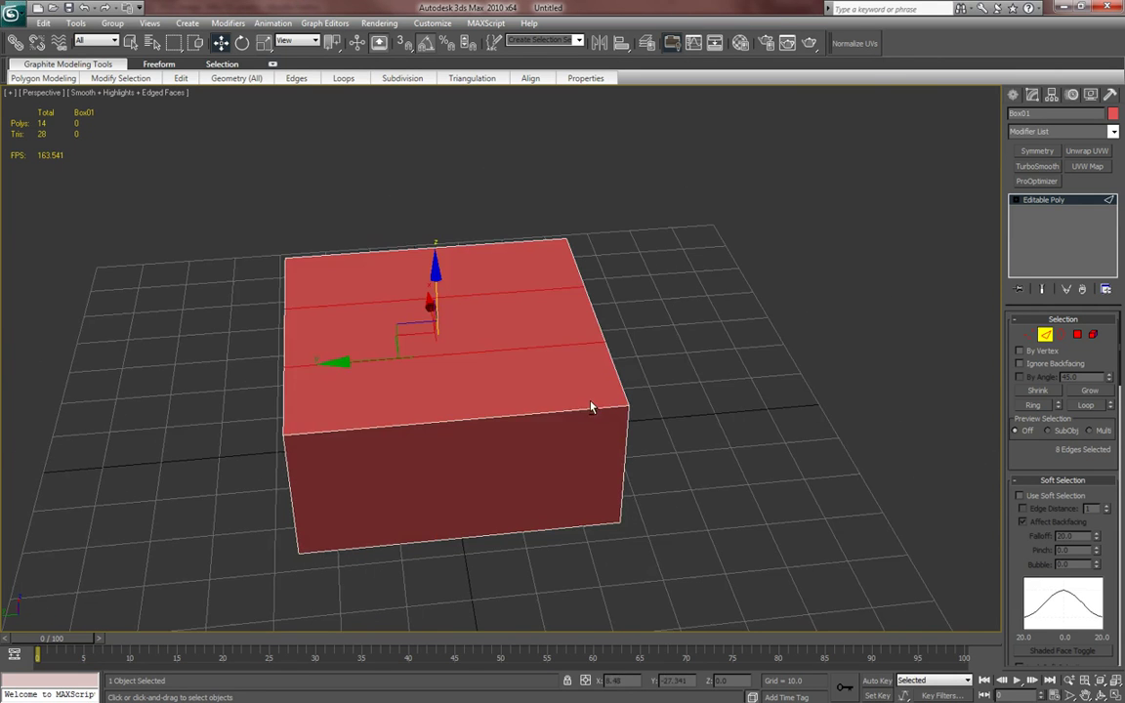
left_click(525, 414)
left_click(1028, 406)
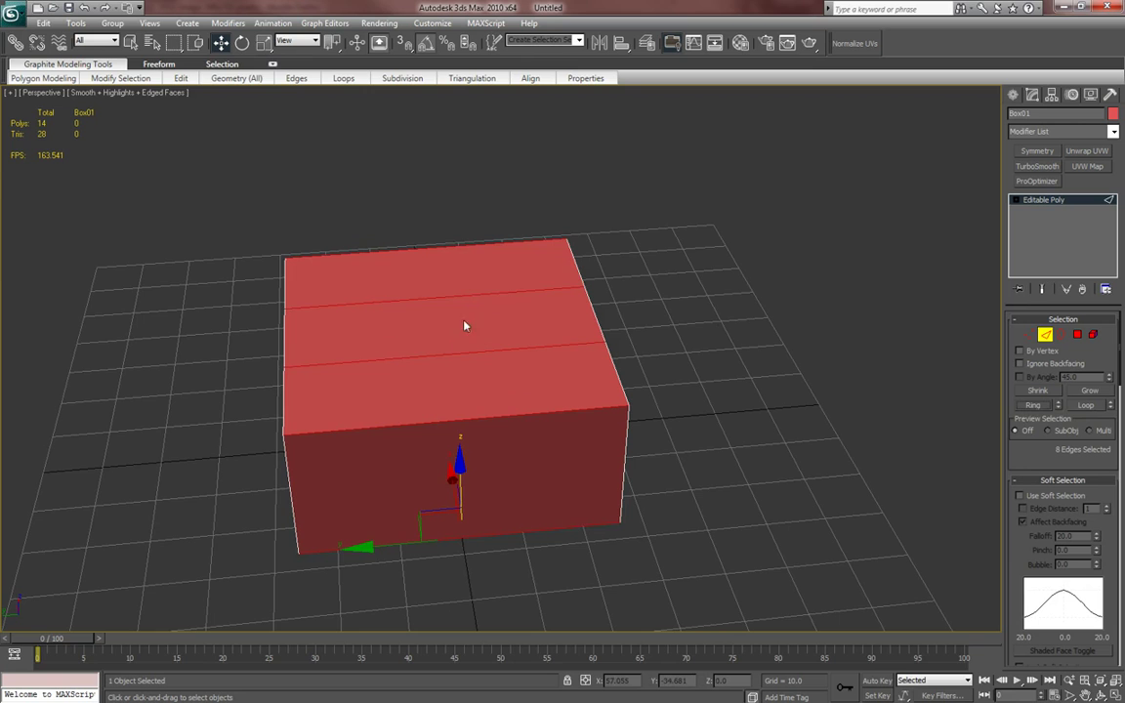
right_click(569, 266)
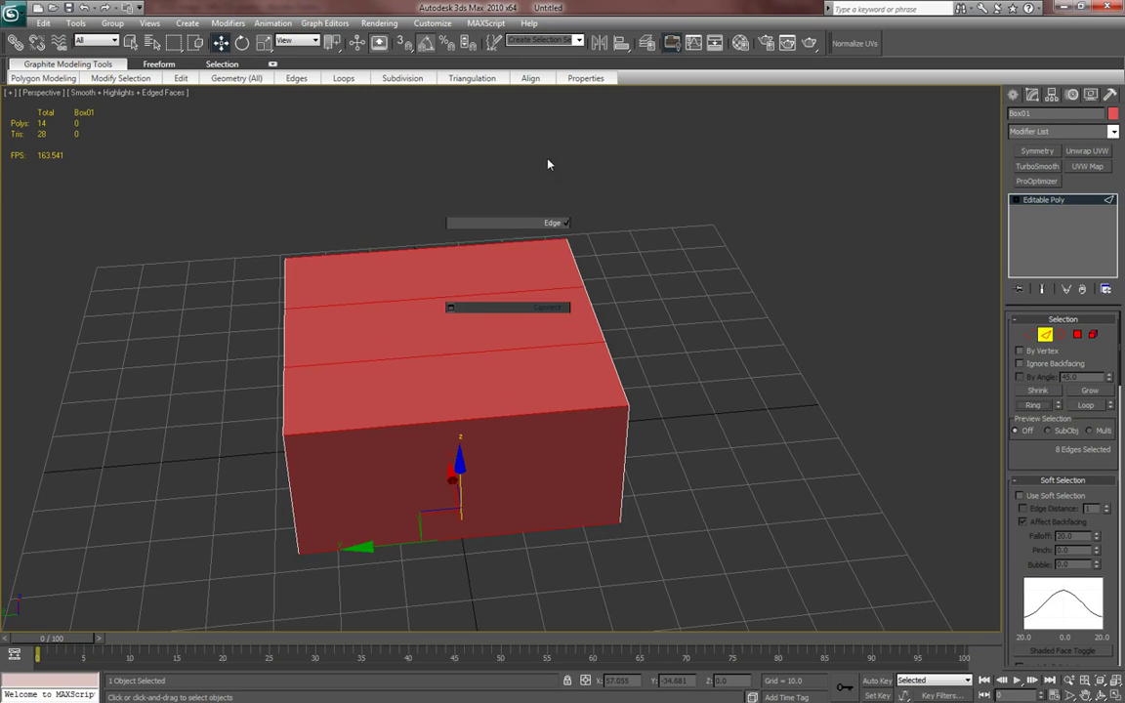
left_click(449, 309)
left_click(791, 397)
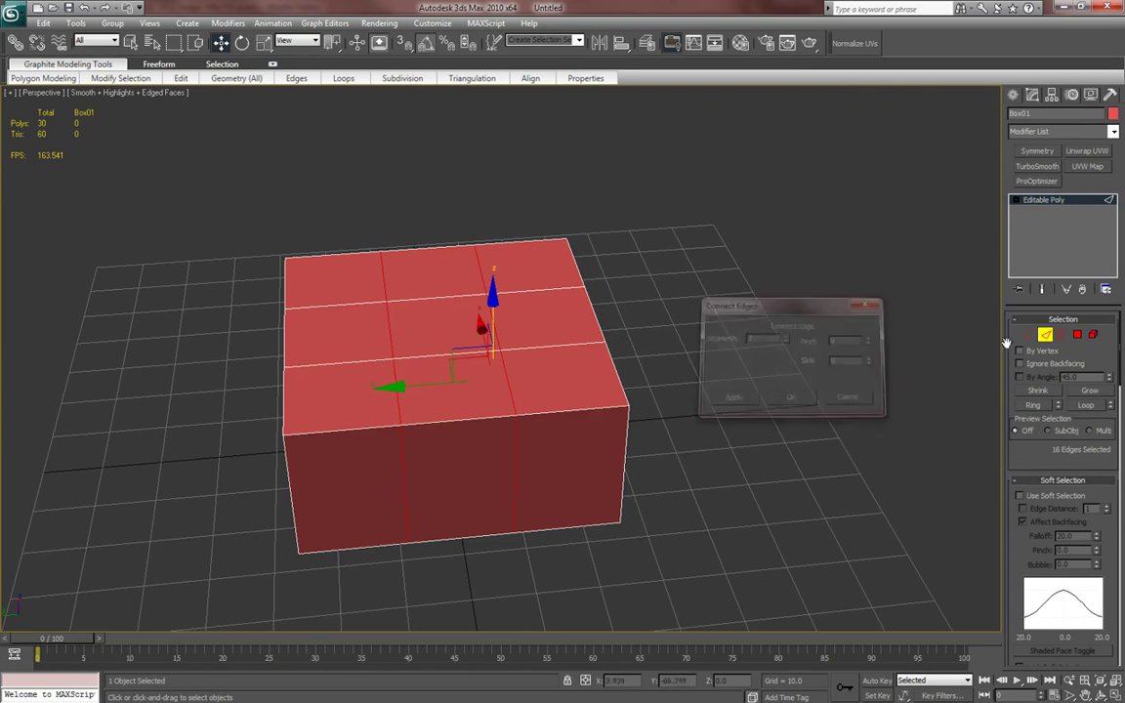
- Widen the command panel to two columns, then select the inner loops' vertices and scale them apart along Y towards the box edges
left_click_drag(1006, 337, 879, 332)
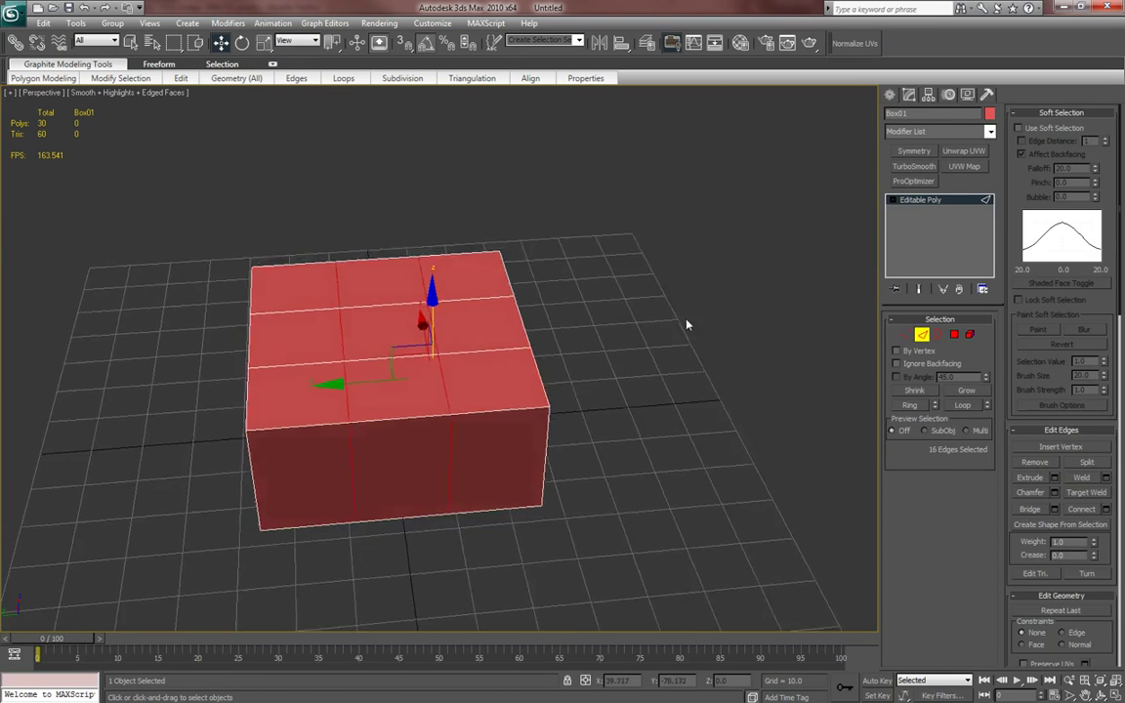
middle_click_drag(686, 325, 673, 324, "alt")
left_click(907, 334, "ctrl")
middle_click_drag(536, 325, 569, 323)
key("e")
key("r")
left_click_drag(327, 369, 263, 372)
middle_click_drag(264, 372, 490, 548, "alt")
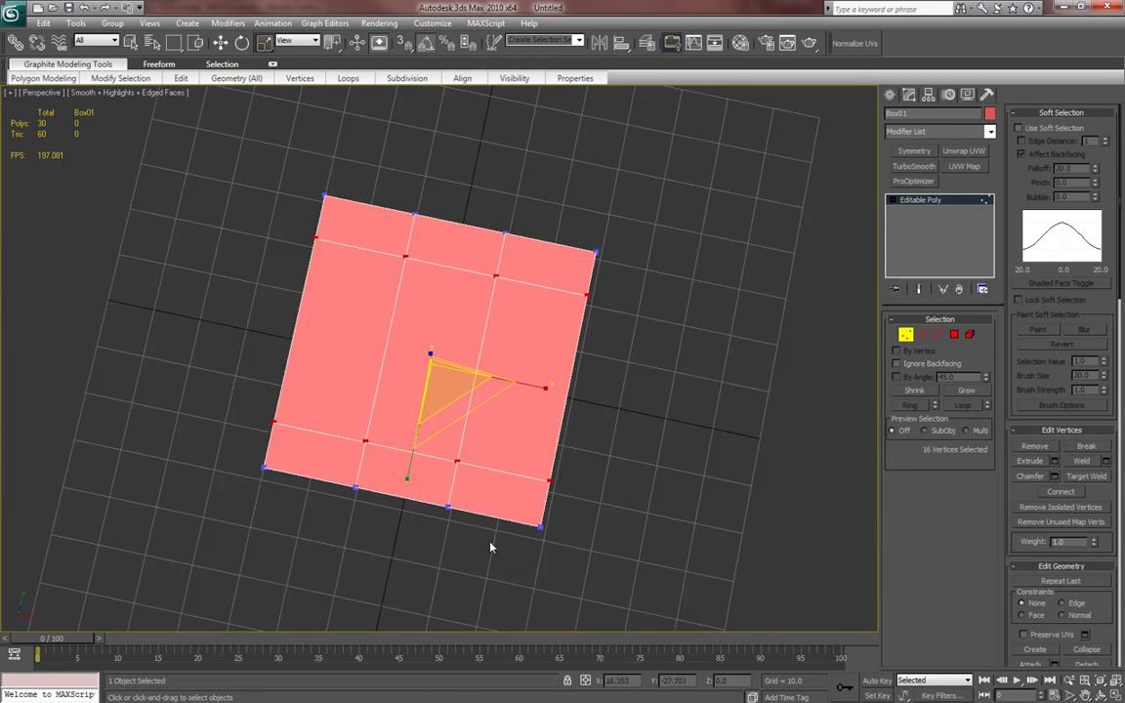
- Select the vertices of the two perpendicular inner loops and scale them apart along X to about 169 percent
left_click_drag(487, 550, 448, 256)
middle_click_drag(479, 316, 508, 323, "alt")
left_click_drag(494, 549, 387, 203)
left_click_drag(316, 203, 396, 508)
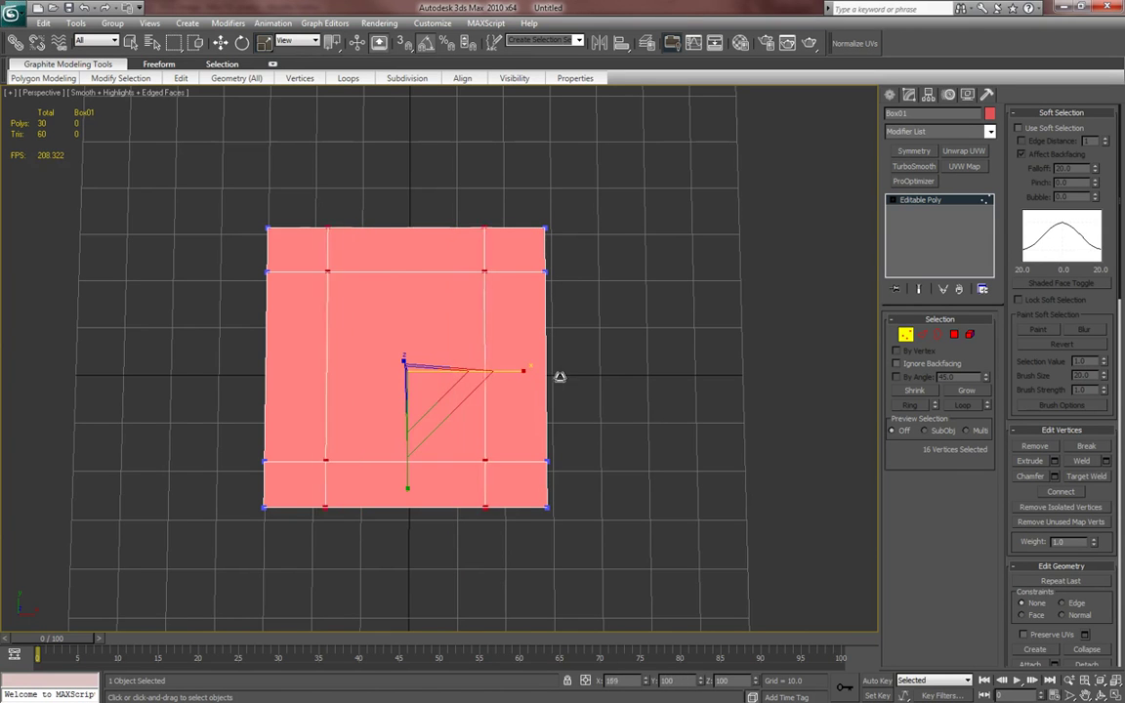
- Scale the box down along Z to flatten it into a thinner chair seat
middle_click_drag(570, 377, 559, 320, "alt")
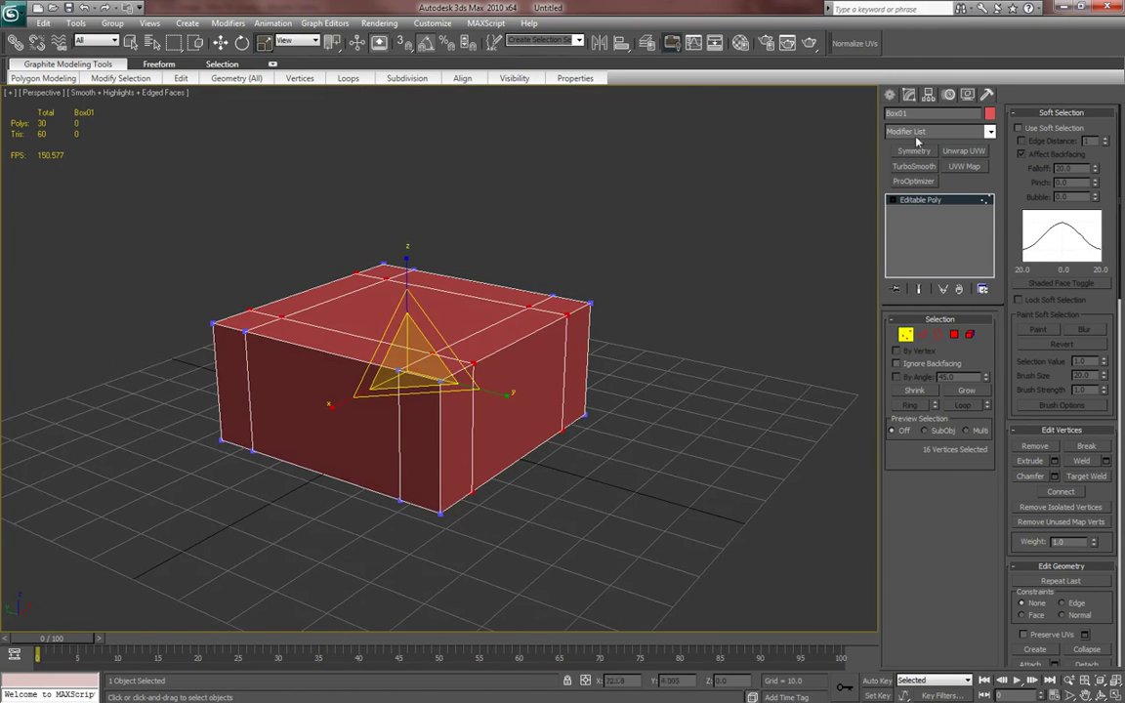
left_click(889, 94)
middle_click_drag(546, 421, 563, 413)
left_click_drag(427, 311, 427, 379)
middle_click_drag(535, 413, 598, 447)
- Select the three polygons along the rear edge of the seat's top and extrude them upward as a group to form the tall backrest
key("4")
left_click(596, 380)
left_click(567, 408, "ctrl")
left_click(530, 437, "ctrl")
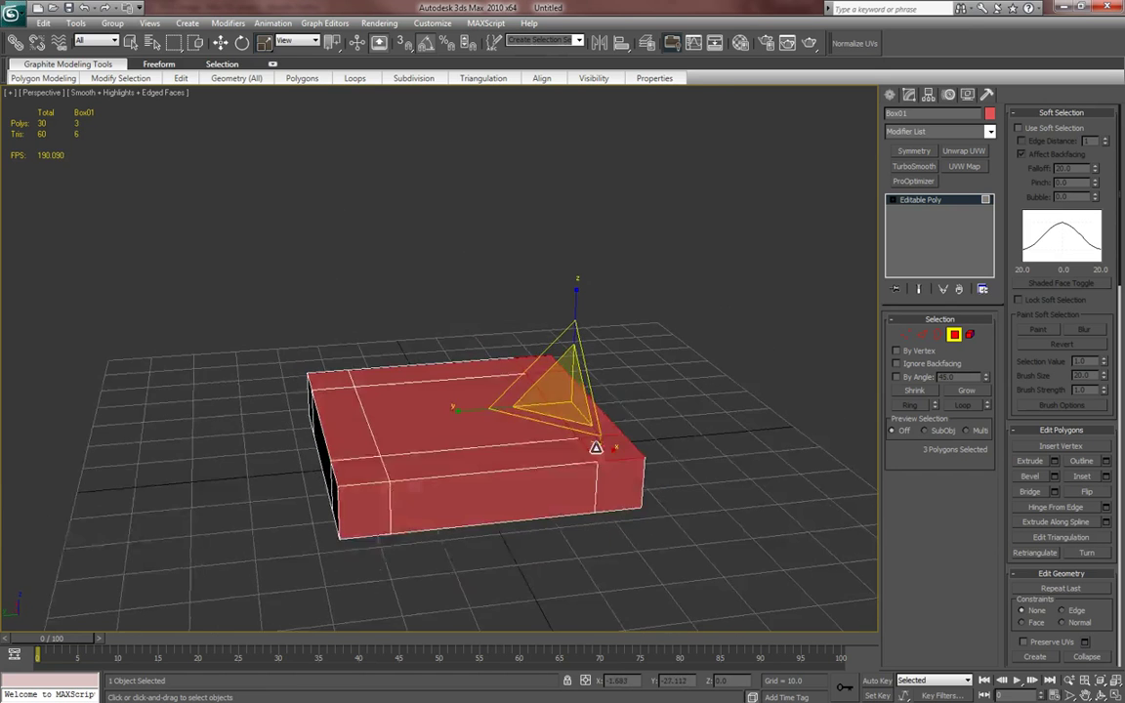
right_click(481, 443)
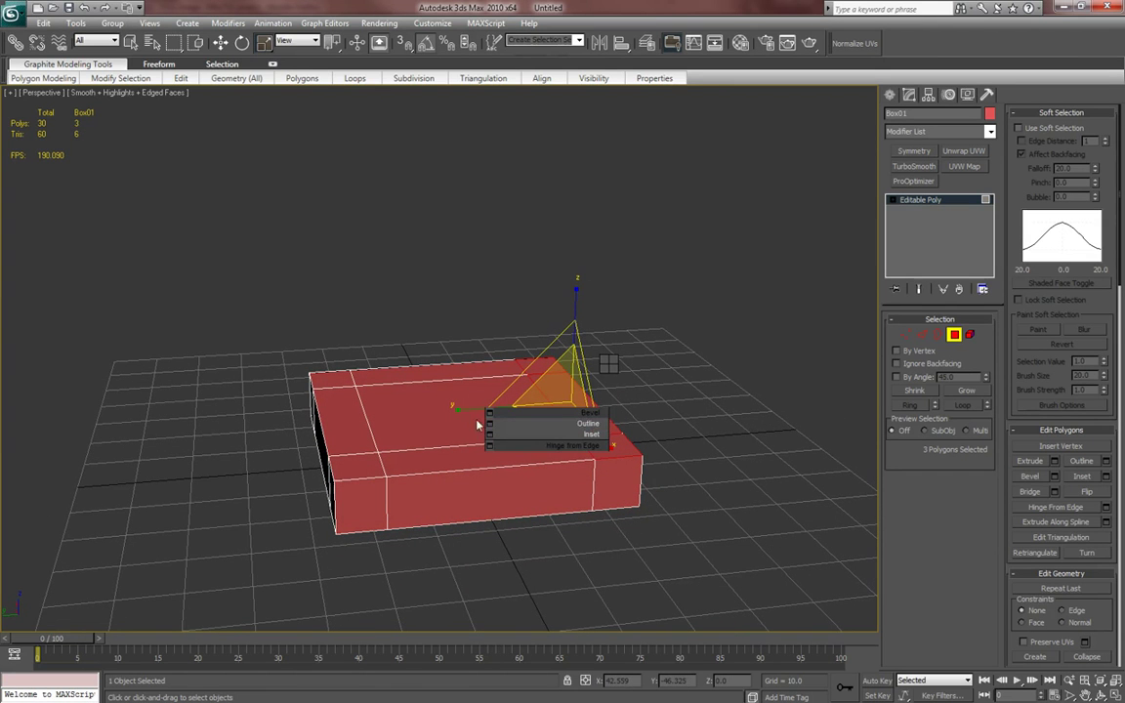
left_click(1056, 462)
middle_click_drag(655, 405, 599, 429, "alt")
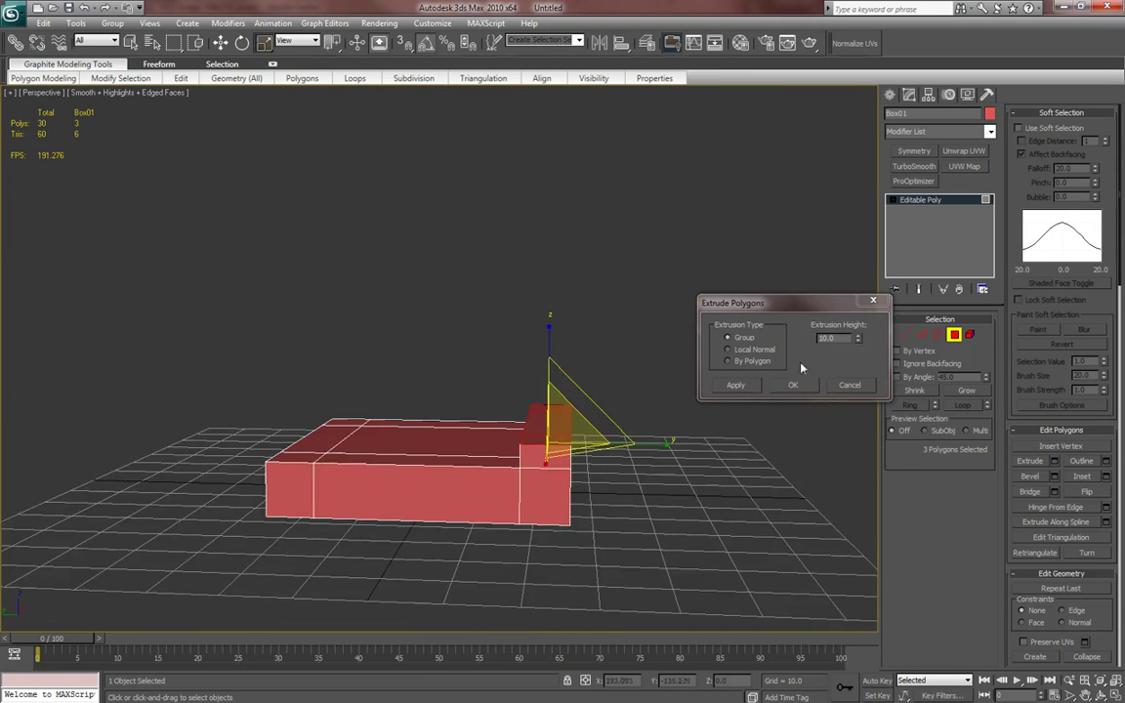
left_click_drag(858, 341, 858, 156)
scroll(625, 491, "down", 3)
middle_click_drag(594, 476, 851, 348, "alt")
left_click(792, 385)
- Select the four corner polygons on the seat's underside and extrude them 109.777 to form the legs
left_click(521, 223)
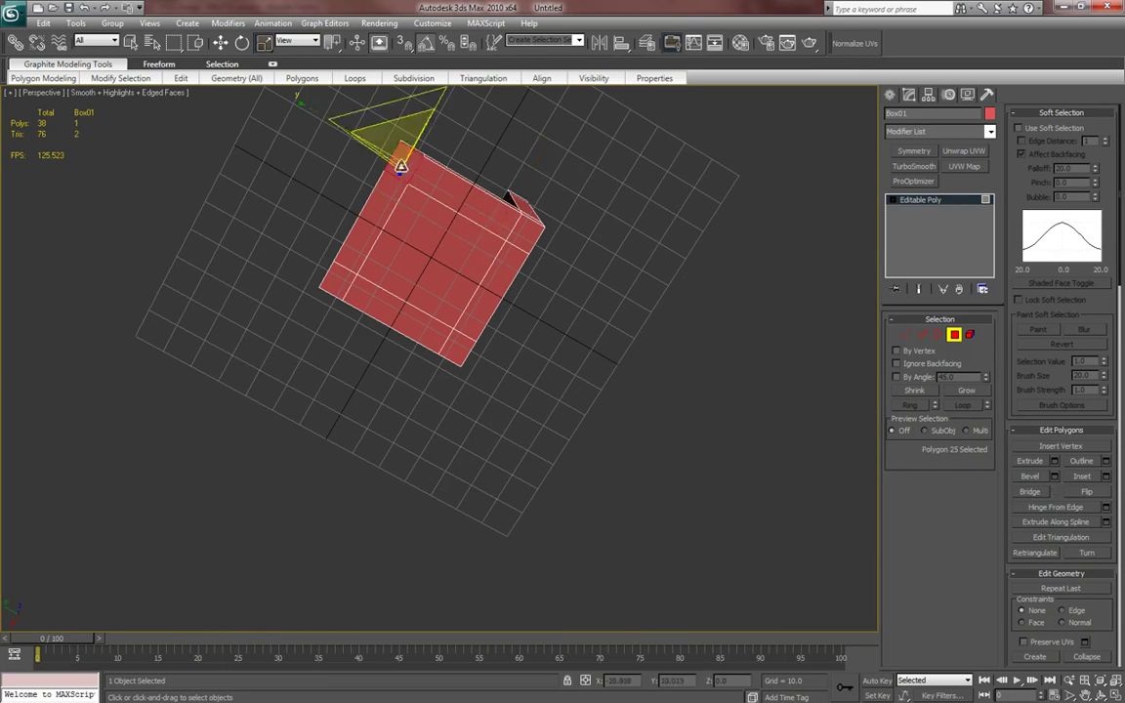
left_click(521, 223, "ctrl")
left_click(346, 287, "ctrl")
left_click(458, 339, "ctrl")
mouse_move(459, 338)
middle_mouse_down("alt")
mouse_move(456, 388)
mouse_move(449, 321)
middle_mouse_up("alt")
right_click(396, 345)
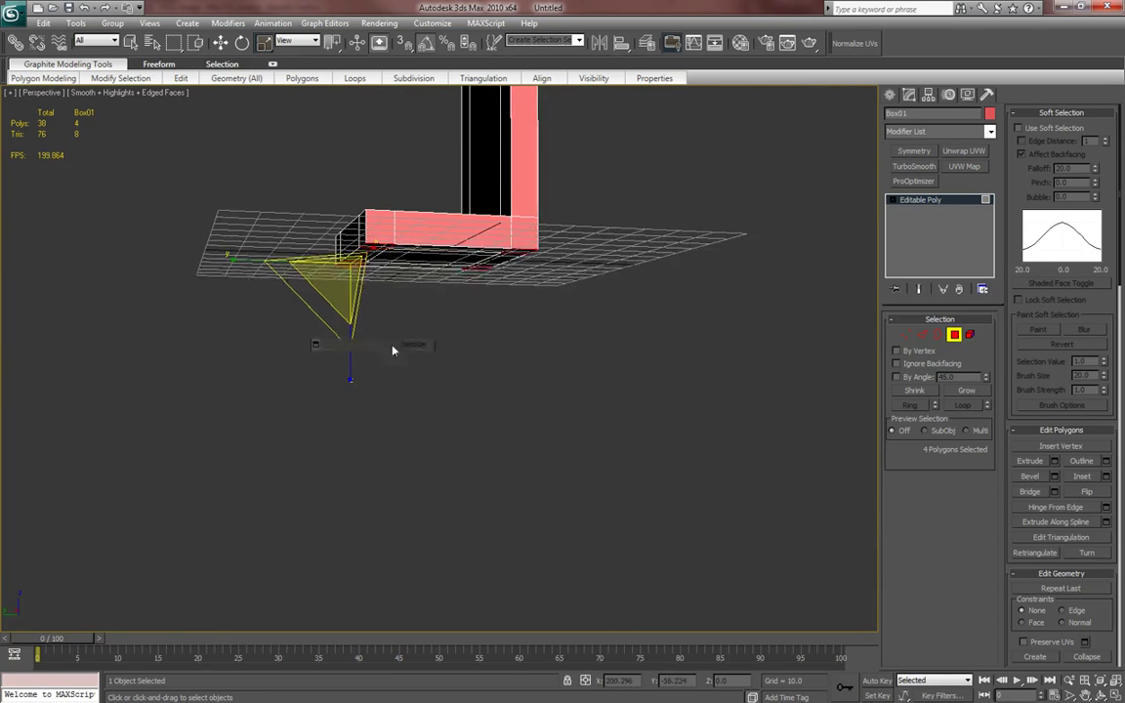
left_click(58, 525)
middle_click_drag(357, 439, 353, 534, "alt")
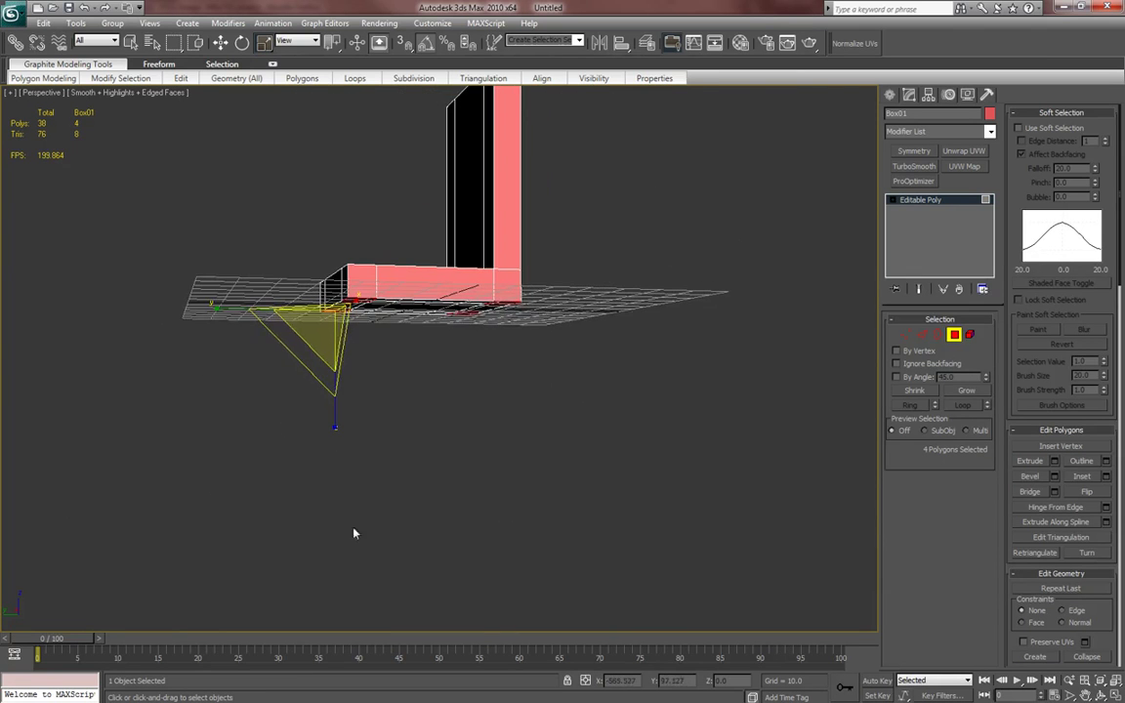
left_click(1055, 462)
middle_click_drag(575, 376, 611, 430, "alt")
left_click_drag(858, 339, 856, 357)
middle_click_drag(674, 386, 585, 407, "alt")
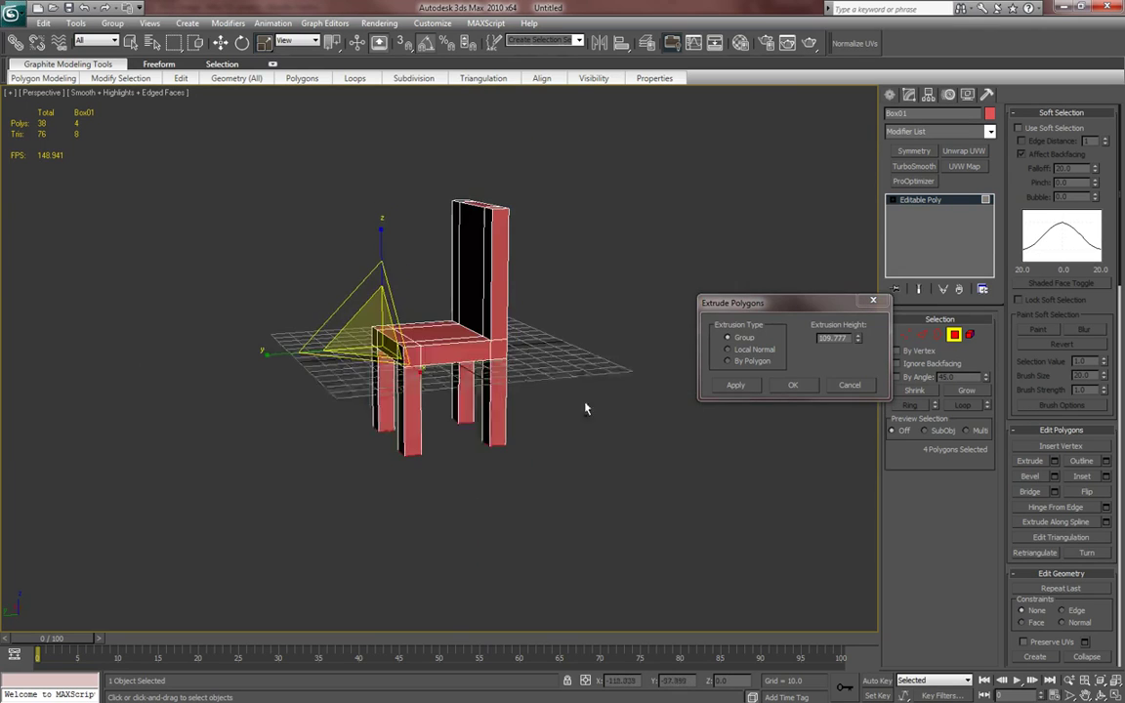
left_click(793, 385)
- Select the three top polygons of the backrest and move them backward along Y to recline it
middle_click_drag(658, 375, 574, 414, "alt")
left_click(491, 208)
left_click(487, 233, "ctrl")
left_click(492, 246, "ctrl")
middle_click_drag(497, 327, 513, 339)
key("w")
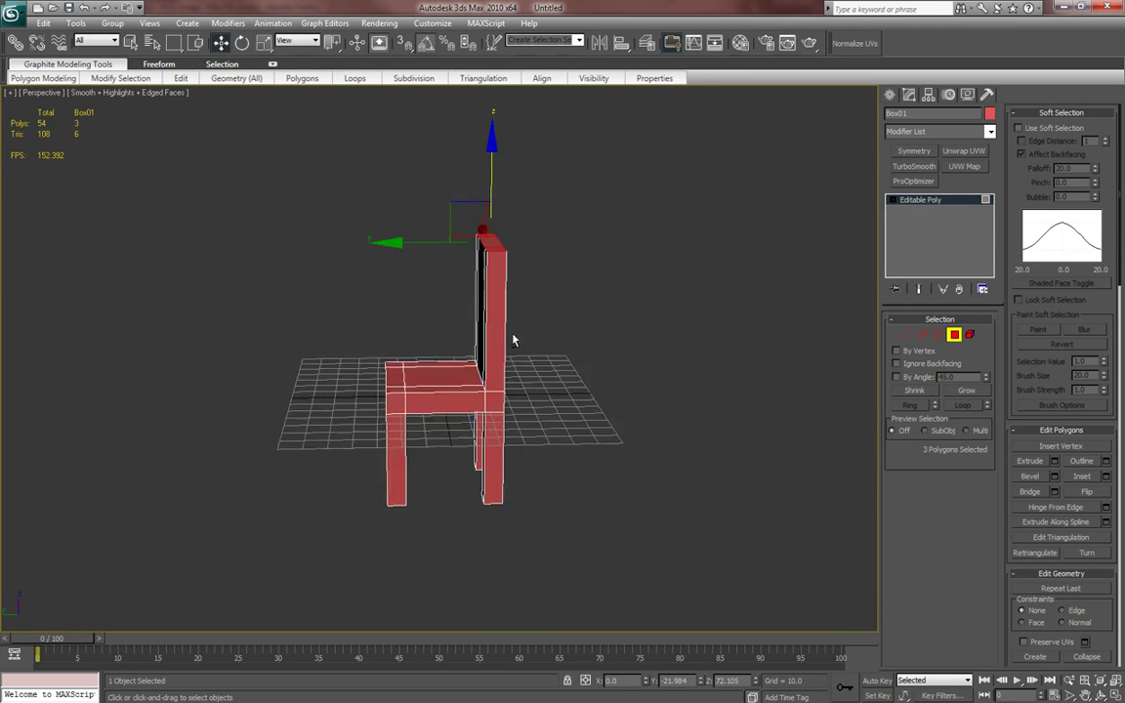
left_click_drag(417, 243, 433, 243)
middle_click_drag(485, 340, 476, 318, "alt")
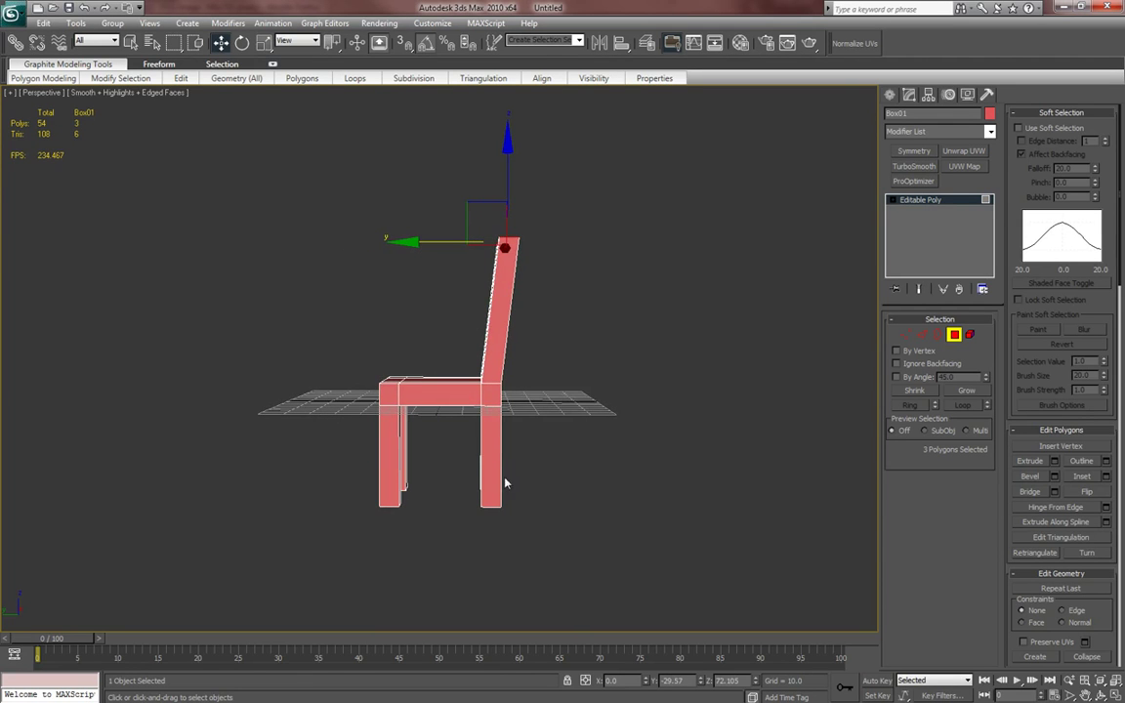
- Select the bottom polygons of the two rear legs and move them backward along Y to slant the legs
middle_click_drag(518, 466, 512, 532, "alt")
left_click(507, 503)
left_click(503, 506, "ctrl")
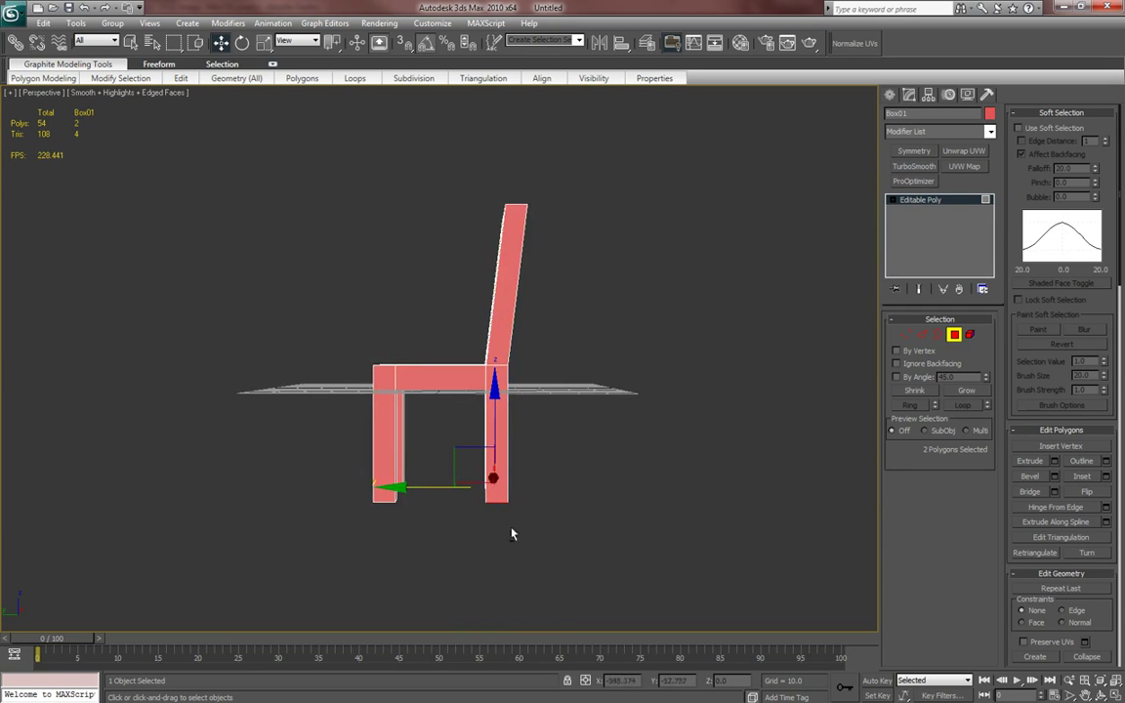
middle_click_drag(441, 488, 582, 505, "alt")
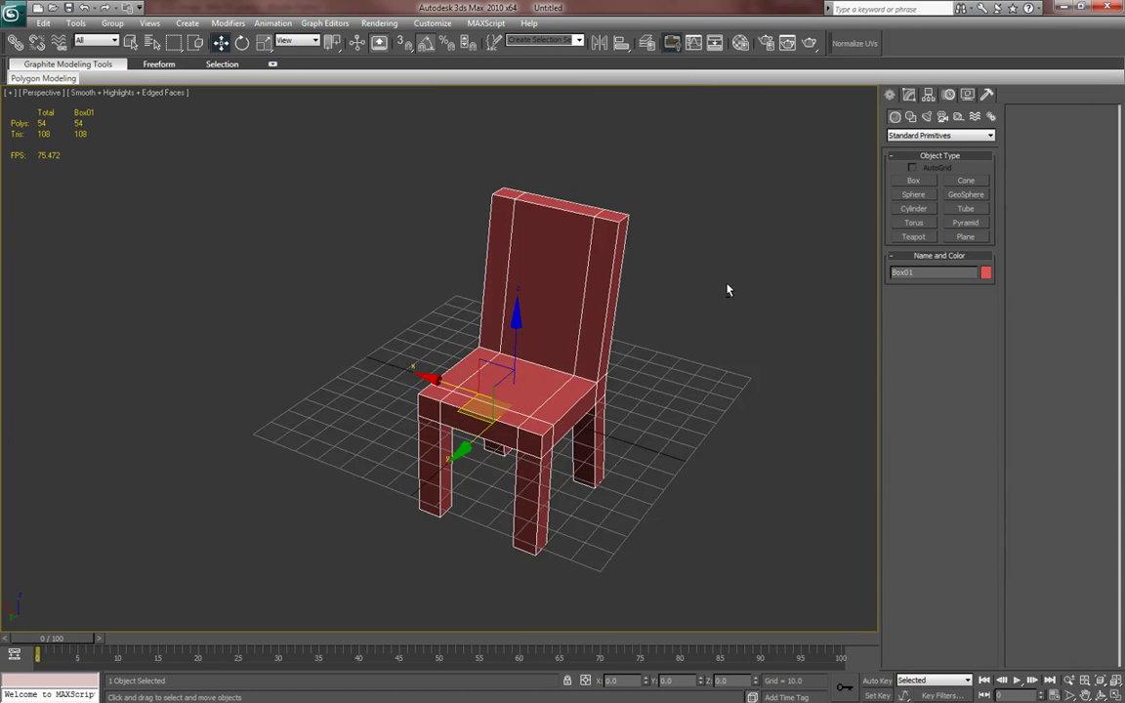
- Compare the block chair with the reference photo in Firefox, return to 3ds Max and delete the chair
middle_click_drag(727, 290, 707, 295, "alt")
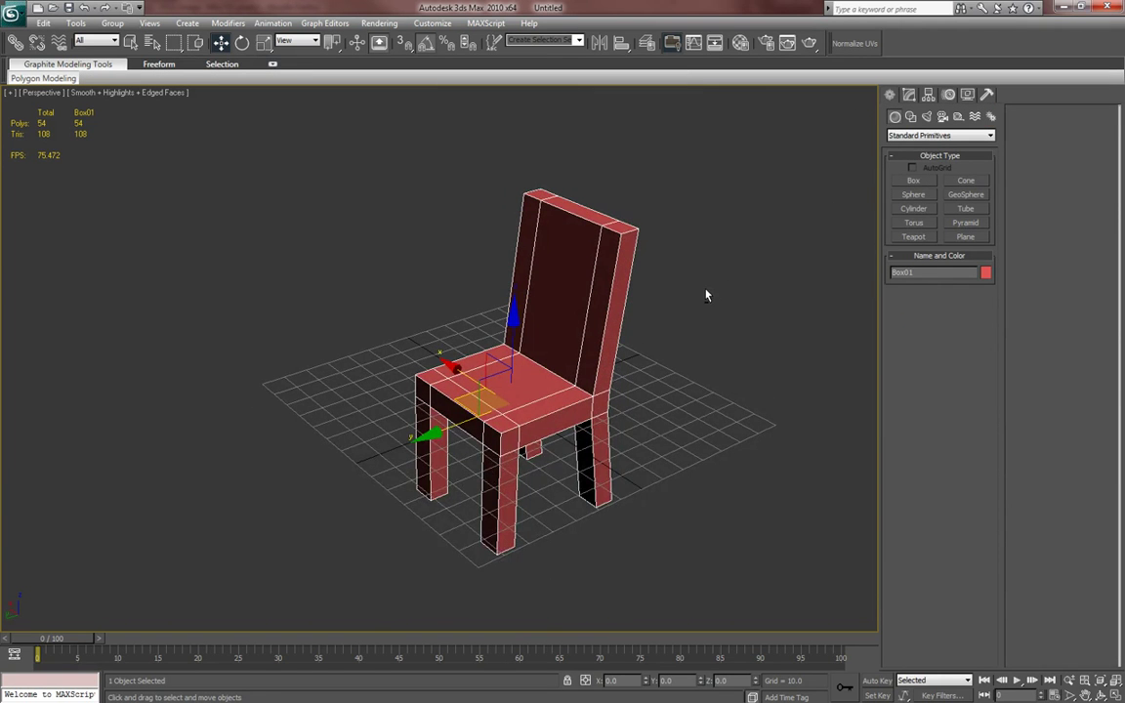
middle_click_drag(667, 395, 298, 509, "alt")
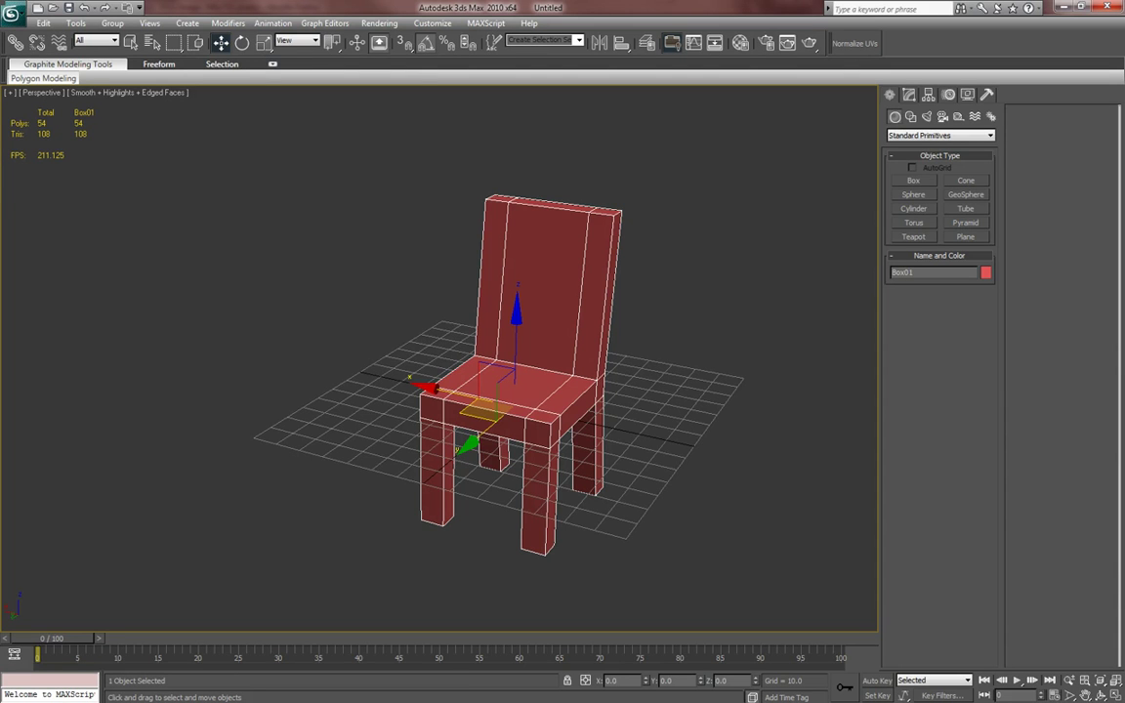
key("alt+Tab")
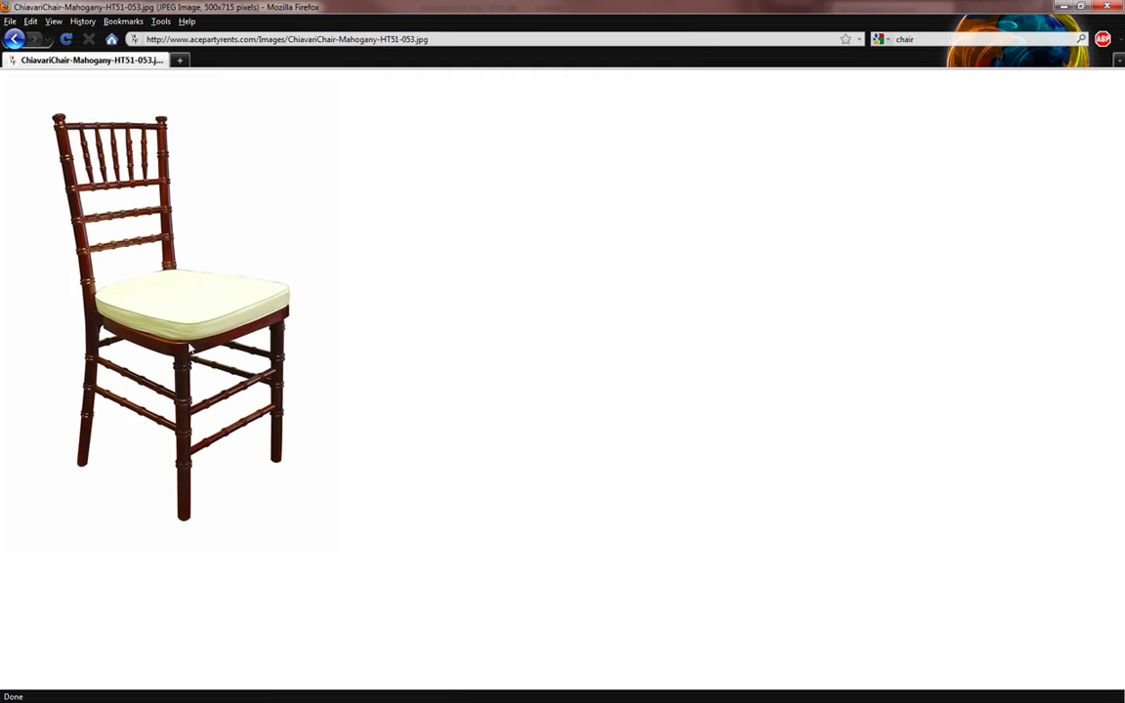
key("alt+Tab")
middle_click_drag(276, 648, 382, 511, "alt")
key("Delete")
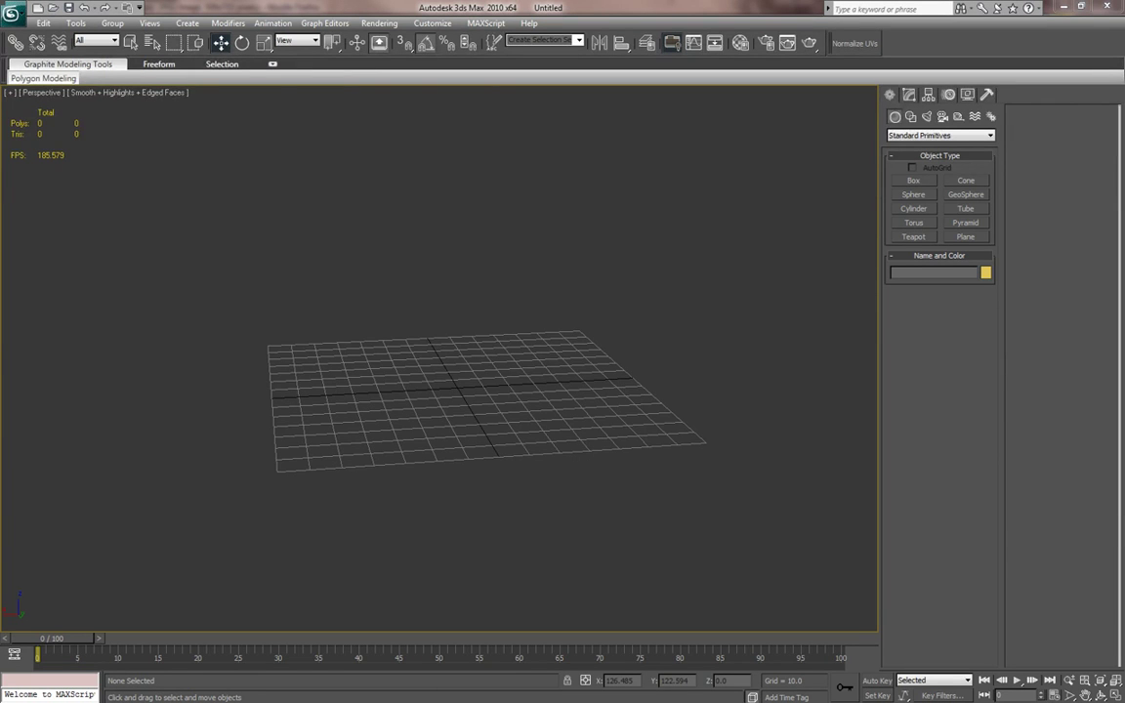
- Open ChiavariChair-Mahogany-HT51-053 from the ChairTutorial folder in IrfanView and park its window outside the modeling screen for reference
key("alt+Tab")
double_click(221, 237)
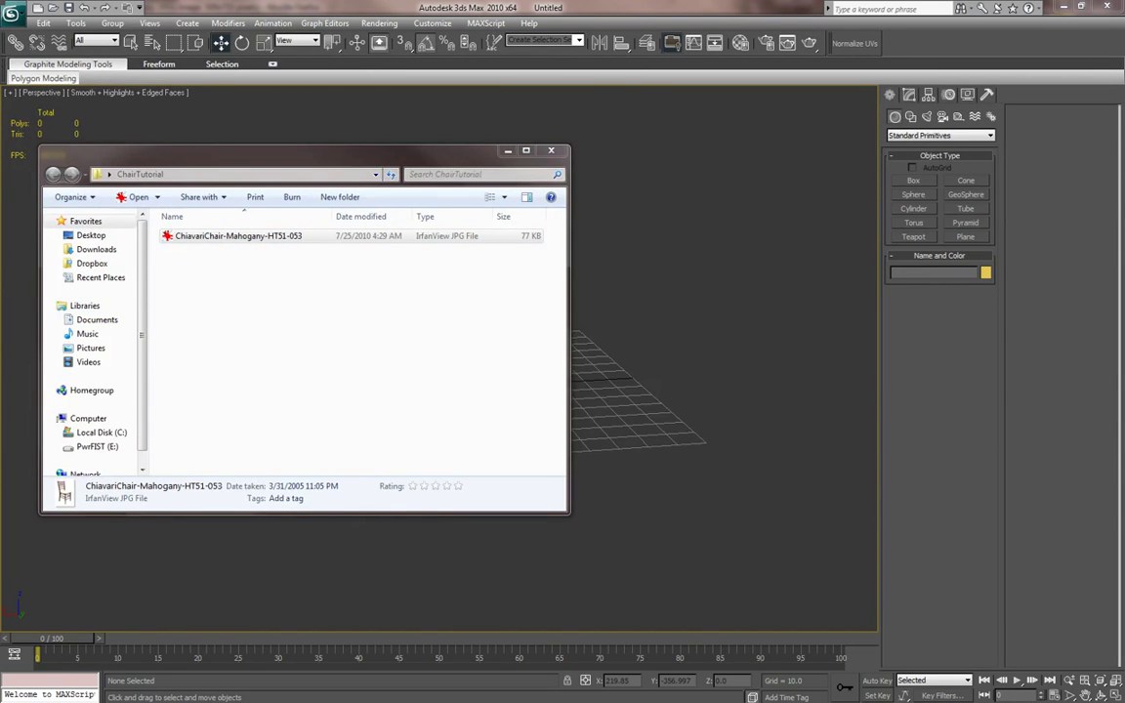
double_click(238, 235)
left_click_drag(416, 158, 0, 183)
left_click_drag(711, 63, 473, 97)
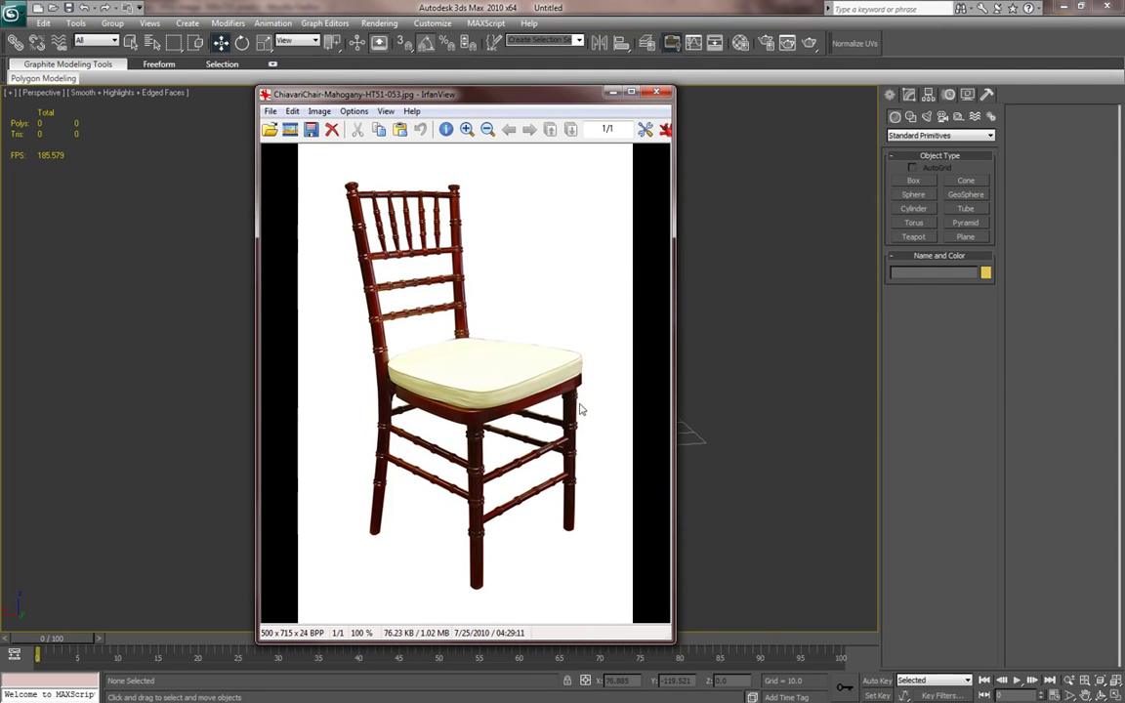
left_click_drag(518, 93, 583, 2)
left_click_drag(781, 12, 641, 87)
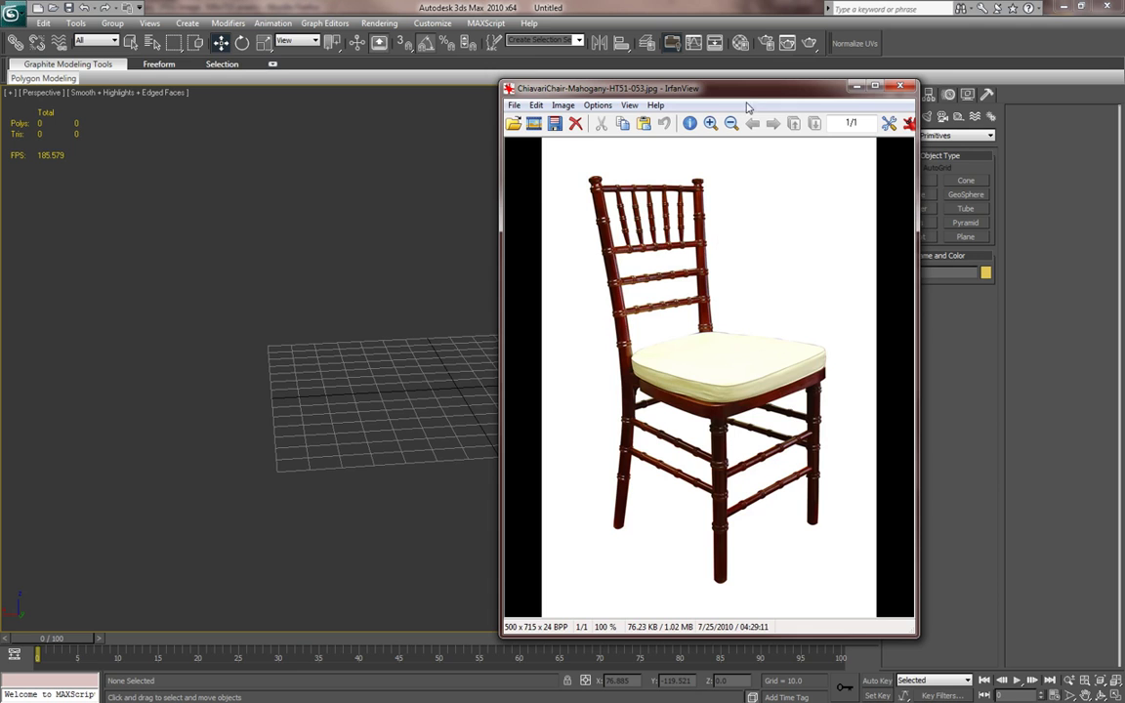
left_click_drag(752, 90, 0, 101)
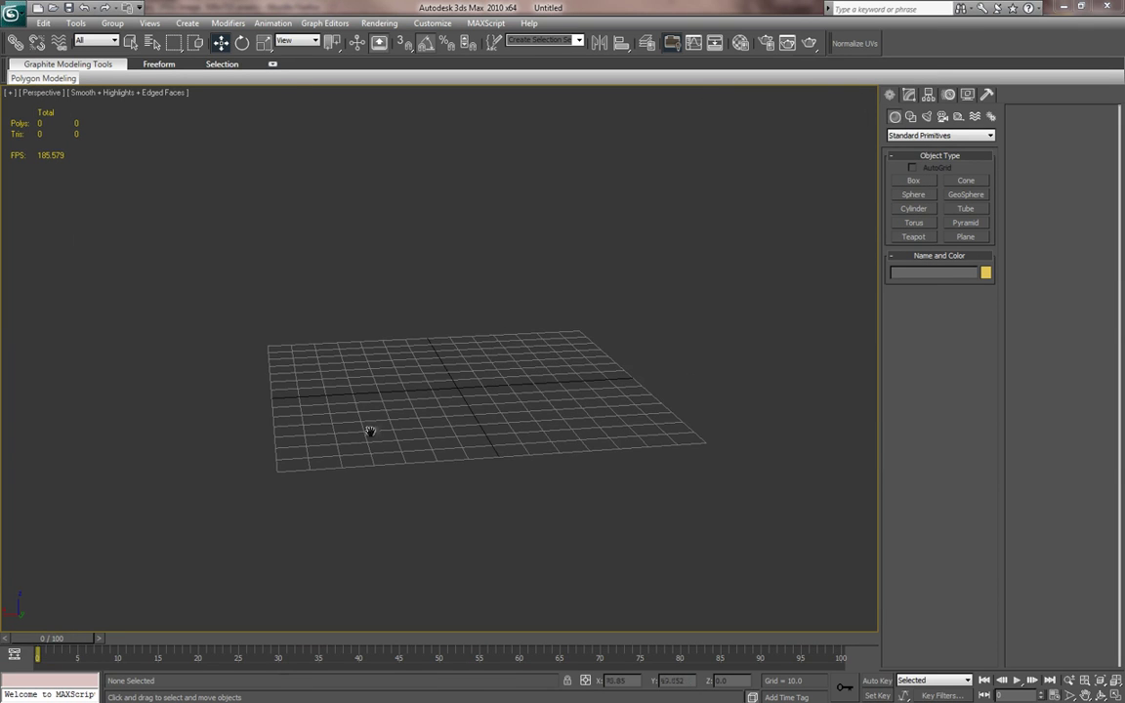
- Create a thin, roughly square box on the grid as the base for the chair's seat
middle_click_drag(358, 447, 396, 440, "alt")
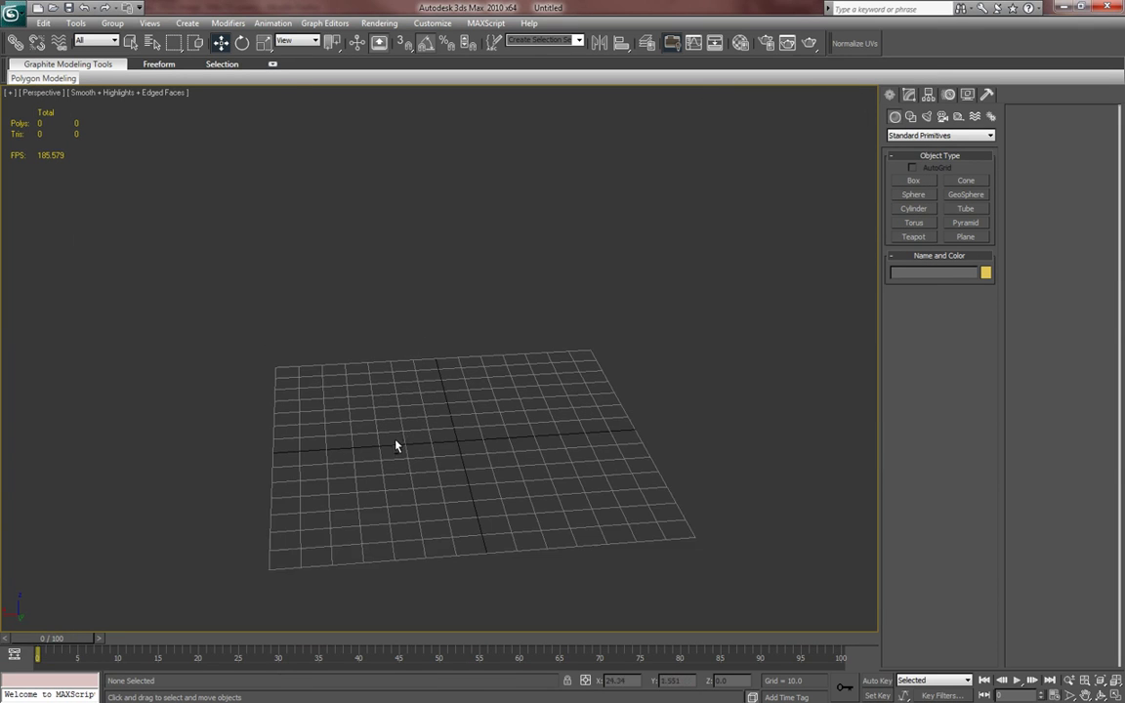
left_click(913, 180)
left_click_drag(395, 402, 518, 463)
left_click(501, 439)
- Centre the box on the world origin by resetting its position coordinates to 0
key("w")
middle_click_drag(502, 493, 552, 572, "alt")
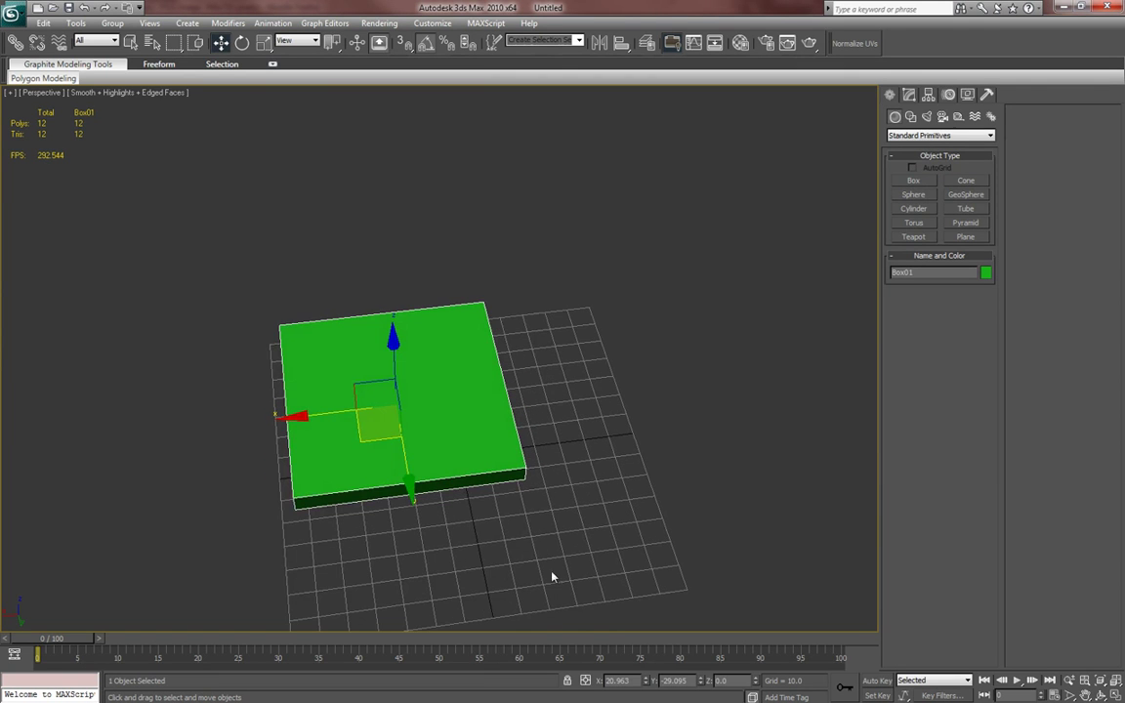
right_click(645, 684)
right_click(703, 683)
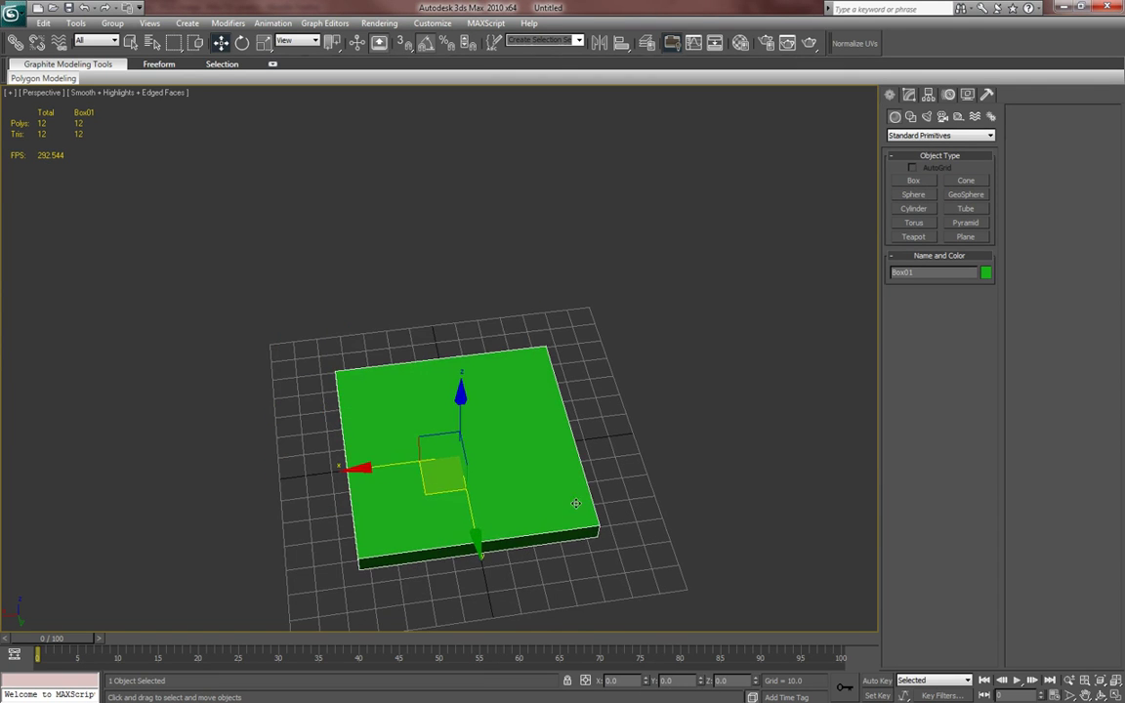
middle_click_drag(624, 568, 585, 521, "alt")
- Convert the seat box to an Editable Poly
right_click(532, 437)
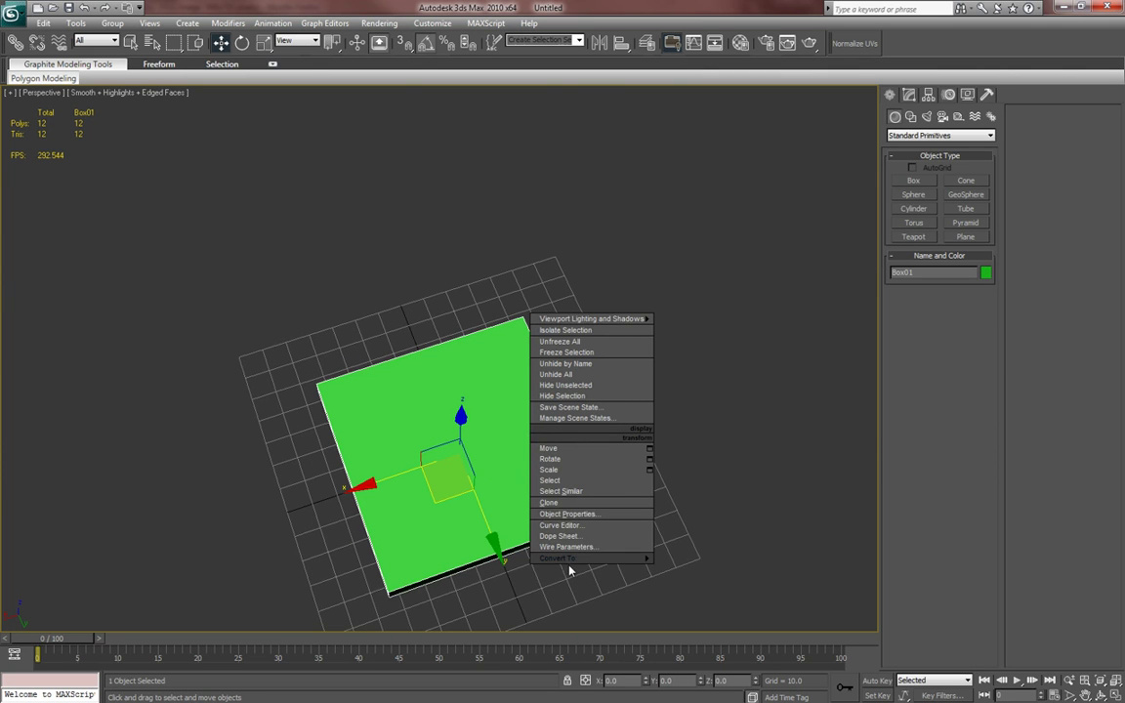
mouse_move(546, 558)
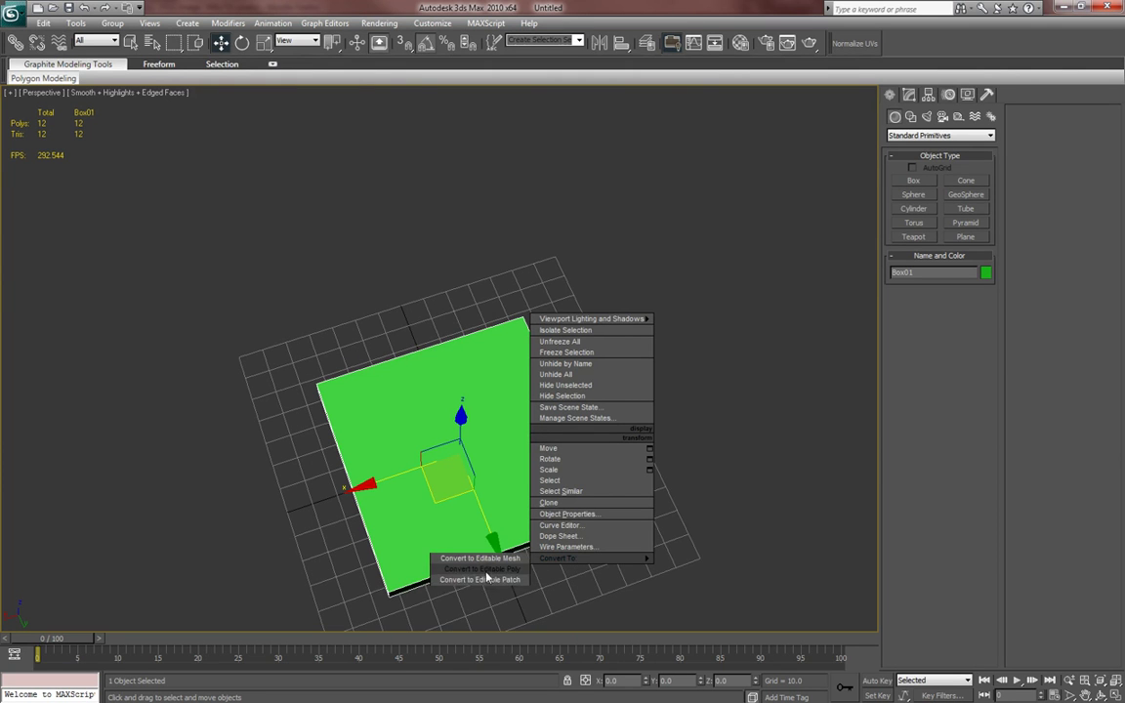
left_click(488, 571)
middle_click_drag(493, 571, 546, 479, "alt")
middle_click_drag(674, 457, 658, 455)
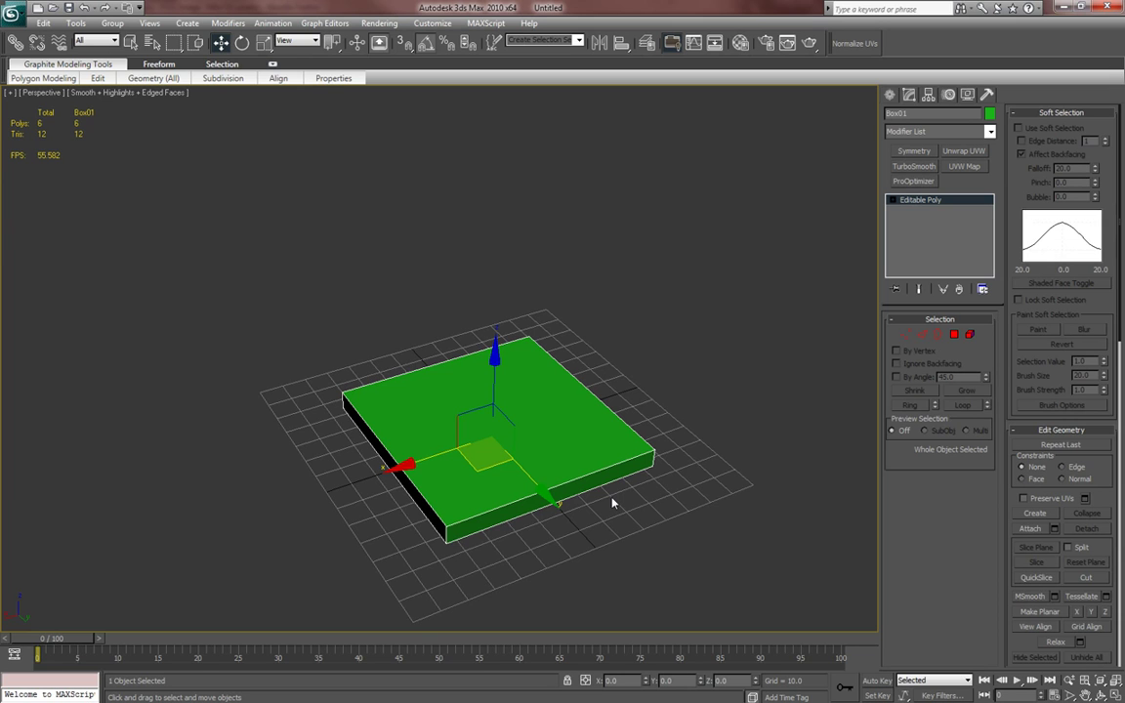
middle_click_drag(615, 497, 606, 490)
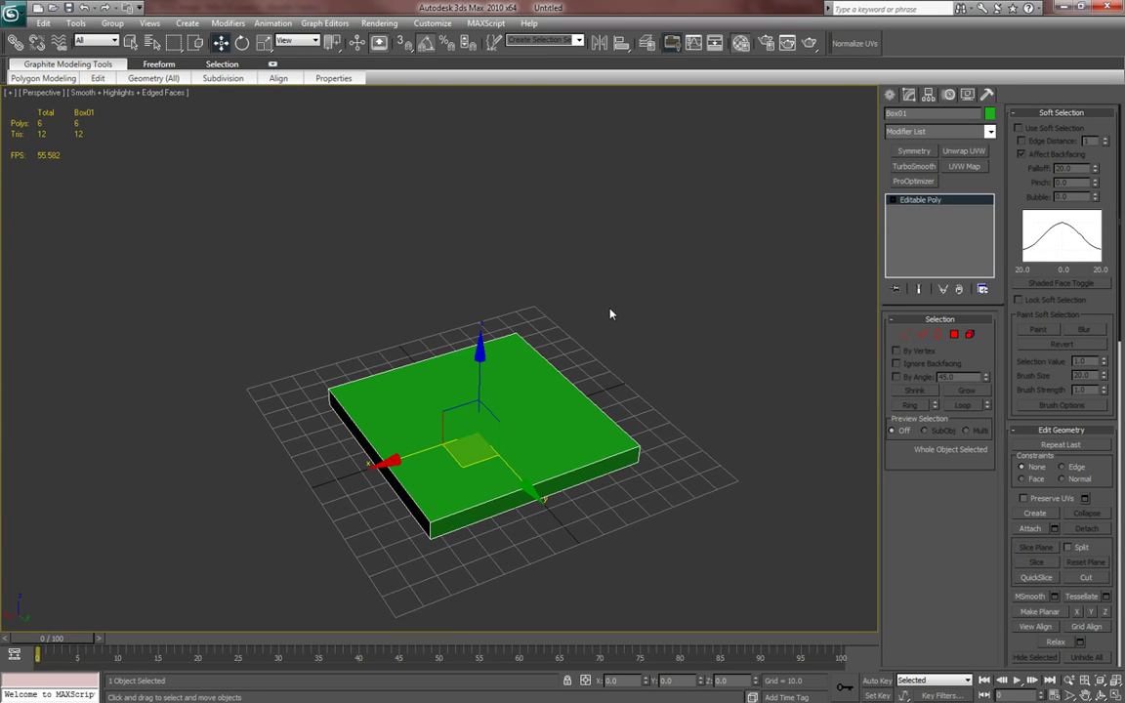
- Open the Material Editor, look through the sample slots and activate the first material, 01 - Default
key("m")
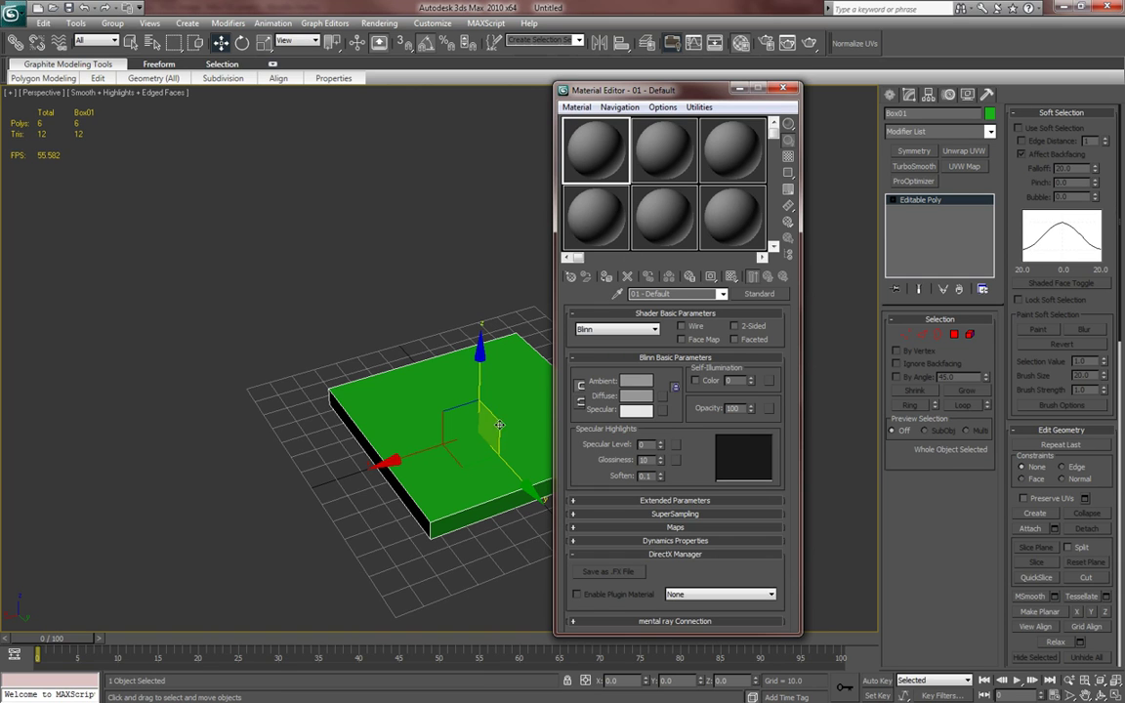
middle_click_drag(418, 351, 296, 321)
scroll(361, 350, "up", 4)
left_click(676, 164)
left_click(727, 157)
left_click(729, 217)
left_click(660, 216)
left_click(596, 215)
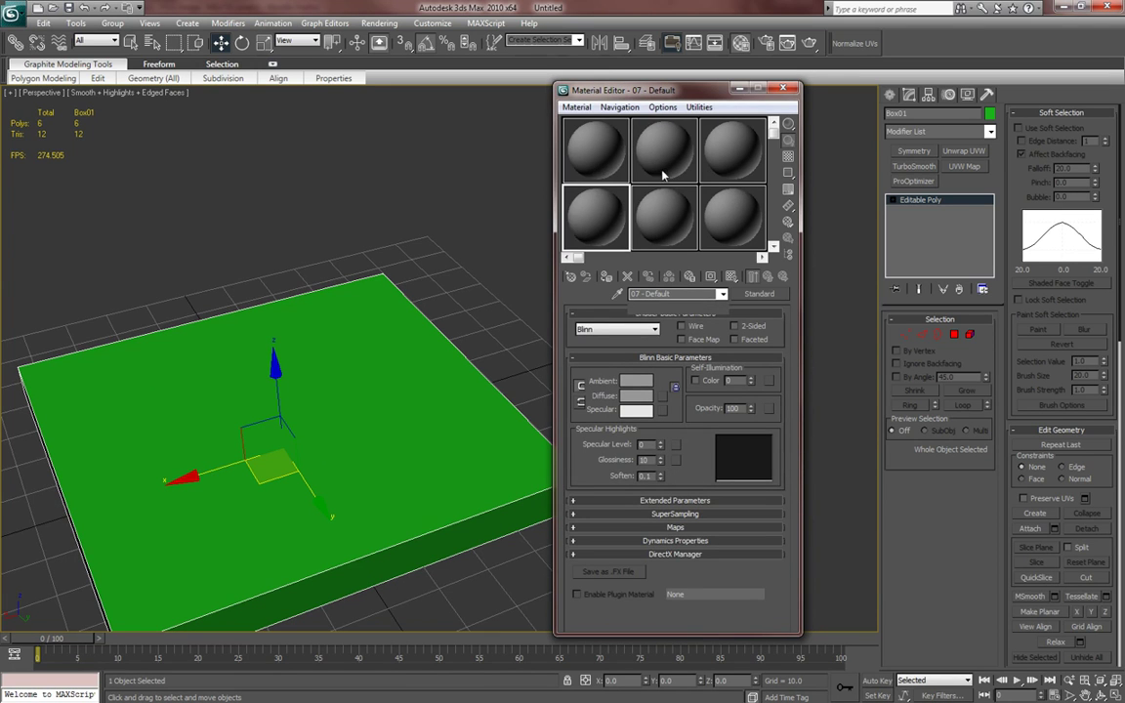
left_click(593, 179)
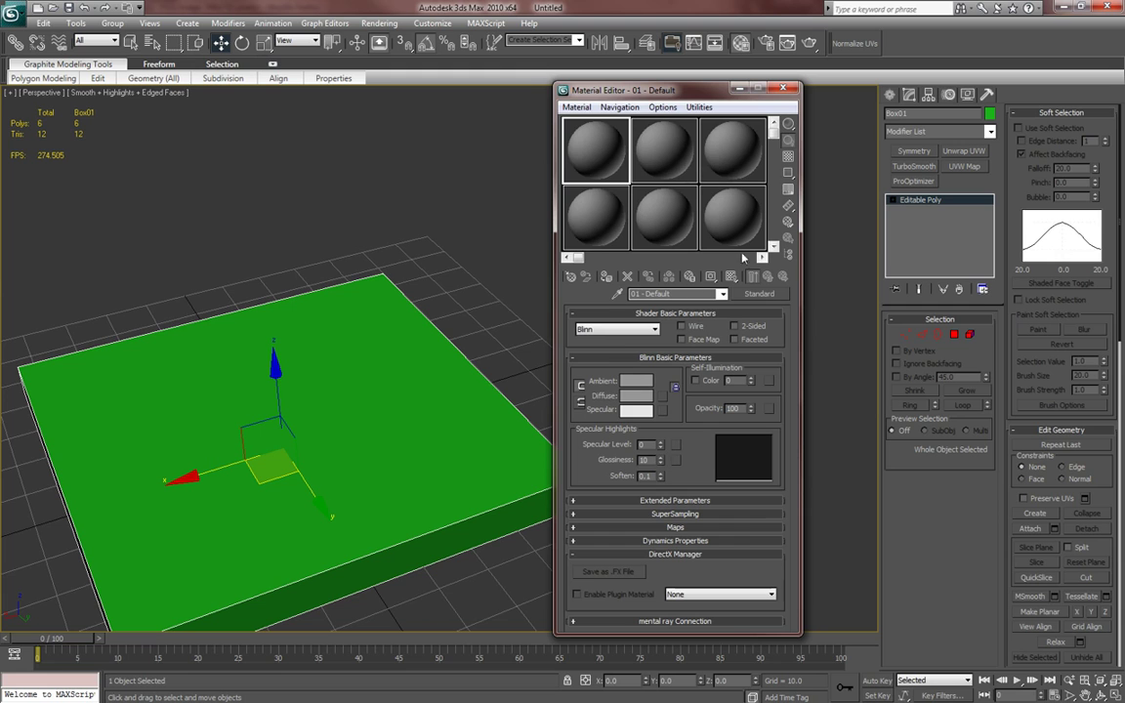
mouse_move(582, 258)
left_mouse_down()
mouse_move(749, 262)
mouse_move(569, 259)
left_mouse_up()
mouse_move(774, 133)
left_mouse_down()
mouse_move(774, 239)
mouse_move(773, 134)
left_mouse_up()
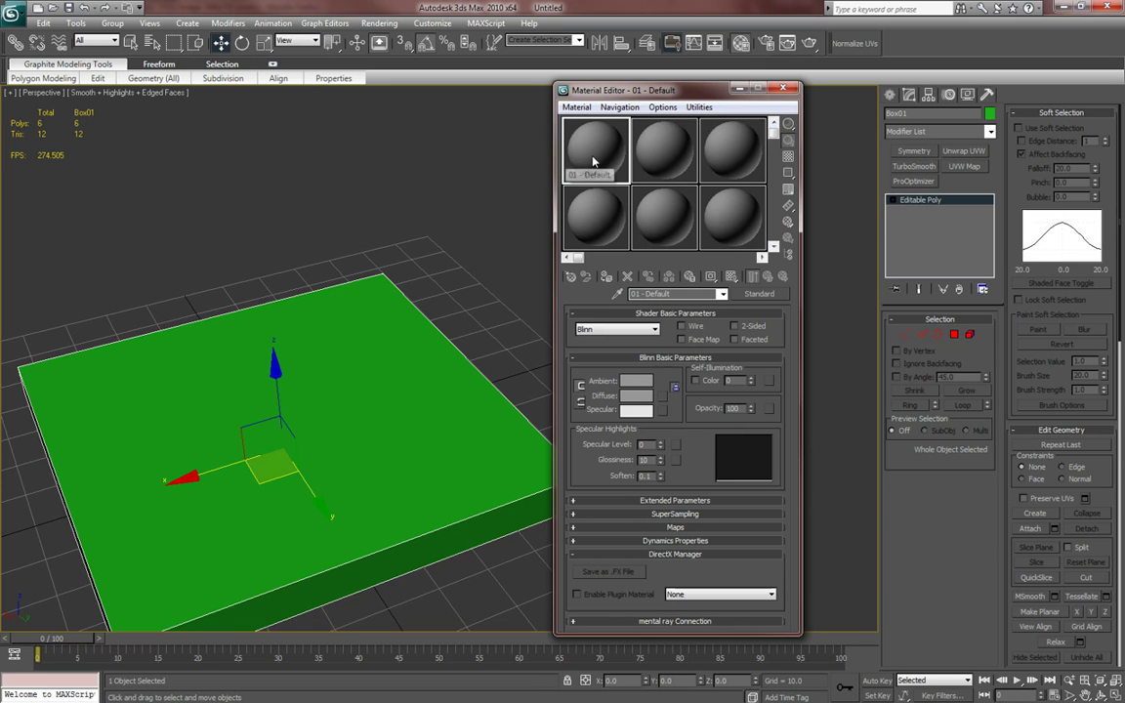
- Rename the first material as Chair
left_click_drag(564, 292, 484, 296)
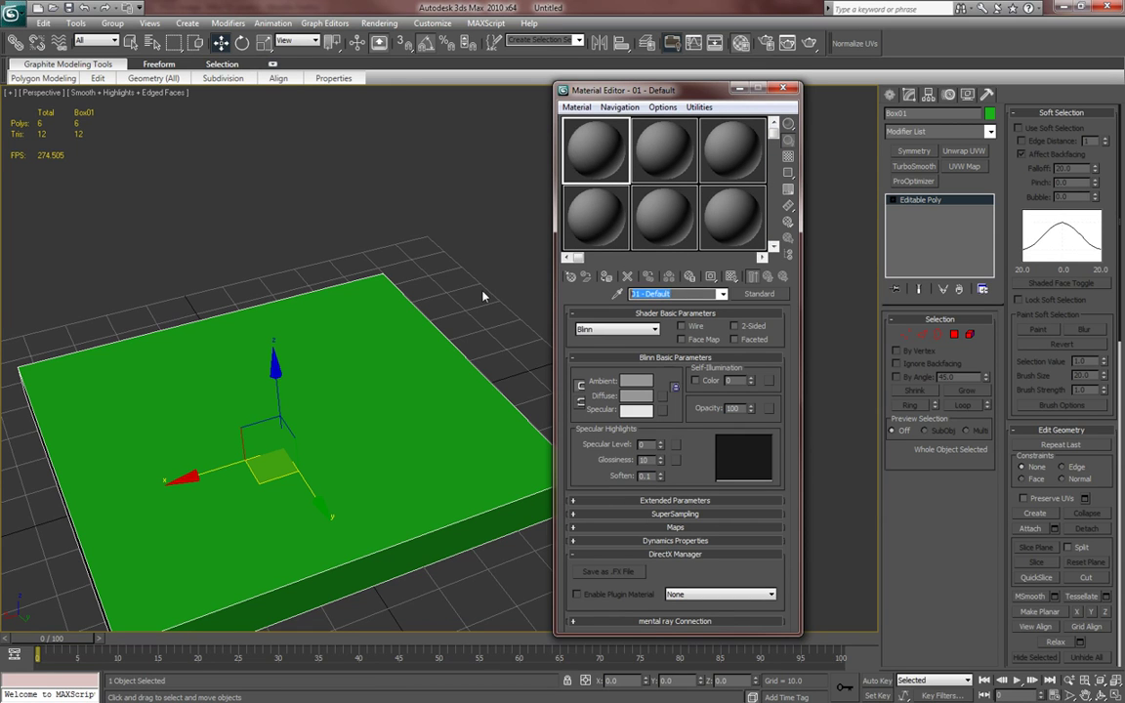
type("Chair")
key("Return")
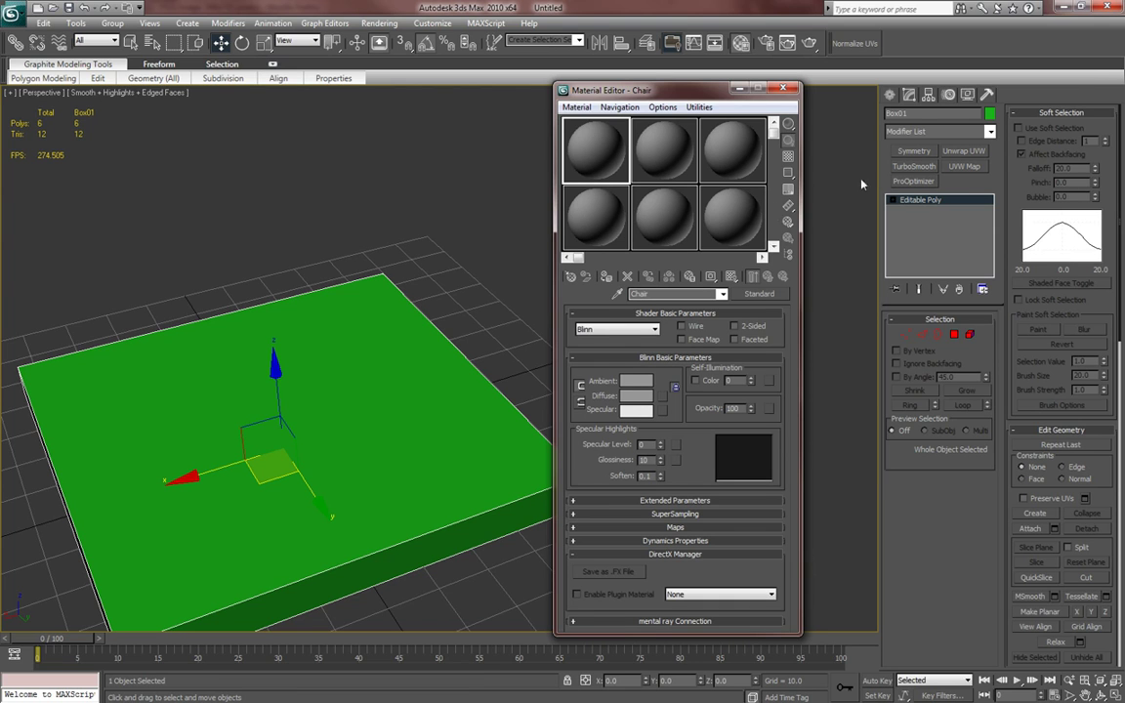
- Rename the box object as Chair and check it in the scene's object selection list
left_click_drag(926, 115, 846, 115)
type("Chair")
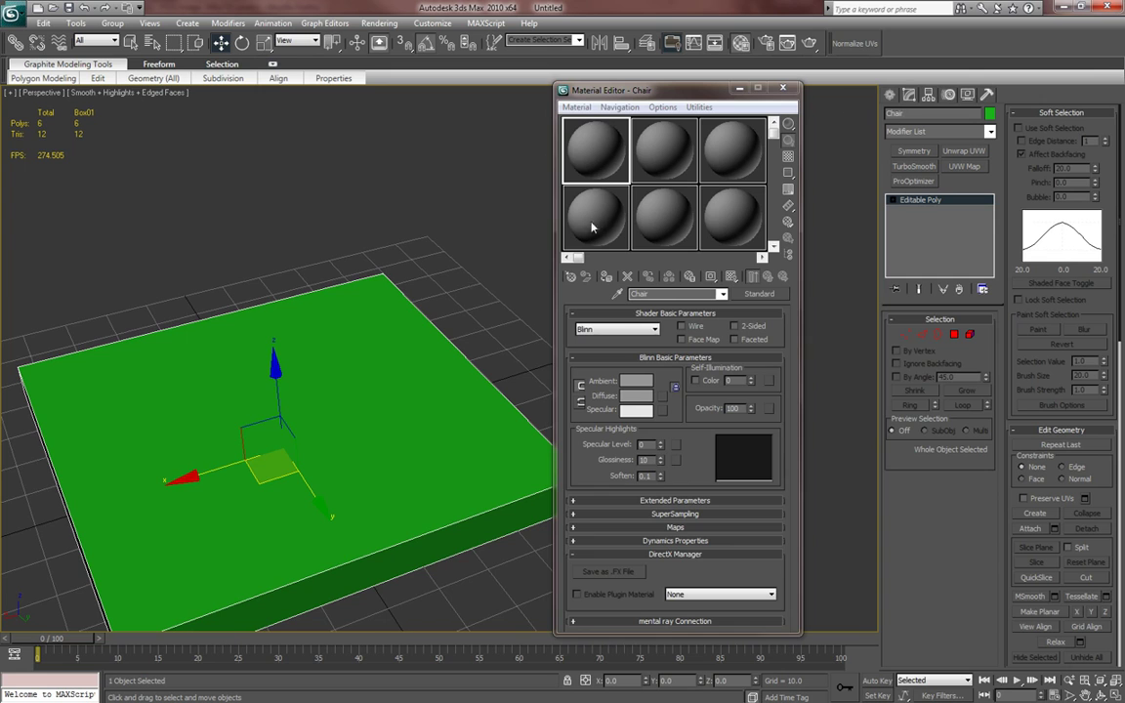
type("h")
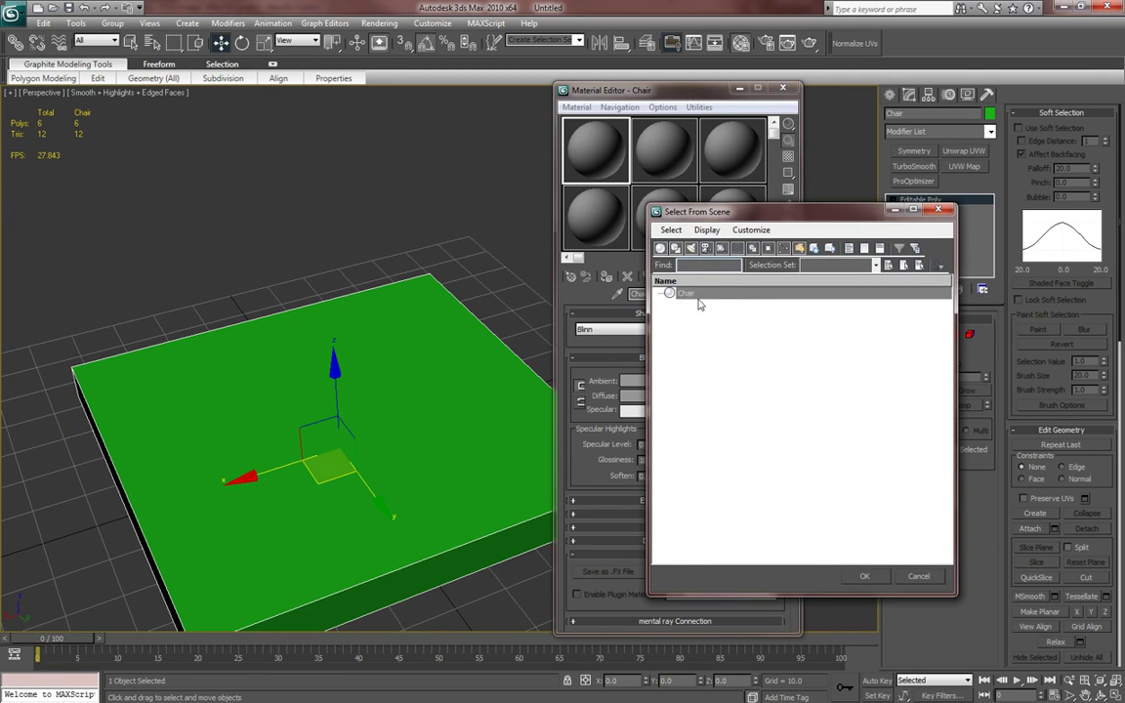
left_click(866, 579)
- Assign the Chair material to the seat box
middle_click_drag(463, 455, 442, 430, "alt")
middle_click_drag(432, 296, 427, 296)
left_click_drag(592, 155, 454, 365)
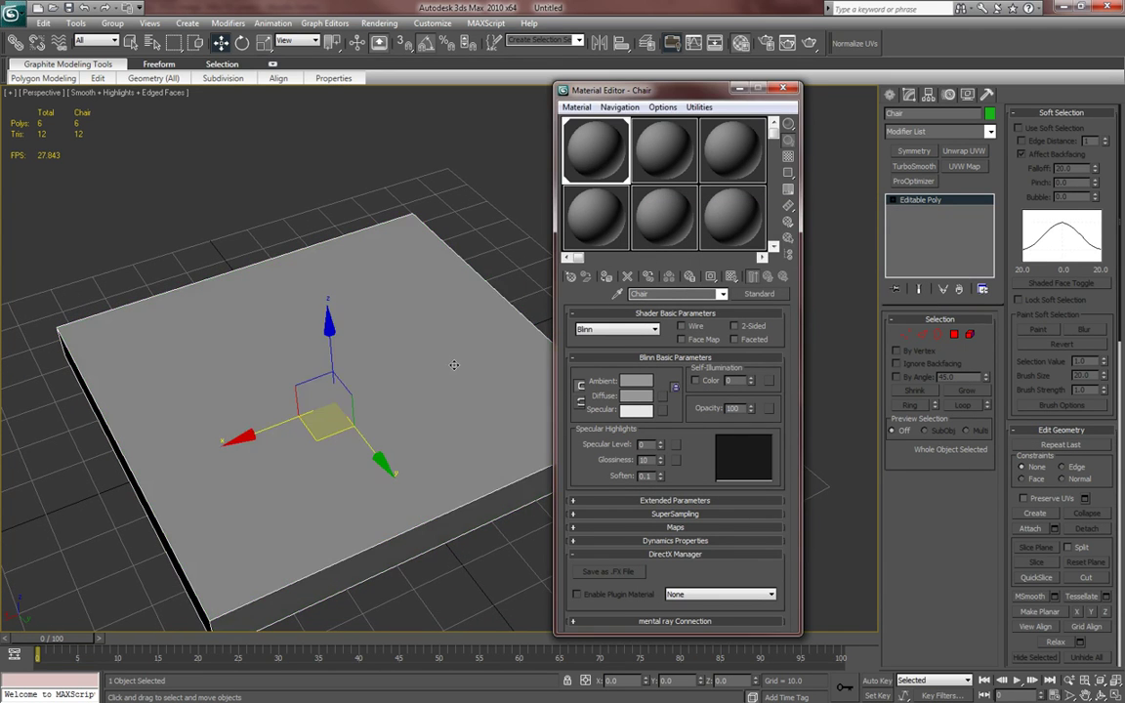
- Undo the Chair material assignment, reassign the material to the seat box and shift the Material Editor aside
key("ctrl+z")
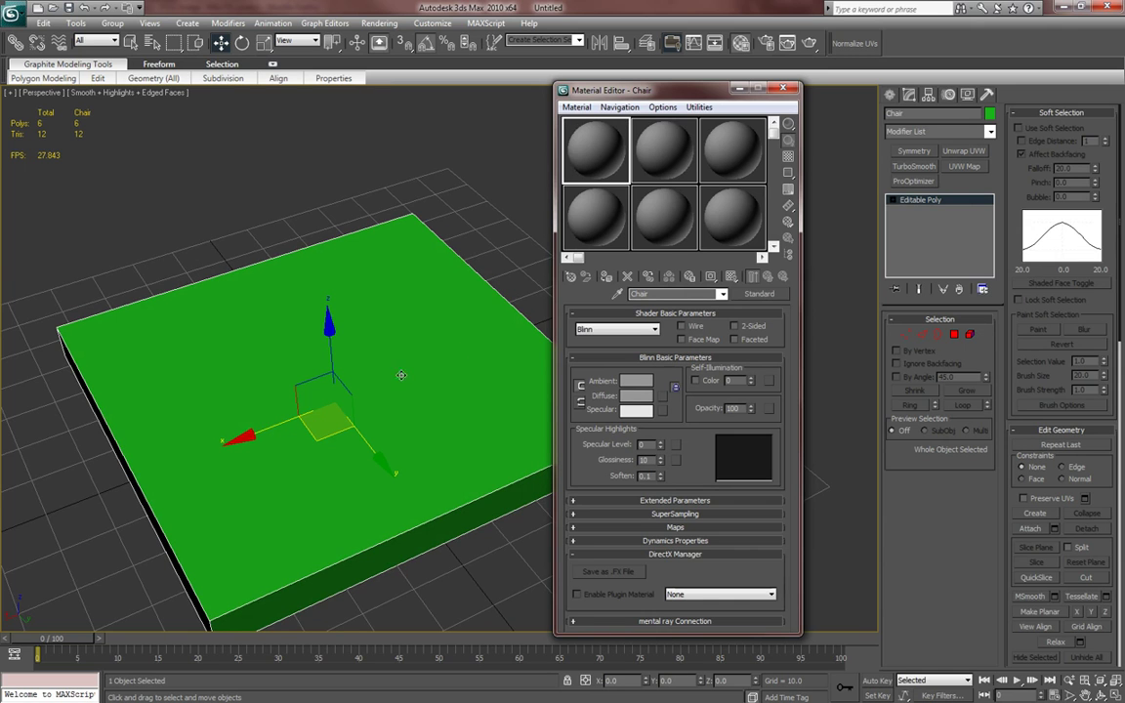
left_click(607, 278)
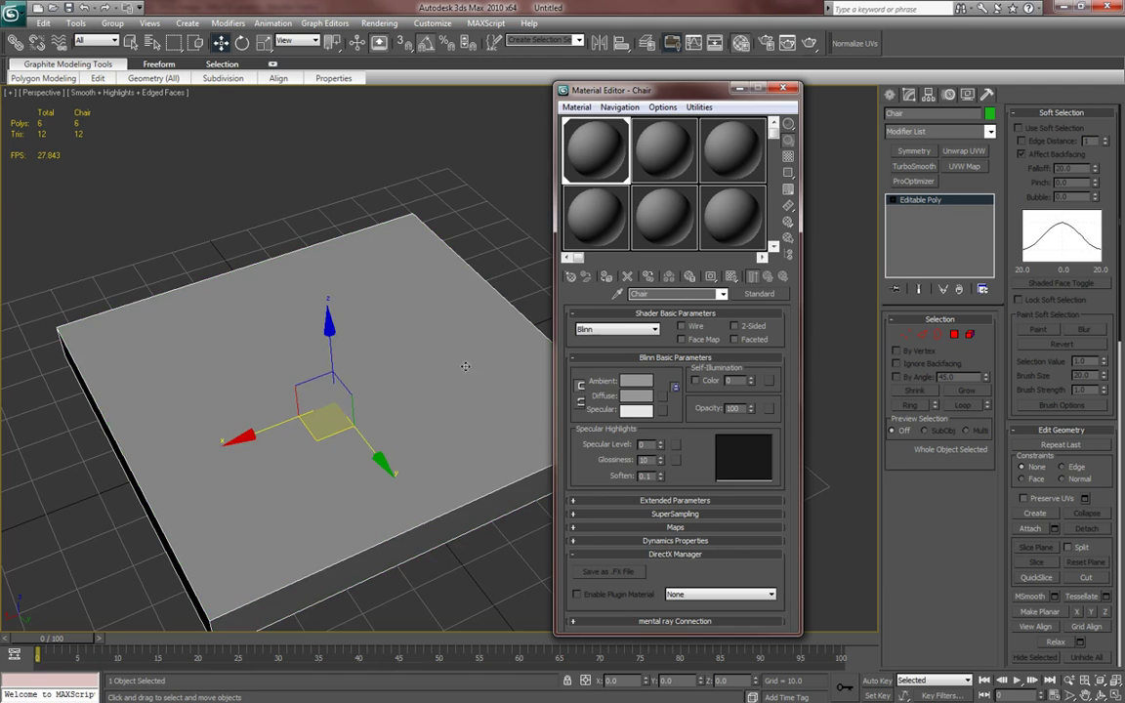
middle_click_drag(394, 318, 441, 298, "alt")
left_click_drag(577, 94, 736, 99)
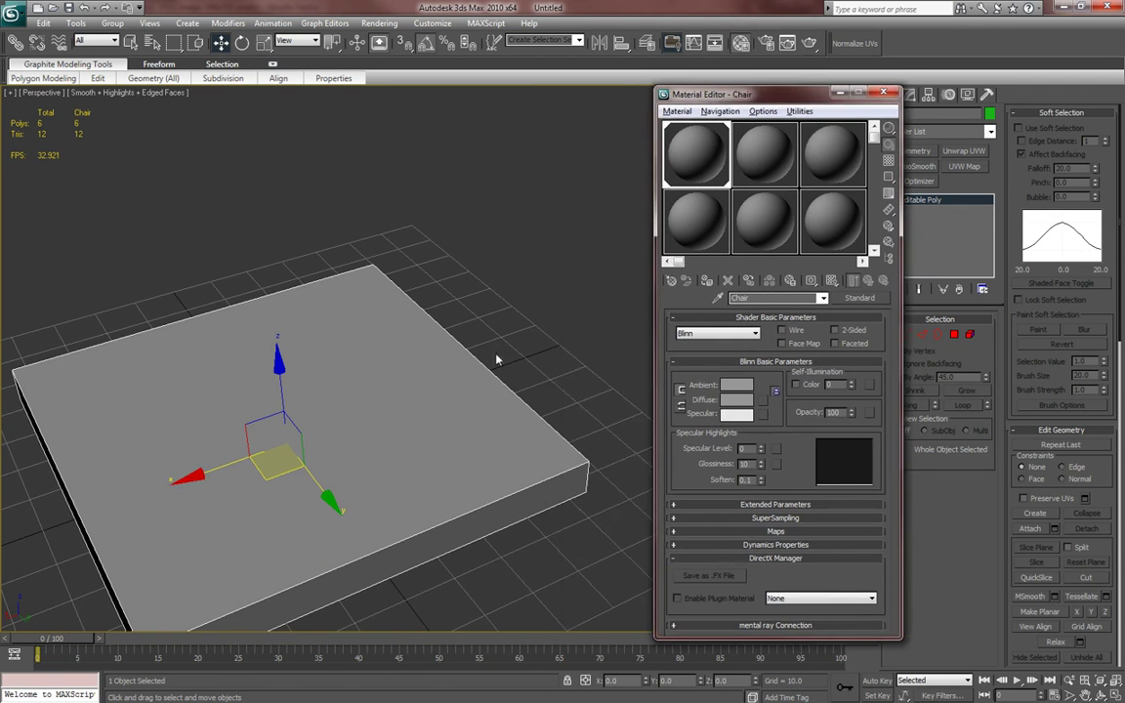
- Compare the seat box's appearance with edged-face display on and off
middle_click_drag(497, 356, 497, 343, "alt")
key("F4")
middle_click_drag(455, 387, 515, 355)
key("F4")
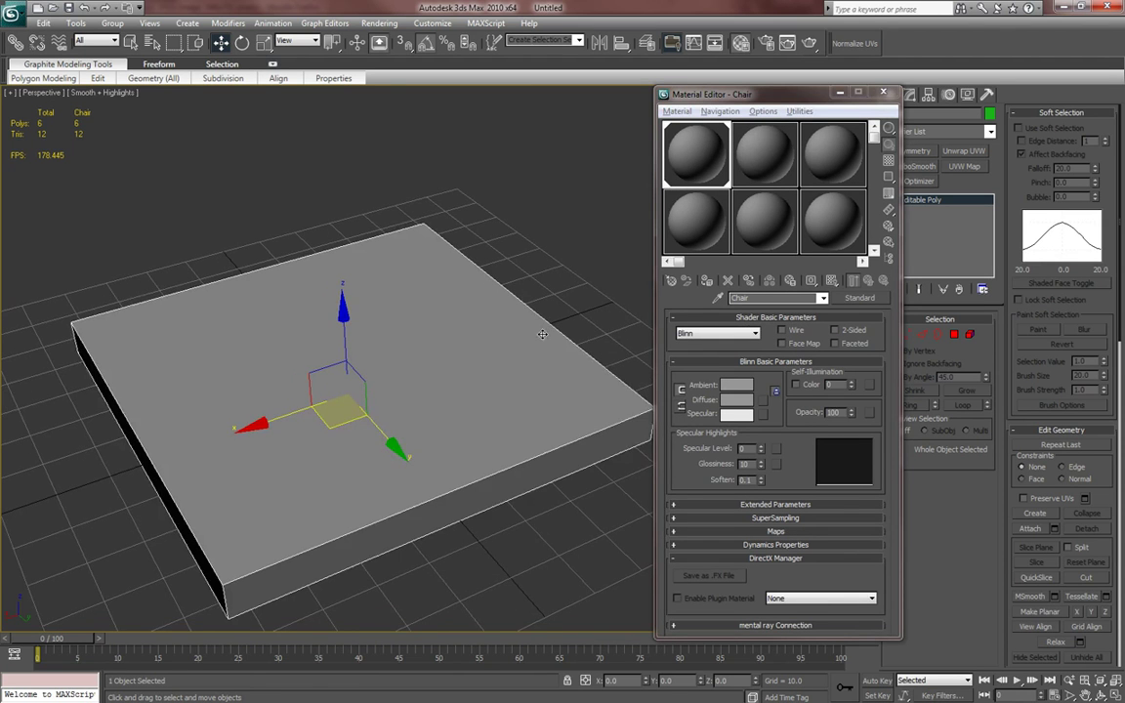
middle_click_drag(554, 308, 576, 322, "alt")
left_click_drag(804, 99, 747, 103)
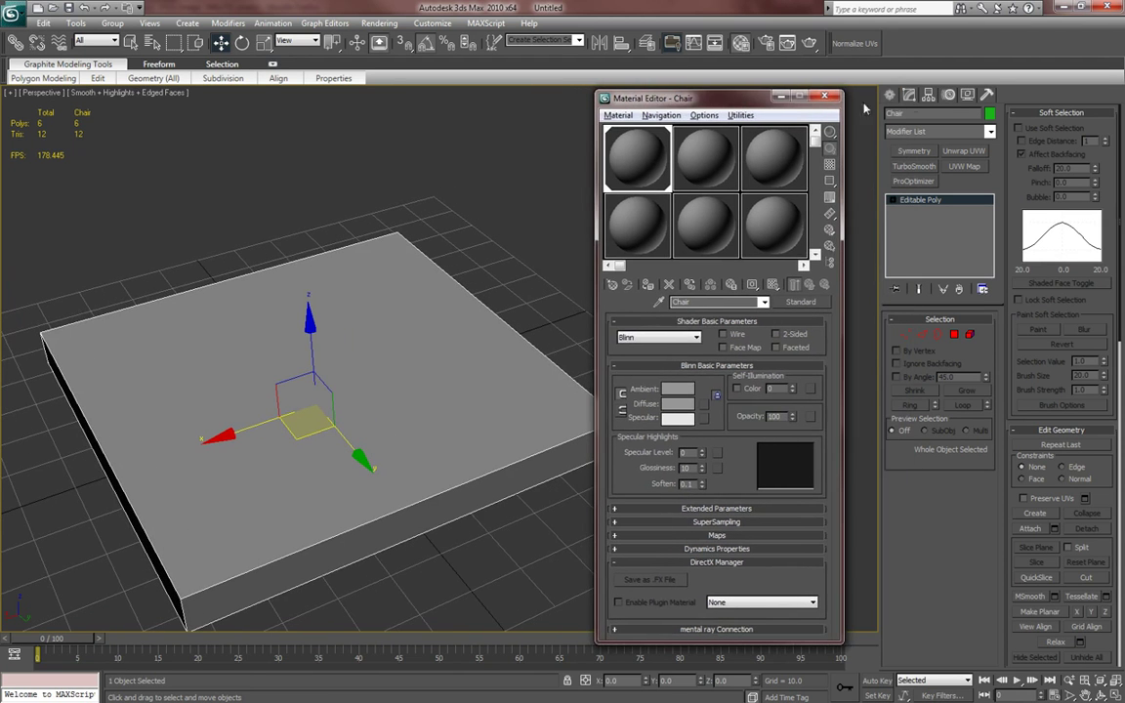
- Set the Chair object's wireframe colour to black
left_click(989, 114)
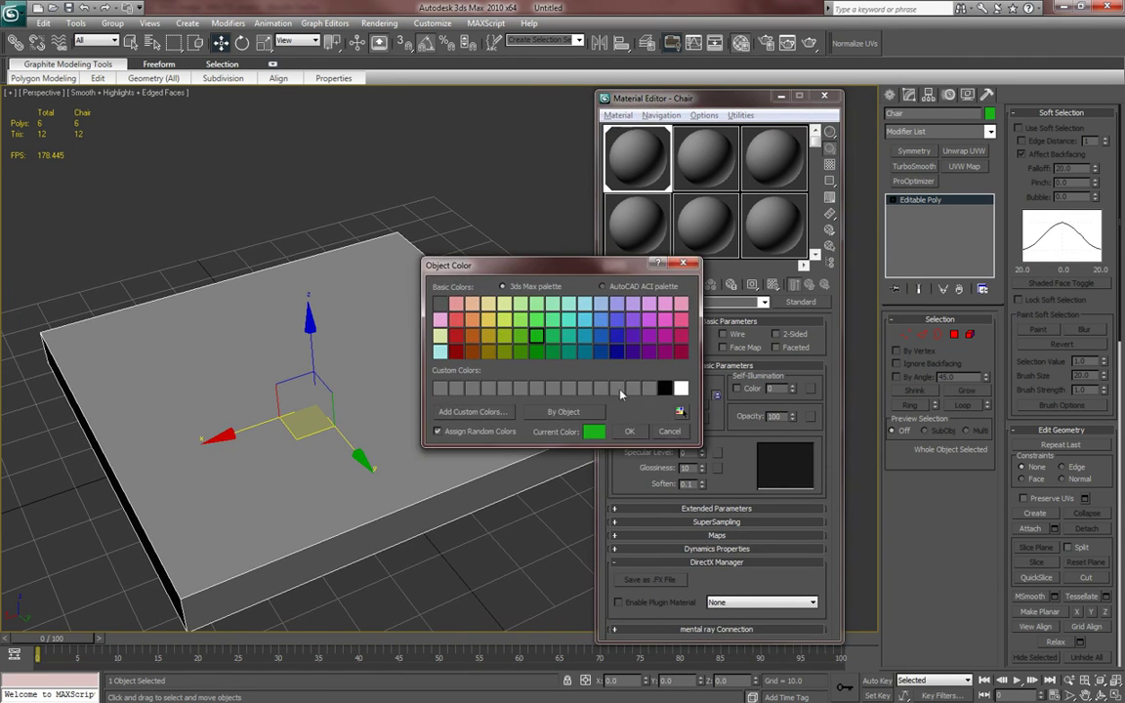
left_click(663, 388)
left_click(629, 435)
middle_click_drag(518, 390, 466, 417)
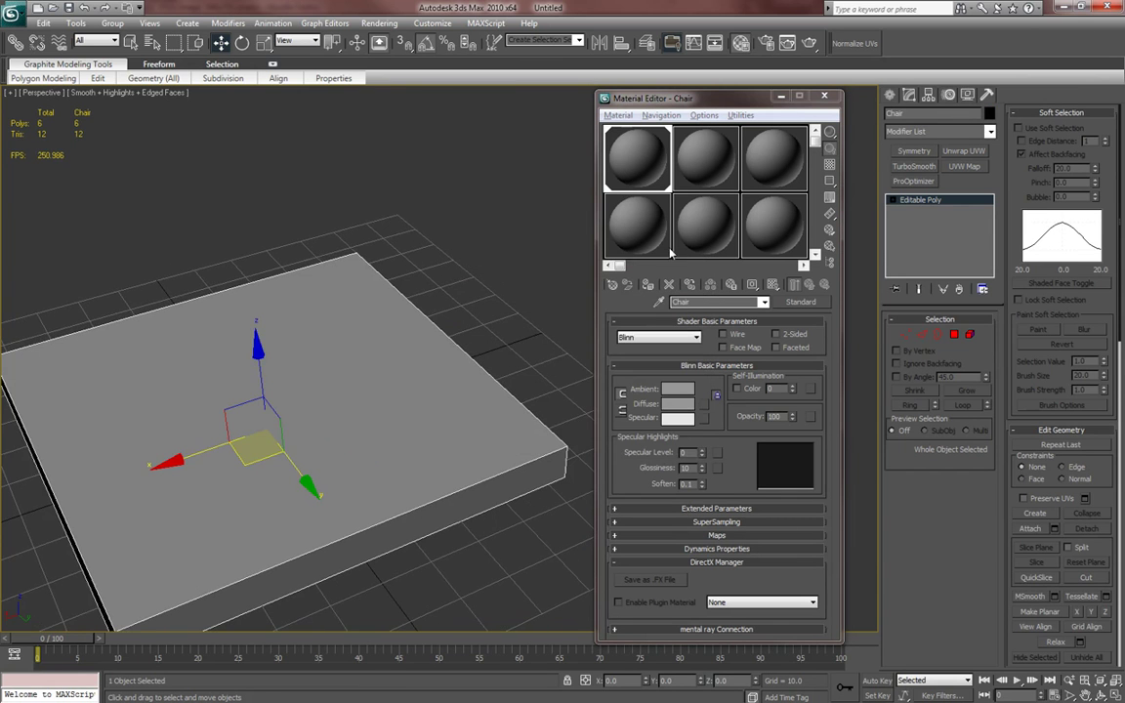
- Bring up the standard primitives creation options and inspect the seat box in wireframe and shaded display
left_click(890, 95)
middle_click_drag(326, 477, 355, 379)
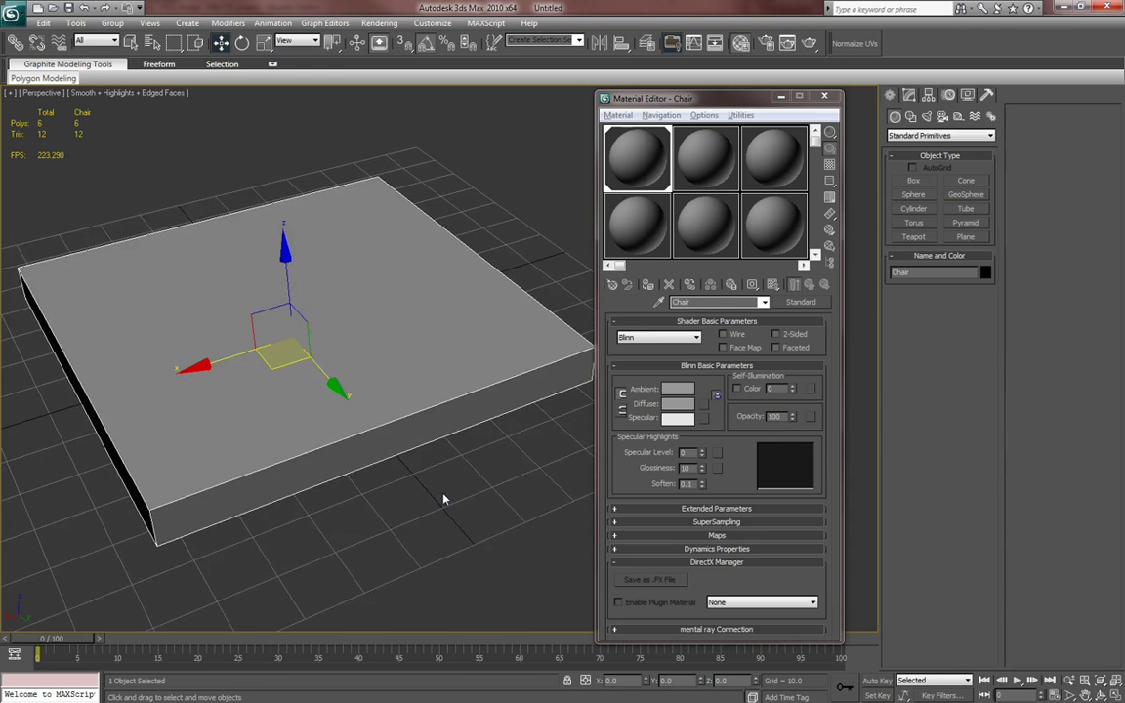
mouse_move(390, 417)
middle_mouse_down()
mouse_move(395, 430)
mouse_move(373, 452)
mouse_move(383, 374)
mouse_move(390, 384)
mouse_move(353, 443)
middle_mouse_up()
key("F3")
key("F3")
left_click(425, 515)
scroll(373, 452, "up", 5)
scroll(373, 383, "down", 5)
left_click(371, 383)
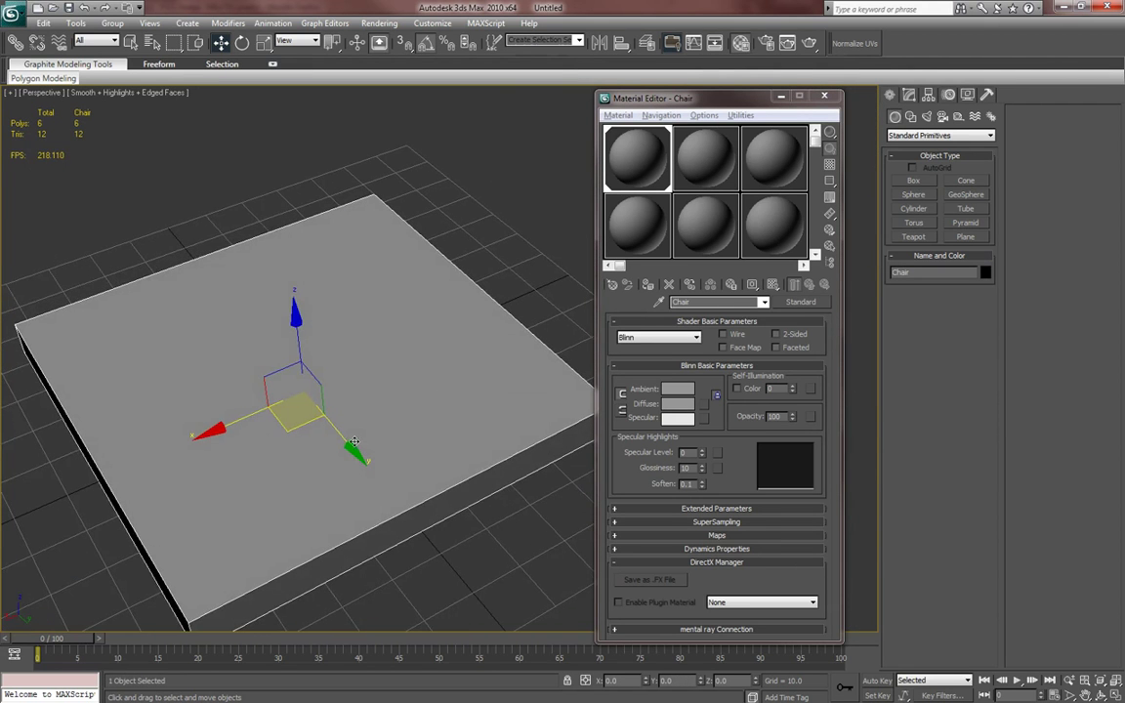
- Close and reopen the Material Editor, and raise the Chair material's Specular Level to 53
left_click(825, 97)
middle_click_drag(588, 319, 566, 329, "alt")
key("m")
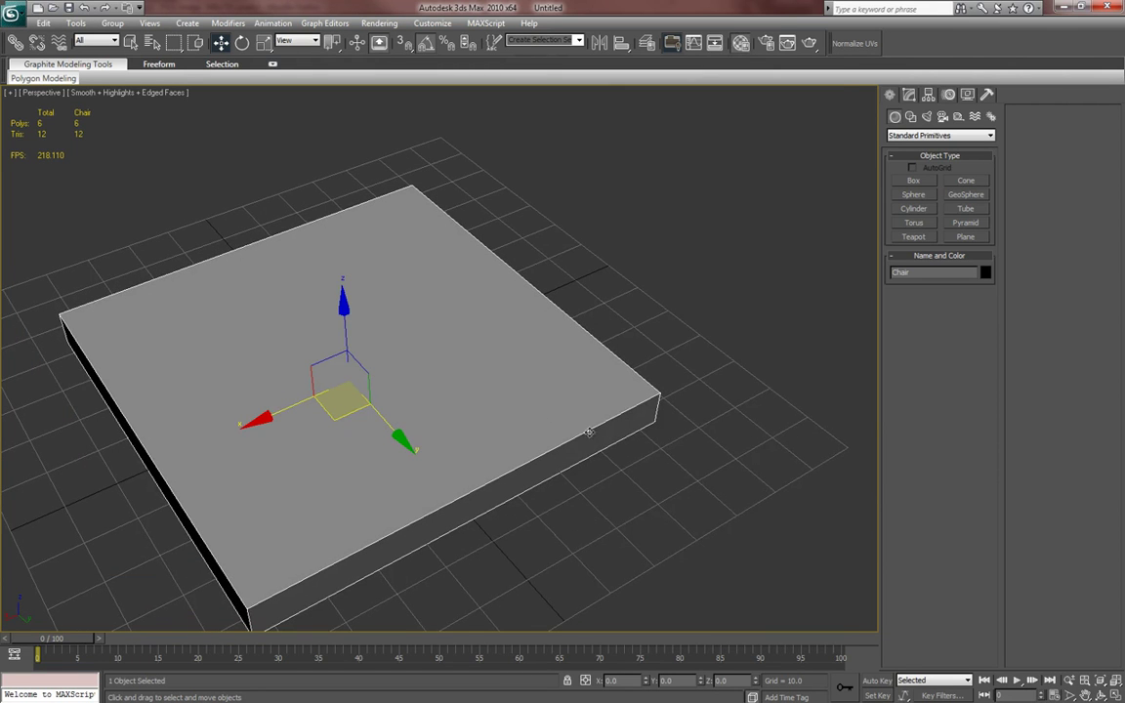
left_click_drag(705, 453, 706, 420)
middle_click_drag(478, 407, 435, 381, "alt")
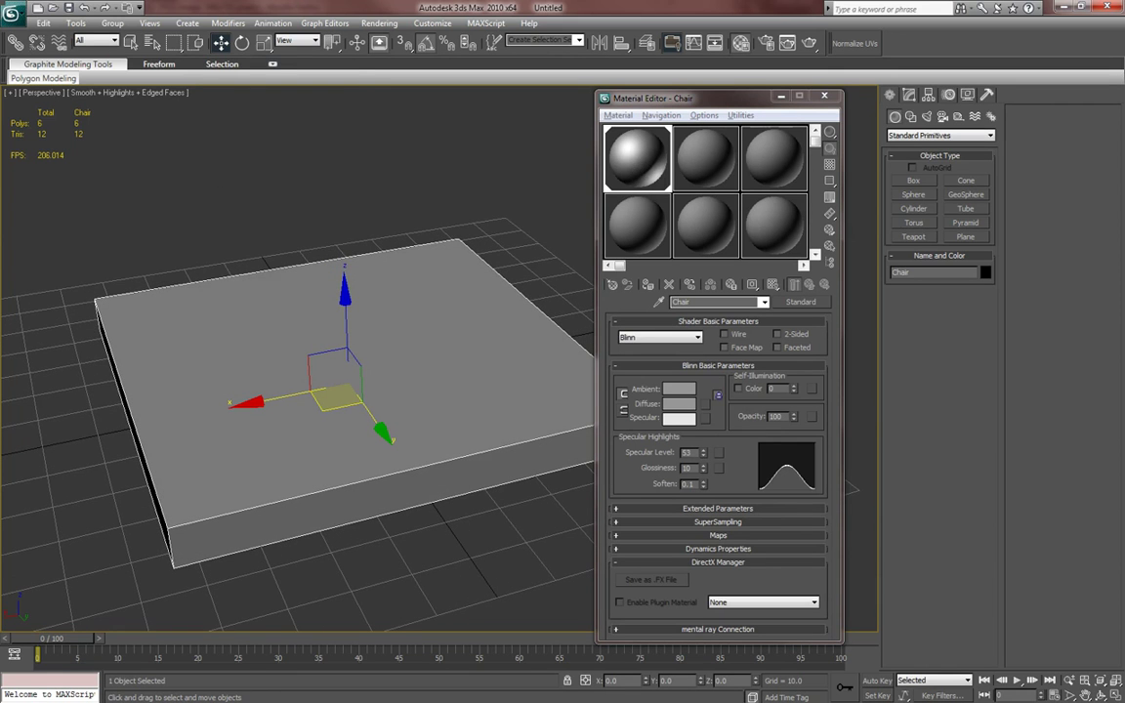
- Open the Chair material's sample in a separate preview window, enlarge it and place it beside the Material Editor
double_click(639, 160)
left_click_drag(75, 59, 190, 60)
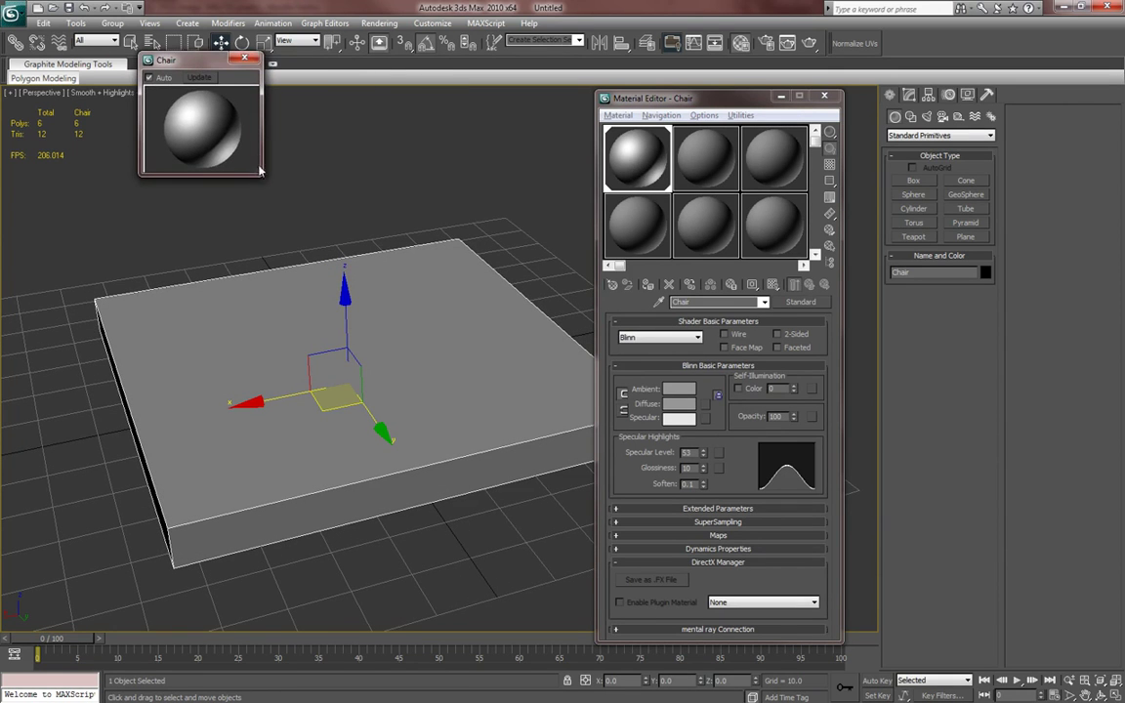
left_click_drag(260, 172, 637, 550)
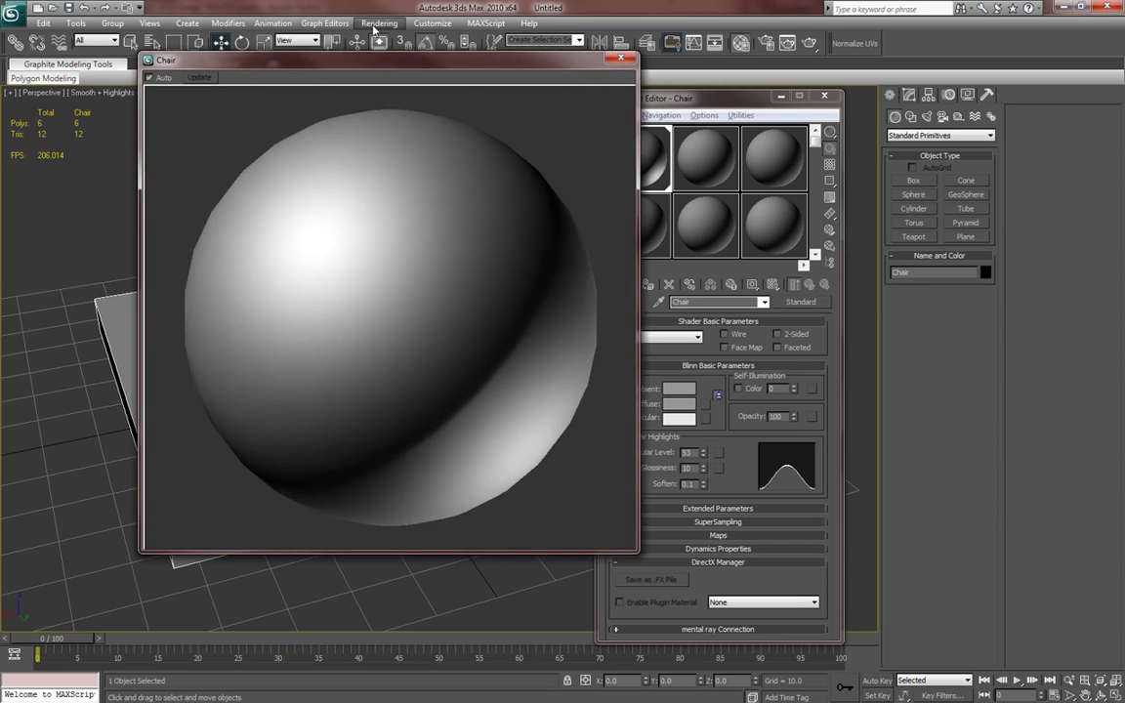
left_click_drag(396, 67, 325, 67)
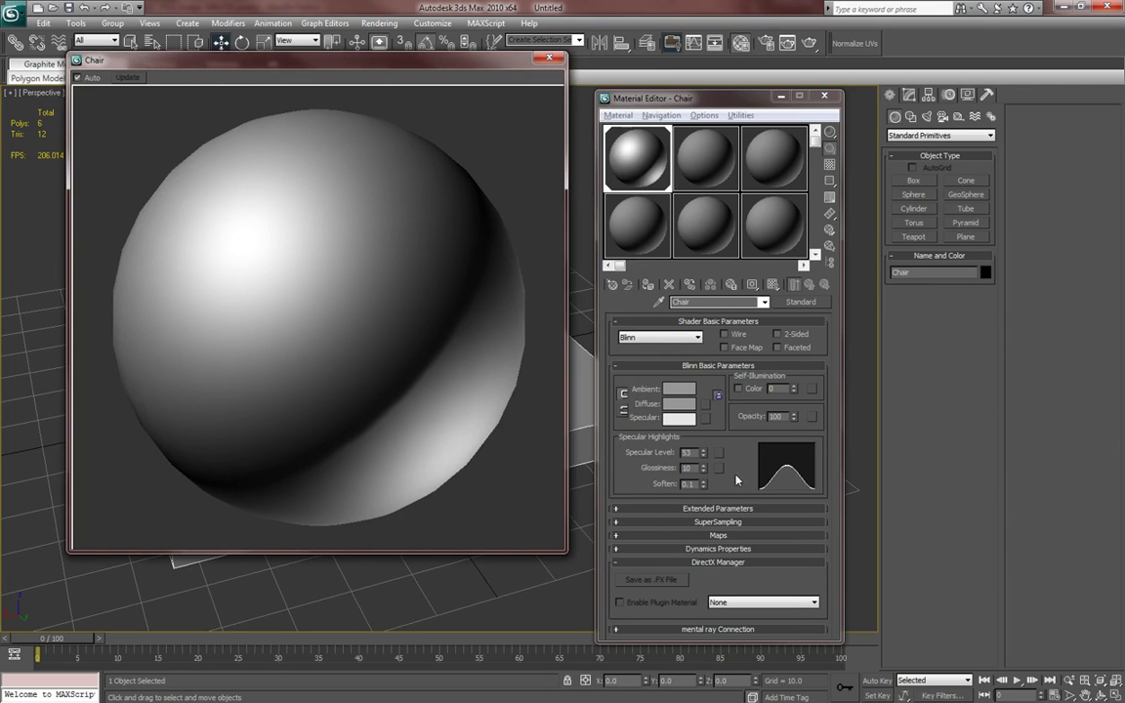
- Return the Chair material to Specular Level 0 and Glossiness 10, view the shader types and close the enlarged preview
mouse_move(703, 472)
left_mouse_down()
mouse_move(707, 430)
mouse_move(643, 470)
mouse_move(704, 491)
left_mouse_up()
type("10")
key("Return")
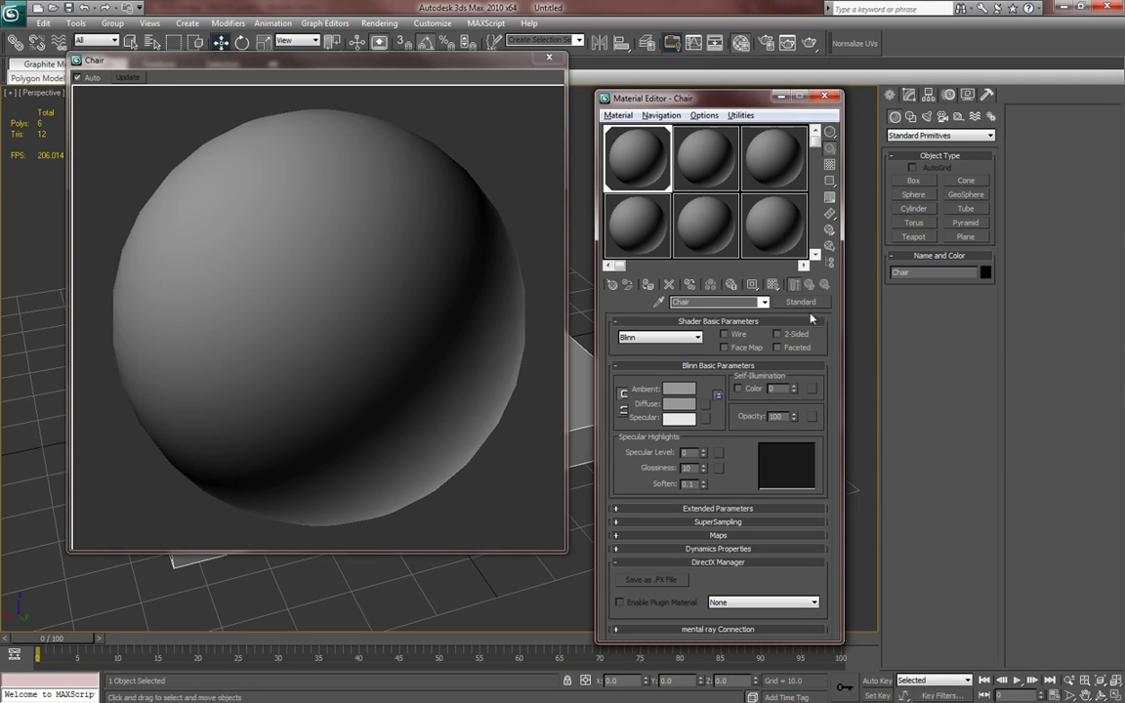
left_click(697, 338)
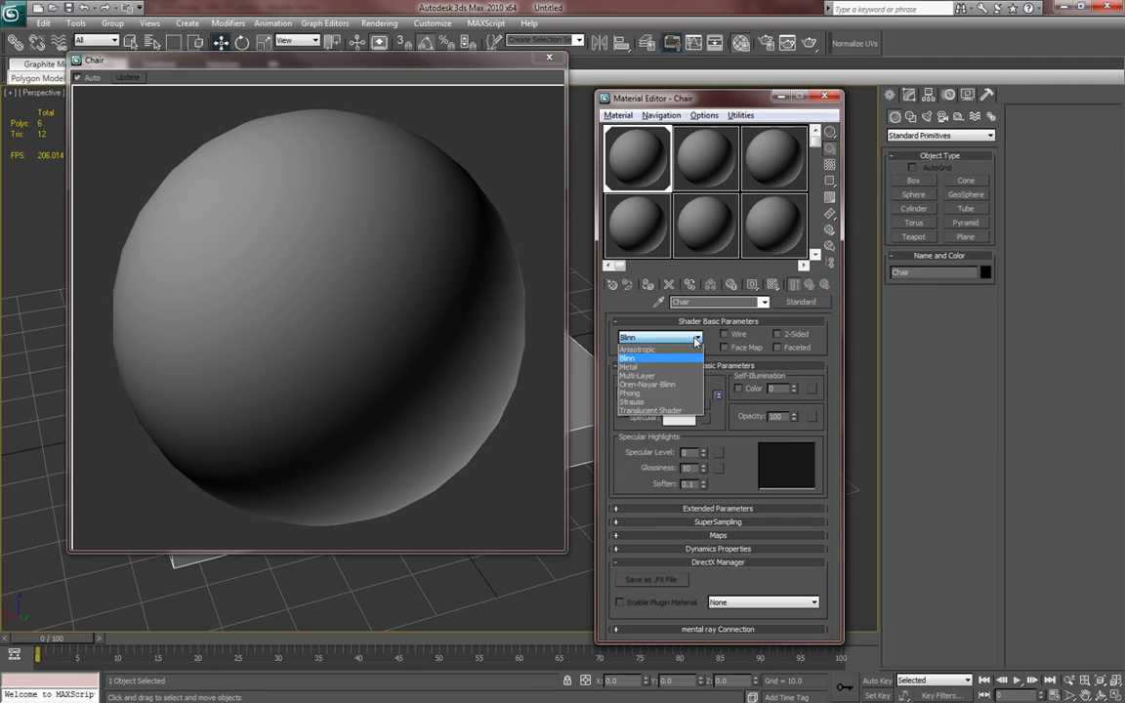
left_click(696, 339)
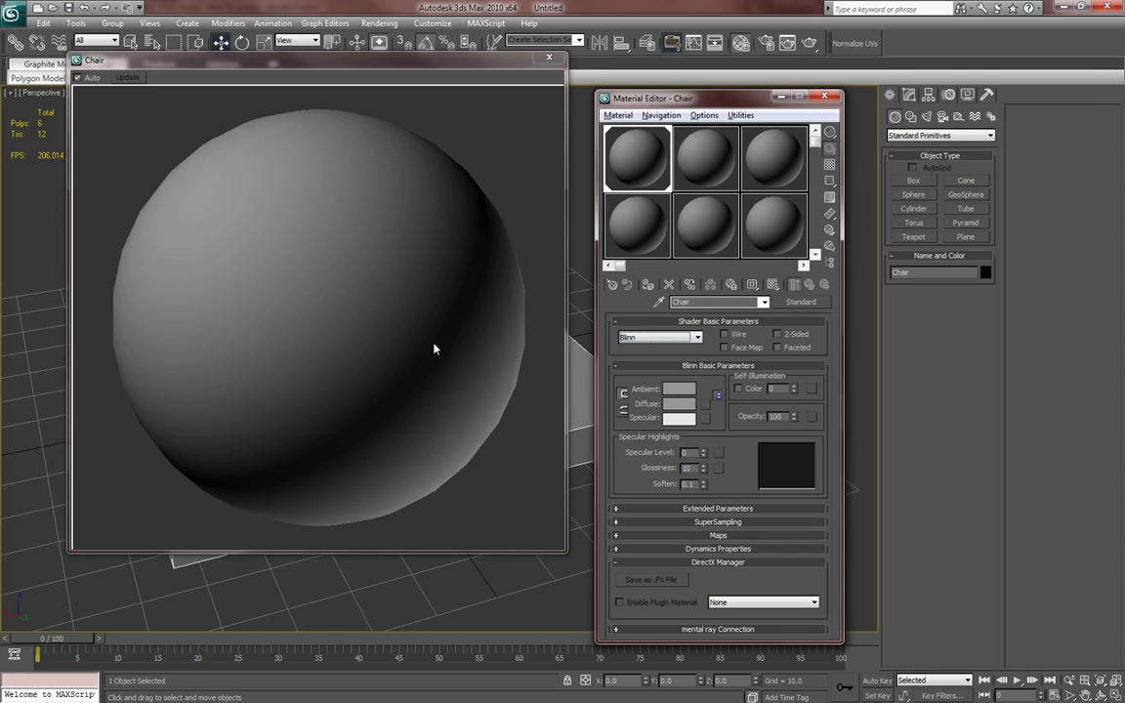
left_click(549, 60)
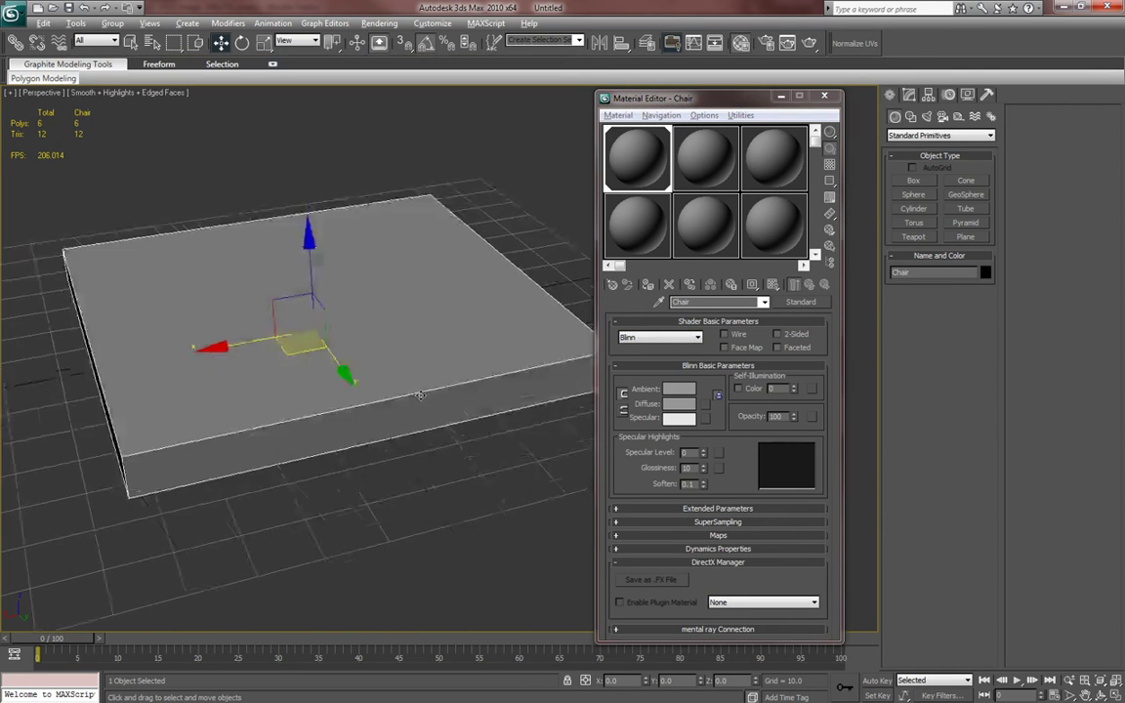
- Scale the seat box slightly thicker along the Z axis and close the Material Editor
left_click_drag(728, 100, 866, 107)
middle_click_drag(457, 241, 536, 206, "alt")
scroll(513, 252, "down", 3)
middle_click_drag(512, 256, 505, 287, "alt")
key("r")
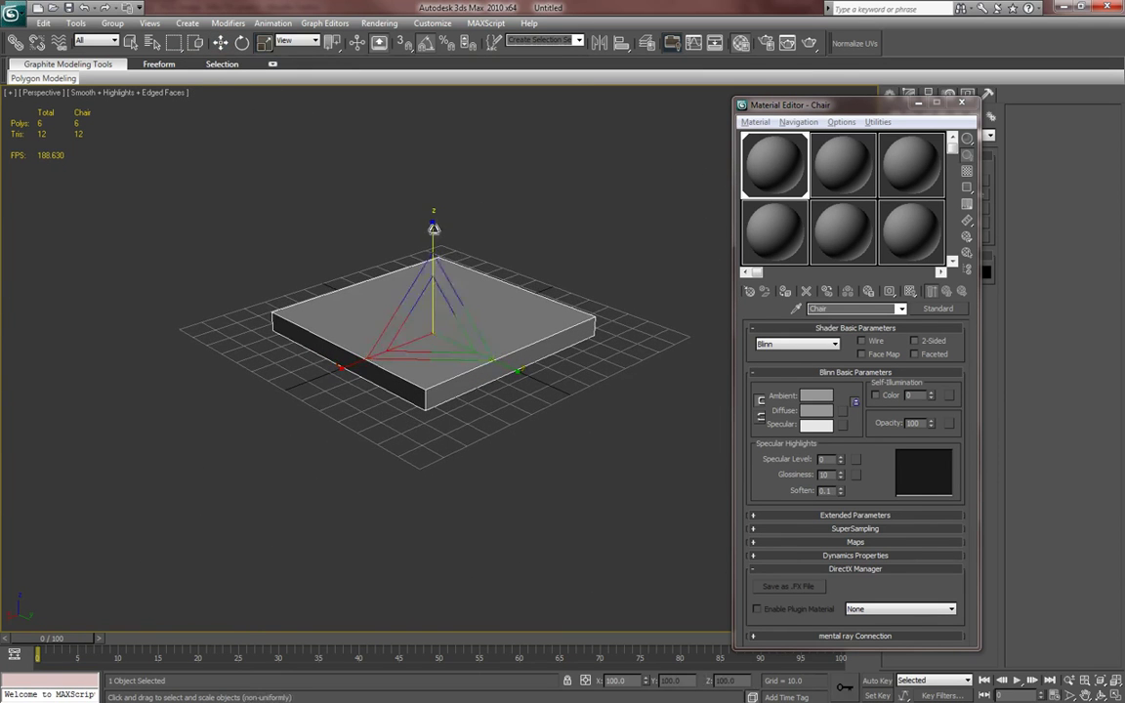
left_click_drag(432, 221, 431, 206)
key("w")
middle_click_drag(458, 281, 482, 339, "alt")
left_click(963, 103)
middle_click_drag(542, 290, 542, 376)
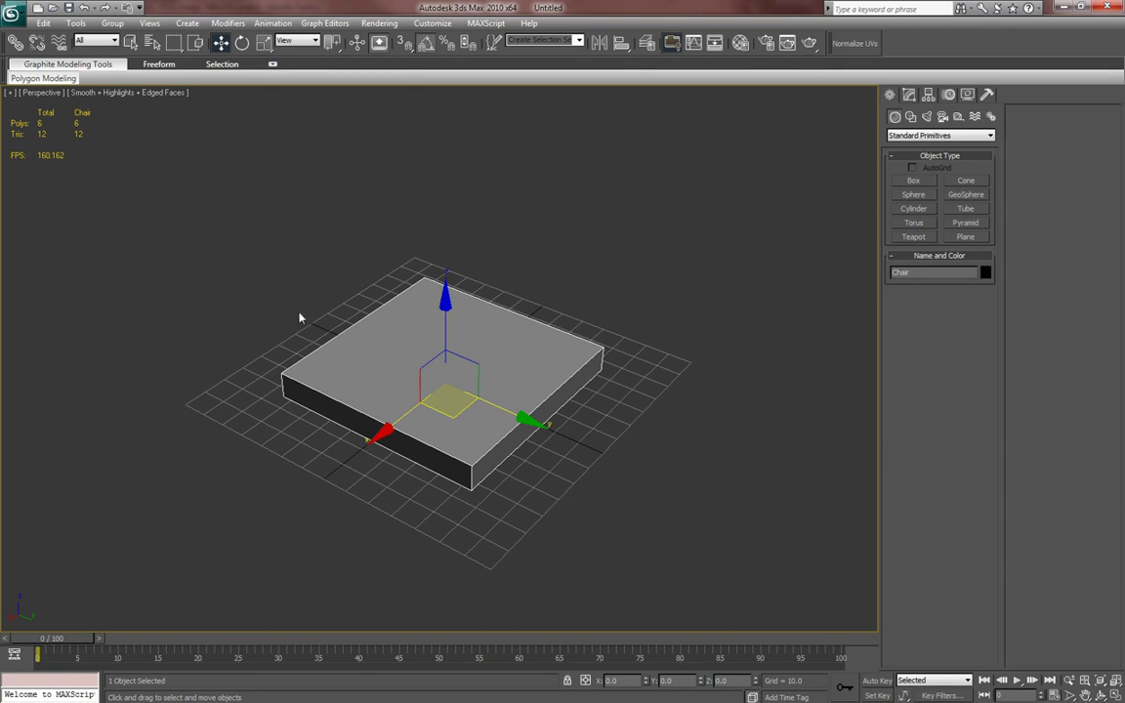
middle_click_drag(280, 471, 300, 457, "alt")
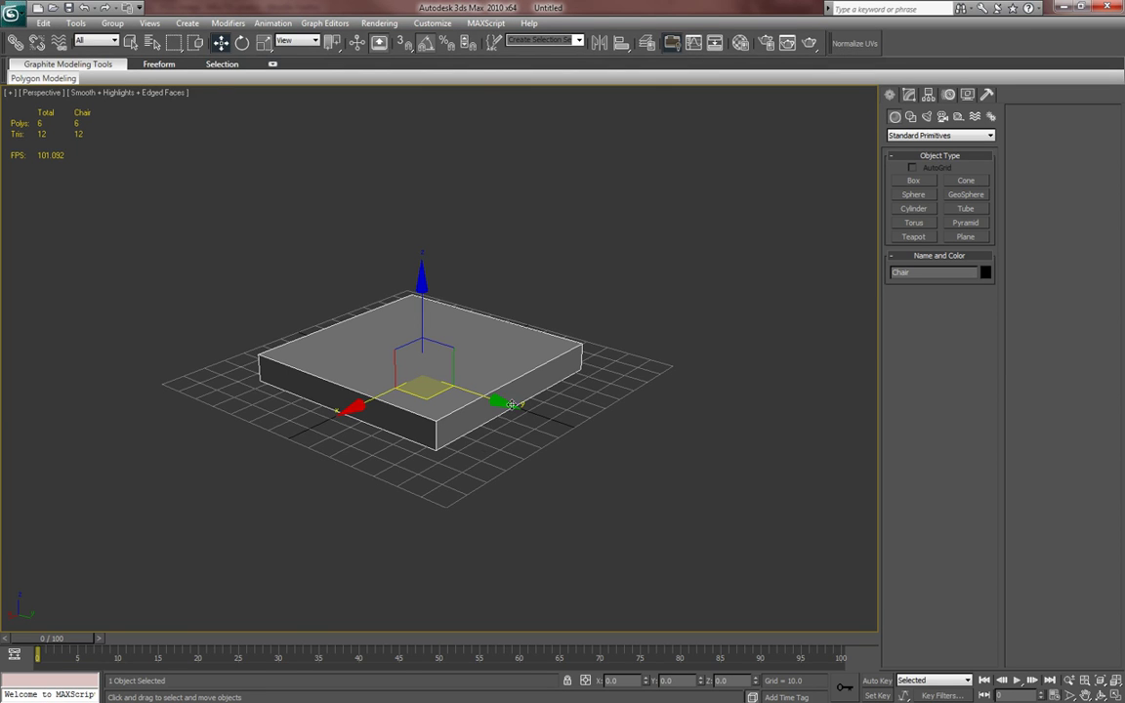
middle_click_drag(505, 444, 484, 473, "alt")
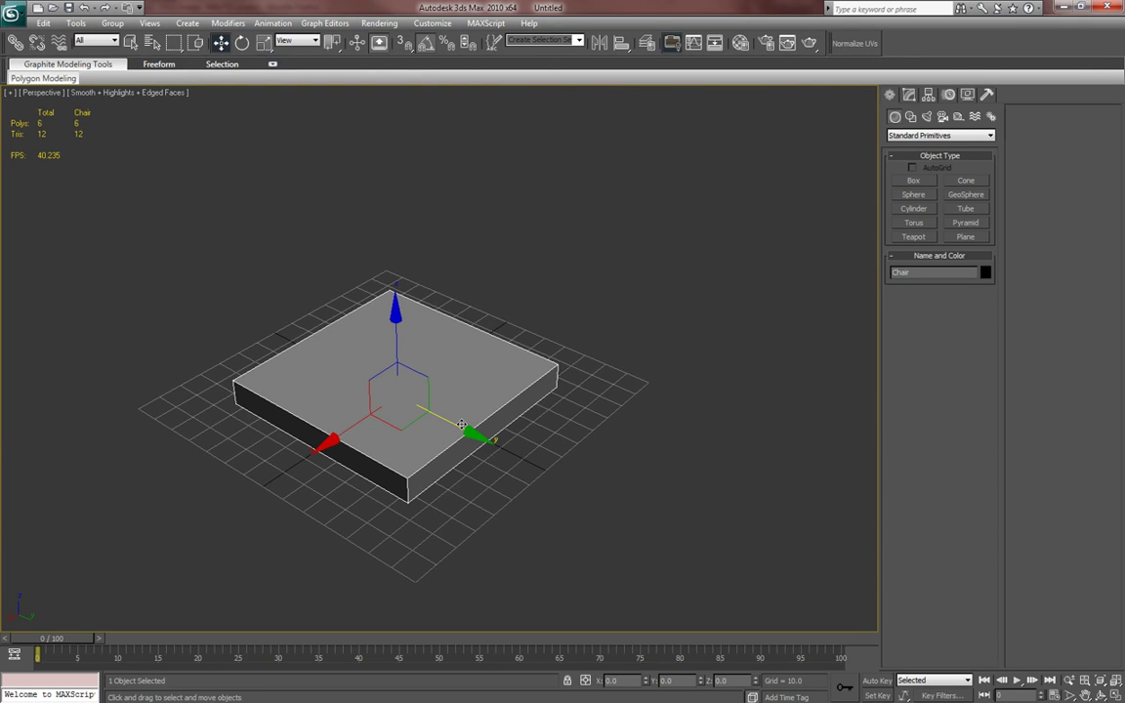
middle_click_drag(476, 508, 464, 530, "alt")
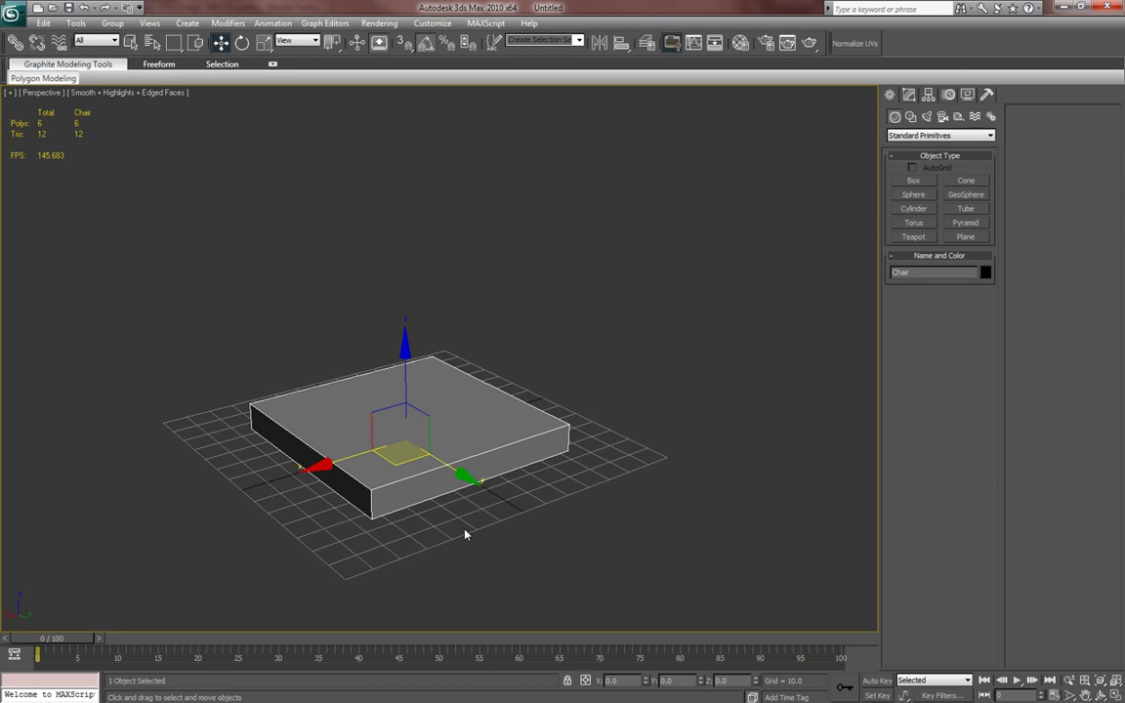
scroll(465, 534, "up", 5)
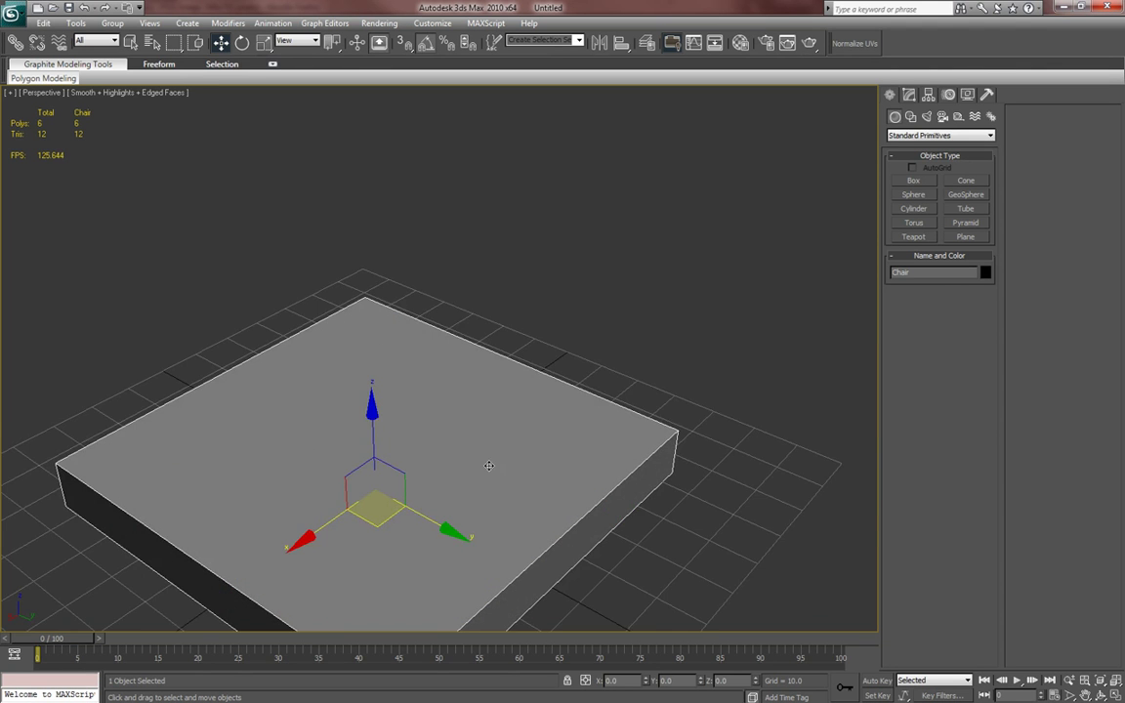
scroll(492, 472, "down", 5)
scroll(504, 396, "up", 3)
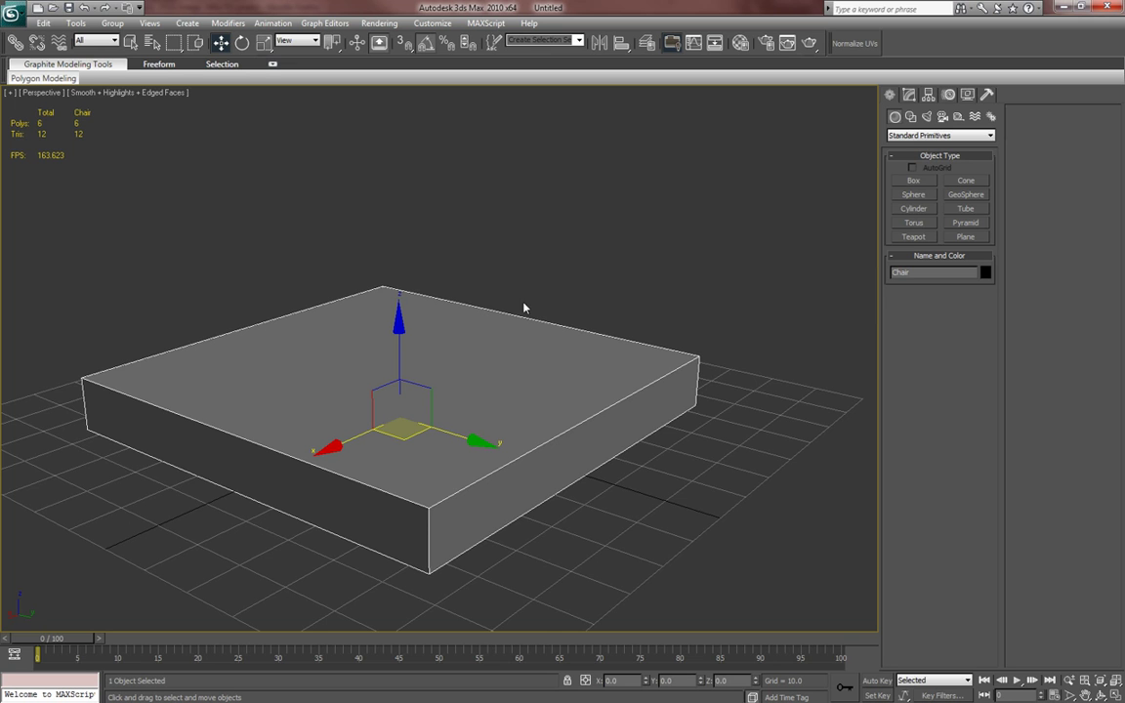
middle_click_drag(562, 424, 535, 437, "alt")
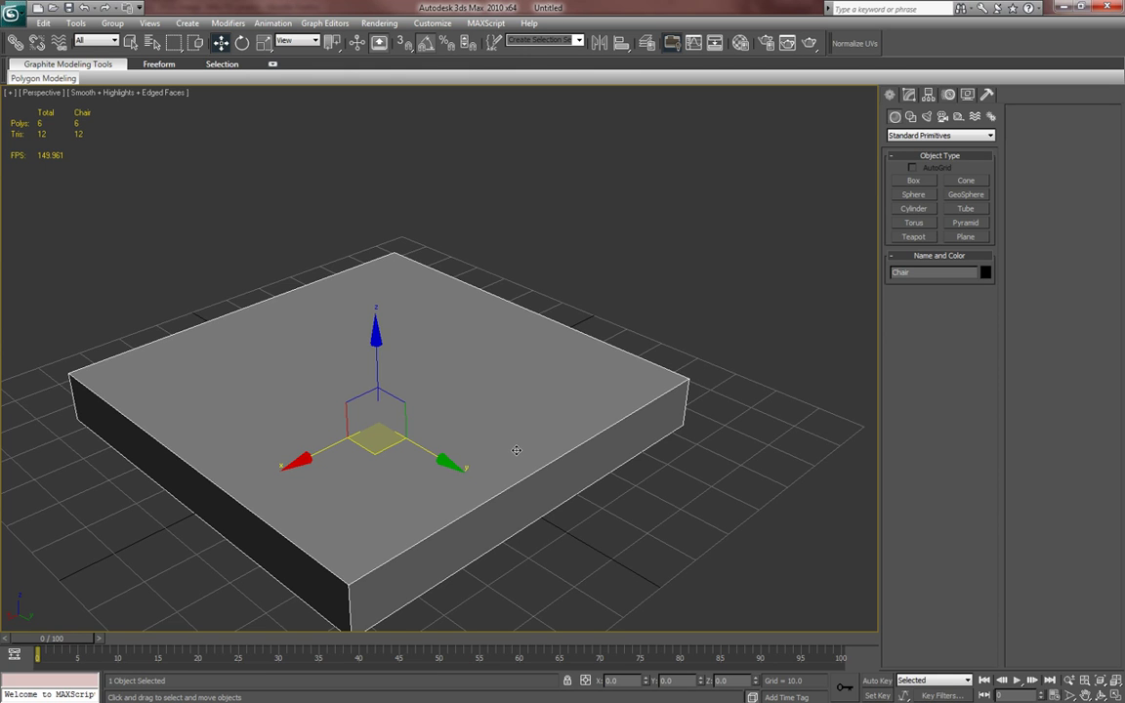
middle_click_drag(517, 450, 608, 512, "alt")
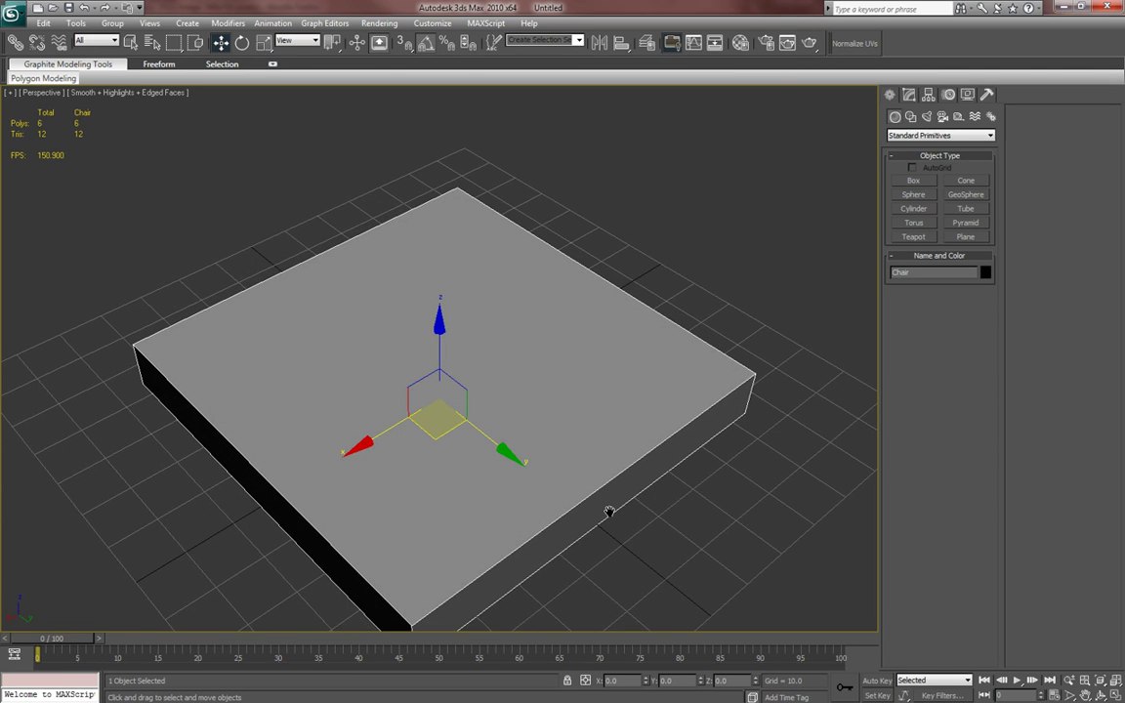
scroll(621, 508, "up", 3)
scroll(633, 490, "down", 5)
middle_click_drag(628, 498, 597, 523, "alt")
- Select one vertical corner edge of the seat box and extend the selection to its ring of four corner edges
key("1")
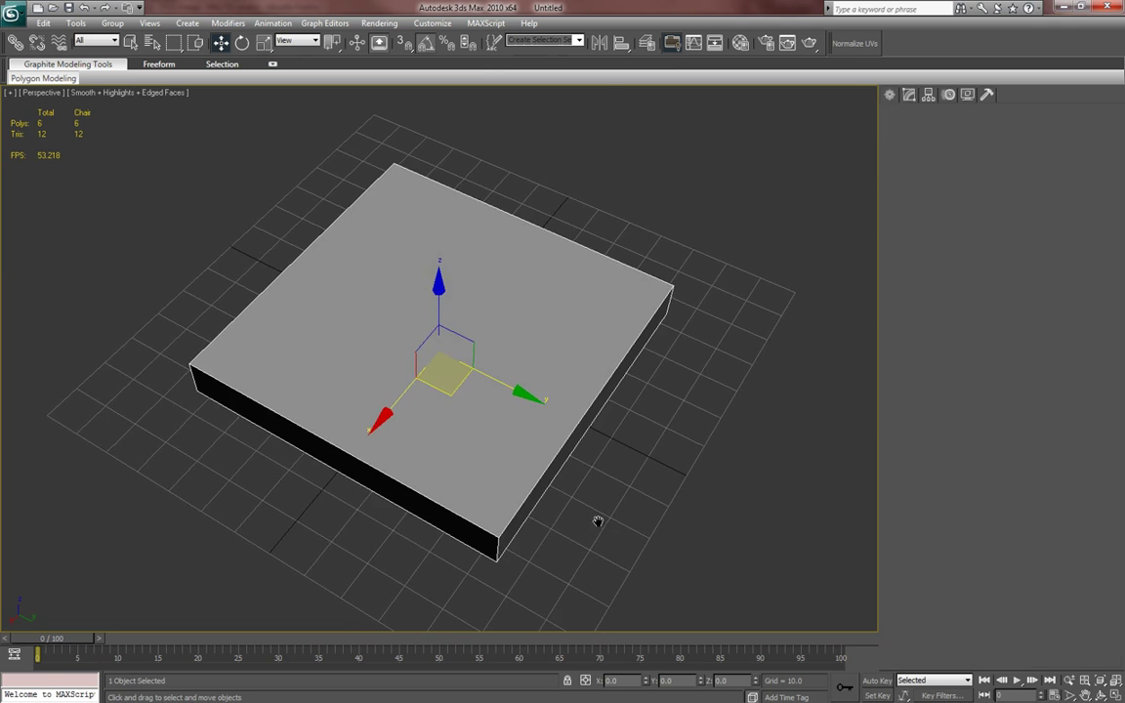
key("2")
left_click(497, 548)
middle_click_drag(518, 545, 641, 480, "alt")
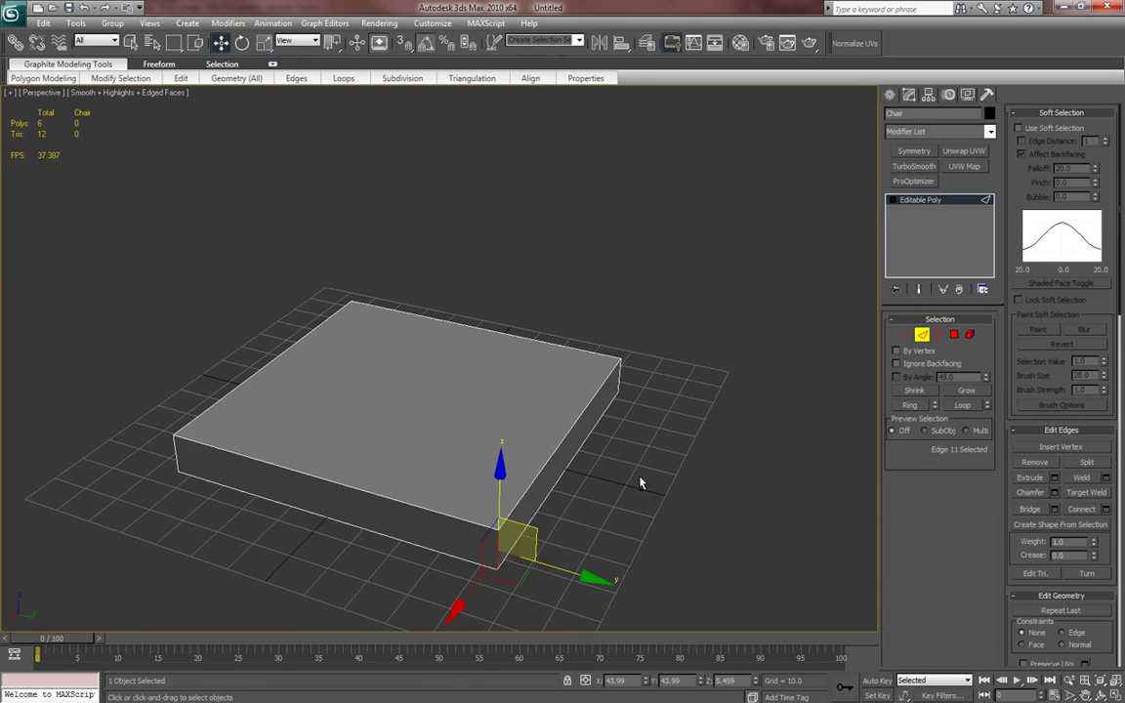
left_click(906, 408)
middle_click_drag(721, 432, 594, 401, "alt")
- Try chamfering the four vertical corner edges by 4.66 with 3 segments
right_click(603, 376)
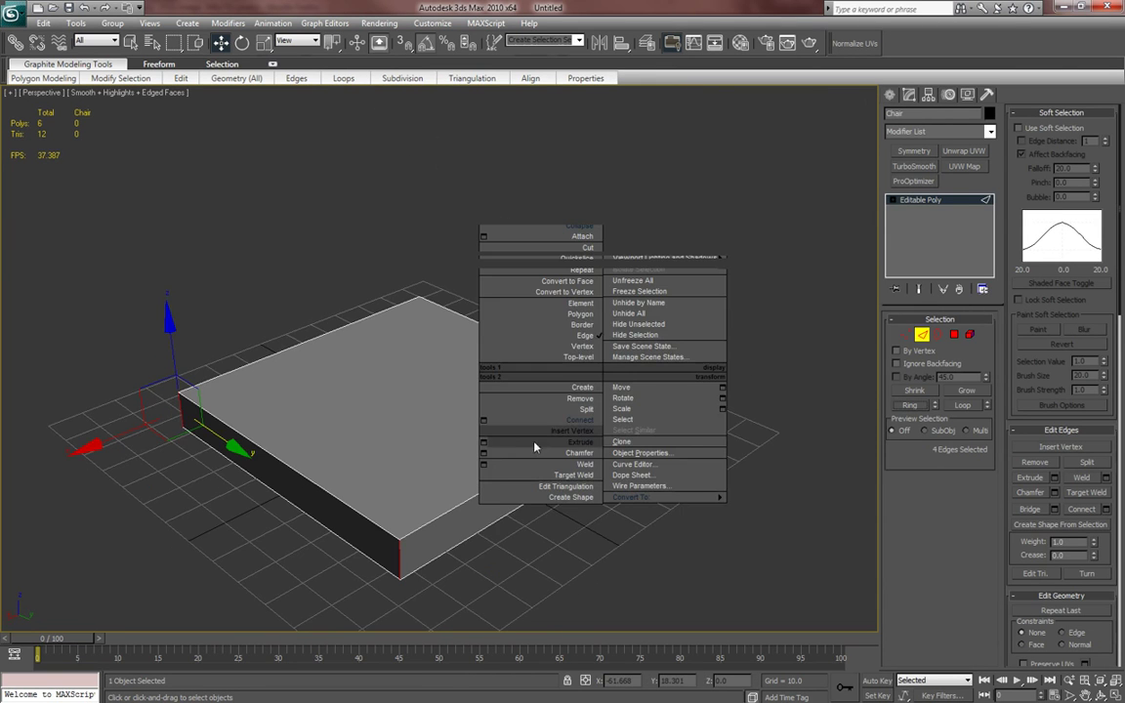
left_click(482, 454)
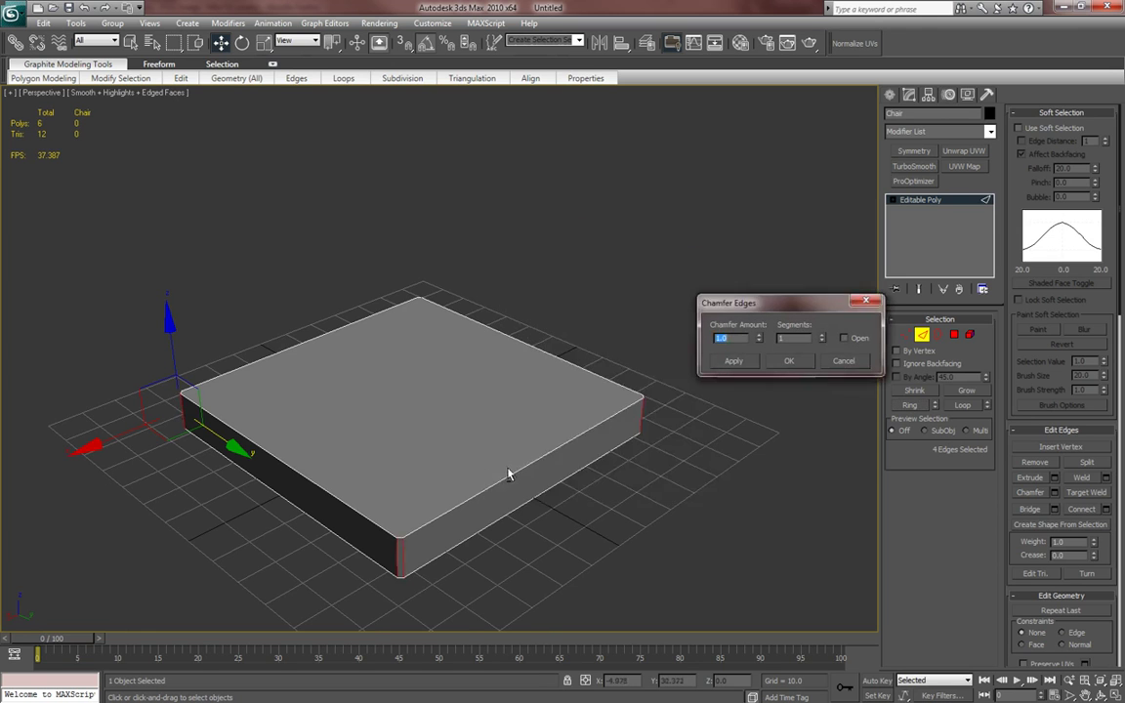
middle_click_drag(509, 470, 496, 500, "alt")
left_click(823, 335)
left_click(823, 336)
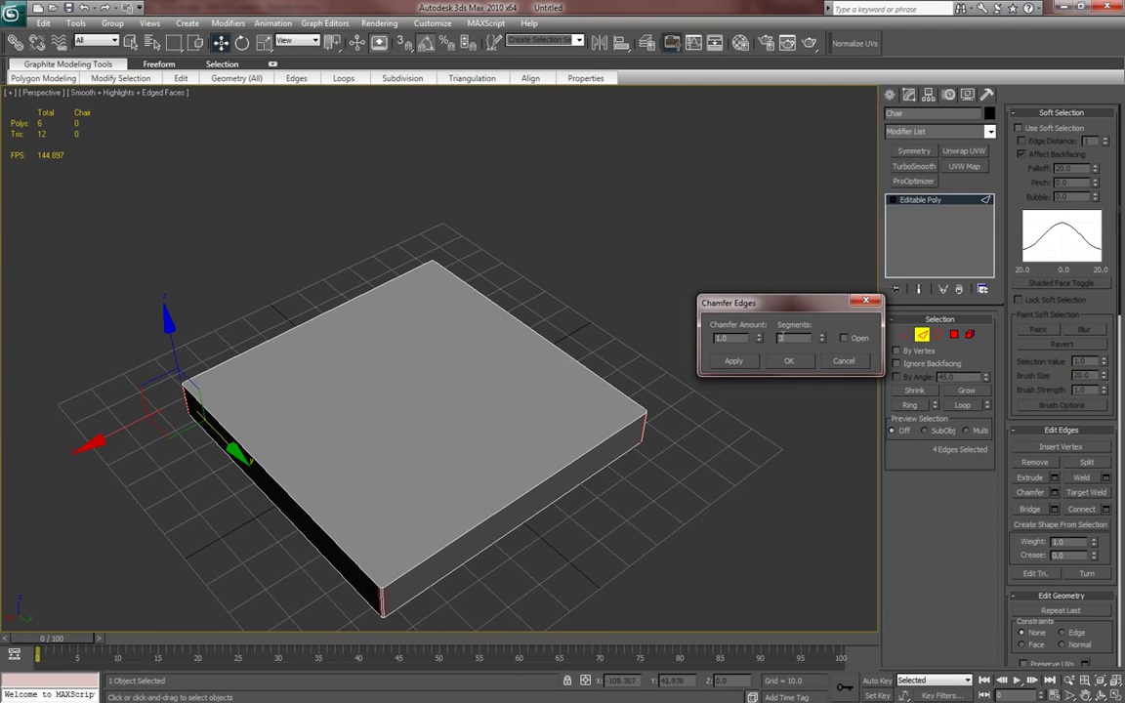
left_click_drag(760, 339, 725, 88)
key("F4")
middle_click_drag(597, 295, 590, 514, "alt")
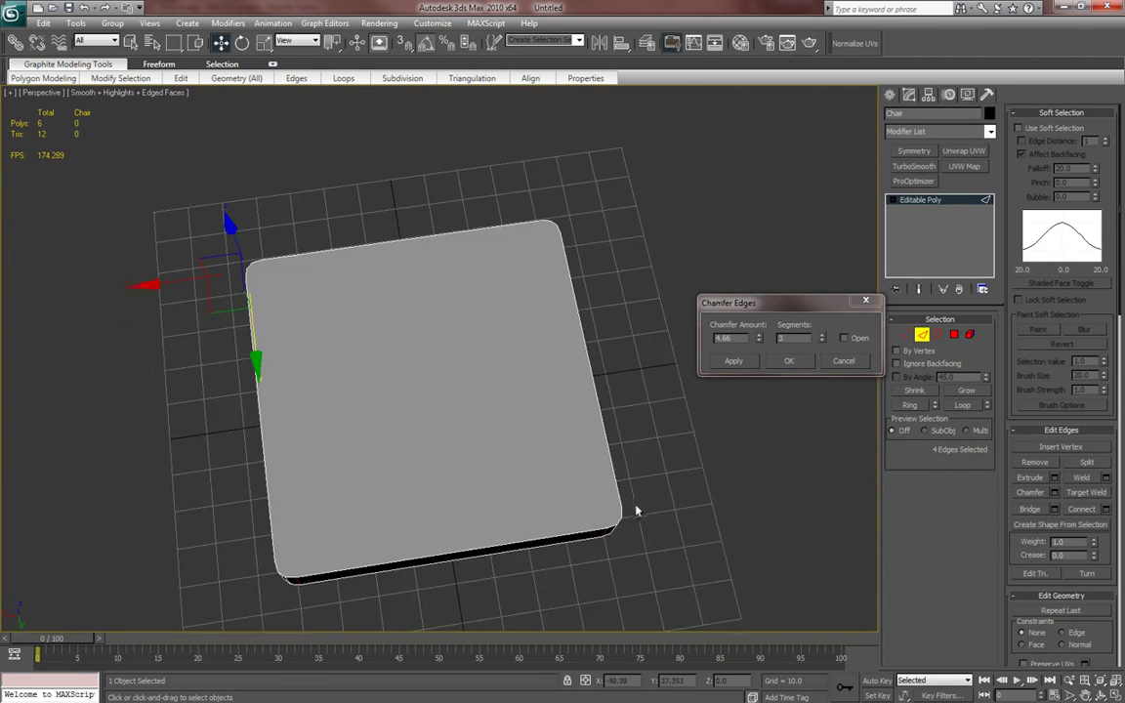
scroll(636, 513, "up", 6)
middle_click_drag(629, 422, 625, 376, "alt")
left_click(844, 361)
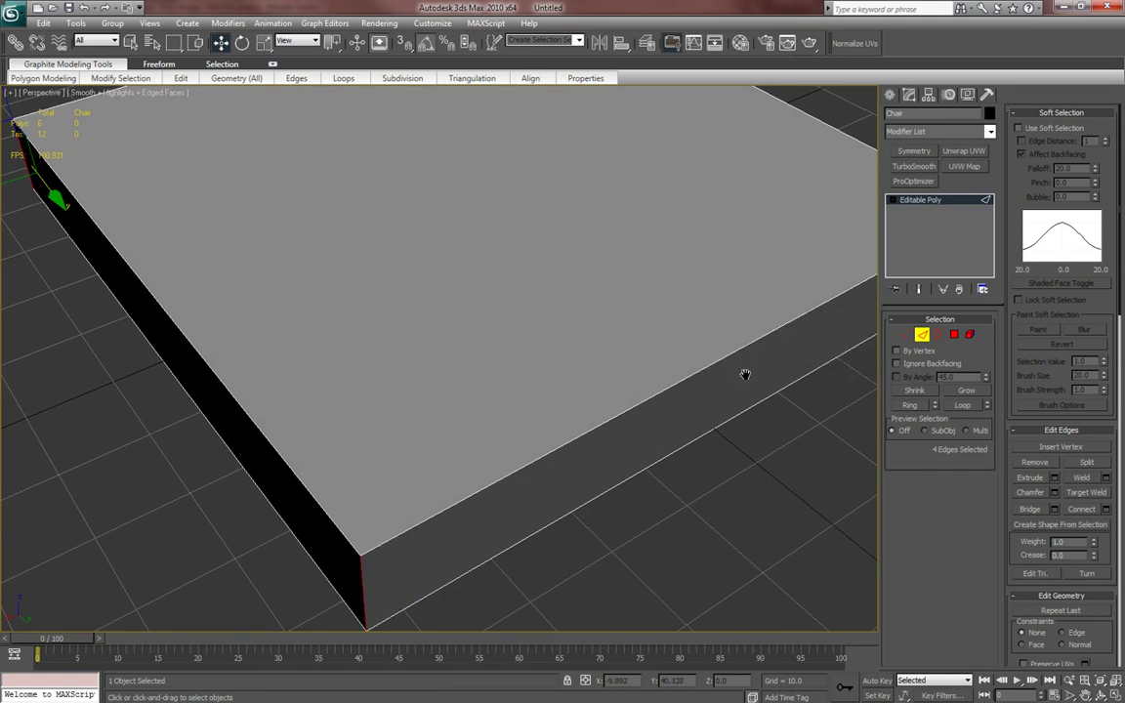
- Add a TurboSmooth modifier to the seat box
left_click(917, 167)
scroll(724, 330, "down", 4)
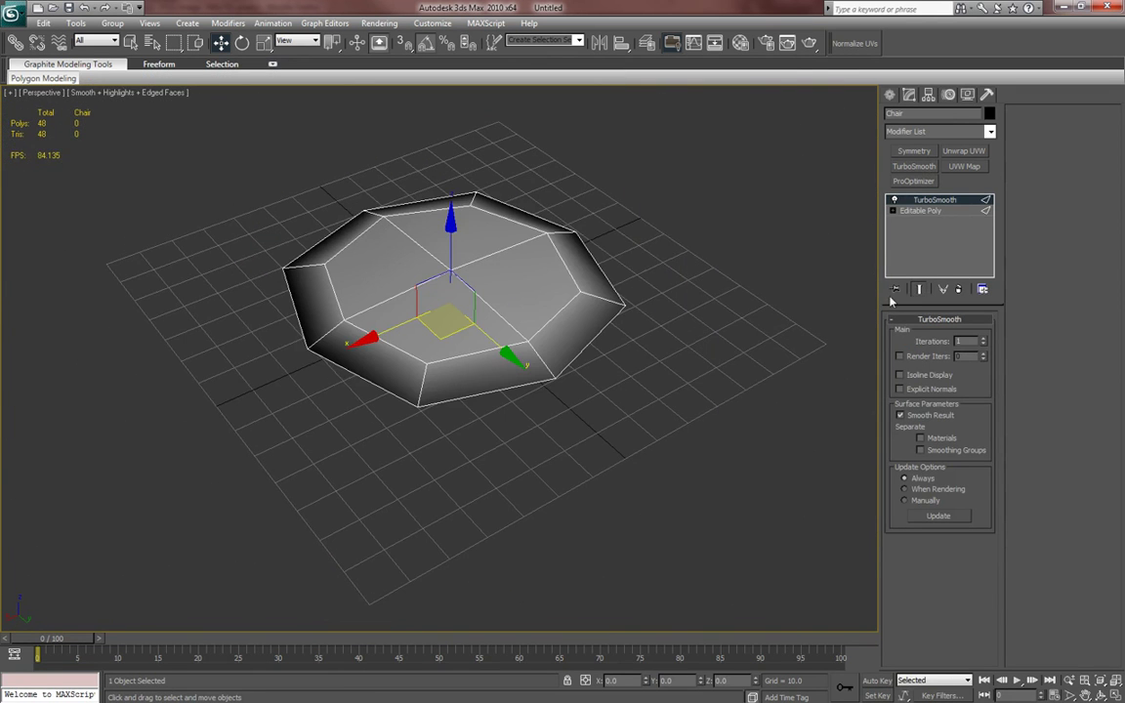
- Return to the Editable Poly level and convert a selection of the seat's top and bottom polygons into their eight perimeter edges
left_click(921, 211)
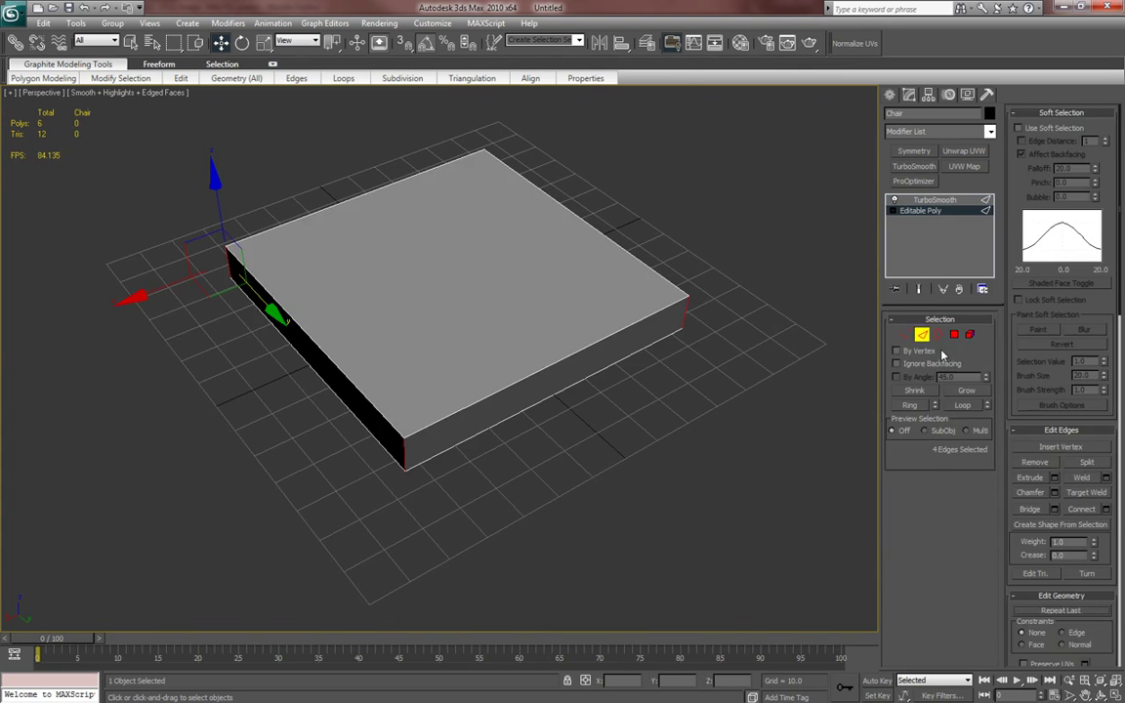
key("4")
left_click(510, 316)
middle_click_drag(588, 414, 582, 330, "alt")
left_click(506, 319, "ctrl")
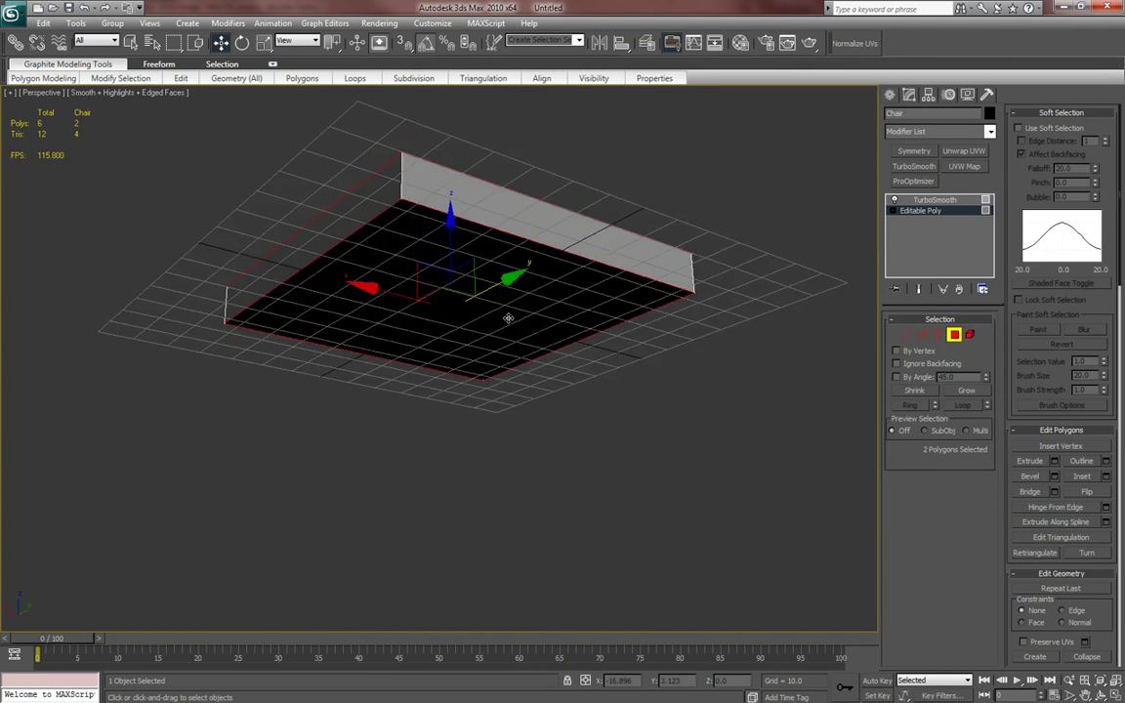
middle_click_drag(747, 305, 757, 360, "alt")
key("2")
middle_click_drag(692, 327, 688, 352, "alt")
- Chamfer the seat's eight top and bottom perimeter edges by 1.044 with 2 segments, previewing the TurboSmooth result
left_click(919, 289)
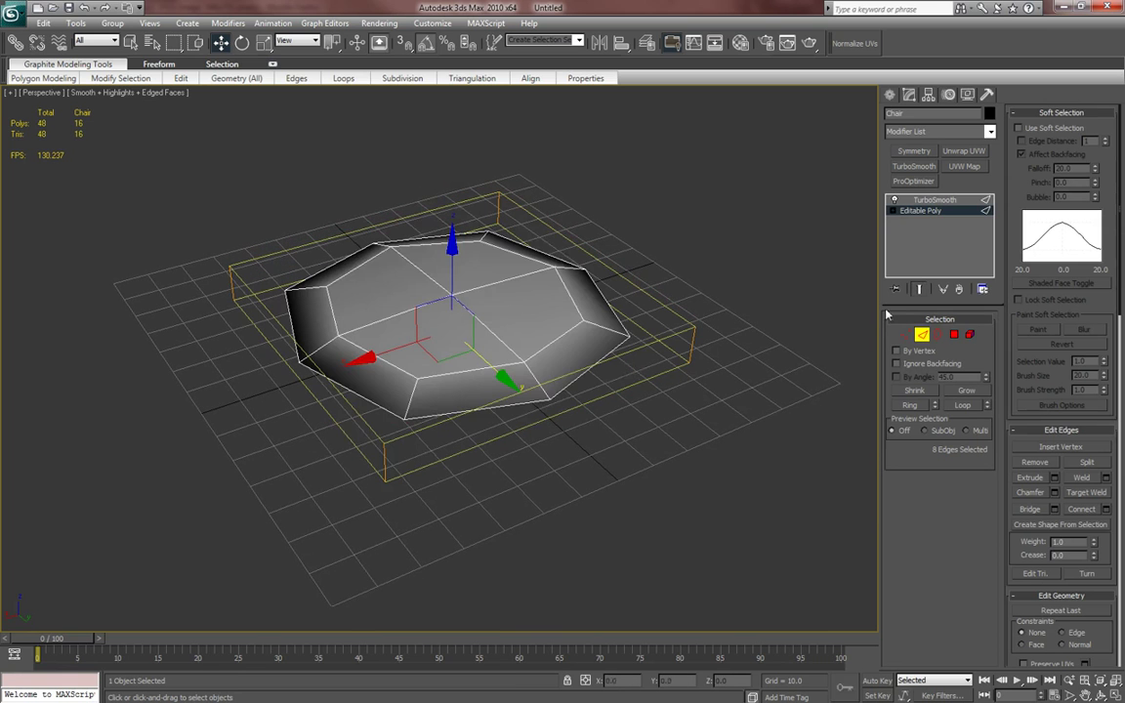
right_click(435, 399)
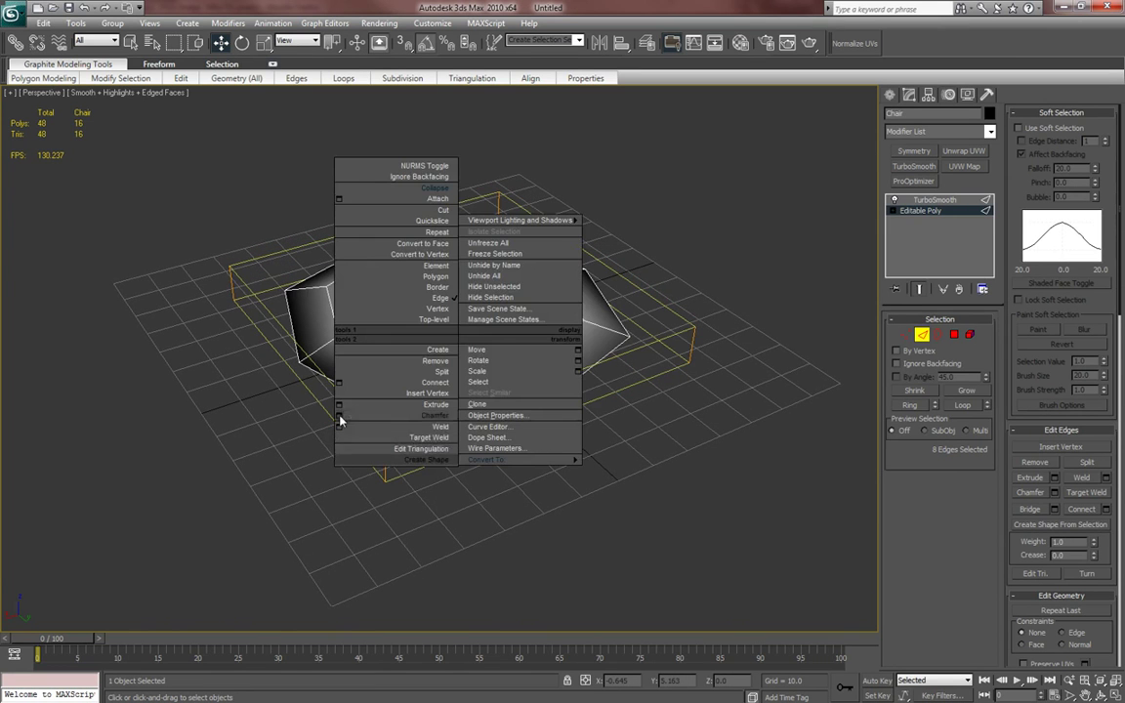
left_click(311, 374)
scroll(438, 418, "up", 5)
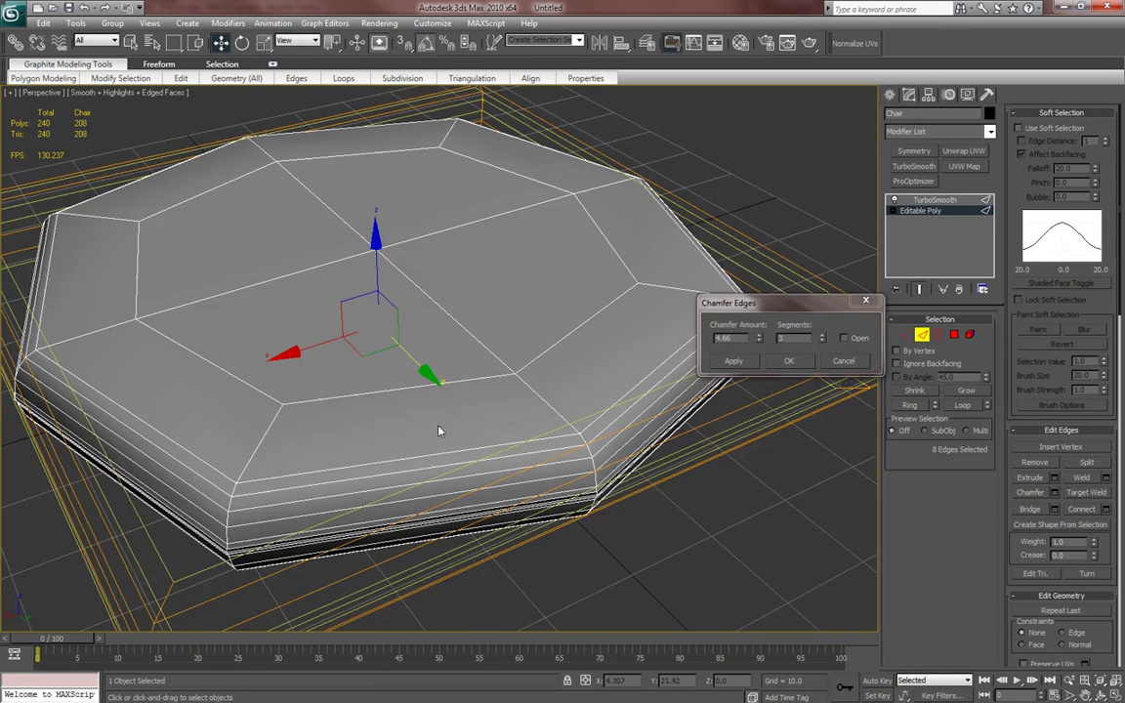
left_click(825, 342)
left_click_drag(759, 337, 758, 379)
key("F4")
middle_click_drag(604, 506, 771, 403)
left_click_drag(758, 338, 756, 361)
left_click_drag(754, 362, 754, 363)
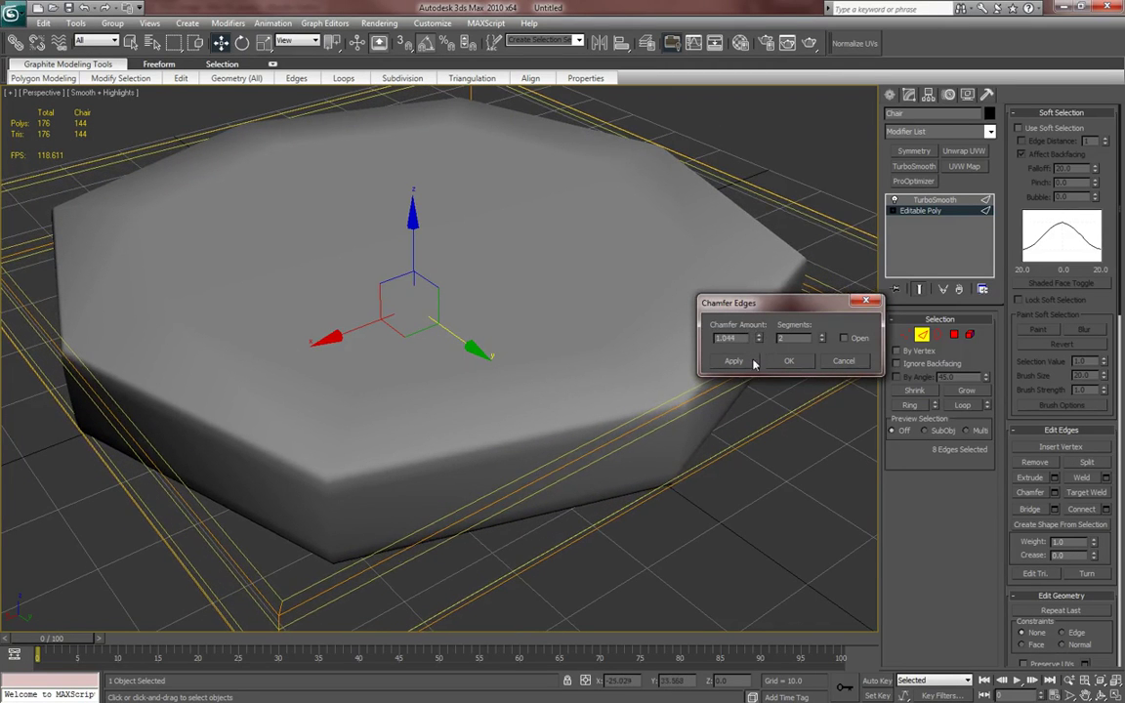
left_click(788, 361)
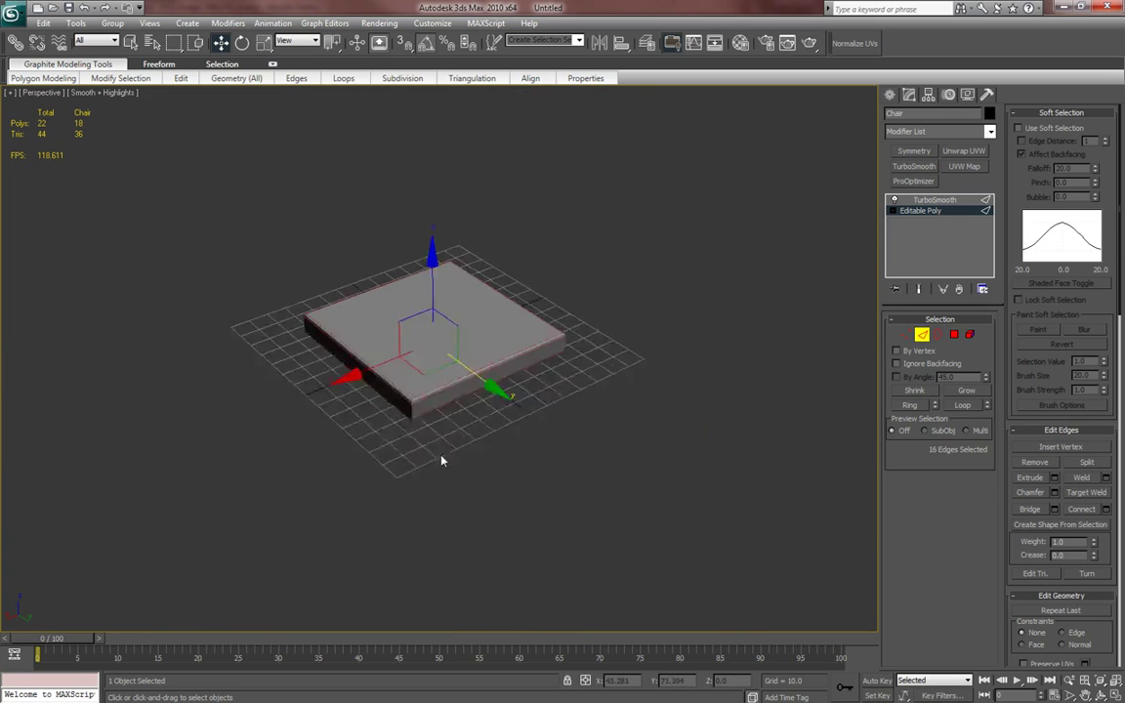
- Select a vertical corner edge and extend the selection by ring and loop to the edges of all four corners
scroll(442, 461, "up", 4)
left_click(384, 457)
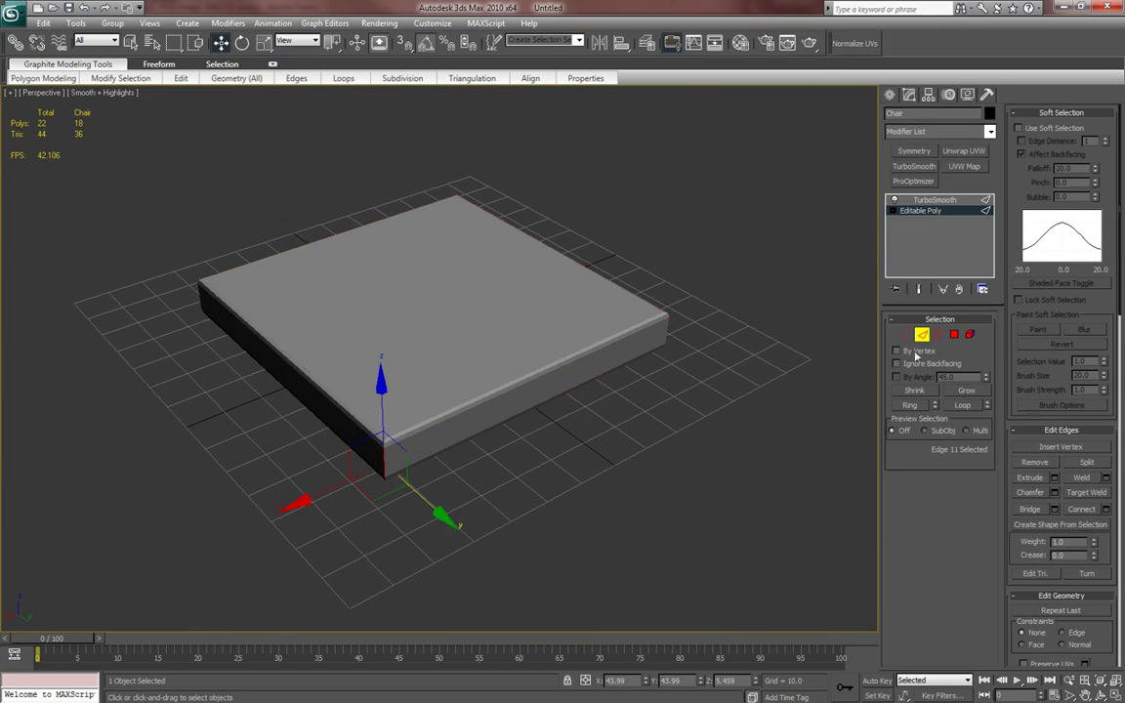
left_click(911, 405)
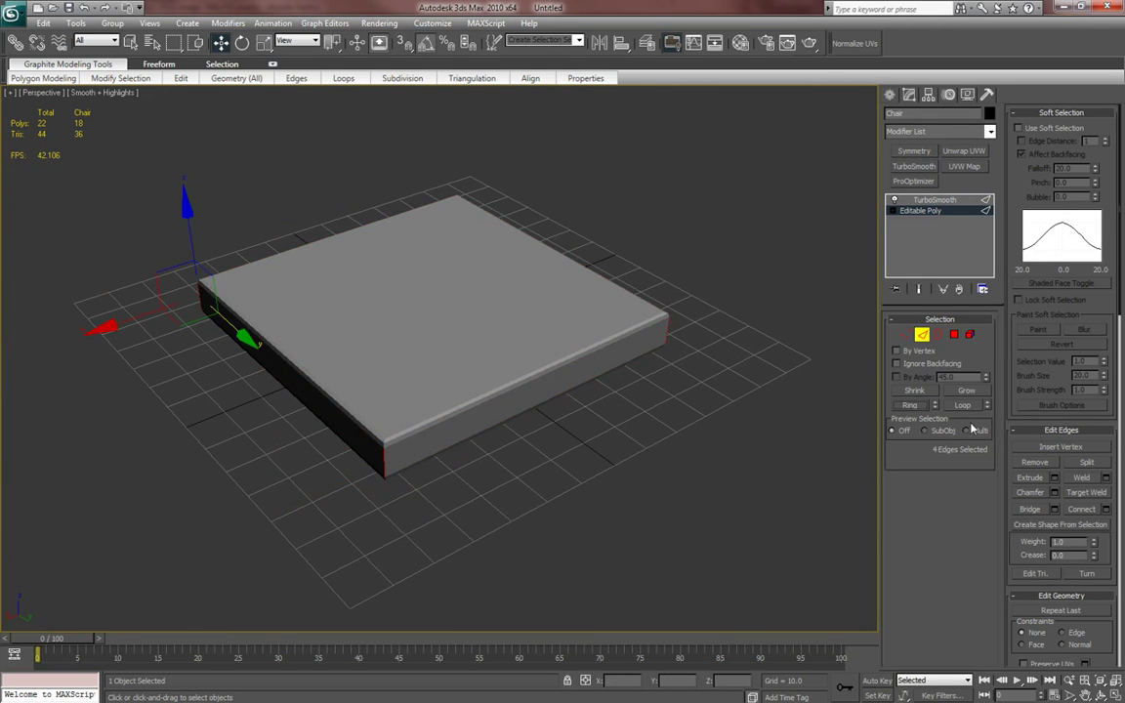
left_click(970, 407)
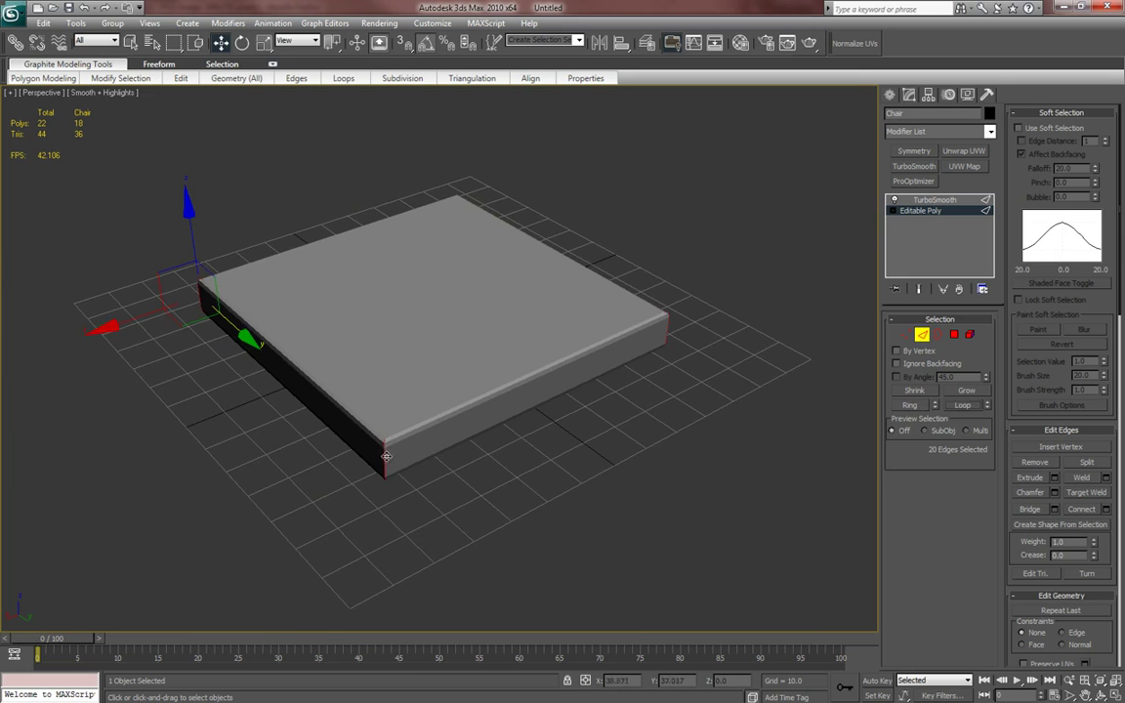
left_click(387, 457)
key("F4")
scroll(394, 452, "up", 5)
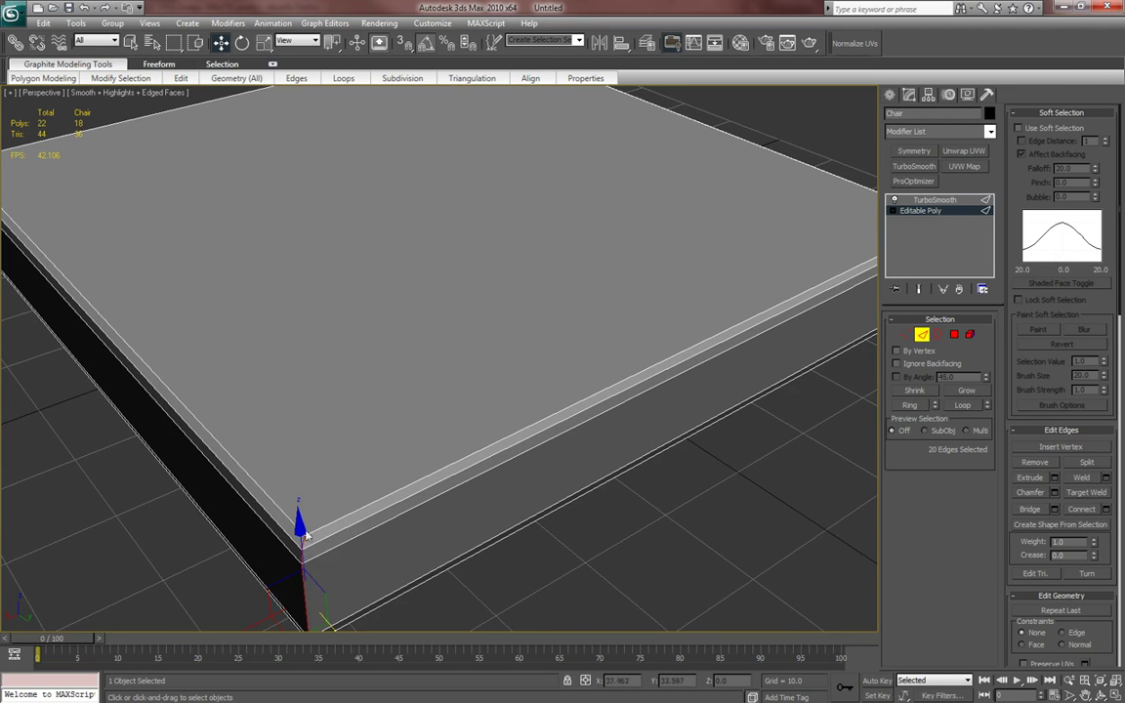
middle_click_drag(316, 554, 417, 410)
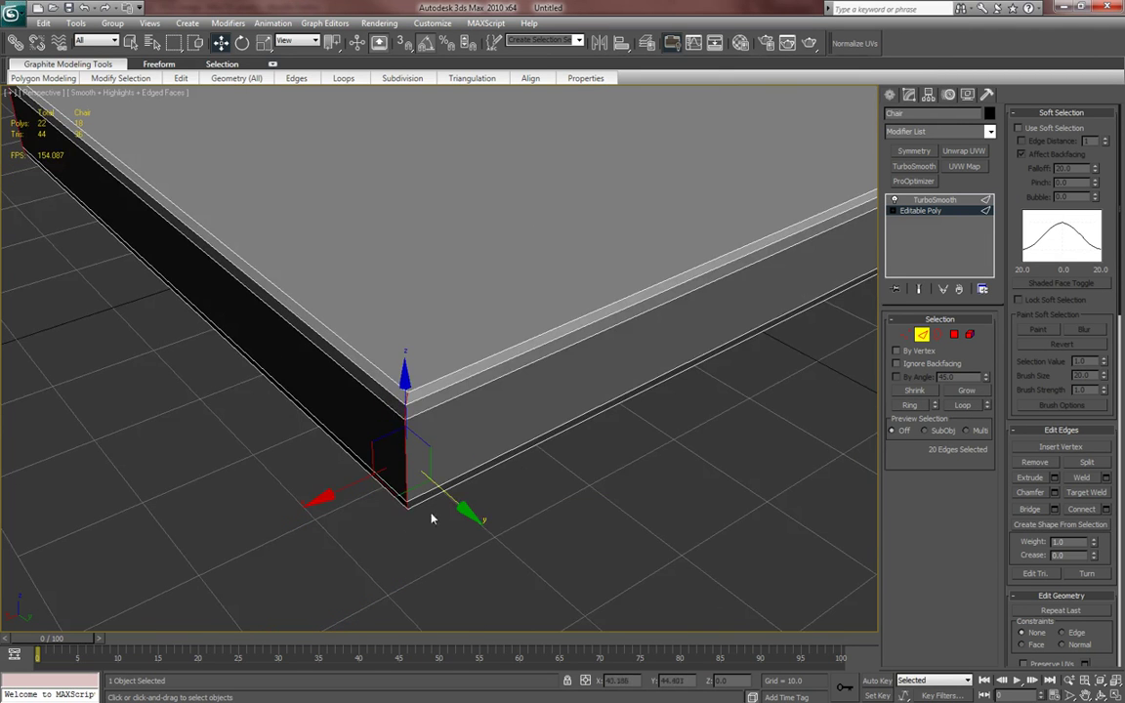
middle_click_drag(550, 403, 554, 473)
- Chamfer the selected corner edges by 2.223 with 2 segments, checking the shape with the TurboSmooth result shown
right_click(633, 401)
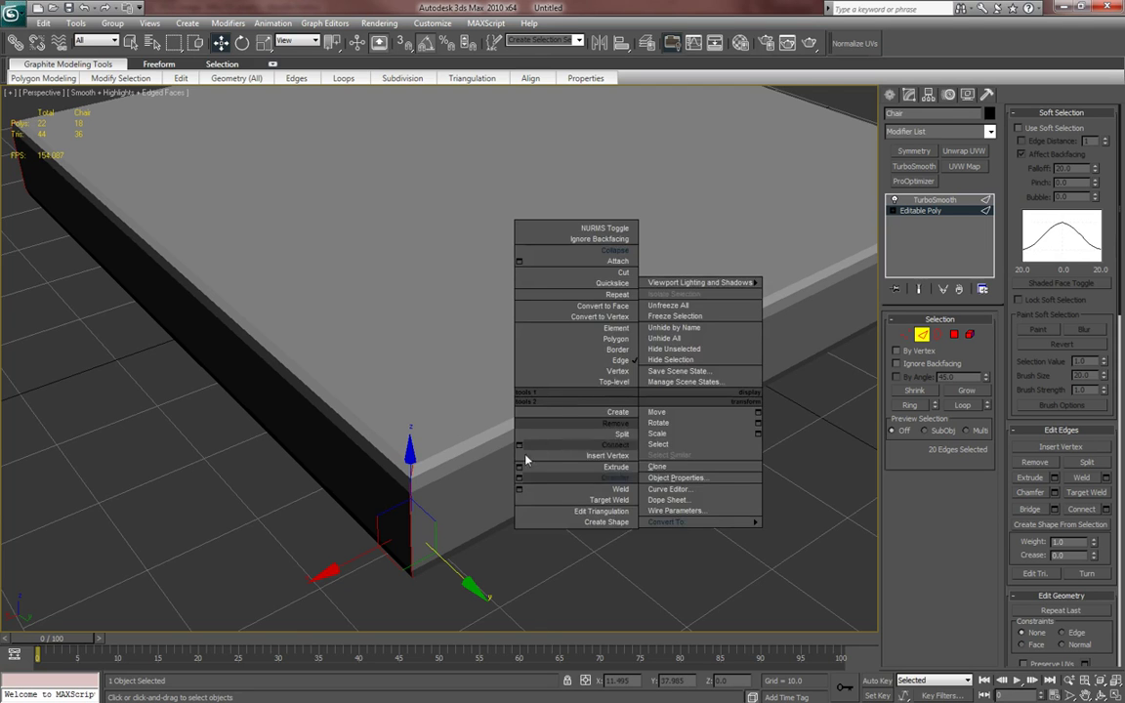
left_click(523, 482)
middle_click_drag(522, 483, 492, 490)
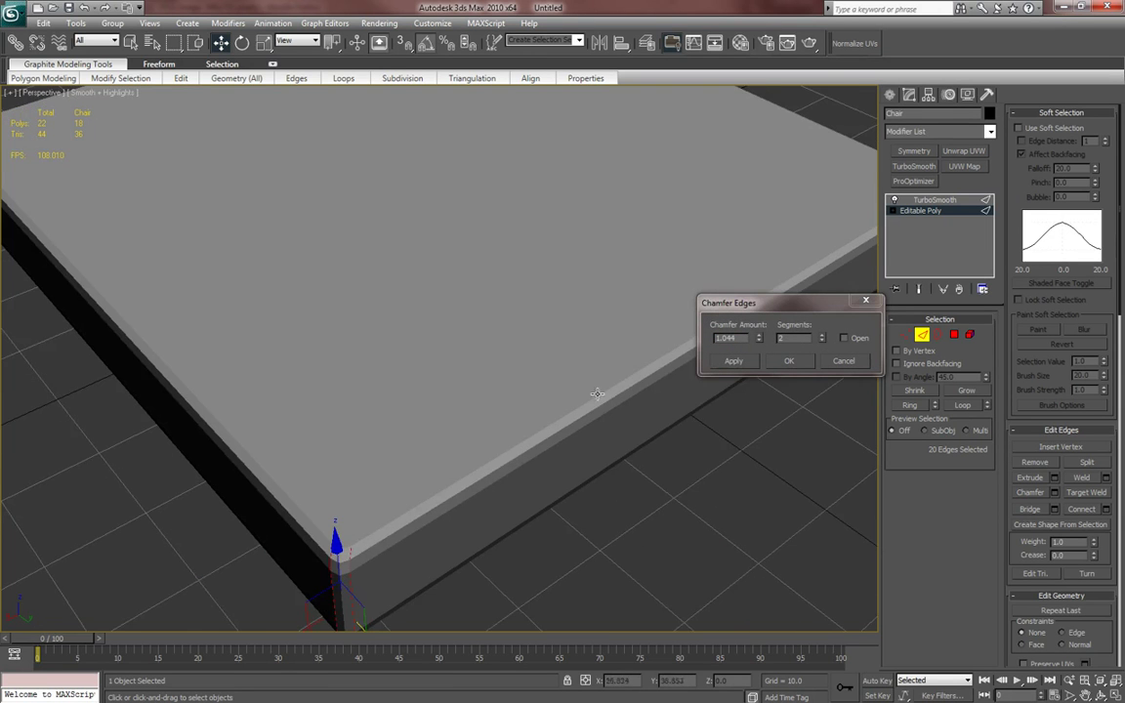
middle_click_drag(670, 320, 650, 286)
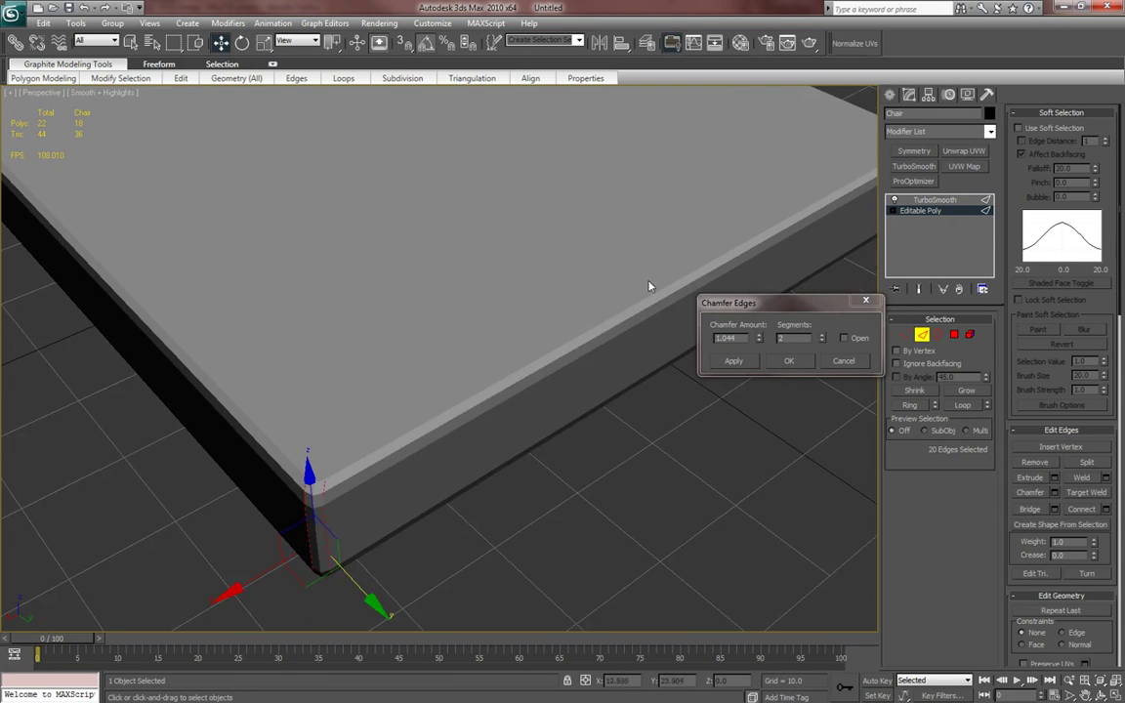
left_click(920, 291)
key("F4")
middle_click_drag(466, 401, 470, 442)
key("F3")
key("F3")
key("F4")
scroll(469, 411, "down", 5)
left_click_drag(760, 341, 755, 267)
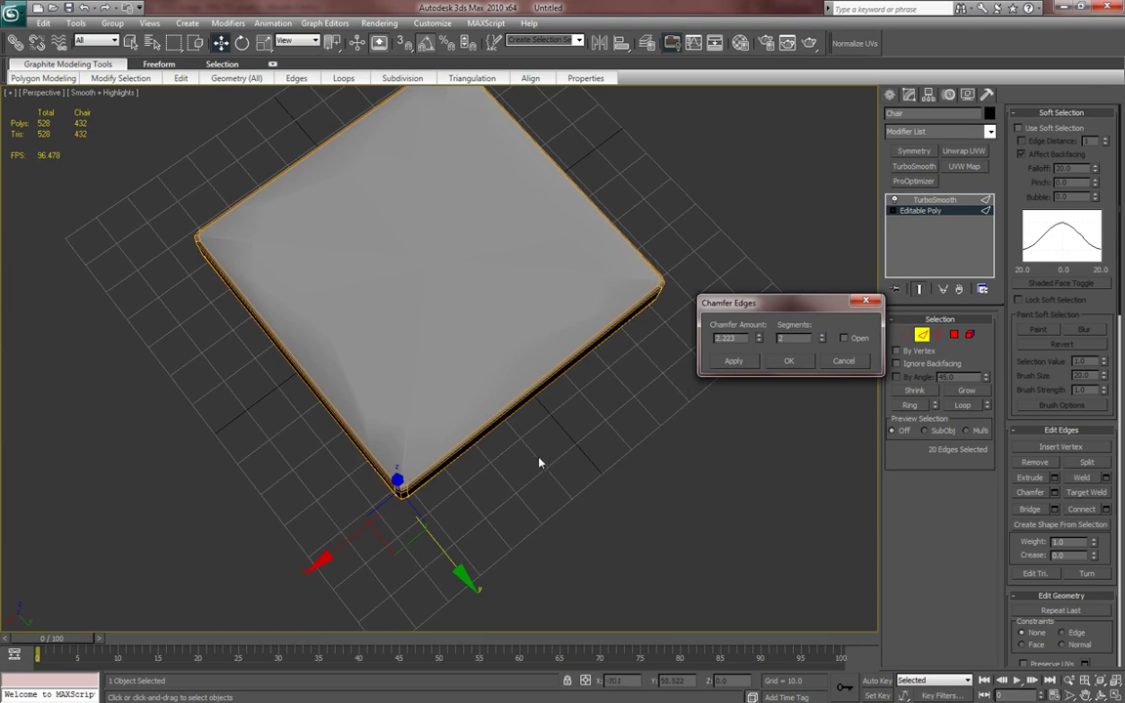
scroll(539, 462, "up", 4)
middle_click_drag(538, 462, 563, 442, "alt")
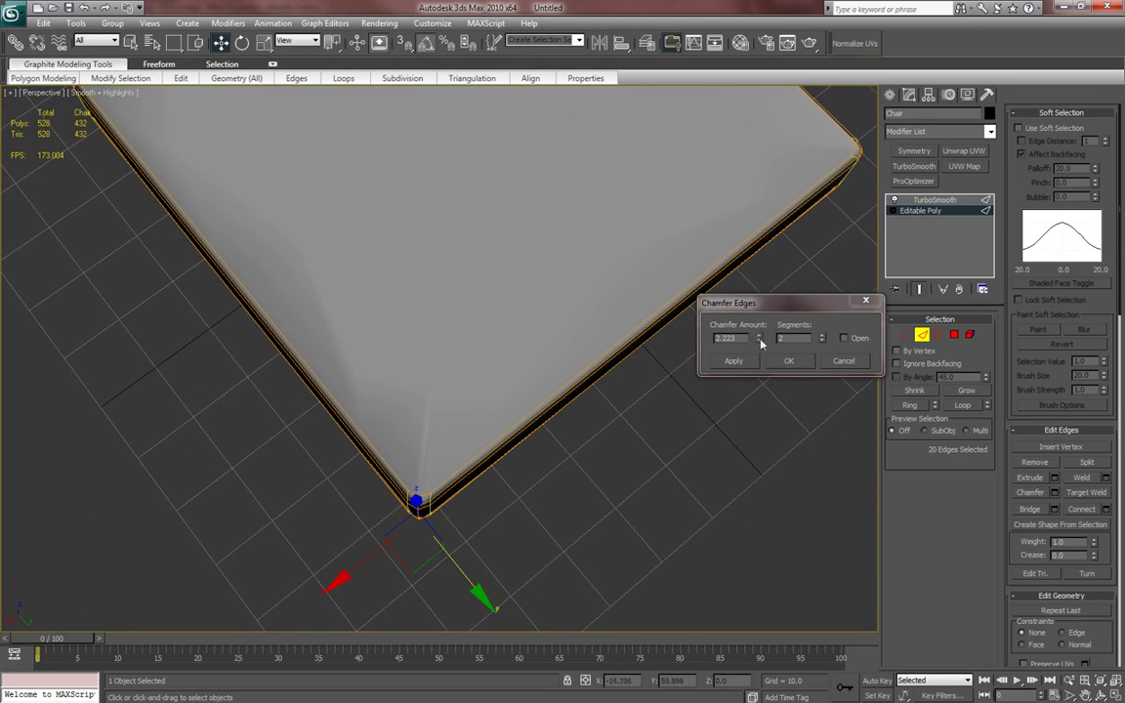
left_click(789, 360)
- Check the smoothed seat with edged faces, and return to the Editable Poly level with the TurboSmooth result hidden
middle_click_drag(709, 359, 676, 379)
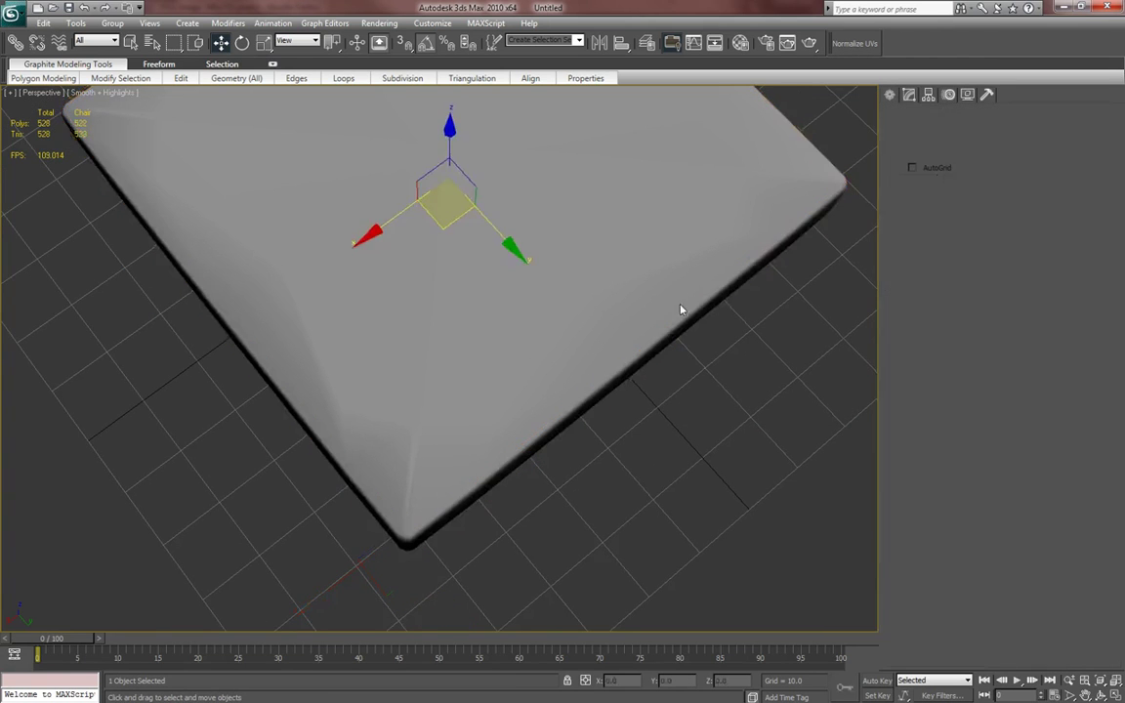
scroll(673, 322, "down", 5)
scroll(673, 322, "up", 5)
middle_click_drag(655, 331, 645, 378)
key("F4")
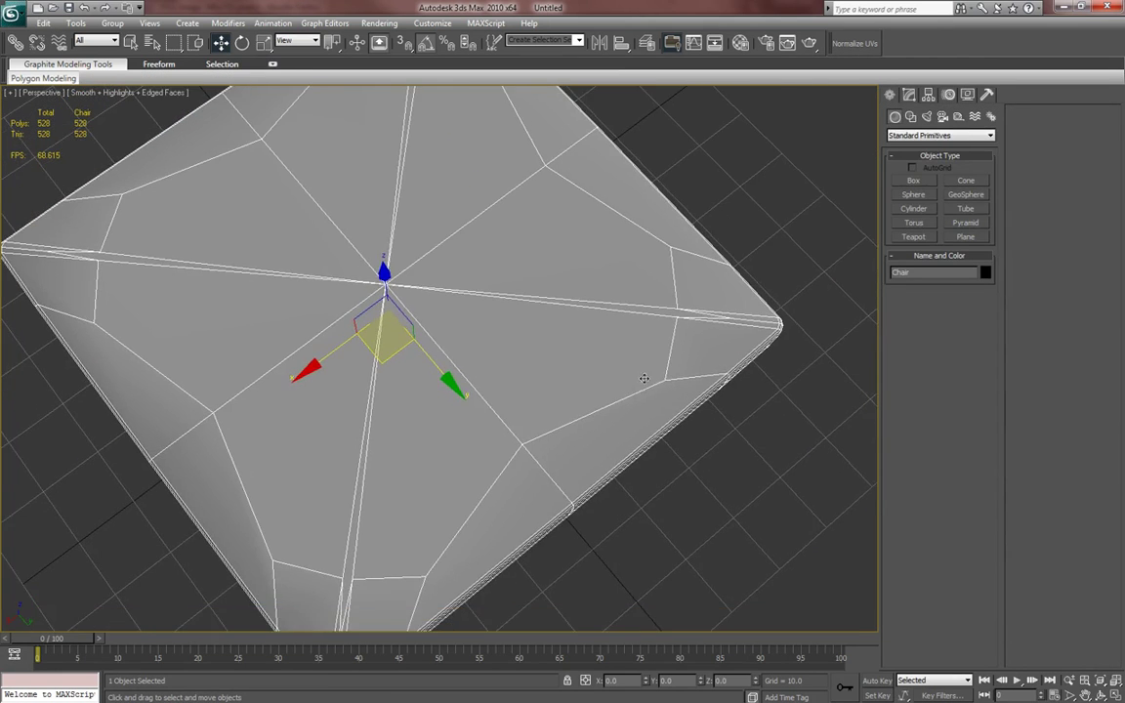
left_click(909, 94)
left_click(921, 211)
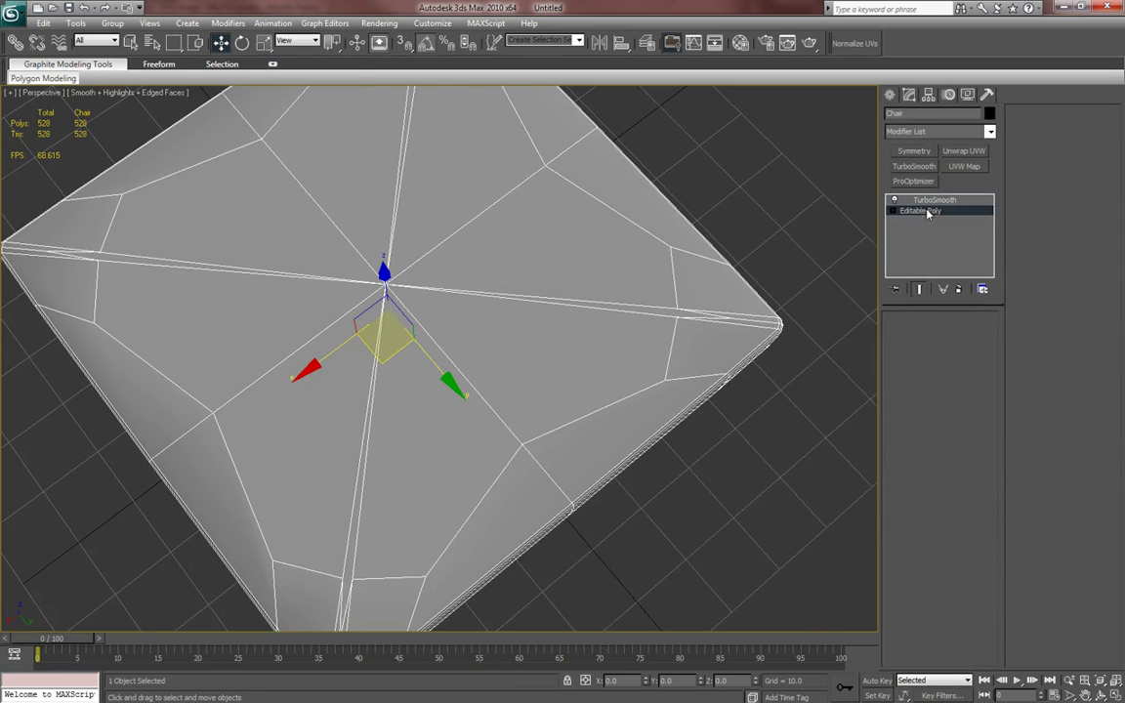
middle_click_drag(731, 273, 766, 317)
left_click(921, 290)
middle_click_drag(830, 269, 797, 276, "alt")
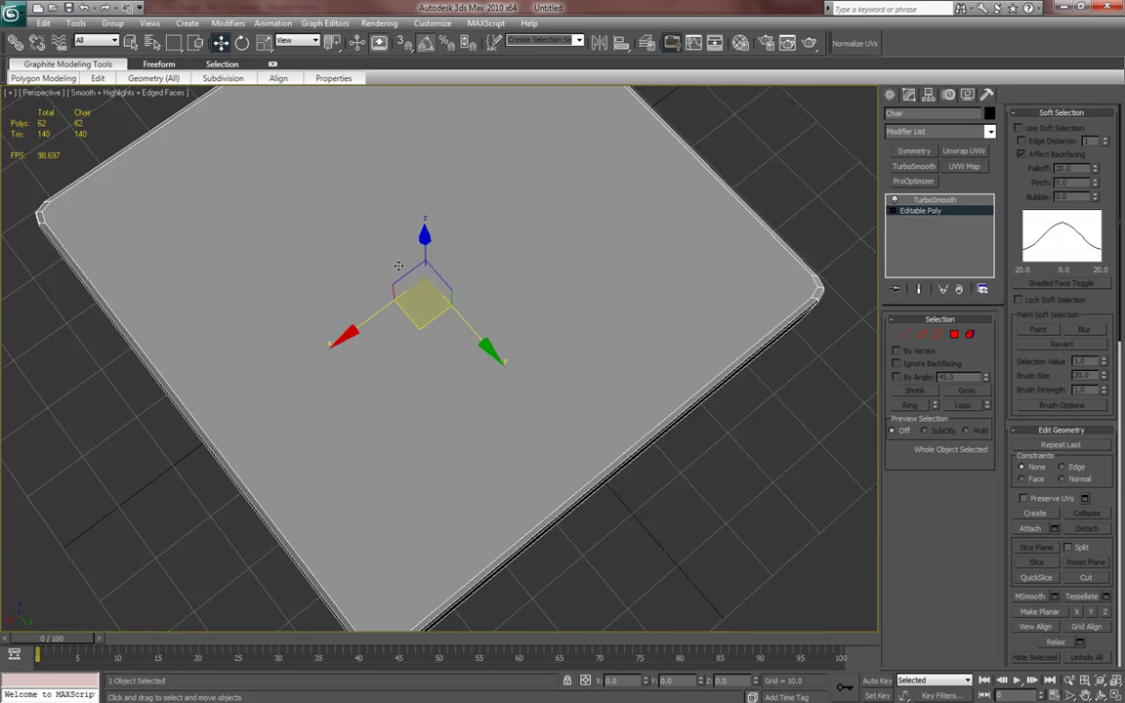
- Examine the hidden triangulation of the seat's top face and corner polygons with Edit Triangulation
middle_click_drag(399, 265, 315, 280, "alt")
scroll(467, 433, "down", 5)
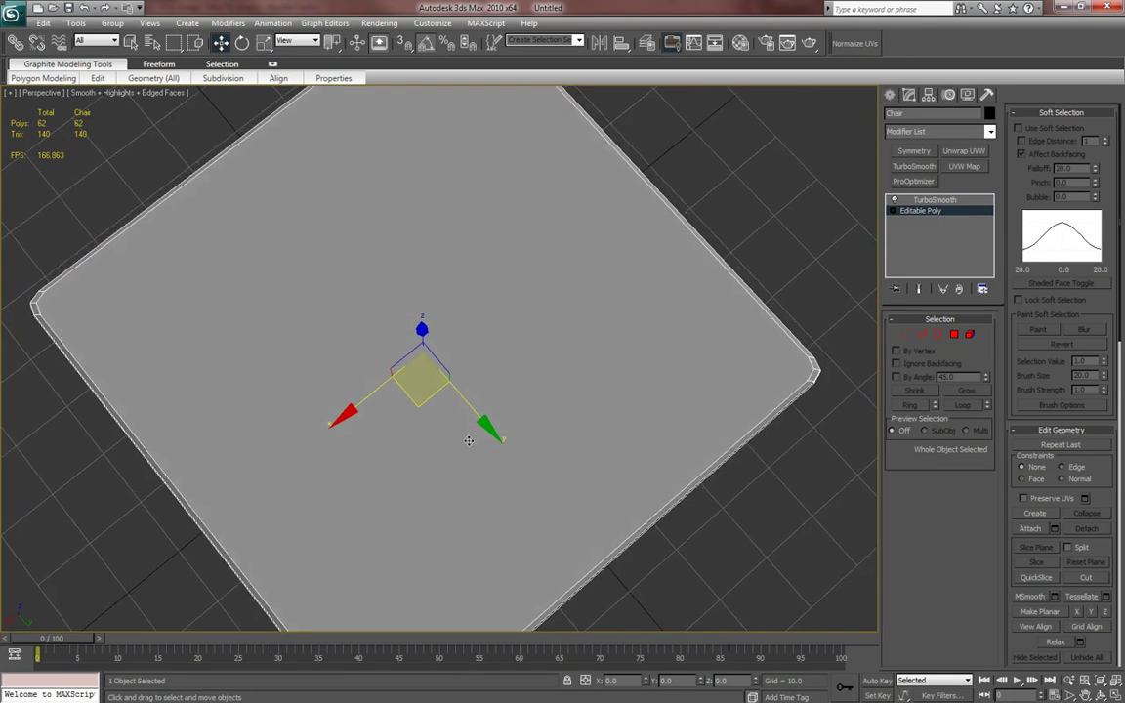
middle_click_drag(467, 433, 467, 404, "alt")
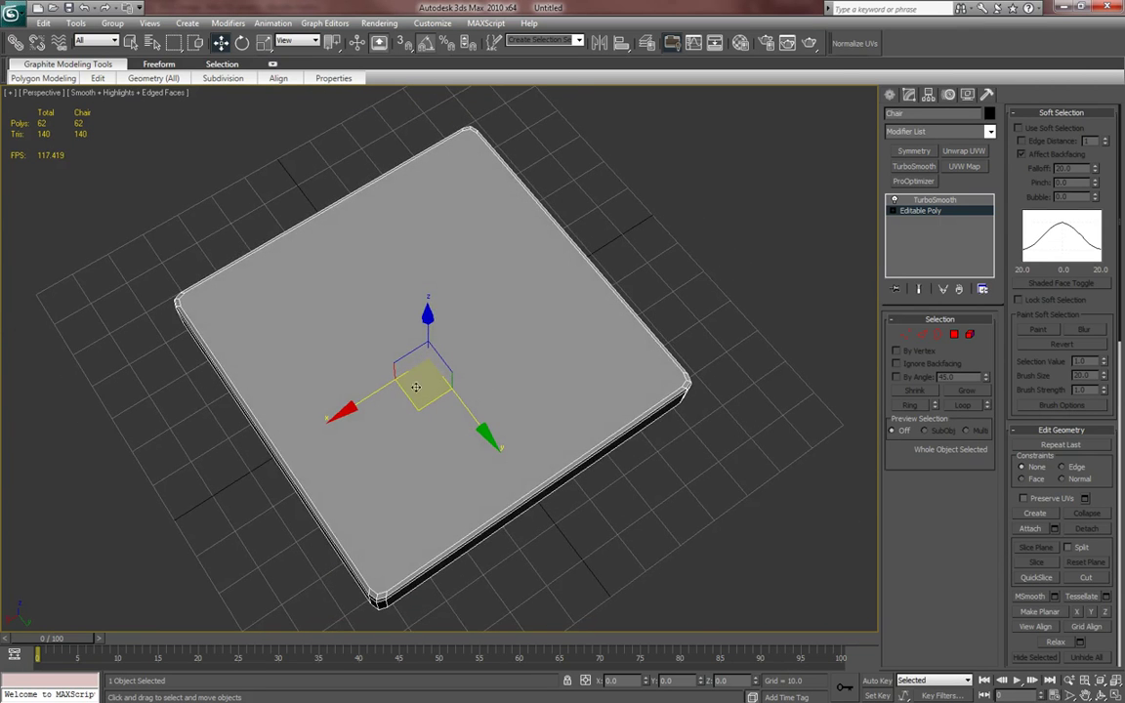
middle_click_drag(562, 377, 600, 362, "alt")
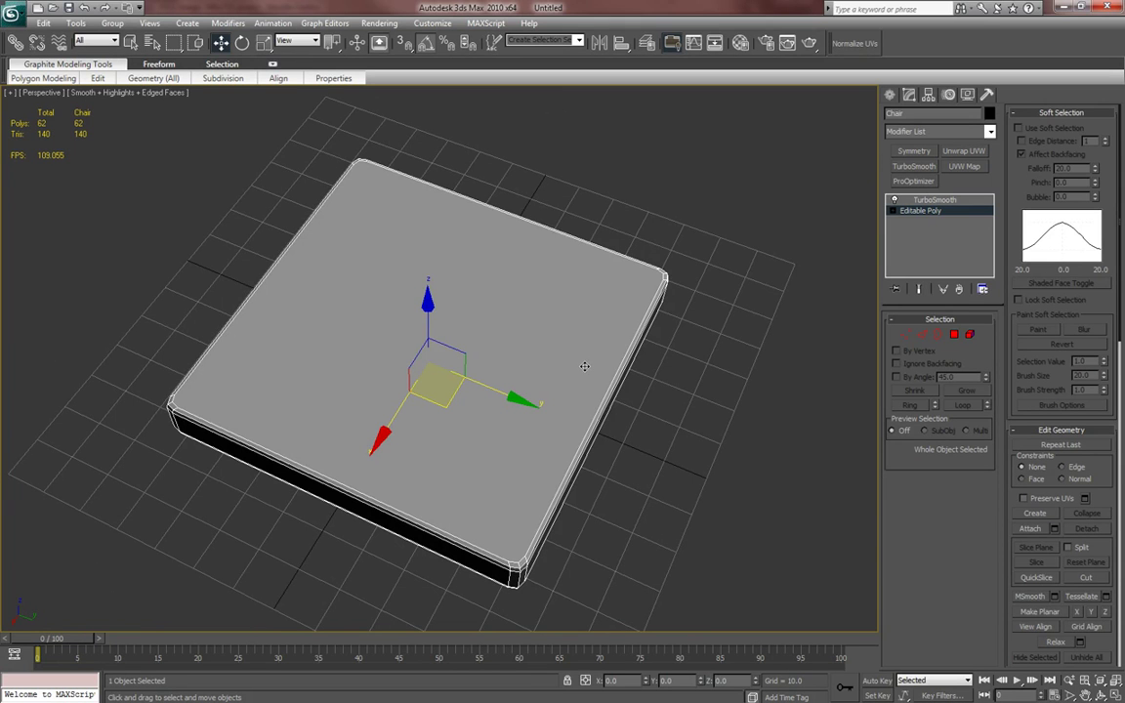
key("4")
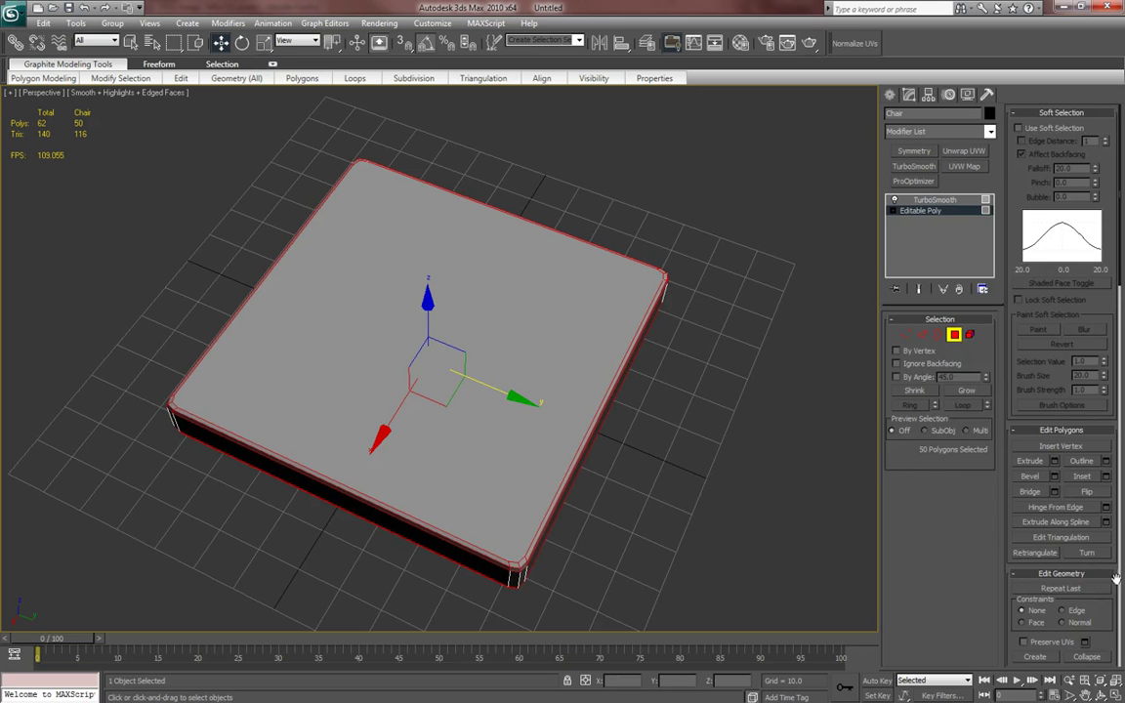
left_click(1072, 538)
middle_click_drag(610, 454, 583, 445, "alt")
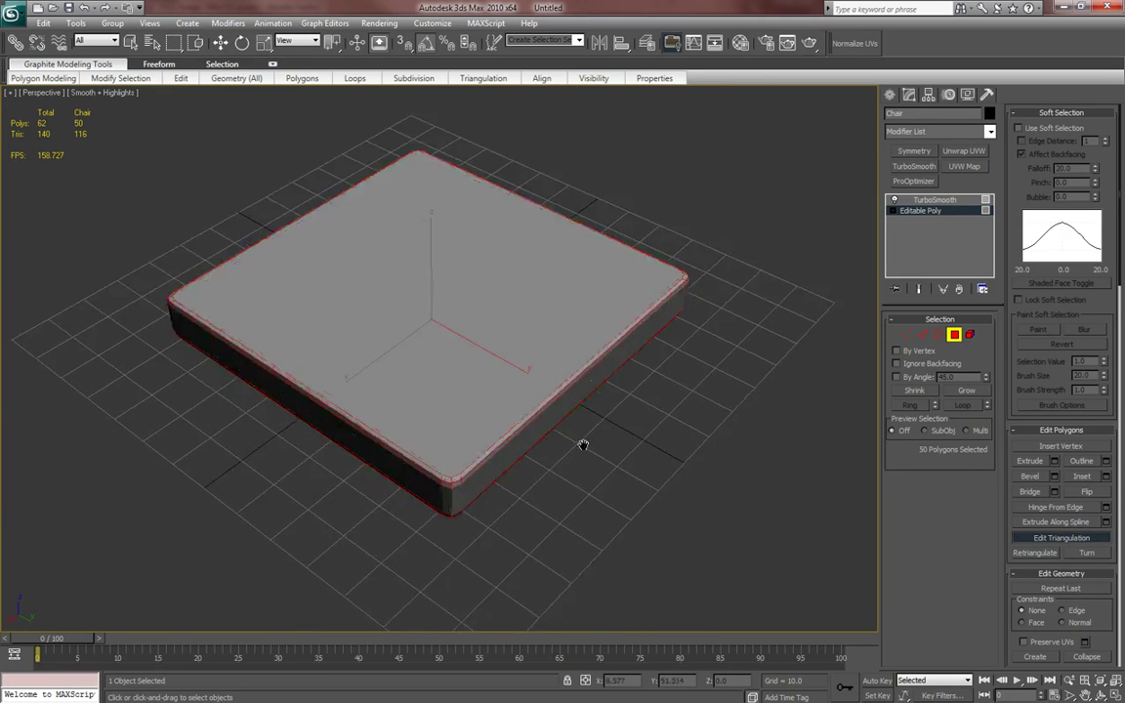
scroll(574, 478, "up", 4)
middle_click_drag(577, 489, 537, 554, "alt")
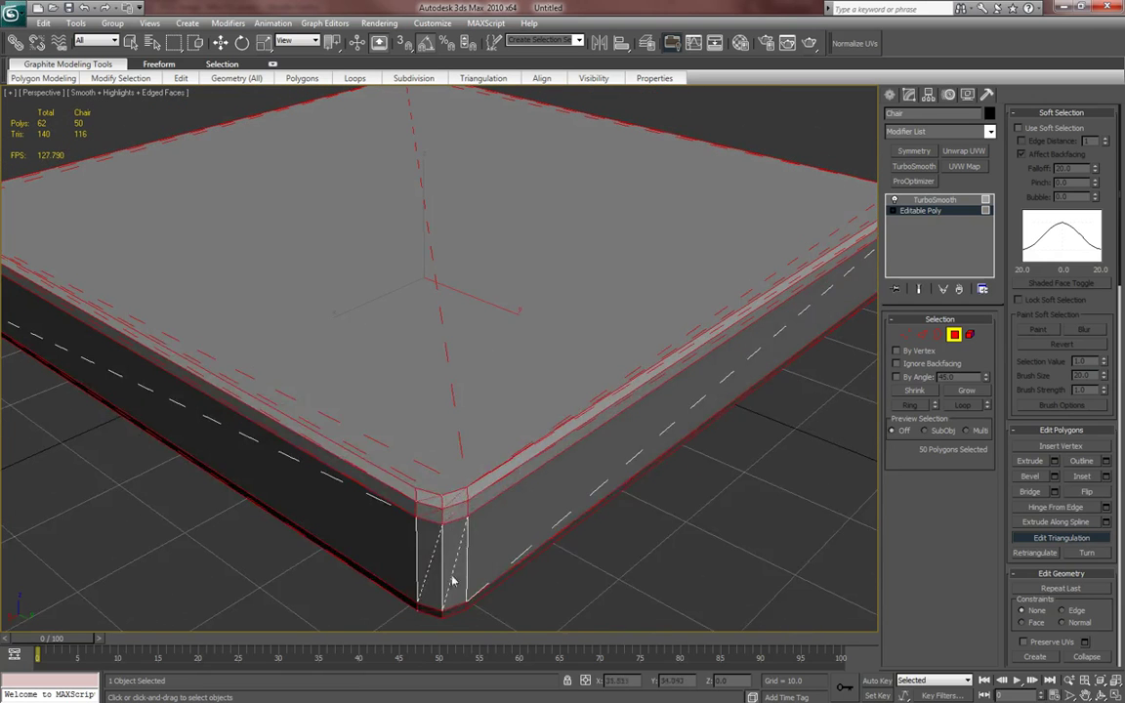
key("w")
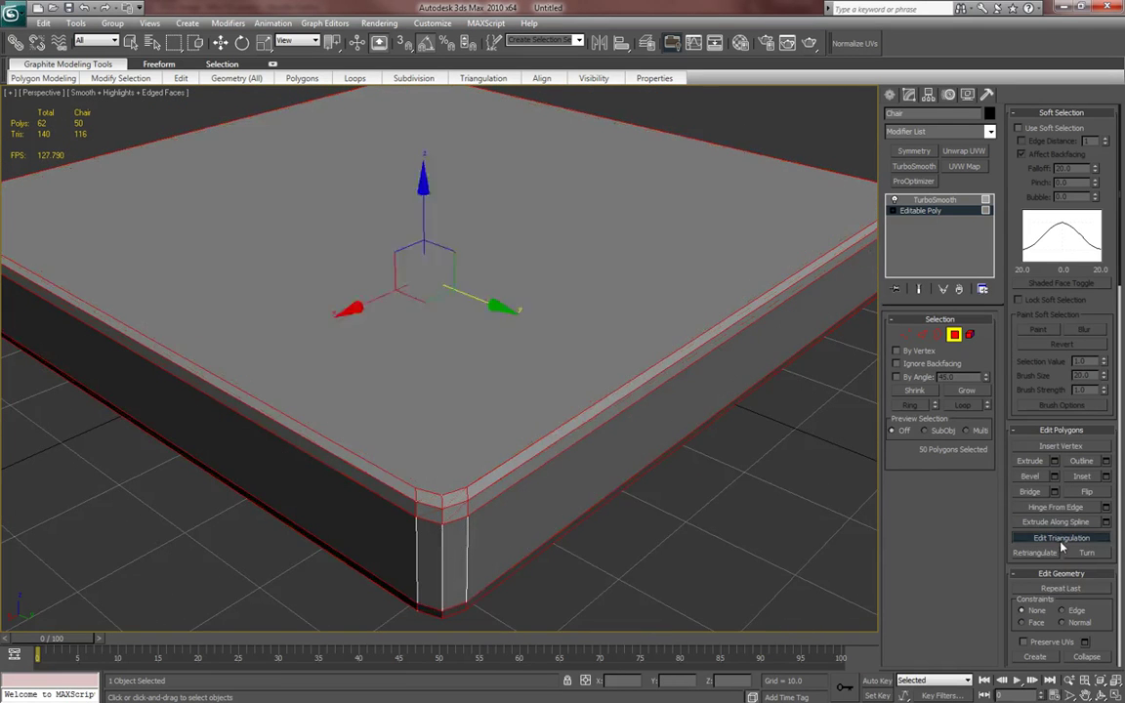
scroll(655, 512, "up", 5)
scroll(659, 516, "down", 5)
middle_click_drag(625, 540, 649, 498, "alt")
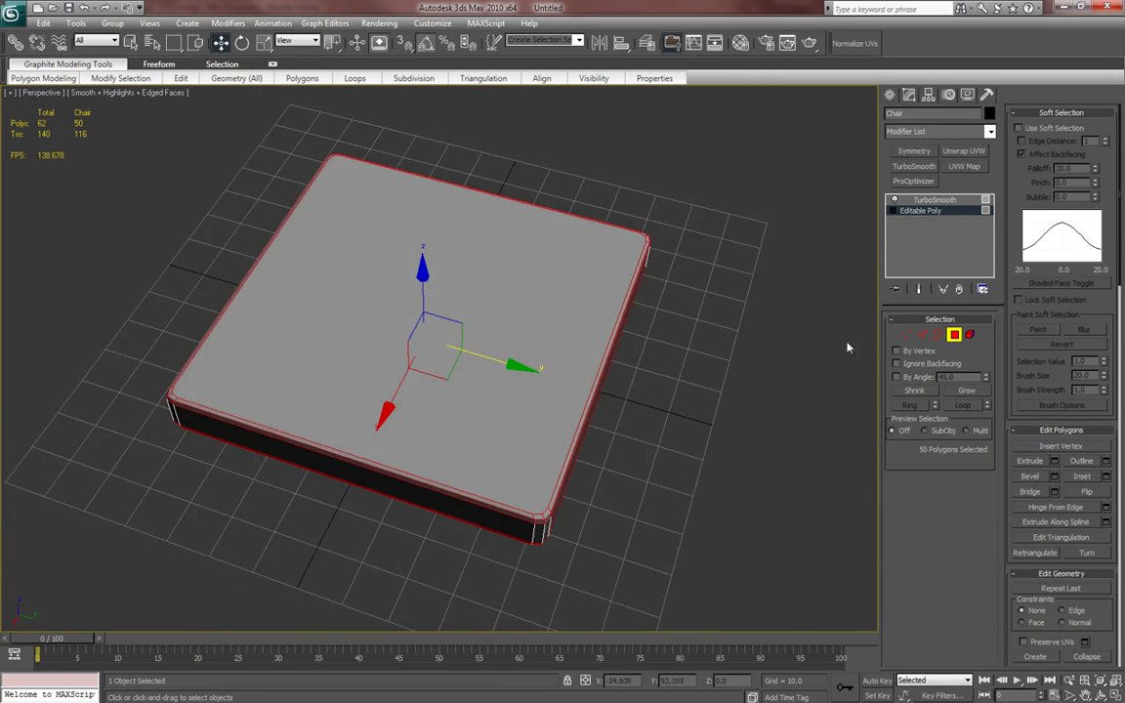
middle_click_drag(760, 401, 712, 378, "alt")
scroll(721, 428, "up", 4)
scroll(712, 379, "down", 3)
middle_click_drag(714, 201, 732, 414)
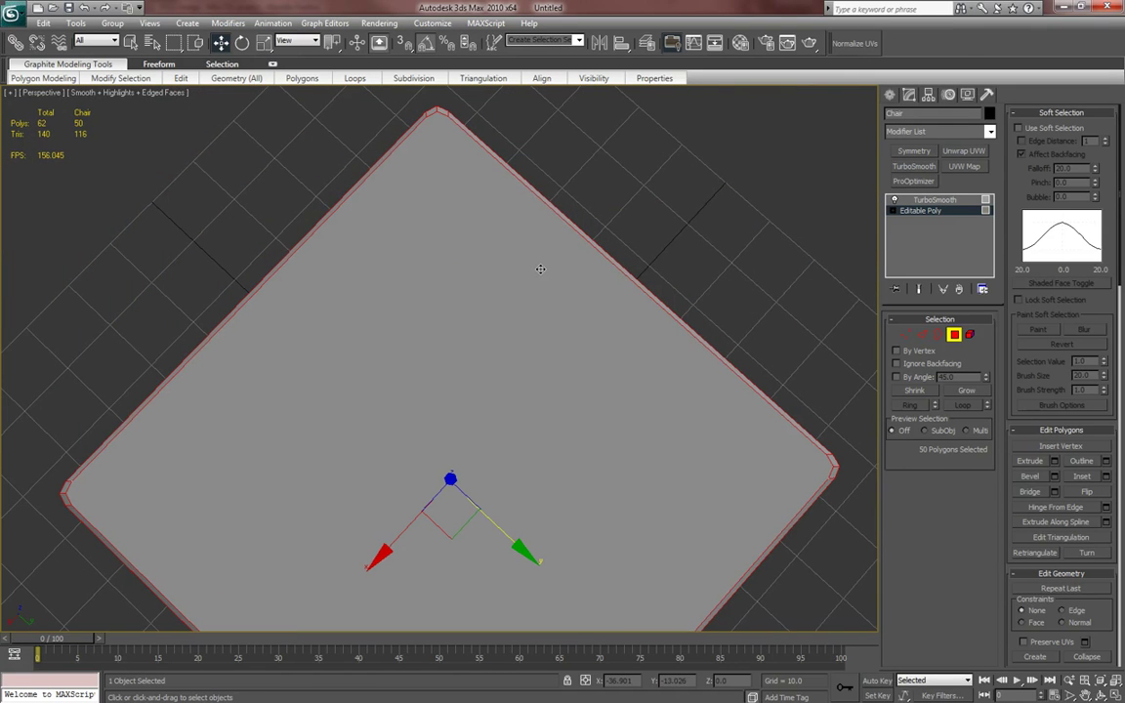
left_click(917, 290)
left_click(915, 291)
middle_click_drag(685, 348, 660, 281)
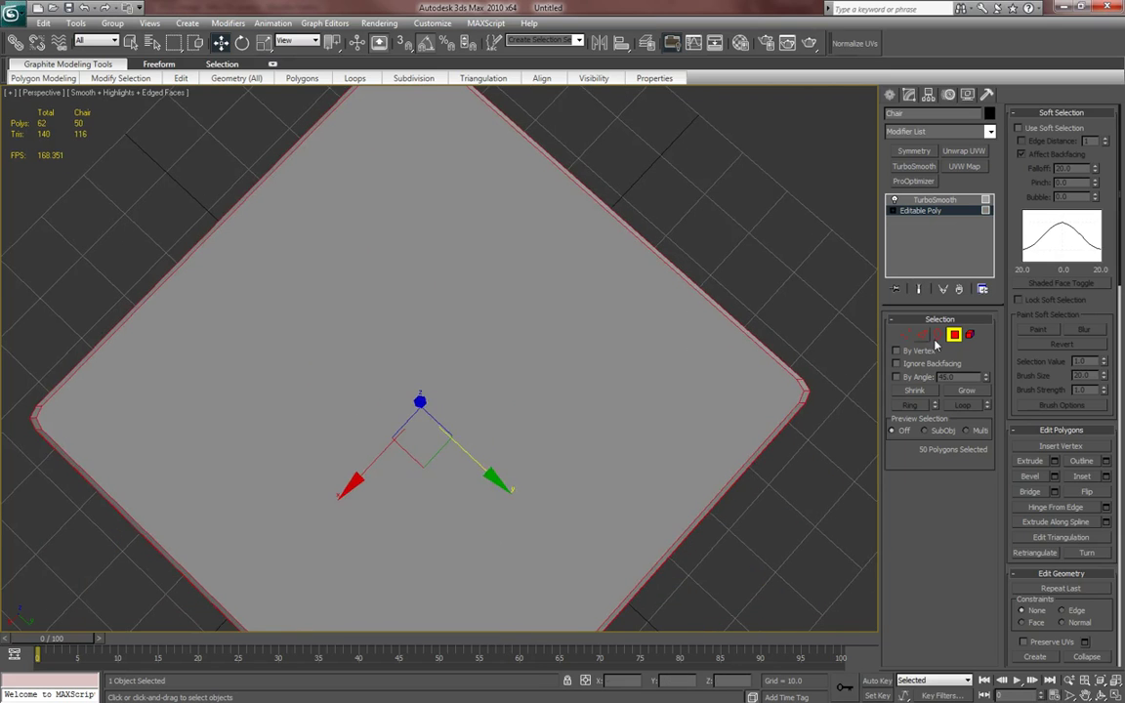
- Connect the middle chamfer vertices of two adjacent corners with an edge along one side of the seat's top face
left_click(908, 338)
key("1")
left_click(803, 391)
middle_click_drag(322, 127, 333, 265)
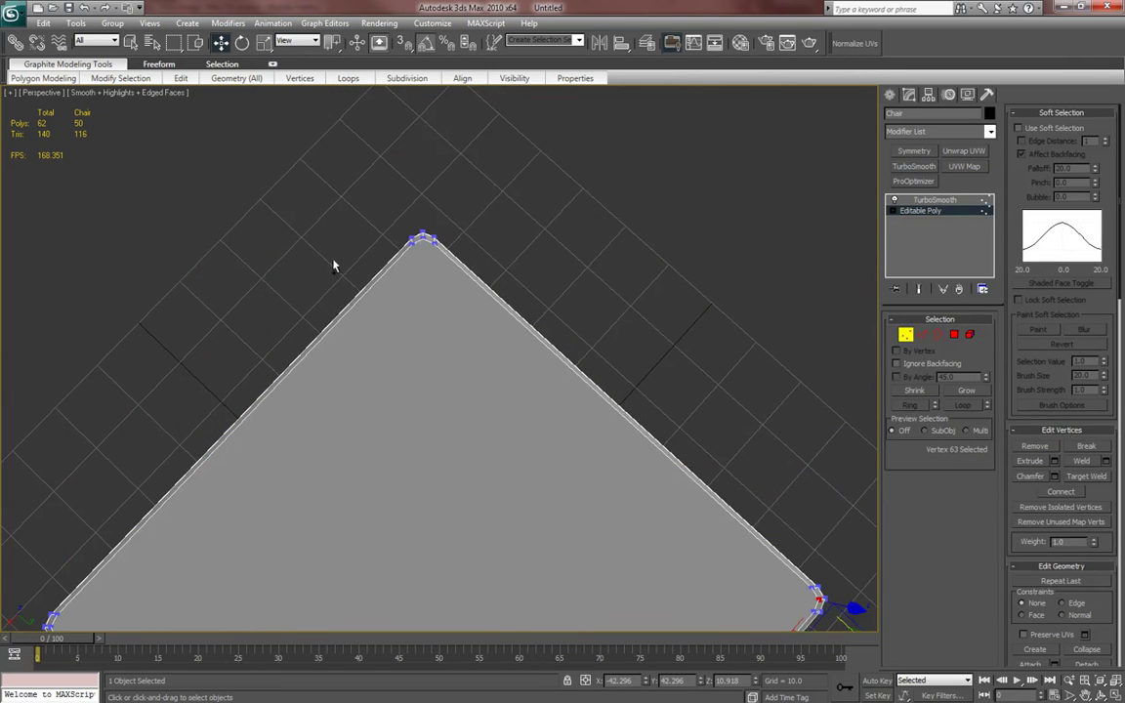
left_click(423, 237, "ctrl")
right_click(522, 233)
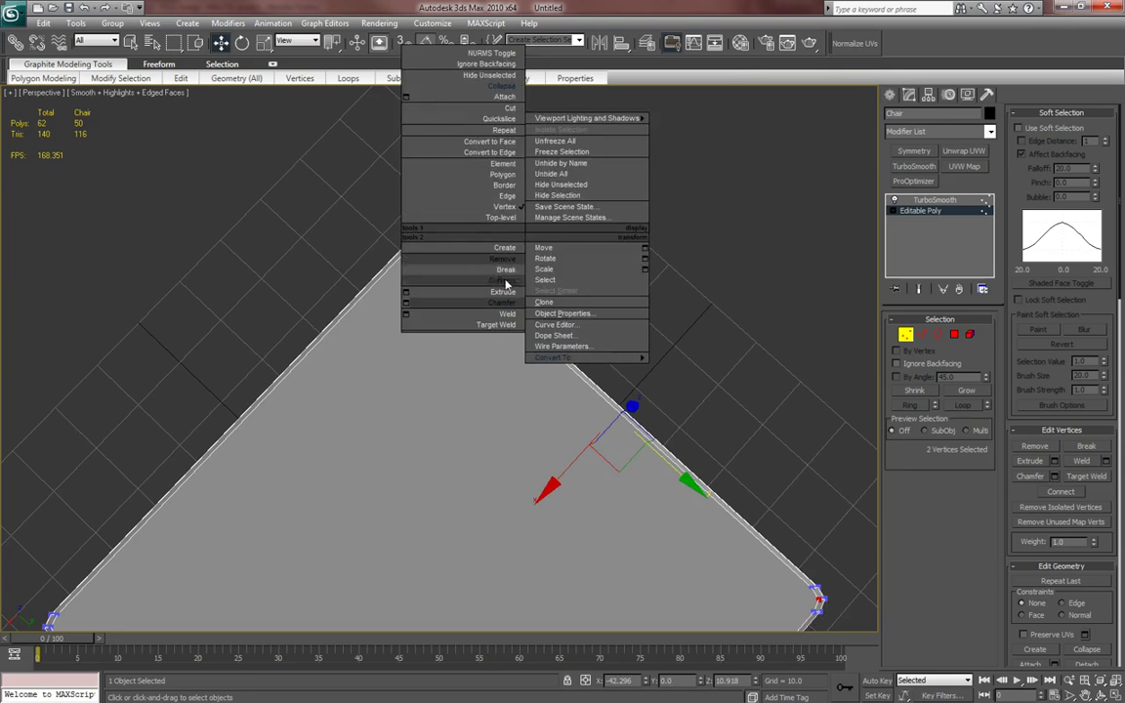
left_click(506, 282)
- Connect the neighbouring inner pair of chamfer vertices between the same two corners of the seat's top face
left_click(412, 244)
middle_click_drag(551, 444, 458, 297)
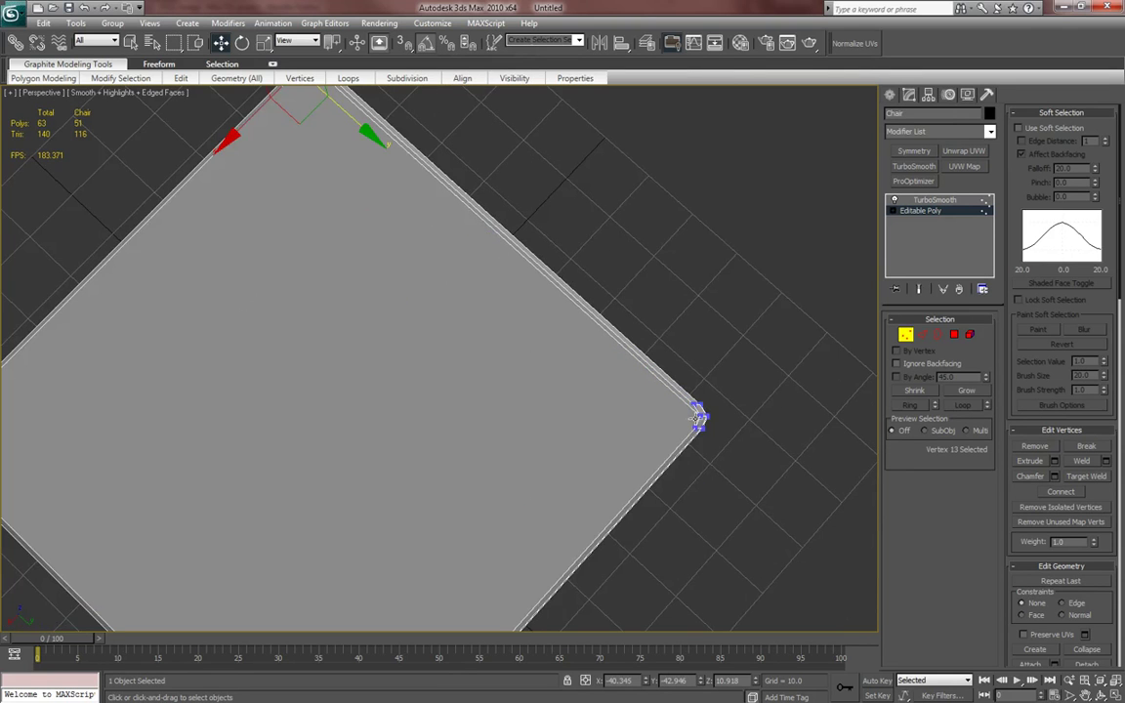
left_click(699, 418, "ctrl")
right_click(668, 339)
left_click(615, 383)
- Connect the inner and the middle chamfer vertex pairs between the two corners along the opposite side of the seat's top face
middle_click_drag(510, 451, 641, 230)
left_click(472, 592)
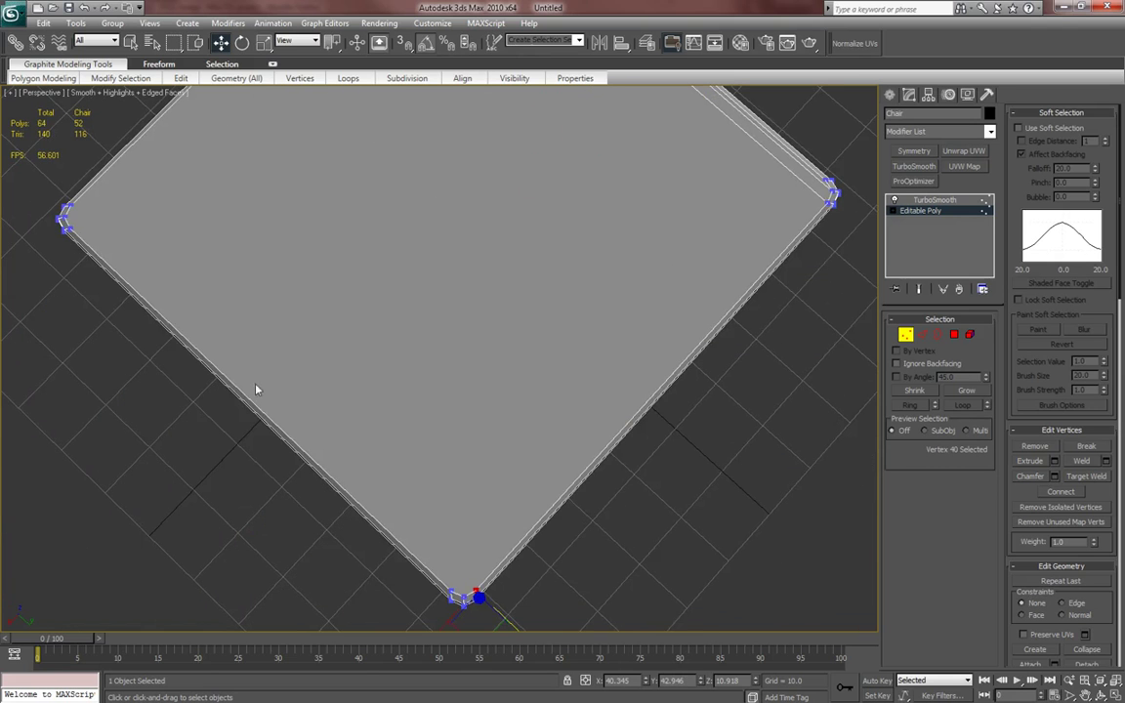
left_click(68, 207, "ctrl")
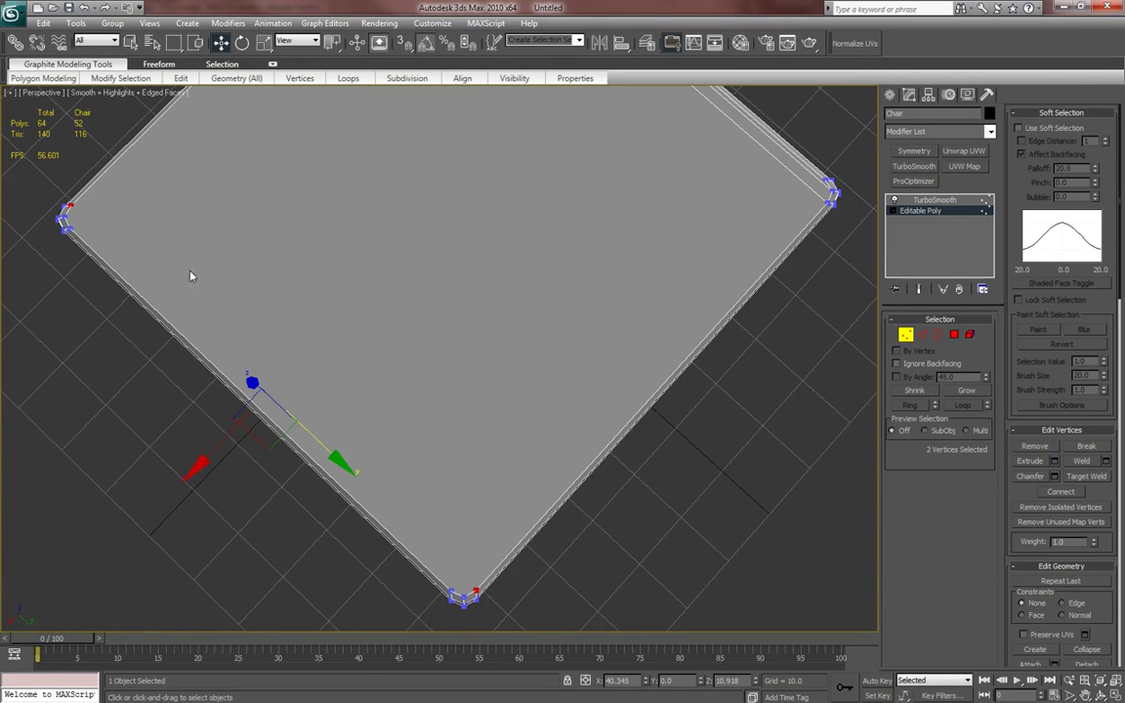
key("ctrl+shift+e")
middle_click_drag(428, 339, 436, 340)
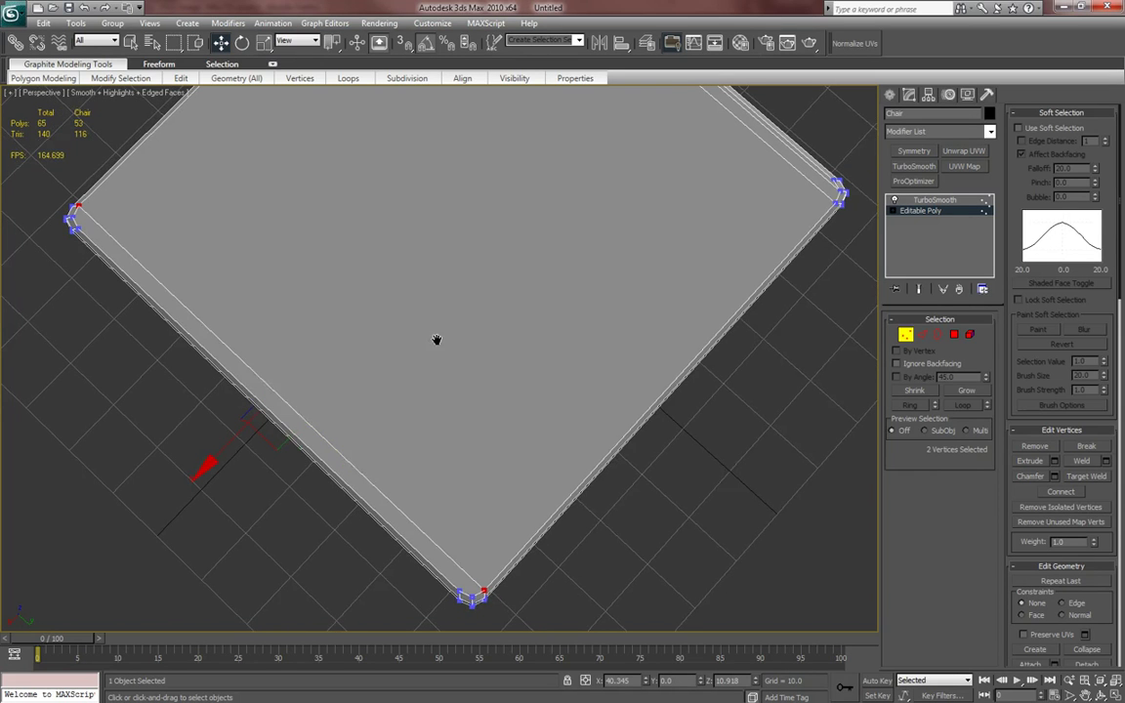
left_click(471, 595)
left_click(72, 215, "ctrl")
key("ctrl+shift+e")
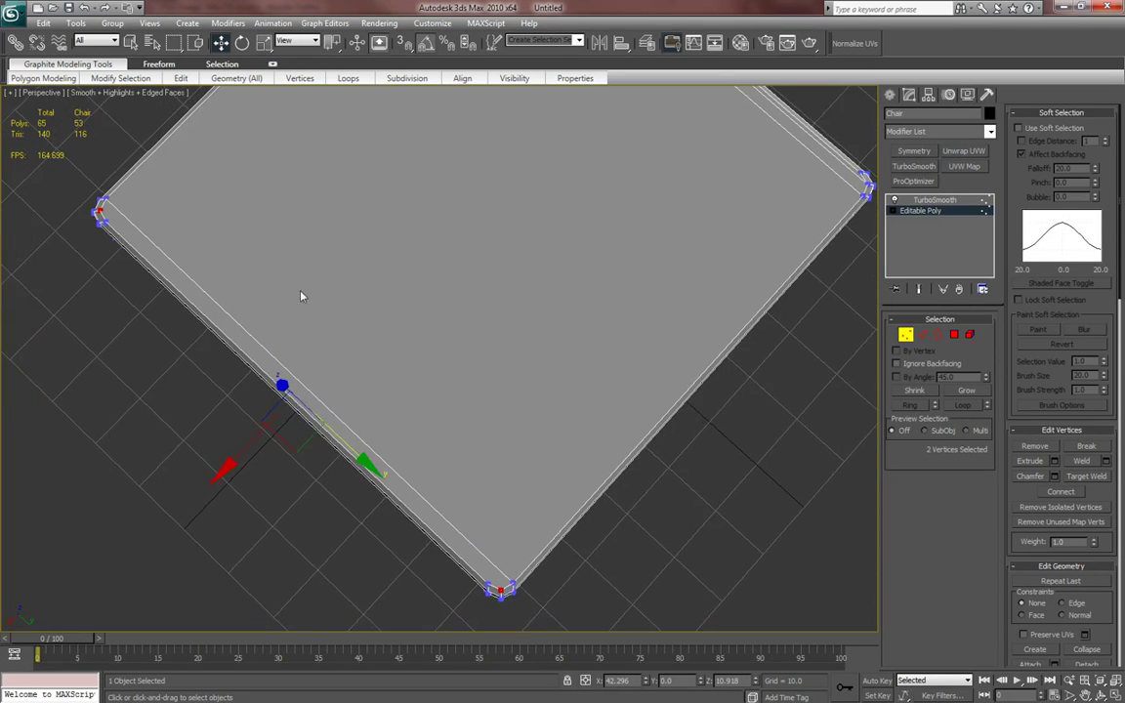
- Connect the middle and the inner chamfer vertex pairs between two adjacent corners along one side of the seat's underside
middle_click_drag(408, 355, 441, 252, "alt")
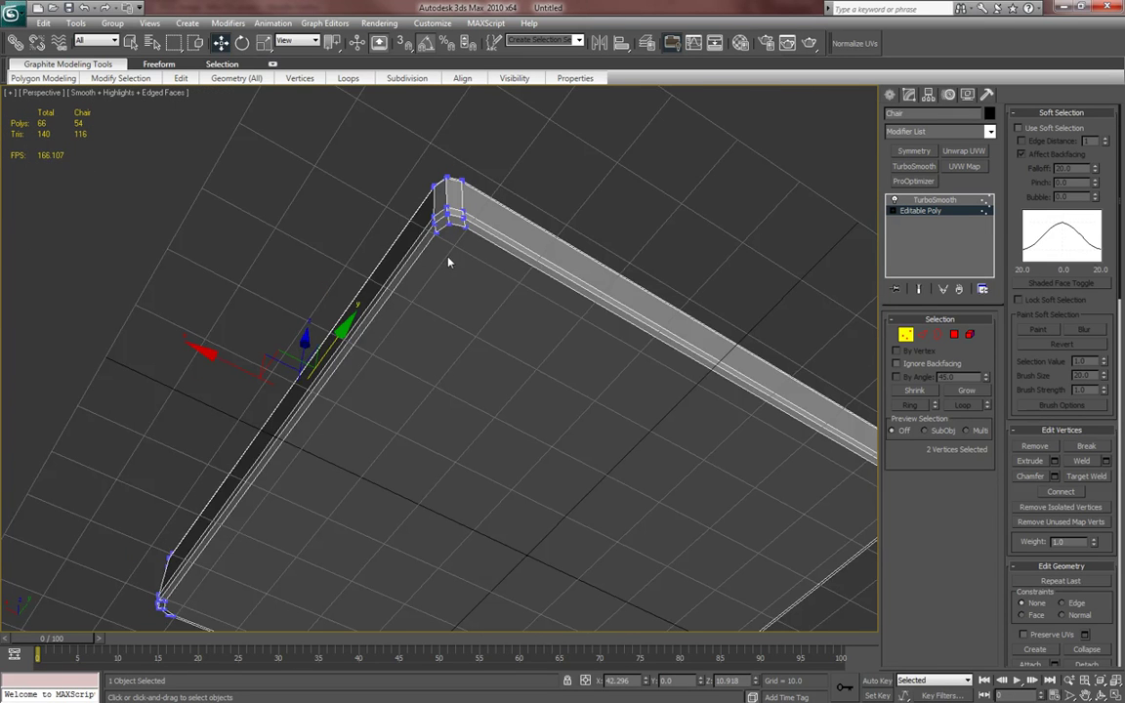
left_click(447, 187)
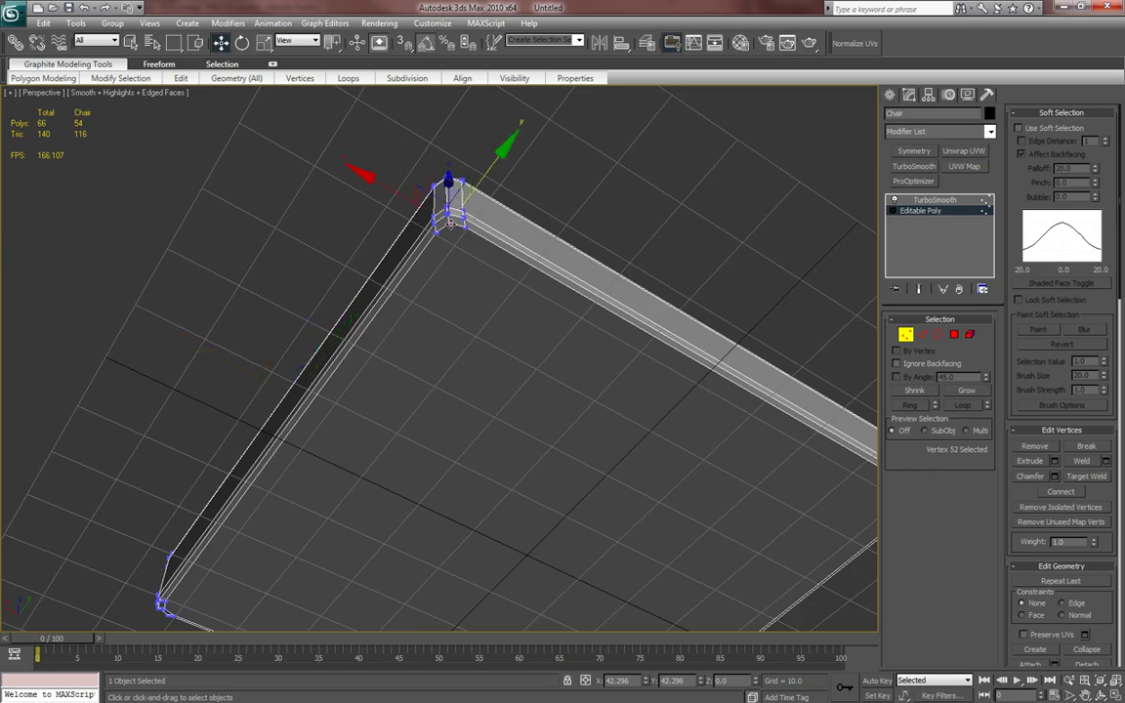
middle_click_drag(447, 187, 365, 349, "alt")
left_click(237, 409, "ctrl")
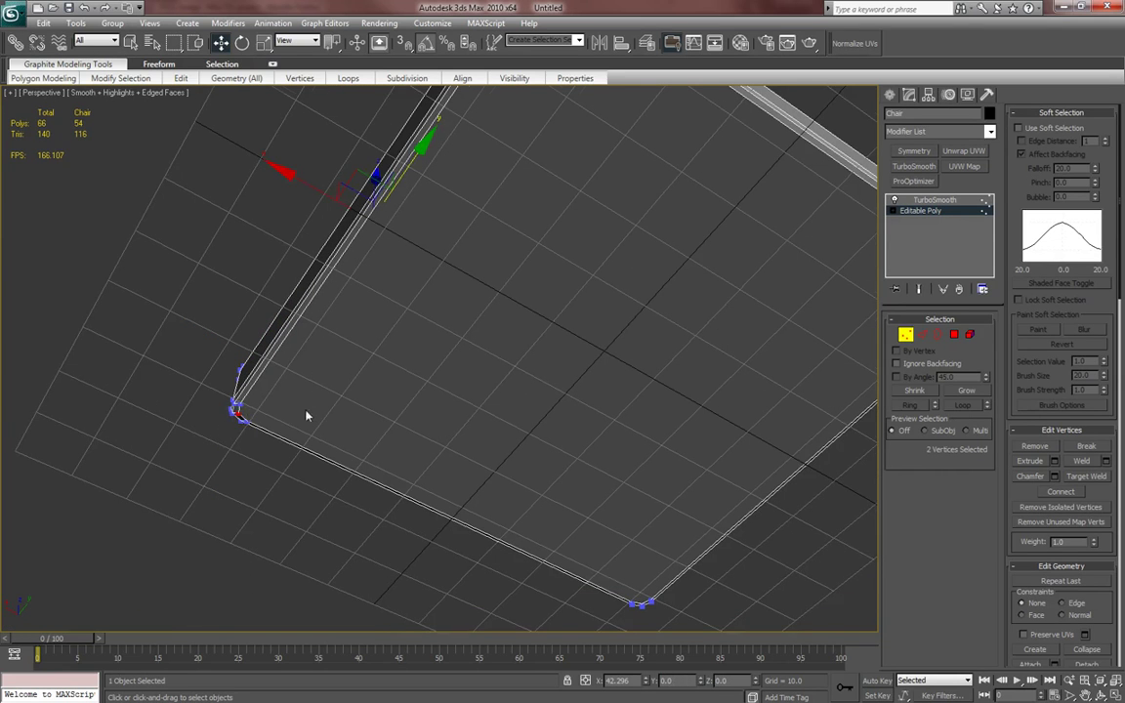
key("ctrl+shift+e")
middle_click_drag(252, 418, 414, 208, "alt")
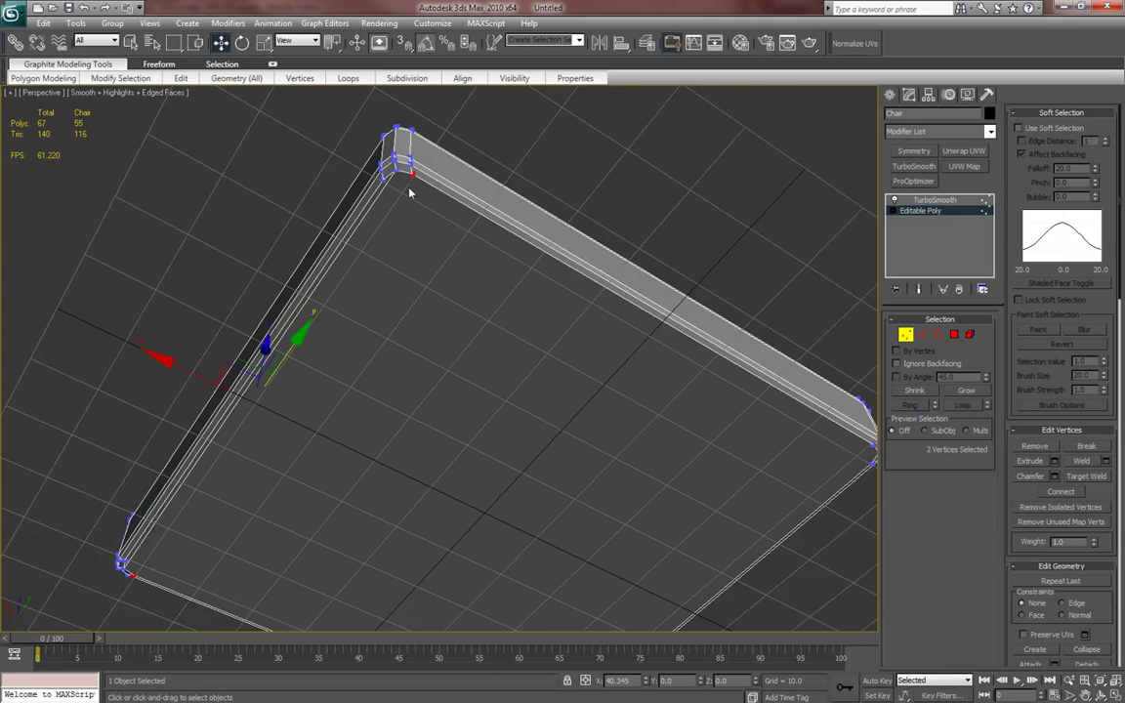
key("ctrl+shift+e")
- Connect the inner and the middle chamfer vertex pairs between the two corners along the opposite side of the seat's underside
middle_click_drag(553, 344, 401, 193)
left_click(714, 289)
middle_click_drag(574, 466, 500, 369)
left_click(453, 484, "ctrl")
key("ctrl+shift+e")
left_click(467, 486)
middle_click_drag(625, 210, 525, 508)
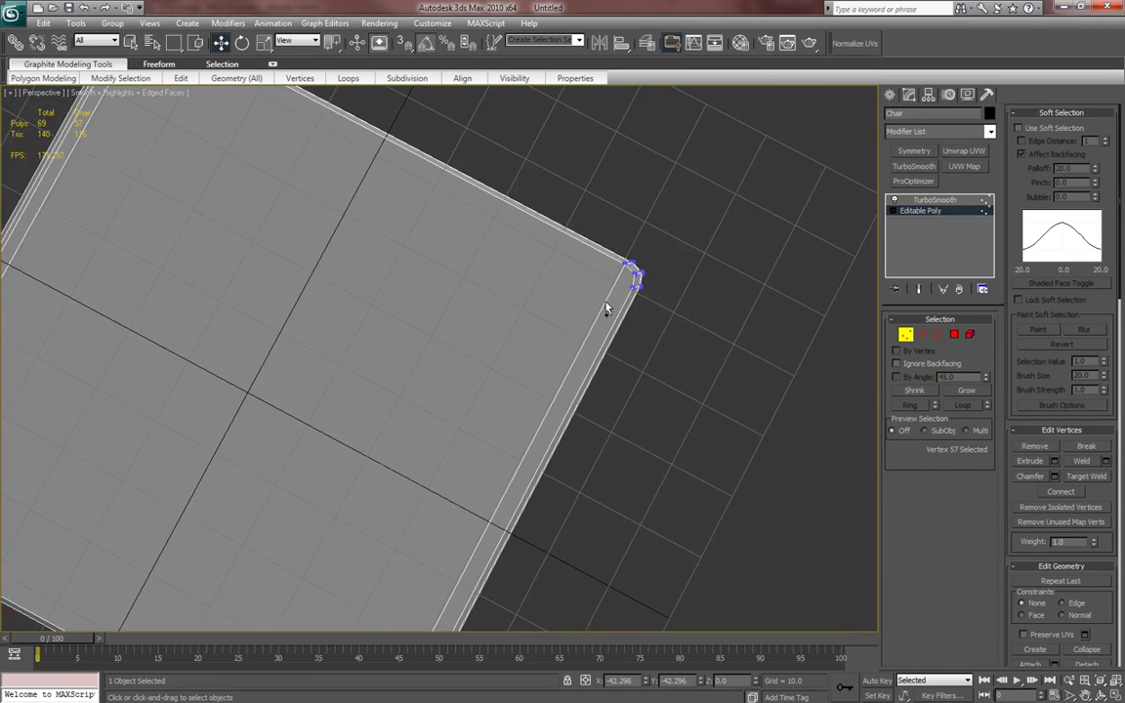
left_click(635, 272, "ctrl")
middle_click_drag(631, 325, 716, 412, "alt")
key("ctrl+shift+e")
- Examine the new edge lines around the seat, and inspect the corners with the TurboSmooth result shown
scroll(634, 347, "down", 5)
scroll(671, 427, "up", 4)
scroll(716, 412, "down", 2)
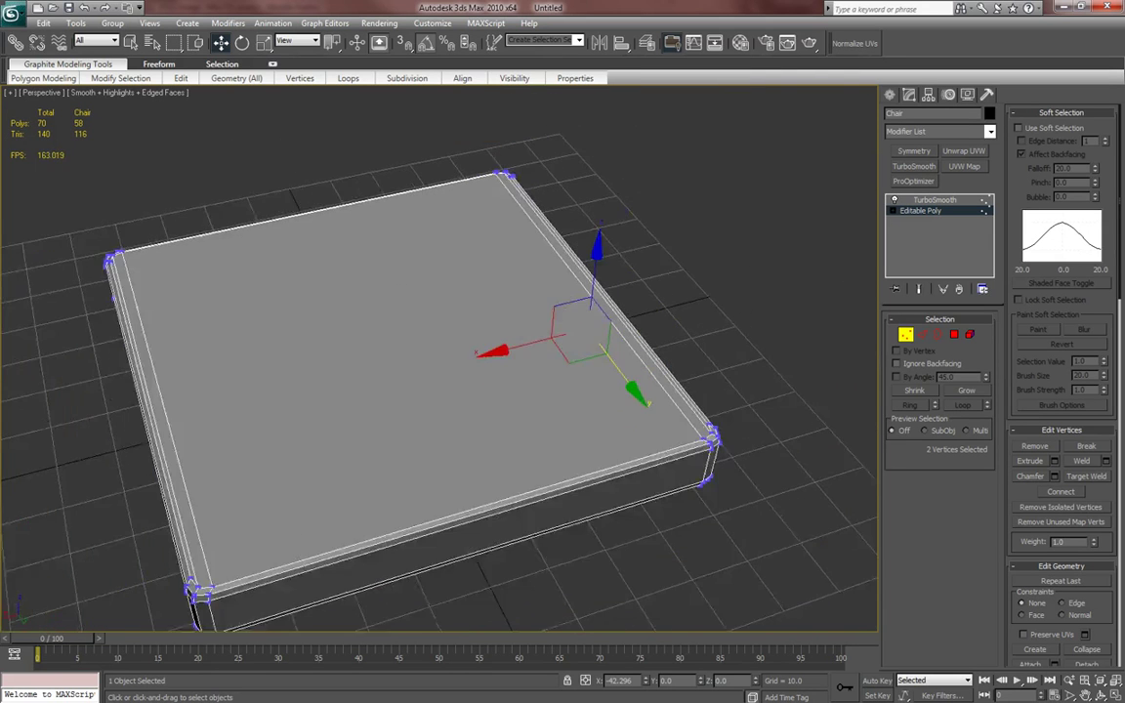
middle_click_drag(452, 470, 514, 497, "alt")
middle_click_drag(655, 436, 549, 270, "alt")
middle_click_drag(563, 499, 562, 462, "alt")
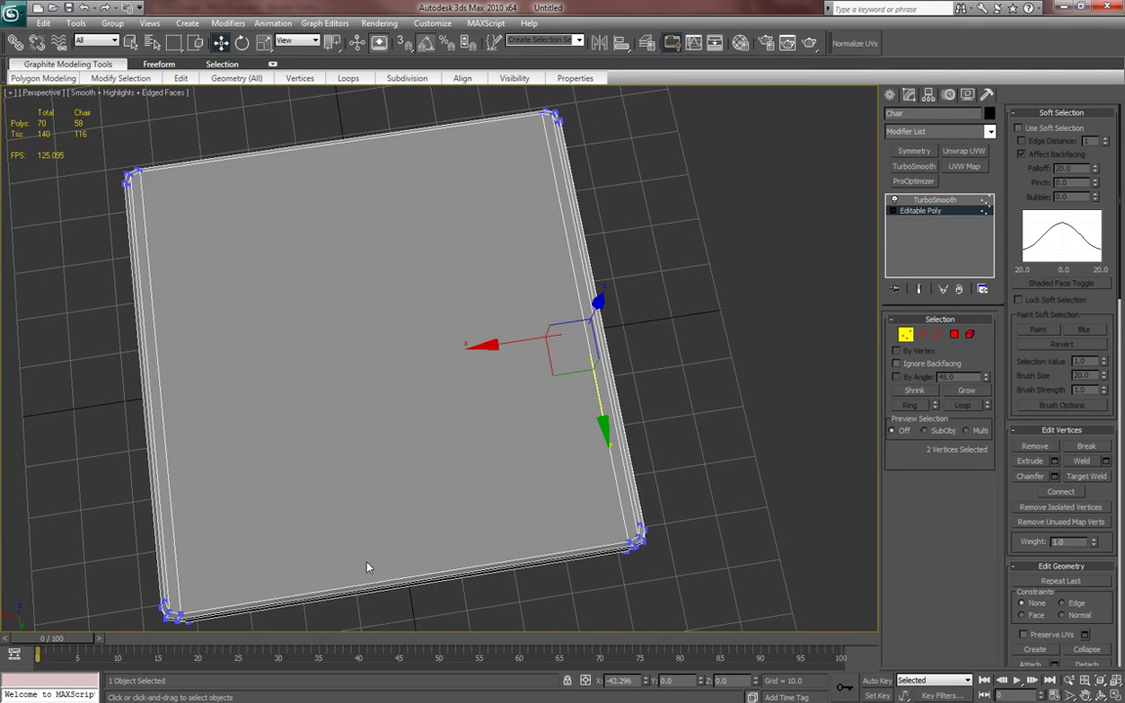
left_click(934, 199)
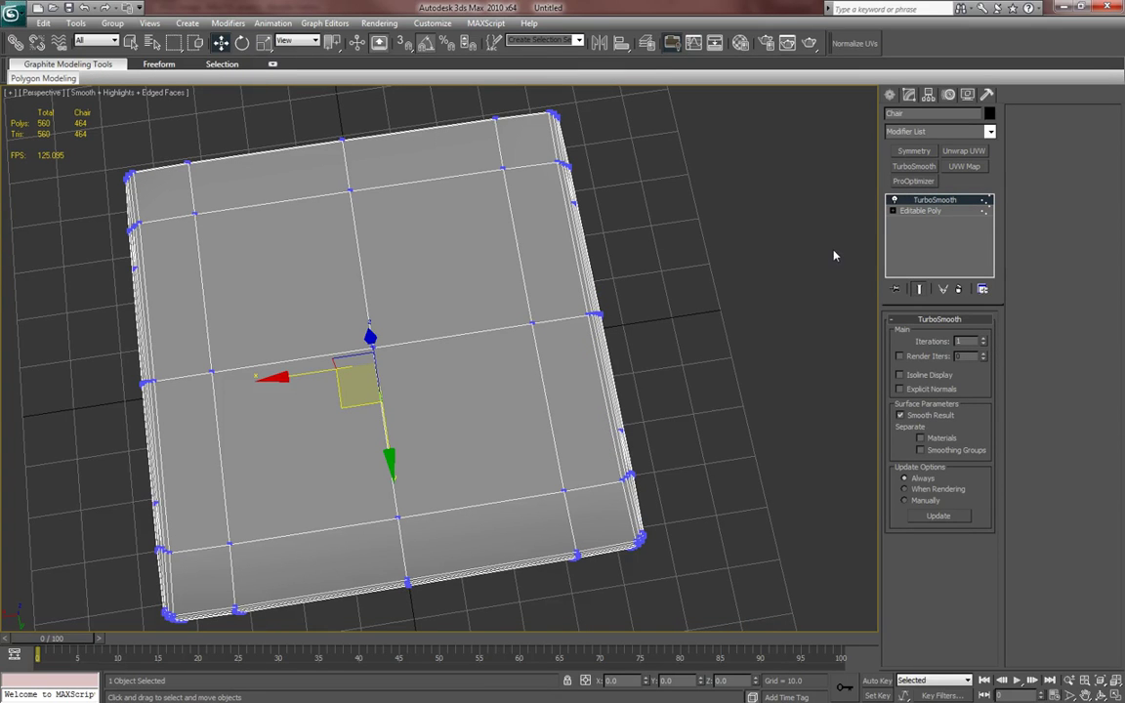
middle_click_drag(828, 219, 707, 228, "alt")
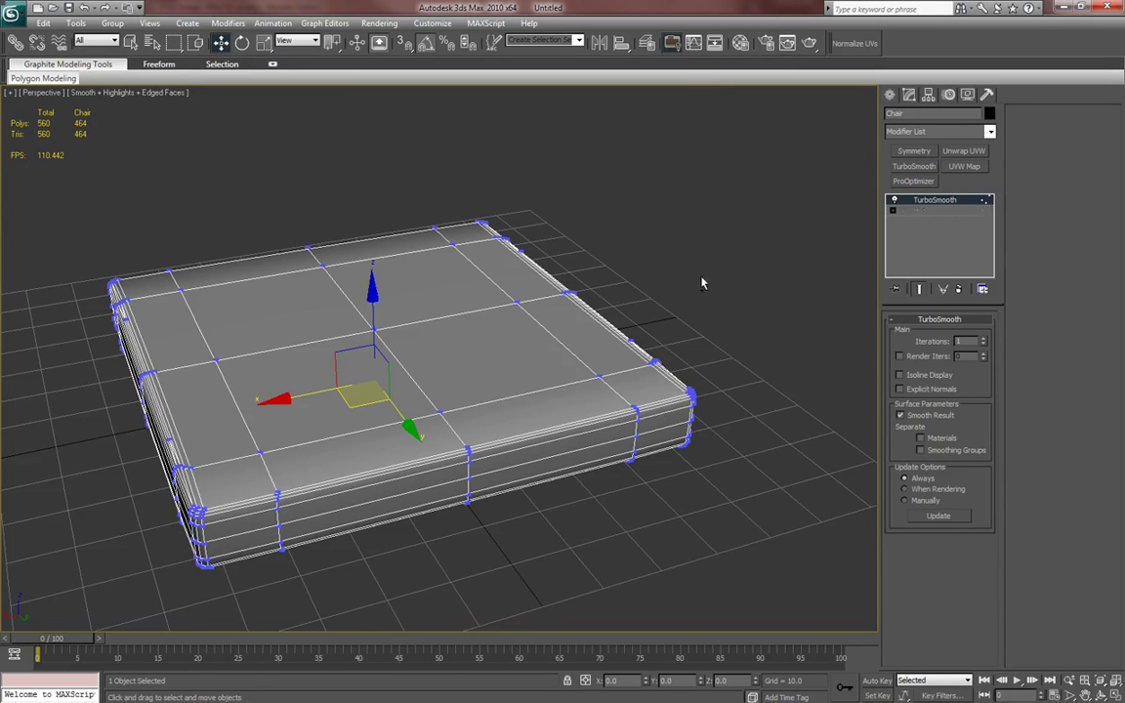
middle_click_drag(713, 249, 731, 270, "alt")
scroll(671, 294, "up", 4)
middle_click_drag(591, 306, 648, 272)
middle_click_drag(781, 285, 796, 282, "alt")
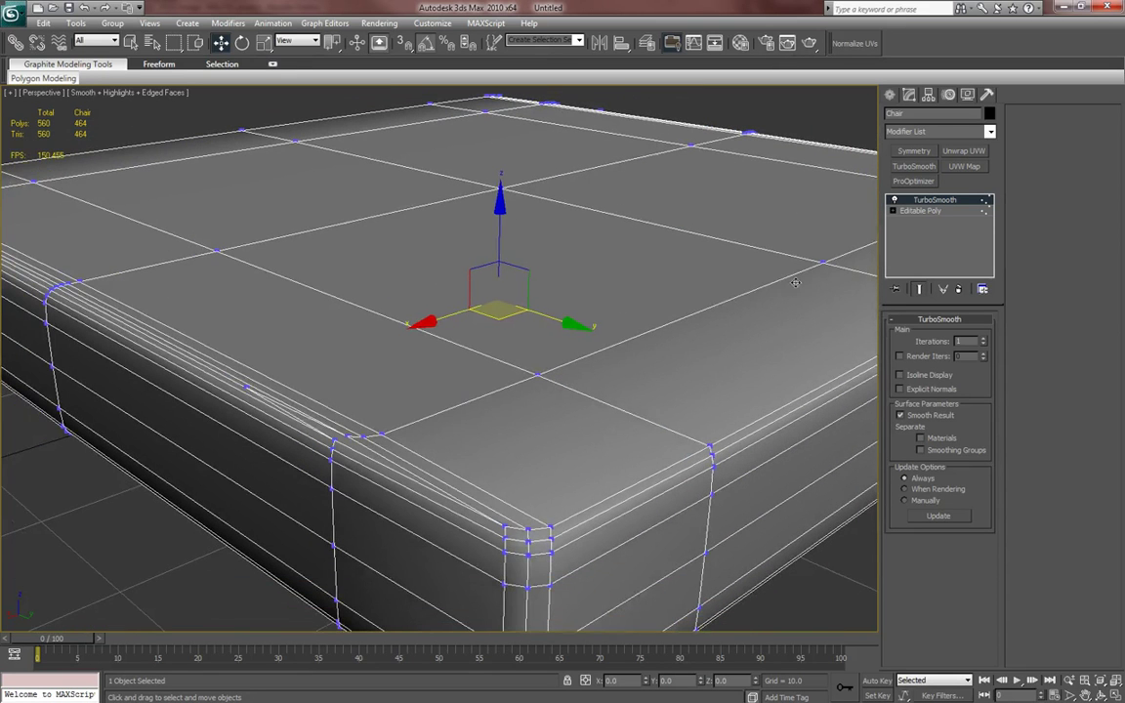
- Turn off edged faces and set the TurboSmooth iterations to 2
left_click(889, 95)
scroll(620, 274, "down", 4)
key("F4")
middle_click_drag(621, 311, 618, 394, "alt")
middle_click_drag(826, 200, 799, 176, "alt")
left_click(908, 95)
left_click(914, 166)
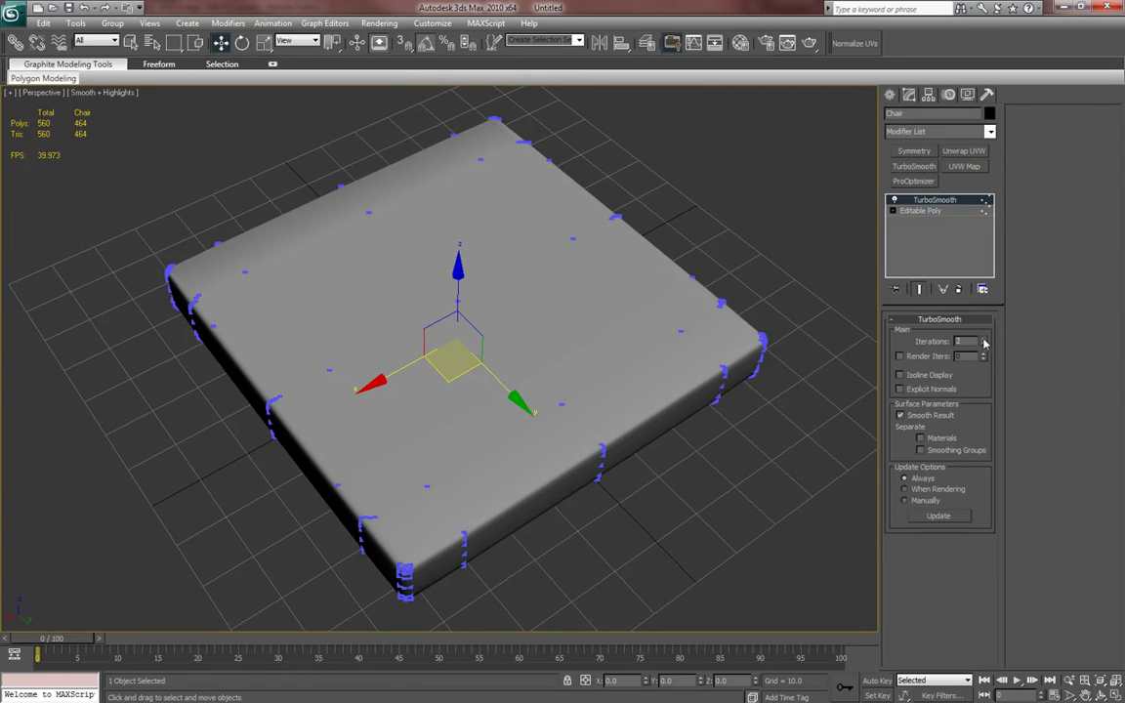
left_click(983, 338)
- Compare the smoothed seat's shape with the reference photo of the Chiavari chair
left_click(891, 96)
middle_click_drag(615, 219, 598, 290, "alt")
left_click_drag(0, 103, 305, 93)
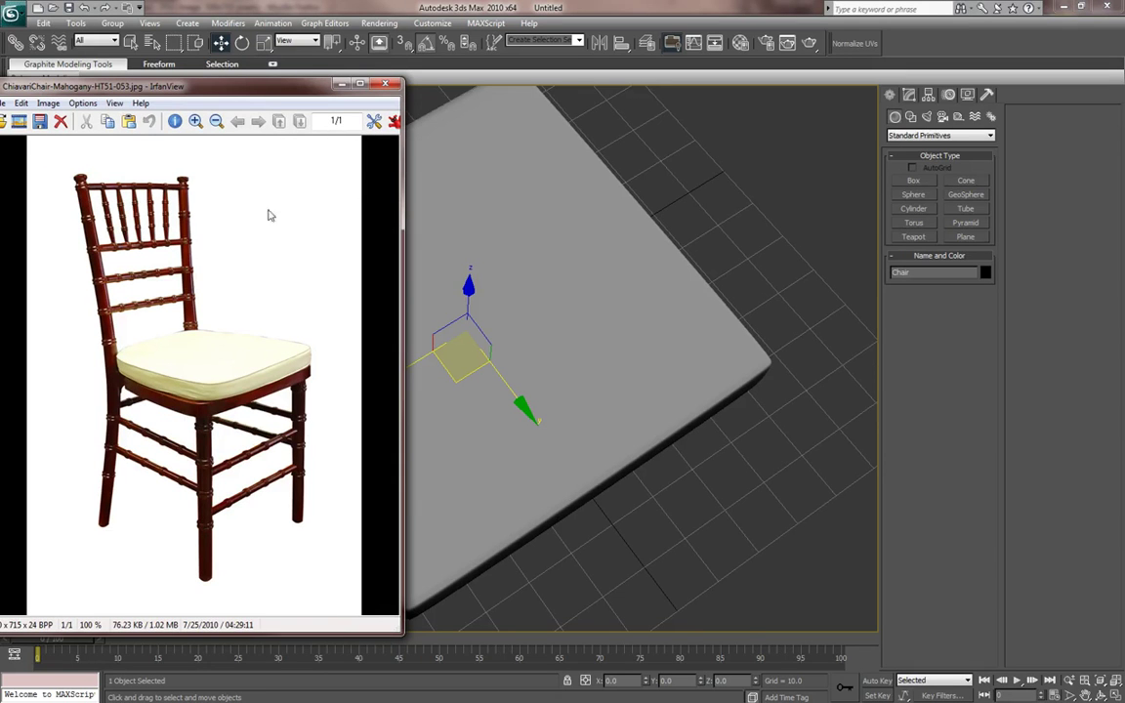
left_click_drag(275, 96, 0, 83)
middle_click_drag(279, 237, 363, 239)
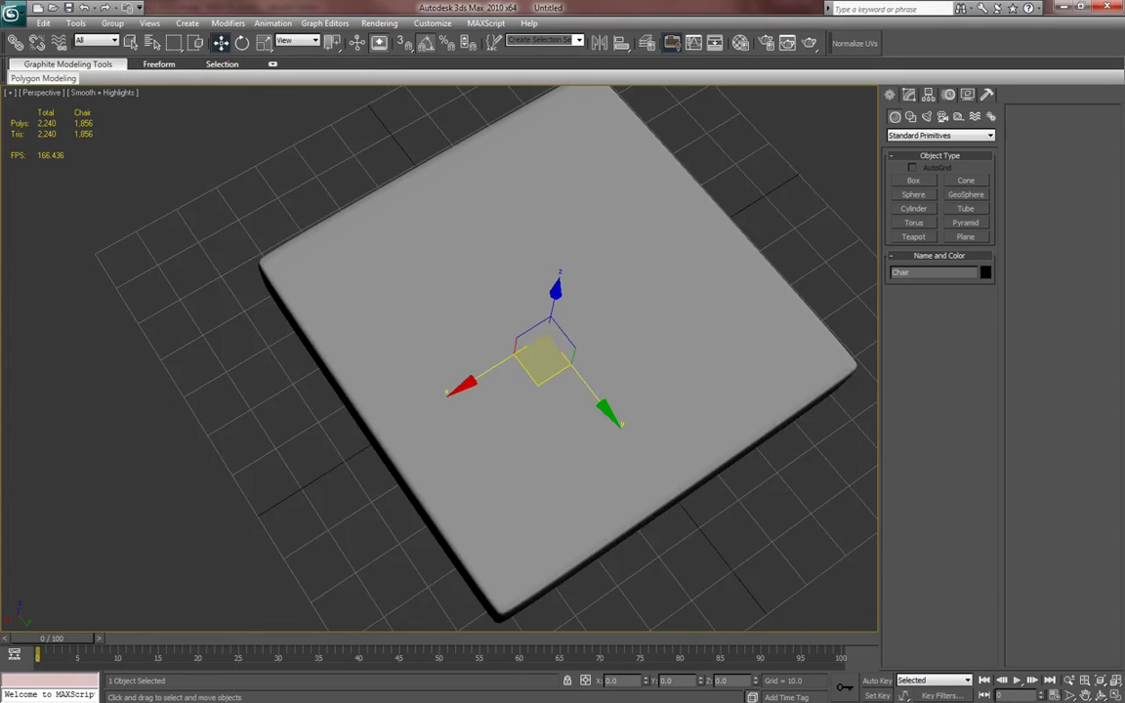
- Add a Taper modifier between the Editable Poly and TurboSmooth
left_click(908, 95)
left_click(941, 210)
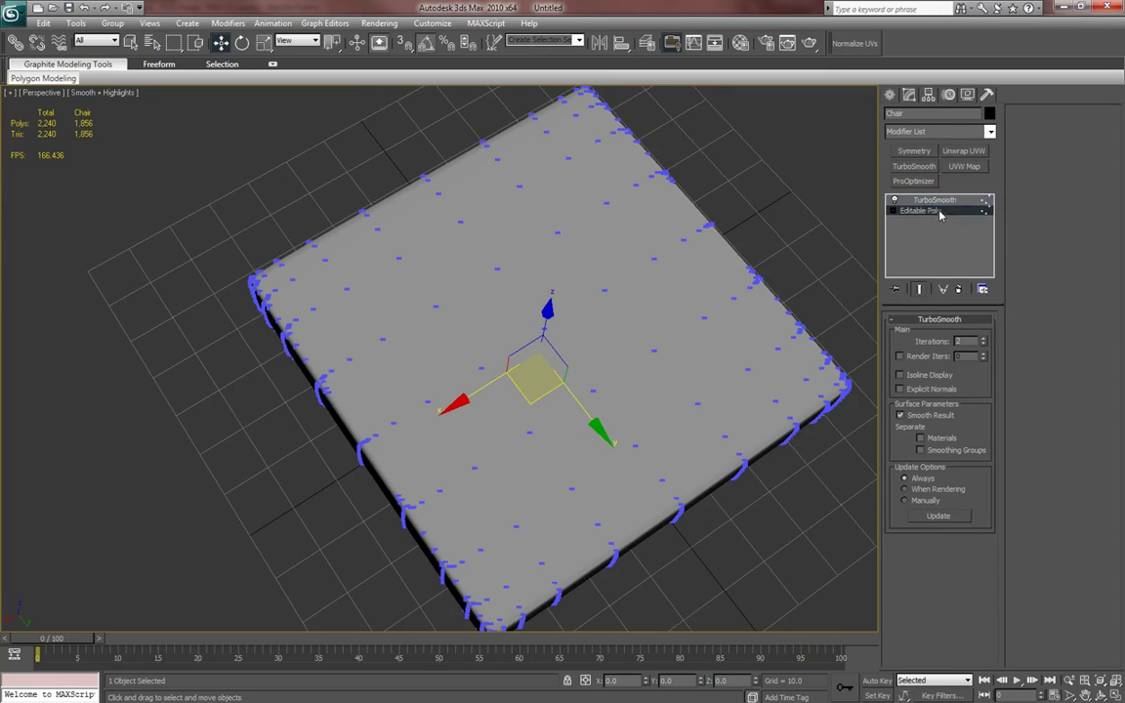
key("1")
left_click(939, 134)
scroll(948, 420, "down", 10)
scroll(928, 517, "down", 2)
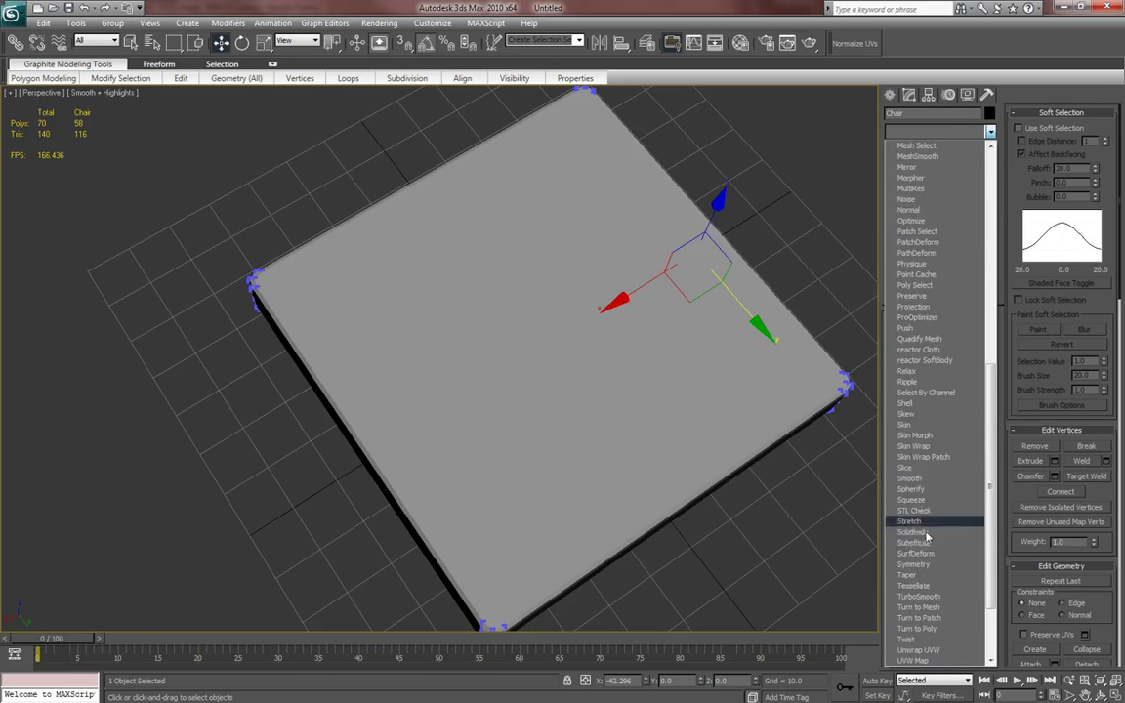
left_click(924, 578)
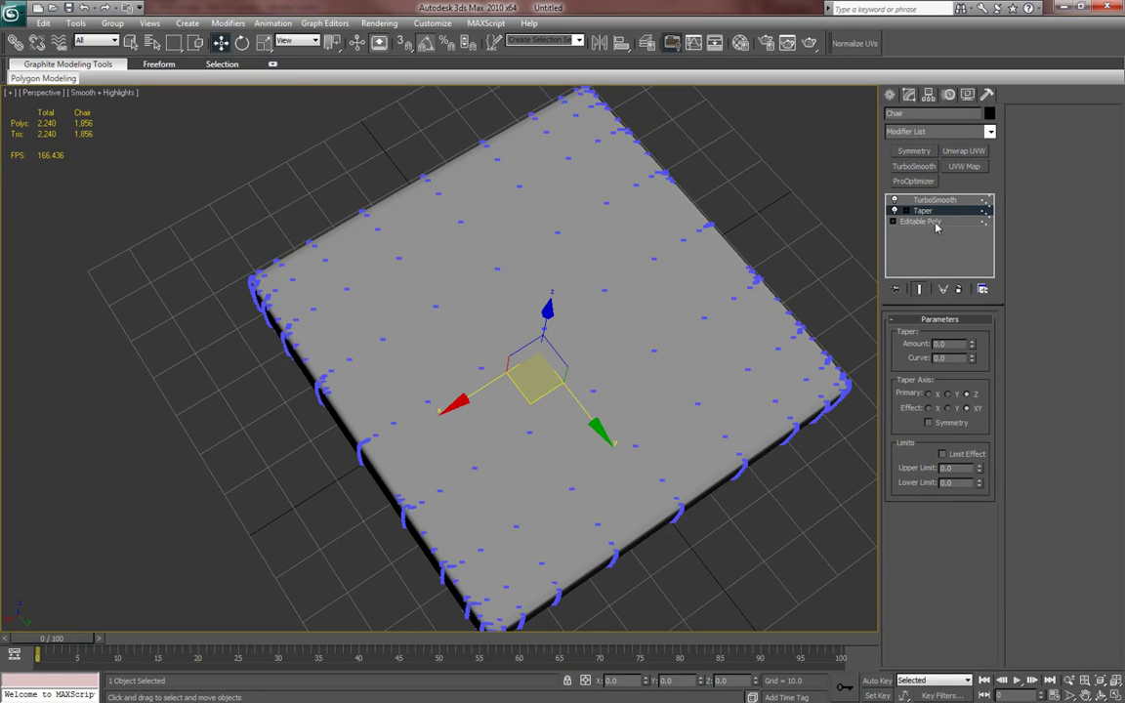
- Return to the Editable Poly level and turn on edged faces for the seat
left_click(933, 222)
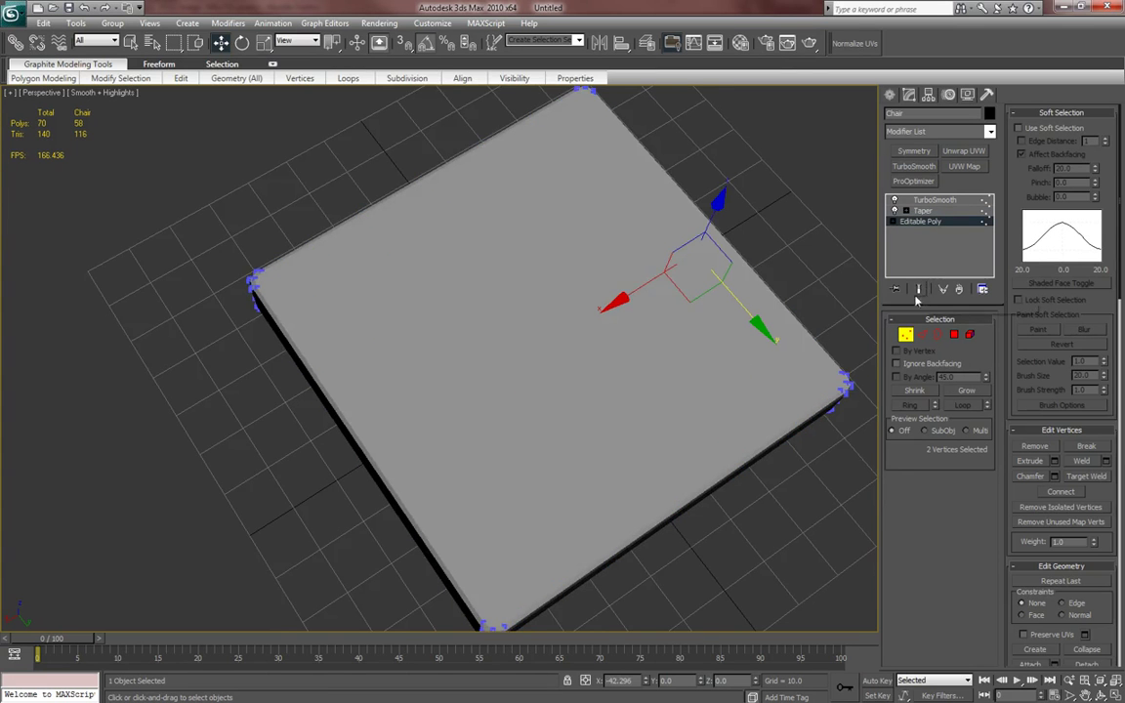
key("F4")
middle_click_drag(690, 320, 700, 327)
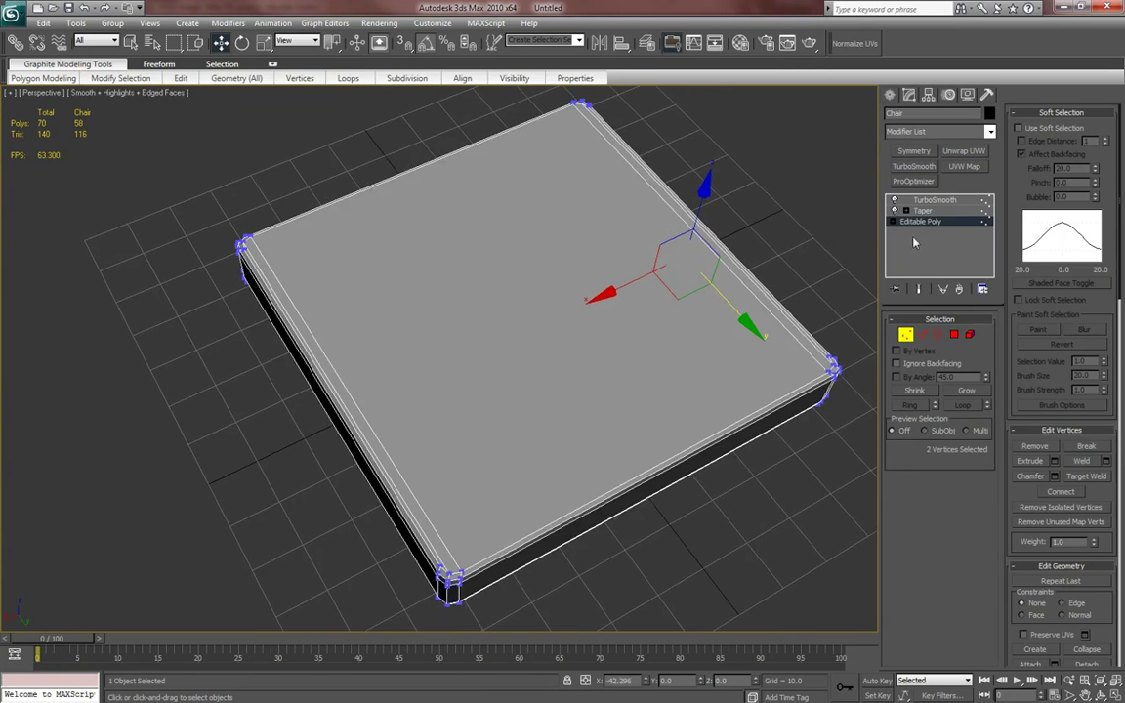
- Expand the Taper modifier in the stack, set its amount to 0.31 and hide the TurboSmooth result
left_click(923, 211)
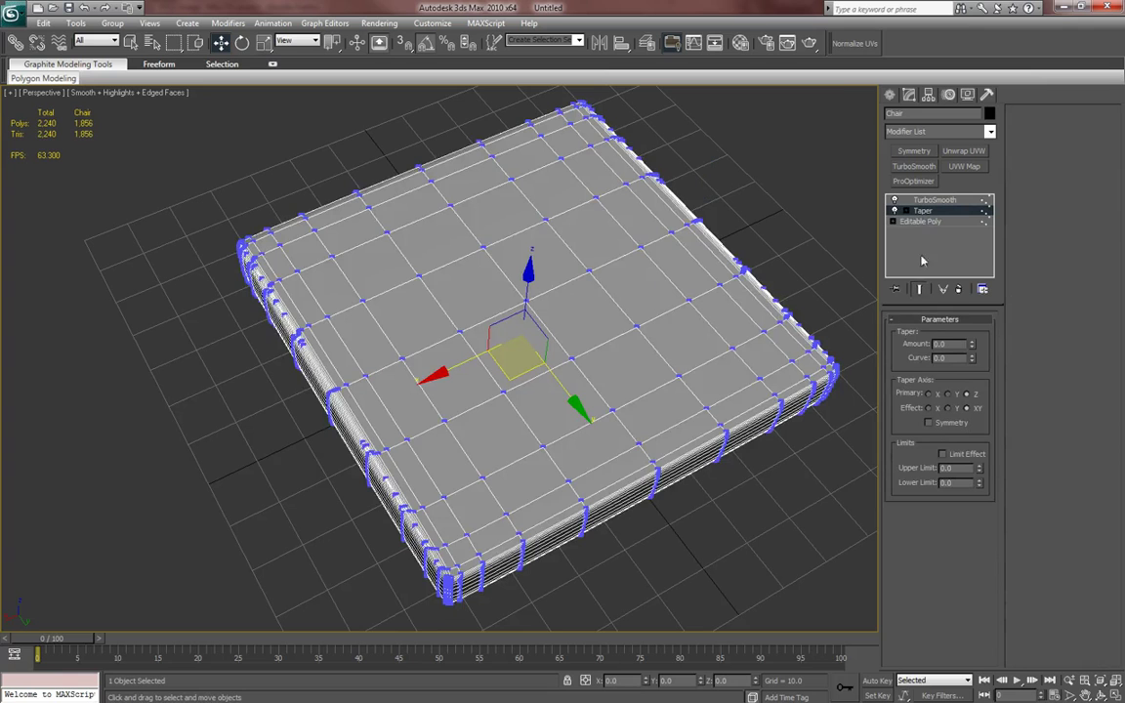
left_click(921, 290)
left_click(922, 290)
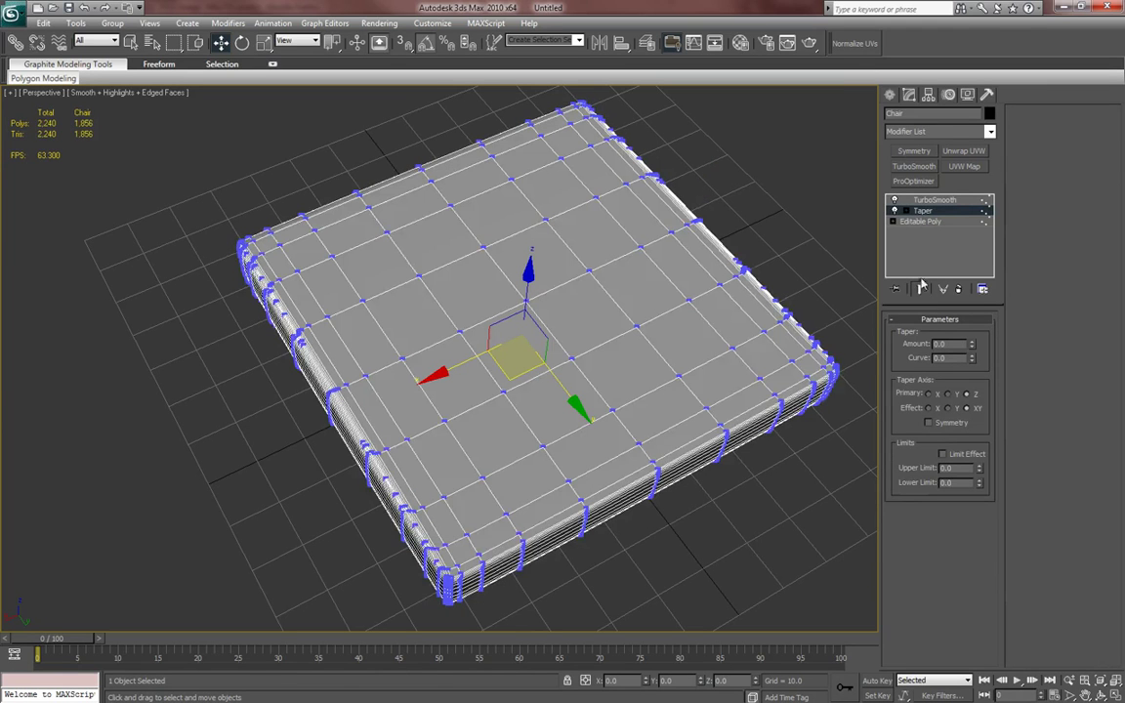
left_click(924, 203)
left_click(925, 211)
left_click(906, 211)
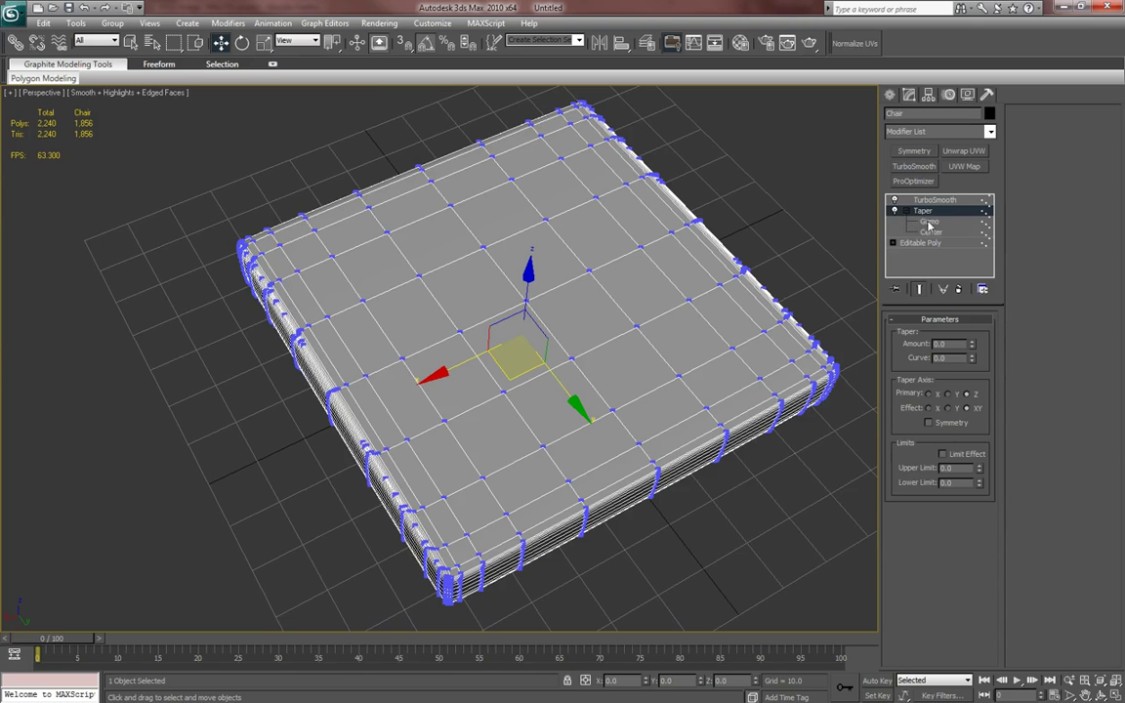
middle_click_drag(875, 377, 875, 339)
mouse_move(973, 346)
left_mouse_down()
mouse_move(967, 304)
mouse_move(980, 361)
left_mouse_up()
left_click(920, 291)
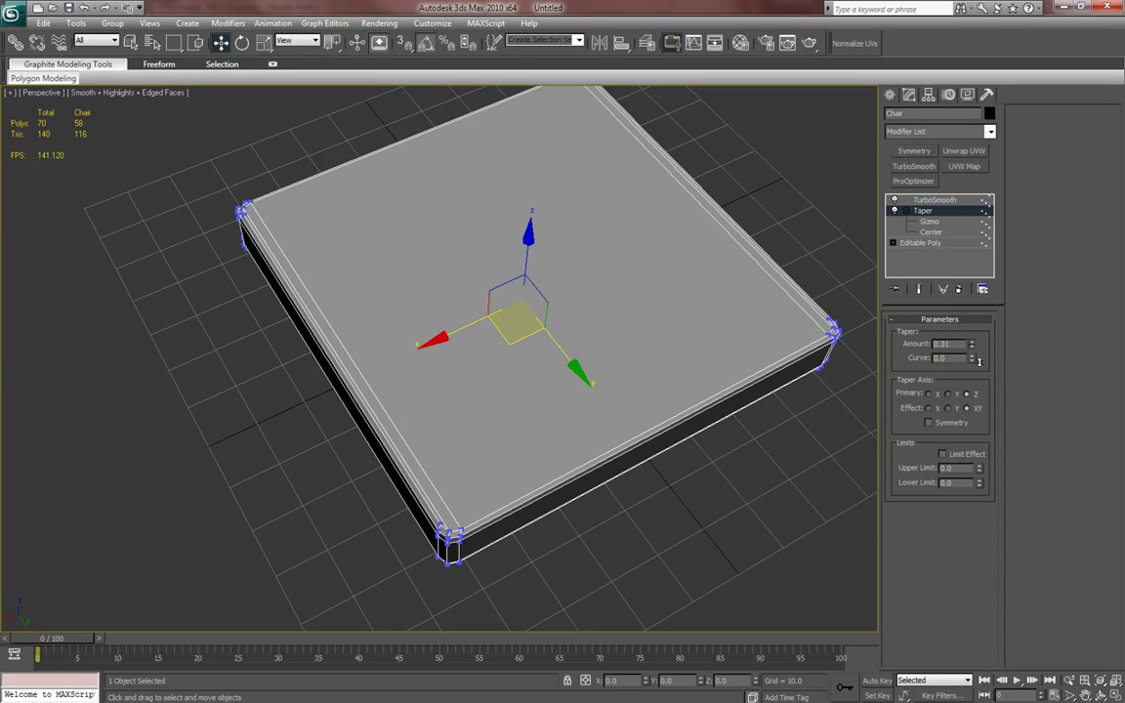
- Leave the Editable Poly's vertex level so Taper affects the whole seat, and return to the Taper modifier
left_click(915, 244)
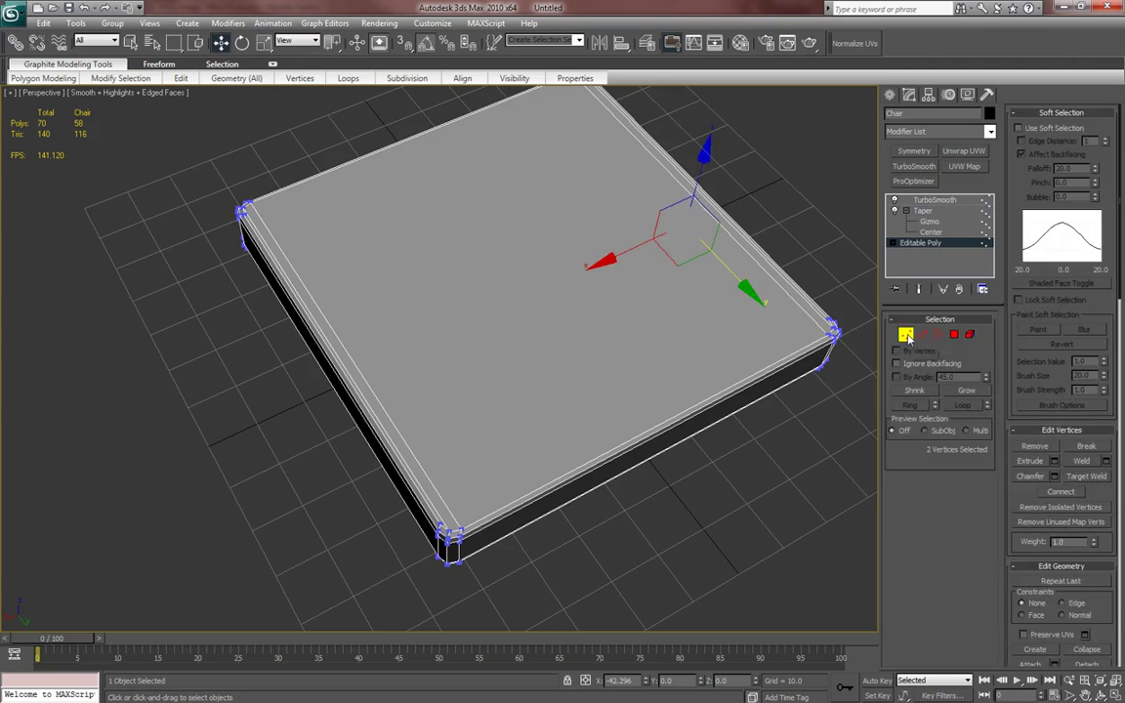
left_click(907, 335)
middle_click_drag(817, 301, 750, 356, "alt")
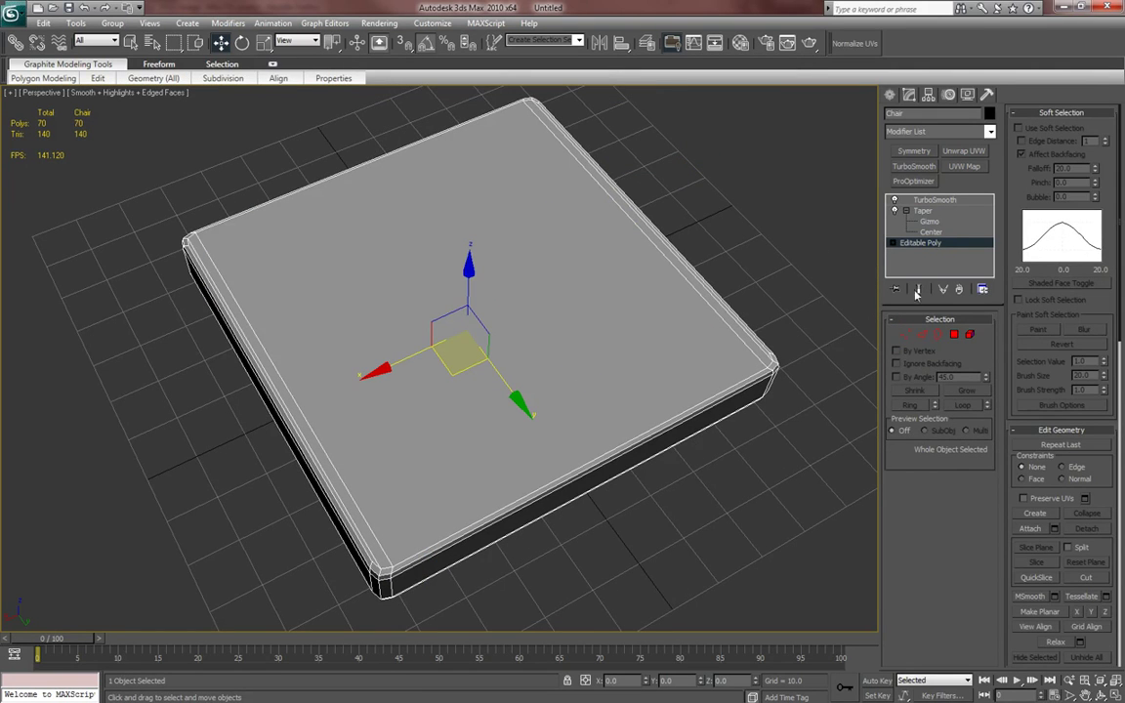
left_click(938, 213)
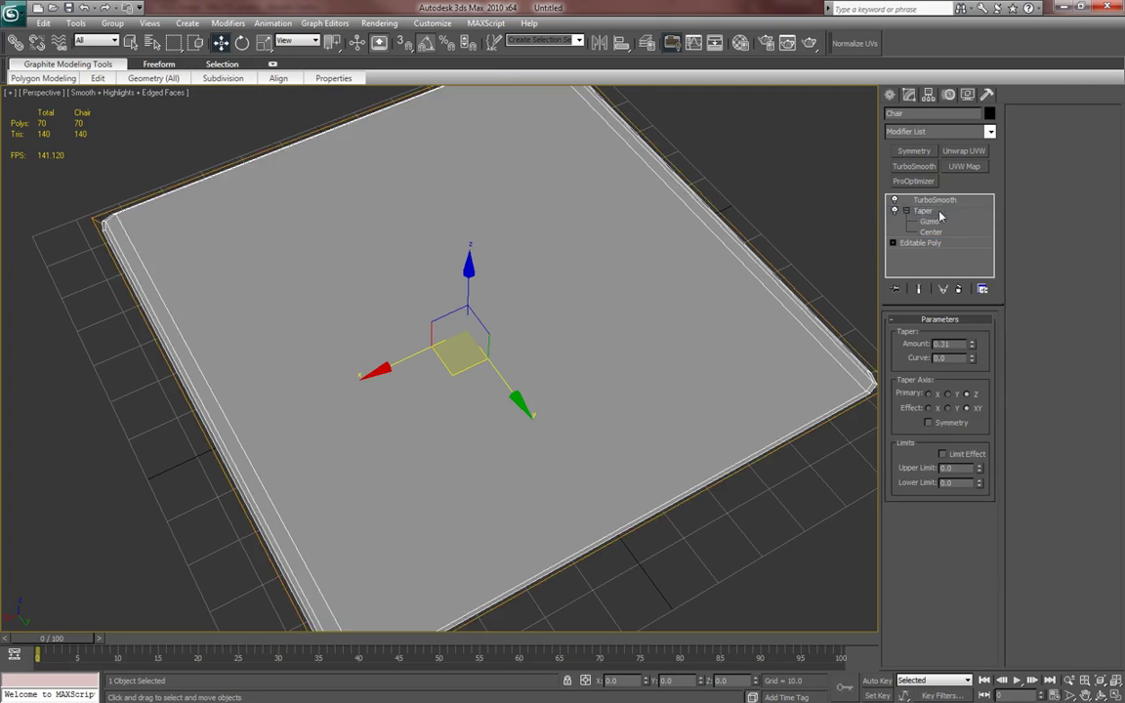
middle_click_drag(659, 304, 775, 310, "alt")
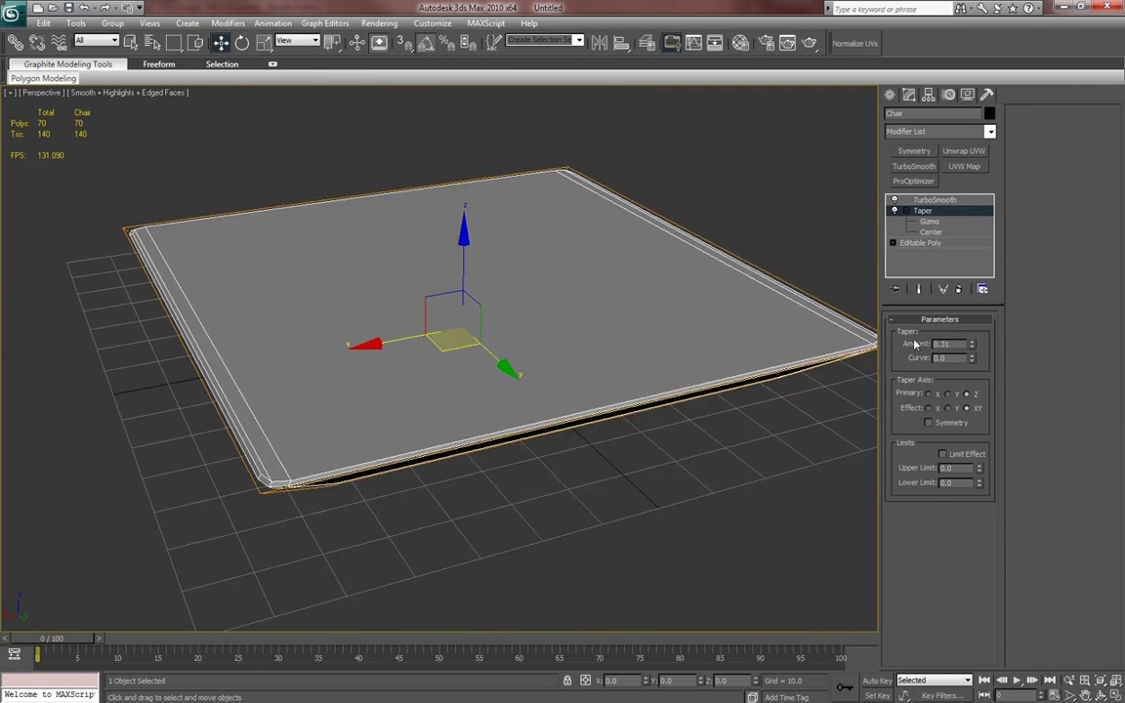
- Set the Taper's primary axis to Y and its amount to 0.25, and turn off edged faces
left_click_drag(969, 344, 962, 393)
left_click(948, 394)
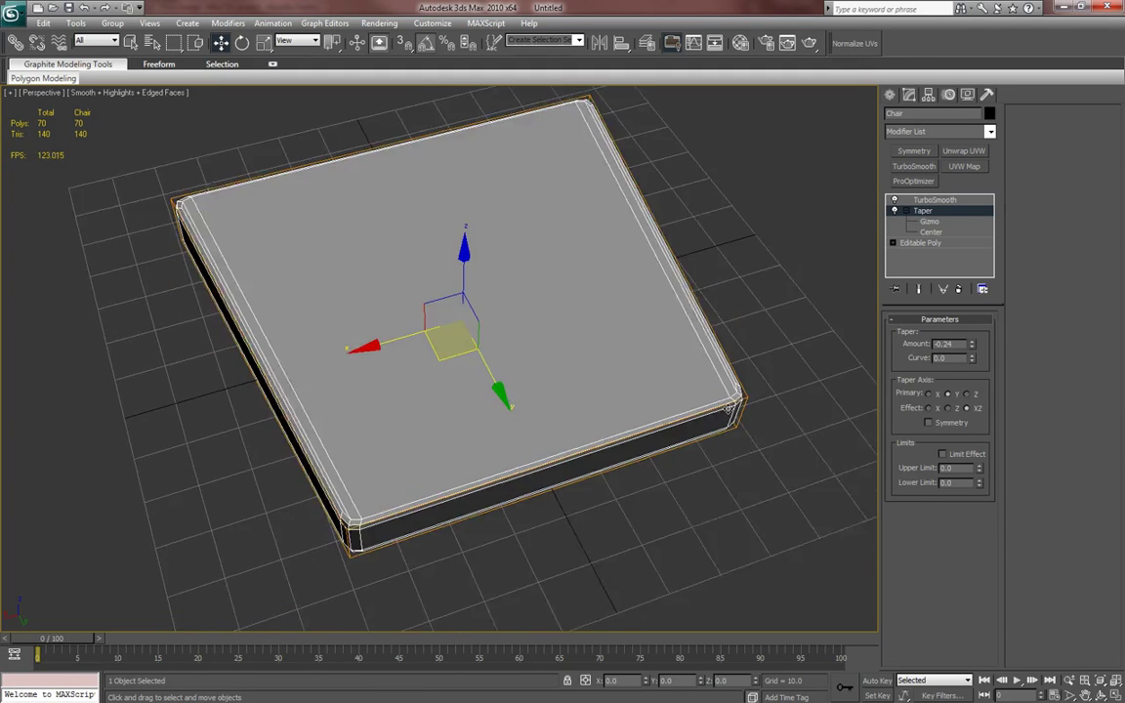
left_click_drag(972, 346, 972, 308)
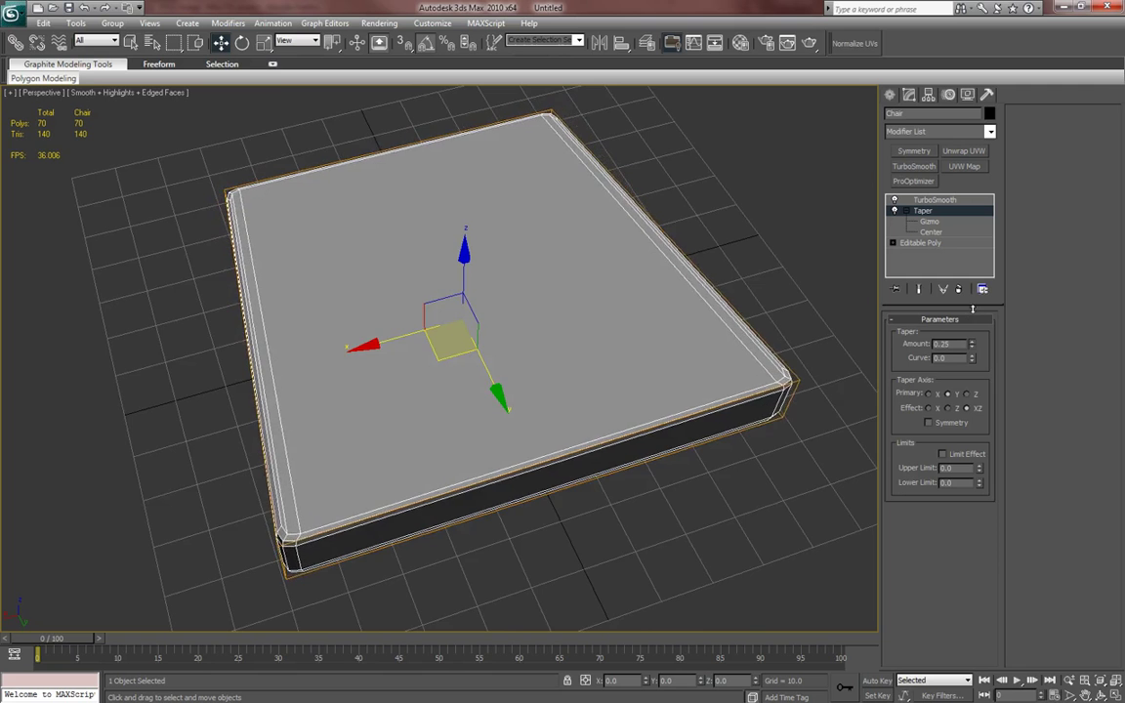
middle_click_drag(771, 390, 731, 394, "alt")
key("F4")
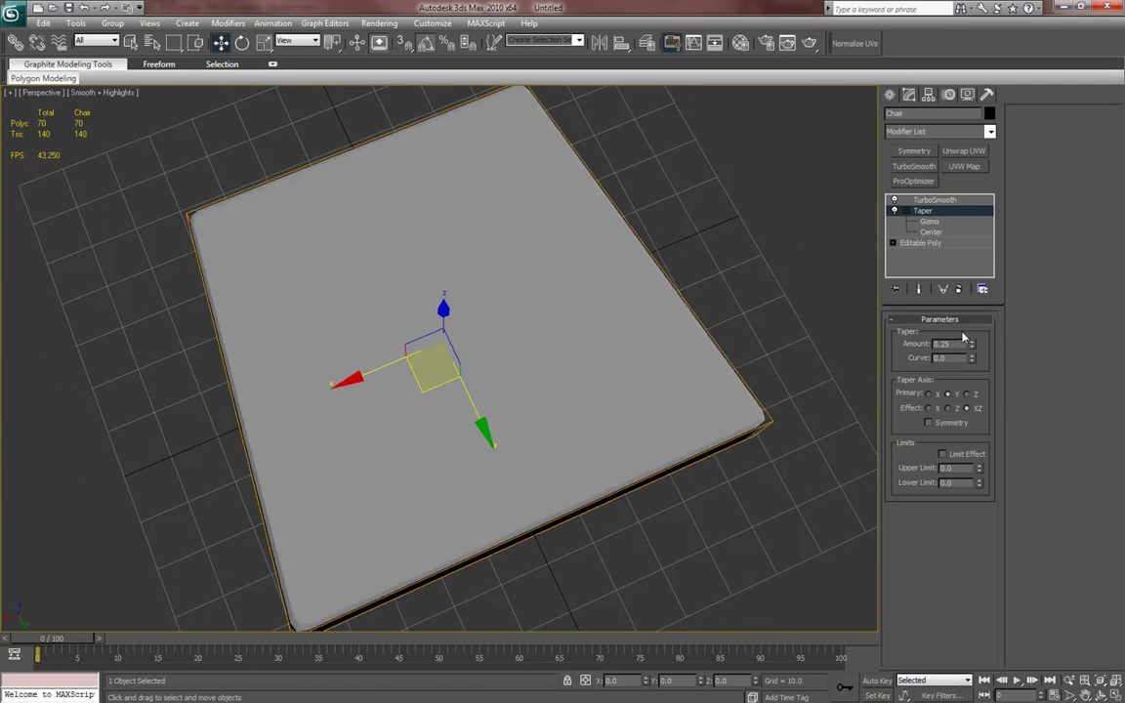
- Reduce the Taper amount to 0.09 and view the seat with its full smoothed result
left_click_drag(973, 349, 972, 364)
middle_click_drag(783, 390, 804, 223, "alt")
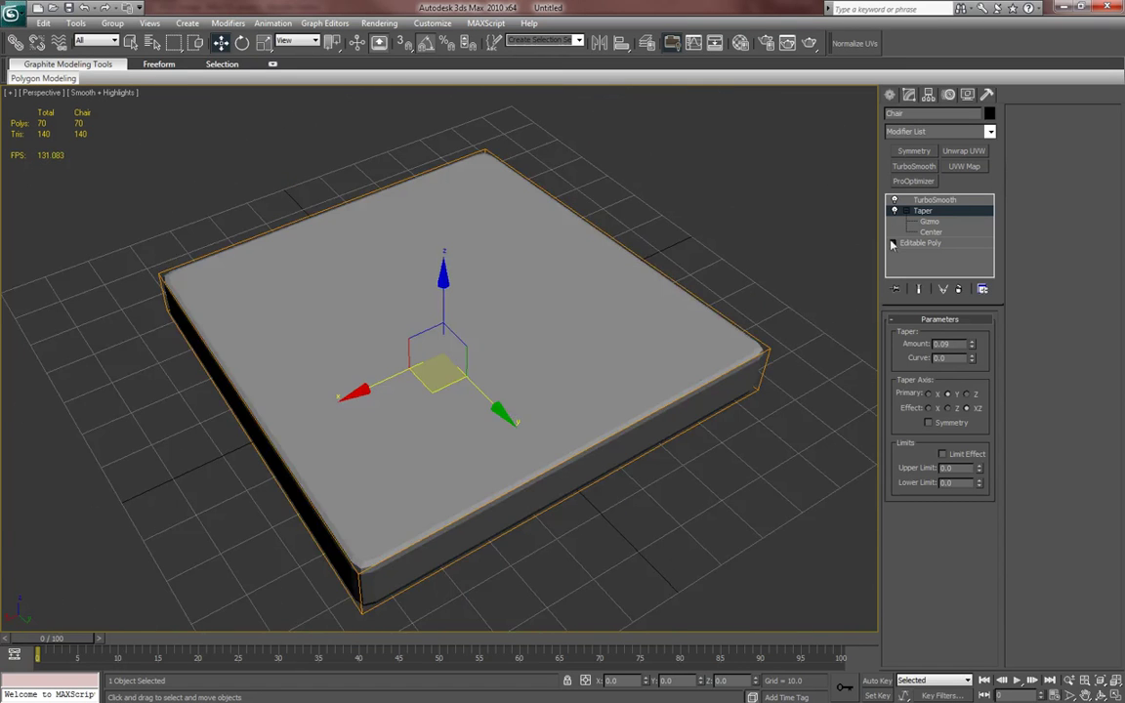
left_click(890, 96)
middle_click_drag(571, 337, 596, 332)
key("F4")
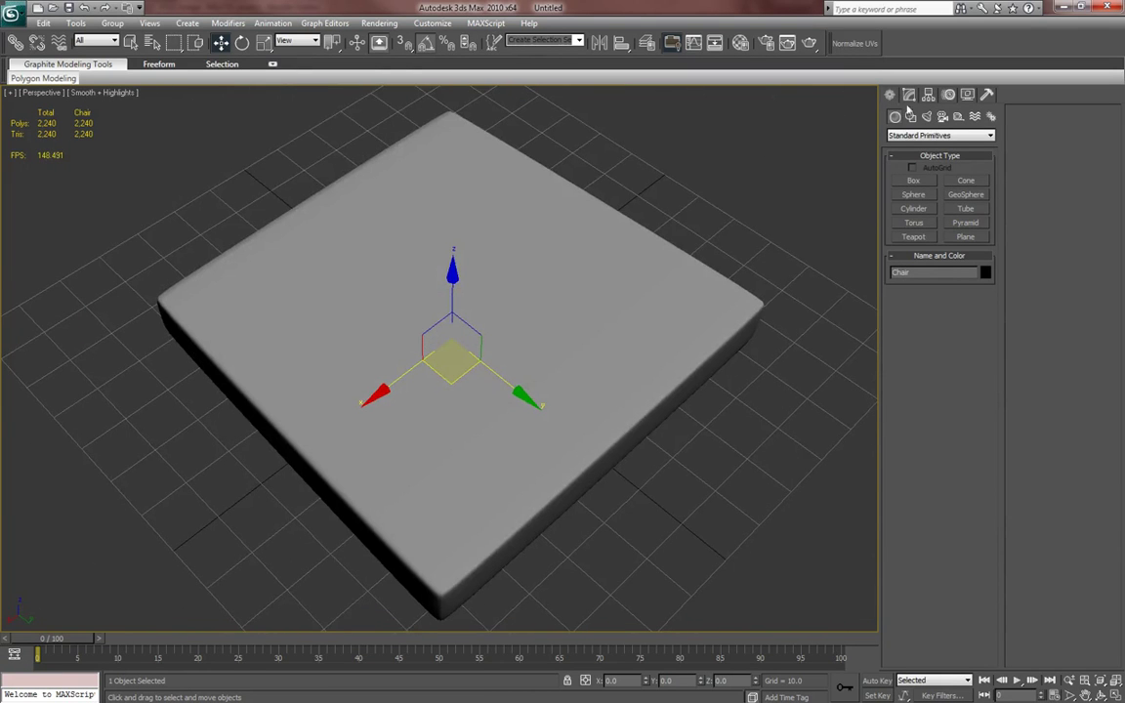
- Collapse the Taper modifier into the seat's Editable Poly, keeping TurboSmooth above it in the stack
left_click(909, 94)
left_click(923, 210)
right_click(923, 211)
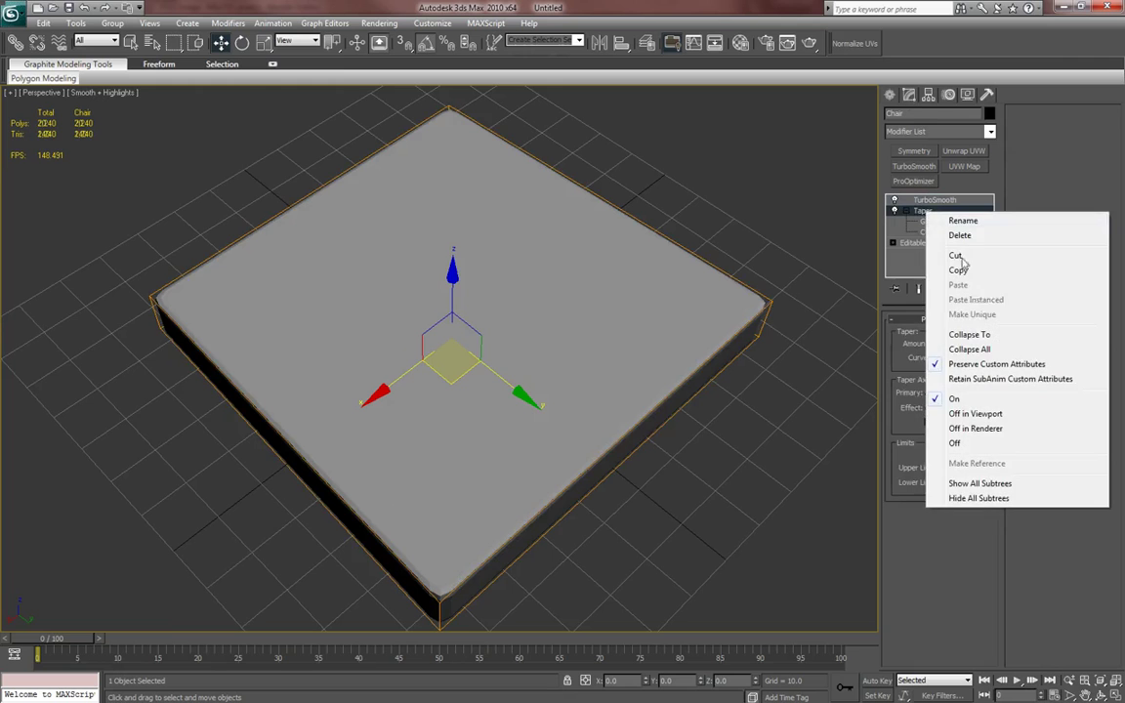
left_click(981, 334)
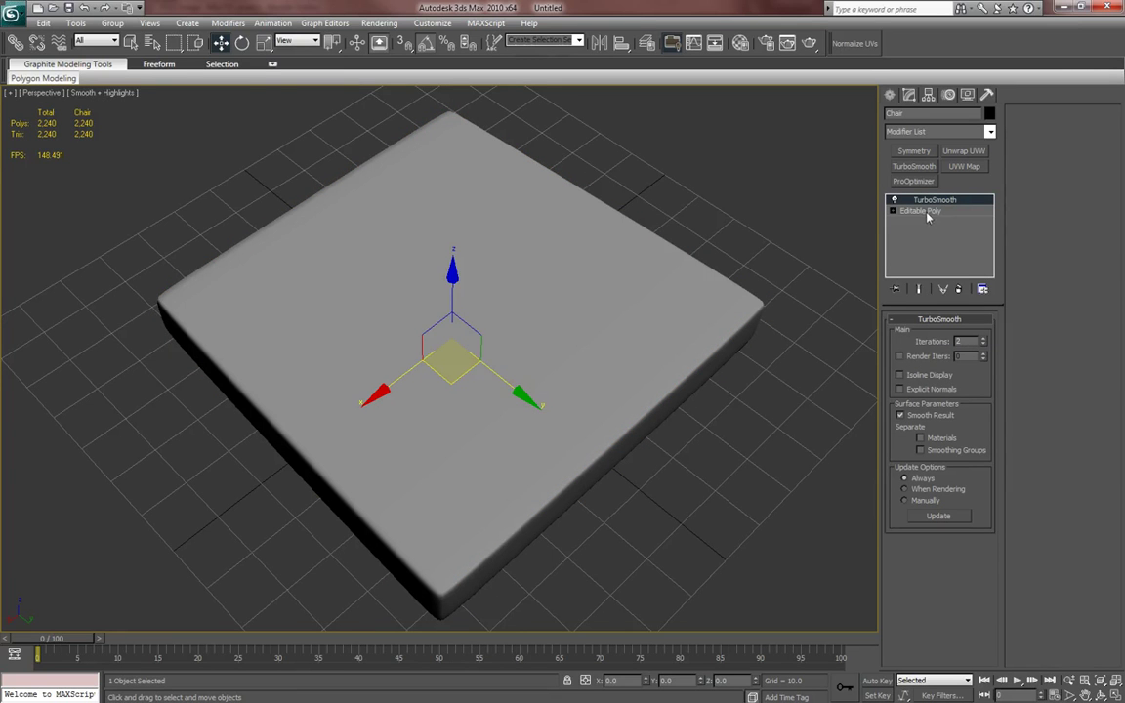
- Examine the tapered, smoothed seat from several angles and check its base mesh and edged faces
middle_click_drag(758, 291, 794, 284, "alt")
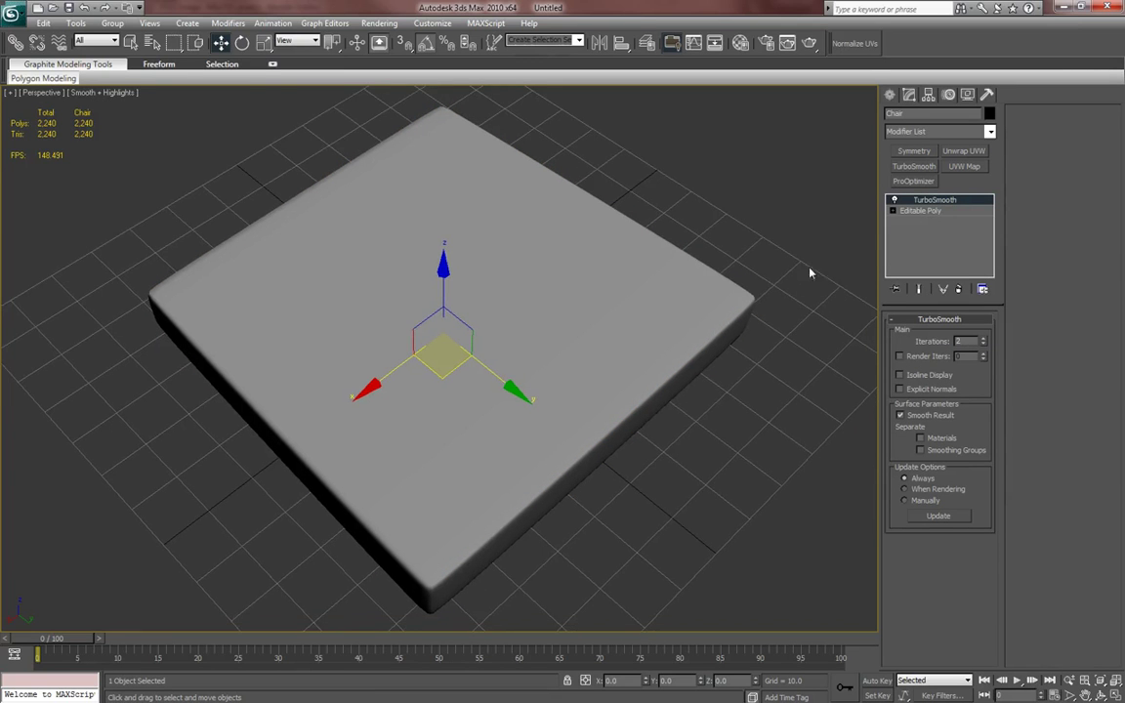
middle_click_drag(702, 250, 685, 278, "alt")
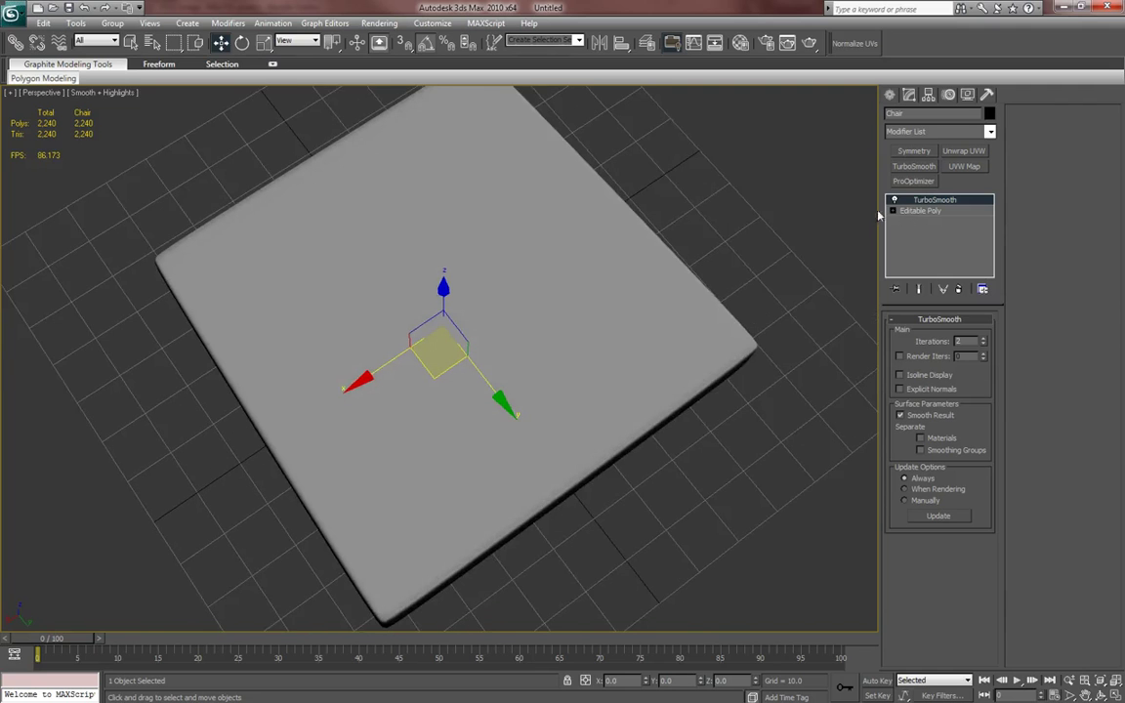
middle_click_drag(718, 228, 788, 266, "alt")
left_click(920, 211)
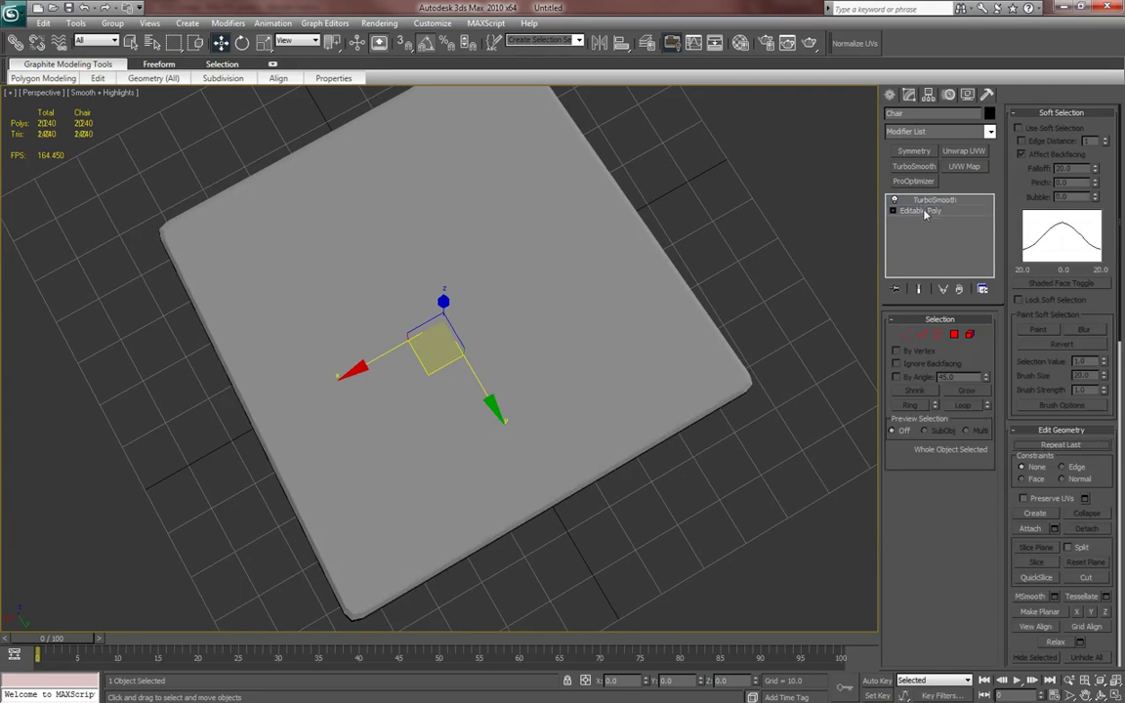
left_click(929, 200)
middle_click_drag(742, 212, 783, 206, "alt")
key("F4")
key("F4")
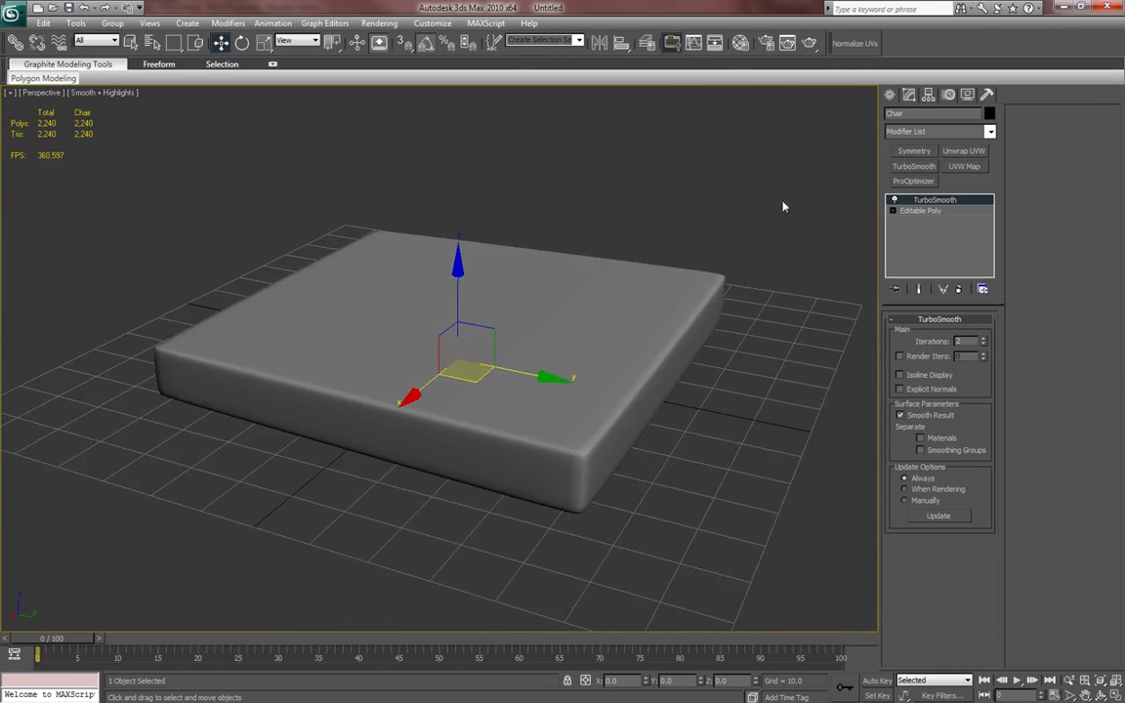
left_click(889, 95)
middle_click_drag(625, 288, 590, 328, "alt")
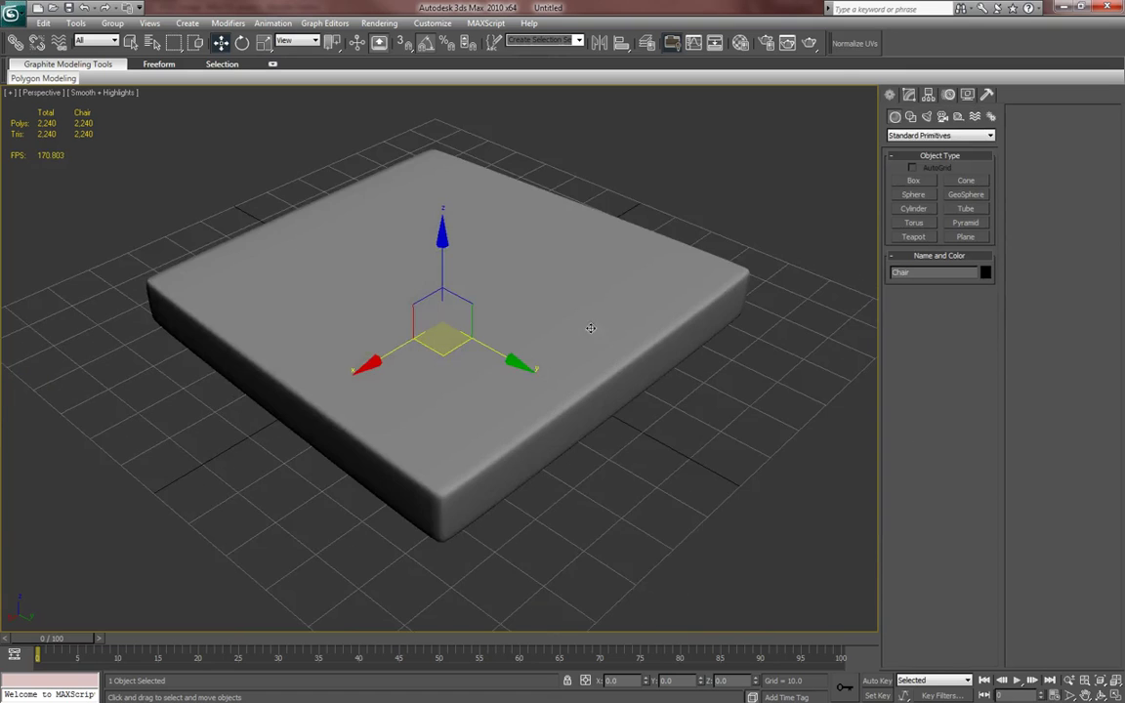
scroll(584, 388, "down", 5)
mouse_move(585, 392)
middle_mouse_down("alt")
mouse_move(593, 355)
mouse_move(594, 385)
middle_mouse_up("alt")
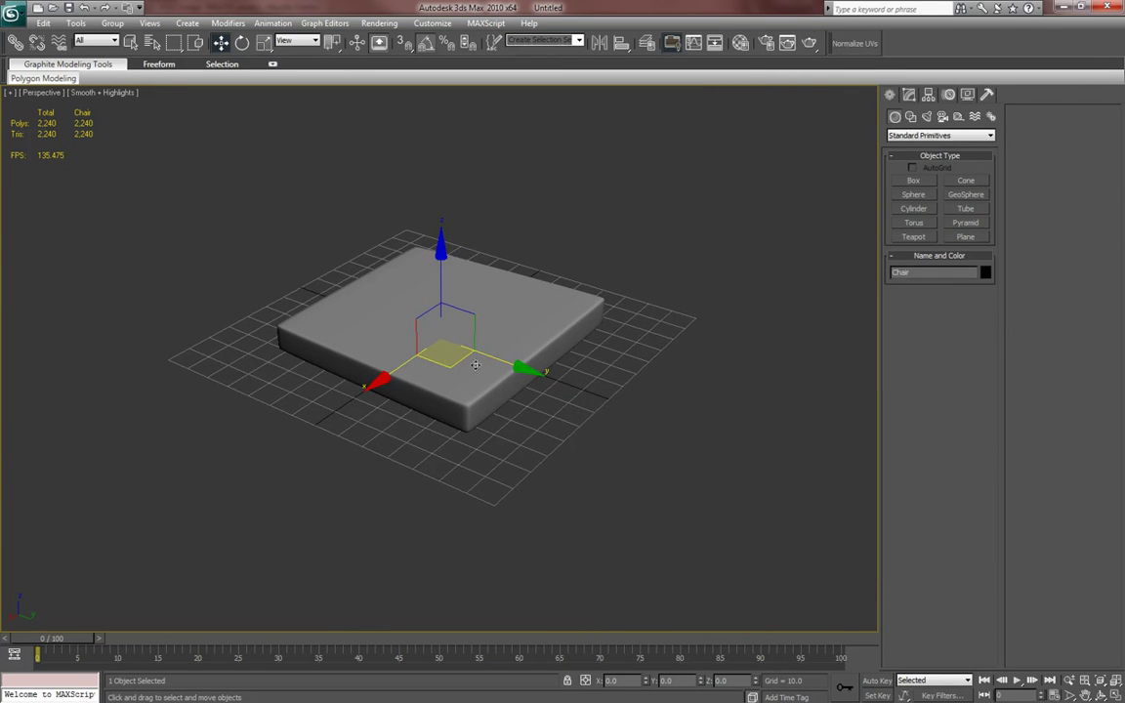
- Compare the modelled seat with the Chiavari chair reference photo in IrfanView, studying how the legs meet the seat
left_click_drag(2, 86, 228, 84)
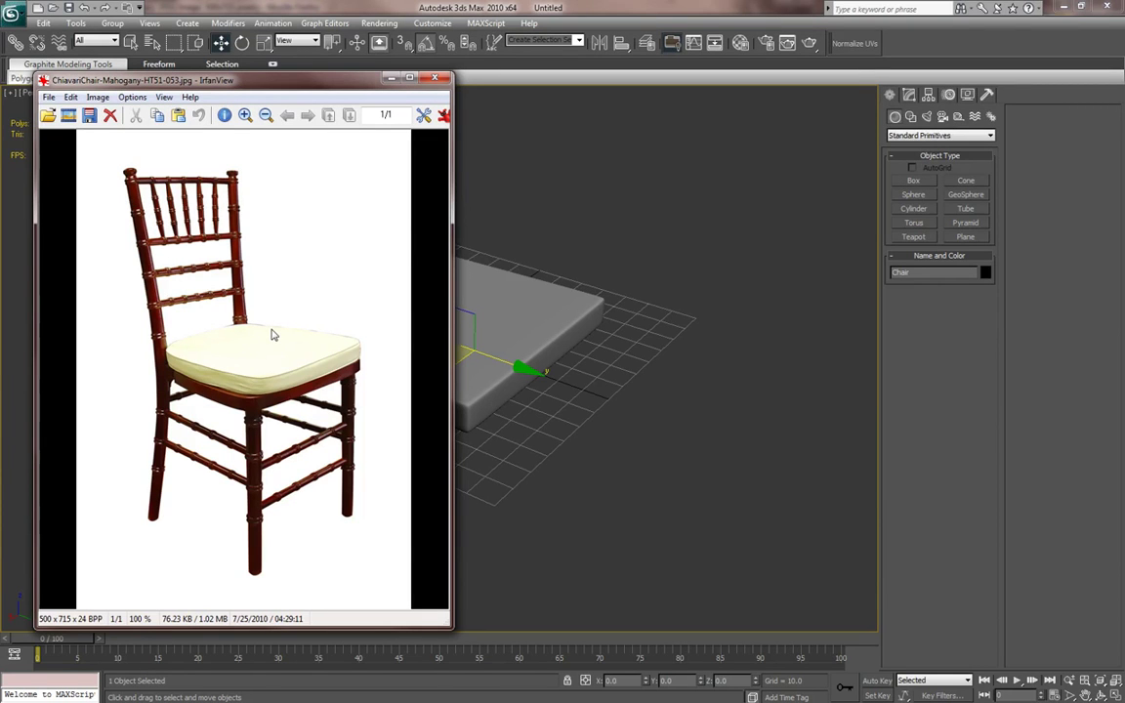
middle_click_drag(500, 420, 608, 451)
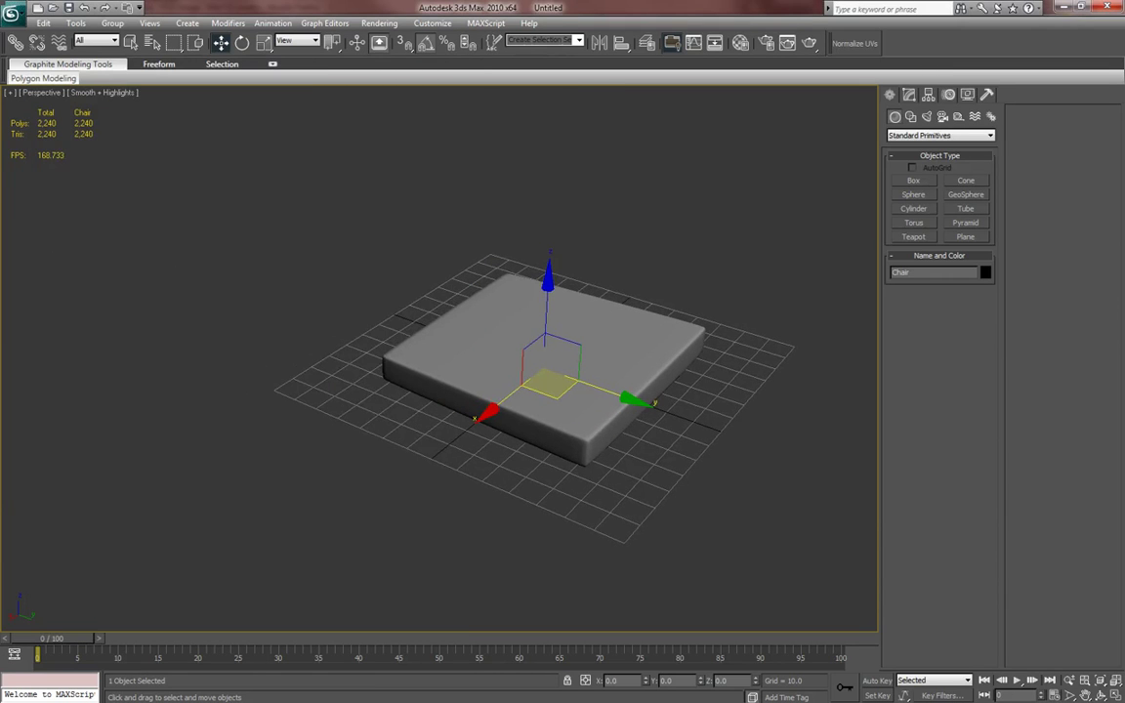
key("alt+Tab")
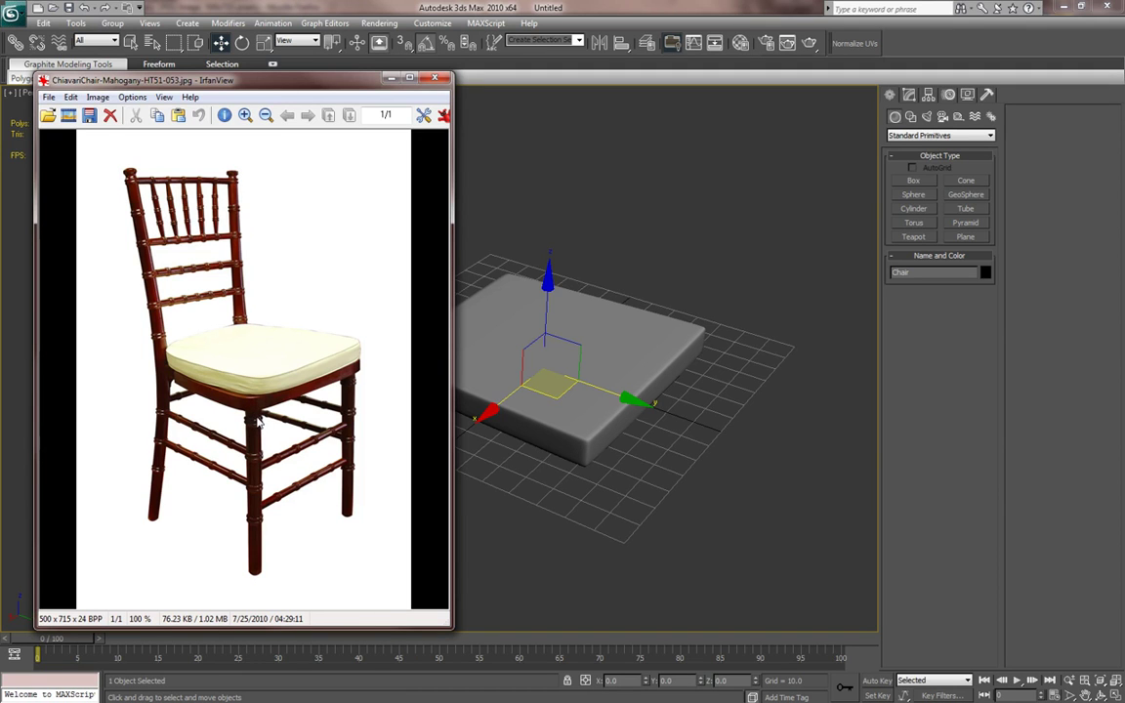
left_click(434, 78)
- Draw a cylinder in front of the seat, about 7 in radius and 80 high, and show edged faces
middle_click_drag(286, 402, 440, 253, "alt")
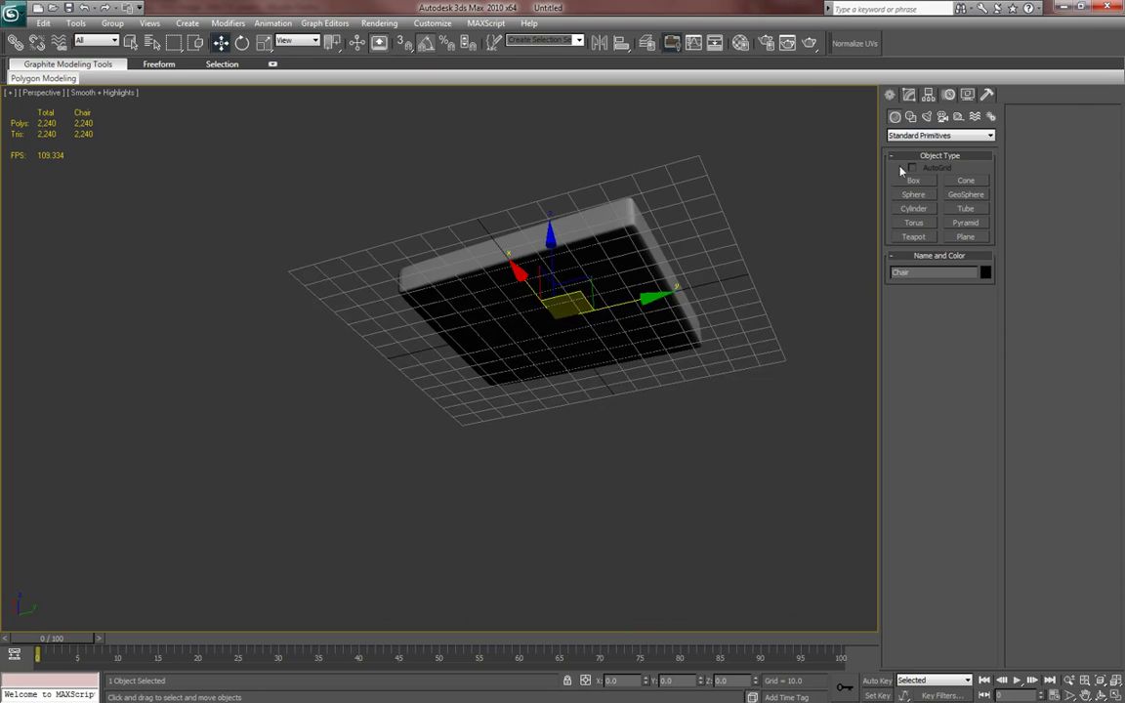
left_click(913, 208)
middle_click_drag(522, 355, 505, 470, "alt")
left_click_drag(458, 511, 472, 528)
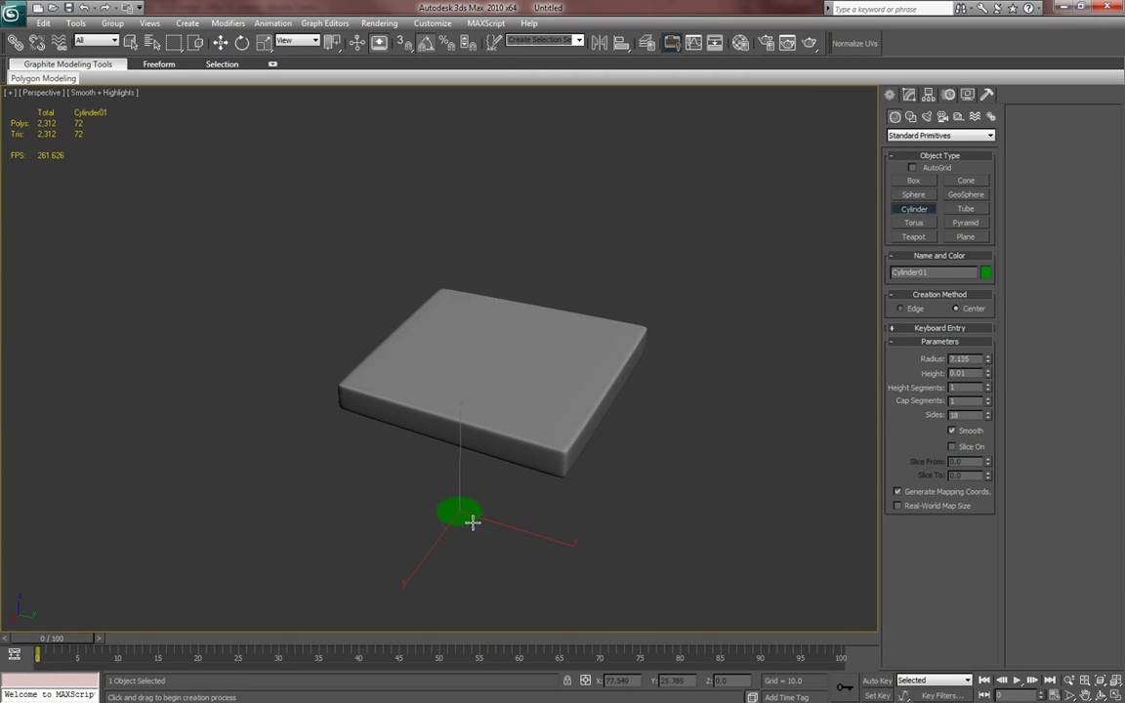
left_click(483, 257)
key("w")
middle_click_drag(528, 339, 540, 382, "alt")
key("F4")
- Convert the new cylinder to an Editable Poly
left_click(908, 94)
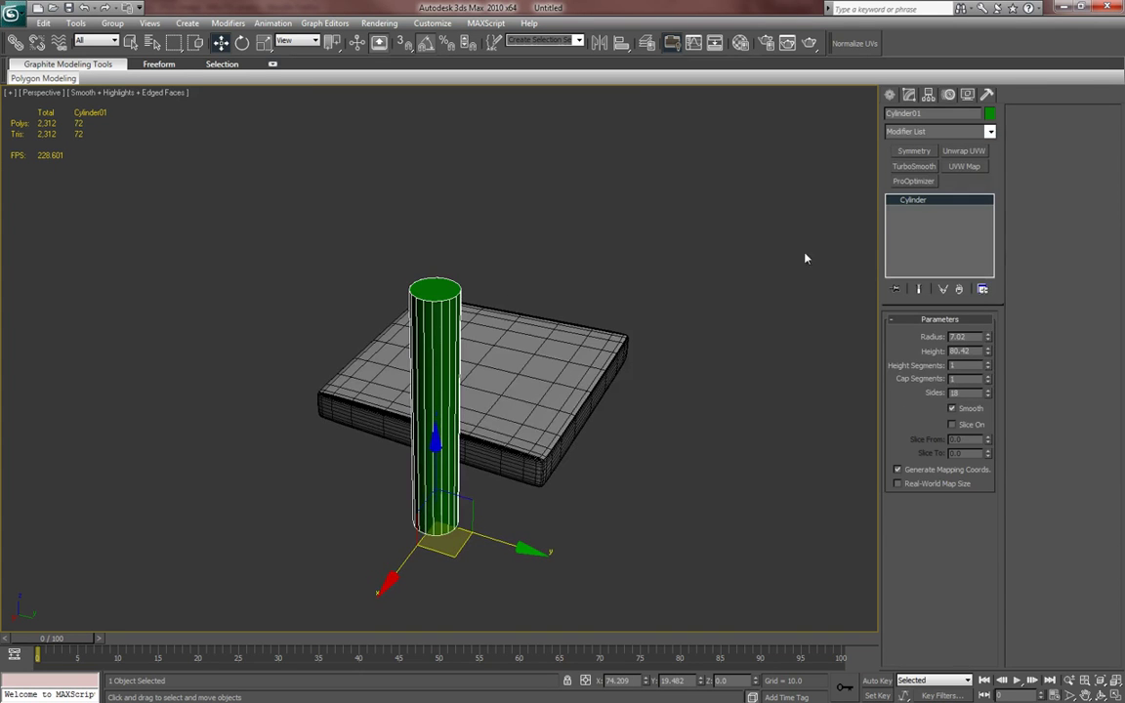
middle_click_drag(724, 226, 636, 395, "alt")
middle_click_drag(433, 326, 624, 336, "alt")
right_click(352, 381)
mouse_move(420, 525)
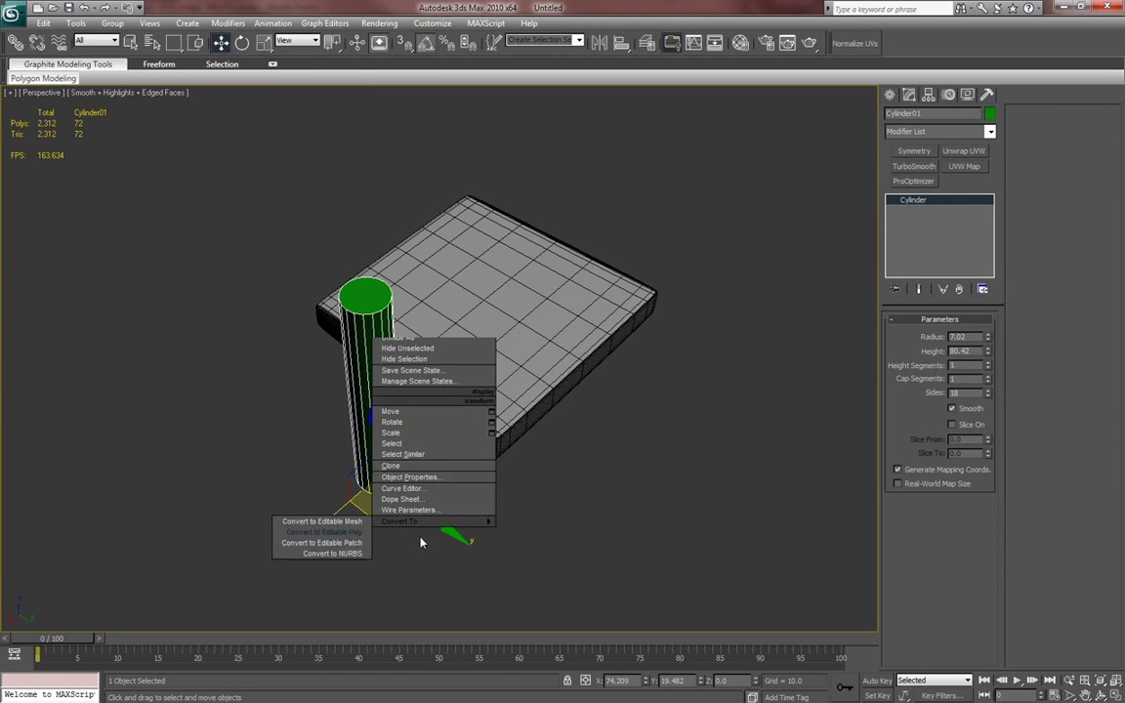
left_click(359, 540)
- Delete the polygon capping the cylinder's upper end and convert the object to Editable Poly again
middle_click_drag(437, 505, 581, 459, "alt")
key("4")
left_click(447, 290)
key("Delete")
left_click(891, 96)
middle_click_drag(565, 377, 517, 322, "alt")
right_click(499, 423)
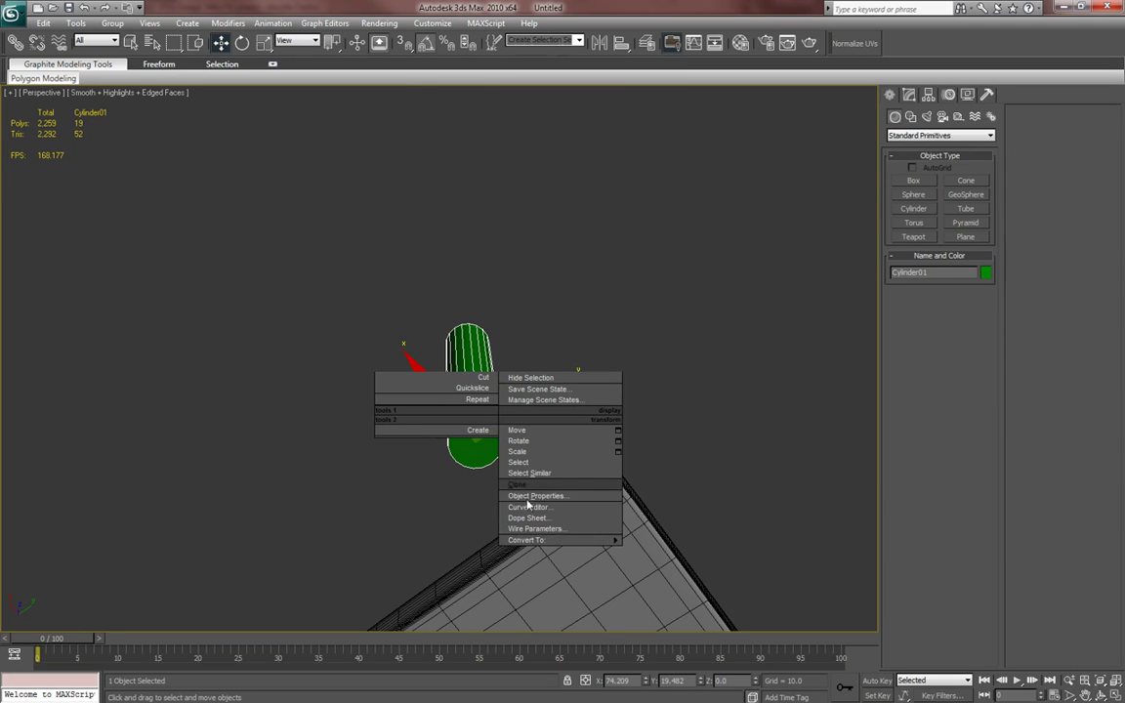
mouse_move(532, 540)
left_click(465, 557)
- Inset the polygon capping the cylinder's lower end
middle_click_drag(465, 524, 585, 372, "alt")
key("4")
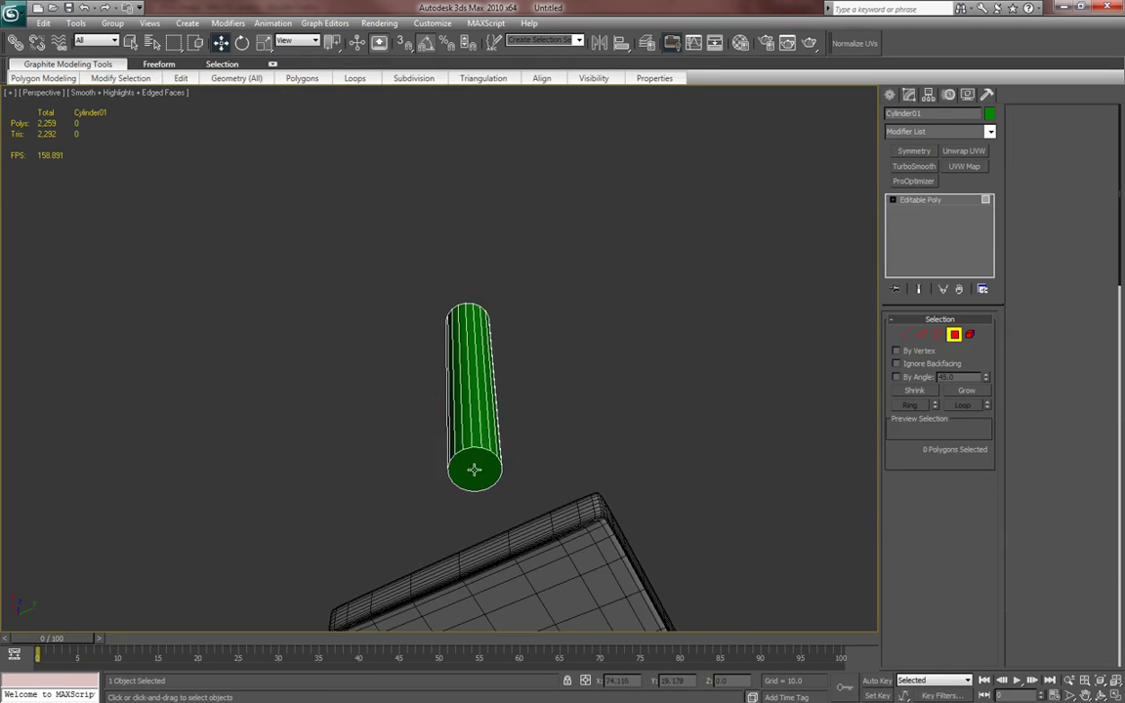
left_click(474, 470)
middle_click_drag(474, 470, 543, 416, "alt")
right_click(543, 416)
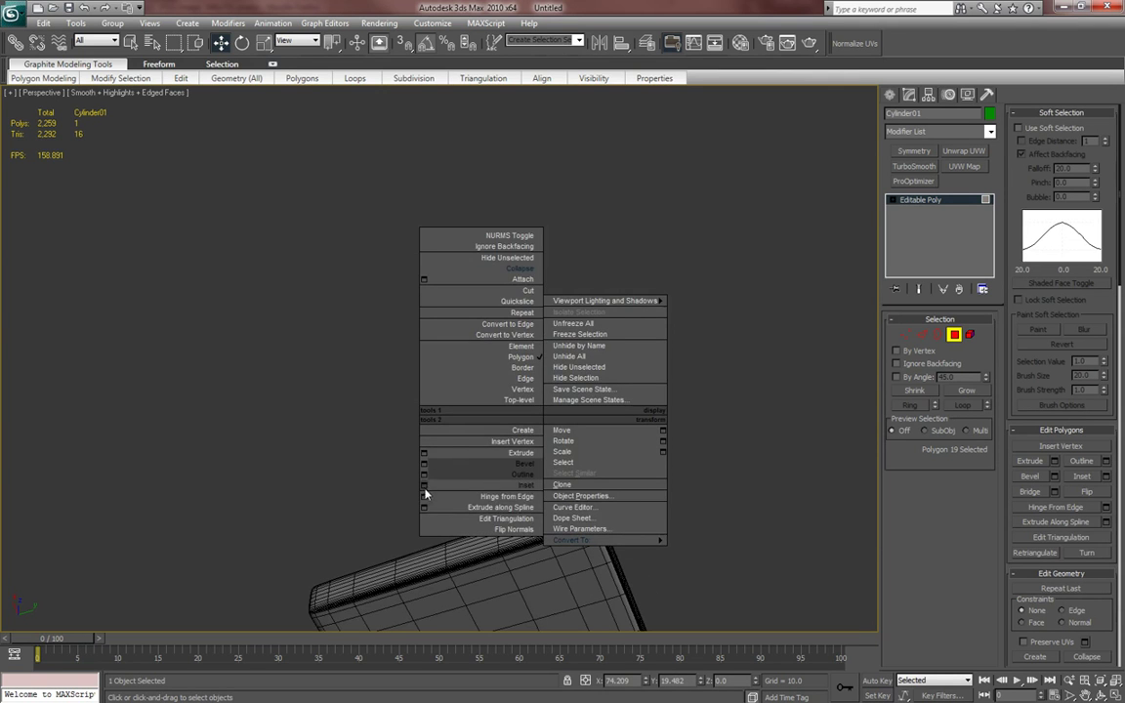
left_click(424, 487)
middle_click_drag(537, 477, 559, 441, "alt")
left_click(791, 378)
- Collapse the inset polygon to a single centre point, leave polygon level and check the closed lower end
right_click(609, 469)
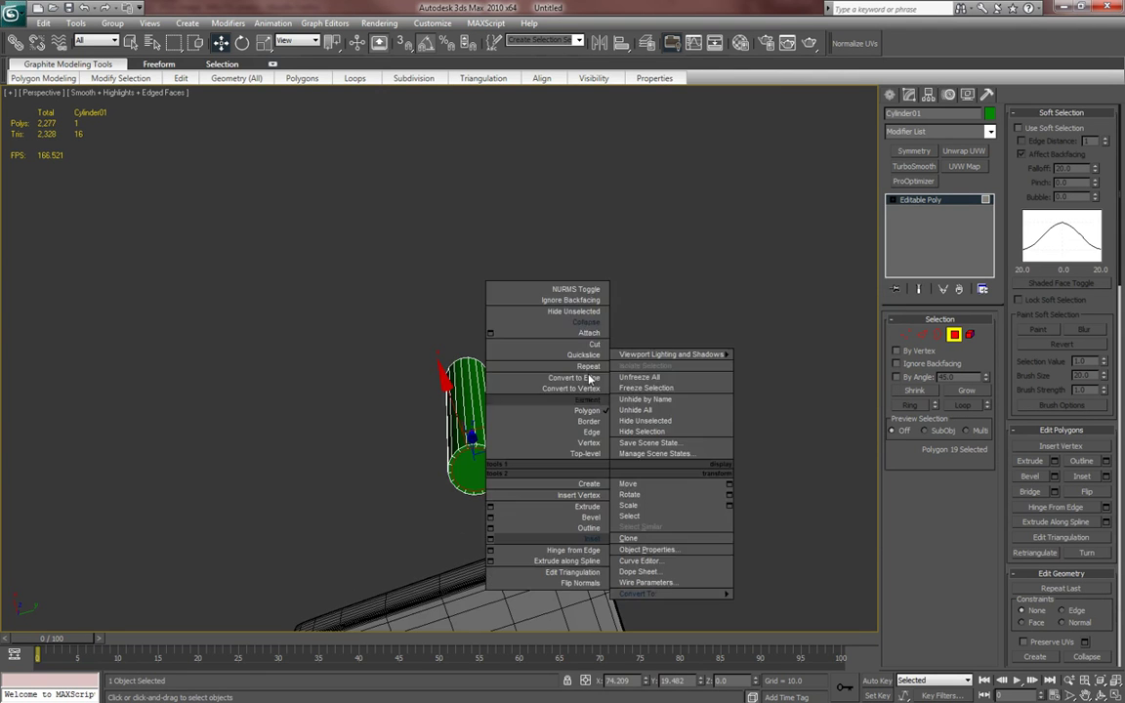
left_click(586, 325)
middle_click_drag(605, 371, 617, 491, "alt")
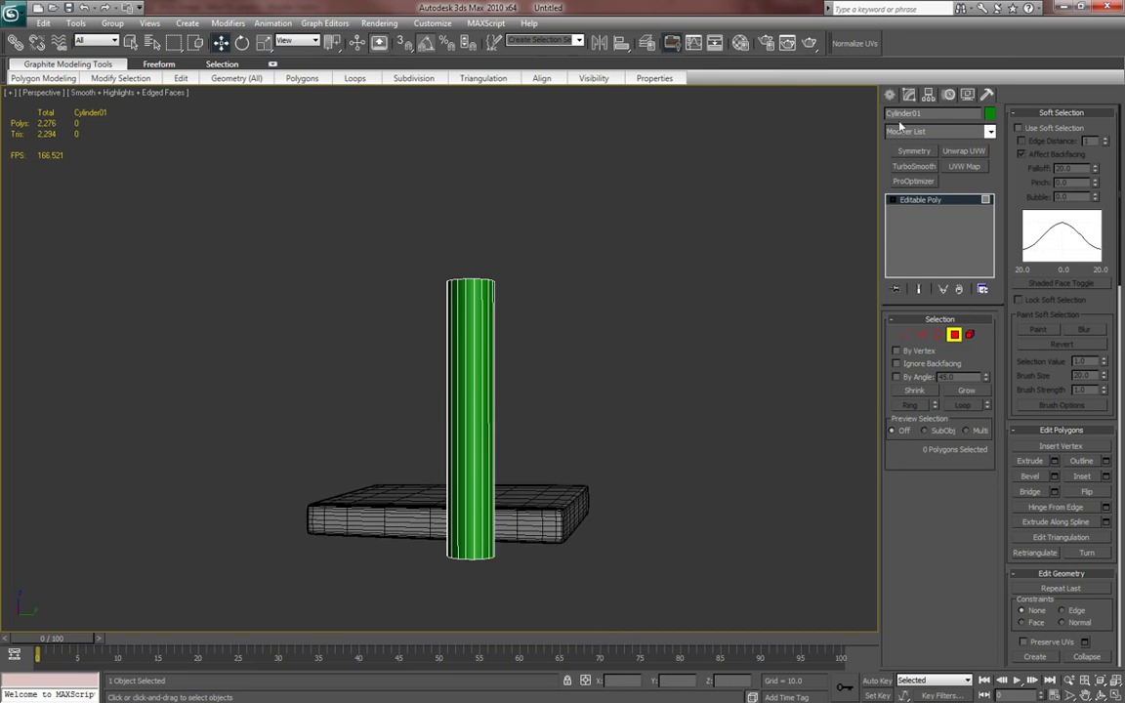
left_click(891, 96)
middle_click_drag(525, 547, 527, 454, "alt")
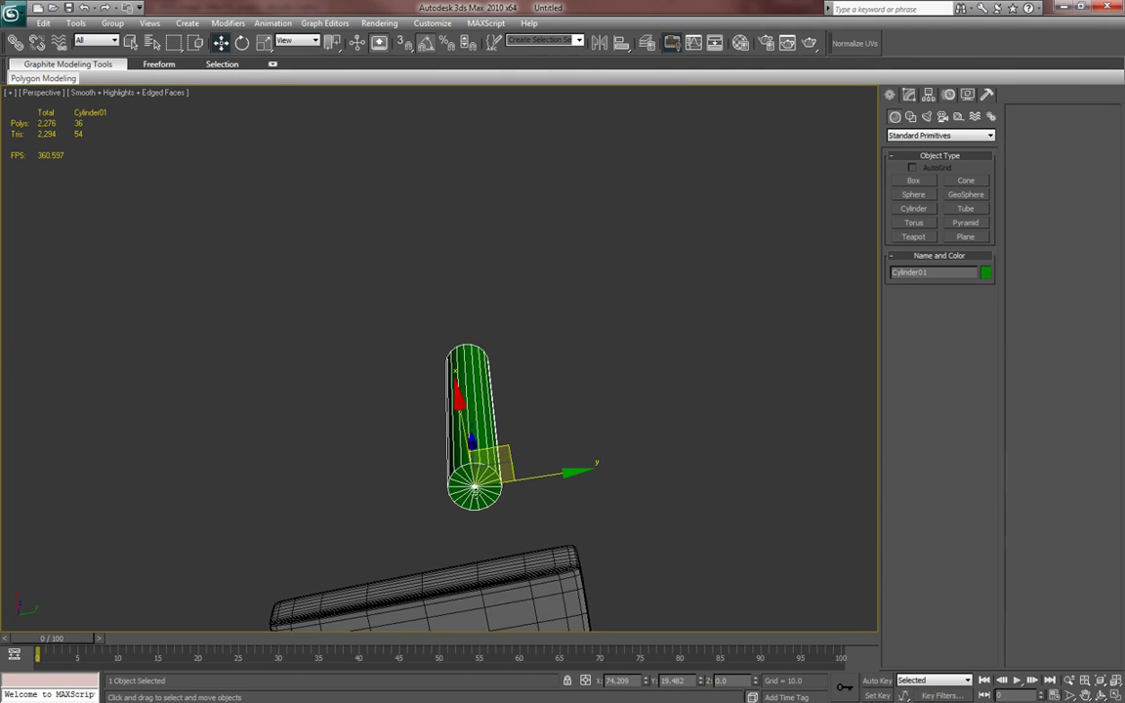
middle_click_drag(428, 450, 515, 580, "alt")
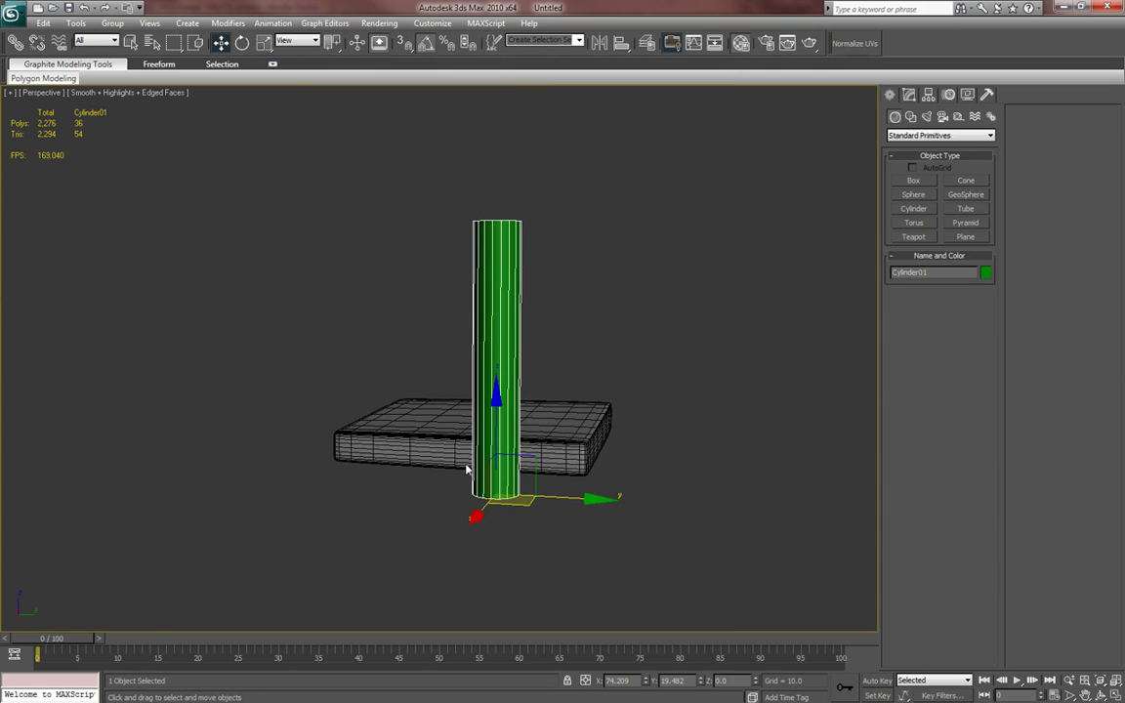
- Give the cylinder the seat's grey material and a black object colour, and name it Leg01
key("m")
middle_click_drag(583, 396, 551, 404)
middle_click_drag(551, 403, 528, 401, "alt")
left_click(961, 104)
left_click(985, 273)
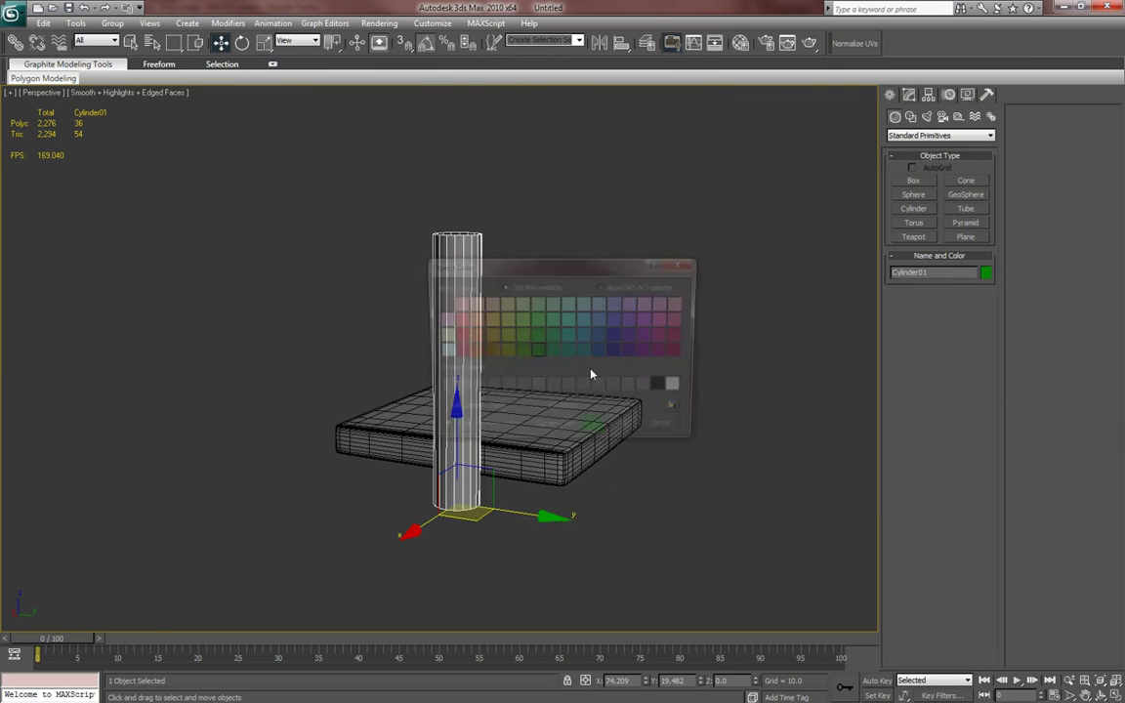
left_click(629, 431)
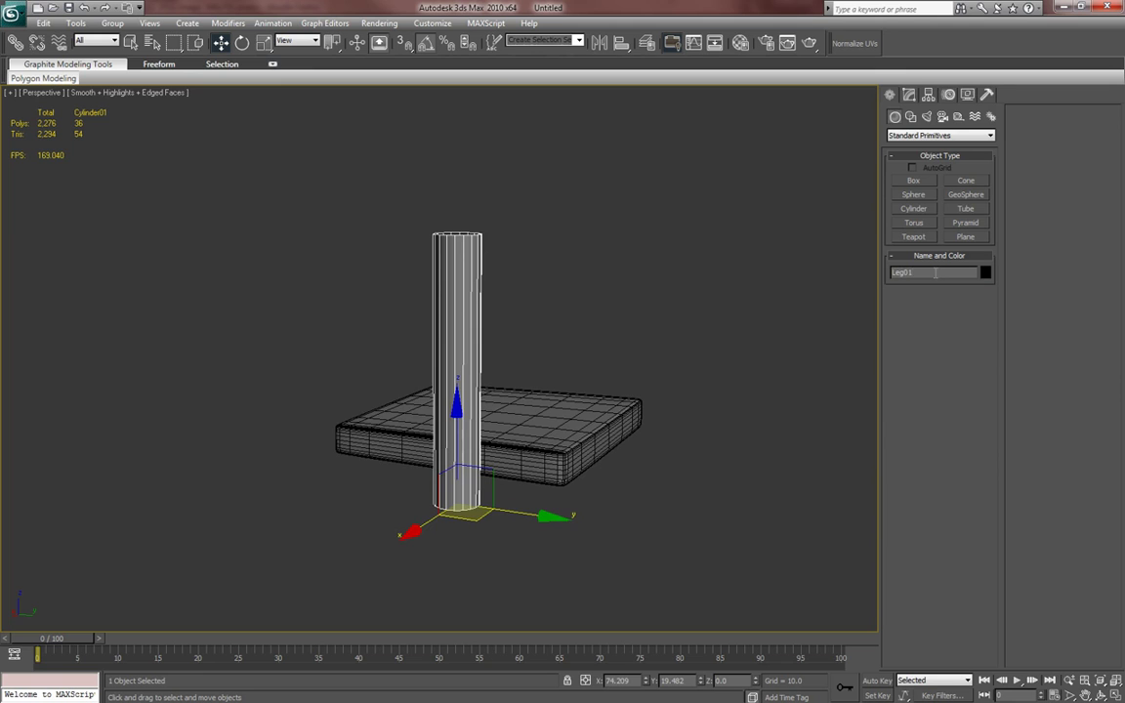
- Move the leg down and inward along X so that it stands below the seat
middle_click_drag(712, 347, 586, 452, "alt")
left_click_drag(423, 402, 427, 591)
middle_click_drag(510, 459, 493, 386, "alt")
left_click_drag(365, 613, 477, 598)
middle_click_drag(478, 597, 562, 439, "alt")
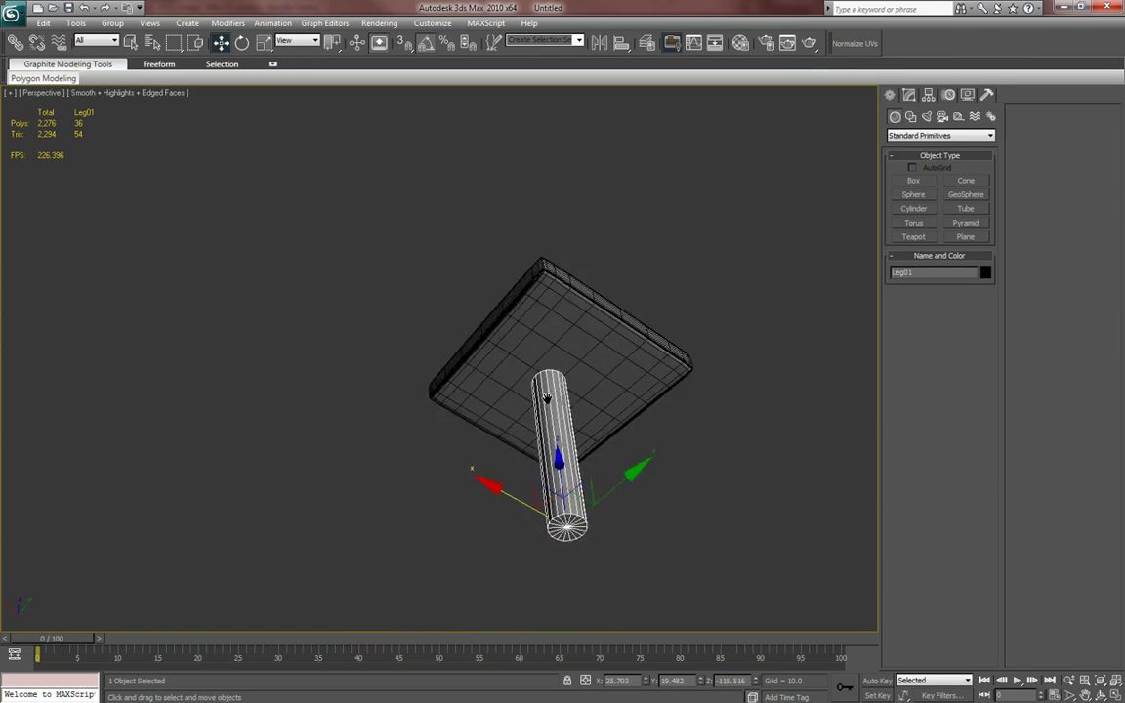
- In the top view, move the leg toward the seat's nearest corner, to about X 32.5, Y 30.6
key("t")
key("F3")
scroll(542, 407, "up", 5)
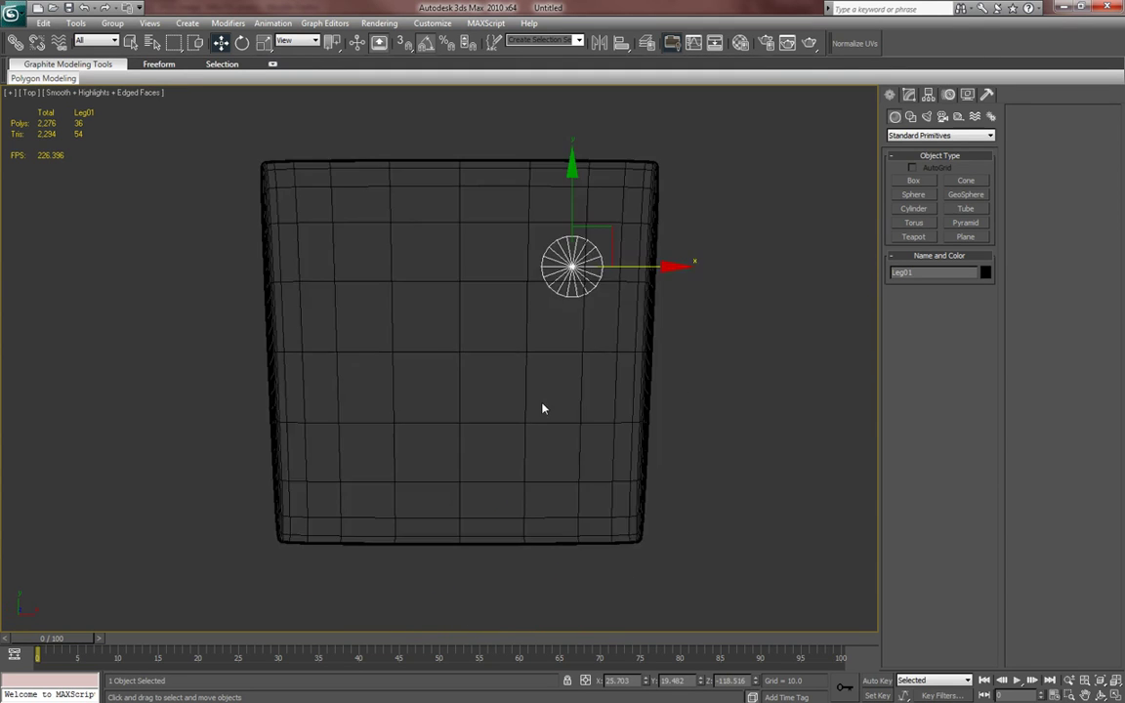
middle_click_drag(508, 421, 390, 525)
left_click_drag(538, 300, 582, 235)
mouse_move(540, 395)
middle_mouse_down()
mouse_move(581, 359)
mouse_move(524, 314)
mouse_move(484, 302)
mouse_move(495, 349)
mouse_move(553, 445)
mouse_move(496, 389)
mouse_move(504, 244)
middle_mouse_up()
- In a shaded perspective view, raise the leg to the seat's underside, to about Z -79.95
key("p")
scroll(582, 350, "down", 4)
key("F4")
key("F3")
key("F4")
scroll(514, 334, "up", 8)
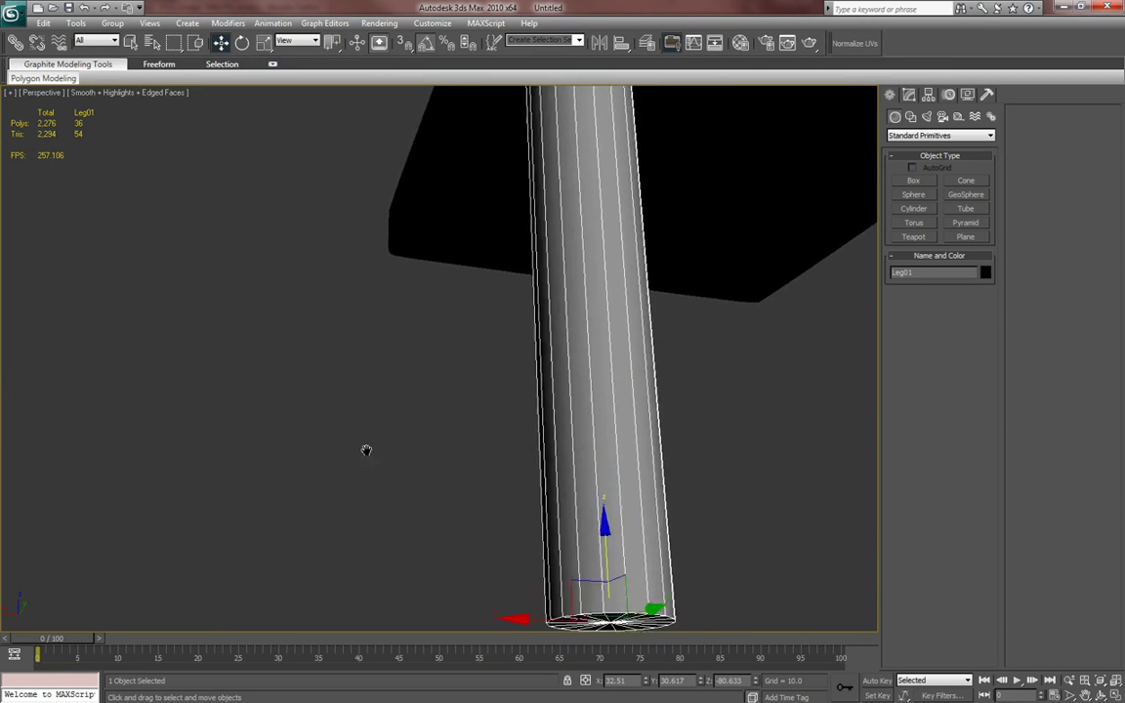
scroll(465, 430, "down", 5)
middle_click_drag(469, 417, 466, 455, "alt")
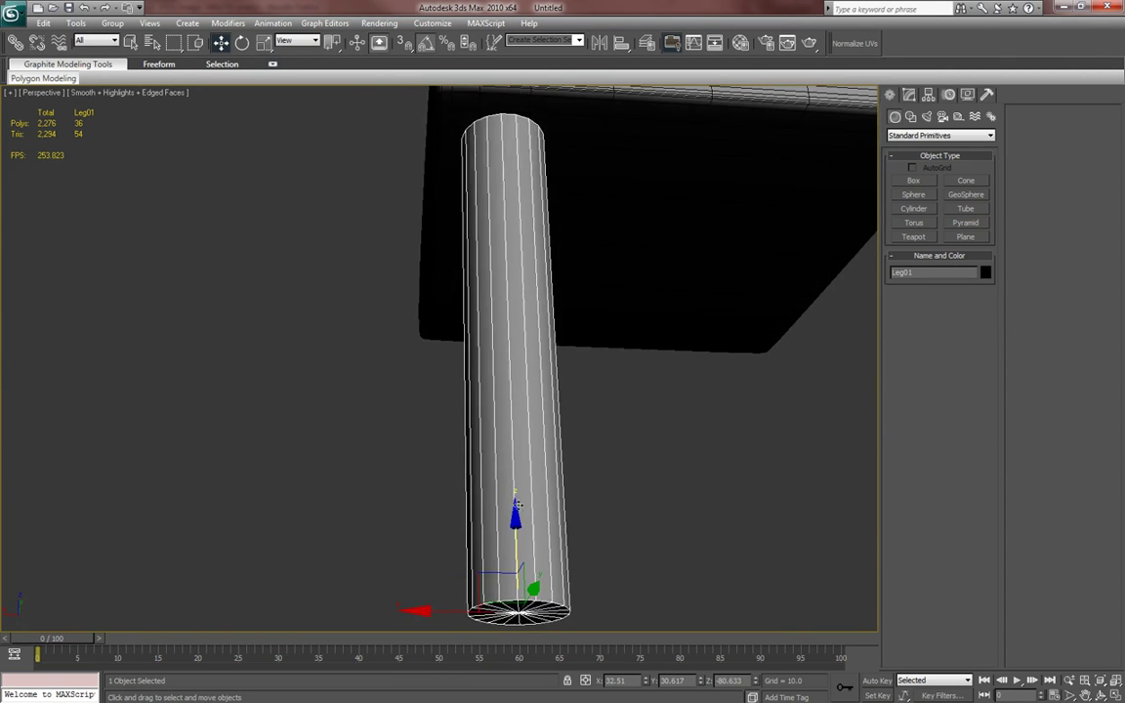
left_click_drag(518, 525, 517, 519)
- Scale the leg thinner in X and Y while keeping its height
middle_click_drag(435, 454, 539, 497, "alt")
scroll(533, 447, "down", 4)
middle_click_drag(532, 448, 536, 473, "alt")
key("r")
left_click_drag(529, 537, 576, 509)
- Move the thinned leg closer to the seat's corner, to about X 35.75, Y 34.15
key("w")
middle_click_drag(574, 505, 508, 485, "alt")
left_click_drag(456, 532, 445, 533)
middle_click_drag(432, 537, 434, 528)
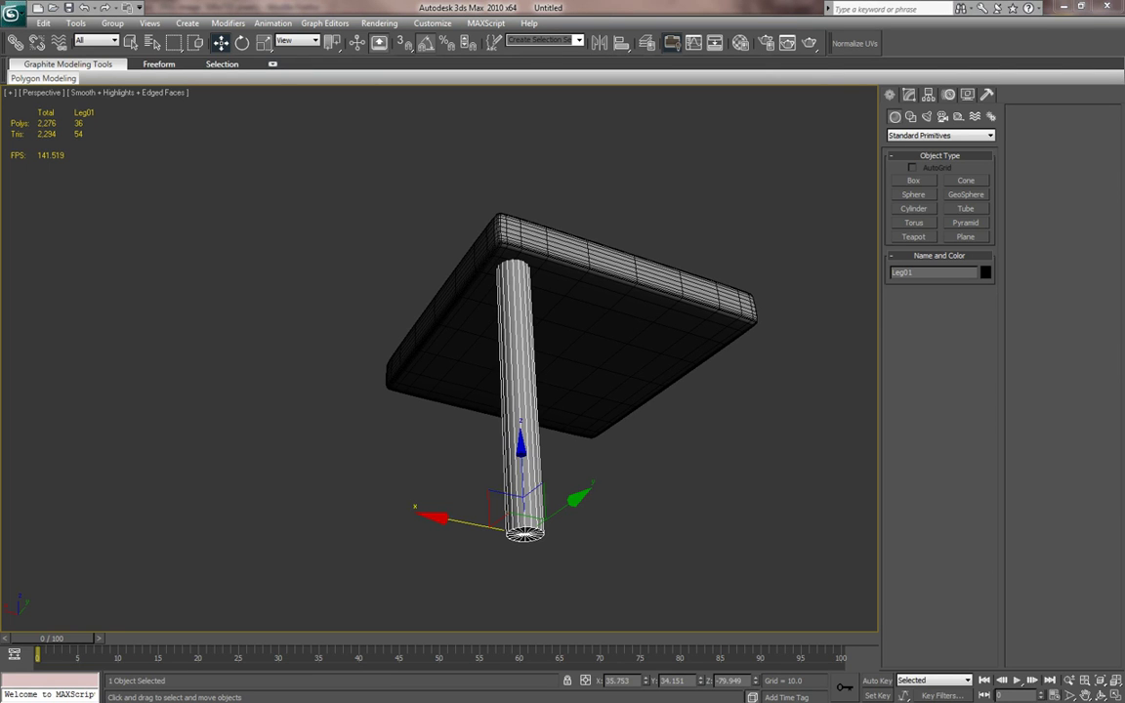
- Compare the leg's thickness and placement with the chair's front leg in the reference photo
key("alt+Tab")
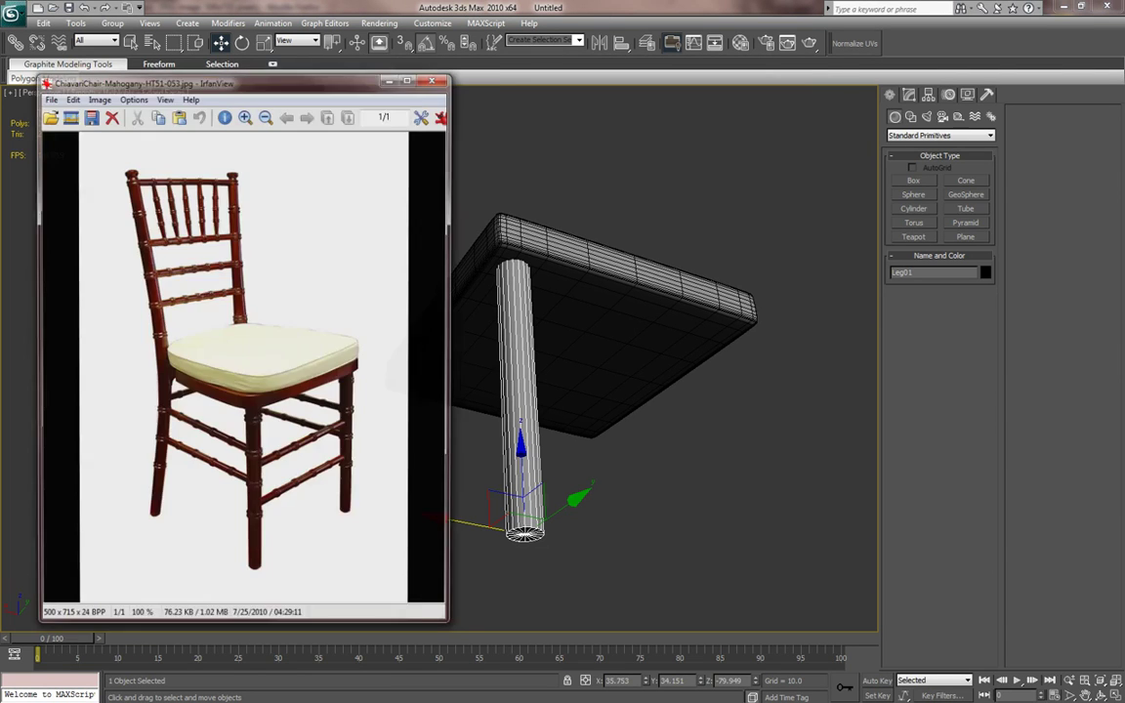
key("alt+Tab")
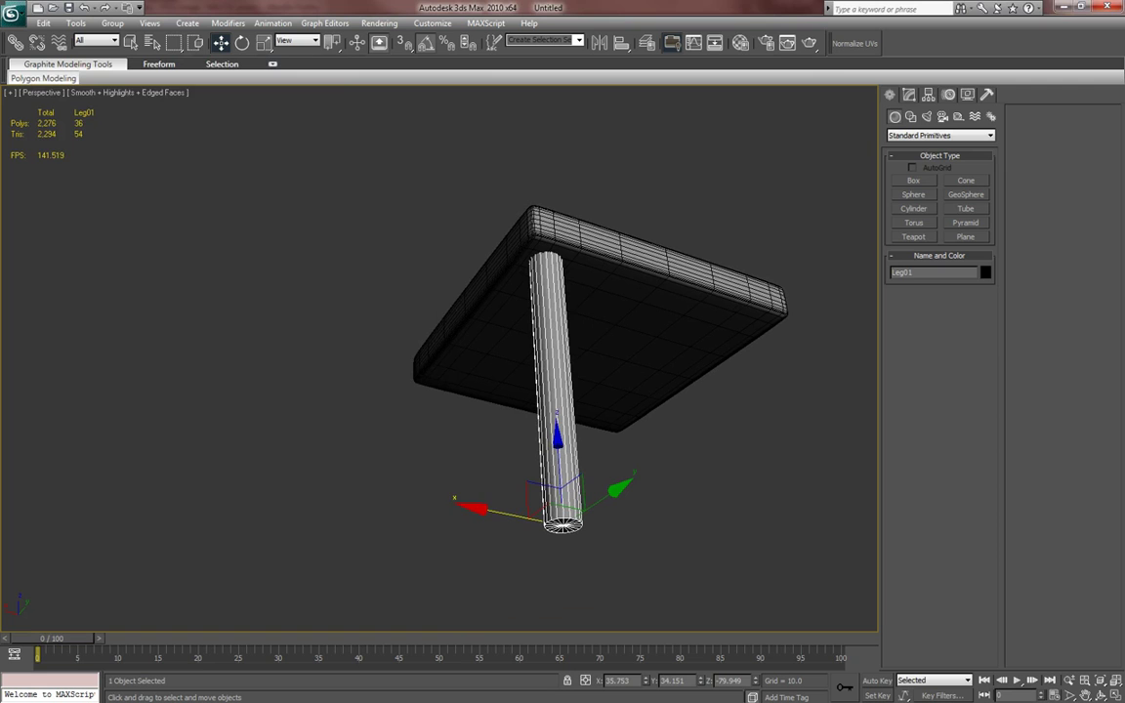
key("alt+Tab")
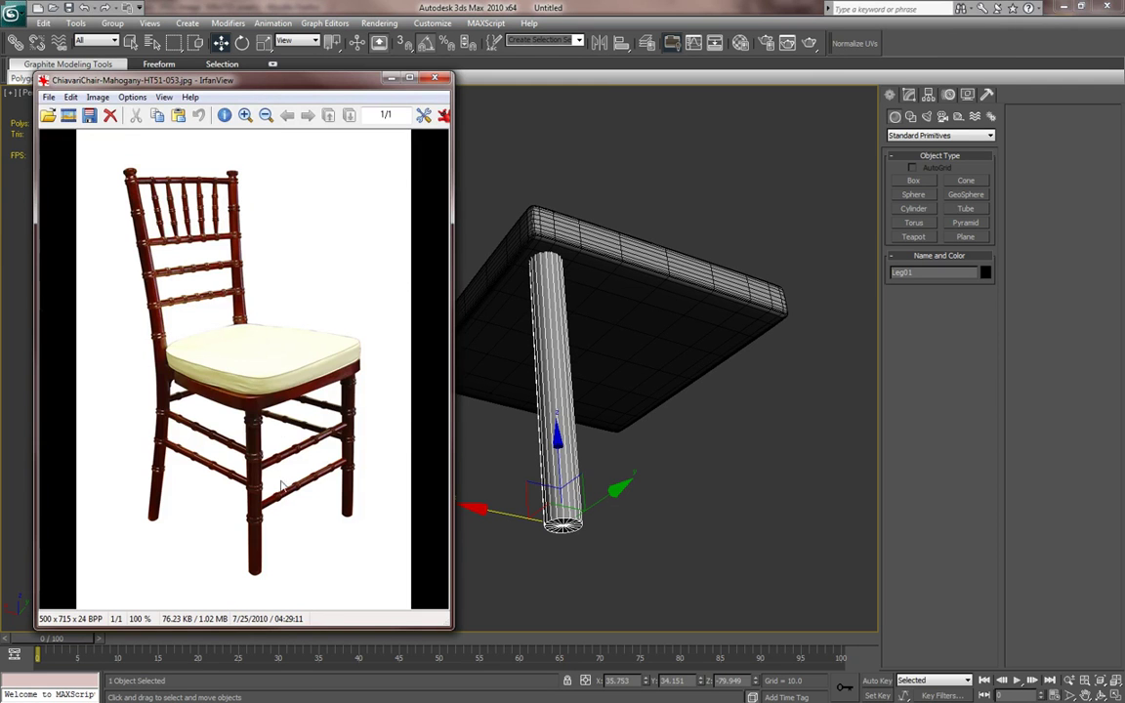
key("alt+Tab")
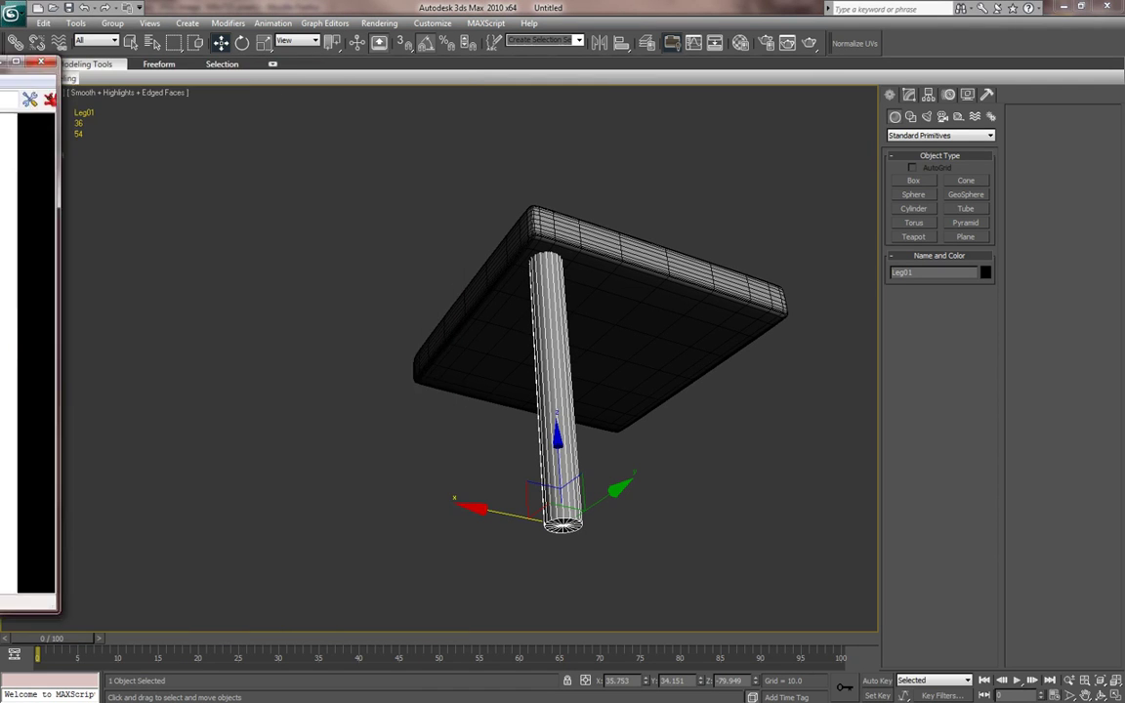
middle_click_drag(283, 244, 430, 328, "alt")
middle_click_drag(364, 407, 334, 365, "alt")
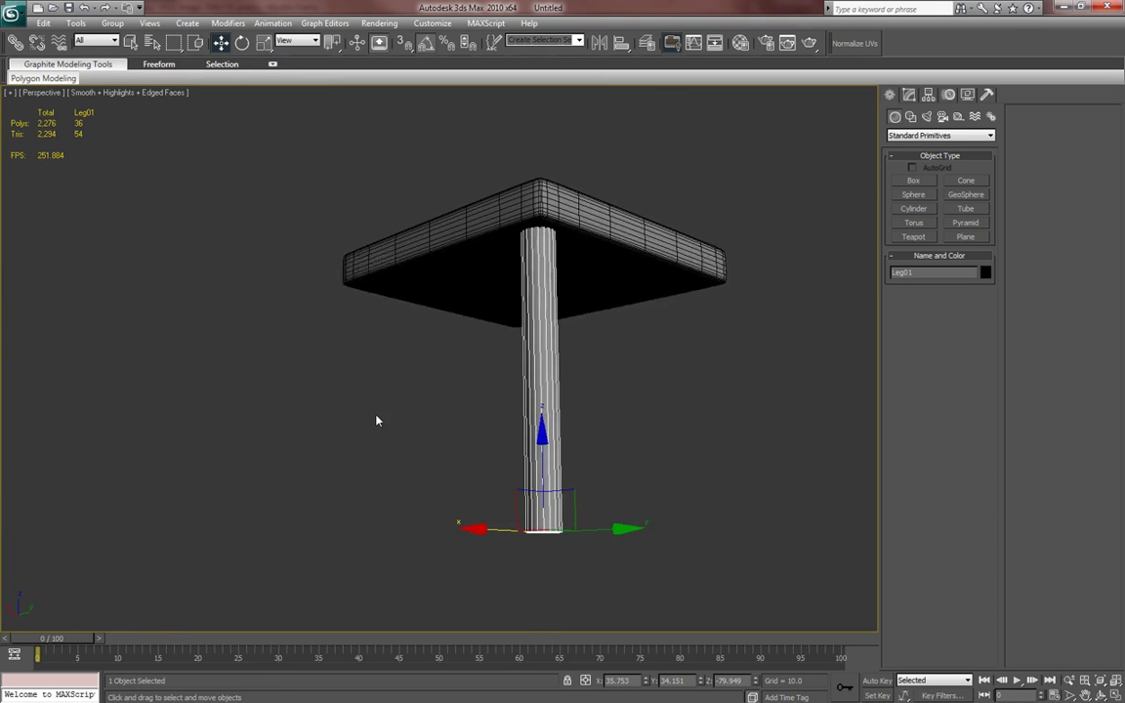
- In a wireframe top view, move the leg closer to the seat's corner, to about X 38.69, Y 37.64
key("r")
middle_click_drag(576, 447, 602, 371, "alt")
key("t")
scroll(565, 389, "down", 4)
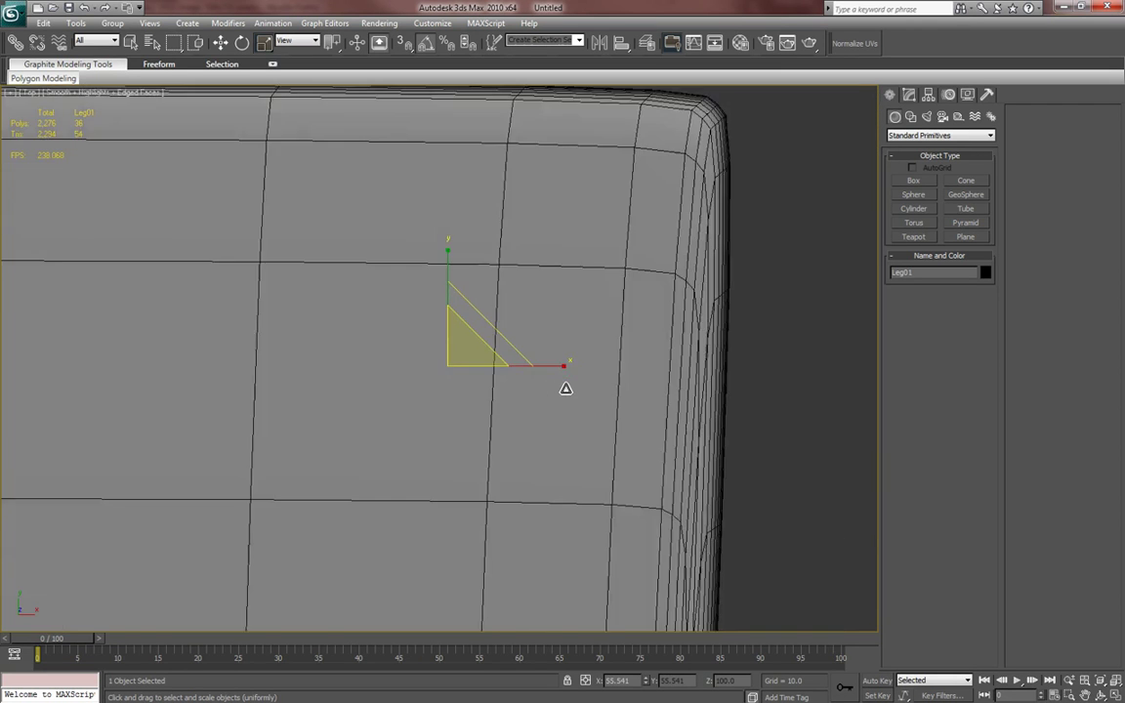
key("F3")
middle_click_drag(568, 389, 600, 362)
scroll(595, 367, "down", 5)
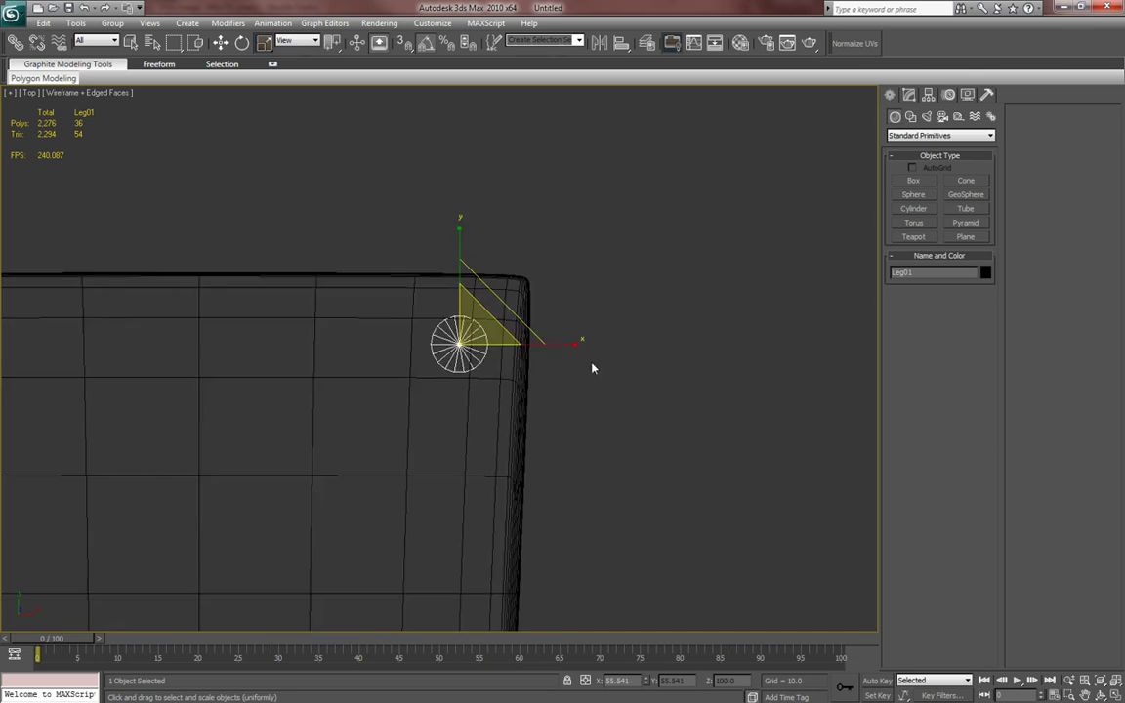
middle_click_drag(520, 388, 559, 359)
key("w")
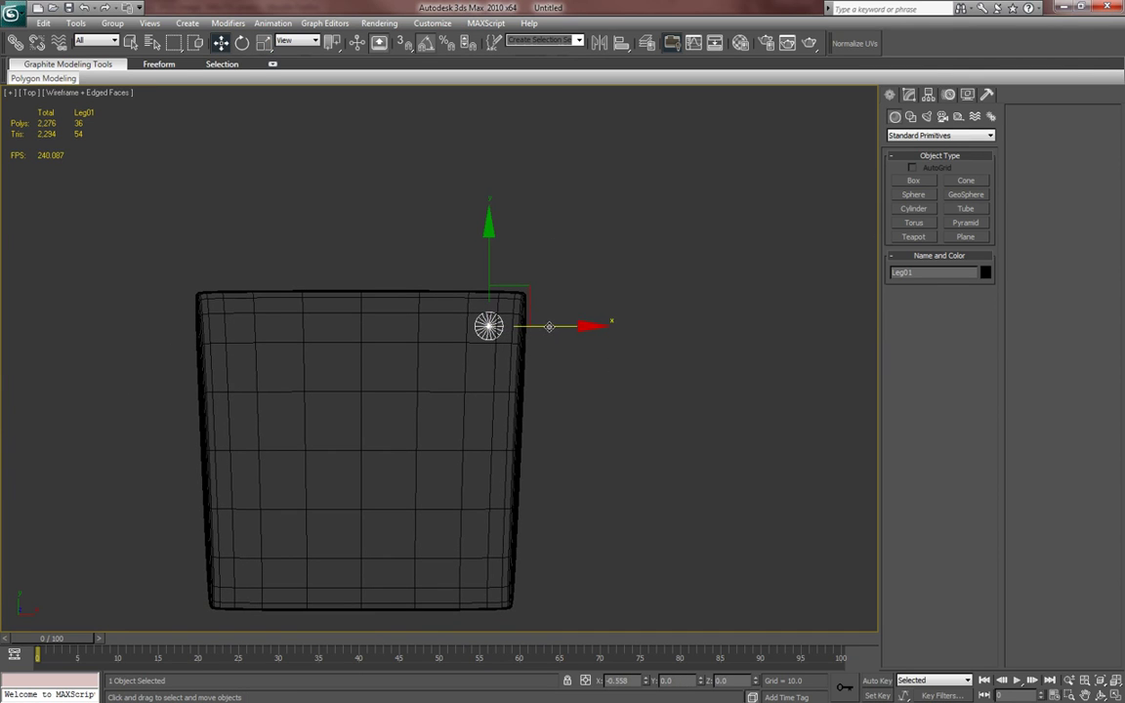
left_click_drag(490, 325, 500, 312)
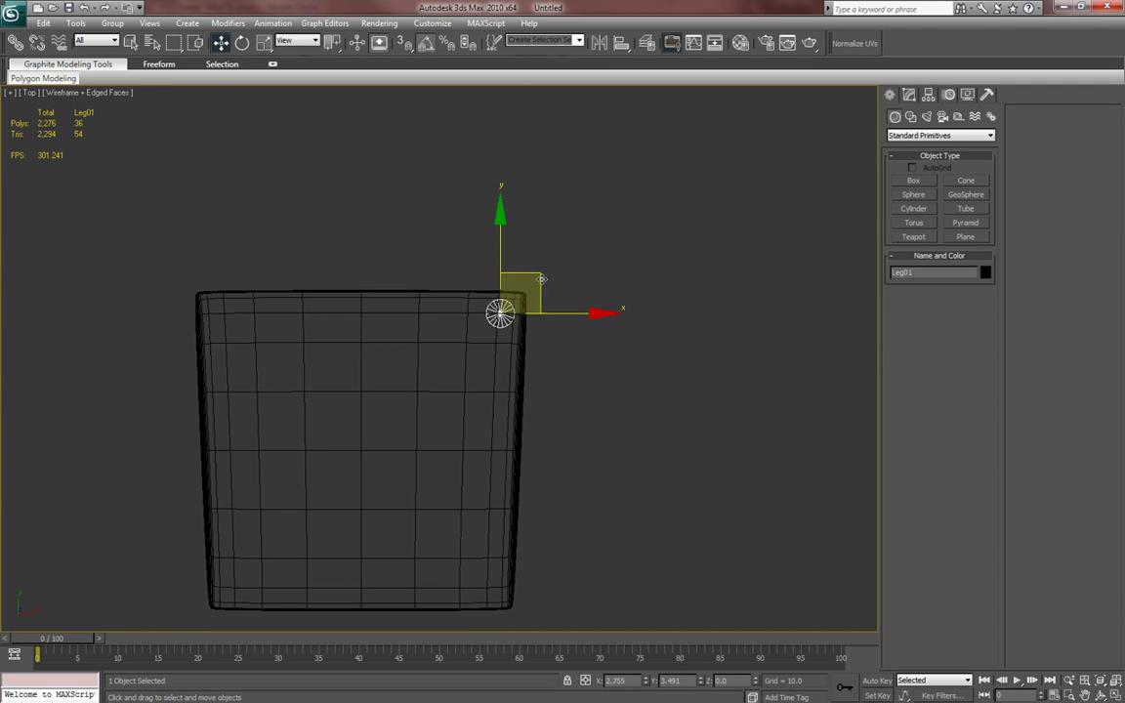
- Inspect the leg's fit beneath the seat's corner in a shaded perspective view with edged faces
key("p")
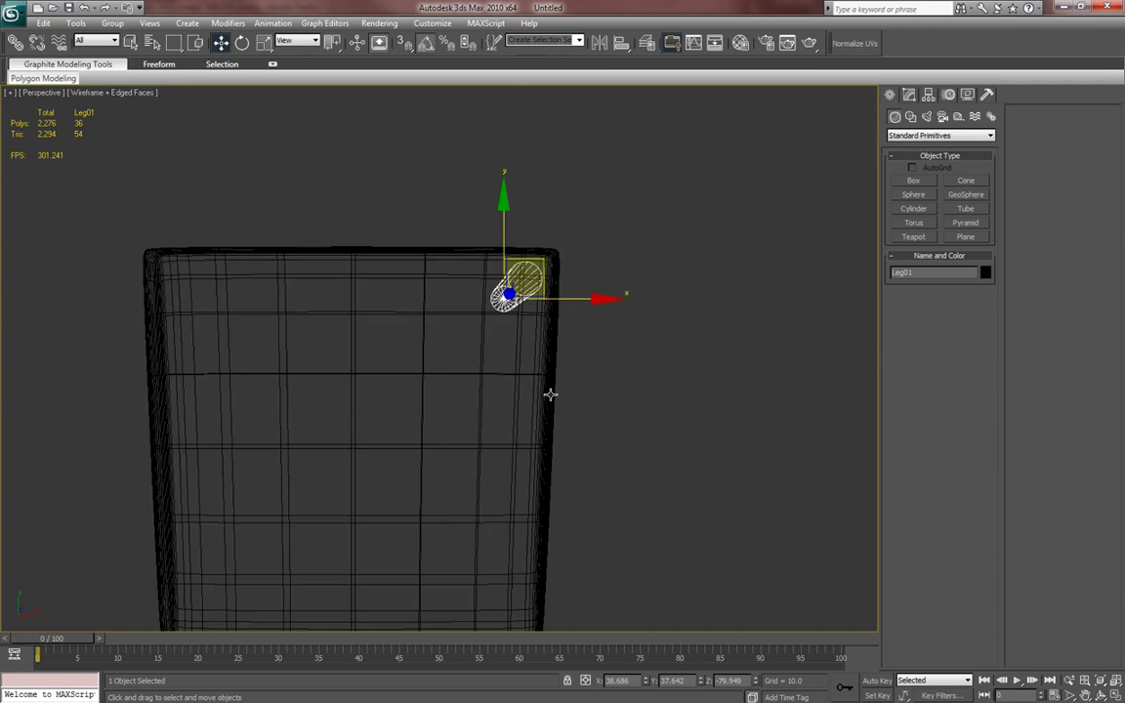
scroll(548, 395, "down", 5)
mouse_move(549, 396)
middle_mouse_down("alt")
mouse_move(457, 320)
mouse_move(452, 352)
mouse_move(444, 339)
mouse_move(469, 340)
mouse_move(465, 327)
mouse_move(422, 307)
mouse_move(386, 321)
mouse_move(419, 326)
middle_mouse_up("alt")
key("F4")
key("F3")
scroll(510, 365, "up", 3)
middle_click_drag(509, 365, 512, 331, "alt")
key("r")
key("w")
key("F4")
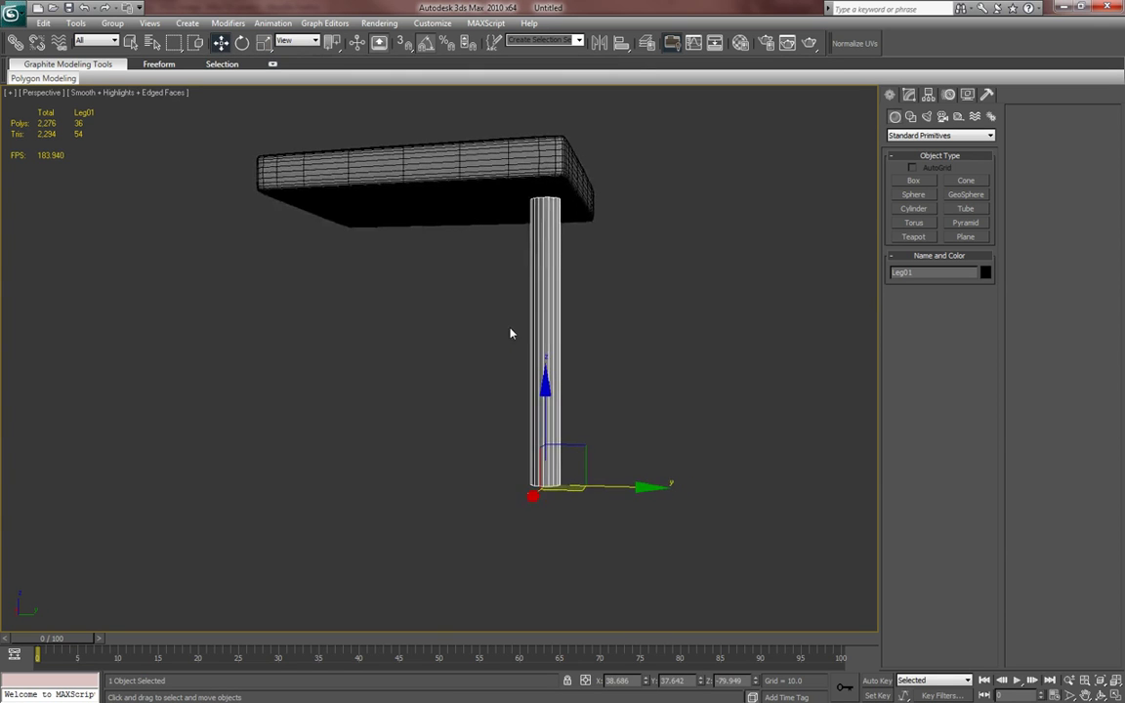
- In a wireframe left view, raise the leg until its top slightly enters the seat's underside, at about Z -74.74
key("l")
key("z")
scroll(389, 427, "down", 3)
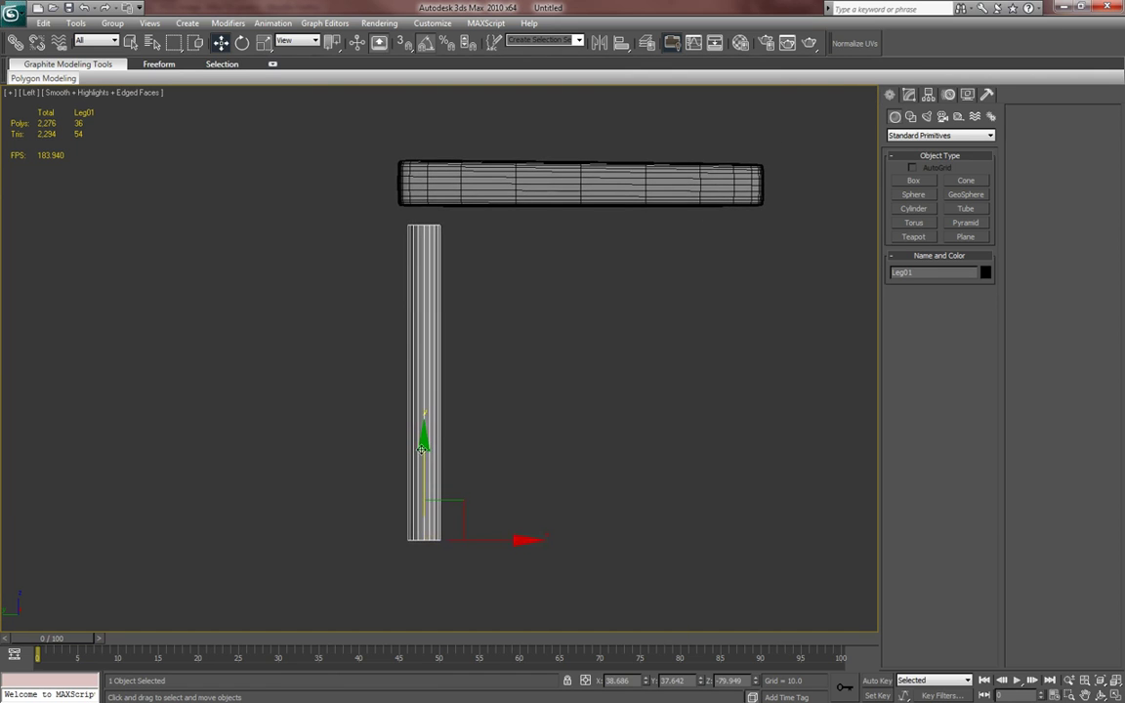
key("F3")
key("F3")
key("F3")
middle_click_drag(492, 386, 449, 547)
scroll(453, 312, "up", 4)
scroll(445, 377, "up", 2)
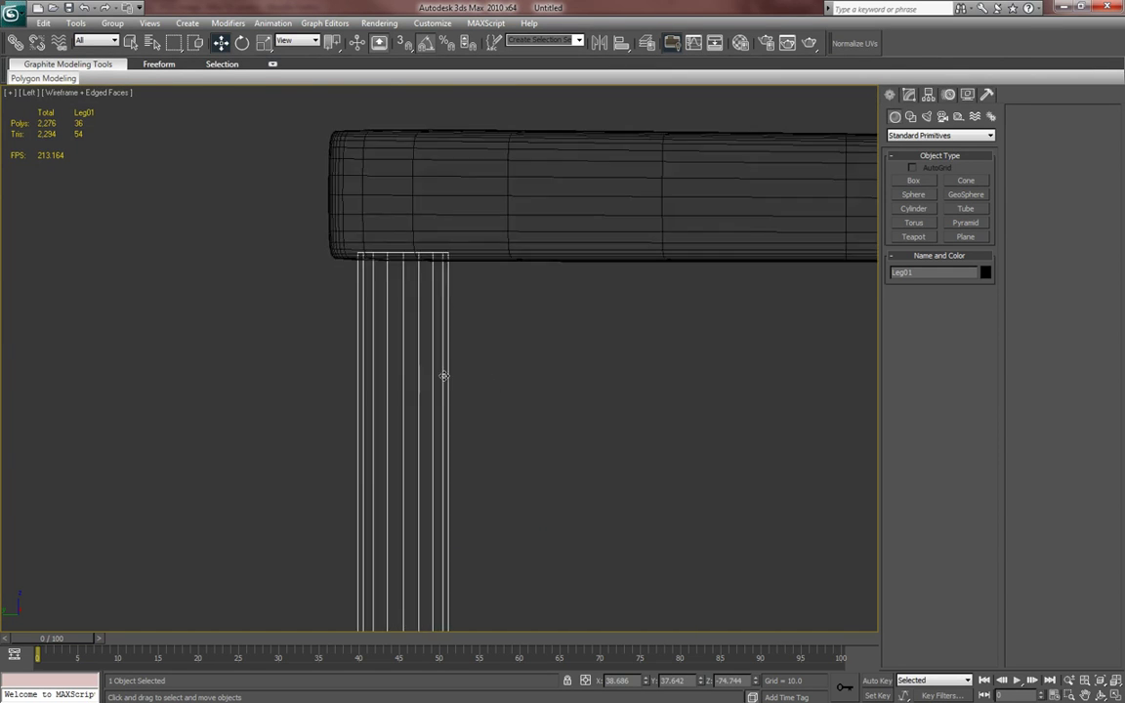
middle_click_drag(402, 269, 404, 349)
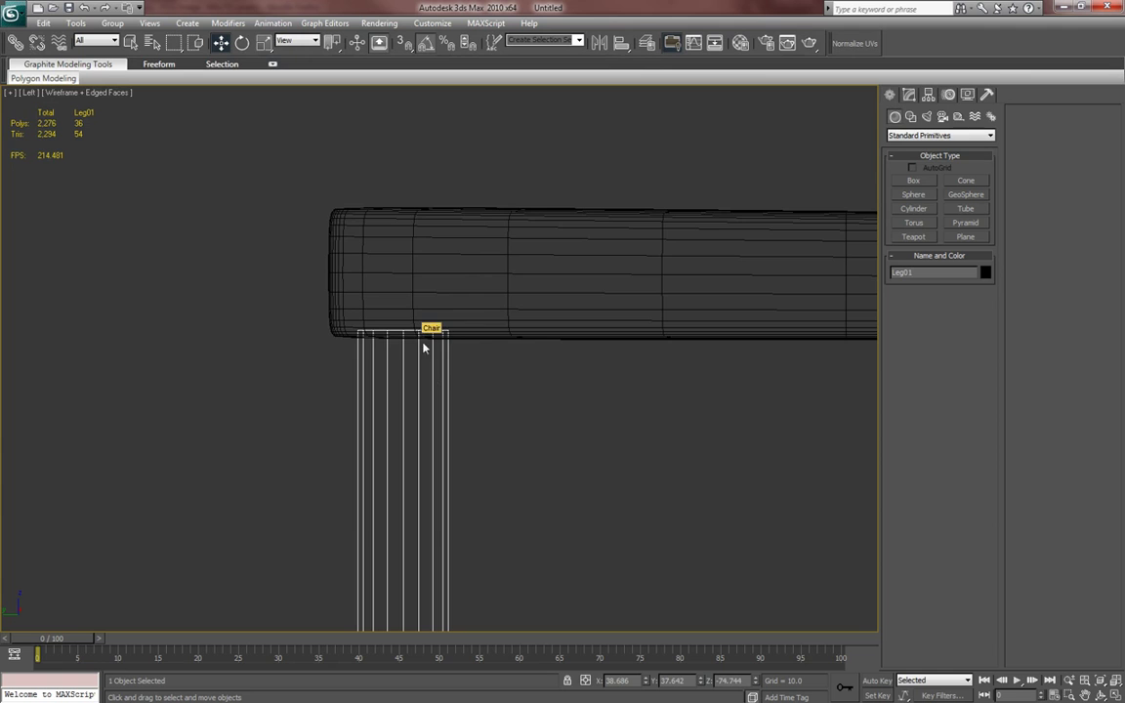
middle_click_drag(424, 347, 417, 337)
middle_click_drag(469, 364, 471, 339)
- In shaded perspective, compare the leg's shape and position with the legs in the reference photo
key("F3")
mouse_move(439, 441)
middle_mouse_down()
mouse_move(438, 389)
mouse_move(443, 432)
mouse_move(523, 460)
mouse_move(505, 442)
mouse_move(517, 439)
mouse_move(618, 476)
middle_mouse_up()
scroll(439, 422, "down", 3)
key("p")
key("z")
scroll(442, 432, "down", 5)
scroll(520, 446, "up", 3)
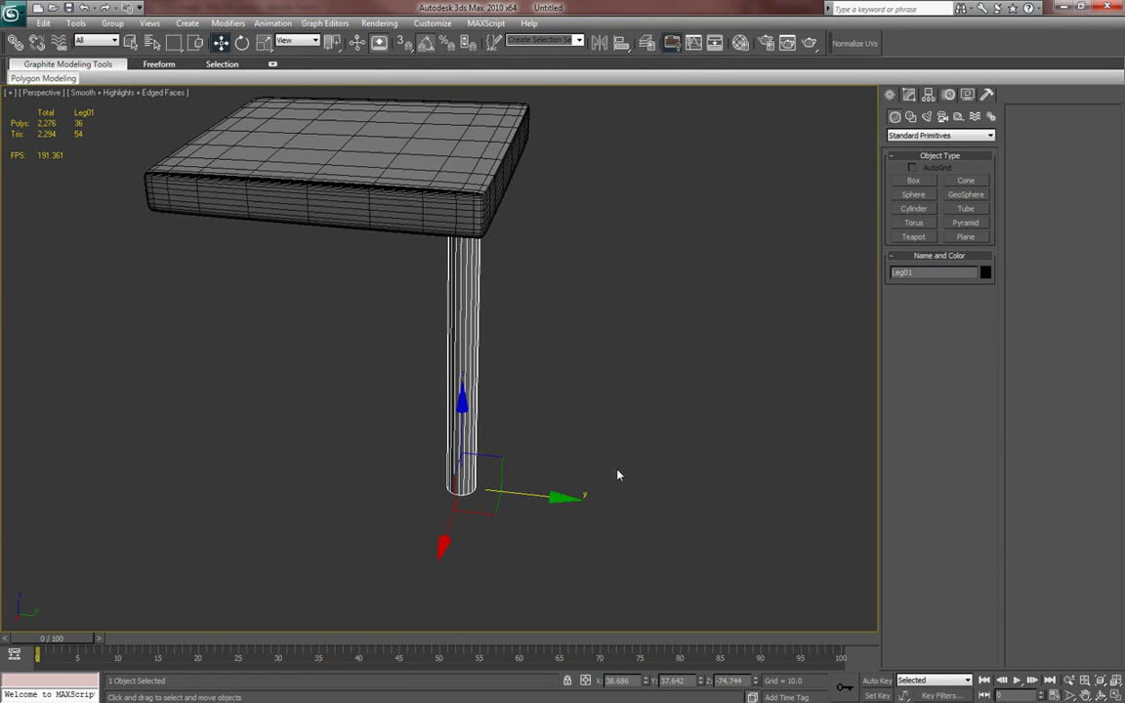
left_click_drag(2, 70, 304, 70)
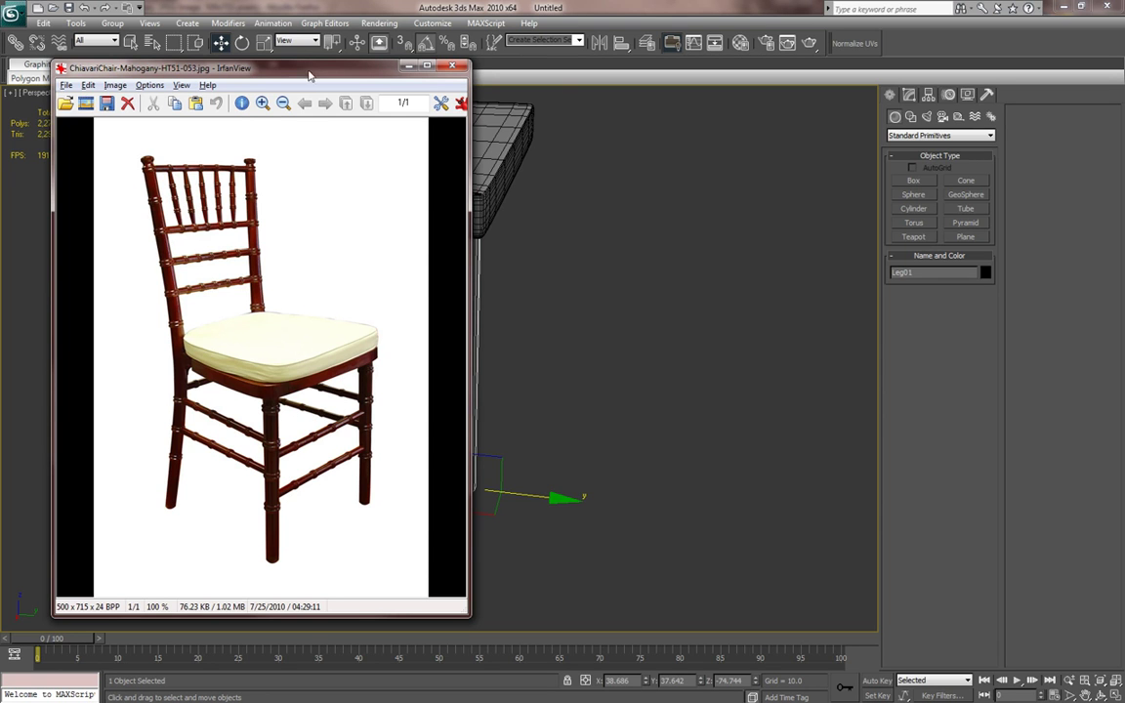
left_click_drag(310, 76, 0, 73)
middle_click_drag(224, 211, 238, 217)
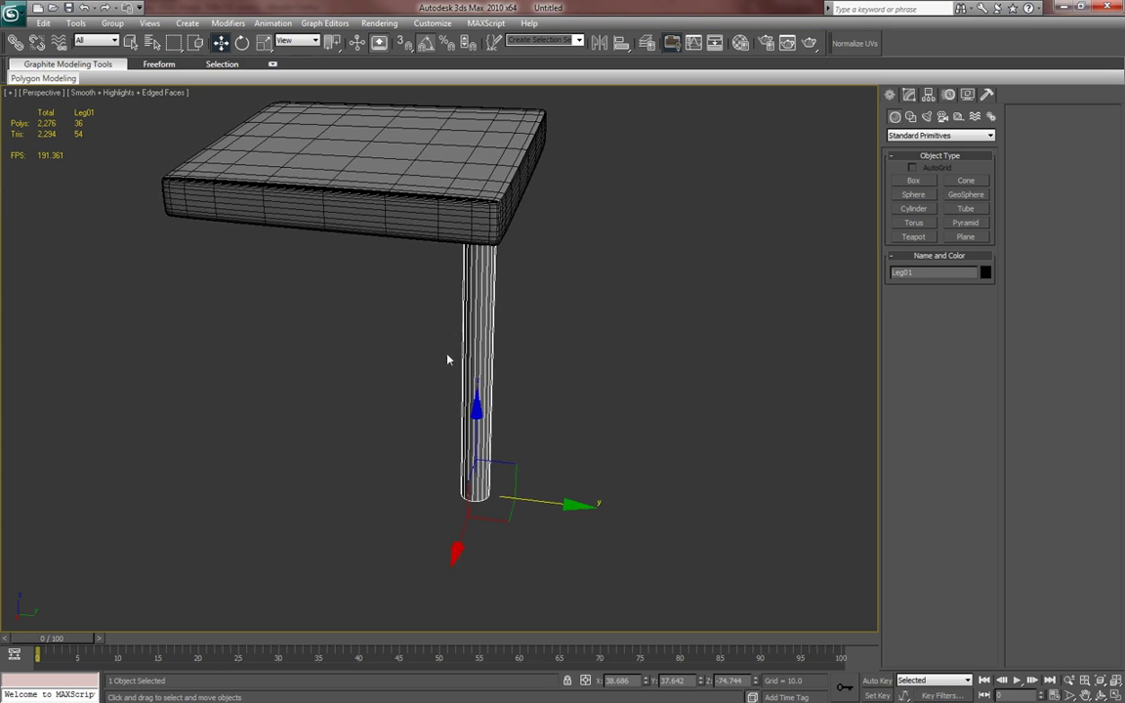
middle_click_drag(399, 405, 384, 390, "alt")
- Add a Taper modifier to the leg
left_click(909, 95)
middle_click_drag(654, 283, 604, 279)
left_click(924, 133)
scroll(930, 426, "down", 6)
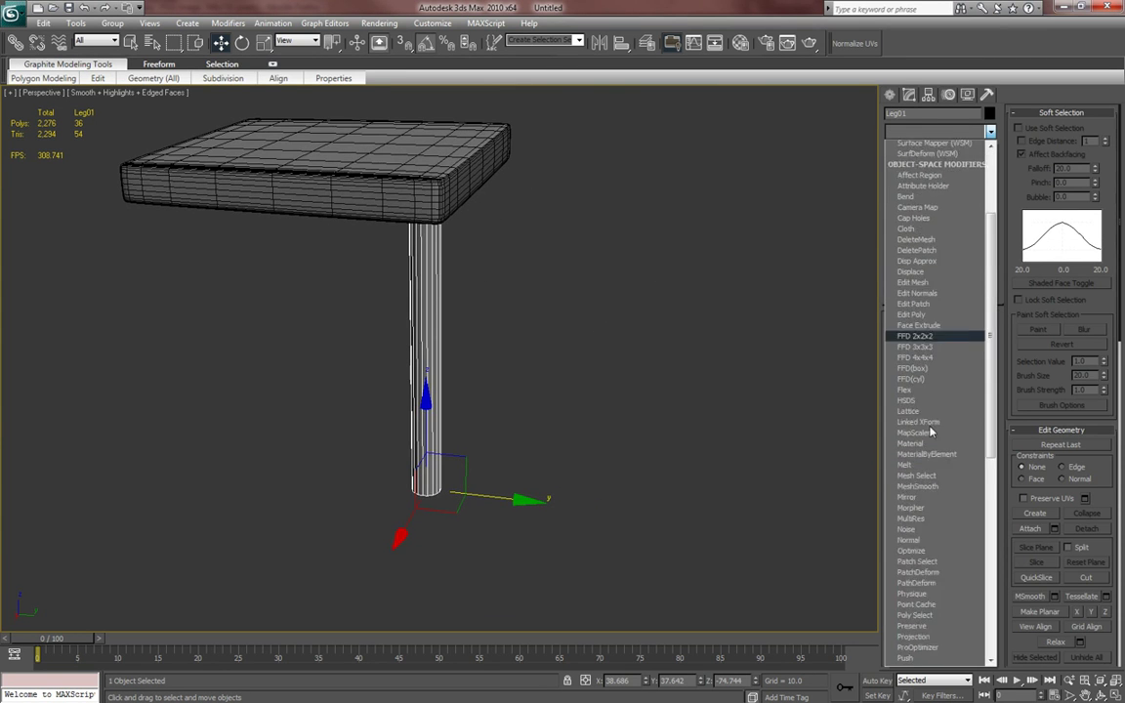
scroll(935, 607, "down", 6)
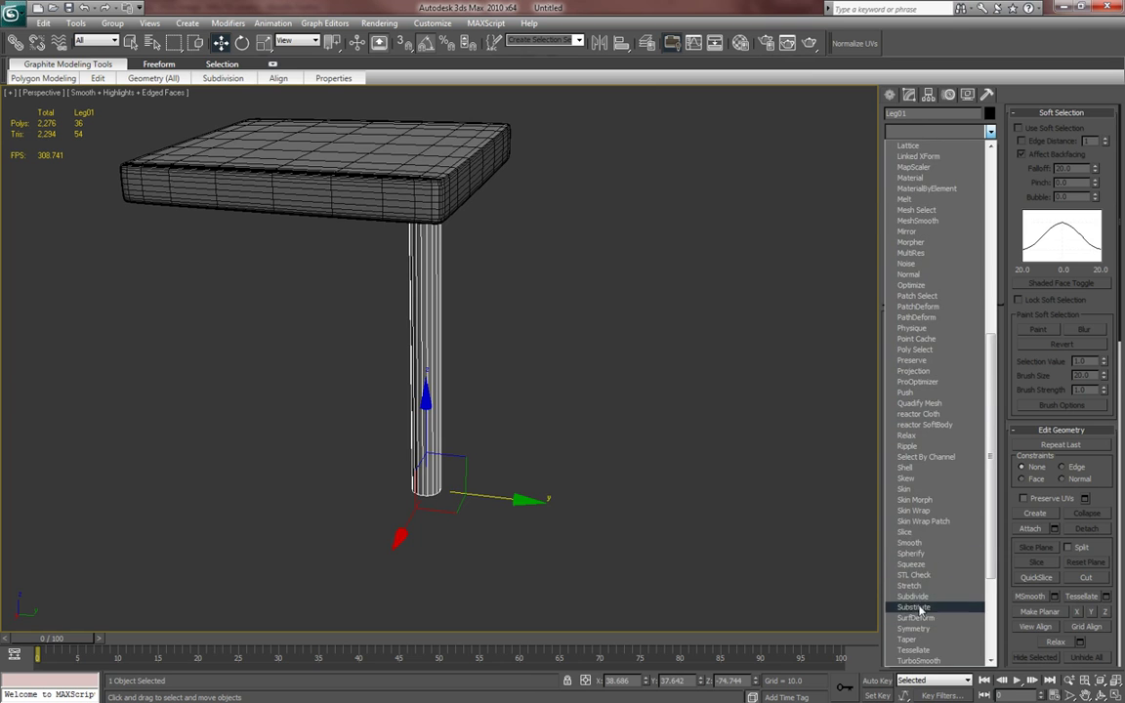
left_click(933, 640)
scroll(722, 447, "up", 2)
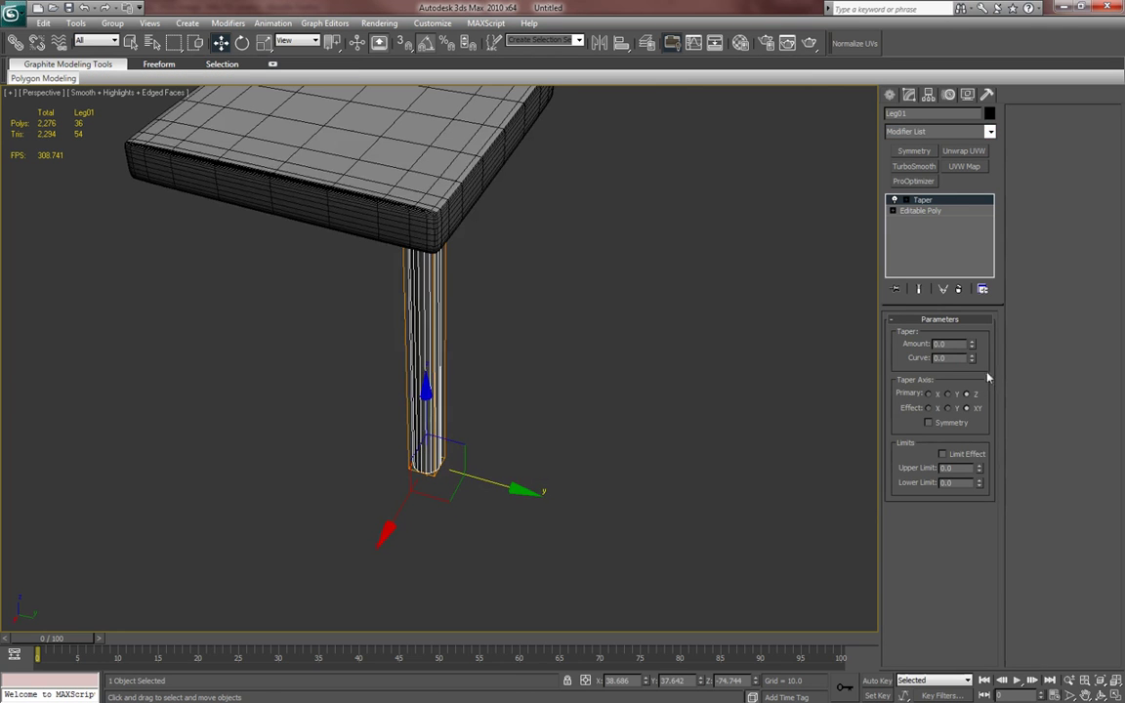
- Set the leg's Taper amount to 0.58 so that it narrows towards the floor
left_click_drag(973, 344, 973, 313)
middle_click_drag(716, 444, 705, 411, "alt")
middle_click_drag(577, 409, 578, 388)
left_click_drag(973, 347, 972, 355)
middle_click_drag(700, 336, 719, 375, "alt")
scroll(698, 303, "up", 2)
left_click_drag(973, 346, 970, 319)
middle_click_drag(755, 352, 760, 396, "alt")
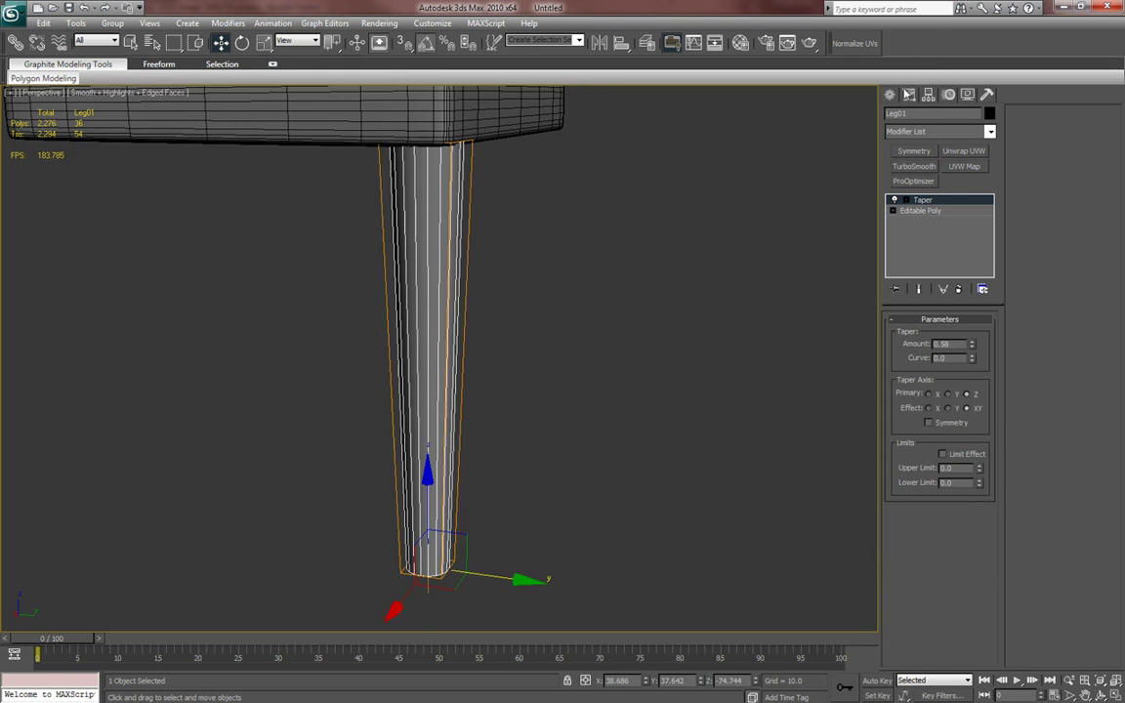
- Scale the tapered leg thinner and hide the edged faces in the perspective view
left_click(891, 94)
middle_click_drag(776, 259, 796, 238)
key("r")
left_click_drag(475, 573, 467, 555)
middle_click_drag(549, 435, 525, 470)
key("w")
key("F4")
scroll(553, 442, "down", 3)
scroll(526, 470, "up", 3)
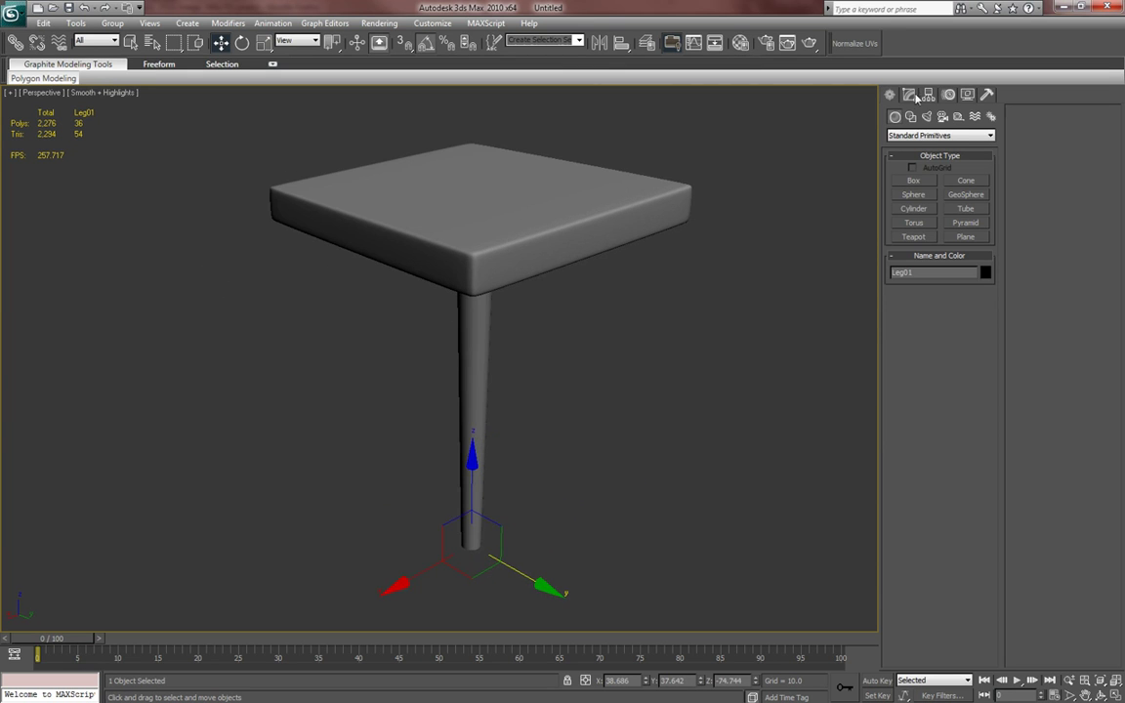
- Set the leg's Taper amount to 0.14 and scale the leg slightly thinner
left_click(913, 95)
left_click_drag(972, 349, 975, 376)
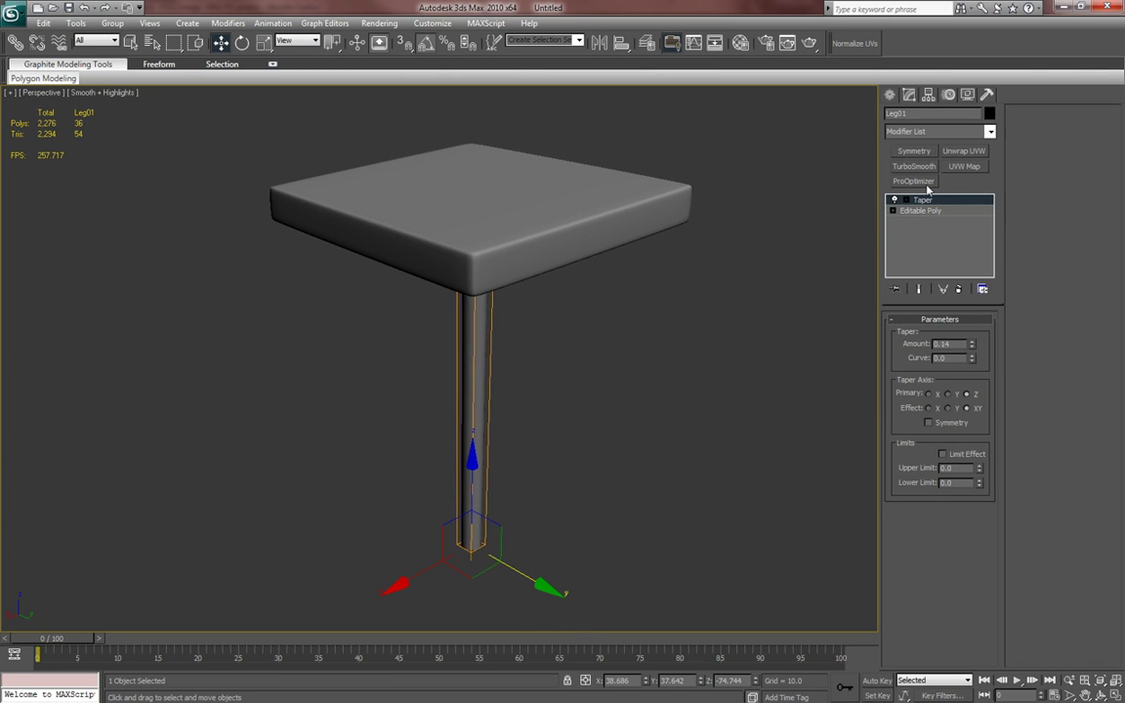
left_click(890, 95)
middle_click_drag(799, 265, 611, 325, "alt")
key("r")
left_click_drag(477, 509, 475, 499)
key("w")
middle_click_drag(535, 392, 634, 408, "alt")
key("t")
middle_click_drag(565, 490, 593, 457)
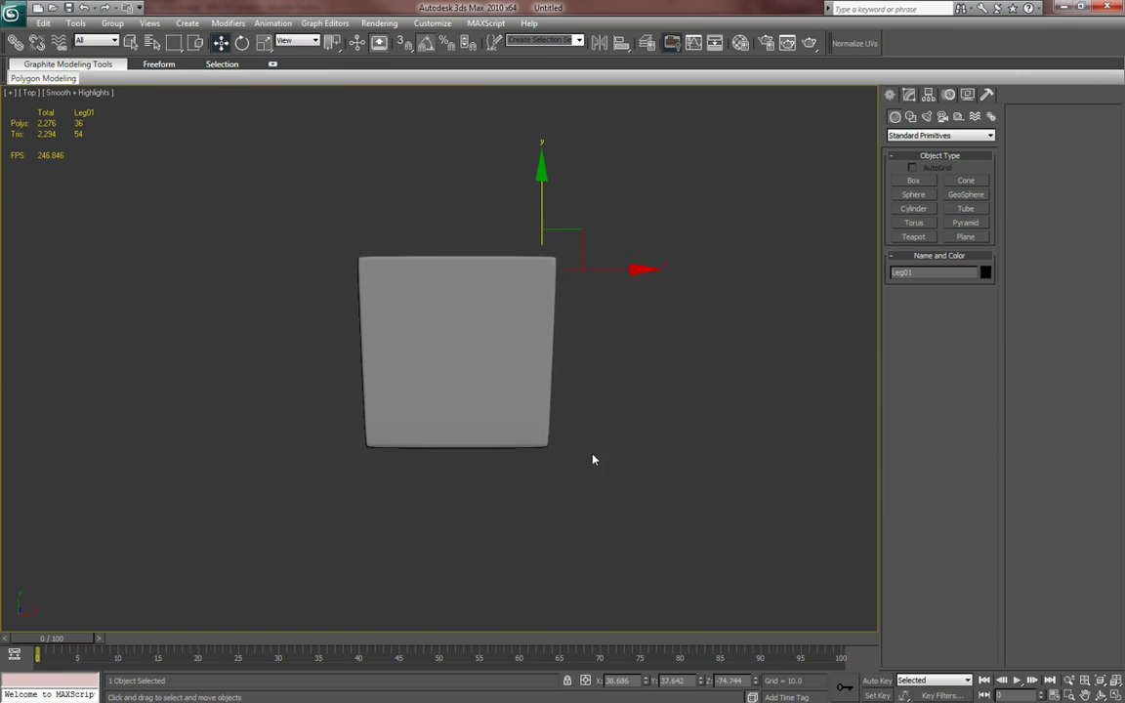
key("F3")
scroll(584, 375, "up", 2)
middle_click_drag(584, 375, 541, 402)
left_click_drag(577, 215, 567, 443, "shift")
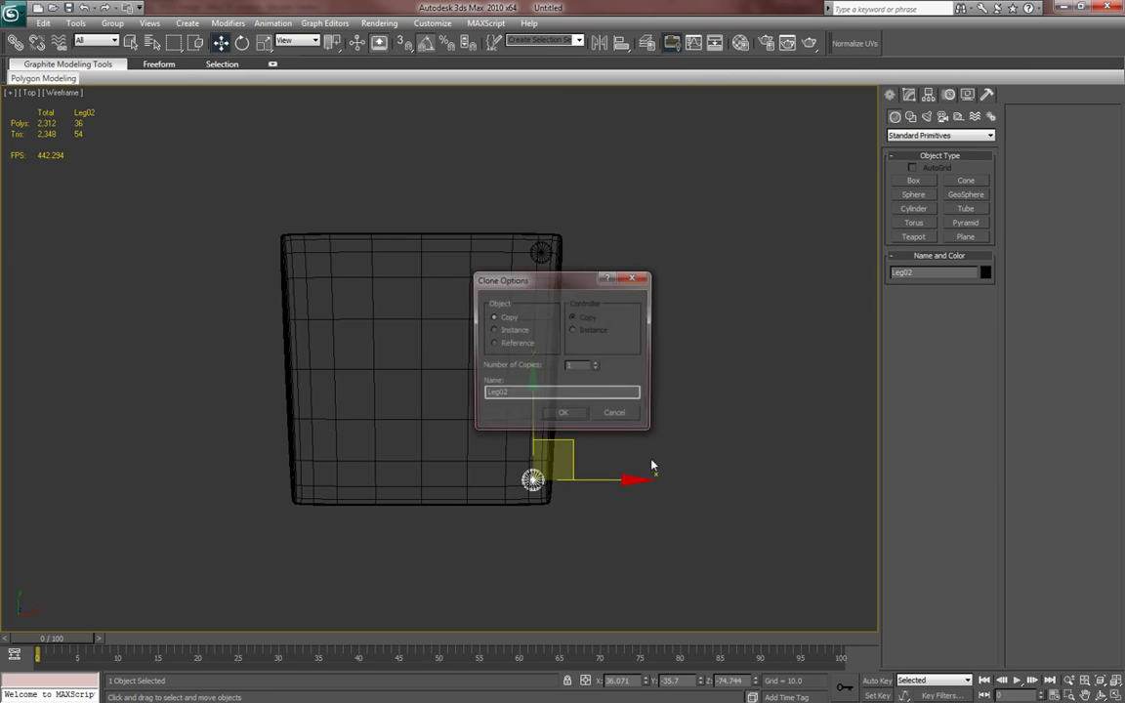
left_click(619, 415)
left_click_drag(541, 166, 539, 402, "shift")
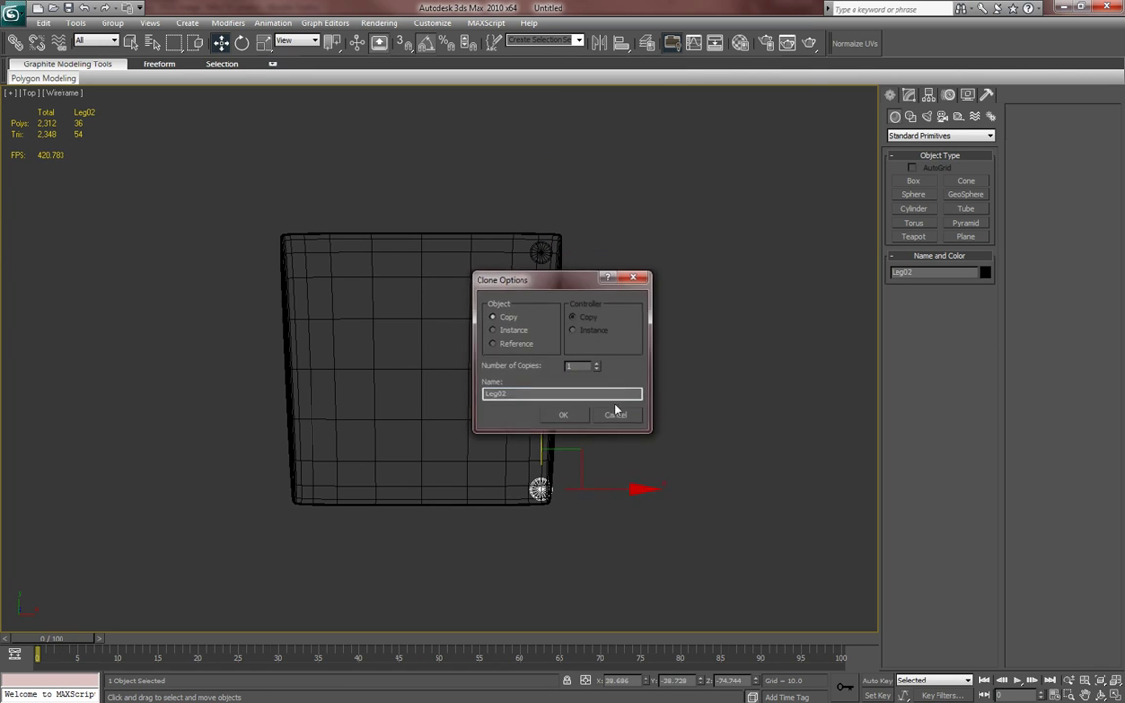
left_click(612, 408)
- Copy the leg as Leg02 to the seat's narrower end at about X 35.86, Y -37.00, and compare it with the reference photo
left_click_drag(539, 186, 537, 421, "shift")
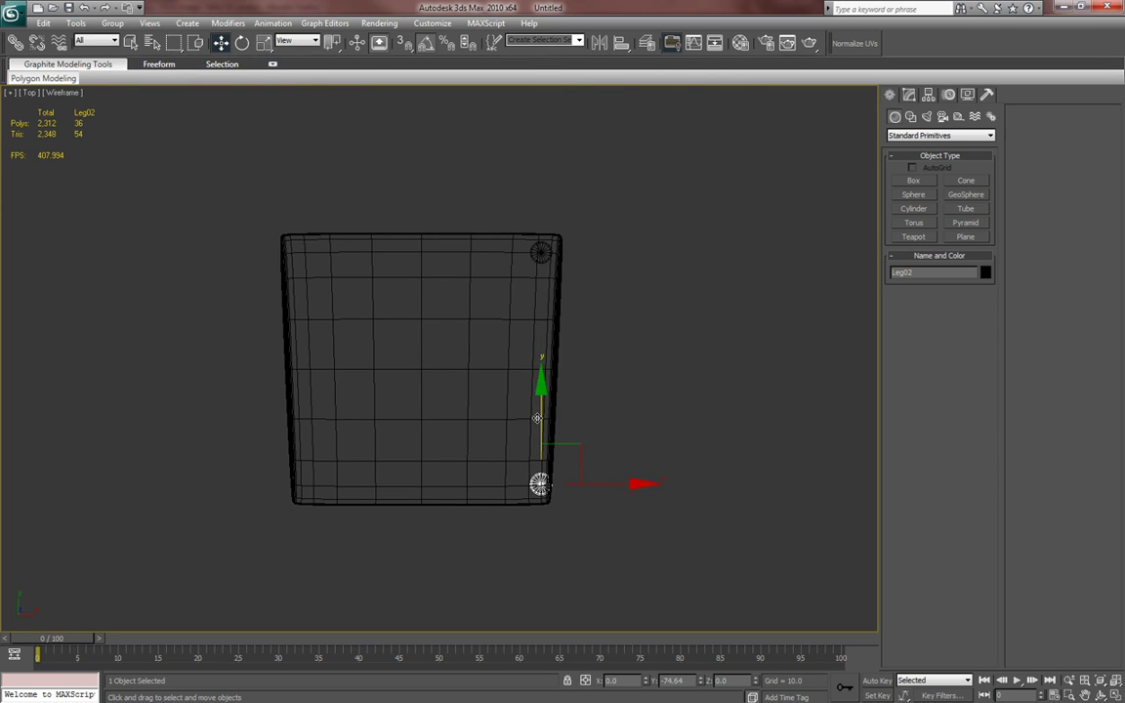
left_click(564, 416)
left_click_drag(628, 485, 619, 484)
scroll(449, 464, "up", 4)
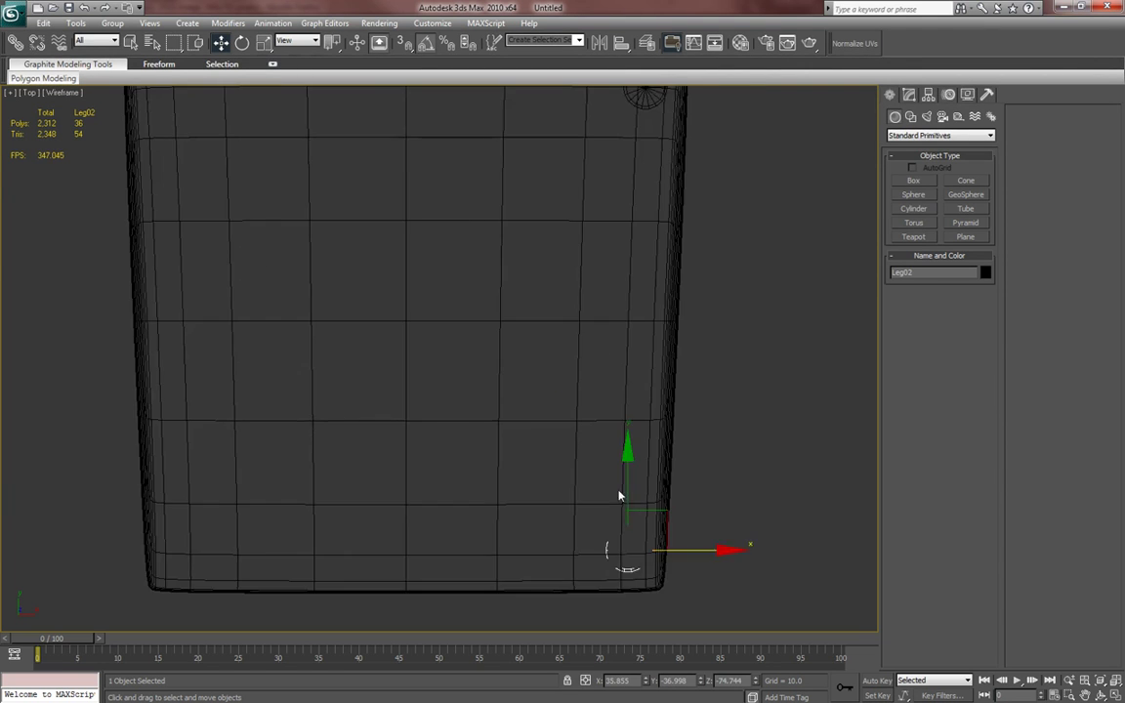
scroll(499, 451, "down", 2)
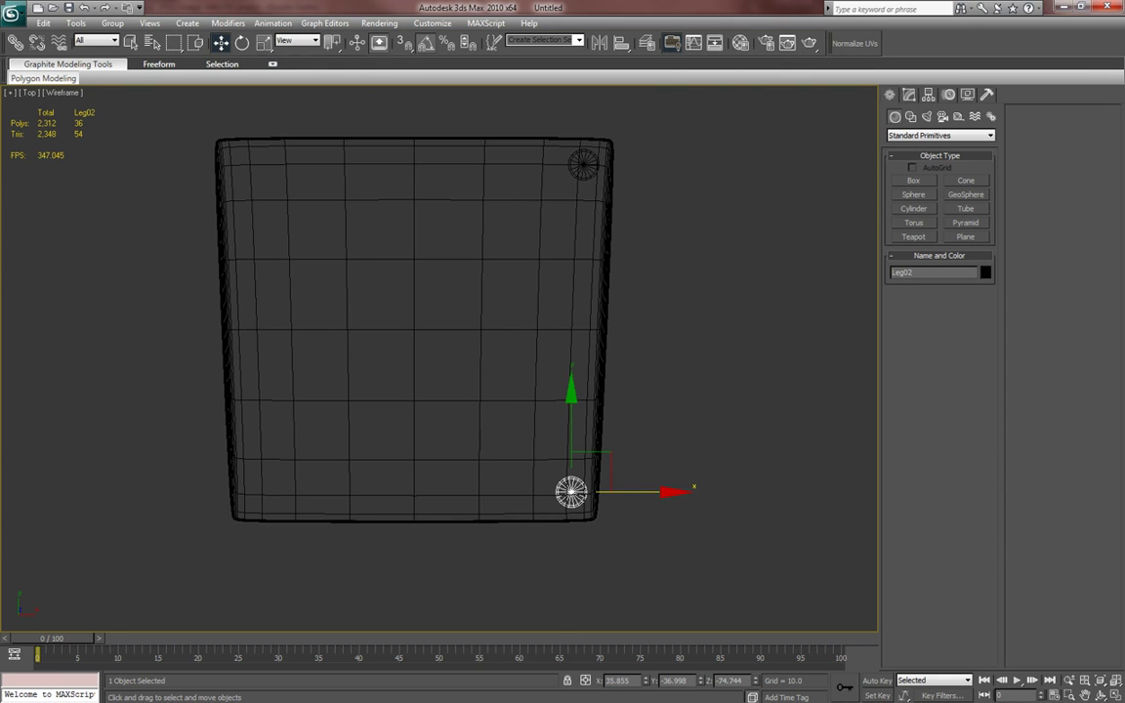
left_click_drag(65, 98, 372, 103)
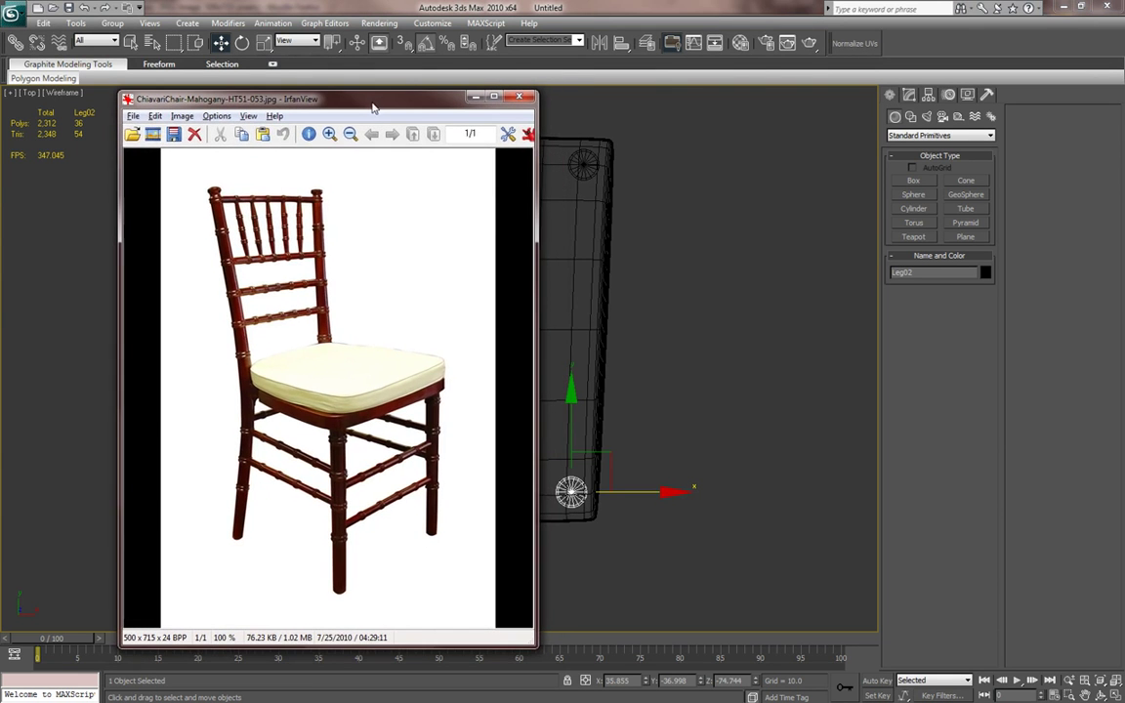
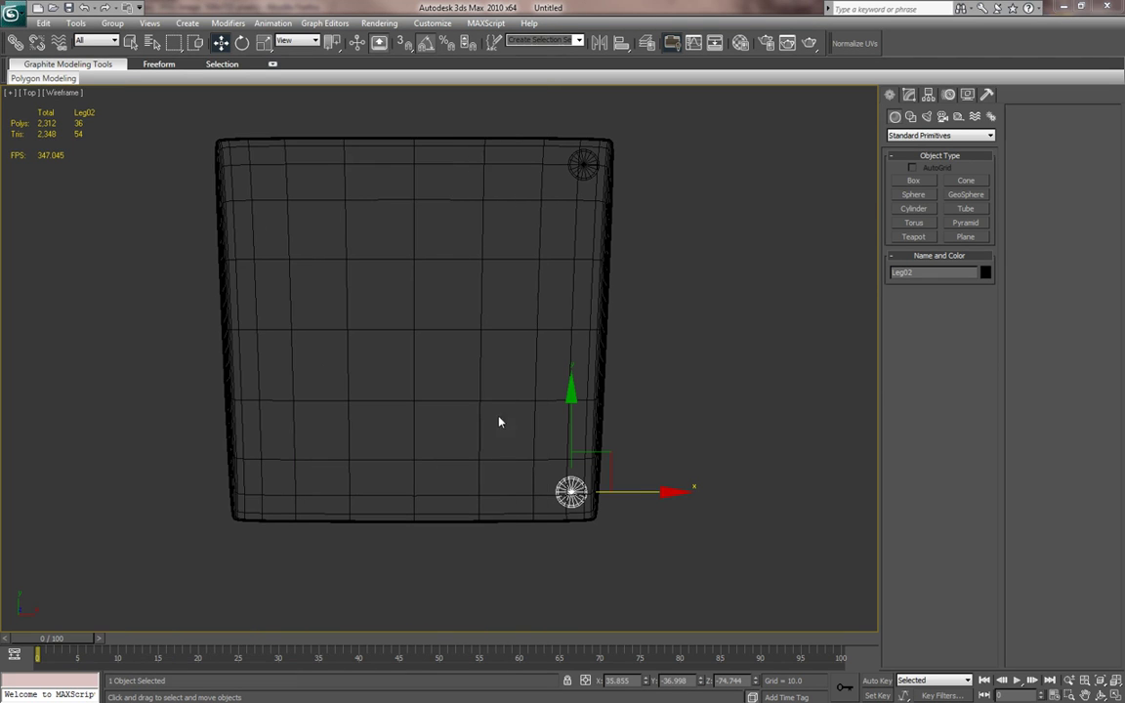
scroll(611, 451, "up", 1)
scroll(617, 363, "down", 1)
- Add a Symmetry modifier to the first leg, Leg01, and activate its Mirror sub-object
left_click(606, 159)
middle_click_drag(596, 234, 626, 341)
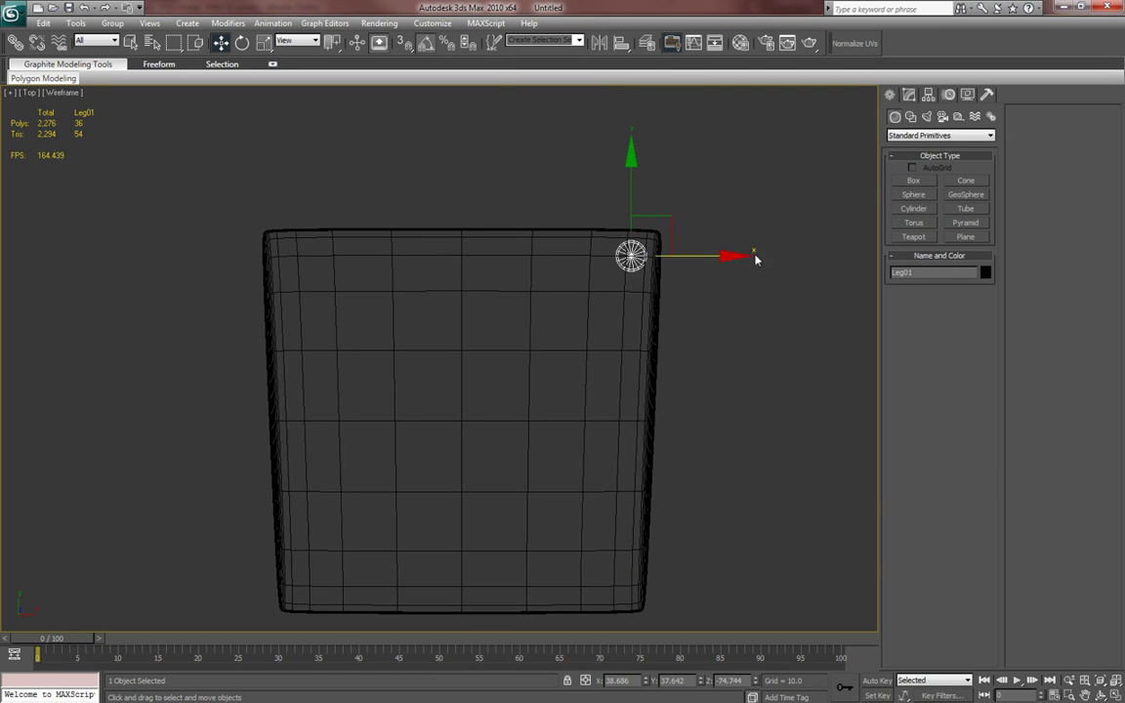
left_click(908, 95)
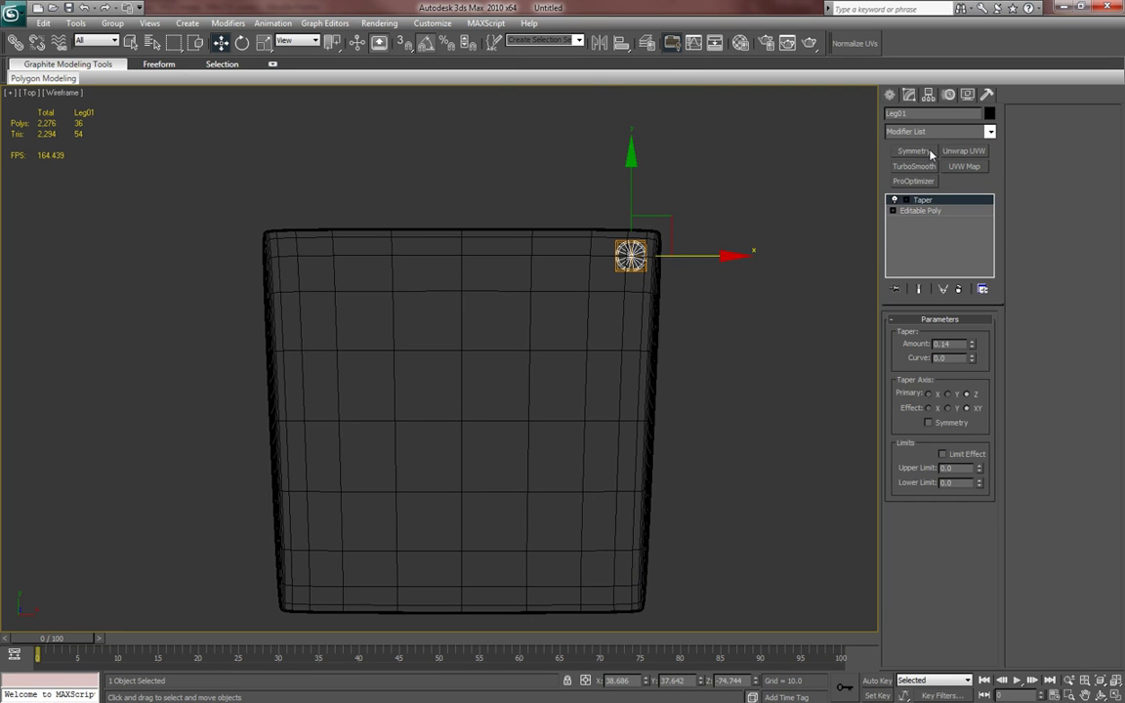
left_click(915, 152)
middle_click_drag(777, 307, 779, 301)
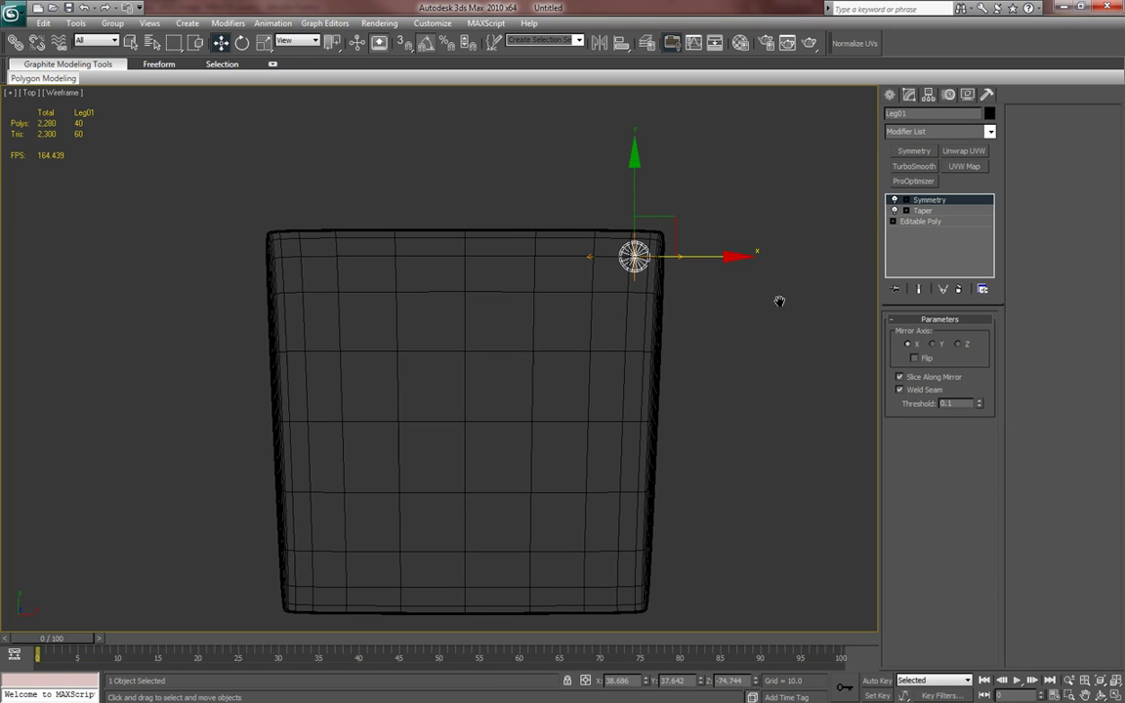
left_click(909, 200)
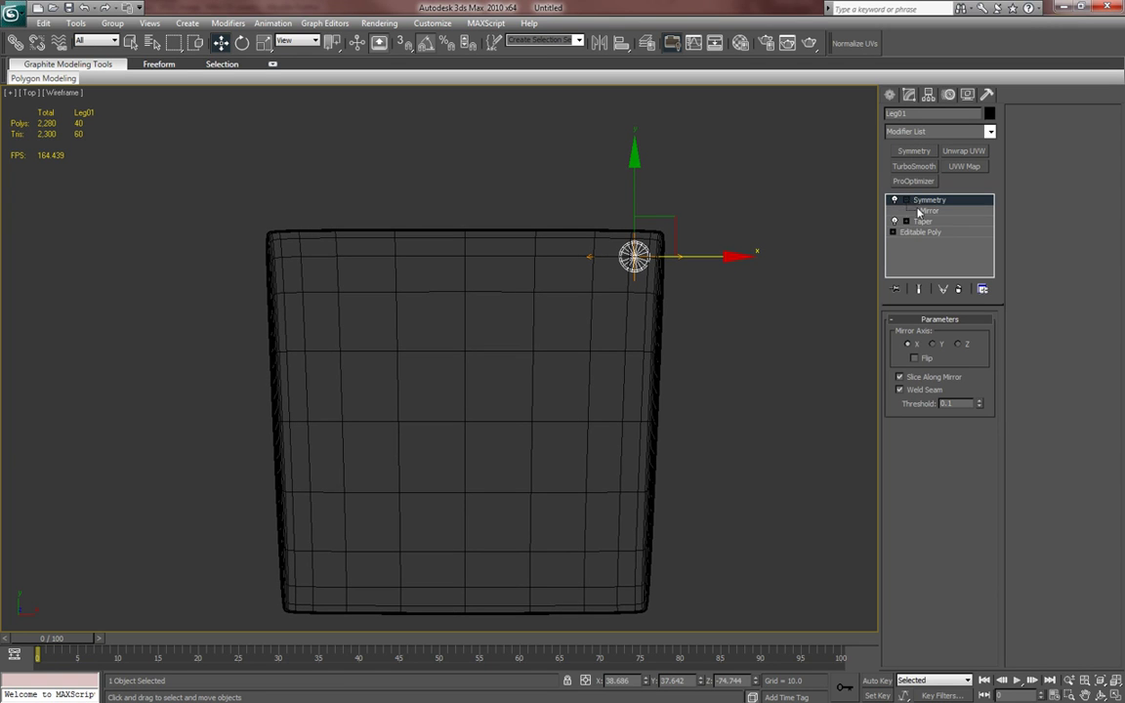
left_click(929, 211)
- Place the Symmetry mirror at X 0 so the leg is duplicated at the seat's opposite corner
middle_click_drag(644, 441, 672, 433)
left_click_drag(739, 248, 690, 257)
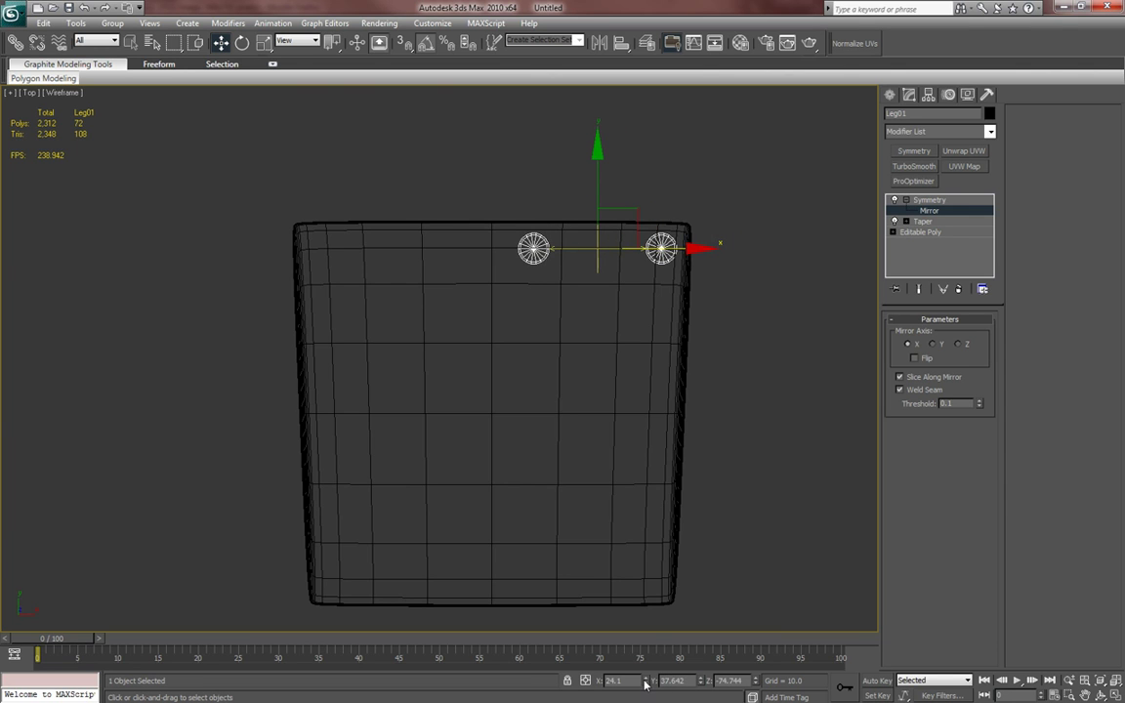
right_click(644, 681)
middle_click_drag(628, 610, 603, 467)
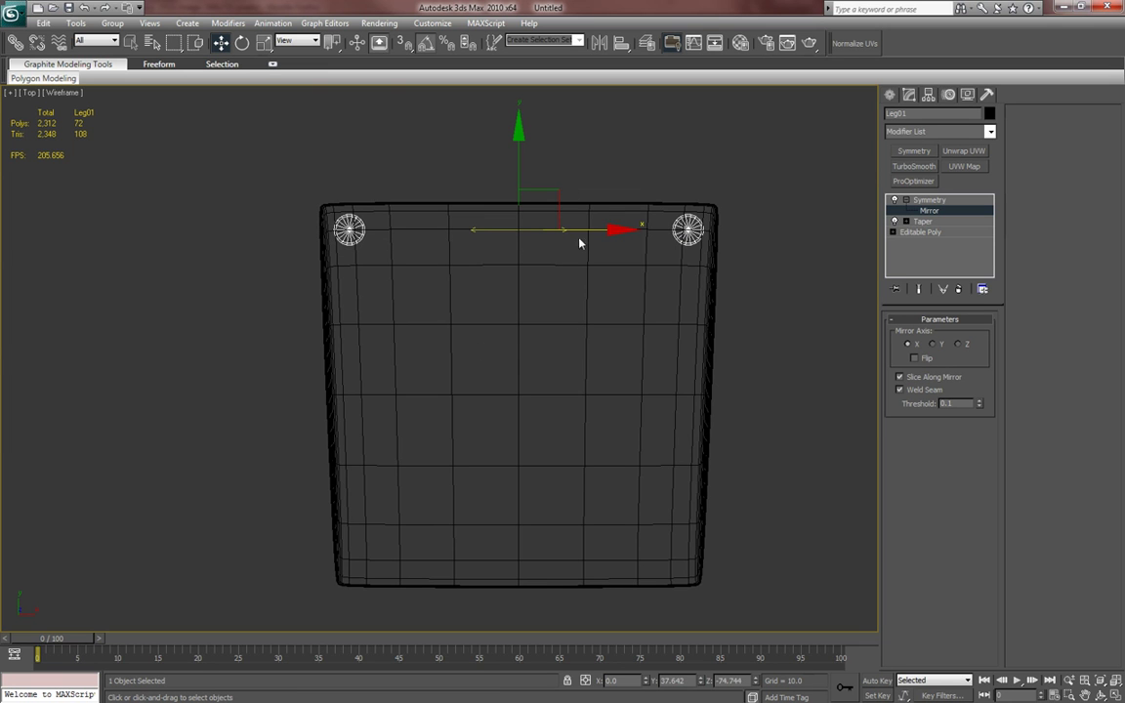
left_click(890, 97)
mouse_move(702, 367)
middle_mouse_down()
mouse_move(729, 338)
mouse_move(673, 322)
mouse_move(610, 281)
mouse_move(673, 301)
mouse_move(678, 329)
mouse_move(518, 347)
mouse_move(655, 353)
mouse_move(640, 360)
mouse_move(685, 366)
mouse_move(697, 382)
middle_mouse_up()
- In perspective, copy the mirrored leg pair as Leg02 to the seat's narrower end, at about Y -46.39
key("p")
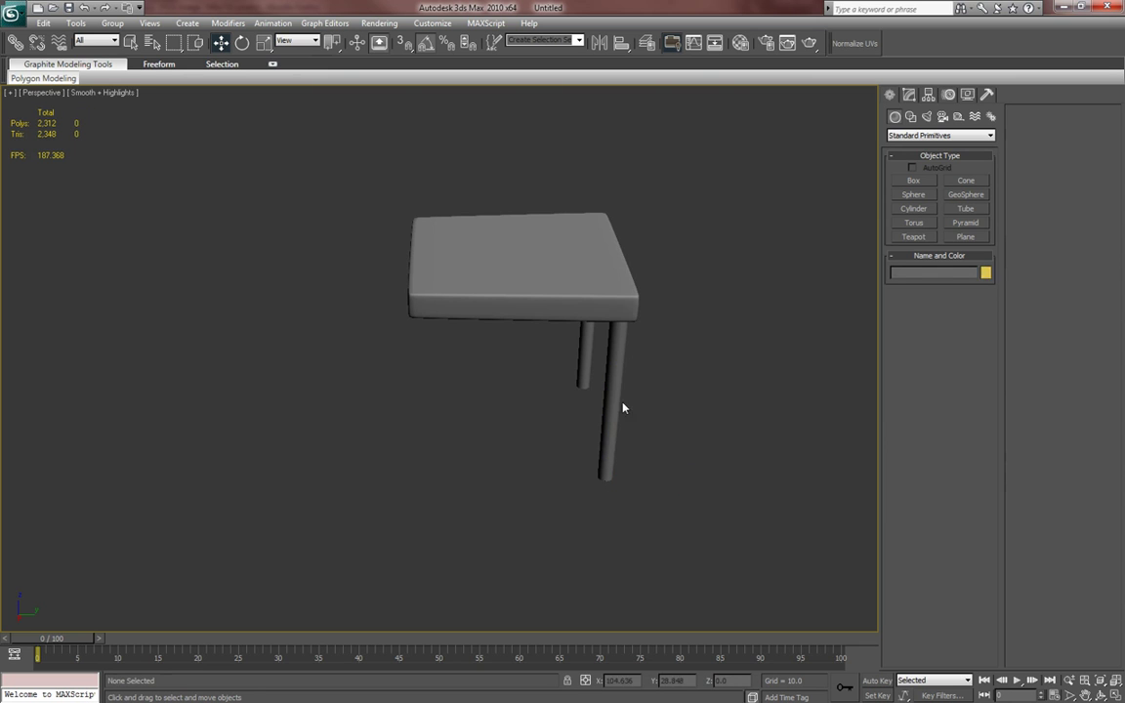
left_click_drag(692, 479, 488, 475, "shift")
left_click(567, 415)
mouse_move(571, 415)
middle_mouse_down("alt")
mouse_move(583, 409)
mouse_move(633, 434)
mouse_move(542, 397)
middle_mouse_up("alt")
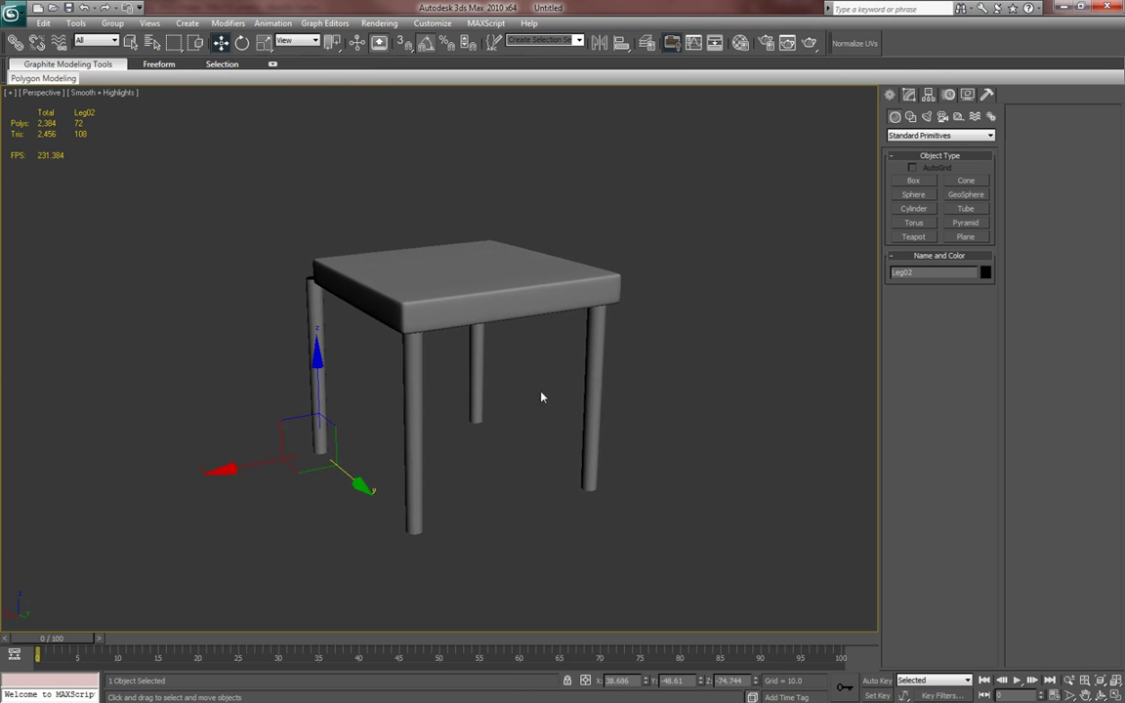
middle_click_drag(582, 460, 606, 453, "alt")
mouse_move(503, 476)
middle_mouse_down("alt")
mouse_move(610, 446)
mouse_move(488, 446)
middle_mouse_up("alt")
left_click_drag(492, 475, 491, 471)
- Collapse the Taper modifier of Leg02 into its Editable Poly base, keeping the Symmetry modifier above it
left_click(907, 96)
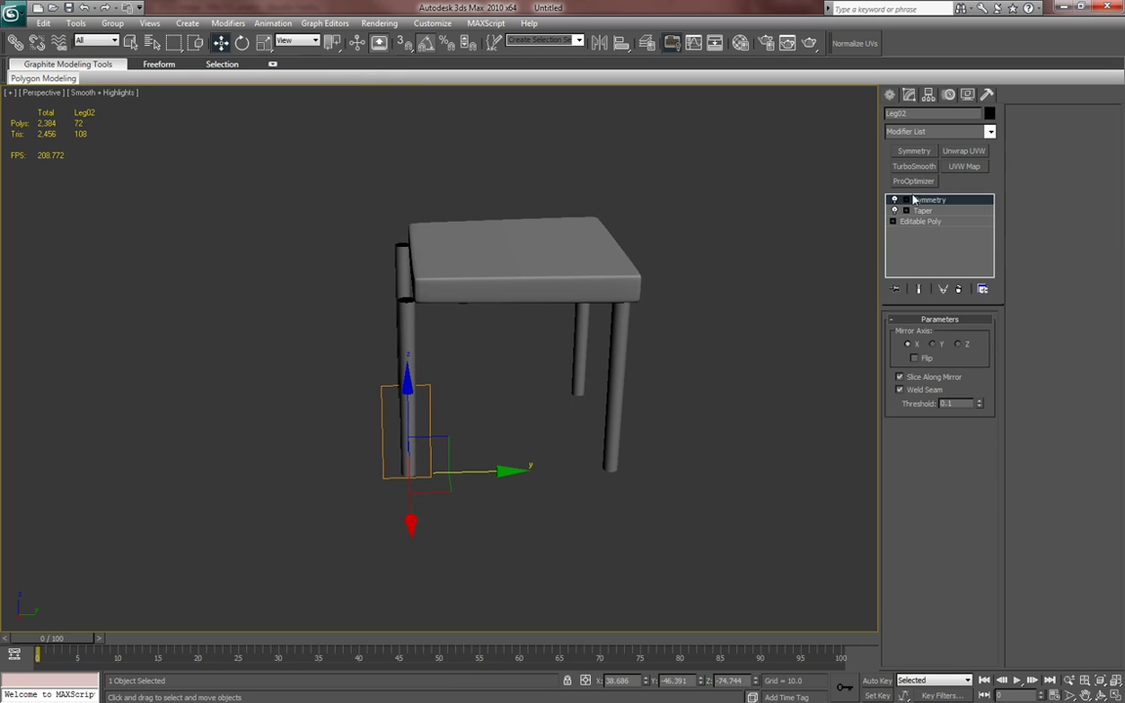
left_click(924, 222)
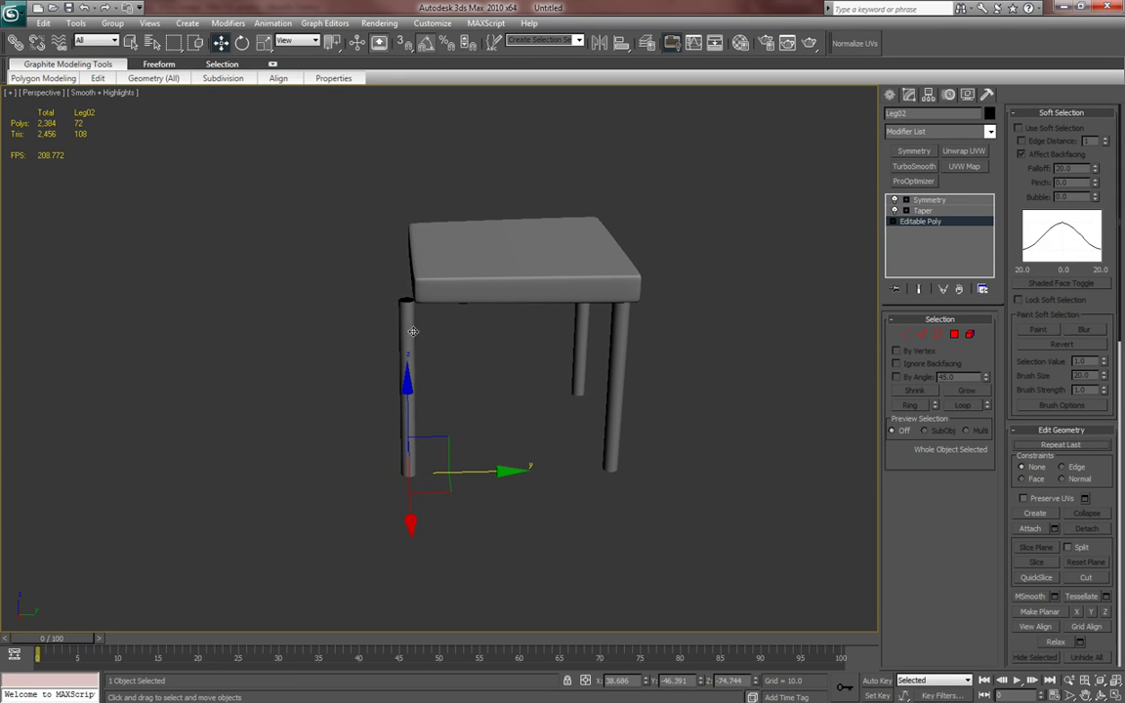
left_click(923, 211)
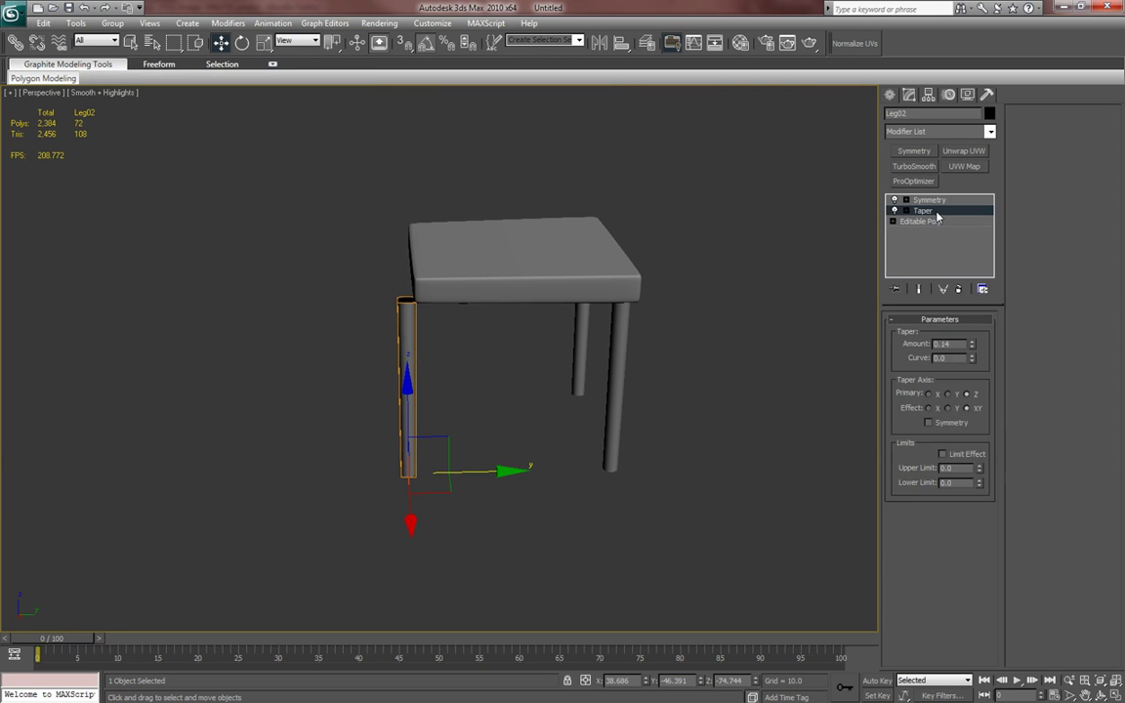
right_click(935, 216)
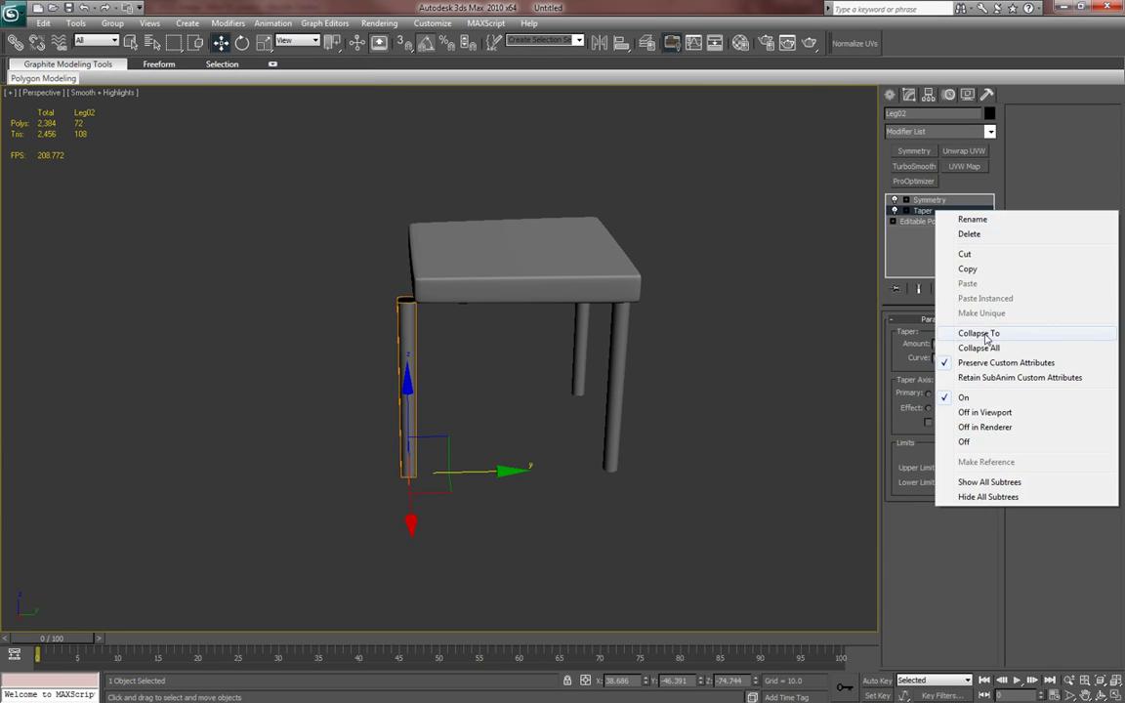
left_click(940, 329)
middle_click_drag(589, 284, 656, 296, "alt")
left_click(924, 211)
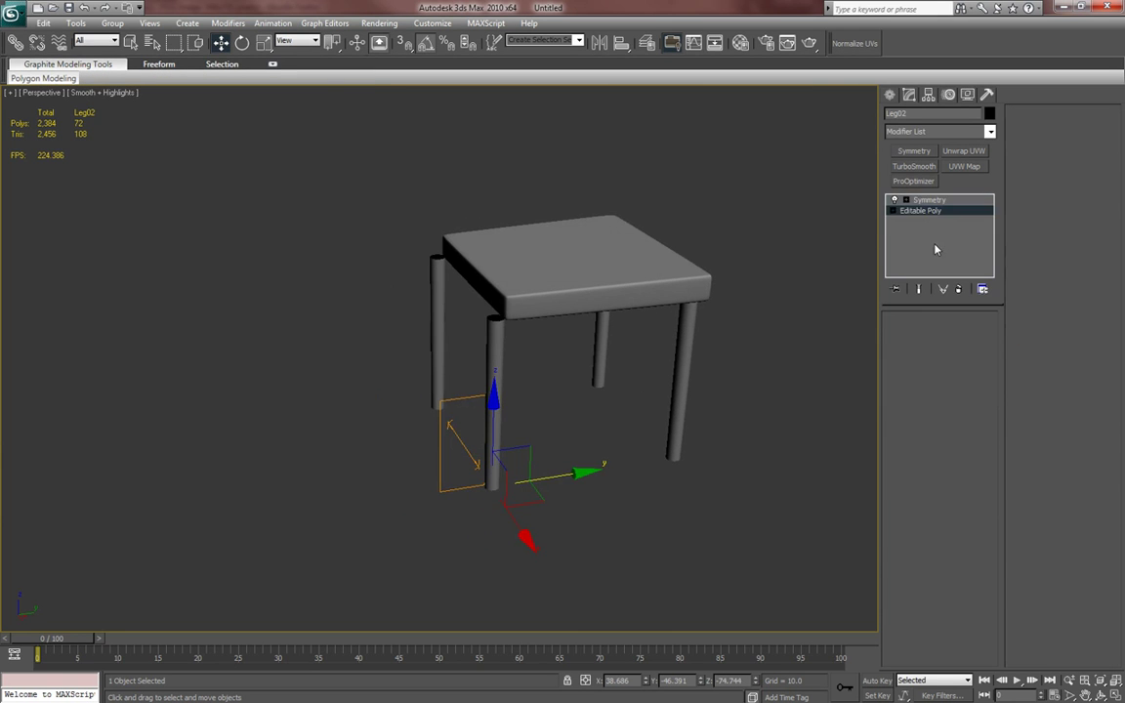
- Select the open border at Leg02's top and extrude it upward to about Z 69, with the mirrored end result shown
left_click(937, 335)
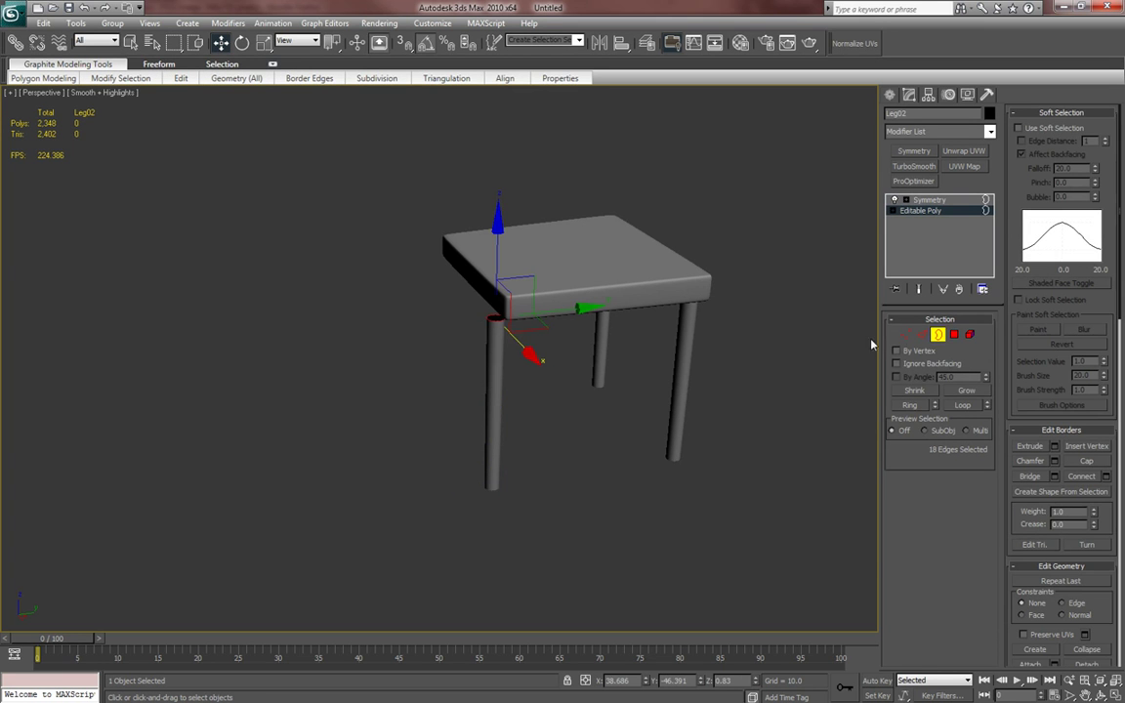
left_click(917, 286)
scroll(489, 308, "up", 5)
middle_click_drag(489, 308, 441, 347)
scroll(441, 347, "down", 3)
middle_click_drag(509, 346, 472, 356, "alt")
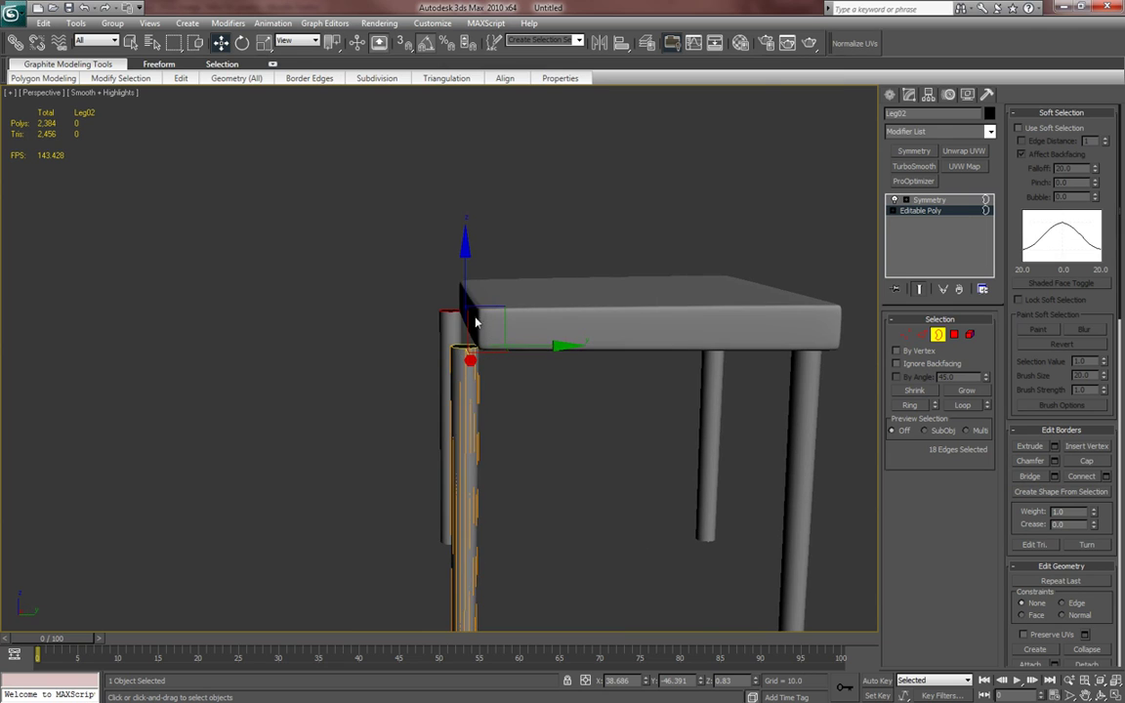
left_click_drag(466, 259, 458, 3, "shift")
scroll(600, 262, "down", 5)
middle_click_drag(586, 270, 568, 334)
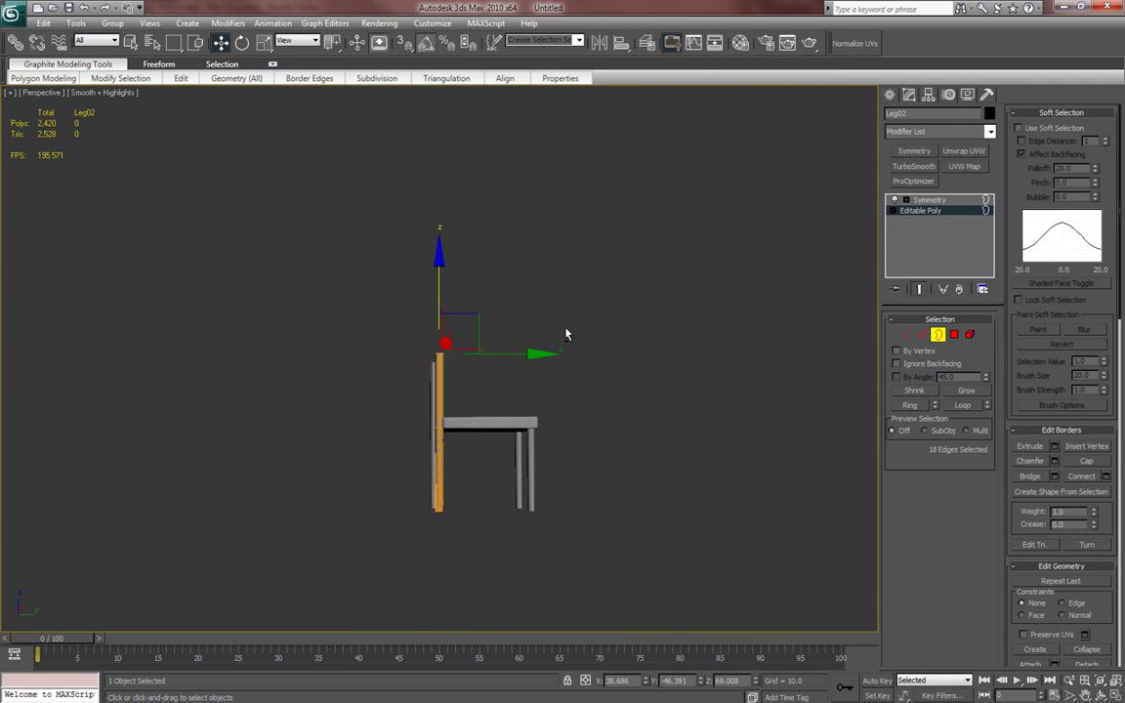
- Raise the extruded top border of the back legs to about Z 115
scroll(565, 334, "up", 5)
middle_click_drag(482, 454, 498, 430)
left_click_drag(454, 270, 448, 186)
middle_click_drag(553, 453, 457, 259, "alt")
left_click_drag(437, 247, 437, 225)
middle_click_drag(504, 383, 525, 369)
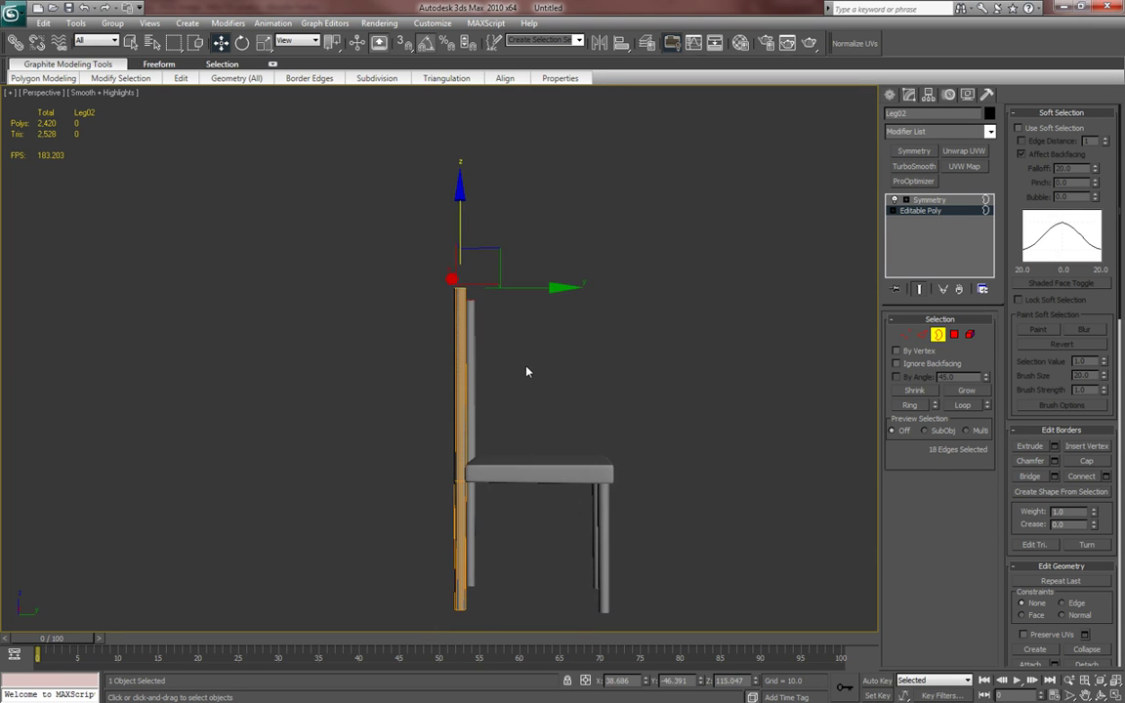
- In the left view, raise the back posts' top border to about Z 130 and tilt it backward to about Y -57.6
key("f")
key("l")
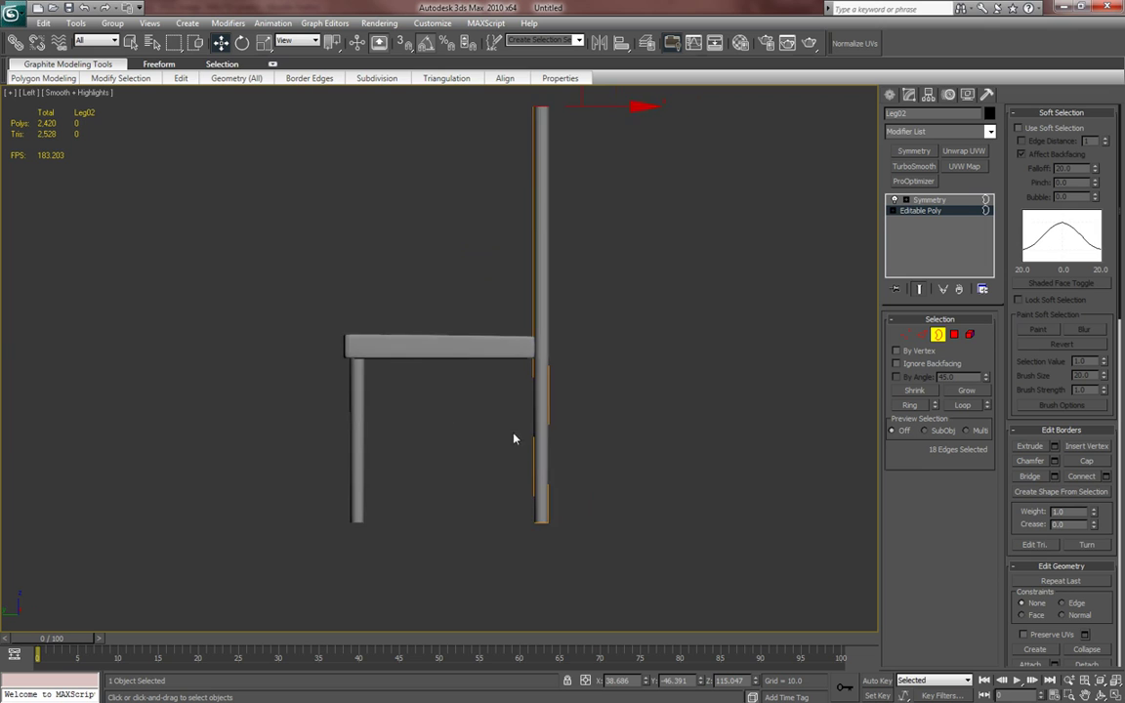
middle_click_drag(515, 440, 471, 505)
middle_click_drag(506, 343, 508, 390)
scroll(508, 390, "down", 2)
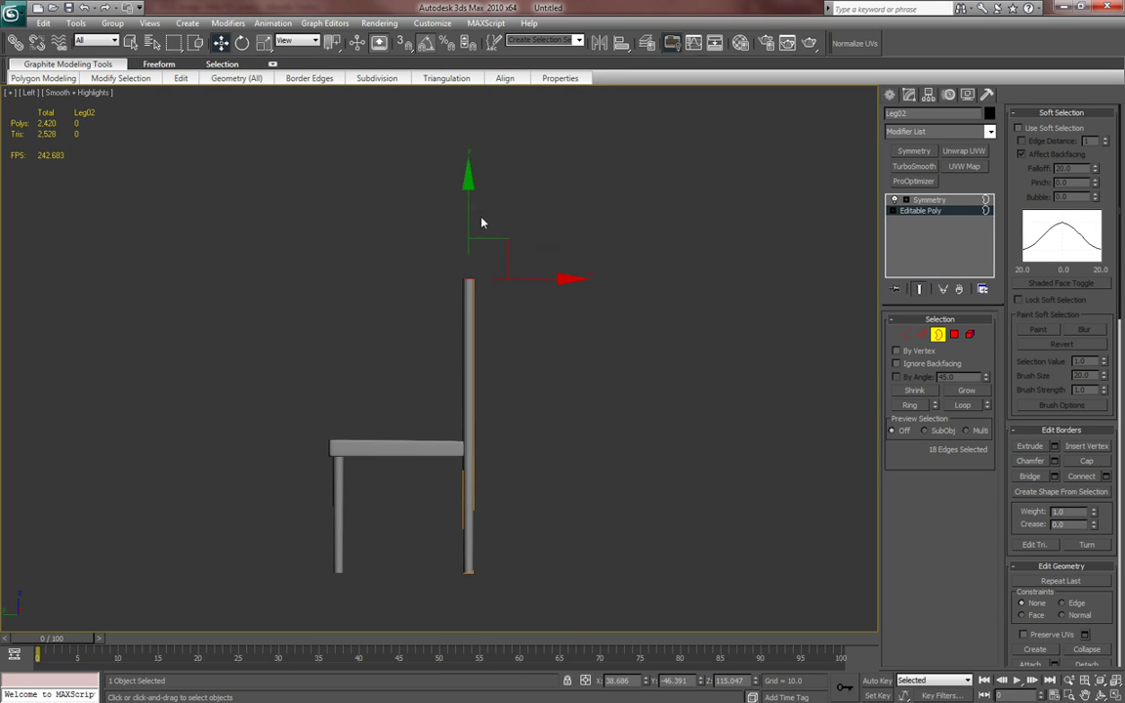
left_click_drag(469, 204, 468, 181)
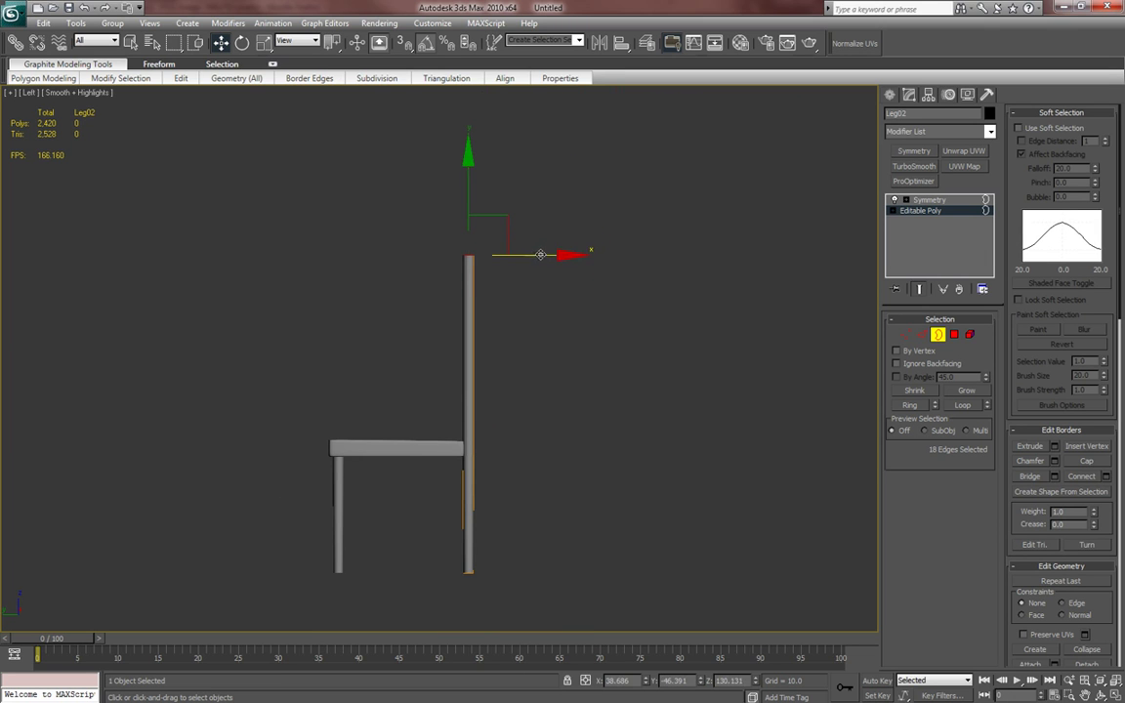
left_click_drag(525, 252, 542, 248)
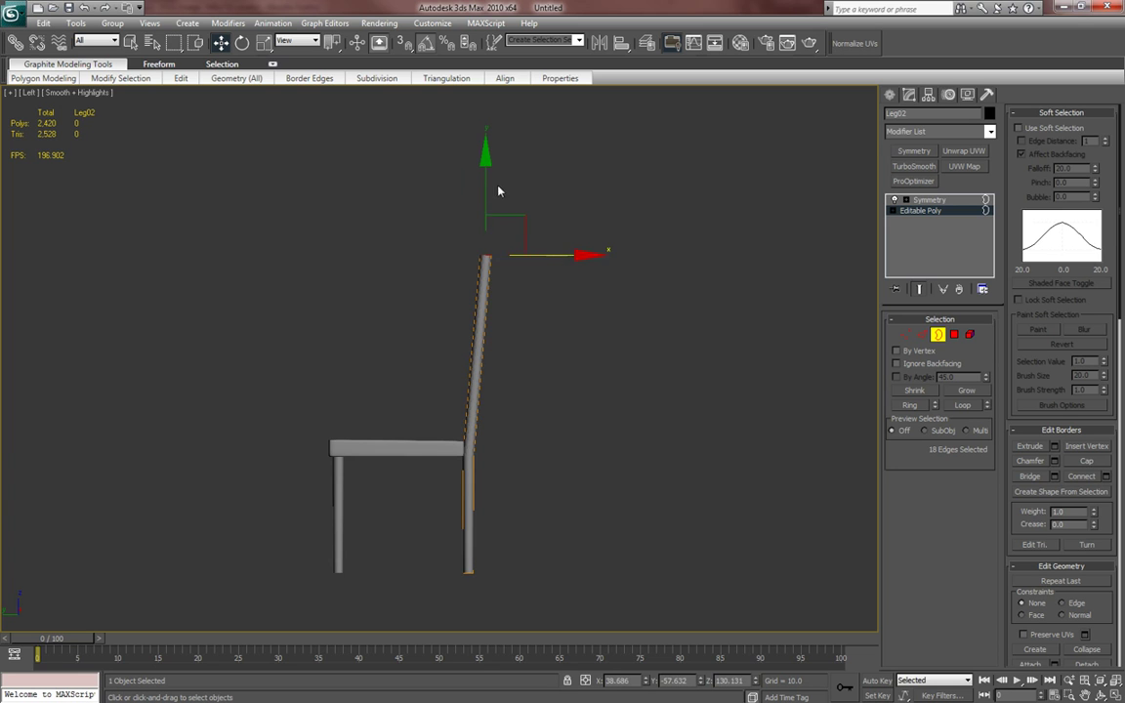
- Lower the back posts' top border to about Z 121.35 and check the chair's proportions in perspective
left_click_drag(517, 276, 519, 291)
middle_click_drag(533, 333, 554, 318)
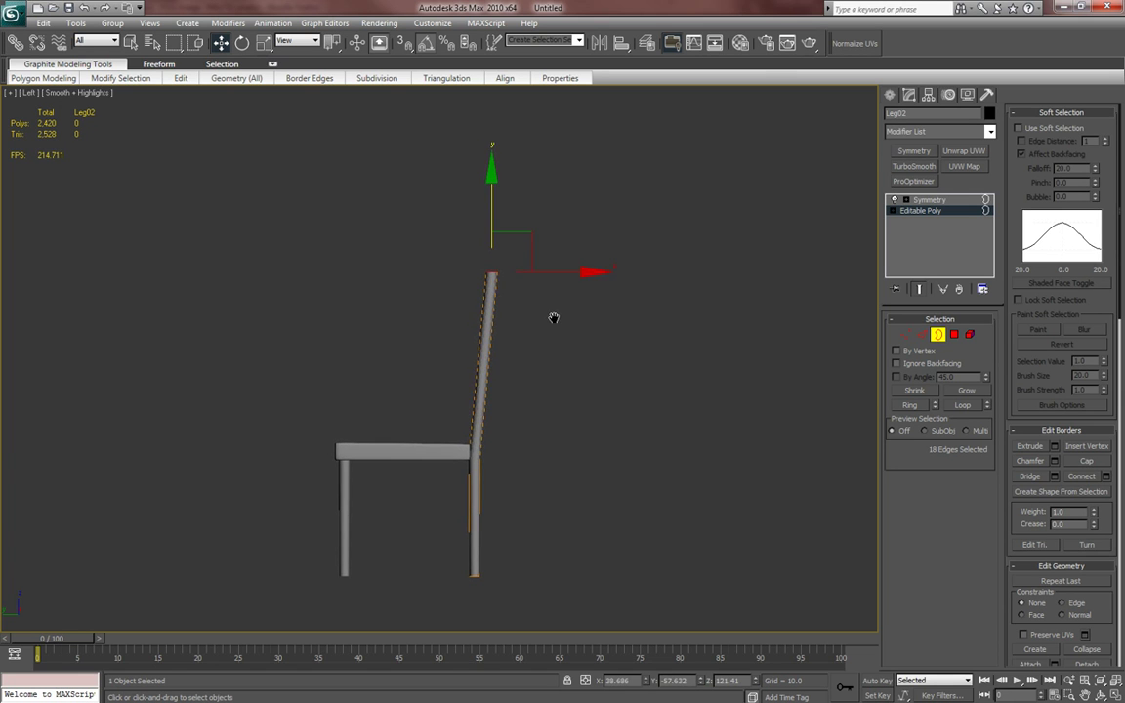
left_click_drag(492, 205, 493, 192)
key("p")
middle_click_drag(532, 457, 557, 460)
key("z")
scroll(519, 489, "down", 6)
middle_click_drag(452, 514, 576, 444, "alt")
scroll(543, 510, "up", 3)
scroll(564, 510, "up", 3)
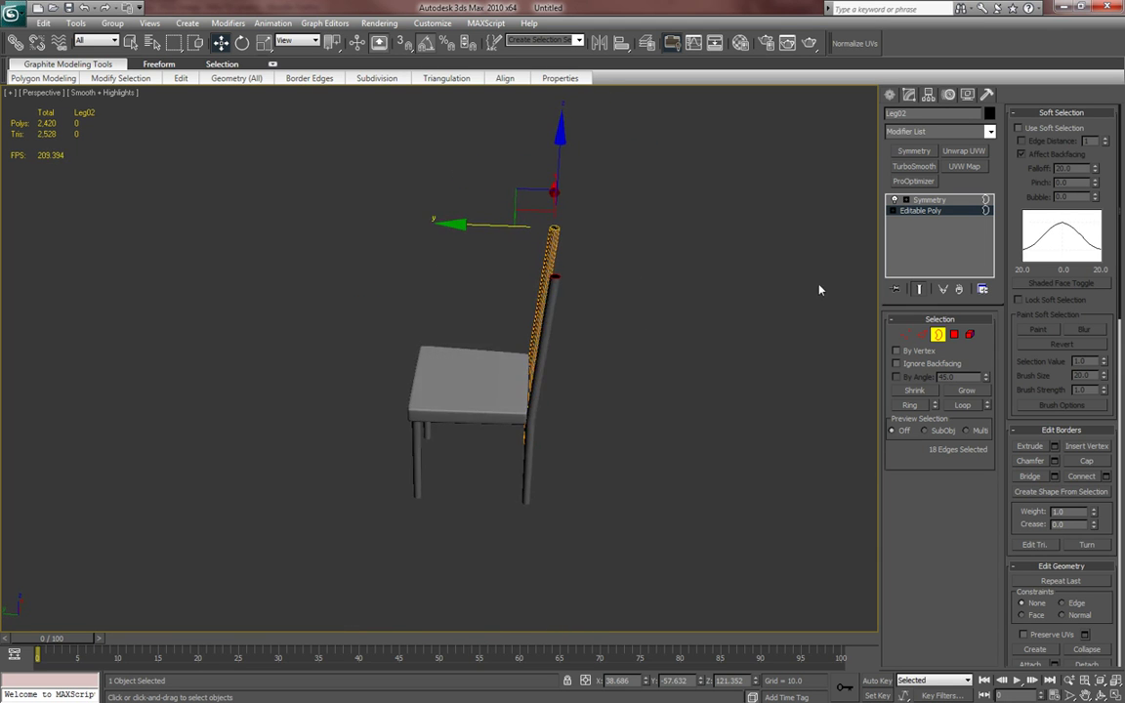
middle_click_drag(690, 286, 857, 145, "alt")
- Create a Biped skeleton about 197 units tall beside the chair as a scale reference
left_click(887, 95)
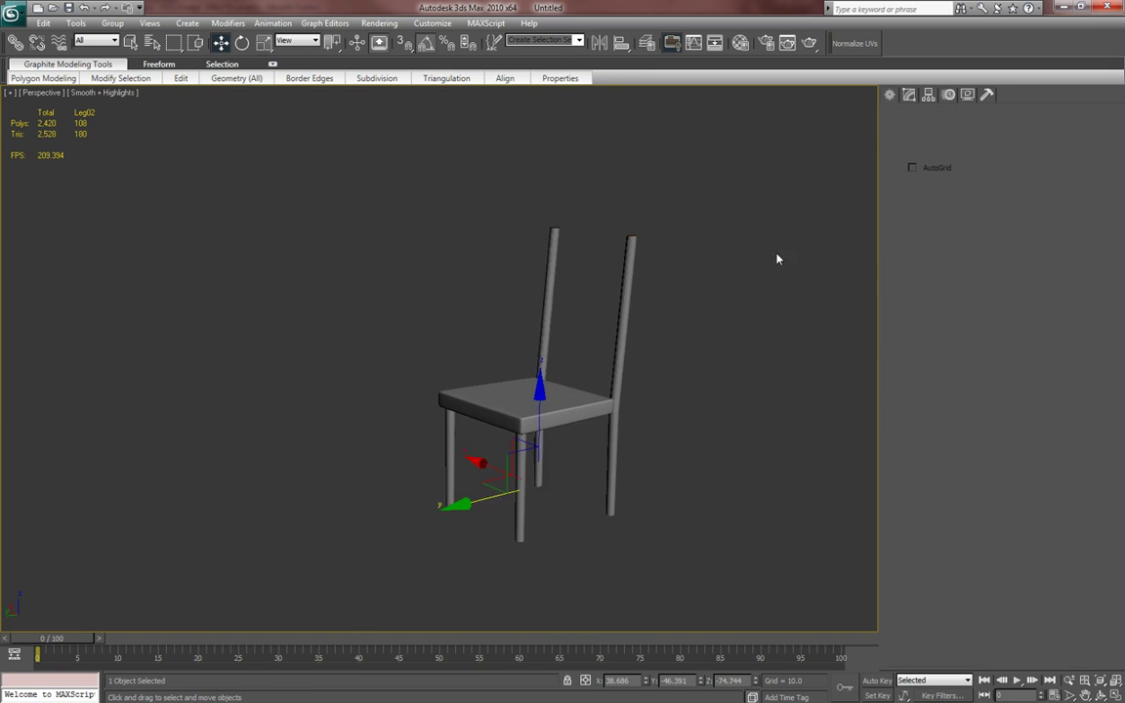
middle_click_drag(752, 287, 679, 393, "alt")
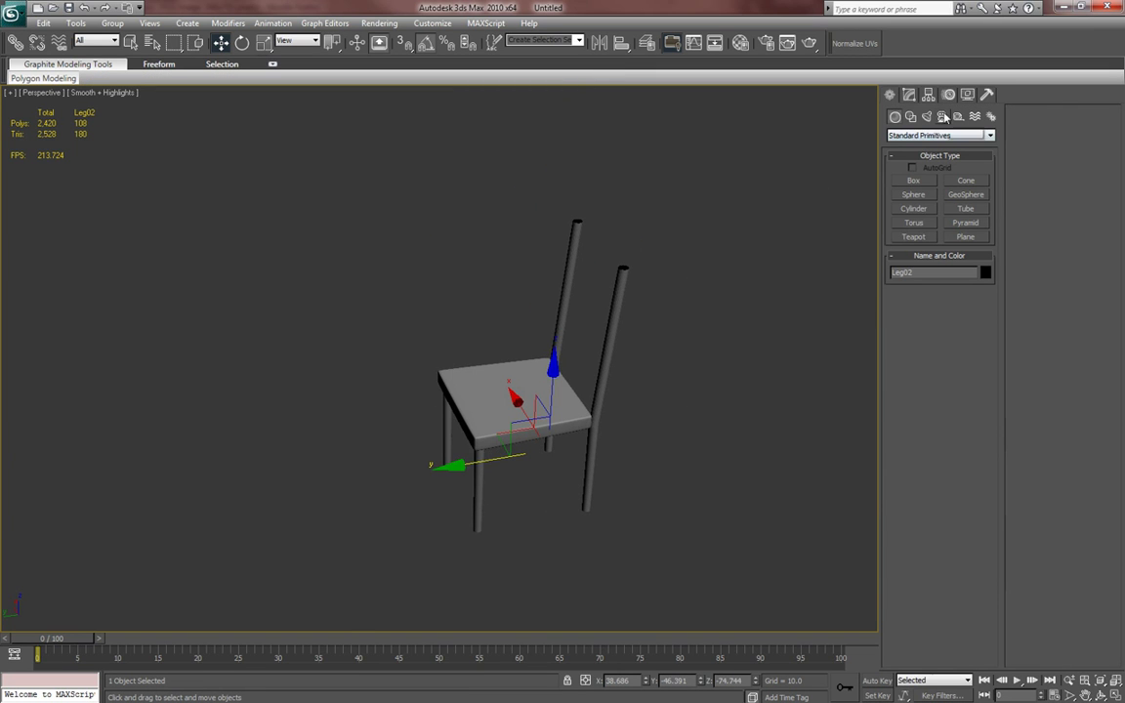
left_click(991, 117)
left_click(928, 209)
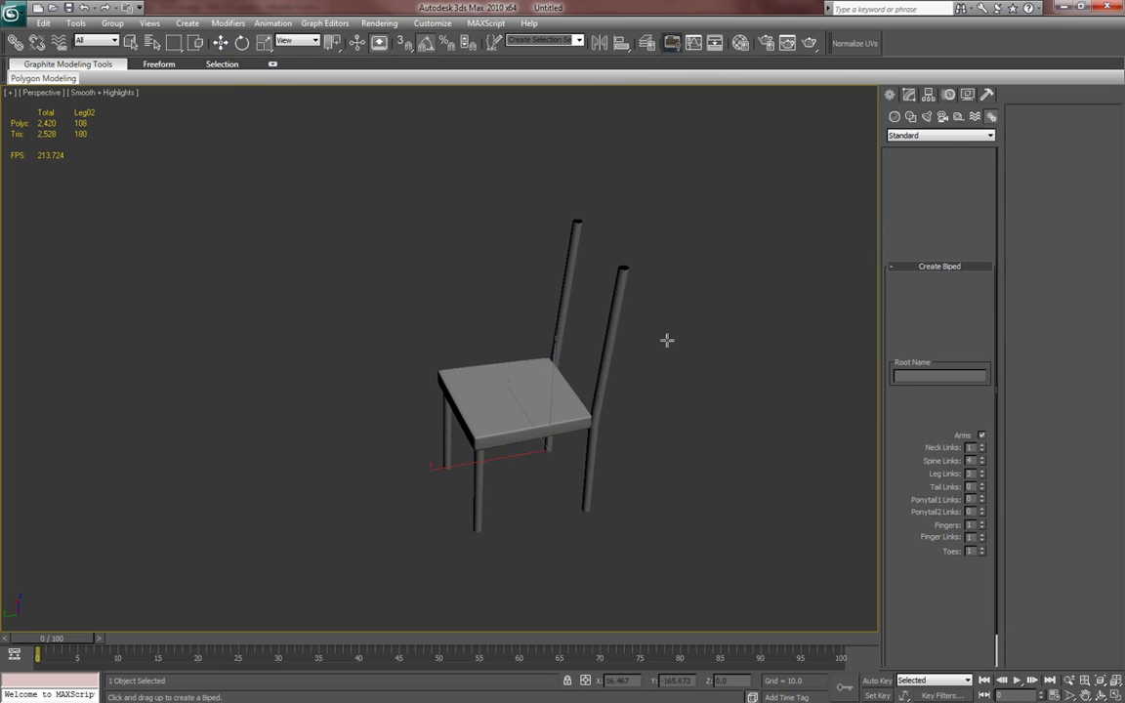
middle_click_drag(665, 339, 614, 380, "alt")
left_click_drag(377, 426, 375, 213)
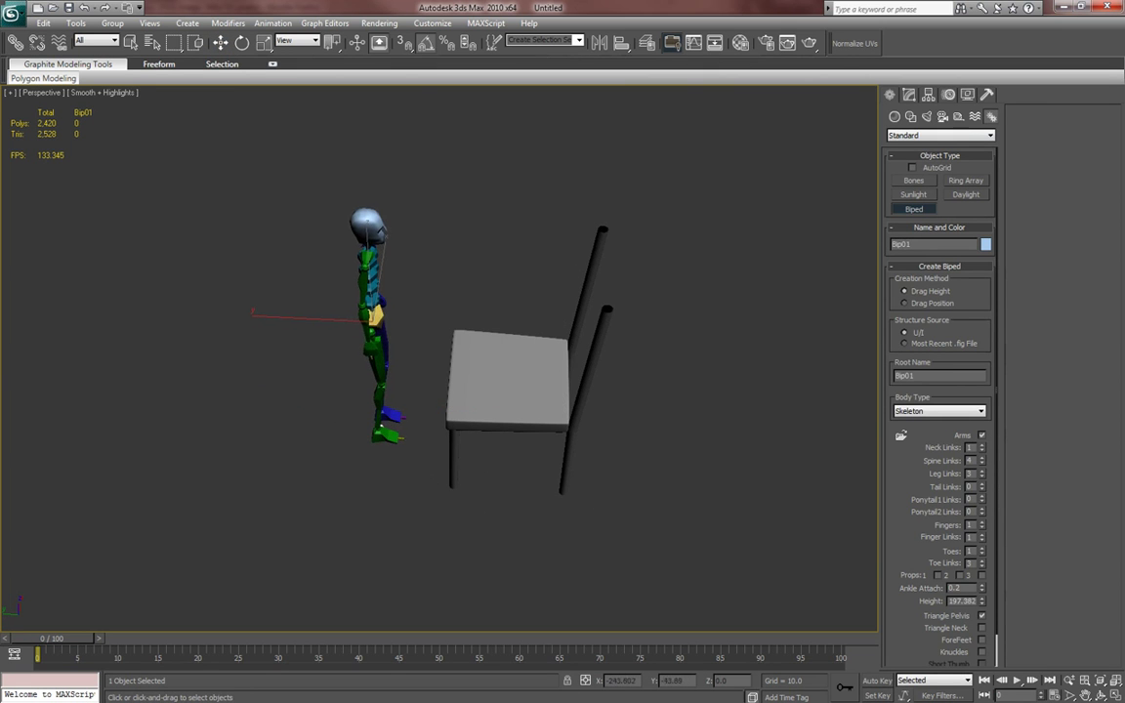
- In the front view, align the biped with the chair's middle and leg bottoms, at about X -8.67, Z 31.93
key("w")
middle_click_drag(527, 482, 647, 381, "alt")
key("f")
scroll(646, 383, "down", 3)
left_click_drag(390, 157, 387, 245)
scroll(452, 398, "up", 5)
middle_click_drag(454, 429, 468, 428)
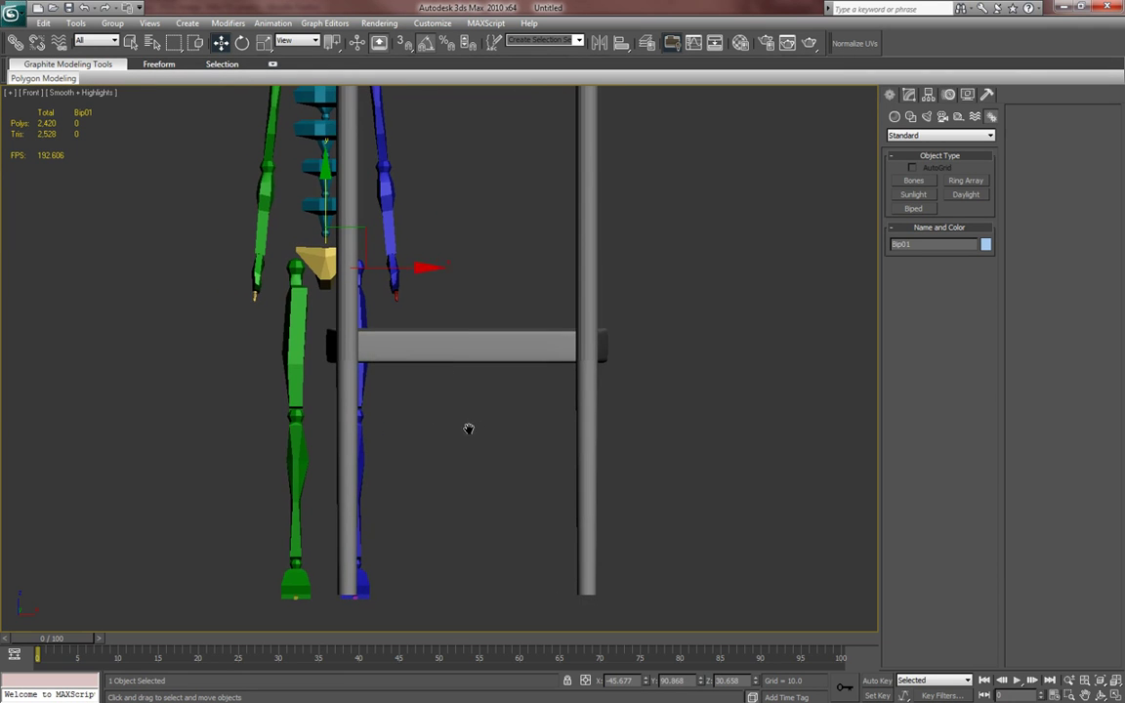
left_click_drag(325, 192, 325, 189)
left_click_drag(408, 264, 538, 265)
middle_click_drag(406, 341, 536, 349)
- Rotate the biped about the vertical axis to face away from the chair, and move it to about Y 54.80 at the seat's front
key("p")
key("e")
left_click_drag(478, 315, 397, 314)
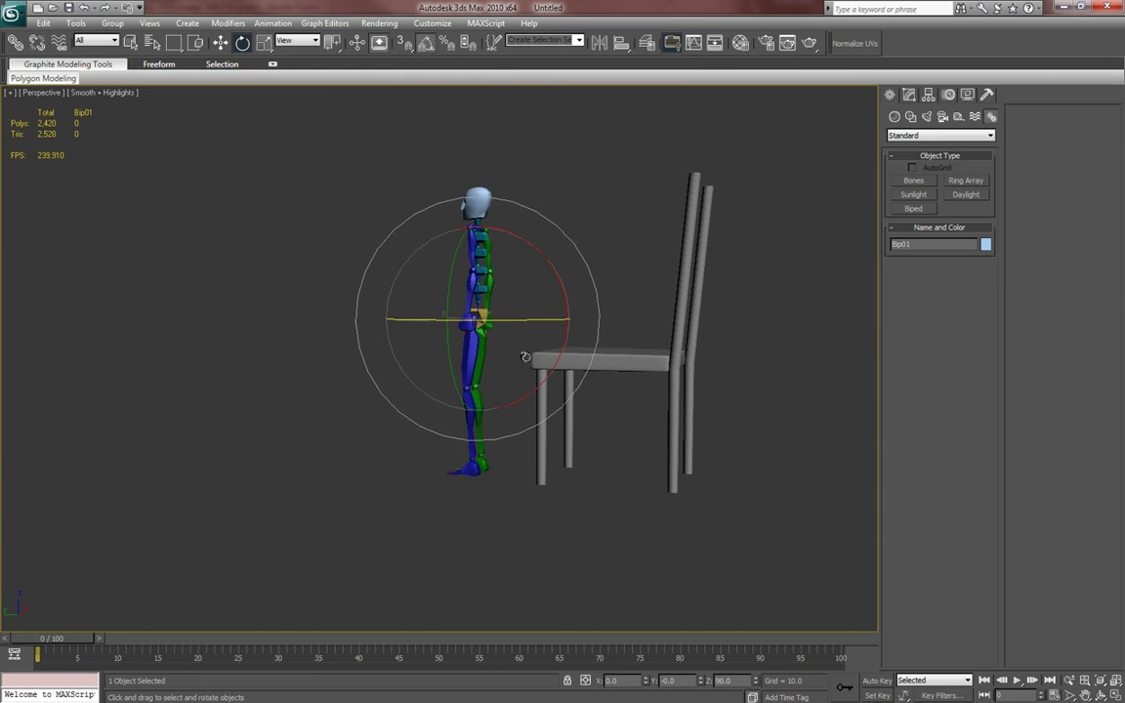
key("w")
middle_click_drag(547, 364, 580, 369, "alt")
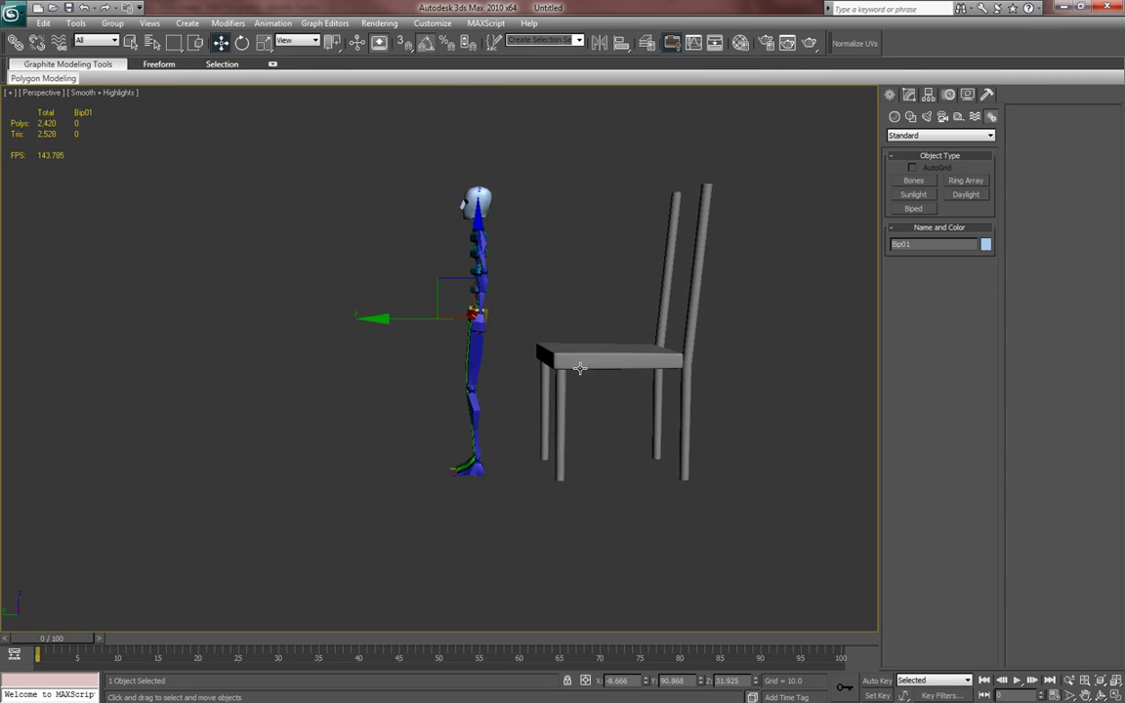
left_click_drag(385, 319, 454, 319)
middle_click_drag(454, 319, 515, 378, "alt")
scroll(515, 379, "up", 2)
scroll(425, 380, "up", 2)
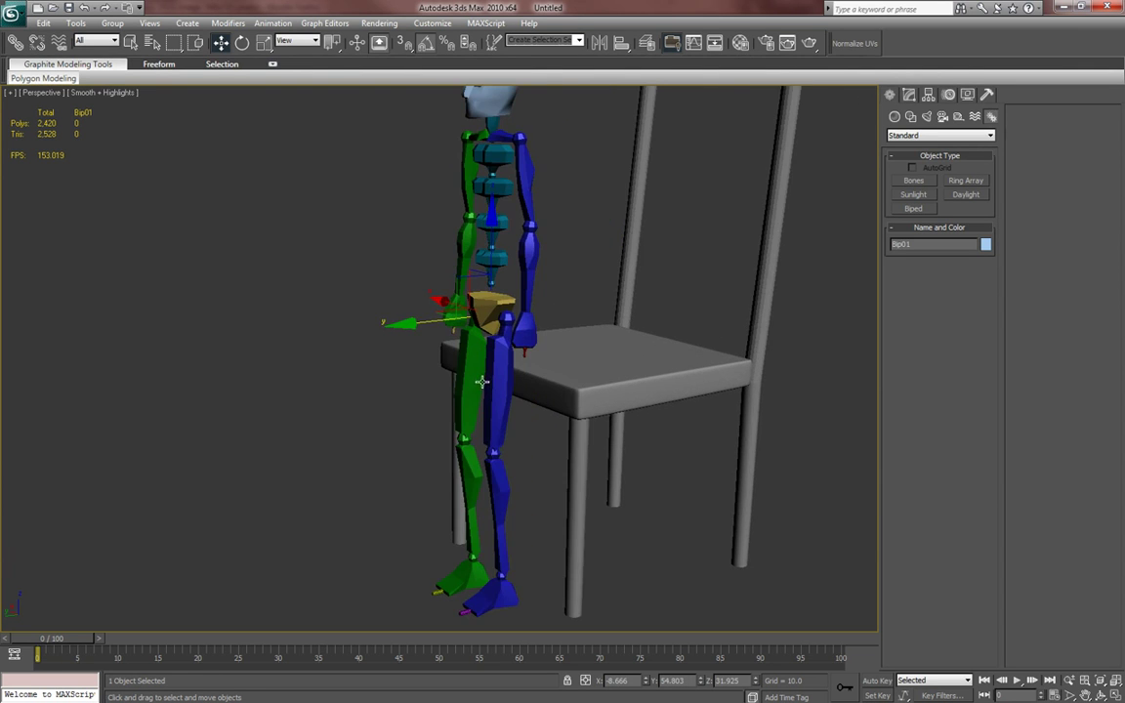
scroll(481, 381, "up", 3)
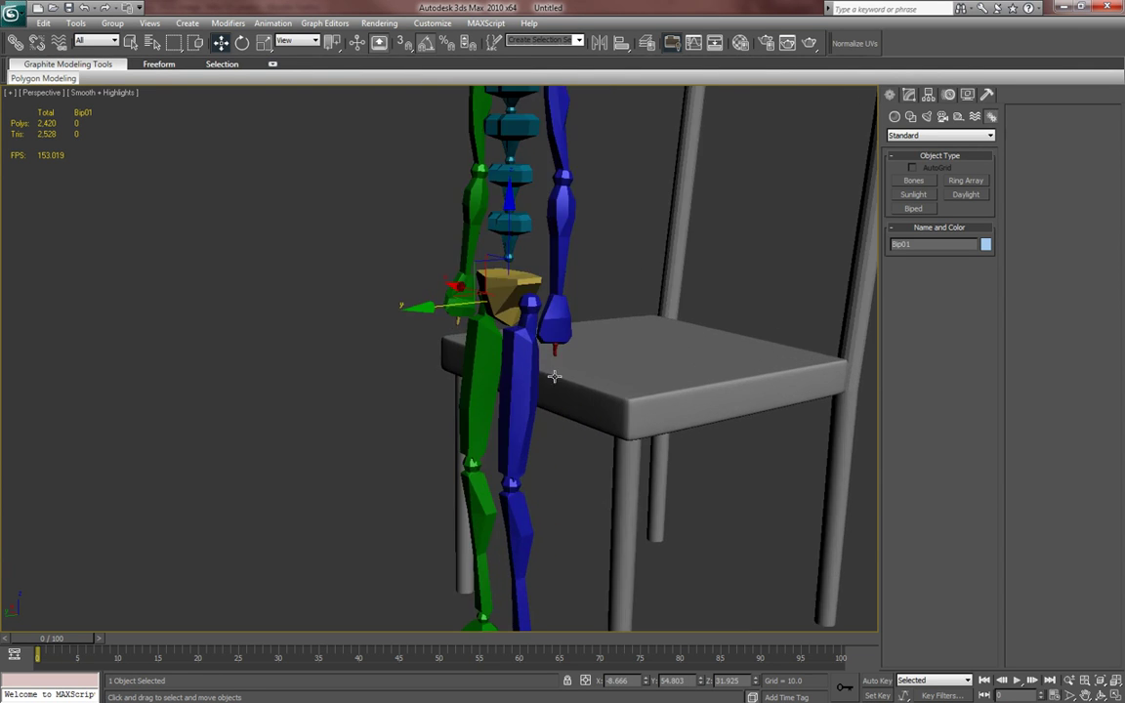
- Show edged faces and rotate the biped's left thigh forward to a horizontal sitting position
left_click(527, 309)
key("e")
key("F4")
left_click_drag(455, 293, 425, 221)
middle_click_drag(425, 222, 593, 342, "alt")
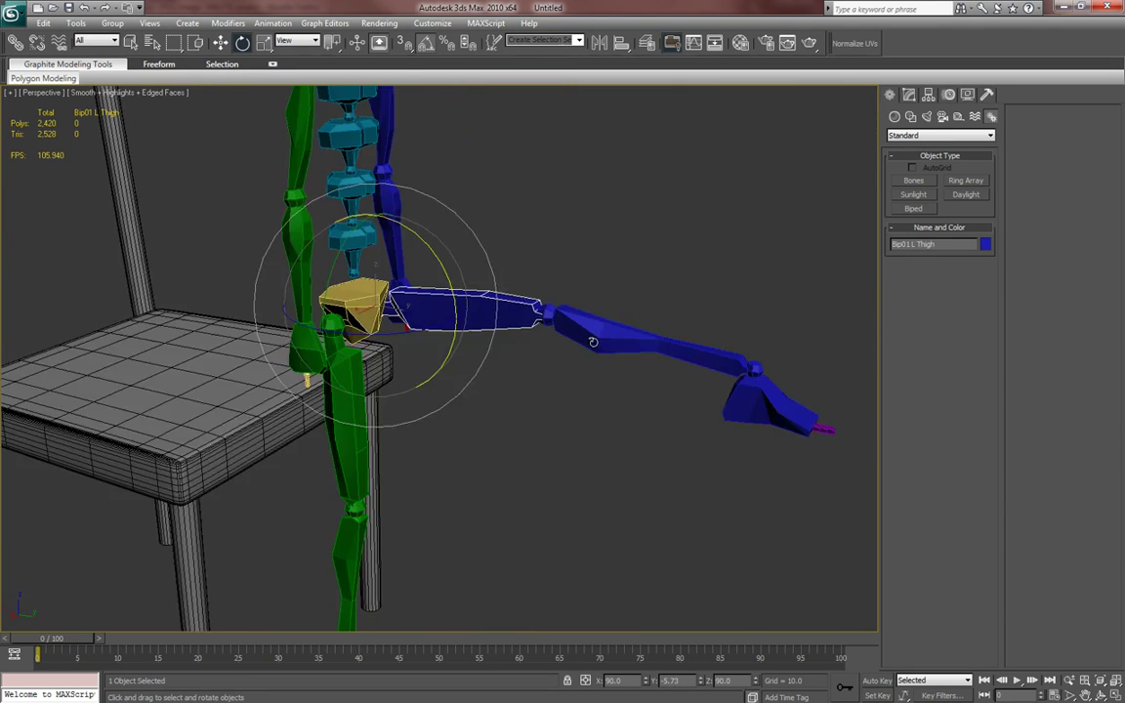
- Rotate the biped's right thigh forward to horizontal, undoing the unwanted rotations along the way
left_click(332, 337)
left_click_drag(362, 269, 467, 323)
left_click(515, 336)
left_click_drag(560, 269, 569, 296)
key("ctrl+z")
key("ctrl+z")
left_click_drag(487, 286, 485, 301)
- Bend both of the biped's knees by rotating the calves downward into a sitting pose
left_click_drag(440, 363, 400, 316)
middle_click_drag(600, 497, 516, 391, "alt")
key("ctrl+z")
left_click_drag(519, 370, 457, 367)
middle_click_drag(536, 392, 440, 350, "alt")
left_click(424, 360)
left_click_drag(440, 377, 383, 395)
middle_click_drag(383, 394, 500, 309, "alt")
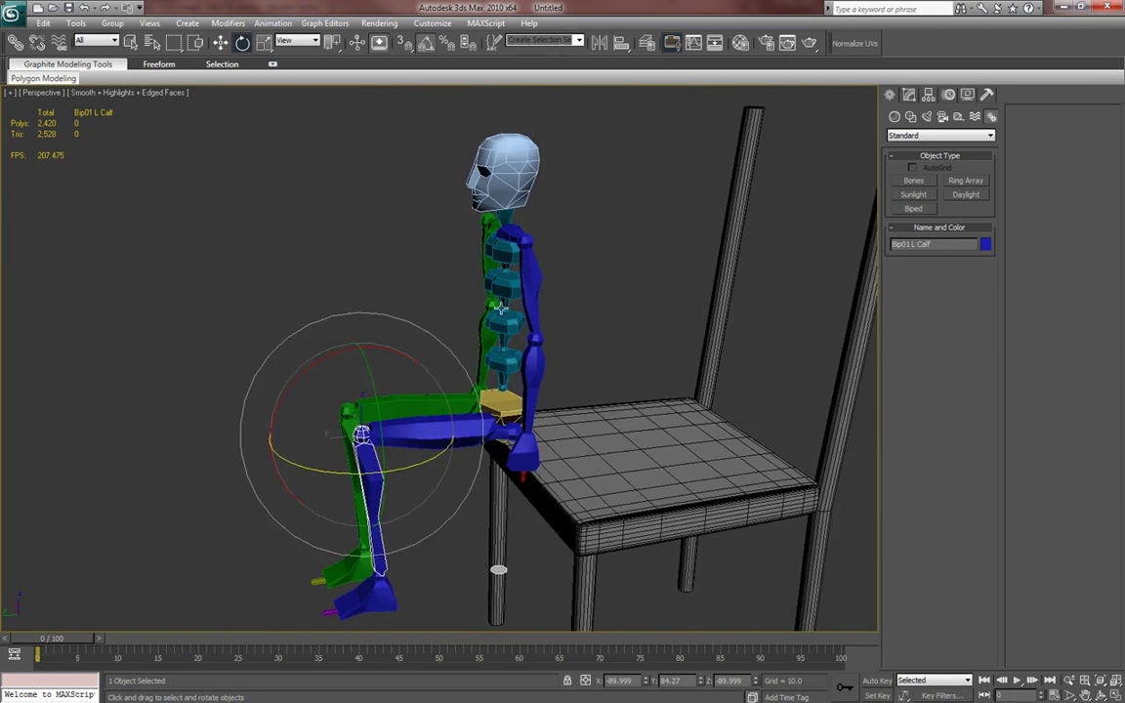
- Rotate the biped's left and right upper arms forward so the hands reach toward the thighs
left_click(537, 252)
middle_click_drag(537, 252, 482, 227, "alt")
left_click_drag(456, 208, 453, 198)
middle_click_drag(455, 194, 574, 275, "alt")
left_click(414, 273)
middle_click_drag(408, 264, 485, 292, "alt")
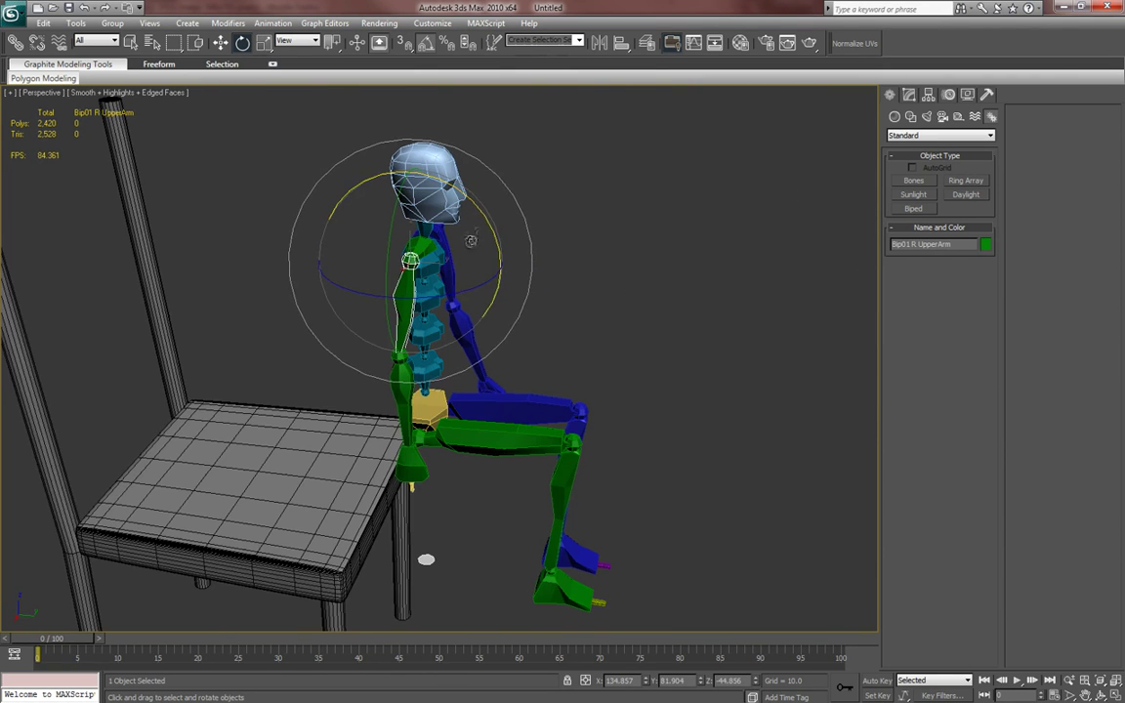
left_click_drag(485, 220, 486, 208)
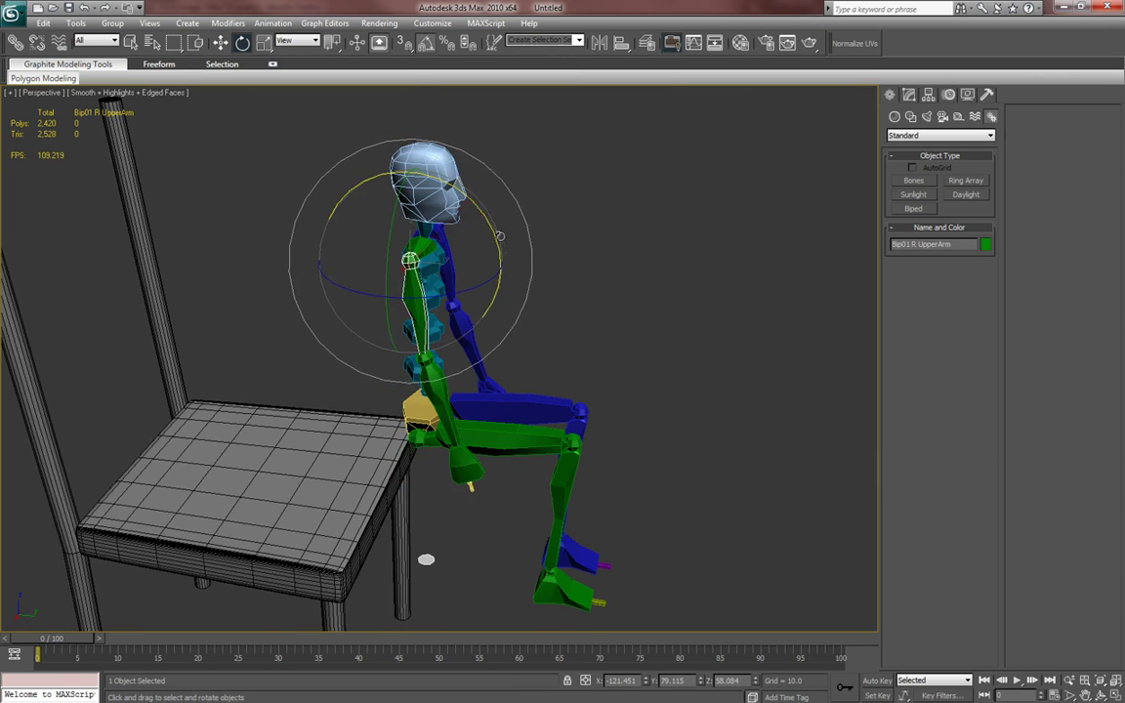
middle_click_drag(483, 225, 470, 324, "alt")
middle_click_drag(470, 461, 479, 613, "alt")
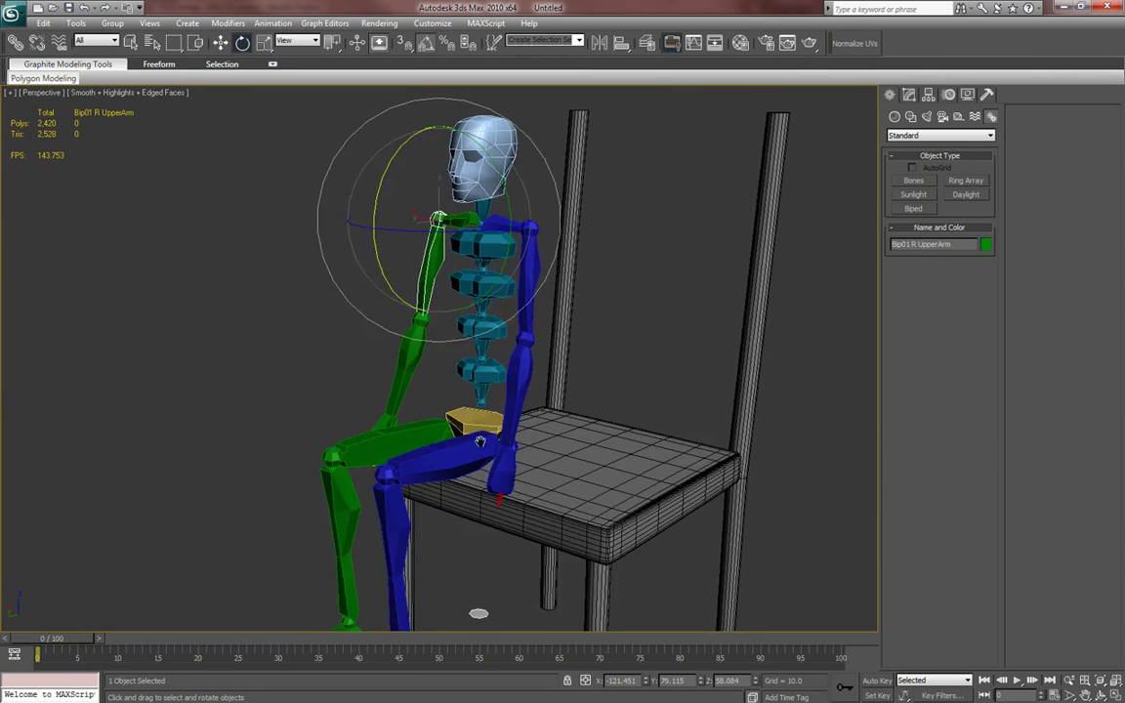
- Select the biped's root object, Bip01, by name from the scene list instead of its pelvis
middle_click_drag(479, 442, 483, 430, "alt")
left_click(485, 422)
key("w")
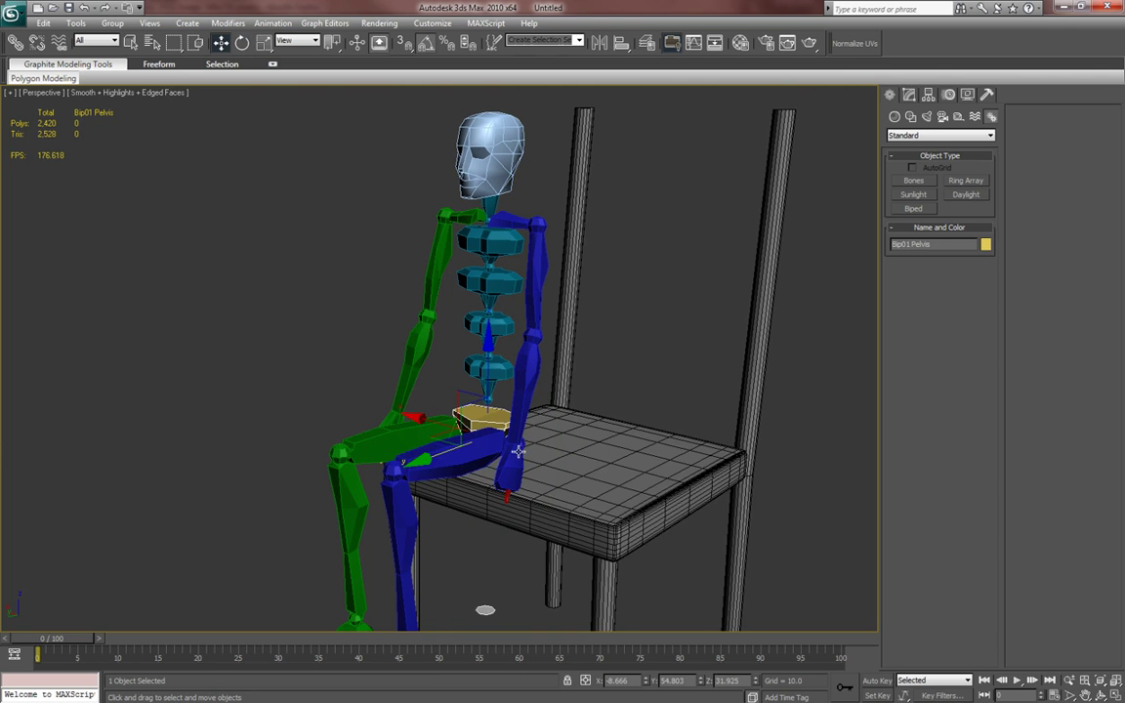
middle_click_drag(517, 451, 532, 433)
key("h")
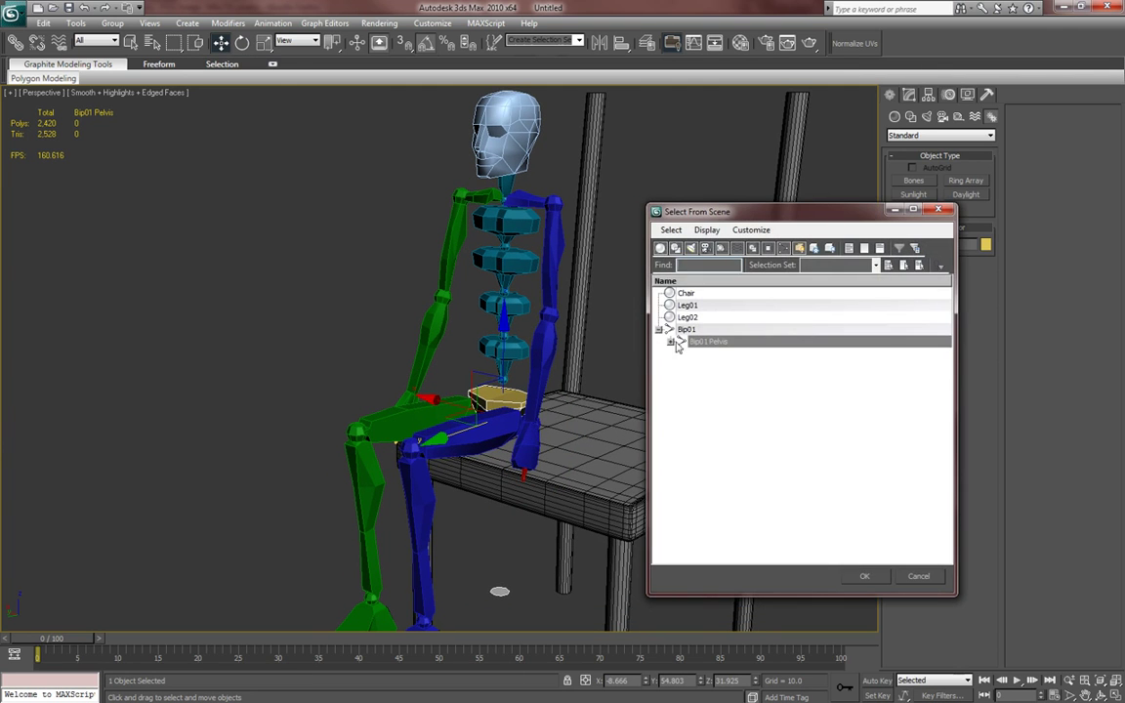
left_click(672, 343)
left_click(683, 353)
left_click(682, 353)
left_click(671, 342)
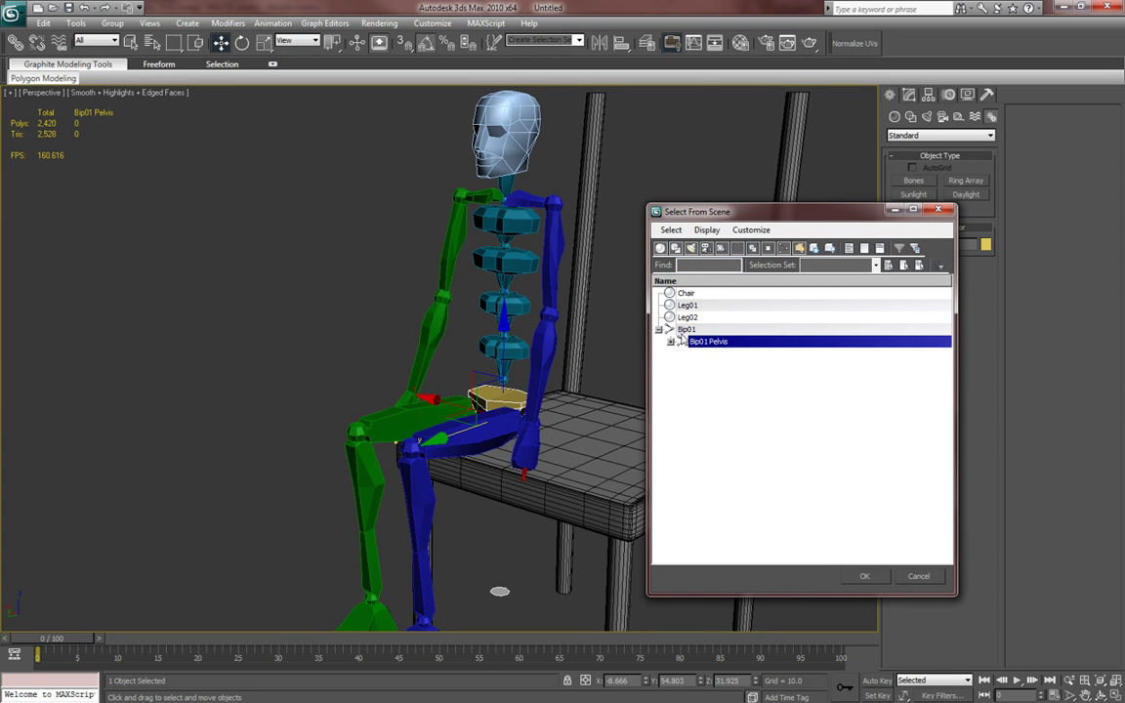
left_click(687, 330)
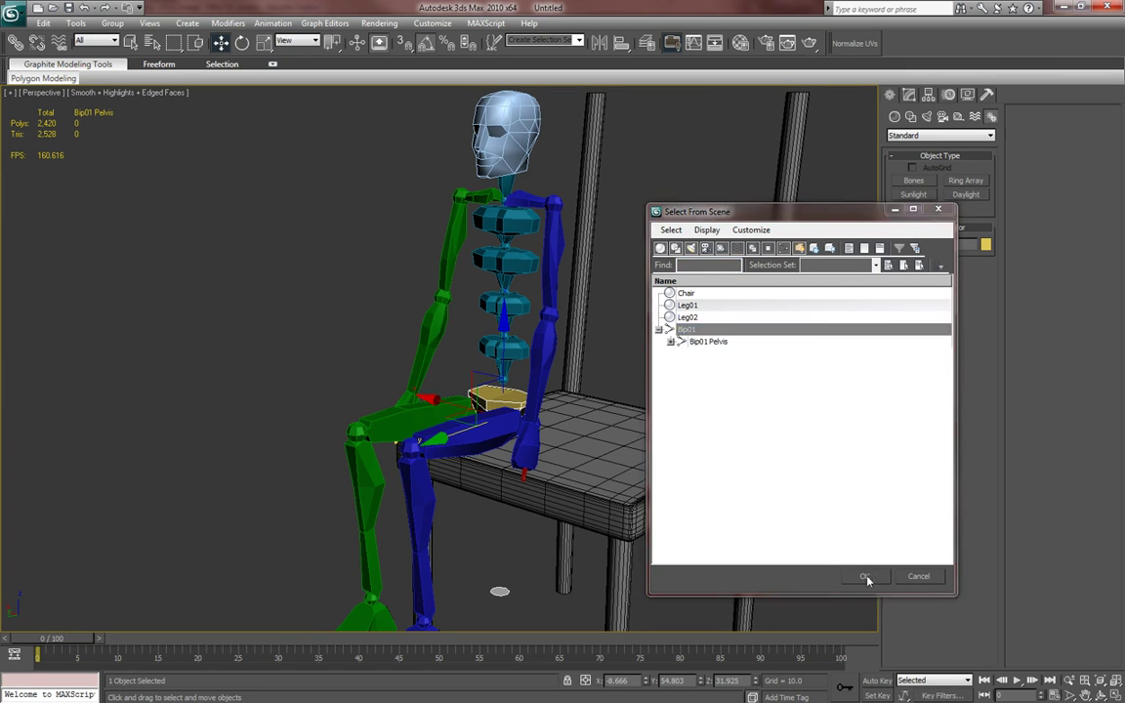
left_click(864, 577)
- Move the seated biped back over the seat to about Y 7.69 and lower it about 16.2 units onto the seat
middle_click_drag(623, 466, 532, 475, "alt")
left_click_drag(411, 417, 573, 415)
middle_click_drag(573, 415, 594, 412, "alt")
middle_click_drag(512, 455, 532, 459, "alt")
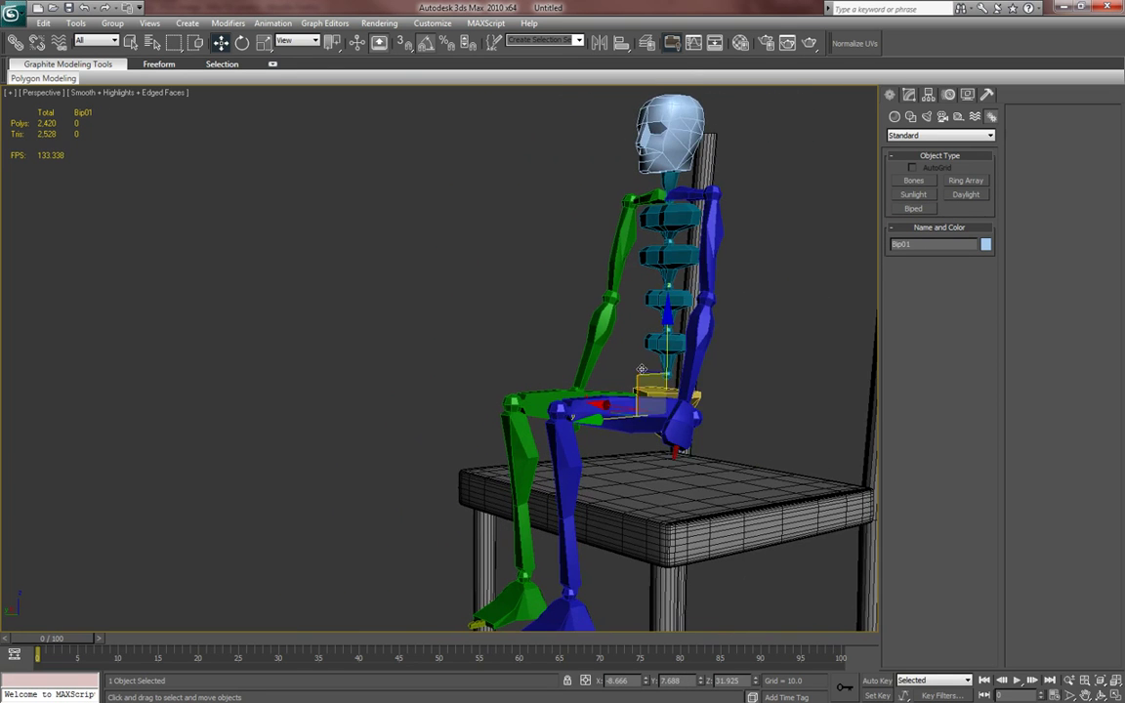
left_click_drag(667, 345, 672, 403)
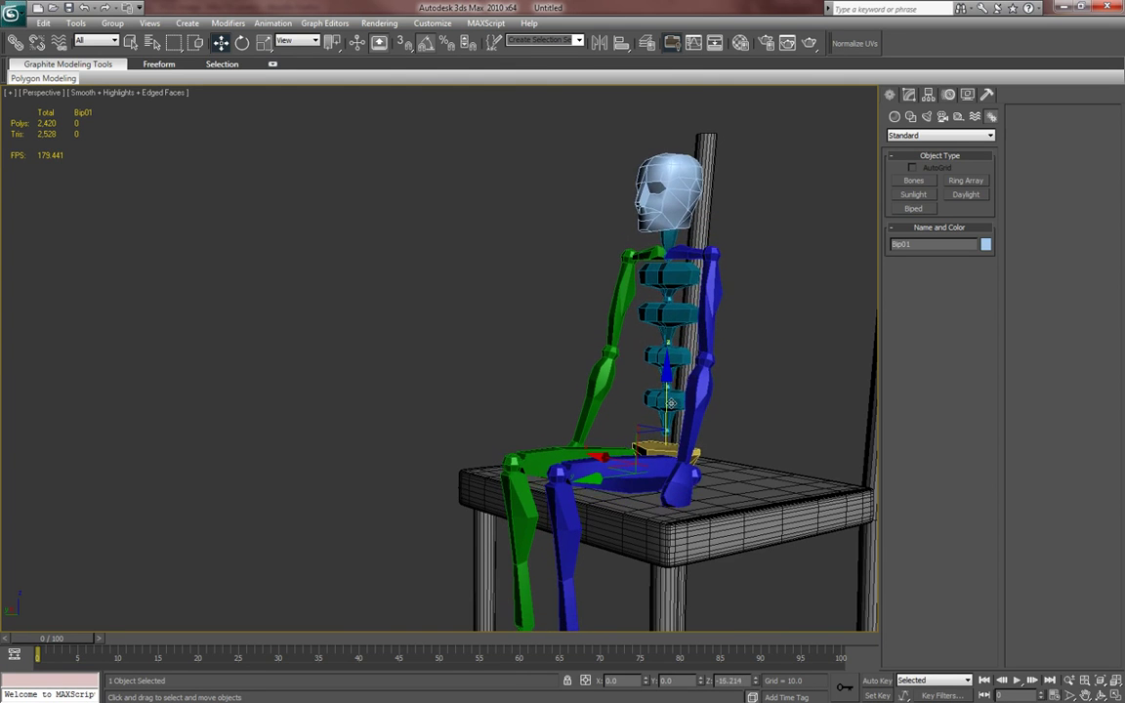
- Select the chair seat, front legs and back posts together and scale them down uniformly to suit the biped
scroll(705, 450, "down", 2)
middle_click_drag(705, 450, 610, 448, "alt")
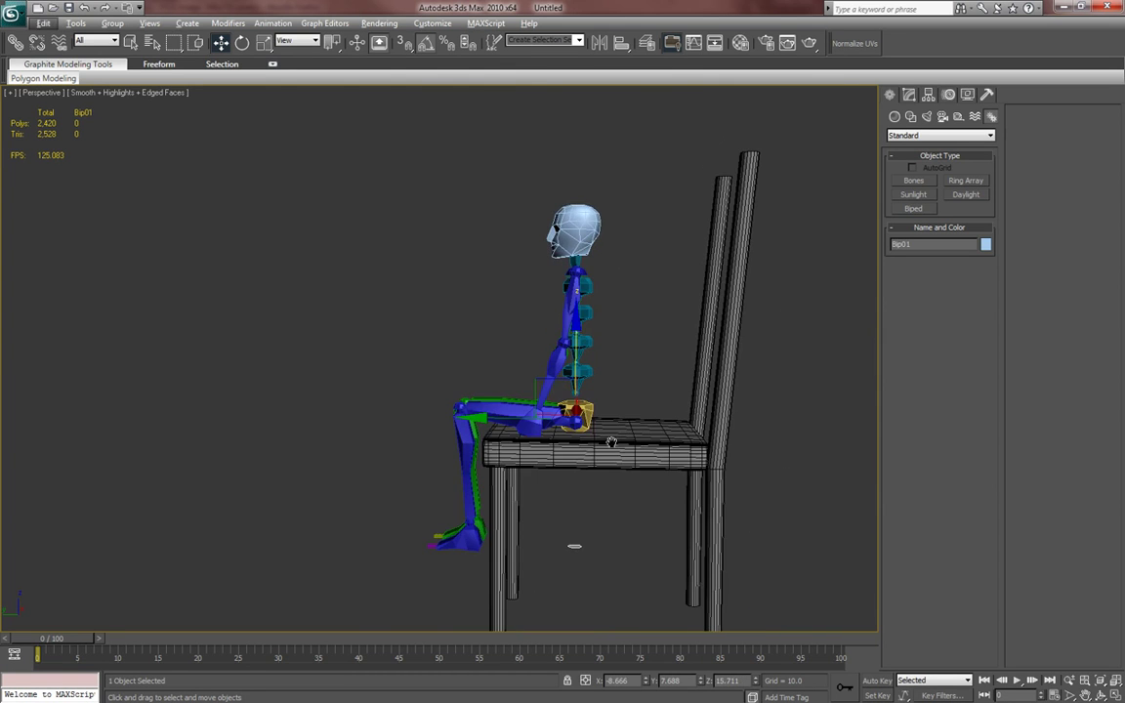
left_click(657, 429, "ctrl")
left_click_drag(498, 491, 494, 488, "ctrl")
middle_click_drag(575, 466, 586, 469)
key("r")
left_click_drag(639, 445, 646, 490)
key("w")
- Move the three selected chair parts about 22.3 units forward along Y beneath the seated biped
middle_click_drag(617, 487, 591, 465, "alt")
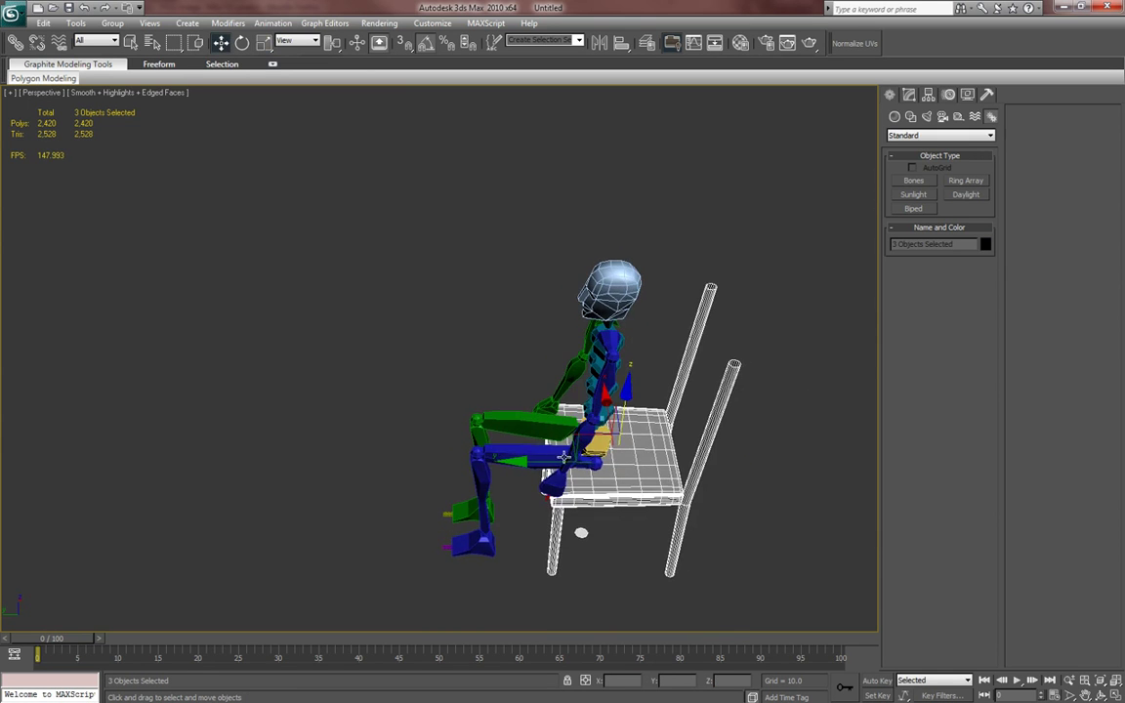
middle_click_drag(581, 532, 581, 532, "alt")
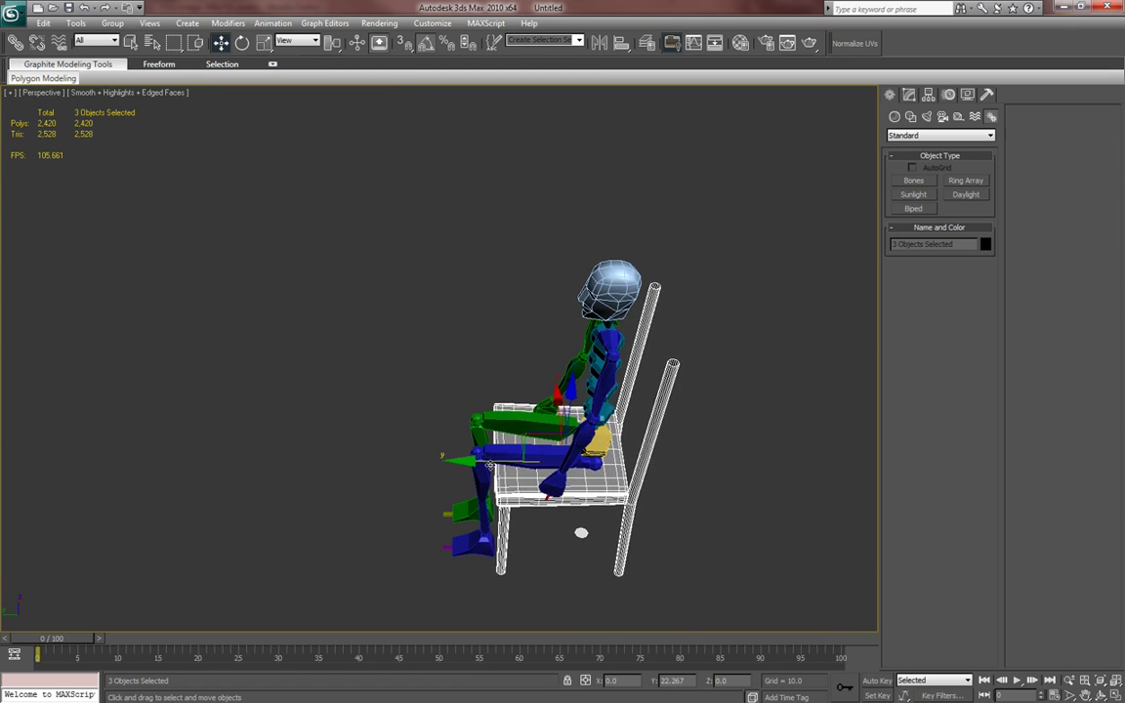
middle_click_drag(495, 471, 491, 418, "alt")
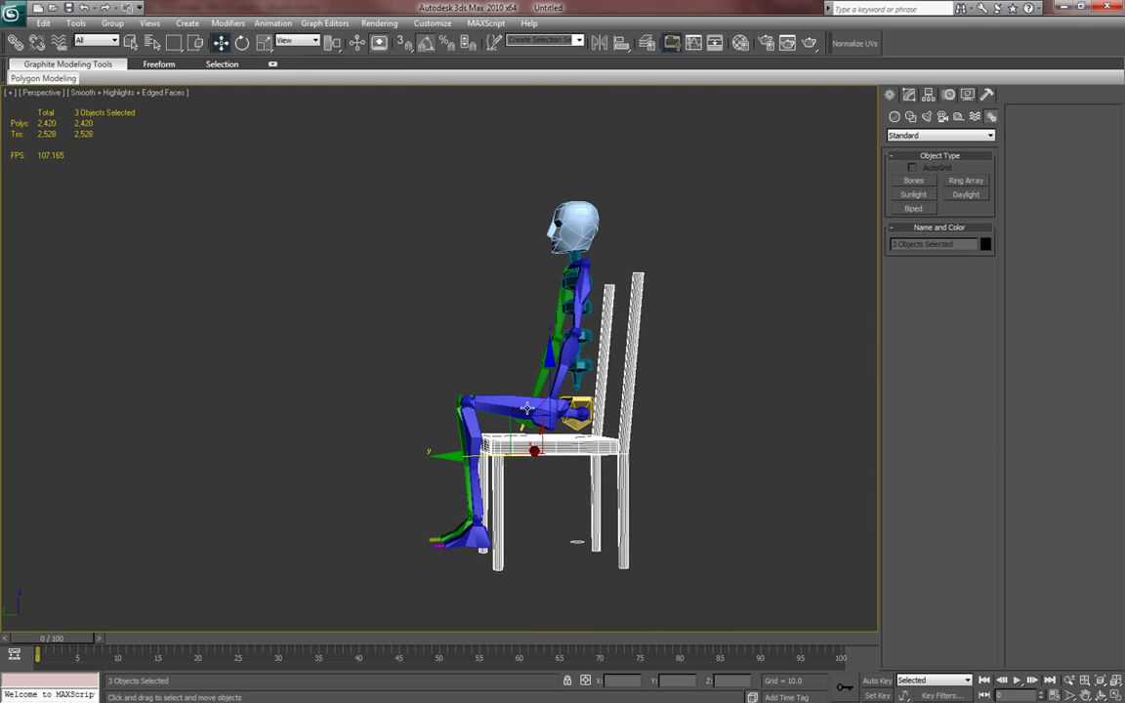
- Select Bip01 by name, lower it about 3.3 units toward the seat and shift it sideways to about X 0.54
scroll(527, 408, "up", 5)
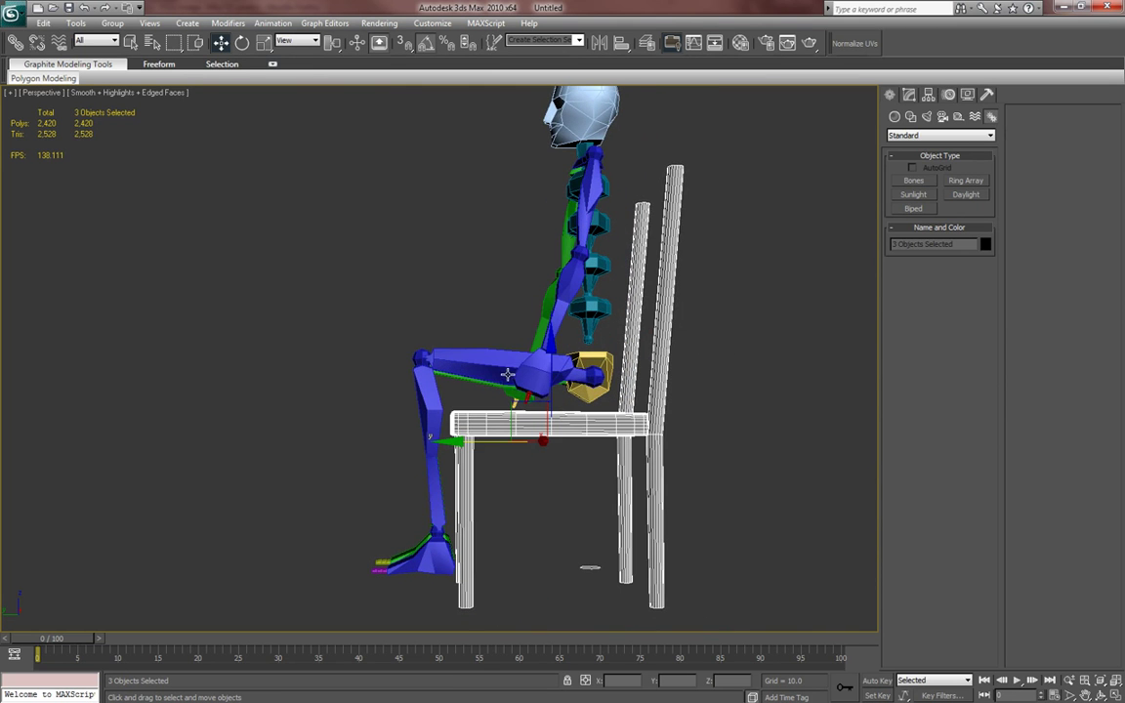
middle_click_drag(506, 374, 507, 386)
key("h")
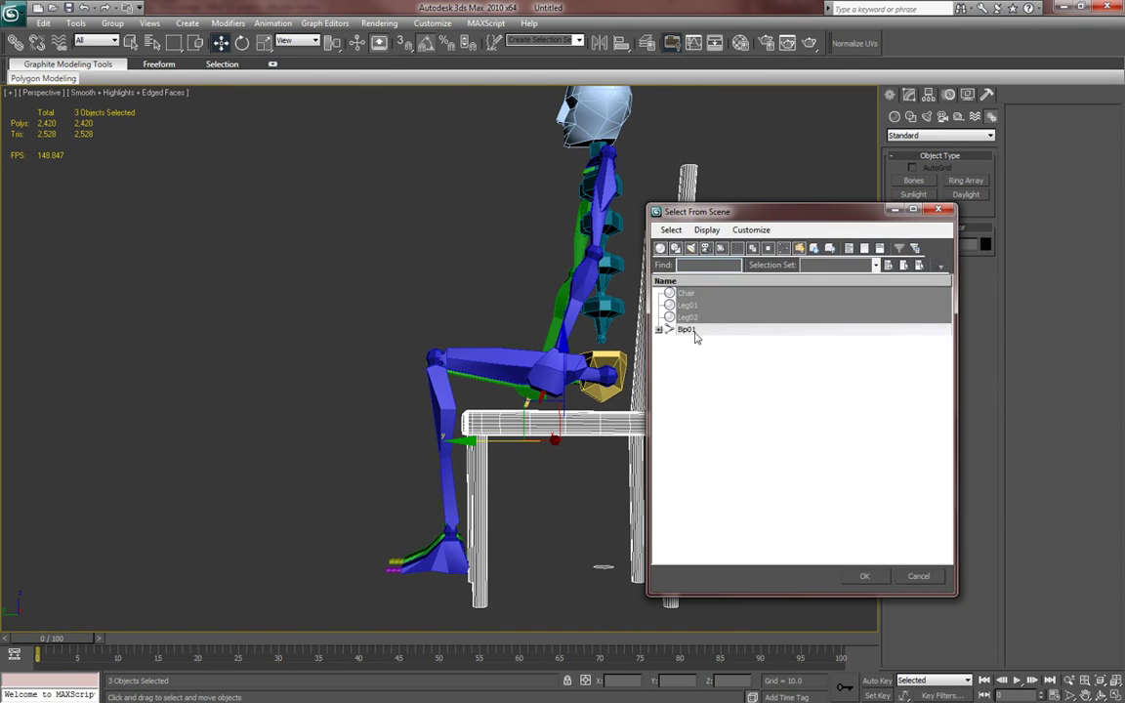
left_click(690, 330)
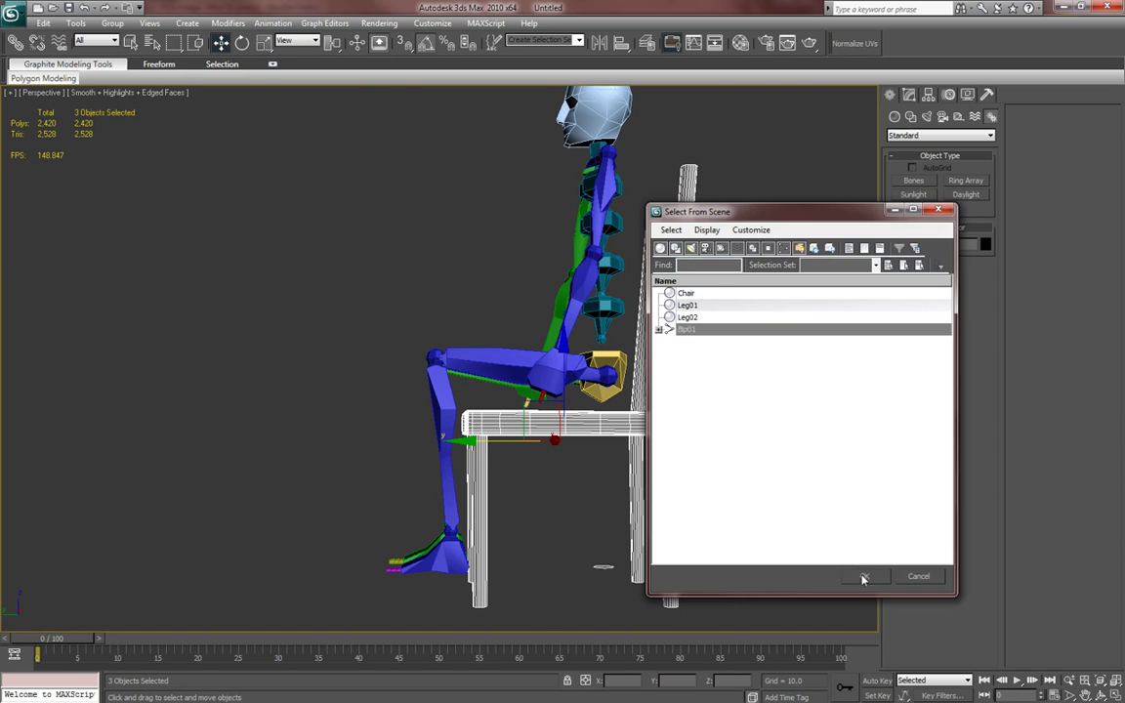
left_click(863, 576)
left_click_drag(601, 311, 601, 315)
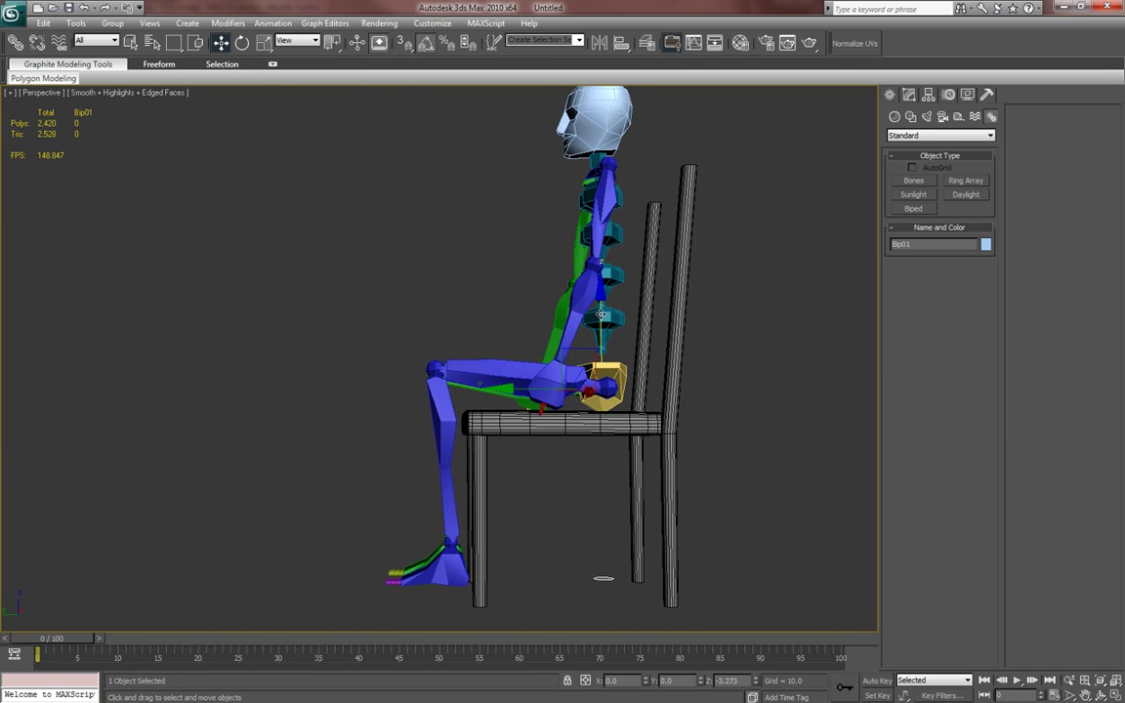
middle_click_drag(601, 348, 683, 342, "alt")
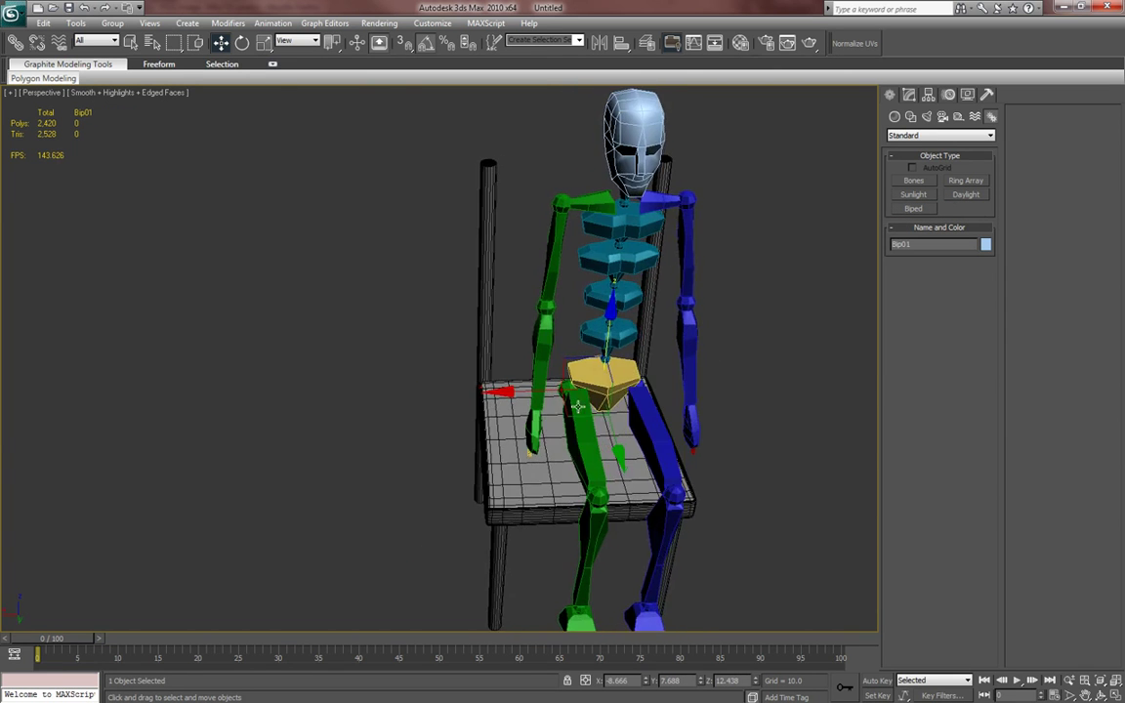
middle_click_drag(517, 391, 489, 391, "alt")
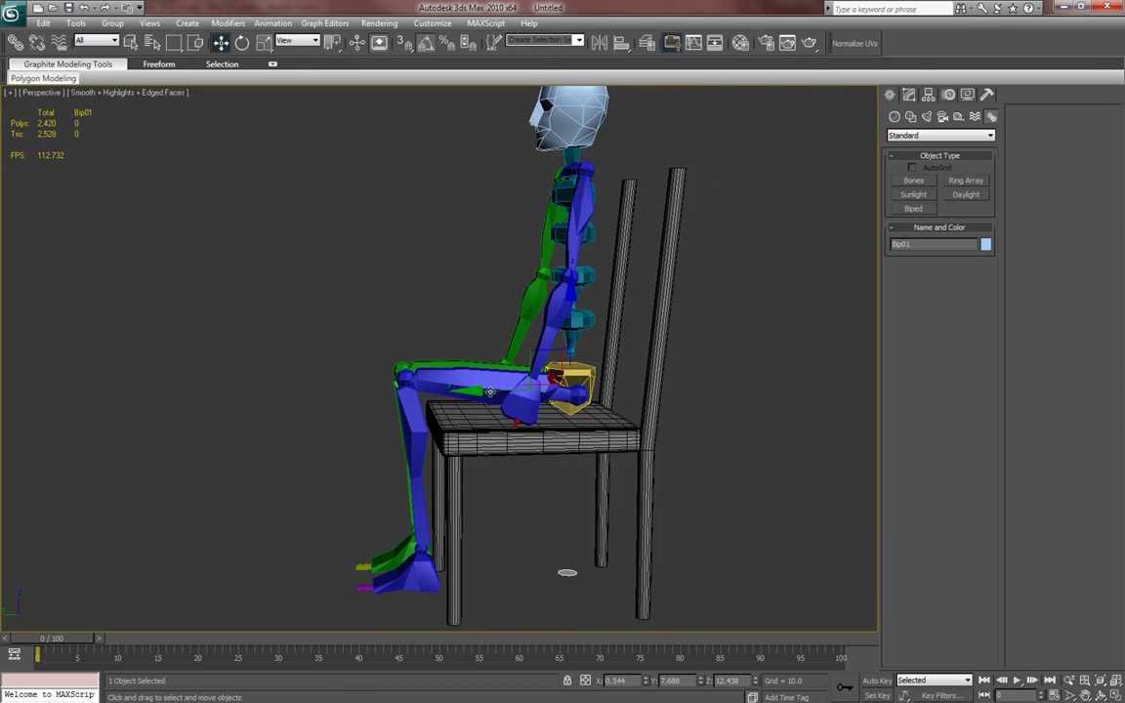
- Reselect the seat, back posts and front legs and scale them uniformly to 87 percent
left_click(549, 423)
left_click_drag(695, 500, 584, 482, "ctrl")
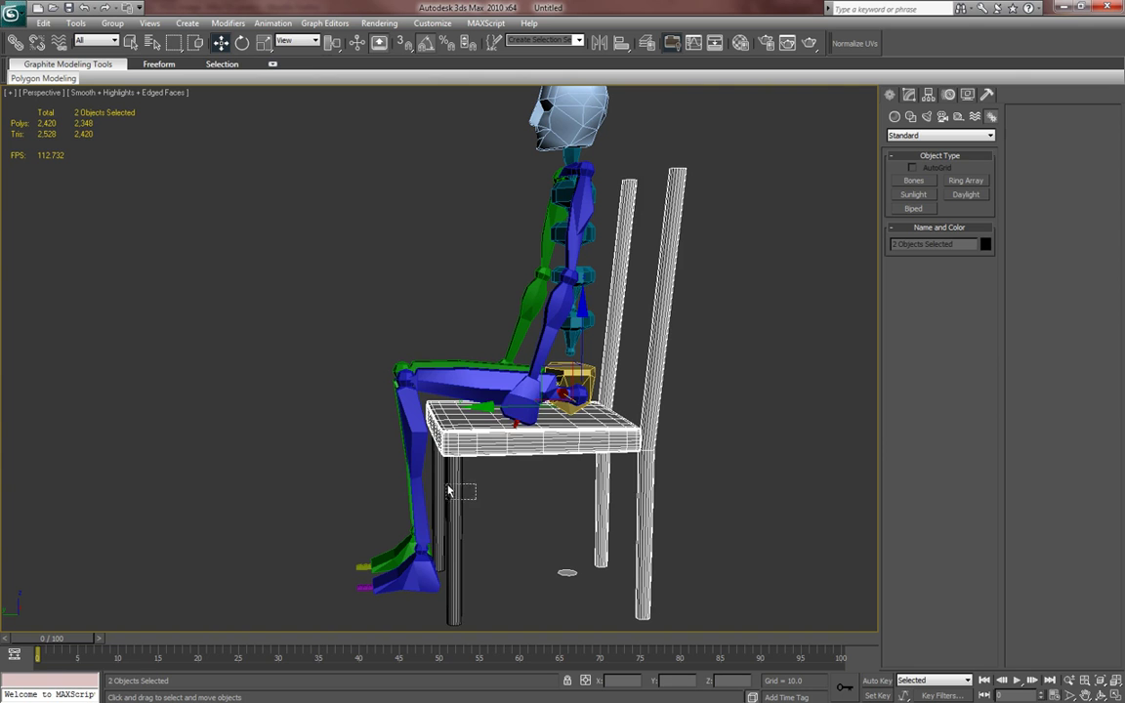
left_click_drag(448, 487, 438, 478, "ctrl")
key("r")
left_click_drag(523, 410, 526, 428)
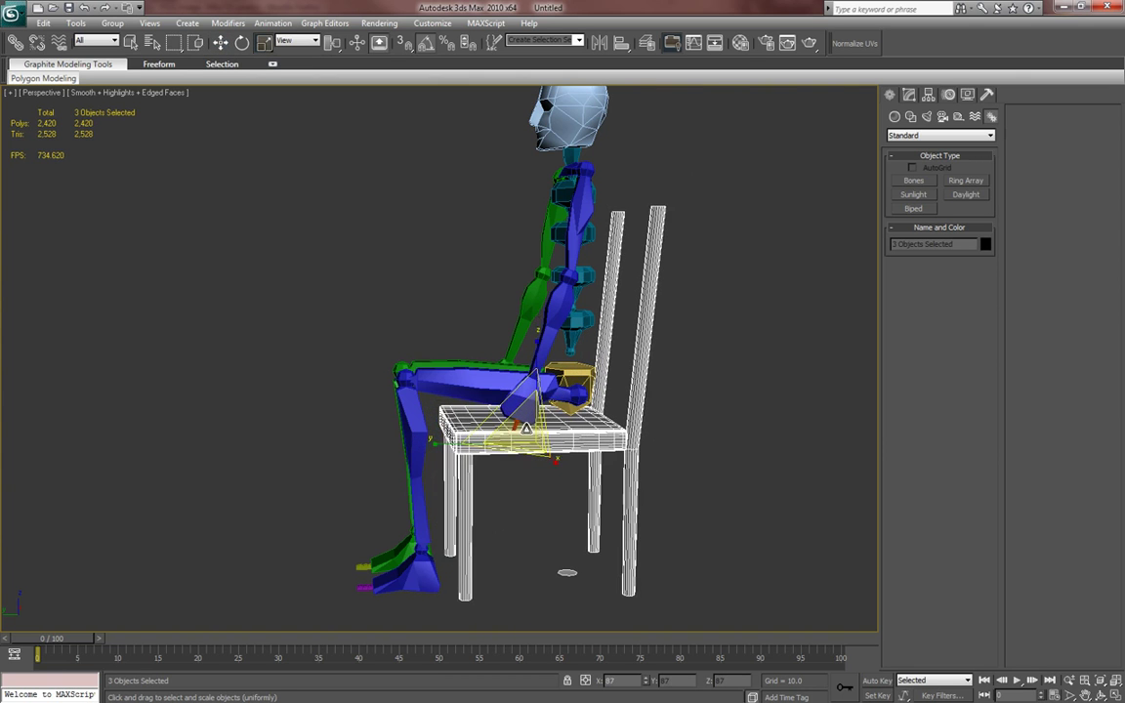
key("w")
mouse_move(525, 428)
middle_mouse_down("alt")
mouse_move(565, 431)
mouse_move(530, 420)
middle_mouse_up("alt")
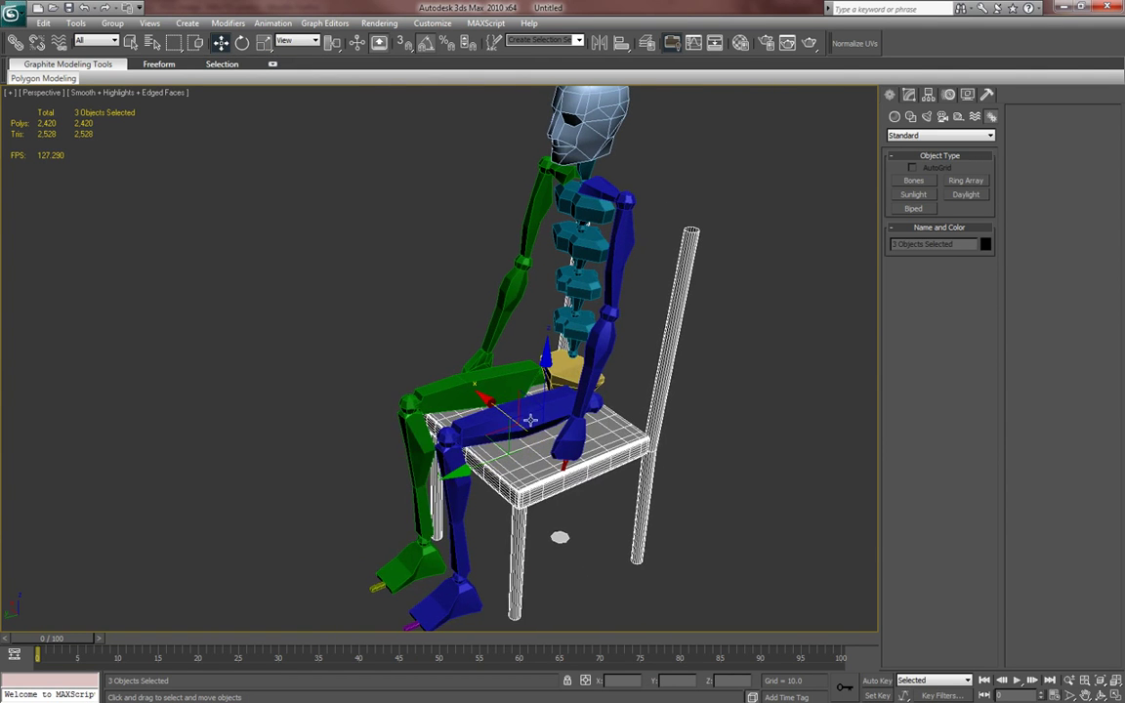
- Select Bip01 by name and fine-tune its position so the pelvis rests on the resized seat
key("h")
left_click(693, 330)
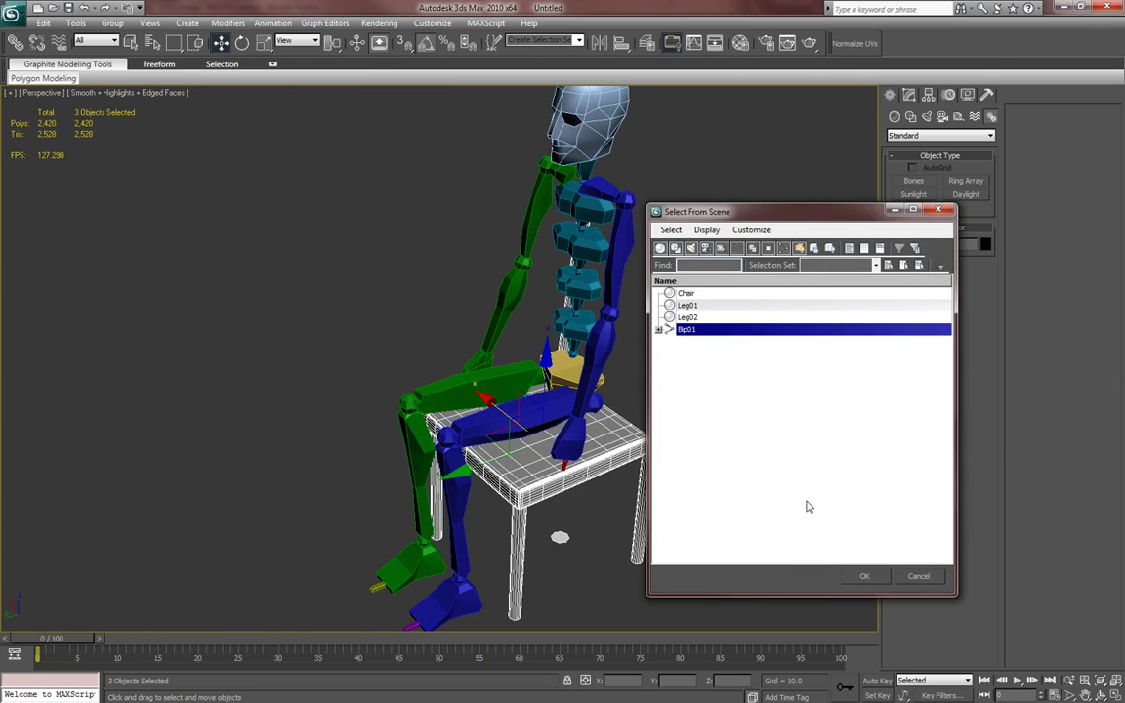
left_click(864, 576)
middle_click_drag(625, 459, 547, 390, "alt")
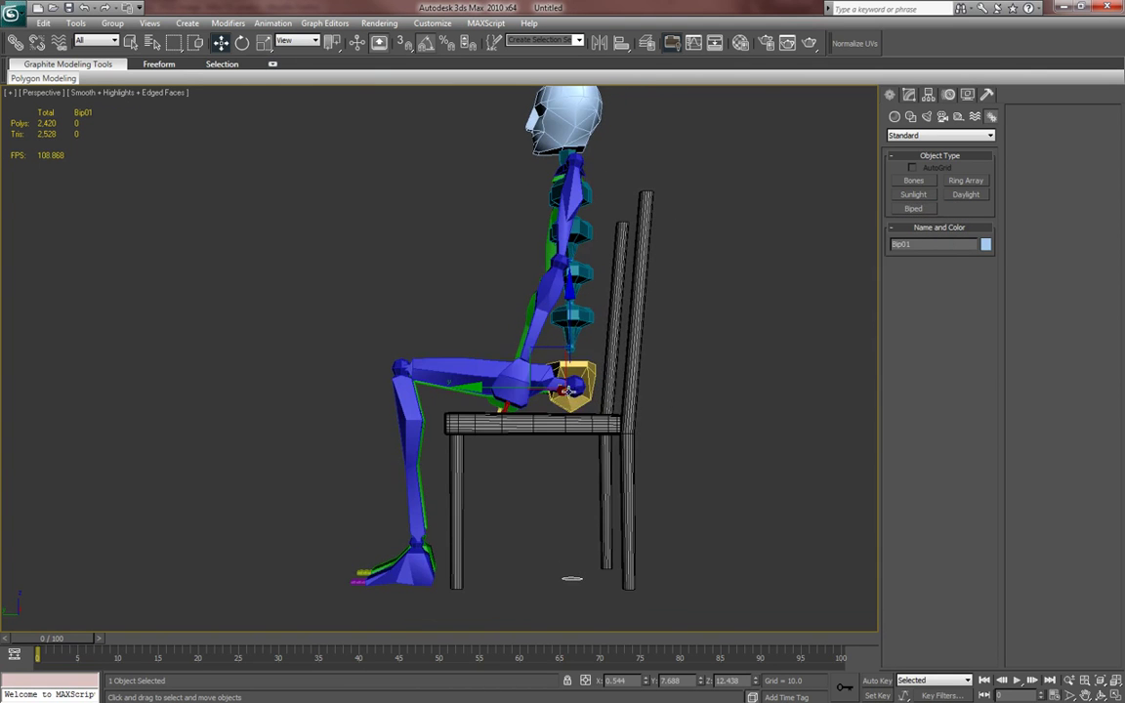
mouse_move(569, 333)
left_mouse_down()
mouse_move(581, 361)
mouse_move(566, 328)
left_mouse_up()
middle_click_drag(575, 393, 603, 439)
- Select the top vertices of the back posts (Leg02) at Editable Poly level and raise them to about Z 67.9
left_click(612, 383)
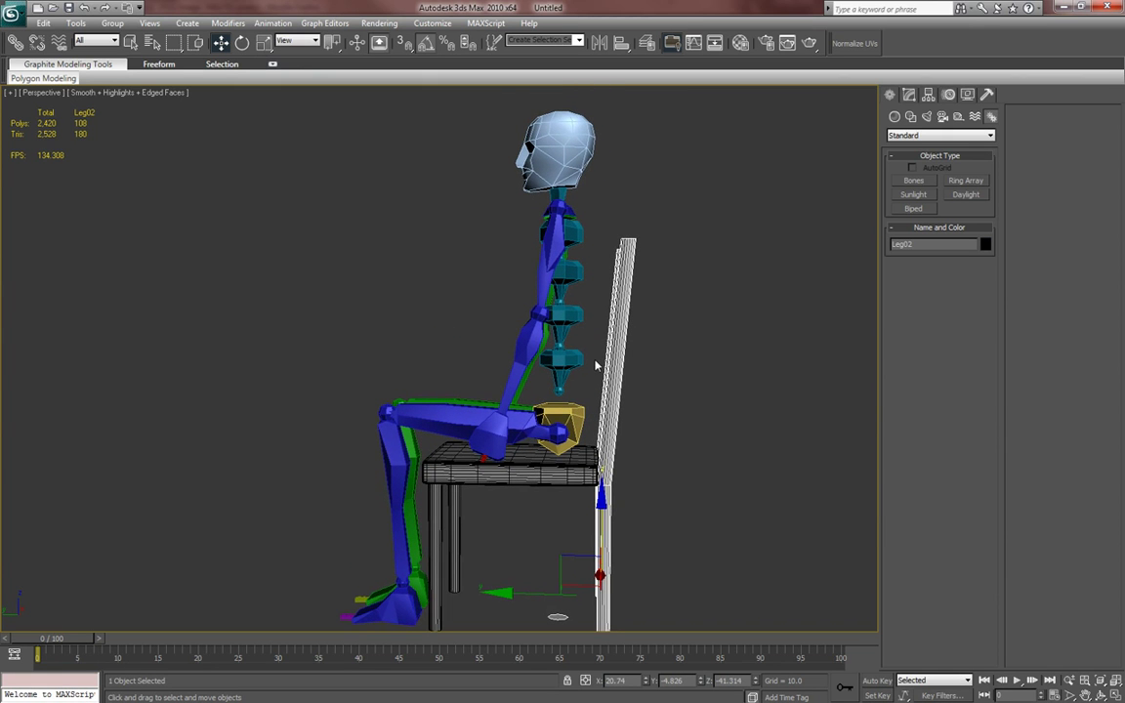
key("1")
left_click(910, 210)
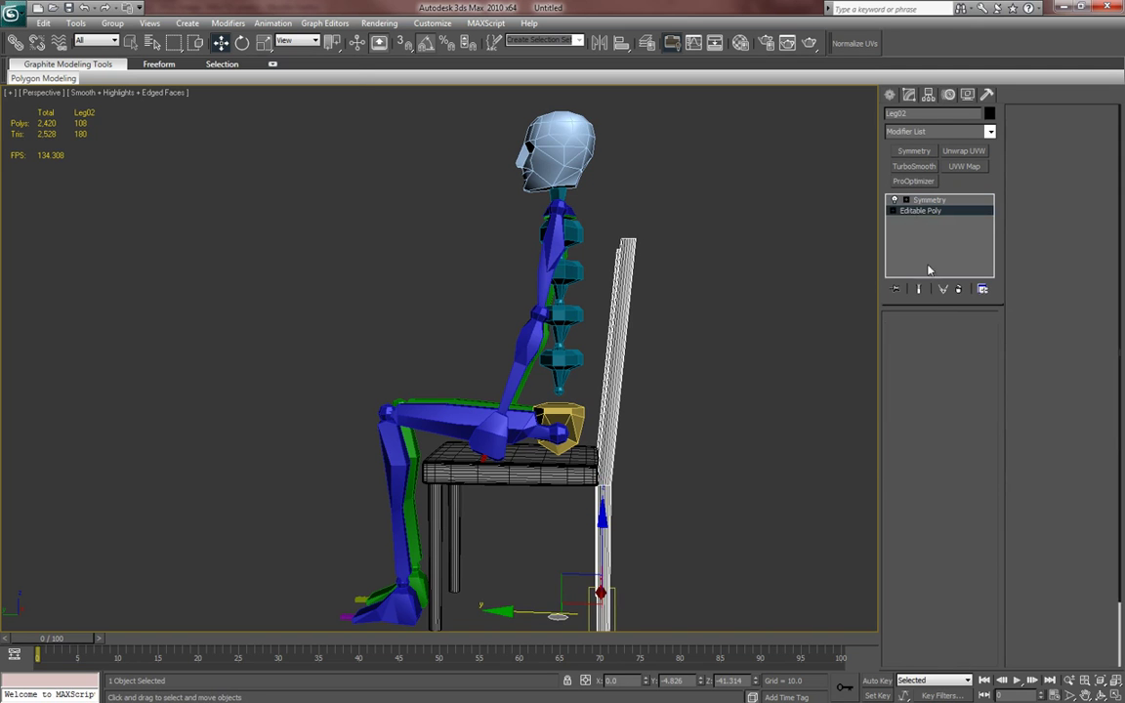
left_click(906, 335)
left_click_drag(604, 223, 658, 276)
middle_click_drag(659, 276, 645, 256, "alt")
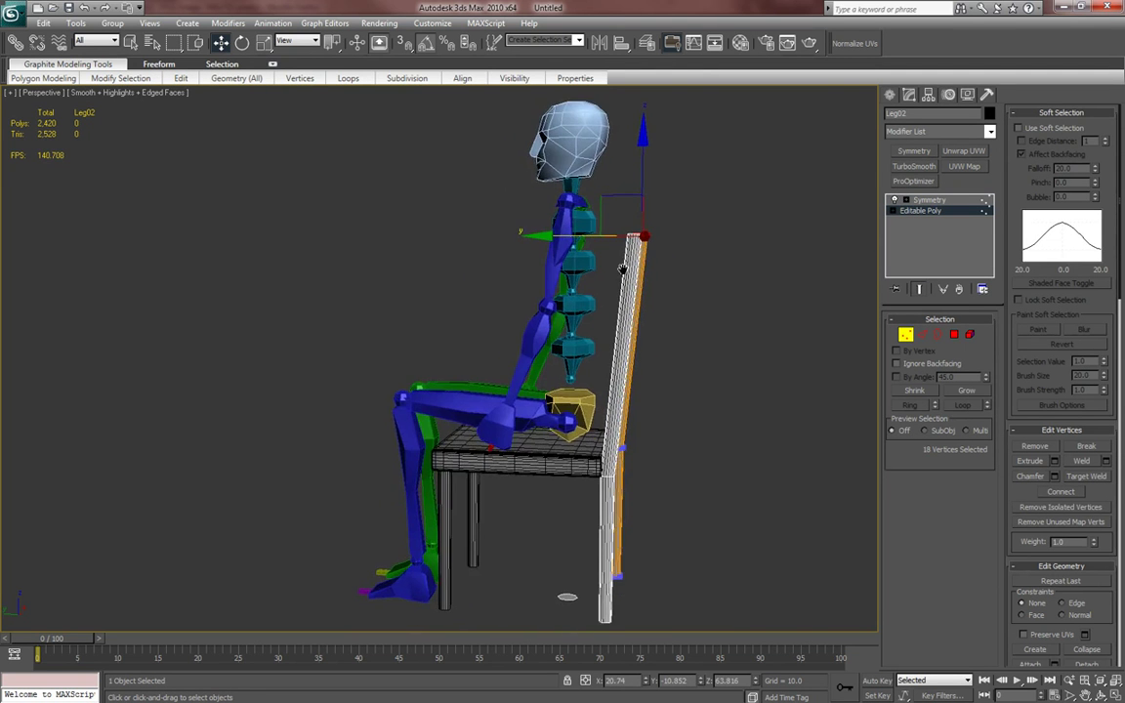
key("l")
scroll(547, 254, "up", 5)
middle_click_drag(537, 268, 537, 430)
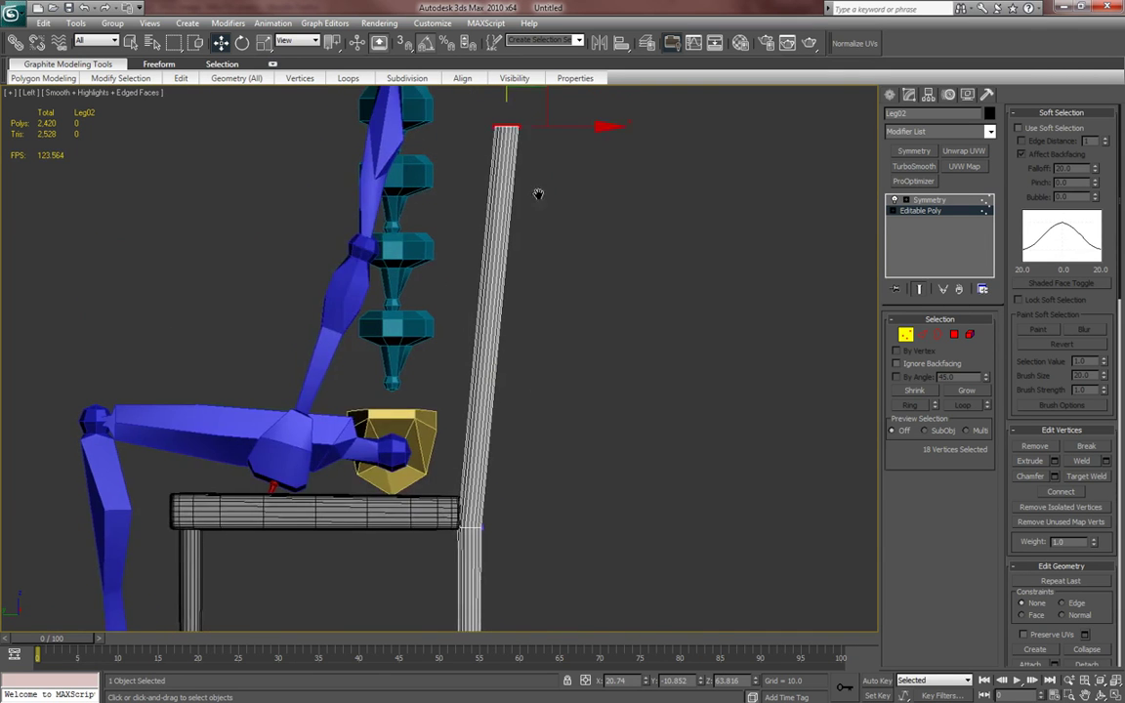
middle_click_drag(537, 194, 544, 266)
left_click_drag(515, 124, 517, 91)
right_click(526, 86)
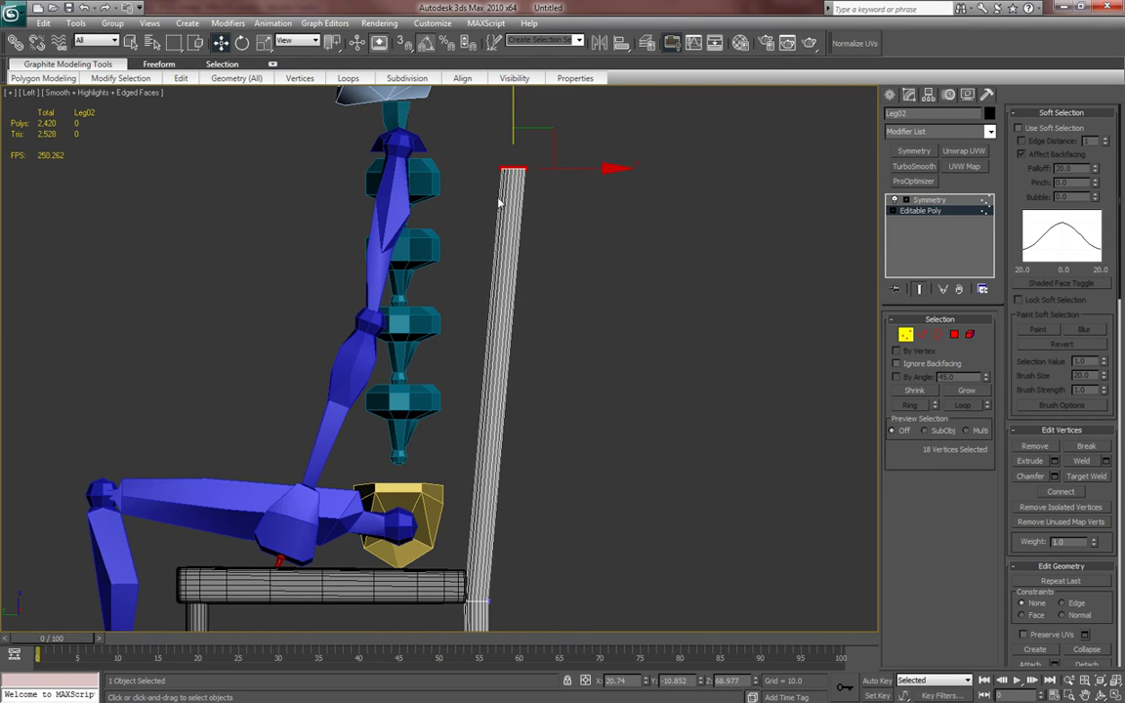
middle_click_drag(517, 136, 532, 152)
left_click_drag(526, 117, 527, 123)
scroll(547, 207, "down", 2)
middle_click_drag(449, 346, 510, 232)
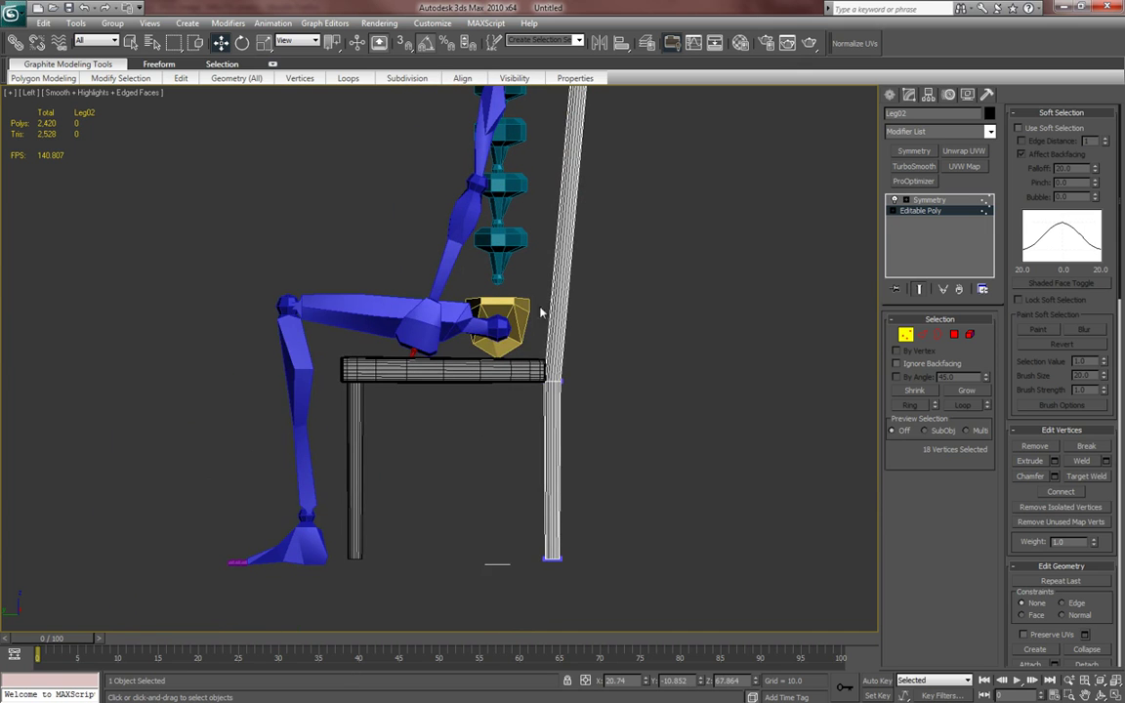
- Leave Leg02's vertex editing and rotate the biped's right thigh 5 degrees downward onto the seat
left_click(890, 95)
middle_click_drag(452, 439, 460, 438)
left_click(501, 338)
middle_click_drag(491, 370, 494, 402)
key("p")
scroll(496, 367, "down", 3)
key("e")
middle_click_drag(491, 478, 341, 493, "alt")
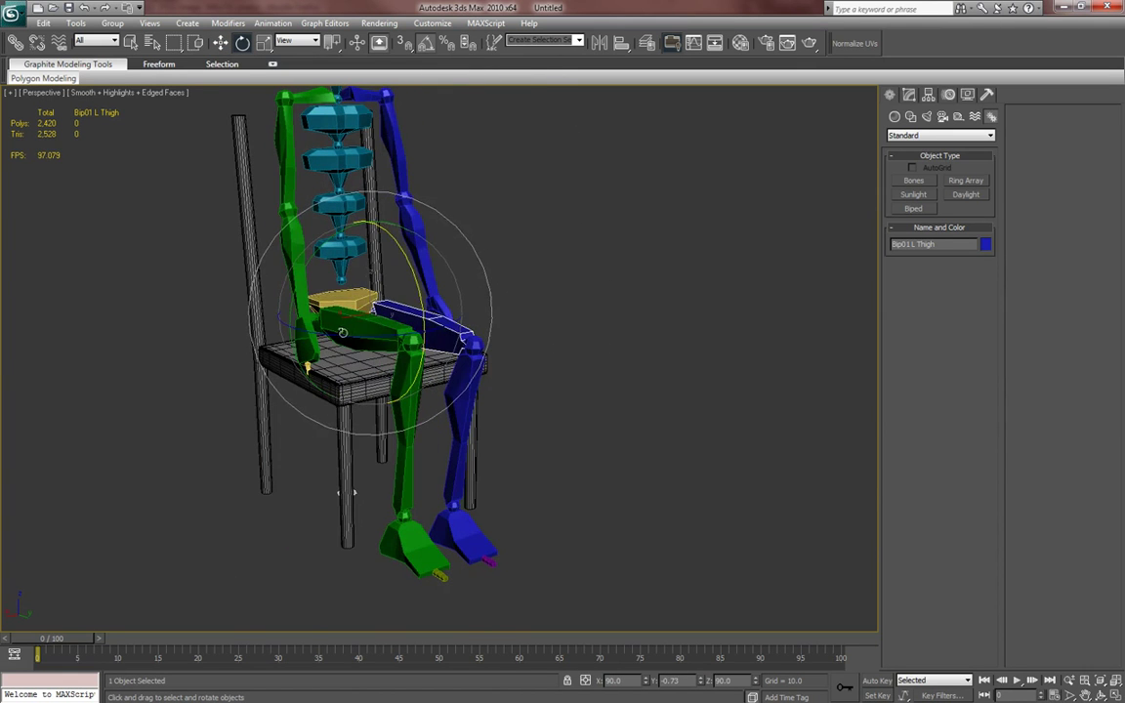
left_click(322, 322)
middle_click_drag(323, 323, 378, 331, "alt")
mouse_move(350, 294)
left_mouse_down()
mouse_move(359, 311)
mouse_move(355, 302)
left_mouse_up()
middle_click_drag(459, 335, 341, 293, "alt")
left_click_drag(364, 292, 356, 340)
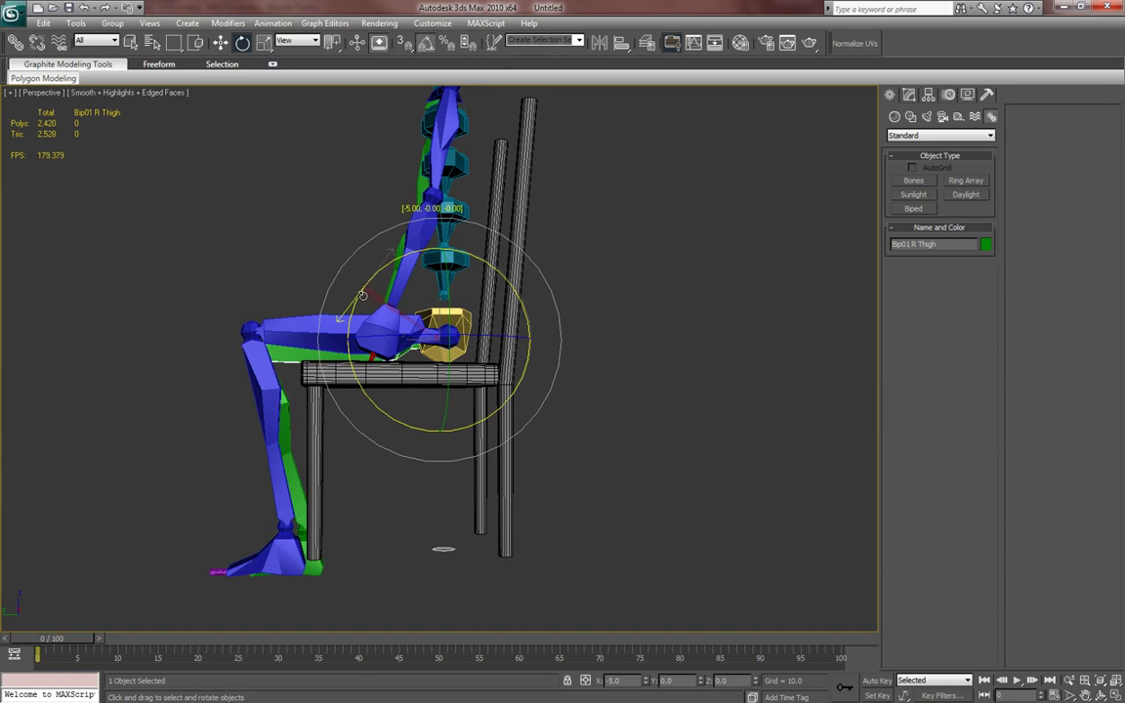
- Rotate the biped's left thigh 5 degrees downward to match the right one
left_click(421, 330)
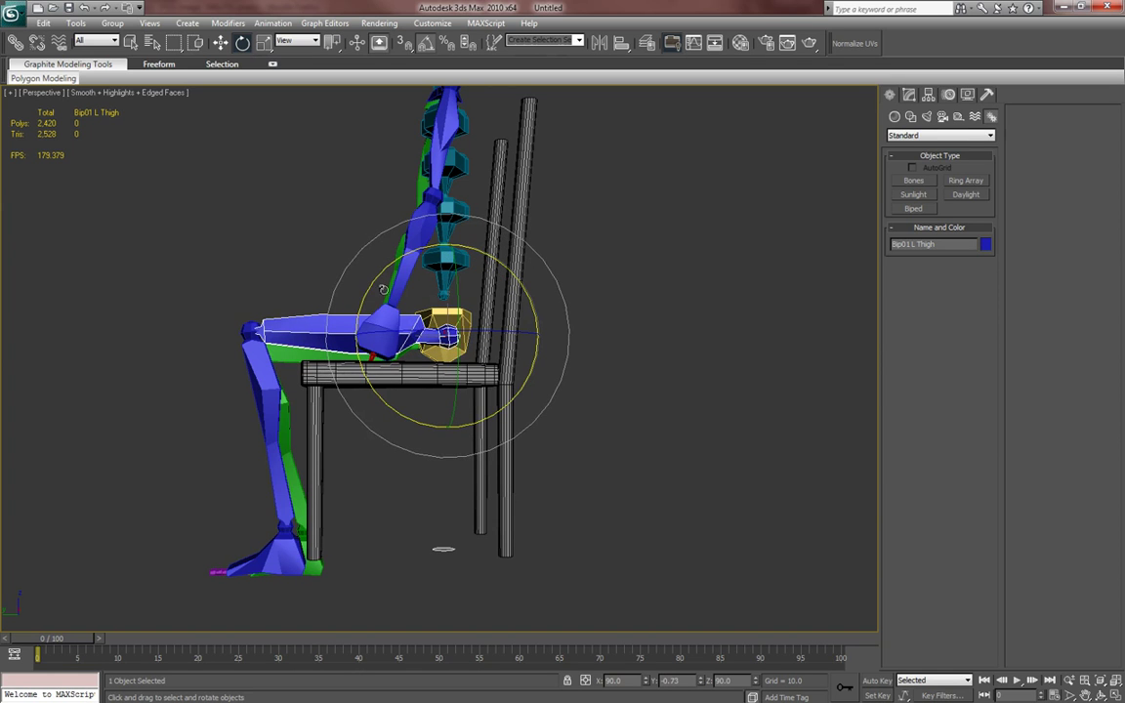
left_click_drag(375, 283, 369, 293)
mouse_move(375, 386)
middle_mouse_down("alt")
mouse_move(418, 389)
mouse_move(389, 391)
middle_mouse_up("alt")
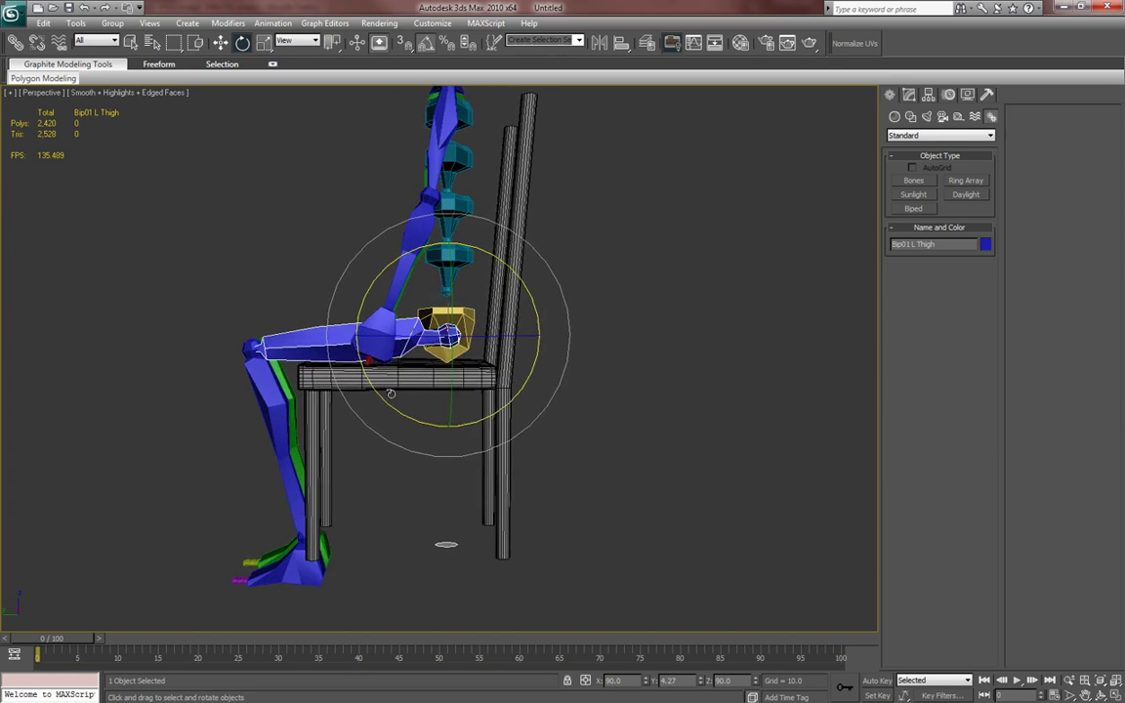
- Rotate the biped's left and right calves forward so the lower legs hang vertically in front of the seat
middle_click_drag(372, 464, 392, 444)
left_click(291, 384)
left_click_drag(320, 335, 329, 334)
middle_click_drag(315, 395, 398, 407, "alt")
left_click(241, 390)
middle_click_drag(258, 411, 381, 393, "alt")
left_click_drag(318, 323, 330, 323)
middle_click_drag(345, 366, 356, 371, "alt")
left_click_drag(330, 326, 327, 325)
middle_click_drag(341, 360, 361, 322, "alt")
- Select Bip01 by name and move it back toward the back posts, to about Y 1.94 and Z 11.5
key("w")
middle_click_drag(372, 409, 389, 422, "alt")
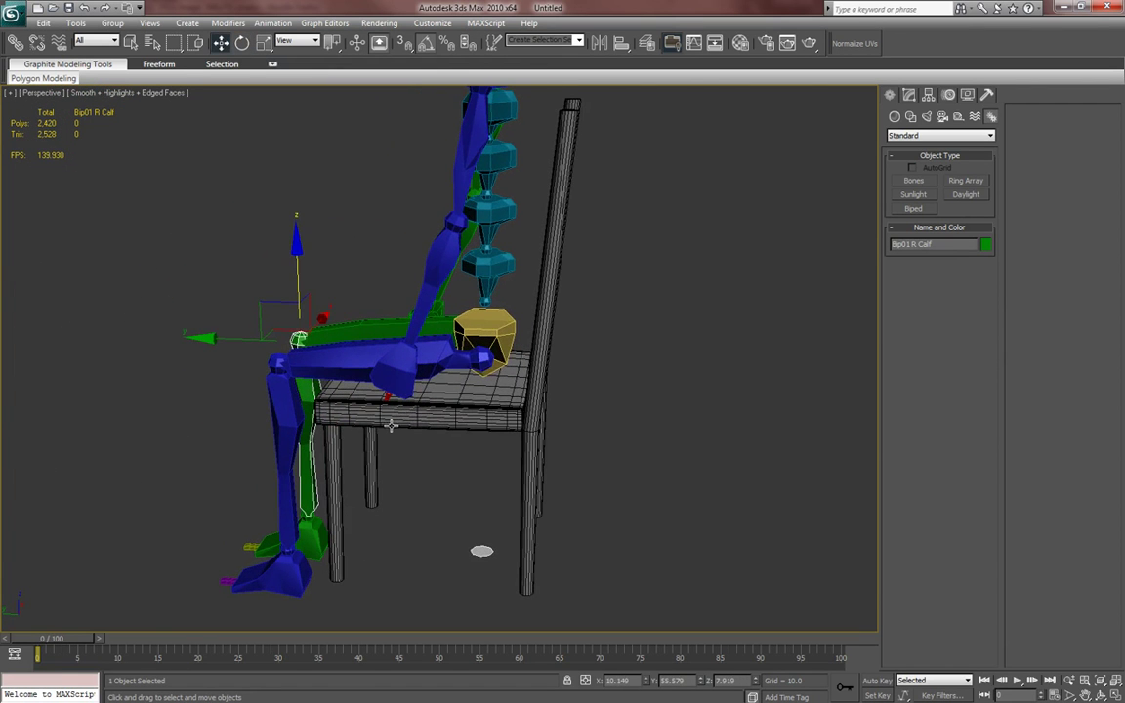
key("h")
left_click(722, 330)
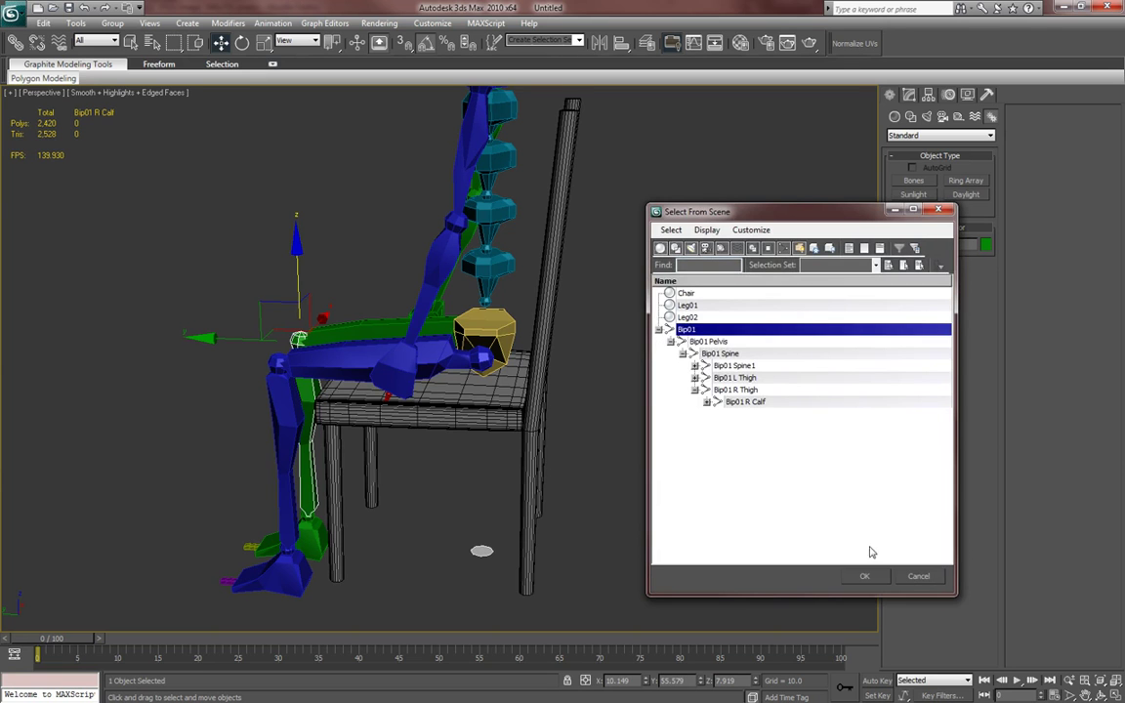
left_click(863, 575)
middle_click_drag(408, 357, 522, 318, "alt")
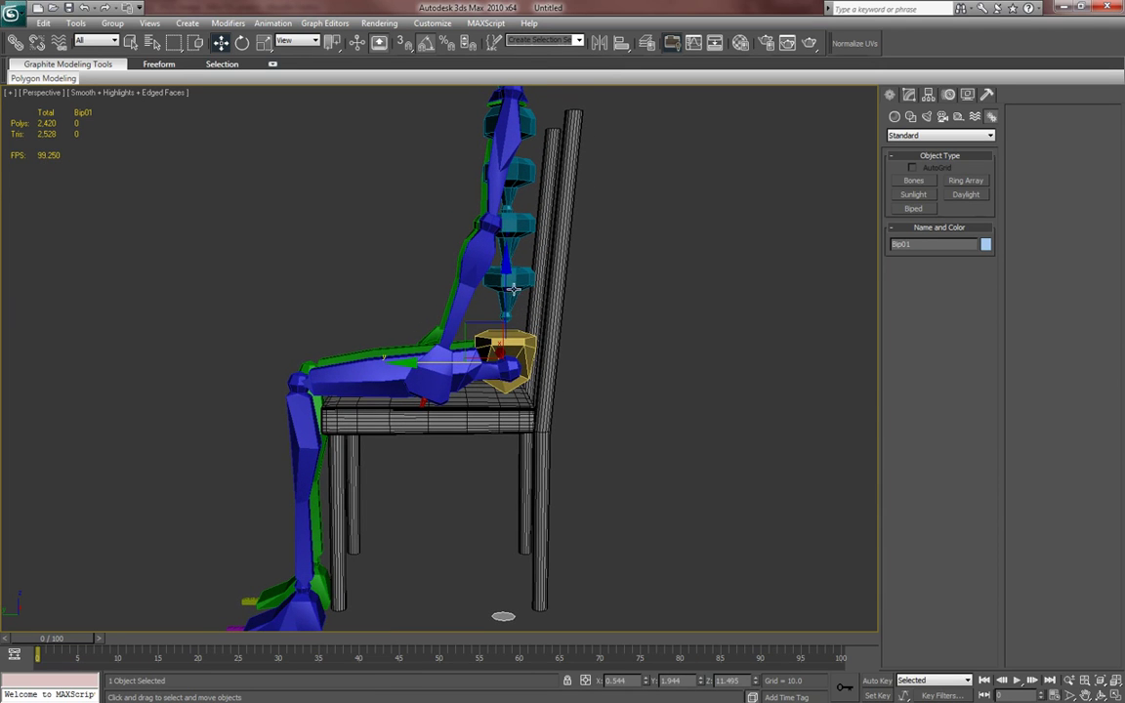
- Rotate the biped's lowest spine bone (Bip01 Spine) slightly so the torso leans against the back posts
left_click(513, 289)
key("e")
left_click_drag(565, 245, 561, 242)
middle_click_drag(564, 244, 638, 467, "alt")
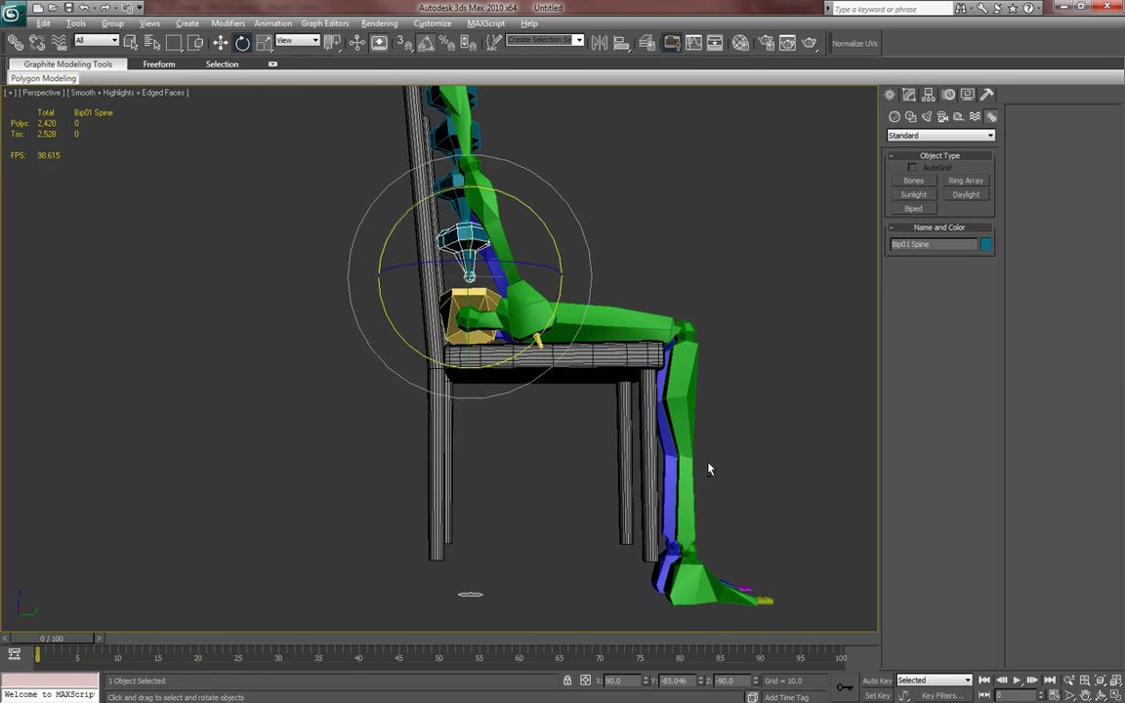
- Select the bottom vertices of the front legs (Leg01) at Editable Poly level and lower them to about Z -50.3
left_click(650, 519)
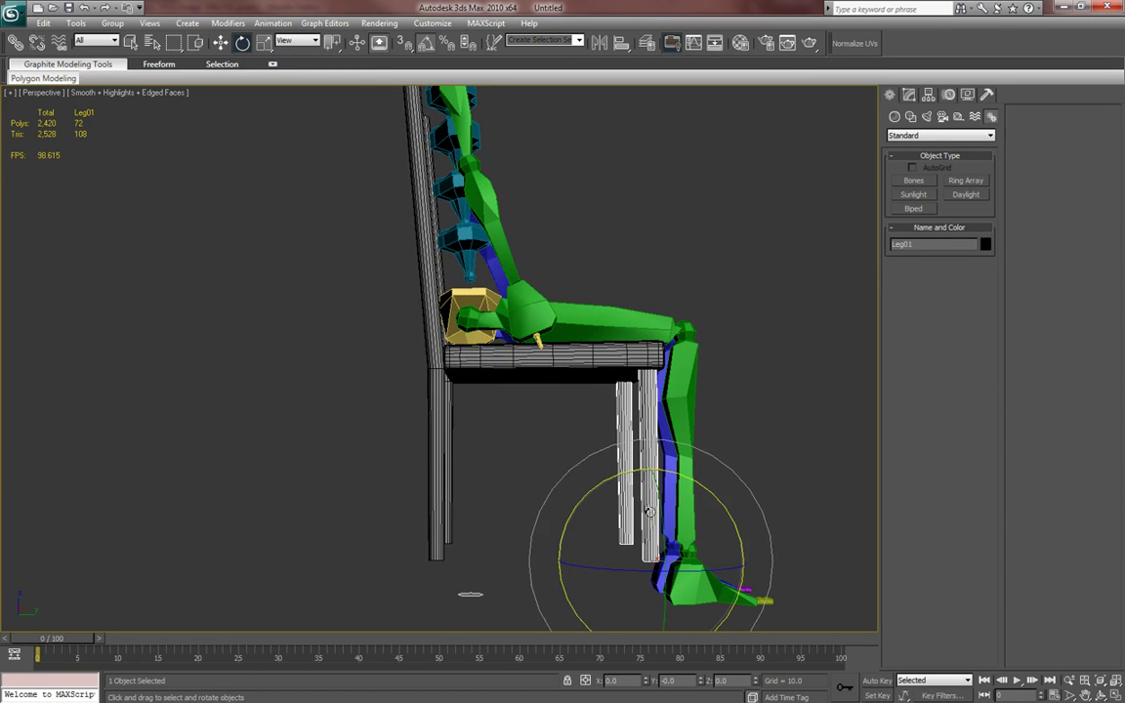
key("1")
left_click(923, 232)
middle_click_drag(688, 611, 630, 515)
left_click_drag(619, 495, 469, 404)
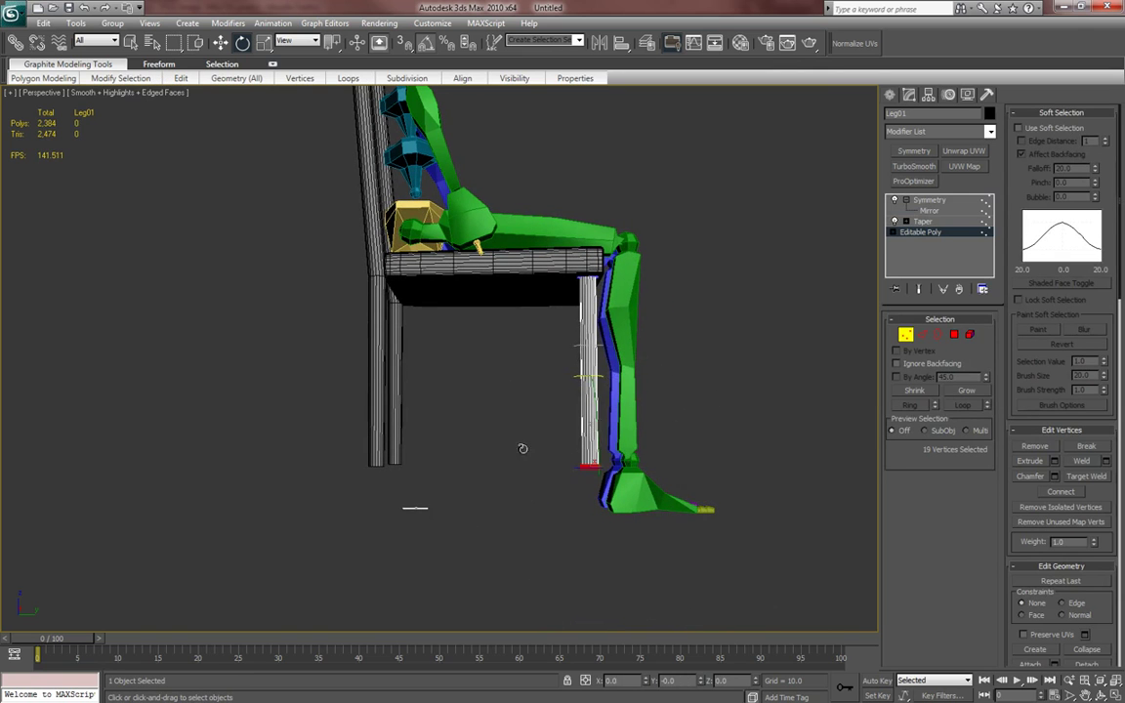
key("w")
left_click_drag(595, 371, 599, 415)
middle_click_drag(605, 502, 598, 475)
- In the Left view, lower the front legs' bottom vertices to Z -51.295, level with the biped's soles
key("l")
key("z")
middle_click_drag(430, 447, 494, 519)
scroll(384, 527, "down", 6)
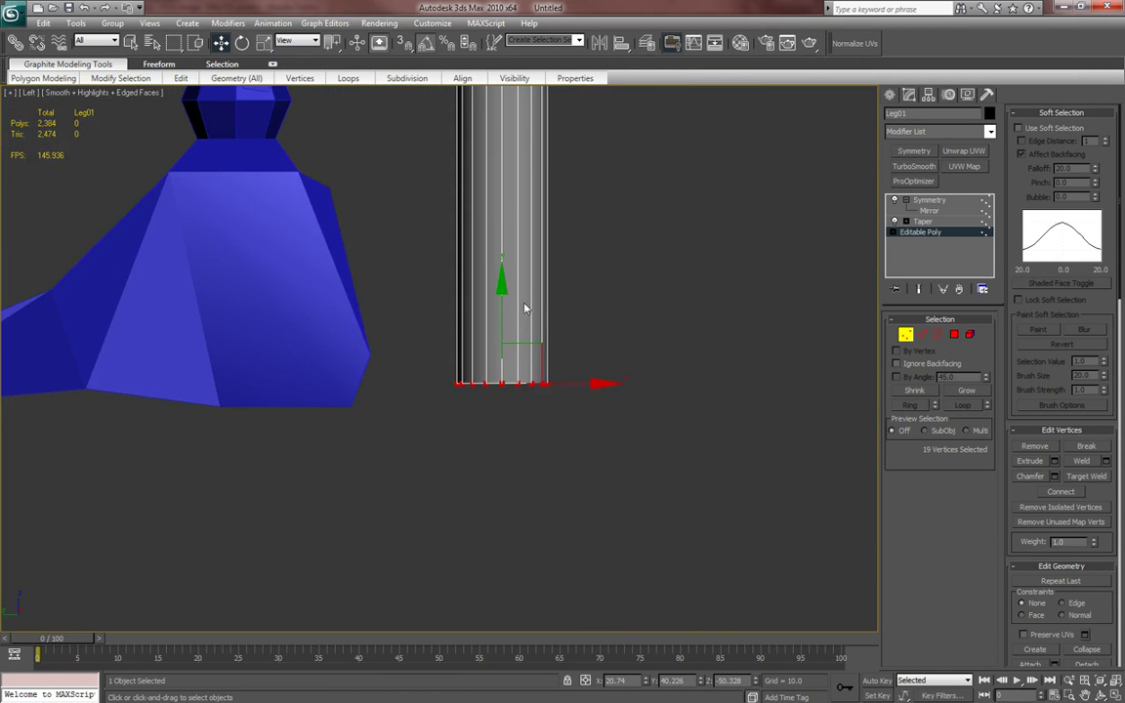
left_click_drag(505, 292, 507, 320)
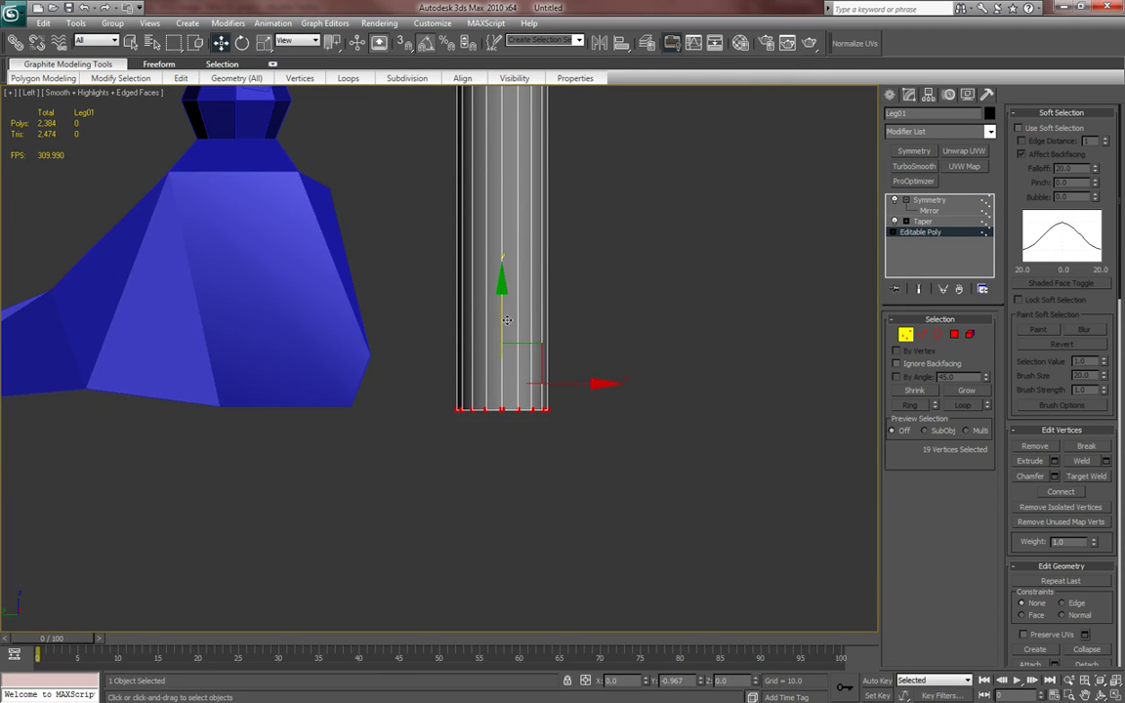
scroll(507, 319, "down", 4)
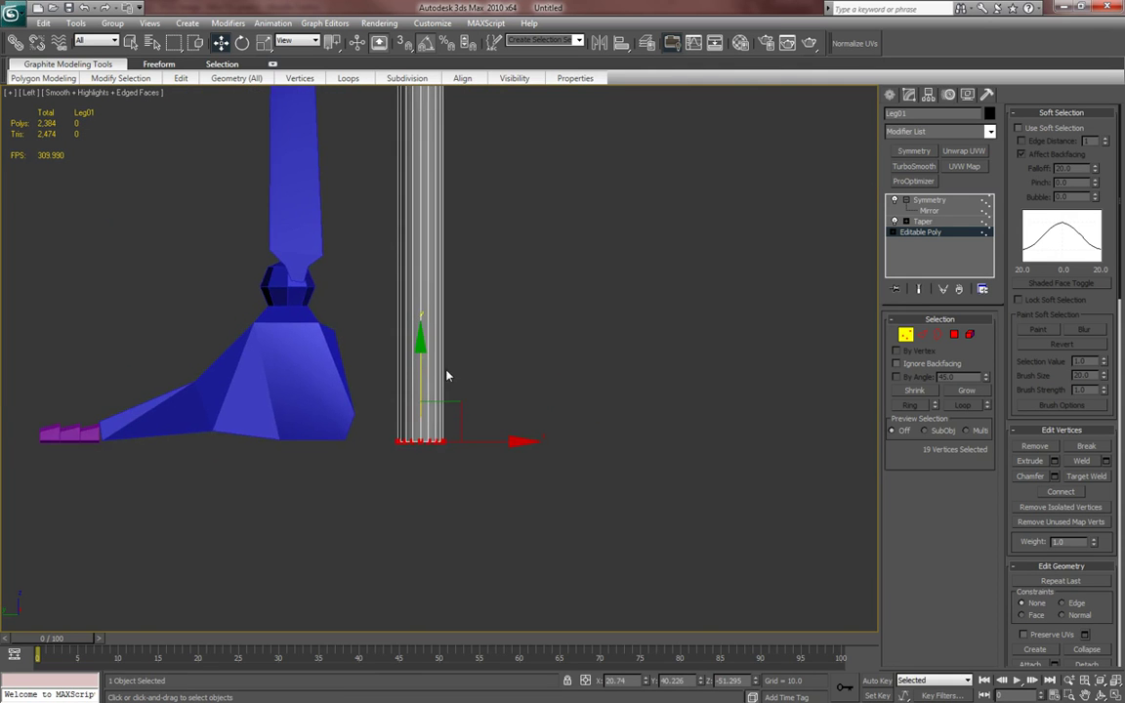
scroll(447, 375, "down", 5)
scroll(478, 376, "up", 2)
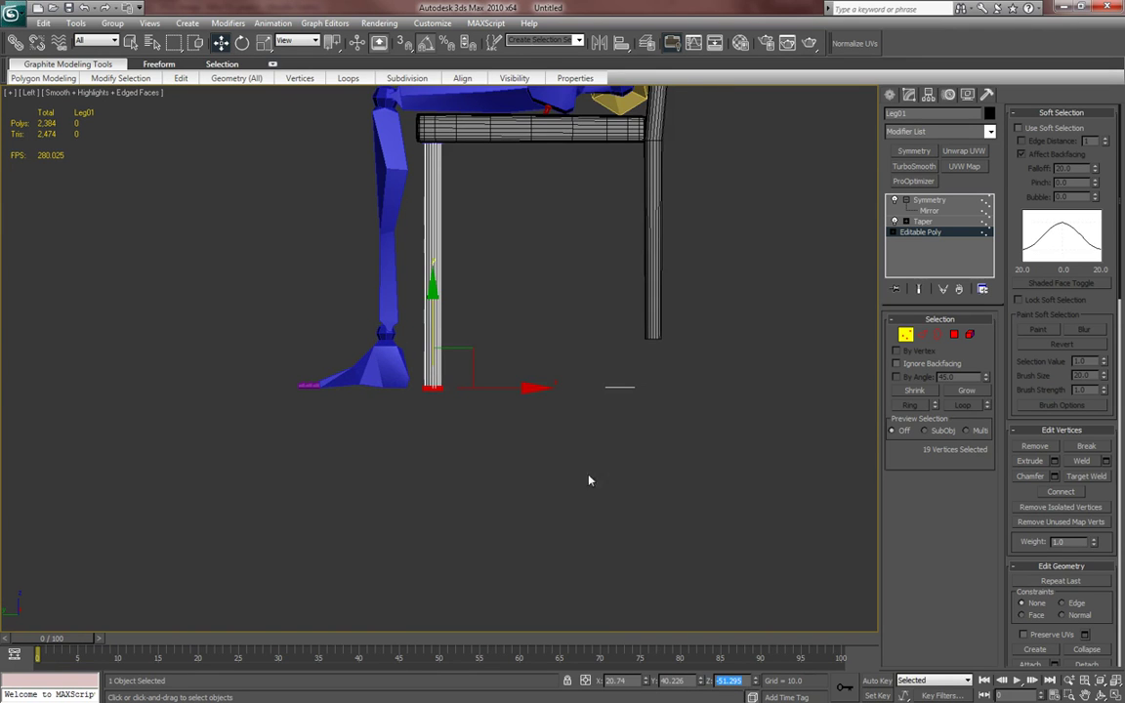
- Select the back posts' (Leg02) bottom vertices at Editable Poly level and set their Z to -51.295, matching the front legs
middle_click_drag(589, 480, 607, 507)
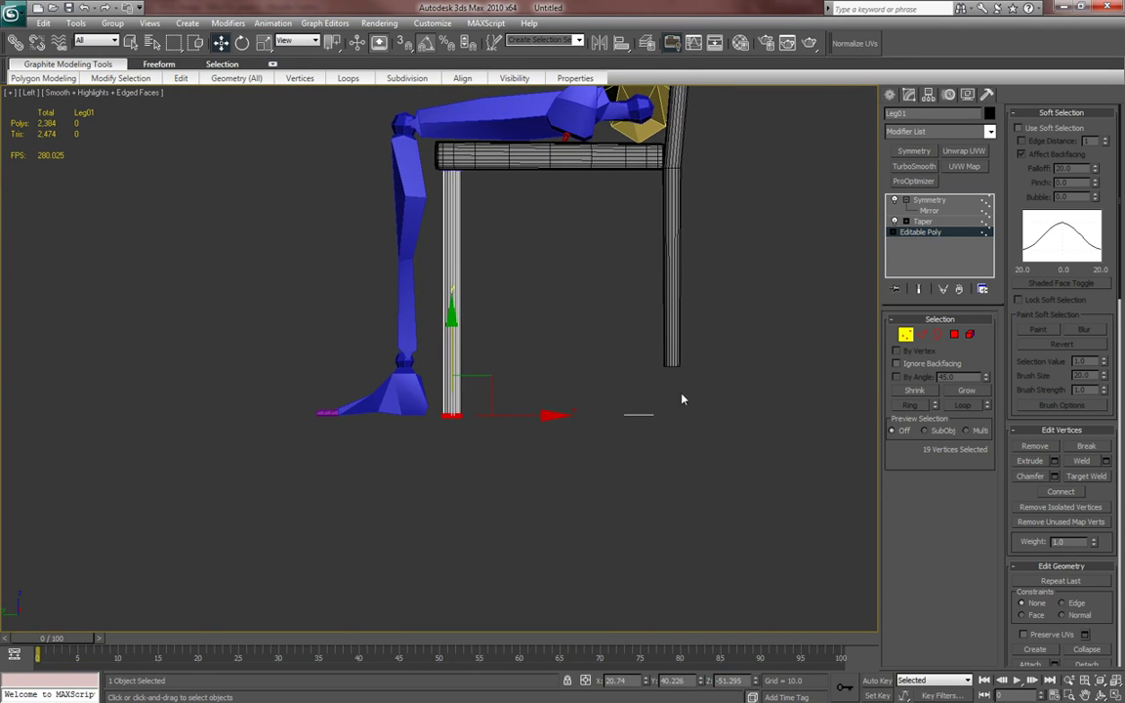
left_click(889, 95)
left_click(674, 244)
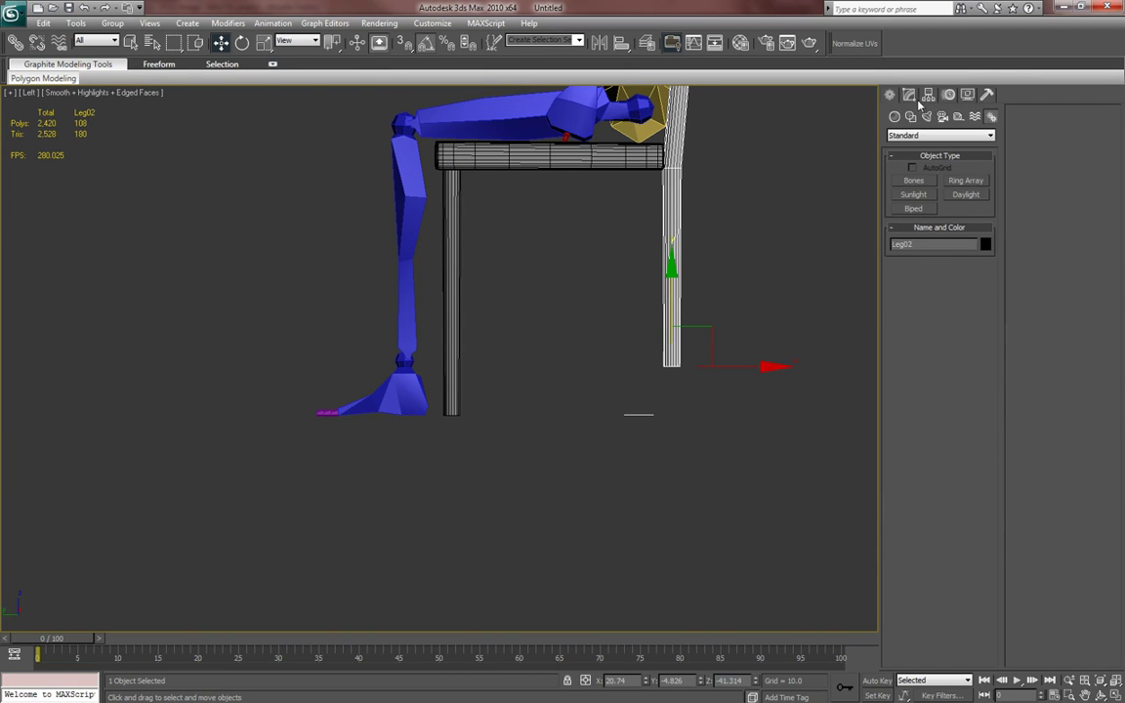
left_click(911, 96)
left_click(928, 210)
key("1")
left_click_drag(732, 430, 603, 350)
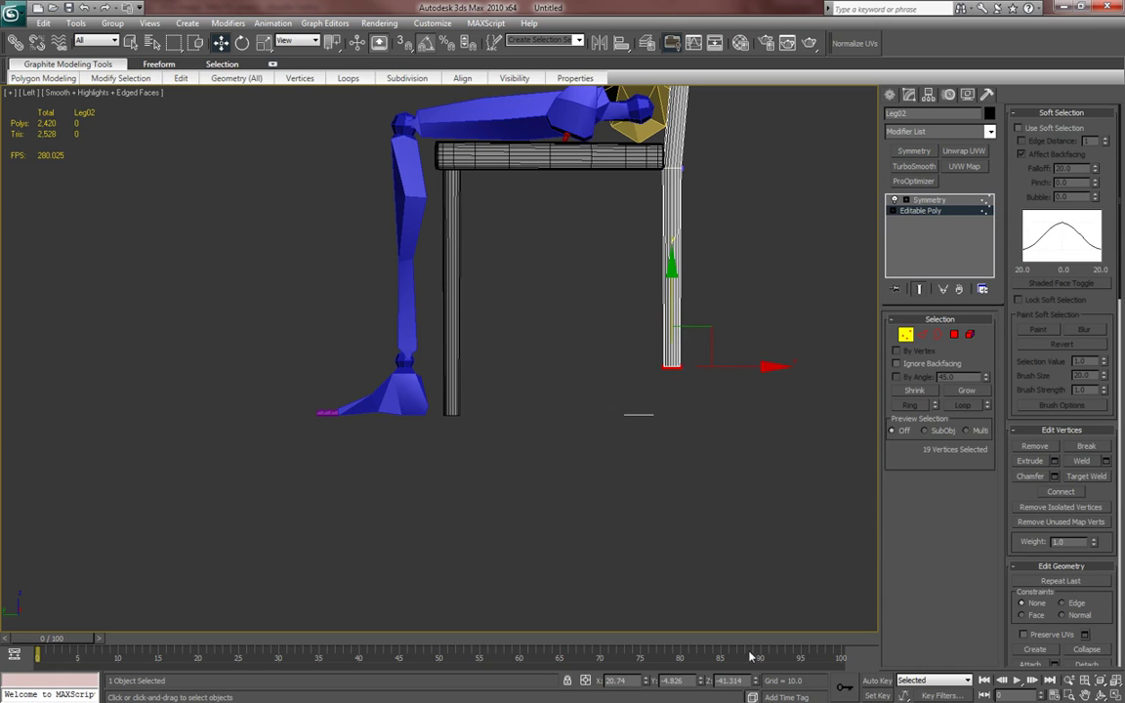
key("Return")
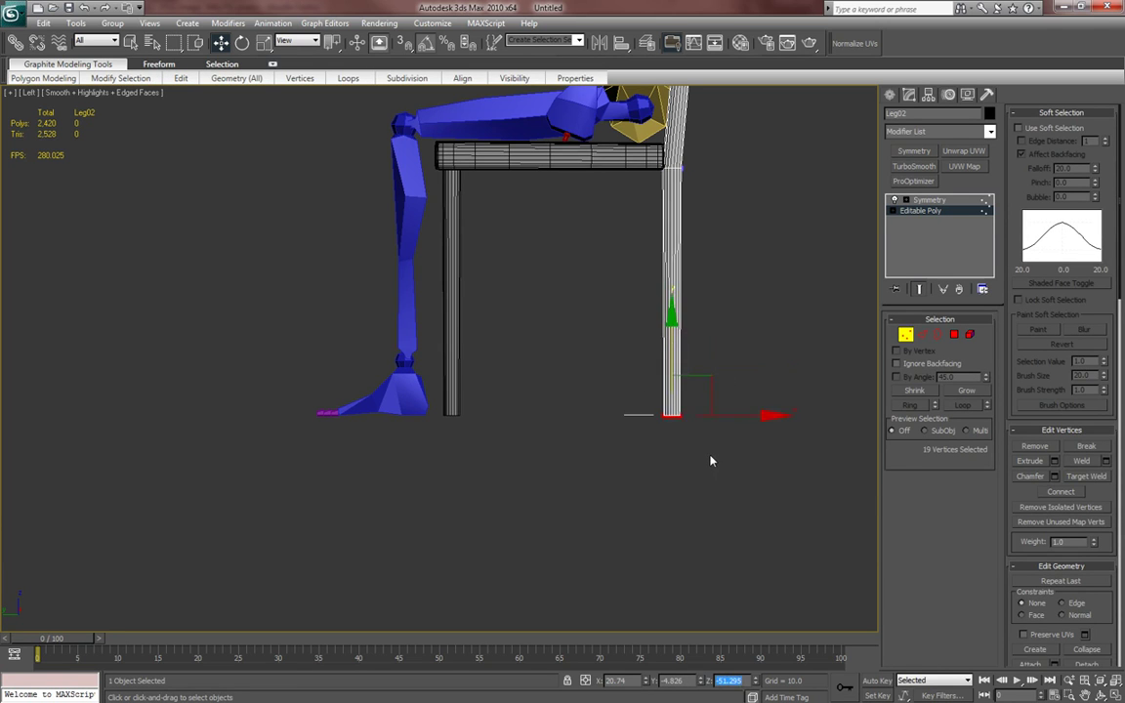
middle_click_drag(711, 460, 722, 497)
left_click(890, 95)
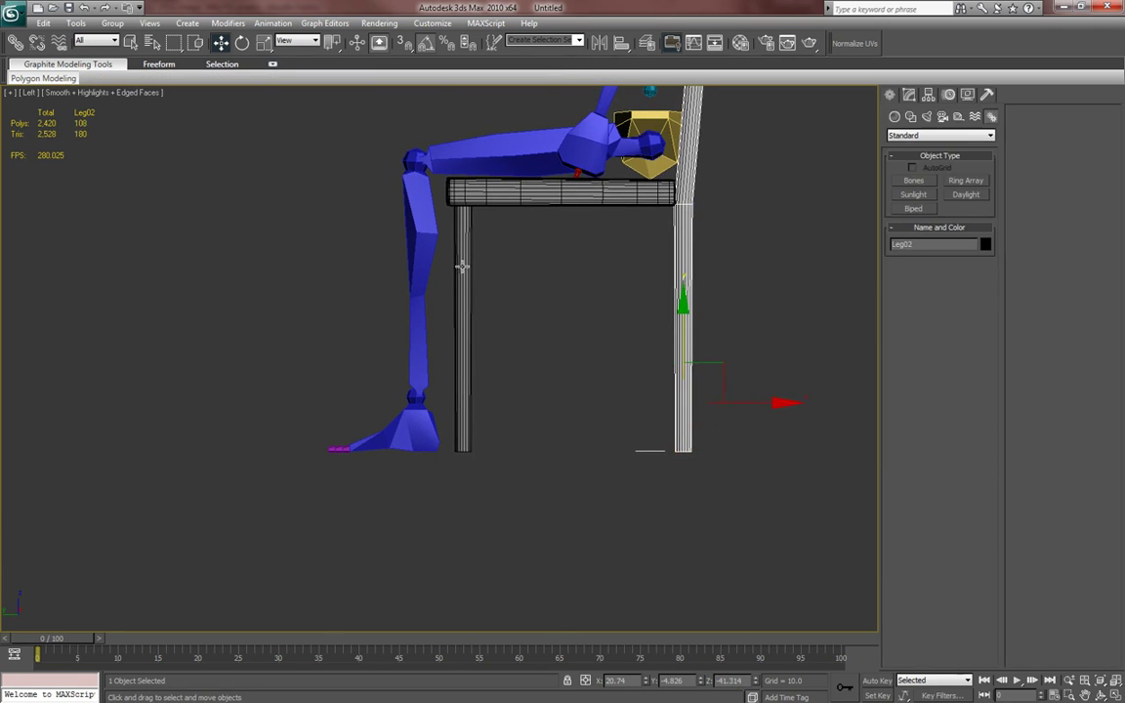
- Select the front legs (Leg01) and collapse their Taper modifier into the Editable Poly, keeping Symmetry on top
left_click(460, 264)
left_click(912, 97)
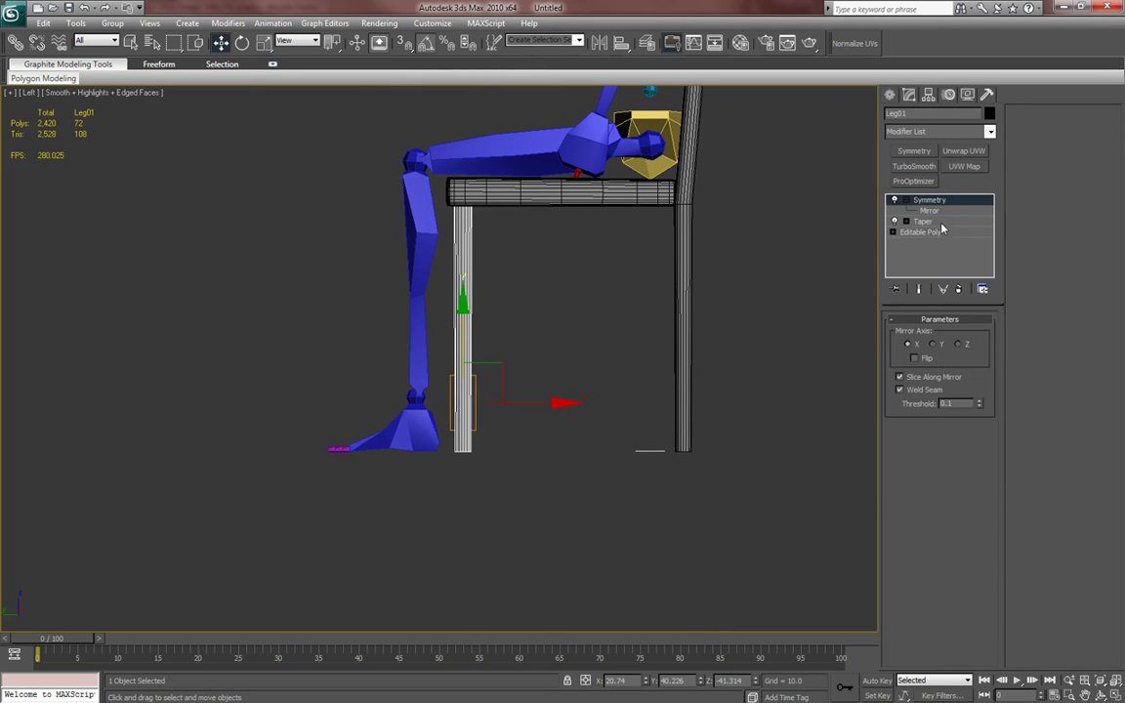
right_click(941, 224)
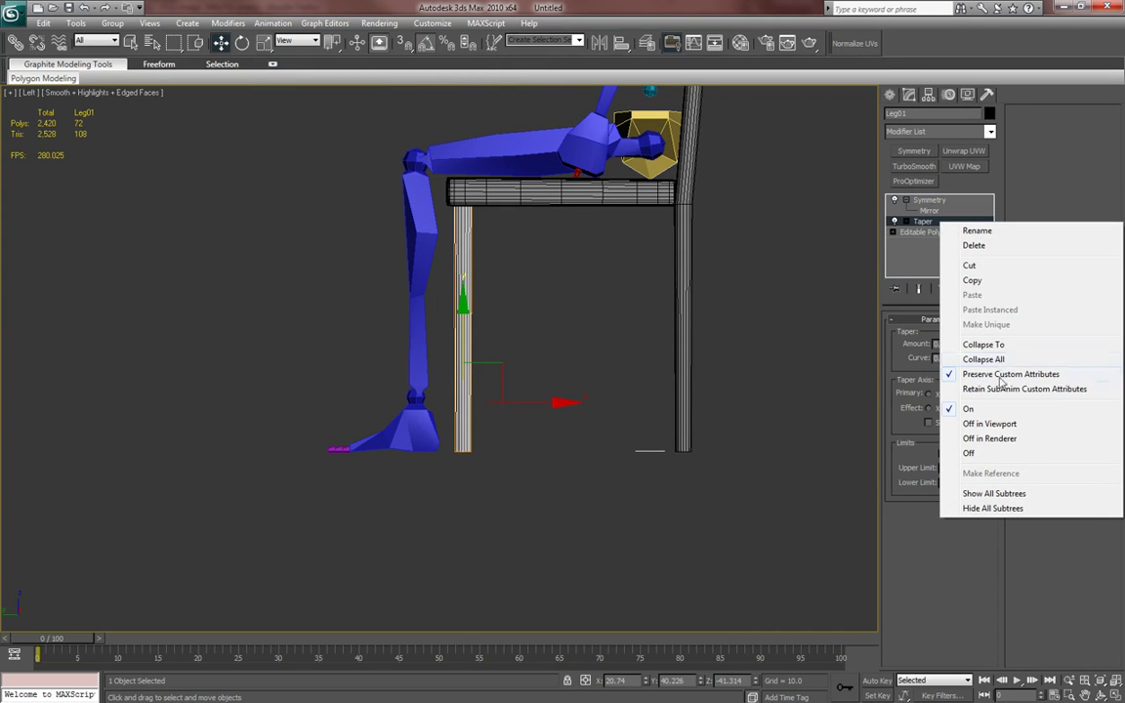
left_click(996, 348)
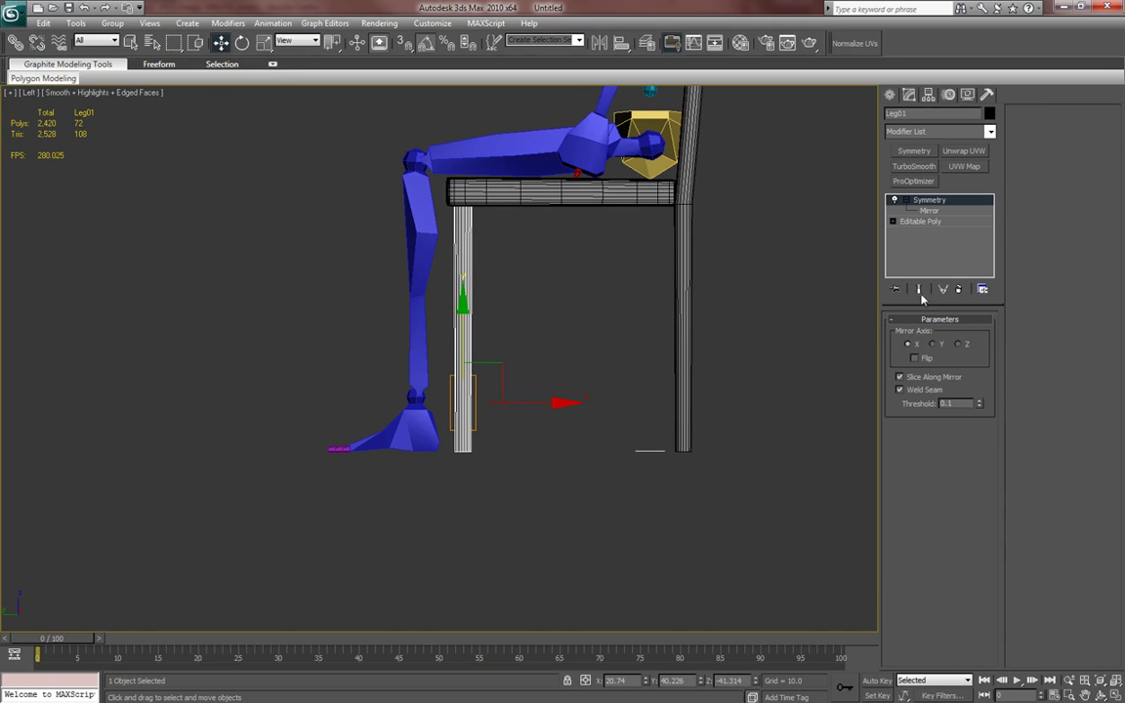
- Examine the chair's leg lengths and proportions around the seated biped in the Perspective view
middle_click_drag(724, 335, 732, 324)
key("p")
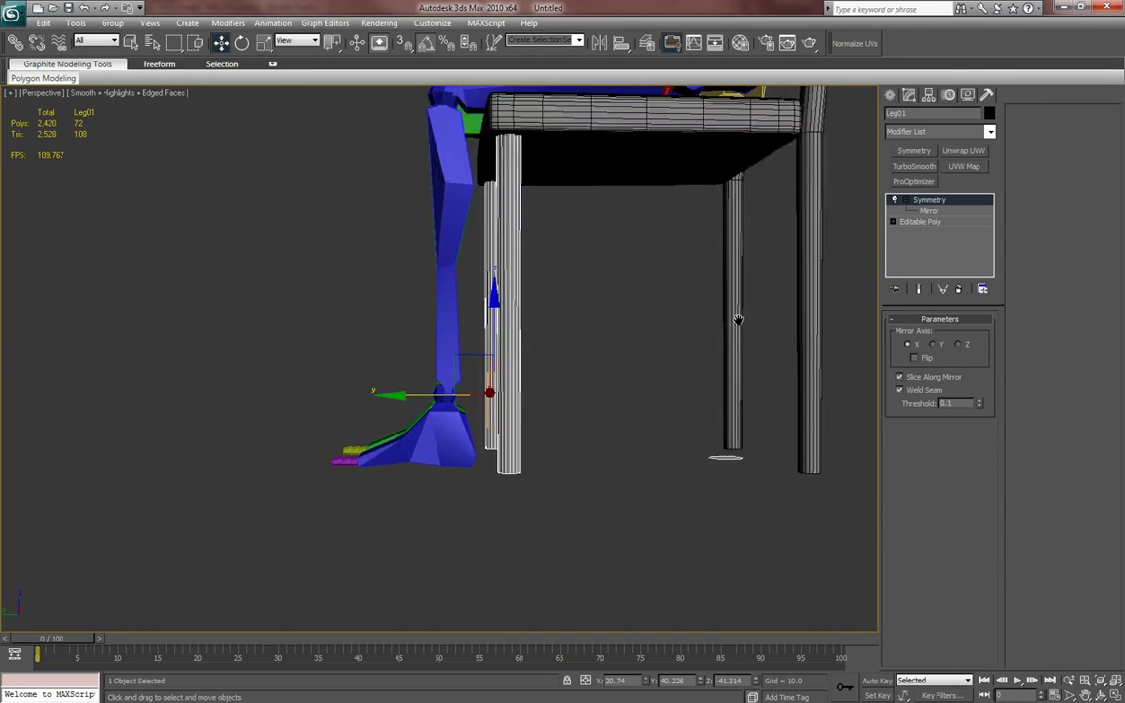
scroll(738, 320, "down", 5)
middle_click_drag(718, 366, 683, 456, "alt")
scroll(700, 384, "up", 4)
middle_click_drag(684, 456, 674, 400, "alt")
scroll(725, 456, "down", 3)
left_click(891, 95)
middle_click_drag(851, 178, 792, 318, "alt")
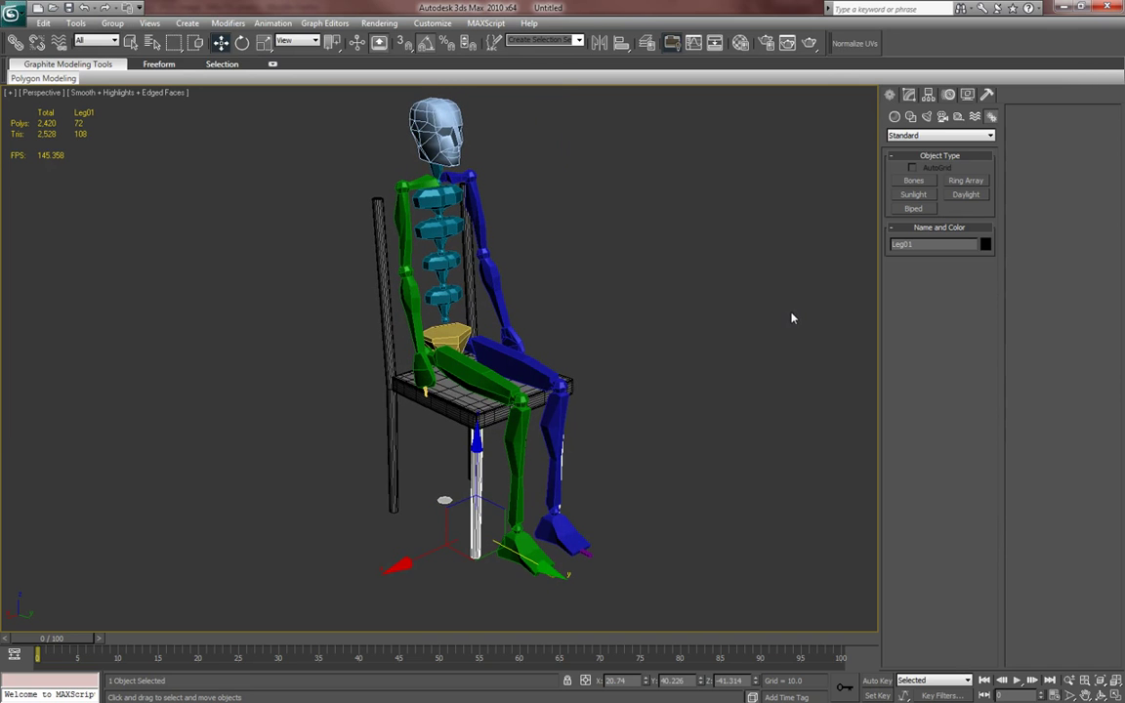
middle_click_drag(624, 387, 539, 397, "alt")
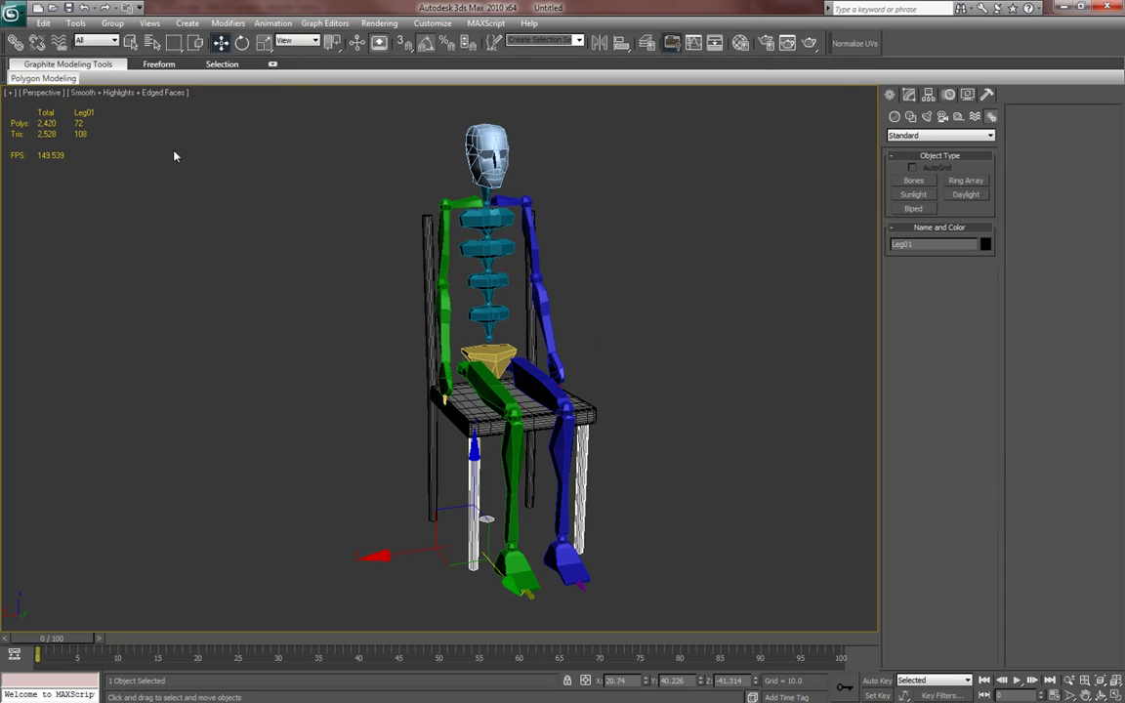
- Save the scene as Chair in 3ds Max (*.max) format in the ChairTutorial folder on the desktop
left_click(12, 12)
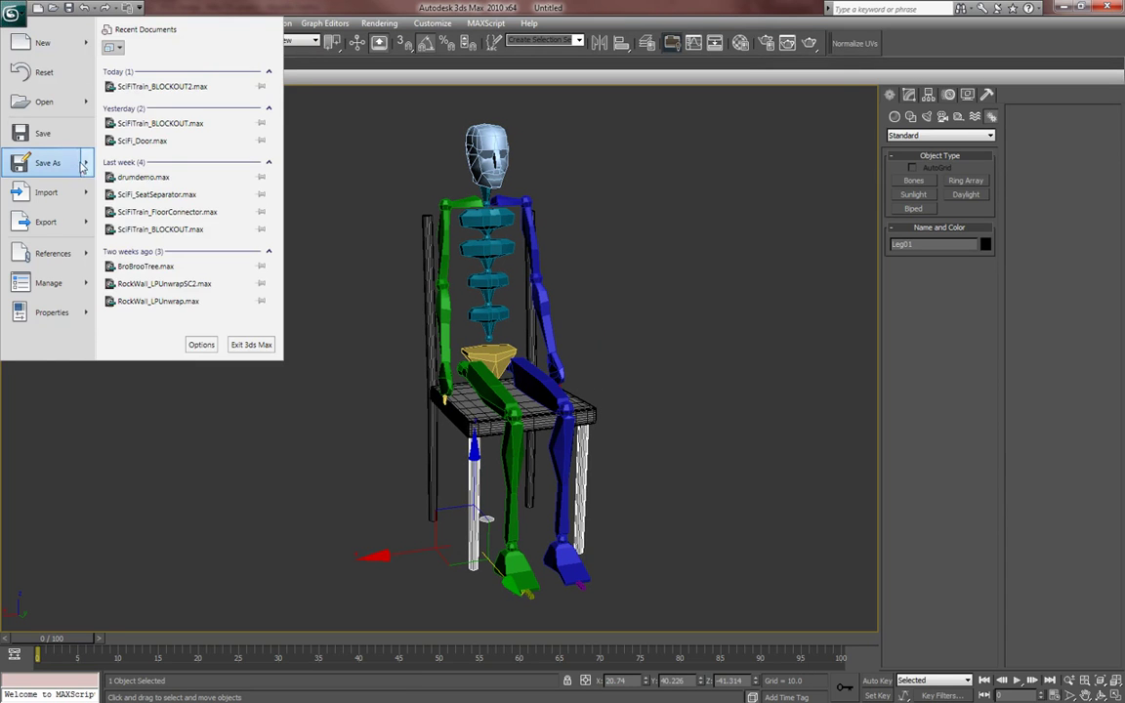
mouse_move(76, 154)
left_click(176, 76)
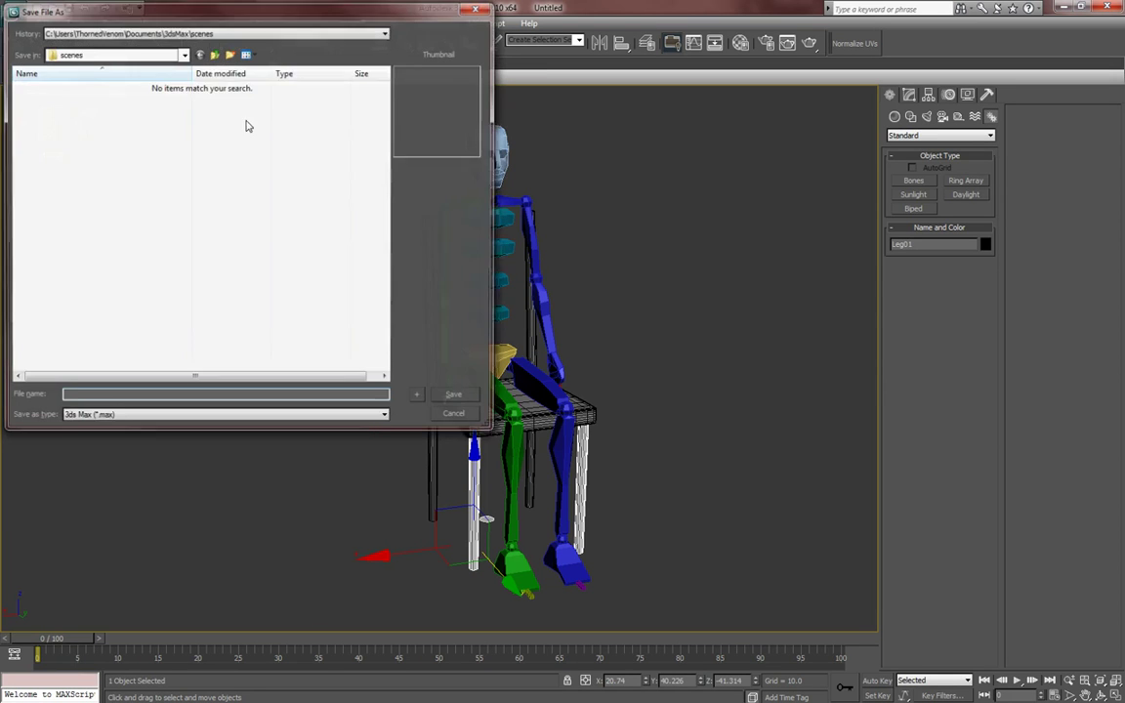
left_click(216, 56)
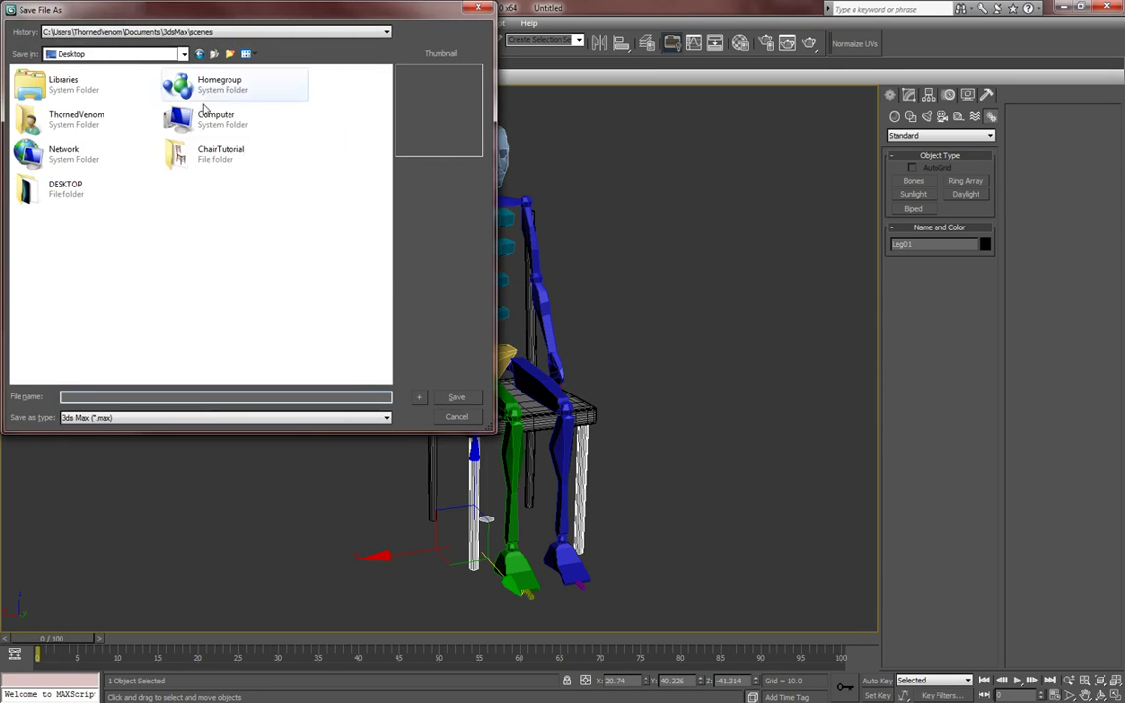
double_click(215, 153)
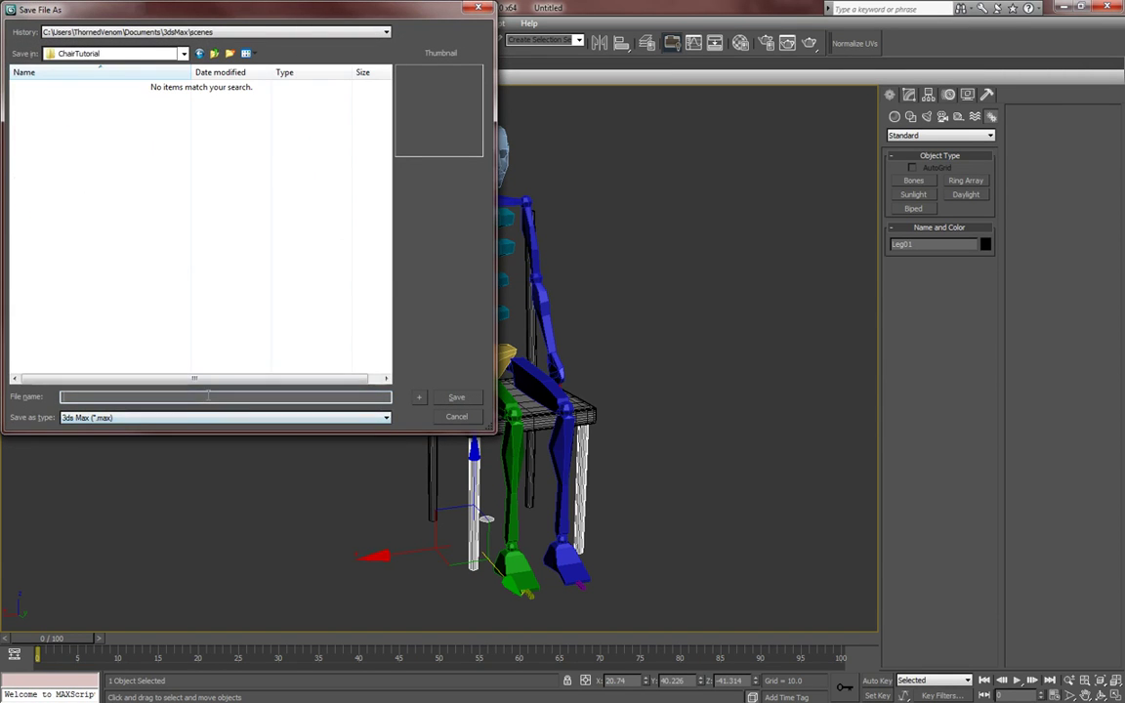
left_click(208, 395)
type("Chair")
left_click(258, 418)
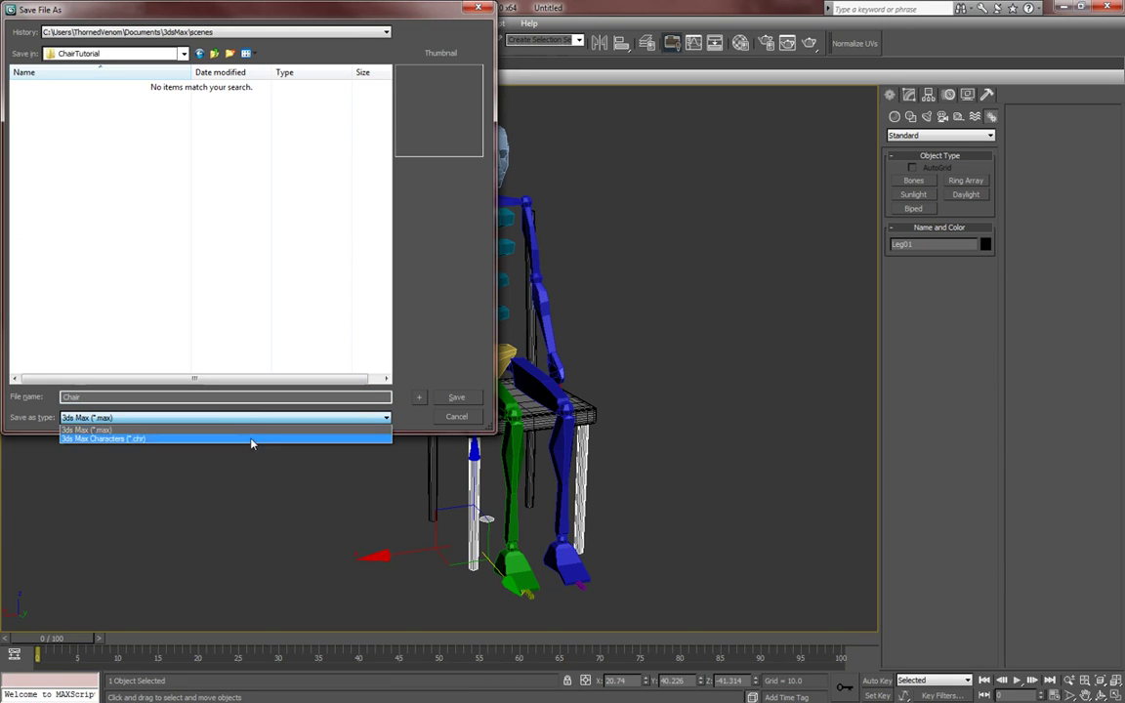
left_click(252, 430)
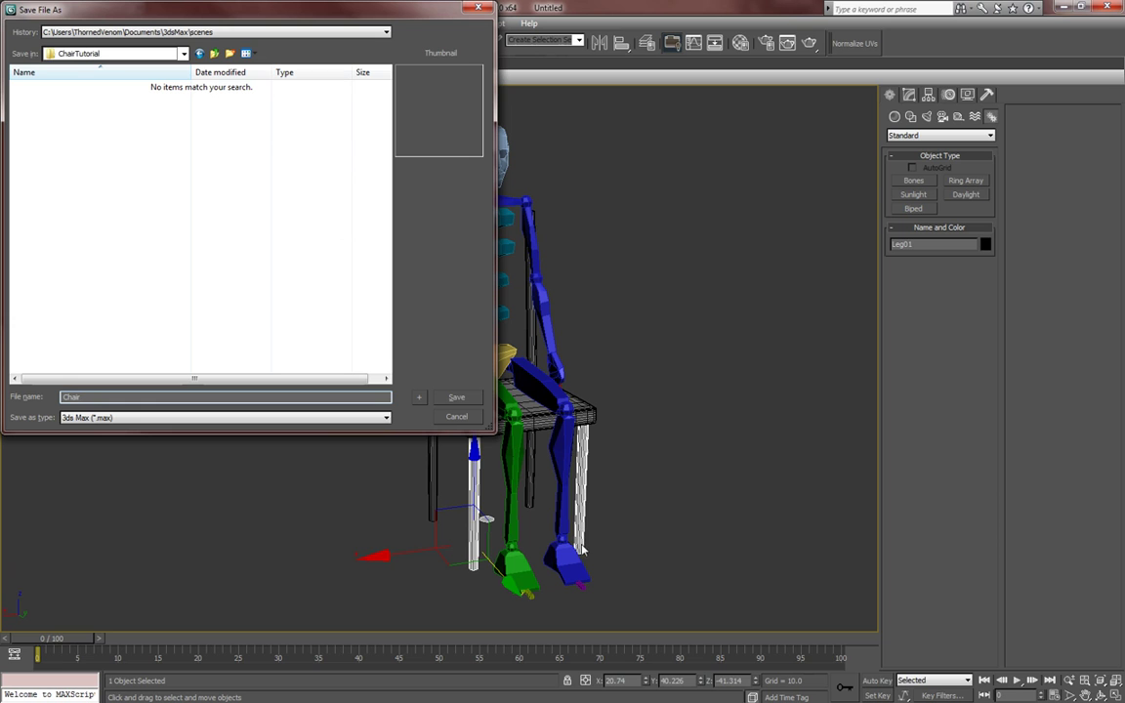
left_click(456, 397)
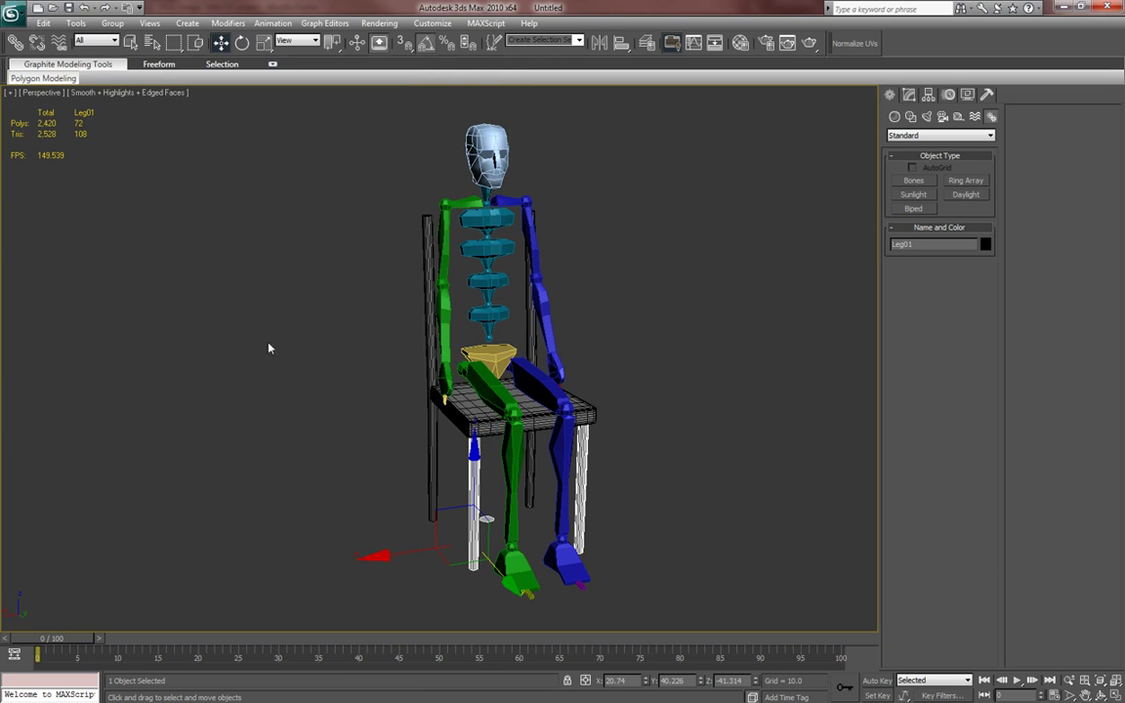
- Check the saved Chair scene file's size in the ChairTutorial folder window, and move that window out of the way
middle_click_drag(269, 348, 259, 421)
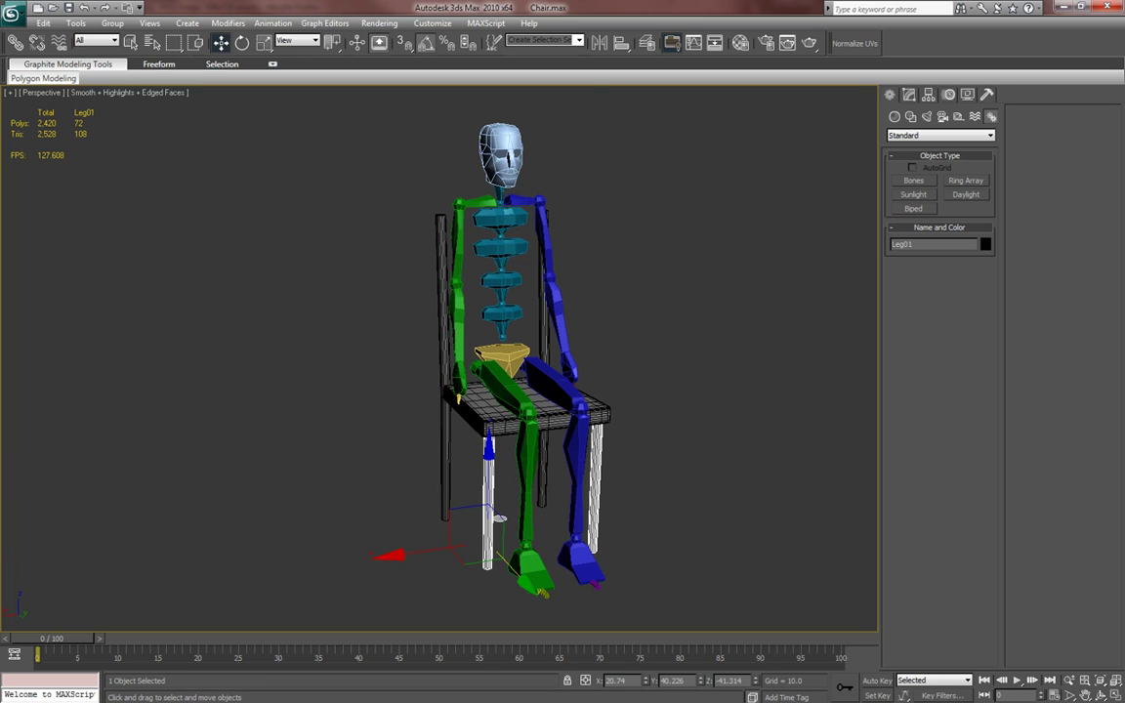
left_click_drag(2, 170, 170, 190)
left_click(537, 269)
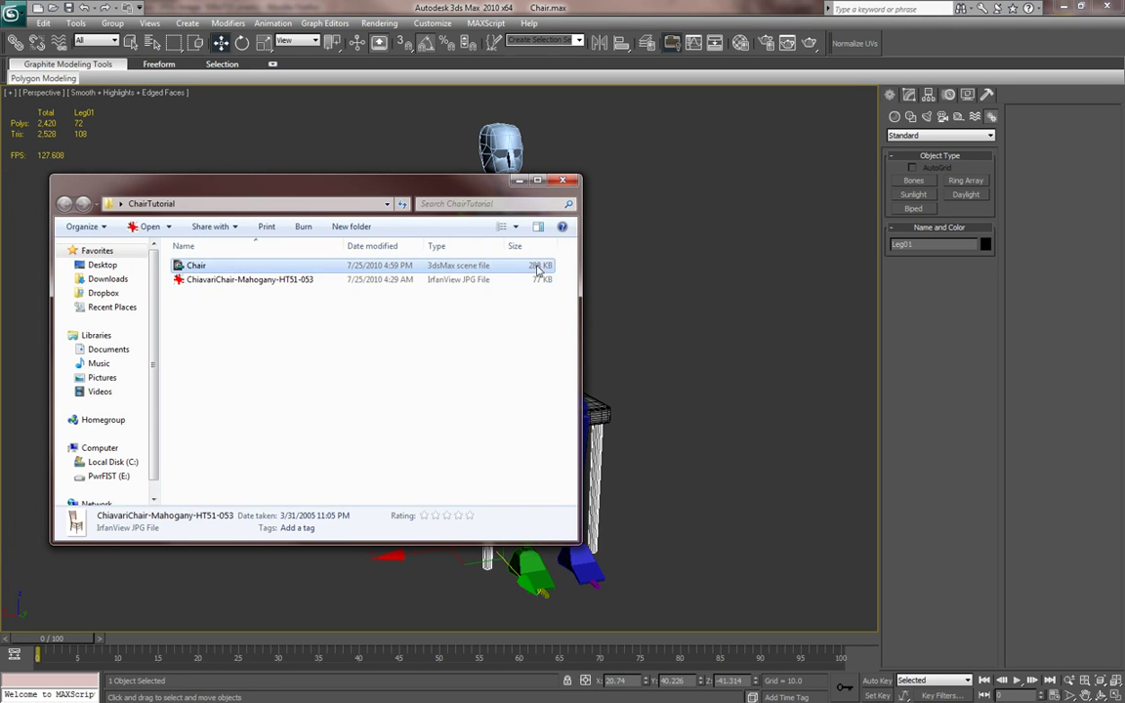
left_click_drag(479, 185, 0, 179)
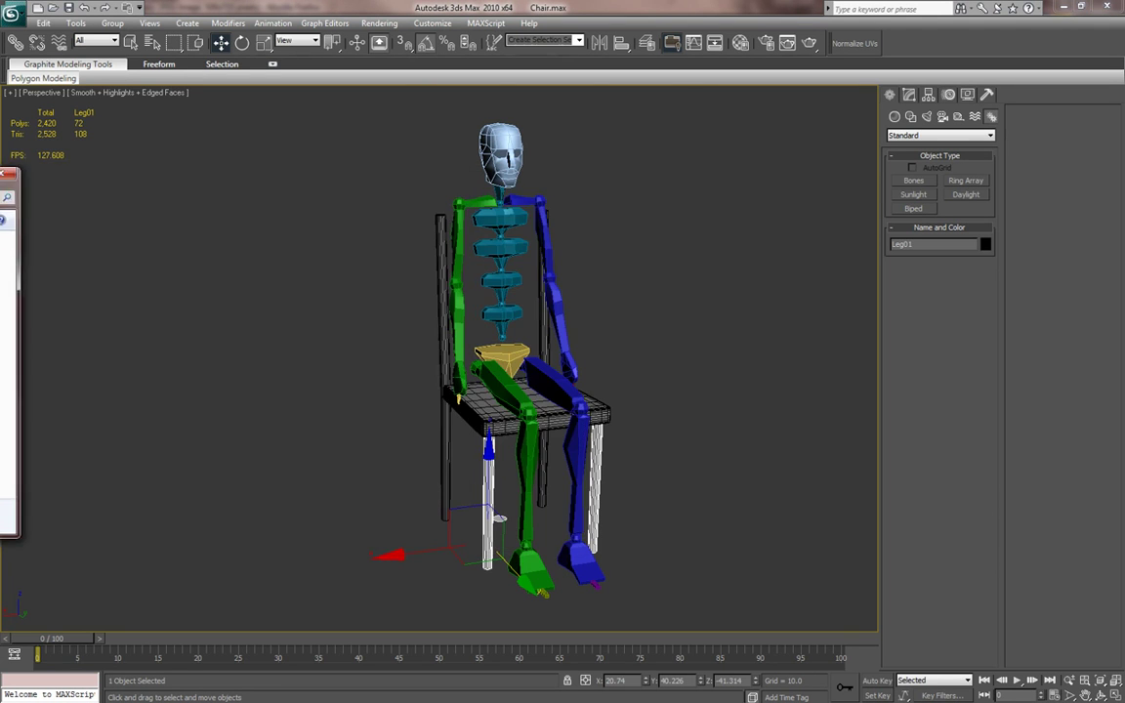
middle_click_drag(359, 347, 352, 334)
middle_click_drag(371, 389, 405, 387)
scroll(337, 379, "up", 5)
scroll(426, 402, "down", 5)
left_click(408, 382)
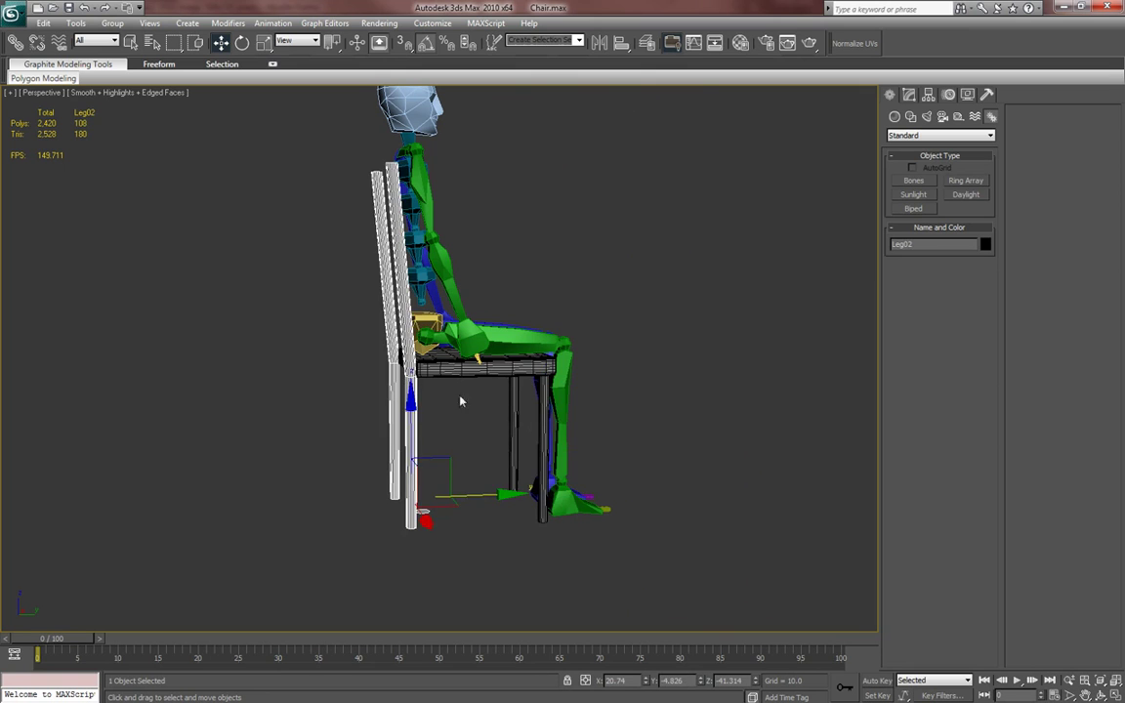
left_click(544, 410)
- Close the back post's (Leg02) open top by extending its border inward with scaling and collapsing it to a centre point
left_click(400, 293)
middle_click_drag(402, 289, 429, 419)
scroll(407, 359, "up", 2)
scroll(429, 419, "up", 4)
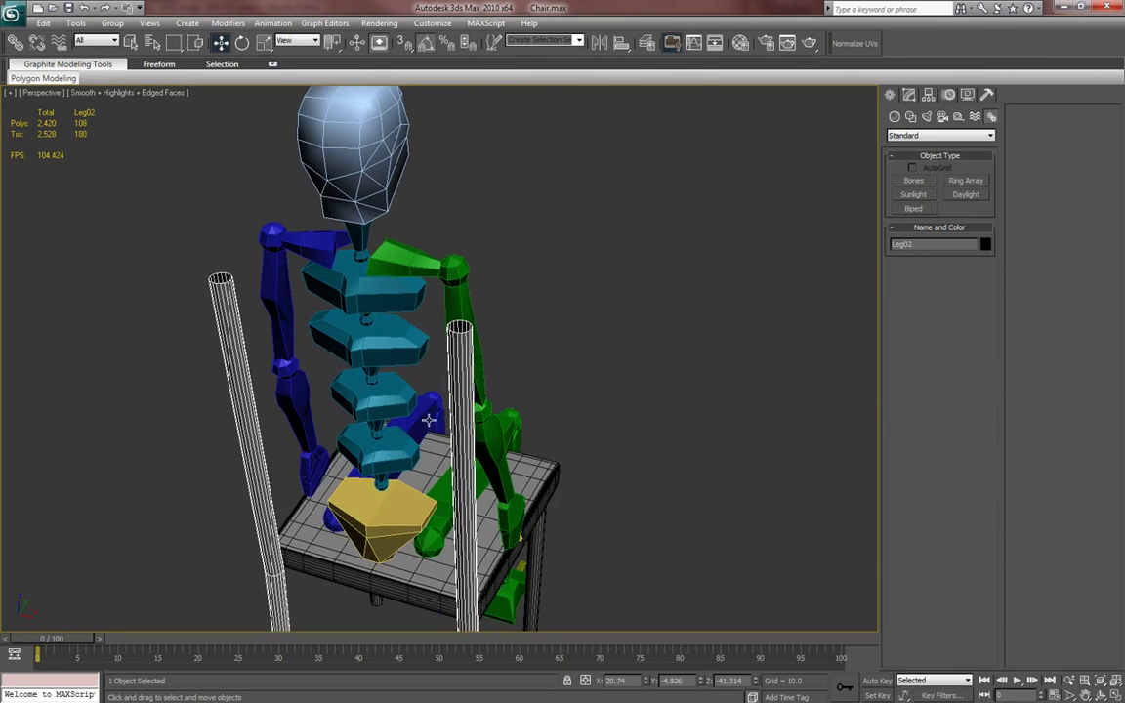
key("1")
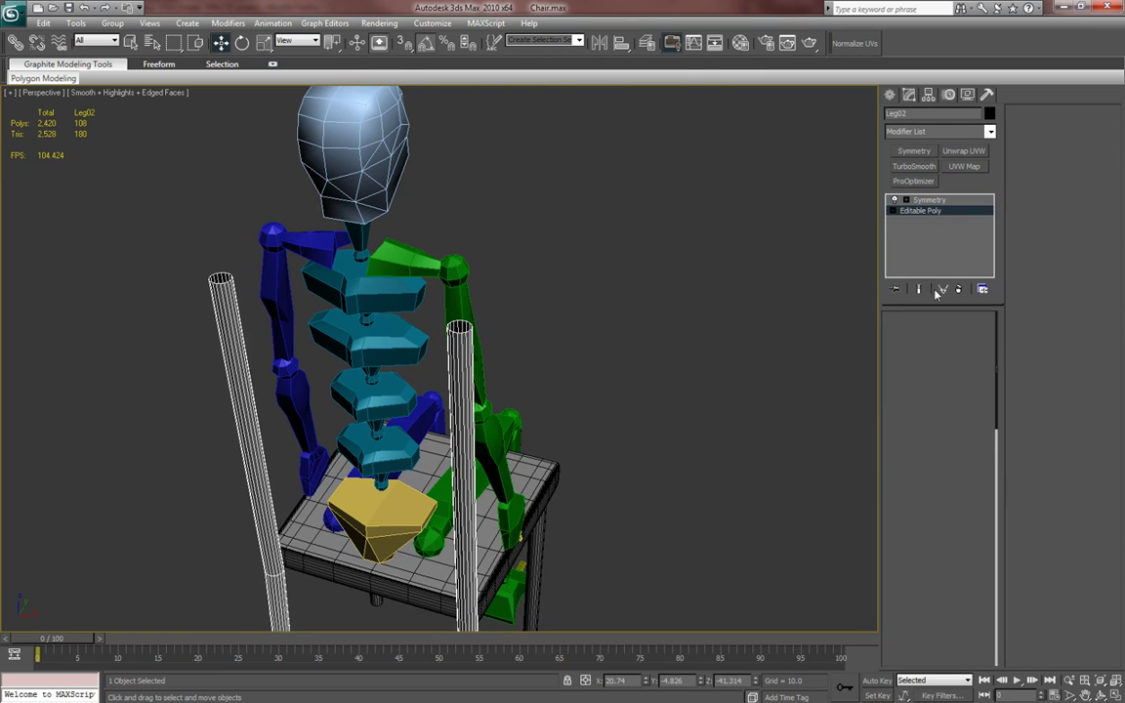
left_click(917, 212)
left_click(939, 335)
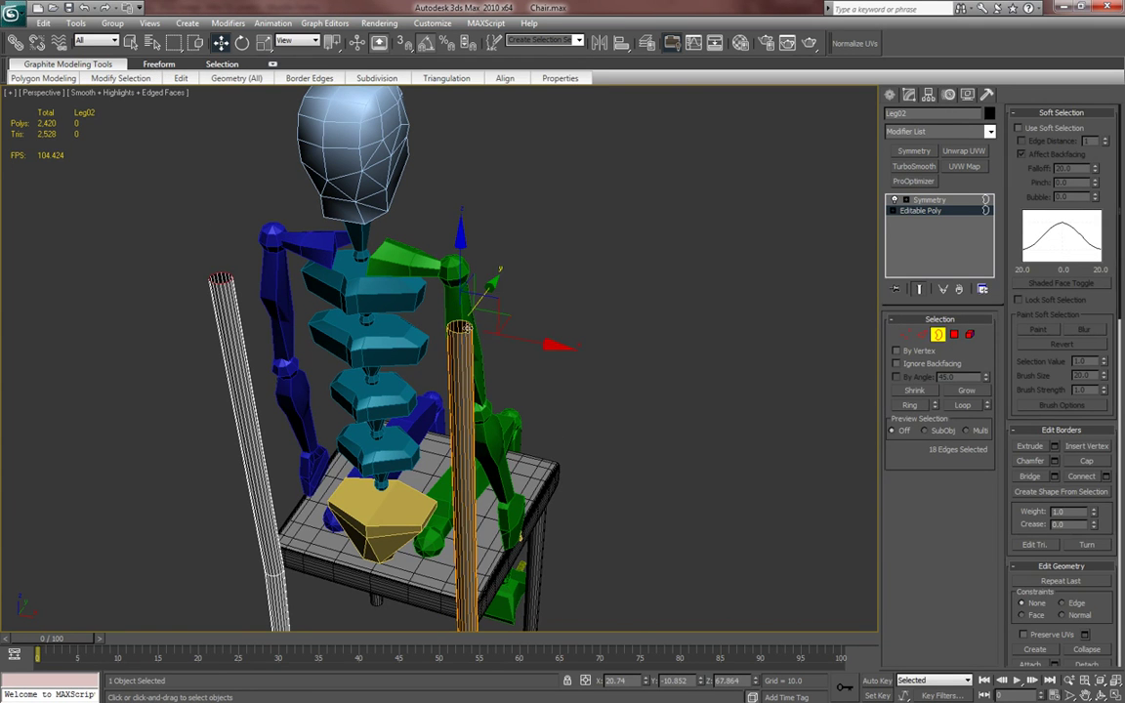
scroll(461, 308, "up", 2)
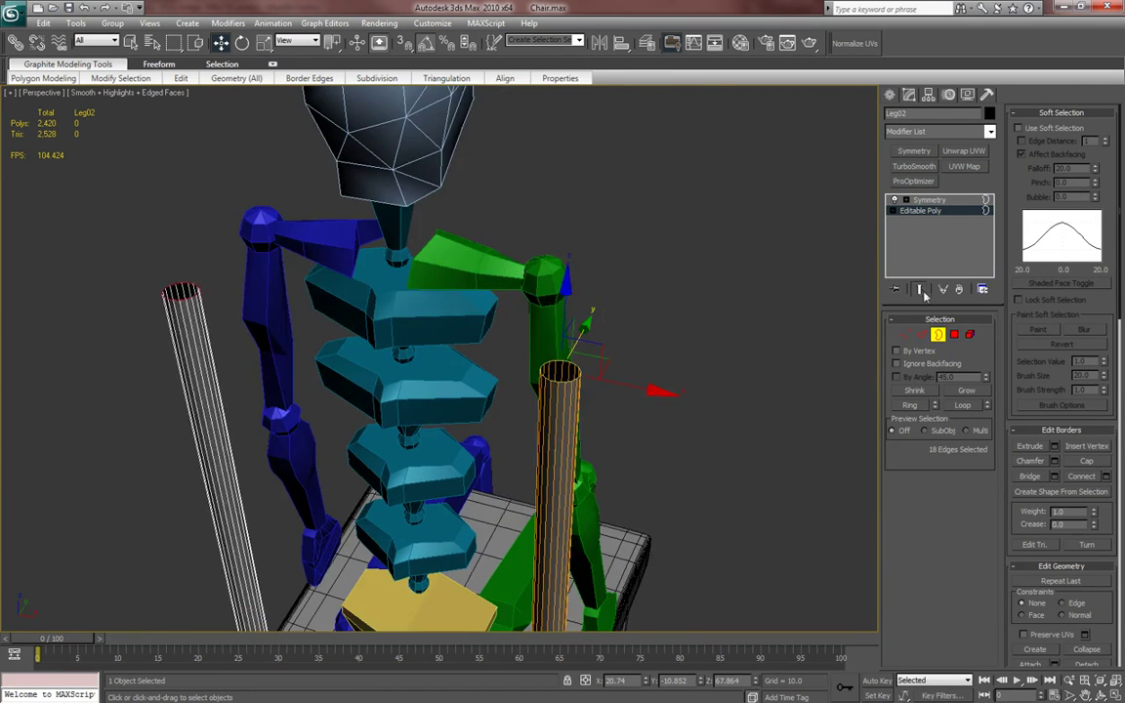
middle_click_drag(615, 375, 619, 428, "alt")
key("r")
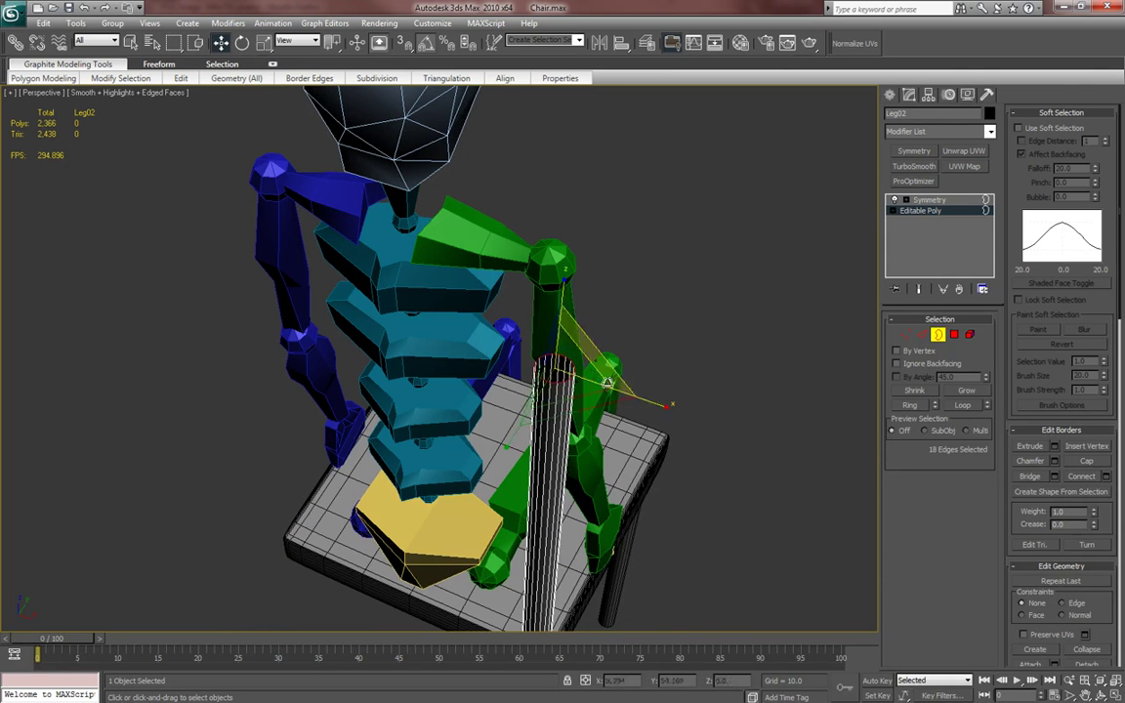
scroll(583, 392, "up", 4)
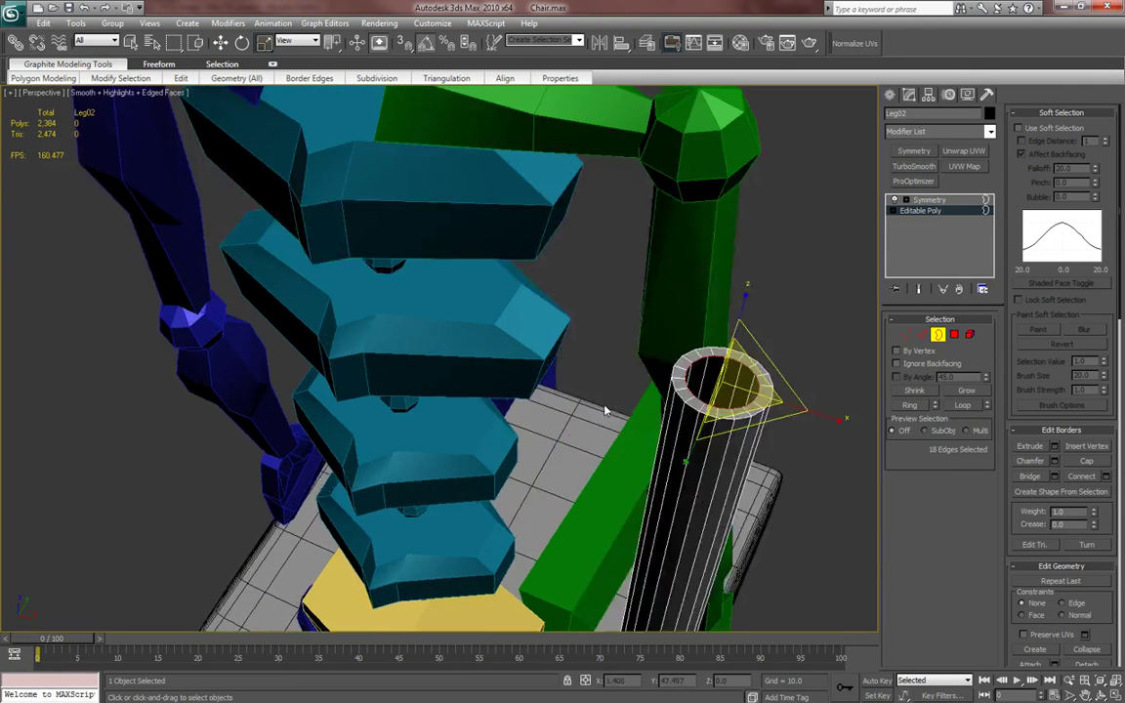
right_click(582, 384)
left_click(549, 240)
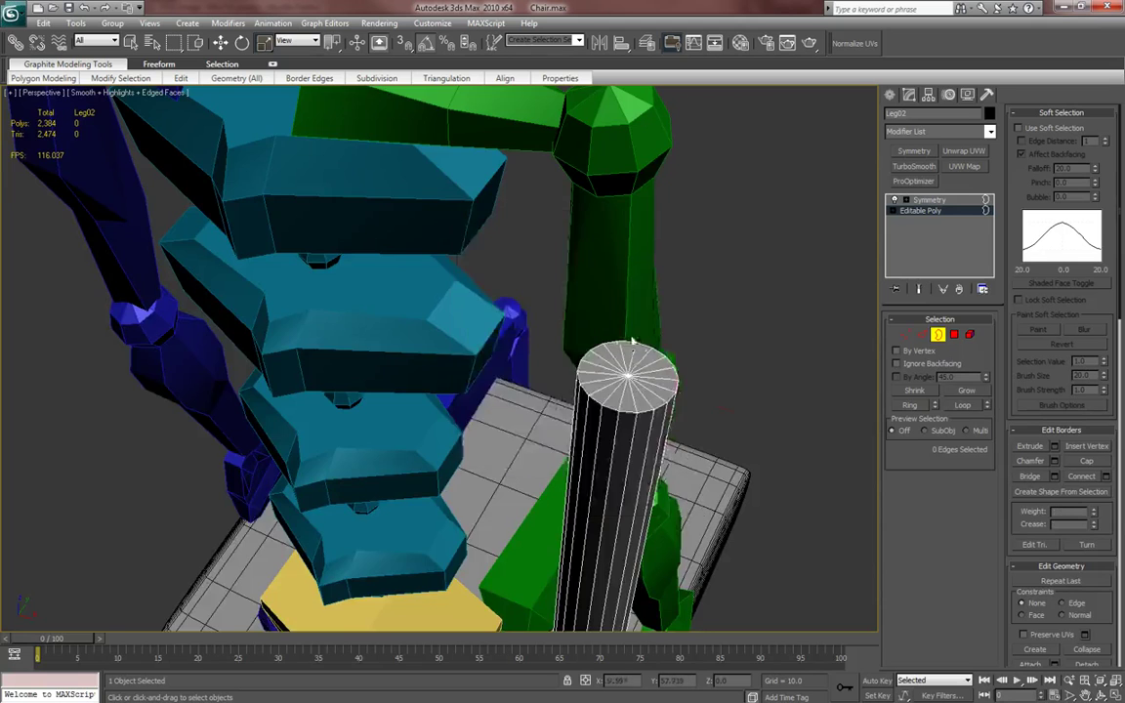
- Select all polygons of the back post (Leg02) and bring its smoothing group settings into view
scroll(615, 352, "down", 3)
scroll(617, 357, "down", 3)
middle_click_drag(617, 357, 653, 369, "alt")
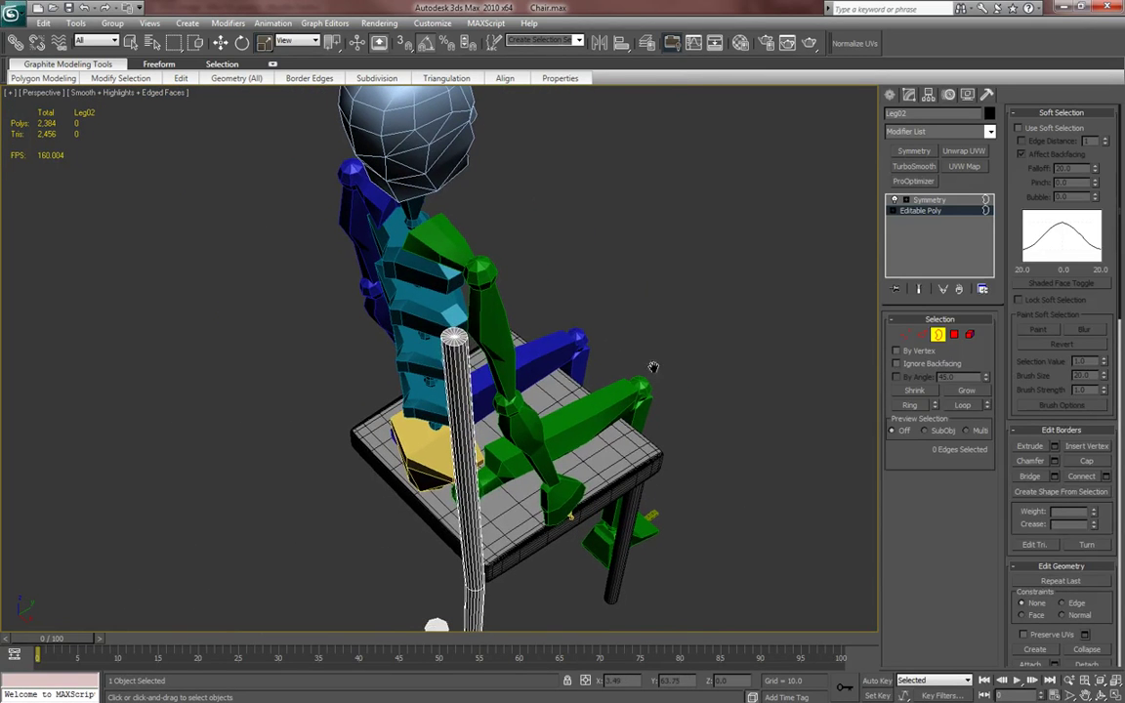
key("3")
key("4")
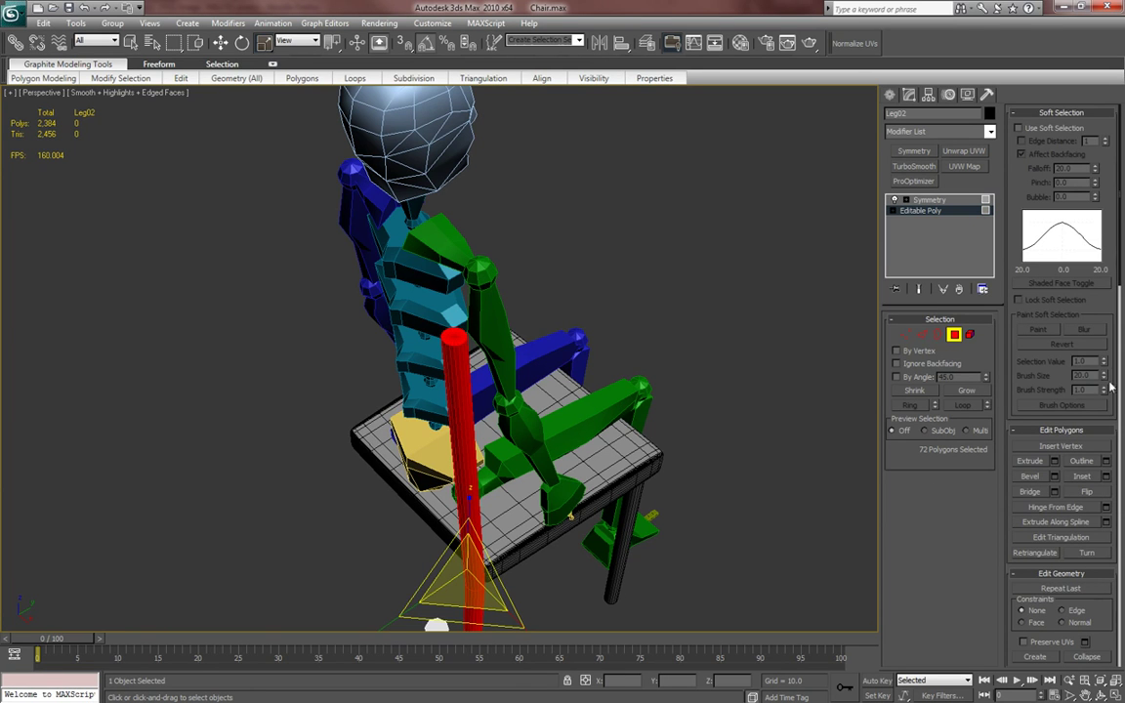
left_click(1035, 113)
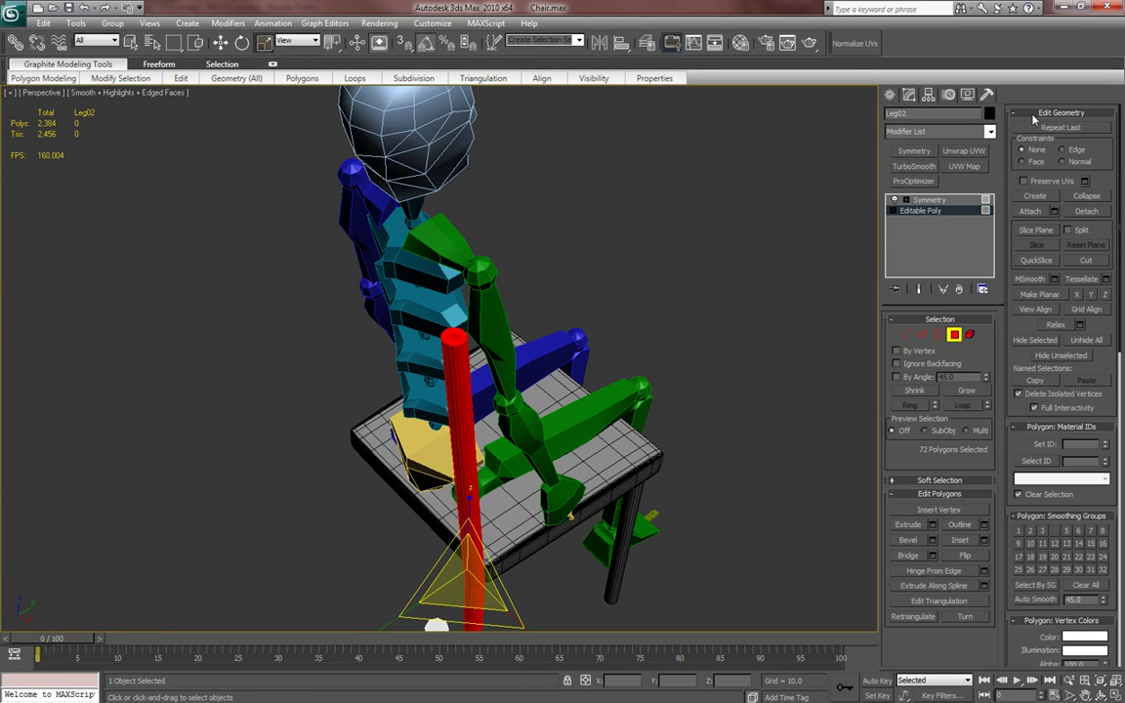
middle_click_drag(752, 458, 721, 359, "alt")
left_click(890, 94)
- Compare the chair blockout with the ChiavariChair-Mahogany-HT51-053 reference photo, and close the photo
middle_click_drag(570, 367, 410, 346, "alt")
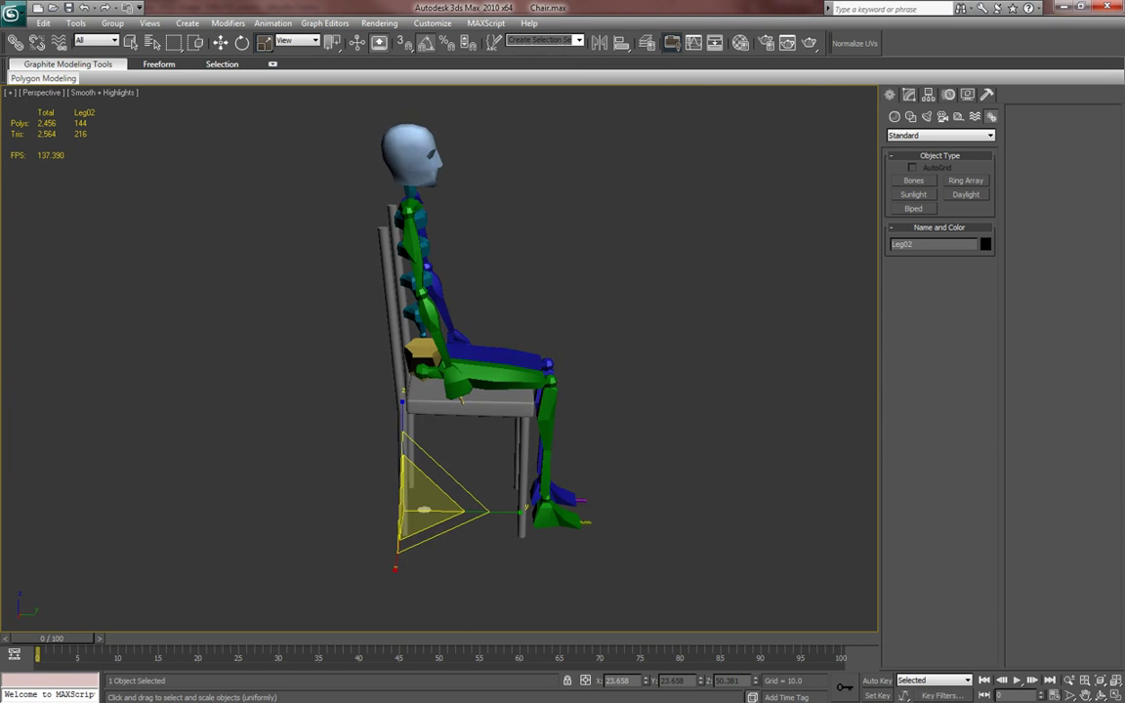
left_click_drag(2, 119, 274, 92)
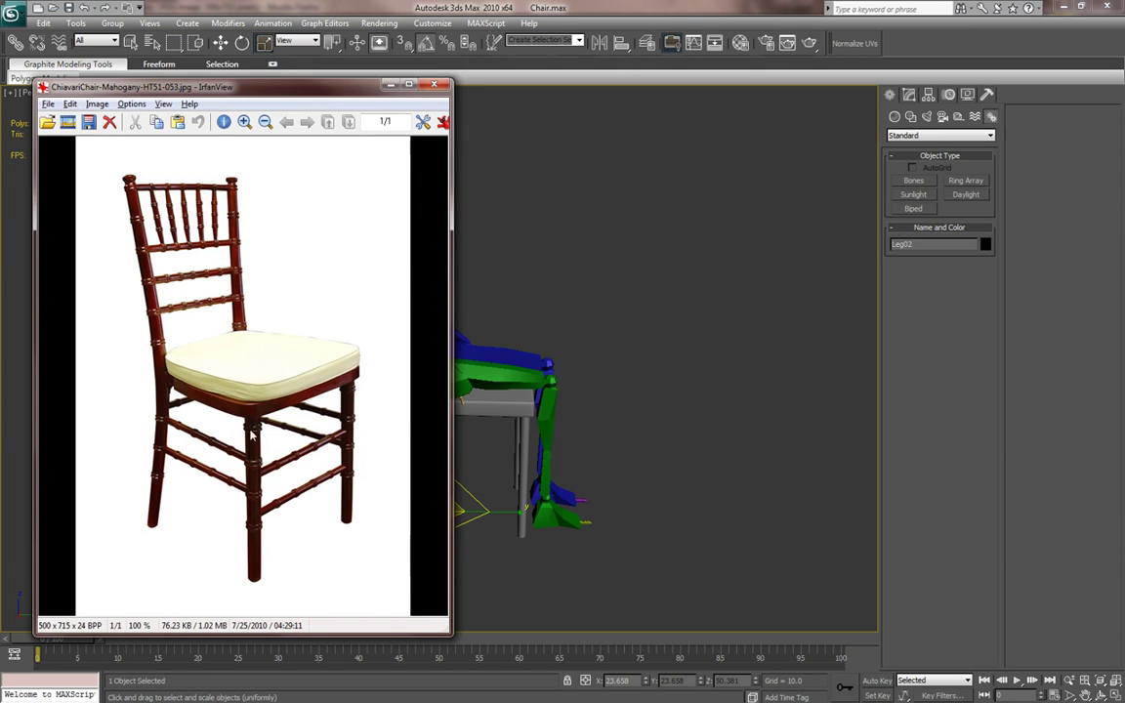
left_click(433, 86)
middle_click_drag(440, 459, 445, 473, "alt")
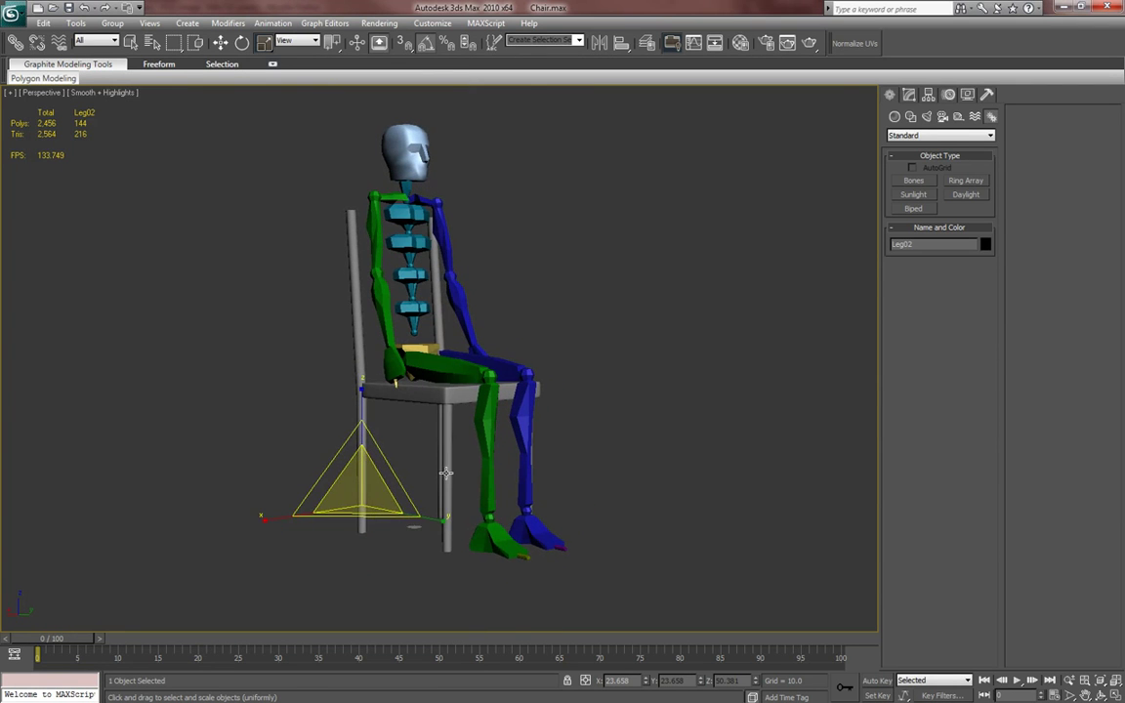
- Select the front leg (Leg01) and turn on the edged faces display
left_click(447, 474)
middle_click_drag(515, 409, 520, 369)
key("F4")
scroll(514, 376, "up", 6)
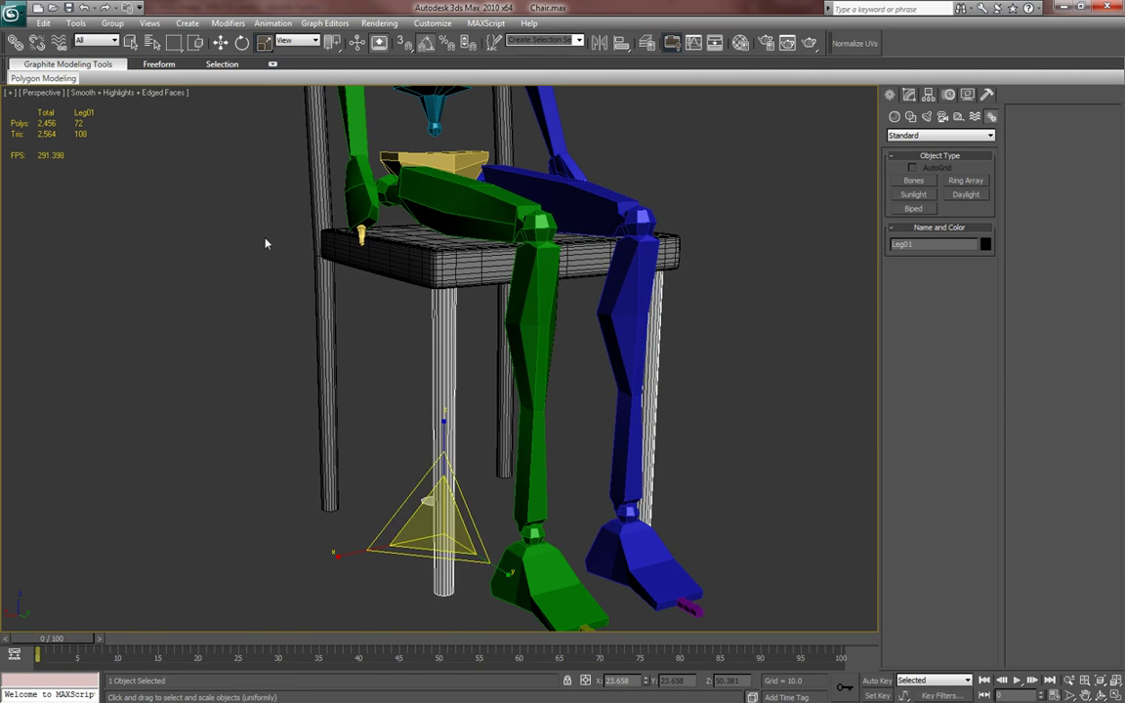
middle_click_drag(381, 334, 499, 344, "alt")
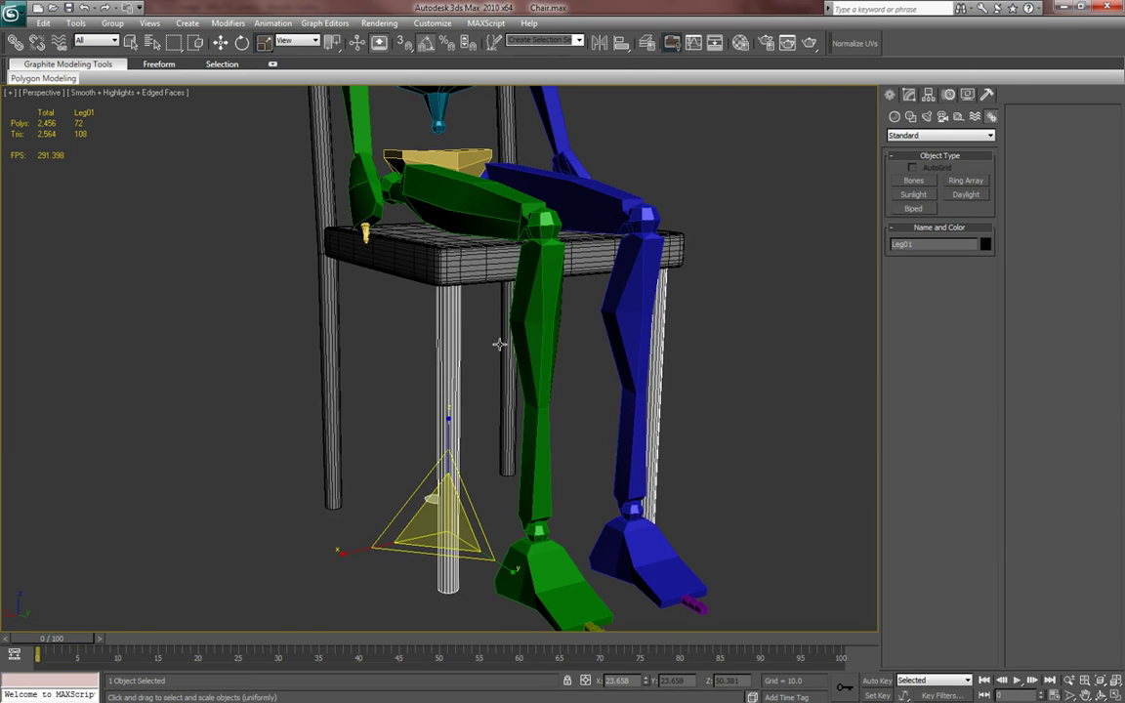
middle_click_drag(570, 337, 576, 340)
- Connect the front leg's (Leg01) lengthwise edges with 10 segments in its base Editable Poly
left_click(909, 94)
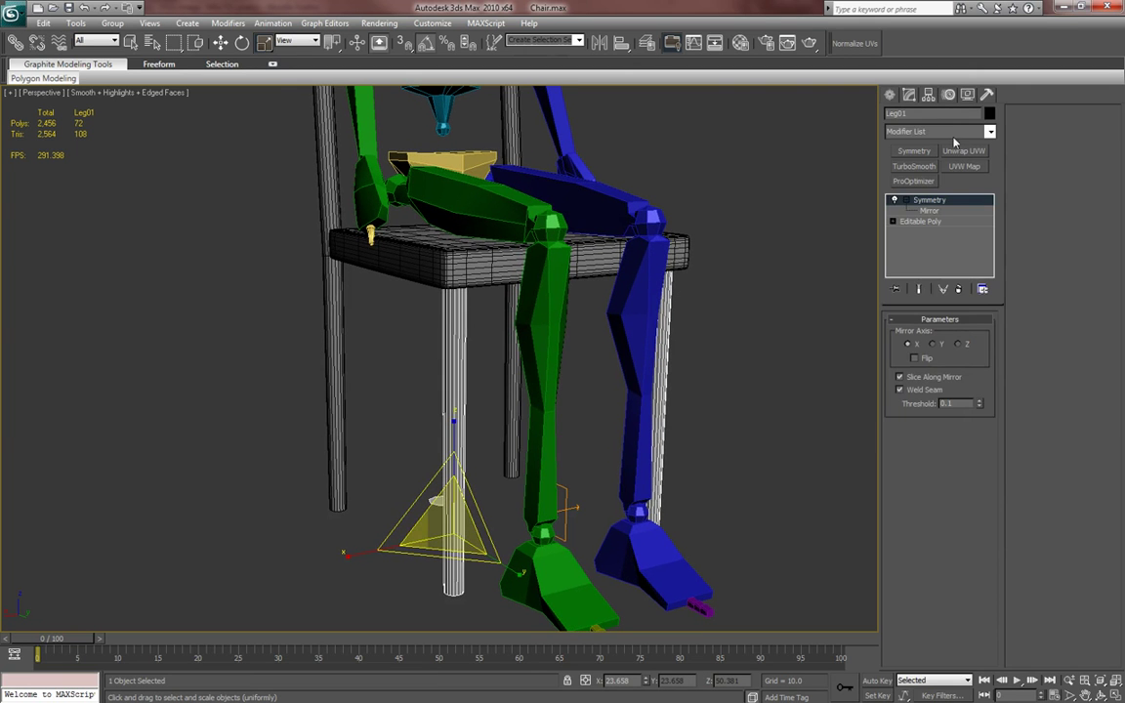
left_click(928, 222)
left_click_drag(459, 465, 389, 381)
middle_click_drag(389, 381, 396, 367, "alt")
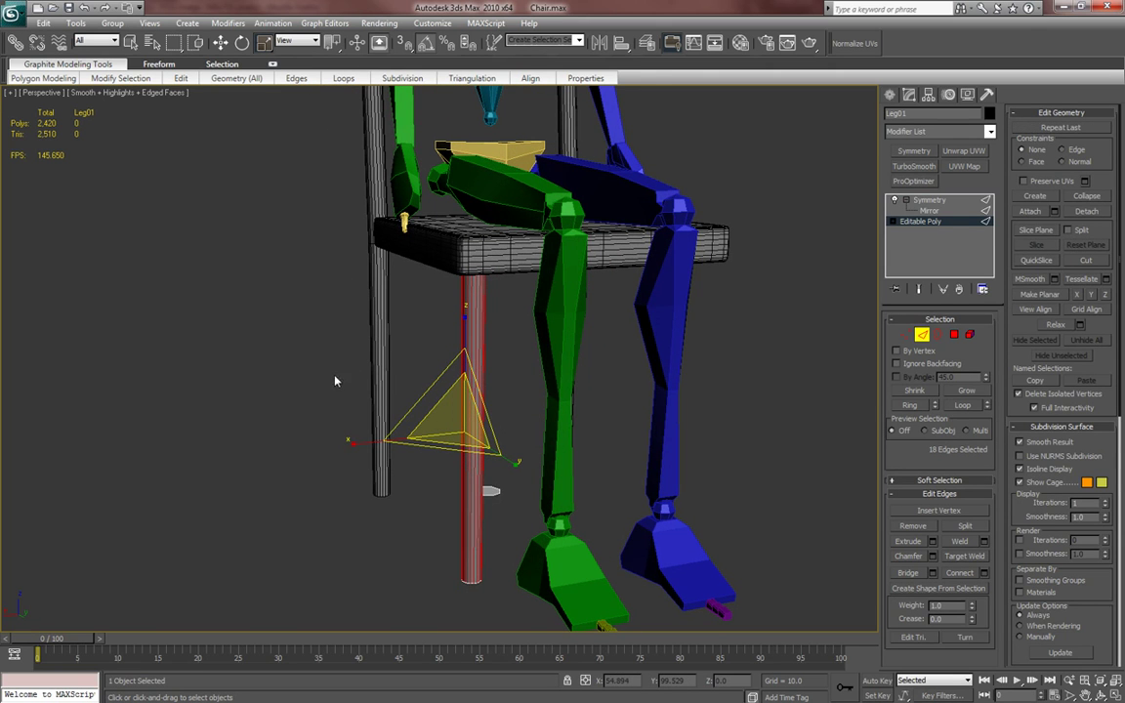
right_click(388, 417)
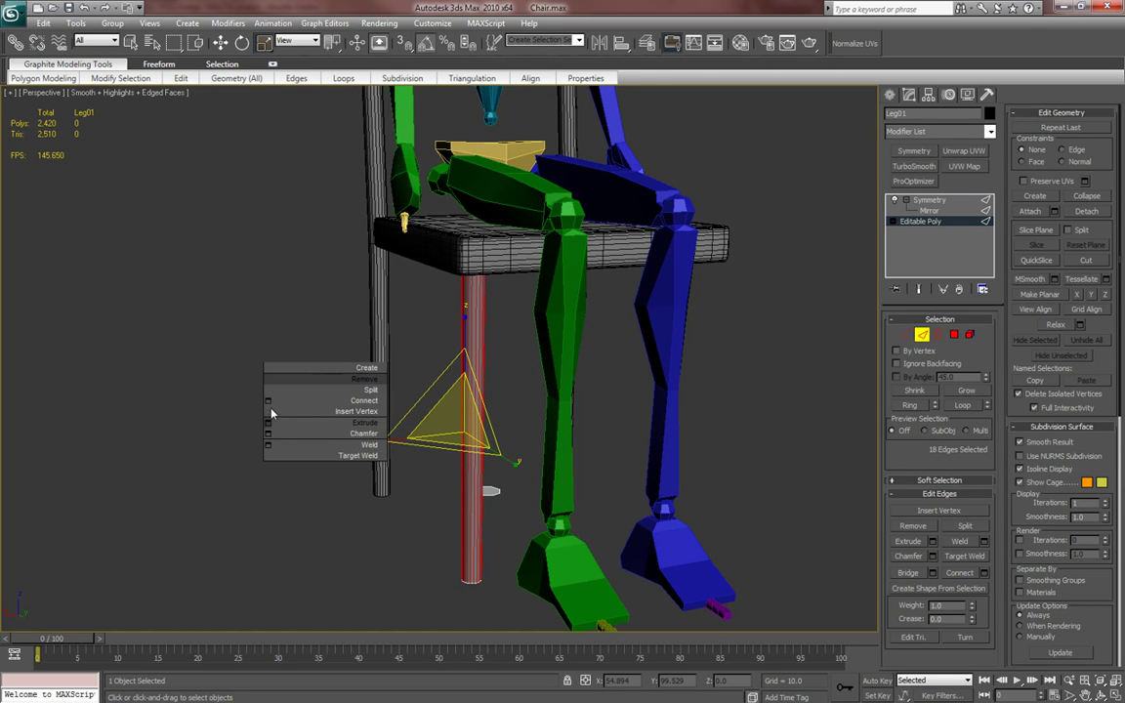
left_click(267, 401)
middle_click_drag(338, 377, 410, 375, "alt")
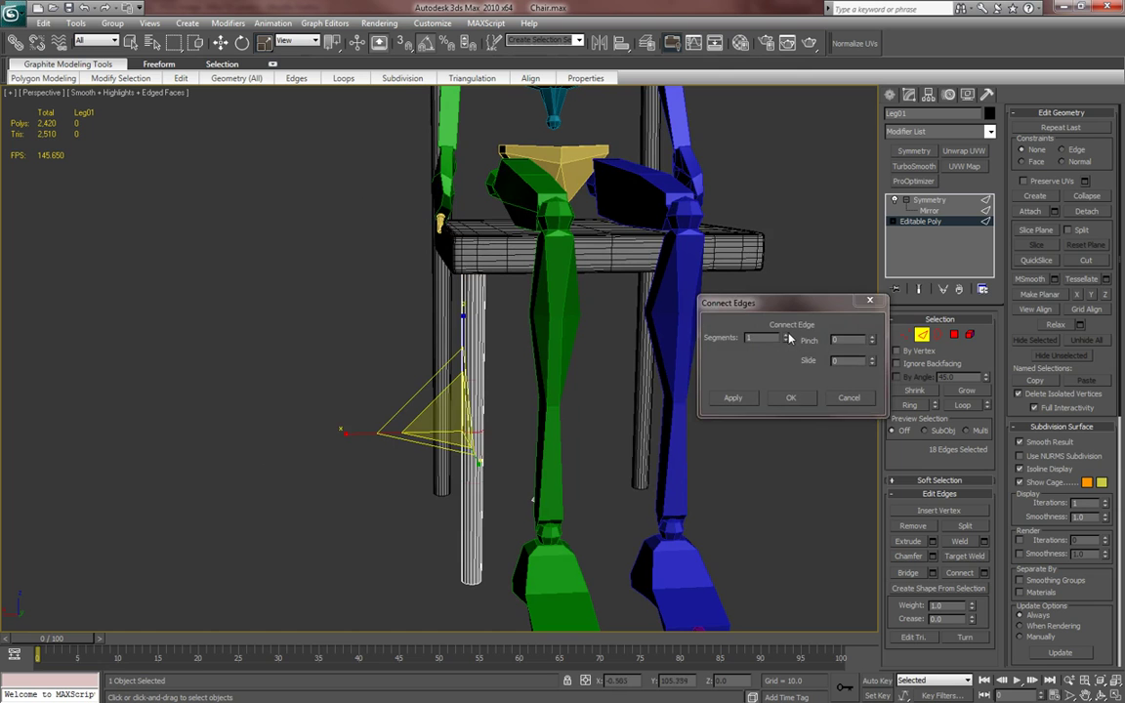
left_click(788, 335)
left_click(787, 335)
left_click(787, 335)
left_click(787, 335)
left_click(787, 335)
middle_click_drag(585, 353, 618, 377, "alt")
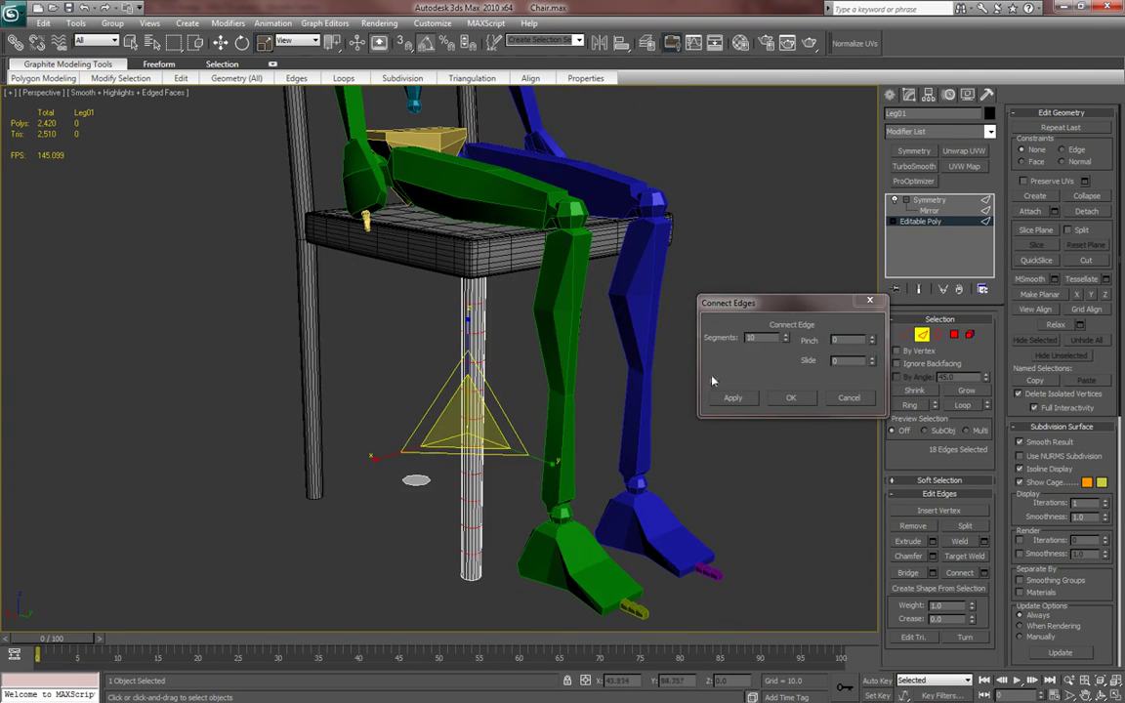
left_click(791, 398)
middle_click_drag(743, 389, 826, 313, "alt")
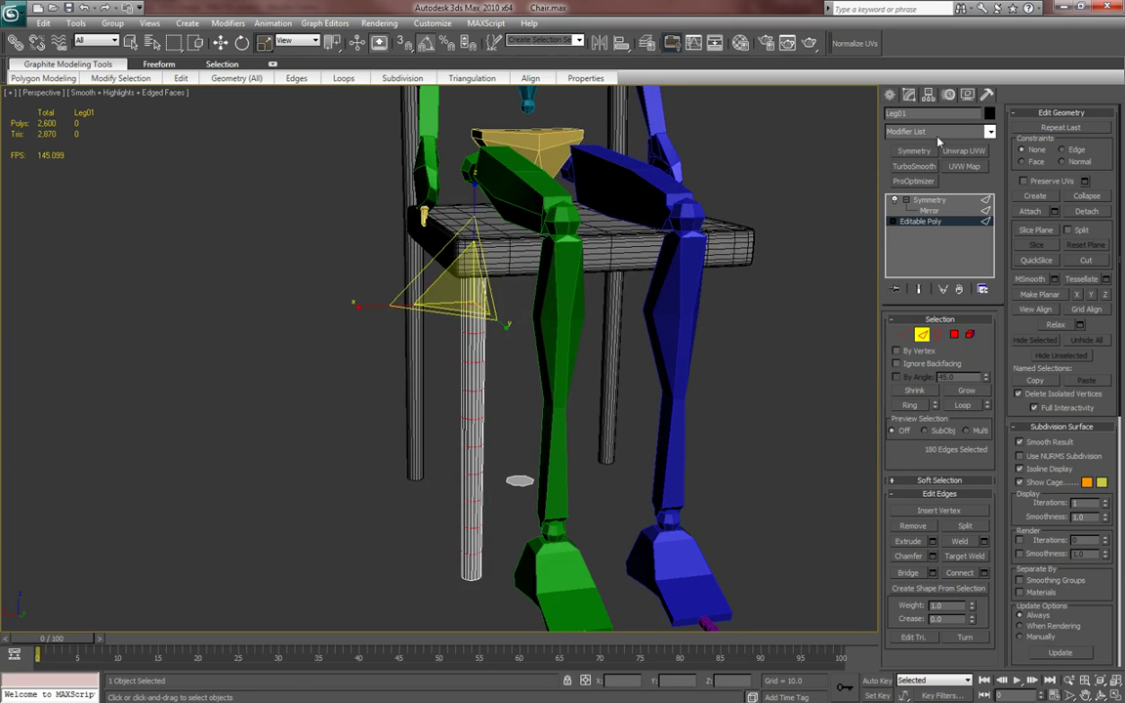
- Add a Bend modifier to the front leg (Leg01) beneath its Symmetry, and try a bend angle of 29
left_click(926, 334)
left_click(979, 133)
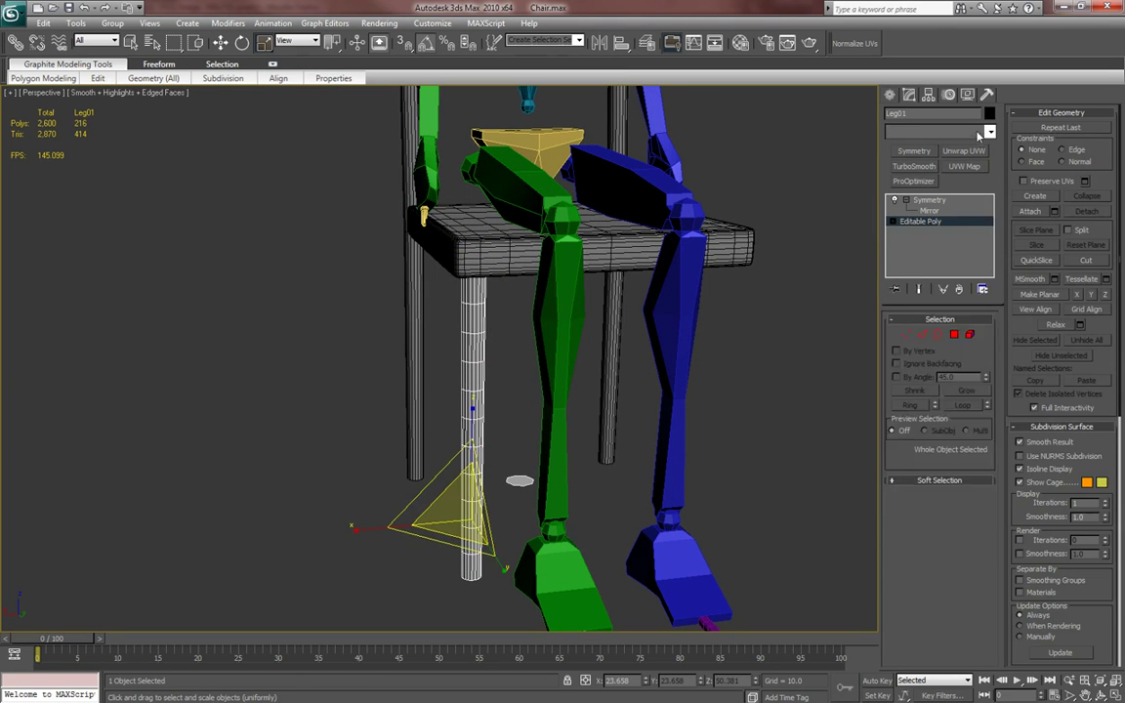
scroll(941, 386, "down", 4)
scroll(934, 495, "down", 1)
scroll(933, 459, "up", 6)
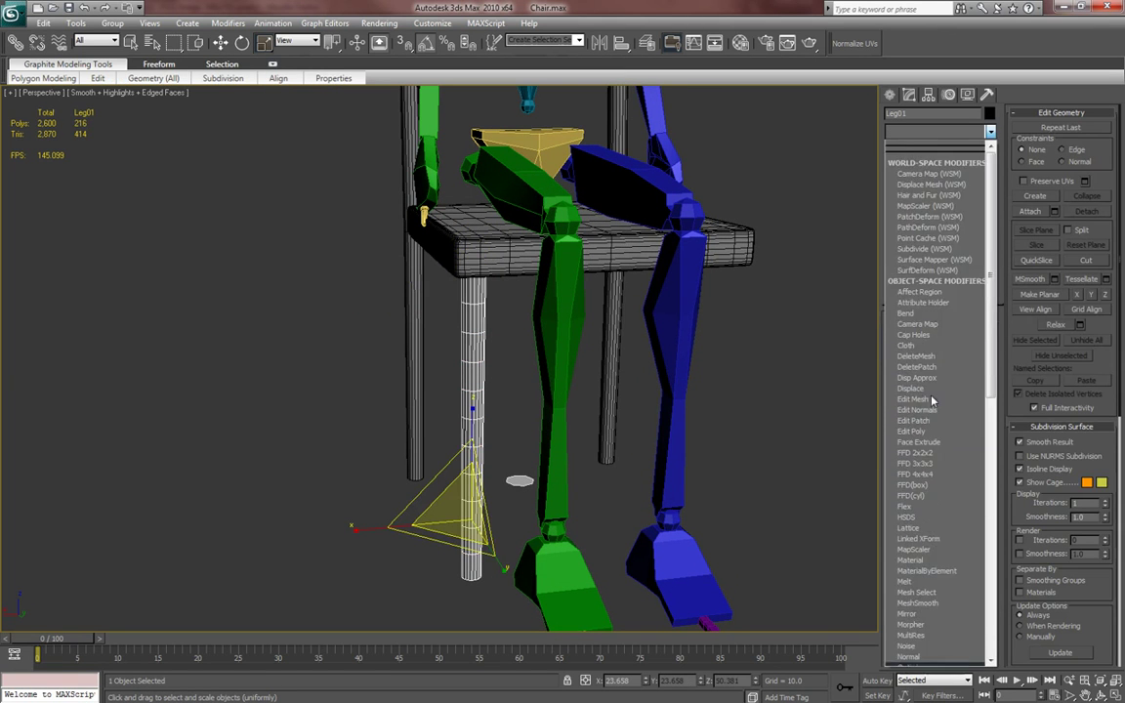
left_click(922, 320)
middle_click_drag(731, 348, 692, 421, "alt")
left_click(976, 343)
left_click_drag(976, 344, 964, 301)
middle_click_drag(674, 361, 645, 398, "alt")
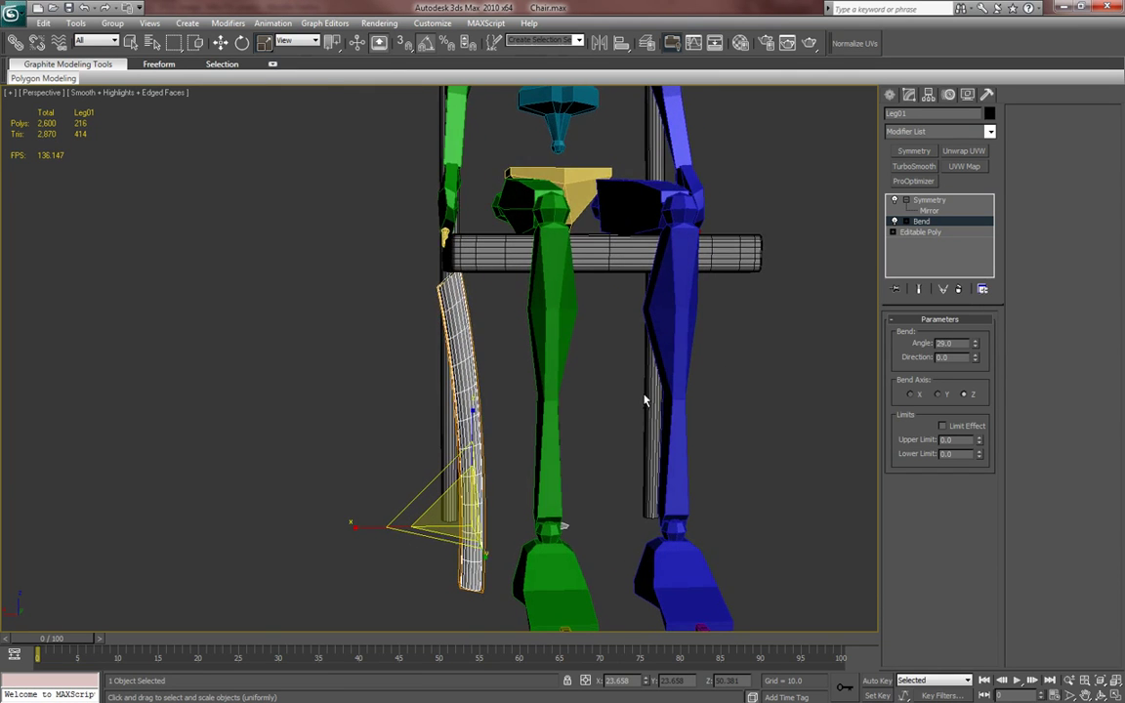
- Undo the trial bend and set the front leg's Bend angle to 12.5
key("ctrl+z")
middle_click_drag(752, 397, 815, 391, "alt")
left_click_drag(973, 347, 878, 308)
- Rotate the bent front leg by -5 degrees about Y and shift it slightly along X
key("e")
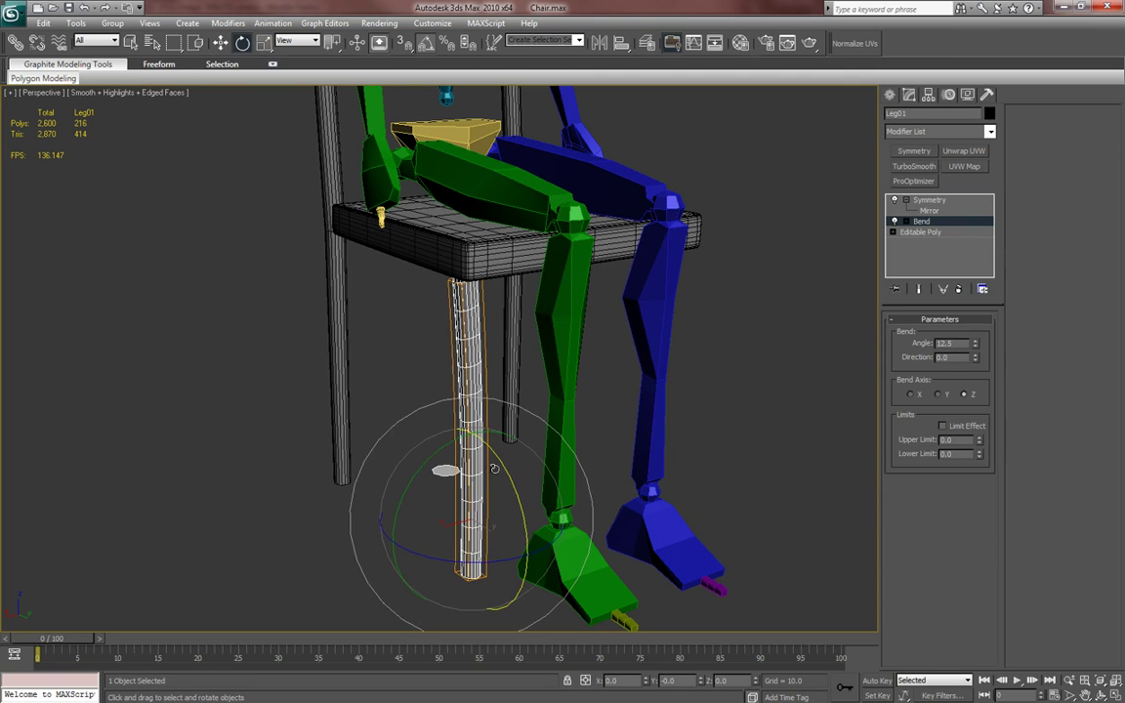
left_click_drag(426, 468, 424, 466)
middle_click_drag(553, 465, 527, 456, "alt")
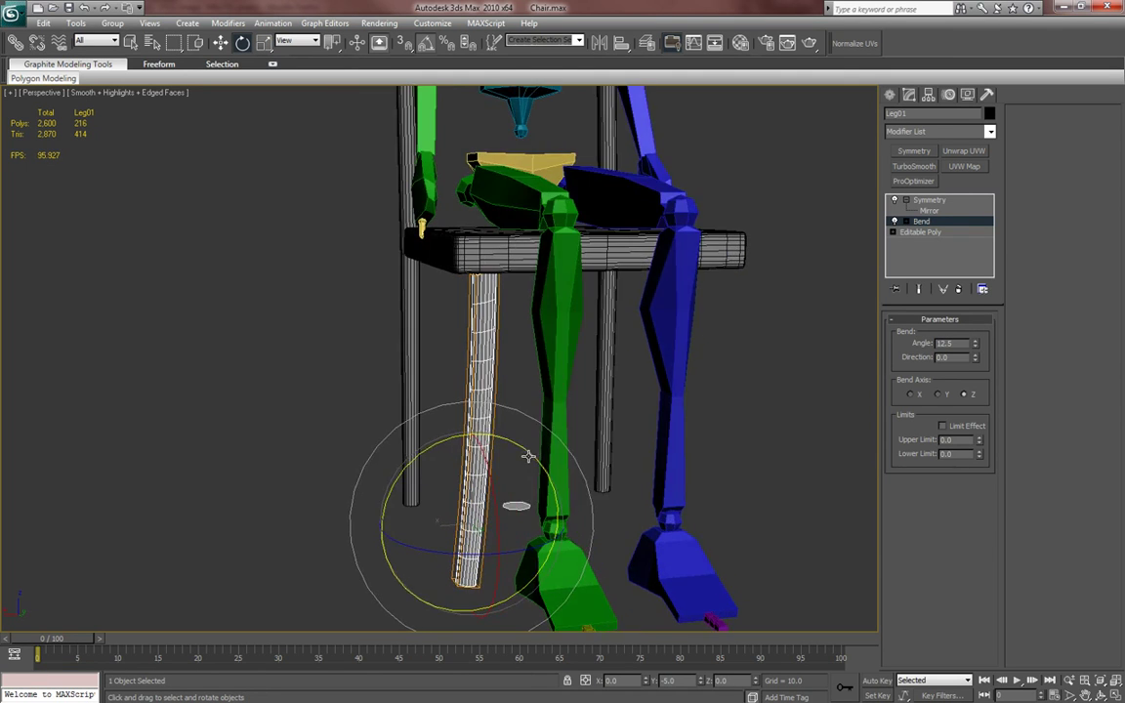
key("w")
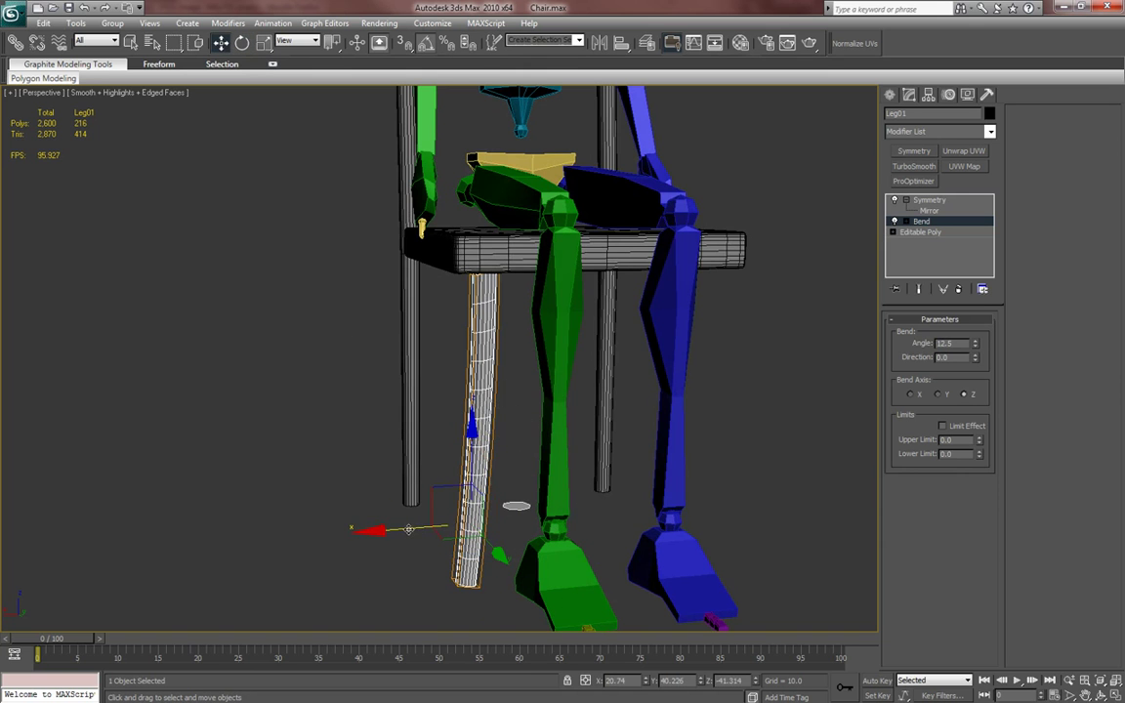
middle_click_drag(595, 518, 518, 519, "alt")
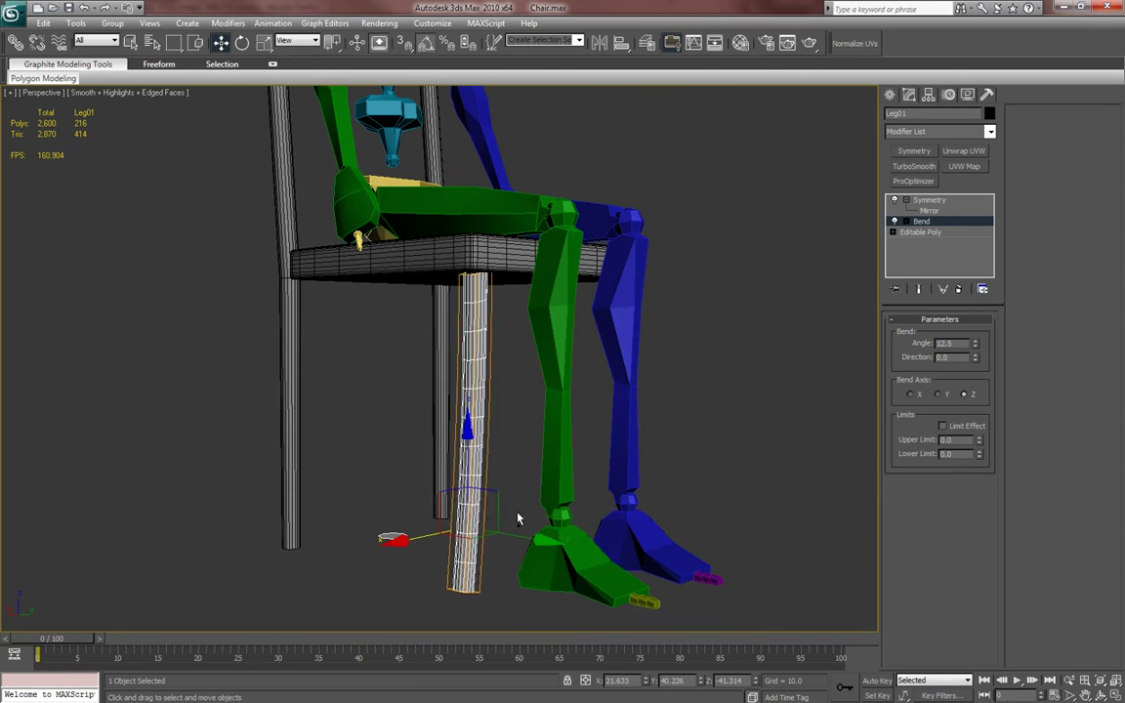
- Undo the last transforms of the front leg and delete its Bend modifier
key("ctrl+z")
key("ctrl+z")
right_click(935, 229)
left_click(952, 244)
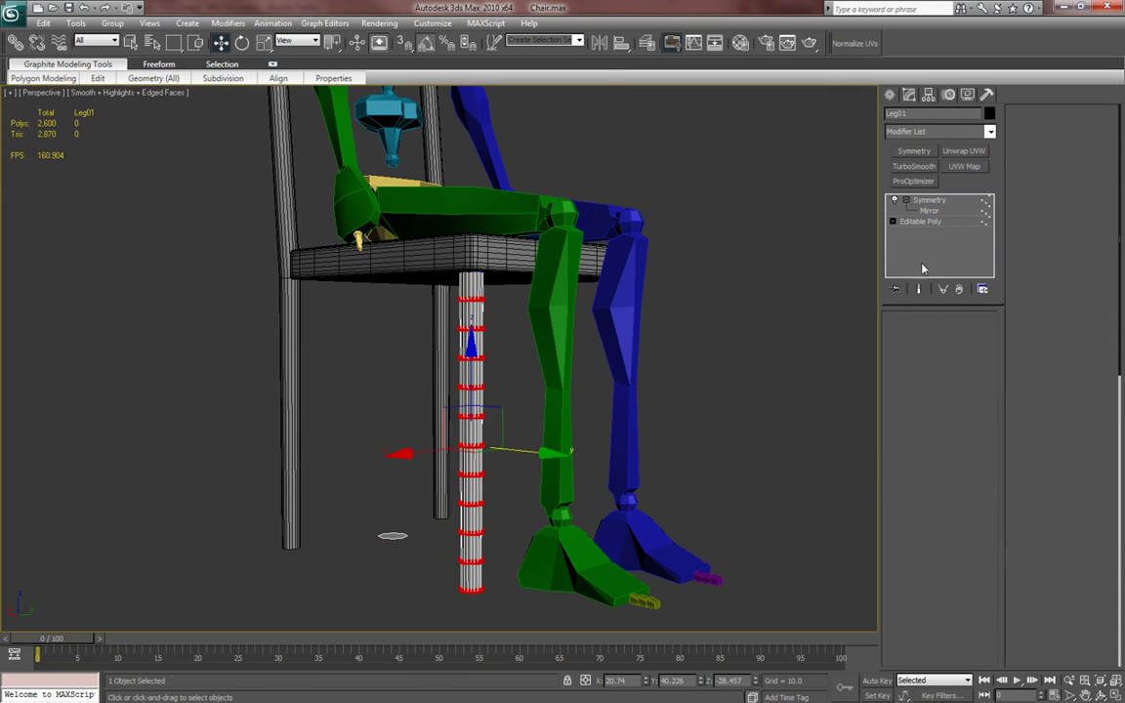
- Remove the added horizontal edge loops from the front leg (Leg01), including their vertices
left_click(920, 222)
middle_click_drag(824, 214, 724, 397, "alt")
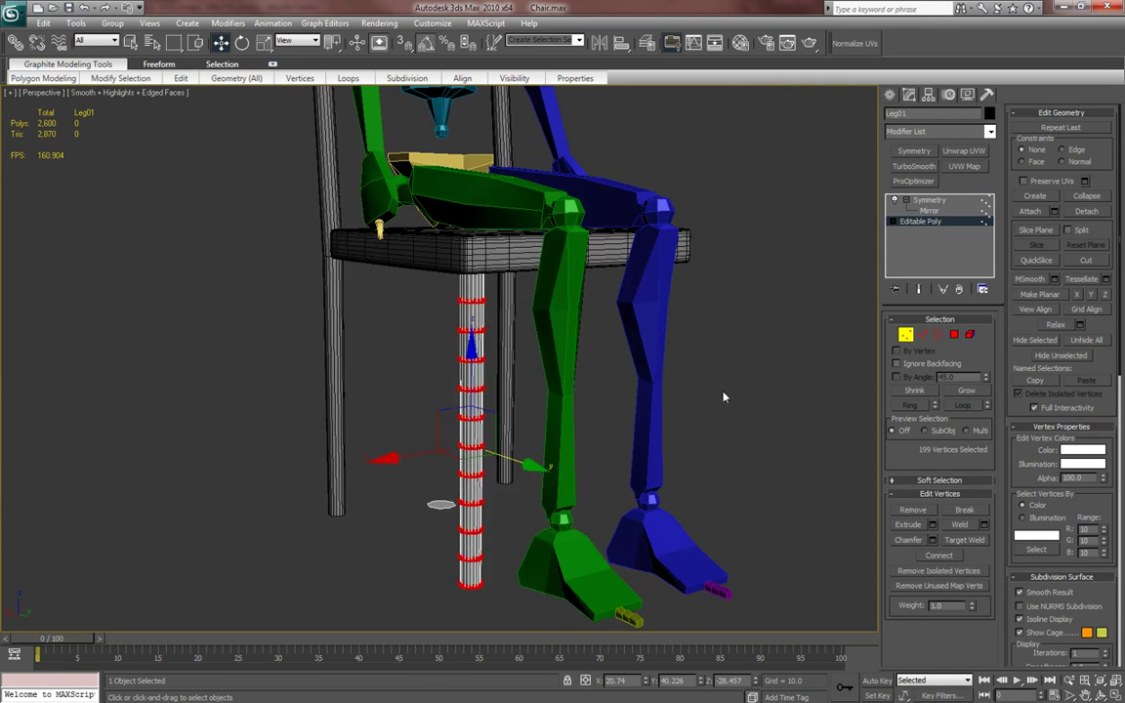
key("Delete")
key("ctrl+z")
left_click(926, 335)
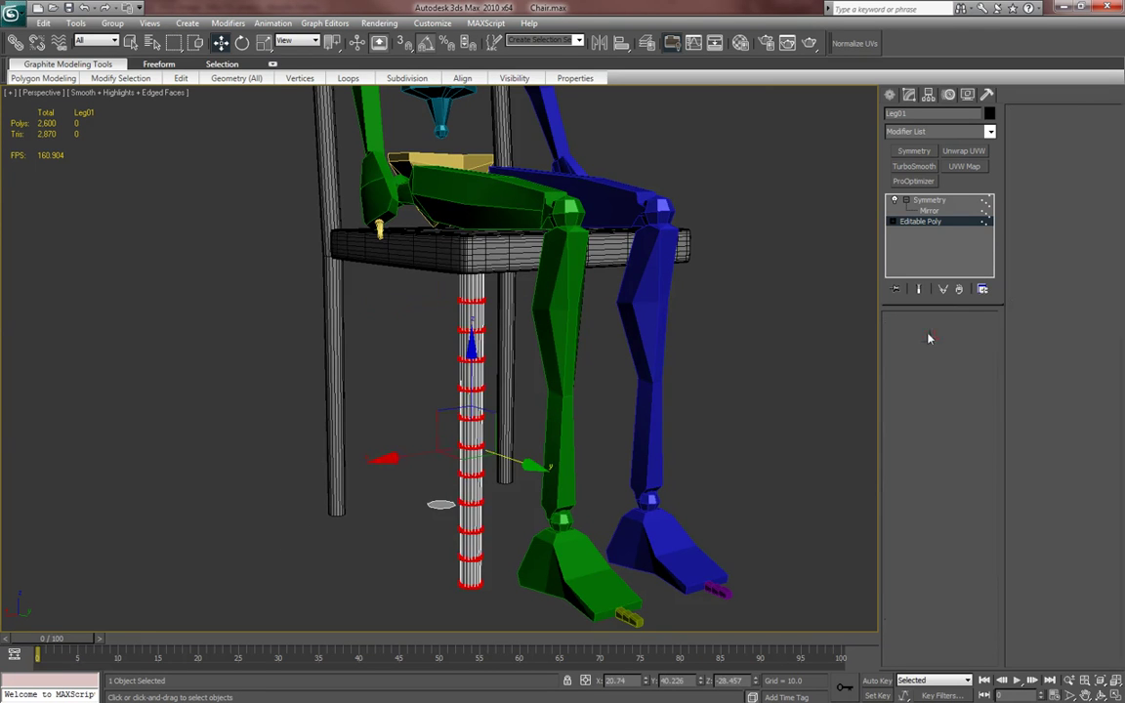
middle_click_drag(772, 410, 695, 400, "alt")
scroll(645, 392, "up", 5)
mouse_move(614, 455)
middle_mouse_down()
mouse_move(646, 391)
mouse_move(635, 431)
mouse_move(665, 439)
mouse_move(613, 465)
middle_mouse_up()
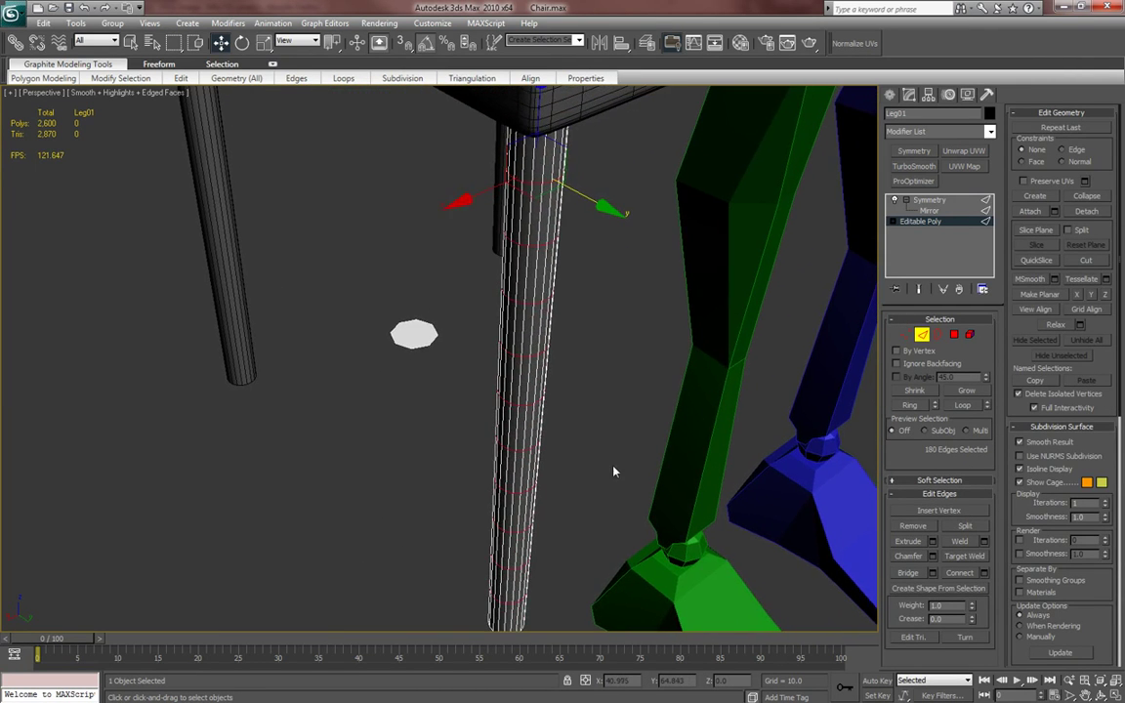
left_click(617, 467)
left_click(904, 335)
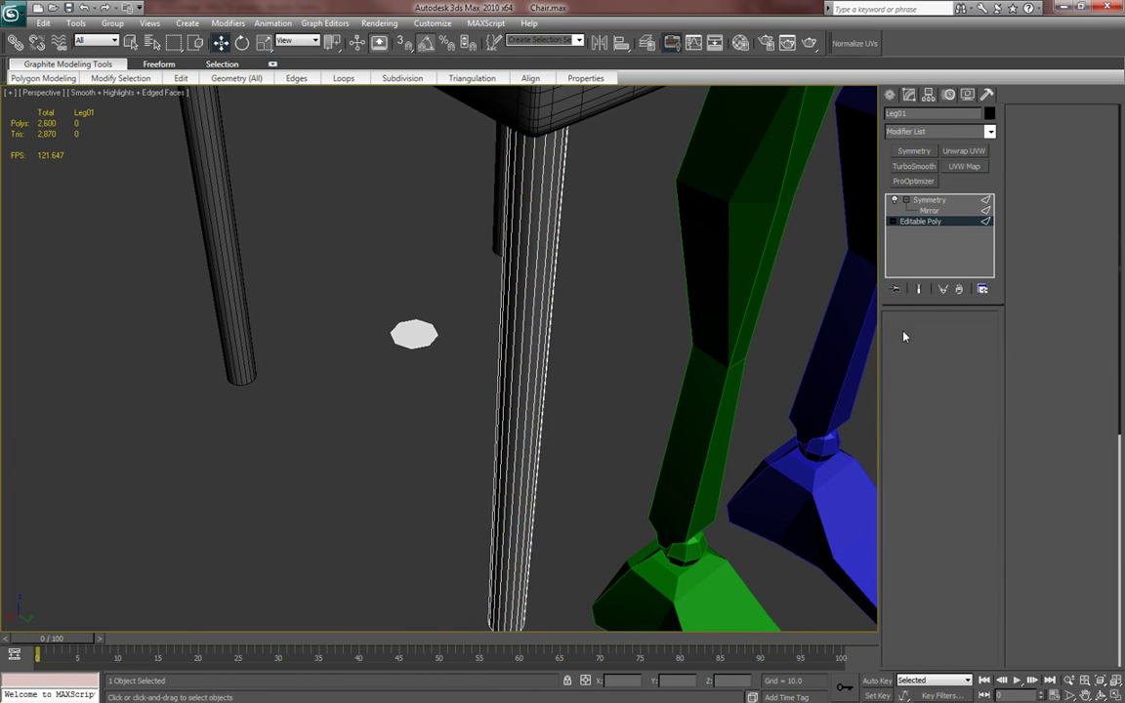
middle_click_drag(723, 406, 715, 374, "alt")
left_click(820, 378)
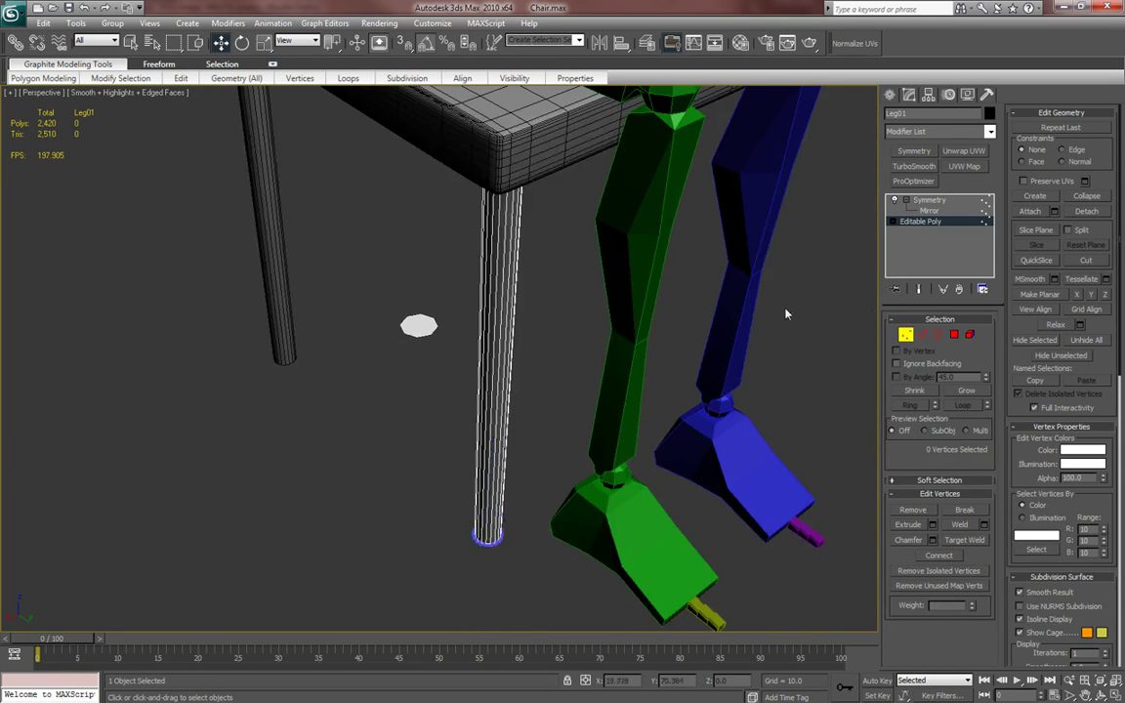
- Select the back post (Leg02) and open its base Editable Poly for edge editing
middle_click_drag(787, 313, 791, 406)
scroll(791, 407, "down", 4)
left_click(889, 95)
middle_click_drag(632, 387, 671, 369)
scroll(672, 375, "down", 2)
left_click(382, 362)
middle_click_drag(383, 364, 448, 330, "alt")
middle_click_drag(447, 330, 514, 374)
key("1")
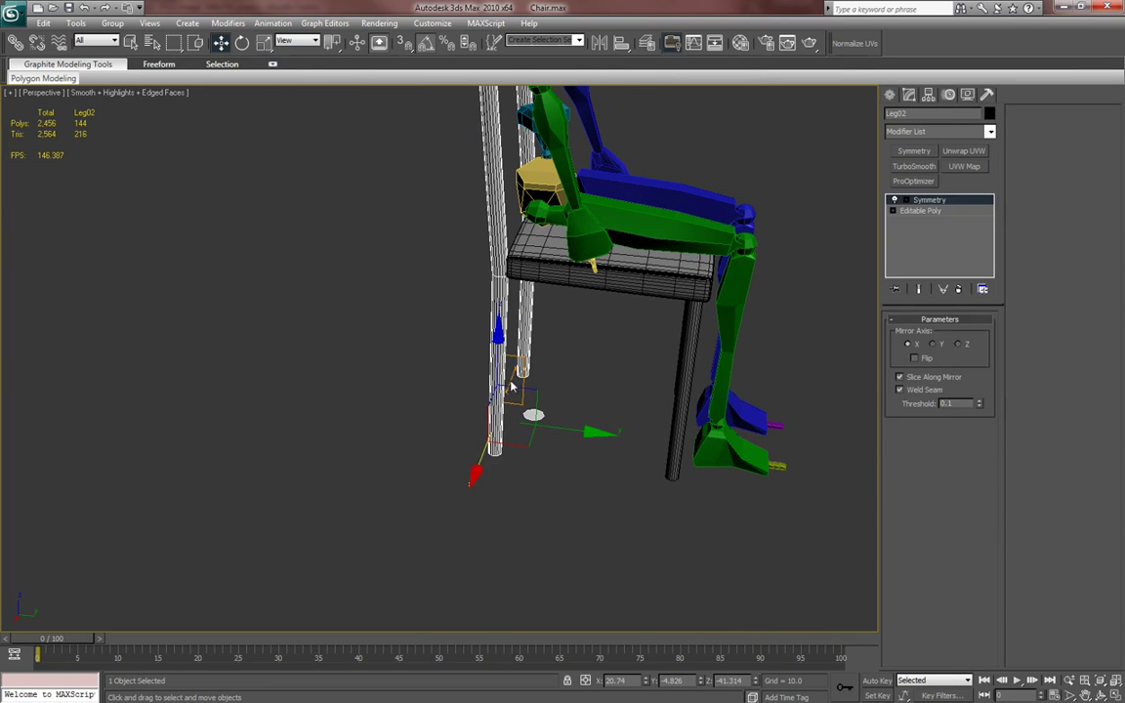
left_click(955, 211)
key("2")
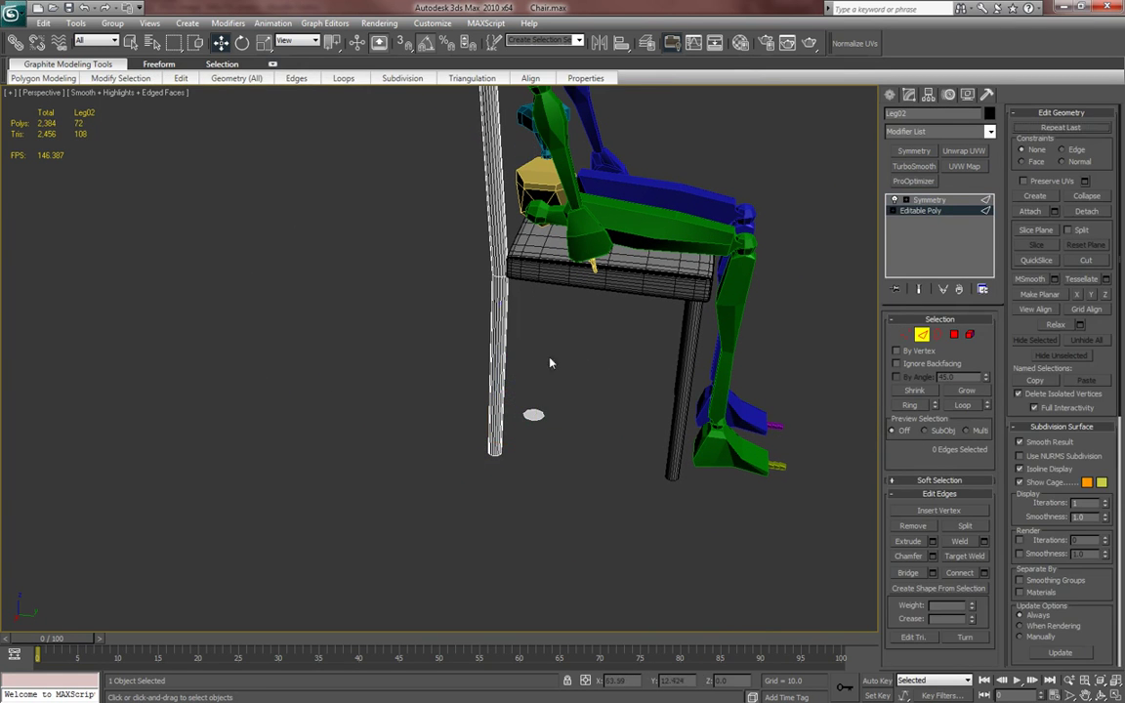
- Connect the lengthwise edges of the back post's (Leg02) section below the seat with 10 segments
middle_click_drag(445, 332, 630, 397, "alt")
right_click(634, 390)
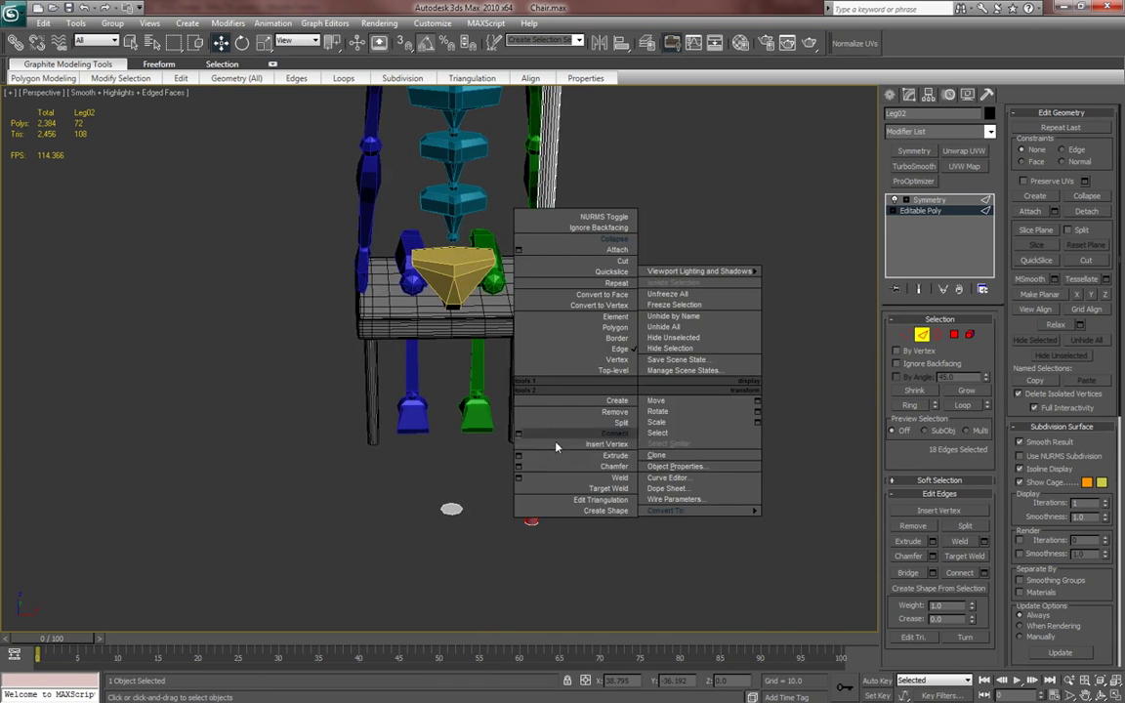
left_click(519, 434)
middle_click_drag(518, 434, 355, 381, "alt")
left_click(783, 336)
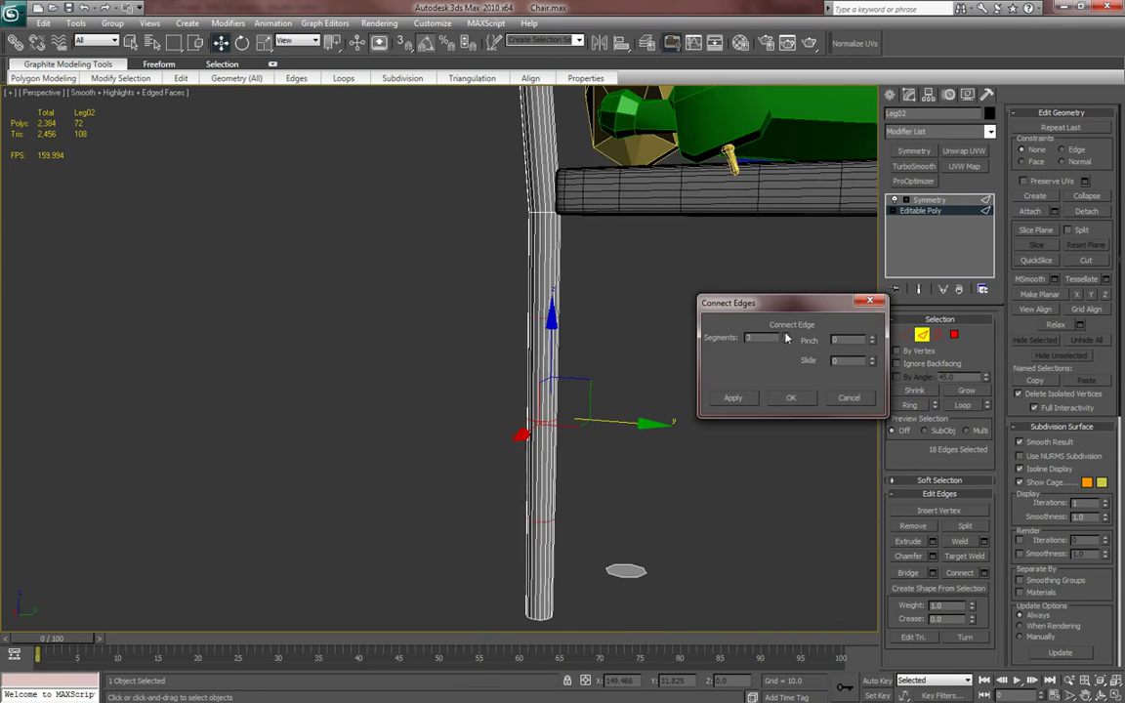
middle_click_drag(744, 440, 613, 414, "alt")
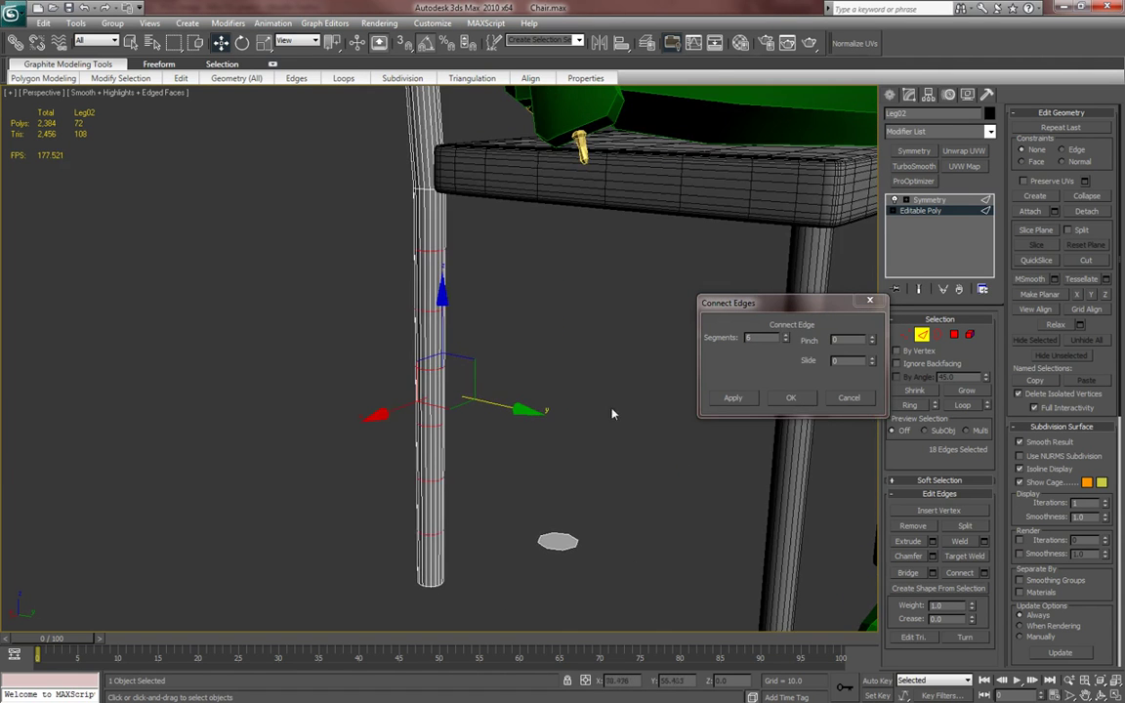
left_click(787, 336)
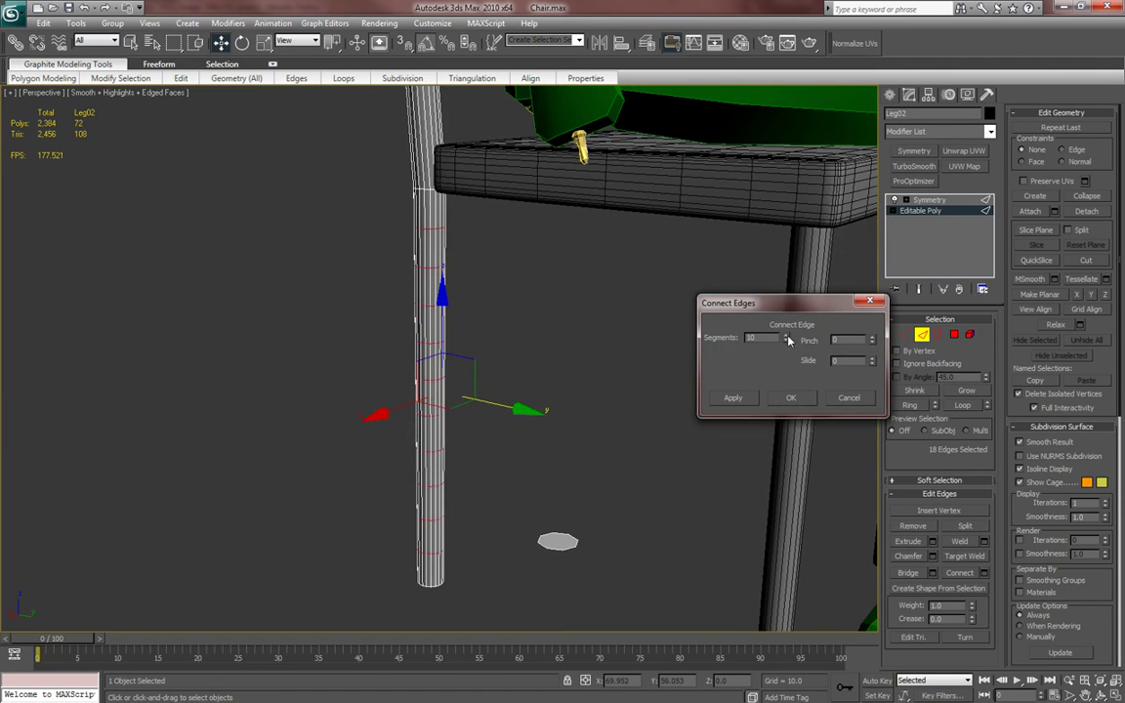
left_click(791, 398)
- Connect the lengthwise edges of the back post's (Leg02) section above the seat, using 10 segments
middle_click_drag(705, 424, 444, 256, "alt")
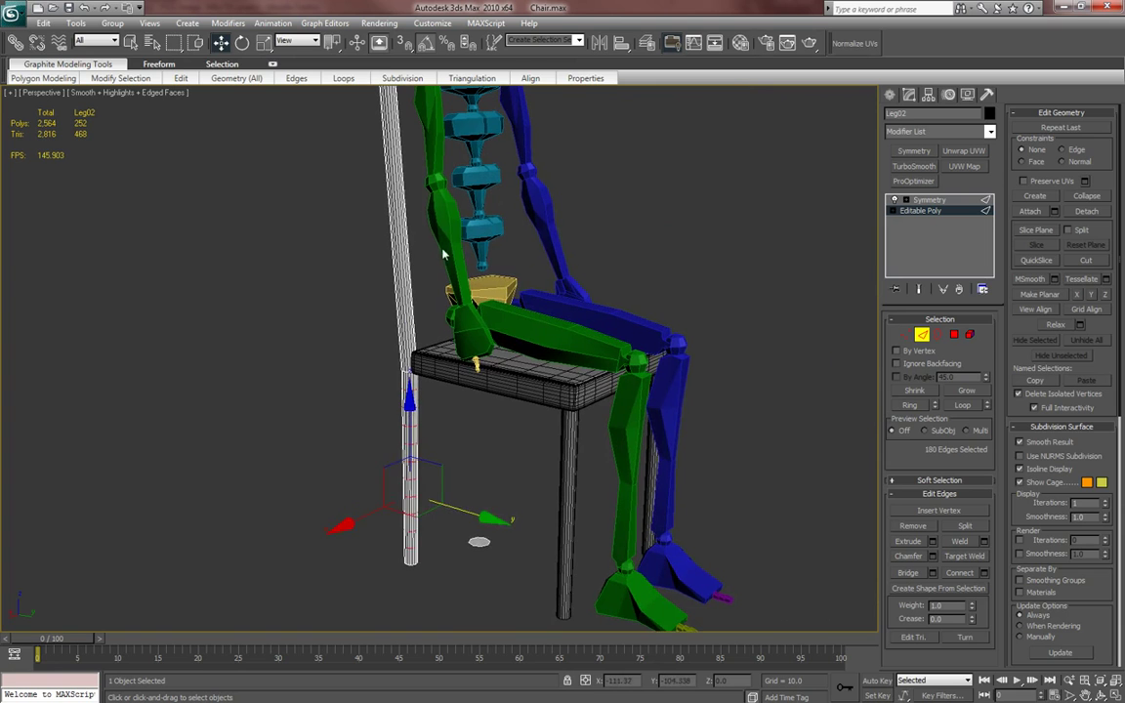
left_click(248, 212)
left_click_drag(326, 215, 466, 269)
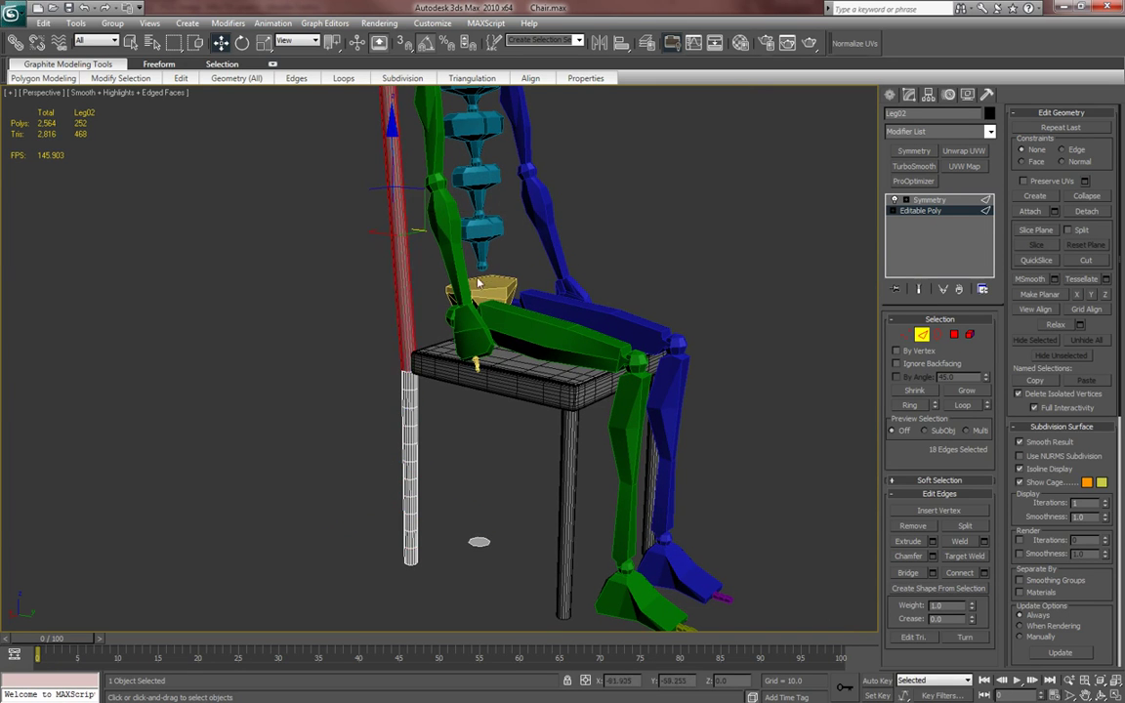
right_click(473, 265)
left_click(354, 311)
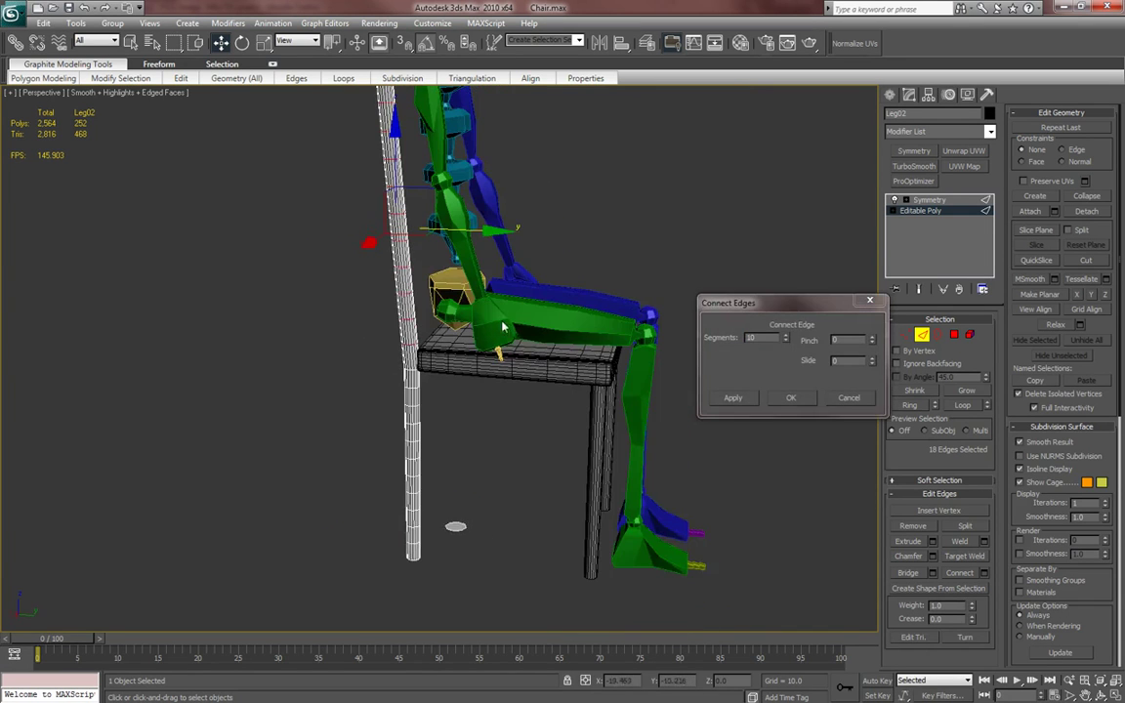
middle_click_drag(688, 301, 592, 322, "alt")
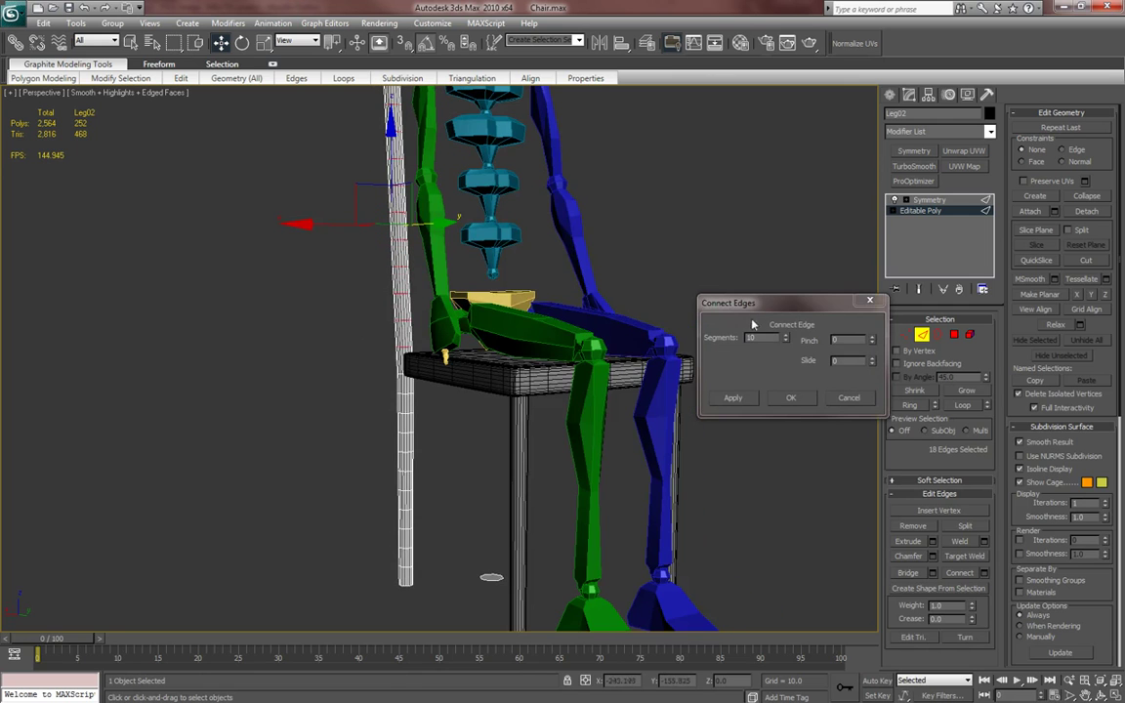
- Connect the selected lengthwise edges of the tall back leg with more than 10 segments to subdivide it for bending
left_click(786, 336)
left_click(786, 335)
left_click(785, 336)
middle_click_drag(599, 331, 560, 413, "alt")
left_click(791, 398)
middle_click_drag(647, 419, 558, 493, "alt")
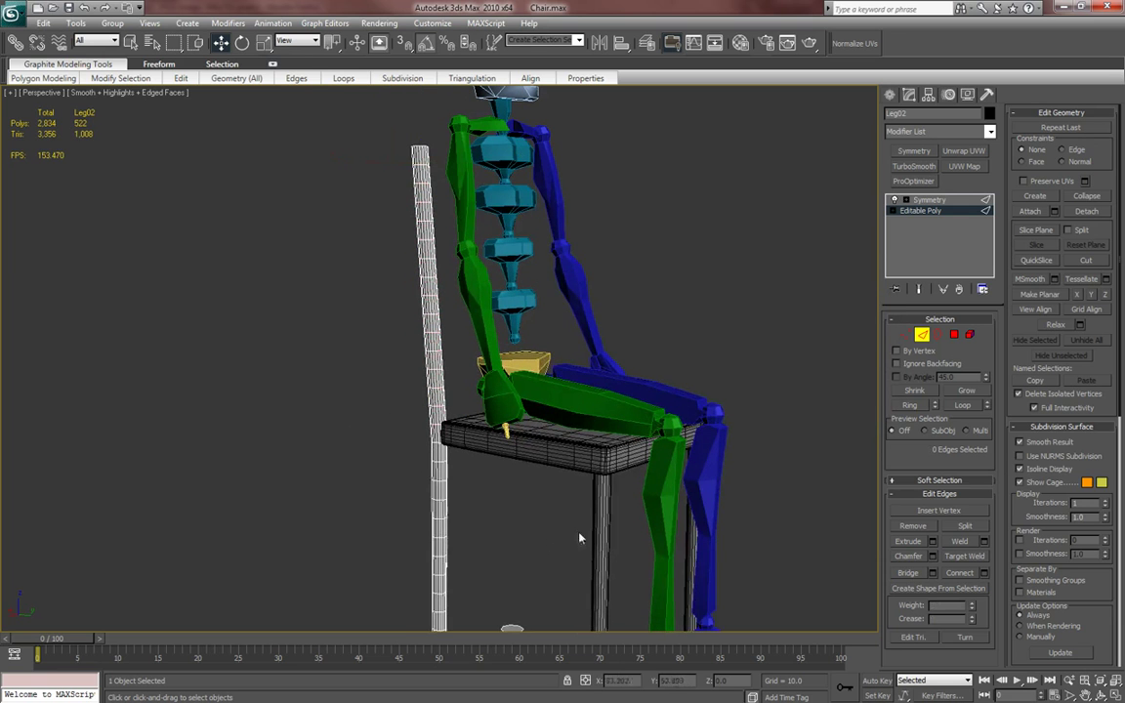
- Add a Bend modifier to the back leg beneath its Symmetry modifier and set the bend angle to 10
left_click(918, 131)
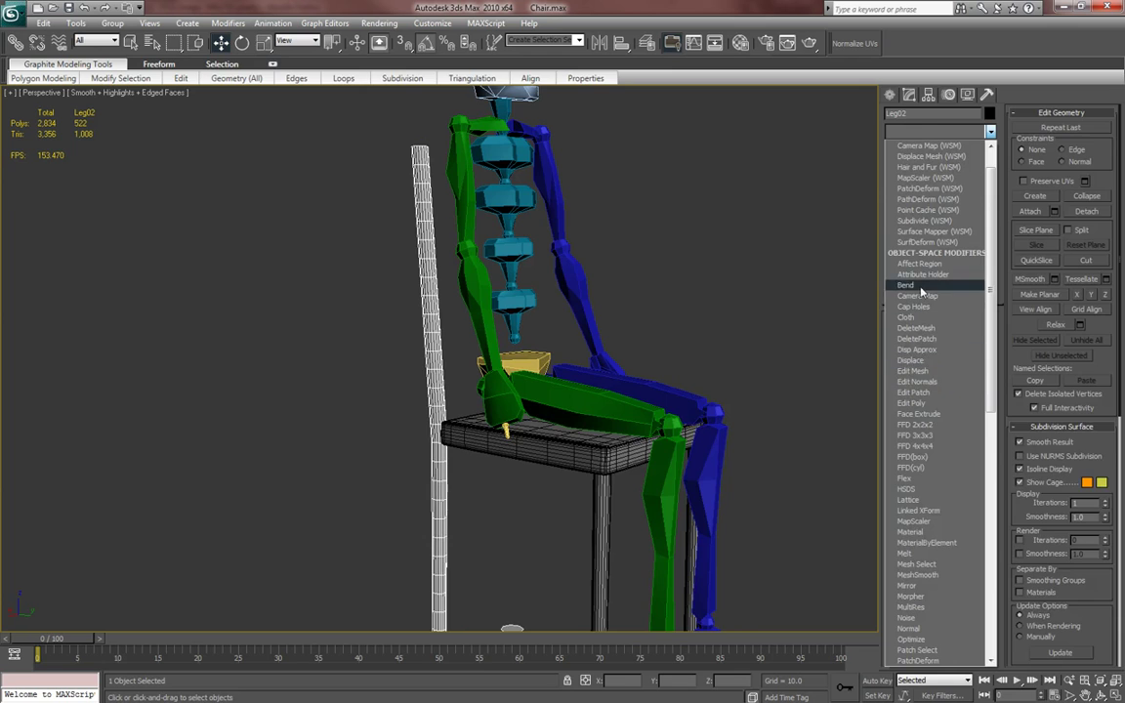
left_click(913, 284)
middle_click_drag(626, 334, 725, 377, "alt")
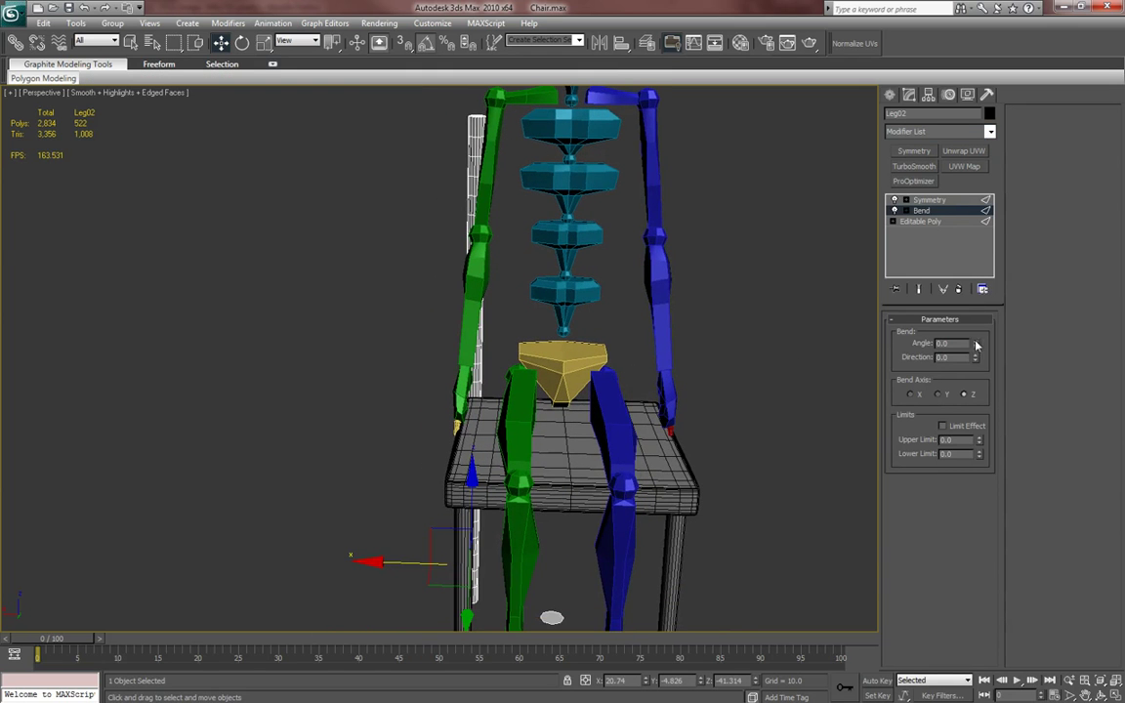
left_click(952, 222)
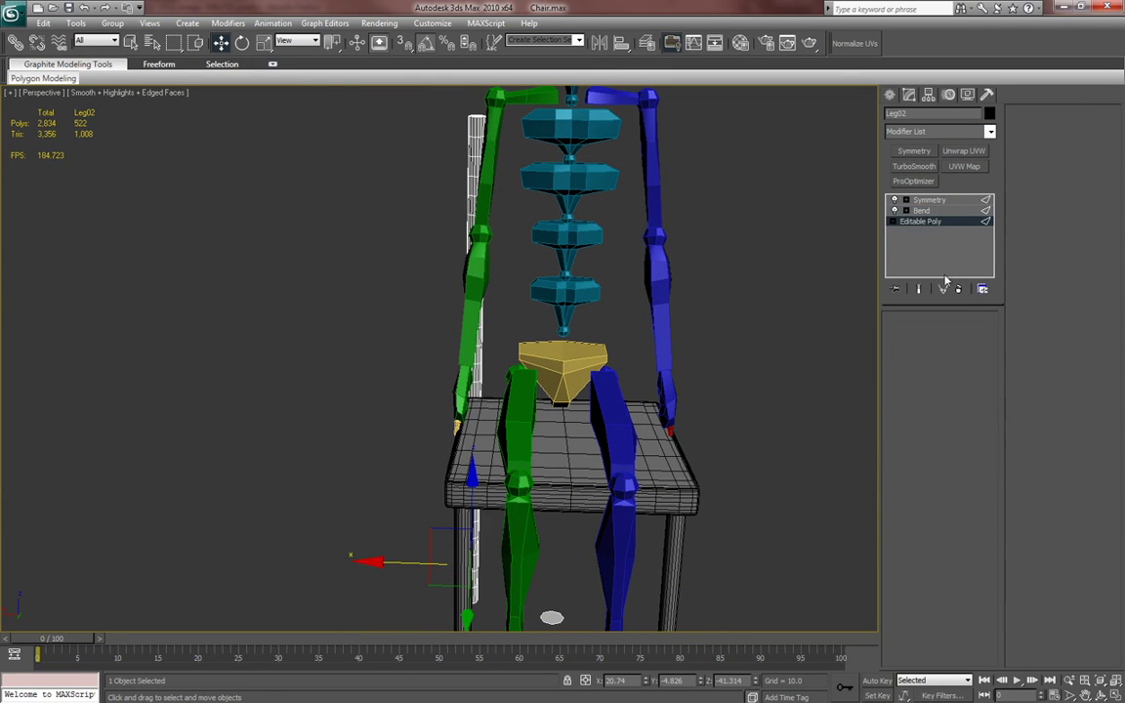
left_click(947, 210)
left_click_drag(978, 346, 973, 333)
mouse_move(717, 388)
middle_mouse_down("alt")
mouse_move(730, 372)
mouse_move(670, 405)
mouse_move(709, 396)
middle_mouse_up("alt")
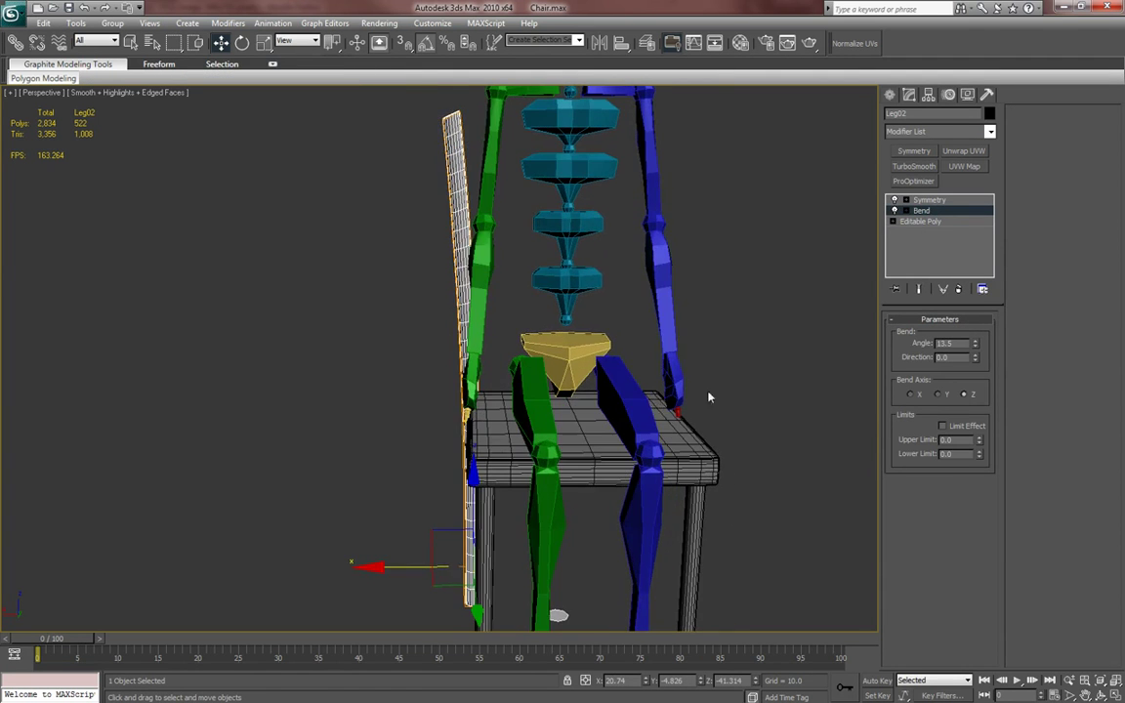
type("10")
key("Return")
middle_click_drag(740, 351, 625, 340, "alt")
- Rotate the bent back leg about -1.58 degrees around its Y axis
key("e")
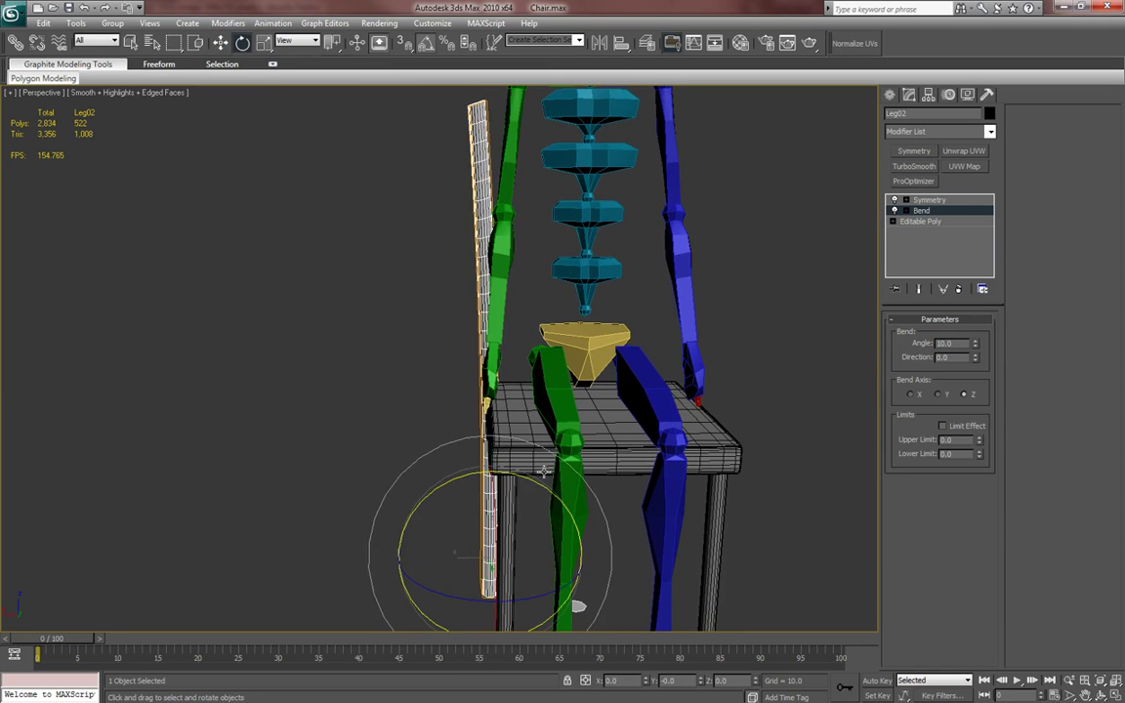
left_click_drag(534, 480, 536, 483)
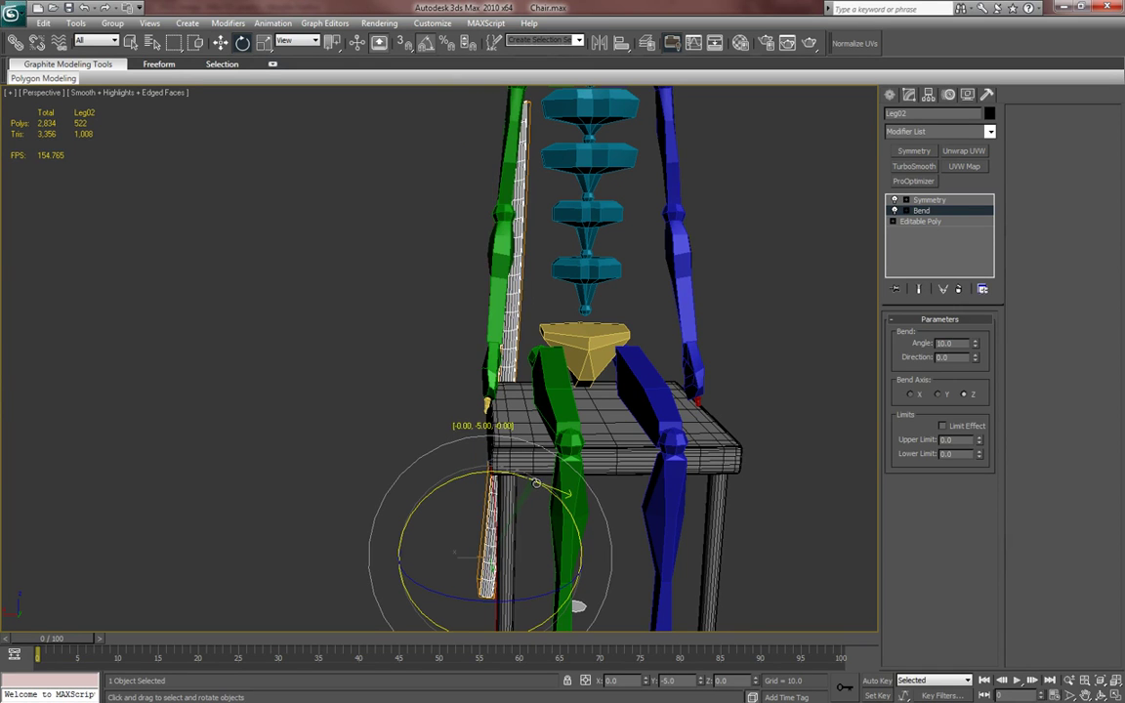
key("ctrl+z")
left_click_drag(533, 481, 534, 482)
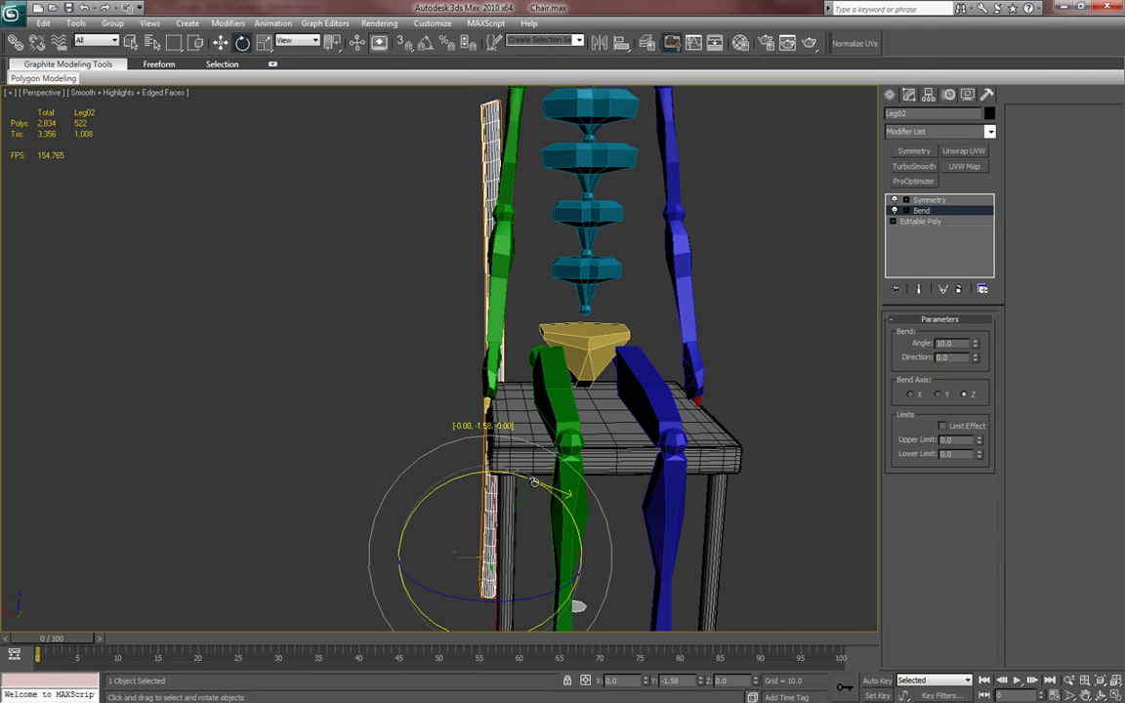
middle_click_drag(535, 482, 592, 438, "alt")
- Inspect the mirrored back legs from the front and delete the Symmetry modifier from the leg
left_click(892, 97)
scroll(619, 456, "down", 3)
key("f")
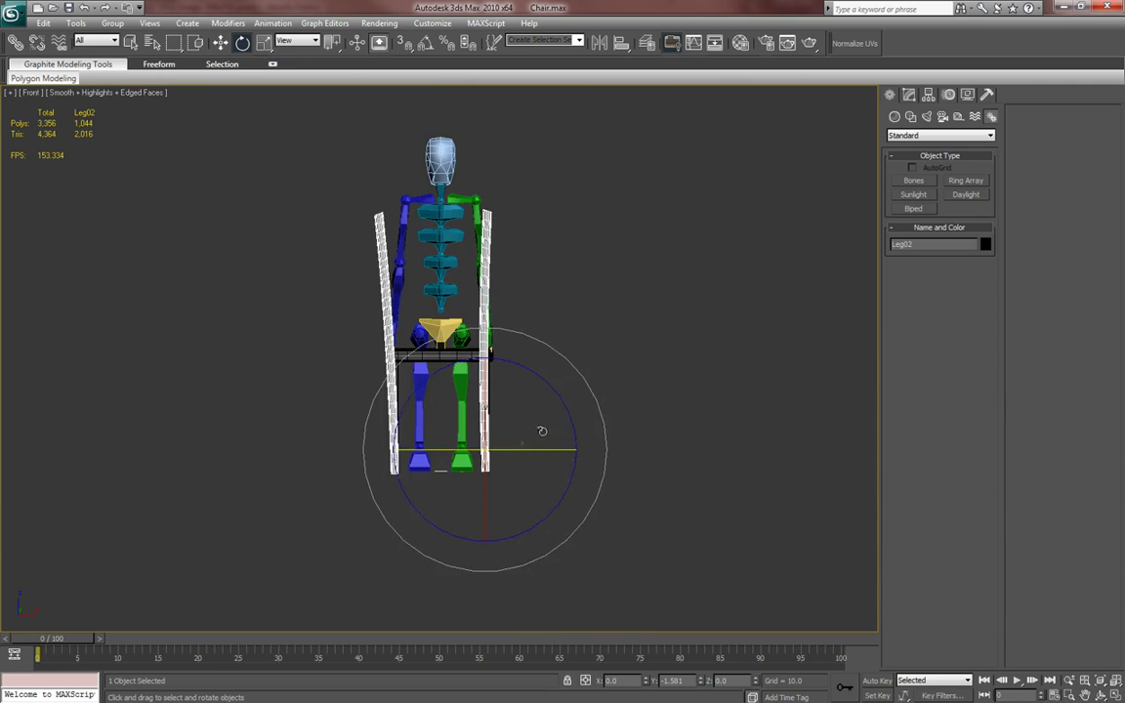
scroll(542, 431, "up", 2)
middle_click_drag(570, 397, 579, 399)
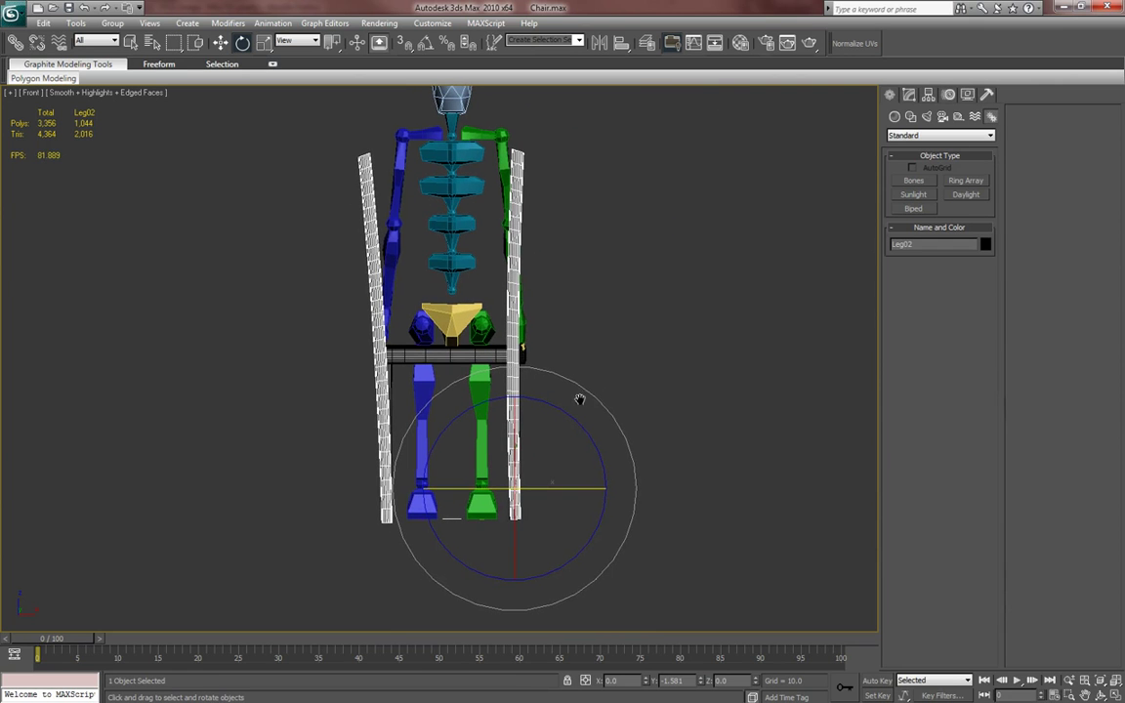
left_click(908, 95)
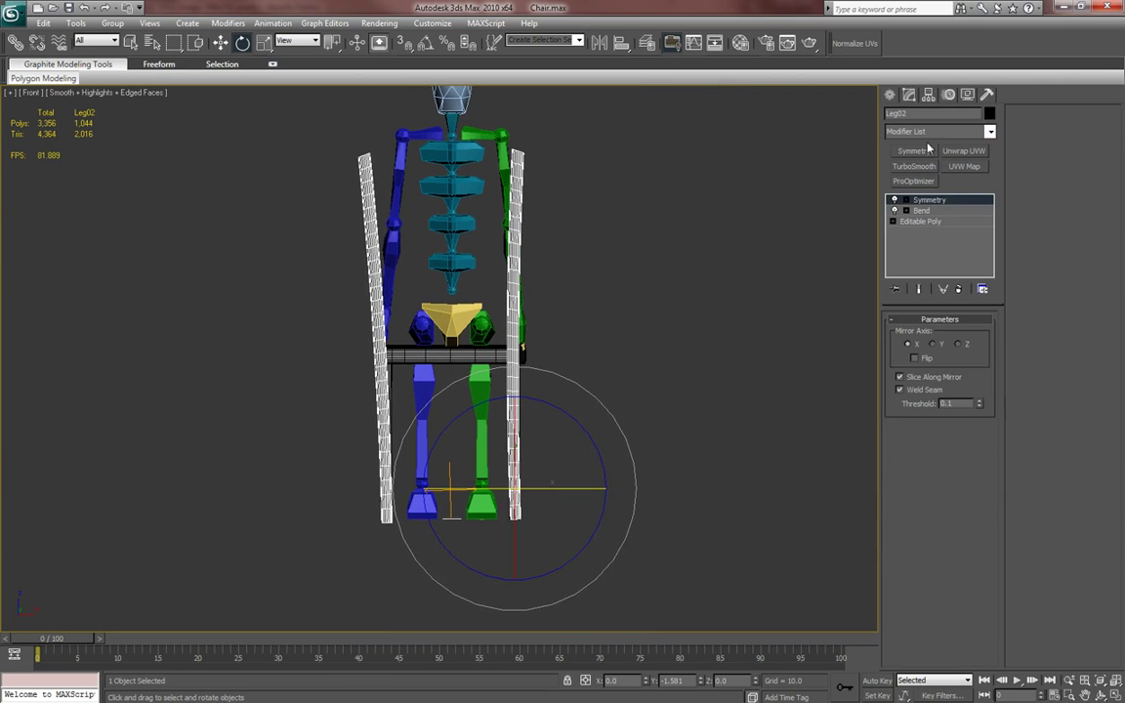
left_click(914, 201)
left_click(902, 204)
middle_click_drag(723, 370, 719, 400)
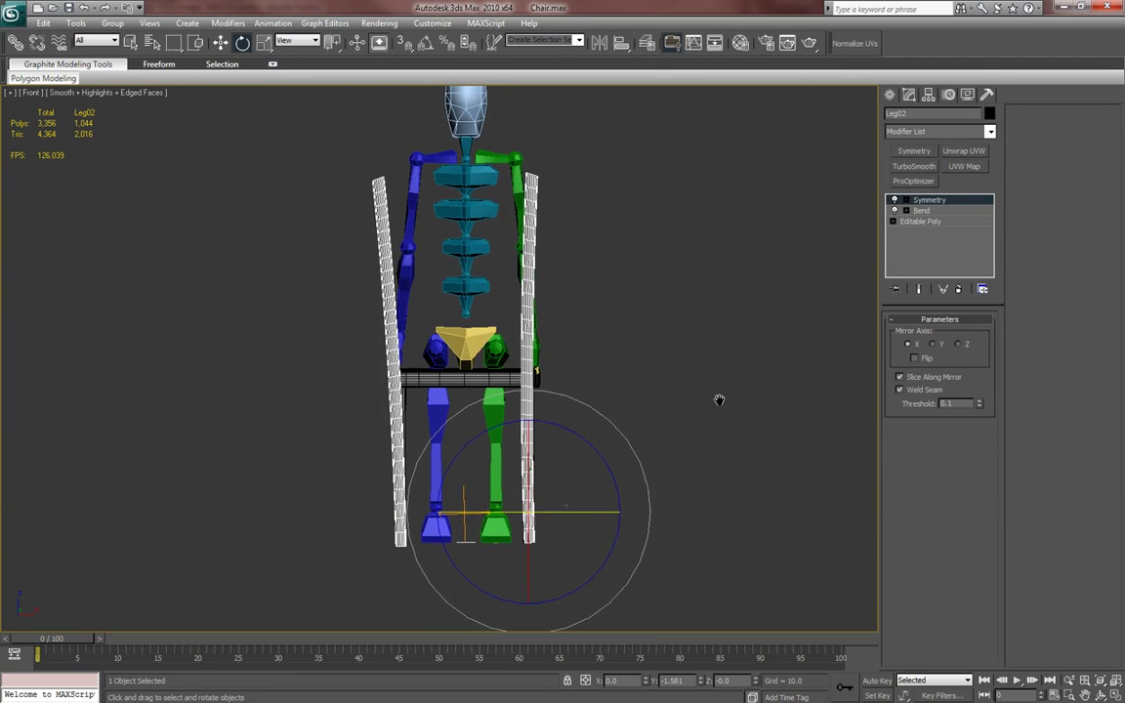
right_click(919, 213)
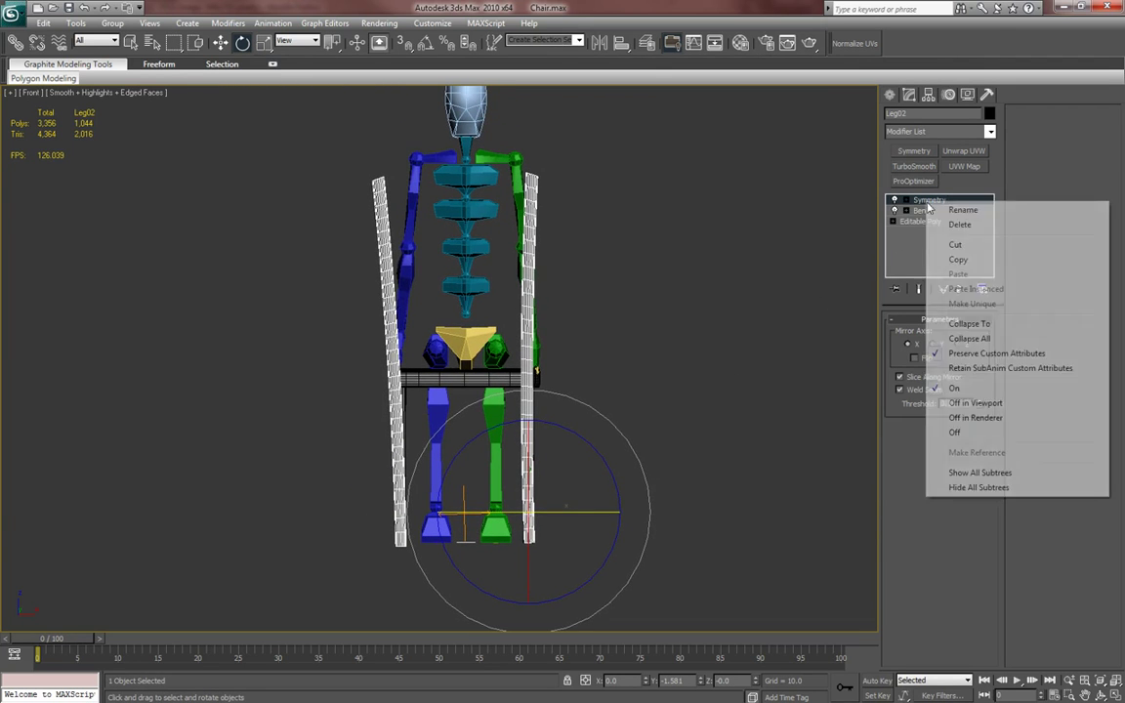
left_click(955, 221)
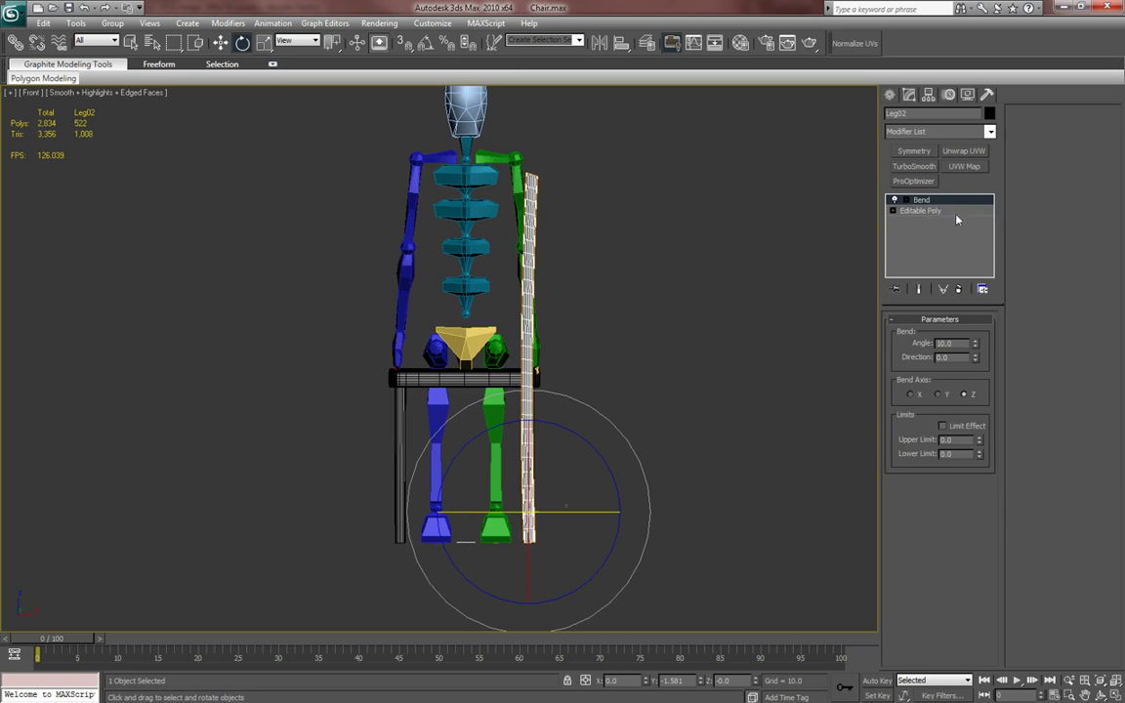
- Add a new Symmetry modifier to the leg and set its mirror plane's X position to 0
left_click(929, 154)
middle_click_drag(710, 372, 727, 372)
key("1")
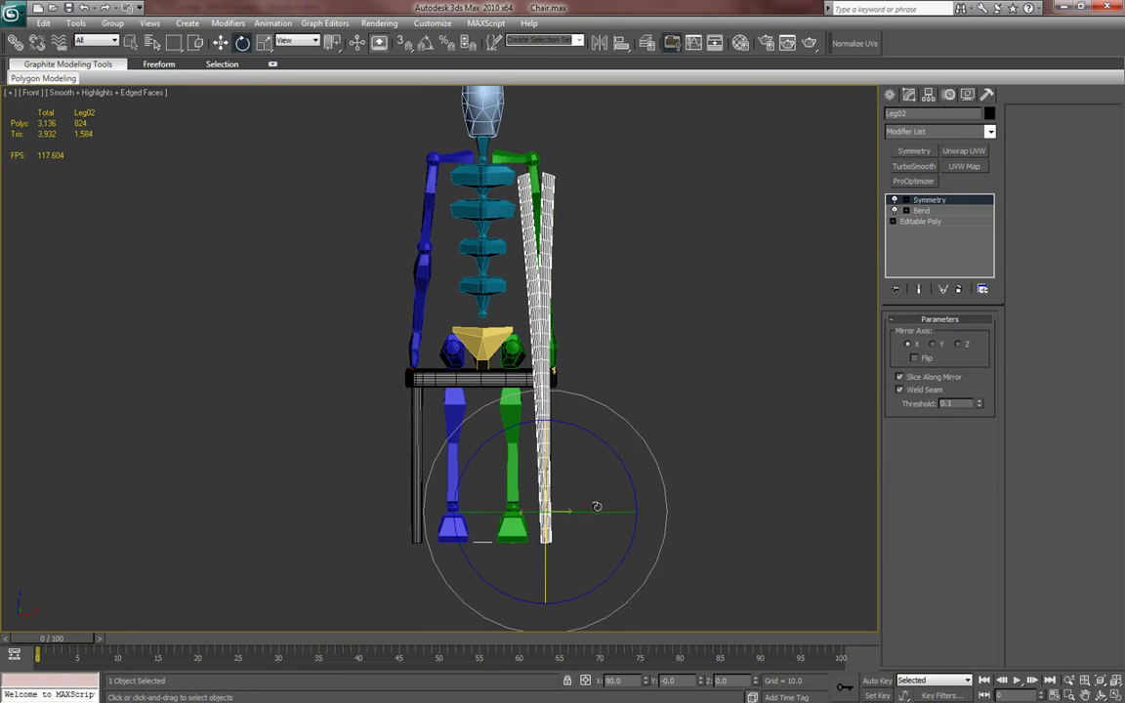
key("w")
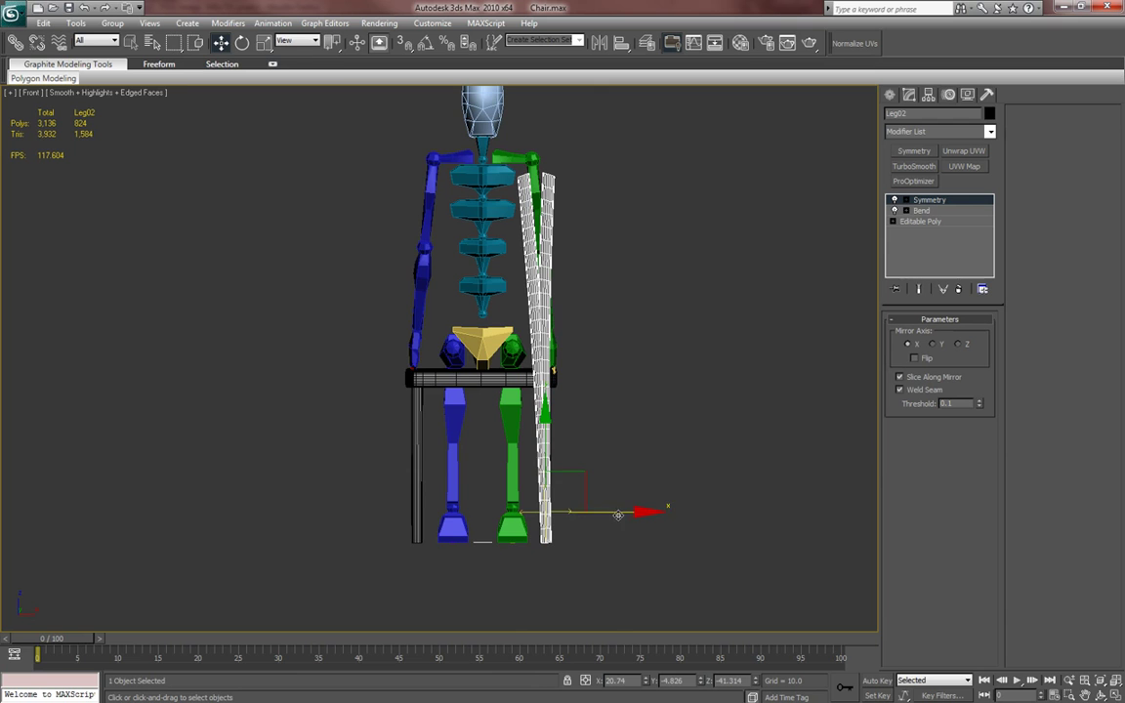
right_click(646, 682)
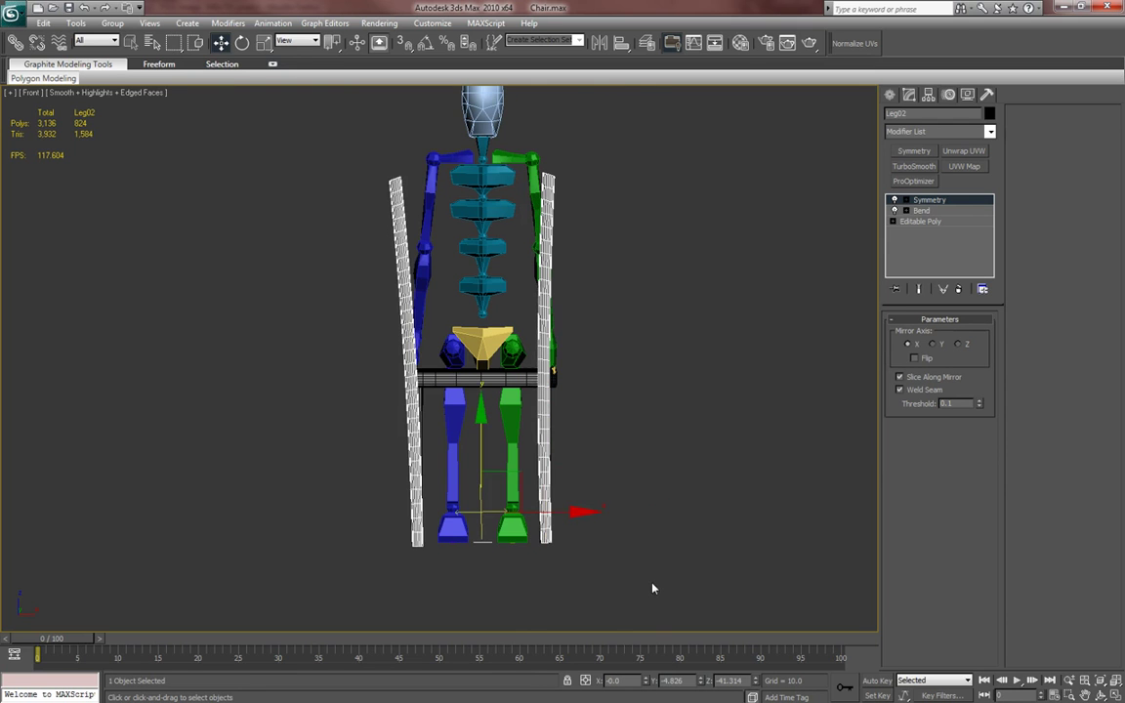
scroll(674, 514, "up", 2)
mouse_move(674, 514)
middle_mouse_down()
mouse_move(668, 540)
mouse_move(670, 496)
middle_mouse_up()
- Delete the Symmetry modifier and try an extreme Bend angle of 121.5 on the back leg in perspective
right_click(933, 201)
left_click(932, 221)
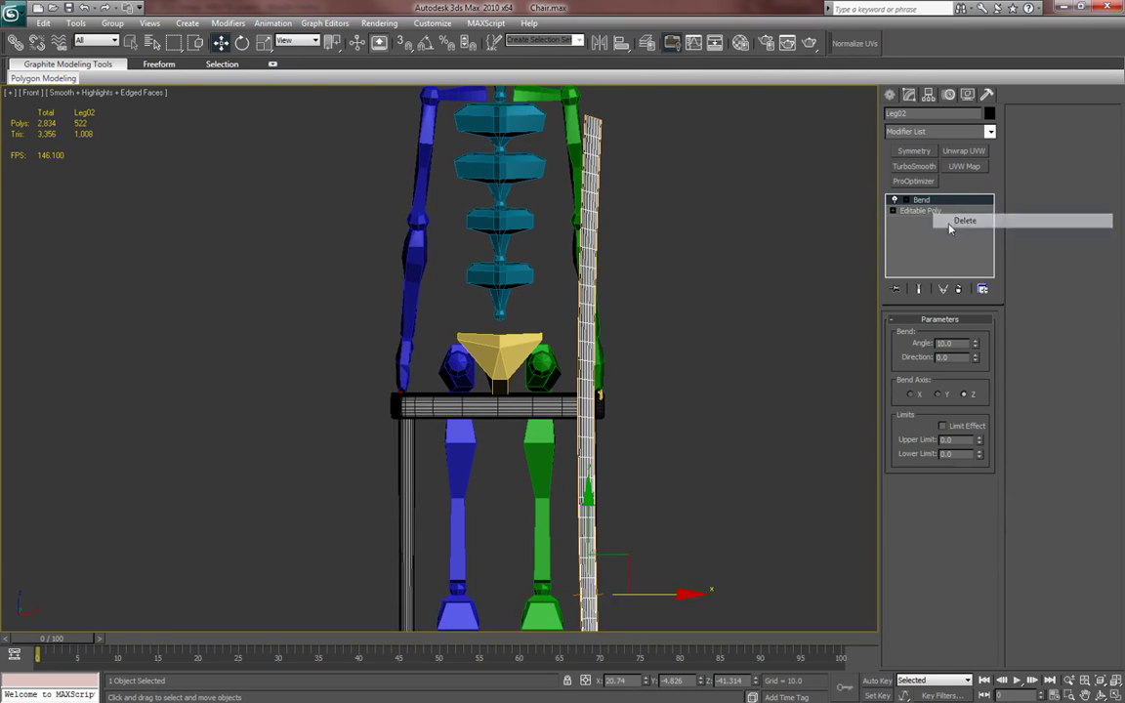
scroll(716, 310, "down", 3)
middle_click_drag(701, 329, 735, 332, "alt")
key("p")
left_click_drag(975, 347, 975, 283)
middle_click_drag(684, 391, 833, 255, "alt")
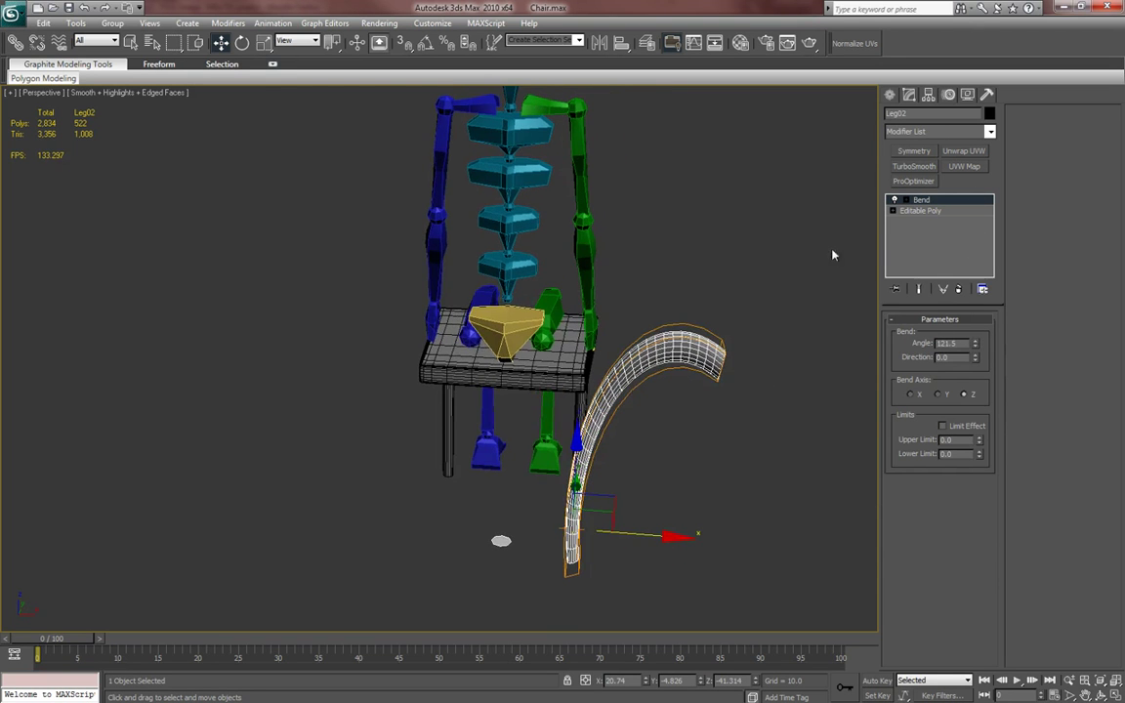
- Mirror the strongly bent leg with a Symmetry modifier and shift its mirror plane to about 0.17 on X
left_click(914, 152)
middle_click_drag(664, 363, 642, 364)
middle_click_drag(617, 547, 658, 479, "alt")
key("f")
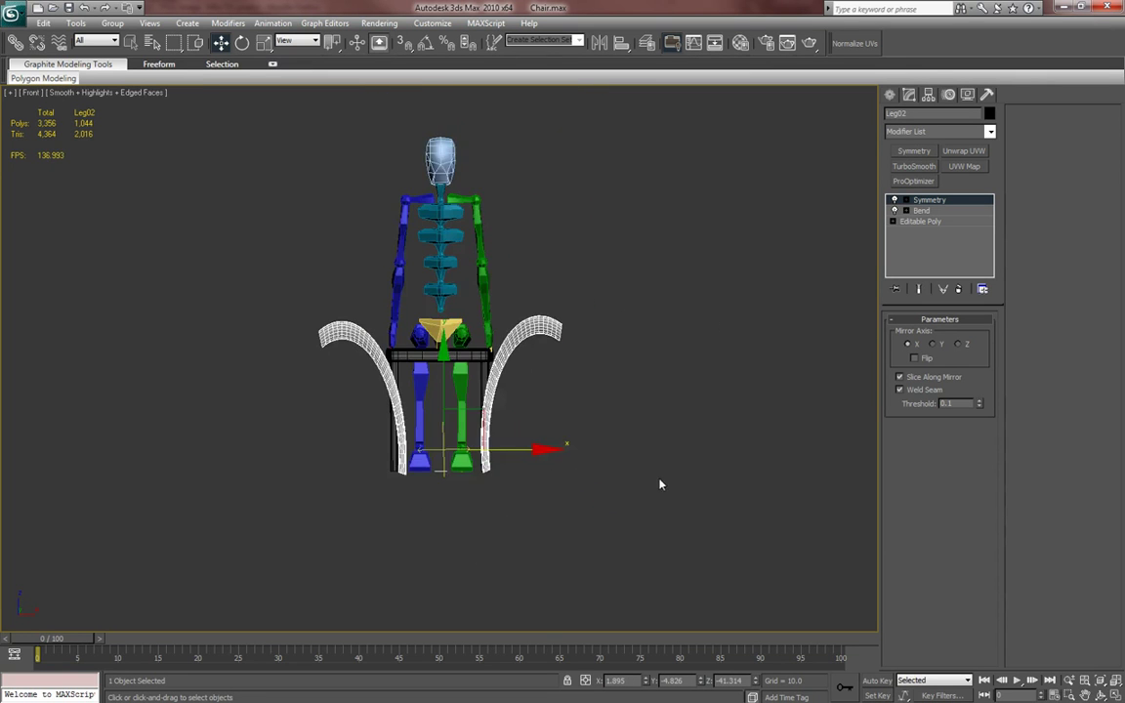
scroll(654, 484, "up", 2)
left_click_drag(547, 489, 538, 489)
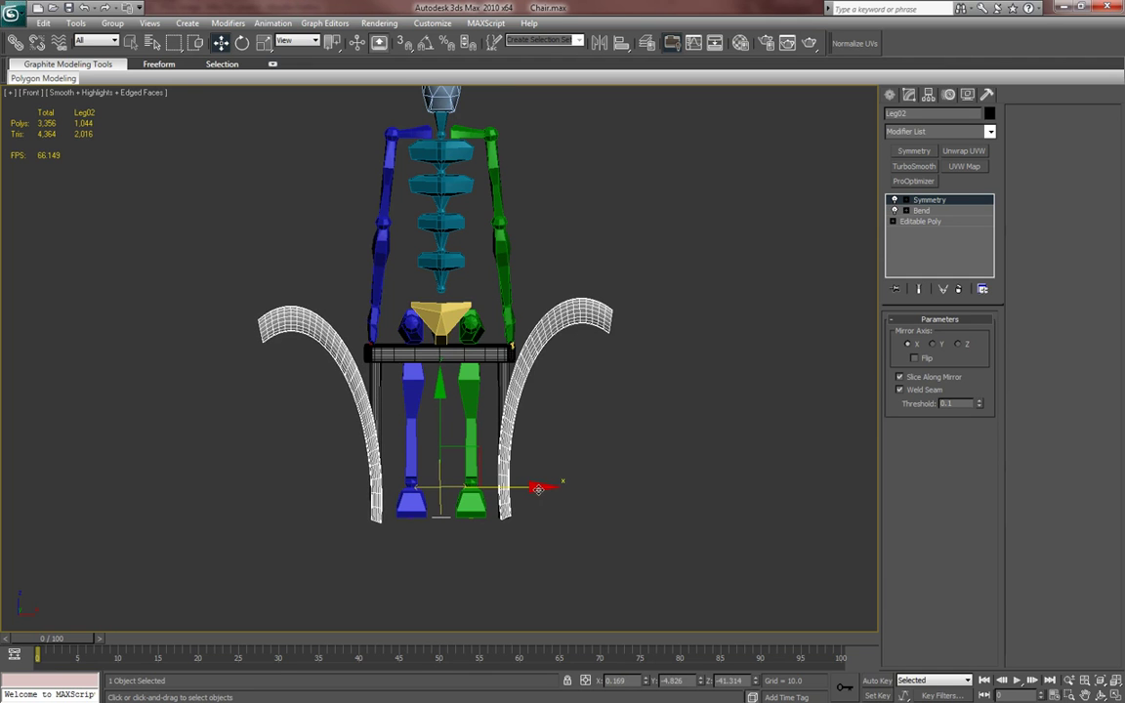
middle_click_drag(691, 381, 915, 277)
- Delete the Symmetry modifier from the strongly bent leg
right_click(944, 206)
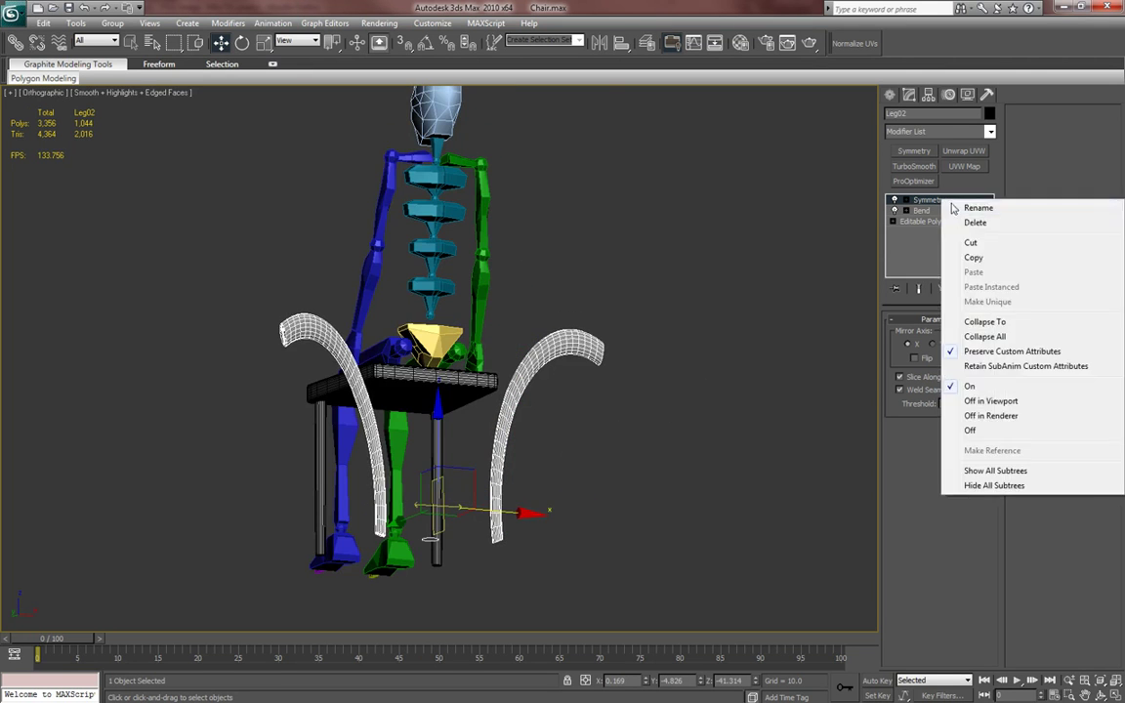
left_click(946, 222)
key("p")
scroll(690, 324, "down", 3)
middle_click_drag(690, 326, 786, 324, "alt")
scroll(640, 442, "up", 3)
scroll(656, 435, "up", 2)
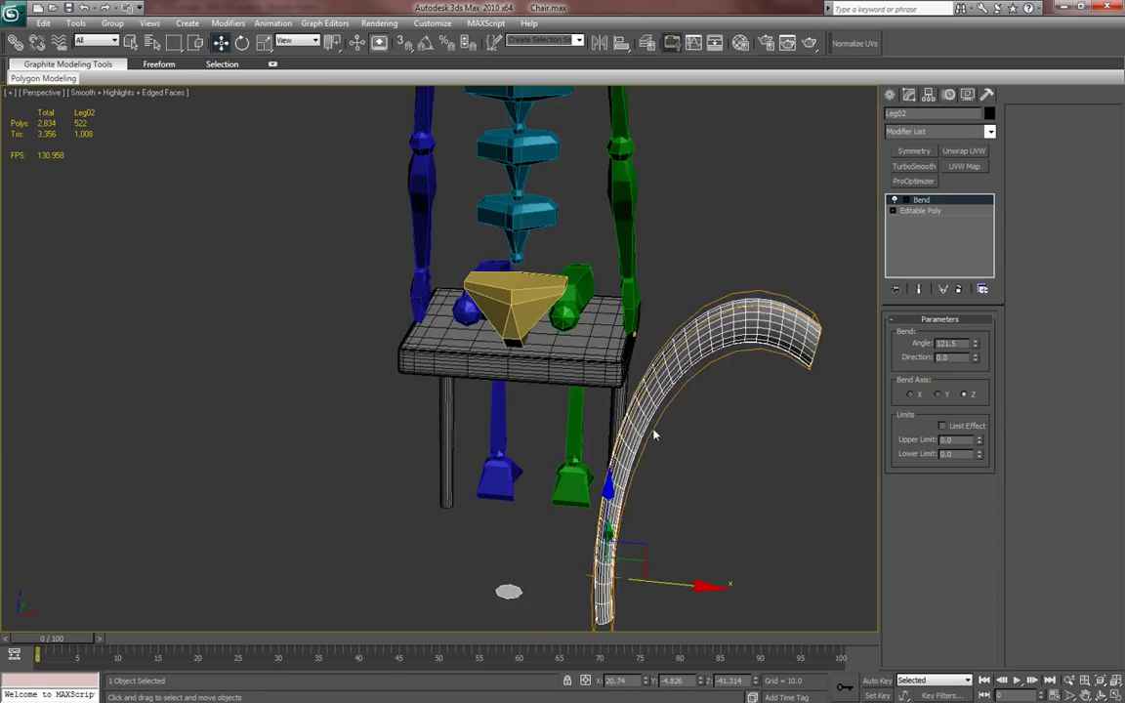
- Reduce the back leg's Bend angle to a slight outward curve
middle_click_drag(655, 434, 703, 390, "alt")
left_click_drag(974, 343, 980, 484)
middle_click_drag(692, 398, 894, 366, "alt")
scroll(661, 398, "down", 3)
left_click_drag(974, 344, 975, 357)
middle_click_drag(633, 368, 785, 318, "alt")
- Mirror the slightly bent leg with a Symmetry modifier and set the mirror plane's X position to 0 in the front view
left_click(892, 97)
middle_click_drag(439, 431, 470, 410)
key("f")
scroll(464, 435, "up", 3)
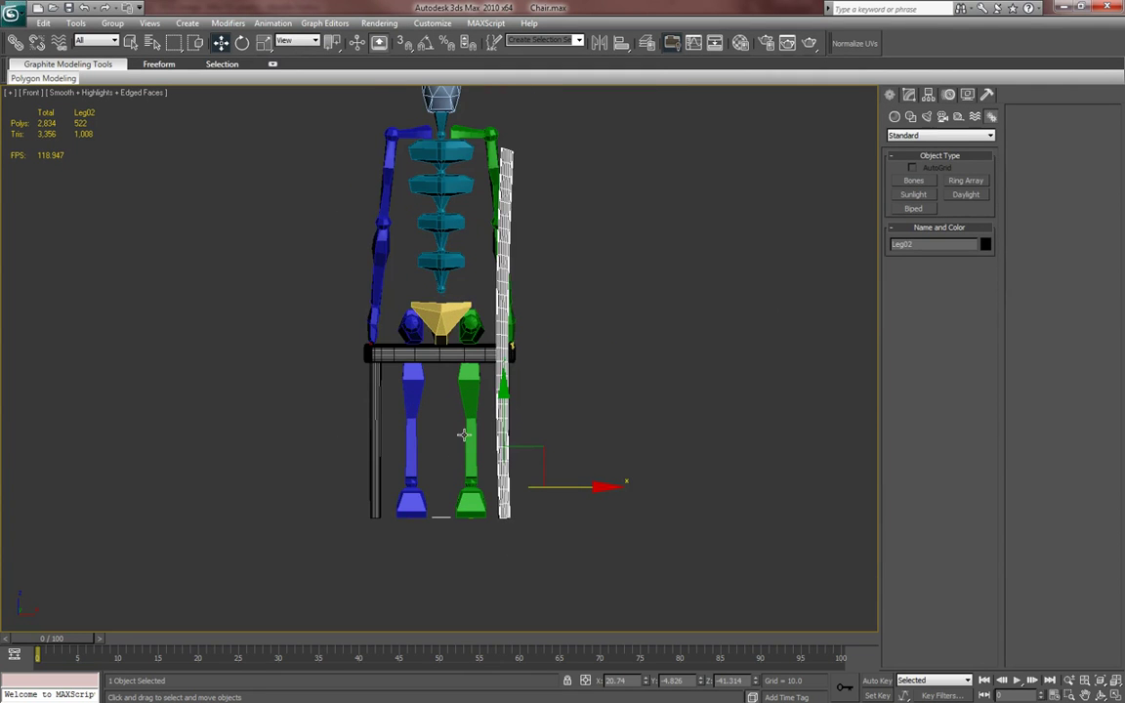
left_click(908, 95)
left_click(915, 151)
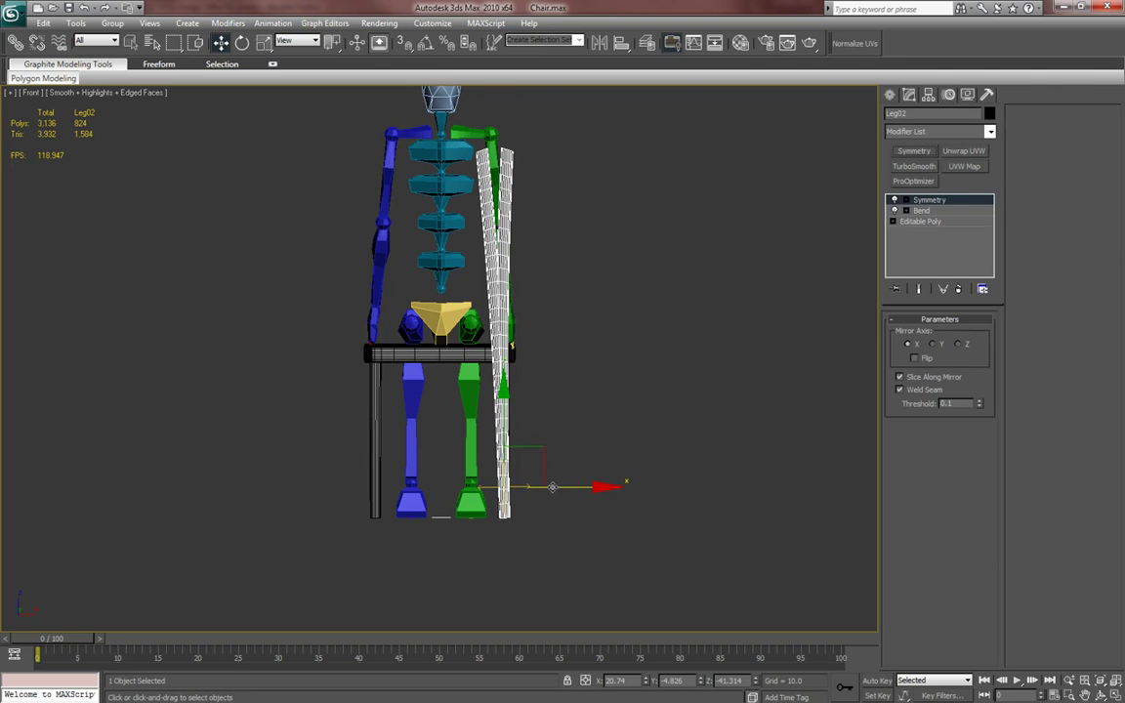
right_click(645, 680)
scroll(628, 572, "up", 2)
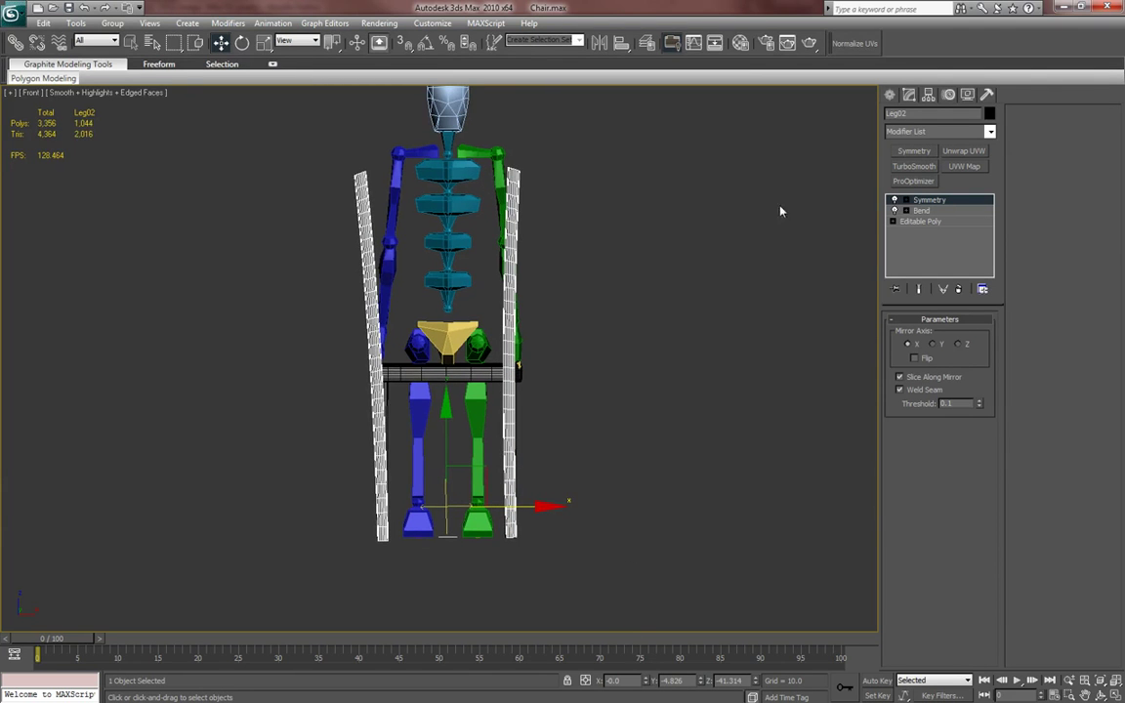
- Select the biped root Bip01 from the scene object list and set its X position to 0
left_click(890, 94)
left_click(444, 333)
middle_click_drag(572, 443, 585, 429)
key("h")
left_click(687, 330)
left_click(865, 576)
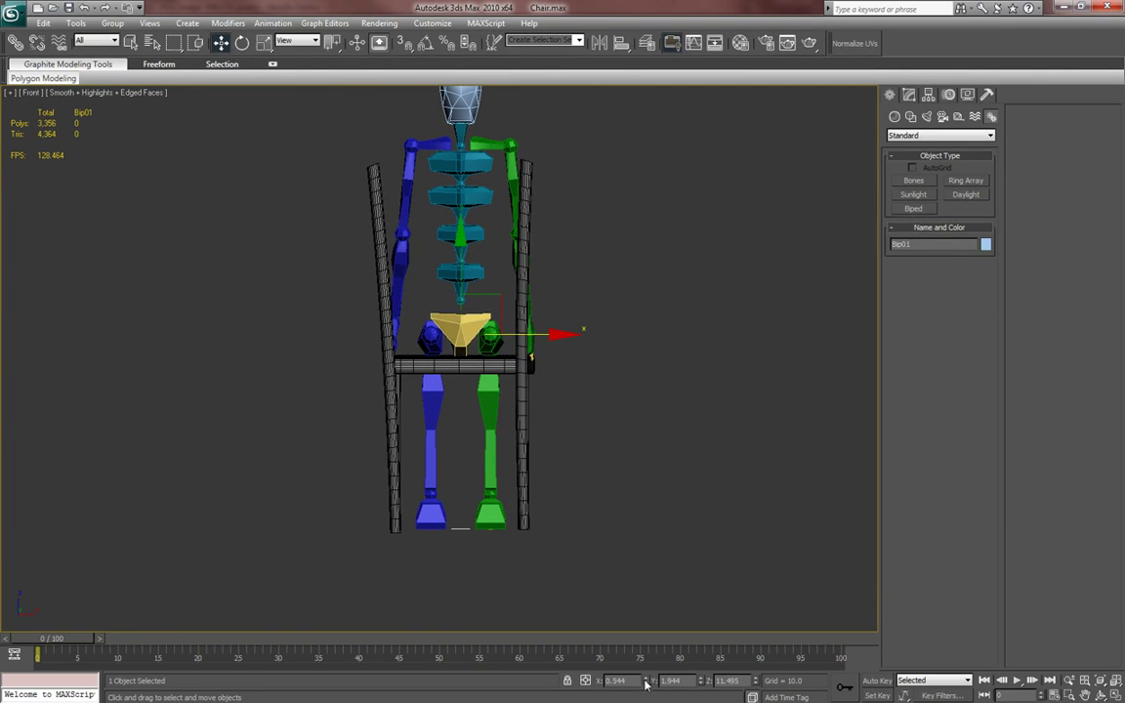
scroll(615, 508, "up", 4)
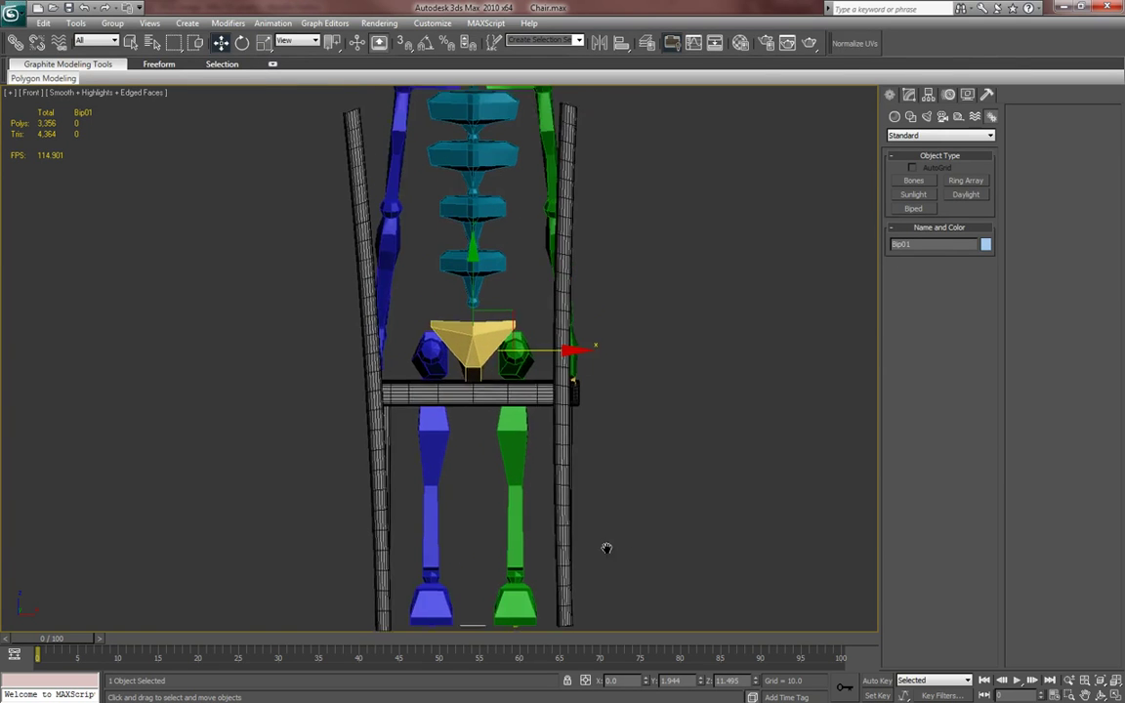
middle_click_drag(606, 435, 624, 407)
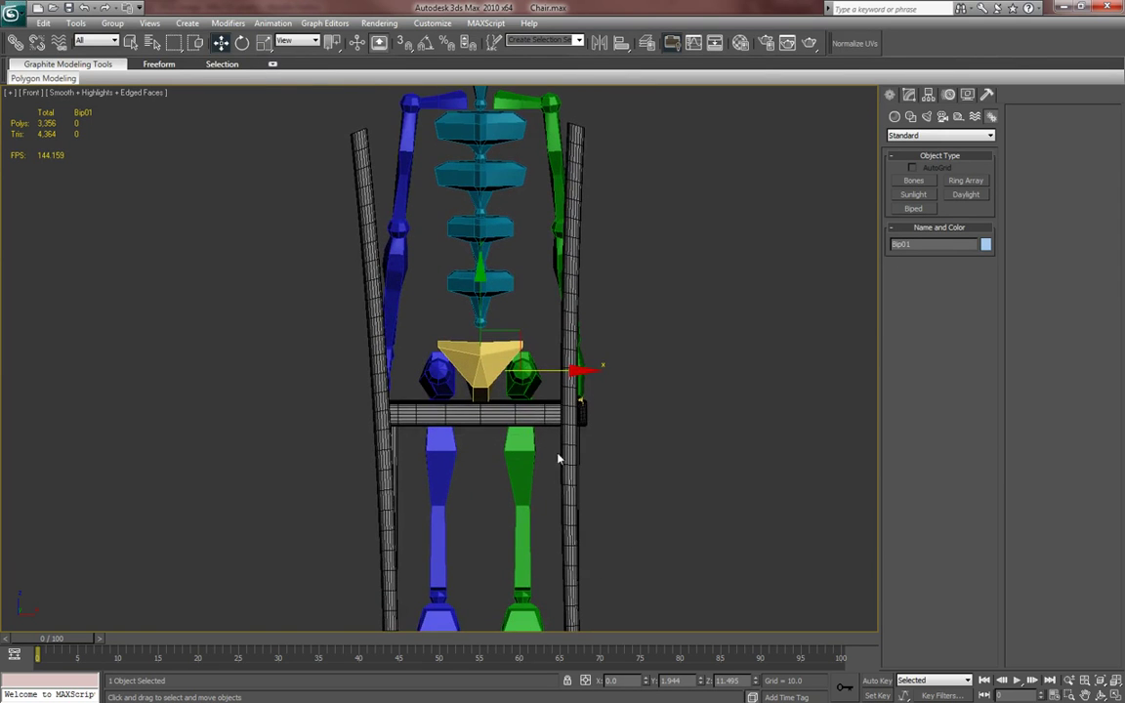
- Examine how the seat is positioned between the back legs, selecting the seat and leg to check their X positions
left_click(443, 416)
left_click(564, 481)
middle_click_drag(560, 480, 421, 496)
key("p")
scroll(664, 451, "down", 5)
scroll(444, 498, "up", 6)
scroll(420, 493, "down", 3)
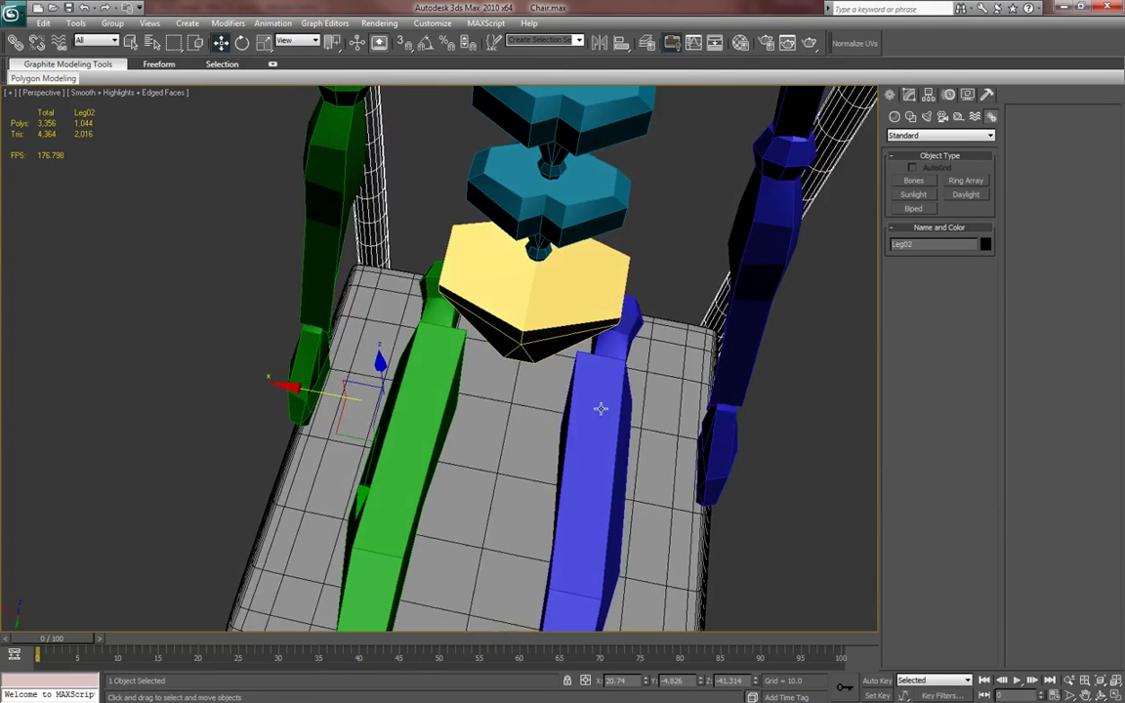
left_click(673, 369)
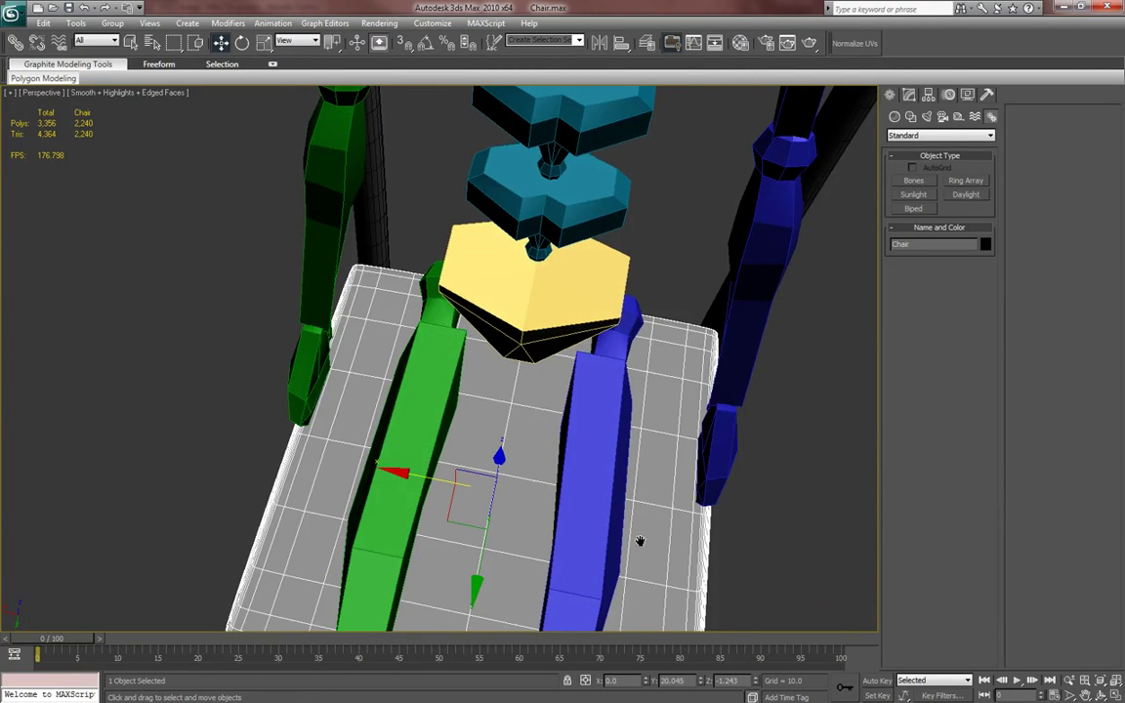
middle_click_drag(640, 541, 638, 449)
middle_click_drag(623, 390, 643, 412)
middle_click_drag(374, 354, 390, 353, "alt")
- Select the back leg object and set only its pivot's X position to 0
left_click(208, 389)
middle_click_drag(217, 391, 422, 391, "alt")
left_click(927, 95)
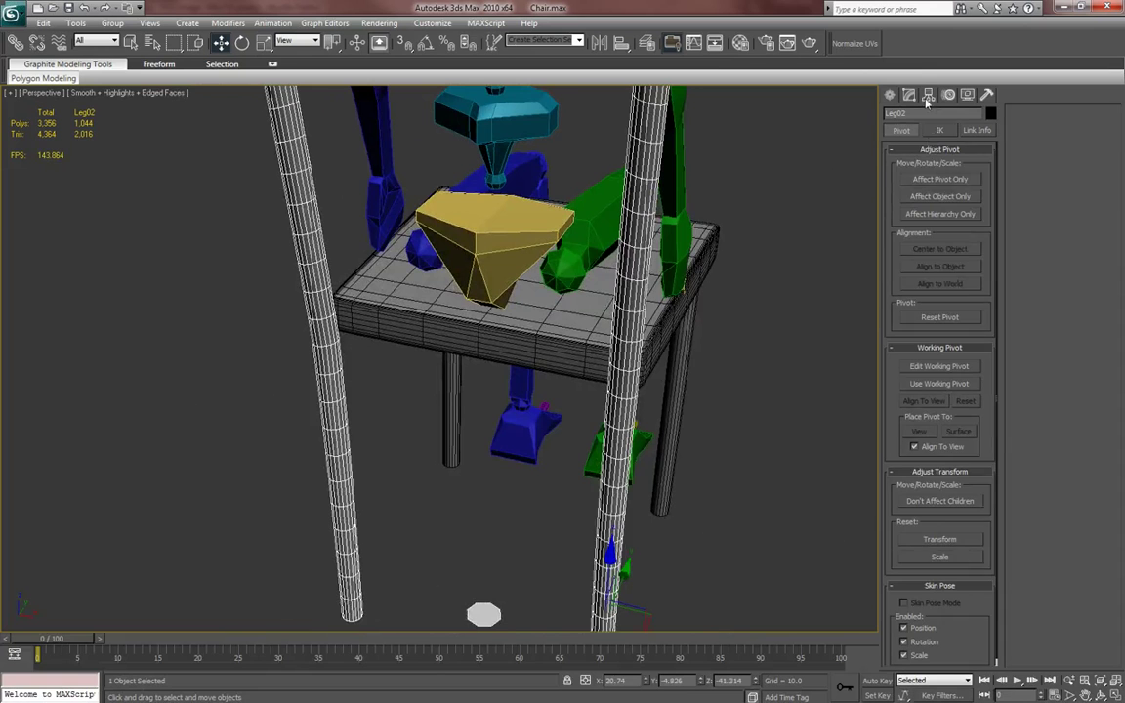
left_click(942, 182)
middle_click_drag(705, 371, 698, 647, "alt")
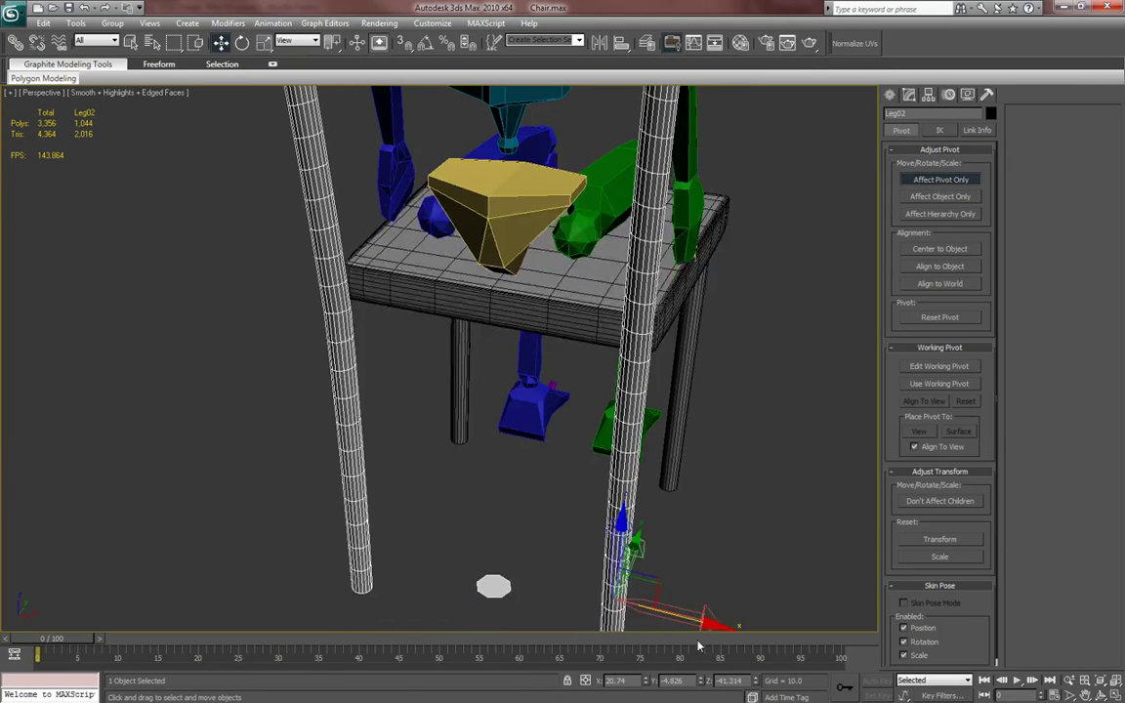
right_click(647, 680)
left_click(917, 181)
- Show the front view in wireframe and move the mirrored back legs object about 1.23 units along X
middle_click_drag(660, 564, 511, 465, "alt")
key("f")
scroll(518, 459, "up", 5)
key("F3")
left_click_drag(525, 539, 528, 540)
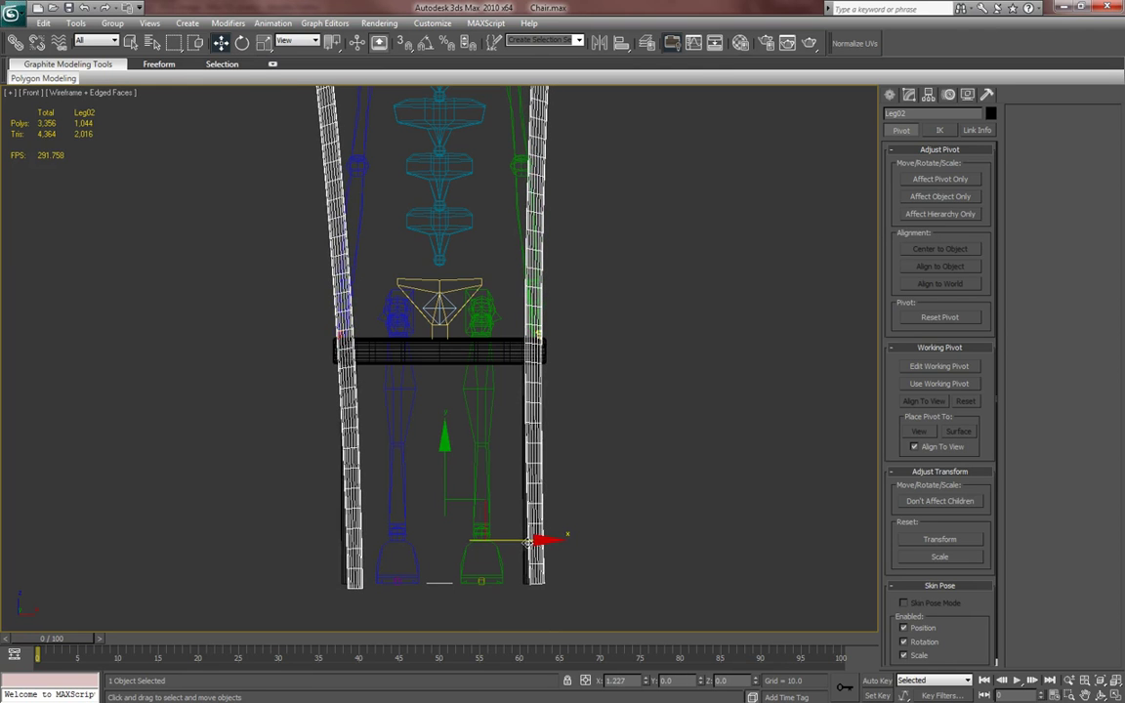
middle_click_drag(537, 446, 551, 384)
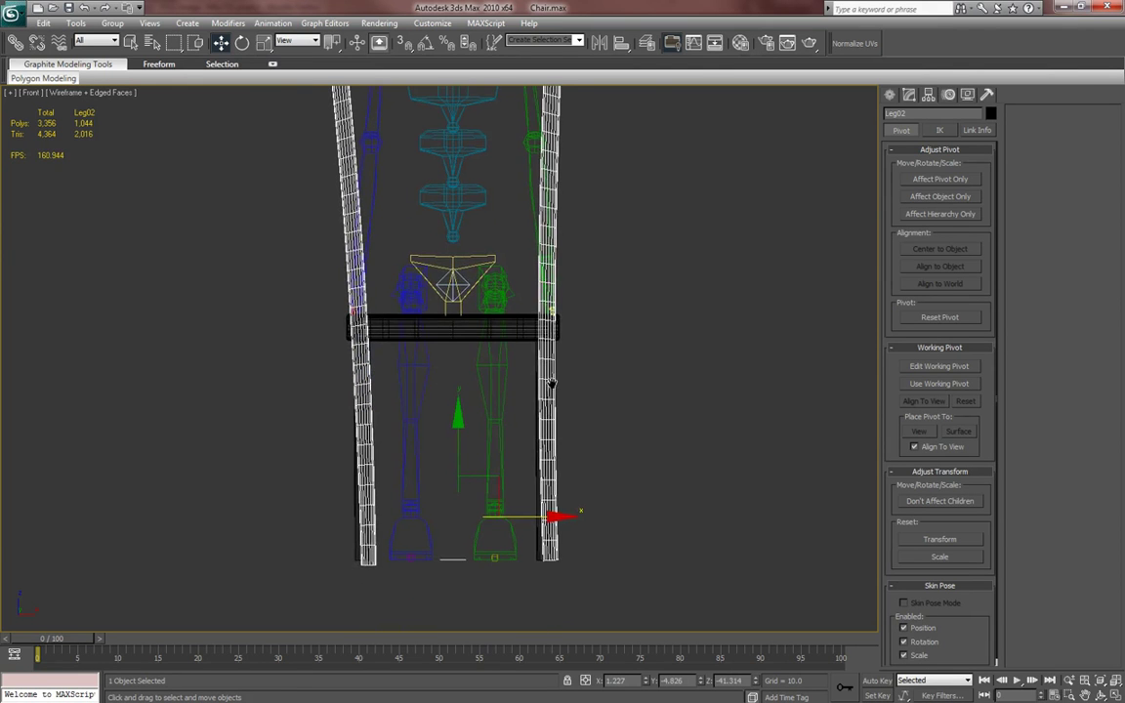
- Undo the last changes to the mirrored back legs, including the move along X and the pivot repositioning
middle_click_drag(630, 357, 620, 413)
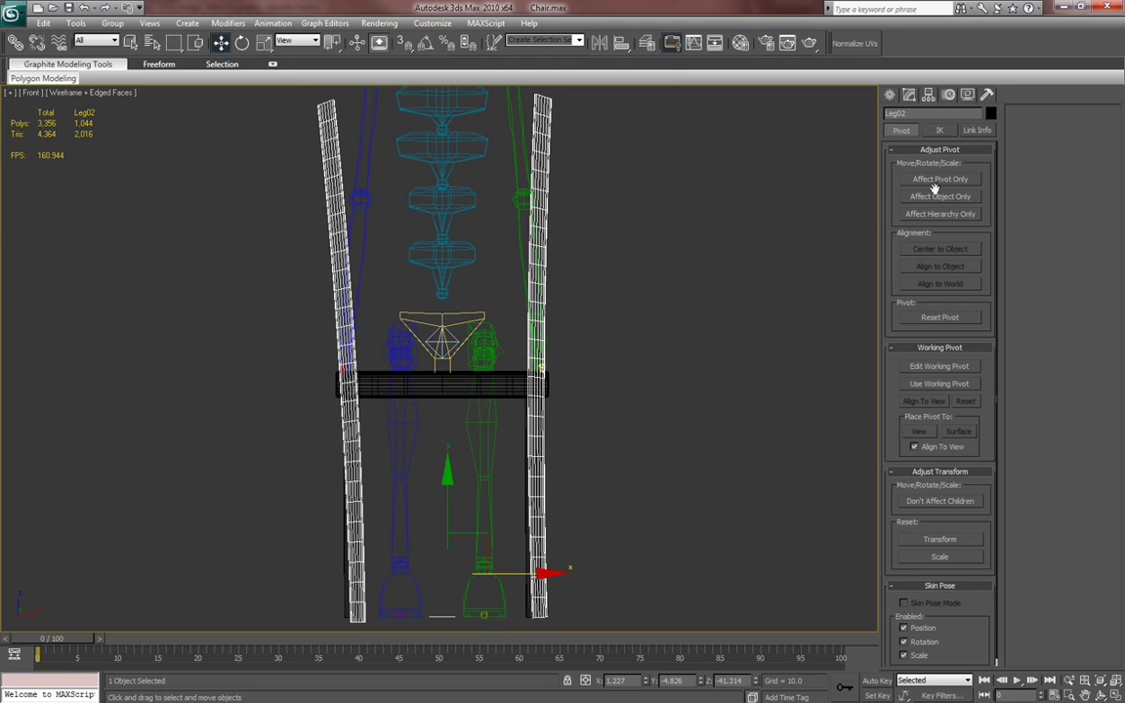
middle_click_drag(806, 293, 790, 297)
key("ctrl+z")
key("ctrl+z")
key("ctrl+z")
key("ctrl+z")
left_click_drag(763, 304, 773, 304)
key("ctrl+z")
key("ctrl+z")
left_click(559, 399)
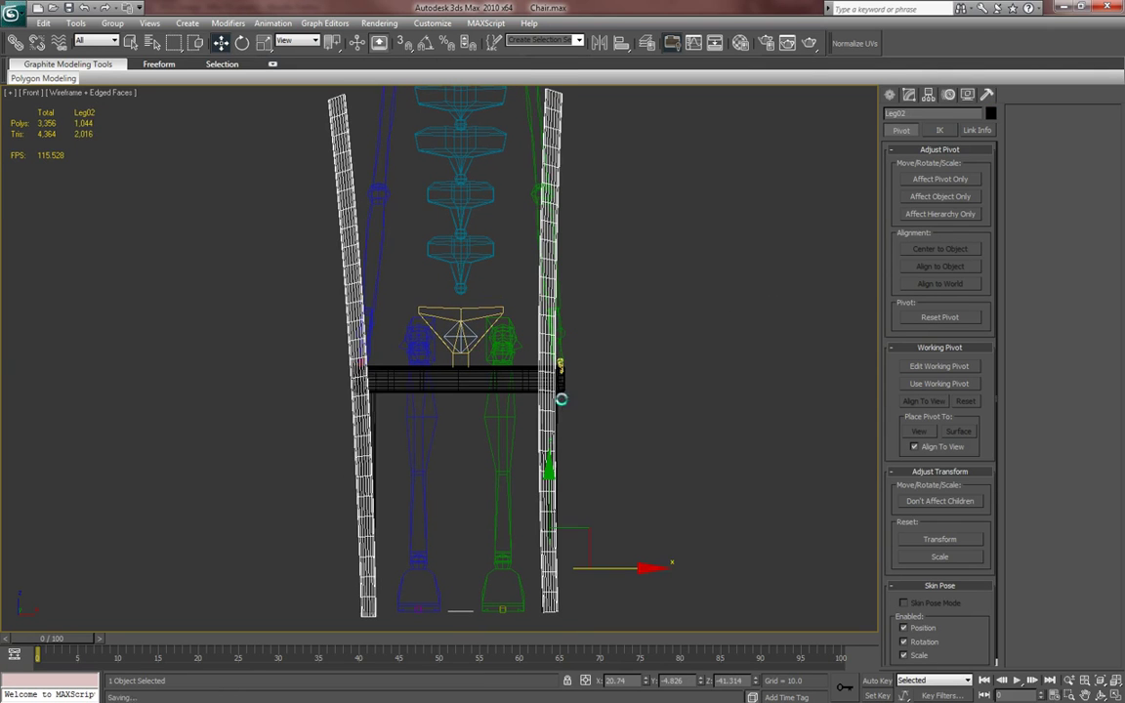
- Delete the existing Symmetry modifier from the back leg's modifier stack
left_click(908, 95)
right_click(893, 211)
left_click(926, 225)
- Try mirroring the back leg with a Symmetry modifier placed beneath the Bend, with its mirror at X 0
left_click(920, 211)
left_click(911, 151)
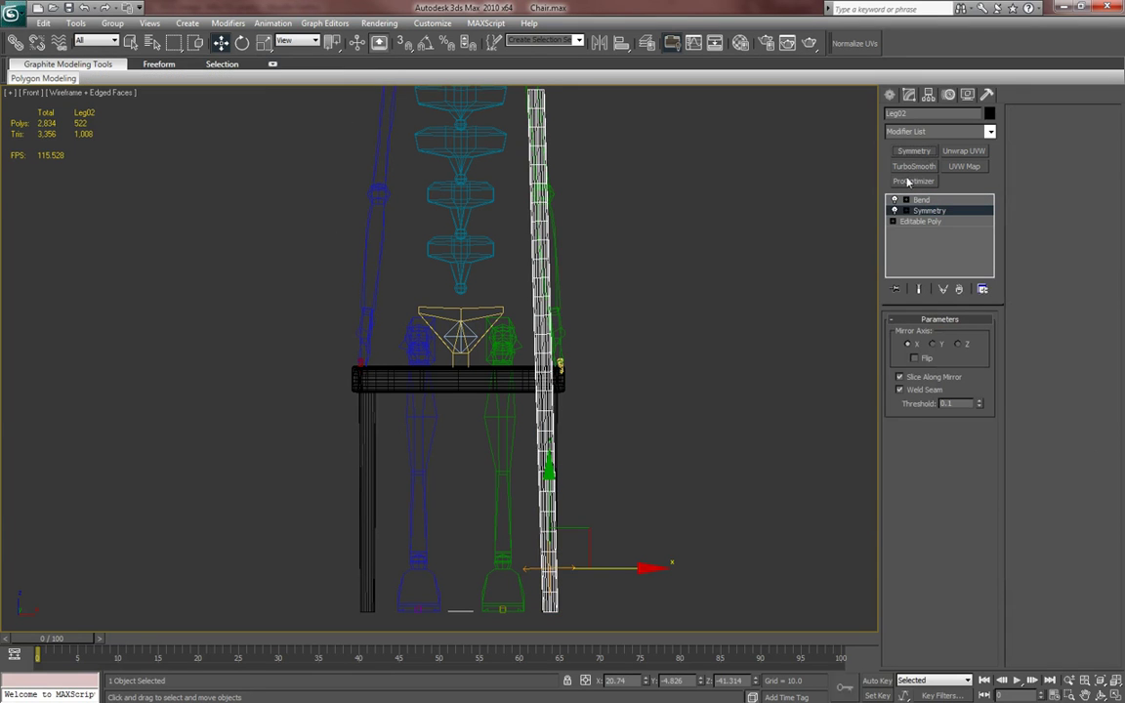
right_click(647, 681)
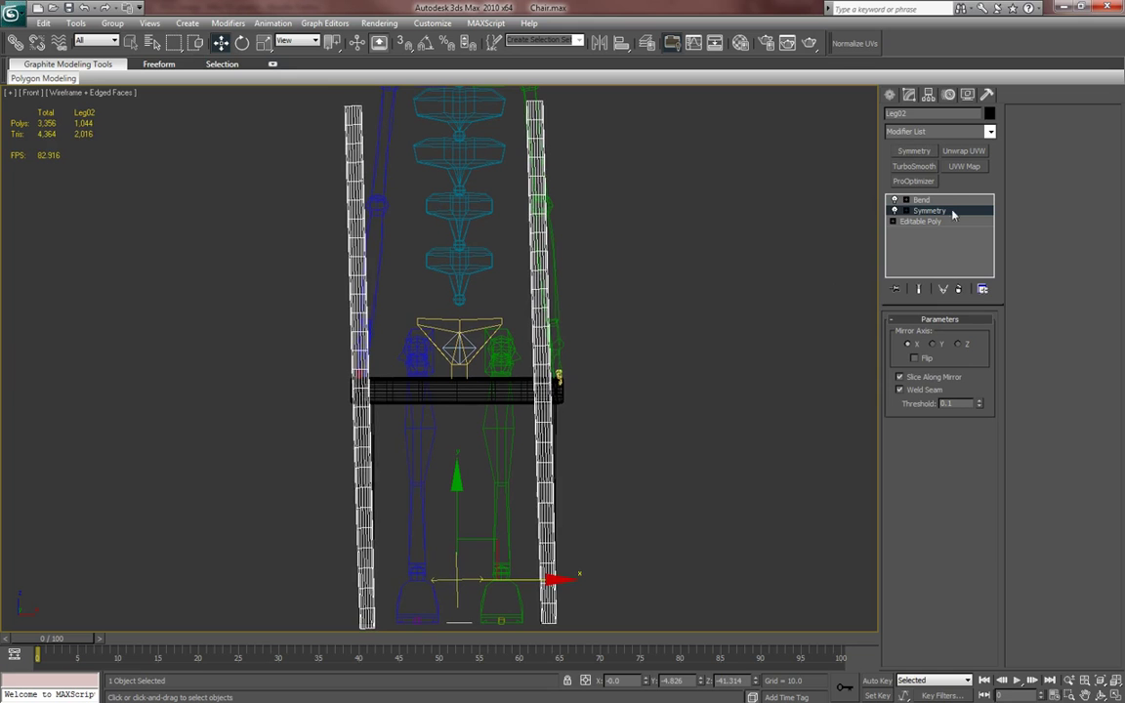
left_click(919, 289)
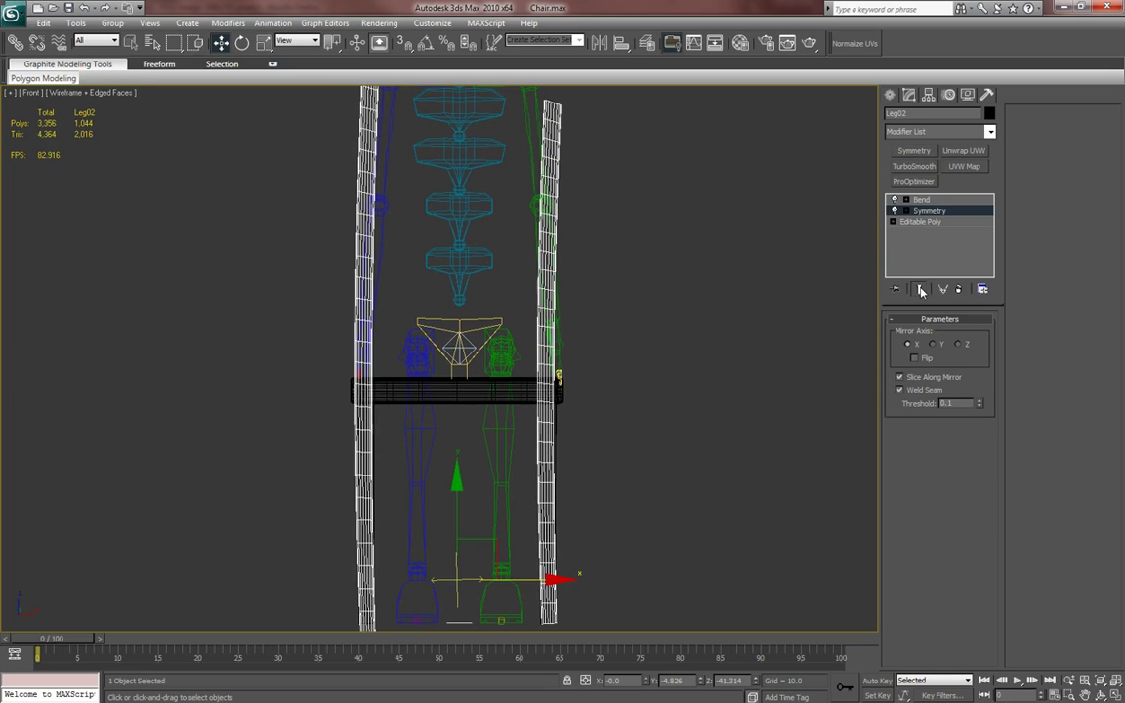
right_click(928, 211)
left_click(935, 234)
- Collapse the back leg's Bend modifier into the Editable Poly
left_click(918, 210)
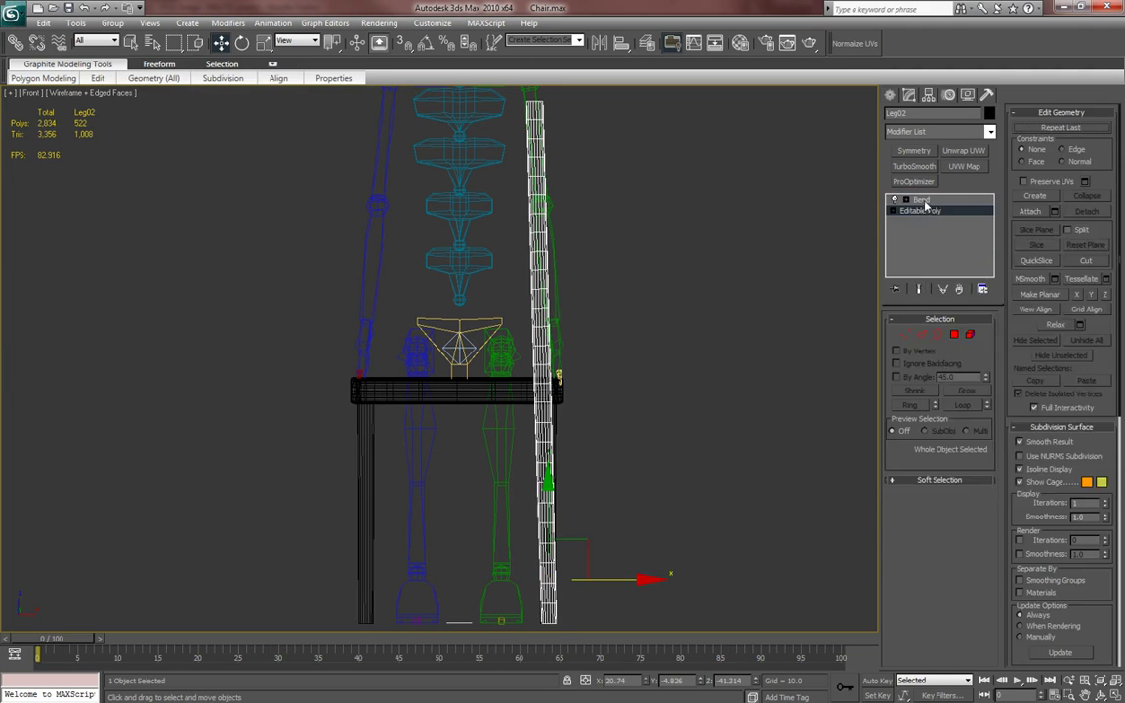
right_click(918, 208)
left_click(967, 322)
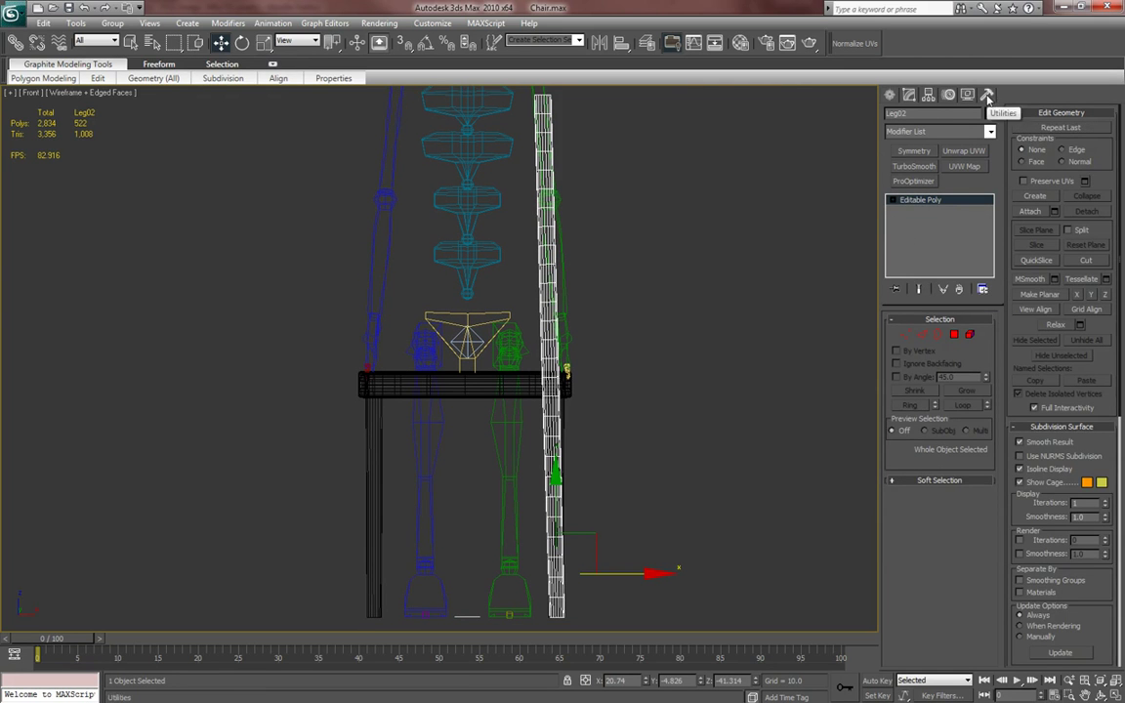
- Reset the back leg's transform with the Reset XForm utility and display its modifier stack
left_click(987, 95)
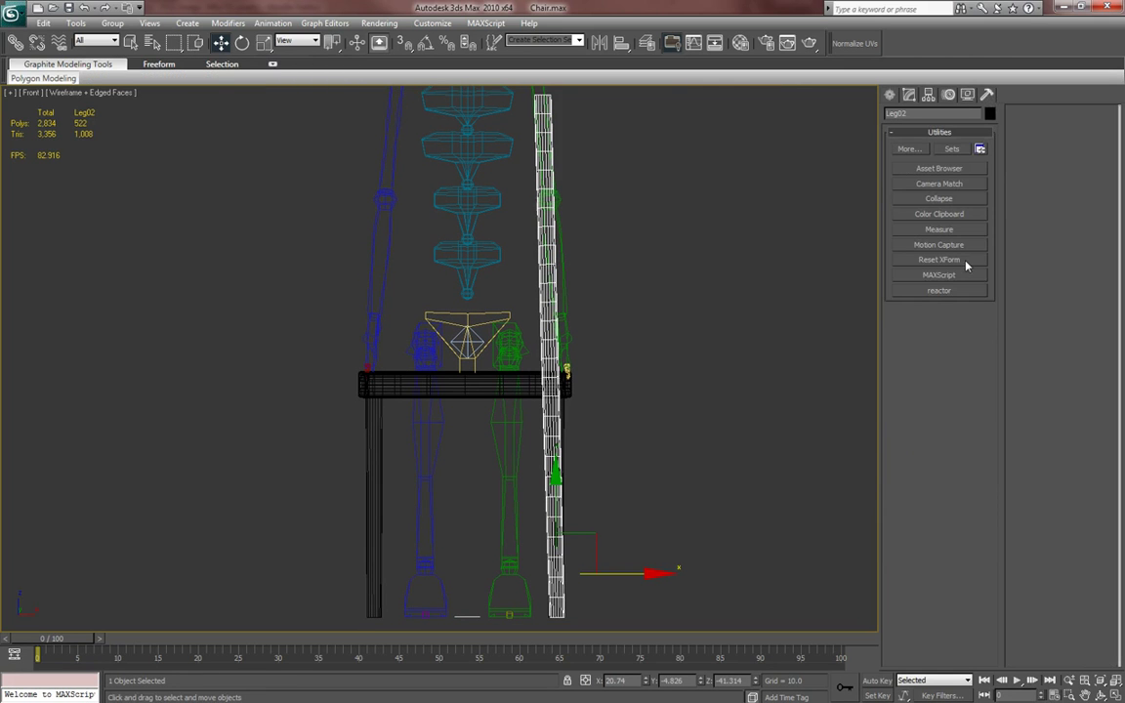
middle_click_drag(785, 262, 788, 250)
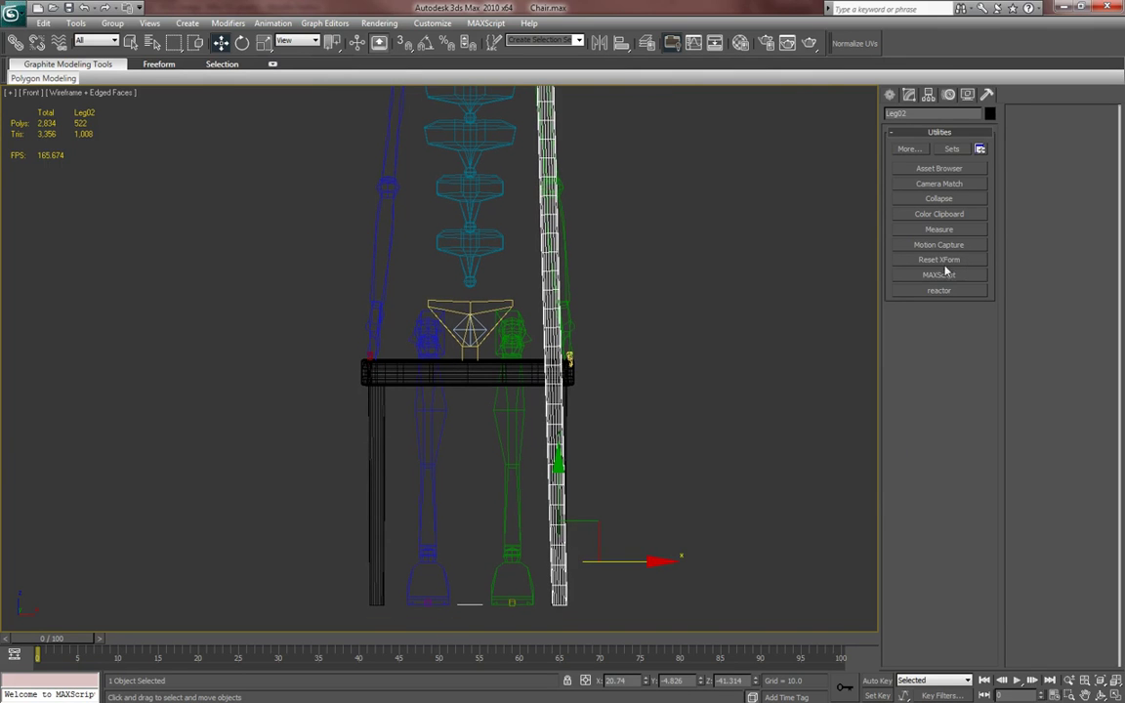
left_click(938, 260)
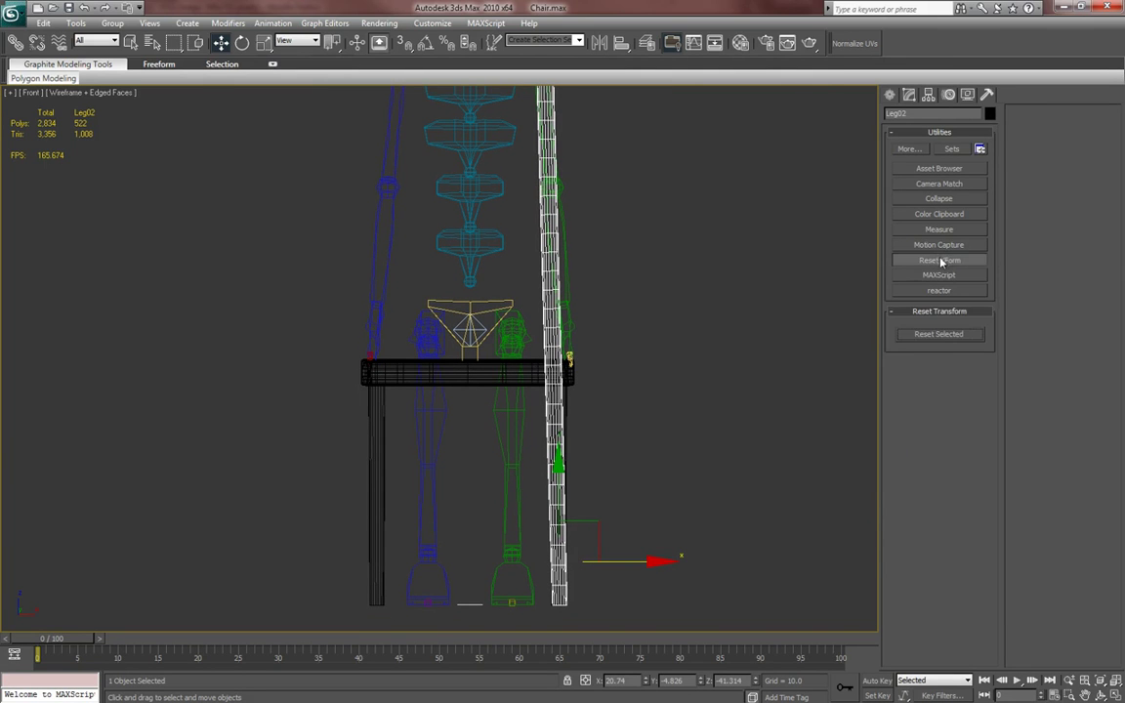
left_click(957, 335)
left_click(909, 94)
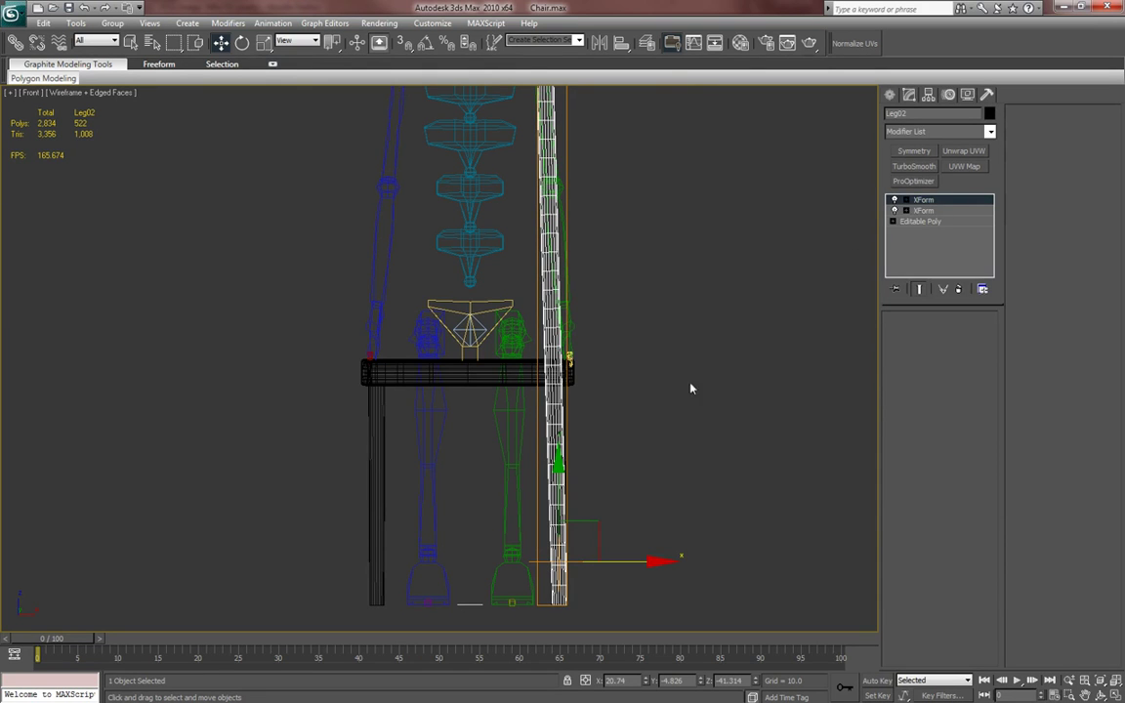
- Examine the back leg and its XForm bounding box in the front and perspective views
scroll(585, 378, "down", 2)
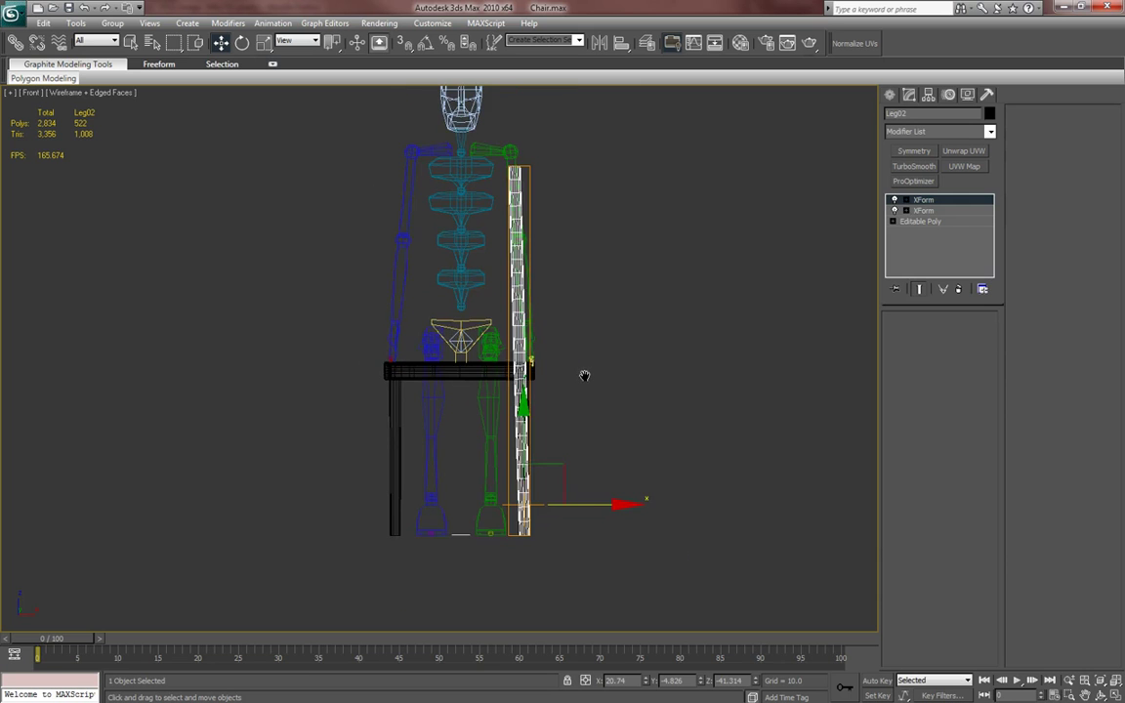
middle_click_drag(580, 379, 607, 419, "alt")
key("p")
middle_click_drag(547, 150, 564, 218, "alt")
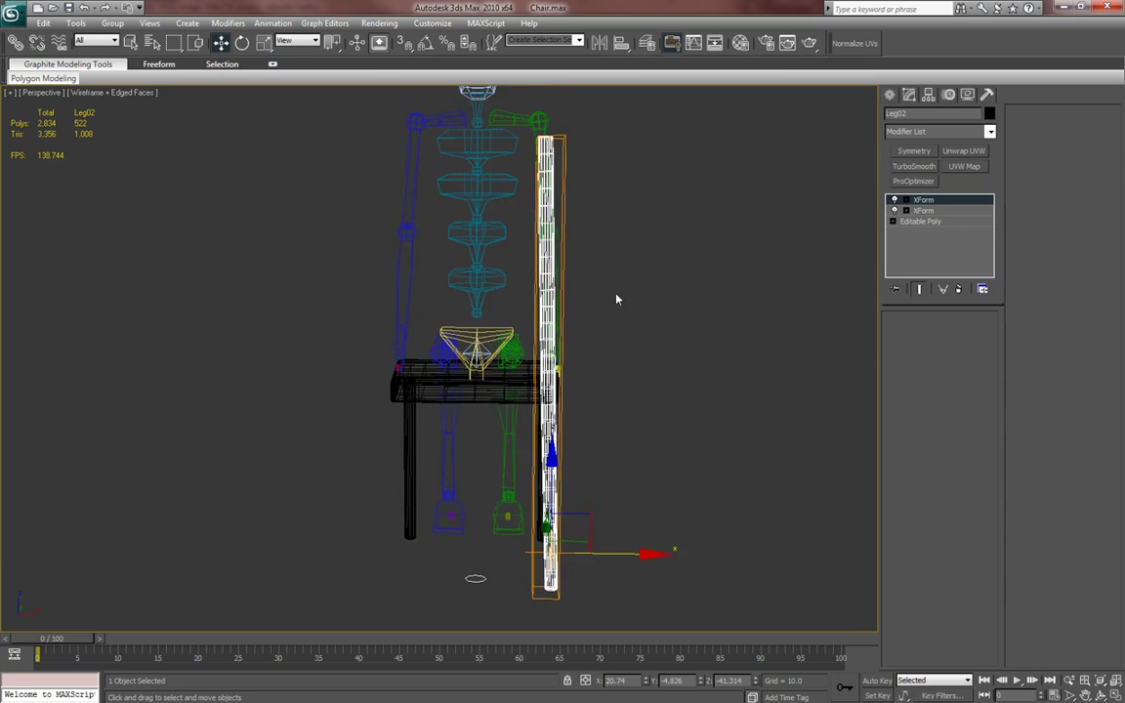
key("f")
scroll(574, 319, "up", 2)
middle_click_drag(574, 318, 556, 362)
scroll(550, 326, "down", 1)
scroll(548, 342, "down", 1)
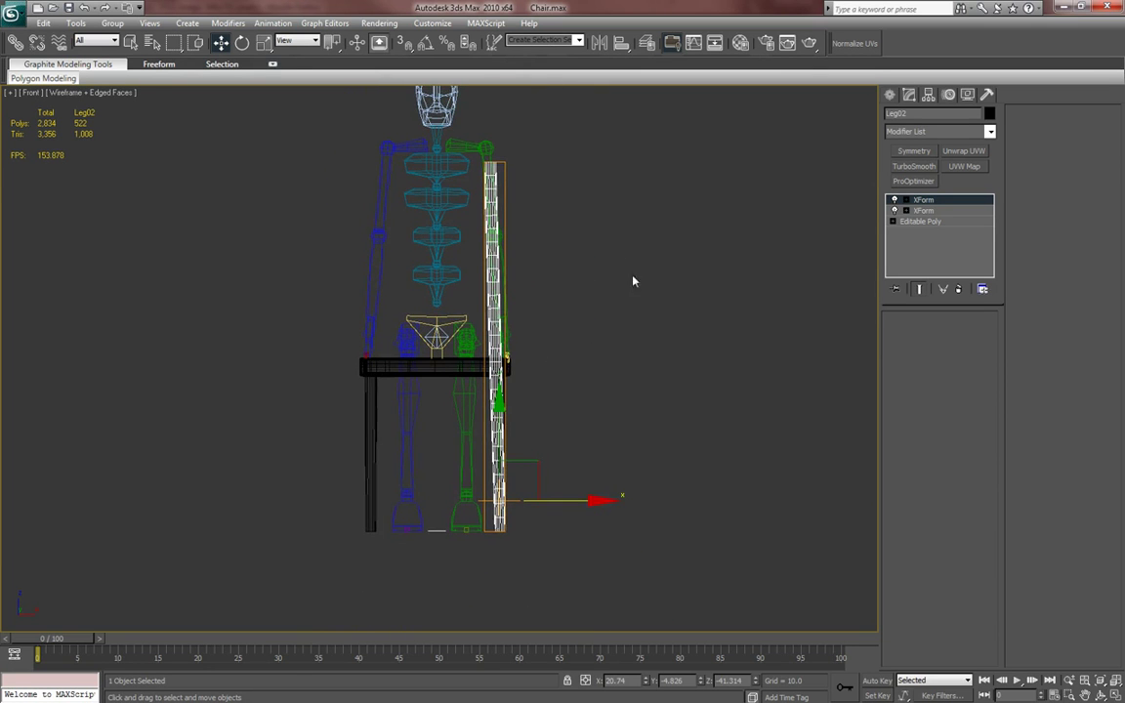
- Compare the back leg with its XForm modifiers switched off and on, inspecting each level of the modifier stack
left_click(896, 210)
left_click(896, 210)
left_click(896, 210)
left_click(896, 210)
left_click(919, 222)
left_click(923, 210)
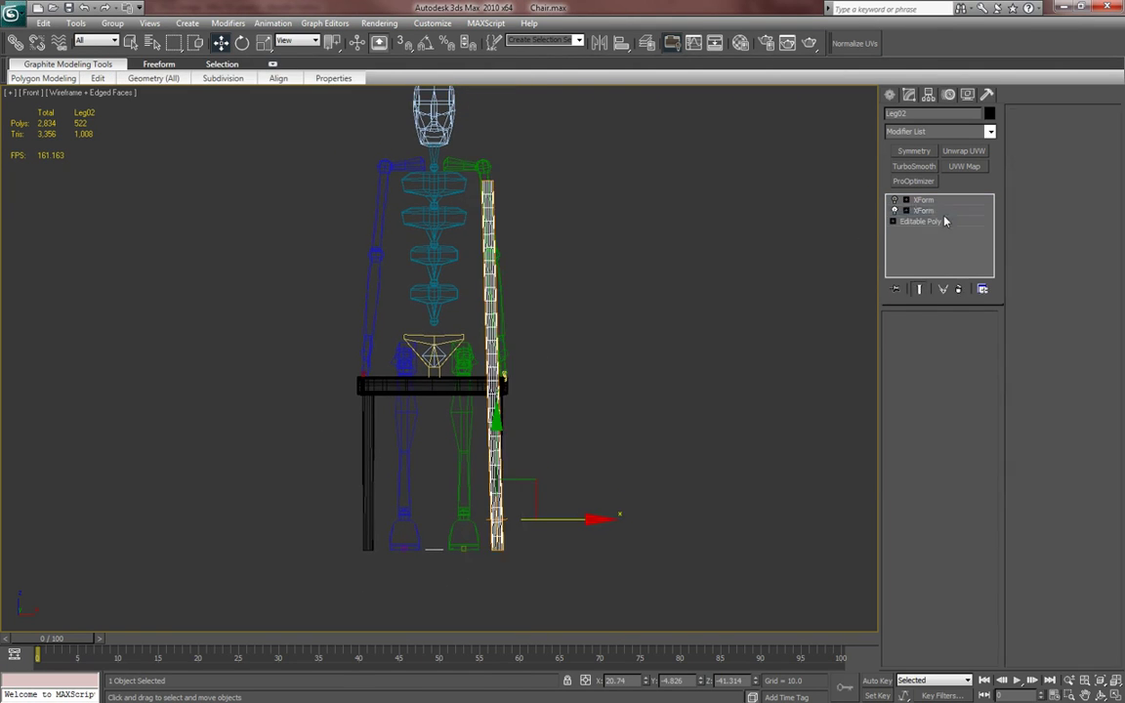
middle_click_drag(714, 270, 708, 291)
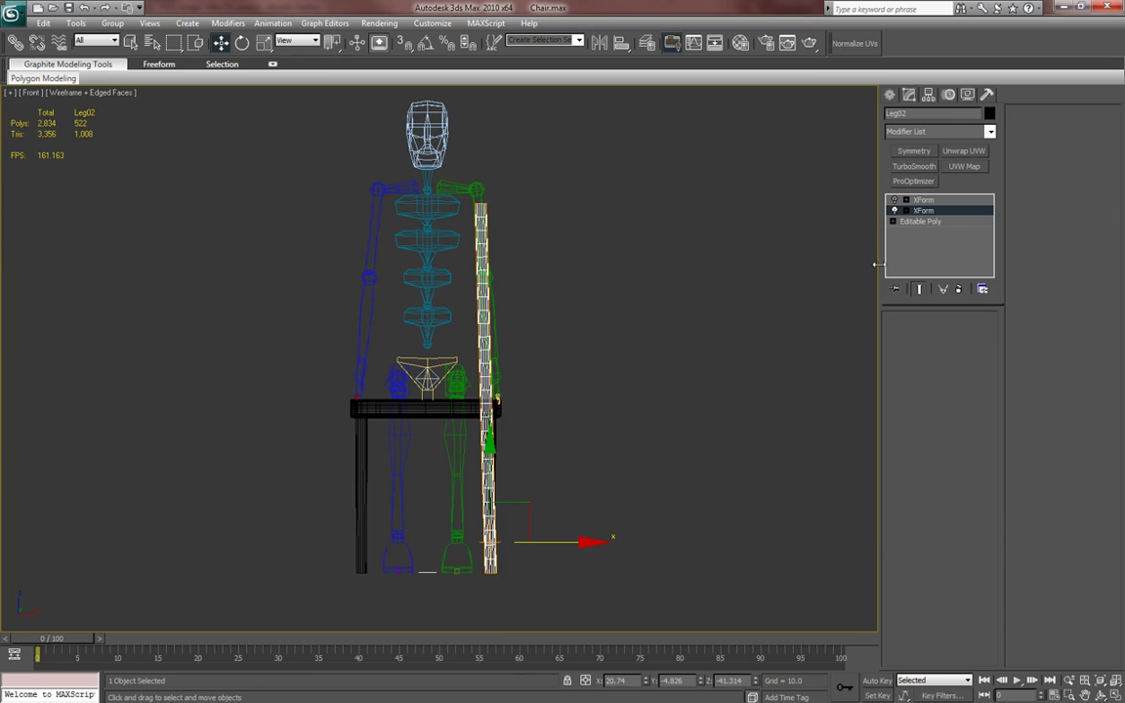
scroll(647, 321, "up", 2)
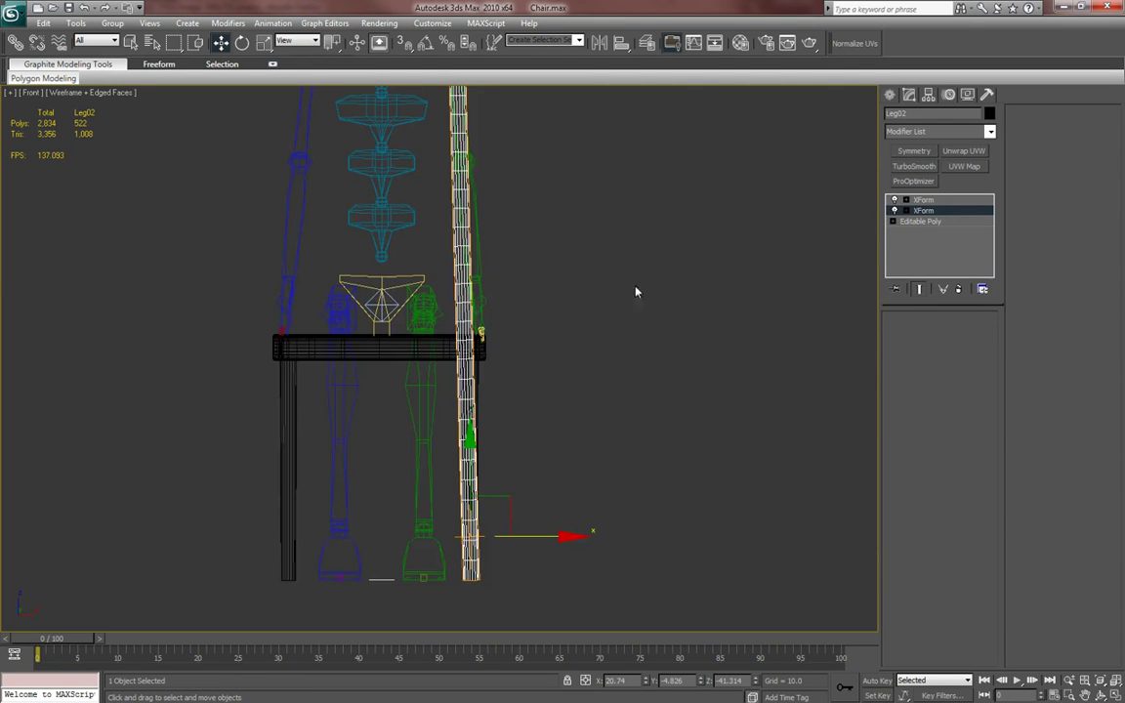
left_click(922, 200)
scroll(560, 344, "down", 2)
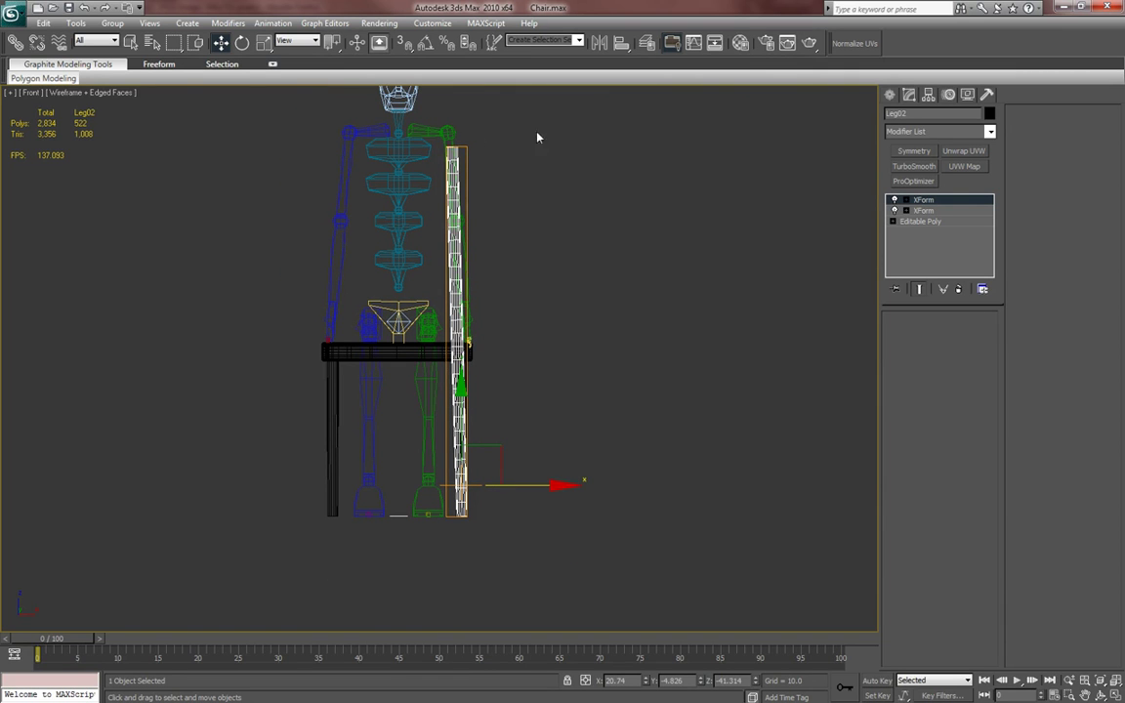
- Open the keyboard shortcut customization for the Main UI group and look through the command categories
middle_click_drag(652, 486, 681, 495)
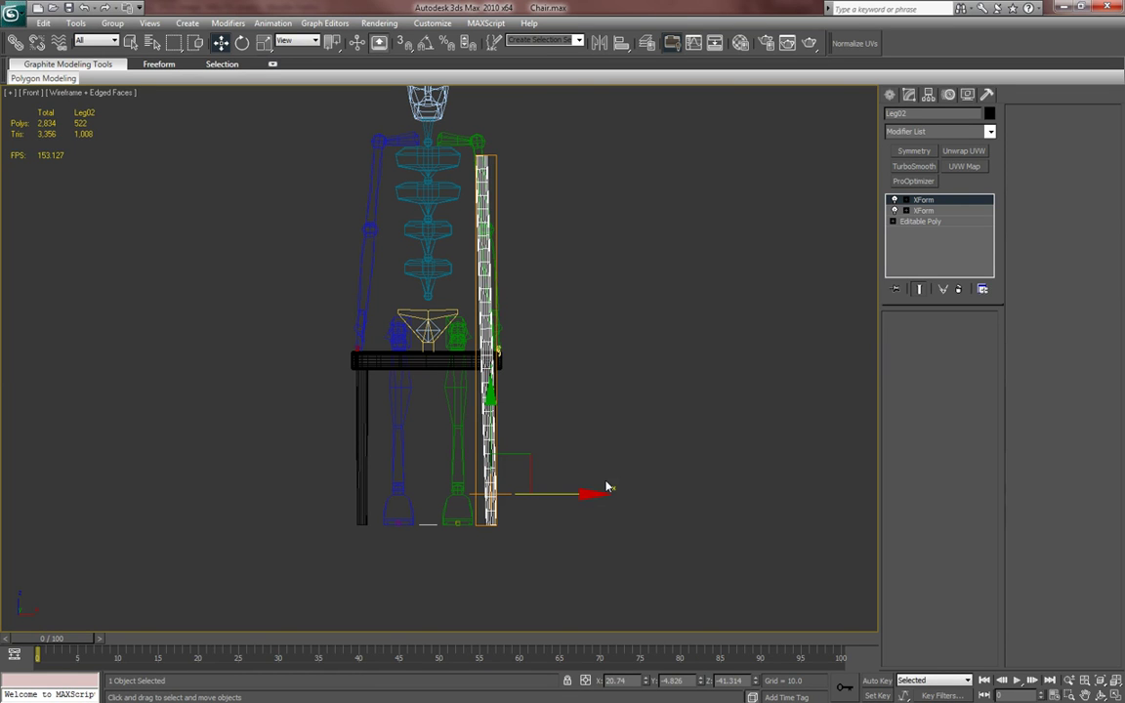
left_click(432, 22)
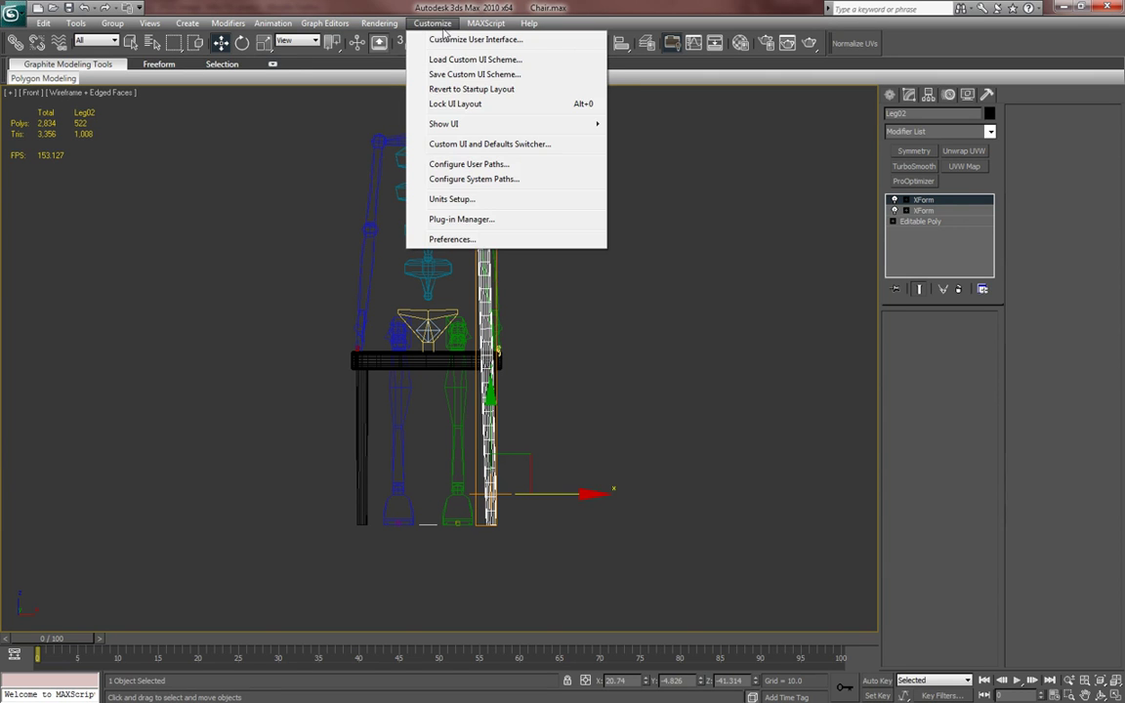
left_click(467, 43)
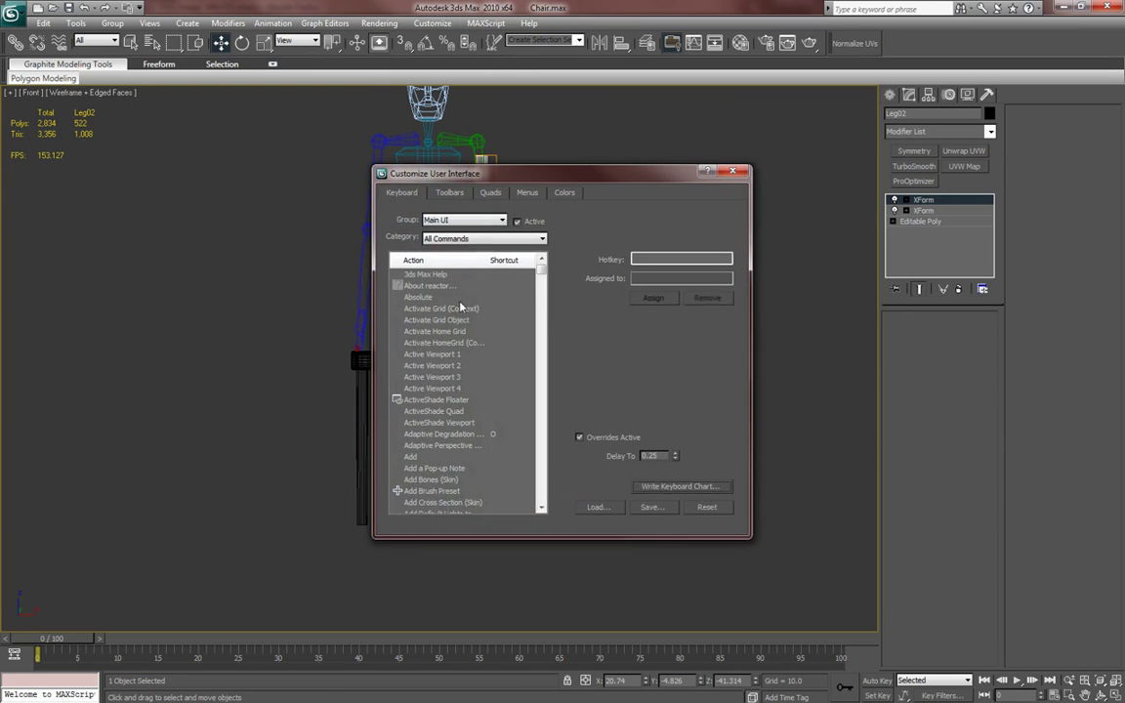
left_click(528, 240)
scroll(518, 481, "down", 8)
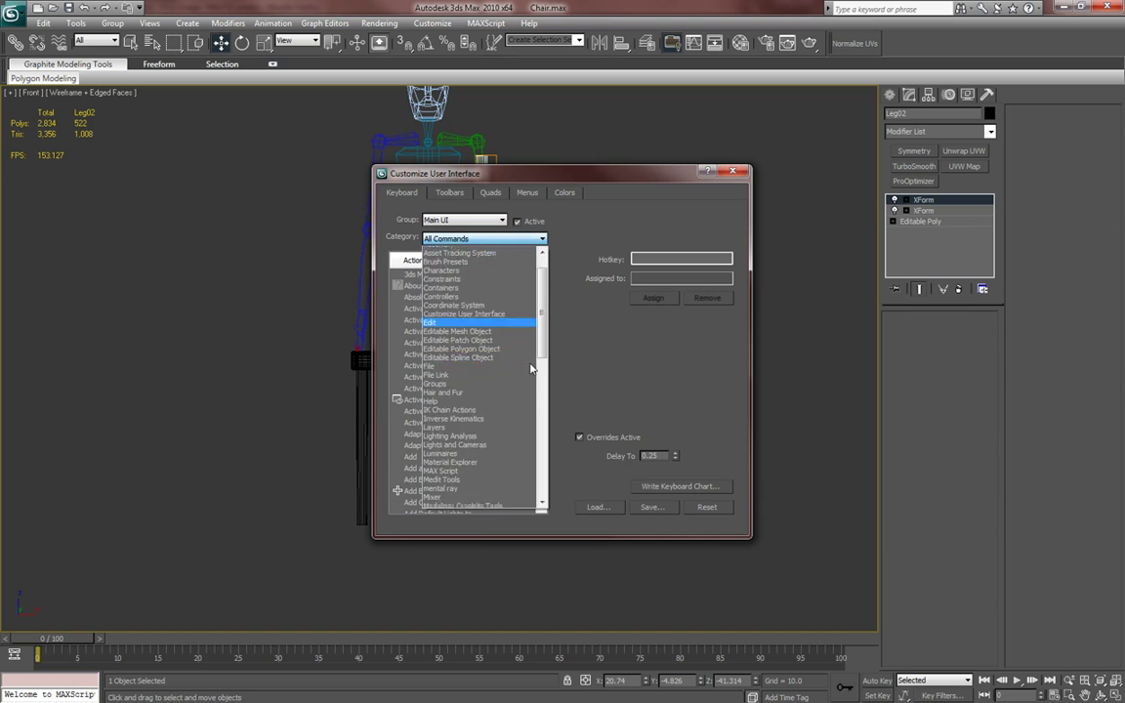
scroll(519, 481, "down", 4)
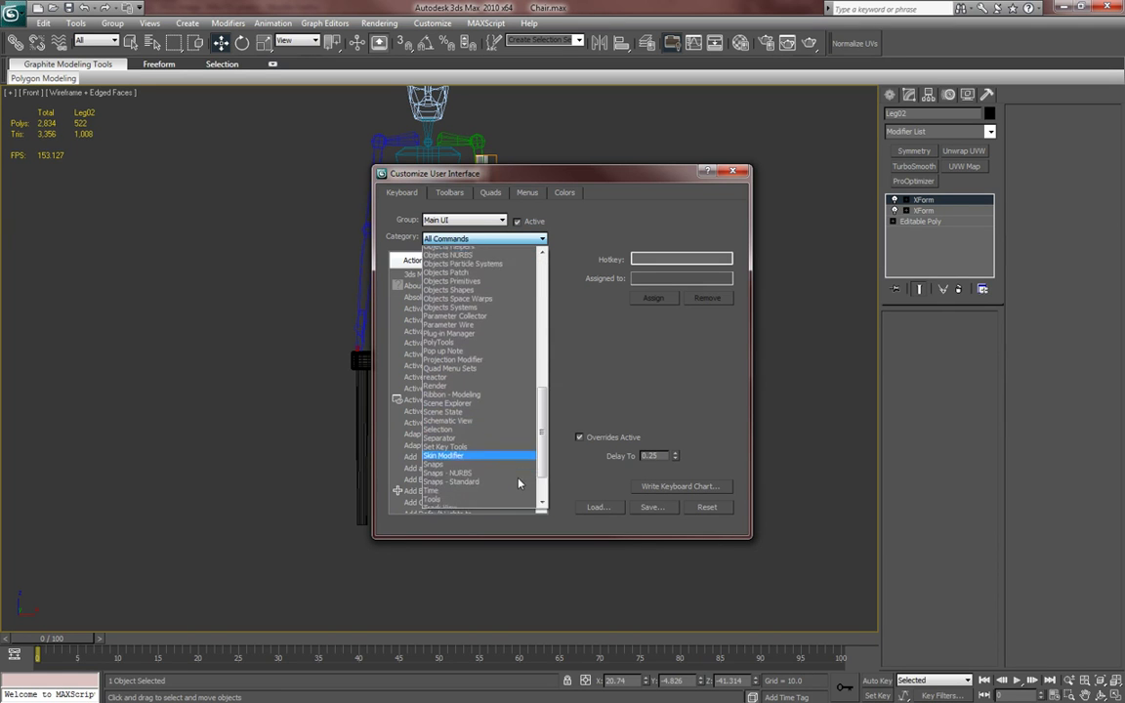
mouse_move(539, 461)
left_mouse_down()
mouse_move(541, 445)
mouse_move(545, 498)
mouse_move(545, 285)
mouse_move(550, 475)
left_mouse_up()
left_click(549, 306)
- Find the ResetXForm action among all commands, check its hotkey assignment, and close the customization dialog
scroll(476, 465, "up", 20)
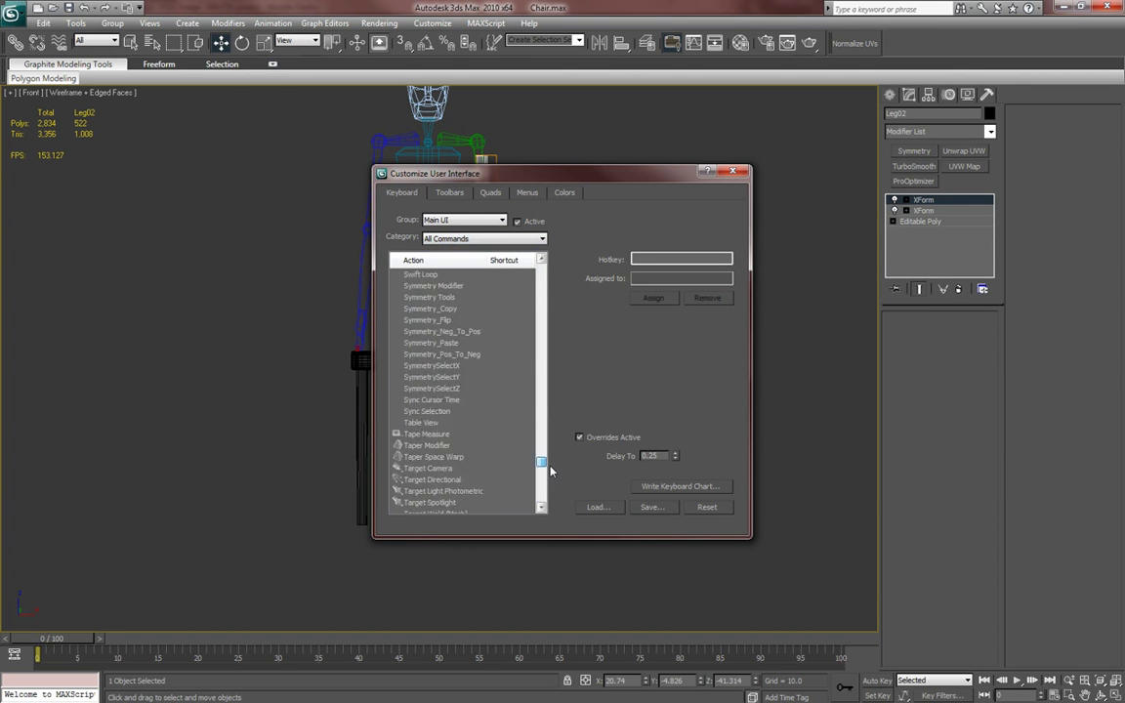
scroll(443, 357, "up", 20)
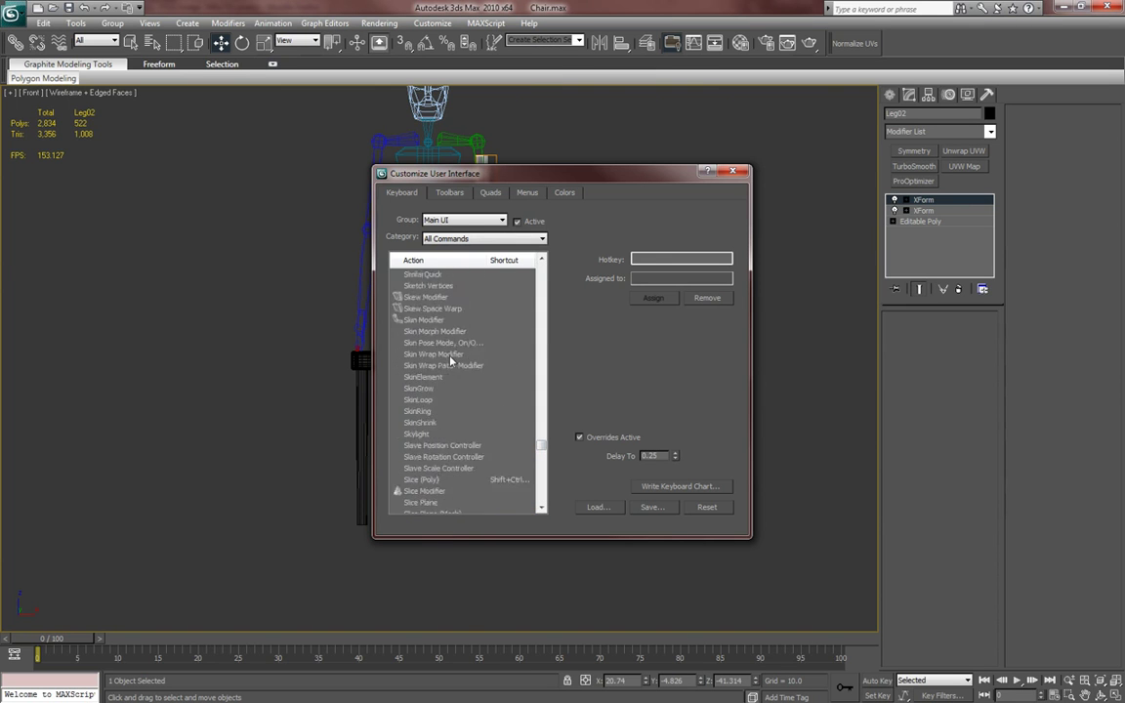
scroll(455, 368, "up", 20)
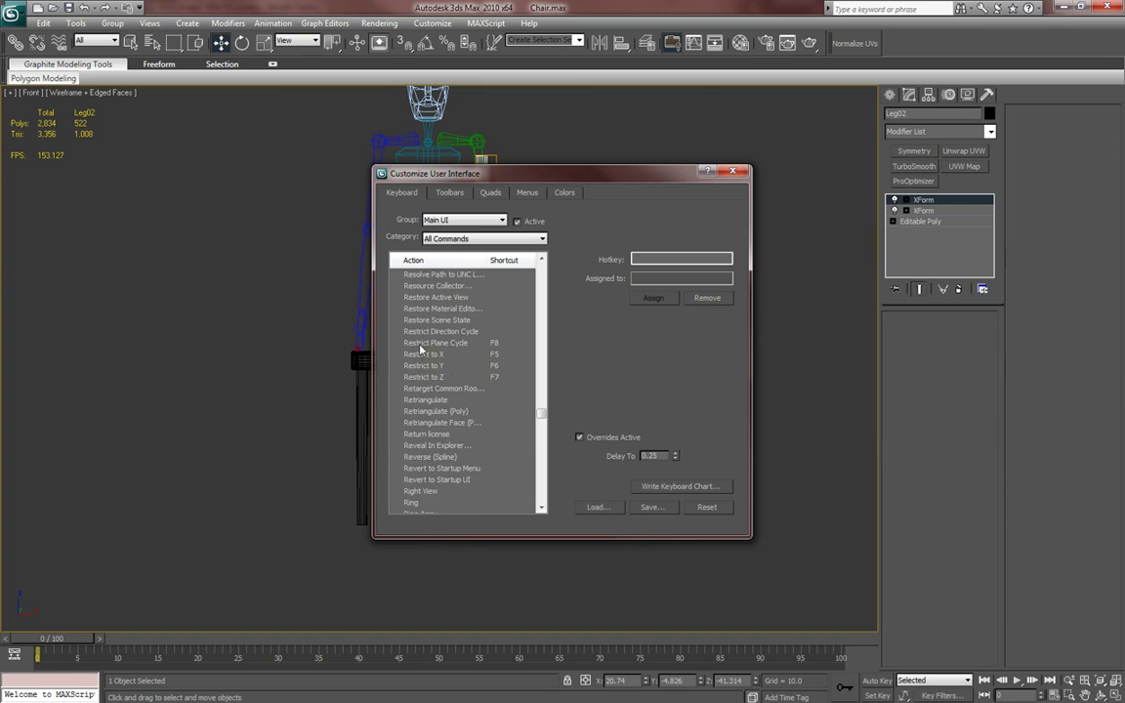
left_click(429, 377)
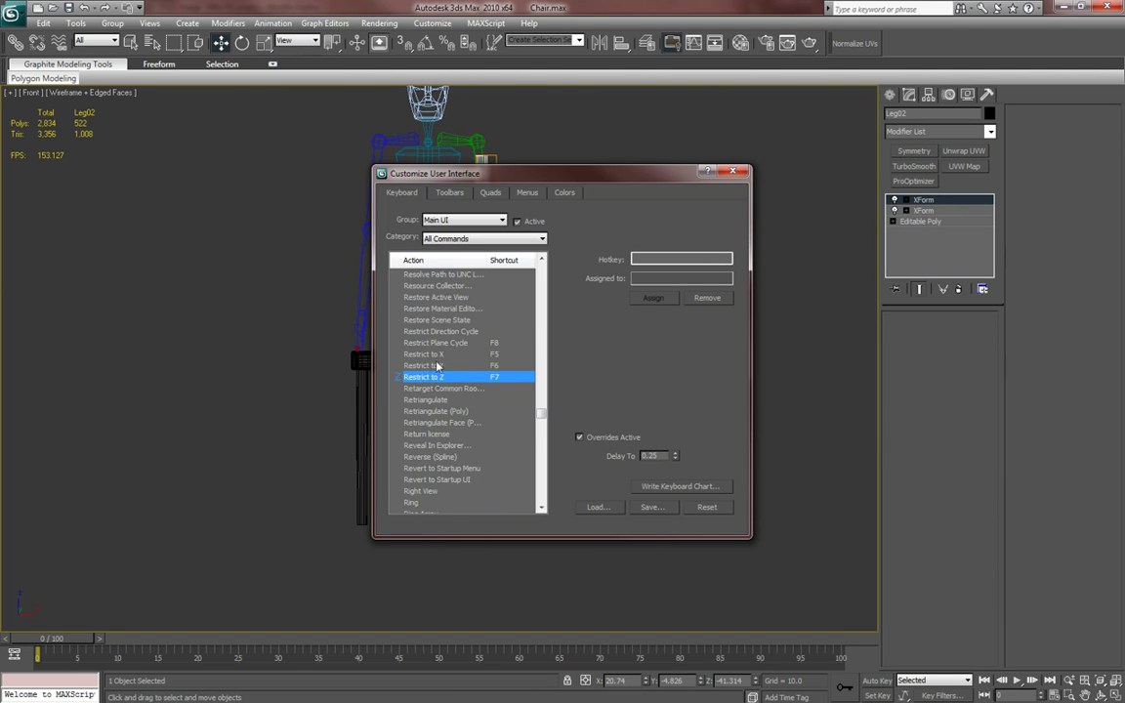
scroll(436, 365, "down", 1)
scroll(405, 382, "up", 6)
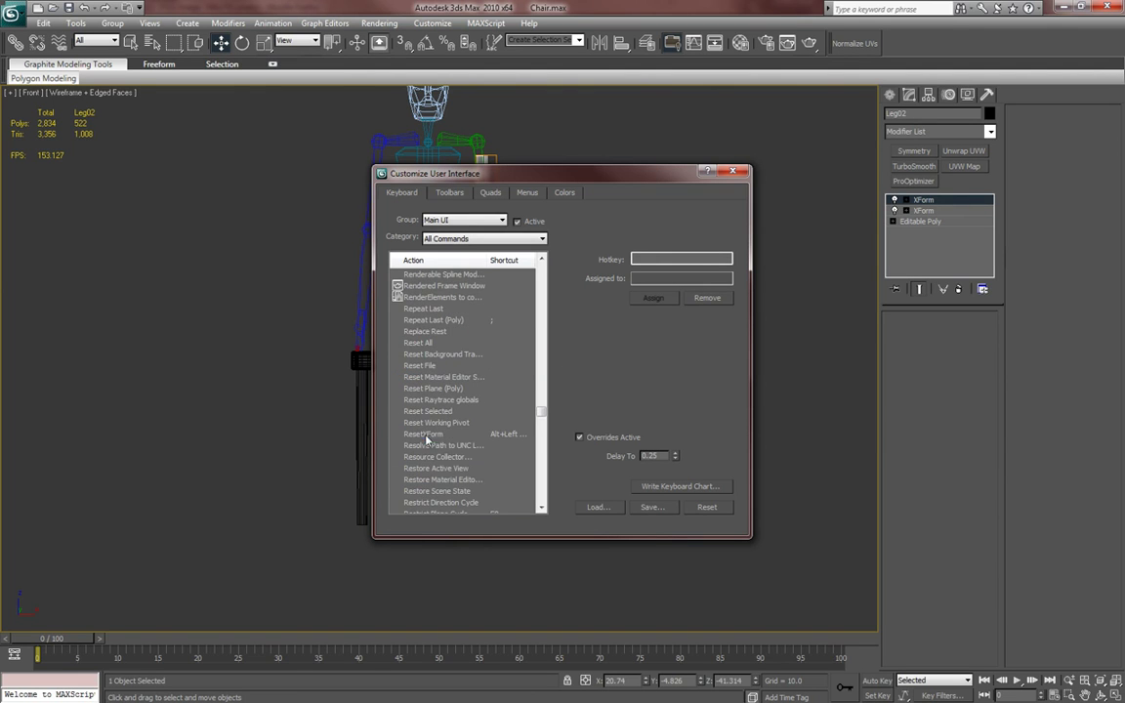
left_click(426, 436)
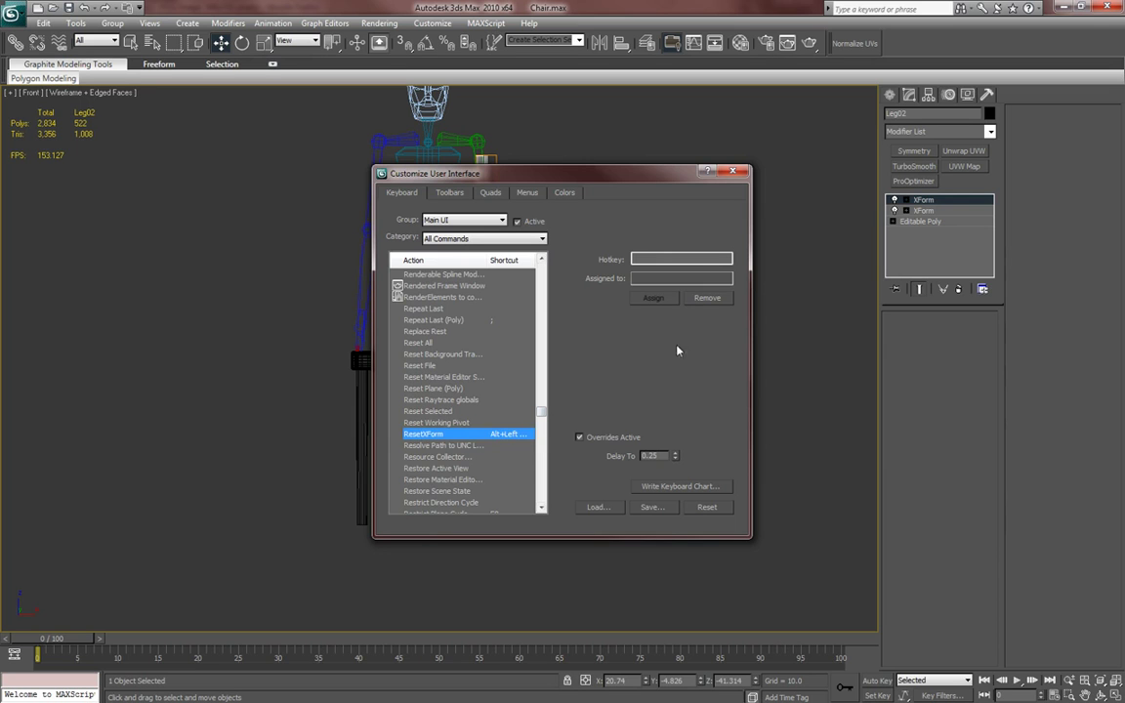
left_click(688, 257)
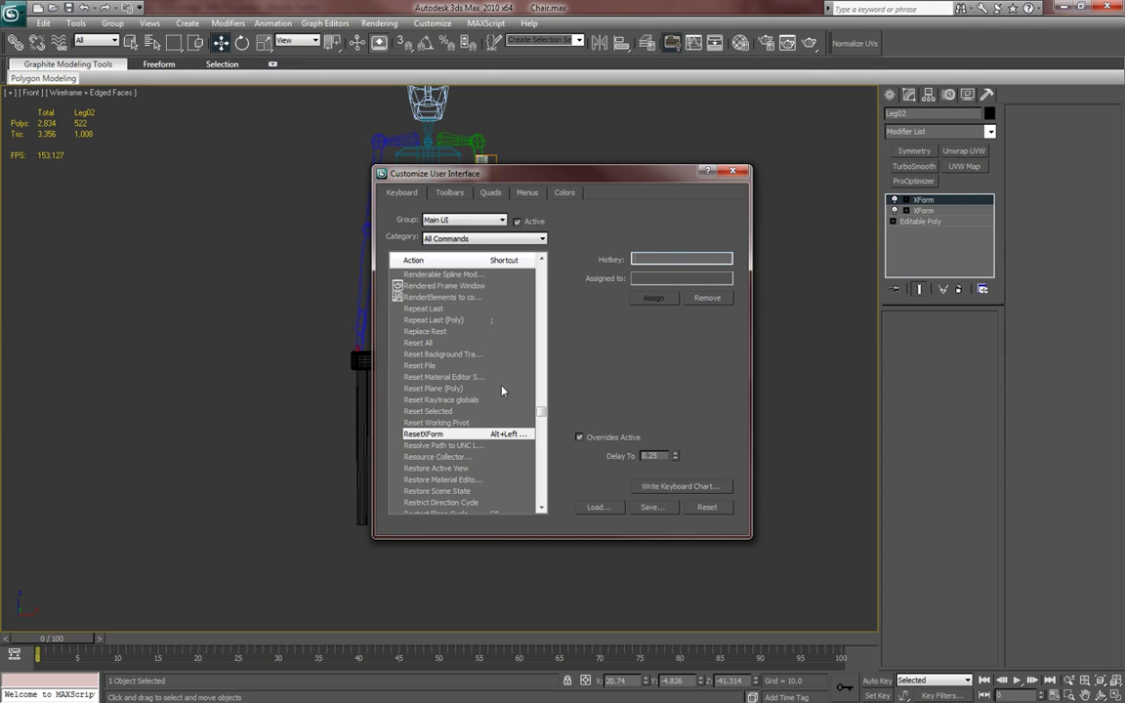
left_click(409, 437)
left_click(684, 257)
key("alt+Left")
left_click(732, 170)
- Collapse the back leg's XForm modifiers into the Editable Poly and add an X-axis Symmetry modifier with its mirror at X 0
middle_click_drag(708, 326, 698, 376)
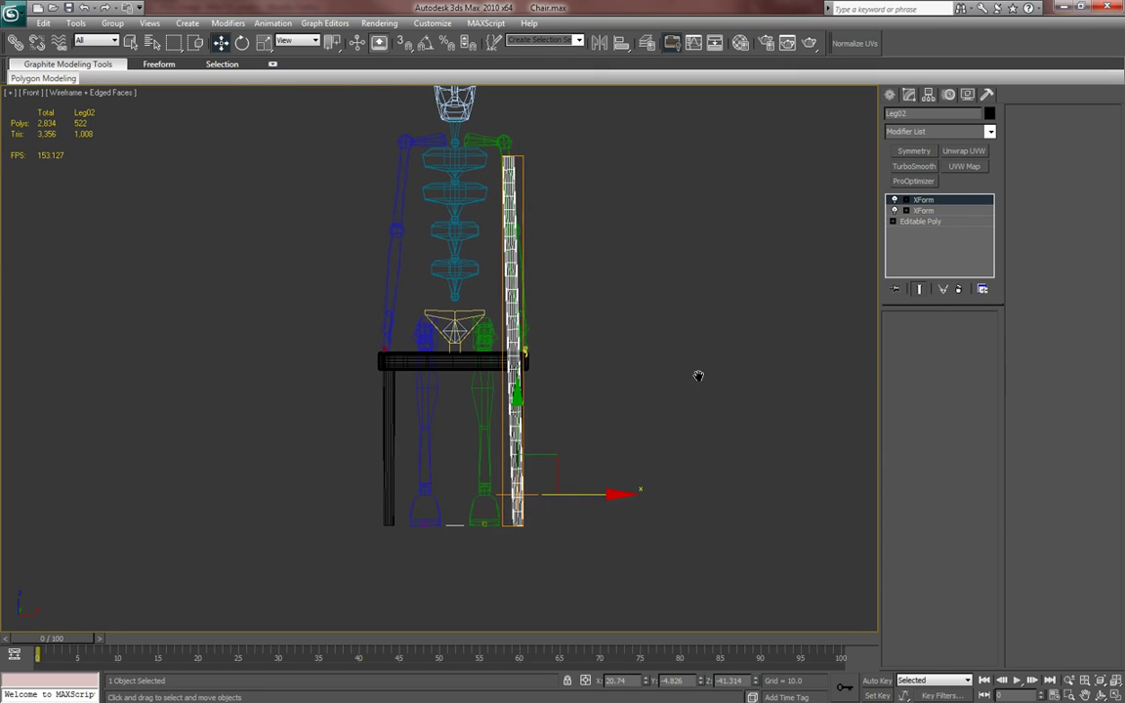
key("alt+e")
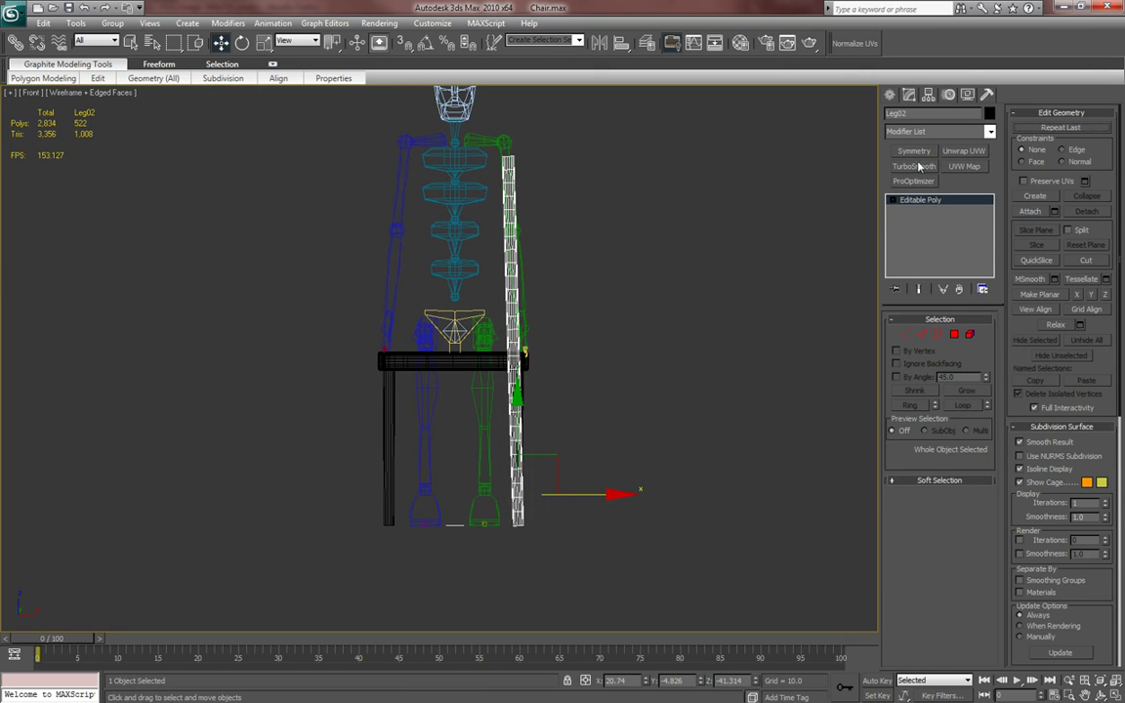
left_click(914, 150)
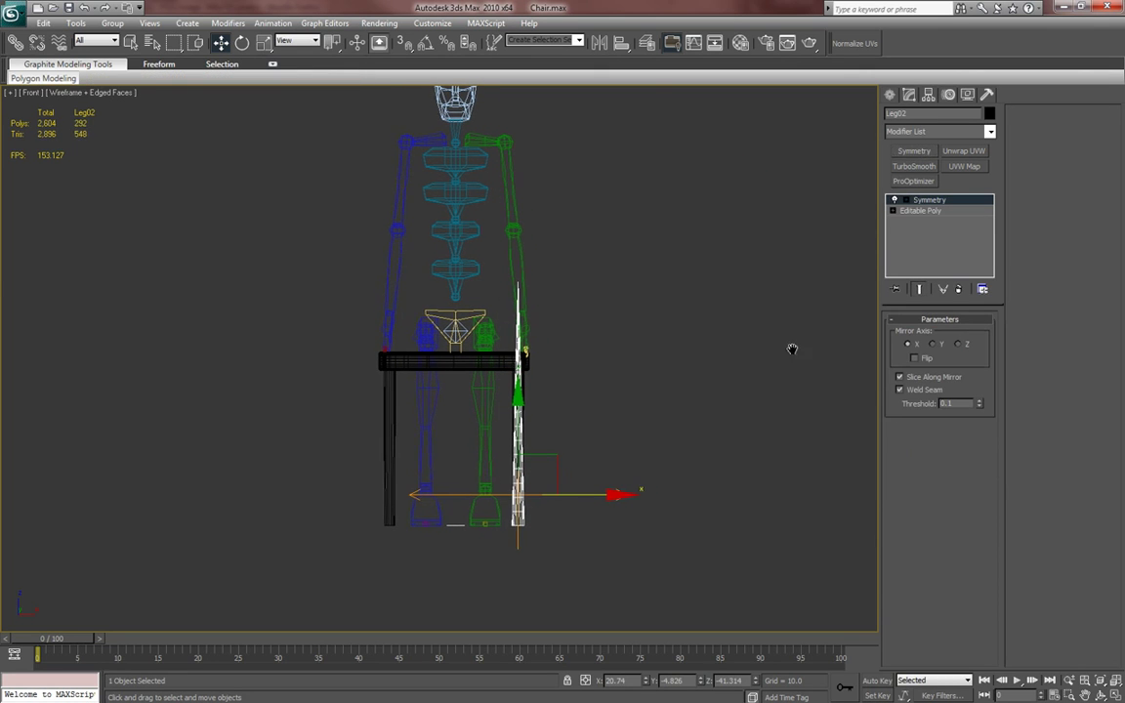
middle_click_drag(792, 349, 781, 364)
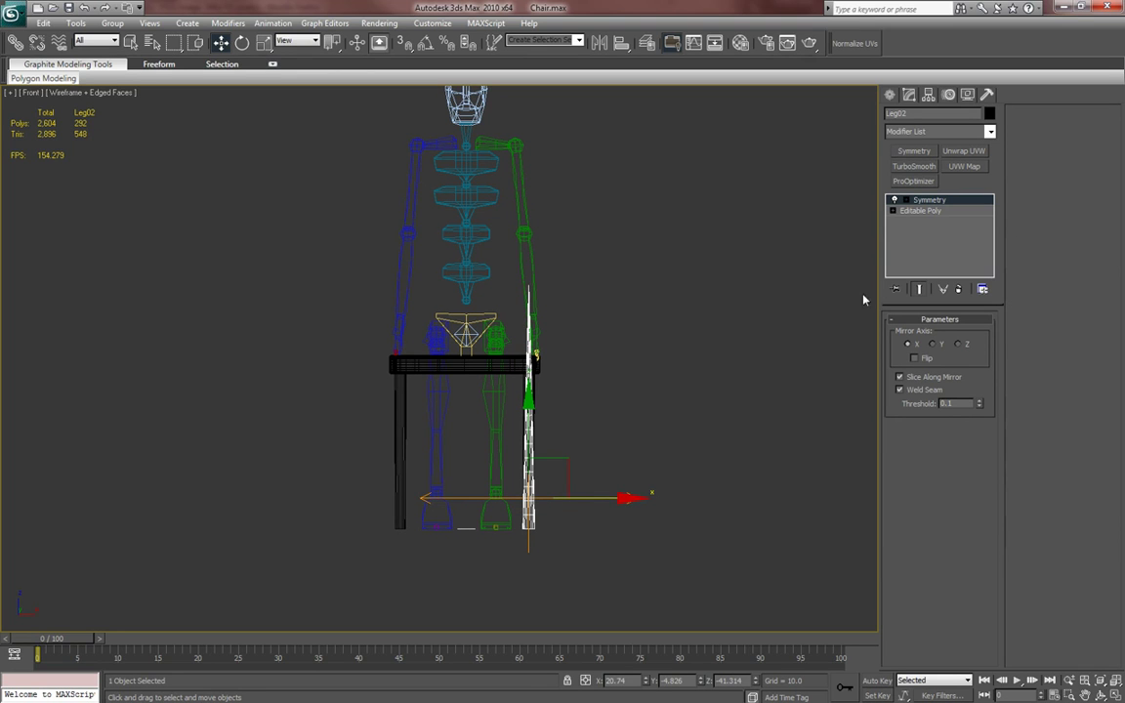
key("1")
right_click(644, 680)
middle_click_drag(737, 477, 750, 472)
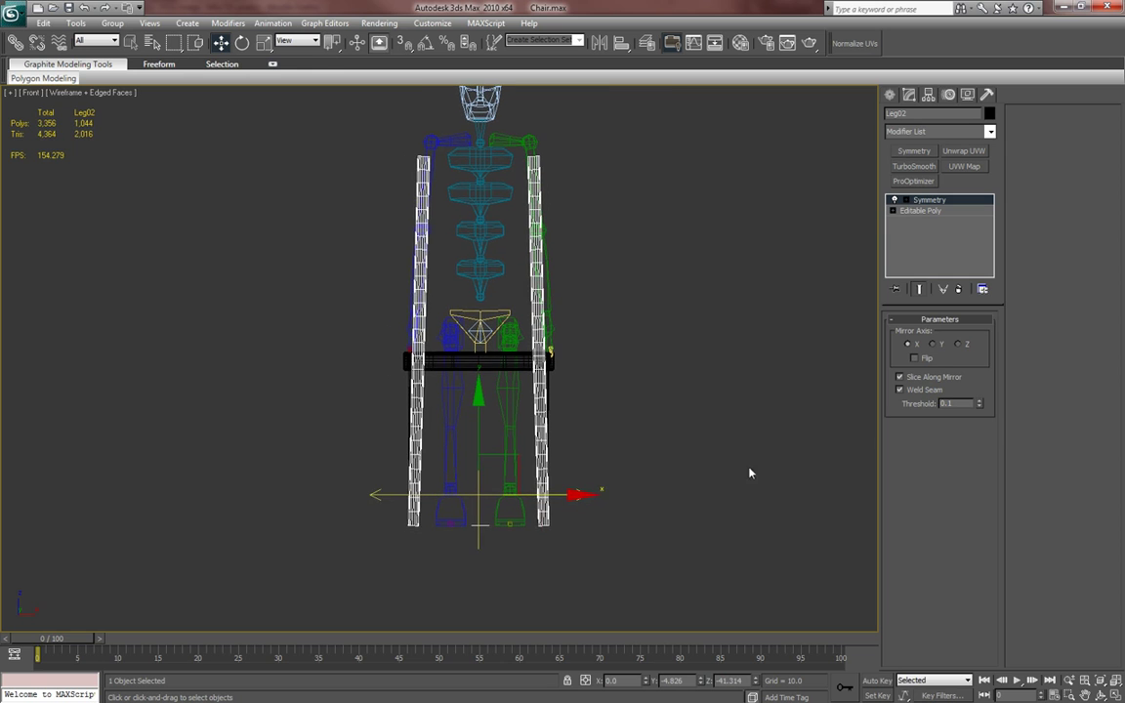
- Add a Bend modifier with an angle of 6 beneath the Symmetry modifier on the back leg
scroll(742, 348, "up", 4)
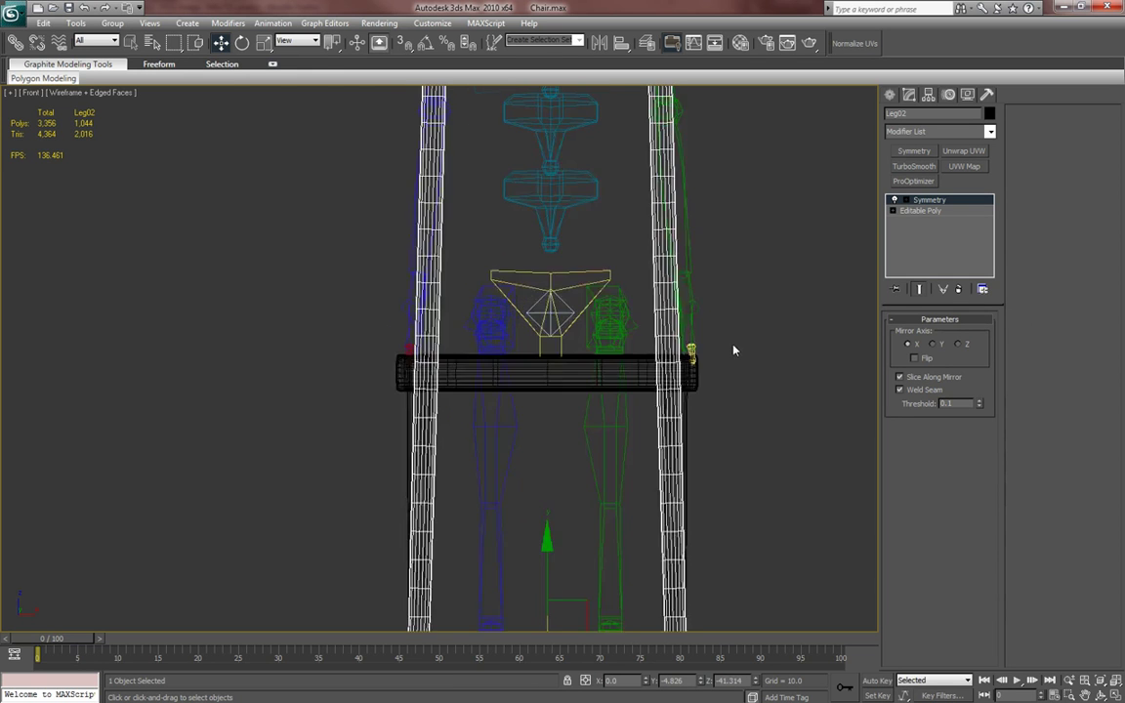
scroll(735, 350, "down", 2)
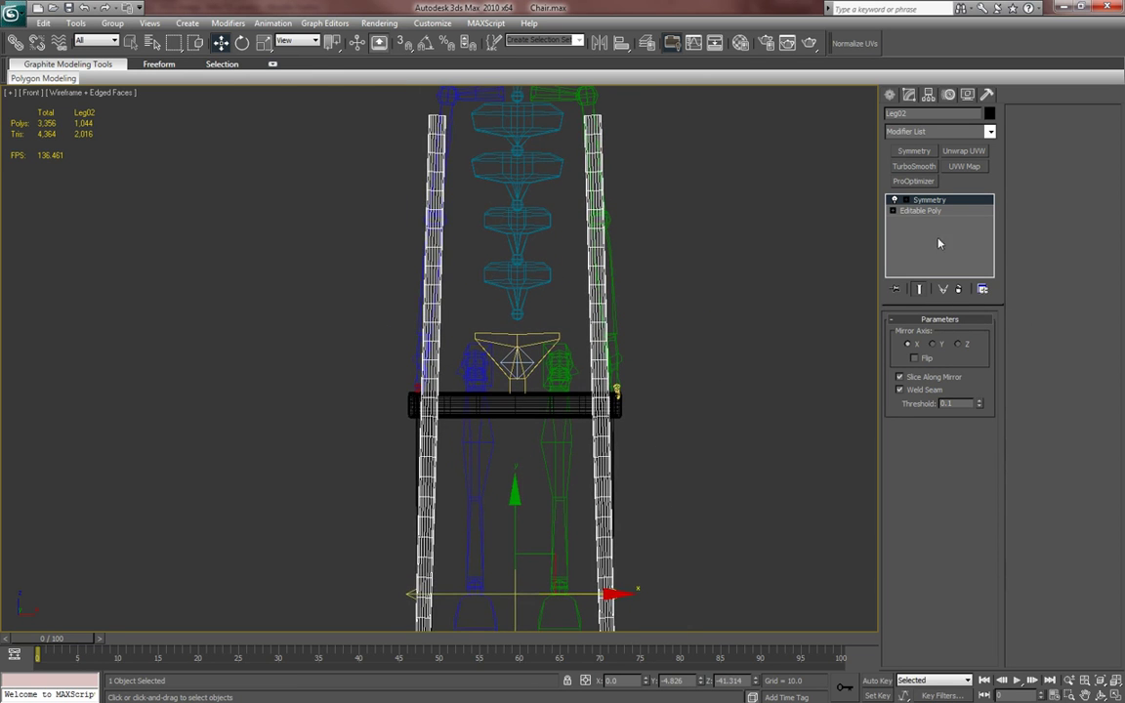
scroll(572, 427, "down", 2)
left_click(940, 211)
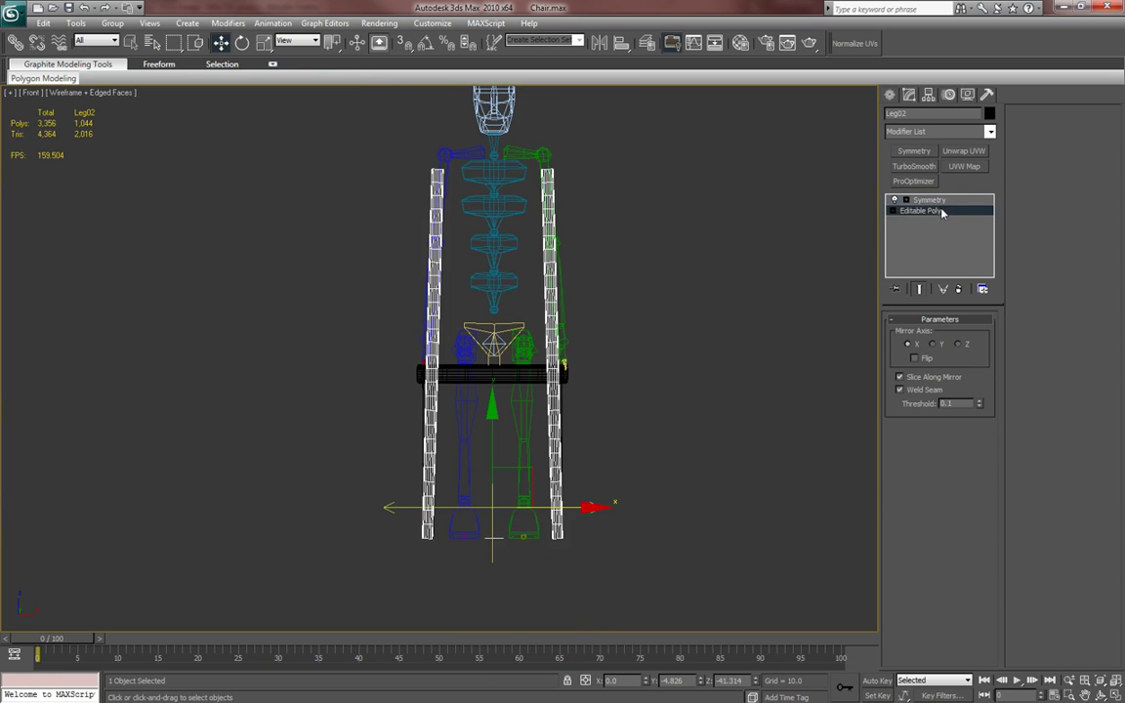
left_click(937, 130)
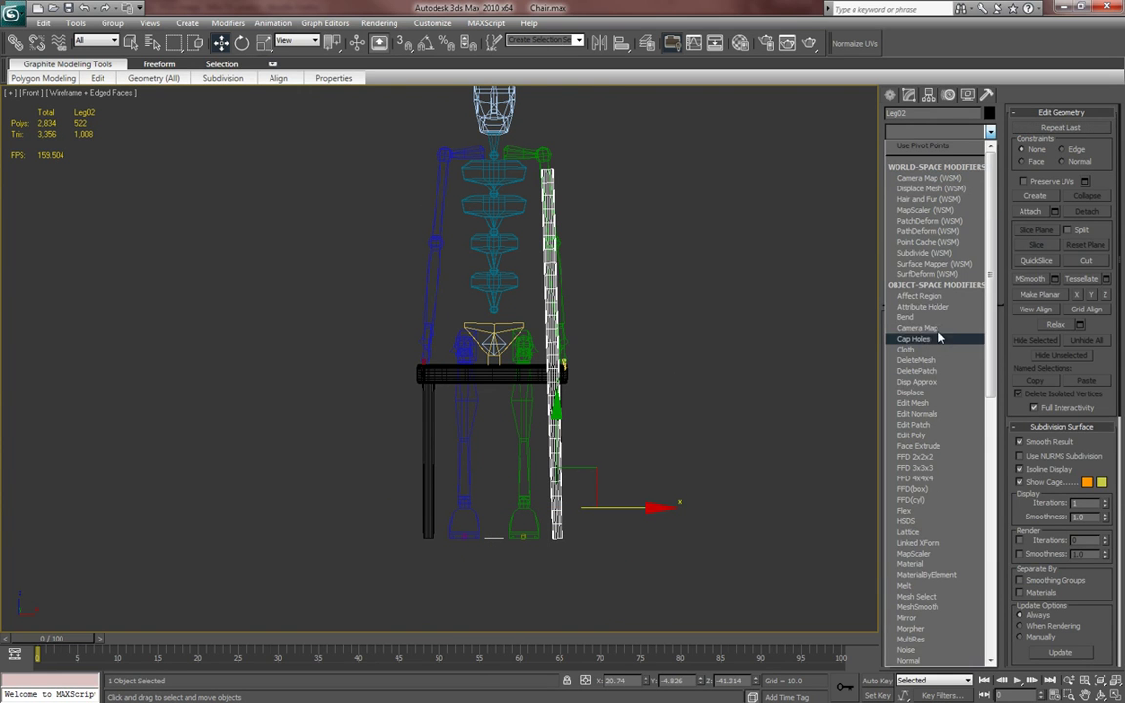
left_click(906, 317)
left_click_drag(976, 346, 975, 336)
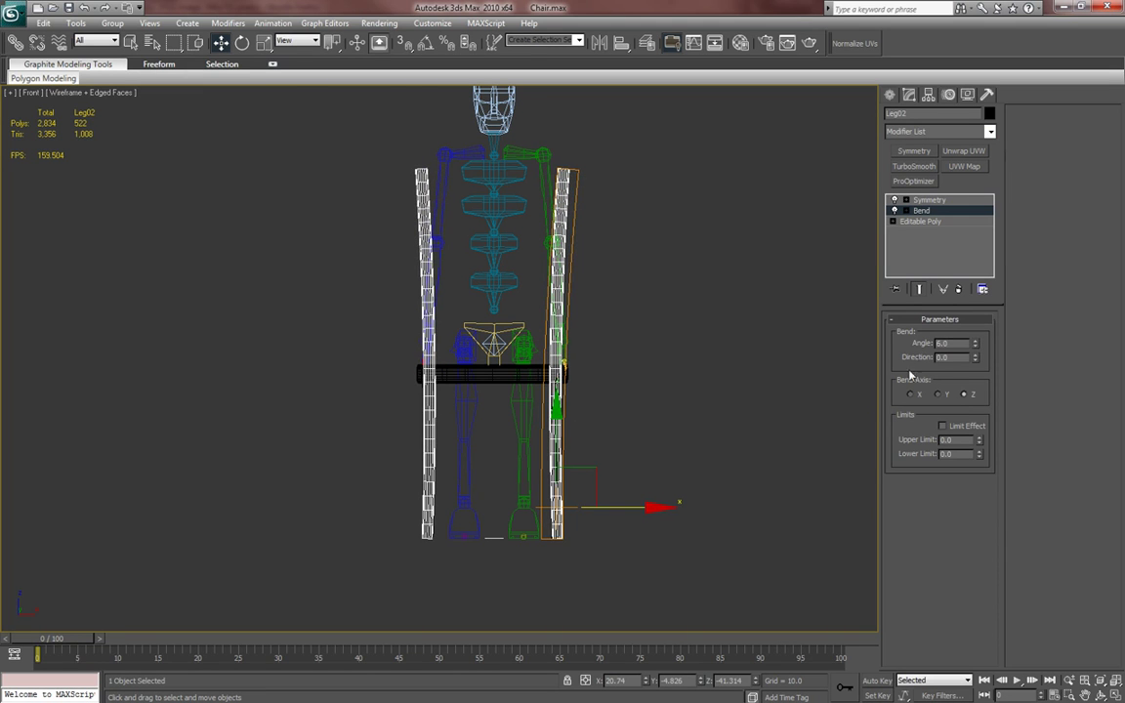
middle_click_drag(817, 372, 815, 360)
left_click_drag(975, 344, 974, 342)
- Inspect the bent back legs from the front and in perspective with shaded display
key("p")
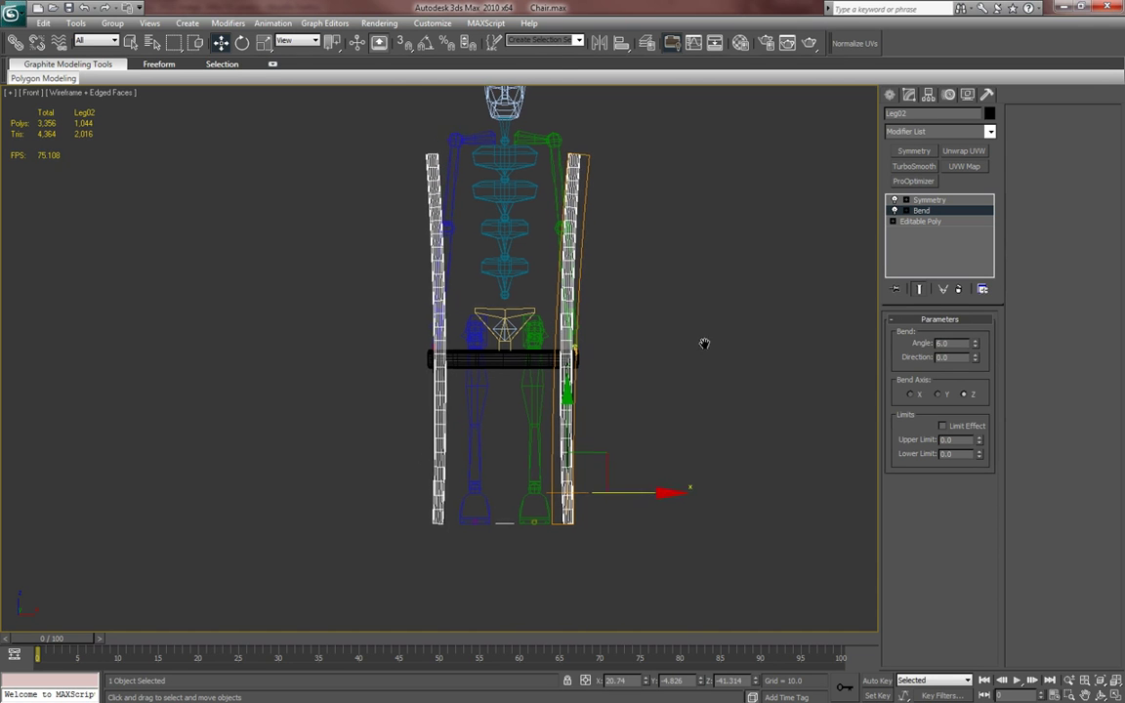
key("f")
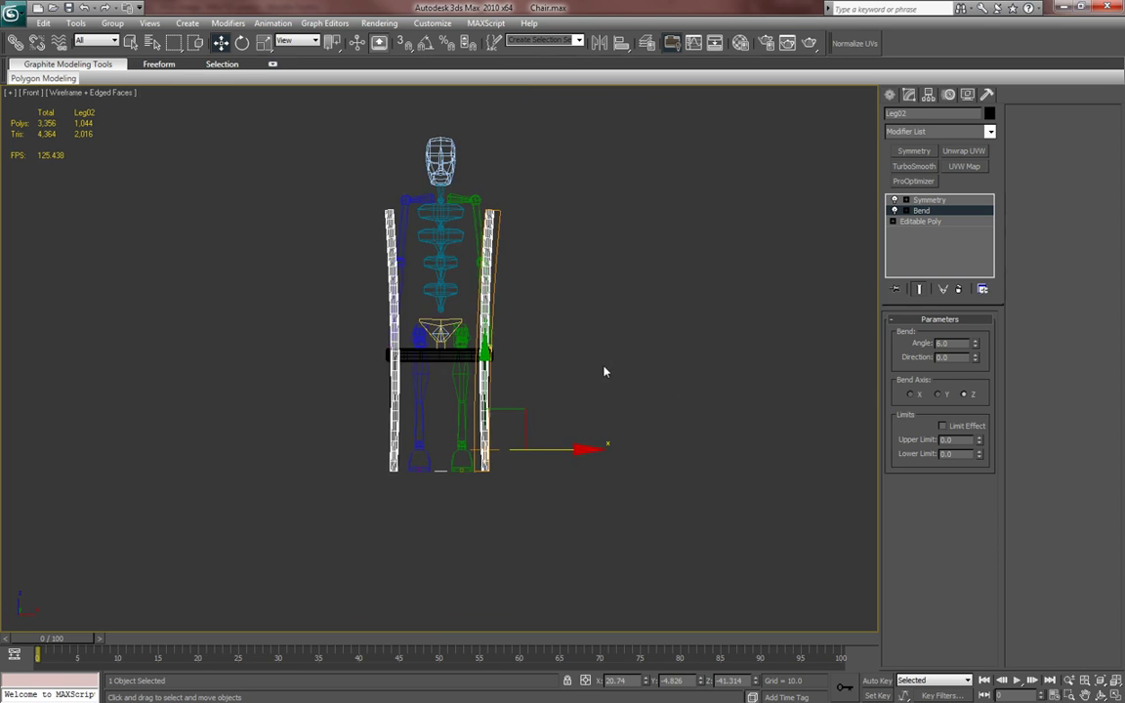
key("F3")
scroll(615, 376, "up", 5)
scroll(615, 381, "down", 5)
key("p")
middle_click_drag(619, 364, 785, 305, "alt")
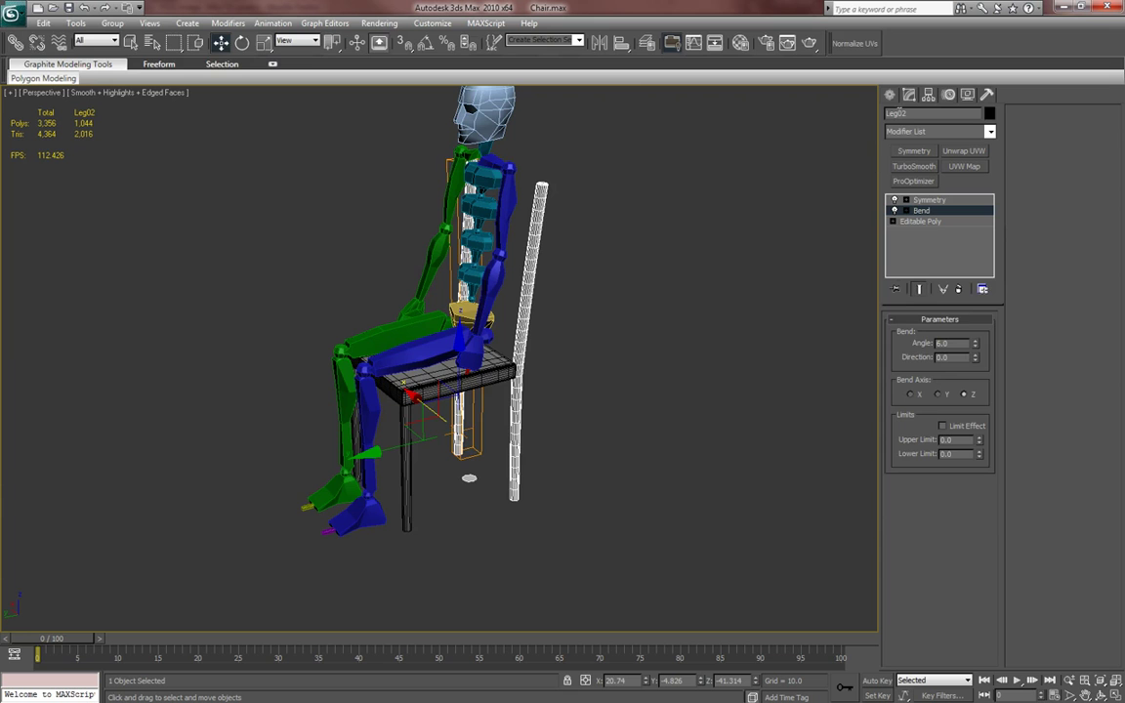
- Create an upright cylinder with a radius of about 4 on the ground behind the chair
left_click(891, 96)
middle_click_drag(636, 382, 646, 246, "alt")
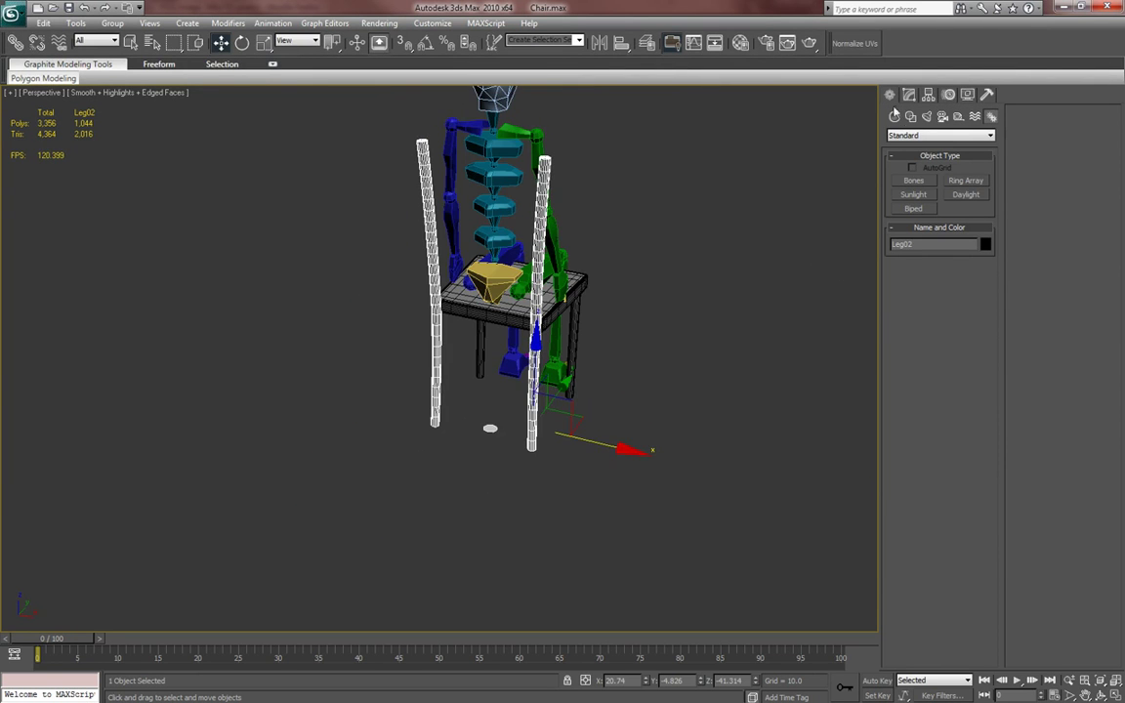
left_click(909, 93)
left_click(890, 93)
left_click(894, 116)
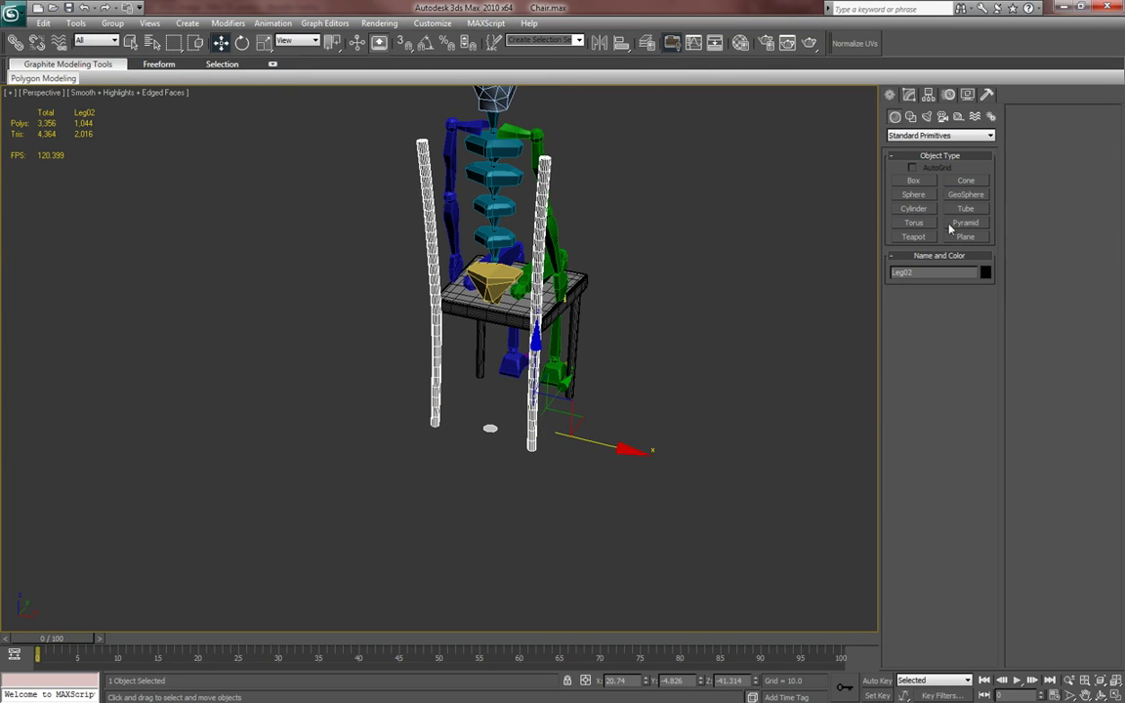
left_click(912, 211)
middle_click_drag(673, 415, 577, 449, "alt")
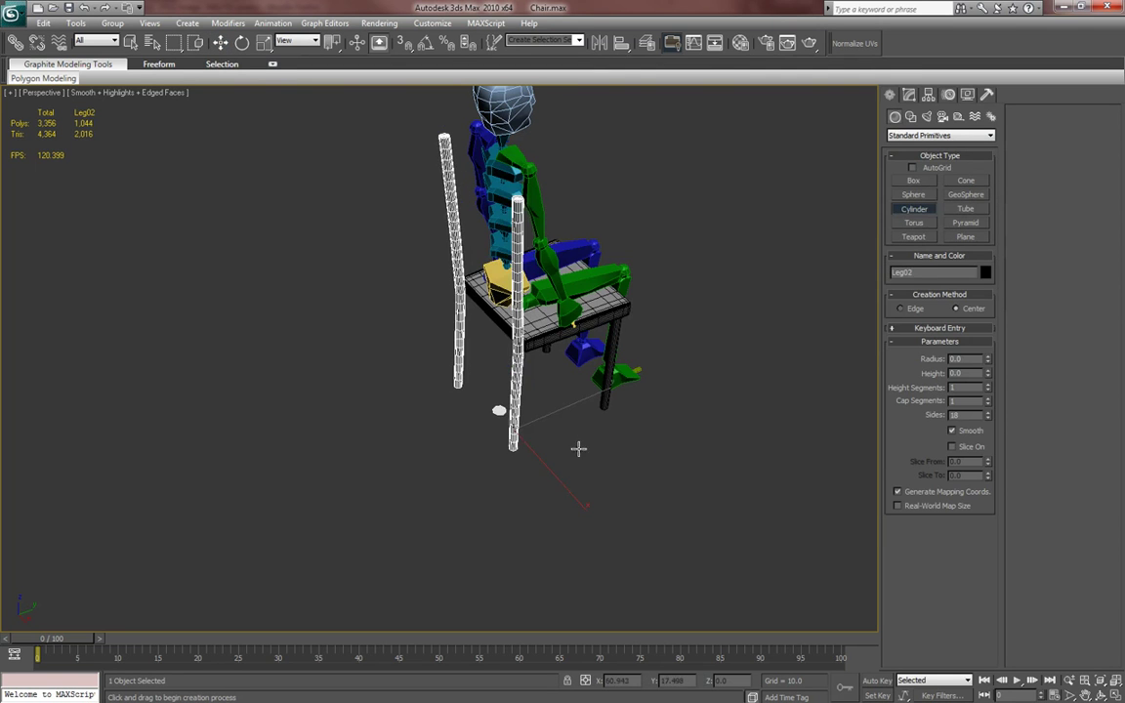
left_click_drag(336, 468, 349, 459)
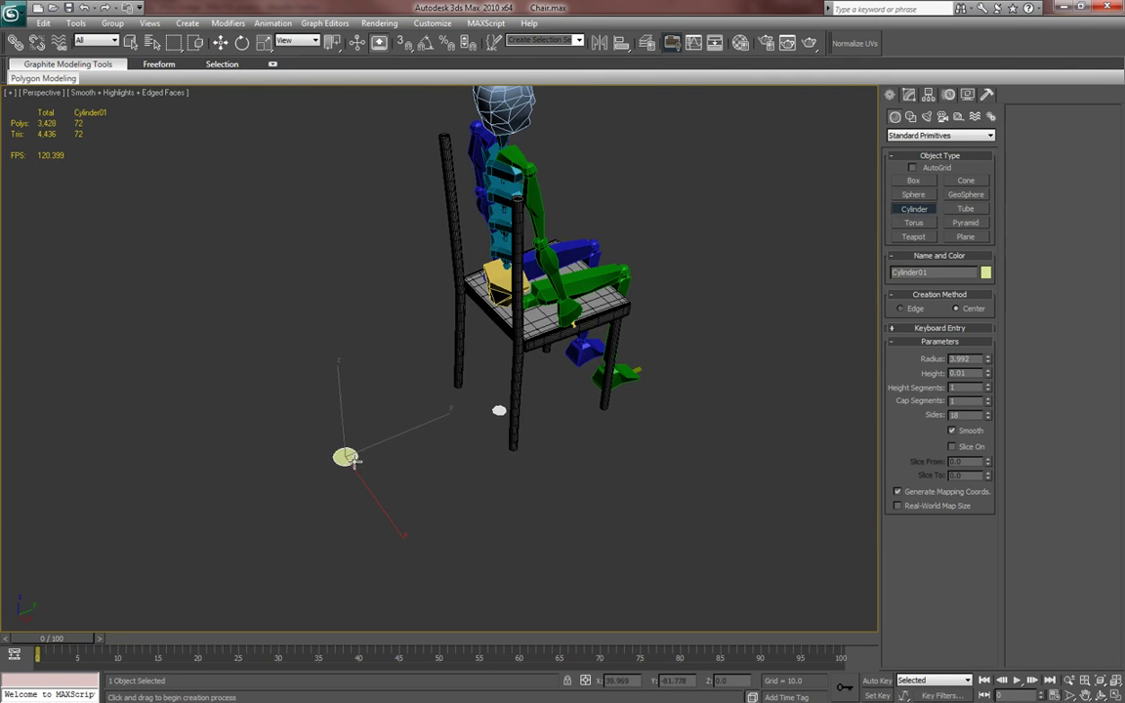
left_click(362, 215)
- Convert the cylinder to Editable Poly and assign it the first material in the Material Editor
key("w")
middle_click_drag(391, 312, 410, 341, "alt")
right_click(418, 346)
mouse_move(451, 470)
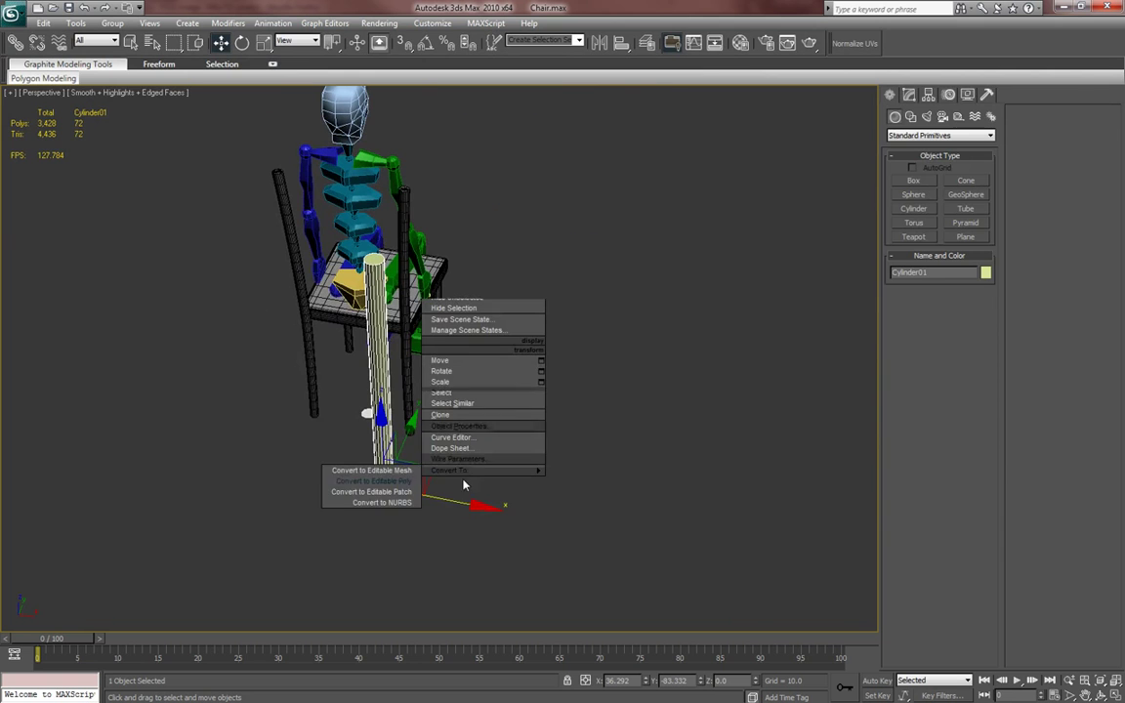
left_click(371, 481)
middle_click_drag(459, 431, 527, 407, "alt")
key("m")
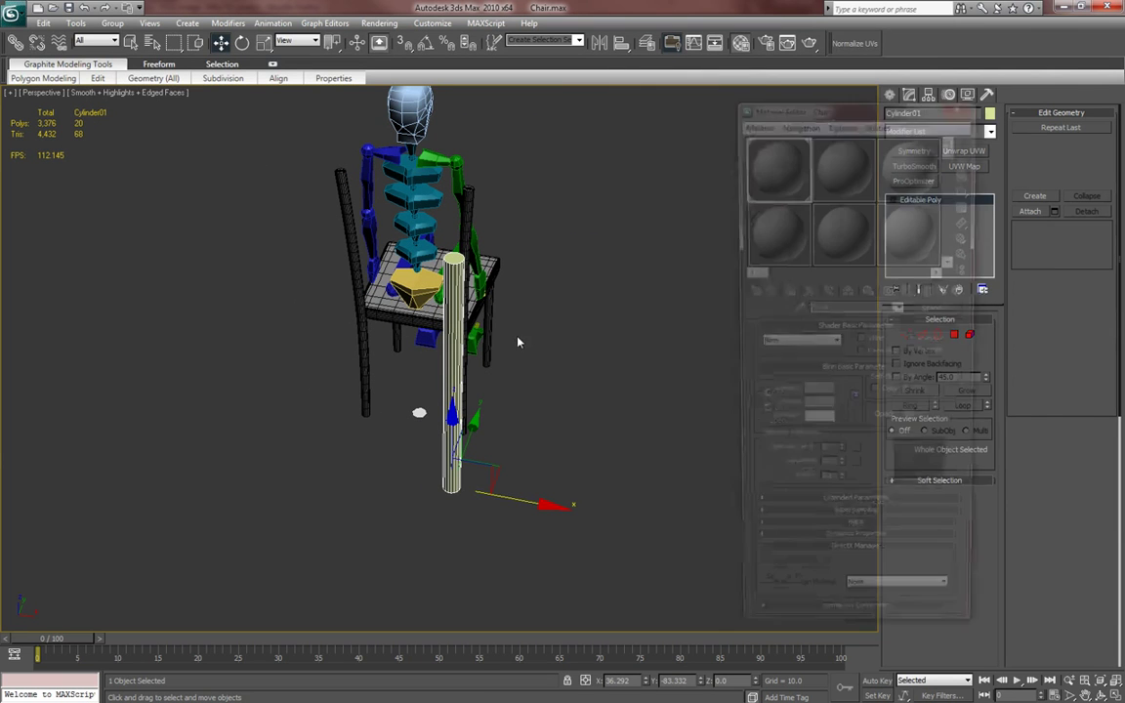
left_click(784, 293)
left_click(963, 104)
- Inset the cylinder's two end-cap polygons by 1.0 as a group and collapse them to centre points
middle_click_drag(399, 355, 449, 433)
key("4")
left_click(523, 363)
middle_click_drag(535, 468, 559, 256, "alt")
middle_click_drag(618, 450, 578, 400, "alt")
right_click(578, 400)
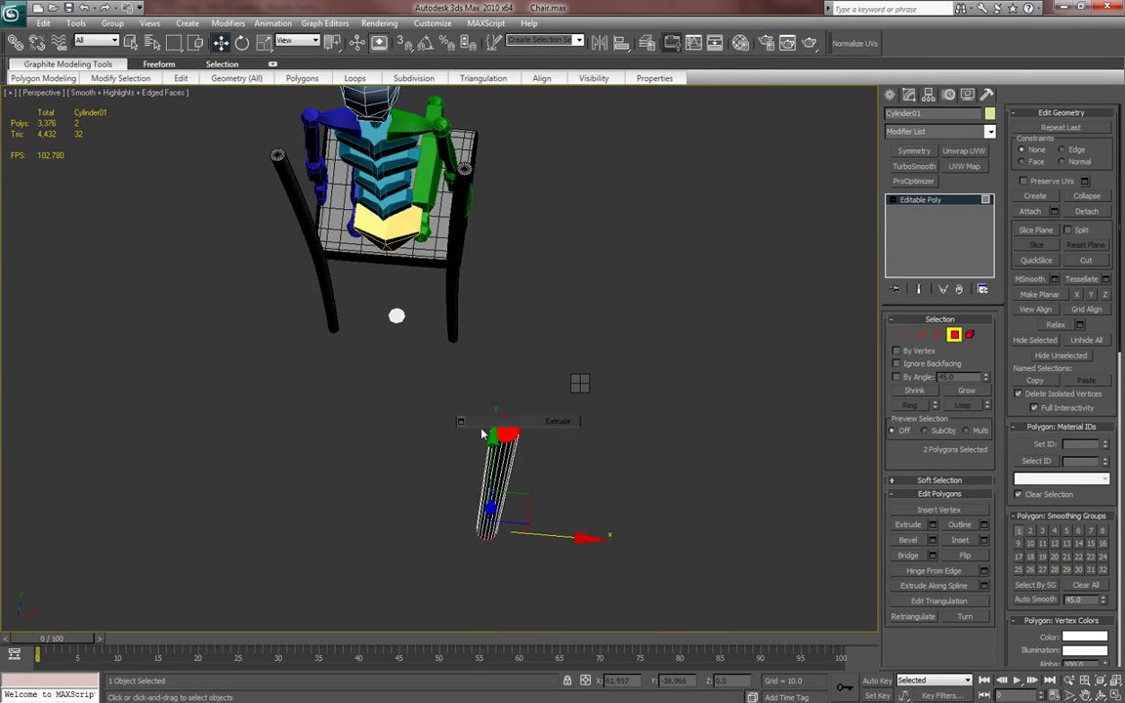
left_click(579, 427)
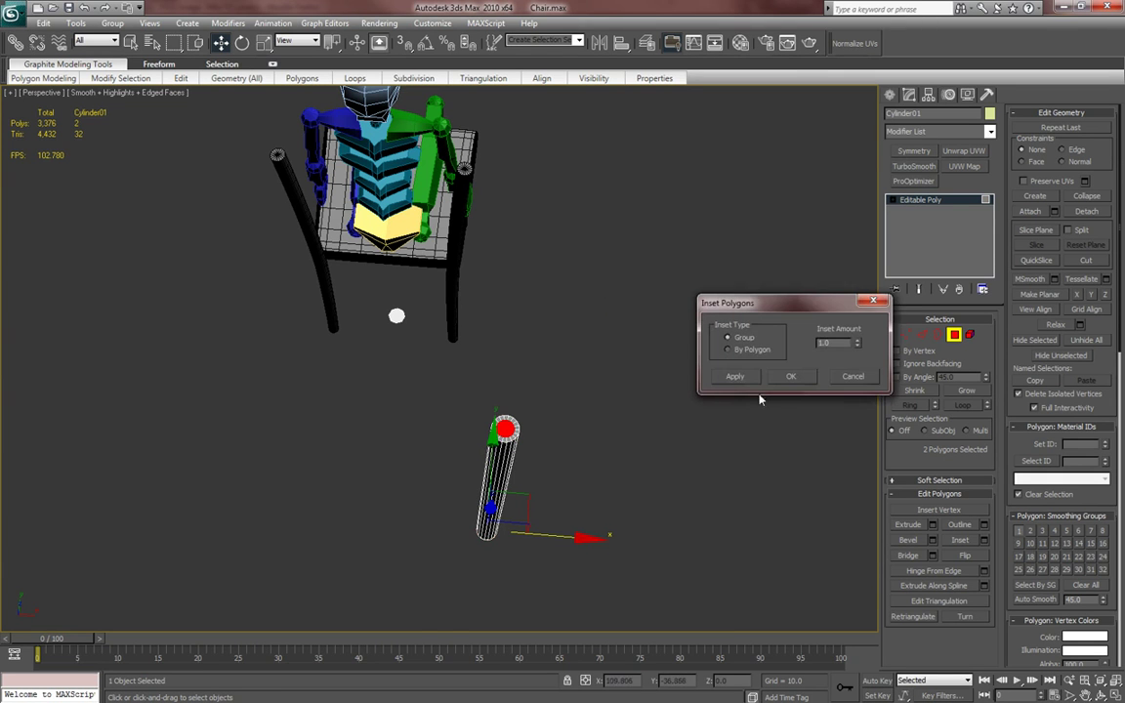
key("Return")
right_click(638, 485)
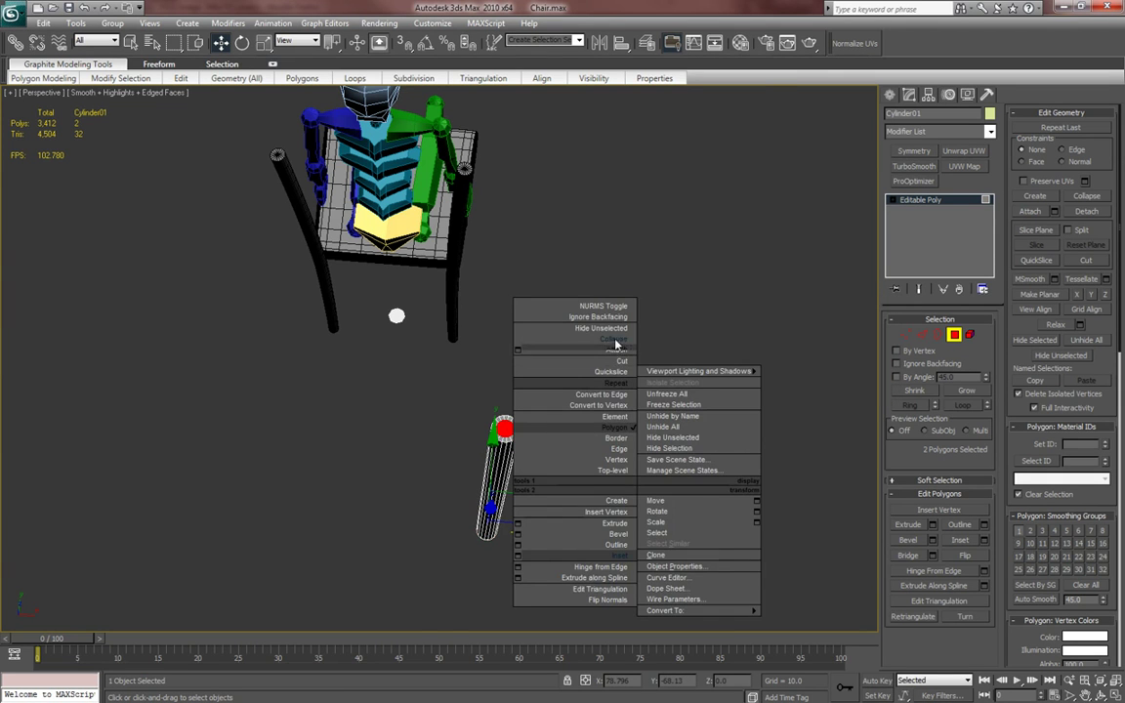
left_click(615, 341)
middle_click_drag(615, 374, 621, 337, "alt")
- Lay the cylinder horizontal by rotating it -90 degrees about the Y axis with angle snap enabled
left_click(890, 95)
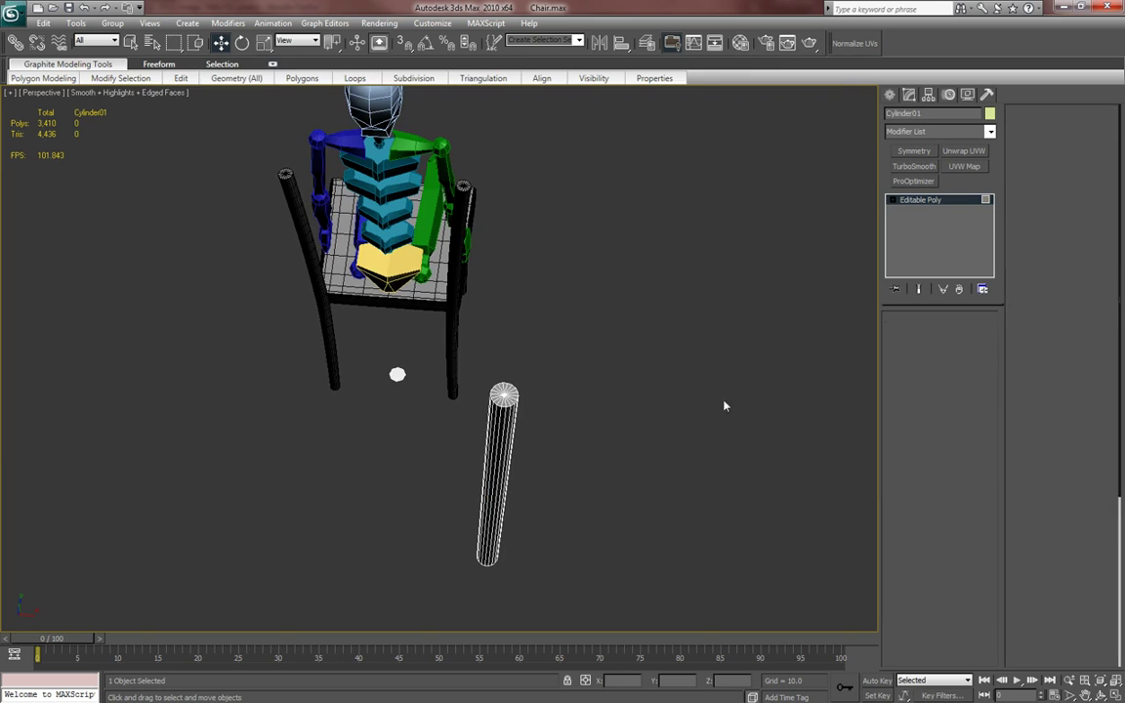
middle_click_drag(595, 520, 621, 471)
key("e")
left_click_drag(569, 488, 473, 484)
key("ctrl+z")
key("ctrl+z")
key("a")
left_click_drag(571, 490, 508, 486)
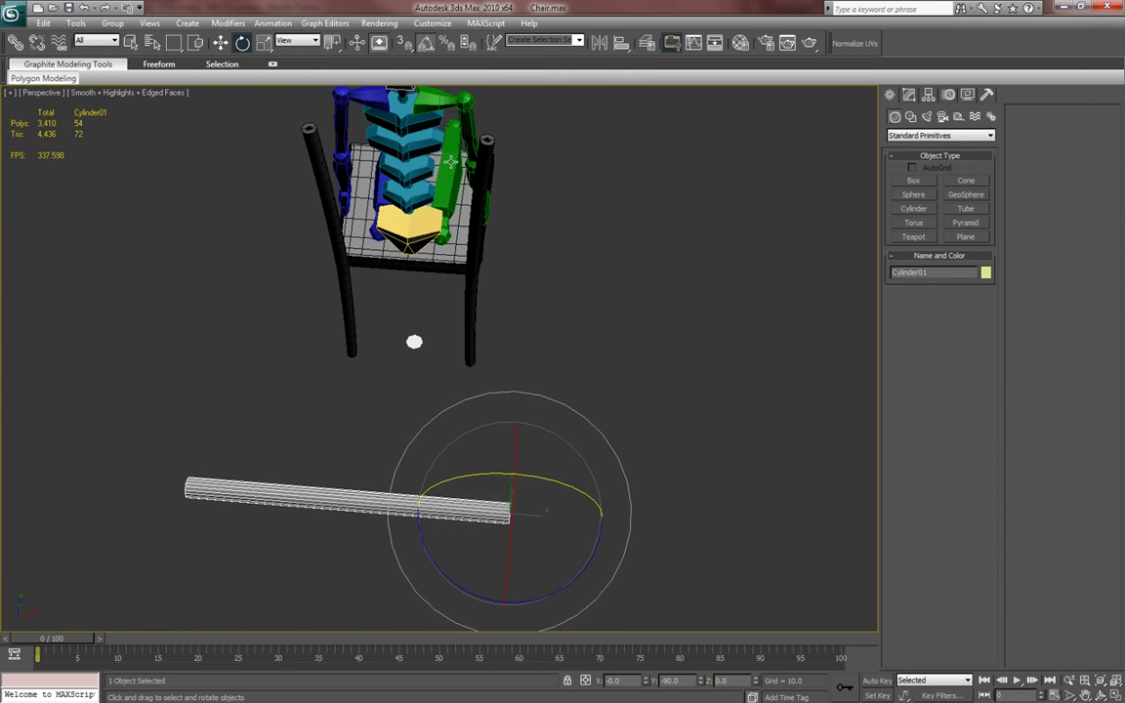
- Move the horizontal cylinder to the back edge of the seat, crossing both back legs
middle_click_drag(553, 381, 511, 401, "alt")
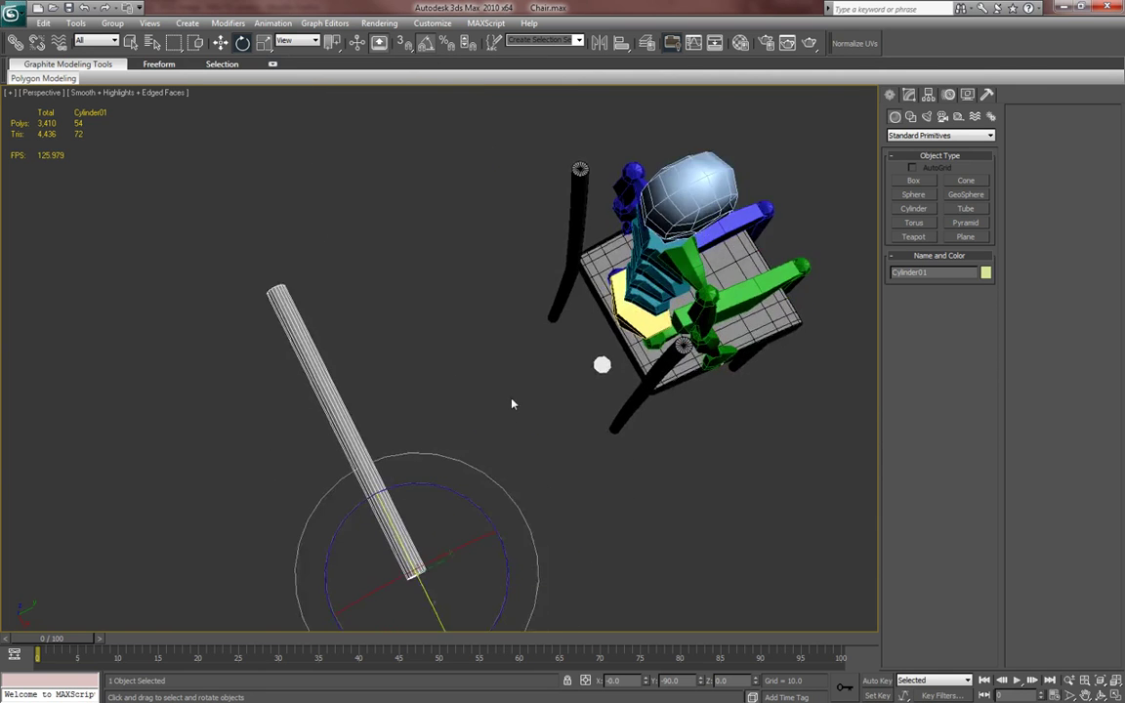
scroll(528, 408, "up", 3)
key("w")
middle_click_drag(595, 434, 466, 364)
scroll(466, 363, "down", 5)
left_click_drag(451, 395, 617, 311)
scroll(503, 428, "up", 5)
middle_click_drag(538, 345, 502, 430)
key("r")
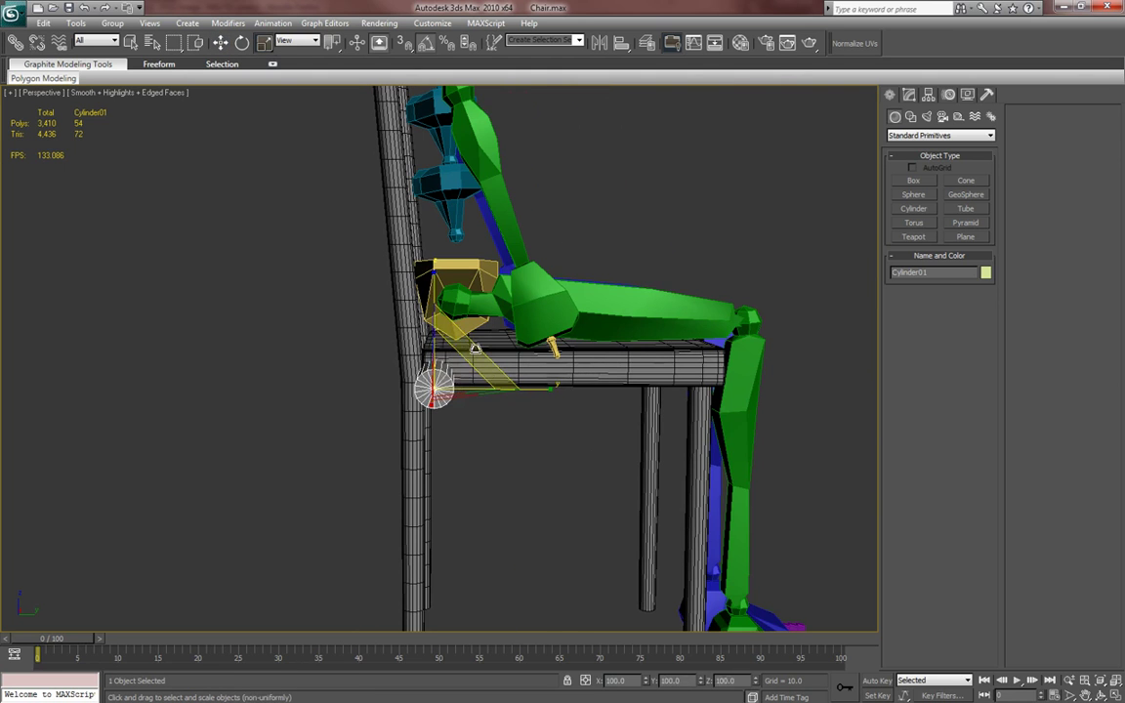
key("w")
- Compare the cylinder's axes in the Local and View reference coordinate systems
middle_click_drag(489, 445, 637, 459, "alt")
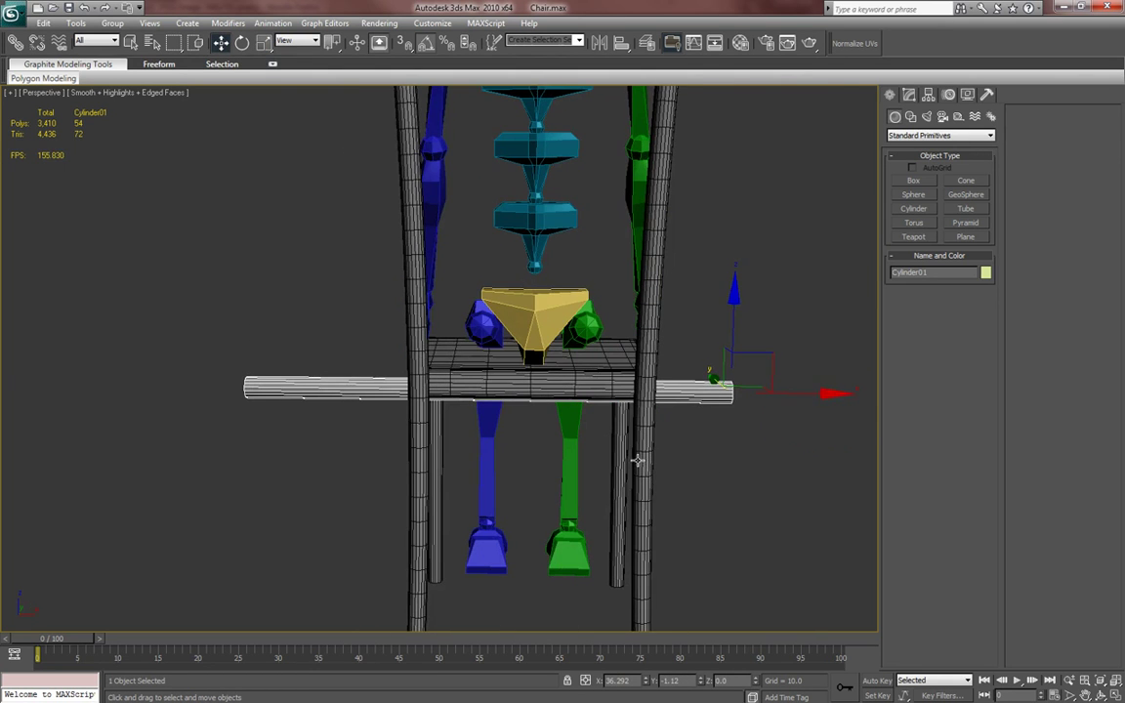
middle_click_drag(734, 407, 719, 343, "alt")
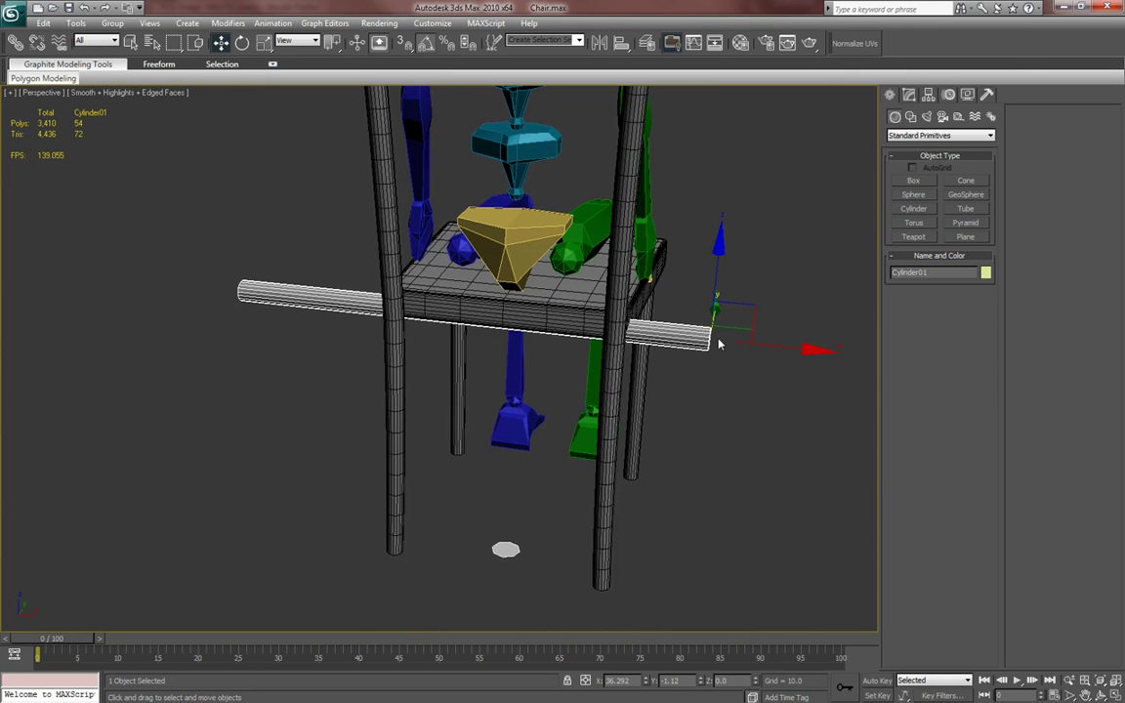
middle_click_drag(689, 386, 698, 424)
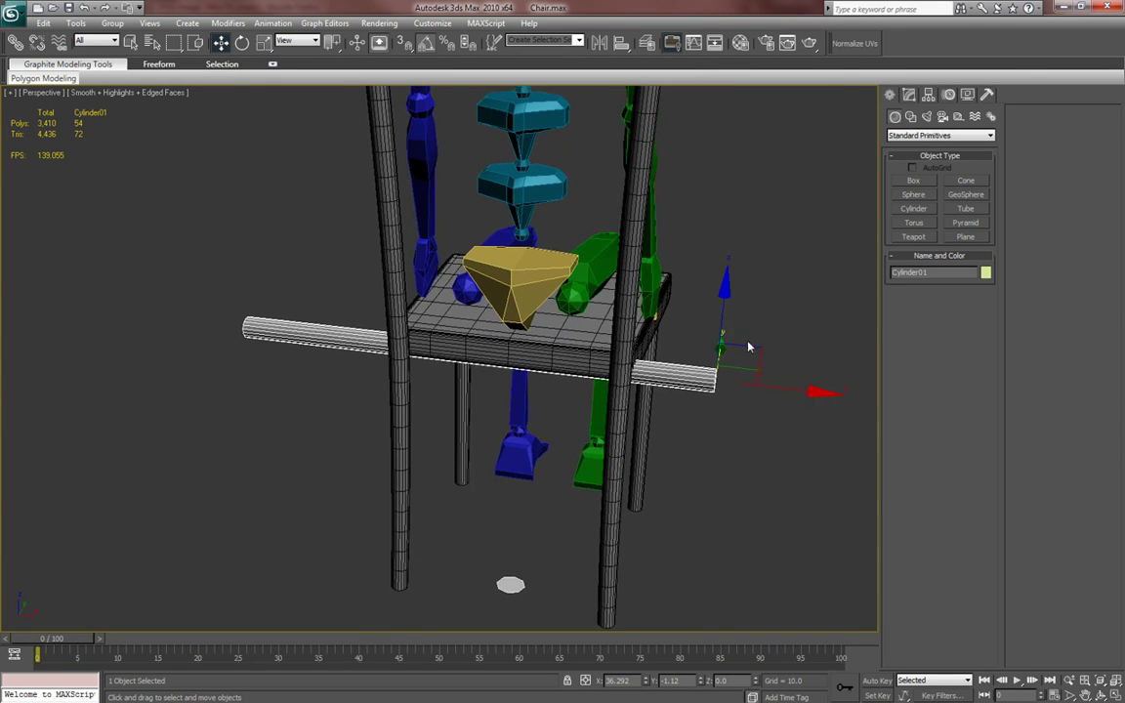
middle_click_drag(748, 346, 730, 355)
middle_click_drag(784, 276, 635, 234)
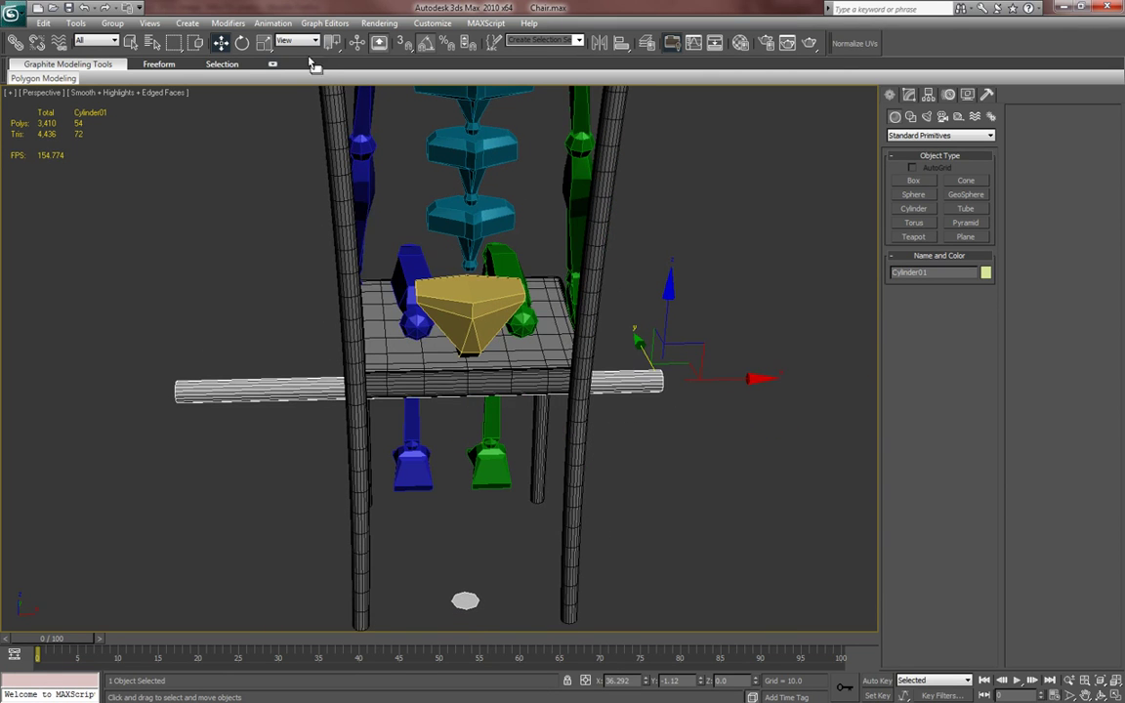
left_click(298, 40)
left_click(289, 86)
middle_click_drag(332, 113, 507, 217, "alt")
left_click(297, 40)
left_click(308, 53)
- Set the reference coordinate system to Local for the cylinder
middle_click_drag(312, 176, 322, 264, "alt")
middle_click_drag(278, 453, 280, 363, "alt")
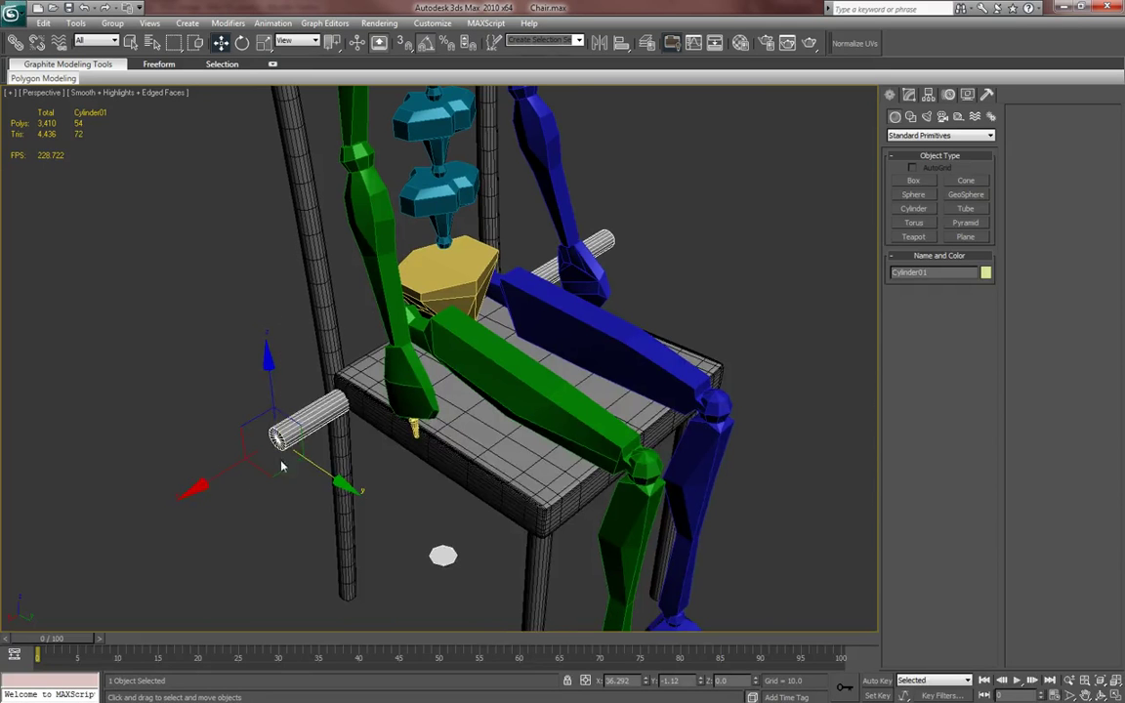
middle_click_drag(343, 465, 353, 419, "alt")
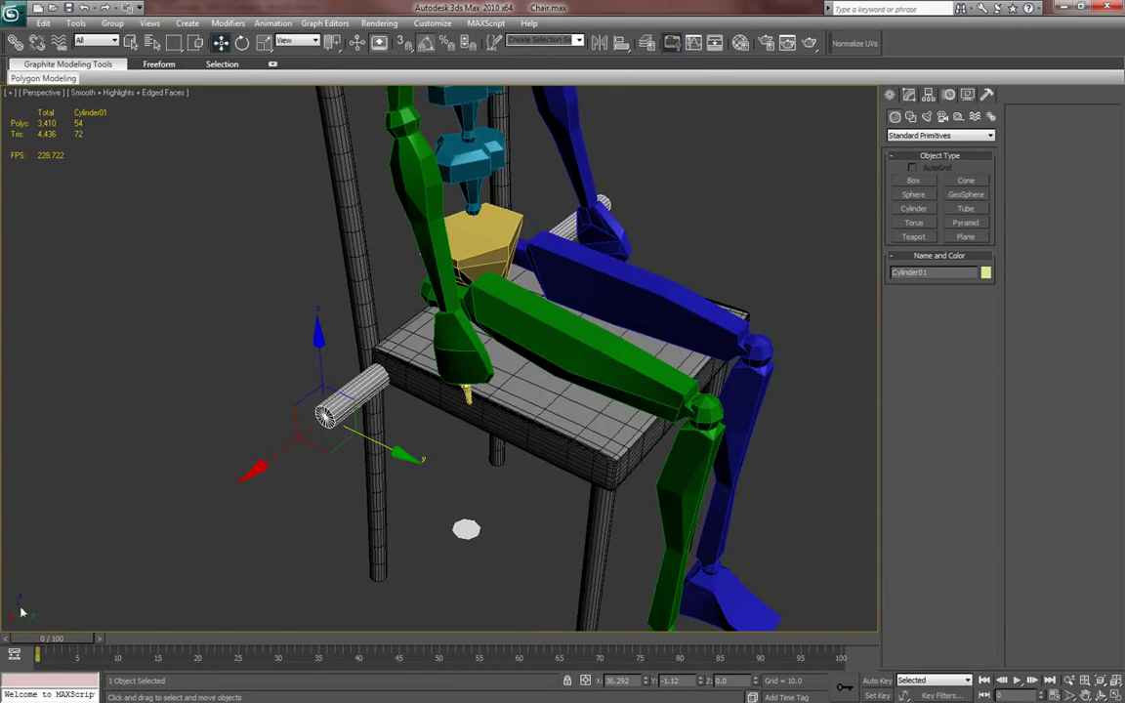
middle_click_drag(22, 612, 198, 497, "alt")
left_click(298, 40)
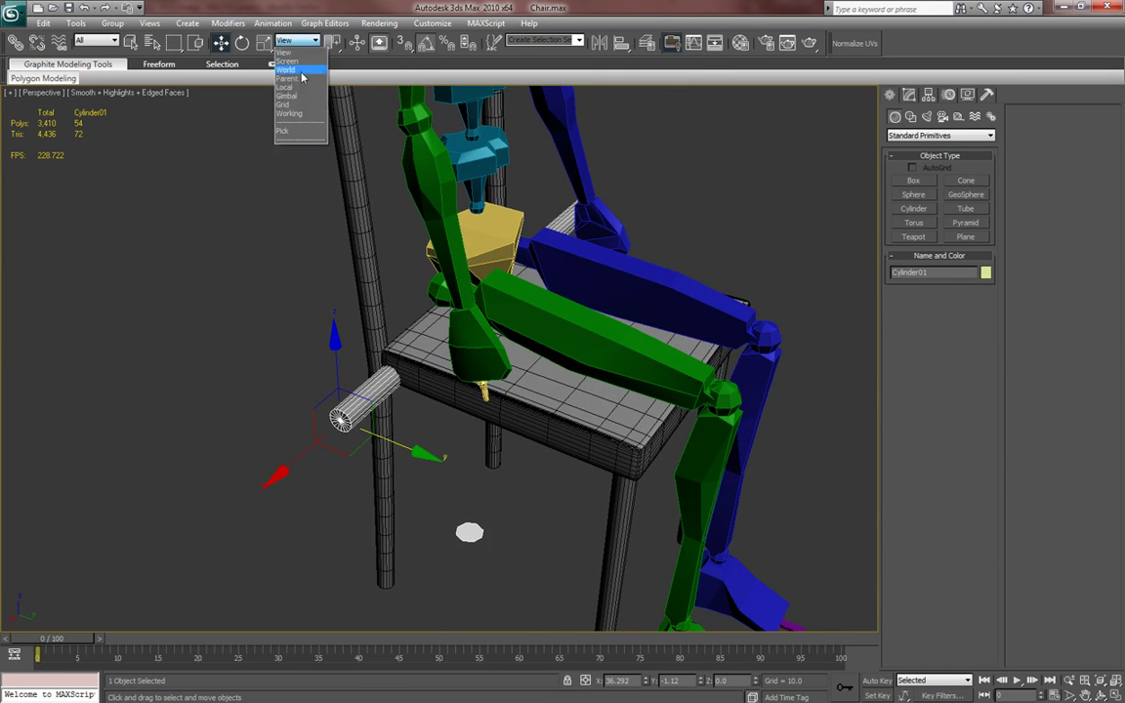
left_click(279, 91)
middle_click_drag(322, 195, 361, 394, "alt")
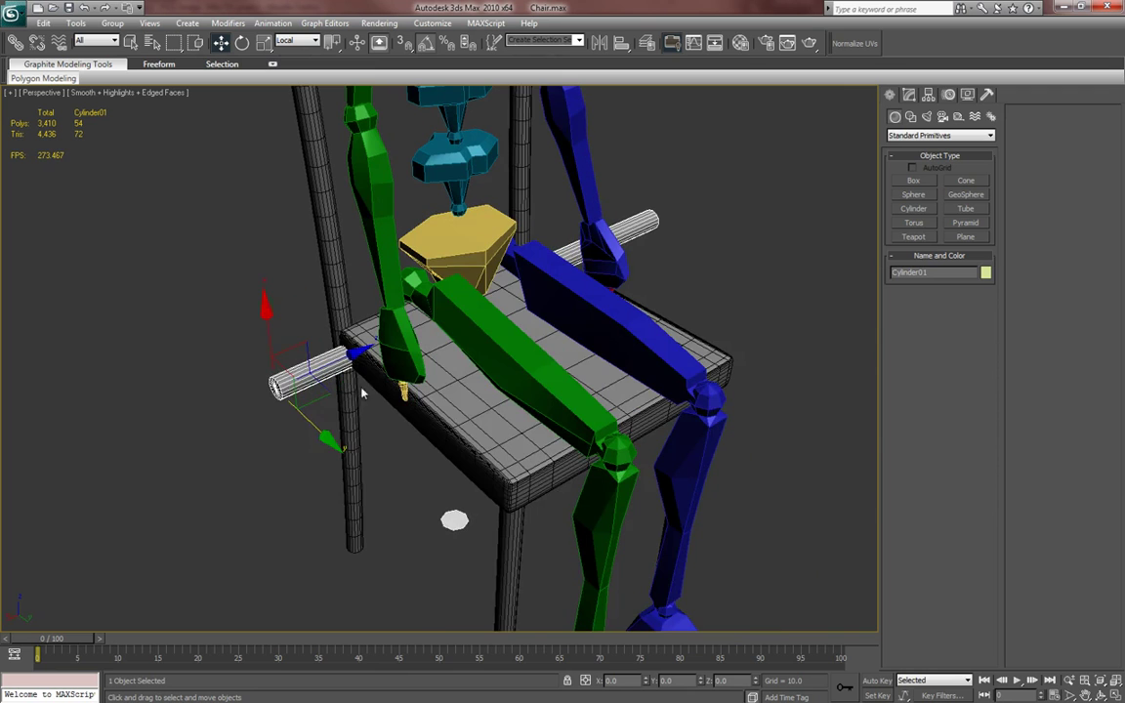
- Examine the cylinder's local axis orientation with the Rotate and Move gizmos from several angles
key("e")
left_click_drag(221, 297, 298, 317)
key("w")
key("e")
key("w")
middle_click_drag(385, 350, 237, 344, "alt")
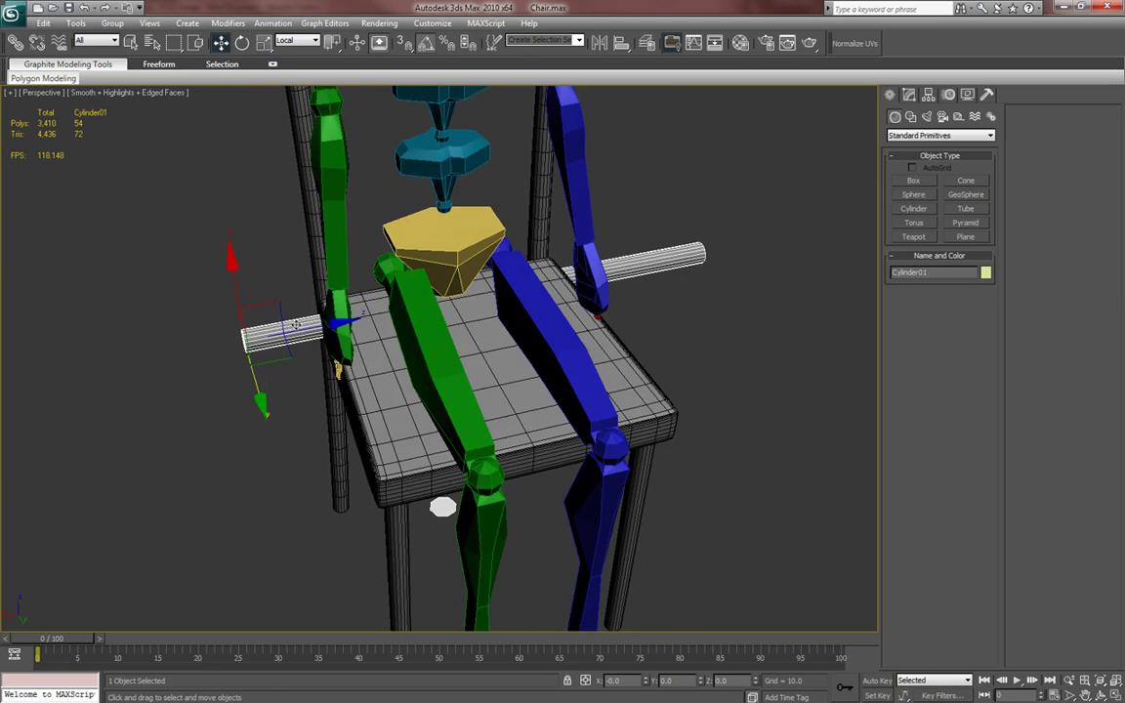
middle_click_drag(295, 380, 504, 274, "alt")
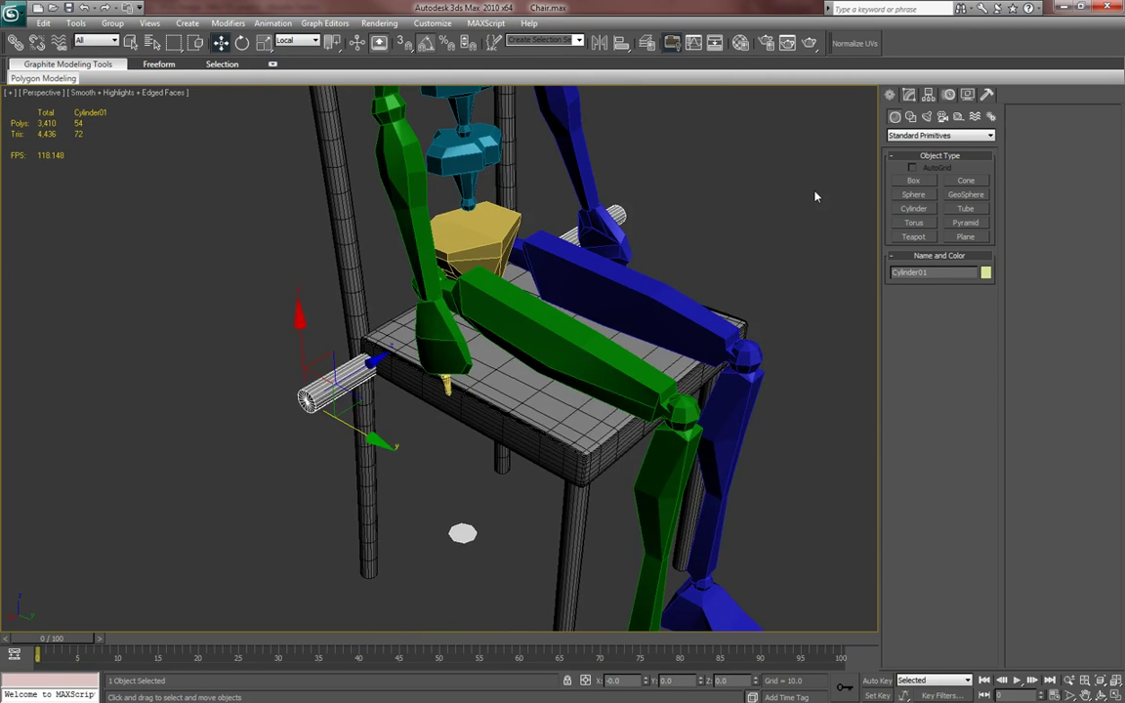
- Undo the last rotation of the cylinder and center its pivot to the object
key("ctrl+z")
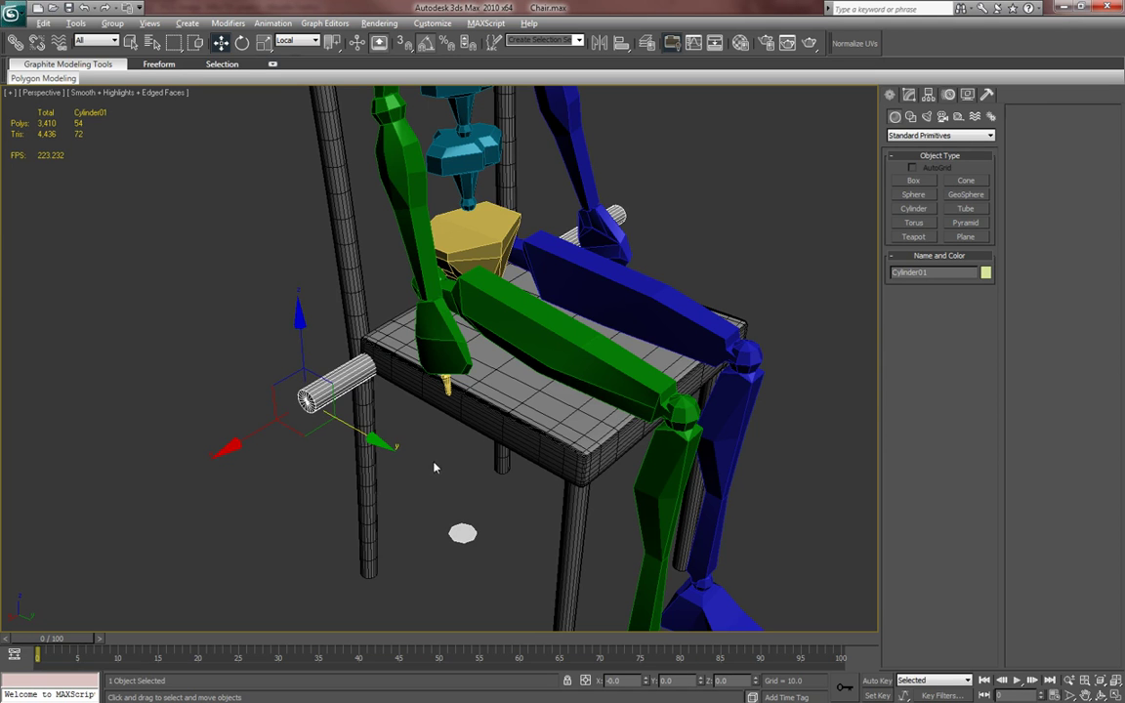
middle_click_drag(442, 477, 556, 498, "alt")
left_click(929, 95)
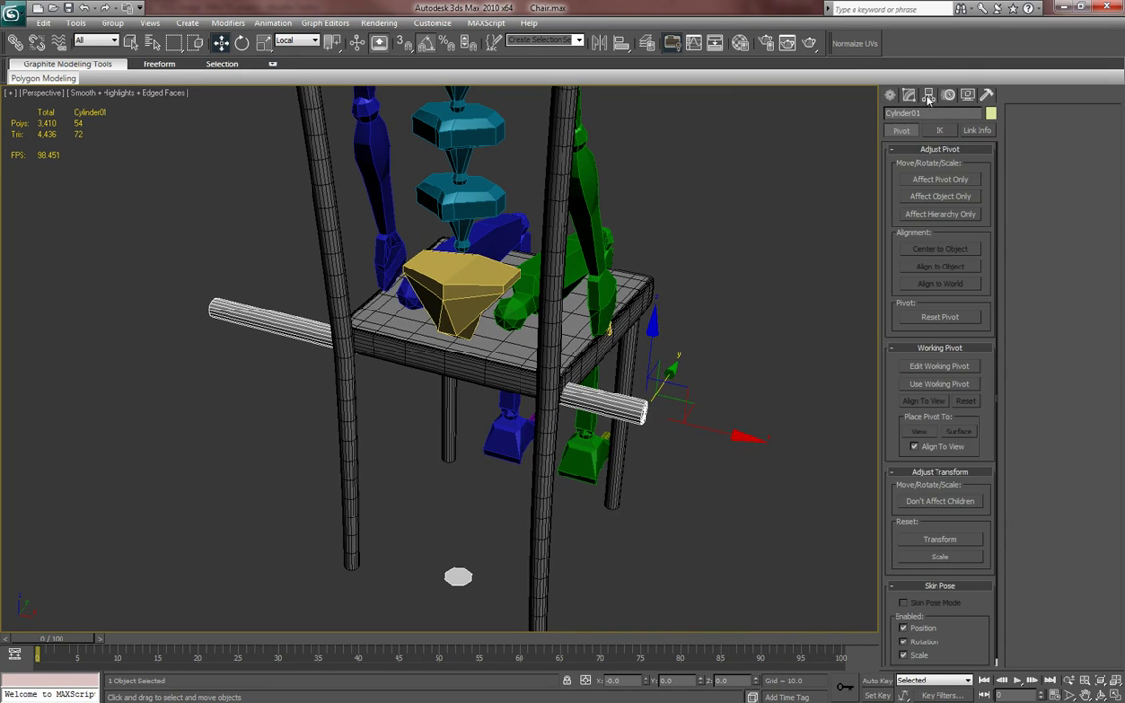
left_click(942, 179)
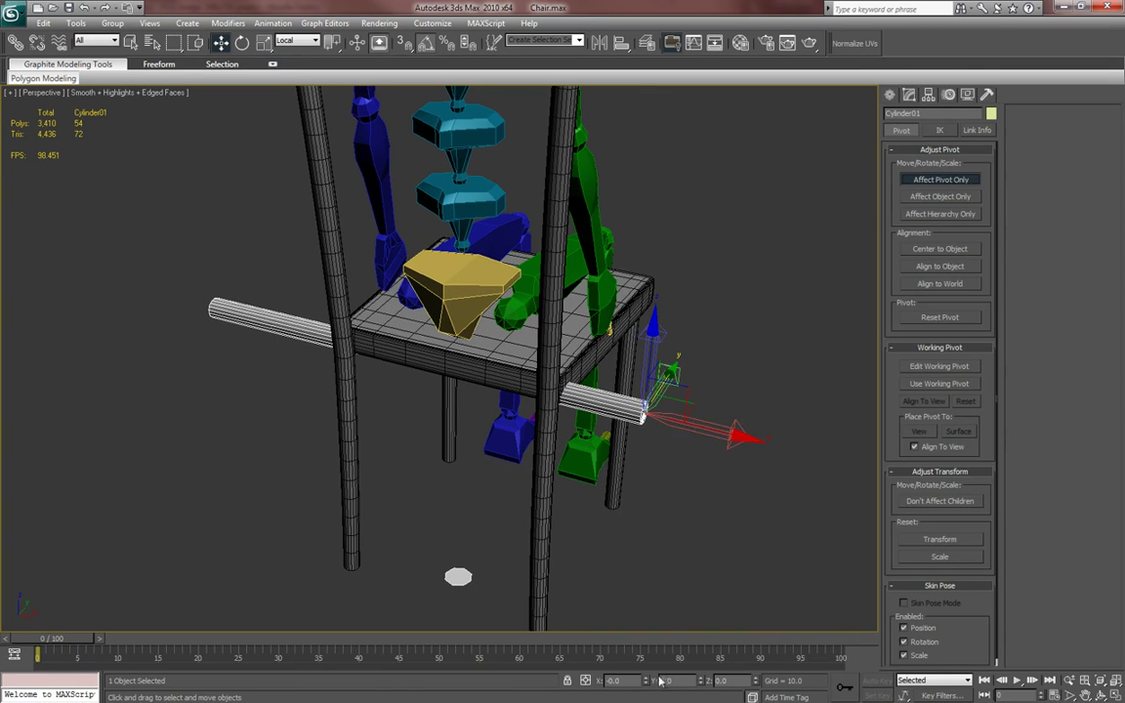
middle_click_drag(643, 583, 671, 586, "alt")
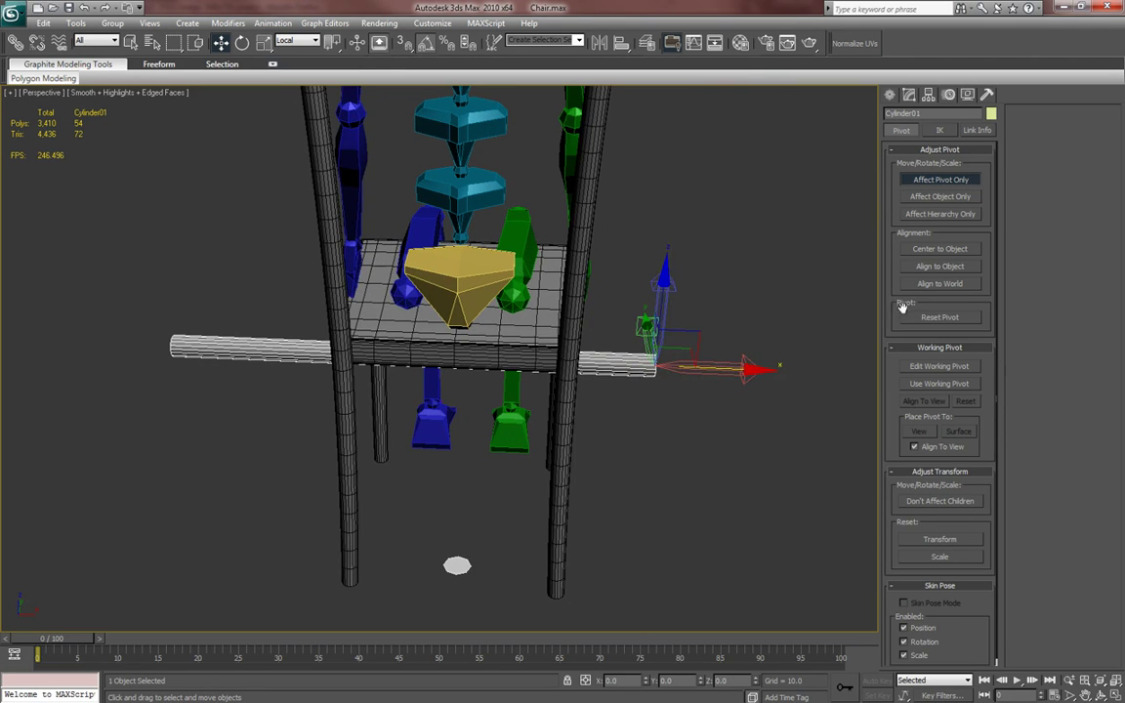
left_click(939, 248)
middle_click_drag(595, 430, 674, 424, "alt")
left_click(948, 178)
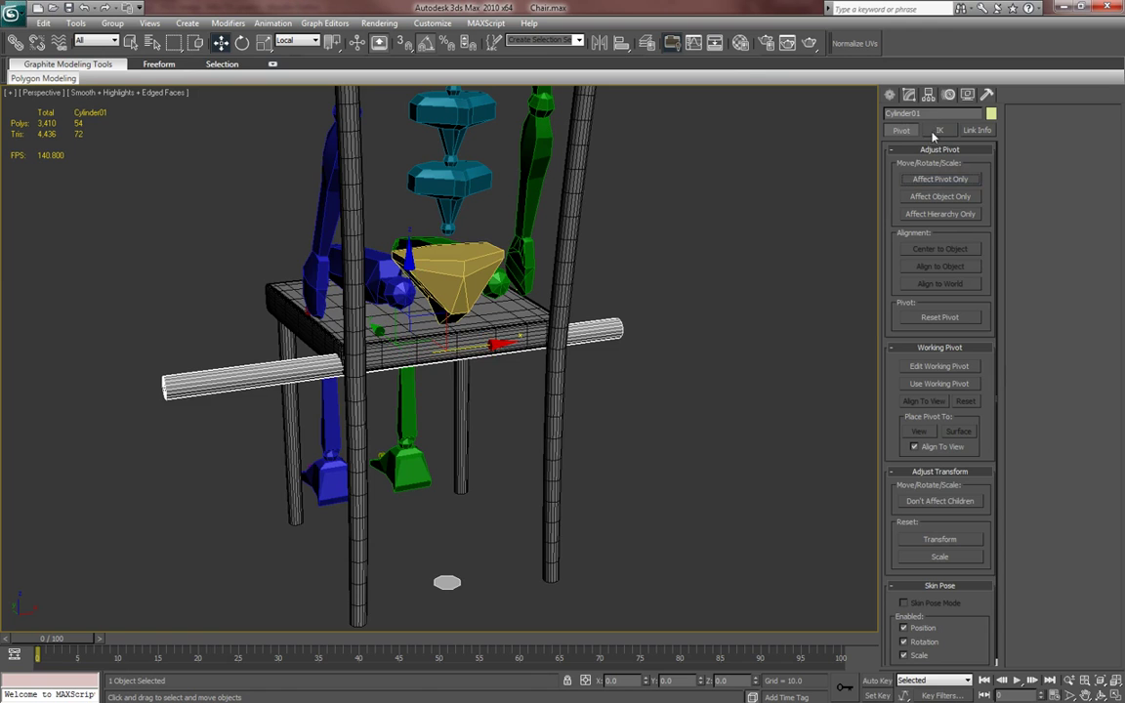
left_click(890, 95)
- Move the cylinder backward clear of the back legs and shift it along its local X axis
middle_click_drag(703, 406, 570, 428, "alt")
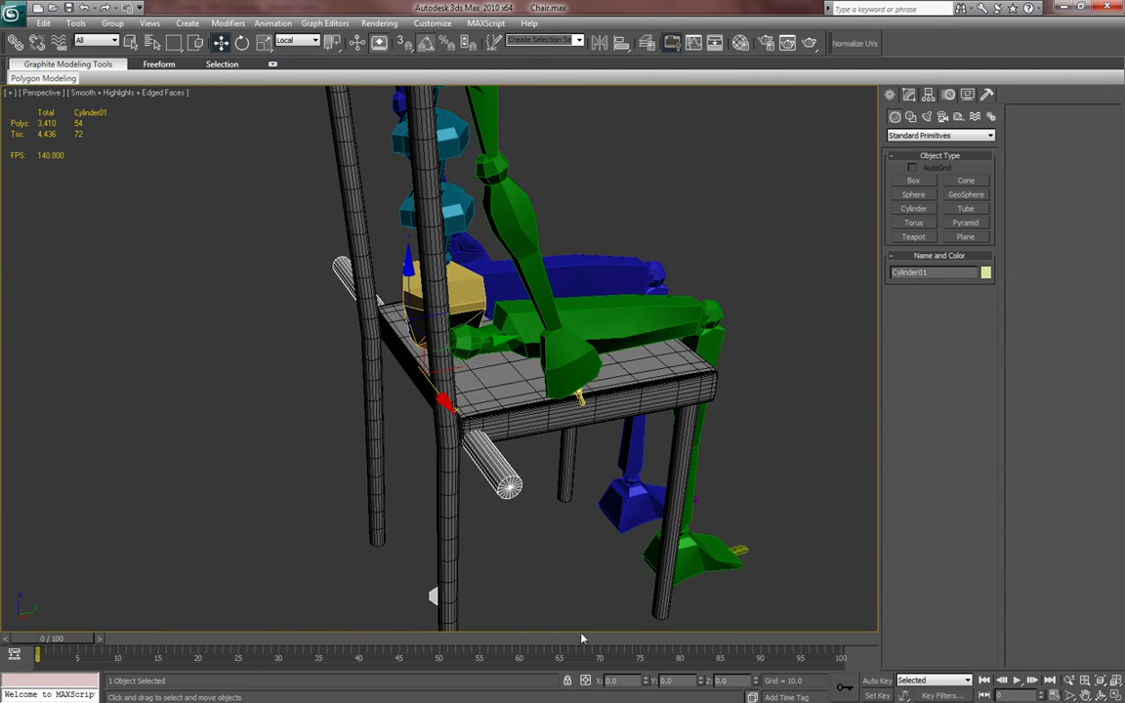
left_click_drag(471, 356, 384, 374)
middle_click_drag(479, 529, 558, 498, "alt")
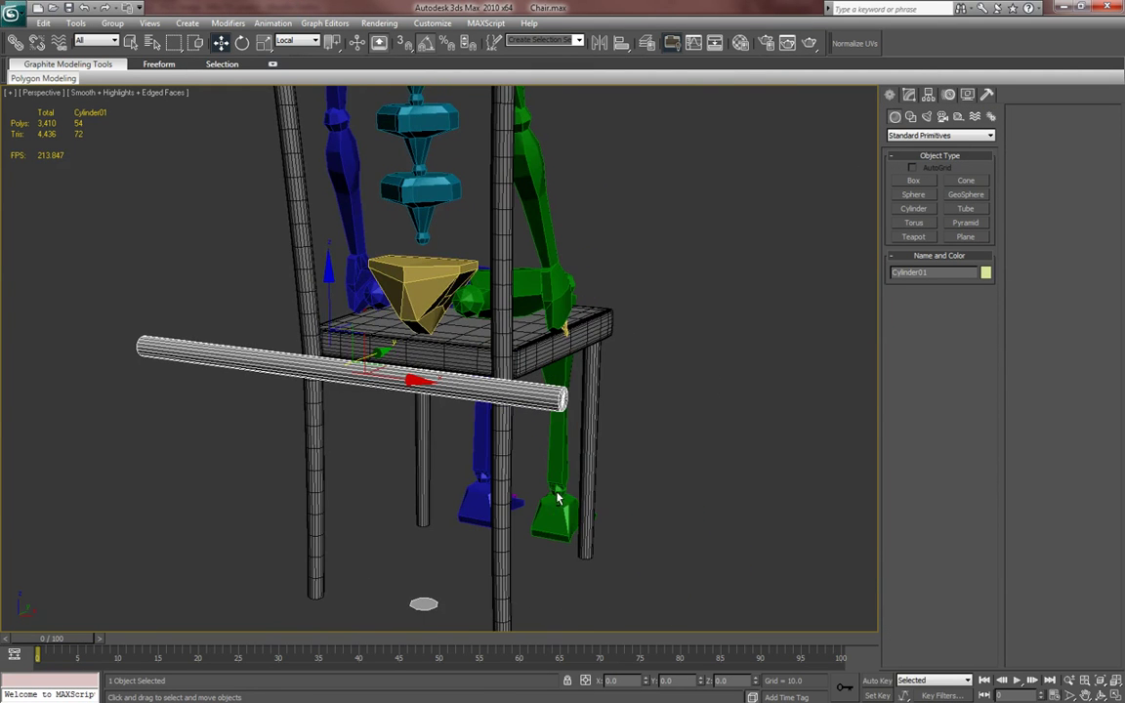
left_click_drag(644, 681, 627, 616)
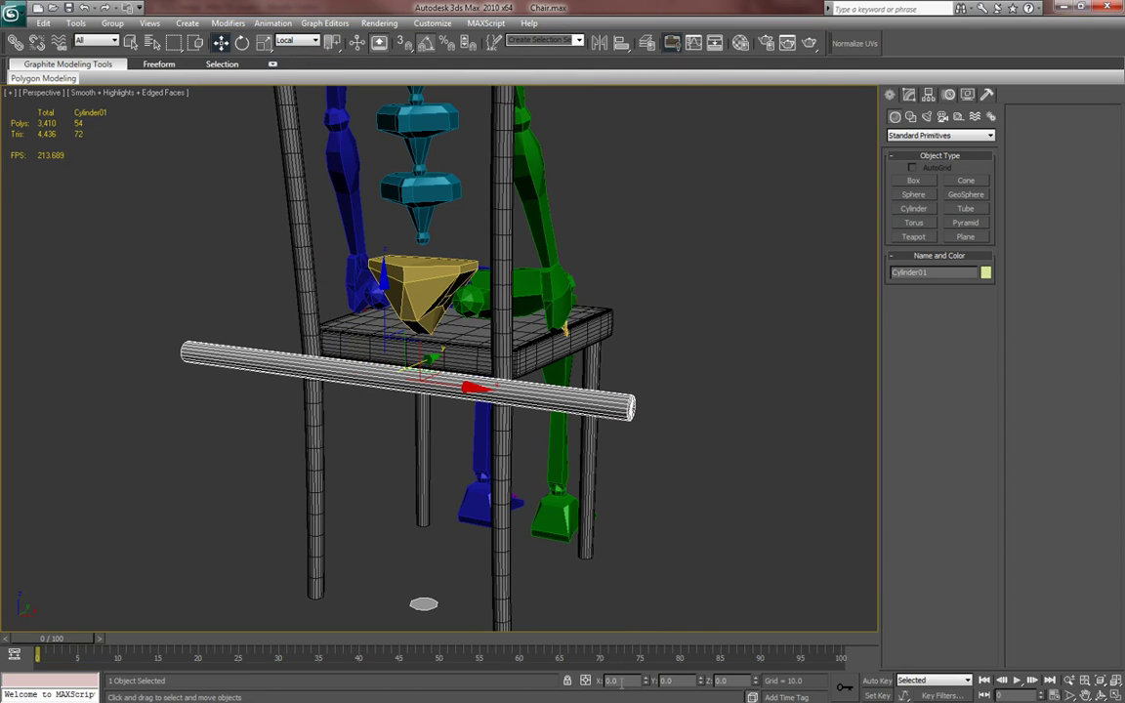
left_click(713, 454)
- Switch the reference coordinate system to View and set the cylinder's X position to 0
left_click(297, 40)
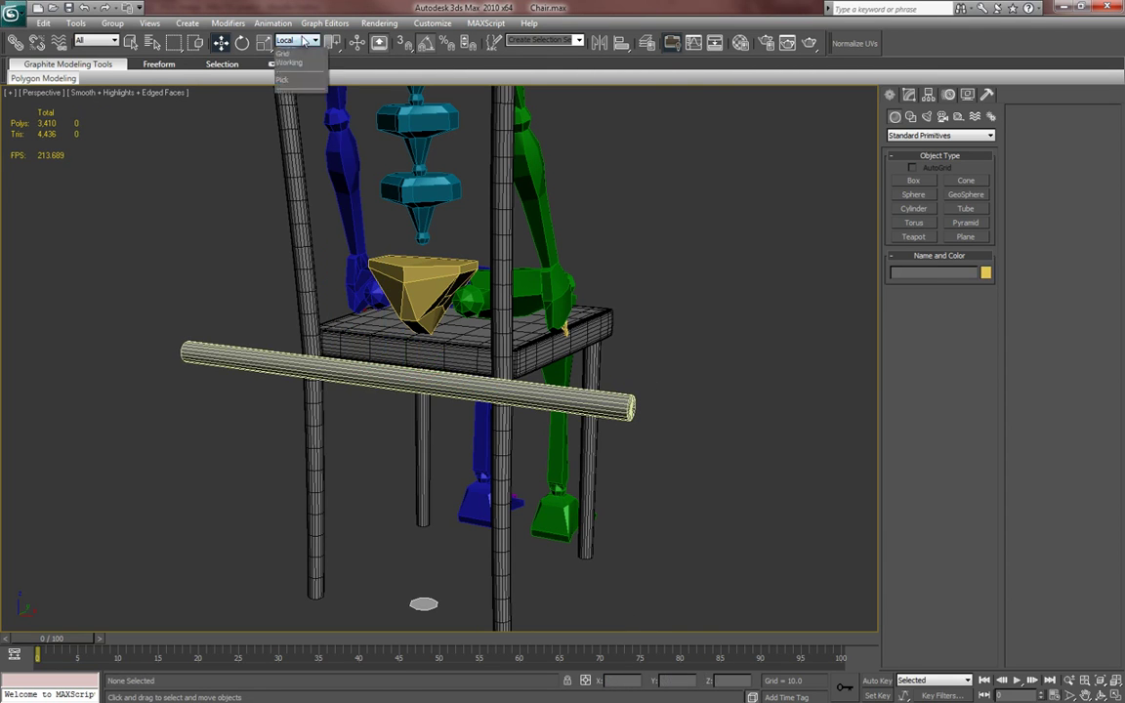
left_click(283, 52)
left_click(343, 357)
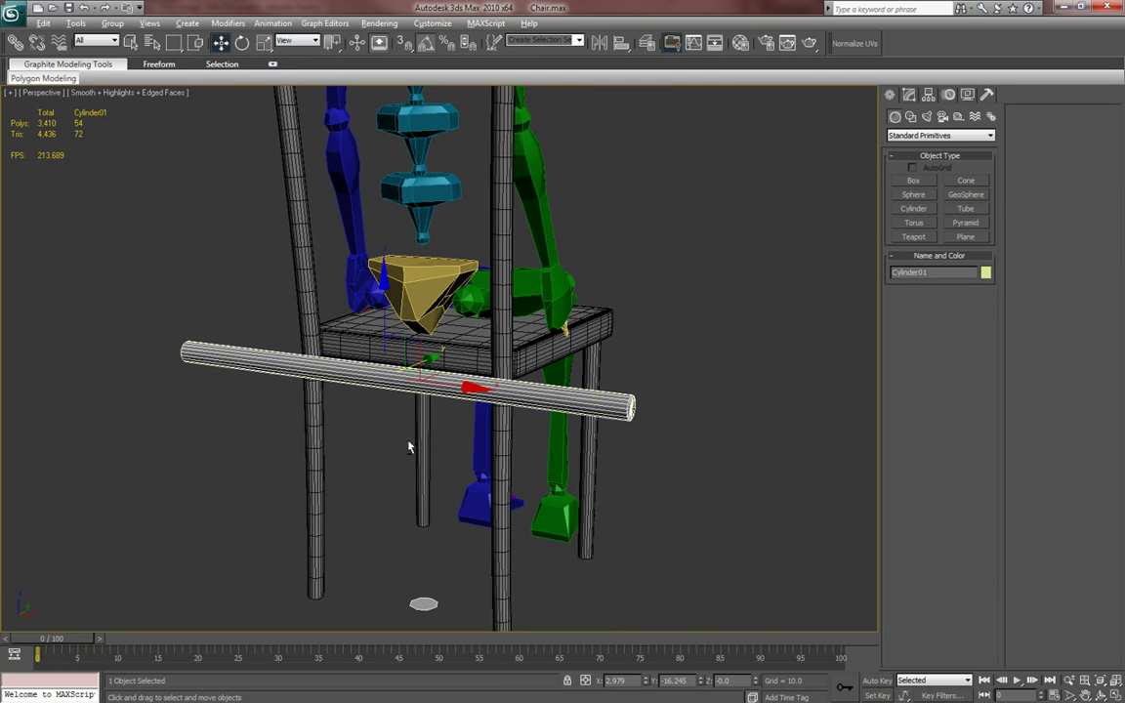
middle_click_drag(409, 447, 508, 546, "alt")
middle_click_drag(625, 643, 437, 262, "alt")
- Compare the cylinder's axes in the World and View reference coordinate systems
left_click(313, 41)
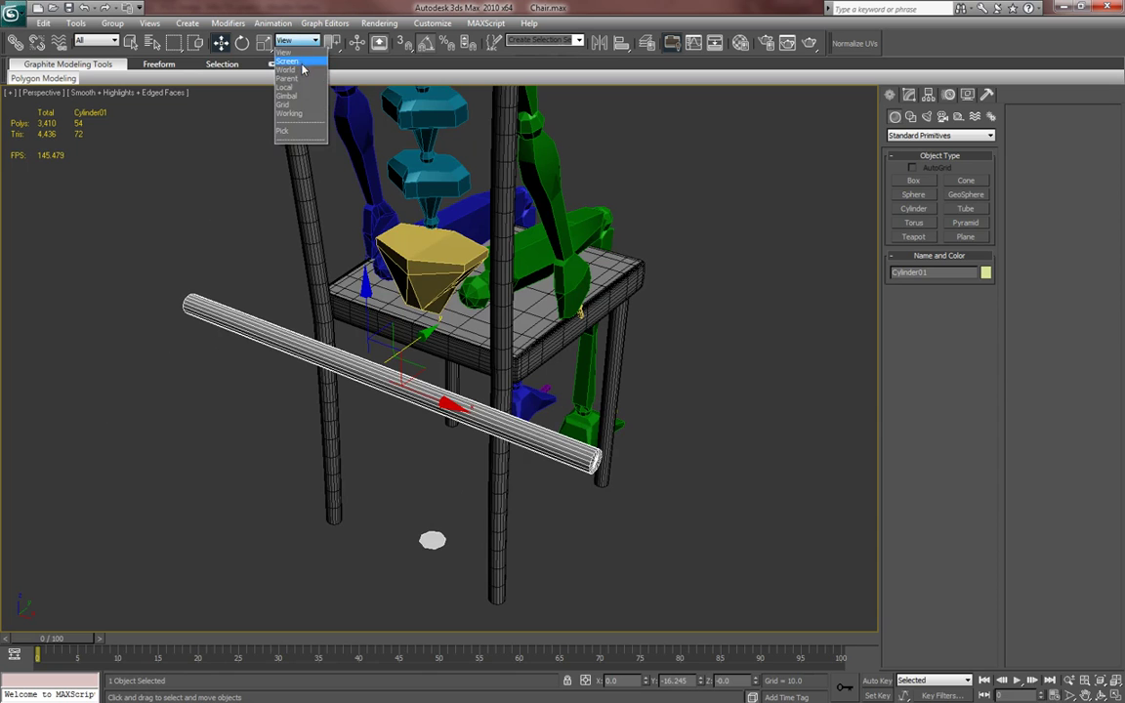
left_click(289, 69)
left_click(313, 40)
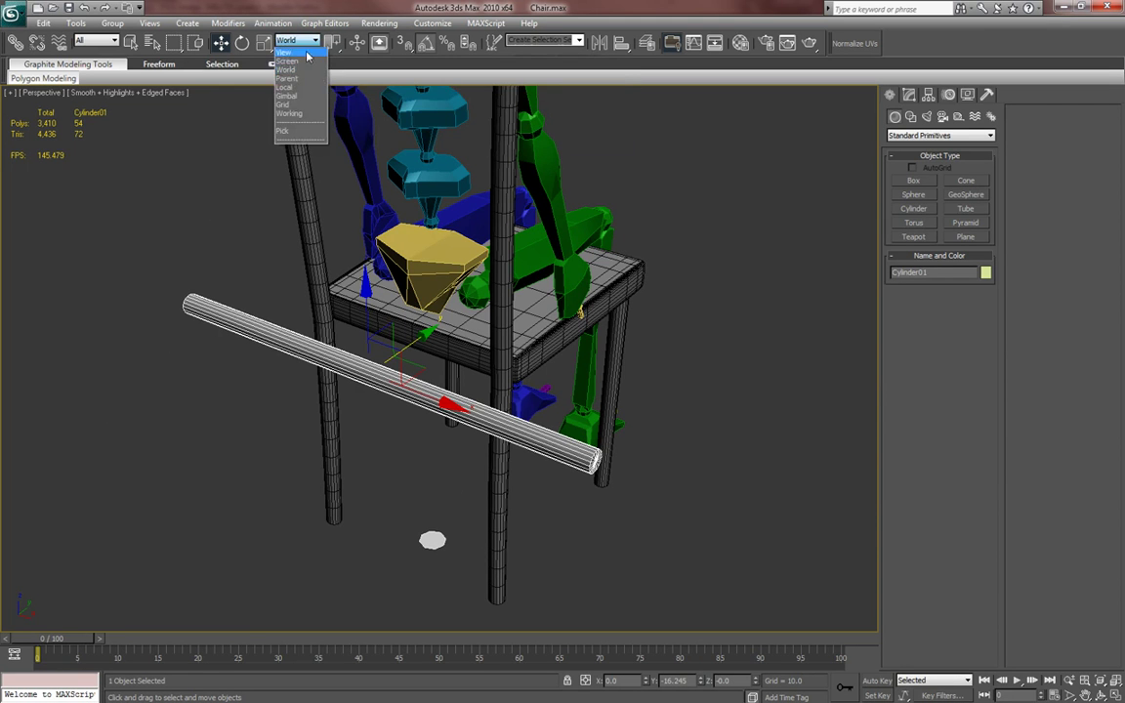
left_click(306, 55)
middle_click_drag(449, 156, 468, 244, "alt")
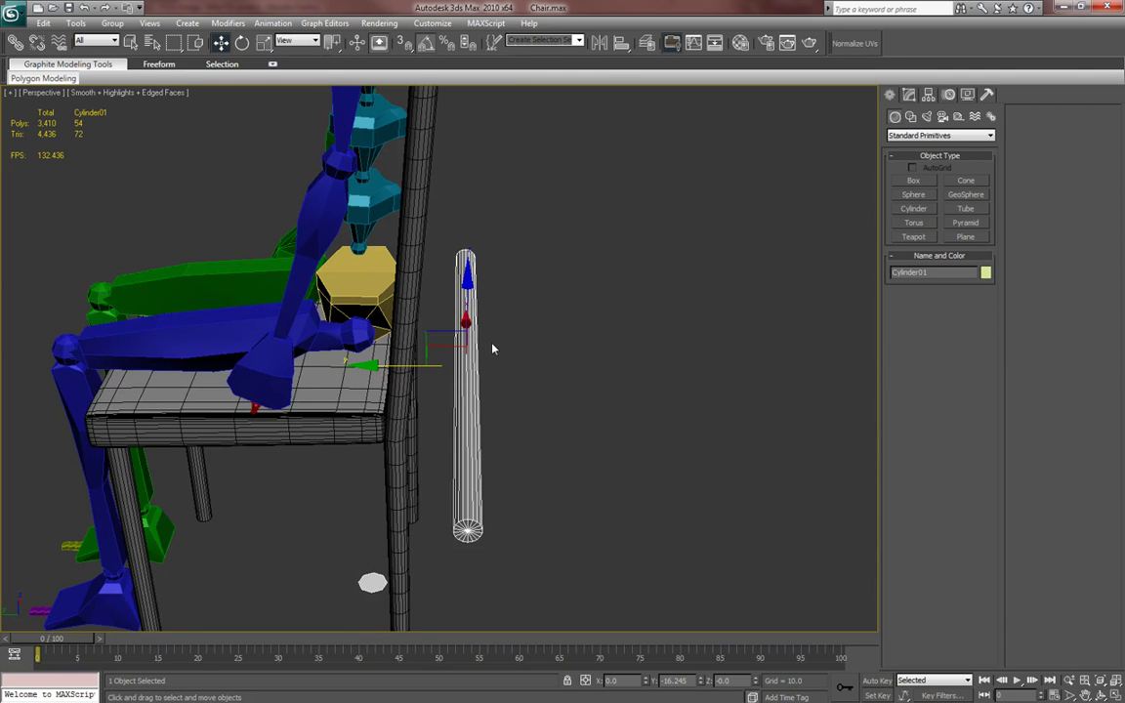
- Thin the cylinder to about 76% in Y and Z, and consult the reference chair photo in IrfanView
middle_click_drag(493, 349, 477, 422, "alt")
key("r")
mouse_move(514, 346)
left_mouse_down()
mouse_move(515, 322)
mouse_move(505, 333)
left_mouse_up()
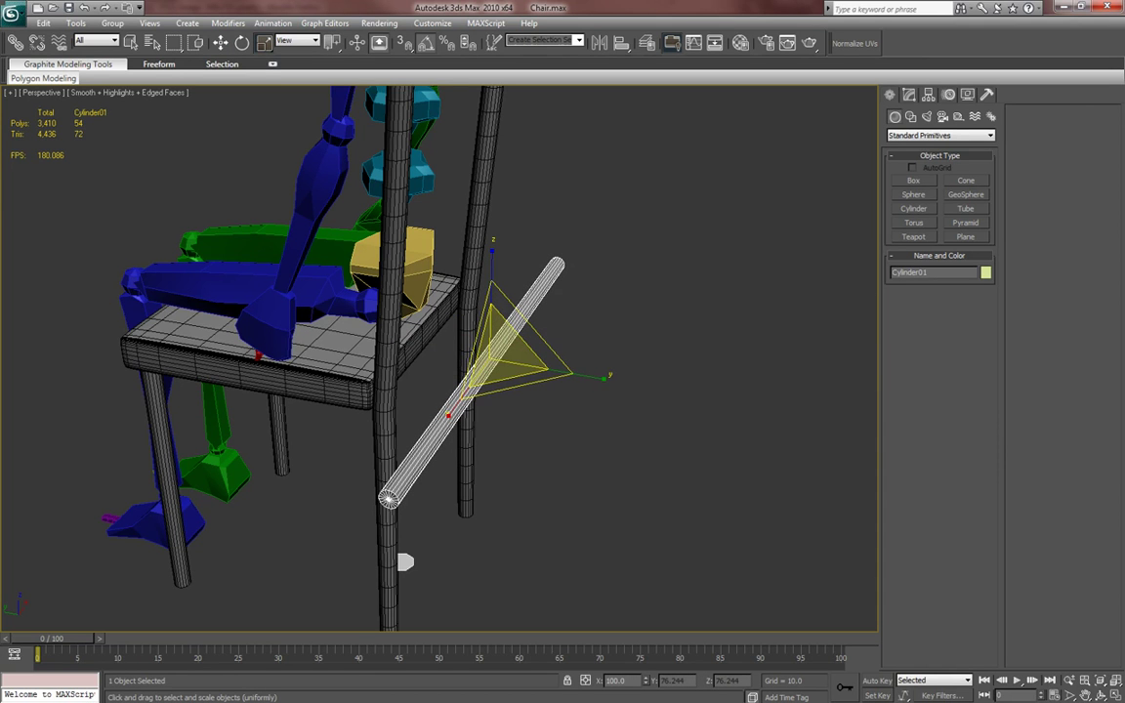
key("alt+Tab")
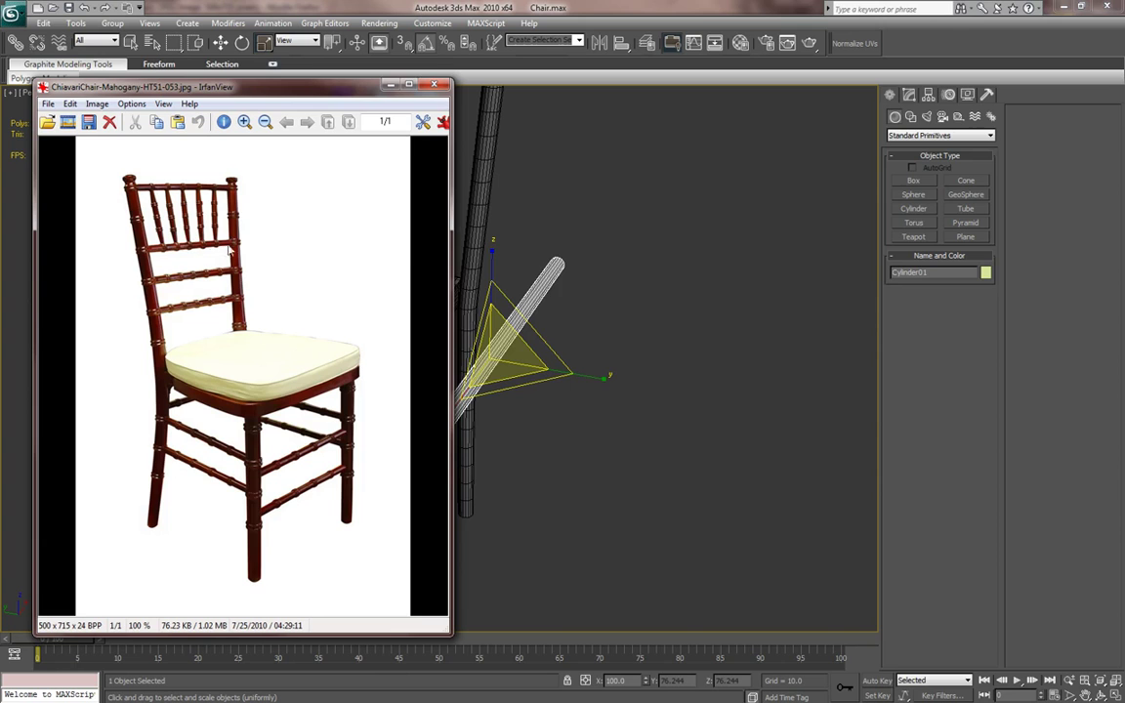
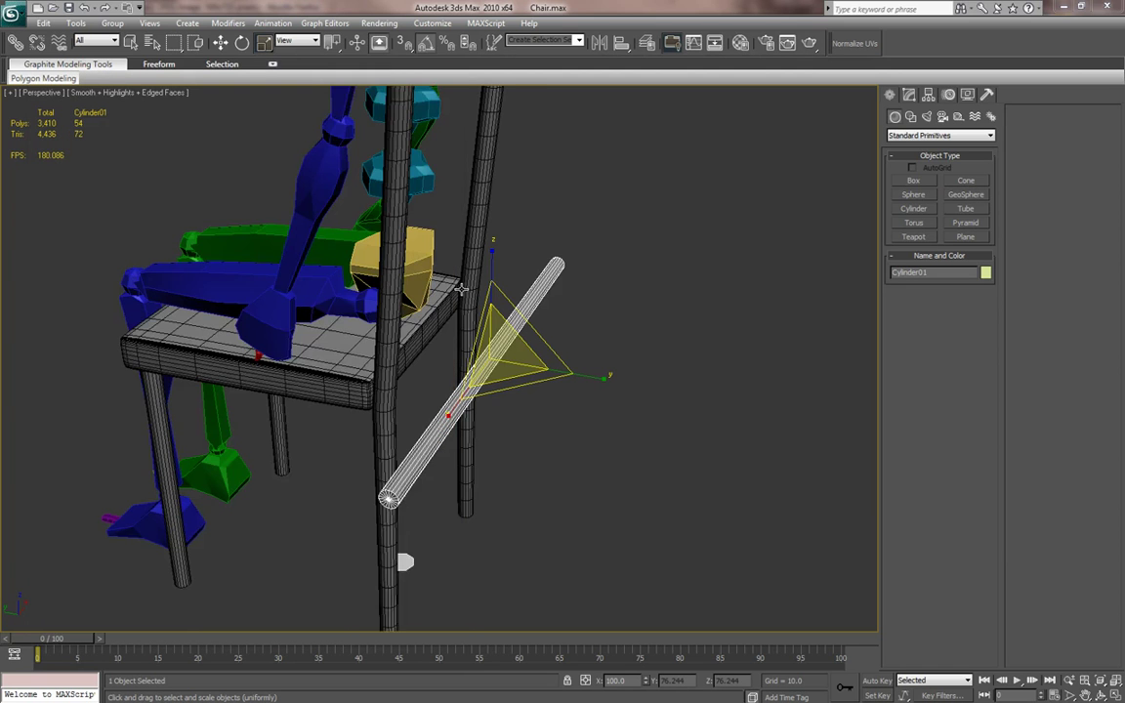
left_click(388, 84)
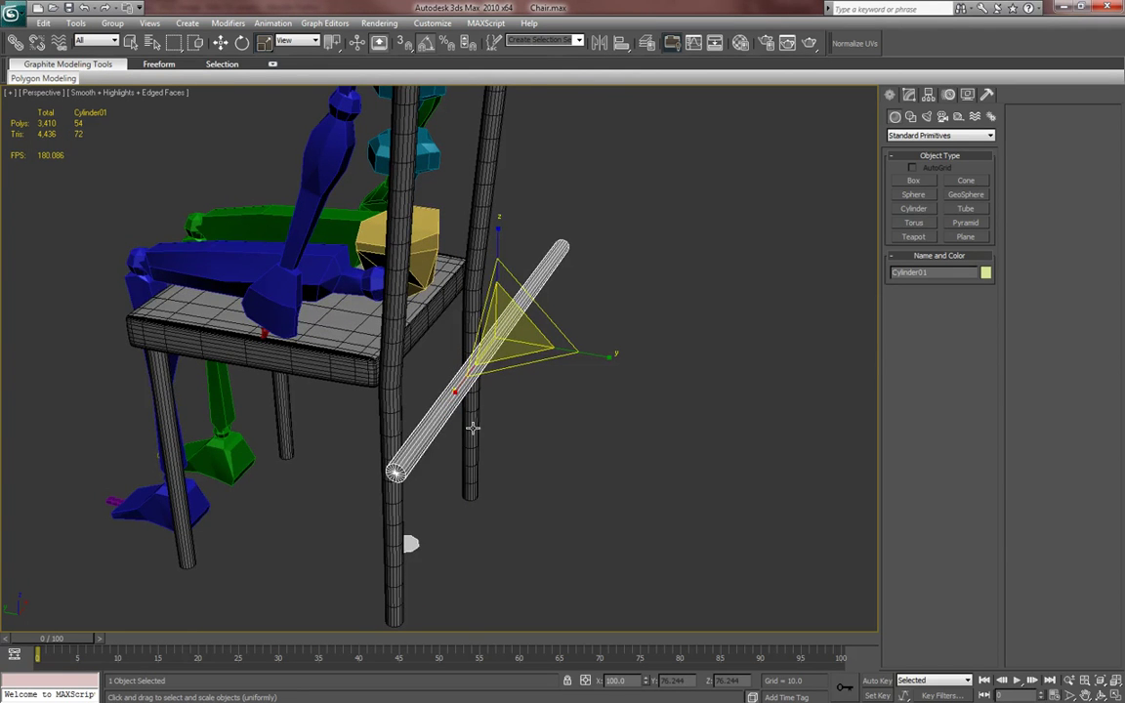
- Shorten the cylinder to about 45% along X and move it between the back legs, below the seat
middle_click_drag(489, 433, 414, 427, "alt")
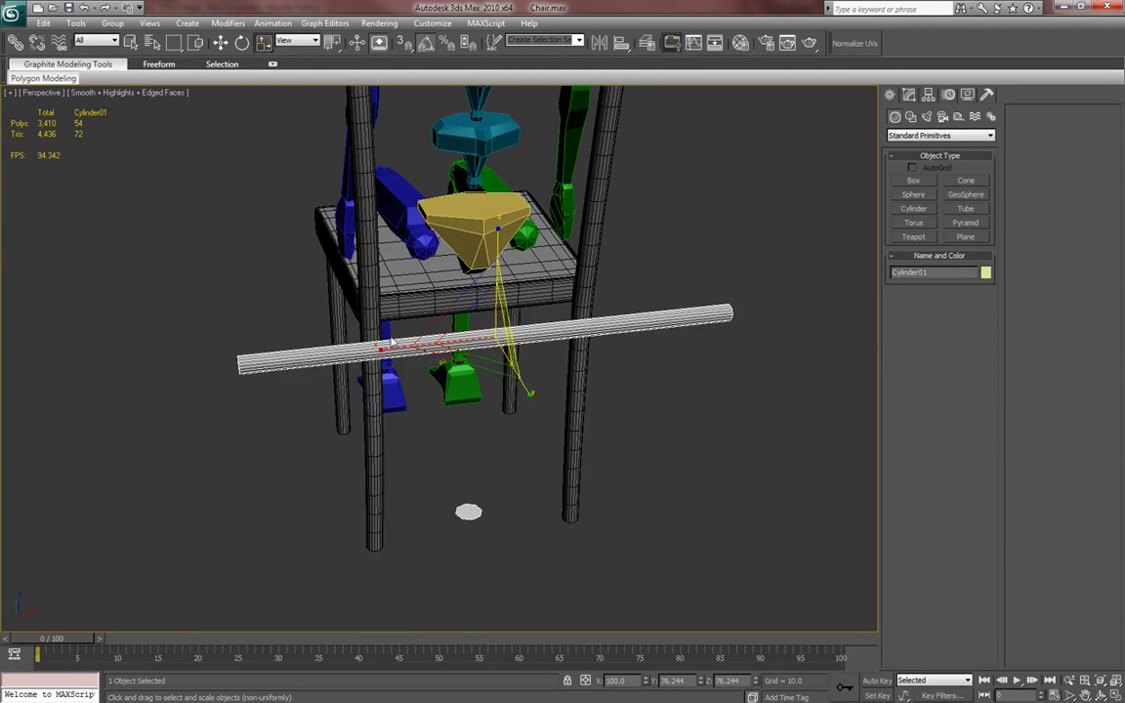
left_click_drag(387, 350, 446, 346)
key("w")
middle_click_drag(422, 414, 552, 374, "alt")
left_click_drag(543, 255, 481, 342)
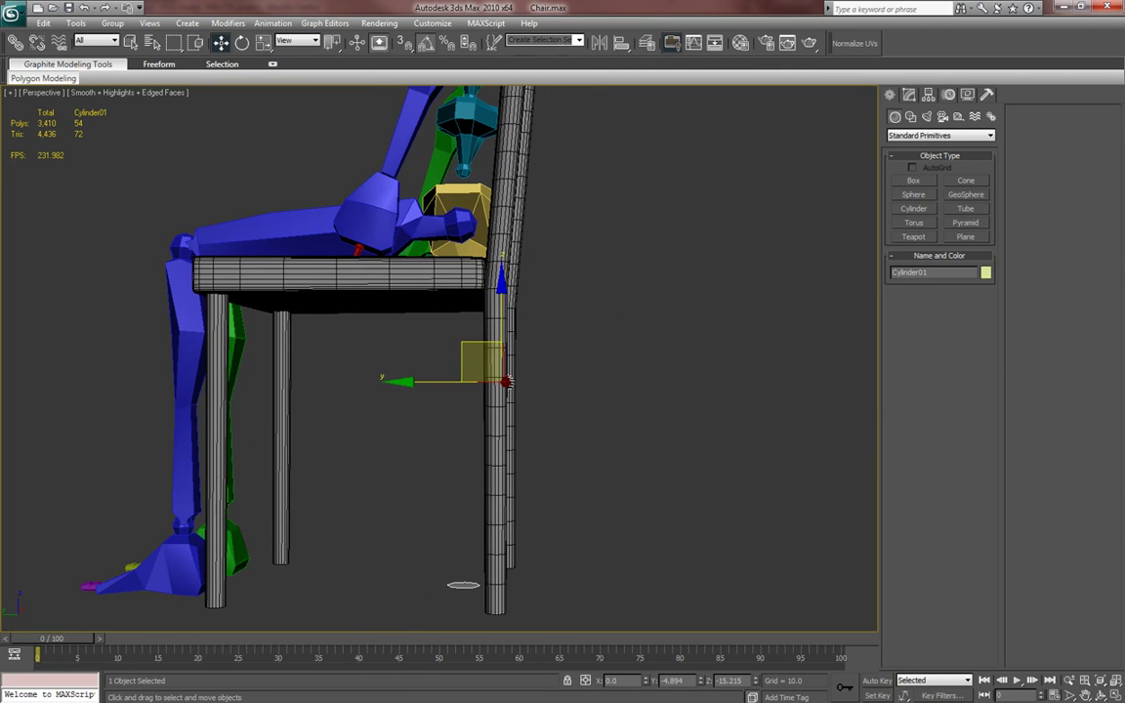
- Check the reference chair photo and raise the crossbar to a Z position of about -10.3
key("alt+Tab")
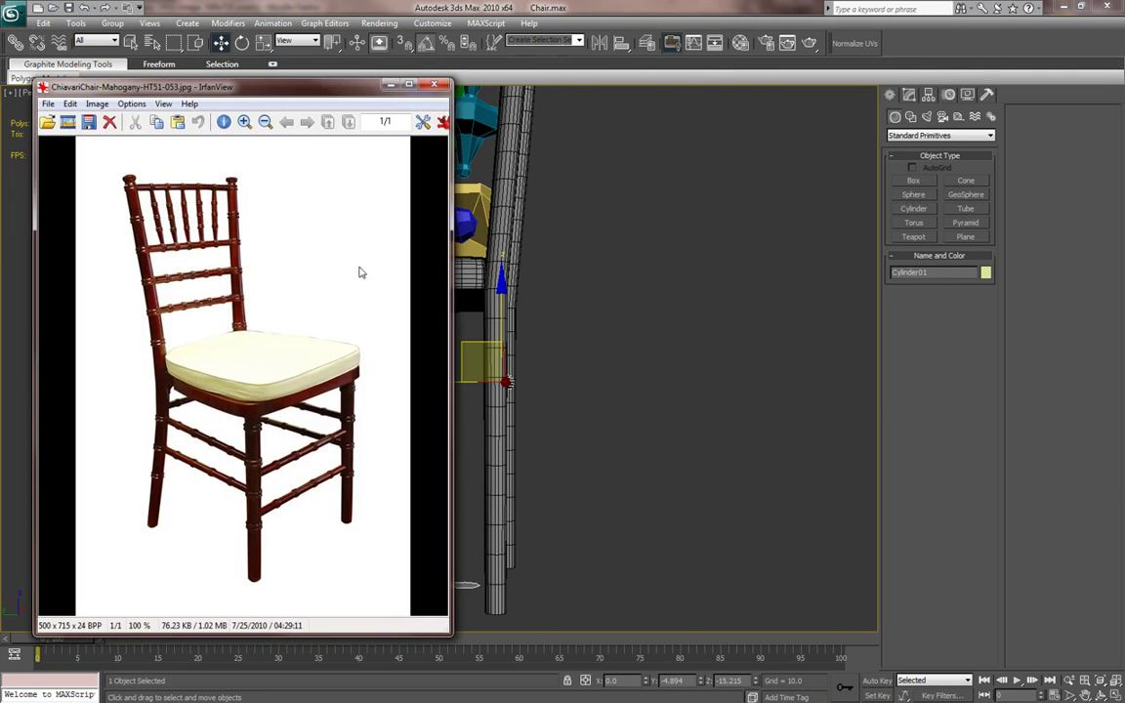
left_click(435, 86)
middle_click_drag(479, 341, 519, 337, "alt")
left_click_drag(500, 306, 500, 295)
- Examine where the crossbar's ends meet the two back legs from several angles
middle_click_drag(400, 322, 388, 344, "alt")
key("r")
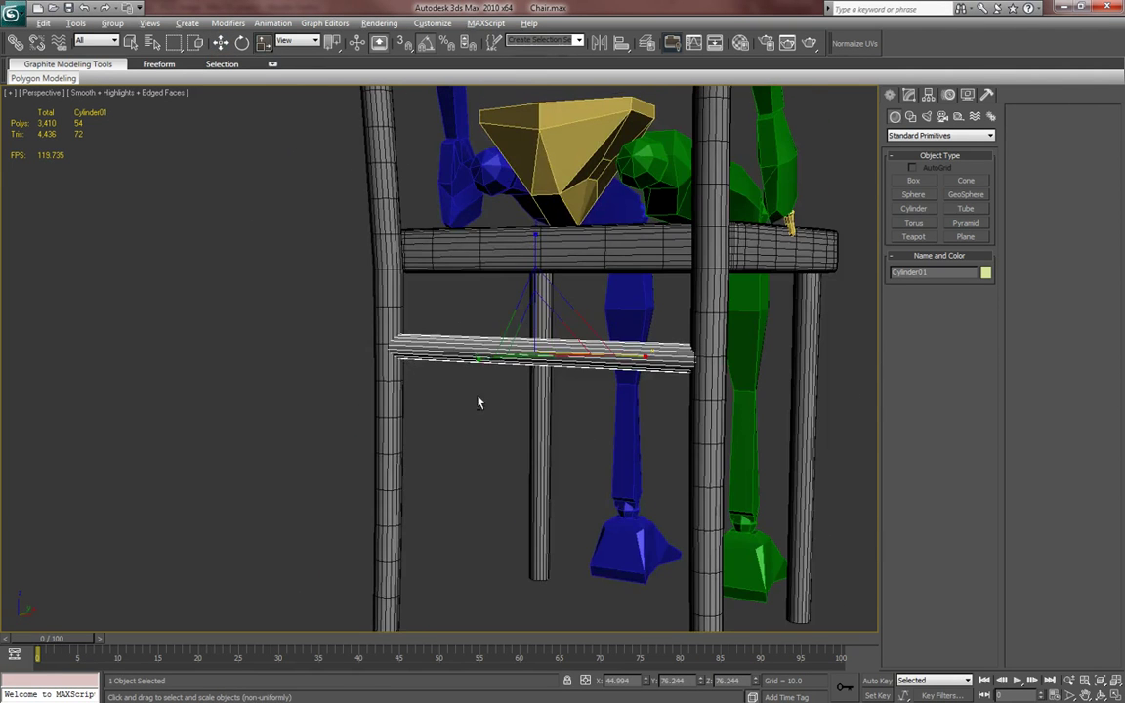
middle_click_drag(480, 402, 442, 407, "alt")
key("w")
middle_click_drag(516, 421, 458, 392, "alt")
left_click(459, 391)
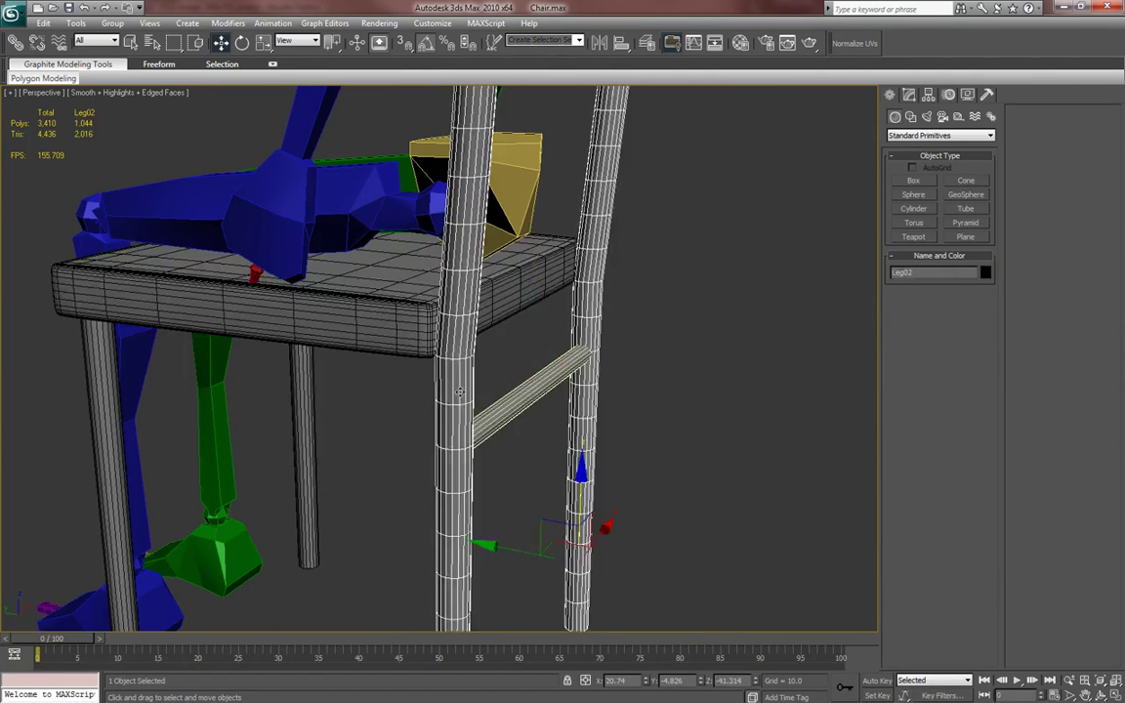
left_click(414, 353)
left_click(542, 394)
middle_click_drag(542, 394, 499, 450, "alt")
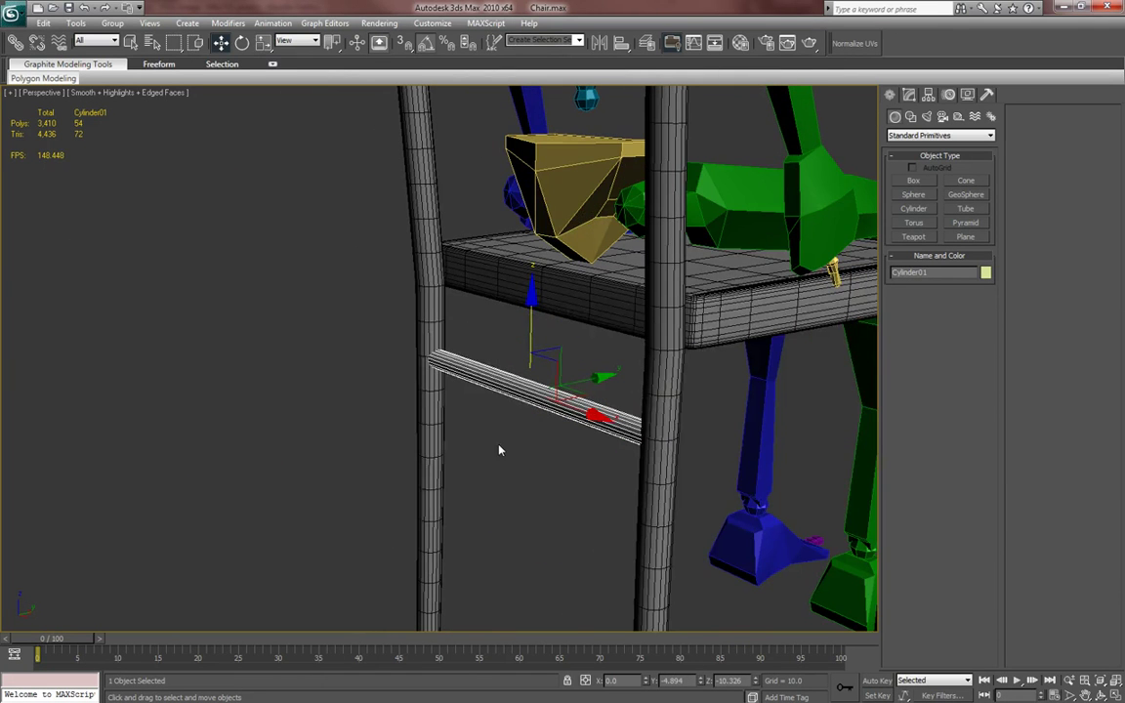
middle_click_drag(497, 447, 699, 336, "alt")
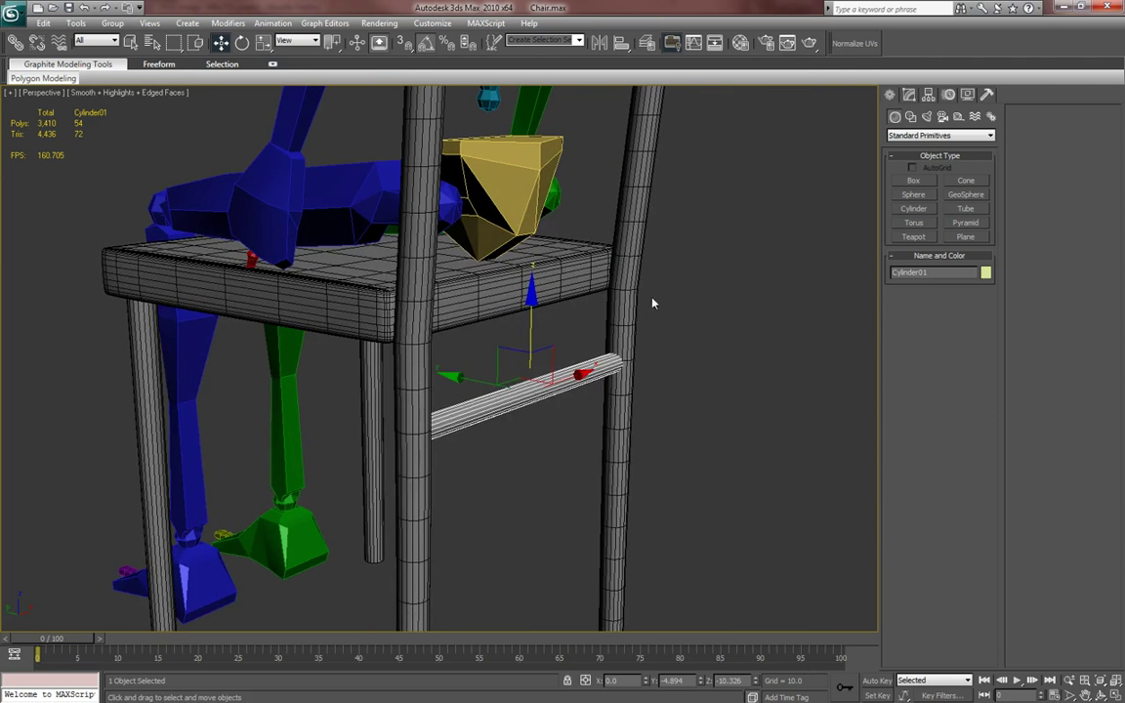
left_click(621, 230, "ctrl")
right_click(686, 237)
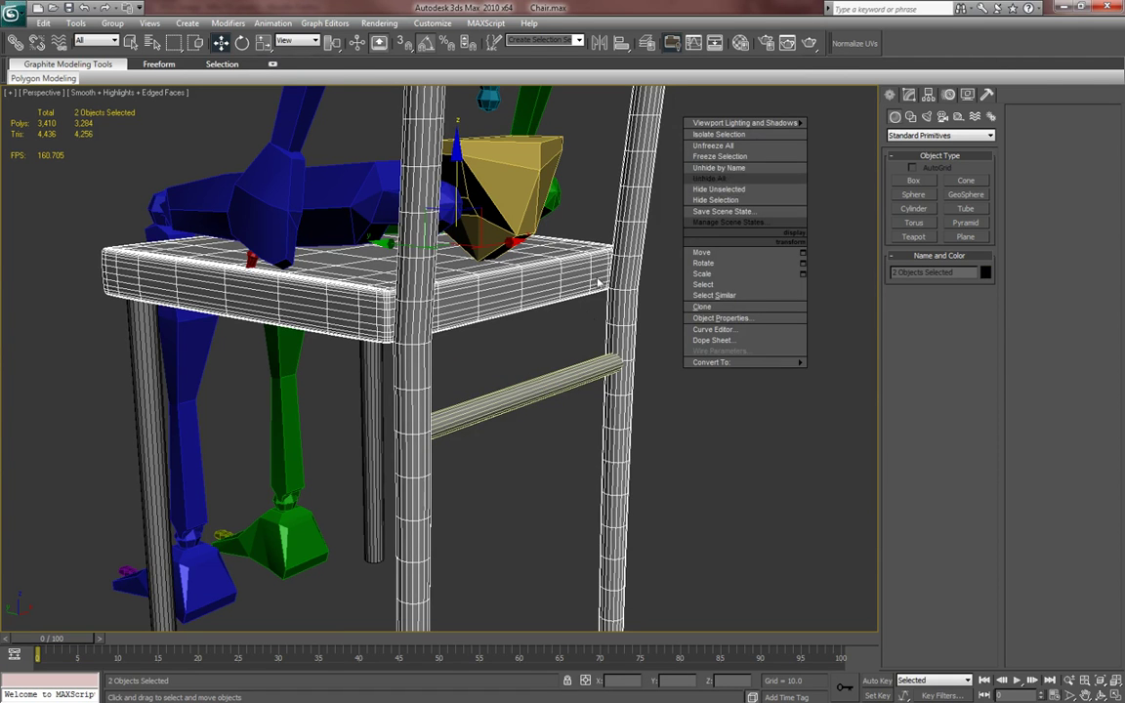
left_click(690, 446)
left_click_drag(550, 430, 522, 363)
middle_click_drag(635, 362, 451, 414, "alt")
left_click_drag(452, 414, 402, 353)
left_click(520, 430)
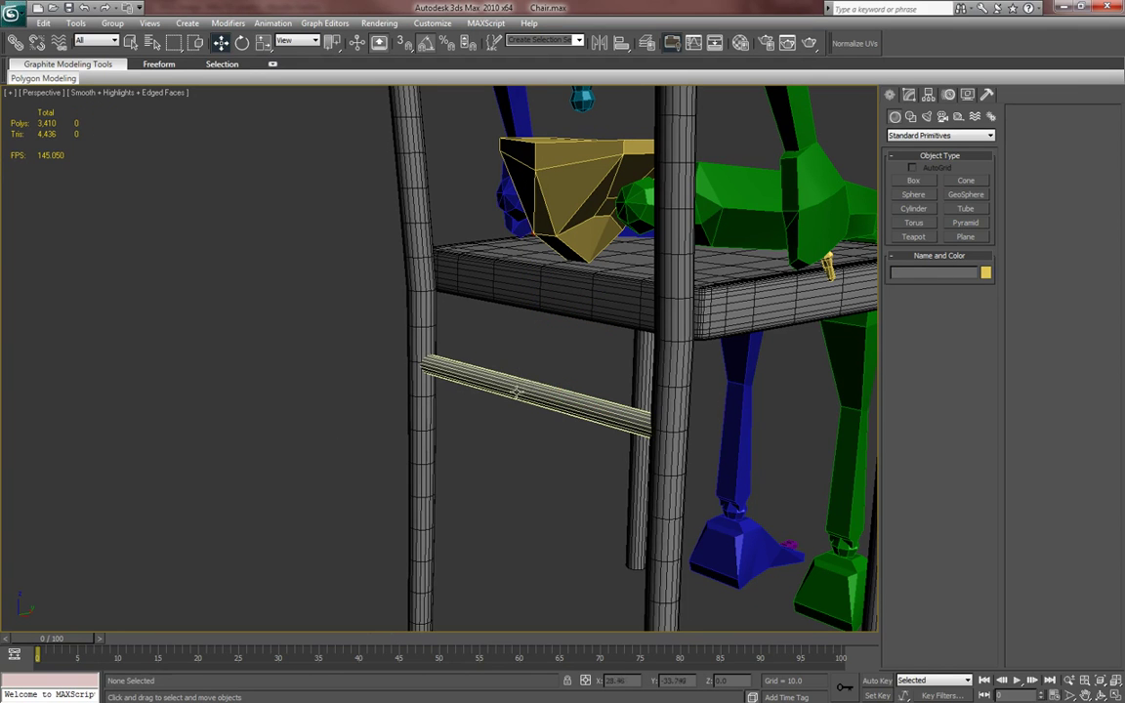
- Isolate the crossbar cylinder to inspect the end caps hidden inside the back legs
left_click(523, 390)
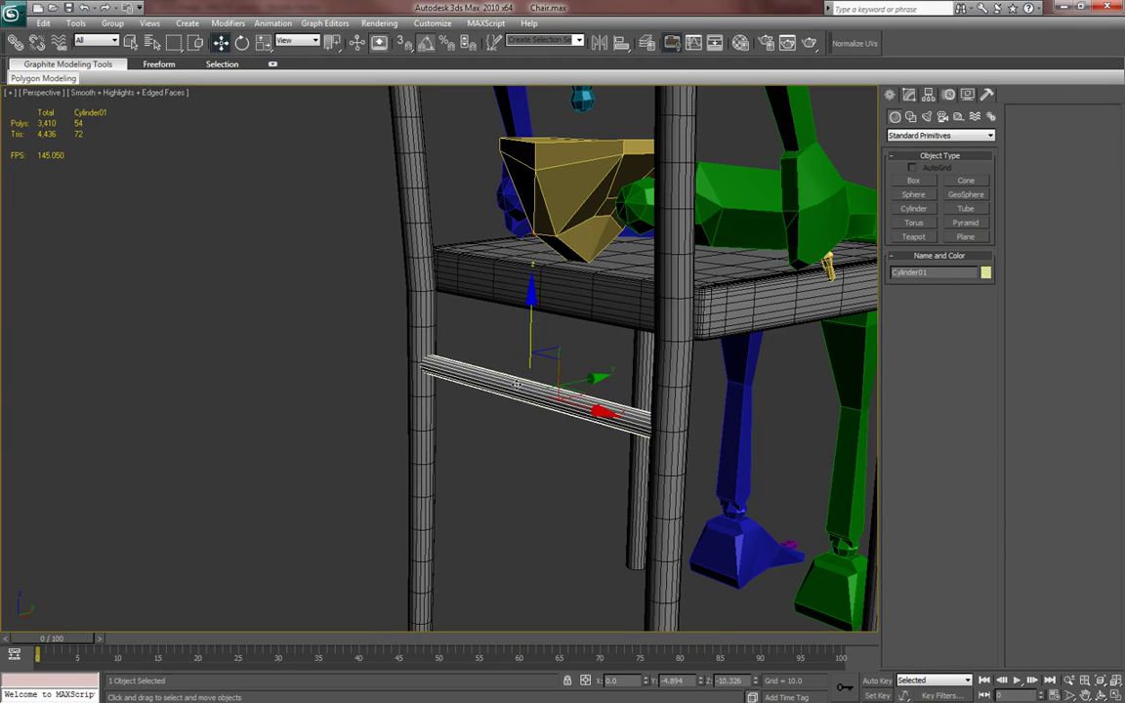
key("alt+q")
middle_click_drag(512, 387, 558, 386, "alt")
left_click_drag(7, 354, 826, 434)
middle_click_drag(723, 418, 508, 453, "alt")
middle_click_drag(704, 448, 701, 412, "alt")
left_click(781, 455)
middle_click_drag(589, 421, 610, 427, "alt")
- With the crossbar isolated, delete the center vertices of both end caps to remove the hidden faces
key("alt+q")
left_click_drag(802, 428, 0, 434)
middle_click_drag(147, 432, 226, 408, "alt")
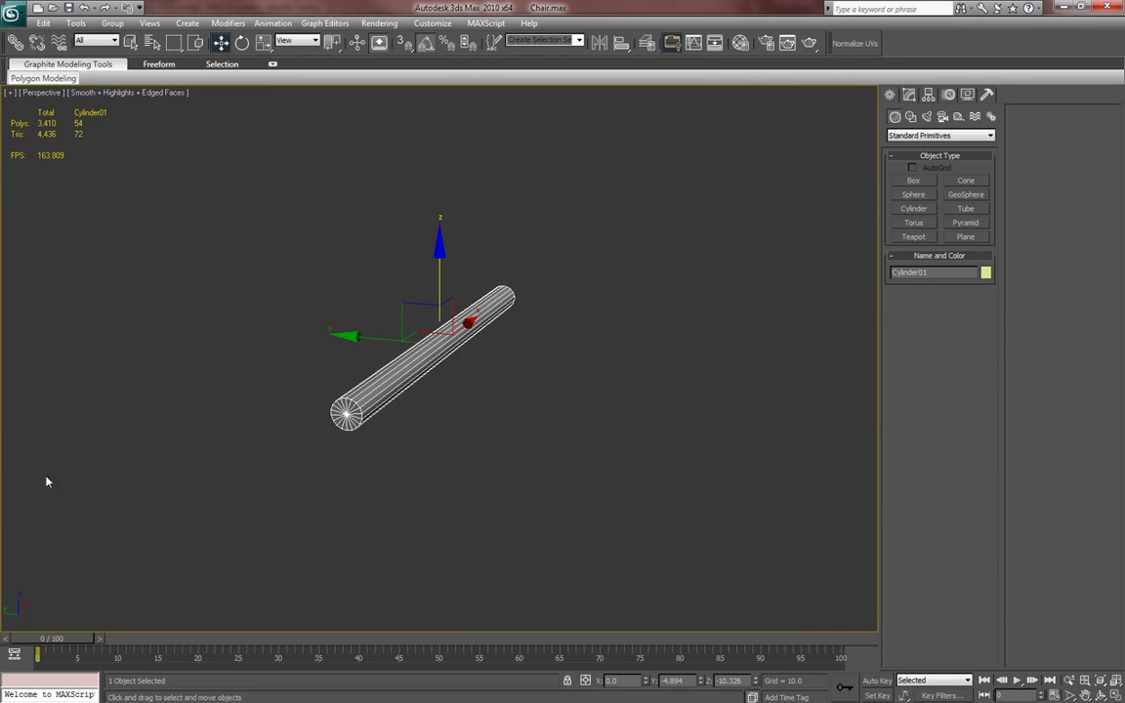
middle_click_drag(322, 446, 308, 442)
scroll(403, 446, "up", 3)
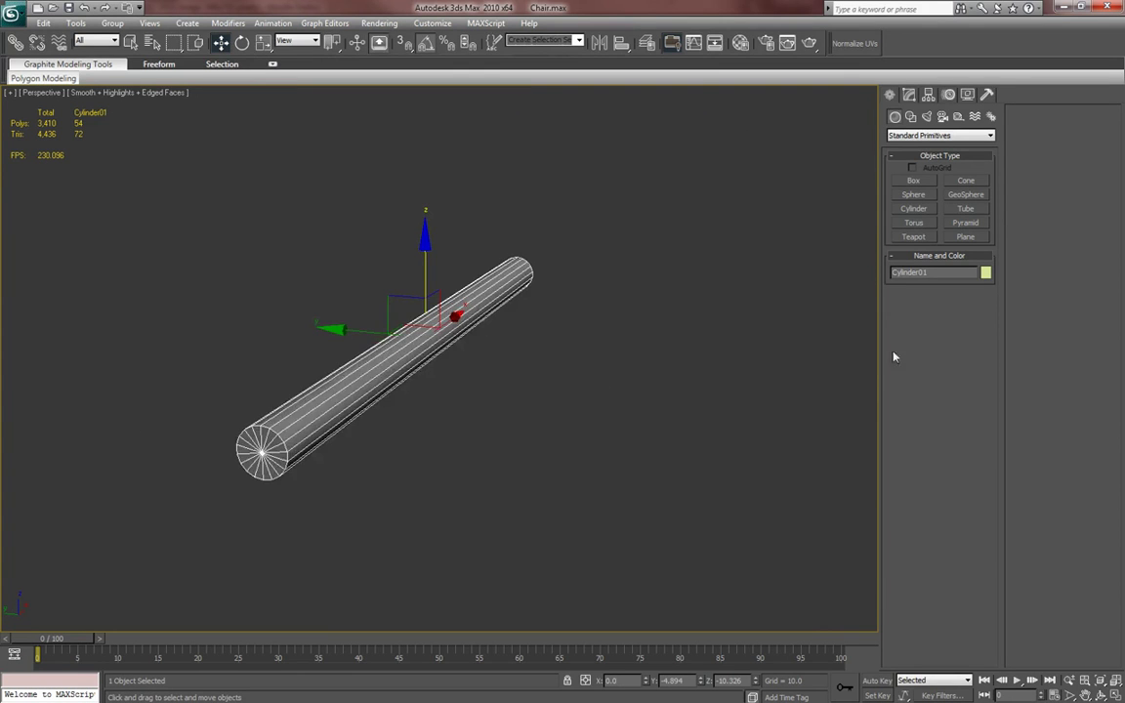
middle_click_drag(556, 417, 535, 407, "alt")
right_click(385, 417)
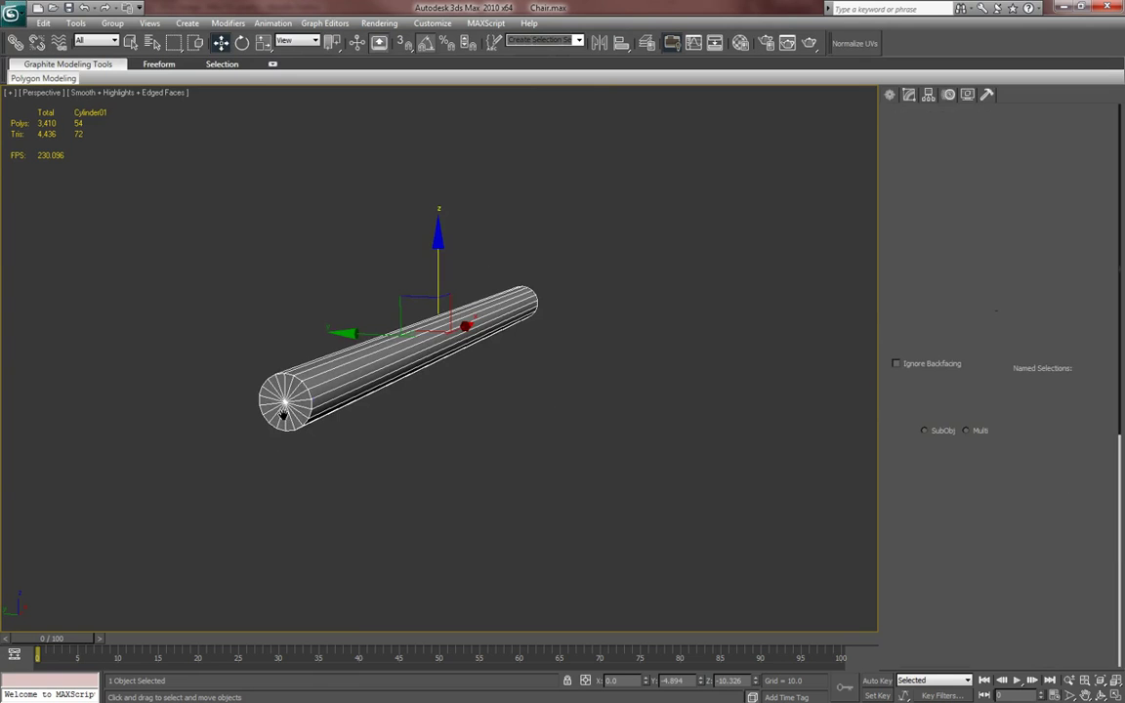
key("1")
left_click(284, 401)
middle_click_drag(620, 402, 317, 409)
scroll(399, 410, "down", 3)
scroll(311, 375, "up", 5)
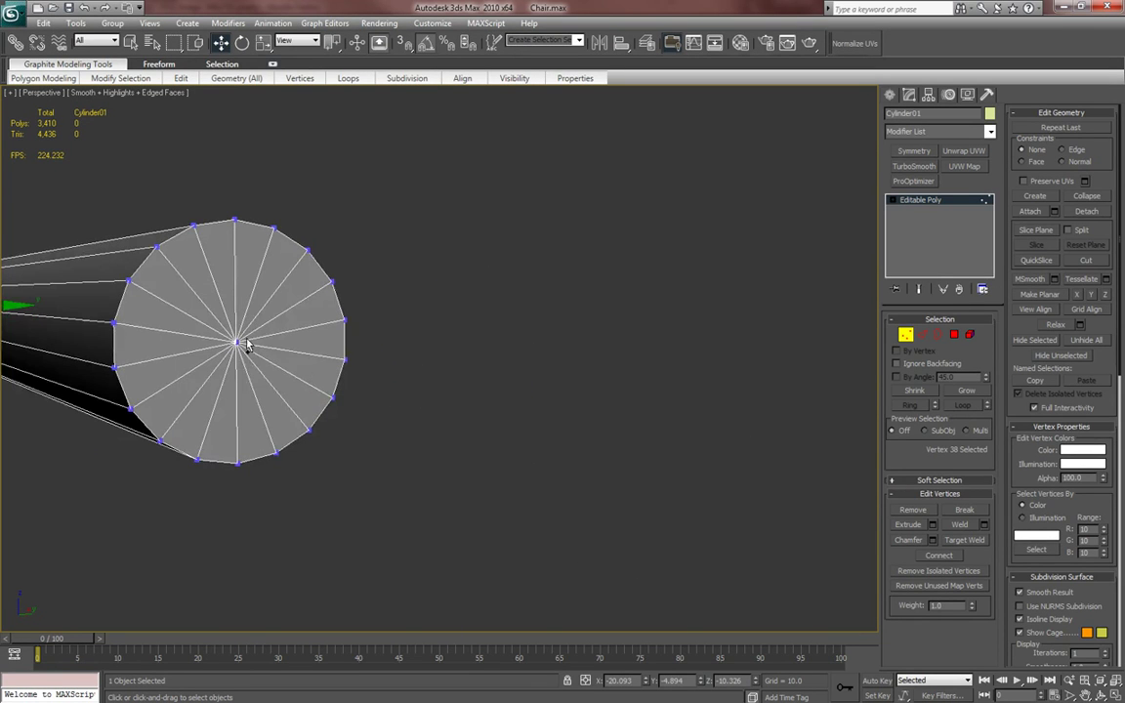
left_click(236, 342, "ctrl")
middle_click_drag(431, 366, 510, 379, "alt")
key("Delete")
- Exit isolation and vertex editing, and display the whole chair without edged faces
key("alt+q")
scroll(429, 414, "up", 3)
middle_click_drag(430, 414, 562, 402, "alt")
scroll(432, 414, "up", 4)
scroll(435, 410, "down", 3)
left_click(891, 95)
key("F4")
scroll(537, 397, "down", 4)
- Check the reference chair photo and clone the crossbar about 13.7 units forward along Y beneath the seat
key("alt+Tab")
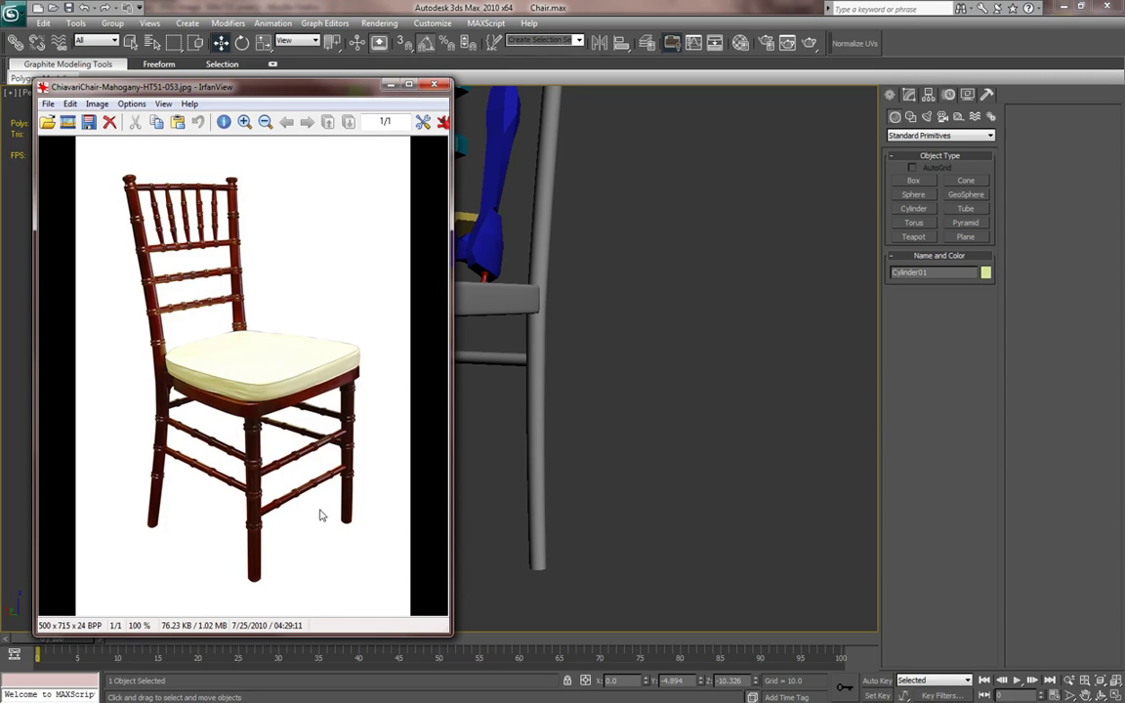
left_click(434, 84)
middle_click_drag(563, 389, 401, 389, "alt")
left_click_drag(399, 366, 332, 366, "shift")
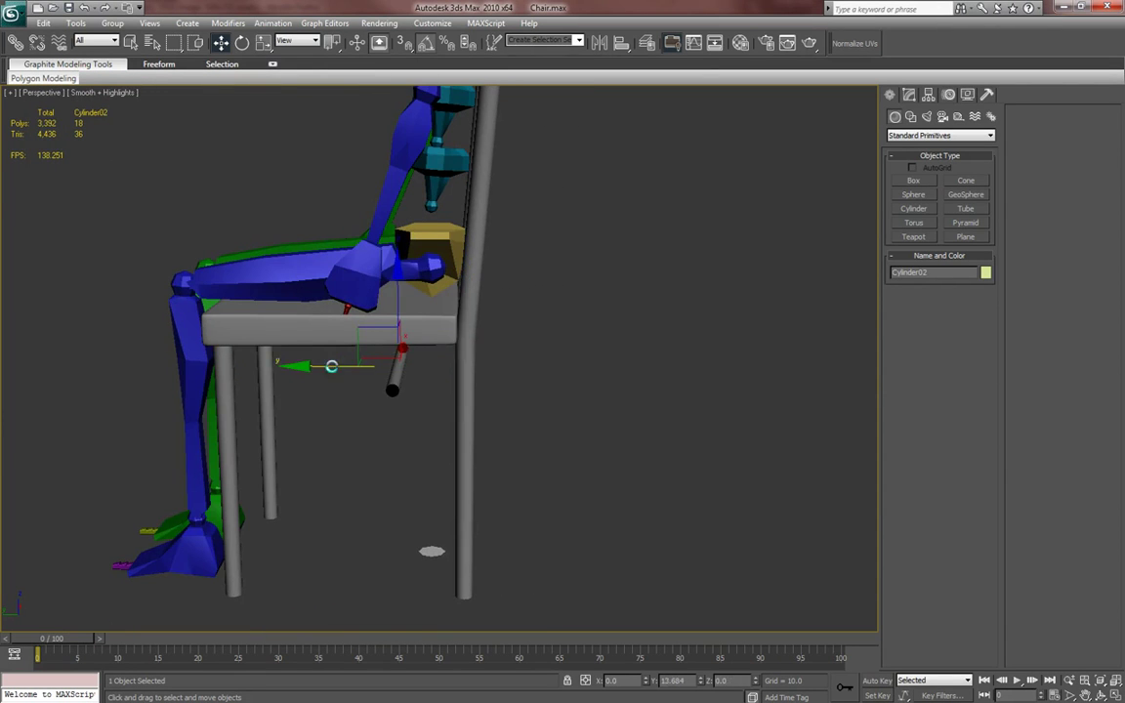
left_click(562, 414)
- Rotate the cloned crossbar 90° about Z and move it to the chair's side between the front and back legs
key("e")
left_click_drag(400, 417, 486, 390)
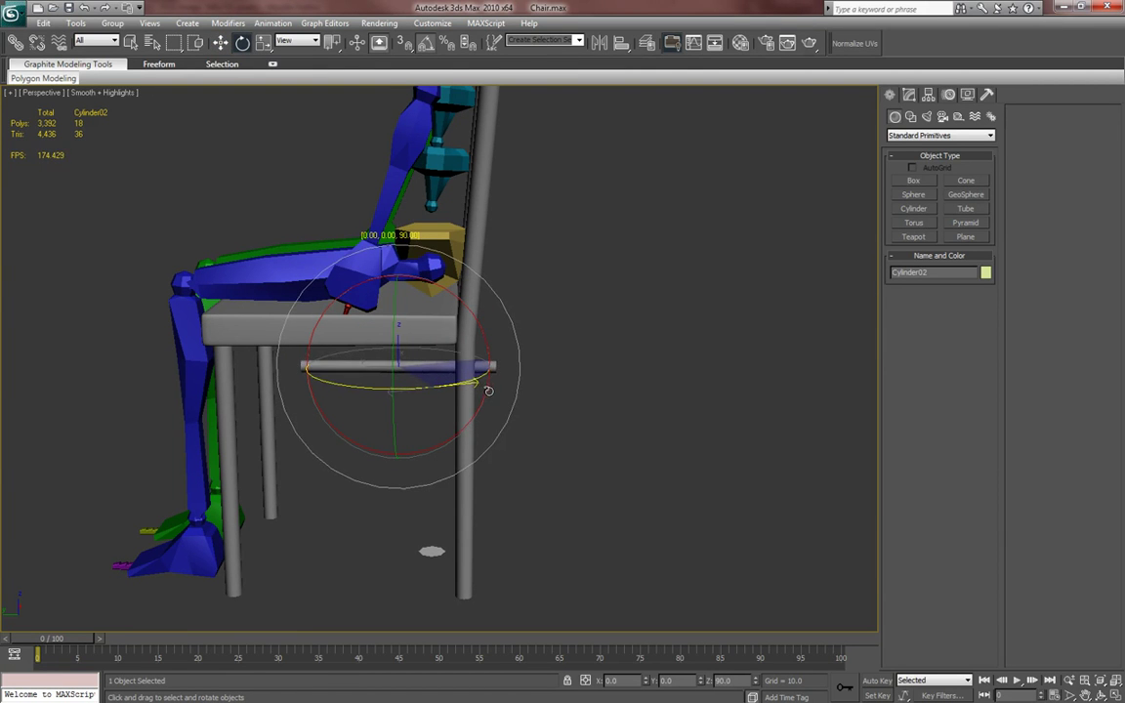
key("w")
middle_click_drag(465, 353, 500, 352, "alt")
left_click_drag(486, 355, 393, 380)
middle_click_drag(381, 391, 430, 339, "alt")
left_click_drag(338, 401, 303, 405)
middle_click_drag(300, 409, 311, 409)
key("F4")
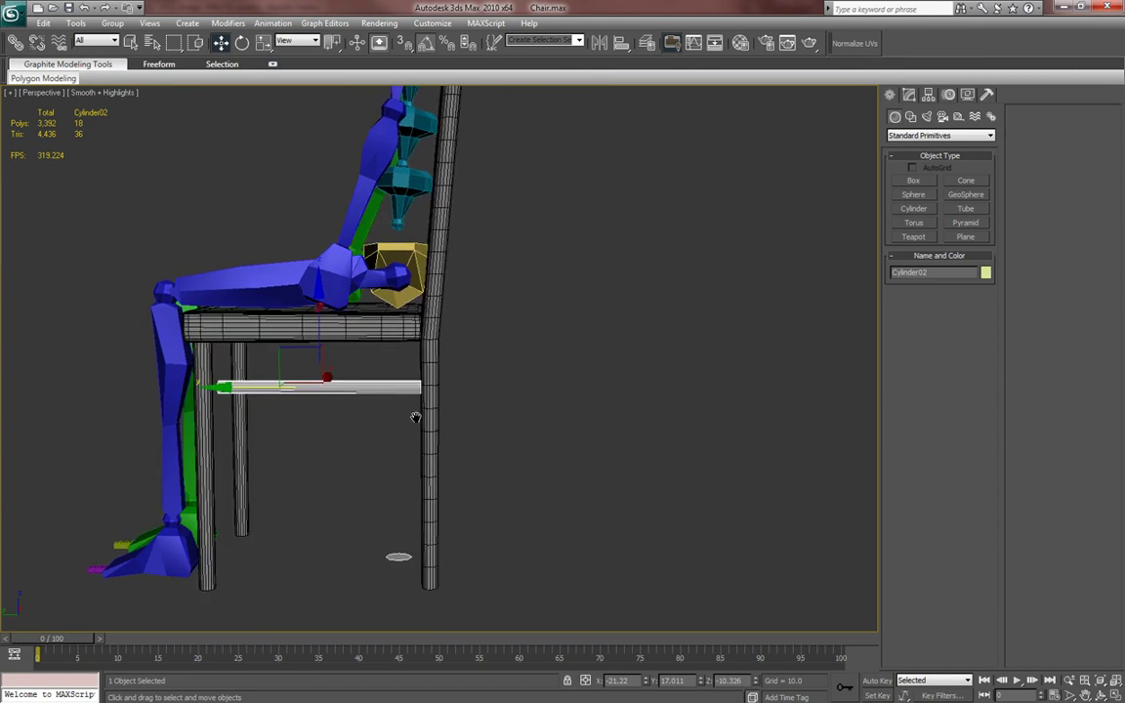
- Shift the side crossbar to Y about 17.7 and scale its length to span between the front and back legs
scroll(312, 409, "up", 3)
left_click_drag(335, 364, 272, 363)
key("r")
key("w")
mouse_move(419, 394)
middle_mouse_down("alt")
mouse_move(329, 389)
mouse_move(319, 400)
mouse_move(400, 394)
middle_mouse_up("alt")
key("F3")
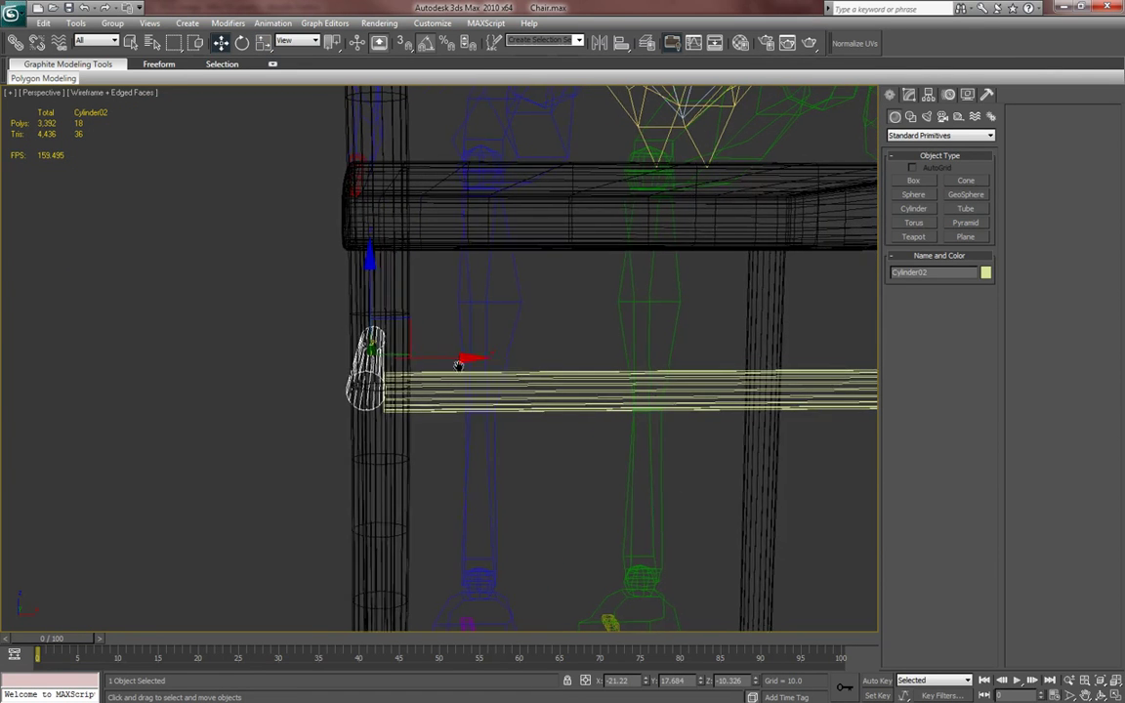
- Align the side crossbar with the legs' centerline at X about -20.6, checking it in the orthographic wireframe views
key("l")
middle_click_drag(464, 363, 478, 356)
key("f")
key("z")
scroll(486, 422, "down", 3)
left_click_drag(548, 408, 613, 410)
key("p")
key("z")
scroll(590, 433, "down", 3)
key("F3")
scroll(590, 432, "down", 3)
middle_click_drag(591, 438, 500, 433, "alt")
- Lower the side crossbar to Z about -14.2 and compare its height with the reference chair photo
left_click_drag(428, 304, 430, 357)
middle_click_drag(429, 358, 429, 314)
key("alt+Tab")
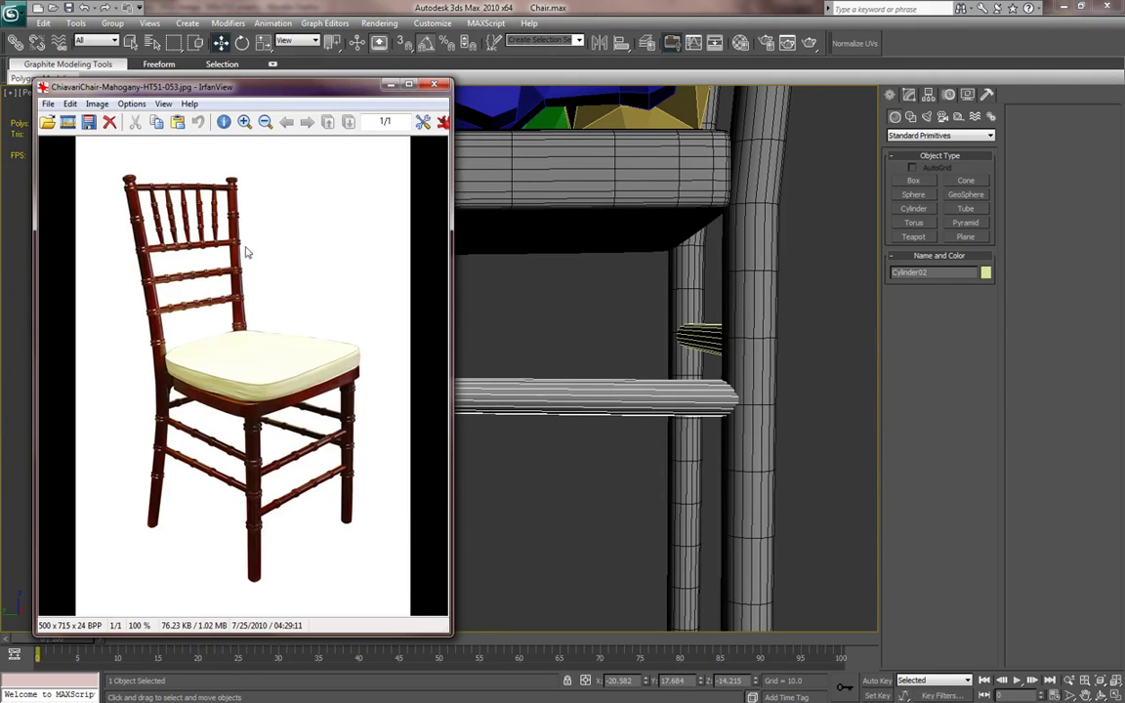
left_click(387, 85)
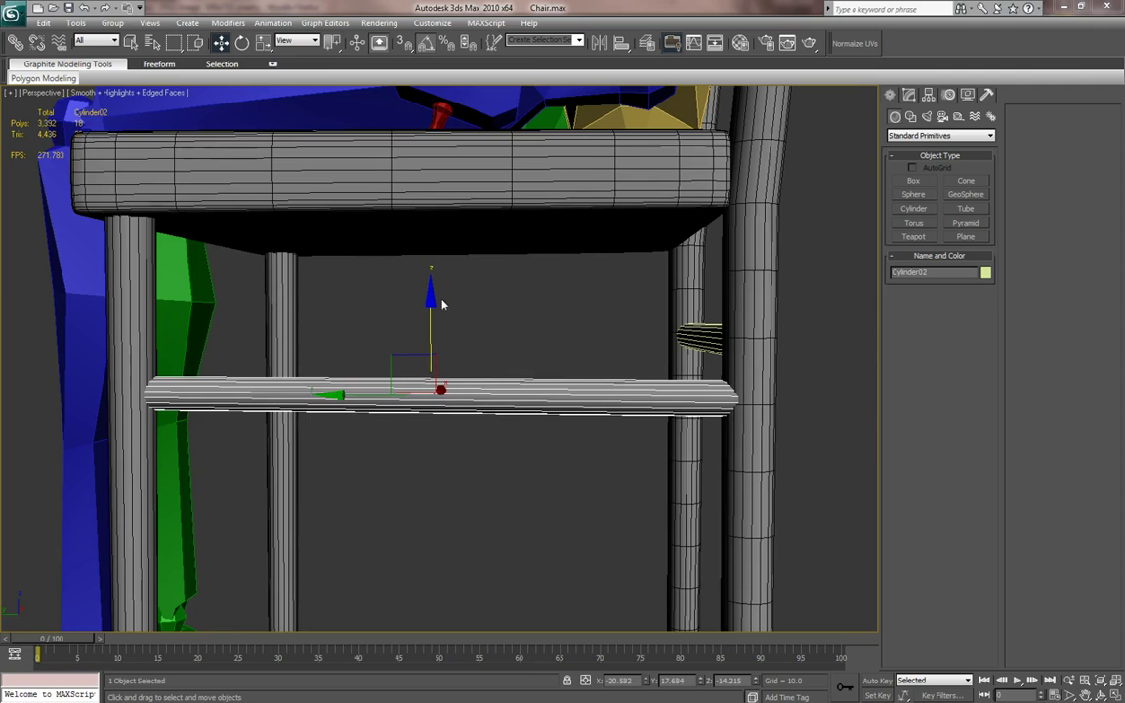
- Nudge the side crossbar down and clone it below as a copy at Z about -25.5
left_click_drag(430, 301, 431, 308)
middle_click_drag(431, 308, 462, 243)
mouse_move(466, 238)
left_mouse_down("shift")
mouse_move(494, 407)
mouse_move(496, 387)
left_mouse_up("shift")
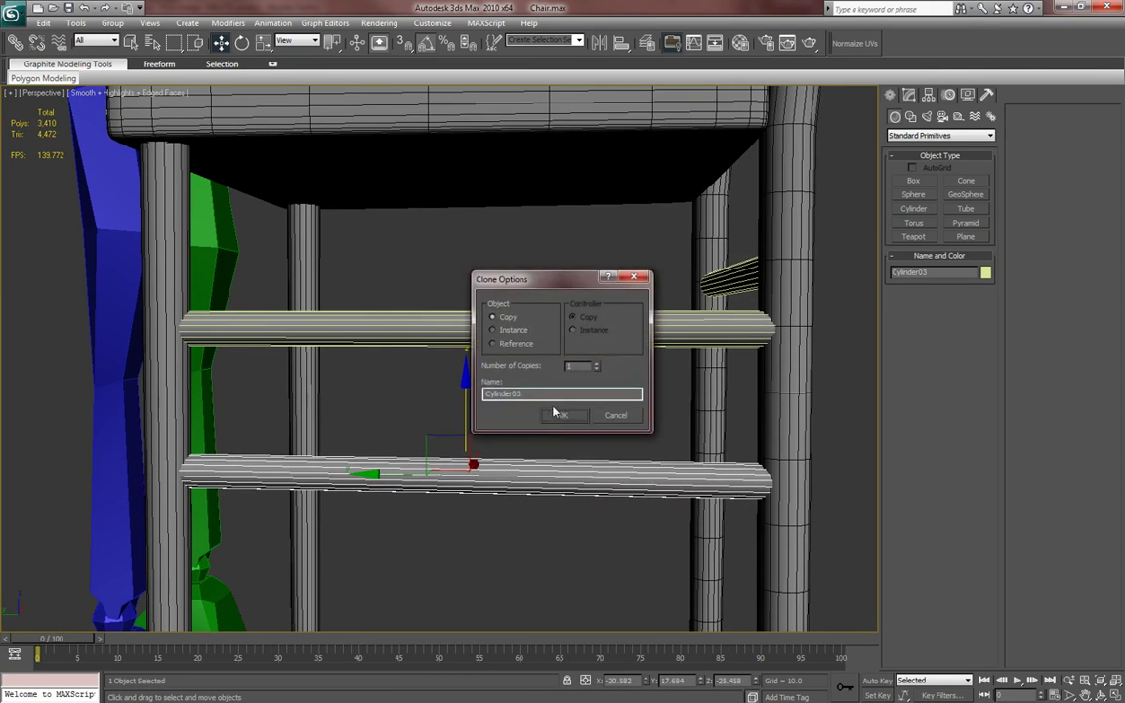
left_click(556, 414)
middle_click_drag(548, 437, 530, 401)
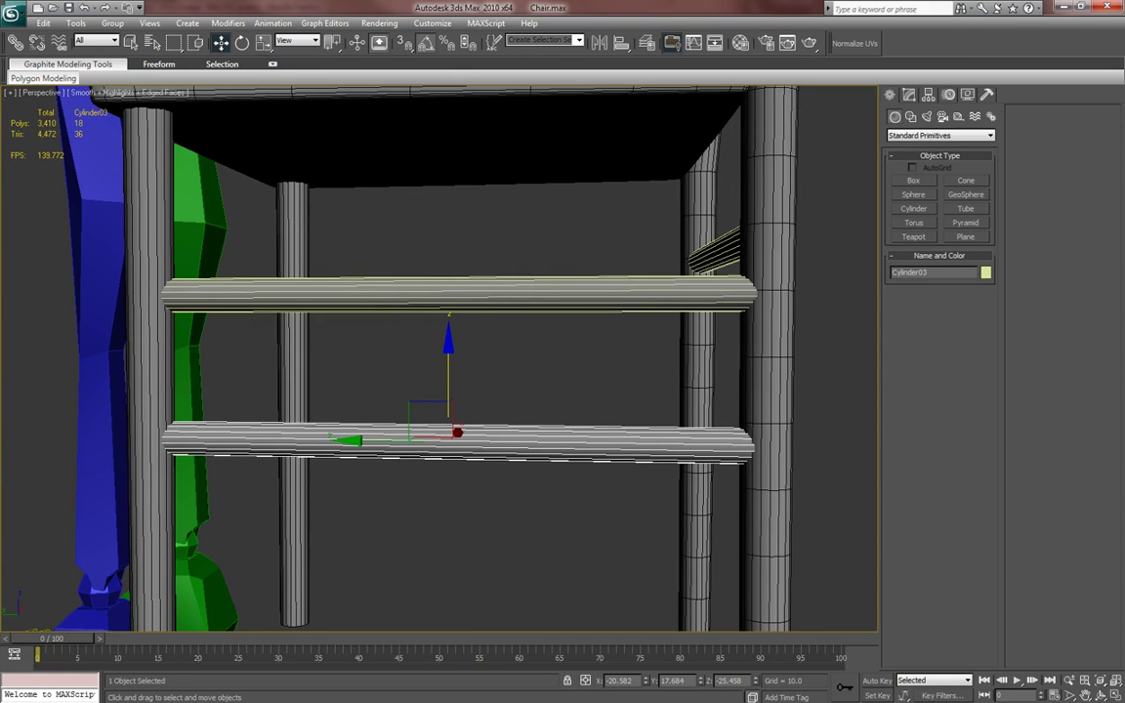
- Check the reference photo and adjust the two side crossbars' heights to Z about -15.5 and -24.1
key("alt+Tab")
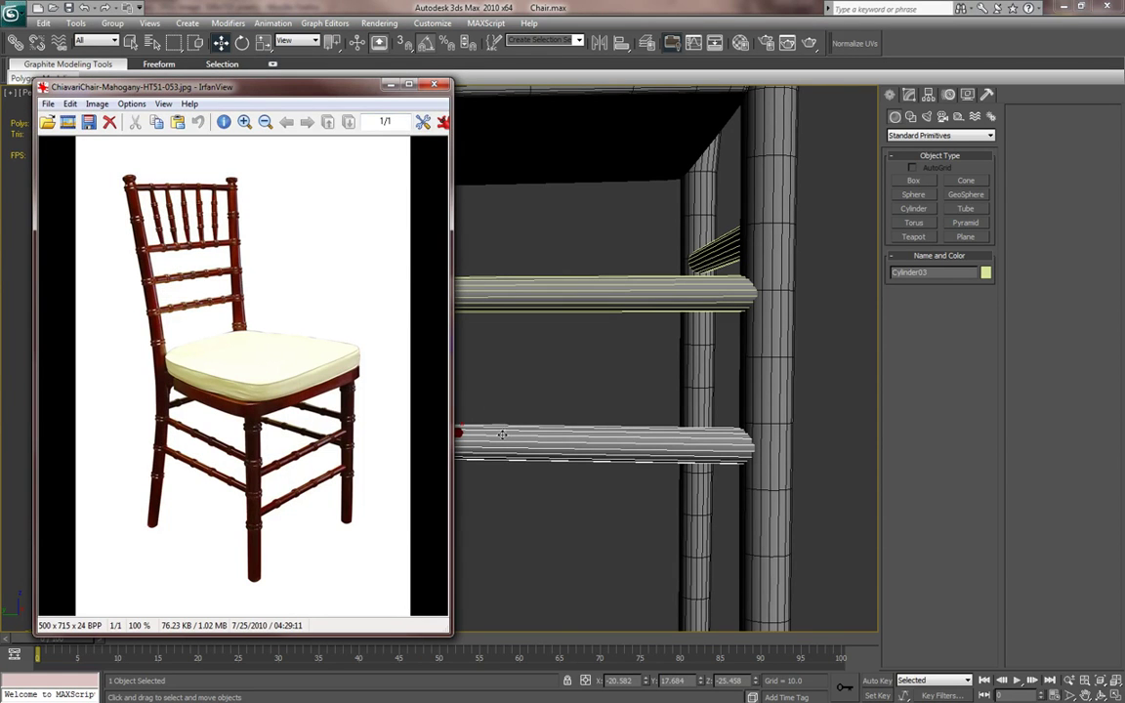
left_click(436, 84)
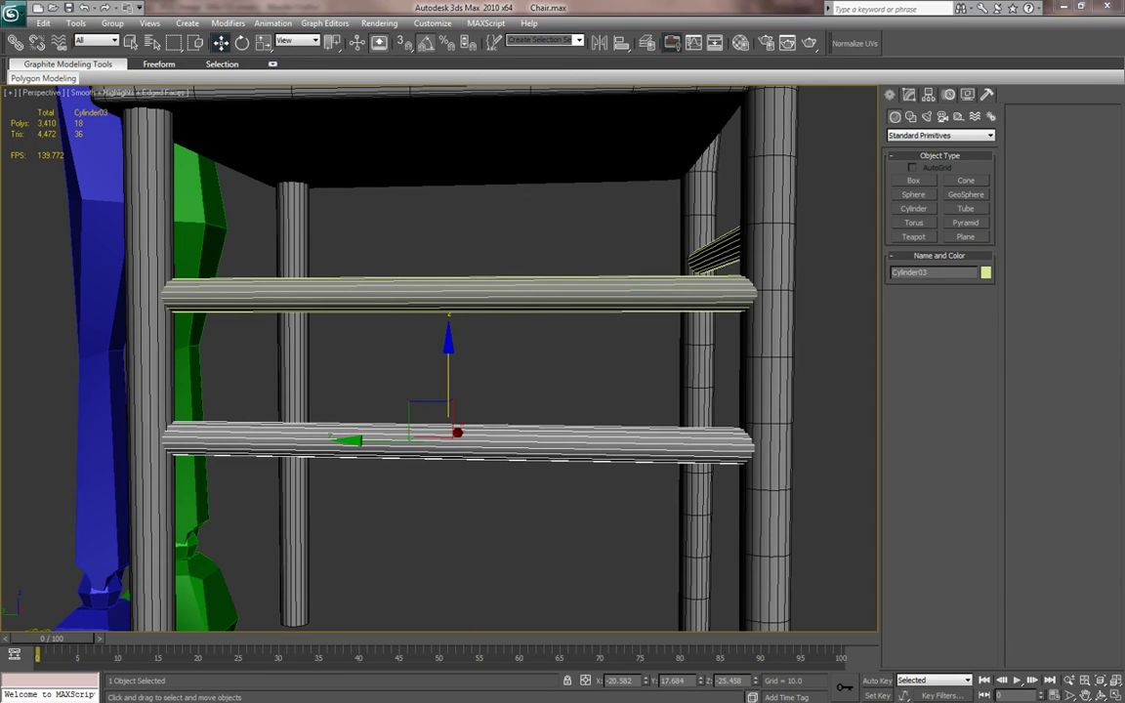
middle_click_drag(410, 503, 587, 417, "alt")
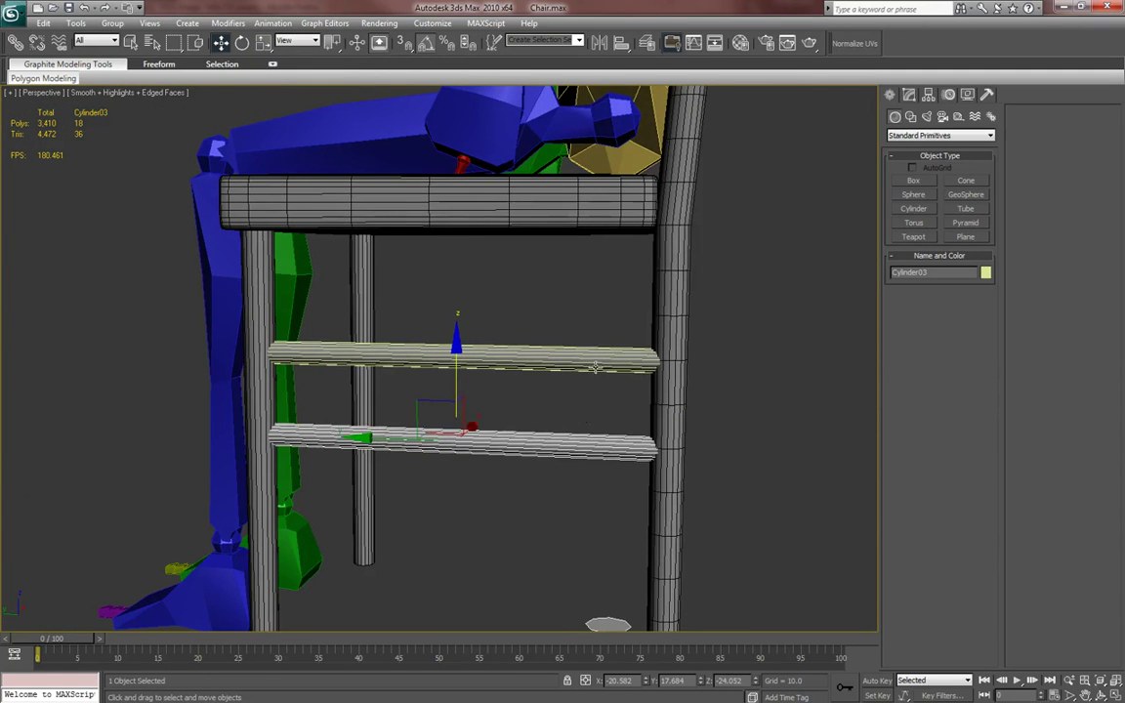
left_click(595, 366)
middle_click_drag(457, 283, 552, 333, "alt")
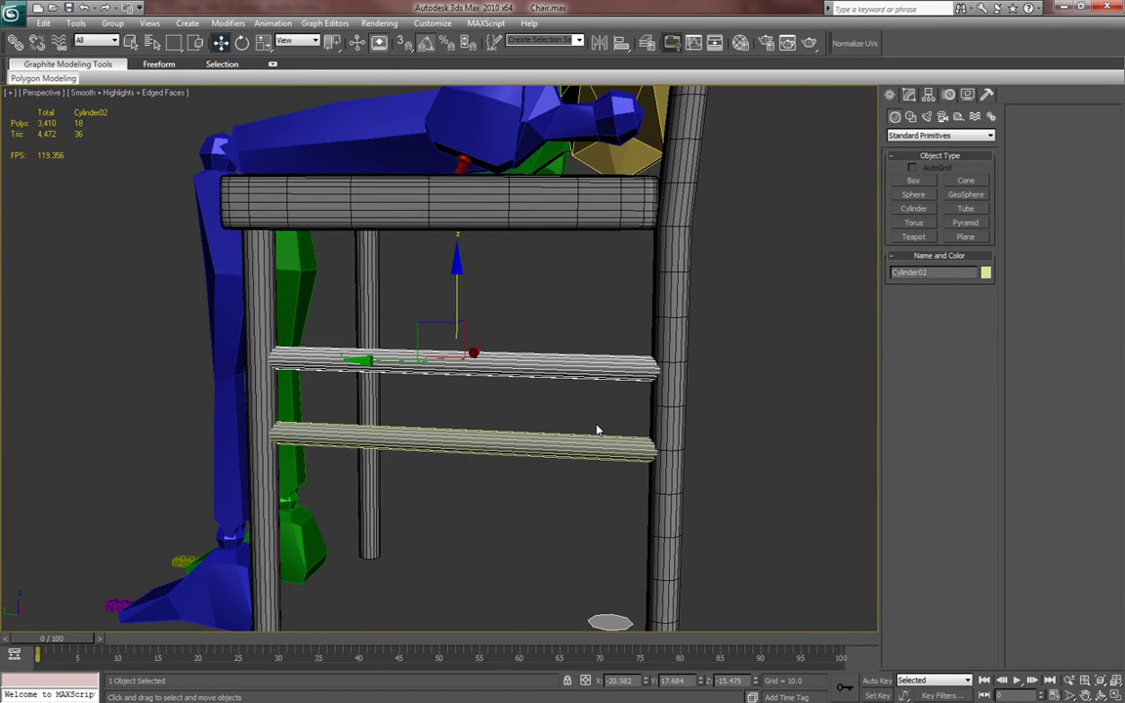
middle_click_drag(585, 347, 606, 386, "alt")
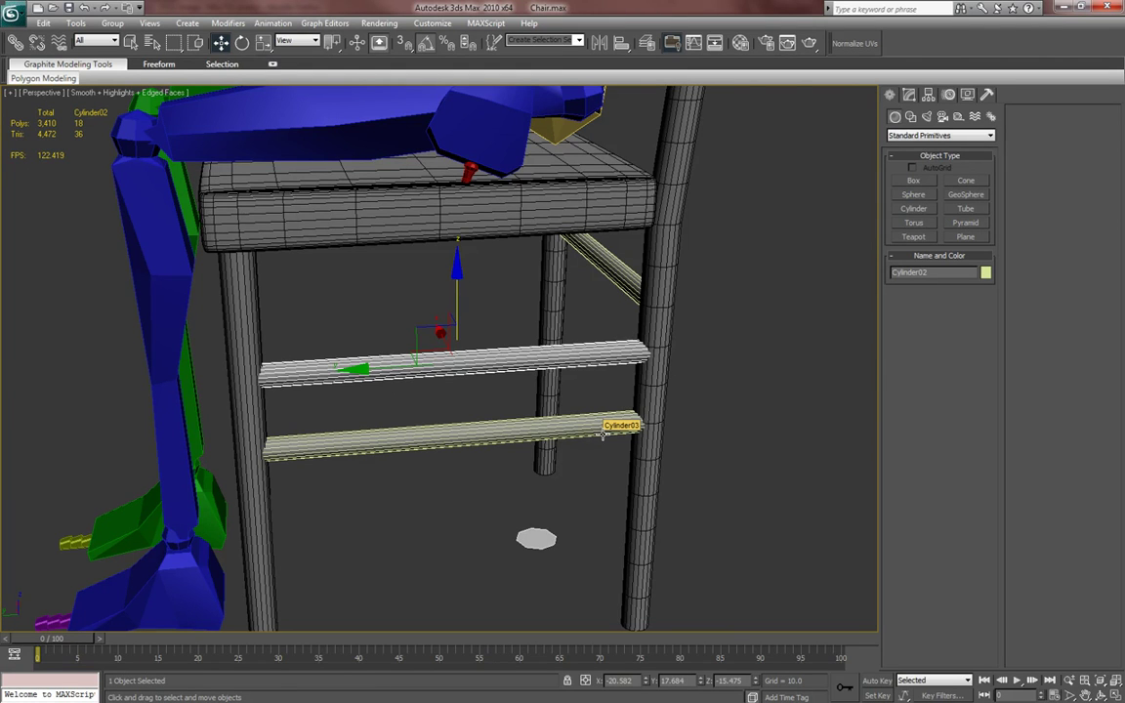
middle_click_drag(603, 437, 444, 505, "alt")
left_click(500, 464)
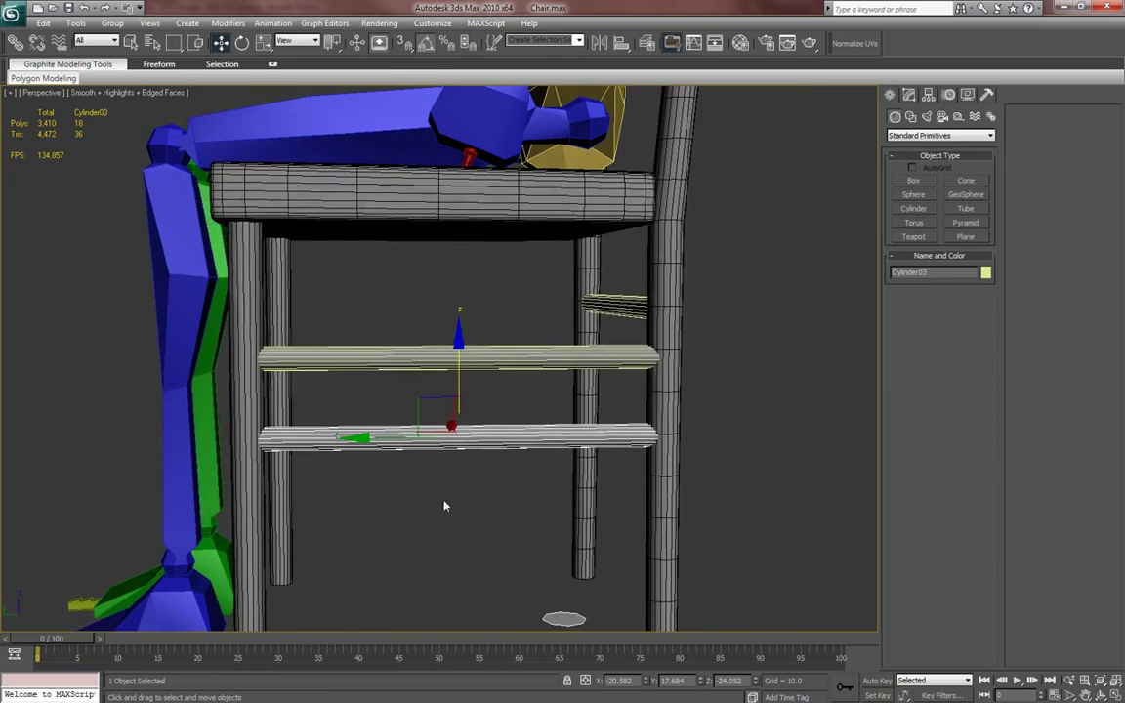
- Compare the crossbar thickness with the reference chair photo and delete both side crossbars
key("alt+Tab")
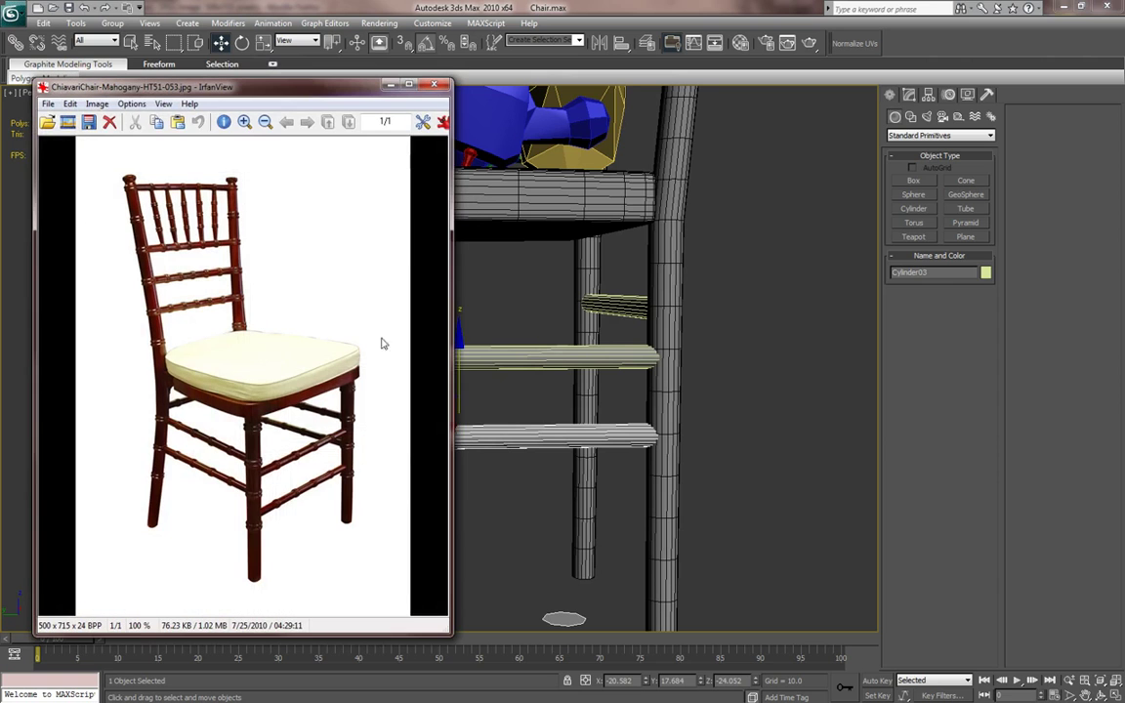
left_click(389, 84)
middle_click_drag(577, 401, 600, 413, "alt")
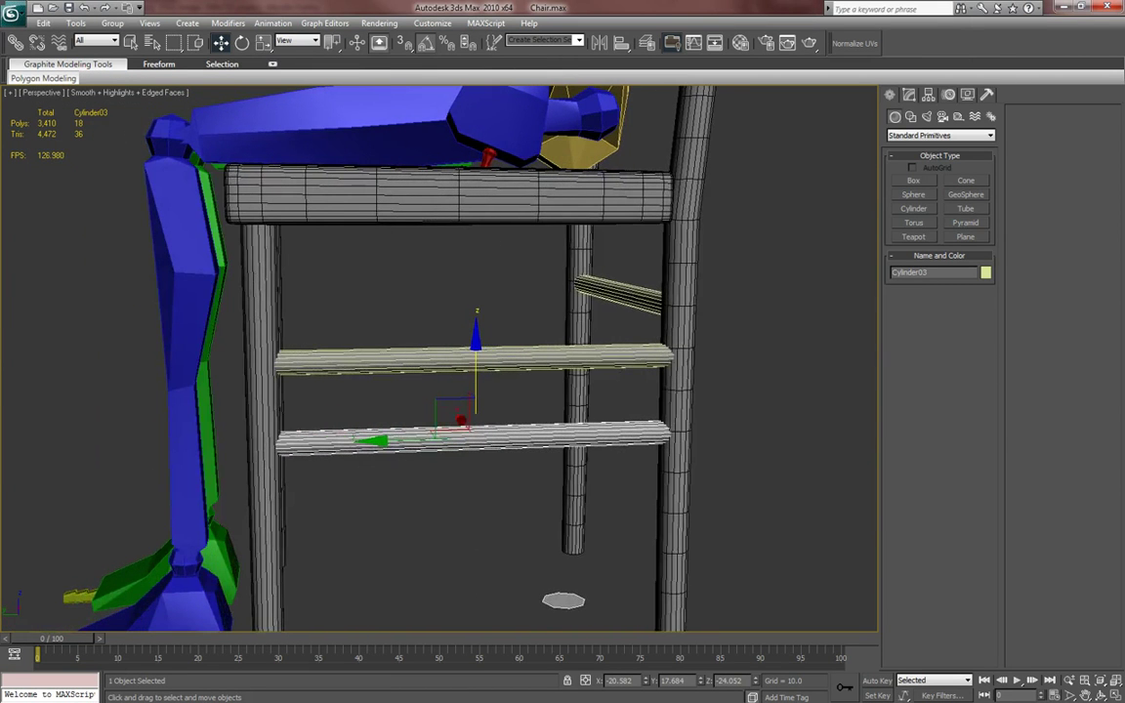
key("alt+Tab")
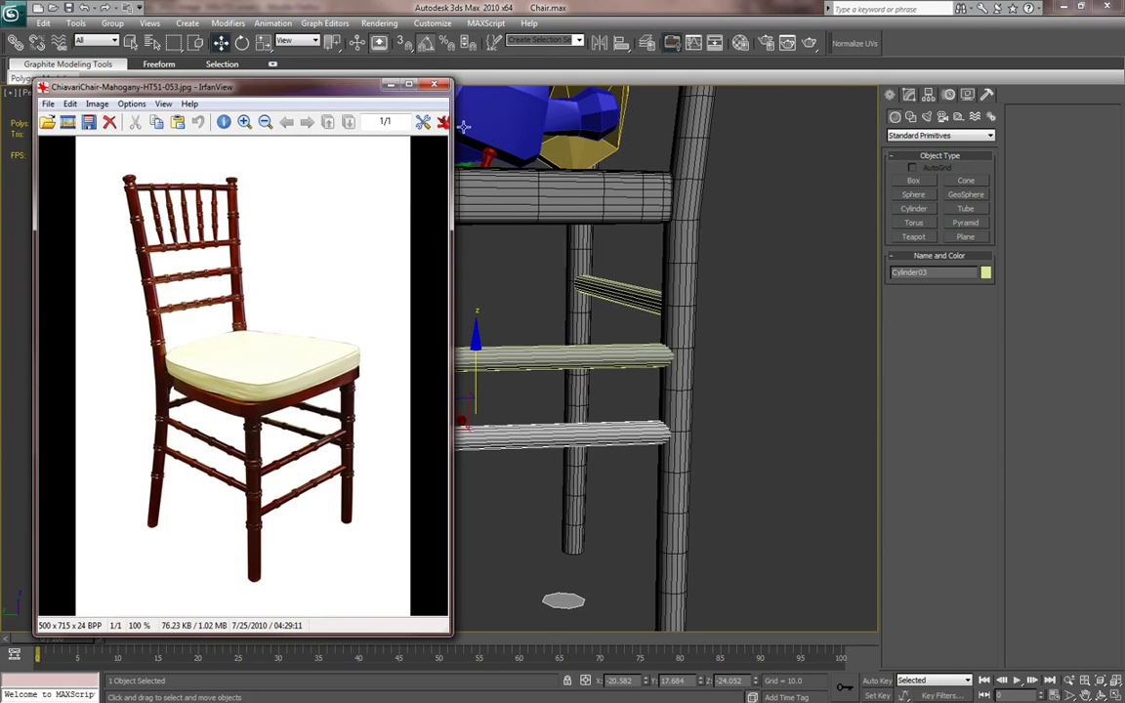
left_click(435, 86)
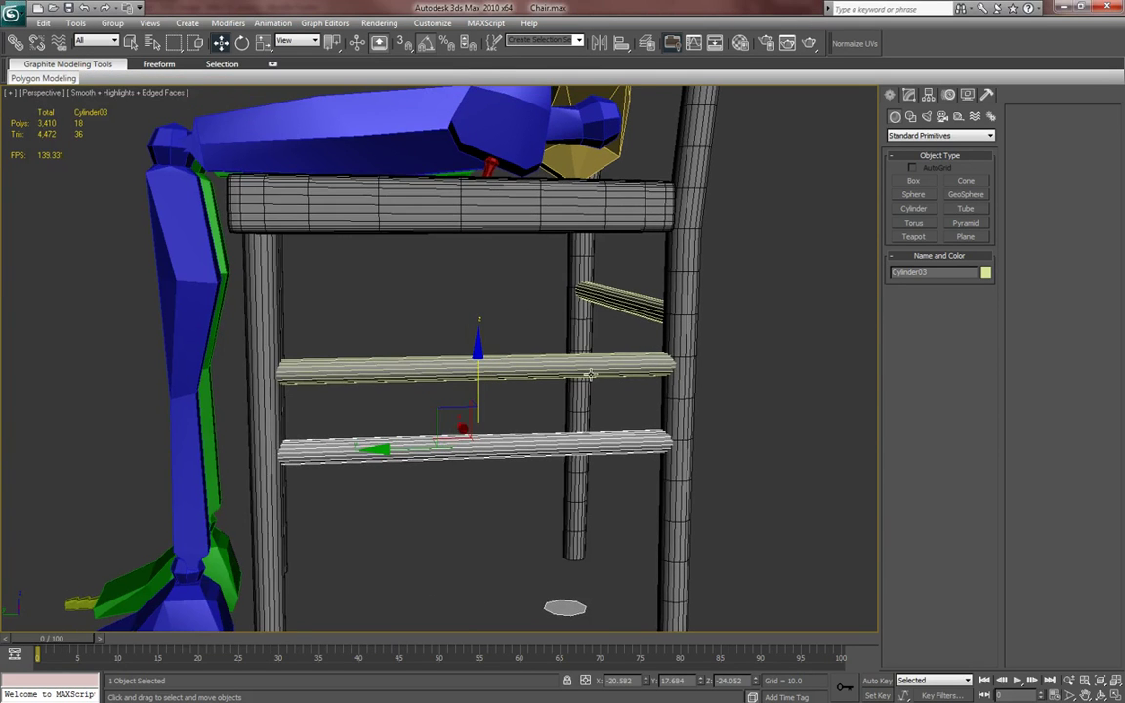
key("Delete")
left_click(590, 371)
key("Delete")
- Thin the rear crossbar by scaling it in Y and Z to about 47.8%, and check it against the reference photo
left_click(627, 310)
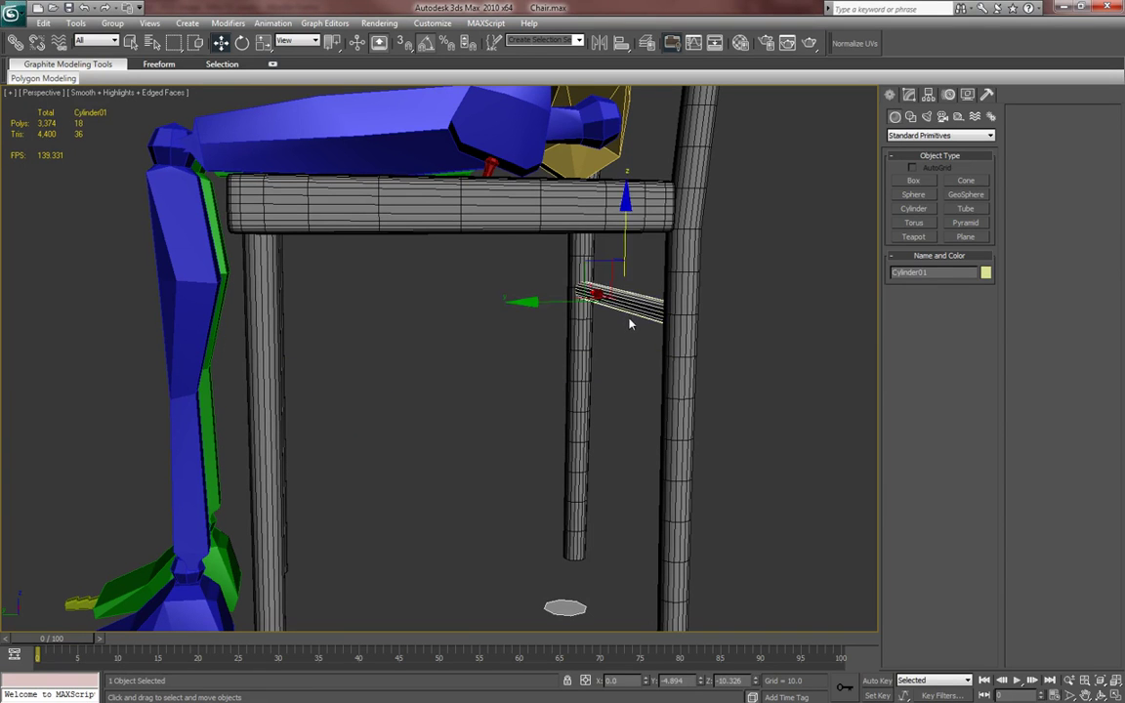
key("r")
left_click_drag(583, 276, 584, 285)
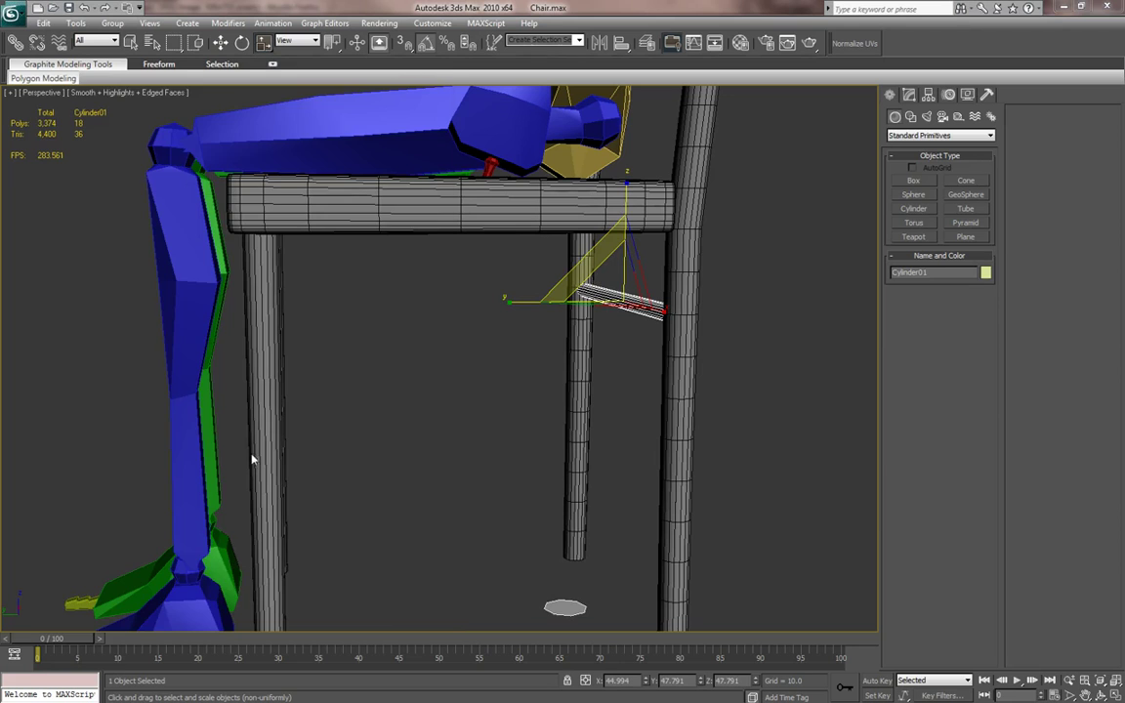
key("alt+Tab")
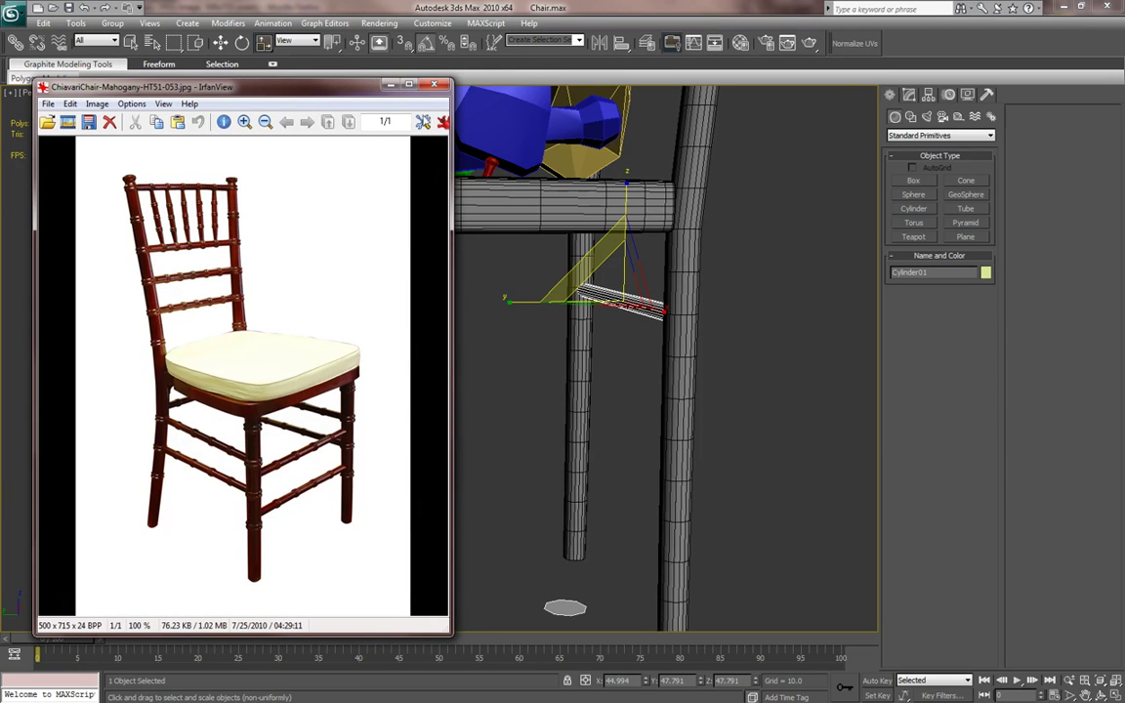
left_click(393, 85)
- Clone the thinned rear crossbar as a copy rotated 90° to run from front to back
middle_click_drag(566, 454, 608, 437, "alt")
key("e")
left_click_drag(608, 437, 575, 415, "shift")
left_click(576, 415)
middle_click_drag(568, 464, 573, 476)
- Move the rotated crossbar to the chair's side, between the front and back legs, at X about -20.35 and Y about 17.4
key("w")
left_click_drag(703, 393, 552, 439)
middle_click_drag(557, 472, 634, 472, "alt")
key("f")
key("l")
key("z")
scroll(525, 477, "down", 8)
scroll(478, 472, "up", 3)
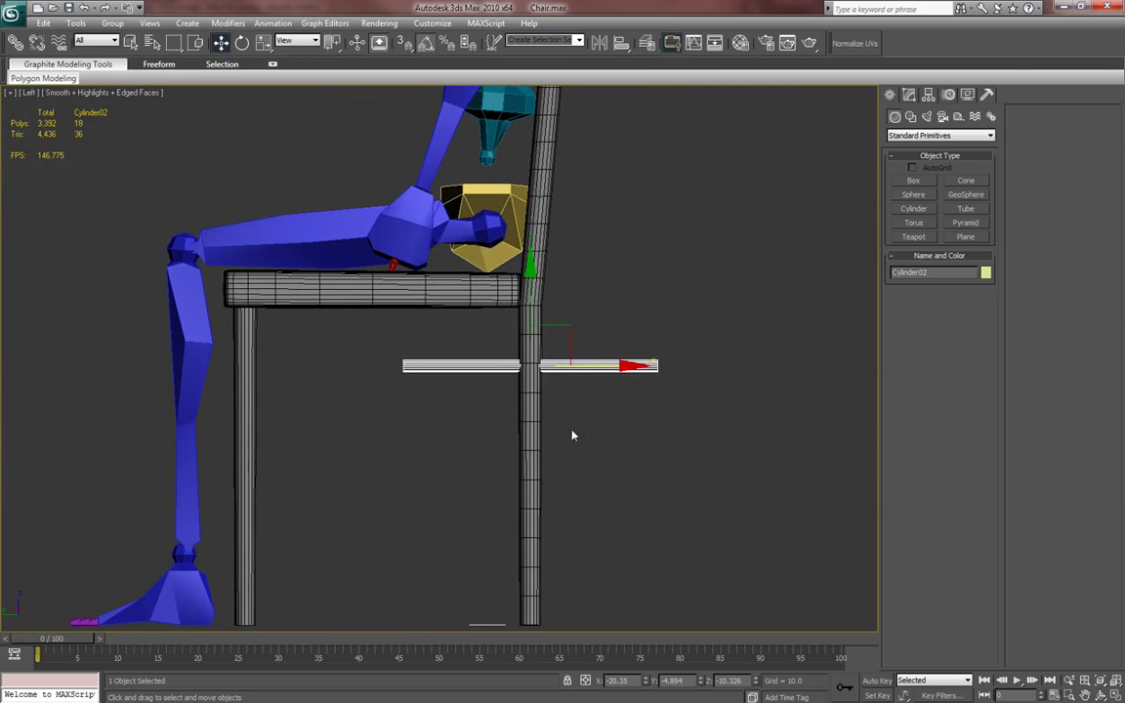
left_click_drag(558, 373, 512, 367)
- Scale the side crossbar's length to about 48.7% so that it spans between the front and back legs
key("r")
key("F3")
middle_click_drag(527, 421, 658, 449)
scroll(562, 442, "up", 3)
key("F3")
scroll(597, 461, "down", 6)
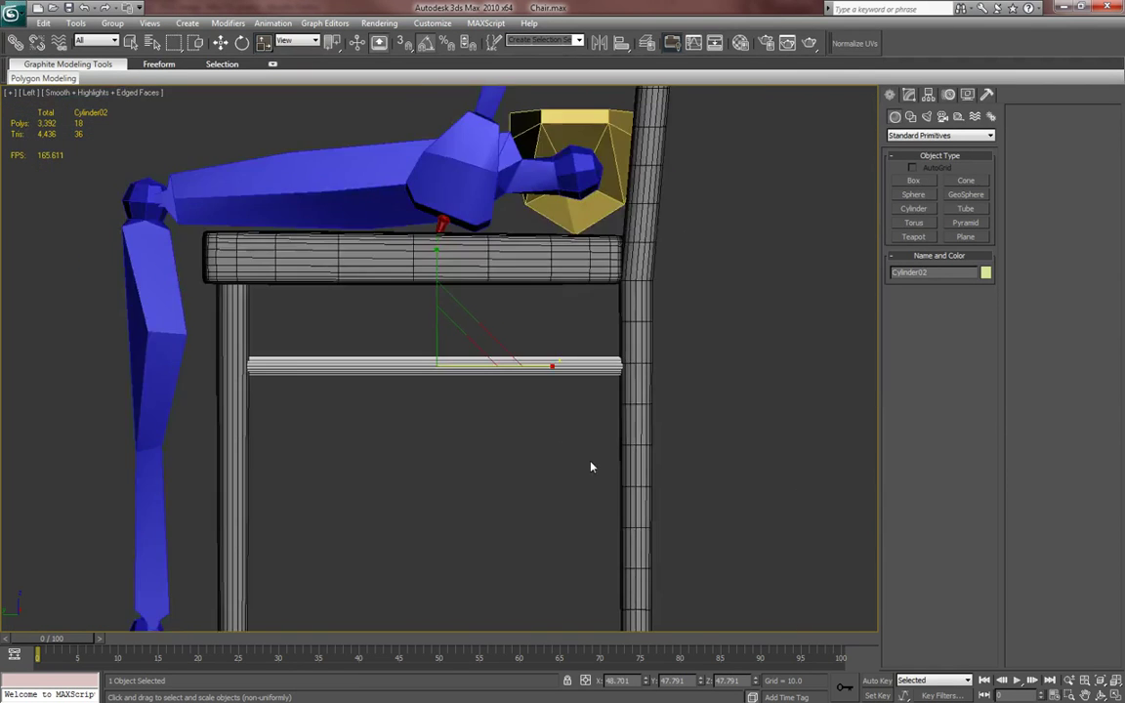
- Clone the side crossbar downward as a copy at Z about -23.5 and lower the original to Z about -15.1
key("p")
middle_click_drag(513, 478, 568, 521)
scroll(522, 456, "down", 3)
key("w")
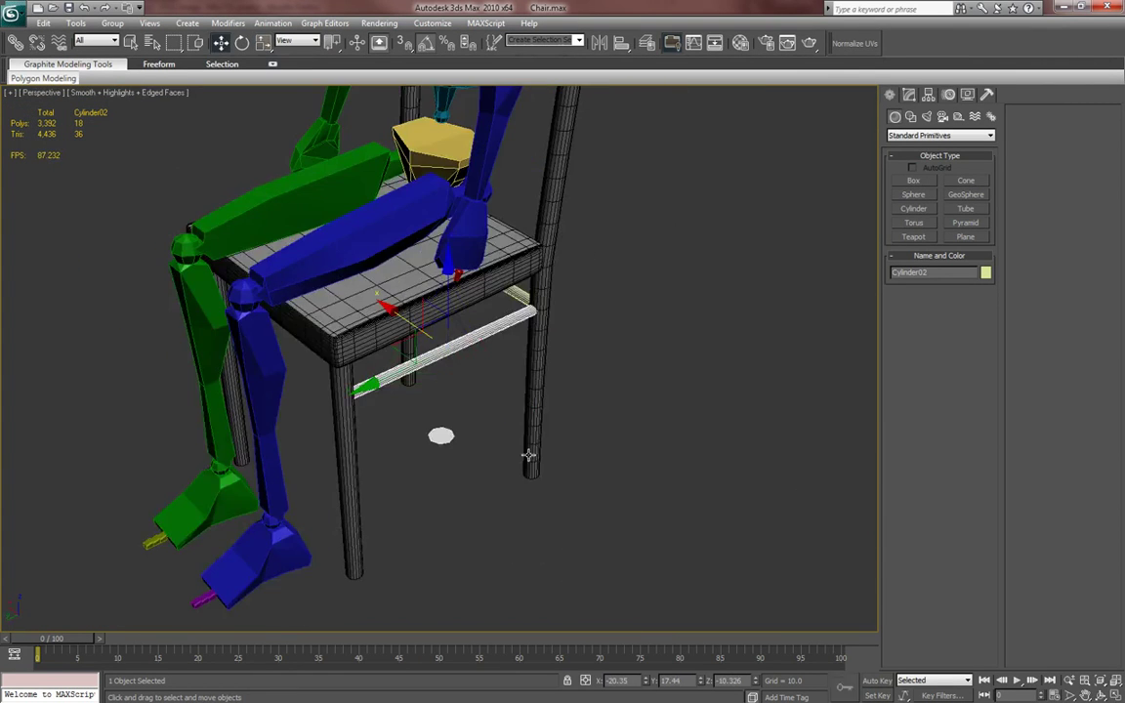
scroll(527, 461, "up", 4)
middle_click_drag(527, 465, 477, 396, "alt")
left_click_drag(446, 269, 447, 378)
left_click(573, 421)
middle_click_drag(572, 421, 510, 440, "alt")
left_click(493, 369)
middle_click_drag(493, 369, 563, 438, "alt")
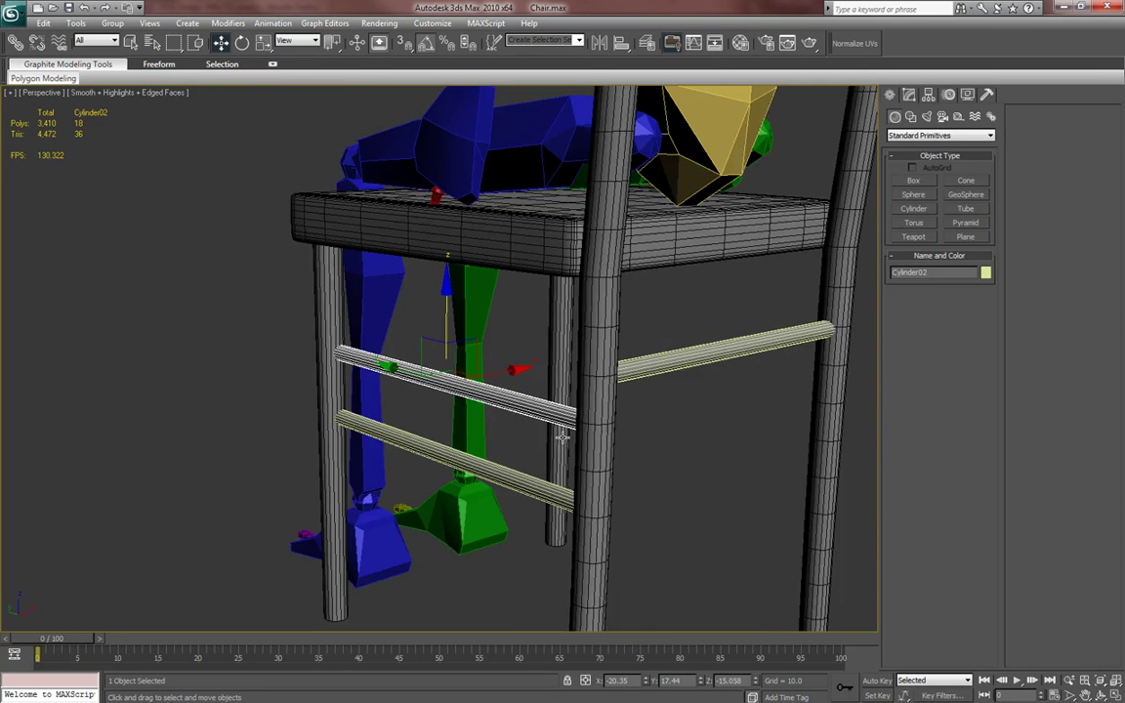
- Add a Symmetry modifier to the upper side crossbar with mirror axis Y and the mirror plane at X 0
left_click(911, 95)
middle_click_drag(735, 289, 762, 284, "alt")
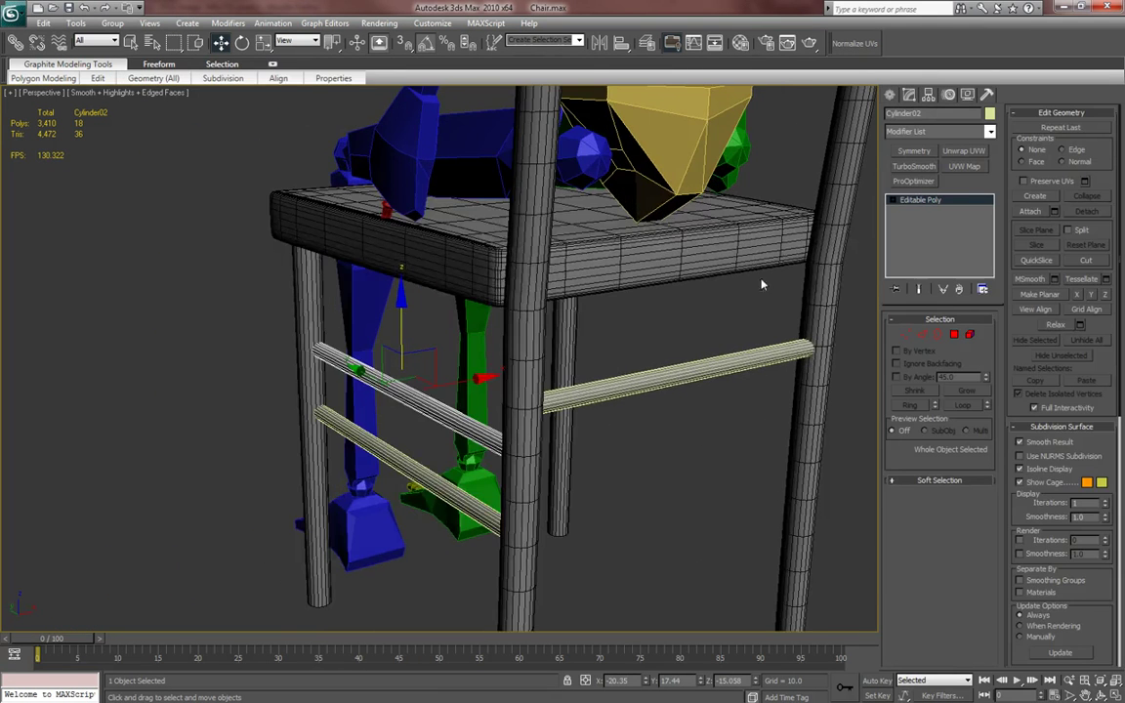
left_click(918, 152)
middle_click_drag(816, 217, 816, 320, "alt")
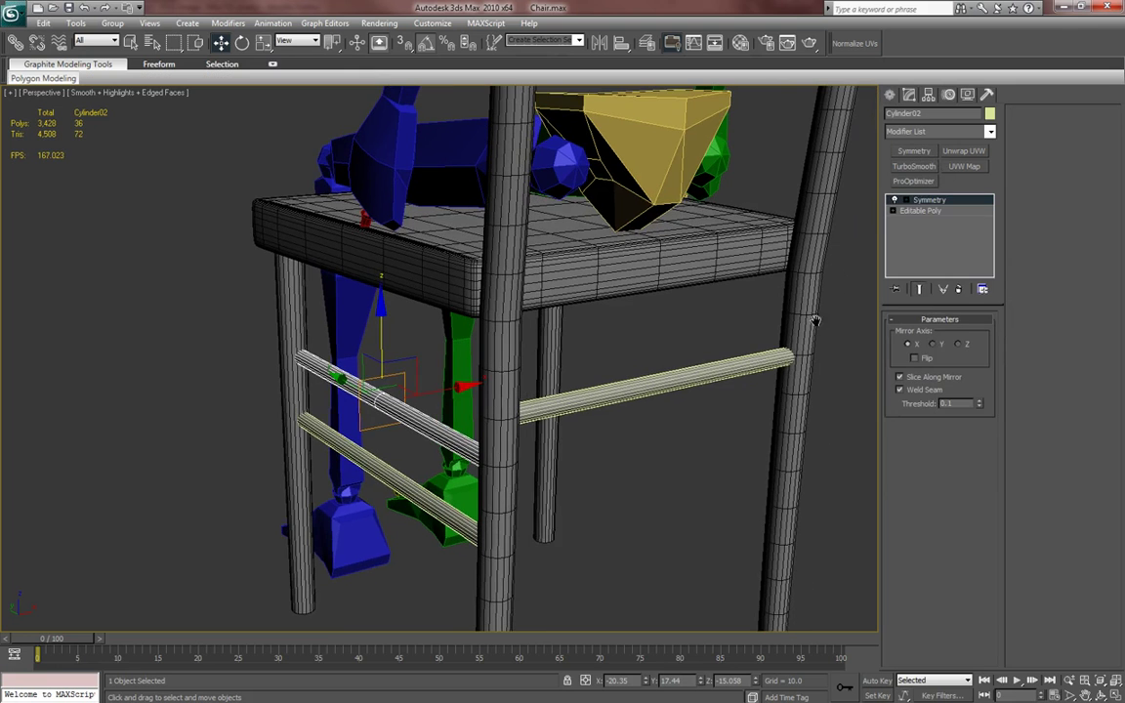
left_click(936, 343)
middle_click_drag(625, 362, 716, 602, "alt")
right_click(648, 682)
middle_click_drag(751, 384, 765, 377)
left_click(890, 94)
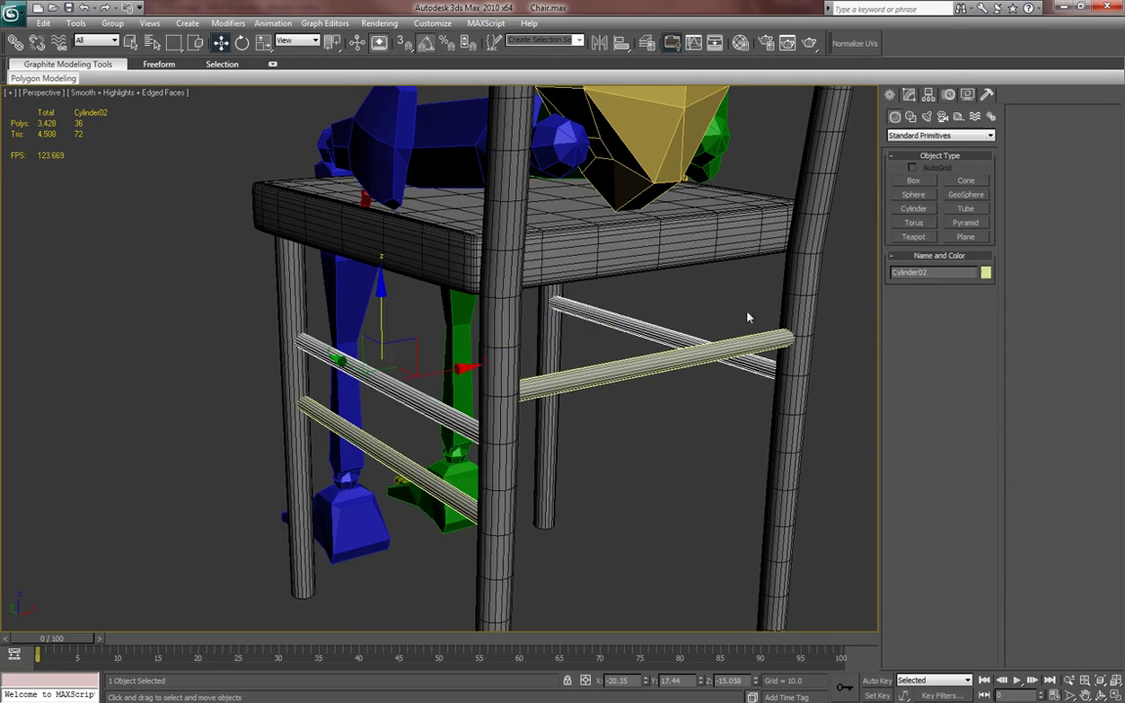
- Mirror the lower side crossbar with a Symmetry modifier on axis Y and the mirror plane at X 0
left_click(446, 498)
left_click(910, 98)
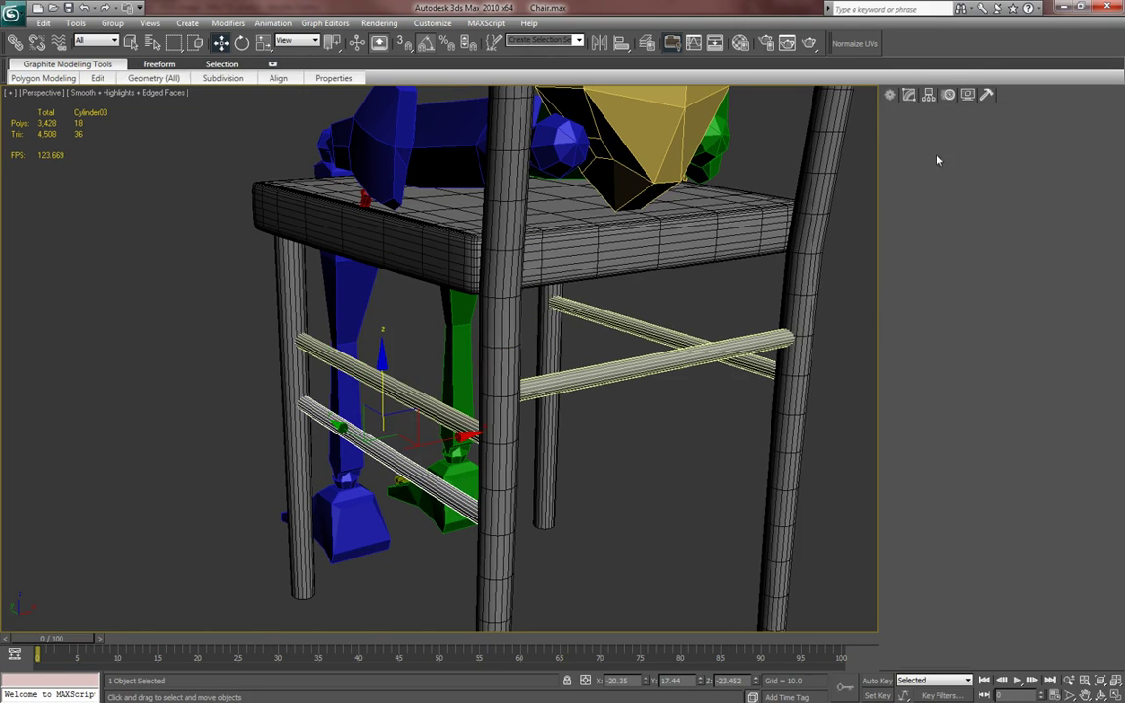
left_click(914, 150)
middle_click_drag(674, 389, 830, 468, "alt")
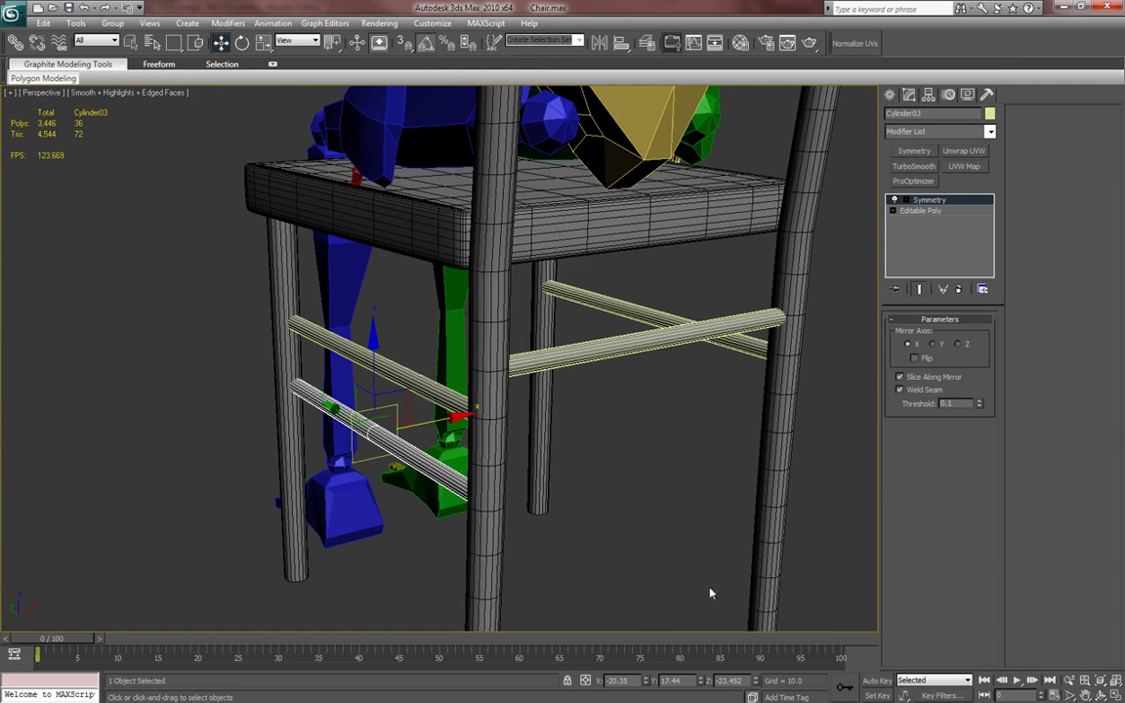
left_click(932, 343)
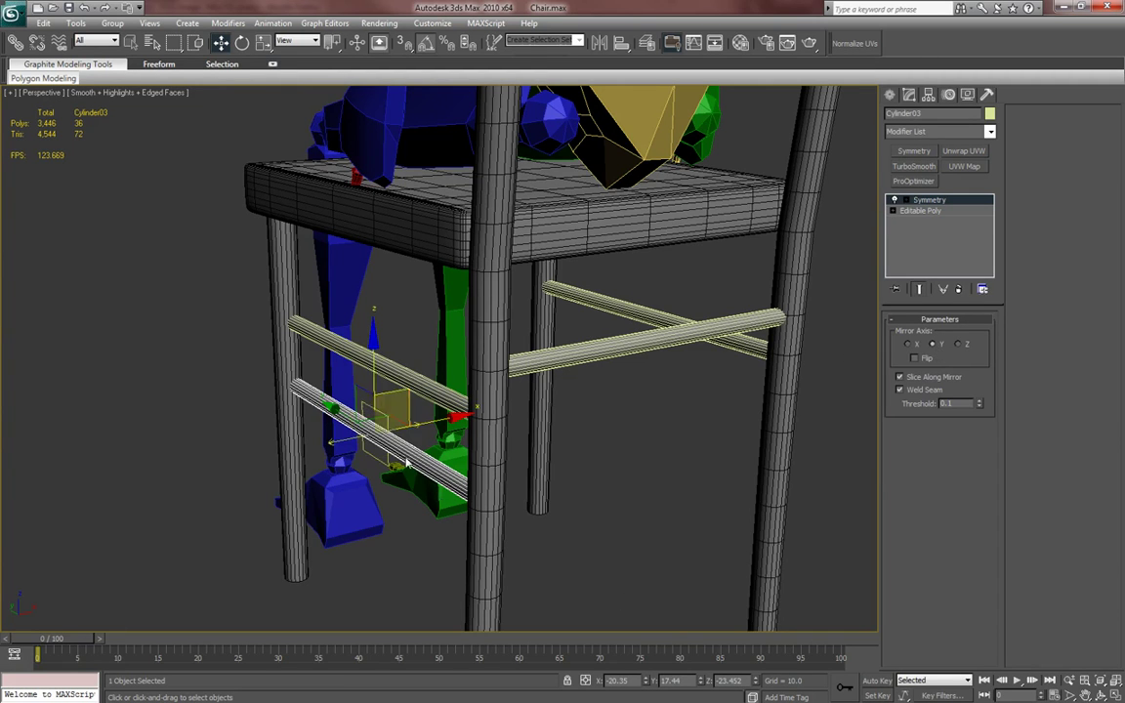
right_click(645, 682)
middle_click_drag(607, 497, 605, 425)
middle_click_drag(646, 417, 693, 428, "alt")
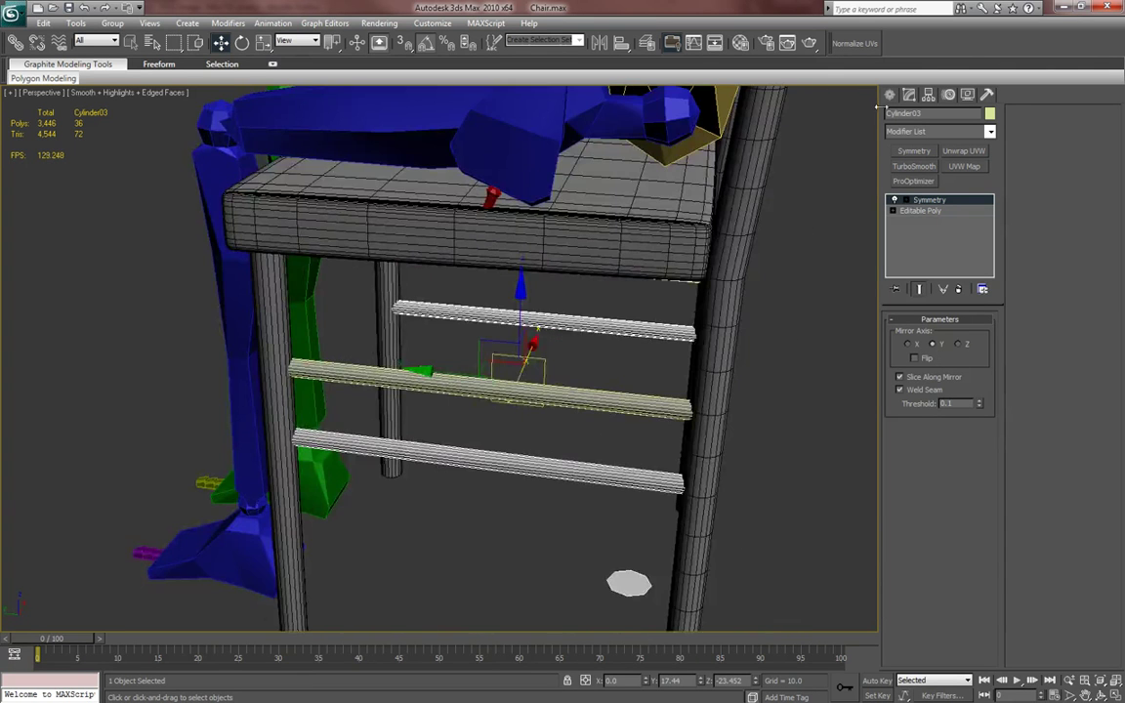
left_click(889, 96)
- Clone the rear crossbar forward along Y as a copy between the front legs, at Y about 39.8
middle_click_drag(391, 430, 462, 423, "alt")
middle_click_drag(661, 239, 780, 254, "alt")
left_click(780, 254)
middle_click_drag(595, 371, 547, 396, "alt")
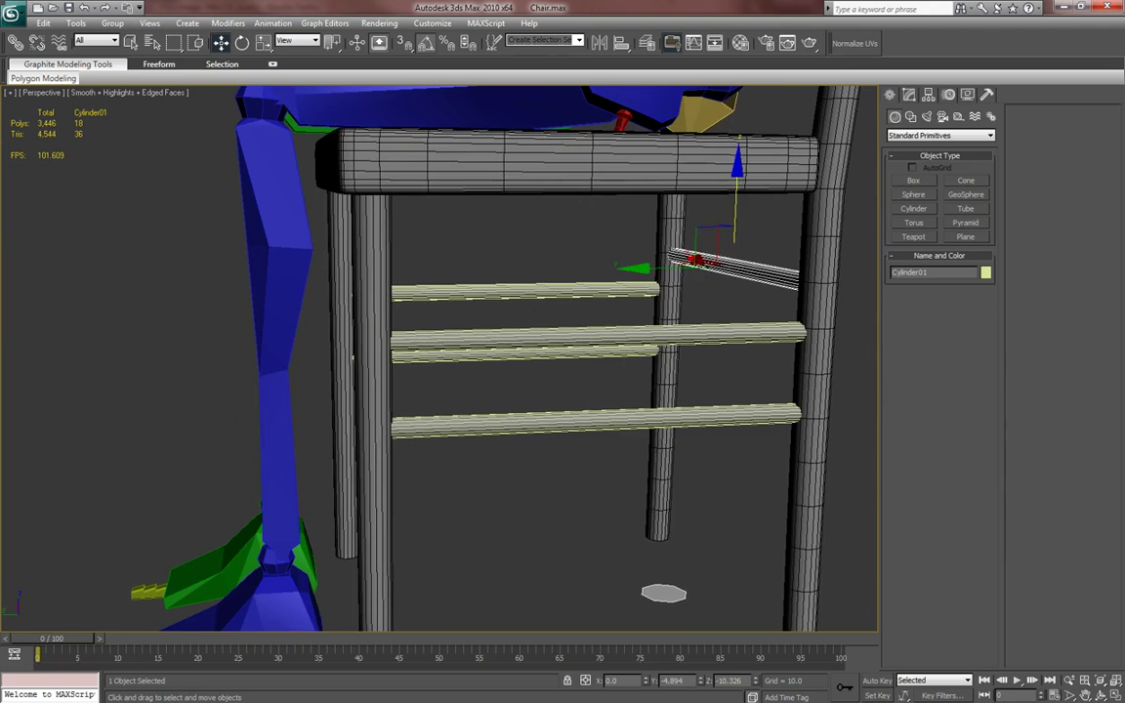
left_click_drag(689, 262, 348, 263, "shift")
left_click(563, 414)
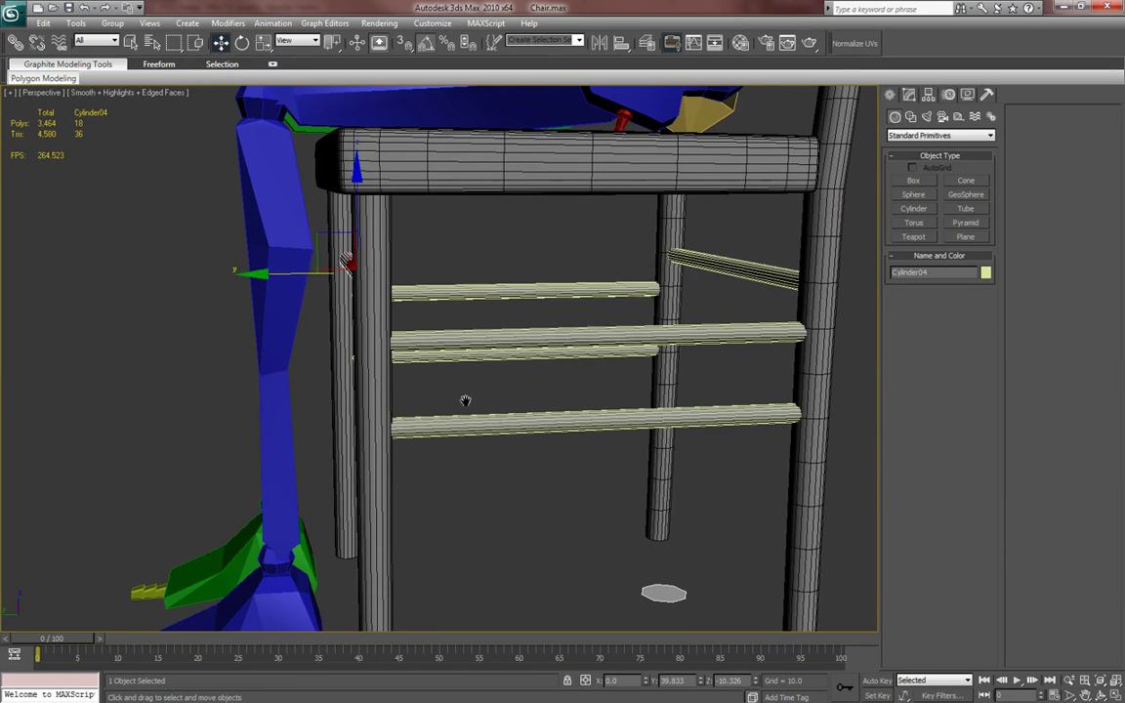
- Center the front crossbar on the front legs at Y about 40.2 using the left wireframe view
key("l")
key("z")
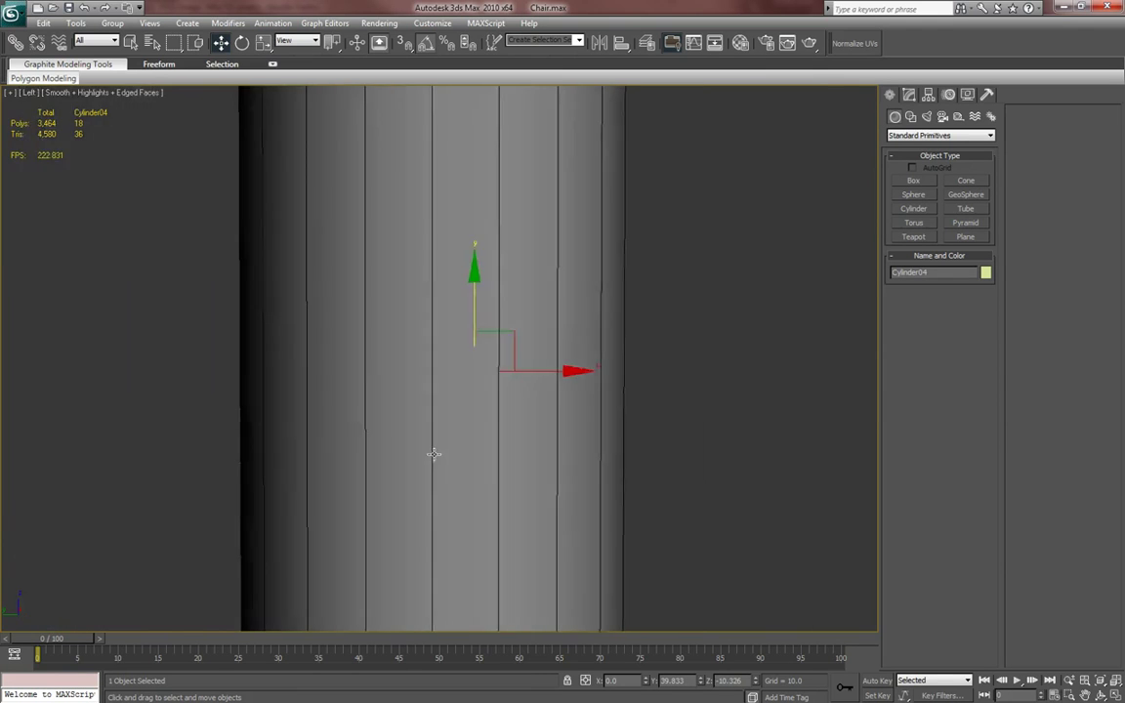
key("F3")
left_click_drag(507, 362, 499, 363)
middle_click_drag(511, 400, 570, 389)
scroll(557, 384, "down", 2)
scroll(557, 384, "up", 2)
key("0")
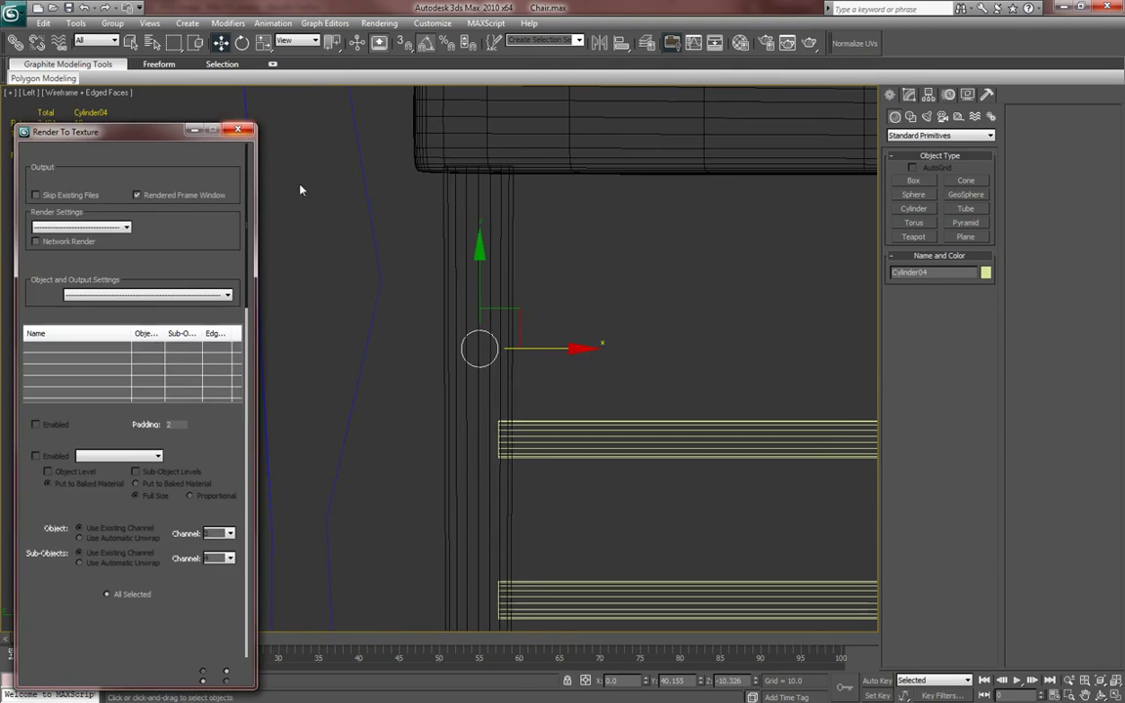
left_click(237, 129)
- Return to the shaded perspective view and lower the front crossbar to Z about -19.0
key("q")
left_click(623, 322)
mouse_move(618, 323)
middle_mouse_down()
mouse_move(623, 313)
mouse_move(559, 337)
mouse_move(578, 393)
mouse_move(593, 364)
middle_mouse_up()
key("p")
left_click(579, 392)
key("F3")
scroll(586, 393, "down", 3)
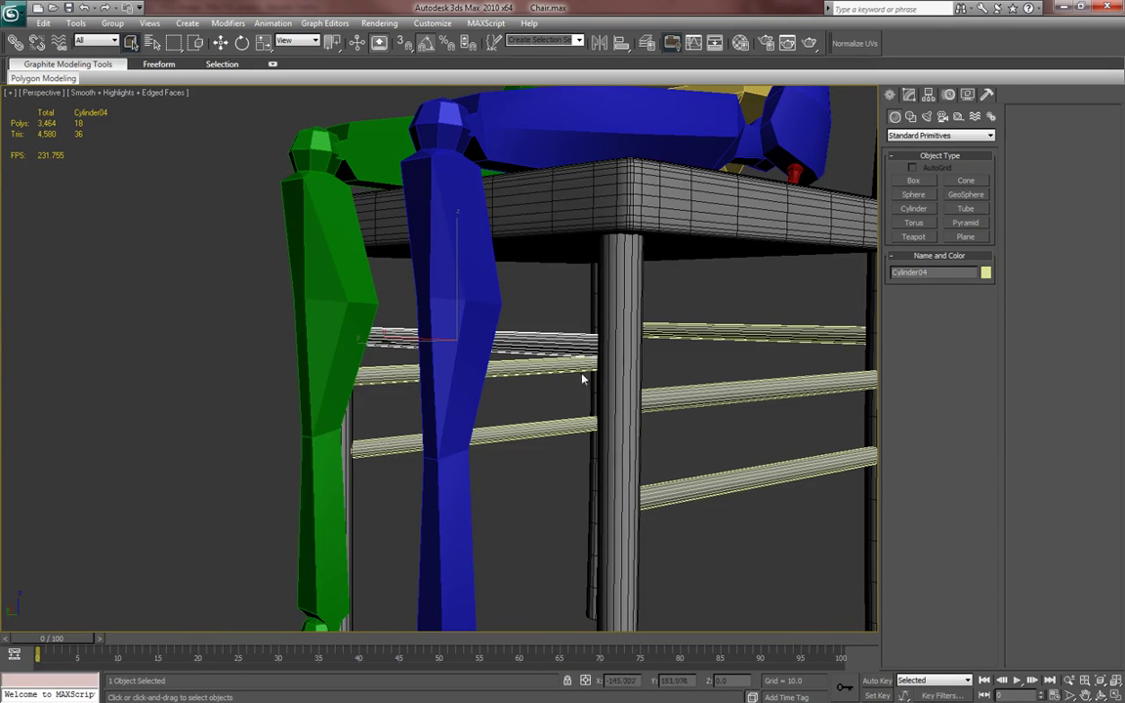
key("w")
left_click_drag(457, 274, 456, 354)
middle_click_drag(543, 332, 483, 301, "alt")
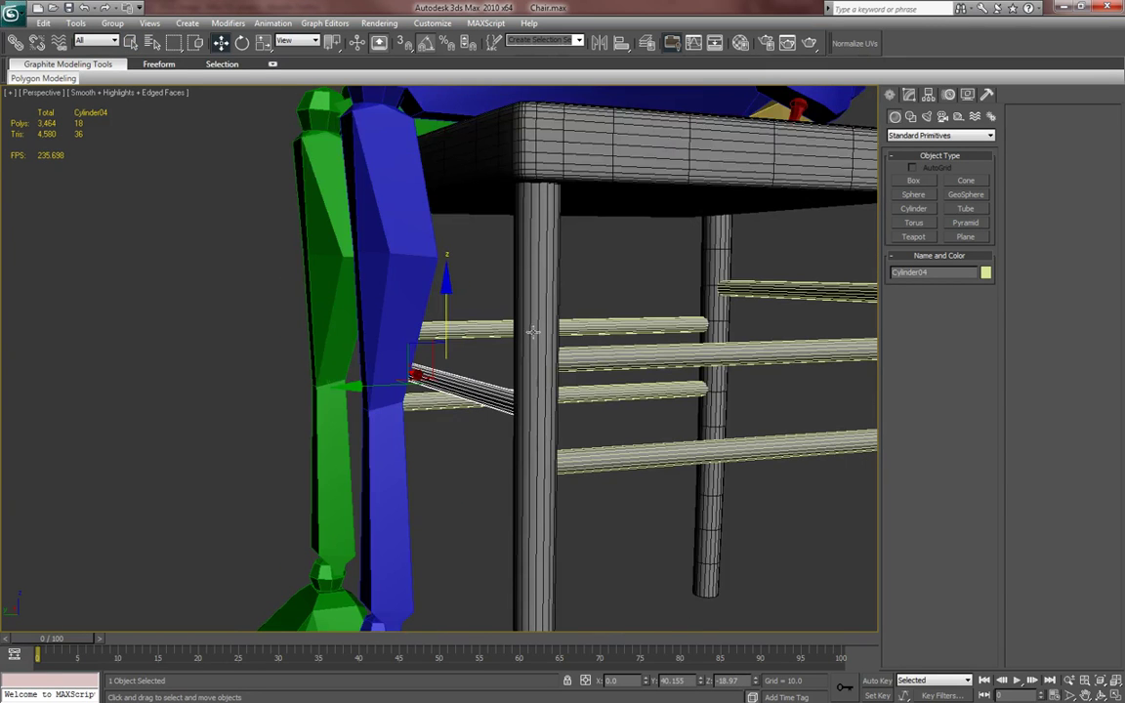
- Clone the front crossbar straight down as a copy between the front legs, at Z about -29.7
left_click_drag(445, 298, 445, 393, "shift")
left_click(564, 415)
mouse_move(563, 415)
middle_mouse_down("alt")
mouse_move(507, 390)
mouse_move(571, 387)
mouse_move(503, 391)
middle_mouse_up("alt")
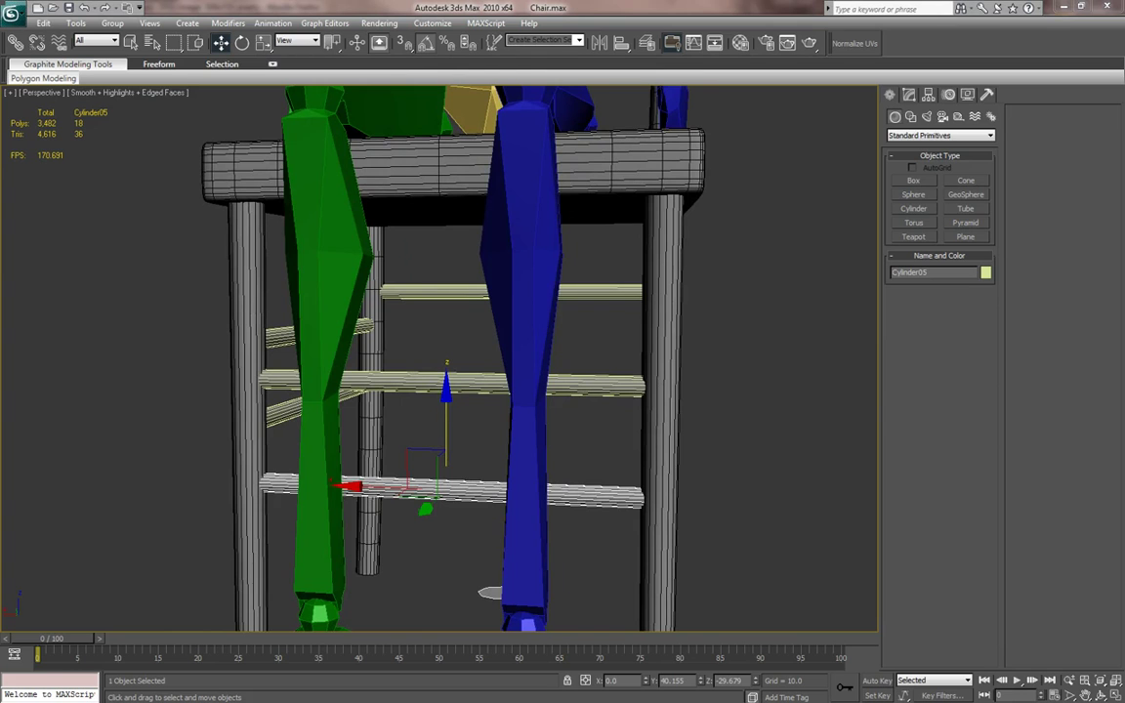
- Compare the crossbars and leg thickness of the shaded chair with the Chiavari chair reference photo
key("alt+Tab")
middle_click_drag(556, 318, 675, 325)
mouse_move(392, 417)
middle_mouse_down("alt")
mouse_move(327, 427)
mouse_move(394, 427)
mouse_move(382, 426)
middle_mouse_up("alt")
scroll(388, 419, "down", 3)
key("F4")
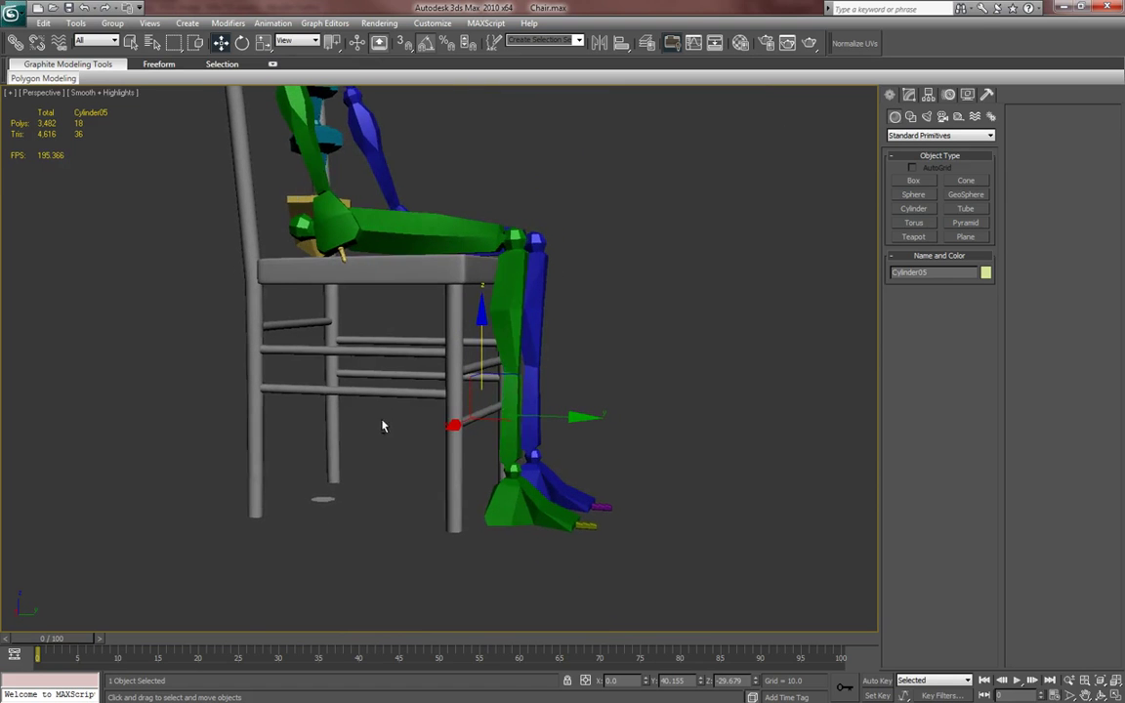
key("alt+Tab")
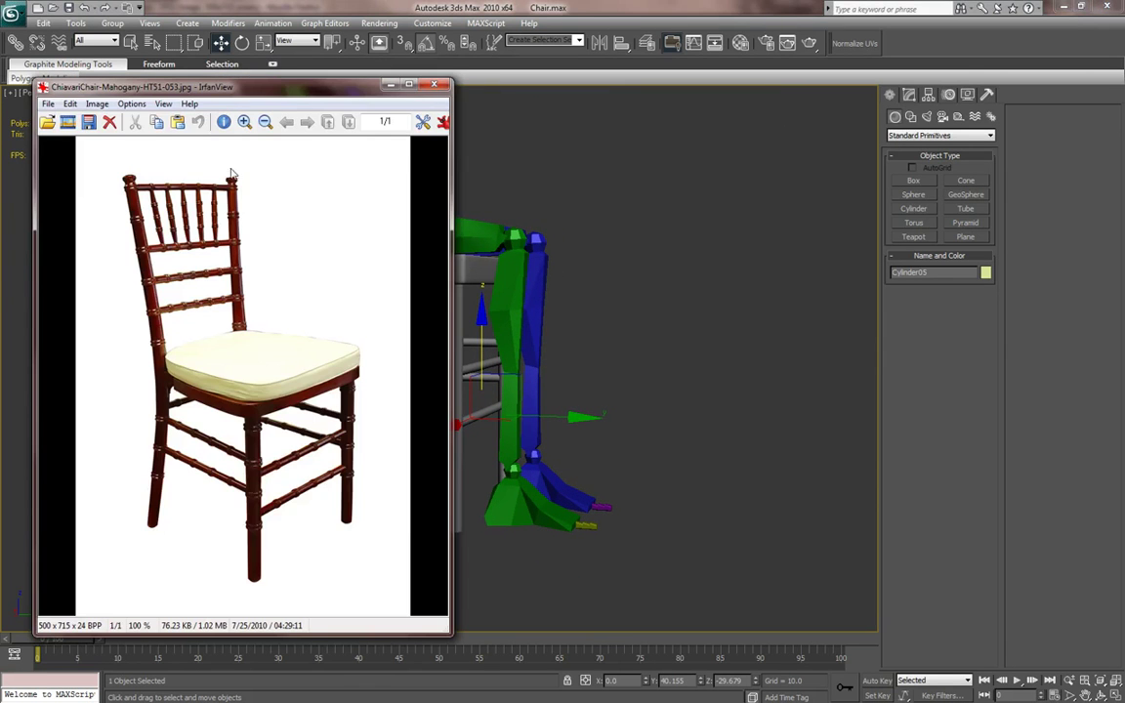
left_click_drag(298, 91, 1, 80)
middle_click_drag(333, 281, 376, 370, "alt")
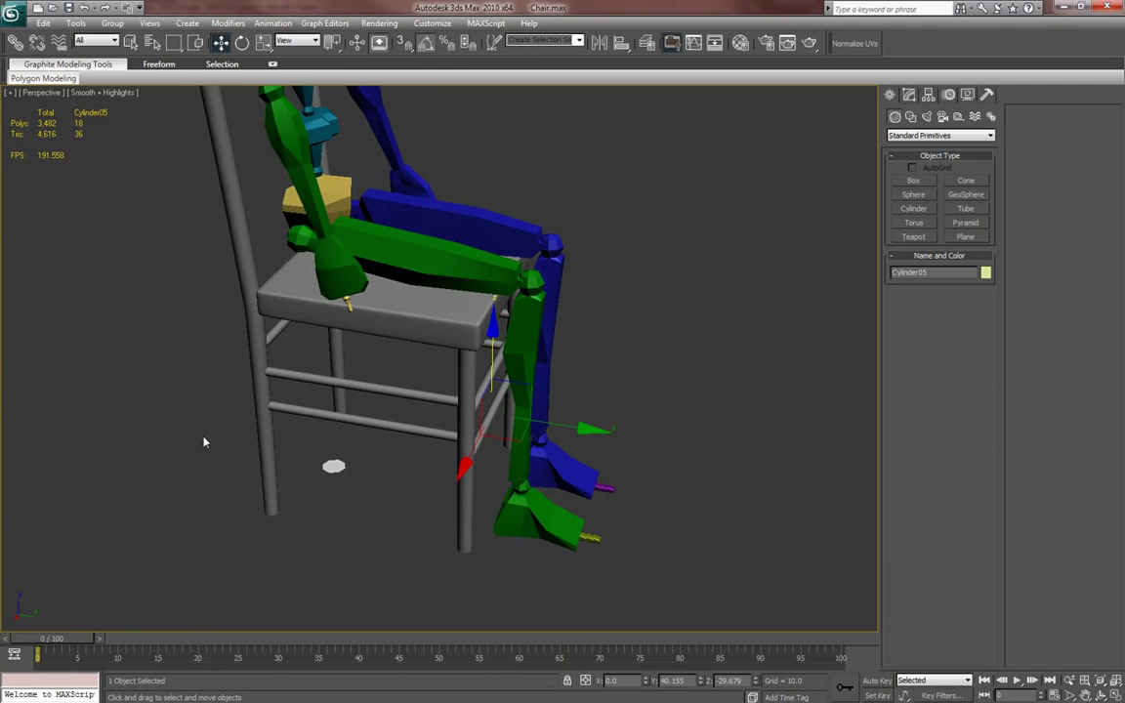
left_click_drag(16, 79, 0, 63)
mouse_move(375, 323)
middle_mouse_down("alt")
mouse_move(359, 252)
mouse_move(340, 260)
mouse_move(392, 306)
middle_mouse_up("alt")
- Thicken the front leg at its Editable Poly level by scaling it in X and Y to about 29.6
left_click(471, 335)
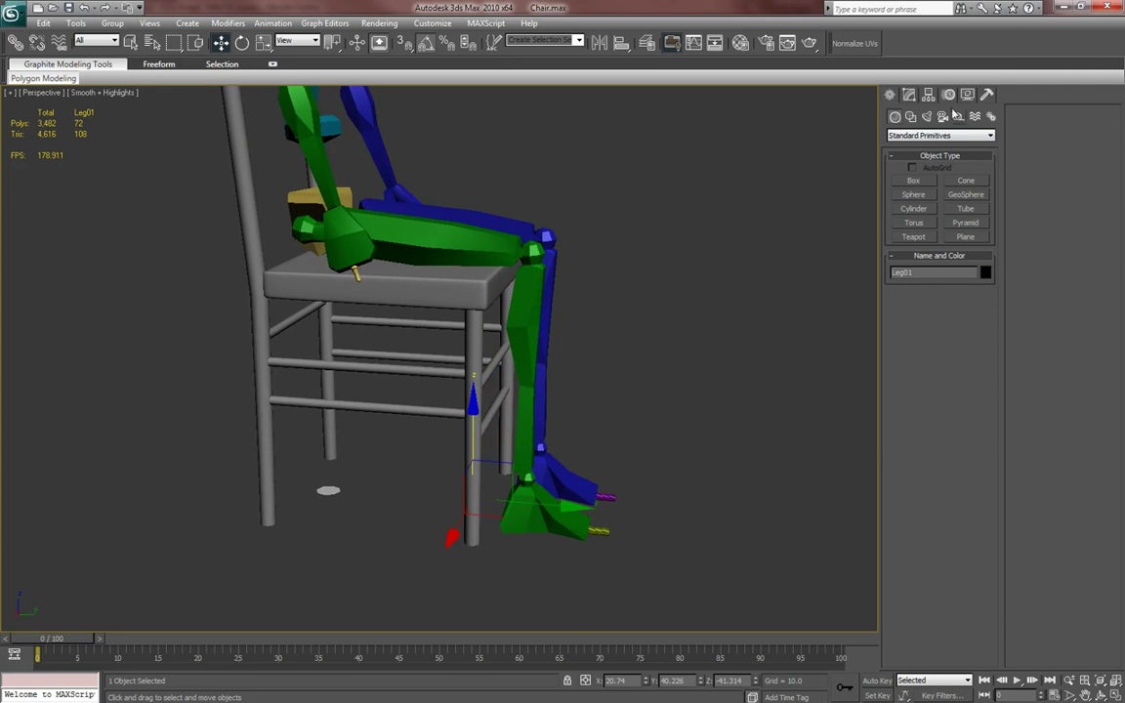
left_click(928, 95)
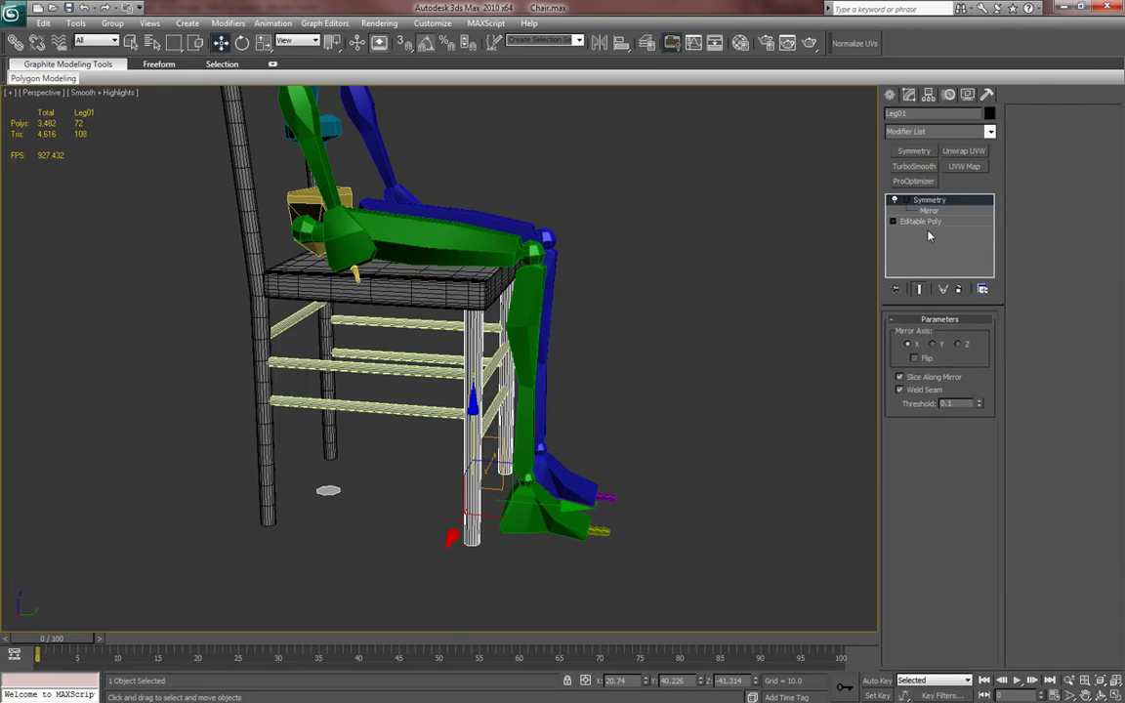
left_click(922, 222)
middle_click_drag(630, 366, 565, 395, "alt")
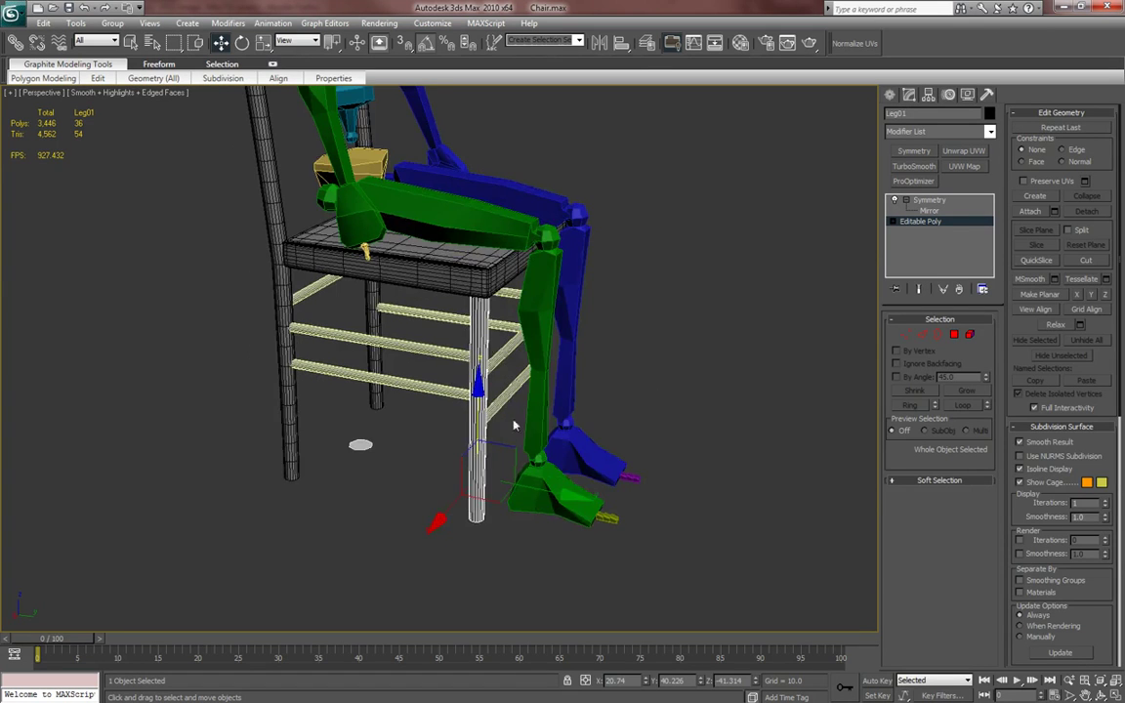
middle_click_drag(514, 426, 502, 440, "alt")
key("e")
key("r")
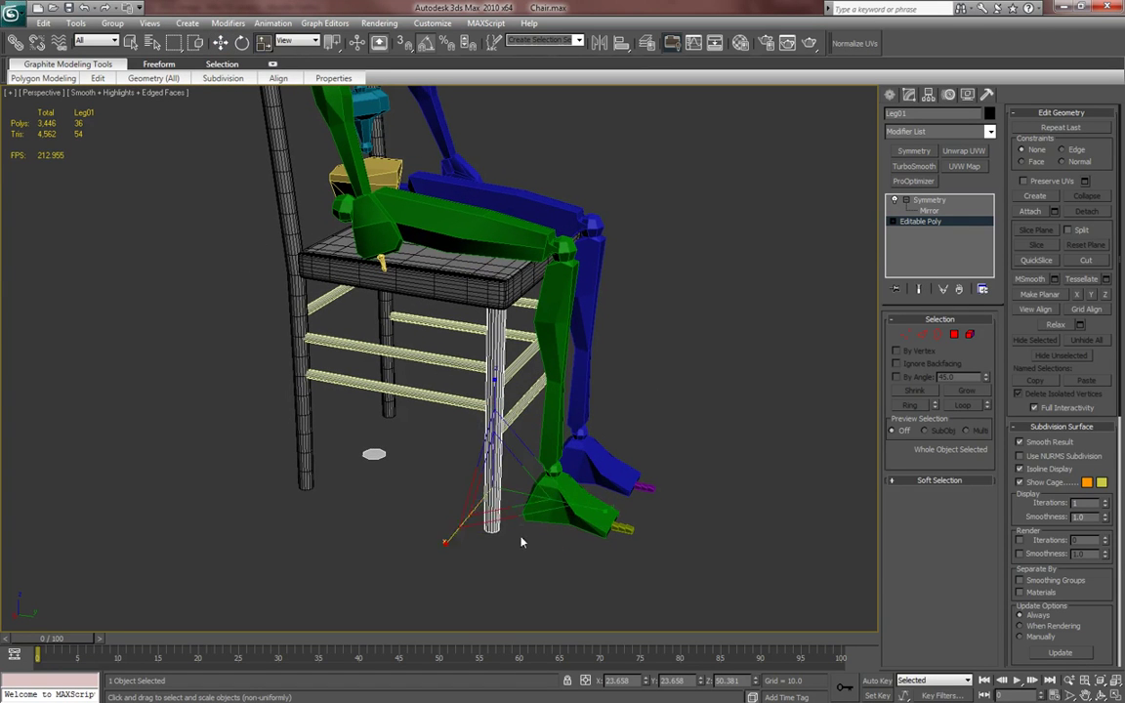
left_click_drag(519, 521, 852, 110)
left_click(890, 95)
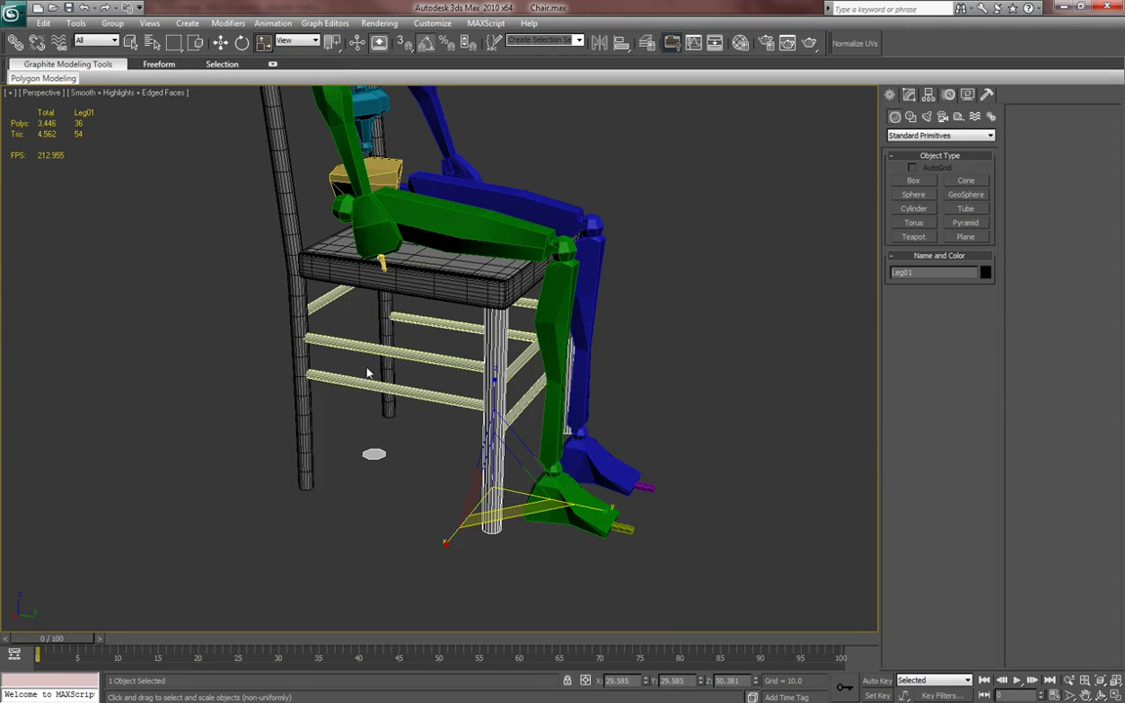
- Thicken the rear leg at its Editable Poly level by scaling it in X and Y to about 122.6
left_click(299, 393)
middle_click_drag(336, 366, 363, 480, "alt")
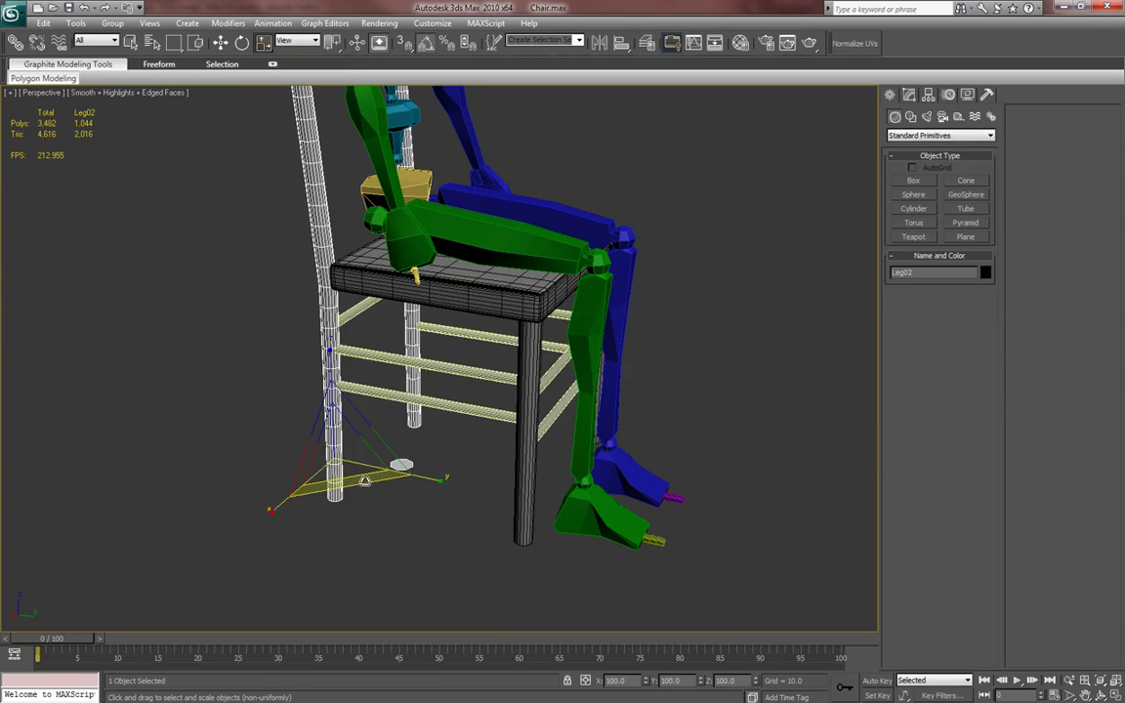
left_click(908, 95)
left_click(920, 221)
middle_click_drag(651, 407, 710, 393)
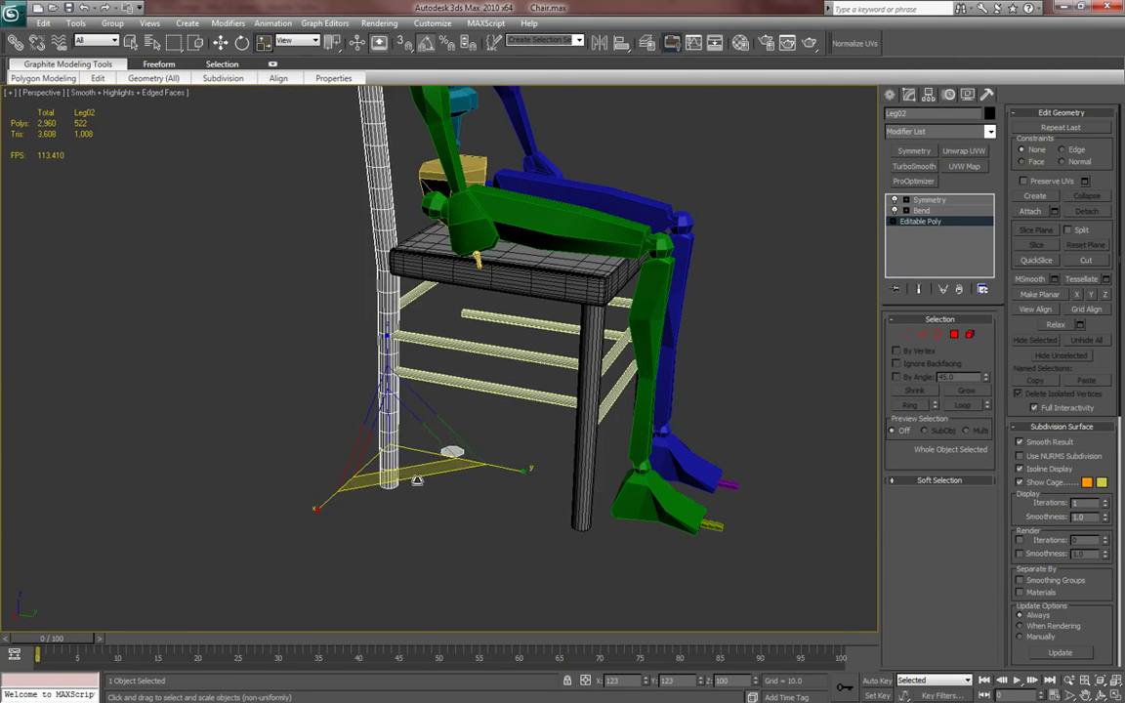
mouse_move(466, 320)
middle_mouse_down("alt")
mouse_move(634, 355)
mouse_move(181, 249)
mouse_move(329, 313)
mouse_move(465, 319)
middle_mouse_up("alt")
left_click(889, 95)
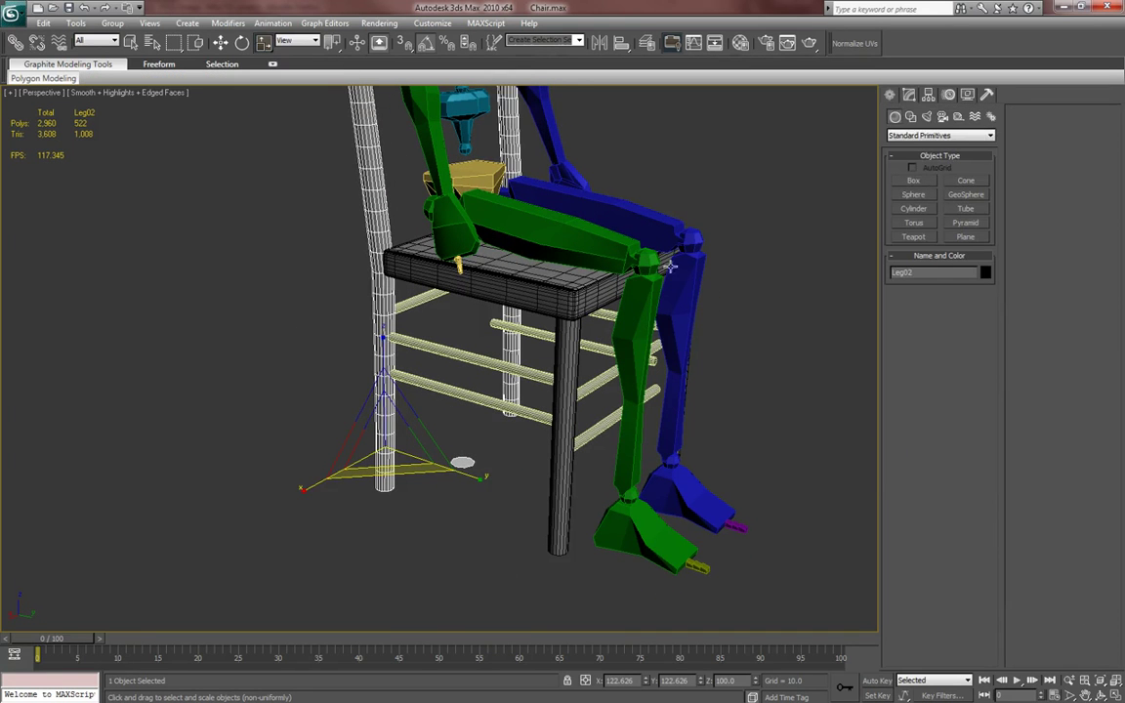
- Turn off the edged faces and compare the thickened legs with the Chiavari reference photo
key("F4")
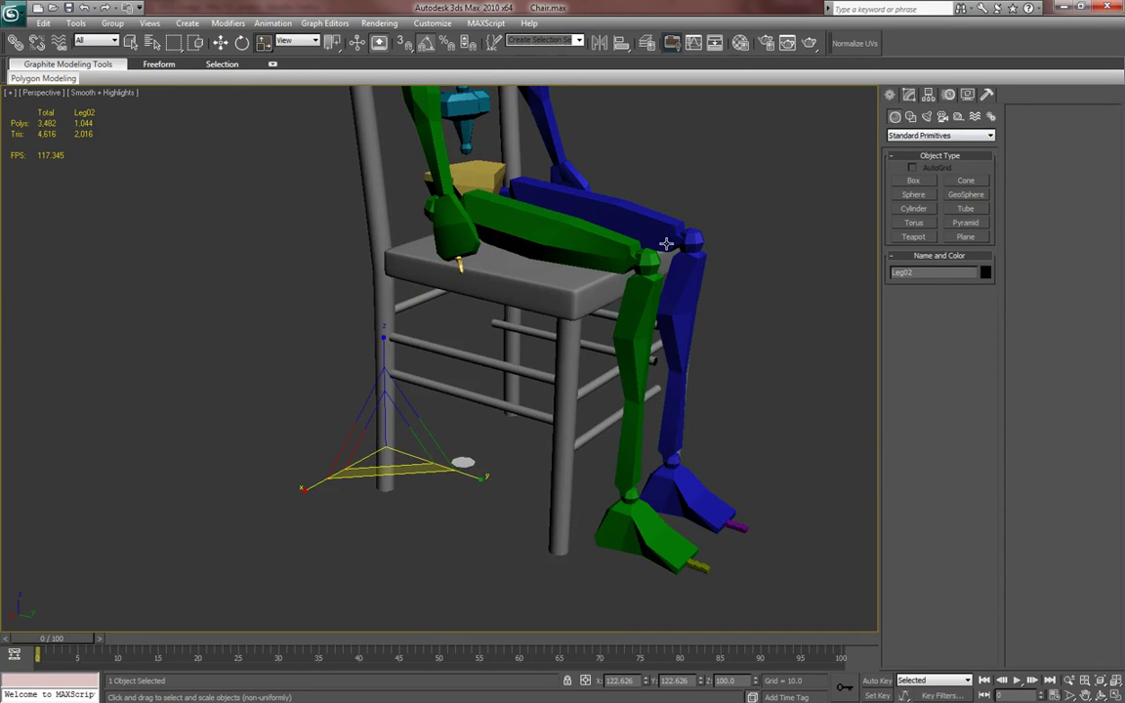
left_click_drag(0, 78, 58, 61)
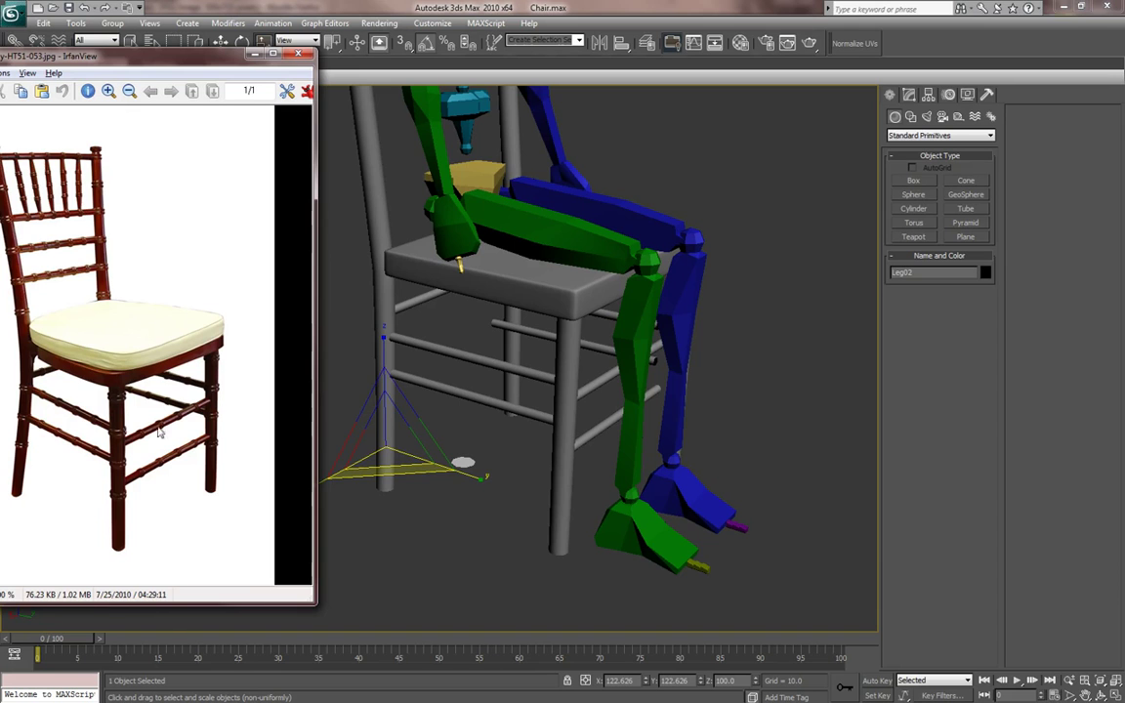
left_click_drag(209, 56, 58, 58)
- Delete the mirrored side crossbars and both front crossbars, keeping only the rear crossbar
mouse_move(594, 340)
middle_mouse_down("alt")
mouse_move(613, 332)
mouse_move(606, 347)
middle_mouse_up("alt")
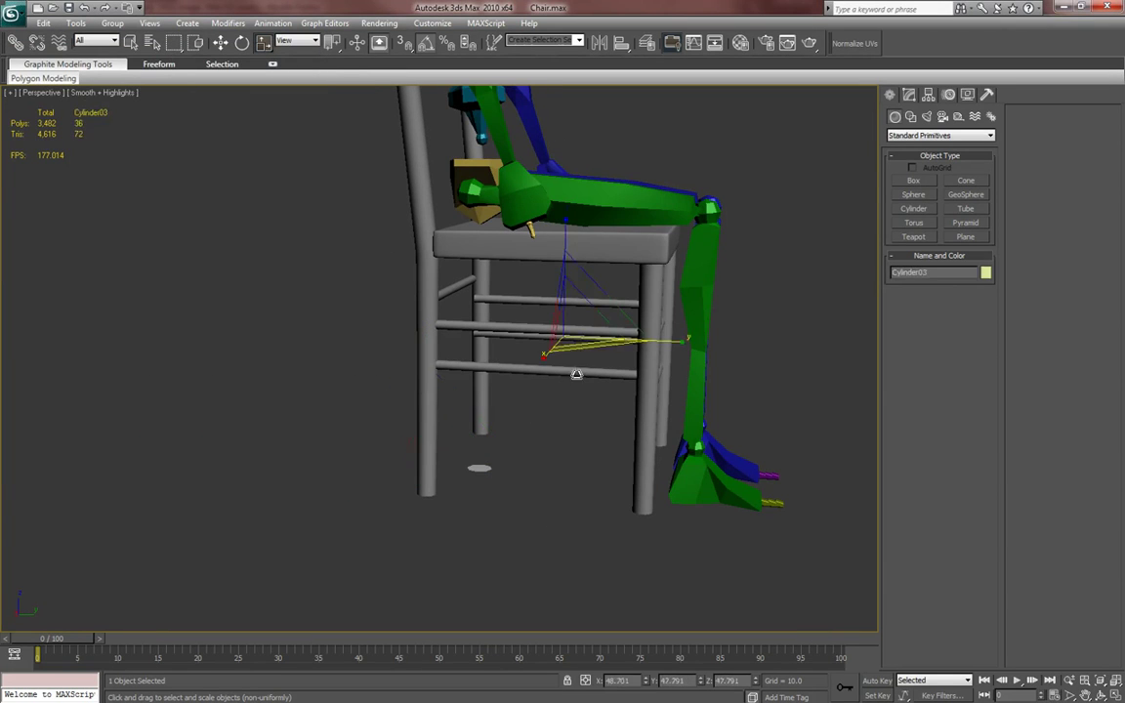
key("Delete")
left_click(574, 328)
key("Delete")
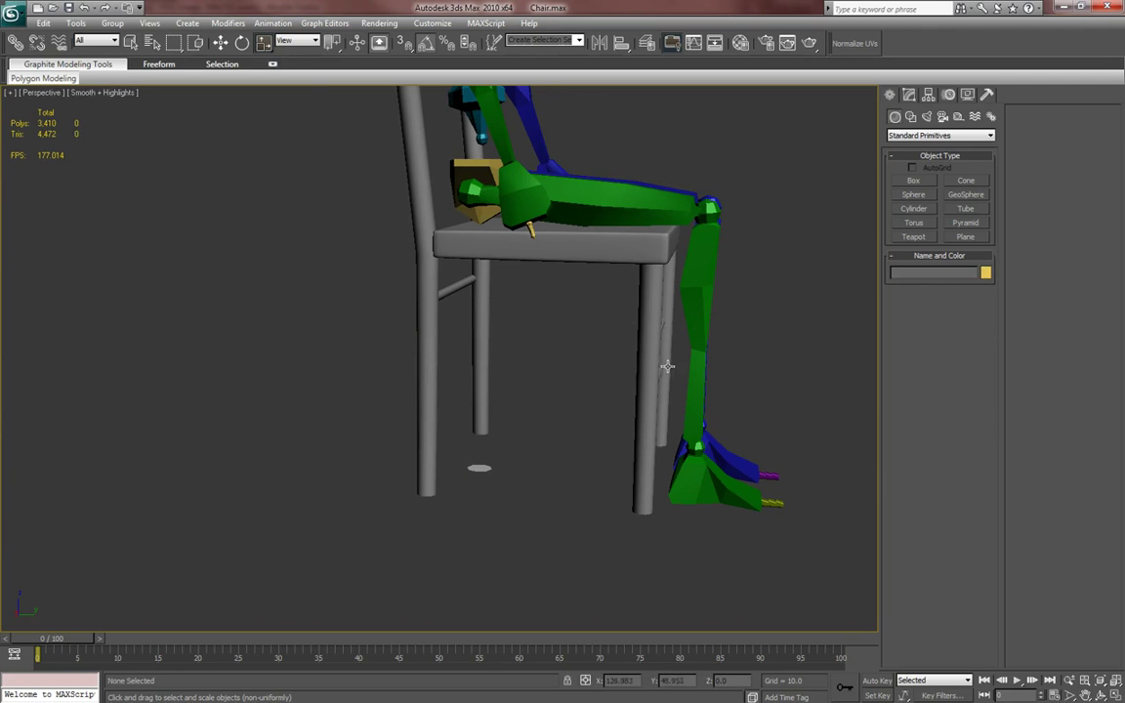
middle_click_drag(667, 366, 628, 369, "alt")
left_click(630, 367)
key("Delete")
left_click(641, 398)
key("Delete")
- Set the mirror plane of the rear legs' Symmetry modifier to X 0
left_click(462, 291)
key("z")
middle_click_drag(457, 339, 618, 381, "alt")
scroll(599, 340, "down", 4)
left_click(600, 371)
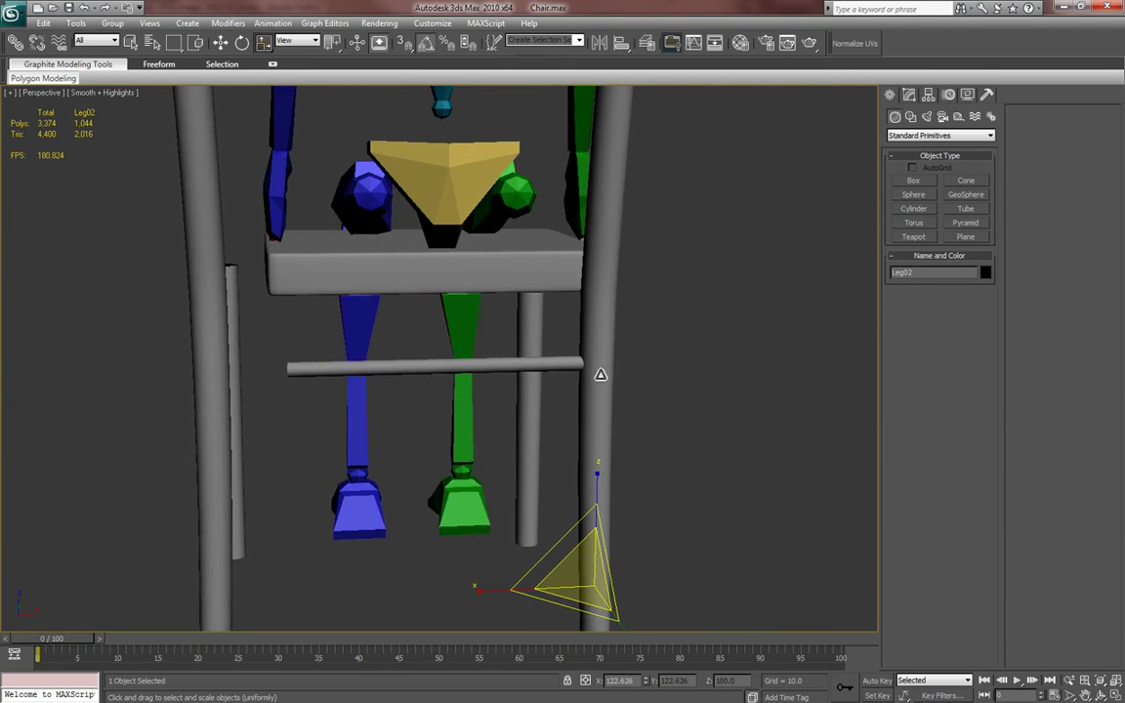
key("F4")
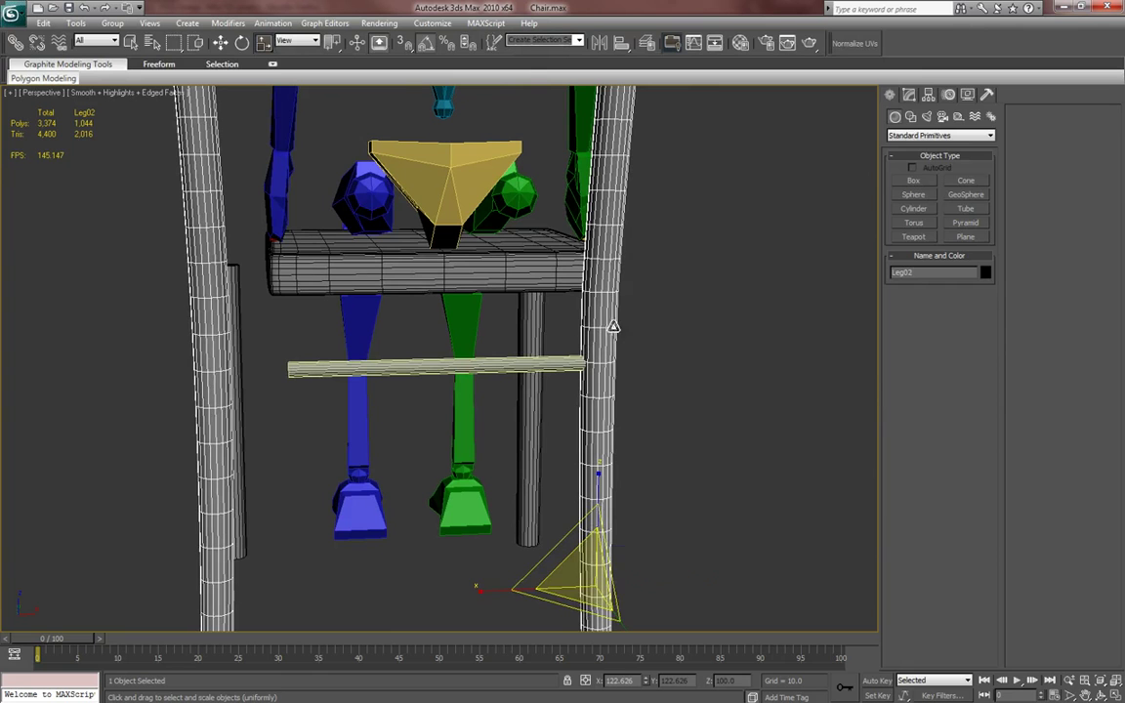
key("w")
left_click(909, 94)
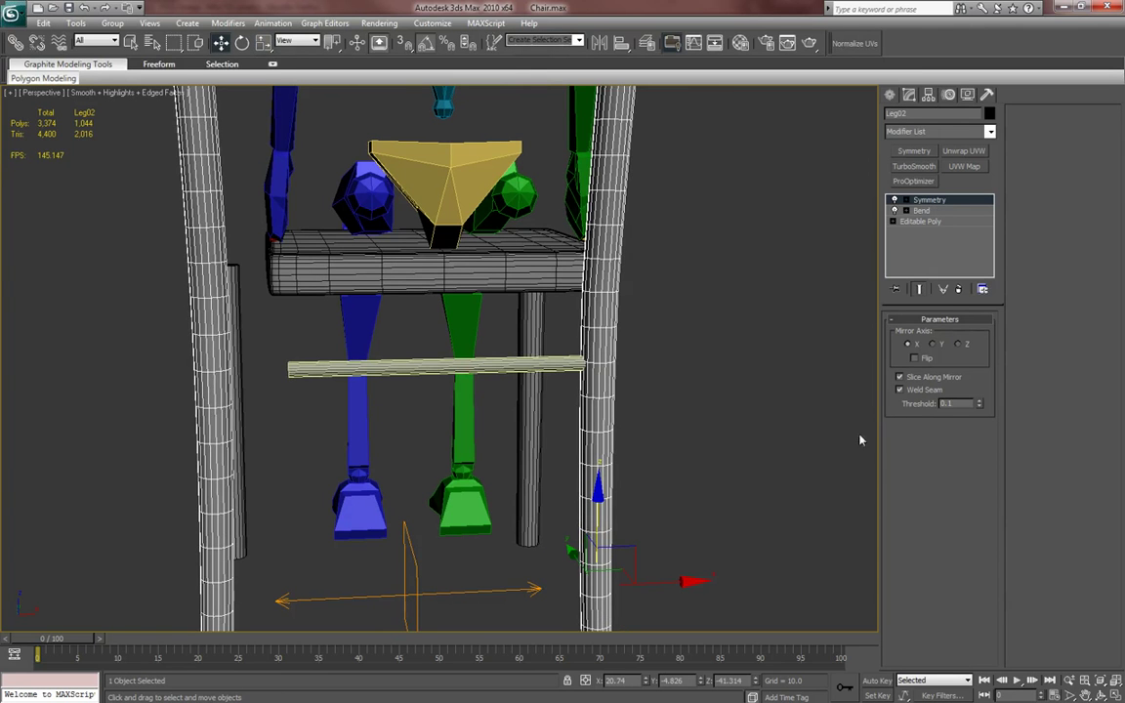
right_click(647, 681)
key("ctrl+z")
key("1")
key("1")
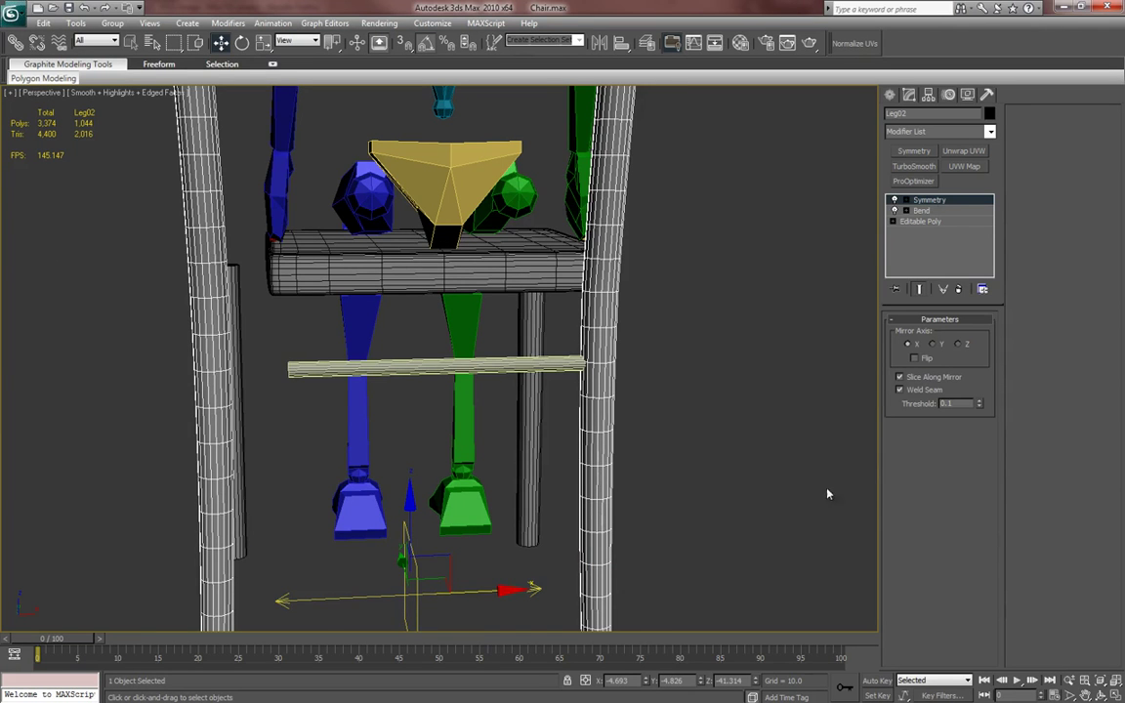
right_click(648, 680)
middle_click_drag(554, 475, 577, 471, "alt")
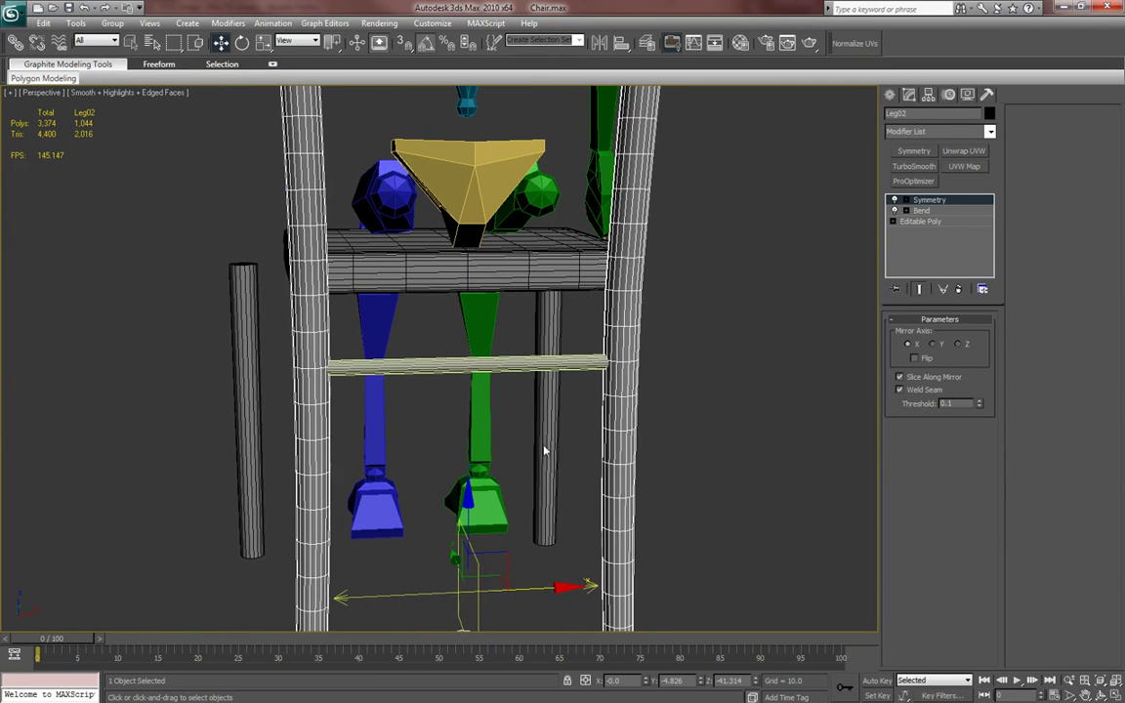
left_click(893, 95)
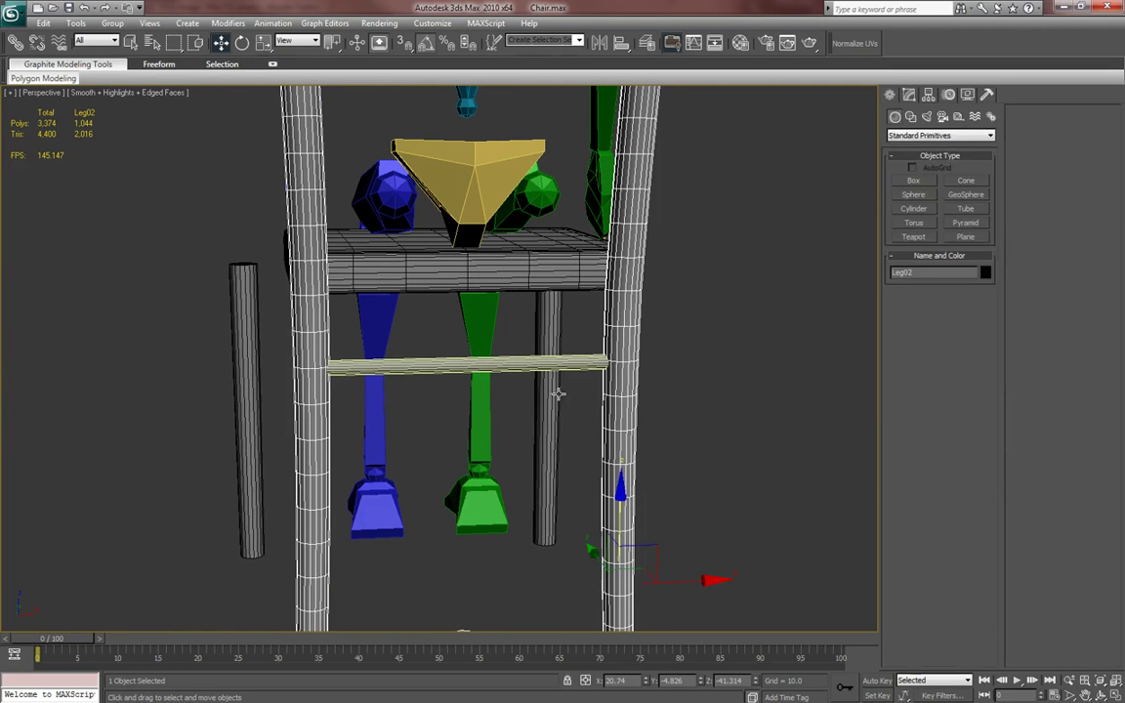
- Set the mirror plane of the front legs' Symmetry modifier to X 0
left_click(554, 393)
left_click(909, 95)
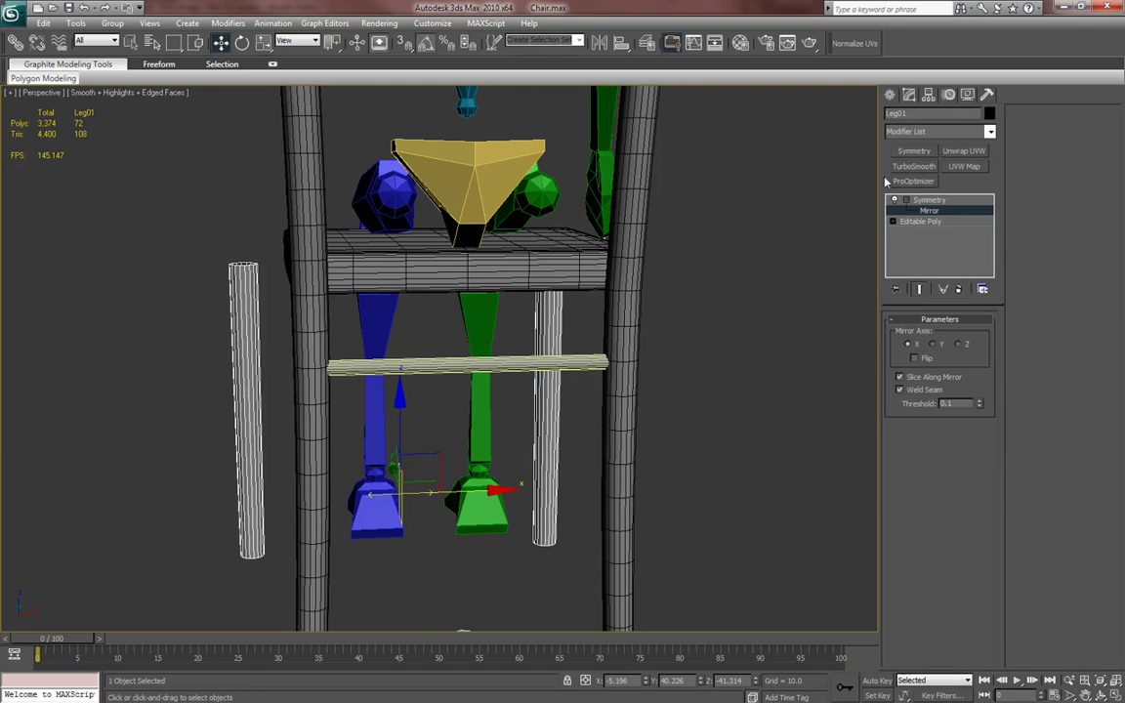
right_click(645, 683)
left_click(889, 95)
- Thicken the rear crossbar by scaling it in Y and Z to about 73.2
left_click(569, 362)
middle_click_drag(575, 379, 519, 379, "alt")
key("e")
key("r")
mouse_move(422, 348)
middle_mouse_down("alt")
mouse_move(452, 452)
mouse_move(412, 343)
middle_mouse_up("alt")
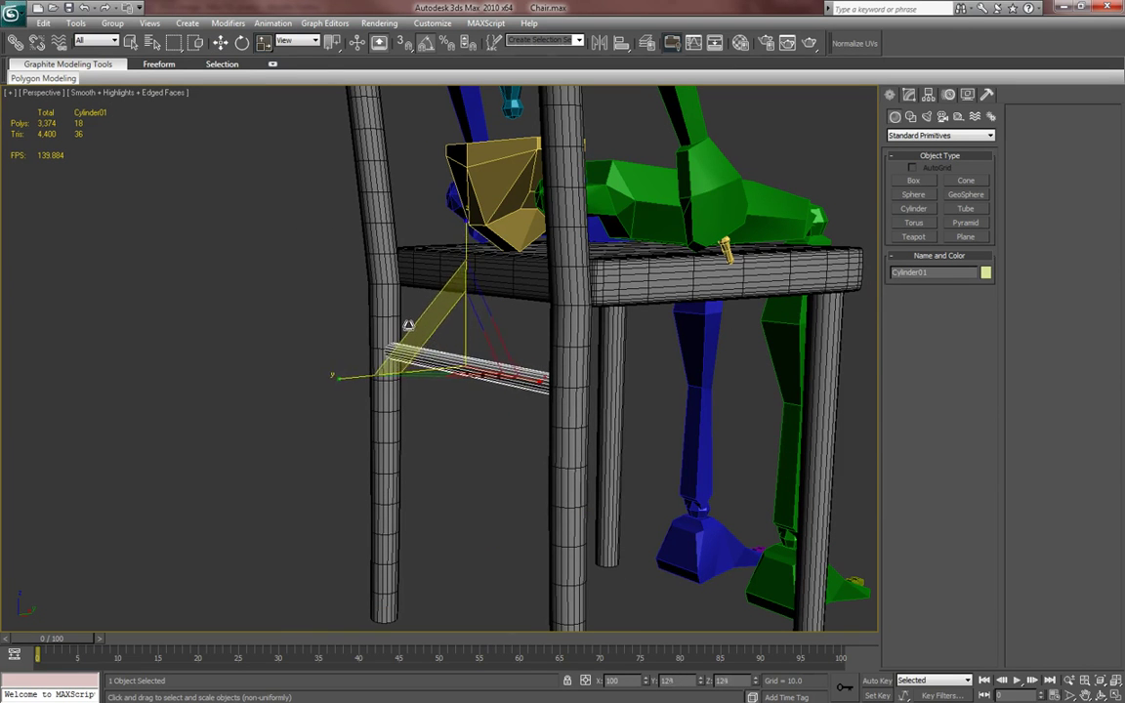
middle_click_drag(546, 407, 528, 384)
key("F3")
key("F3")
scroll(635, 444, "down", 2)
key("F4")
scroll(599, 429, "down", 2)
middle_click_drag(548, 439, 368, 327, "alt")
left_click_drag(396, 324, 390, 317)
middle_click_drag(635, 337, 436, 349, "alt")
scroll(465, 352, "up", 5)
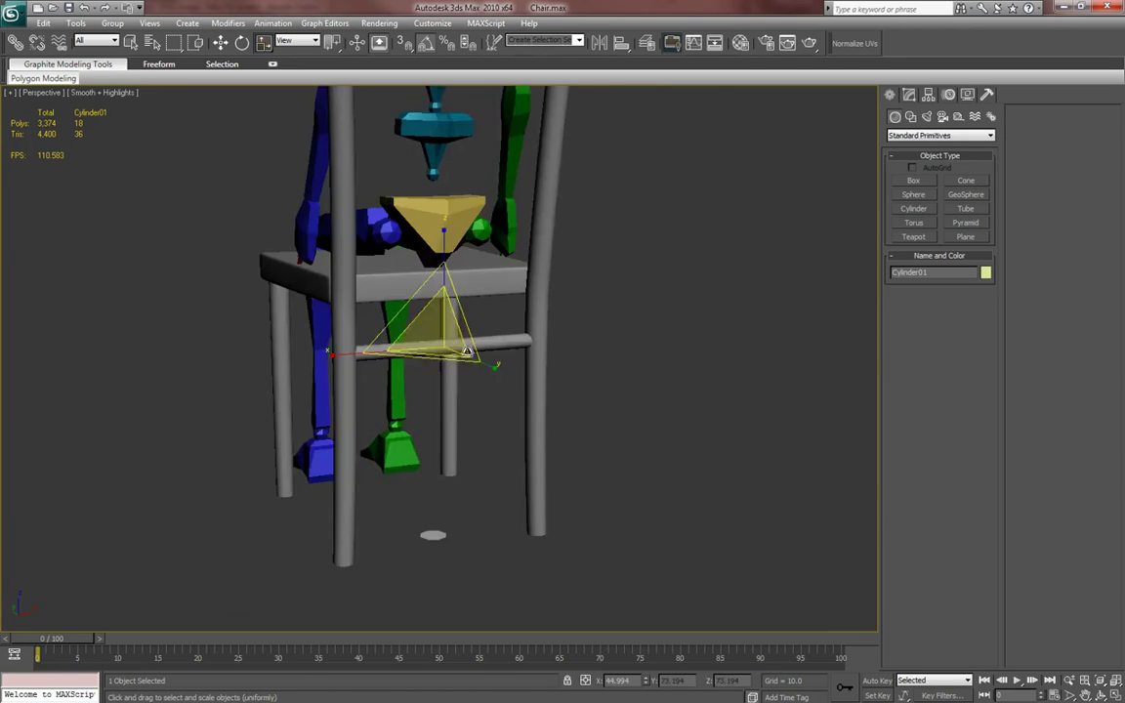
- Clone the rear crossbar forward and down as a copy, at Y about 12.3 and Z about -21.9
key("F4")
mouse_move(504, 358)
middle_mouse_down()
mouse_move(500, 377)
mouse_move(586, 389)
mouse_move(572, 445)
mouse_move(589, 450)
mouse_move(484, 386)
mouse_move(452, 332)
middle_mouse_up()
key("F4")
scroll(507, 373, "down", 2)
key("w")
left_click_drag(484, 371, 462, 392, "shift")
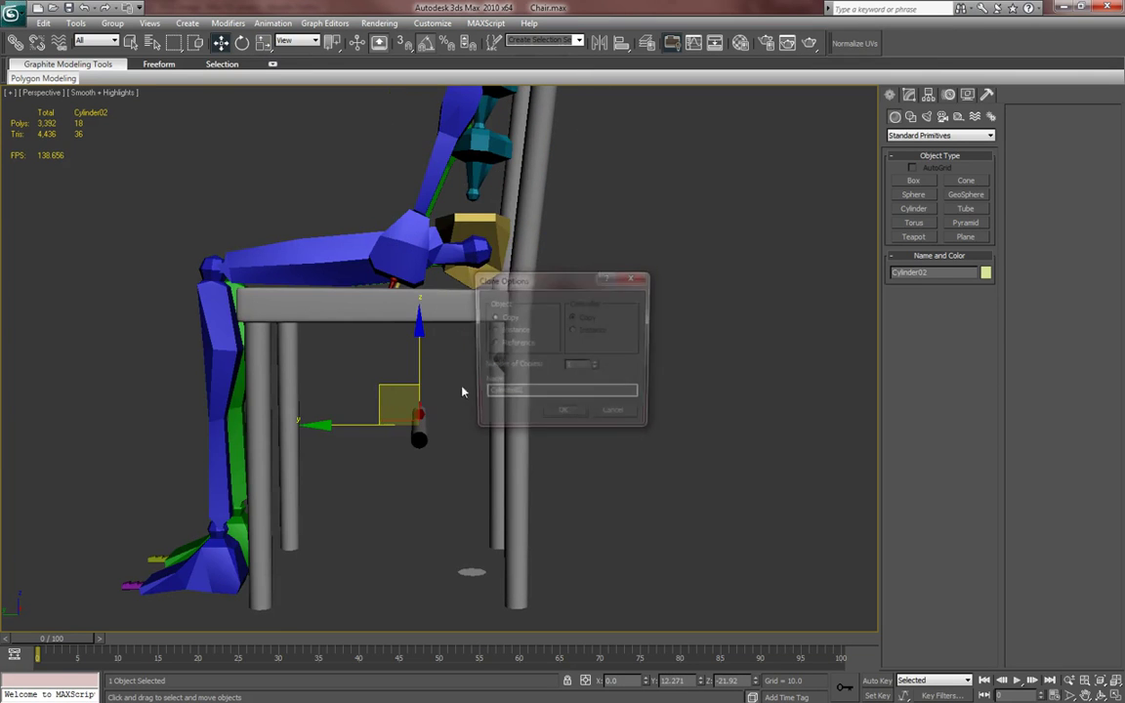
left_click(564, 409)
- Rotate the copied crossbar about Z to run front to back and move it to the chair's side at X about -22.5
key("e")
middle_click_drag(527, 437, 472, 442, "alt")
mouse_move(477, 437)
left_mouse_down()
mouse_move(567, 437)
mouse_move(537, 435)
mouse_move(539, 445)
left_mouse_up()
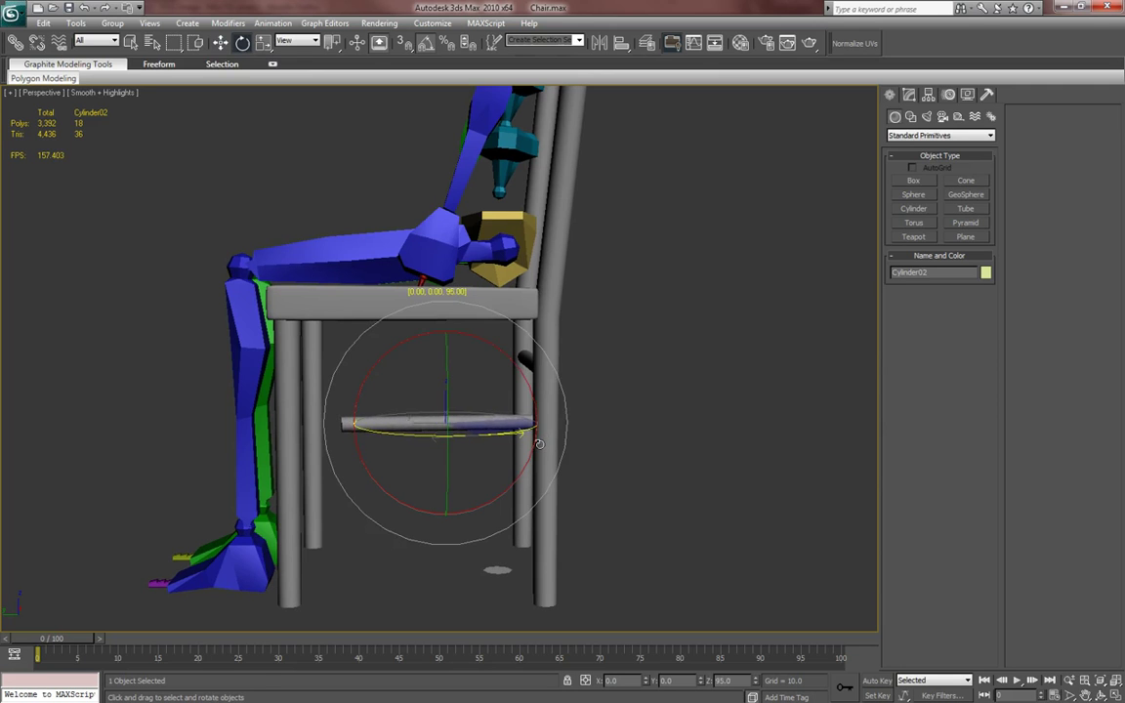
key("w")
middle_click_drag(539, 444, 486, 452, "alt")
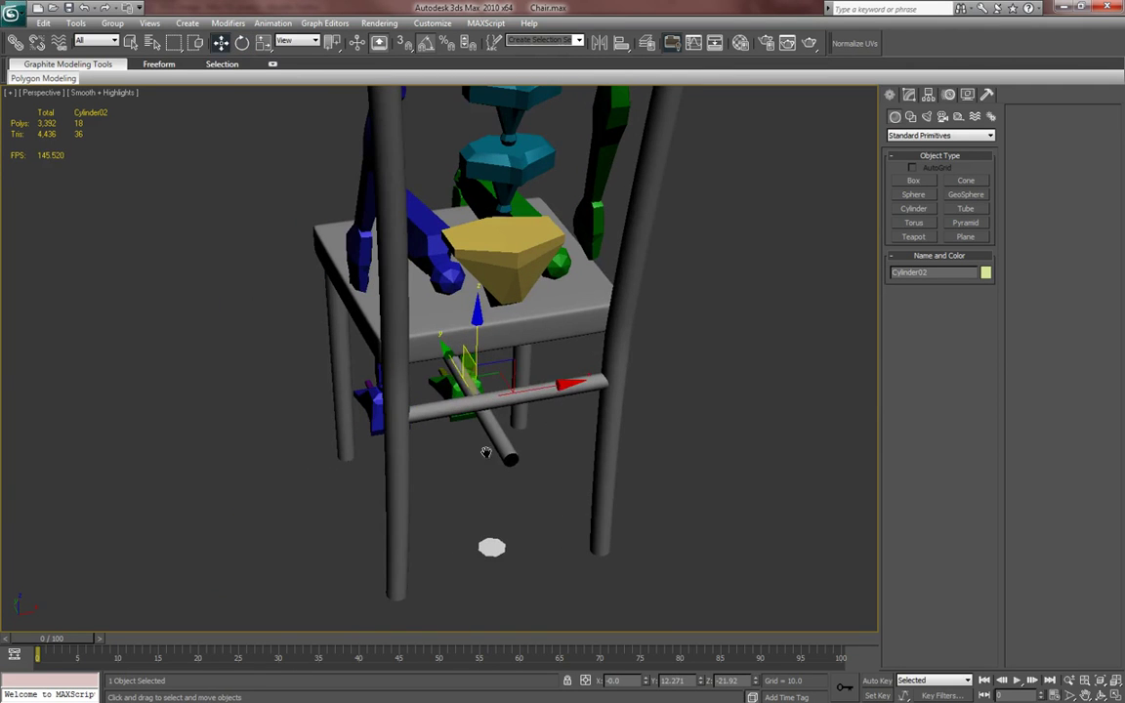
left_click_drag(556, 390, 447, 420)
mouse_move(447, 420)
middle_mouse_down("alt")
mouse_move(553, 408)
mouse_move(462, 430)
middle_mouse_up("alt")
- Center the side crossbar between the front and rear legs at Y about 17.9 using the left wireframe view
key("l")
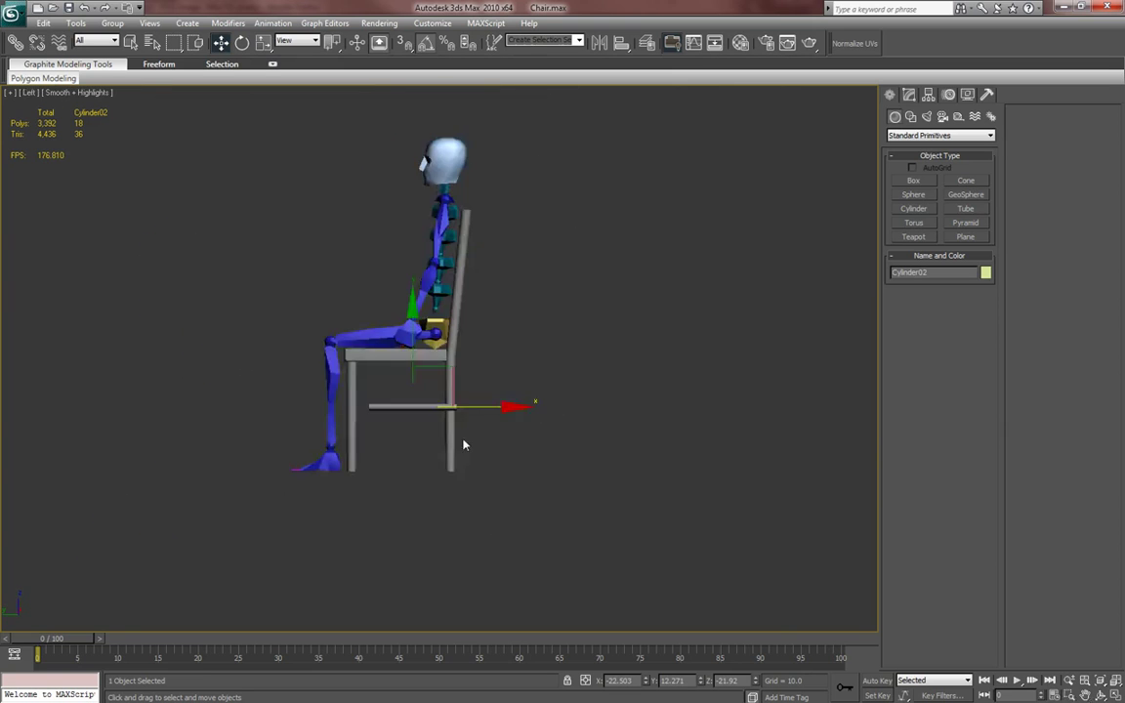
key("z")
scroll(449, 479, "down", 5)
key("F3")
scroll(461, 442, "up", 3)
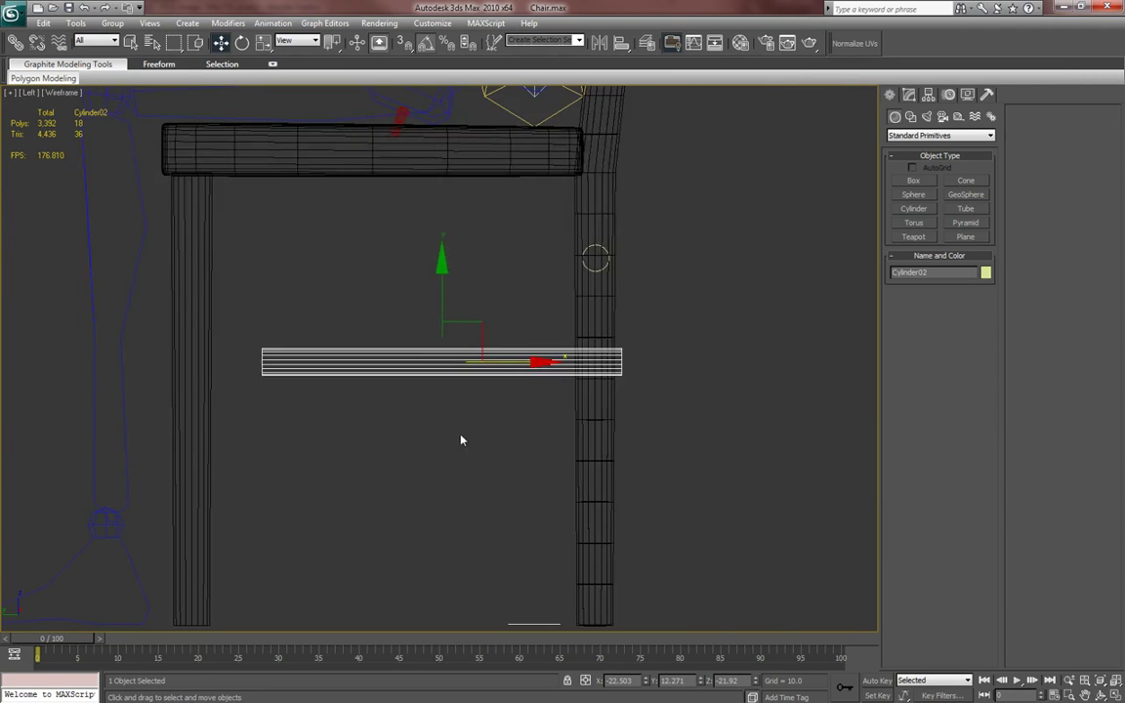
left_click_drag(533, 363, 486, 370)
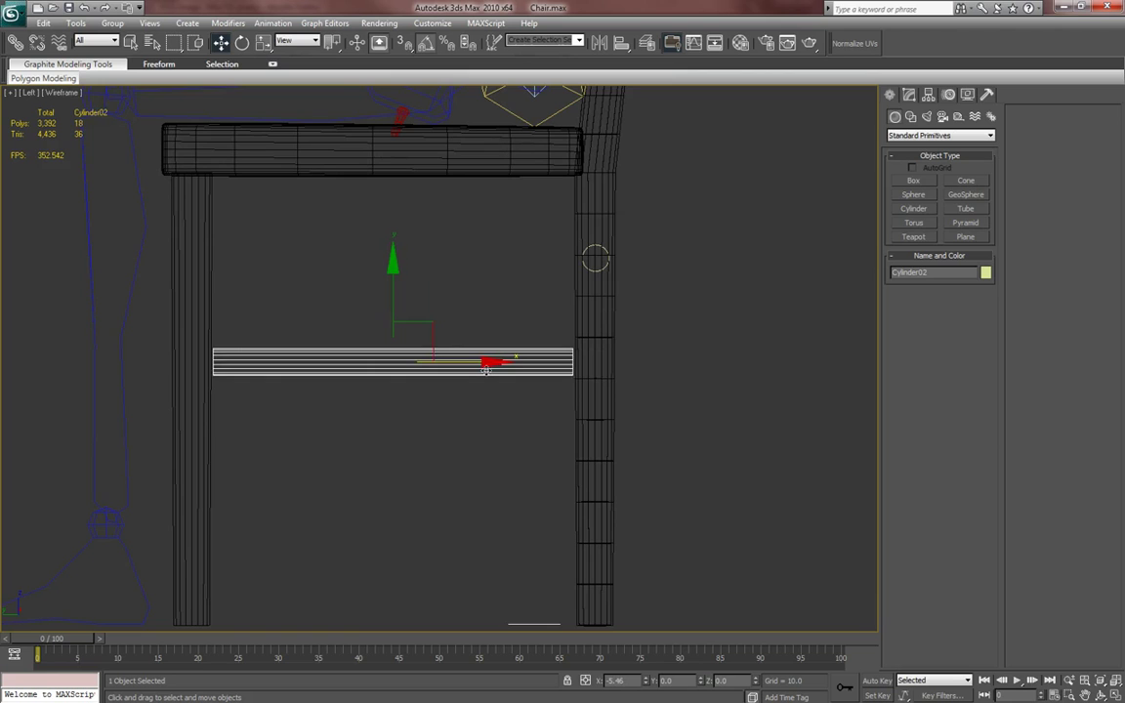
key("F3")
middle_click_drag(504, 427, 535, 439)
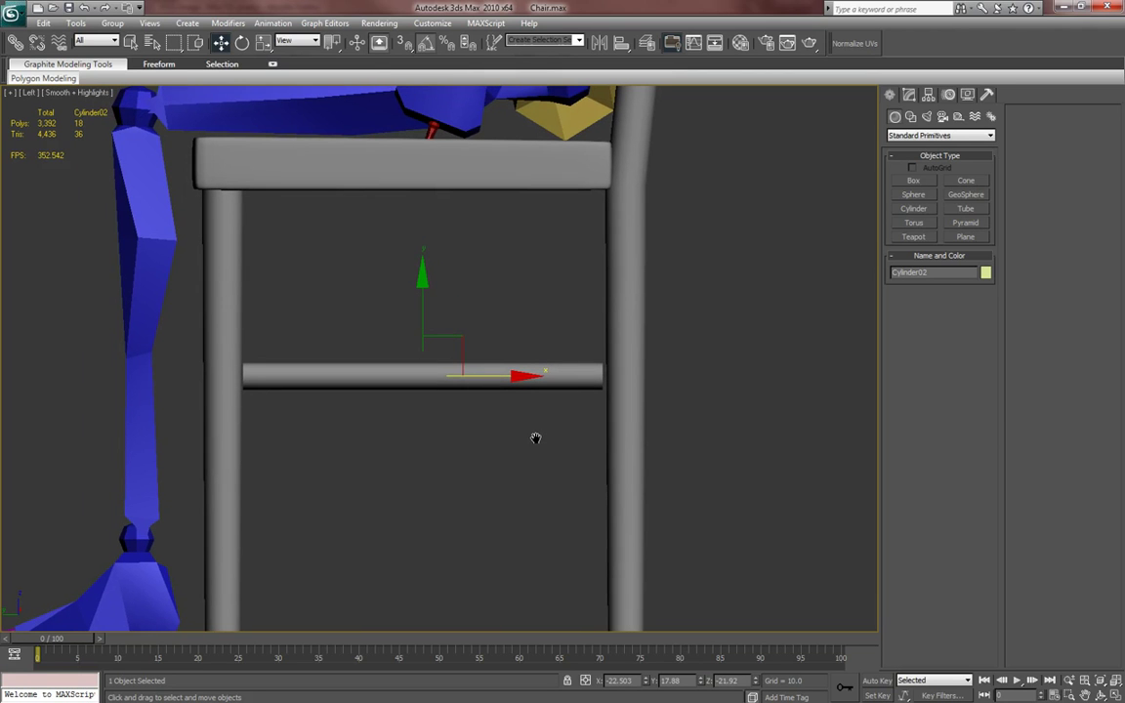
- Open the 3ds Max help and browse its contents, ending on the Welcome topic
key("alt+Tab")
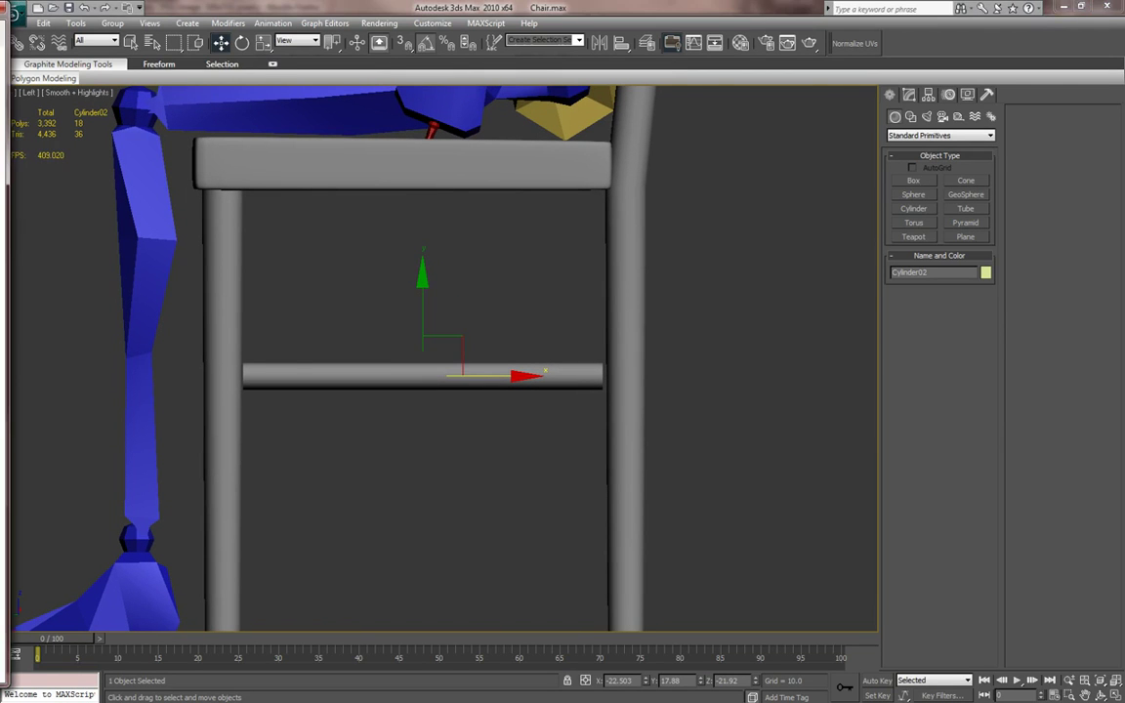
key("F1")
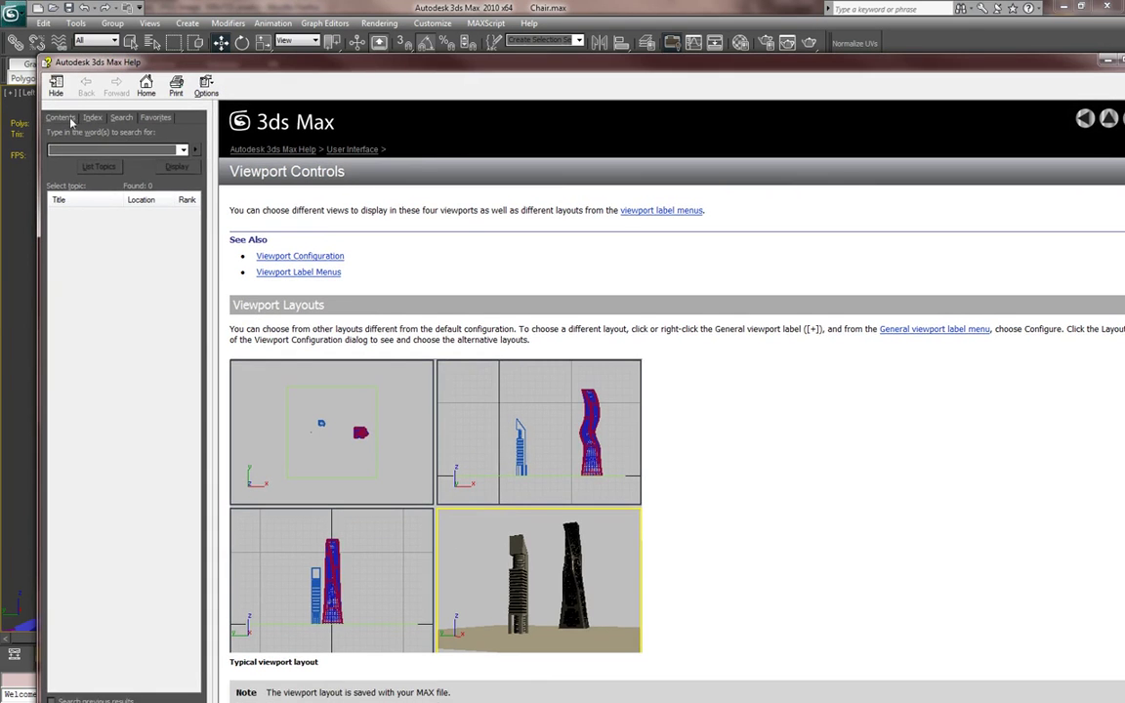
left_click(67, 117)
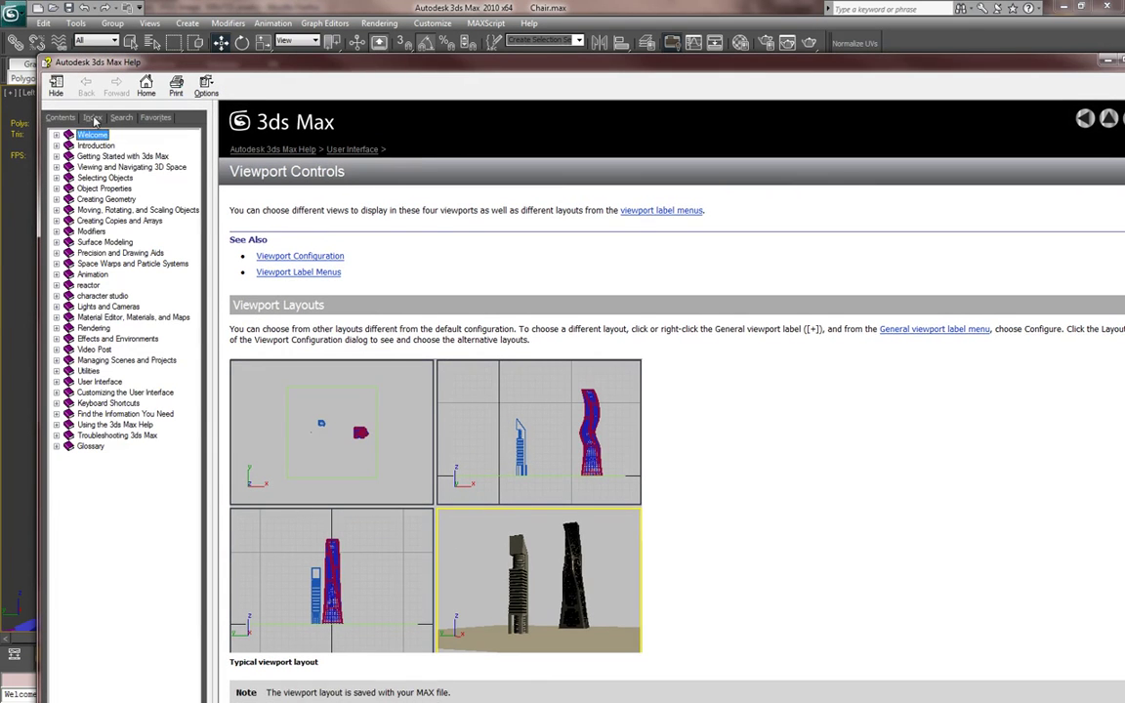
left_click(109, 167)
left_click(123, 243)
left_click(121, 318)
left_click(127, 211)
left_click(120, 156)
left_click(94, 134)
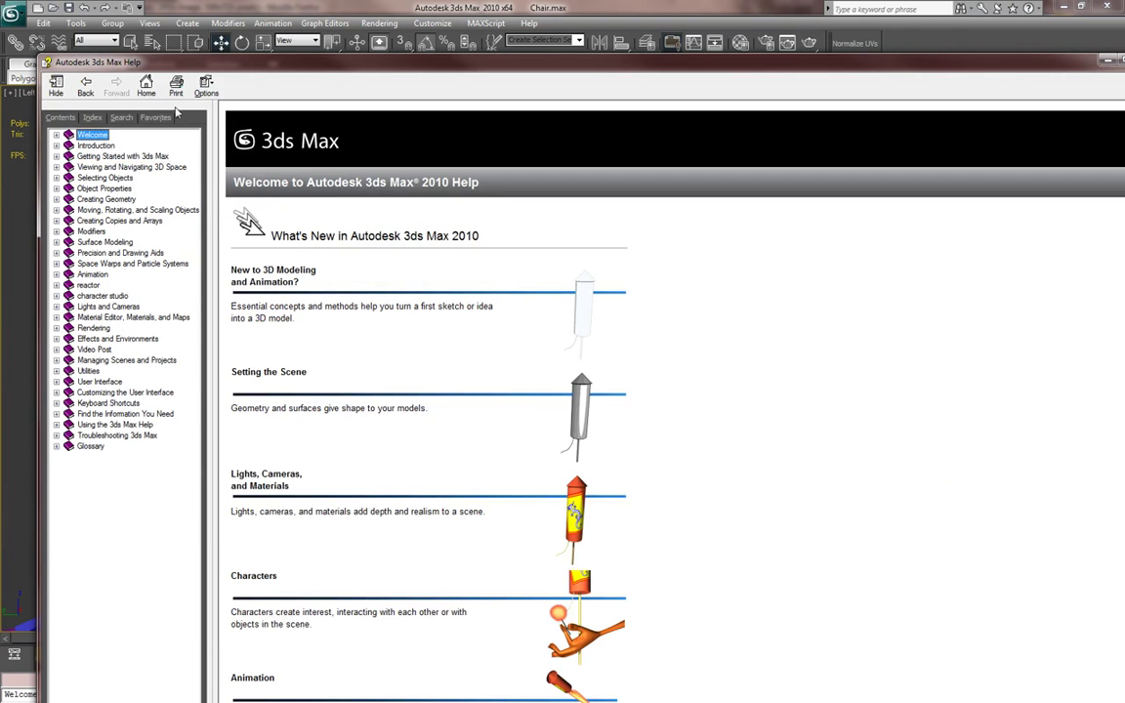
- Search the help for "rendering", view the Rendered Frame Window topic, and close the help
left_click(120, 116)
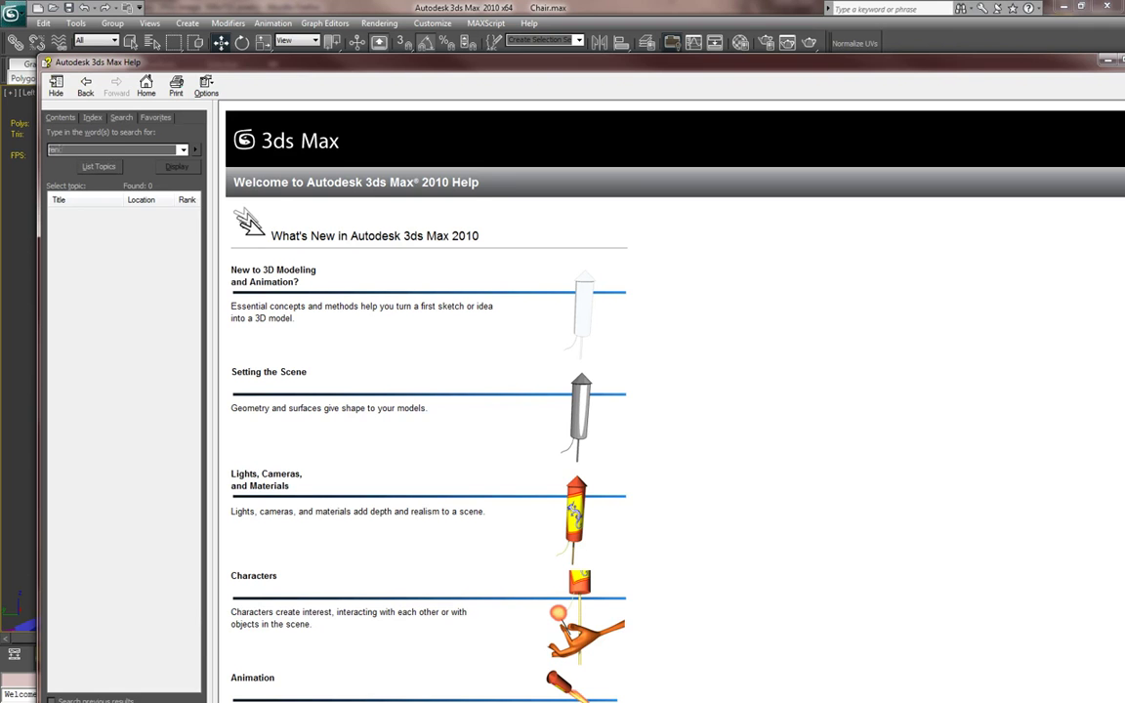
type("rendering")
key("Return")
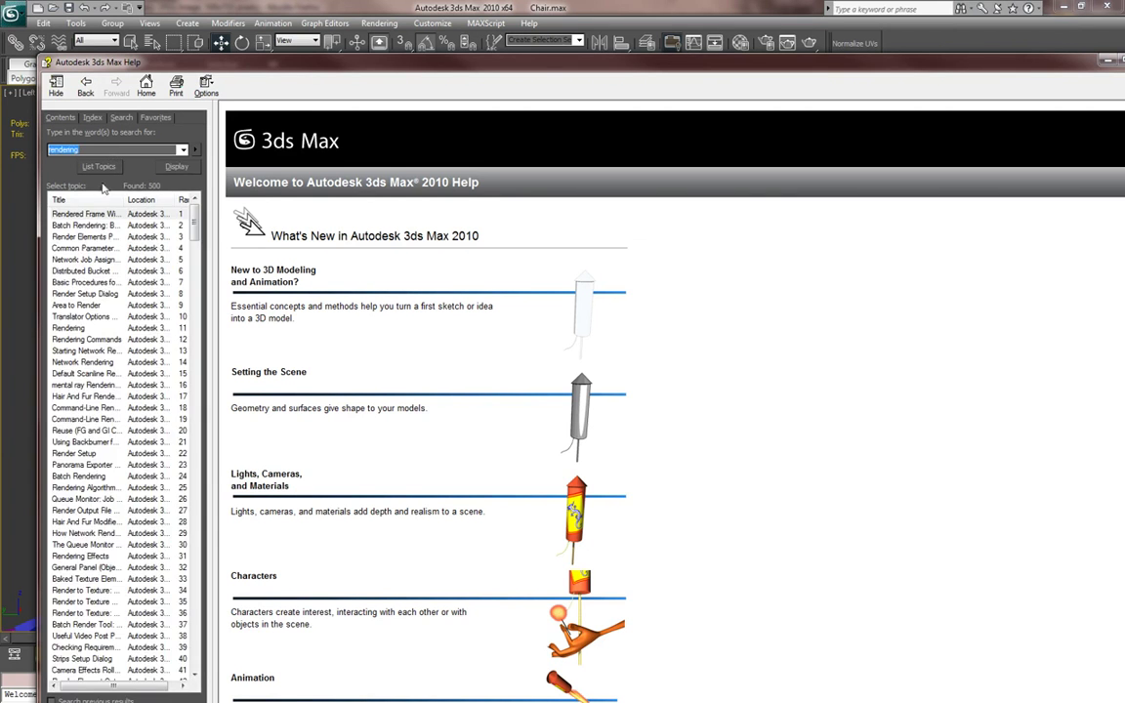
left_click(91, 215)
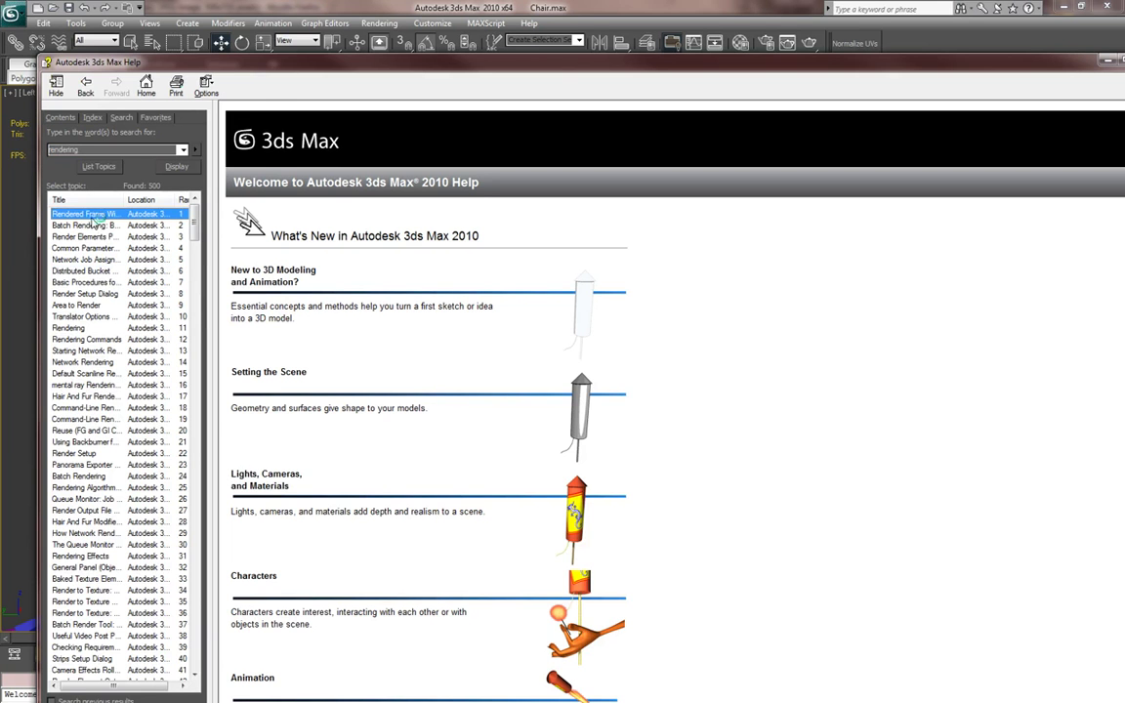
double_click(94, 216)
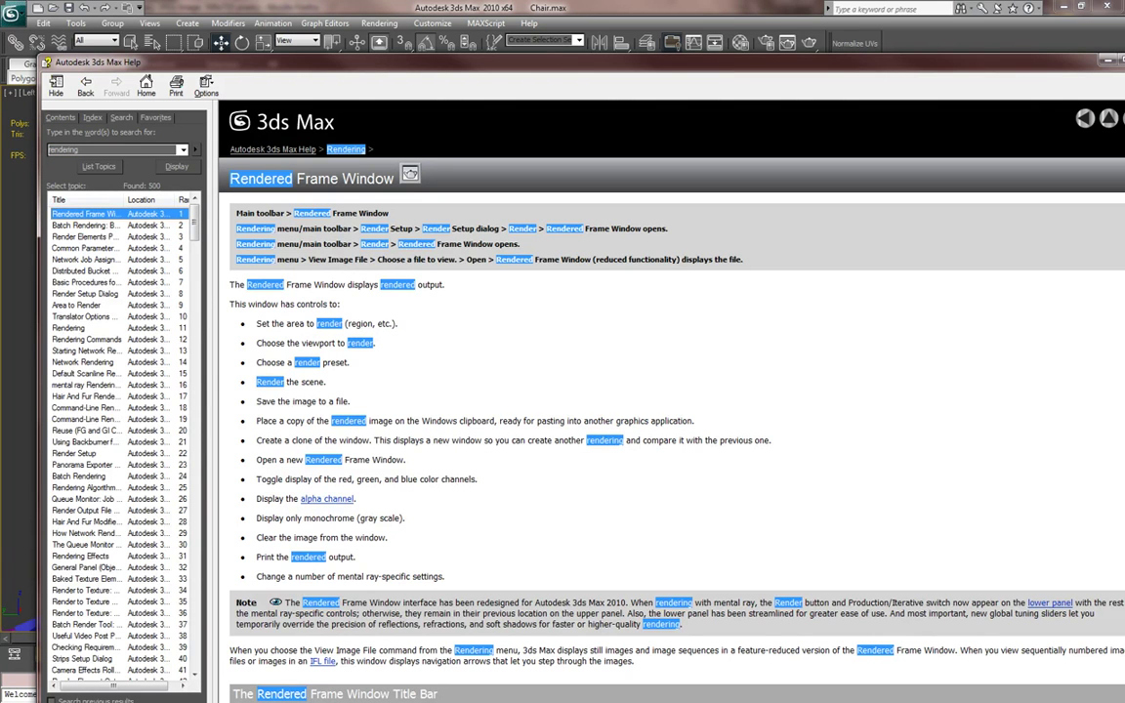
left_click_drag(1037, 68, 942, 71)
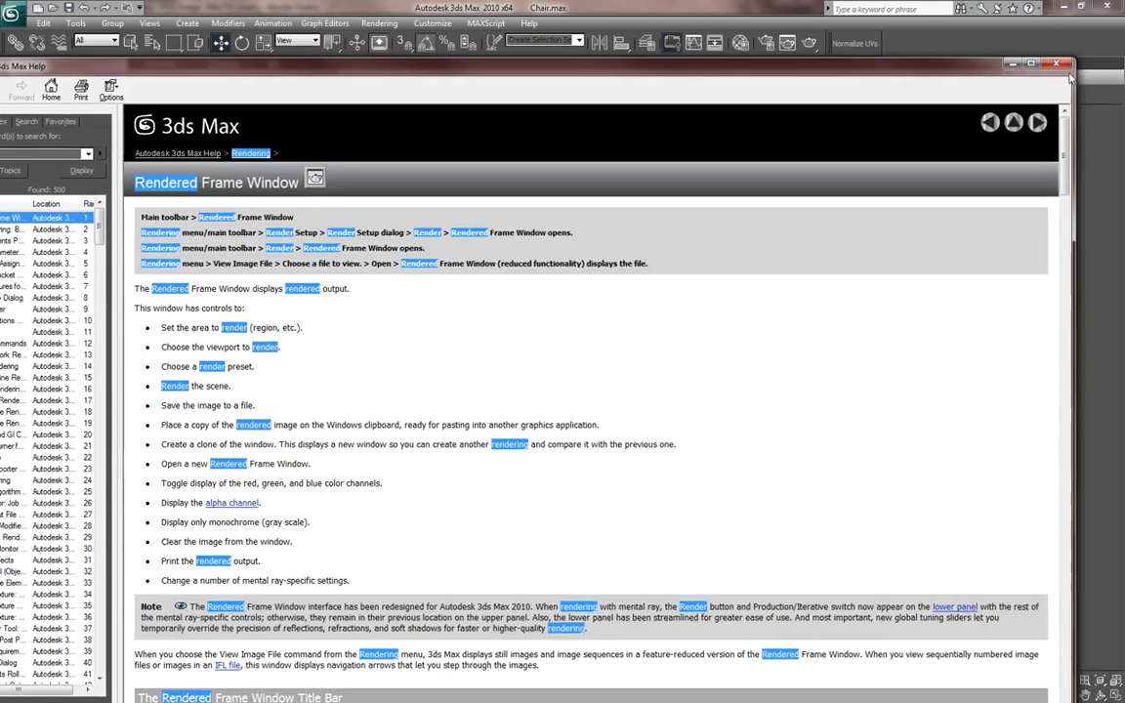
left_click(1065, 65)
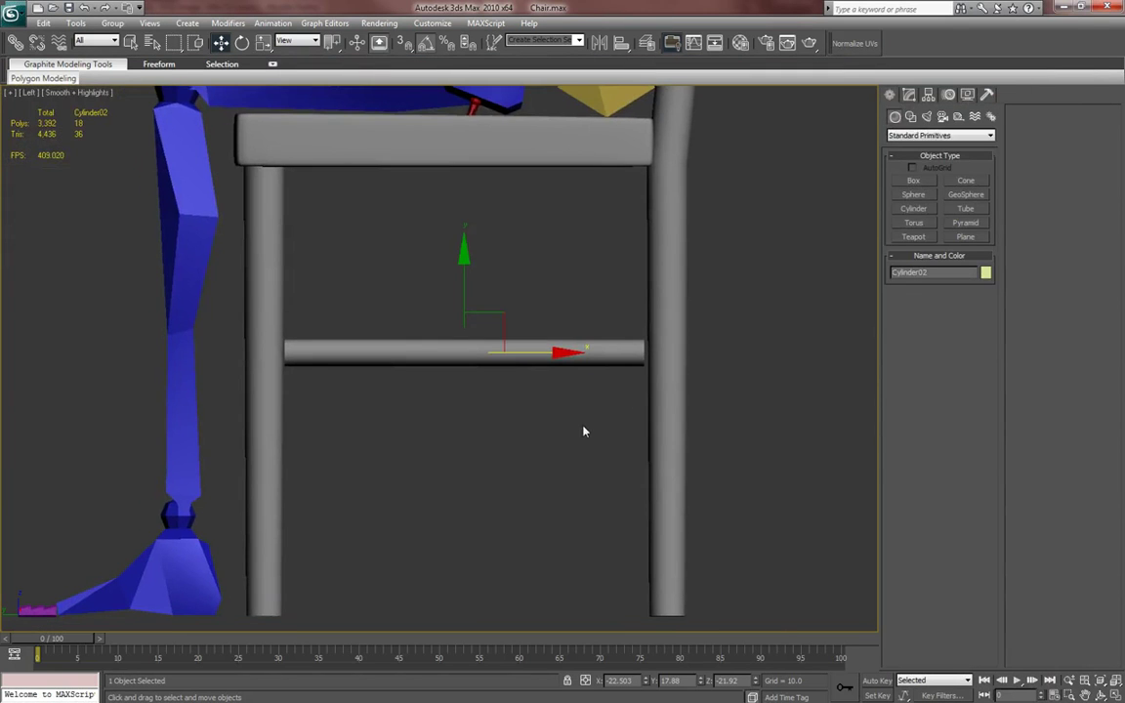
- Scale the side crossbar slightly along its length to fit between the front and rear legs
scroll(577, 417, "up", 2)
middle_click_drag(614, 422, 608, 418)
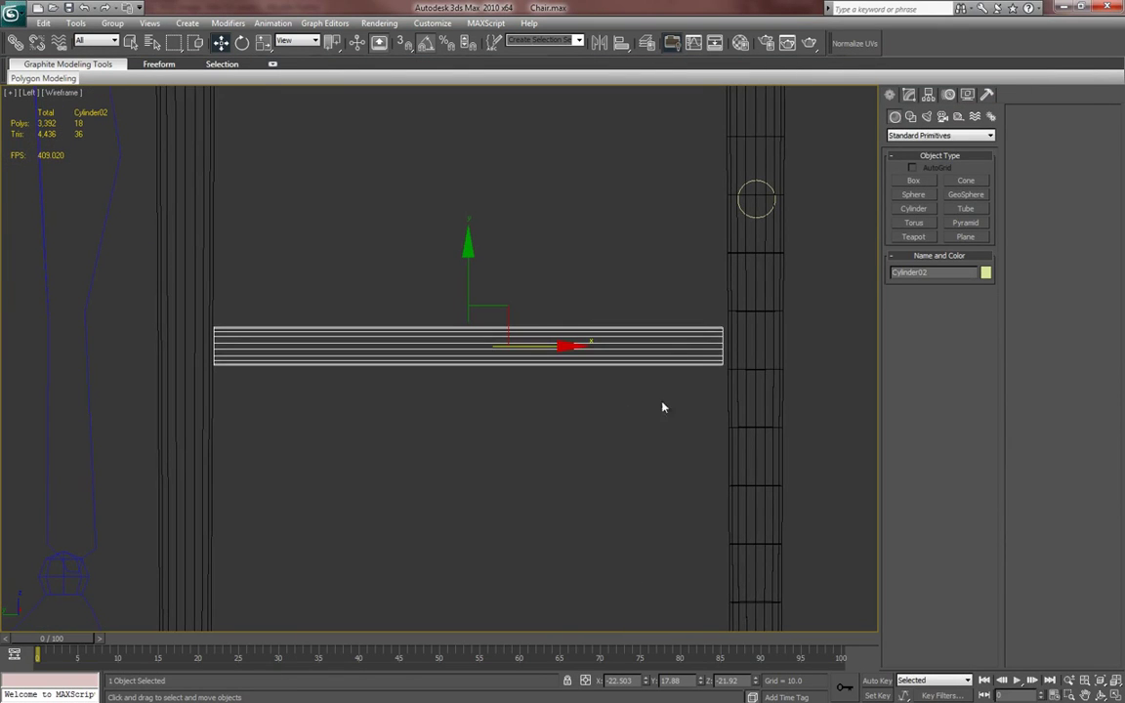
key("r")
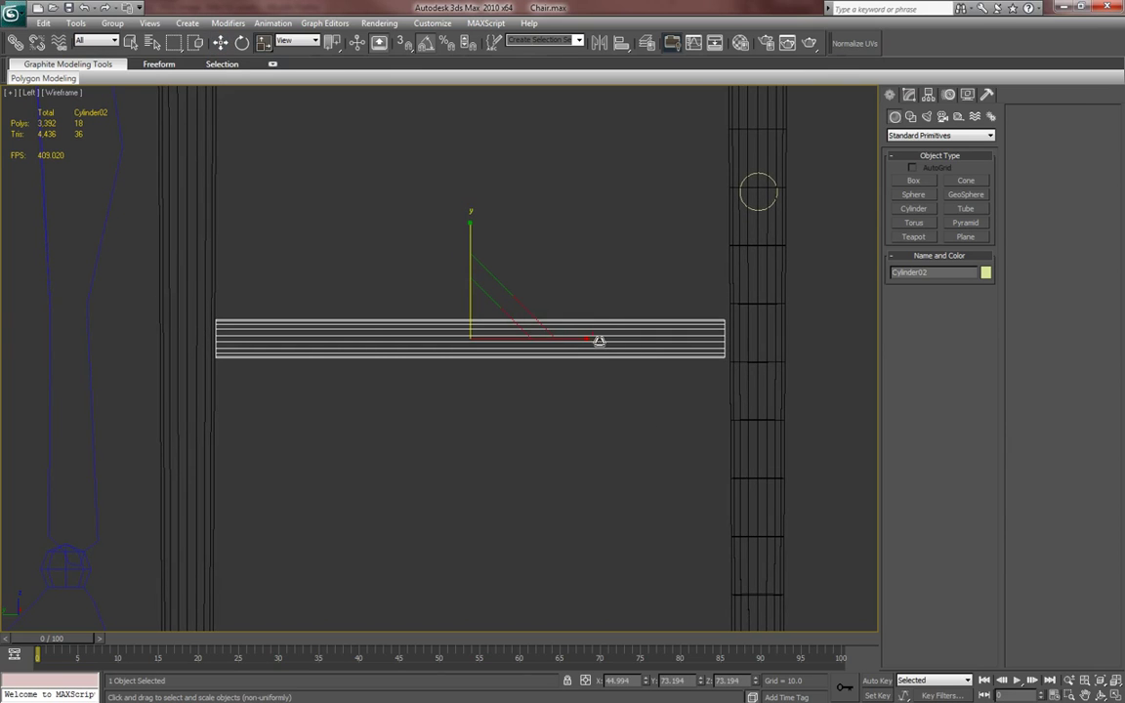
mouse_move(591, 340)
left_mouse_down()
mouse_move(611, 339)
mouse_move(589, 340)
left_mouse_up()
middle_click_drag(647, 427, 655, 407)
- Move the side crossbar inward to X about -20.4, aligning it with the legs in the front wireframe view
middle_click_drag(588, 448, 551, 465)
key("p")
key("F3")
middle_click_drag(540, 464, 567, 472, "alt")
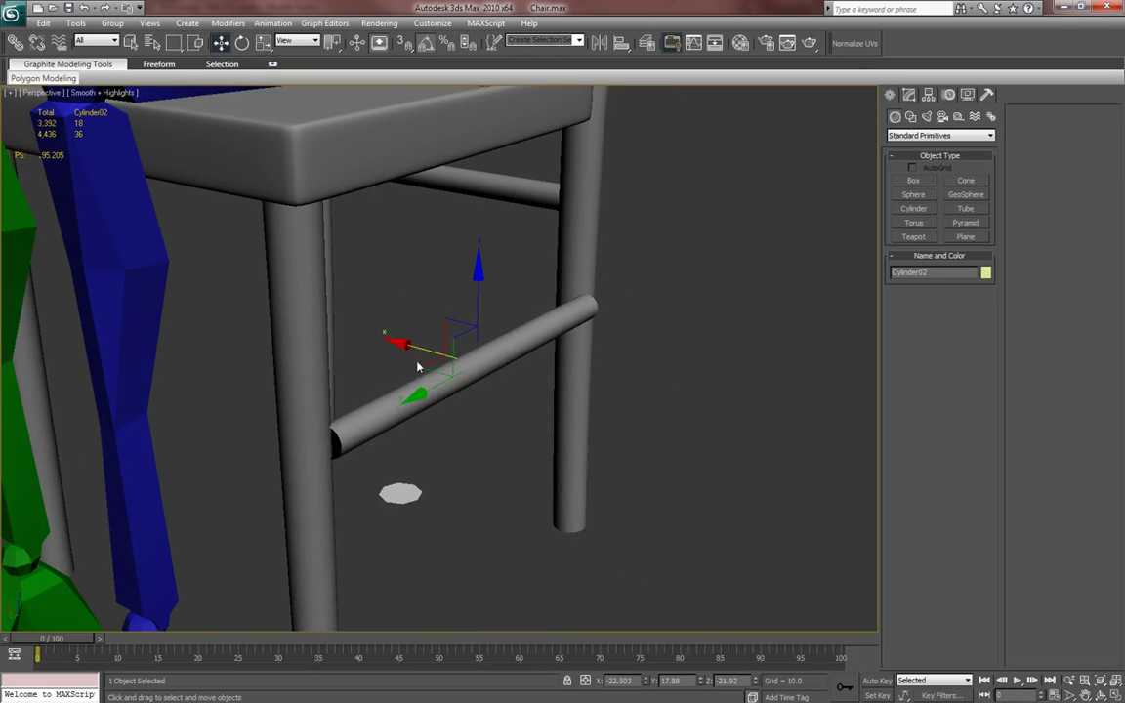
middle_click_drag(457, 394, 502, 400, "alt")
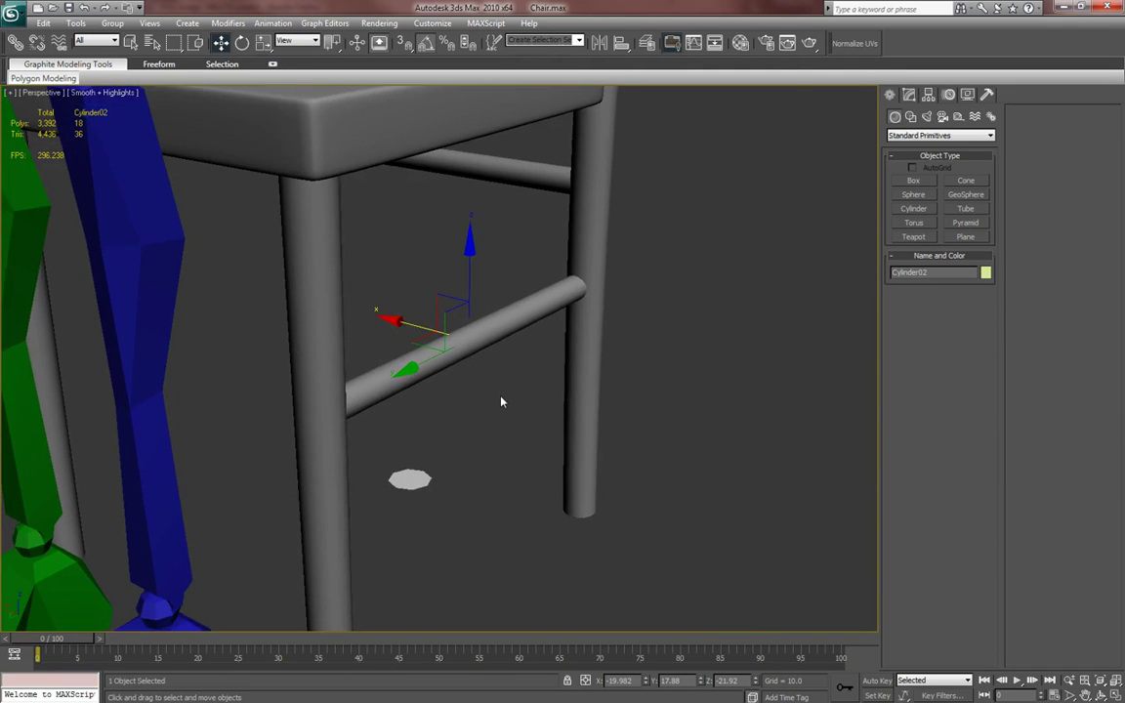
key("l")
key("f")
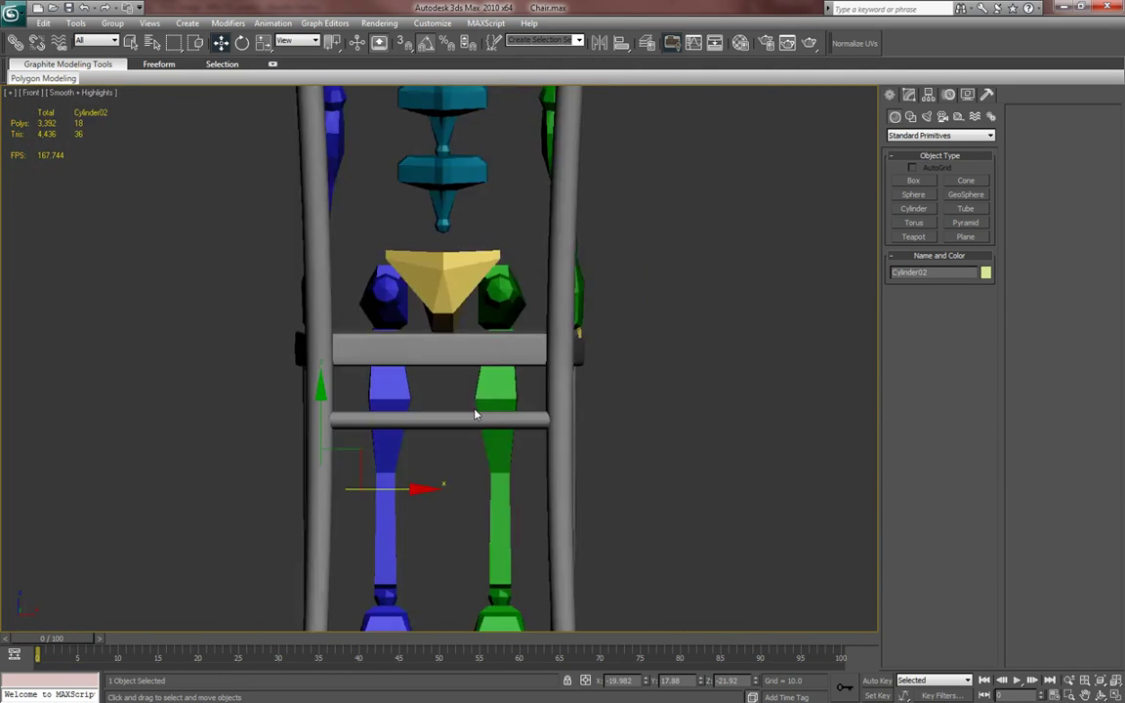
key("z")
scroll(451, 421, "down", 5)
key("F3")
left_click_drag(526, 367, 509, 367)
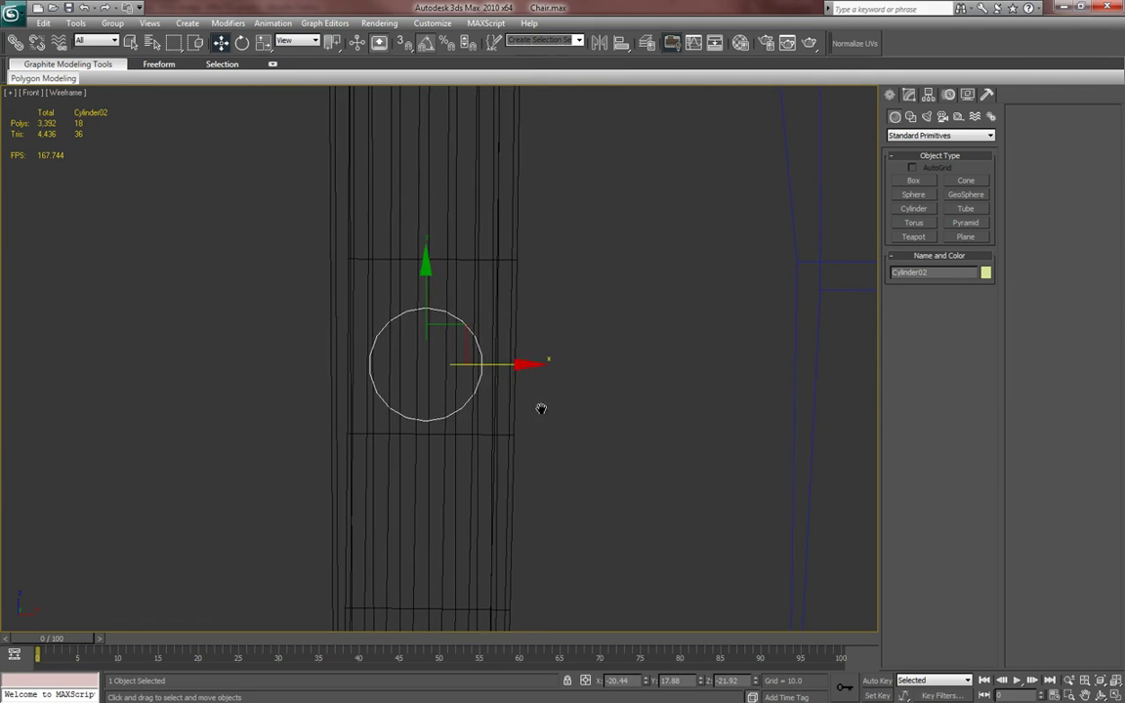
middle_click_drag(541, 409, 585, 391)
- Raise the side crossbar toward the seat, to Z about -14.6
key("p")
scroll(552, 450, "down", 5)
mouse_move(552, 451)
middle_mouse_down("alt")
mouse_move(569, 451)
mouse_move(566, 474)
mouse_move(587, 478)
middle_mouse_up("alt")
key("F3")
left_click_drag(486, 357, 509, 338)
middle_click_drag(509, 338, 498, 322, "alt")
- Clone the side crossbar straight down as a copy, at Z about -24.3
left_click_drag(480, 297, 481, 389, "shift")
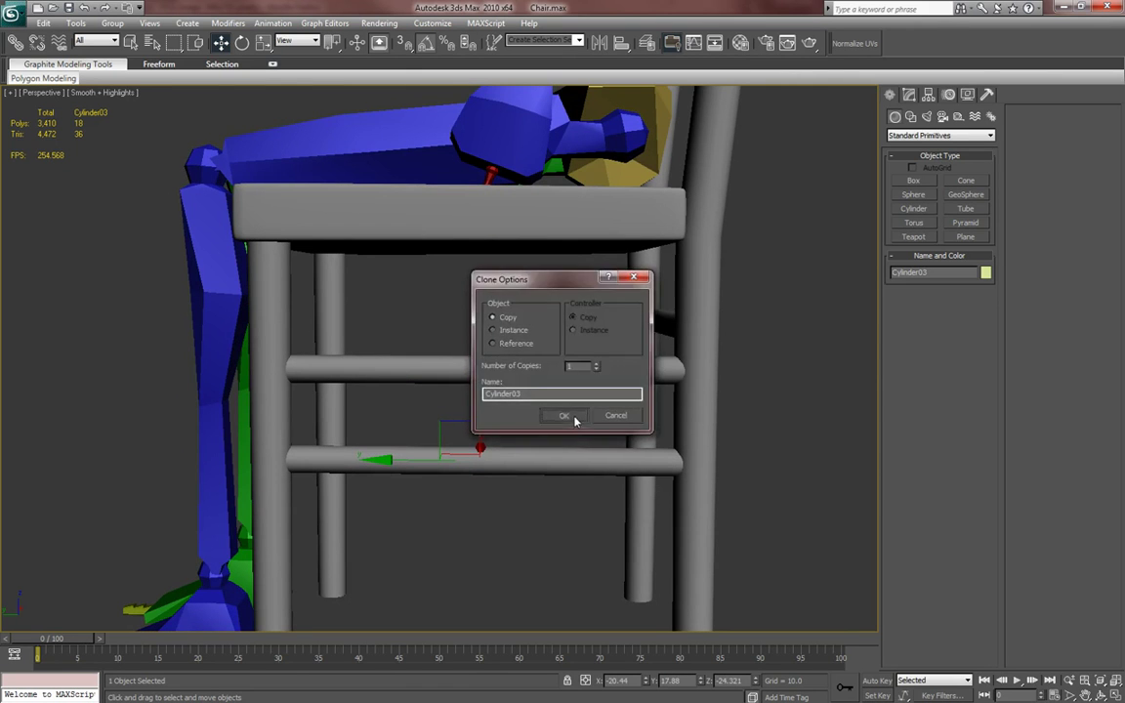
left_click(563, 413)
middle_click_drag(564, 413, 529, 426, "alt")
- Add a Symmetry modifier to both side crossbars, mirroring on the X axis with Flip enabled
left_click(577, 373, "ctrl")
middle_click_drag(642, 412, 479, 418, "alt")
left_click(926, 96)
left_click(915, 152)
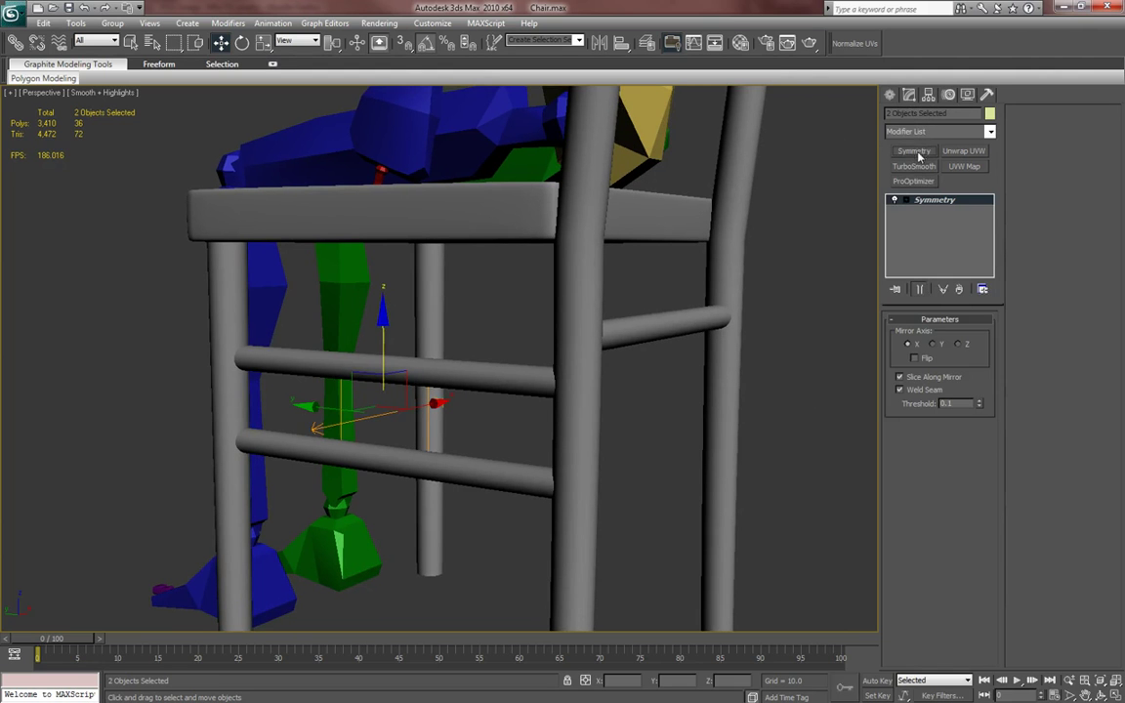
middle_click_drag(764, 289, 790, 310, "alt")
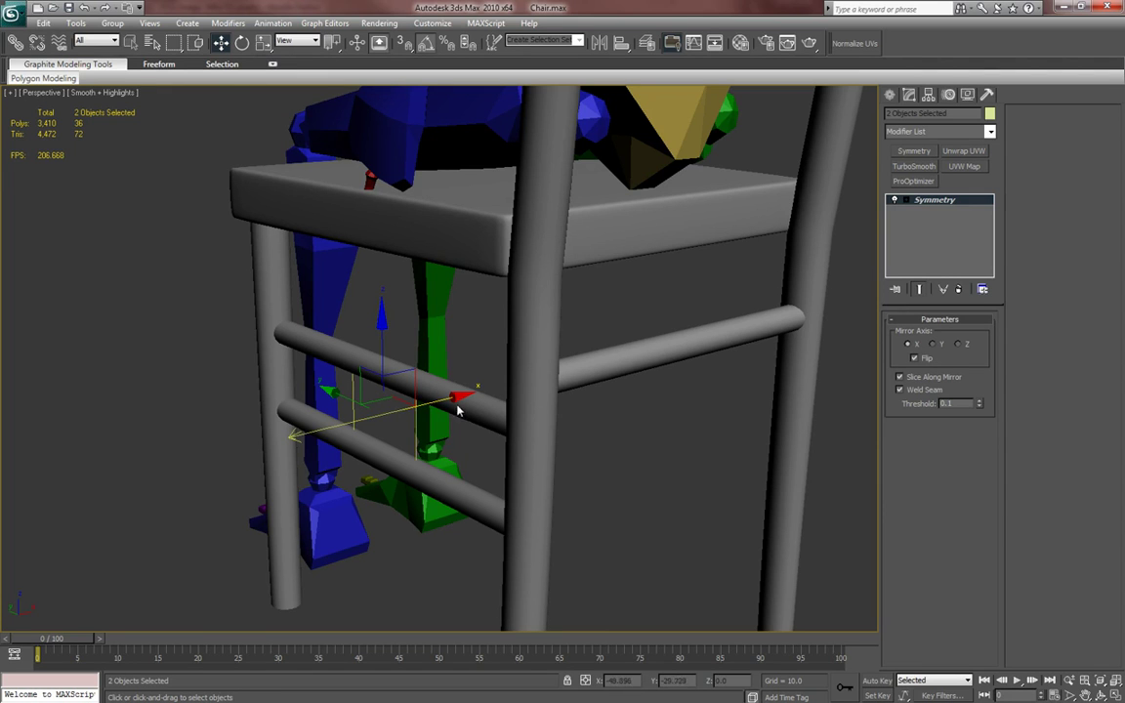
- Center the Symmetry mirror plane on the chair so both side crossbars are mirrored to the opposite side
left_click(889, 95)
left_click(485, 415)
left_click(907, 94)
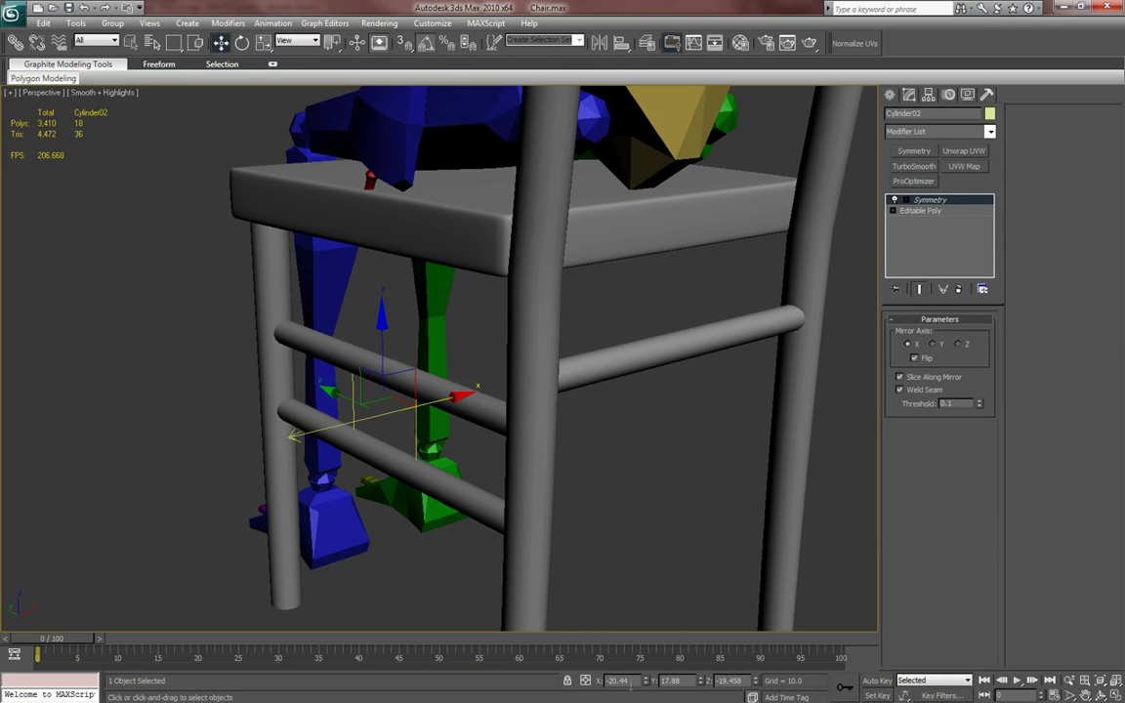
right_click(646, 684)
middle_click_drag(816, 245, 872, 121, "alt")
left_click(889, 97)
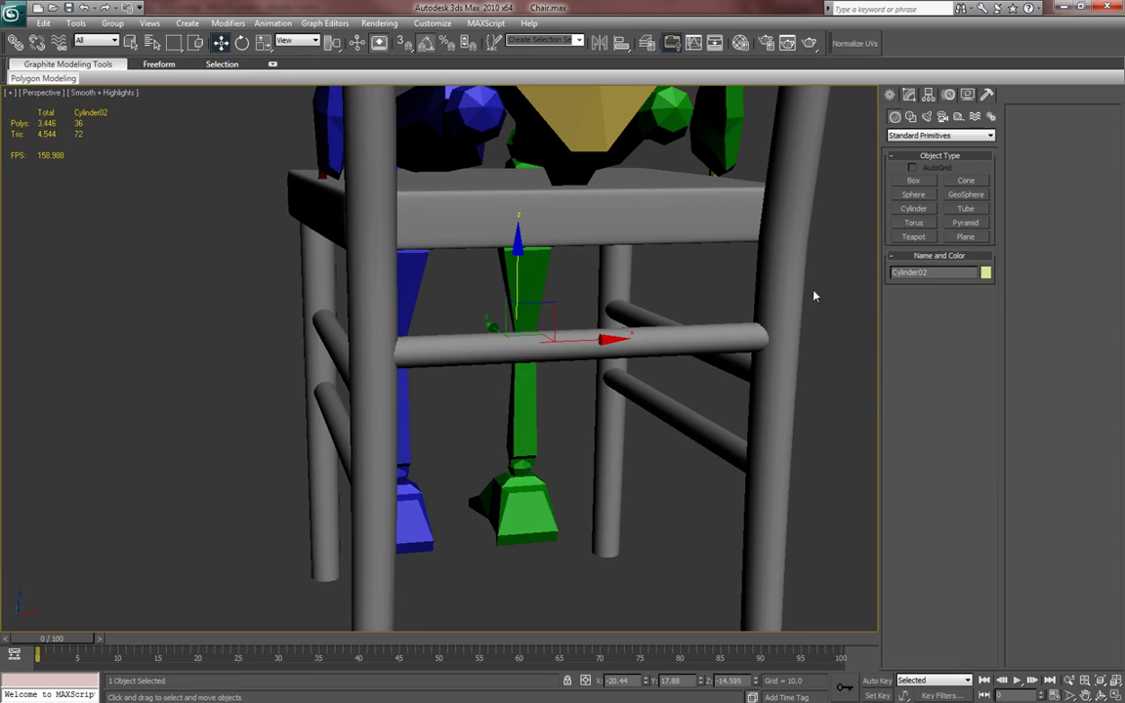
- Clone the rear crossbar forward and down to the front legs as a copy, at Y about 40.7 and Z about -20.1
middle_click_drag(718, 388, 734, 395)
middle_click_drag(566, 482, 691, 467, "alt")
key("F4")
key("F4")
middle_click_drag(637, 367, 628, 498, "alt")
left_click(772, 298)
middle_click_drag(665, 417, 687, 371, "alt")
mouse_move(707, 292)
left_mouse_down("shift")
mouse_move(701, 283)
mouse_move(447, 356)
mouse_move(346, 334)
left_mouse_up("shift")
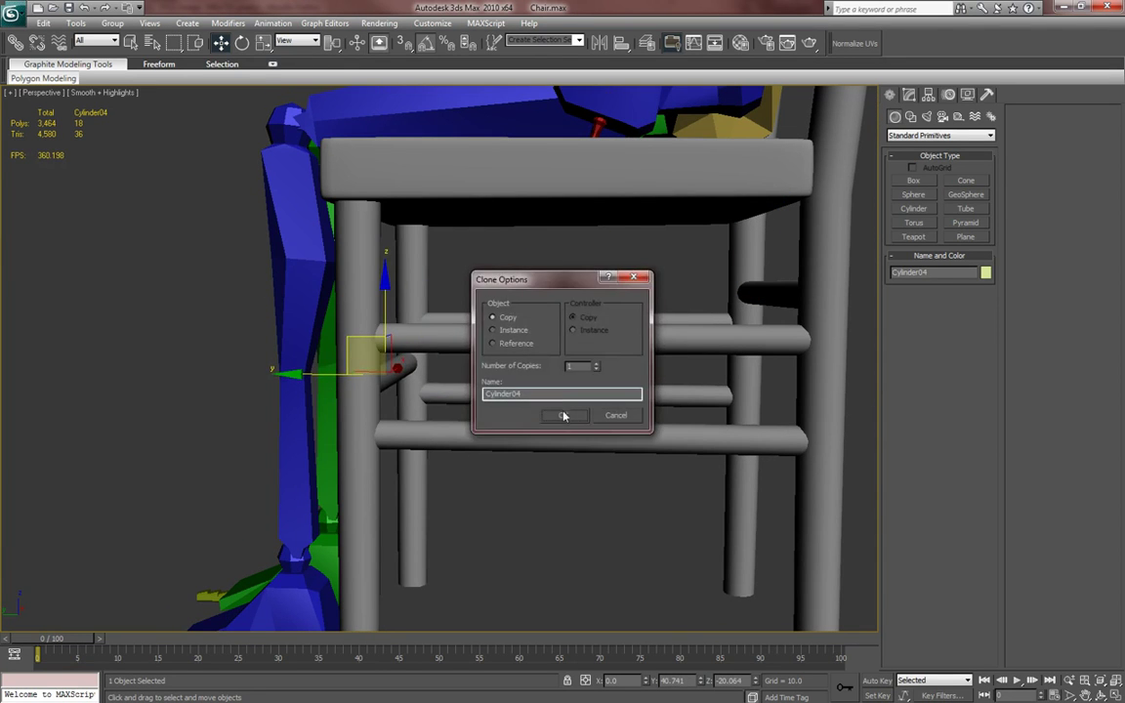
left_click(540, 411)
mouse_move(475, 447)
middle_mouse_down("alt")
mouse_move(499, 442)
mouse_move(467, 462)
mouse_move(494, 447)
middle_mouse_up("alt")
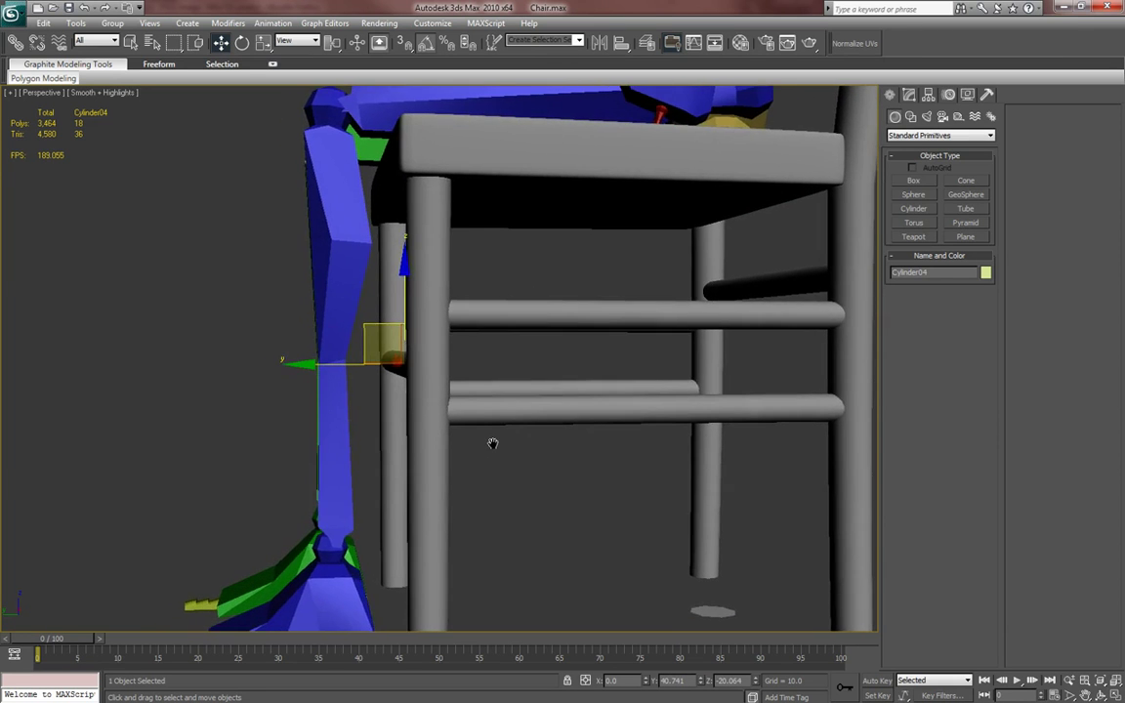
- Align the front crossbar with the front legs in the left view, at Y about 40.0
key("f")
key("l")
key("z")
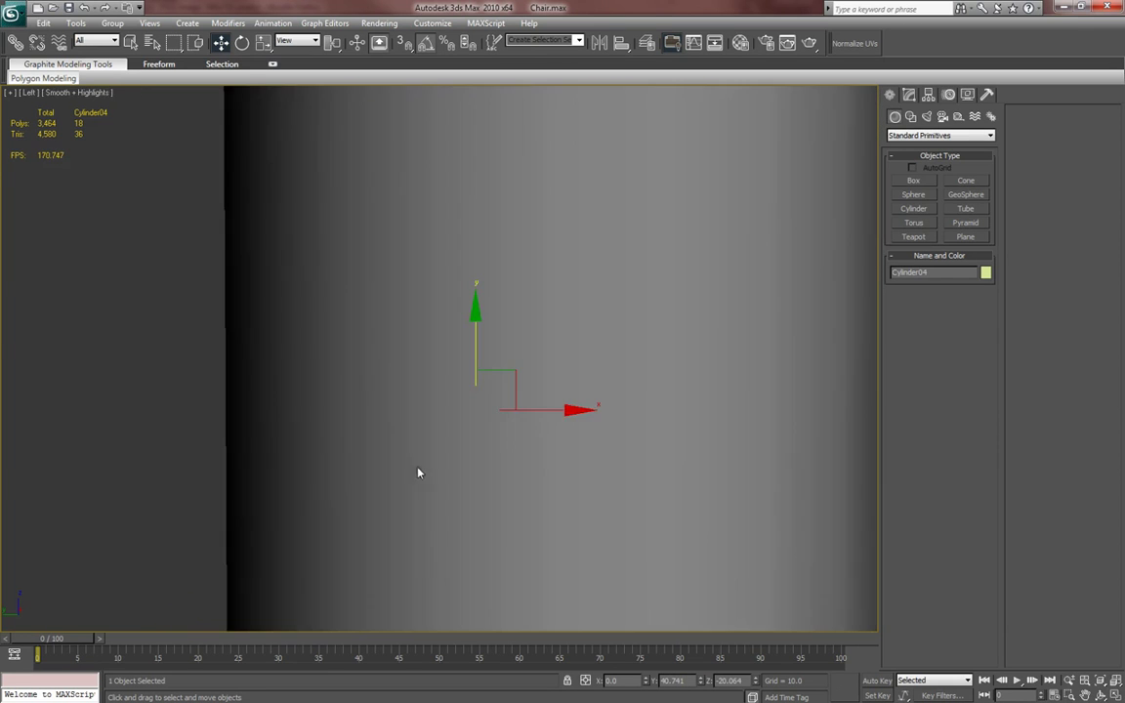
left_click_drag(519, 369, 539, 369)
key("F3")
scroll(532, 475, "down", 3)
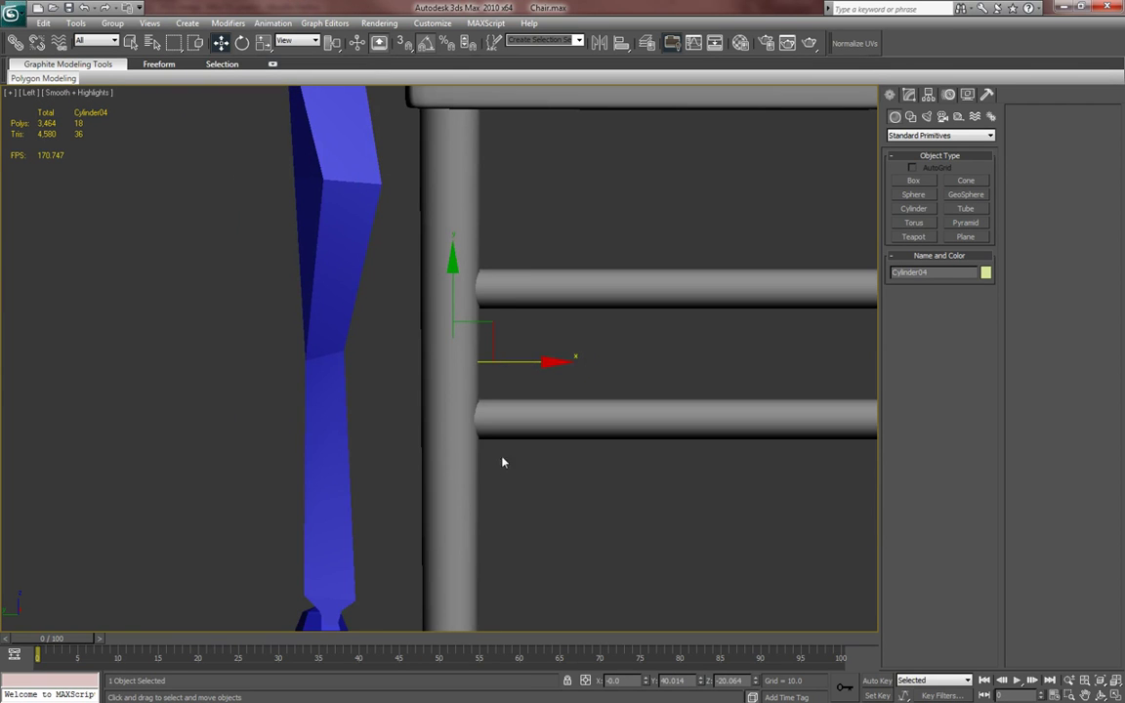
mouse_move(445, 403)
middle_mouse_down()
mouse_move(457, 386)
mouse_move(510, 418)
mouse_move(470, 414)
mouse_move(458, 388)
middle_mouse_up()
- Clone the front crossbar straight down as a second front crossbar and clear the selection
key("p")
key("z")
scroll(478, 419, "down", 3)
left_click_drag(435, 277, 451, 423, "shift")
left_click(557, 417)
scroll(560, 444, "down", 8)
middle_click_drag(558, 452, 621, 513, "alt")
left_click(621, 512)
middle_click_drag(592, 456, 589, 527)
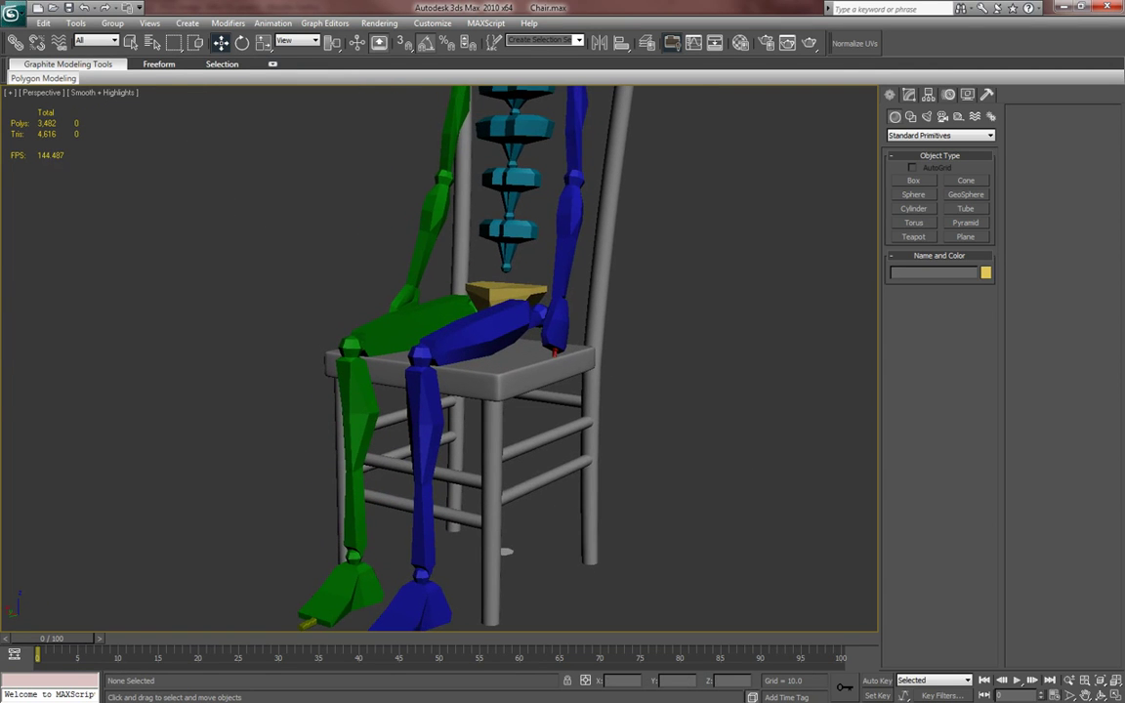
- Switch to the Chiavari chair reference photo in IrfanView and place it beside the chair model for comparison
key("alt+Tab")
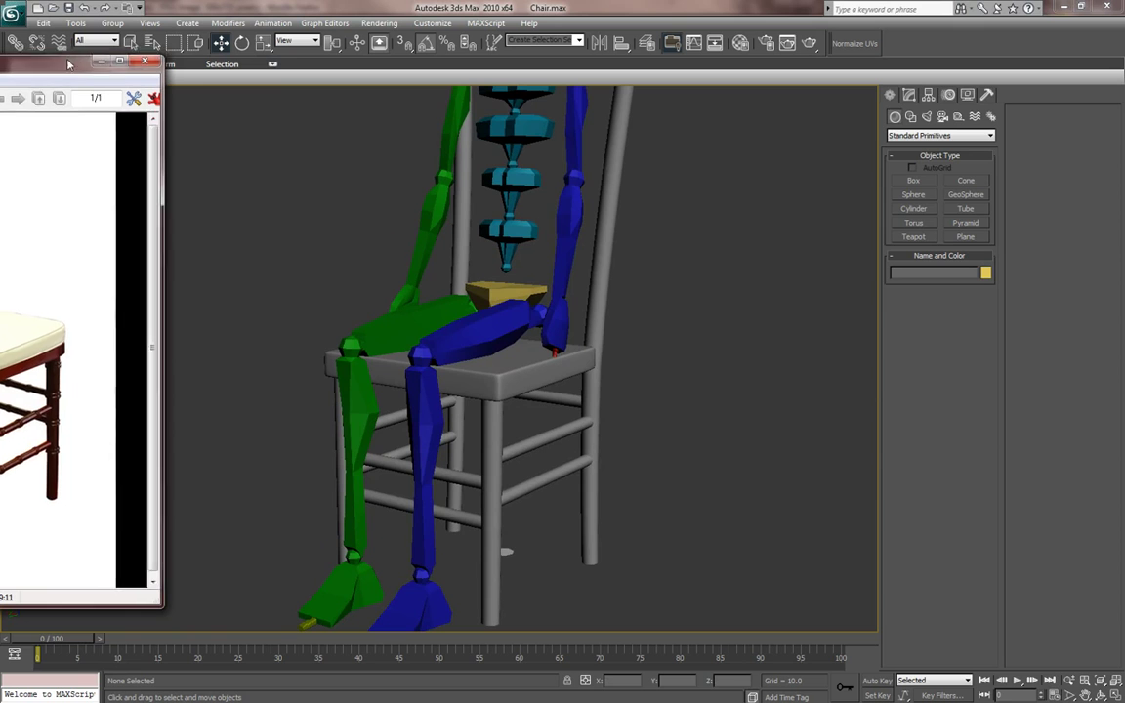
left_click_drag(65, 70, 961, 106)
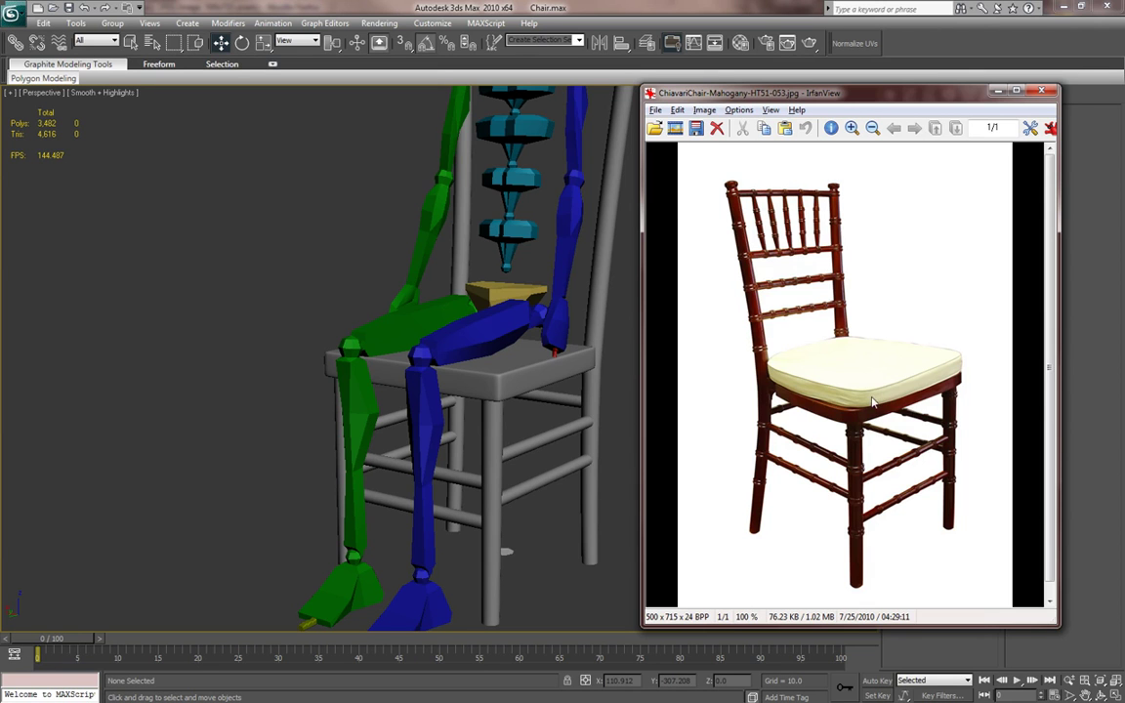
middle_click_drag(565, 414, 535, 414)
middle_click_drag(567, 479, 535, 489)
middle_click_drag(517, 447, 516, 450)
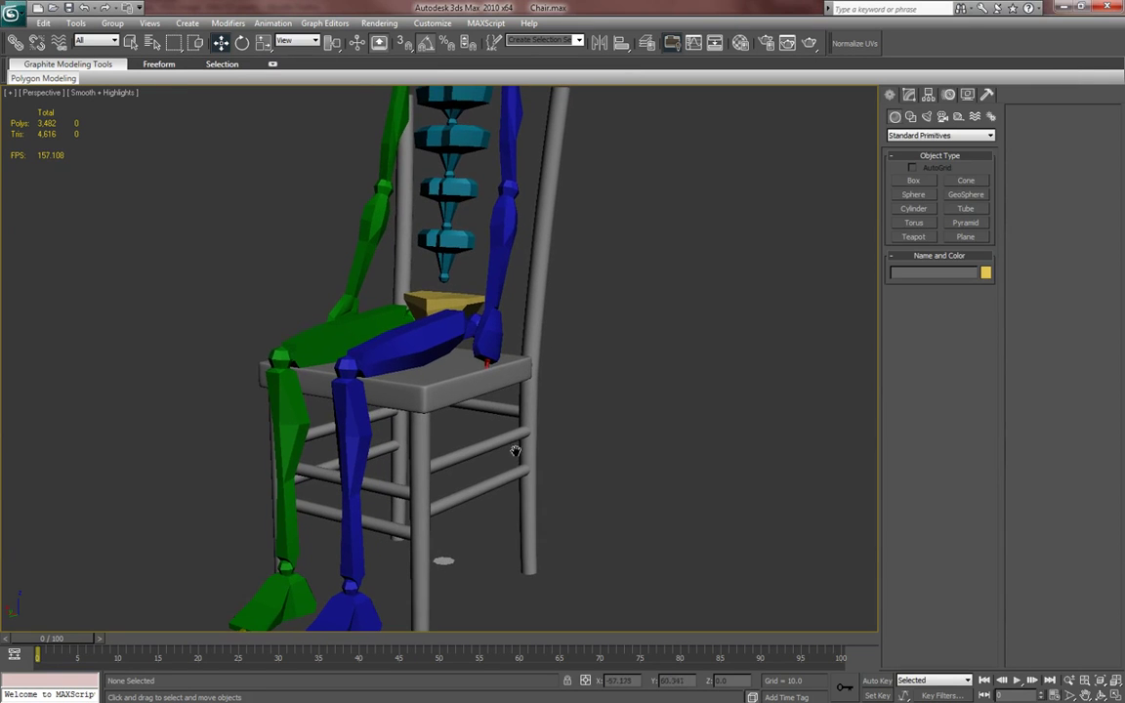
- Clone the rear crossbar upward as a copy between the backrest posts, at Z about 17.2
left_click(496, 409)
middle_click_drag(496, 409, 471, 360, "alt")
left_click_drag(473, 372, 473, 303, "shift")
left_click(557, 391)
middle_click_drag(498, 393, 474, 392)
scroll(467, 392, "up", 6)
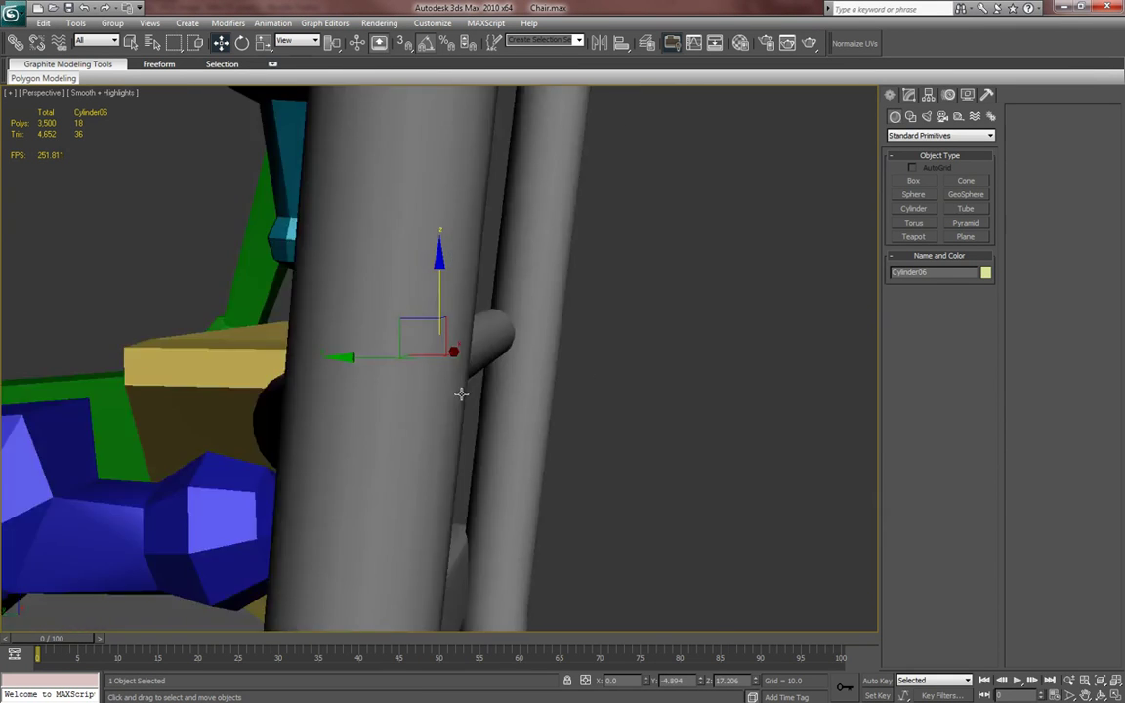
- Move the backrest crossbar back and up in line with the slanted posts, at Y about -7.9 and Z about 27.2
scroll(472, 389, "down", 3)
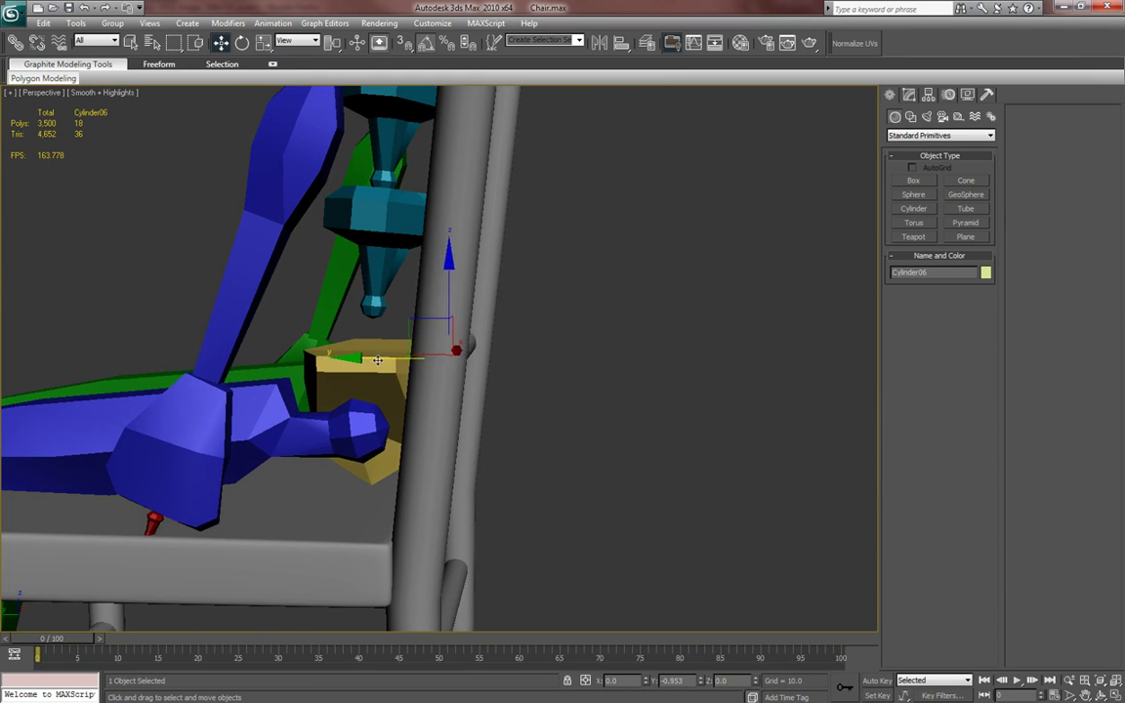
middle_click_drag(368, 362, 435, 341, "alt")
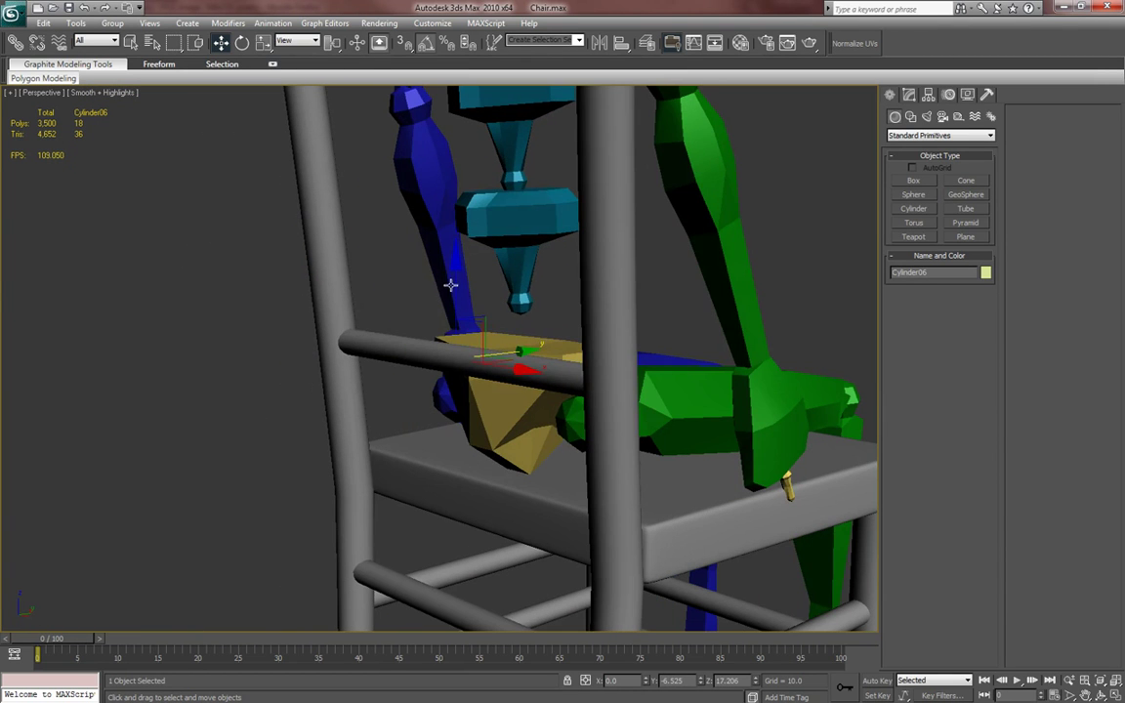
left_click_drag(456, 269, 456, 223)
middle_click_drag(473, 337, 496, 370)
key("F3")
key("F3")
key("F4")
left_click_drag(465, 357, 474, 307)
middle_click_drag(530, 321, 373, 339, "alt")
- Clone the backrest crossbar up along the slanted posts as two copies, at Z about 38.4 and 49.5, using the left wireframe view
key("l")
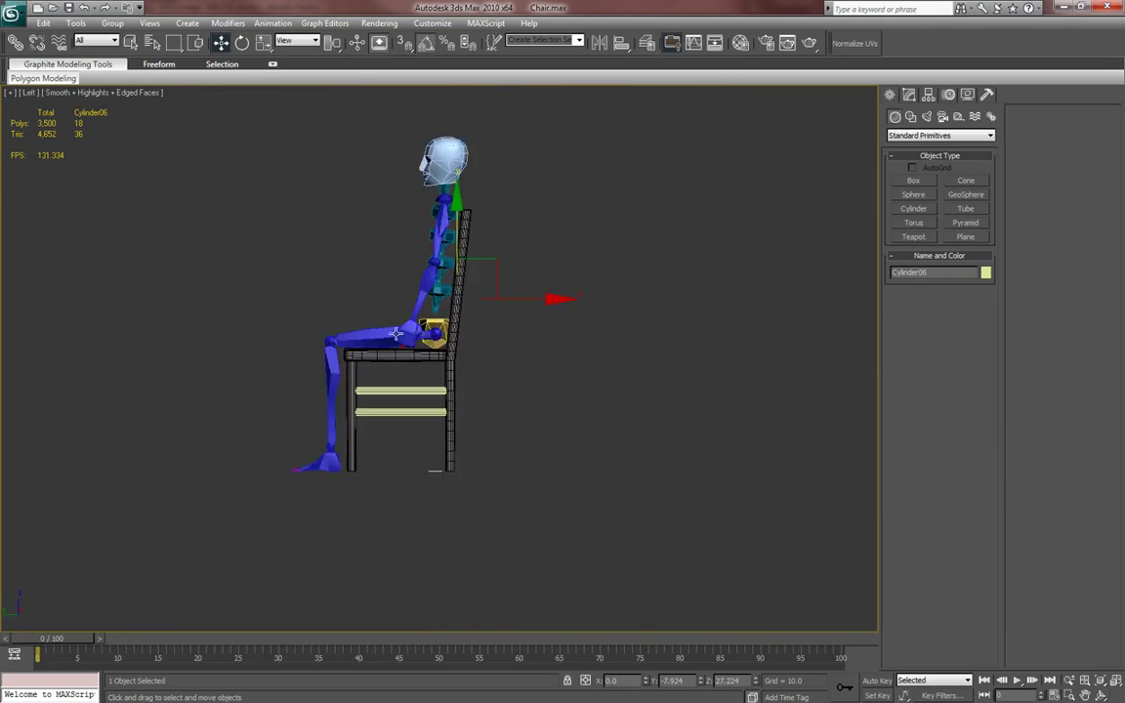
key("z")
scroll(488, 348, "down", 4)
key("F3")
scroll(473, 389, "down", 7)
middle_click_drag(488, 349, 450, 470)
left_click_drag(457, 395, 463, 319, "shift")
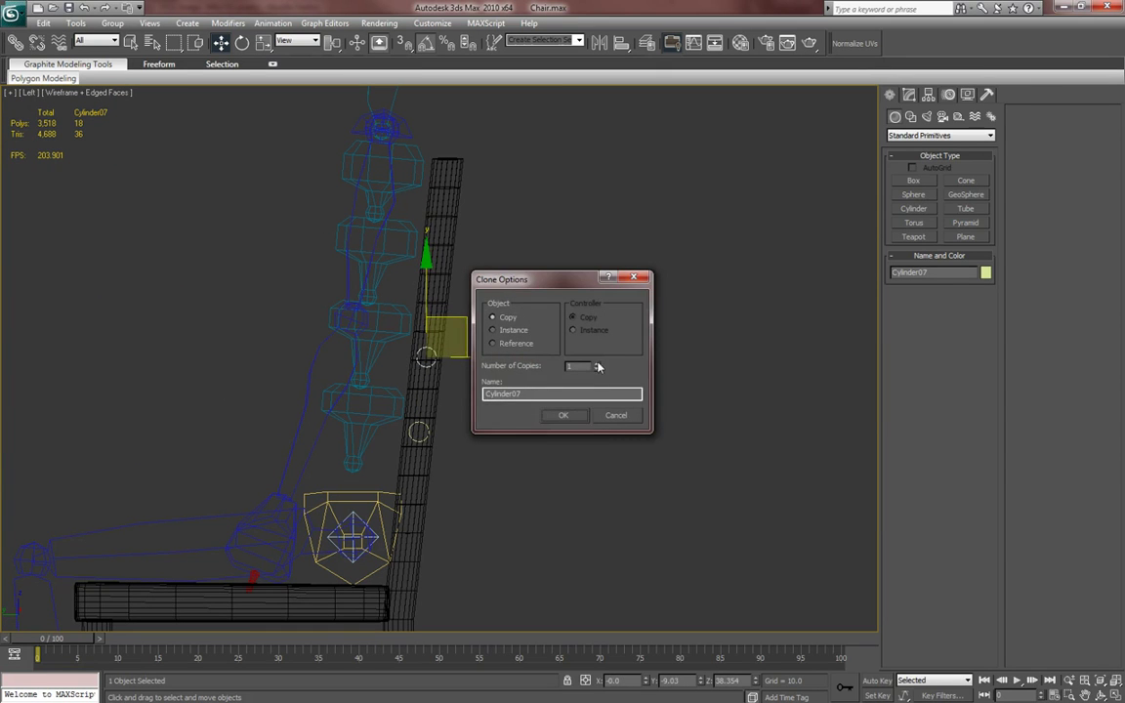
left_click(564, 417)
- Compare the backrest crossbars in the perspective view with the Chiavari chair reference photo
mouse_move(564, 422)
middle_mouse_down()
mouse_move(566, 412)
mouse_move(509, 417)
mouse_move(548, 409)
mouse_move(567, 429)
mouse_move(525, 471)
mouse_move(548, 425)
mouse_move(519, 454)
middle_mouse_up()
key("p")
scroll(527, 414, "down", 5)
key("F3")
scroll(566, 431, "up", 5)
key("F3")
key("alt+Tab")
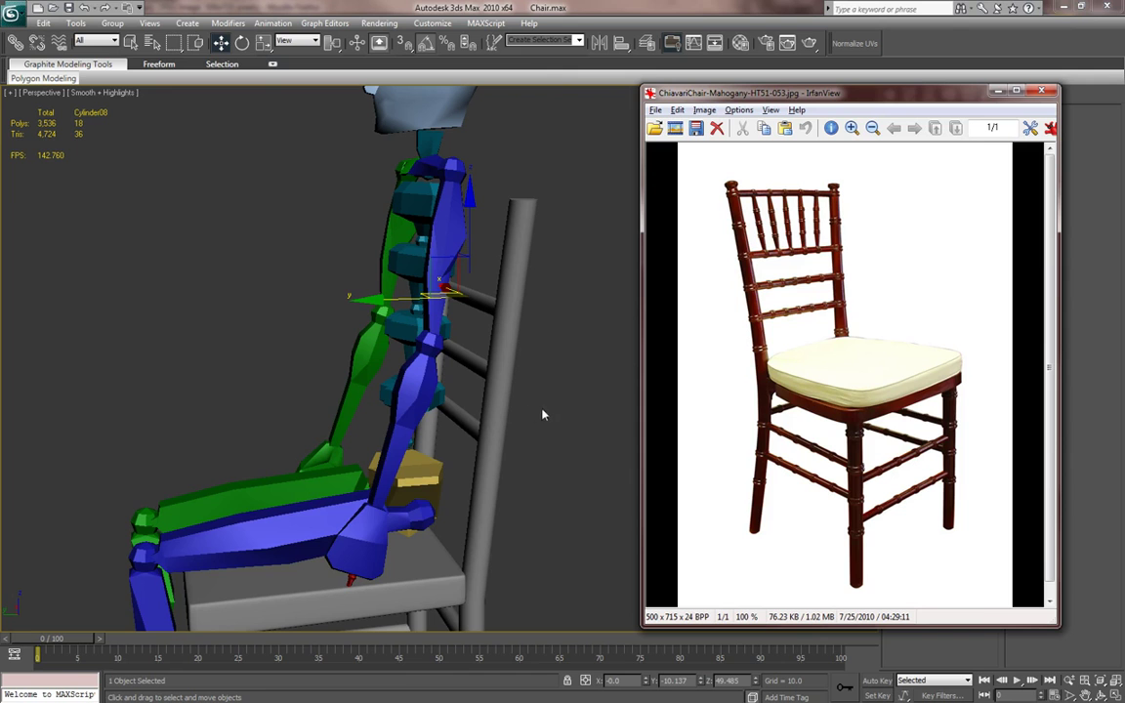
- Lower the three upper backrest crossbars together along the slanted posts, bringing the highest to Y about -9.5 and Z about 43.4
left_click(463, 355, "ctrl")
left_click(466, 421, "ctrl")
middle_click_drag(476, 358, 441, 344, "alt")
key("l")
scroll(444, 342, "up", 5)
key("F3")
scroll(467, 364, "down", 2)
scroll(598, 301, "down", 3)
left_click_drag(525, 214, 520, 273)
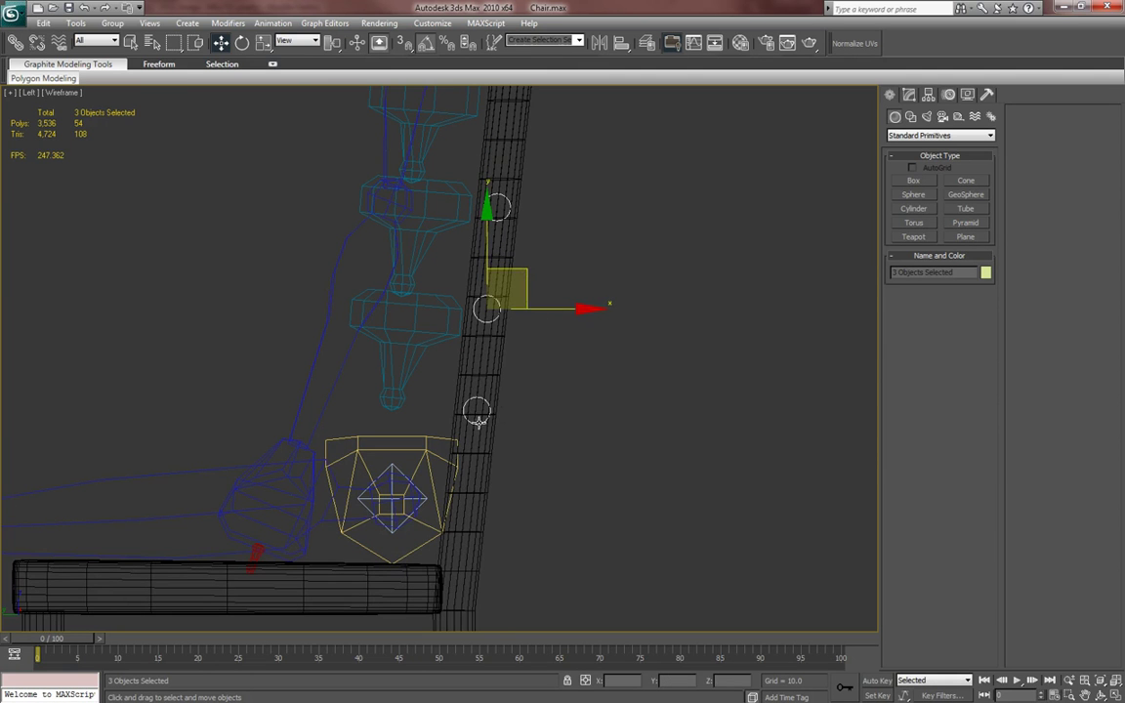
- Compare the lowered backrest crossbars in the perspective view with the Chiavari chair reference photo
middle_click_drag(529, 403, 560, 376)
key("p")
key("z")
scroll(494, 351, "down", 3)
mouse_move(494, 351)
middle_mouse_down()
mouse_move(528, 348)
mouse_move(505, 373)
middle_mouse_up()
key("F3")
scroll(485, 359, "down", 4)
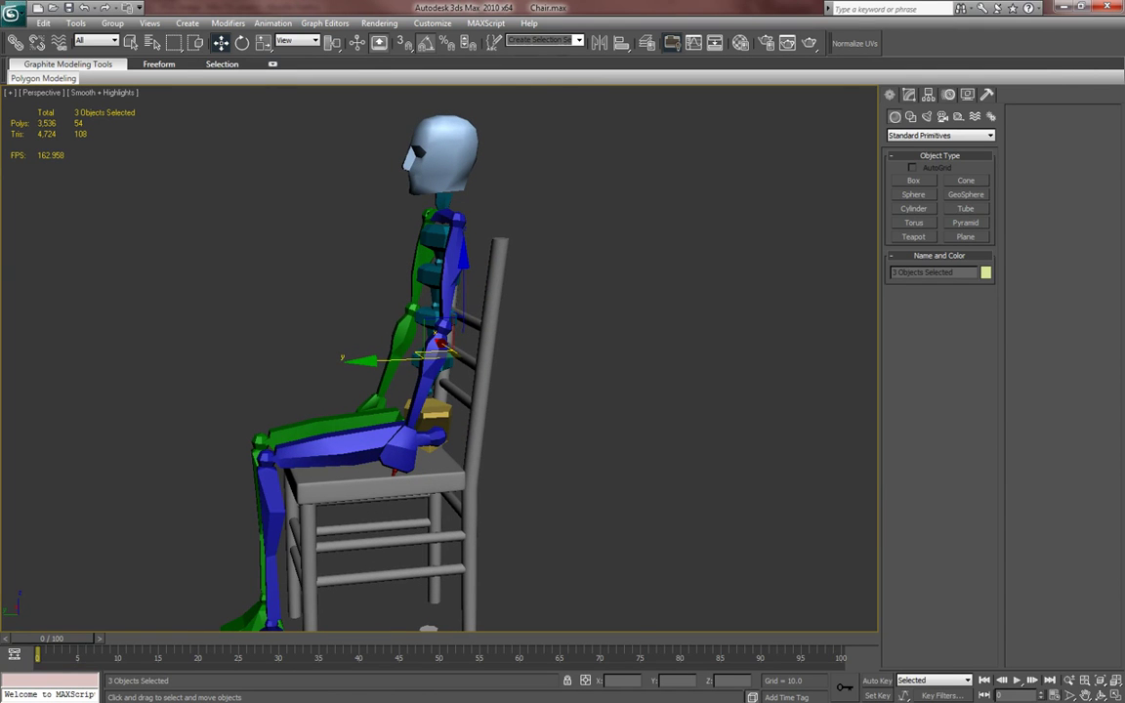
key("alt+Tab")
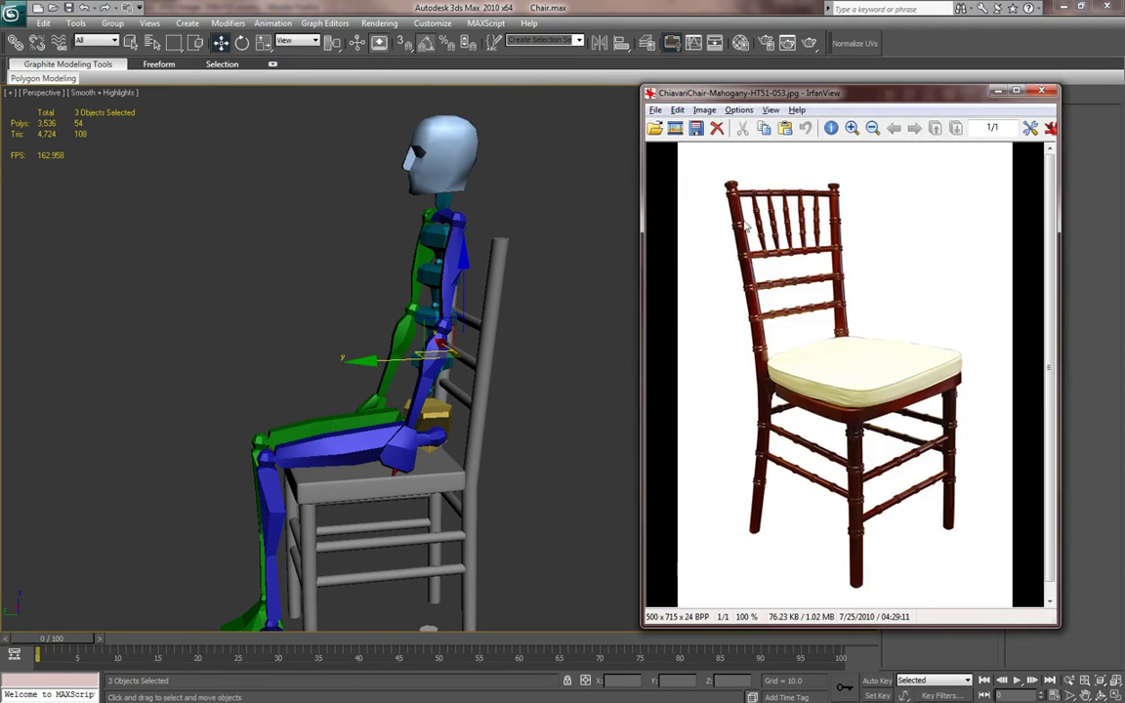
- Clone the highest backrest crossbar as a copy near the top of the slanted posts, at Y about -11.7 and Z about 63.5
left_click(547, 313)
left_click(463, 319)
middle_click_drag(538, 327, 521, 299, "alt")
key("l")
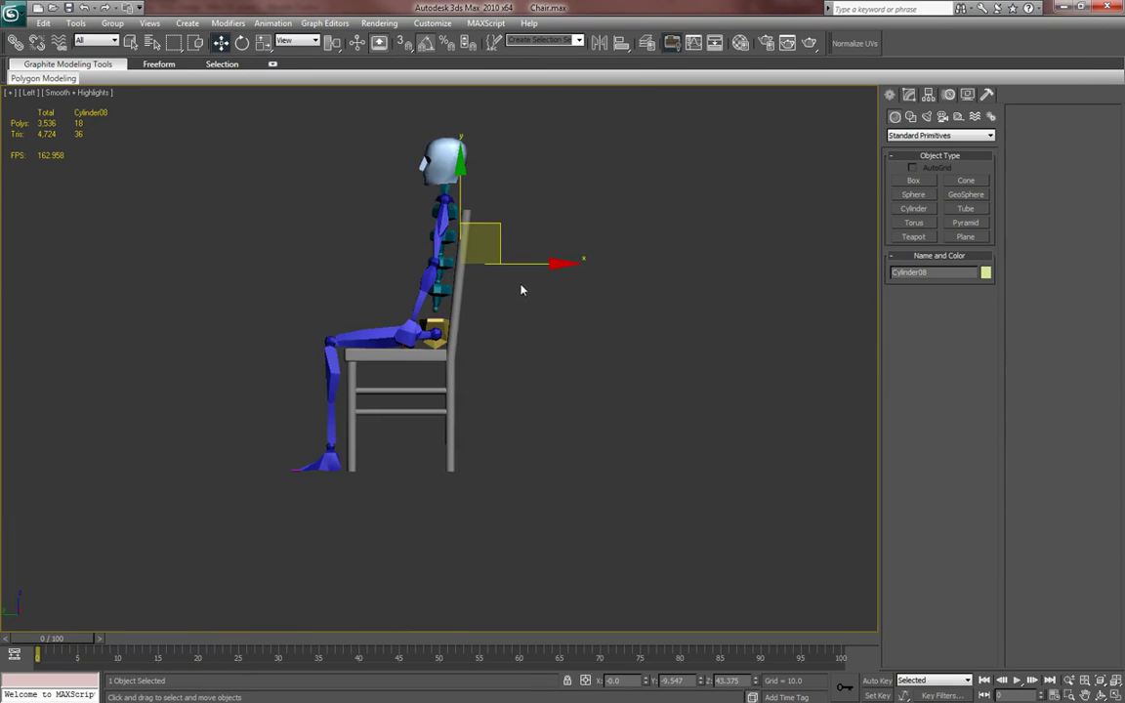
scroll(518, 298, "up", 3)
key("F3")
middle_click_drag(519, 307, 455, 470)
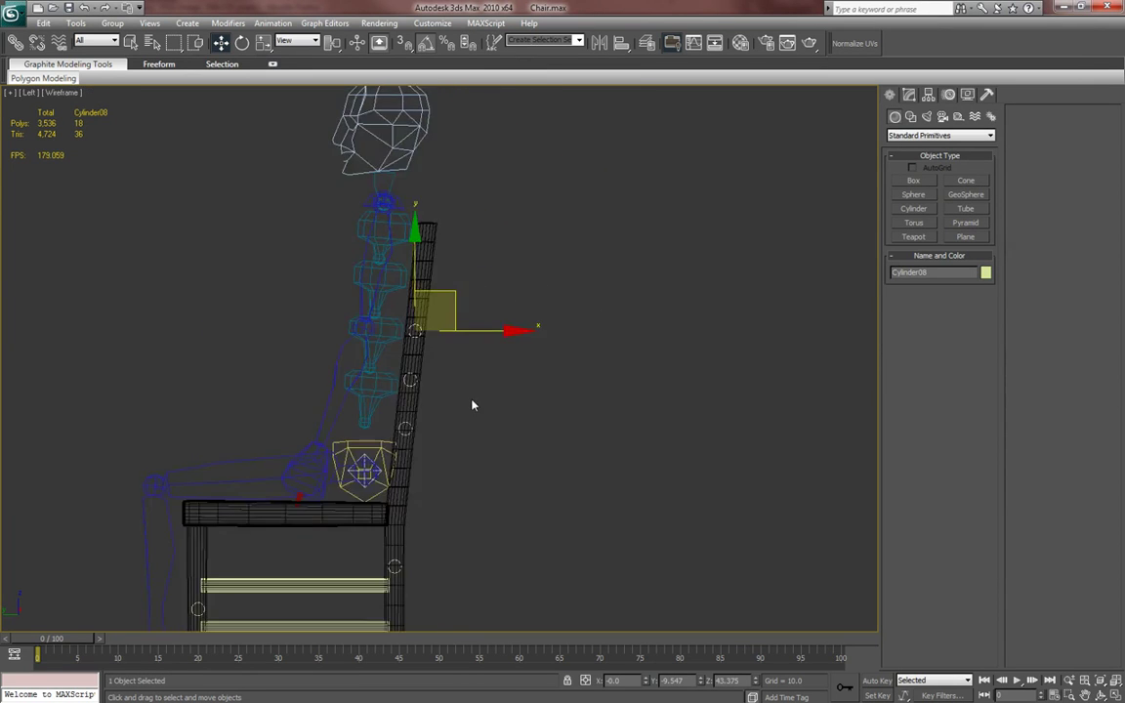
scroll(472, 405, "up", 2)
middle_click_drag(469, 379, 469, 426)
left_click_drag(449, 335, 462, 207, "shift")
key("ctrl+v")
left_click(561, 415)
- Widen the new top crossbar along X to an X scale of about 48.7% so it meets both backrest posts
mouse_move(437, 390)
middle_mouse_down()
mouse_move(449, 371)
mouse_move(384, 379)
mouse_move(427, 395)
mouse_move(446, 358)
middle_mouse_up()
key("p")
key("z")
scroll(384, 379, "down", 5)
scroll(386, 379, "up", 3)
key("F3")
scroll(373, 370, "up", 3)
key("F4")
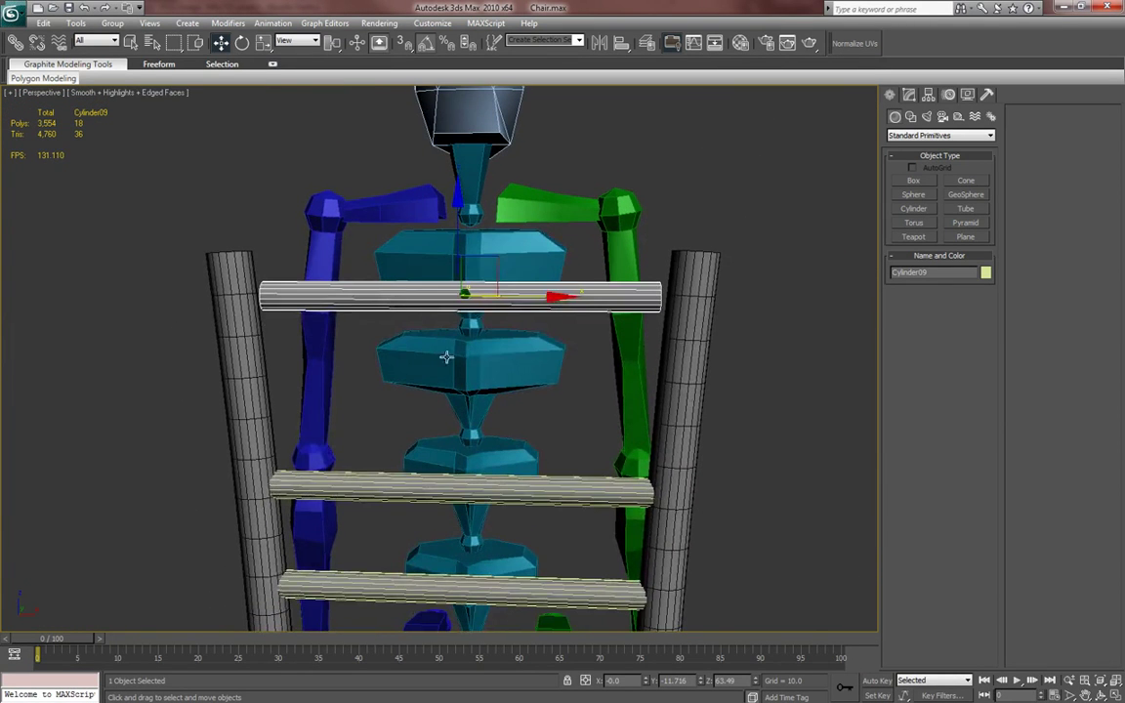
key("r")
middle_click_drag(553, 308, 581, 344, "alt")
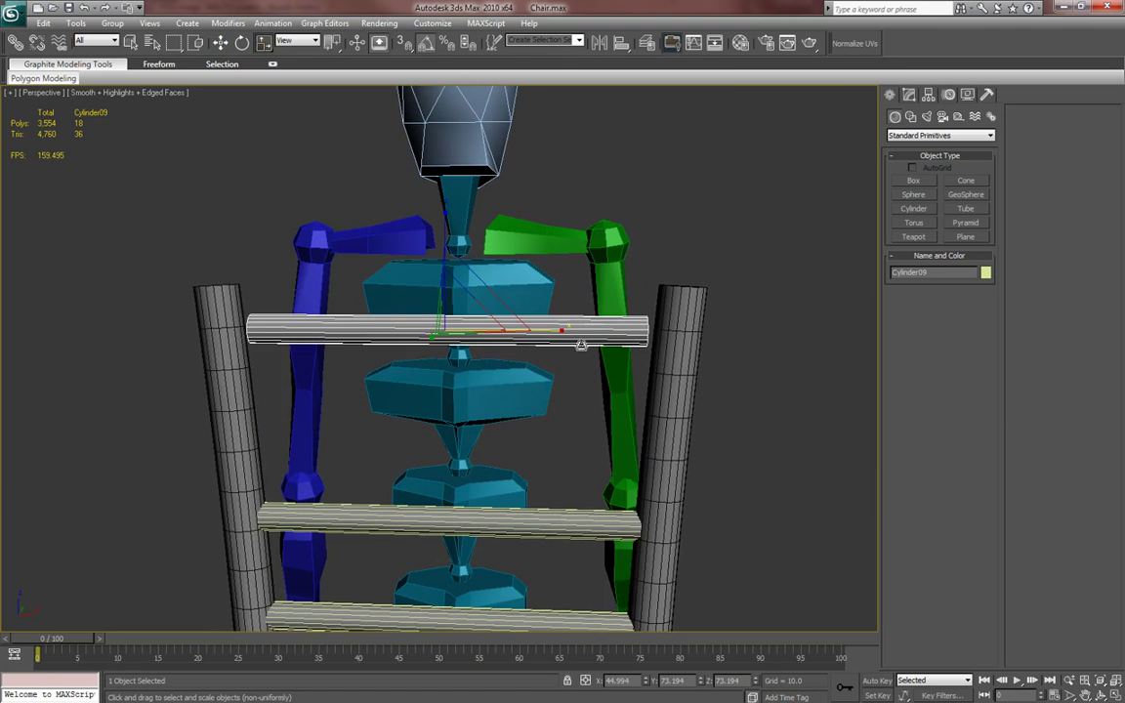
left_click_drag(563, 329, 566, 332)
key("w")
- Examine the whole chair in shaded perspective and compare its backrest with the reference photo
middle_click_drag(506, 327, 681, 405, "alt")
middle_click_drag(545, 451, 504, 405)
key("F4")
scroll(564, 424, "down", 3)
scroll(464, 405, "down", 5)
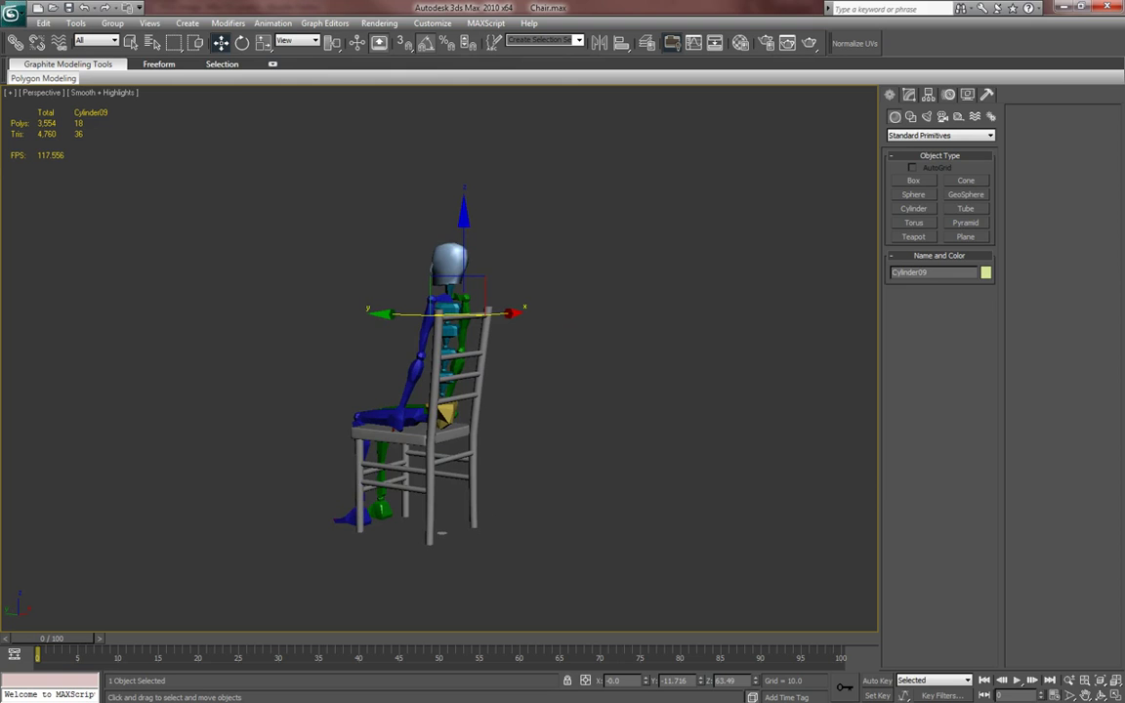
key("alt+Tab")
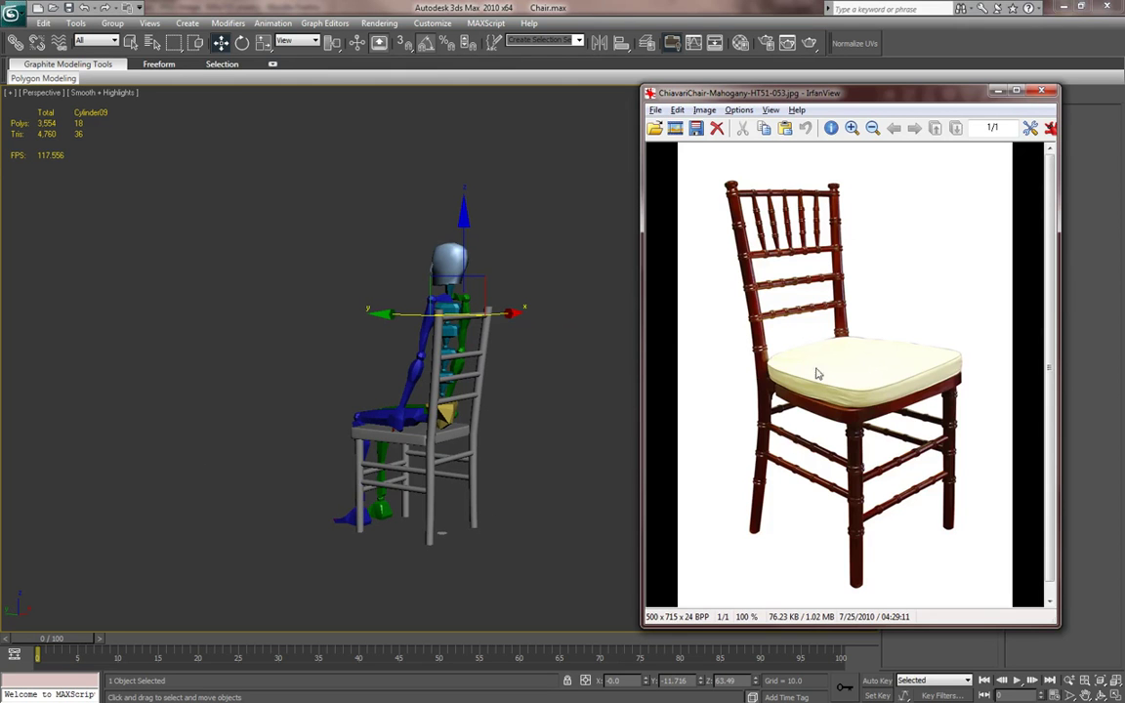
key("alt+Tab")
- Clone the top crossbar as a copy behind the backrest, at Y about -25.9 and Z about 51.2
middle_click_drag(481, 350, 509, 364, "alt")
scroll(524, 359, "up", 5)
scroll(433, 442, "up", 3)
middle_click_drag(432, 442, 485, 393, "alt")
middle_click_drag(431, 410, 483, 389, "alt")
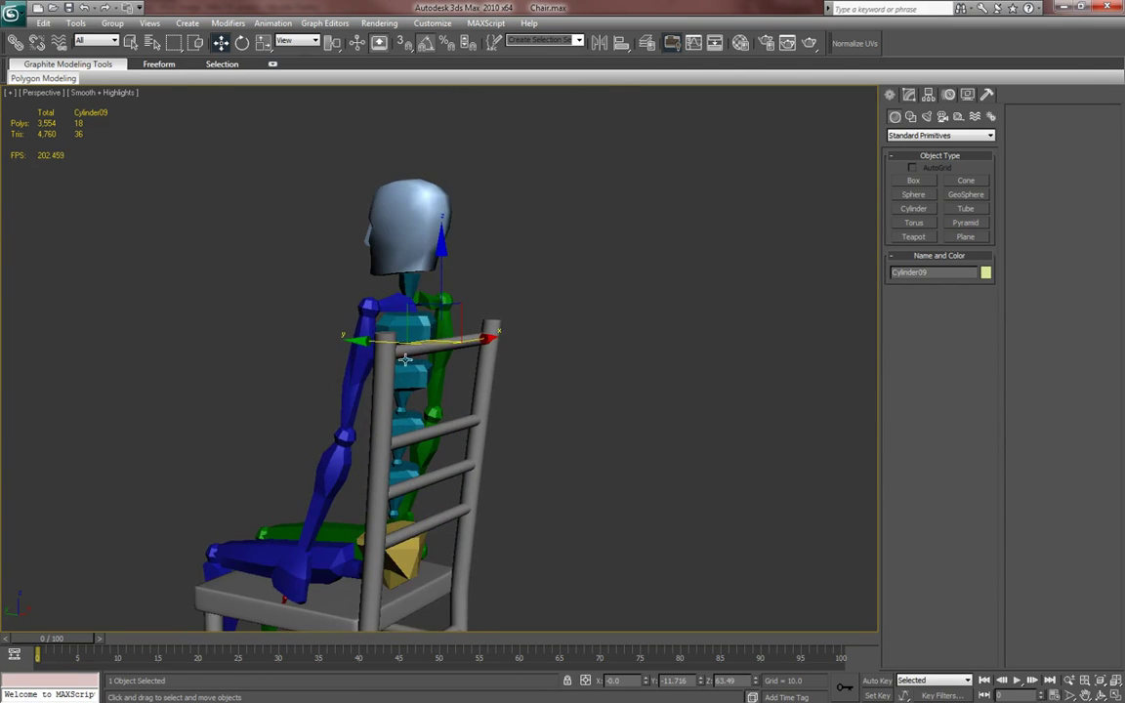
left_click_drag(426, 316, 547, 400, "shift")
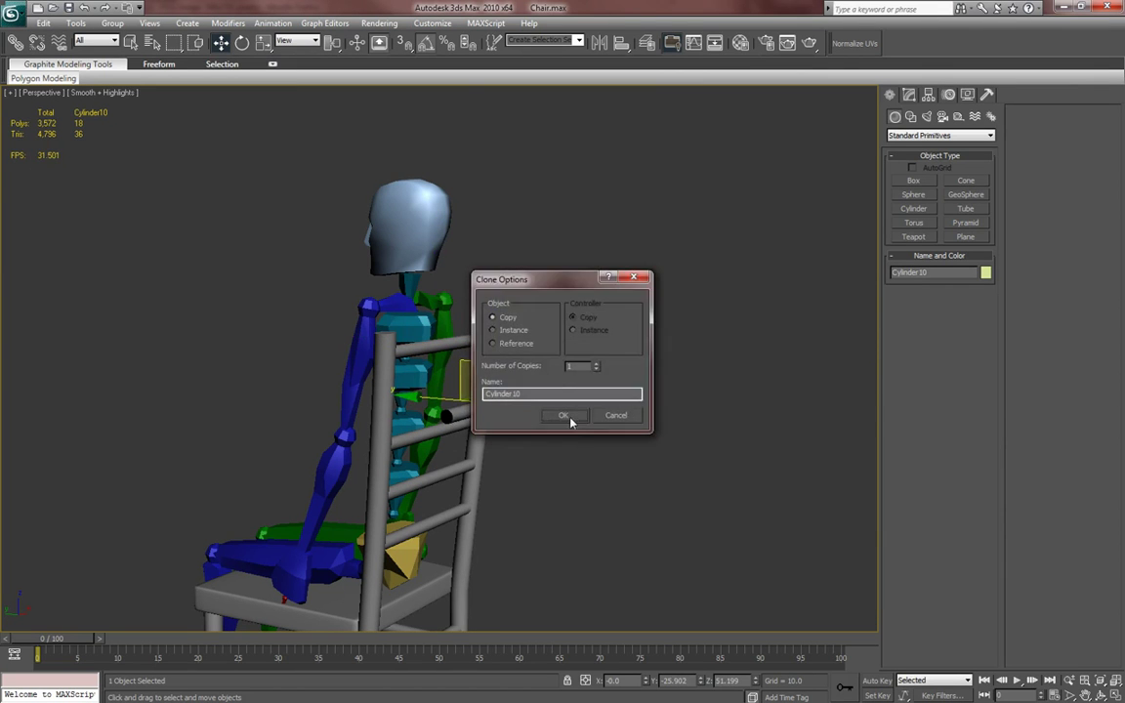
left_click(568, 417)
- Rotate the copied bar 90 degrees to stand vertically and move it into the backrest, at Y about -11.3
key("e")
left_click_drag(455, 414, 469, 433)
key("w")
mouse_move(470, 434)
middle_mouse_down("alt")
mouse_move(502, 485)
mouse_move(489, 422)
middle_mouse_up("alt")
left_click_drag(463, 416, 400, 417)
middle_click_drag(401, 417, 459, 421, "alt")
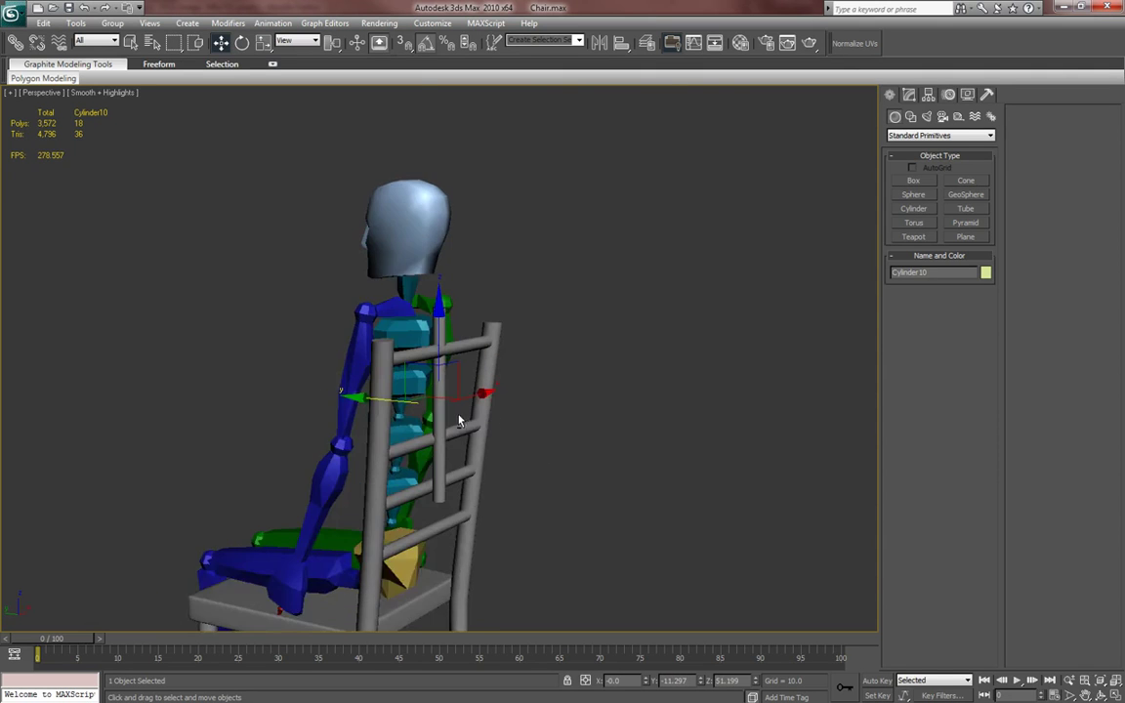
- Tilt the vertical spindle to follow the slanted posts and move it in line with the crossbars, at Y about -10.6
scroll(459, 422, "up", 3)
key("r")
left_click_drag(439, 333, 439, 293)
key("e")
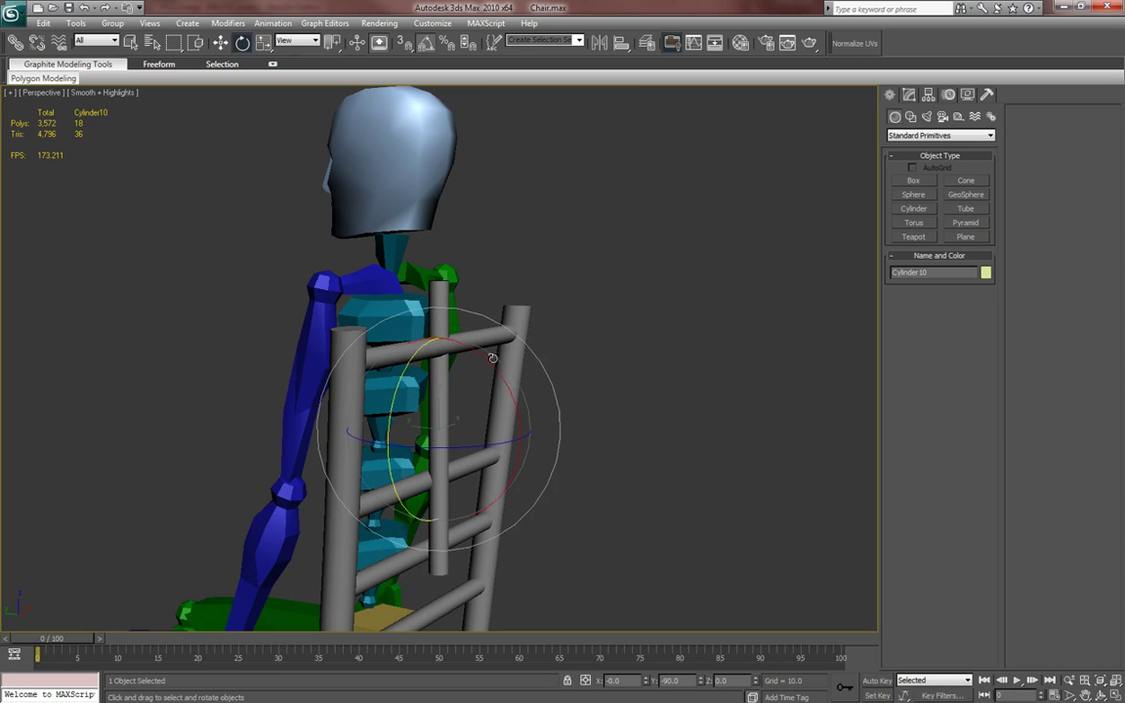
left_click_drag(487, 356, 492, 364)
key("w")
left_click_drag(455, 418, 390, 424)
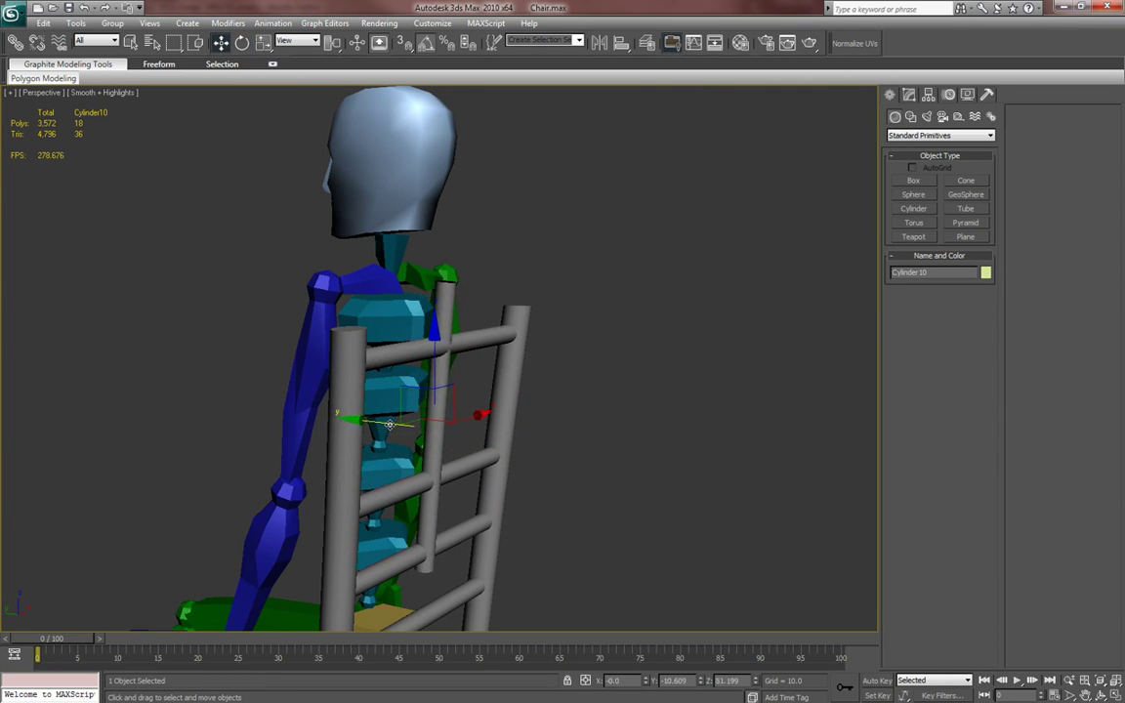
- Shorten the spindle to about 48% along its local length axis and fit it between the top two crossbars, at Z about 53.0
key("r")
left_click_drag(444, 320, 440, 361)
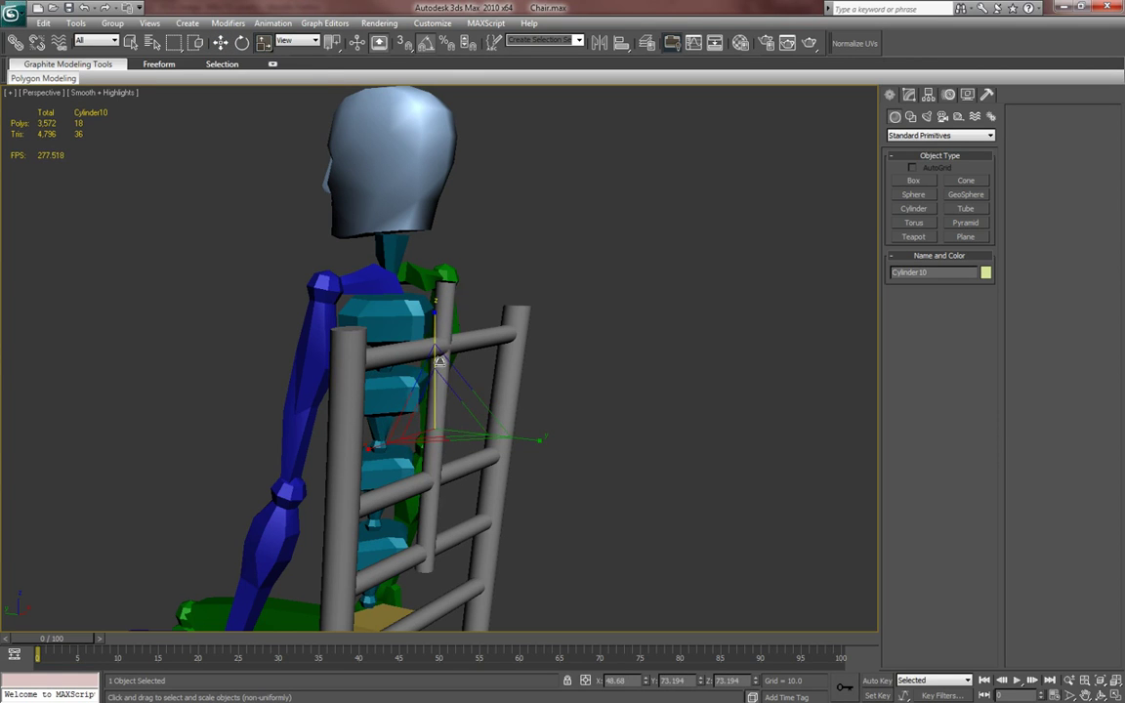
left_click(298, 40)
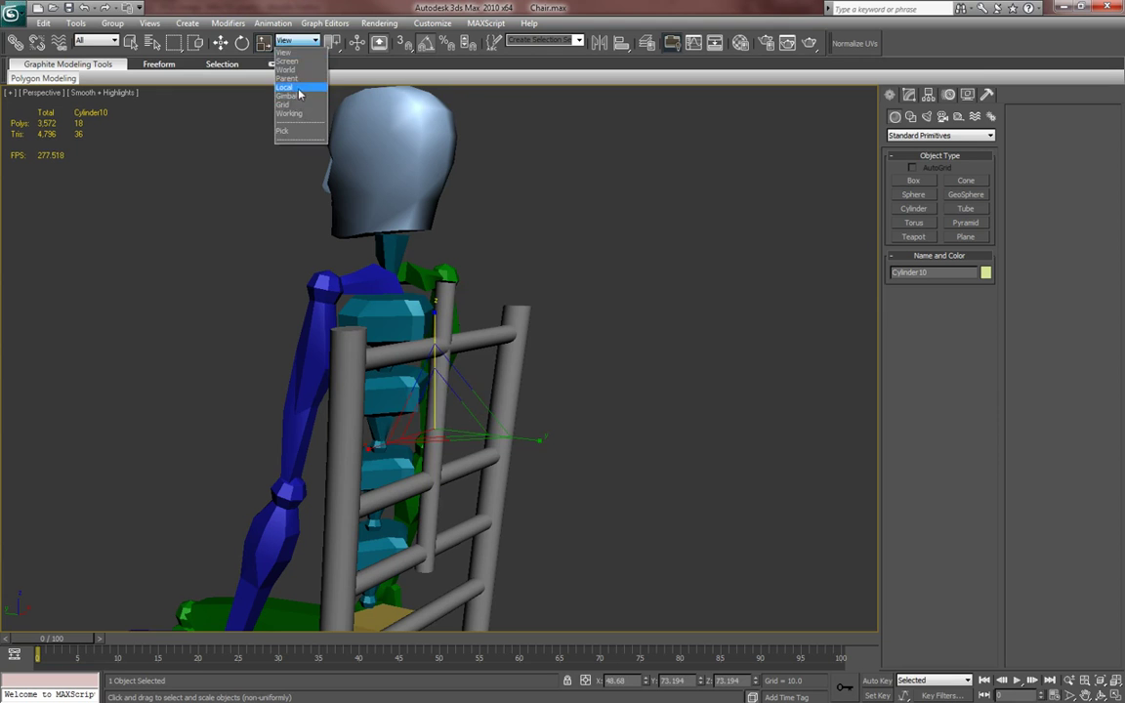
left_click(299, 90)
left_click_drag(444, 315, 439, 369)
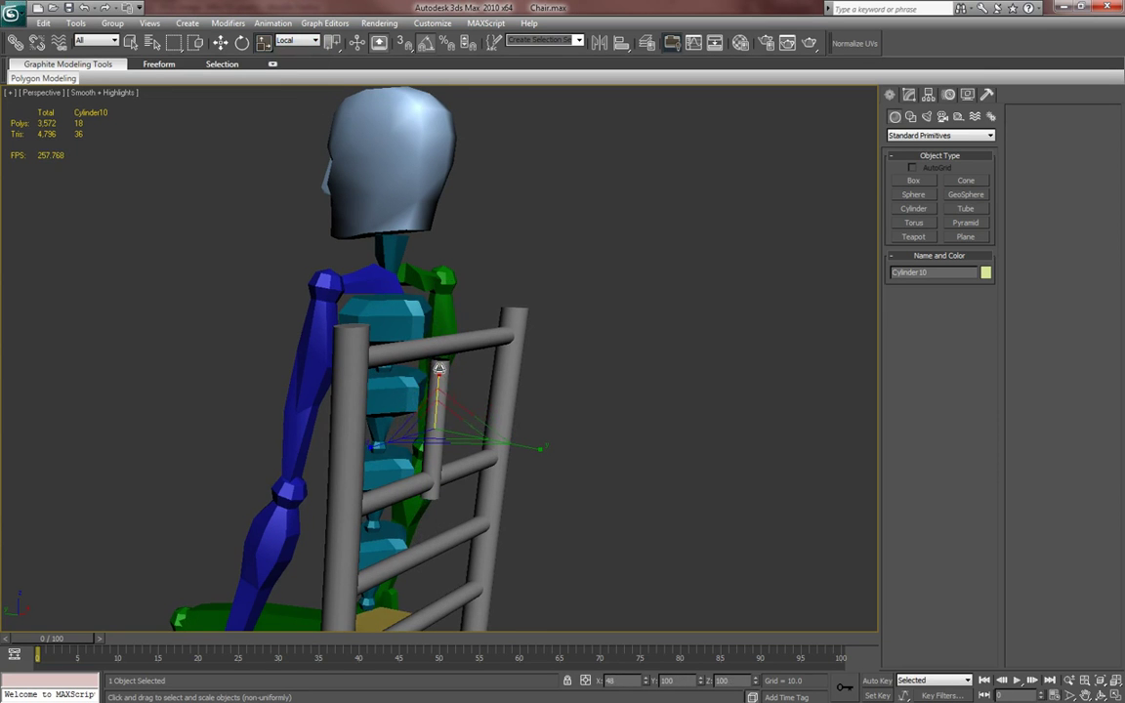
key("w")
middle_click_drag(439, 369, 451, 446, "alt")
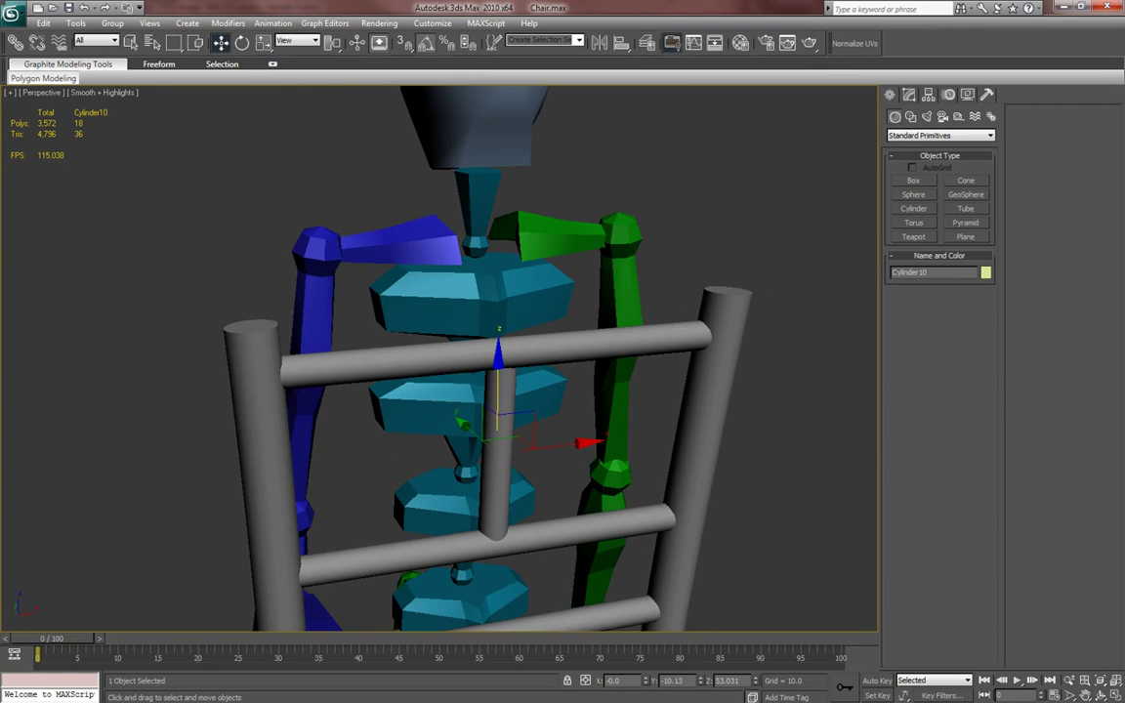
- Check the spindle shape in the reference photo and move the spindle out behind the backrest, at Y about -21.9
key("alt+Tab")
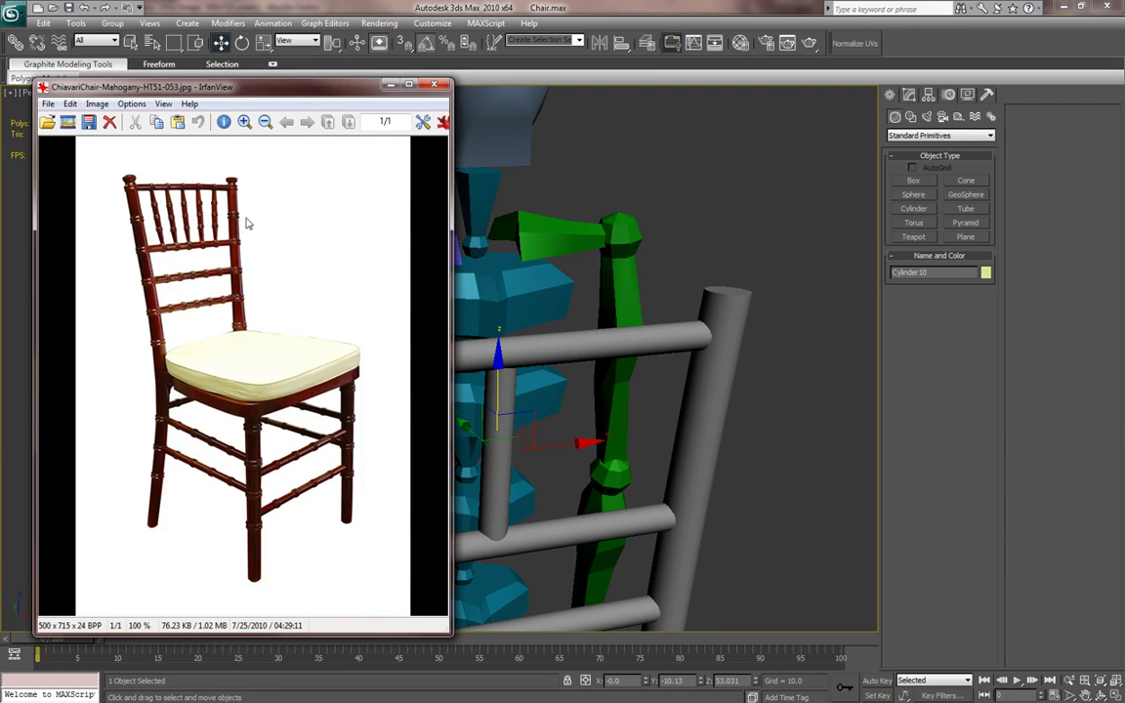
left_click(433, 84)
middle_click_drag(572, 334, 518, 380, "alt")
left_click_drag(465, 412, 553, 449)
middle_click_drag(554, 449, 559, 423)
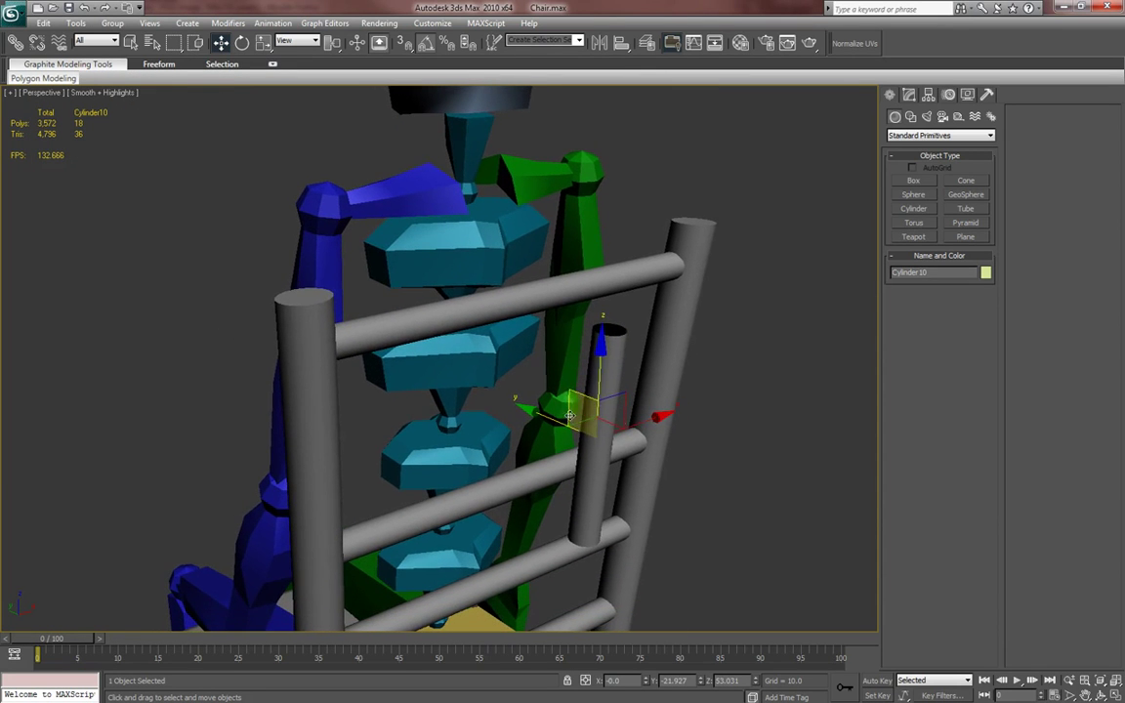
- Connect all the spindle's lengthwise edges to add one edge loop around its middle
key("F4")
key("F4")
middle_click_drag(635, 418, 683, 402)
key("r")
key("e")
key("w")
key("F4")
key("2")
left_click_drag(690, 398, 484, 350)
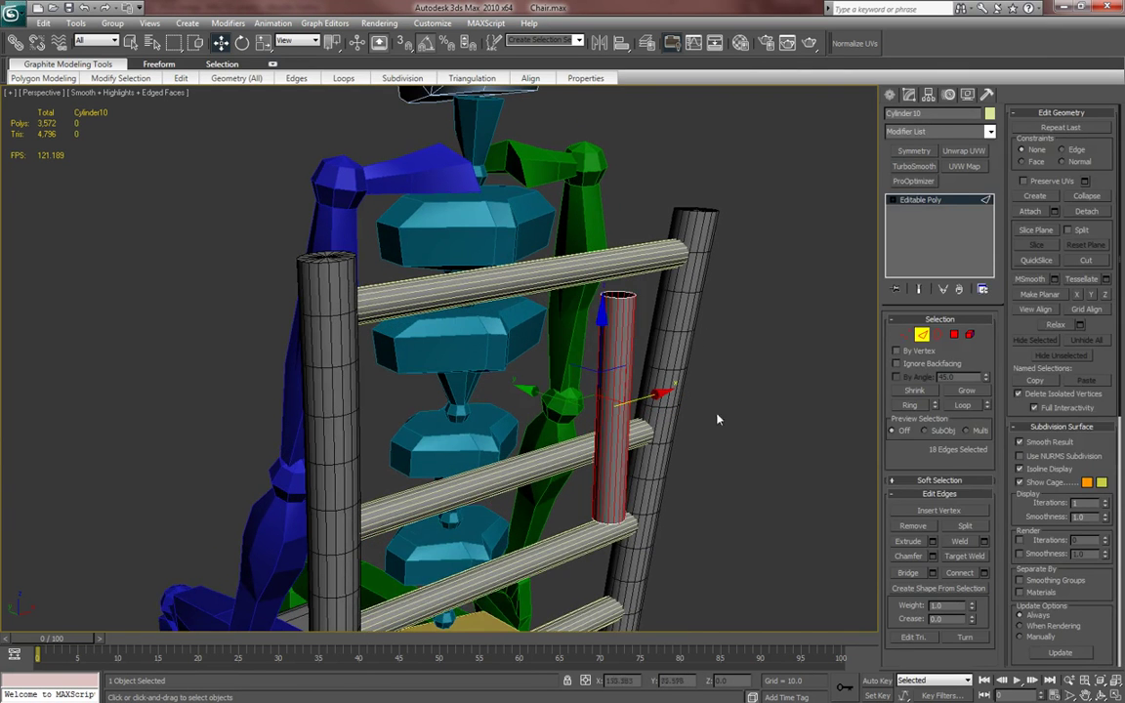
left_click(982, 572)
left_click(788, 398)
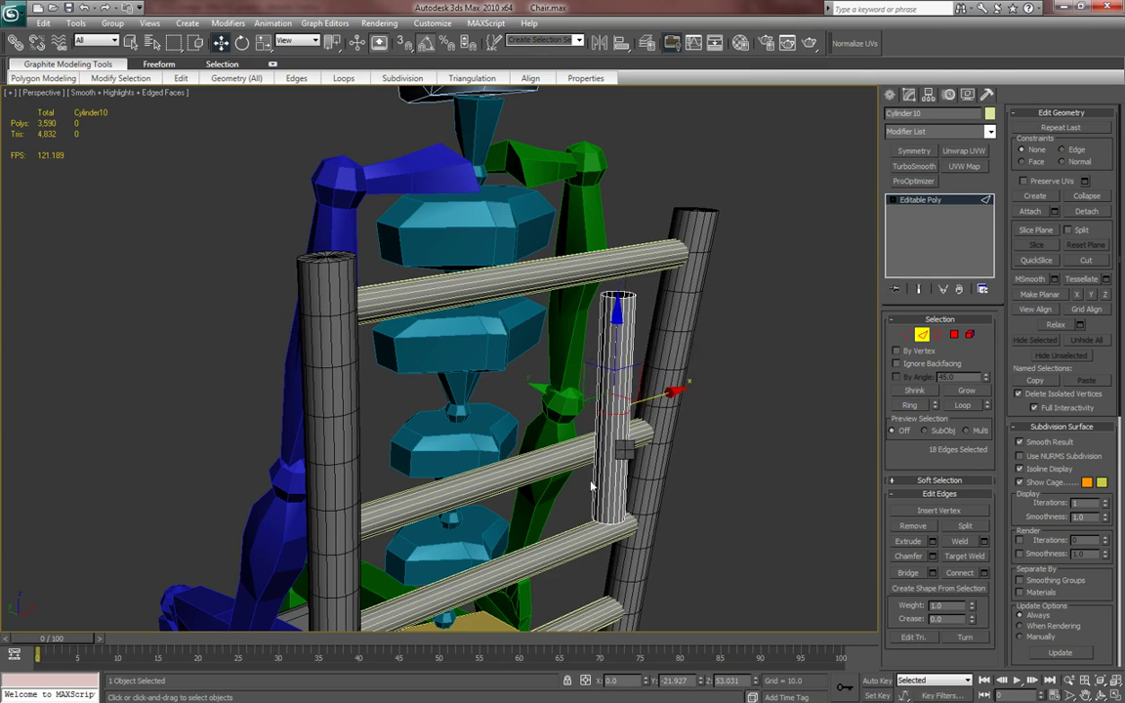
- Chamfer the spindle's middle edge loop with 1 segment into two loops, one near each end
right_click(591, 485)
left_click(463, 479)
left_click_drag(759, 337, 733, 185)
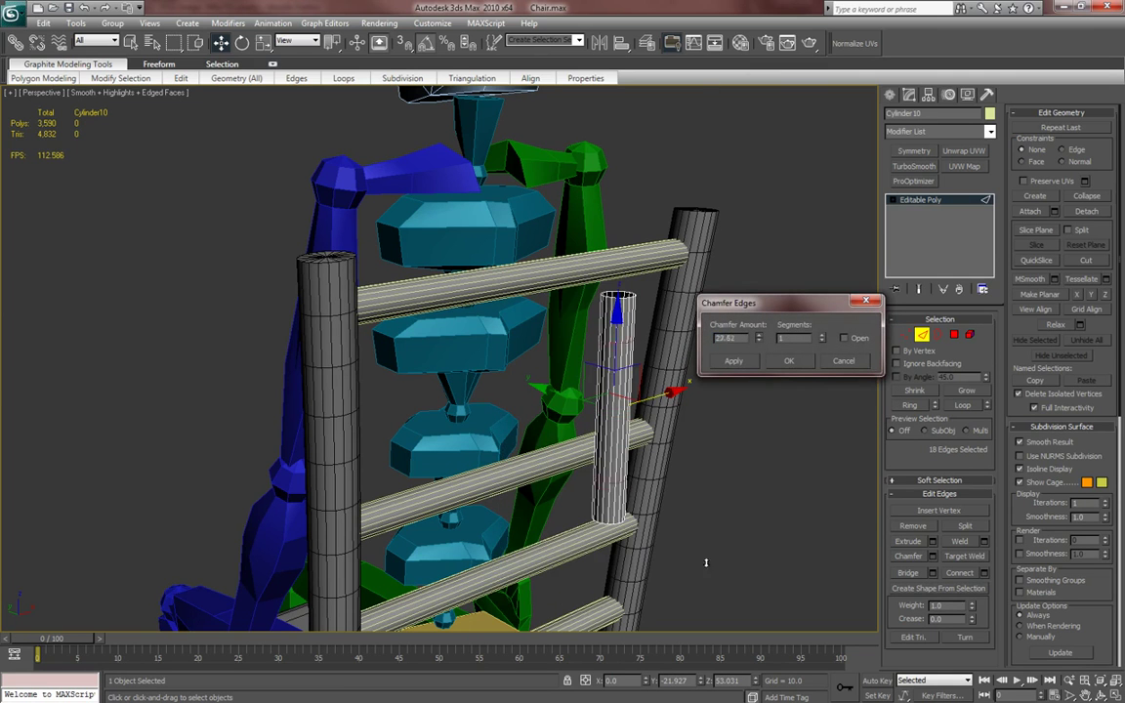
left_click(789, 361)
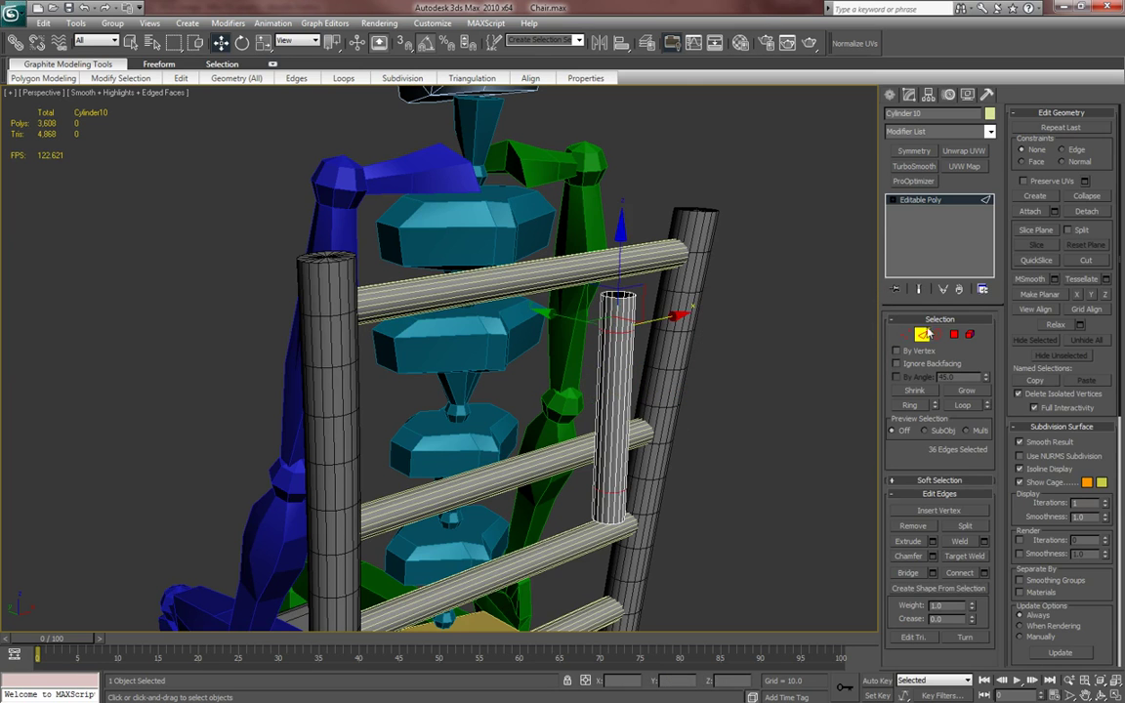
- Scale both open end borders of the spindle inward to taper its ends, and compare the shape with the reference photo
left_click(938, 334)
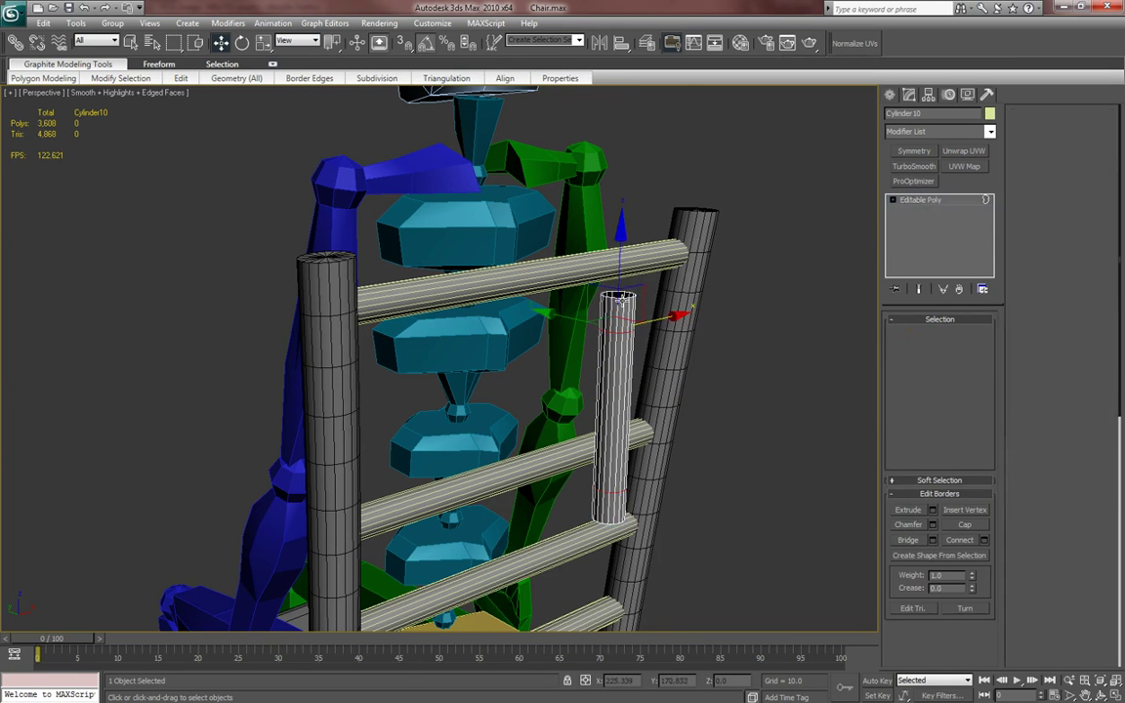
middle_click_drag(628, 422, 628, 531, "alt")
left_click(623, 537, "ctrl")
key("e")
key("r")
left_click_drag(603, 544, 602, 516)
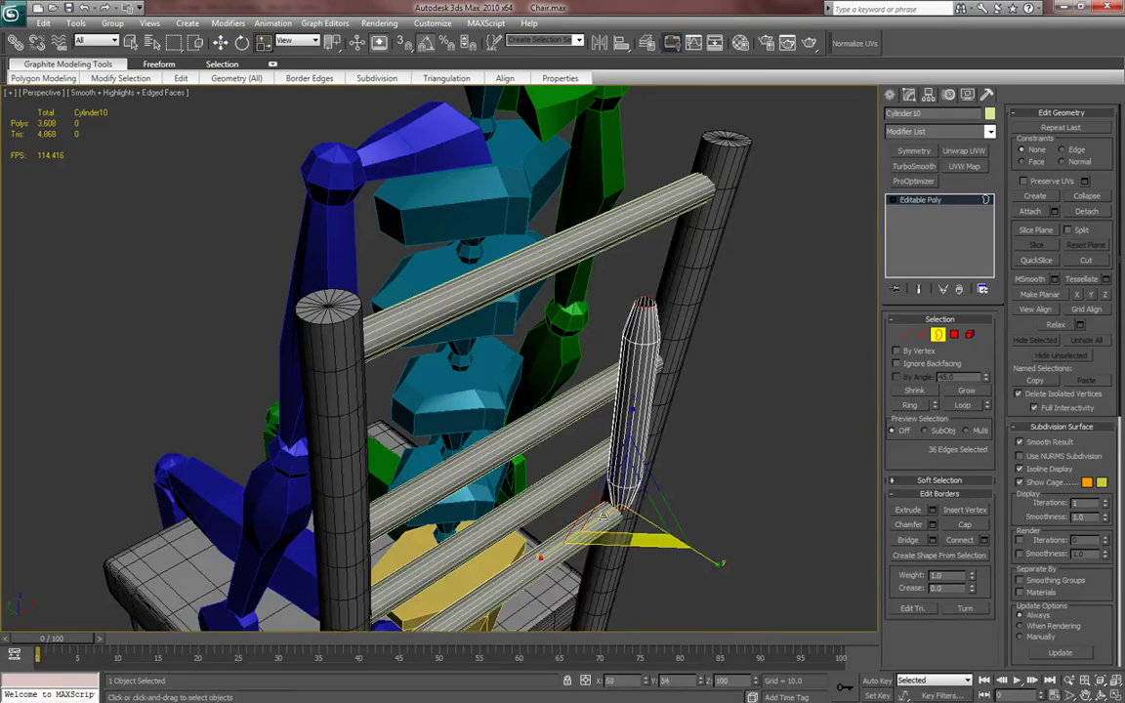
middle_click_drag(605, 514, 617, 527, "alt")
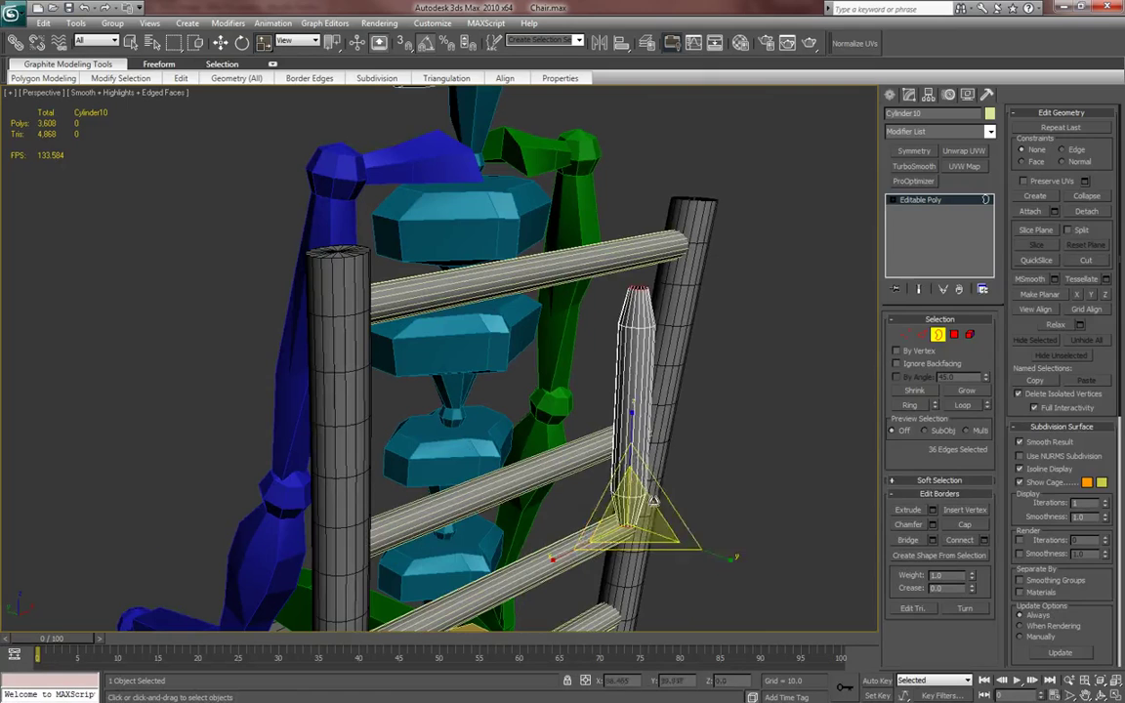
left_click(889, 94)
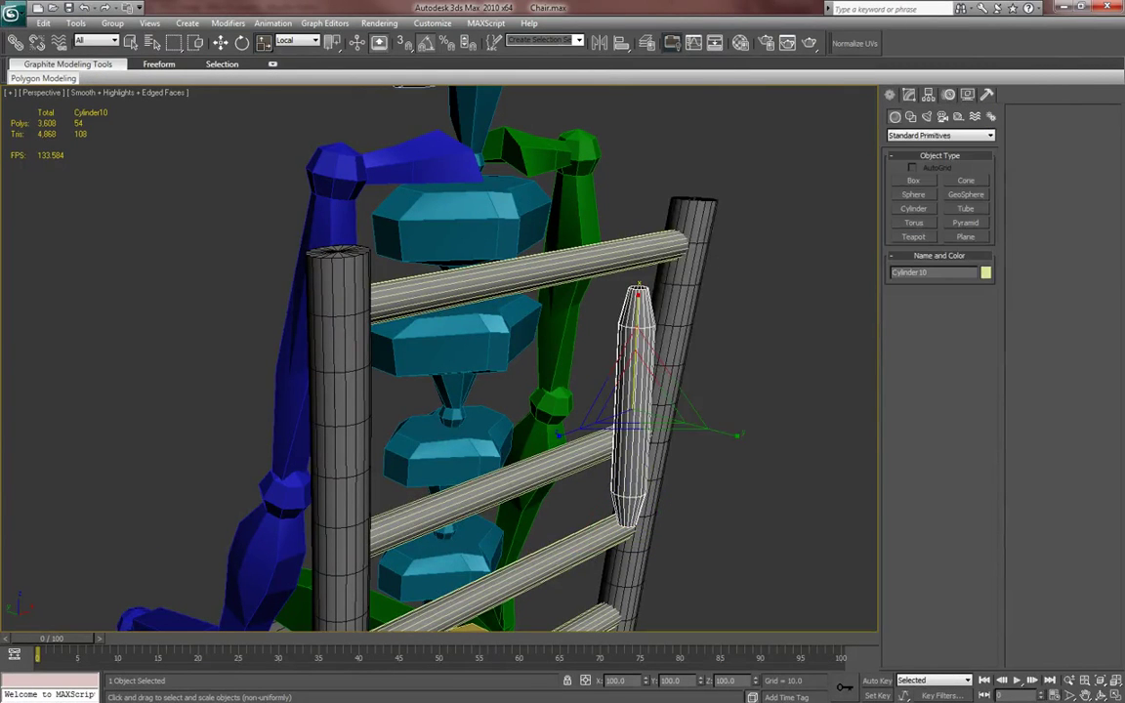
key("alt+Tab")
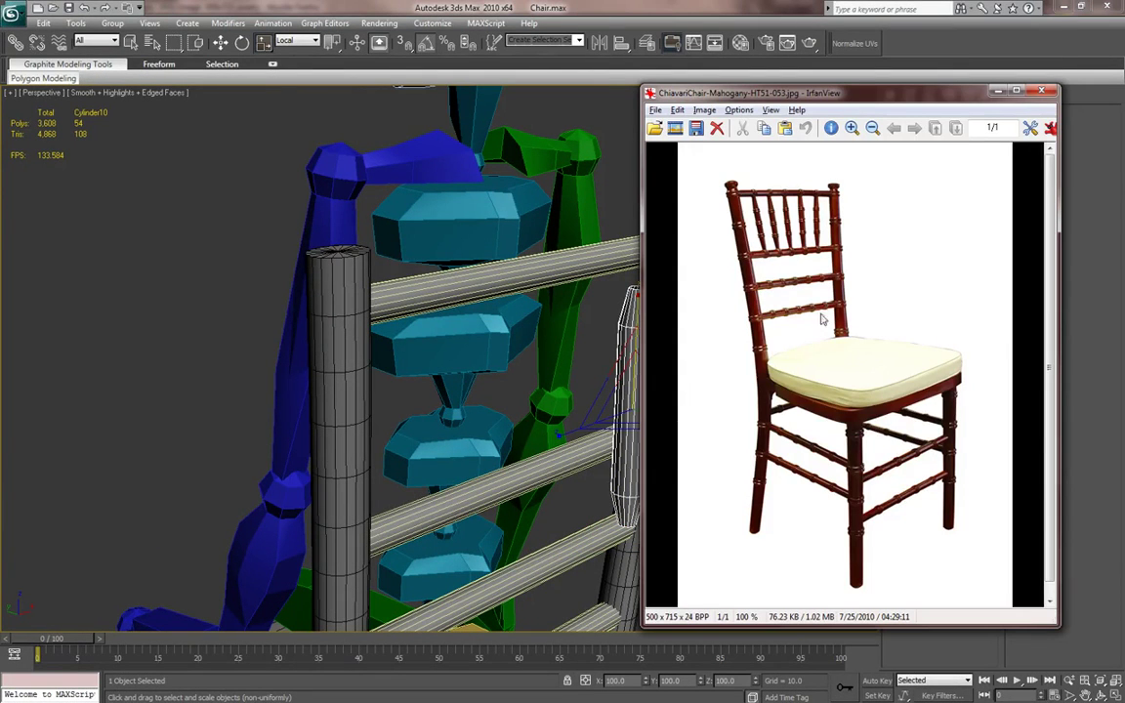
left_click(1041, 91)
- Scale the vertices of the spindle's two inner edge loops closer together along Z to lengthen the tapered ends
middle_click_drag(634, 362, 646, 344)
key("2")
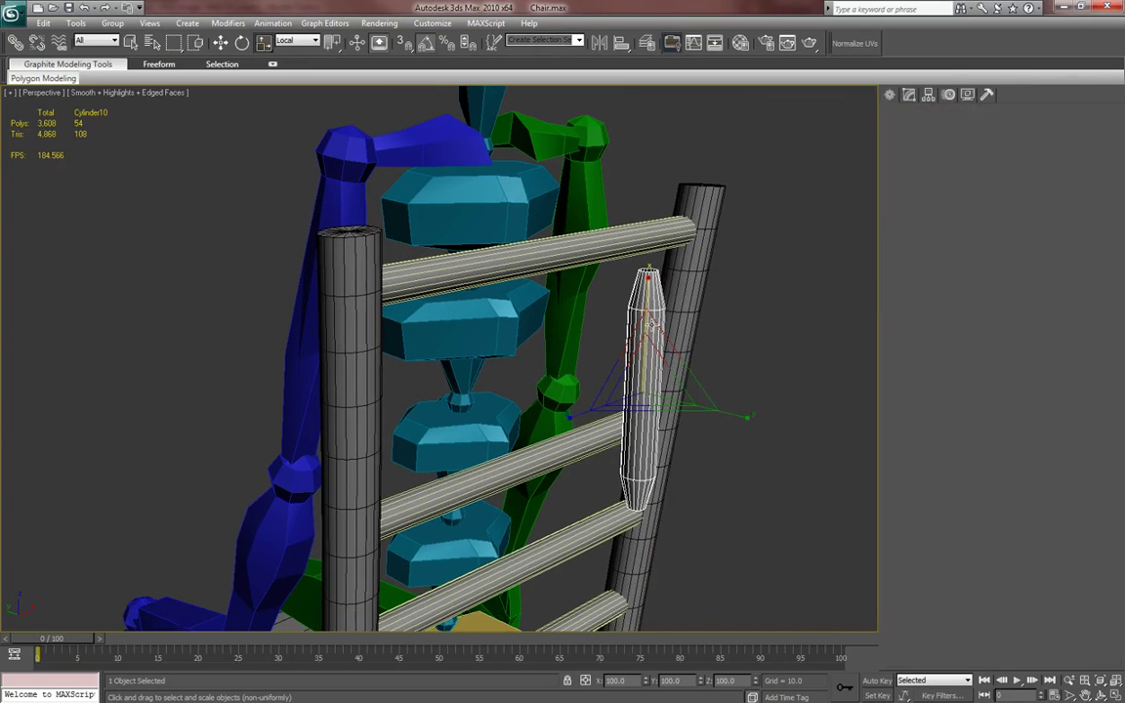
key("z")
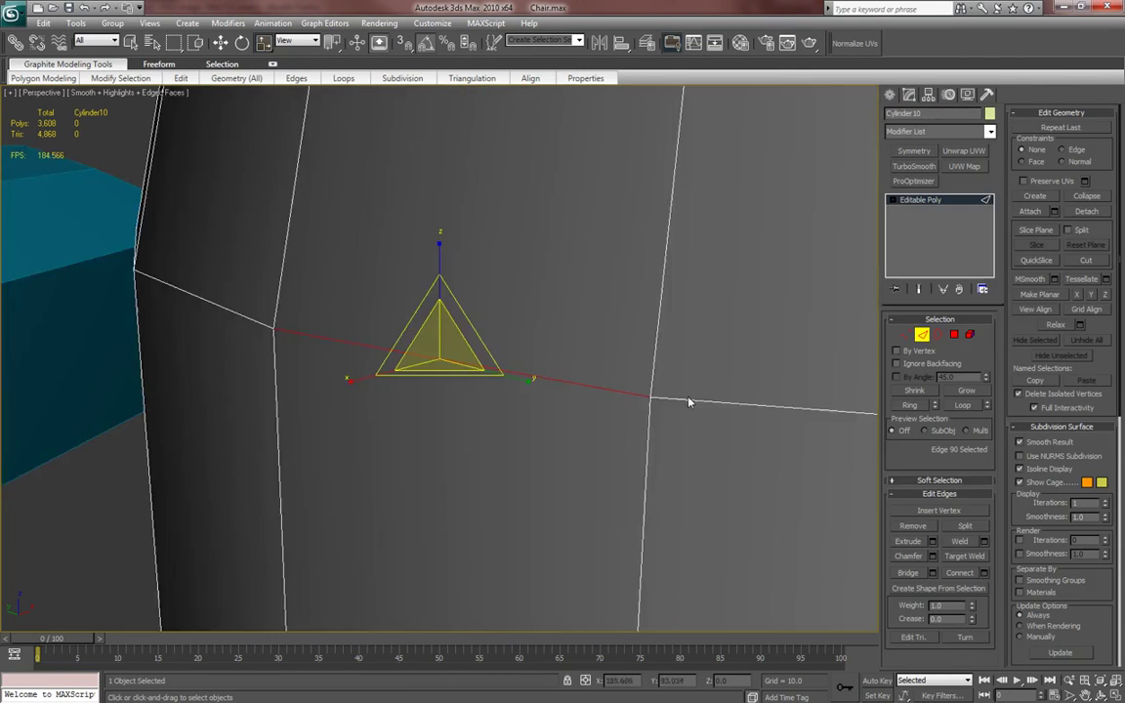
scroll(556, 436, "down", 8)
middle_click_drag(547, 459, 619, 490, "alt")
left_click(546, 540, "ctrl")
left_click(964, 405)
key("r")
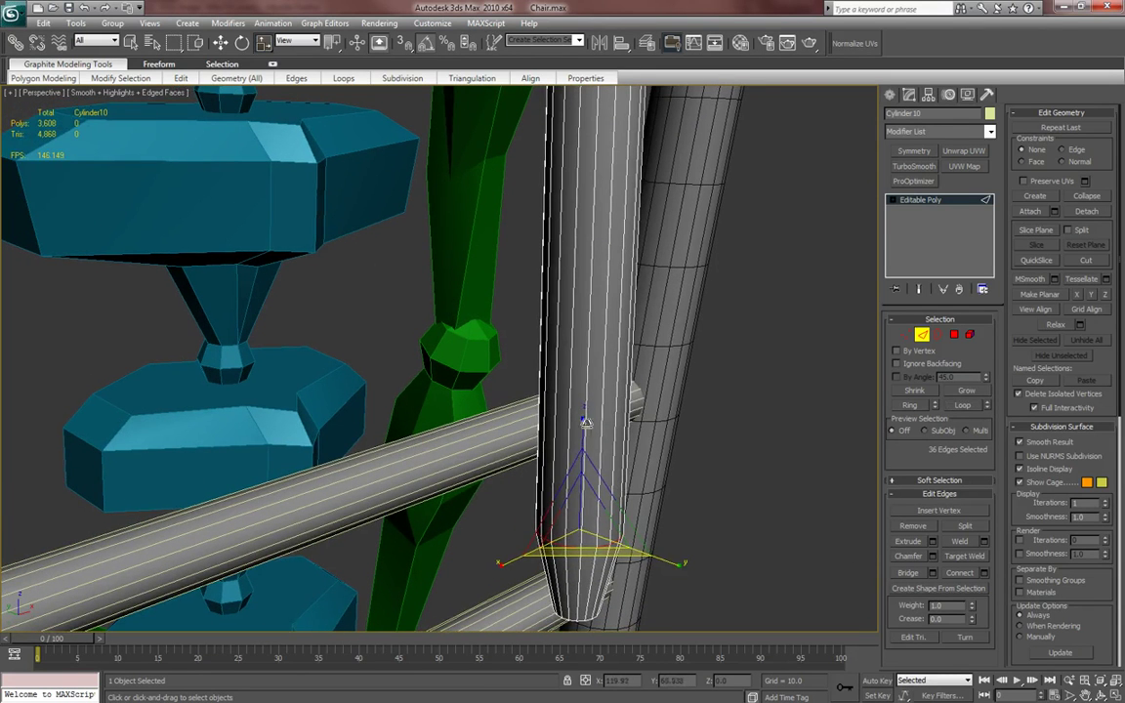
left_click(907, 336, "ctrl")
scroll(694, 442, "down", 3)
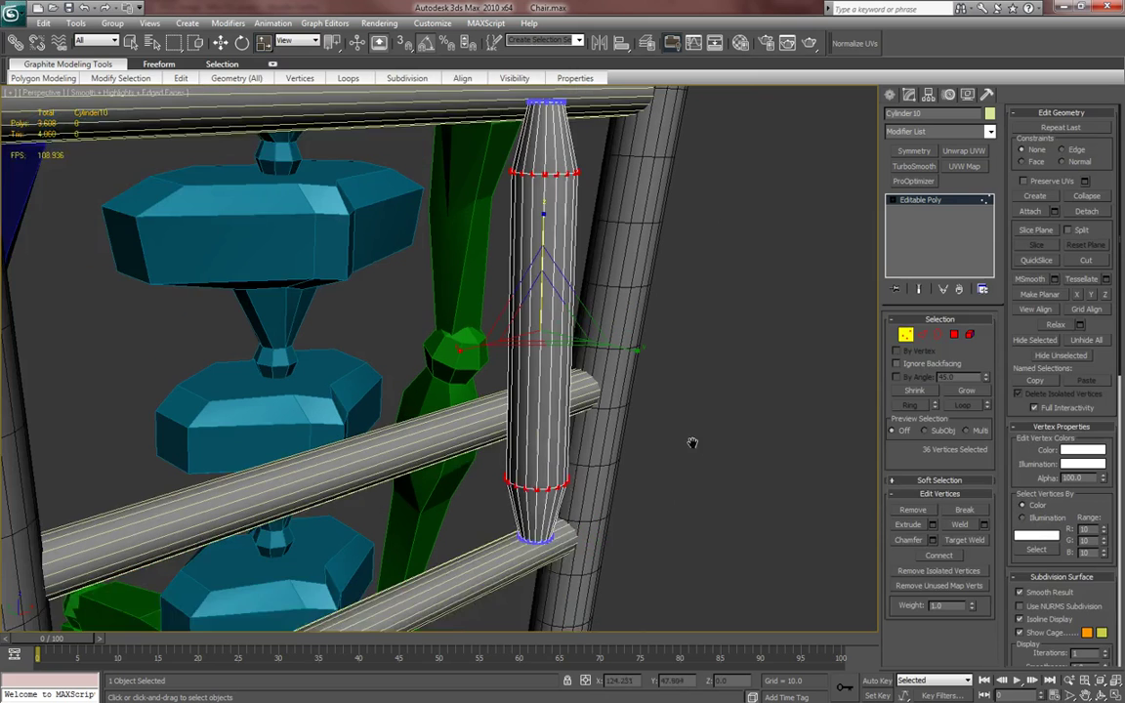
middle_click_drag(578, 315, 578, 344)
left_click_drag(542, 247, 544, 295)
left_click(888, 96)
- Thin the whole spindle to about 74% on its two local cross-section axes
middle_click_drag(670, 308, 652, 387, "alt")
left_click_drag(575, 395, 569, 379)
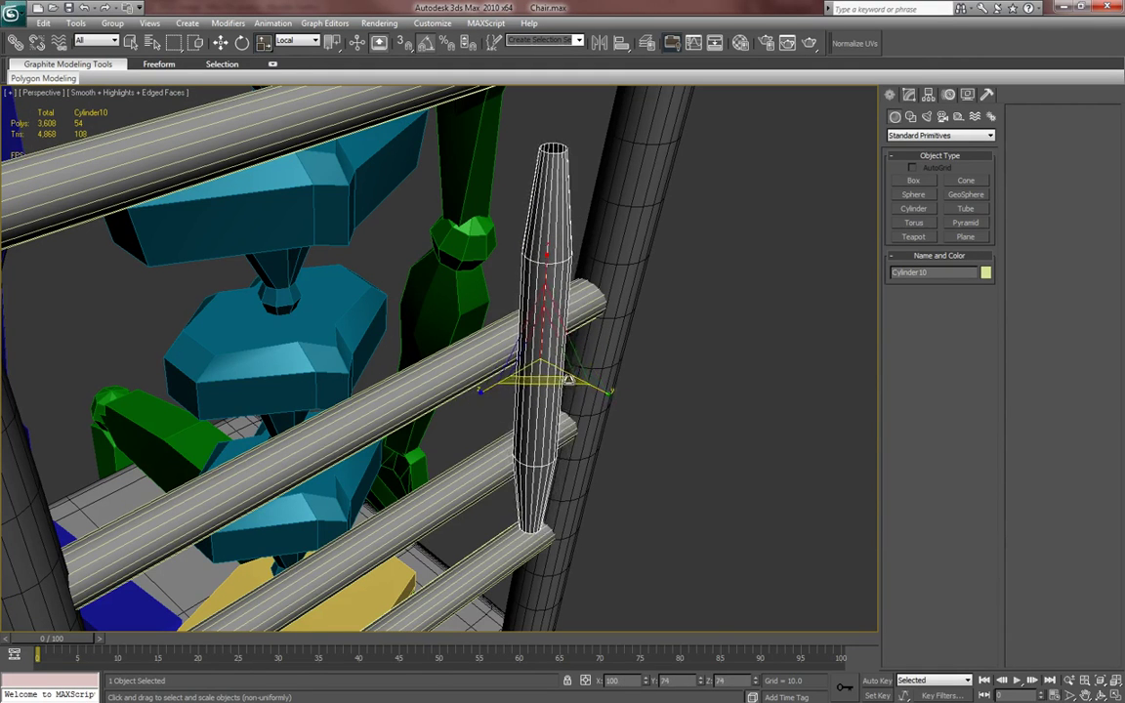
middle_click_drag(577, 403, 536, 352)
- Move the spindle up between the top two crossbars and rotate it to match the backrest's tilt
key("w")
left_click_drag(535, 342, 342, 276)
key("z")
middle_click_drag(371, 303, 441, 361, "alt")
scroll(441, 363, "down", 4)
key("e")
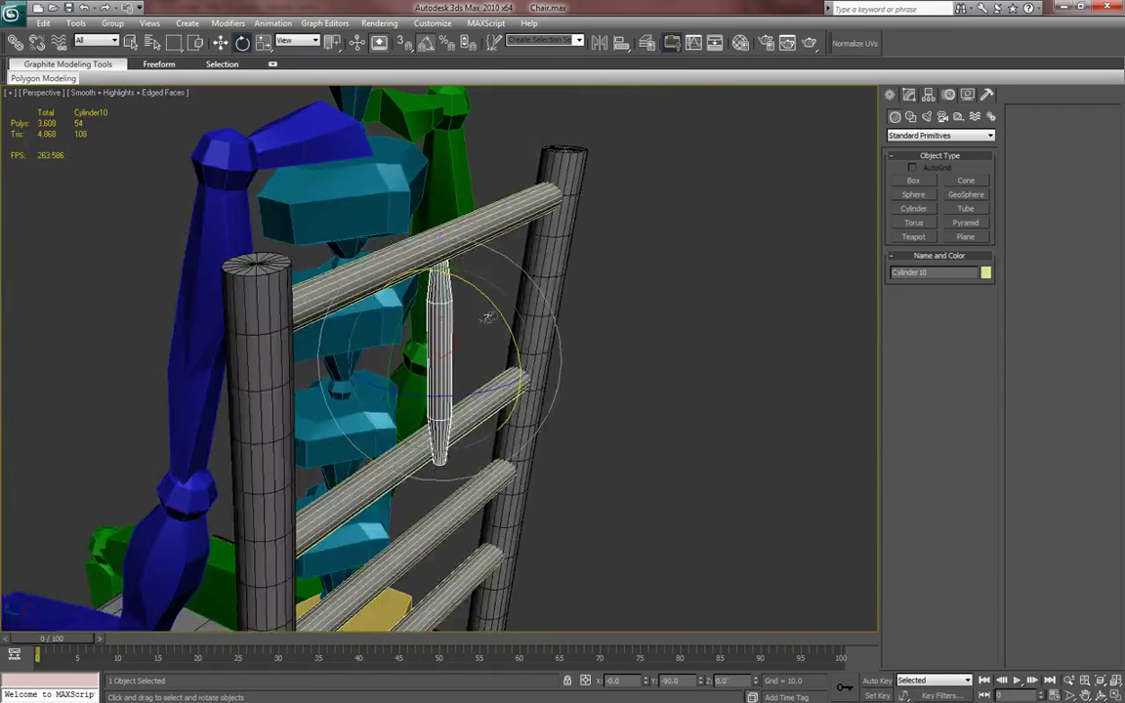
left_click_drag(496, 313, 459, 295)
- Scale the spindle slightly along its local X axis to fit its length between the top two crossbars
key("w")
middle_click_drag(396, 347, 383, 143, "alt")
key("r")
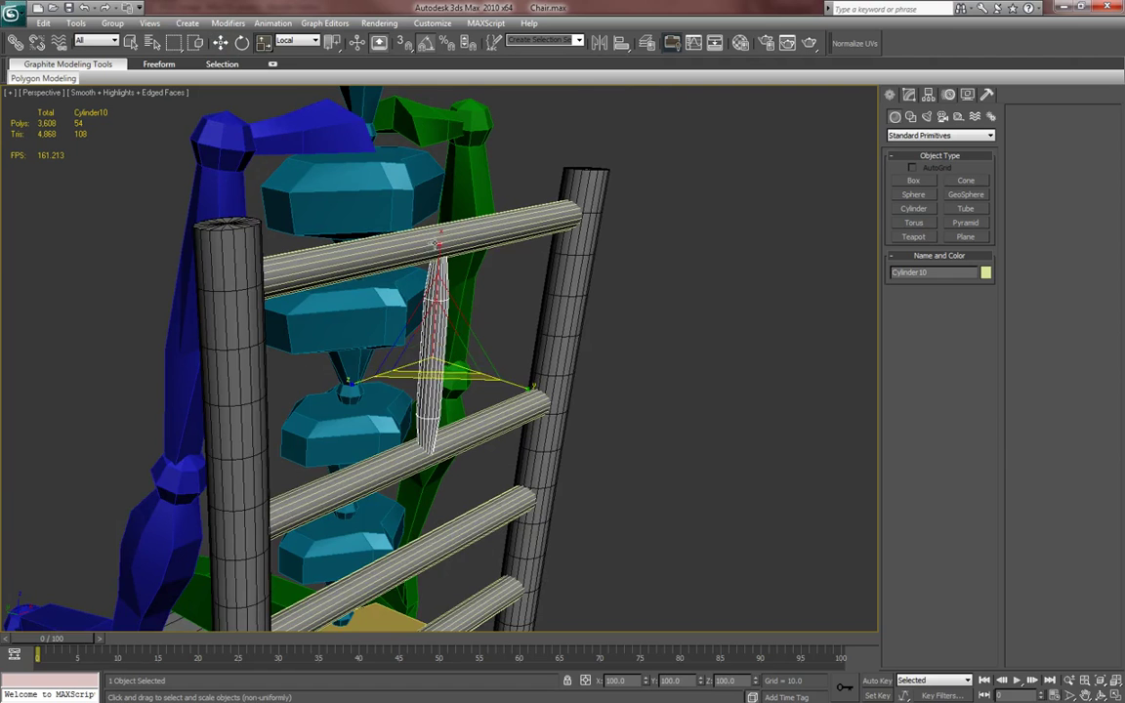
left_click_drag(437, 245, 440, 255)
key("w")
mouse_move(434, 343)
middle_mouse_down("alt")
mouse_move(418, 381)
mouse_move(365, 312)
mouse_move(433, 322)
middle_mouse_up("alt")
key("F4")
middle_click_drag(444, 390, 476, 346, "alt")
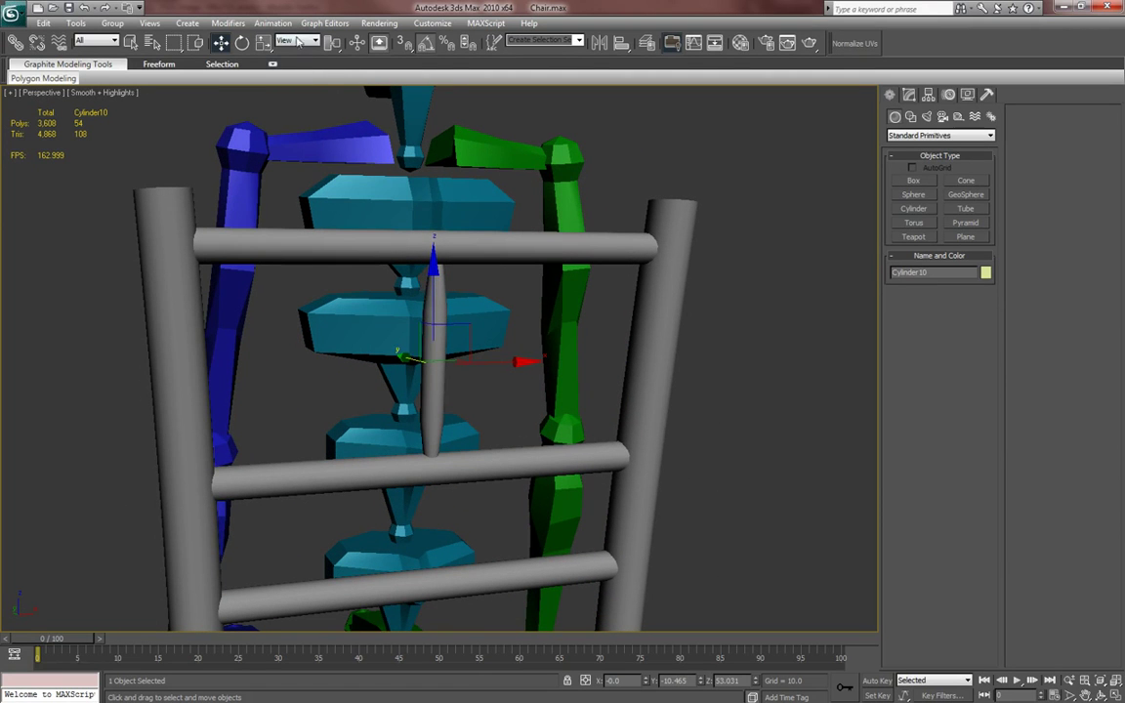
- Nudge the spindle slightly upward along its local X axis, and return the reference coordinate system to View
left_click(298, 40)
left_click(293, 88)
middle_click_drag(400, 278, 441, 274, "alt")
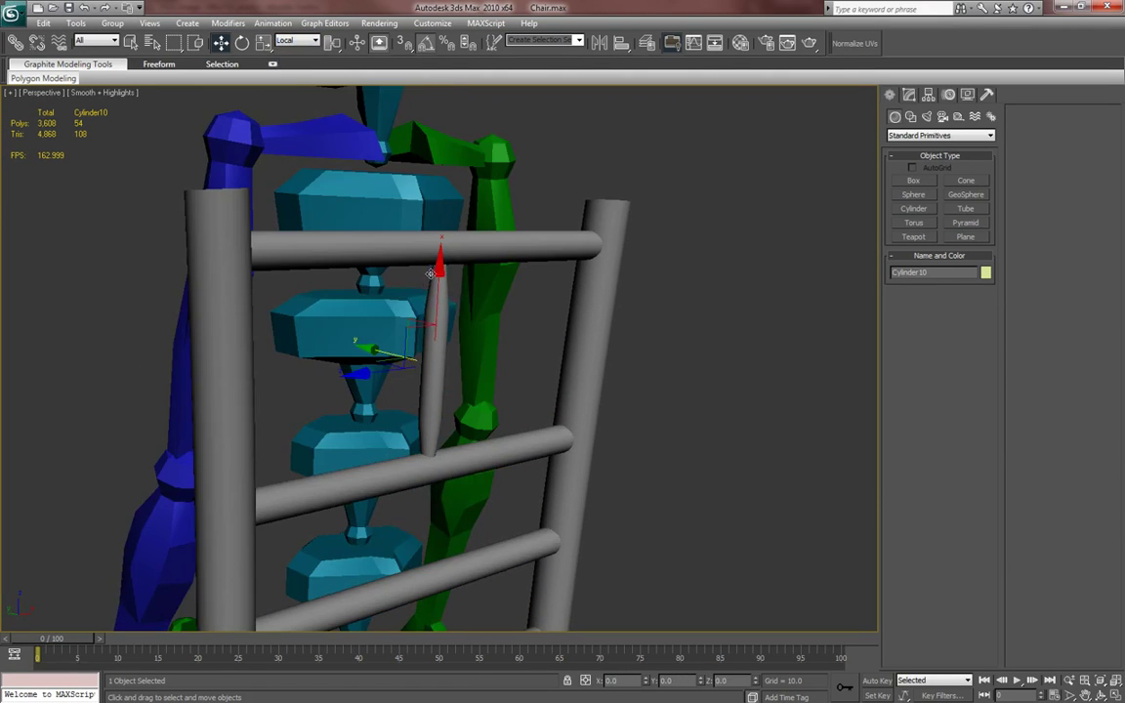
left_click_drag(441, 274, 442, 271)
left_click(308, 41)
left_click(291, 51)
middle_click_drag(615, 399, 520, 473, "alt")
- Examine the fitted spindle from several angles and compare it with the backrest spindles in the reference photo
key("F4")
scroll(519, 472, "down", 3)
scroll(520, 477, "up", 3)
key("F4")
scroll(519, 478, "down", 4)
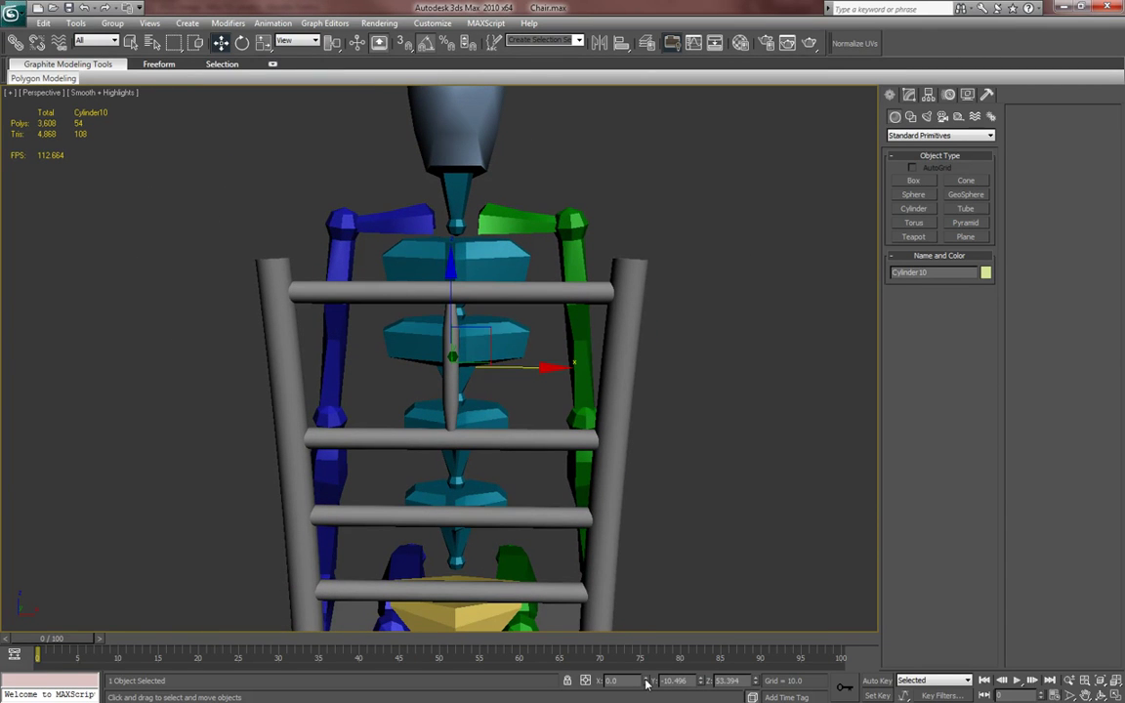
middle_click_drag(684, 522, 592, 555, "alt")
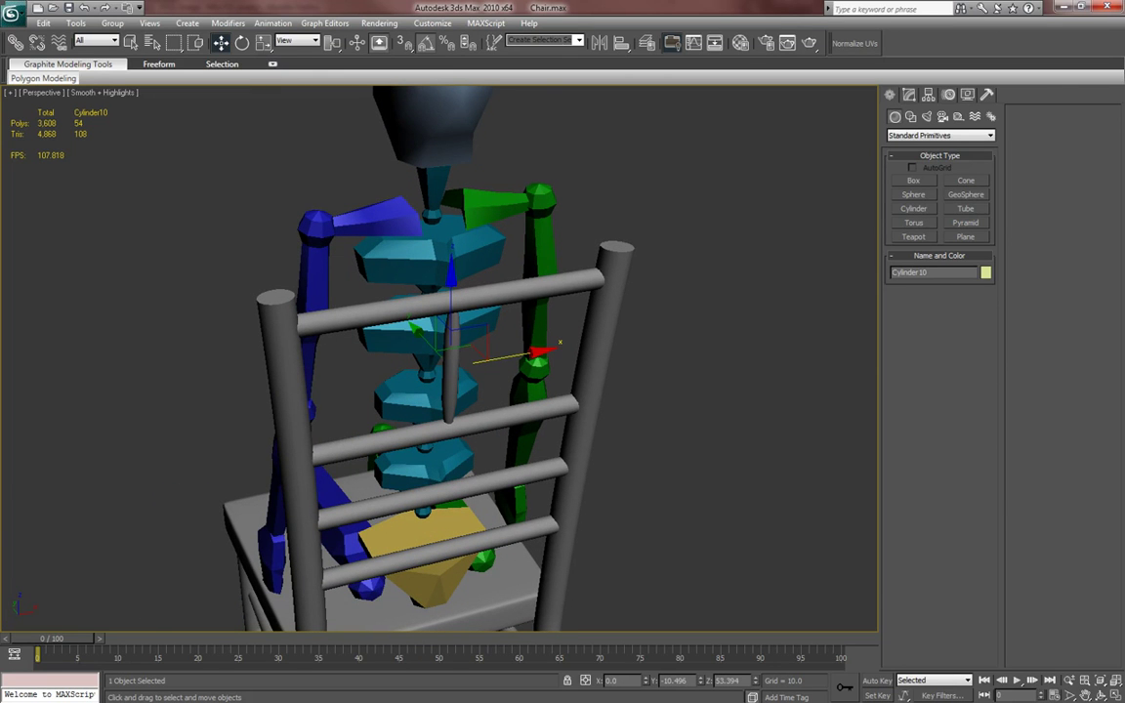
key("alt+Tab")
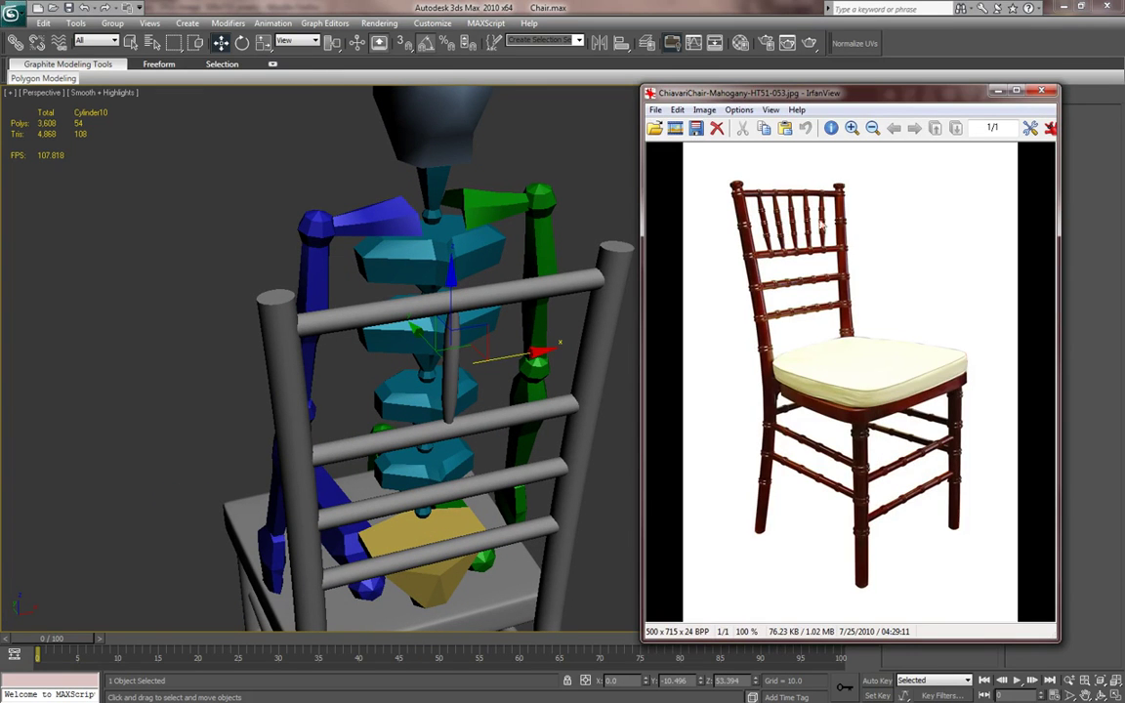
left_click(1041, 91)
middle_click_drag(556, 336, 451, 361, "alt")
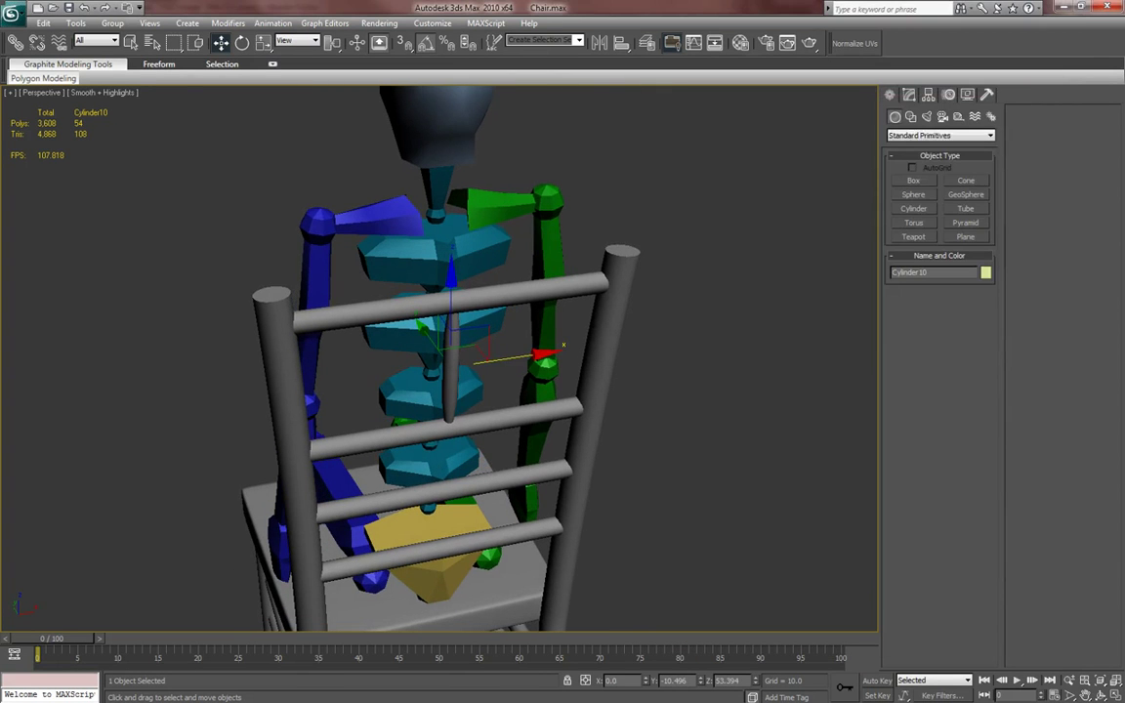
key("alt+Tab")
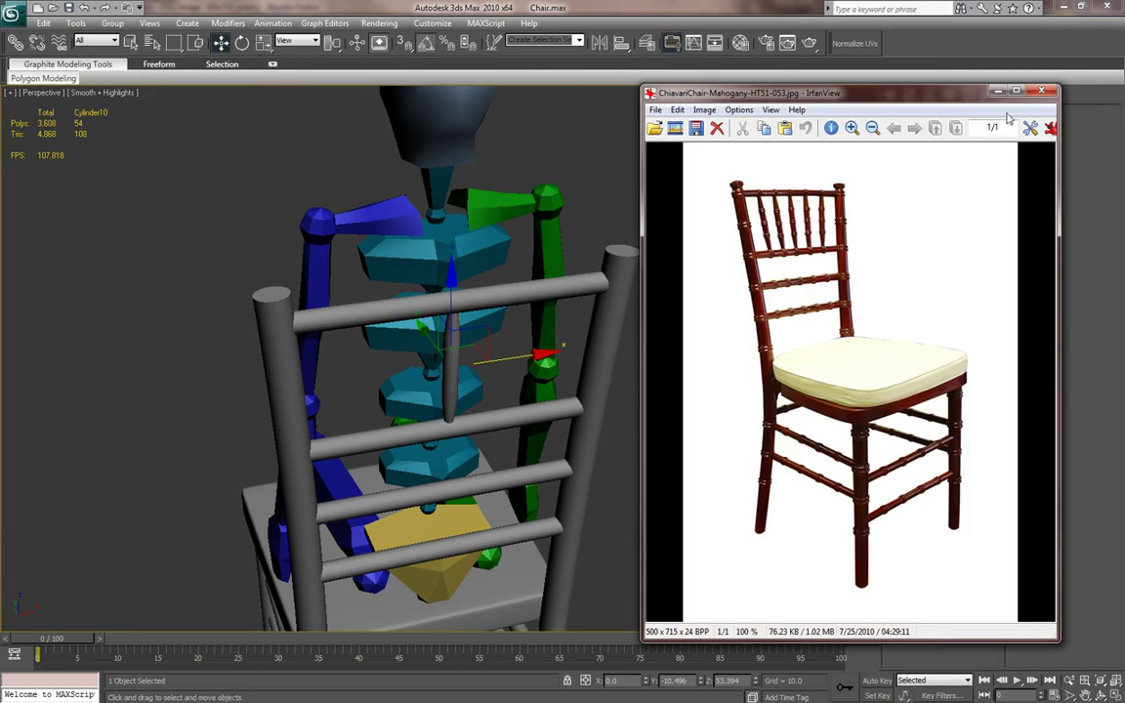
left_click(1042, 92)
- Clone the spindle along negative X as two evenly spaced copies on one side of the backrest
scroll(598, 374, "up", 3)
mouse_move(574, 385)
middle_mouse_down()
mouse_move(599, 374)
mouse_move(584, 394)
mouse_move(557, 390)
middle_mouse_up()
left_click_drag(557, 386, 490, 364, "shift")
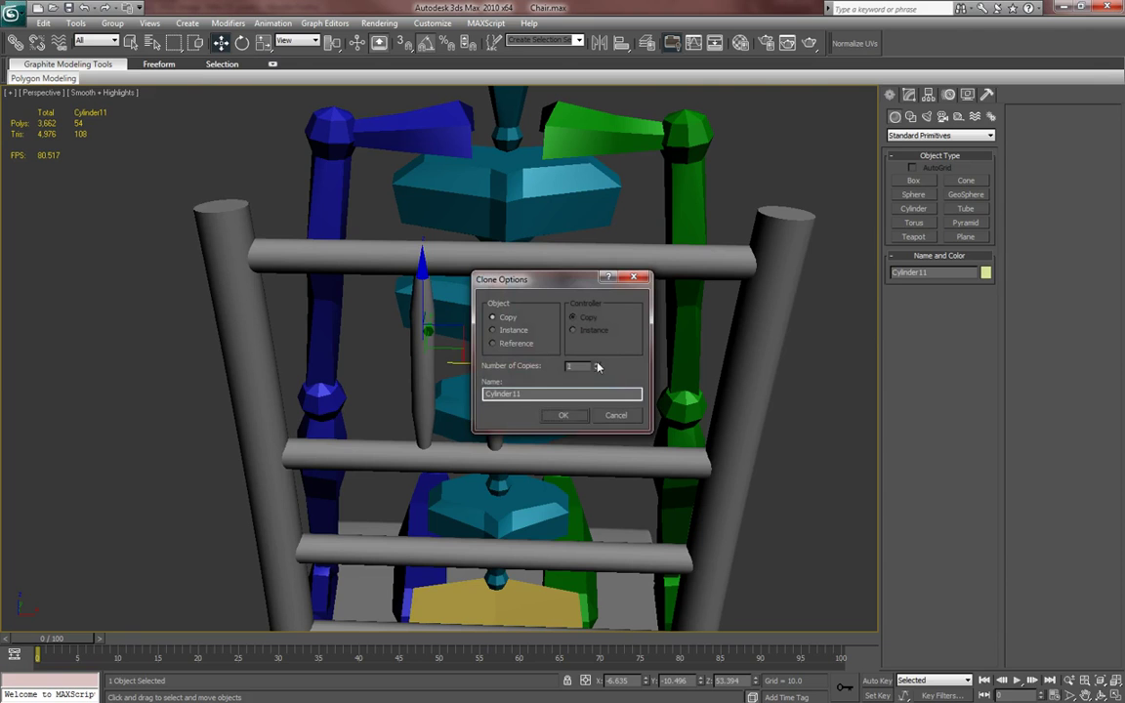
left_click(580, 416)
middle_click_drag(527, 422, 522, 410, "alt")
- Try to mirror both spindle copies with one shared Symmetry modifier, flipped on the X axis with its mirror at X 0
left_click(425, 402, "ctrl")
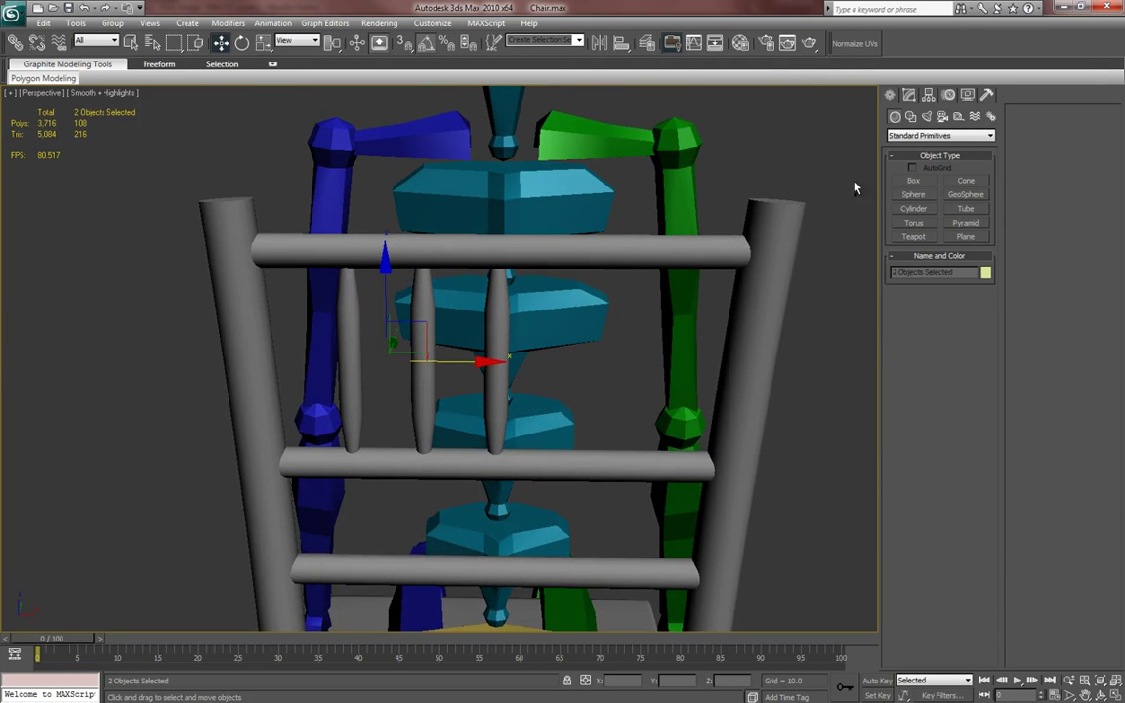
left_click(909, 97)
left_click(914, 150)
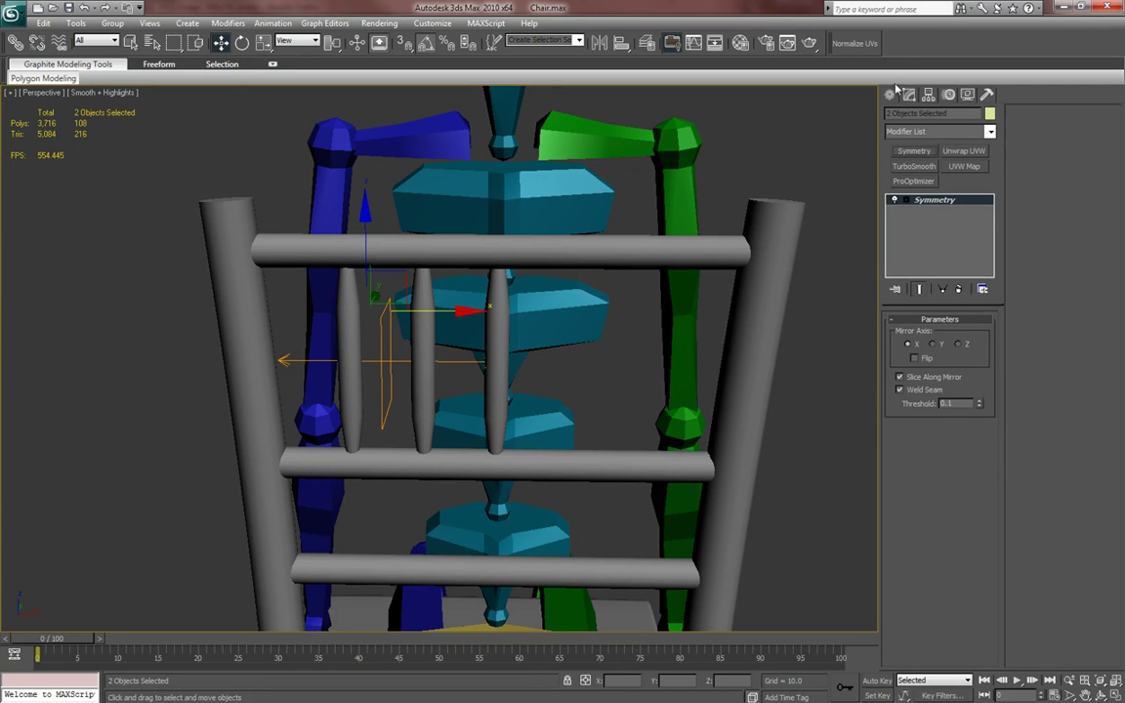
left_click(416, 399)
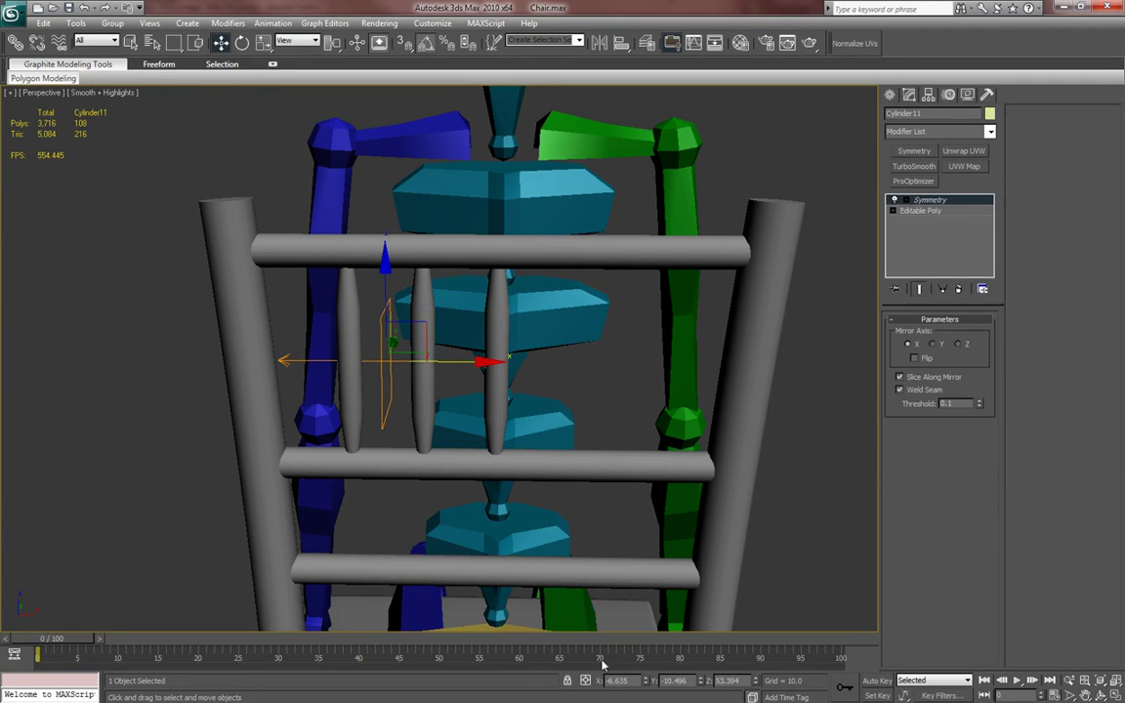
right_click(647, 682)
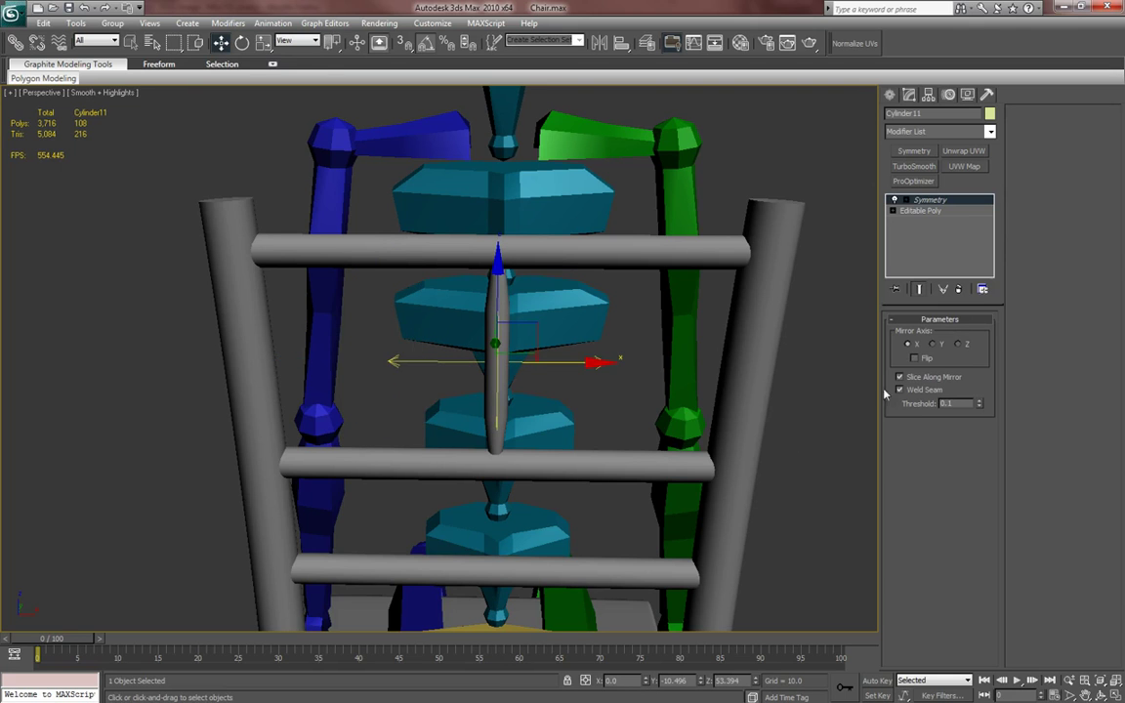
left_click(916, 358)
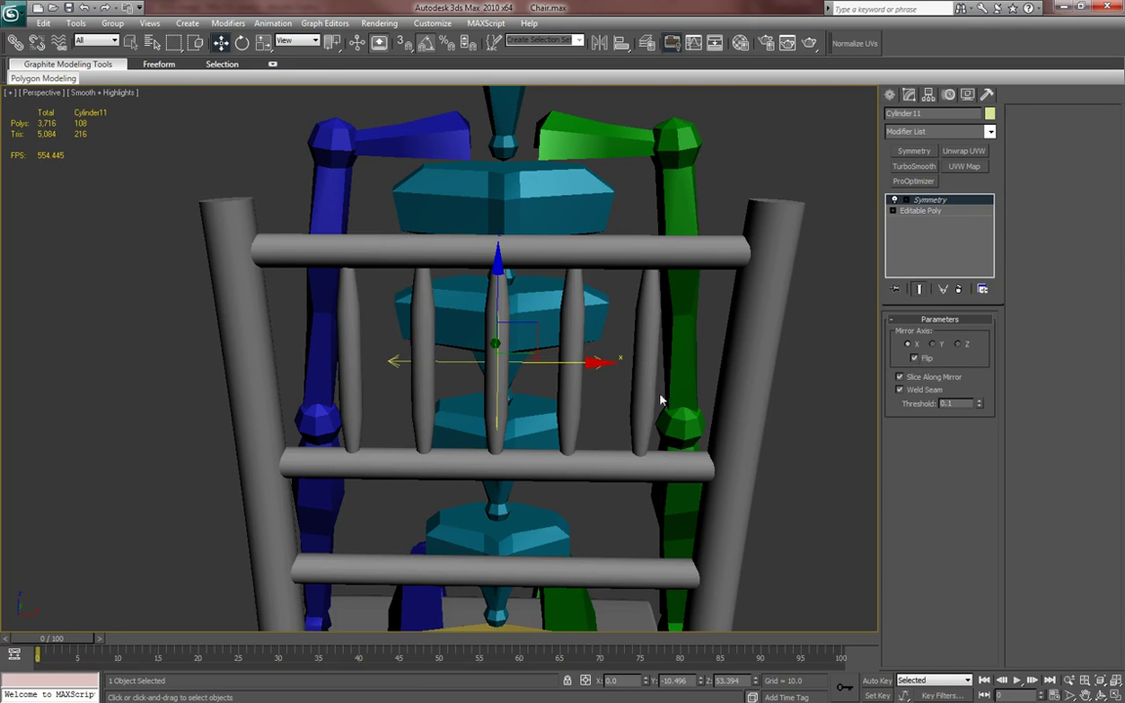
- Check the spacing against the reference photo, move the outermost spindle outward to about X -14.7, and recentre its mirror at X 0
left_click(894, 97)
middle_click_drag(471, 422, 489, 378, "alt")
scroll(440, 342, "up", 3)
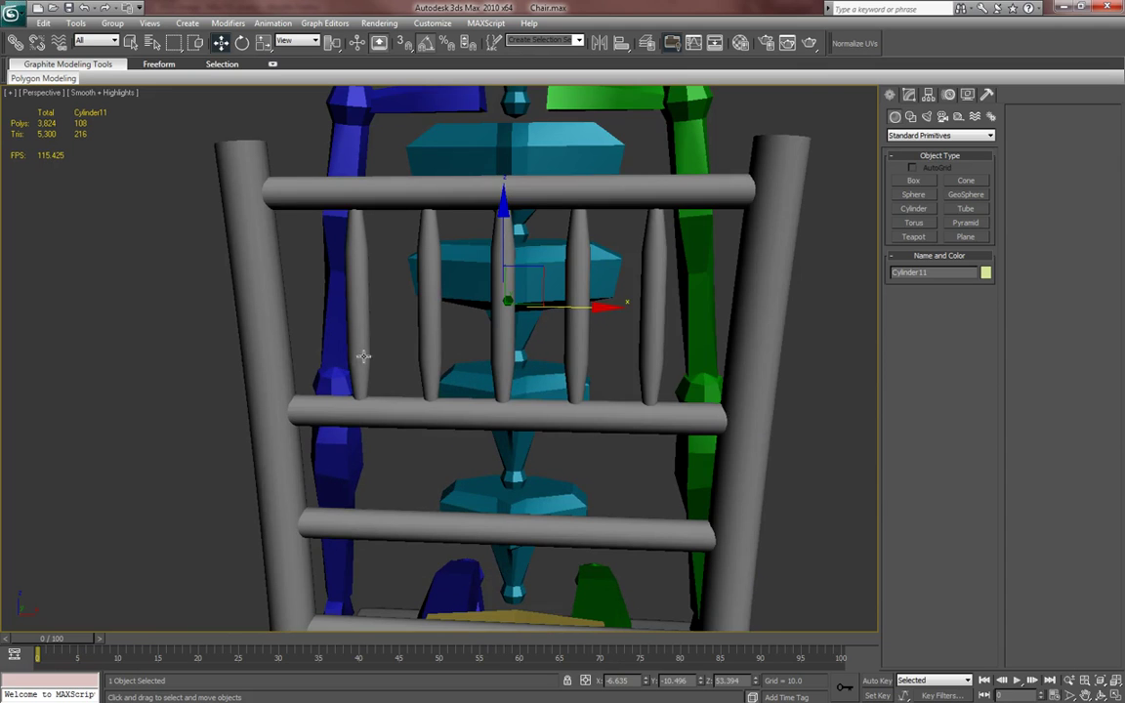
key("alt+Tab")
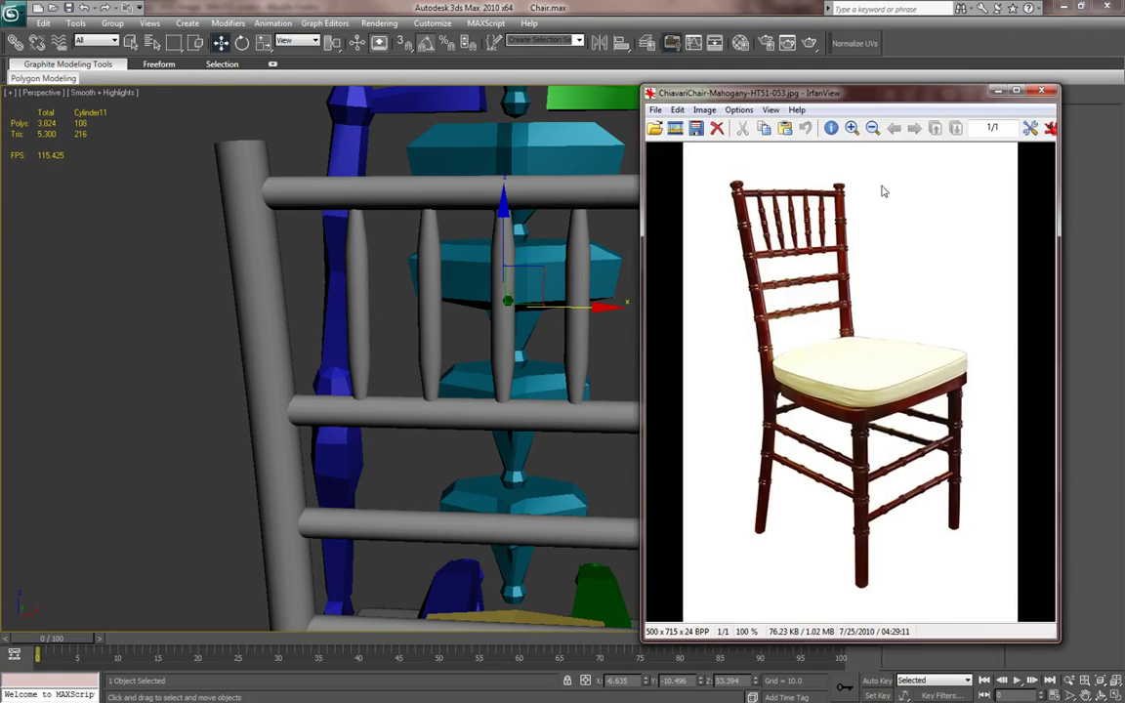
left_click(1042, 91)
left_click(363, 343)
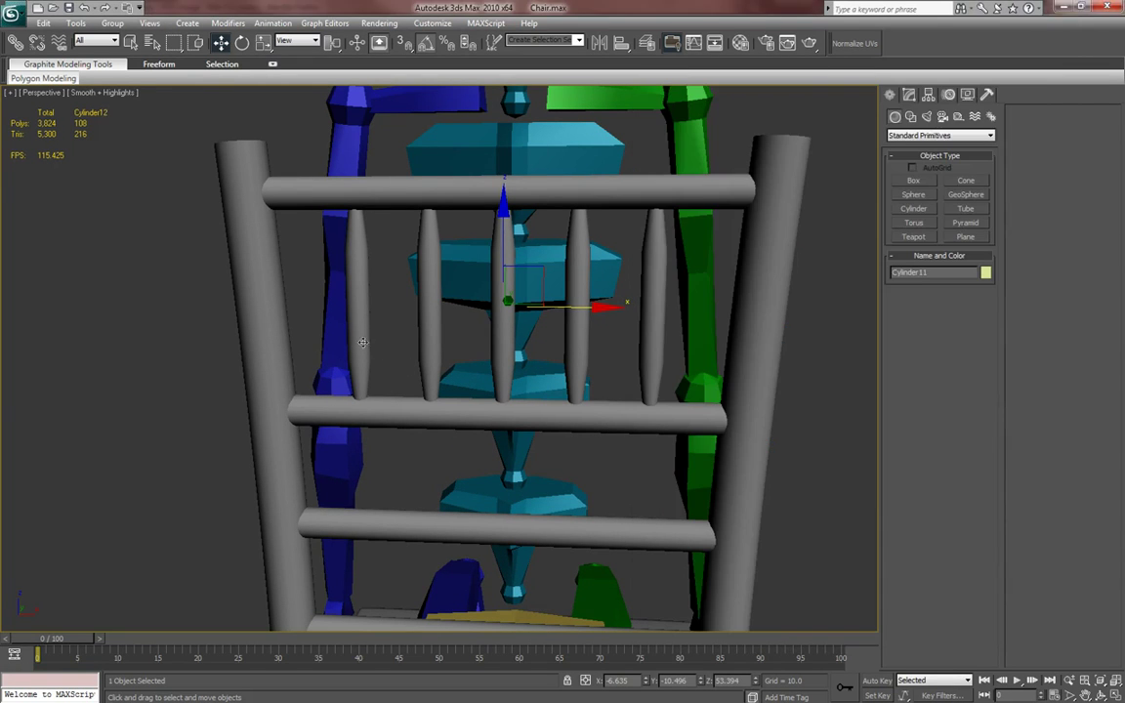
left_click_drag(574, 313, 558, 314)
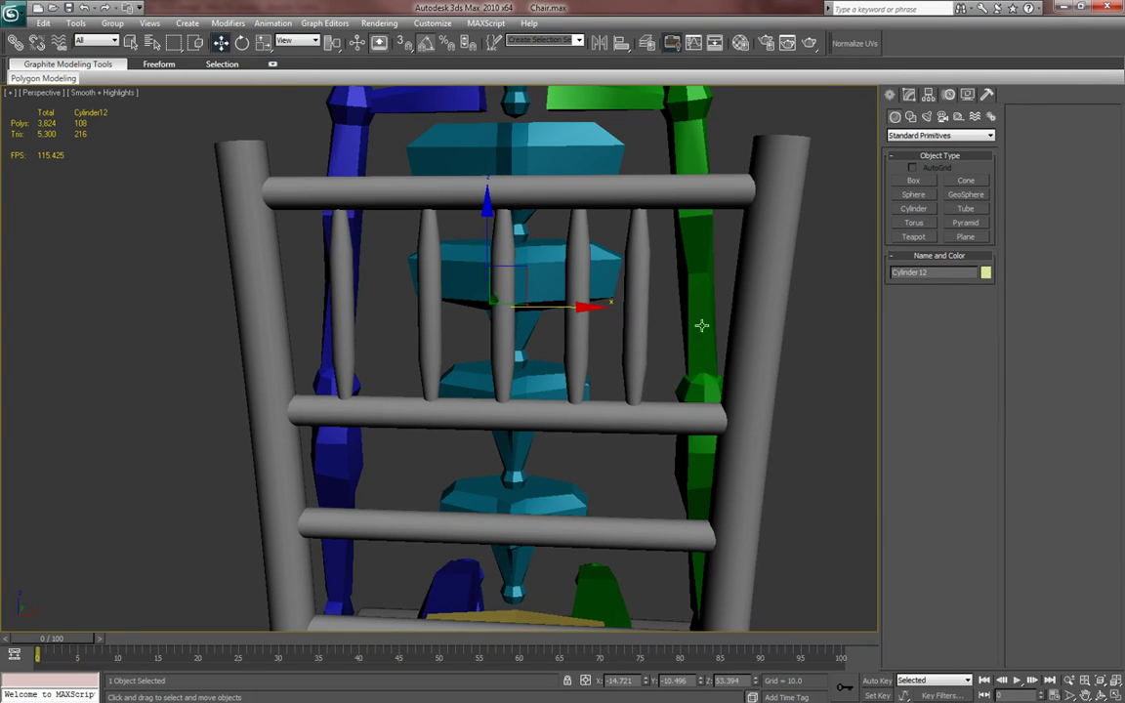
left_click(909, 95)
right_click(643, 683)
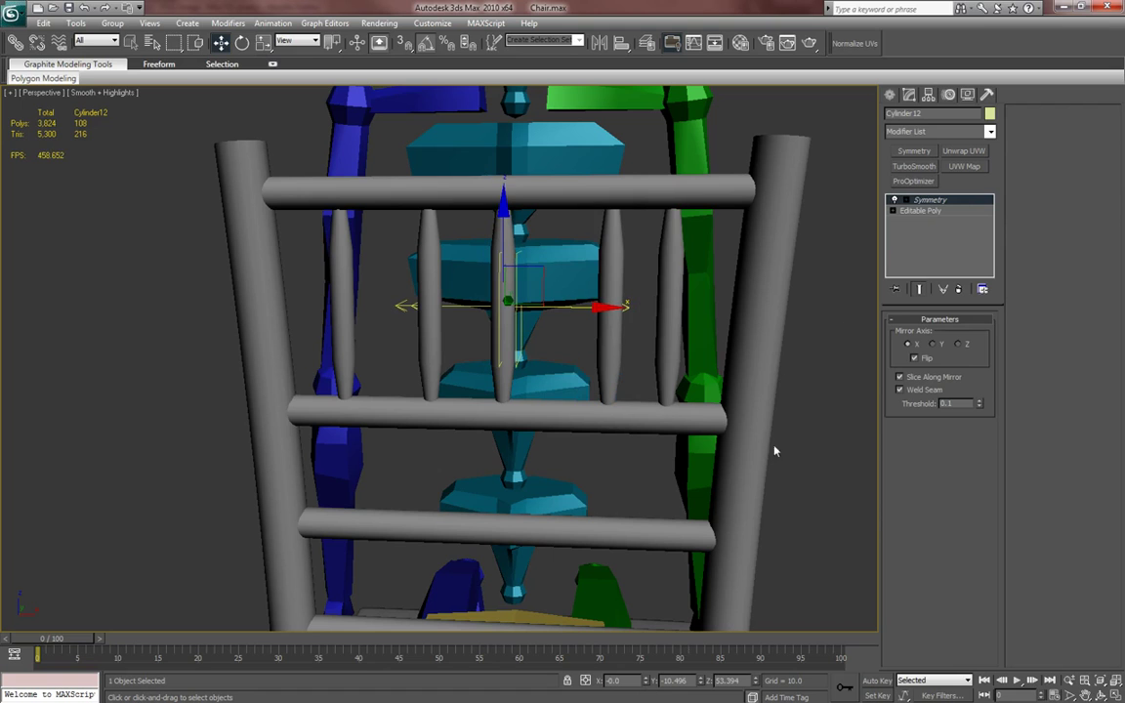
left_click(889, 94)
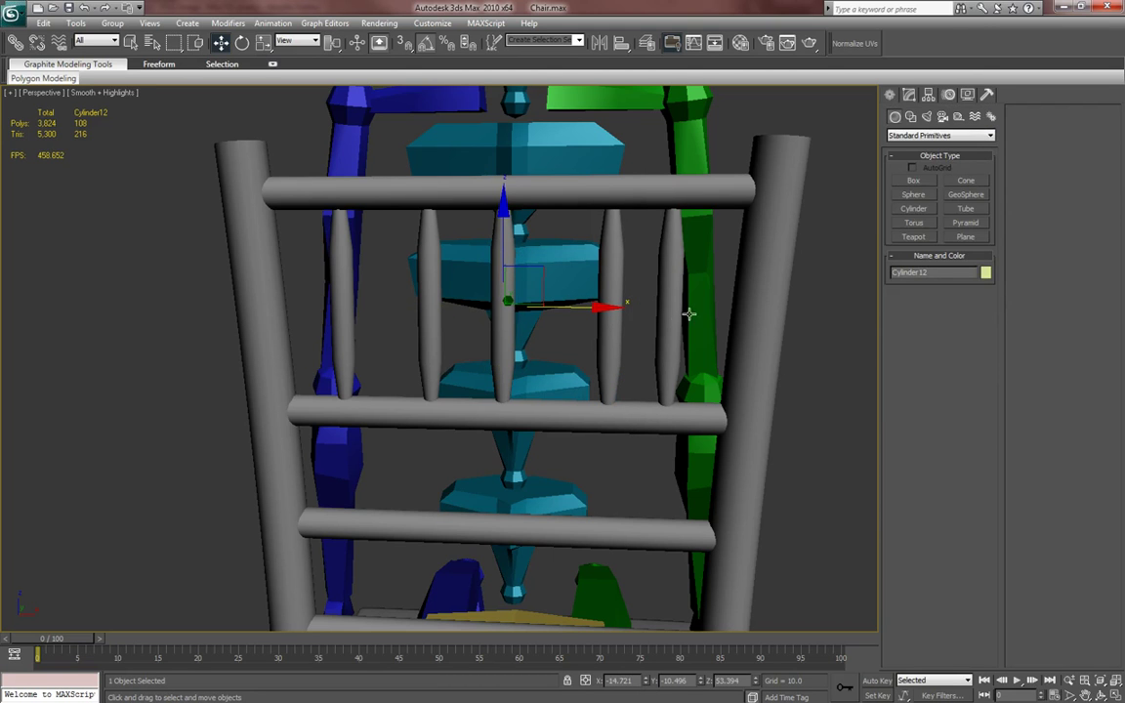
- Delete the Symmetry modifier from both copied spindles
left_click(909, 95)
right_click(932, 197)
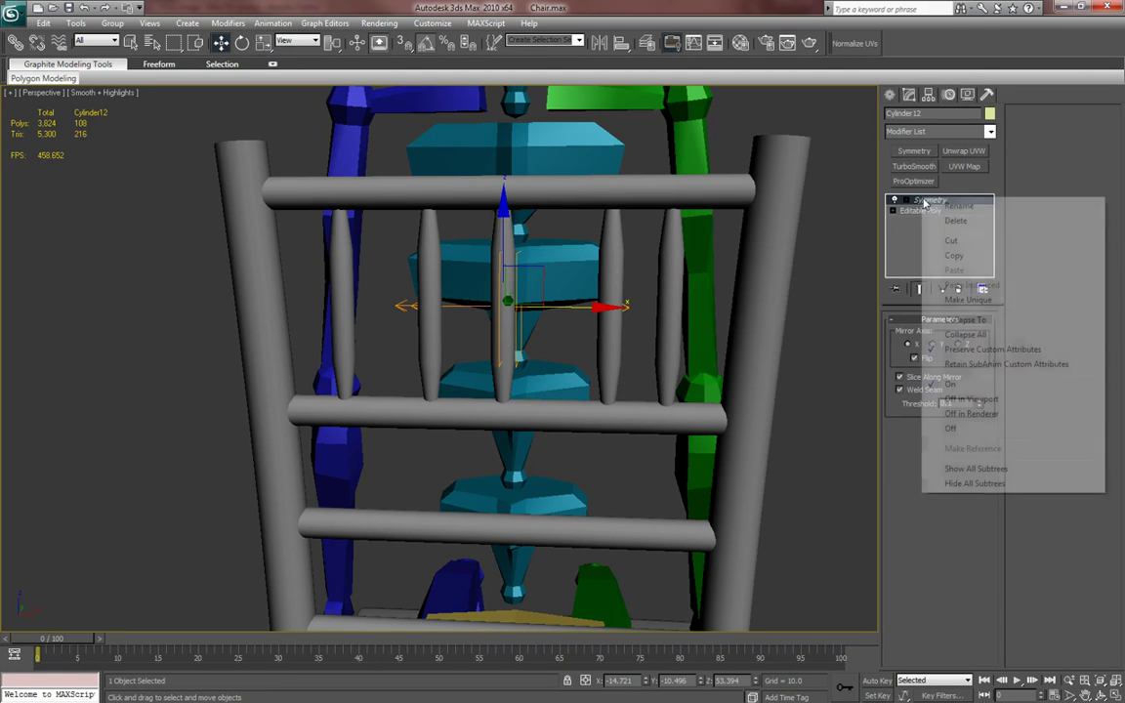
left_click(950, 225)
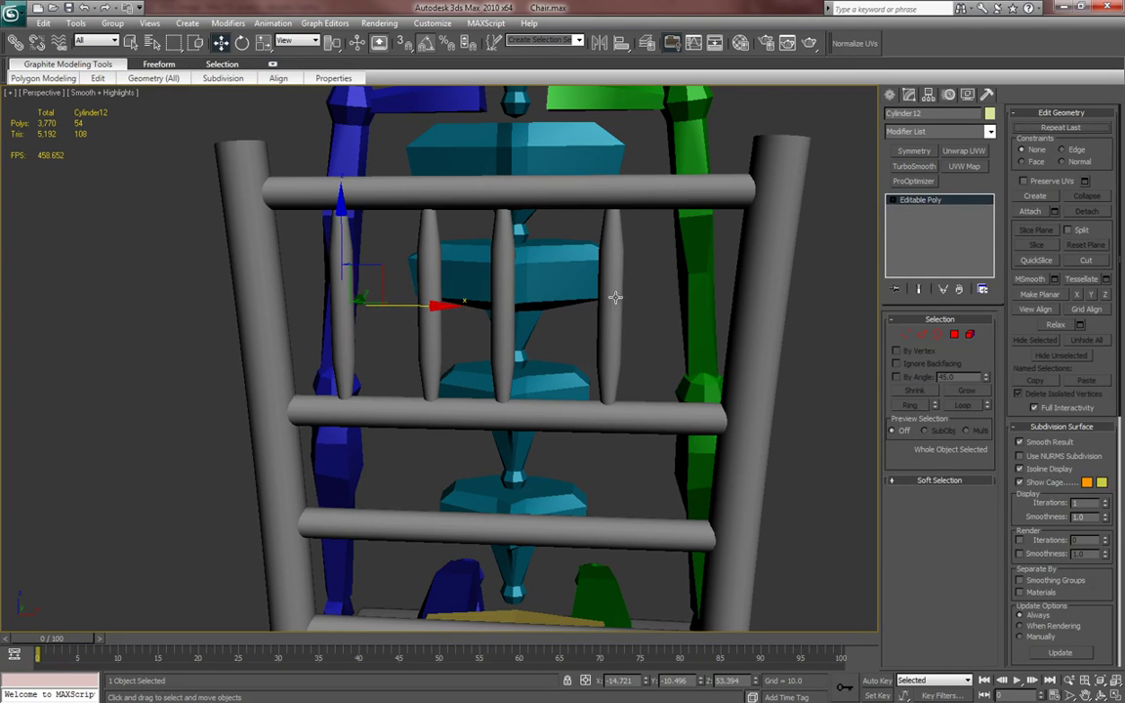
left_click(439, 288)
right_click(932, 200)
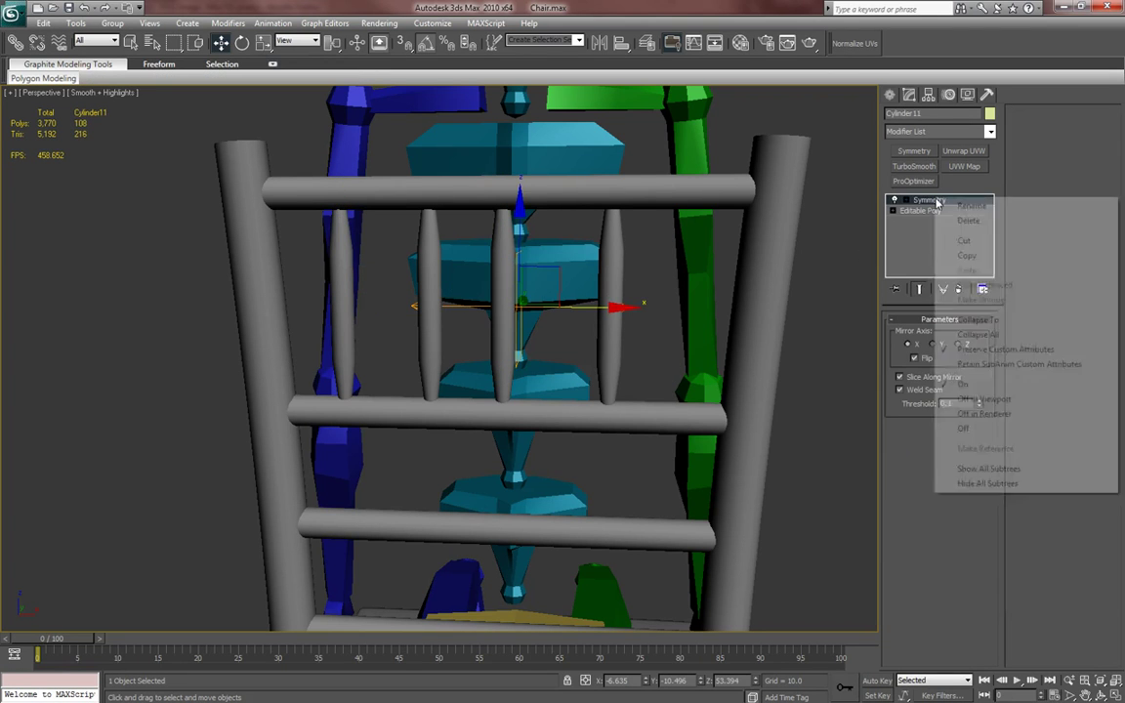
left_click(965, 222)
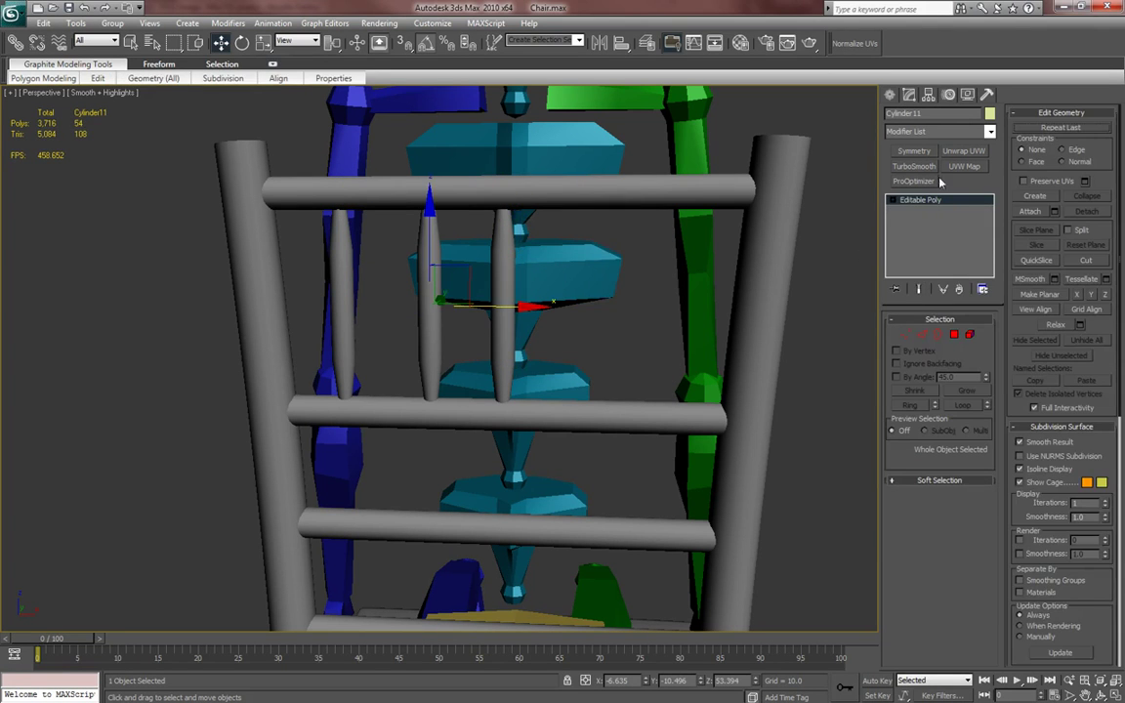
- Add a Symmetry modifier to the inner spindle copy, with Z as the mirror axis and the mirror at X 0
left_click(914, 150)
left_click(940, 347)
left_click(968, 345)
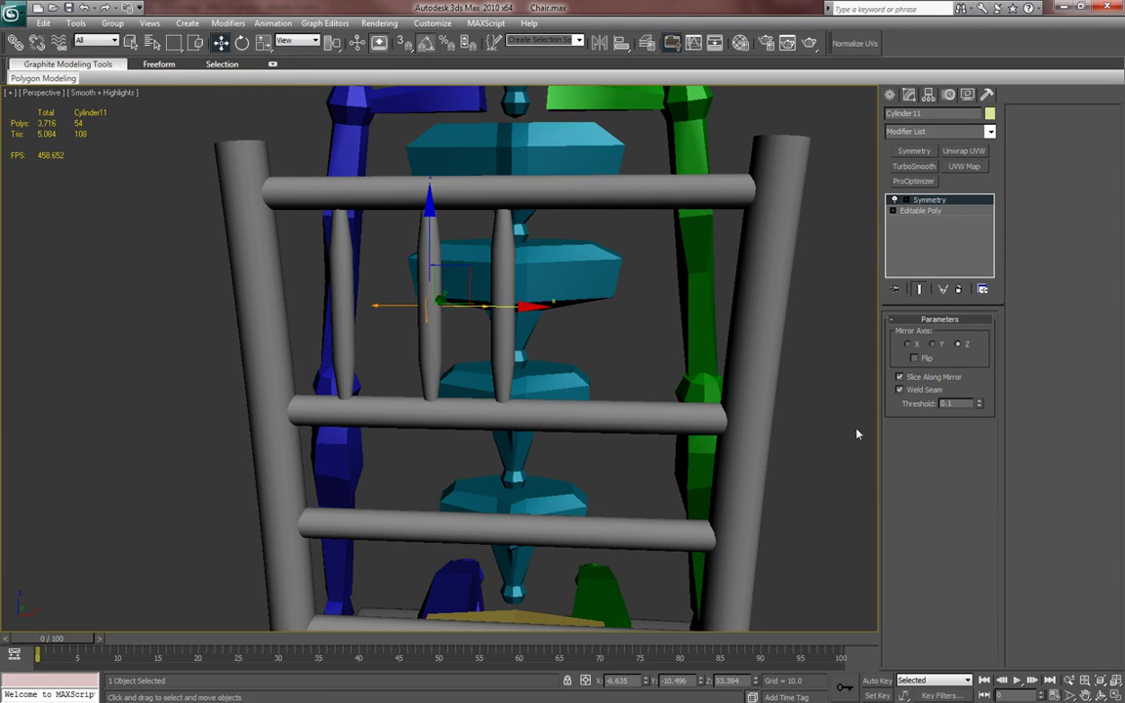
right_click(646, 681)
left_click(889, 94)
- Add a Symmetry modifier to the outermost spindle, with Z as the mirror axis and the mirror at X 0
left_click(342, 298)
left_click(908, 95)
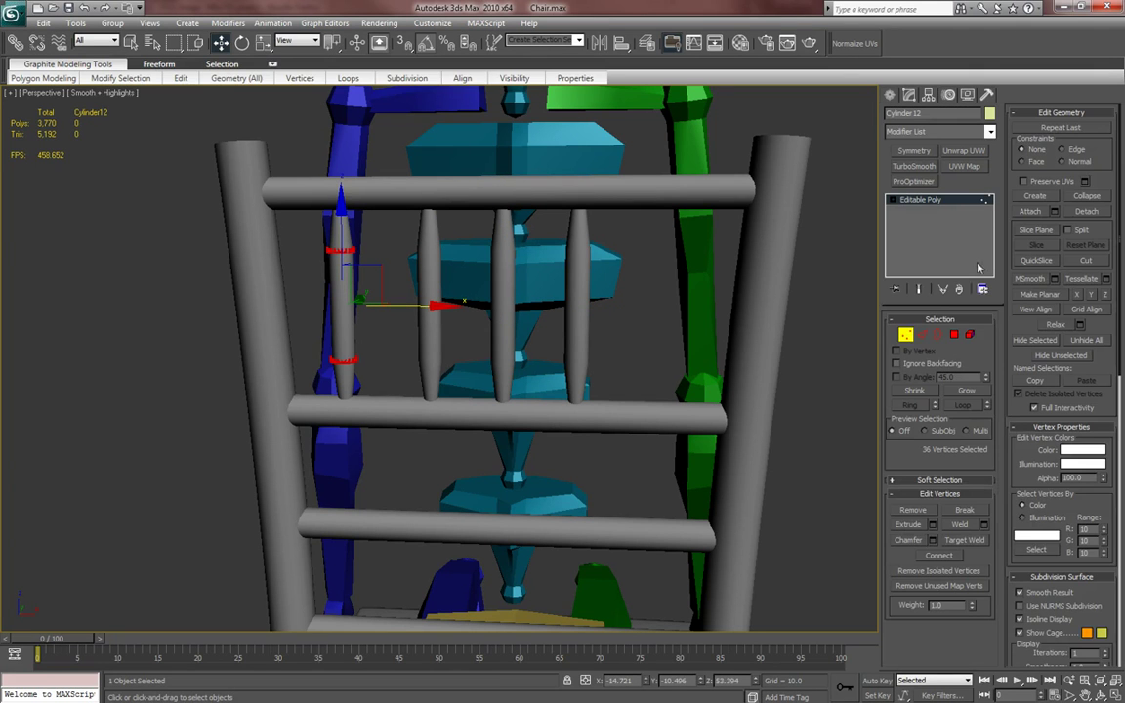
left_click(926, 153)
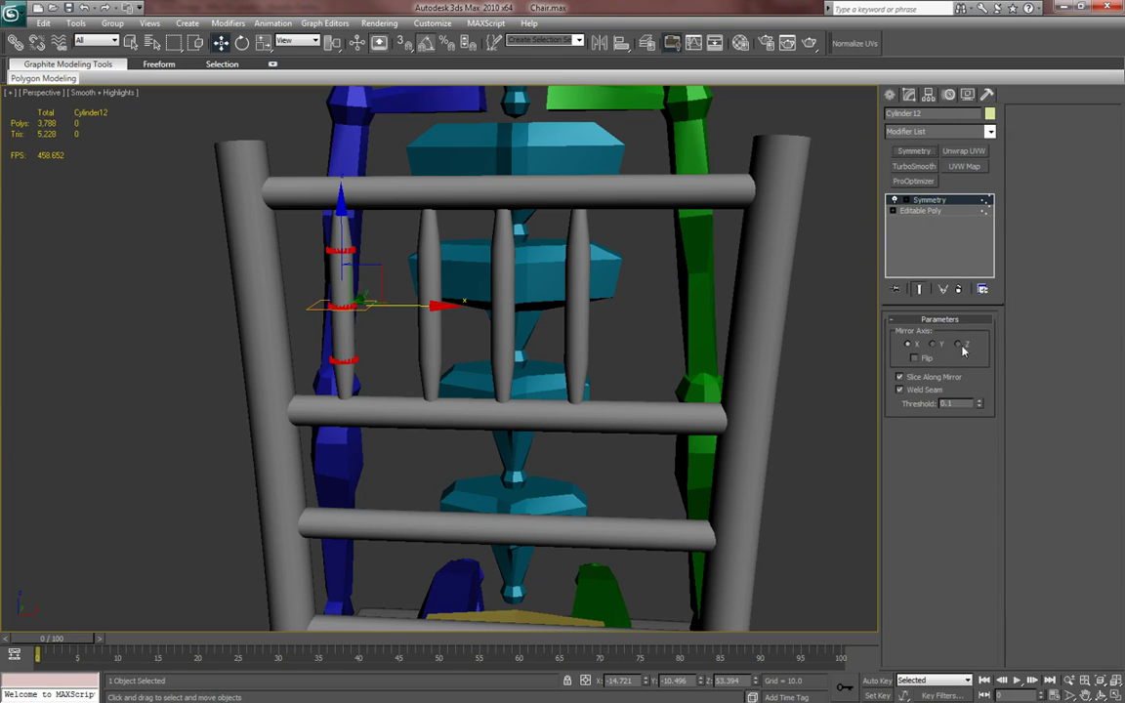
left_click(933, 344)
left_click(961, 345)
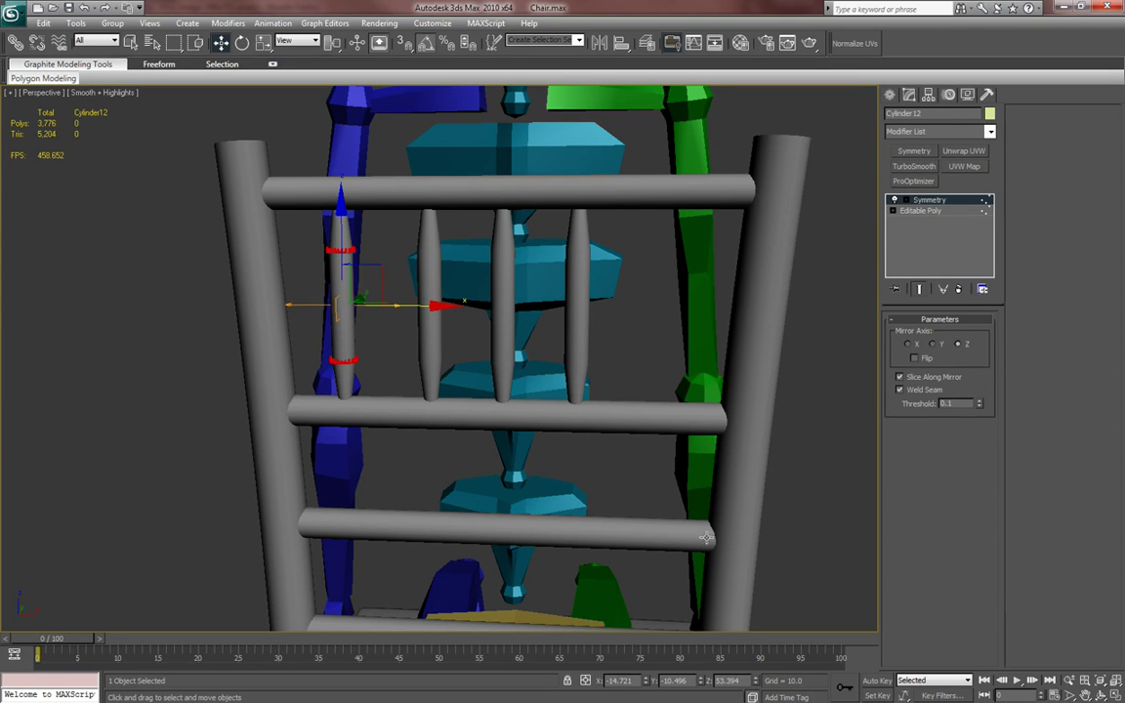
right_click(647, 682)
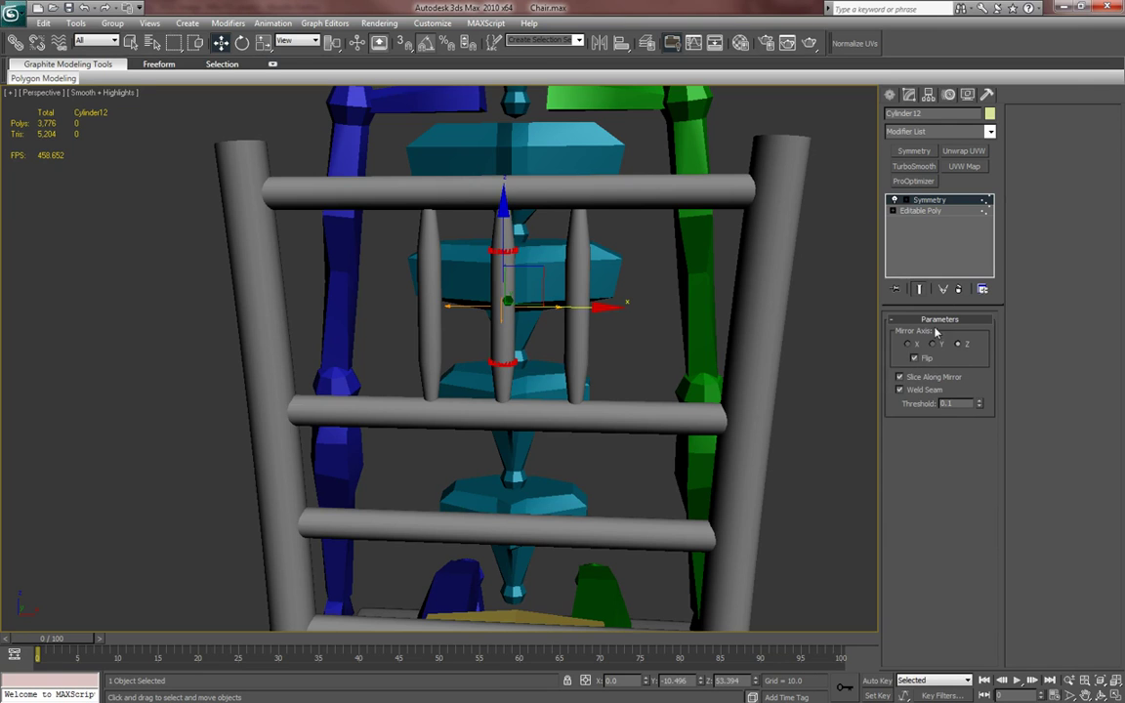
key("ctrl+z")
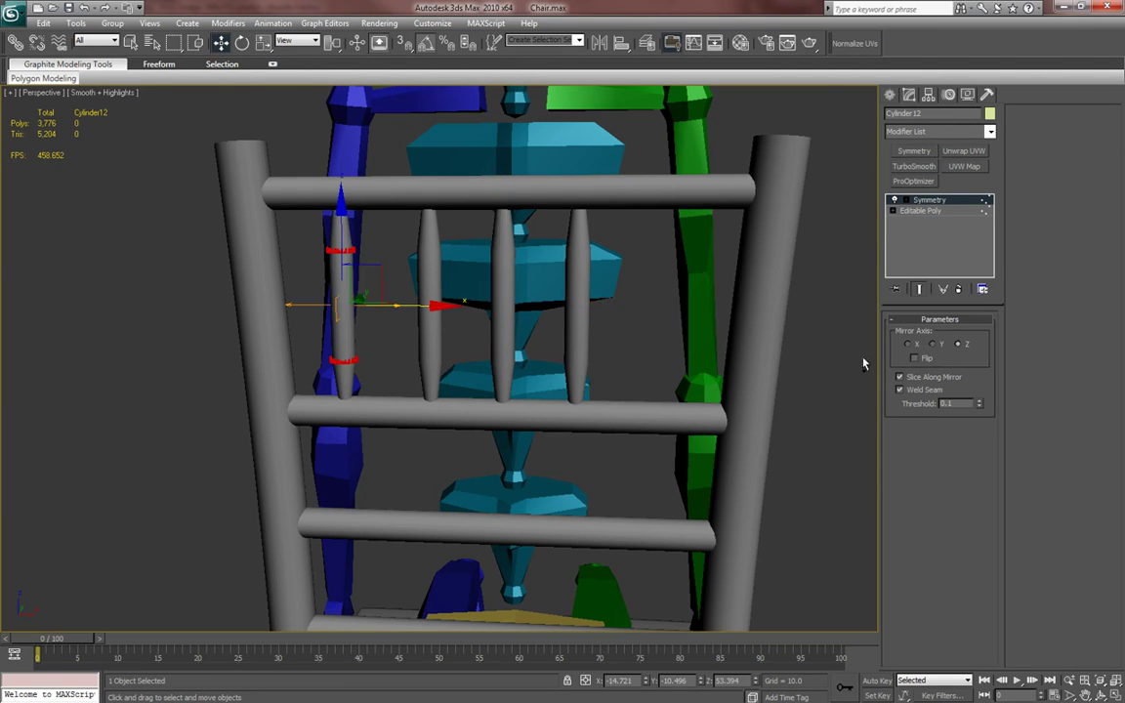
key("ctrl+y")
left_click(890, 95)
- Move the inner spindle copy's element outward beneath its Symmetry modifier to about X -8.27, evening out the spacing
middle_click_drag(704, 290, 739, 278)
left_click(478, 317)
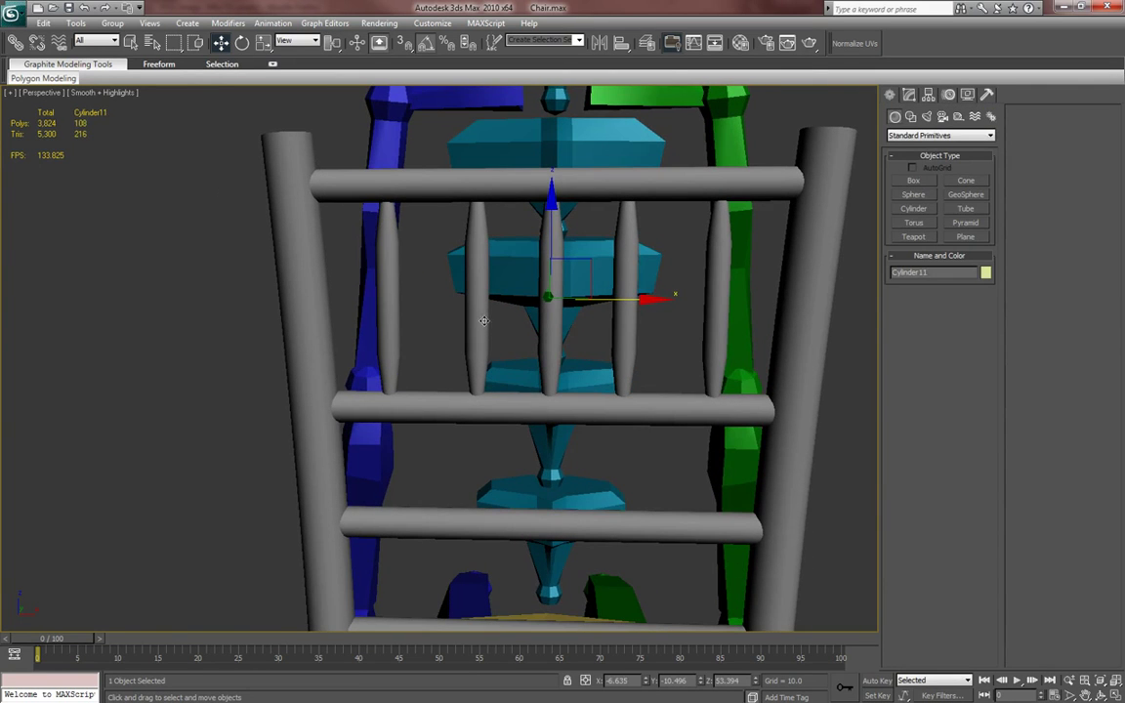
left_click(910, 95)
left_click(922, 211)
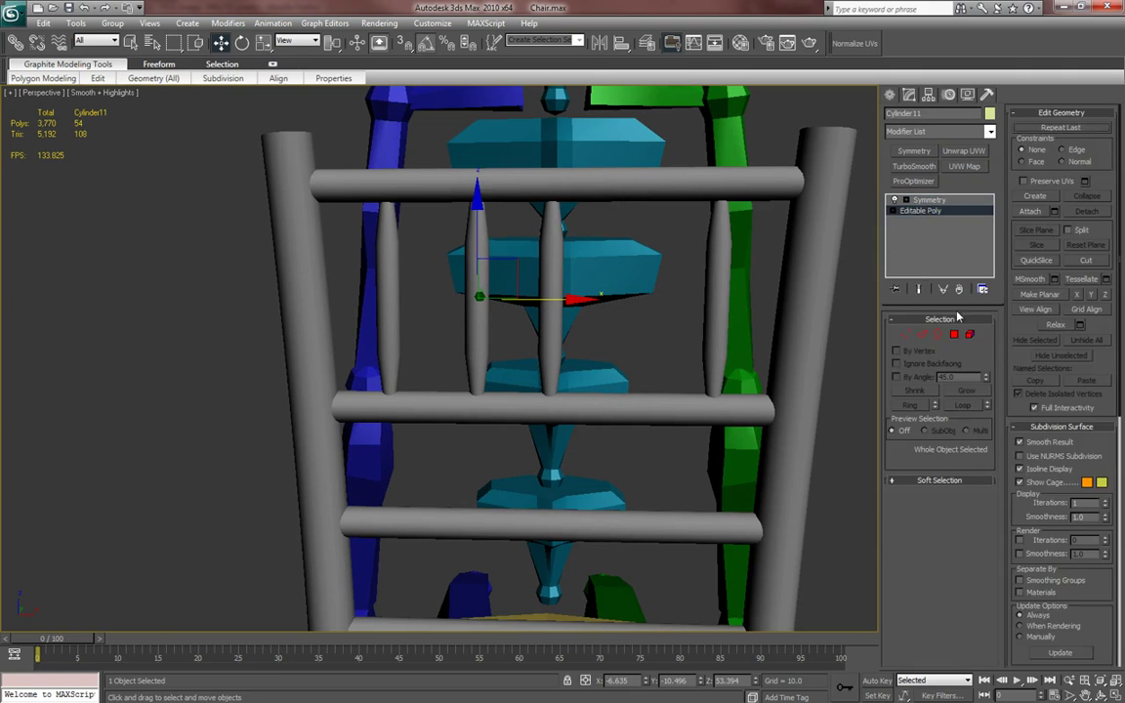
left_click(970, 334)
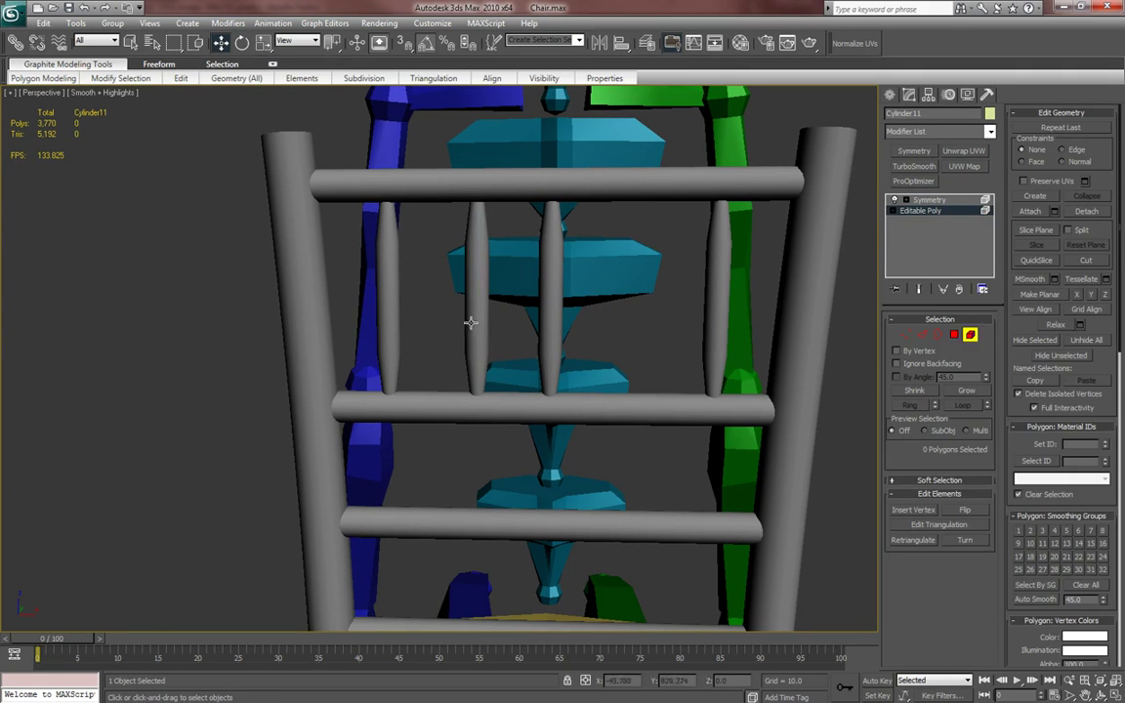
left_click(471, 322)
mouse_move(562, 299)
left_mouse_down("shift")
mouse_move(620, 290)
mouse_move(507, 302)
left_mouse_up("shift")
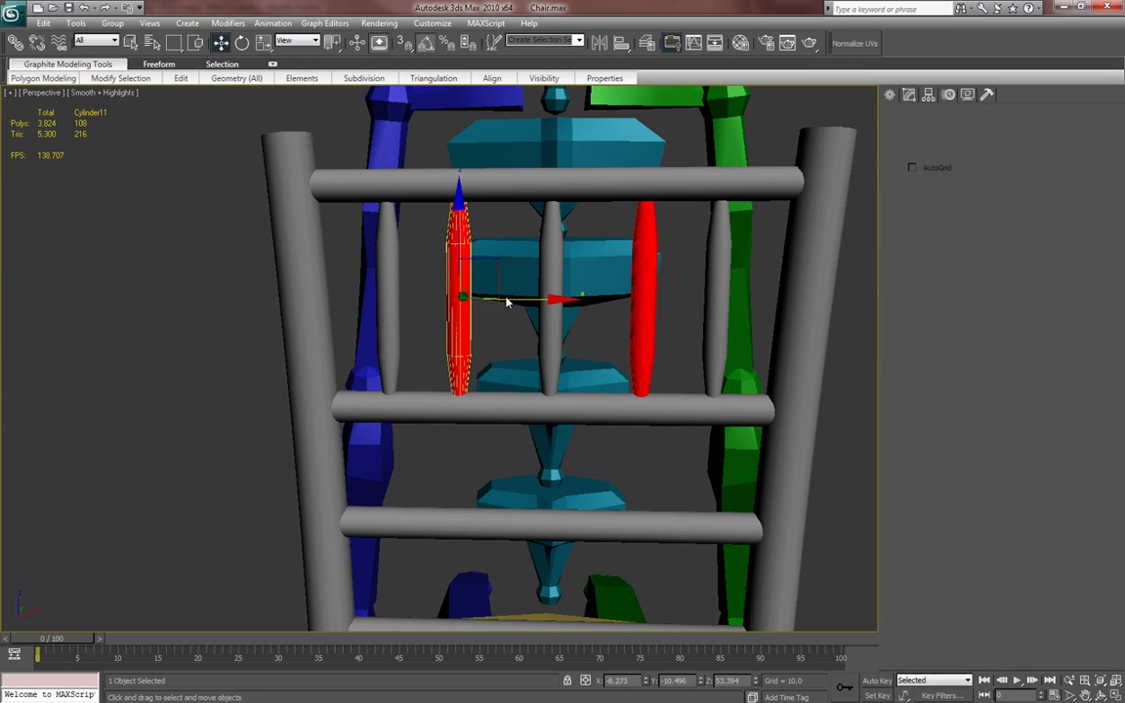
- Move the outermost spindle's element outward beneath its Symmetry modifier to about X -15.64
left_click(390, 306)
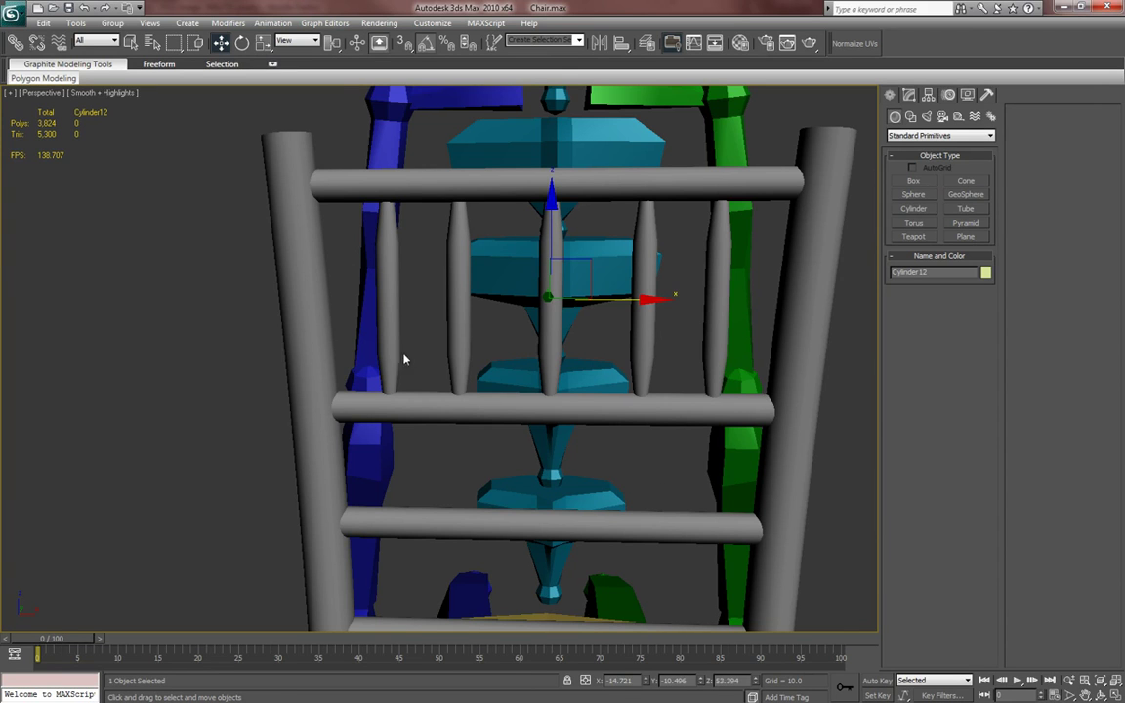
key("1")
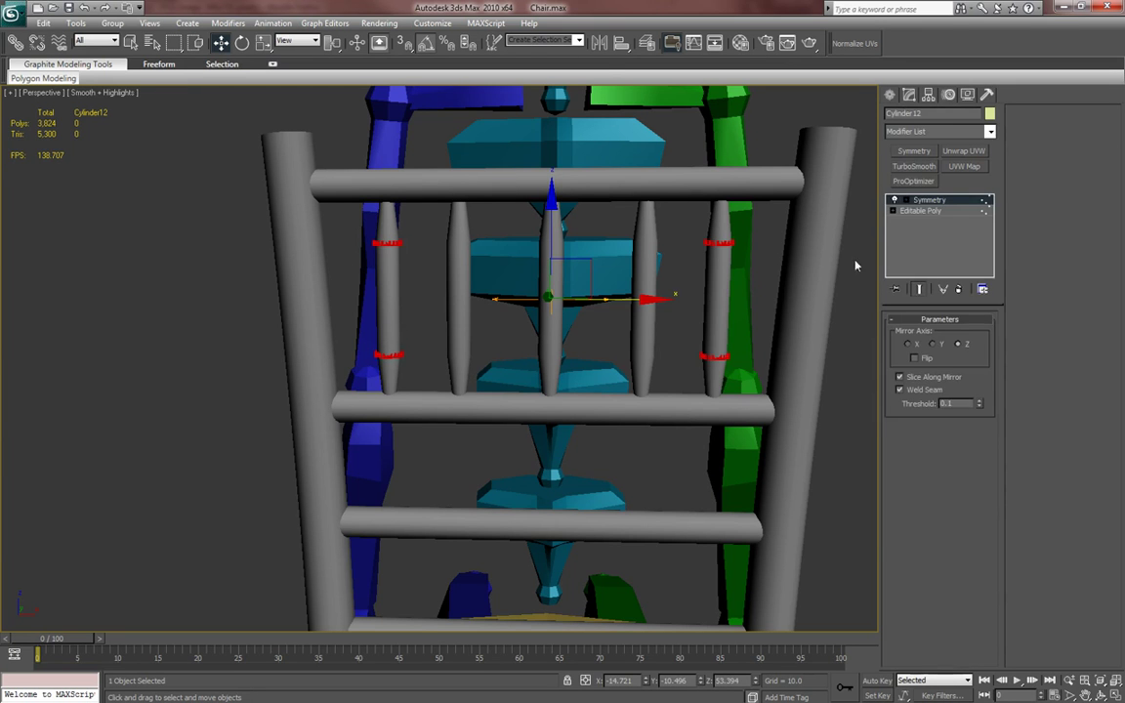
left_click(922, 211)
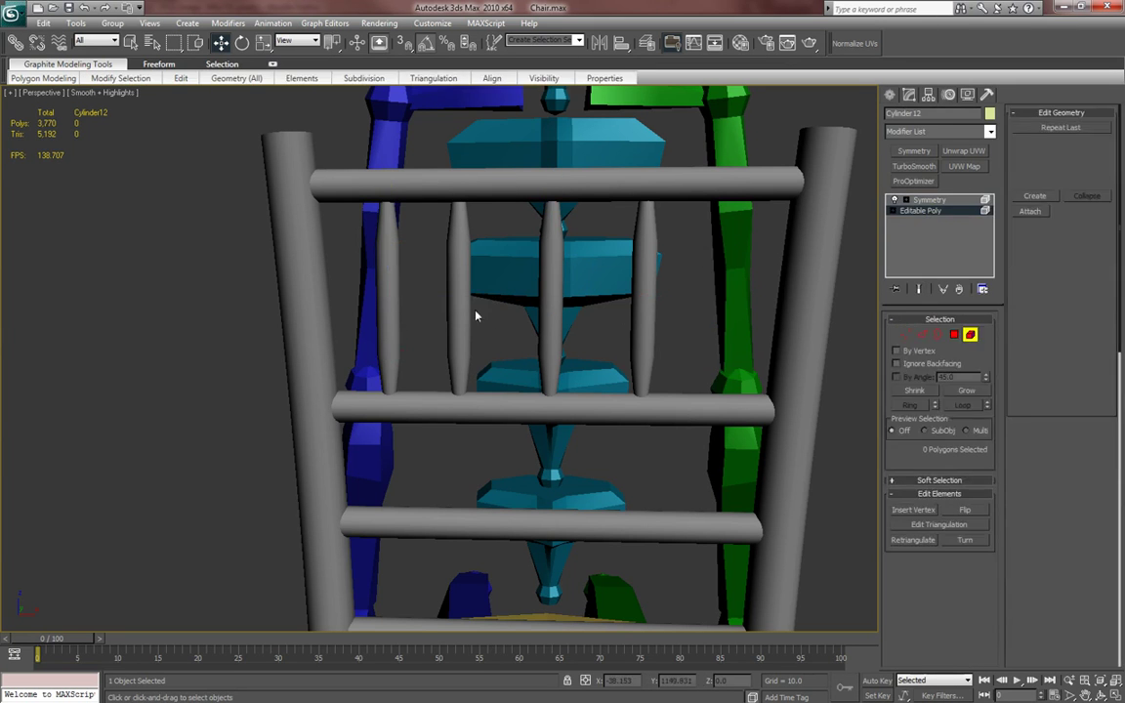
left_click(928, 200)
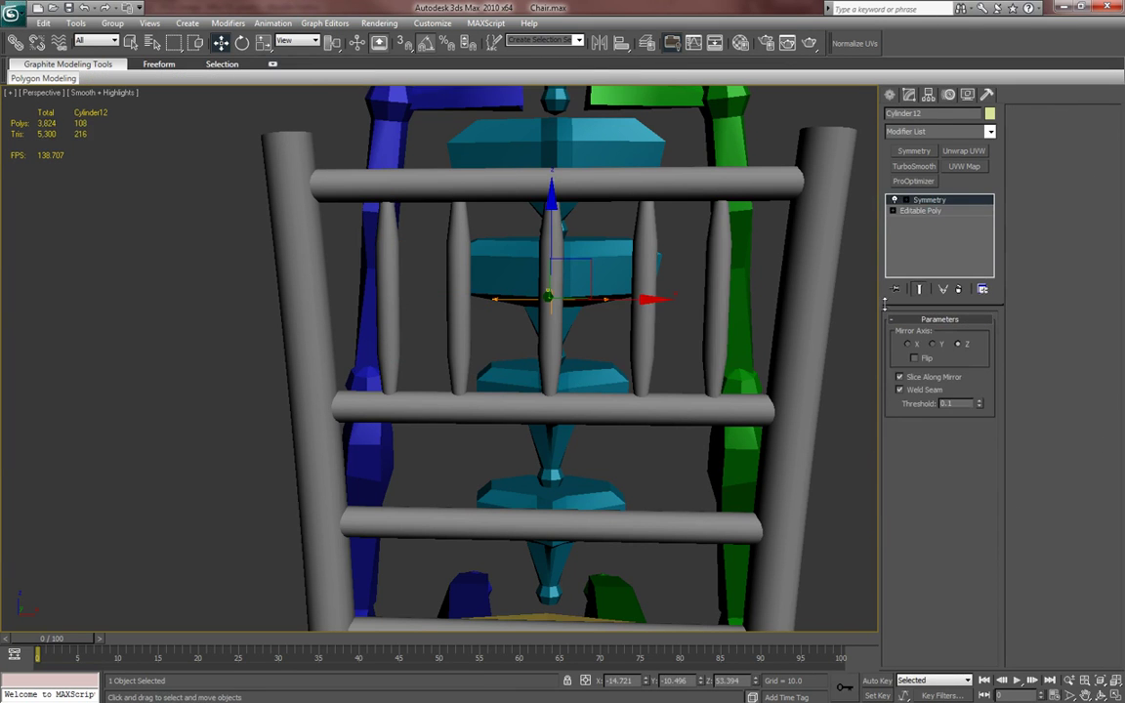
left_click(937, 212)
key("5")
left_click(389, 302)
left_click_drag(459, 298, 439, 298)
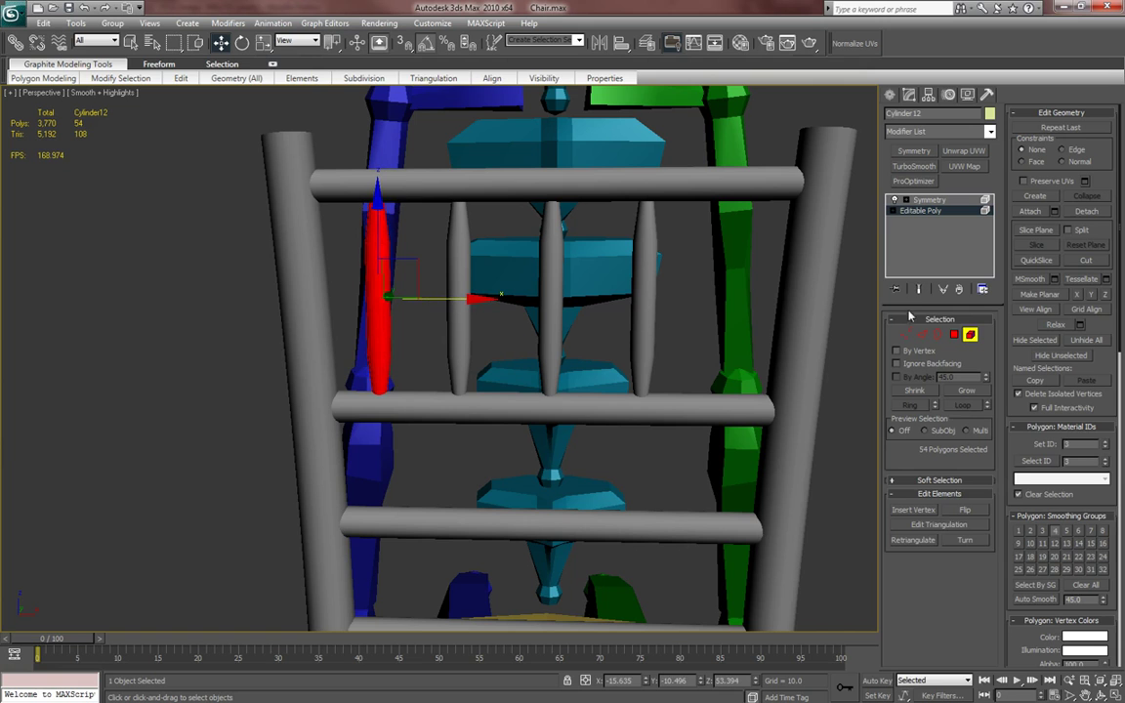
- Show the mirrored end result and tilt the outermost spindle's element -5 degrees about Y so its top leans outward
left_click(919, 290)
middle_click_drag(466, 409, 502, 409)
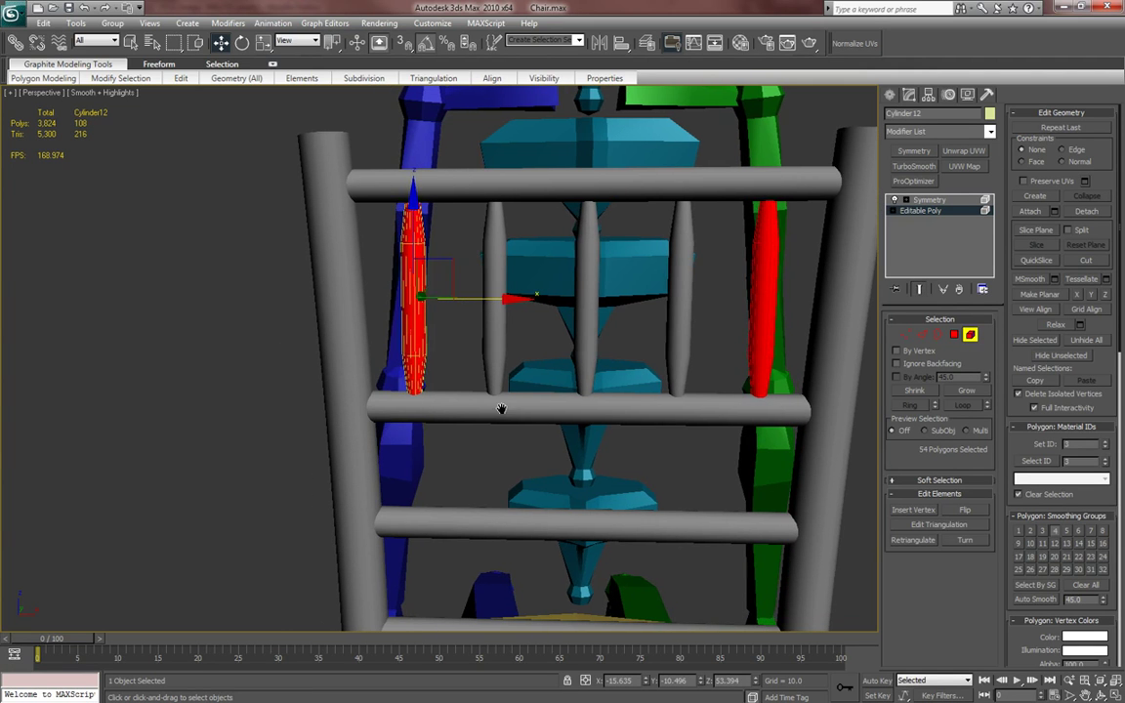
key("e")
left_click_drag(487, 264, 491, 247)
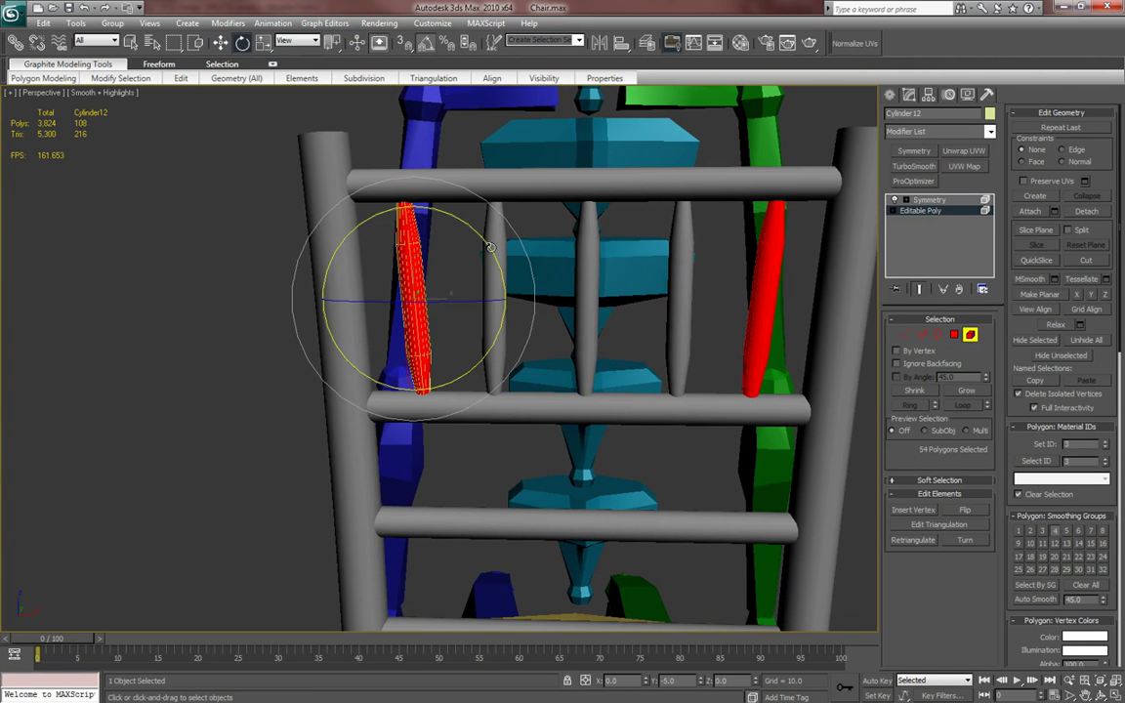
middle_click_drag(685, 411, 570, 321, "alt")
- Tilt the inner spindle's element slightly outward beneath its Symmetry modifier, following the lean of the outermost spindle
left_click(890, 95)
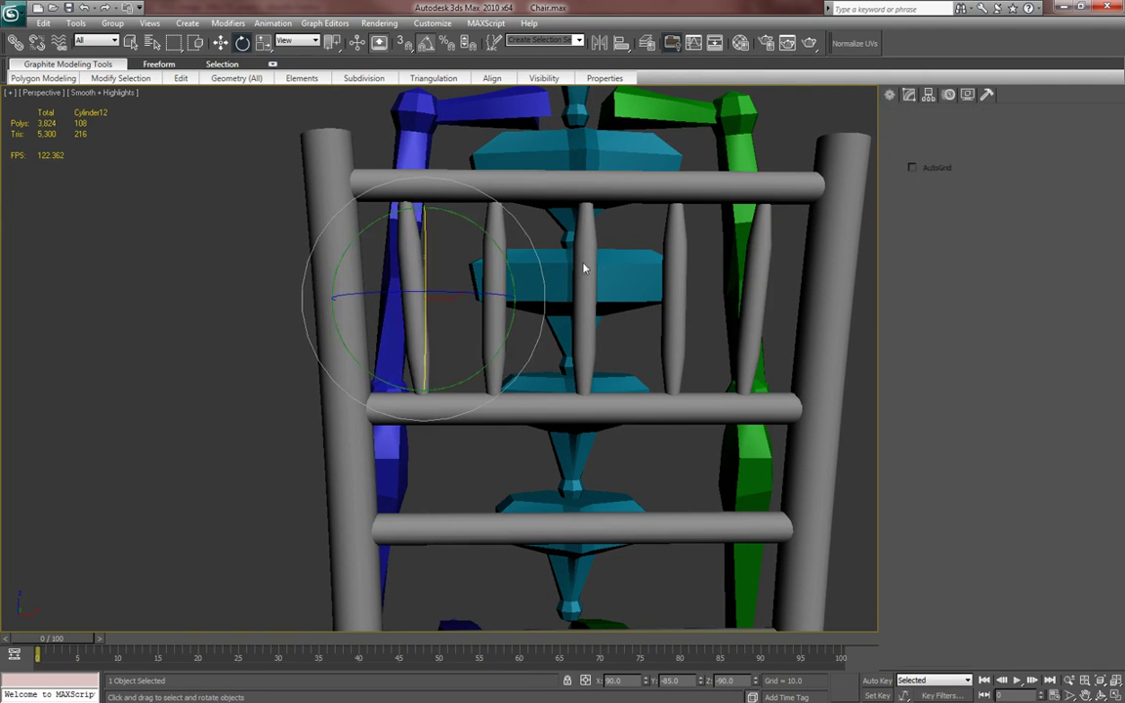
key("5")
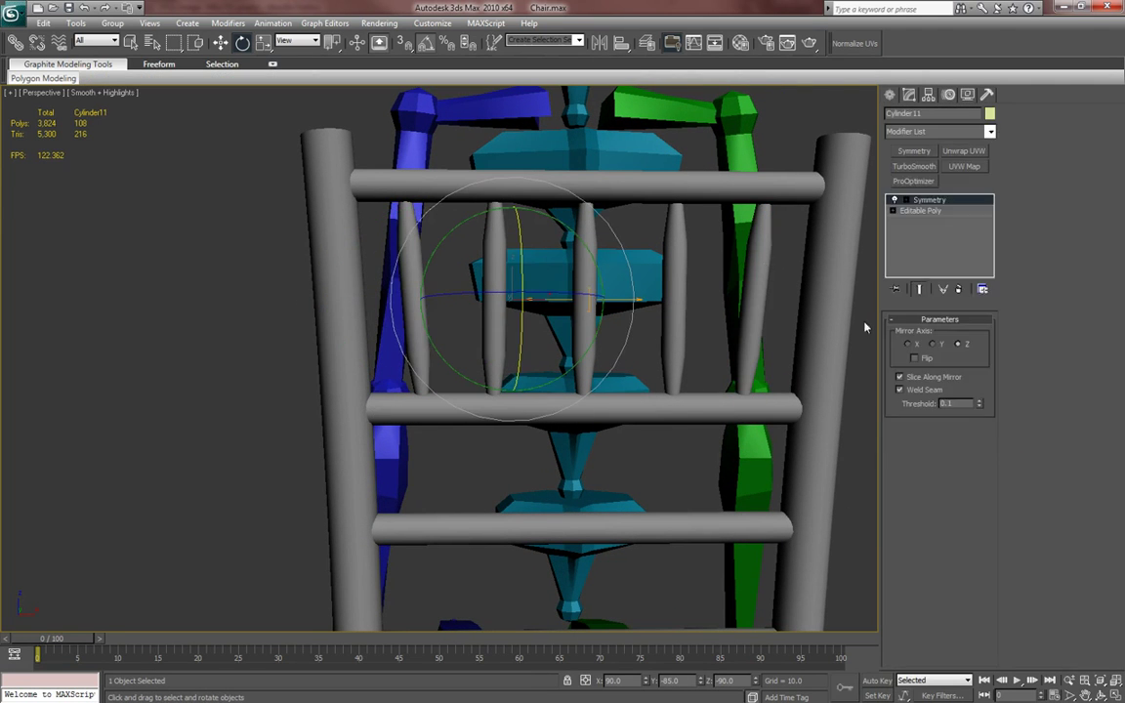
left_click(941, 212)
key("5")
key("4")
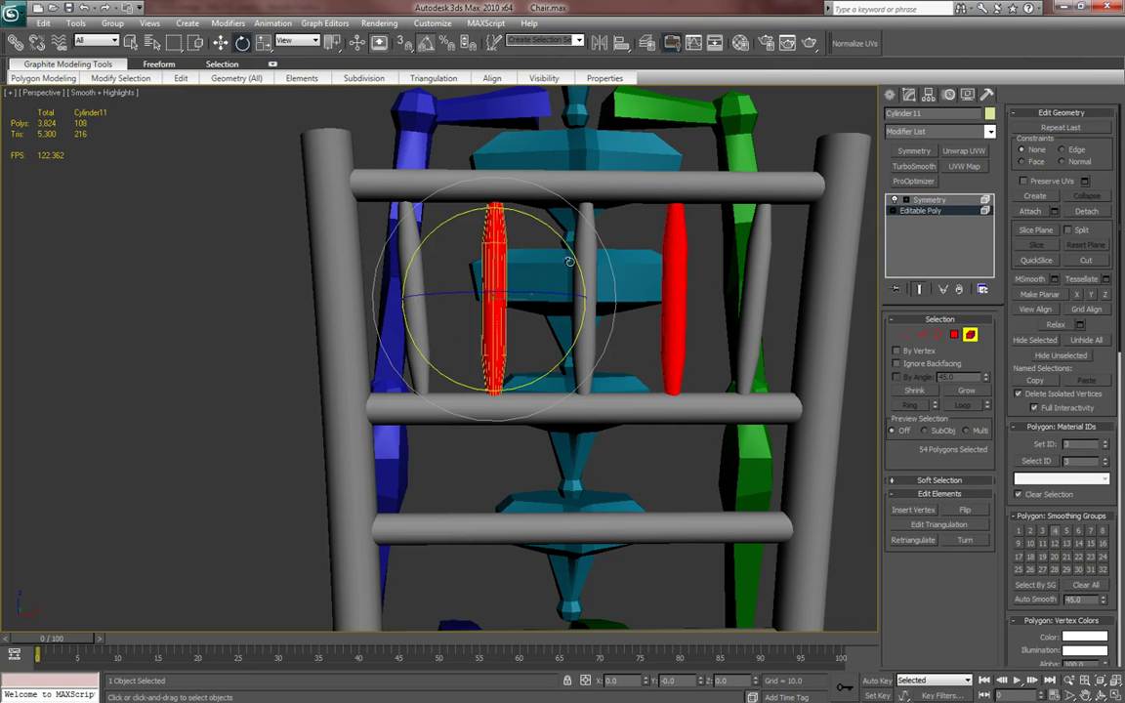
middle_click_drag(574, 253, 358, 458, "alt")
left_click(889, 97)
- Select the chair and compare its overall shape with the Chiavari chair photo in IrfanView
scroll(723, 455, "down", 4)
left_click(510, 465)
key("w")
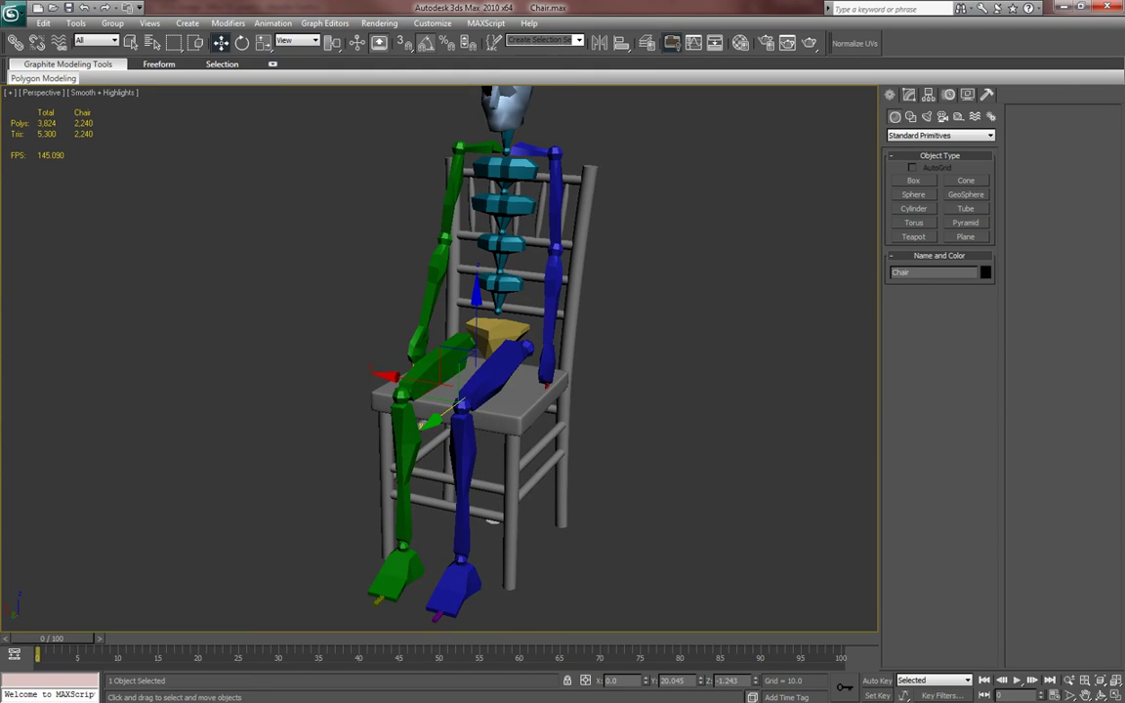
key("alt+Tab")
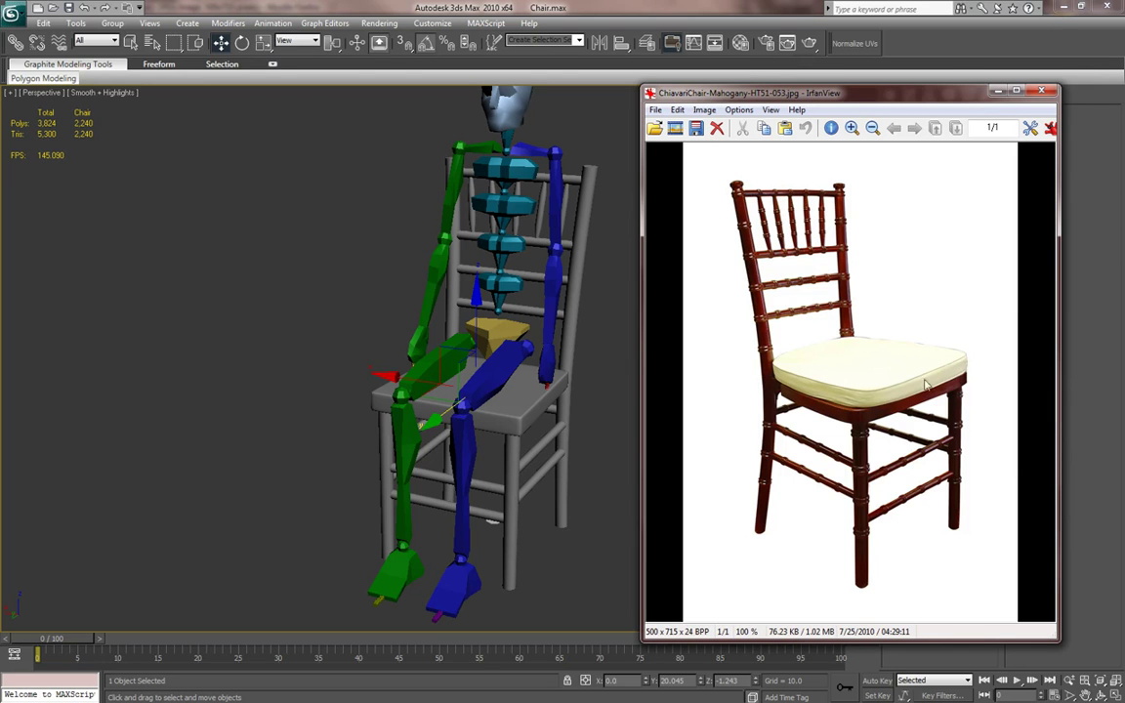
left_click(1040, 92)
- Create a square-based box beside the chair, about 35.3 by 35.3 and 12.1 high, for the seat cushion
middle_click_drag(603, 390, 479, 390)
left_click(925, 180)
middle_click_drag(520, 276, 522, 434, "alt")
left_click_drag(453, 482, 502, 543, "ctrl")
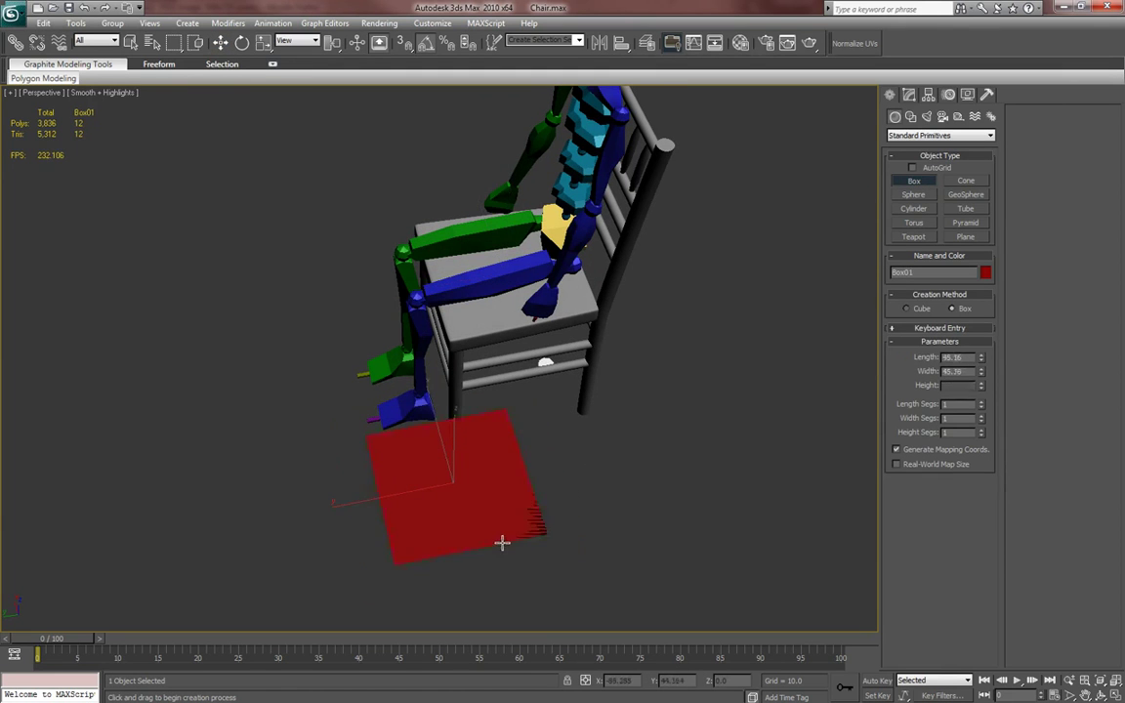
left_click(510, 488)
key("w")
- Scale the box down along Z to flatten it into a thin cushion slab
middle_click_drag(511, 488, 607, 469, "alt")
middle_click_drag(516, 464, 484, 329, "alt")
scroll(527, 460, "up", 5)
key("r")
scroll(444, 346, "up", 4)
scroll(444, 347, "down", 4)
left_click_drag(444, 325, 444, 357)
- Center the box at X 0 and Y 0, and raise it above the seat to about Z 4.95
key("w")
middle_click_drag(447, 372, 390, 405, "alt")
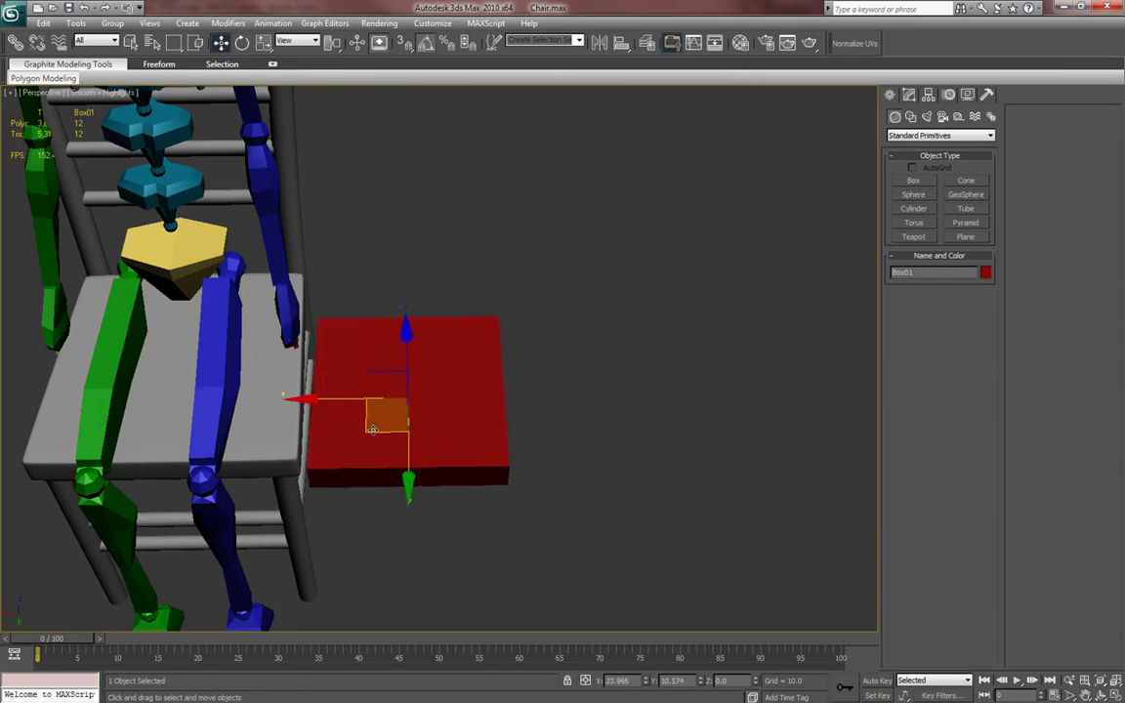
left_click_drag(372, 429, 460, 444)
right_click(647, 680)
right_click(700, 681)
middle_click_drag(442, 508, 460, 424, "alt")
left_click_drag(379, 305, 379, 263)
- Examine the box's height and position relative to the seat from the side and in perspective
scroll(391, 305, "up", 4)
middle_click_drag(402, 339, 510, 375, "alt")
scroll(382, 327, "down", 4)
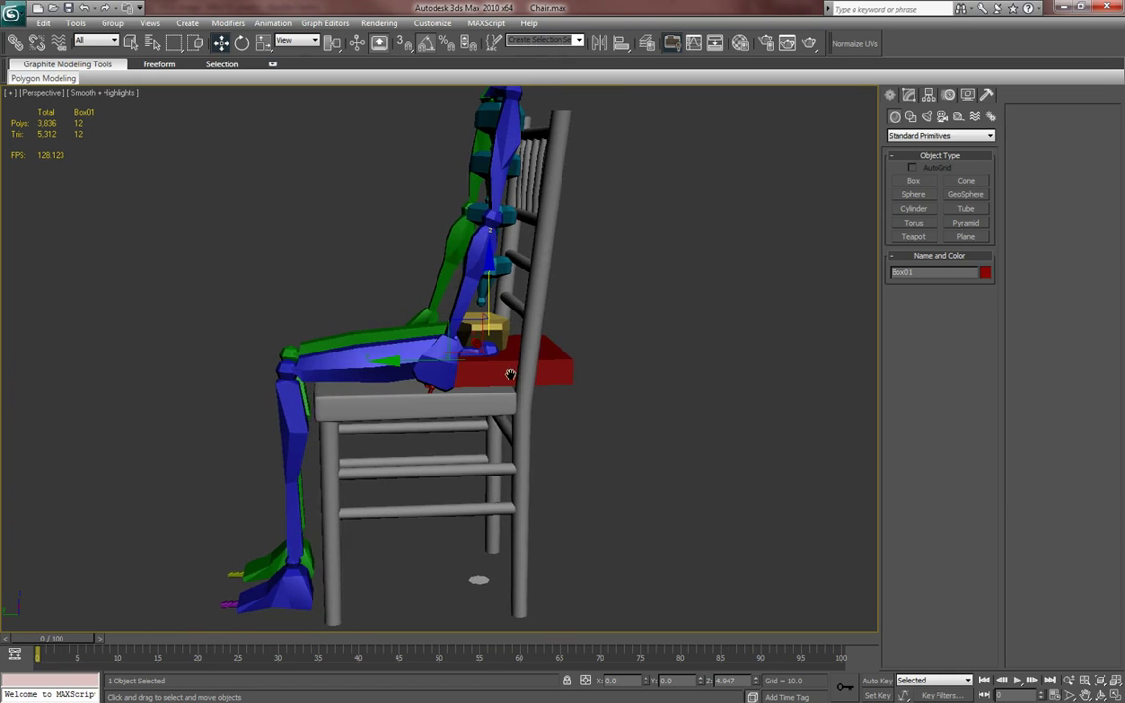
key("l")
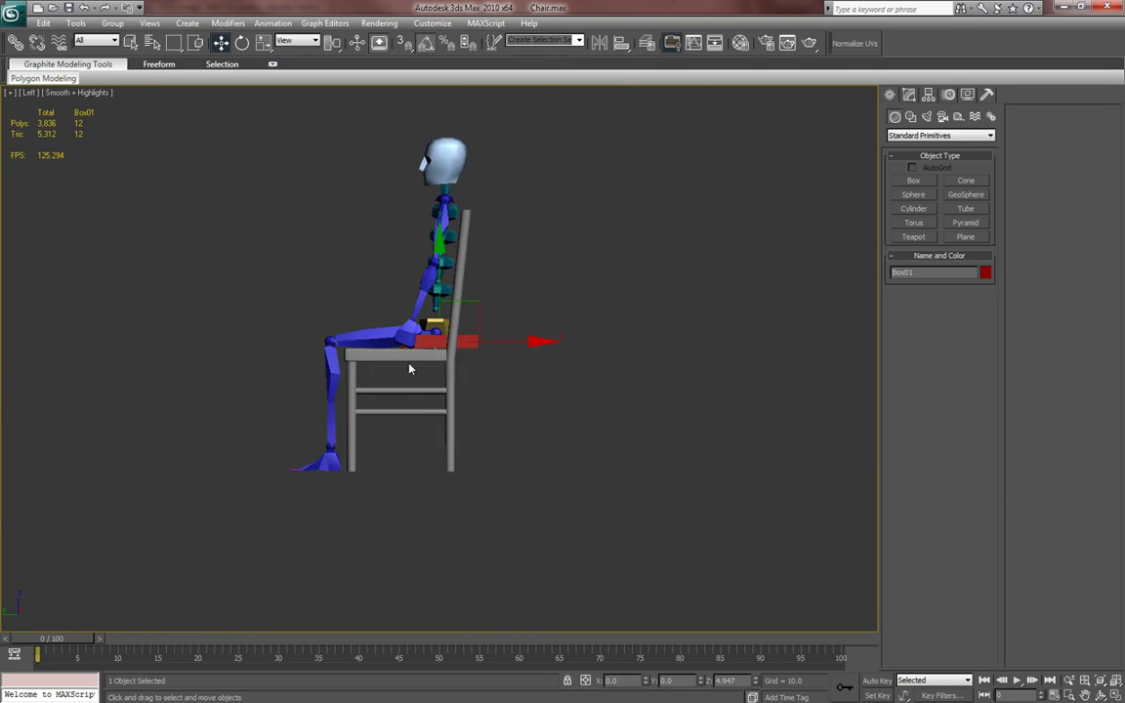
scroll(410, 369, "up", 5)
key("p")
scroll(422, 400, "up", 2)
middle_click_drag(422, 400, 446, 411, "alt")
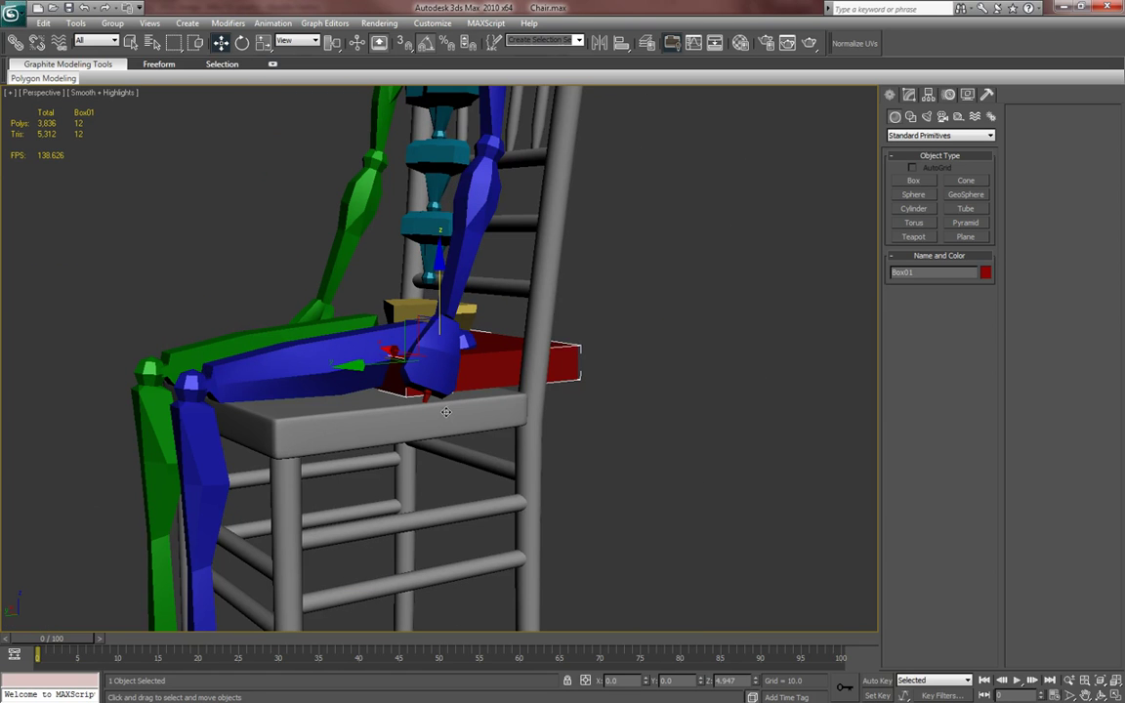
- Select Bip01 from the scene's object list and move the whole biped forward along Y, clear of the chair
key("j")
key("h")
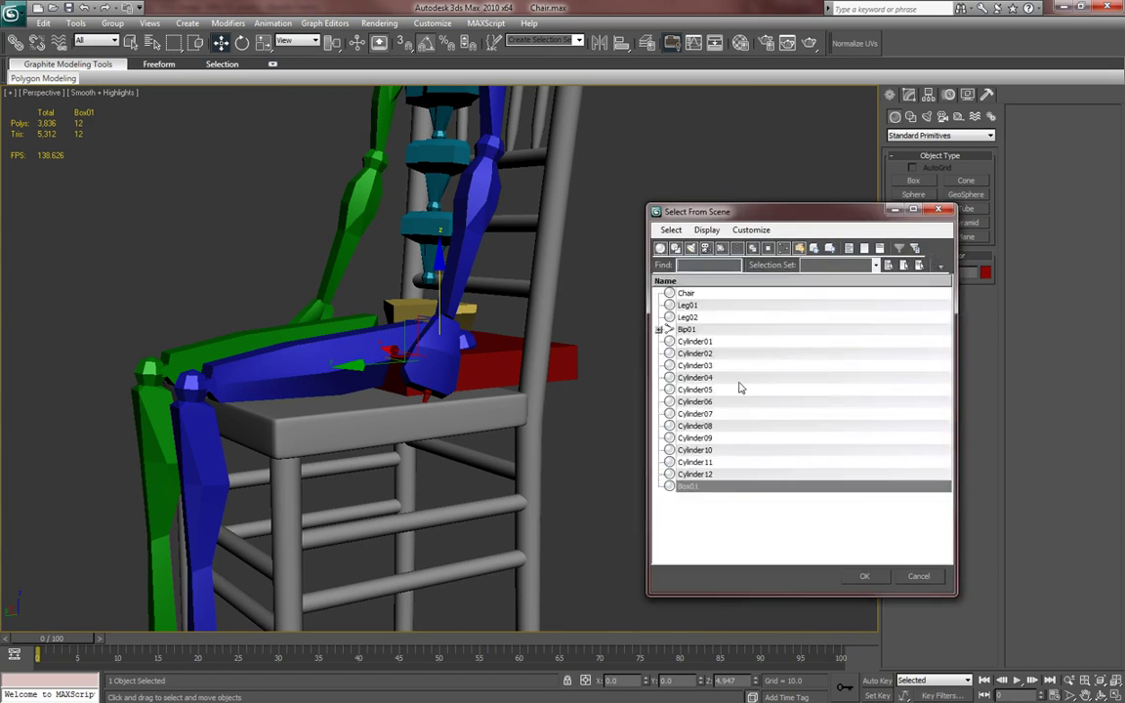
left_click(670, 330)
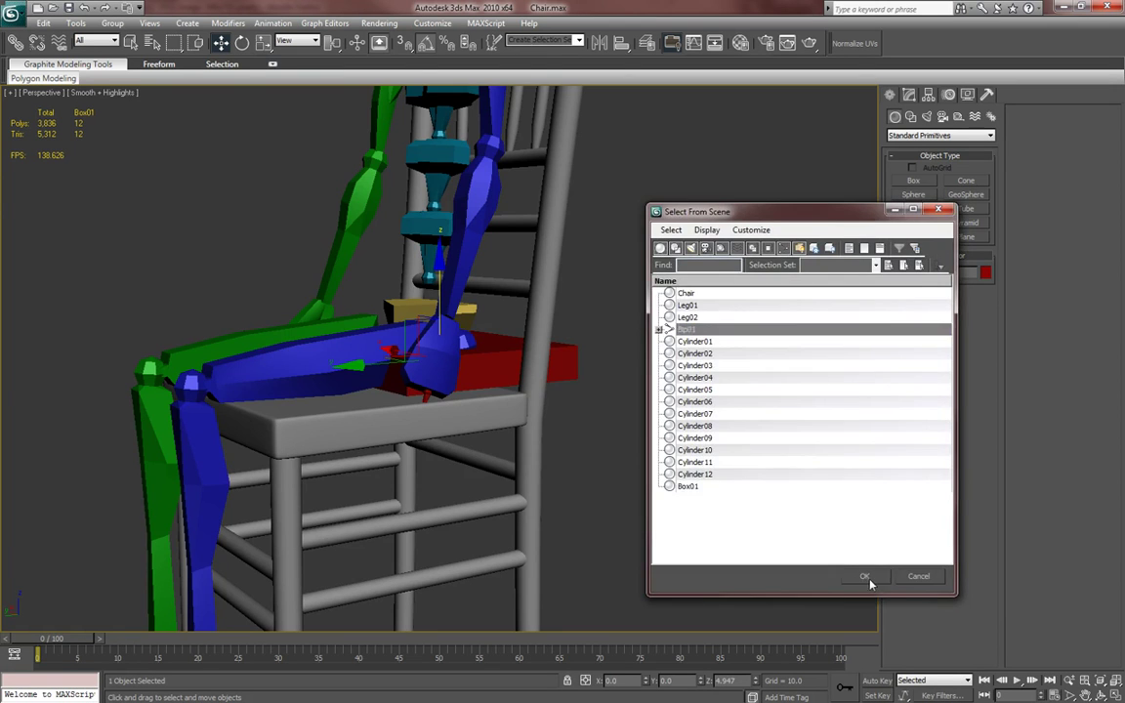
left_click(868, 579)
scroll(477, 430, "down", 4)
middle_click_drag(470, 428, 451, 425, "alt")
left_click_drag(349, 345, 1, 345)
- Select the cushion box and check the seat cushion in the IrfanView reference photo
left_click(366, 347)
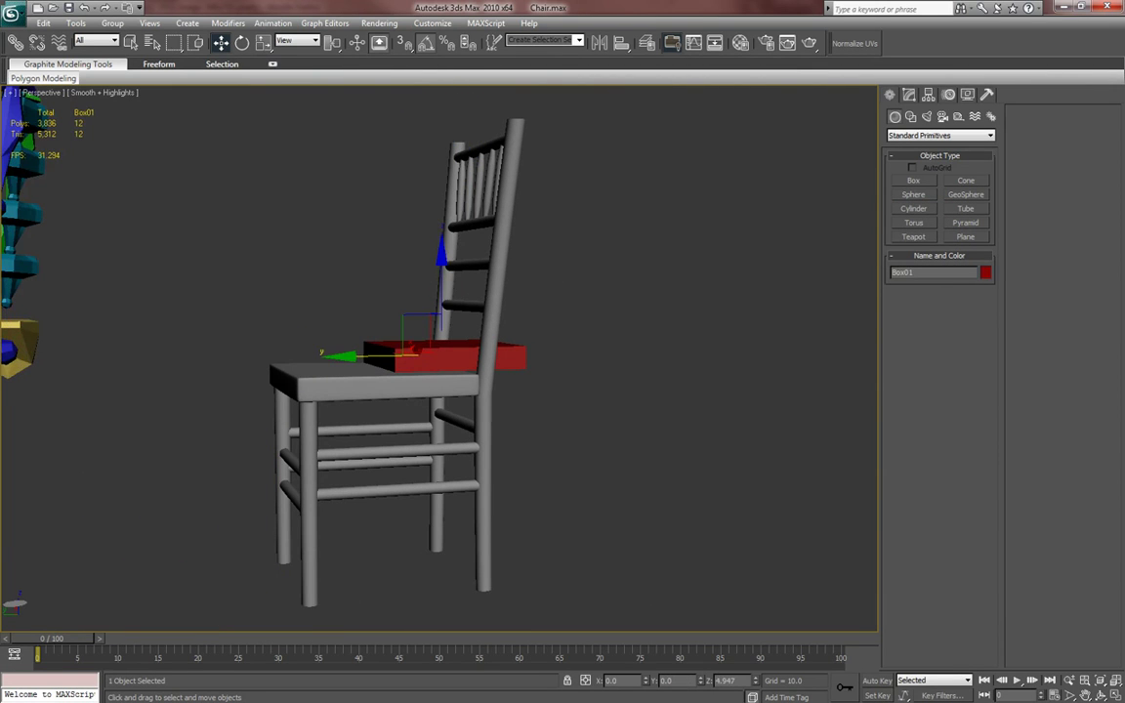
key("alt+Tab")
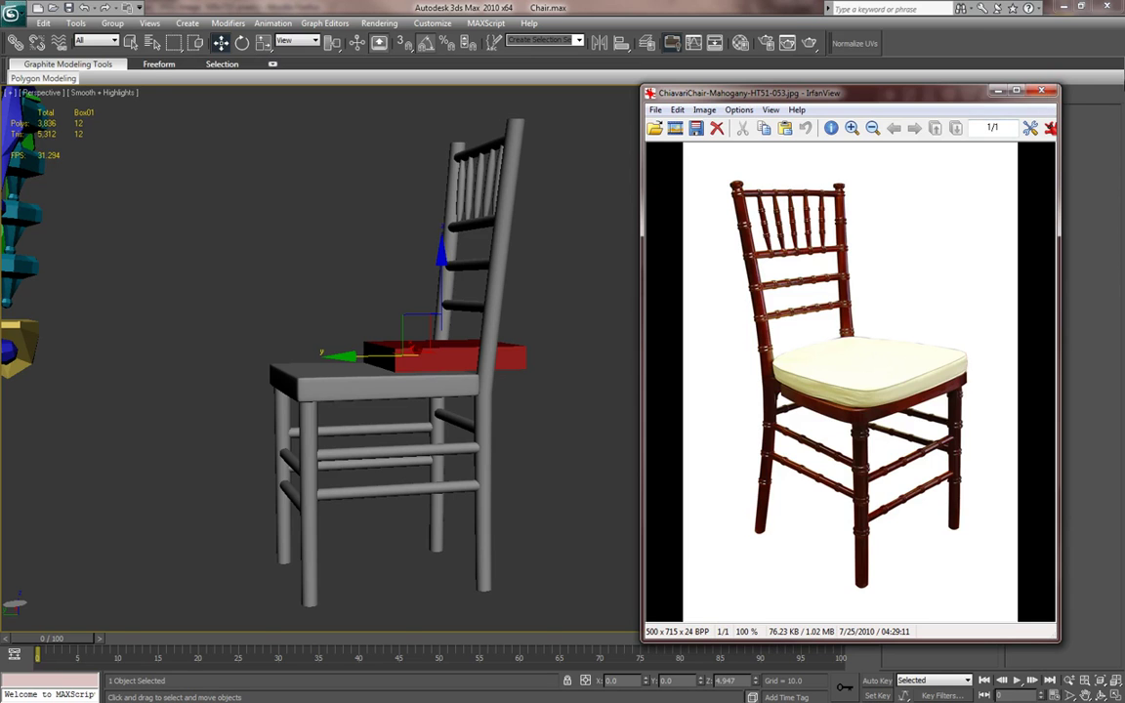
left_click(1044, 91)
middle_click_drag(621, 264, 596, 312, "alt")
- Assign the Chair material to the cushion box
key("m")
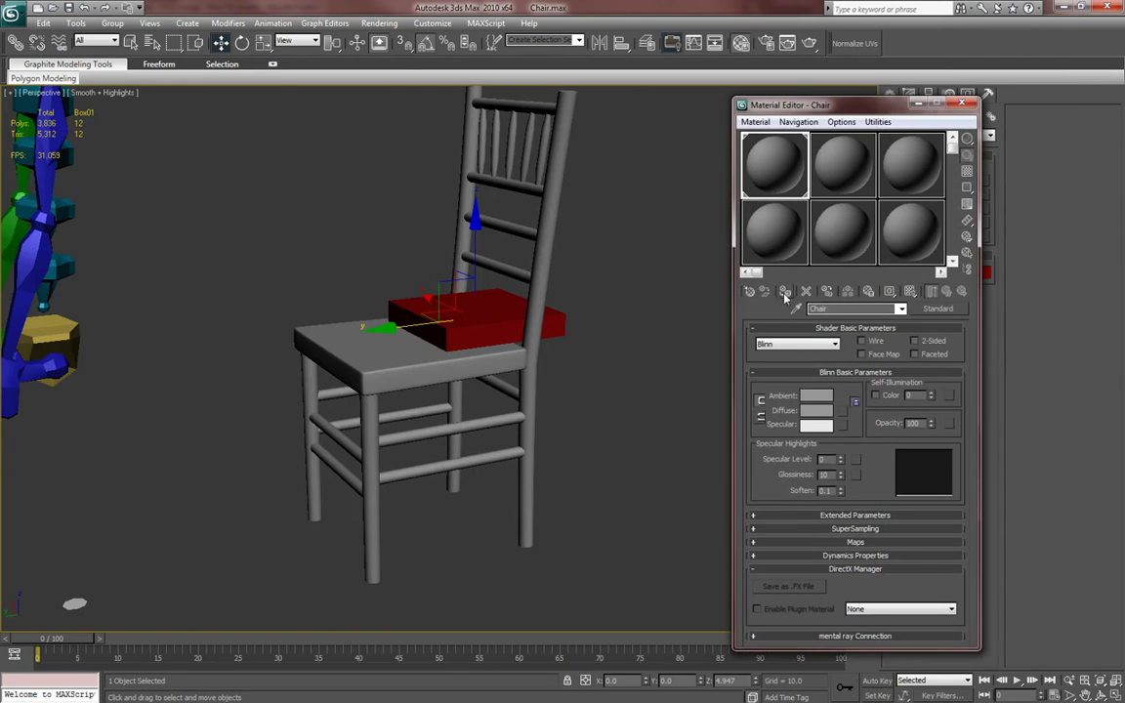
left_click(785, 295)
middle_click_drag(633, 195, 672, 208, "alt")
left_click(964, 103)
- Show edged faces, move the cushion box forward to about Y 19.99 and lower it onto the seat at Z 4.32
middle_click_drag(528, 311, 573, 357, "alt")
left_click_drag(457, 373, 430, 391)
key("F4")
scroll(526, 390, "up", 3)
middle_click_drag(525, 394, 428, 290)
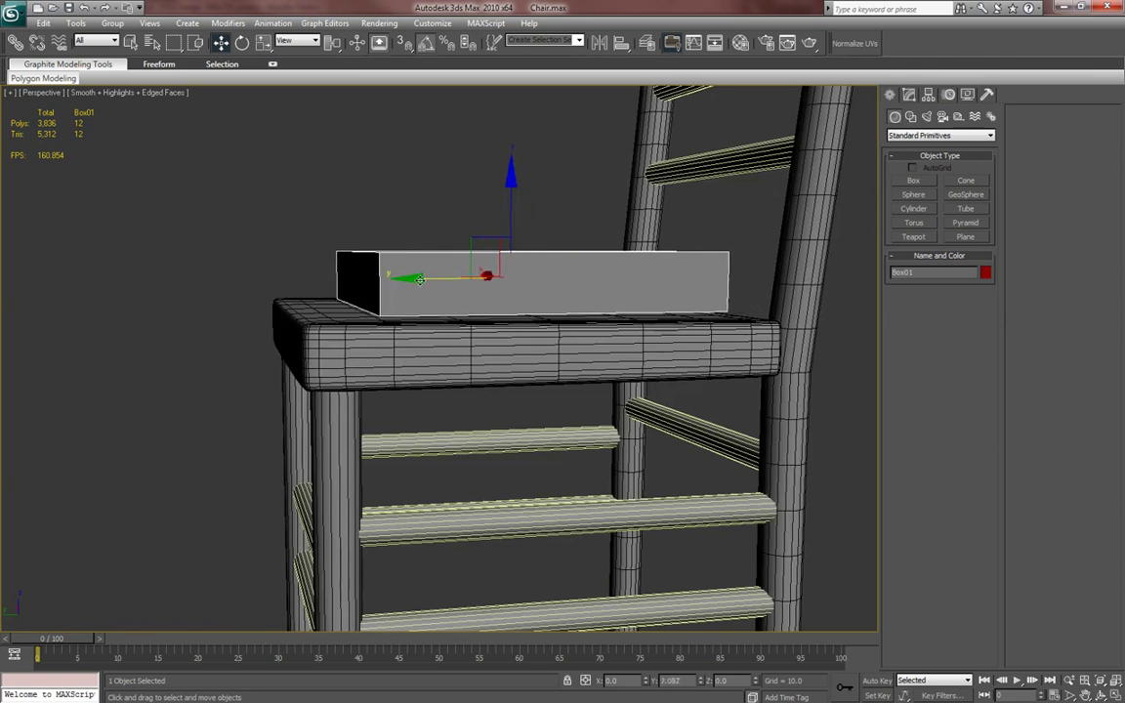
left_click_drag(420, 281, 402, 280)
middle_click_drag(440, 283, 423, 276, "alt")
left_click_drag(494, 200, 494, 204)
middle_click_drag(488, 214, 484, 251, "alt")
left_click_drag(495, 201, 497, 201)
middle_click_drag(501, 220, 503, 193, "alt")
middle_click_drag(462, 348, 484, 380, "alt")
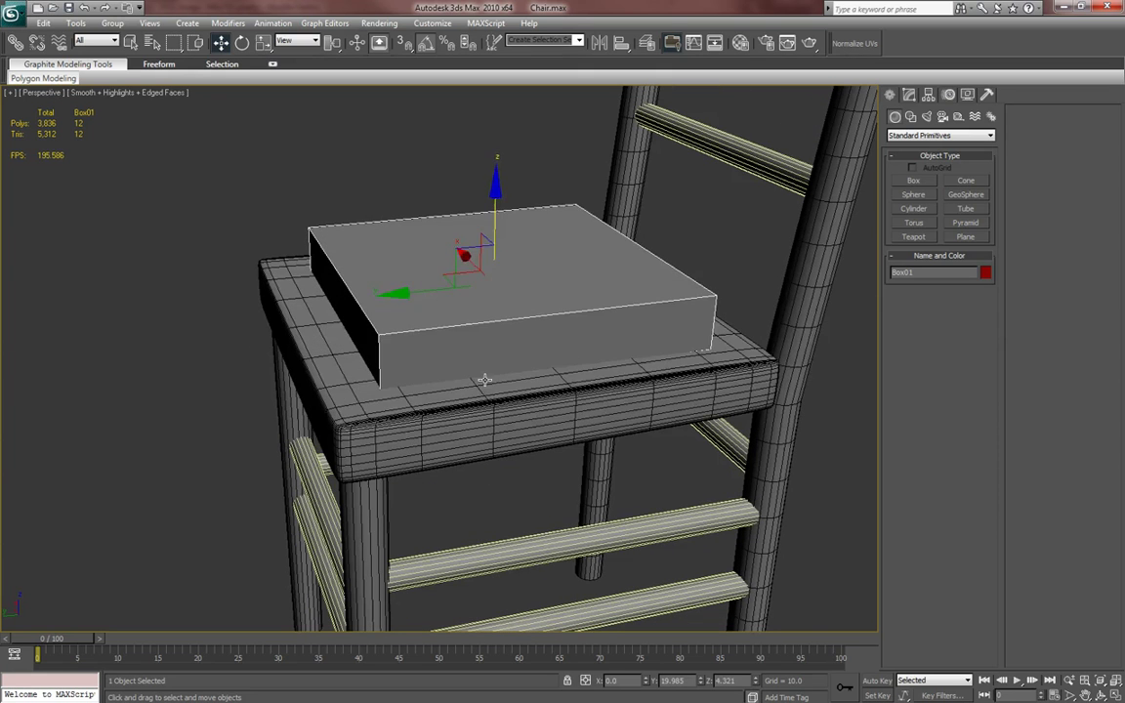
- Scale the cushion box up horizontally until it slightly overhangs the edges of the seat
key("r")
left_click_drag(472, 339, 485, 342)
key("w")
middle_click_drag(488, 363, 532, 381)
key("shift+z")
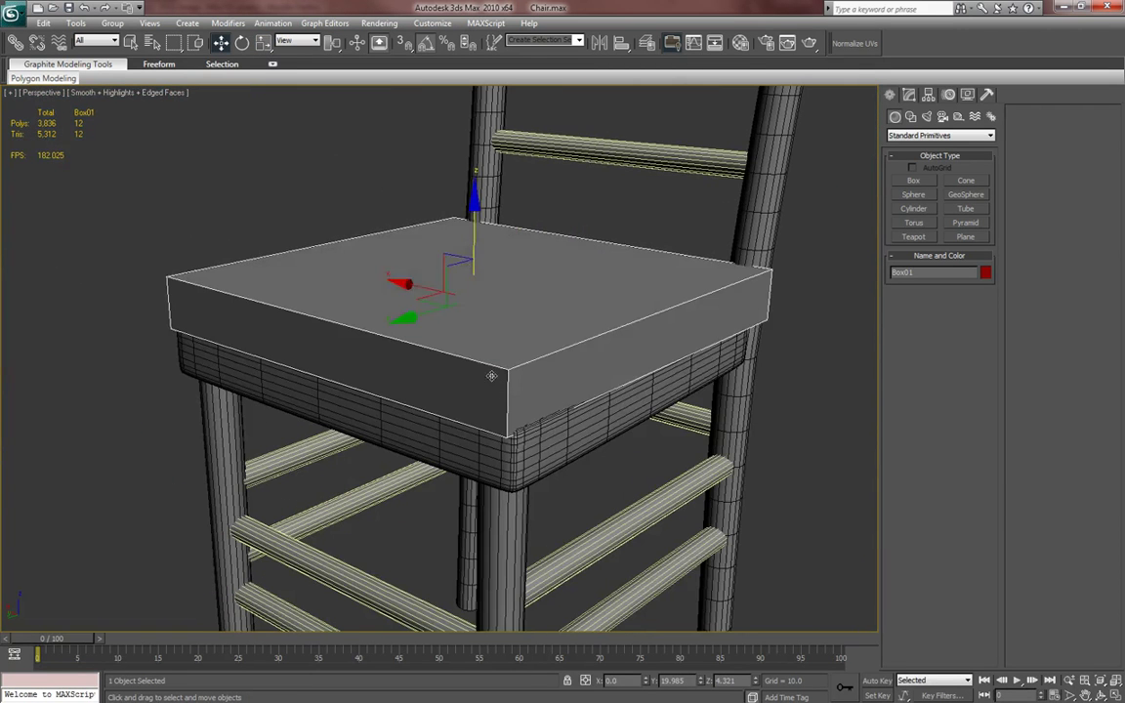
- Try to widen the cushion box to 107 percent along its local X axis
key("r")
left_click_drag(565, 347, 571, 348)
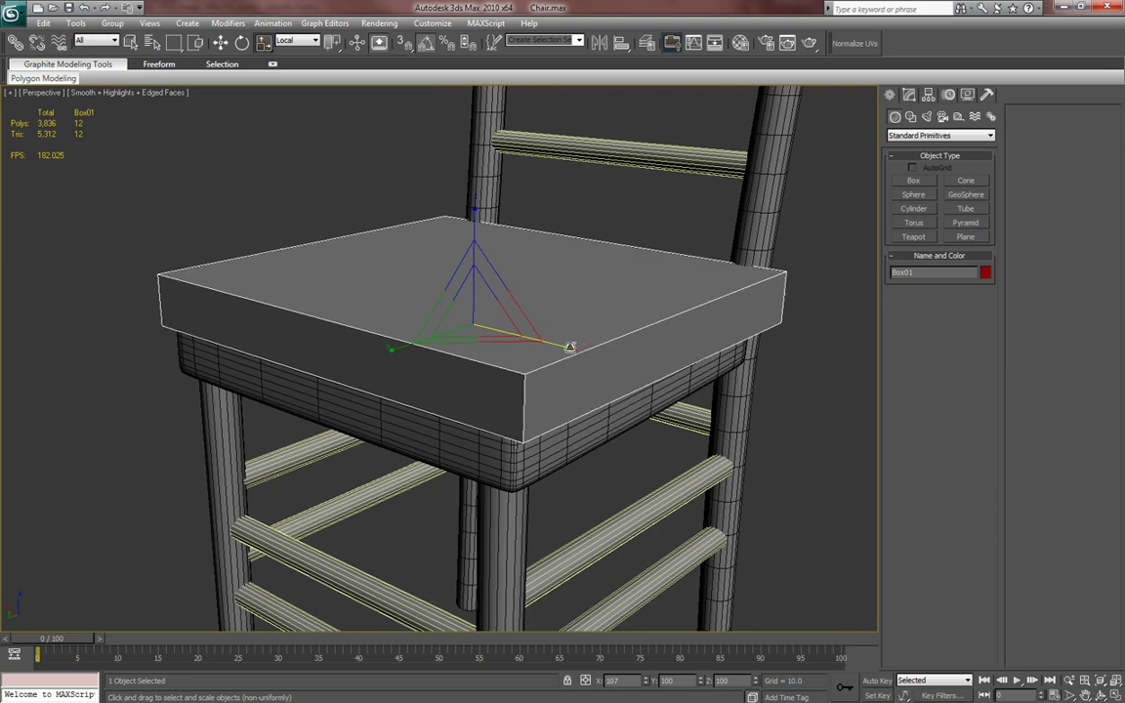
key("ctrl+z")
- Shift the cushion box slightly forward to about Y 20.44 and check its fit with and without edged faces
middle_click_drag(549, 292, 522, 312, "alt")
key("w")
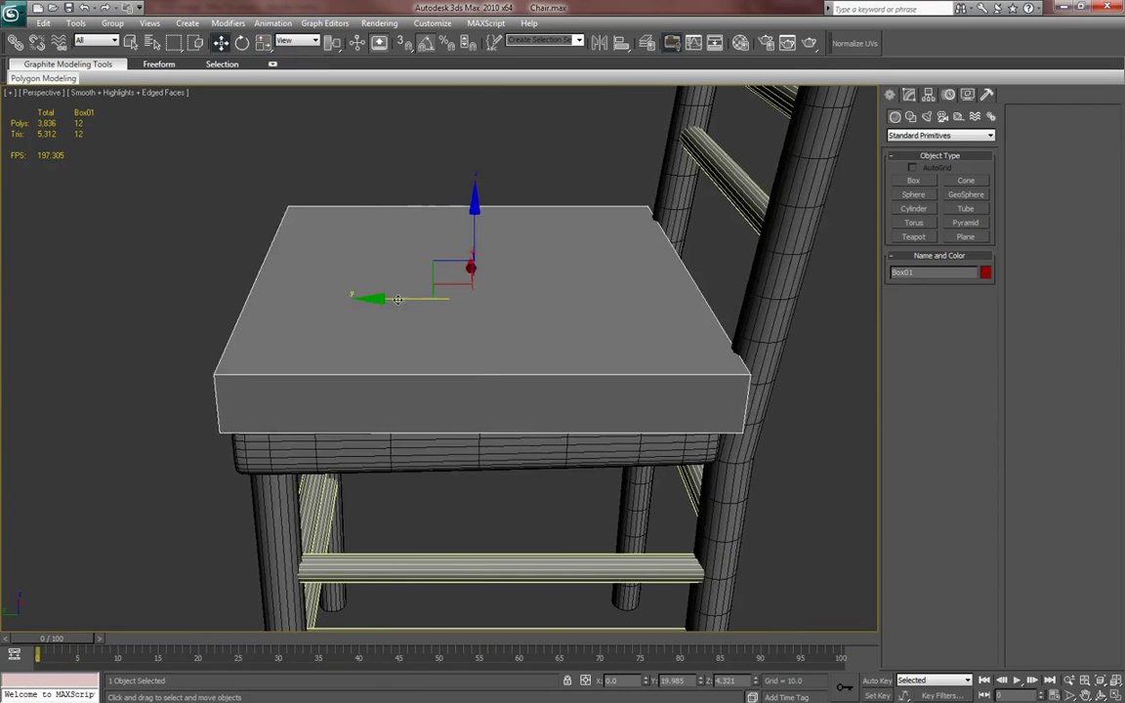
middle_click_drag(403, 307, 541, 422, "alt")
scroll(613, 375, "down", 5)
key("F4")
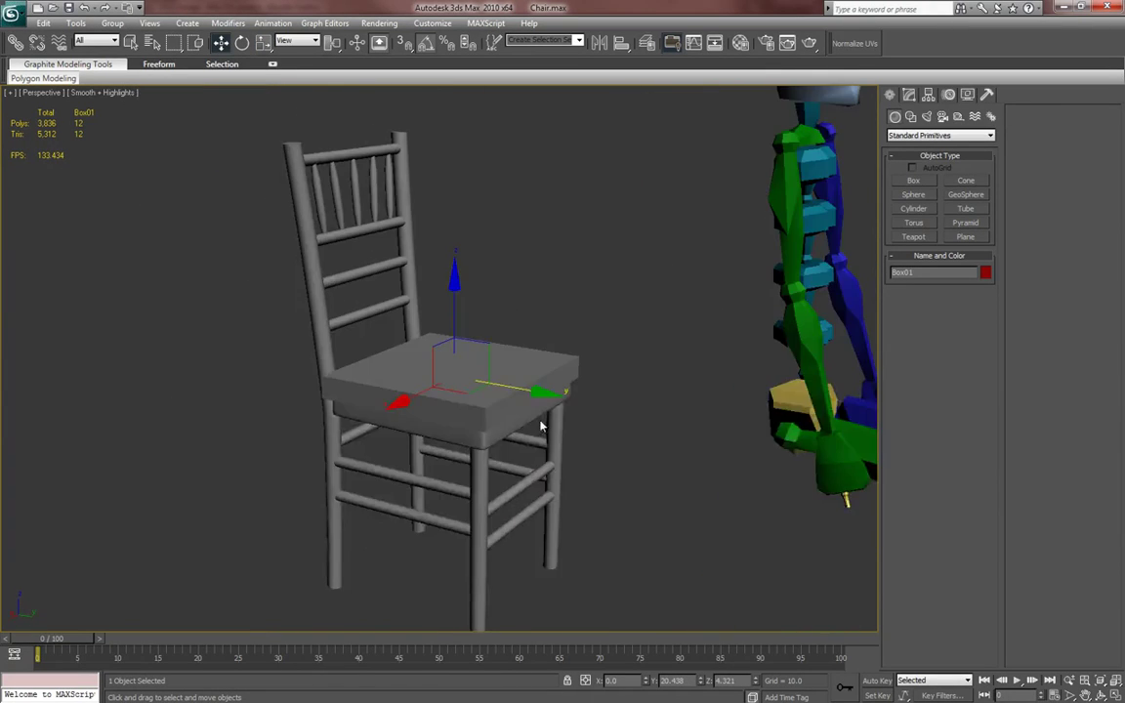
scroll(542, 427, "up", 4)
key("F4")
- Open the cushion box's parameters and compare its shape on the seat with the reference photo's cushion
left_click(909, 95)
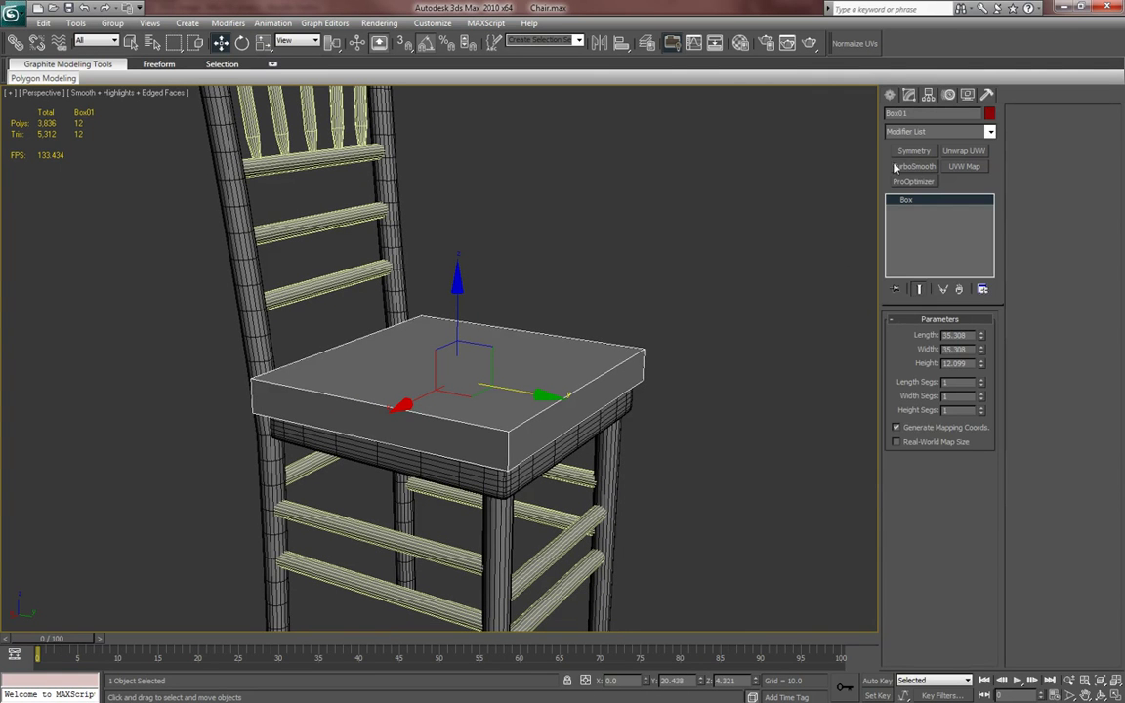
middle_click_drag(418, 512, 354, 503, "alt")
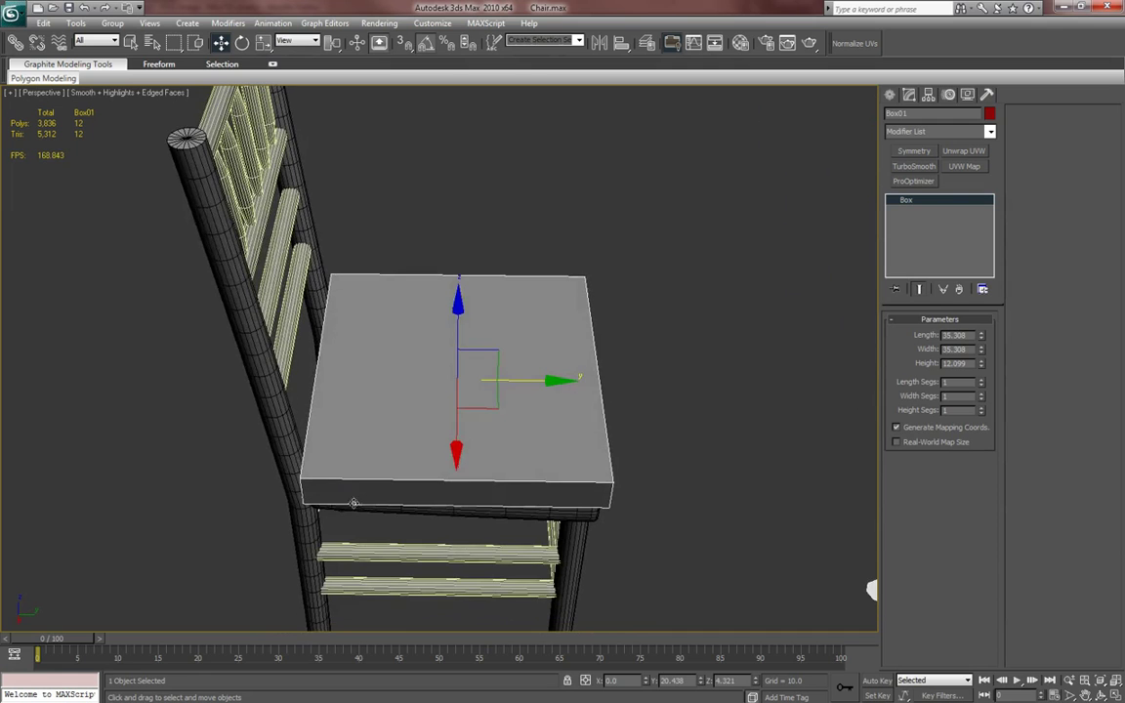
middle_click_drag(227, 387, 231, 437, "alt")
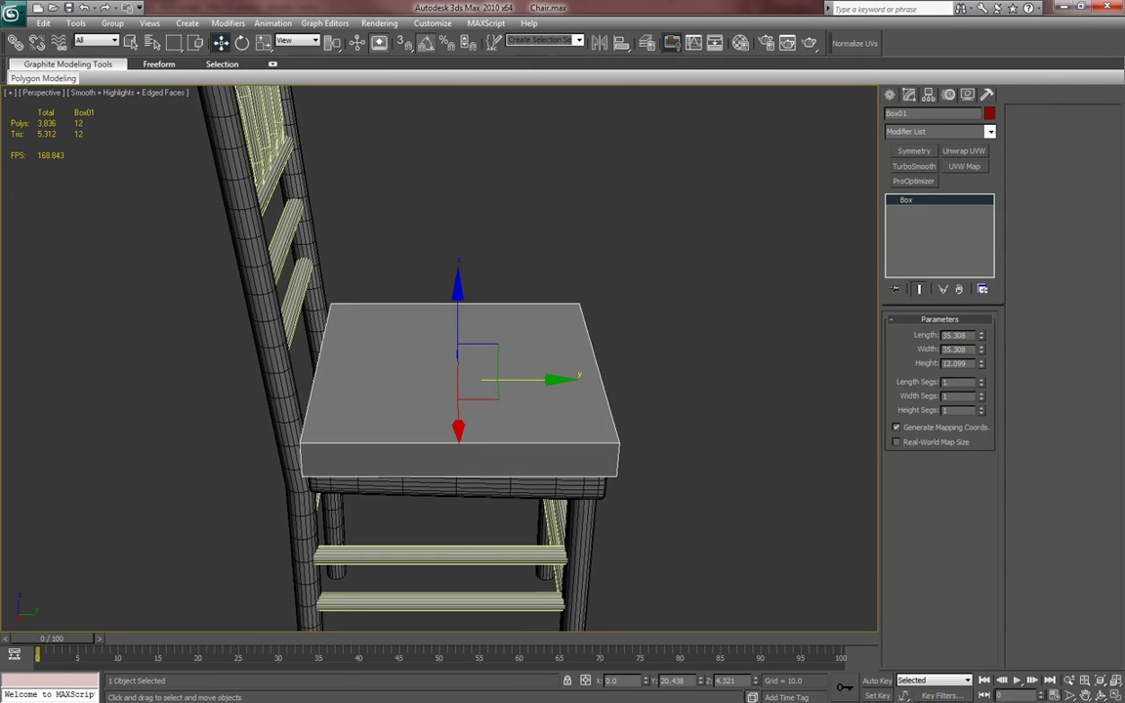
key("alt+Tab")
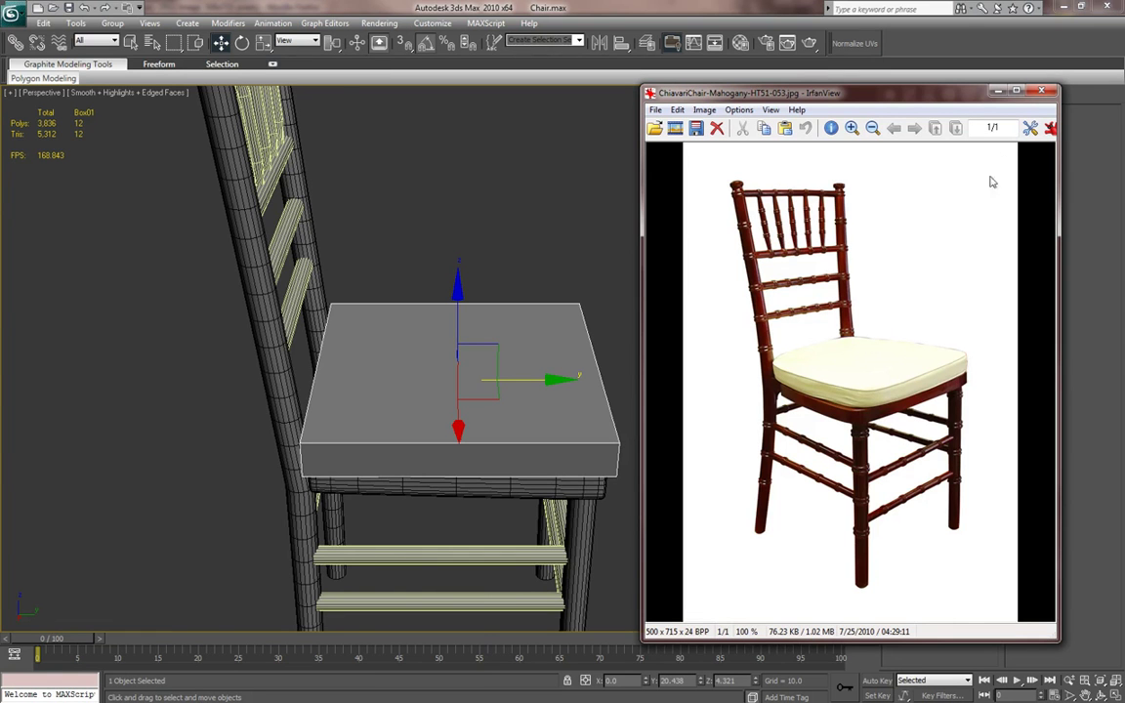
left_click(1041, 90)
- Narrow the cushion box to 95 percent along its local X axis
middle_click_drag(587, 362, 474, 388, "alt")
key("r")
left_click_drag(353, 428, 359, 430)
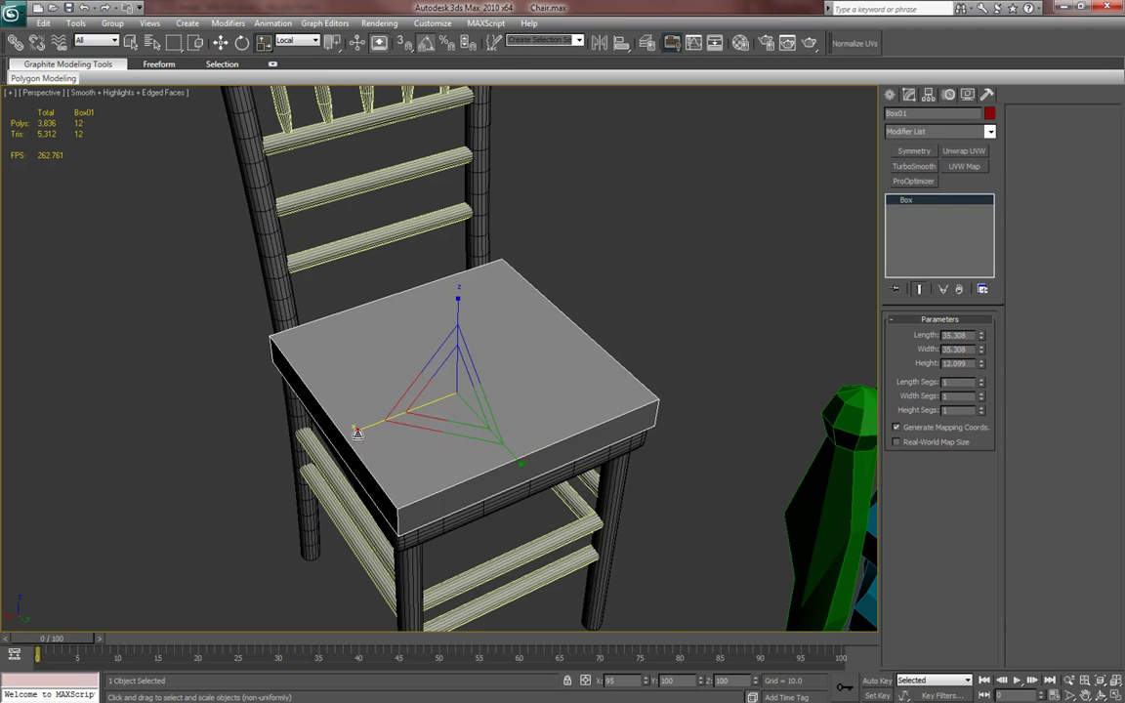
scroll(399, 369, "up", 3)
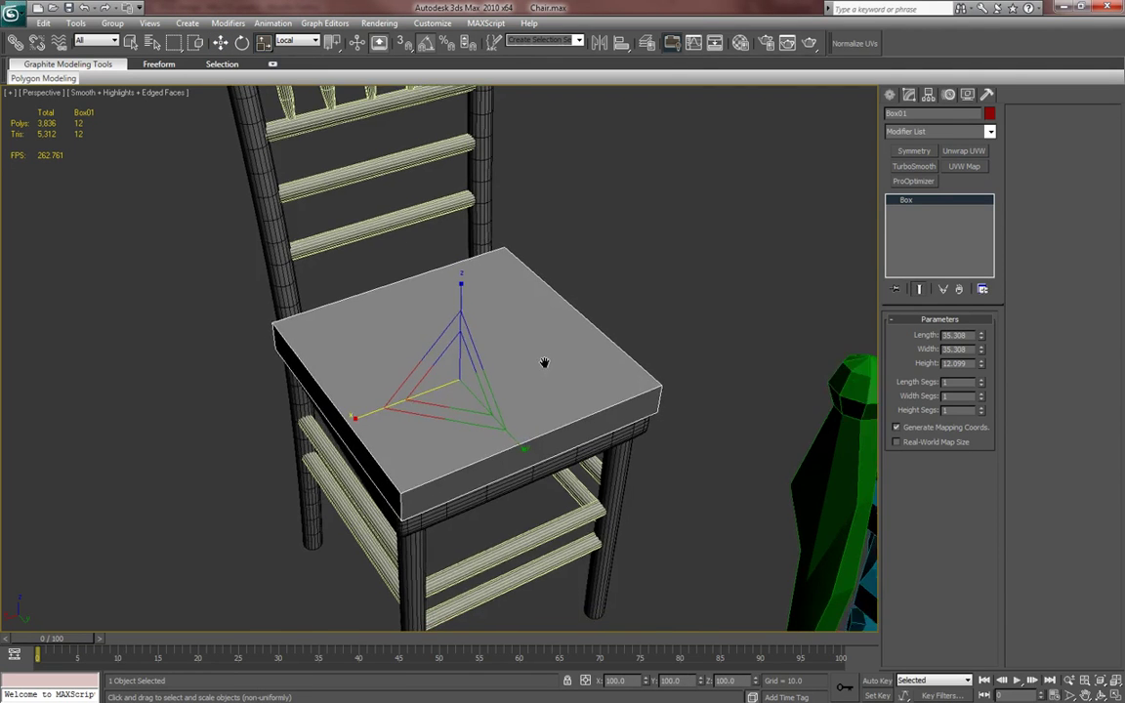
middle_click_drag(398, 369, 439, 365, "alt")
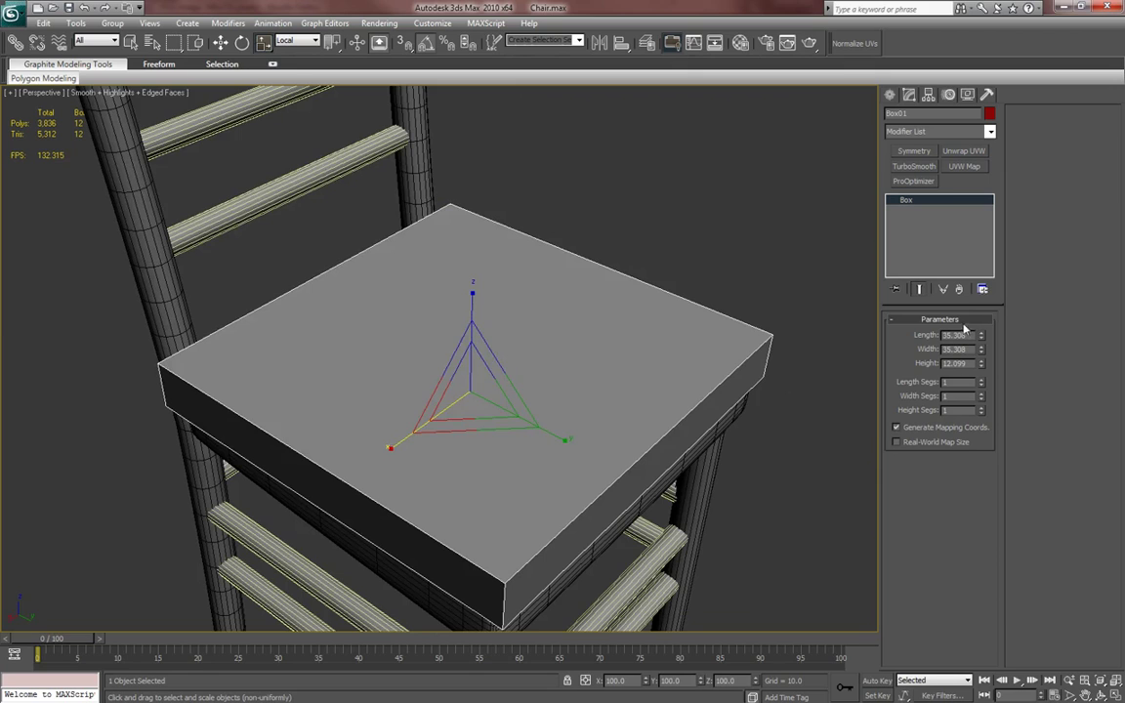
- Convert the cushion box to an Editable Poly and add a TurboSmooth modifier
middle_click_drag(724, 455, 526, 338, "alt")
right_click(507, 284)
mouse_move(547, 409)
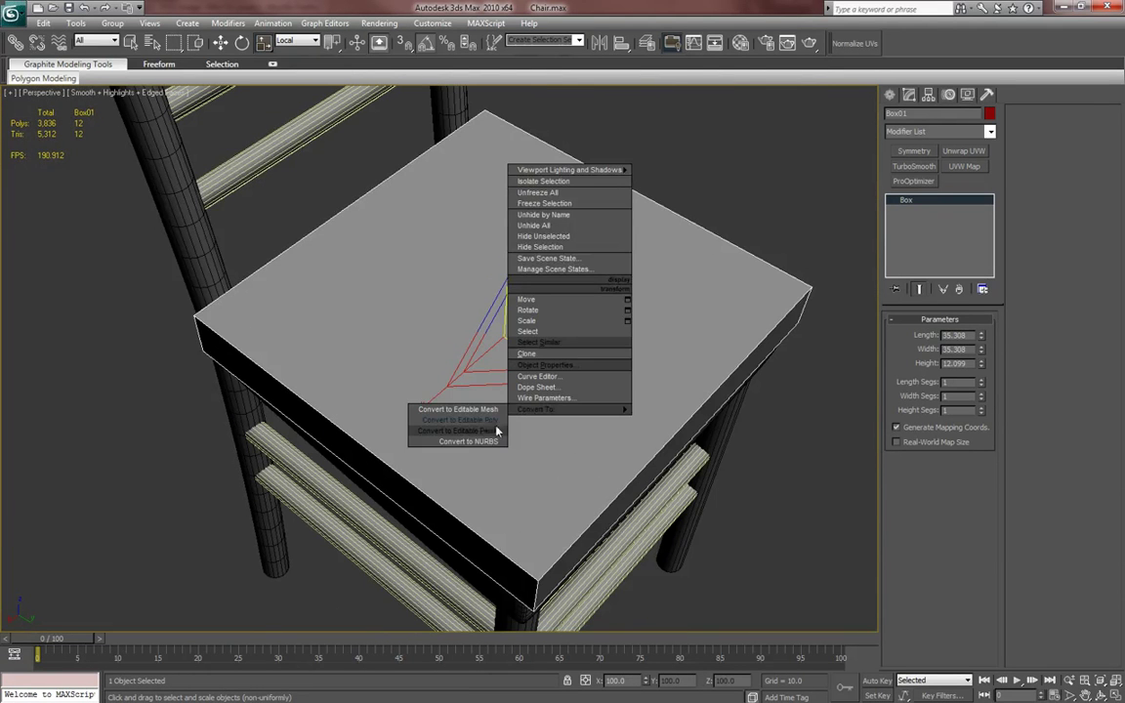
left_click(489, 422)
middle_click_drag(465, 419, 557, 376, "alt")
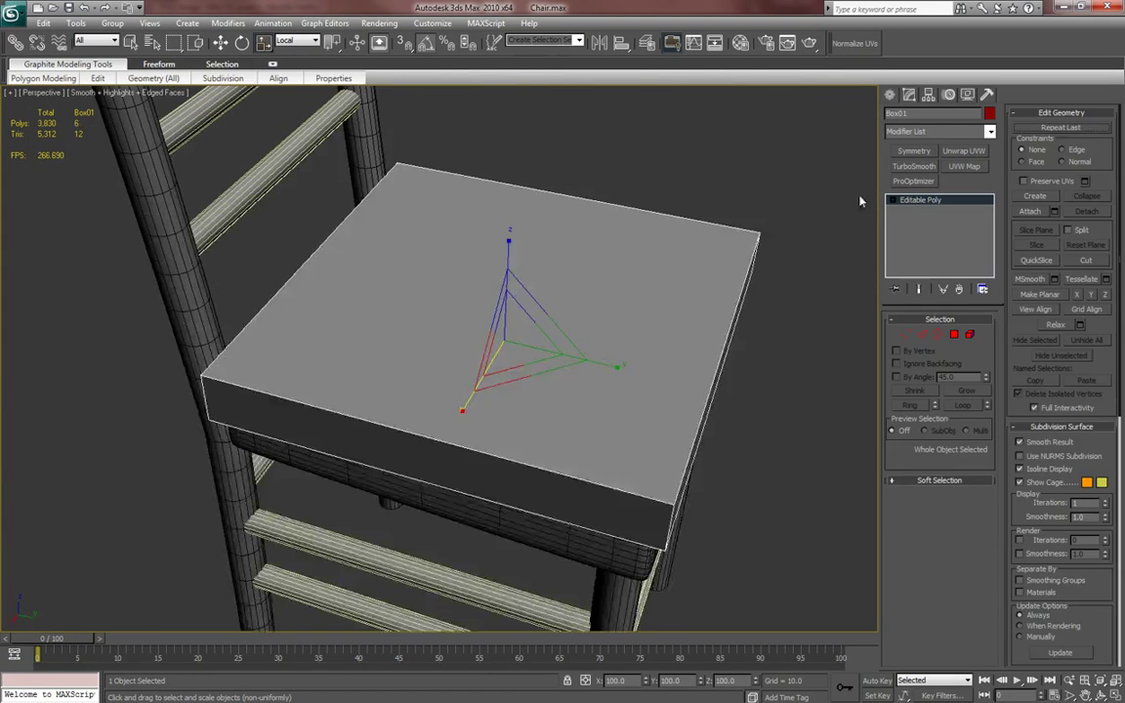
left_click(914, 166)
middle_click_drag(585, 293, 867, 233, "alt")
middle_click_drag(695, 309, 809, 275)
- Select the cushion's top and bottom polygons at Editable Poly level and convert the selection to their border edges
left_click(923, 210)
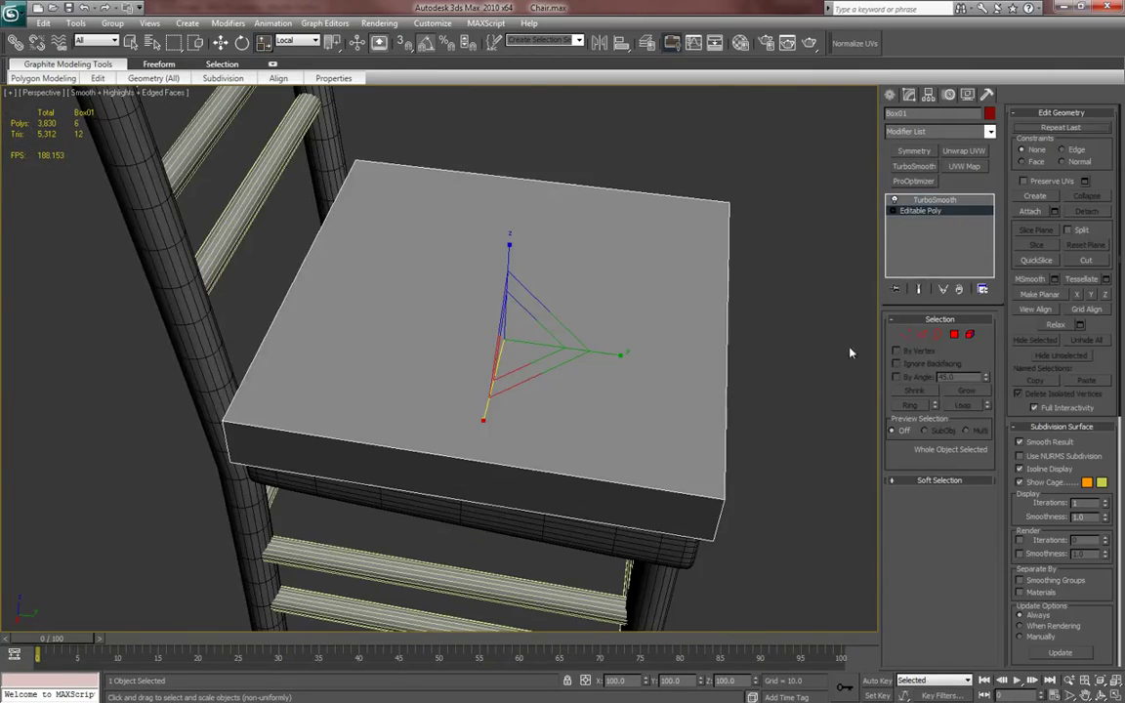
key("4")
left_click(628, 322)
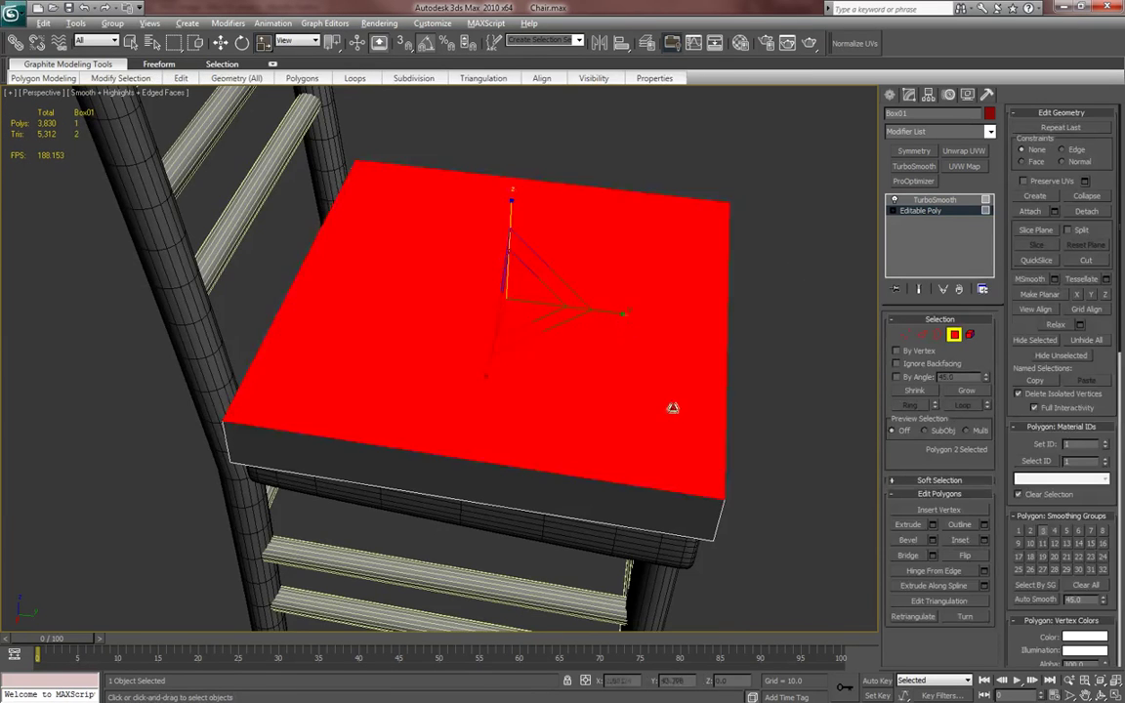
middle_click_drag(673, 404, 663, 335, "alt")
left_click(718, 303, "ctrl")
middle_click_drag(716, 304, 878, 335, "alt")
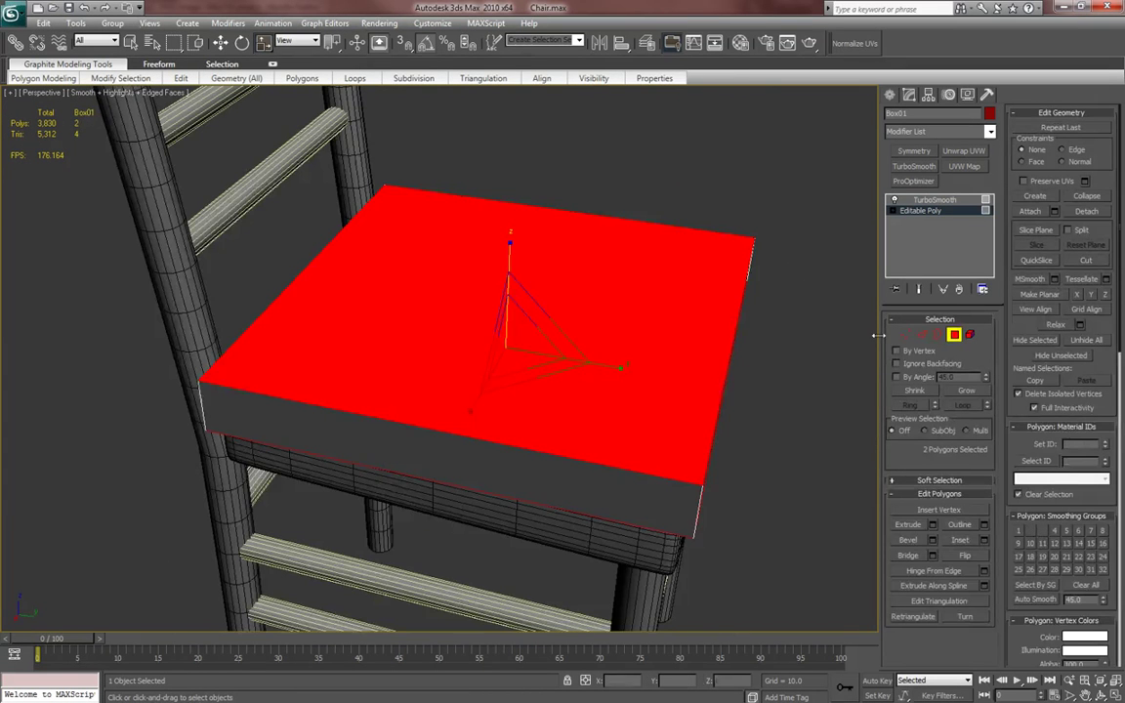
left_click(922, 335, "ctrl")
right_click(510, 335)
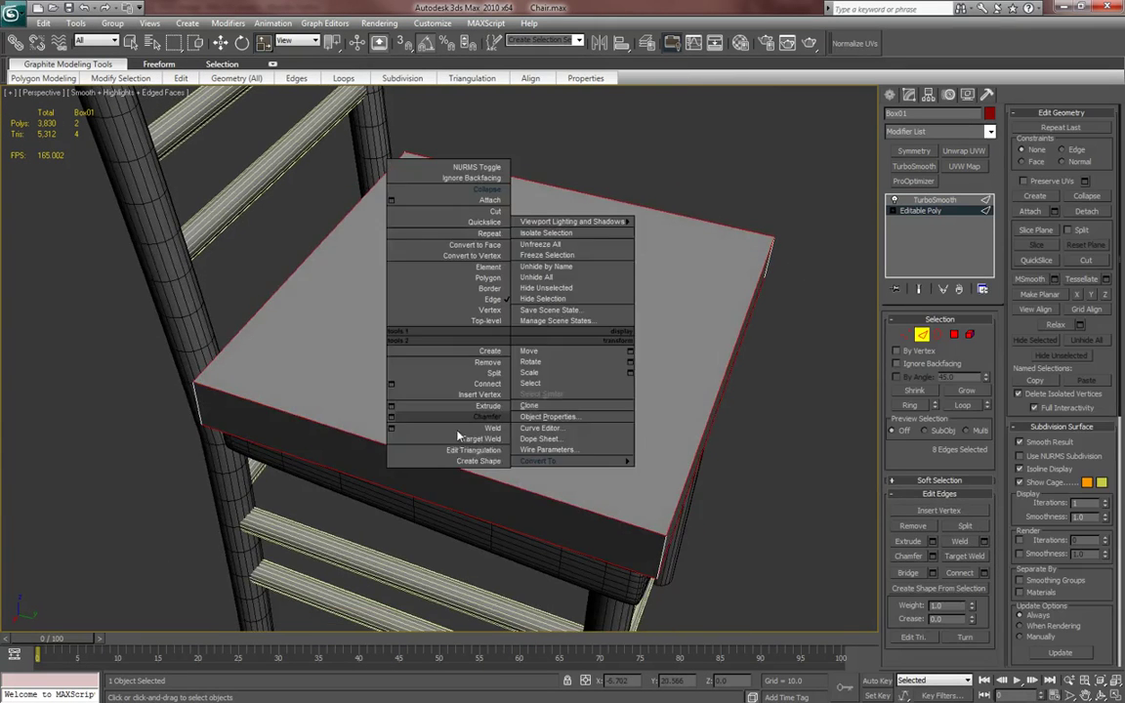
left_click(390, 420)
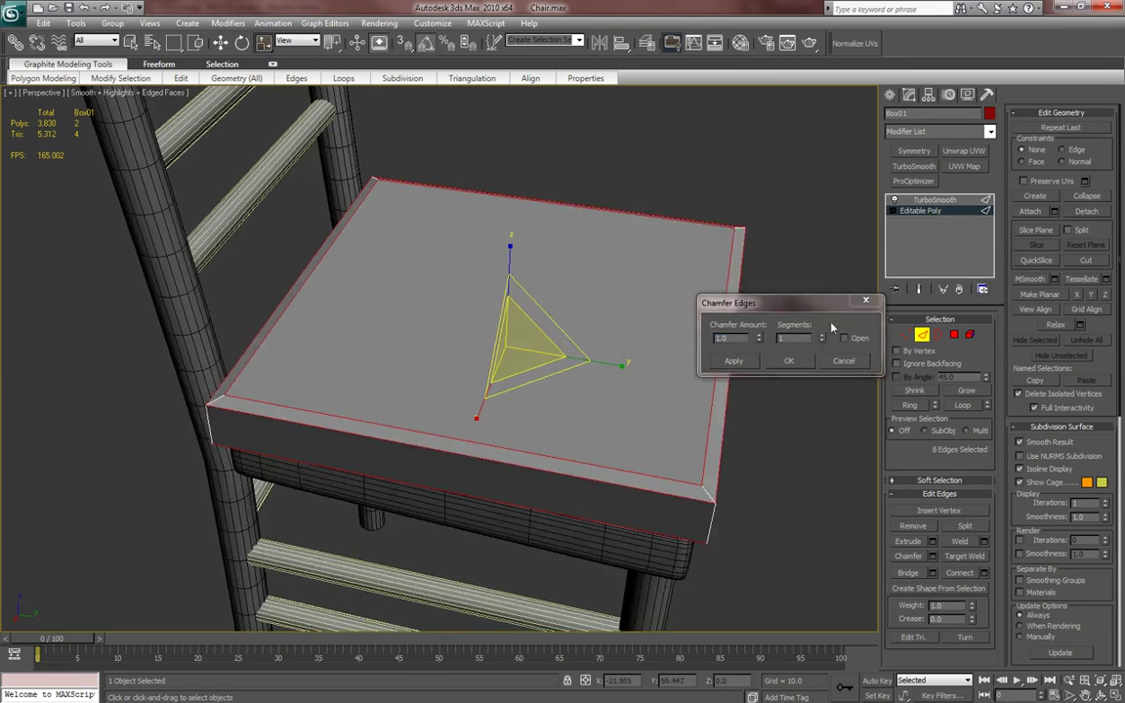
left_click(822, 337)
middle_click_drag(670, 478, 630, 400, "alt")
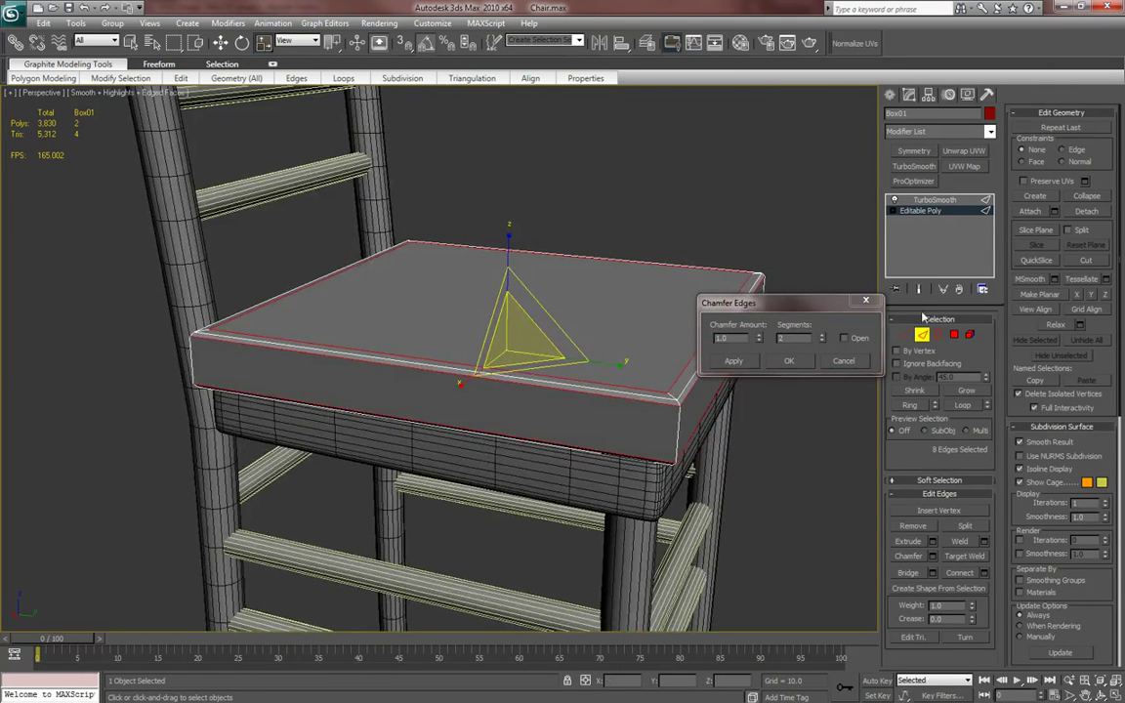
scroll(375, 443, "up", 3)
middle_click_drag(223, 427, 113, 391, "alt")
key("q")
left_click(856, 362)
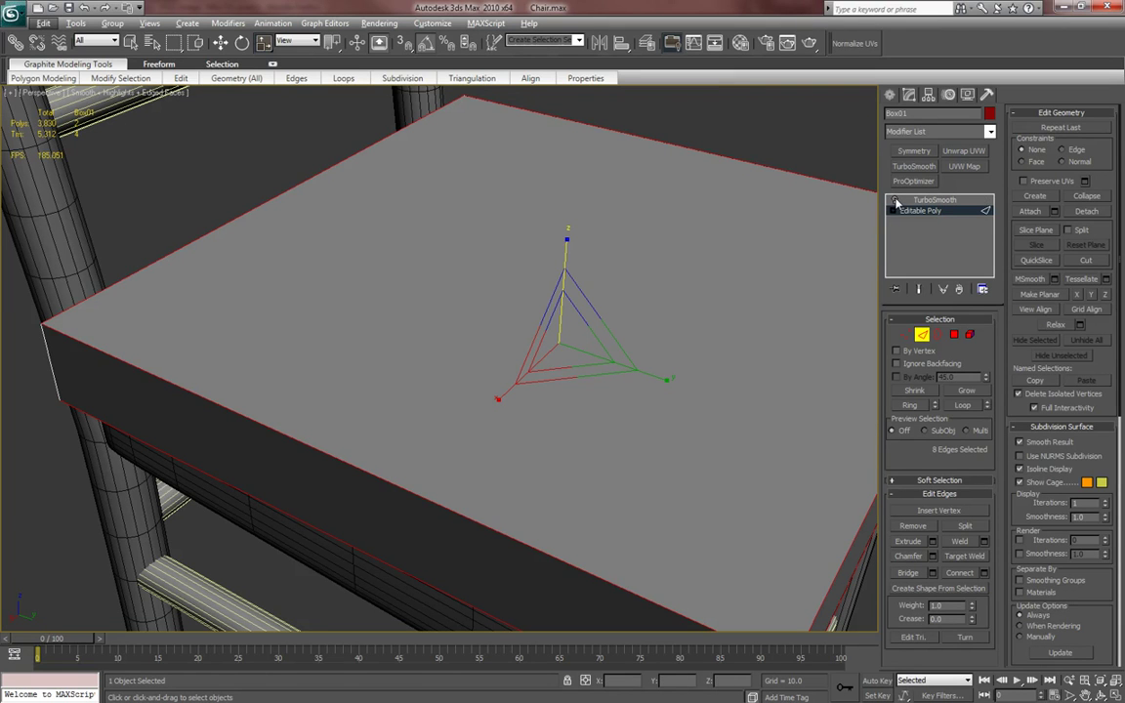
- Clear the existing TurboSmooth from the cushion and apply a fresh TurboSmooth modifier
key("ctrl+z")
key("ctrl+z")
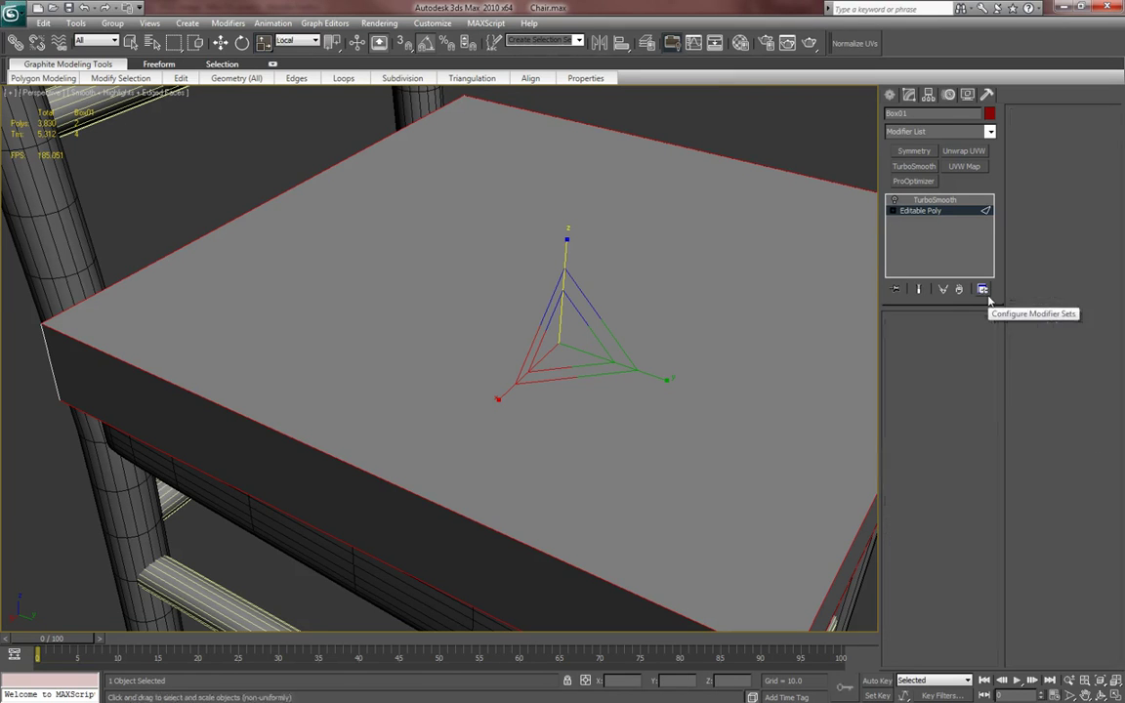
left_click(918, 169)
middle_click_drag(775, 346, 757, 339)
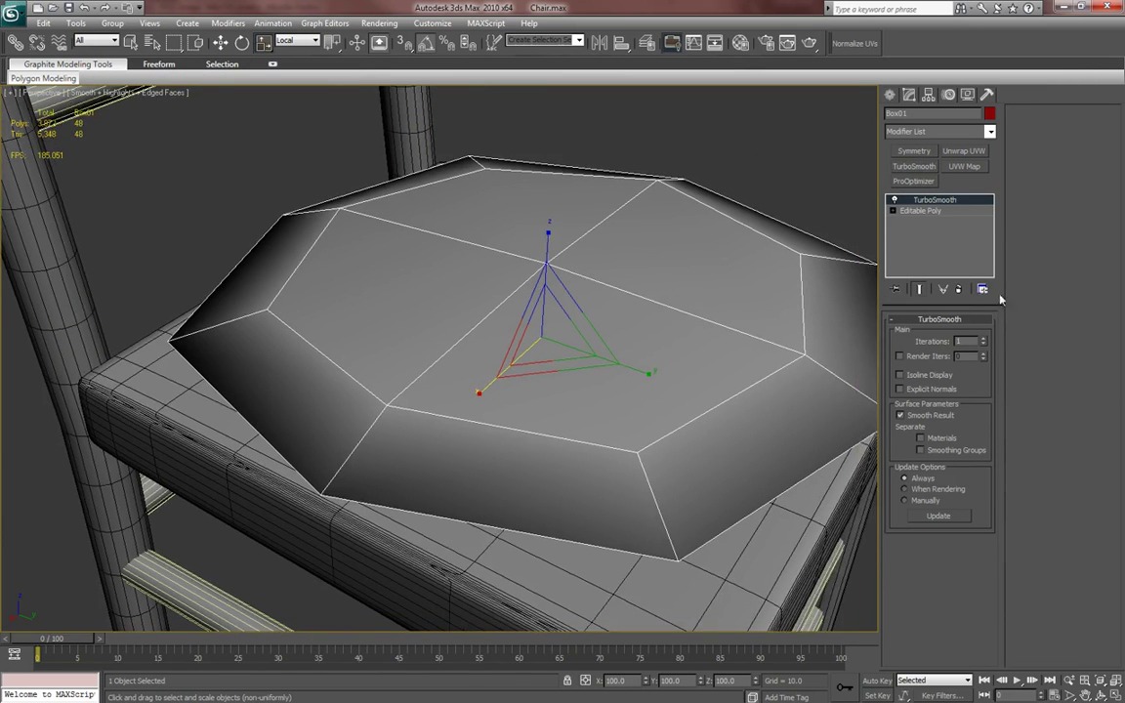
- Set up a two-segment chamfer on the cushion's selected top and bottom edges
left_click(923, 211)
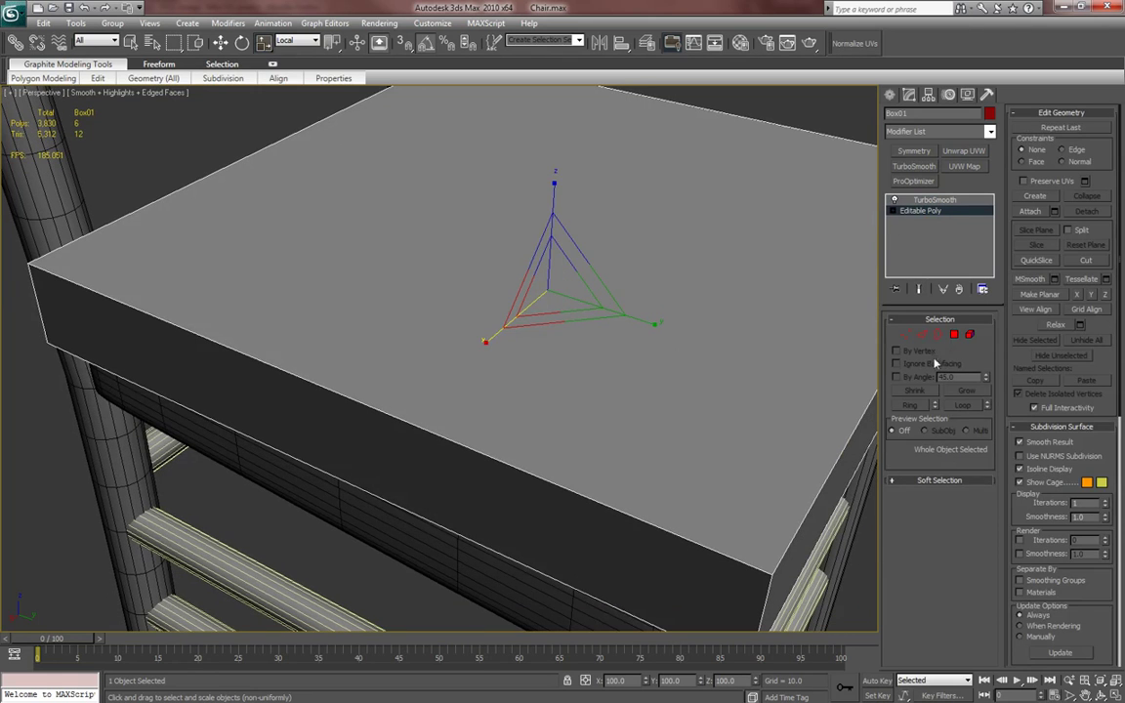
left_click(922, 336)
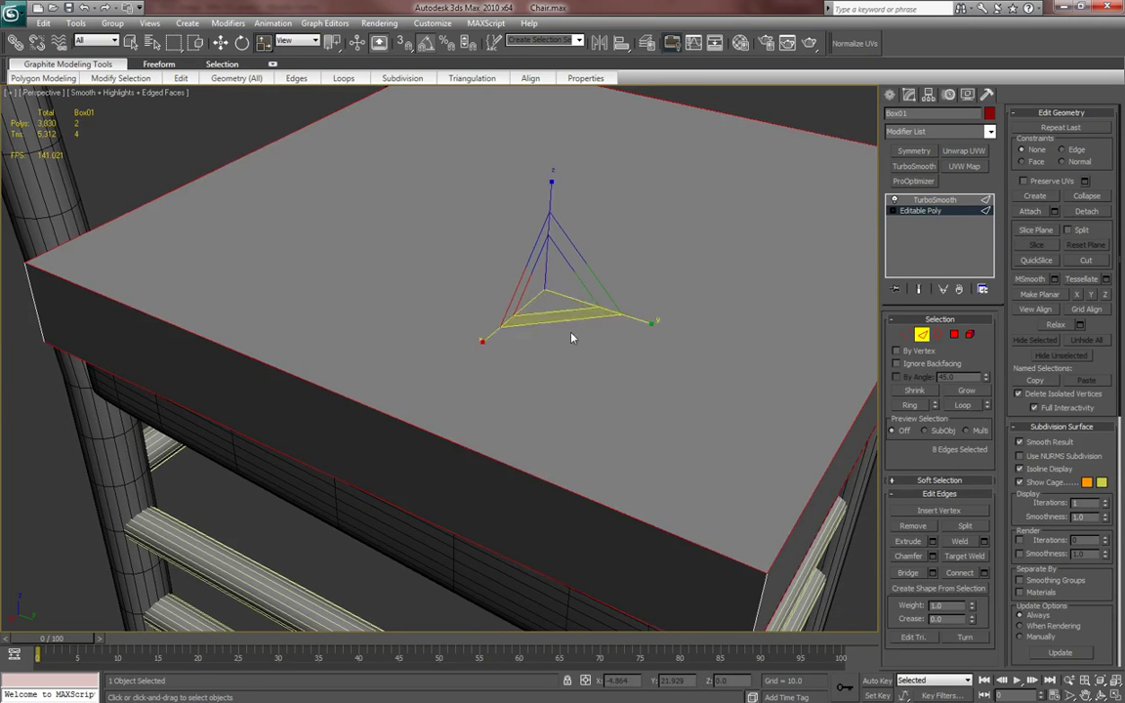
right_click(579, 315)
left_click(463, 394)
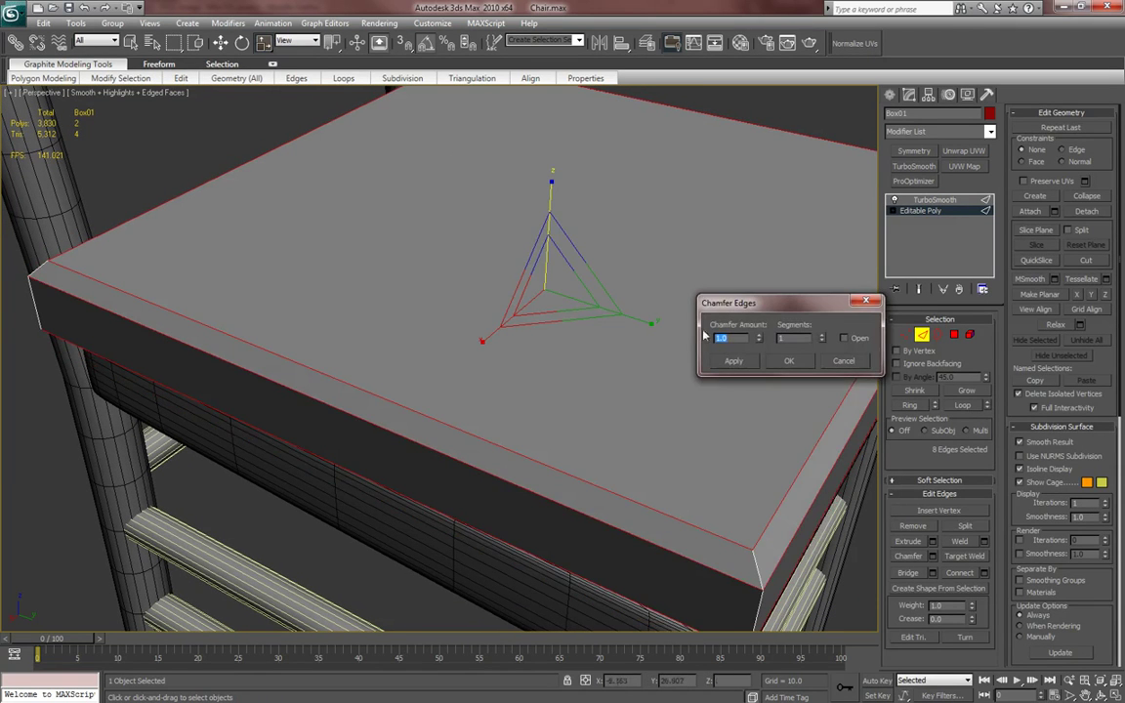
left_click(823, 336)
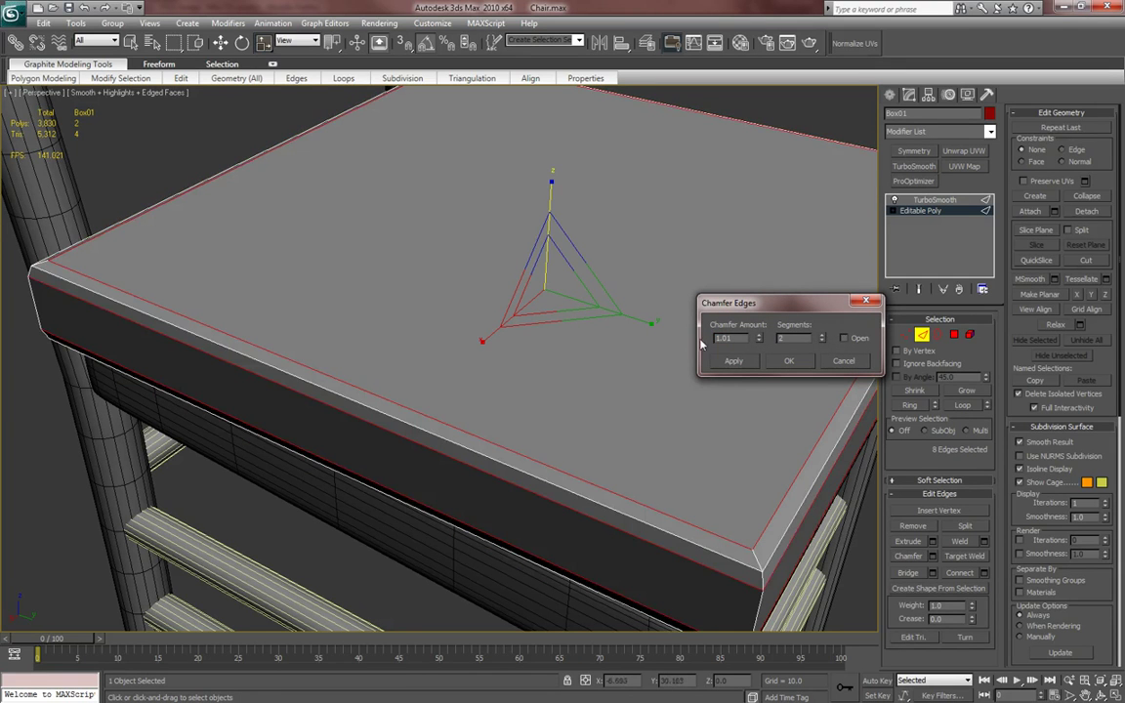
mouse_move(761, 341)
left_mouse_down()
mouse_move(762, 382)
mouse_move(762, 323)
mouse_move(762, 343)
left_mouse_up()
mouse_move(512, 324)
middle_mouse_down("alt")
mouse_move(564, 351)
mouse_move(558, 331)
mouse_move(520, 321)
middle_mouse_up("alt")
- Show the smoothed end result without edged faces, then adjust the chamfer amount against it and apply the chamfer
left_click(919, 290)
middle_click_drag(532, 278, 555, 289, "alt")
key("F4")
left_click_drag(761, 341, 757, 310)
middle_click_drag(653, 366, 644, 397, "alt")
left_click(801, 362)
- Select the cushion's vertical corner edges with Ring and Loop, then chamfer them by 3.159 with two segments
middle_click_drag(793, 401, 385, 514, "alt")
left_click(419, 515)
left_click(918, 405)
left_click(967, 405)
right_click(532, 305)
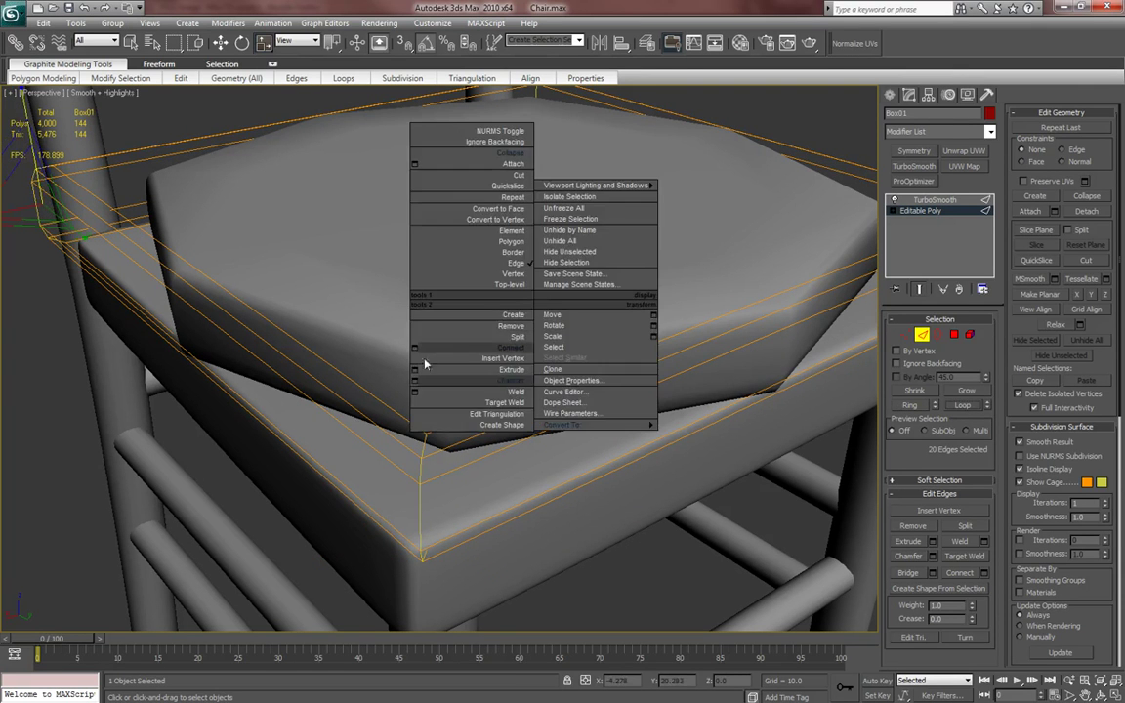
left_click(421, 373)
middle_click_drag(426, 383, 680, 375, "alt")
scroll(458, 404, "down", 3)
left_click_drag(758, 339, 757, 241)
middle_click_drag(531, 353, 545, 404, "alt")
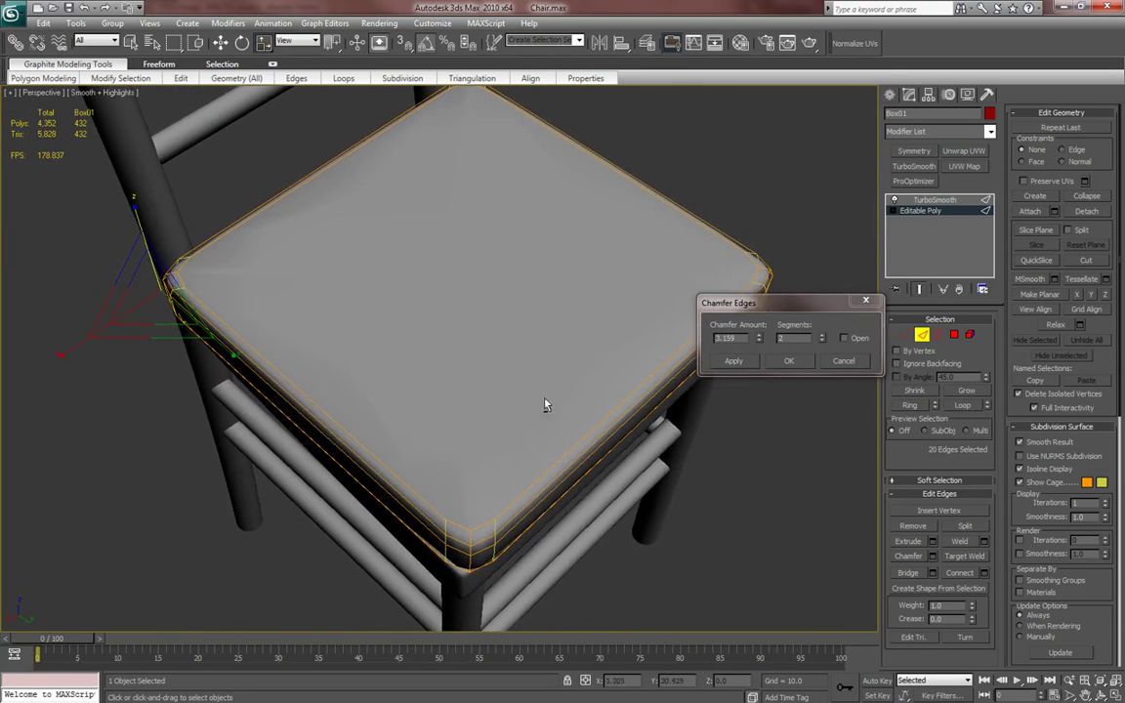
left_click(790, 362)
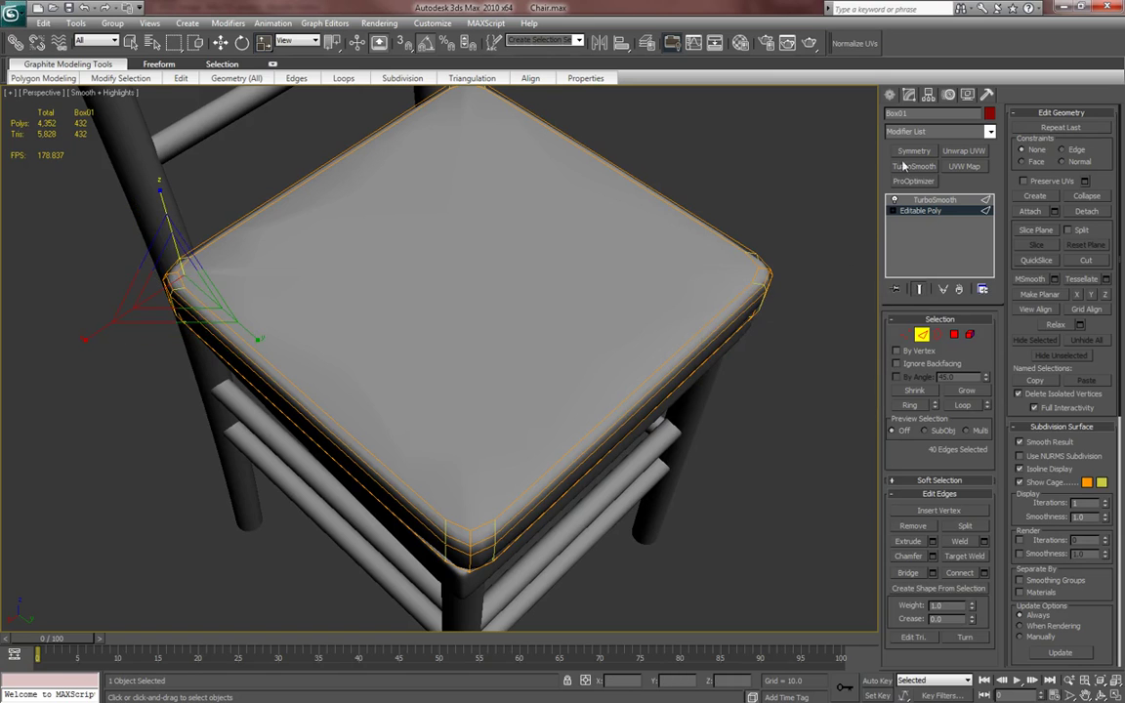
- Connect the two inner front-corner vertices with a new edge across the cushion's top
left_click(907, 334)
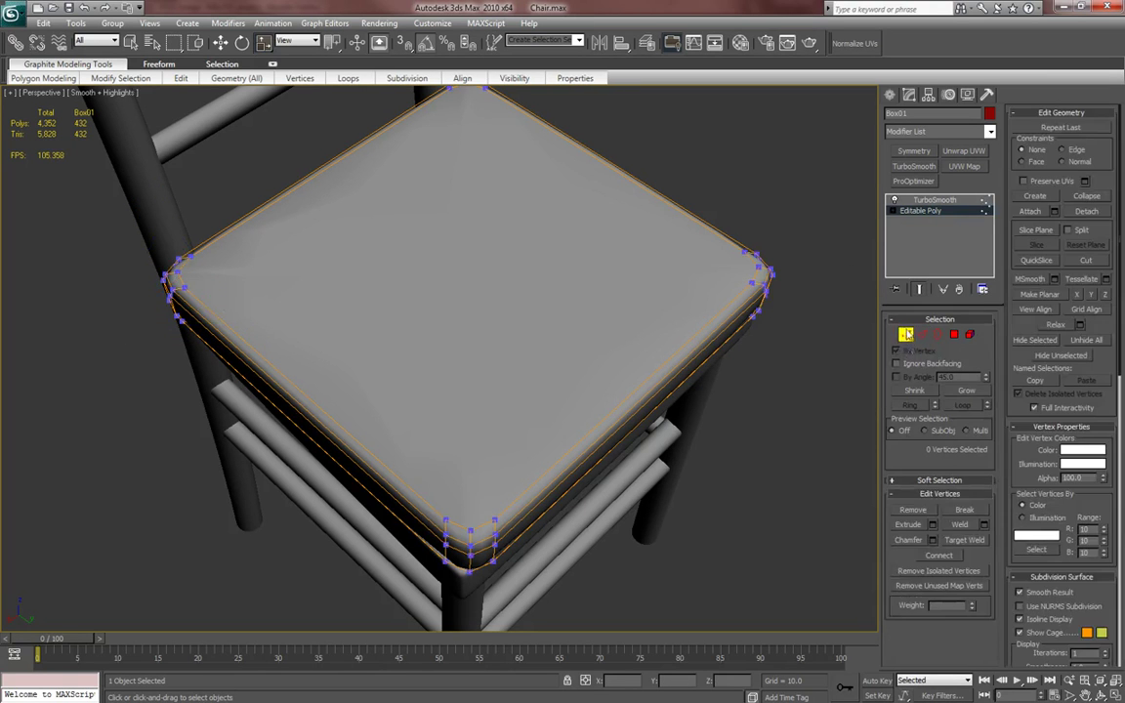
key("1")
key("2")
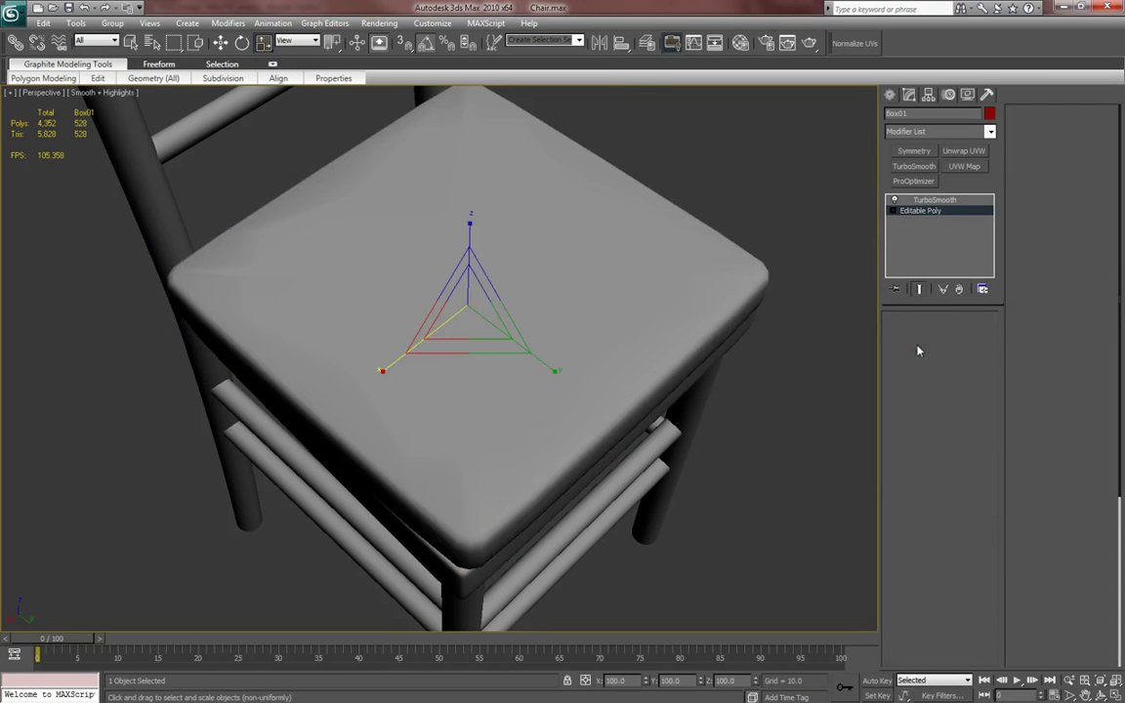
key("2")
key("1")
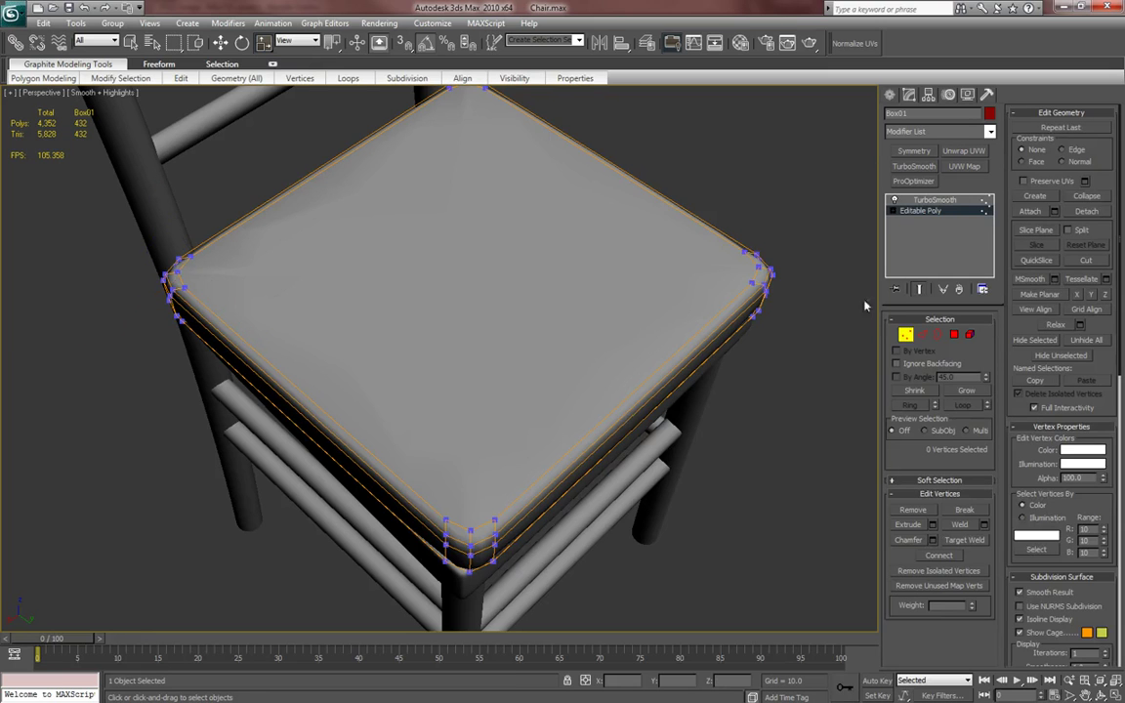
left_click(742, 251)
key("w")
middle_click_drag(723, 331, 611, 418, "alt")
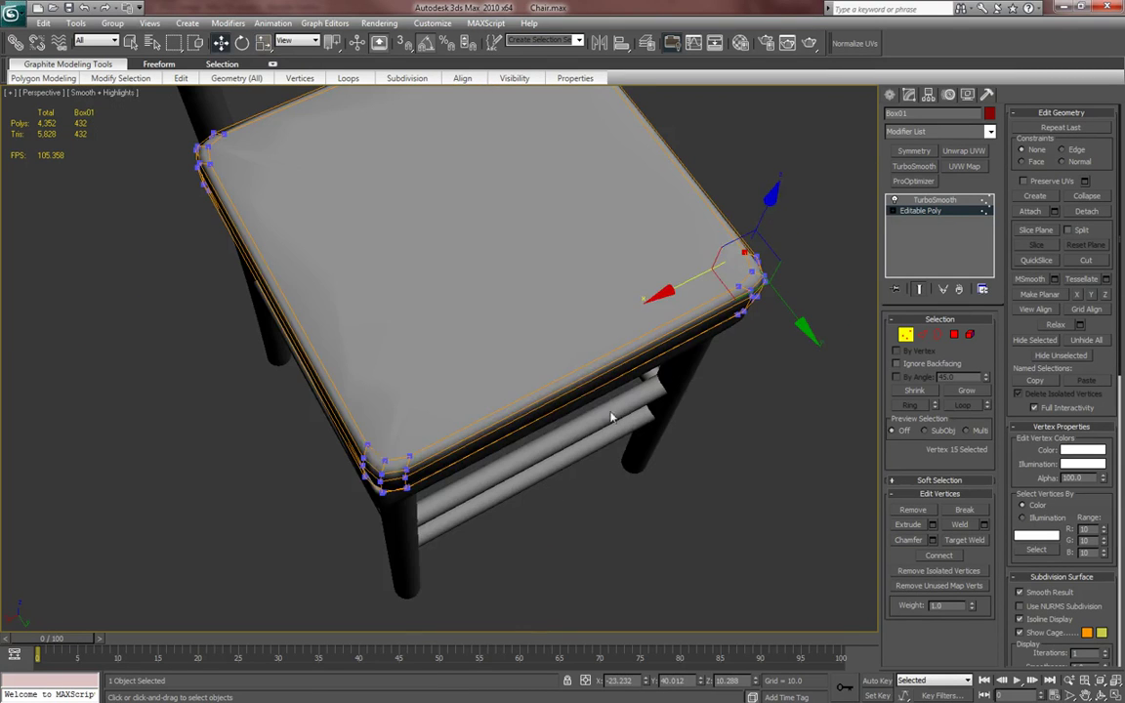
left_click(365, 445, "ctrl")
right_click(527, 376)
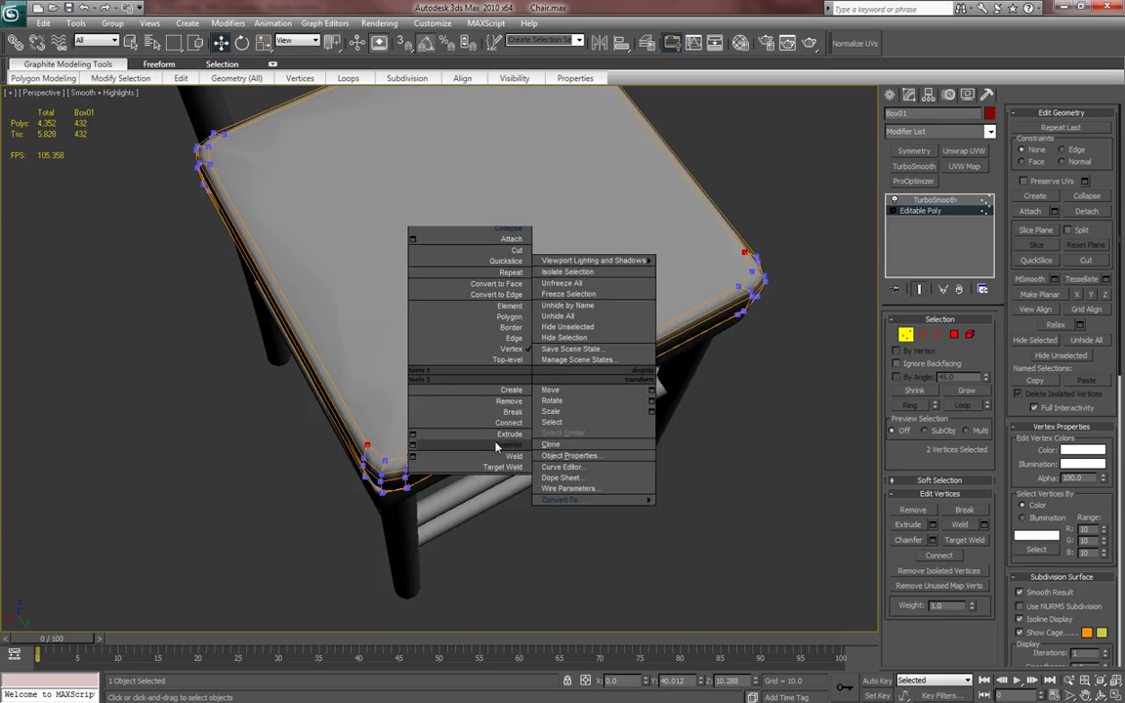
left_click(475, 435)
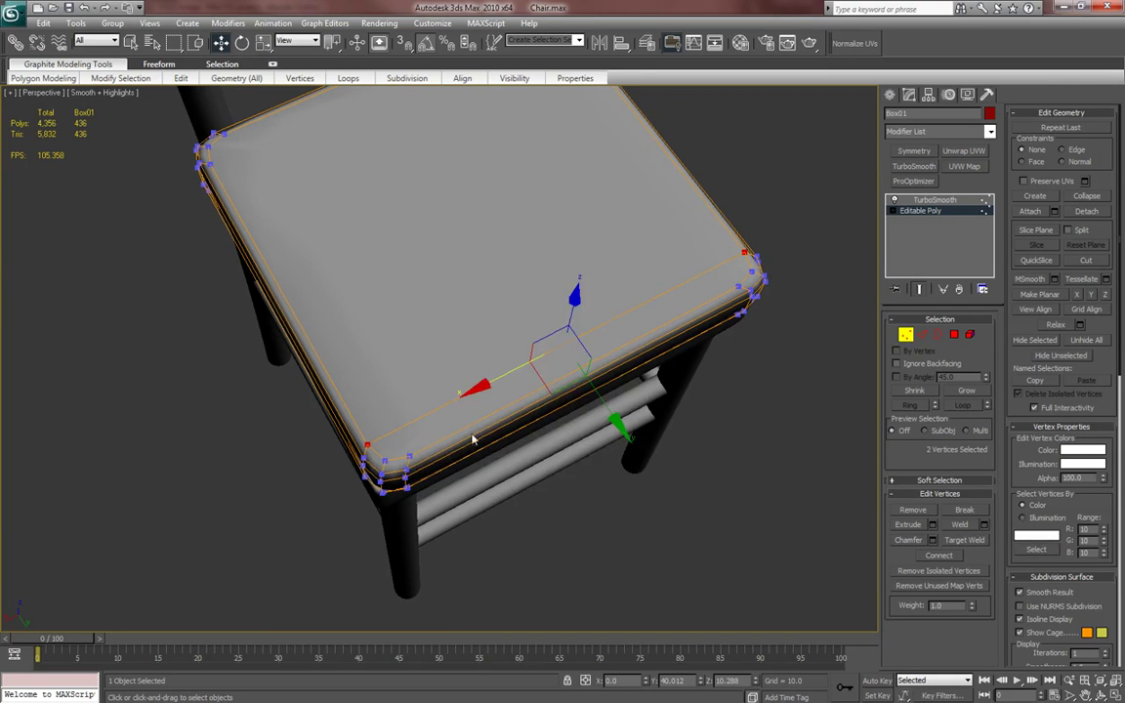
- Connect the neighbouring middle pair of front-corner vertices across the cushion's top
left_click(387, 459)
left_click(748, 272, "ctrl")
middle_click_drag(748, 272, 611, 339, "alt")
middle_click_drag(556, 278, 348, 252, "alt")
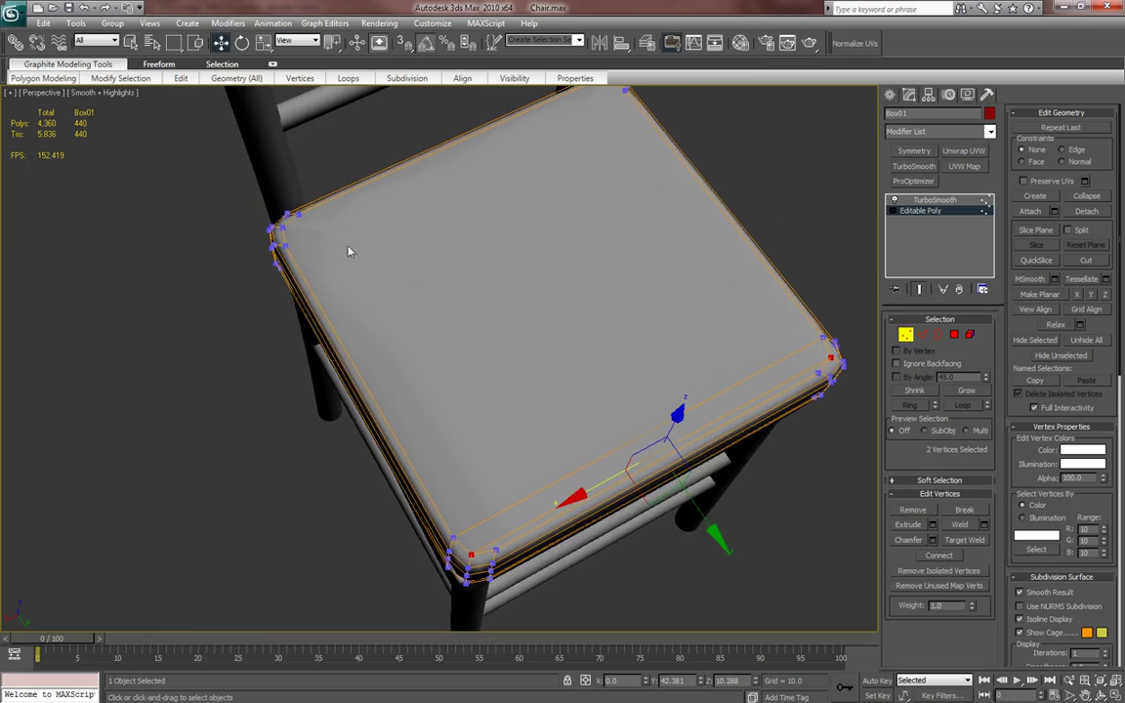
- Connect both pairs of rear-corner vertices with edges across the cushion's top beside the backrest
left_click(277, 240)
middle_click_drag(613, 254, 611, 177, "alt")
left_click(583, 152, "ctrl")
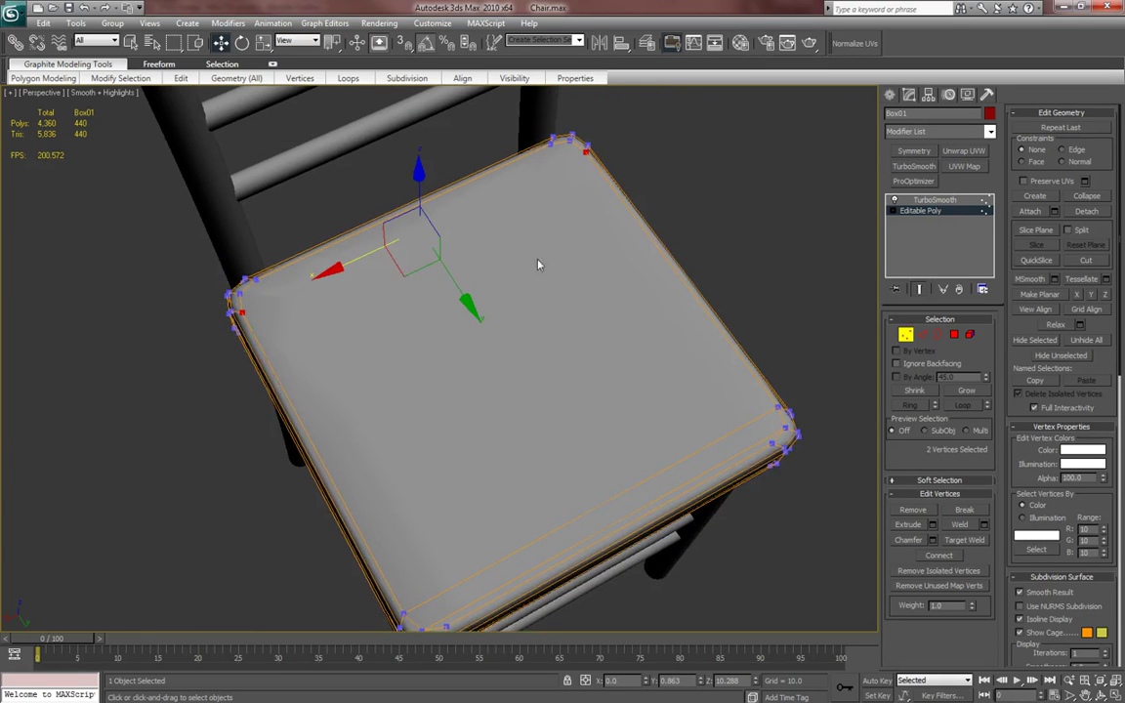
middle_click_drag(537, 261, 555, 268, "alt")
left_click(259, 298)
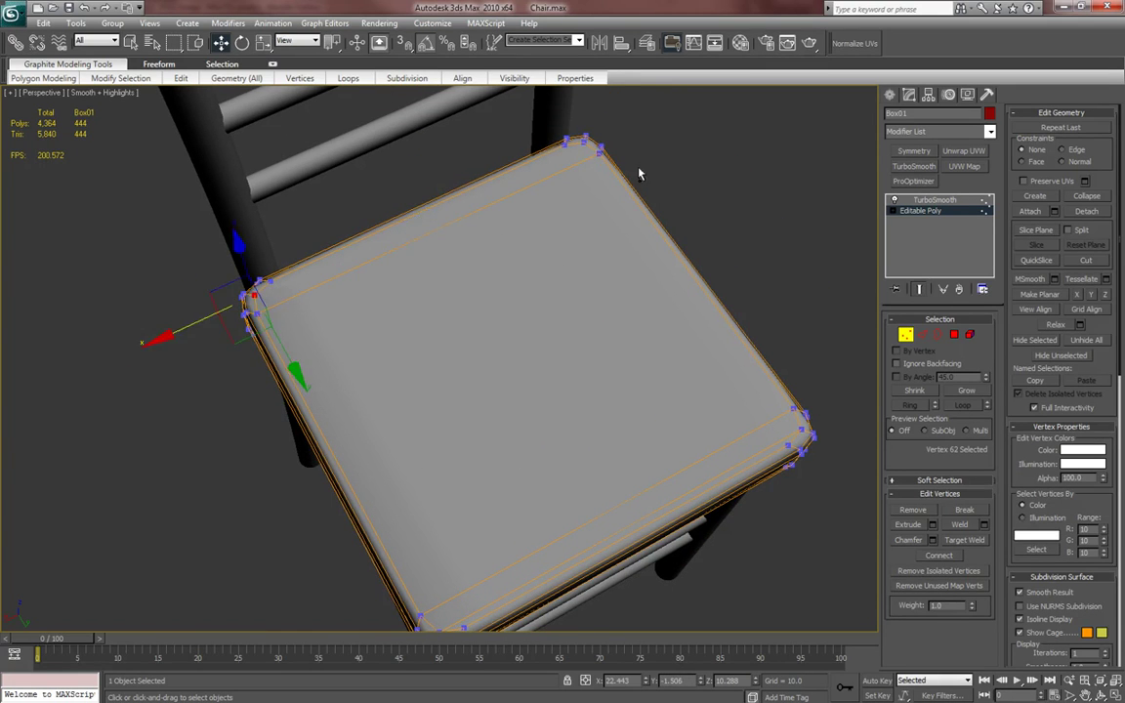
left_click(586, 156, "ctrl")
middle_click_drag(593, 206, 715, 221, "alt")
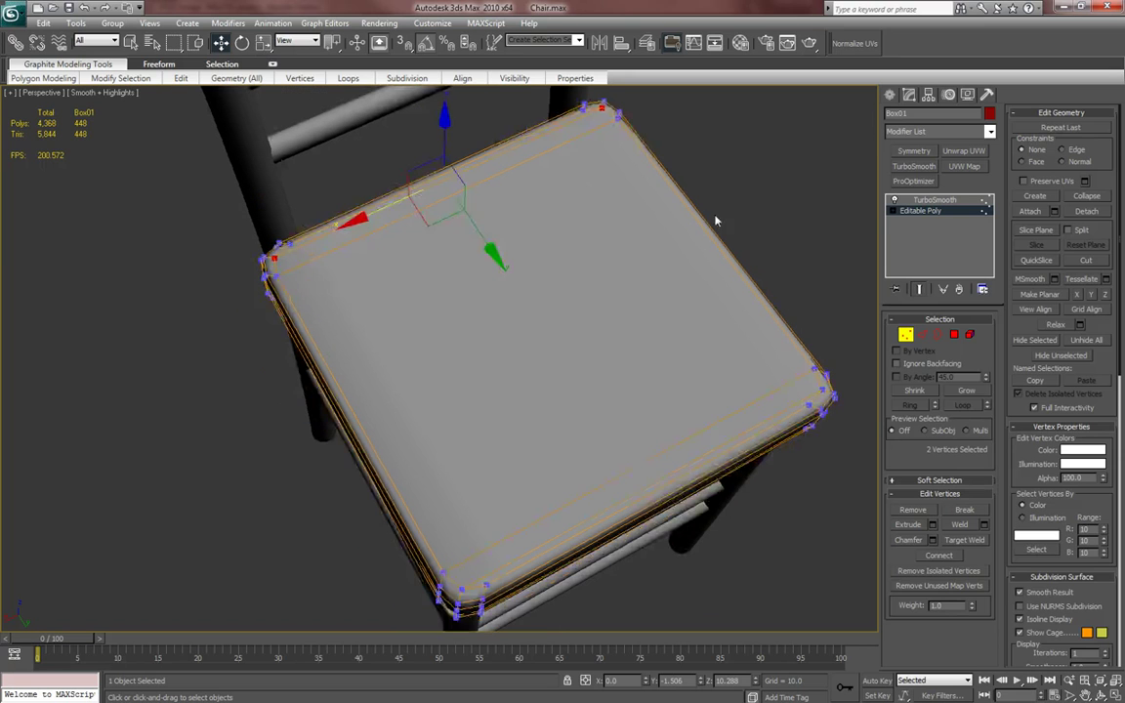
- Isolate the cushion and connect both pairs of front-corner vertices with edges across its underside
middle_click_drag(667, 256, 713, 151)
key("alt+q")
left_click(918, 211)
key("1")
middle_click_drag(695, 316, 484, 202, "alt")
left_click(662, 330)
left_click(447, 155, "ctrl")
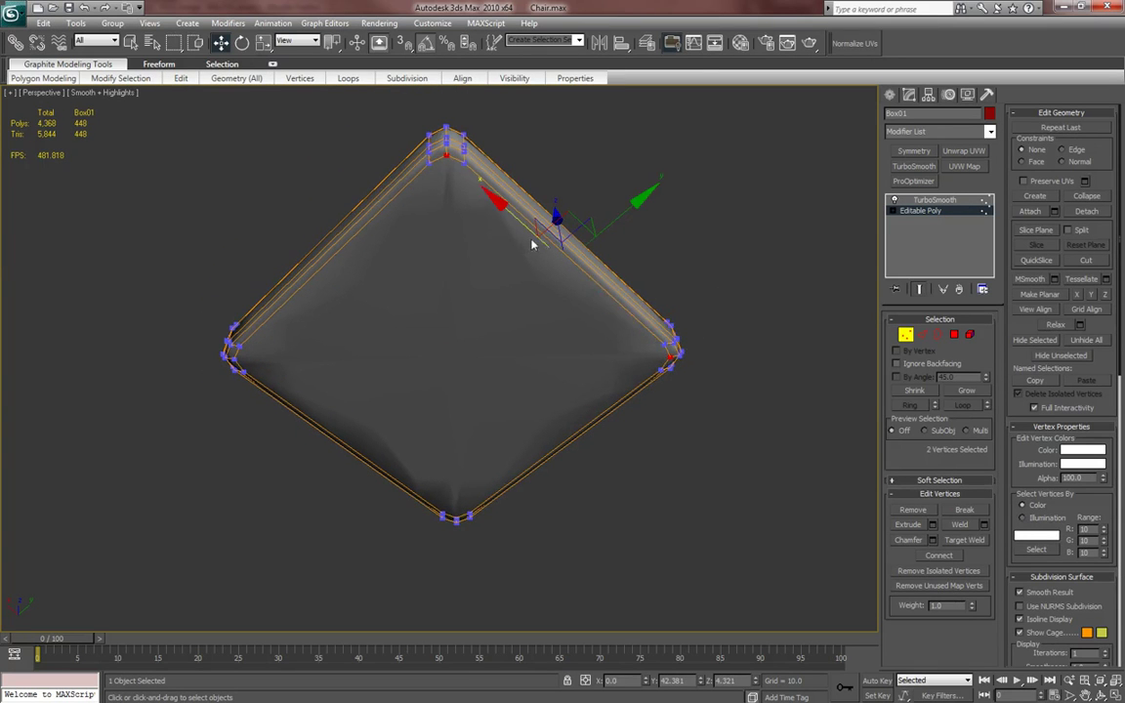
key("ctrl+shift+e")
left_click(427, 162)
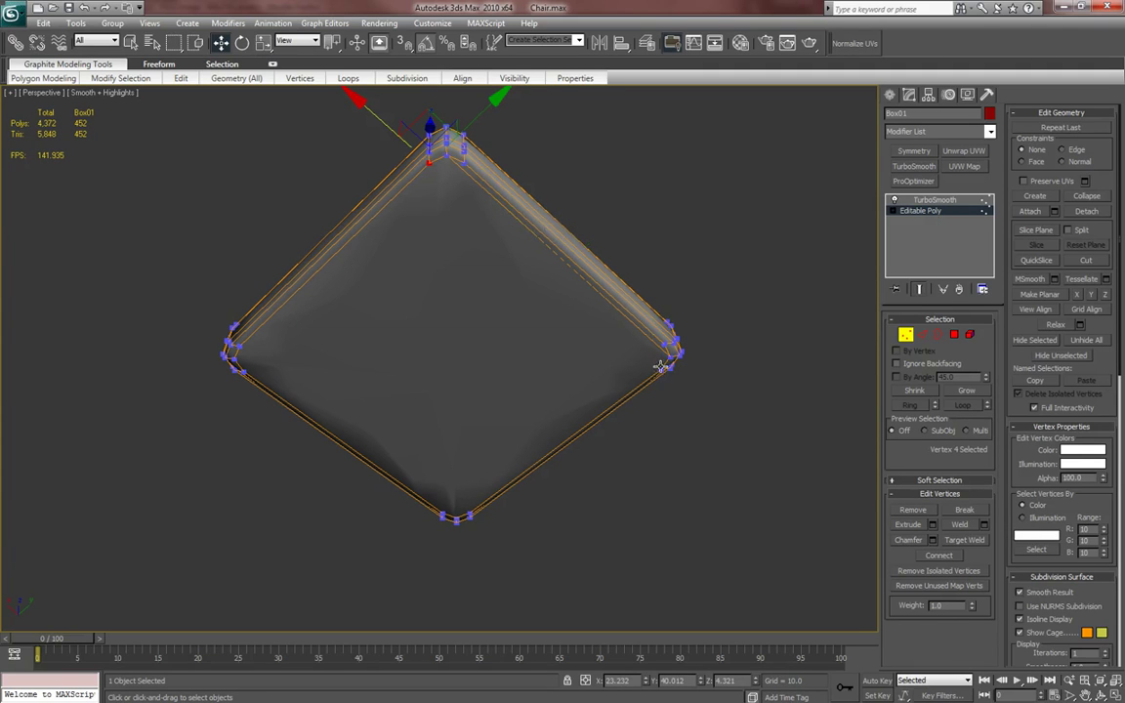
left_click(660, 368, "ctrl")
key("ctrl+shift+e")
- Connect both pairs of rear-corner vertices across the cushion's underside and bring the whole chair back from isolation
left_click(469, 518)
middle_click_drag(469, 519, 399, 368, "alt")
left_click(279, 281, "ctrl")
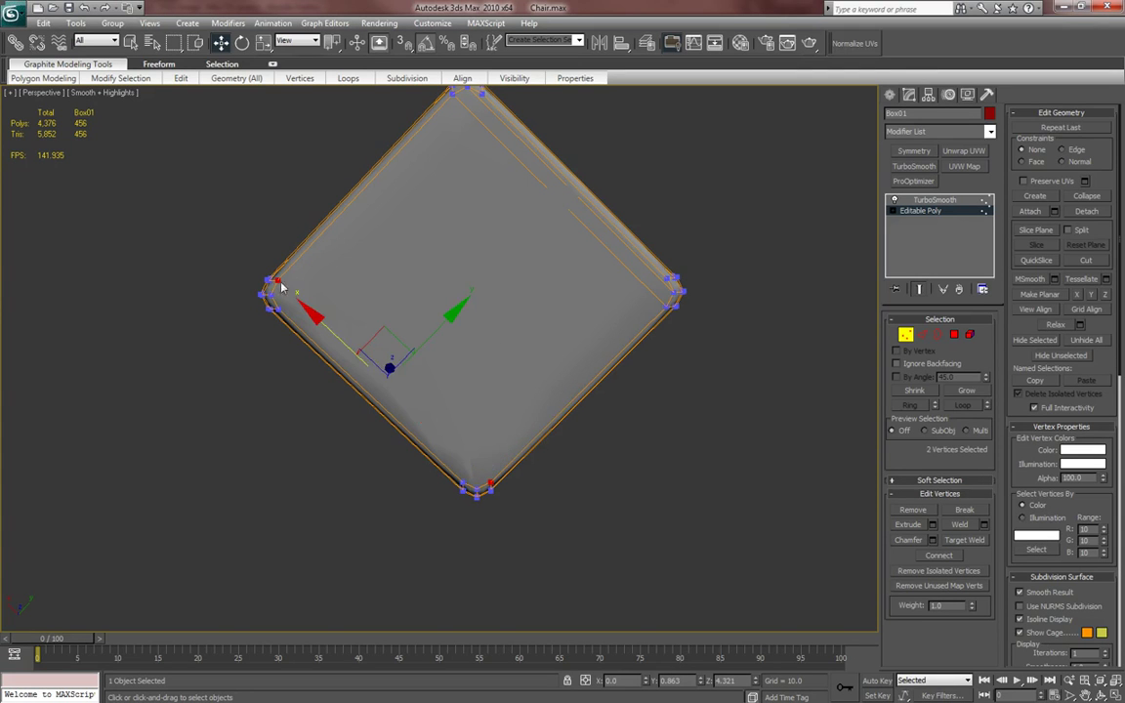
key("ctrl+shift+e")
left_click(272, 292)
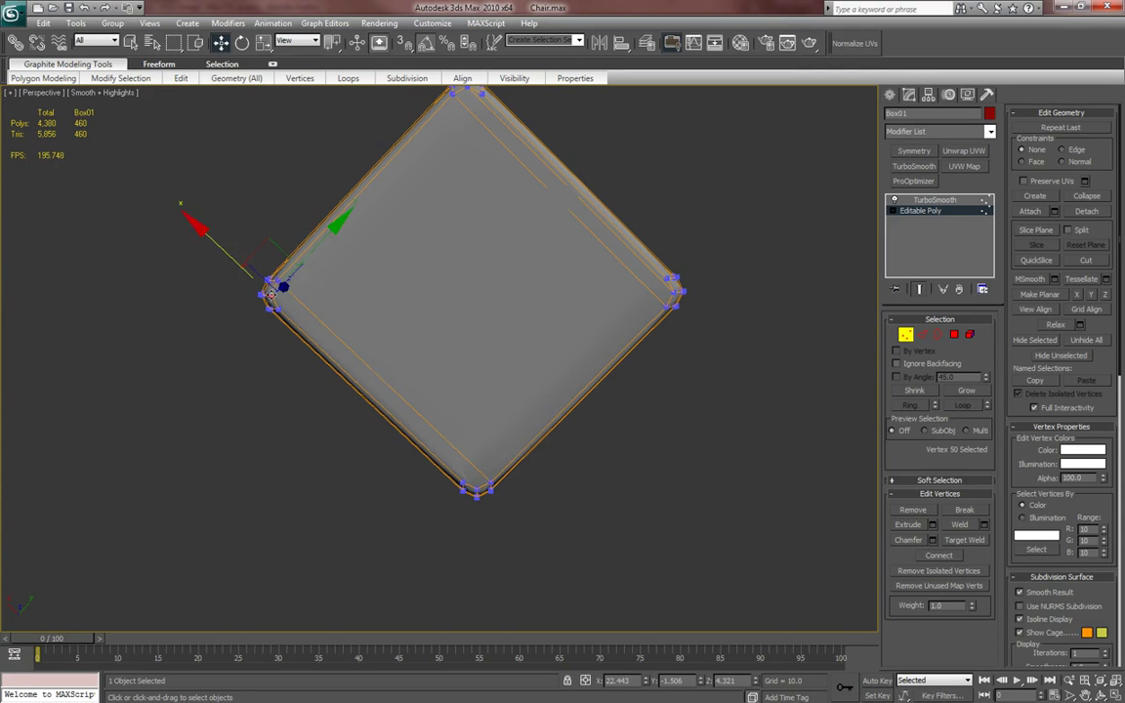
left_click(474, 490, "ctrl")
key("ctrl+shift+e")
middle_click_drag(556, 400, 560, 507)
key("2")
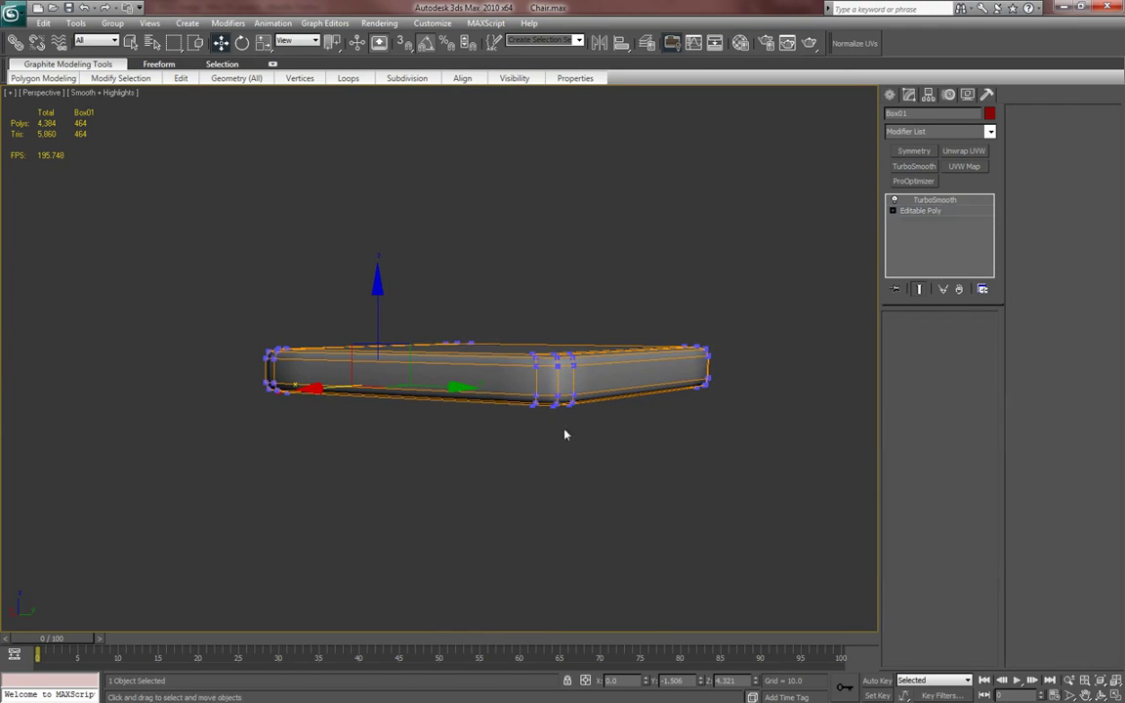
key("alt+q")
middle_click_drag(607, 410, 558, 418)
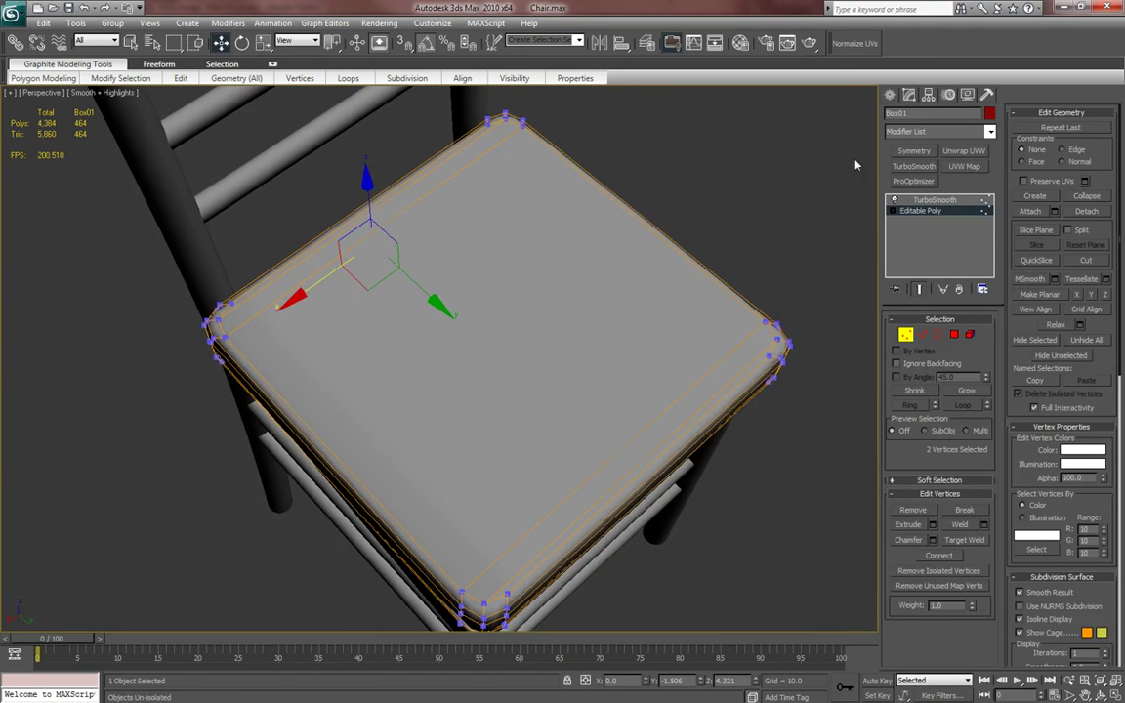
- Leave the seat cushion's vertex editing and set its TurboSmooth iterations to 2
left_click(891, 95)
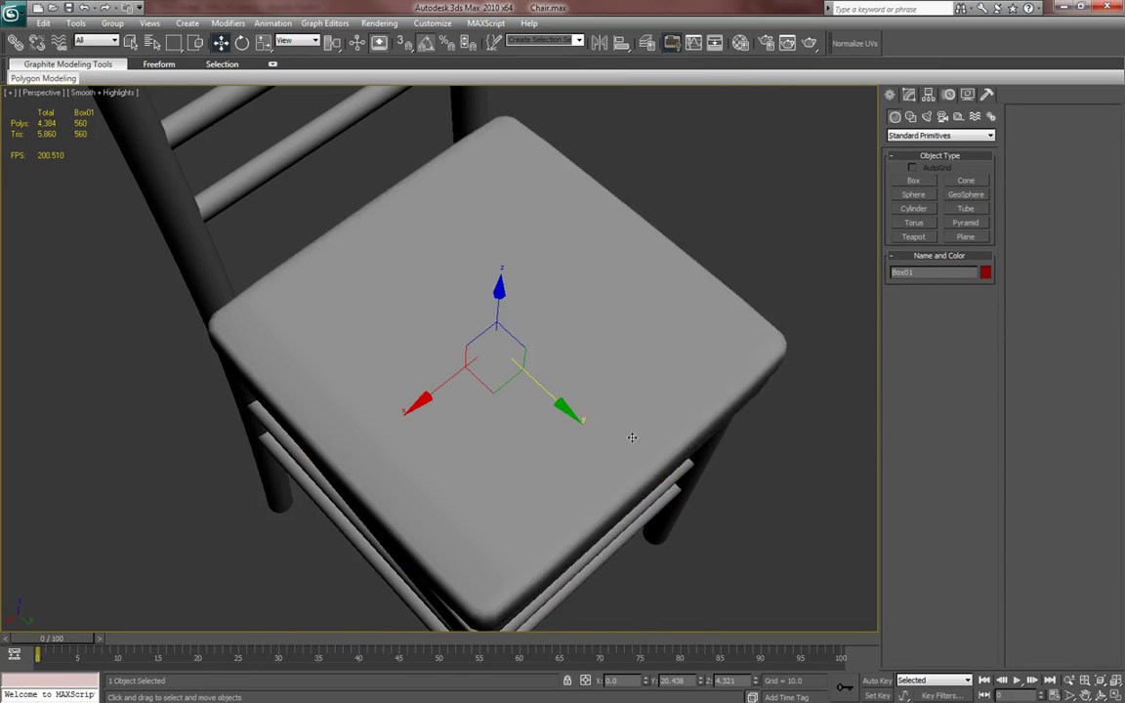
middle_click_drag(632, 437, 639, 390, "alt")
middle_click_drag(522, 521, 548, 565, "alt")
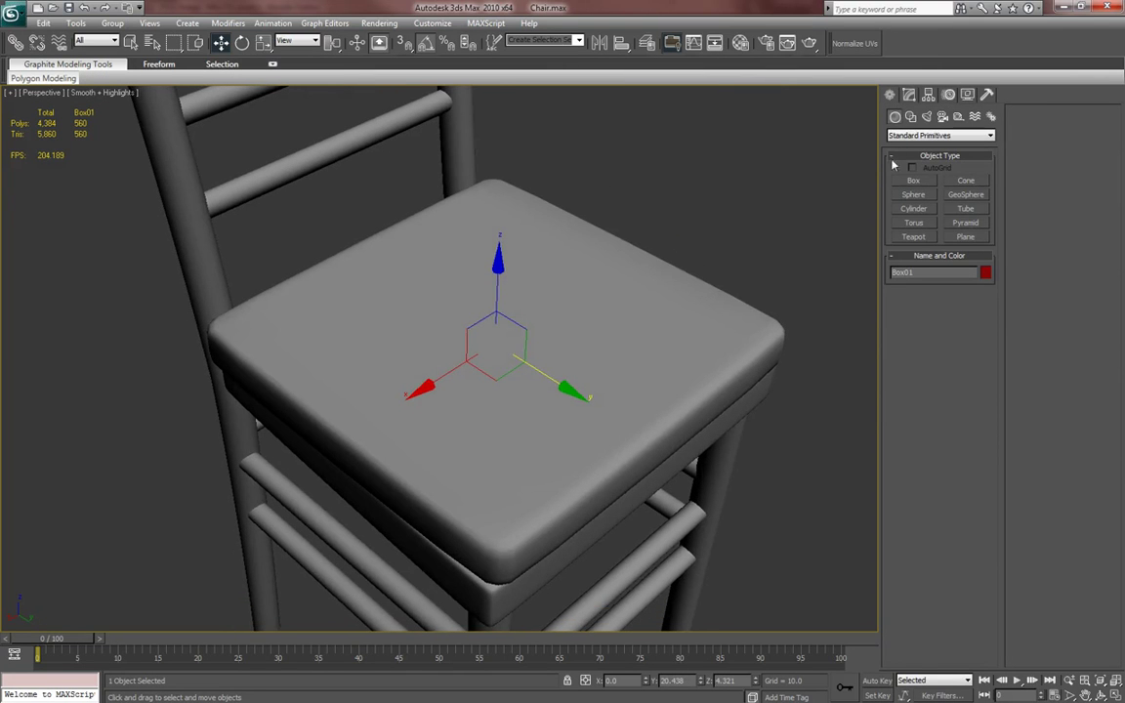
left_click(909, 94)
left_click(985, 339)
middle_click_drag(681, 315, 634, 343, "alt")
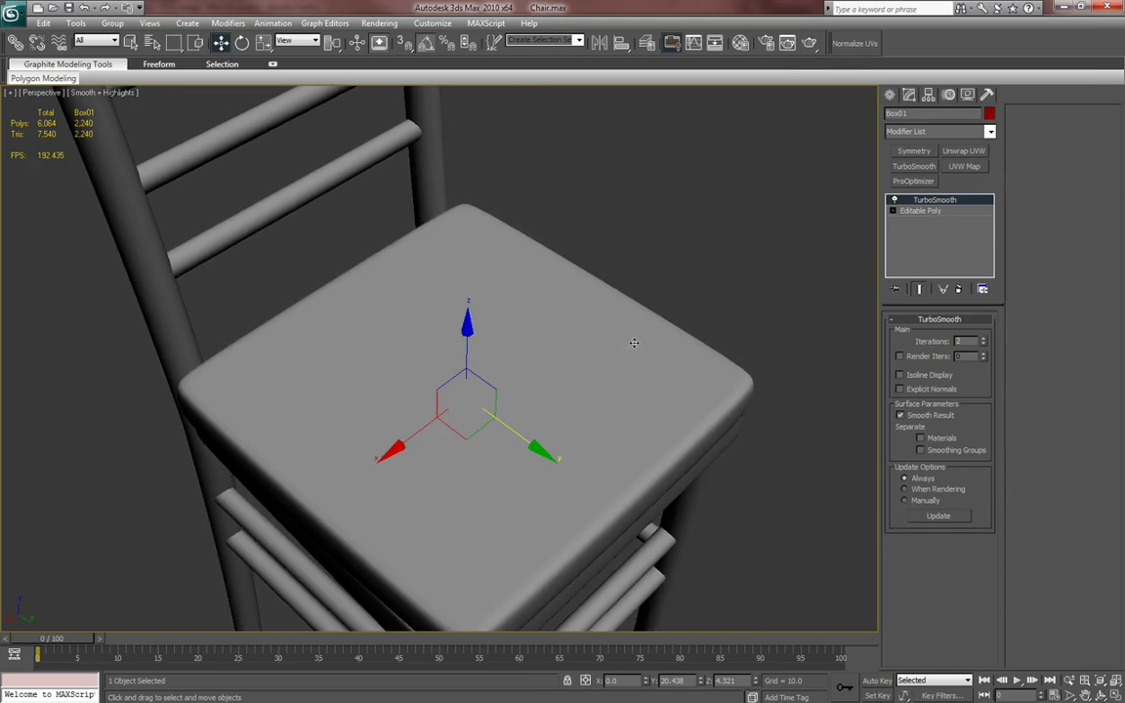
left_click(890, 95)
- Select the Bip01 biped by name and move it onto the chair's seat cushion to check the fit
middle_click_drag(759, 164, 594, 418, "alt")
scroll(643, 371, "down", 6)
scroll(647, 370, "up", 3)
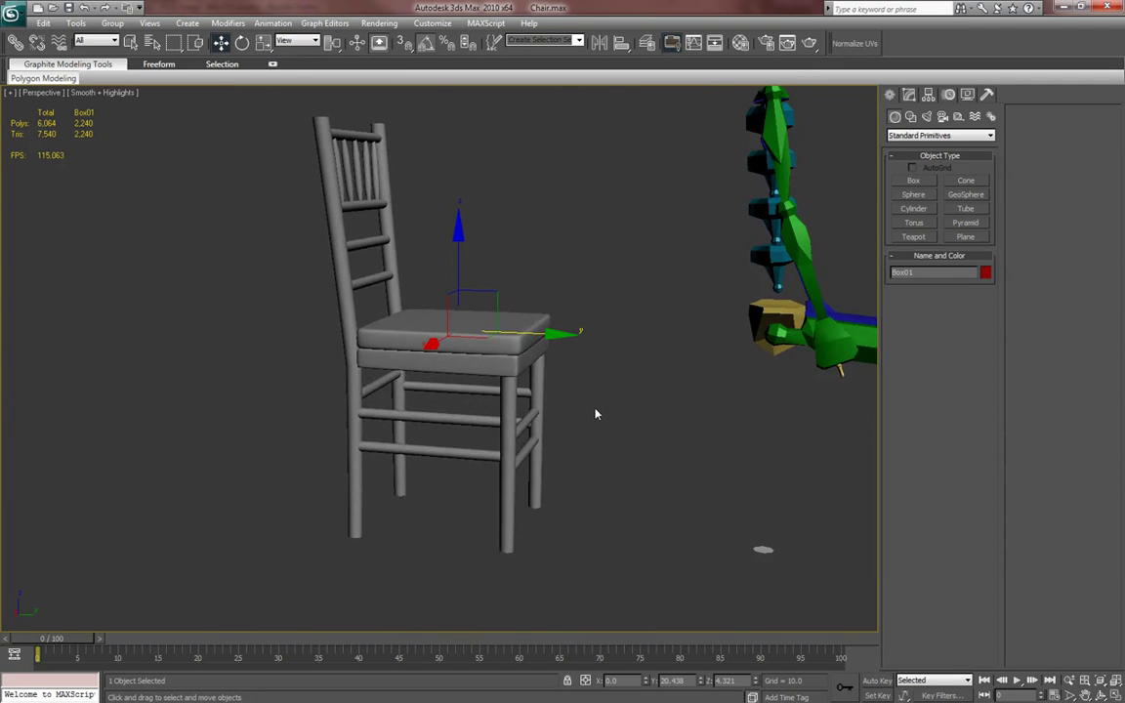
key("h")
left_click(708, 331)
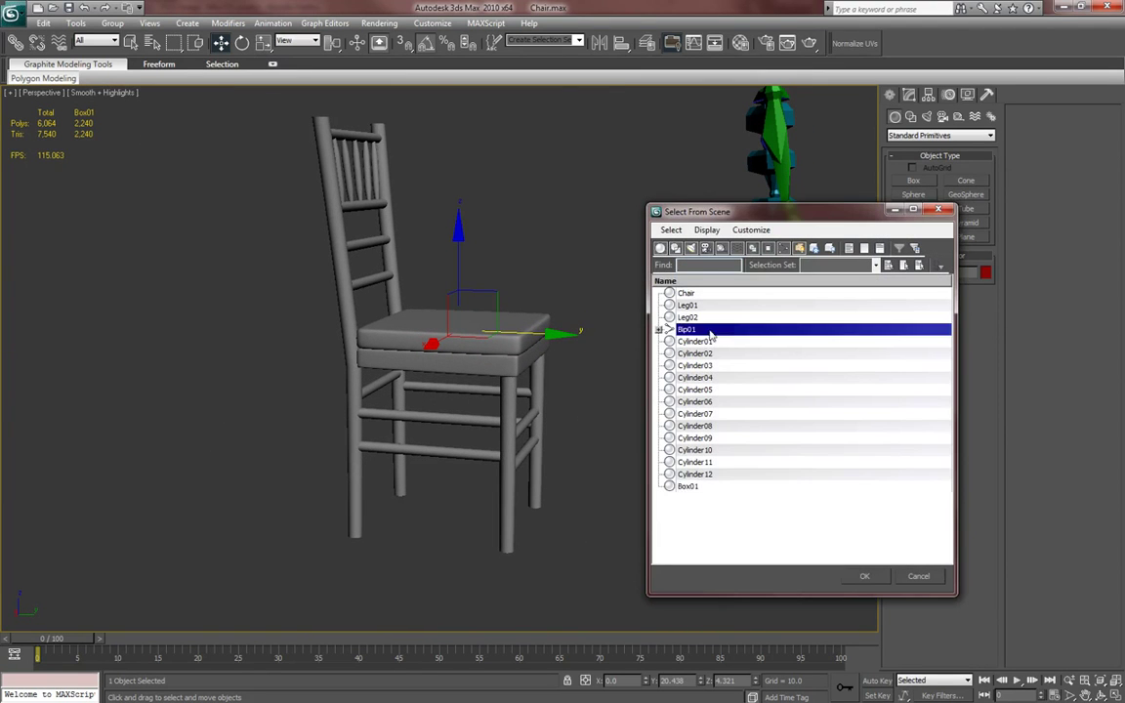
left_click(863, 579)
middle_click_drag(689, 393, 652, 454)
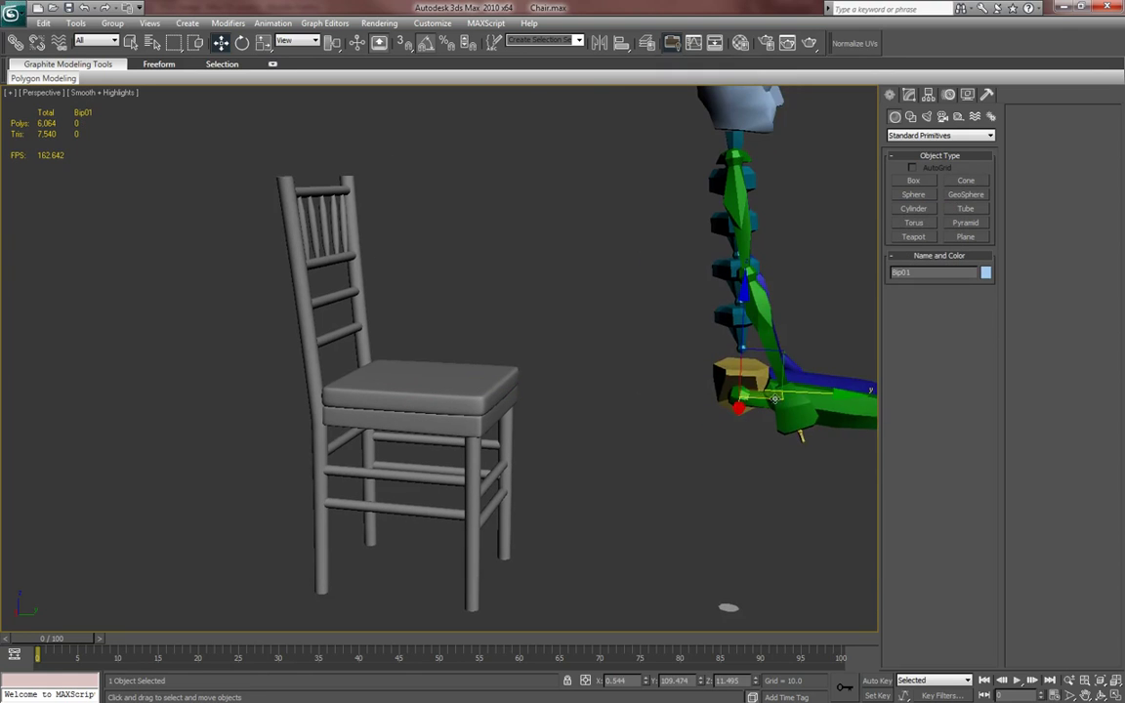
left_click_drag(819, 391, 378, 285)
middle_click_drag(398, 324, 435, 320, "alt")
scroll(435, 320, "up", 5)
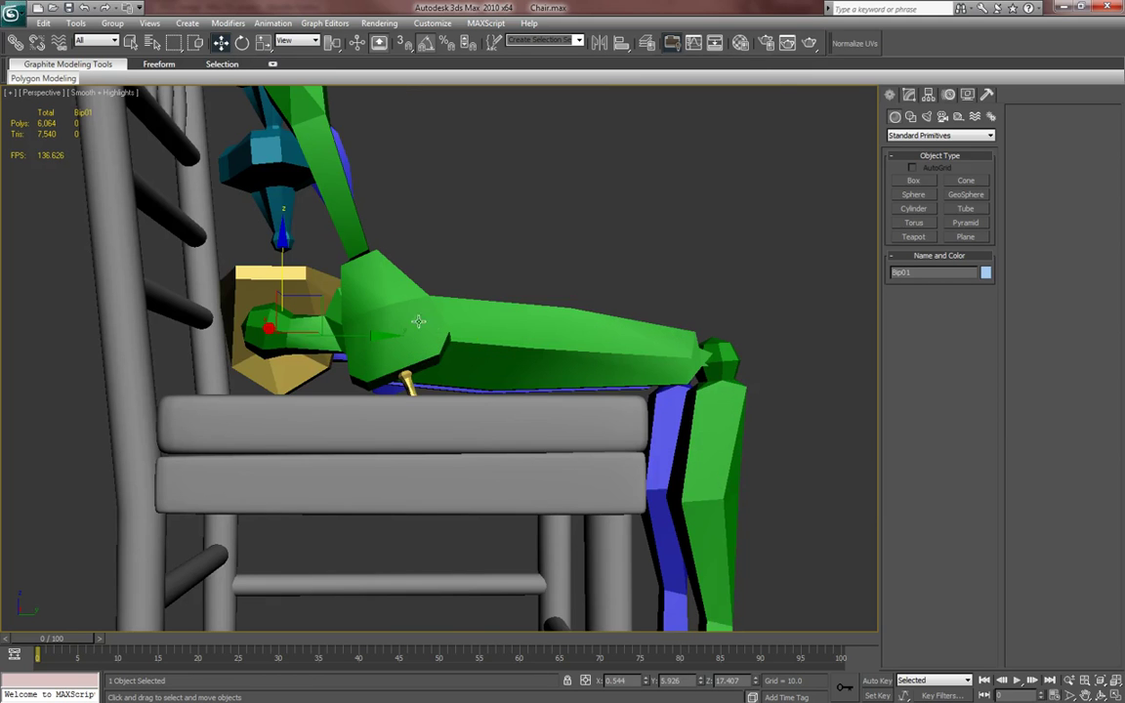
left_click_drag(283, 261, 283, 267)
middle_click_drag(321, 282, 343, 323, "alt")
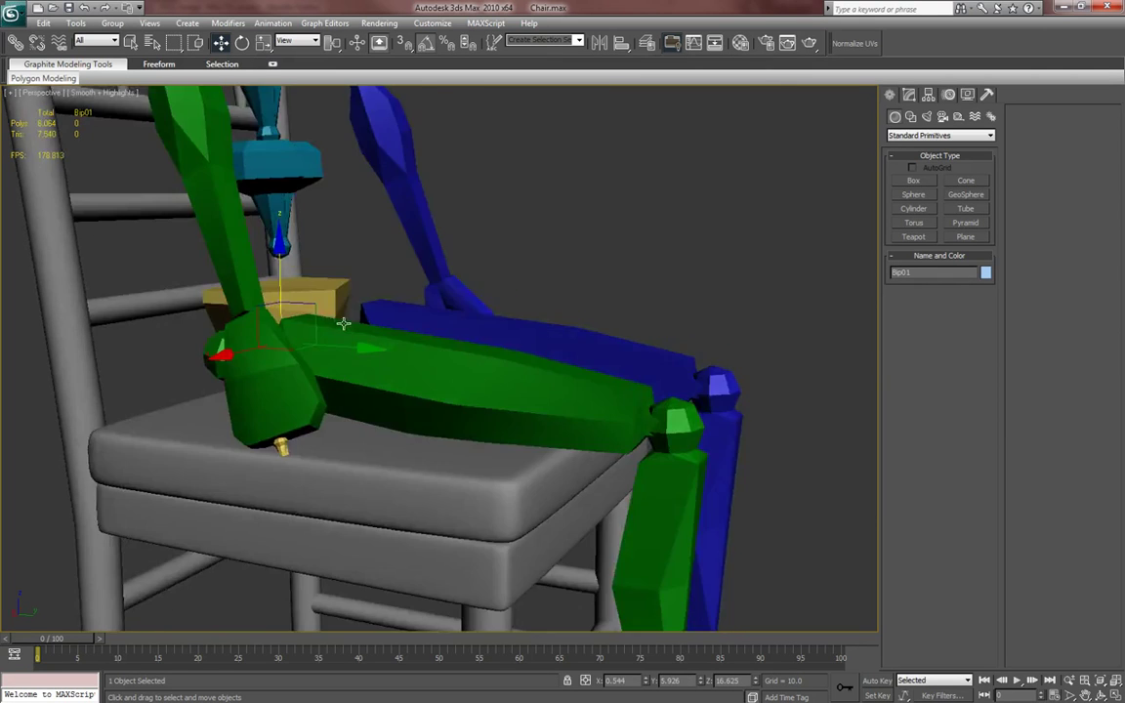
- Undo the biped's move onto the seat, reselect the seat cushion and frame it
scroll(469, 393, "down", 6)
middle_click_drag(481, 402, 500, 380, "alt")
scroll(504, 418, "up", 3)
middle_click_drag(515, 432, 601, 420, "alt")
key("ctrl+z")
left_click_drag(605, 347, 917, 443)
left_click(616, 358)
key("z")
- Examine the seat cushion's shape and its fit on the chair frame from several angles and distances
middle_click_drag(610, 390, 560, 433)
scroll(580, 397, "down", 2)
scroll(568, 396, "up", 2)
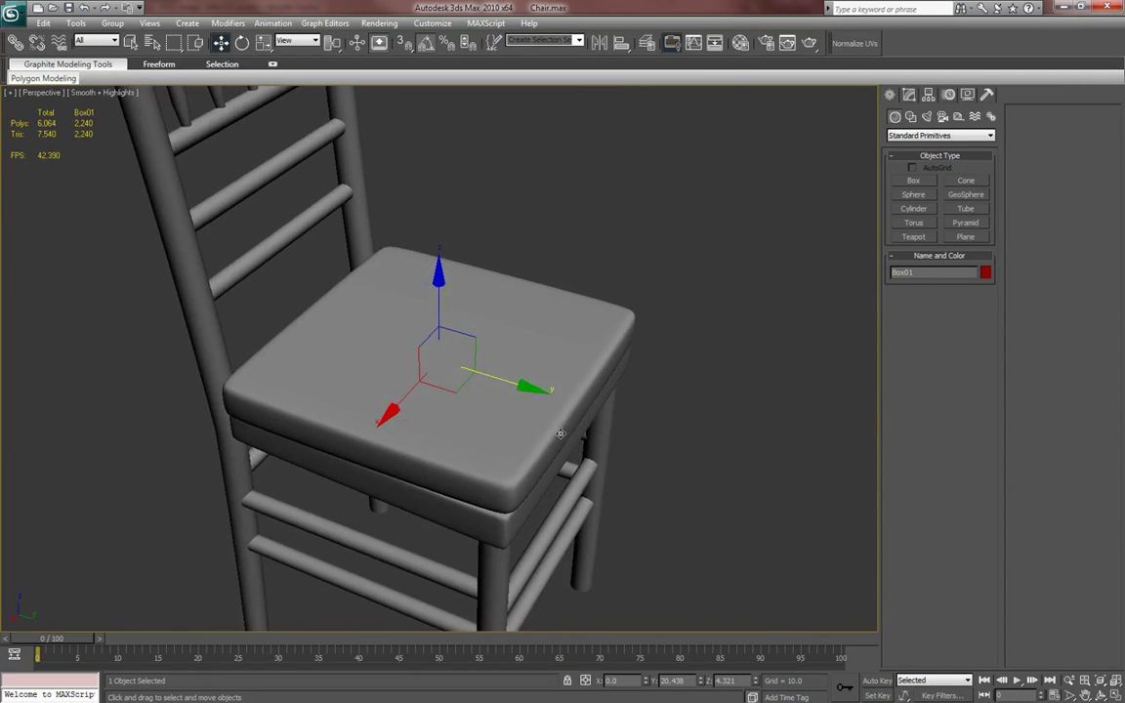
scroll(570, 401, "up", 3)
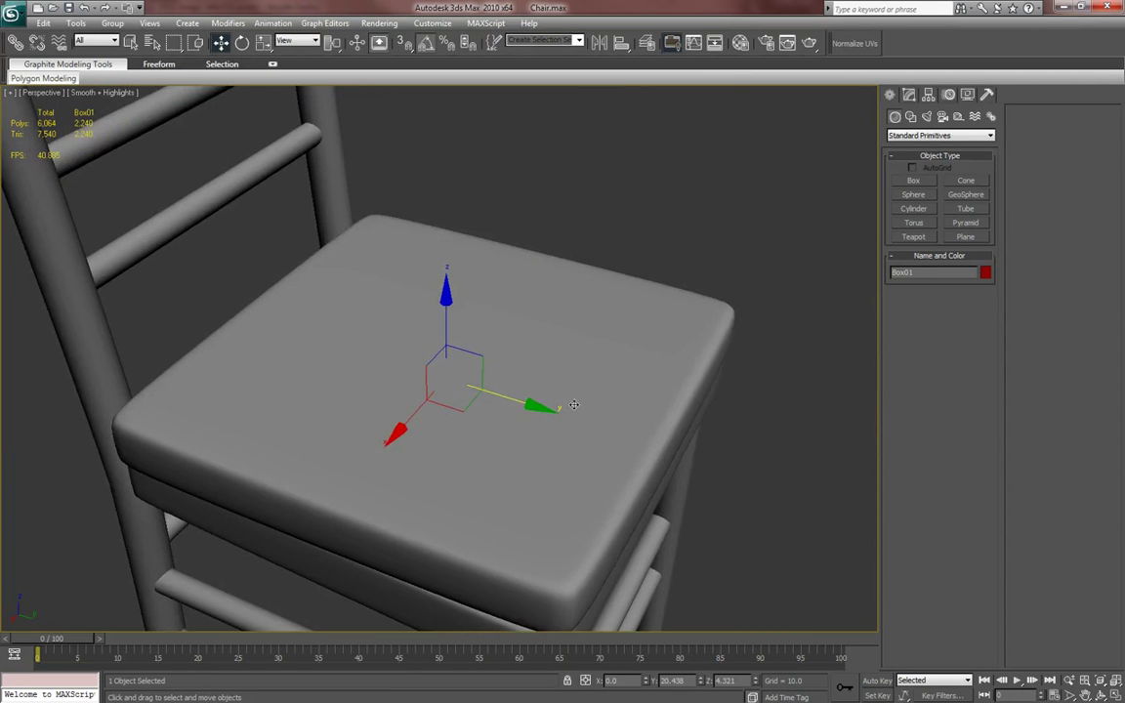
scroll(569, 414, "down", 5)
mouse_move(569, 414)
middle_mouse_down("alt")
mouse_move(698, 396)
mouse_move(561, 417)
mouse_move(583, 366)
mouse_move(547, 361)
mouse_move(563, 396)
mouse_move(537, 400)
mouse_move(502, 401)
mouse_move(496, 374)
mouse_move(557, 390)
mouse_move(505, 371)
mouse_move(574, 371)
mouse_move(574, 391)
middle_mouse_up("alt")
scroll(574, 391, "up", 6)
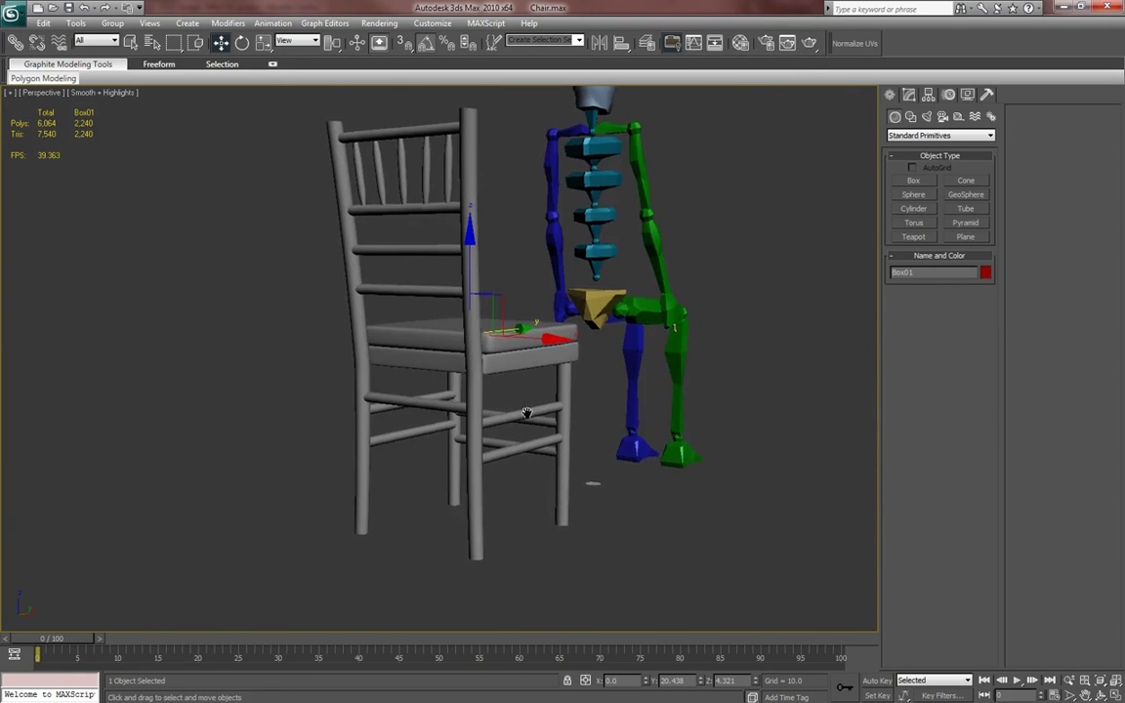
middle_click_drag(490, 427, 416, 379, "alt")
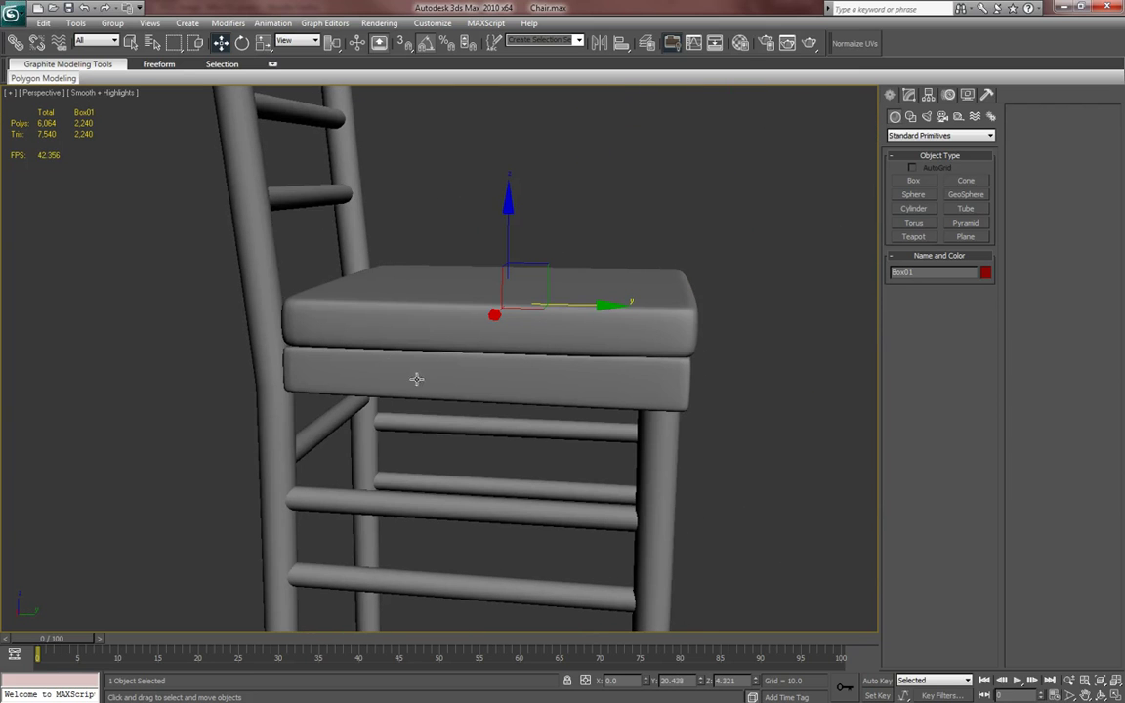
middle_click_drag(277, 303, 358, 373, "alt")
middle_click_drag(509, 460, 444, 484, "alt")
middle_click_drag(328, 277, 395, 367)
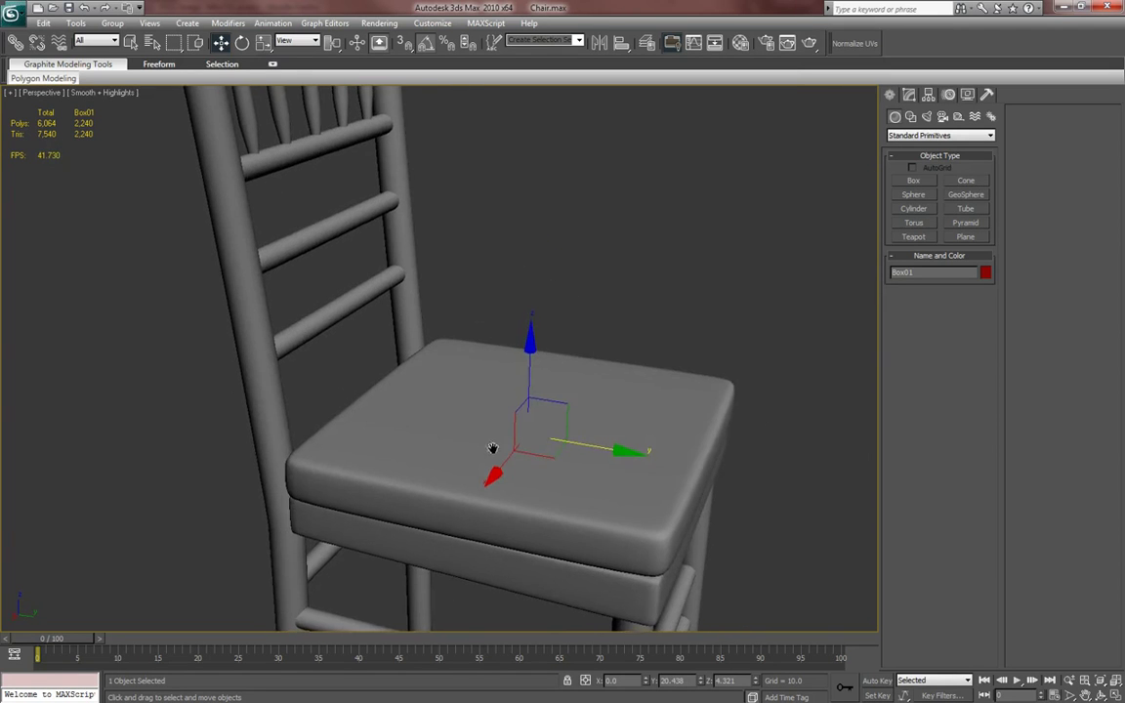
middle_click_drag(492, 452, 481, 443)
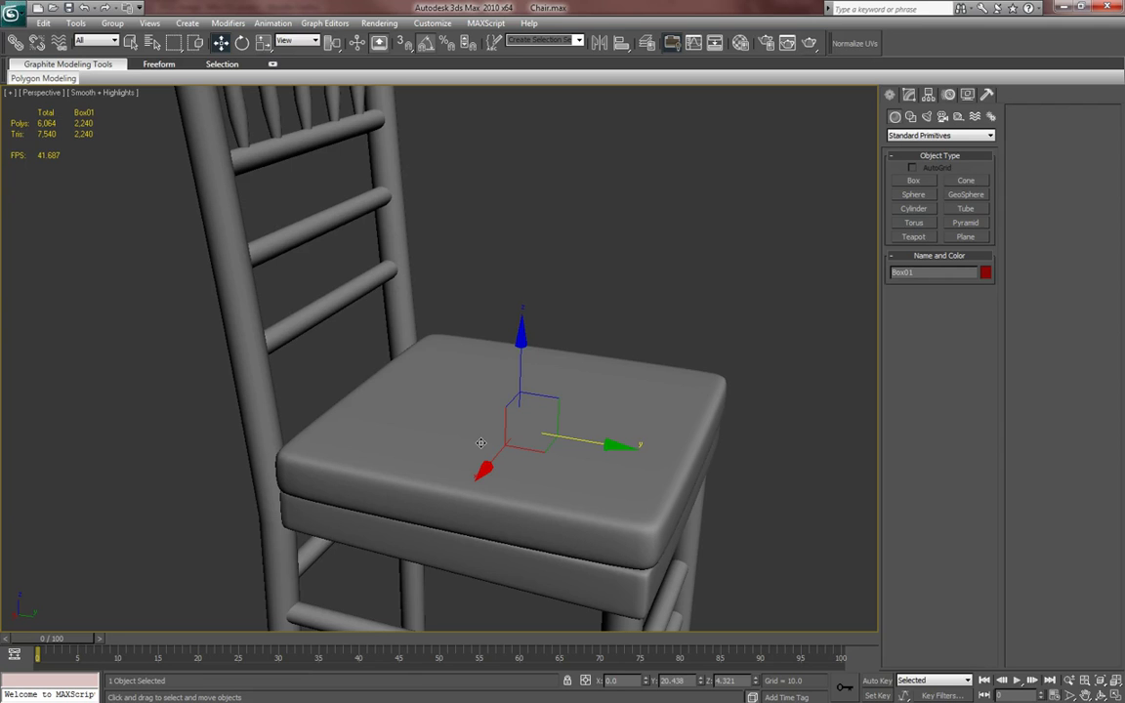
scroll(562, 425, "up", 2)
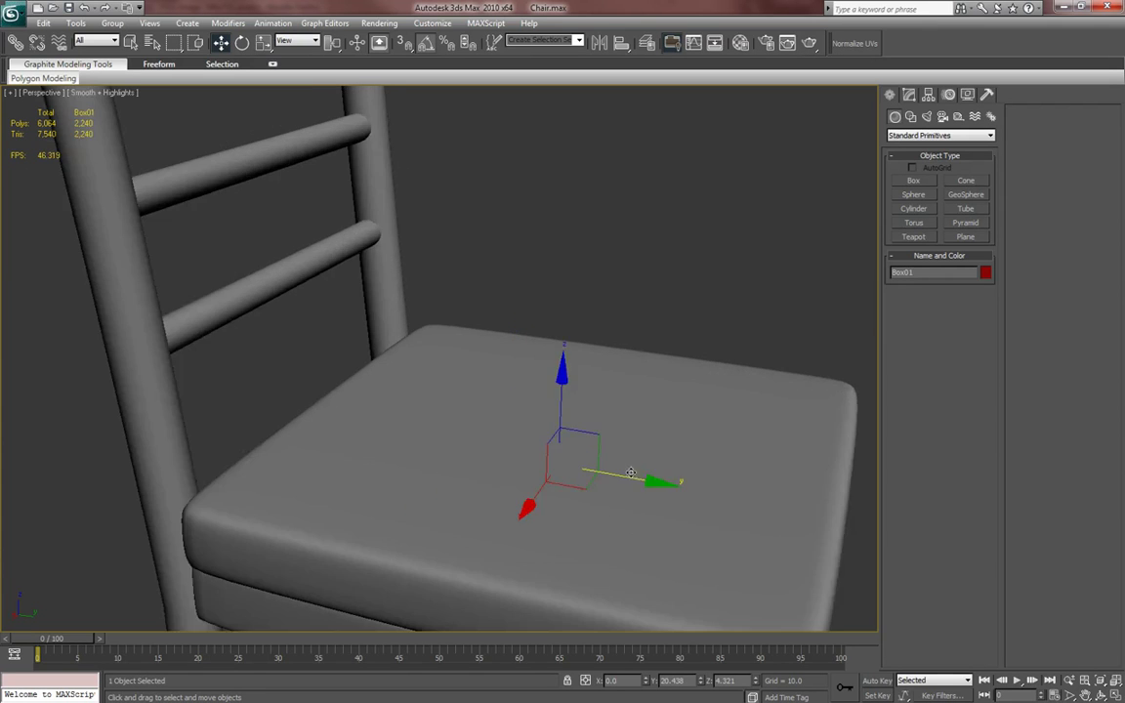
scroll(572, 379, "down", 2)
middle_click_drag(645, 427, 644, 416)
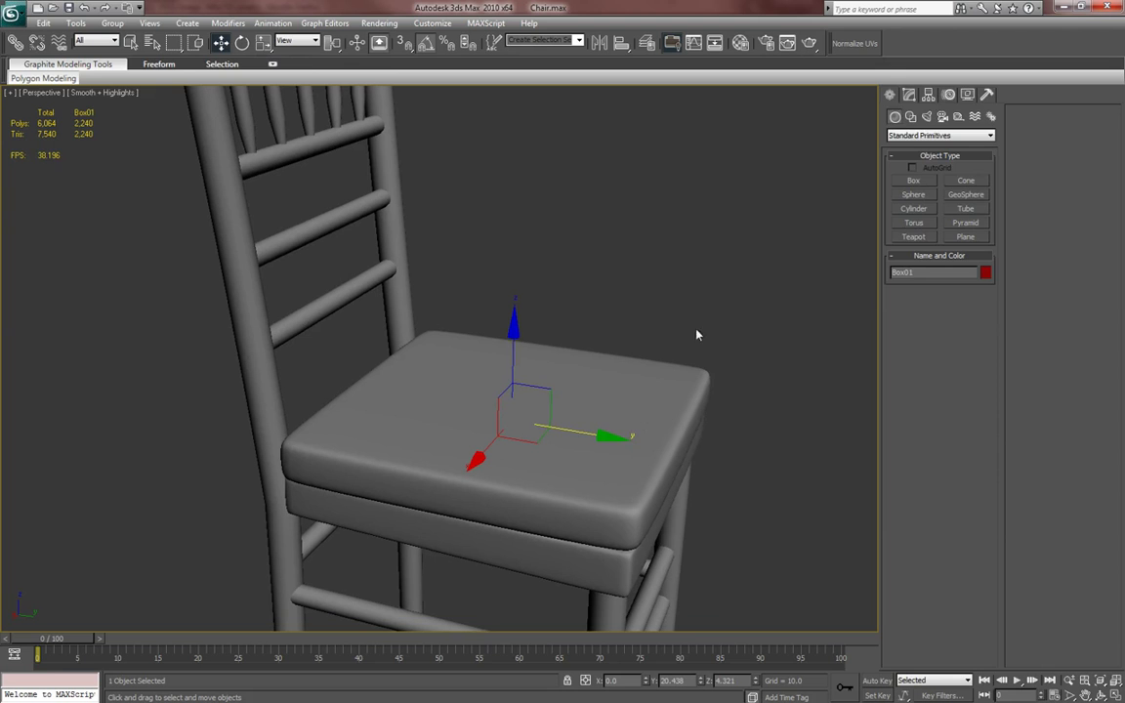
- Show the cushion's Editable Poly cage with edged faces and without the TurboSmooth result
left_click(908, 94)
left_click(920, 210)
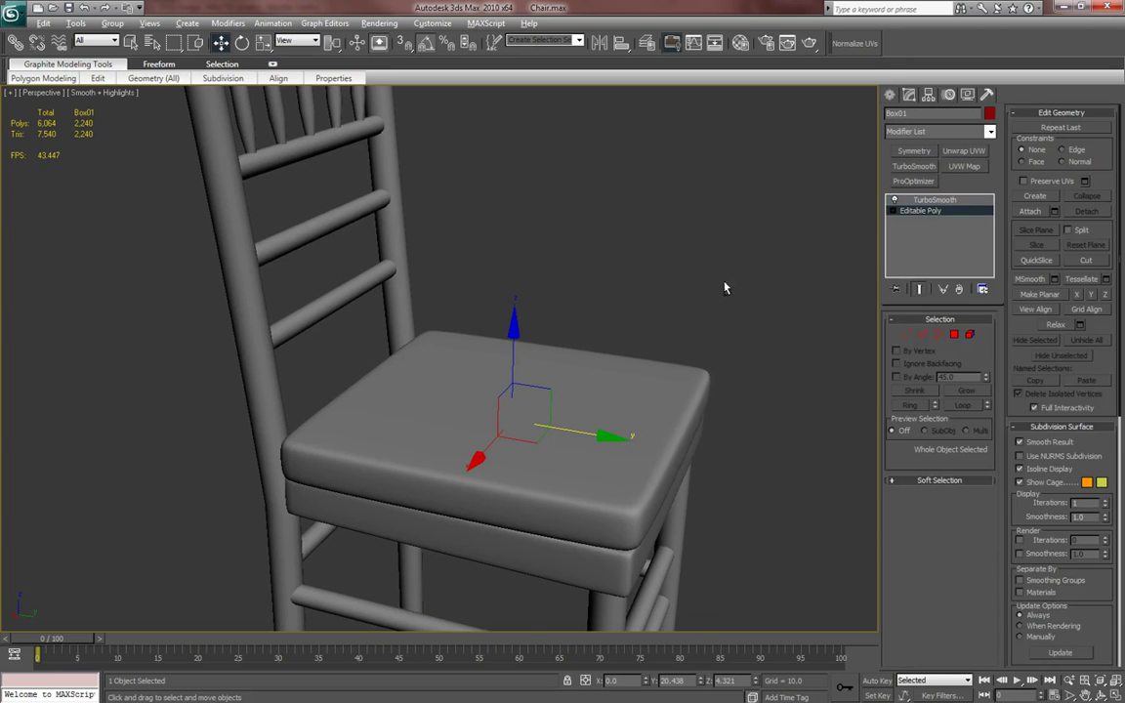
middle_click_drag(729, 284, 820, 309, "alt")
key("F4")
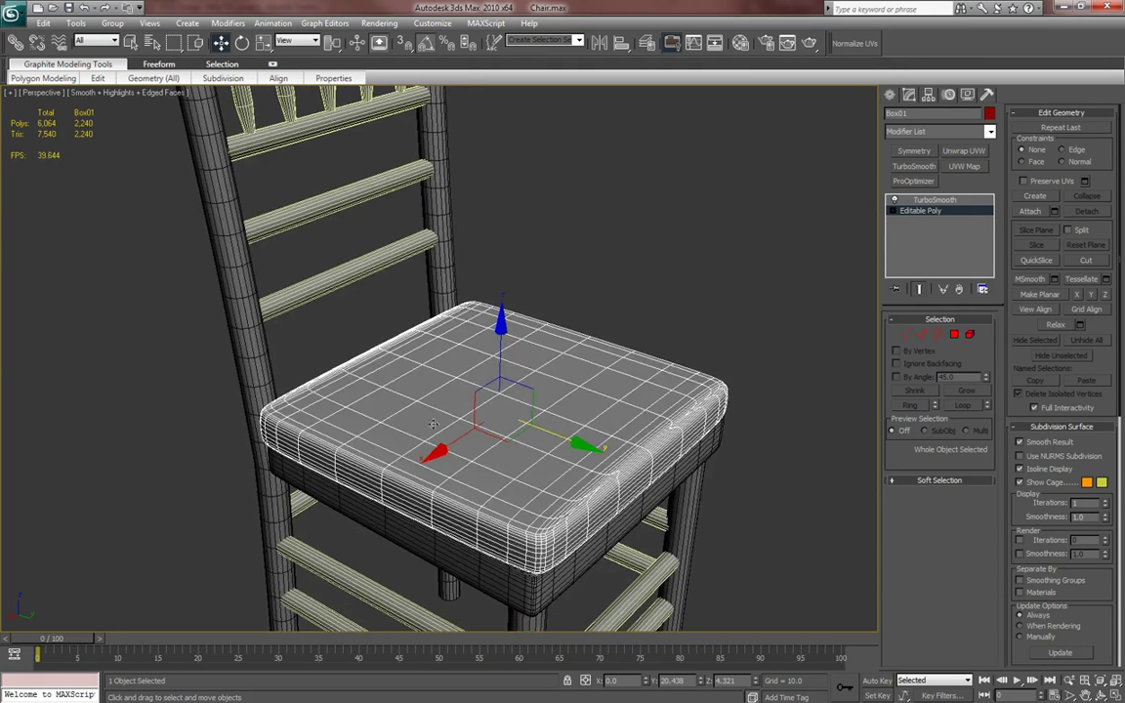
left_click(920, 290)
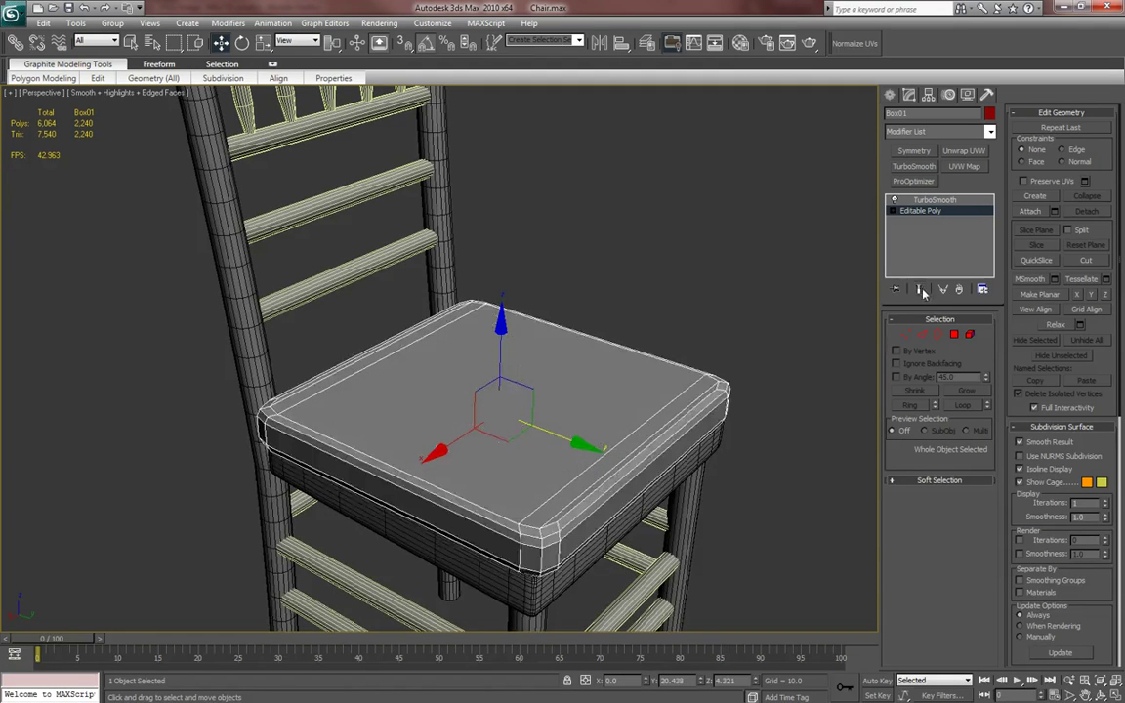
middle_click_drag(770, 358, 901, 427, "alt")
- Select the ring of edges along the cushion's front and back and connect it with one front-to-back edge loop
left_click(923, 334)
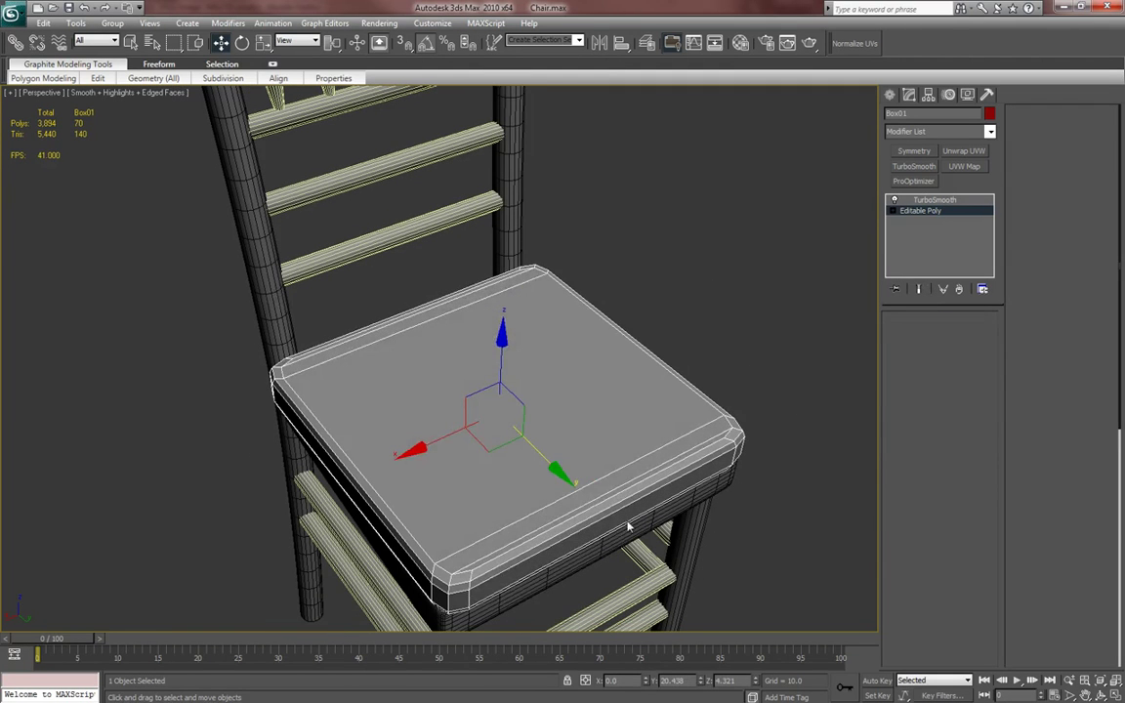
left_click(606, 521)
left_click(911, 405)
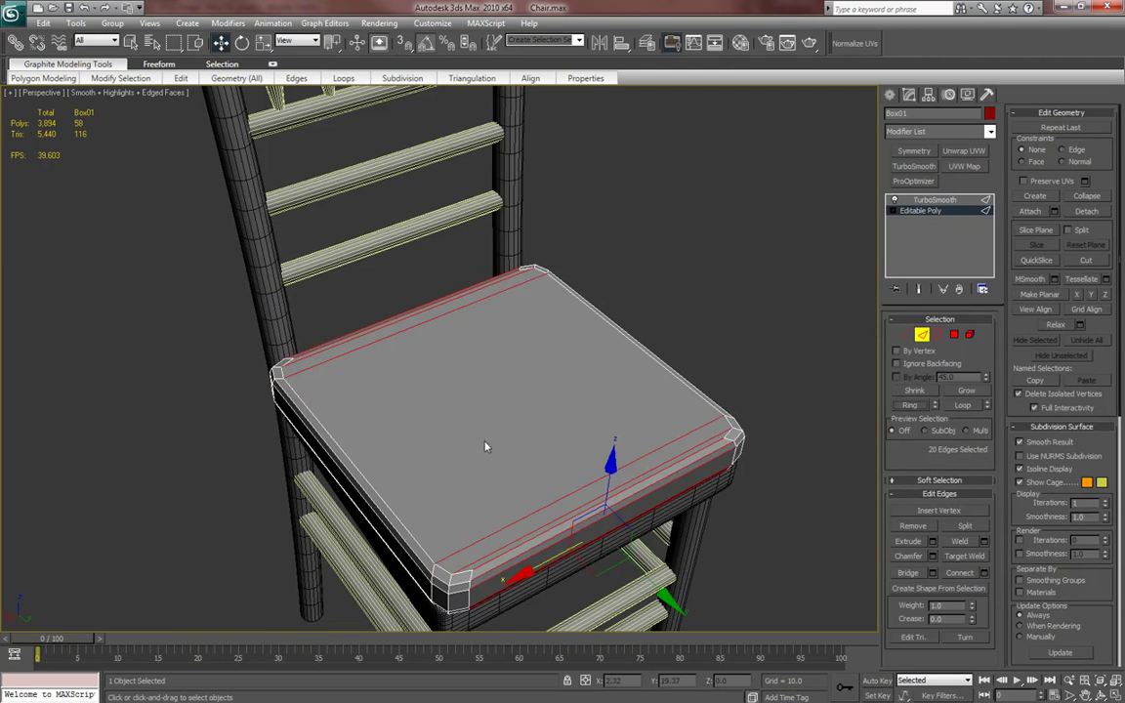
right_click(586, 376)
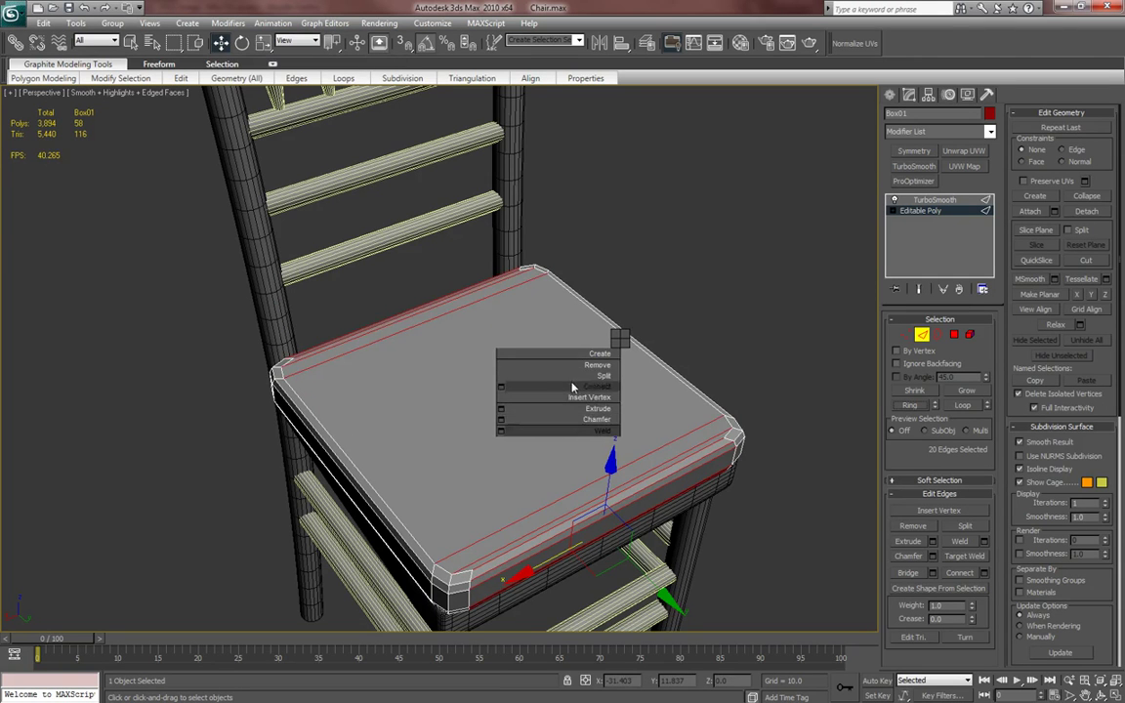
left_click(561, 387)
- Select the ring of edges along the cushion's sides and connect it with one side-to-side edge loop
left_click(343, 458)
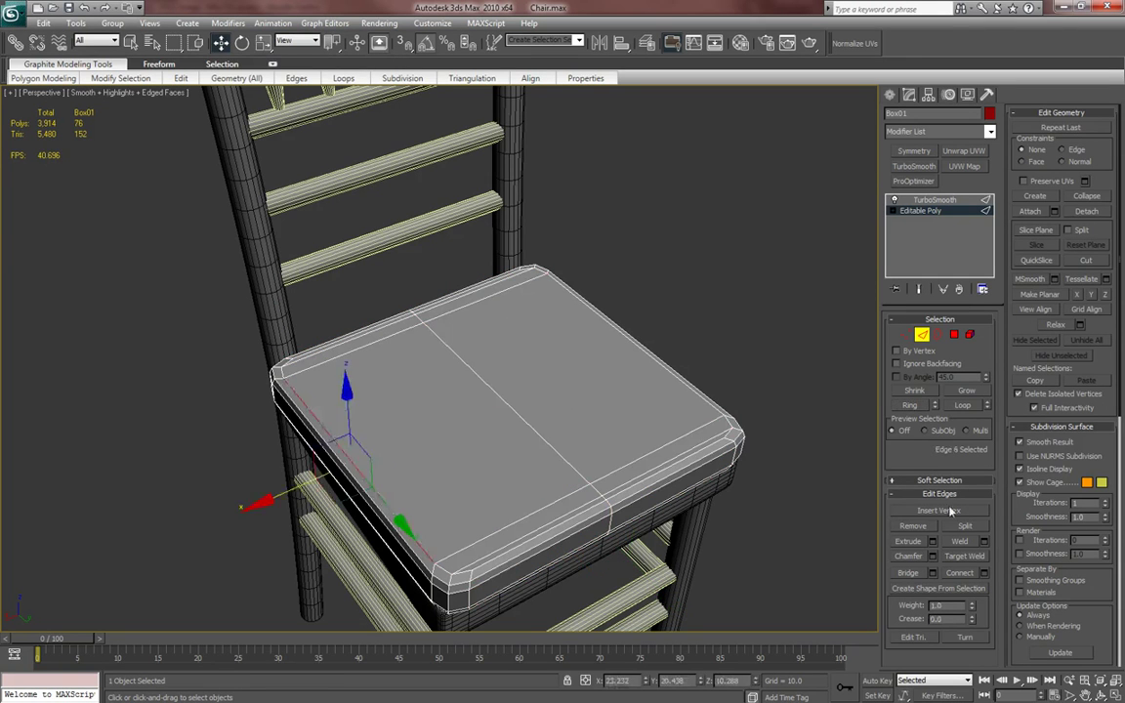
left_click(912, 407)
right_click(576, 377)
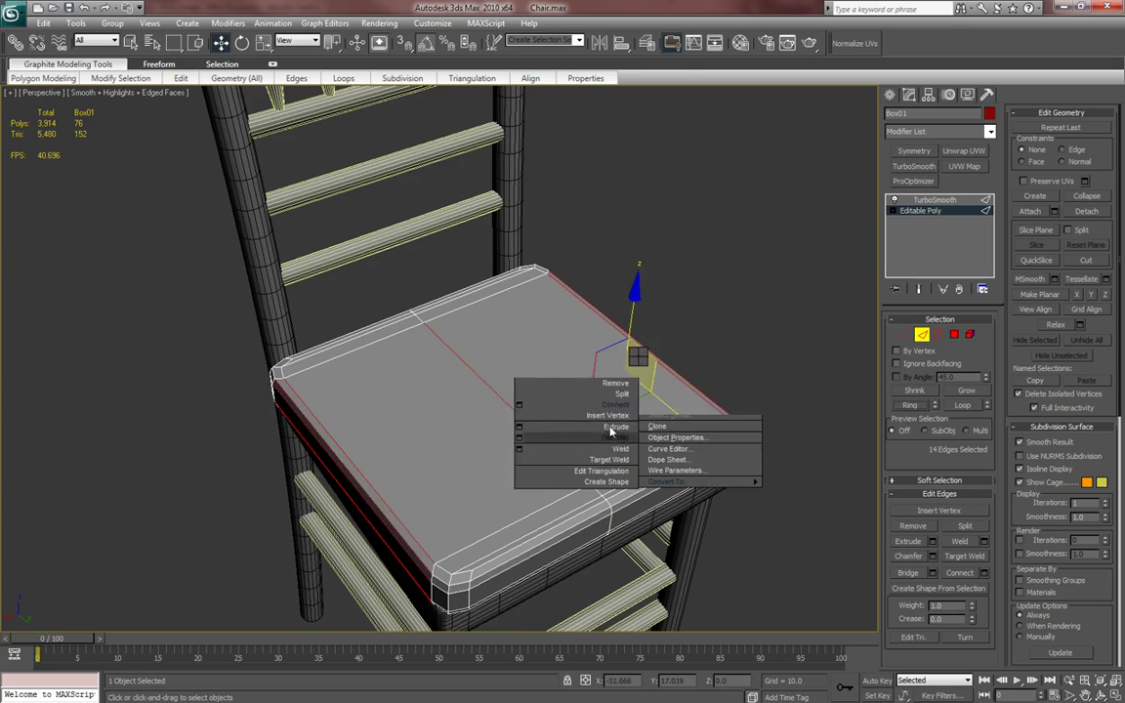
left_click(547, 391)
middle_click_drag(613, 412, 850, 299, "alt")
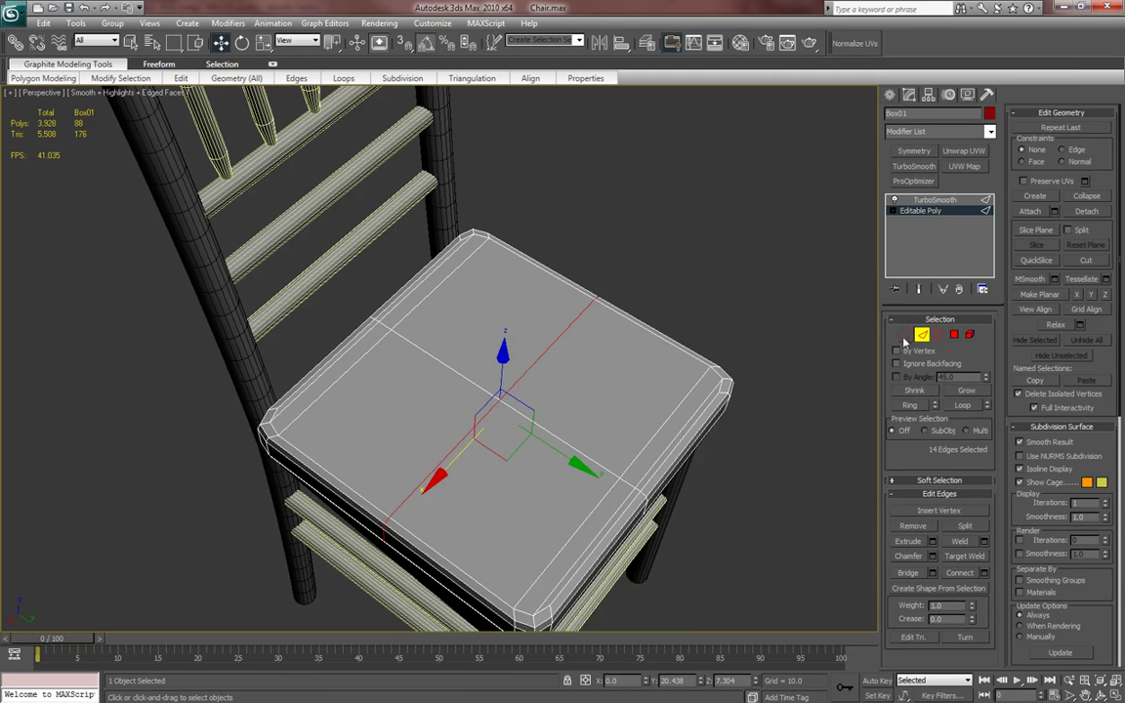
- Turn the smoothed result back on and move the cushion's centre top vertex vertically to form a shallow dip in the seat
left_click(906, 335)
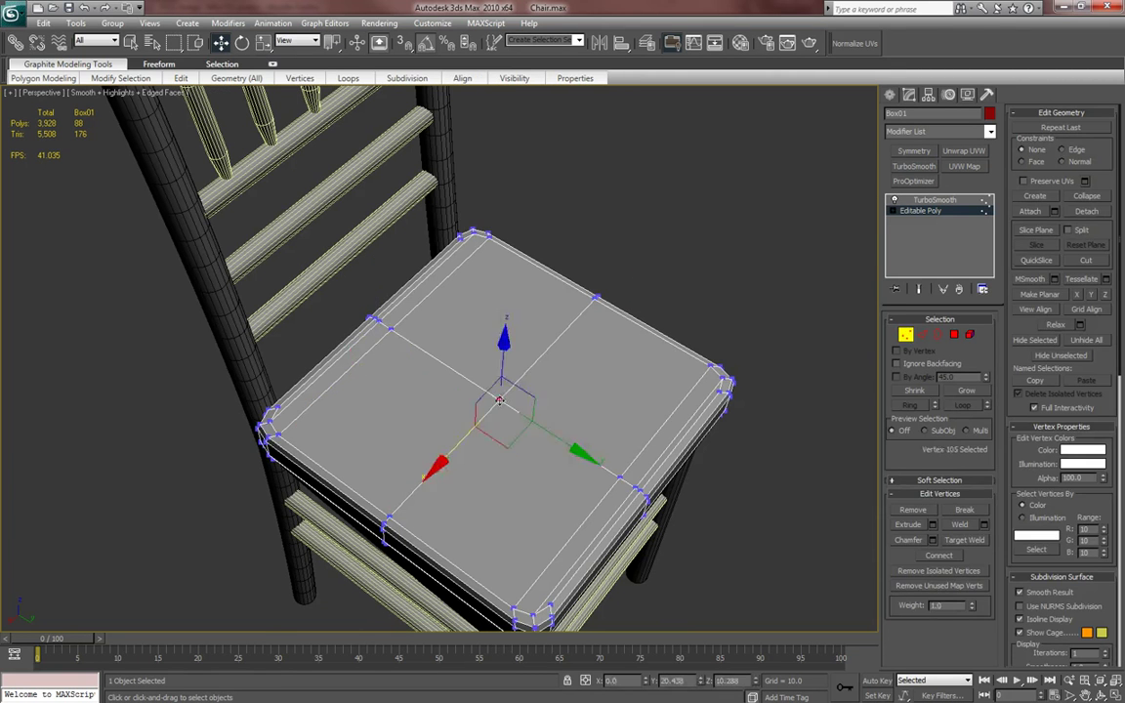
middle_click_drag(733, 420, 744, 374, "alt")
left_click(921, 291)
middle_click_drag(591, 364, 552, 329, "alt")
key("F4")
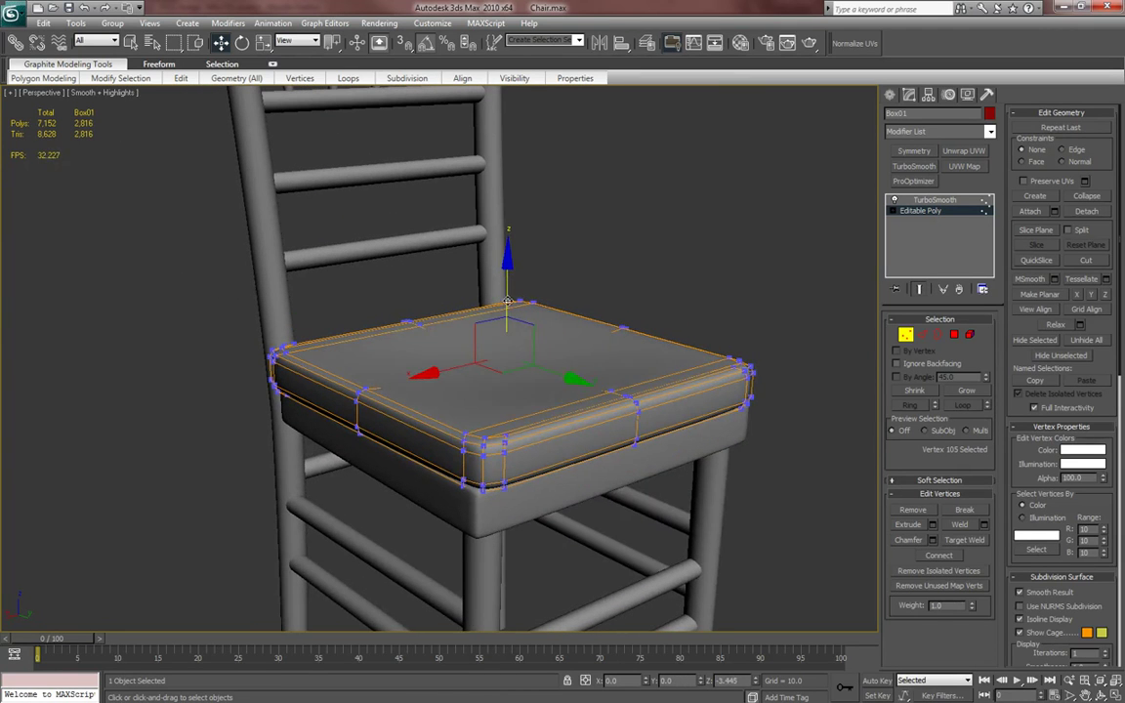
scroll(523, 321, "up", 5)
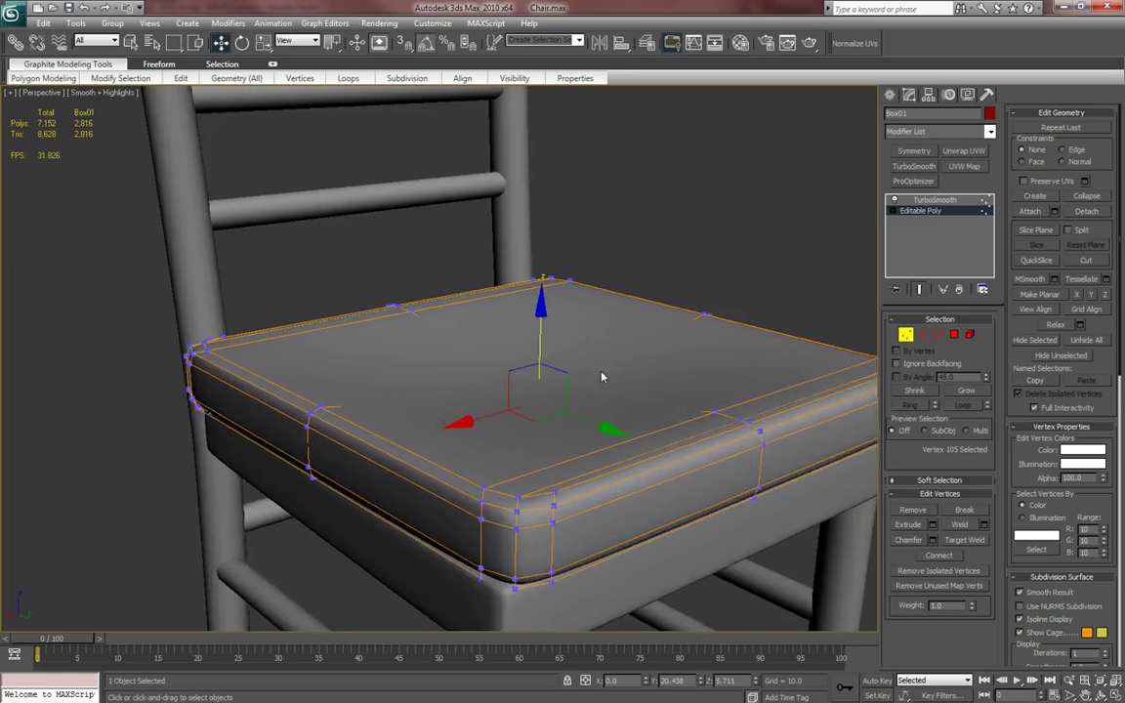
mouse_move(488, 398)
middle_mouse_down("alt")
mouse_move(415, 390)
mouse_move(480, 410)
middle_mouse_up("alt")
left_click_drag(455, 400, 456, 342)
middle_click_drag(455, 378, 664, 430, "alt")
- Examine the depth of the cushion's dip in wireframe from perspective and the Left view
left_click(889, 95)
mouse_move(641, 334)
middle_mouse_down("alt")
mouse_move(571, 336)
mouse_move(673, 371)
mouse_move(644, 392)
mouse_move(566, 357)
mouse_move(652, 374)
mouse_move(633, 392)
middle_mouse_up("alt")
scroll(644, 381, "down", 3)
key("F3")
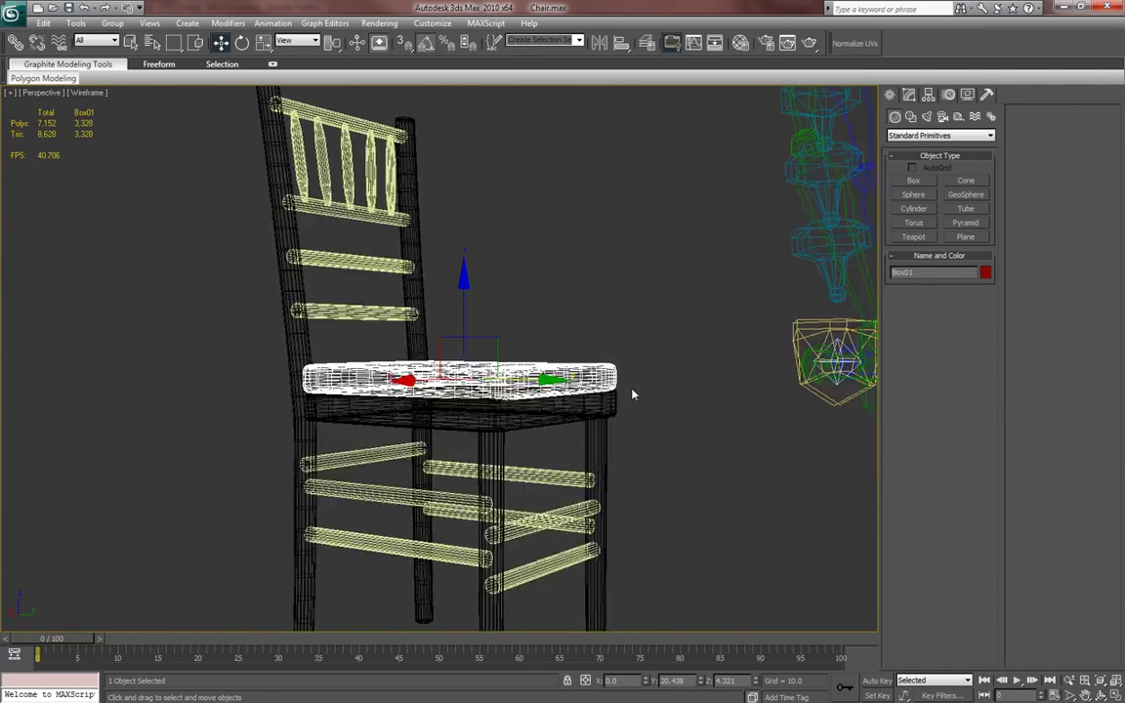
scroll(632, 392, "up", 4)
middle_click_drag(557, 395, 599, 389, "alt")
key("l")
scroll(390, 347, "up", 6)
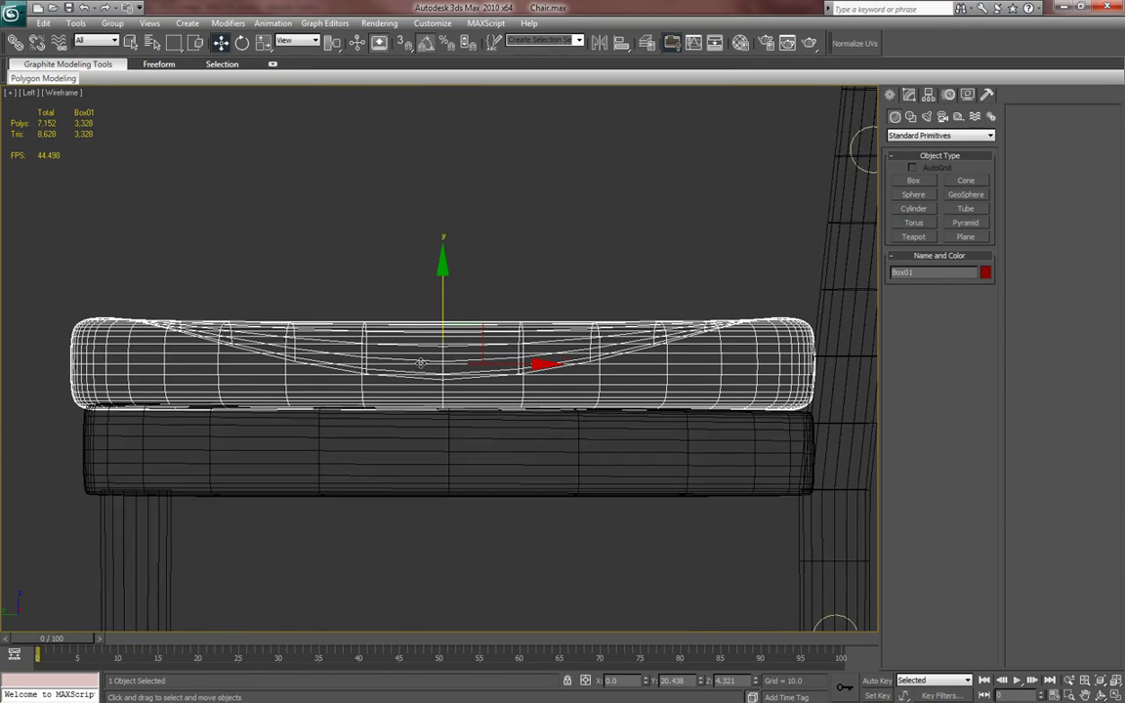
middle_click_drag(433, 375, 430, 388)
scroll(442, 392, "down", 1)
key("p")
scroll(459, 400, "down", 4)
middle_click_drag(480, 378, 514, 423, "alt")
key("F3")
- Raise the cushion's centre top vertex to reduce the dip, and return to object level with plain shading
left_click(908, 95)
left_click(932, 211)
key("1")
middle_click_drag(503, 347, 512, 344, "alt")
left_click_drag(480, 320, 485, 265)
left_click(890, 94)
middle_click_drag(558, 355, 578, 369)
key("F4")
scroll(575, 343, "down", 4)
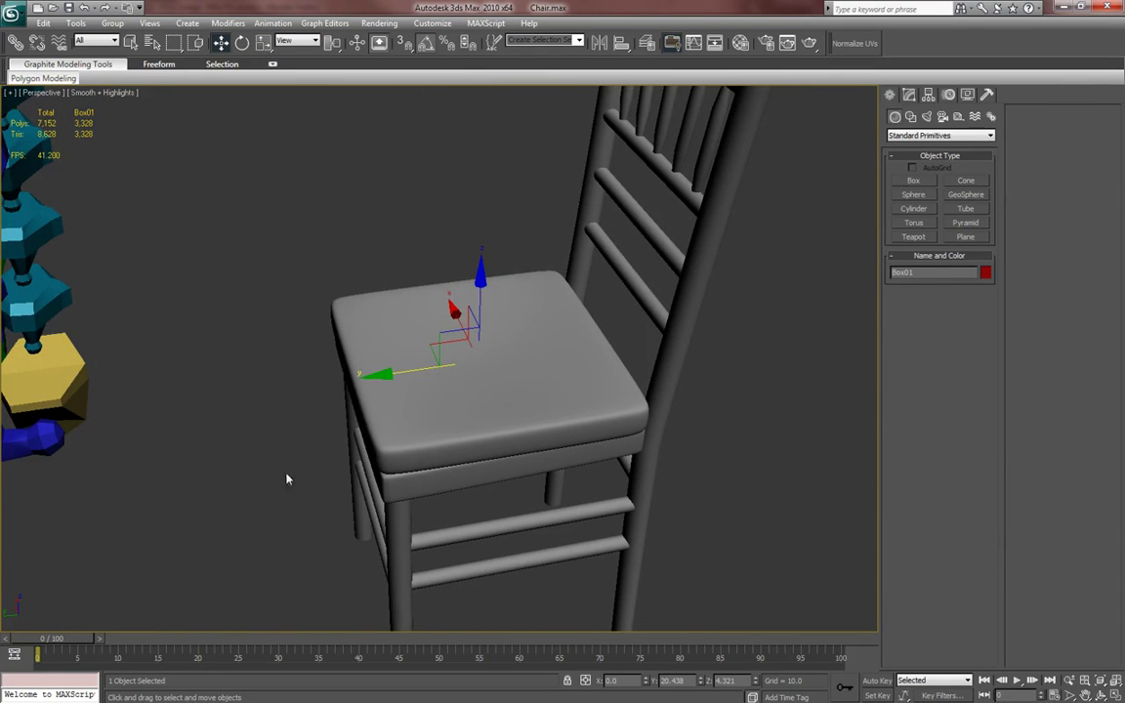
- Check the cushion's shading with the Chair material's Specular Level at 71 and reset the level to 0
middle_click_drag(329, 476, 342, 474)
key("m")
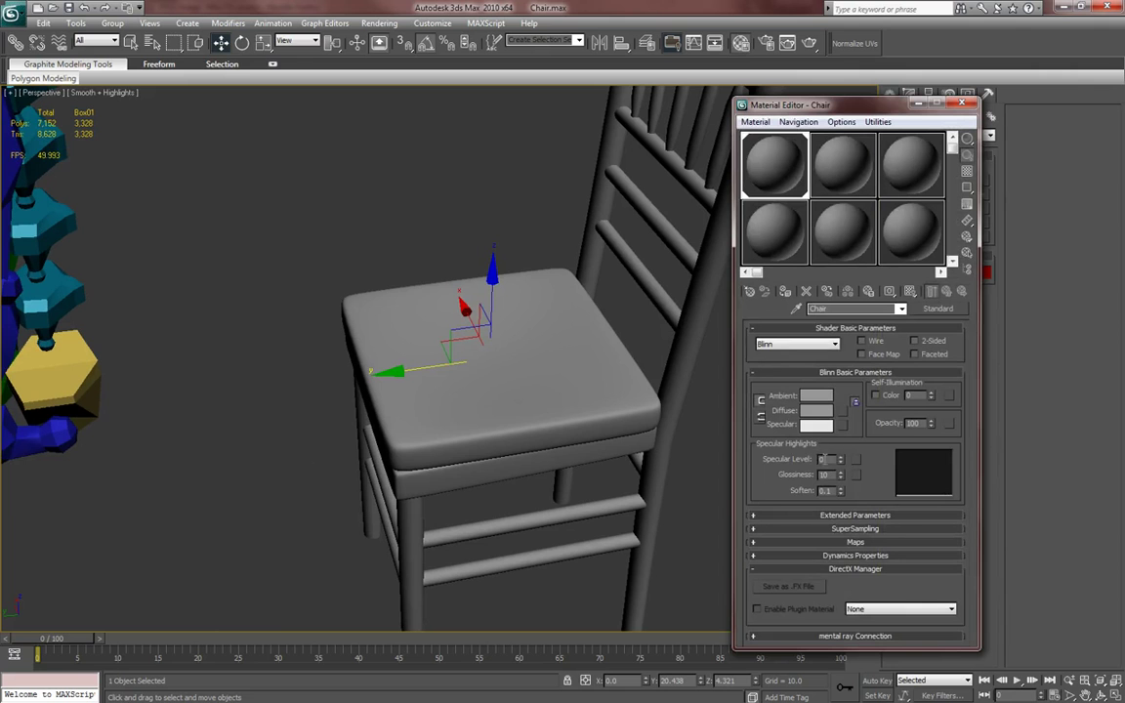
left_click_drag(840, 463, 838, 418)
middle_click_drag(471, 428, 459, 493, "alt")
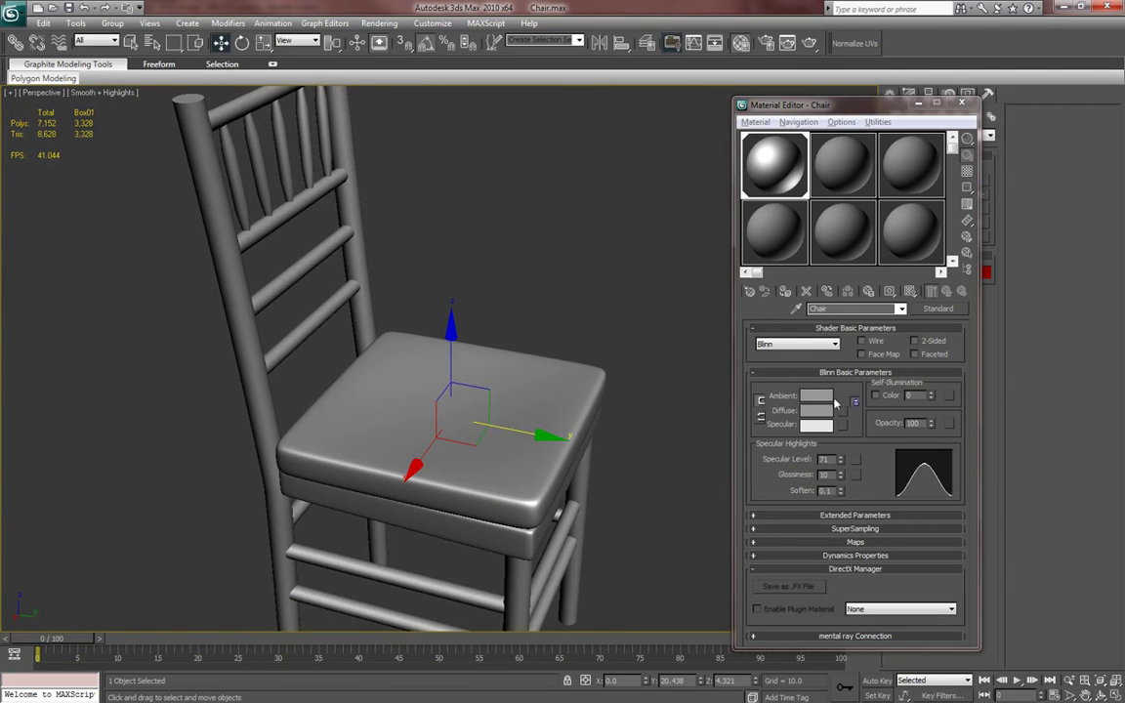
right_click(841, 460)
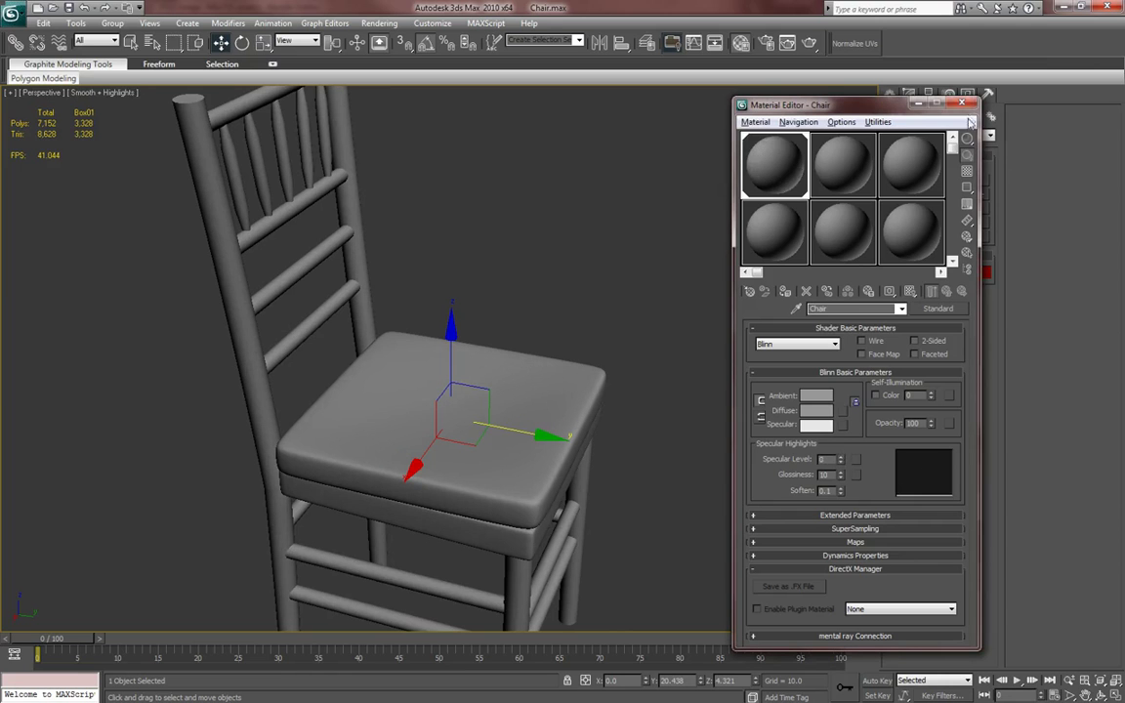
left_click(962, 102)
- Switch to IrfanView to view the reference photo of the Chiavari chair
key("alt+Tab")
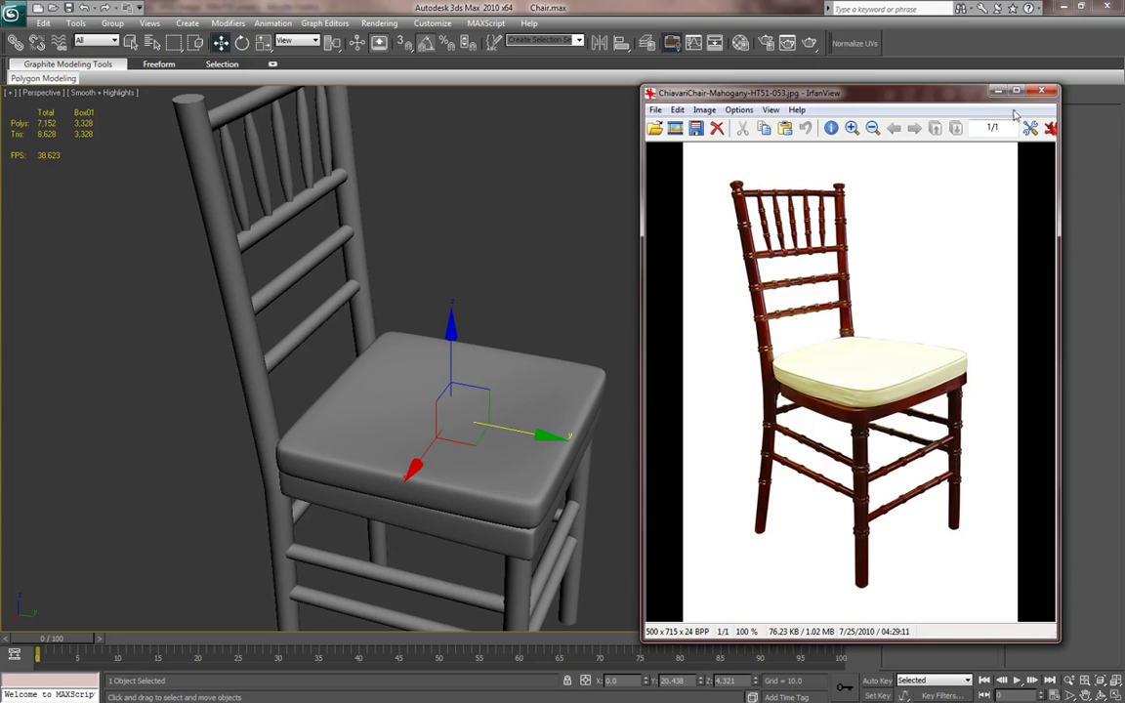
- Close the reference photo and draw a square spline about 26.9 units per side beside the chair in 3ds Max
left_click(1043, 93)
middle_click_drag(550, 321, 514, 384, "alt")
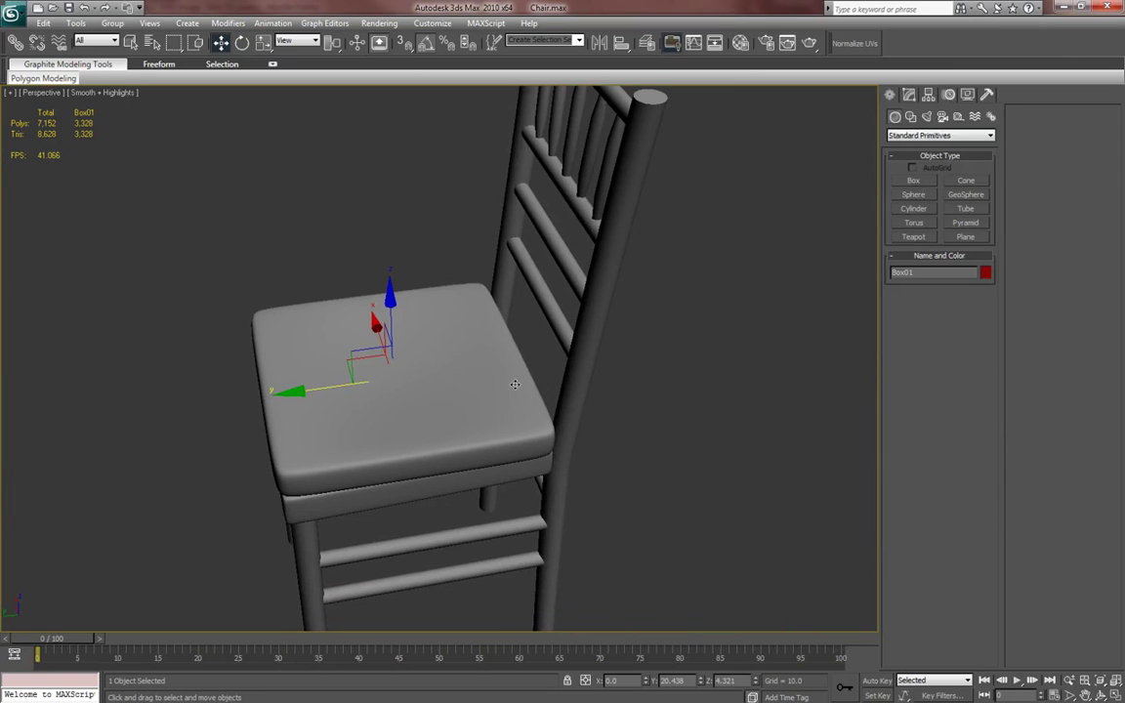
left_click(911, 117)
middle_click_drag(709, 379, 576, 391, "alt")
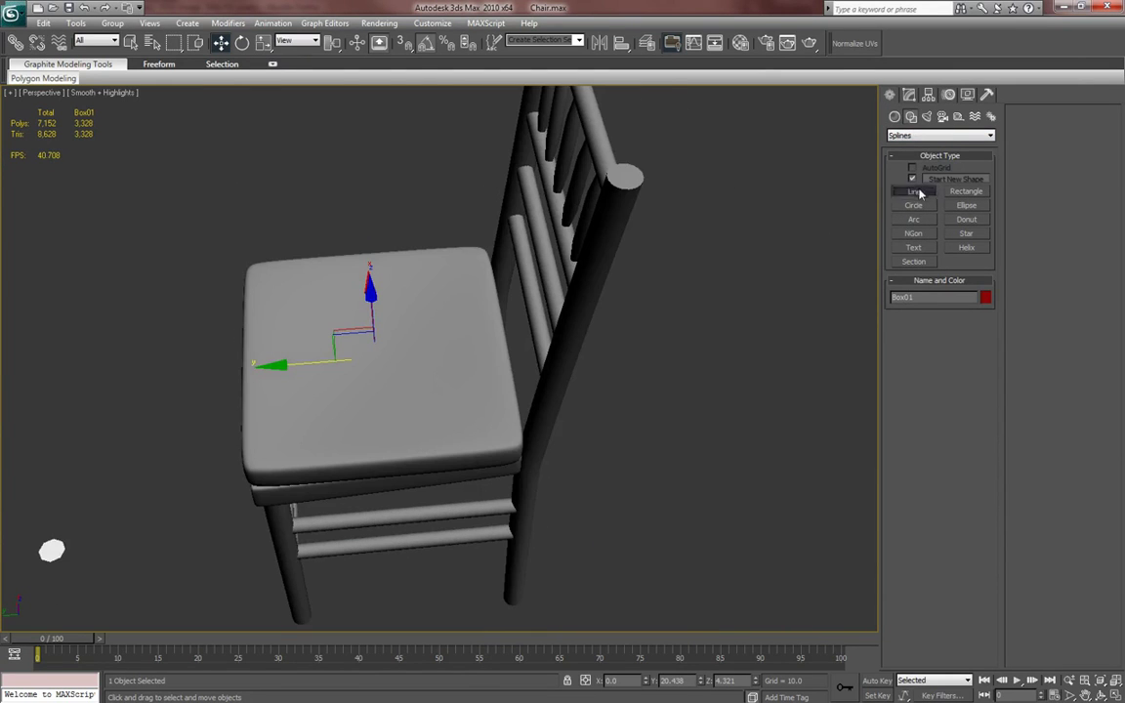
left_click(917, 191)
left_click(964, 192)
middle_click_drag(487, 396, 397, 472, "alt")
left_click_drag(283, 514, 460, 650)
- Move the square spline over and up so it sits just above the top of the seat cushion
key("w")
middle_click_drag(456, 575, 384, 388, "alt")
left_click_drag(397, 381, 358, 293)
middle_click_drag(358, 293, 334, 414, "alt")
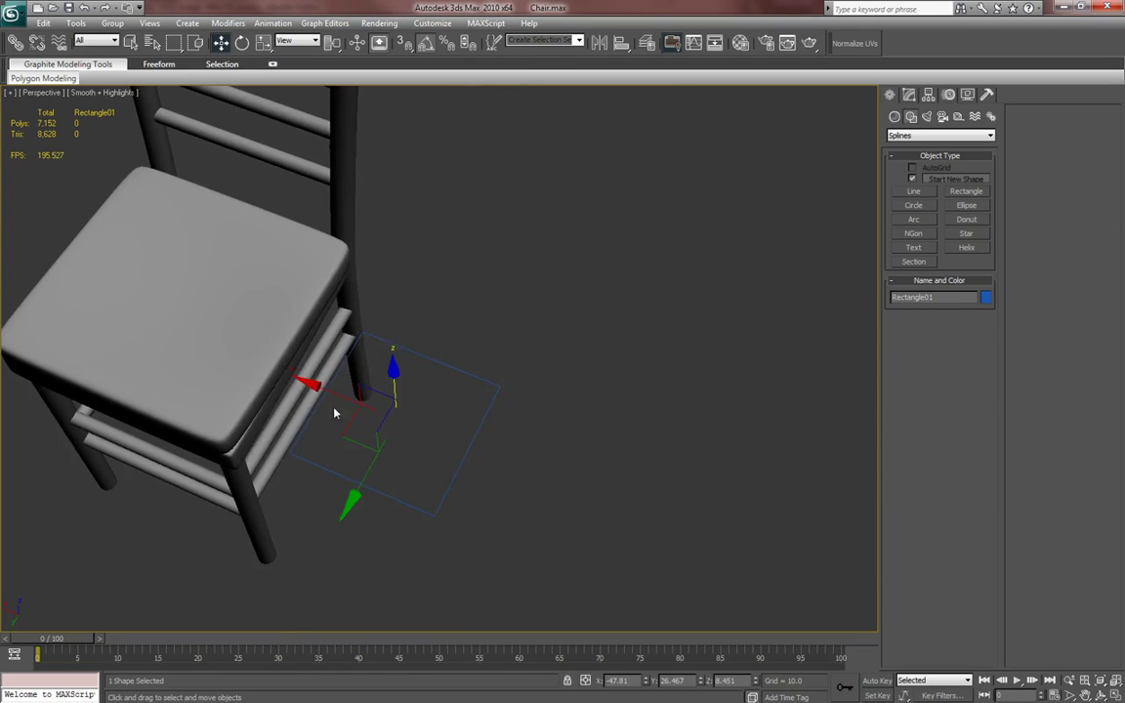
left_click_drag(336, 393, 126, 327)
mouse_move(165, 284)
left_mouse_down()
mouse_move(155, 253)
mouse_move(158, 262)
left_mouse_up()
middle_click_drag(203, 294, 375, 323, "alt")
scroll(96, 298, "up", 4)
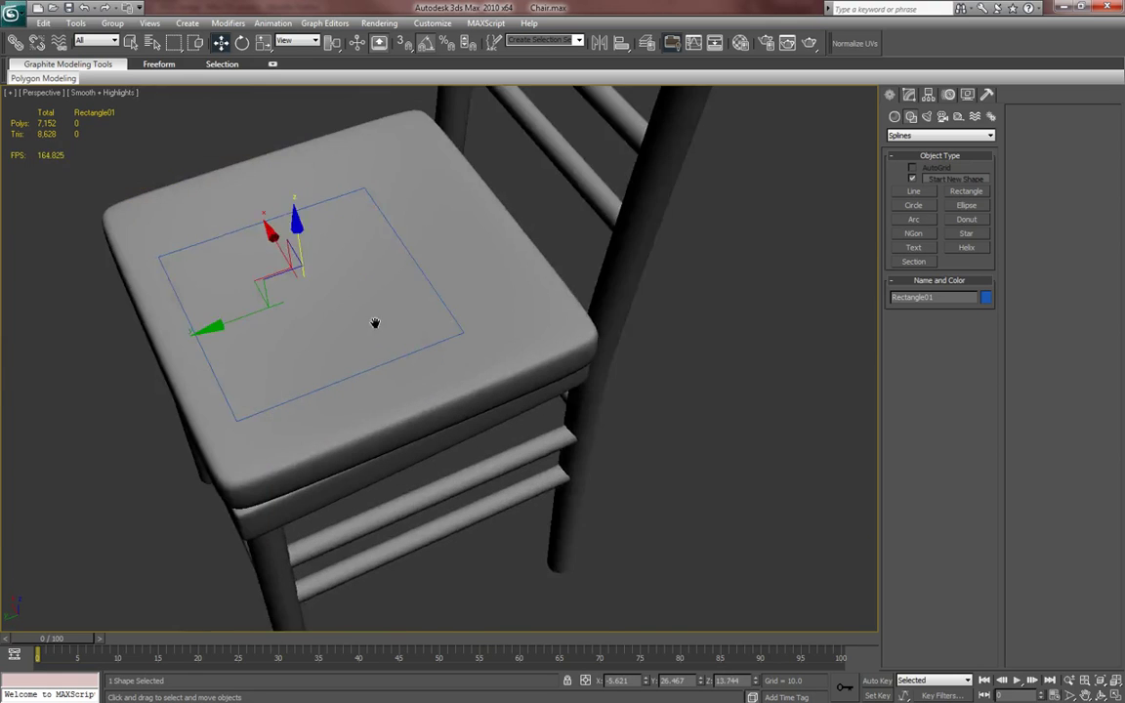
scroll(370, 324, "up", 3)
middle_click_drag(278, 326, 376, 330)
middle_click_drag(376, 330, 359, 364, "alt")
left_click_drag(273, 322, 269, 325)
middle_click_drag(269, 325, 401, 402, "alt")
- In the Top view, scale the square up uniformly towards the cushion's size and move it to X -0.836
key("t")
key("1")
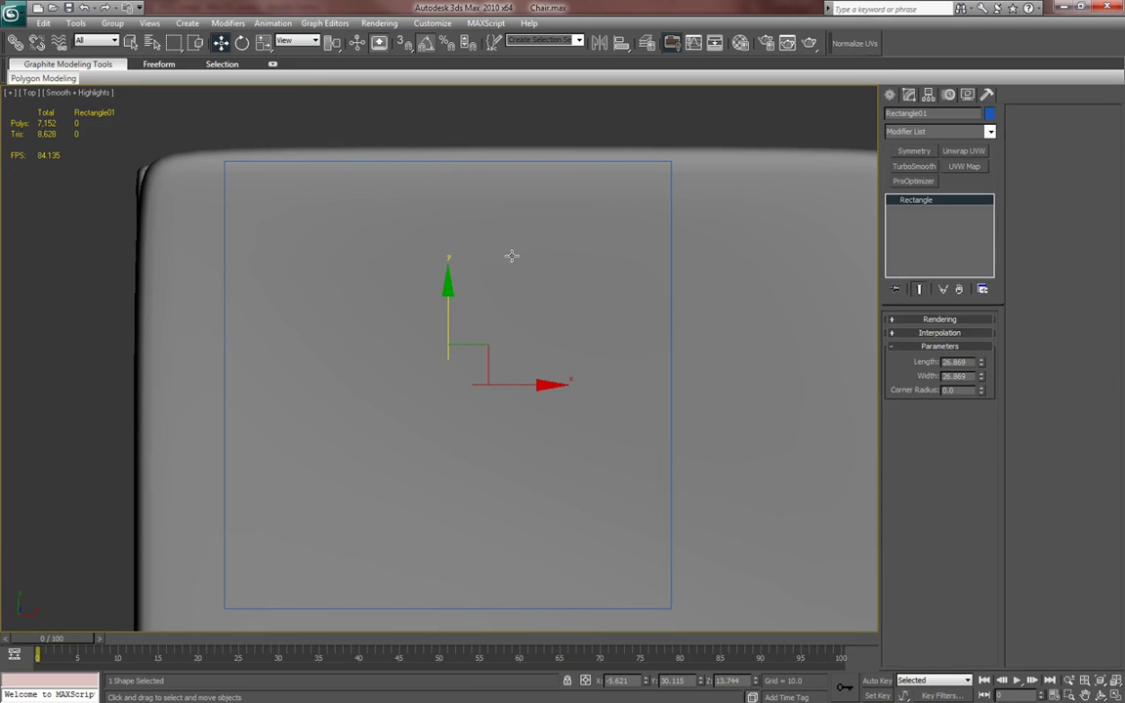
middle_click_drag(664, 442, 665, 384)
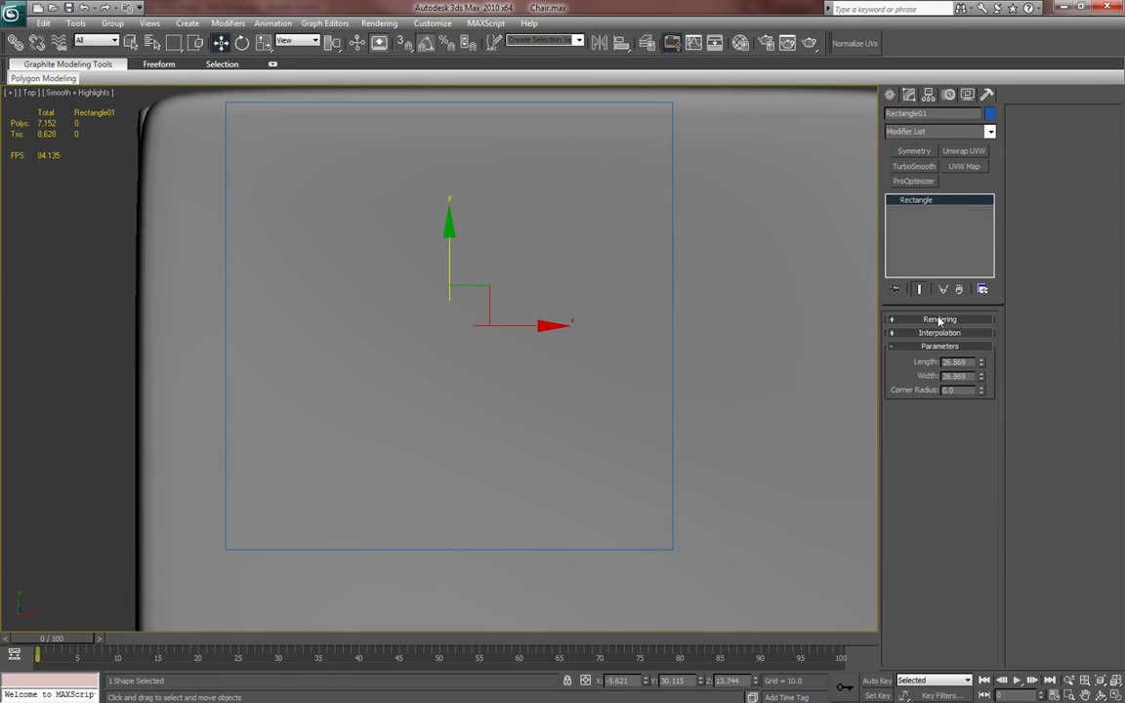
scroll(493, 440, "down", 3)
key("e")
key("r")
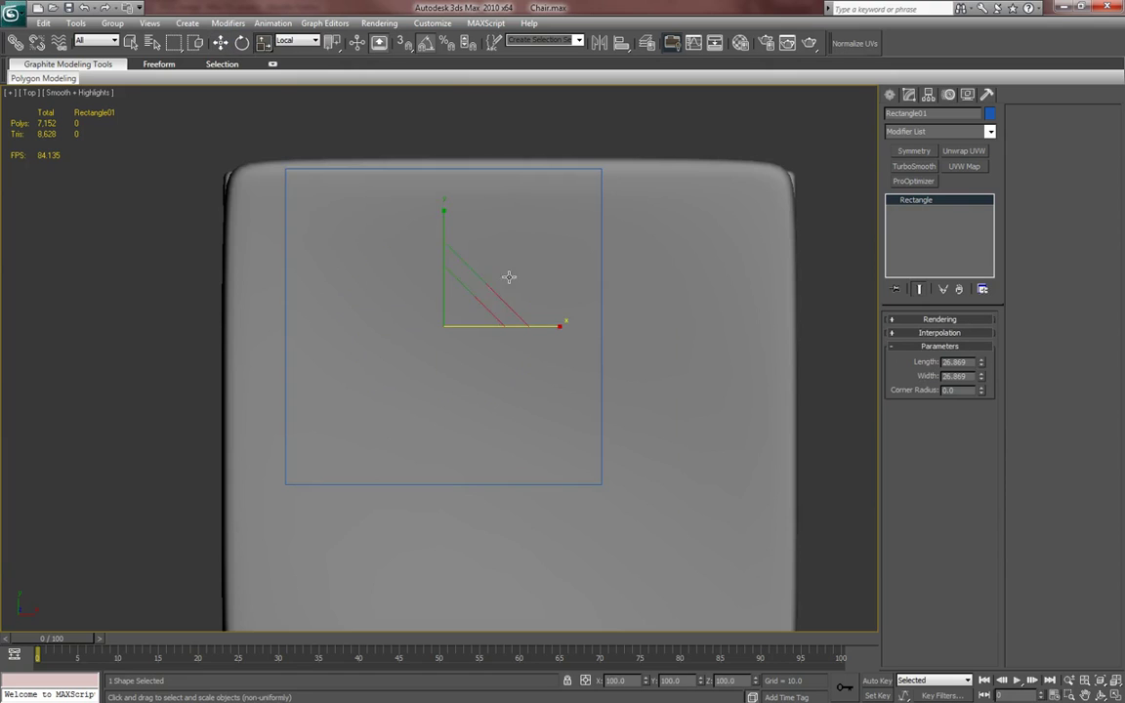
left_click_drag(493, 289, 598, 287)
key("w")
- Convert the square to an Editable Spline and enter vertex editing
right_click(598, 277)
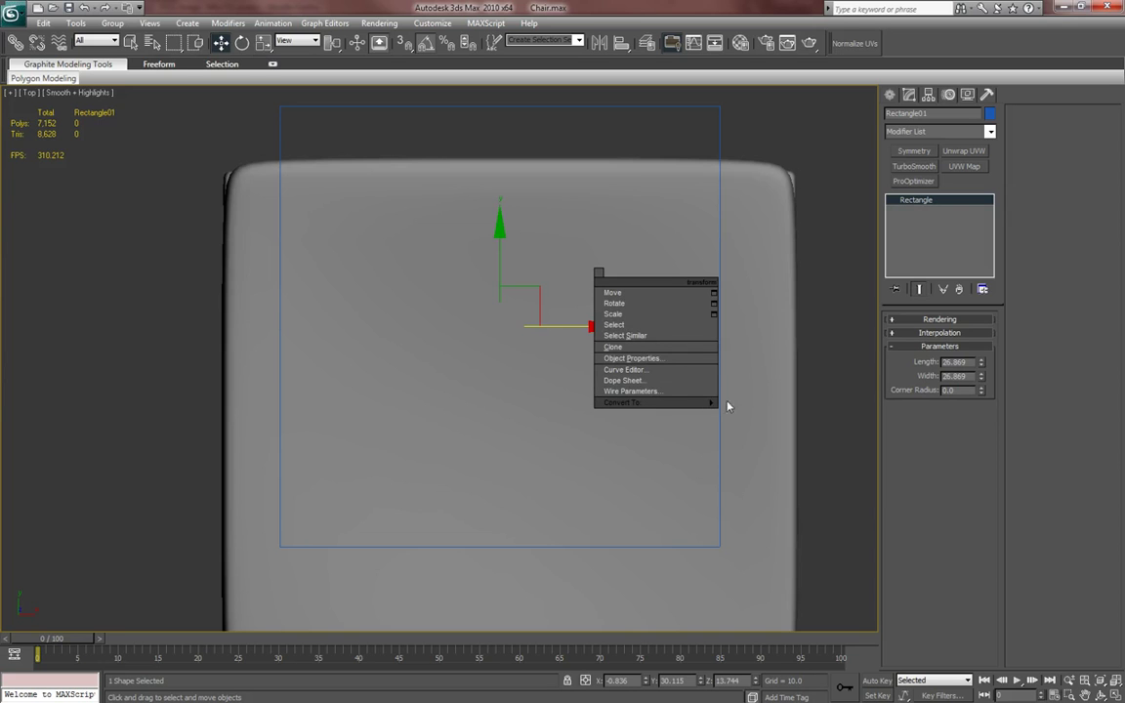
mouse_move(625, 402)
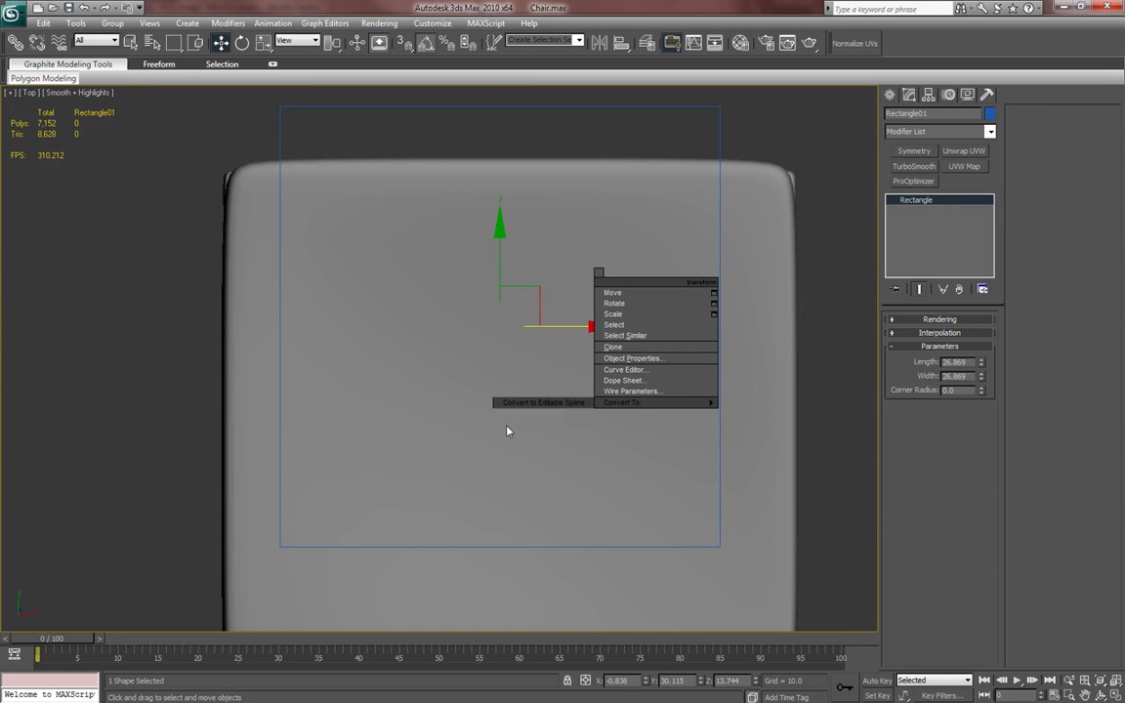
left_click(569, 403)
left_click(923, 364)
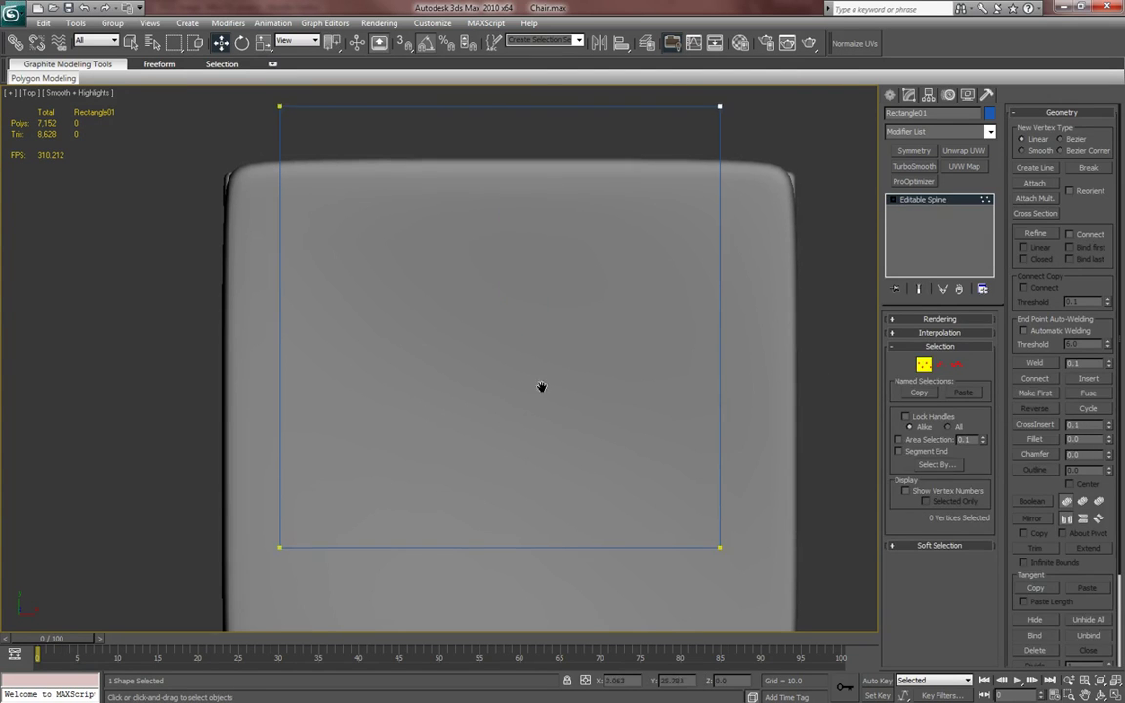
- Move the spline's two front vertices back to the cushion's front edge in the Top view
scroll(493, 372, "down", 2)
left_click_drag(293, 189, 737, 327)
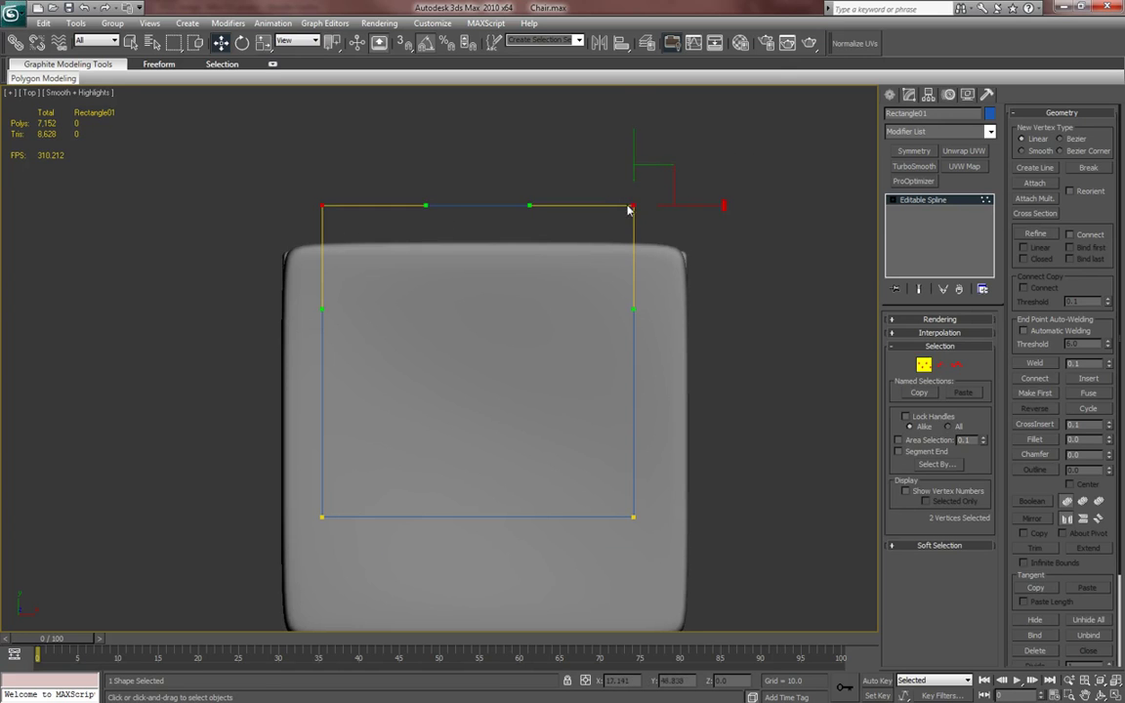
left_click_drag(634, 143, 633, 184)
- Move the two vertices on the spline's +X side out to the cushion's side edge and check them in perspective
left_click_drag(662, 366, 627, 221)
middle_click_drag(726, 448, 697, 404)
left_click_drag(694, 205, 745, 205)
left_click_drag(656, 309, 617, 297)
right_click(613, 295)
middle_click_drag(675, 375, 536, 275)
key("p")
scroll(673, 372, "down", 4)
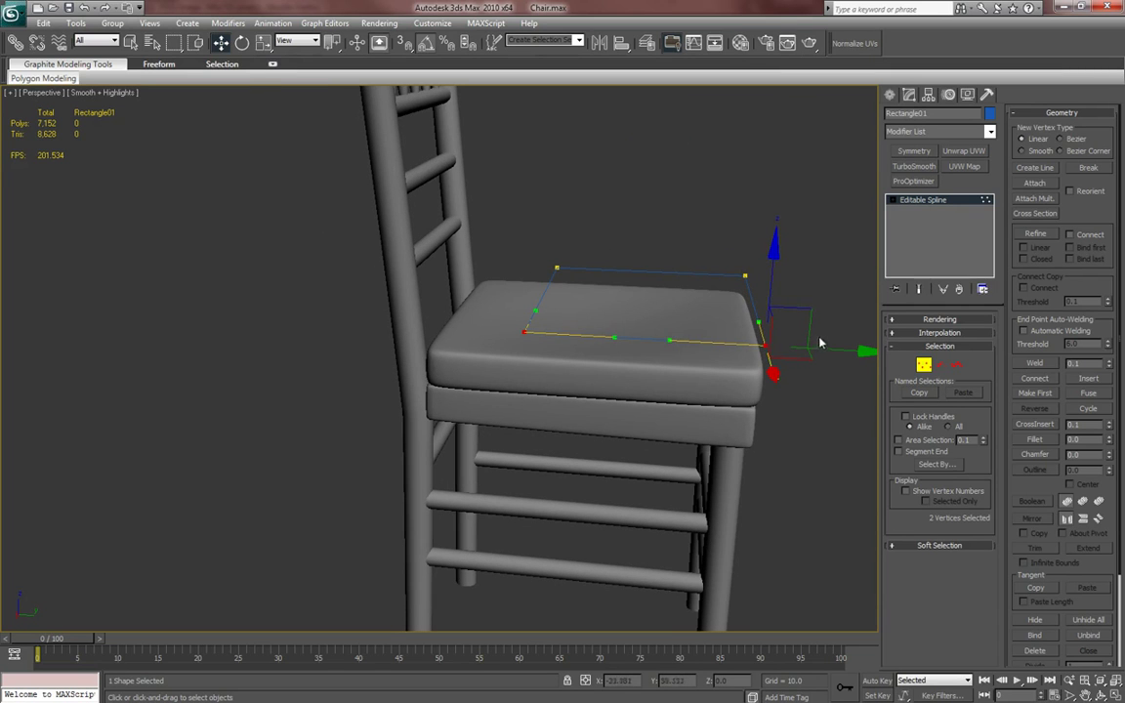
left_click_drag(668, 341, 738, 357)
middle_click_drag(738, 361, 724, 443, "alt")
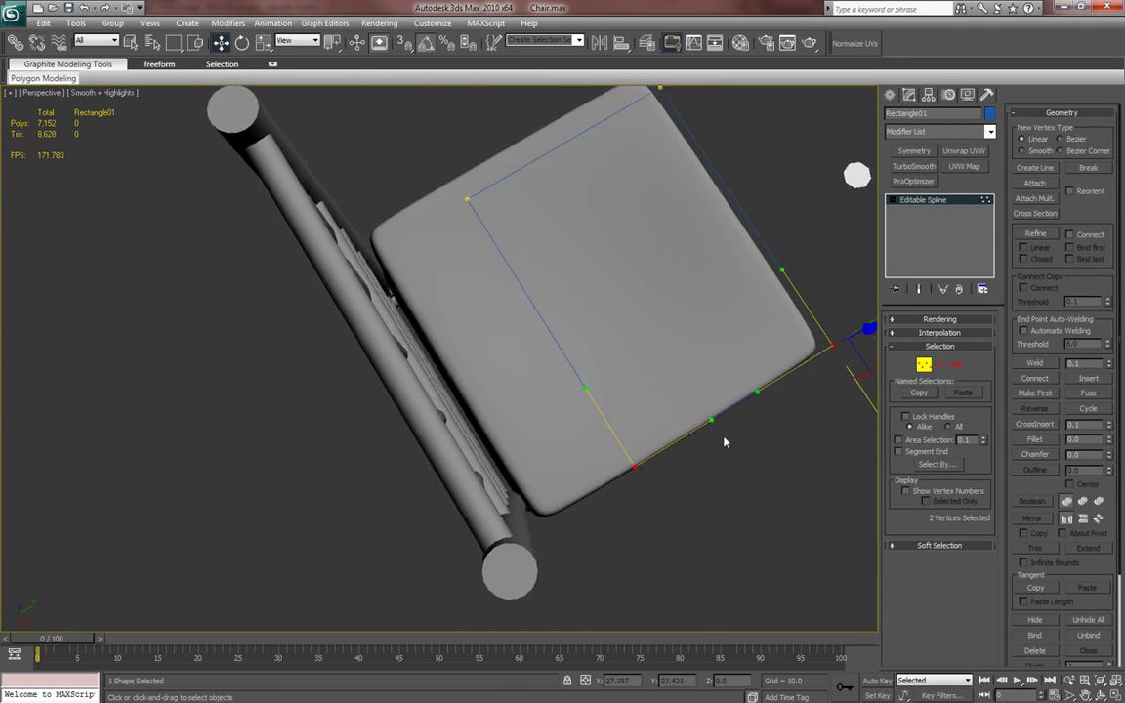
- In the Top view, move the spline's rear vertices to the cushion's back edge and its -X vertices to the opposite side edge
key("t")
scroll(450, 352, "up", 6)
left_click_drag(728, 356, 205, 231)
left_click_drag(273, 200, 266, 319)
middle_click_drag(378, 351, 379, 351)
scroll(379, 352, "down", 5)
left_click_drag(419, 427, 329, 155)
scroll(414, 277, "up", 4)
middle_click_drag(499, 417, 509, 429)
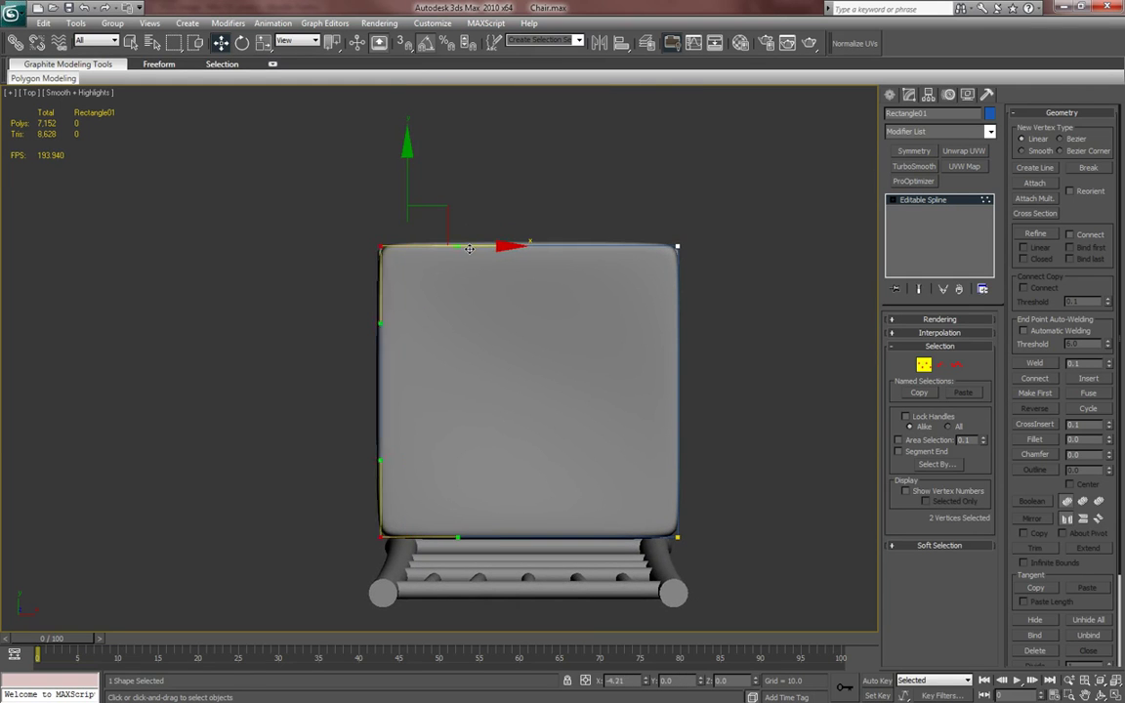
- Nudge the spline's two front vertices slightly forward to match the cushion's front edge
scroll(460, 260, "up", 5)
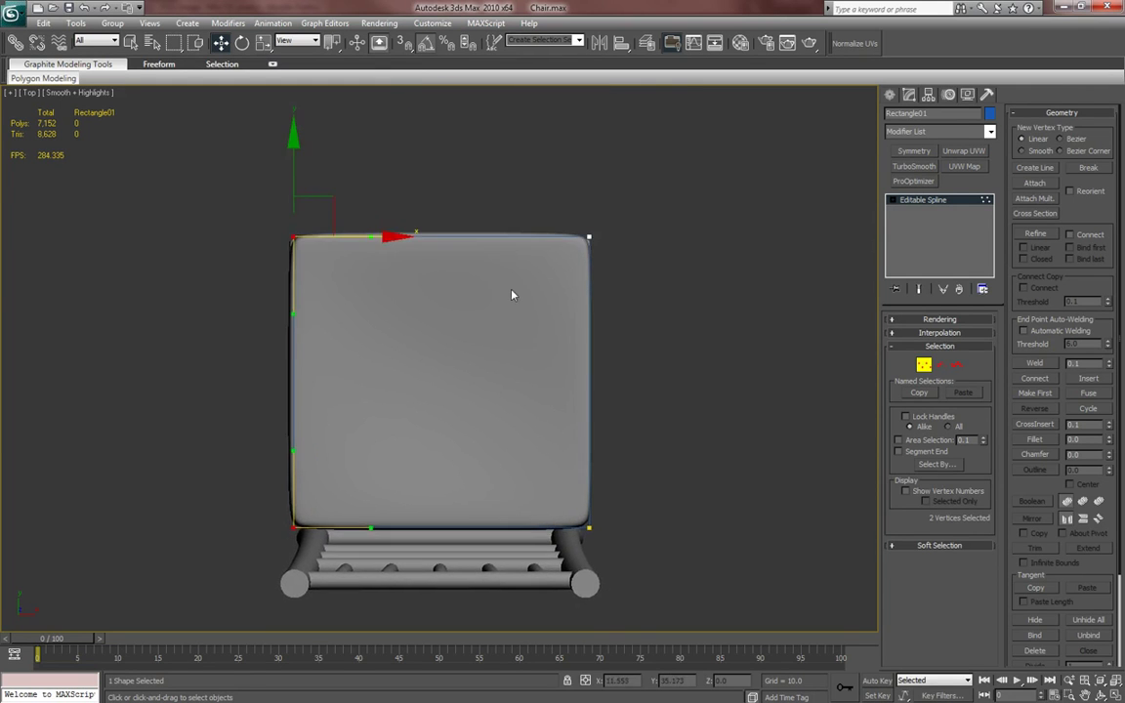
scroll(502, 205, "down", 2)
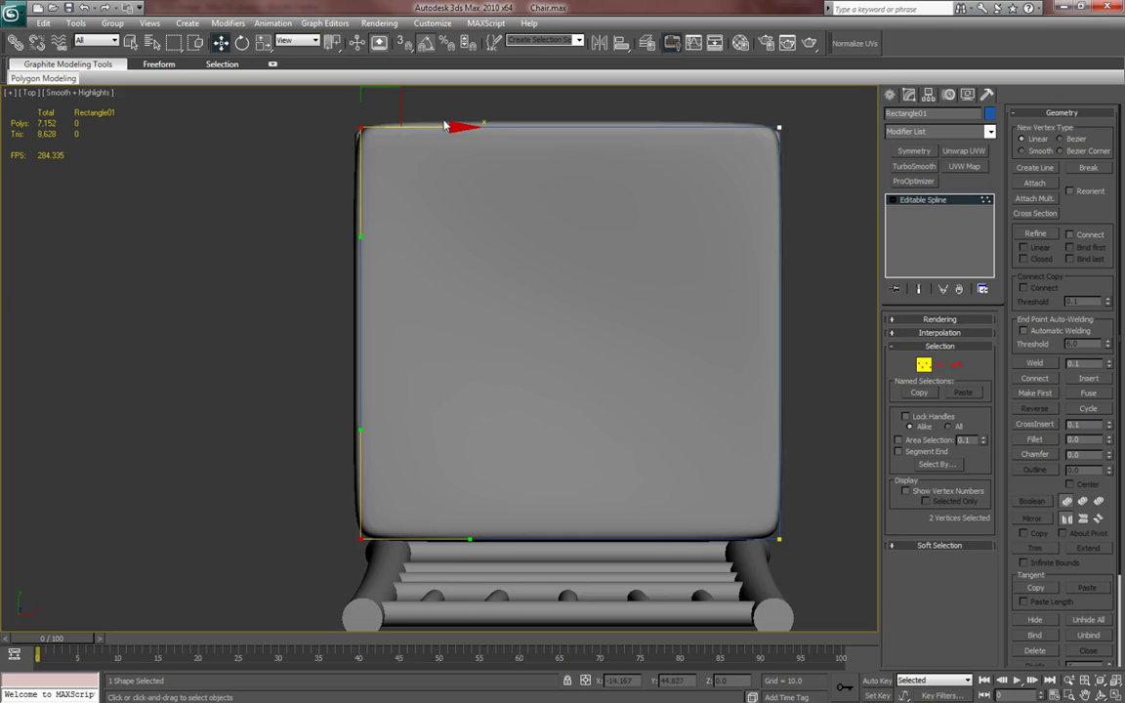
middle_click_drag(567, 173, 519, 192)
left_click_drag(256, 117, 801, 170)
middle_click_drag(715, 145, 689, 197)
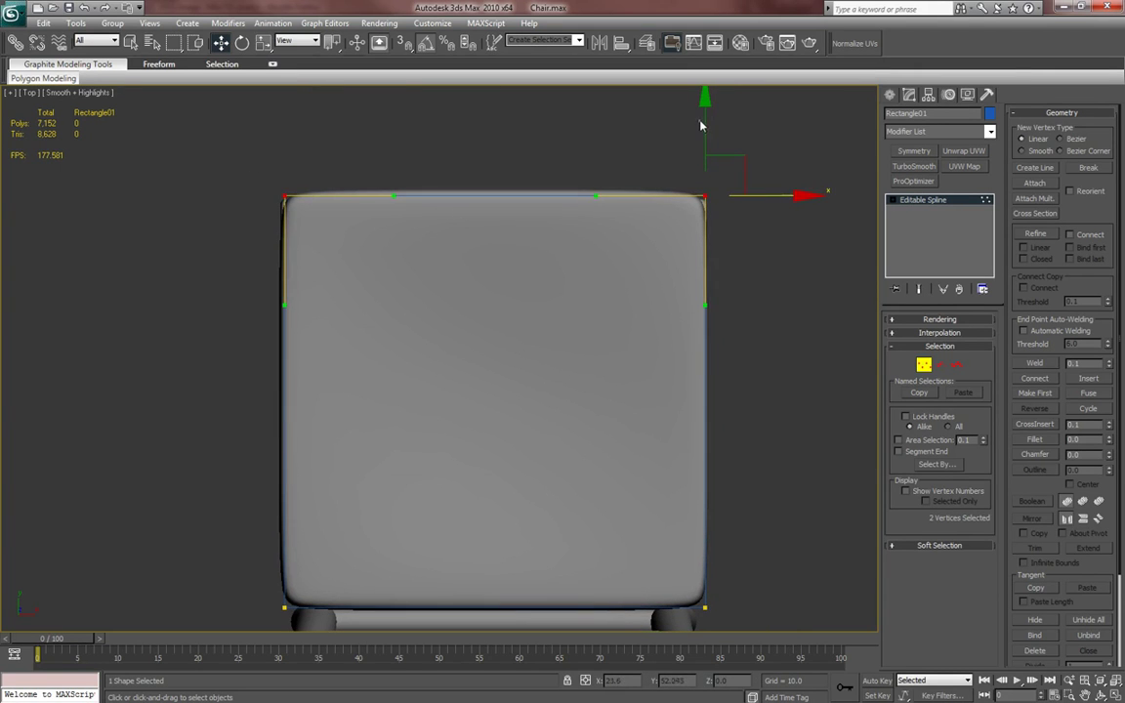
left_click_drag(705, 127, 706, 124)
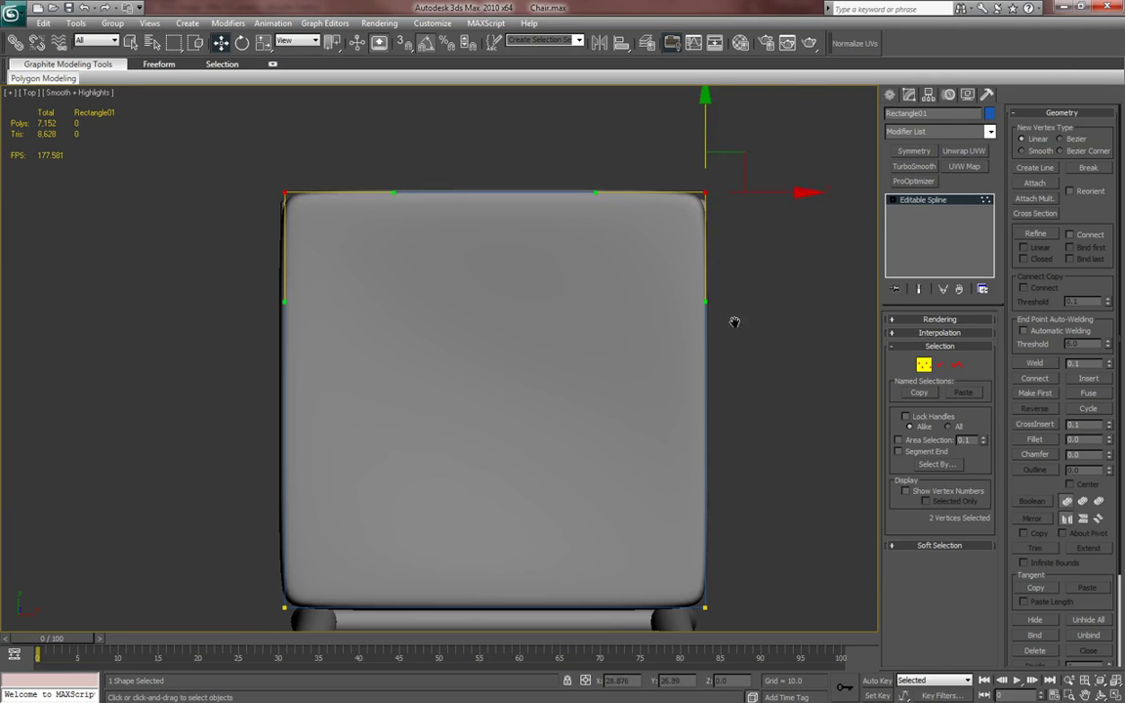
middle_click_drag(734, 322, 715, 222)
left_click_drag(756, 550, 652, 86)
middle_click_drag(619, 438, 532, 304)
- Leave vertex editing and lower the spline in perspective to Z 9.92, around the cushion's upper edge
key("p")
scroll(617, 395, "down", 5)
scroll(572, 422, "up", 3)
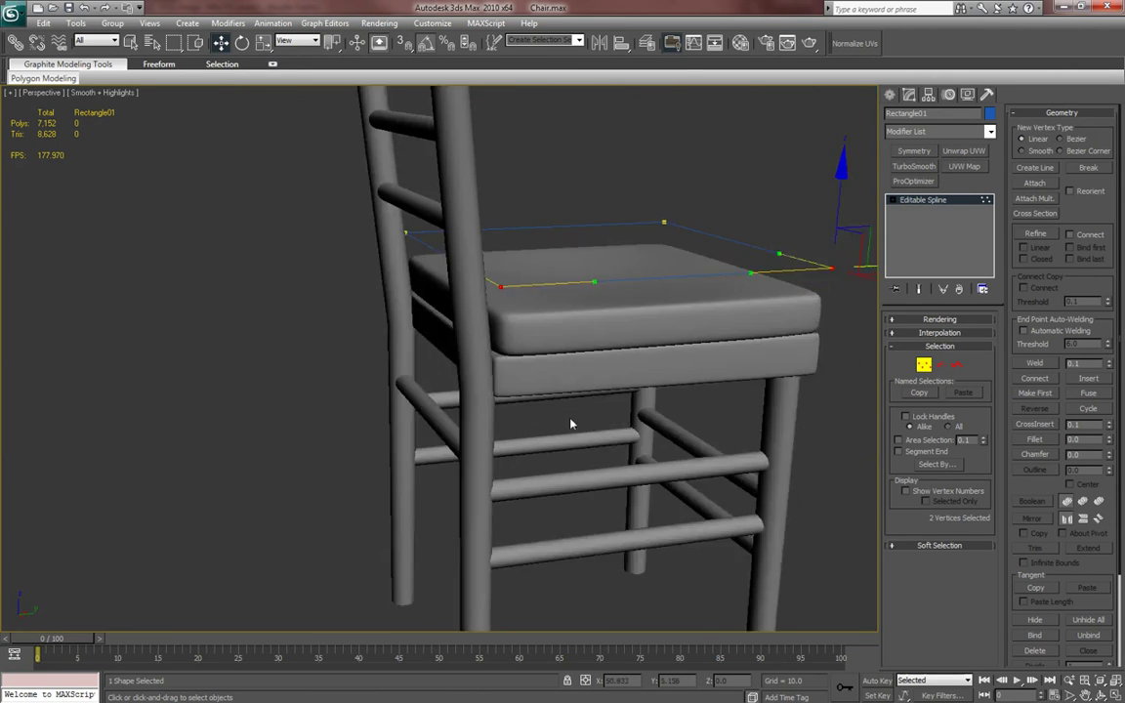
middle_click_drag(572, 424, 840, 121, "alt")
left_click(890, 95)
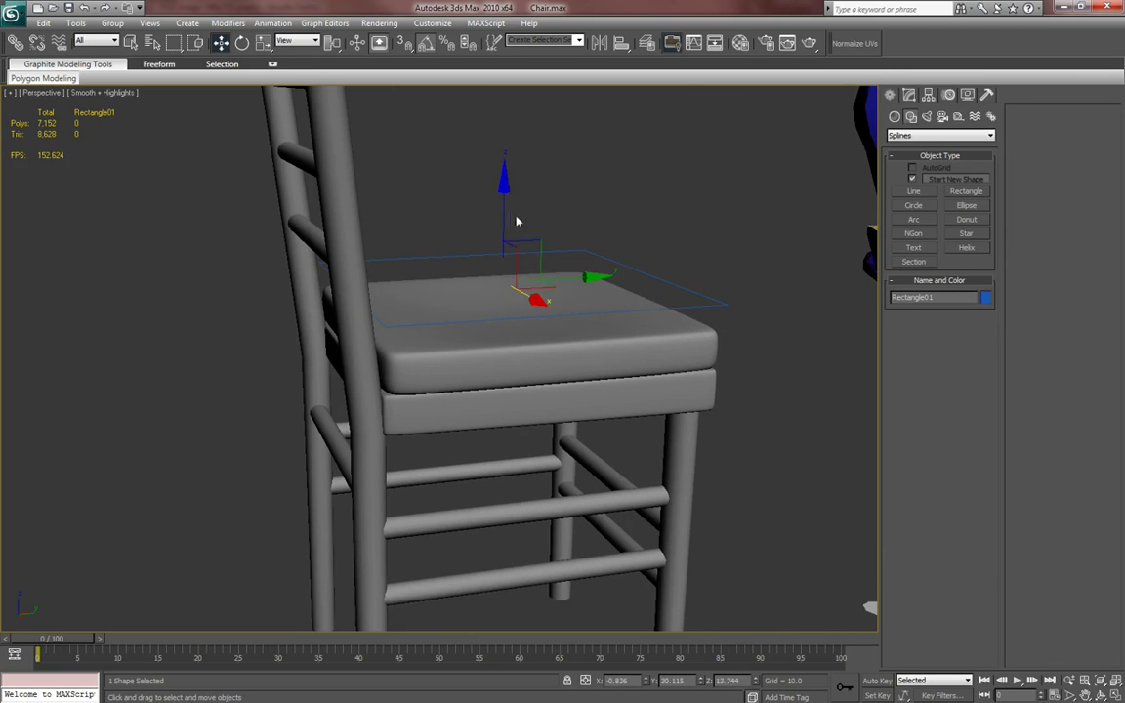
left_click_drag(505, 203, 507, 231)
middle_click_drag(508, 231, 409, 278, "alt")
scroll(510, 258, "up", 3)
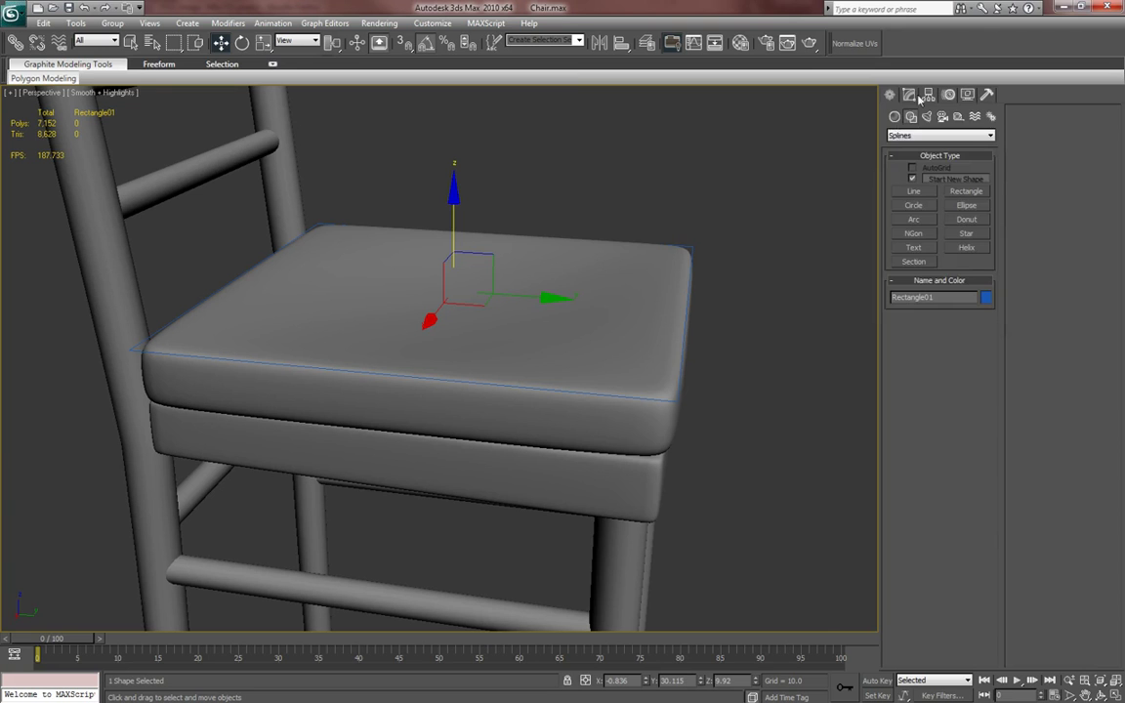
- Enable the spline in the renderer and viewport and set its radial thickness to 0.33
left_click(910, 95)
left_click(940, 319)
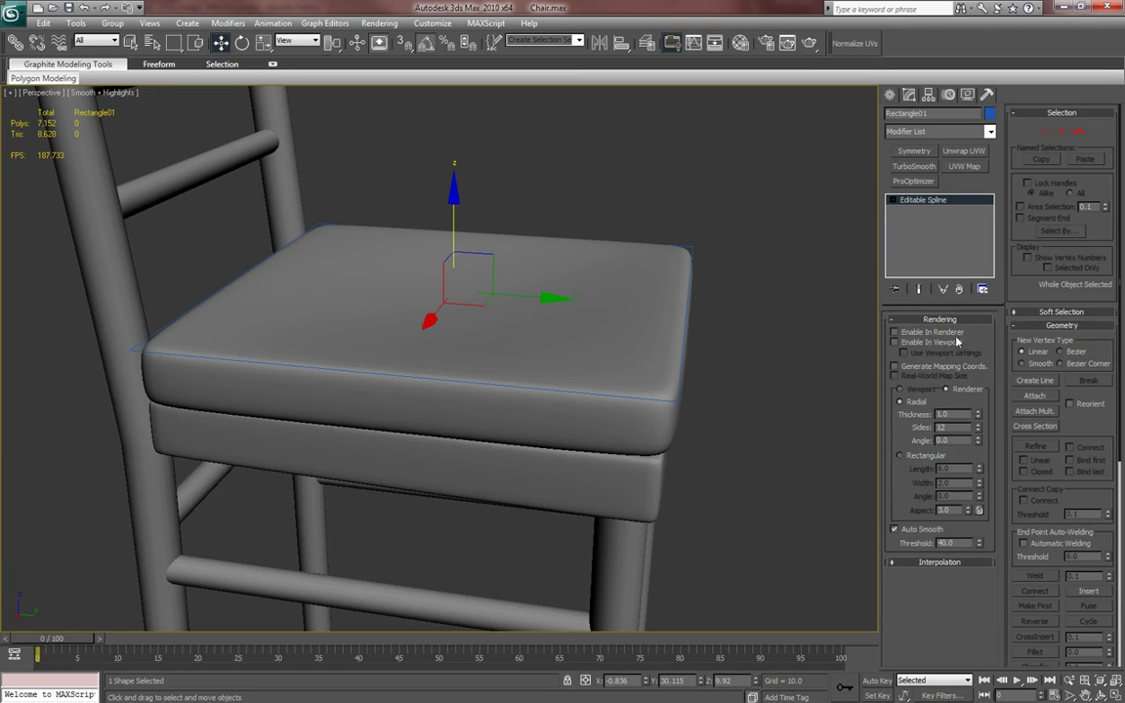
left_click(953, 342)
middle_click_drag(699, 332, 655, 348, "alt")
middle_click_drag(747, 376, 563, 372, "alt")
scroll(665, 374, "up", 3)
scroll(564, 371, "down", 5)
scroll(636, 348, "up", 5)
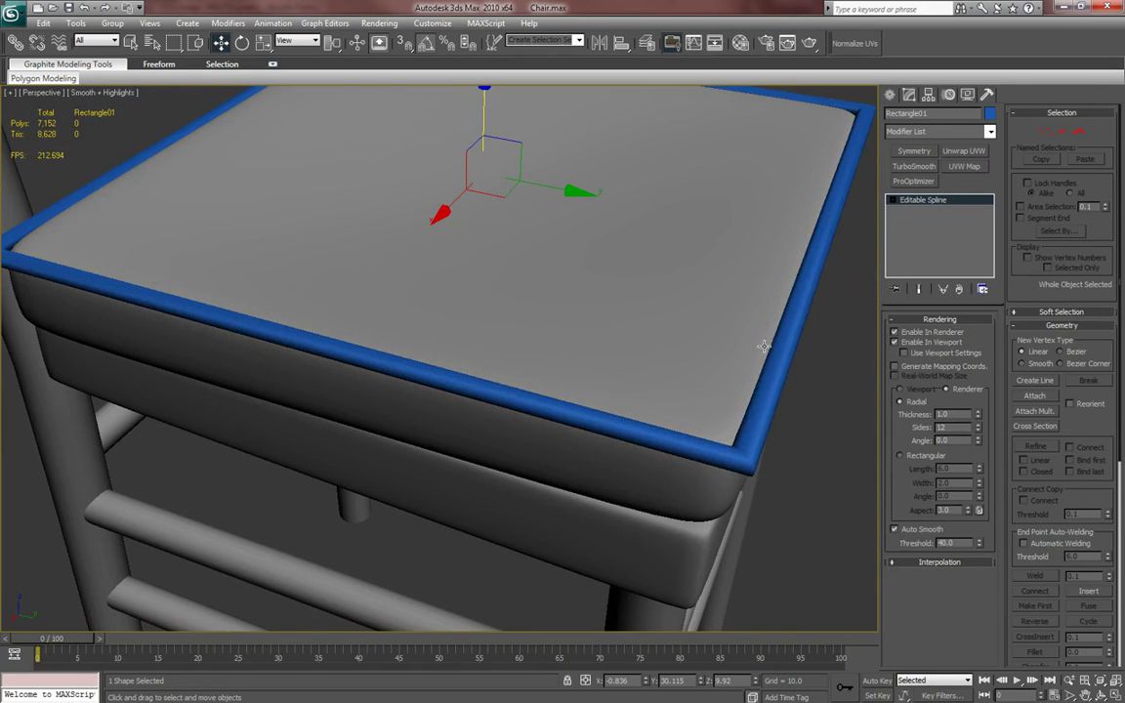
left_click_drag(979, 416, 976, 456)
middle_click_drag(767, 395, 573, 402, "alt")
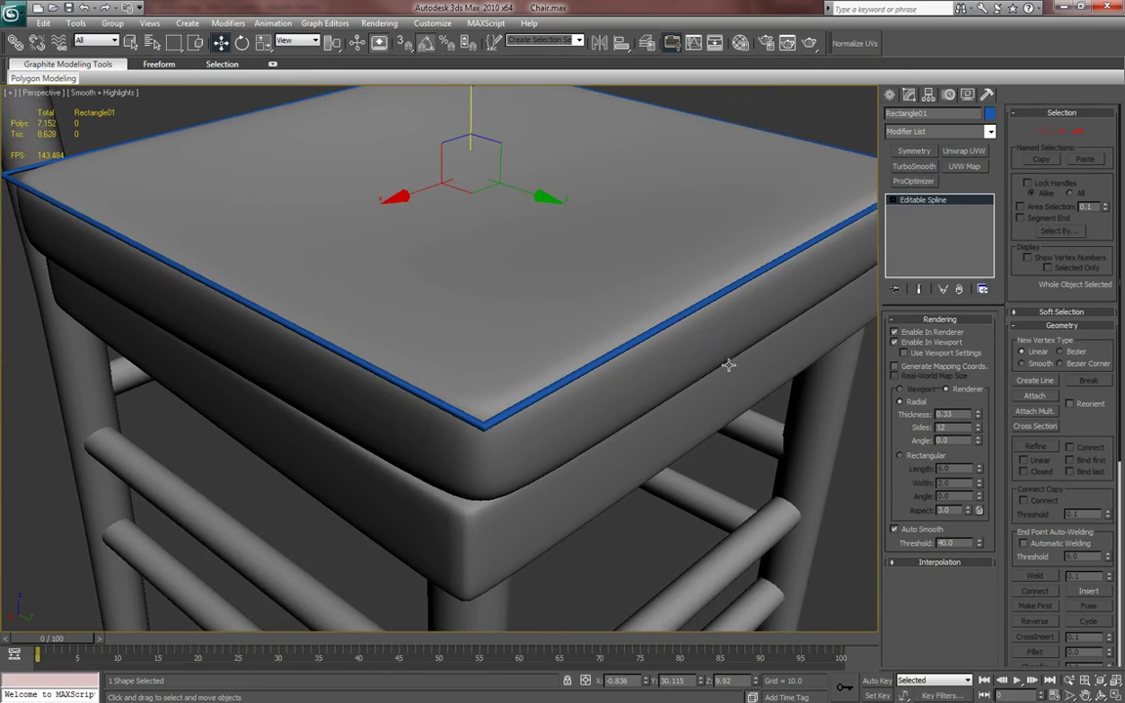
scroll(694, 326, "down", 2)
- Enter vertex editing on the piping spline and select all four corner vertices
key("1")
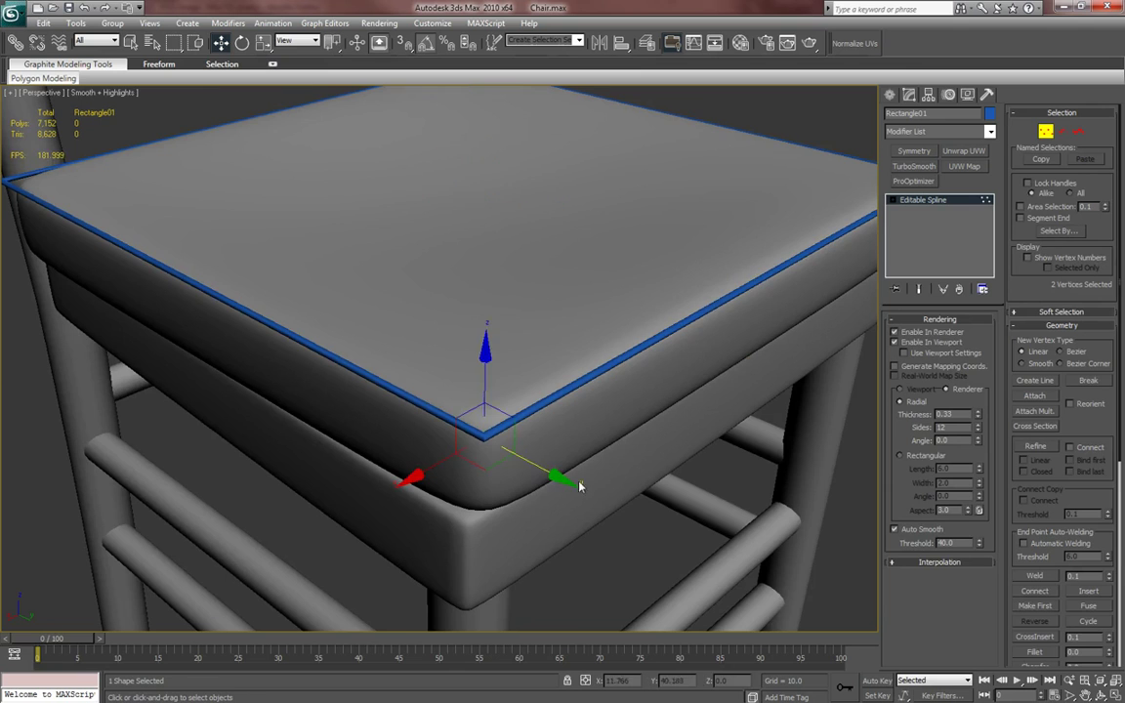
scroll(586, 479, "down", 2)
middle_click_drag(606, 407, 727, 417, "alt")
- Try the Smooth vertex type on the four corner vertices and undo it
right_click(708, 396)
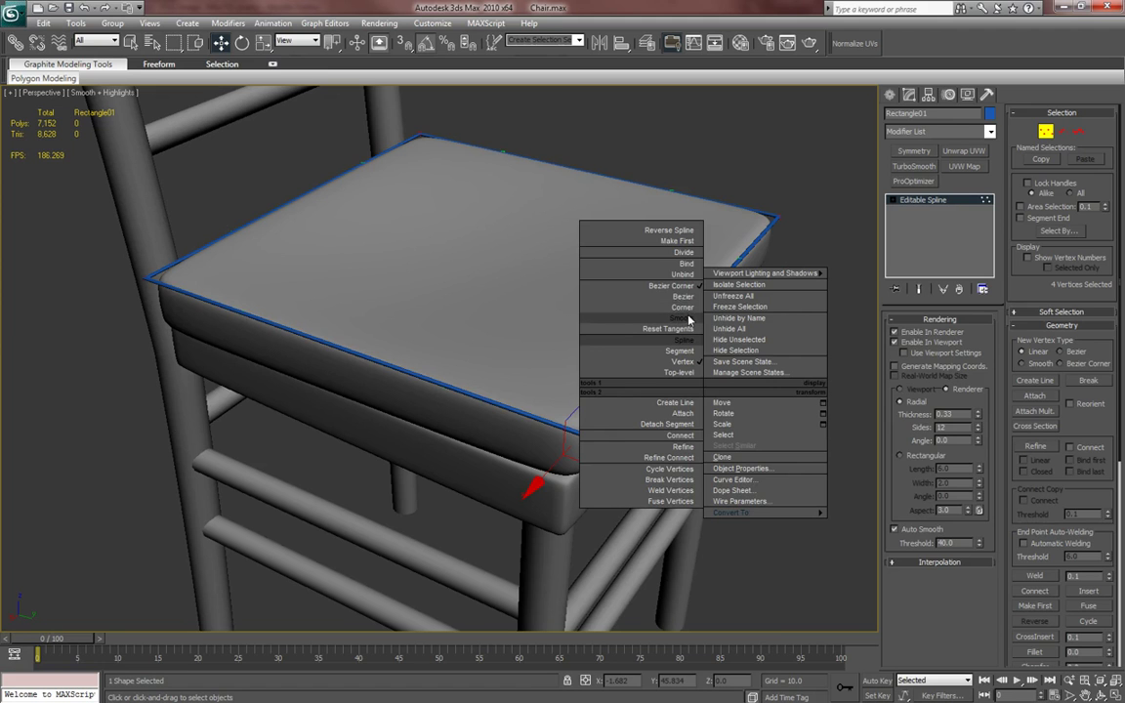
left_click(689, 320)
key("ctrl+z")
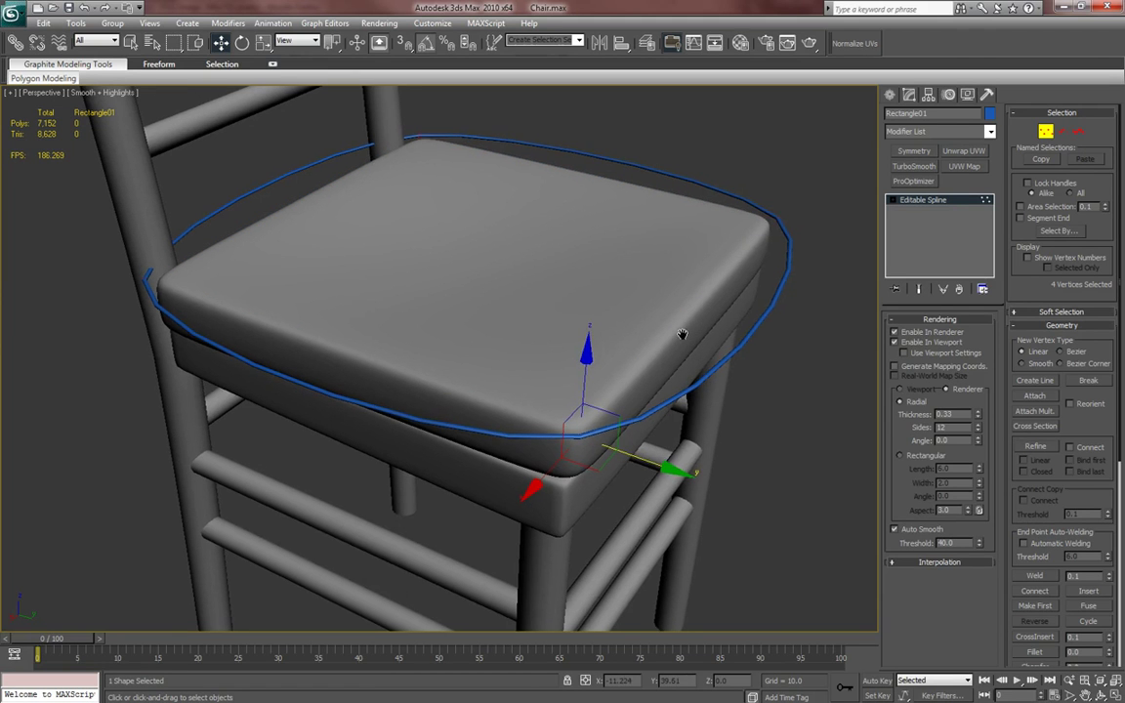
key("ctrl+z")
- Convert the four corner vertices to Bezier and turn off the spline's thickness display in the viewport
right_click(681, 337)
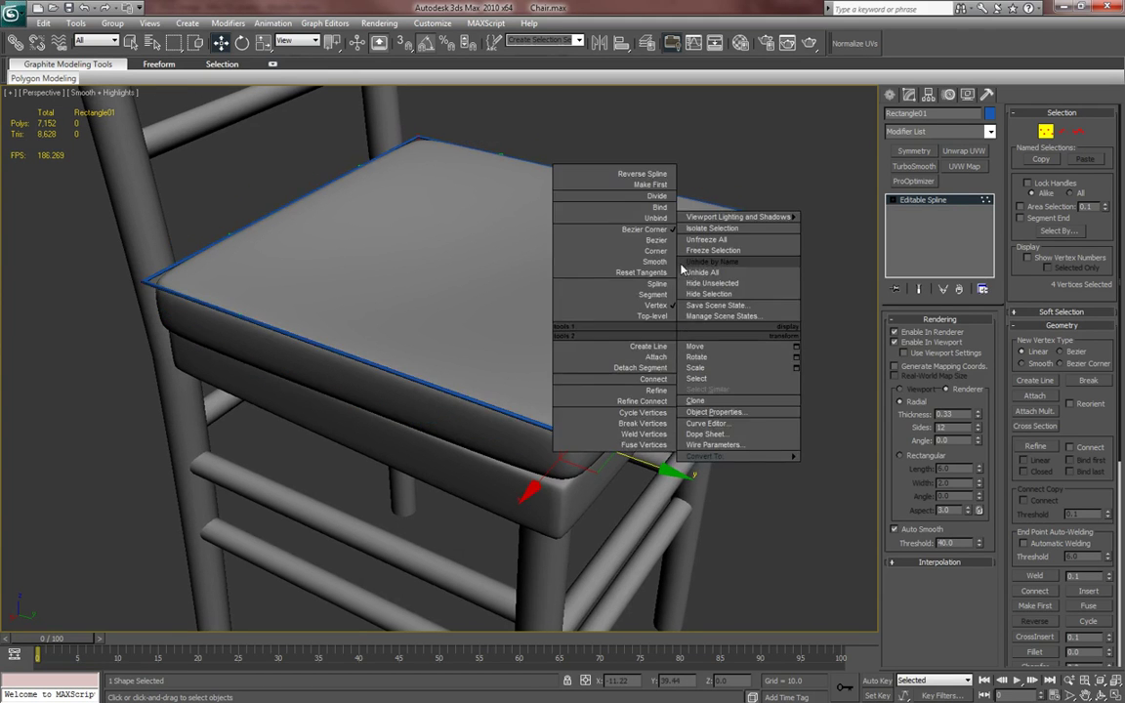
left_click(660, 240)
middle_click_drag(664, 262, 674, 334, "alt")
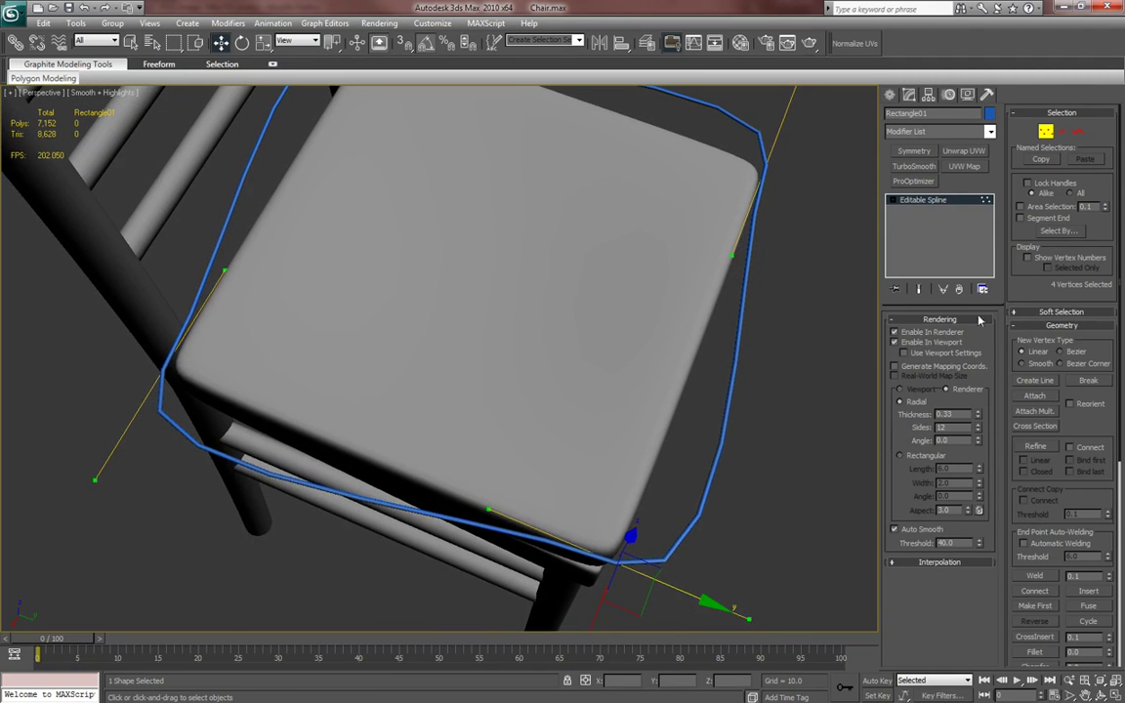
left_click(937, 344)
middle_click_drag(767, 395, 728, 374)
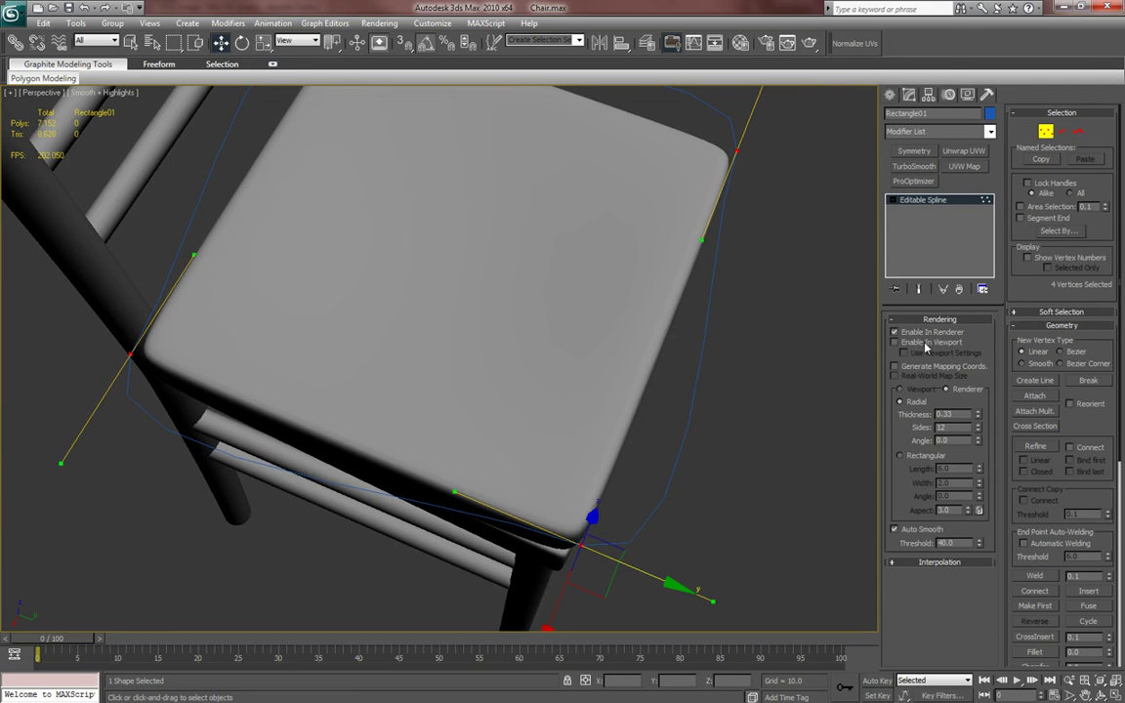
- In the Top view, rotate the corner vertices' tangent handles 45 degrees and scale them down to fit the cushion outline
middle_click_drag(739, 382, 530, 357, "alt")
key("t")
scroll(515, 314, "up", 5)
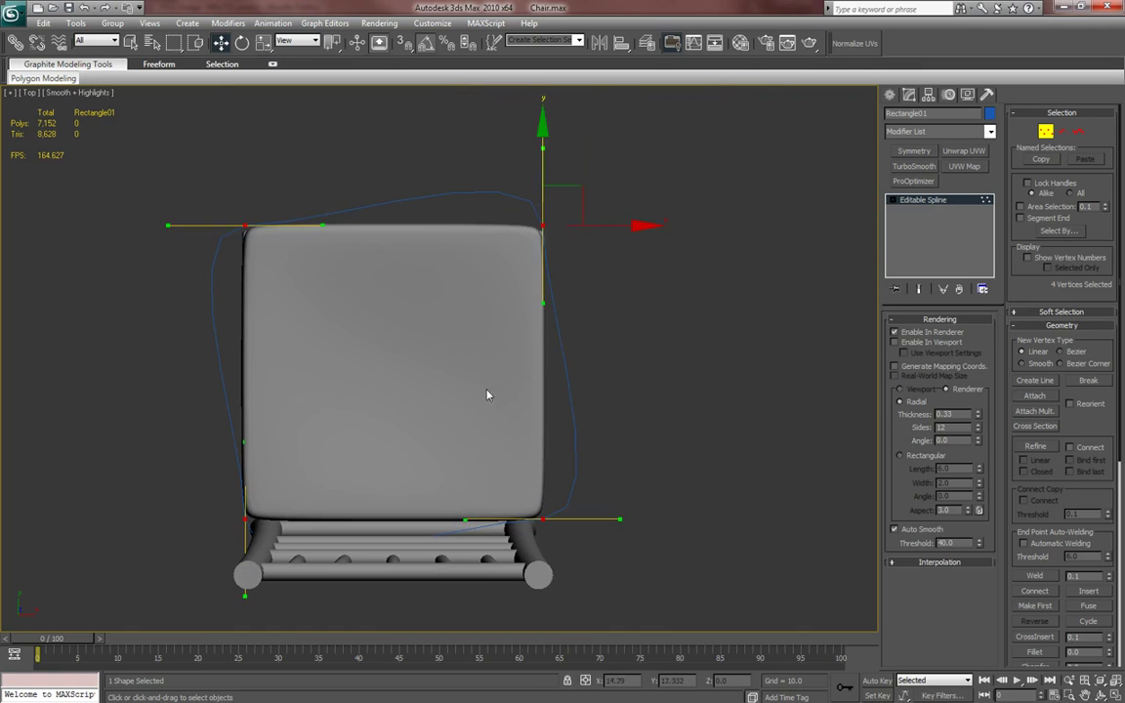
key("e")
left_click_drag(620, 278, 633, 253)
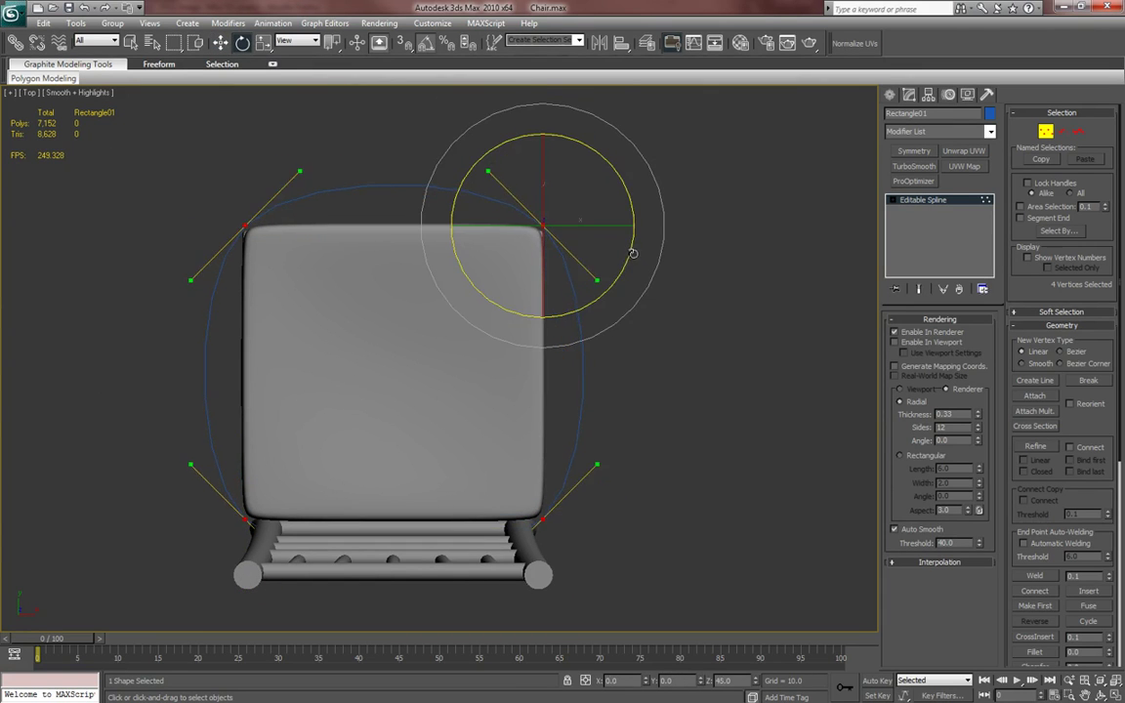
key("r")
left_click_drag(553, 201, 566, 507)
scroll(563, 405, "up", 4)
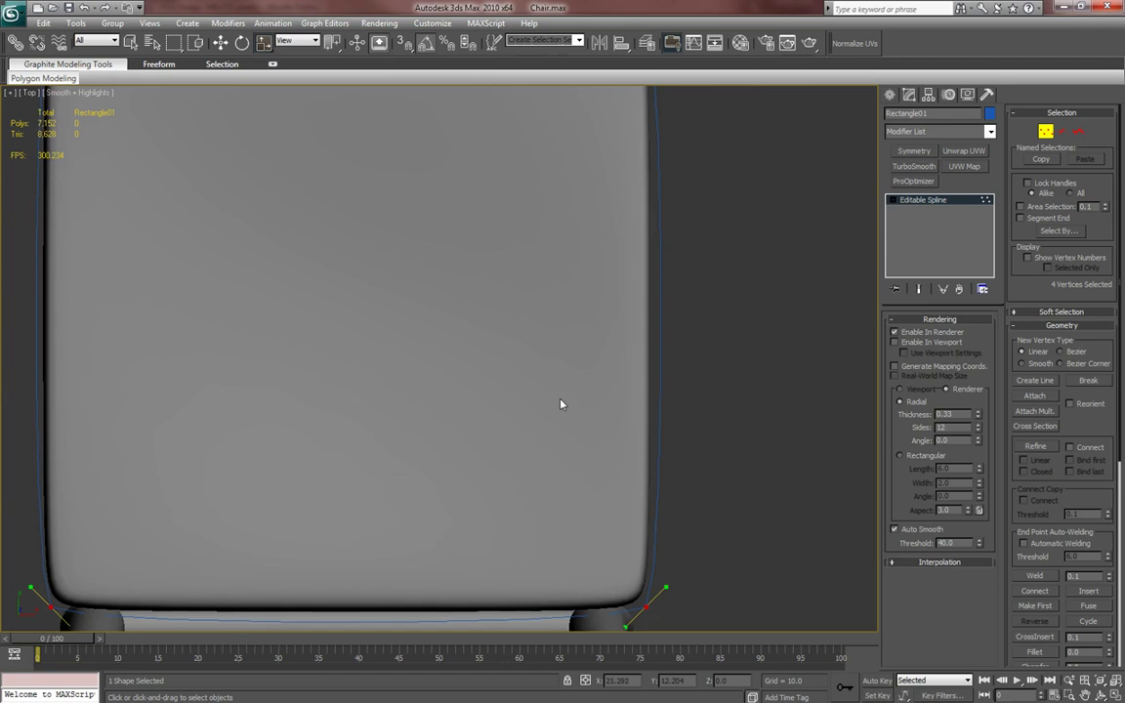
- Re-enable the spline's thickness display in the viewport, check its fit in perspective and return to object level
middle_click_drag(544, 410, 487, 309)
key("p")
scroll(557, 377, "down", 4)
scroll(572, 316, "up", 3)
left_click(895, 341)
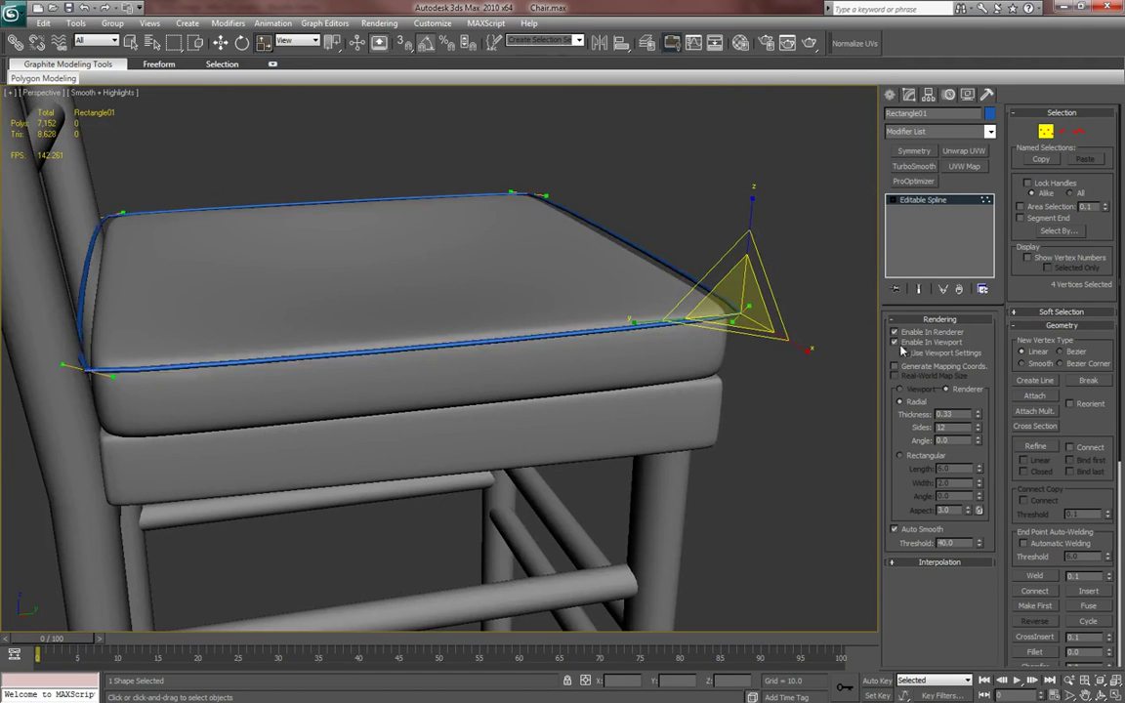
scroll(622, 401, "up", 2)
middle_click_drag(622, 402, 612, 407, "alt")
key("1")
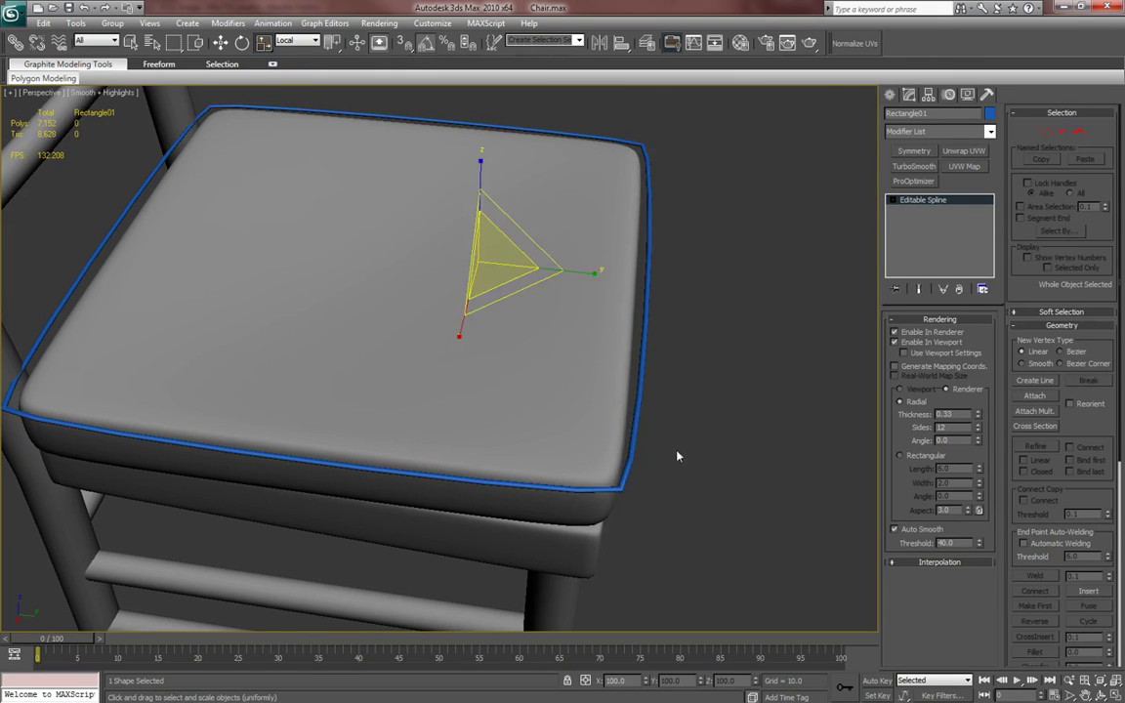
- Enter vertex level on the cushion piping spline and move its two front corner vertices along Y to meet the cushion's front edge
middle_click_drag(677, 450, 681, 430)
left_click_drag(711, 532, 625, 269)
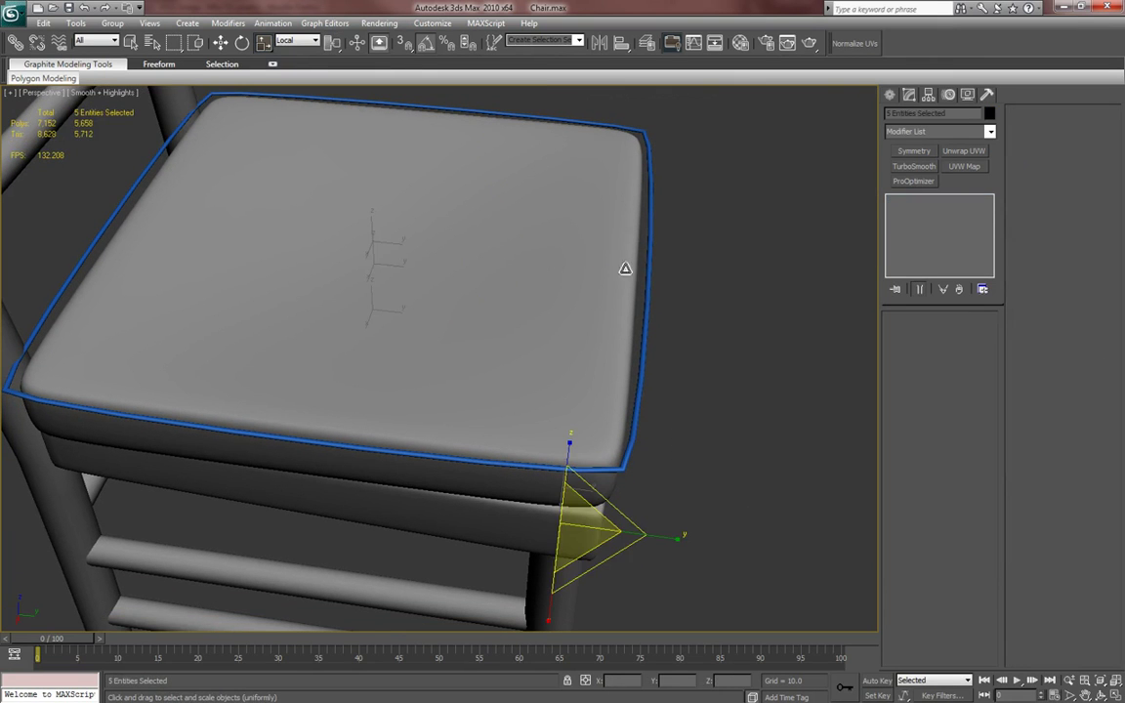
left_click(648, 314)
key("1")
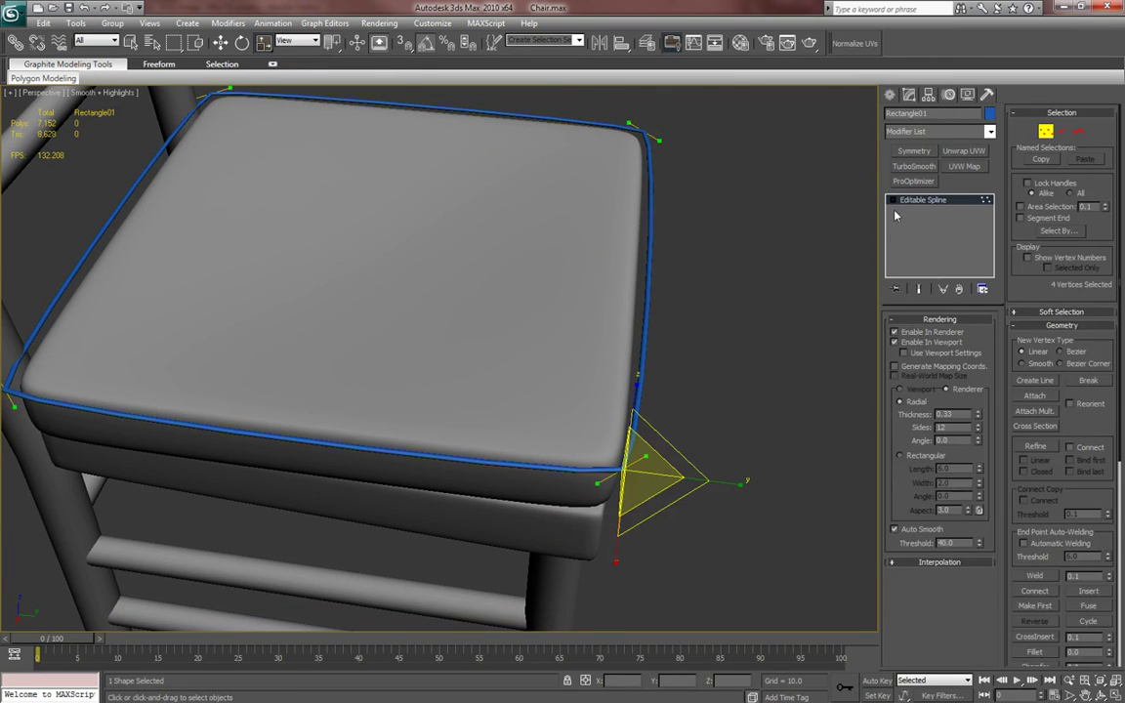
middle_click_drag(735, 313, 783, 393, "alt")
middle_click_drag(789, 471, 723, 470, "alt")
left_click_drag(635, 467, 484, 78)
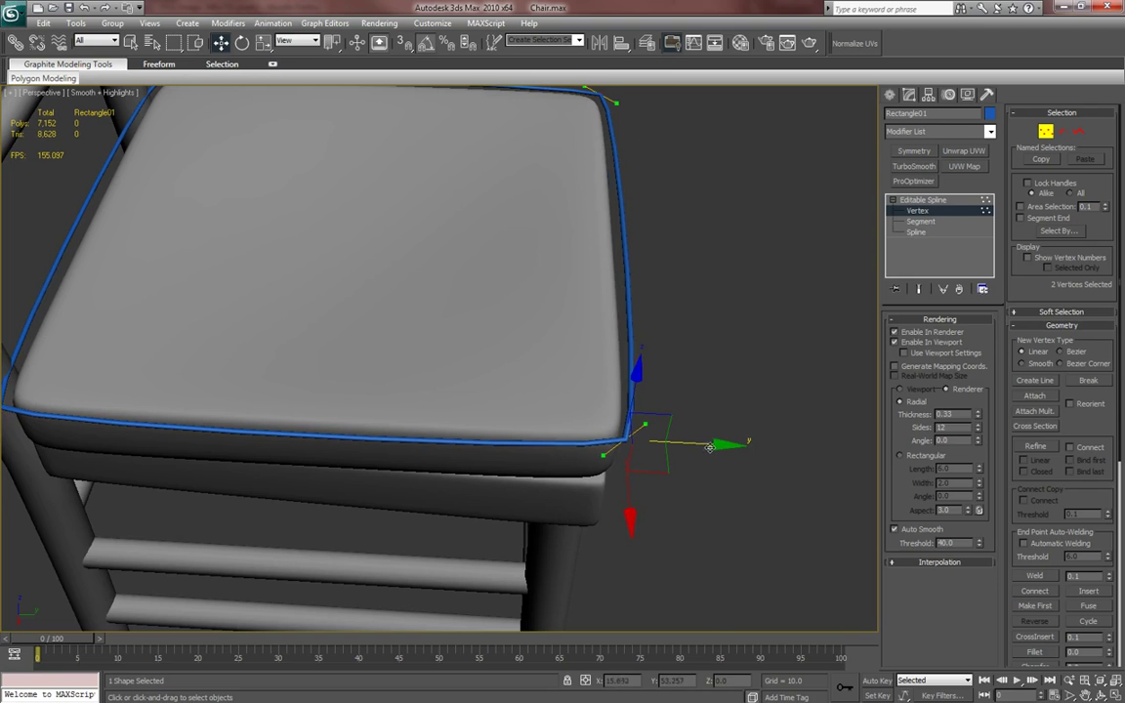
- Move the spline's two rear corner vertices about 1.2 units along Y to meet the cushion's rear edge
middle_click_drag(572, 340, 606, 349, "alt")
left_click_drag(457, 459, 258, 259)
middle_click_drag(322, 278, 467, 258, "alt")
left_click_drag(471, 240, 482, 243)
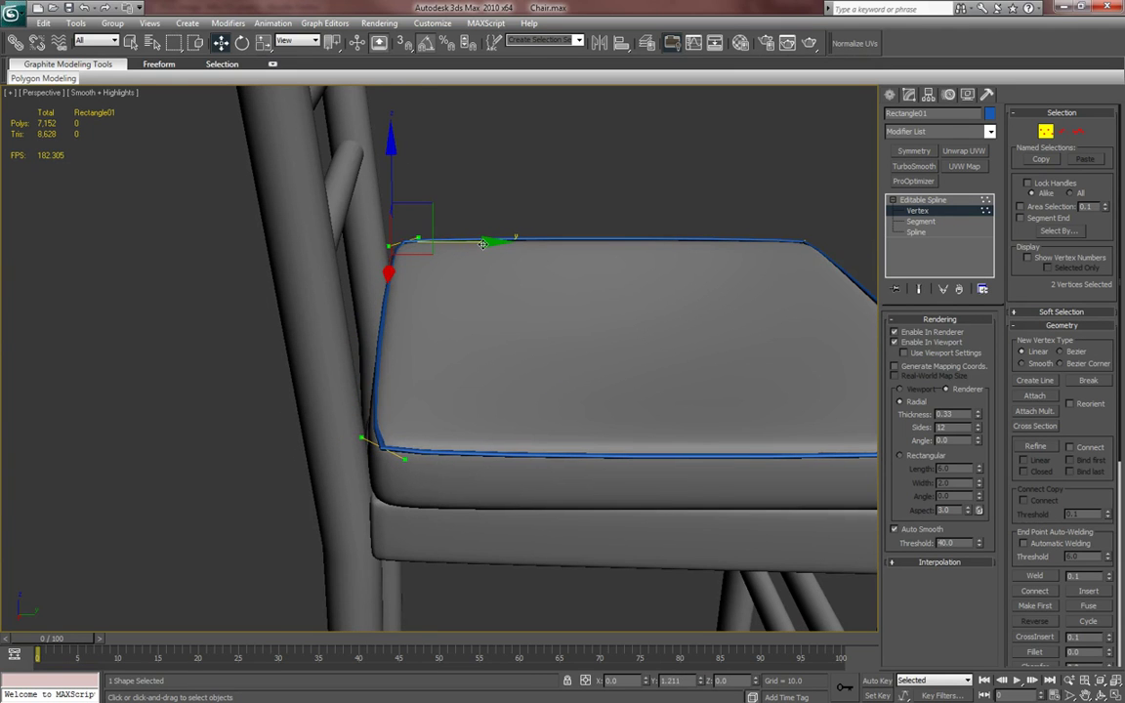
middle_click_drag(482, 243, 599, 278, "alt")
left_click_drag(624, 254, 622, 253)
middle_click_drag(624, 254, 660, 272, "alt")
- Adjust the spline's side vertex pairs so the piping sits against the cushion's side edges, and deselect the vertices
left_click_drag(478, 187, 580, 558)
left_click_drag(483, 419, 494, 420)
middle_click_drag(494, 422, 381, 356, "alt")
left_click_drag(671, 262, 610, 247)
scroll(754, 361, "up", 5)
middle_click_drag(754, 361, 445, 444)
left_click_drag(374, 480, 360, 480)
middle_click_drag(360, 480, 649, 453, "alt")
left_click(829, 506)
- Set the spline's interpolation to 6 steps with Adaptive enabled, checking its segments with edged faces shown
left_click(939, 563)
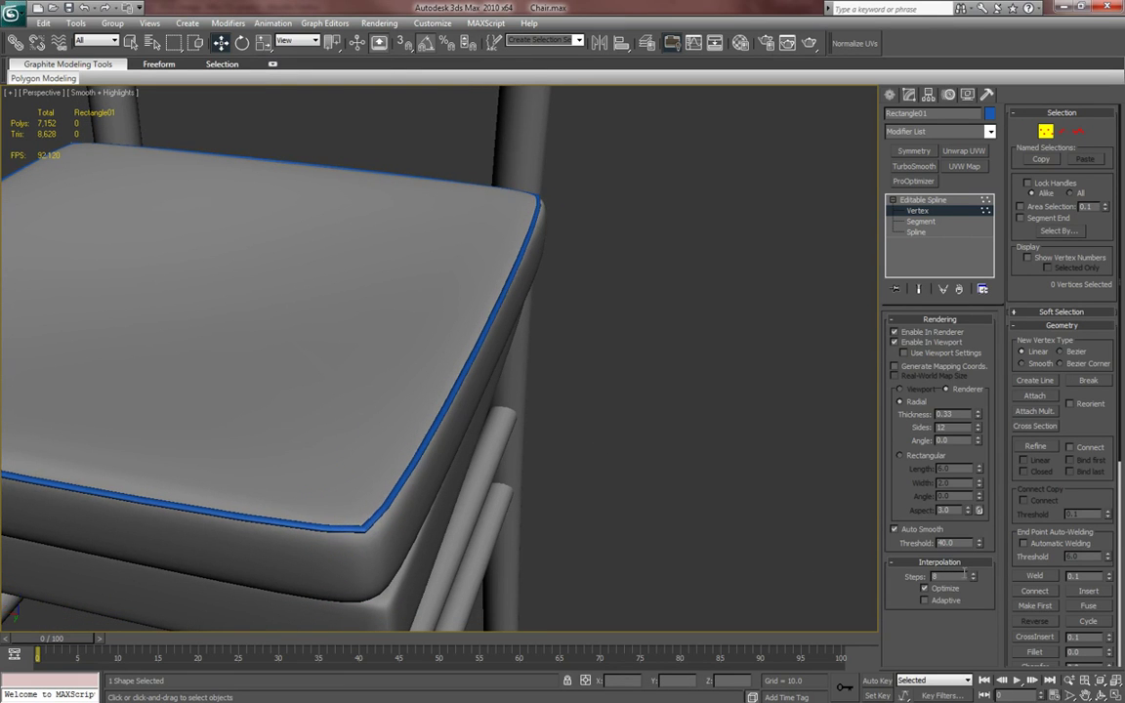
key("F4")
left_click(973, 576)
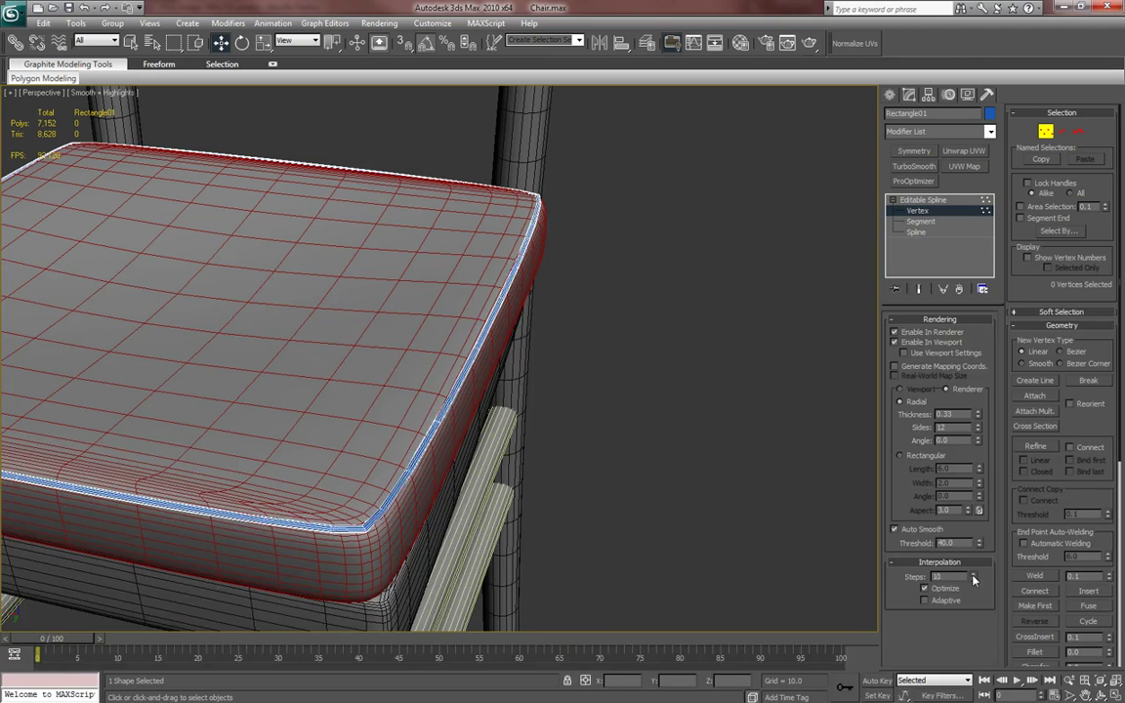
type("6")
key("Return")
left_click(943, 603)
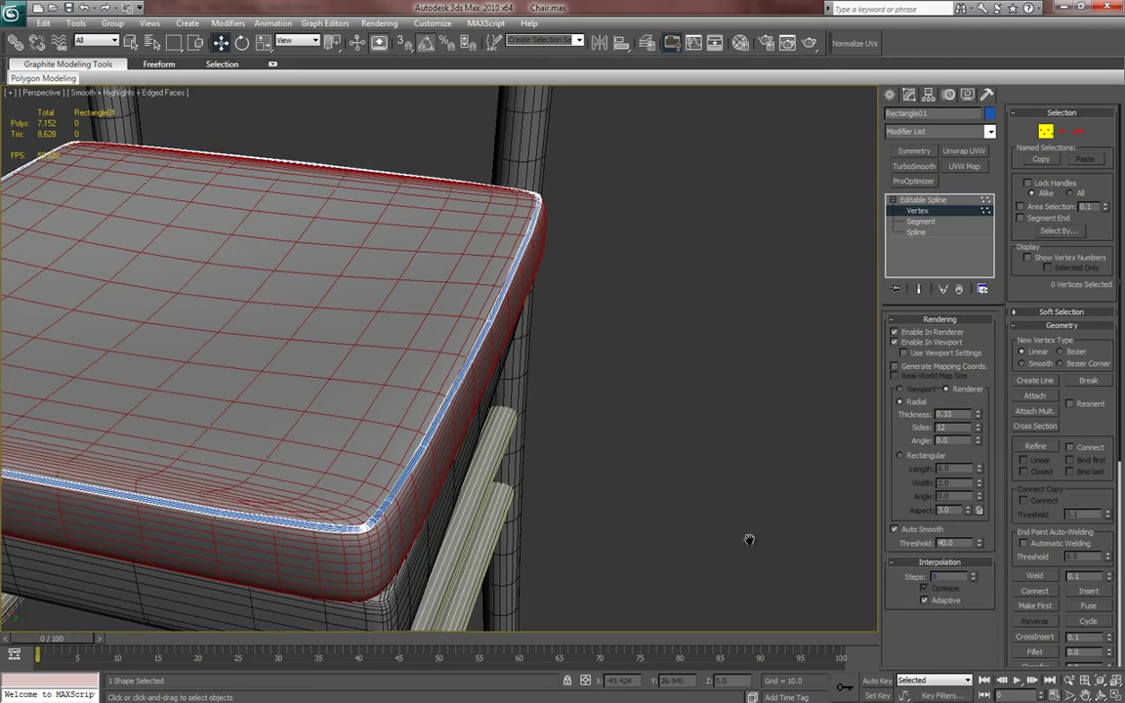
middle_click_drag(440, 545, 447, 531, "alt")
scroll(371, 527, "up", 10)
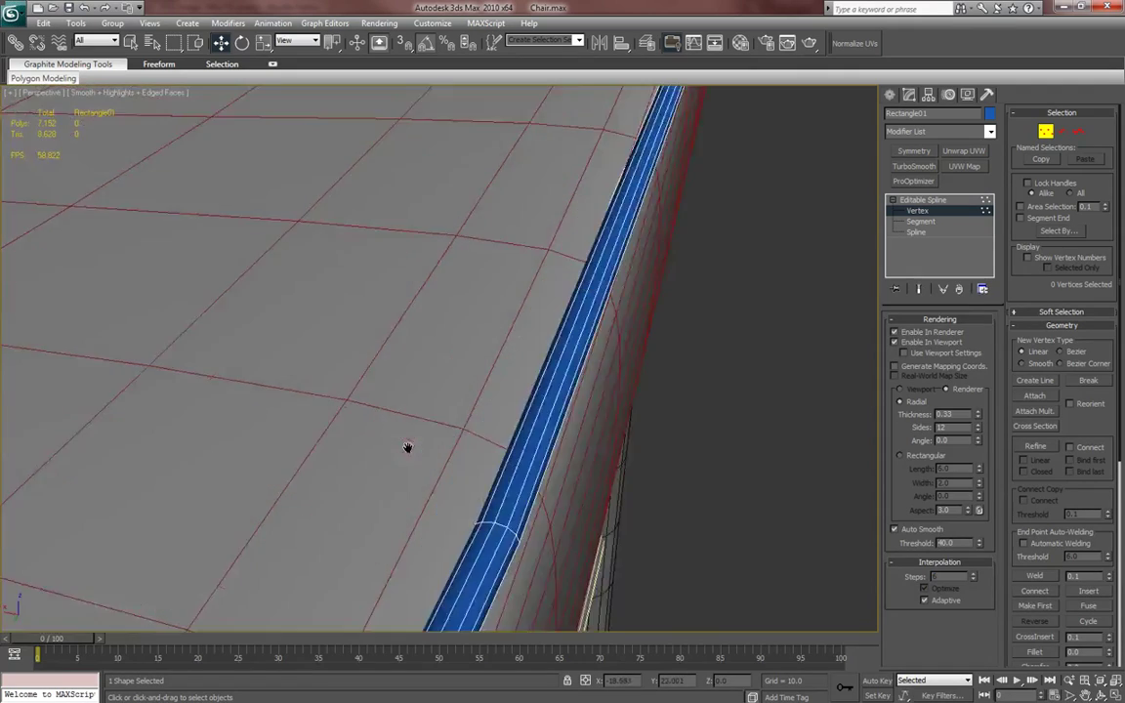
scroll(486, 273, "down", 10)
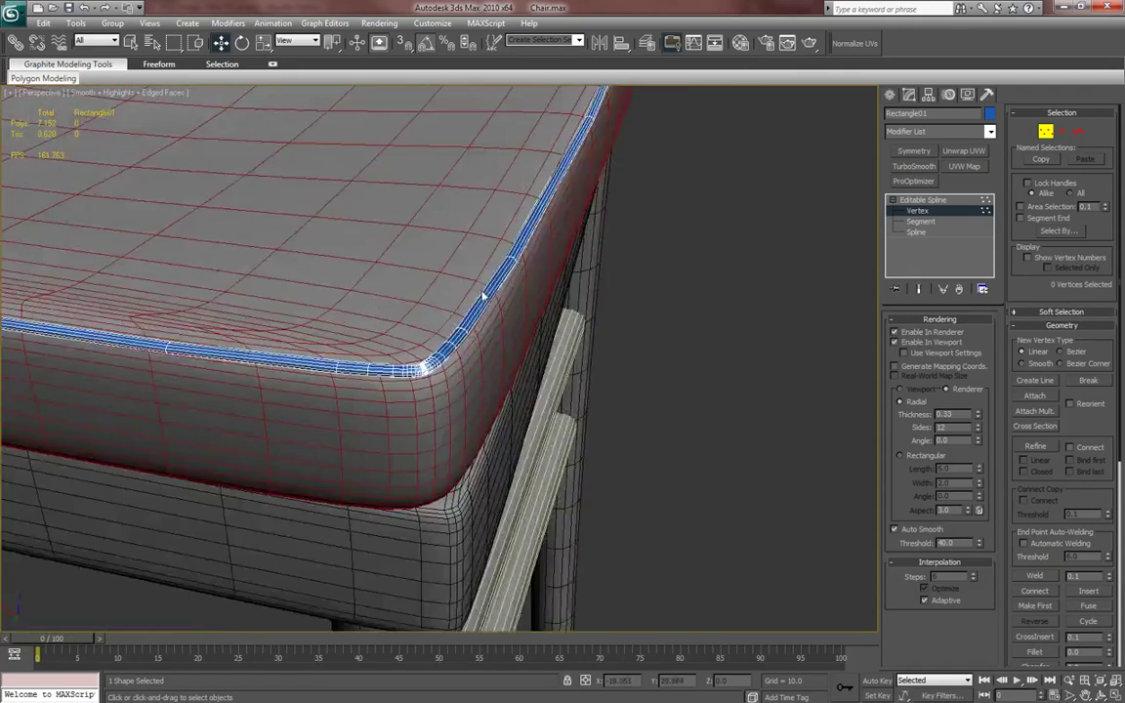
- Leave vertex level, hide the edged faces and assign the Chair material to the piping spline
left_click(889, 96)
middle_click_drag(630, 306, 563, 356)
key("F4")
scroll(646, 363, "down", 3)
key("m")
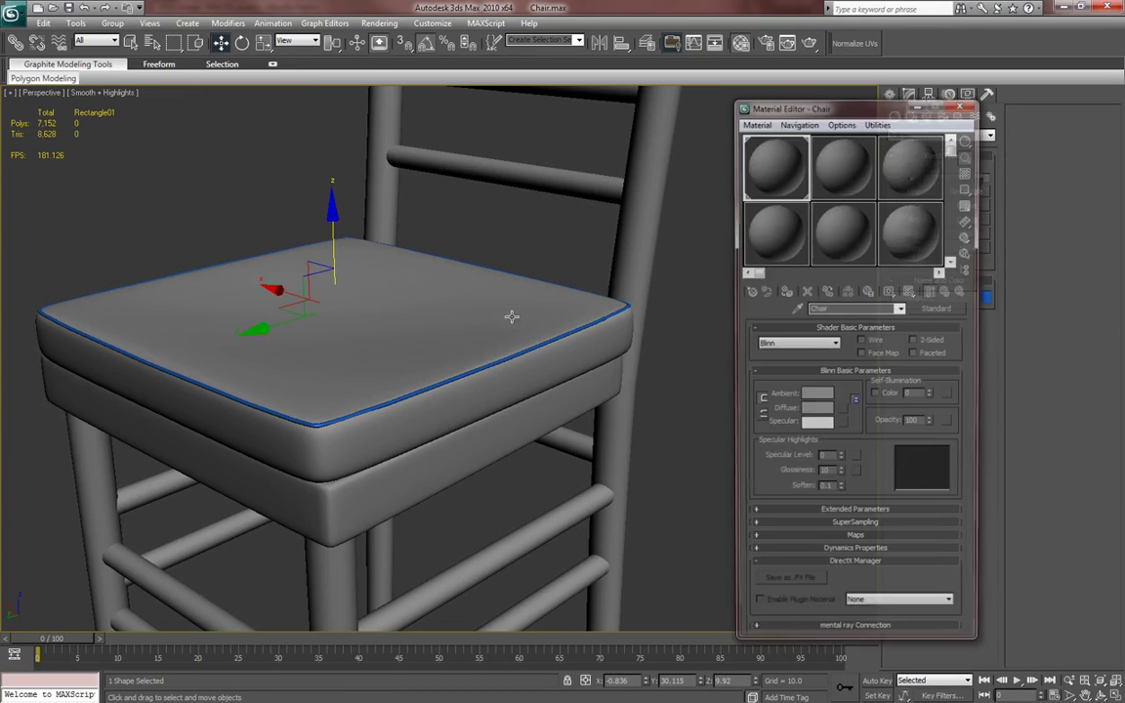
left_click(784, 292)
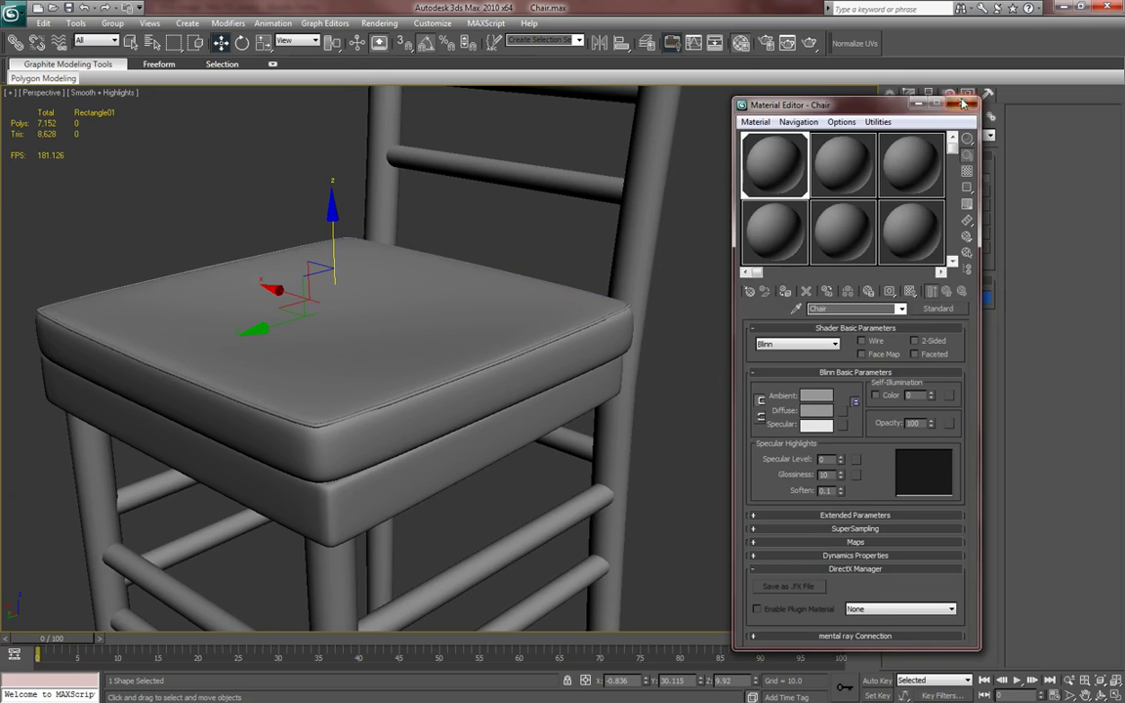
left_click(963, 103)
- Copy the piping spline about 5 units down to the cushion's lower edge and scale the copy slightly to fit
scroll(408, 342, "up", 5)
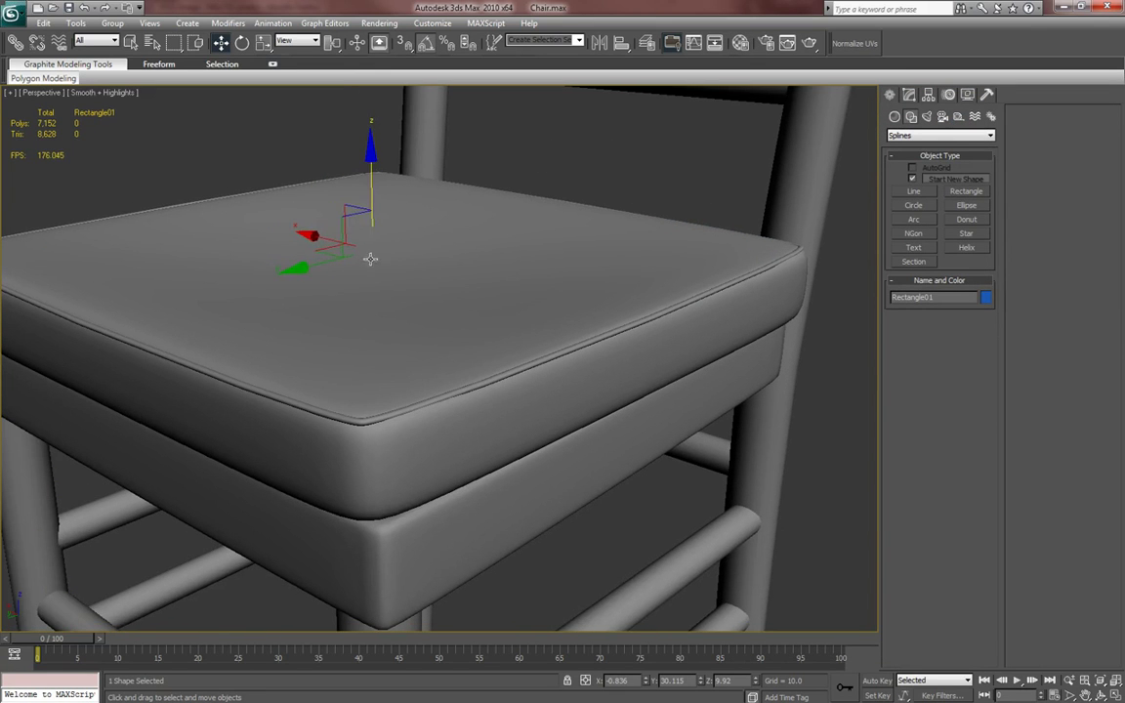
left_click_drag(372, 171, 383, 232, "shift")
left_click(561, 421)
middle_click_drag(294, 384, 447, 390, "alt")
key("e")
key("r")
left_click_drag(447, 354, 448, 352)
key("w")
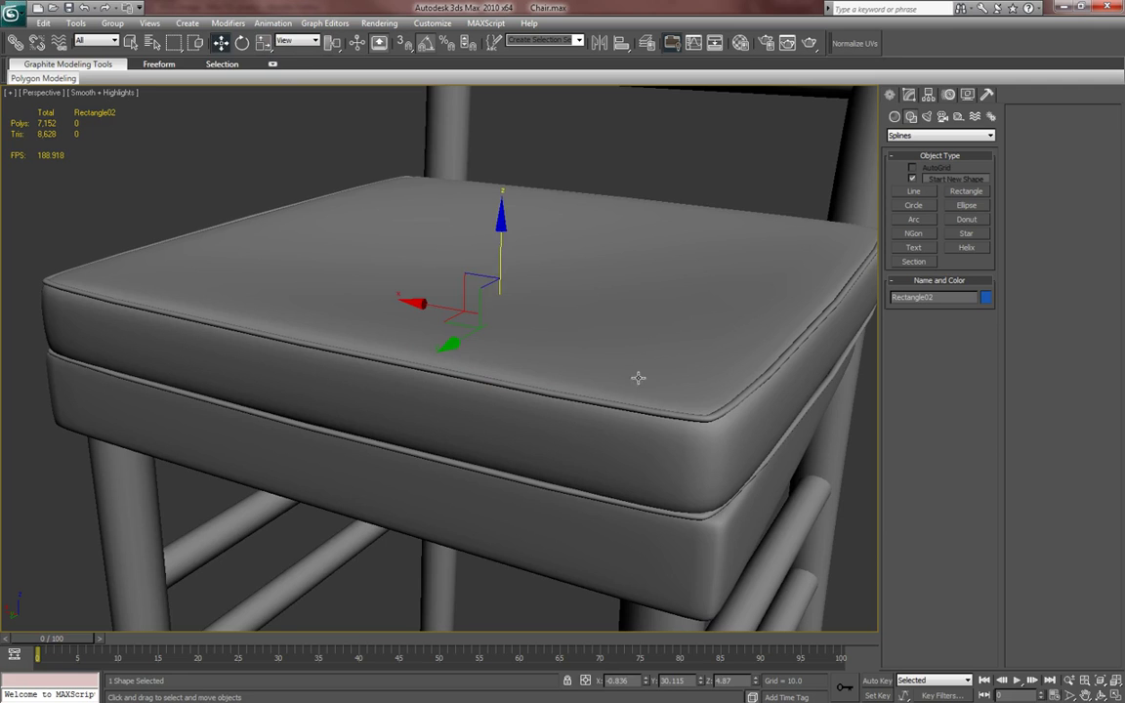
- Select the seat cushion together with its top piping and raise both about 0.15 units along Z
left_click(644, 416)
left_click(646, 413, "ctrl")
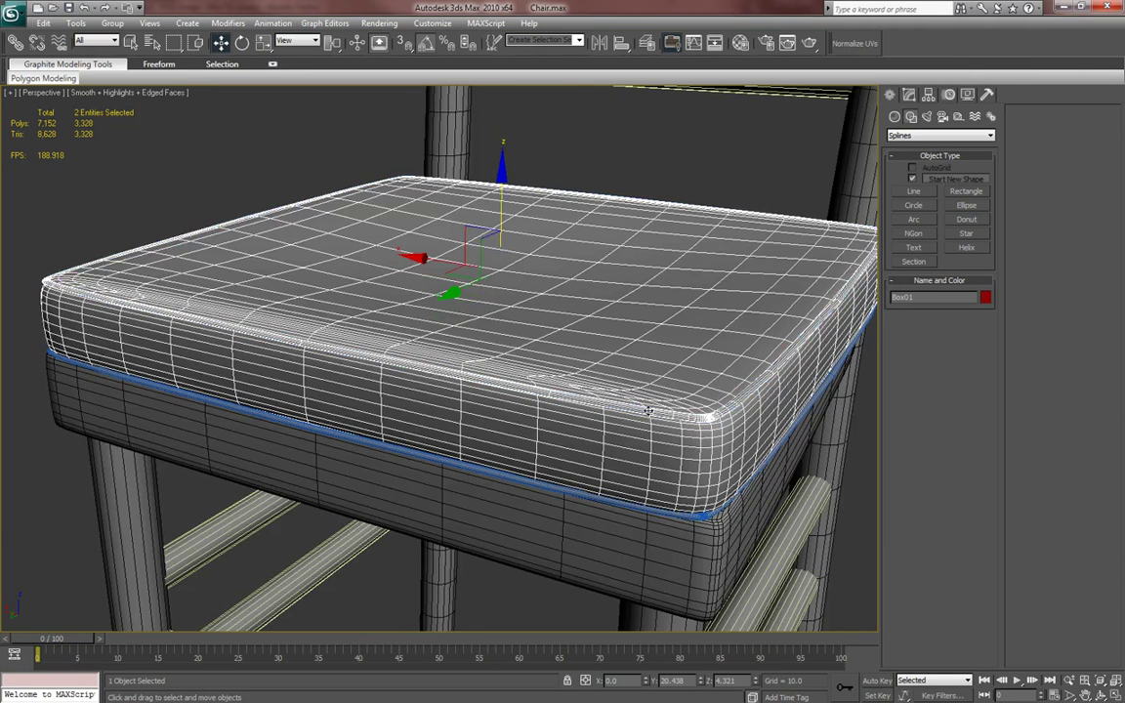
key("F4")
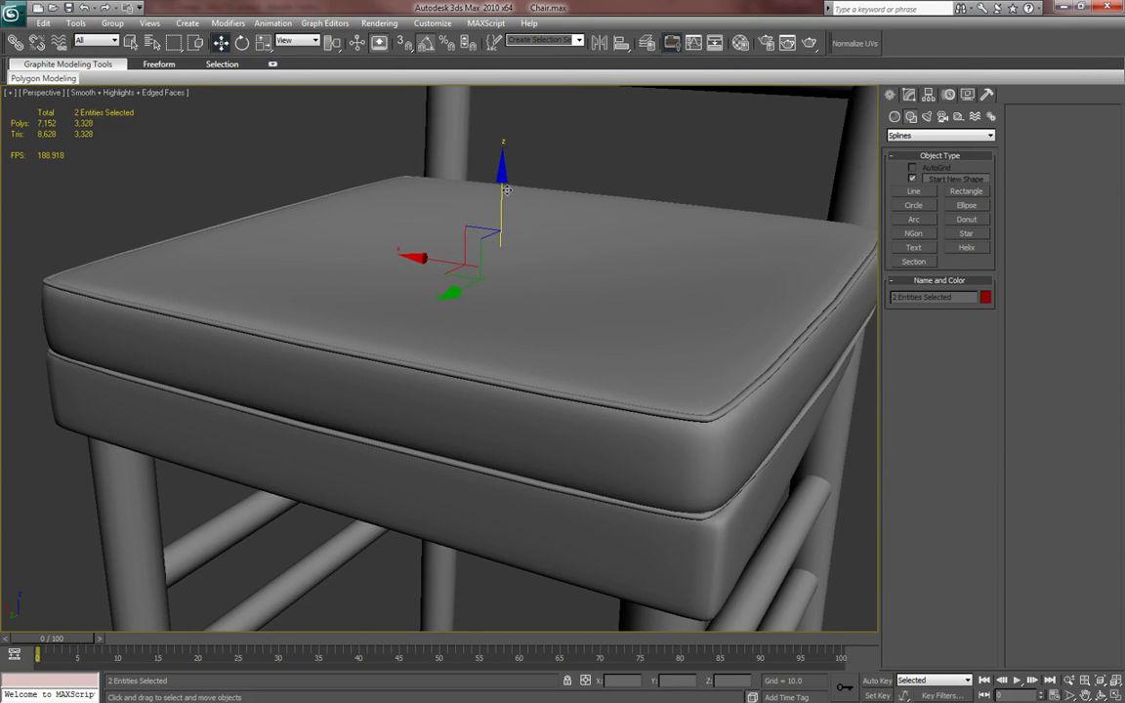
left_click_drag(503, 187, 503, 184)
middle_click_drag(515, 206, 510, 180, "alt")
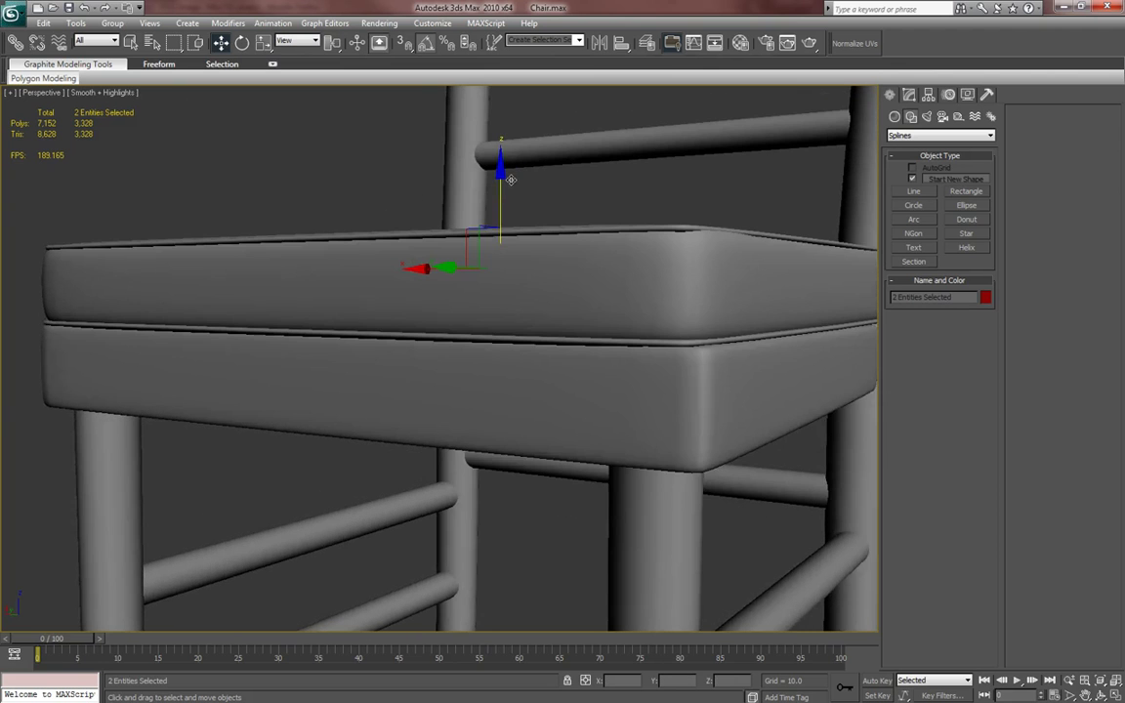
middle_click_drag(561, 221, 690, 224, "alt")
middle_click_drag(156, 328, 342, 347, "alt")
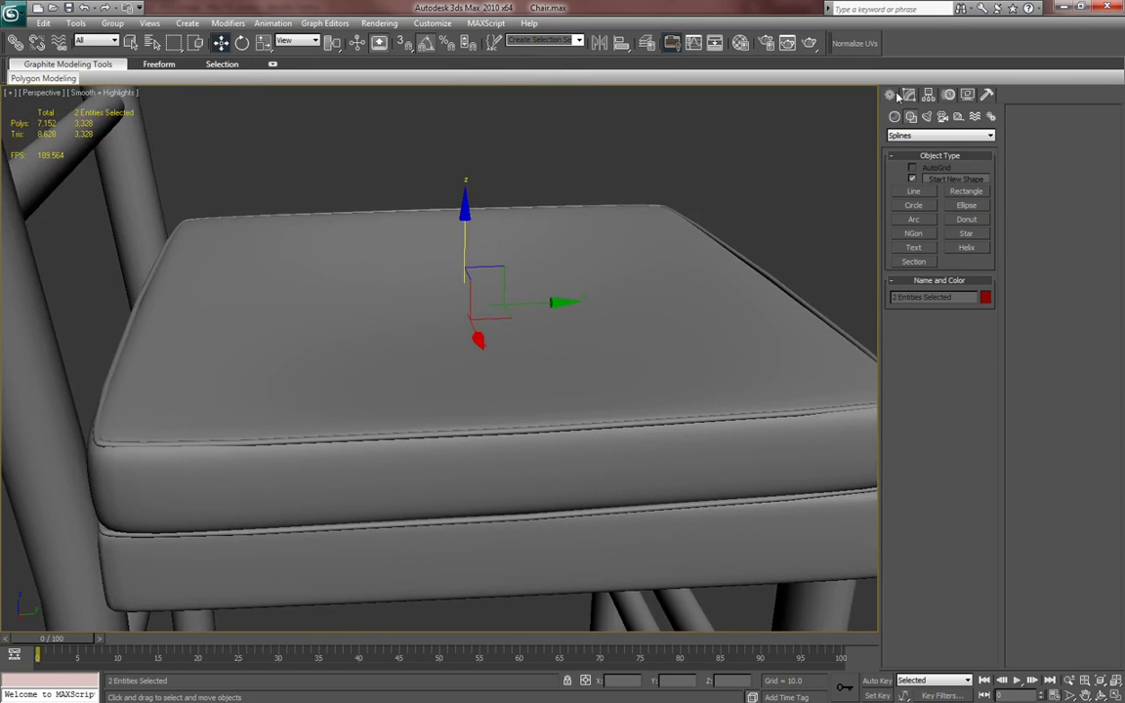
- Select the top piping spline, enter vertex level and turn off its thickness display in the viewport
scroll(489, 305, "down", 3)
key("F4")
scroll(490, 305, "down", 3)
middle_click_drag(489, 318, 365, 439, "alt")
key("F4")
scroll(347, 428, "up", 3)
key("F4")
key("F4")
scroll(245, 370, "up", 5)
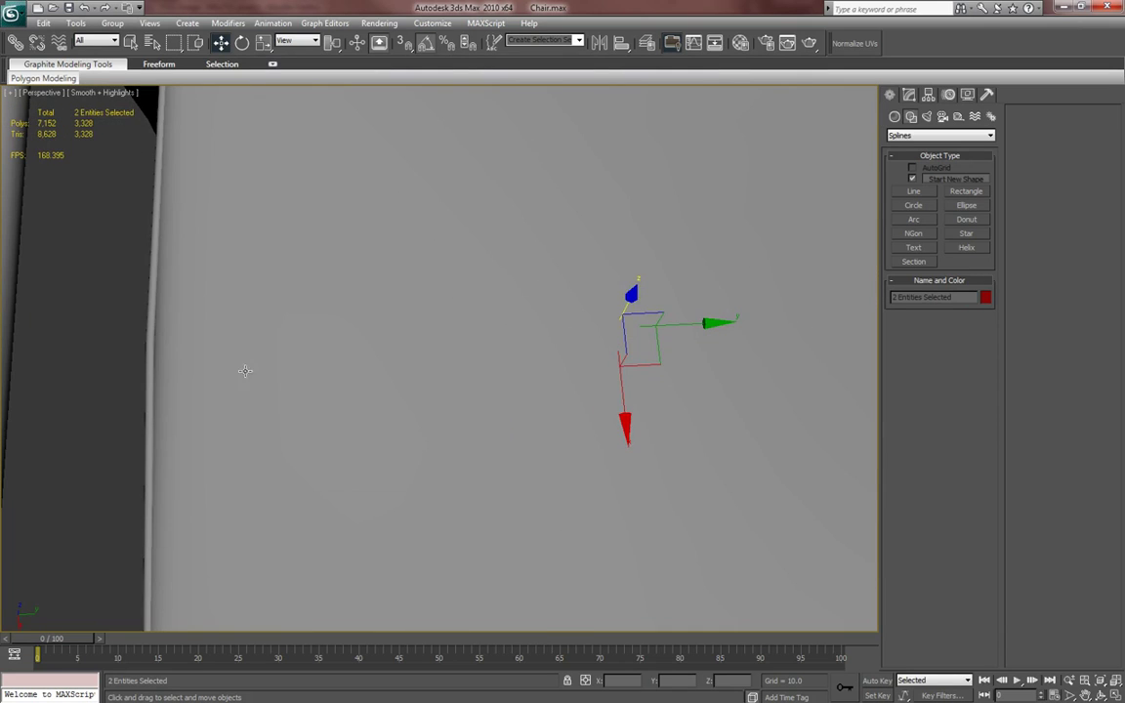
left_click(146, 353)
left_click(147, 349)
key("F4")
middle_click_drag(567, 210, 596, 209)
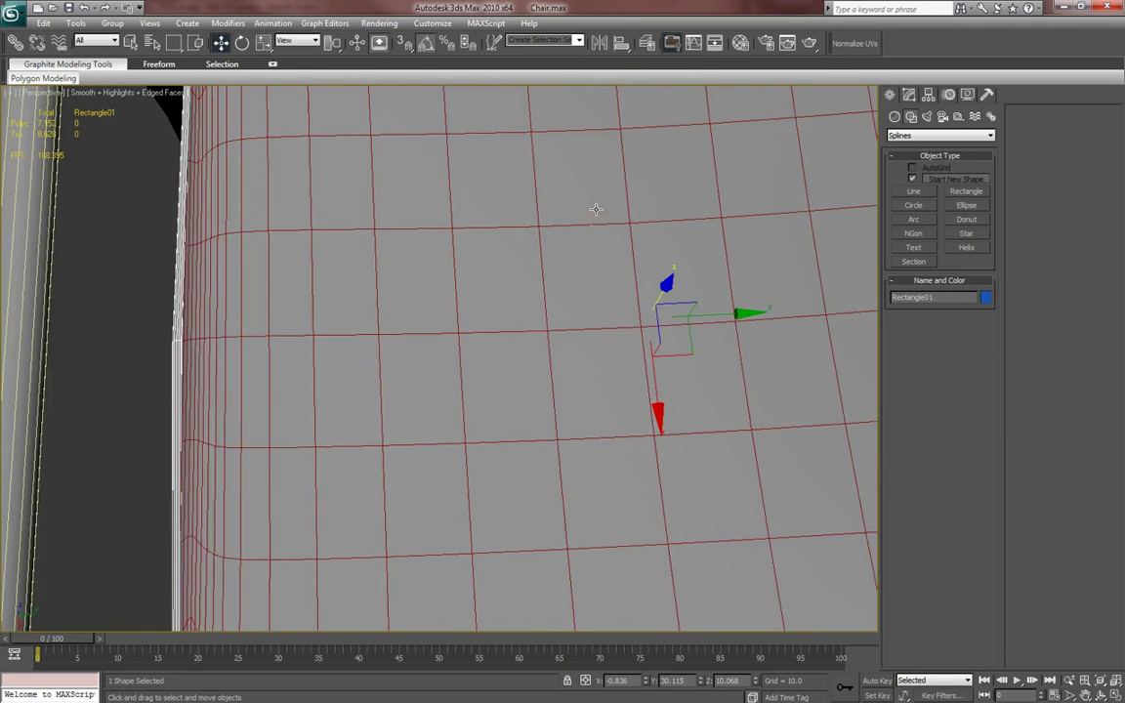
left_click(909, 93)
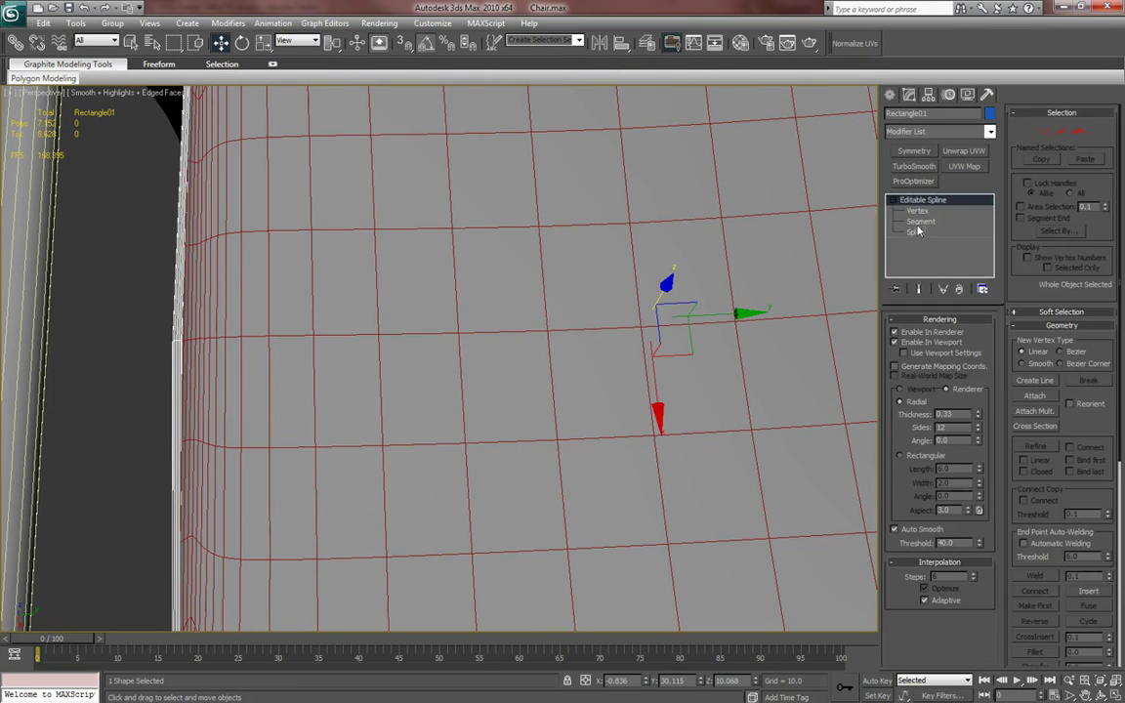
left_click(917, 211)
scroll(492, 279, "down", 6)
scroll(492, 279, "up", 1)
left_click(897, 343)
- Rotate one rear corner vertex's tangent handles 5 degrees about Z and slightly rotate the other rear corner's handles to follow the cushion
middle_click_drag(457, 227, 315, 134, "alt")
left_click_drag(349, 162, 352, 174)
middle_click_drag(356, 199, 368, 196)
key("e")
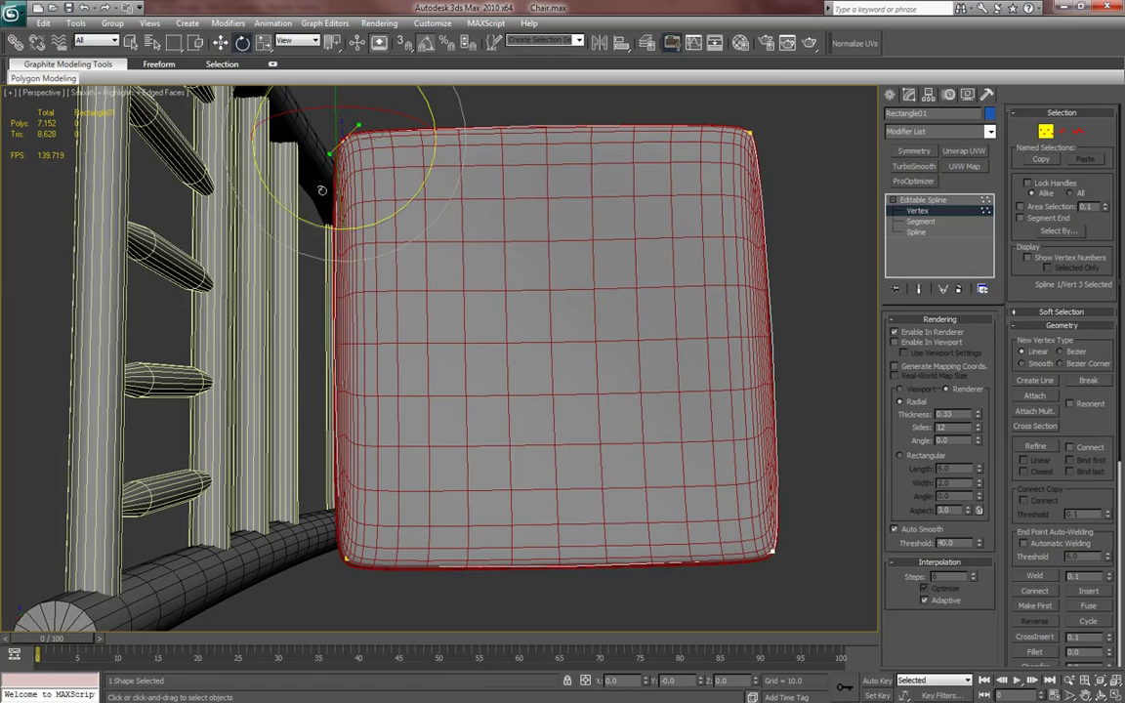
left_click_drag(309, 225, 310, 222)
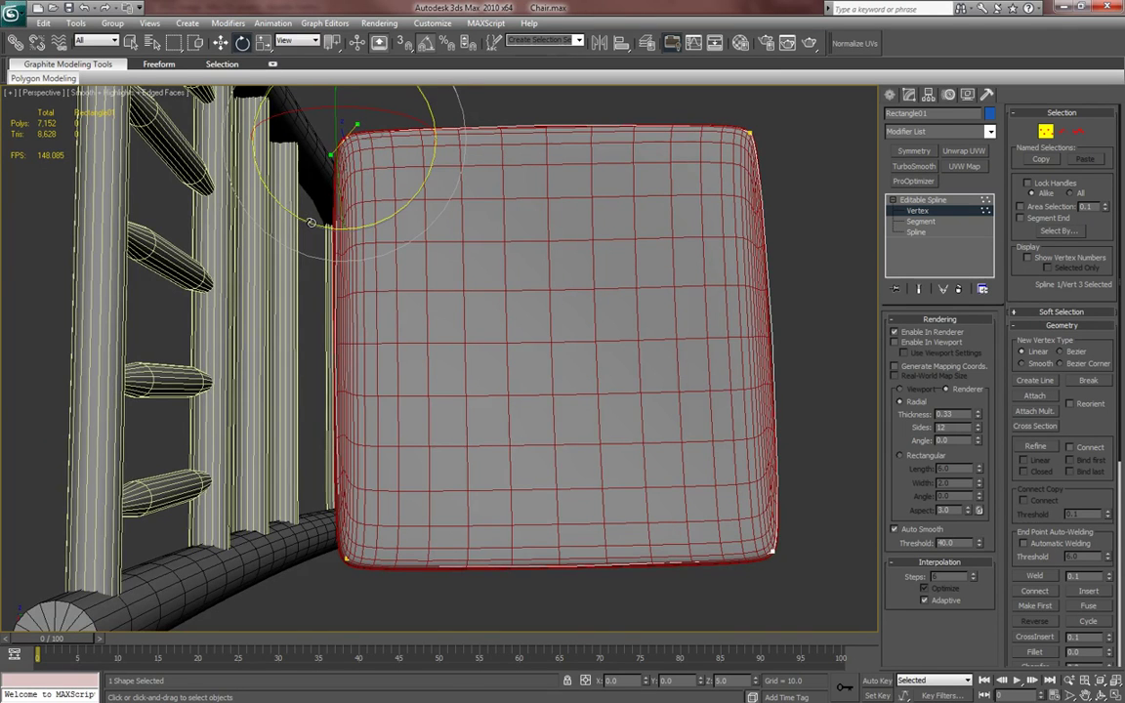
middle_click_drag(339, 280, 368, 206)
left_click(375, 483)
left_click_drag(417, 404, 420, 407)
- Leave vertex level, turn the top piping's viewport thickness display back on, check its fit and deselect it
left_click(889, 96)
middle_click_drag(603, 315, 598, 278, "alt")
key("F4")
mouse_move(564, 320)
middle_mouse_down()
mouse_move(563, 336)
mouse_move(557, 300)
middle_mouse_up()
left_click(909, 93)
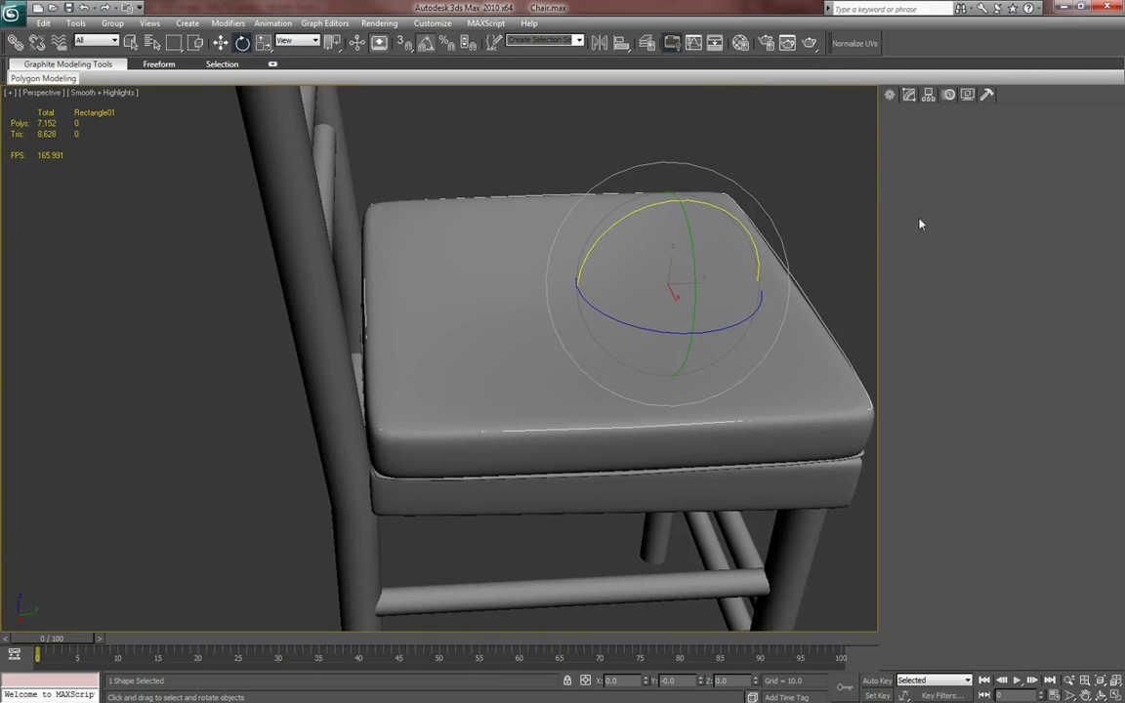
left_click(890, 95)
middle_click_drag(653, 317, 626, 290, "alt")
key("F4")
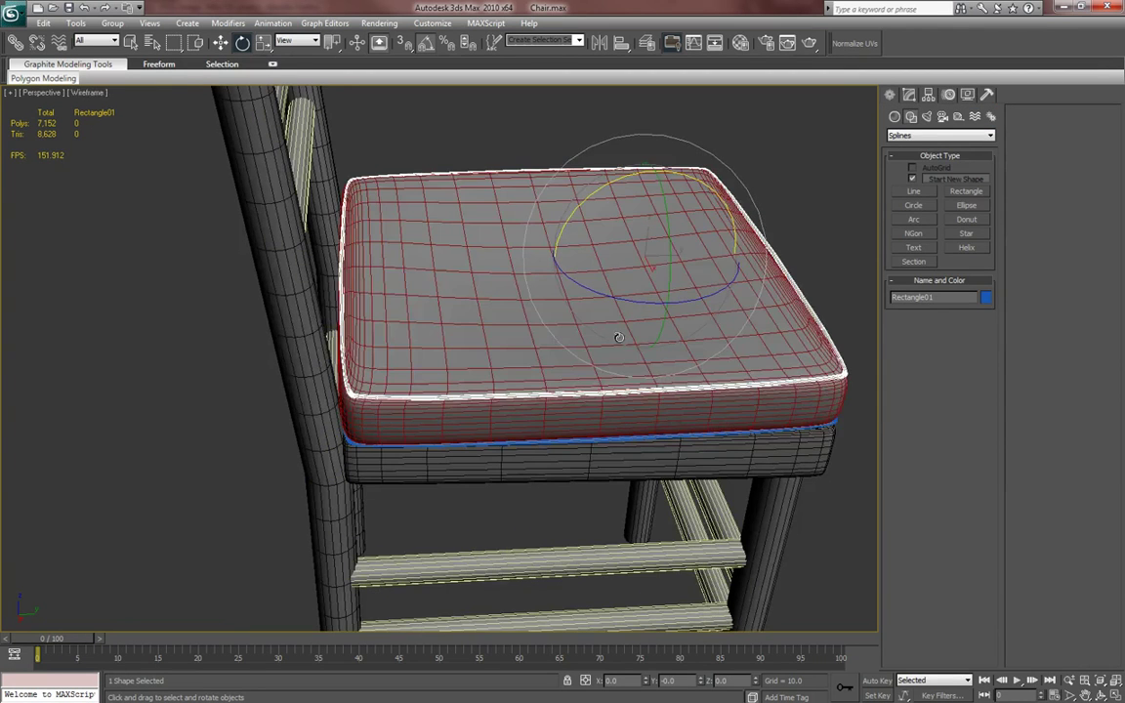
middle_click_drag(641, 354, 559, 356)
key("F4")
left_click(790, 307)
- Examine the whole chair and both piping lines from several angles
mouse_move(673, 344)
middle_mouse_down("alt")
mouse_move(555, 308)
mouse_move(497, 343)
mouse_move(669, 320)
mouse_move(640, 319)
mouse_move(711, 272)
mouse_move(730, 293)
mouse_move(671, 325)
middle_mouse_up("alt")
middle_click_drag(527, 386, 518, 365, "alt")
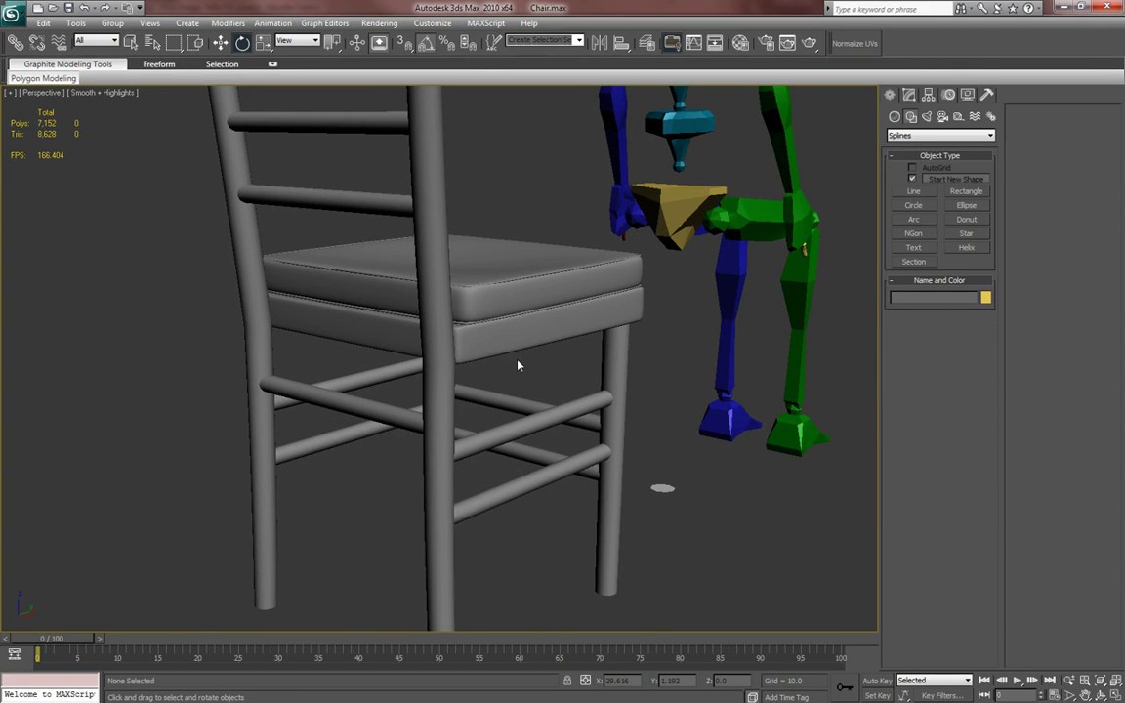
middle_click_drag(519, 365, 427, 371, "alt")
middle_click_drag(338, 371, 444, 361, "alt")
scroll(519, 374, "down", 3)
middle_click_drag(519, 375, 430, 460, "alt")
scroll(416, 339, "up", 3)
- Switch to the reference photo in IrfanView, zoom in on the joint between rear leg and seat frame, and close the photo
key("alt+Tab")
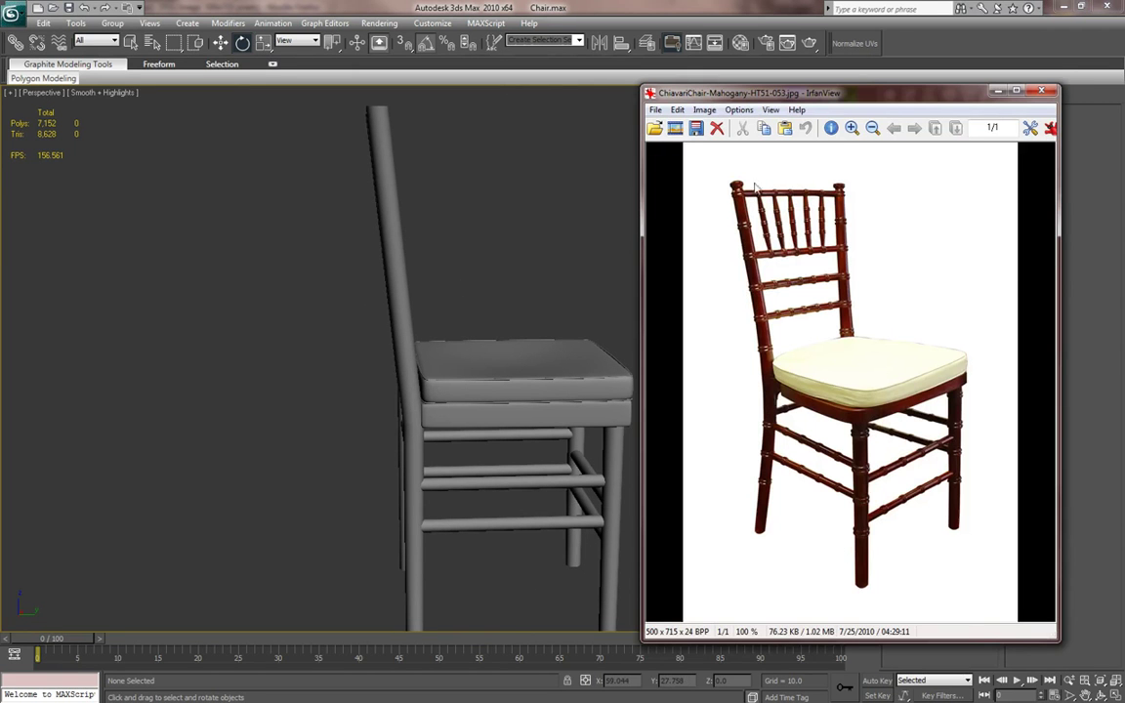
key("Return")
key("space")
left_click(664, 311)
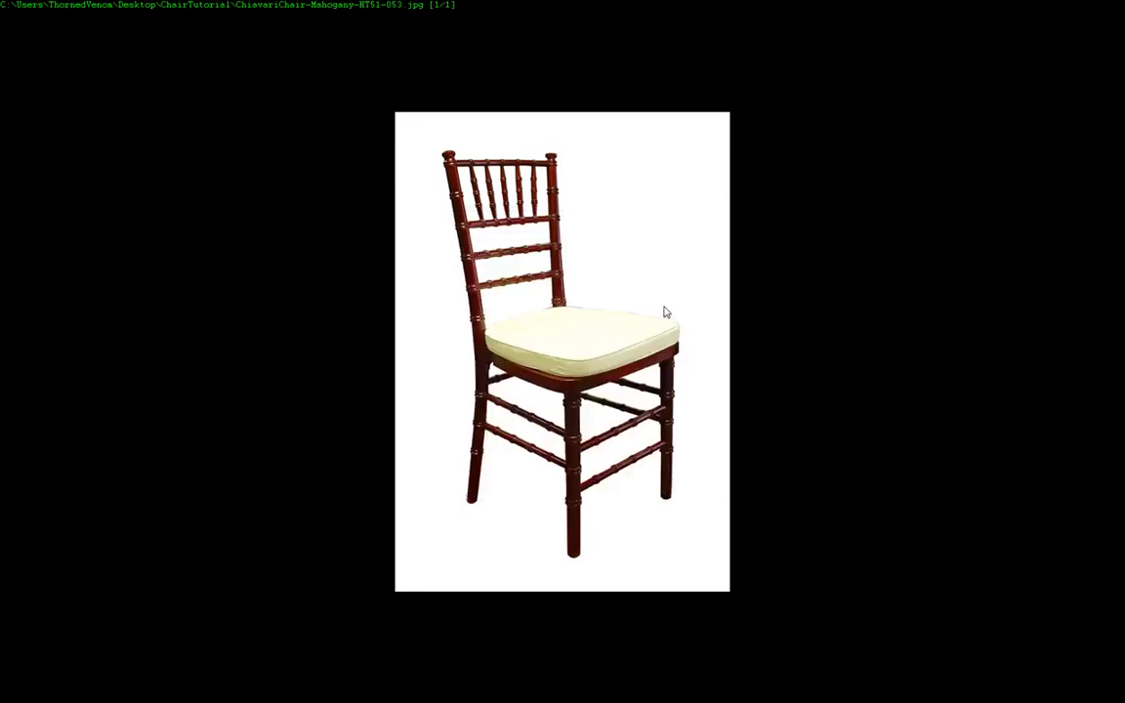
key("Escape")
key("Return")
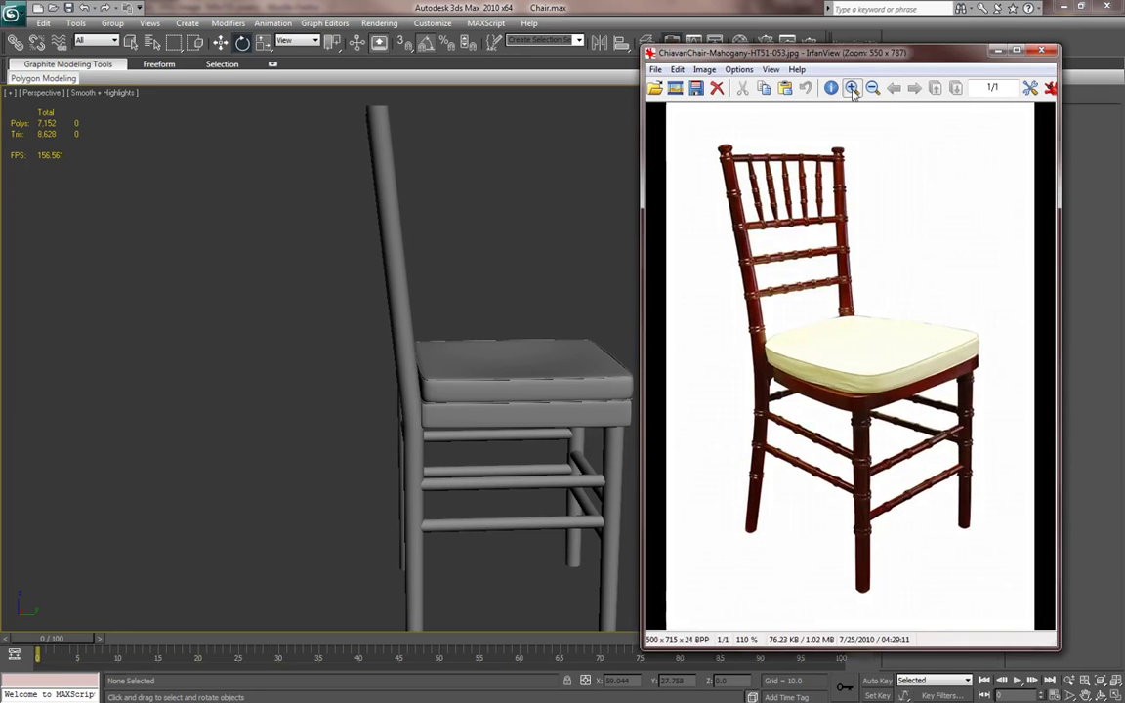
left_click(505, 320)
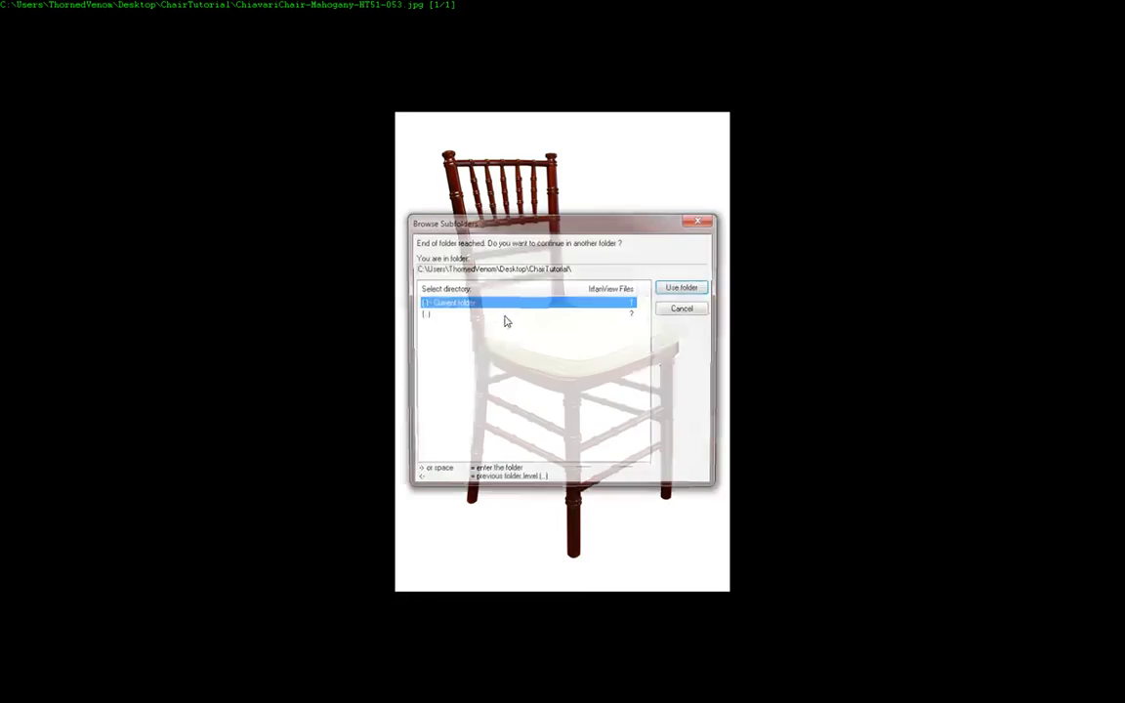
left_click(666, 313)
key("Escape")
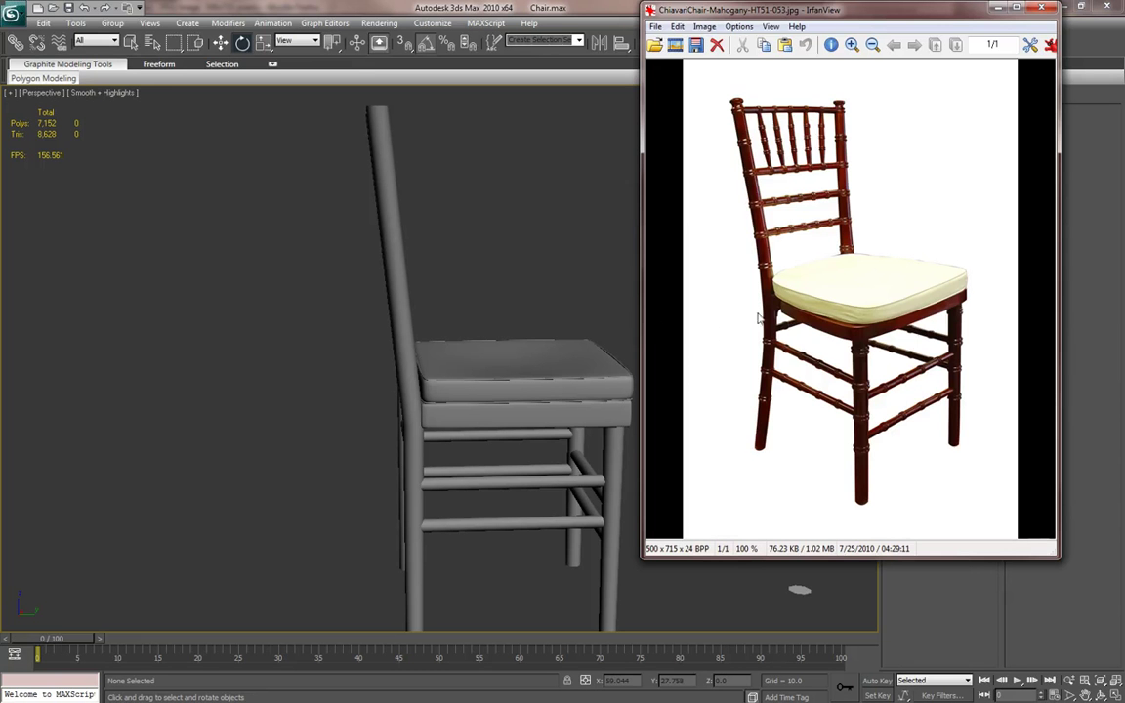
left_click_drag(735, 233, 826, 346)
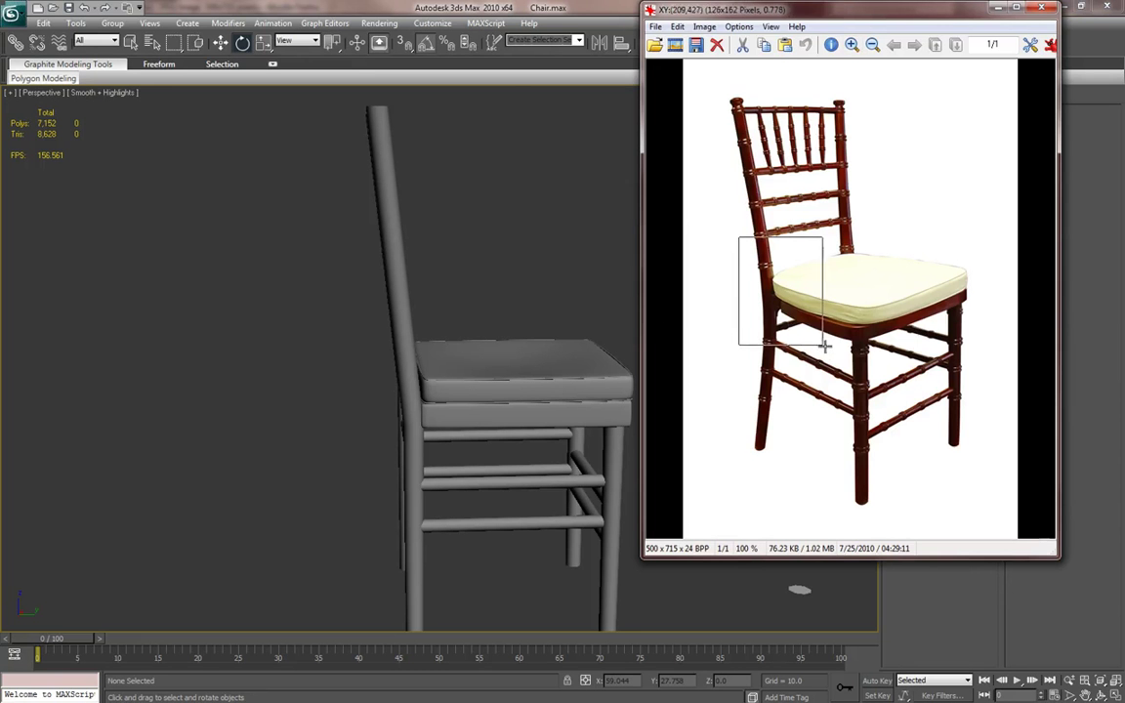
left_click(789, 298)
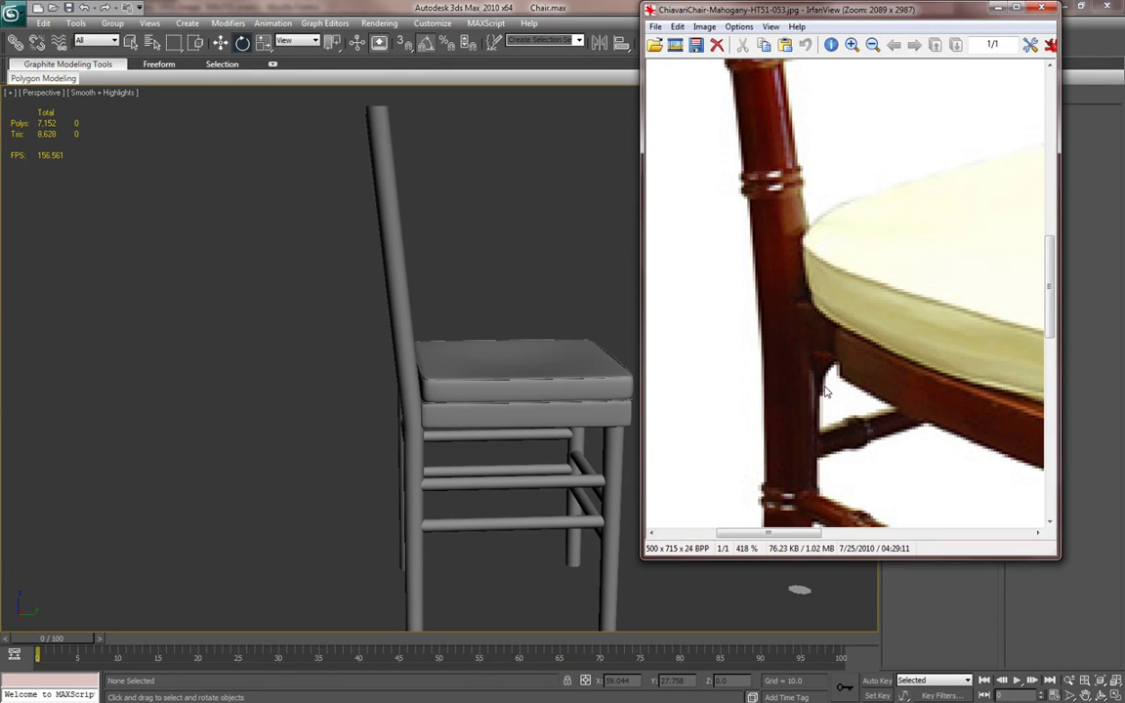
left_click(1041, 8)
- With edged faces shown, select the chair's rear posts, back rails and lower rear rung, undoing an accidental change
middle_click_drag(552, 437, 473, 432, "alt")
left_click(454, 430)
key("F4")
left_click(460, 431, "ctrl")
key("w")
middle_click_drag(461, 343, 509, 317, "alt")
left_click_drag(496, 309, 452, 182, "ctrl")
key("ctrl+z")
left_click(464, 258, "ctrl")
- Add the upper back spindles to the selected back assembly and shift everything slightly rearward in the left view
left_click(423, 185, "ctrl")
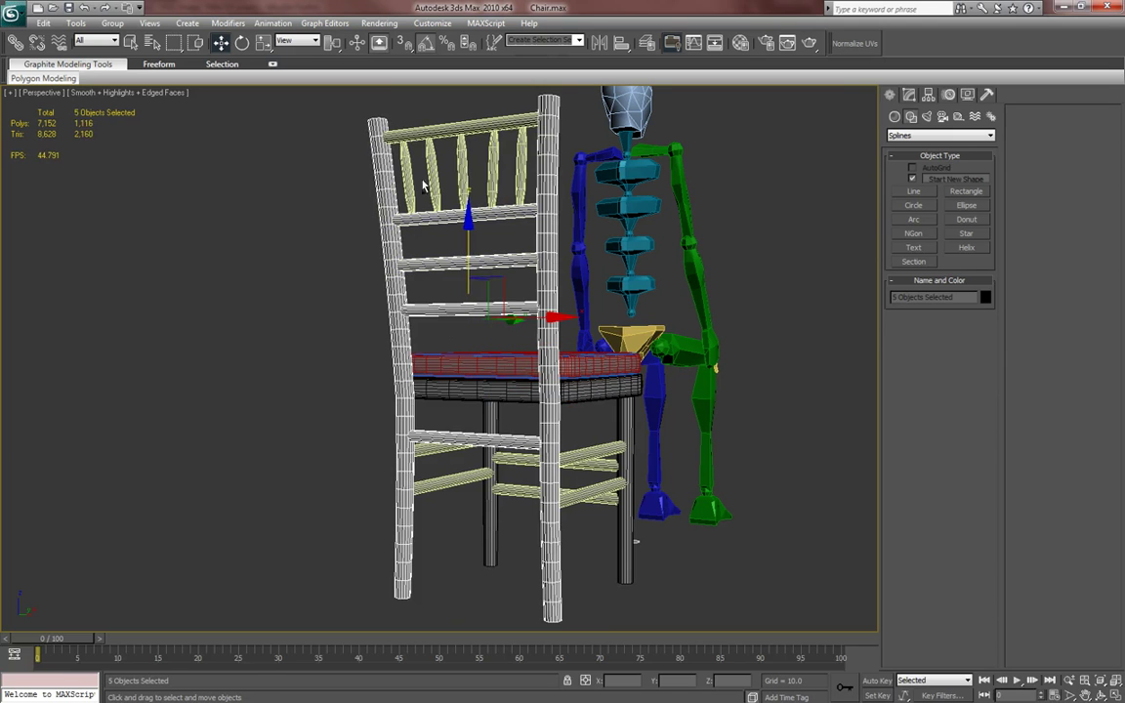
left_click(407, 143, "ctrl")
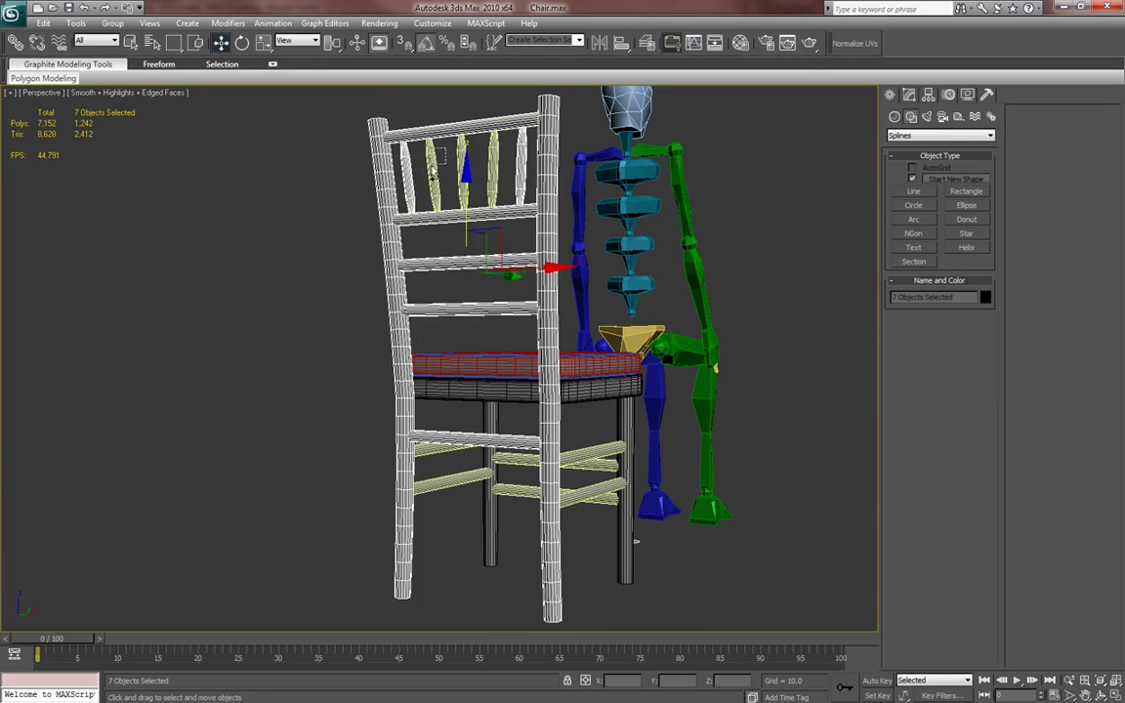
left_click(489, 168, "ctrl")
left_click(459, 176, "ctrl")
key("l")
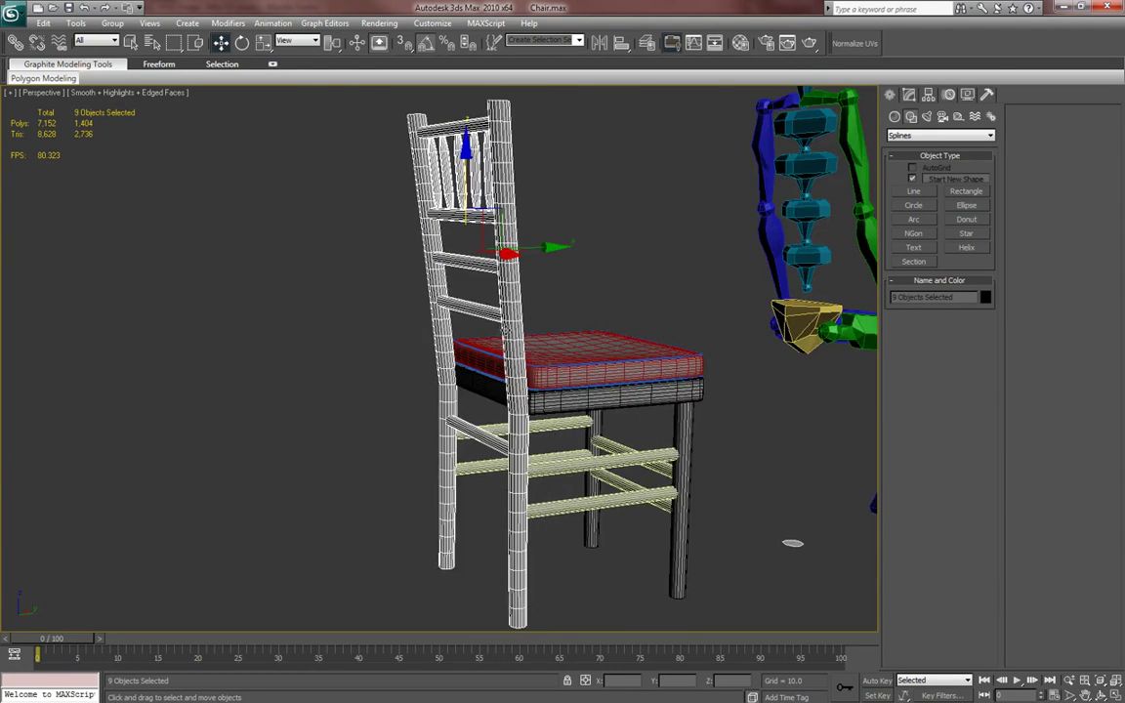
scroll(510, 329, "up", 8)
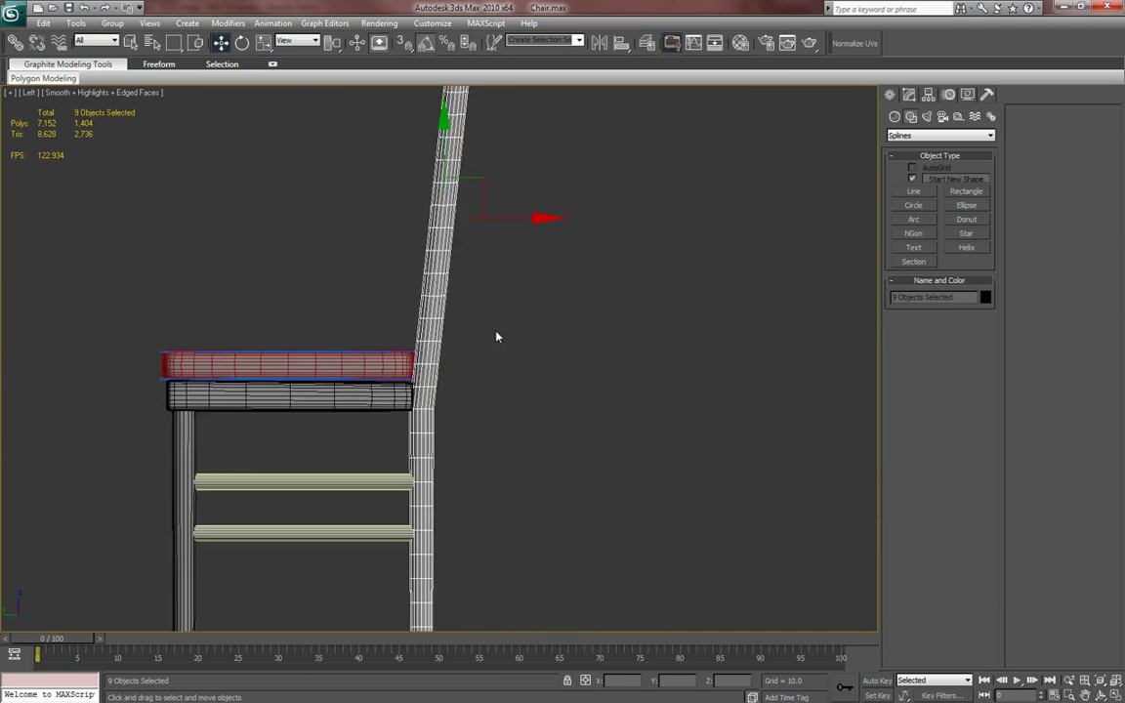
left_click_drag(547, 182, 557, 183)
middle_click_drag(467, 391, 499, 392)
- Check the chair's reference photo and create a shallow square-based box about 13.9 units wide beside the rear leg
key("p")
key("F4")
left_click(896, 117)
left_click(914, 185)
scroll(502, 440, "up", 4)
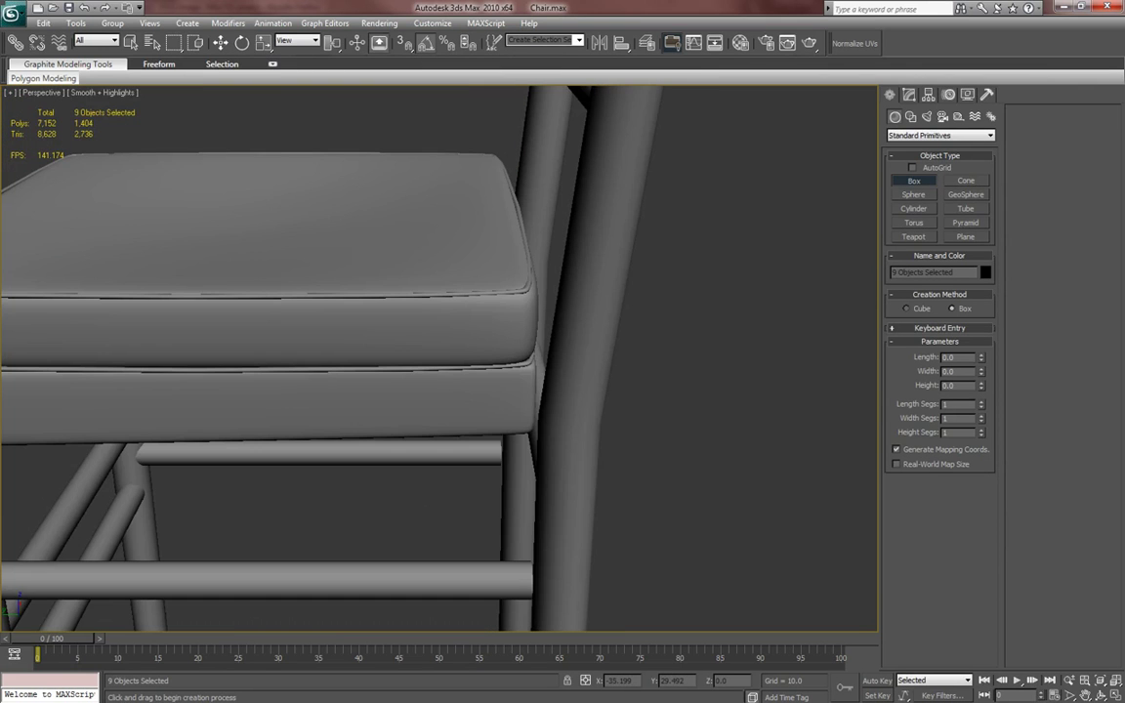
key("alt+Tab")
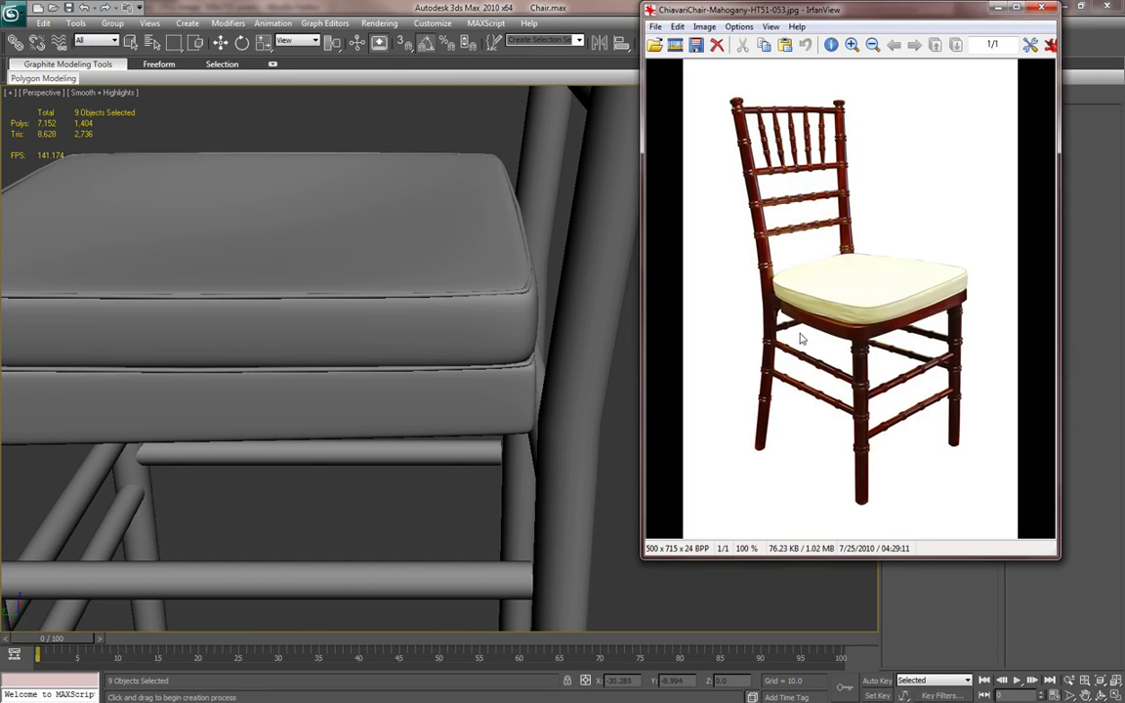
left_click(1050, 8)
scroll(773, 349, "down", 5)
middle_click_drag(743, 364, 655, 394, "alt")
left_click_drag(561, 470, 589, 513, "ctrl")
left_click(588, 497)
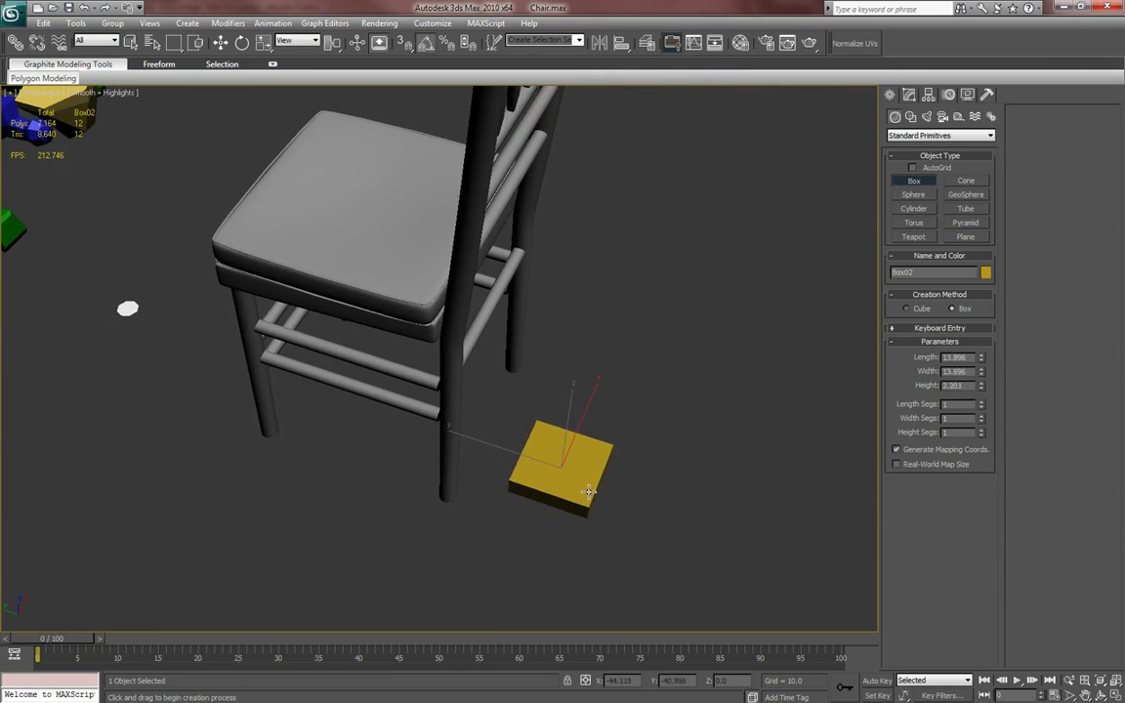
- Convert the new box to an editable poly and assign the Chair material to it
key("w")
middle_click_drag(586, 488, 623, 485, "alt")
right_click(613, 467)
left_click(577, 602)
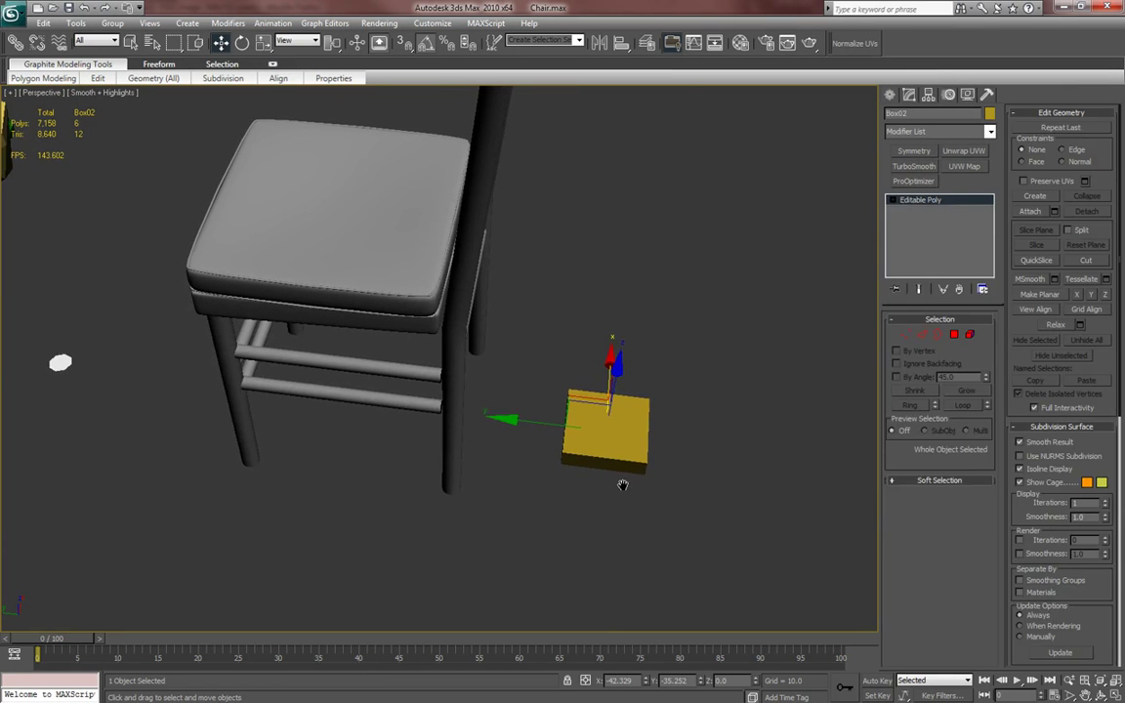
key("m")
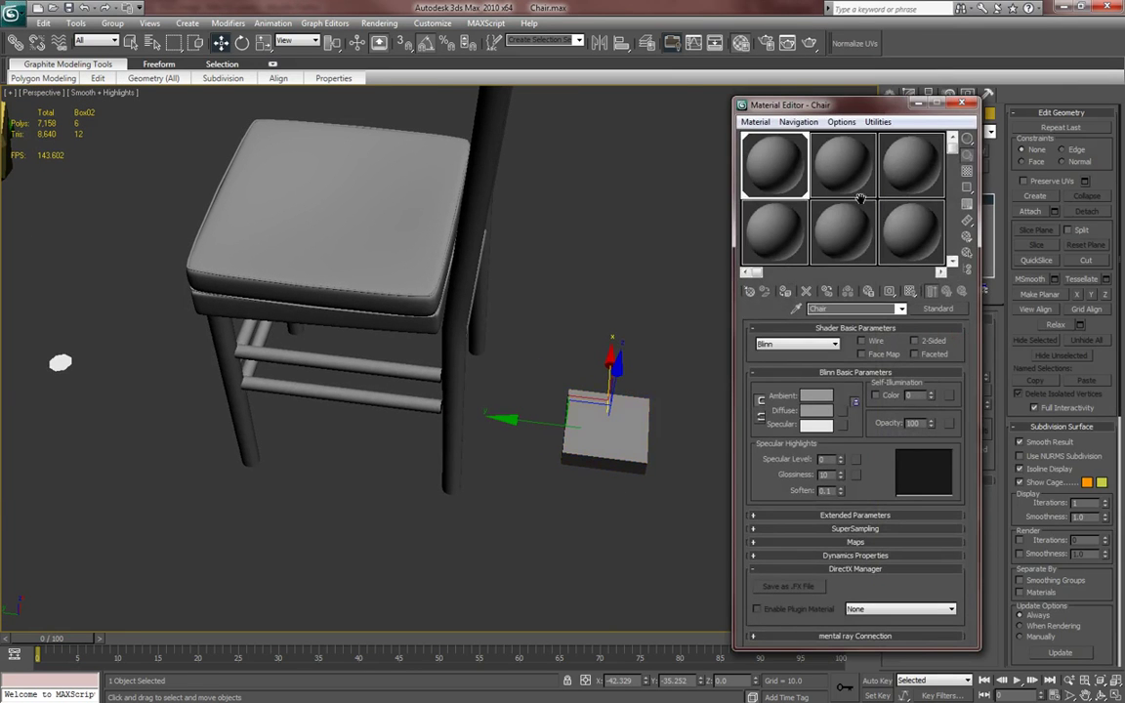
left_click(962, 103)
- Move the box onto the rear leg and position it just below the seat corner
key("z")
scroll(529, 383, "down", 5)
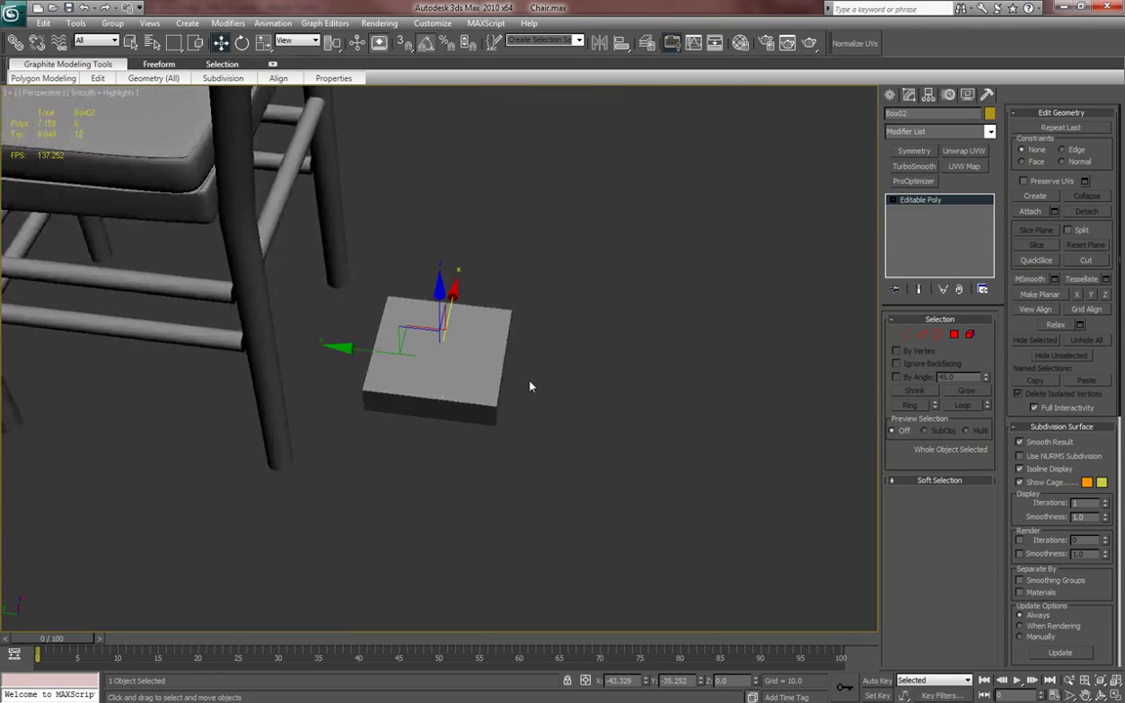
middle_click_drag(460, 388, 508, 381, "alt")
left_click_drag(511, 349, 198, 305)
key("z")
middle_click_drag(235, 332, 315, 282, "alt")
left_click_drag(453, 226, 452, 441)
middle_click_drag(452, 441, 407, 483, "alt")
left_click_drag(382, 481, 489, 481)
- Scale the box down and move it up against the rear corner of the seat frame, behind the leg
key("r")
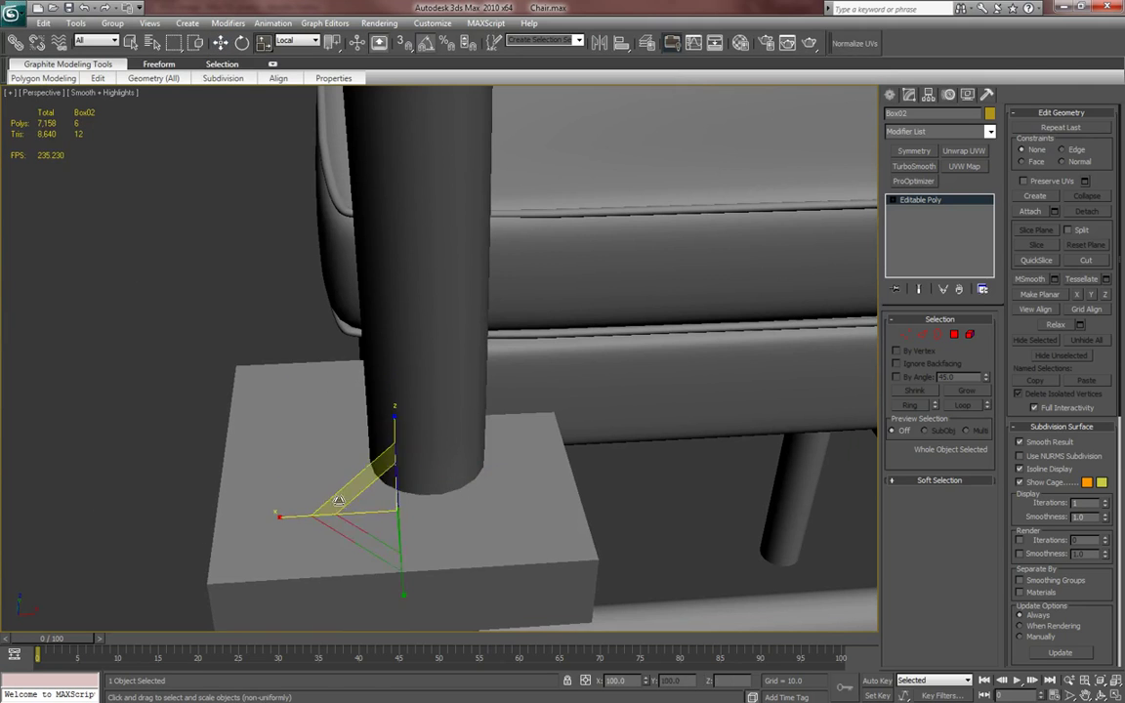
left_click_drag(371, 502, 372, 558)
key("w")
middle_click_drag(382, 555, 445, 537, "alt")
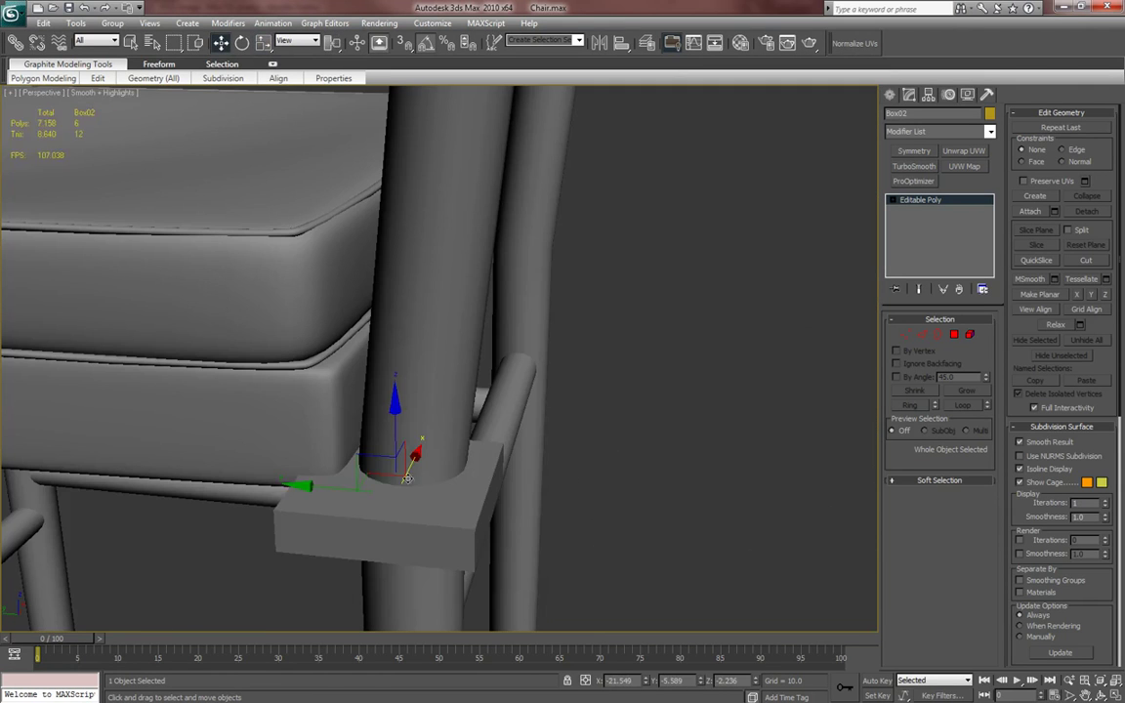
left_click_drag(392, 430, 393, 371)
middle_click_drag(395, 346, 410, 397, "alt")
key("r")
key("w")
left_click_drag(367, 421, 258, 428)
middle_click_drag(258, 427, 278, 456, "alt")
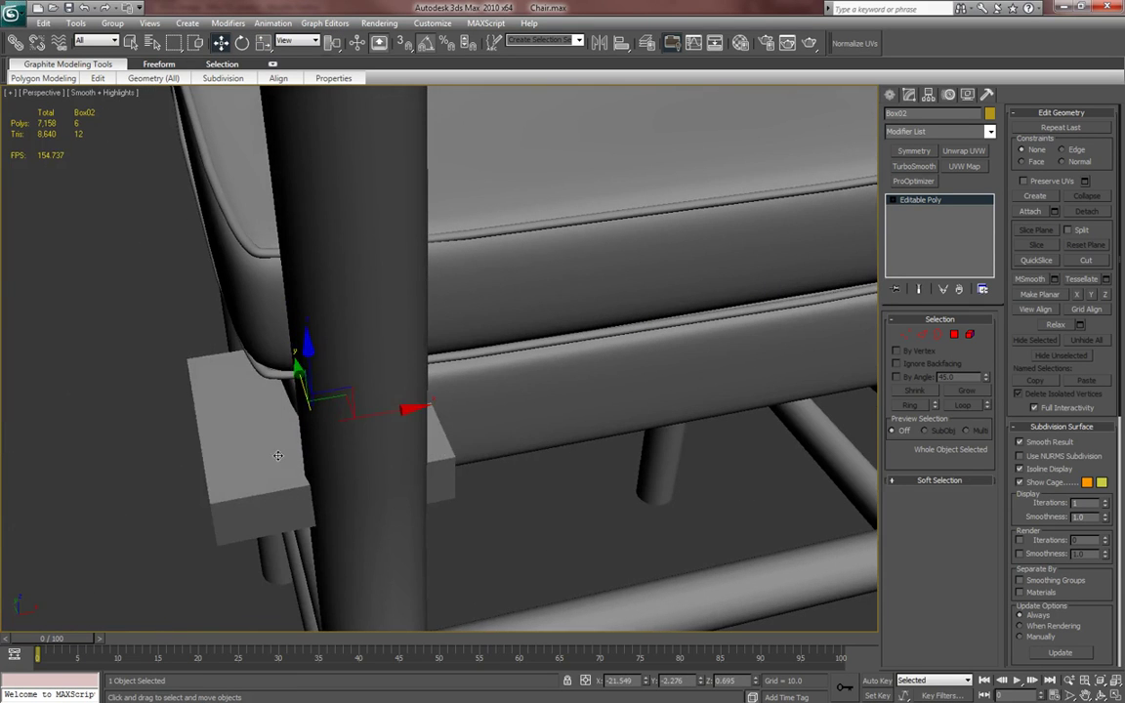
middle_click_drag(402, 415, 516, 419, "alt")
middle_click_drag(457, 469, 465, 464, "alt")
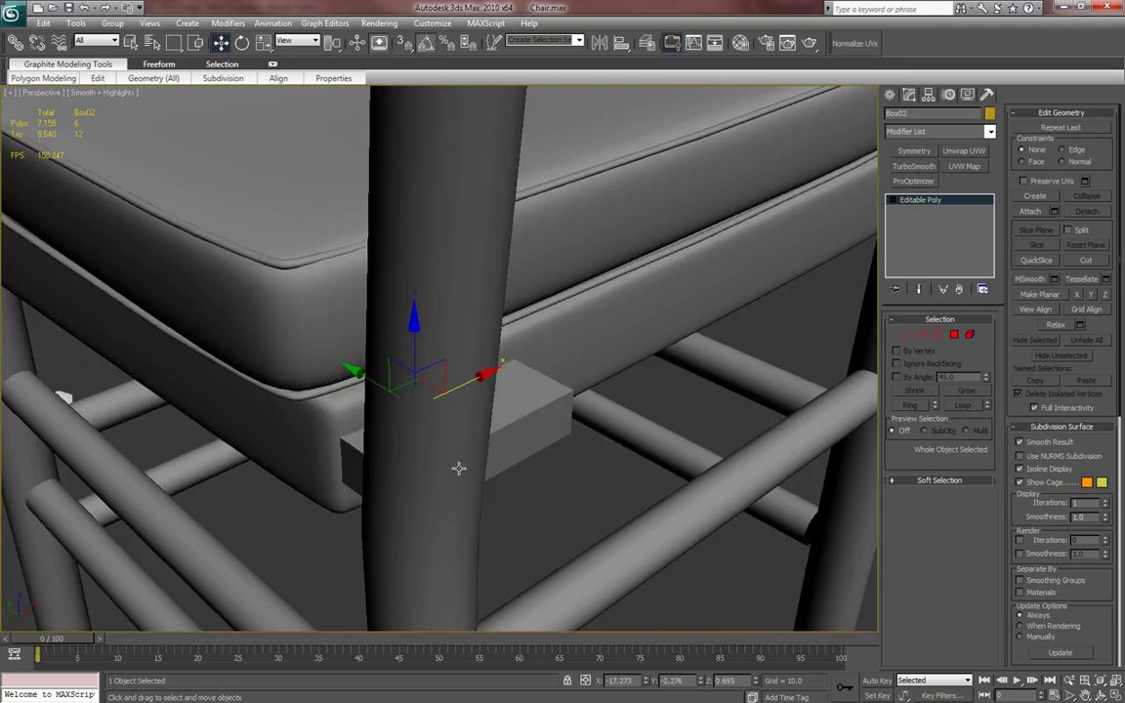
- In wireframe display, delete two faces of the box at polygon level
key("F4")
key("F3")
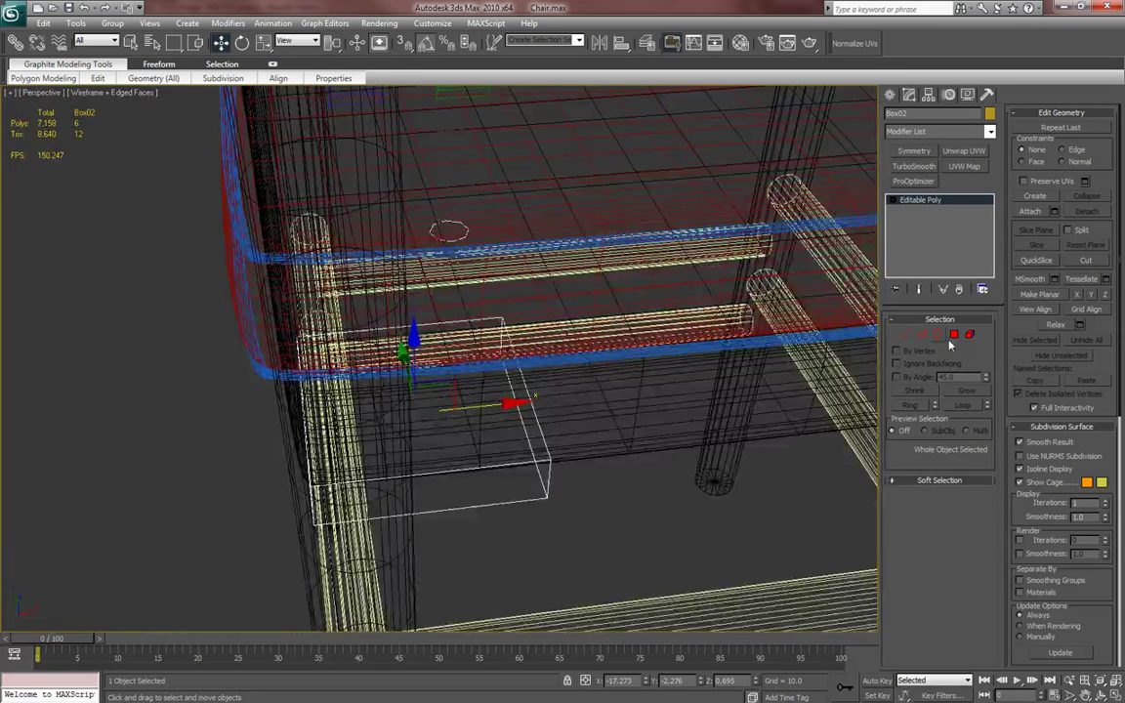
left_click(953, 335)
middle_click_drag(566, 420, 749, 411, "alt")
left_click(562, 408)
left_click(749, 410)
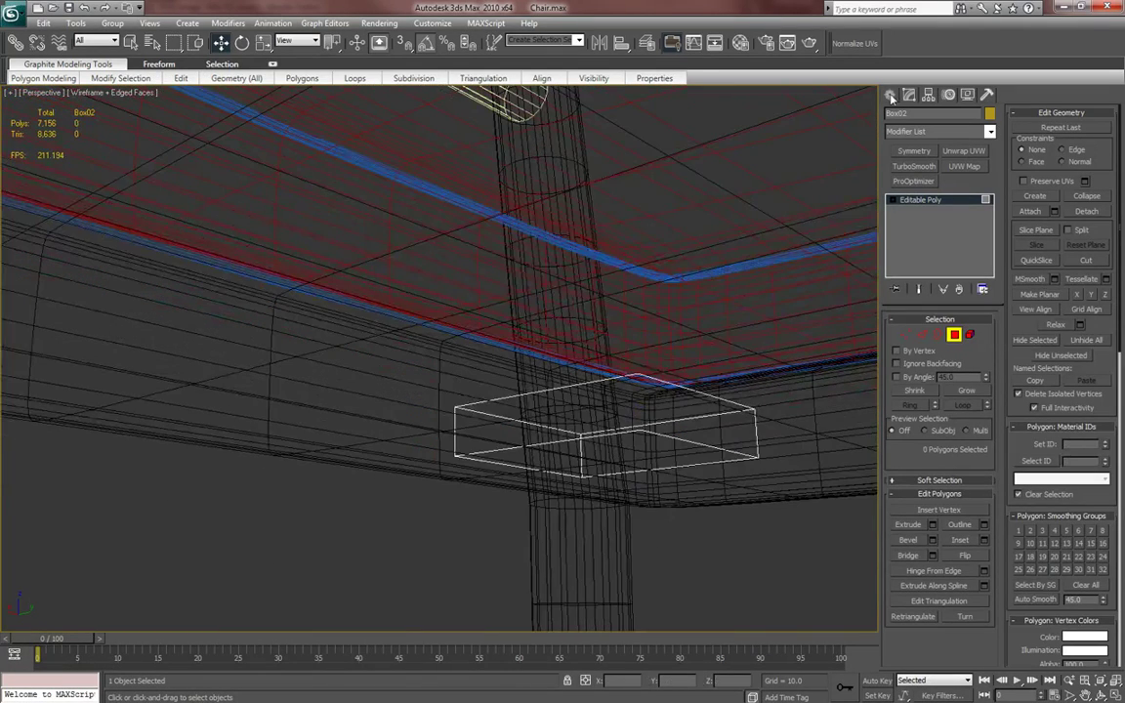
- Select all of the box's vertices, scale them down to a smaller block and leave vertex level
left_click(905, 335)
middle_click_drag(683, 459, 665, 390, "alt")
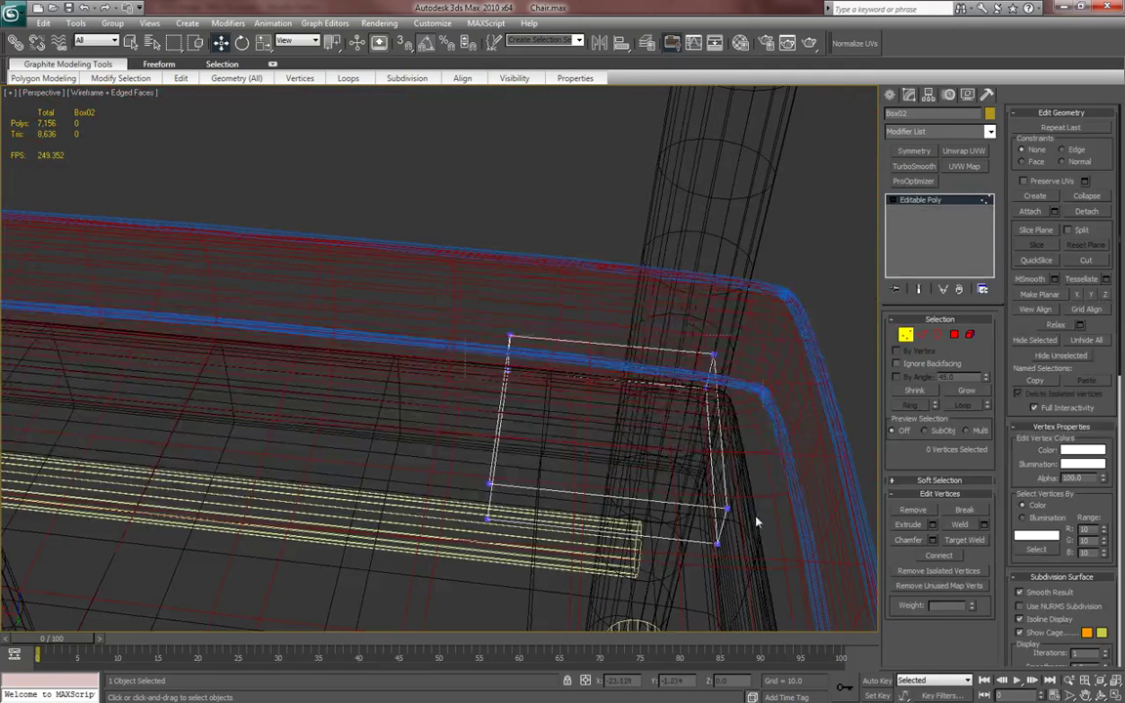
left_click_drag(443, 319, 422, 298)
key("r")
left_click_drag(633, 452, 640, 492)
key("w")
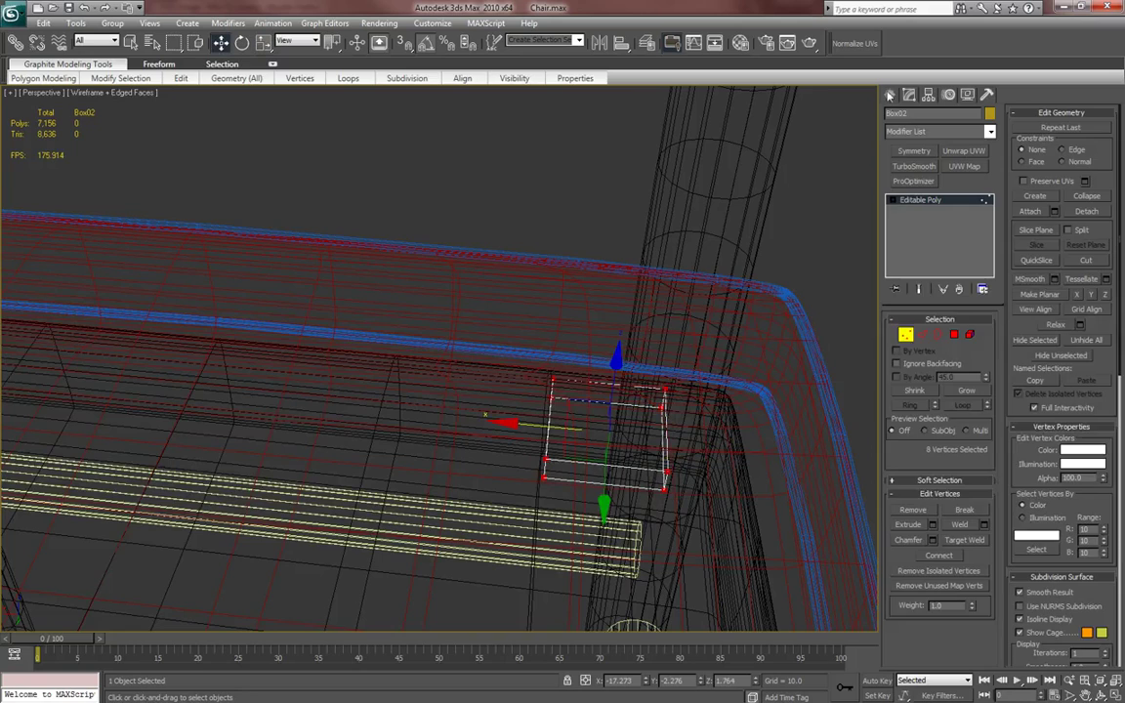
left_click(888, 96)
- In shaded view, rescale the block and reposition it between the seat frame's rear corner and the leg
mouse_move(680, 462)
middle_mouse_down("alt")
mouse_move(605, 457)
mouse_move(596, 480)
mouse_move(452, 502)
mouse_move(708, 515)
mouse_move(624, 512)
middle_mouse_up("alt")
key("F3")
key("7")
left_click_drag(556, 380, 544, 423)
mouse_move(543, 422)
middle_mouse_down("alt")
mouse_move(553, 439)
mouse_move(535, 414)
mouse_move(547, 440)
middle_mouse_up("alt")
key("r")
left_click_drag(528, 433, 514, 353)
key("w")
left_click_drag(530, 411, 528, 463)
middle_click_drag(528, 463, 522, 495, "alt")
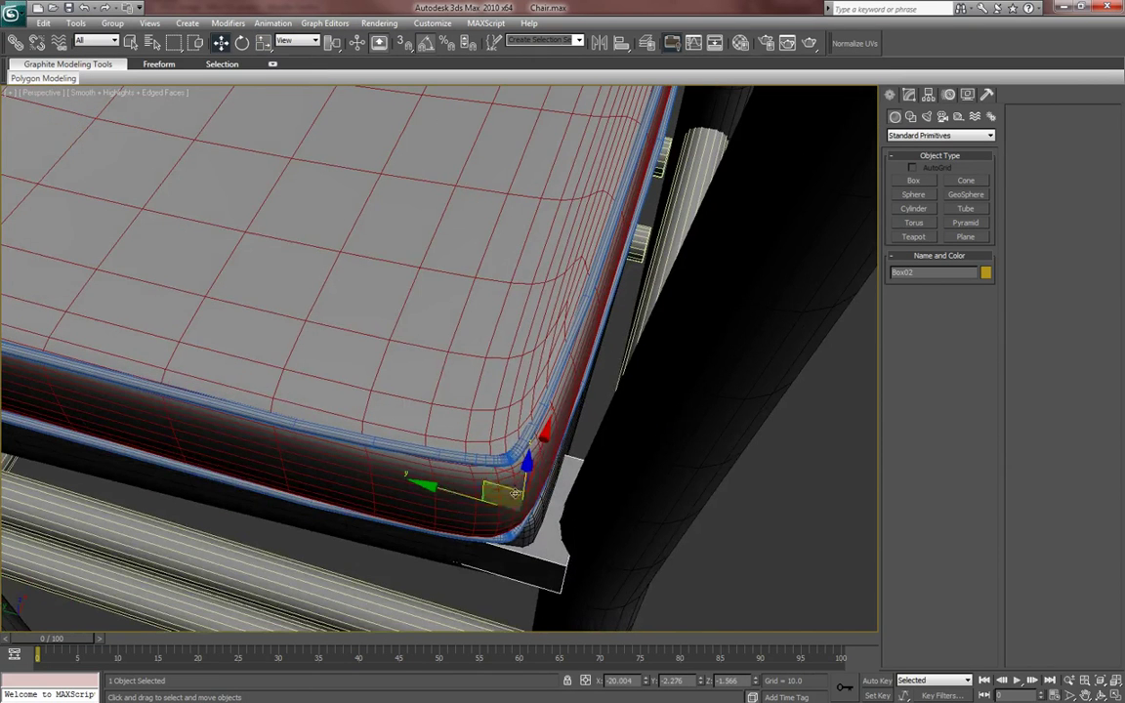
key("7")
middle_click_drag(440, 491, 328, 491, "alt")
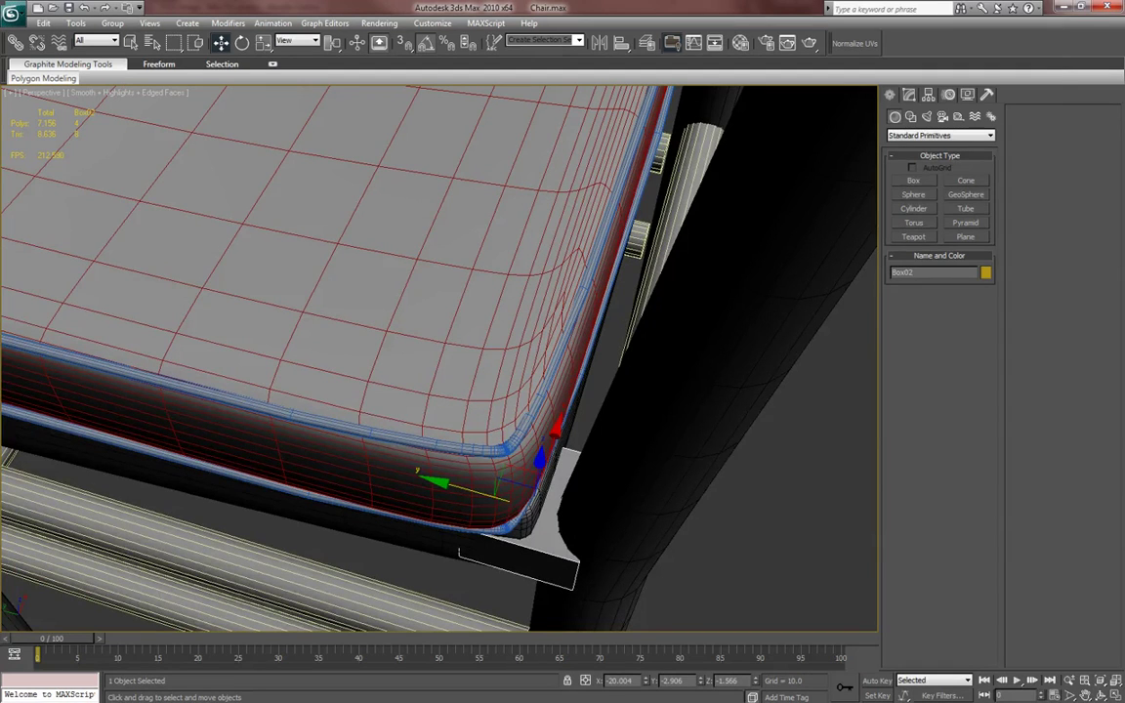
- Open the reference photo in IrfanView, zoom in on the bracket joining rear leg and seat frame, and close the photo
key("alt+Tab")
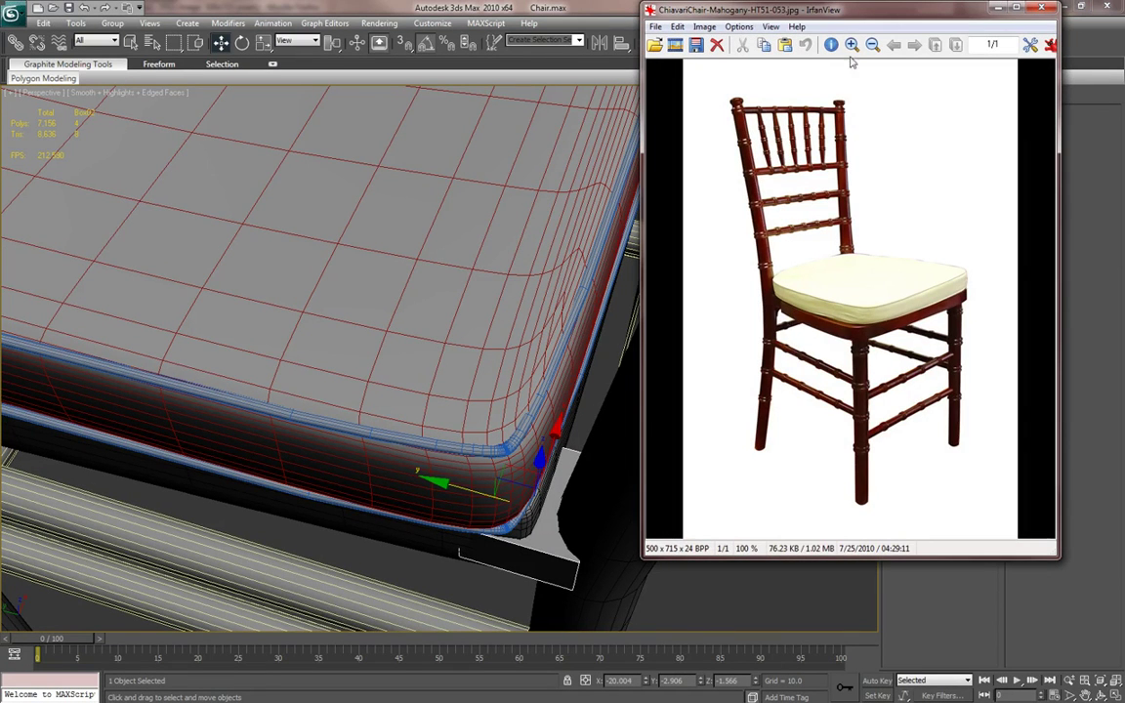
left_click_drag(740, 243, 790, 313)
left_click(763, 284)
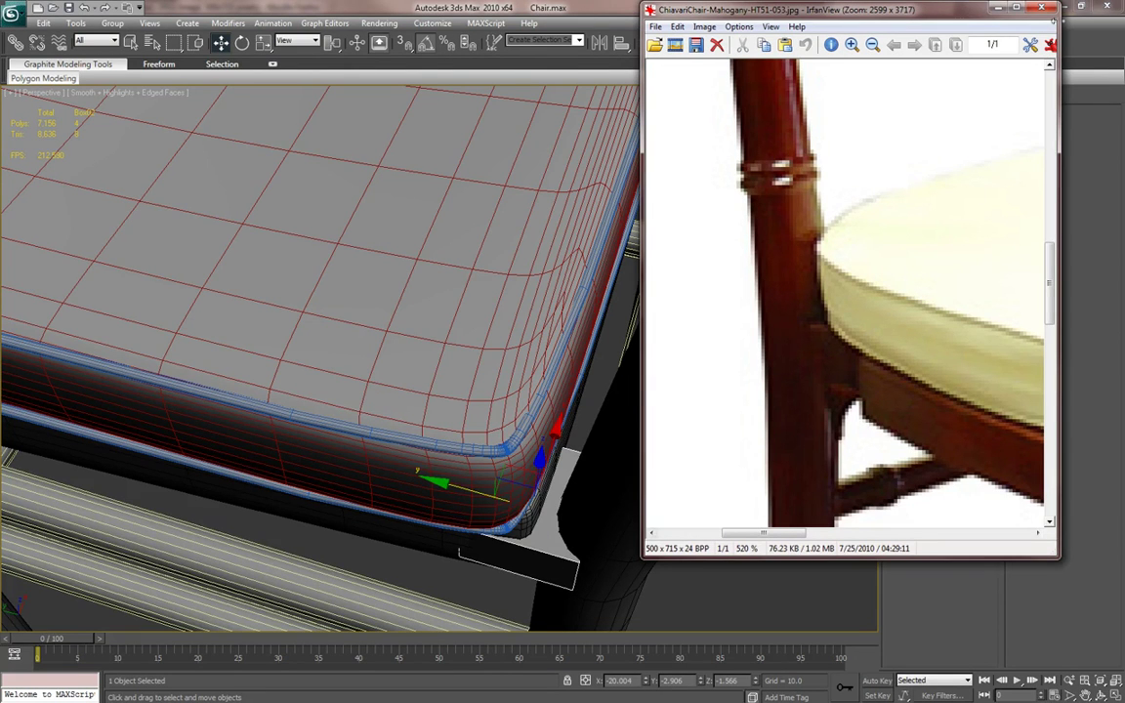
left_click(1044, 10)
- Rotate the block 45 degrees about the vertical axis and undo the trial move toward the leg
middle_click_drag(695, 402, 598, 490, "alt")
key("e")
left_click_drag(507, 607, 523, 613)
key("w")
left_click_drag(541, 443, 553, 436)
middle_click_drag(553, 437, 495, 410, "alt")
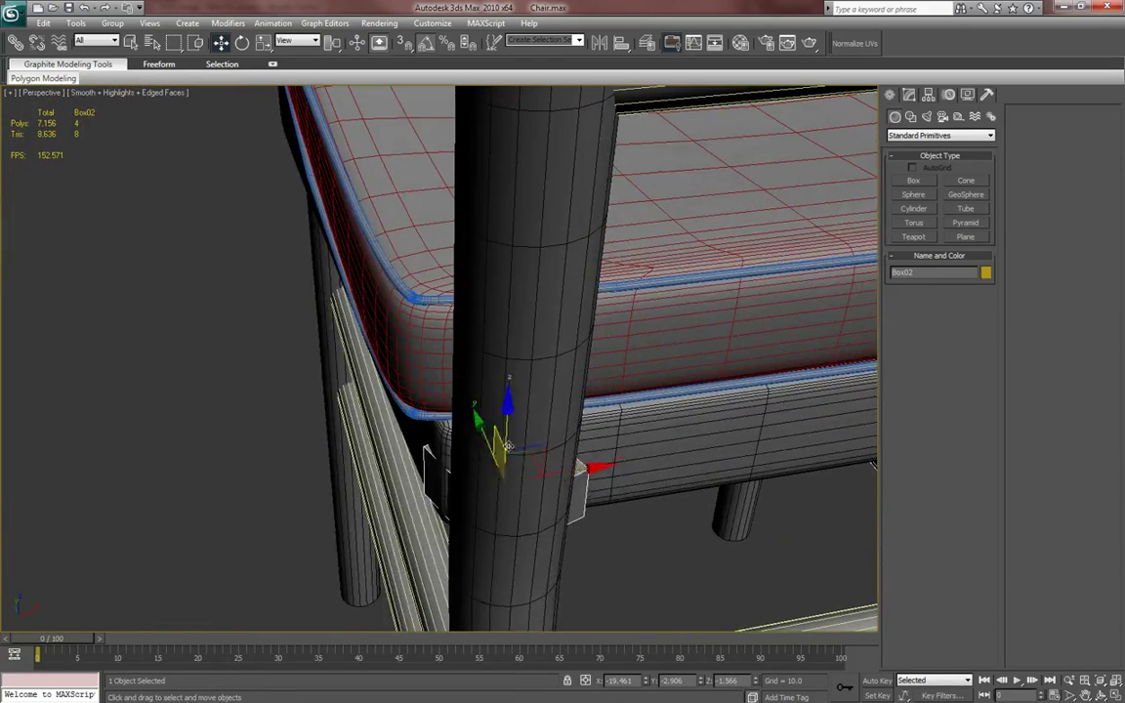
key("e")
key("ctrl+z")
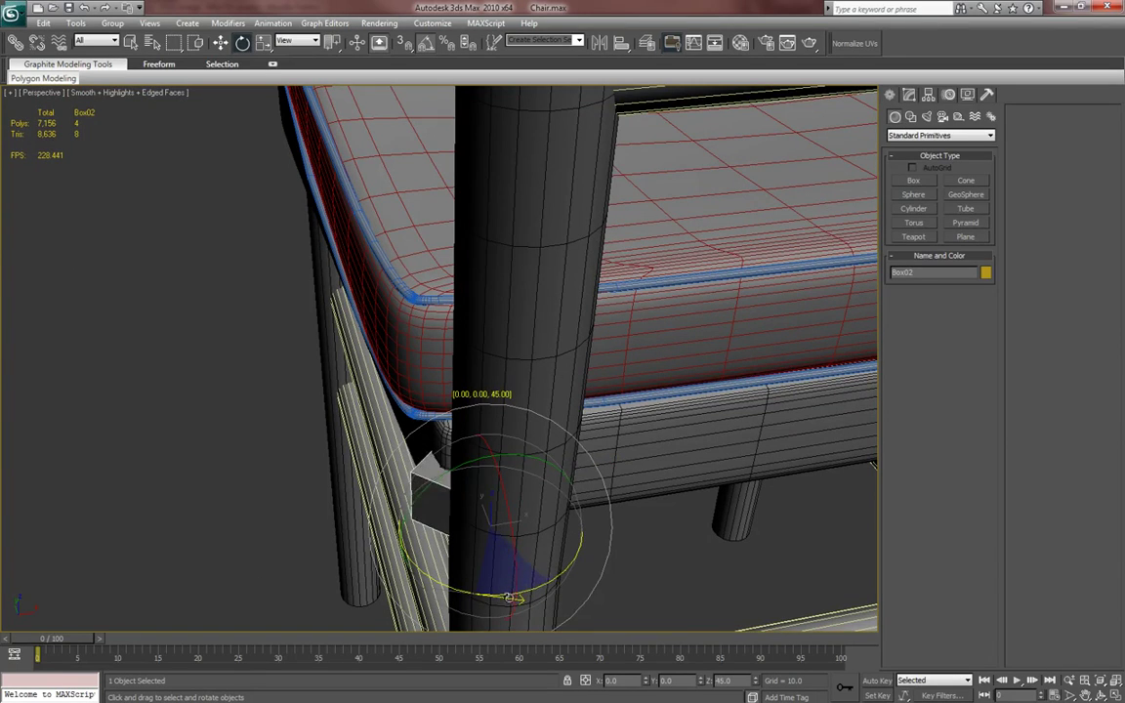
- Make the rotated block taller and lower it against the seat frame's rear corner
key("w")
middle_click_drag(529, 533, 613, 430, "alt")
mouse_move(540, 408)
middle_mouse_down("alt")
mouse_move(464, 429)
mouse_move(479, 449)
mouse_move(542, 414)
middle_mouse_up("alt")
key("r")
key("w")
middle_click_drag(726, 449, 515, 478, "alt")
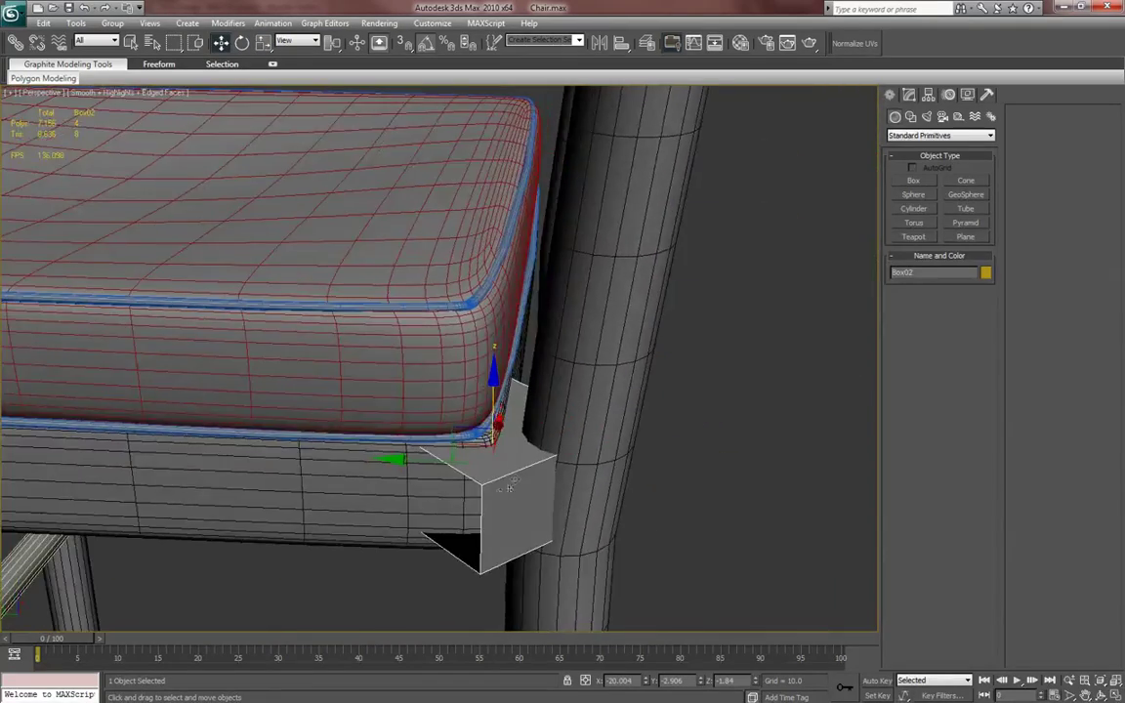
- Try to reposition a vertical corner edge of the block next to the seat frame, undoing the moves
key("2")
left_click(482, 516)
mouse_move(482, 516)
middle_mouse_down("alt")
mouse_move(506, 527)
mouse_move(499, 503)
middle_mouse_up("alt")
left_click_drag(520, 483, 540, 469)
key("ctrl+z")
middle_click_drag(513, 488, 441, 524, "alt")
left_click_drag(441, 524, 342, 495)
middle_click_drag(498, 465, 446, 462, "alt")
left_click_drag(446, 461, 349, 490)
key("ctrl+z")
- Try to slide the block's outer vertical edge along X toward the rear leg and leave edge level
mouse_move(422, 507)
middle_mouse_down("alt")
mouse_move(469, 485)
mouse_move(412, 494)
middle_mouse_up("alt")
middle_click_drag(494, 476, 540, 522, "alt")
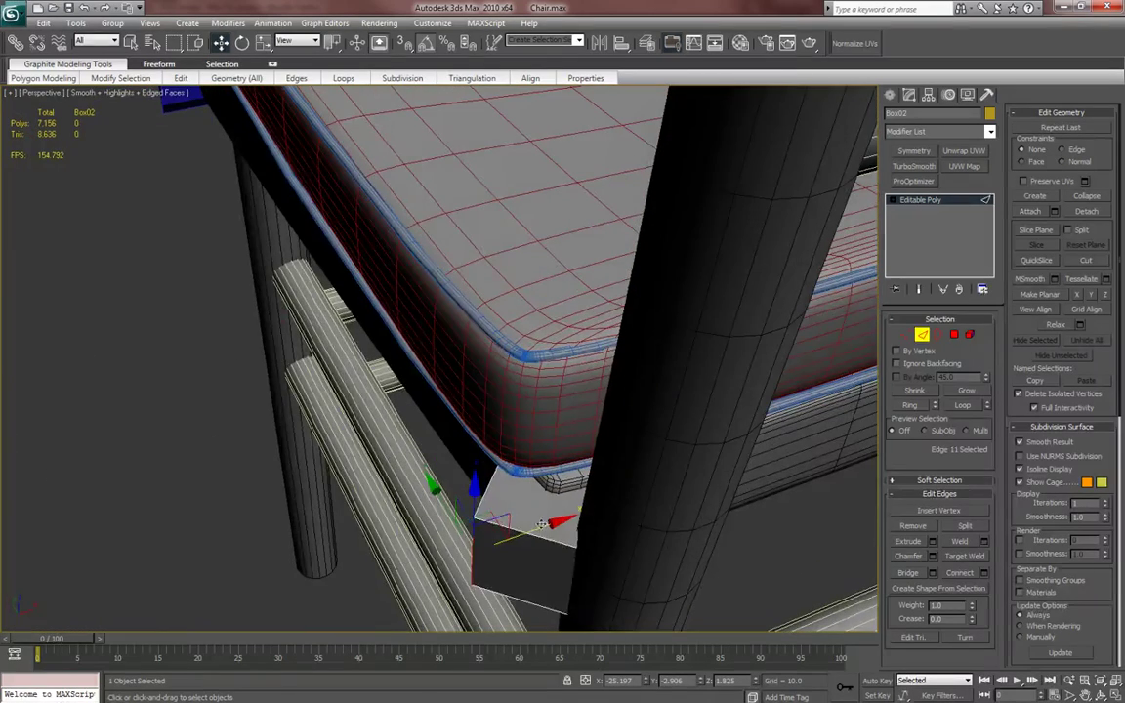
left_click_drag(540, 522, 612, 521)
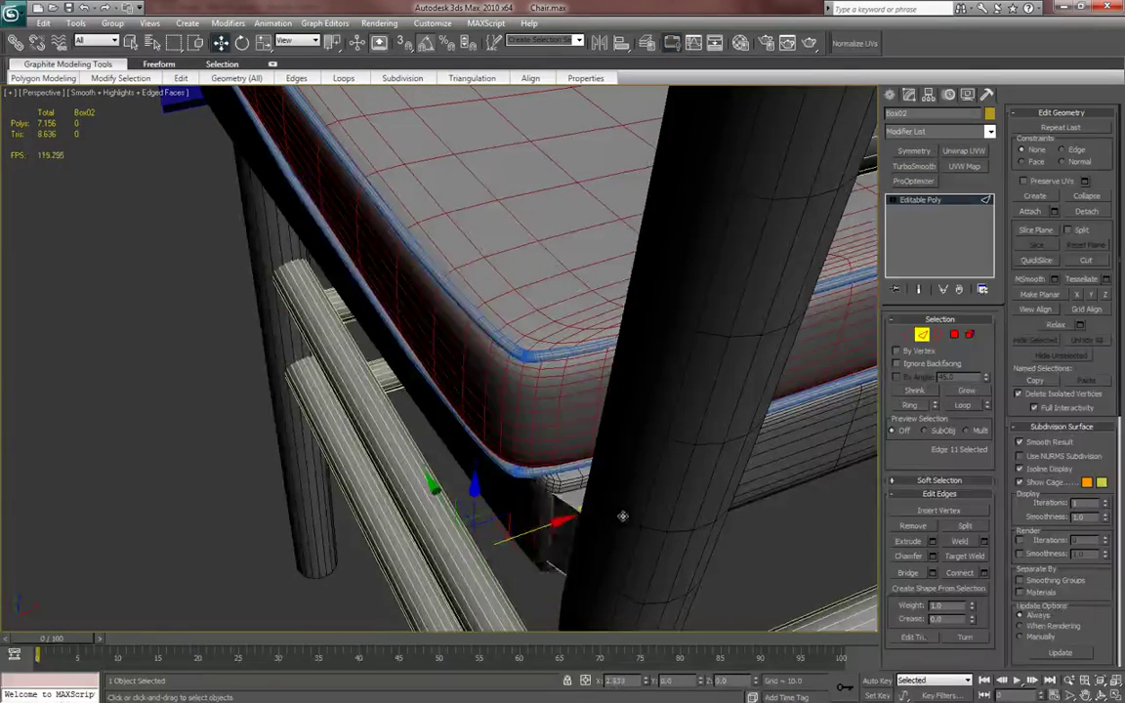
middle_click_drag(618, 515, 512, 458, "alt")
left_click(891, 95)
middle_click_drag(671, 465, 647, 460, "alt")
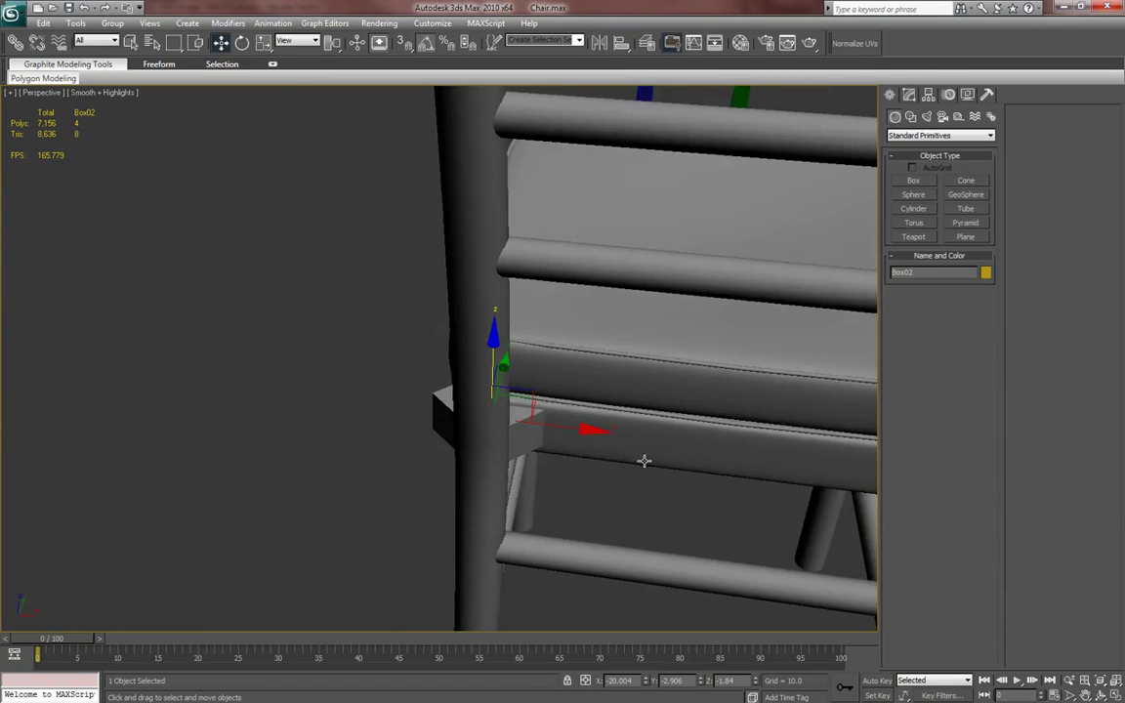
- Select the block's two outer vertical edges, convert them to vertices and scale them closer together around the leg
middle_click_drag(554, 459, 719, 325, "alt")
key("2")
left_click(448, 412)
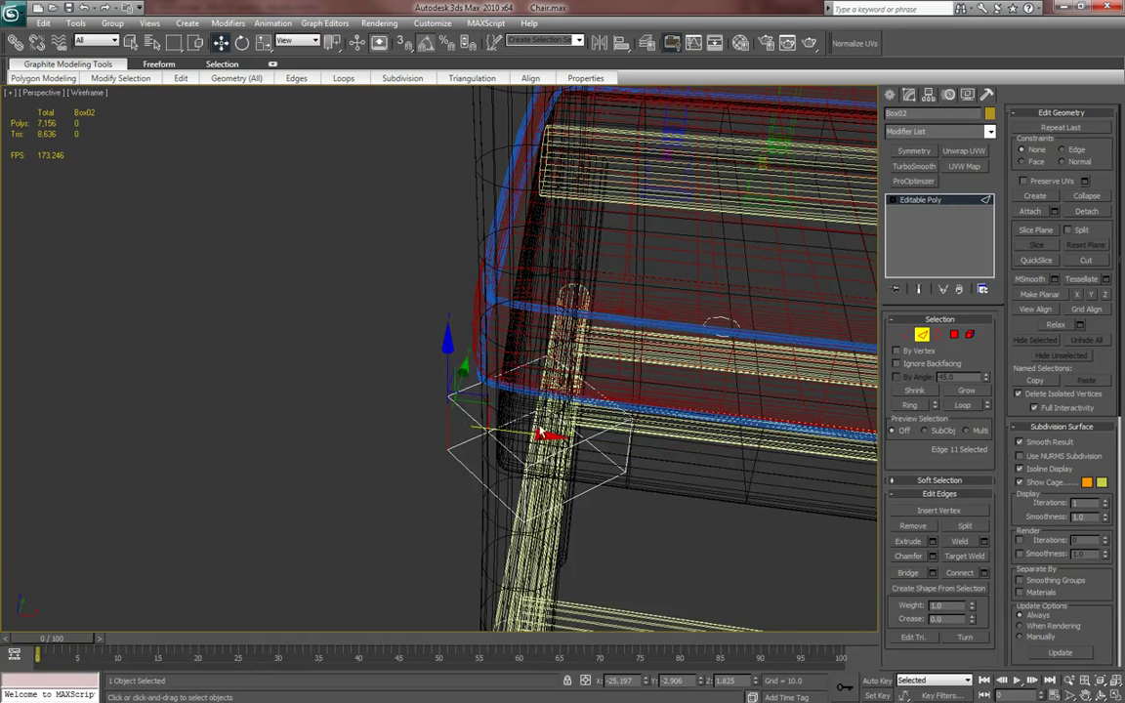
left_click(787, 438, "ctrl")
left_click(905, 335, "ctrl")
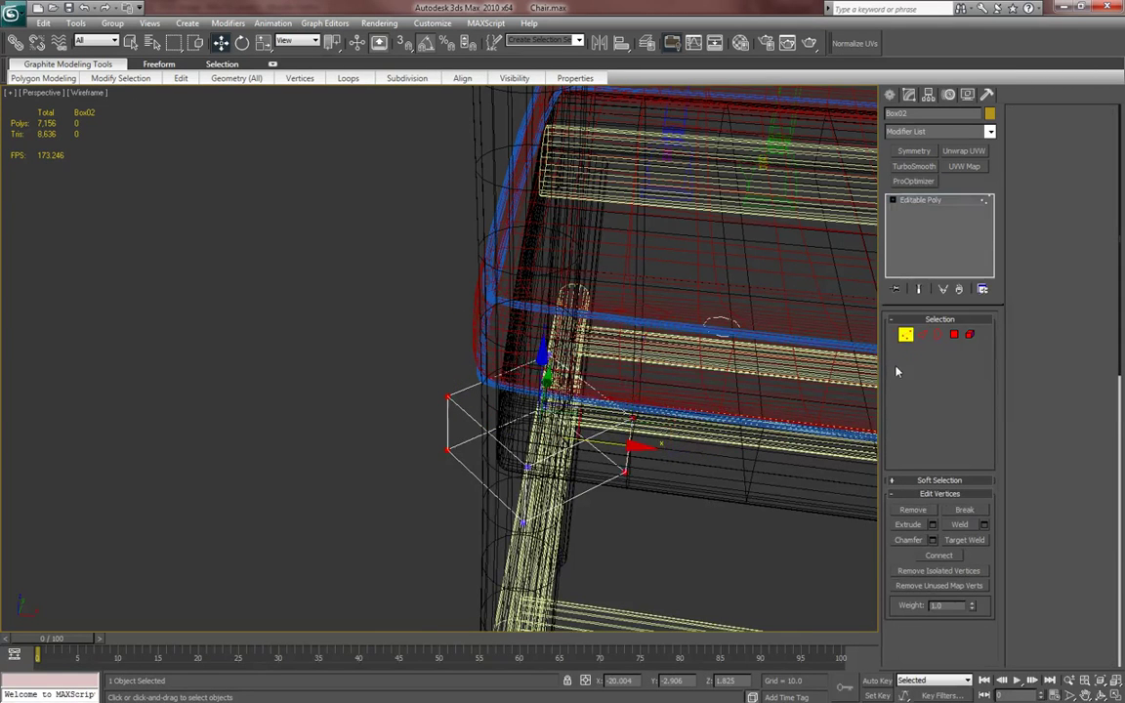
middle_click_drag(802, 317, 675, 389, "alt")
key("F3")
key("r")
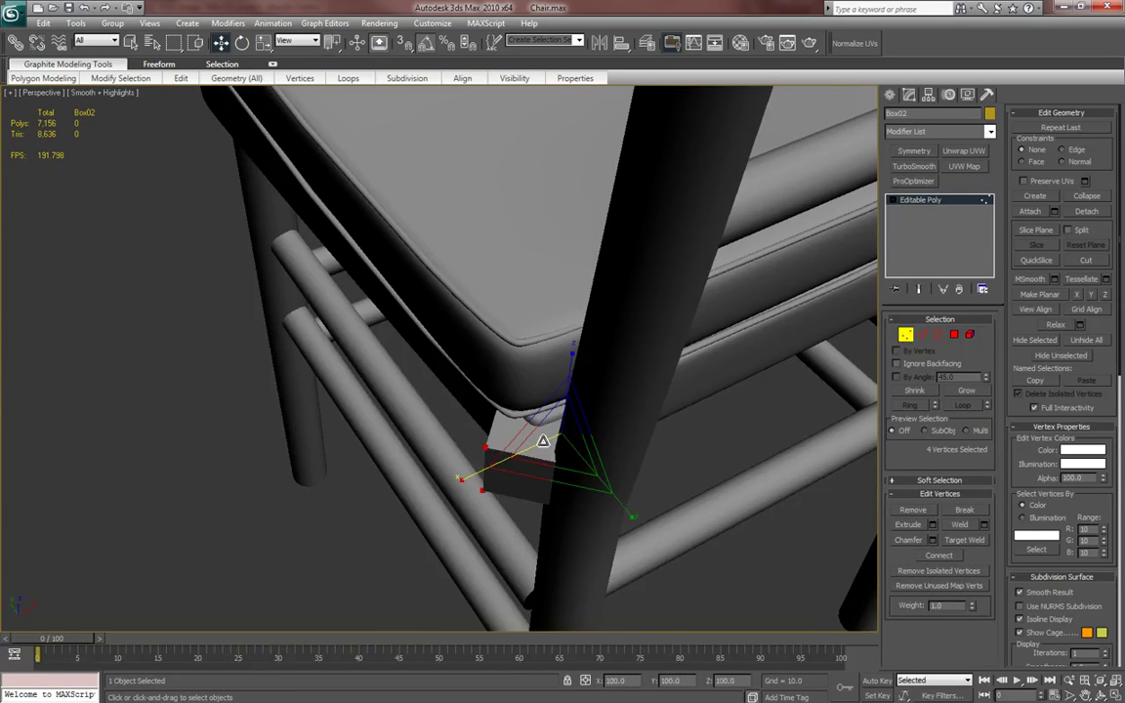
left_click_drag(543, 441, 526, 467)
middle_click_drag(529, 466, 594, 461, "alt")
left_click_drag(555, 511, 555, 507)
middle_click_drag(556, 508, 644, 430, "alt")
- Leave vertex level and lower the block slightly along Z beside the seat frame
left_click(889, 95)
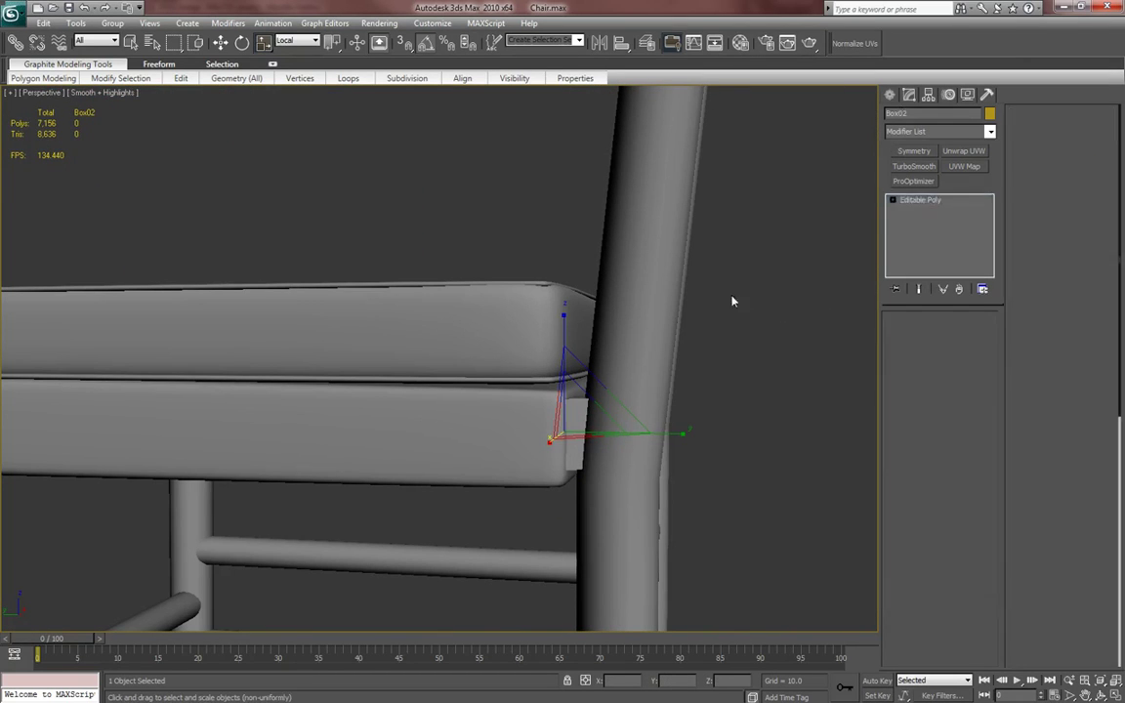
key("w")
left_click_drag(563, 369, 563, 372)
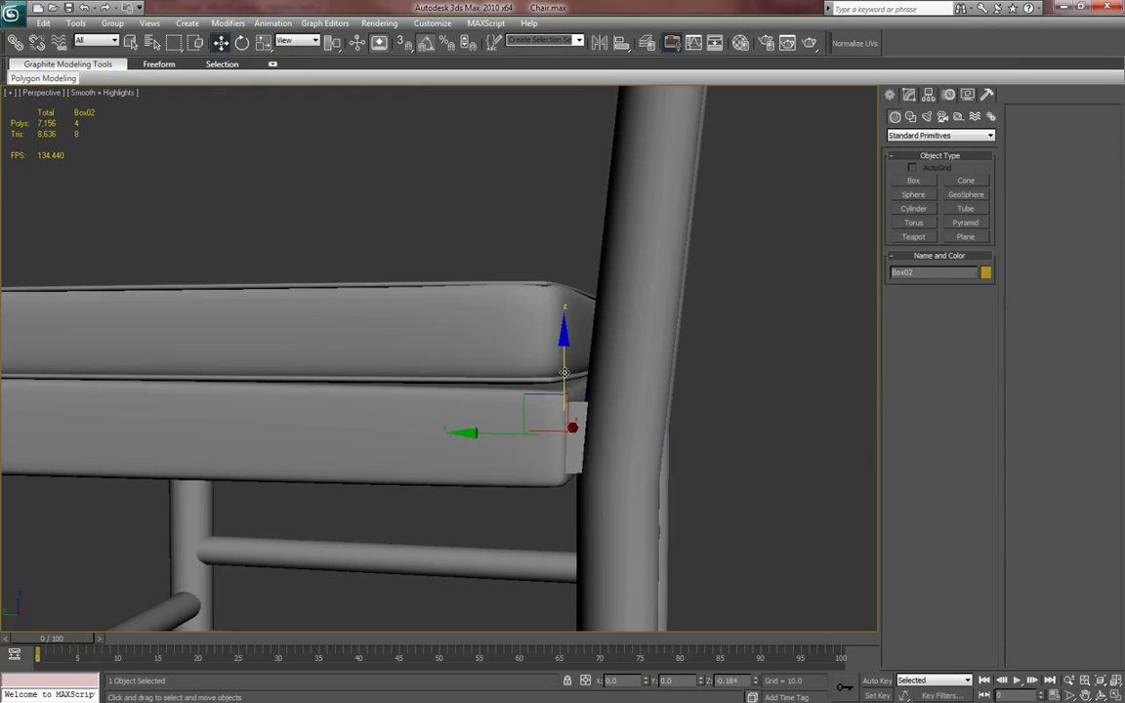
middle_click_drag(571, 412, 589, 418, "alt")
middle_click_drag(631, 438, 594, 410, "alt")
- Select two upper vertices of the block in wireframe display and connect them
key("1")
left_click_drag(566, 404, 593, 440)
middle_click_drag(588, 436, 621, 410, "alt")
right_click(620, 407)
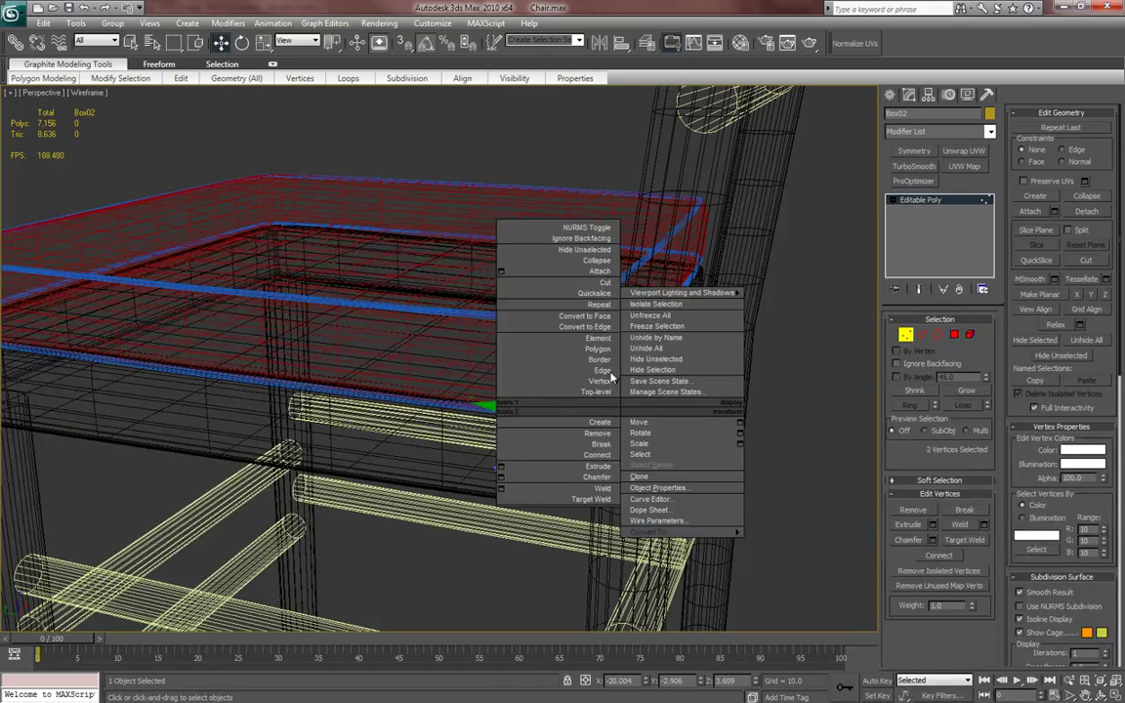
left_click(603, 456)
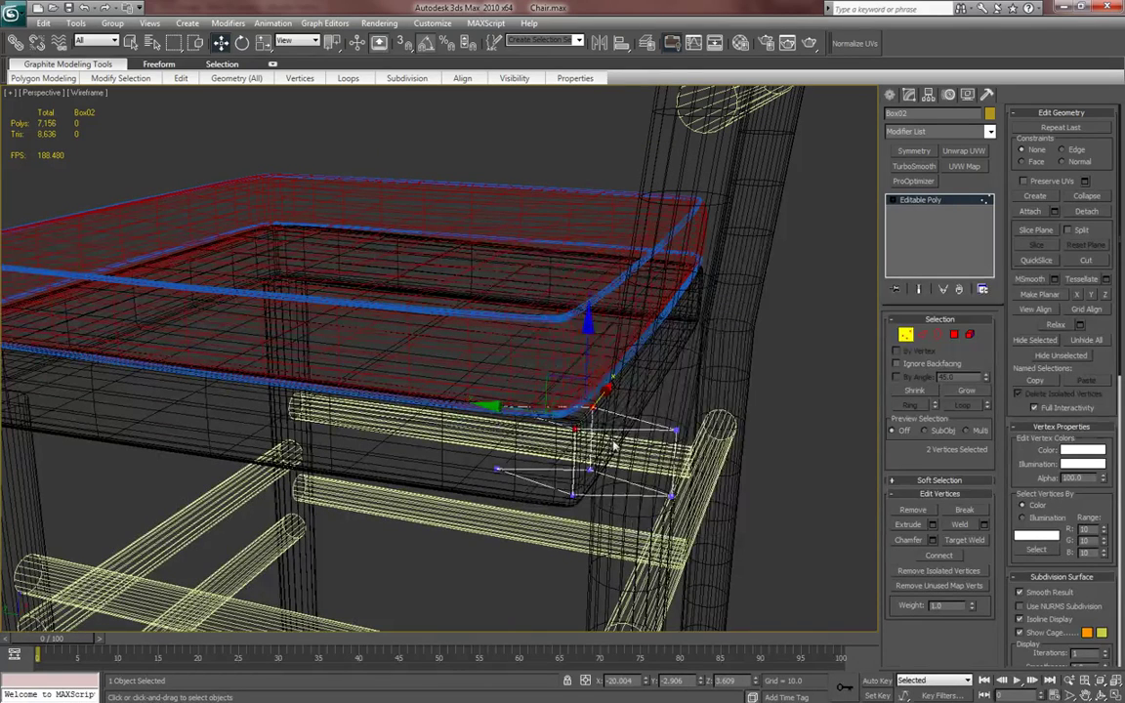
- Connect the block's selected upper vertices, and connect the matching pair of lower vertices with a parallel diagonal edge
right_click(611, 437)
left_click(589, 486)
middle_click_drag(590, 487, 620, 460)
left_click_drag(631, 436, 604, 468)
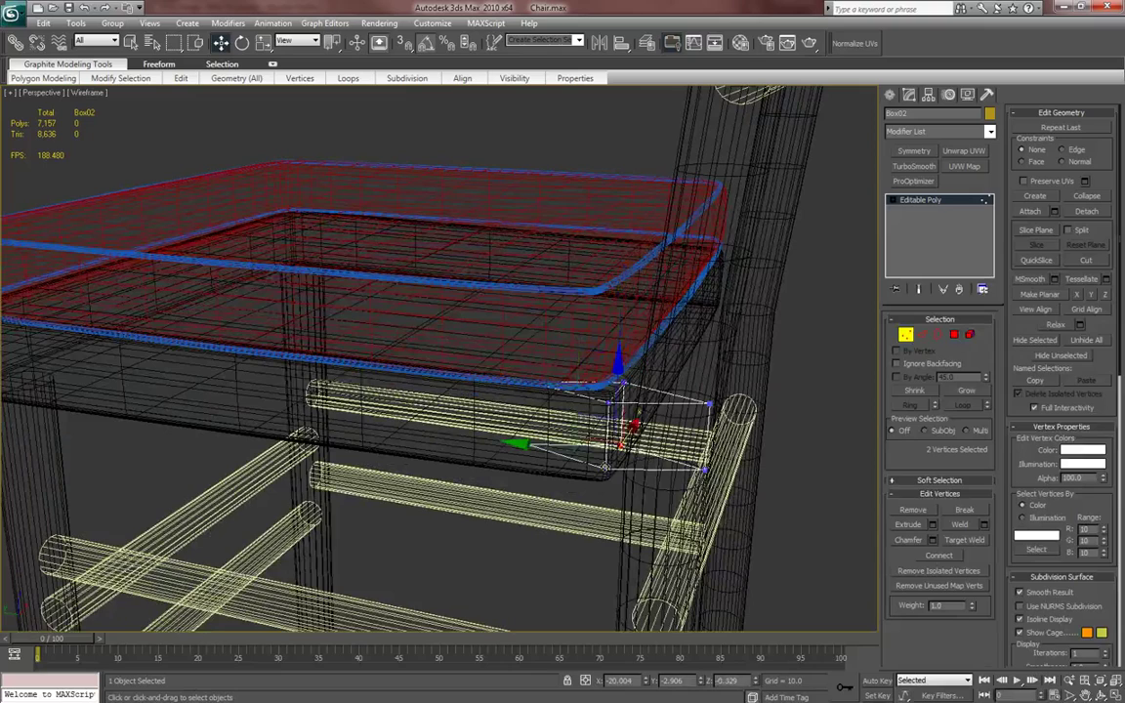
middle_click_drag(605, 466, 508, 388, "alt")
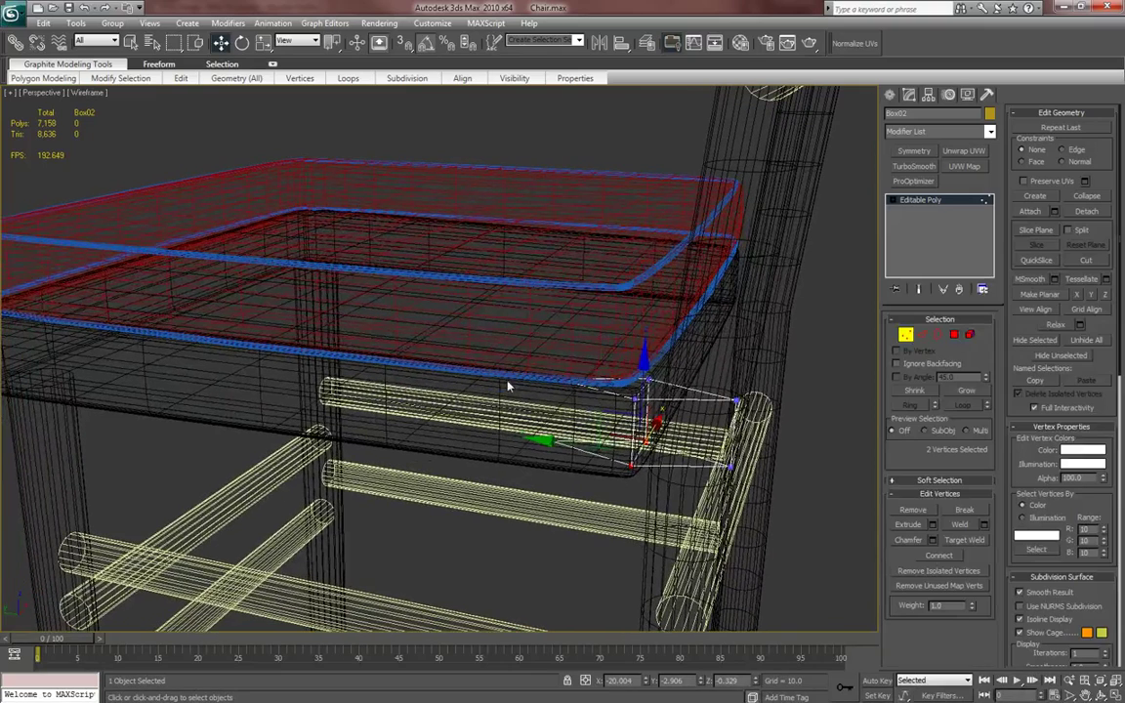
- Delete the two corner vertices beyond the new diagonal edges to leave a triangular wedge, and leave vertex level in shaded display
left_click_drag(507, 379, 611, 498)
key("Delete")
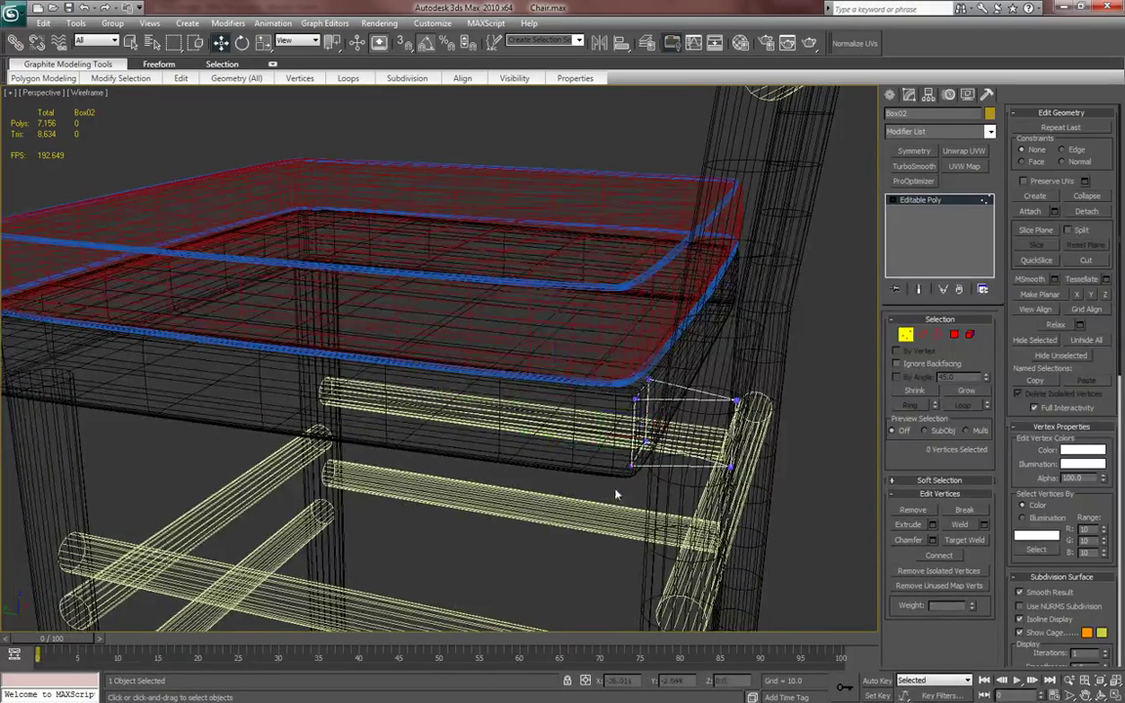
middle_click_drag(612, 496, 596, 509)
left_click(891, 96)
key("F3")
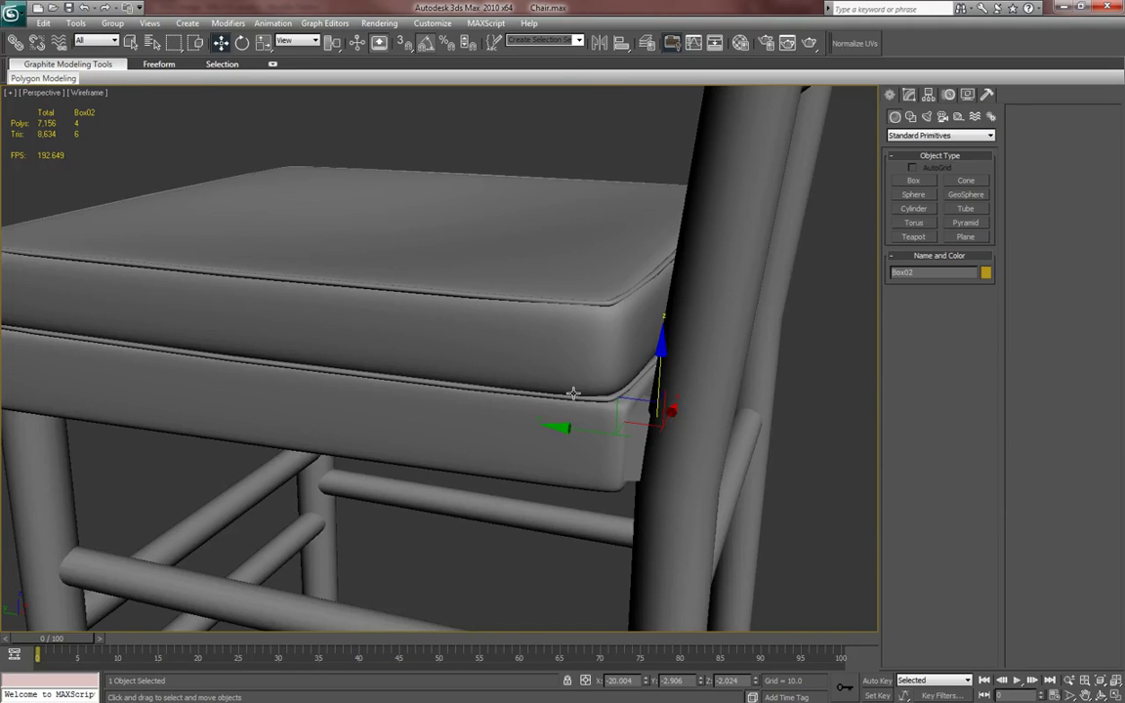
middle_click_drag(635, 430, 656, 414, "alt")
middle_click_drag(818, 219, 800, 232)
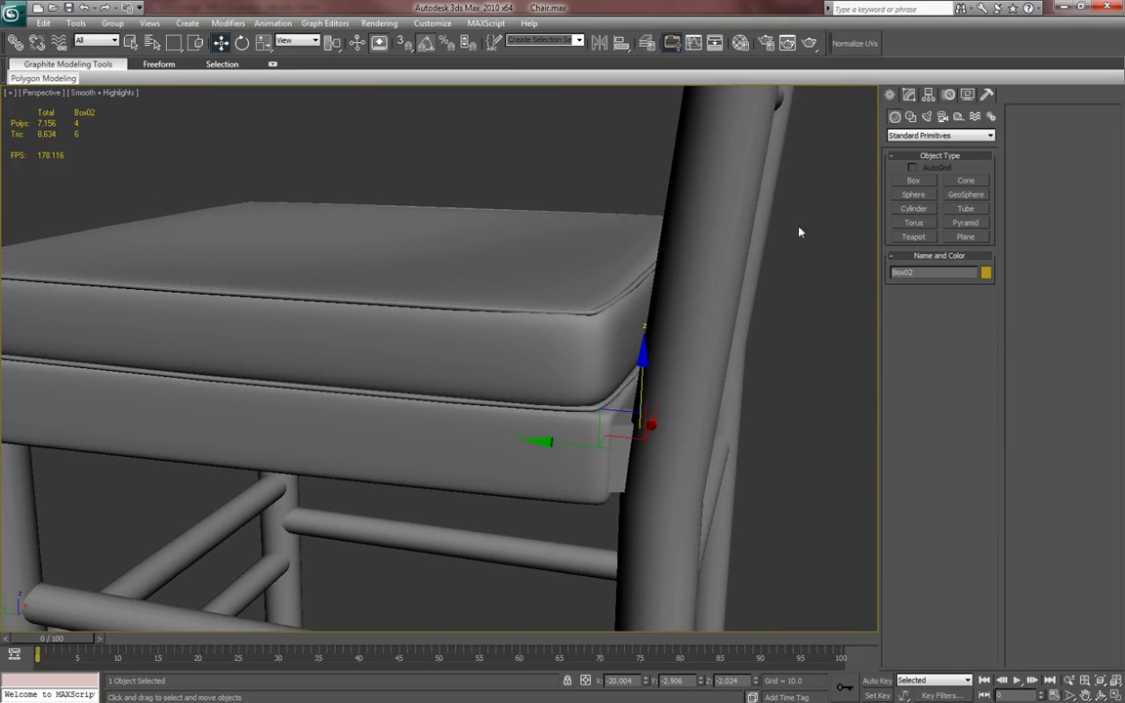
- Apply a TurboSmooth modifier to the wedge and return to its Editable Poly level with edged faces displayed
left_click(909, 96)
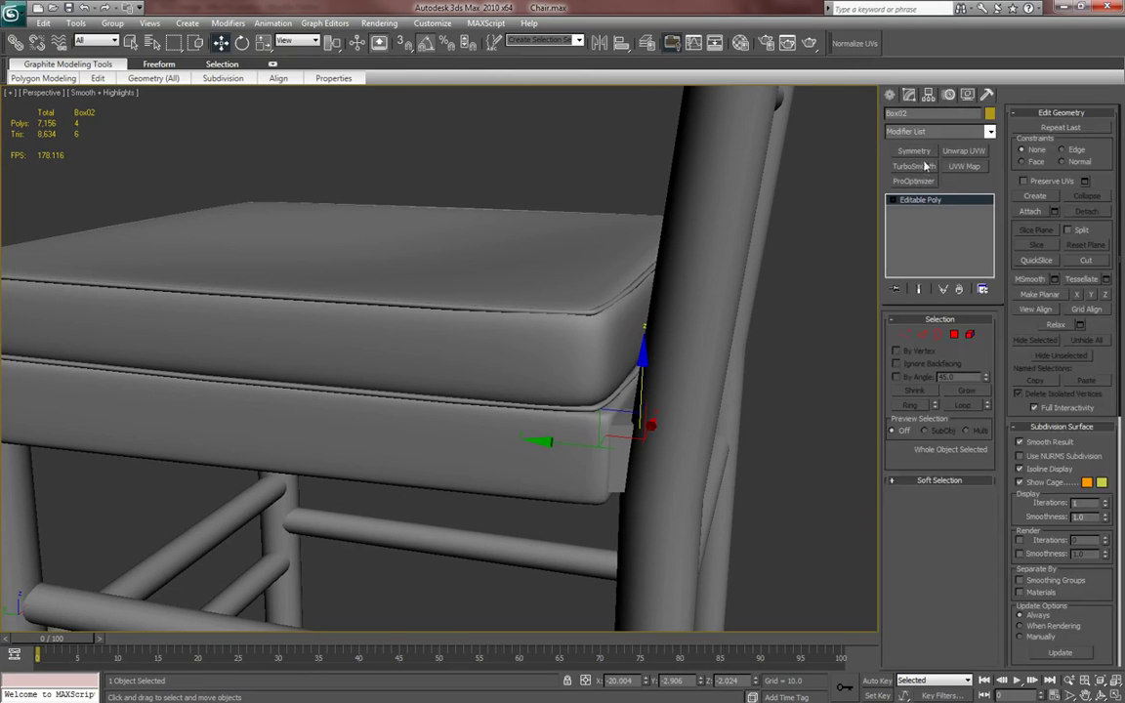
left_click(914, 166)
middle_click_drag(784, 284, 750, 264)
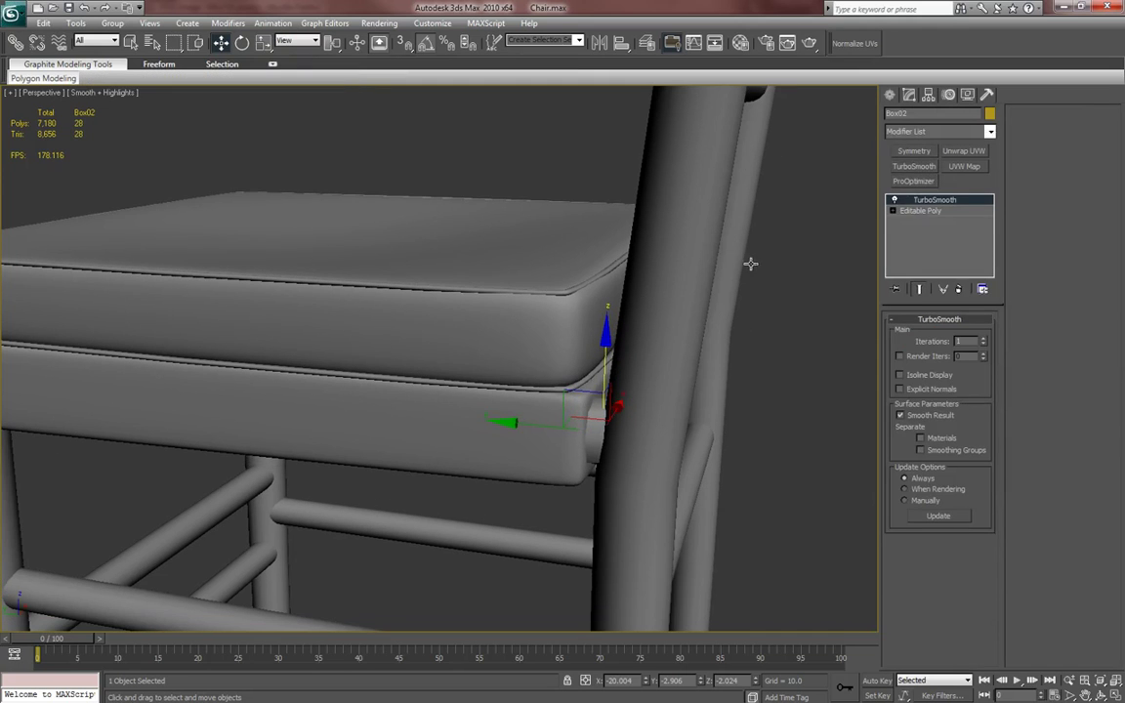
left_click(921, 210)
scroll(574, 426, "up", 2)
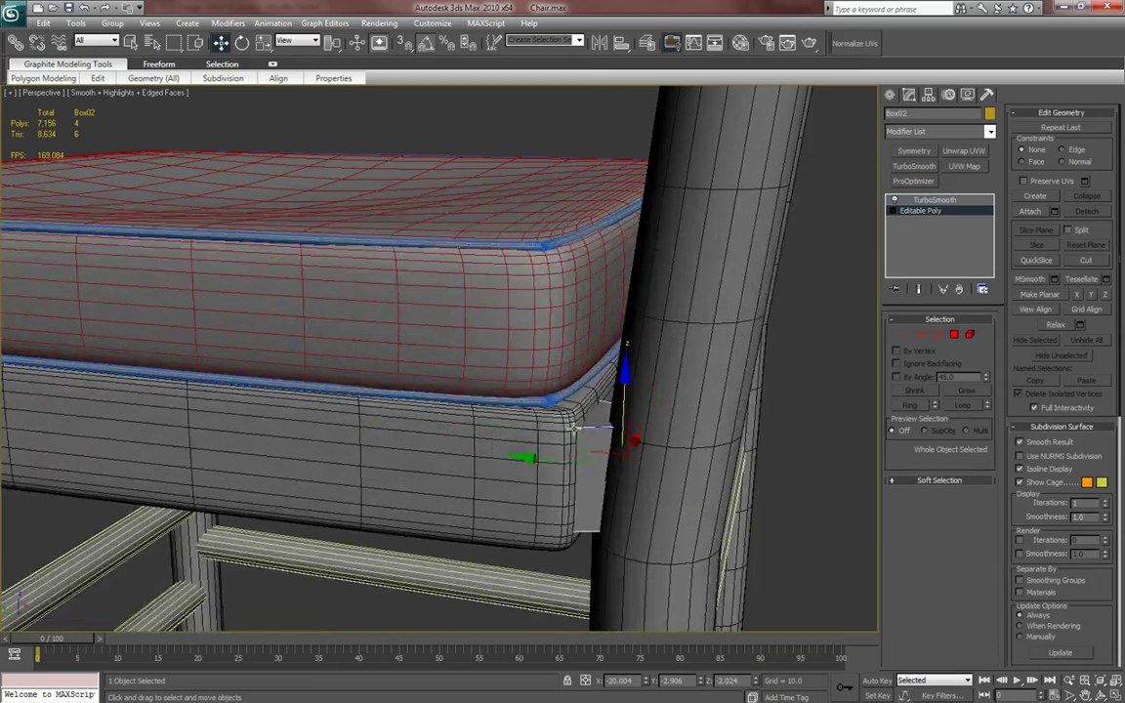
- Select the wedge's top and bottom polygons and convert the selection to their six border edges
left_click(954, 335)
middle_click_drag(625, 429, 640, 586, "alt")
left_click(607, 512, "ctrl")
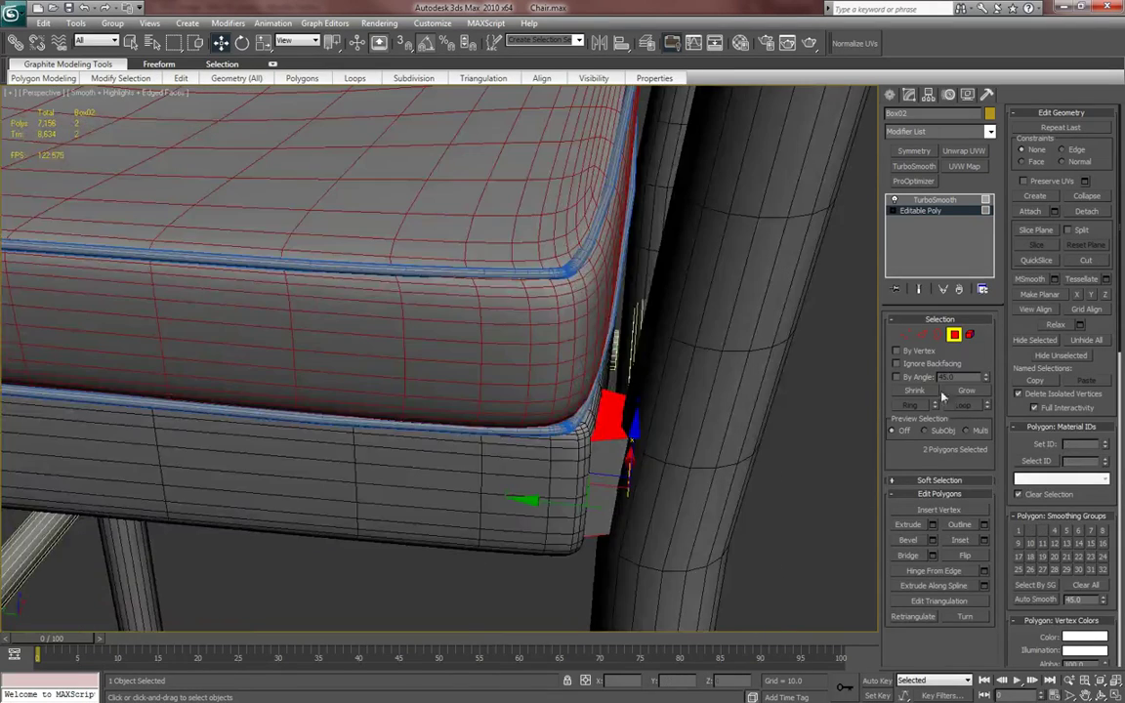
left_click(928, 335)
middle_click_drag(742, 352, 660, 373, "alt")
- Chamfer the six selected edges with an amount of 0.16 and 2 segments, previewing the smoothed result while adjusting
right_click(584, 455)
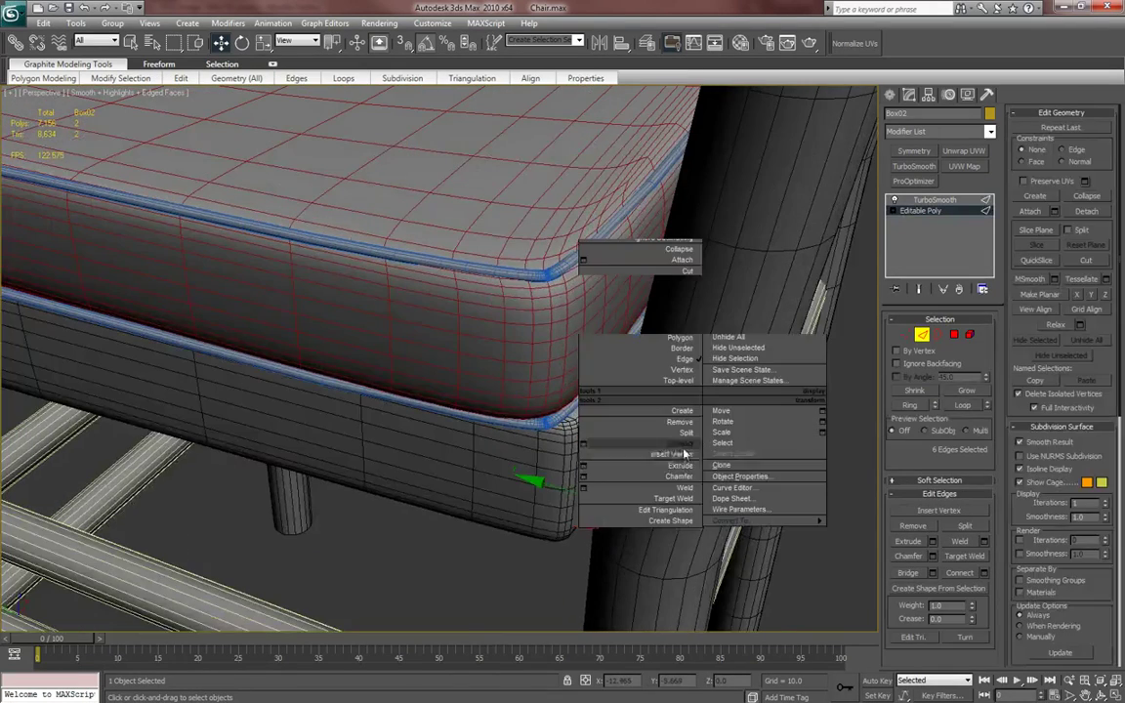
left_click(583, 476)
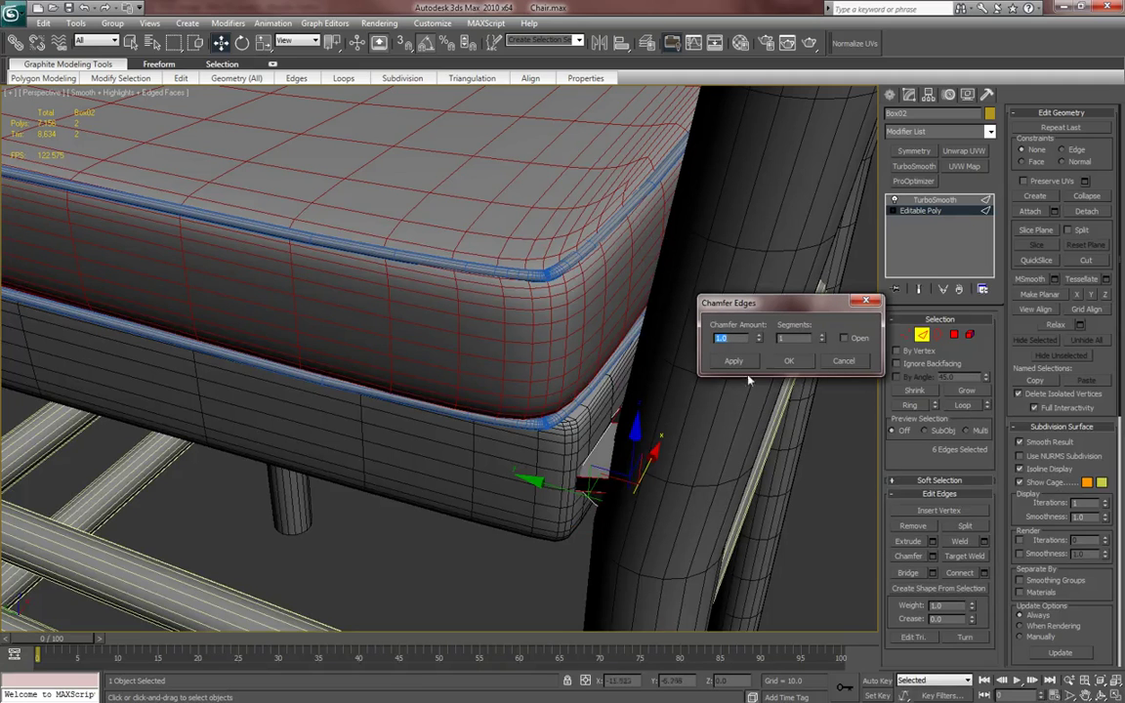
left_click(822, 336)
left_click_drag(760, 339, 761, 388)
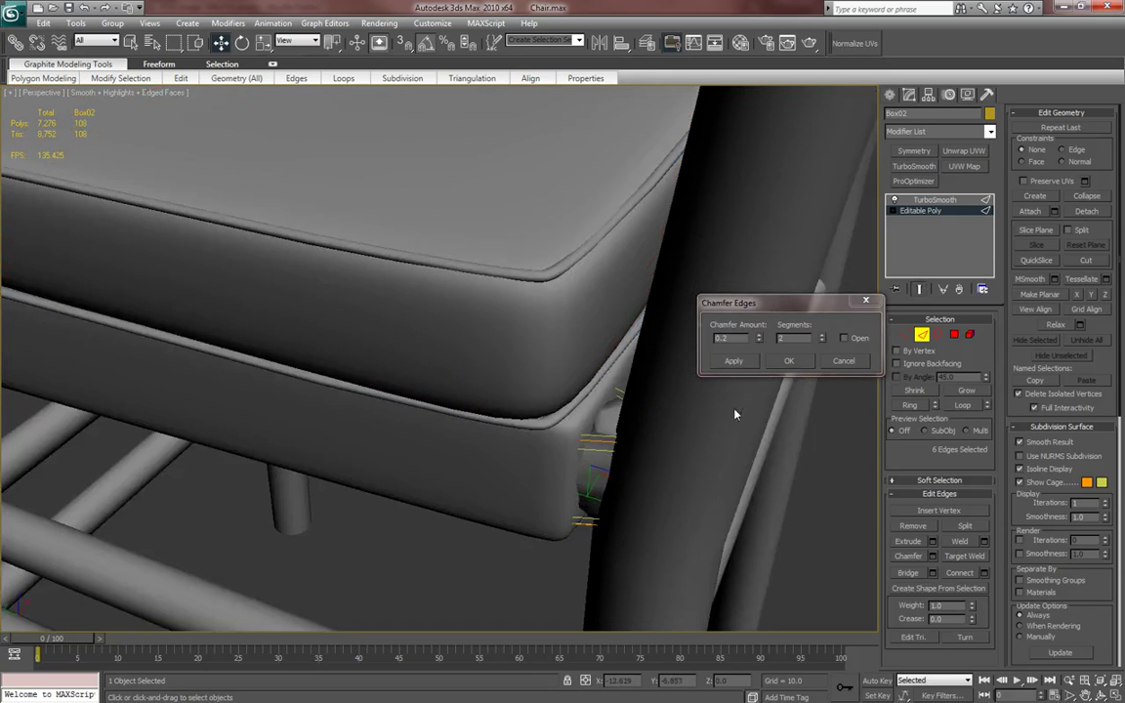
key("F4")
key("F4")
left_click(921, 291)
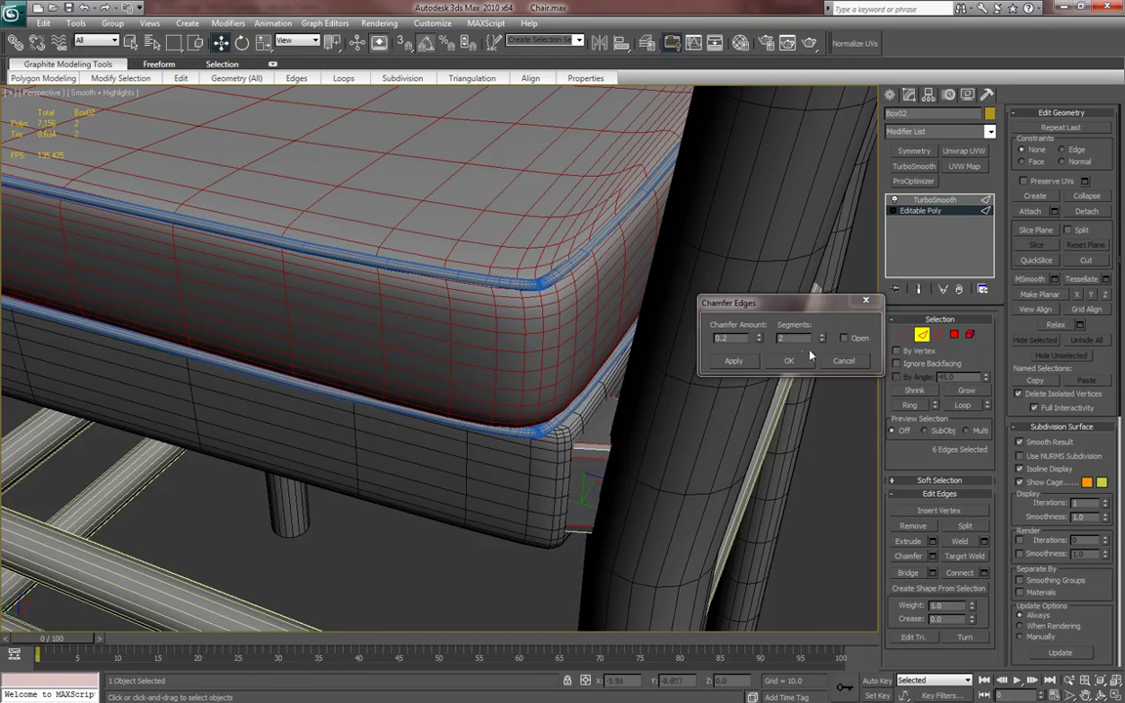
left_click_drag(761, 338, 760, 348)
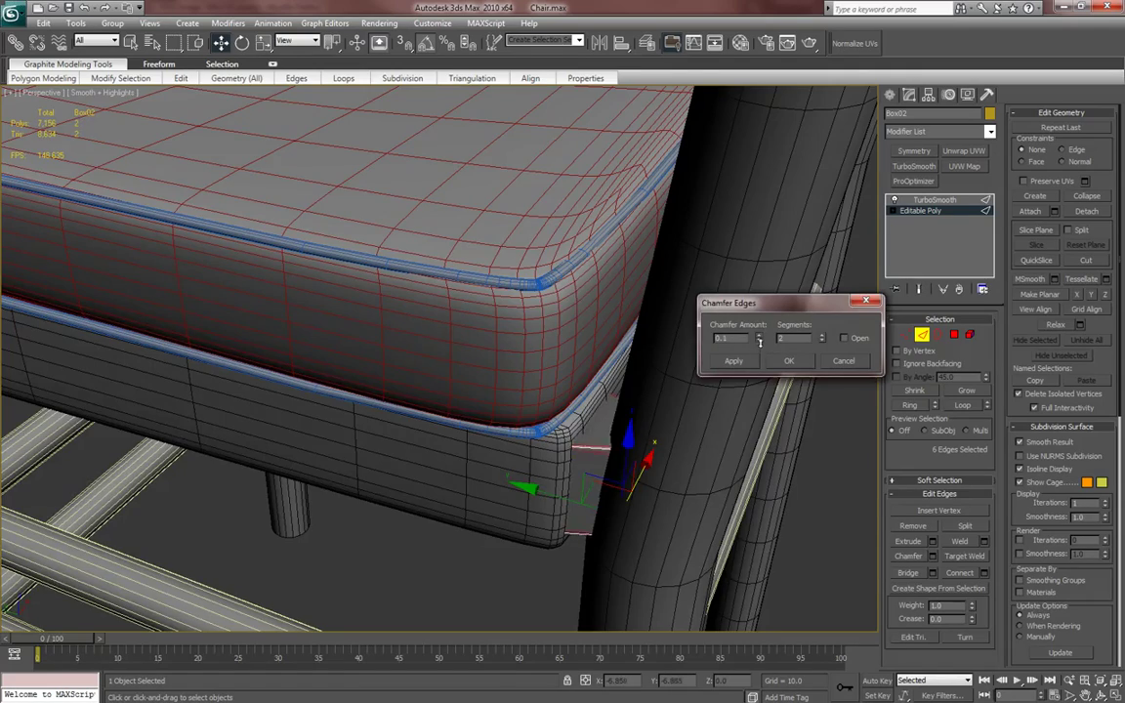
mouse_move(704, 465)
middle_mouse_down()
mouse_move(658, 441)
mouse_move(580, 452)
mouse_move(642, 443)
mouse_move(781, 386)
middle_mouse_up()
key("F3")
left_click_drag(759, 338, 643, 441)
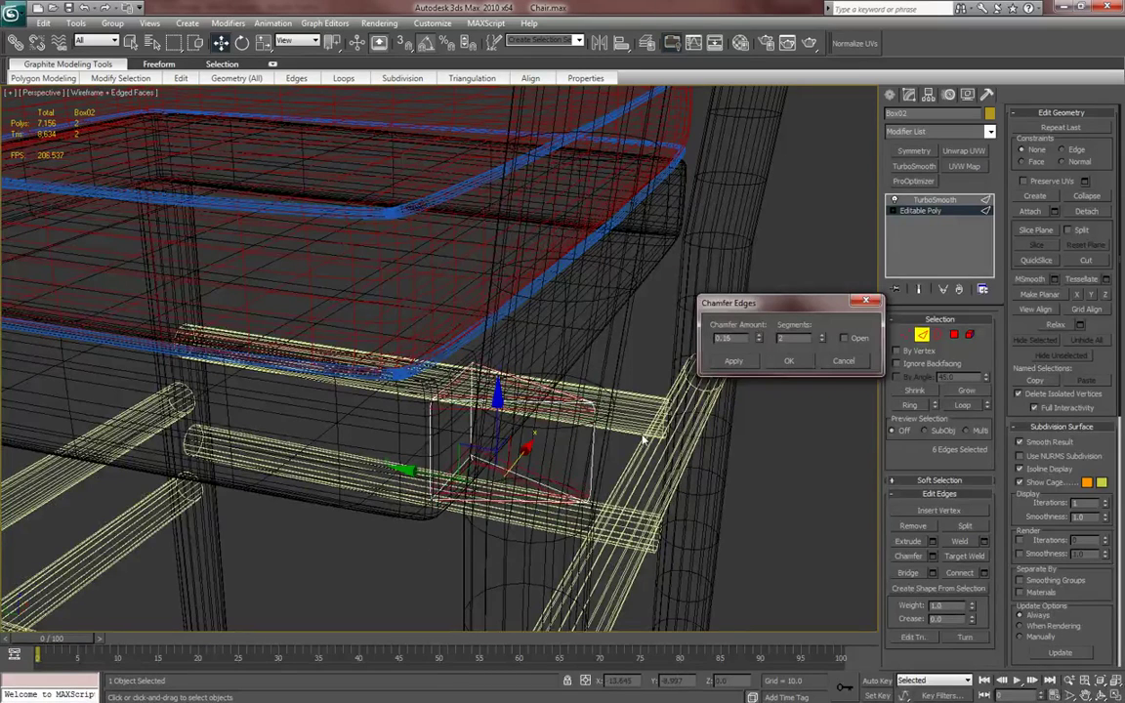
left_click(784, 362)
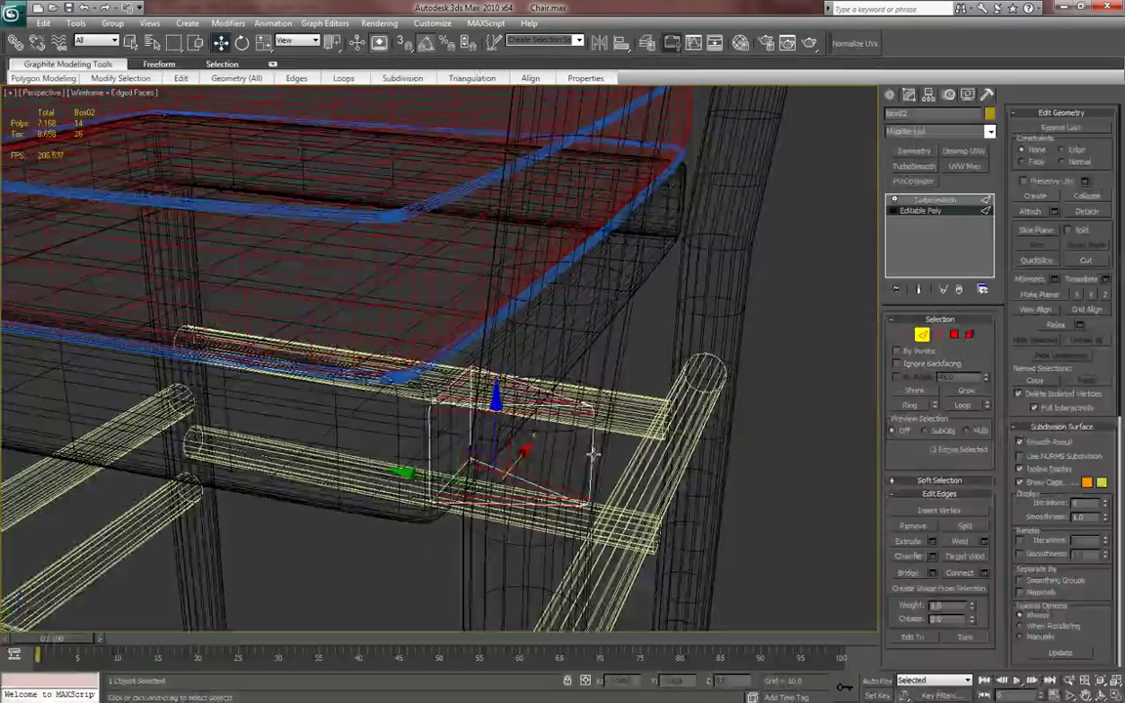
- Select the wedge's vertical corner edges with their continuations and chamfer them by 0.16 with 2 segments, showing the smoothed result
left_click(591, 454)
left_click(918, 410)
middle_click_drag(668, 442, 596, 457, "alt")
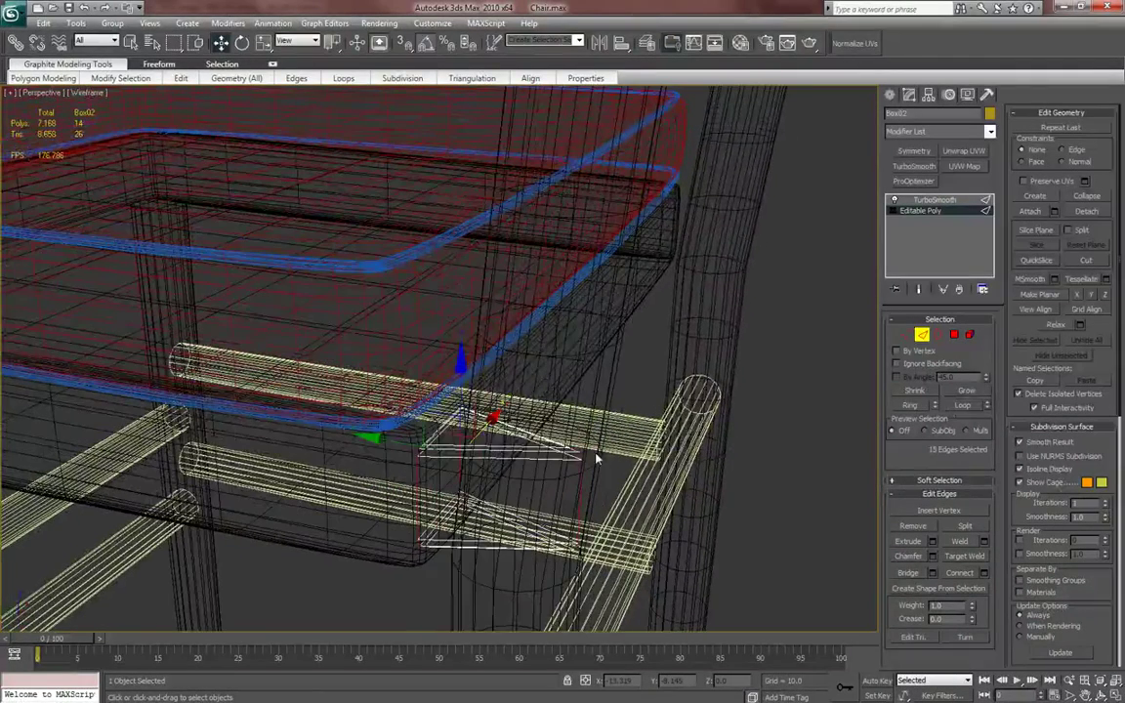
key("F3")
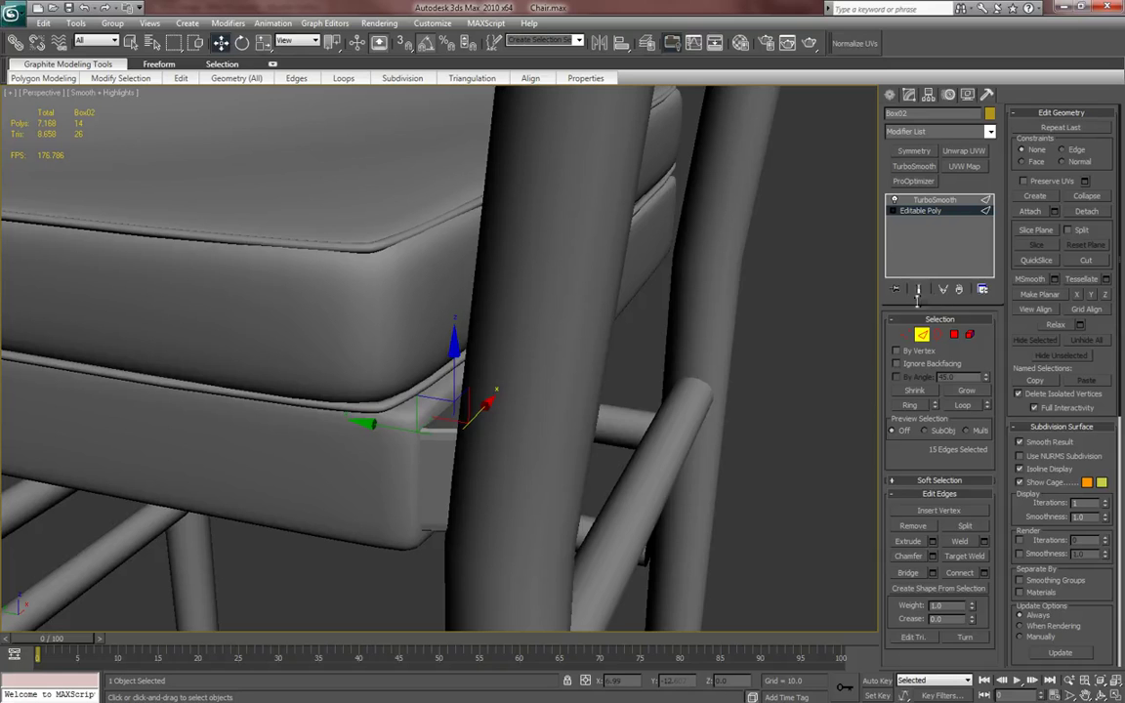
left_click(922, 291)
right_click(630, 399)
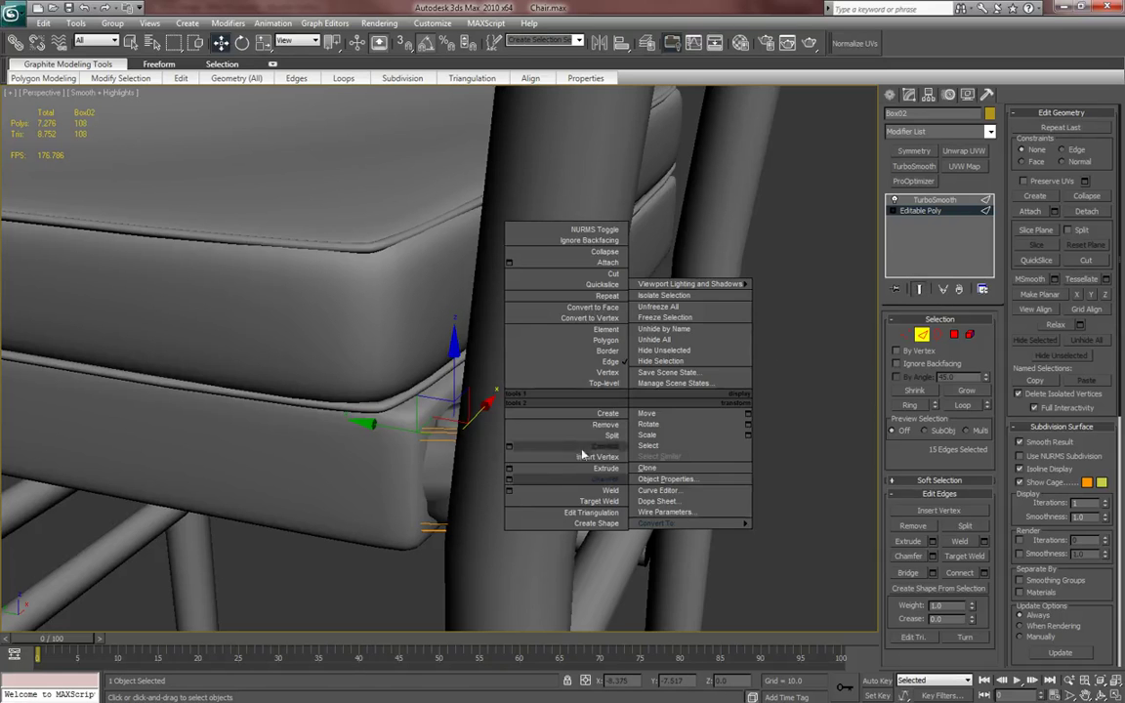
left_click(509, 478)
middle_click_drag(514, 459, 640, 444, "alt")
middle_click_drag(656, 402, 770, 365, "alt")
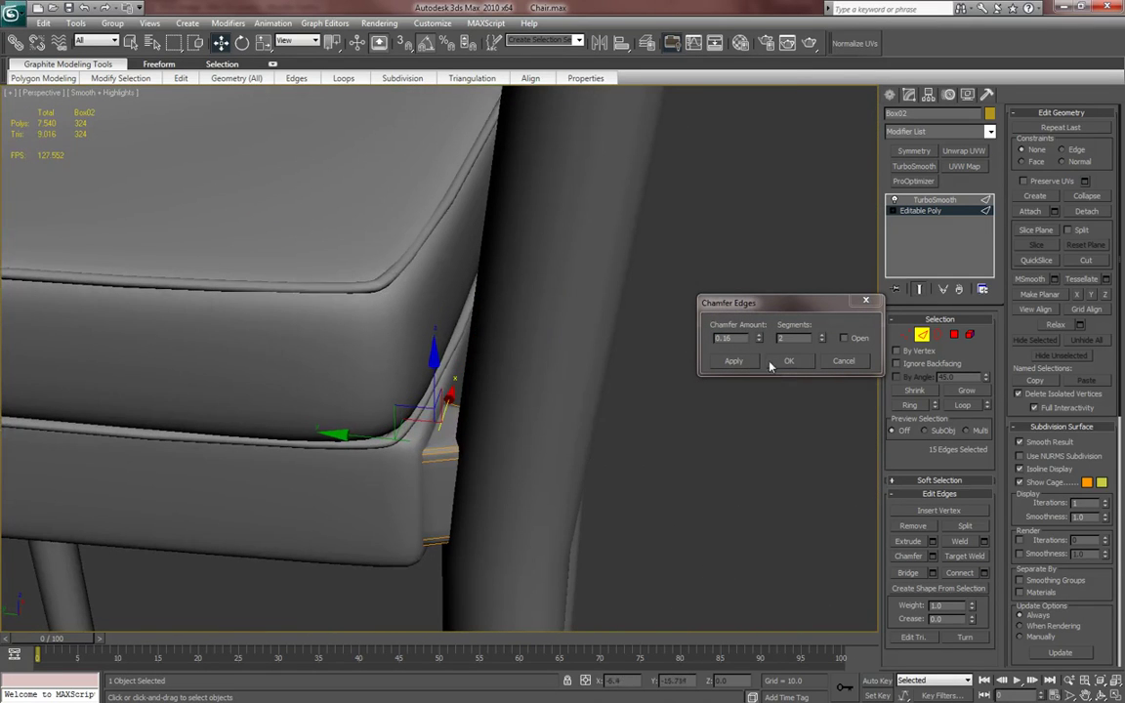
middle_click_drag(371, 468, 554, 476, "alt")
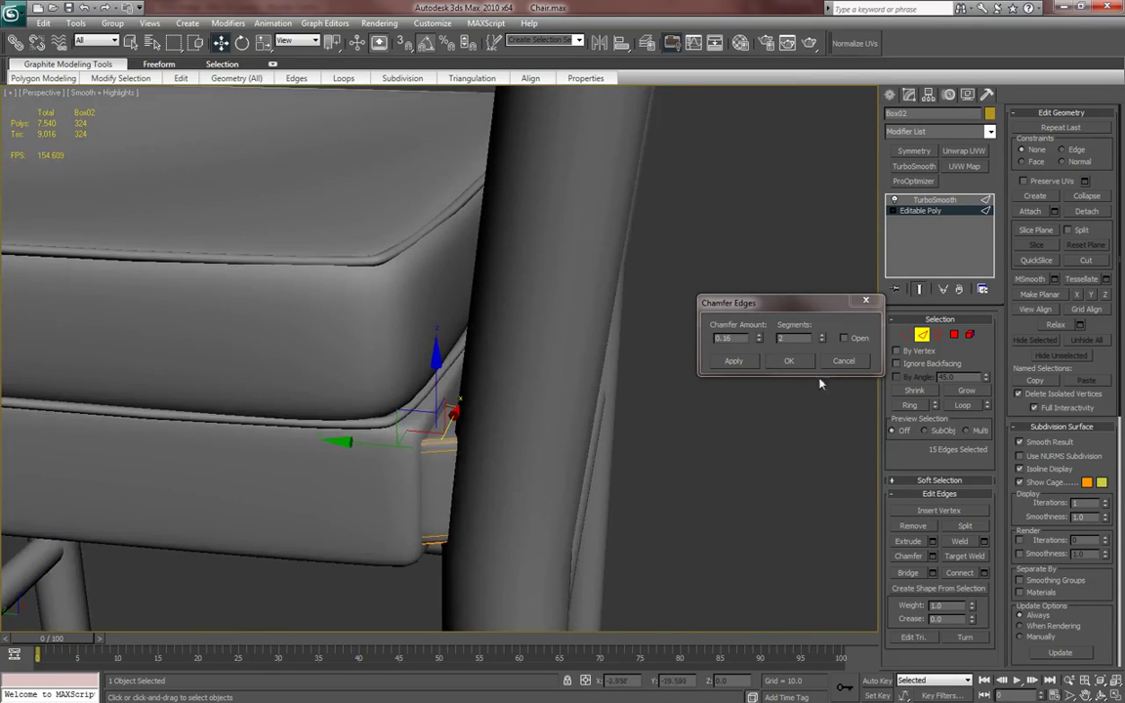
left_click(789, 362)
- Isolate the wedge and show its unsmoothed Editable Poly mesh with edged faces
key("alt+q")
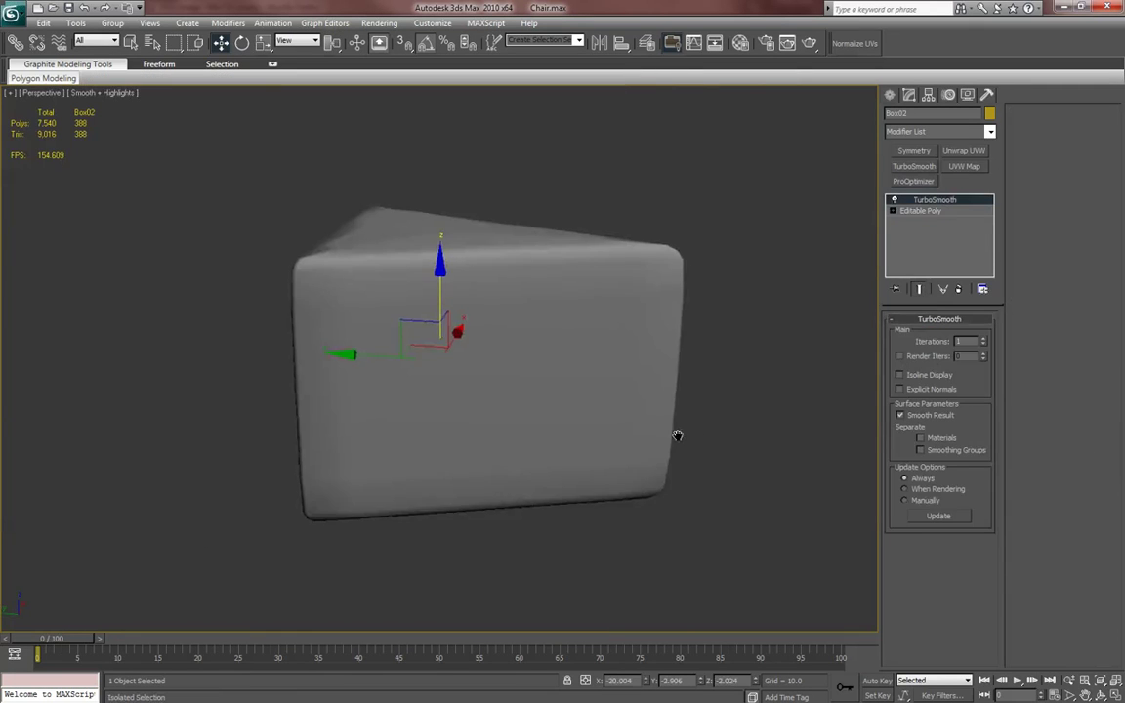
middle_click_drag(678, 435, 686, 455, "alt")
left_click(943, 212)
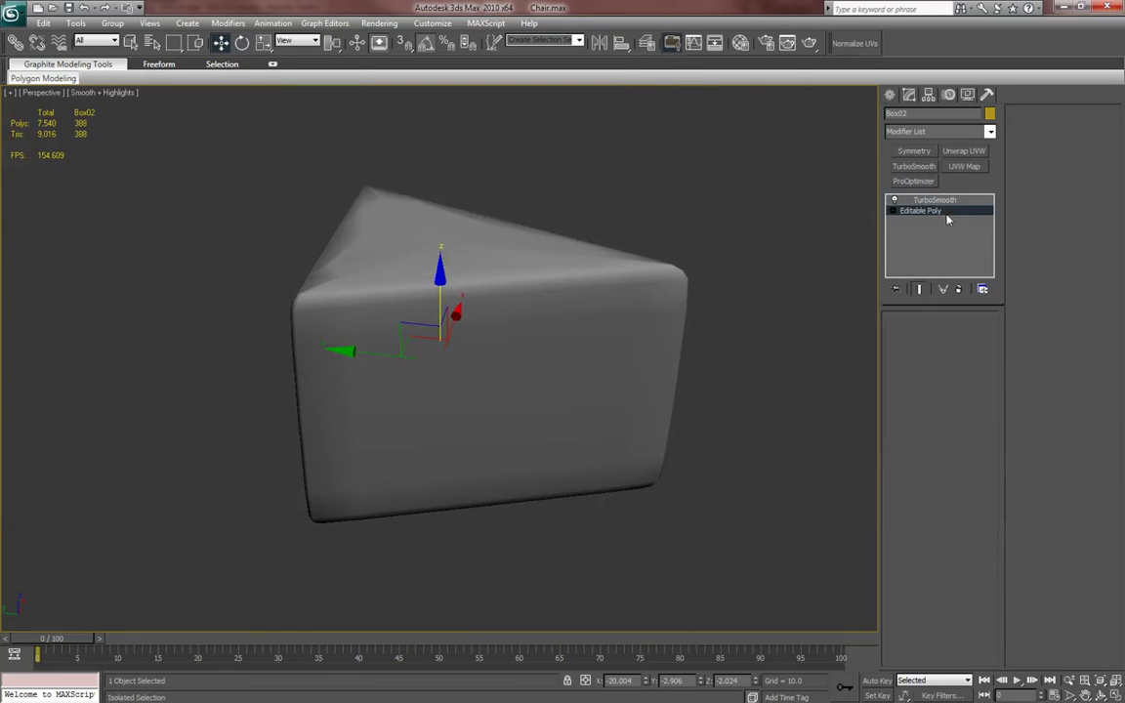
middle_click_drag(755, 345, 782, 381)
key("F4")
left_click(920, 290)
middle_click_drag(866, 307, 876, 369, "alt")
- Try to connect two inner corner vertices along one side of the wedge's top face
left_click(954, 335)
left_click(907, 336)
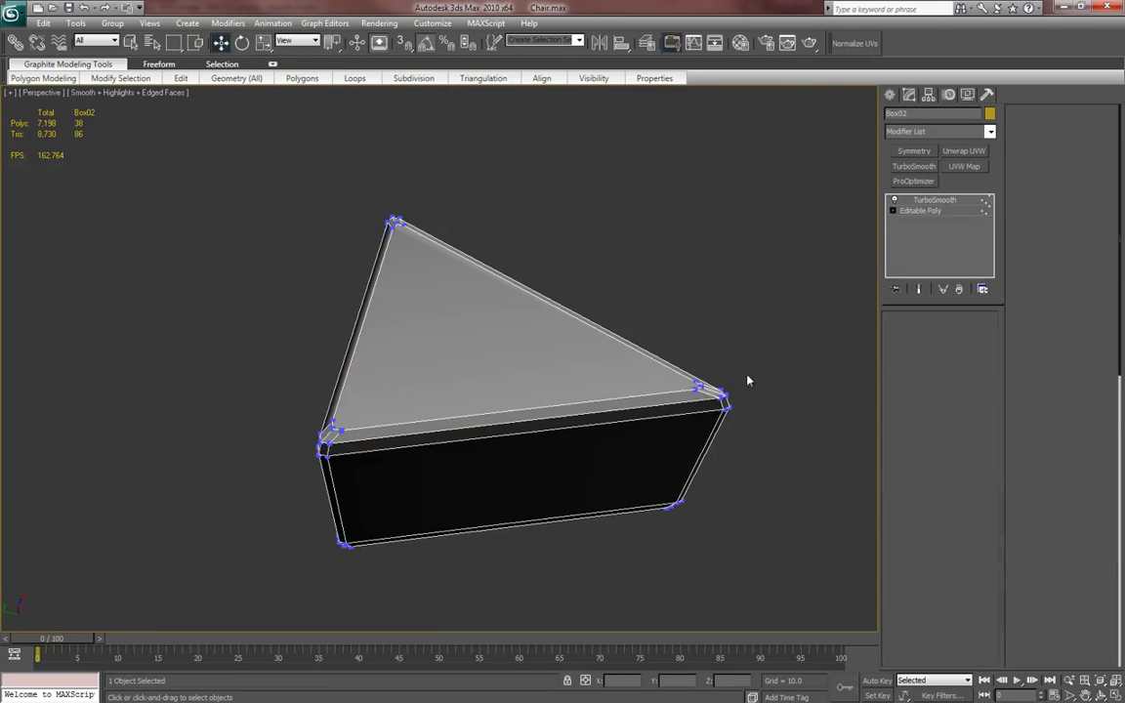
left_click(701, 387)
middle_click_drag(701, 387, 674, 415, "alt")
left_click(694, 387)
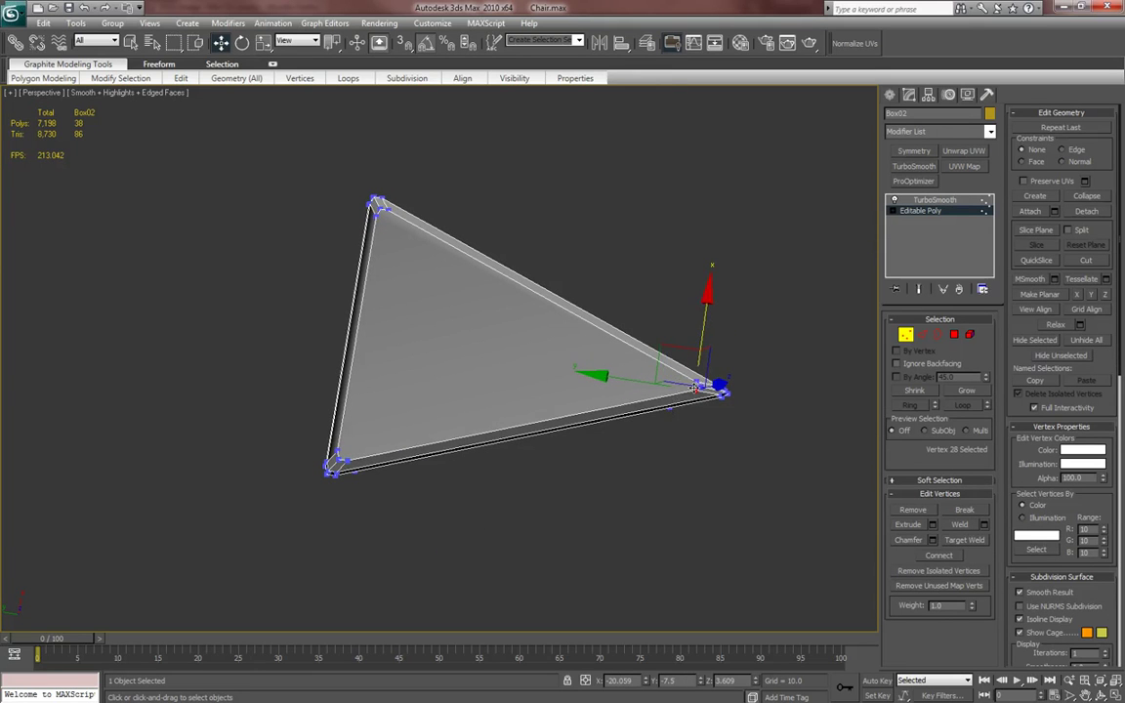
left_click(337, 451, "ctrl")
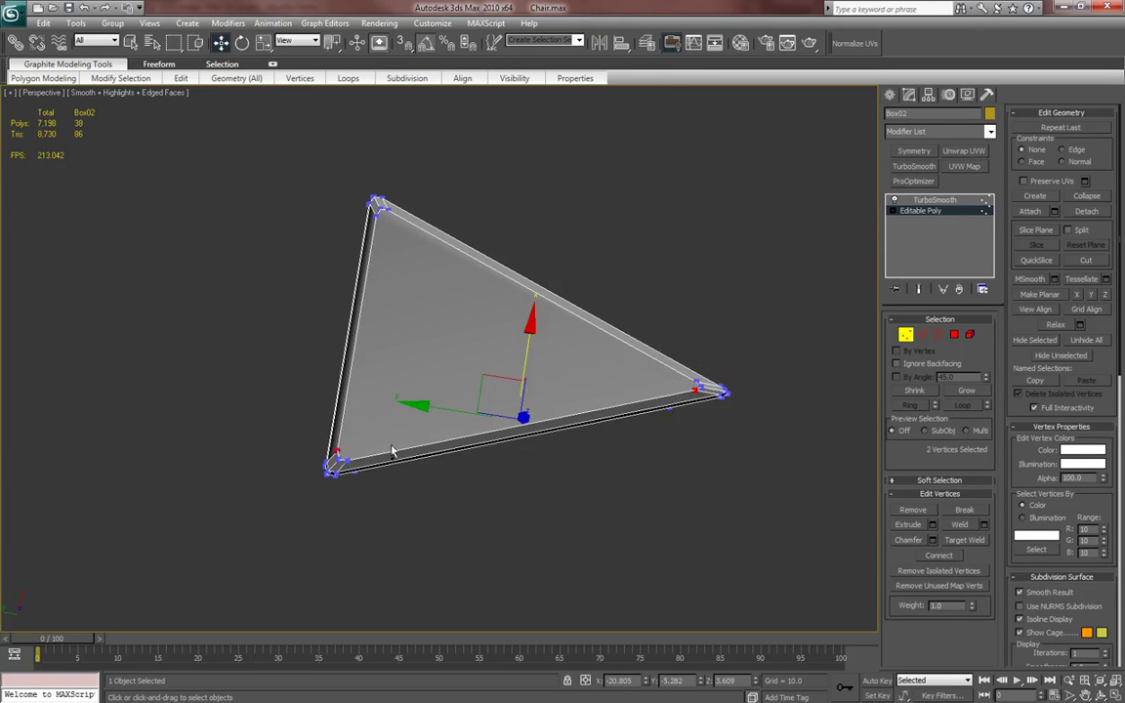
left_click(333, 461)
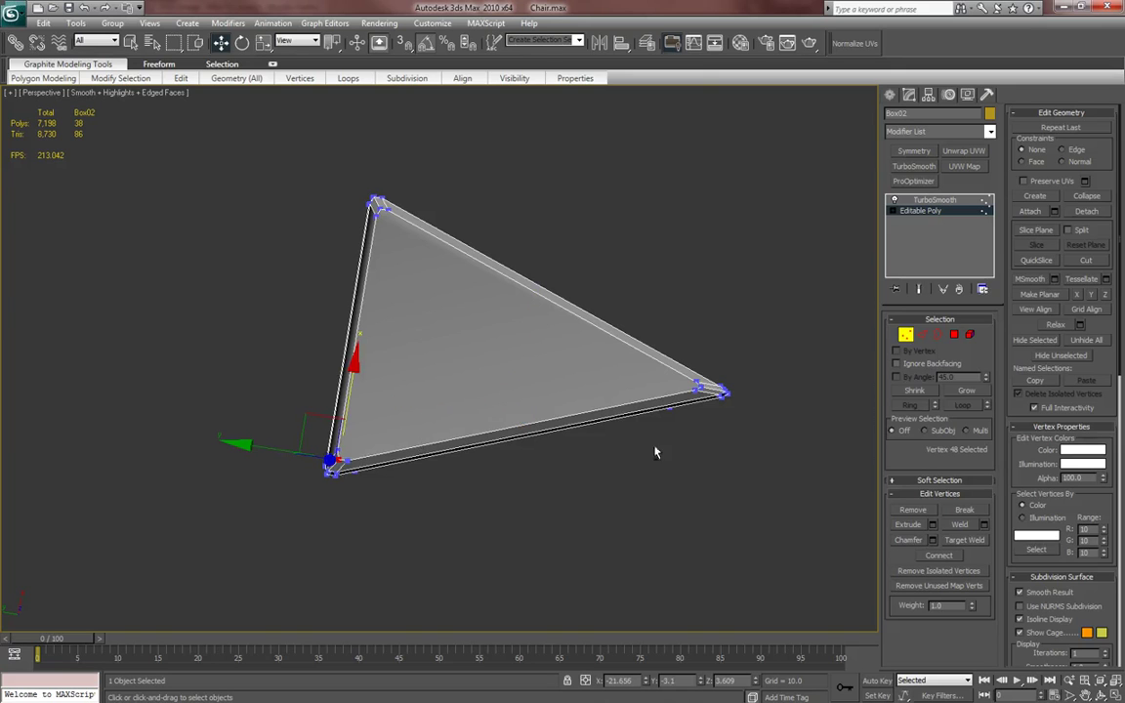
left_click(694, 389, "ctrl")
right_click(507, 364)
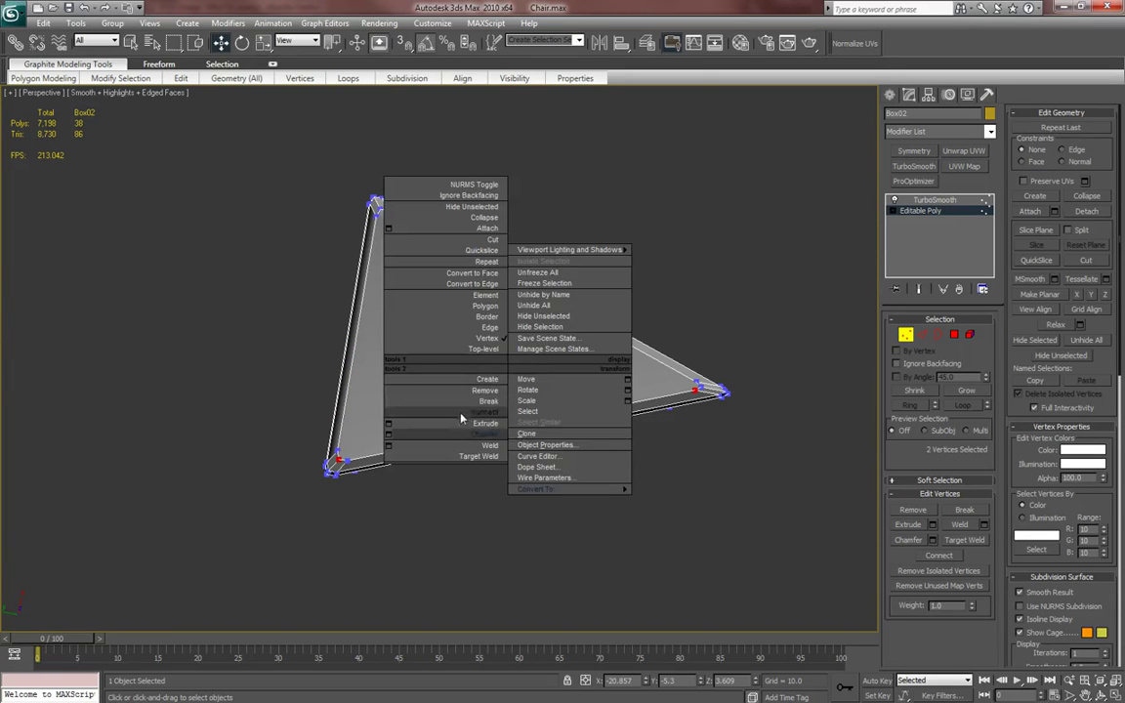
left_click(477, 415)
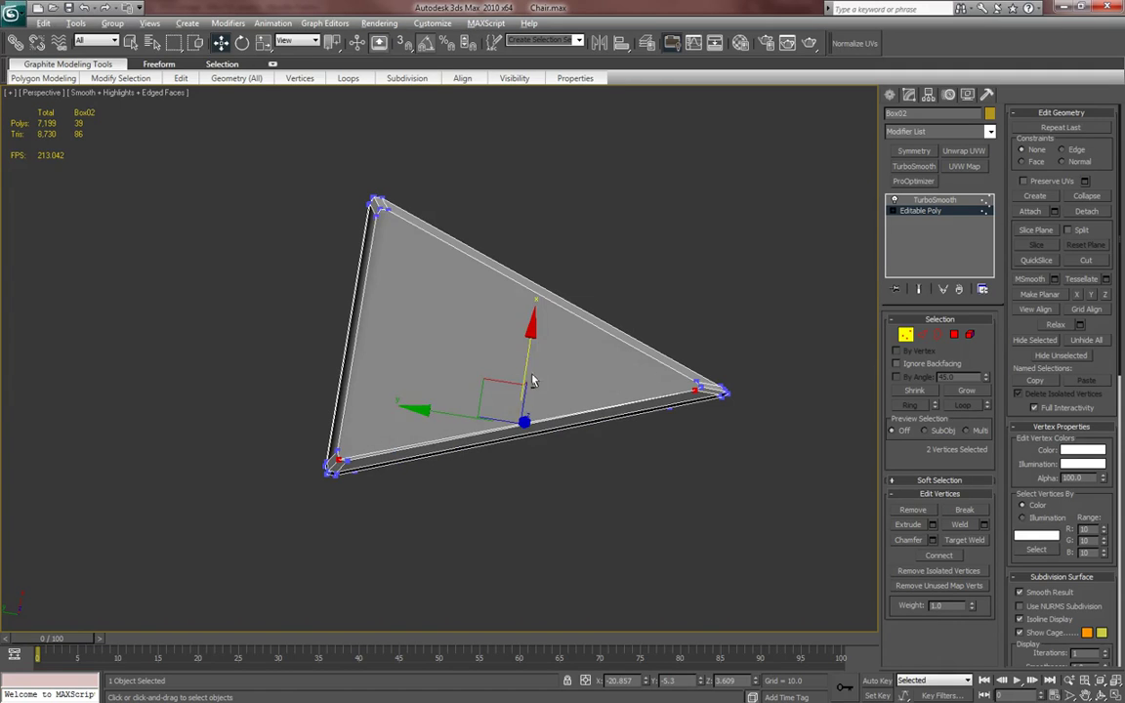
- Select the wedge's top and bottom triangular polygons and inset them slightly with the Group inset type
left_click(952, 335)
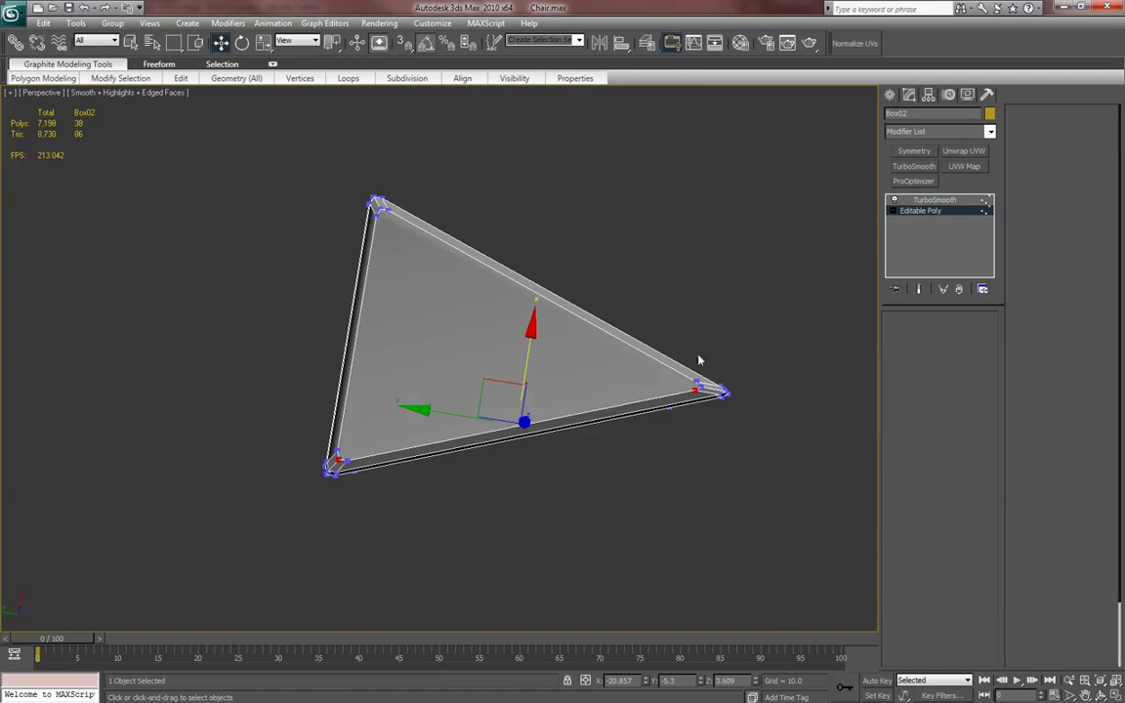
left_click(625, 354)
middle_click_drag(625, 355, 652, 345, "alt")
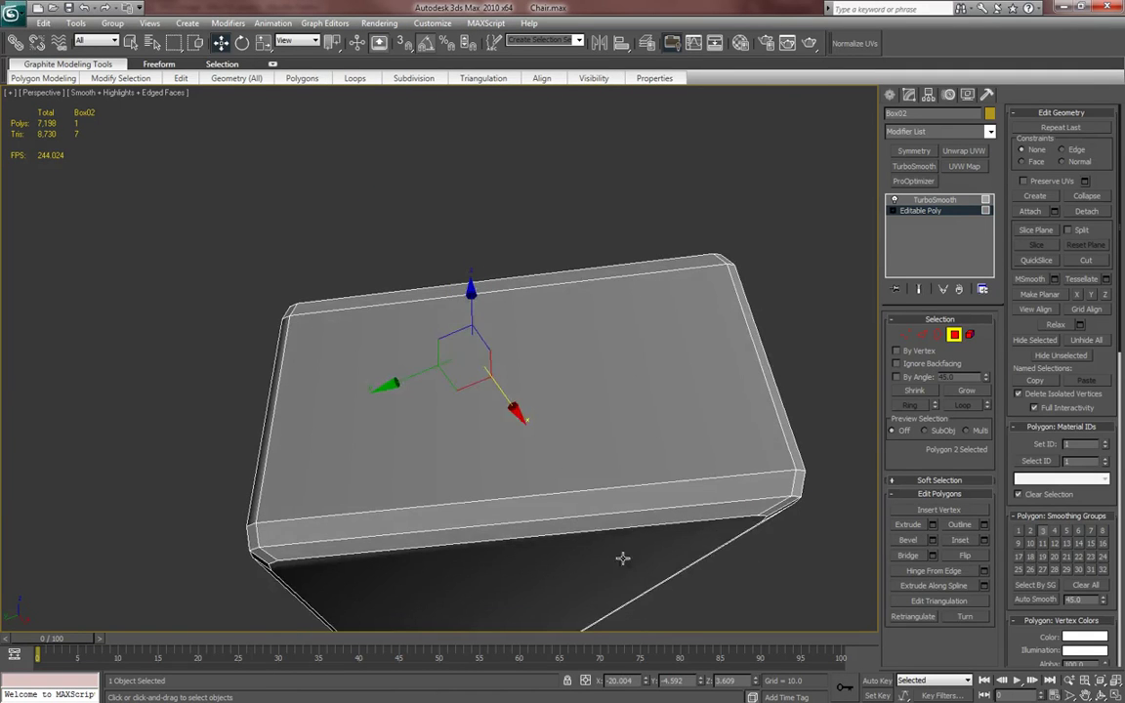
left_click(632, 535, "ctrl")
right_click(653, 375)
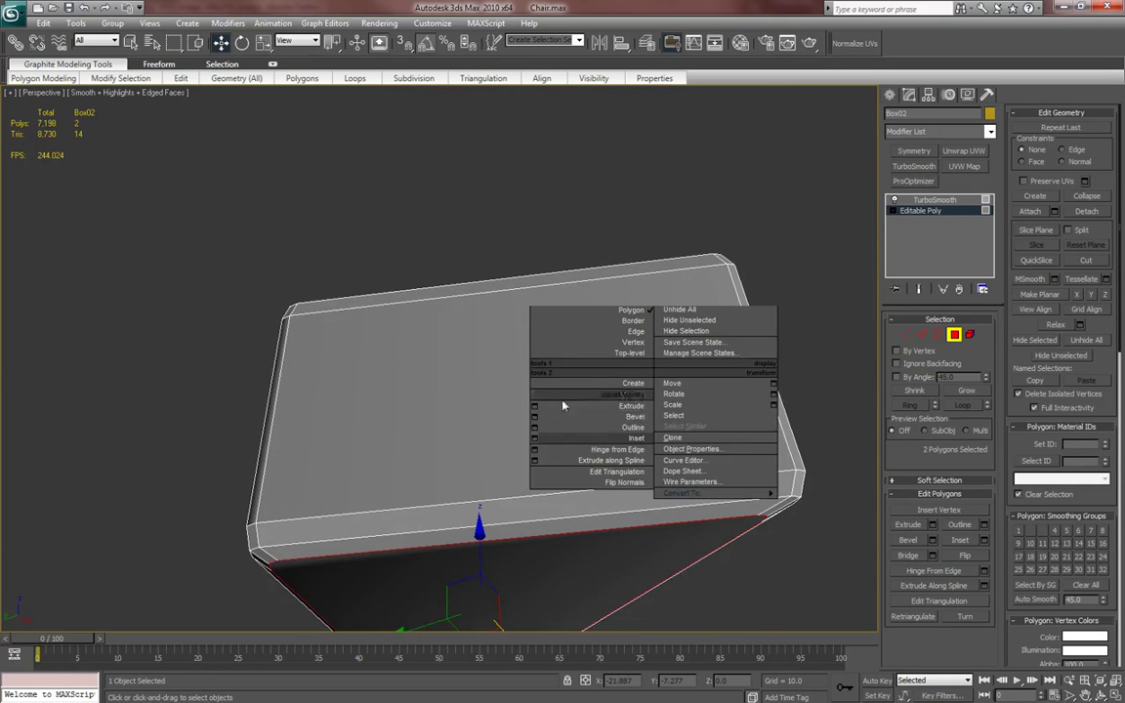
left_click(534, 438)
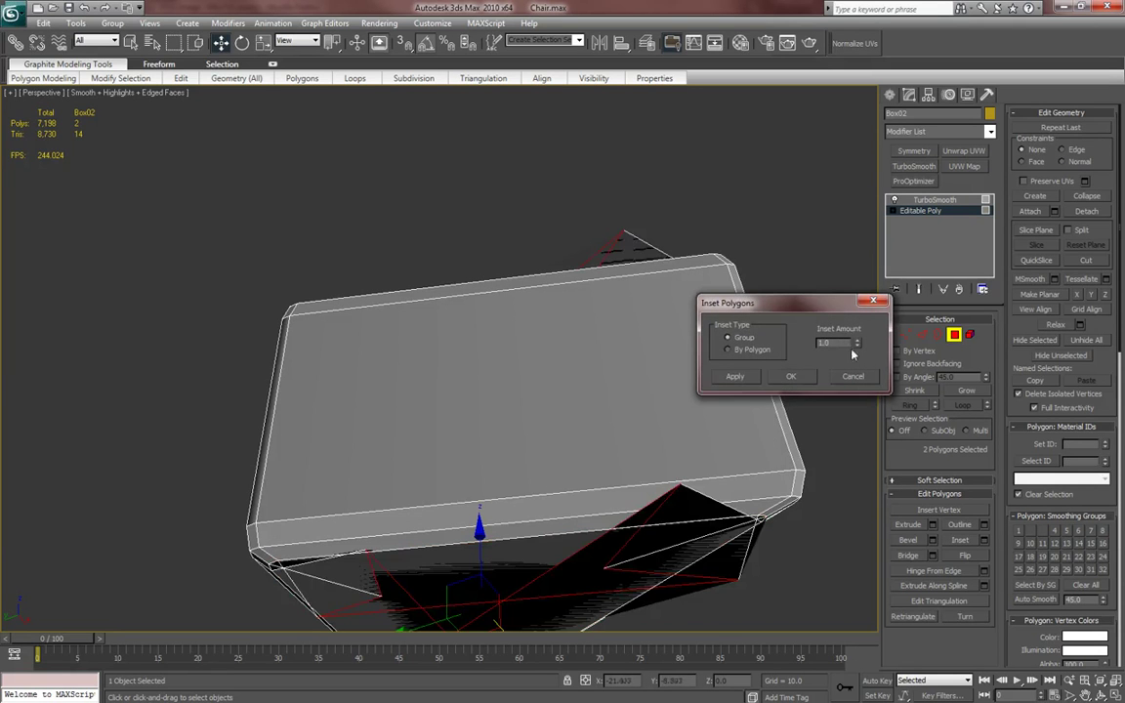
left_click_drag(858, 347, 860, 406)
left_click(792, 377)
- Collapse the inset top and bottom polygons of the wedge into center points
right_click(653, 463)
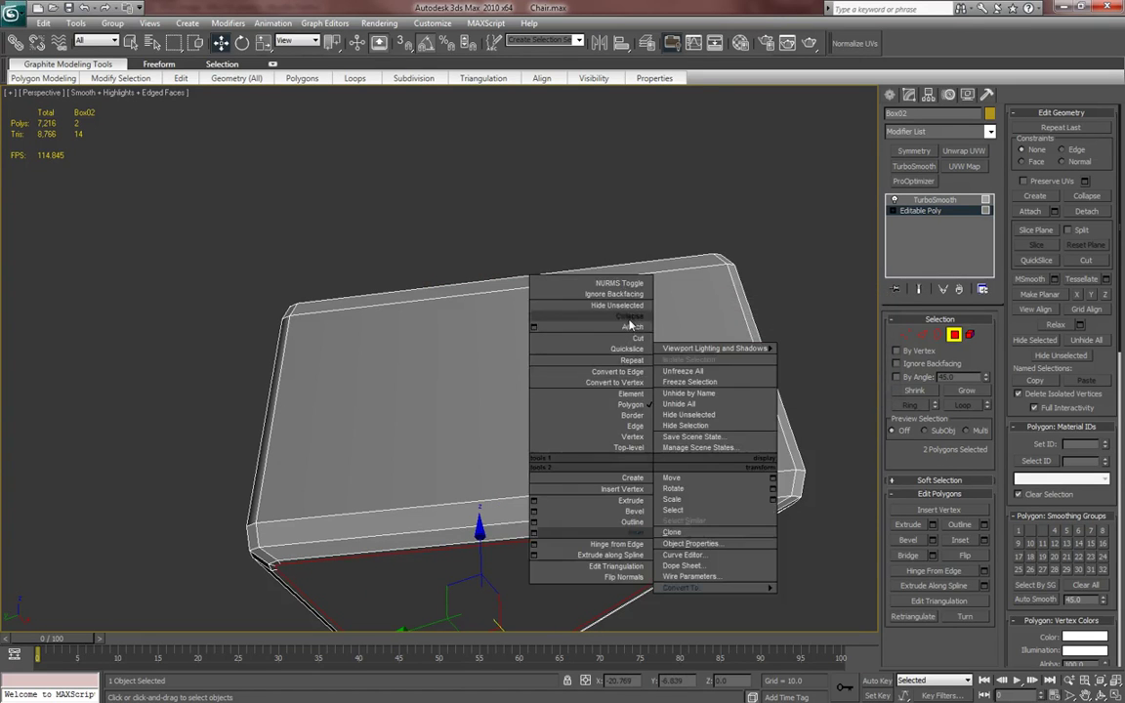
left_click(629, 323)
scroll(630, 330, "down", 3)
middle_click_drag(633, 334, 674, 283, "alt")
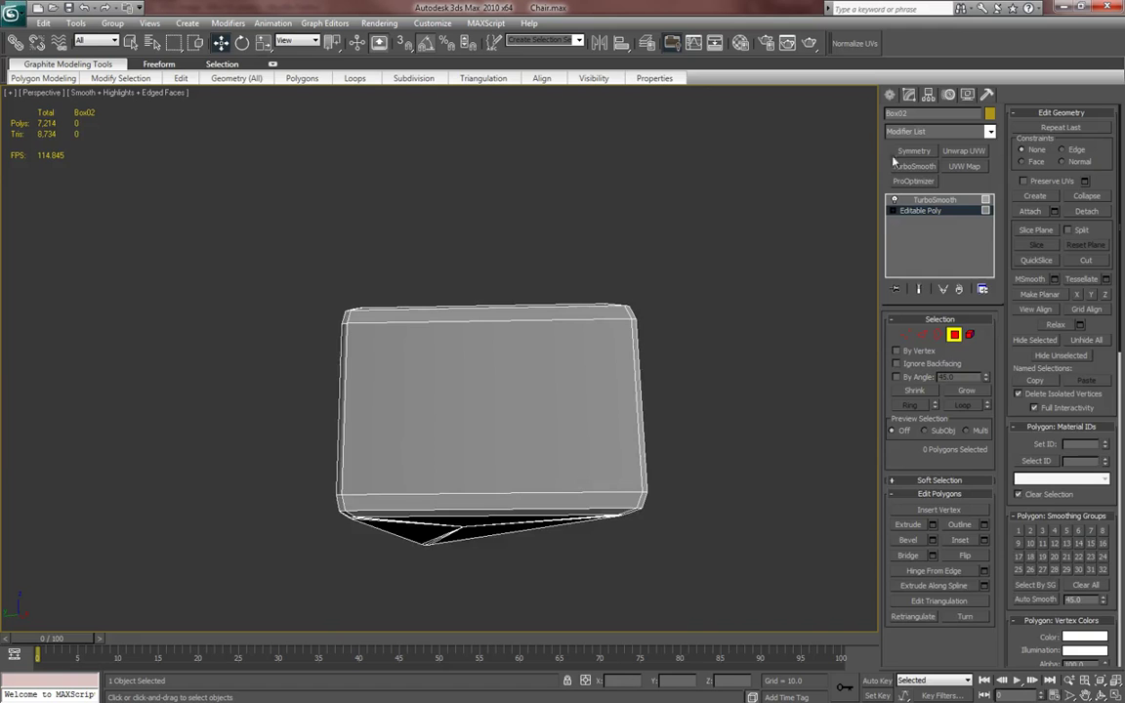
- Leave the wedge's polygon editing and isolation, showing it smoothed within the whole chair with edged faces off
left_click(889, 94)
middle_click_drag(673, 352, 637, 426, "alt")
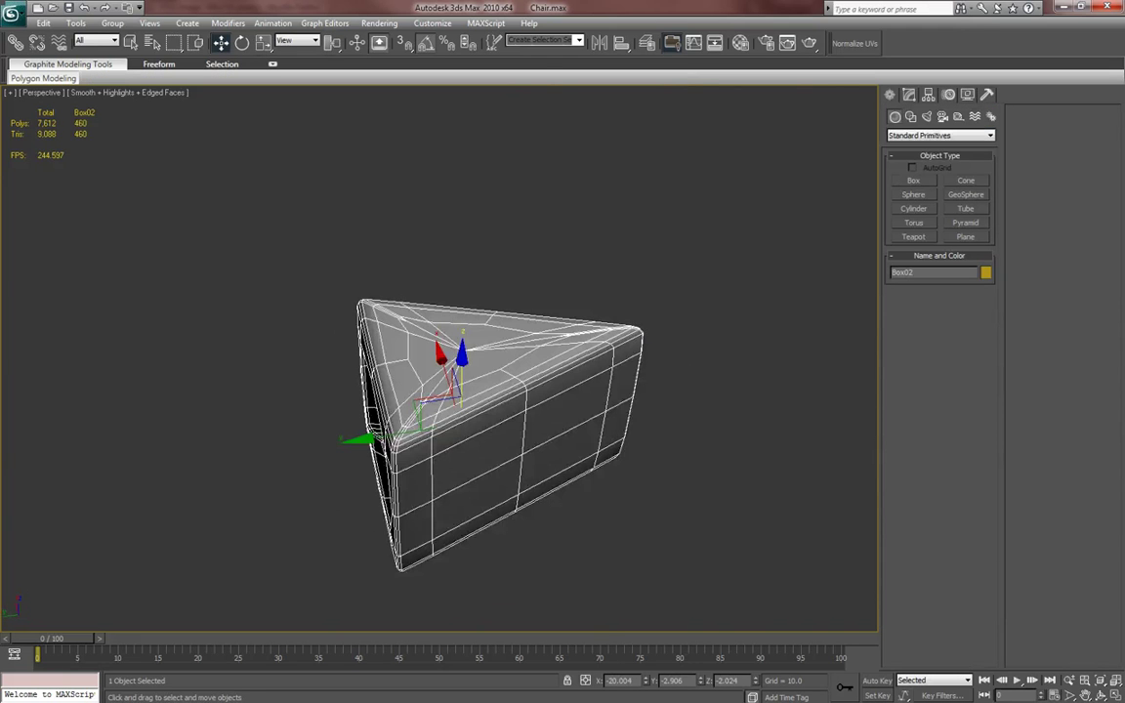
key("alt+q")
key("F4")
scroll(460, 471, "up", 5)
middle_click_drag(458, 481, 630, 385)
- Try to mirror the corner bracket with a Symmetry modifier placed beneath its TurboSmooth
left_click(908, 94)
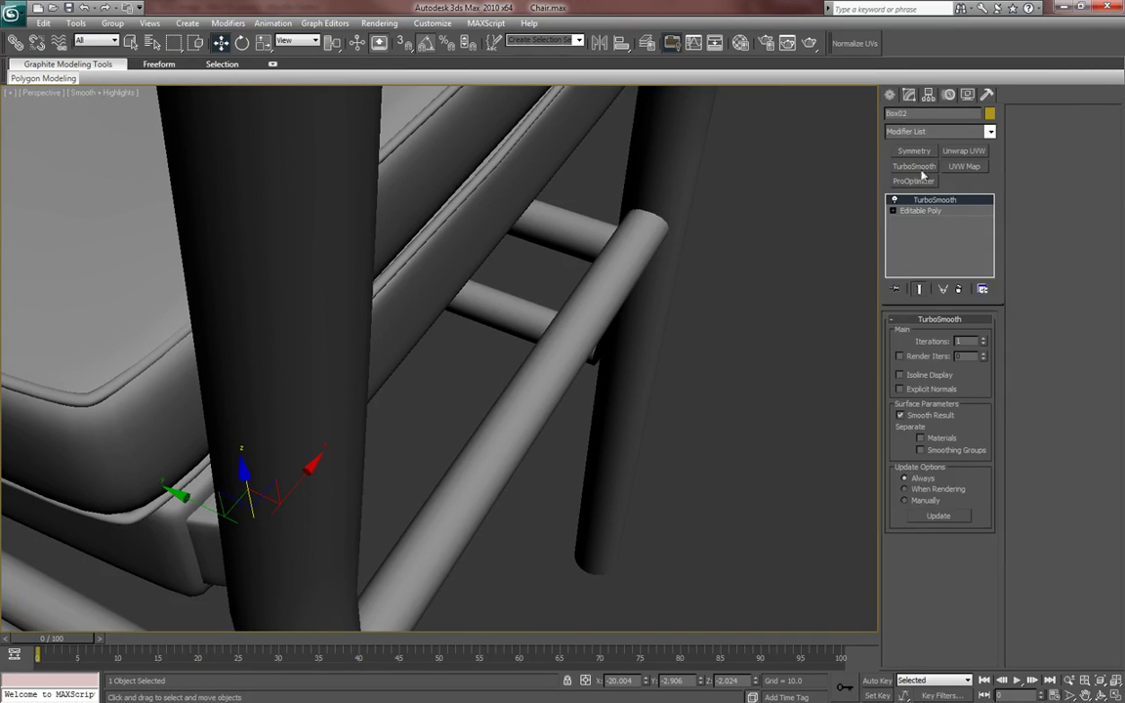
left_click(924, 211)
left_click(914, 150)
key("7")
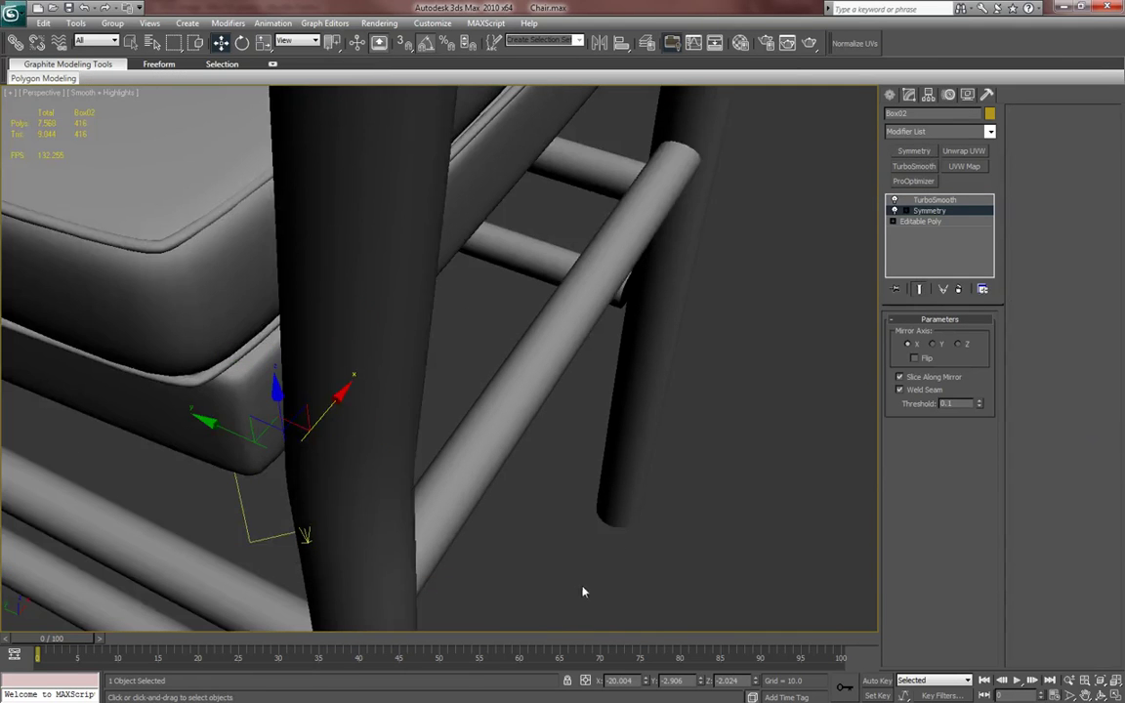
middle_click_drag(642, 482, 690, 451, "alt")
key("e")
key("7")
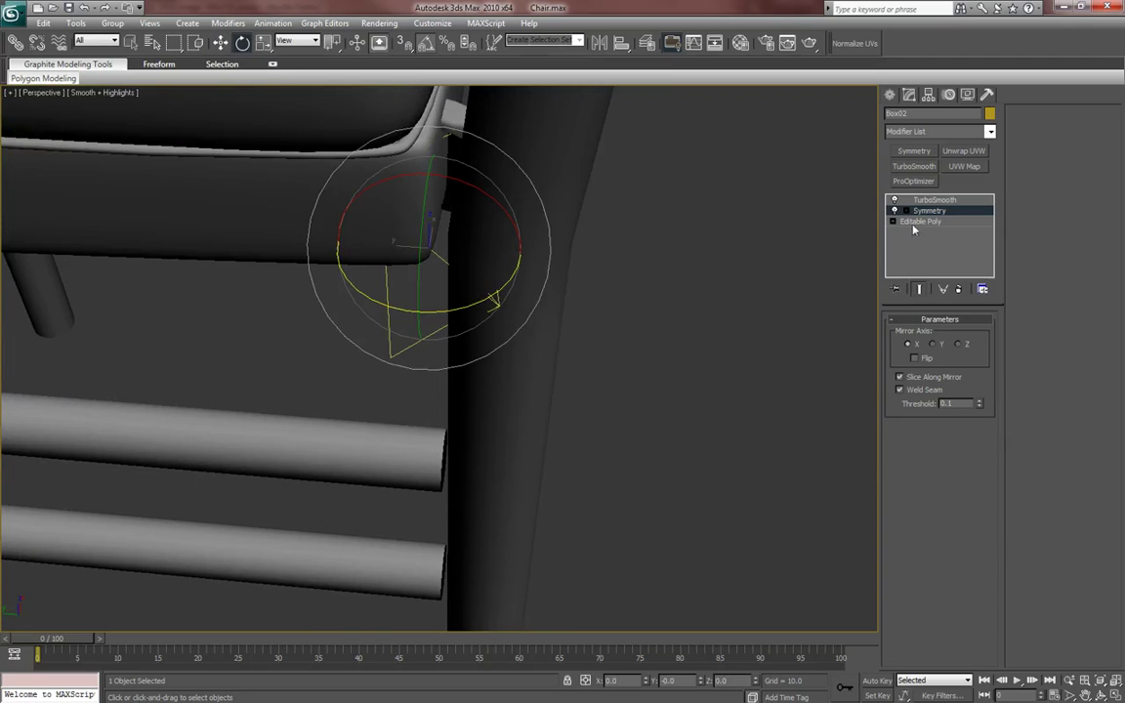
right_click(929, 217)
left_click(949, 232)
middle_click_drag(721, 279, 867, 236, "alt")
key("7")
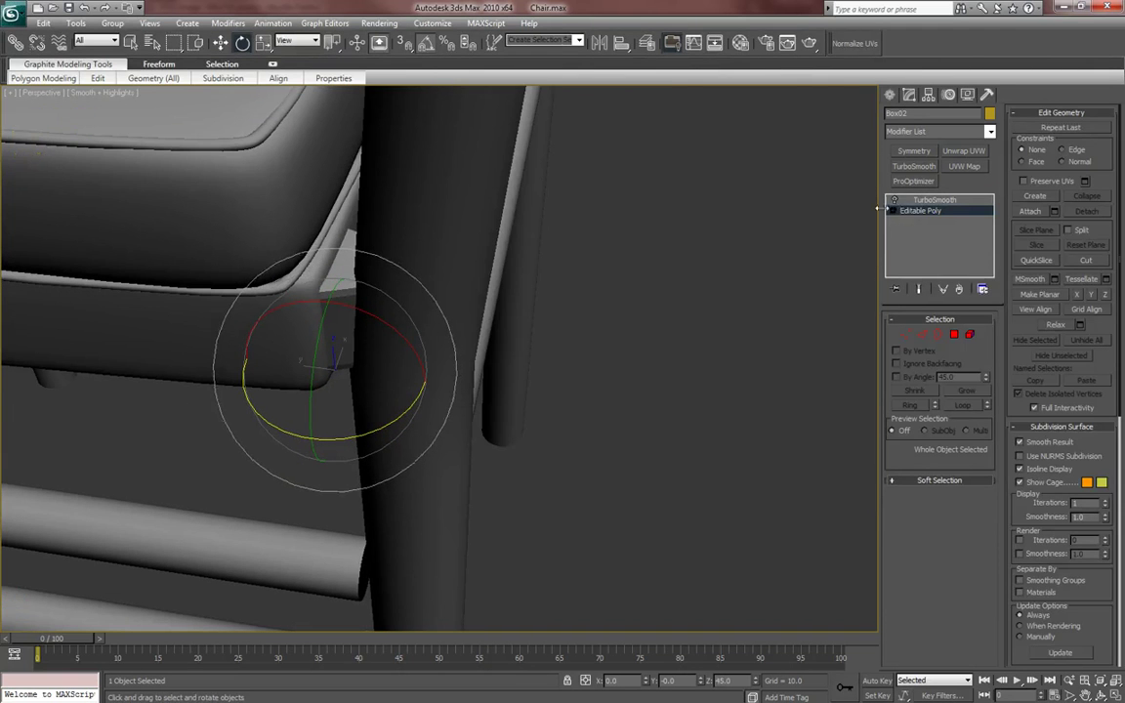
key("ctrl+z")
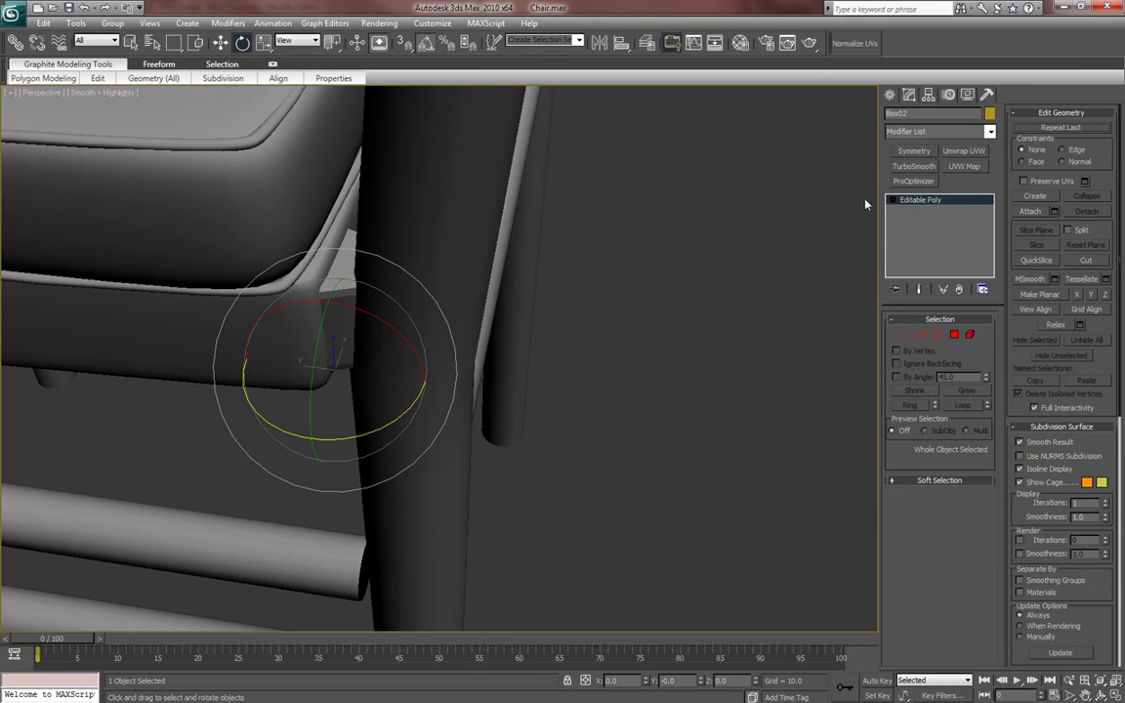
- Reapply TurboSmooth with a Symmetry modifier beneath it and zero the mirror's X position to copy the bracket to the other rear leg
left_click(915, 166)
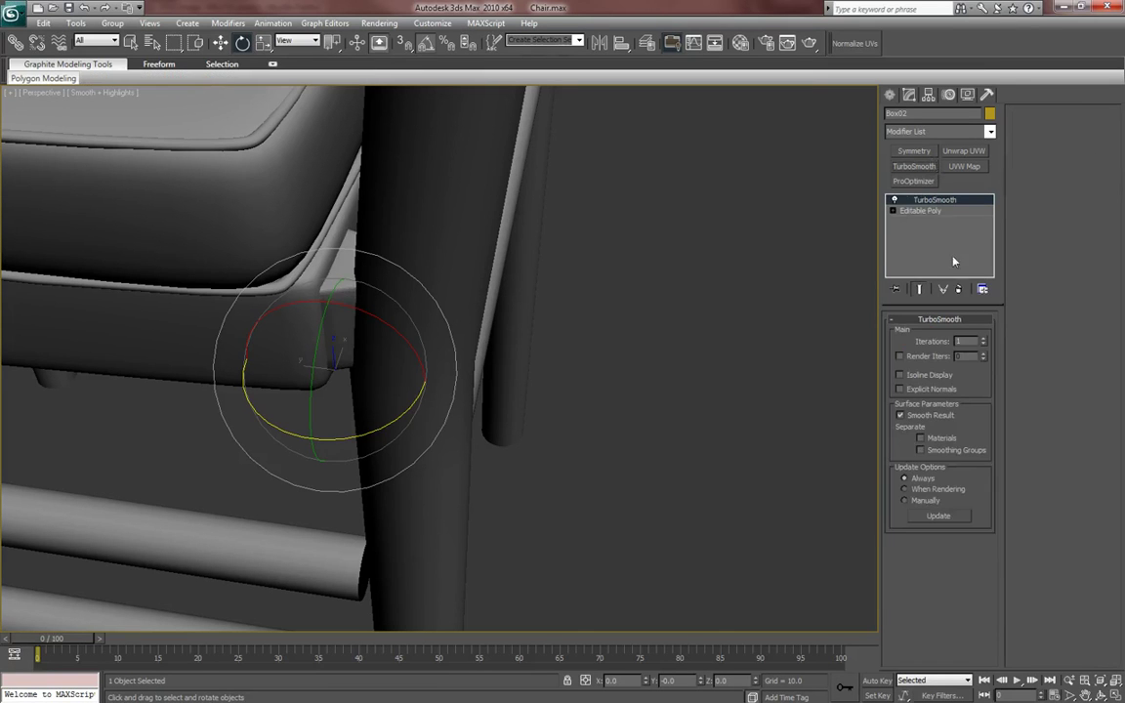
left_click(923, 211)
left_click(914, 151)
middle_click_drag(720, 336, 483, 376, "alt")
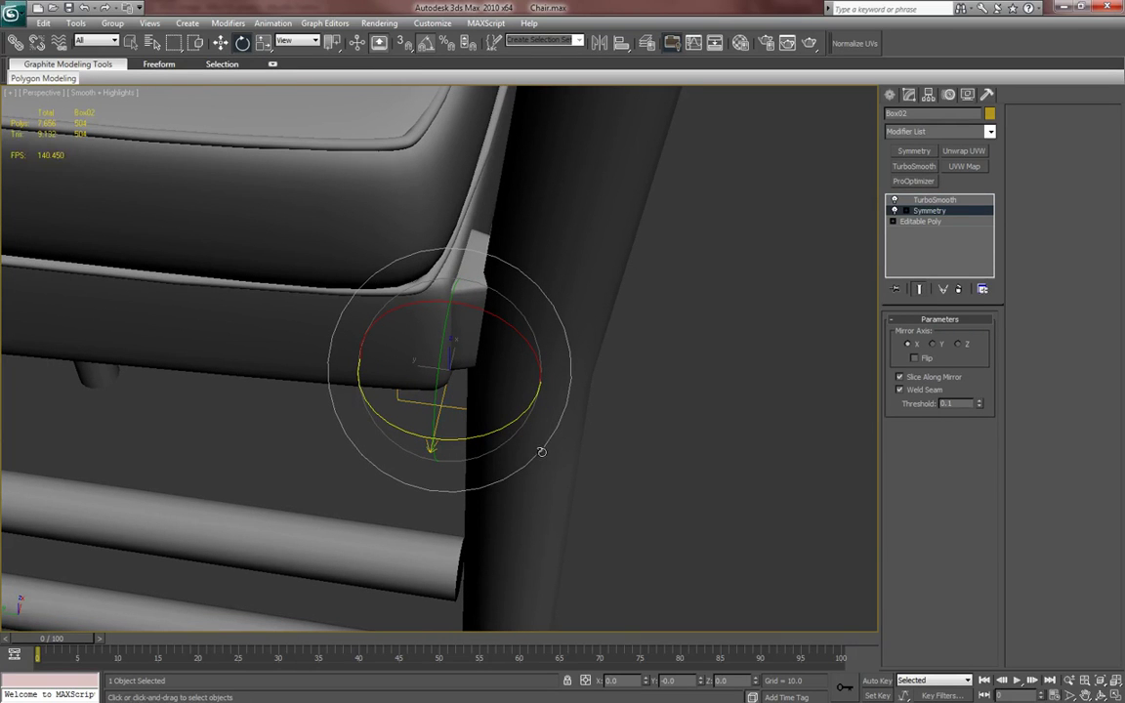
key("w")
right_click(647, 683)
- Select the upper side stretcher and display edged faces to examine where it meets the legs
middle_click_drag(620, 468, 622, 453)
scroll(622, 453, "down", 5)
middle_click_drag(828, 326, 664, 307, "alt")
left_click(890, 94)
scroll(603, 227, "up", 10)
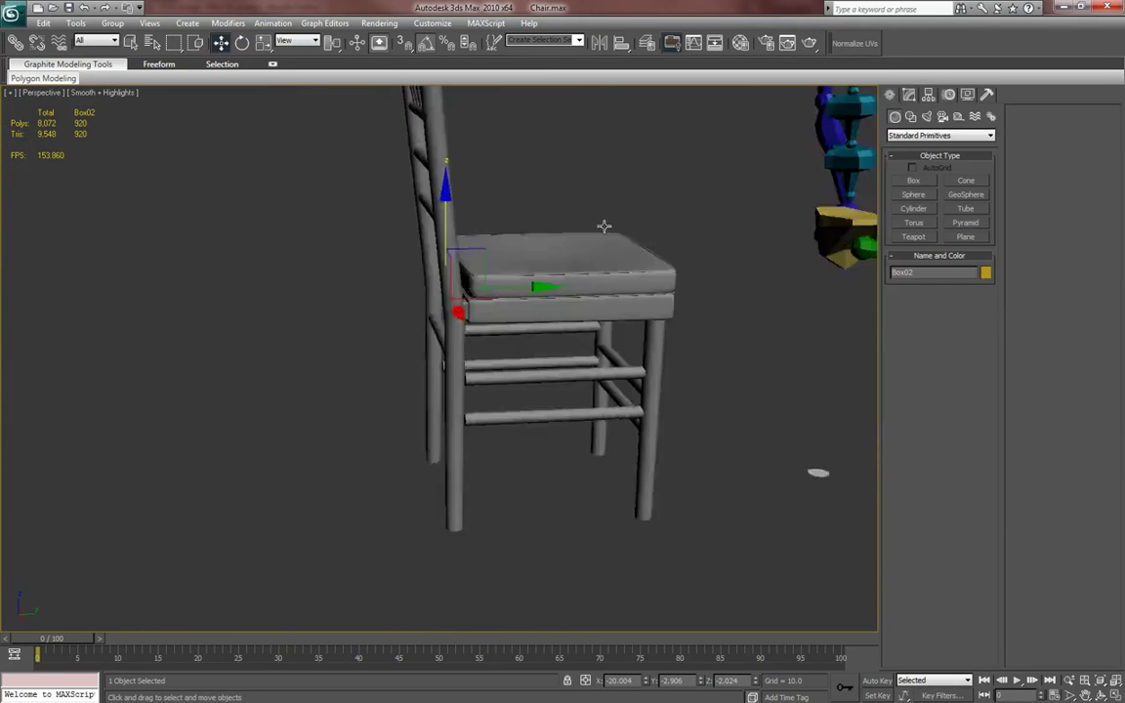
scroll(591, 244, "down", 10)
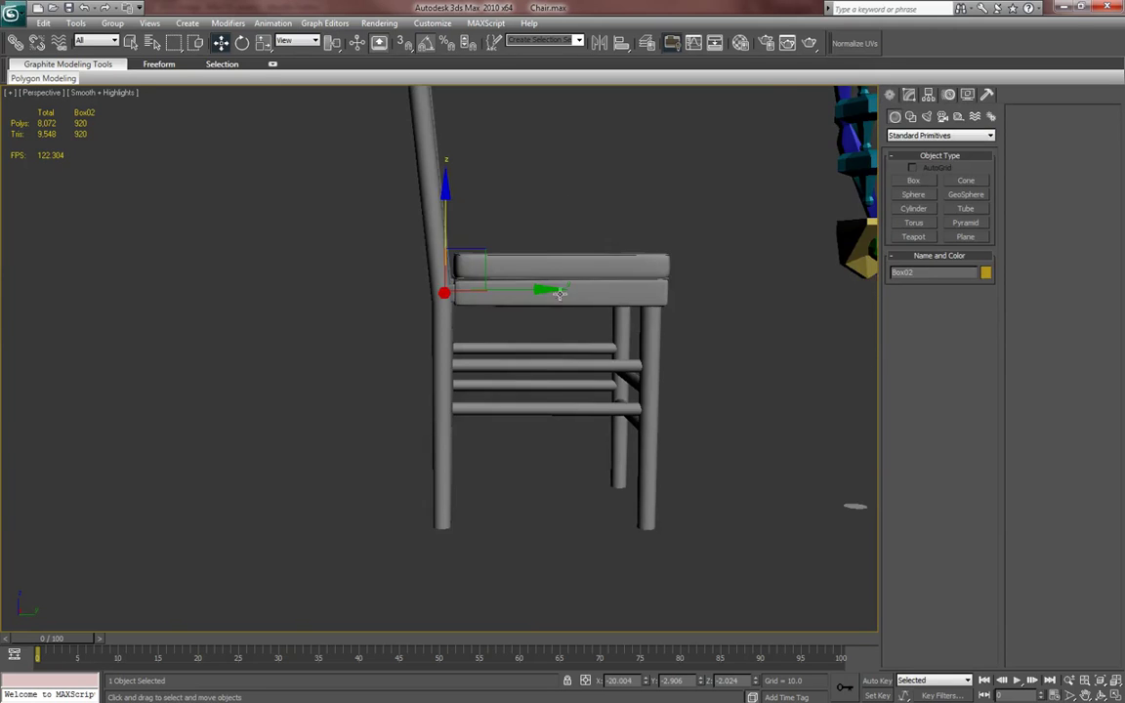
left_click(515, 365)
scroll(515, 365, "up", 10)
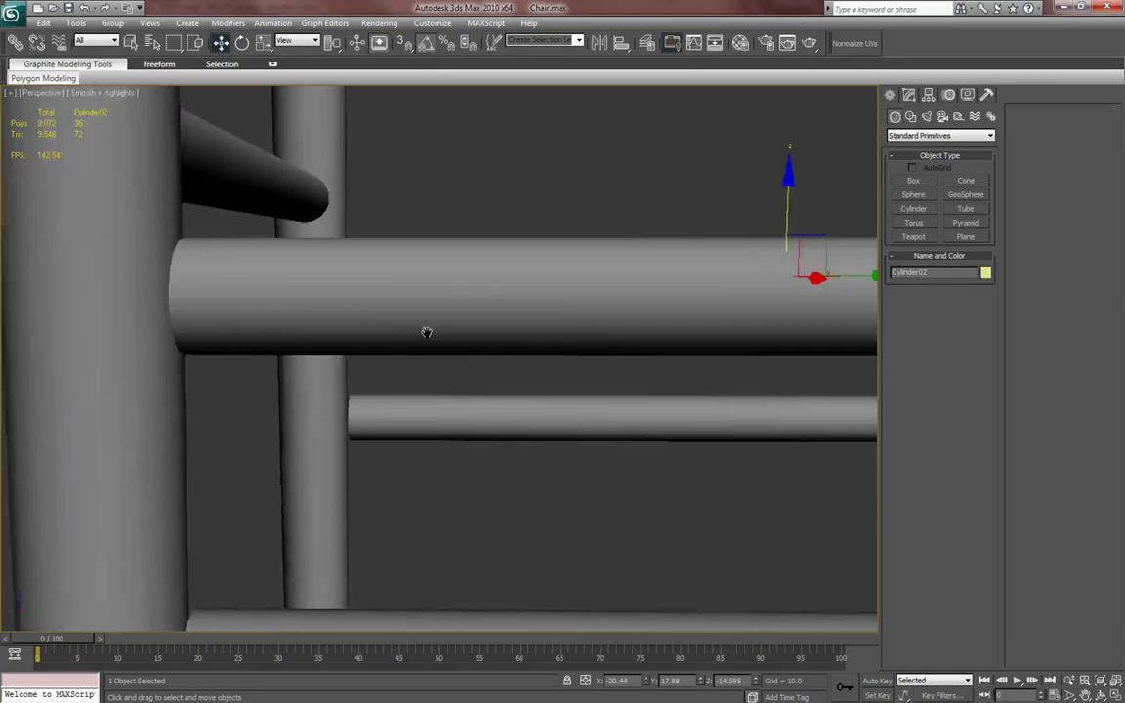
key("F4")
middle_click_drag(427, 333, 497, 305)
- Select both side stretchers and try to shift them together along the Y axis
scroll(571, 291, "down", 4)
middle_click_drag(570, 291, 244, 344)
left_click(459, 365, "ctrl")
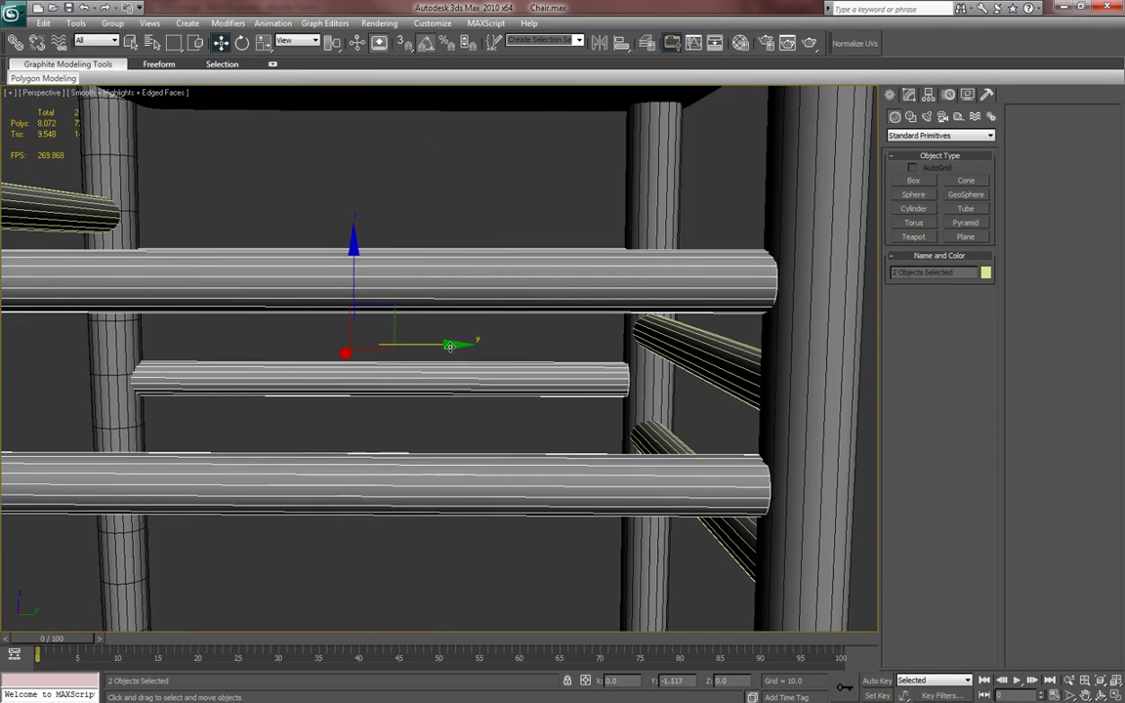
middle_click_drag(468, 358, 507, 379)
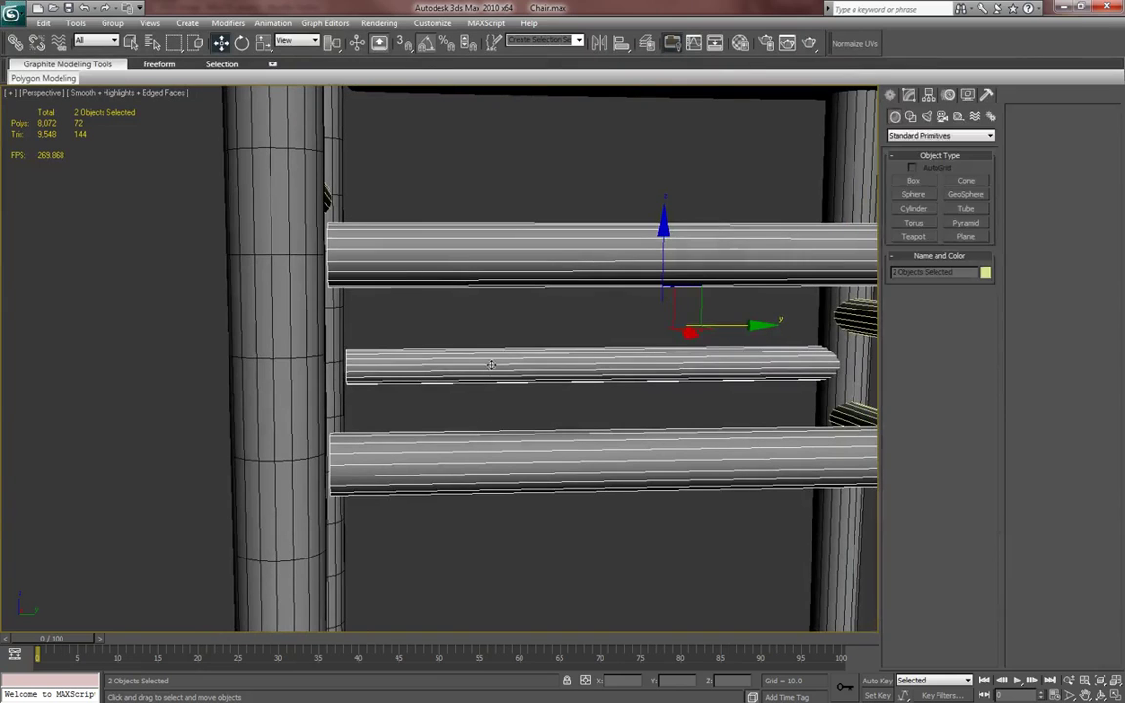
left_click(909, 94)
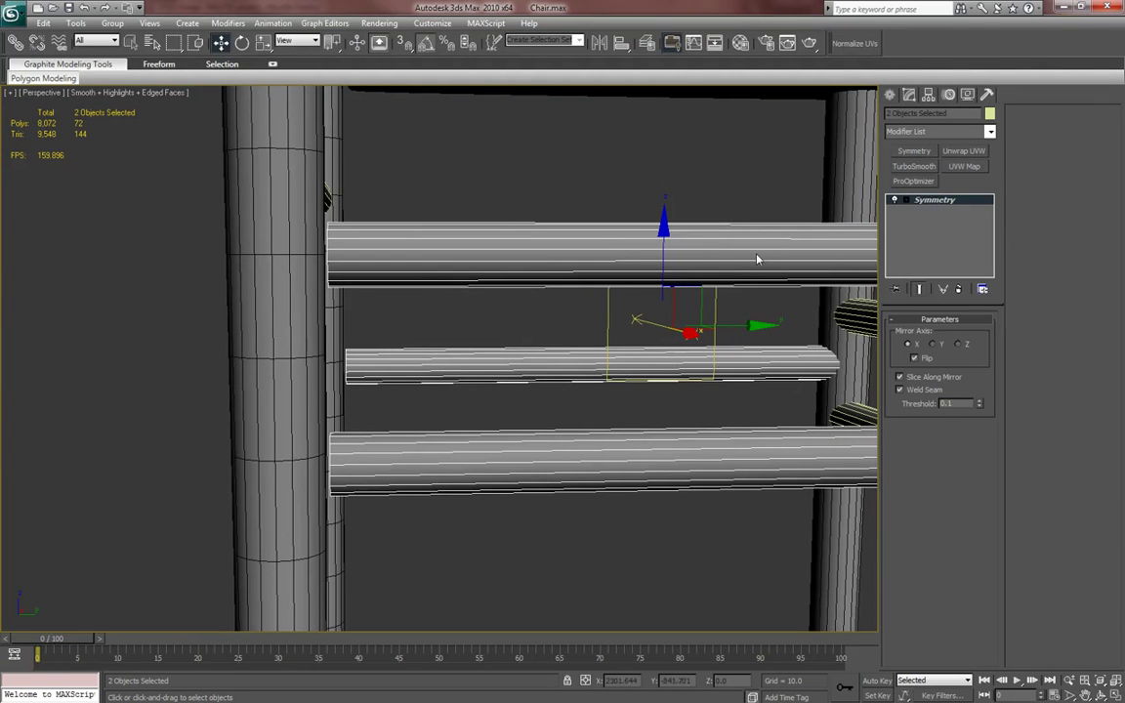
left_click(888, 97)
- Extend the upper side stretcher into the rear leg by moving its rear end vertices along Y
left_click(708, 261)
left_click(909, 95)
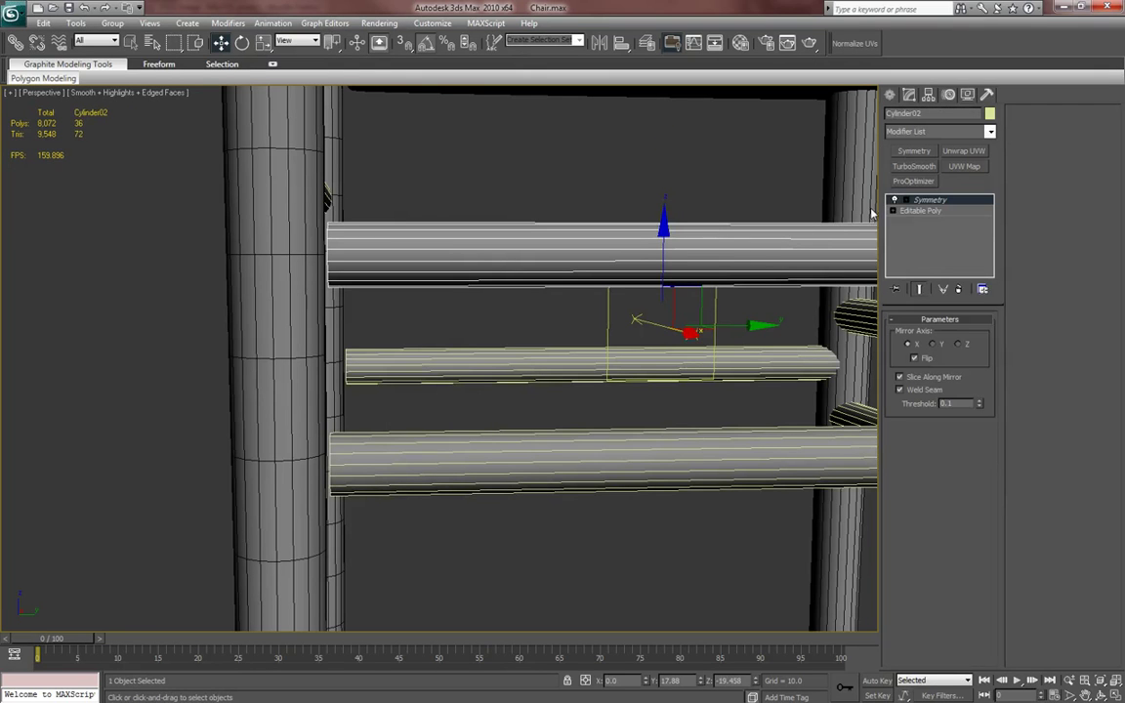
left_click(925, 213)
key("1")
left_click_drag(384, 307, 318, 205)
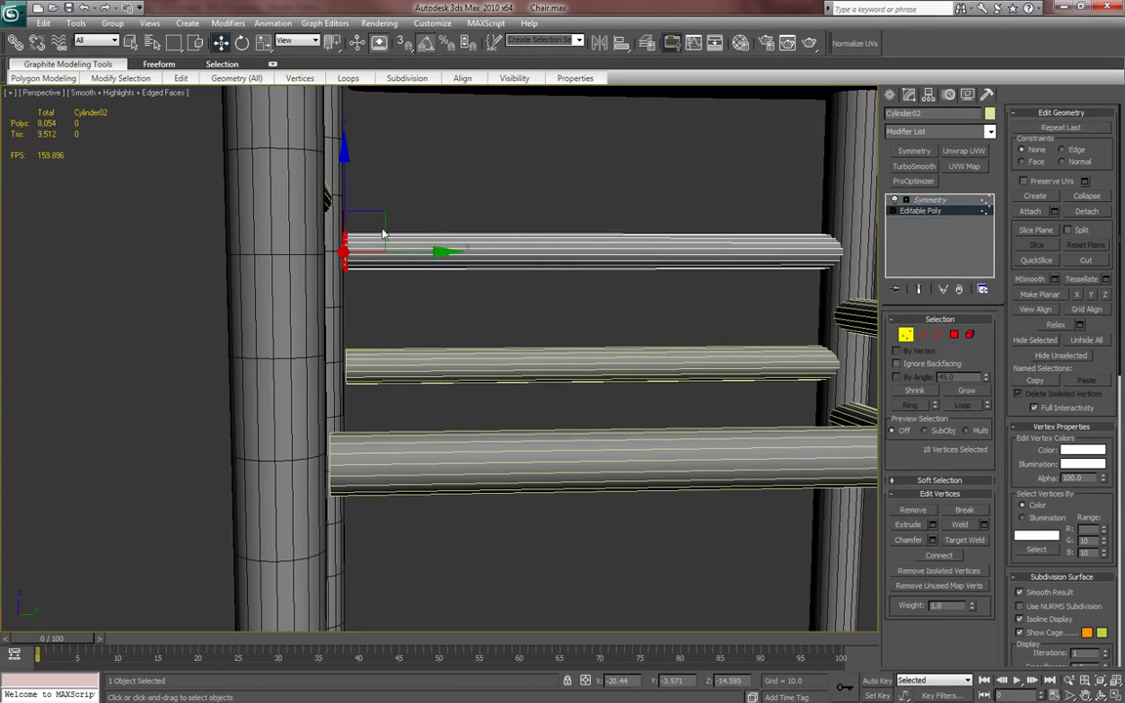
left_click_drag(431, 253, 405, 255)
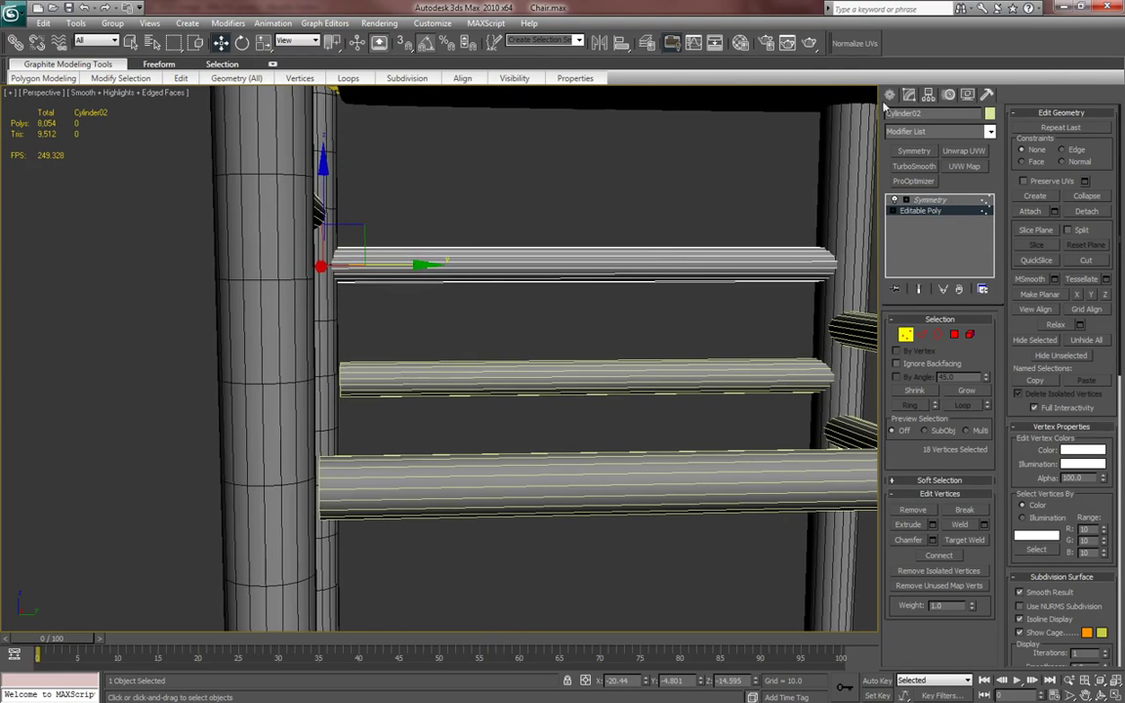
- Extend the lower side stretcher into the rear leg by moving its rear end vertices the same way
left_click(623, 376)
left_click(908, 94)
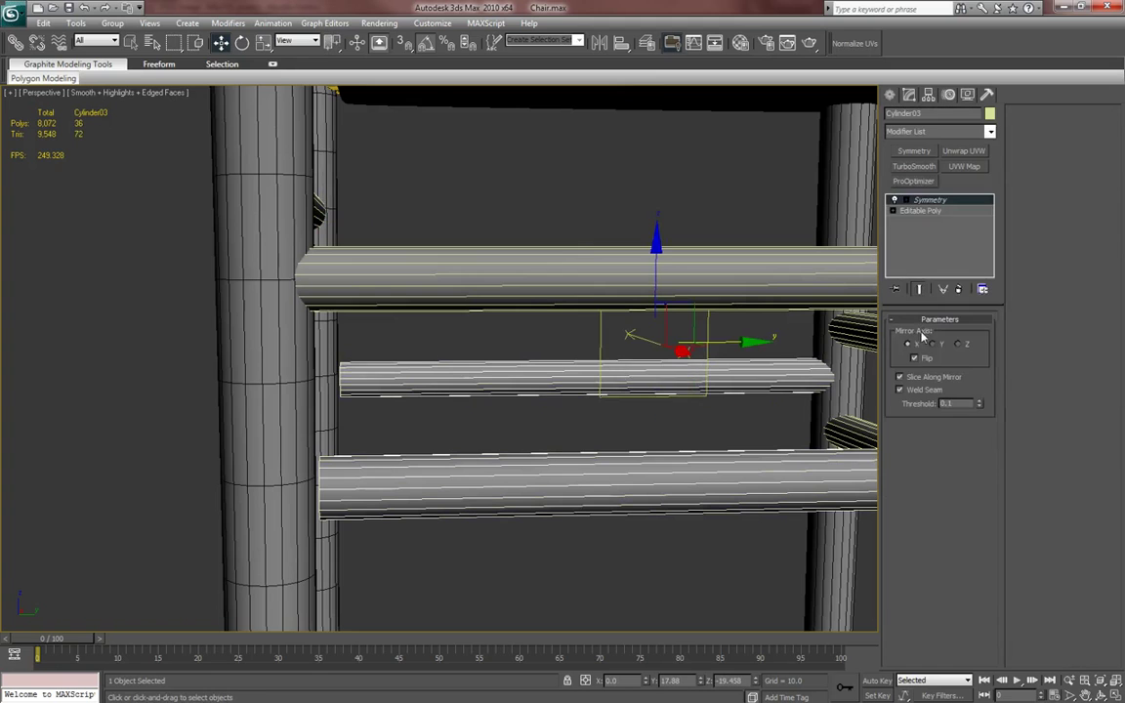
left_click(919, 212)
key("1")
left_click_drag(389, 454, 314, 342)
left_click_drag(405, 378, 381, 378)
middle_click_drag(500, 385, 496, 389)
left_click(890, 98)
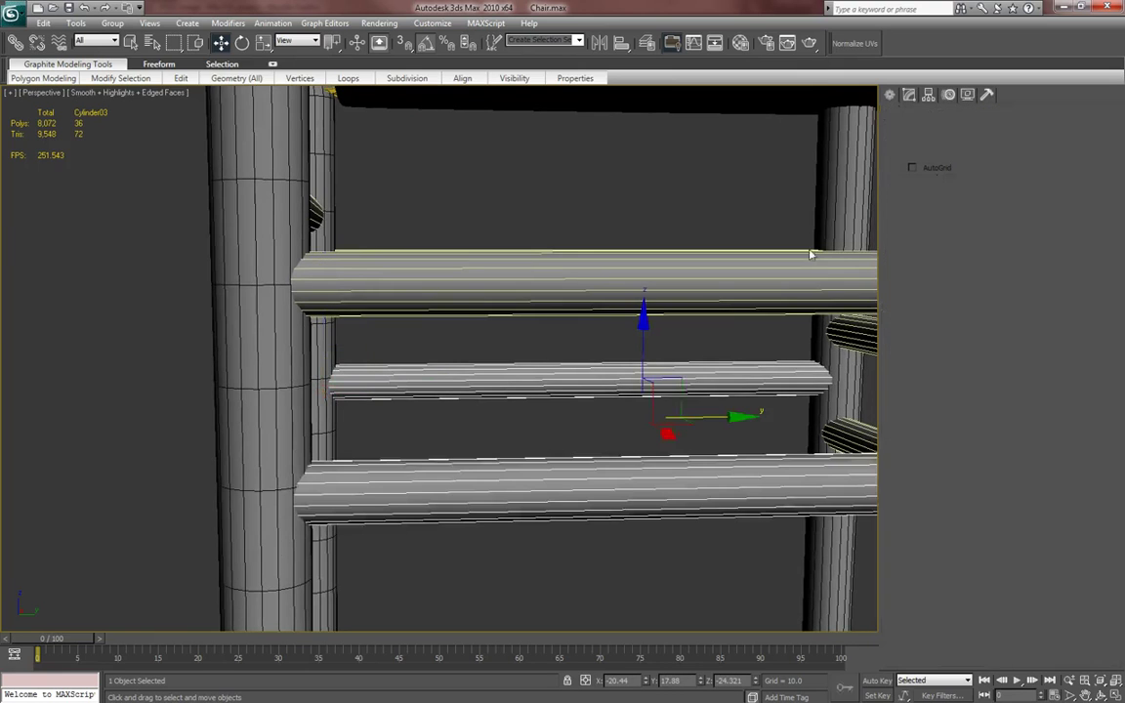
- Hide edged faces, compare the rear seat corner with the Chiavari reference photo in IrfanView, and save the chair scene
scroll(705, 338, "down", 3)
middle_click_drag(705, 338, 392, 300, "alt")
key("F4")
scroll(670, 377, "down", 3)
scroll(558, 384, "up", 3)
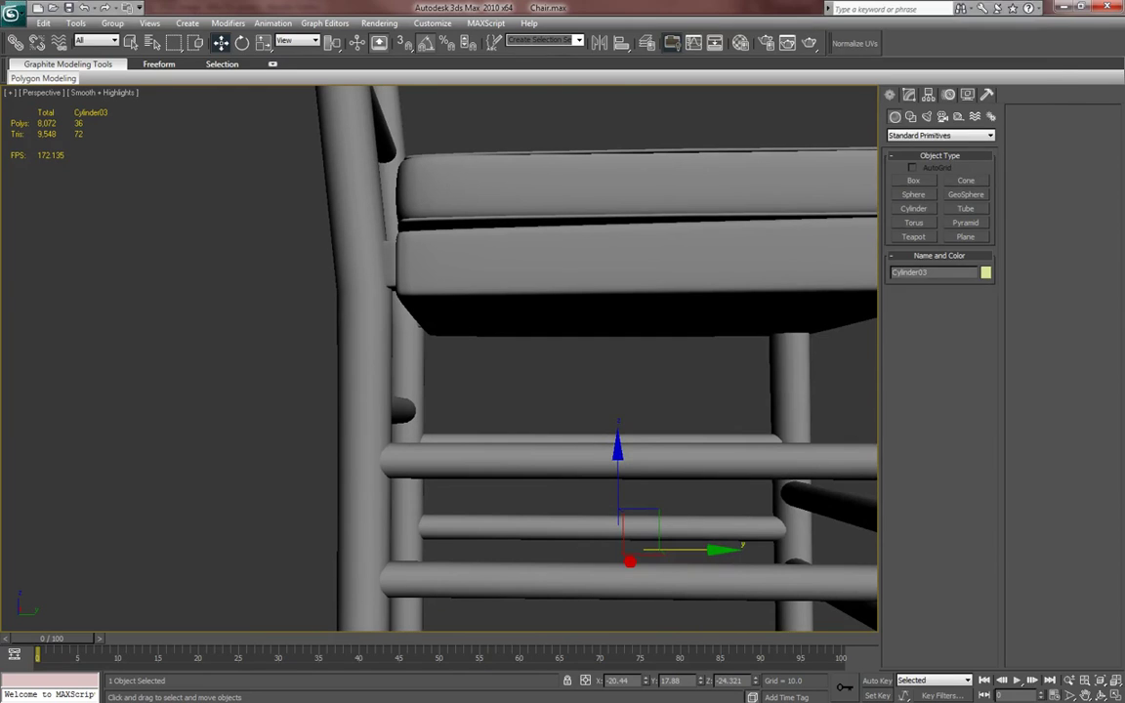
key("alt+Tab")
left_click_drag(751, 253, 809, 352)
left_click(791, 320)
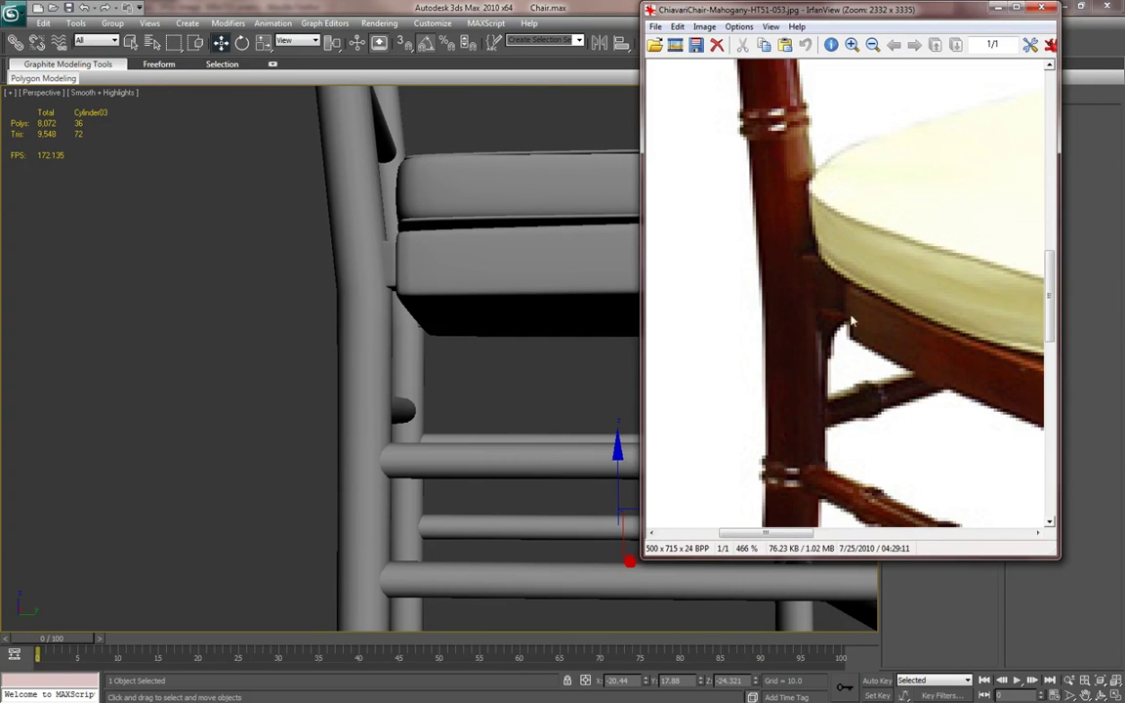
left_click(1041, 8)
scroll(628, 435, "down", 4)
key("ctrl+s")
- Create a small box beside the chair with a footprint of about 8.8 by 5.5 units
middle_click_drag(493, 426, 684, 443, "alt")
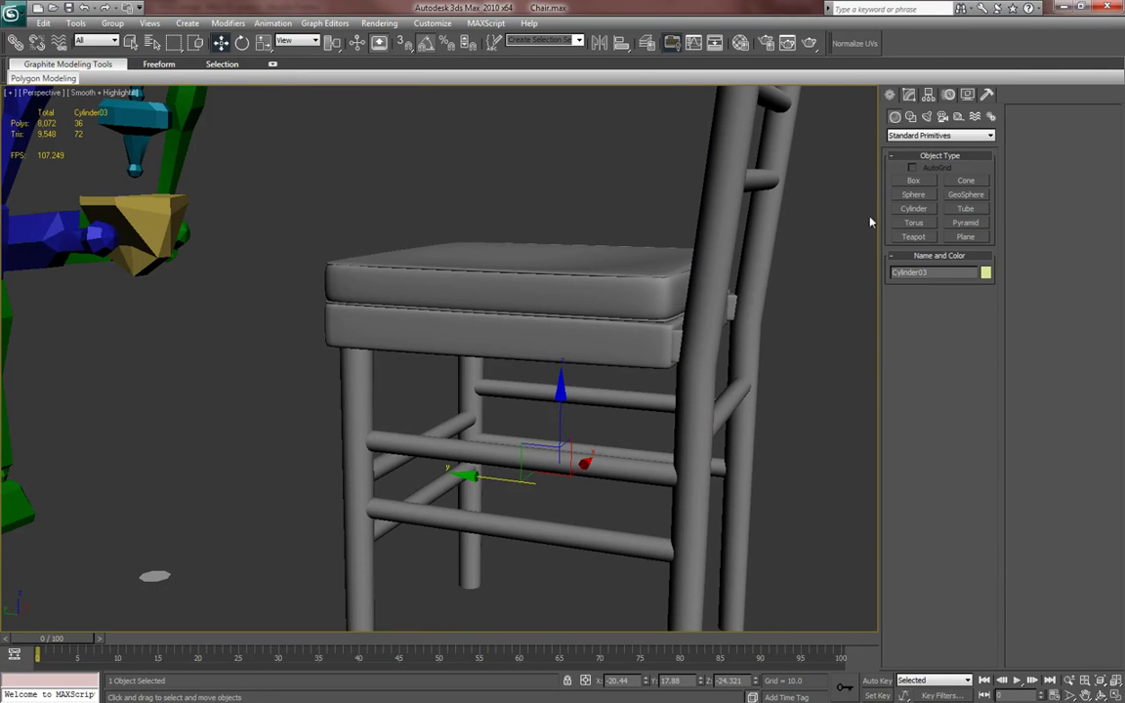
left_click(925, 182)
middle_click_drag(705, 313, 643, 239, "alt")
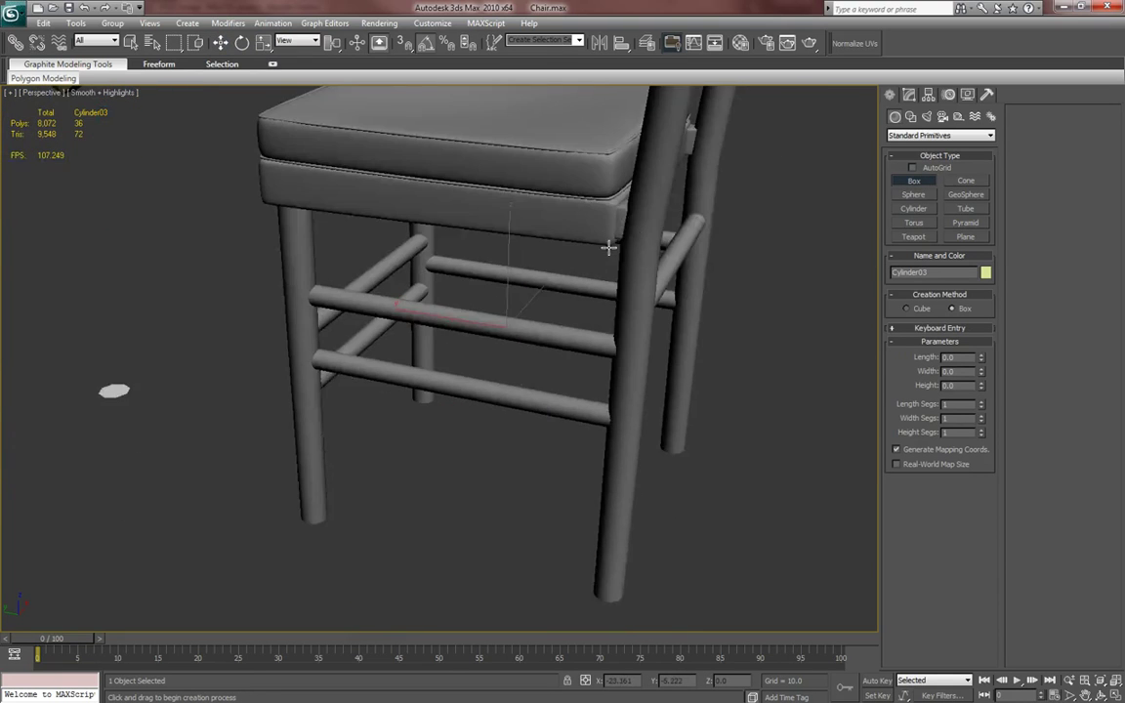
scroll(569, 307, "down", 2)
middle_click_drag(568, 309, 440, 492, "alt")
left_click_drag(436, 492, 488, 520)
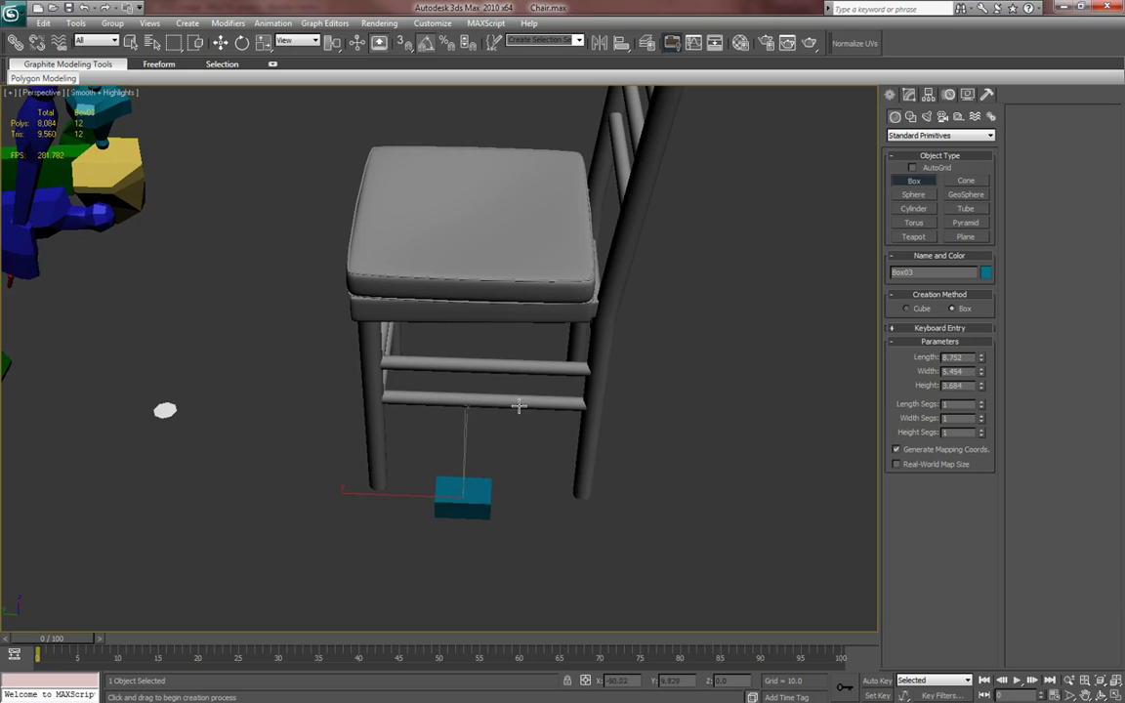
key("w")
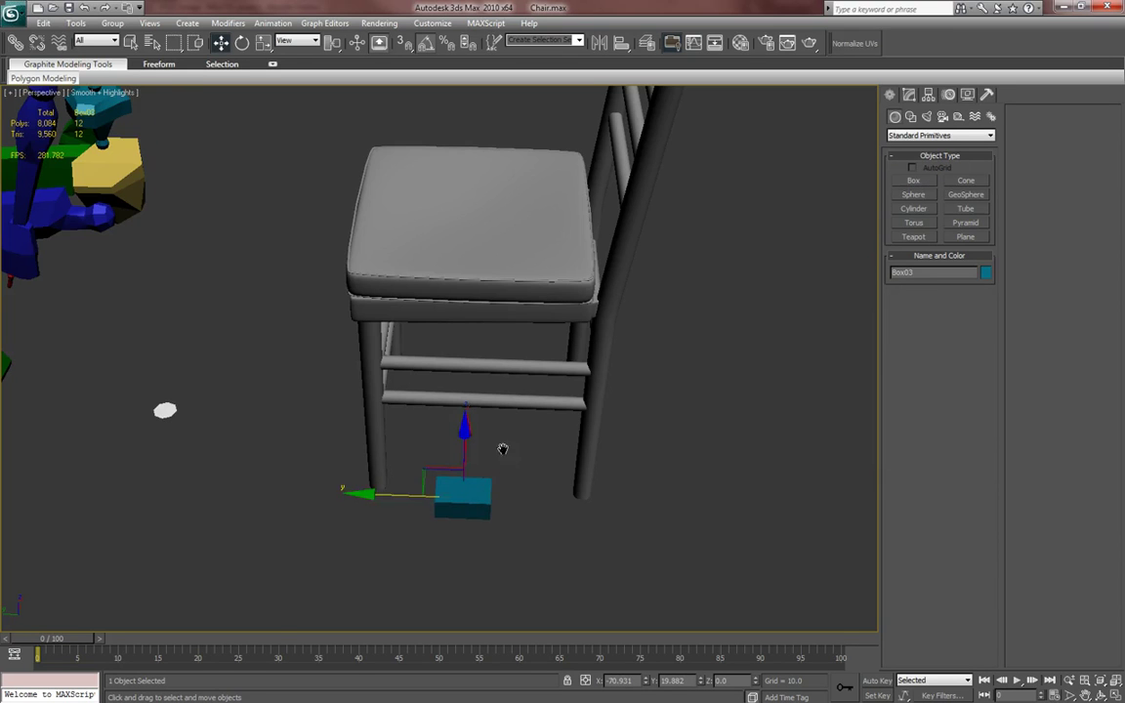
- Convert the new box to an Editable Poly and assign it the Chair material
middle_click_drag(503, 449, 542, 428, "alt")
right_click(480, 474)
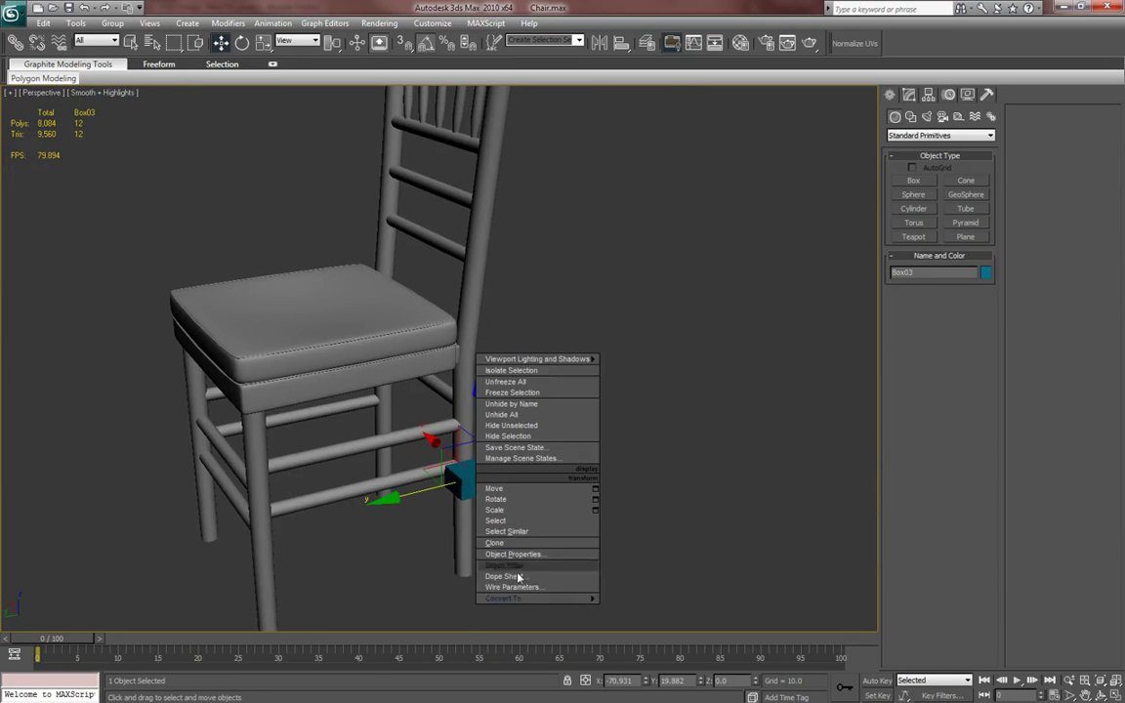
left_click(477, 609)
middle_click_drag(523, 516, 572, 490)
key("m")
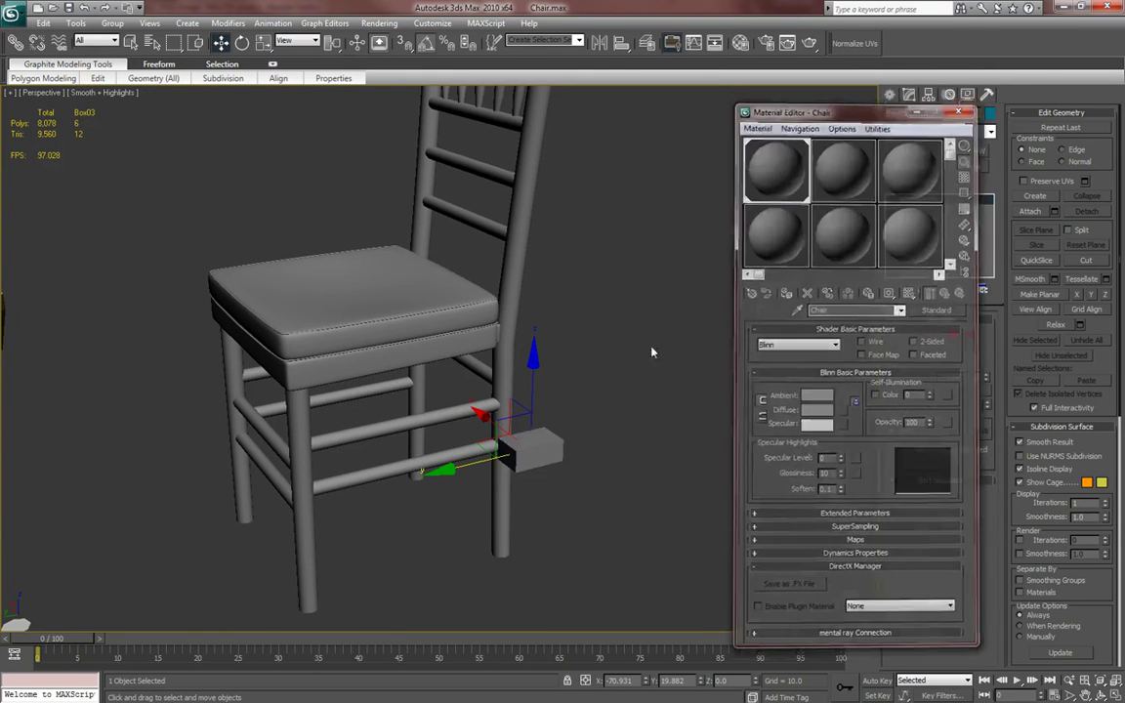
key("m")
- Move the new box up to seat-frame height next to the rear leg's corner bracket
key("z")
left_click_drag(446, 448, 184, 444)
key("z")
middle_click_drag(332, 498, 249, 444, "alt")
scroll(509, 485, "down", 5)
scroll(508, 485, "down", 4)
middle_click_drag(509, 486, 367, 455)
left_click_drag(239, 344, 620, 447)
scroll(736, 484, "up", 4)
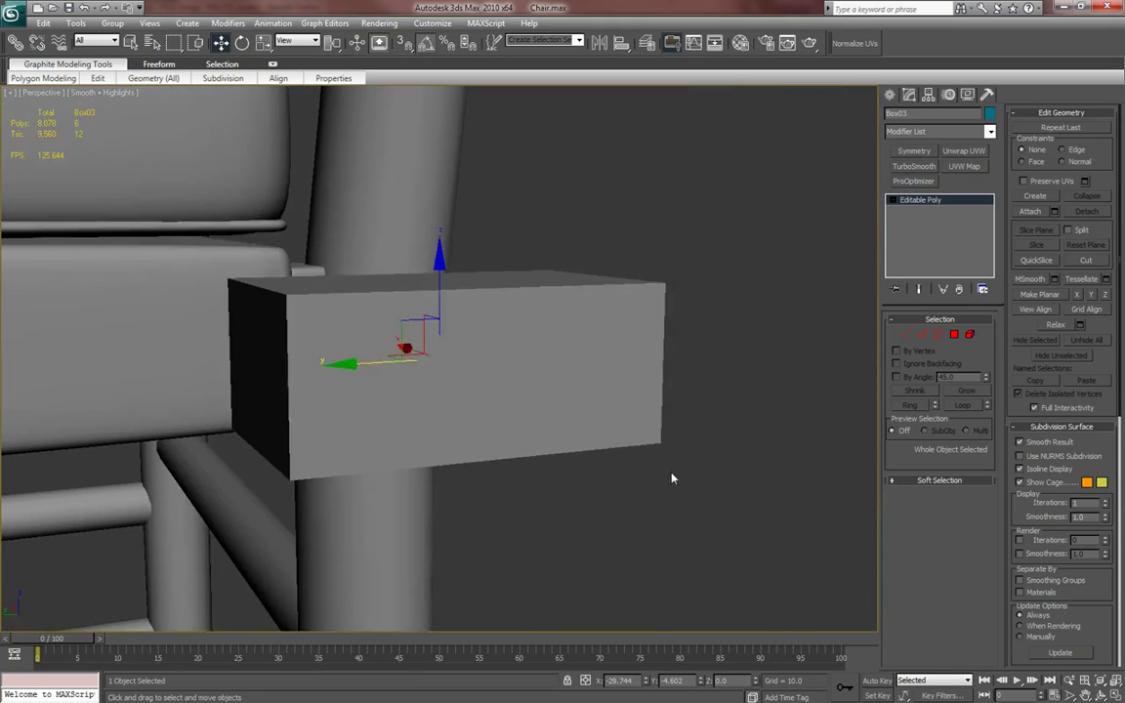
- Delete one face polygon of the new box and leave polygon editing
middle_click_drag(500, 279, 695, 420, "alt")
key("7")
left_click(951, 337)
left_click(568, 466)
key("Delete")
middle_click_drag(648, 510, 640, 478)
left_click(891, 96)
- Scale the open box down to roughly bracket size and move it to the rear leg below the wedge
middle_click_drag(602, 422, 656, 480, "alt")
key("7")
left_click_drag(426, 483, 151, 343)
middle_click_drag(151, 344, 299, 369, "alt")
key("r")
left_click_drag(241, 423, 235, 489)
key("ctrl+z")
key("w")
key("r")
key("w")
middle_click_drag(241, 497, 260, 351, "alt")
mouse_move(244, 311)
middle_mouse_down("alt")
mouse_move(251, 251)
mouse_move(366, 261)
mouse_move(250, 339)
mouse_move(260, 342)
middle_mouse_up("alt")
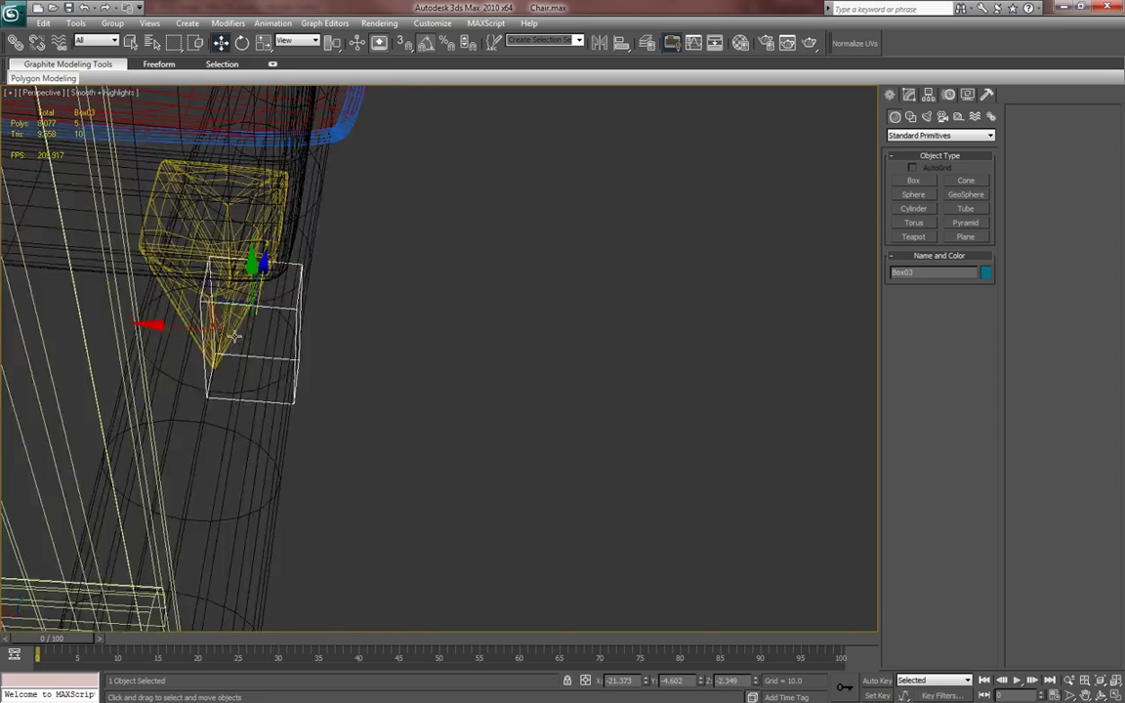
mouse_move(183, 330)
middle_mouse_down("alt")
mouse_move(243, 347)
mouse_move(155, 427)
mouse_move(193, 325)
middle_mouse_up("alt")
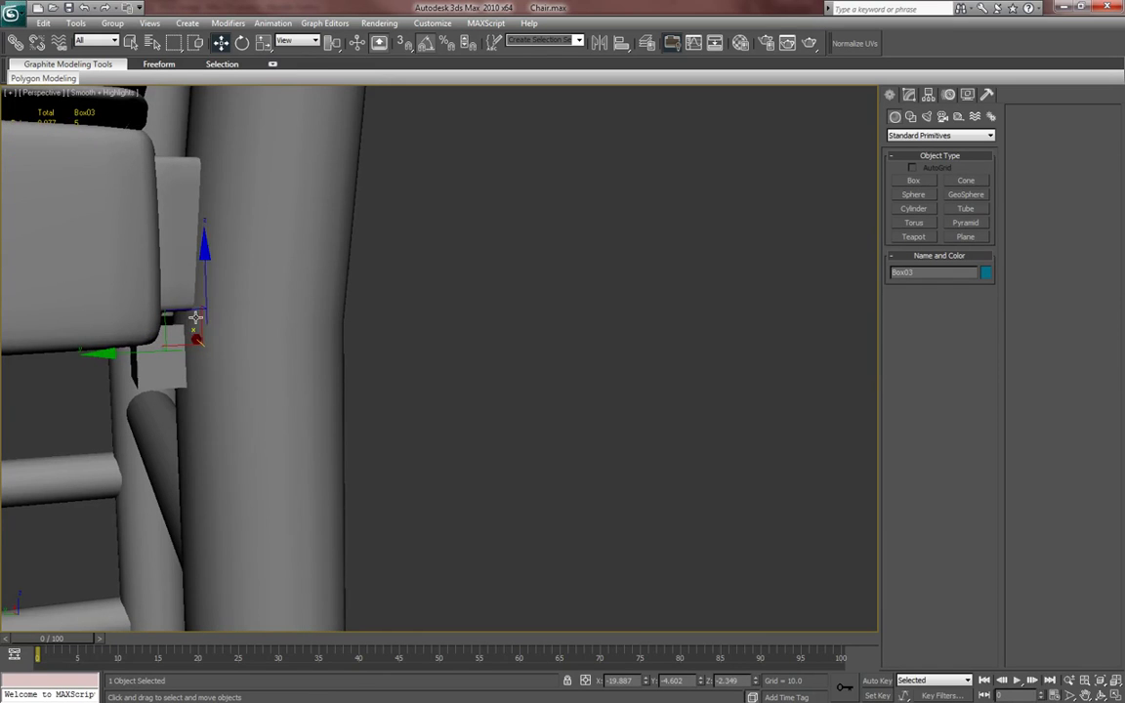
- Raise the small box slightly and nudge it along X beneath the corner bracket
left_click_drag(205, 279, 206, 268)
middle_click_drag(206, 261, 44, 288, "alt")
left_click_drag(289, 335, 280, 334)
middle_click_drag(302, 362, 378, 391)
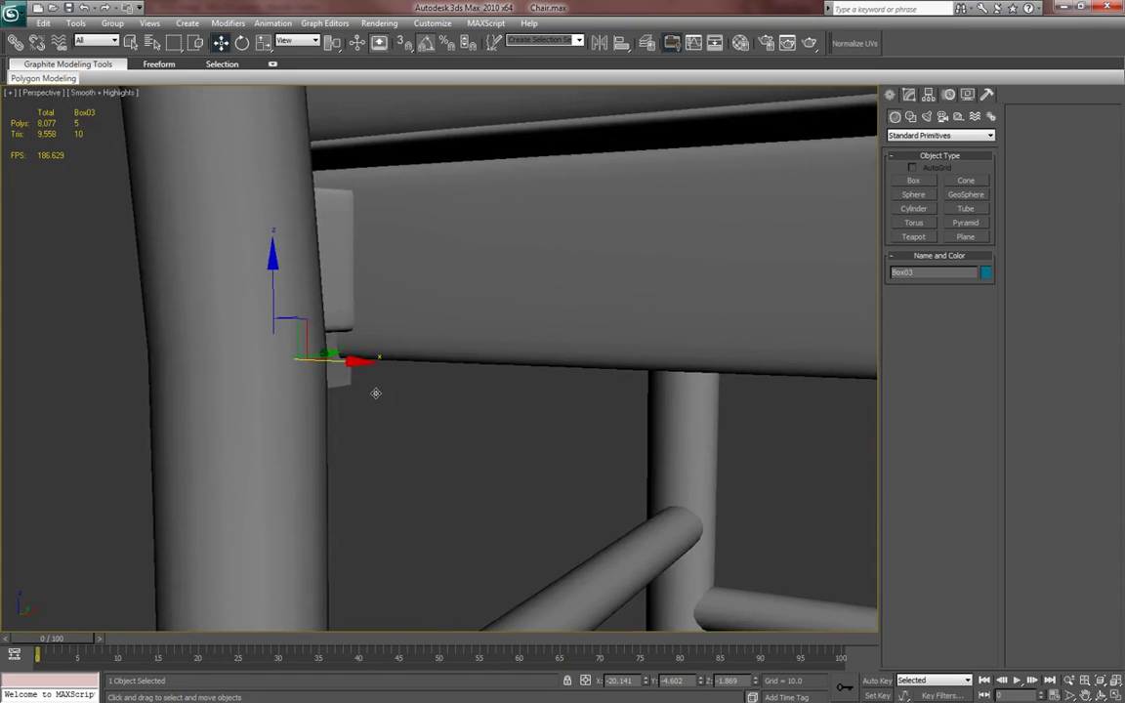
- Nudge the small support box along X in the top view to line it up beneath the triangular corner bracket
key("t")
middle_click_drag(361, 432, 371, 442)
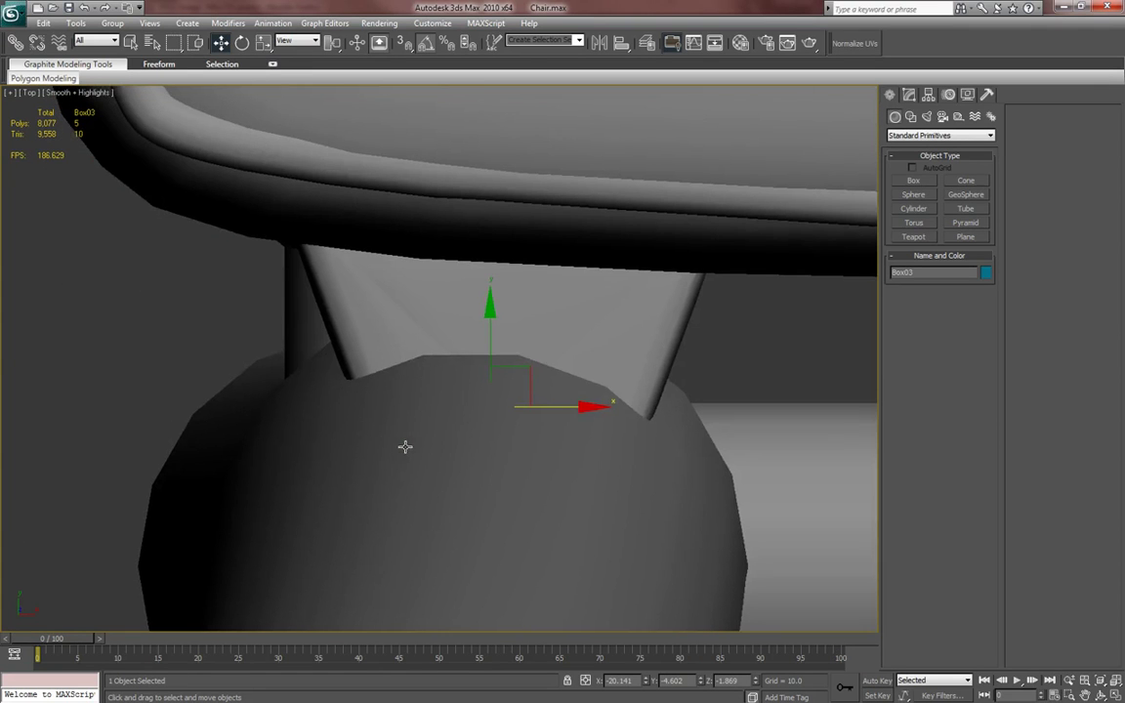
key("F3")
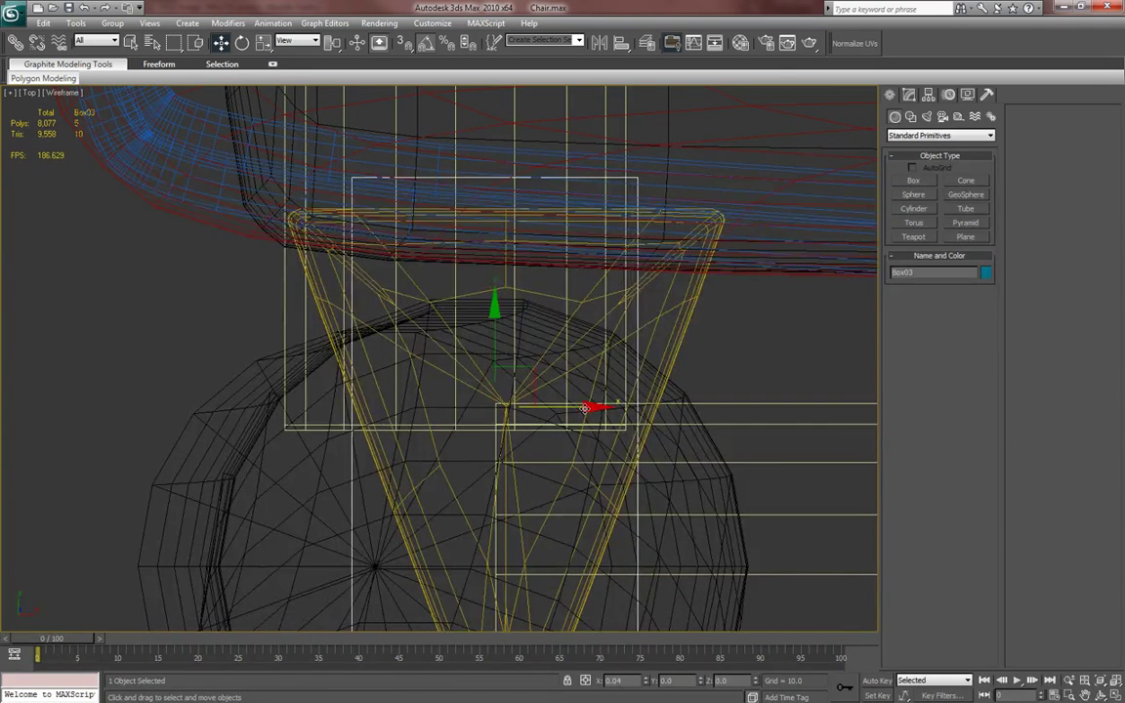
key("F3")
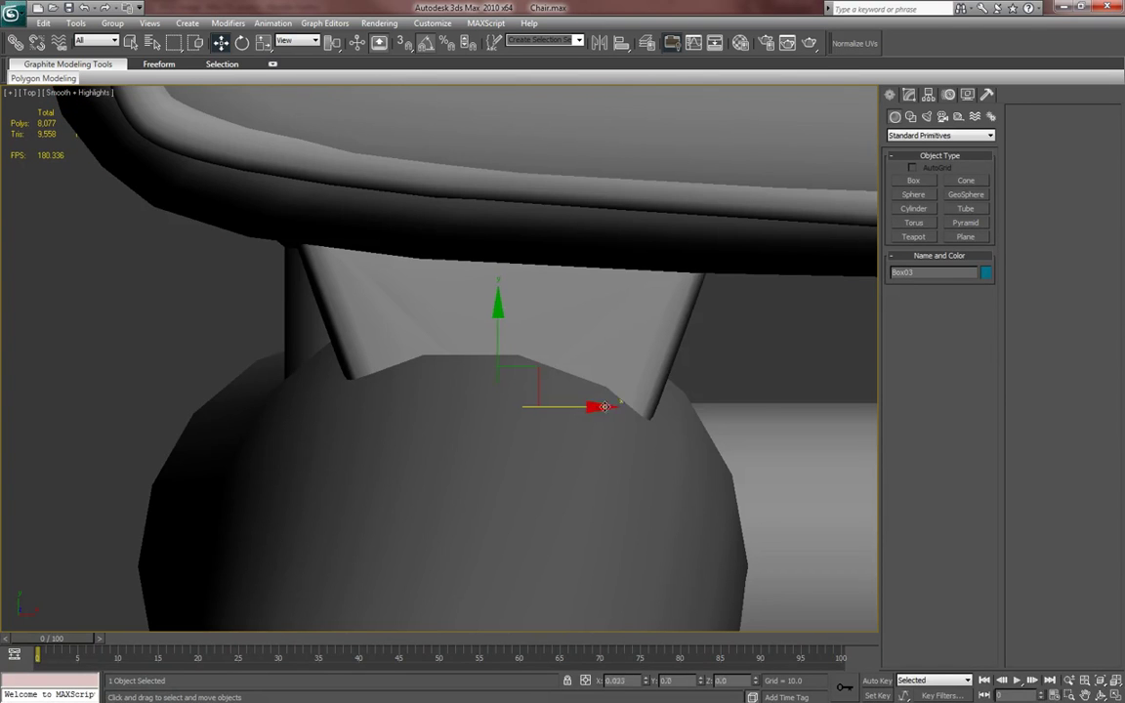
key("F3")
left_click(593, 414)
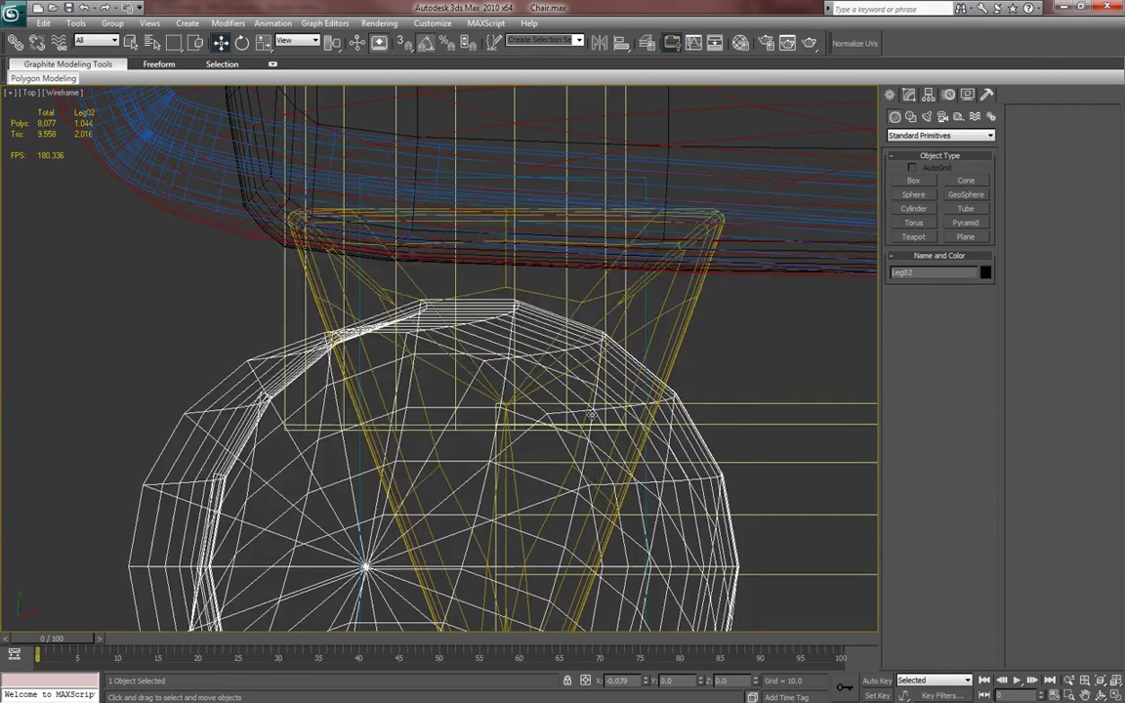
left_click(615, 415)
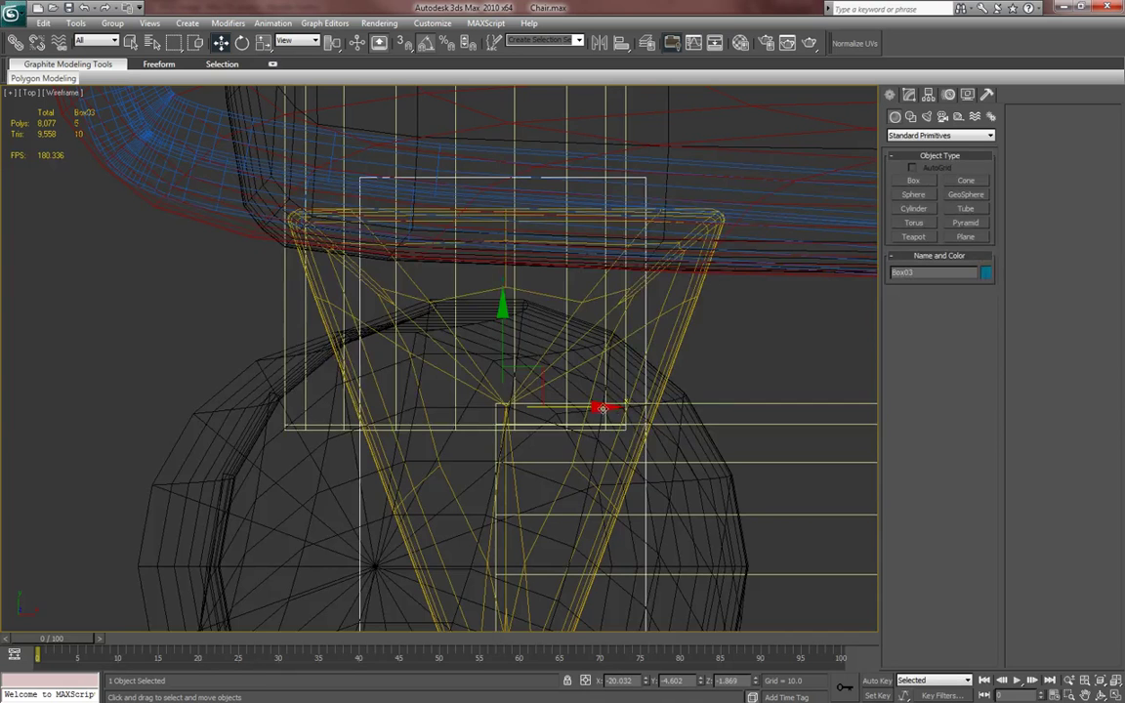
left_click_drag(602, 409, 589, 407)
- Shorten the support box by moving its four leg-side vertices along Y toward the seat
scroll(560, 533, "down", 2)
middle_click_drag(559, 534, 570, 525)
key("1")
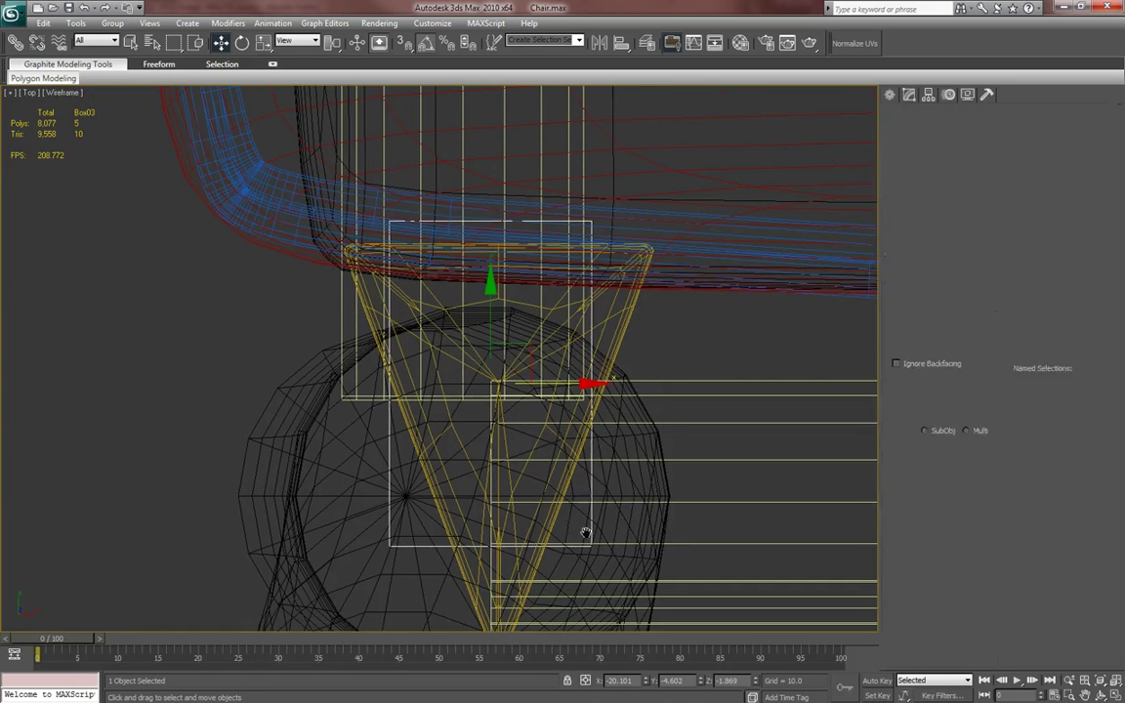
left_click_drag(625, 595, 326, 505)
left_click_drag(491, 450, 485, 347)
- Delete the support box's leg-side polygon and leave polygon editing
key("p")
scroll(595, 444, "up", 6)
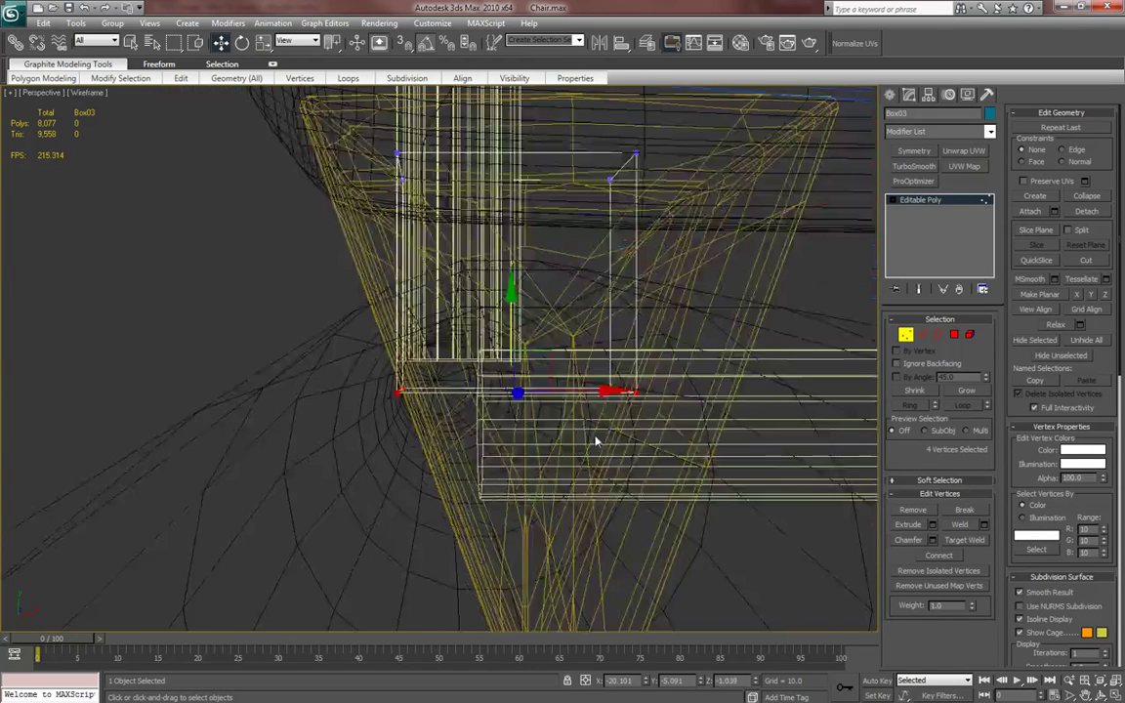
scroll(600, 450, "down", 4)
middle_click_drag(600, 451, 684, 327, "alt")
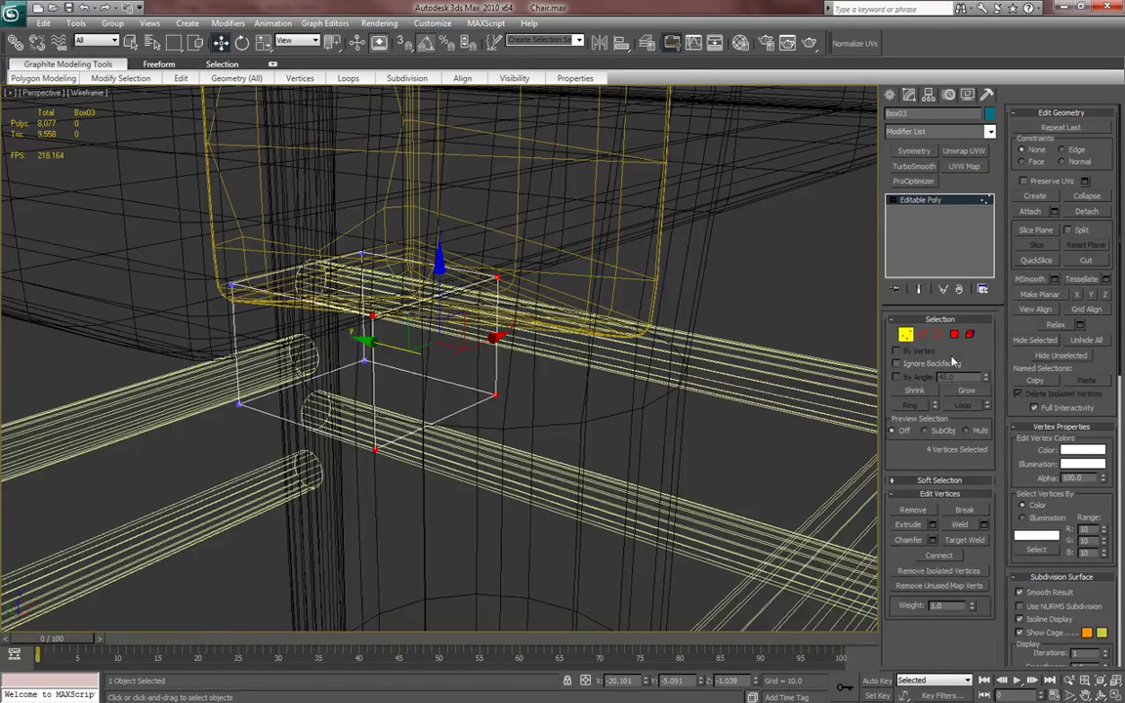
left_click(954, 335)
left_click(425, 348)
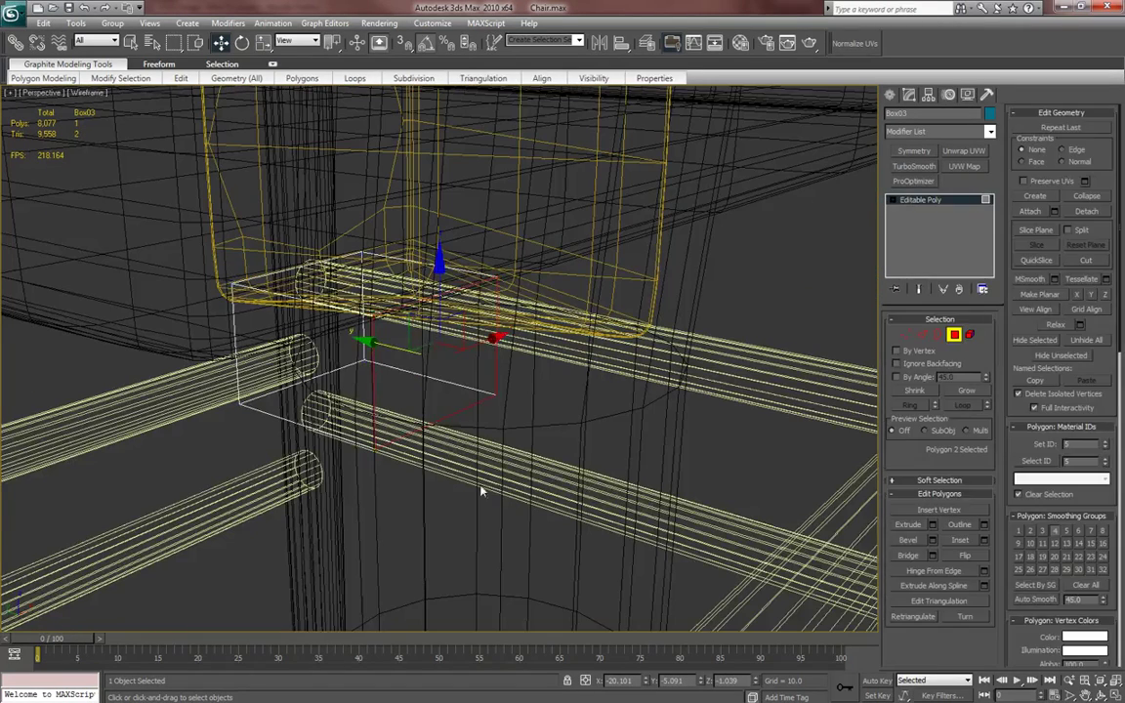
middle_click_drag(469, 459, 566, 444, "alt")
left_click(564, 444)
left_click(890, 95)
- Raise the lower seat-side edge of the support box to give it a slanted underside
mouse_move(530, 408)
middle_mouse_down("alt")
mouse_move(575, 394)
mouse_move(564, 396)
middle_mouse_up("alt")
scroll(536, 406, "down", 2)
key("F3")
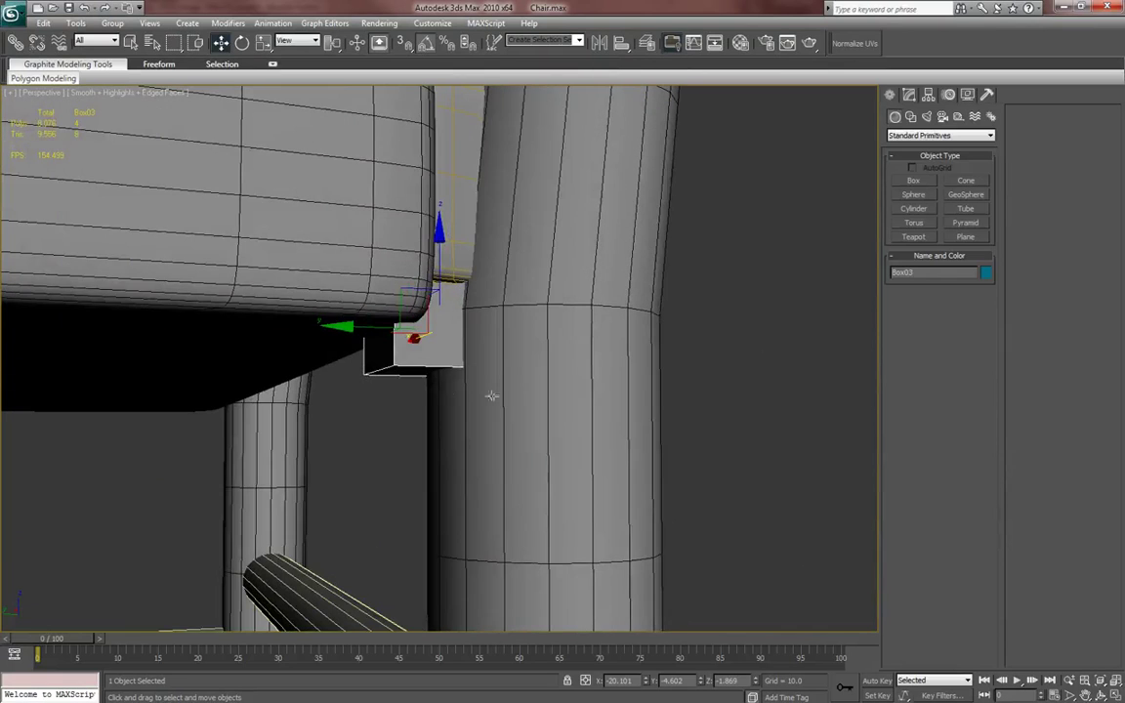
middle_click_drag(404, 392, 378, 300, "alt")
key("2")
left_click(389, 372)
left_click_drag(389, 276, 393, 242)
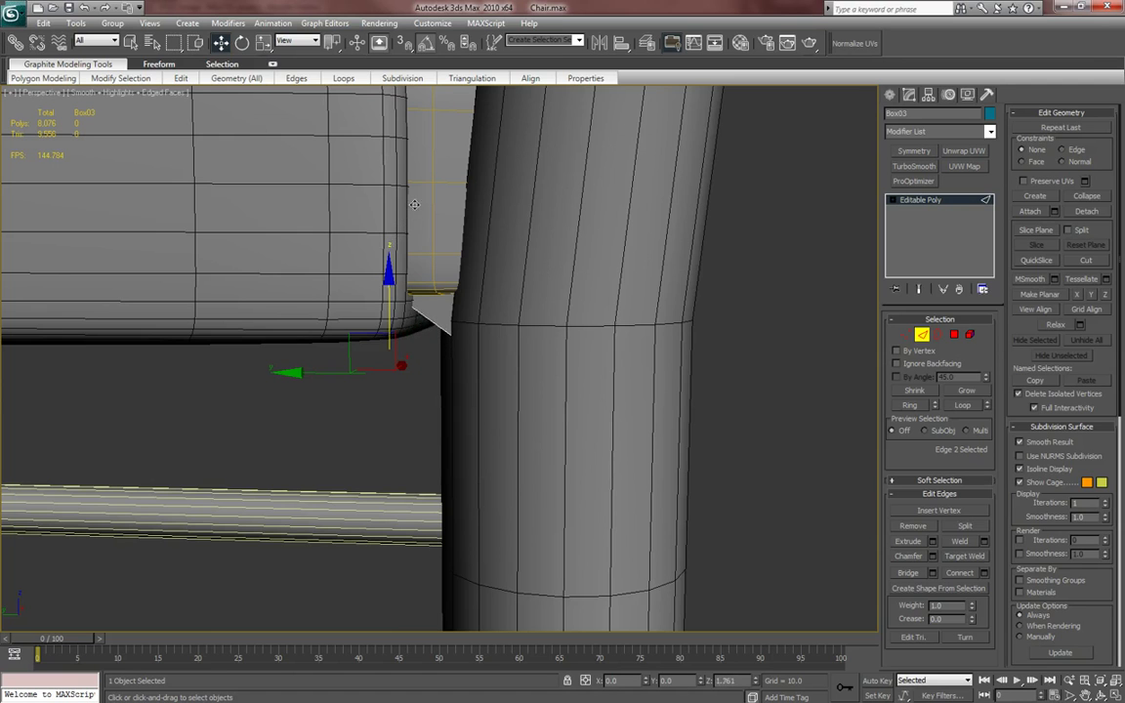
- Select a seat-side edge of the support and move it down to adjust the wedge shape
middle_click_drag(435, 282, 510, 359, "alt")
key("F3")
left_click(525, 361)
key("F3")
left_click_drag(528, 273, 537, 334)
middle_click_drag(536, 334, 515, 410, "alt")
scroll(518, 331, "down", 4)
left_click(890, 94)
- Chamfer the support's two slanted side edges by 0.09 with 3 segments
mouse_move(572, 326)
middle_mouse_down("alt")
mouse_move(595, 329)
mouse_move(602, 349)
mouse_move(617, 337)
mouse_move(589, 347)
mouse_move(610, 313)
mouse_move(431, 376)
mouse_move(339, 331)
mouse_move(472, 346)
mouse_move(612, 309)
mouse_move(553, 351)
mouse_move(580, 349)
mouse_move(535, 381)
mouse_move(450, 379)
mouse_move(831, 365)
mouse_move(702, 395)
middle_mouse_up("alt")
key("F4")
key("F4")
key("2")
left_click(514, 370)
left_click(513, 367)
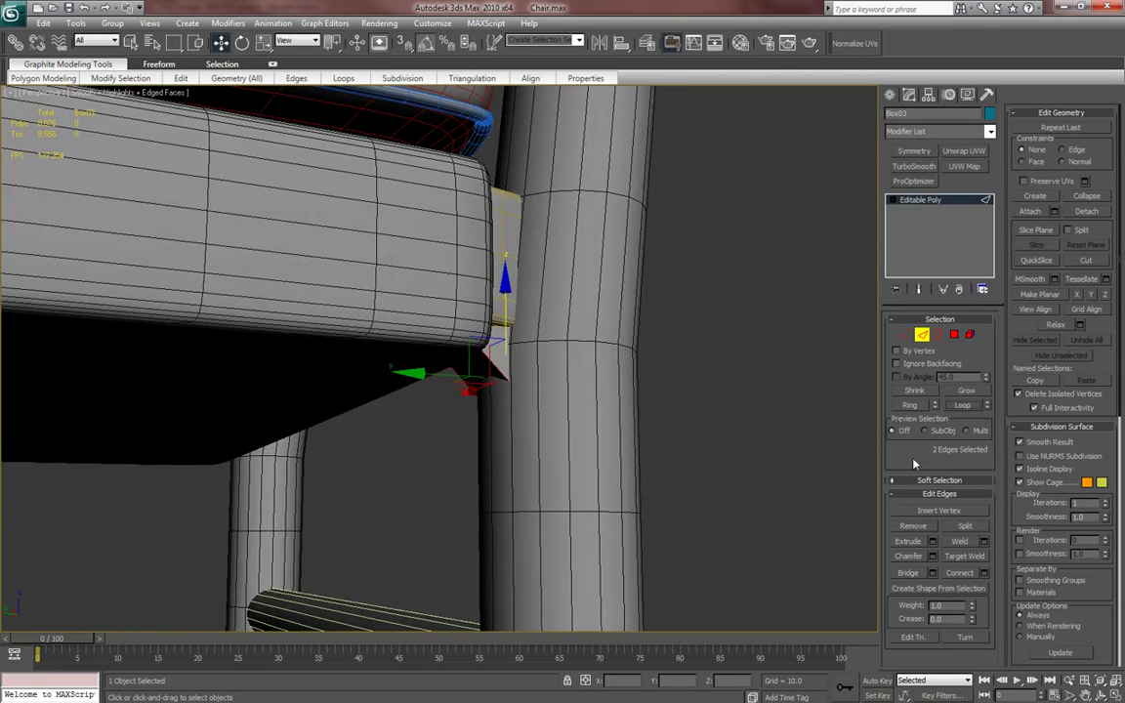
right_click(642, 378)
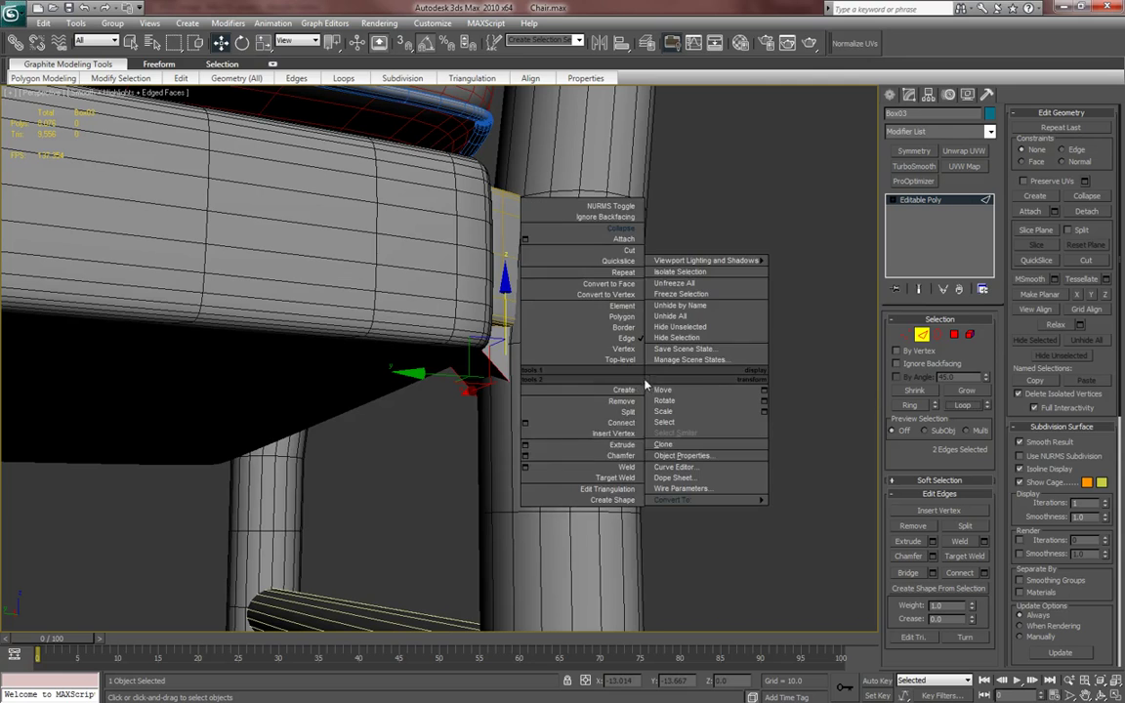
left_click(525, 456)
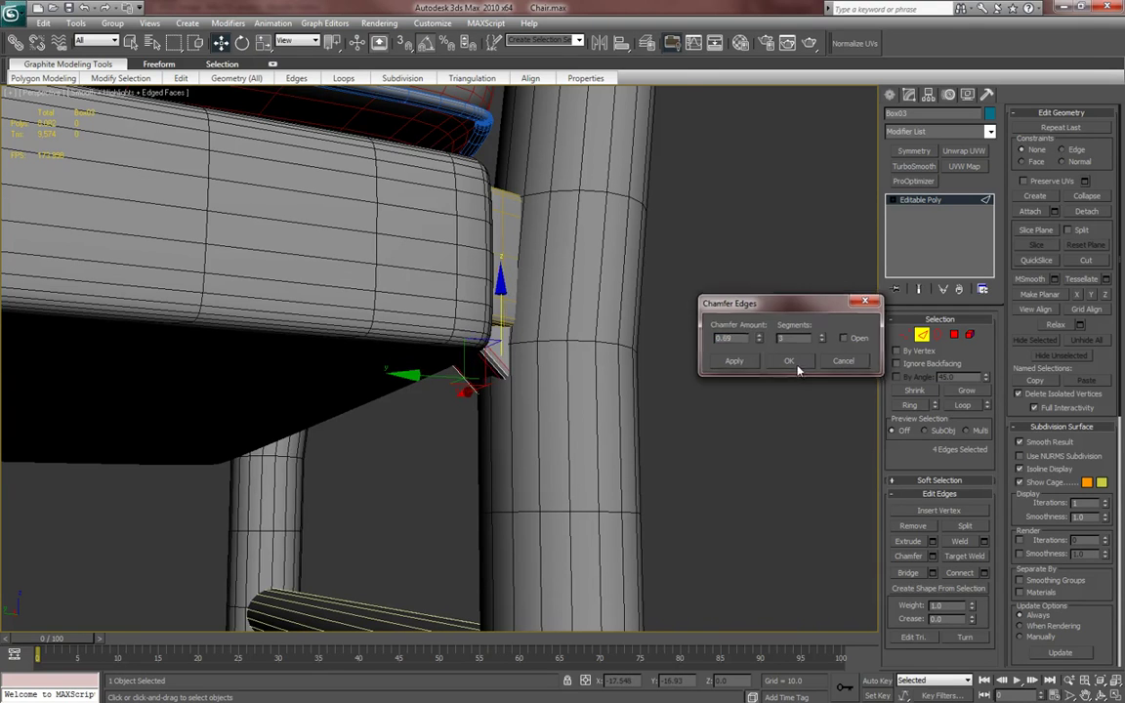
left_click(790, 362)
- Auto-smooth all polygons of the chamfered support with a 45 degree threshold
key("4")
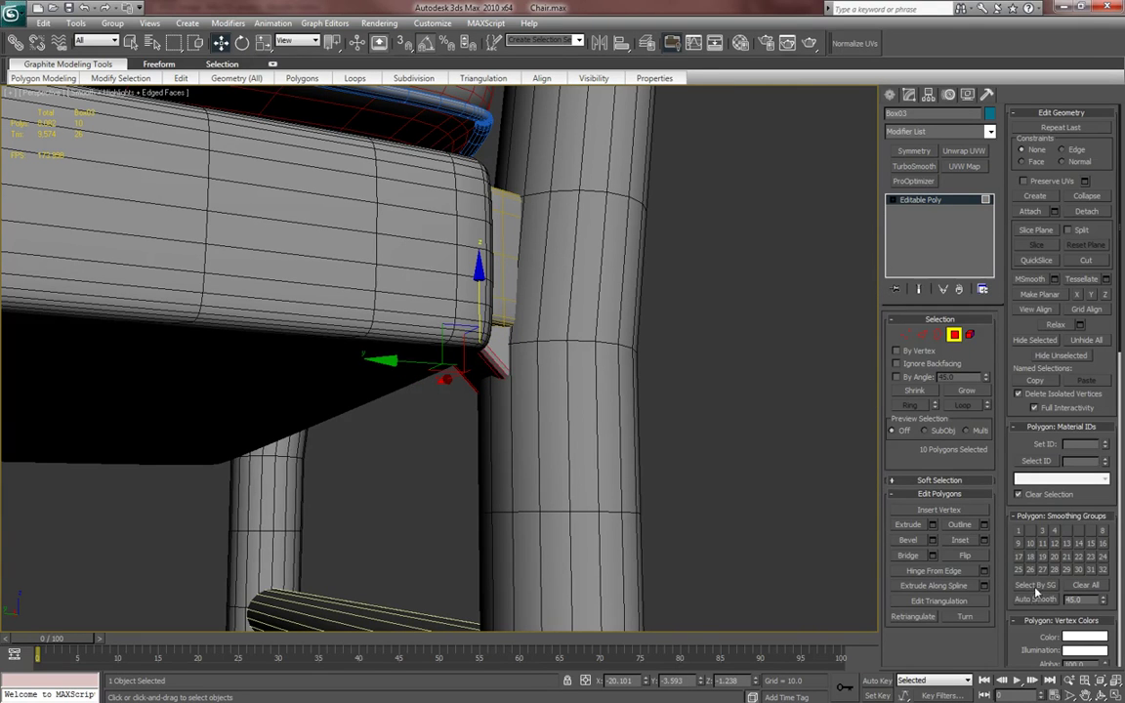
left_click(889, 94)
scroll(616, 359, "down", 3)
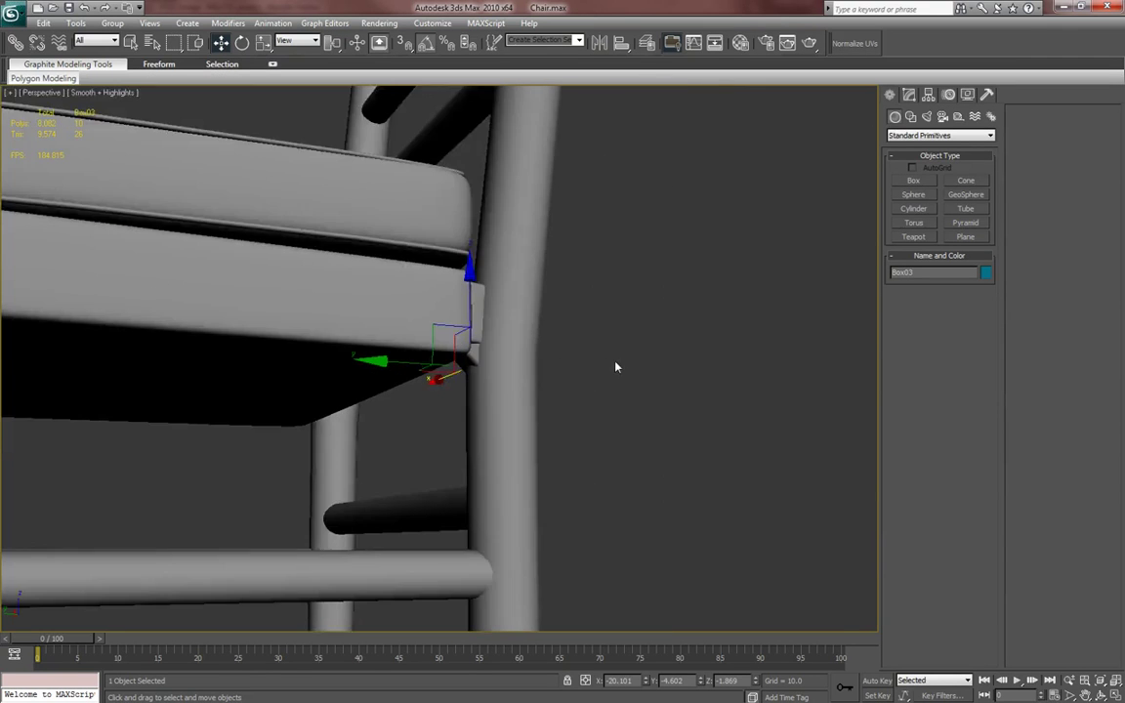
- Move the support's ten seat-side vertices along Y and Z so its slanted end tucks under the seat frame
middle_click_drag(616, 367, 538, 385, "alt")
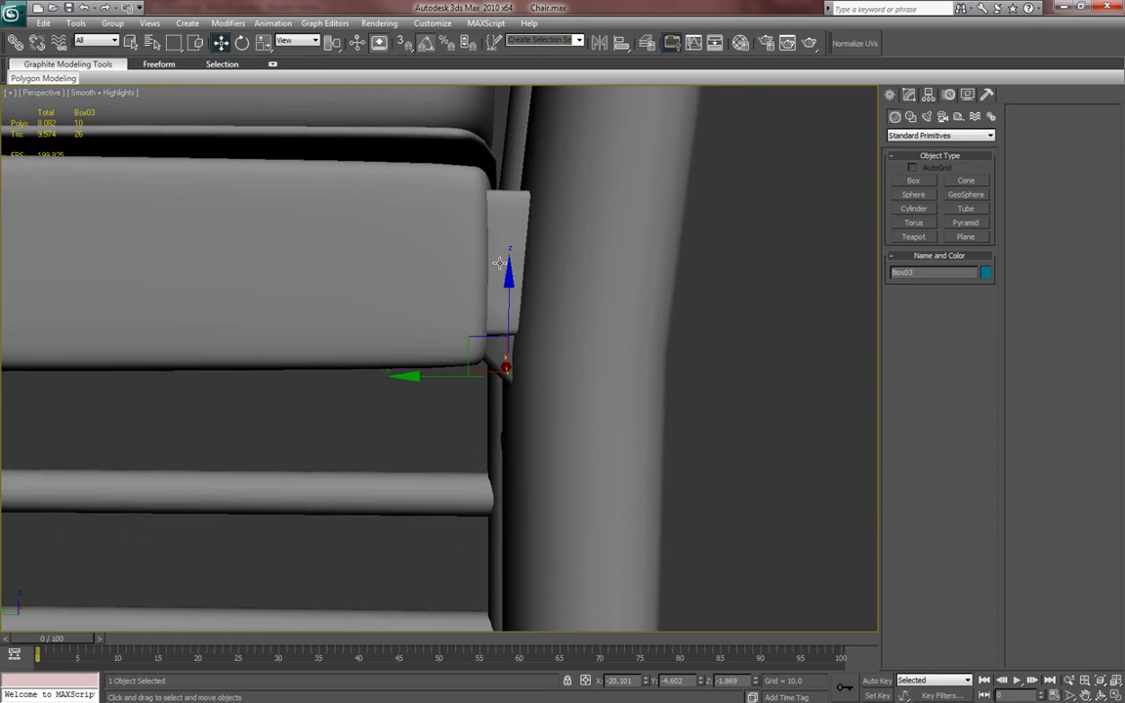
key("F4")
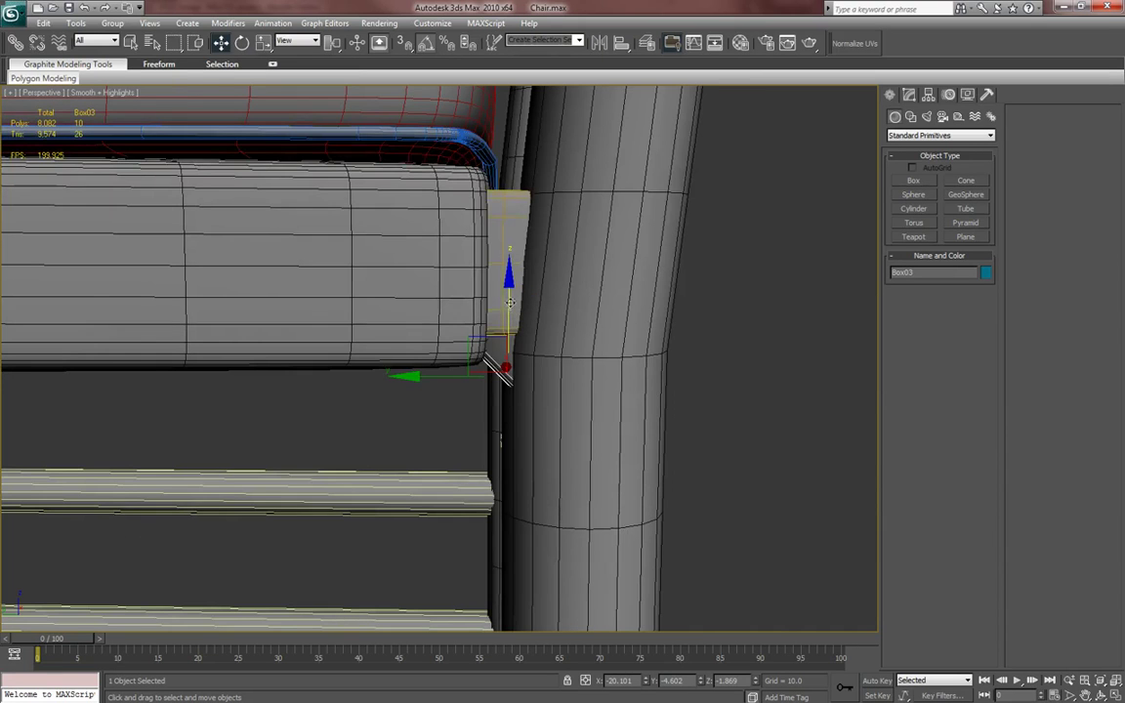
left_click(516, 235, "ctrl")
left_click_drag(520, 225, 522, 247)
middle_click_drag(521, 247, 525, 268, "alt")
left_click(517, 267)
key("1")
key("1")
left_click_drag(533, 283, 465, 237)
middle_click_drag(474, 275, 516, 307, "alt")
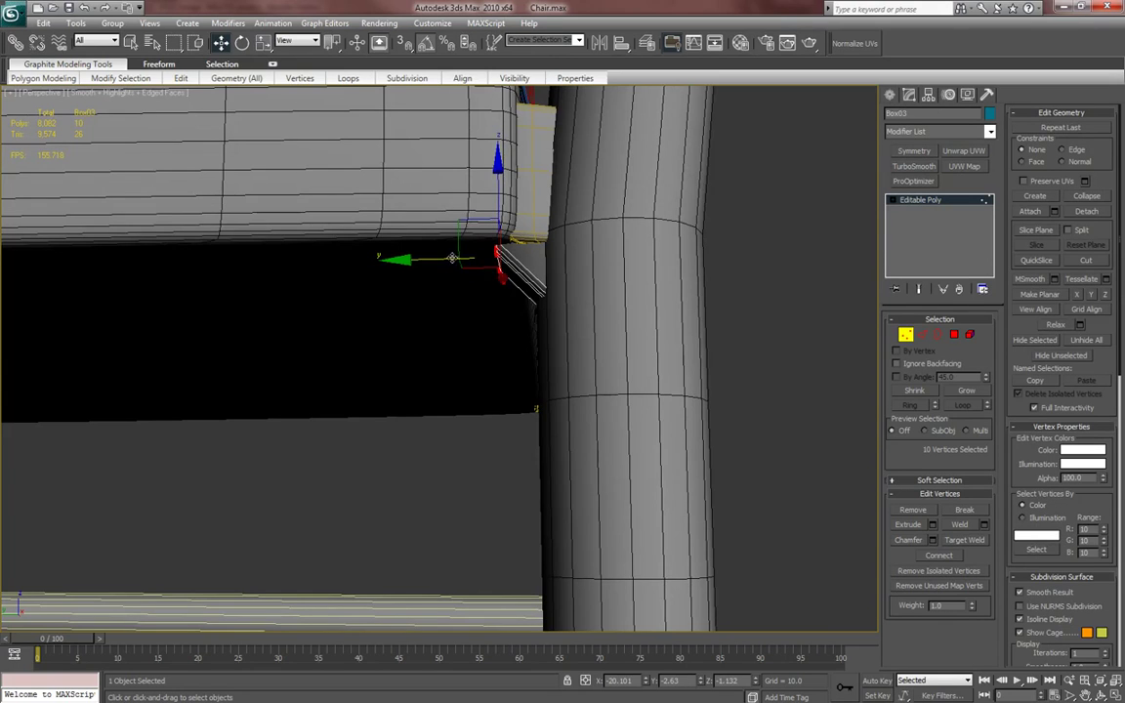
middle_click_drag(437, 259, 485, 271, "alt")
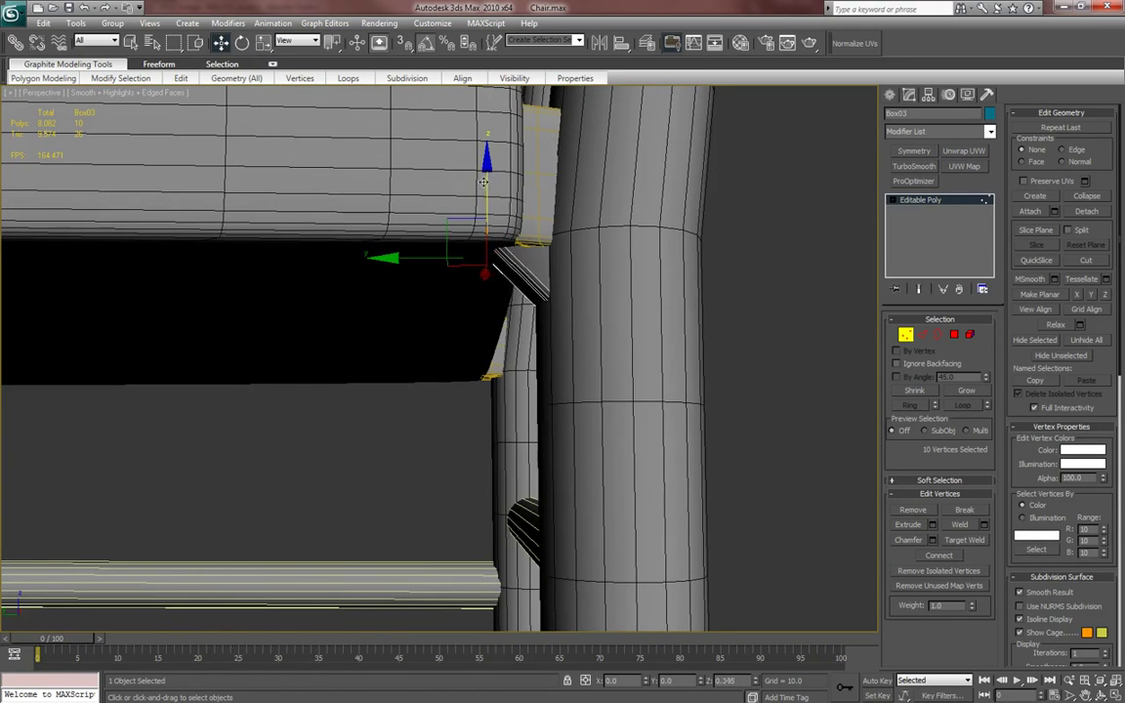
middle_click_drag(483, 182, 618, 206, "alt")
left_click(890, 94)
- Examine how the corner support sits between the seat frame and rear leg, with and without edged faces
middle_click_drag(585, 329, 491, 552, "alt")
key("F4")
scroll(585, 348, "down", 2)
scroll(535, 371, "down", 6)
scroll(547, 407, "up", 2)
key("F4")
key("F4")
scroll(535, 404, "up", 4)
- Select the rear legs, back rails and slats together and shift them slightly along Y toward the seat
left_click(495, 414)
left_click(472, 401)
key("F4")
left_click(485, 419, "ctrl")
left_click(523, 182, "ctrl")
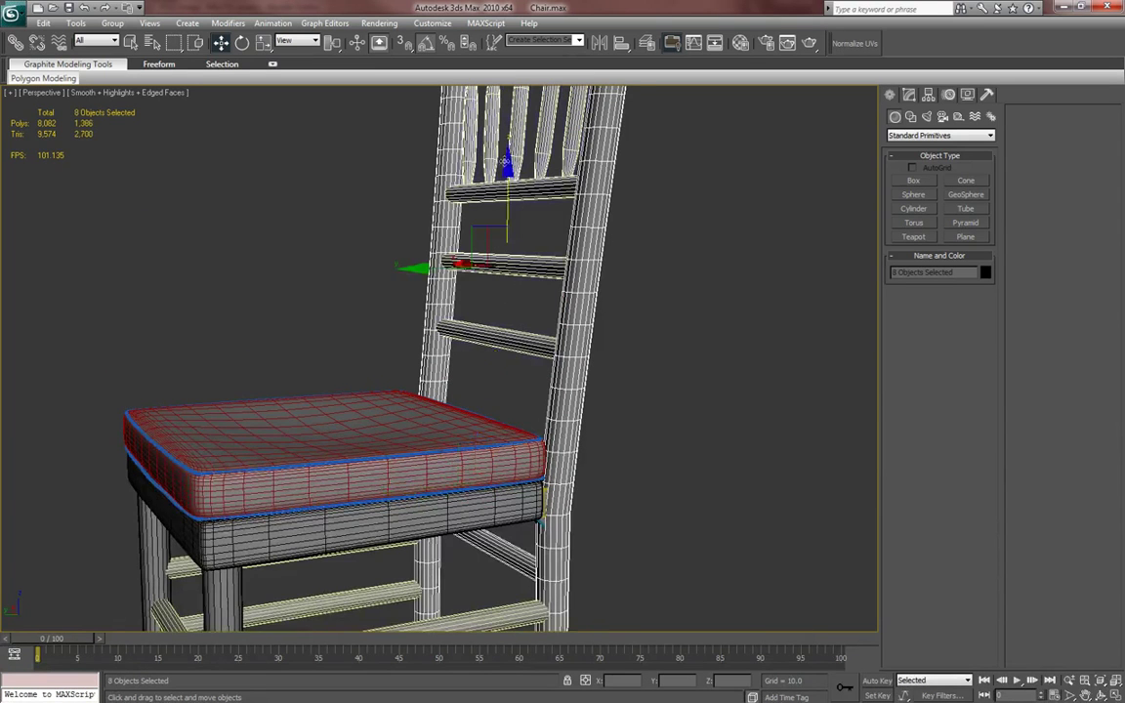
middle_click_drag(522, 181, 603, 231, "alt")
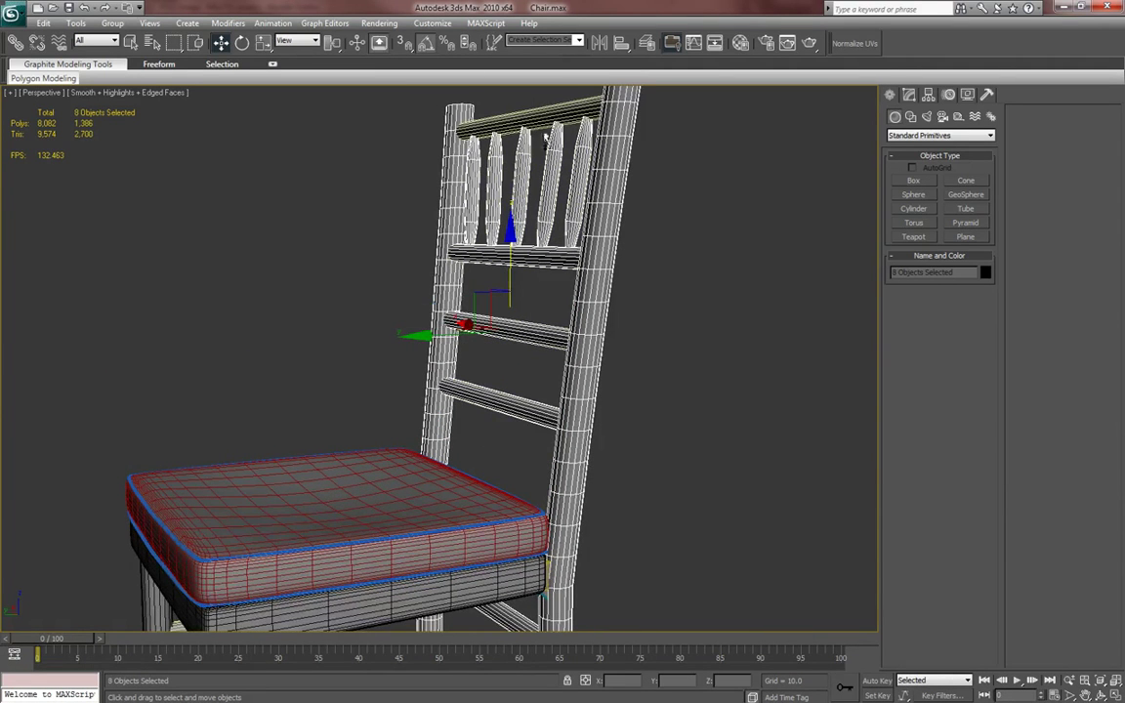
middle_click_drag(537, 285, 455, 302, "alt")
left_click_drag(450, 300, 444, 301)
middle_click_drag(444, 300, 414, 206)
left_click(549, 459)
- Select the corner bracket at the rear leg and go to its base Editable Poly level
left_click(474, 471)
key("z")
scroll(500, 489, "up", 5)
key("F4")
middle_click_drag(570, 497, 563, 382)
scroll(431, 404, "down", 5)
left_click(522, 362)
key("z")
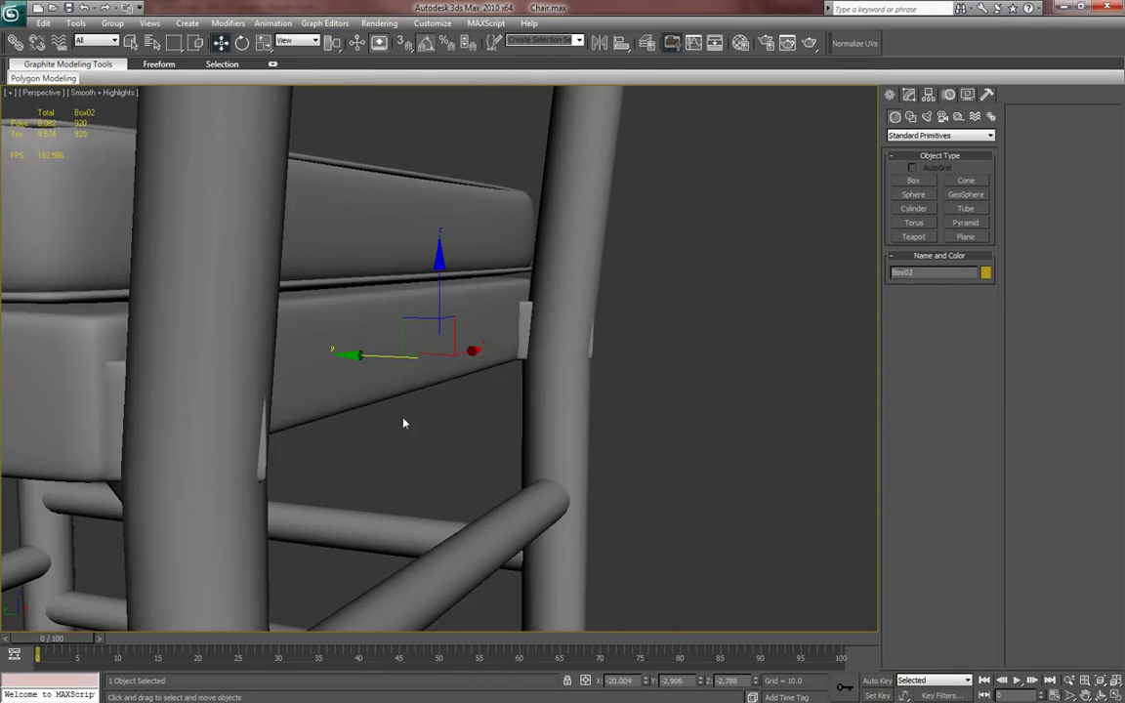
middle_click_drag(407, 421, 436, 412, "alt")
key("F4")
left_click(909, 95)
left_click(913, 223)
key("2")
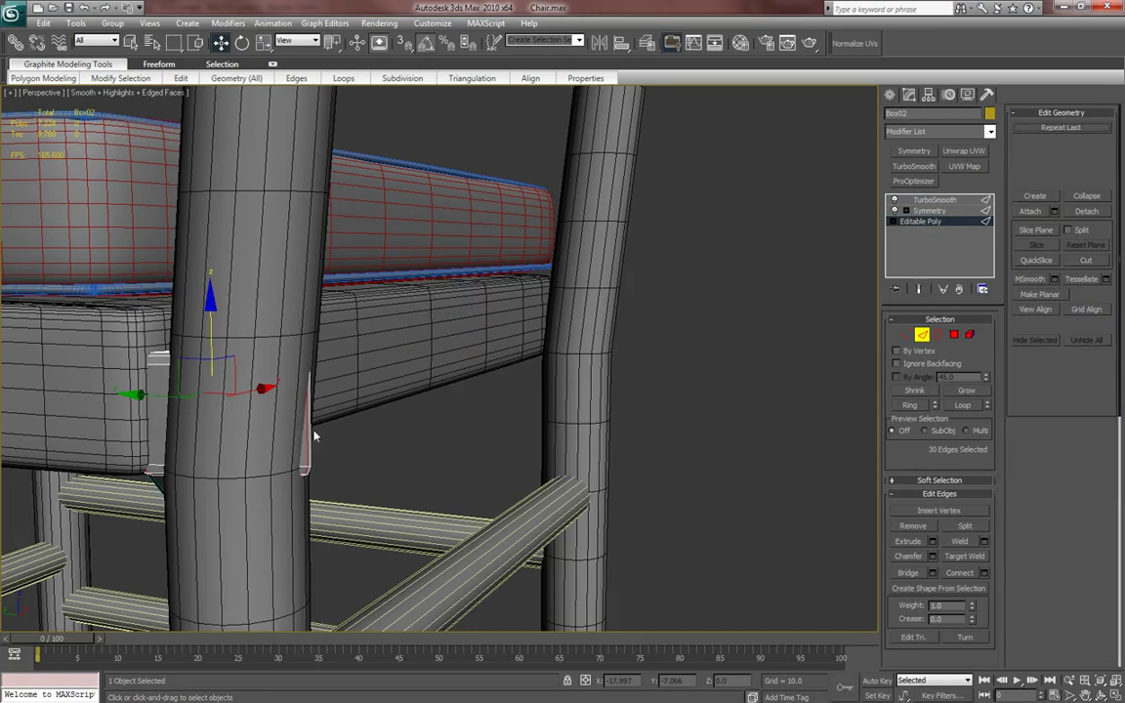
middle_click_drag(323, 440, 343, 435)
left_click_drag(320, 422, 318, 420)
middle_click_drag(320, 422, 839, 442, "alt")
left_click(962, 407)
middle_click_drag(392, 457, 296, 401, "alt")
middle_click_drag(223, 422, 219, 449, "alt")
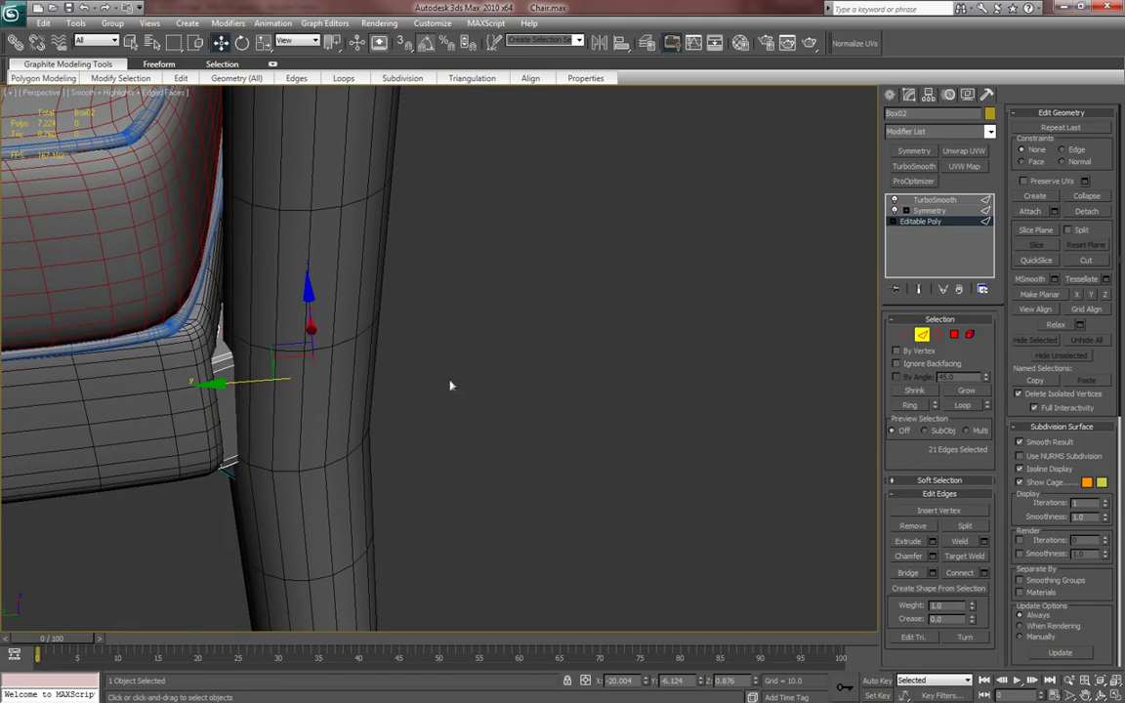
- Select the bracket's 38 seat-side vertices and move them along Y into the seat frame
left_click(902, 335)
middle_click_drag(340, 437, 369, 439, "alt")
key("F3")
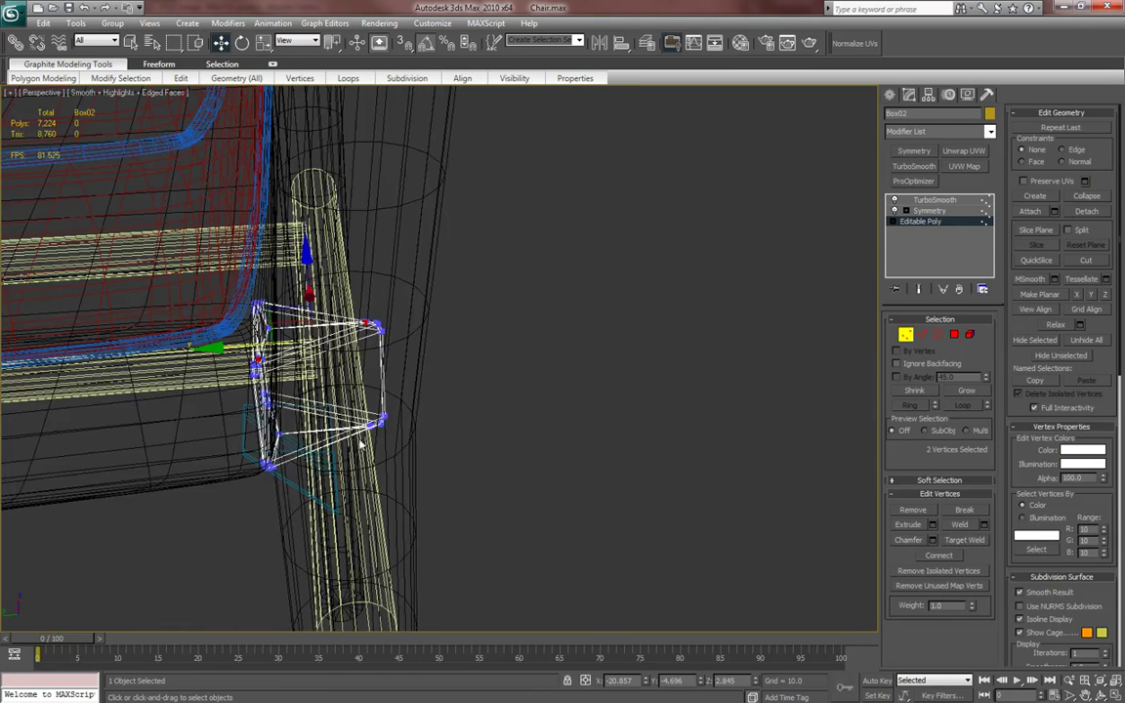
left_click_drag(226, 300, 189, 254)
key("F3")
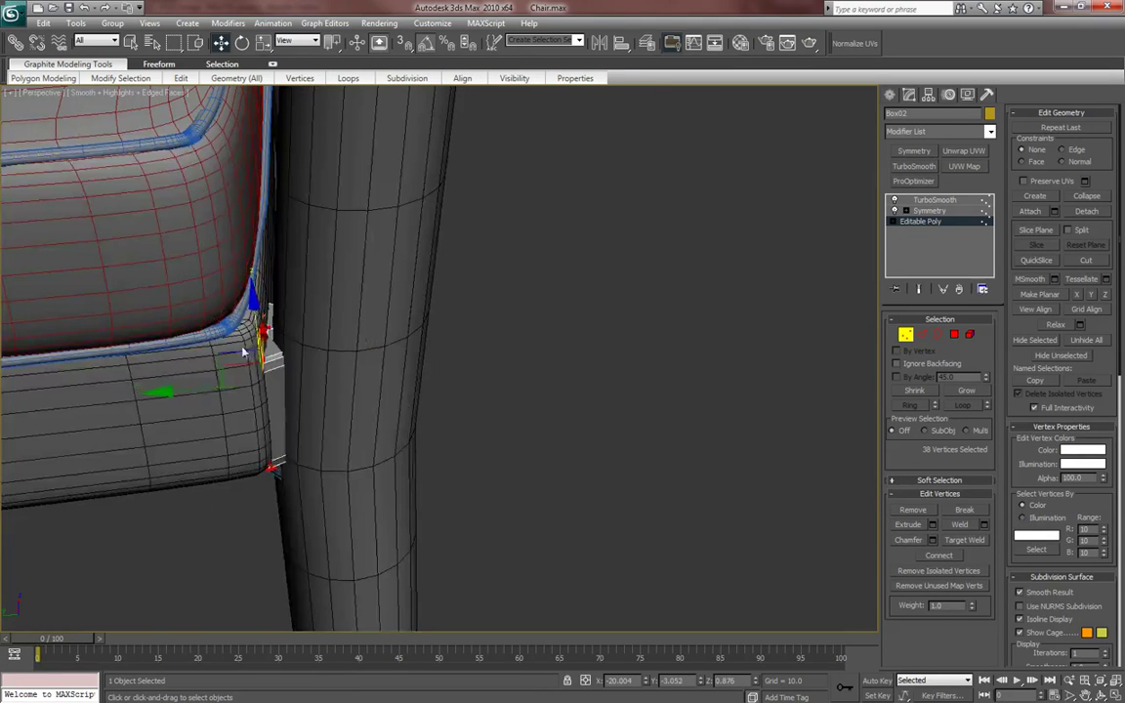
middle_click_drag(181, 390, 544, 219, "alt")
middle_click_drag(794, 147, 212, 387, "alt")
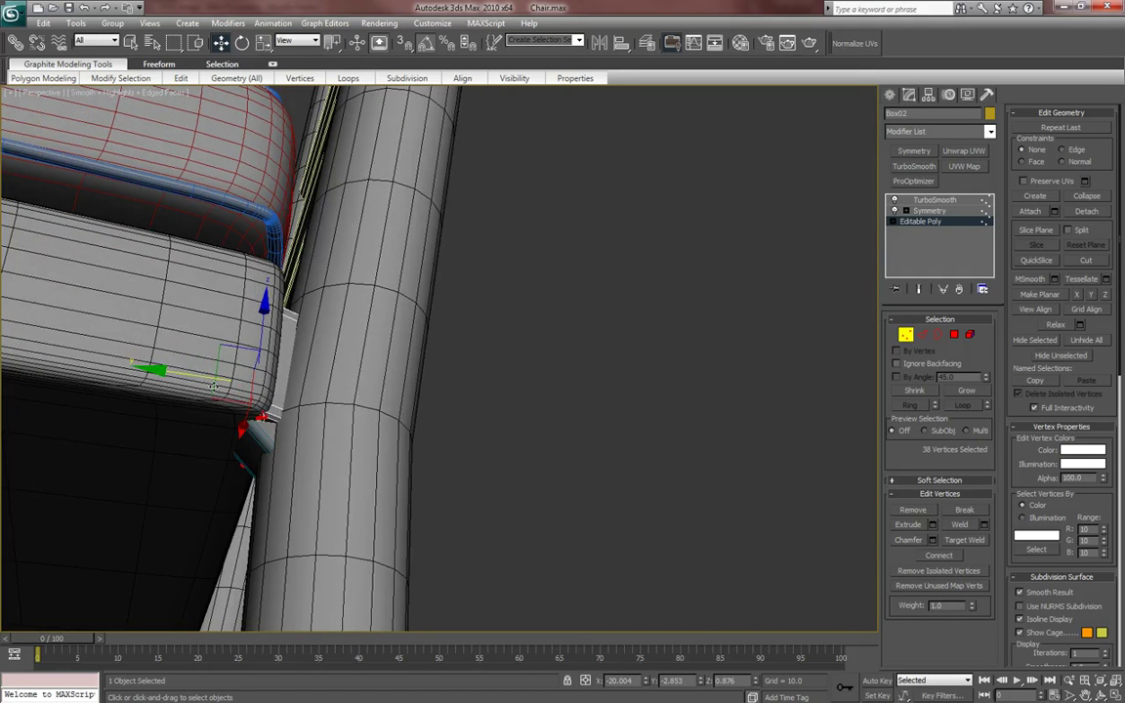
left_click_drag(162, 370, 158, 371)
- Move the bracket's 19 lower seat-side vertices along Y and Z into the frame's rounded edge and leave vertex editing
middle_click_drag(284, 442, 266, 485, "alt")
key("F3")
left_click_drag(284, 470, 209, 408)
key("F3")
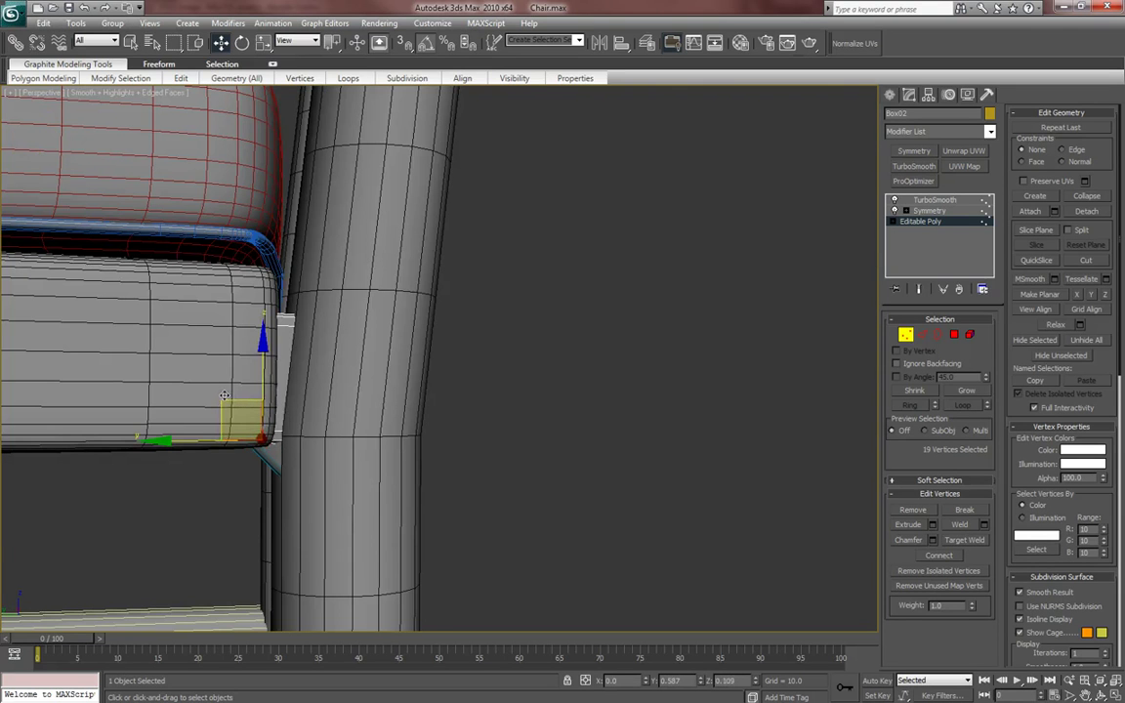
middle_click_drag(225, 396, 252, 376, "alt")
key("7")
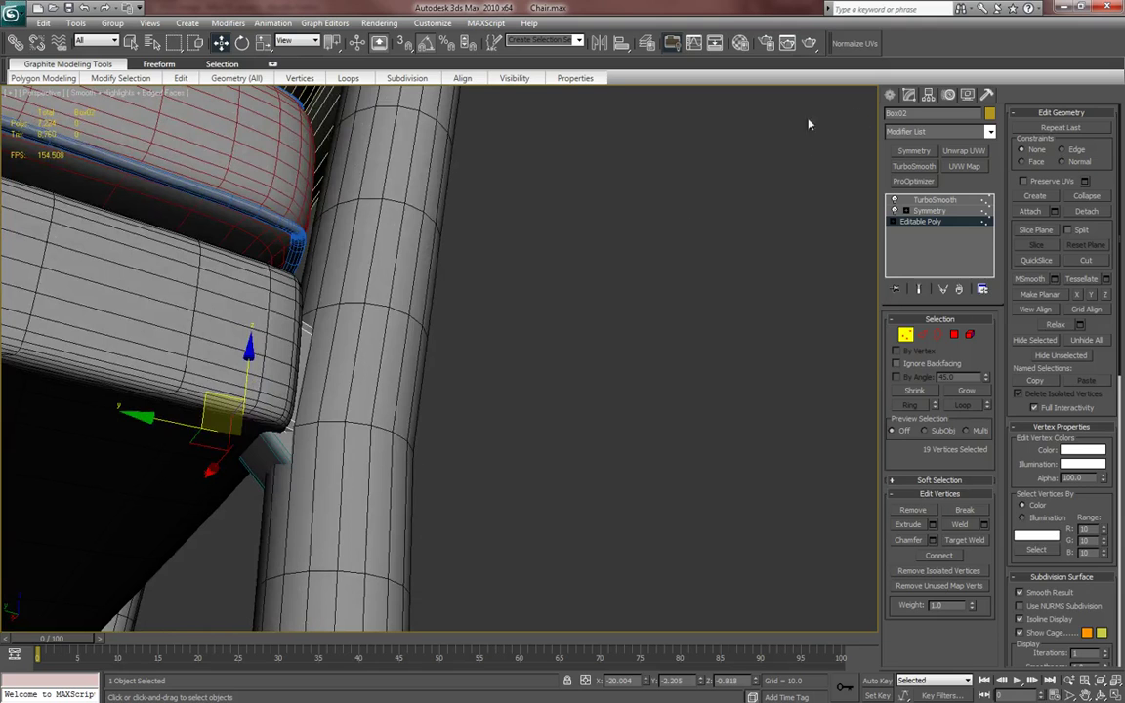
left_click(890, 96)
- Attach the small wedge support to the corner bracket at its base Editable Poly level
key("F4")
scroll(530, 420, "down", 2)
middle_click_drag(530, 420, 334, 468, "alt")
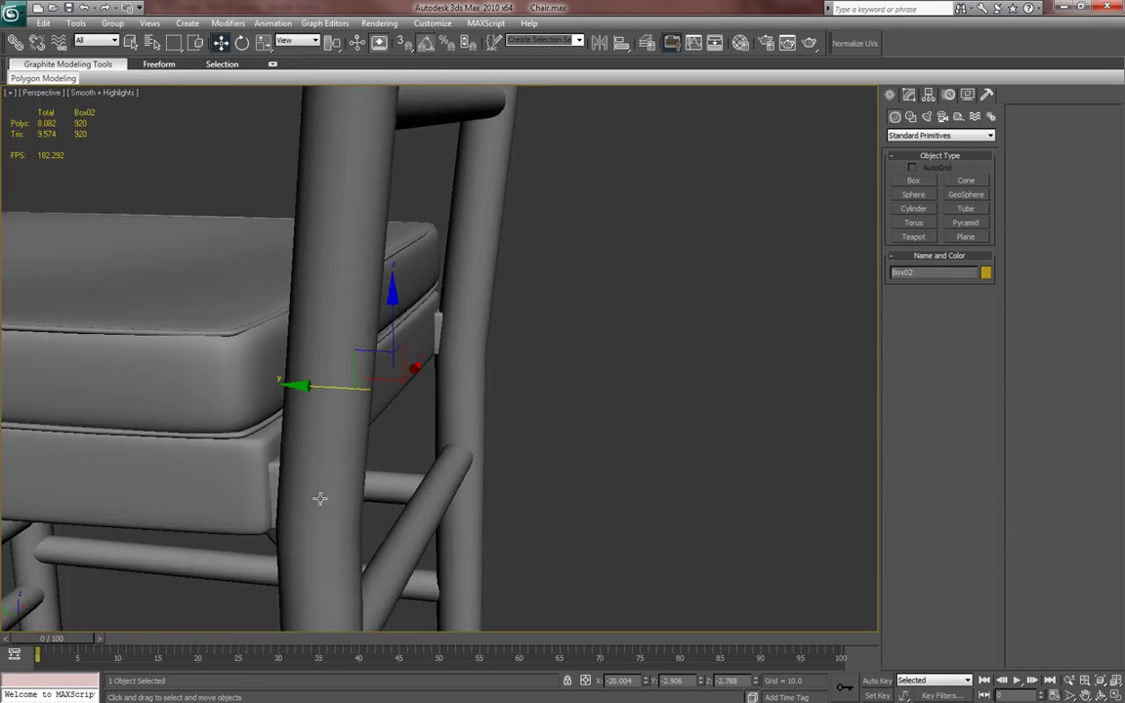
middle_click_drag(299, 519, 311, 477, "alt")
middle_click_drag(471, 417, 488, 396, "alt")
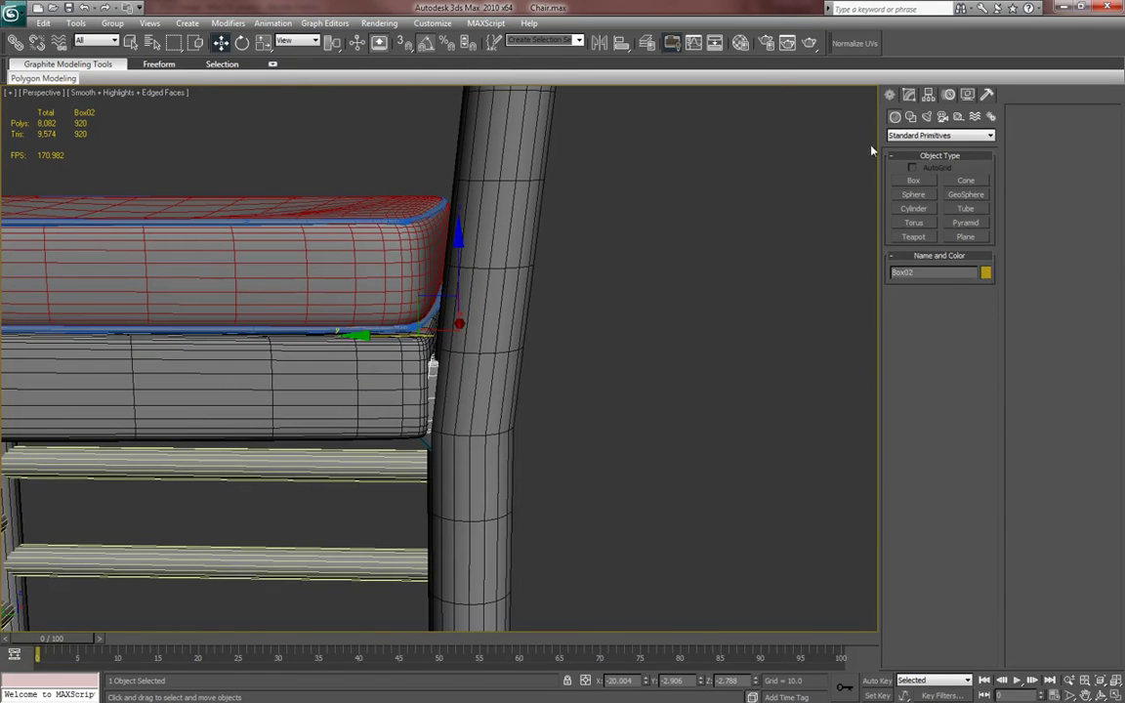
left_click(909, 95)
left_click(920, 220)
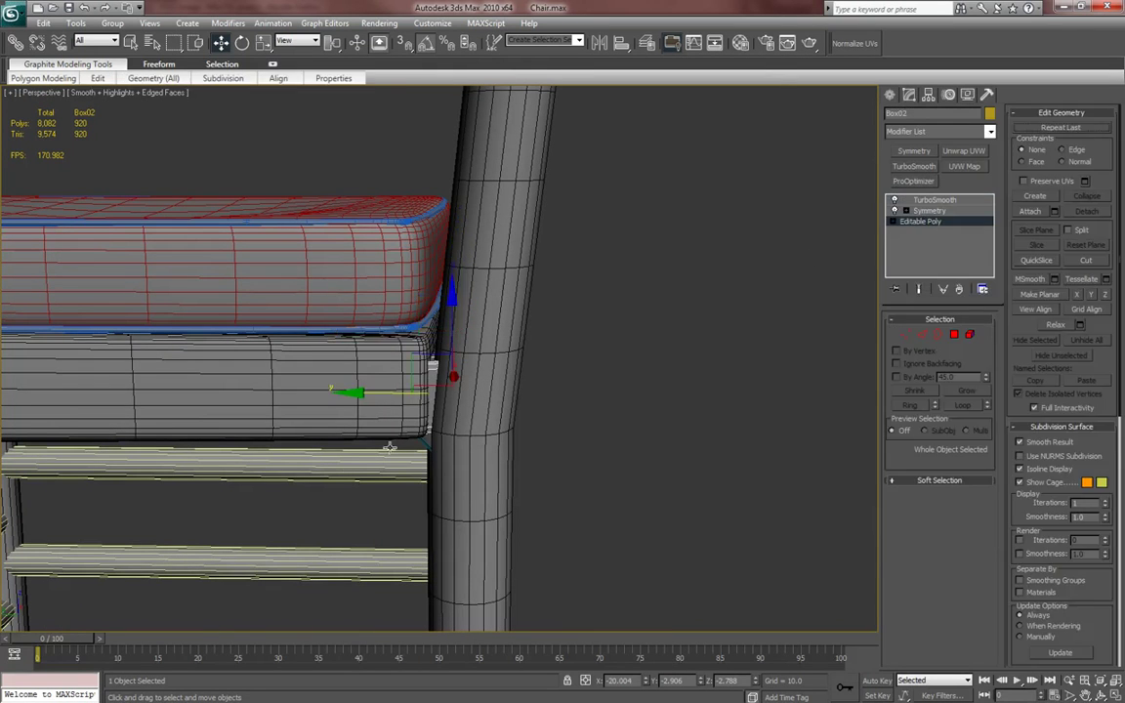
right_click(462, 388)
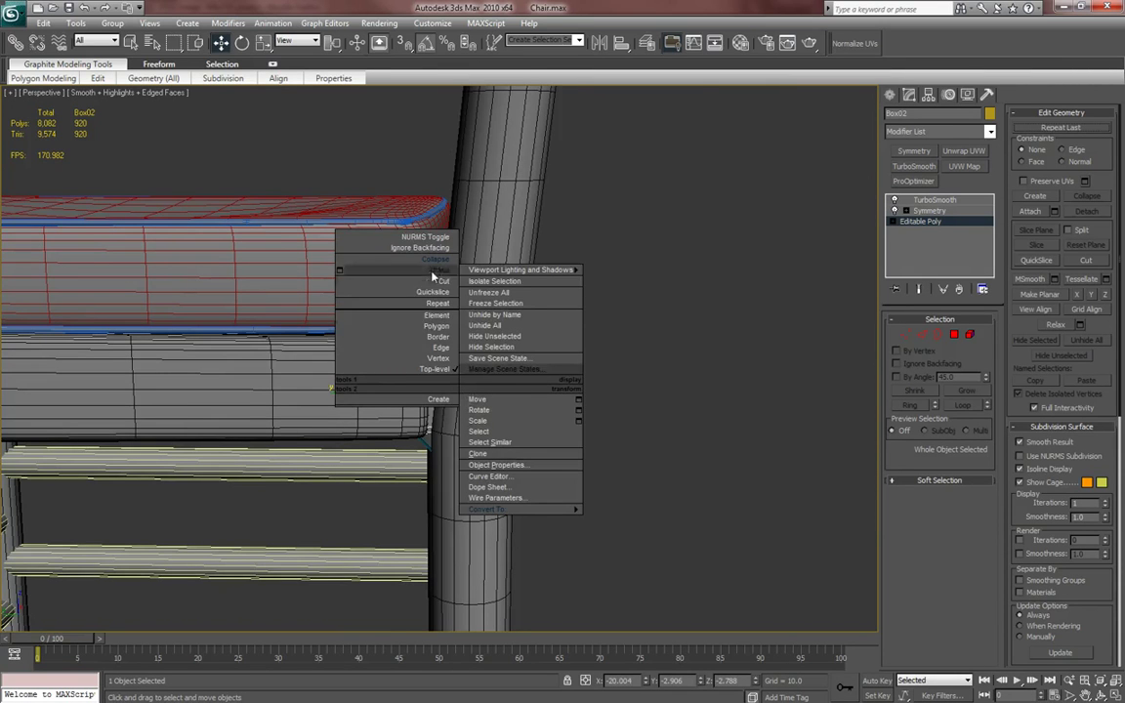
left_click(440, 277)
middle_click_drag(498, 402, 547, 452, "alt")
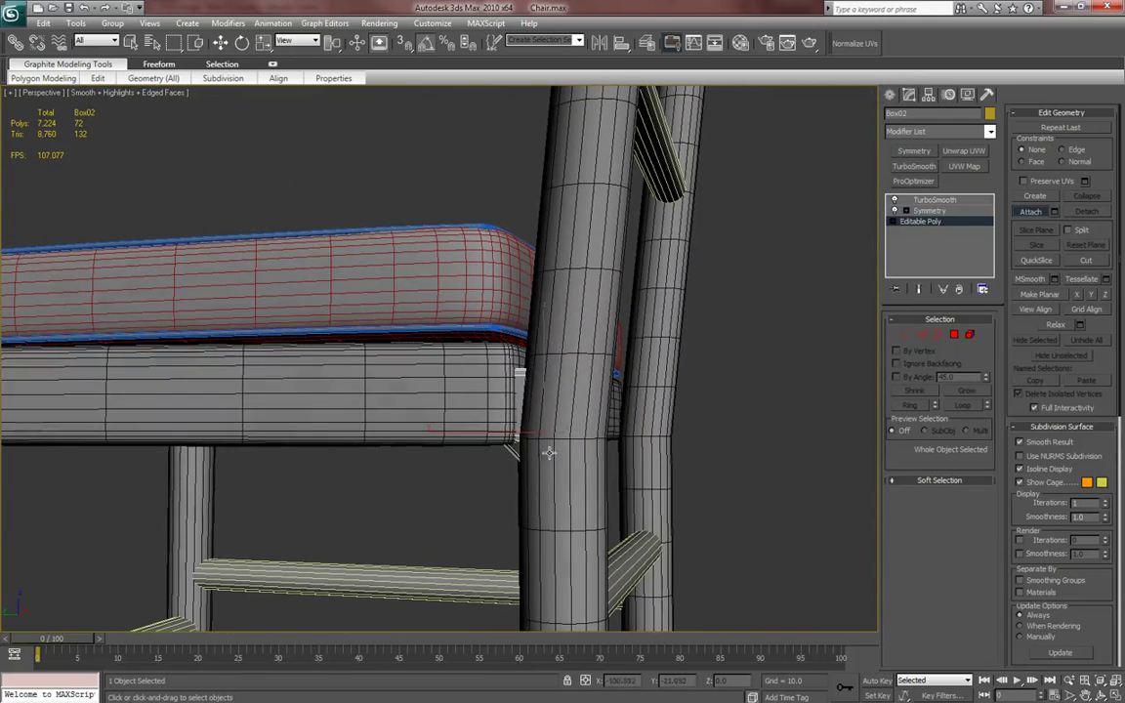
- Return the corner bracket to its TurboSmooth level, then undo attaching the small wedge support to it
left_click(940, 211)
left_click(935, 199)
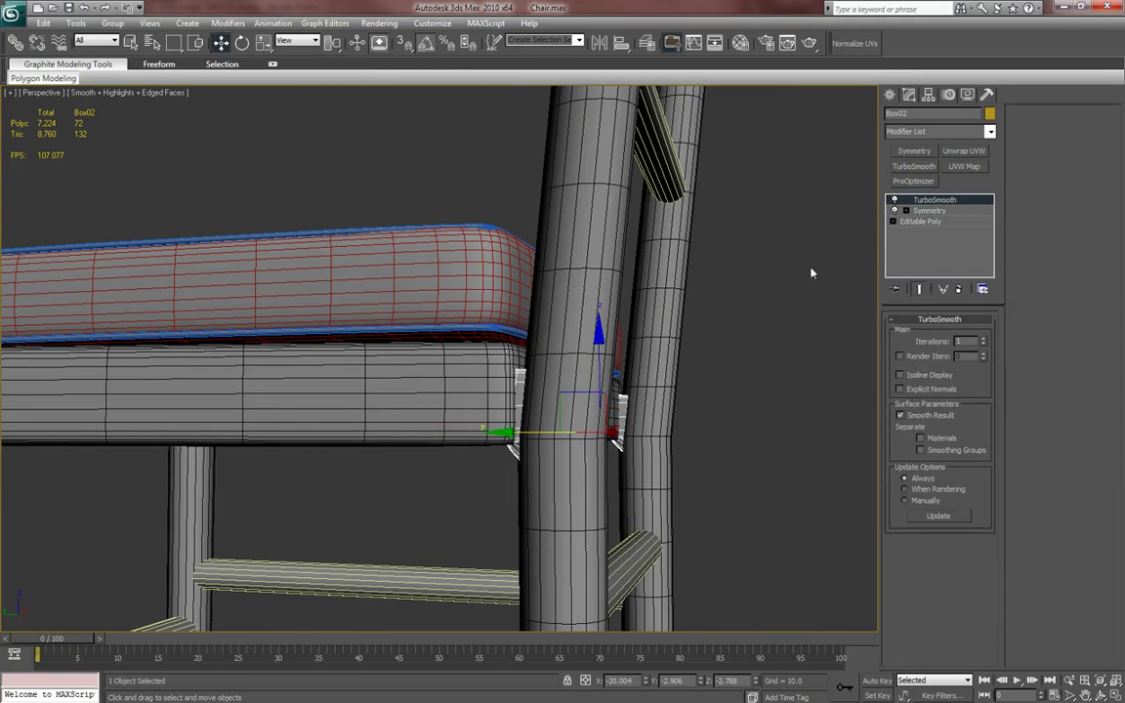
left_click(890, 95)
middle_click_drag(701, 370, 458, 384, "alt")
key("F4")
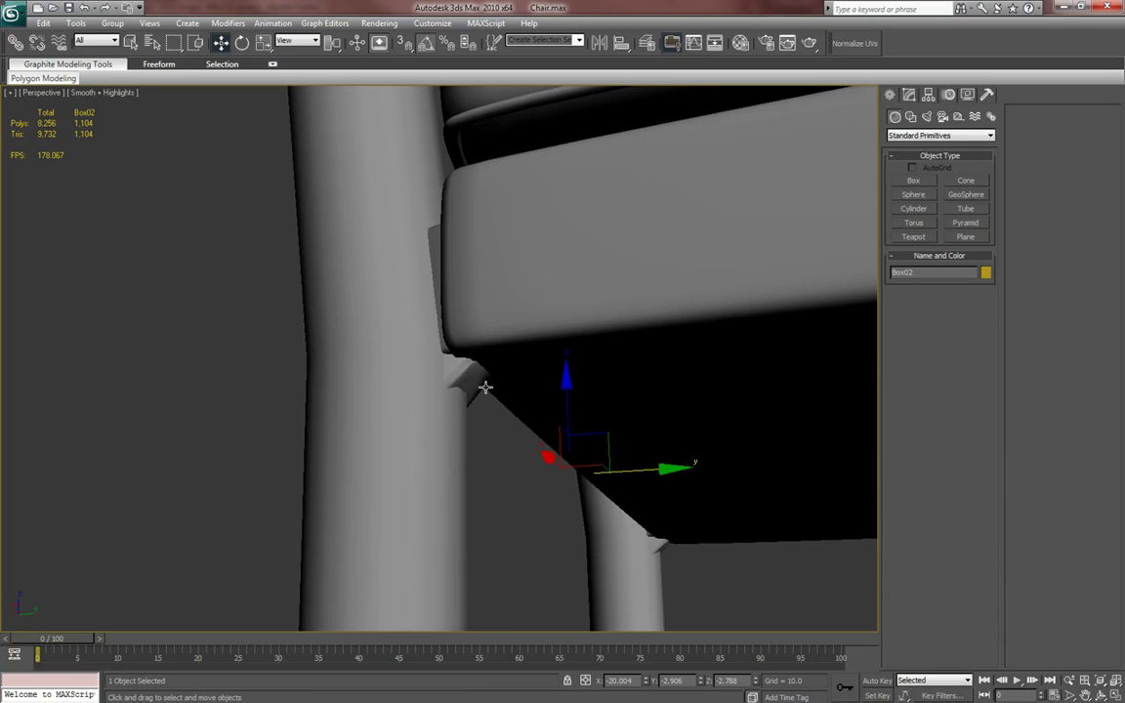
key("ctrl+z")
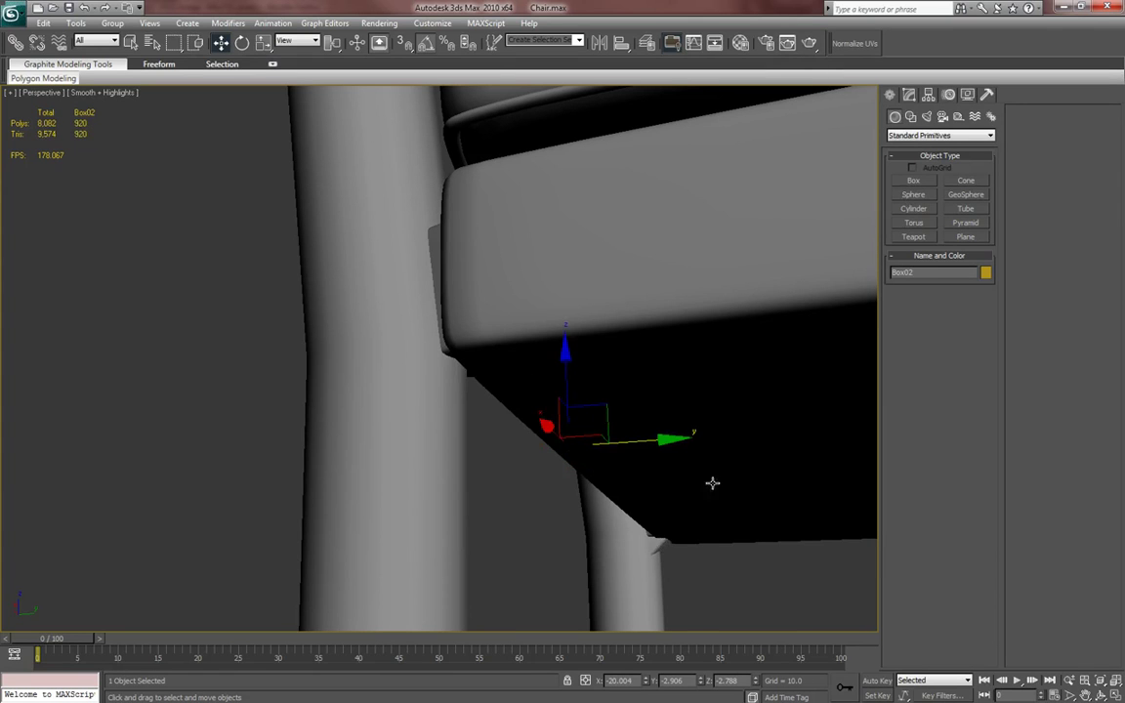
- Add a Symmetry modifier to the small wedge support, mirroring along X with Flip enabled and the mirror at X 0
left_click(661, 544)
key("F4")
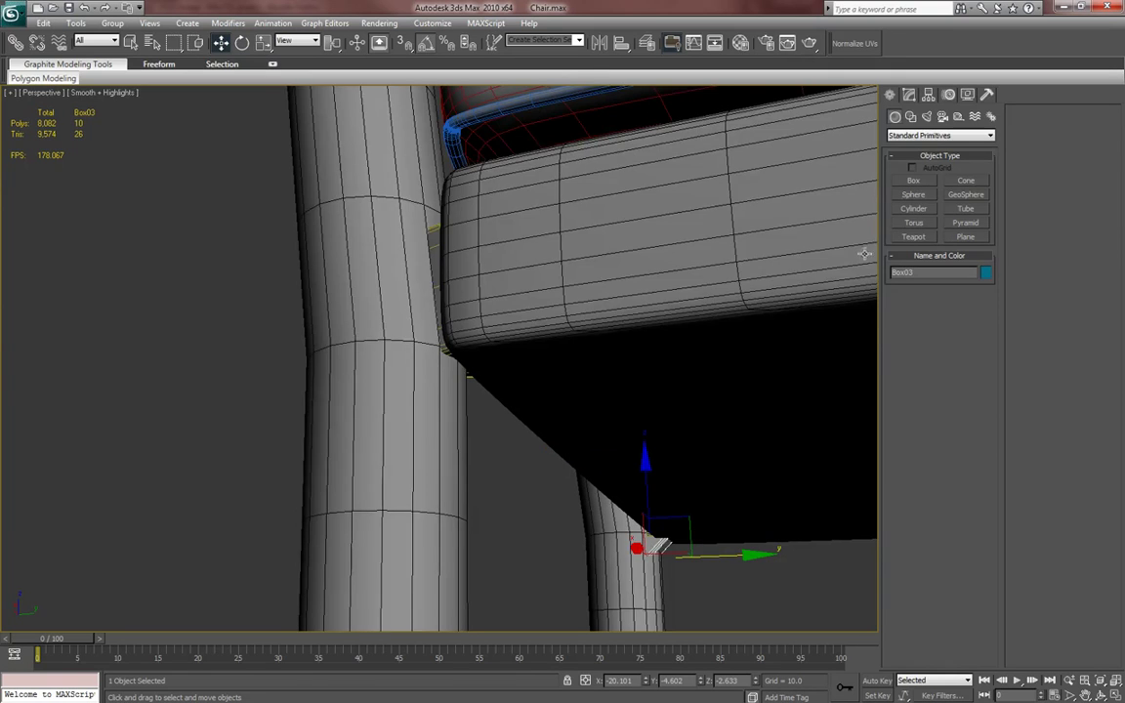
key("F4")
left_click(909, 94)
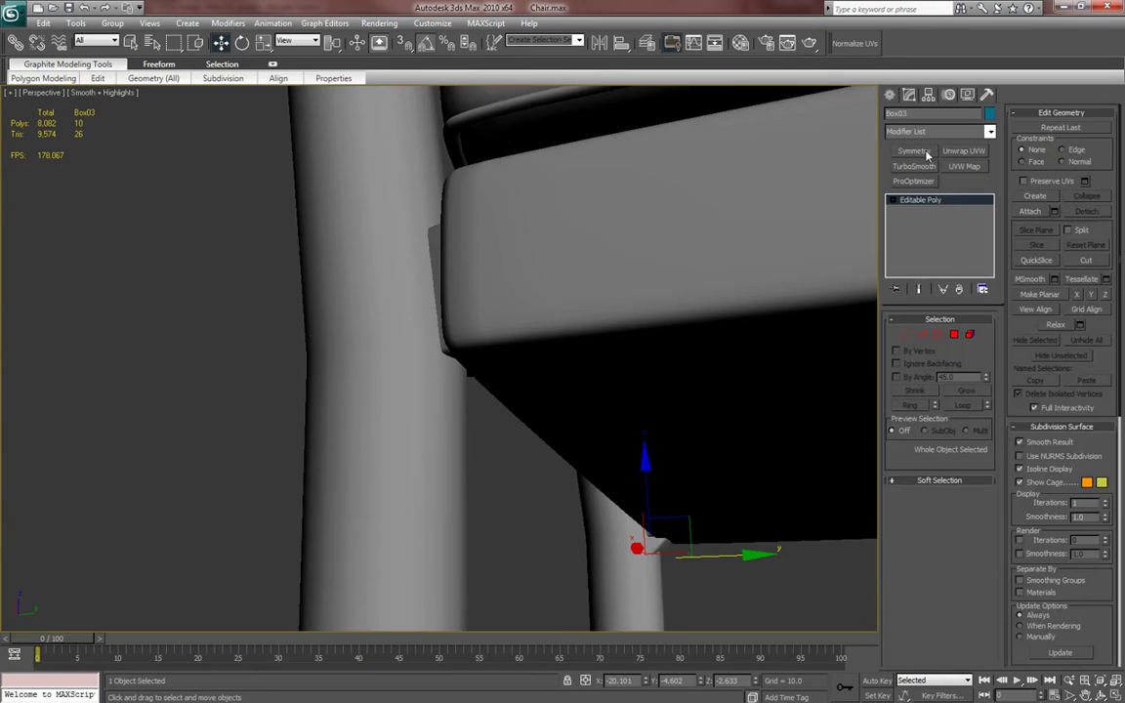
left_click(914, 151)
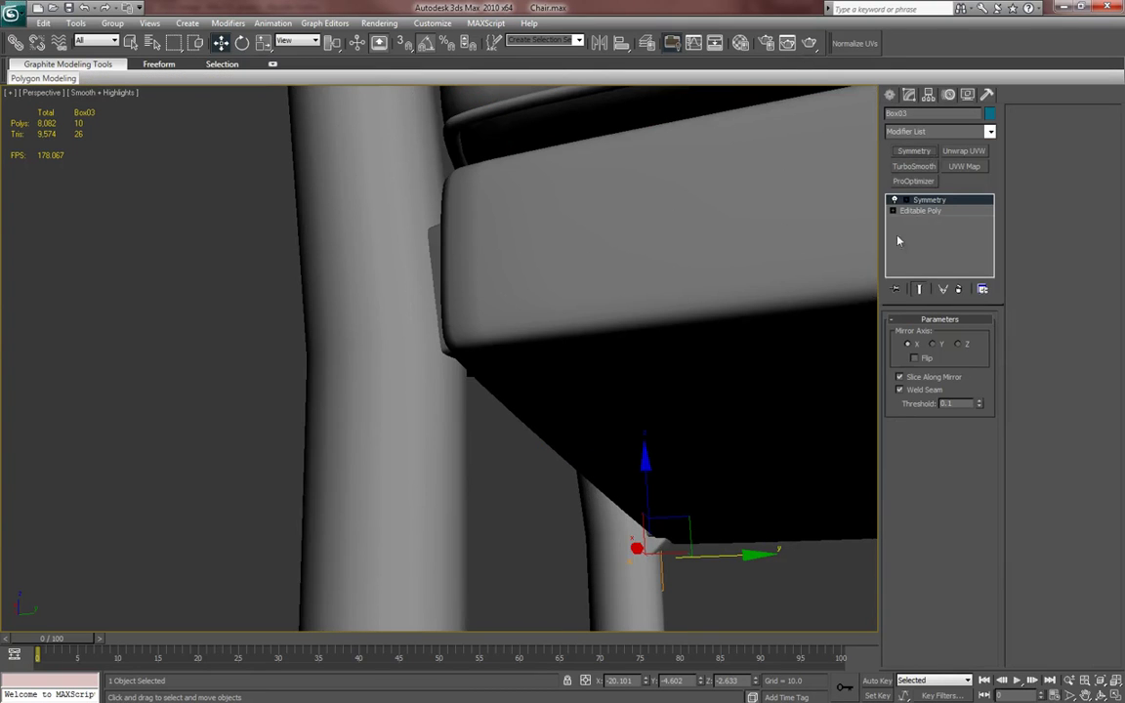
key("1")
right_click(647, 682)
middle_click_drag(646, 610, 653, 543, "alt")
left_click(928, 358)
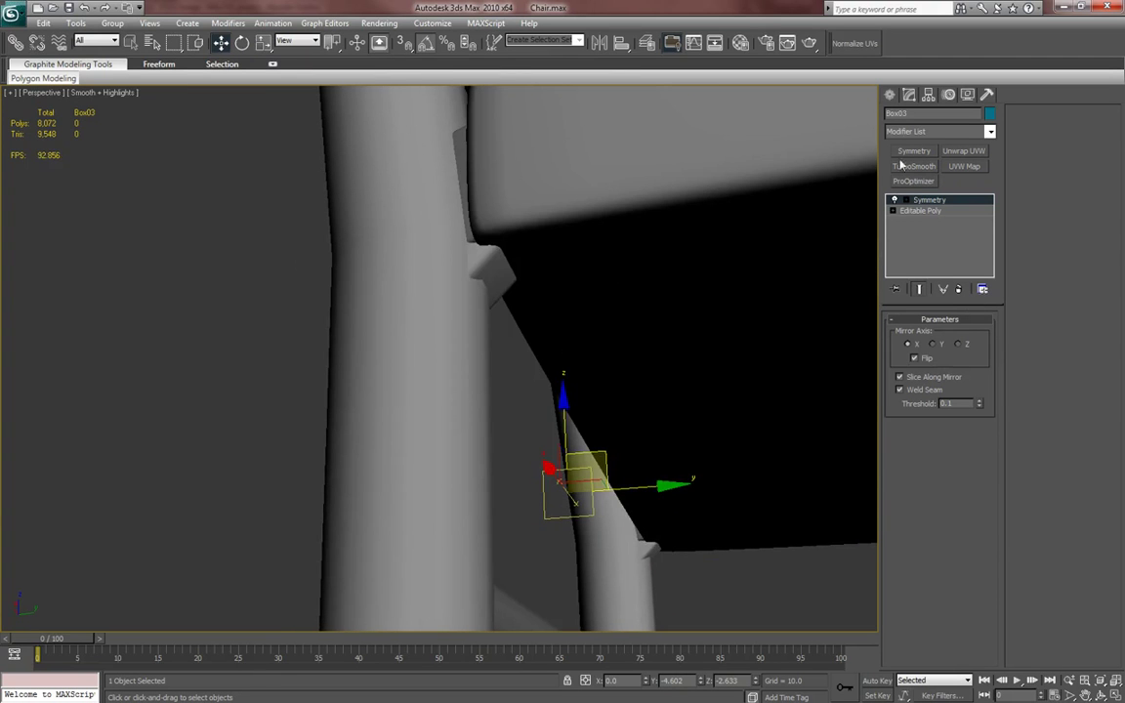
left_click(890, 95)
- Inspect the mirrored wedge supports, the underside of the seat and the leg ends with edged faces off
scroll(722, 335, "down", 4)
key("F4")
key("F4")
scroll(665, 414, "down", 5)
key("F4")
middle_click_drag(665, 414, 593, 419, "alt")
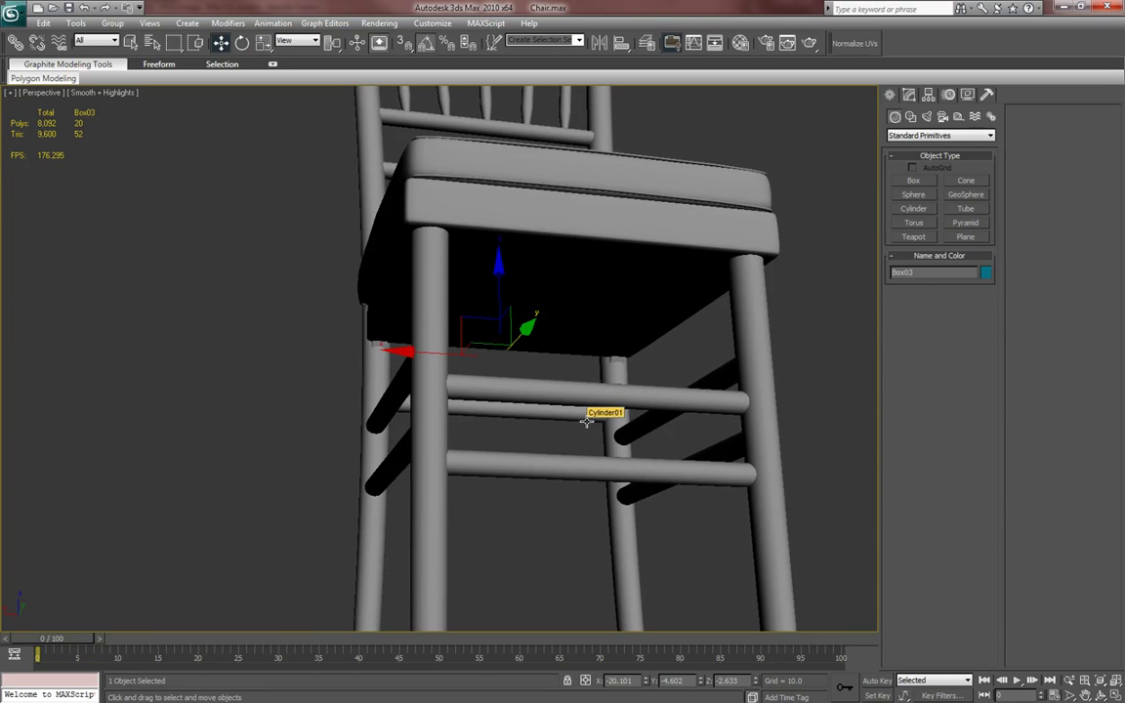
middle_click_drag(587, 420, 667, 523, "alt")
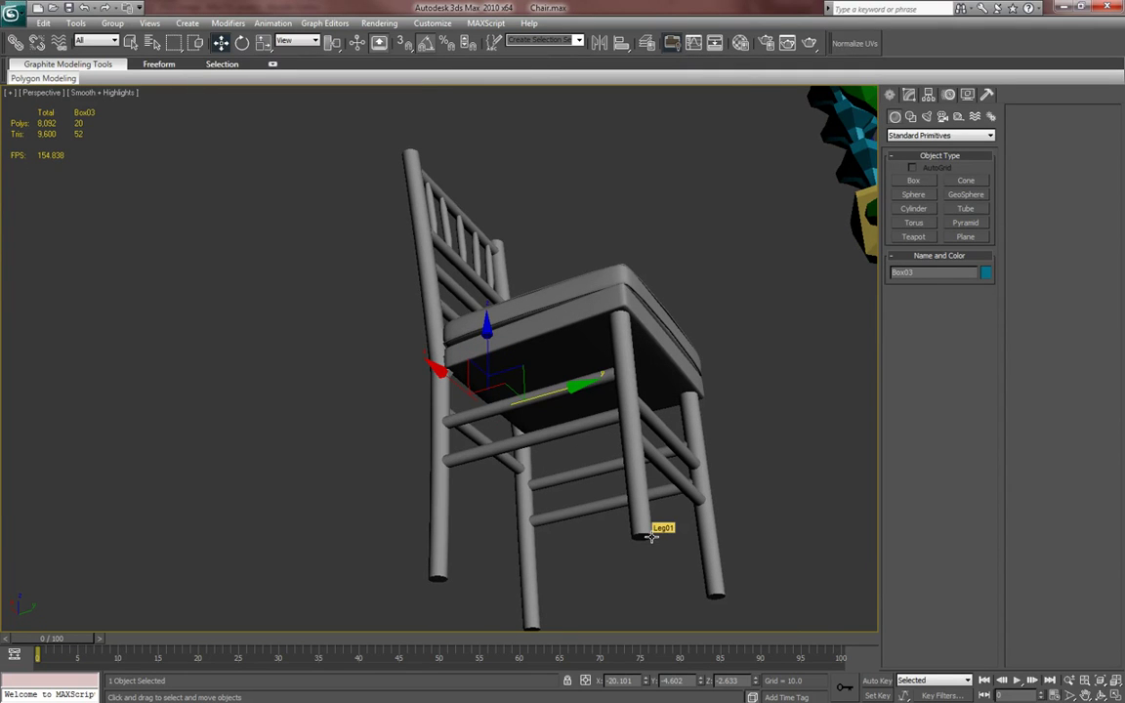
middle_click_drag(603, 502, 653, 518)
scroll(653, 518, "up", 3)
scroll(654, 518, "down", 3)
- Select the front leg and enter edge editing at its base Editable Poly level with edged faces shown
left_click(641, 531)
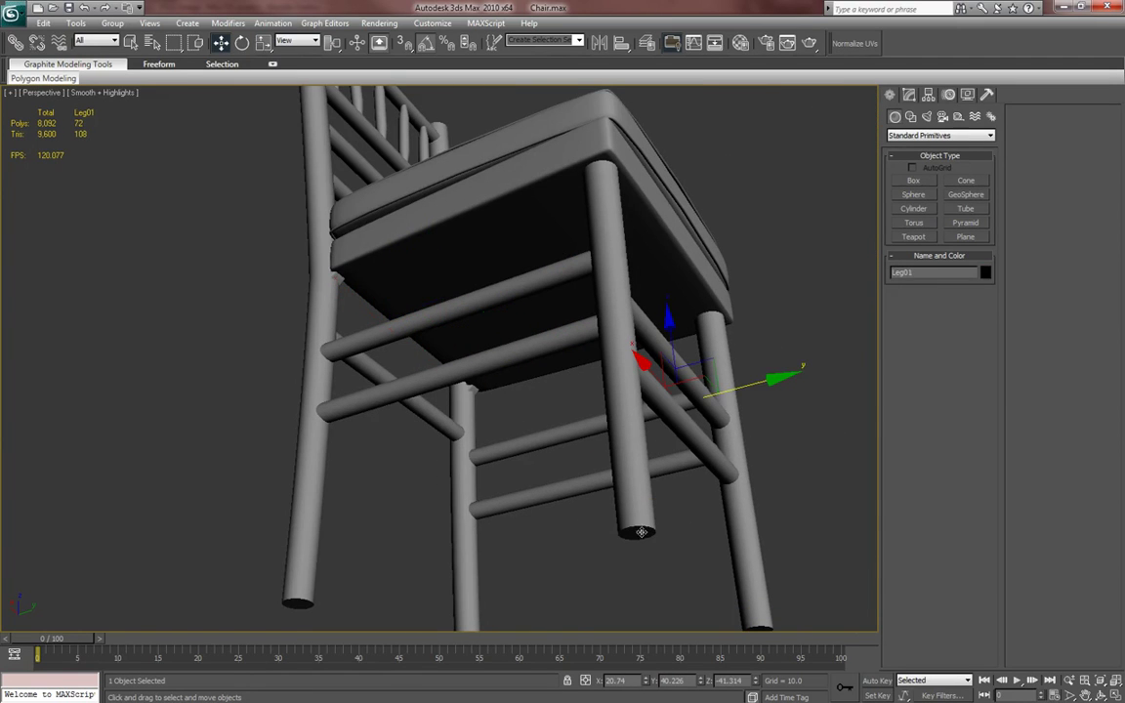
left_click(908, 94)
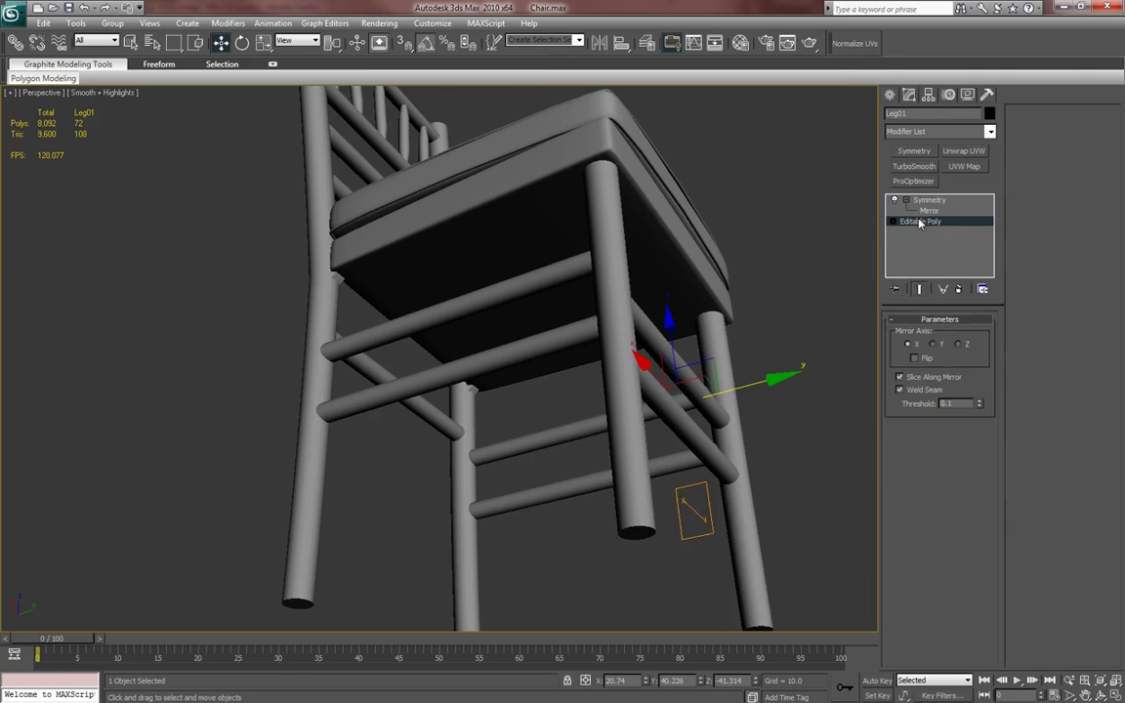
left_click(920, 221)
left_click(923, 337)
key("F4")
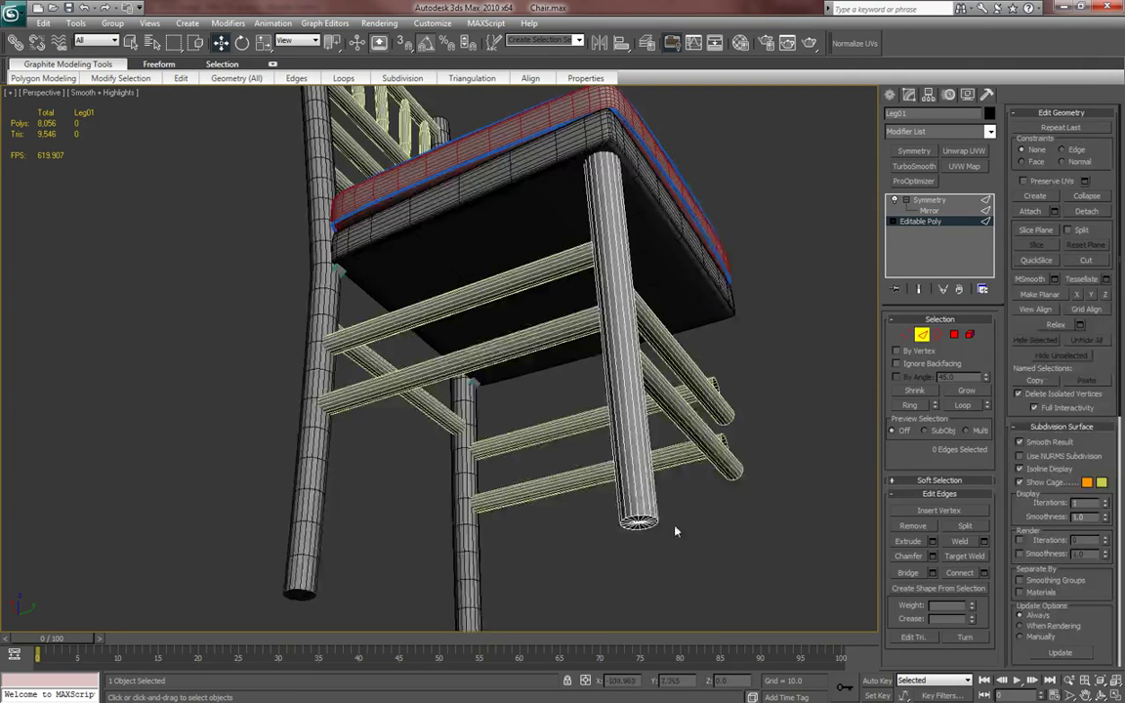
- Select the outer 18-edge loop around the front leg's bottom cap
middle_click_drag(676, 530, 658, 469)
left_click(905, 334)
left_click(617, 463)
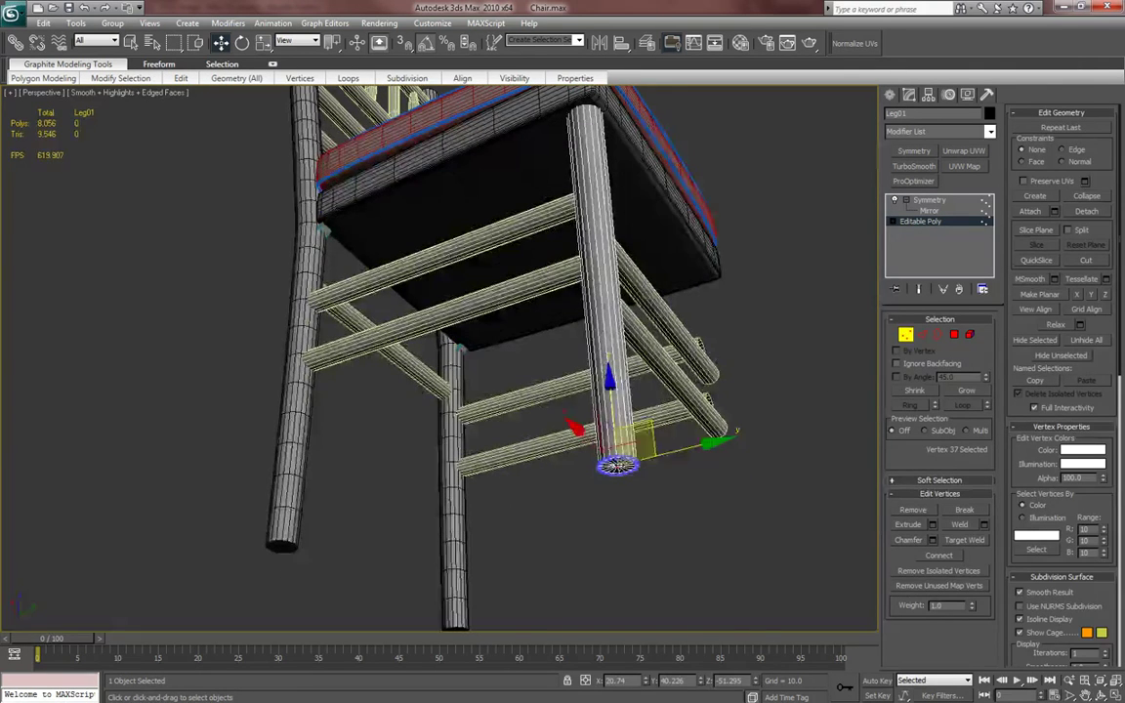
key("z")
scroll(703, 423, "down", 5)
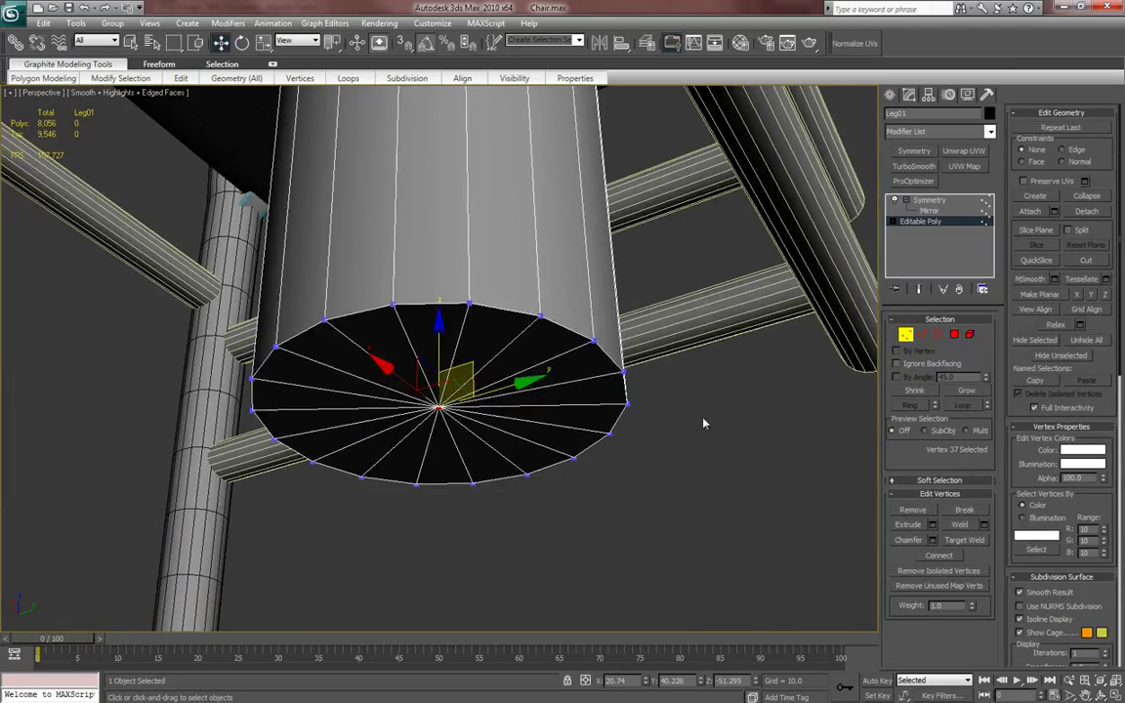
left_click(925, 334)
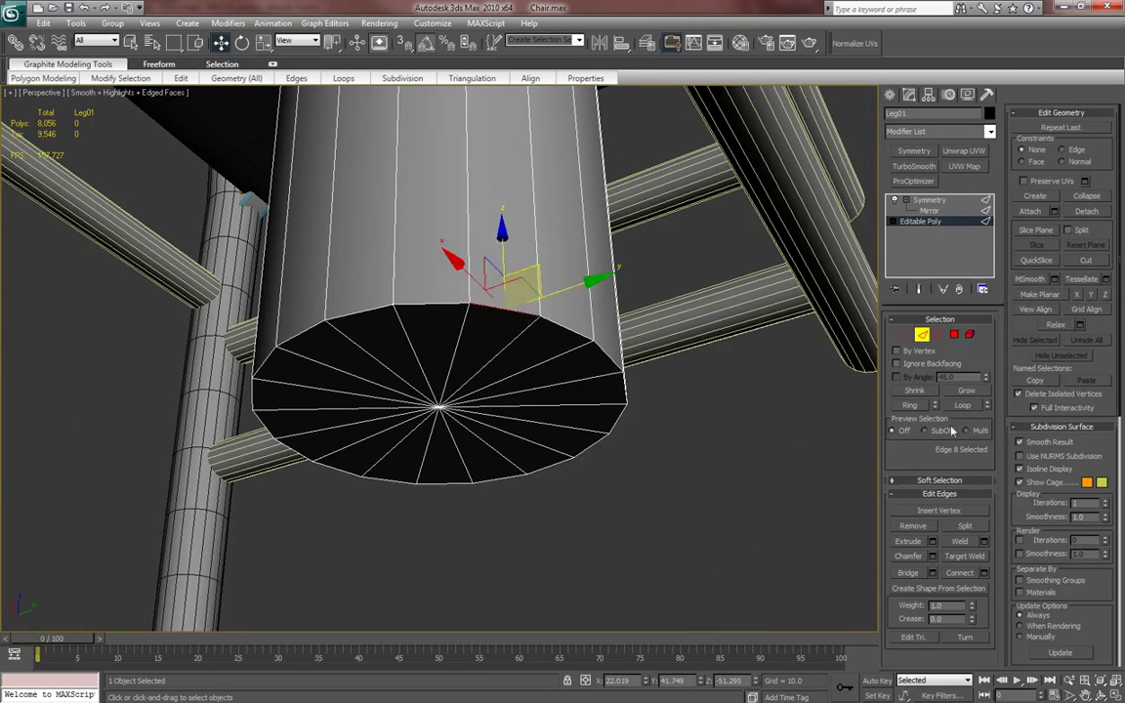
left_click(969, 407)
middle_click_drag(612, 408, 666, 471)
- Chamfer the front leg's bottom edge loop with 4 segments and an amount of about 1.03
right_click(586, 379)
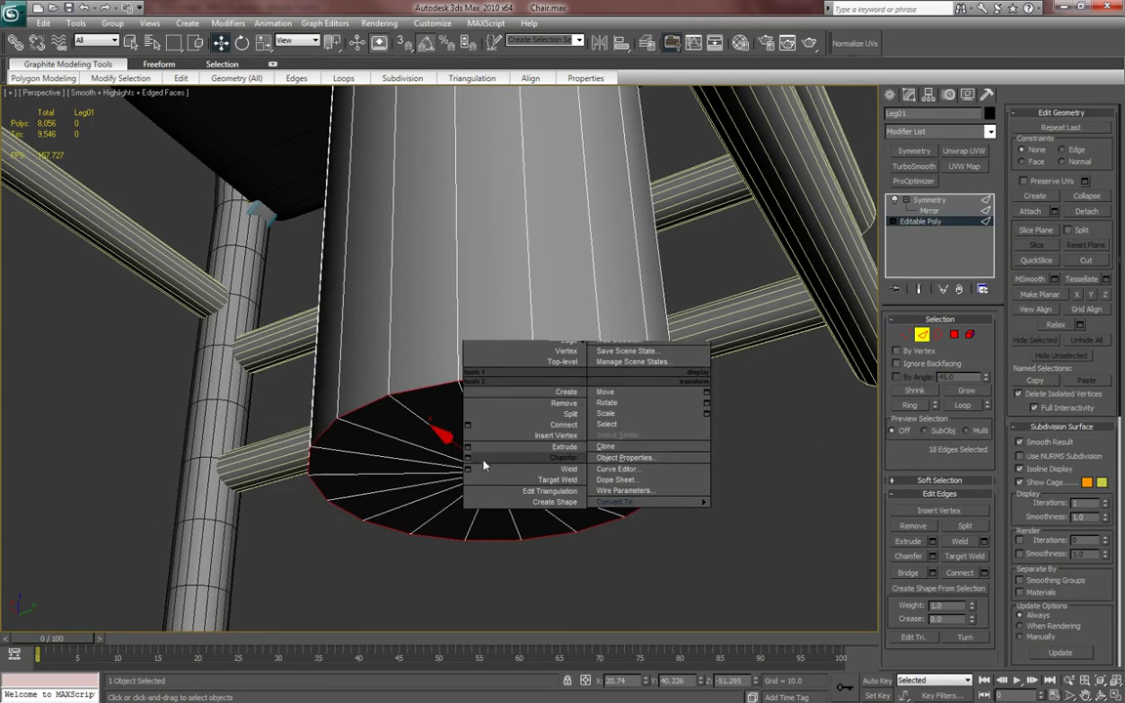
left_click(467, 459)
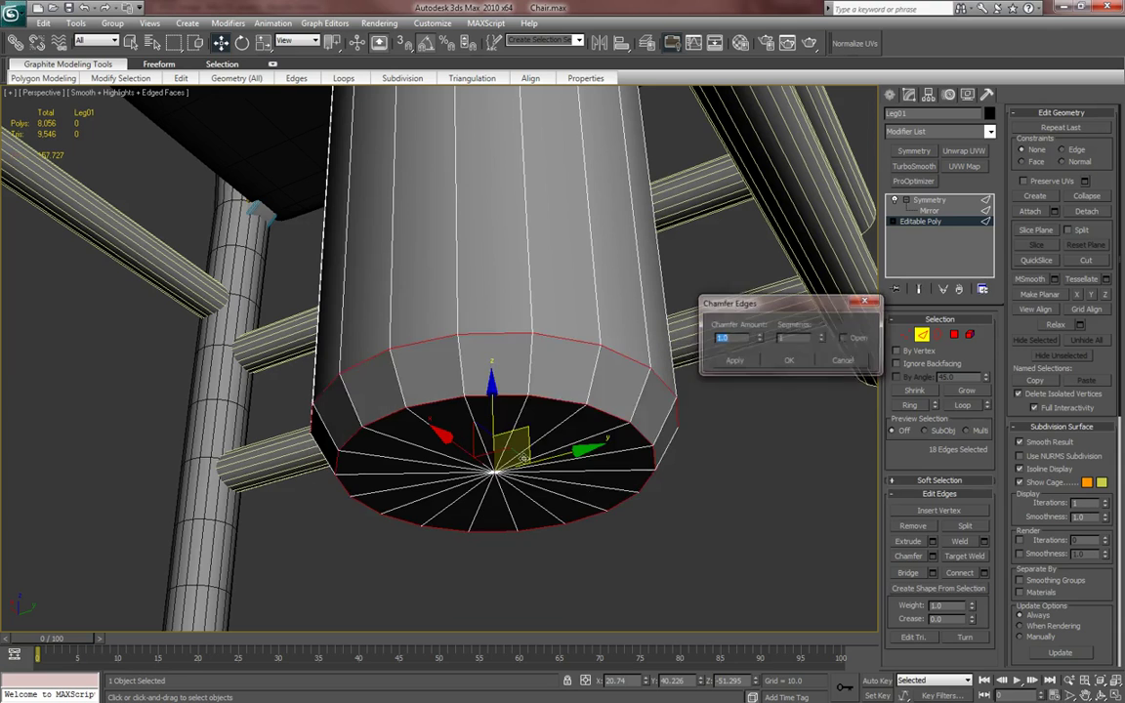
left_click(821, 335)
left_click_drag(759, 341, 763, 368)
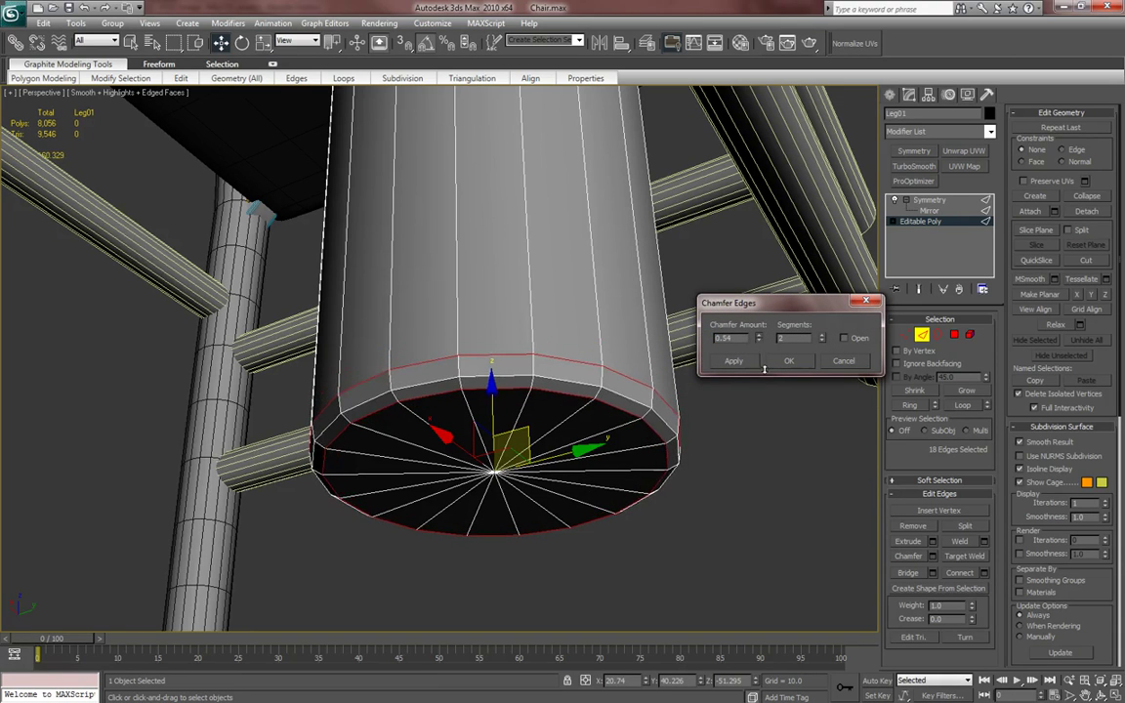
middle_click_drag(740, 406, 905, 344, "alt")
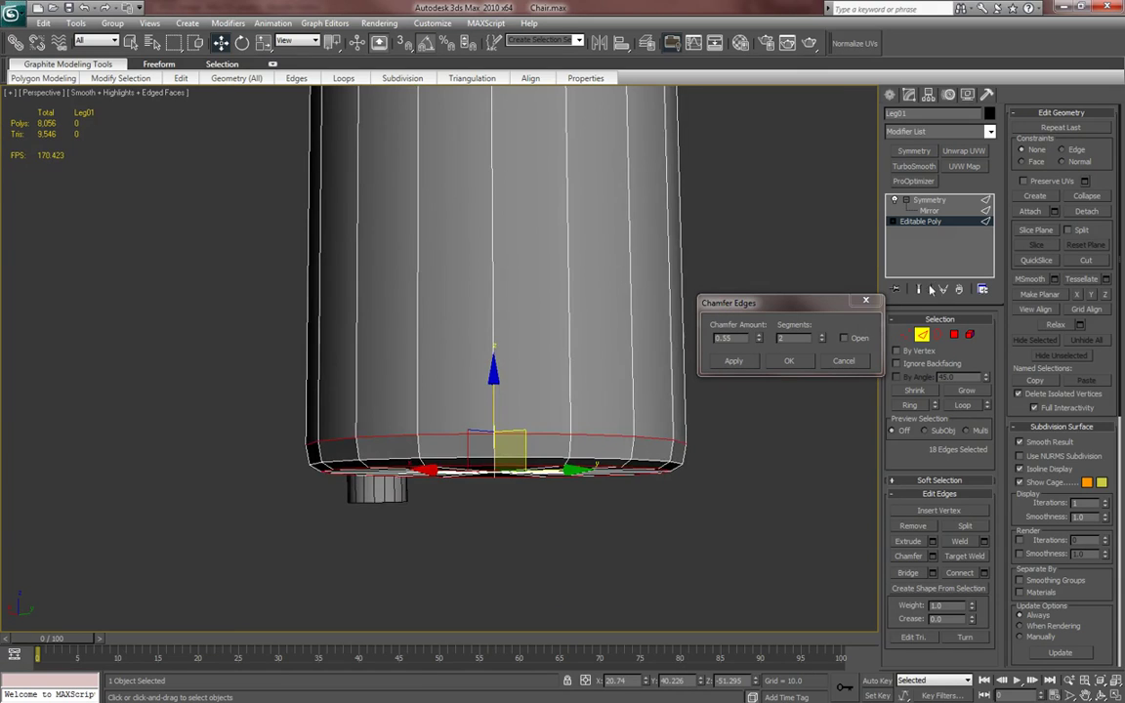
middle_click_drag(482, 467, 513, 477, "alt")
left_click(821, 336)
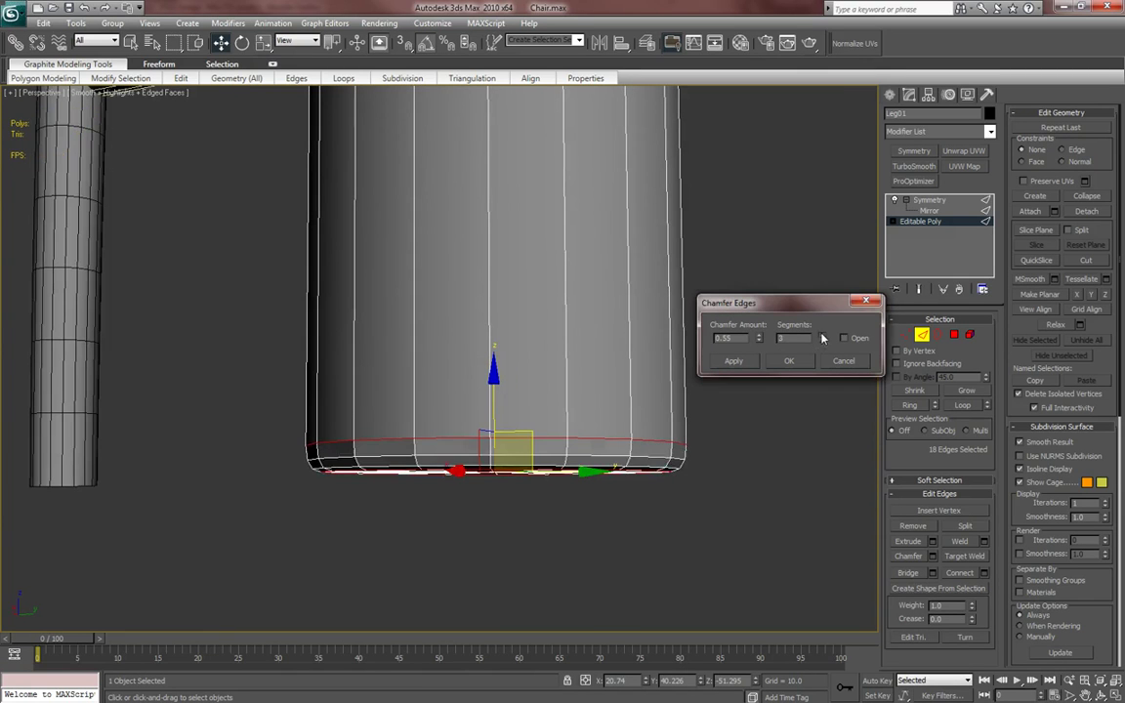
left_click(821, 336)
middle_click_drag(720, 439, 737, 410, "alt")
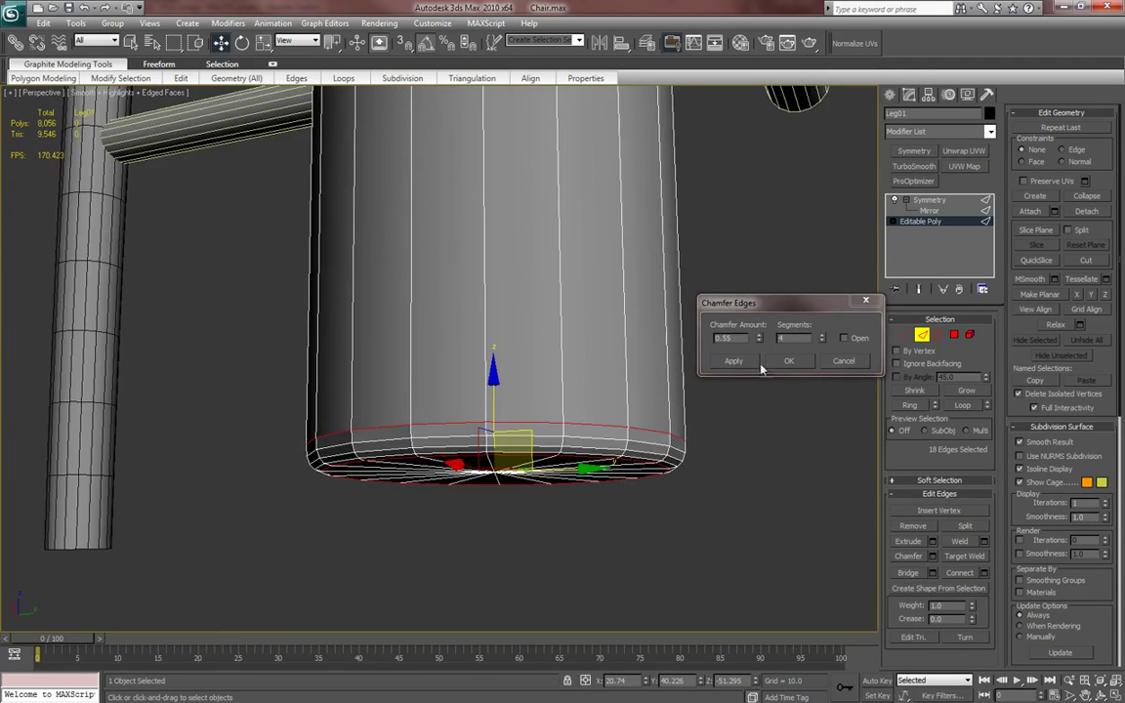
left_click_drag(760, 341, 760, 311)
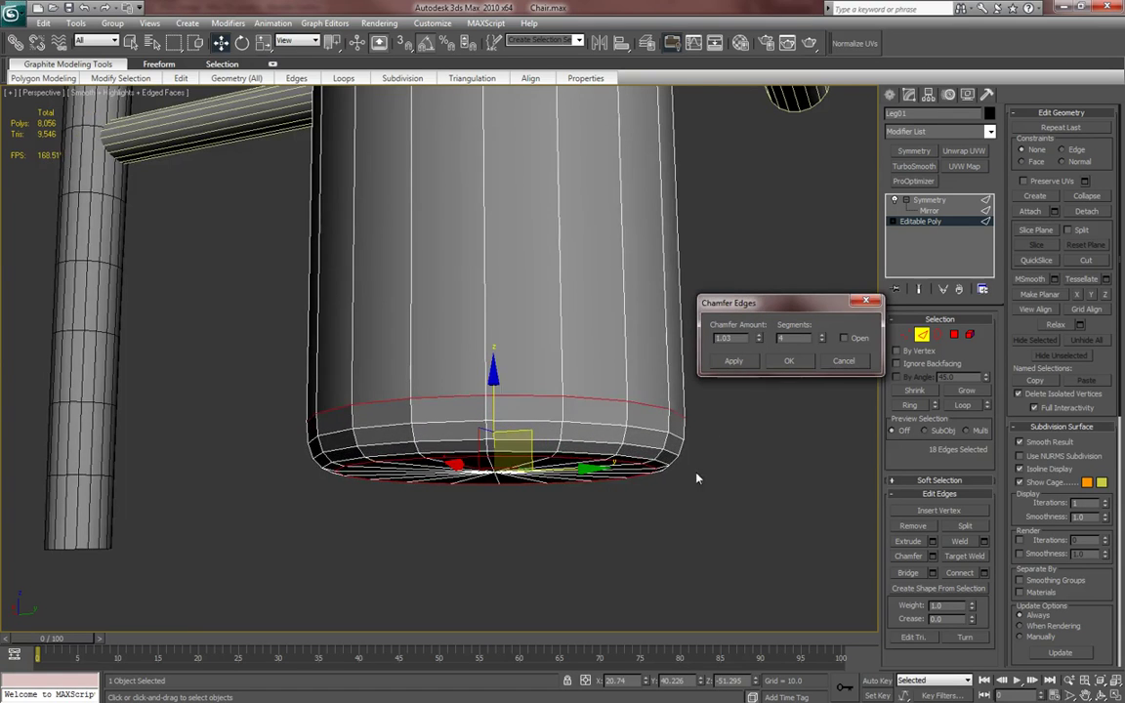
- Increase the front leg's chamfer amount to about 1.39 and apply the chamfer
scroll(684, 493, "down", 3)
scroll(683, 493, "down", 2)
key("F4")
middle_click_drag(595, 545, 709, 430, "alt")
left_click_drag(759, 340, 758, 314)
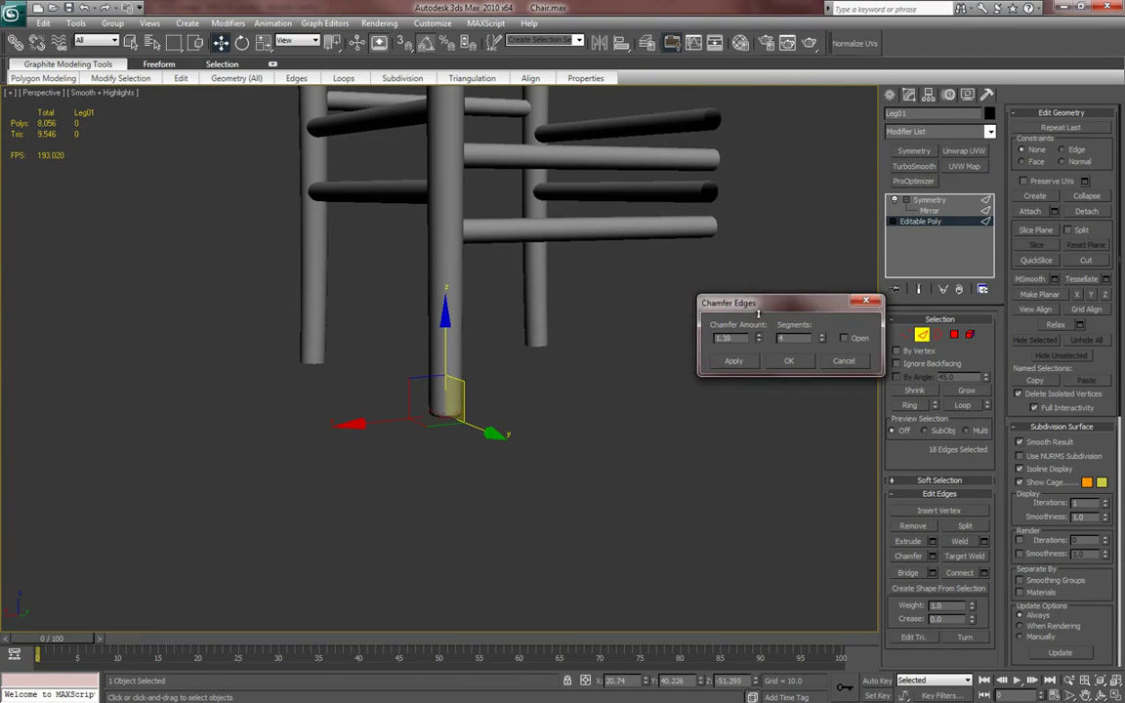
key("z")
middle_click_drag(630, 439, 598, 414, "alt")
left_click(788, 365)
- Smooth the front leg's polygons across the chamfered end and leave polygon editing
key("4")
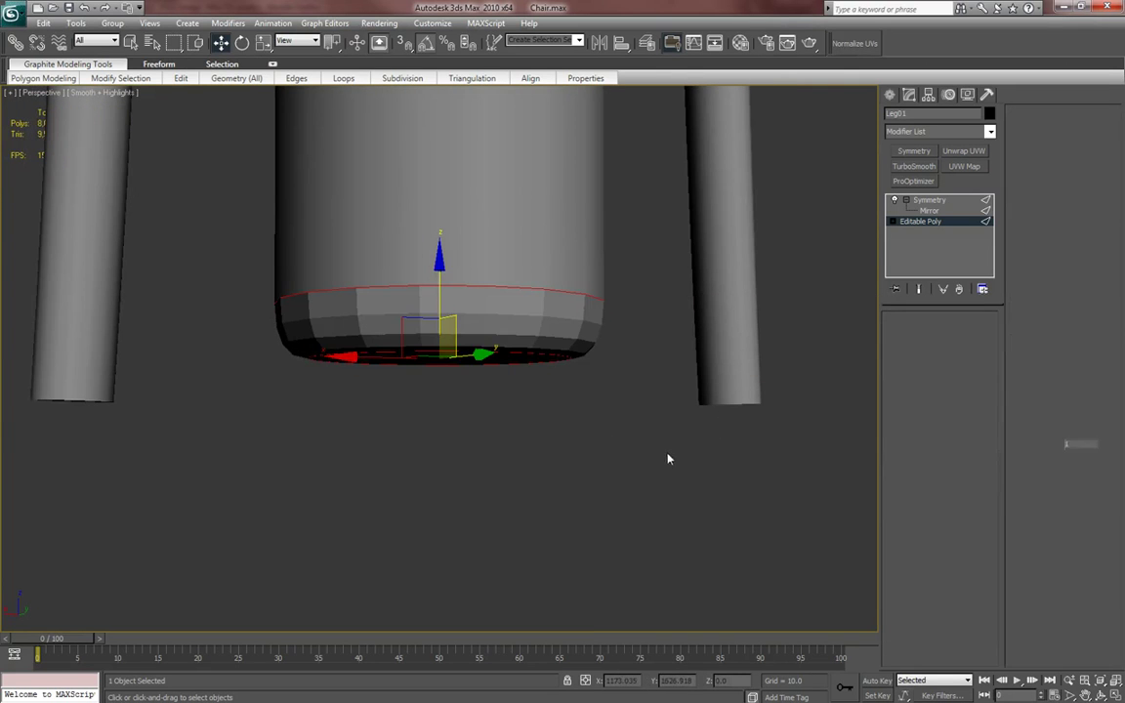
left_click(665, 440)
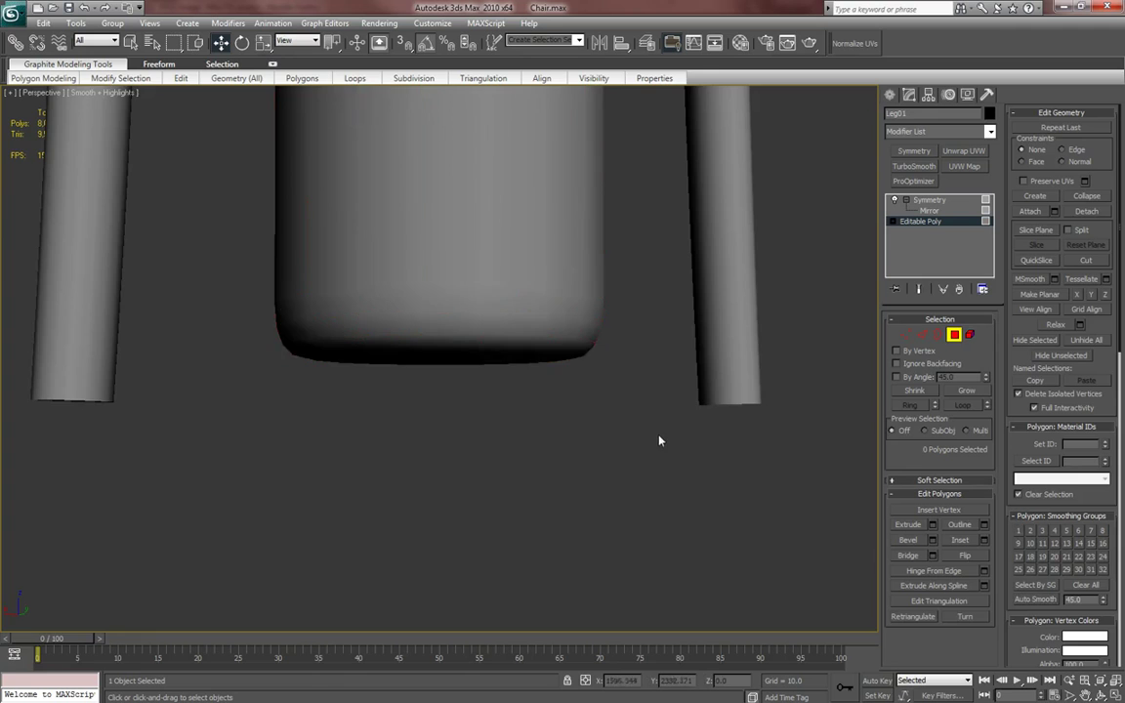
scroll(667, 433, "down", 5)
scroll(667, 433, "down", 3)
middle_click_drag(618, 420, 720, 441, "alt")
left_click(915, 220)
left_click(890, 94)
middle_click_drag(547, 360, 586, 379)
- Select the rear leg and go to its base Editable Poly level below the Bend and Symmetry modifiers
left_click(220, 314)
key("z")
middle_click_drag(332, 440, 440, 459, "alt")
middle_click_drag(464, 503, 467, 428)
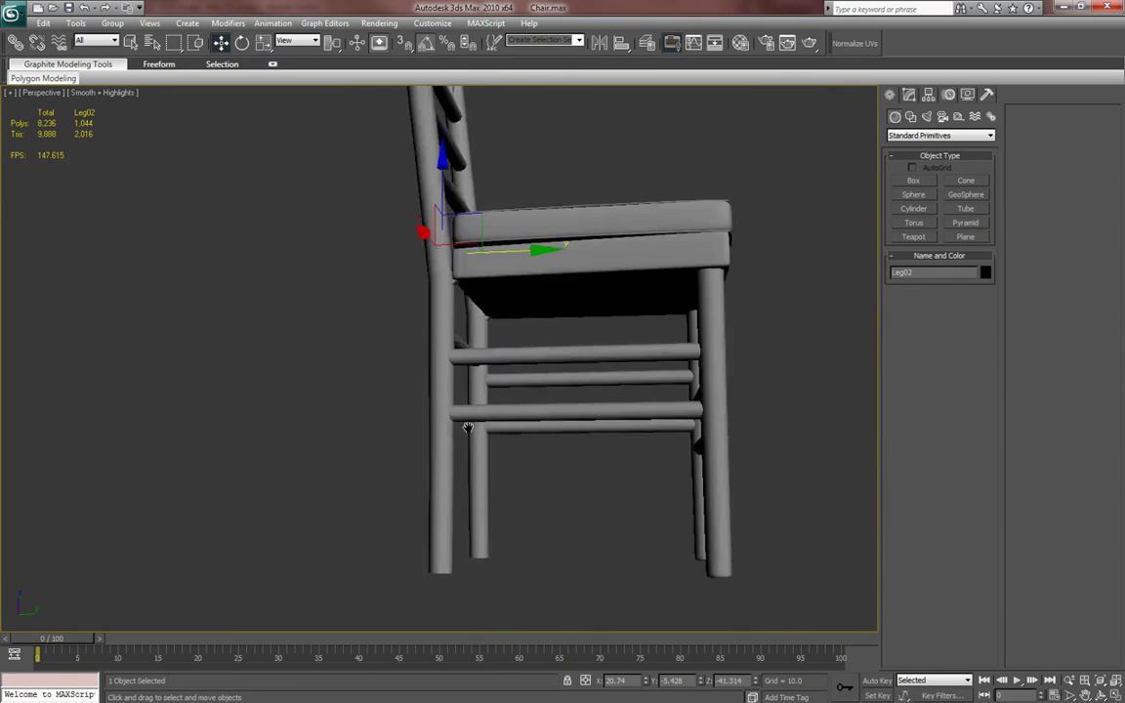
scroll(478, 508, "up", 5)
middle_click_drag(484, 527, 498, 333)
left_click(909, 96)
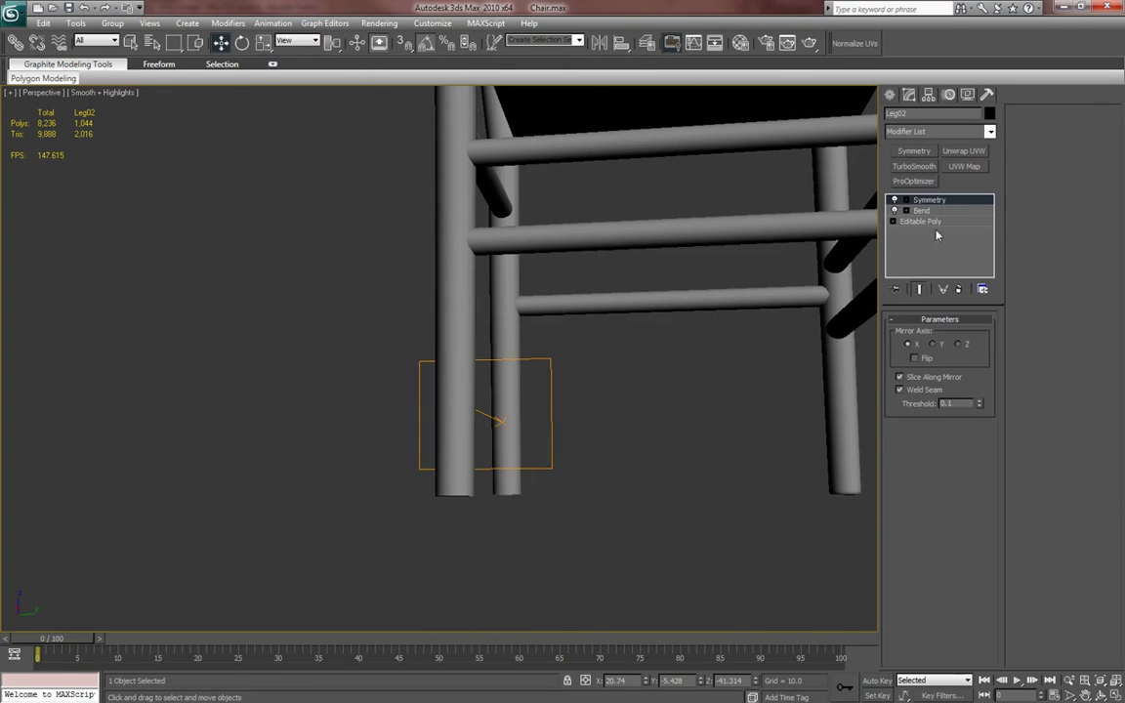
left_click(918, 221)
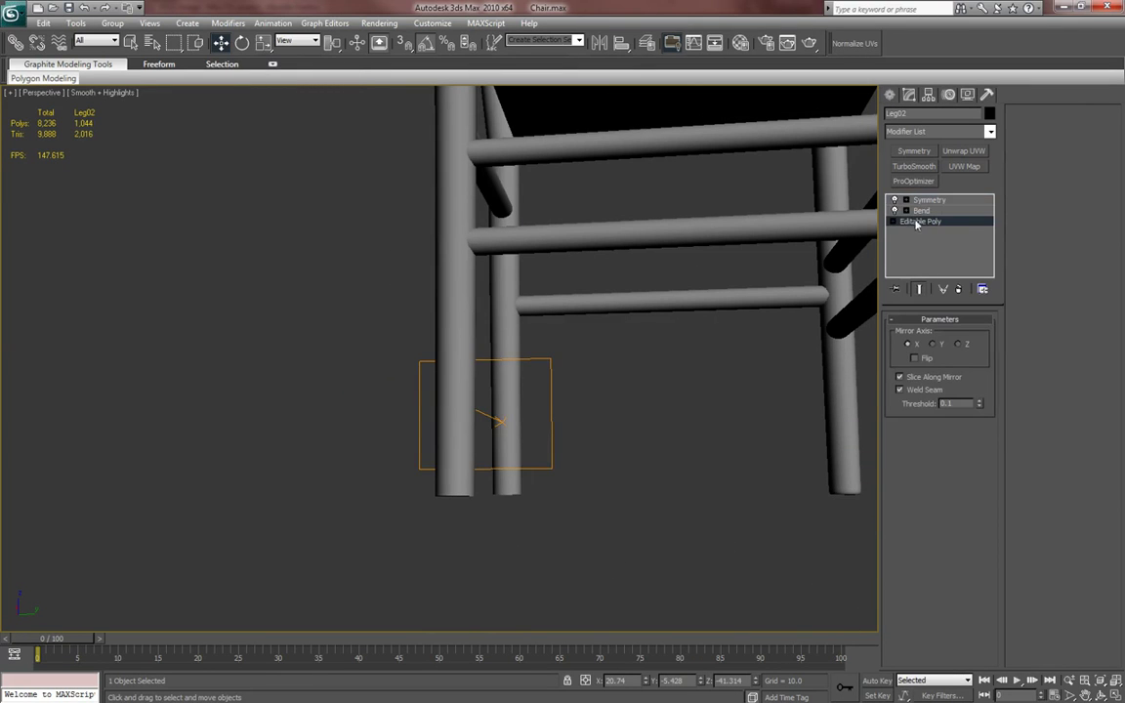
- Select the 18-edge loop around the rear leg's bottom end
left_click(463, 497)
scroll(476, 510, "up", 8)
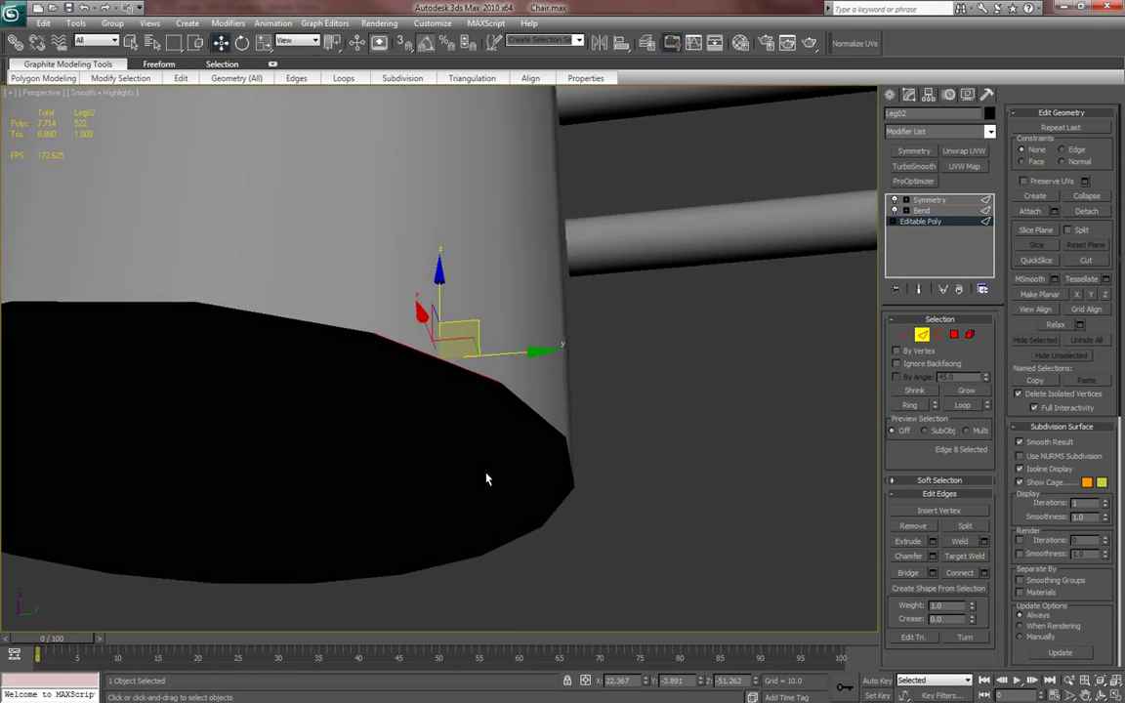
left_click(963, 407)
middle_click_drag(617, 496, 685, 497)
- Start a chamfer on the rear leg's bottom edge loop with an amount of 1.0 and 4 segments
right_click(472, 363)
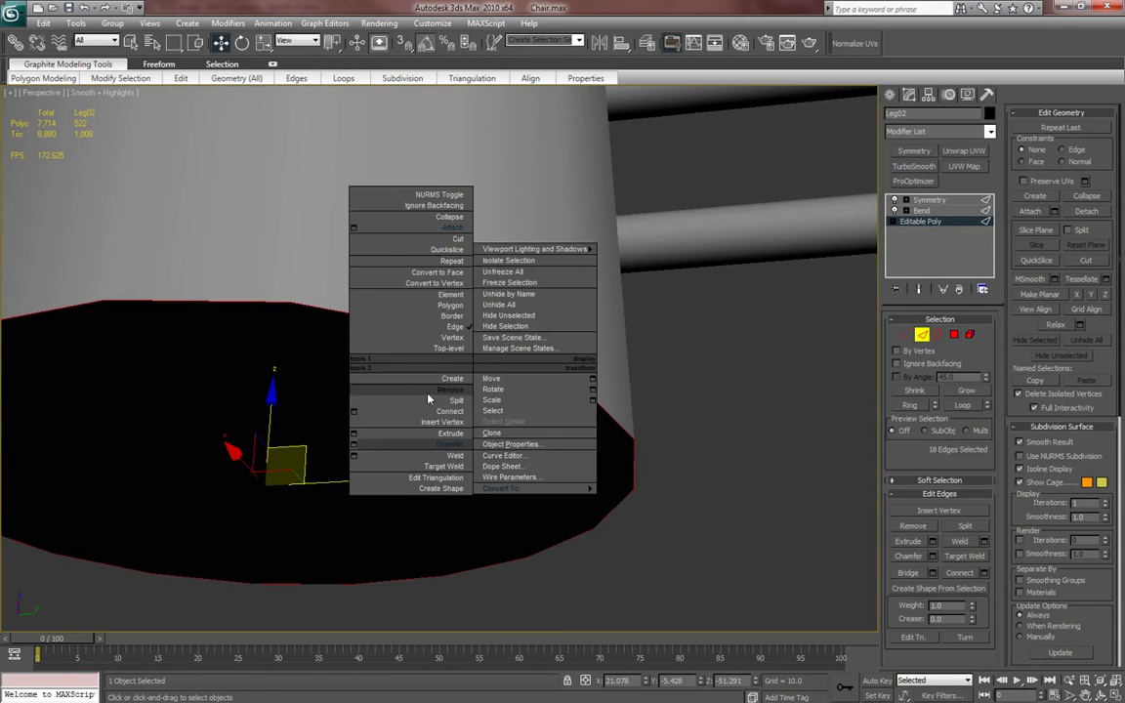
left_click(354, 445)
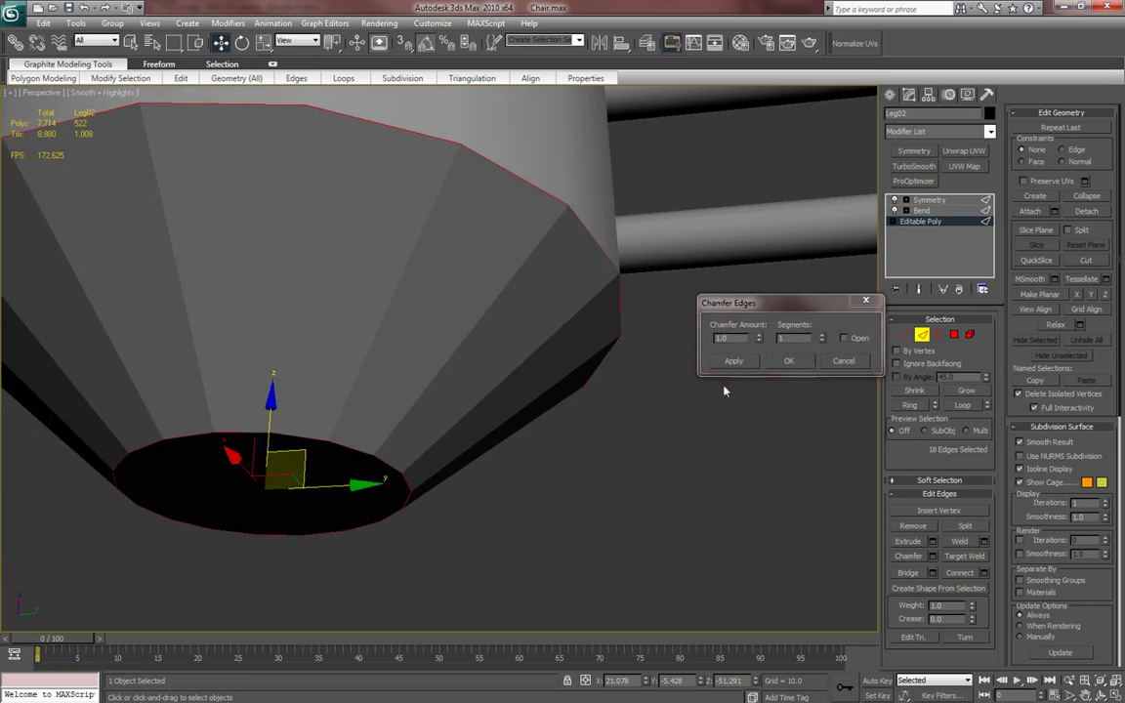
left_click(822, 335)
left_click(822, 335)
left_click(823, 335)
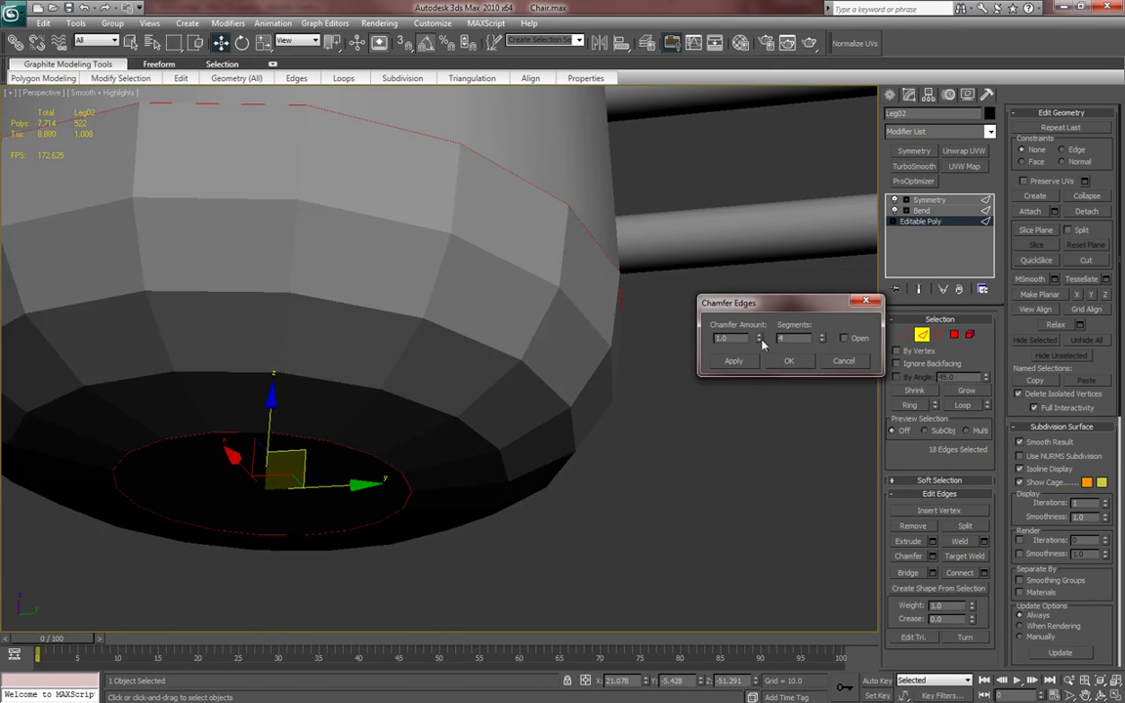
- Reduce the rear leg's chamfer amount to 0.57 and apply the chamfer
scroll(587, 431, "down", 8)
middle_click_drag(593, 430, 427, 483)
middle_click_drag(427, 483, 397, 553, "alt")
scroll(516, 524, "down", 3)
scroll(410, 538, "up", 2)
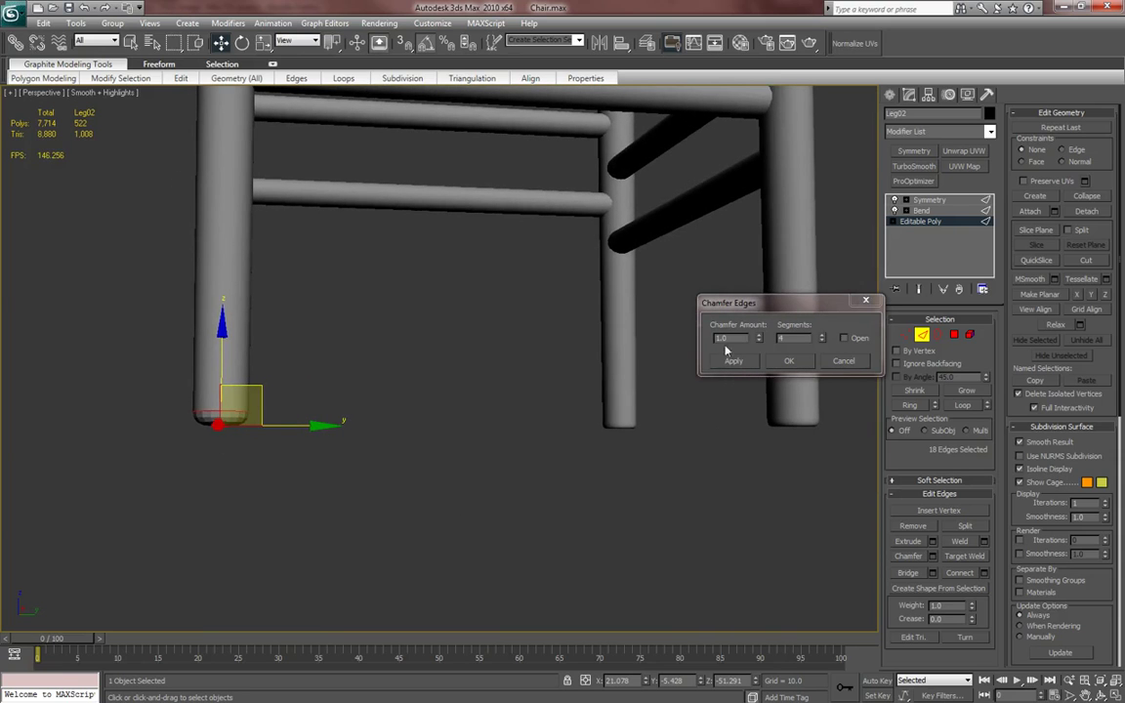
left_click_drag(759, 338, 757, 363)
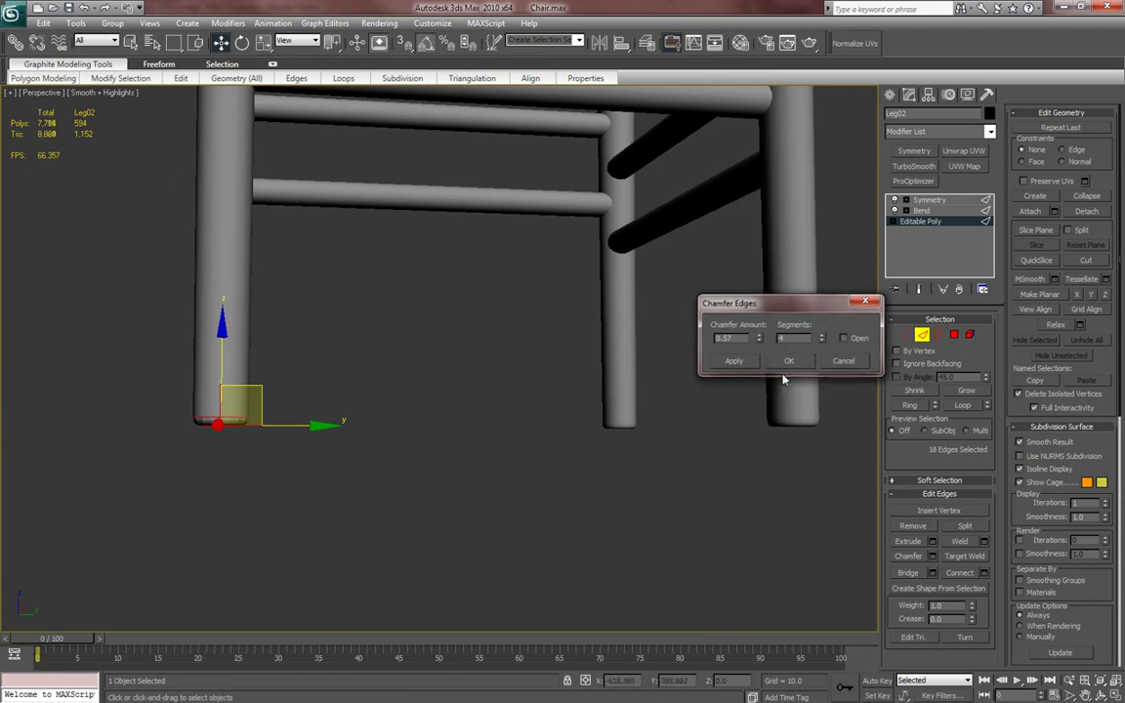
left_click(789, 362)
- Auto-smooth all polygons of the rear leg with a 45.0 threshold, clear the selection and leave polygon editing
key("4")
key("ctrl+a")
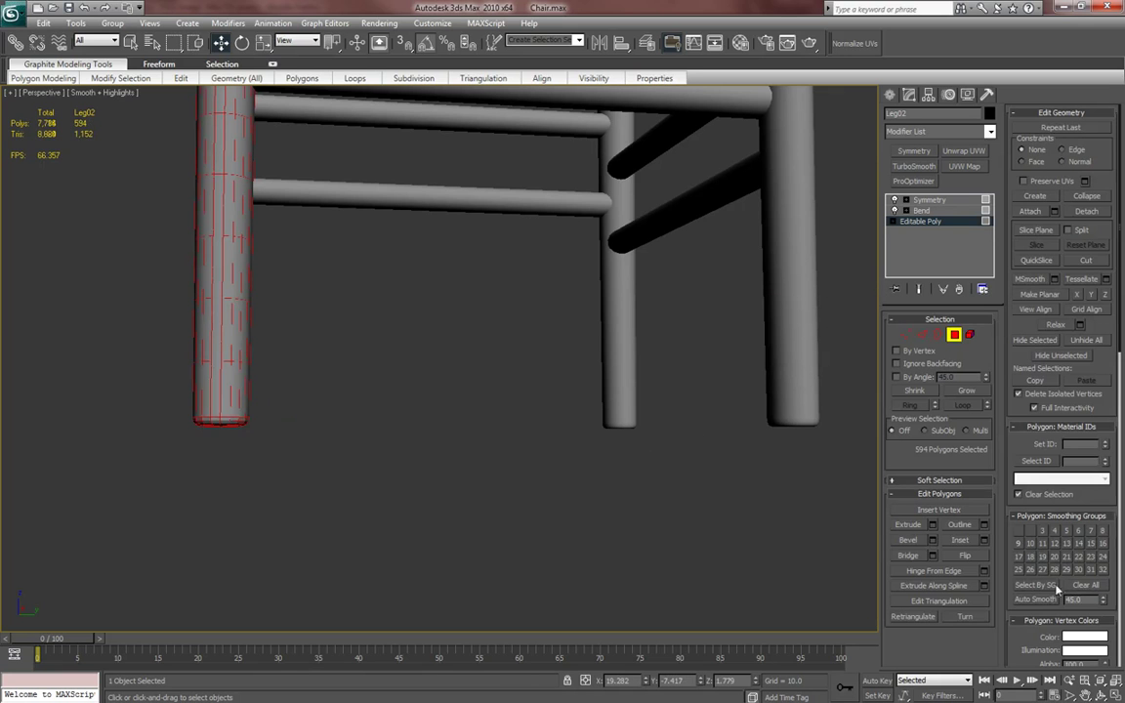
left_click(690, 465)
scroll(607, 431, "down", 10)
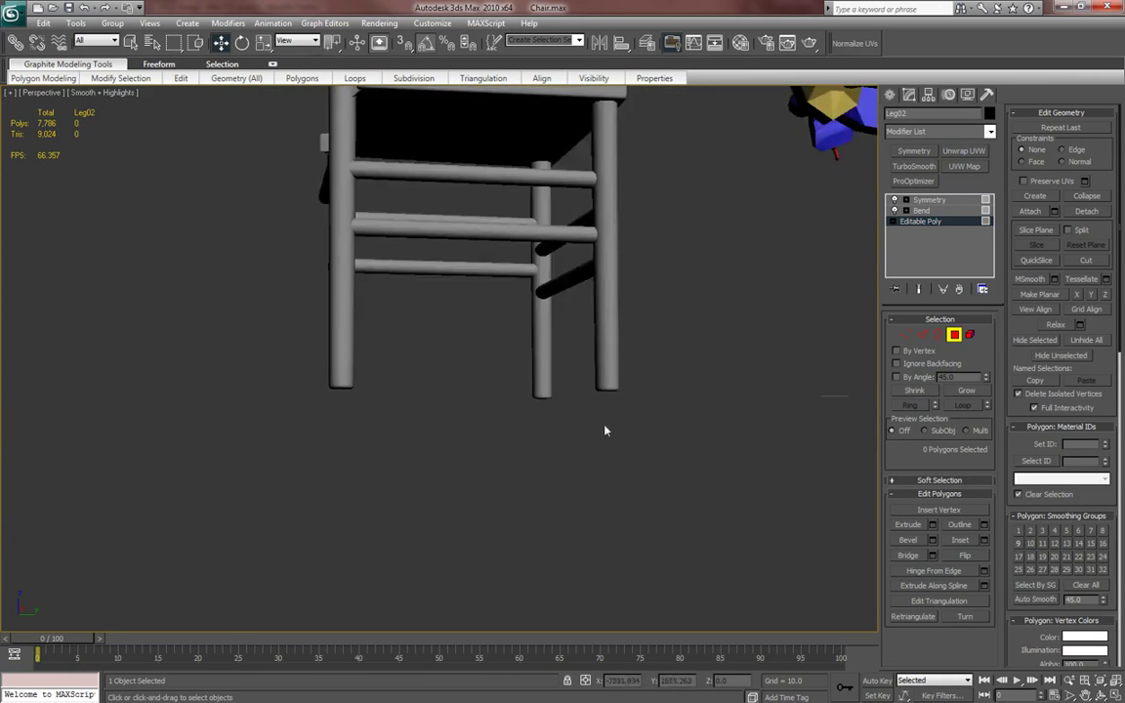
scroll(533, 486, "up", 10)
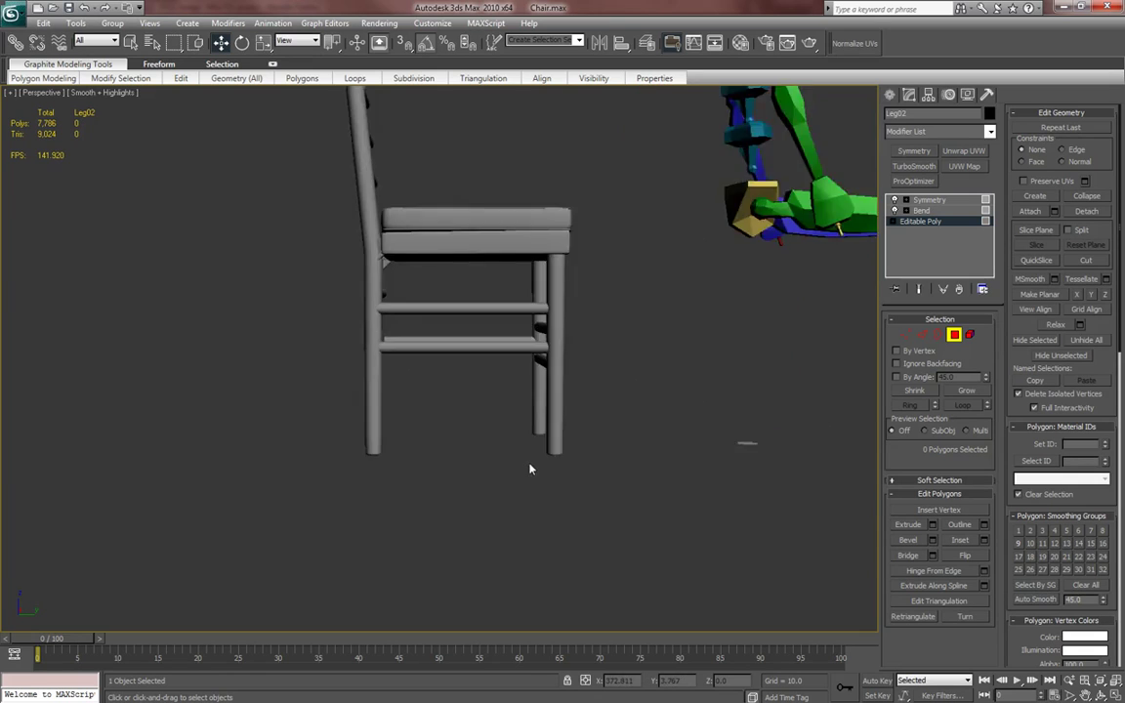
left_click(890, 94)
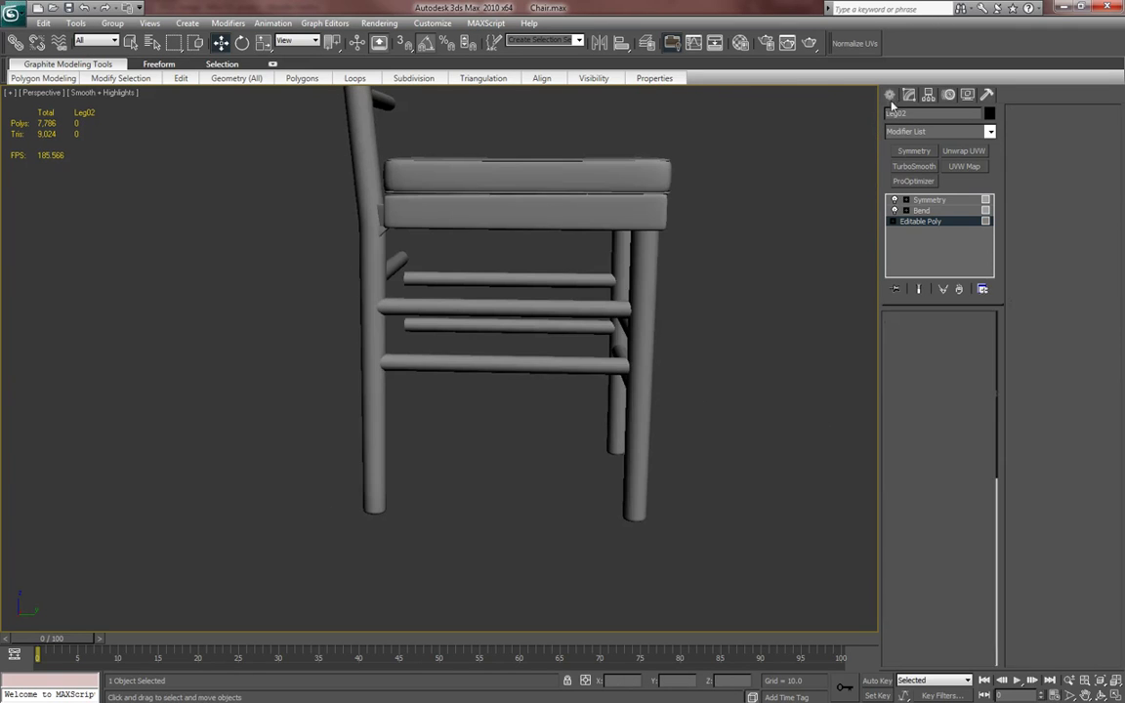
- Collapse the rear leg's Bend modifier into its base Editable Poly, keeping the Symmetry modifier above it
scroll(609, 375, "down", 5)
middle_click_drag(610, 375, 578, 488, "alt")
scroll(570, 379, "up", 4)
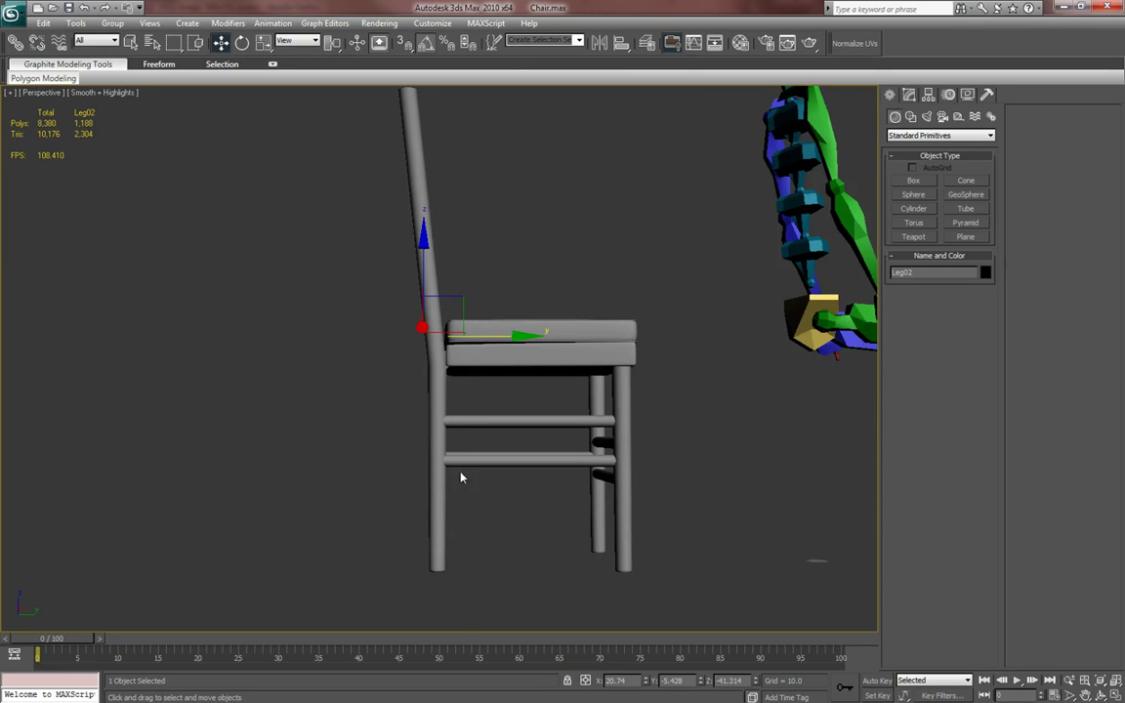
middle_click_drag(462, 476, 470, 446)
scroll(447, 534, "up", 4)
middle_click_drag(452, 558, 457, 509)
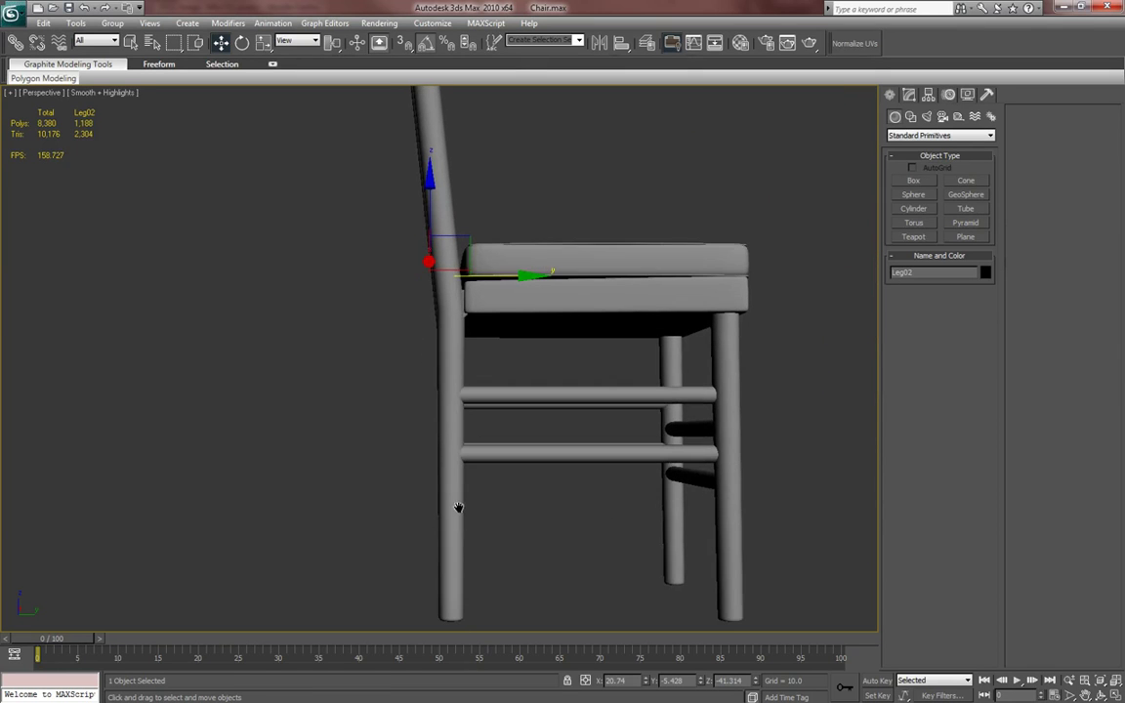
left_click(908, 94)
left_click(921, 212)
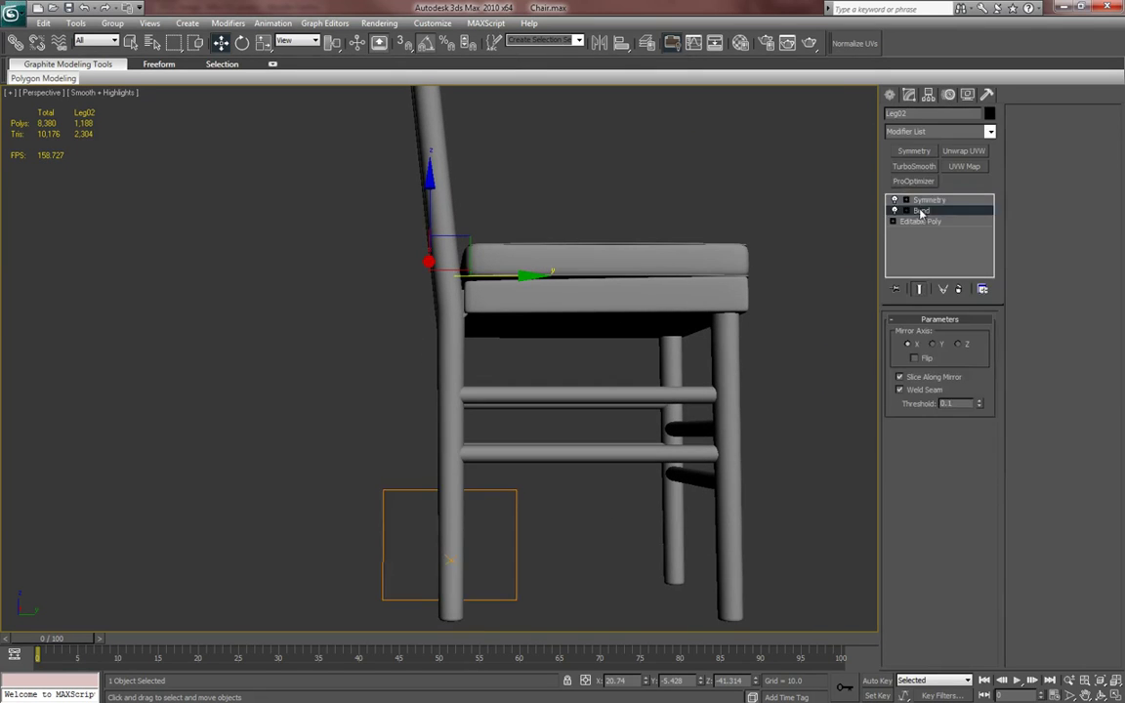
right_click(921, 212)
left_click(961, 331)
middle_click_drag(757, 429, 775, 362)
- Select all vertices at the rear leg's bottom end in the base Editable Poly
left_click(921, 211)
left_click(905, 335)
middle_click_drag(580, 523, 580, 513, "alt")
left_click_drag(538, 566, 449, 528)
middle_click_drag(453, 527, 891, 257, "alt")
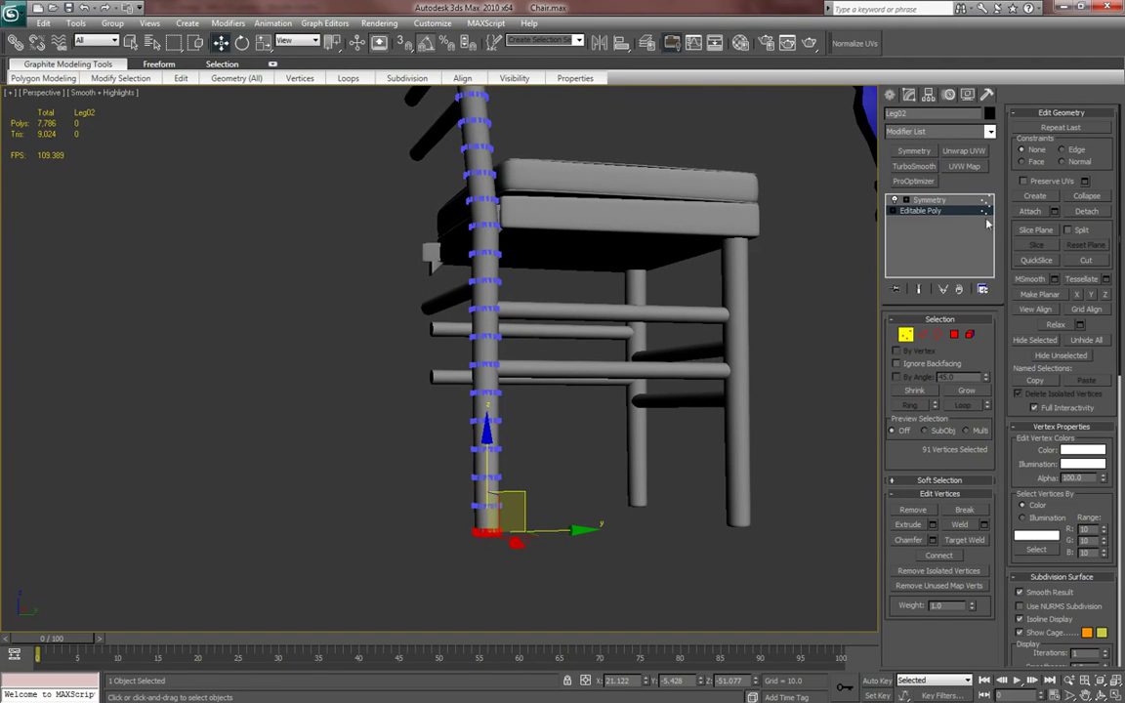
- Enable soft selection with a falloff of about 30 and shift the rear leg's bottom end backward
left_click(927, 481)
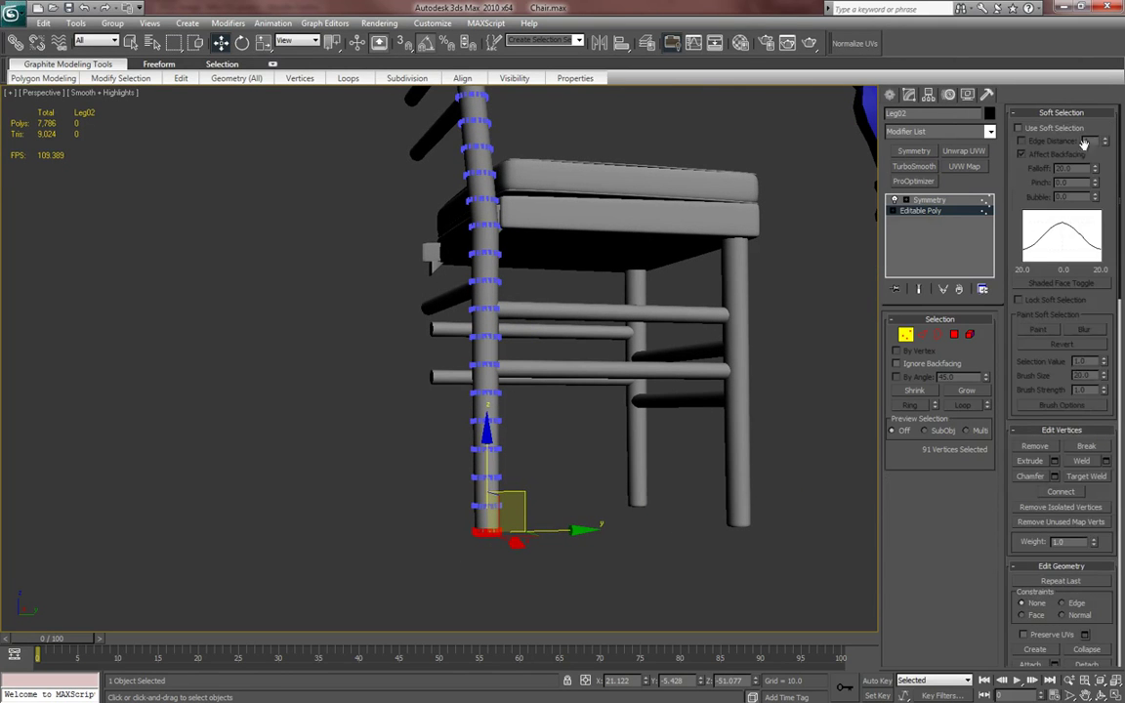
left_click(1055, 129)
left_click_drag(1096, 170, 1095, 82)
left_click_drag(583, 442, 558, 444)
key("ctrl+z")
left_click_drag(1095, 170, 1100, 235)
left_click_drag(1096, 169, 1090, 68)
left_click_drag(1094, 170, 1084, 388)
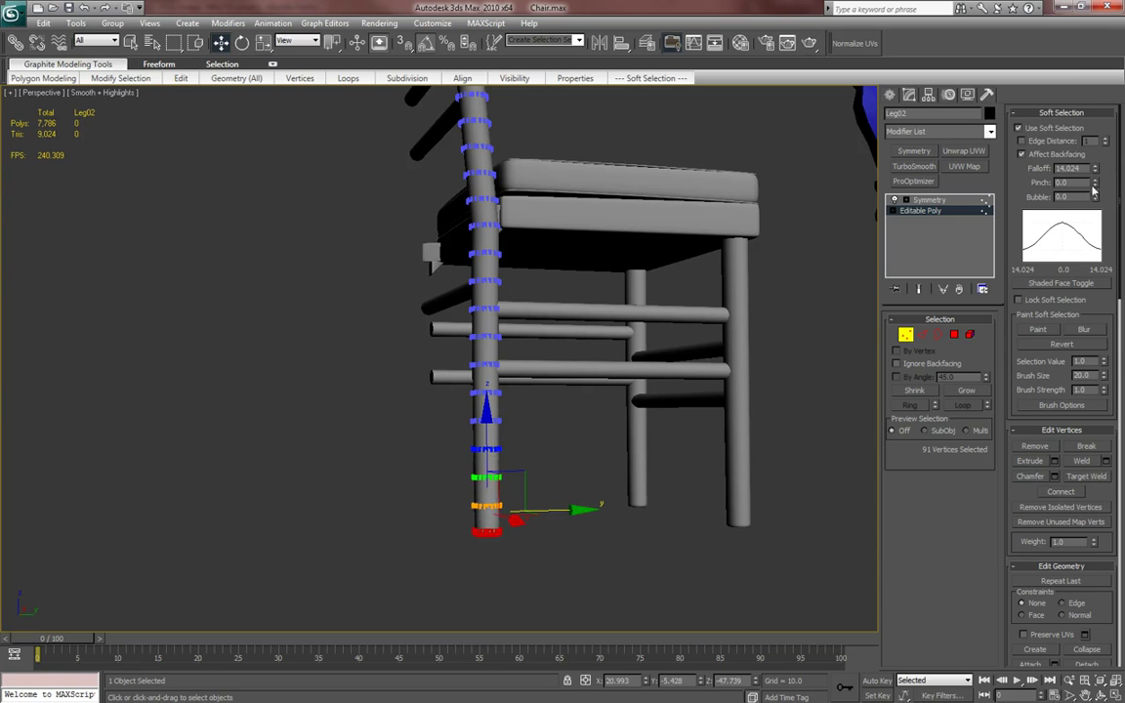
left_click_drag(1096, 170, 1087, 88)
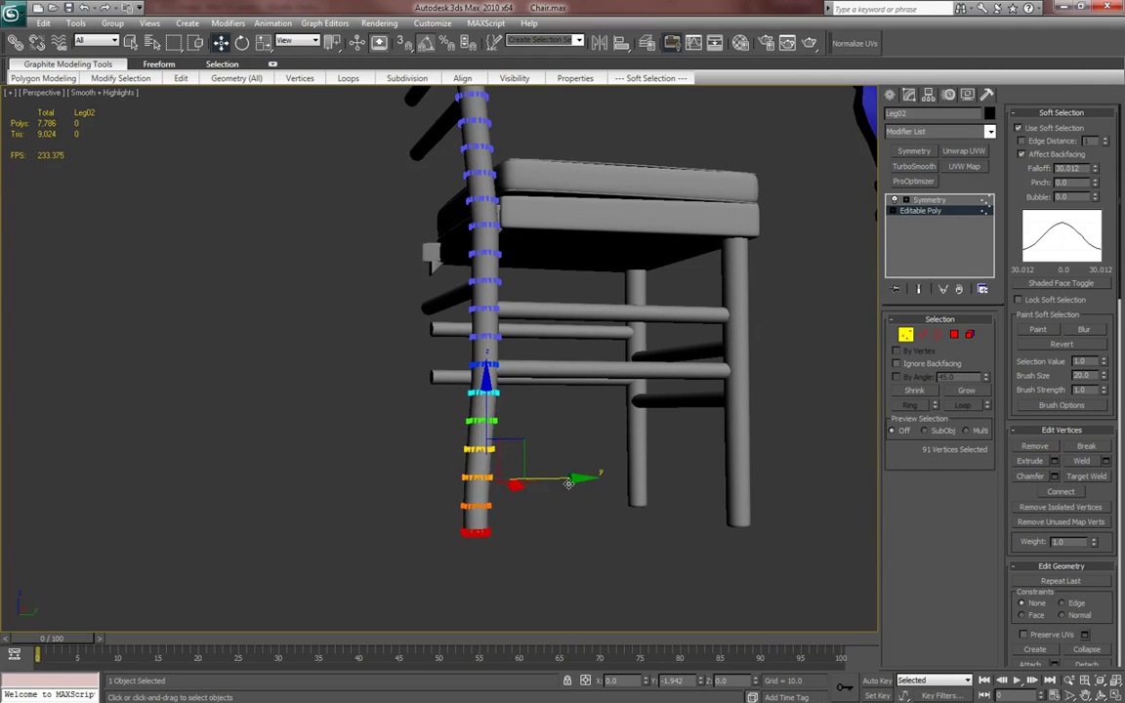
- Reduce the soft selection falloff to about 21.3 and shift the leg's bottom end further backward
scroll(572, 486, "up", 3)
middle_click_drag(733, 353, 730, 326)
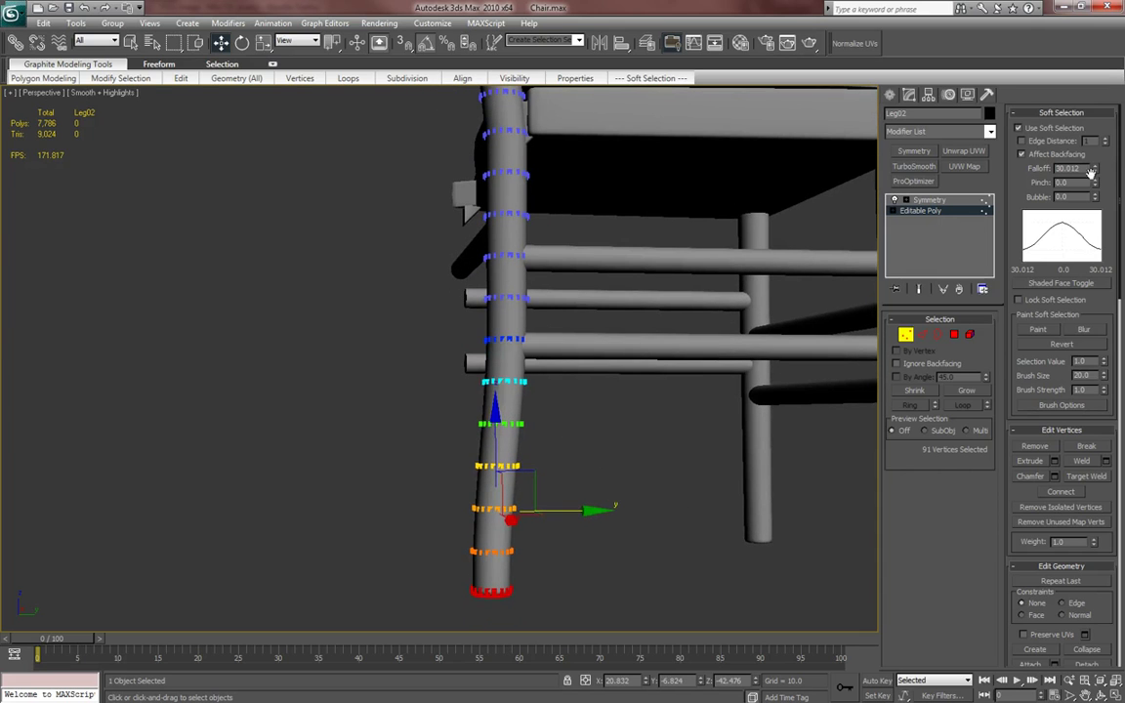
left_click_drag(1096, 170, 1092, 195)
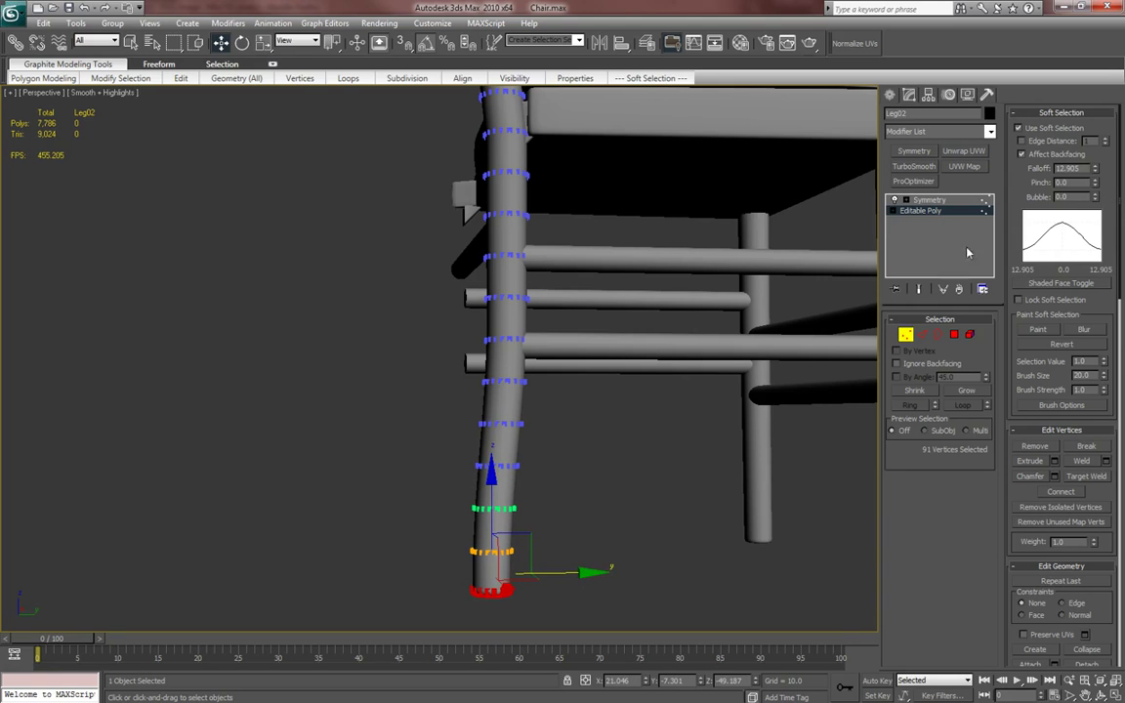
left_click_drag(1094, 168, 1094, 146)
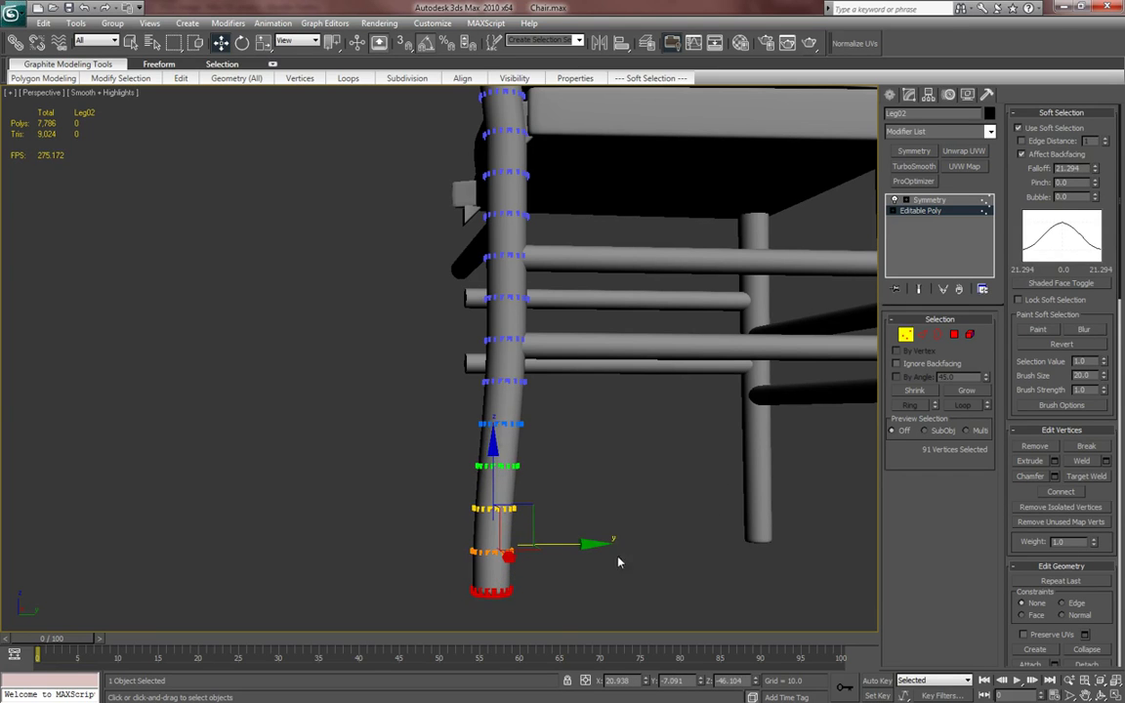
left_click_drag(596, 544, 583, 555)
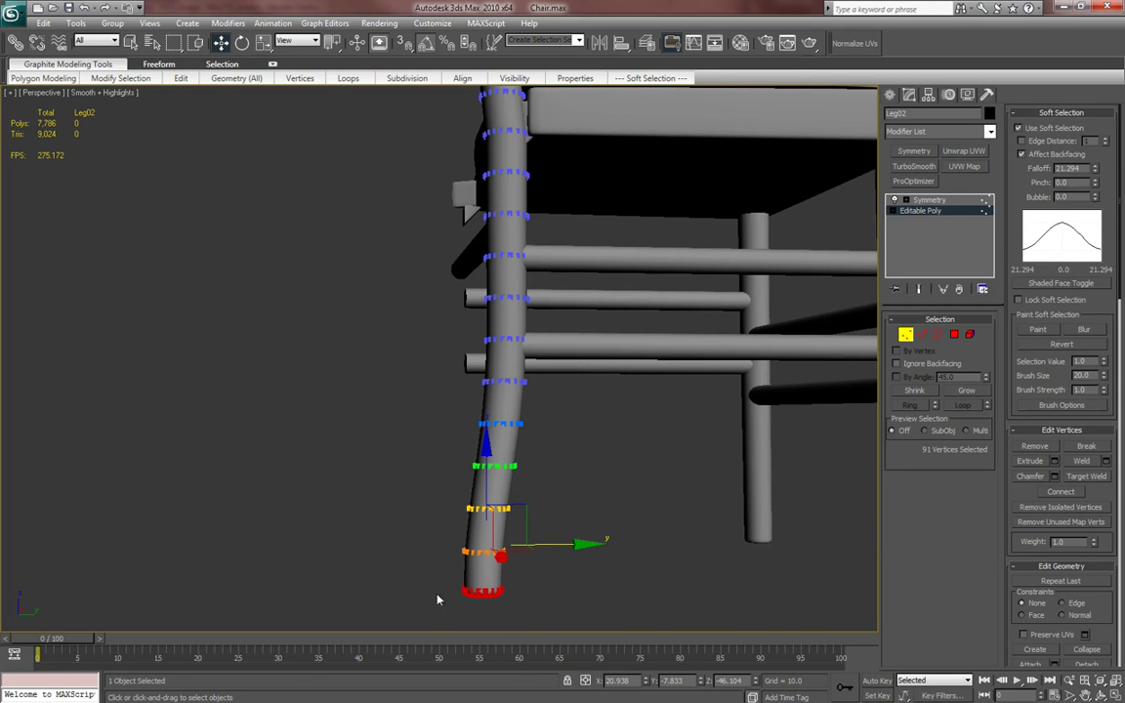
- Turn off soft selection and adjust the positions of the leg's bottom vertices along the chair's depth in the Left view
left_click(1018, 128)
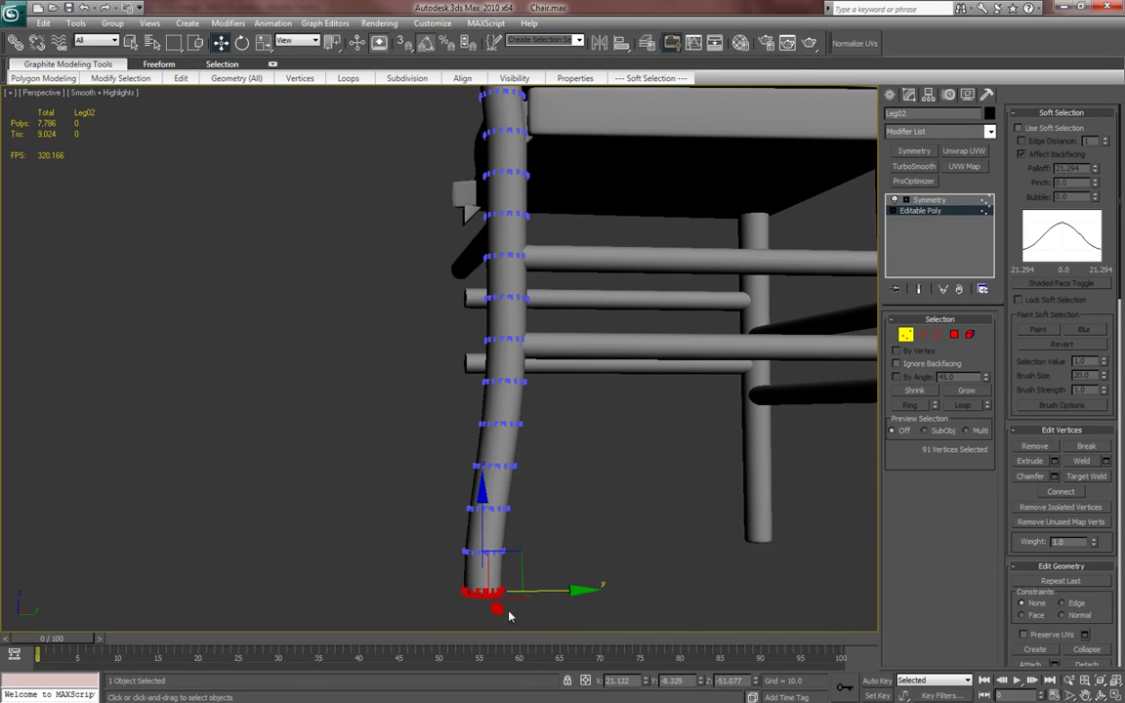
left_click_drag(554, 591, 521, 543)
key("l")
key("z")
scroll(554, 553, "down", 4)
scroll(511, 471, "up", 1)
middle_click_drag(510, 472, 504, 532)
left_click_drag(537, 431, 544, 431)
left_click_drag(565, 607, 310, 398)
left_click_drag(548, 543, 544, 543)
left_click_drag(564, 602, 308, 483)
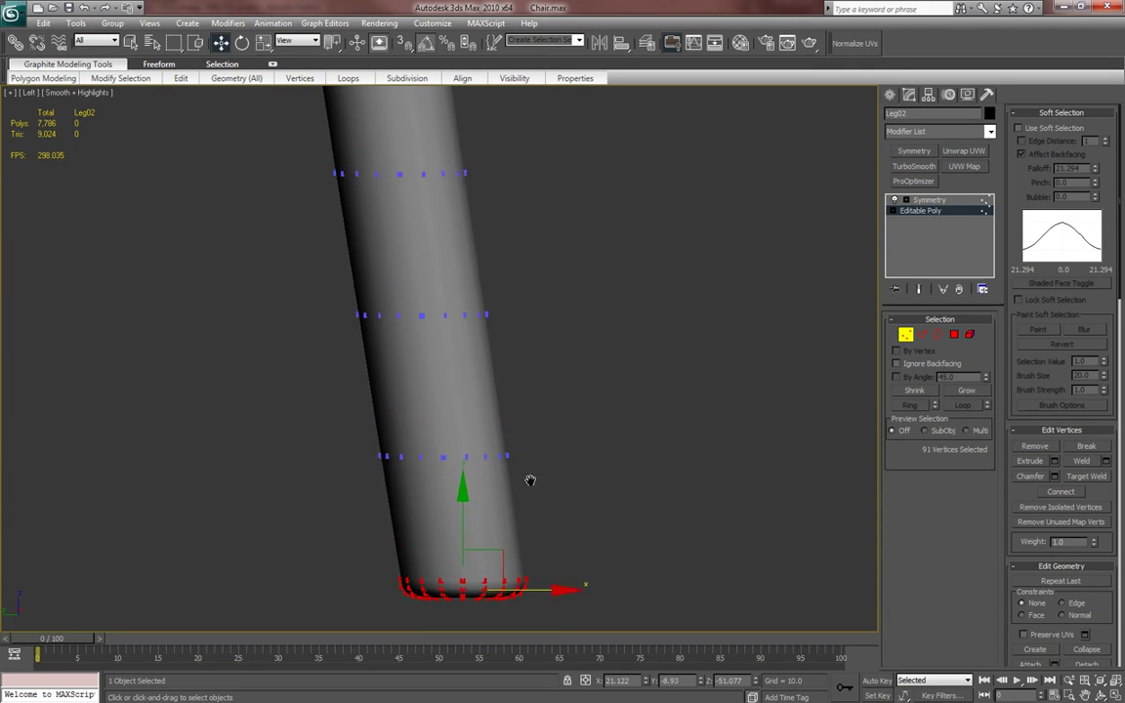
- Select all leg vertices below the lower side rail and shift them slightly backward
scroll(530, 477, "down", 5)
scroll(505, 449, "down", 6)
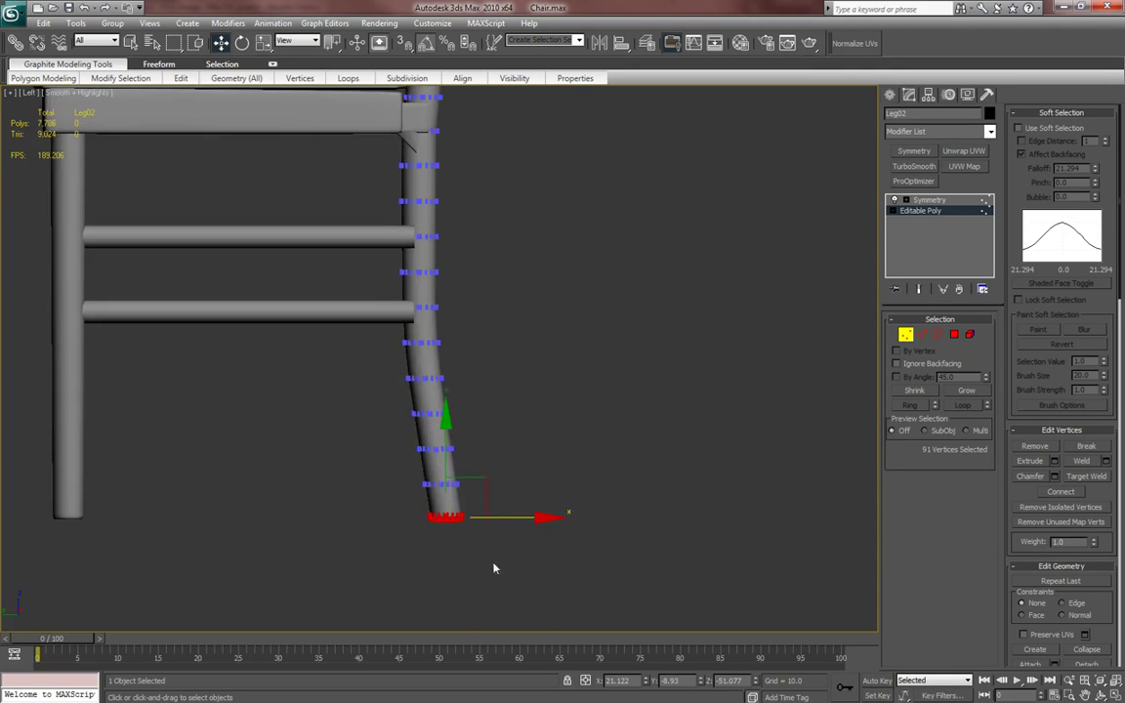
scroll(456, 506, "up", 3)
scroll(480, 448, "down", 3)
left_click_drag(513, 562, 372, 334)
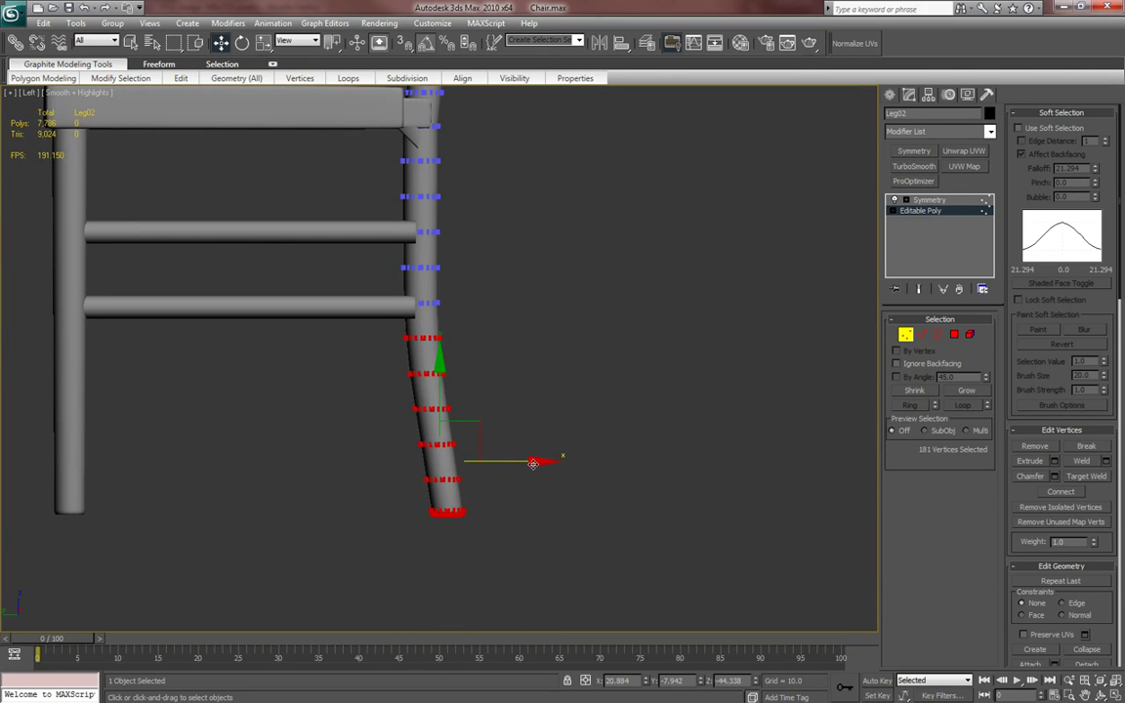
left_click_drag(533, 462, 537, 463)
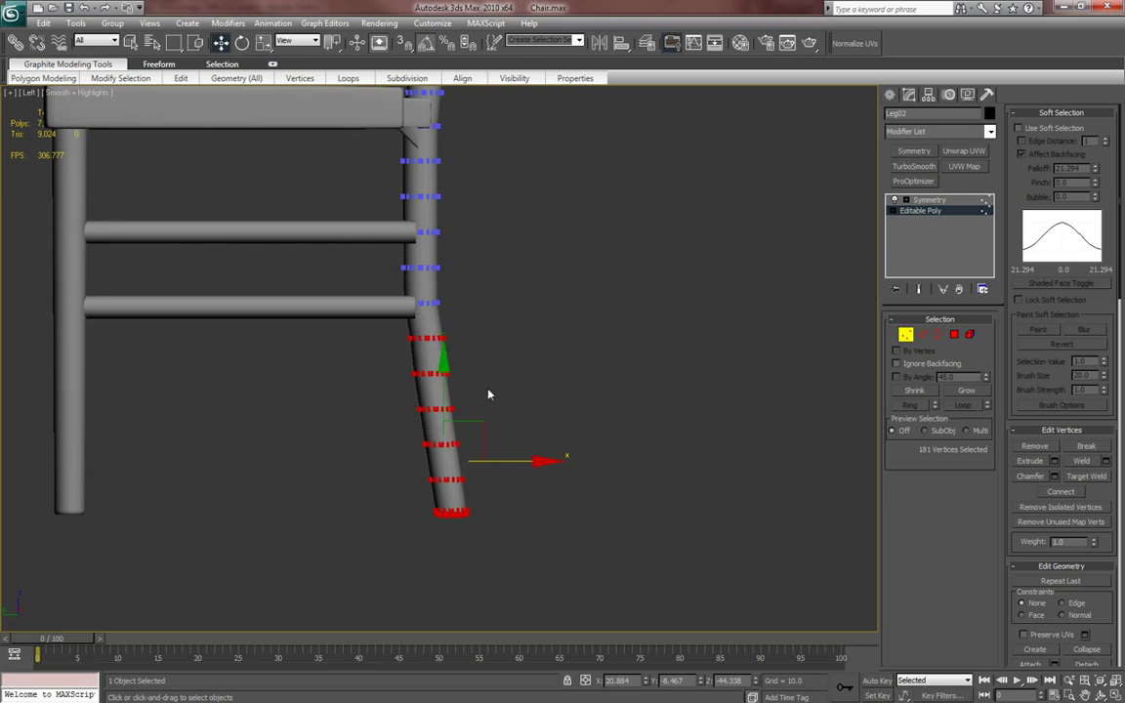
- Select the single vertex ring just below the lower side rail and nudge it toward the chair's front
scroll(488, 390, "up", 2)
middle_click_drag(481, 379, 469, 405)
left_click_drag(466, 377, 379, 349)
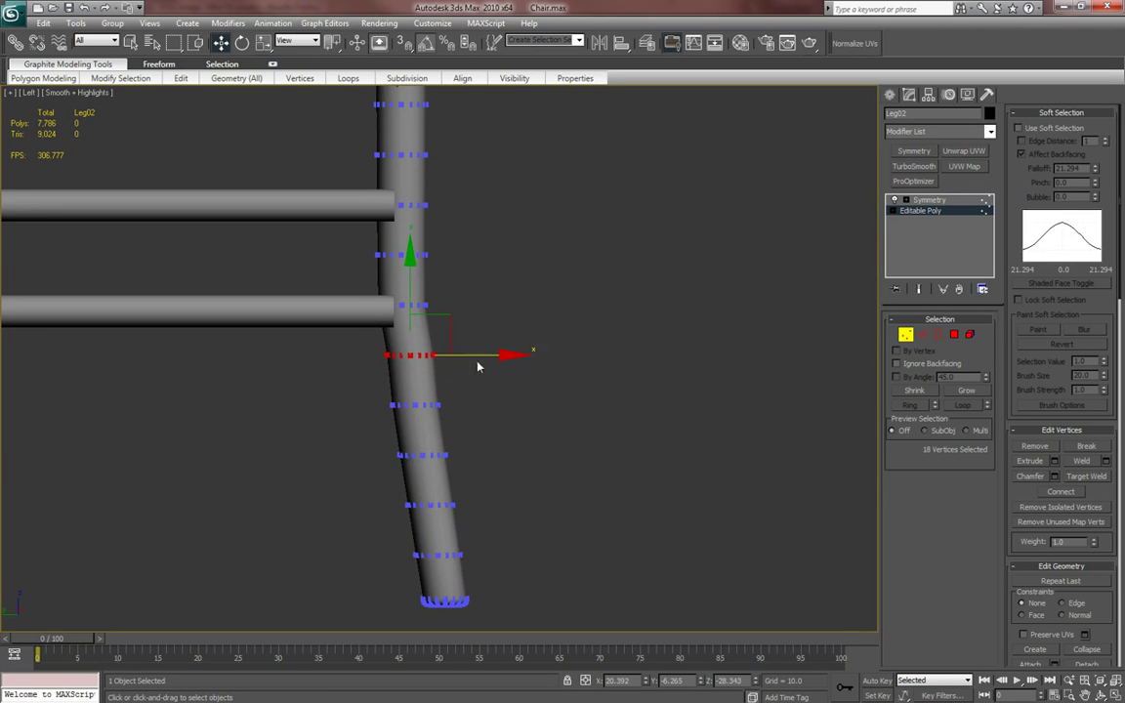
scroll(472, 376, "down", 3)
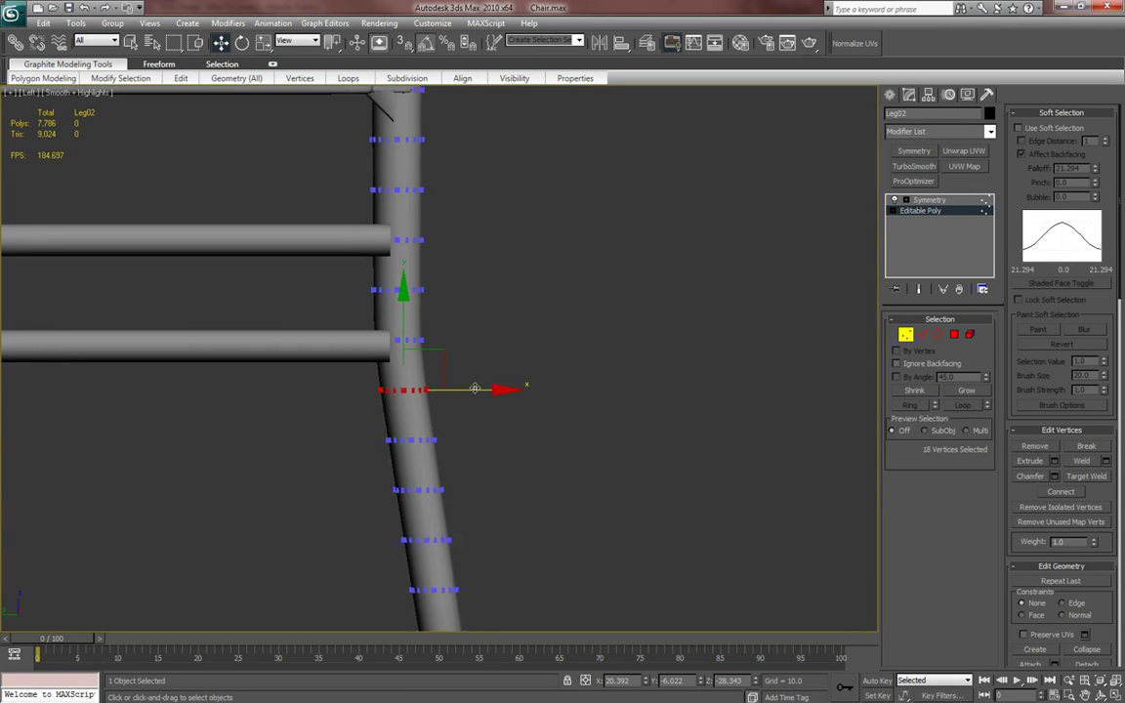
middle_click_drag(496, 388, 502, 447)
- Undo all the vertex moves that flared the rear leg's lower part
key("ctrl+z")
key("ctrl+z")
key("ctrl+z")
key("ctrl+z")
key("ctrl+z")
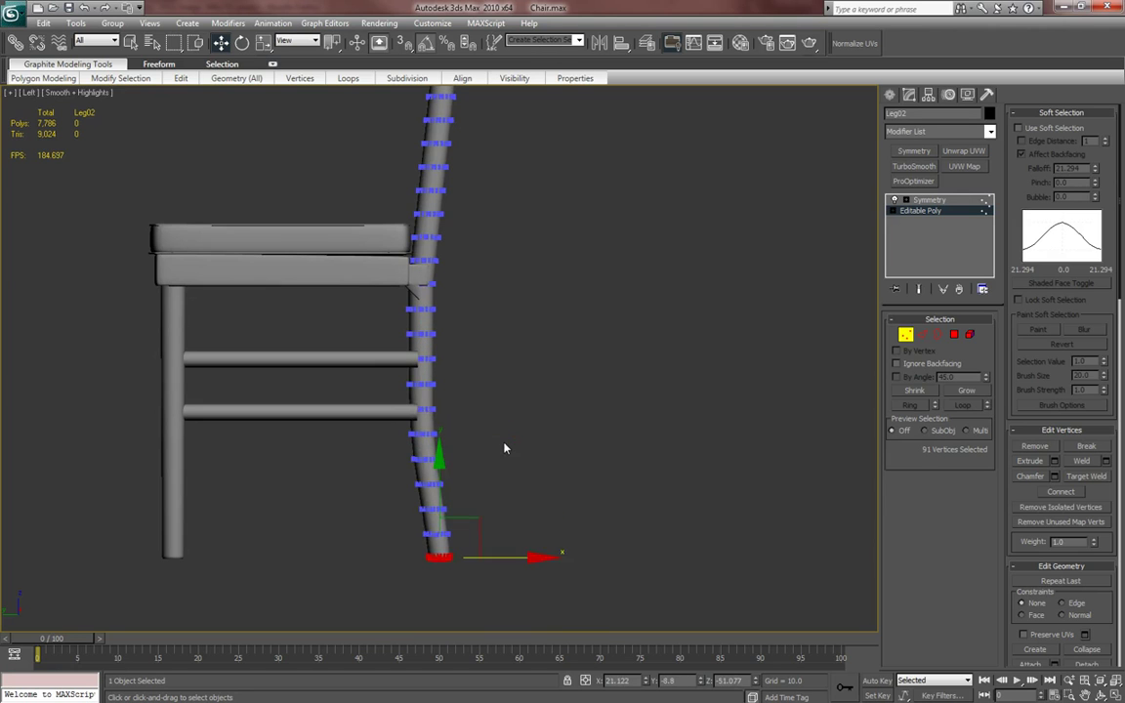
key("ctrl+z")
key("ctrl+z")
key("ctrl+z")
key("ctrl+z")
key("ctrl+z")
key("ctrl+z")
key("ctrl+z")
key("ctrl+z")
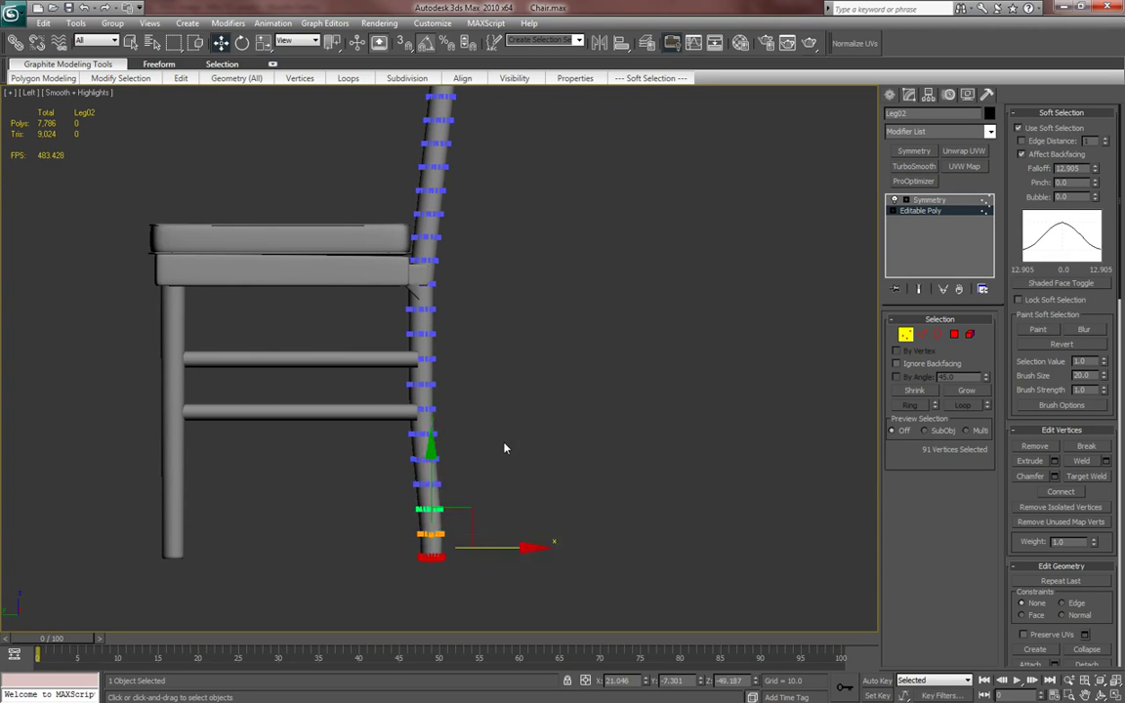
key("ctrl+z")
key("ctrl+z")
- Turn off soft selection, return to the Perspective view and leave the rear leg's vertex editing
left_click(1019, 128)
key("p")
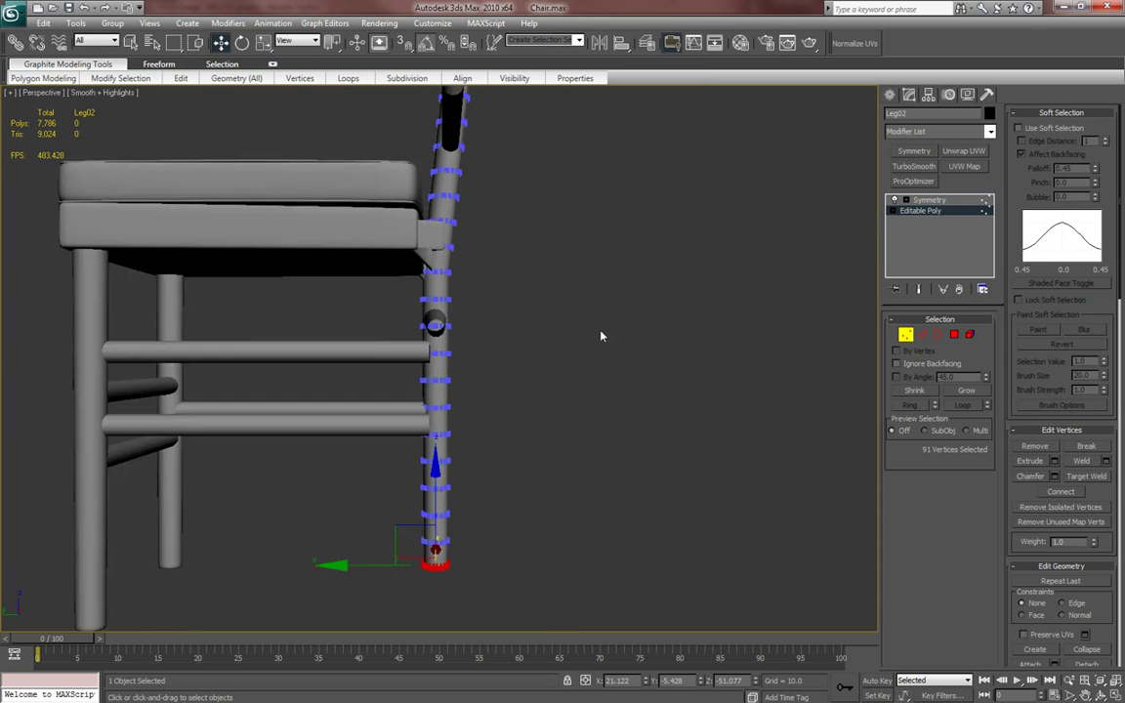
middle_click_drag(598, 336, 674, 362, "alt")
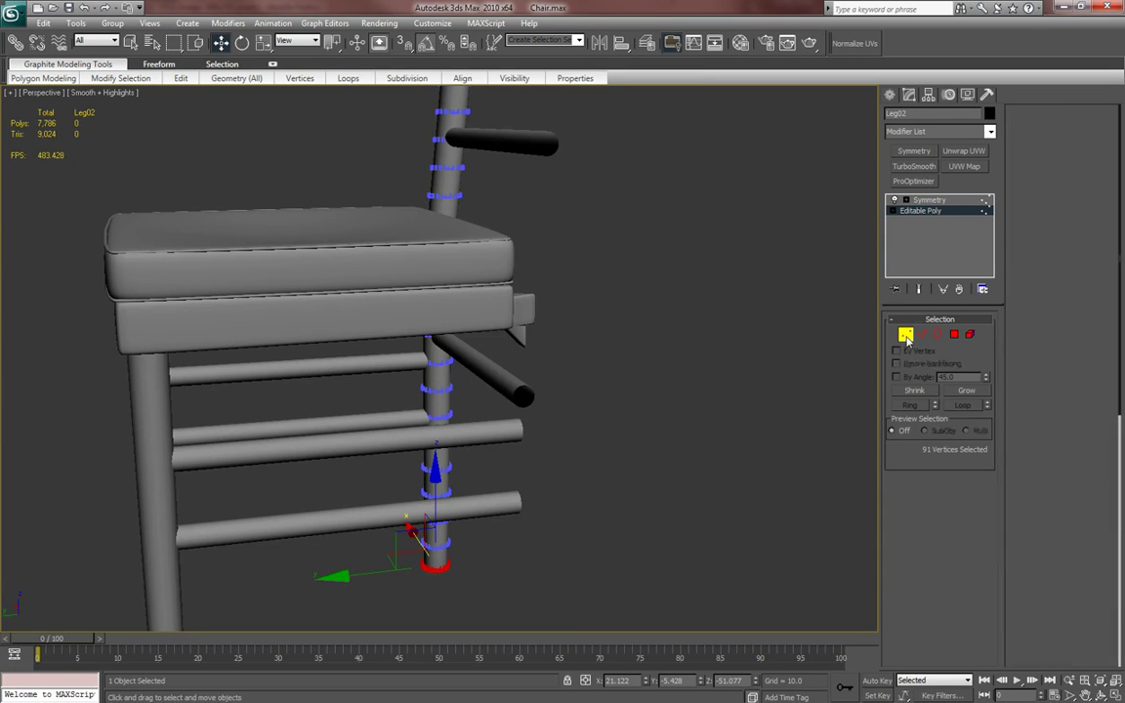
left_click(905, 337)
middle_click_drag(830, 350, 735, 357, "alt")
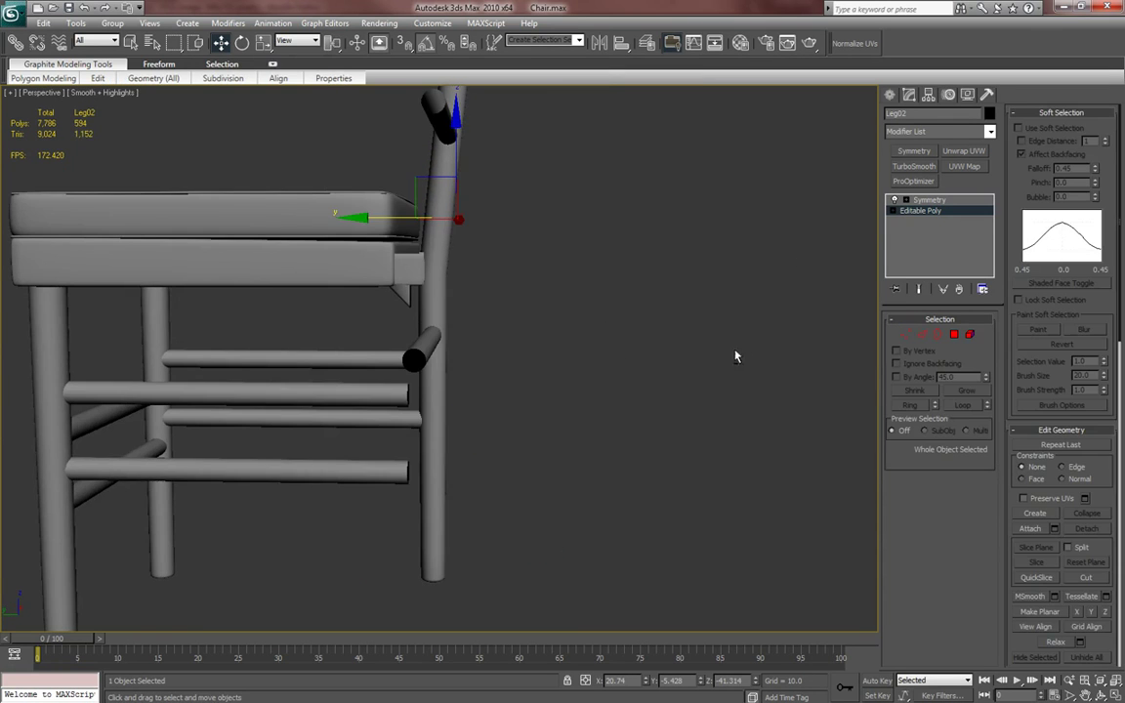
- Add a Bend modifier to the rear leg beneath Symmetry and set its angle to -49.0
left_click(959, 131)
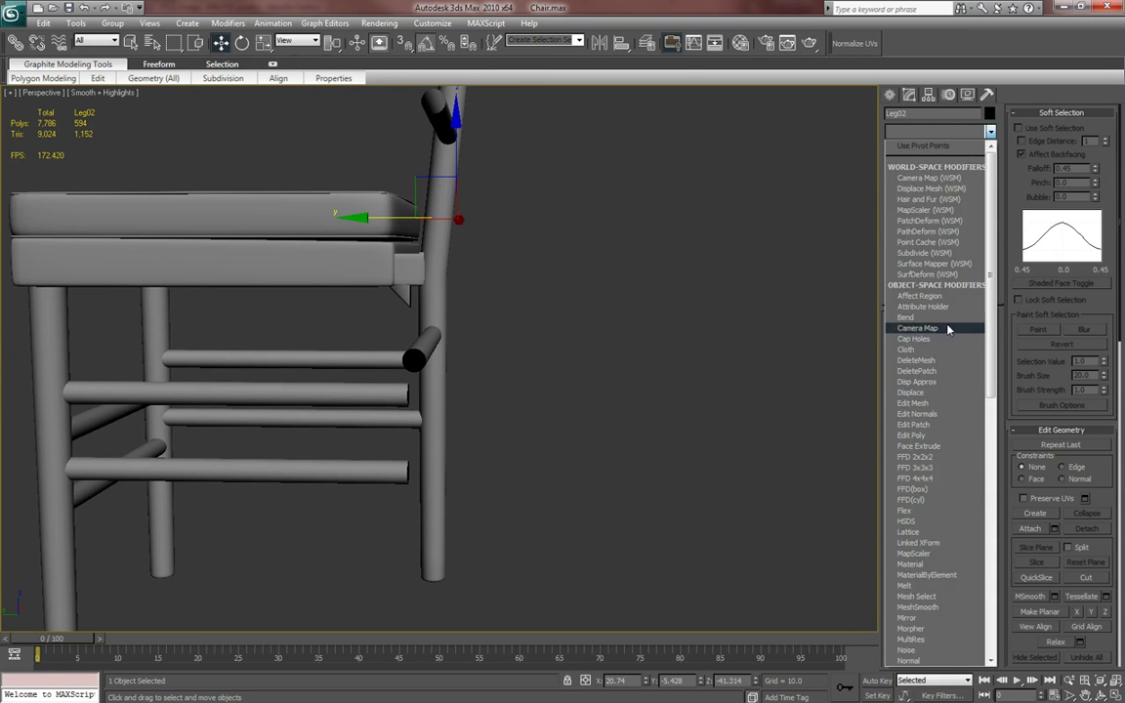
left_click(905, 317)
middle_click_drag(683, 346, 911, 359, "alt")
middle_click_drag(733, 377, 499, 410, "alt")
scroll(519, 366, "down", 5)
left_click_drag(975, 345, 711, 392)
middle_click_drag(711, 393, 796, 390, "alt")
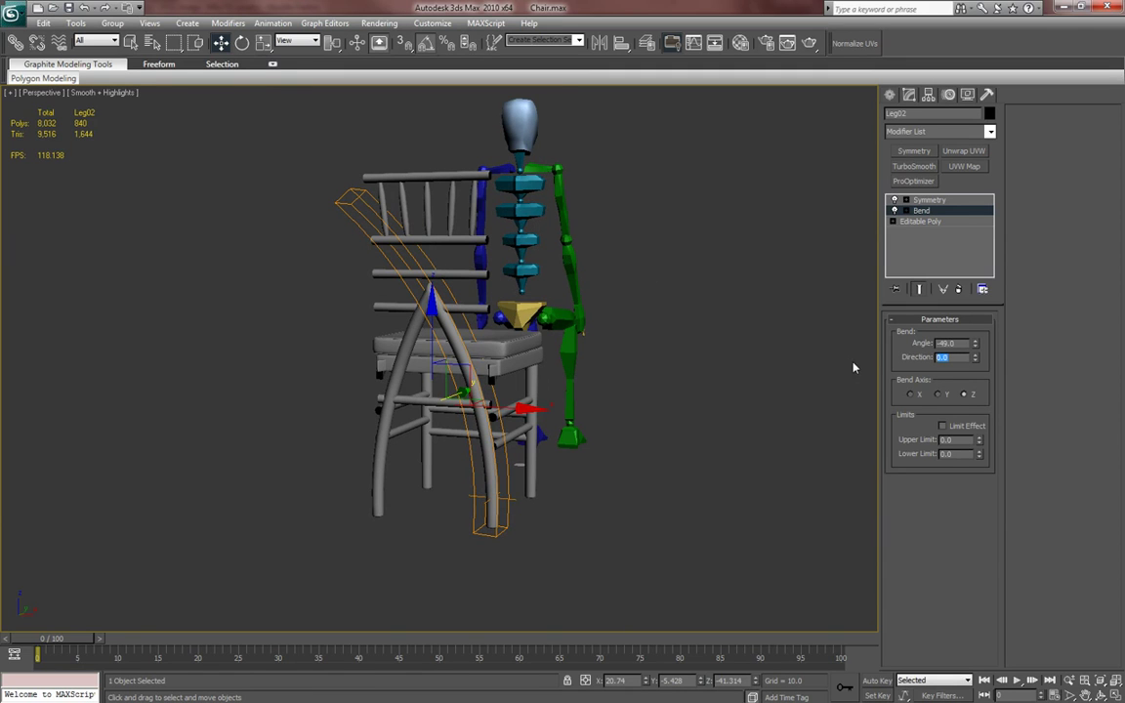
- Try a Bend direction of 90 on the rear leg and settle on -90
type("90")
key("Return")
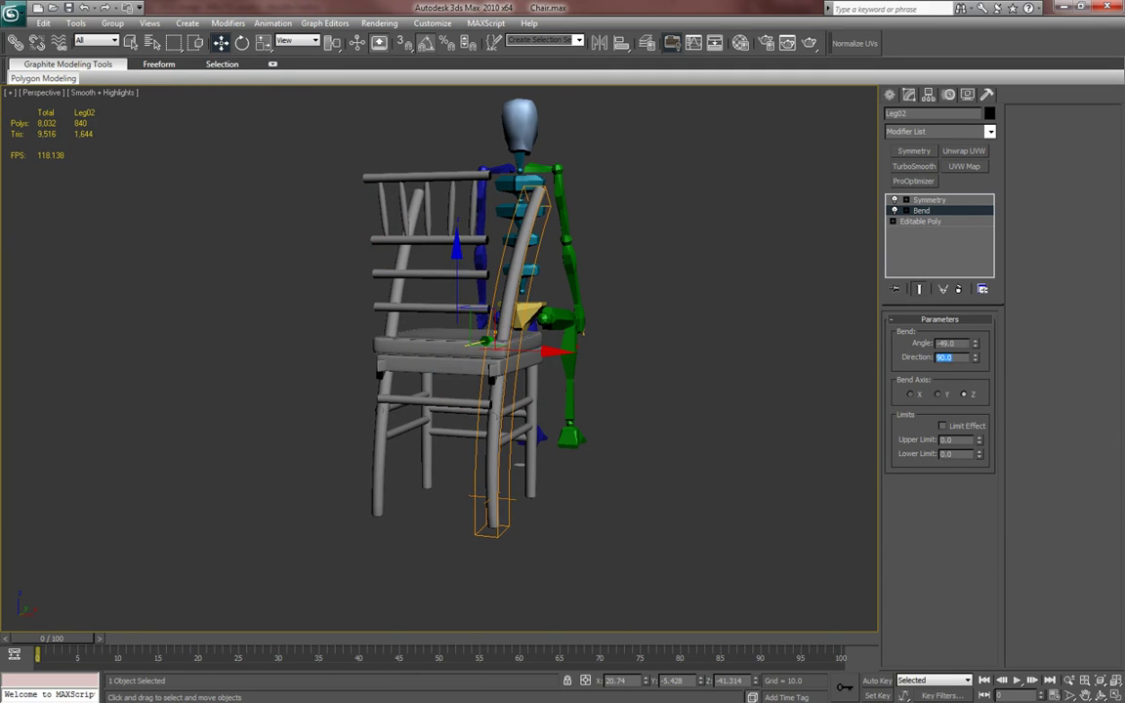
type("-90")
key("Return")
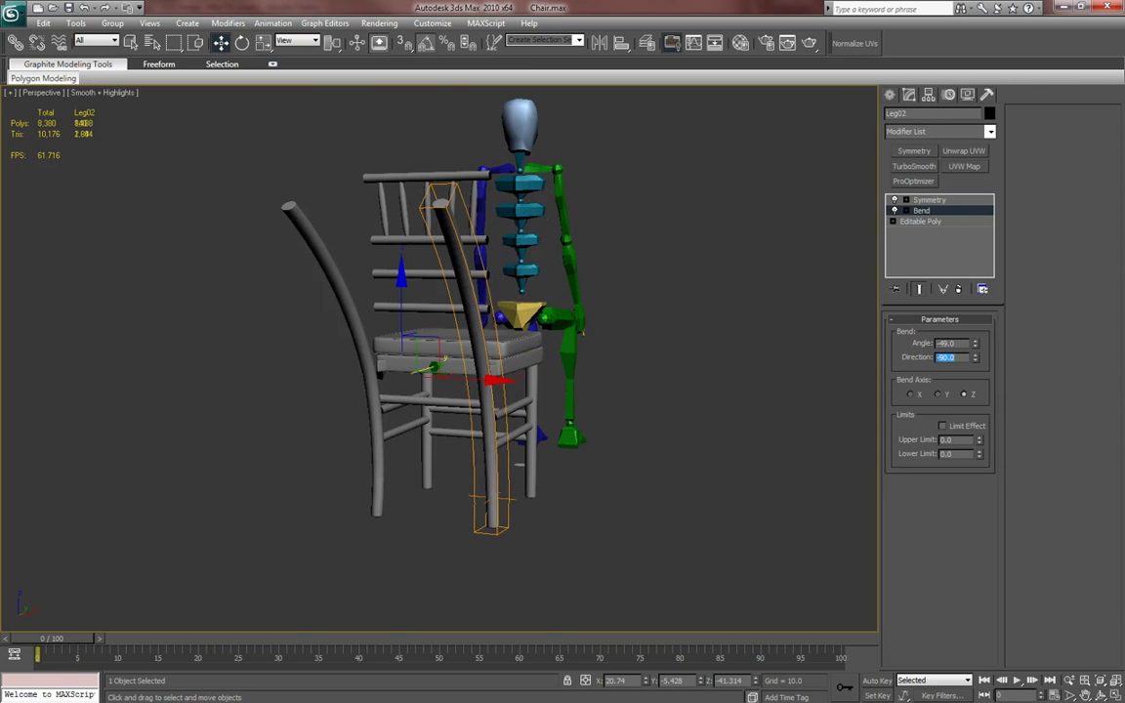
middle_click_drag(672, 374, 770, 339, "alt")
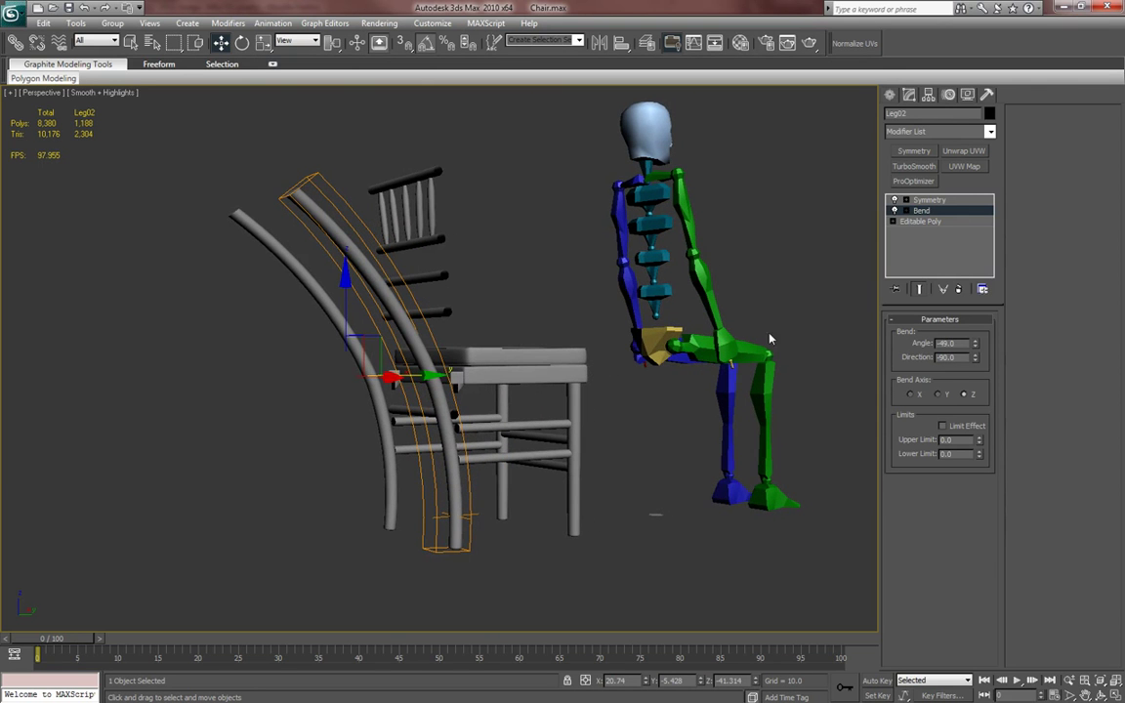
- Set the rear leg's Bend angle to -12.5 and limit the effect with an upper limit of 124.95
right_click(976, 347)
middle_click_drag(793, 397, 737, 401, "alt")
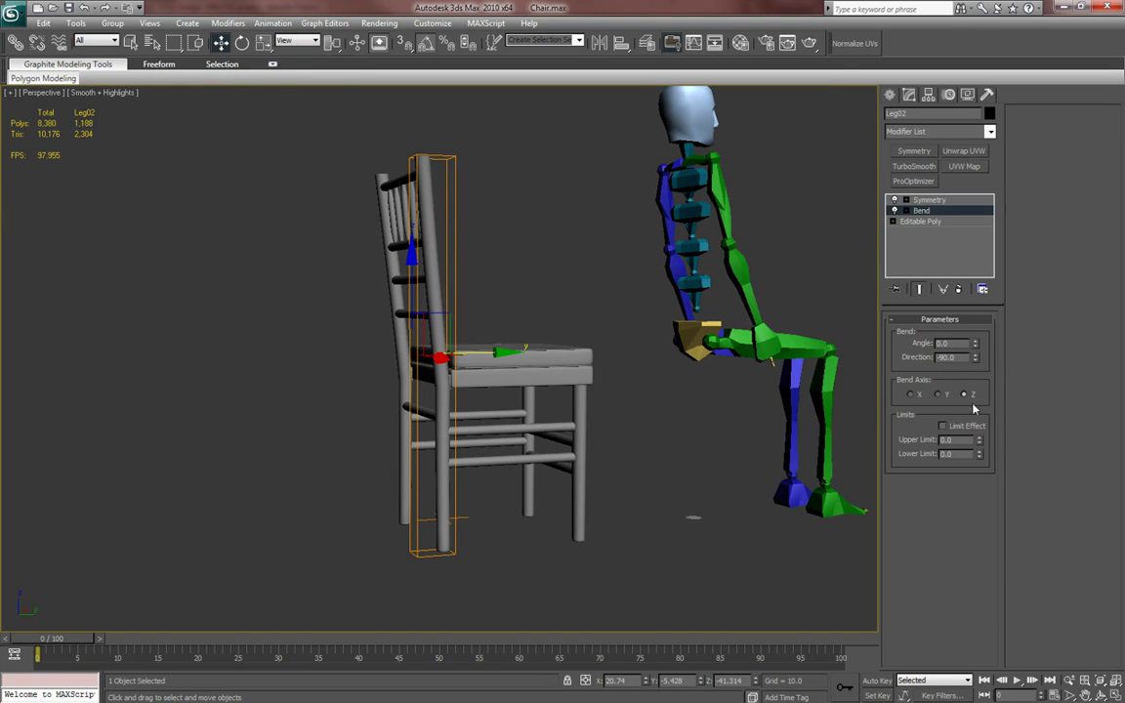
left_click_drag(976, 346, 976, 388)
left_click(952, 427)
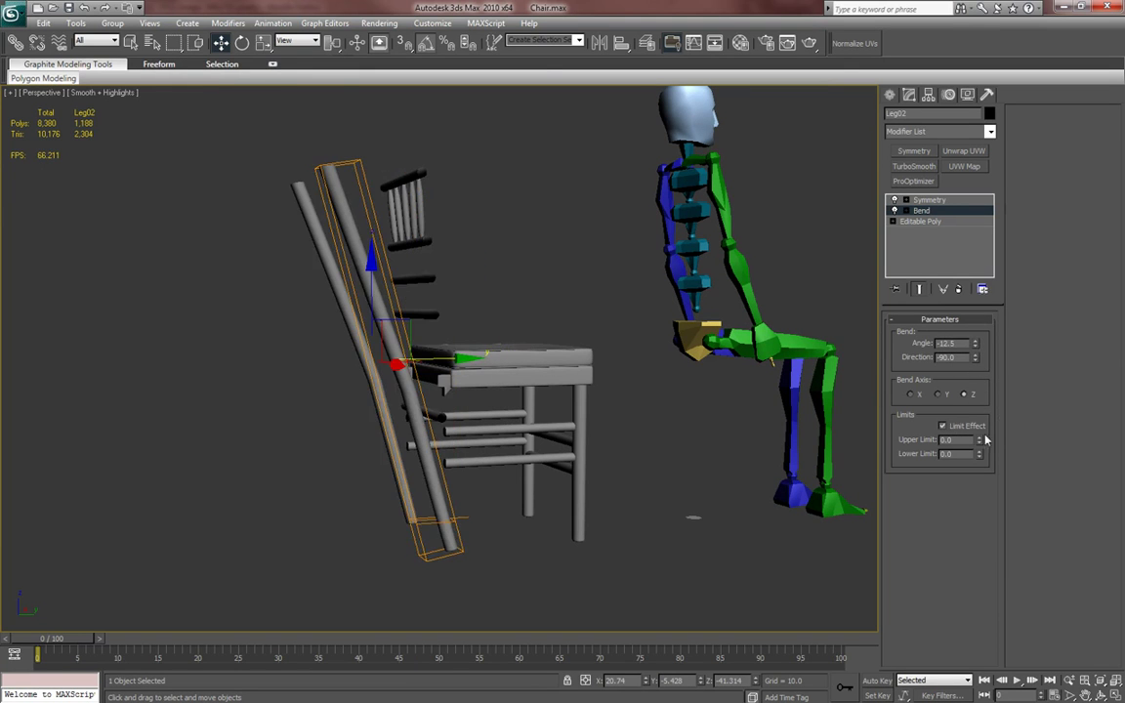
left_click_drag(980, 440, 980, 358)
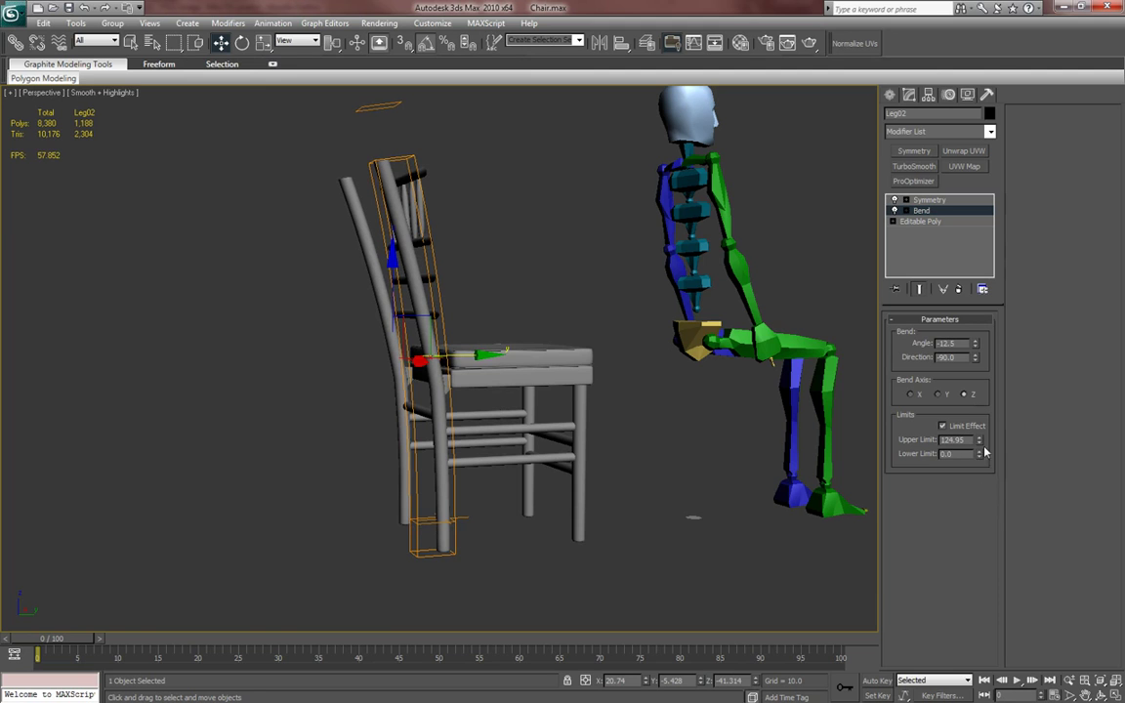
- Try different limits on the rear leg's Bend, reaching an upper limit of 245.93 and a lower limit of -1.1
left_click_drag(979, 456, 1122, 23)
right_click(980, 444)
left_click_drag(980, 464, 979, 482)
left_click_drag(1071, 450, 1097, 537)
left_click_drag(980, 440, 979, 420)
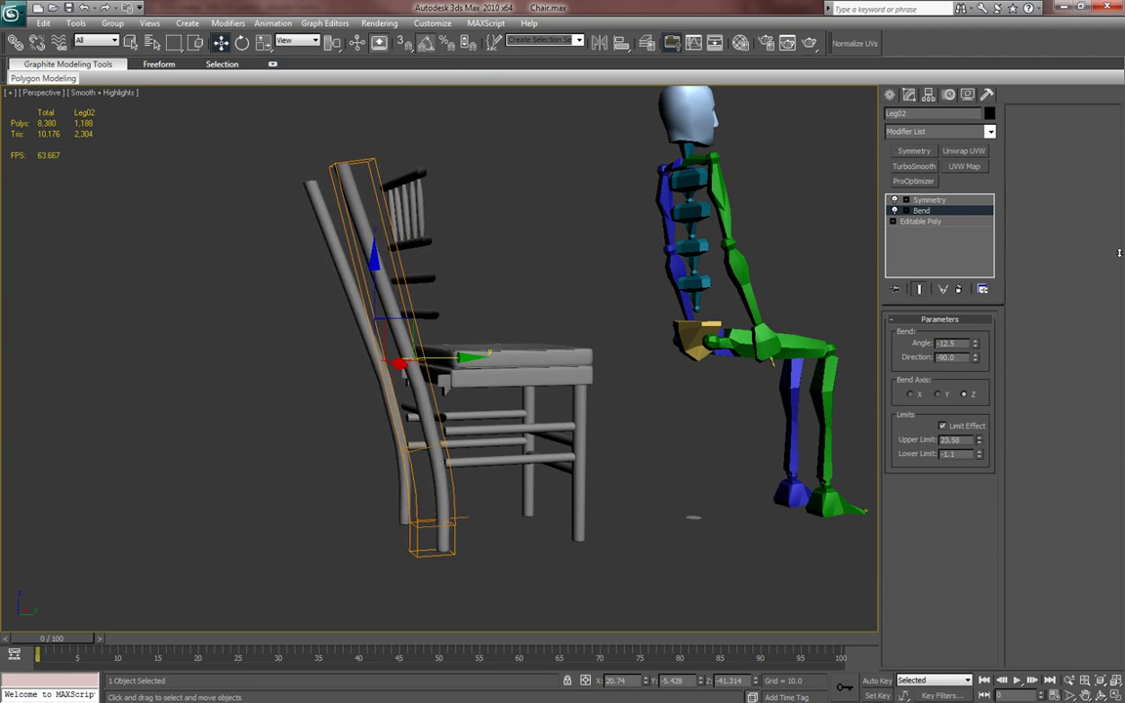
left_click_drag(1116, 218, 1122, 3)
left_click_drag(980, 412, 980, 379)
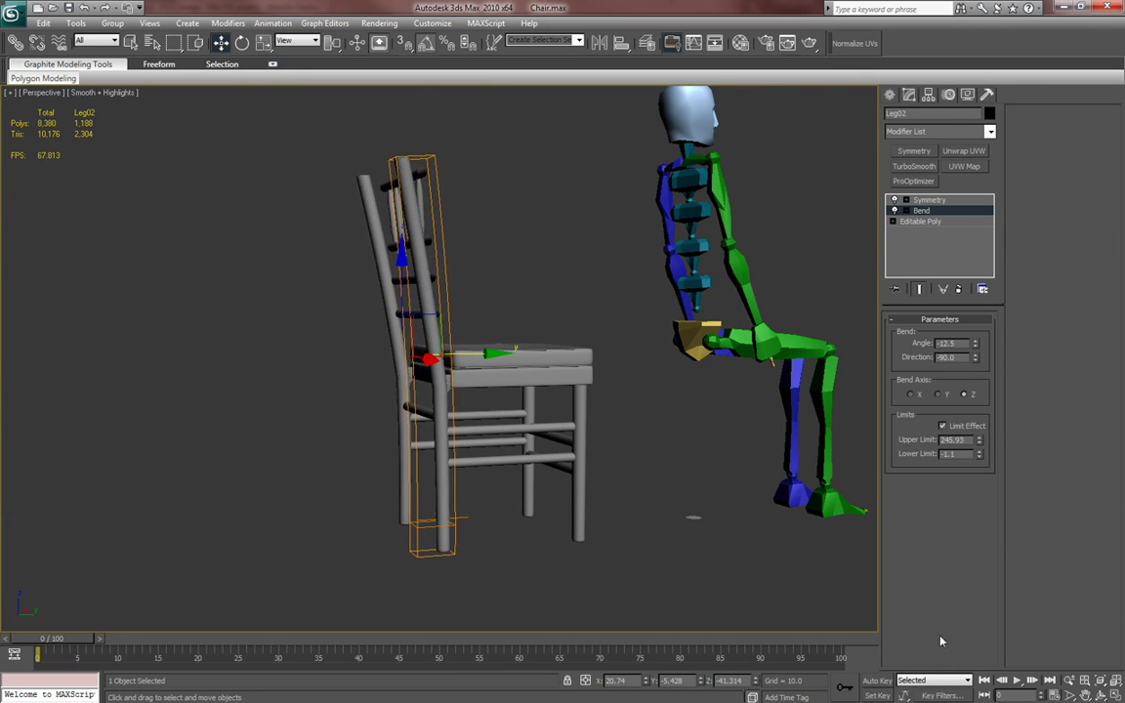
- Reset the Bend's upper limit to 0 and try a negative lower limit on the rear leg
middle_click_drag(797, 539, 806, 490)
scroll(878, 465, "up", 3)
middle_click_drag(876, 465, 888, 426)
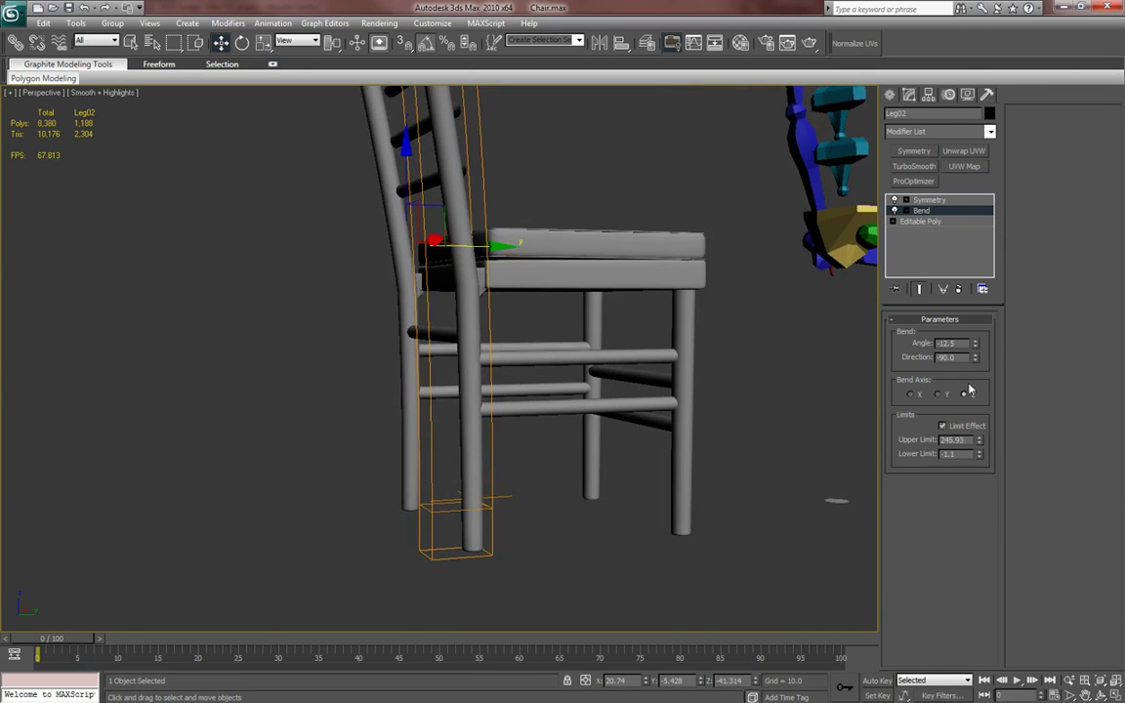
right_click(982, 455)
left_click_drag(978, 455, 945, 552)
- Undo the recent Bend limit changes and turn off the limit effect
key("ctrl+z")
key("ctrl+z")
key("ctrl+z")
key("ctrl+z")
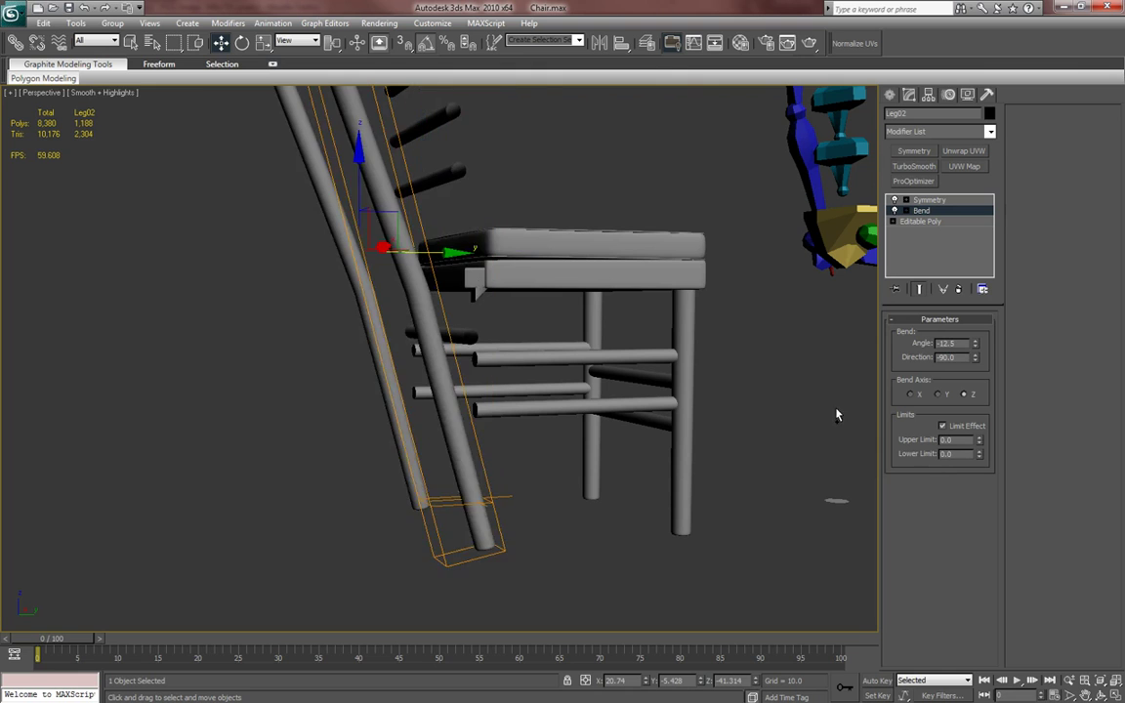
key("ctrl+z")
left_click(953, 426)
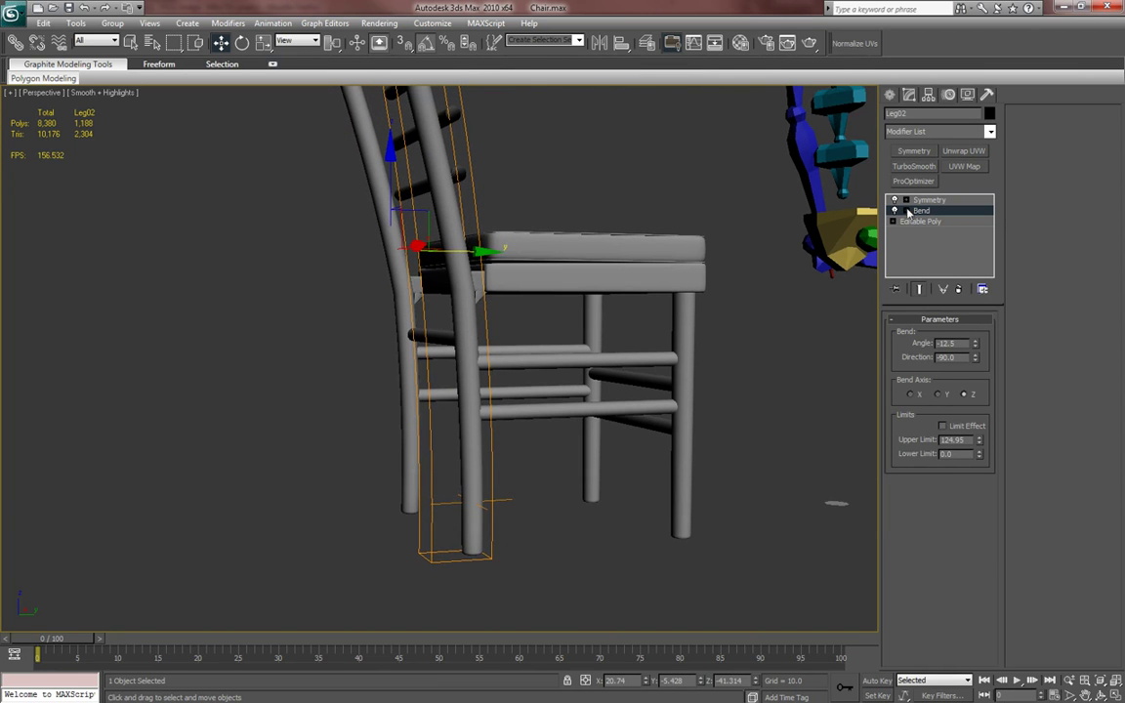
- Try raising the Bend's center to seat height on the rear leg, and undo the move
left_click(906, 211)
left_click(927, 222)
left_click(933, 232)
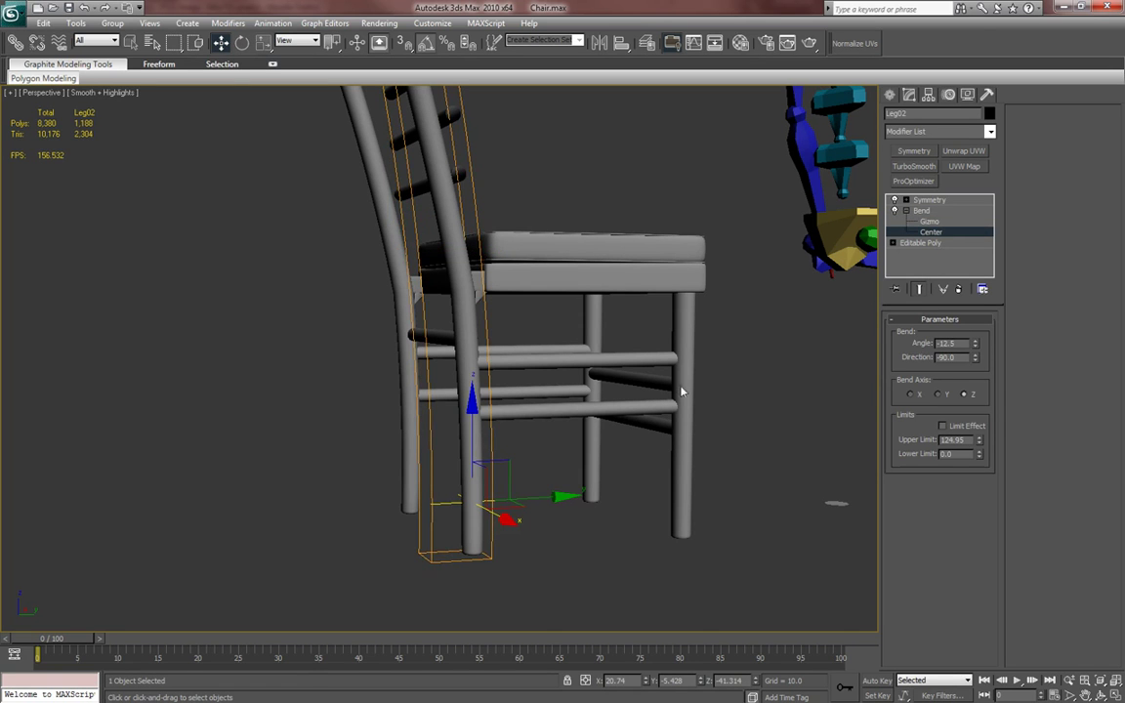
left_click_drag(479, 408, 489, 175)
middle_click_drag(518, 206, 521, 291)
scroll(522, 265, "down", 3)
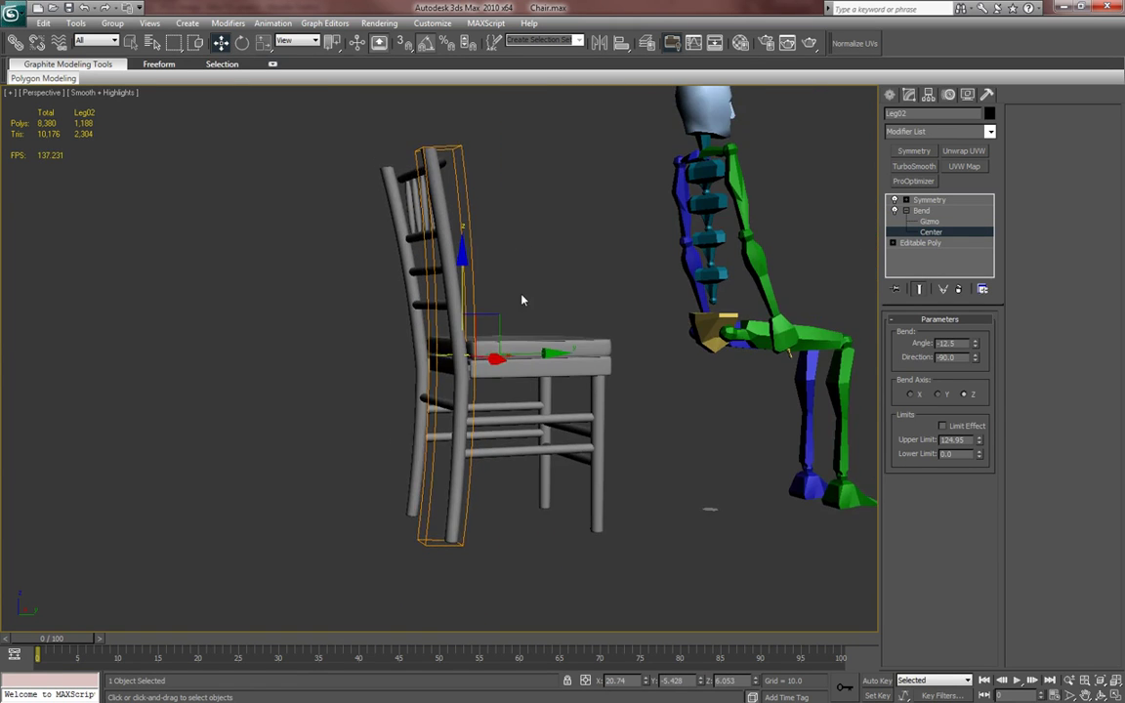
key("ctrl+z")
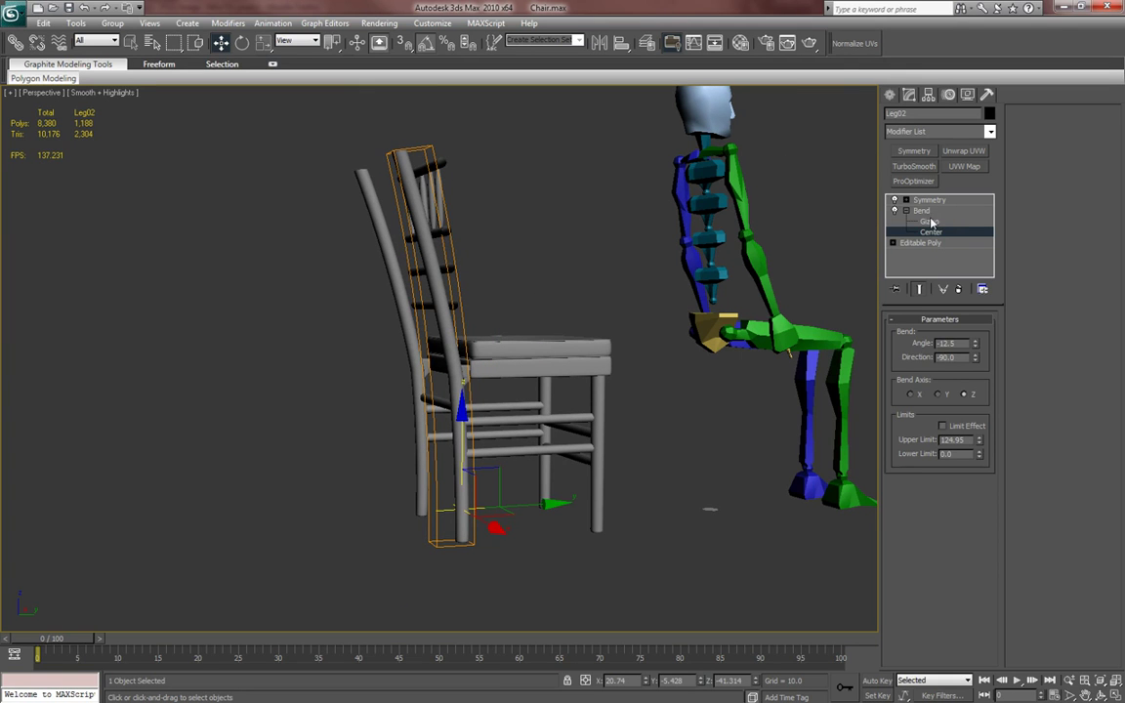
- Delete the rear leg's Bend modifier and clear its Symmetry so that only the Editable Poly remains
right_click(922, 211)
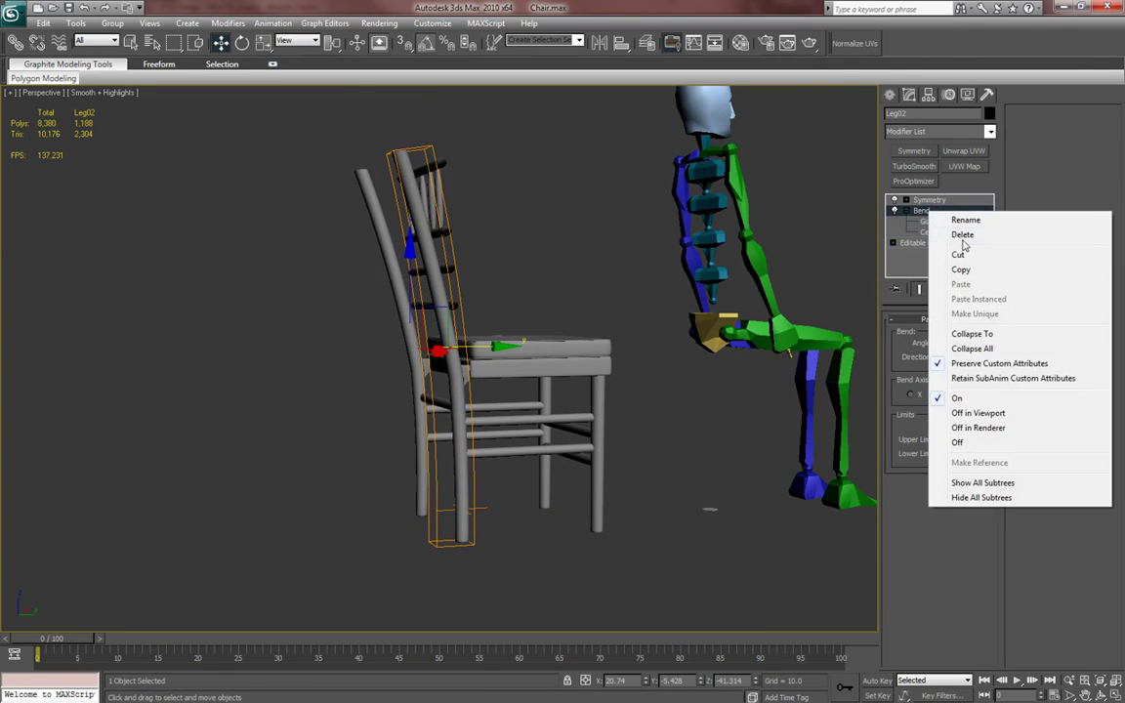
left_click(961, 235)
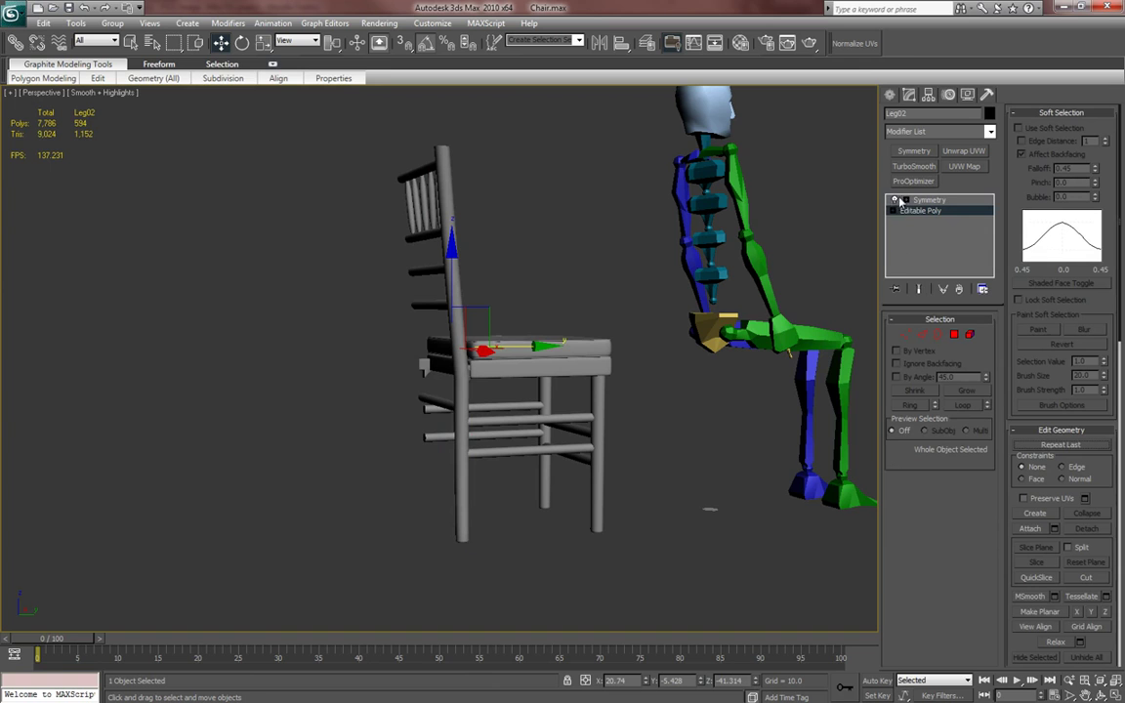
middle_click_drag(664, 308, 733, 313, "alt")
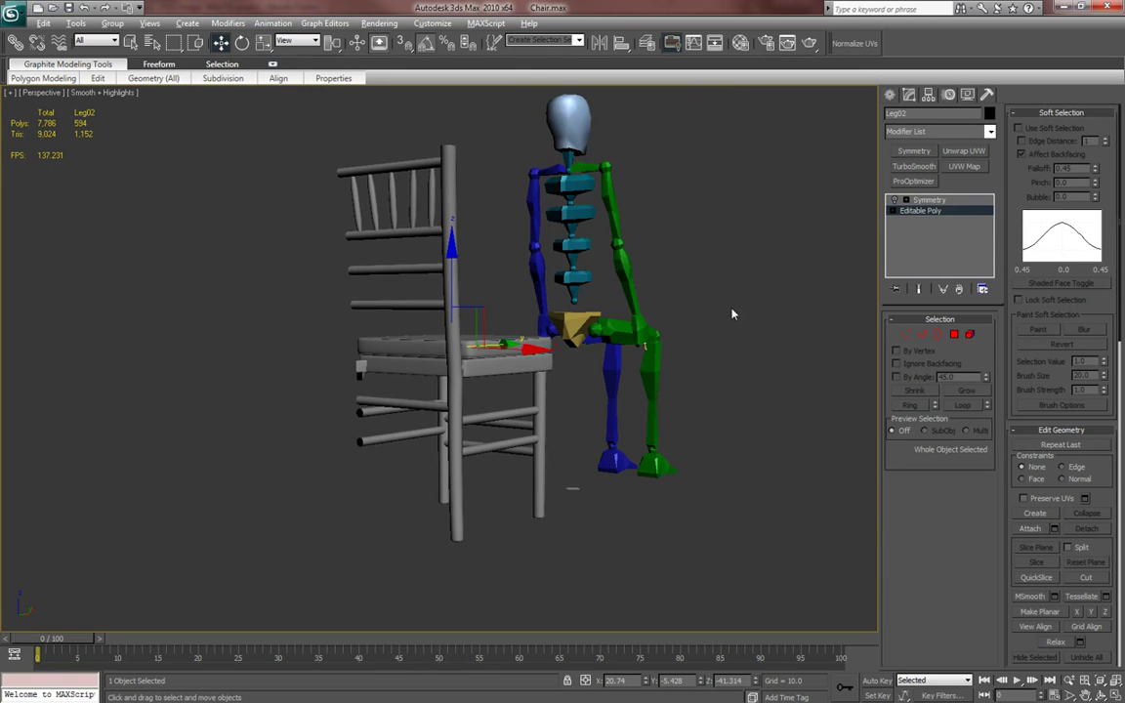
key("alt+e")
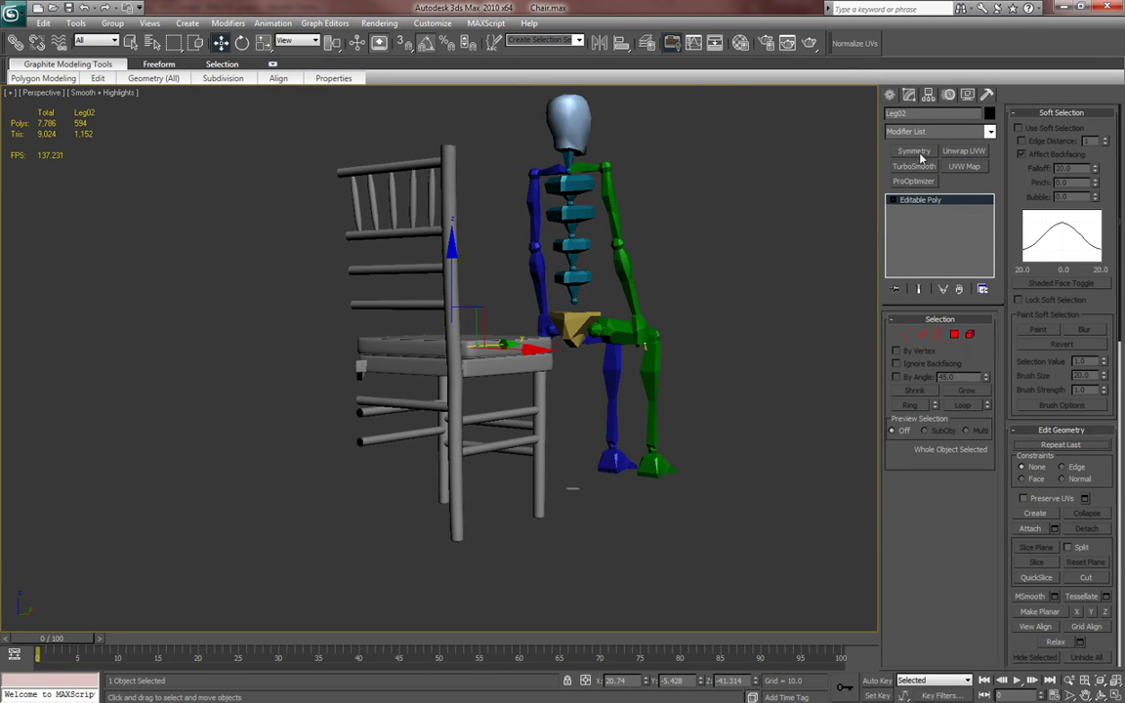
- Add a Symmetry modifier to the rear leg on the X axis and set its mirror plane's X position to 0
left_click(914, 150)
middle_click_drag(721, 417, 732, 417)
key("1")
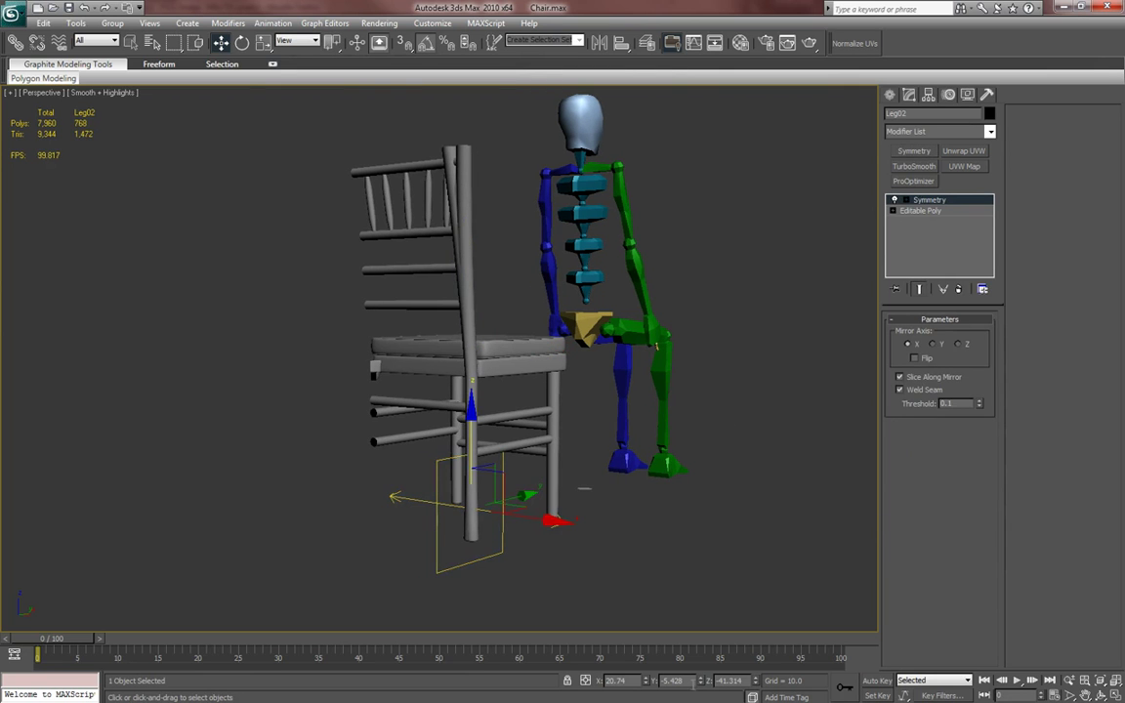
right_click(646, 681)
middle_click_drag(643, 469, 613, 471, "alt")
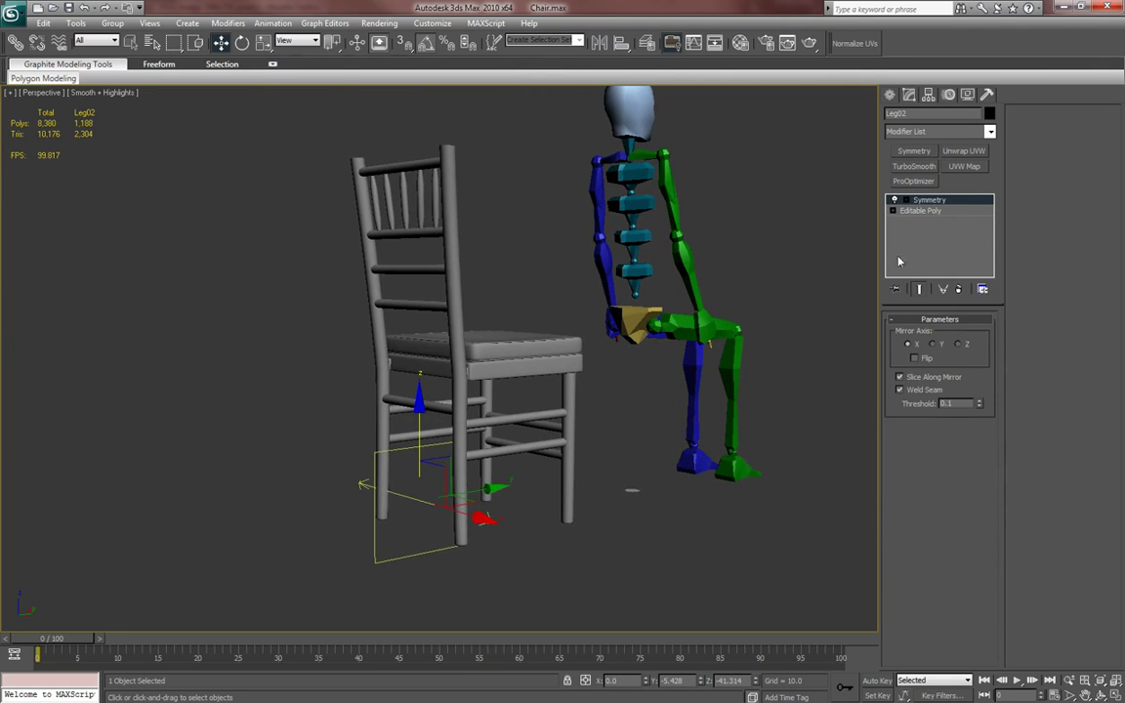
- Add a Bend modifier to the rear leg between the Editable Poly and Symmetry
left_click(916, 213)
left_click(916, 211)
left_click(937, 131)
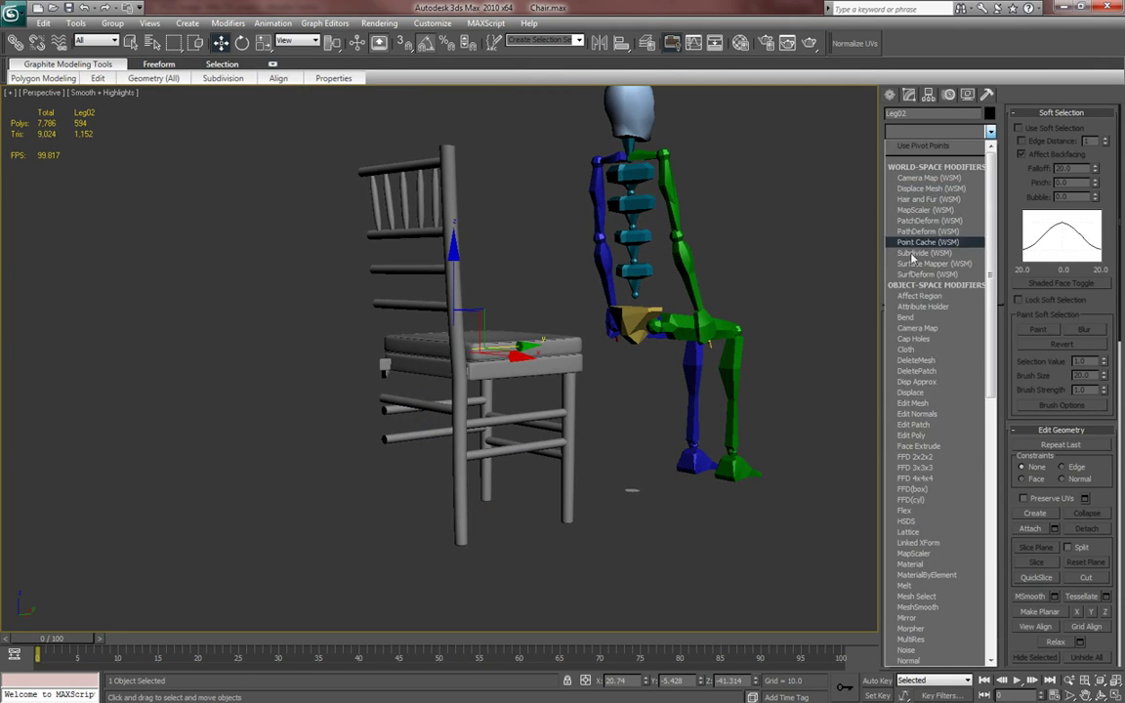
left_click(905, 318)
scroll(644, 364, "up", 3)
middle_click_drag(645, 364, 651, 347)
- Try raising the Bend's gizmo along the rear leg, and undo the moves
left_click(907, 210)
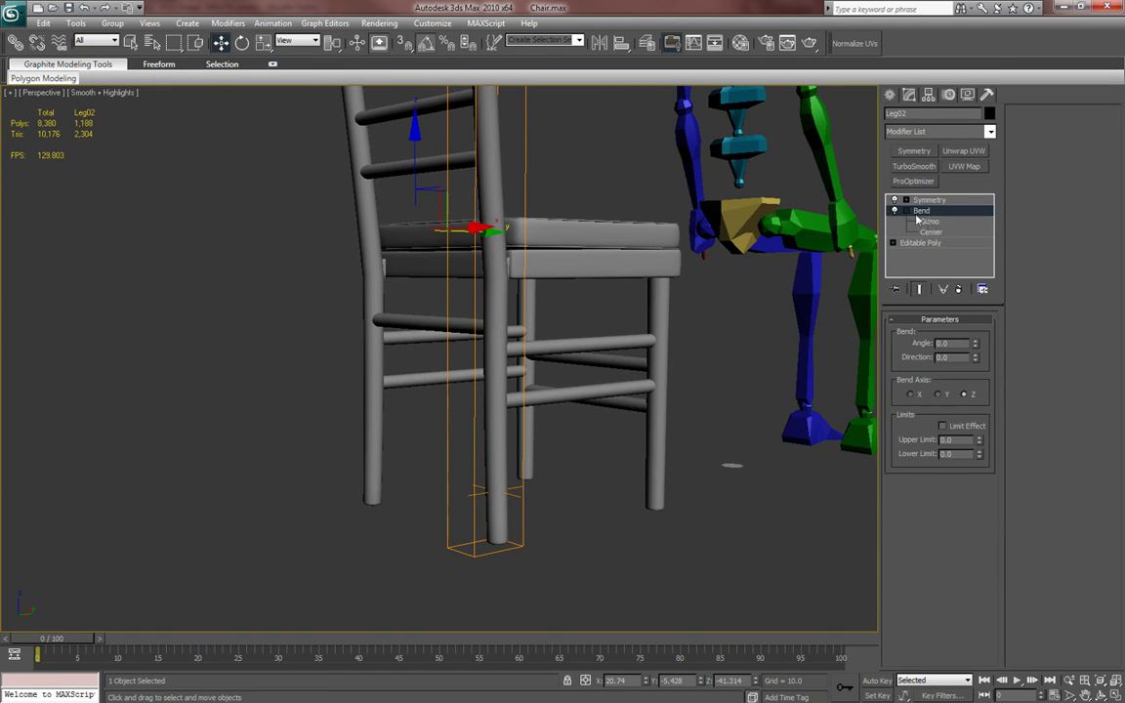
left_click(929, 222)
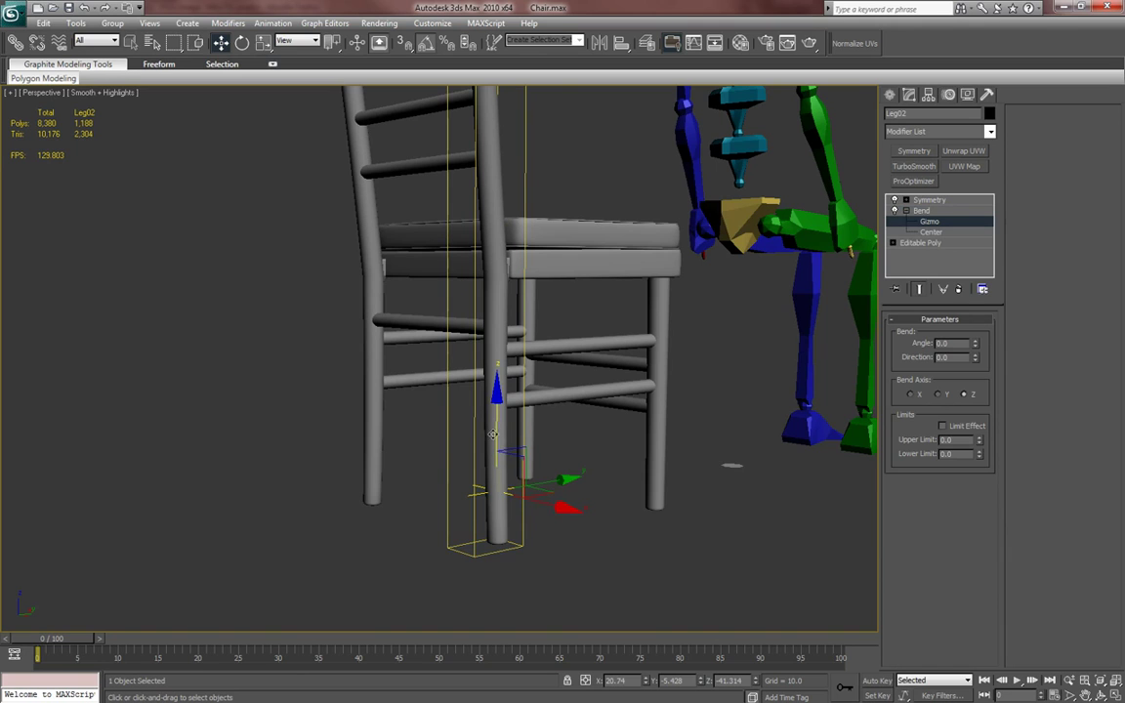
left_click_drag(495, 398, 497, 291)
key("ctrl+z")
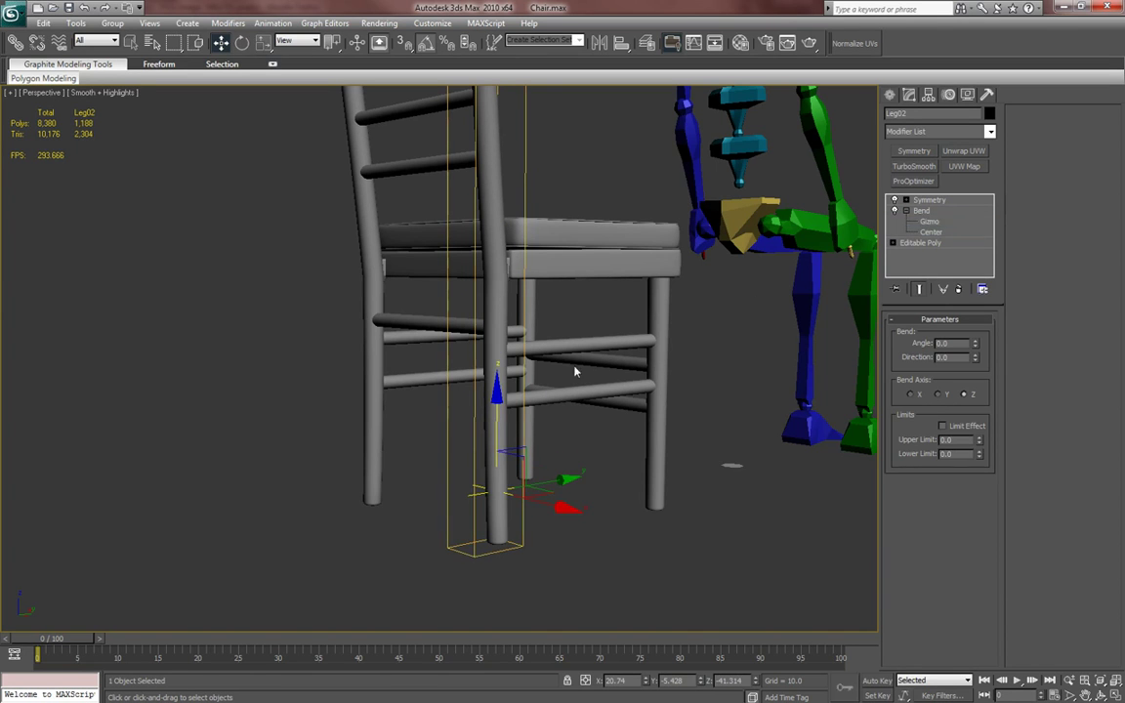
left_click_drag(496, 391, 498, 183)
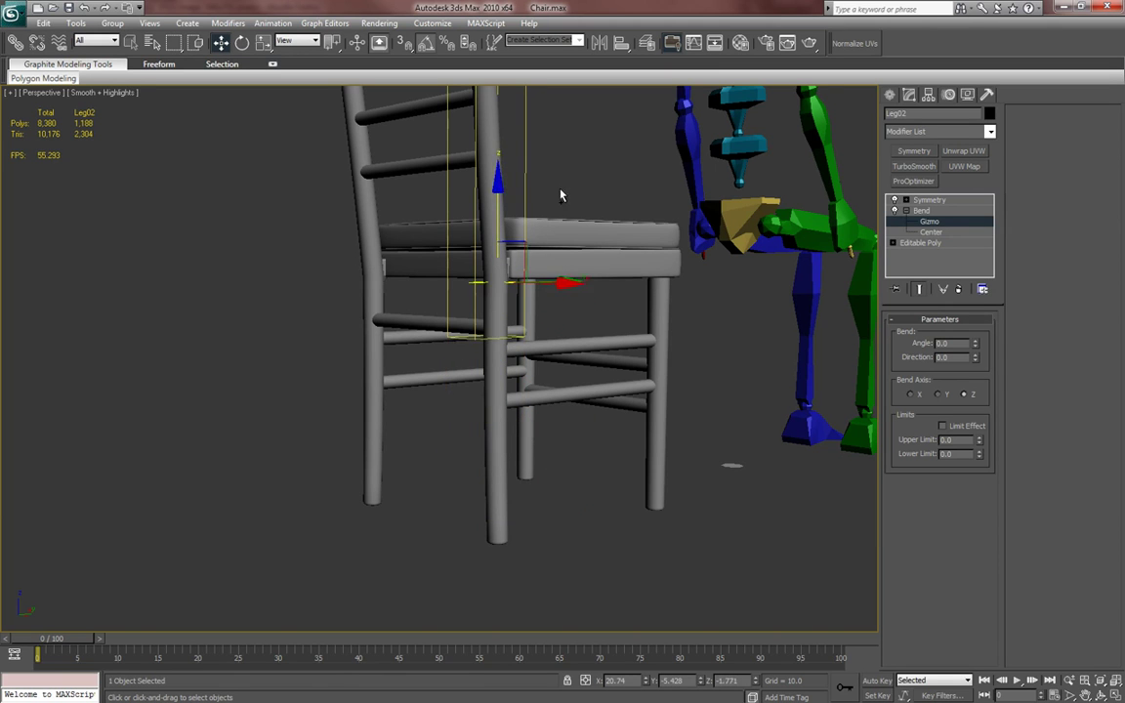
key("ctrl+z")
- Move the Bend's center up the rear leg to the height of the seat frame, at about Z 1.985
left_click(941, 234)
left_click_drag(496, 414, 498, 184)
middle_click_drag(547, 221, 488, 226, "alt")
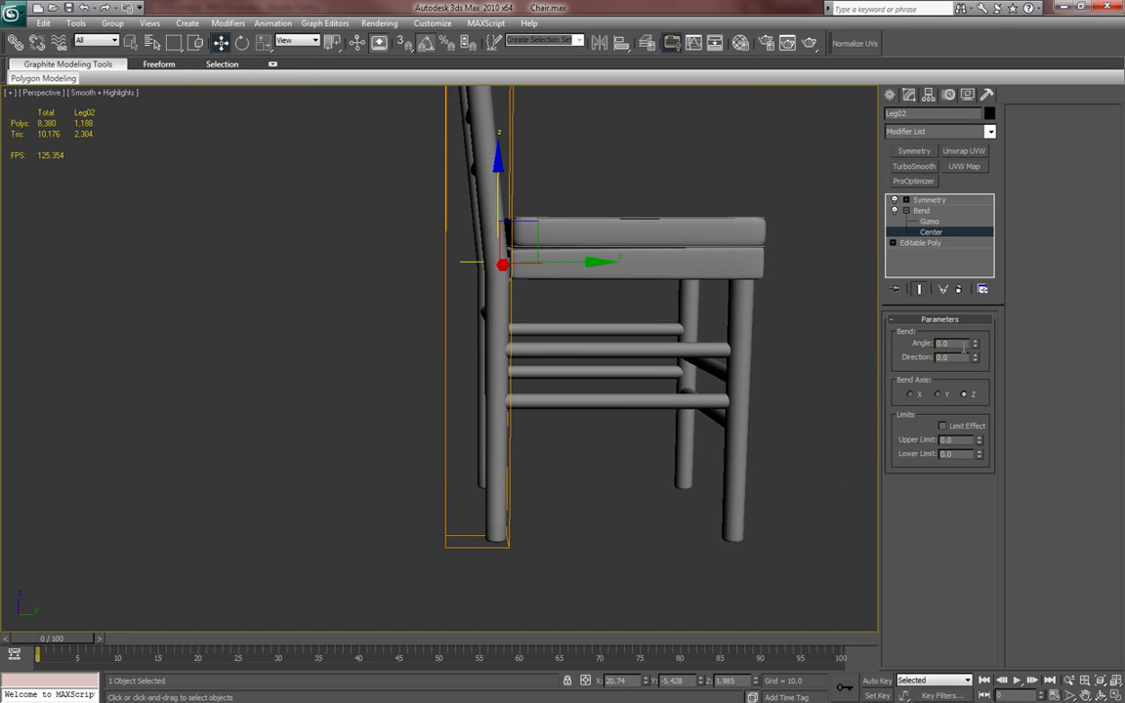
- Try a Bend angle of -90 on the rear leg and reset it to 0
type("-90")
key("Return")
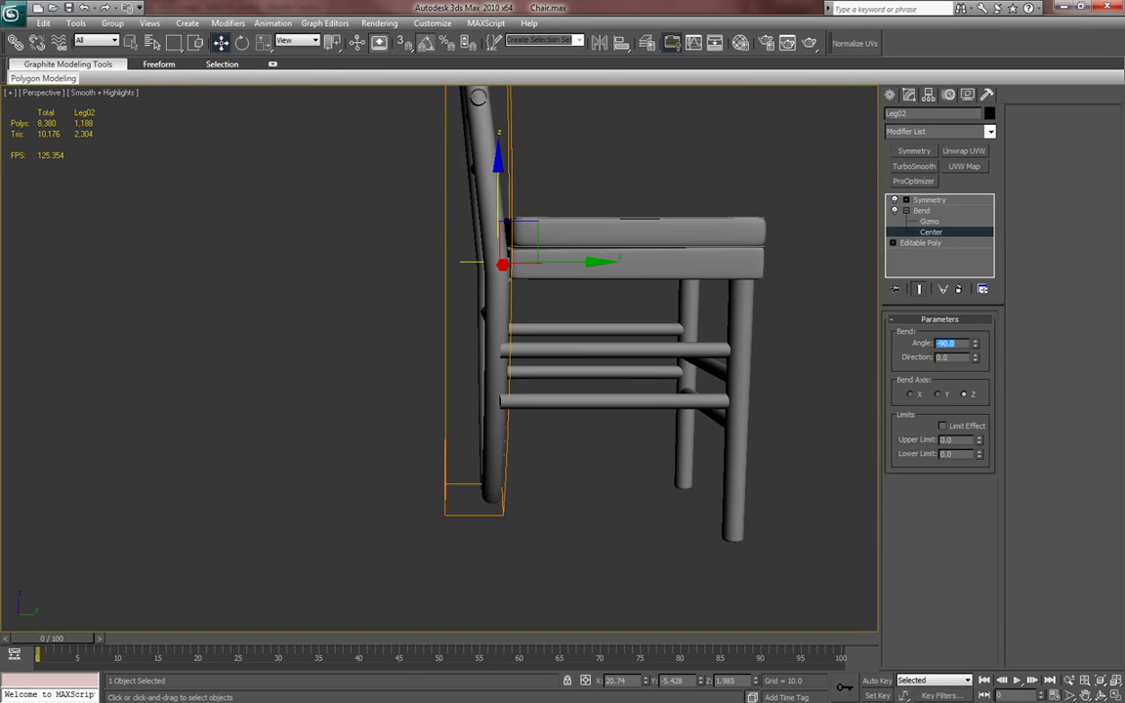
middle_click_drag(860, 348, 801, 342, "alt")
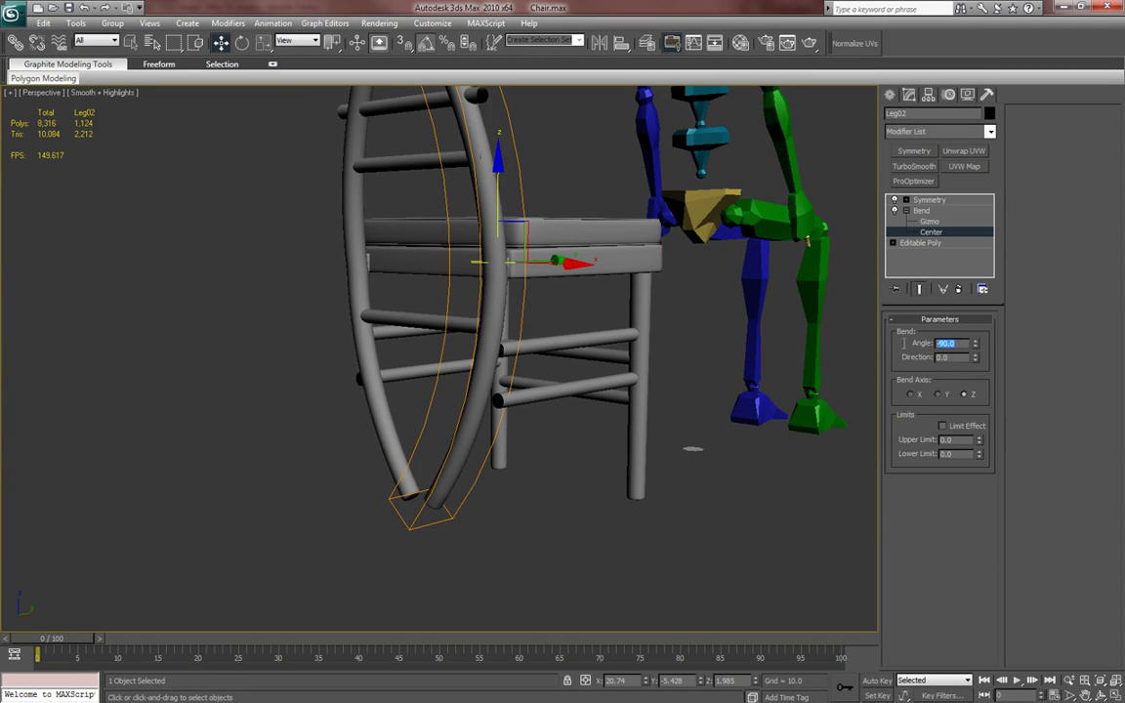
type("0")
key("Return")
- Set the rear leg's Bend direction to -90 and its angle to -31
left_click_drag(975, 359, 975, 351)
type("-90")
key("Return")
left_click_drag(975, 346, 824, 410)
middle_click_drag(823, 410, 620, 414, "alt")
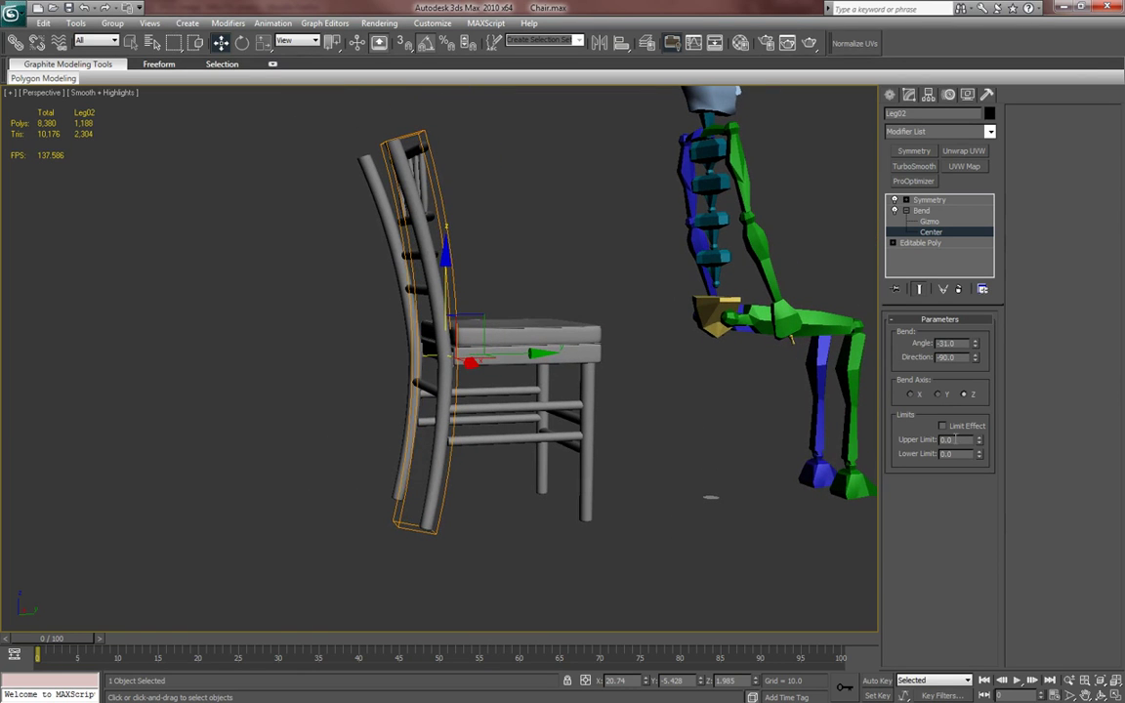
- Limit the Bend effect to the leg's lower part with an upper limit of 0 and a lower limit of -187.018
left_click(942, 427)
left_click_drag(979, 442, 979, 293)
left_click_drag(980, 455, 766, 7)
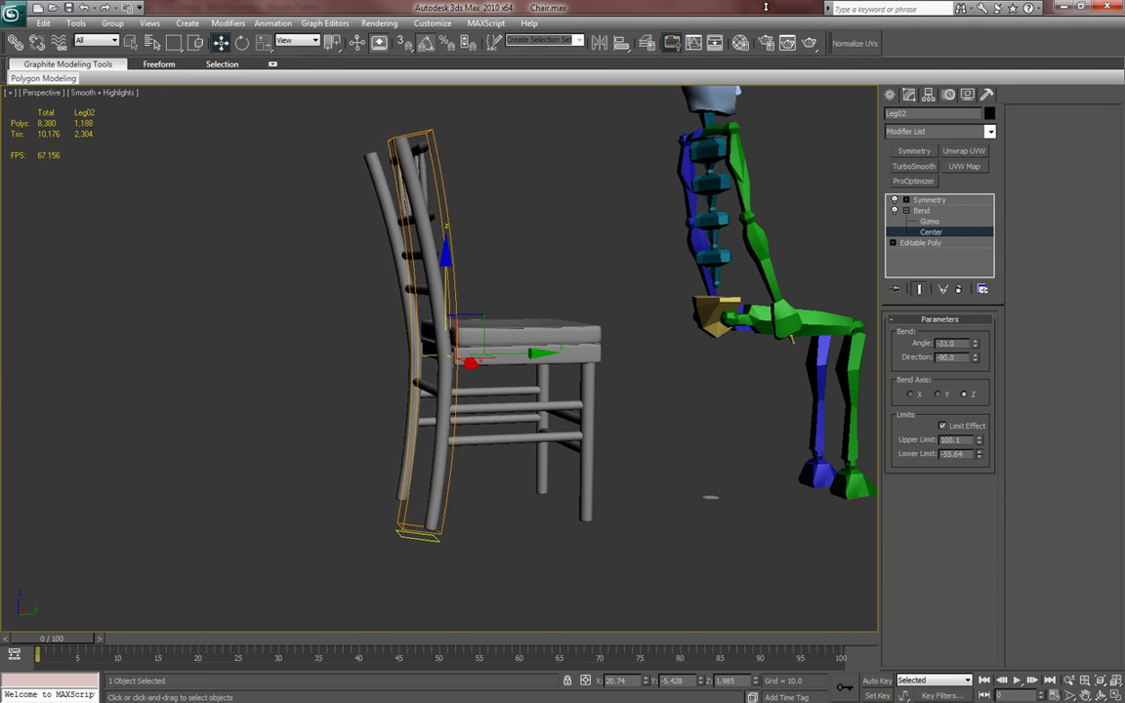
right_click(978, 441)
left_click_drag(978, 456, 925, 539)
- Check the leg's curve in the Left view and set the Bend's lower limit to -174.861
scroll(709, 467, "up", 3)
middle_click_drag(737, 511, 623, 409)
key("l")
scroll(631, 351, "up", 5)
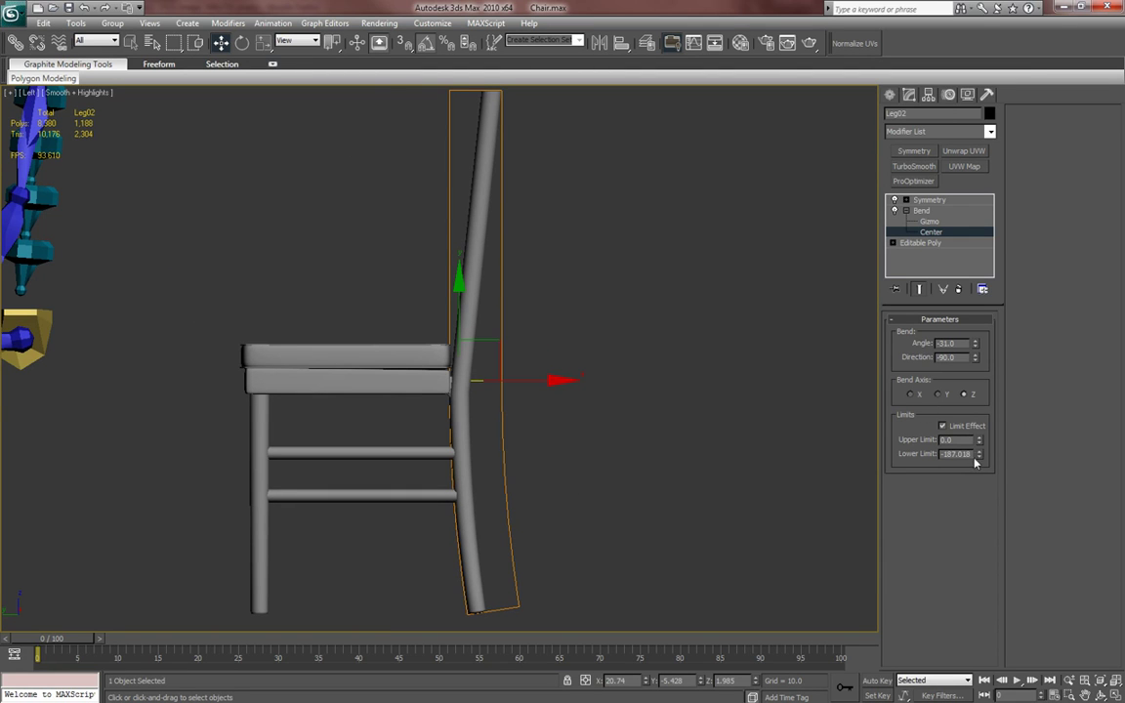
left_click_drag(981, 461, 982, 462)
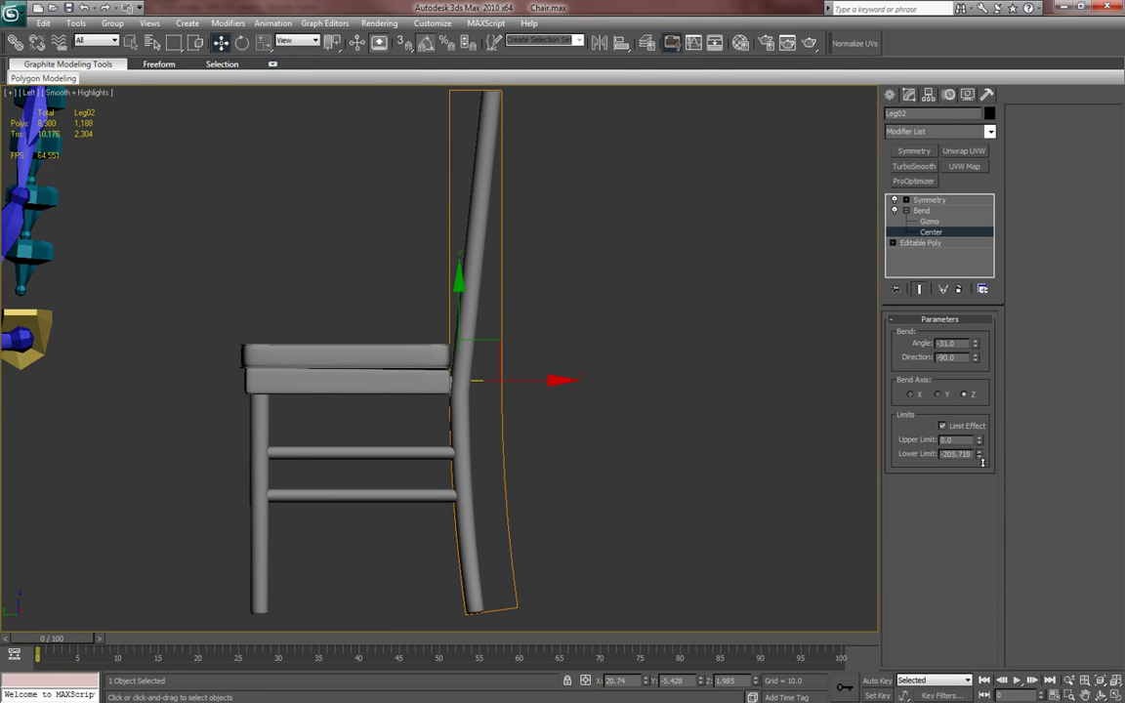
middle_click_drag(809, 431, 748, 431)
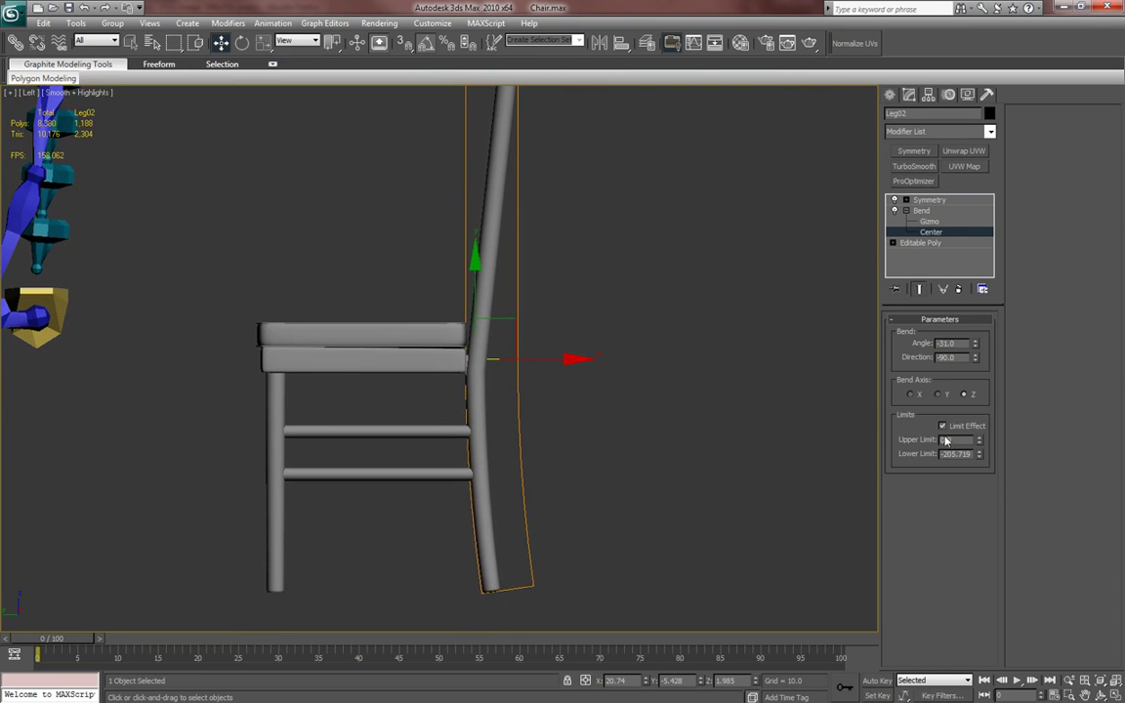
mouse_move(981, 457)
left_mouse_down()
mouse_move(982, 389)
mouse_move(982, 444)
left_mouse_up()
middle_click_drag(819, 436, 825, 417)
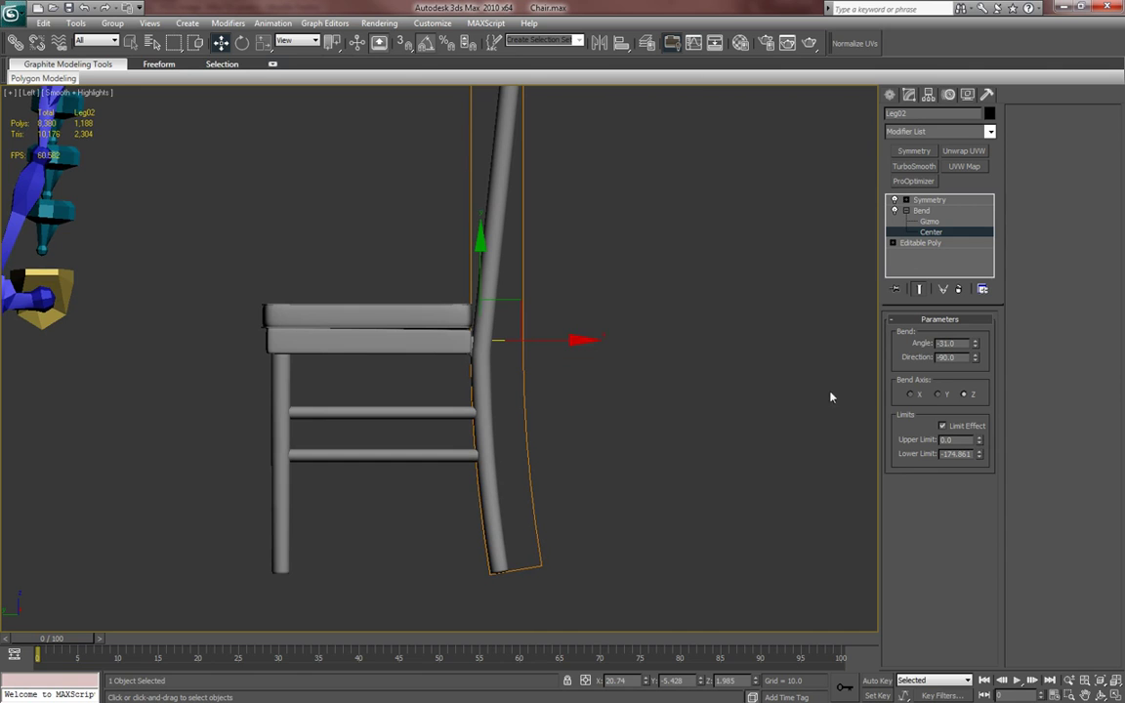
- Return to the rear leg's Editable Poly level, display edged faces and inspect its segments in the Perspective view
middle_click_drag(737, 358, 735, 354)
scroll(738, 353, "up", 2)
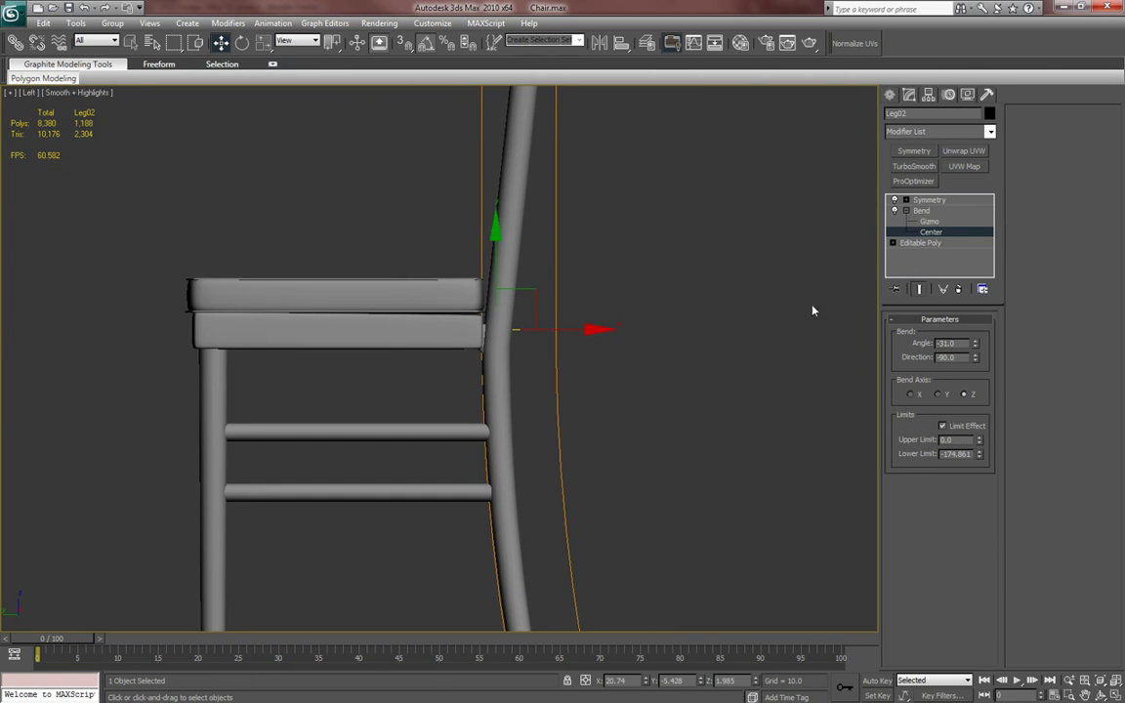
left_click(930, 244)
mouse_move(652, 343)
middle_mouse_down()
mouse_move(663, 314)
mouse_move(634, 338)
middle_mouse_up()
key("F4")
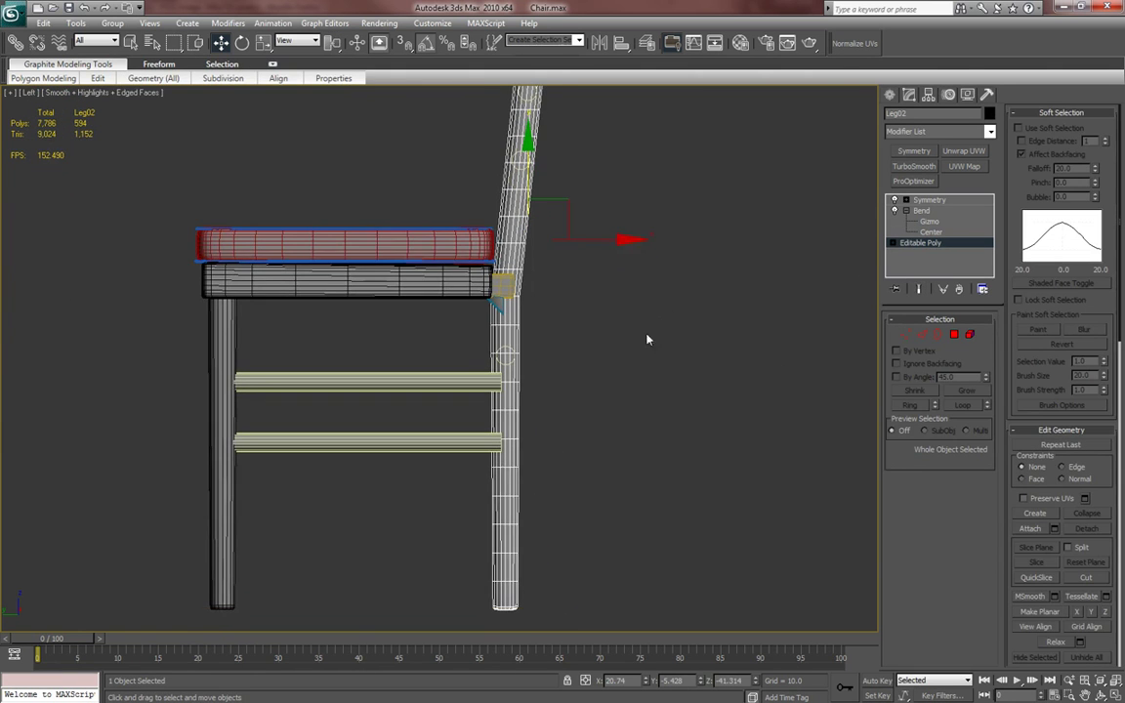
middle_click_drag(715, 344, 757, 335)
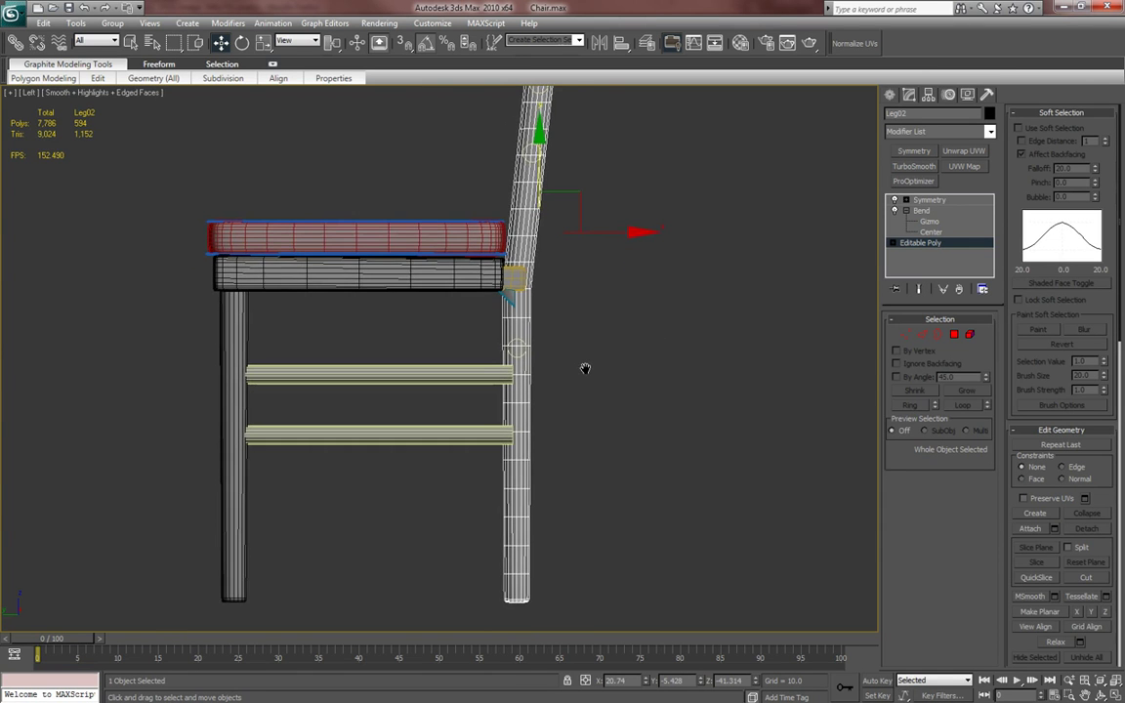
key("p")
middle_click_drag(610, 376, 504, 377, "alt")
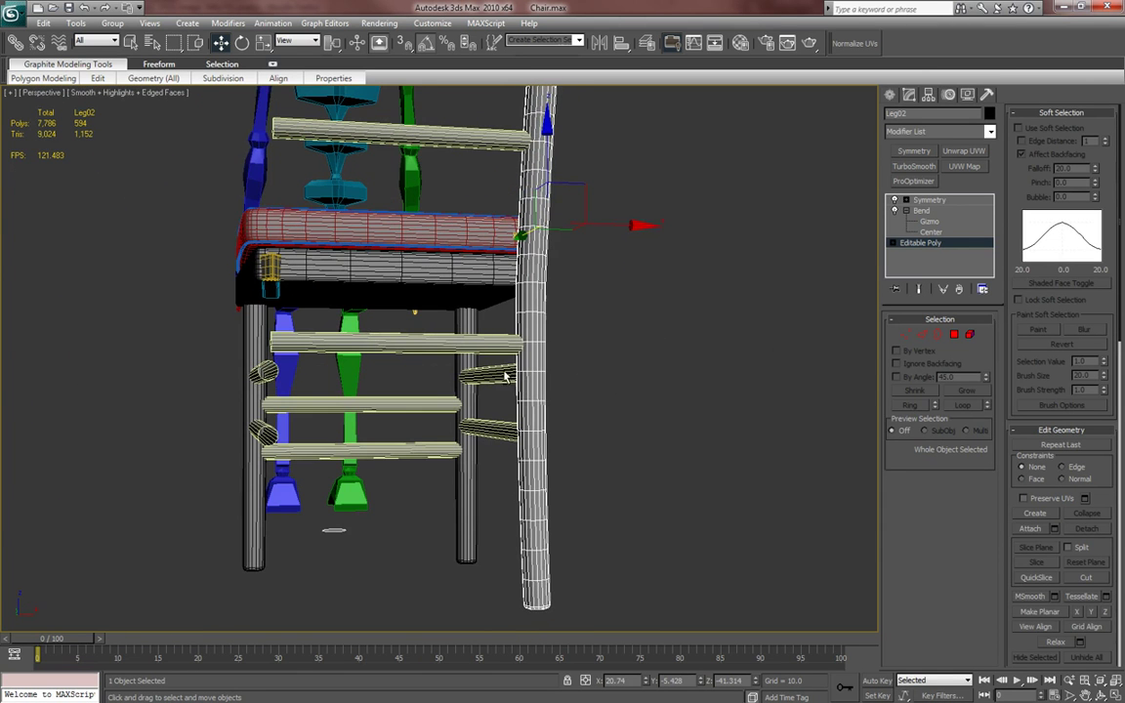
- In Edge mode, select one horizontal edge on every other ring of the rear leg, starting near its foot
left_click(922, 334)
left_click(537, 578)
key("z")
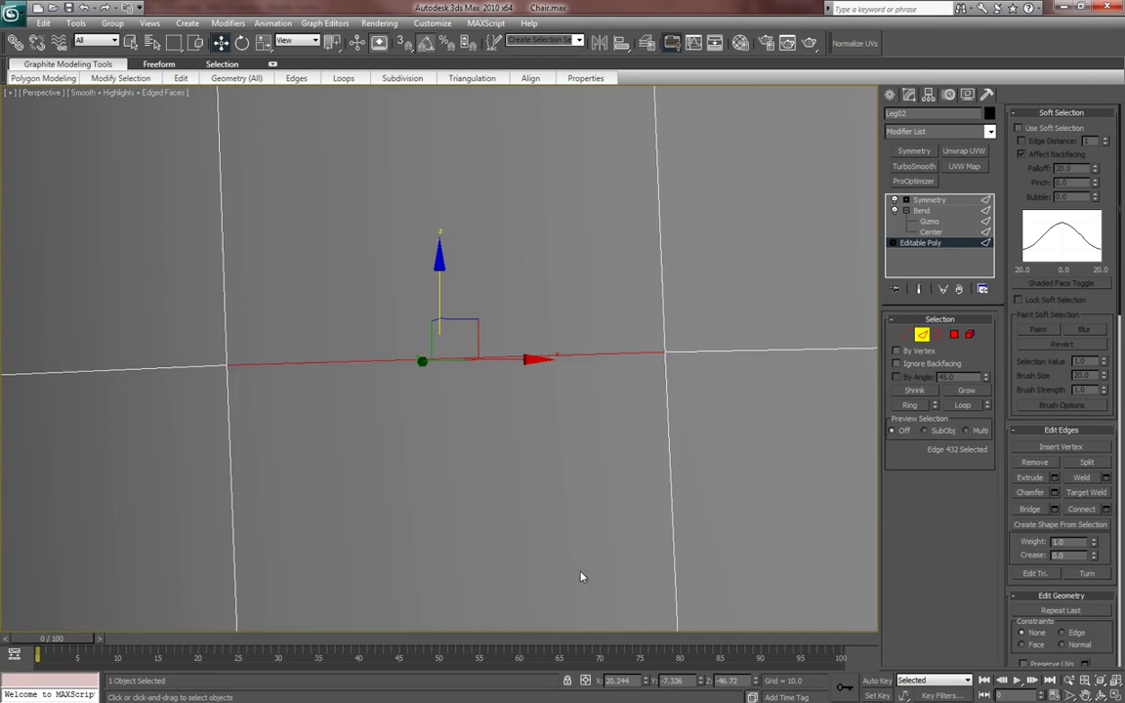
scroll(585, 530, "down", 10)
middle_click_drag(566, 378, 540, 534)
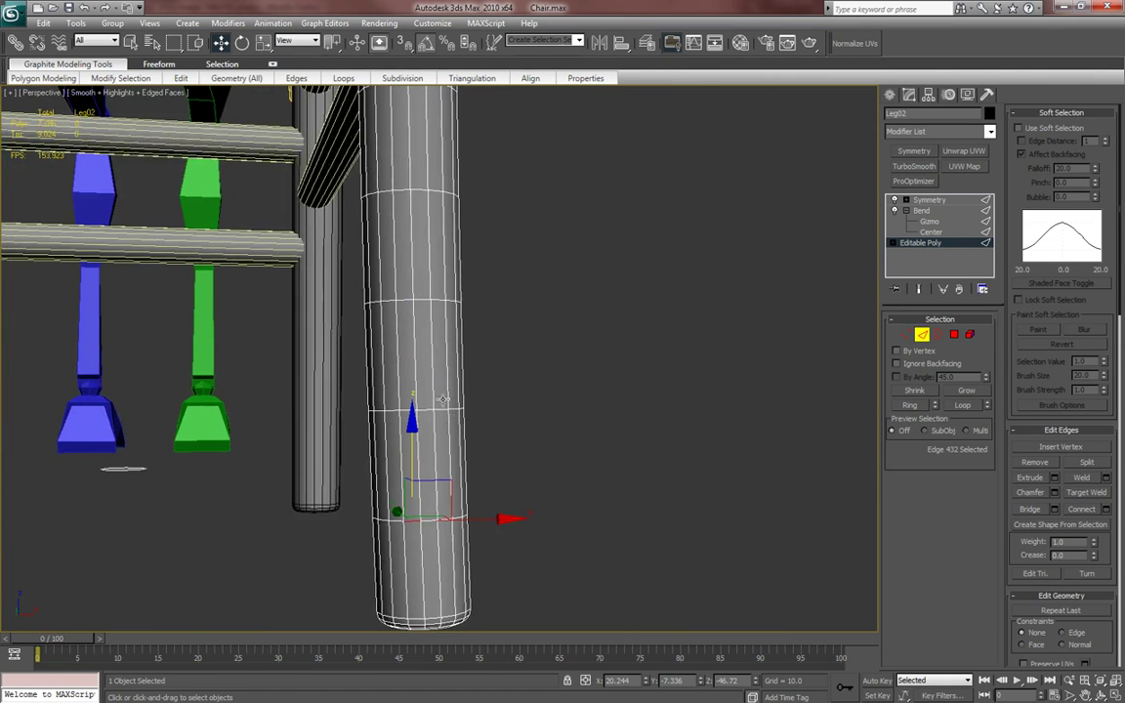
left_click(422, 301, "ctrl")
scroll(468, 297, "down", 3)
middle_click_drag(474, 295, 461, 321)
left_click(427, 255, "ctrl")
left_click(427, 513)
- Add one horizontal edge on every other ring further up the rear leg, up to its backrest section, to the selection
middle_click_drag(426, 512, 514, 310, "alt")
left_click(481, 473, "ctrl")
left_click(478, 238, "ctrl")
middle_click_drag(478, 237, 491, 252, "alt")
middle_click_drag(543, 255, 518, 407)
left_click(497, 227, "ctrl")
middle_click_drag(494, 224, 524, 280, "alt")
left_click(490, 237, "ctrl")
middle_click_drag(491, 236, 479, 181, "alt")
left_click(479, 182, "ctrl")
middle_click_drag(553, 183, 543, 332, "alt")
left_click(492, 241, "ctrl")
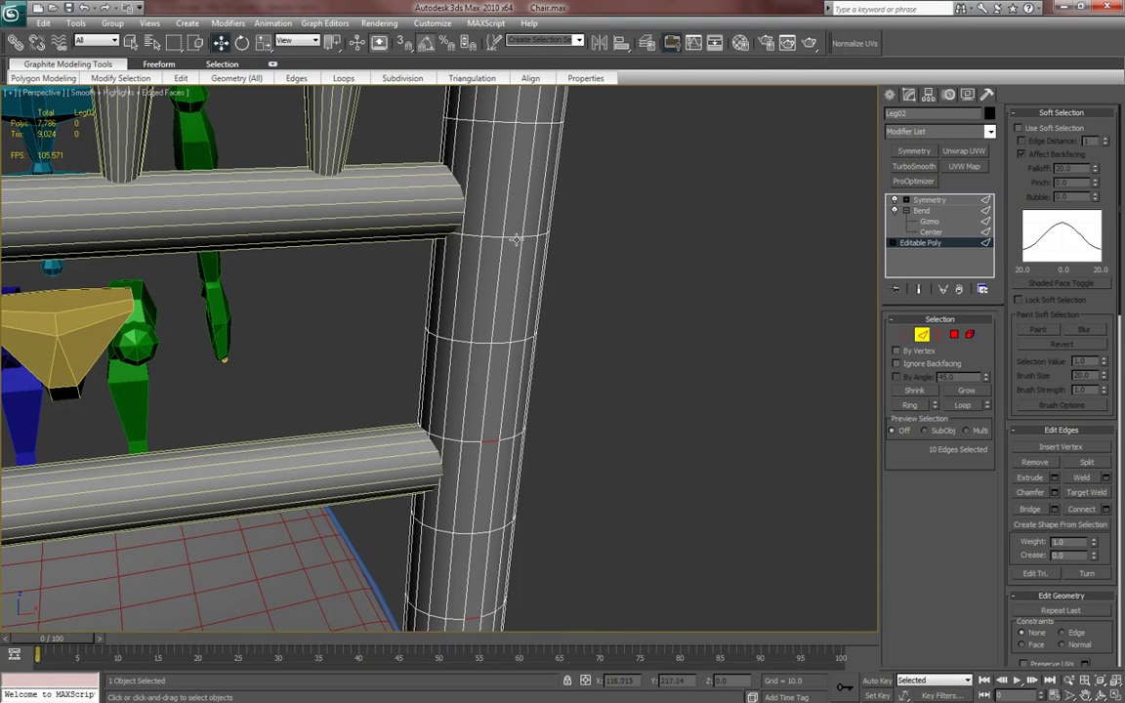
- Add the remaining alternate-ring edges up to the leg's top, expand the selection to full edge loops and remove them
middle_click_drag(513, 237, 588, 377, "alt")
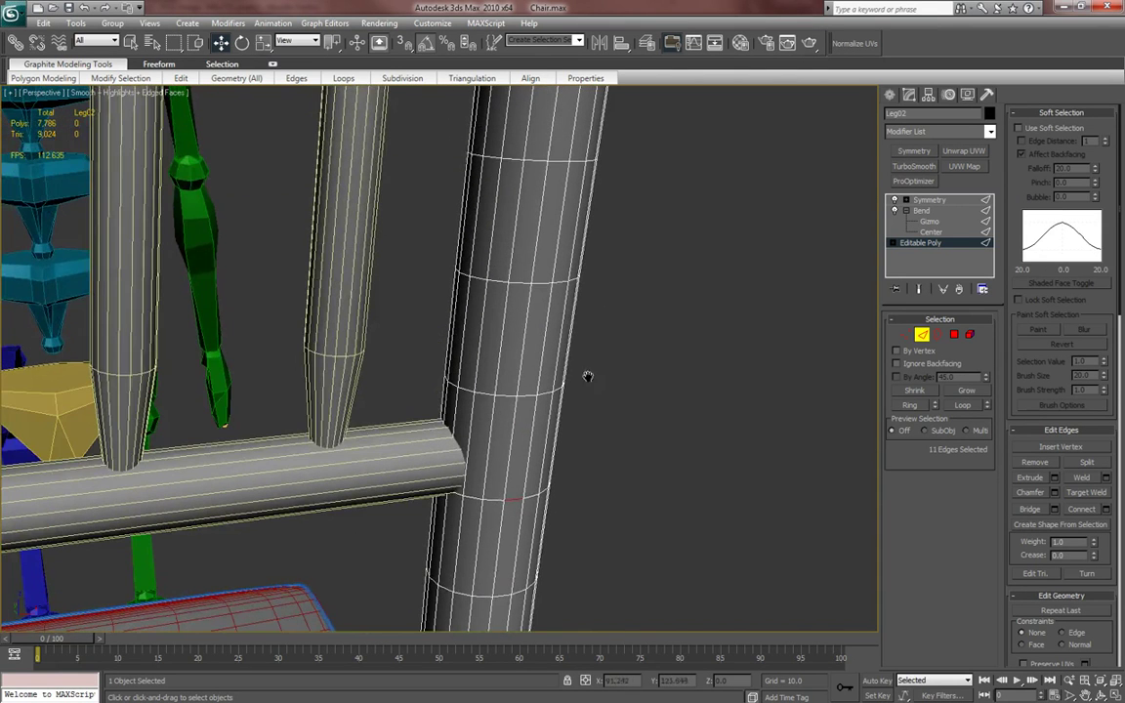
left_click(543, 282, "ctrl")
middle_click_drag(543, 282, 617, 359, "alt")
left_click(562, 277, "ctrl")
middle_click_drag(561, 277, 689, 363, "alt")
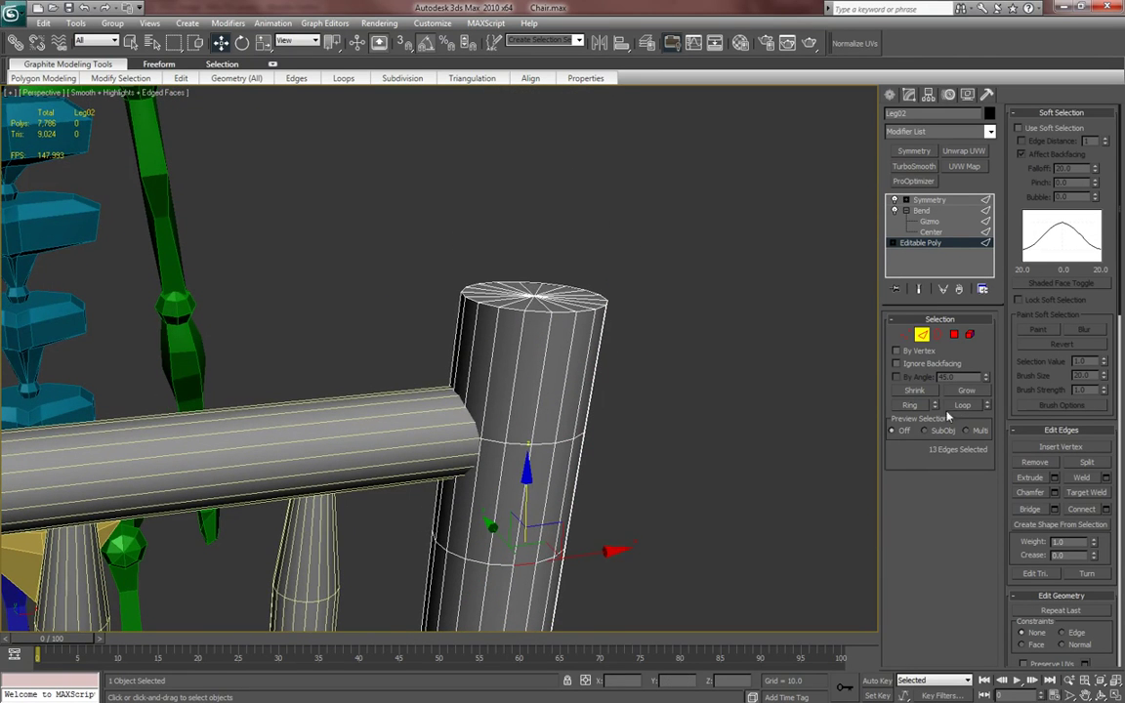
middle_click_drag(869, 365, 708, 231, "alt")
left_click(713, 295)
- Show the modifier stack's end result and examine the rear leg's Bend in the Left view
scroll(713, 296, "down", 5)
scroll(708, 232, "down", 3)
left_click(919, 290)
middle_click_drag(737, 349, 554, 227, "alt")
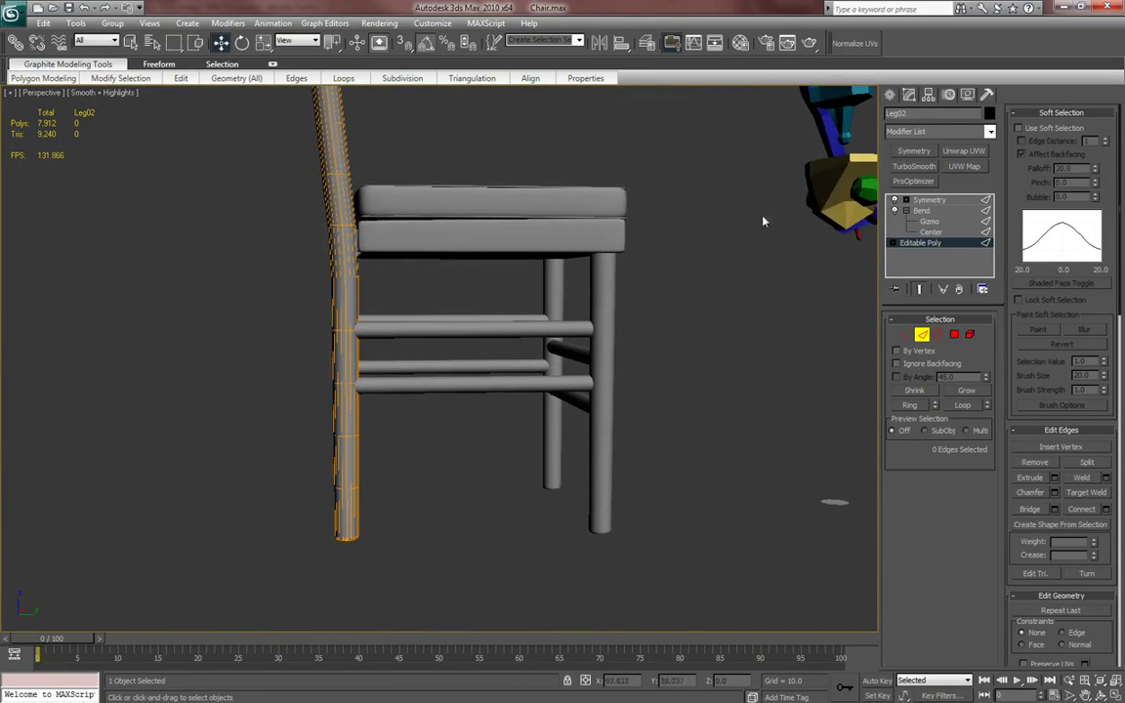
left_click(921, 211)
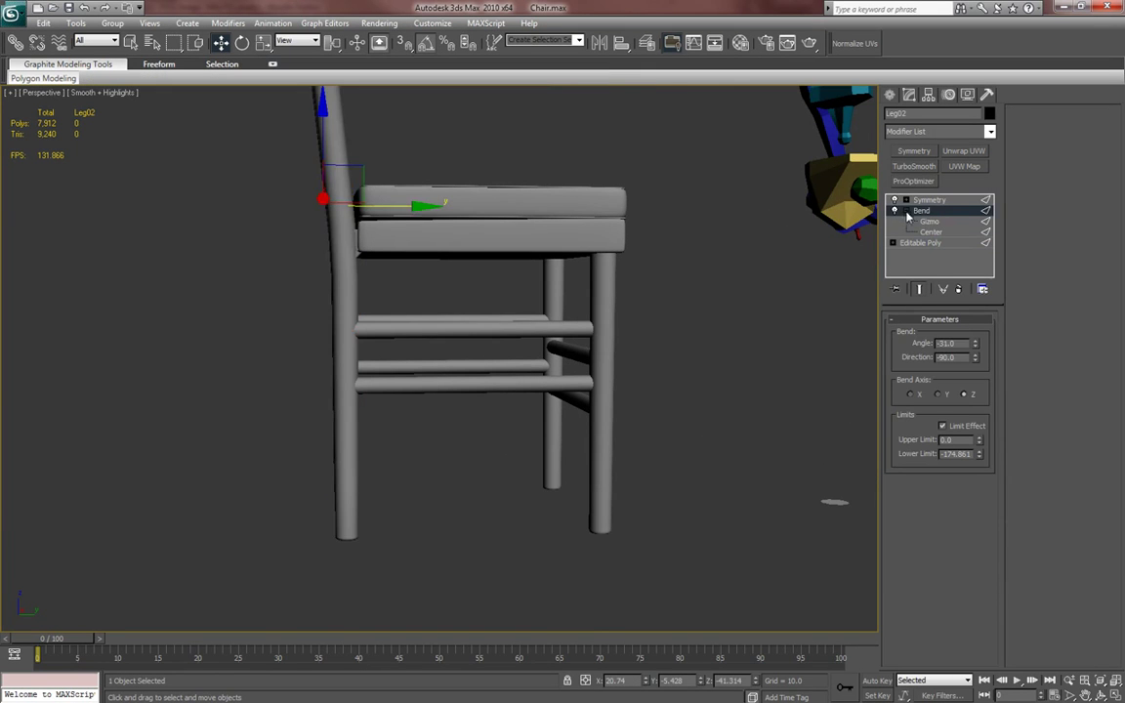
scroll(632, 272, "down", 8)
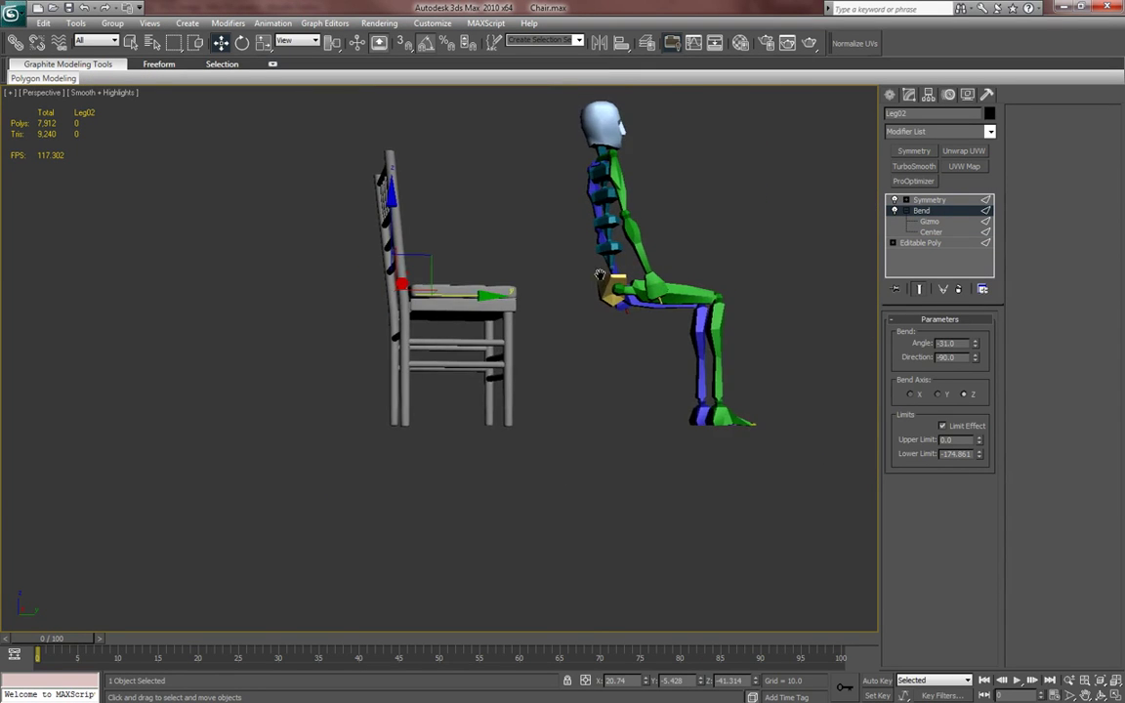
key("l")
scroll(605, 268, "up", 7)
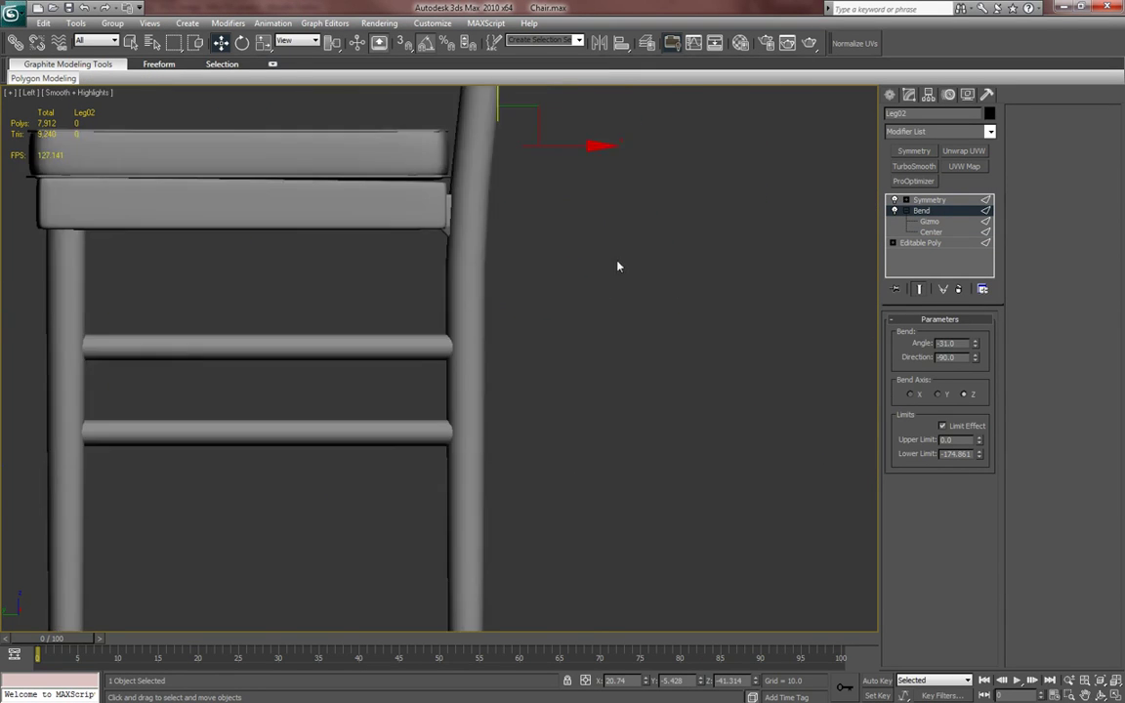
scroll(672, 289, "down", 2)
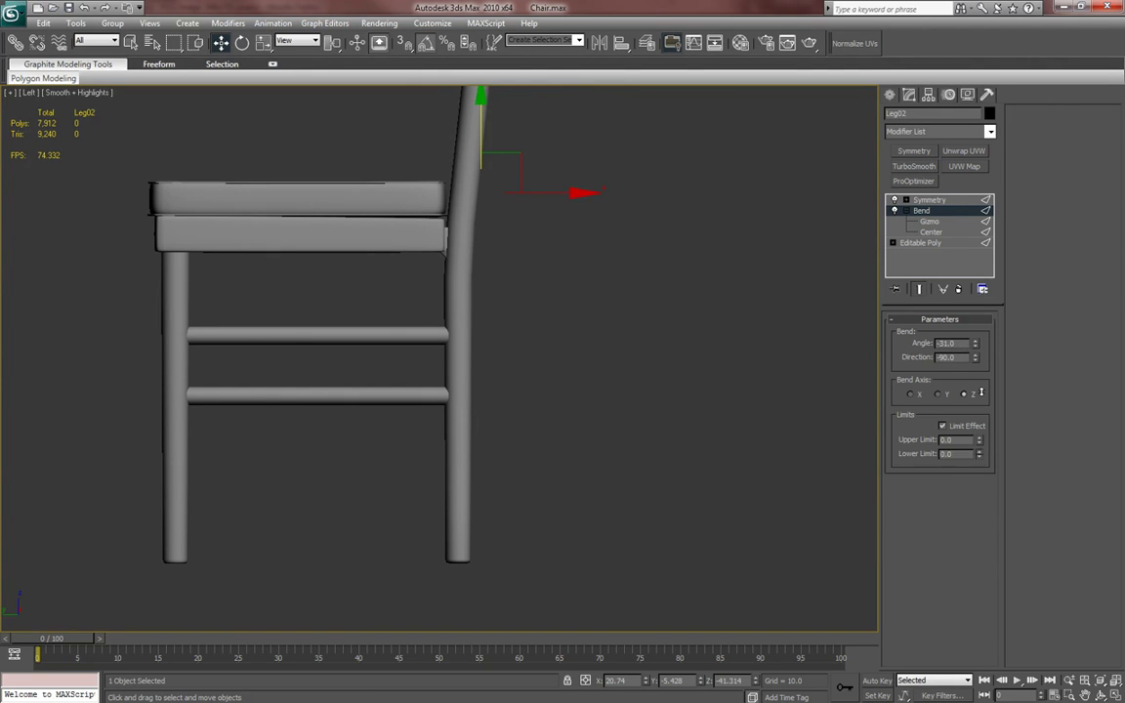
- Return to the leg's Editable Poly level and examine the bent lower leg in the Left and Perspective views
left_click(944, 242)
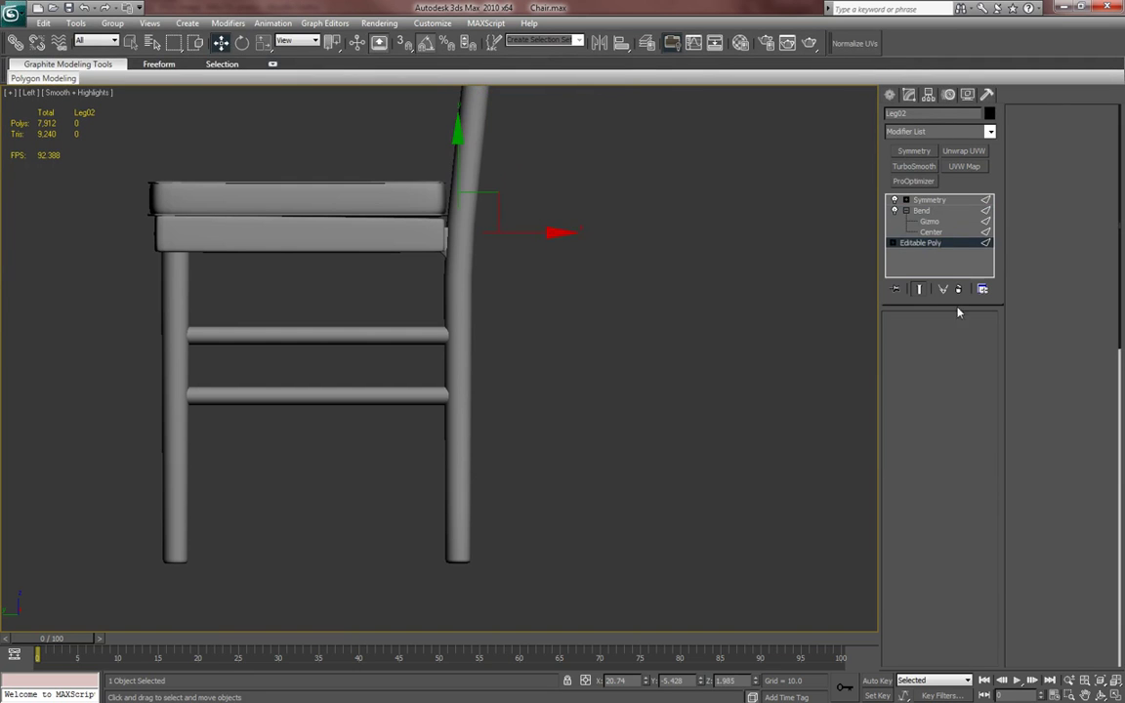
middle_click_drag(746, 252, 741, 282)
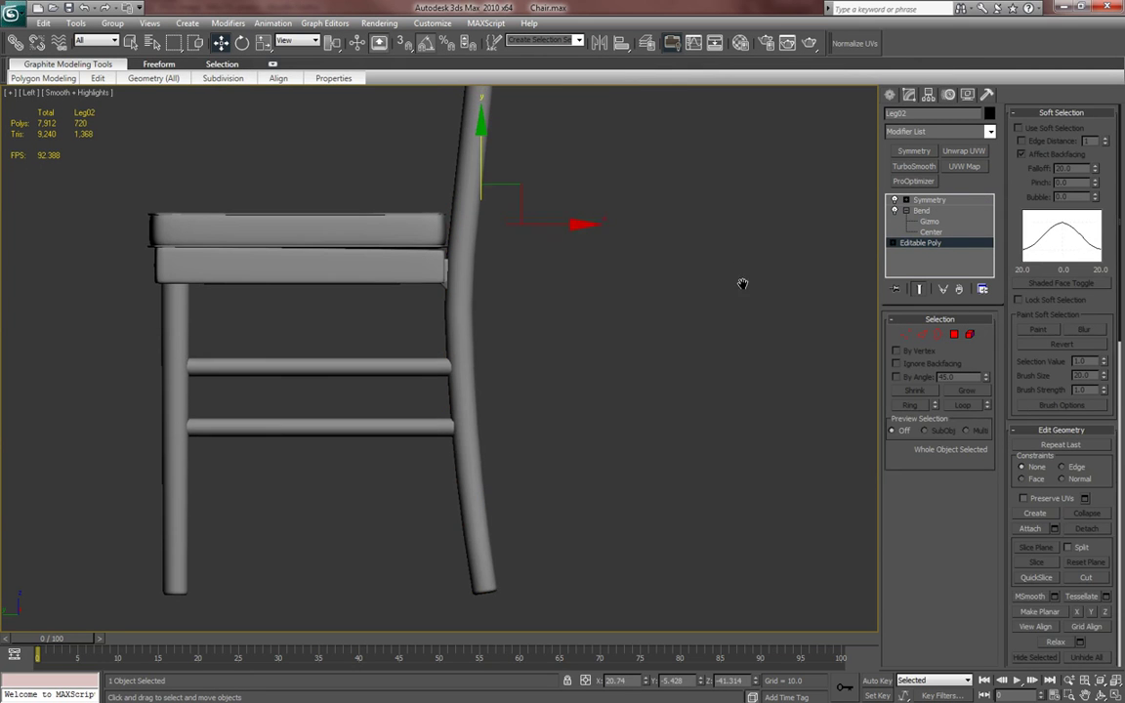
scroll(795, 201, "down", 2)
middle_click_drag(794, 200, 787, 210)
scroll(787, 210, "up", 3)
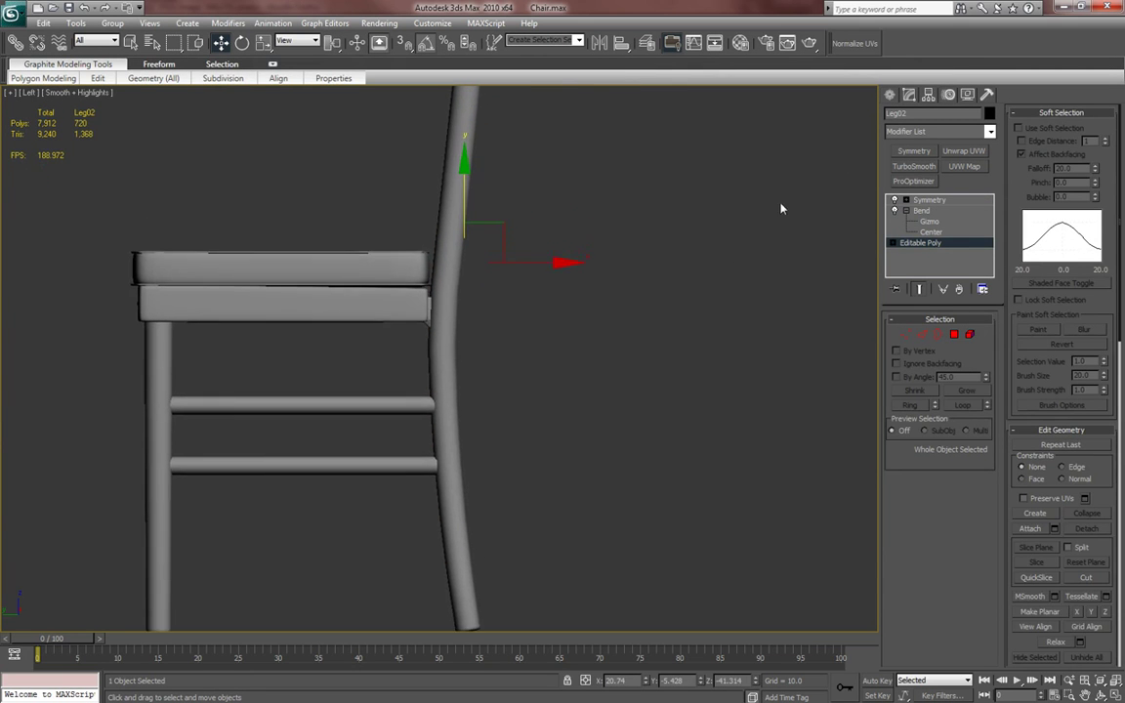
left_click(887, 97)
mouse_move(598, 284)
middle_mouse_down()
mouse_move(620, 256)
mouse_move(669, 278)
mouse_move(565, 293)
mouse_move(575, 302)
mouse_move(580, 277)
middle_mouse_up()
key("p")
scroll(618, 250, "down", 4)
scroll(580, 278, "up", 5)
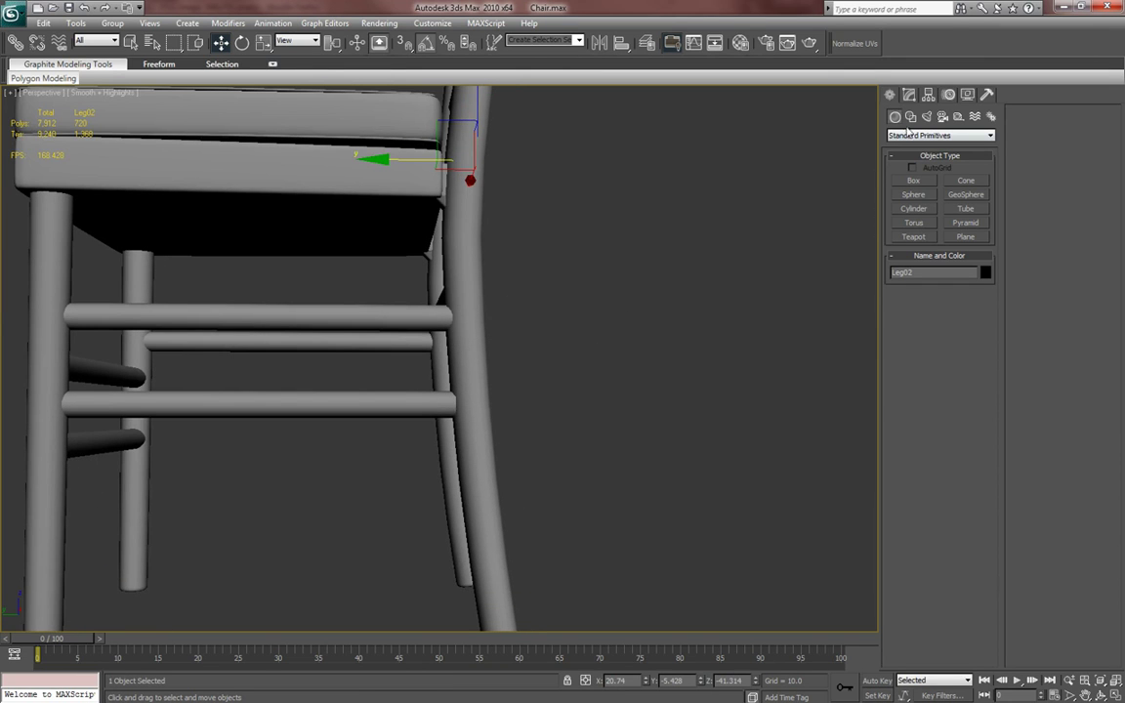
middle_click_drag(578, 359, 603, 286)
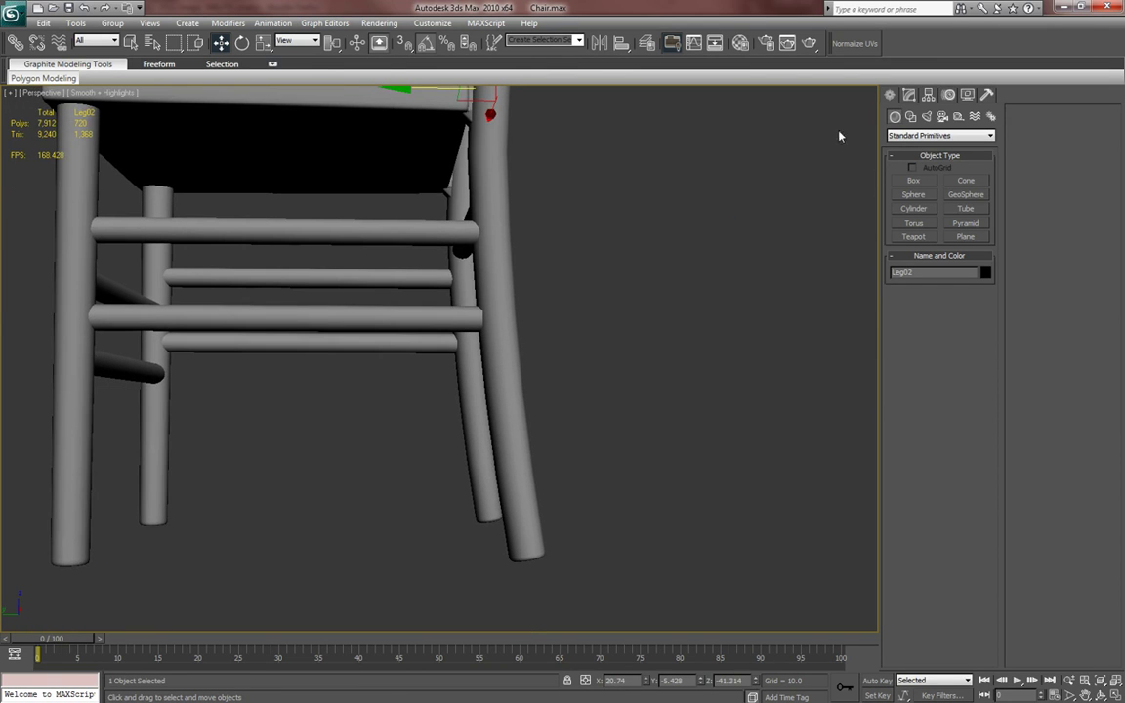
- Enter Edge mode on the rear leg's Editable Poly and bring its foot into view
left_click(908, 95)
left_click(926, 243)
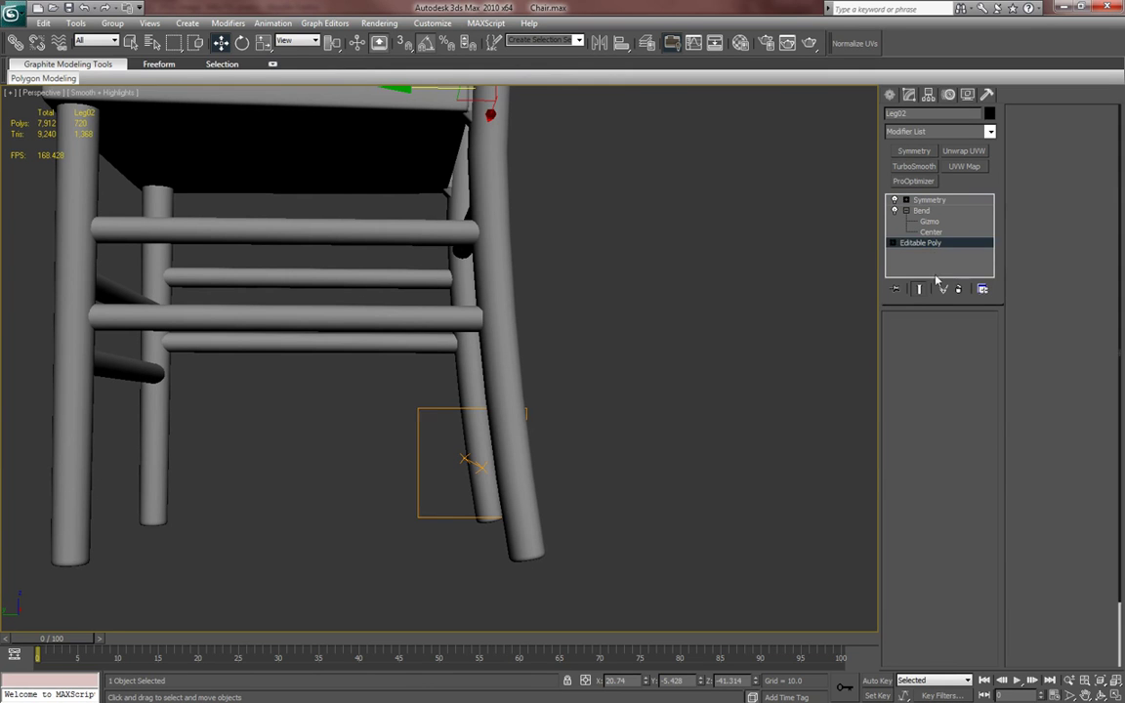
key("2")
middle_click_drag(716, 353, 701, 384)
middle_click_drag(648, 355, 550, 435, "alt")
left_click_drag(586, 490, 604, 495)
middle_click_drag(635, 566, 592, 452)
scroll(592, 452, "up", 4)
key("ctrl+z")
key("ctrl+z")
- Hide the end result, display edged faces and select one horizontal edge on the first ring above the rear leg's foot
middle_click_drag(816, 298, 739, 315)
left_click(922, 289)
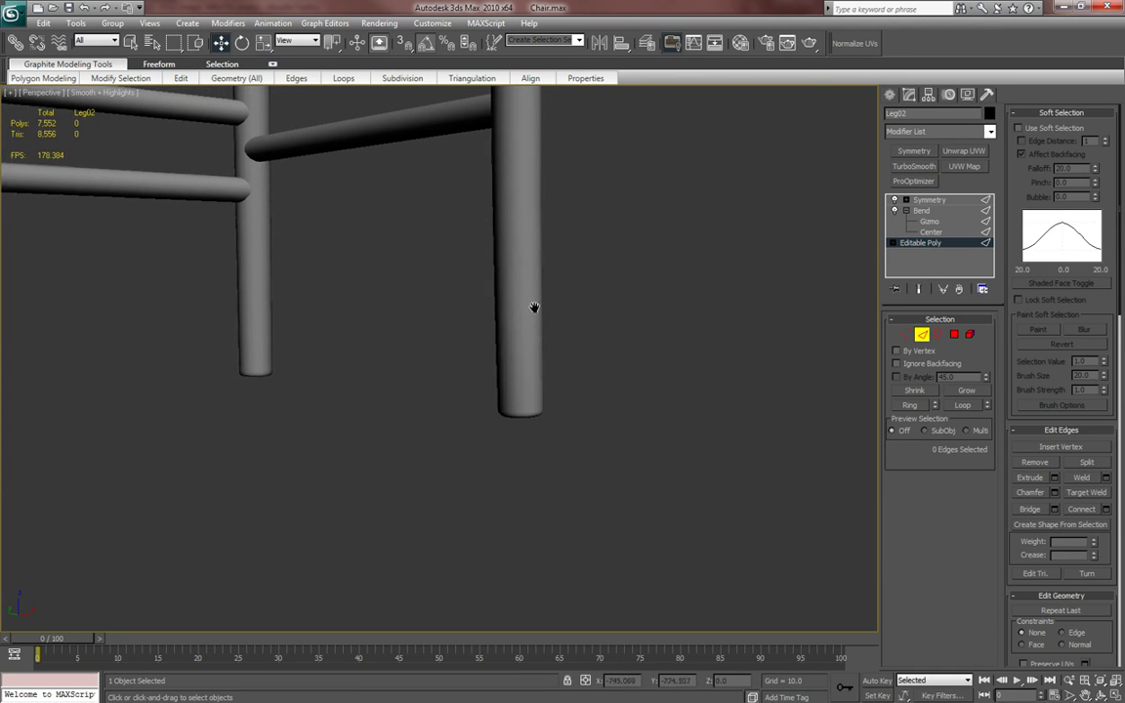
key("F4")
left_click(534, 327)
key("z")
middle_click_drag(424, 326, 463, 443)
scroll(494, 256, "down", 3)
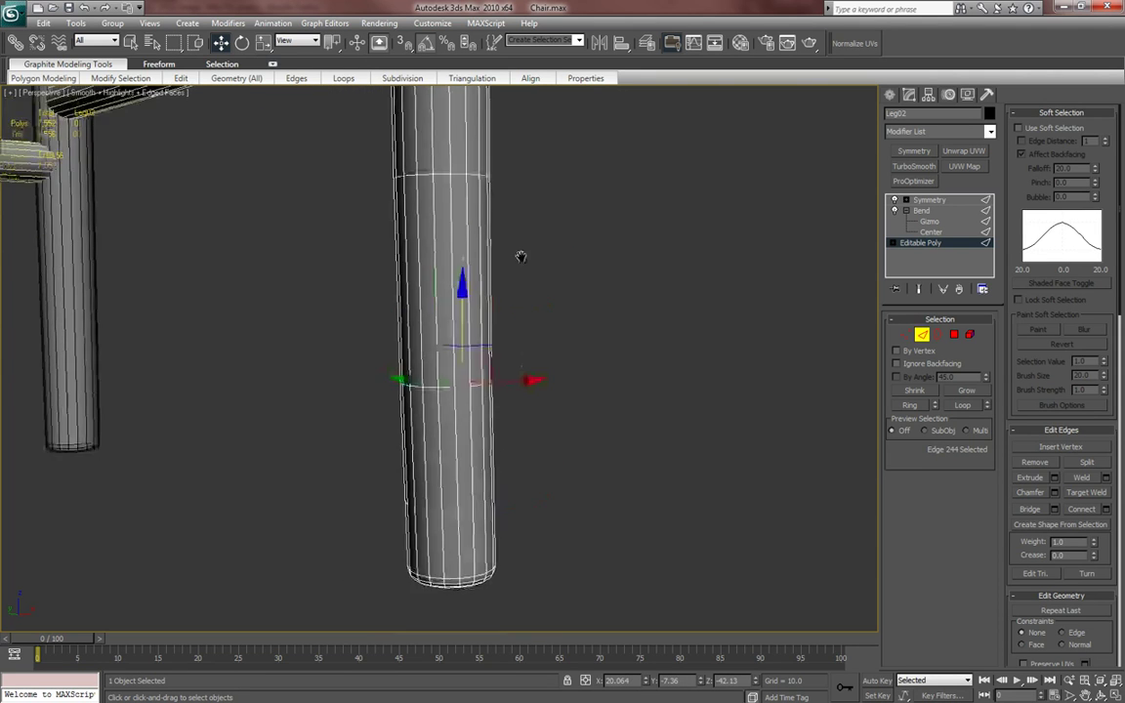
- Add an edge on each of the next three rings up the lower leg, expand them to loops and remove them
left_click(453, 309, "ctrl")
middle_click_drag(508, 285, 513, 513)
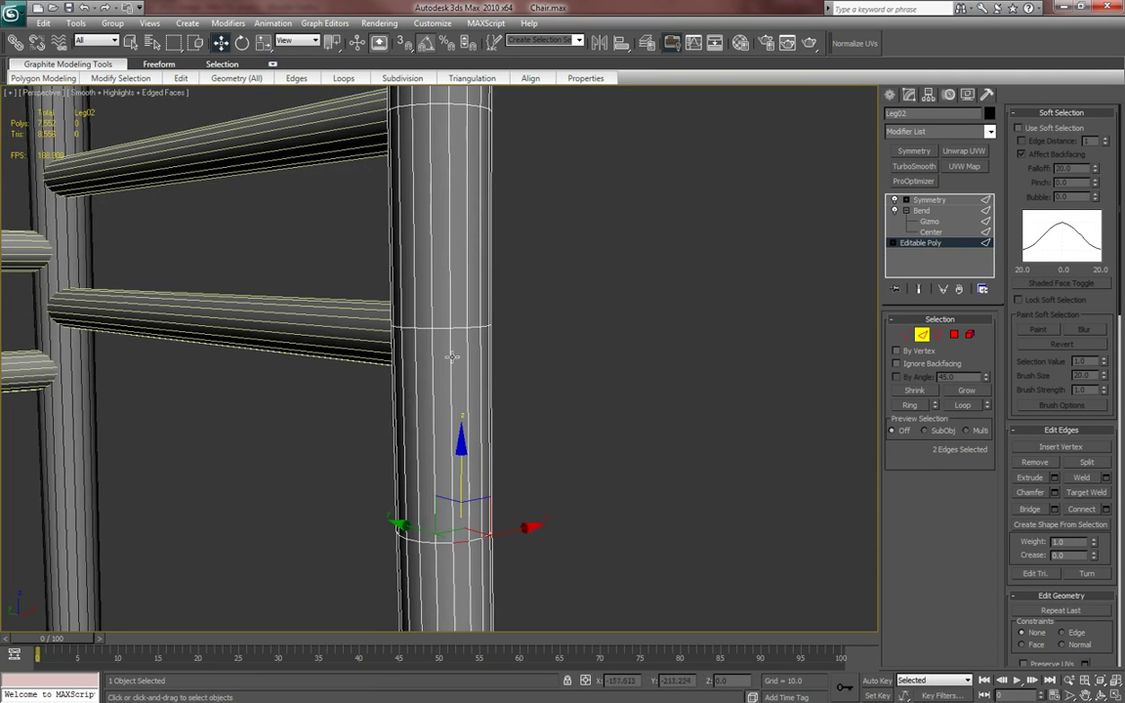
left_click(457, 329, "ctrl")
middle_click_drag(513, 268, 506, 388, "alt")
left_click(486, 340, "ctrl")
middle_click_drag(531, 295, 546, 493)
middle_click_drag(507, 360, 516, 373, "alt")
left_click(706, 439)
middle_click_drag(706, 439, 708, 384, "alt")
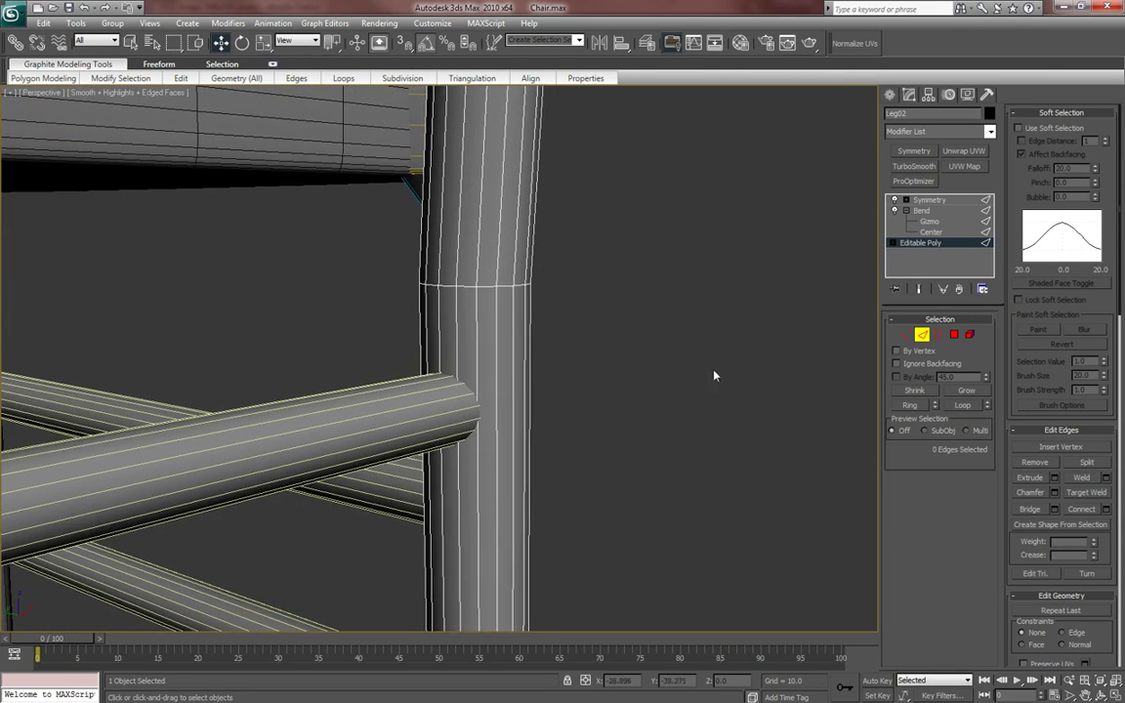
- Leave Edge mode, turn off edged faces and examine the simplified rear leg's bend from the side
left_click(921, 337)
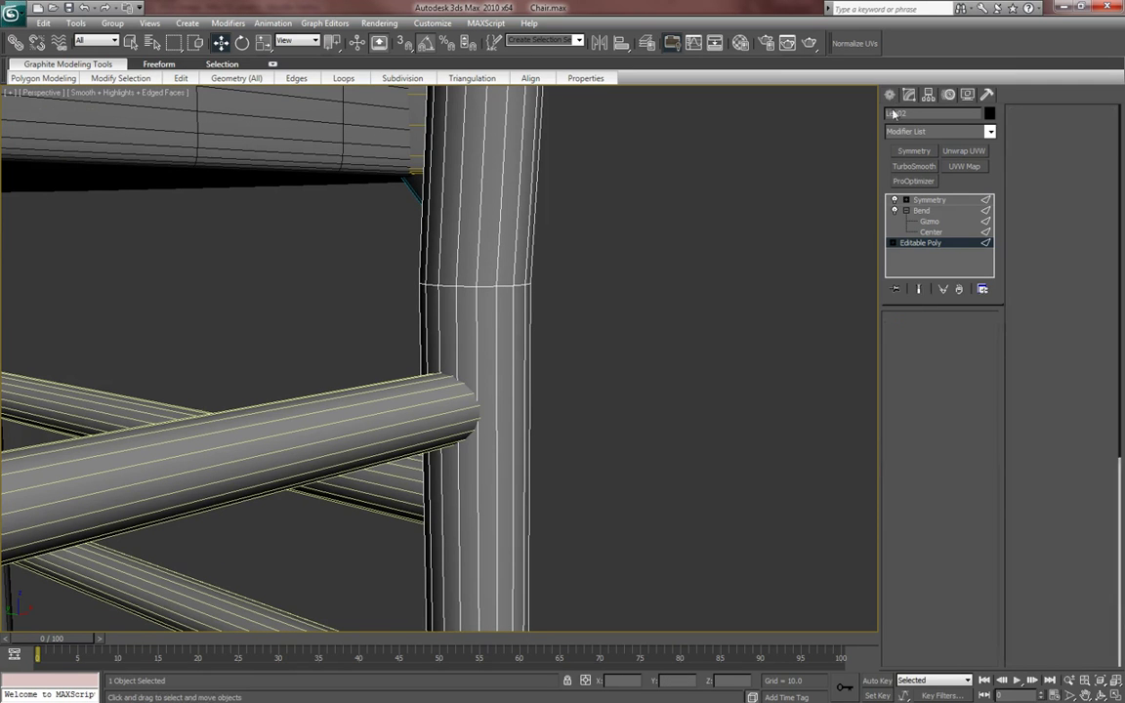
left_click(890, 95)
scroll(633, 359, "down", 8)
scroll(466, 444, "up", 4)
middle_click_drag(474, 407, 514, 352)
key("F4")
middle_click_drag(379, 454, 444, 369)
middle_click_drag(437, 325, 476, 340)
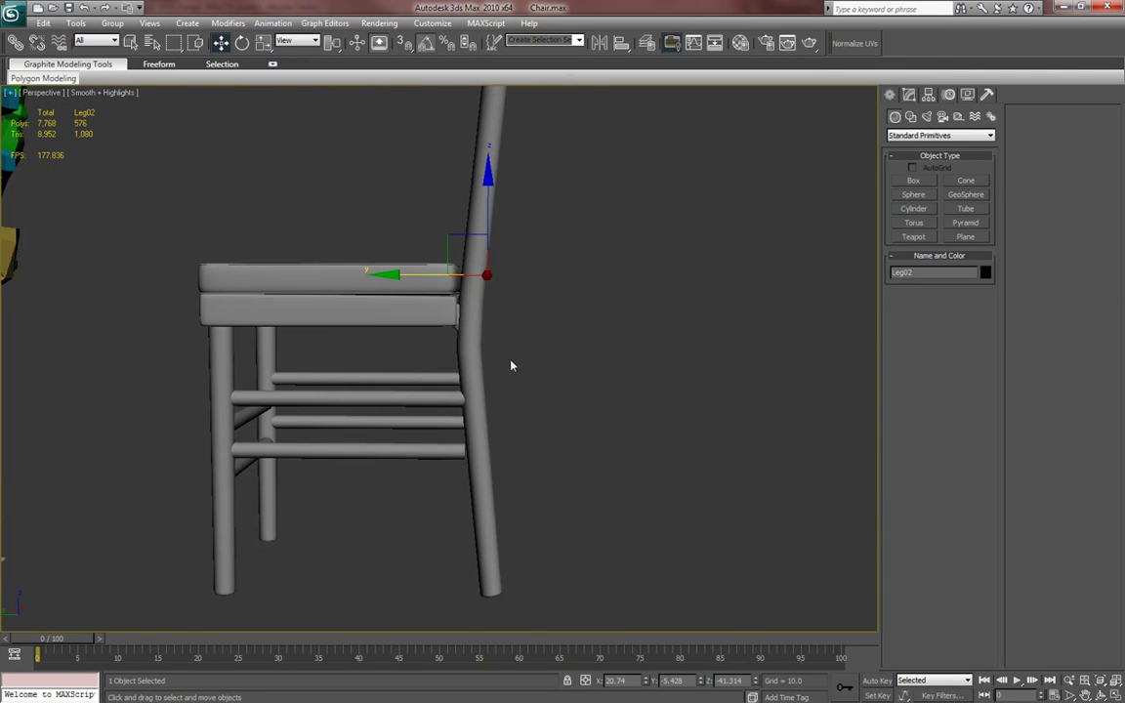
- In Edge mode with edged faces displayed, remove the rear leg's edge loop just below the seat frame
scroll(472, 346, "up", 3)
left_click(911, 95)
left_click(924, 245)
left_click(922, 334)
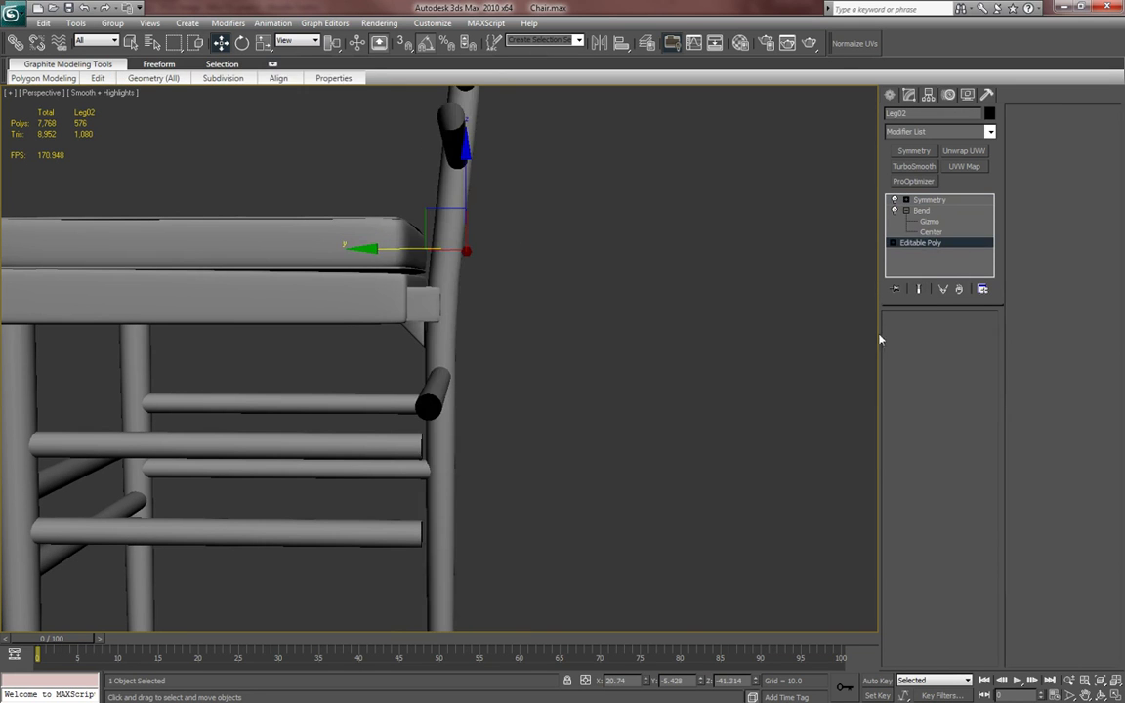
key("F4")
middle_click_drag(614, 339, 597, 322)
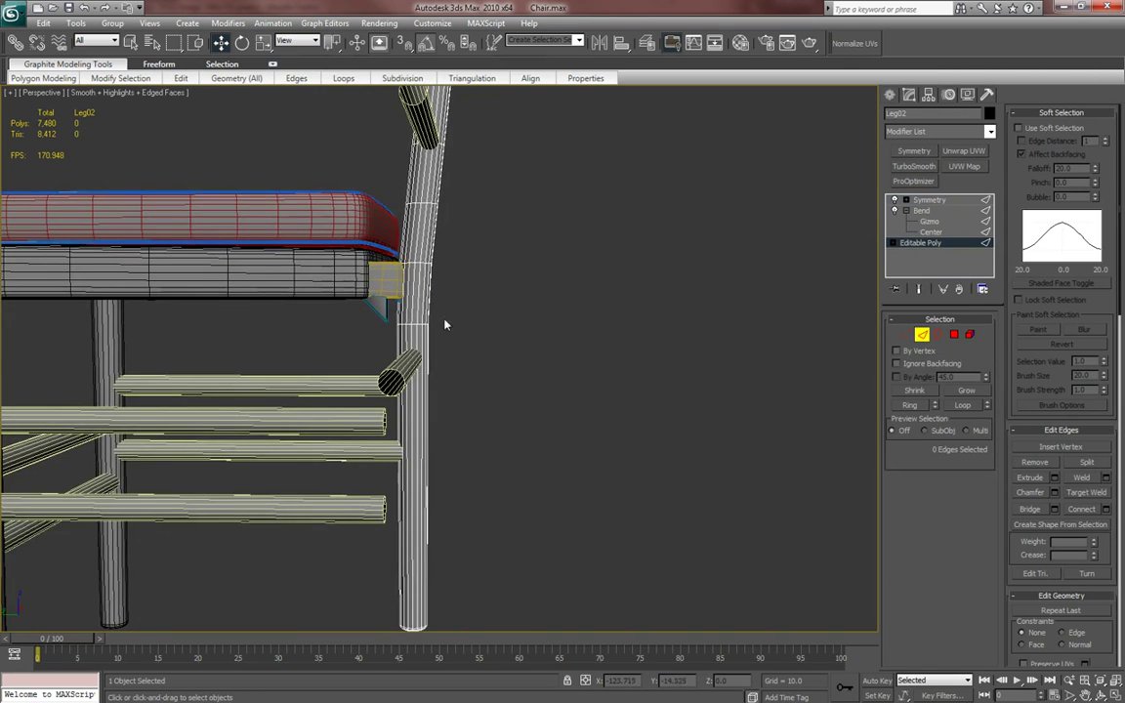
left_click(417, 314)
key("z")
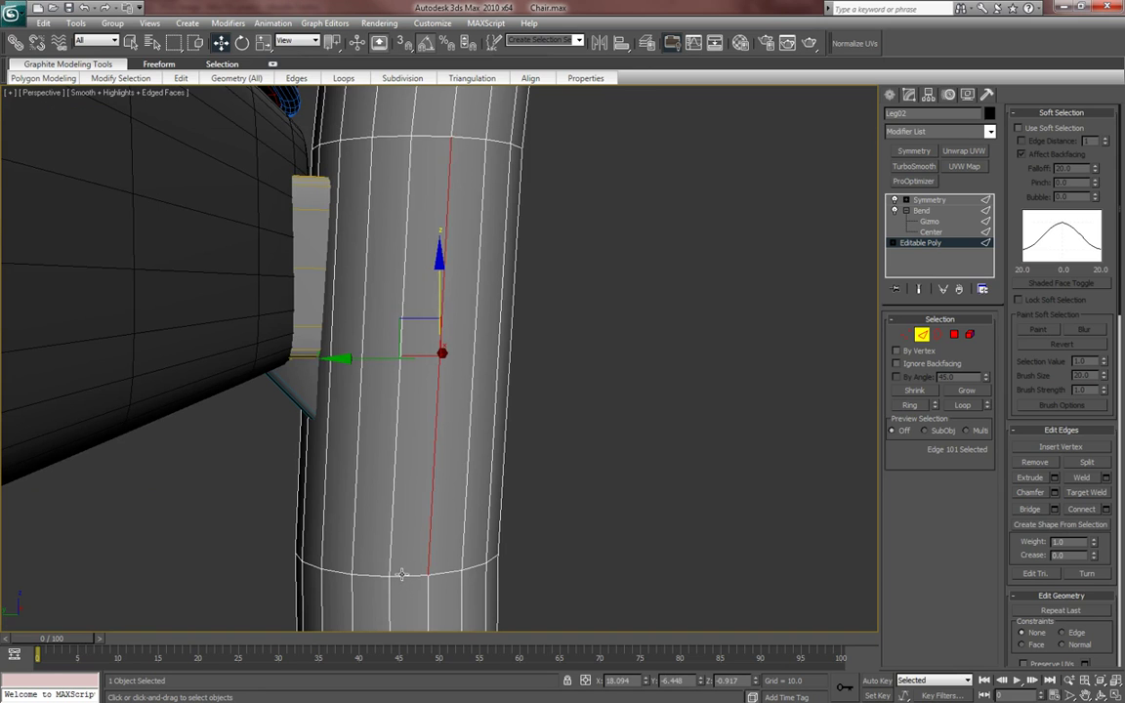
left_click(400, 574)
left_click(969, 406)
middle_click_drag(673, 337, 747, 268, "alt")
key("ctrl+BackSpace")
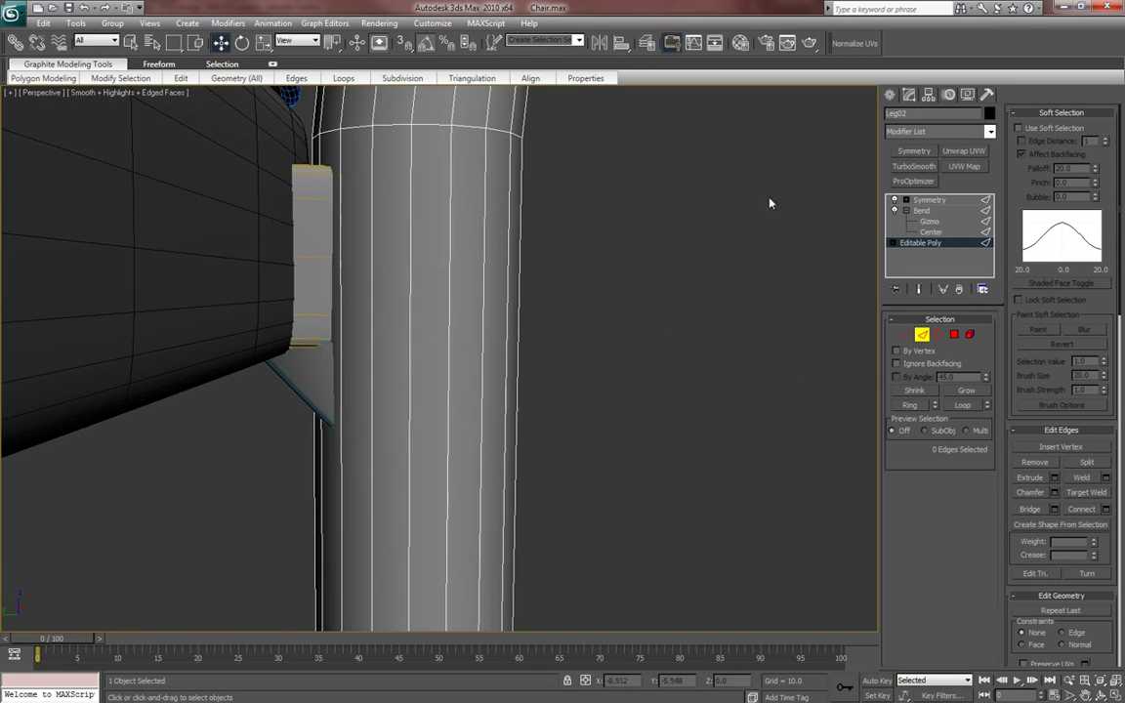
- Examine the whole chair without edged faces and compare it with the Chiavari chair reference photo in IrfanView
left_click(890, 94)
key("7")
scroll(628, 268, "down", 2)
key("F4")
middle_click_drag(628, 269, 463, 393, "alt")
scroll(517, 290, "down", 4)
scroll(518, 288, "down", 5)
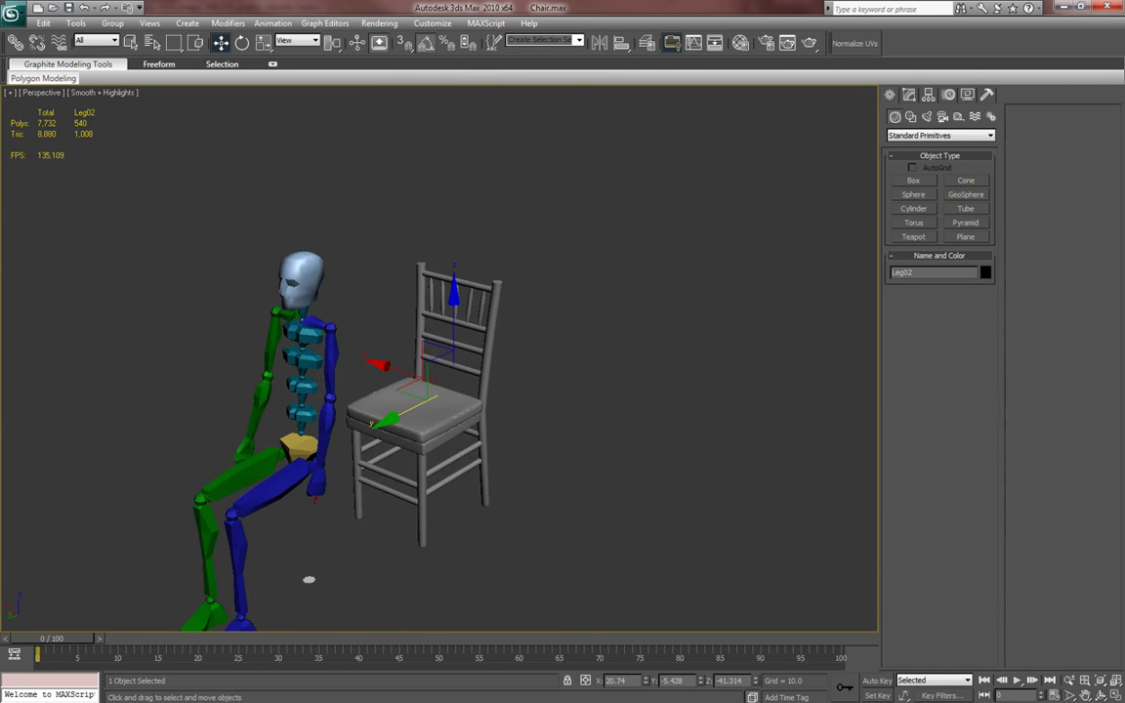
key("alt+Tab")
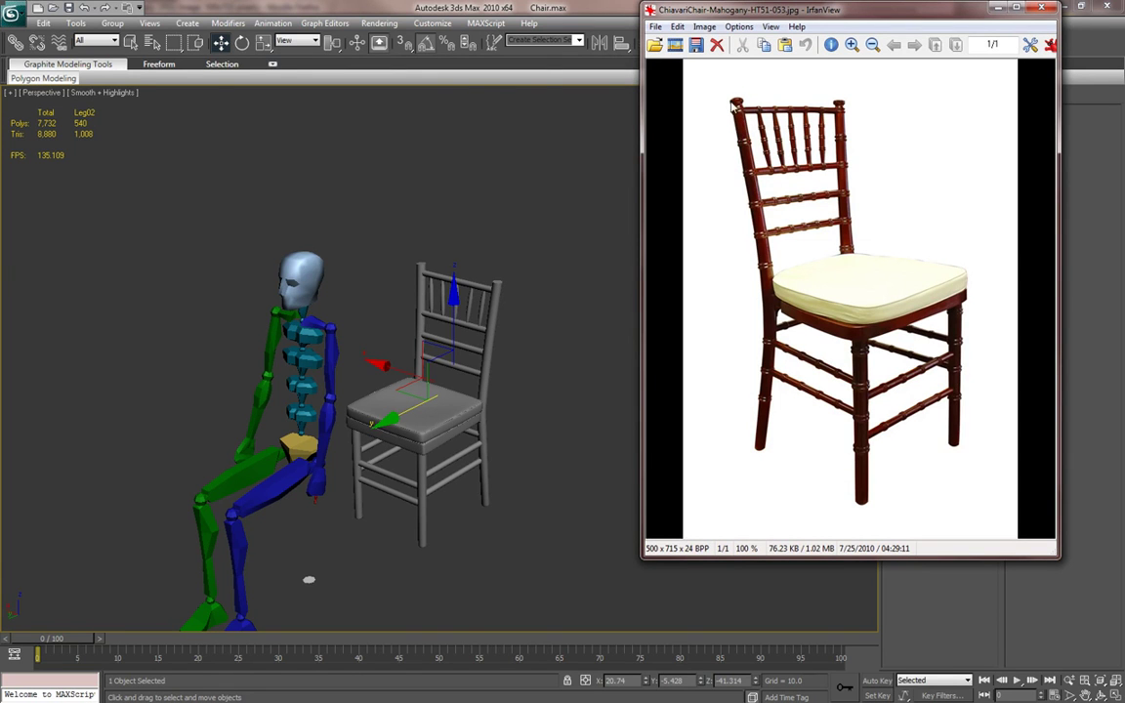
left_click(1042, 8)
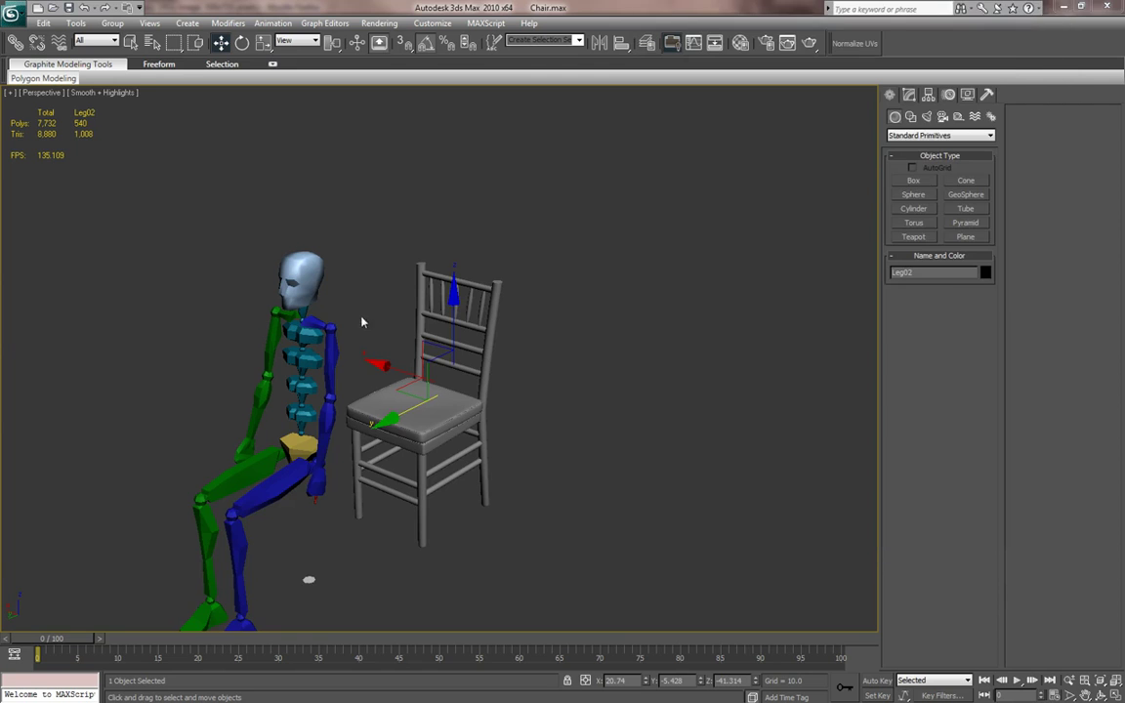
- Display edged faces and inspect the tops of the rear legs in Polygon mode at the Editable Poly level
middle_click_drag(363, 313, 396, 308)
scroll(527, 286, "up", 6)
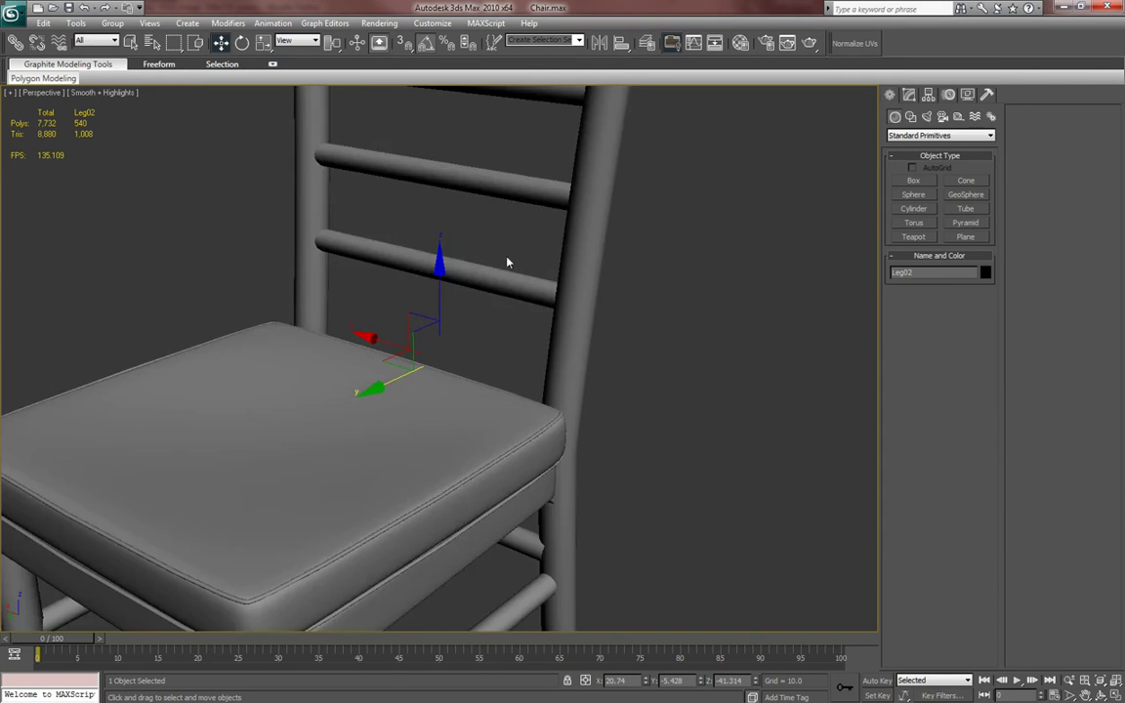
key("F4")
middle_click_drag(527, 225, 711, 175, "alt")
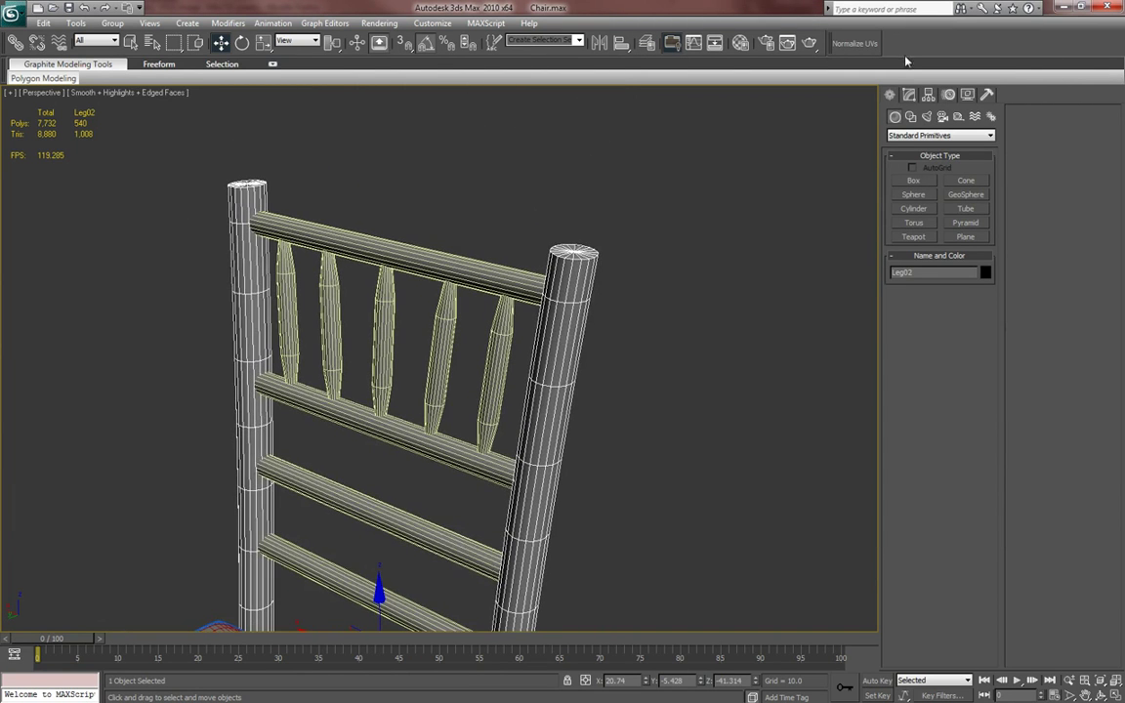
left_click(909, 94)
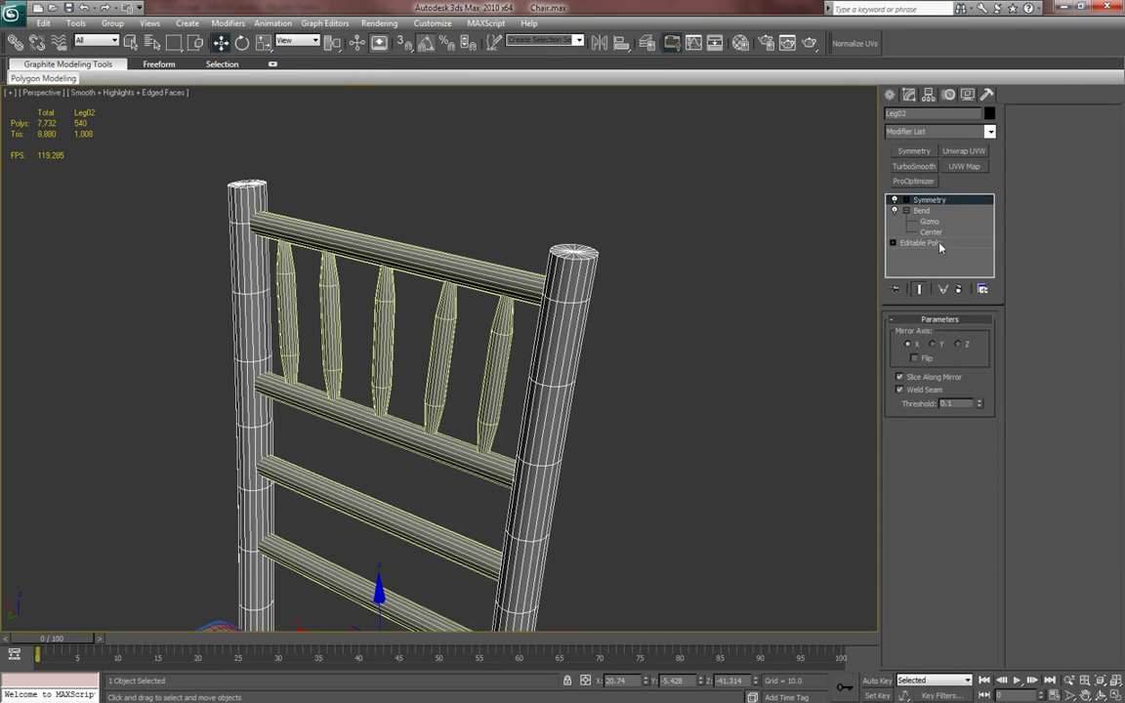
left_click(920, 242)
left_click(949, 334)
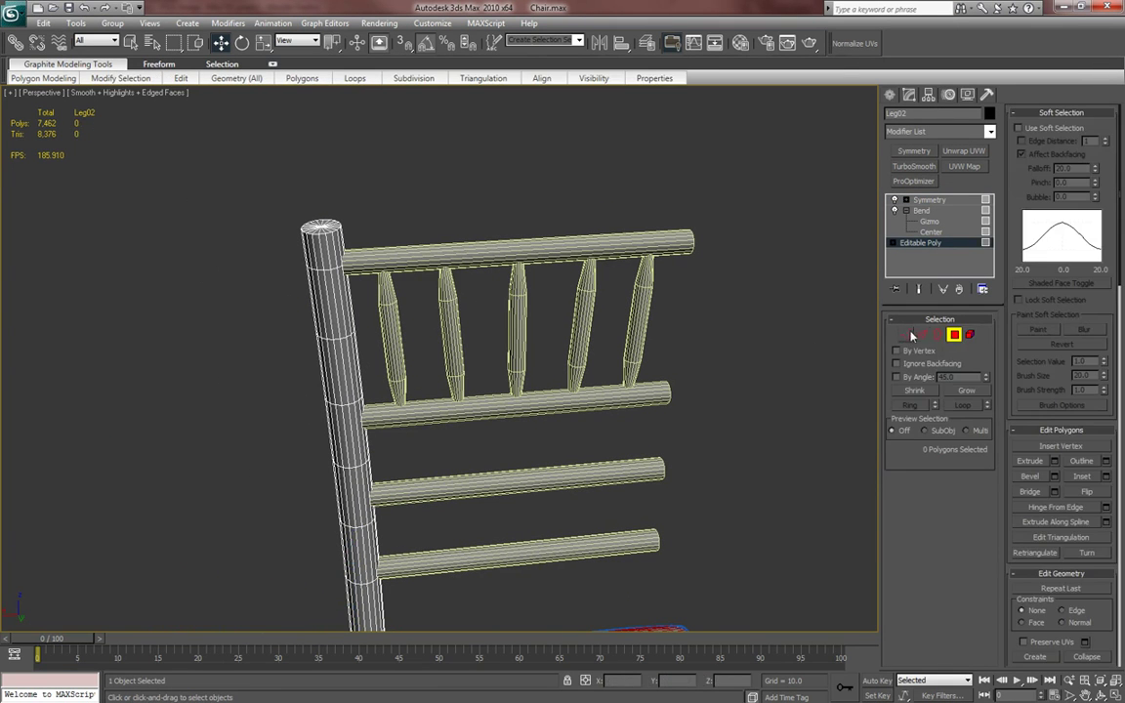
- Collapse the rear leg's Bend modifier into its Editable Poly, keeping the Symmetry modifier
scroll(560, 261, "down", 8)
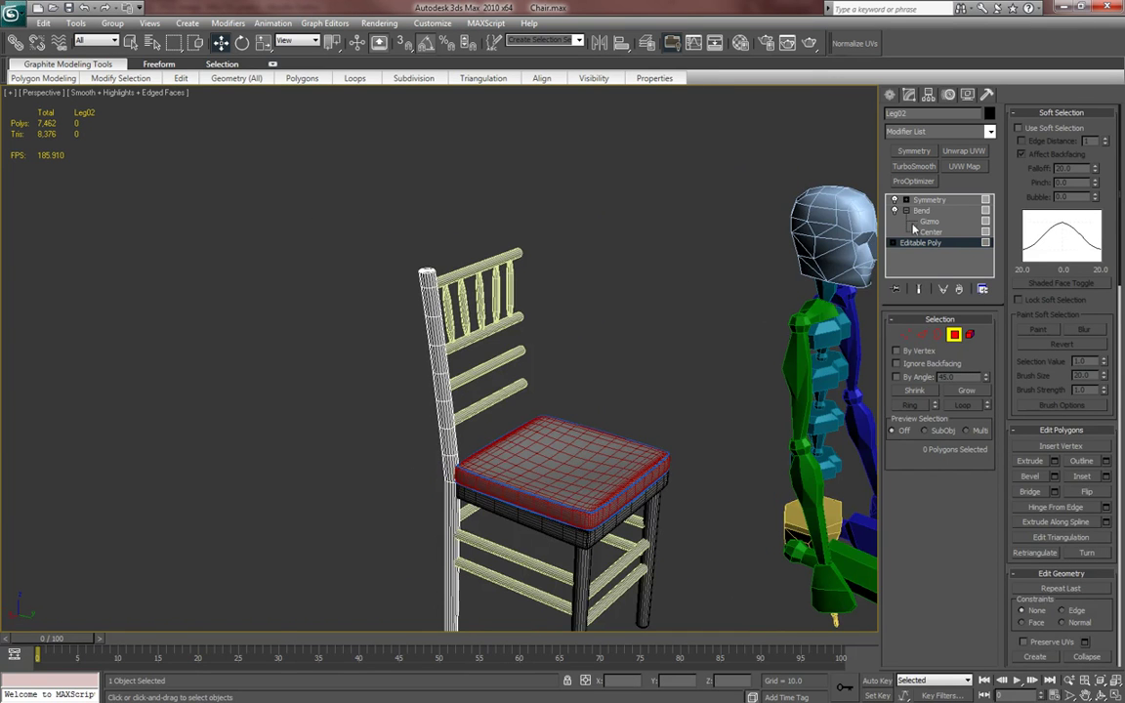
left_click(920, 210)
right_click(928, 213)
left_click(975, 333)
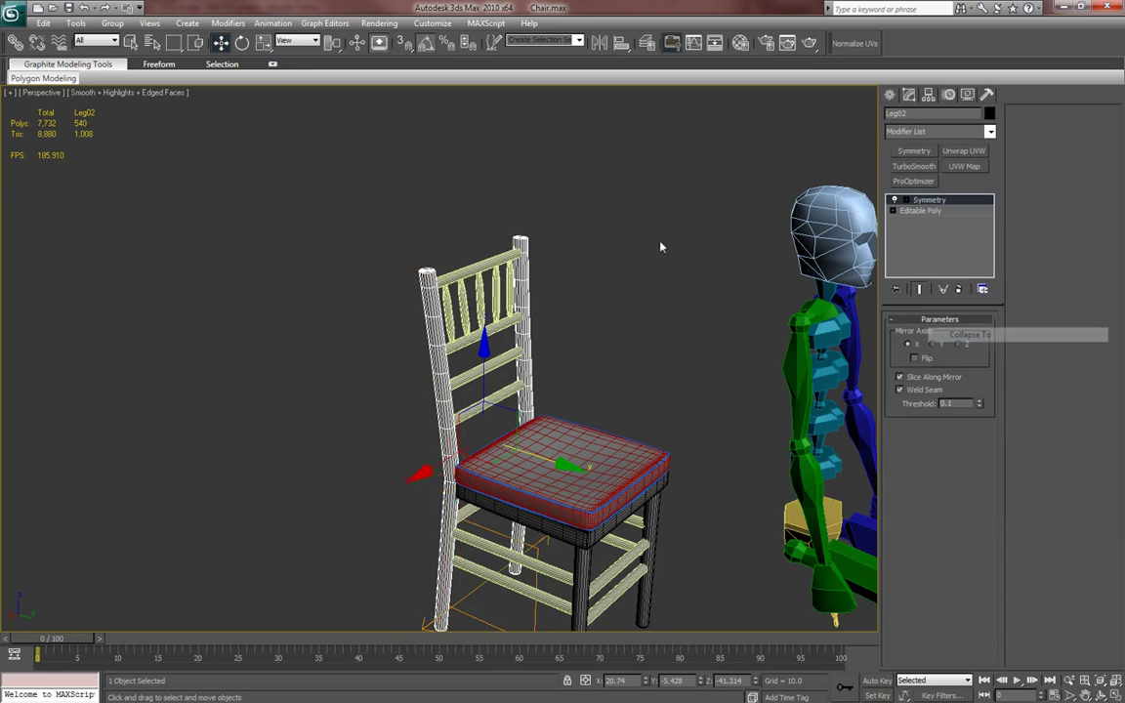
middle_click_drag(663, 244, 700, 242)
- In Edge mode, select the full edge loop around the rim of the rear leg's top end
left_click(921, 210)
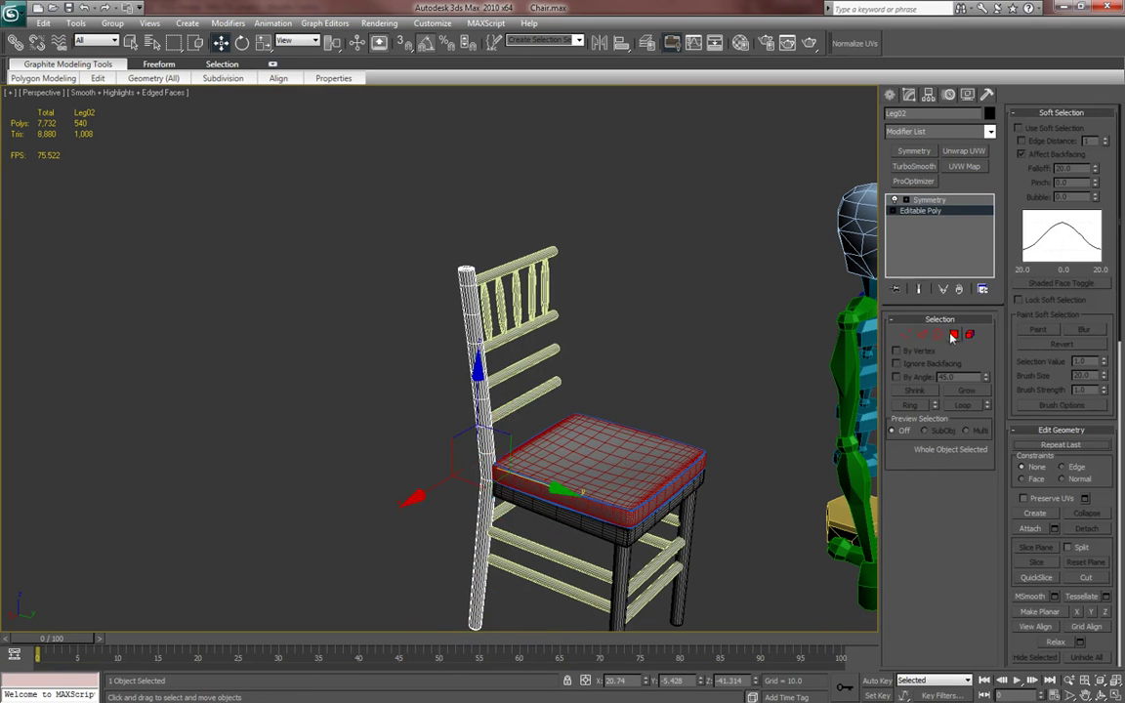
left_click(466, 272)
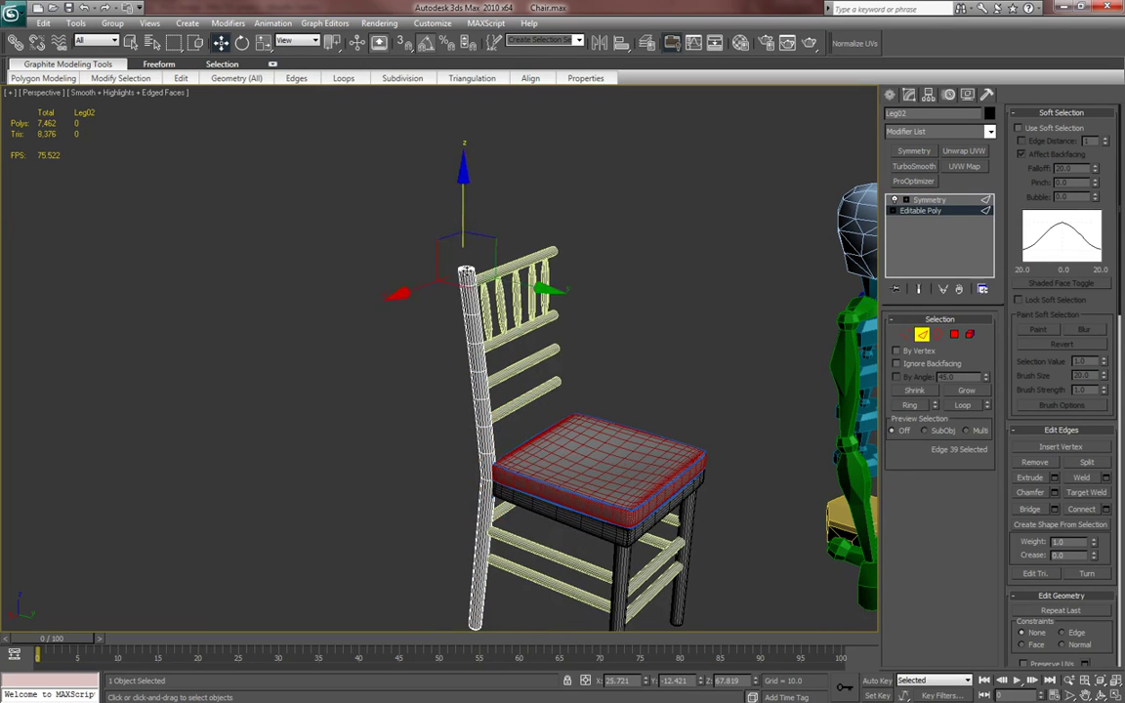
key("z")
scroll(479, 241, "down", 3)
left_click(962, 404)
key("z")
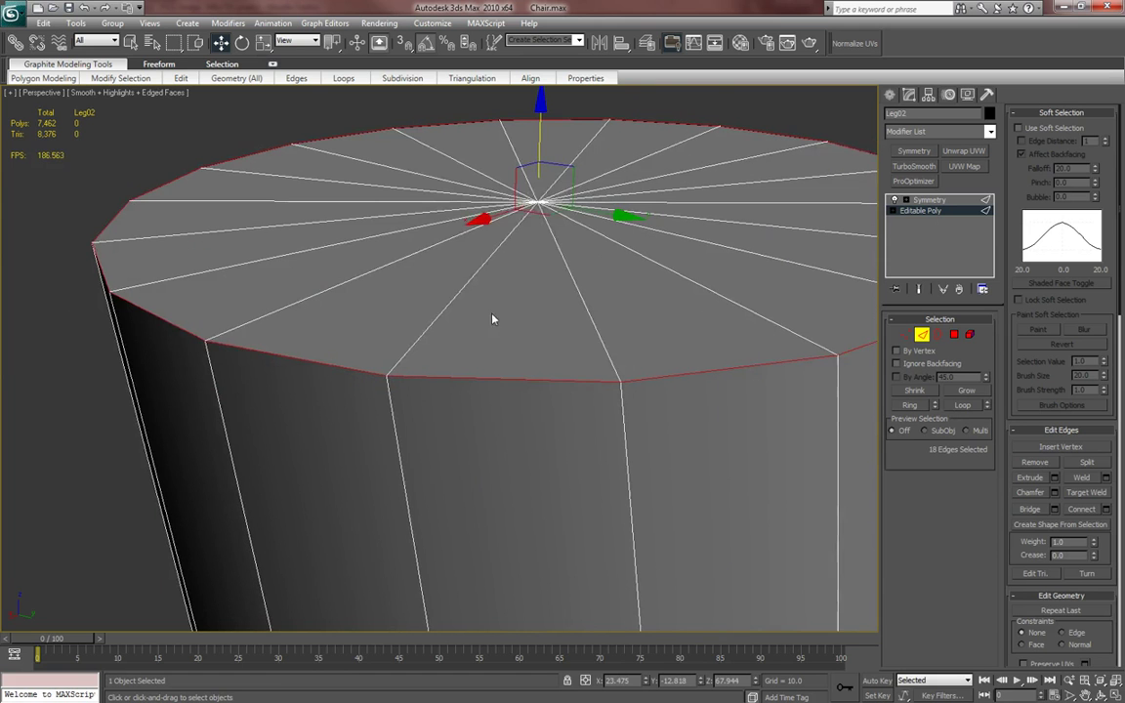
- Start chamfering the selected rim edges atop the back leg, using 3 segments and a chamfer amount of 0.34
right_click(480, 305)
left_click(361, 386)
middle_click_drag(360, 389, 309, 363)
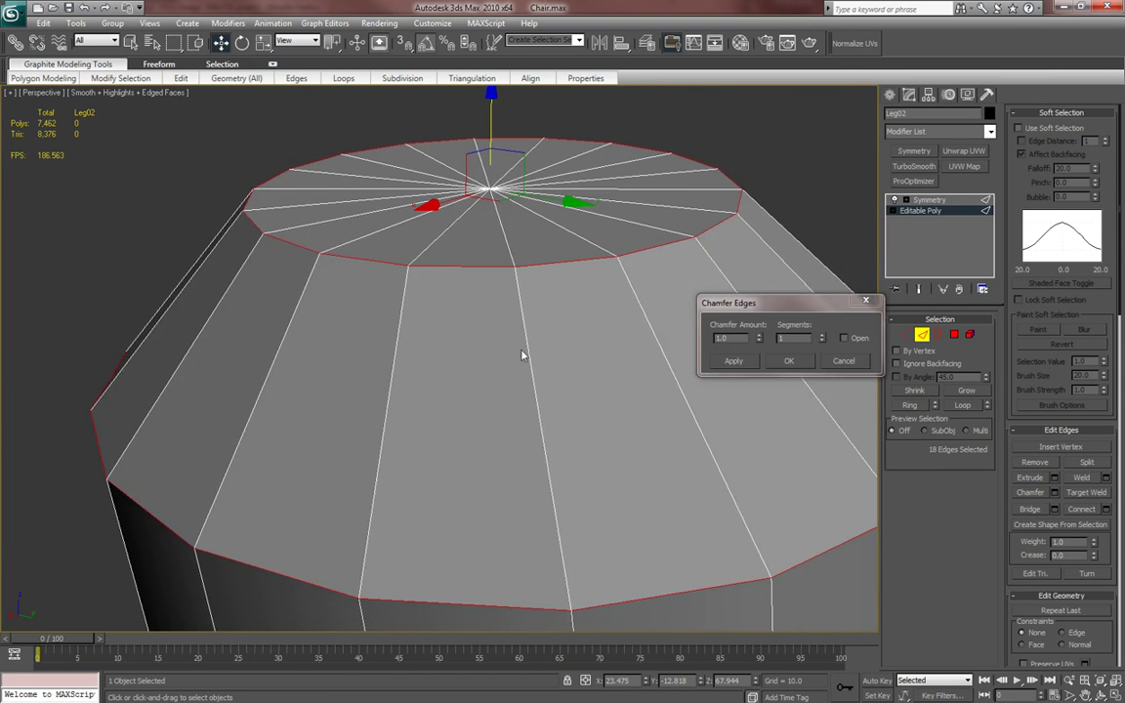
left_click(822, 336)
left_click(822, 336)
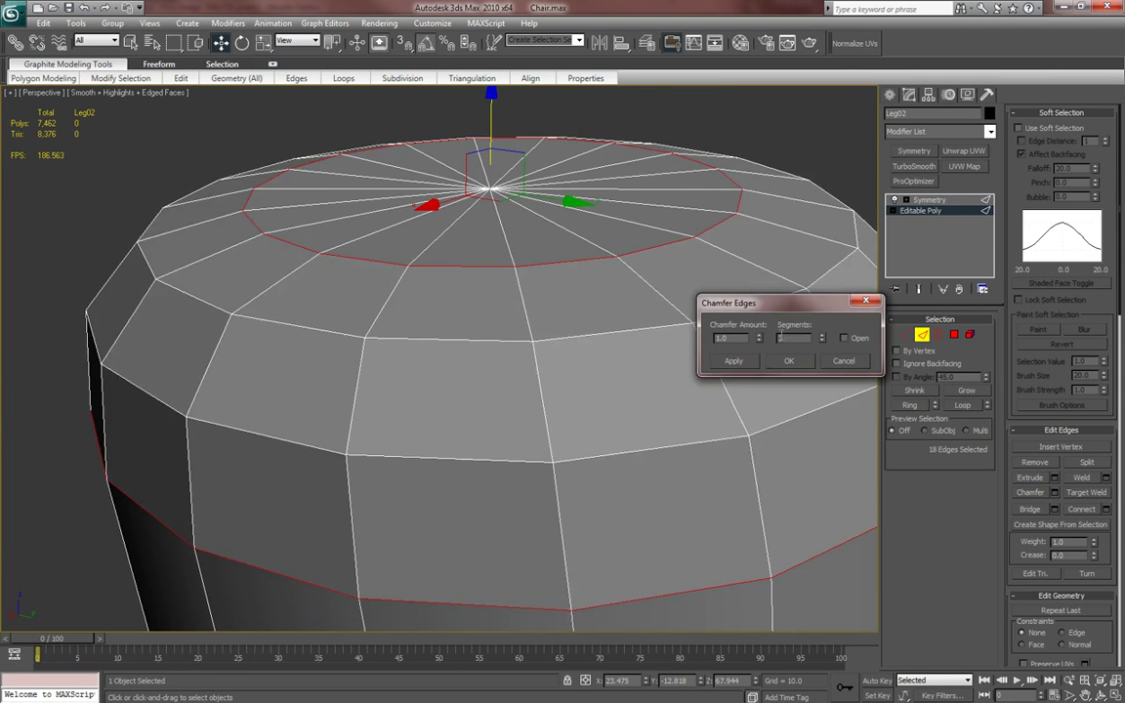
left_click_drag(758, 341, 761, 380)
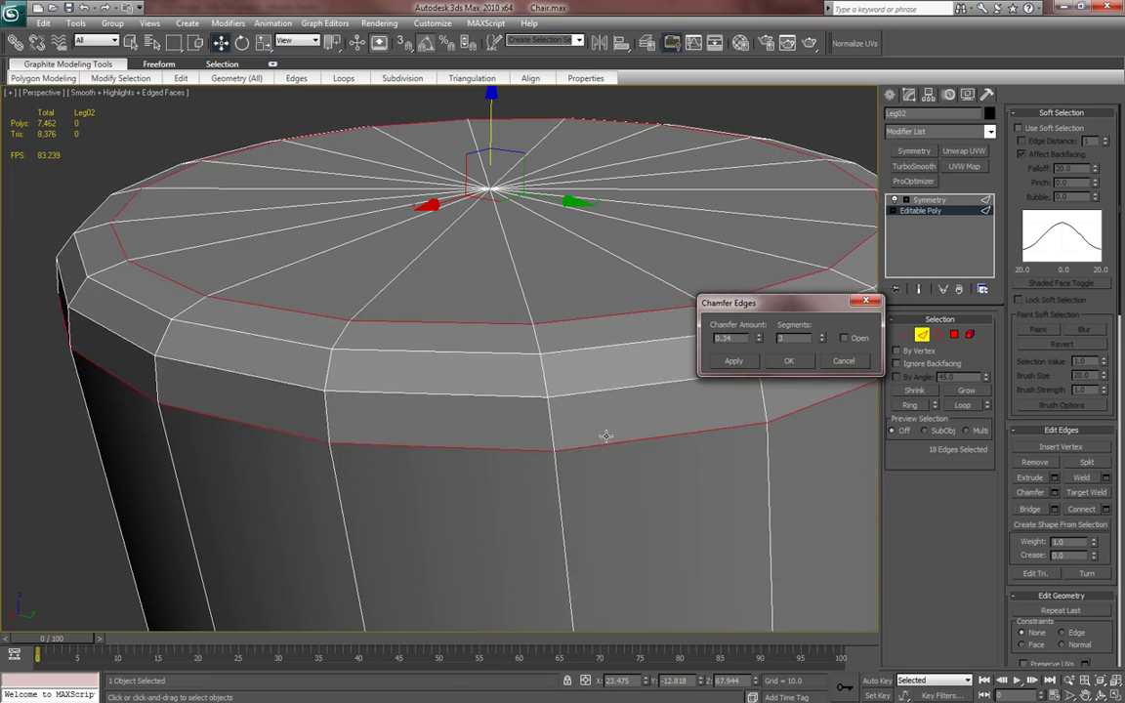
scroll(583, 400, "down", 4)
middle_click_drag(587, 403, 581, 398)
scroll(581, 397, "down", 8)
key("F4")
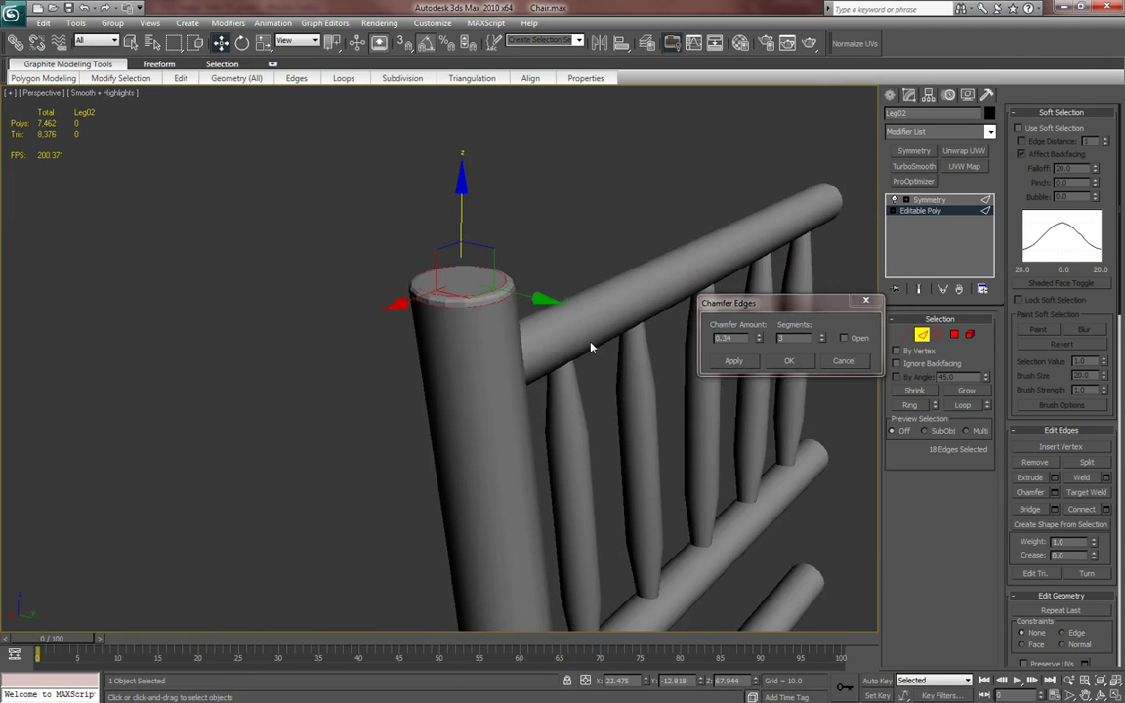
- Set the rim chamfer to 4 segments and an amount of 0.75, and accept it
left_click(821, 335)
scroll(530, 356, "up", 5)
middle_click_drag(527, 359, 506, 168)
scroll(505, 246, "down", 8)
scroll(510, 261, "up", 6)
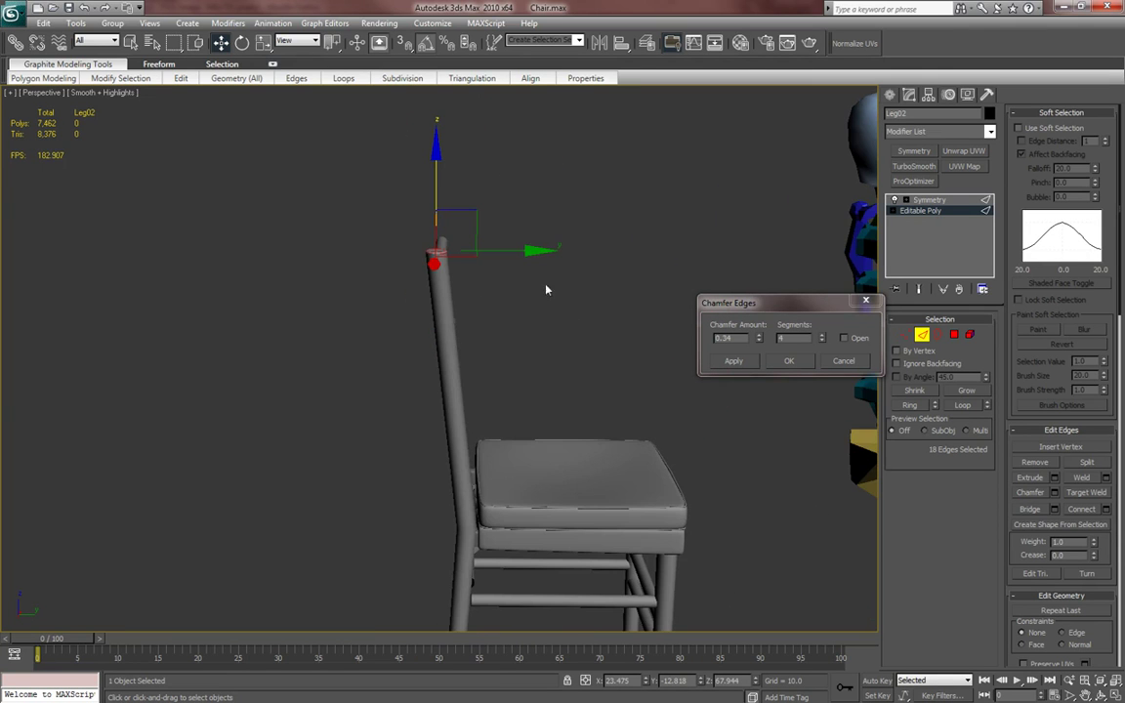
left_click_drag(760, 340, 760, 308)
middle_click_drag(556, 384, 584, 329)
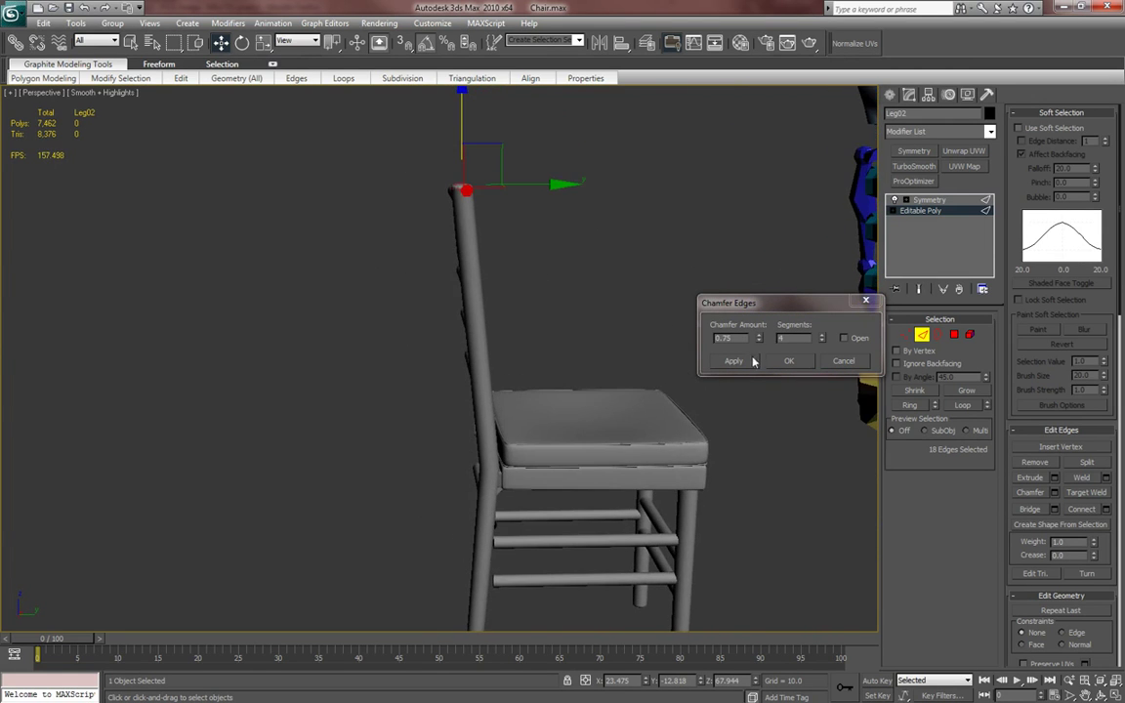
left_click(789, 360)
- Select all polygons of the back leg, auto-smooth them with a threshold of 45, and leave polygon editing
key("4")
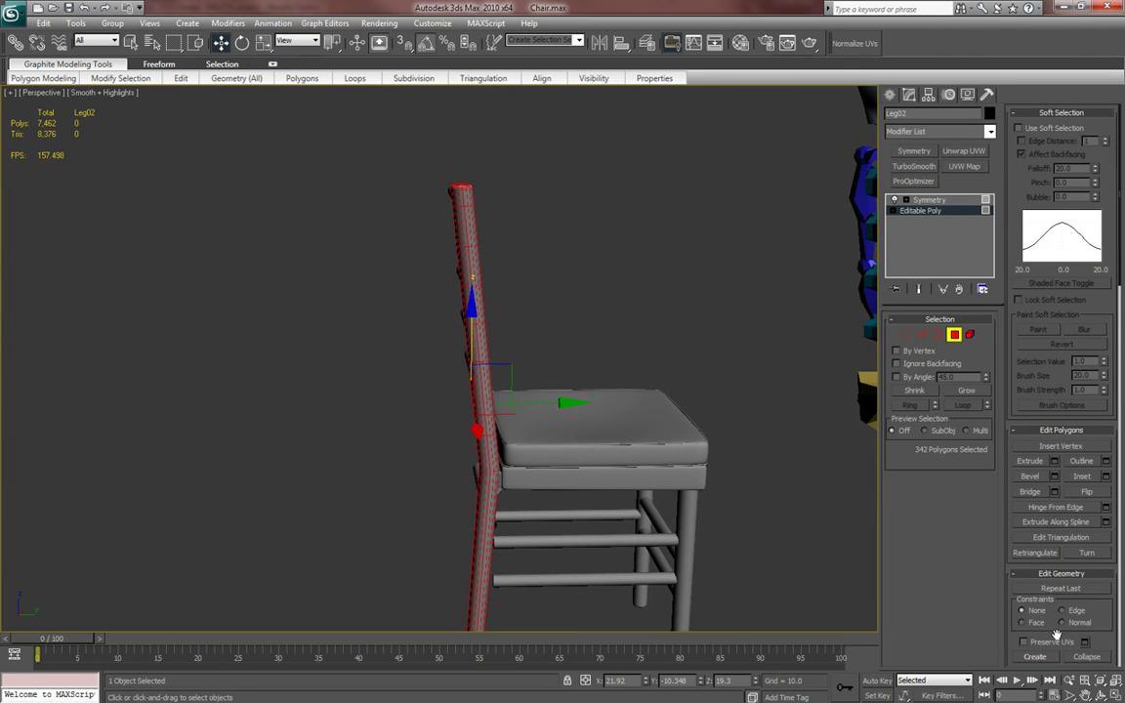
left_click_drag(881, 483, 759, 483)
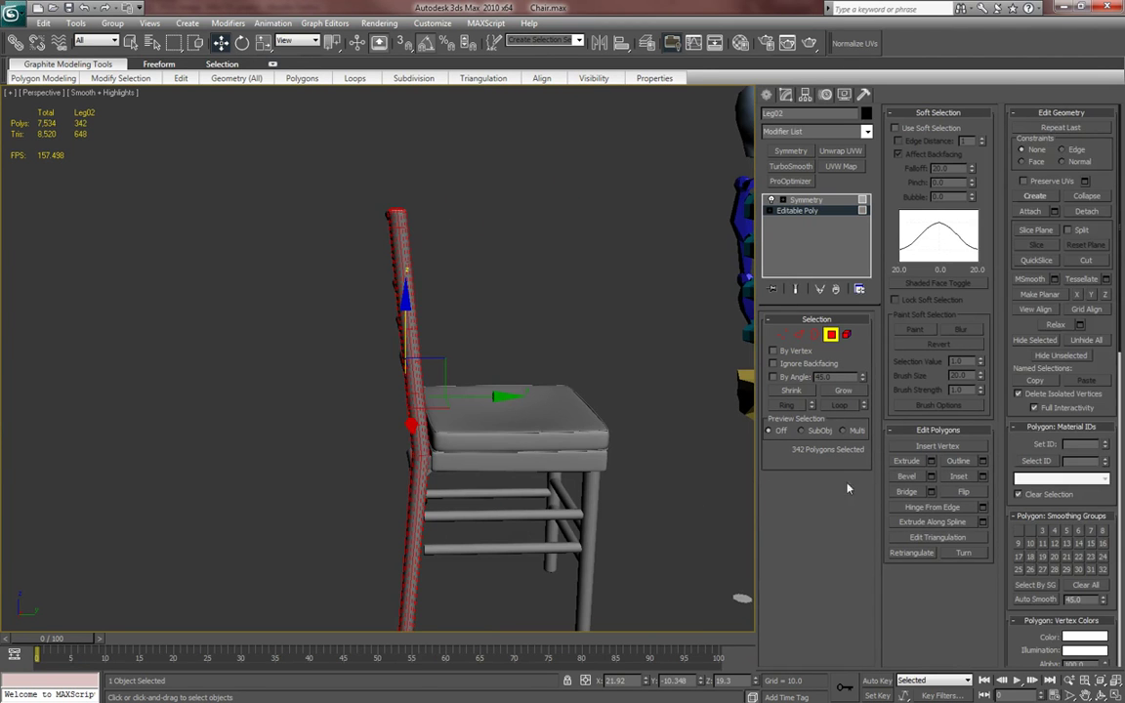
left_click(962, 114)
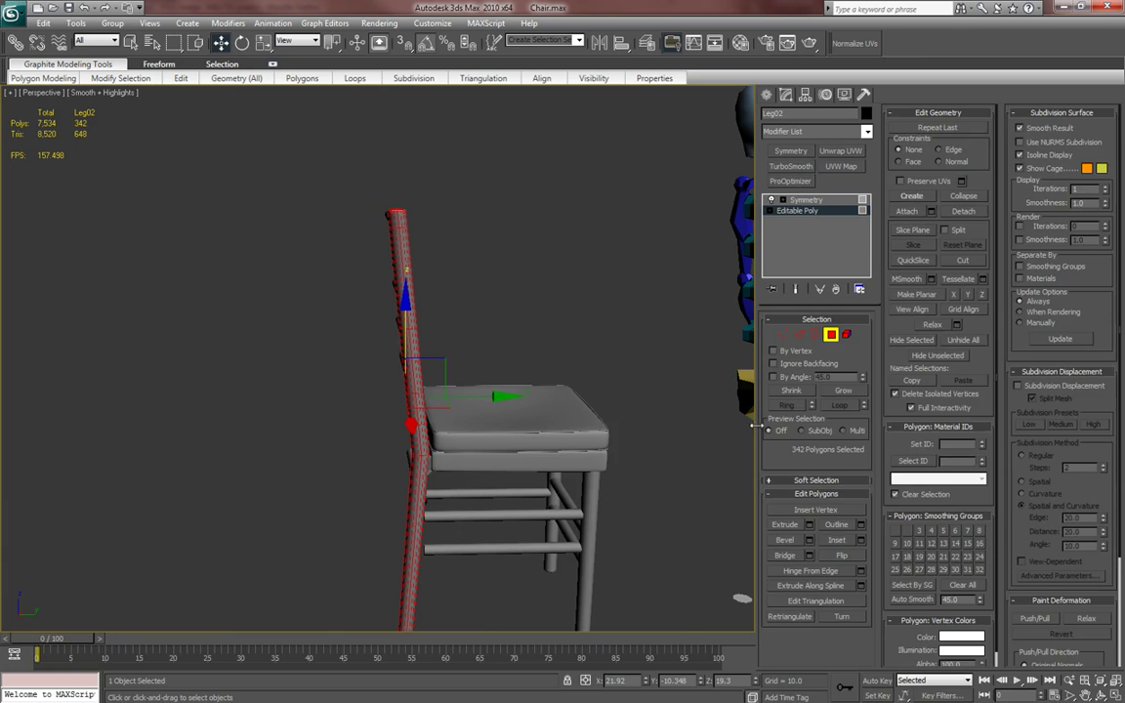
left_click_drag(838, 429, 882, 430)
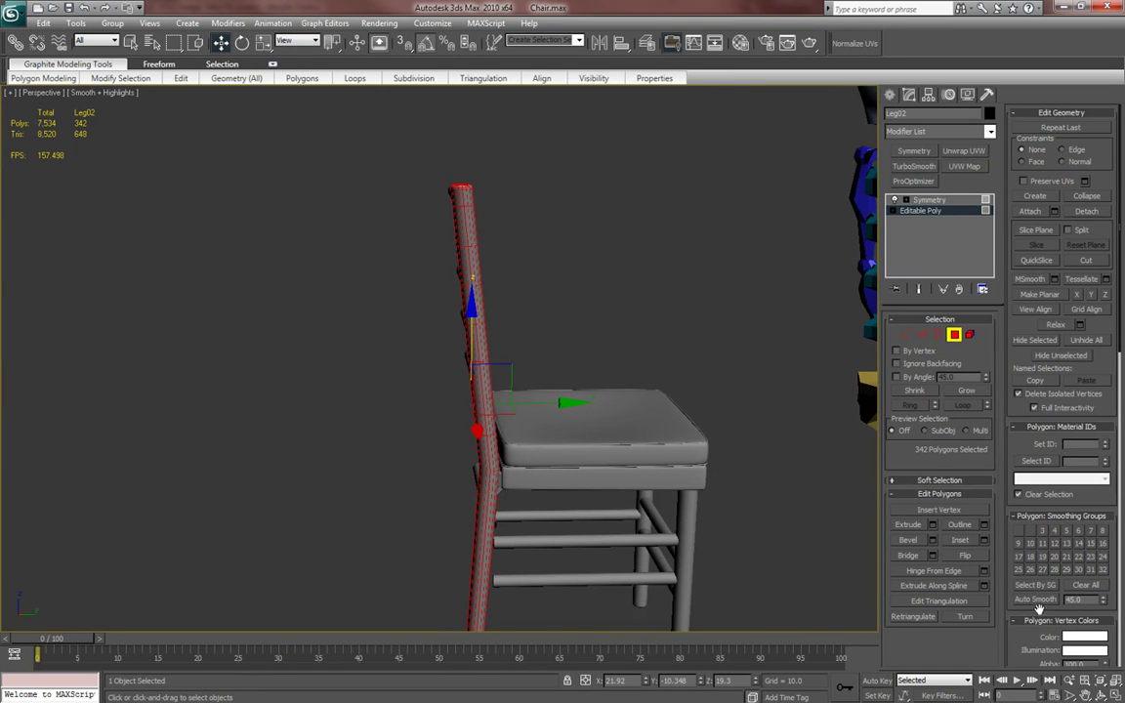
middle_click_drag(705, 387, 621, 465)
left_click(890, 94)
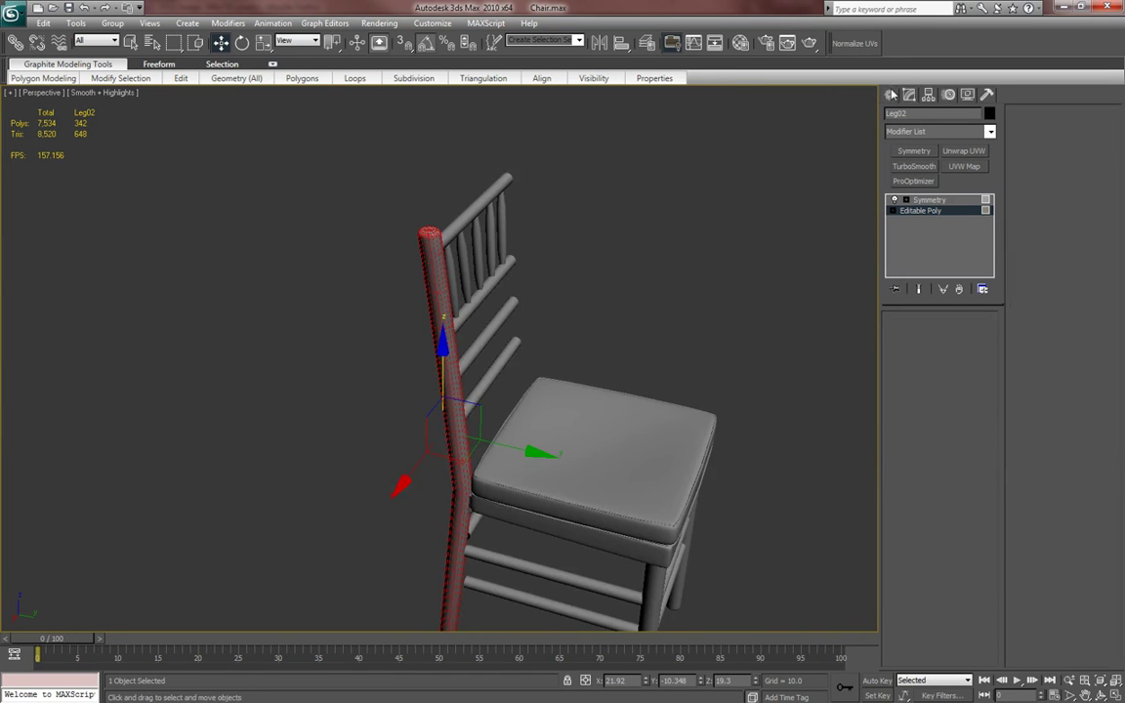
middle_click_drag(667, 262, 639, 241)
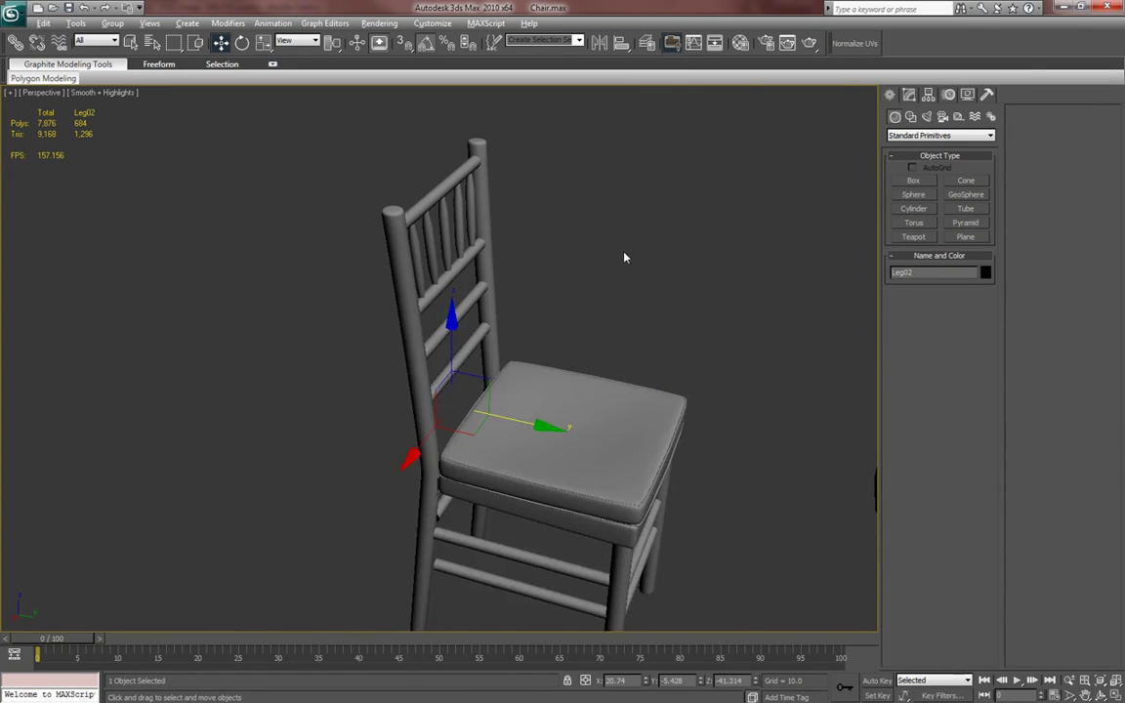
- Compare the tops of the back posts with the Chiavari chair reference photo in IrfanView
middle_click_drag(541, 214, 285, 282, "alt")
key("alt+Tab")
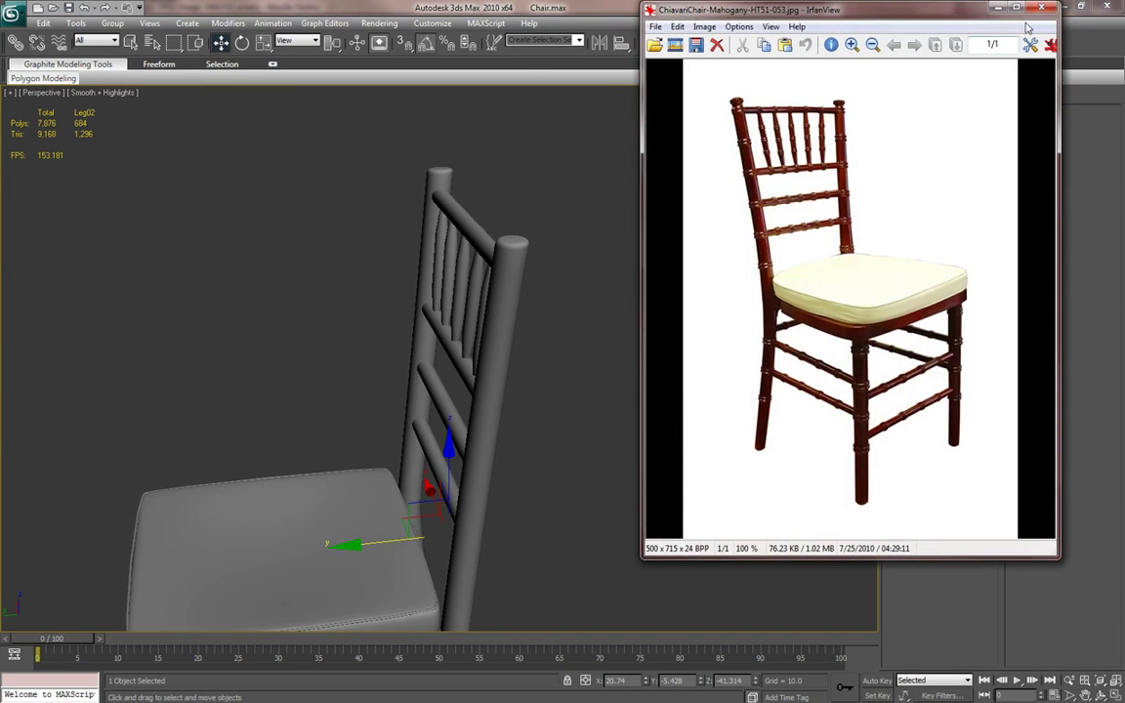
left_click(1043, 9)
middle_click_drag(632, 284, 576, 303, "alt")
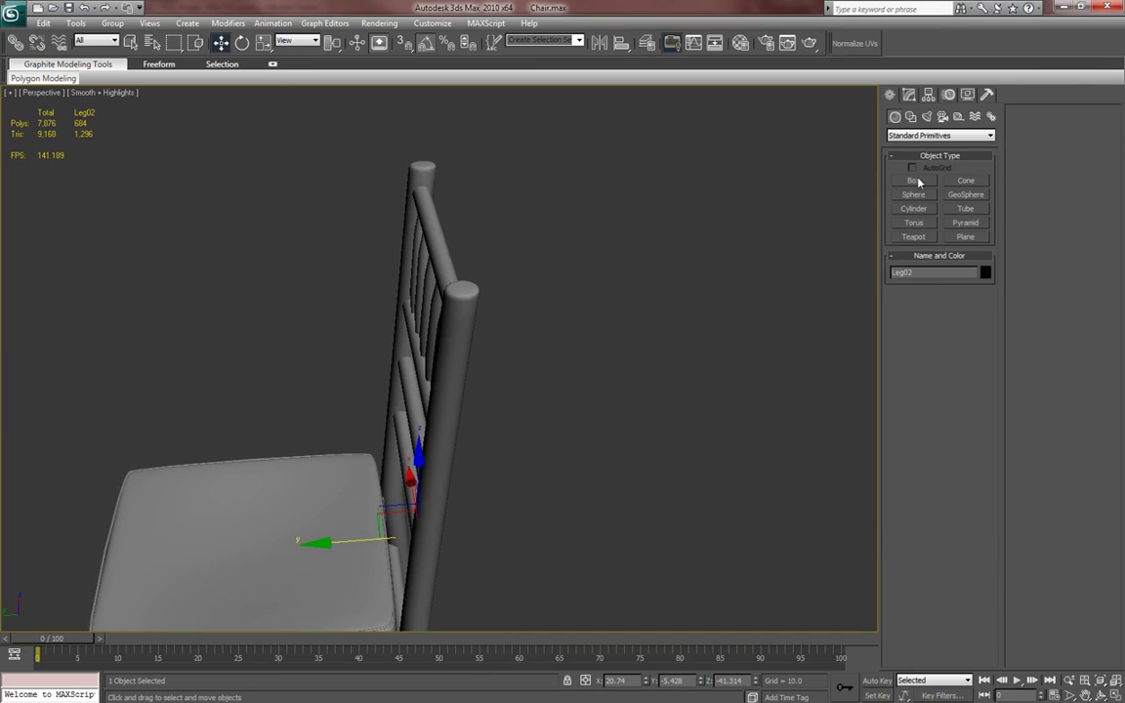
- Create a large sphere behind the chair and assign it the Chair material
left_click(913, 195)
scroll(514, 371, "down", 5)
left_click_drag(518, 420, 559, 449)
key("w")
middle_click_drag(560, 449, 525, 396, "alt")
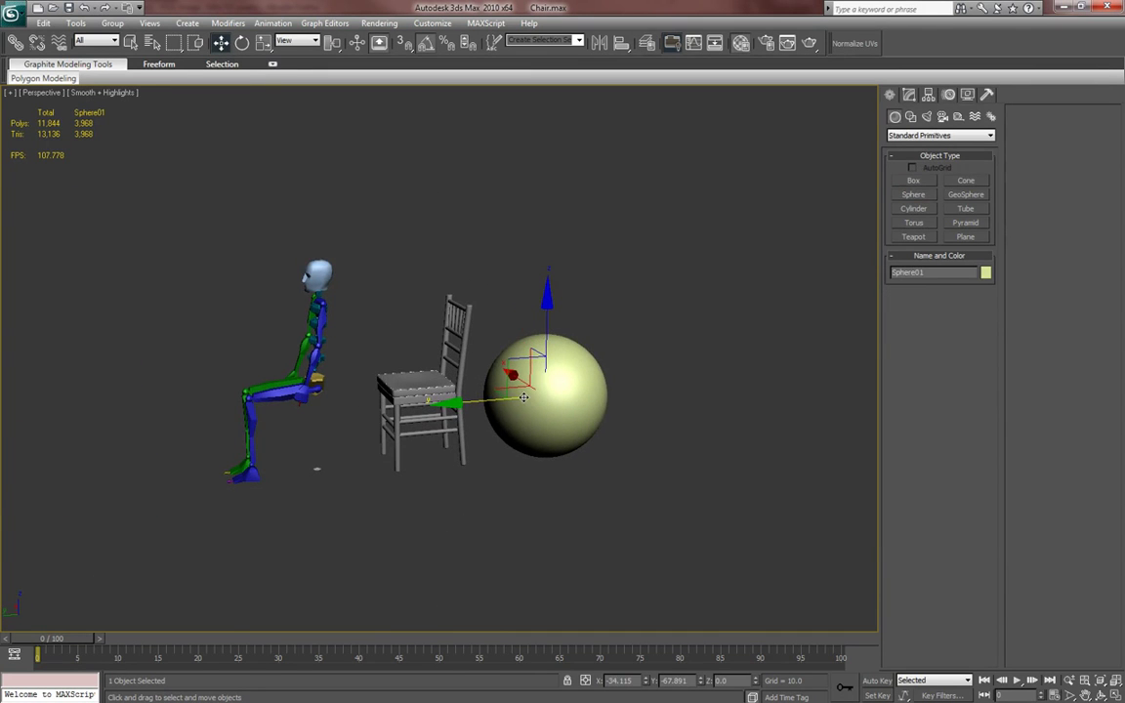
key("m")
left_click(785, 291)
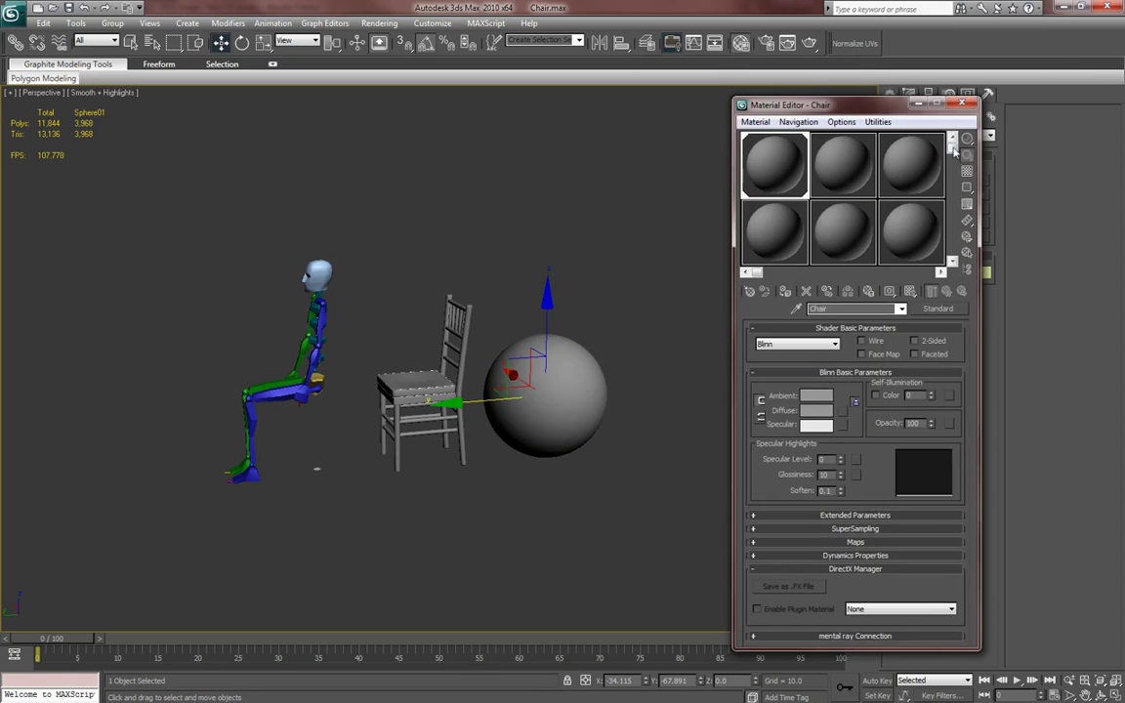
left_click(962, 103)
- Convert the sphere to an editable poly, squash it along its Z axis and scale it down
right_click(548, 381)
mouse_move(586, 496)
left_click(493, 519)
key("r")
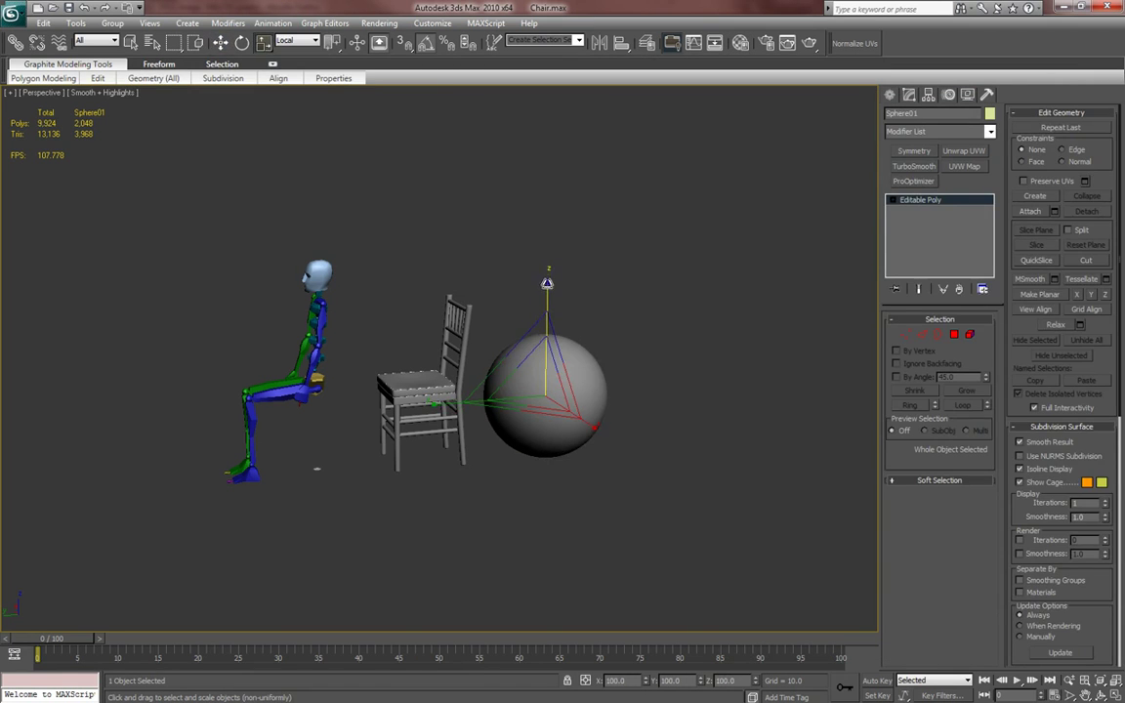
left_click_drag(546, 280, 542, 322)
scroll(521, 335, "up", 3)
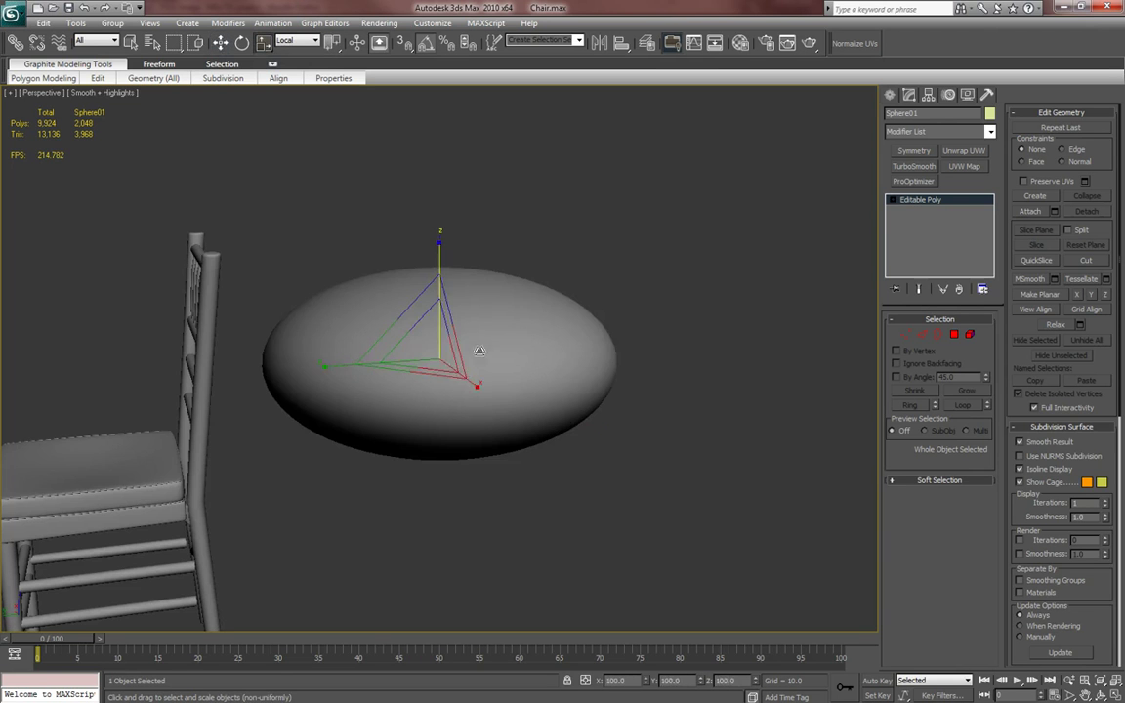
left_click_drag(419, 360, 414, 460)
- Move the flattened sphere over to the chair back and raise it to the height of the post tops
key("w")
middle_click_drag(414, 460, 505, 366, "alt")
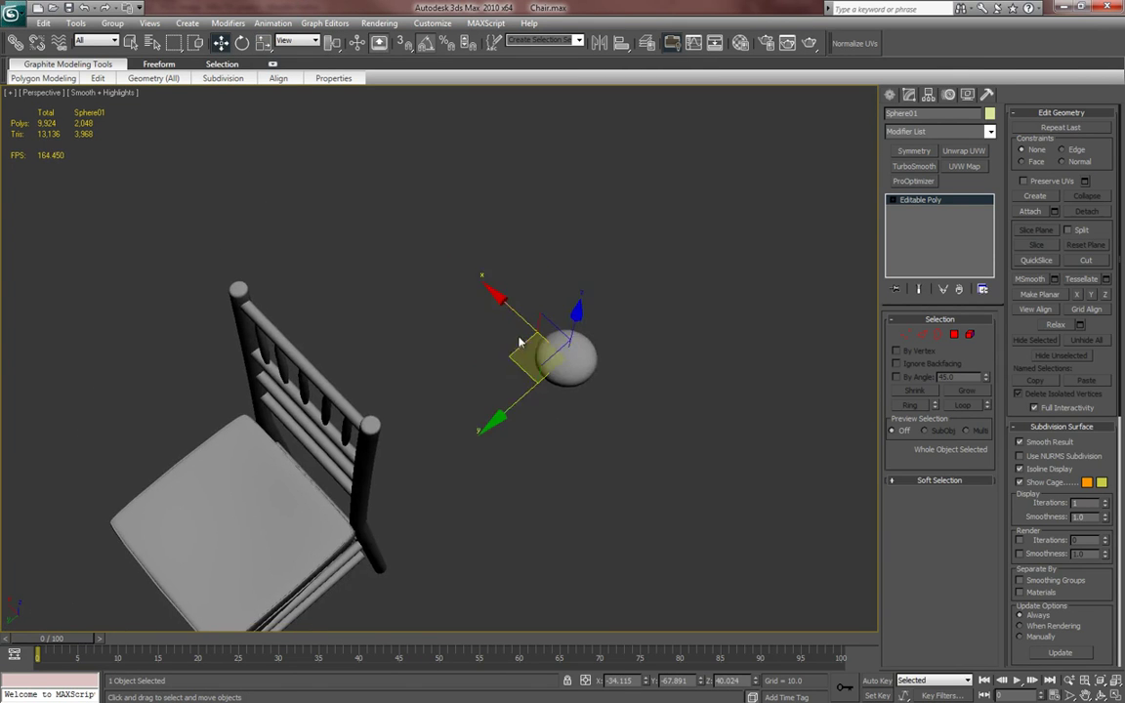
left_click_drag(513, 371, 357, 428)
scroll(345, 395, "down", 5)
middle_click_drag(345, 395, 347, 487)
left_click_drag(444, 400, 446, 258)
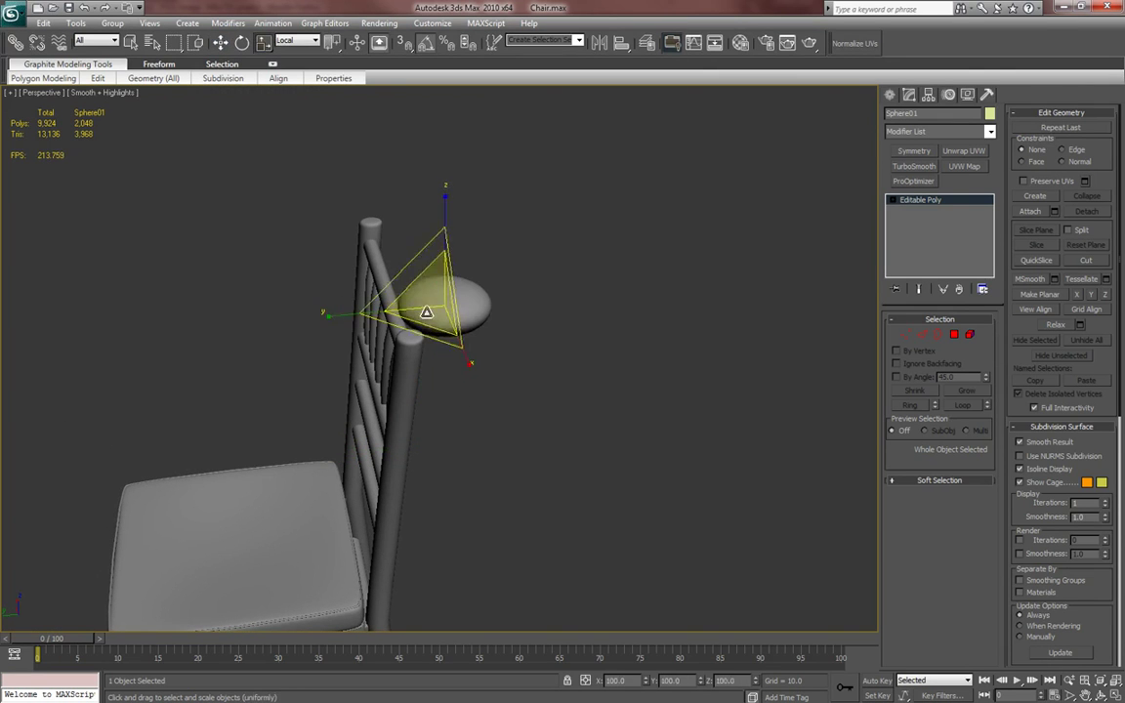
- Scale the flattened sphere down uniformly until it is slightly wider than the back post
middle_click_drag(447, 363, 423, 340, "alt")
left_click_drag(405, 297, 400, 356)
key("z")
middle_click_drag(400, 356, 435, 243, "alt")
key("r")
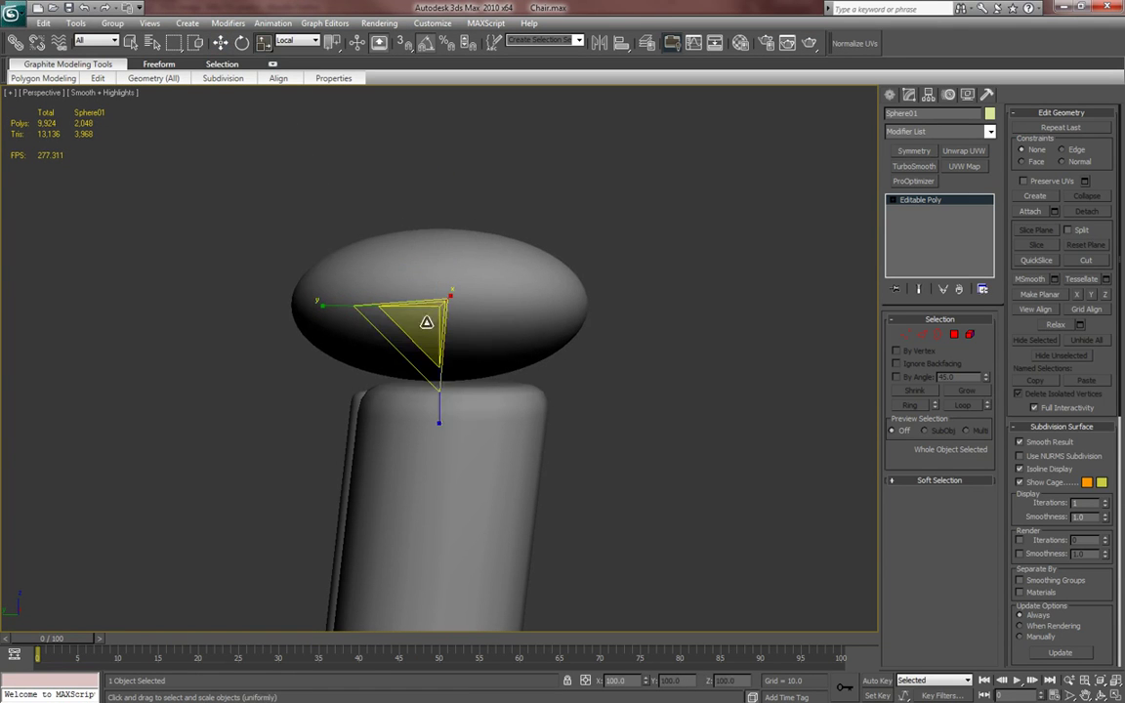
- Align the flattened sphere with the post along Y and move it along X onto the opposite back post
key("w")
middle_click_drag(432, 329, 415, 303, "alt")
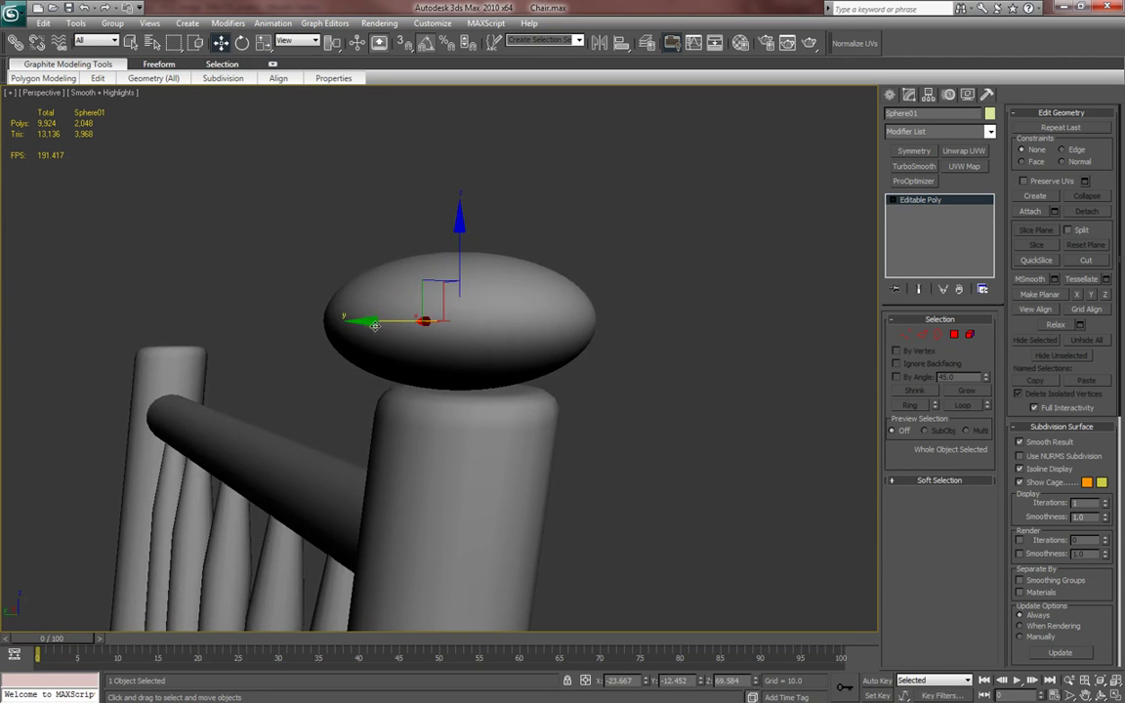
left_click_drag(375, 326, 384, 326)
middle_click_drag(415, 332, 171, 237, "alt")
scroll(421, 349, "down", 4)
scroll(276, 302, "up", 10)
left_click_drag(353, 358, 321, 359)
scroll(401, 410, "down", 8)
middle_click_drag(444, 450, 532, 479, "alt")
middle_click_drag(635, 442, 495, 431)
scroll(491, 428, "up", 7)
middle_click_drag(283, 392, 396, 421)
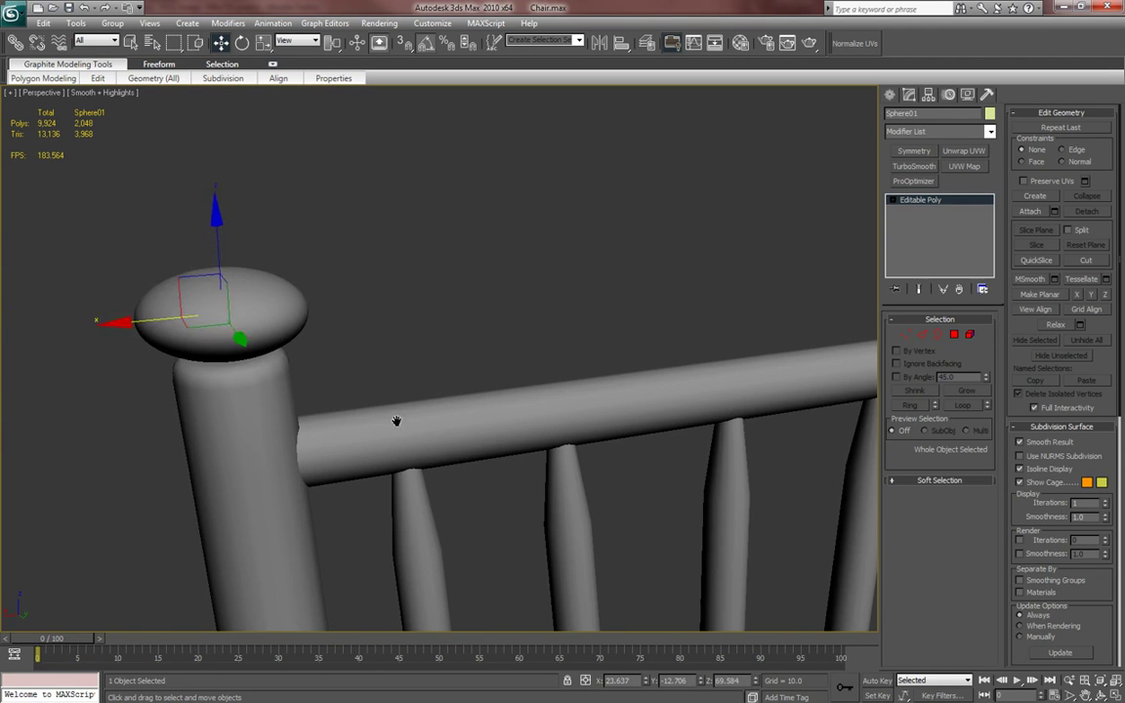
- Lower the flattened sphere by about 0.16 toward the top of the post
middle_click_drag(254, 351, 317, 307)
left_click_drag(254, 231, 254, 236)
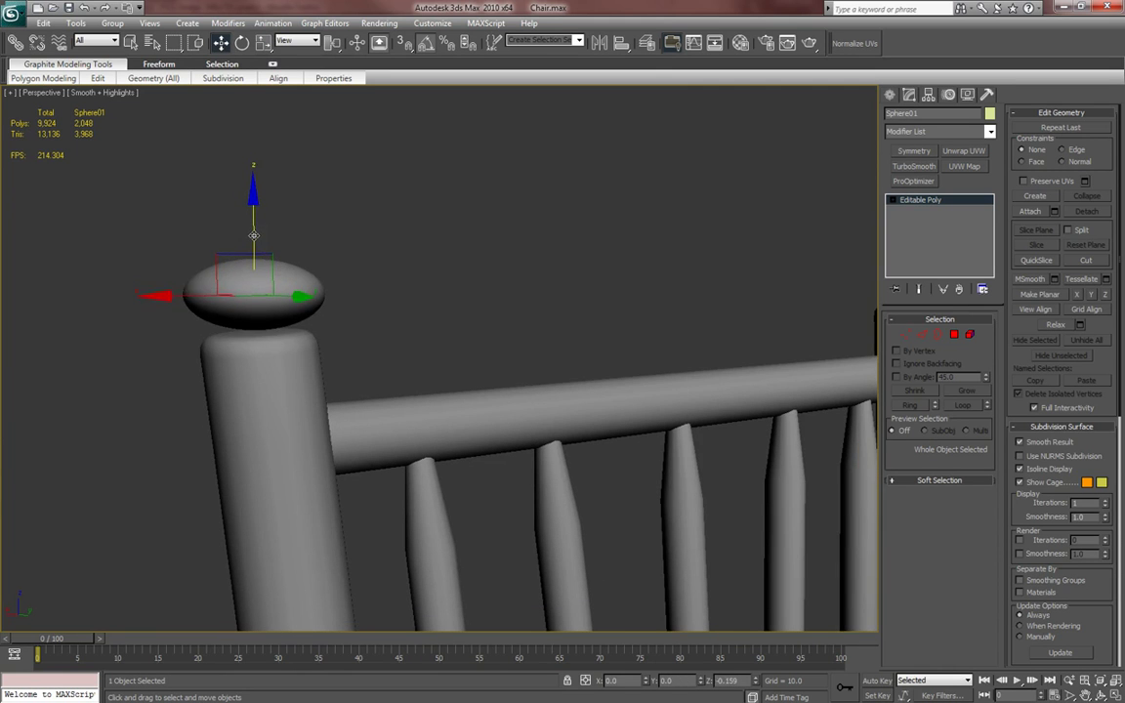
key("z")
middle_click_drag(250, 359, 318, 354, "alt")
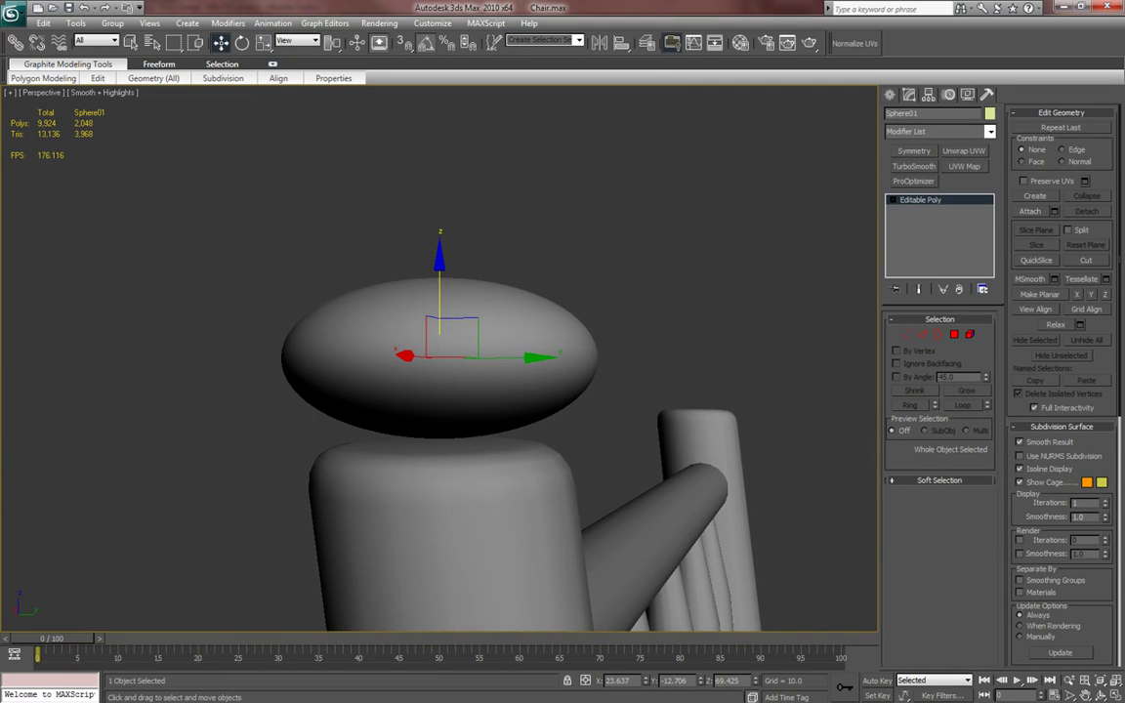
- Check the post cap against the reference chair photo and show edged faces to examine its mesh density
key("alt+Tab")
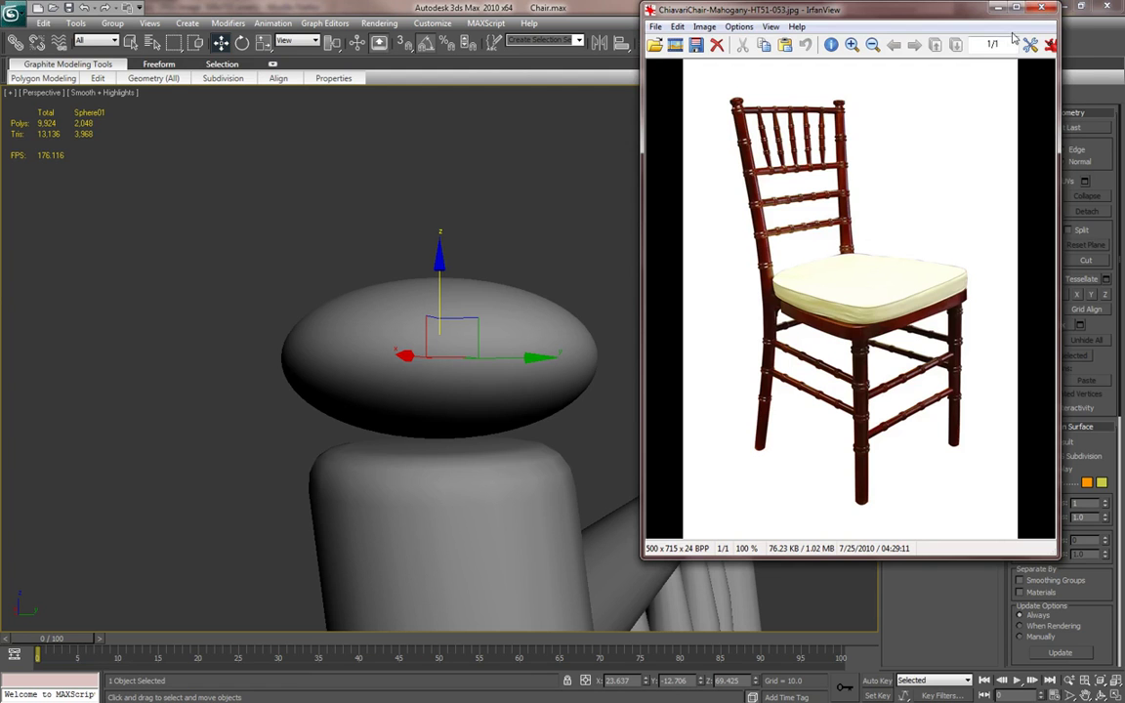
left_click(1041, 10)
middle_click_drag(622, 286, 735, 342)
key("F4")
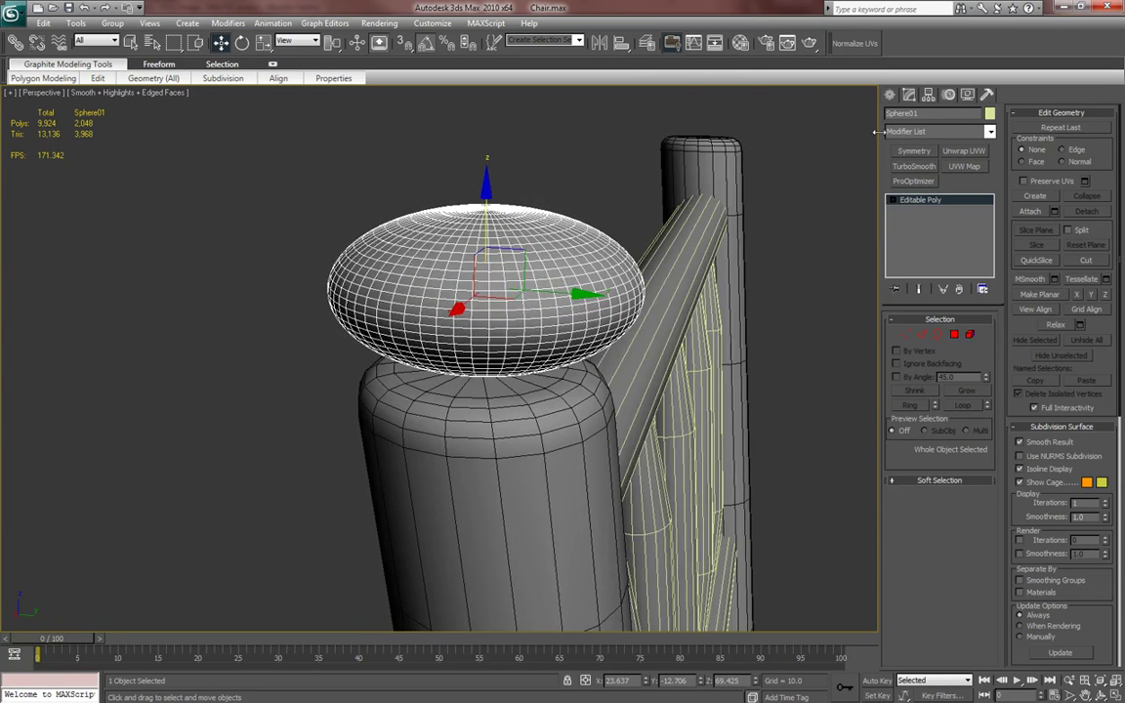
- Delete the flattened sphere from the top of the back post
left_click(892, 97)
middle_click_drag(647, 329, 623, 334, "alt")
key("Delete")
scroll(625, 356, "down", 4)
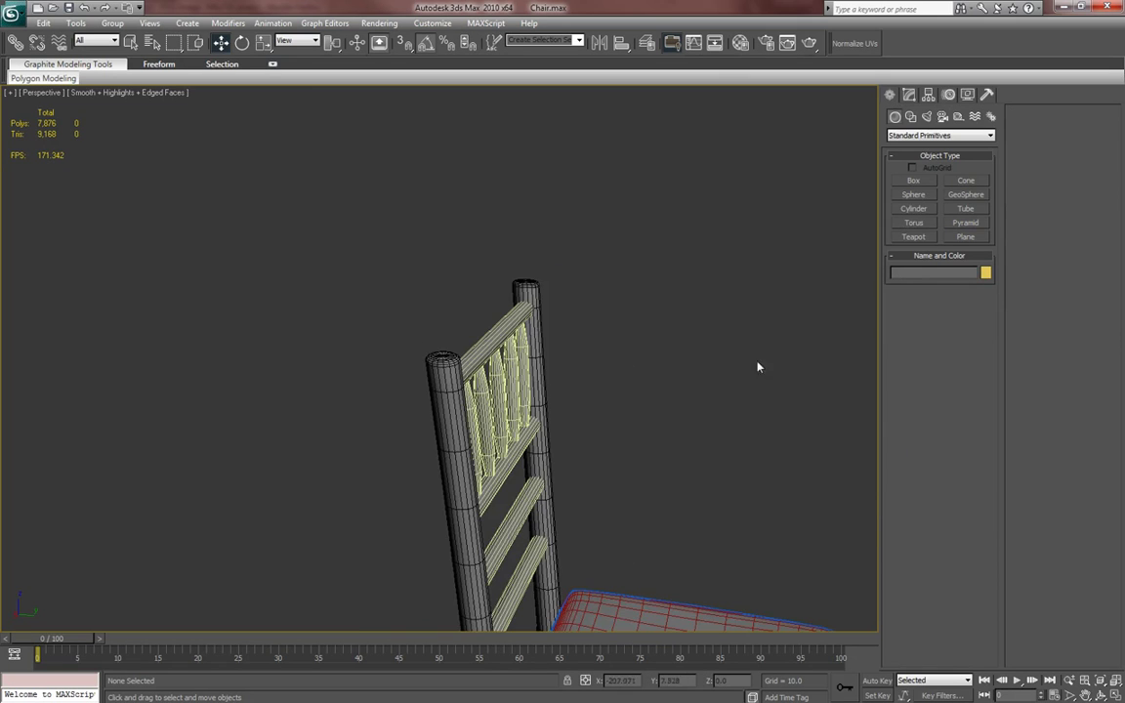
- Create a new sphere with a radius of about 18.4 behind the chair and set its segments to 32
left_click(913, 195)
middle_click_drag(542, 369, 440, 457, "alt")
left_click_drag(342, 422, 375, 454)
key("w")
left_click(908, 95)
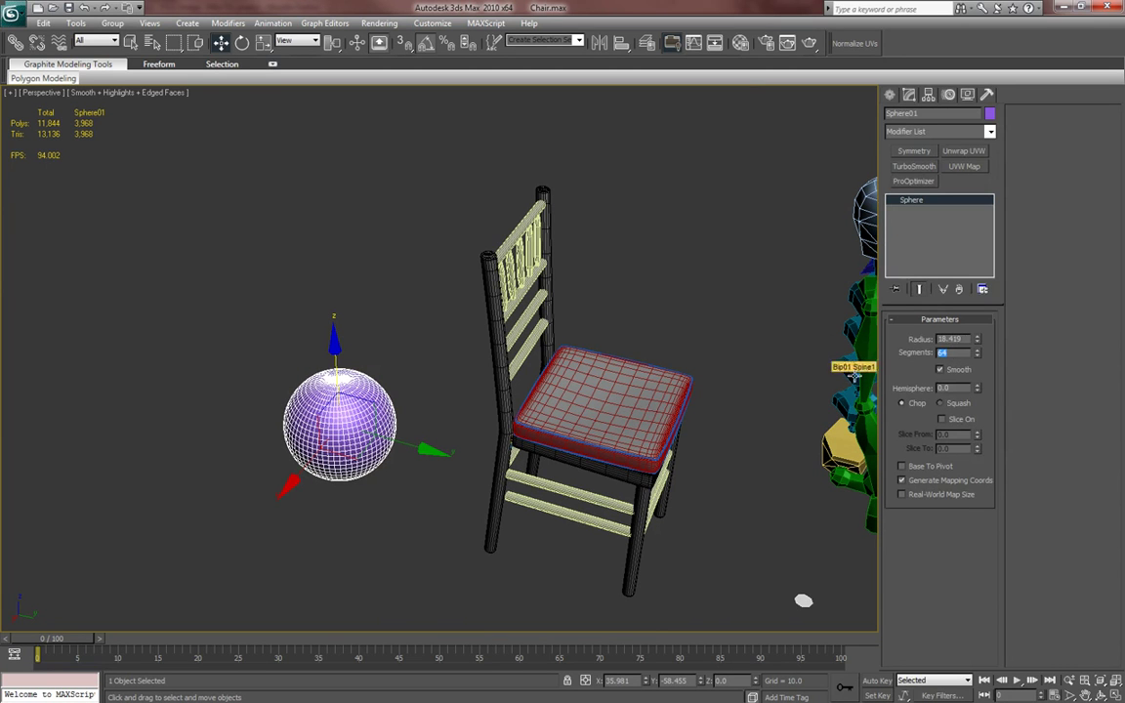
type("32")
key("Return")
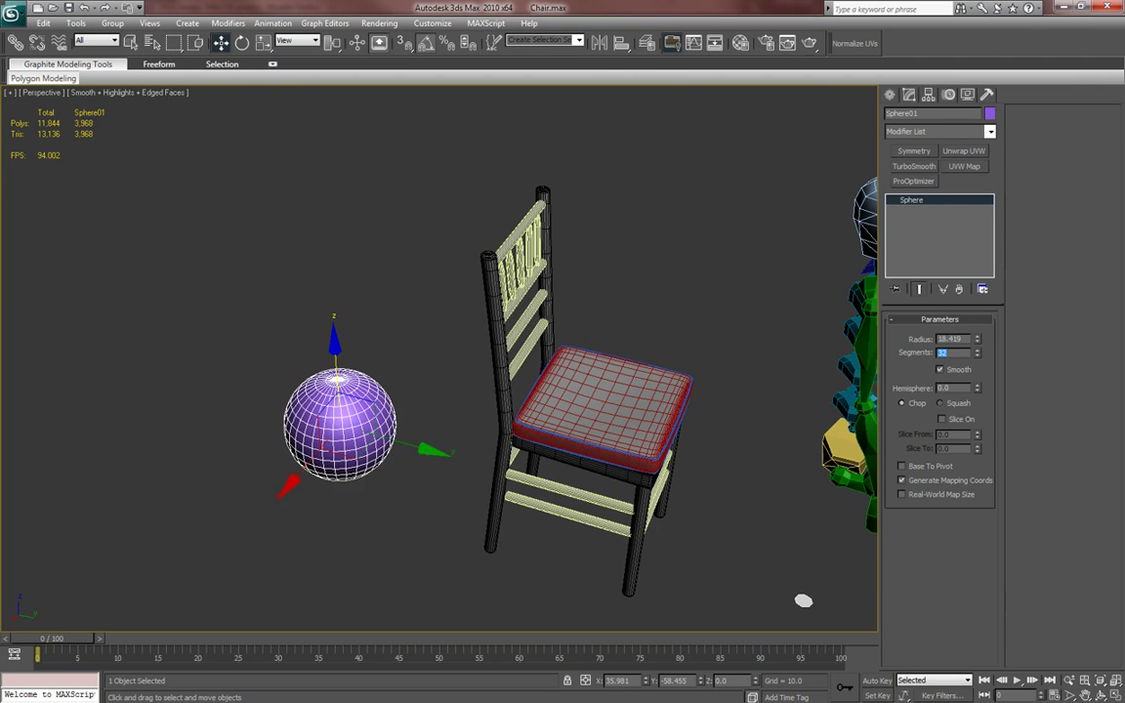
middle_click_drag(578, 370, 385, 456)
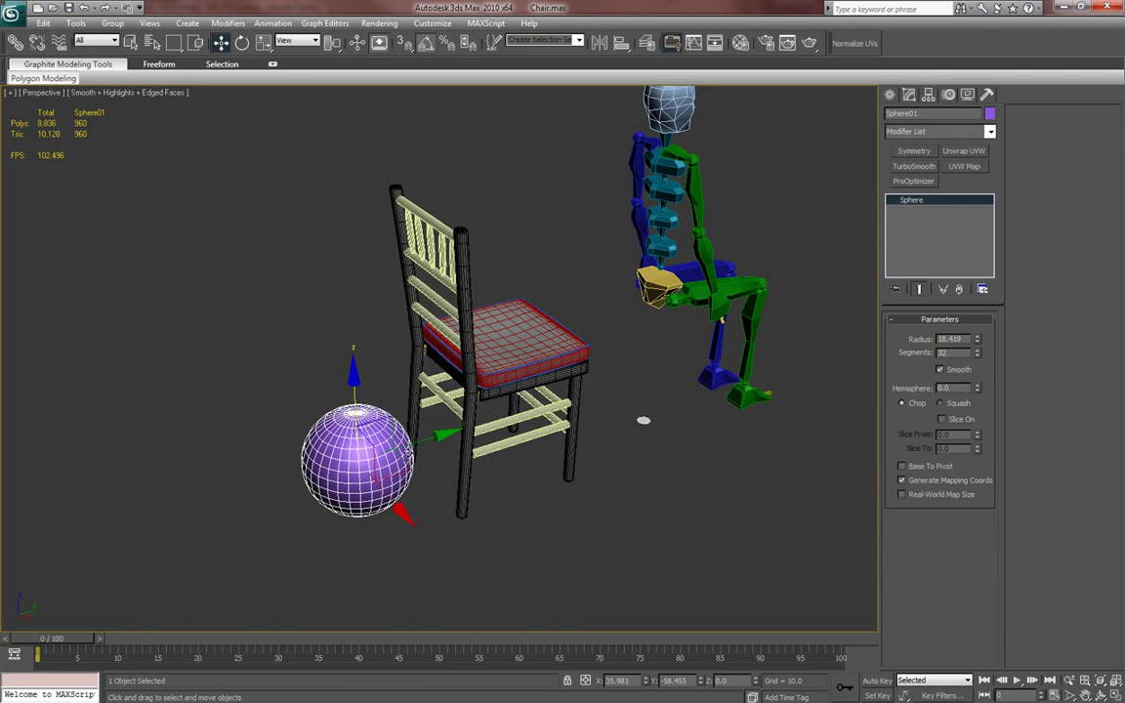
- Convert the new sphere to an editable poly and assign it the Chair material
right_click(383, 456)
mouse_move(469, 572)
left_click(361, 591)
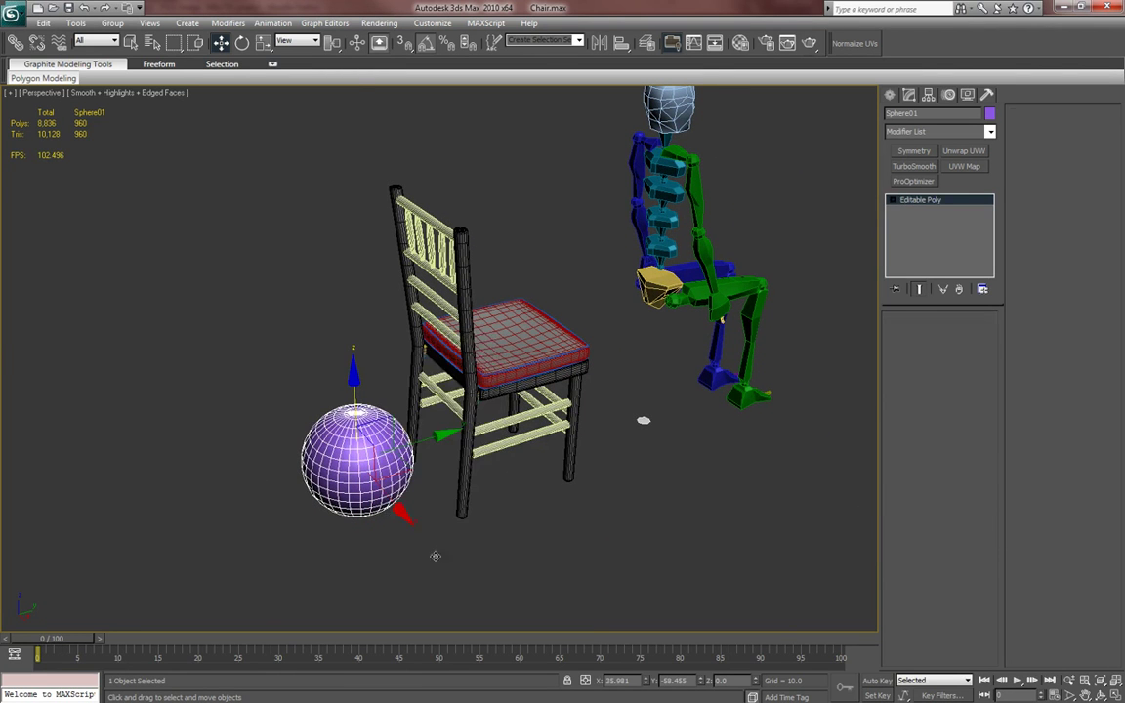
middle_click_drag(475, 526, 534, 540)
key("m")
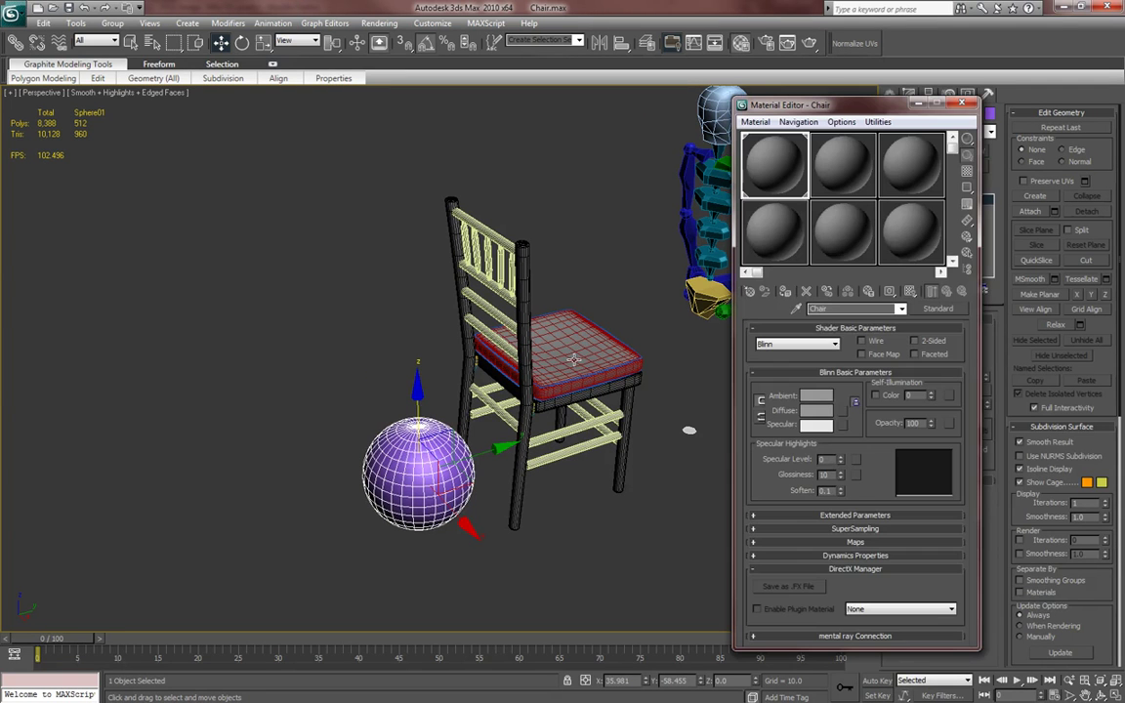
left_click(789, 292)
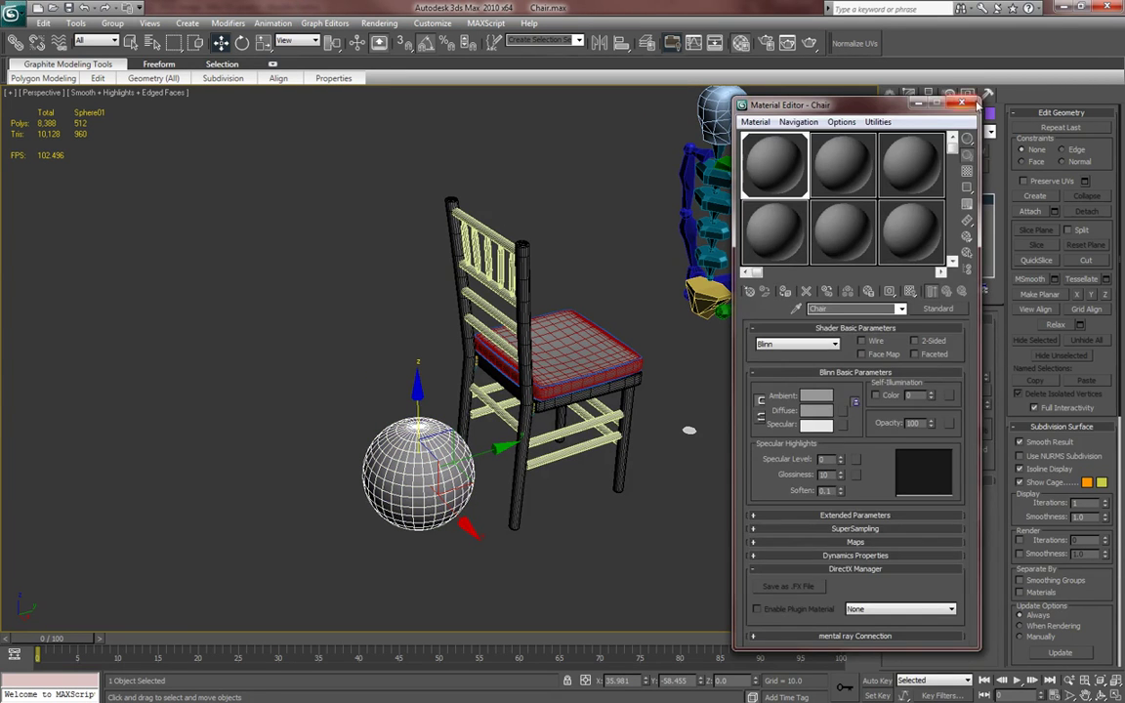
left_click(973, 103)
middle_click_drag(592, 285, 429, 476, "alt")
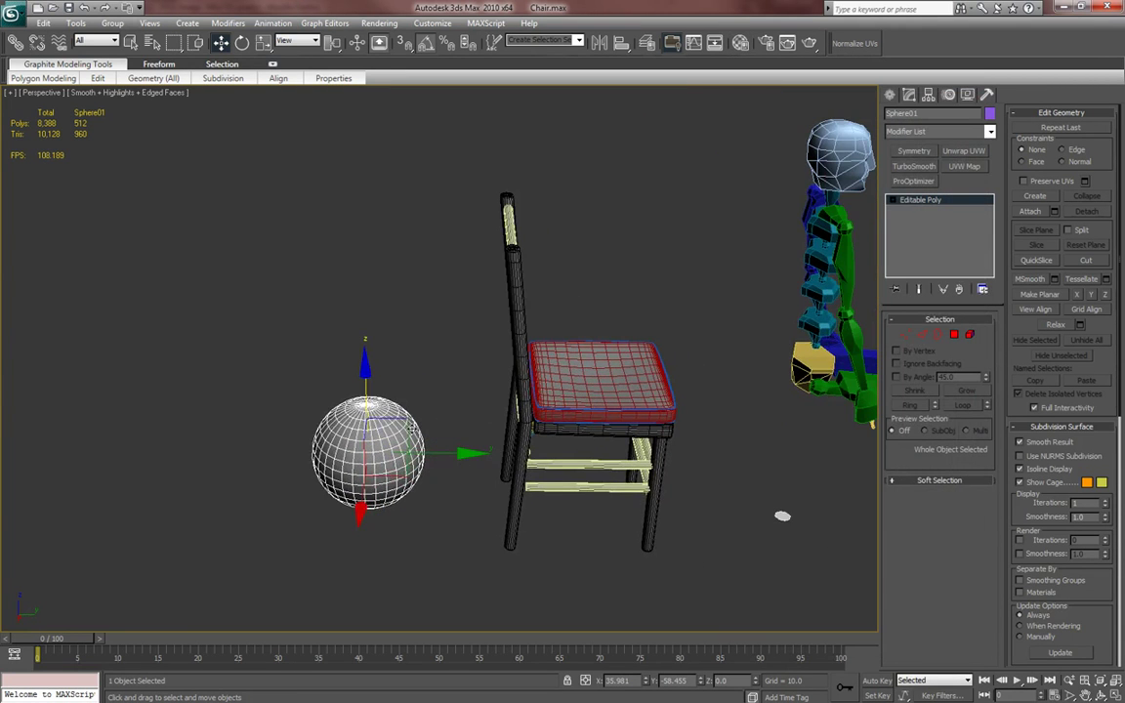
- Move the new sphere from behind the chair up to just above the back post
left_click_drag(393, 430, 533, 212)
key("z")
scroll(568, 327, "down", 5)
middle_click_drag(568, 327, 433, 334, "alt")
scroll(434, 334, "up", 3)
left_click_drag(425, 330, 469, 344)
key("z")
middle_click_drag(465, 447, 513, 351, "alt")
left_click_drag(473, 346, 477, 345)
- Scale the sphere down toward the post's width and flatten it along its vertical axis
key("r")
left_click_drag(437, 382, 476, 521)
key("w")
left_click_drag(436, 332, 415, 332)
middle_click_drag(483, 400, 408, 479, "alt")
key("r")
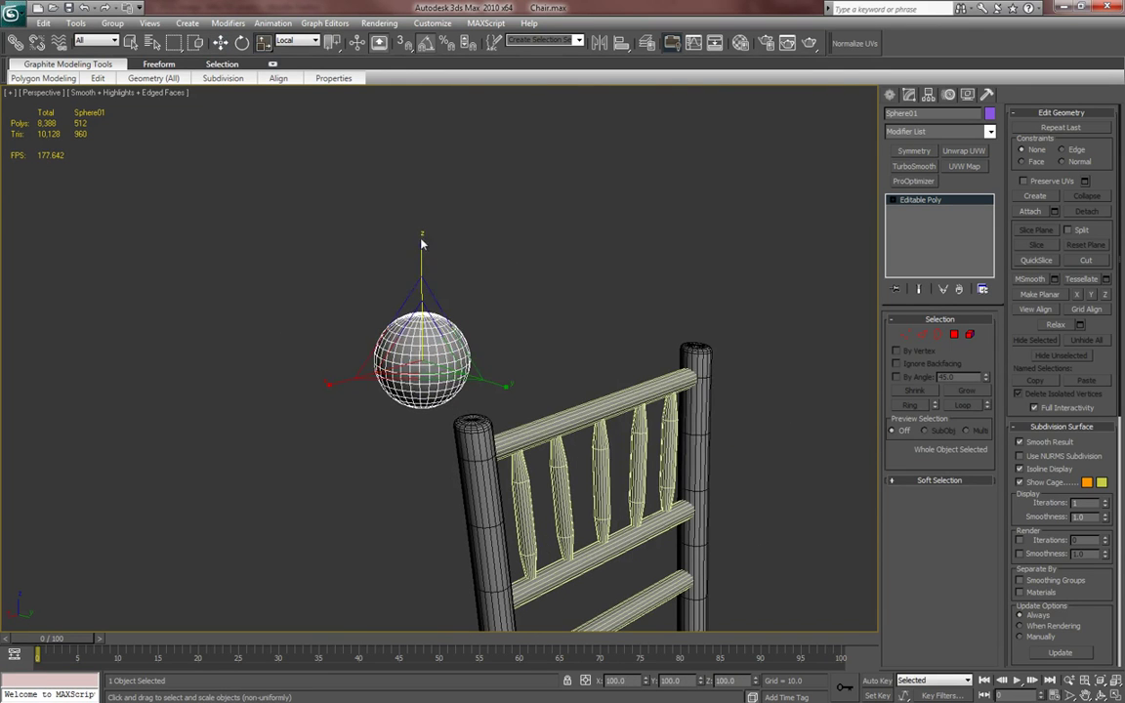
left_click_drag(421, 245, 420, 294)
left_click_drag(426, 357, 432, 427)
- Move the flattened sphere onto the top end of the back post
key("w")
middle_click_drag(405, 348, 361, 317)
left_click_drag(378, 346, 435, 392)
key("z")
middle_click_drag(436, 392, 479, 343, "alt")
left_click_drag(439, 302, 439, 444)
middle_click_drag(439, 445, 505, 329)
middle_click_drag(488, 459, 619, 334)
left_click_drag(715, 263, 334, 301)
key("z")
middle_click_drag(547, 376, 417, 409, "alt")
middle_click_drag(417, 409, 232, 328)
left_click_drag(237, 254, 672, 456)
key("z")
- Fine-tune the flattened sphere's position to centre it over the post top
middle_click_drag(499, 517, 747, 501, "alt")
scroll(665, 467, "down", 5)
left_click_drag(660, 304, 529, 376)
key("z")
middle_click_drag(547, 396, 607, 449, "alt")
left_click_drag(443, 280, 442, 282)
mouse_move(486, 365)
middle_mouse_down("alt")
mouse_move(494, 336)
mouse_move(493, 347)
middle_mouse_up("alt")
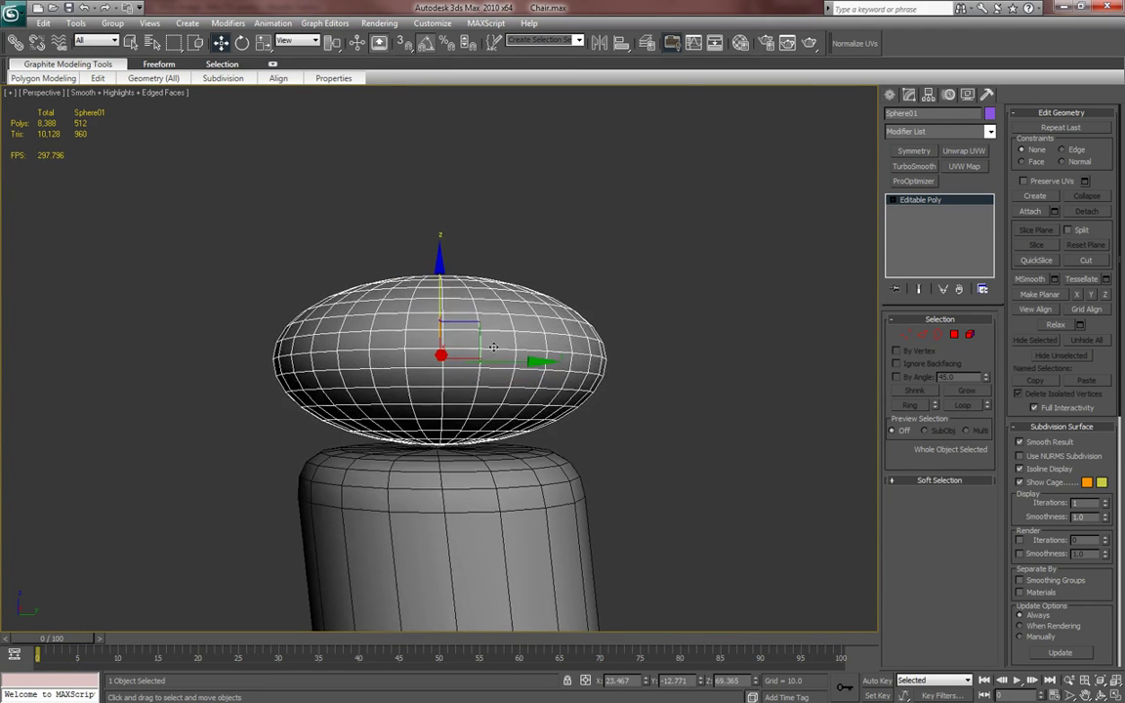
left_click_drag(528, 366, 522, 361)
middle_click_drag(552, 372, 299, 404, "alt")
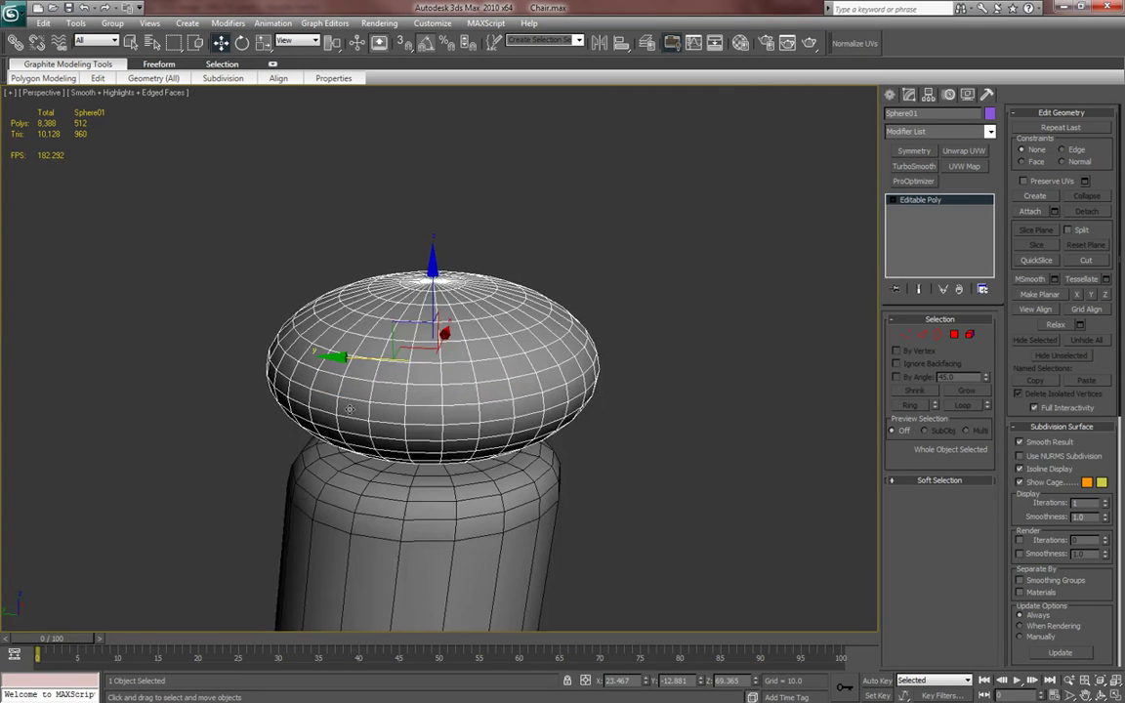
- Hide edged faces and lower the flattened sphere until it rests on the post top
scroll(420, 412, "down", 3)
middle_click_drag(435, 414, 683, 429, "alt")
key("r")
key("w")
key("F4")
left_click_drag(509, 284, 507, 298)
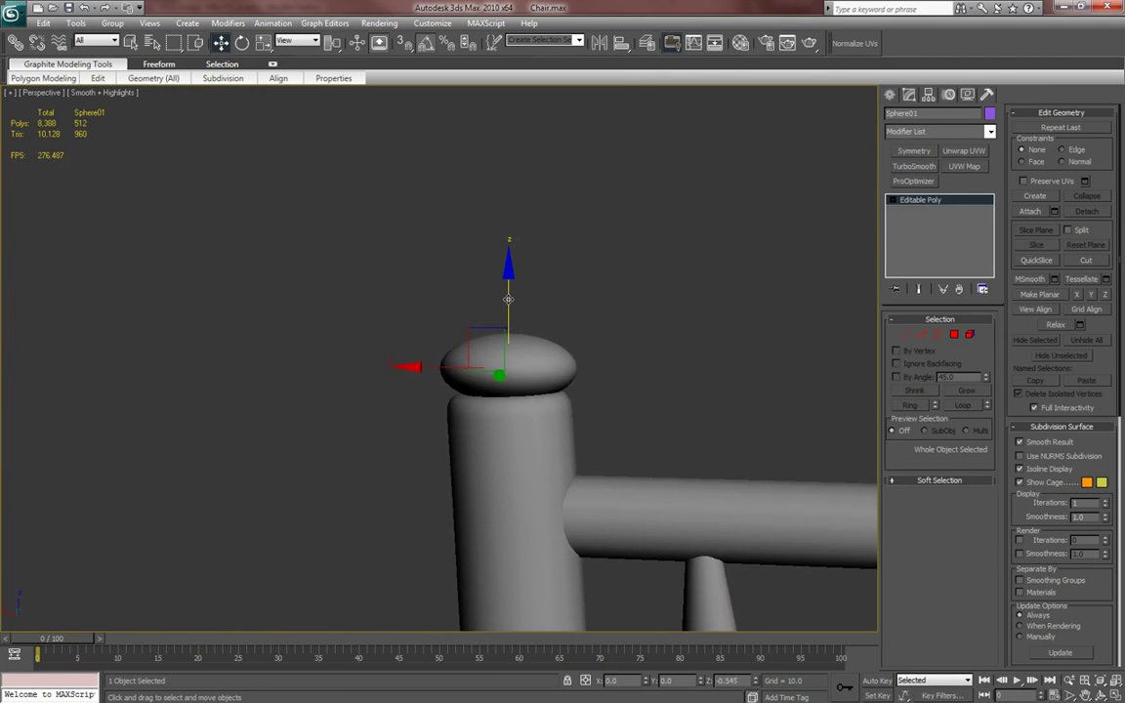
- Examine the cap from several angles and compare it with the reference chair photo
middle_click_drag(586, 351, 584, 445, "alt")
scroll(584, 444, "up", 10)
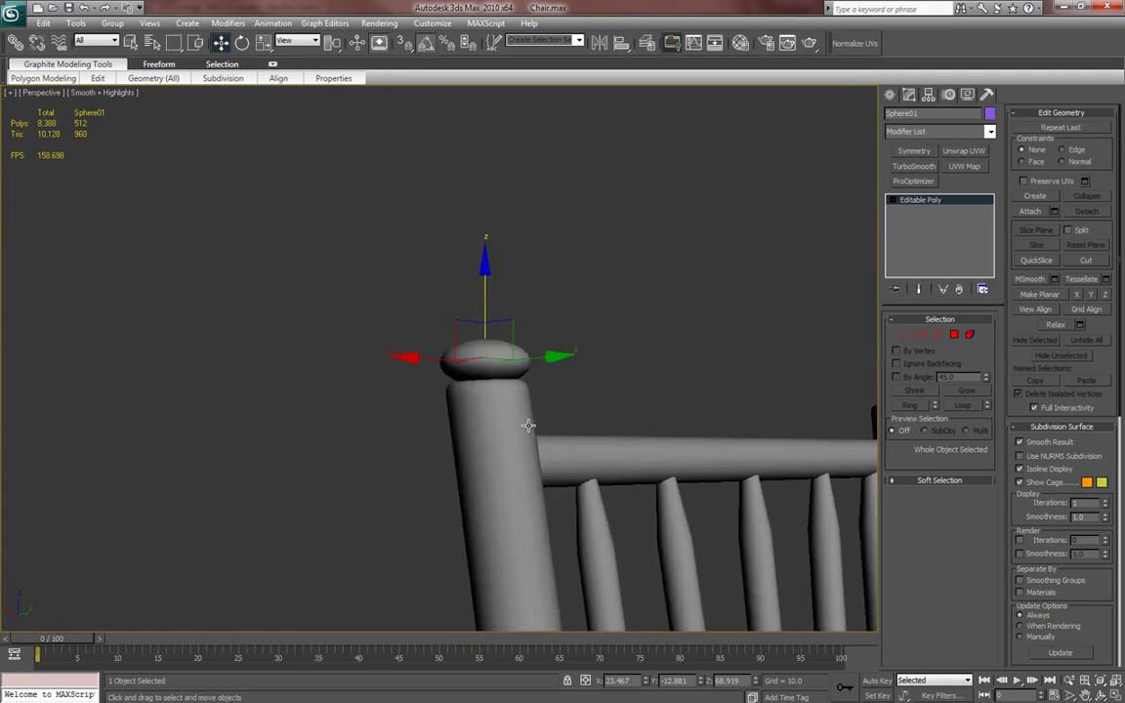
middle_click_drag(460, 436, 491, 395, "alt")
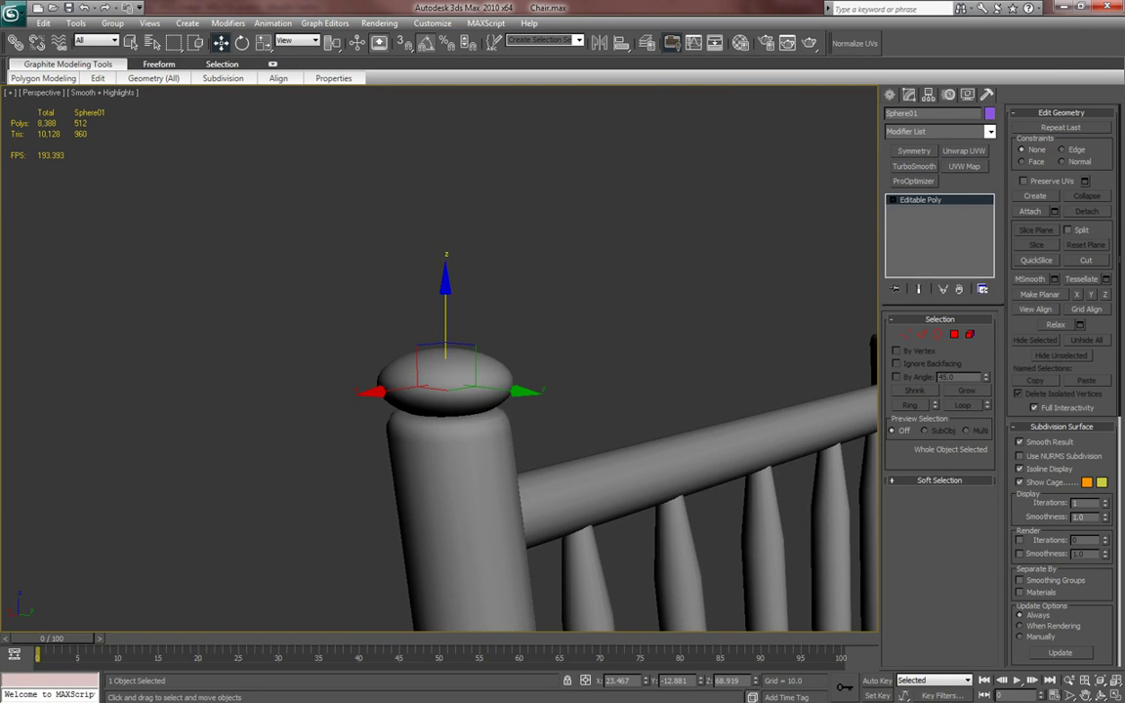
key("alt+Tab")
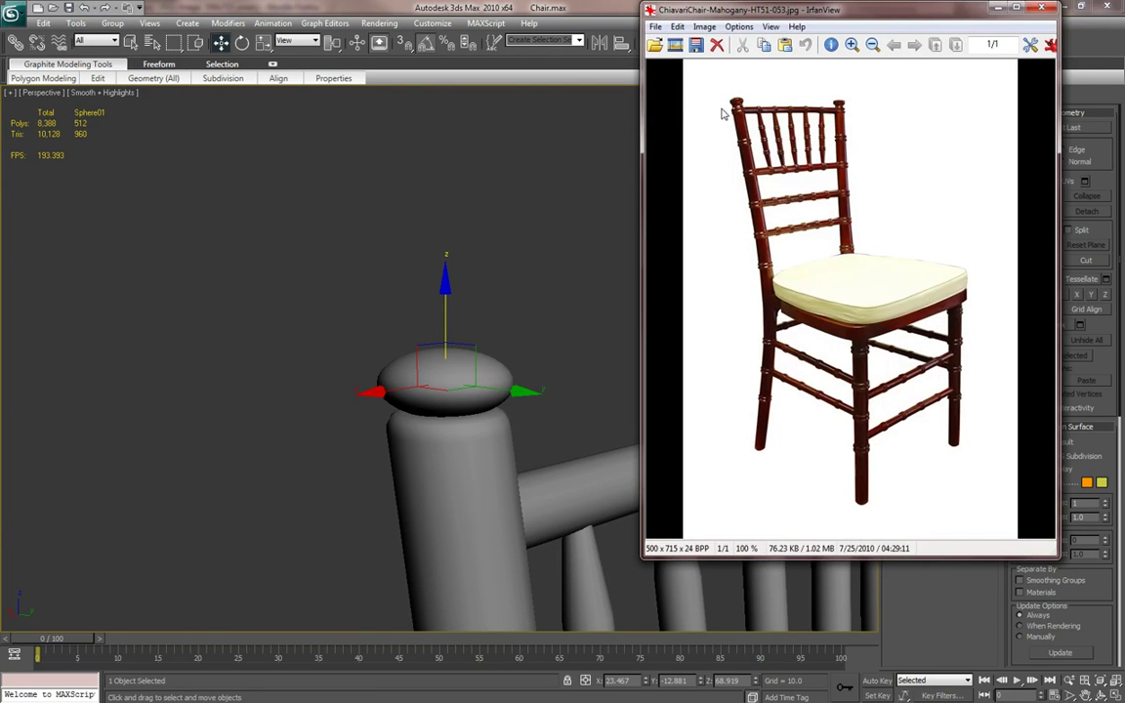
left_click(1041, 12)
- Raise the cap clear of the post top and show edged faces again
middle_click_drag(396, 402, 438, 317, "alt")
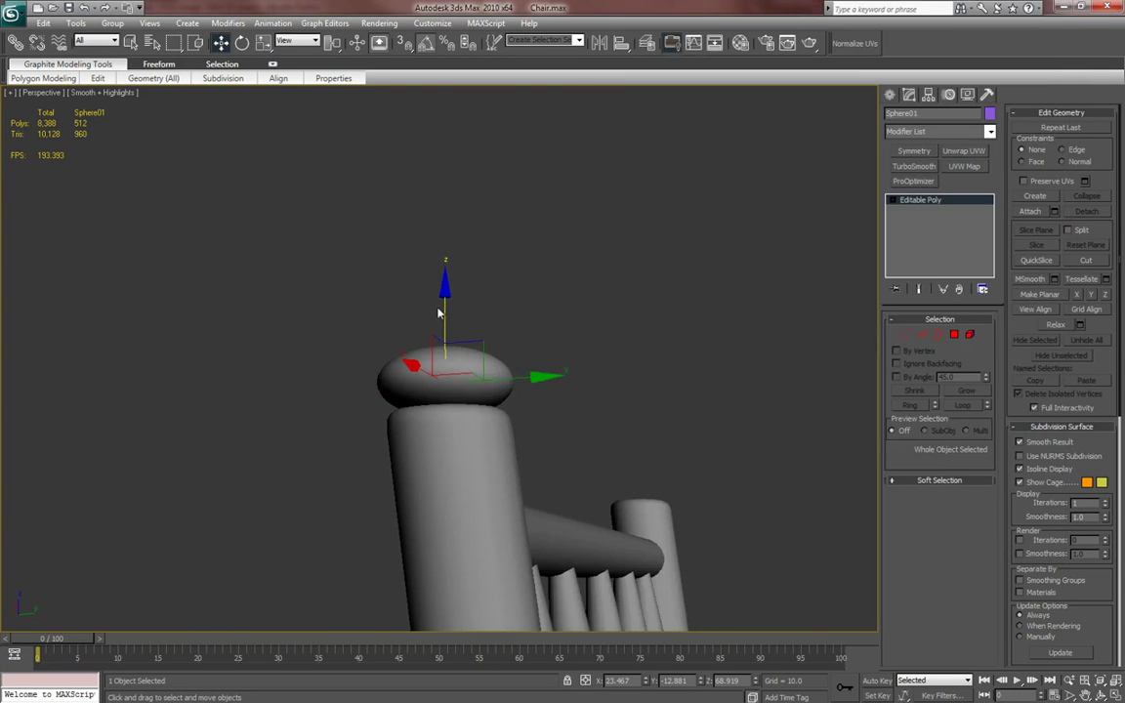
left_click_drag(444, 300, 444, 252)
key("F4")
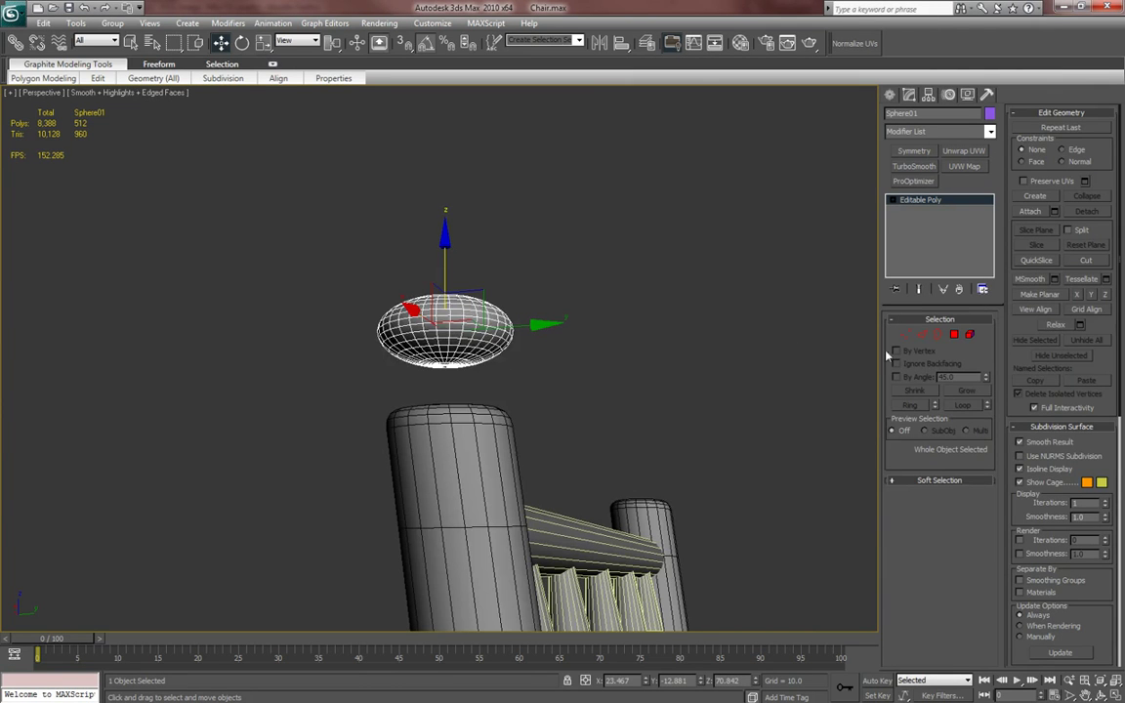
- Select the cap's bottom pole vertex, grow the selection three times and delete those vertices to open the underside
left_click(905, 334)
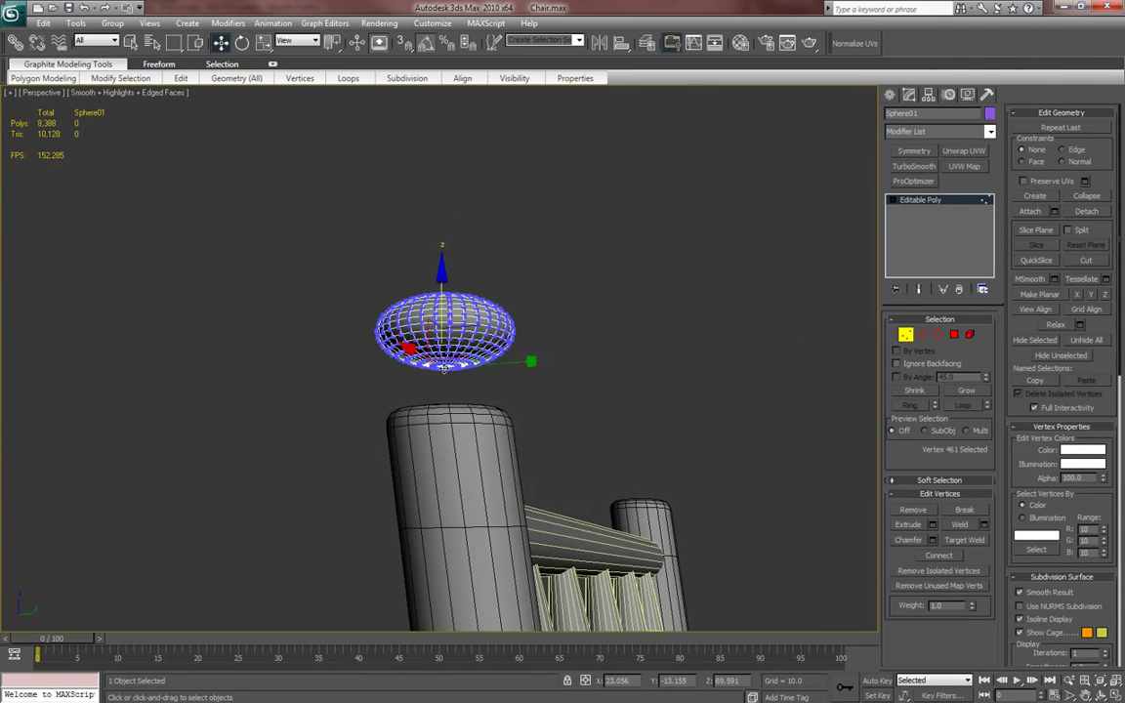
left_click(444, 369)
key("z")
scroll(447, 377, "down", 3)
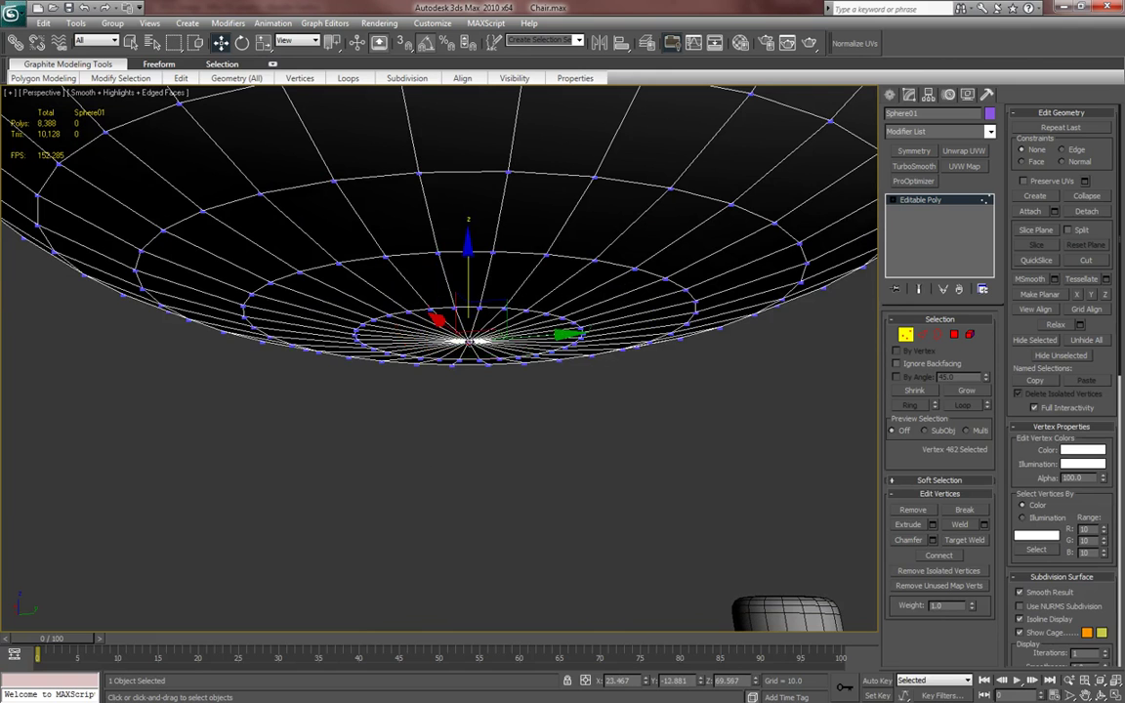
left_click(964, 390)
left_click(963, 391)
left_click(964, 390)
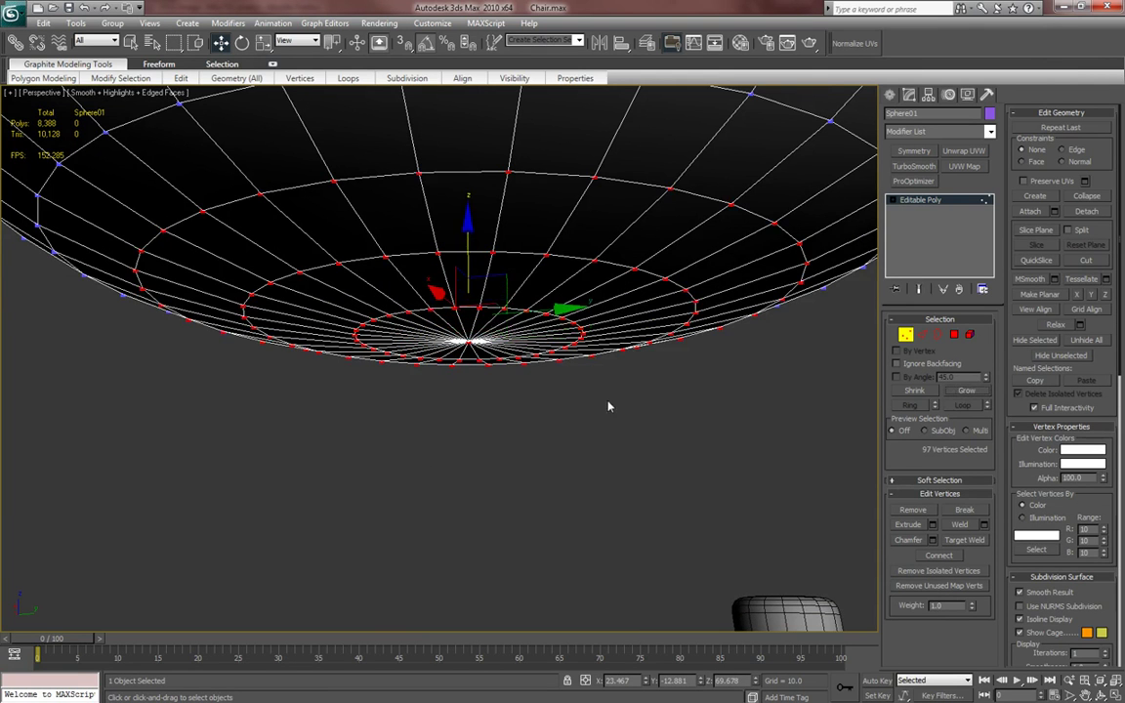
scroll(549, 465, "down", 5)
scroll(540, 466, "up", 3)
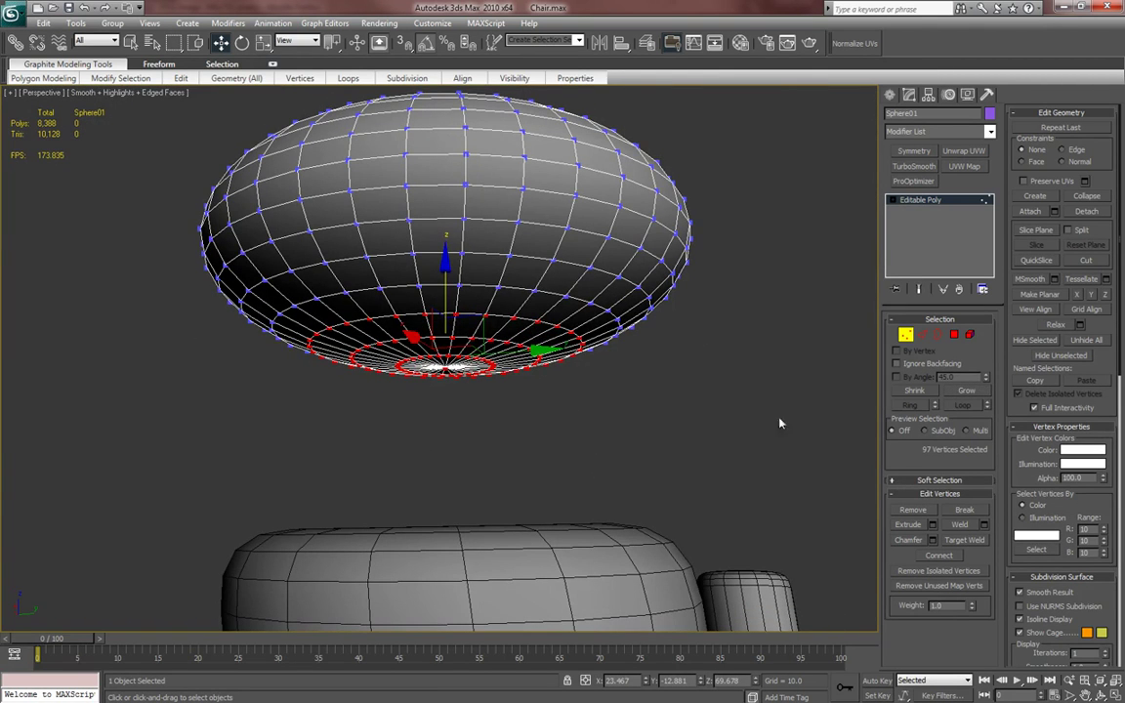
key("Delete")
- Extend the open bottom border of the cap straight down to form a short neck
left_click(943, 338)
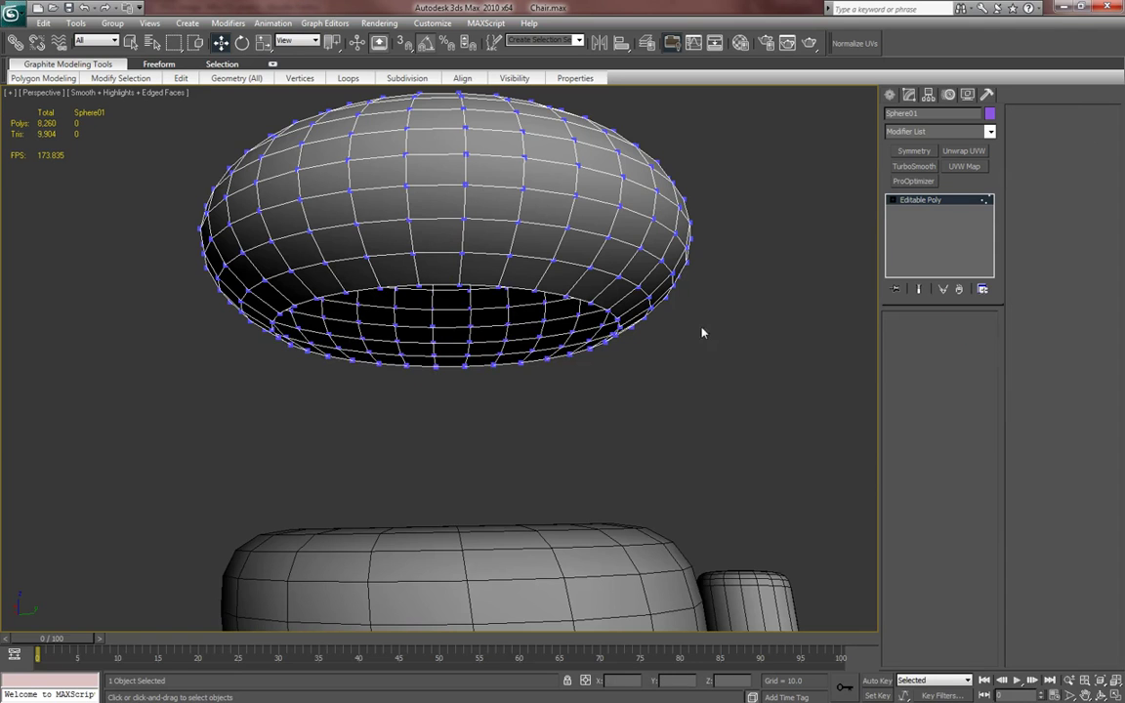
left_click(549, 303)
middle_click_drag(550, 304, 479, 302, "alt")
left_click_drag(444, 262, 586, 406, "shift")
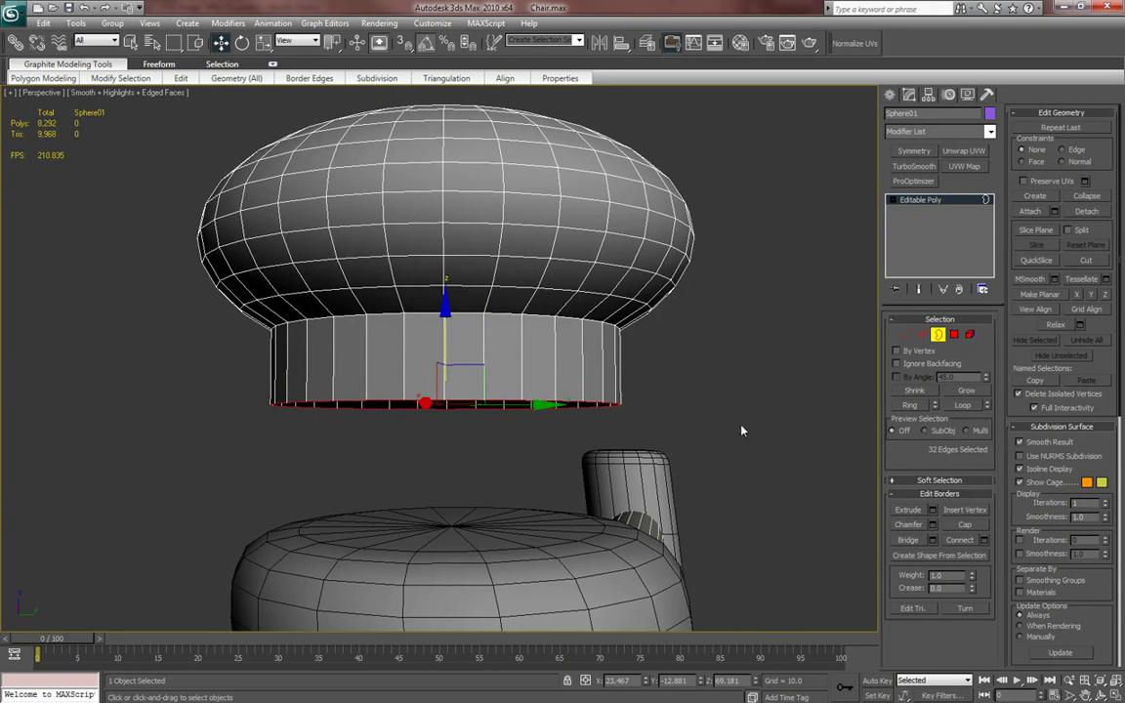
- Auto-smooth all of the cap's polygons with a 45 threshold
key("4")
key("ctrl+a")
left_click(1037, 602)
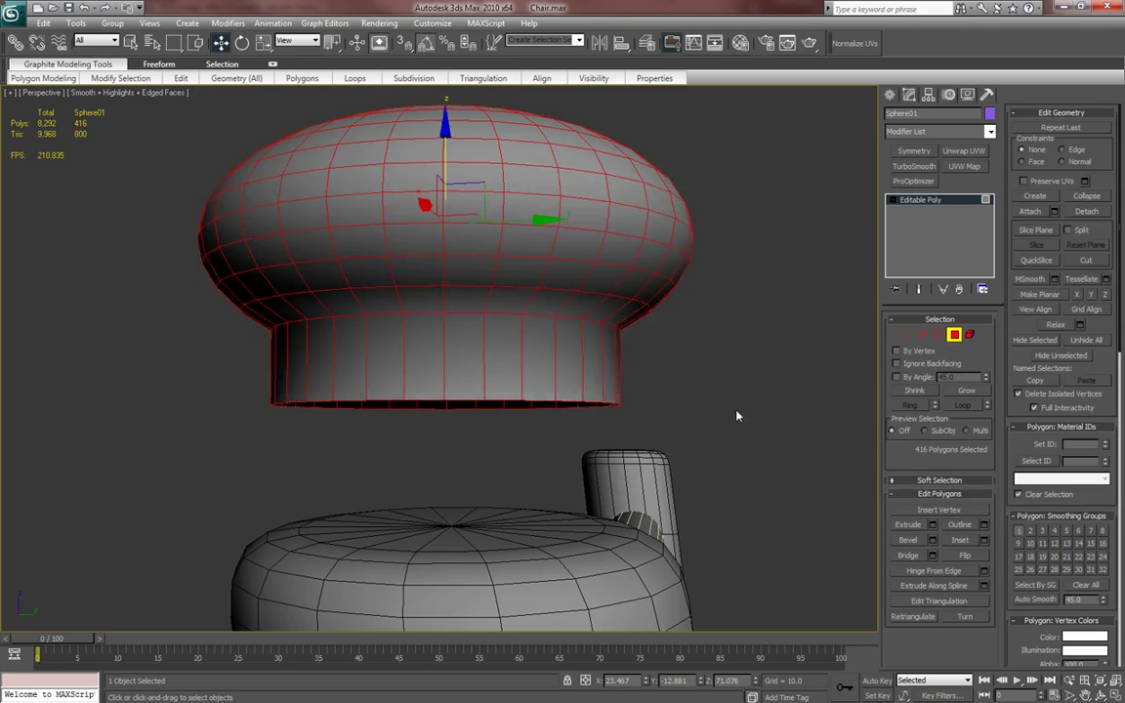
left_click(737, 416)
- Connect the ring of vertical neck edges to add a horizontal edge loop midway down the neck
left_click(922, 334)
left_click(589, 379)
left_click(902, 407)
right_click(572, 416)
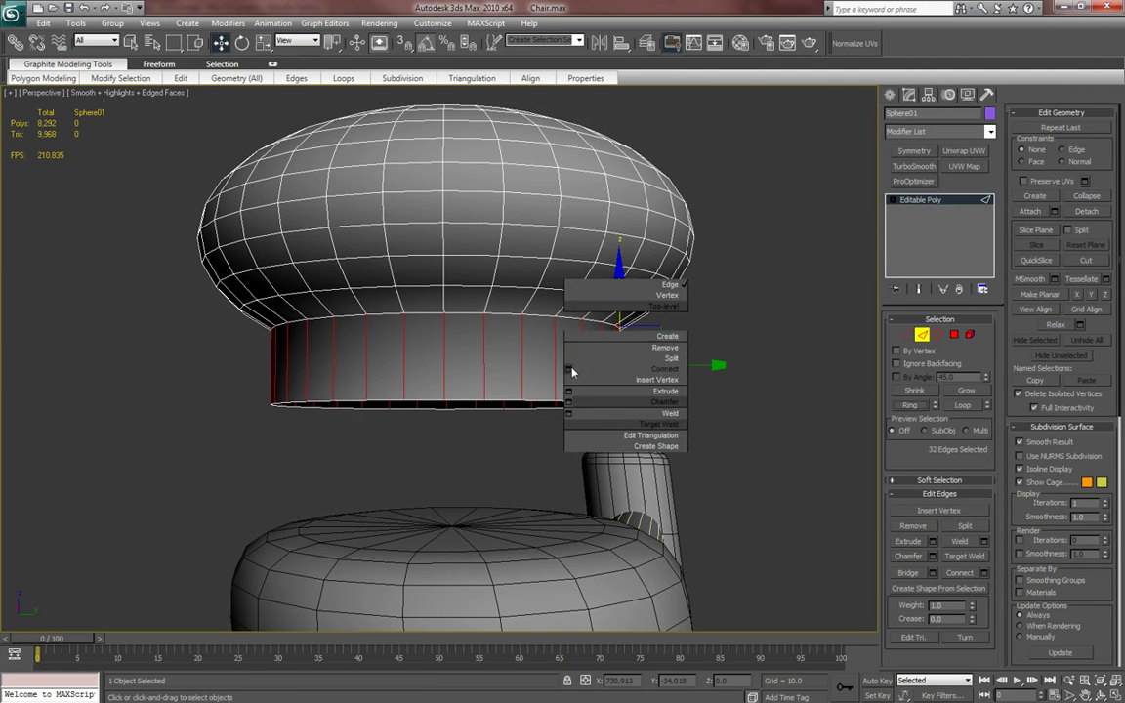
left_click(572, 372)
left_click(791, 397)
middle_click_drag(676, 401, 682, 409, "alt")
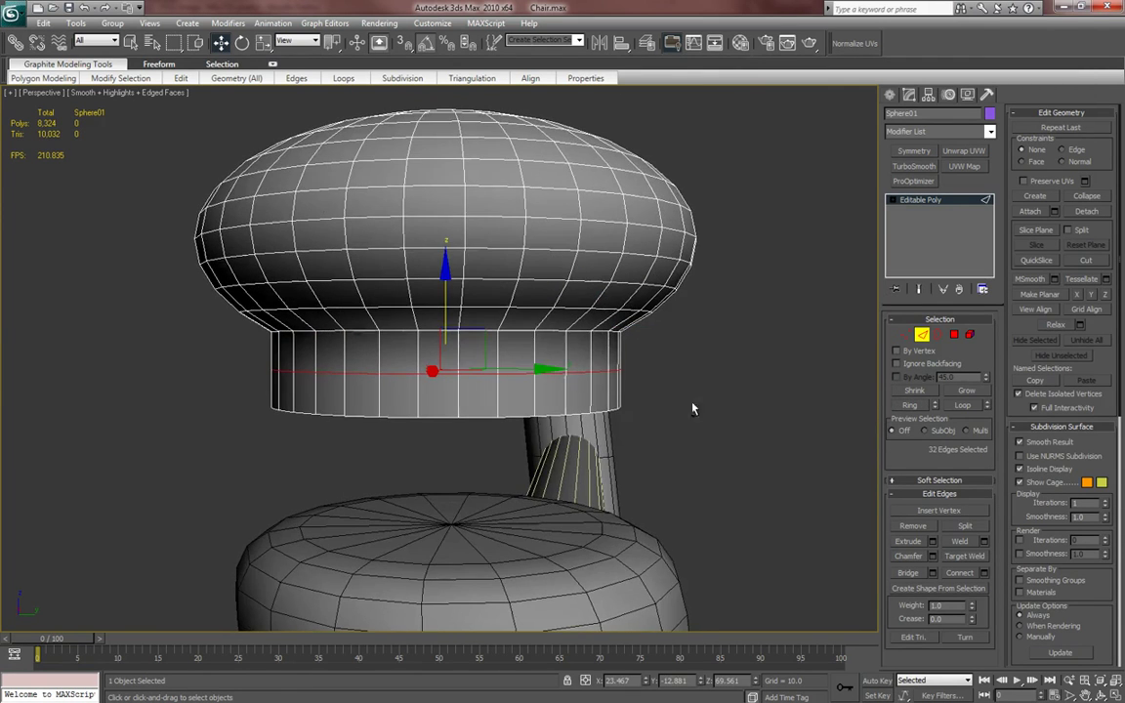
- Taper the neck inward by scaling its bottom edge loop with soft selection at a falloff of 12.4
left_click(587, 411)
left_click(964, 407)
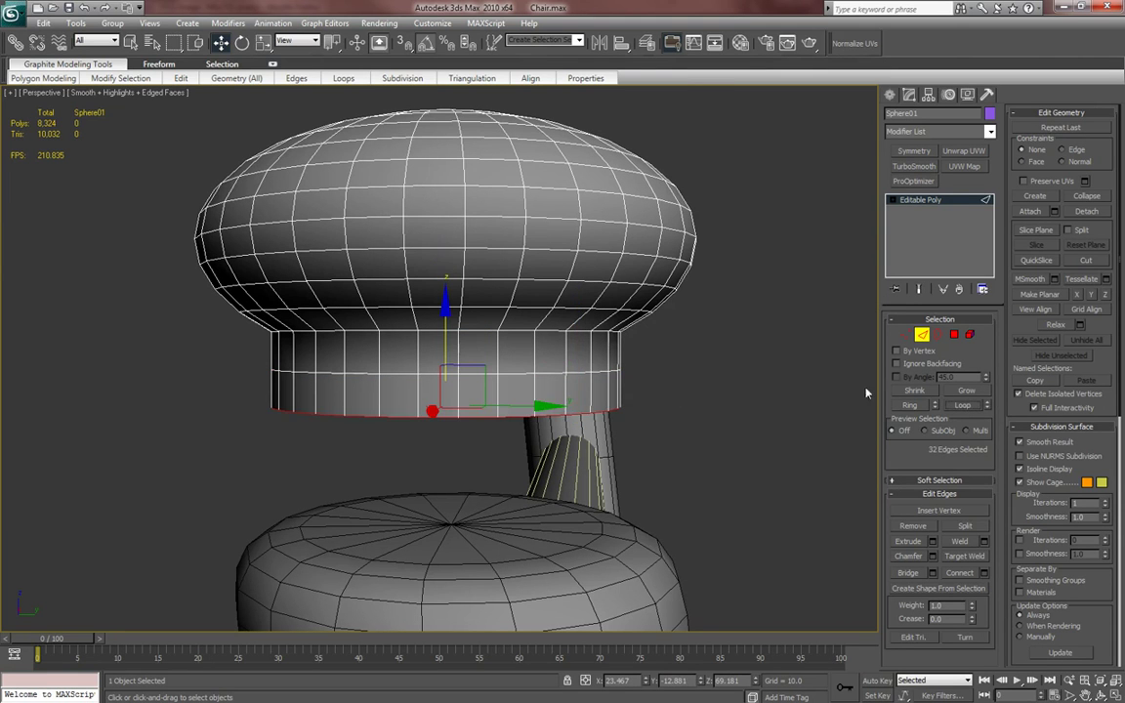
key("r")
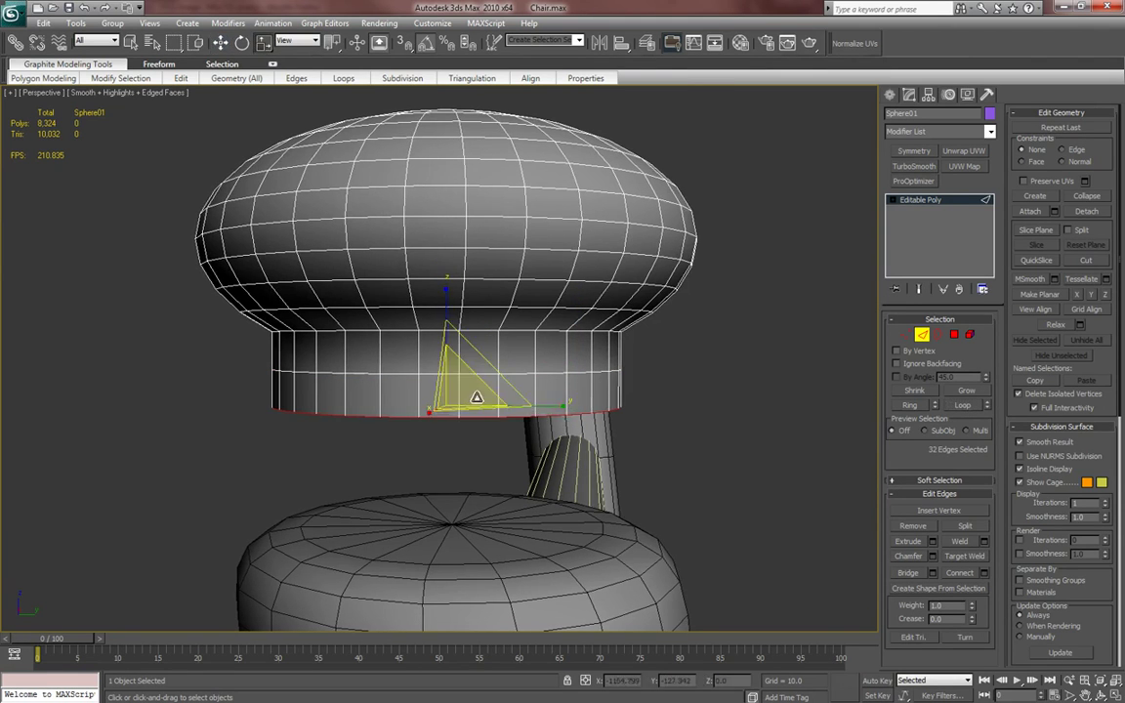
key("w")
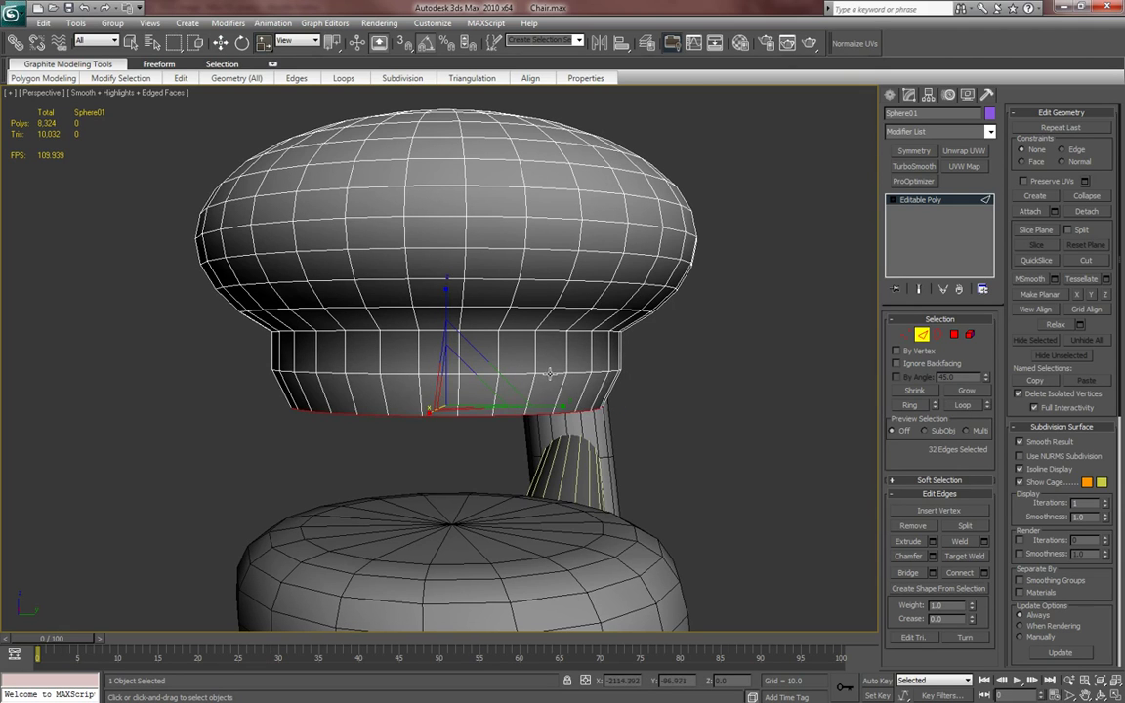
left_click(917, 482)
left_click(1018, 127)
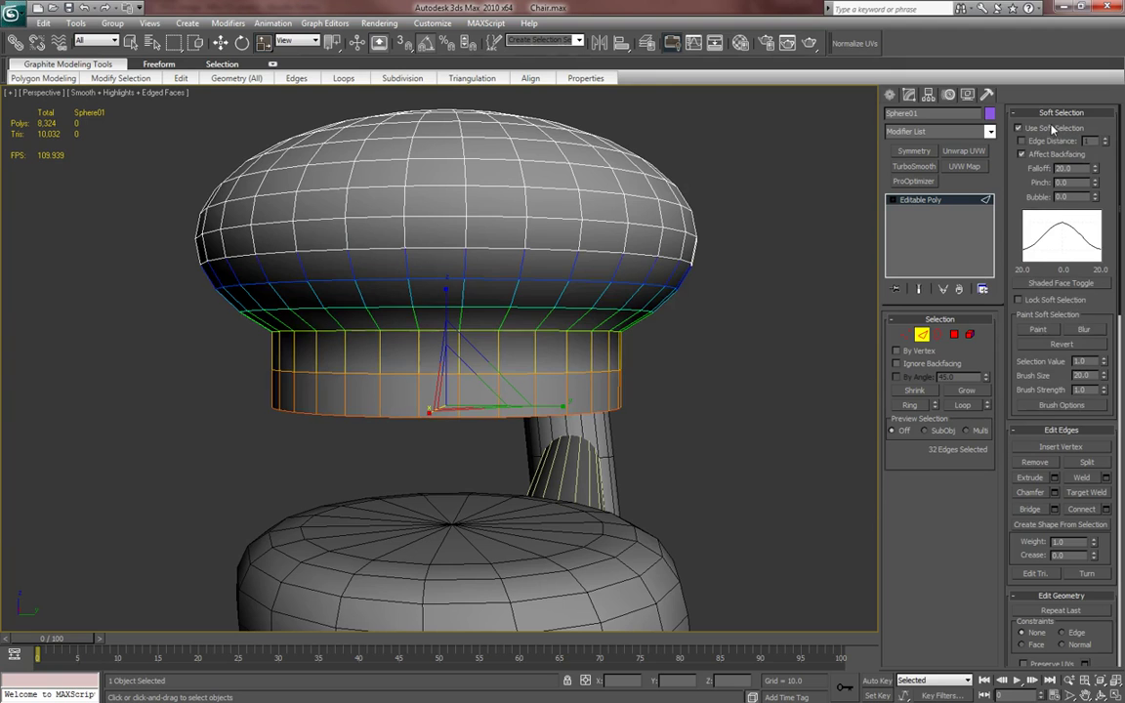
left_click_drag(1095, 172, 1096, 186)
left_click_drag(477, 385, 463, 407)
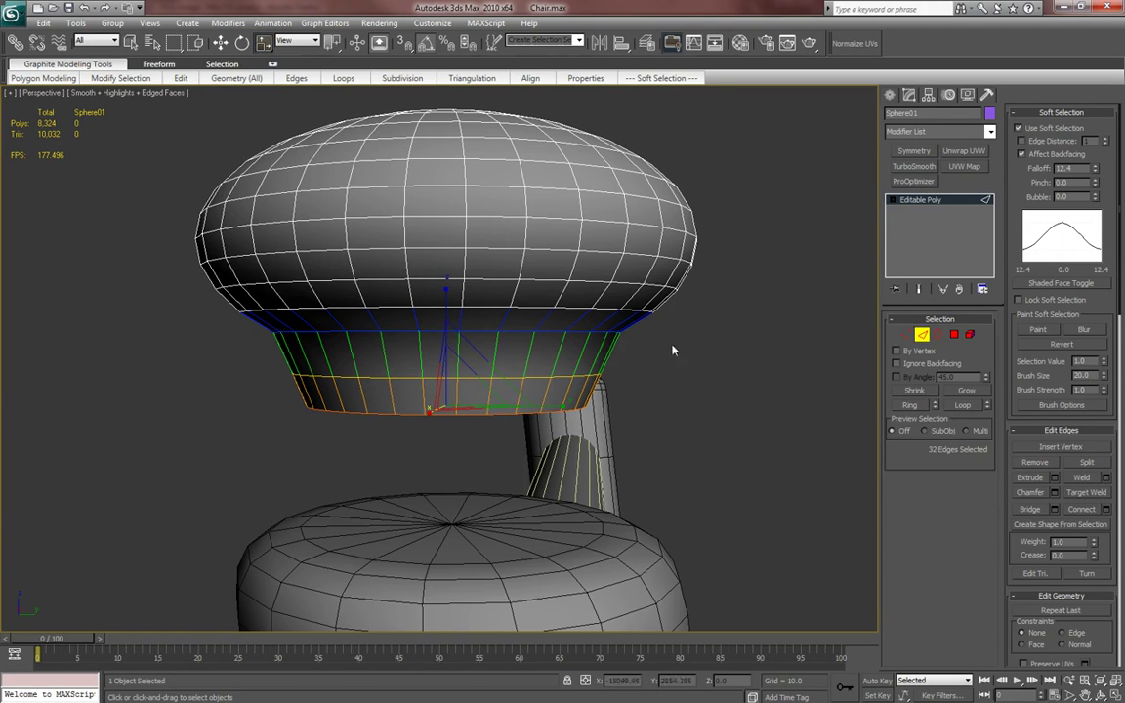
- Turn off soft selection and connect the upper ring of neck edges to add another horizontal loop
left_click(596, 352)
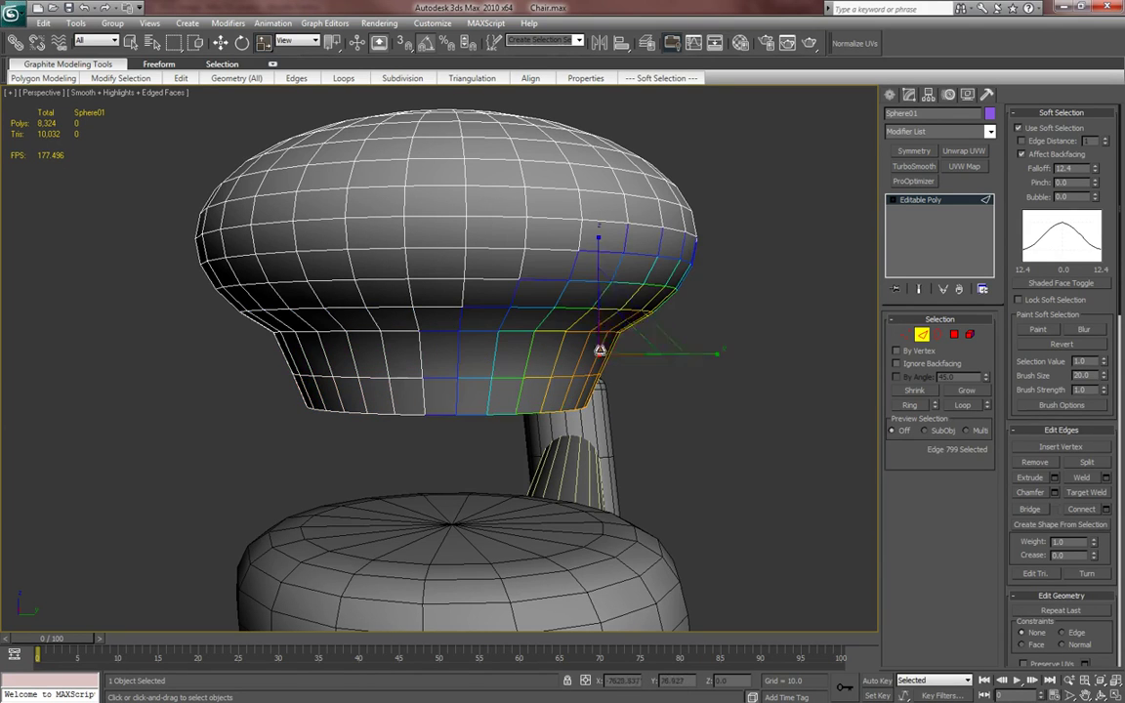
left_click(1041, 131)
left_click(909, 405)
right_click(479, 403)
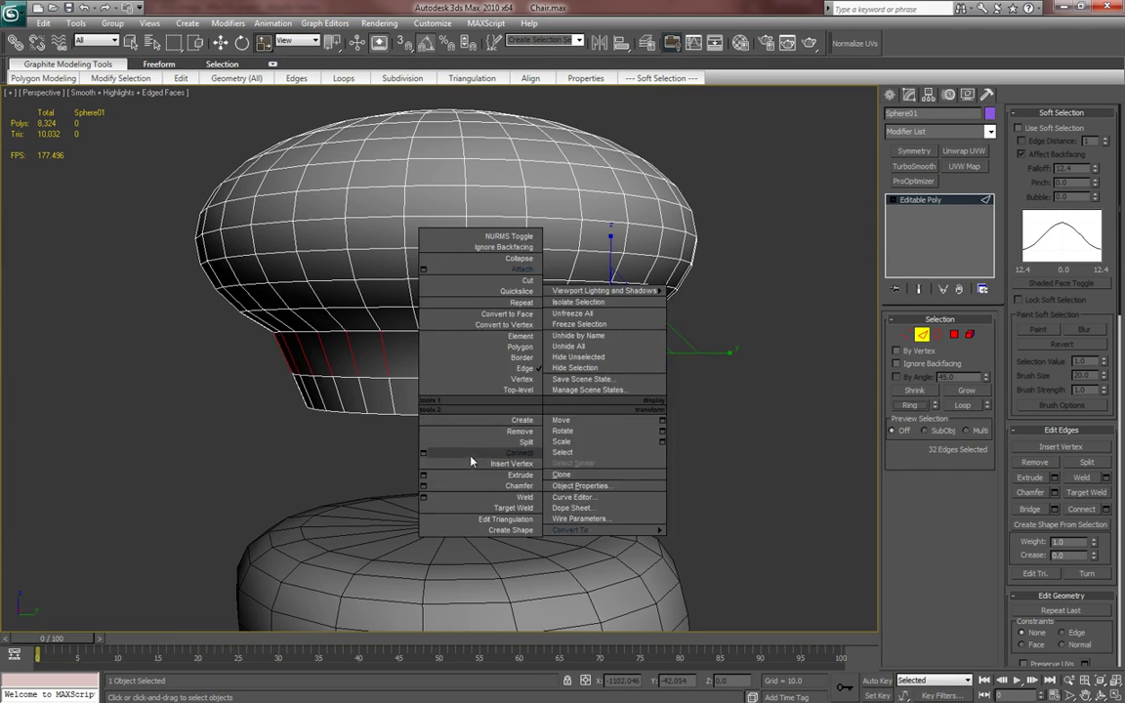
left_click(477, 450)
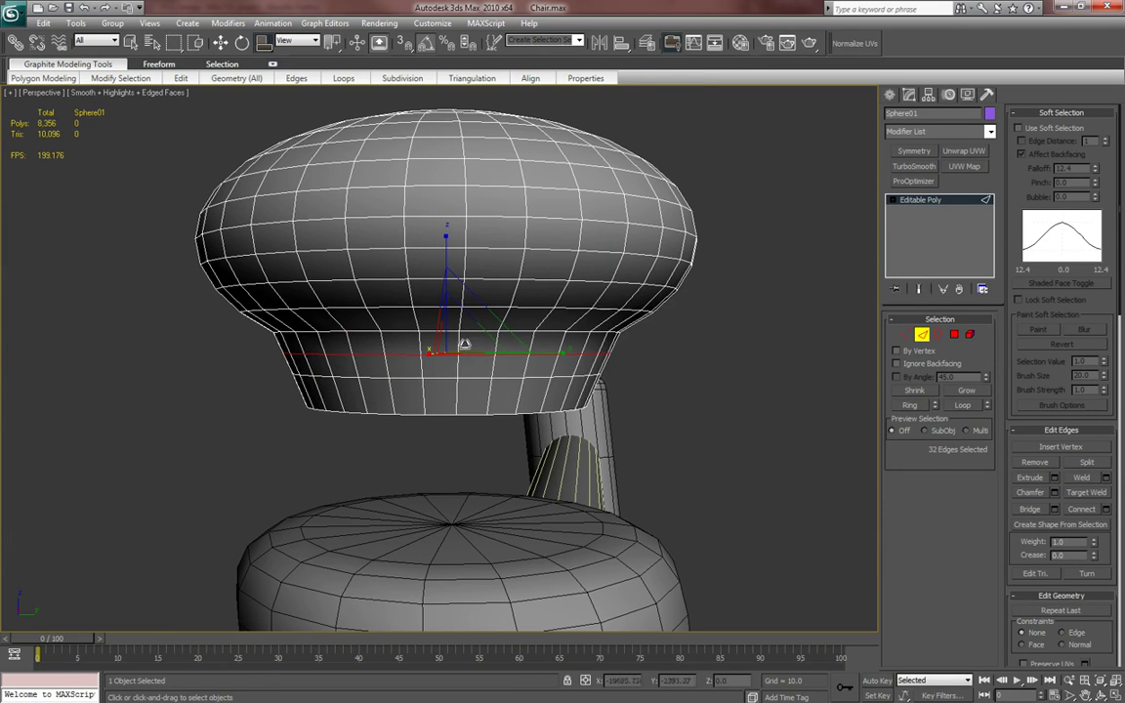
- Try scaling the new edge loop on the upper part of the neck
left_click_drag(465, 344, 467, 349)
key("ctrl+z")
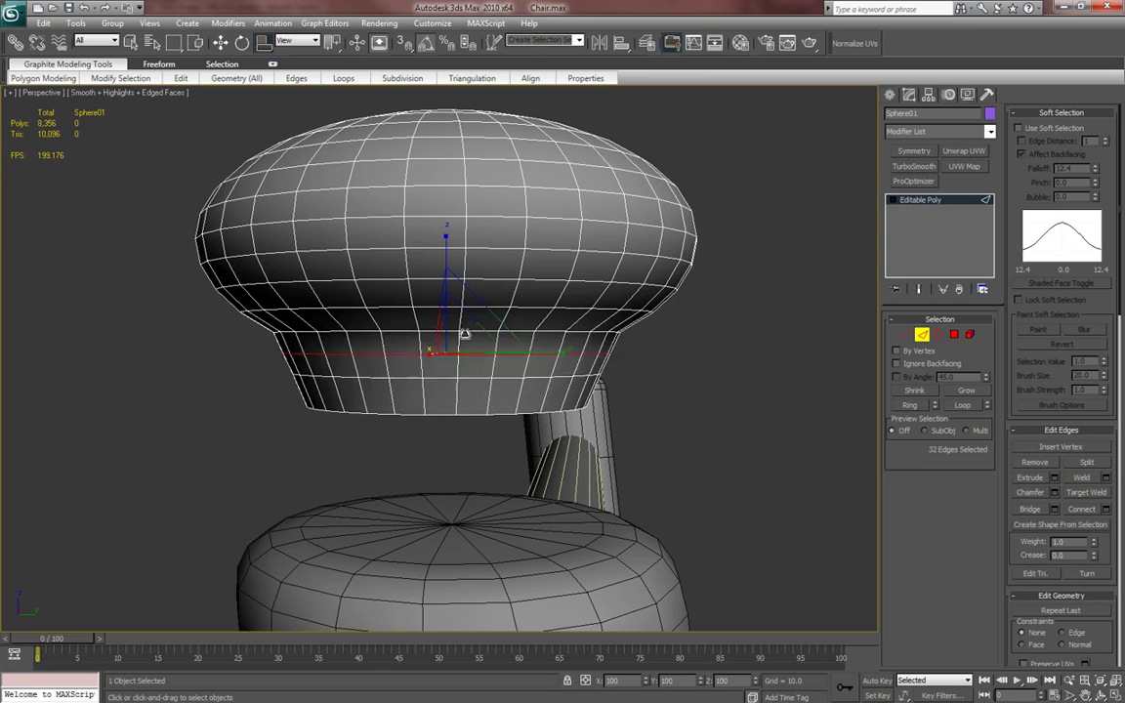
key("ctrl+y")
key("ctrl+z")
- Flare the neck's bottom edge loop outward by scaling it with soft selection at a falloff of 9.92
left_click(518, 412)
left_click(964, 404)
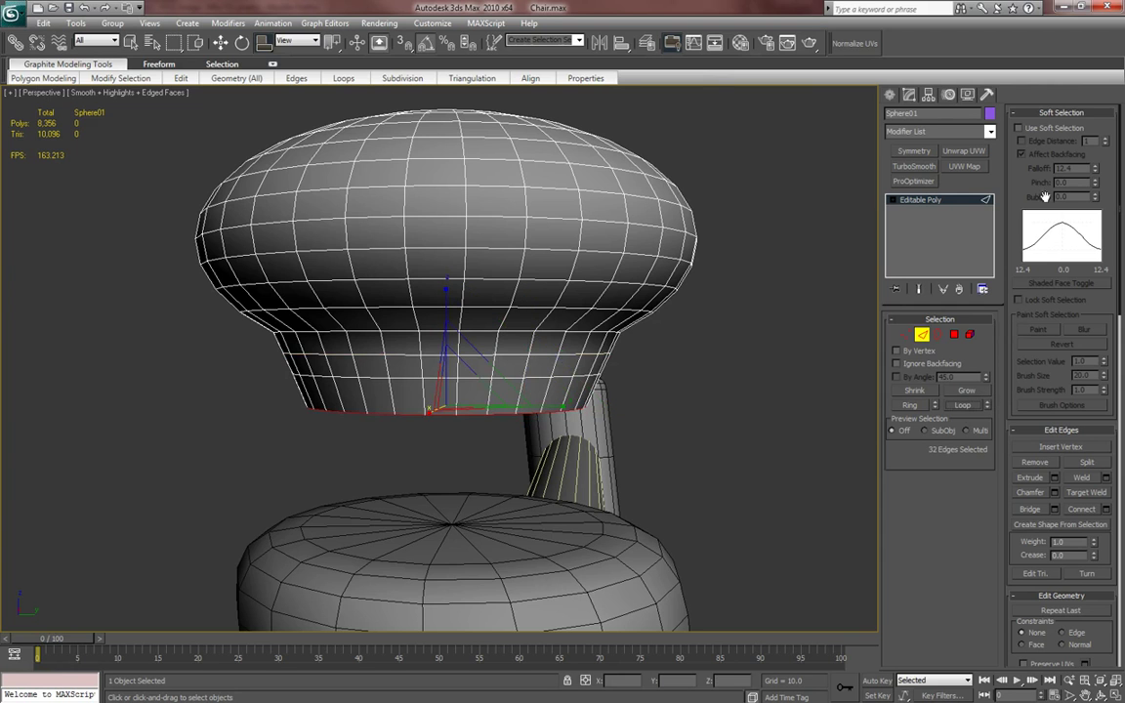
left_click(1054, 130)
left_click_drag(463, 382, 466, 386)
key("ctrl+z")
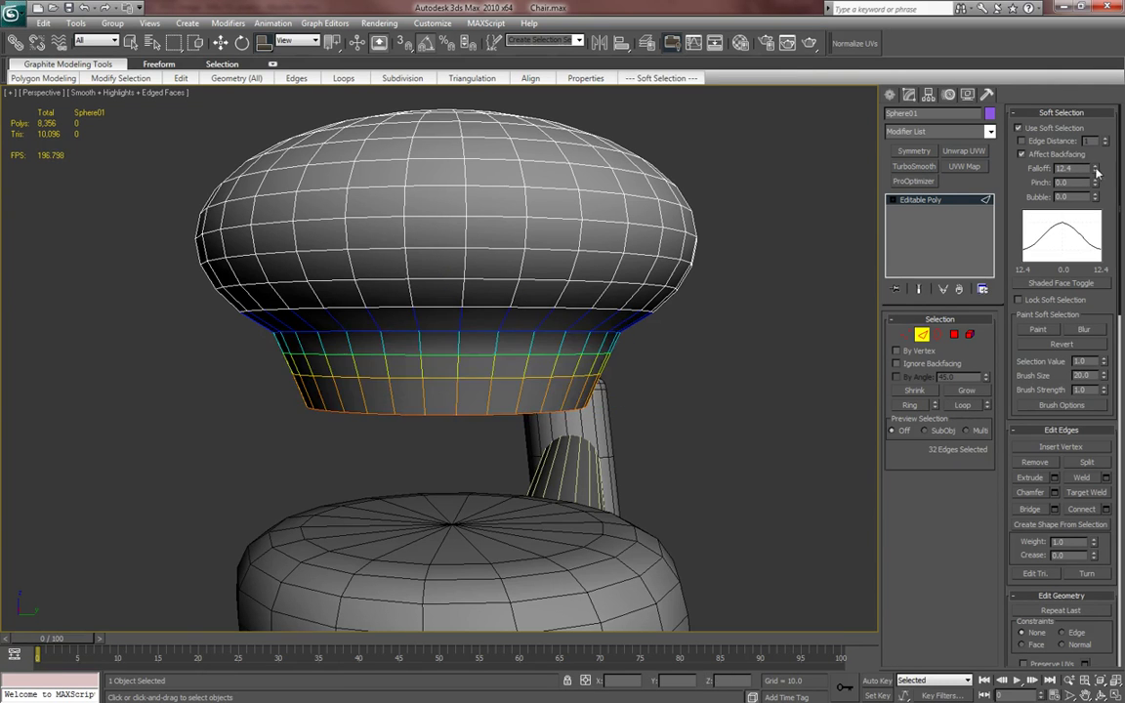
left_click_drag(1095, 171, 1096, 181)
left_click_drag(476, 394, 463, 391)
right_click(460, 387)
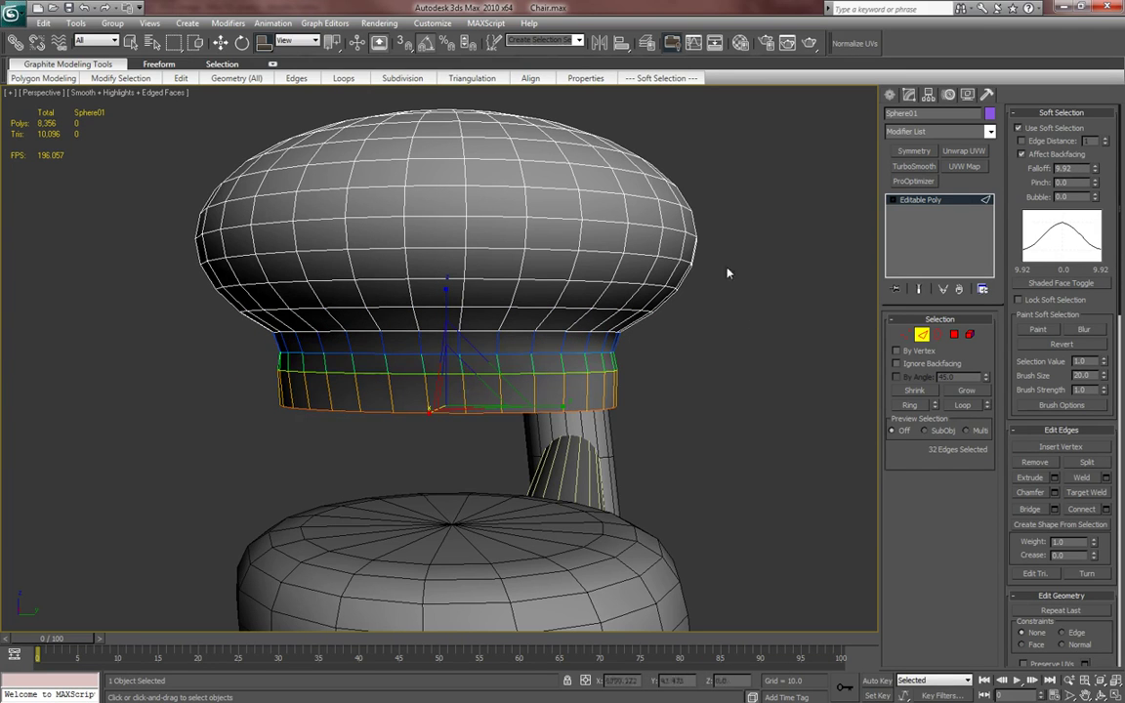
left_click(890, 96)
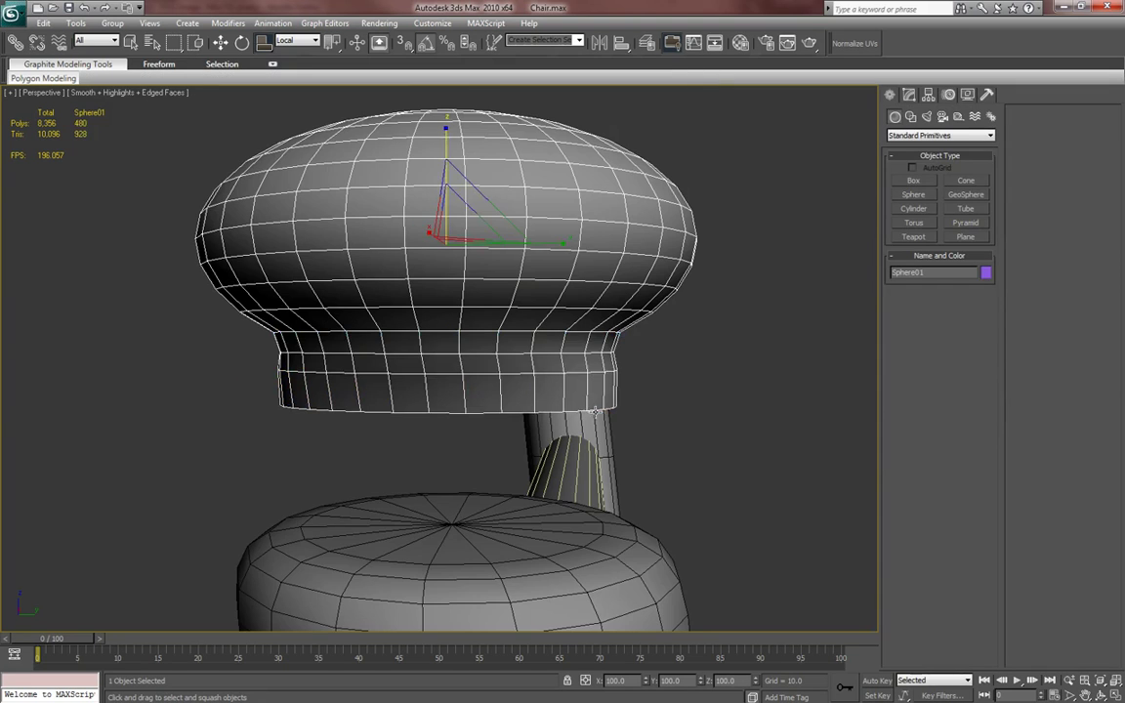
left_click(500, 304)
key("r")
key("w")
key("e")
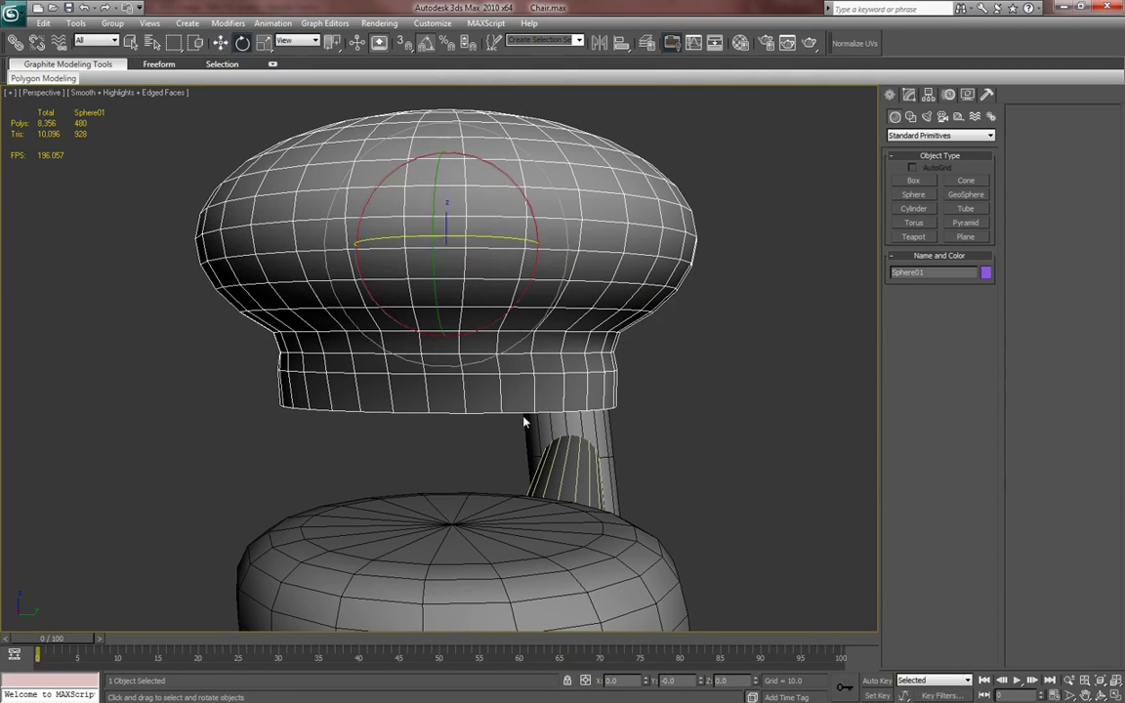
key("w")
- Turn off soft selection and scale the neck's bottom edge loop outward into a wider flare
key("2")
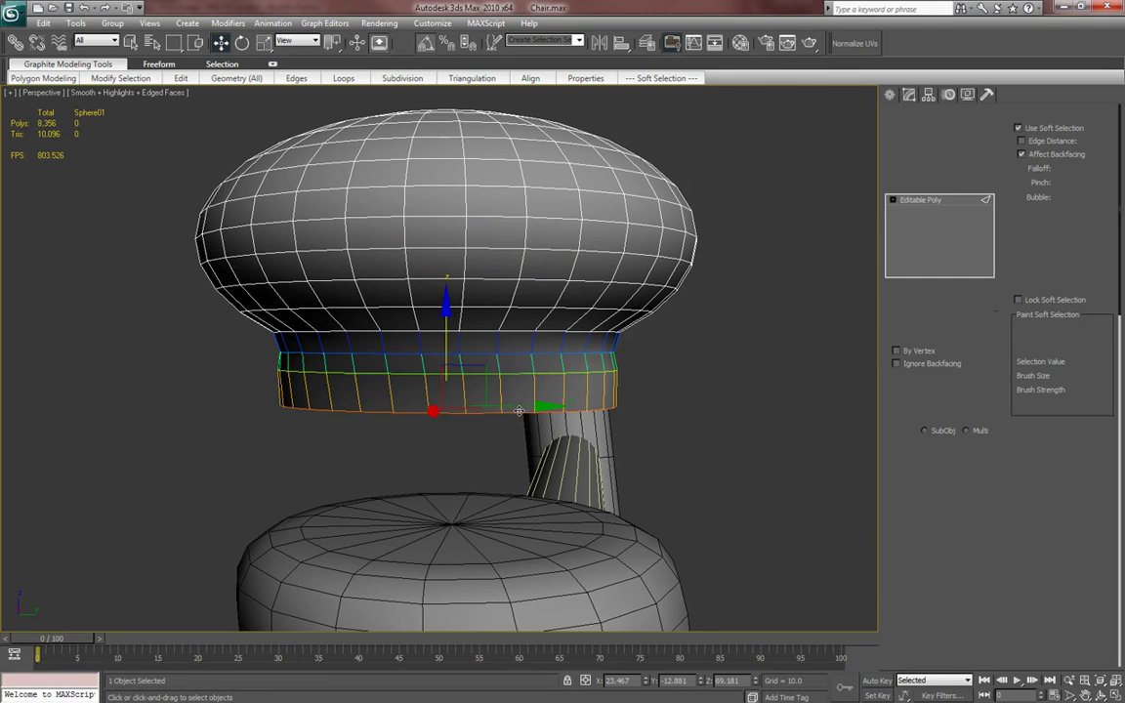
left_click(518, 412)
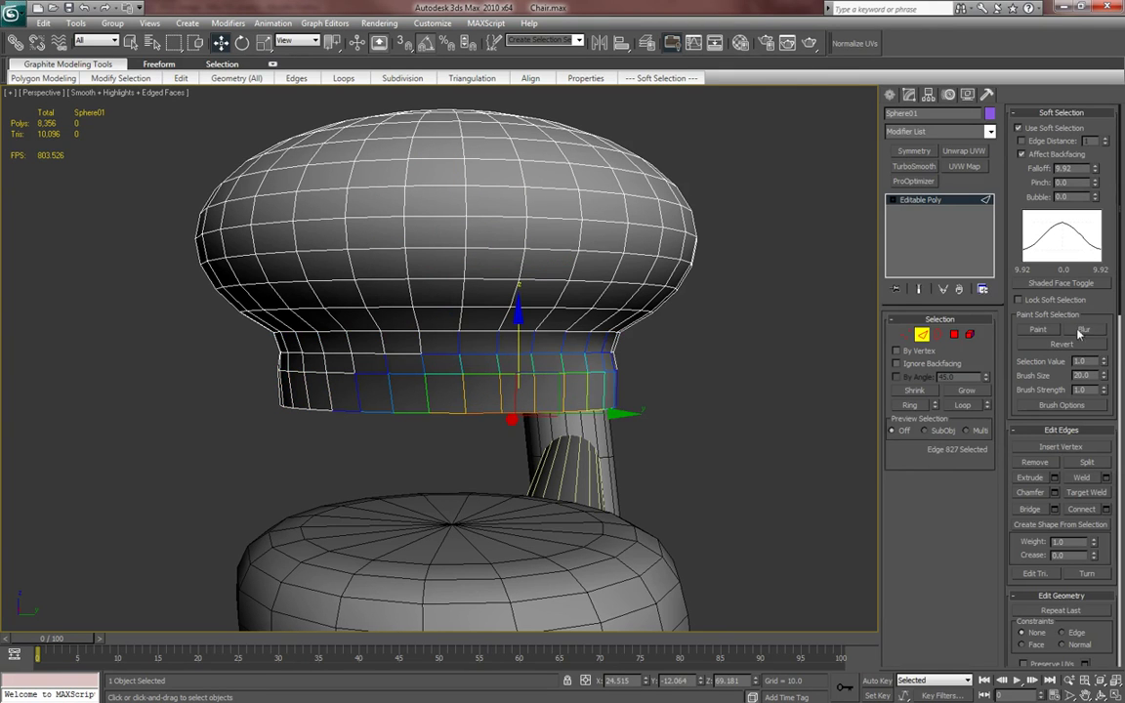
left_click(971, 403)
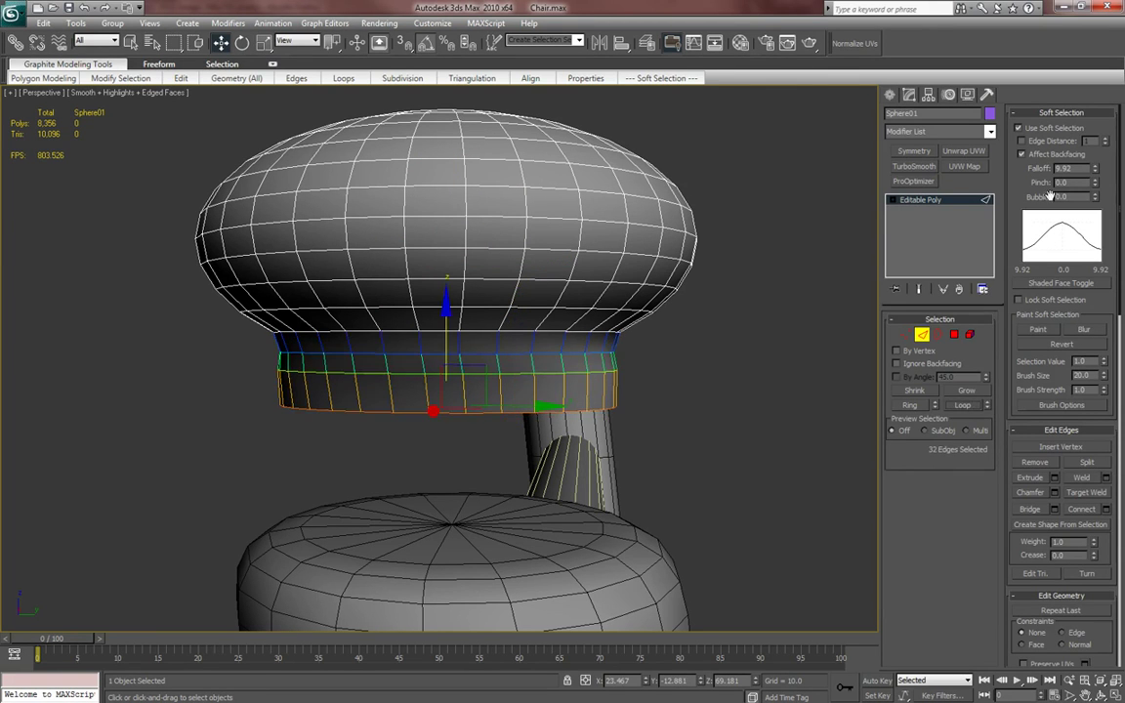
left_click(1052, 134)
key("r")
left_click_drag(454, 392, 451, 386)
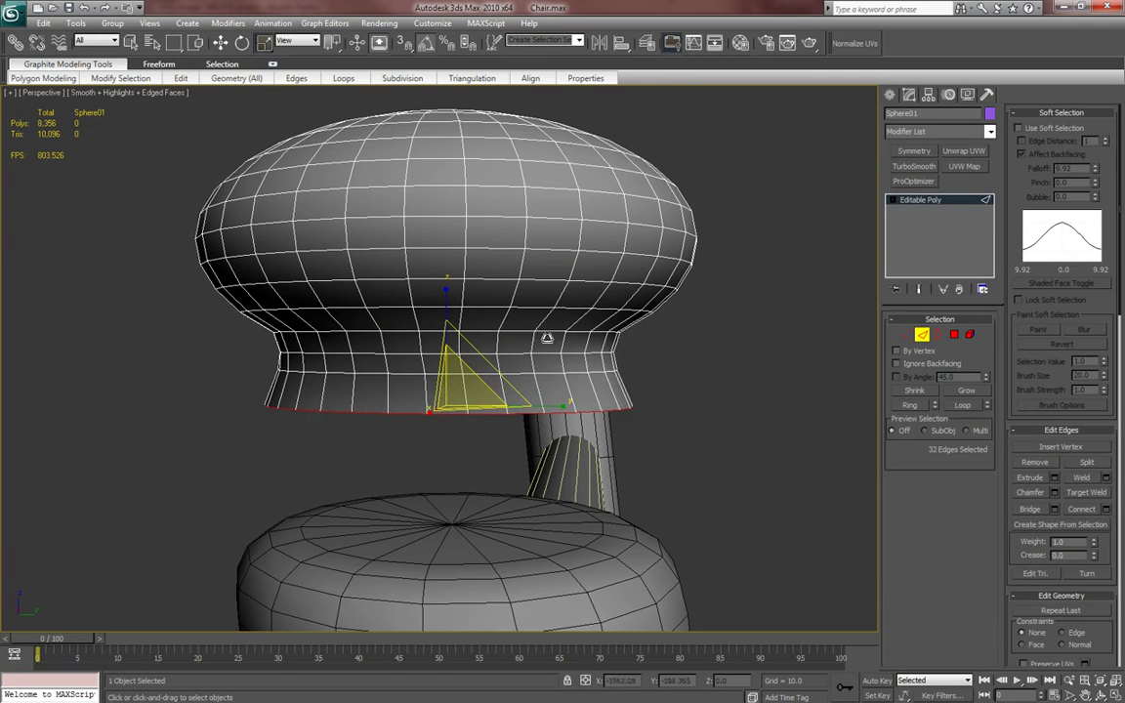
left_click(886, 97)
key("F4")
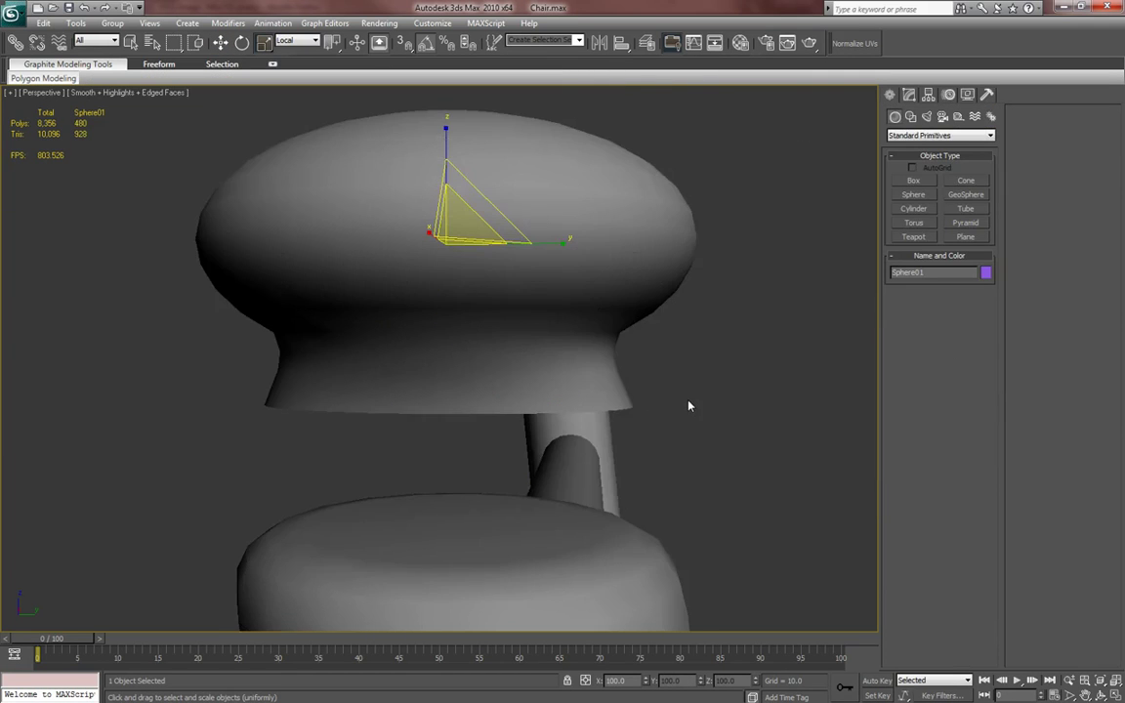
- Lower the cap onto the top of the back post to about Z 69.41
scroll(687, 407, "down", 3)
middle_click_drag(676, 402, 480, 303, "alt")
key("w")
left_click_drag(445, 220, 445, 286)
middle_click_drag(445, 285, 617, 439, "alt")
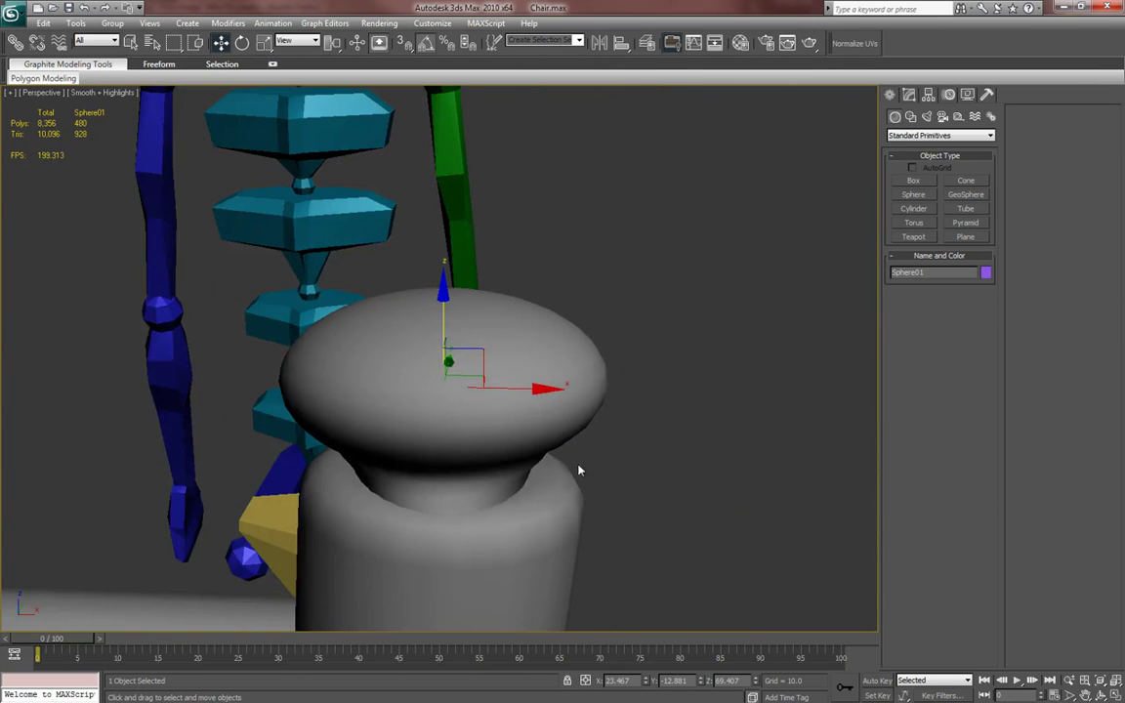
middle_click_drag(459, 491, 778, 260, "alt")
middle_click_drag(708, 277, 728, 242)
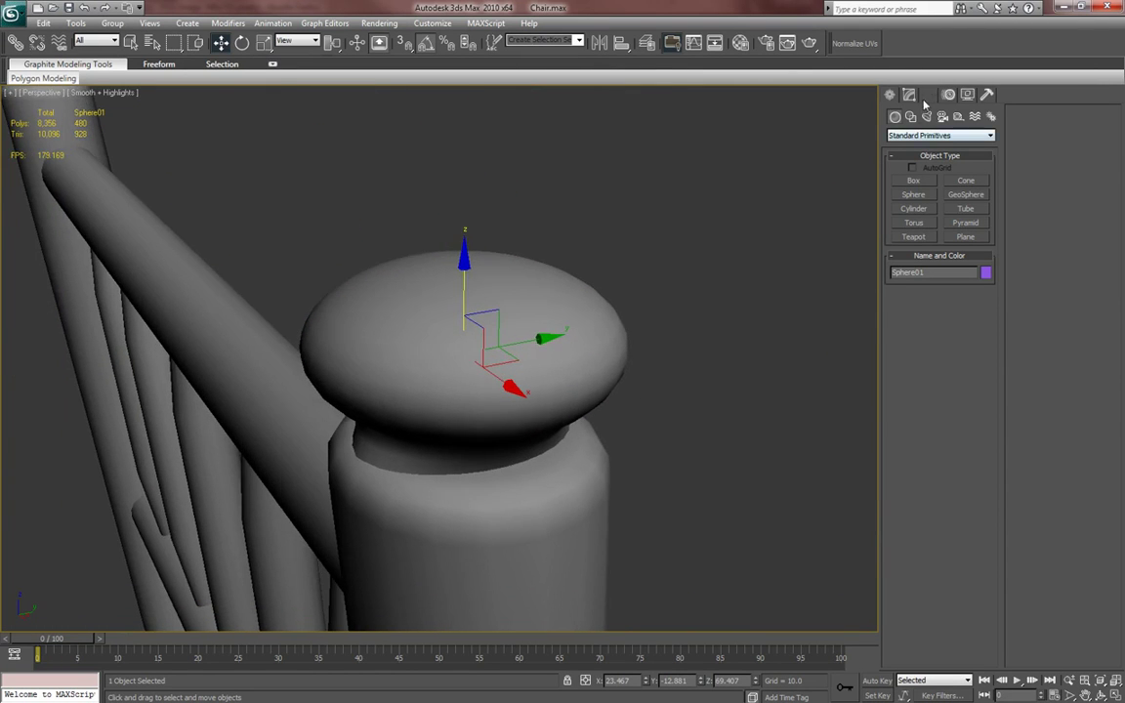
middle_click_drag(651, 278, 625, 357)
- Add a Symmetry modifier to the cap and try rotating the cap about its vertical axis
left_click(909, 95)
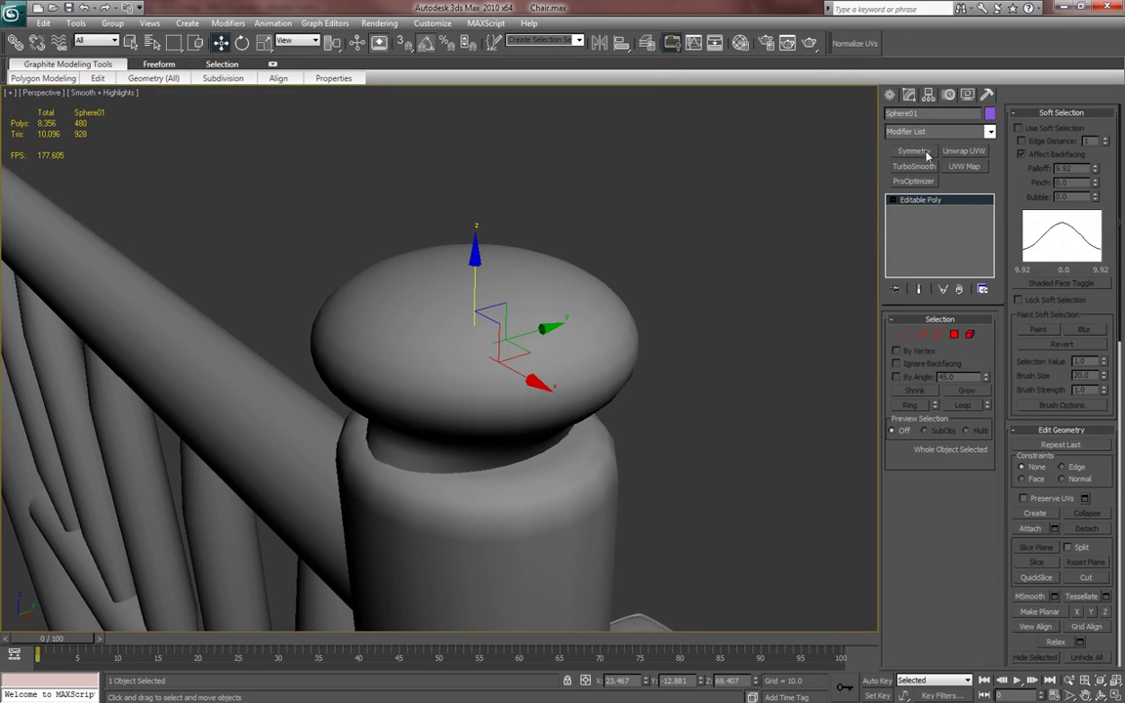
left_click(914, 151)
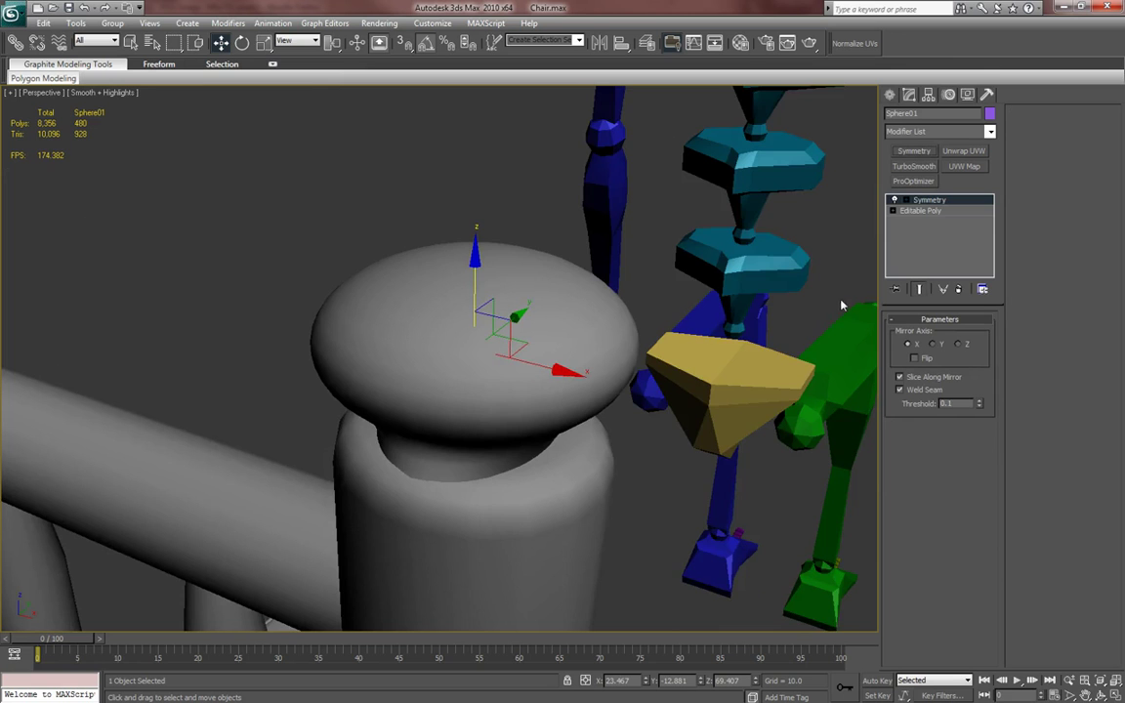
key("F4")
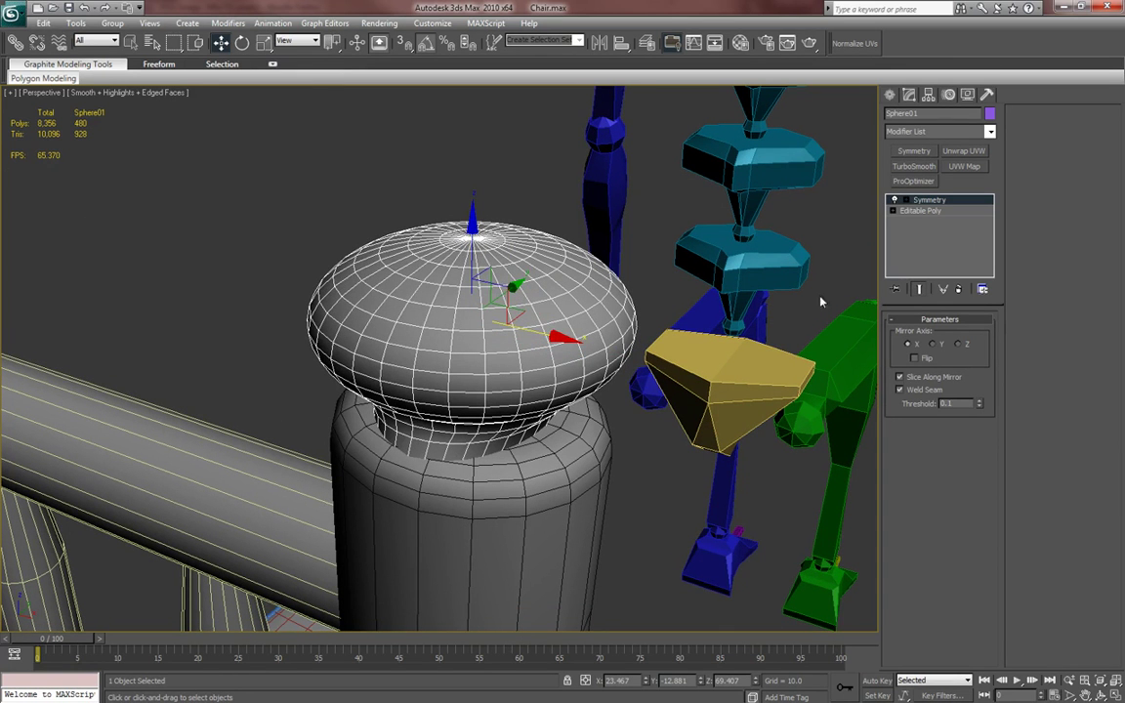
key("e")
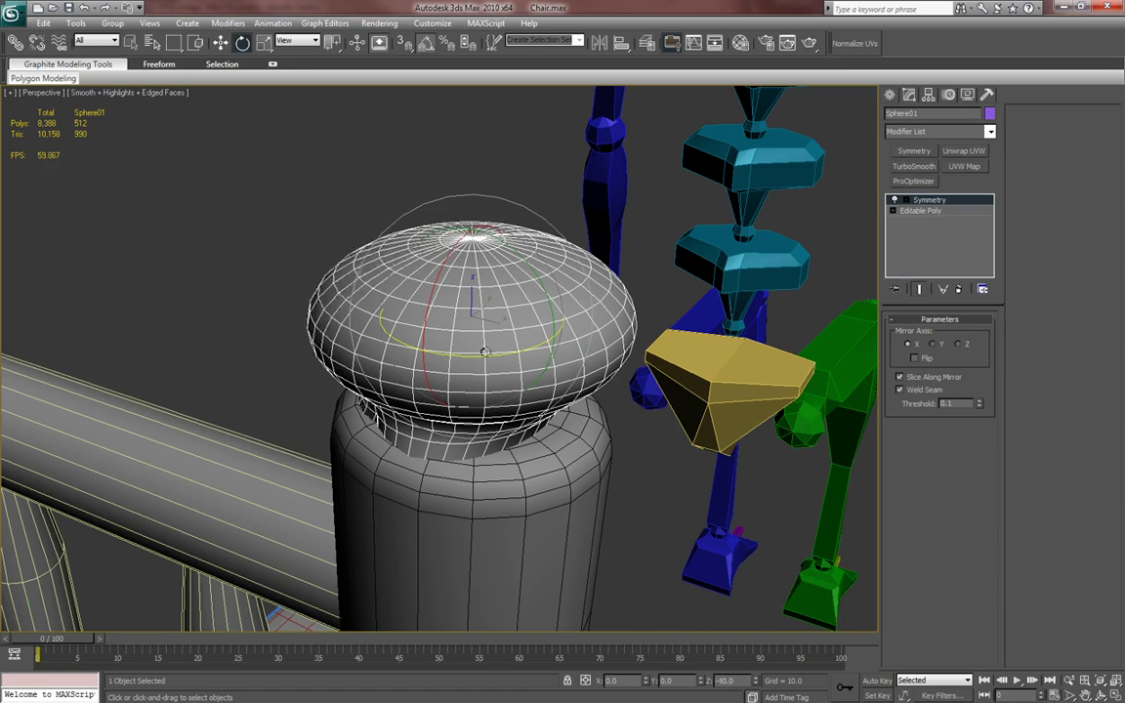
middle_click_drag(564, 334, 507, 385, "alt")
left_click_drag(476, 400, 445, 400)
middle_click_drag(444, 400, 311, 346, "alt")
middle_click_drag(543, 314, 903, 353, "alt")
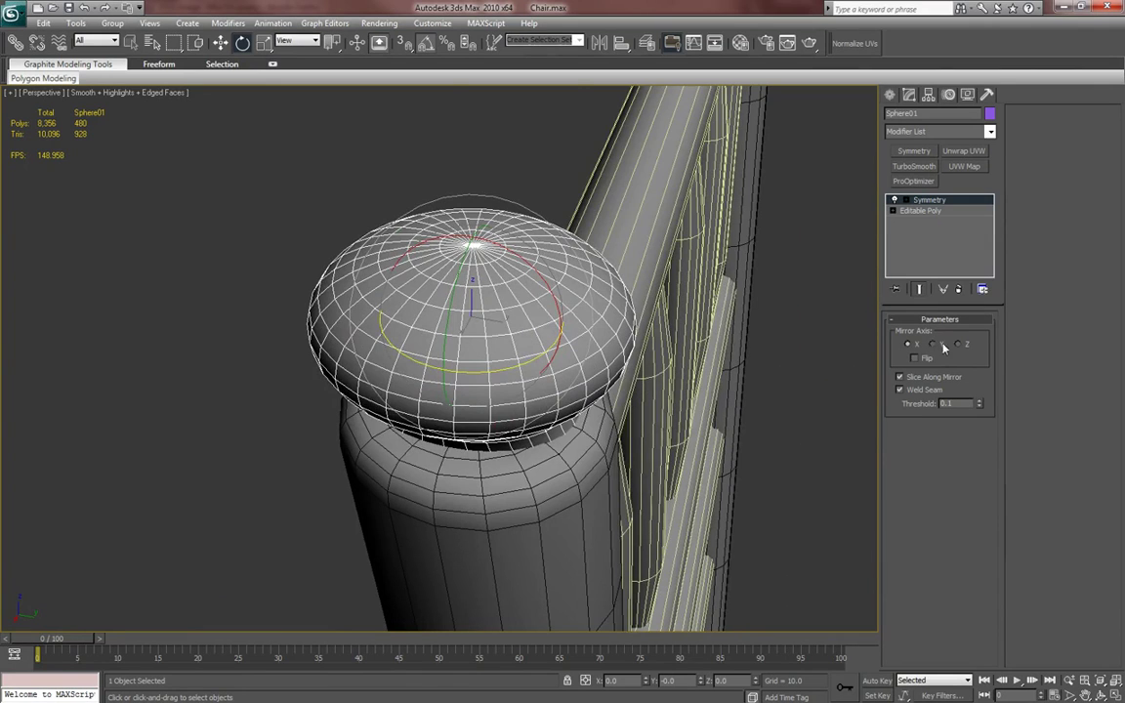
- Try the Z mirror axis on the cap's Symmetry modifier, then delete the modifier
middle_click_drag(839, 373, 728, 268, "alt")
left_click(959, 343)
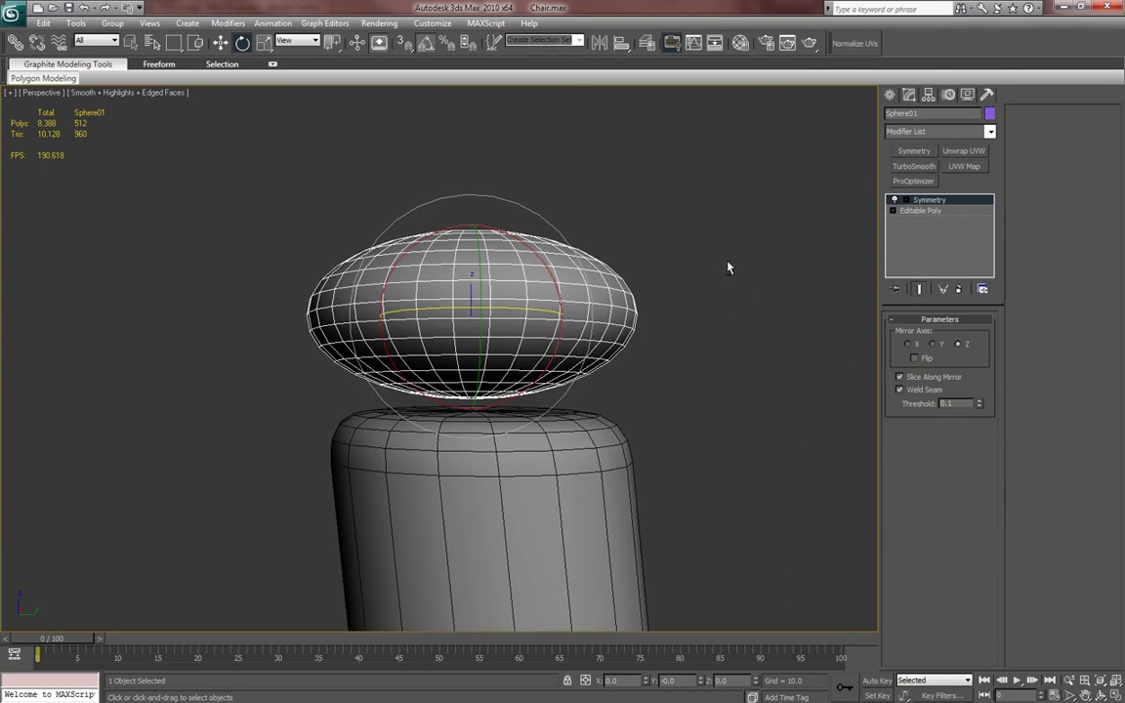
right_click(927, 202)
left_click(947, 222)
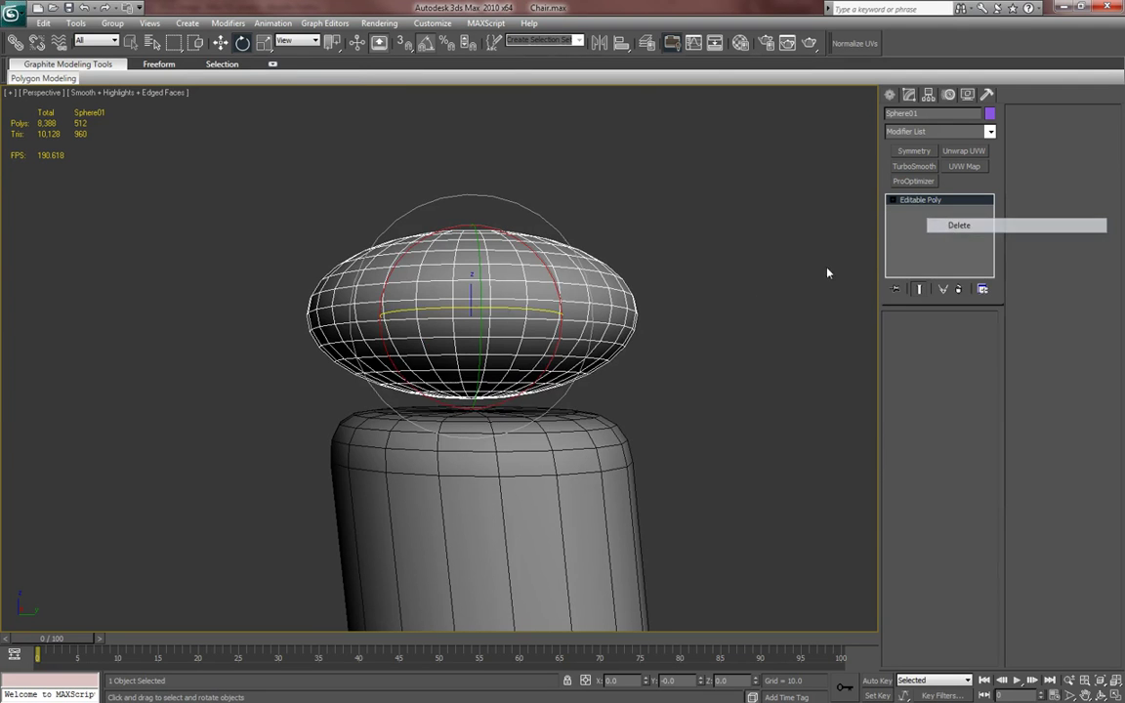
- Undo the Symmetry trial, the cap's move onto the post and the recent flaring of the neck
key("F4")
scroll(609, 285, "down", 3)
middle_click_drag(608, 285, 495, 303, "alt")
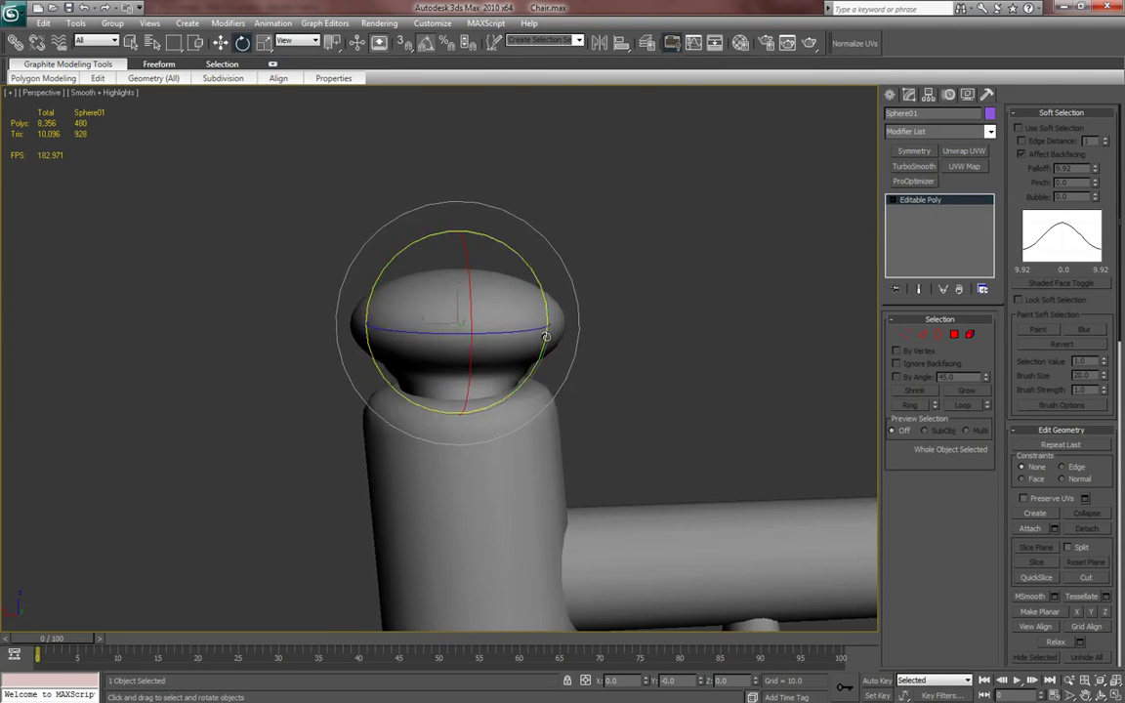
scroll(534, 335, "up", 3)
middle_click_drag(536, 337, 562, 326)
key("F4")
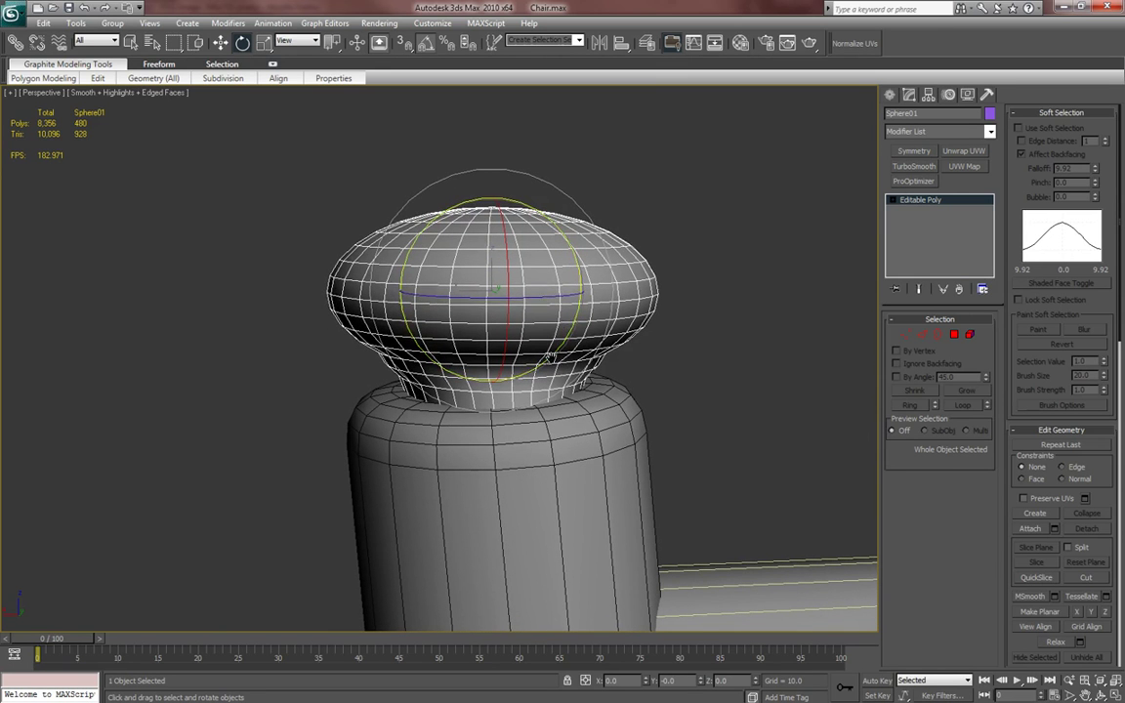
middle_click_drag(747, 328, 745, 311)
key("ctrl+z")
key("ctrl+z")
key("ctrl+z")
key("ctrl+z")
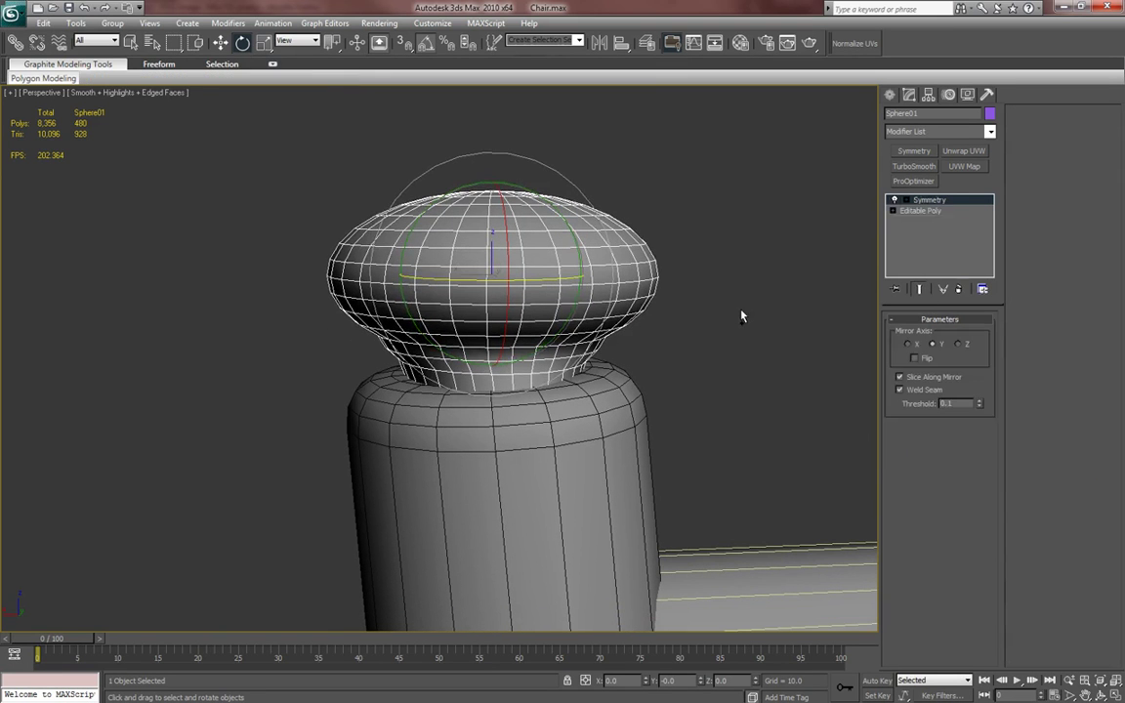
key("ctrl+z")
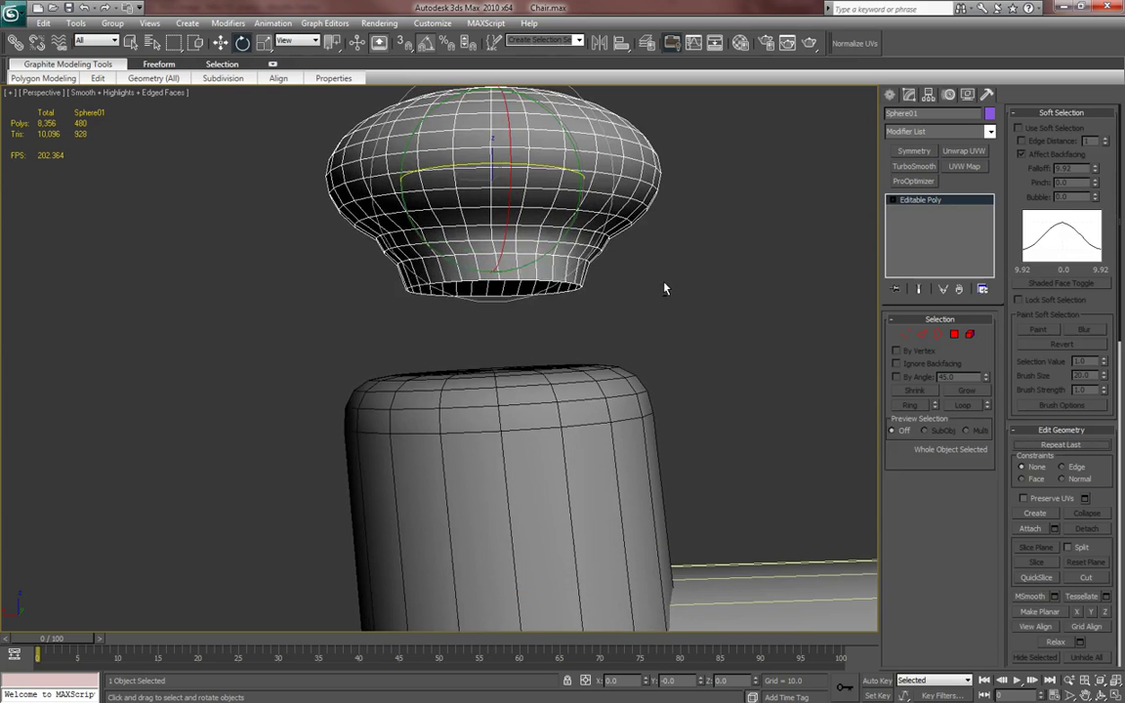
key("ctrl+z")
key("ctrl+z")
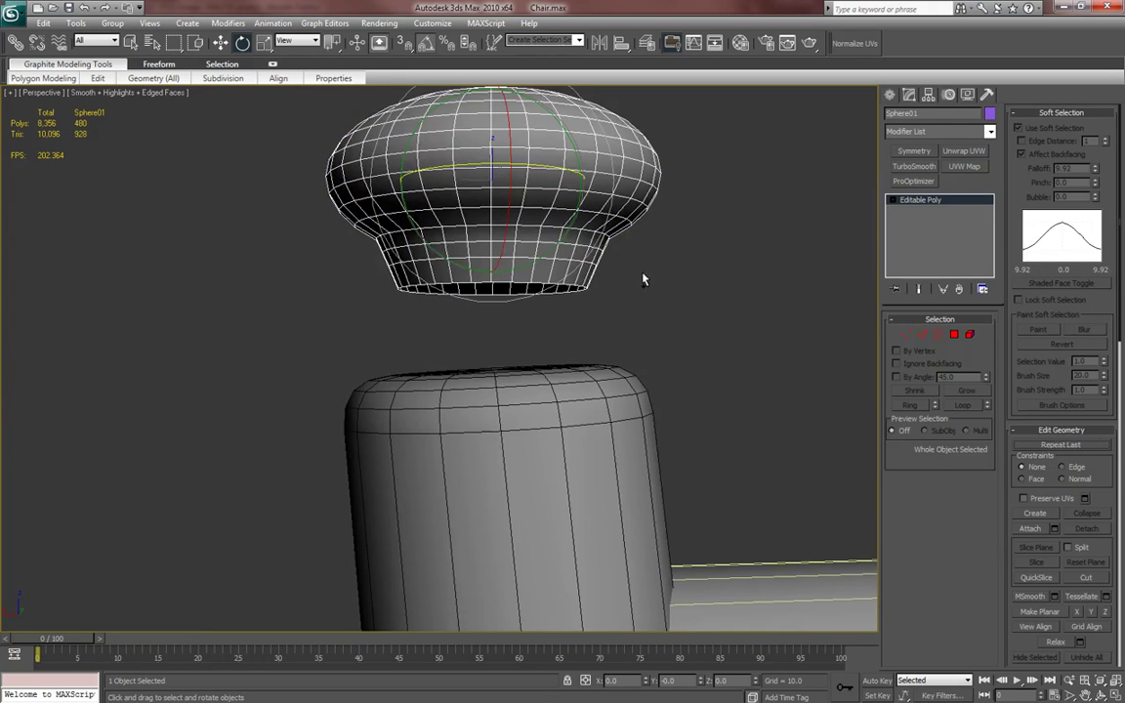
key("ctrl+z")
key("ctrl+z")
- Lower the cap vertically onto the back post to about Z 69.46
middle_click_drag(754, 285, 786, 291, "alt")
left_click(893, 96)
key("w")
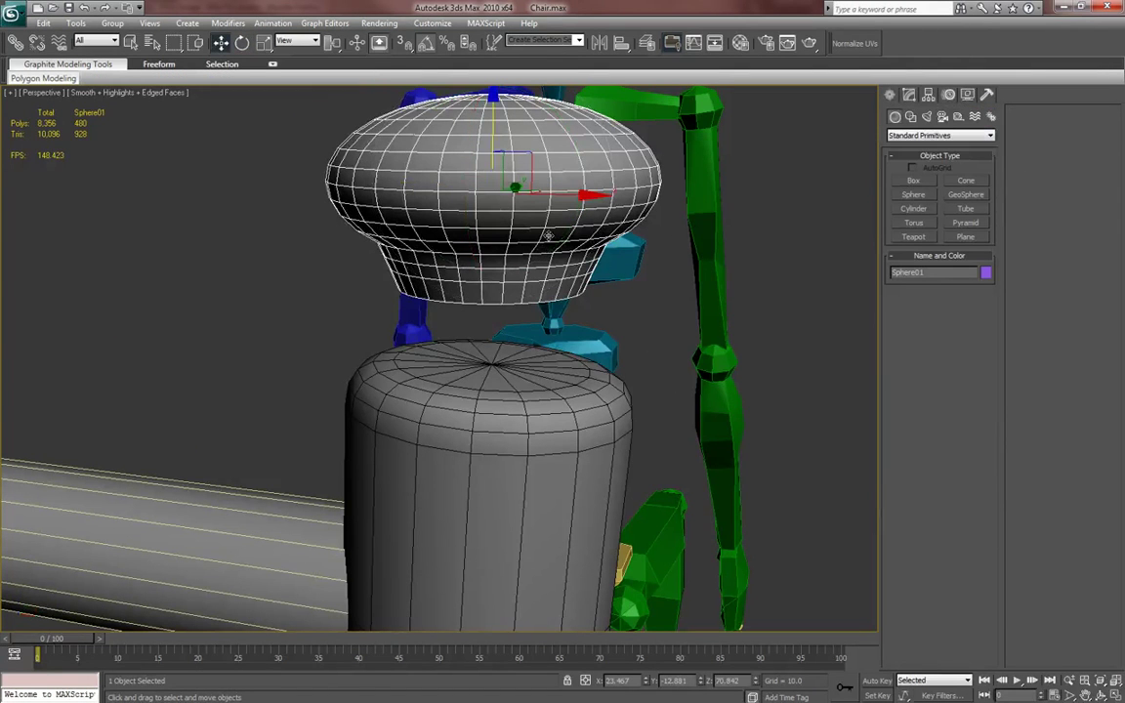
left_click_drag(499, 125, 521, 236)
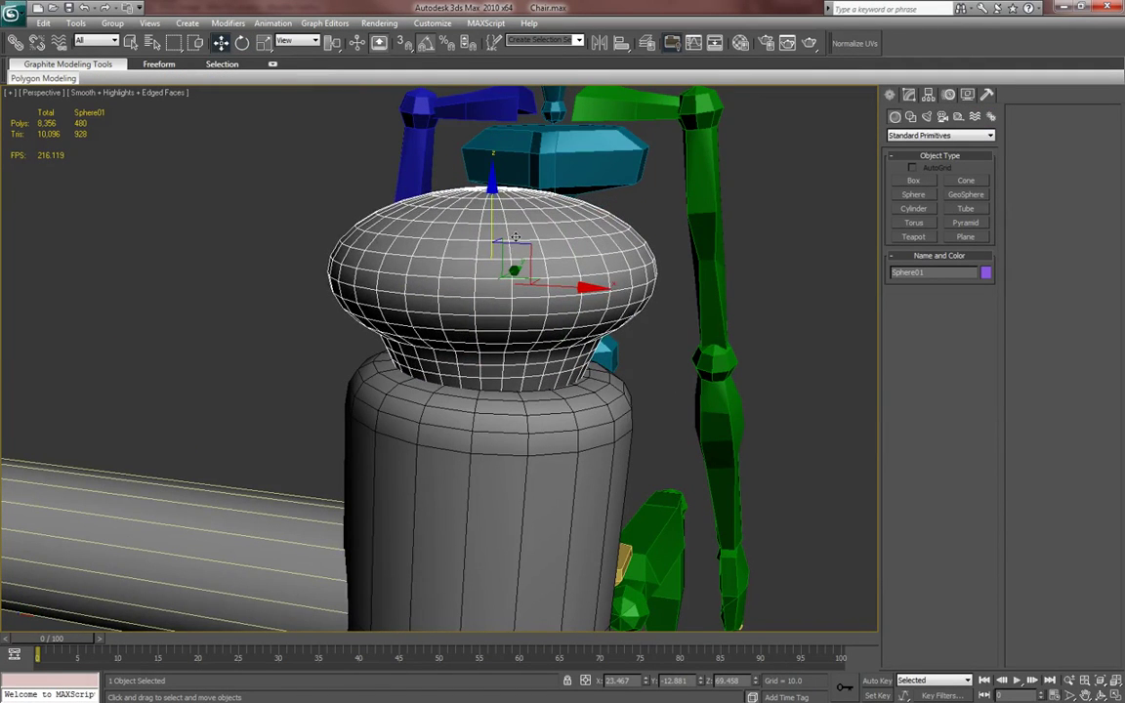
- Seat the cap slightly deeper and centre it on the post, at about X 23.56 and Z 68.92
key("F4")
scroll(521, 236, "down", 8)
middle_click_drag(607, 268, 454, 313, "alt")
left_click_drag(458, 280, 458, 290)
middle_click_drag(483, 308, 606, 342, "alt")
key("F4")
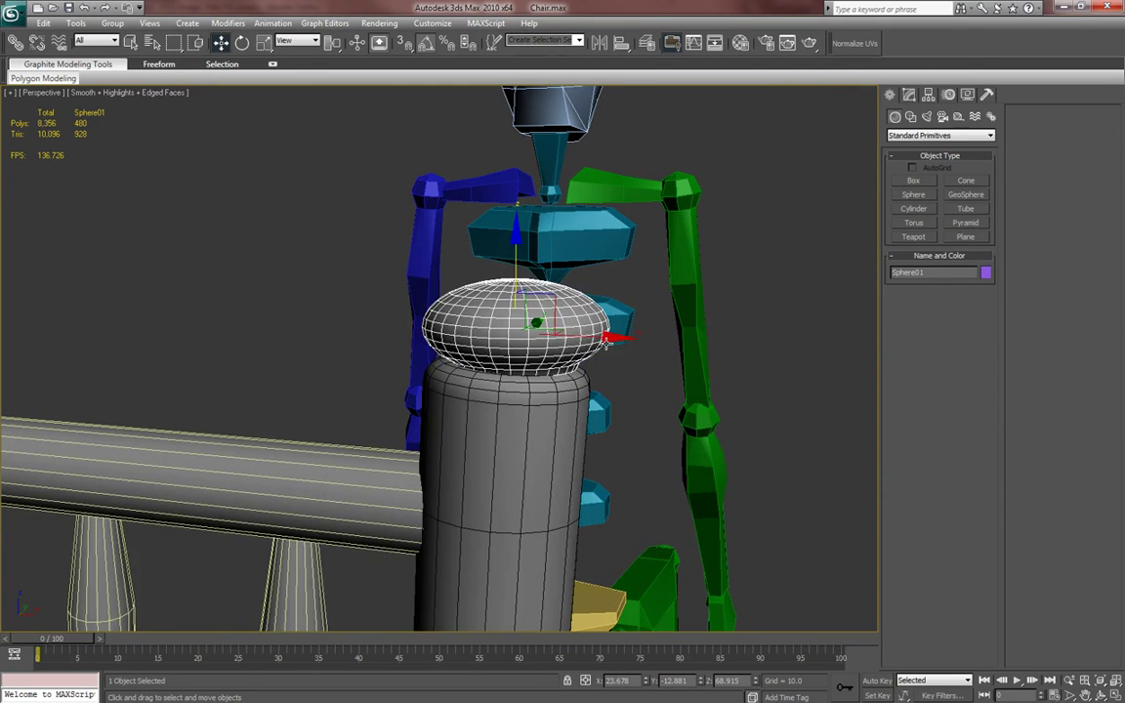
left_click_drag(601, 339, 595, 340)
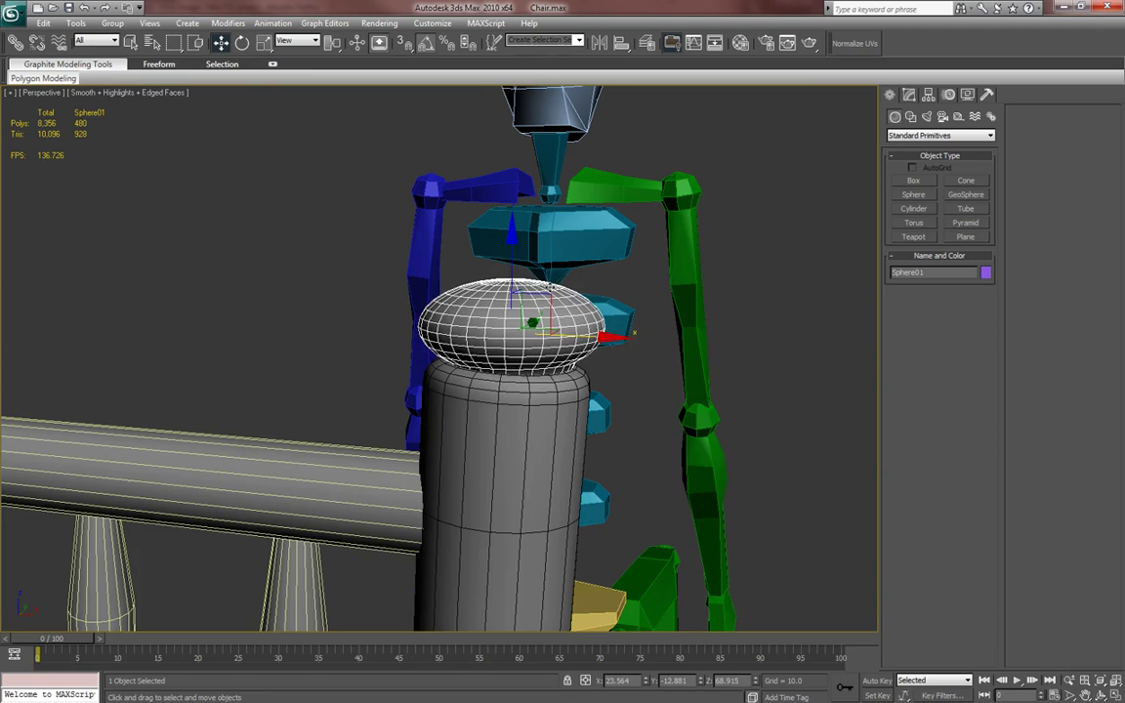
middle_click_drag(517, 278, 509, 342, "alt")
- Attach the cap to back leg Leg02 at the Editable Poly level beneath its Symmetry modifier
key("F4")
scroll(509, 342, "down", 6)
left_click(453, 405)
left_click(908, 95)
left_click(922, 210)
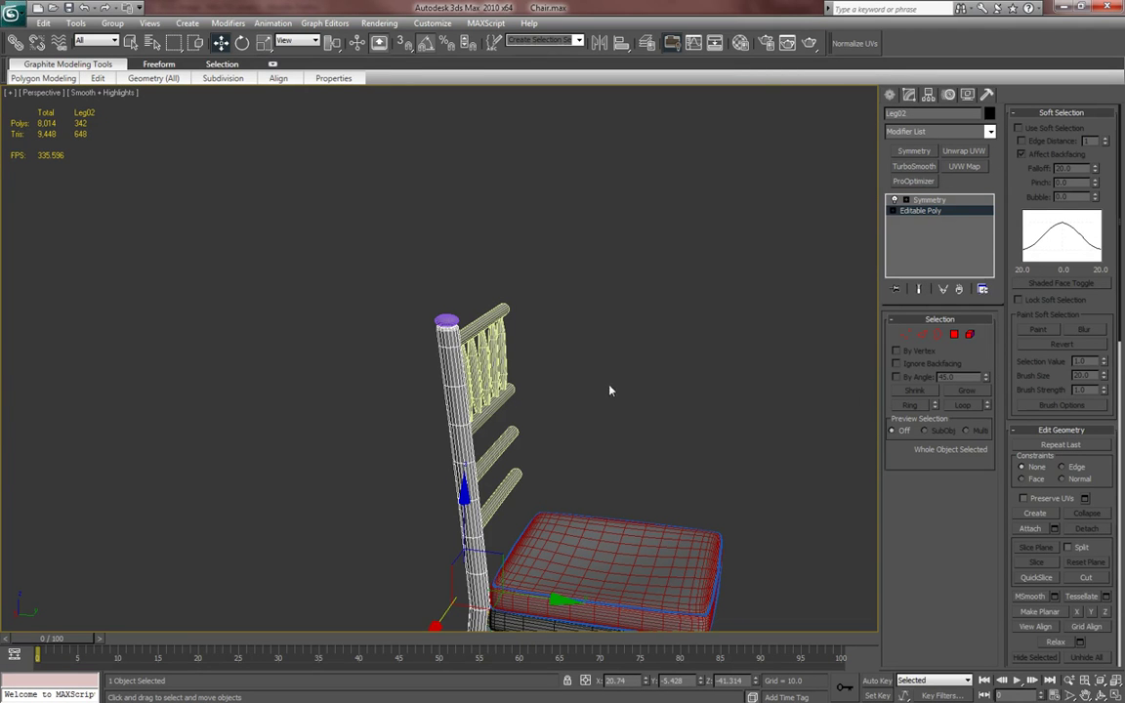
right_click(598, 355)
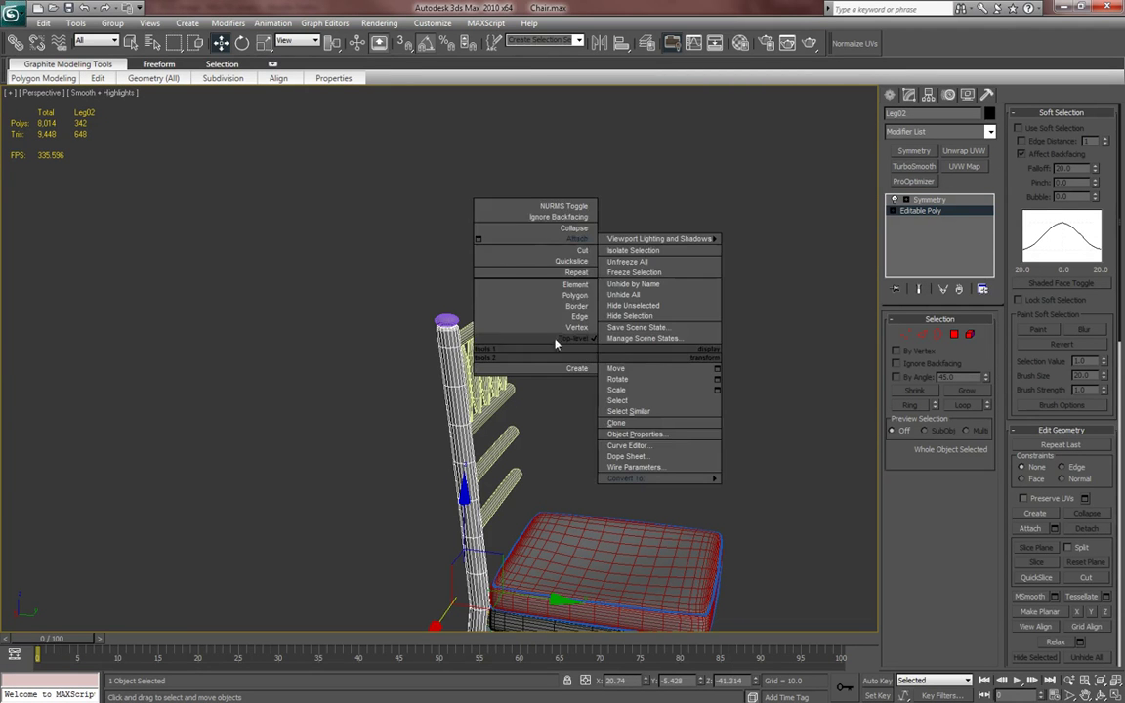
left_click(571, 239)
left_click(888, 94)
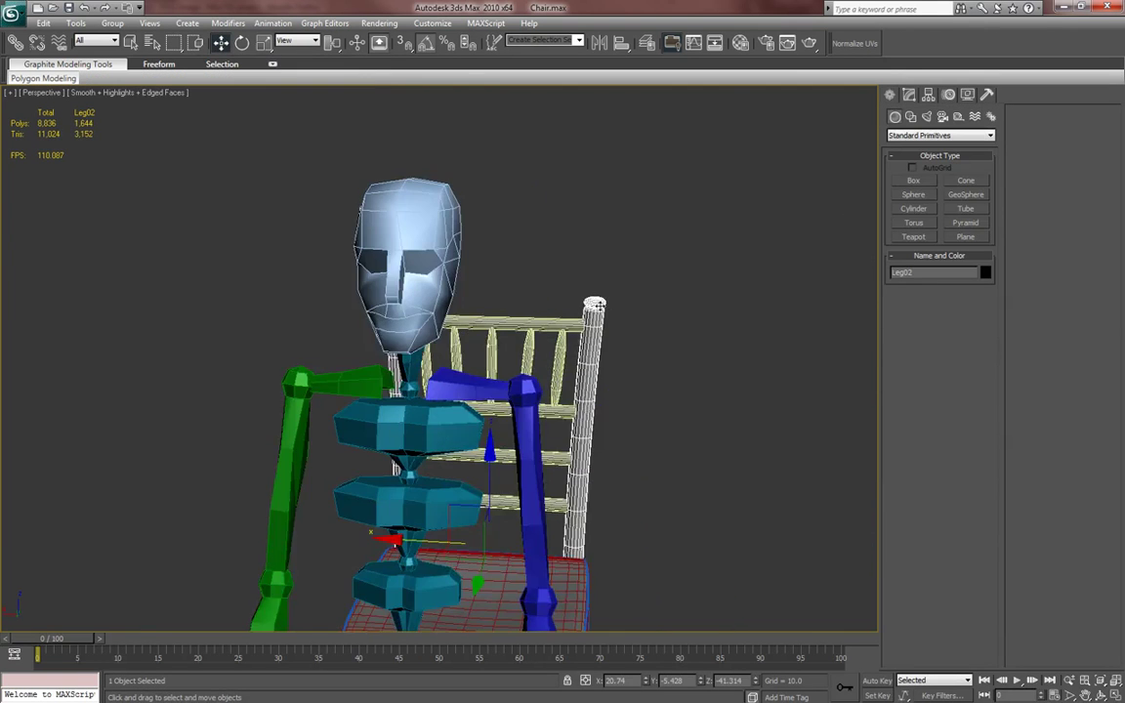
- Select Bip01 from the scene list and move the seated biped back onto the chair seat
middle_click_drag(625, 283, 616, 334, "alt")
middle_click_drag(511, 320, 627, 393, "alt")
middle_click_drag(665, 459, 711, 331)
scroll(711, 331, "down", 4)
middle_click_drag(613, 373, 660, 378, "alt")
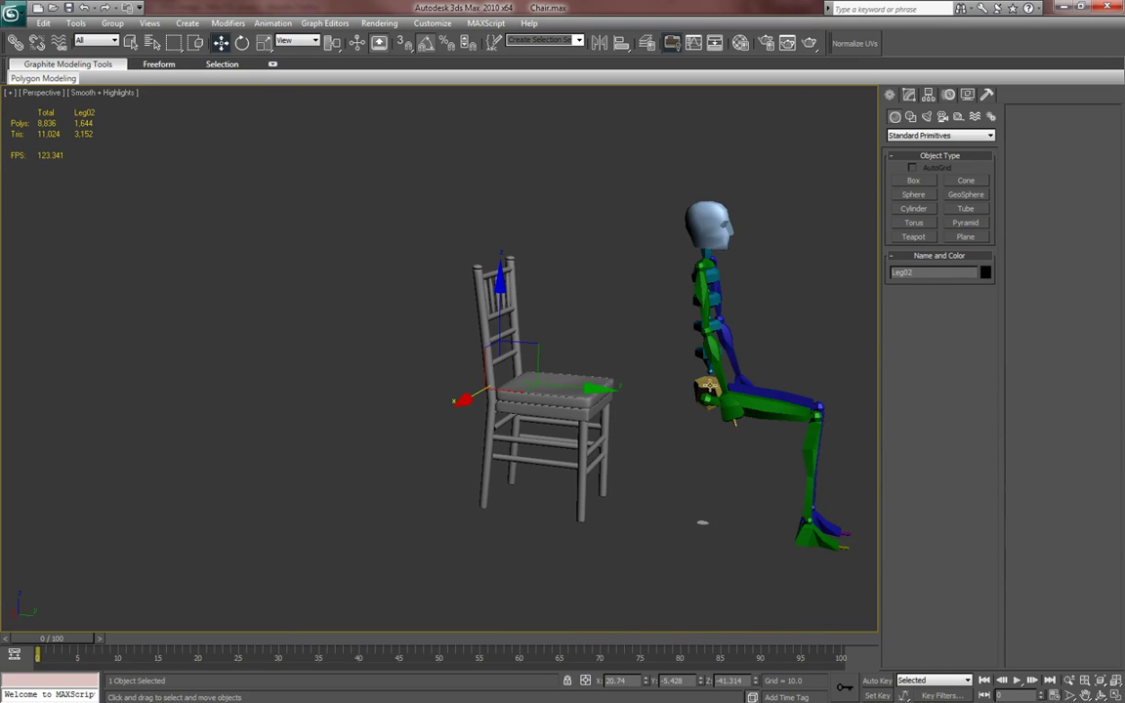
key("h")
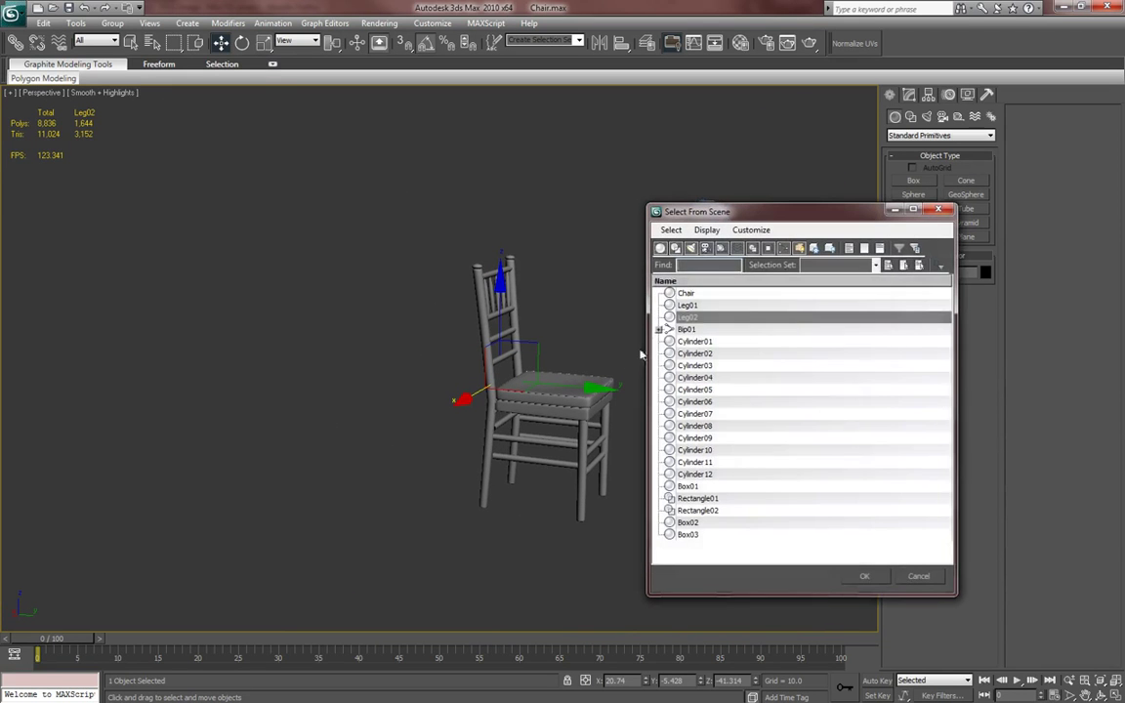
left_click(669, 329)
left_click(868, 577)
left_click_drag(753, 404, 500, 439)
key("z")
scroll(500, 439, "down", 8)
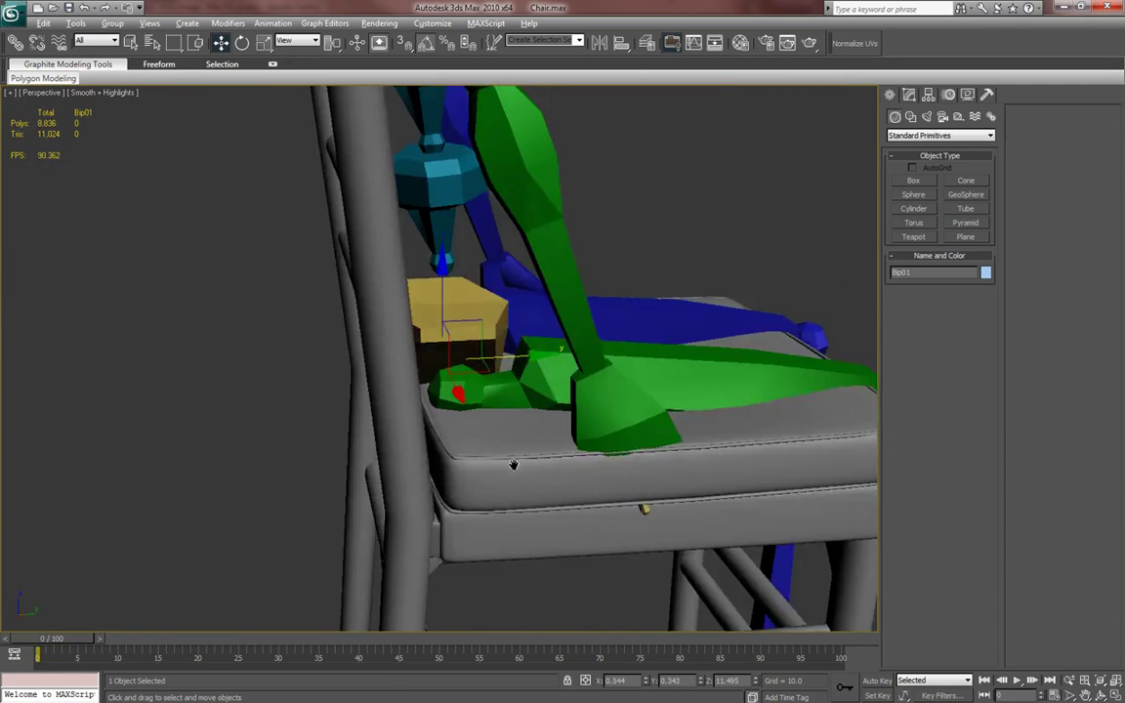
- Raise the biped to about Z 15.13 and fine-tune its position on the seat cushion
left_click_drag(440, 279, 450, 250)
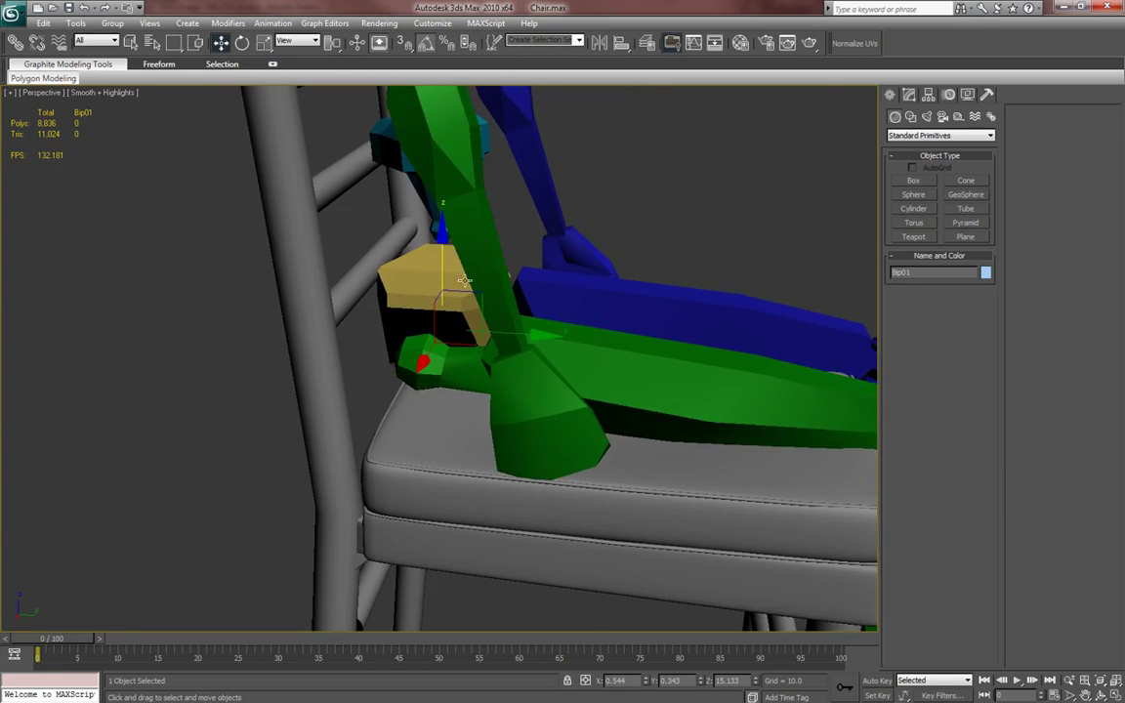
scroll(430, 313, "down", 5)
middle_click_drag(431, 369, 460, 415, "alt")
left_click_drag(460, 420, 456, 420)
middle_click_drag(521, 434, 401, 422, "alt")
scroll(590, 432, "down", 5)
- Undo the biped's moves to return it to its place in front of the chair
key("ctrl+z")
key("ctrl+z")
key("ctrl+z")
left_click(354, 391)
middle_click_drag(353, 391, 383, 377, "alt")
- Examine the Chiavari chair reference photo in IrfanView, then close it
key("alt+Tab")
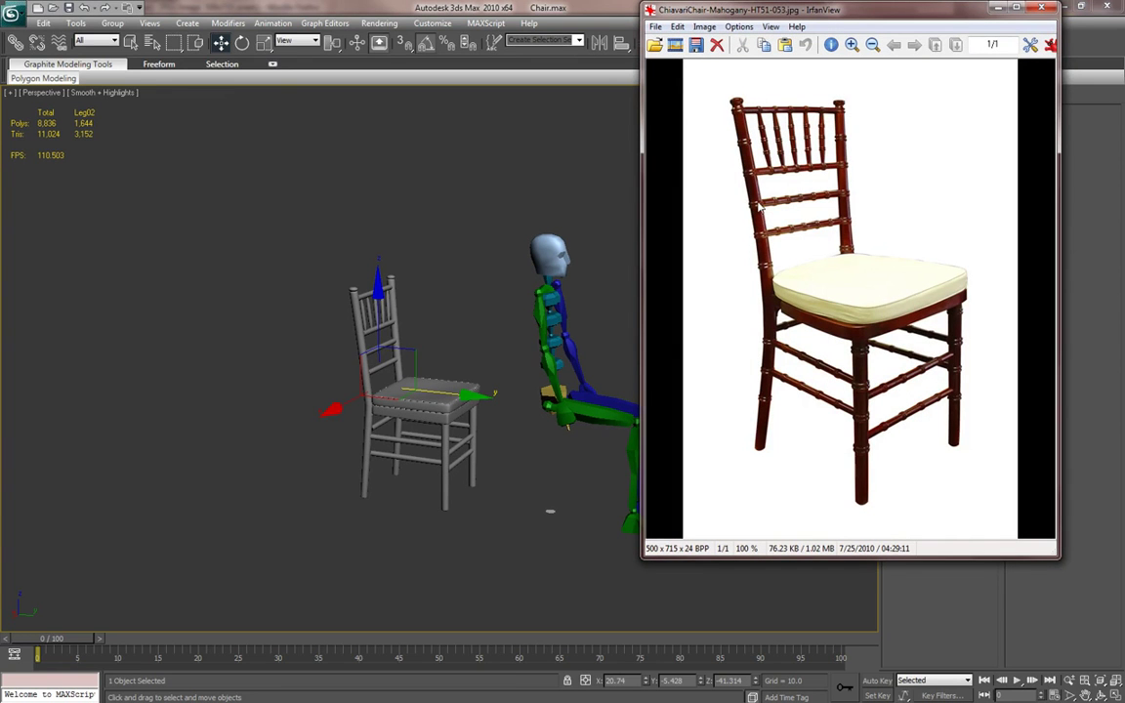
left_click(1039, 9)
middle_click_drag(622, 314, 644, 331)
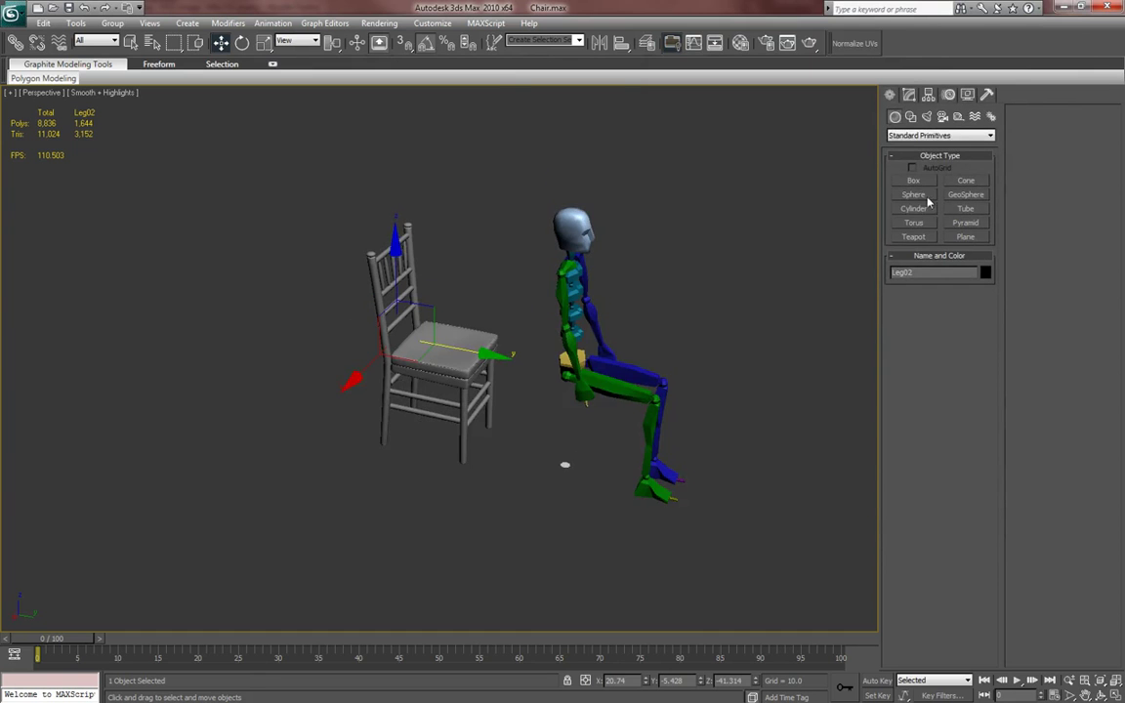
- Create a flat cylinder beside the chair with a radius of about 34.9 and a height of about 7.4
left_click(915, 212)
middle_click_drag(430, 459, 463, 408)
left_click_drag(314, 476, 358, 518)
left_click(358, 499)
key("w")
middle_click_drag(364, 501, 459, 446)
- Show edged faces and convert the new cylinder to an editable poly
key("F4")
left_click(909, 94)
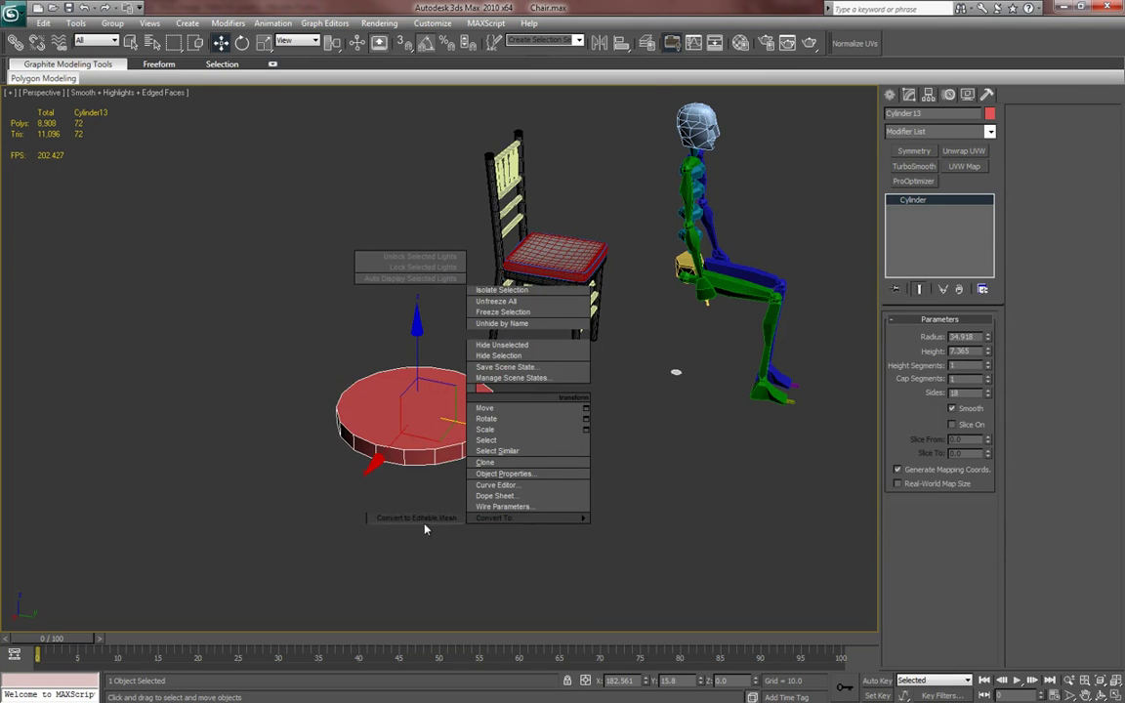
left_click(426, 531)
middle_click_drag(417, 514, 462, 502, "alt")
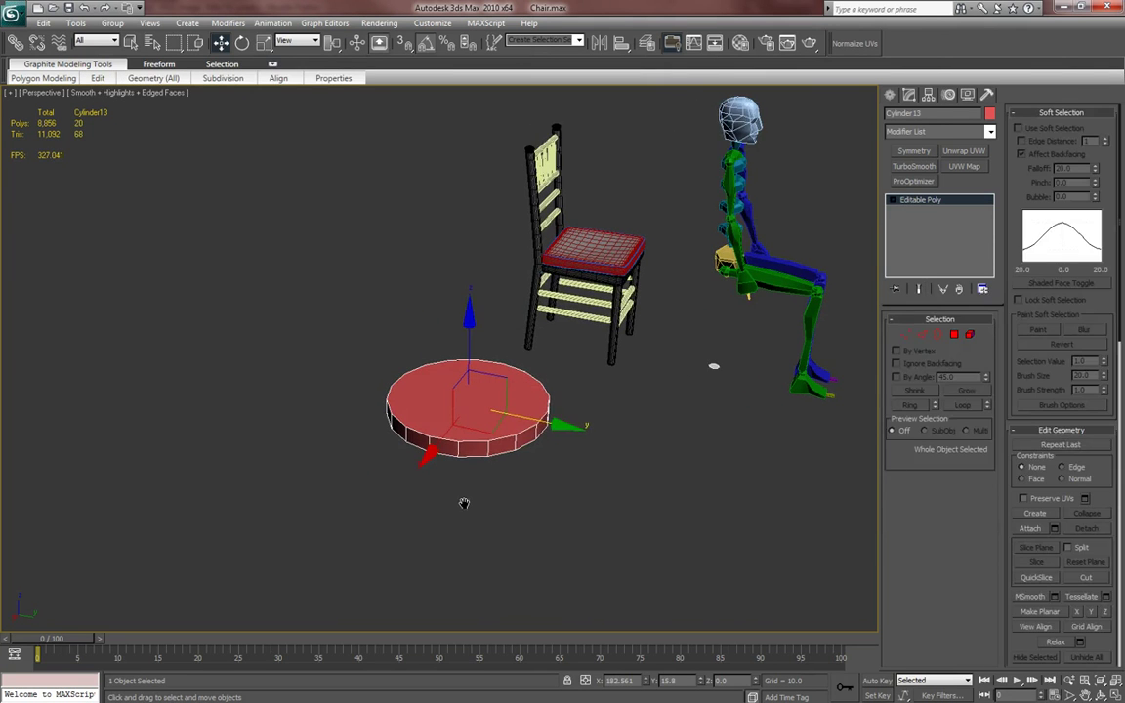
- Select the cylinder's top and bottom cap polygons and inset them
left_click(480, 413)
middle_click_drag(494, 457, 520, 446, "alt")
left_click(514, 414, "ctrl")
middle_click_drag(535, 379, 530, 430, "alt")
key("r")
left_click_drag(484, 437, 490, 417, "shift")
left_click(842, 349)
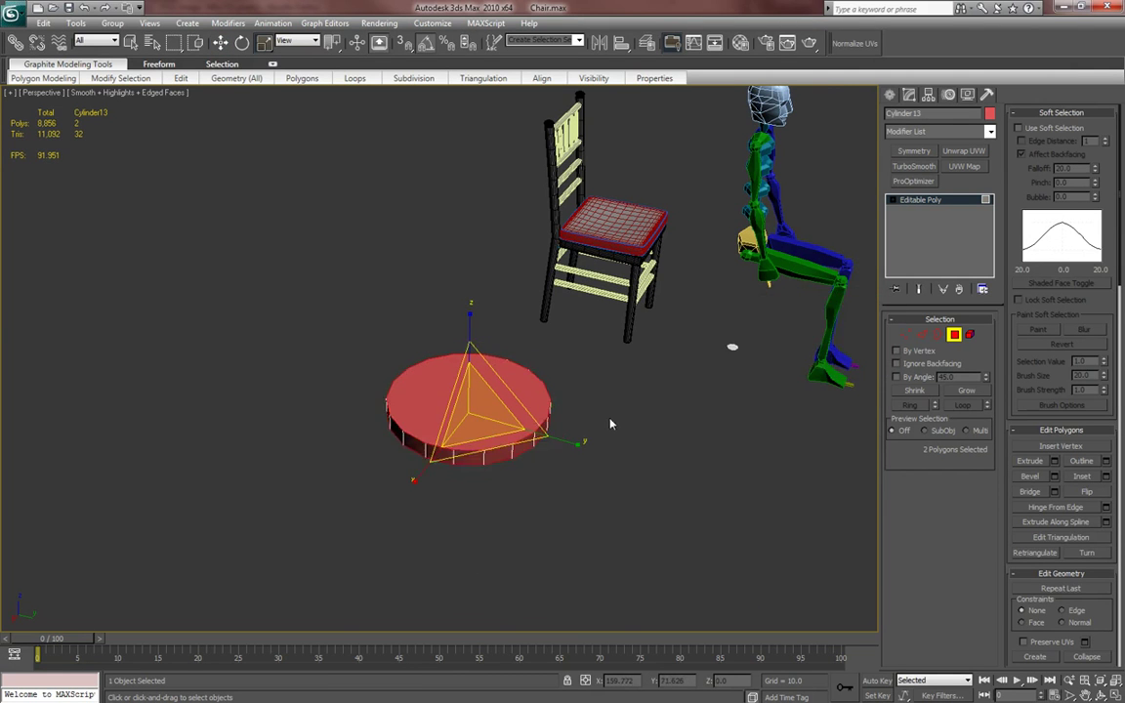
middle_click_drag(549, 375, 553, 414, "alt")
right_click(553, 414)
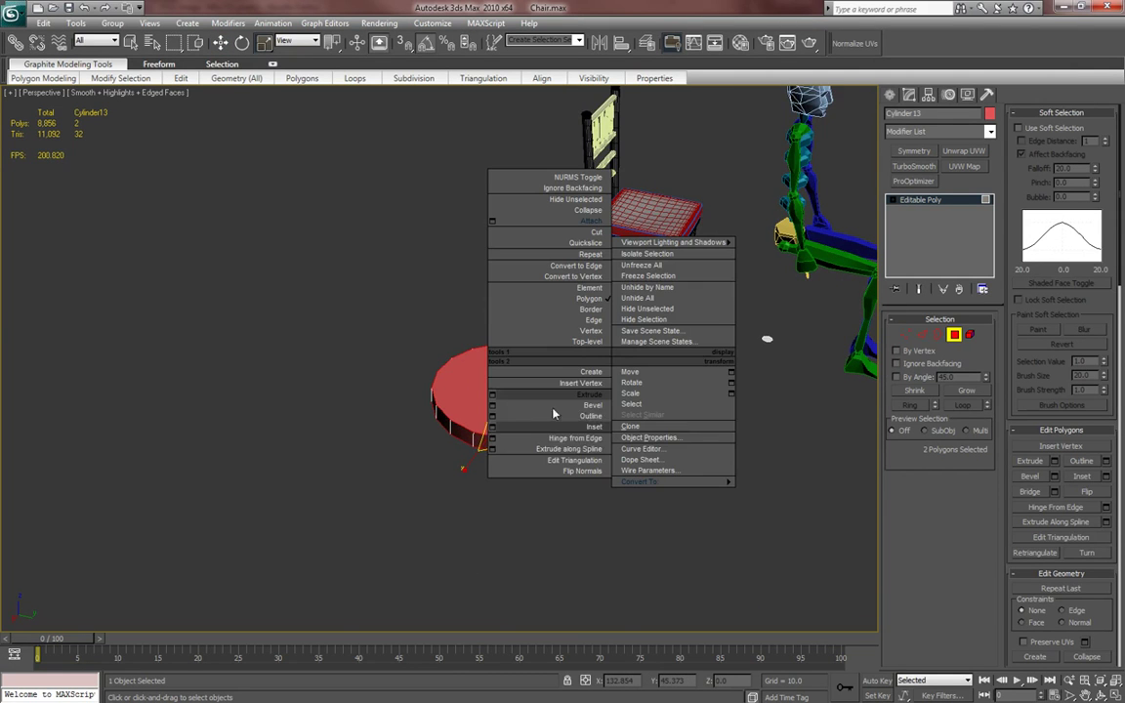
left_click(492, 426)
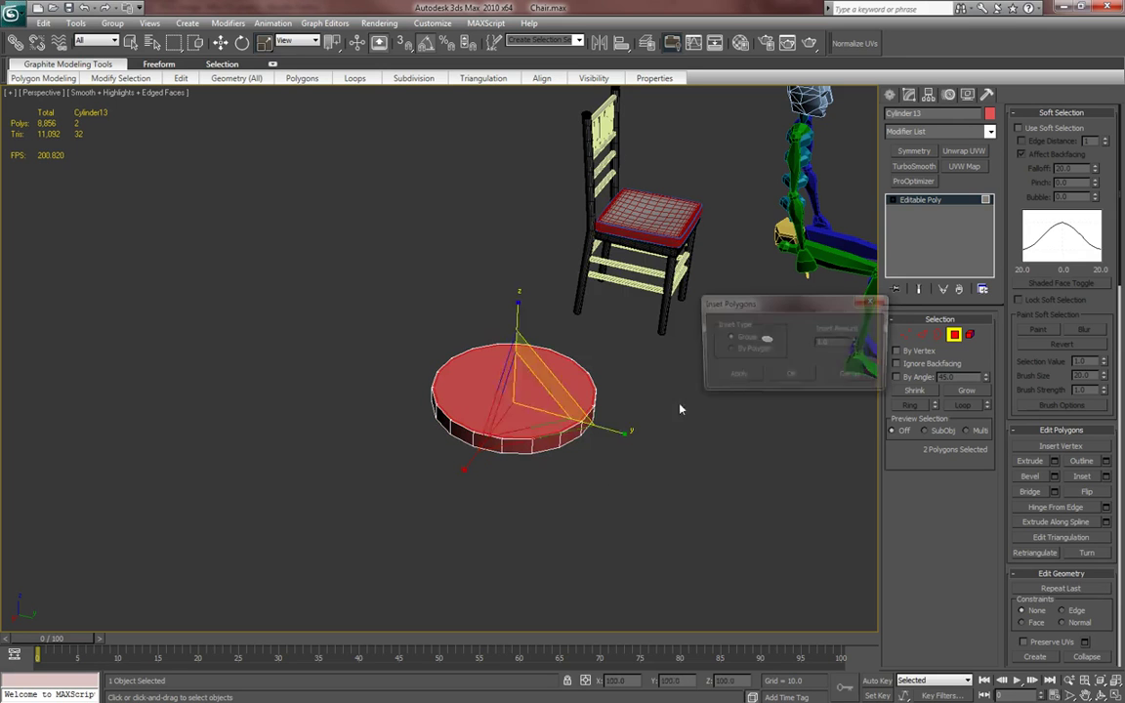
left_click(791, 376)
- Collapse each inset cap of the cylinder to a single centre point and leave polygon editing
right_click(645, 478)
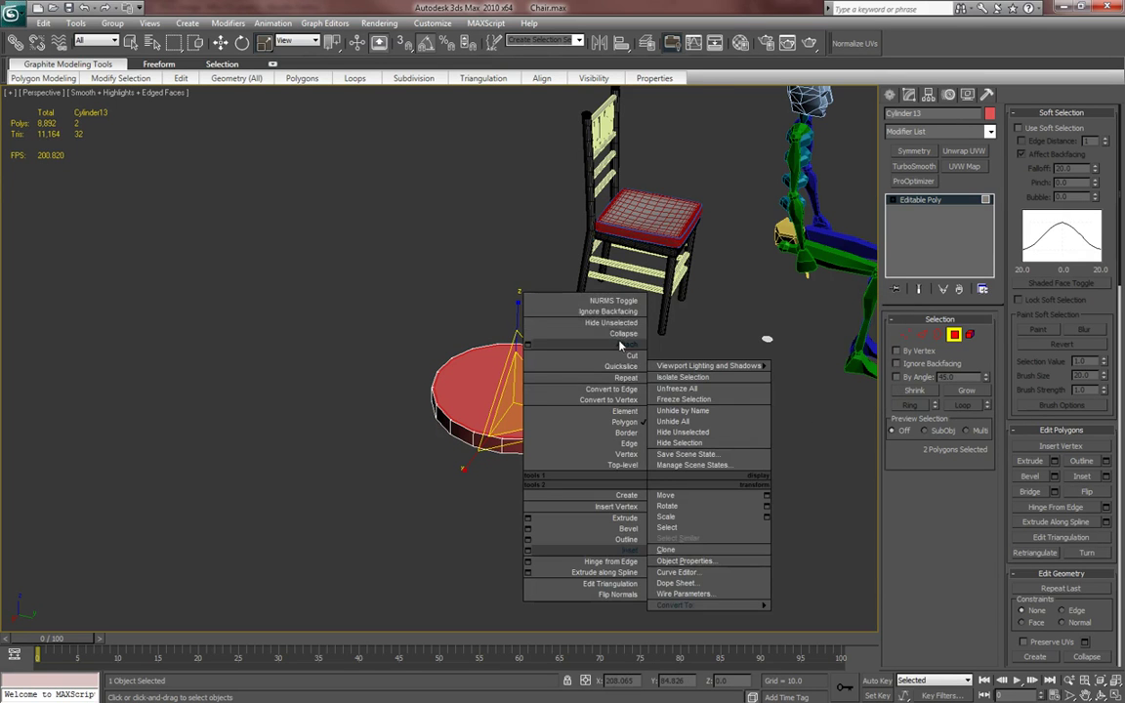
left_click(621, 337)
middle_click_drag(626, 421, 602, 422)
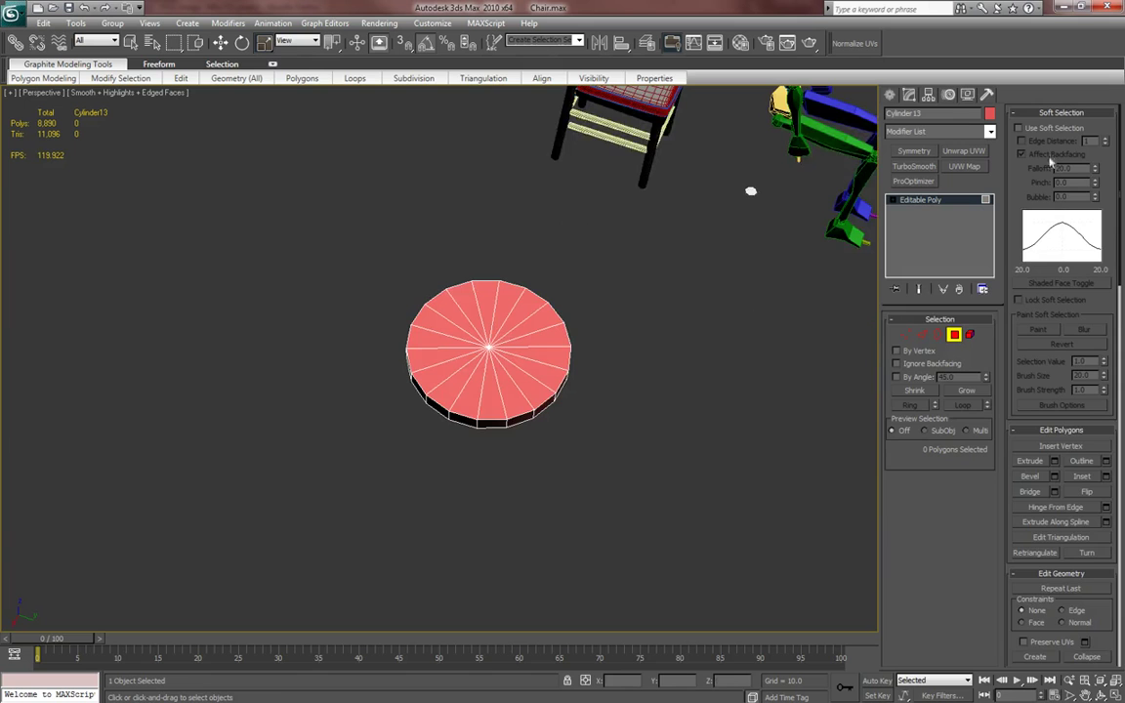
left_click(890, 94)
- Assign the Chair material to the flat cylinder
middle_click_drag(704, 389, 614, 402, "alt")
key("e")
key("w")
key("m")
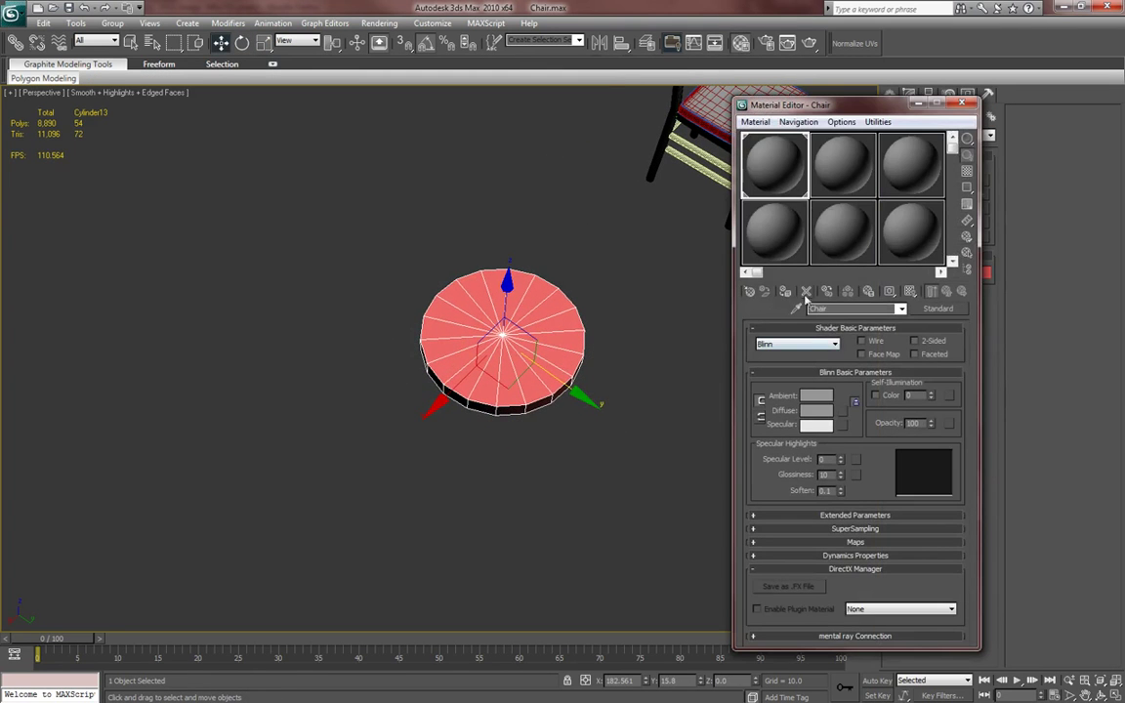
left_click(965, 104)
- Move the flat cylinder over to the chair and scale it down
middle_click_drag(647, 441, 304, 455)
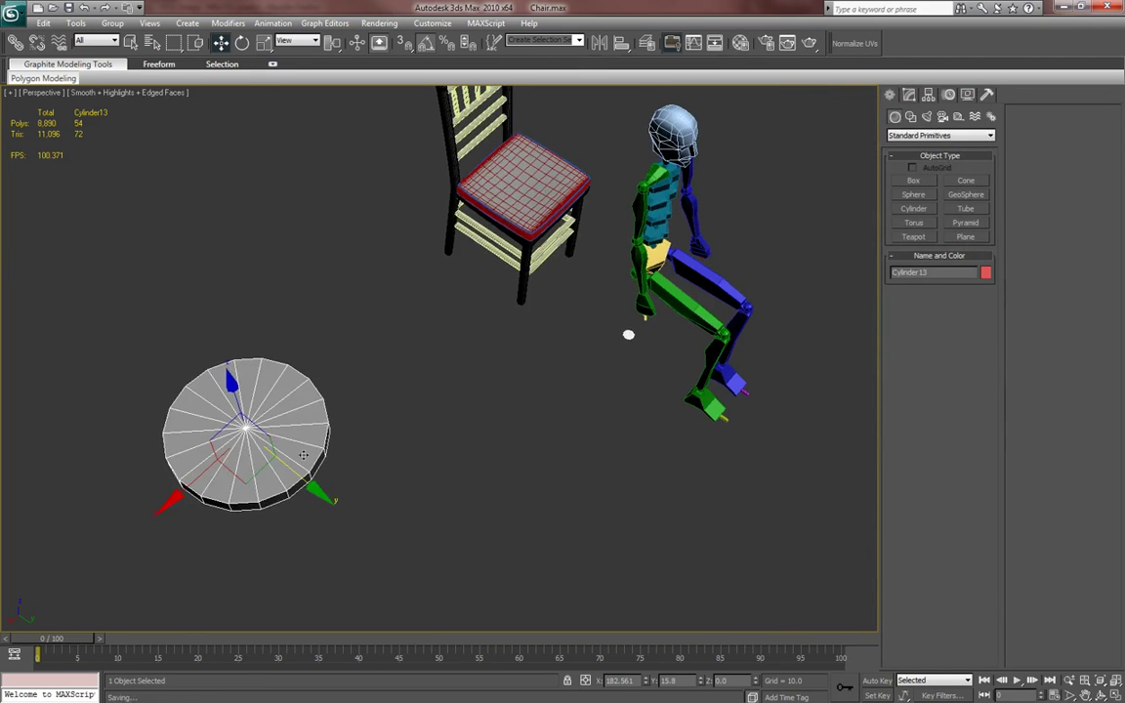
left_click_drag(261, 455, 451, 279)
key("z")
middle_click_drag(497, 374, 476, 377, "alt")
key("r")
left_click_drag(425, 368, 437, 562)
- Position the disc against the chair's front leg among the lower stretchers
key("w")
middle_click_drag(437, 560, 475, 440, "alt")
left_click_drag(529, 424, 639, 481)
key("z")
middle_click_drag(641, 485, 416, 467, "alt")
middle_click_drag(232, 363, 709, 417, "alt")
middle_click_drag(494, 466, 291, 398, "alt")
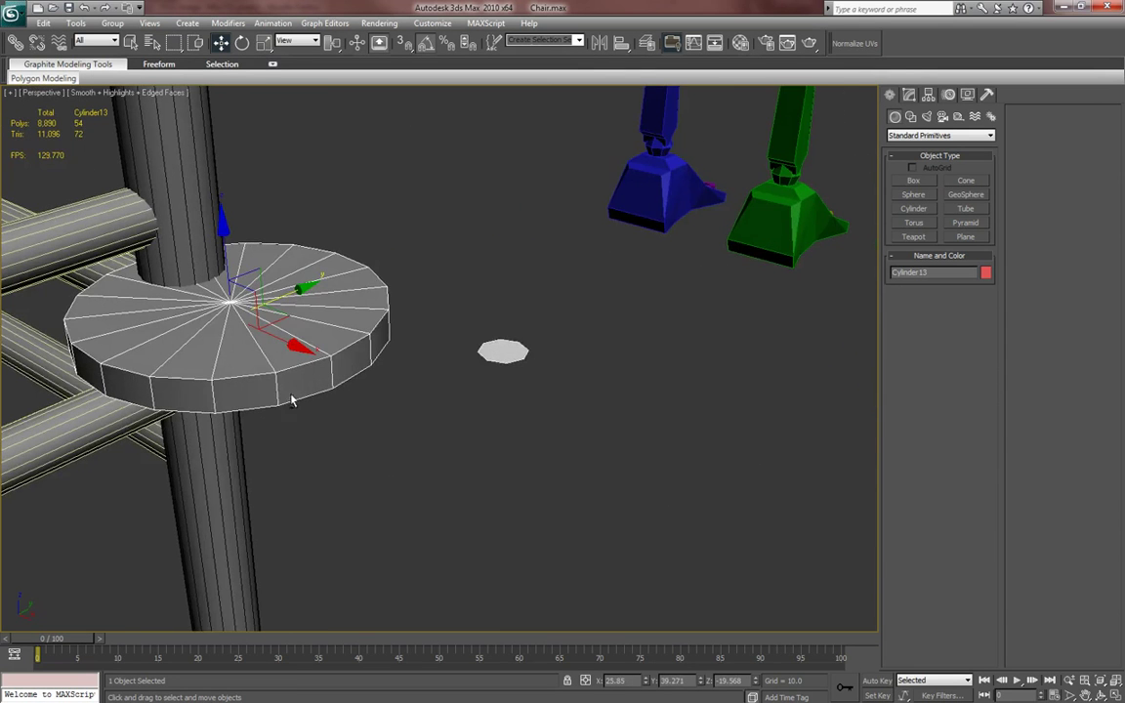
- Slide the disc so it surrounds the front leg and scale it down to a narrow collar
middle_click_drag(400, 391, 164, 376, "alt")
left_click_drag(140, 362, 240, 369)
middle_click_drag(240, 369, 376, 388, "alt")
key("r")
left_click_drag(376, 389, 326, 441)
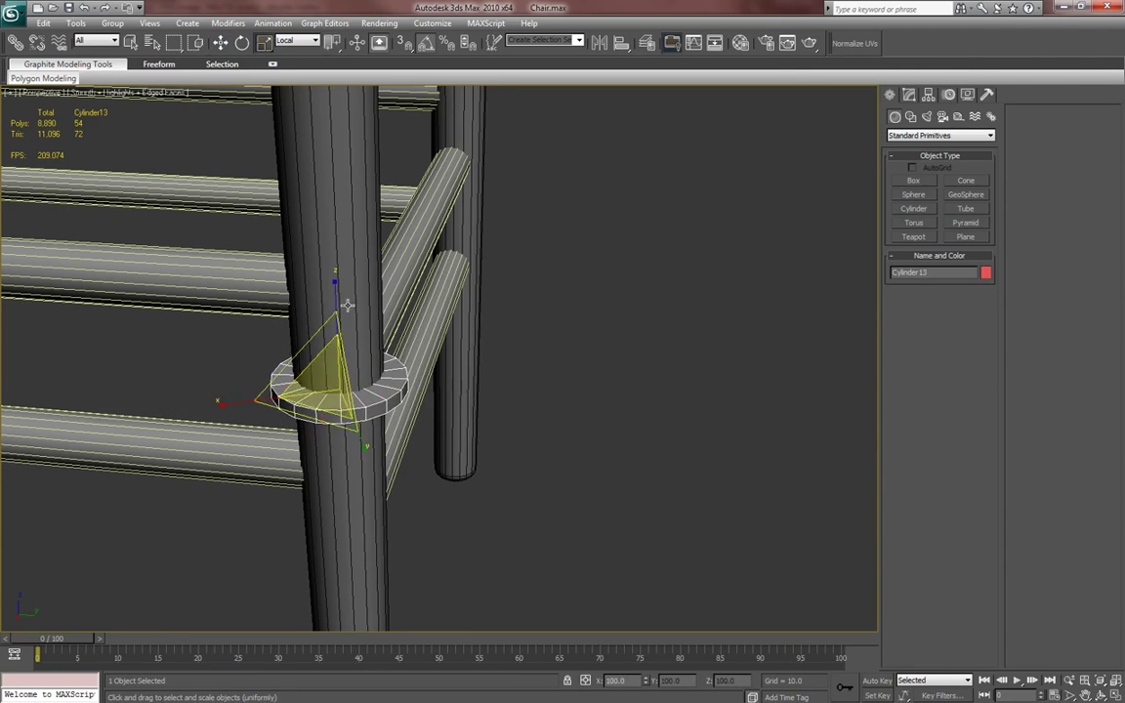
- Lower the collar along the front leg to just below the lowest stretcher, at Z about -31.4
key("w")
middle_click_drag(337, 293, 362, 259, "alt")
left_click_drag(344, 251, 344, 494)
middle_click_drag(345, 494, 394, 342)
scroll(389, 357, "down", 3)
- Compare the collar with the Chiavari chair reference photo in IrfanView, close the photo, and slightly rescale the collar
key("alt+Tab")
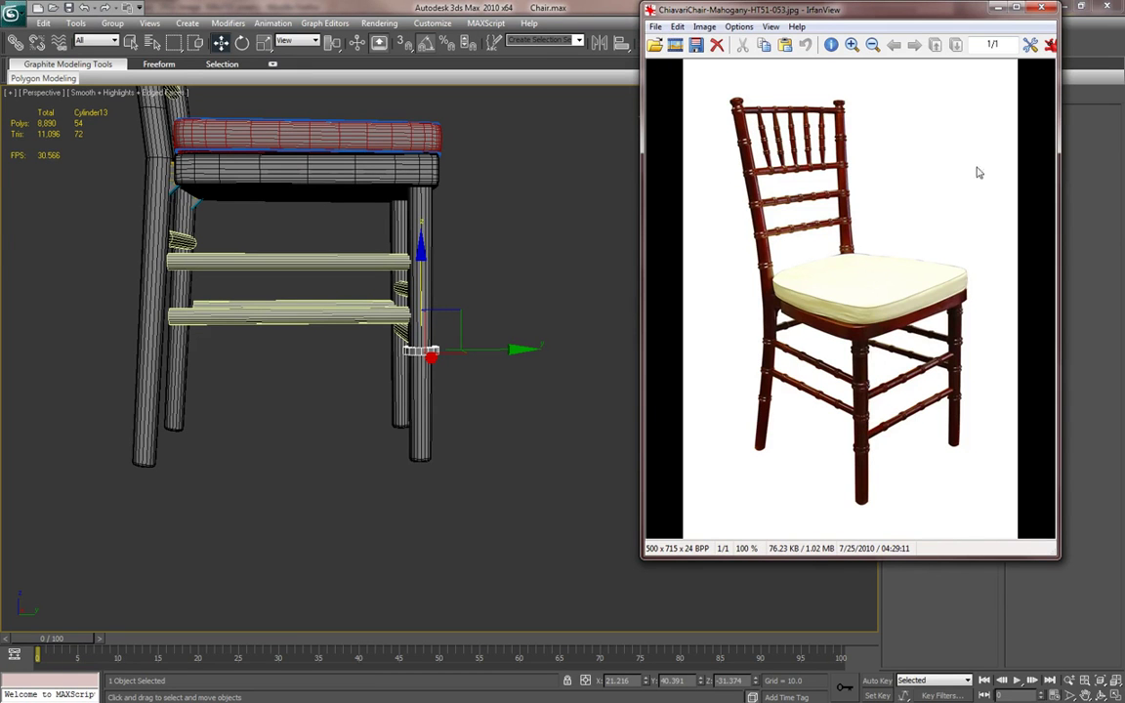
left_click(1040, 11)
middle_click_drag(497, 448, 460, 395, "alt")
key("r")
left_click_drag(407, 364, 421, 236)
key("w")
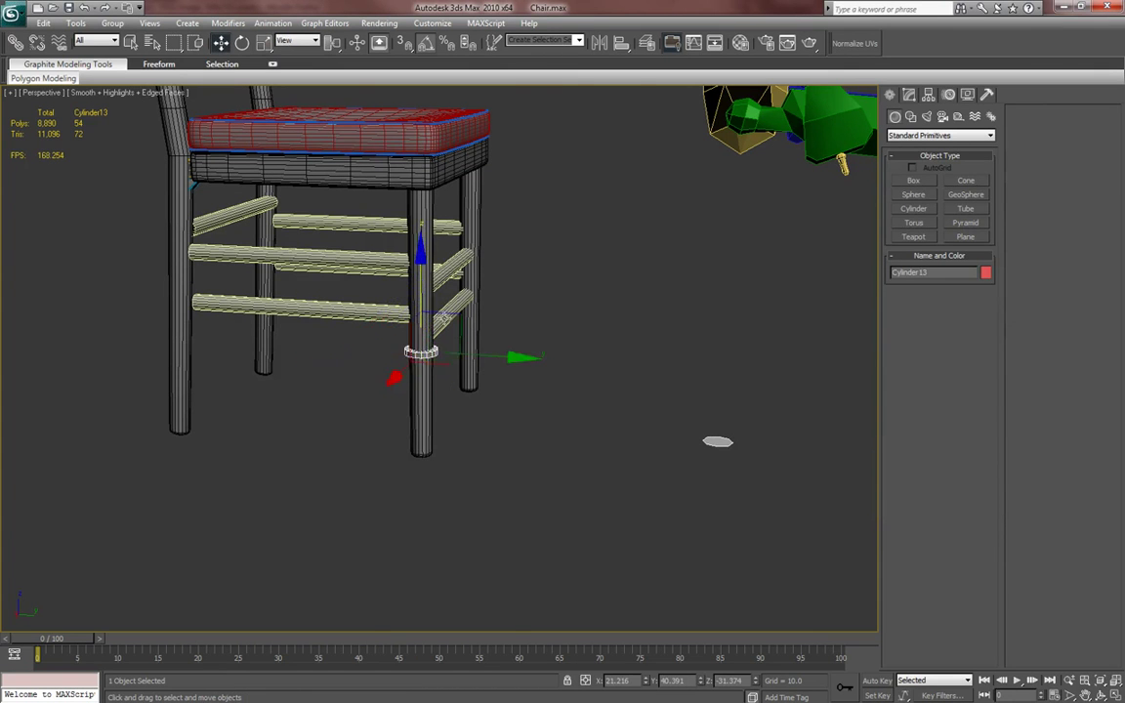
- Move the collar further down the front leg to about X 20.7, Z -42.4, keeping it around the leg
key("z")
scroll(400, 423, "up", 2)
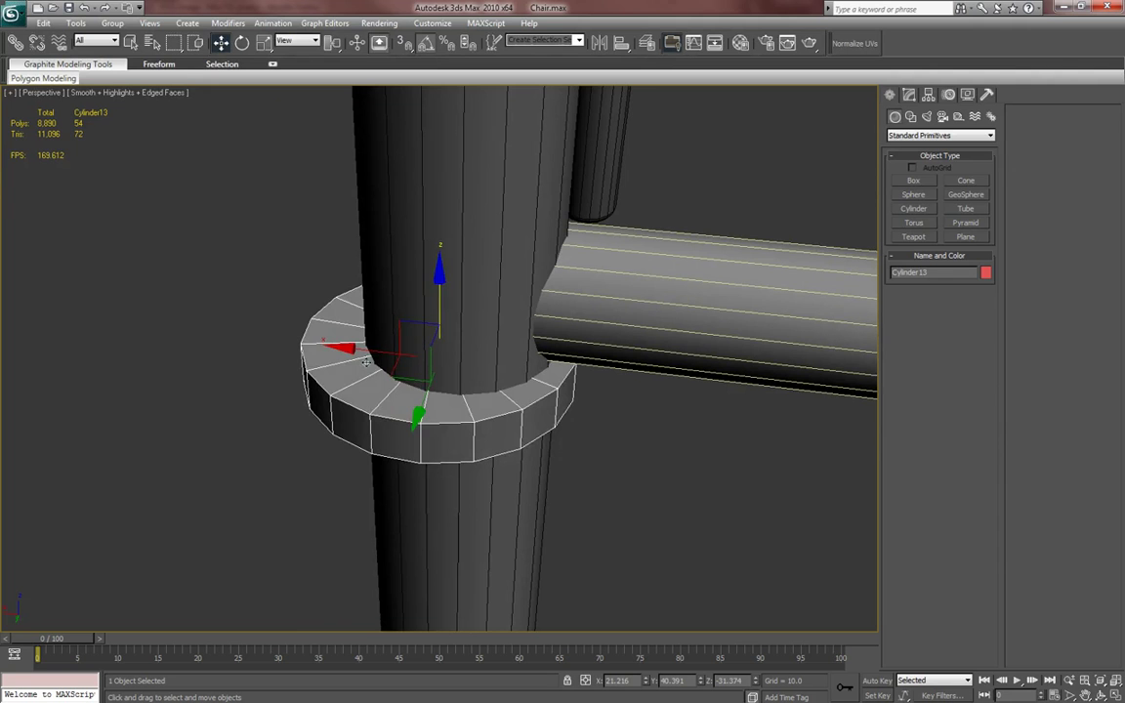
middle_click_drag(358, 352, 475, 323, "alt")
left_click_drag(463, 294, 463, 467)
scroll(492, 382, "down", 3)
middle_click_drag(493, 382, 529, 262)
scroll(513, 377, "down", 3)
middle_click_drag(488, 411, 530, 364, "alt")
left_click_drag(477, 285, 477, 403)
middle_click_drag(476, 404, 517, 365)
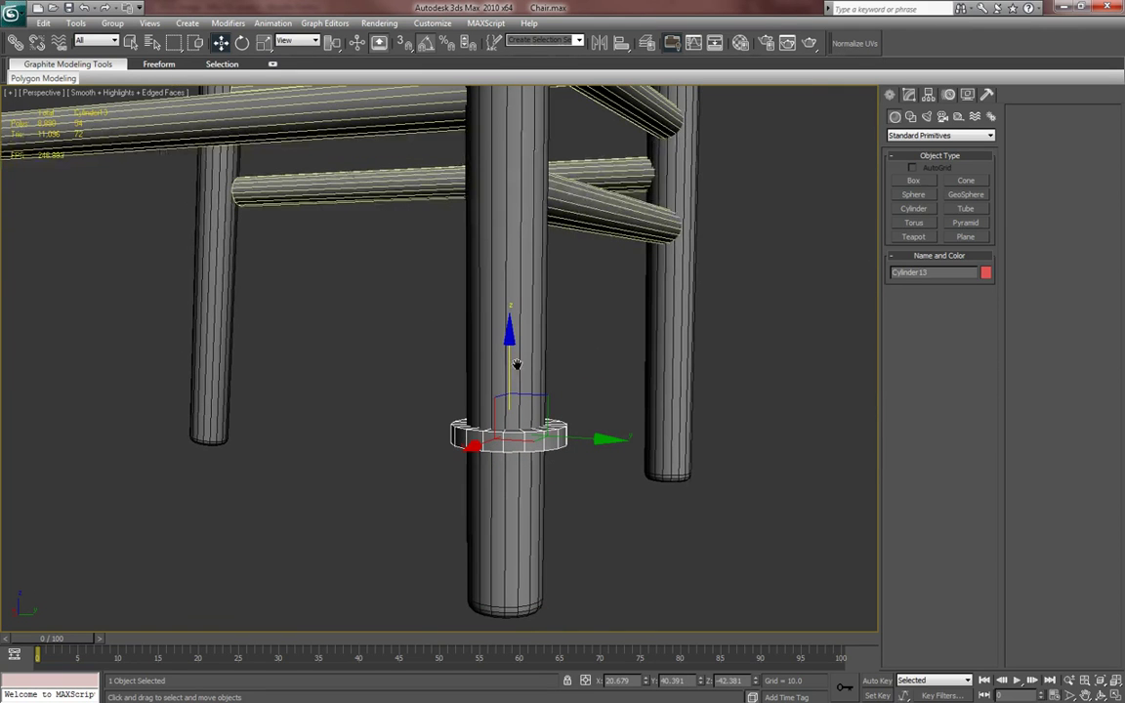
- Apply TurboSmooth with 1 iteration to the collar and inspect it with edged faces hidden
left_click(908, 95)
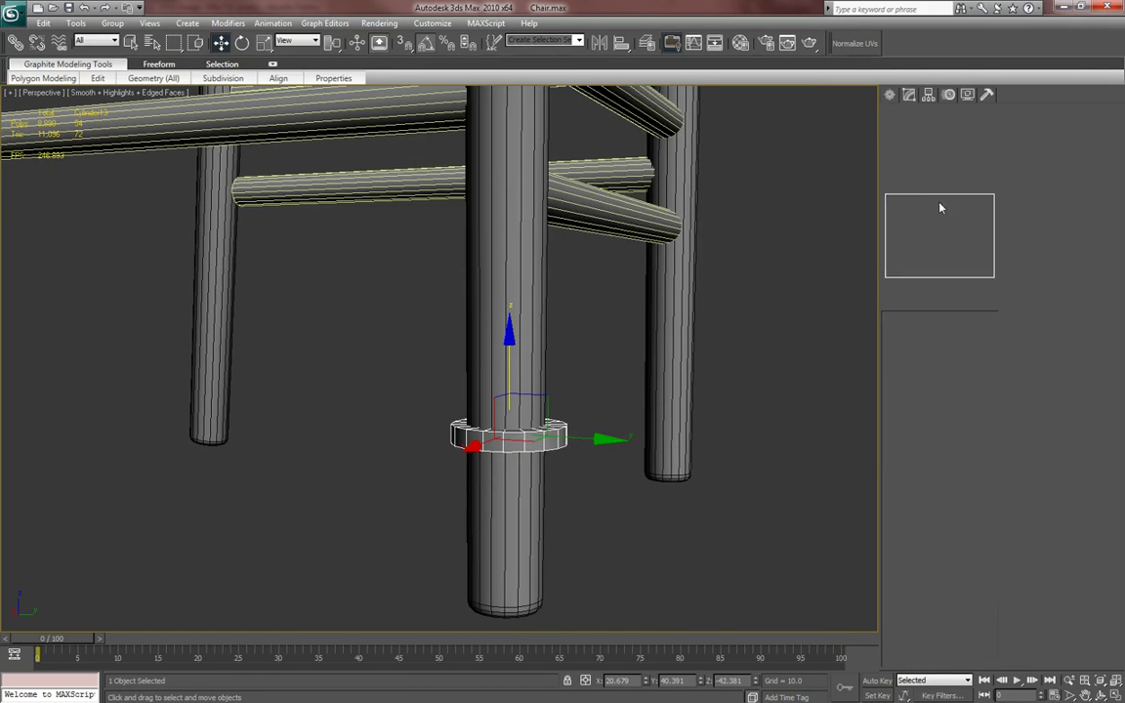
left_click(915, 166)
scroll(681, 395, "up", 5)
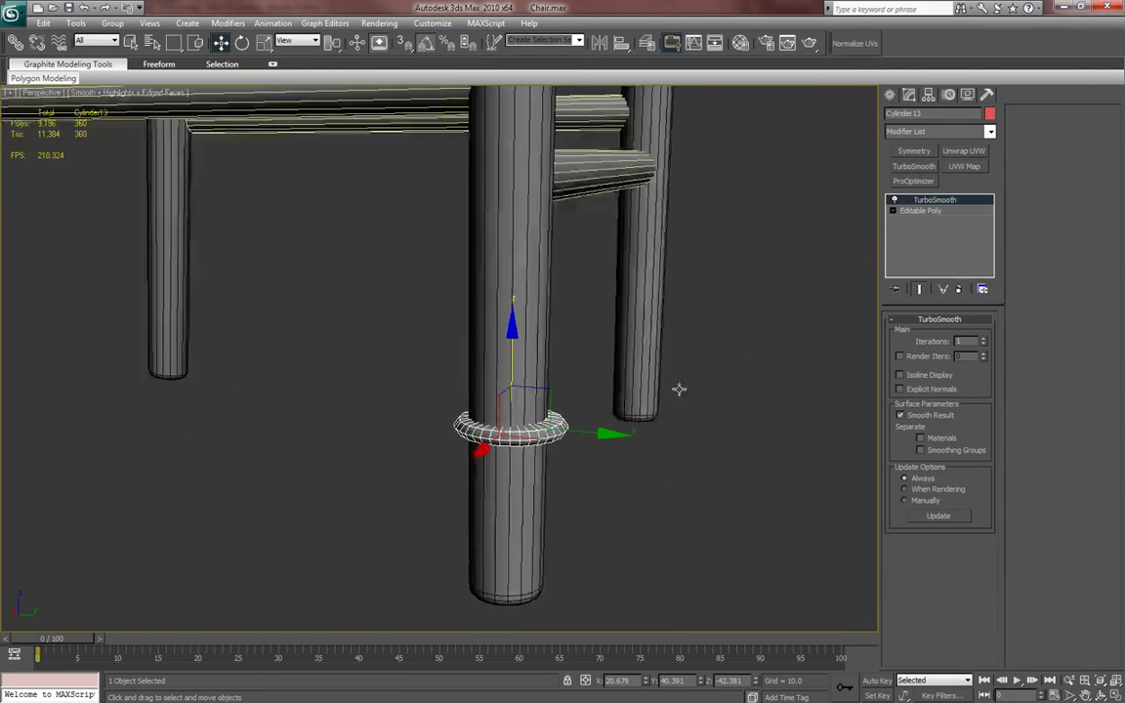
key("F4")
middle_click_drag(658, 415, 598, 389, "alt")
left_click(983, 339)
middle_click_drag(758, 396, 678, 311, "alt")
left_click(984, 345)
- In the base editable poly, connect the ring of vertical edges around the collar's outer side with 1 segment
left_click(929, 212)
key("F4")
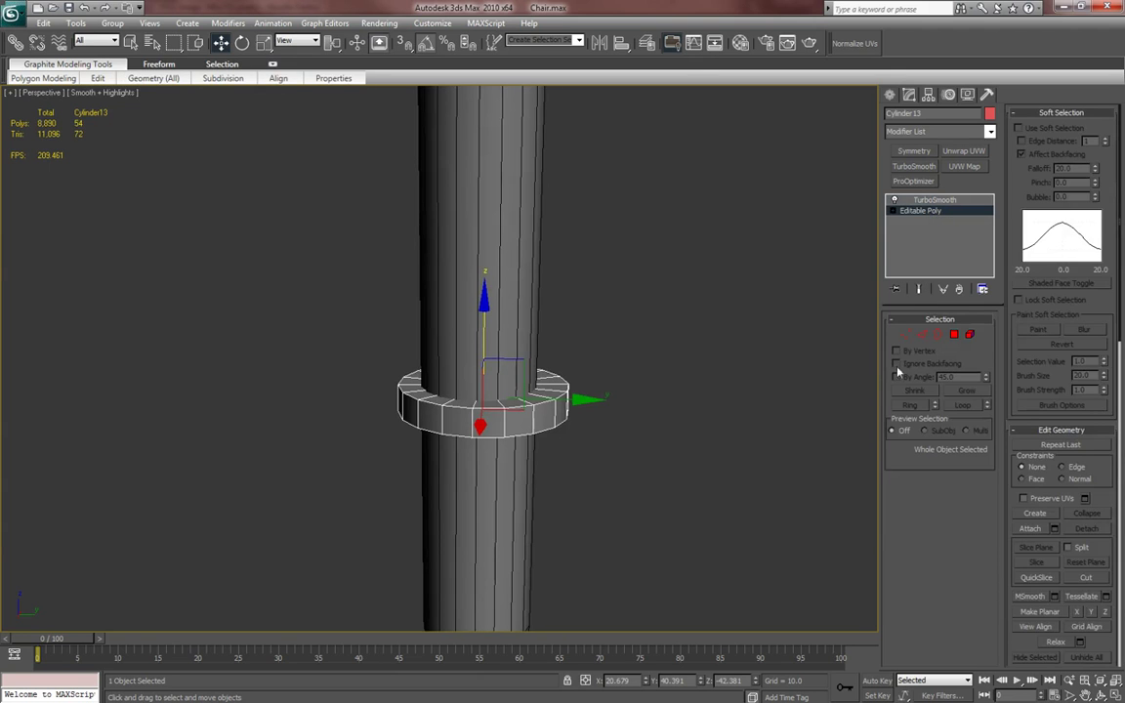
left_click(923, 335)
left_click(556, 421)
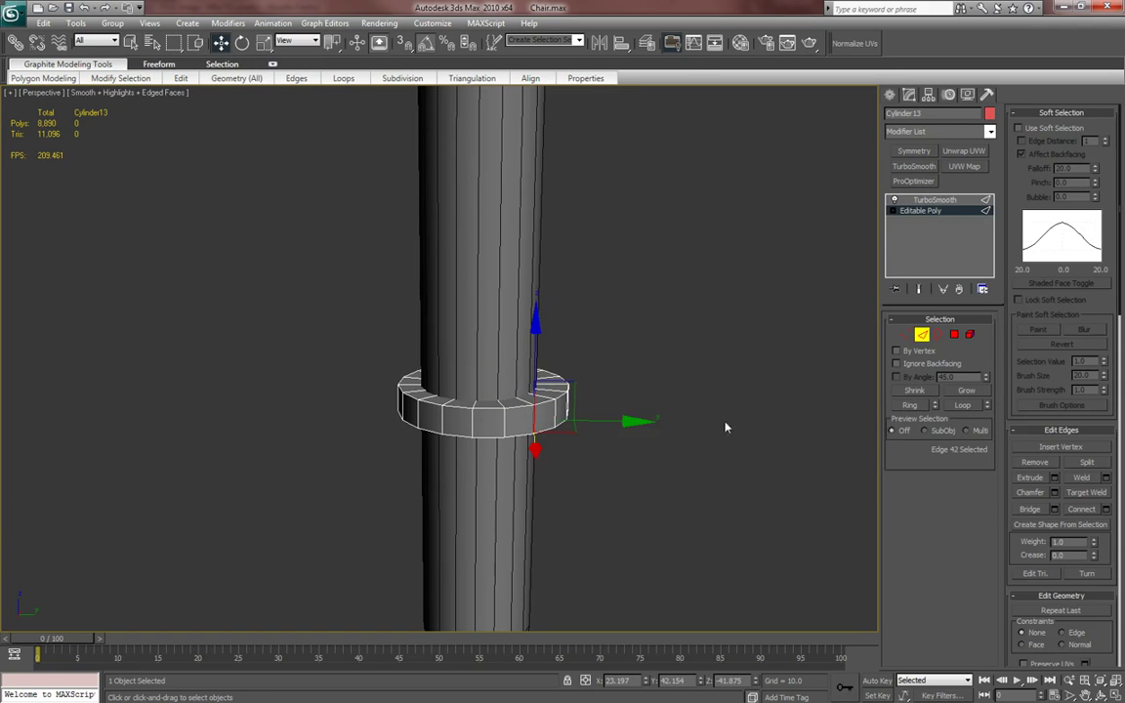
left_click(910, 404)
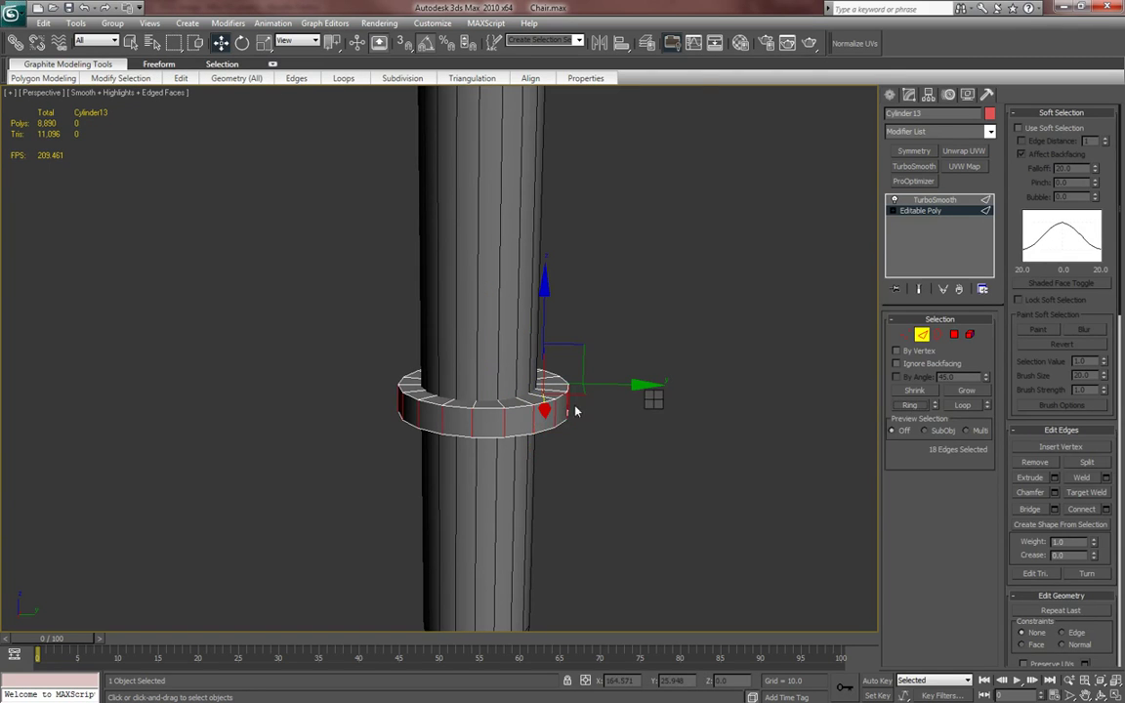
right_click(532, 433)
left_click(534, 447)
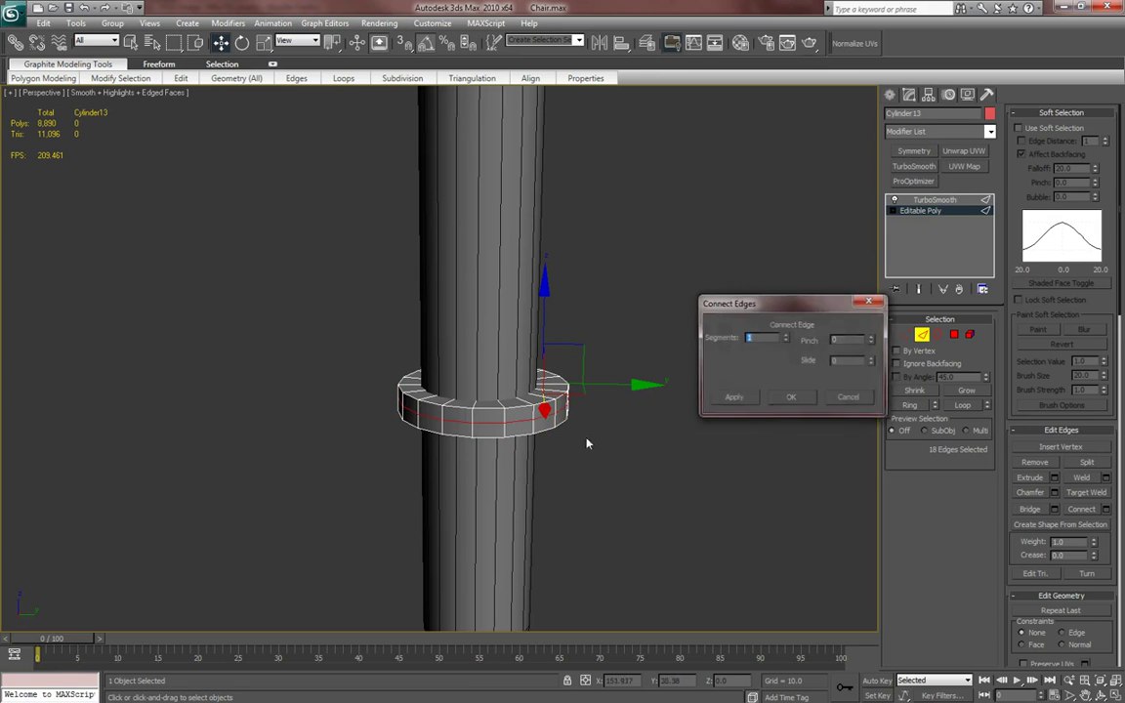
left_click(794, 397)
- Scale the collar's new middle edge loop slightly in the horizontal plane and show the smoothed result without edged faces
key("r")
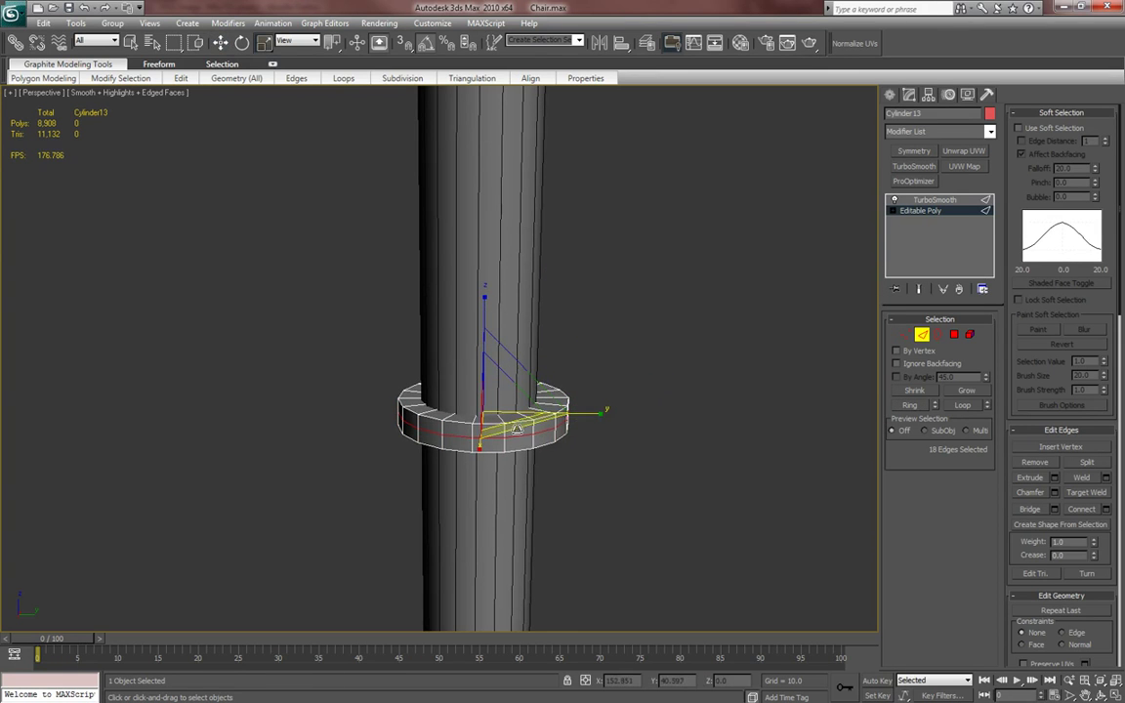
left_click_drag(517, 427, 520, 428)
left_click(918, 290)
middle_click_drag(697, 372, 743, 289)
key("F4")
left_click(888, 97)
mouse_move(688, 340)
middle_mouse_down("alt")
mouse_move(673, 386)
mouse_move(677, 357)
middle_mouse_up("alt")
key("w")
middle_click_drag(580, 401, 527, 440)
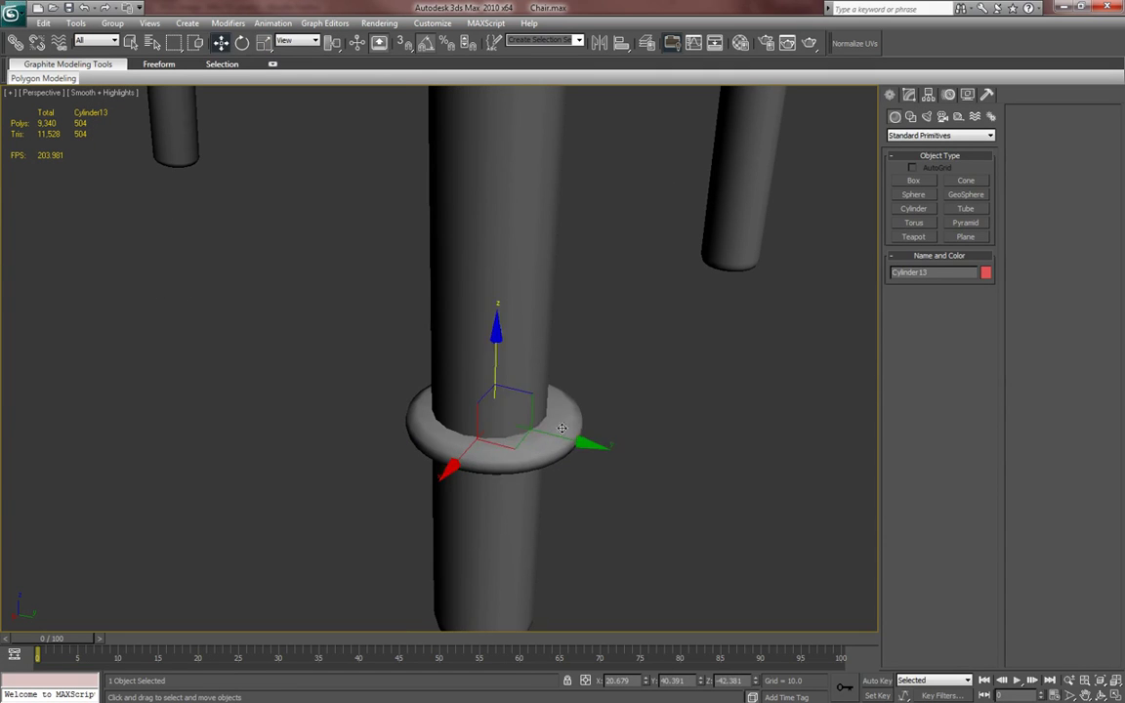
- Clone the smoothed collar as a single copy stacked directly above the original, at Z about -41.5
key("r")
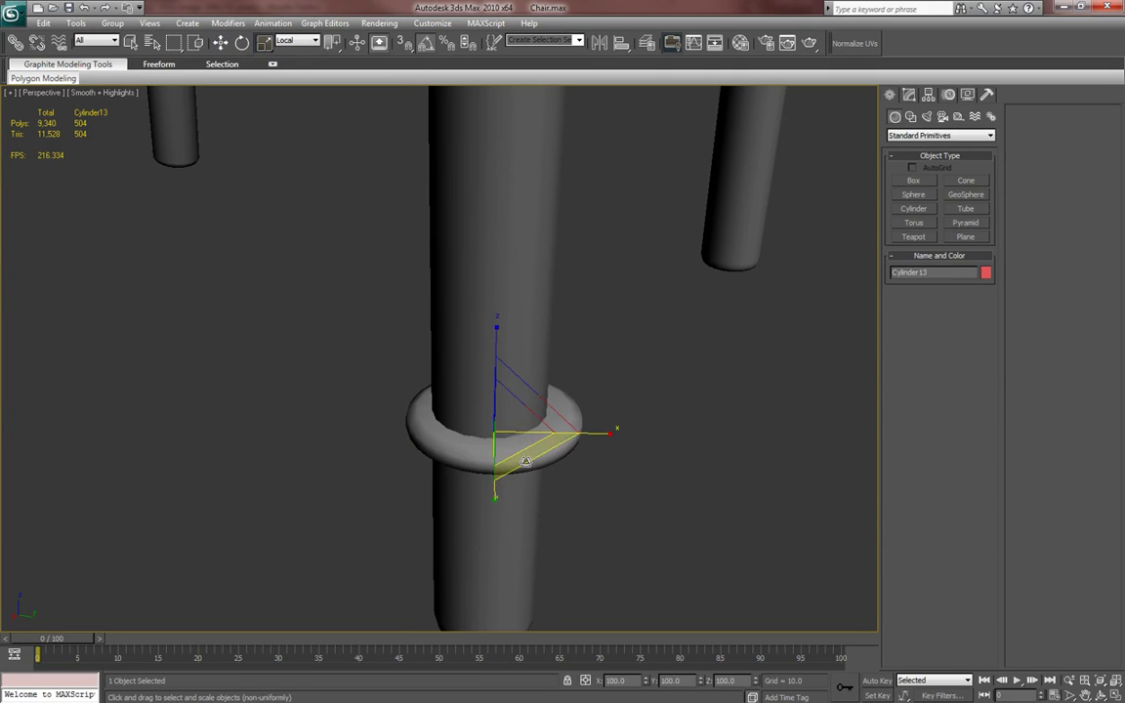
key("w")
mouse_move(523, 451)
middle_mouse_down("alt")
mouse_move(550, 457)
mouse_move(568, 443)
middle_mouse_up("alt")
left_click_drag(494, 357, 495, 330, "shift")
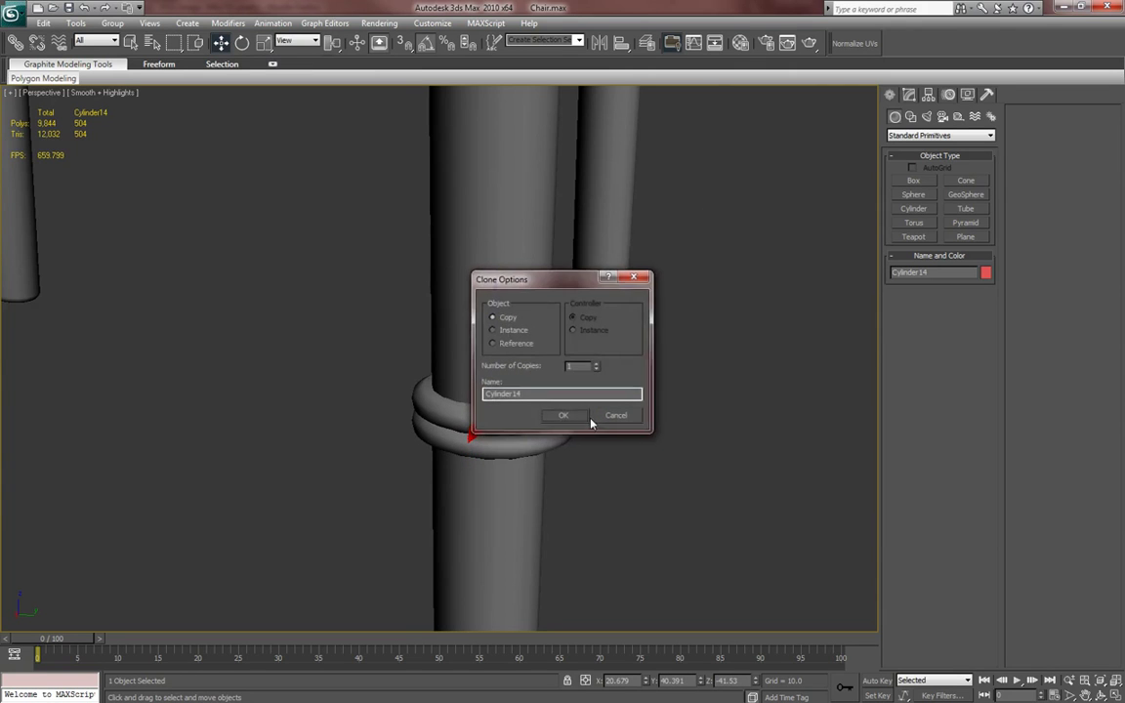
left_click(564, 418)
middle_click_drag(565, 427, 523, 356, "alt")
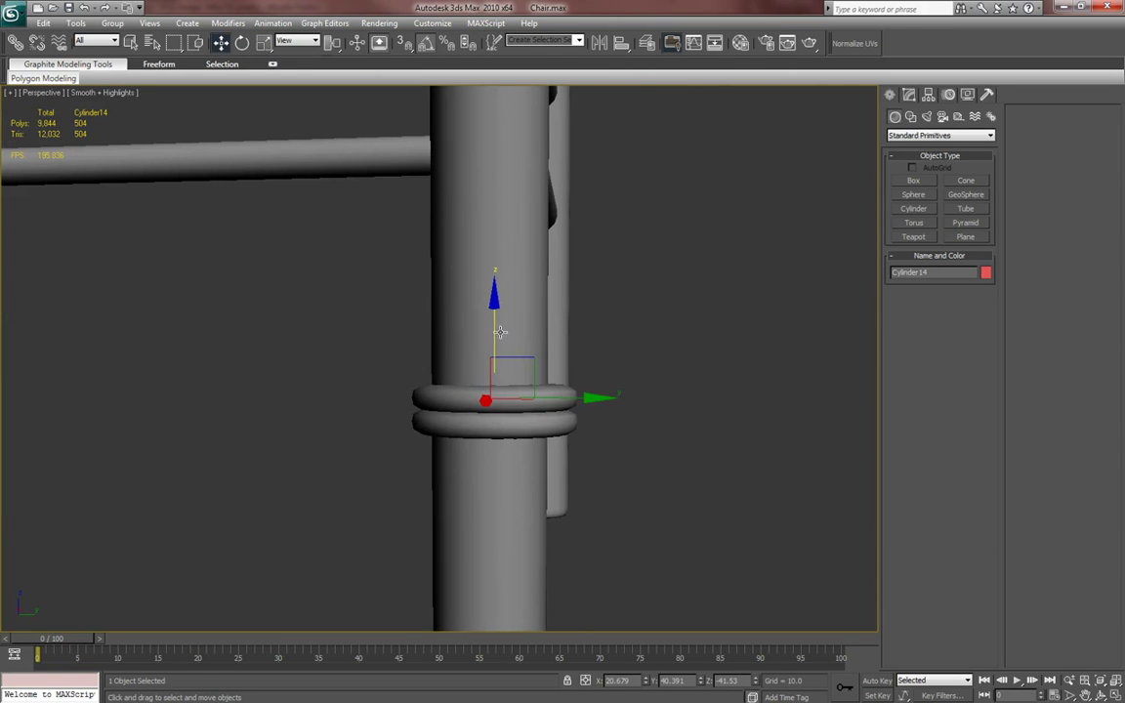
left_click_drag(500, 332, 496, 328)
scroll(545, 357, "down", 8)
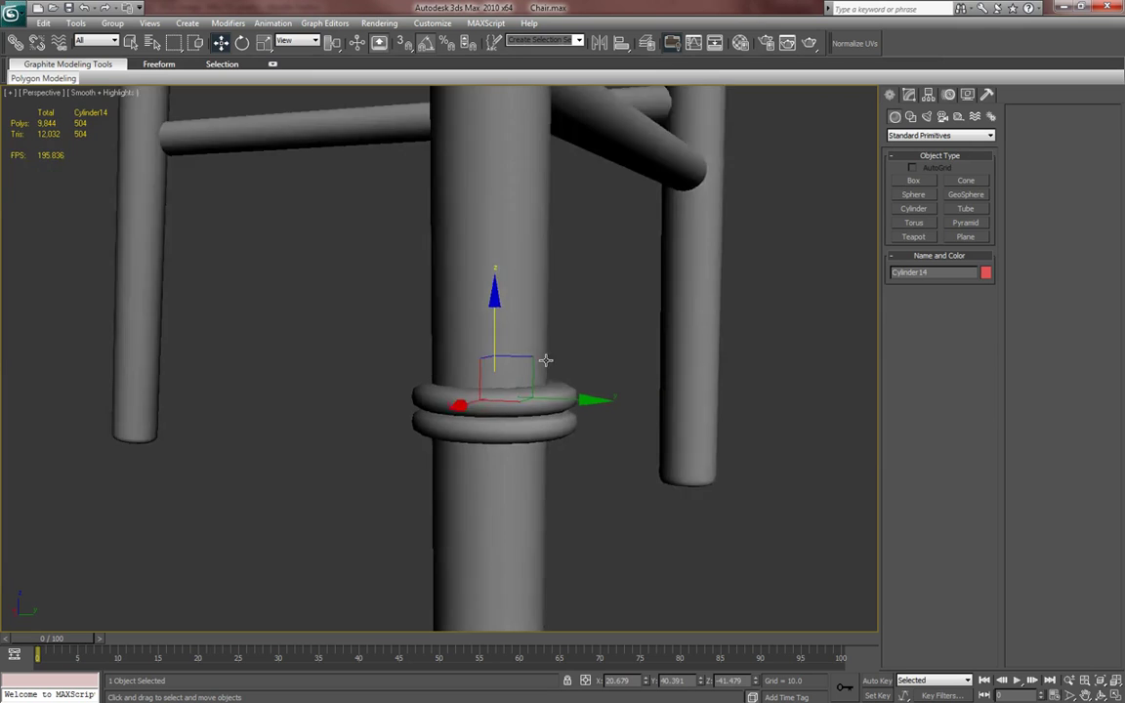
middle_click_drag(554, 424, 540, 423, "alt")
scroll(508, 403, "up", 5)
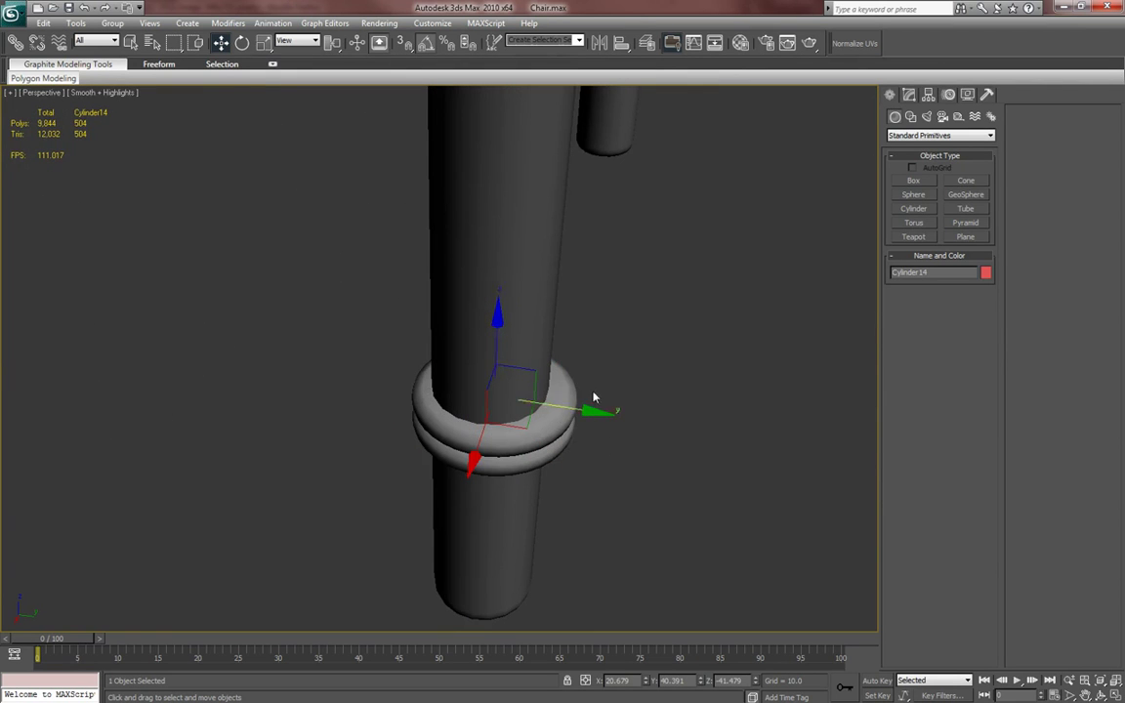
- Turn off TurboSmooth on the upper collar copy
left_click(909, 95)
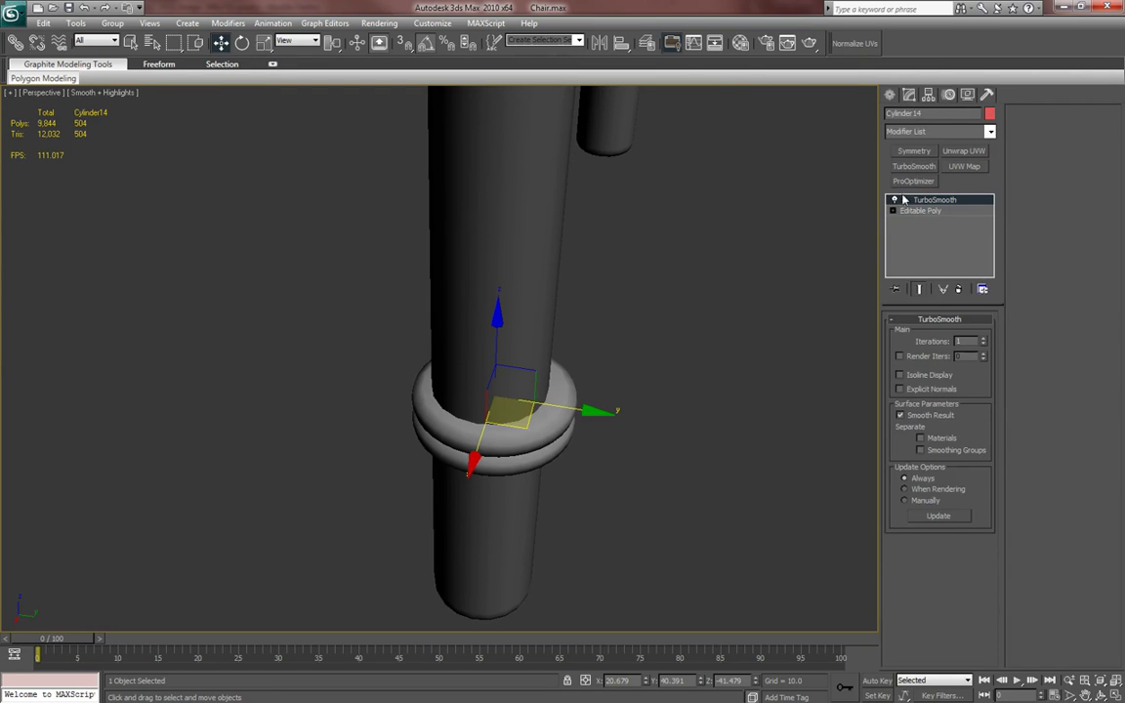
left_click(894, 200)
left_click(890, 95)
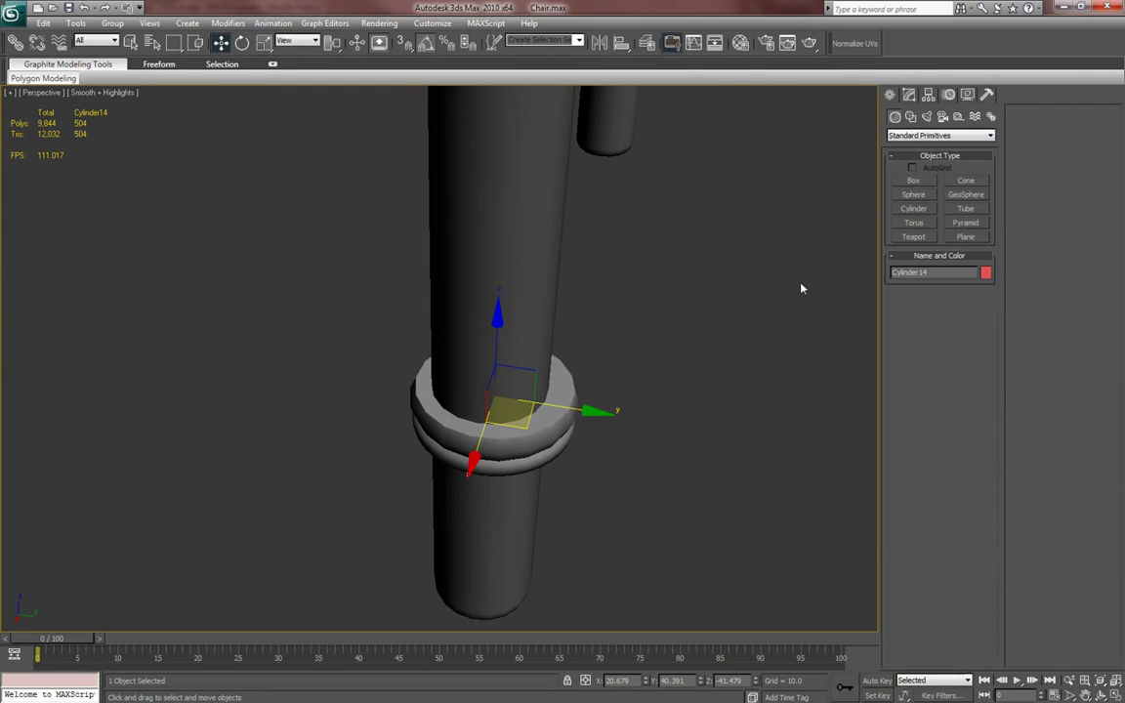
- Attach the upper collar to the lower collar's editable poly beneath its TurboSmooth
left_click(576, 449)
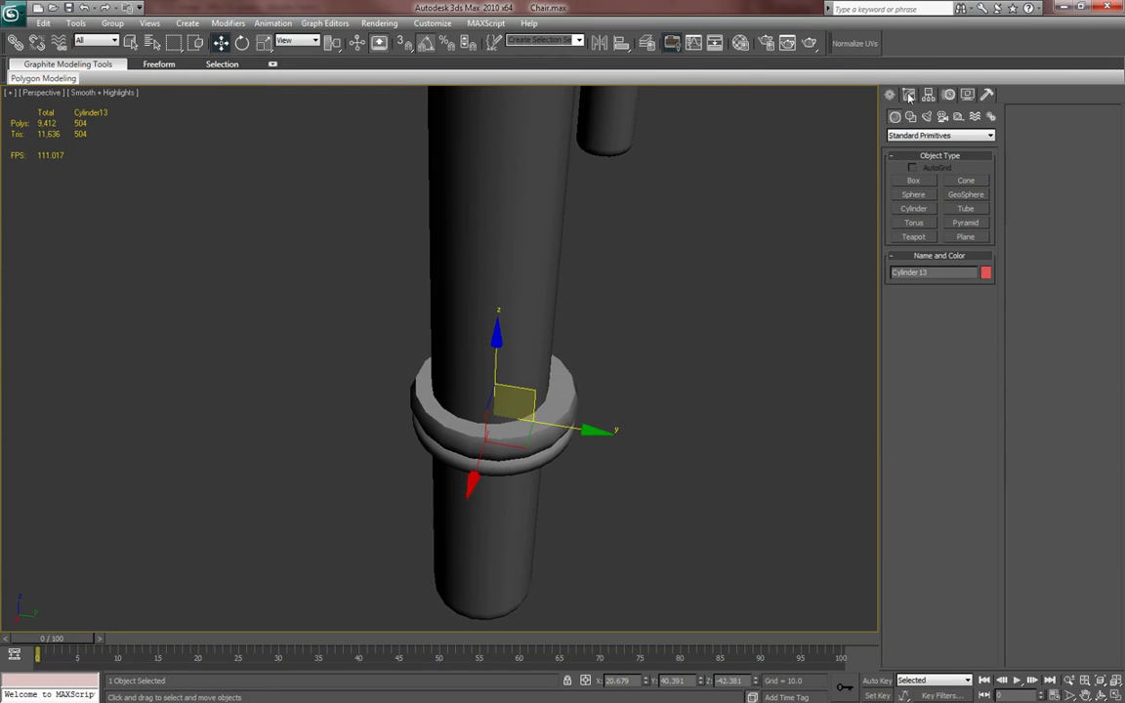
left_click(561, 476)
left_click(569, 450)
left_click(923, 95)
left_click(923, 210)
right_click(656, 420)
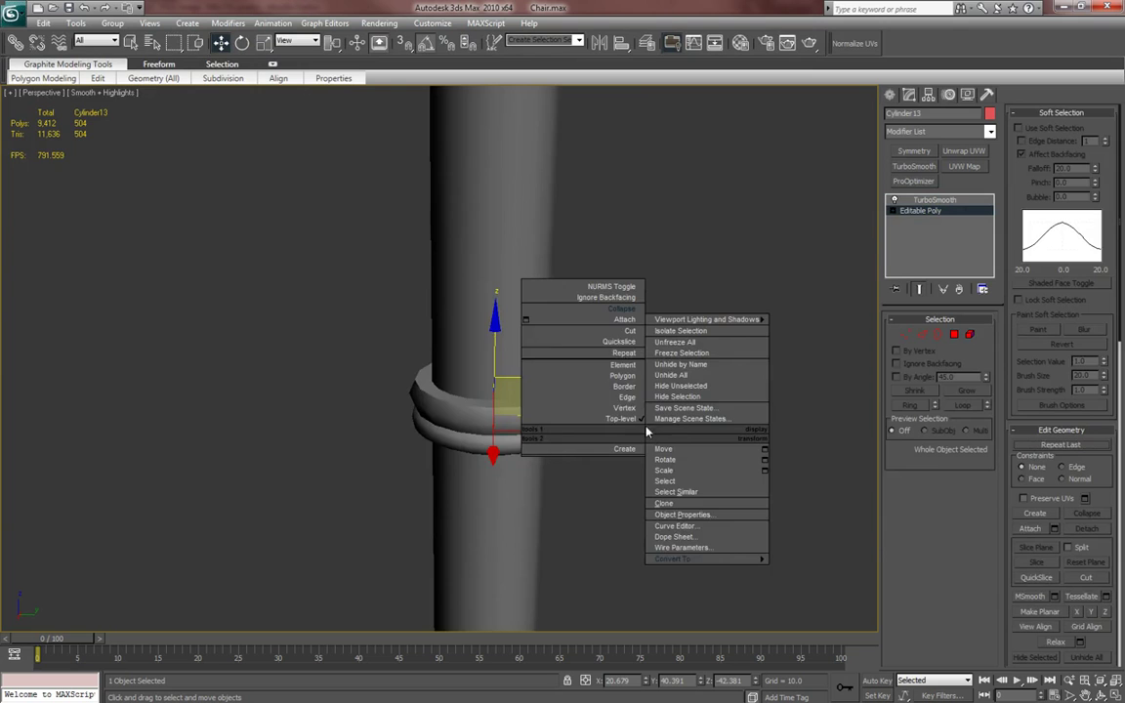
left_click(617, 332)
left_click(571, 397)
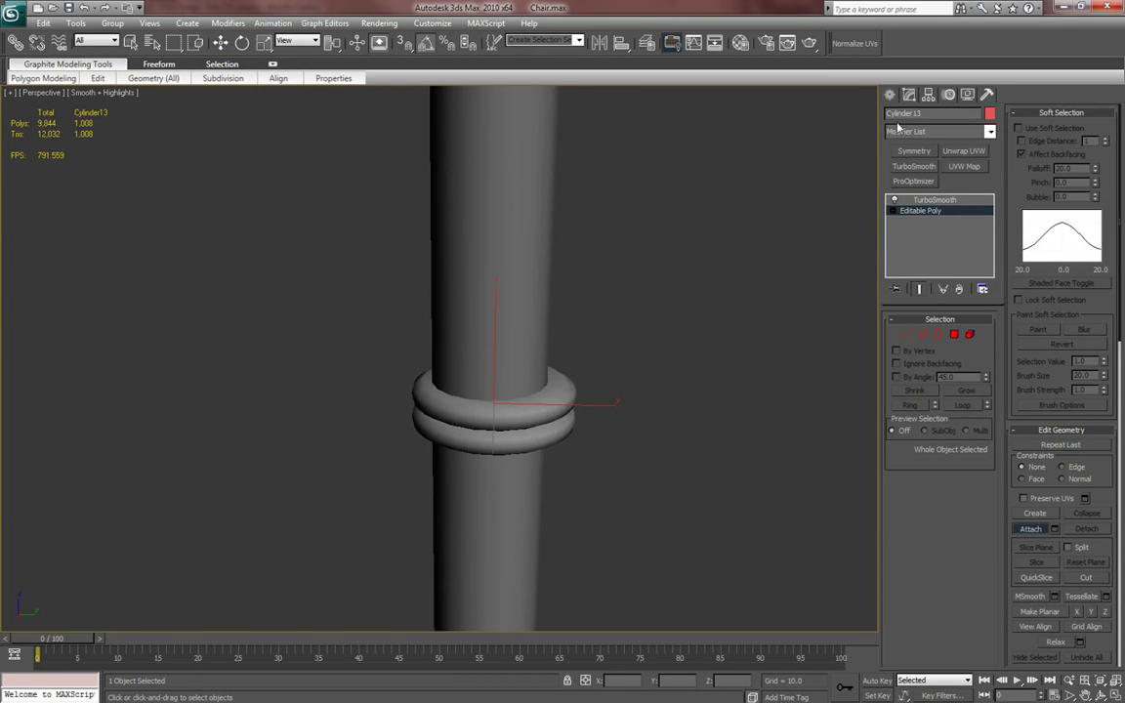
left_click(890, 96)
- In a top wireframe view, centre the double collar on the front leg at about X 20.7, Y 40.2
middle_click_drag(762, 314, 566, 396, "alt")
scroll(649, 407, "down", 4)
key("t")
key("z")
middle_click_drag(572, 442, 580, 434)
key("F3")
left_click_drag(466, 300, 466, 312)
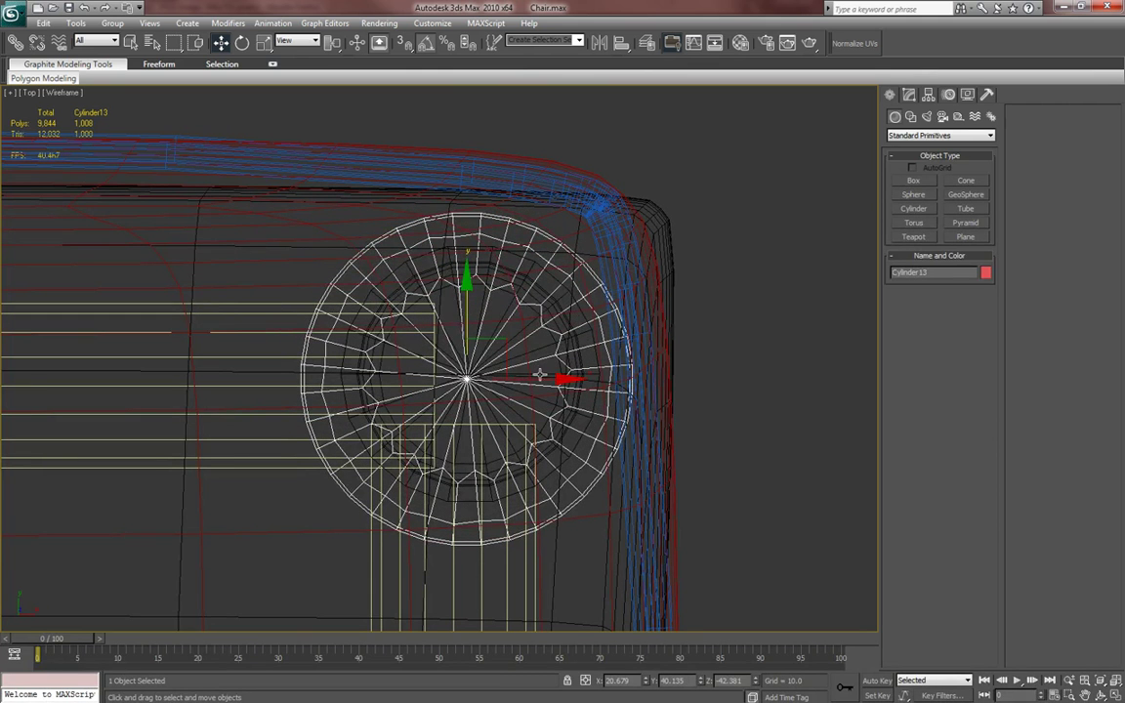
left_click_drag(543, 377, 545, 377)
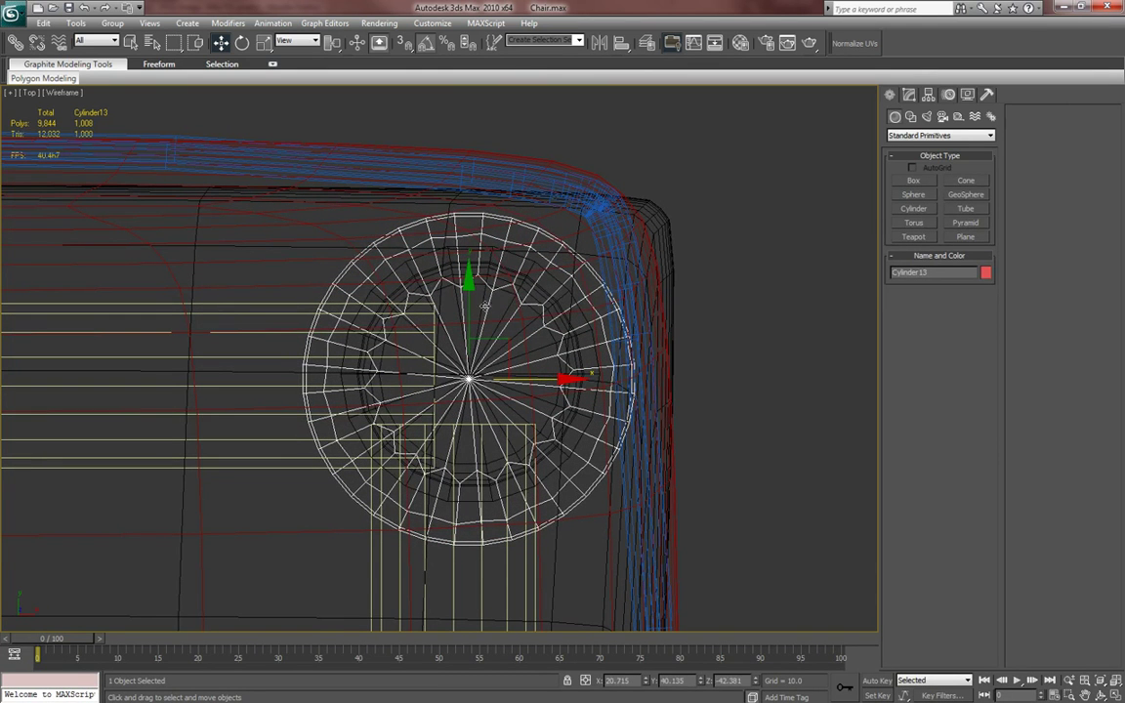
left_click_drag(423, 276, 422, 271)
- Return to the perspective view of the chair legs with shaded display
scroll(535, 334, "down", 3)
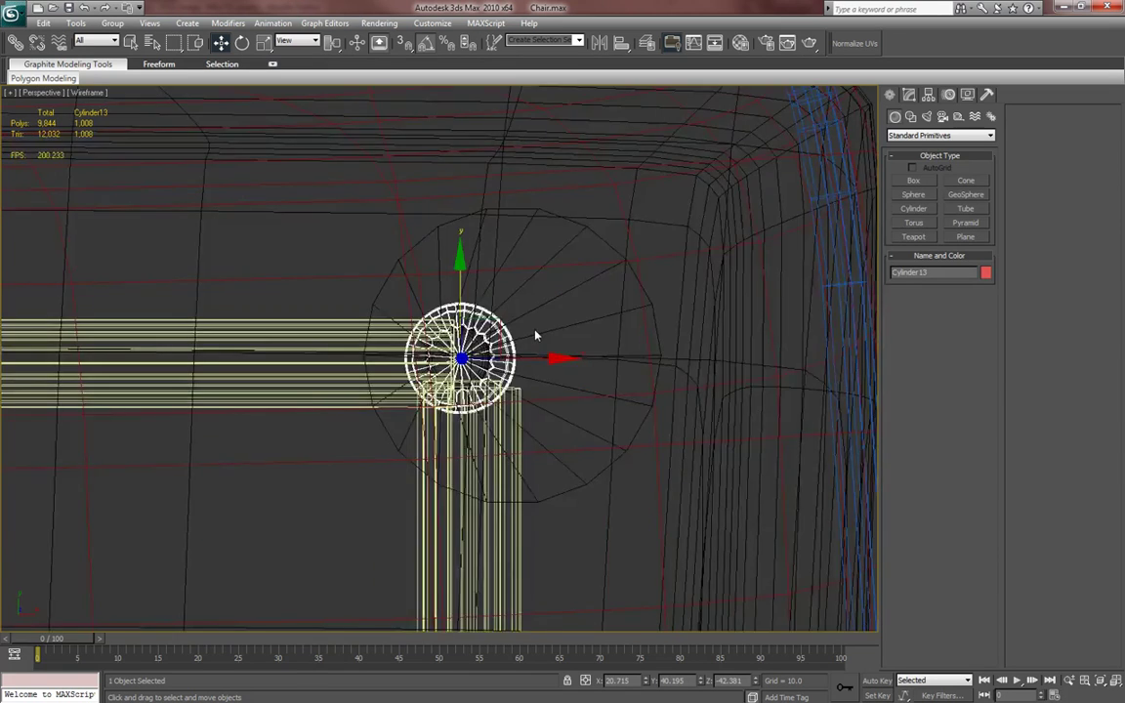
key("p")
scroll(549, 427, "up", 5)
scroll(552, 431, "down", 5)
middle_click_drag(551, 431, 540, 493, "alt")
key("F3")
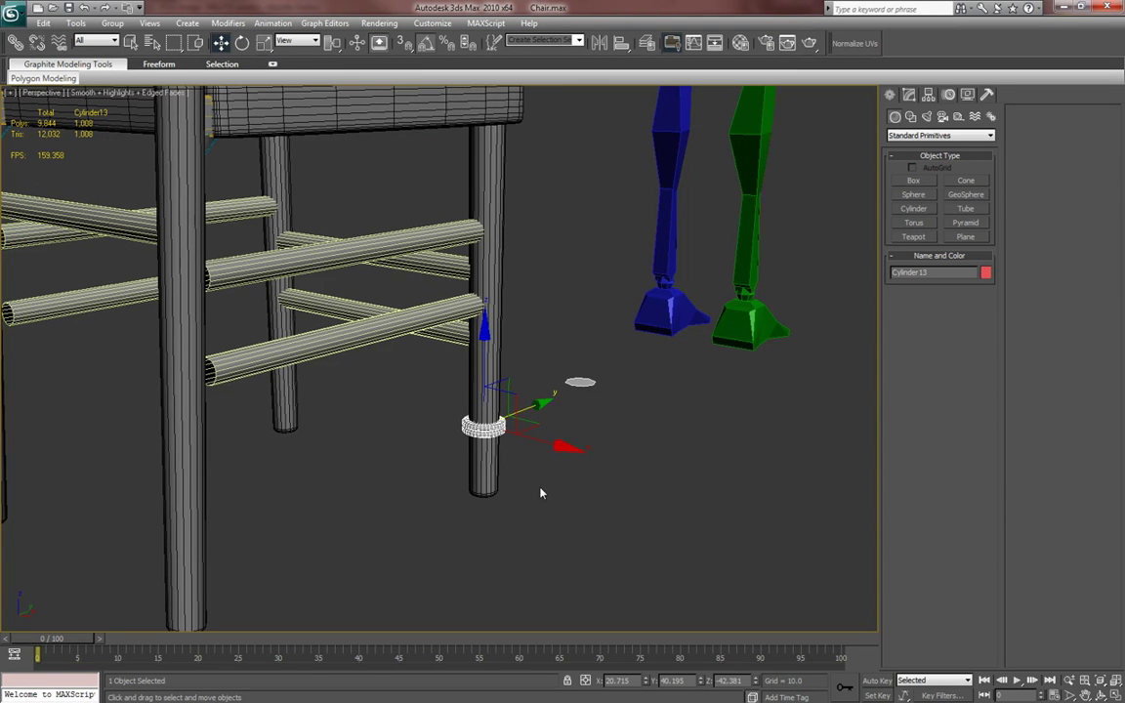
- Move the rear crossbar slightly along negative Y, further into the back legs
left_click(295, 346)
middle_click_drag(296, 346, 283, 324, "alt")
scroll(281, 323, "up", 3)
middle_click_drag(221, 293, 270, 379)
left_click(224, 225)
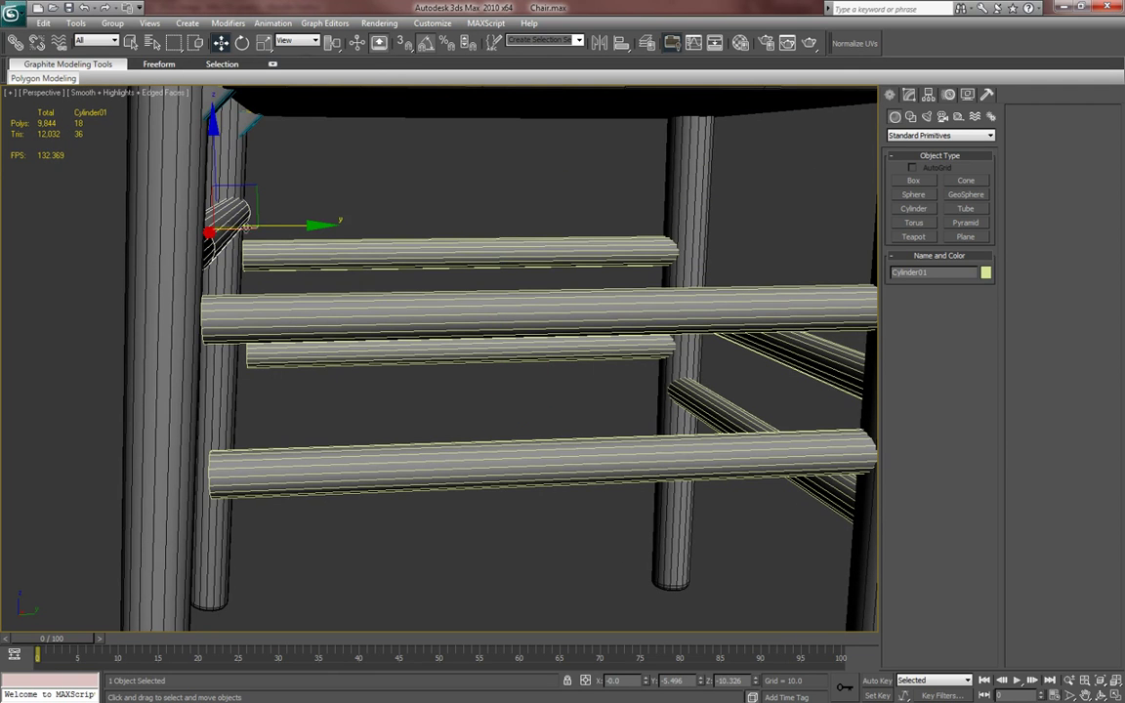
left_click_drag(270, 225, 248, 233)
- Move the back-end vertices of the upper side crossbar's editable poly slightly along negative Y into the back leg
middle_click_drag(248, 232, 285, 266, "alt")
left_click(345, 309)
middle_click_drag(421, 429, 395, 432)
left_click(909, 95)
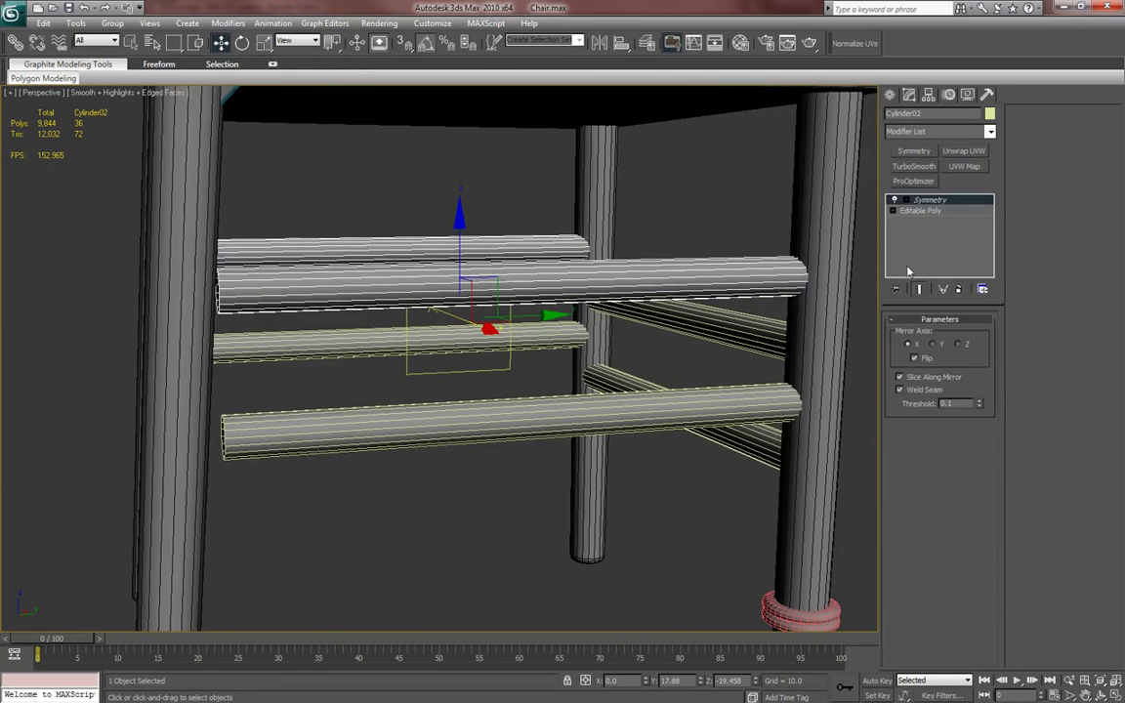
left_click(939, 213)
key("1")
middle_click_drag(357, 296, 337, 275)
left_click_drag(336, 253, 328, 253)
middle_click_drag(326, 254, 332, 410, "alt")
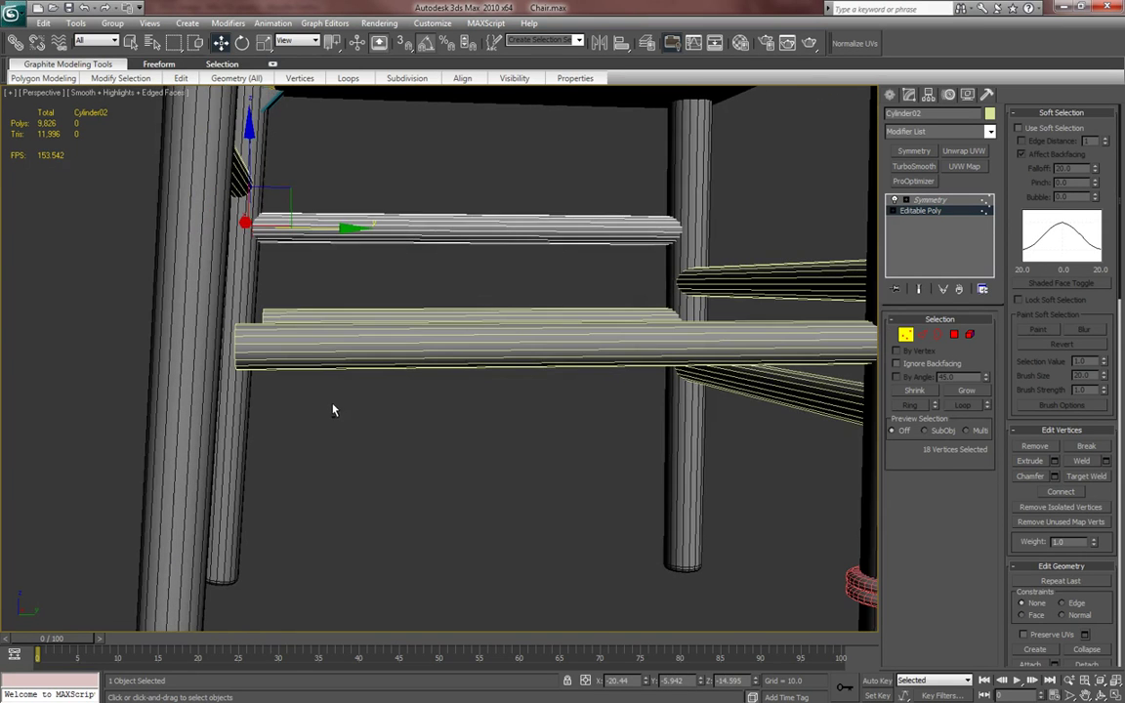
- Extend the lower side crossbar into the back leg by moving its back-end vertices along negative Y
left_click(890, 95)
left_click(639, 356)
left_click(909, 95)
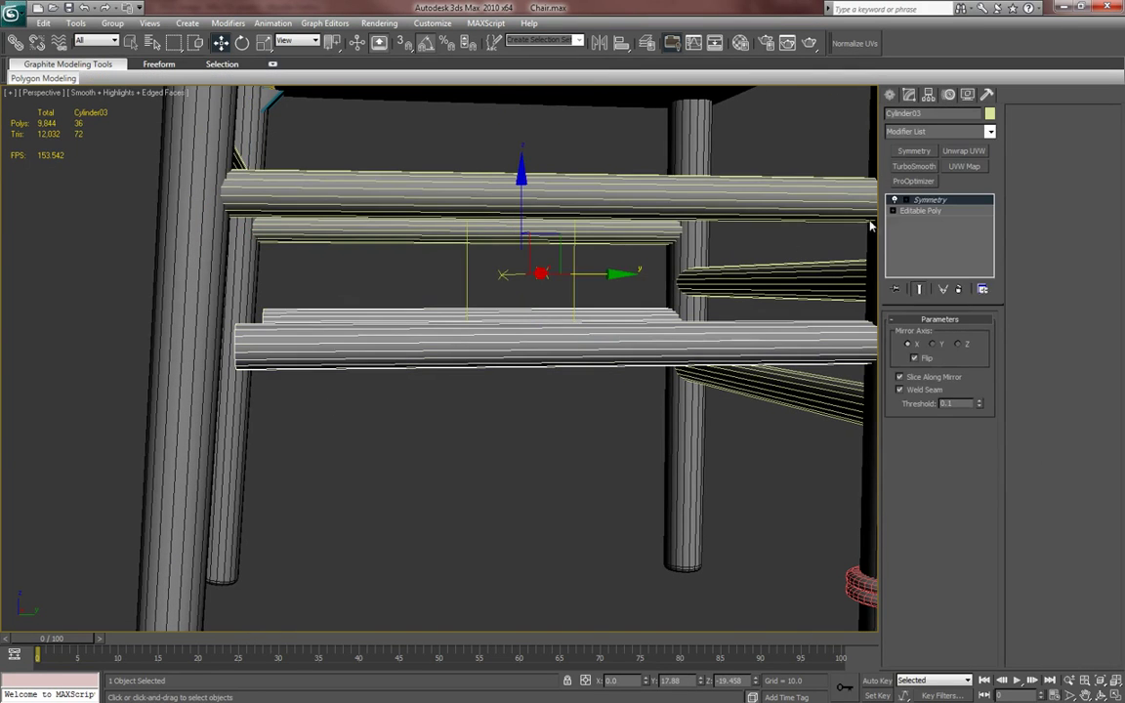
left_click(908, 213)
key("1")
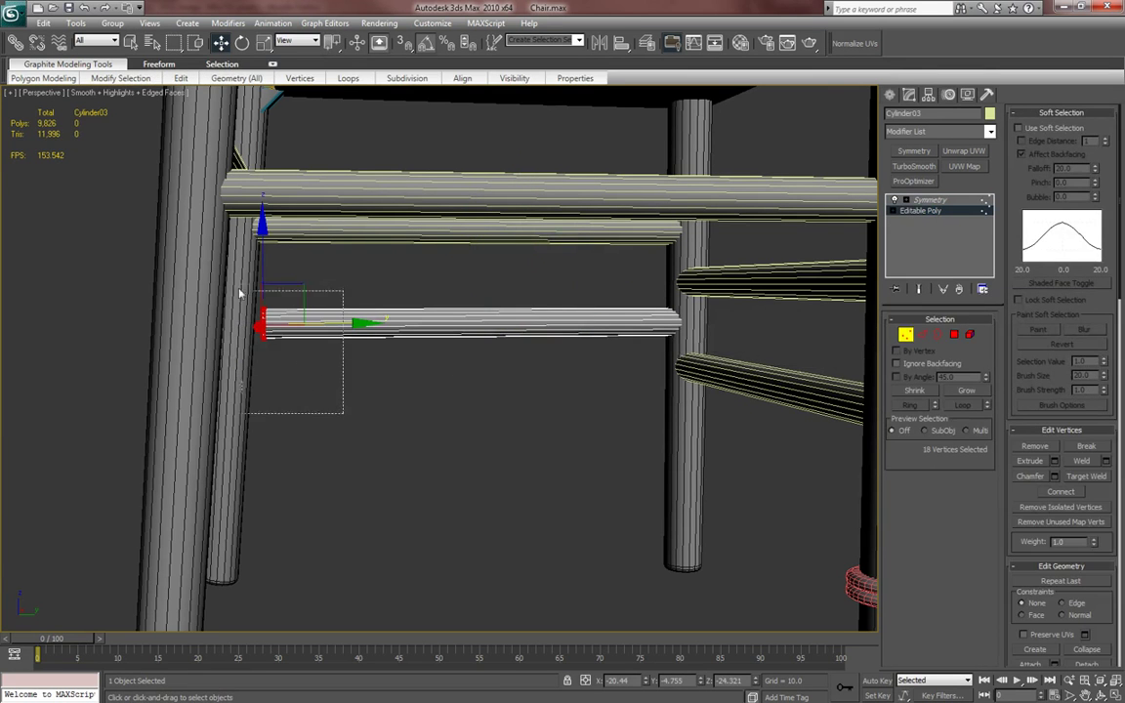
left_click_drag(336, 323, 289, 324)
left_click(888, 96)
- Save the scene and raise the double collar on the front leg to about Z -32.4
middle_click_drag(747, 275, 708, 236)
scroll(669, 378, "down", 5)
left_click(589, 431)
key("ctrl+s")
middle_click_drag(661, 373, 554, 349)
scroll(633, 366, "up", 4)
middle_click_drag(555, 349, 526, 353, "alt")
left_click_drag(525, 350, 528, 261)
middle_click_drag(569, 285, 510, 318, "alt")
scroll(540, 291, "up", 4)
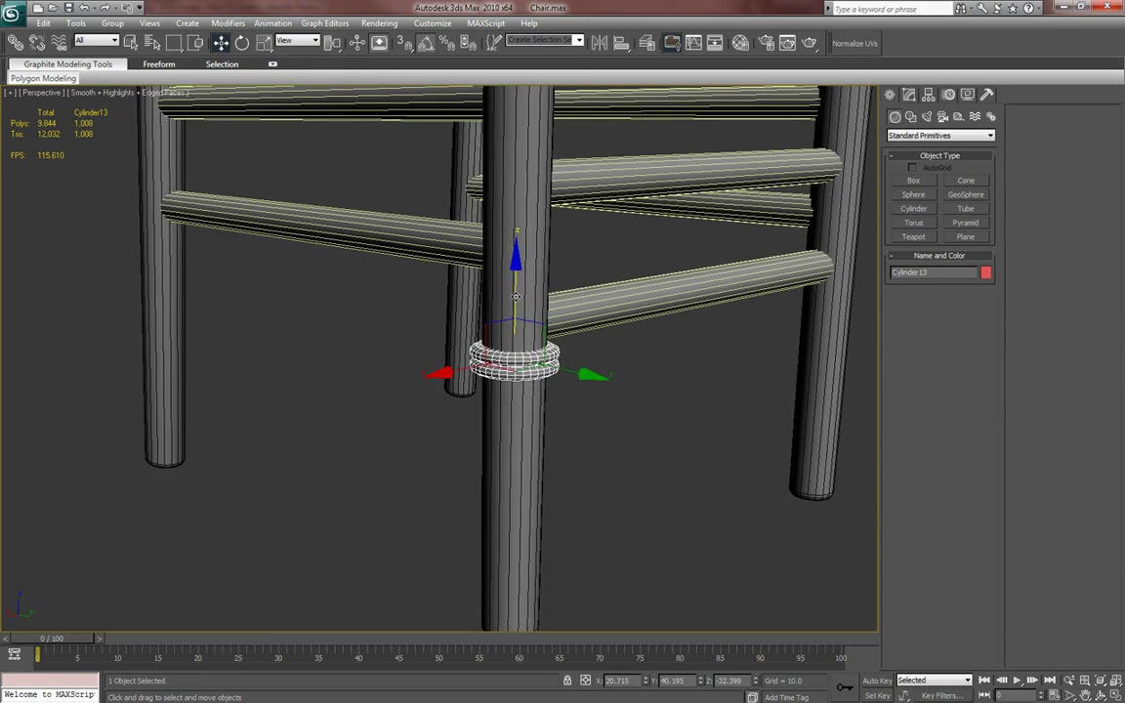
mouse_move(515, 296)
left_mouse_down("shift")
mouse_move(514, 82)
mouse_move(514, 102)
left_mouse_up("shift")
left_click(568, 413)
scroll(556, 277, "down", 4)
mouse_move(554, 283)
middle_mouse_down()
mouse_move(533, 369)
mouse_move(547, 360)
mouse_move(553, 395)
middle_mouse_up()
left_click_drag(466, 288, 466, 181, "shift")
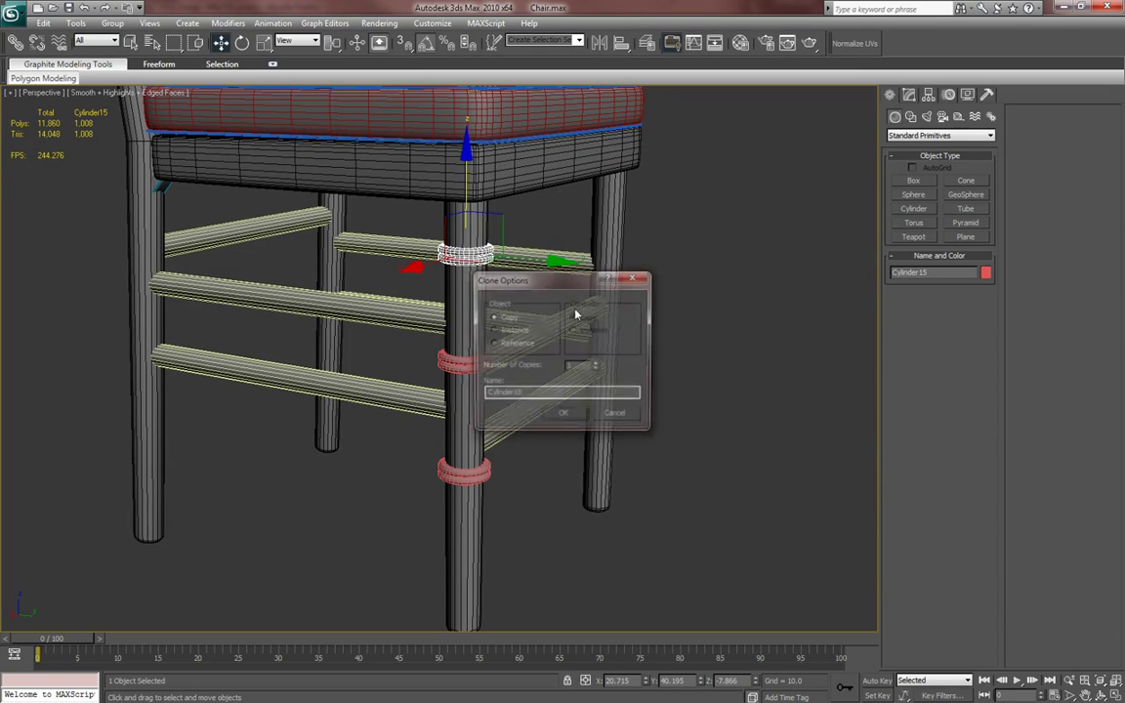
left_click(566, 416)
key("ctrl+z")
key("ctrl+z")
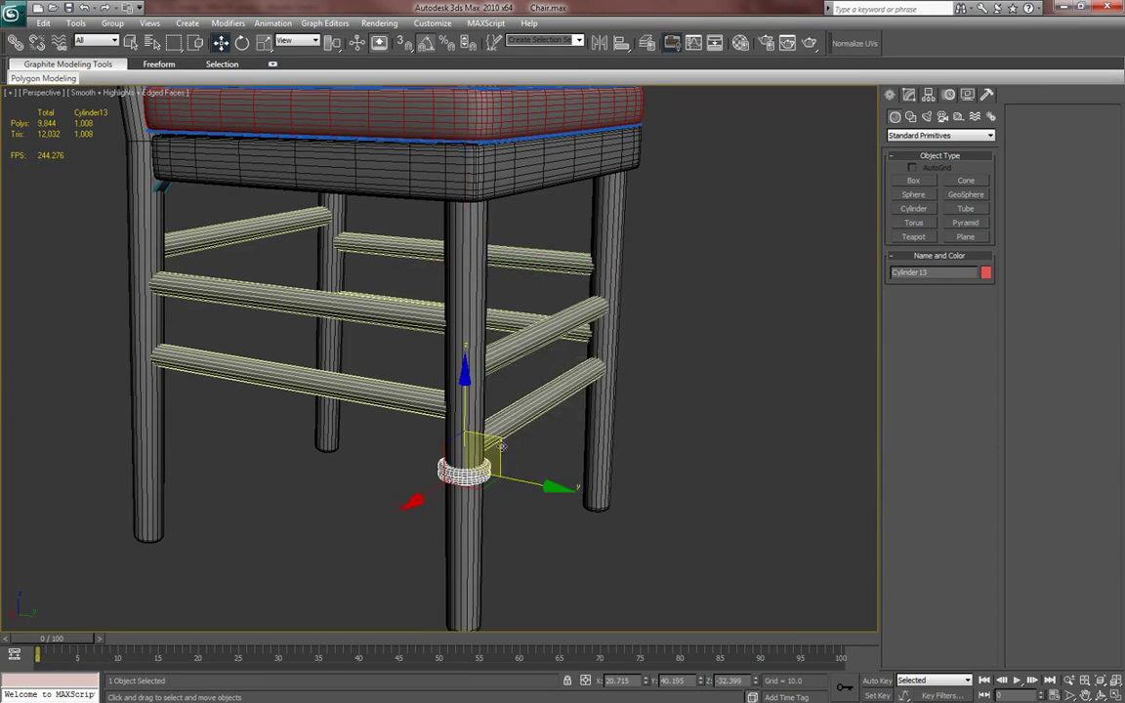
- Clone the double collar upward along the front leg as four copies spaced about 12.4 units apart
scroll(479, 323, "up", 2)
left_click_drag(477, 321, 478, 208, "shift")
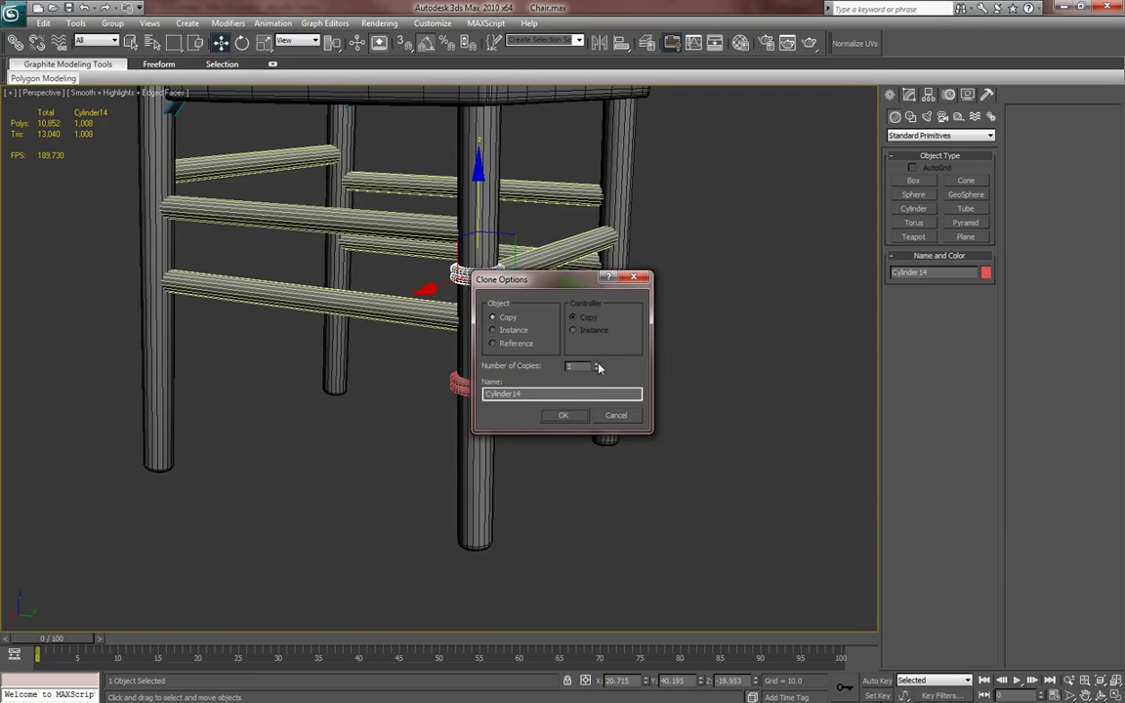
left_click(578, 417)
scroll(528, 377, "down", 5)
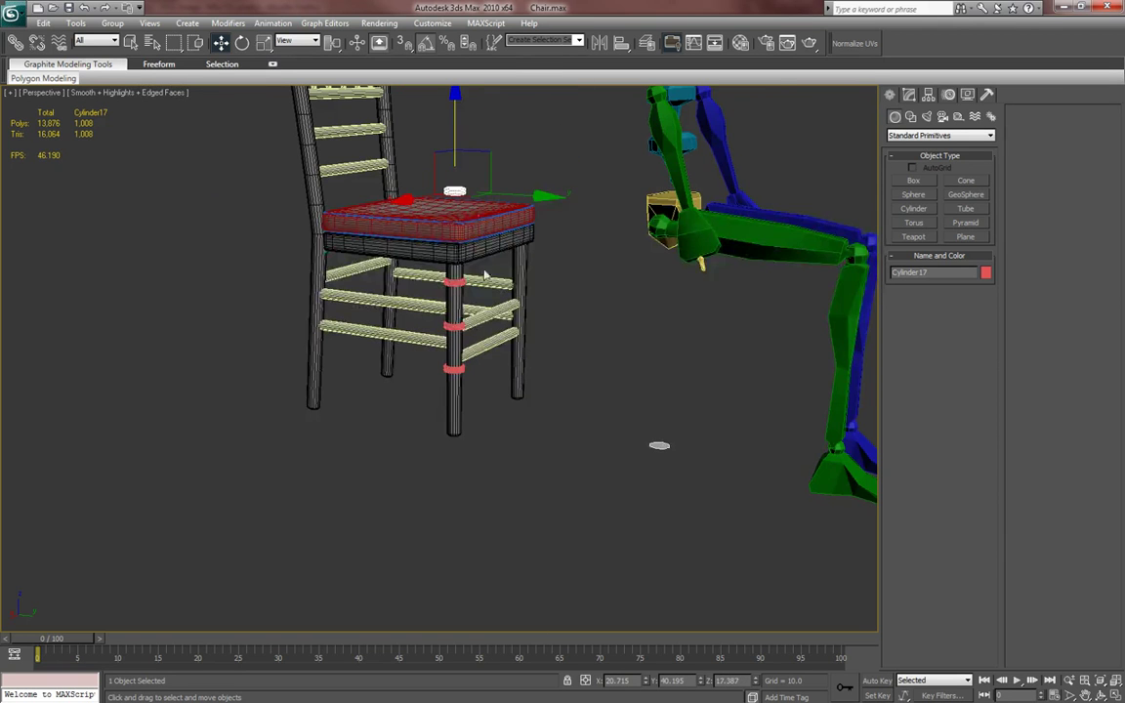
- Select all five collars, including the one hidden inside the seat, and lower them together by about 14.6 units
left_click(454, 281, "ctrl")
left_click(455, 327, "ctrl")
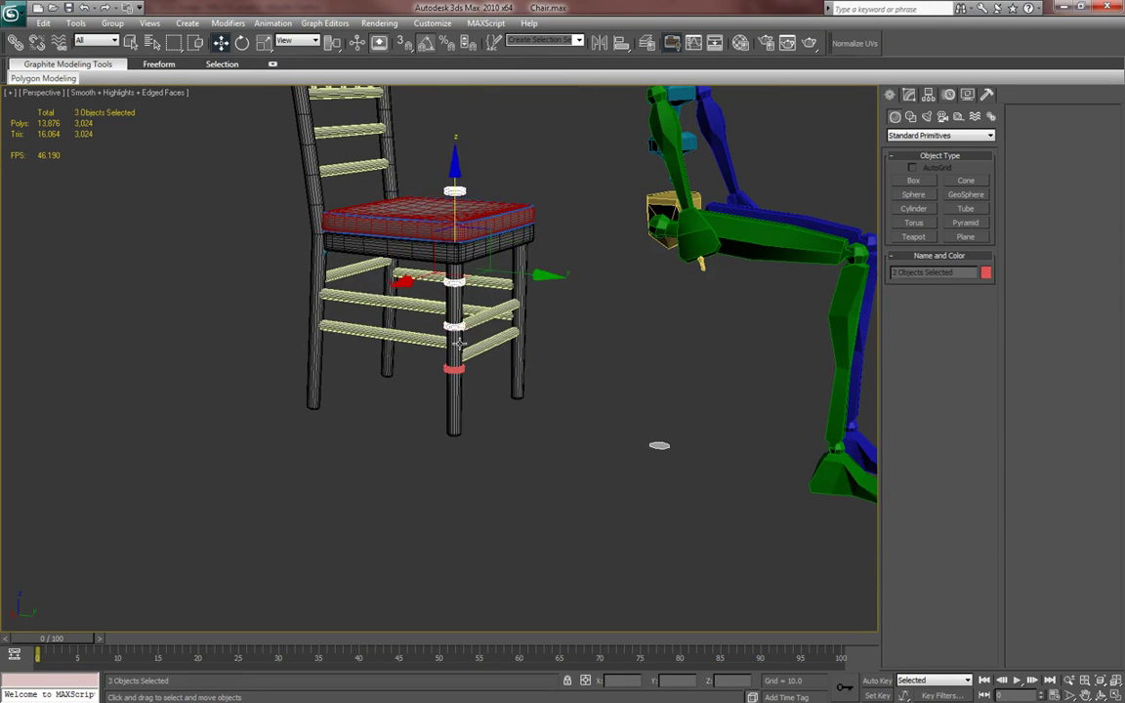
left_click(455, 369, "ctrl")
key("F3")
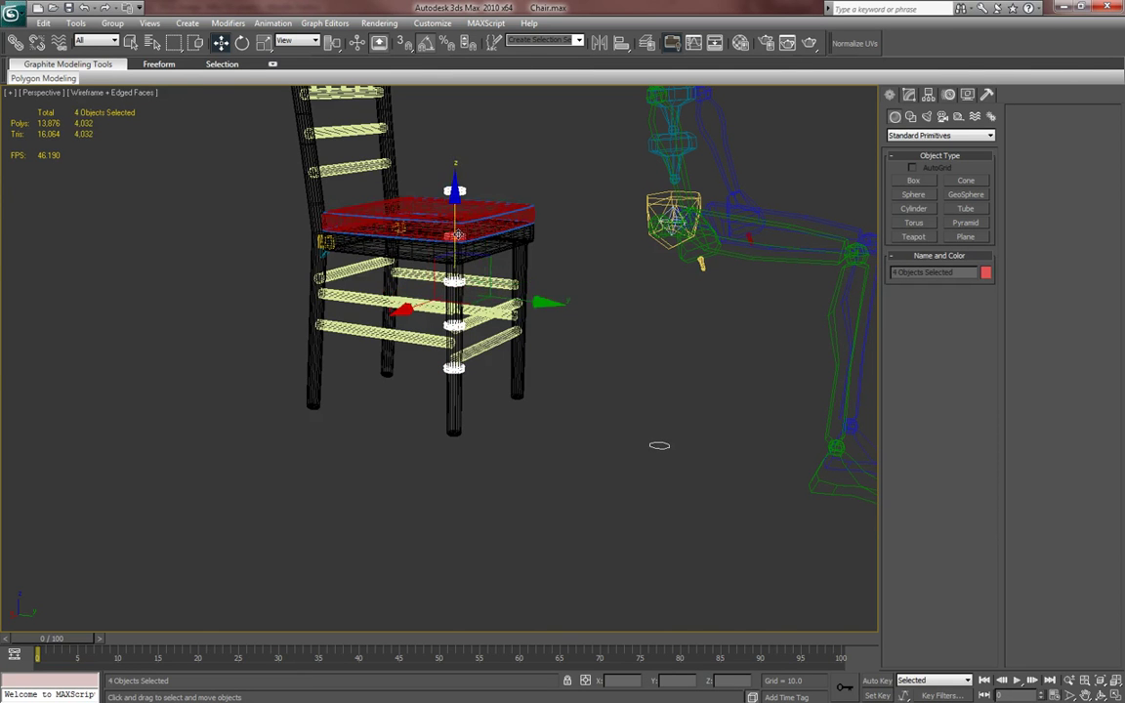
scroll(461, 234, "up", 3)
scroll(459, 234, "up", 5)
middle_click_drag(459, 234, 406, 512)
middle_click_drag(503, 163, 478, 446)
left_click(459, 193, "ctrl")
scroll(484, 260, "down", 5)
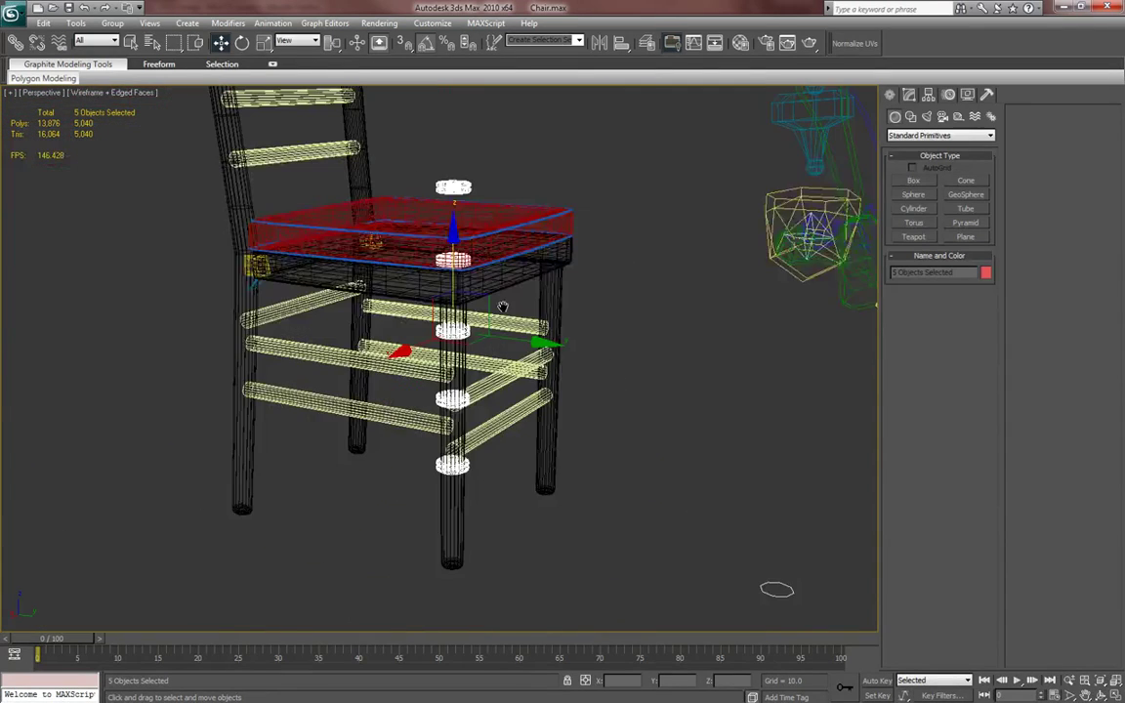
key("F3")
left_click_drag(452, 232, 452, 310)
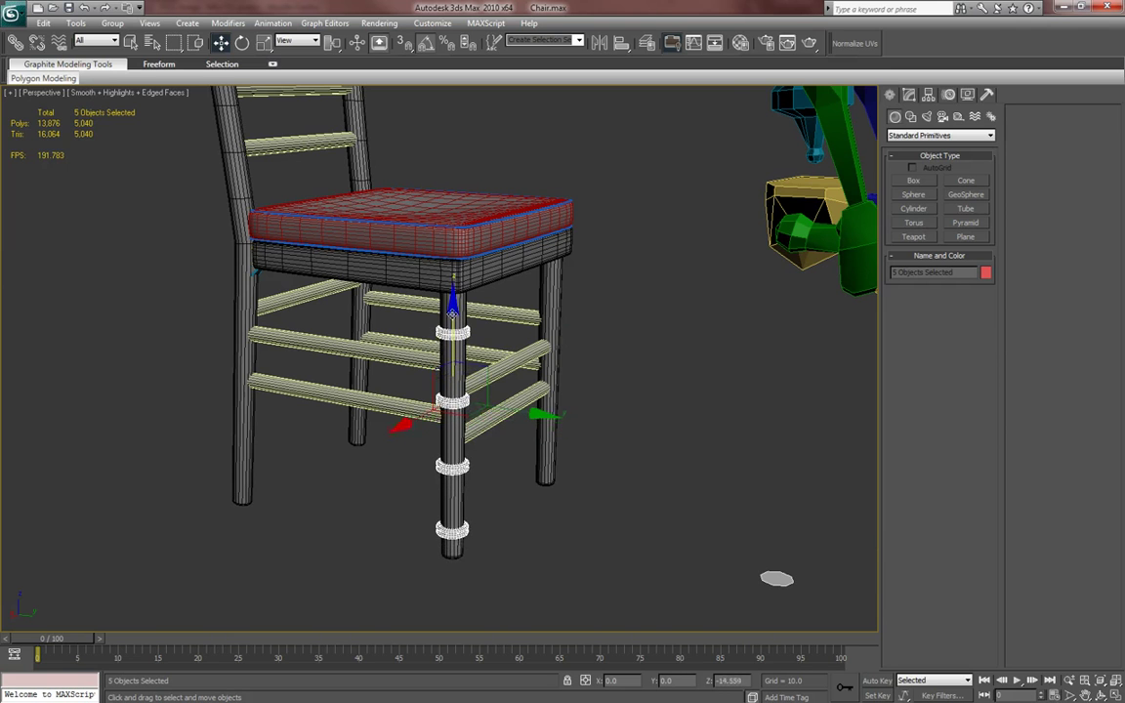
middle_click_drag(454, 310, 466, 309, "alt")
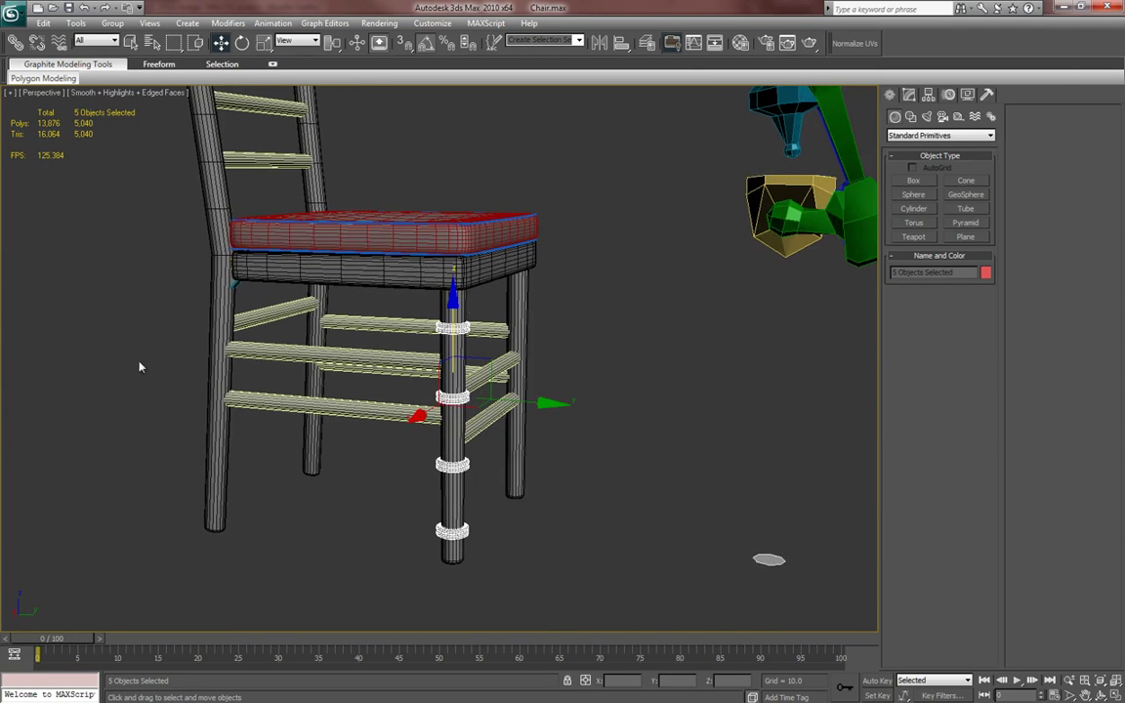
- Compare with the Chiavari chair photo, lower the five collars until the top one sits just under the seat, and delete the lowest
key("alt+Tab")
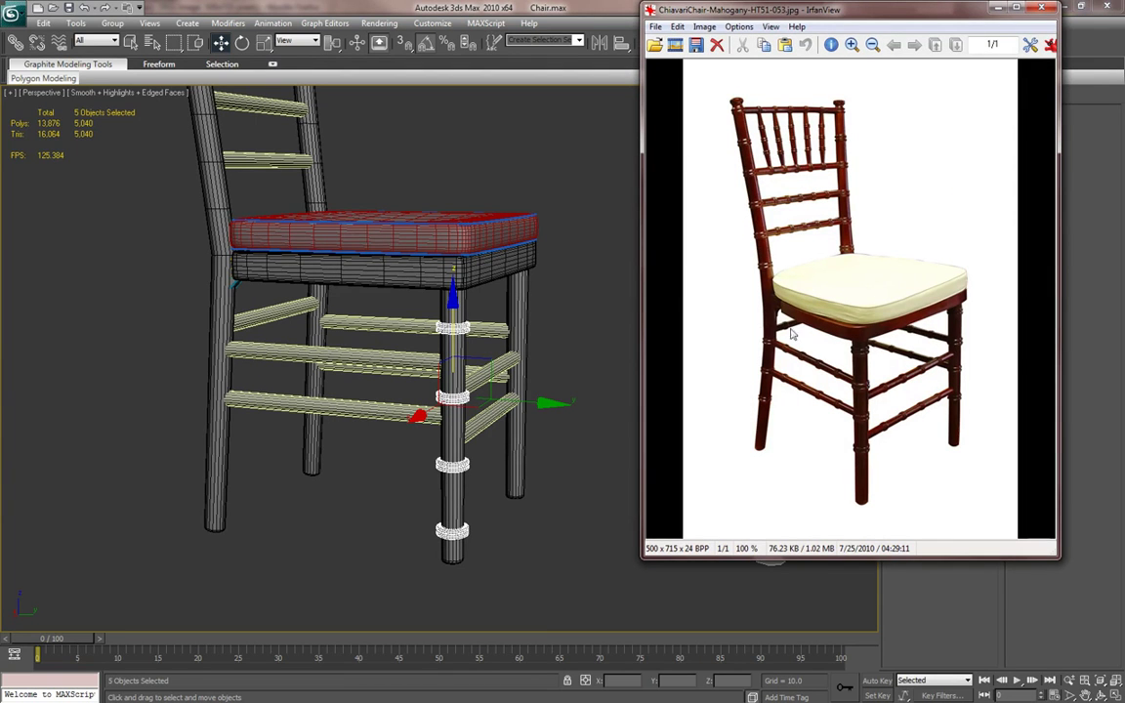
left_click(1041, 8)
left_click_drag(453, 317, 453, 362)
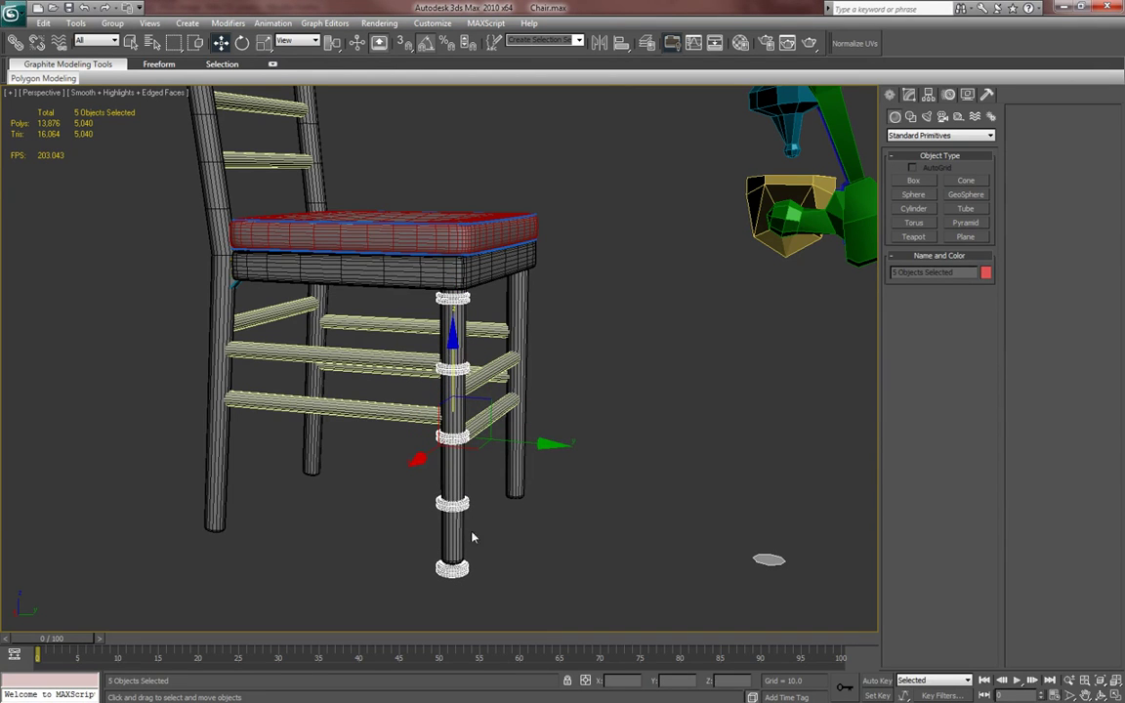
left_click(465, 566)
key("Delete")
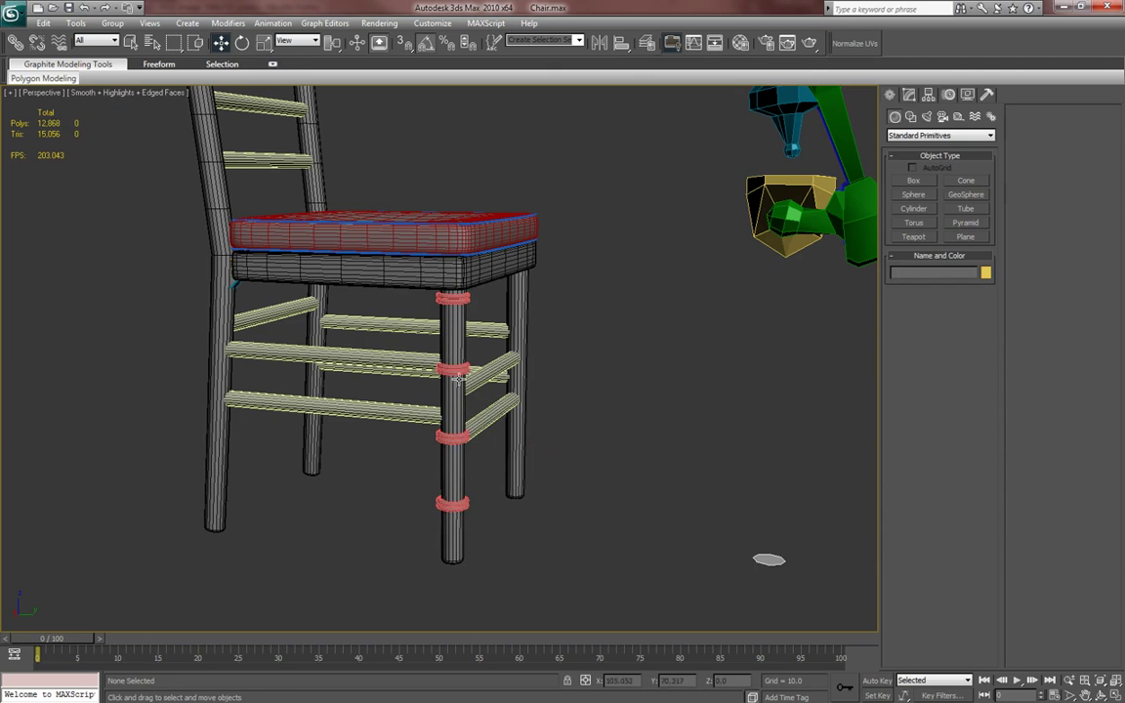
- Raise the three lower collars on the front leg together, closer to the top collar
left_click(455, 368)
scroll(455, 369, "up", 3)
left_click_drag(424, 311, 425, 278)
key("ctrl+z")
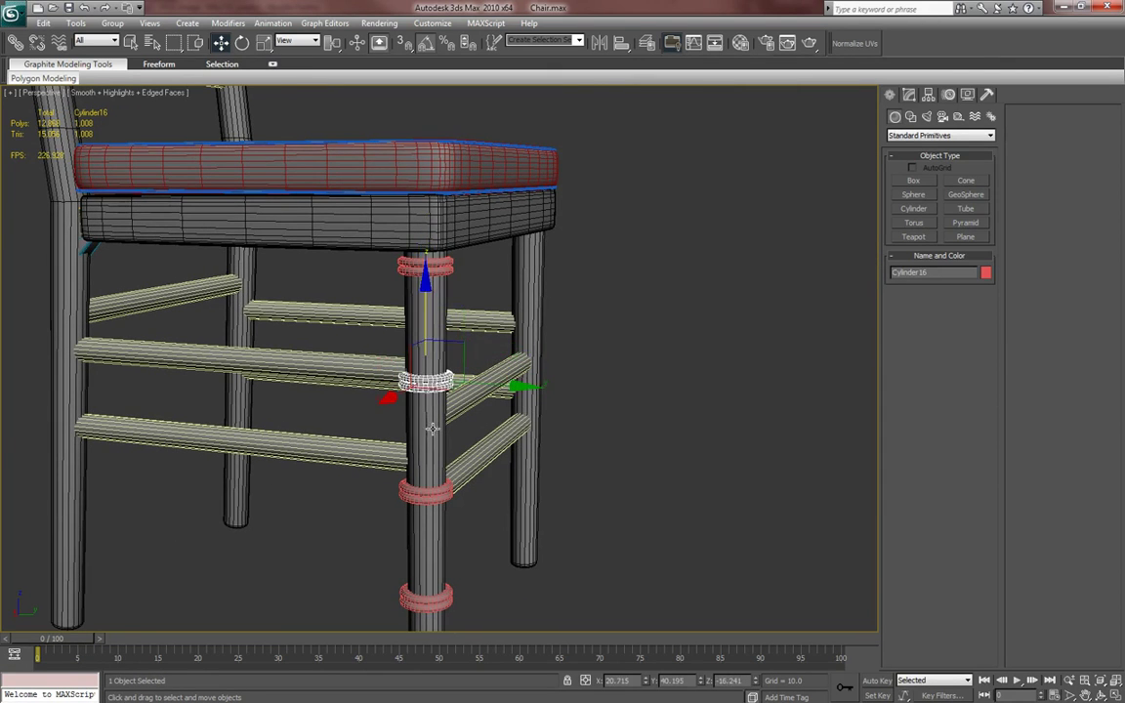
left_click(437, 494, "ctrl")
left_click(426, 596, "ctrl")
left_click_drag(423, 401, 427, 369)
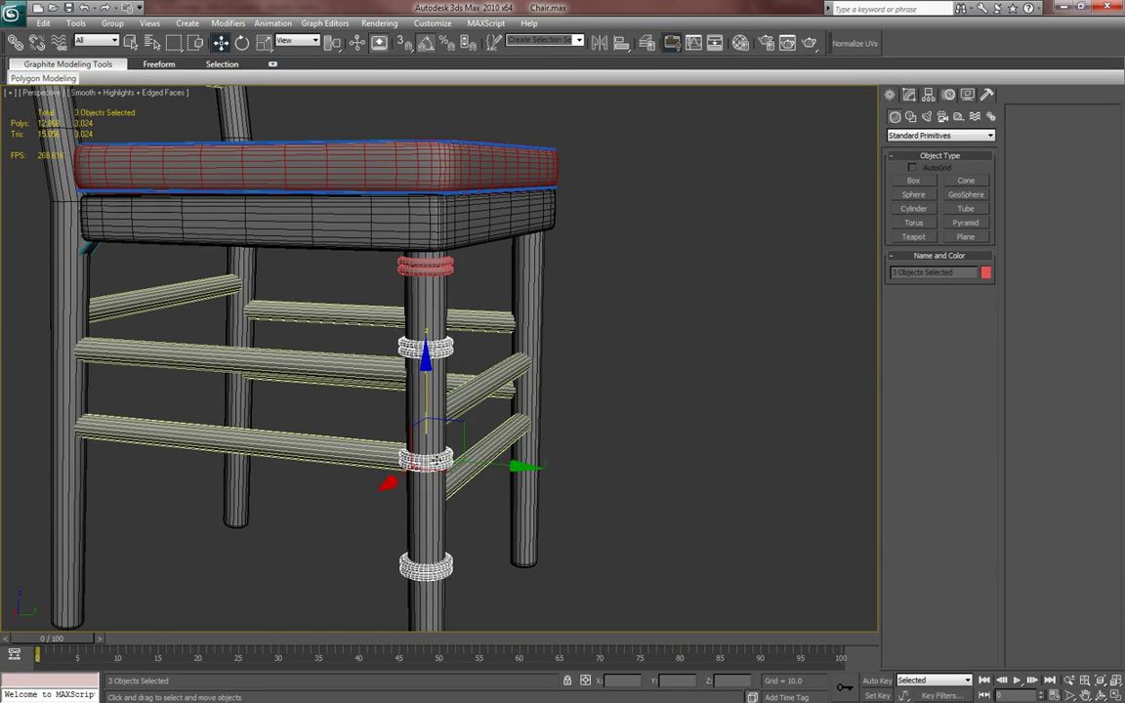
- Raise the two lowest collars together to even out their spacing against the crossbars
left_click(439, 459)
left_click(440, 566, "ctrl")
left_click_drag(426, 431, 425, 404)
middle_click_drag(426, 421, 396, 406, "alt")
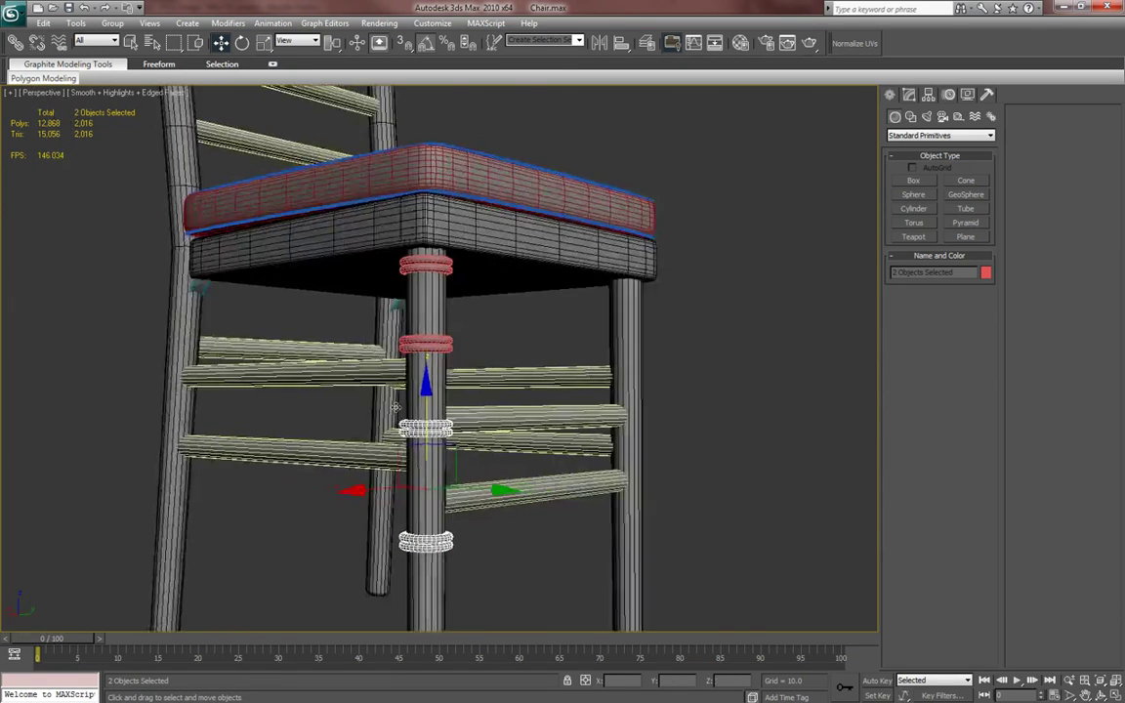
scroll(396, 406, "up", 8)
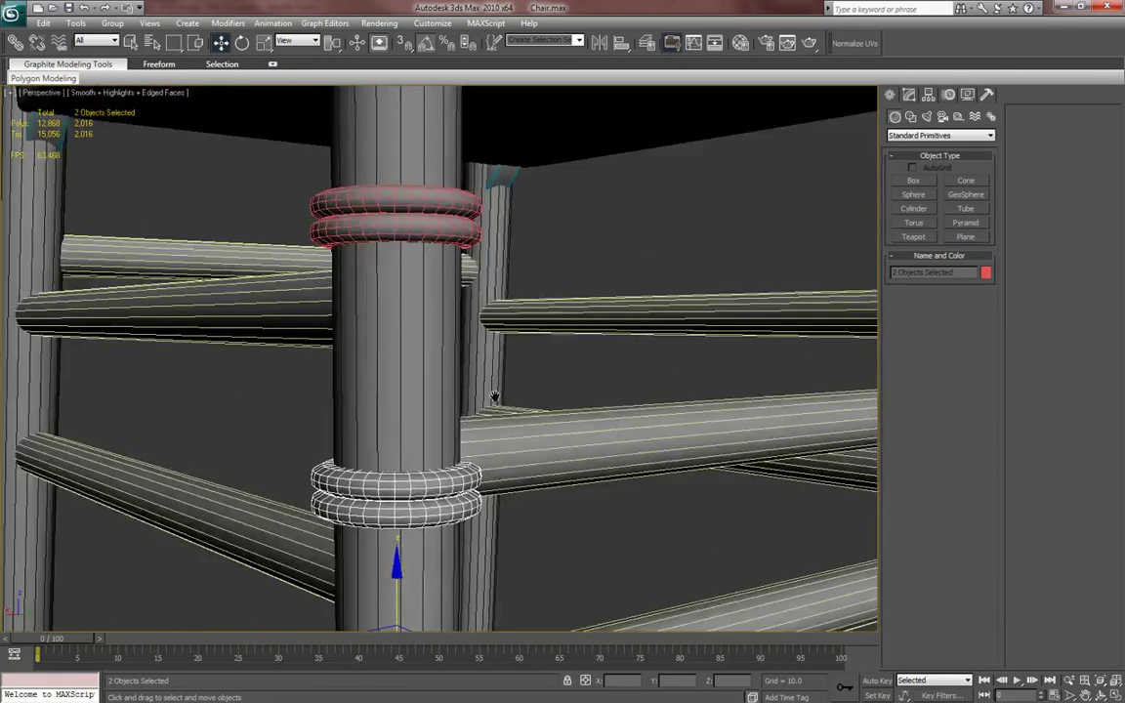
middle_click_drag(494, 396, 509, 349)
scroll(480, 415, "down", 4)
middle_click_drag(487, 421, 494, 479, "alt")
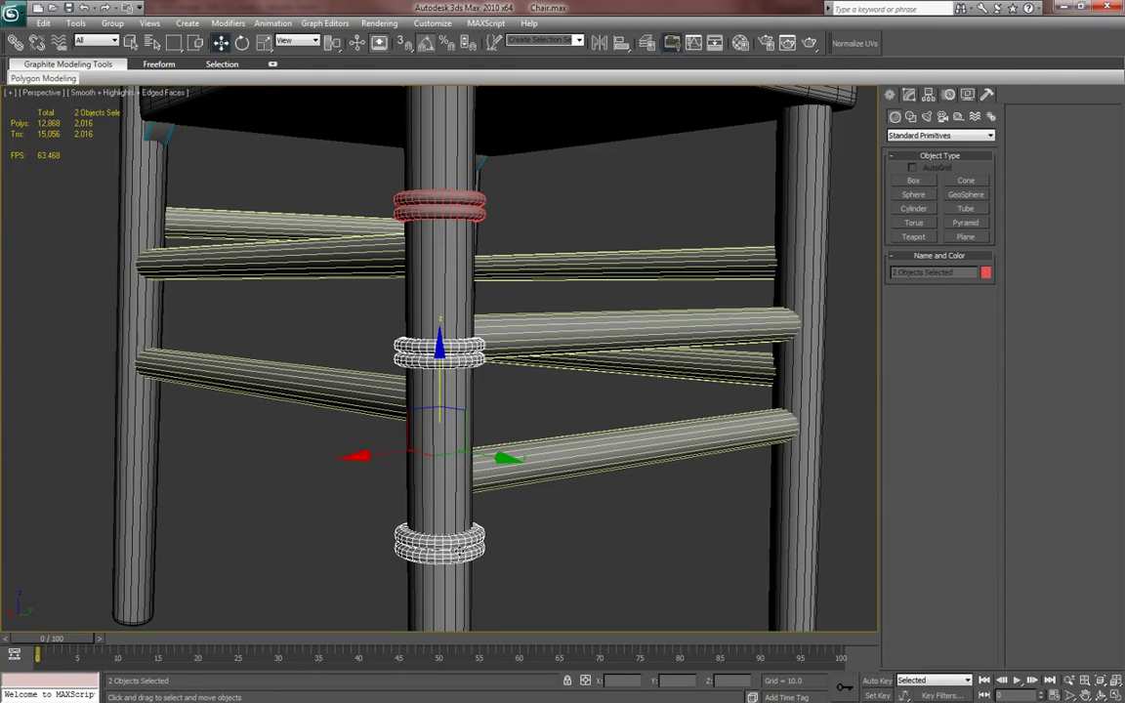
- Raise the lowest collar on the front leg to about Z -31.8
left_click(459, 556)
middle_click_drag(453, 528, 463, 530)
left_click_drag(445, 468, 444, 442)
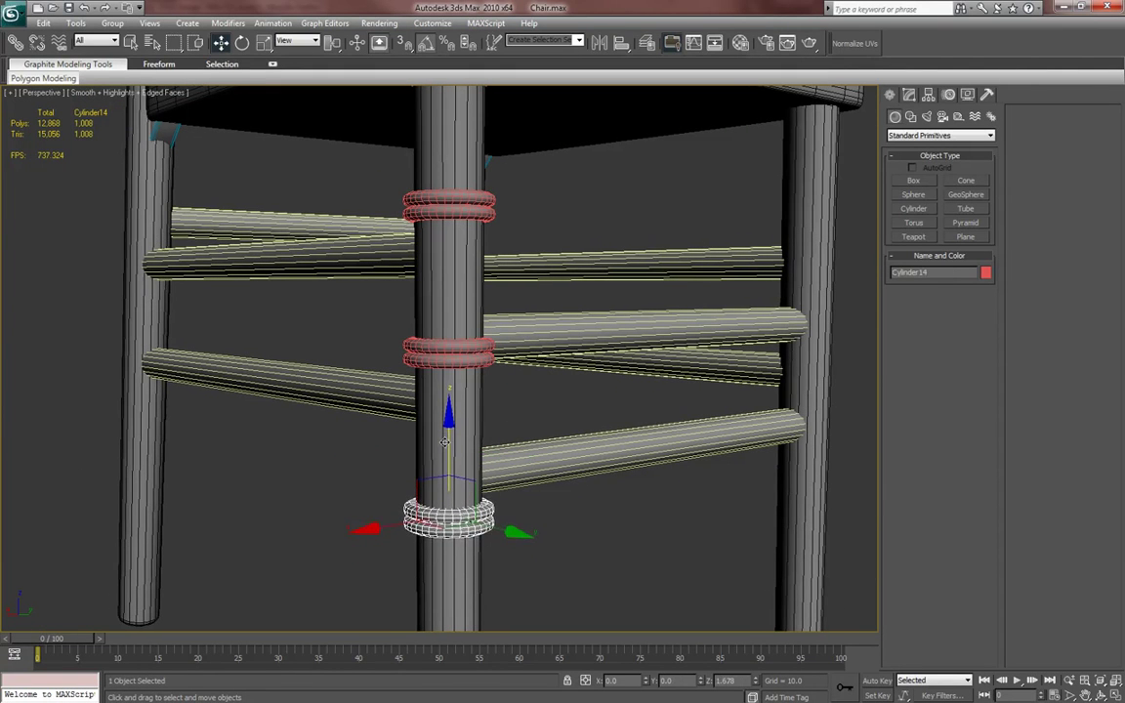
scroll(453, 453, "down", 5)
middle_click_drag(465, 467, 484, 462, "alt")
scroll(456, 407, "up", 3)
left_click_drag(454, 402, 446, 372)
- Raise the two front crossbars together by about 2.1 units so they sit between the collars
left_click(502, 355)
left_click(512, 420, "ctrl")
left_click_drag(527, 315, 528, 299)
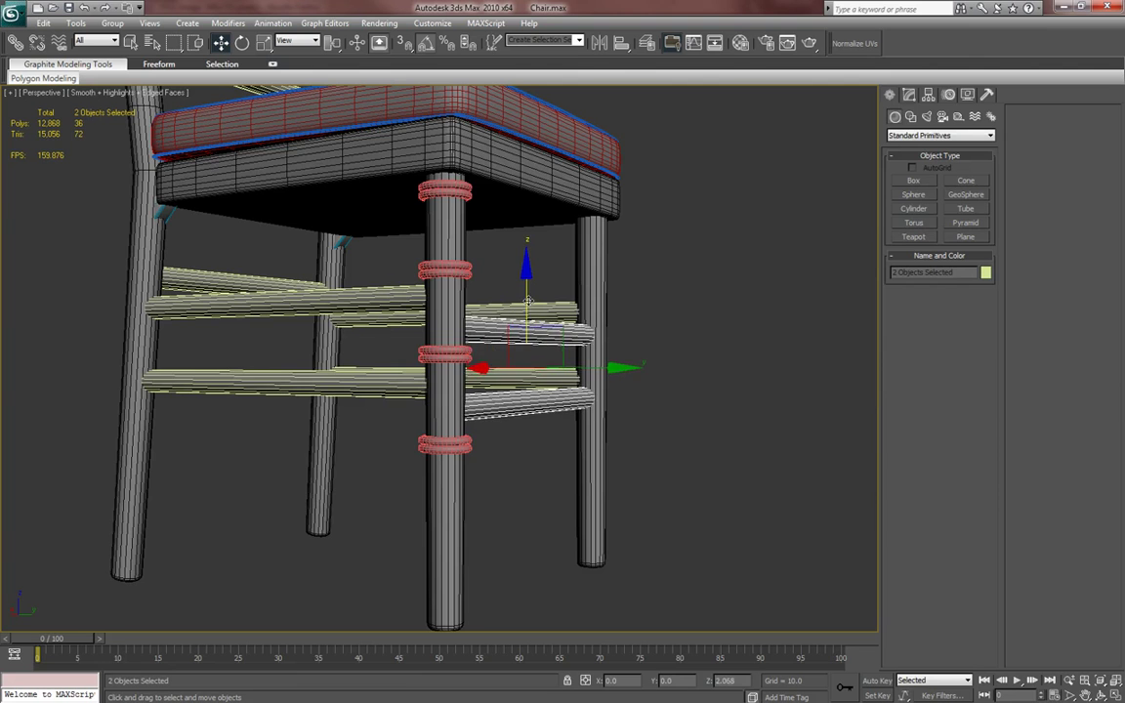
middle_click_drag(540, 330, 583, 372, "alt")
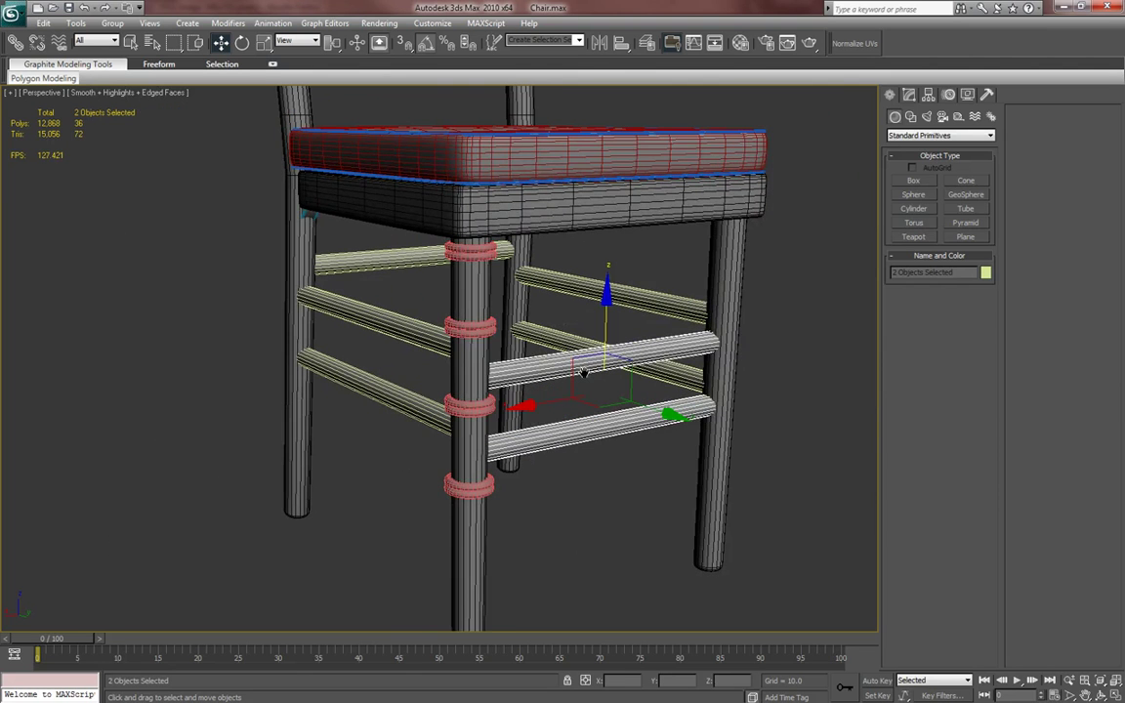
- Scale the lowest collar down in X and Y to fit closer around the tapering leg
left_click(491, 324)
left_click(472, 492)
key("z")
middle_click_drag(477, 498, 499, 513, "alt")
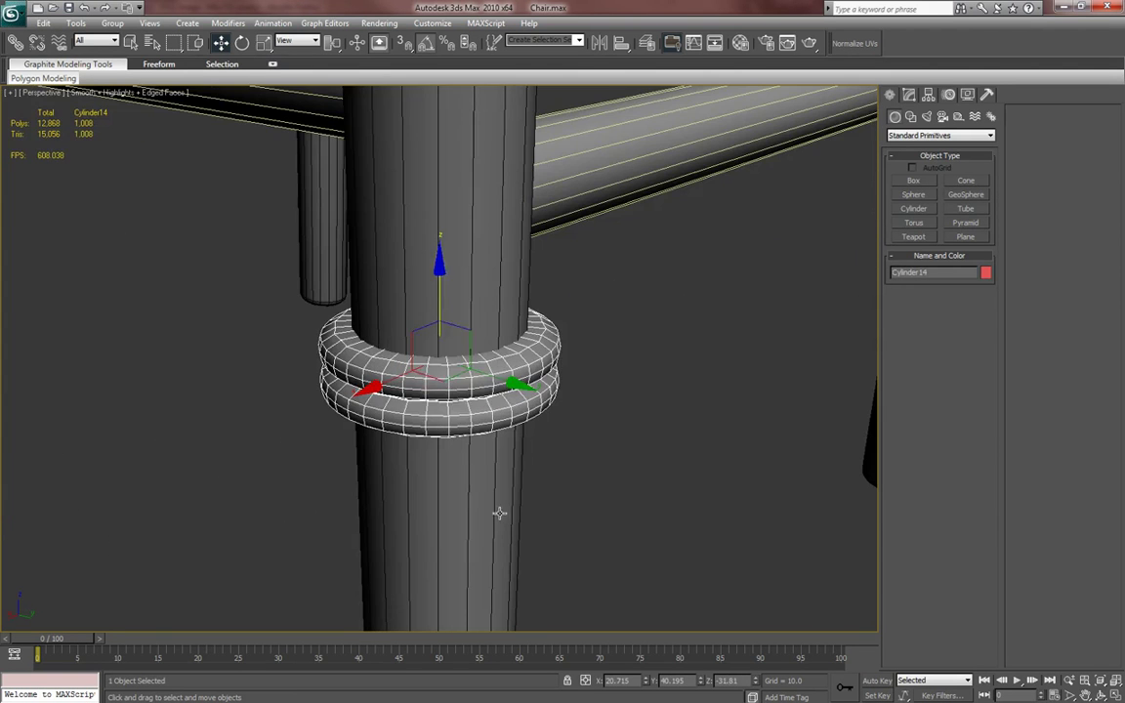
key("r")
left_click_drag(462, 413, 463, 427)
middle_click_drag(500, 414, 497, 463)
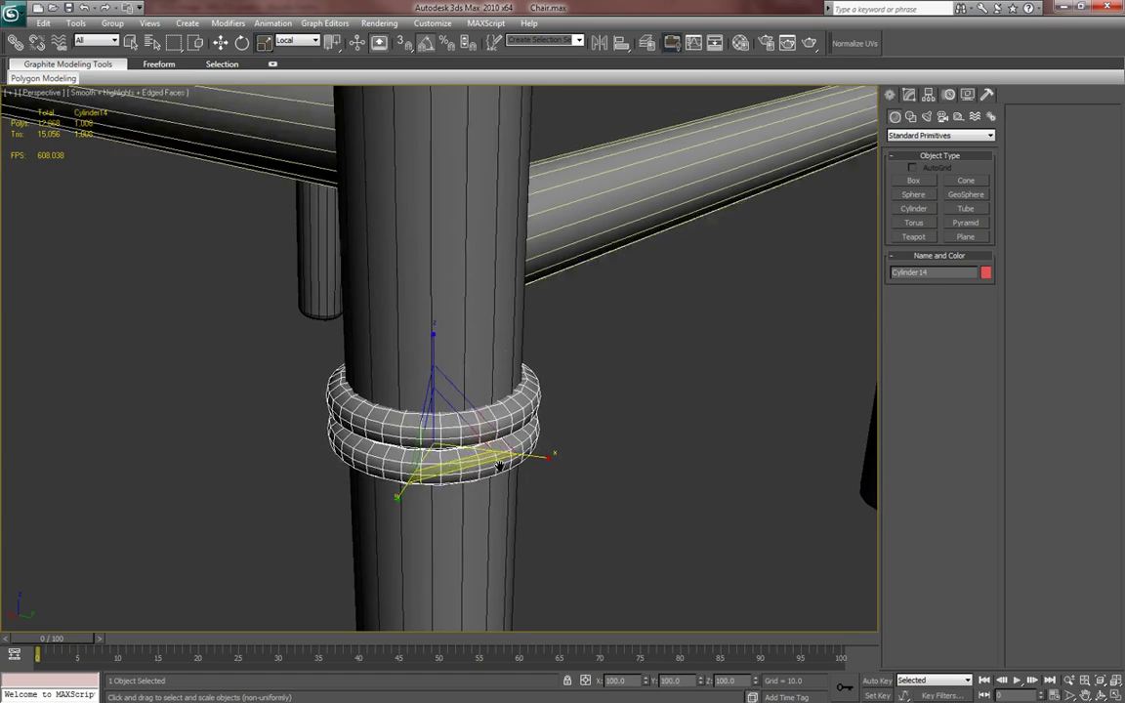
- Scale the second-lowest collar to about 86 percent in X and Y
scroll(496, 460, "down", 3)
middle_click_drag(460, 418, 469, 523)
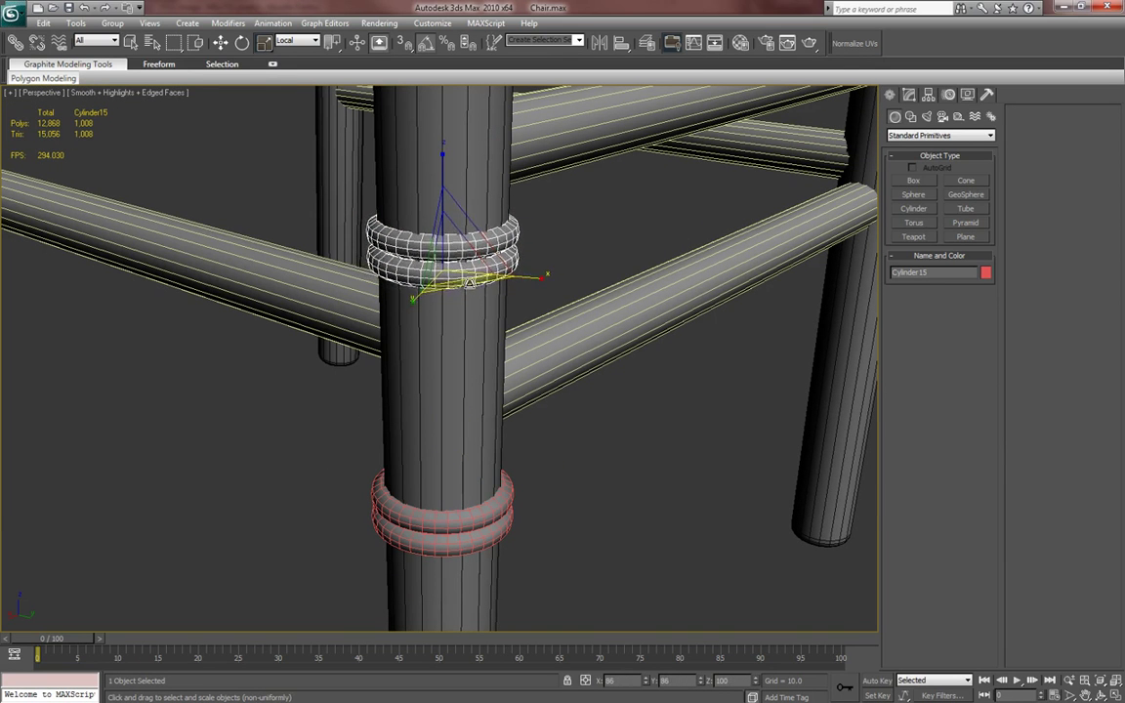
left_click_drag(470, 286, 471, 285)
middle_click_drag(492, 374, 486, 605)
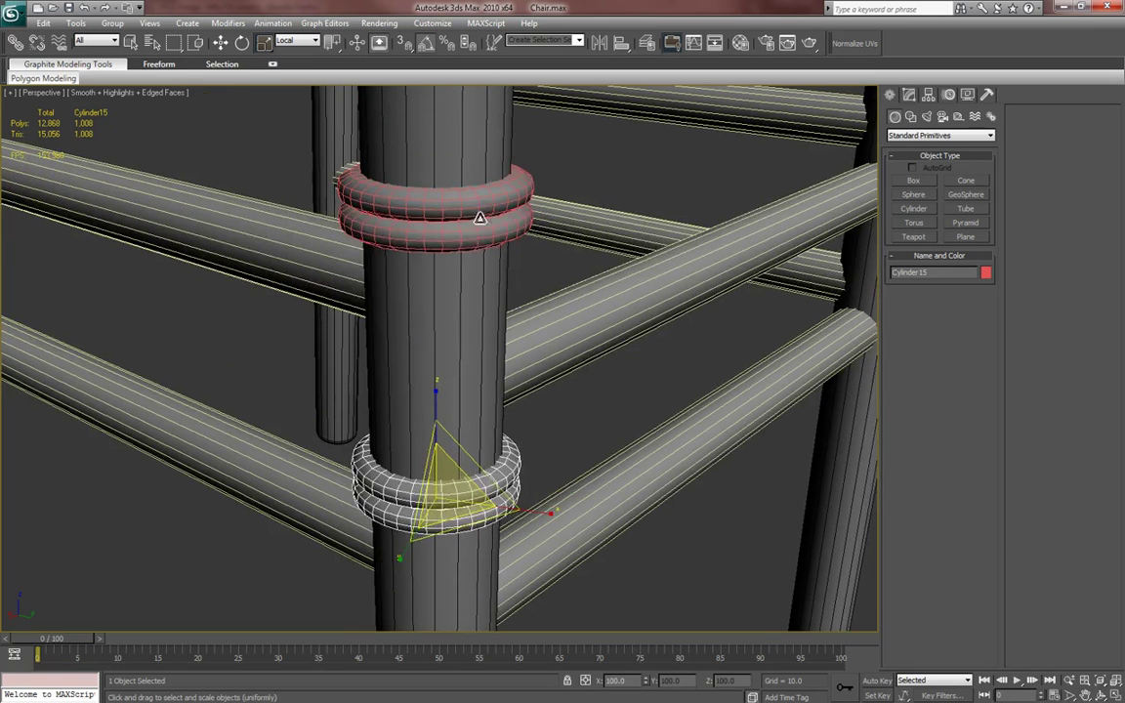
- Narrow the upper two collars in X and Y, scaling the second from the top to about 91 percent
left_click(480, 218)
left_click_drag(471, 230, 469, 239)
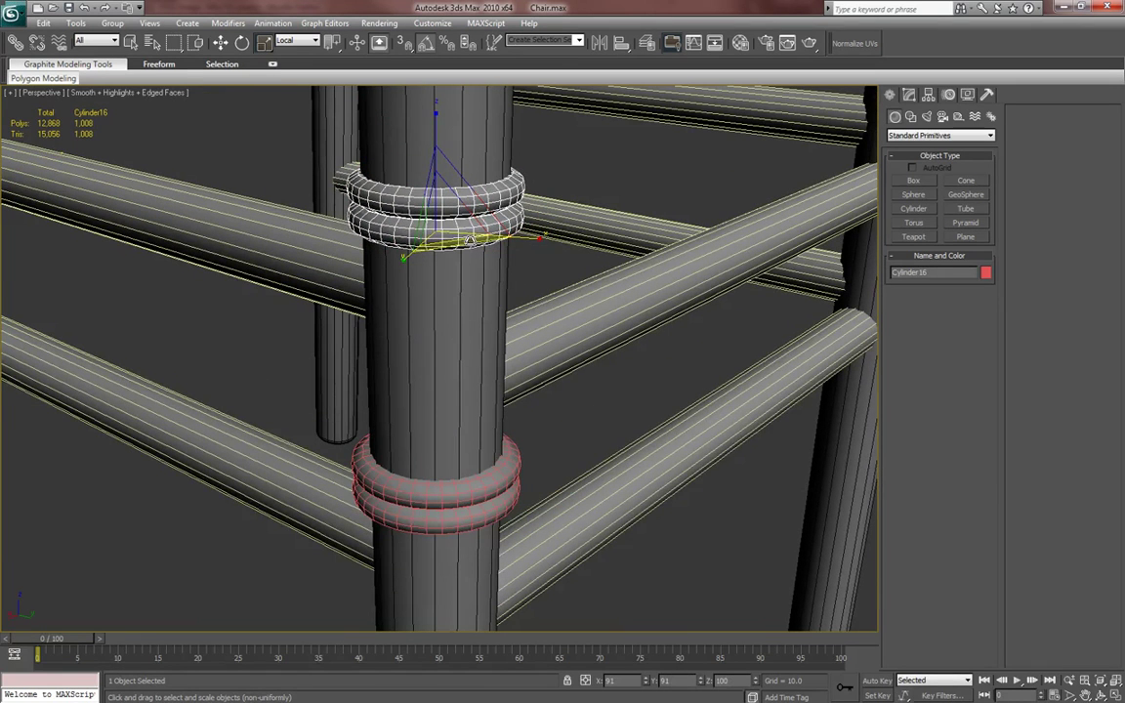
key("r")
middle_click_drag(474, 322, 476, 312, "alt")
left_click(477, 270)
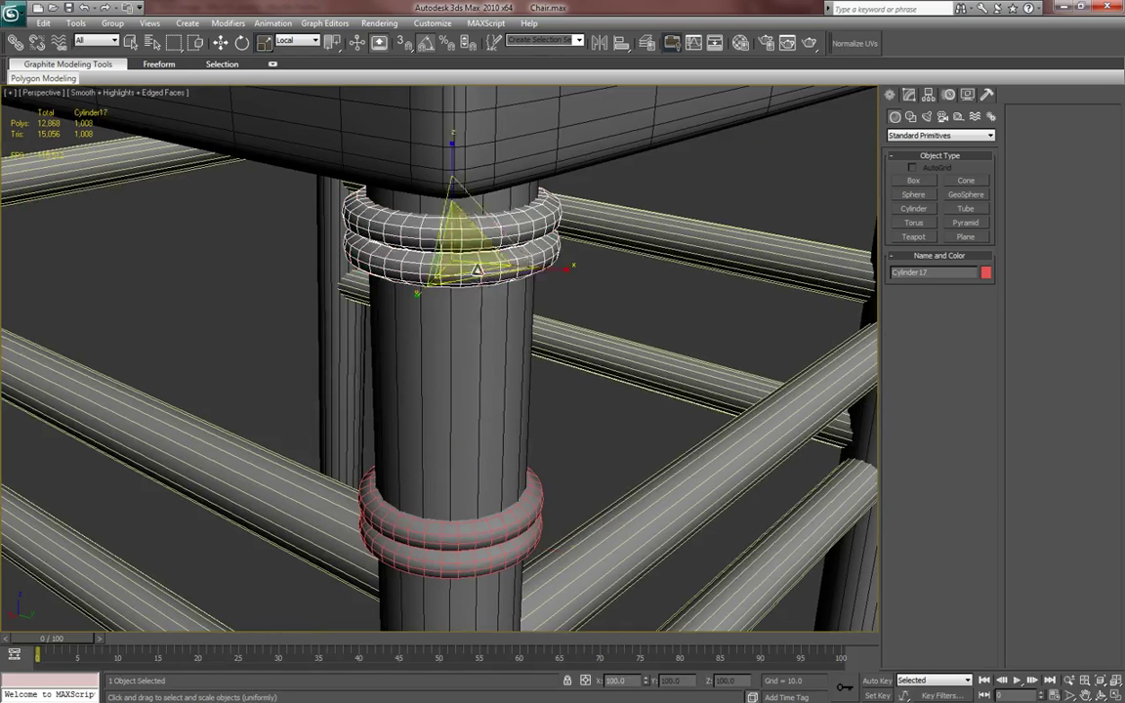
key("r")
- Copy all four collars about 41 units along negative X onto the other front leg
scroll(500, 422, "down", 5)
scroll(507, 401, "down", 2)
key("F4")
middle_click_drag(514, 394, 478, 381, "alt")
key("F4")
left_click(473, 322, "ctrl")
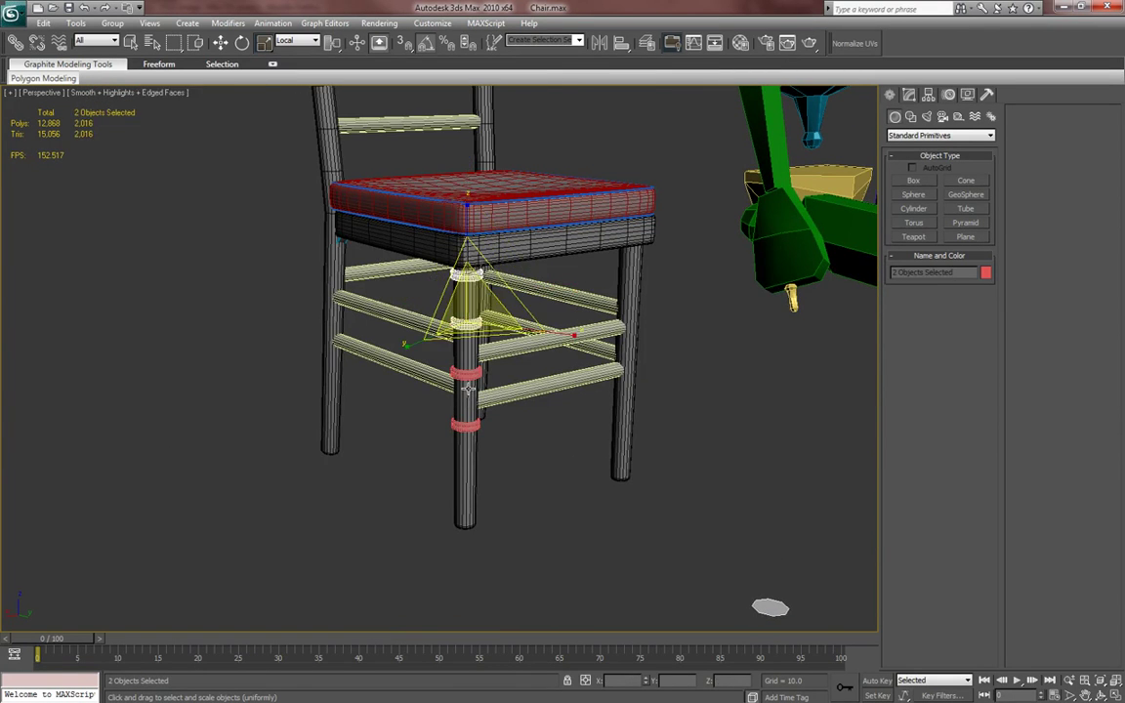
left_click(470, 375, "ctrl")
left_click(468, 424, "ctrl")
key("w")
middle_click_drag(502, 461, 335, 400, "alt")
left_click_drag(226, 281, 439, 352, "shift")
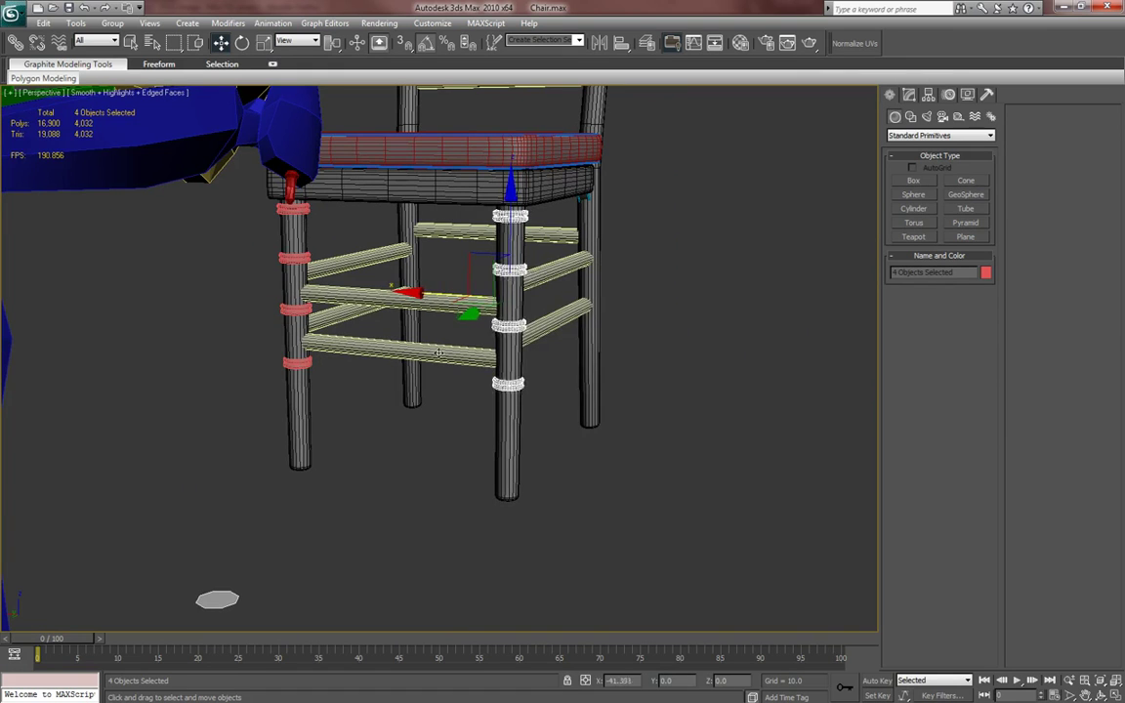
left_click(564, 416)
scroll(547, 419, "up", 10)
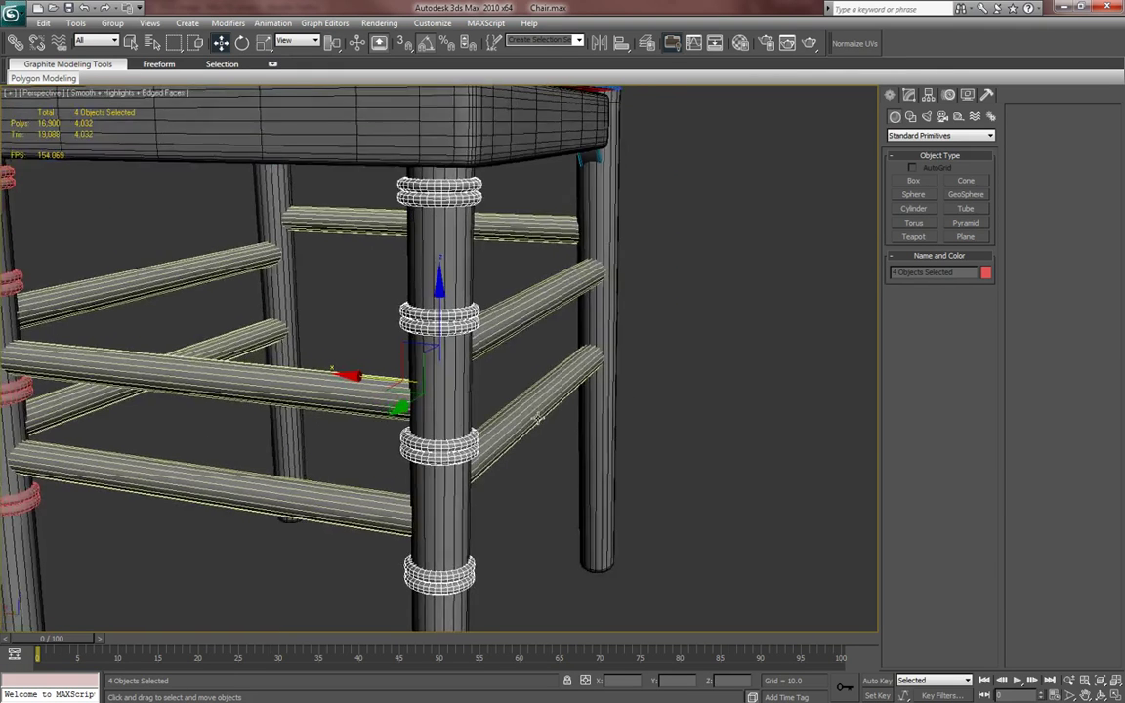
- Nudge the four copied collars slightly along X to centre them on the front leg
middle_click_drag(483, 418, 525, 488, "alt")
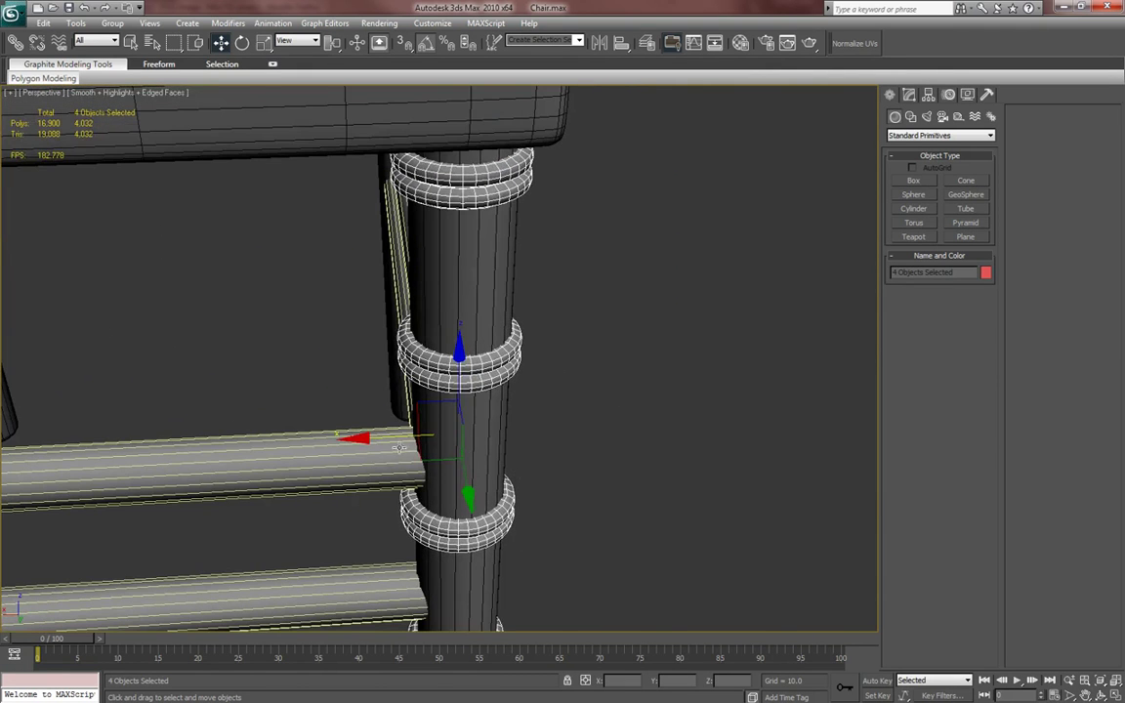
left_click_drag(381, 437, 381, 437)
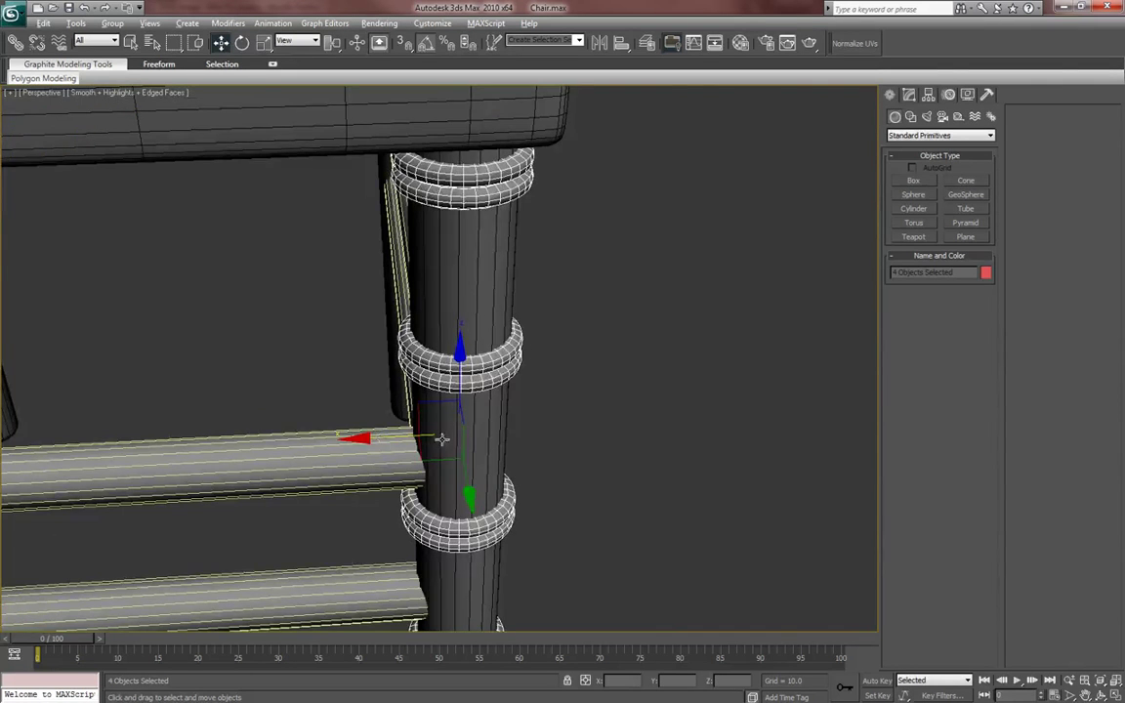
middle_click_drag(423, 440, 354, 414, "alt")
scroll(355, 414, "down", 3)
middle_click_drag(510, 418, 386, 436, "alt")
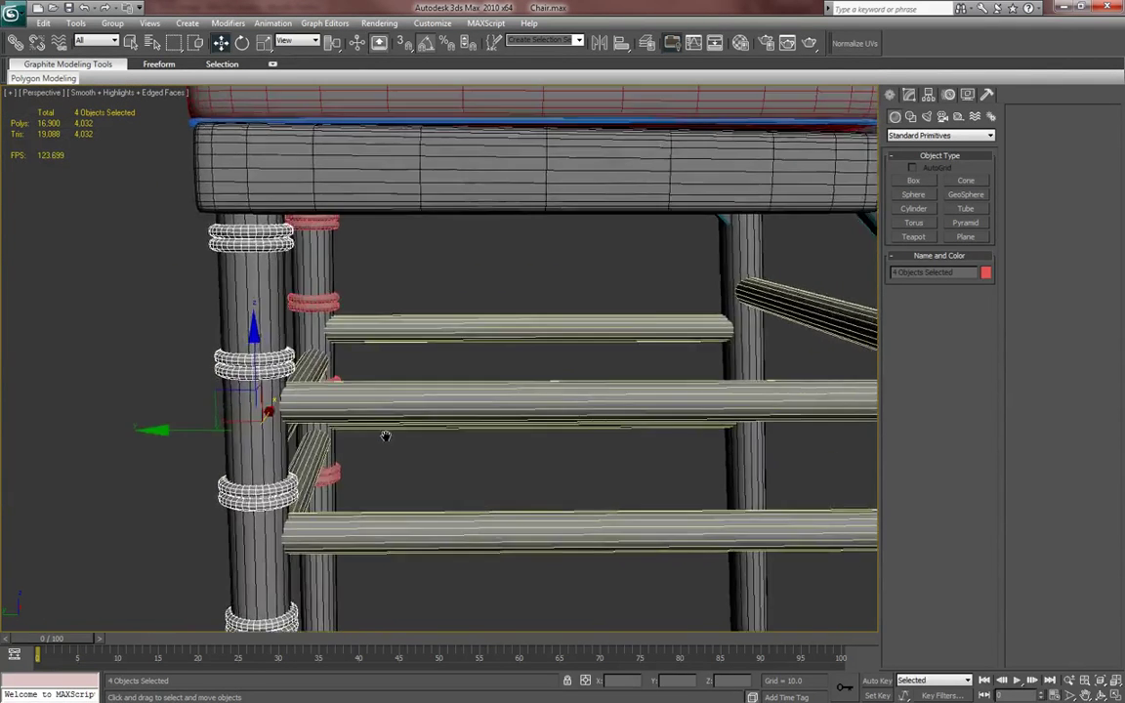
scroll(386, 437, "down", 5)
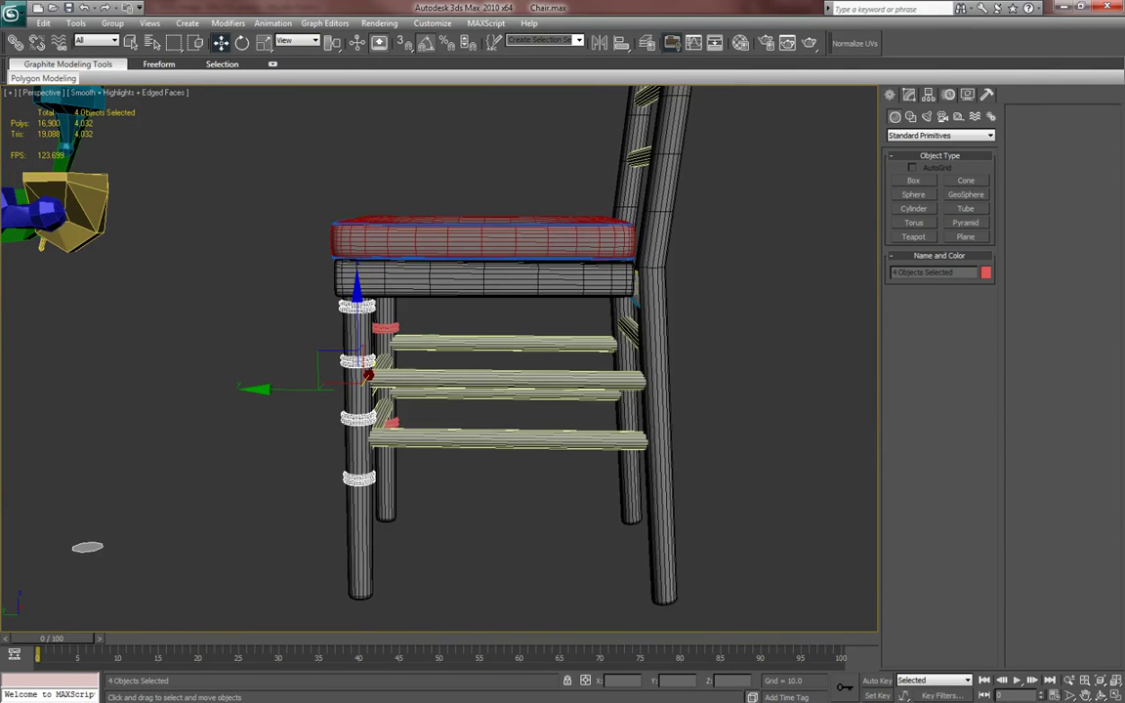
- Check the reference photo, then copy the front leg's lower three collars along Y onto the rear leg on the same side
key("alt+Tab")
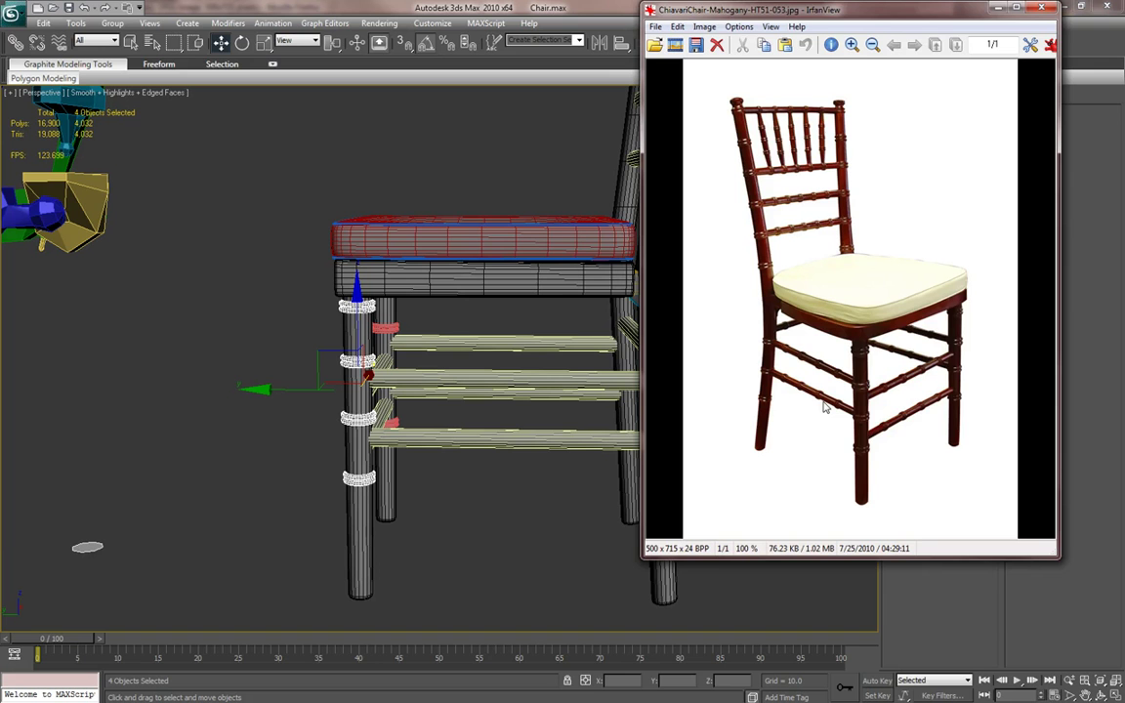
left_click(1046, 9)
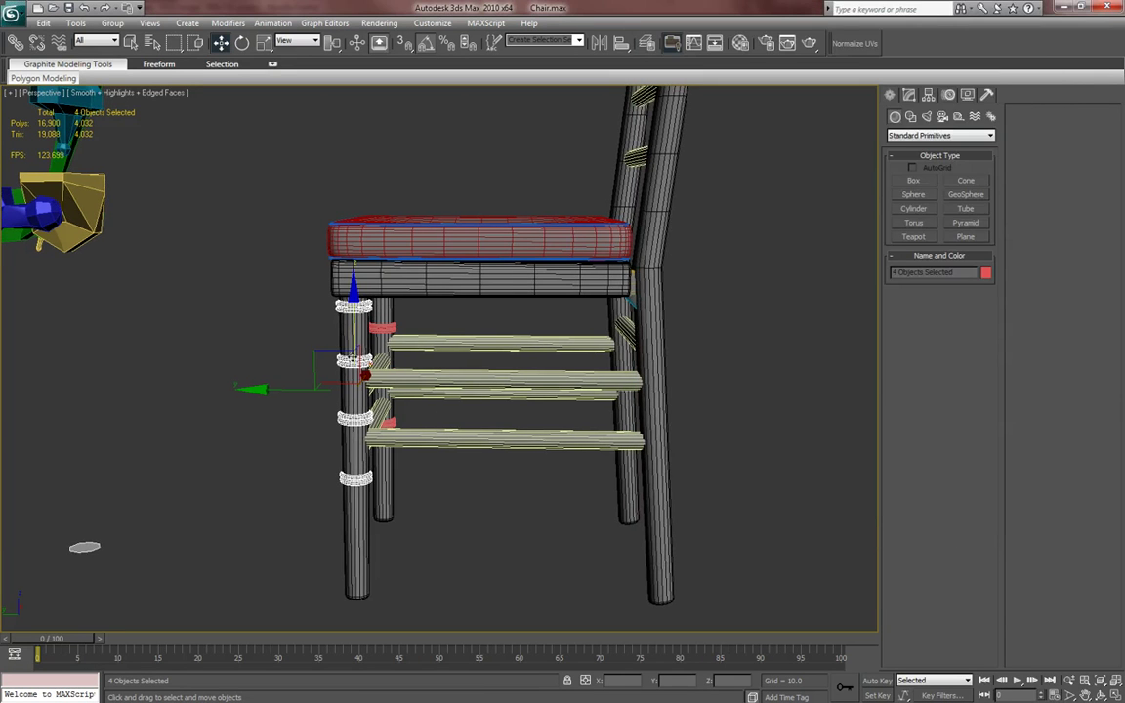
left_click(354, 361)
left_click(356, 418, "ctrl")
left_click(355, 478, "ctrl")
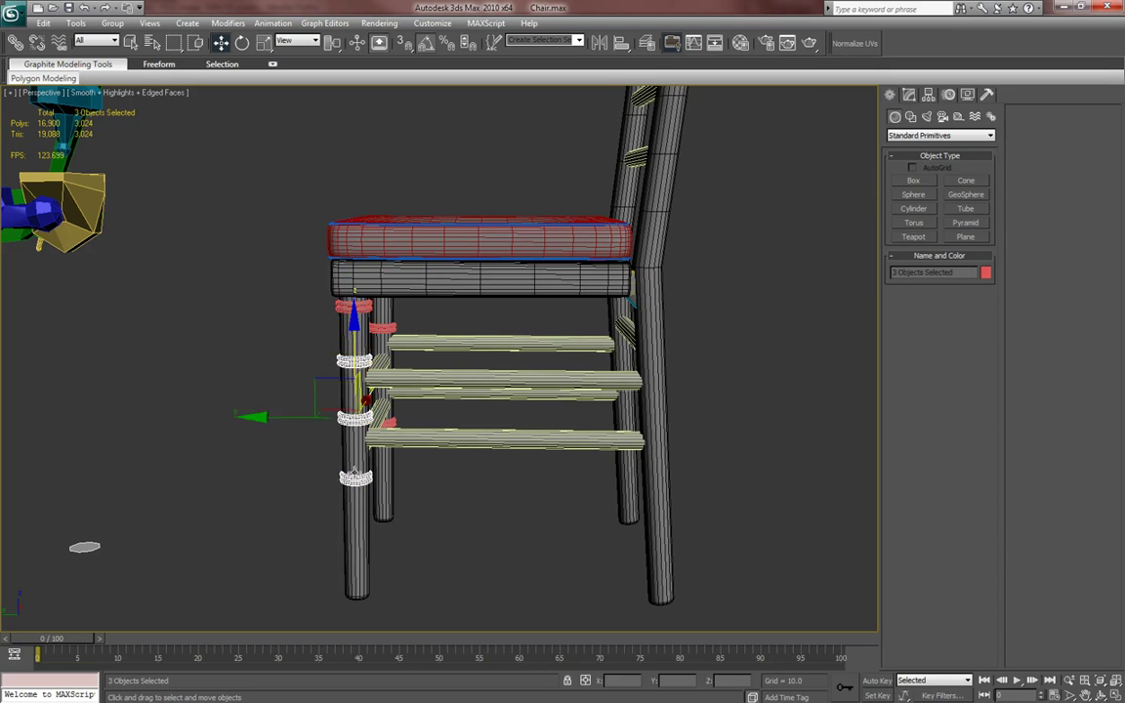
left_click_drag(279, 417, 633, 422, "shift")
left_click(562, 414)
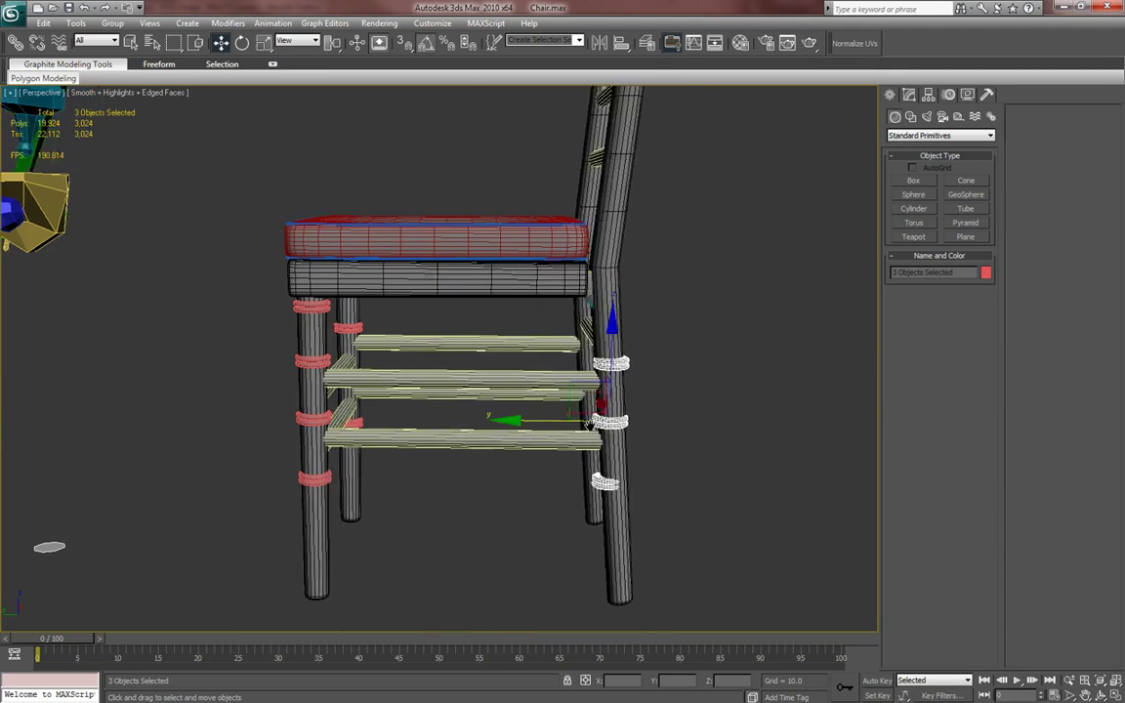
- Raise the three rear-leg collars slightly and rotate them to match the slant of the leg
key("z")
middle_click_drag(545, 420, 545, 433, "alt")
left_click_drag(441, 287, 441, 276)
key("e")
left_click_drag(364, 294, 363, 348)
key("w")
- Raise the rear crossbar slightly and shift it along Y to fit into the rear legs
middle_click_drag(357, 311, 396, 245, "alt")
left_click(312, 154)
middle_click_drag(213, 113, 208, 257, "alt")
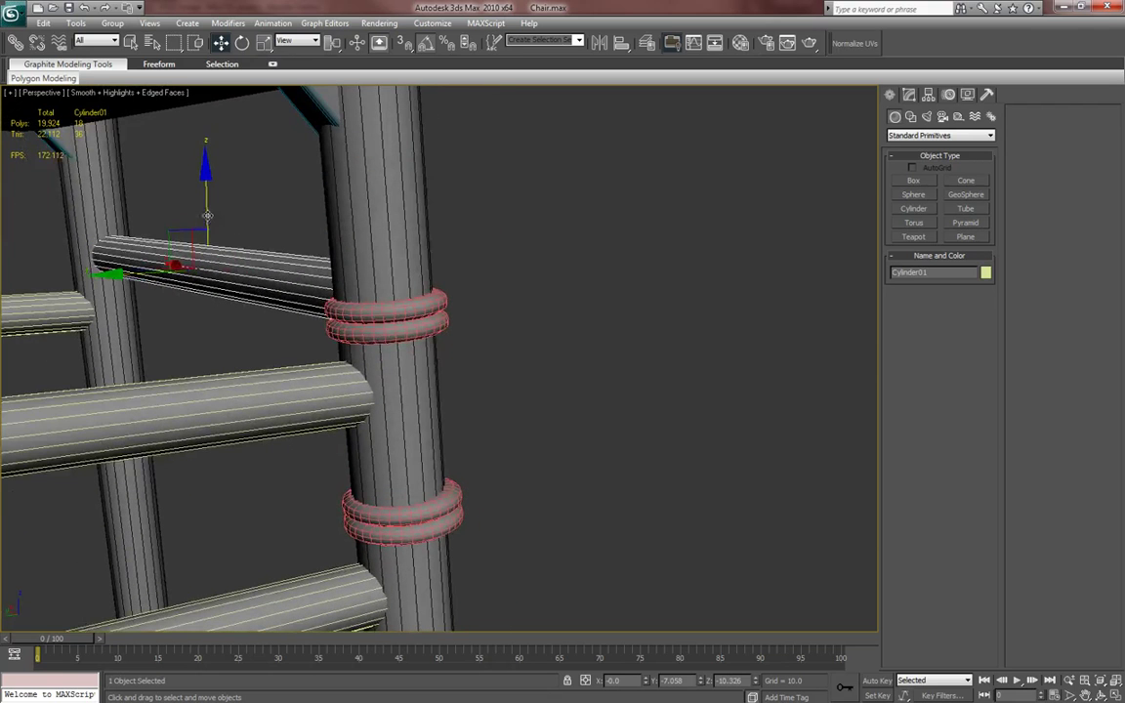
left_click_drag(207, 214, 207, 205)
middle_click_drag(207, 205, 317, 268, "alt")
middle_click_drag(390, 306, 315, 310, "alt")
mouse_move(151, 262)
left_mouse_down()
mouse_move(138, 262)
mouse_move(141, 273)
left_mouse_up()
- Select the three collars on the rear leg, lower them slightly along it, and turn off the edged-faces display
middle_click_drag(142, 273, 228, 292, "alt")
left_click(334, 360)
middle_click_drag(395, 424, 396, 371)
left_click(423, 483, "ctrl")
middle_click_drag(454, 497, 455, 362)
left_click(438, 550, "ctrl")
left_click_drag(381, 273, 382, 296)
middle_click_drag(382, 295, 433, 291, "alt")
left_click_drag(384, 292, 385, 296)
middle_click_drag(385, 293, 331, 340, "alt")
scroll(365, 349, "down", 4)
middle_click_drag(387, 365, 557, 400)
key("F4")
scroll(555, 400, "down", 6)
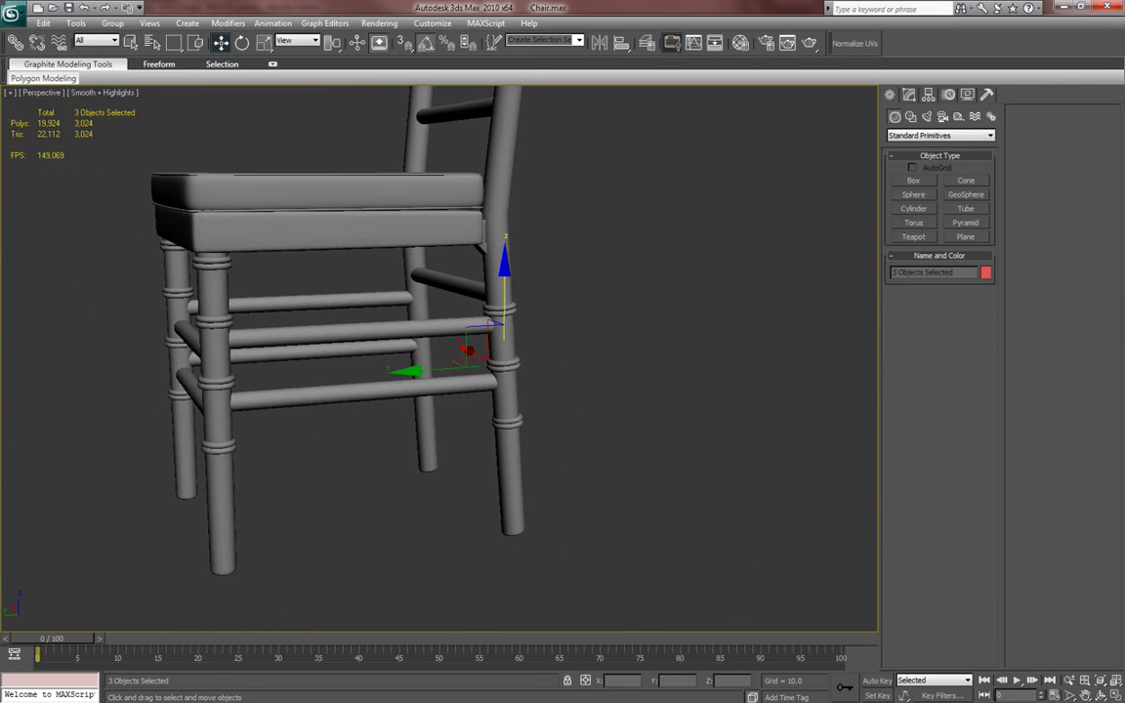
- Check the reference photo and copy the three rear-leg collars along X onto the opposite rear leg
key("alt+Tab")
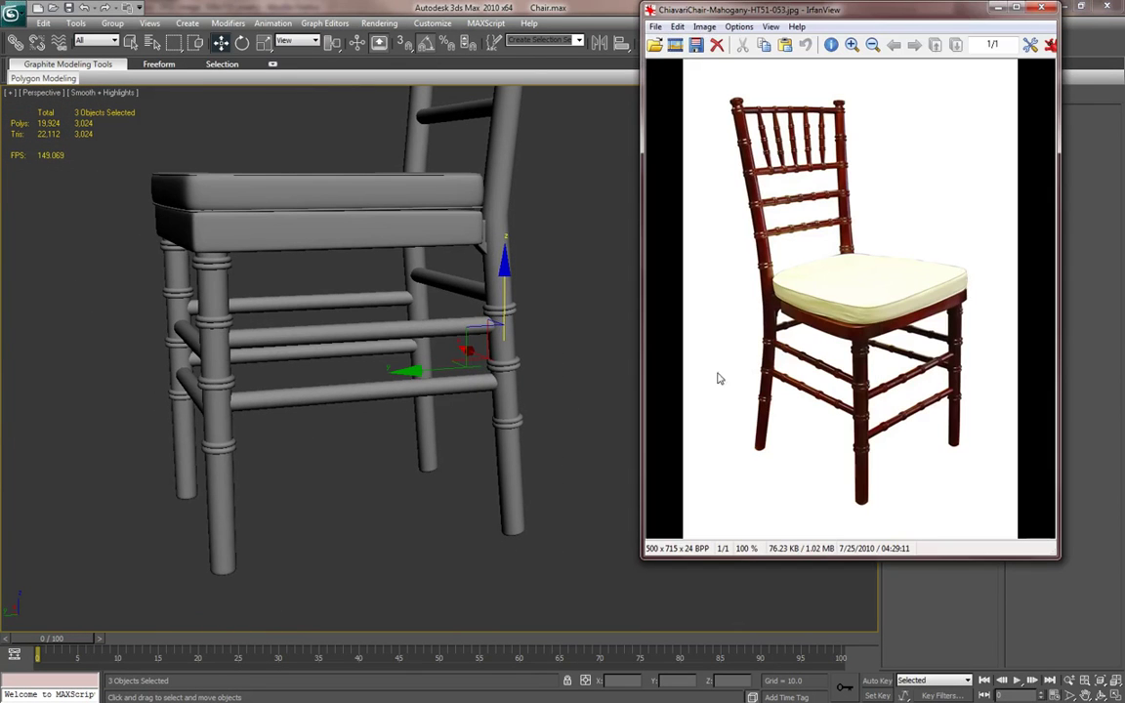
left_click(1042, 8)
middle_click_drag(770, 220, 403, 437, "alt")
left_click_drag(403, 437, 625, 436, "shift")
left_click(564, 416)
- Nudge the lowest copied collar slightly along positive X to centre it on the second rear leg
key("z")
middle_click_drag(530, 443, 452, 455, "alt")
mouse_move(452, 455)
middle_mouse_down()
mouse_move(436, 482)
mouse_move(472, 493)
middle_mouse_up()
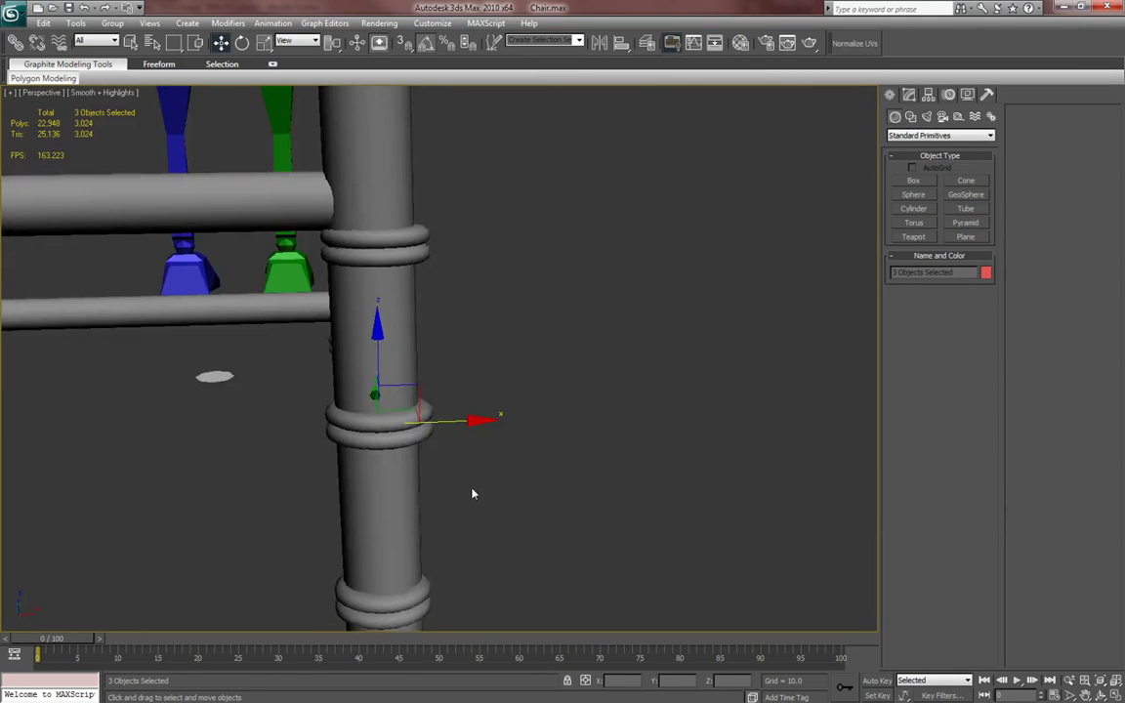
key("F4")
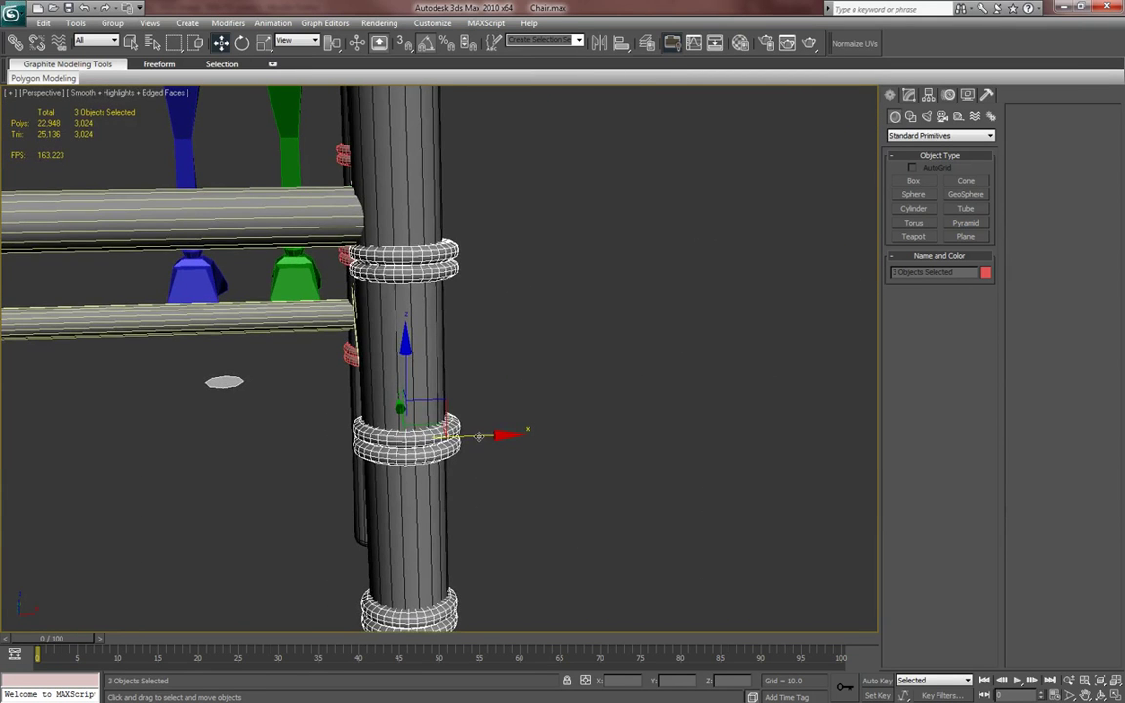
middle_click_drag(479, 436, 509, 431)
key("F4")
left_click(465, 584)
left_click_drag(490, 582, 494, 583)
left_click(449, 424)
- On the first rear leg, shift the lowest collar about -0.13 units and the middle collar about 0.1 units in X
scroll(468, 467, "down", 3)
middle_click_drag(118, 542, 256, 454)
scroll(341, 417, "up", 3)
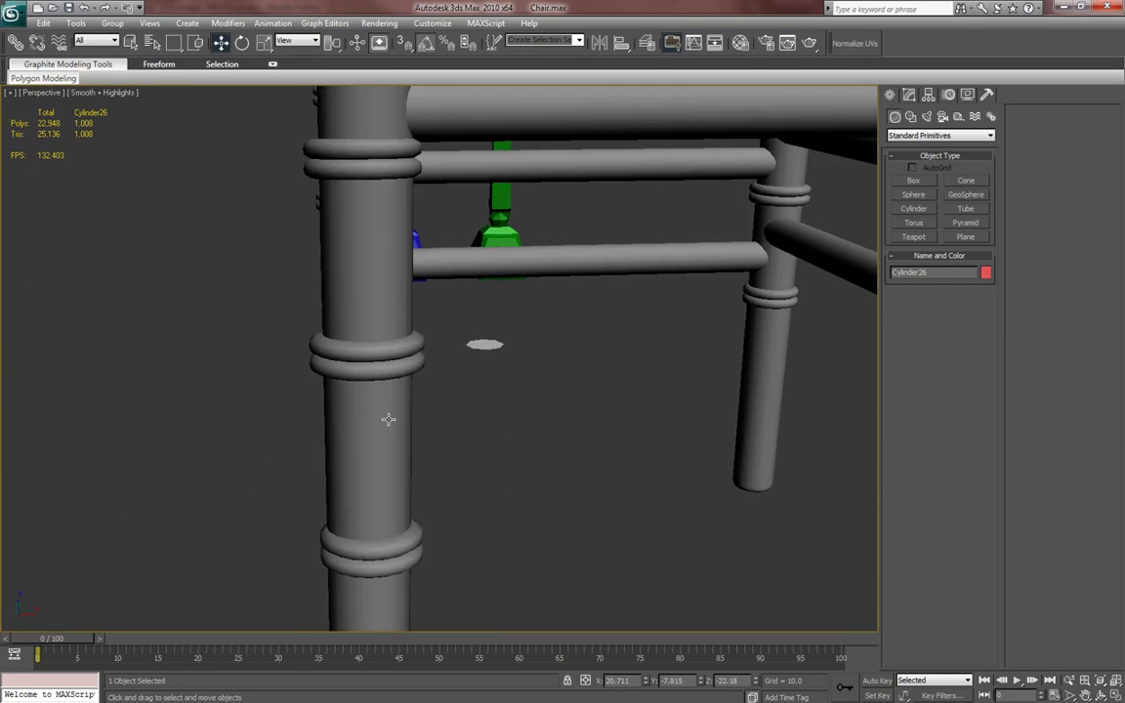
left_click(417, 542)
left_click_drag(439, 543, 437, 543)
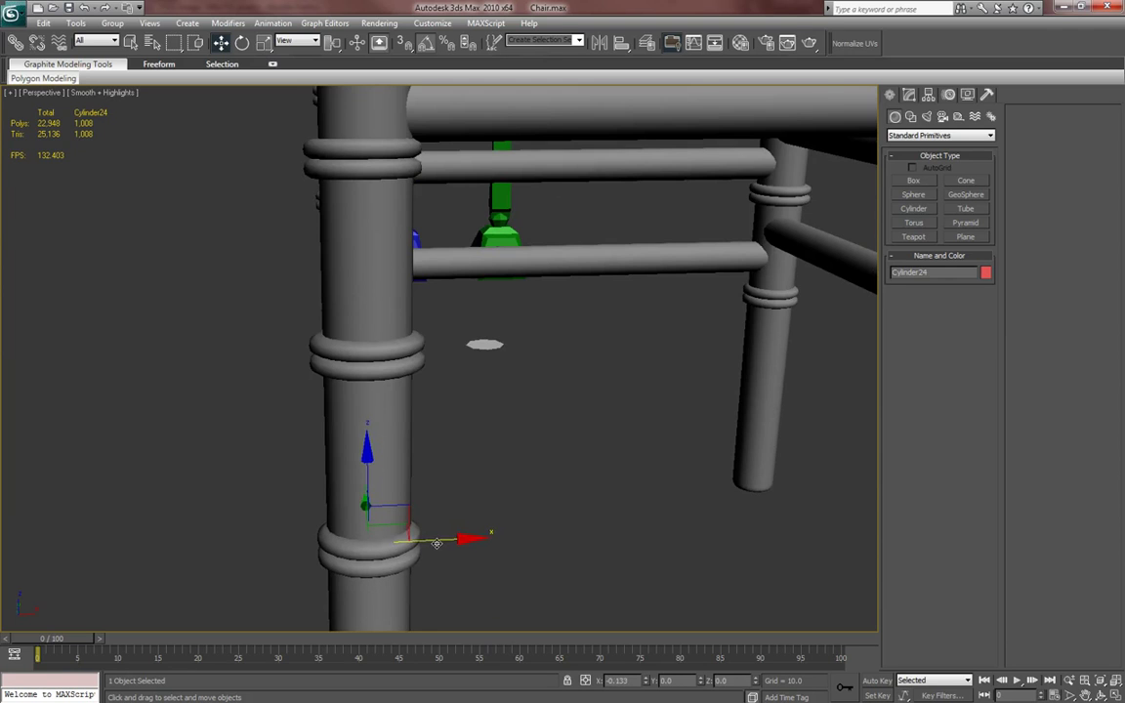
left_click(395, 376)
left_click_drag(452, 349, 455, 350)
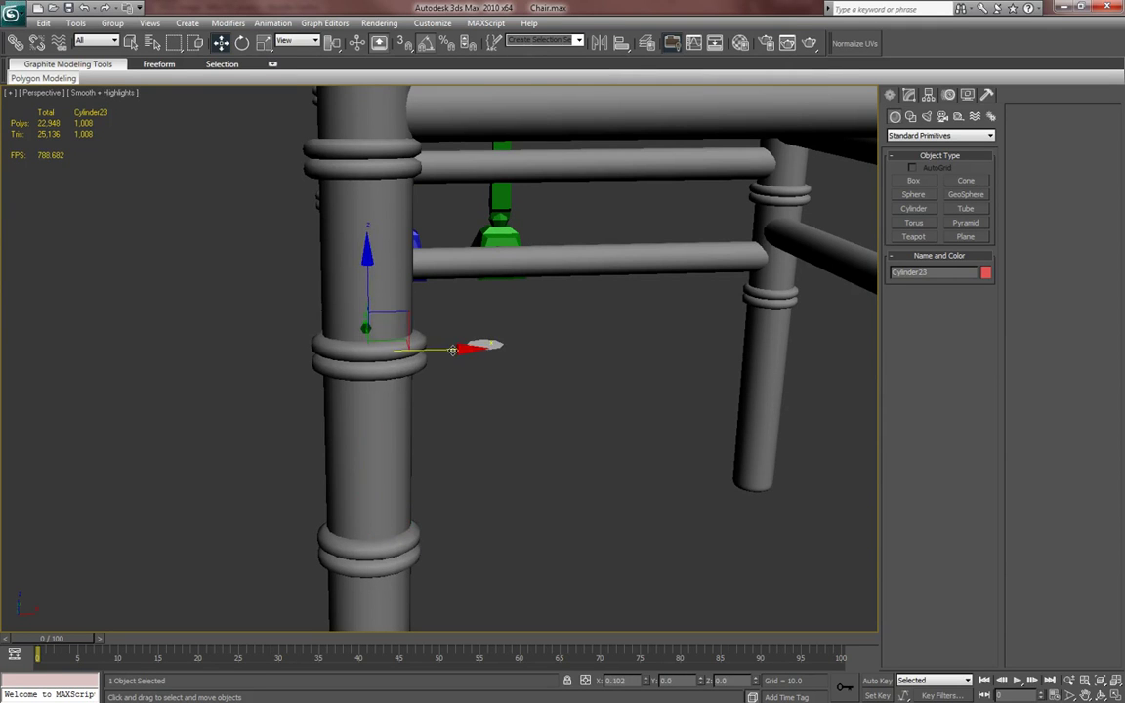
- Shift the first rear leg's top collar about 0.16 units along positive X and save the scene
middle_click_drag(431, 364, 441, 493)
left_click(399, 307)
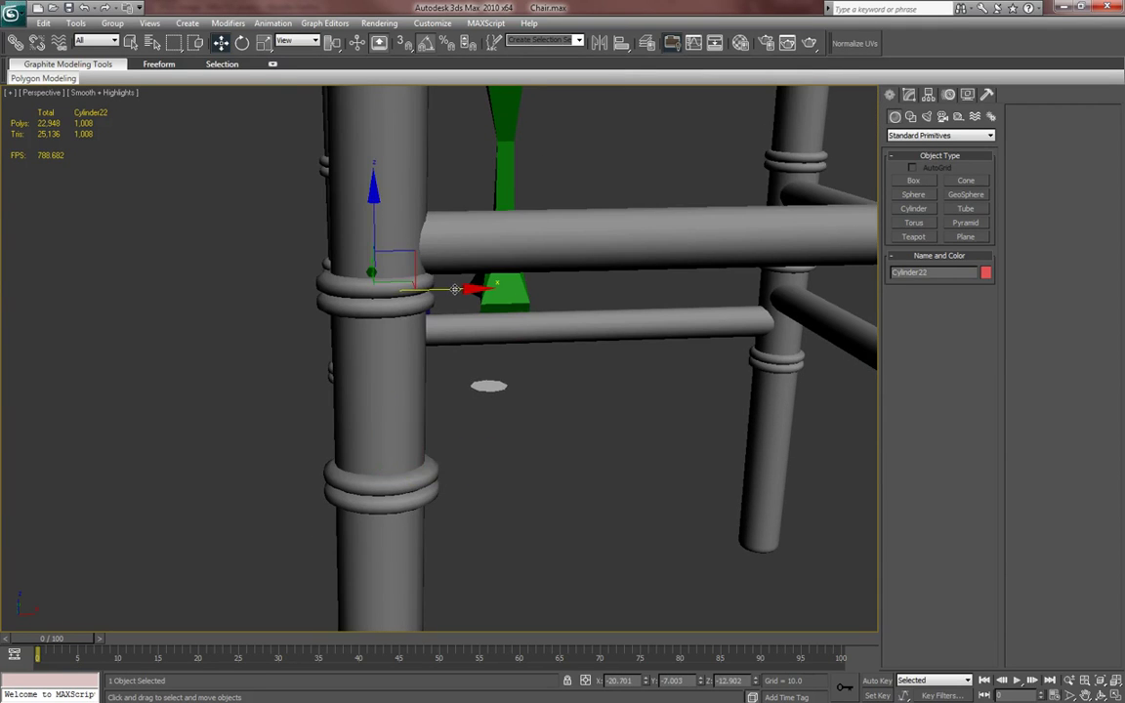
left_click_drag(455, 289, 457, 289)
middle_click_drag(425, 335, 415, 466, "alt")
scroll(393, 379, "down", 5)
key("ctrl+s")
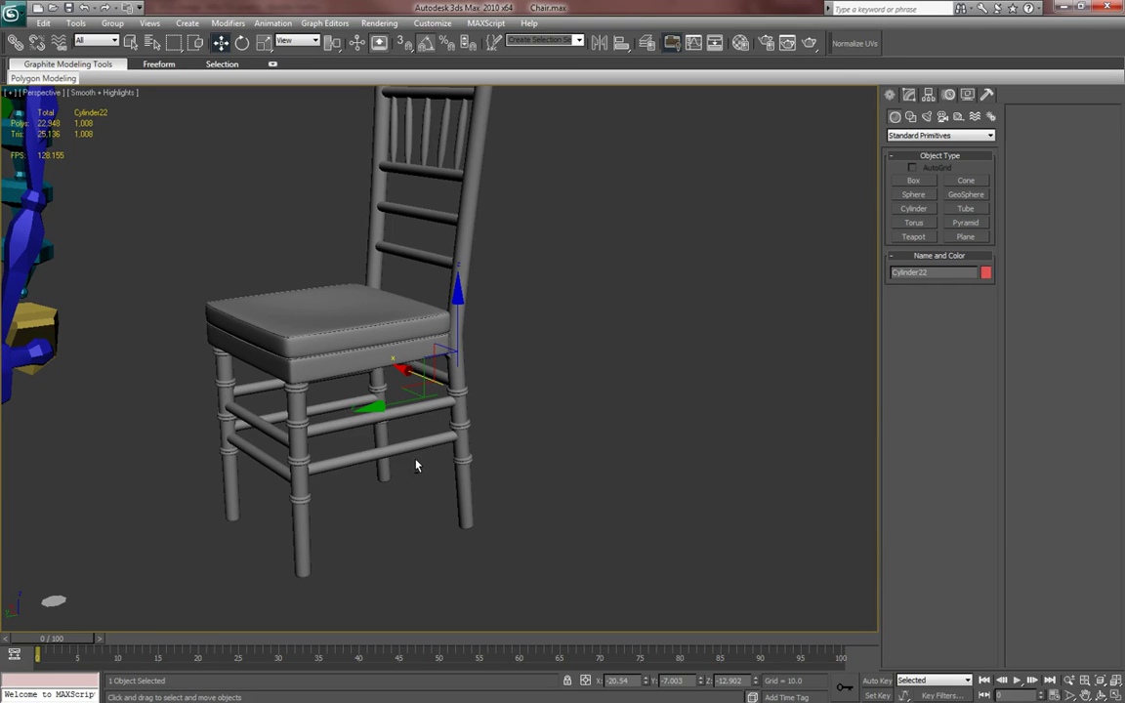
- Inspect the leg collars from several sides and compare the crossbars with the reference photo
middle_click_drag(415, 466, 308, 429, "alt")
scroll(307, 429, "up", 2)
middle_click_drag(396, 418, 518, 432, "alt")
scroll(402, 451, "up", 2)
middle_click_drag(402, 451, 553, 407)
middle_click_drag(480, 421, 485, 457, "alt")
scroll(454, 416, "down", 2)
mouse_move(426, 432)
middle_mouse_down()
mouse_move(501, 392)
mouse_move(445, 386)
mouse_move(427, 422)
mouse_move(410, 419)
middle_mouse_up()
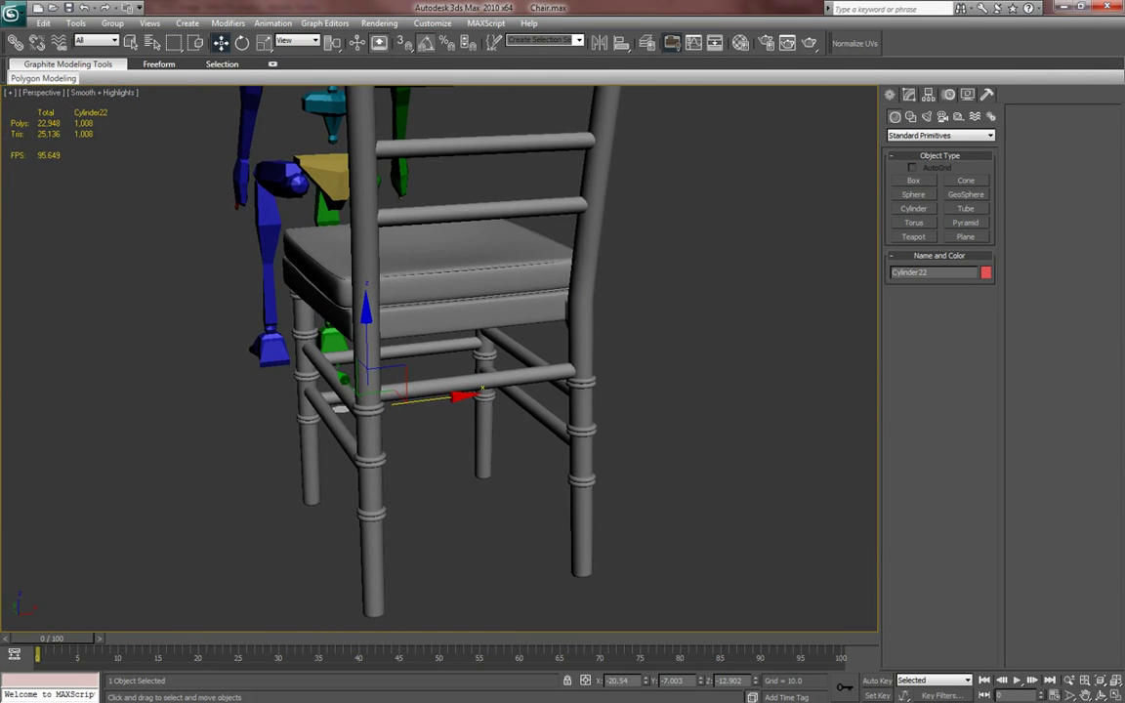
key("alt+Tab")
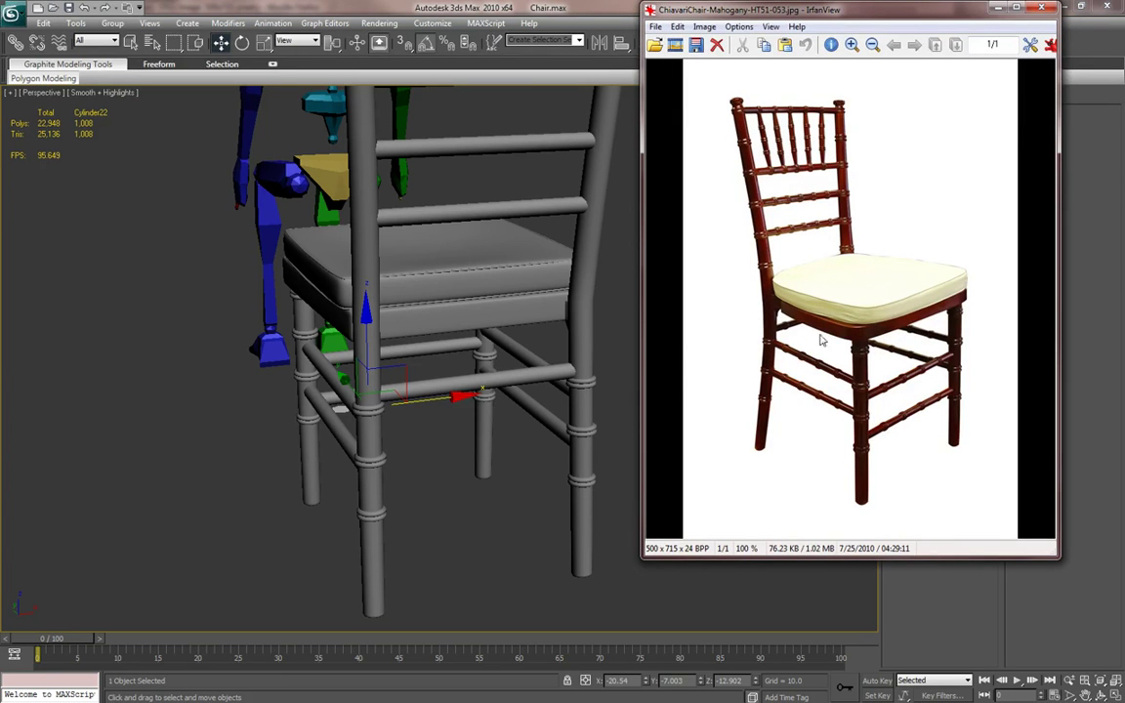
left_click(1042, 8)
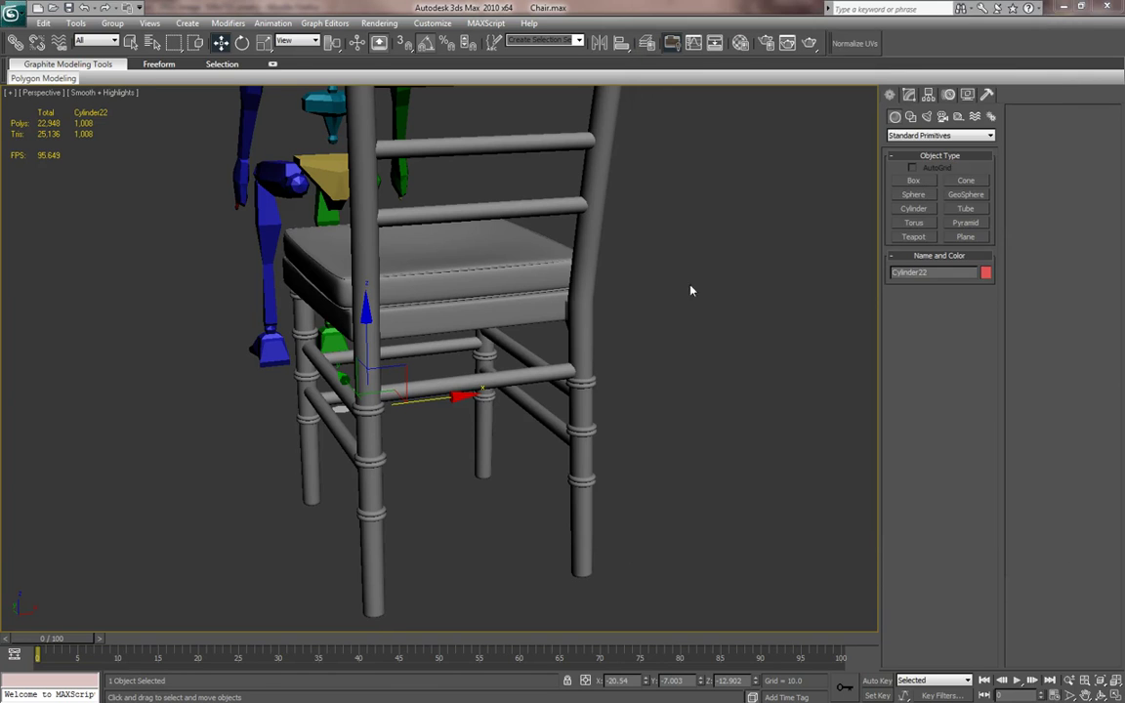
- Copy the top rear-leg collar about 9.4 units along X, turn it to face along the rear crossbar, and raise it onto the bar
middle_click_drag(691, 289, 577, 352, "alt")
left_click_drag(460, 409, 518, 408, "shift")
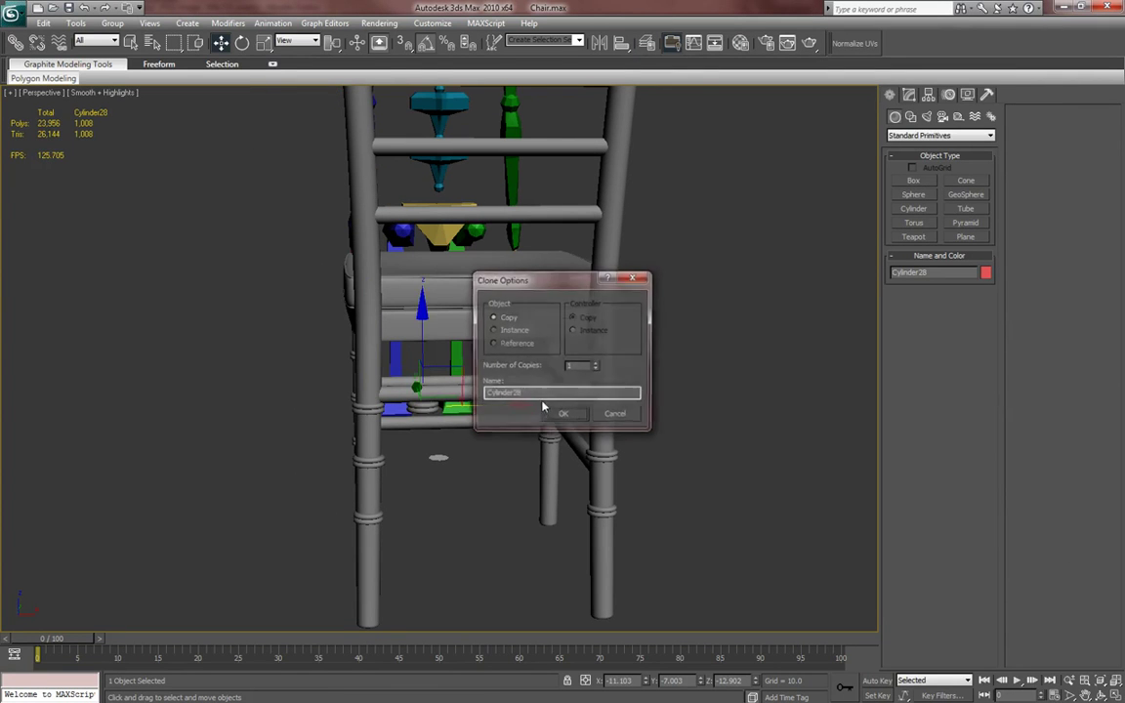
left_click(563, 420)
key("e")
left_click_drag(488, 342, 506, 392)
key("w")
left_click_drag(428, 356, 428, 338)
- Scale the copied collar to 63 percent in its local X and Y so it fits around the rear crossbar
key("z")
middle_click_drag(427, 385, 539, 426, "alt")
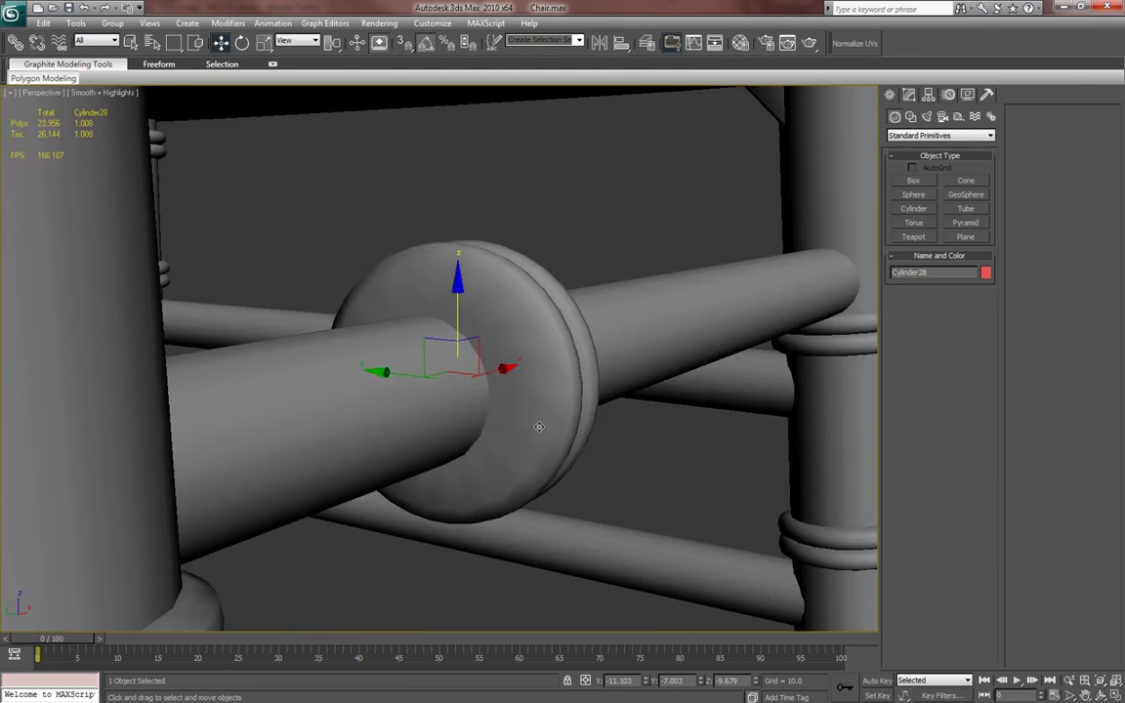
key("r")
left_click_drag(497, 359, 445, 374)
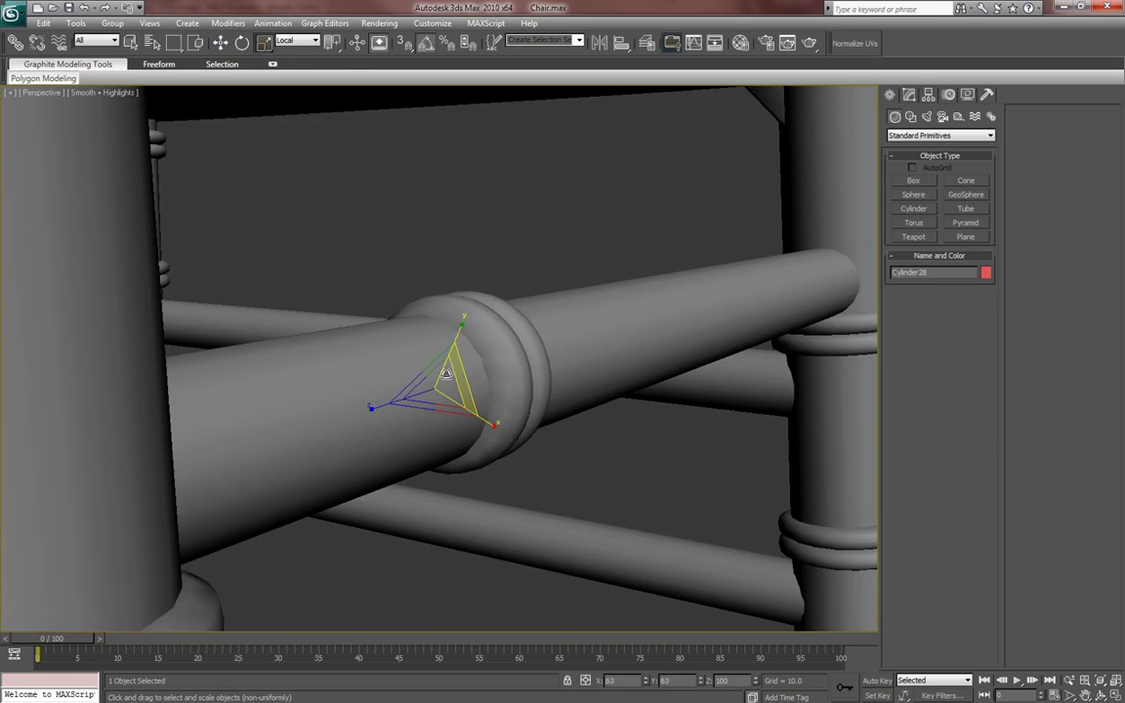
key("w")
- Shift the collar along Y to centre it around the rear crossbar and place it at X 0
key("7")
middle_click_drag(445, 374, 504, 407, "alt")
left_click_drag(378, 393, 369, 394)
mouse_move(369, 394)
middle_mouse_down("alt")
mouse_move(430, 412)
mouse_move(329, 394)
mouse_move(357, 414)
mouse_move(329, 395)
mouse_move(361, 383)
middle_mouse_up("alt")
scroll(381, 391, "down", 6)
middle_click_drag(539, 560, 512, 533, "alt")
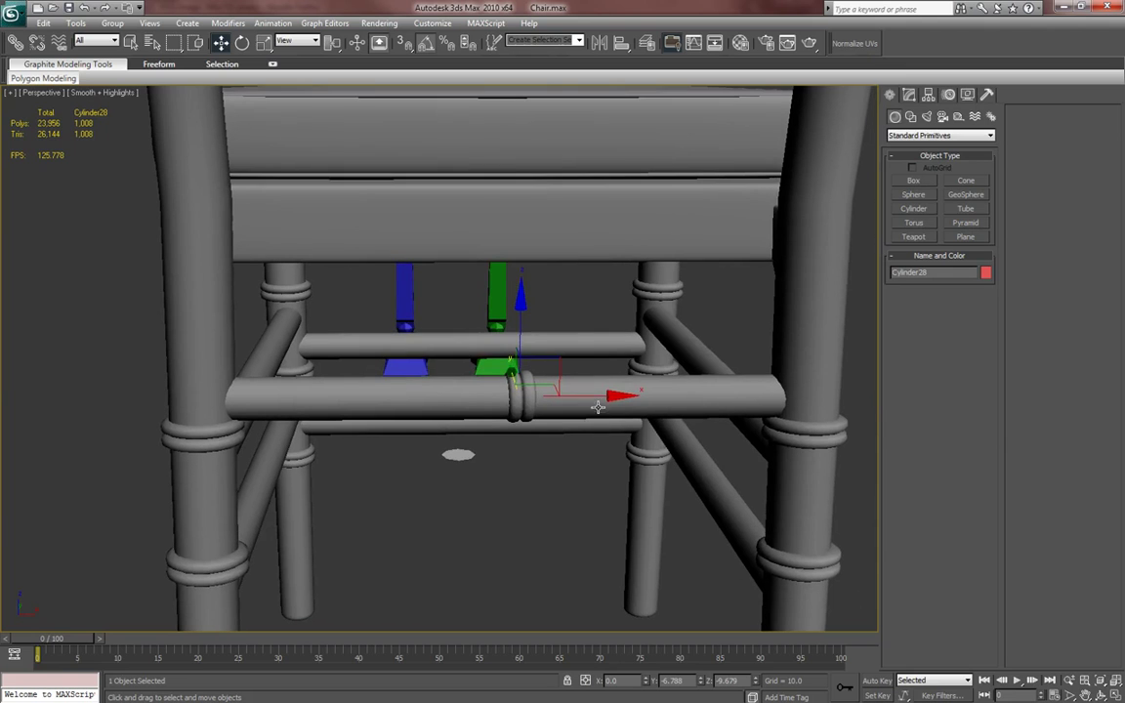
- Try making three copies of the crossbar collar about 5.1 units apart along negative X
left_click_drag(602, 399, 521, 395)
key("ctrl+z")
left_click(598, 364)
left_click(598, 364)
left_click(564, 416)
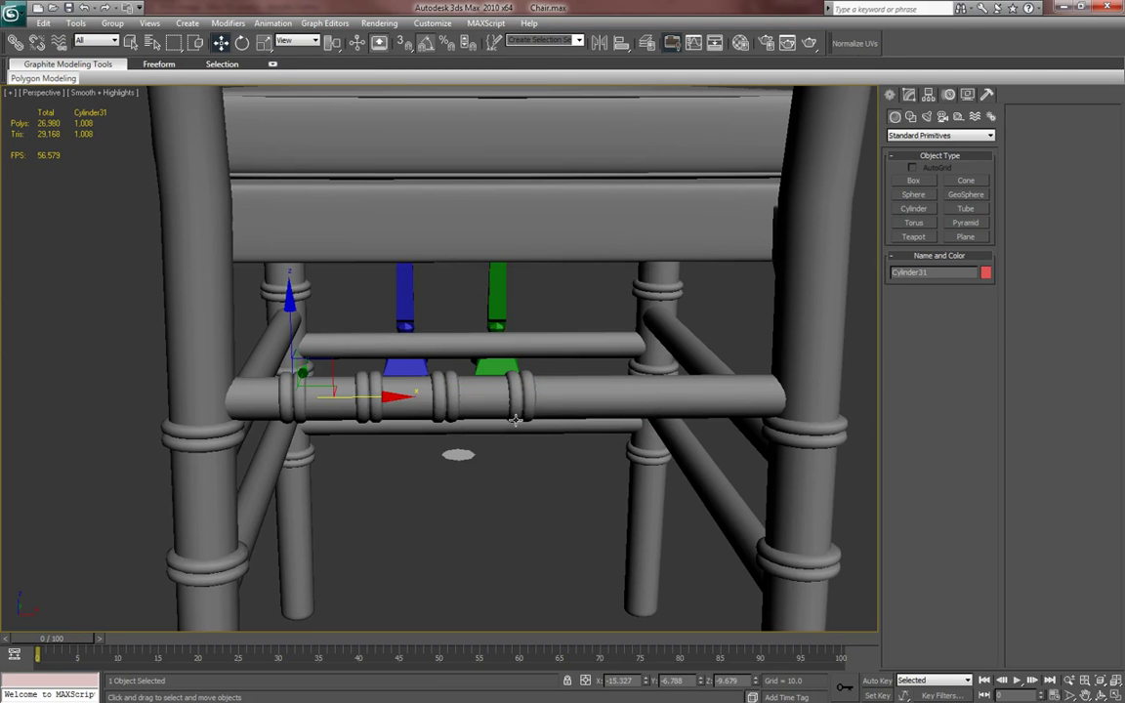
- Select all four crossbar collars and slide the row along positive X
left_click(452, 410, "ctrl")
left_click(514, 409, "ctrl")
key("F4")
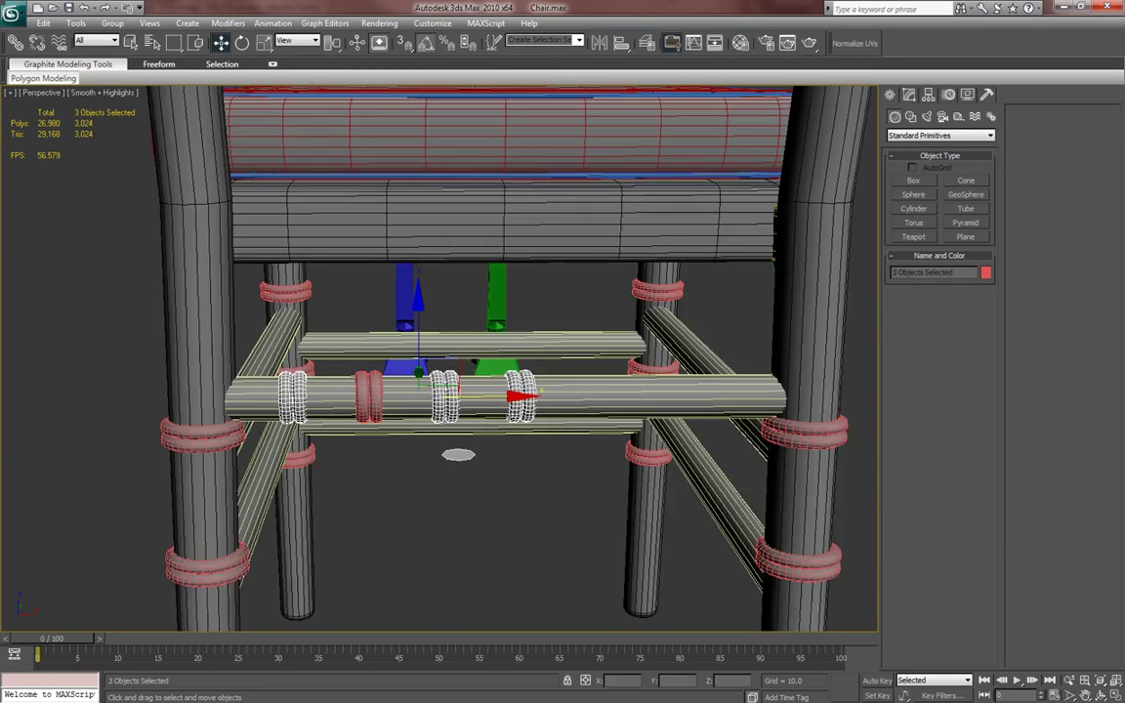
left_click(369, 411, "ctrl")
key("F4")
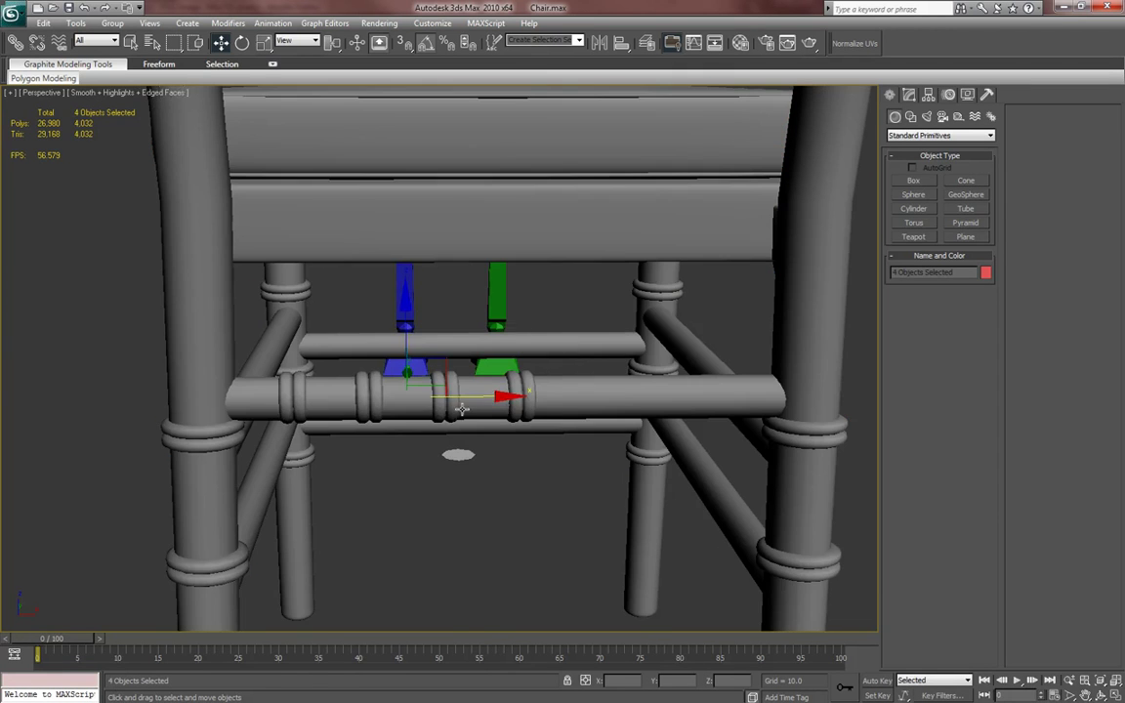
left_click_drag(505, 394, 621, 395)
middle_click_drag(625, 621, 488, 459, "alt")
- Delete three of the closely spaced collars, keeping only the one farthest along positive X
left_click(519, 414)
key("Delete")
left_click(439, 400)
key("Delete")
left_click(371, 409)
key("Delete")
- Copy the remaining rear crossbar collar three times along negative X with wider spacing
left_click(589, 403)
left_click_drag(664, 401, 518, 404, "shift")
left_click(598, 365)
left_click(569, 418)
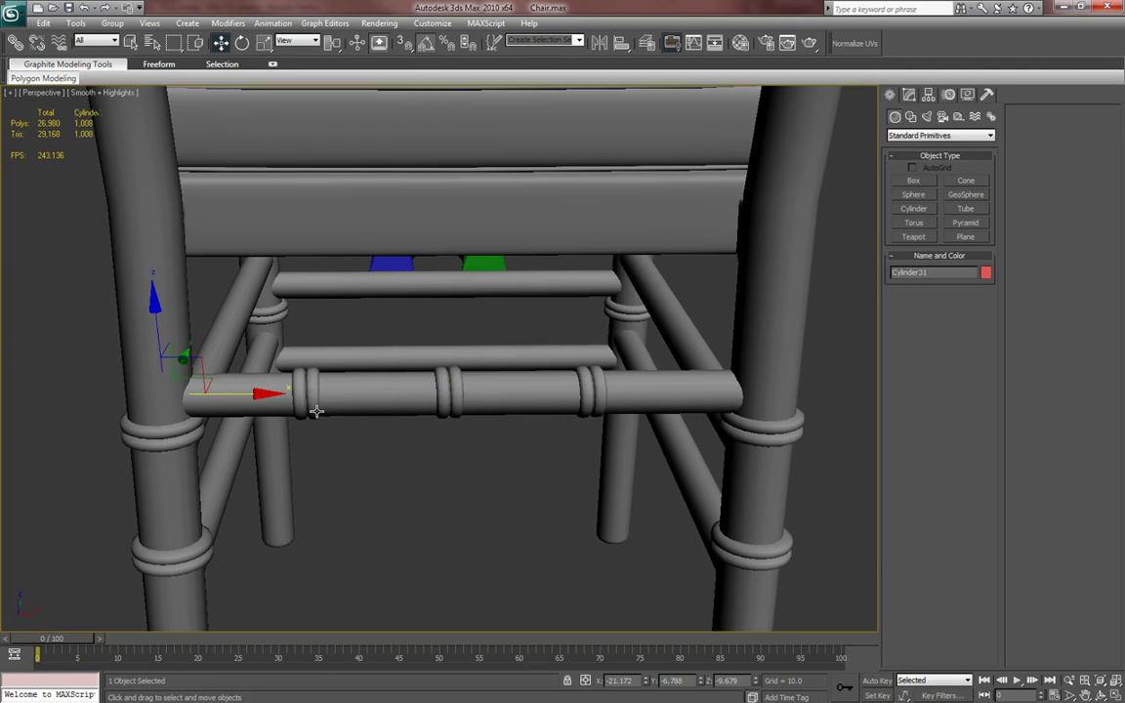
- Select all four rear crossbar collars and move them about 5.56 units along positive X to centre the row
left_click(315, 408, "ctrl")
left_click(461, 400, "ctrl")
left_click(596, 400, "ctrl")
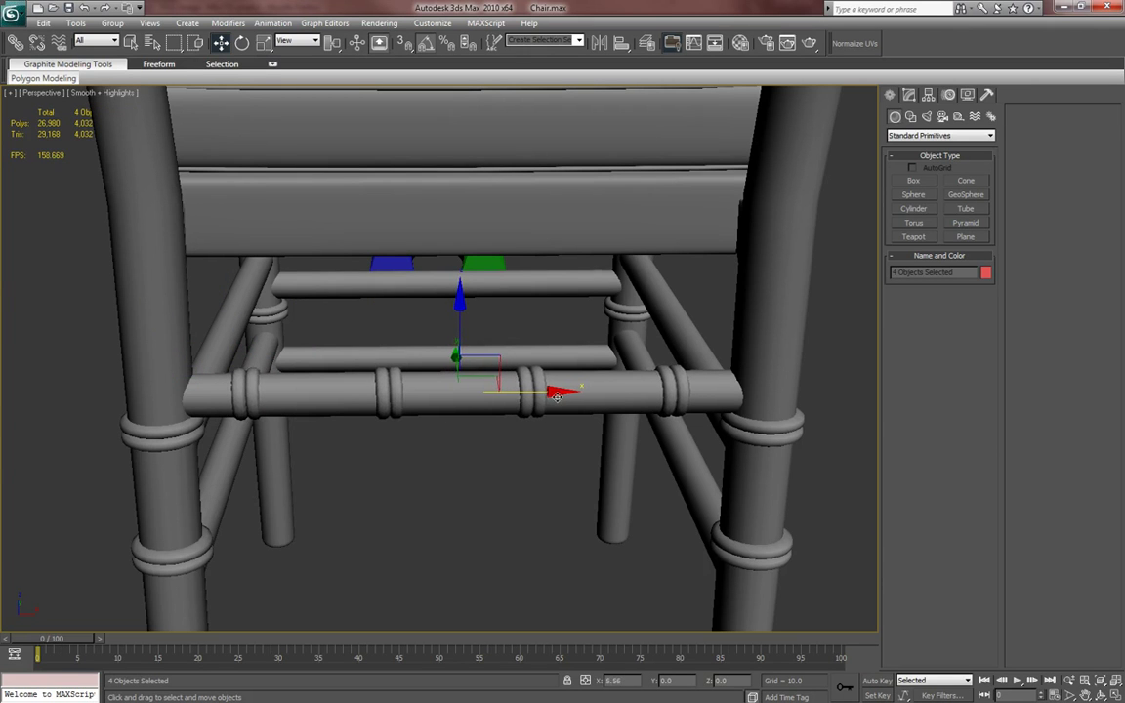
middle_click_drag(474, 351, 609, 416, "alt")
scroll(592, 420, "down", 5)
middle_click_drag(590, 420, 564, 419, "alt")
middle_click_drag(501, 454, 422, 474, "alt")
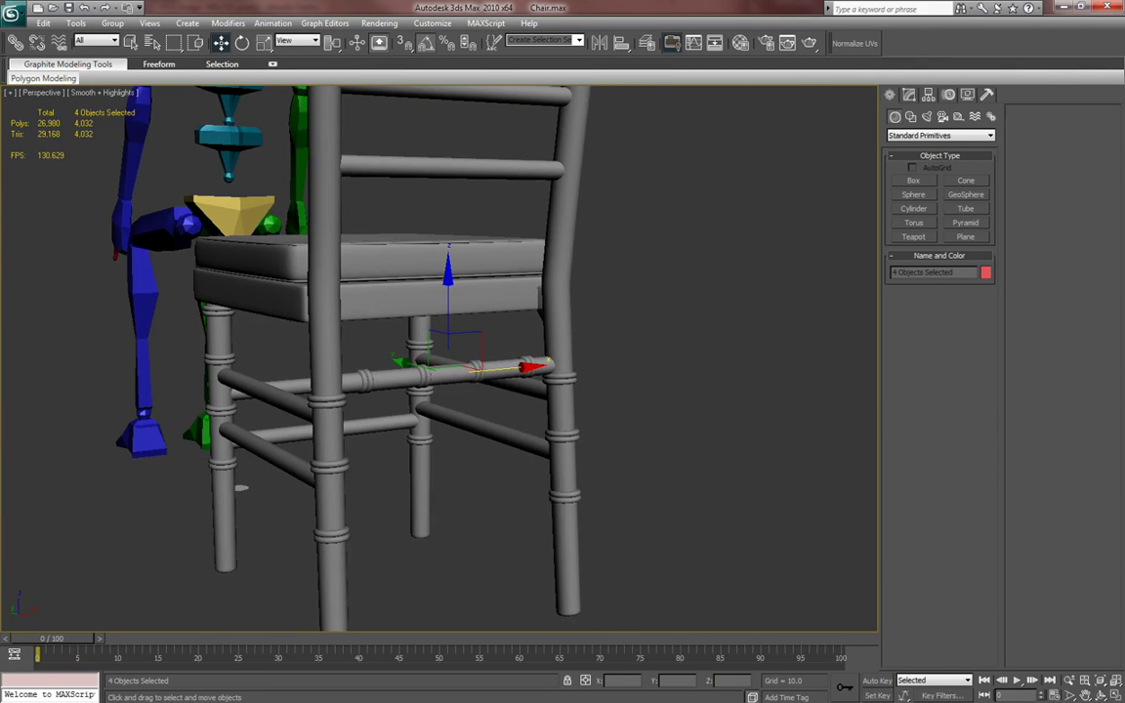
- Check the reference photo and copy the four rear crossbar collars along Y to the upper front crossbar
key("alt+Tab")
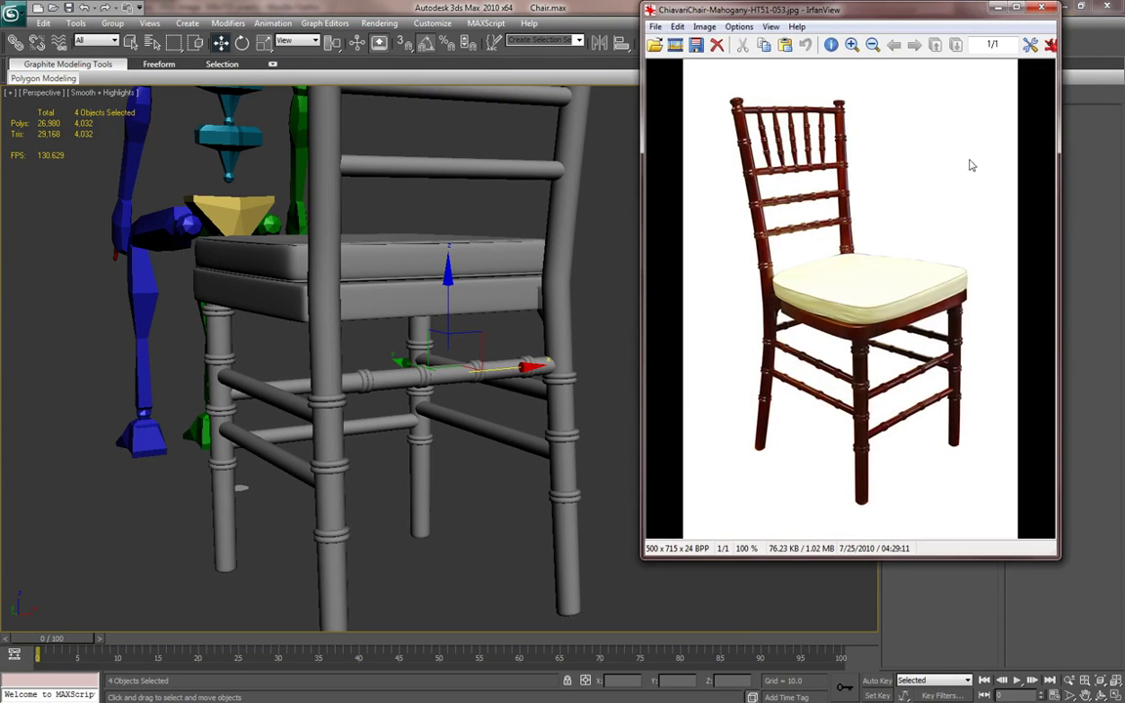
left_click(1041, 10)
mouse_move(700, 294)
middle_mouse_down("alt")
mouse_move(571, 271)
mouse_move(730, 299)
mouse_move(391, 397)
mouse_move(452, 384)
mouse_move(447, 409)
mouse_move(372, 422)
mouse_move(418, 348)
middle_mouse_up("alt")
mouse_move(417, 349)
left_mouse_down("shift")
mouse_move(216, 389)
mouse_move(226, 389)
left_mouse_up("shift")
left_click(560, 415)
- Lower the four copied collars so they wrap evenly around the upper front crossbar
middle_click_drag(357, 455, 395, 452, "alt")
key("z")
middle_click_drag(264, 457, 364, 430, "alt")
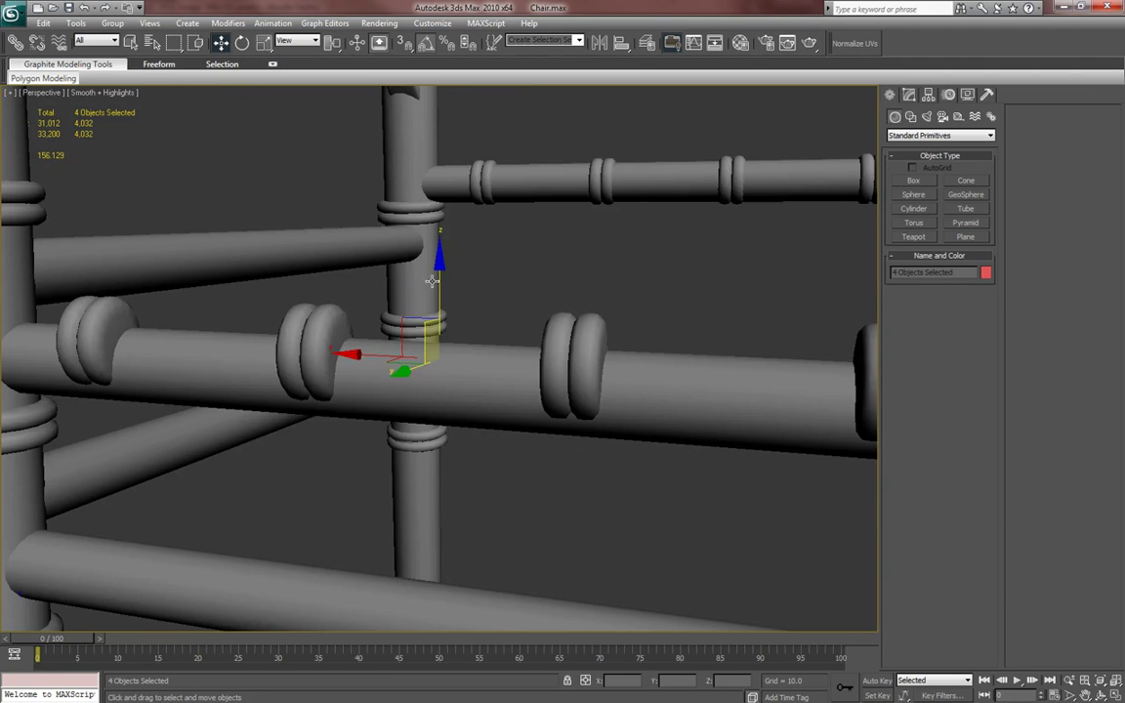
middle_click_drag(441, 276, 451, 301, "alt")
left_click_drag(458, 292, 458, 295)
scroll(461, 339, "down", 5)
- Copy the four collars straight down onto the lower front crossbar, fine-tune their height, and save the scene
middle_click_drag(461, 338, 397, 320, "alt")
left_click_drag(400, 290, 401, 396, "shift")
left_click(552, 417)
mouse_move(441, 438)
middle_mouse_down("alt")
mouse_move(504, 423)
mouse_move(431, 433)
middle_mouse_up("alt")
left_click_drag(400, 402, 401, 405)
scroll(452, 434, "down", 4)
middle_click_drag(453, 433, 486, 478, "alt")
key("ctrl+s")
- Make a rotated copy of the four lower front collars that runs in the direction of the side crossbars
middle_click_drag(486, 479, 436, 494)
key("e")
mouse_move(357, 475)
left_mouse_down()
mouse_move(343, 479)
mouse_move(393, 479)
left_mouse_up()
left_click(560, 417)
middle_click_drag(390, 440, 369, 457)
key("w")
- Move the four rotated collars beneath the seat toward the side crossbars
left_click_drag(244, 485, 395, 444)
middle_click_drag(395, 443, 444, 443, "alt")
left_click_drag(394, 408, 487, 442)
key("z")
scroll(512, 445, "down", 4)
middle_click_drag(512, 444, 444, 447, "alt")
scroll(444, 406, "down", 4)
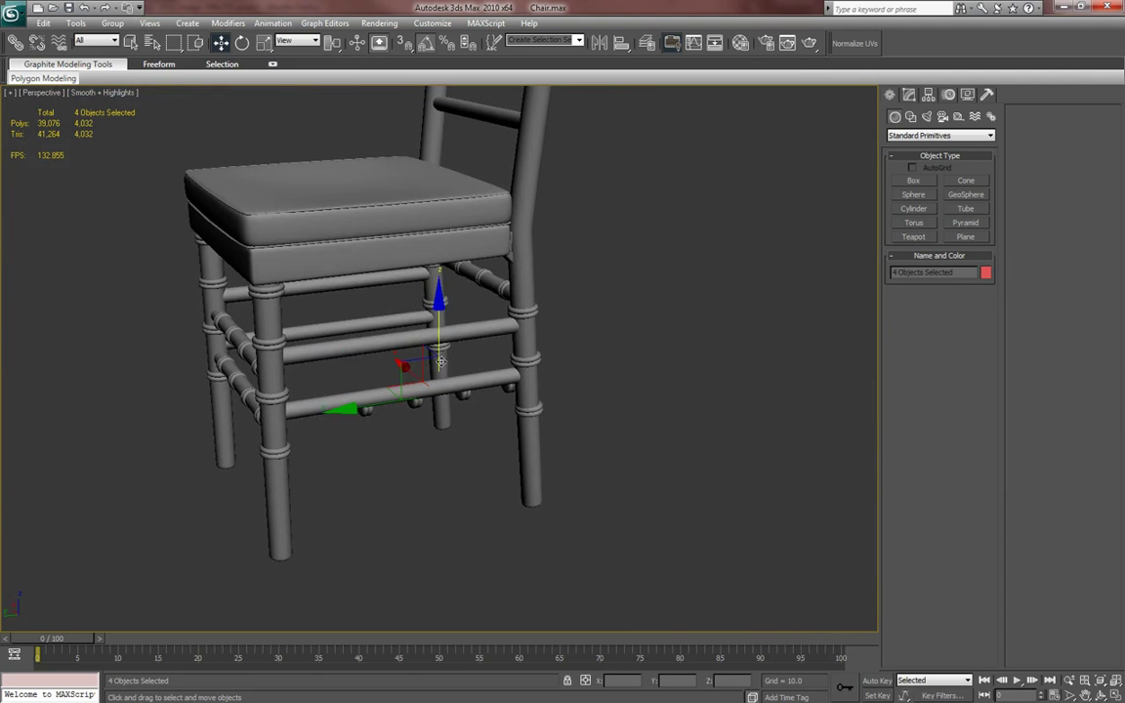
- Raise the four collars to the upper side crossbar and align them with it along X and Y
left_click_drag(439, 344, 441, 282)
middle_click_drag(441, 284, 442, 372, "alt")
left_click_drag(359, 342, 314, 352)
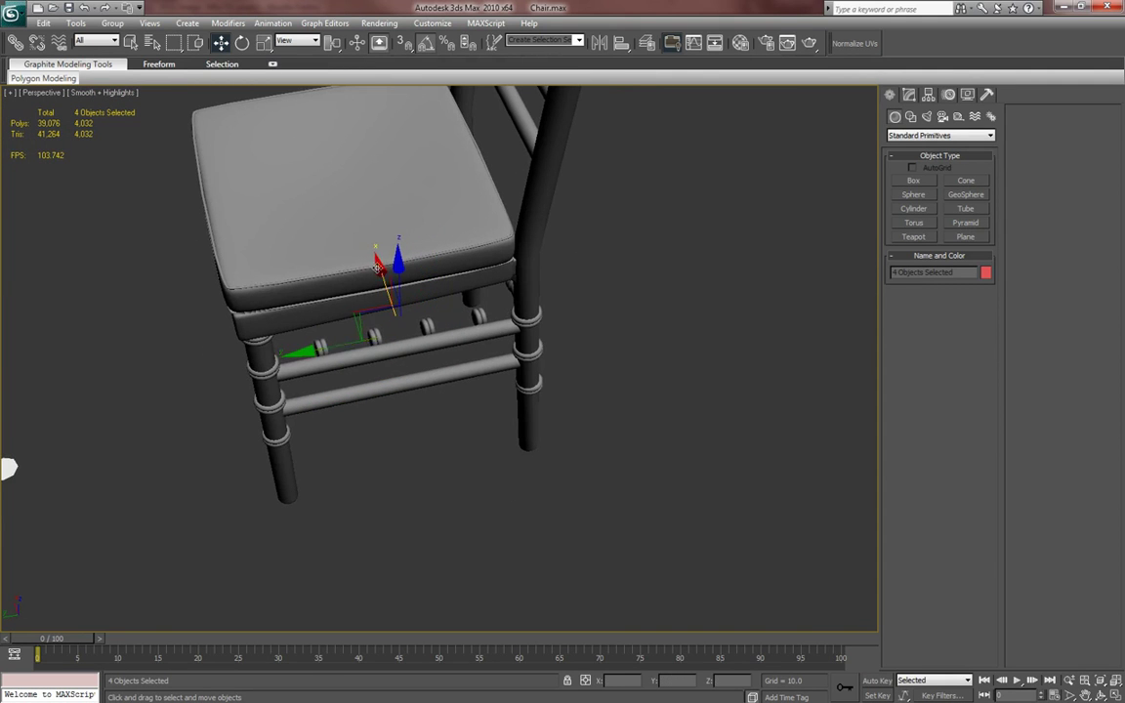
left_click_drag(376, 266, 385, 284)
scroll(385, 281, "up", 10)
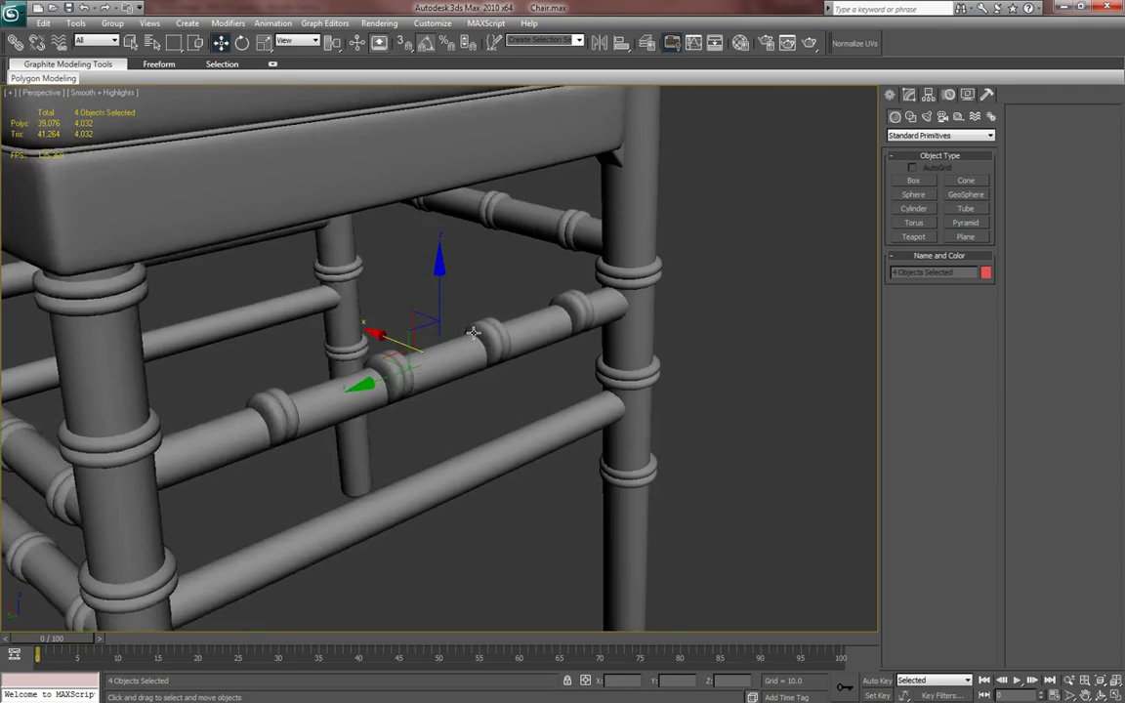
- Fine-tune the collars' height and X position so they wrap evenly around the upper side crossbar
left_click_drag(440, 296, 440, 303)
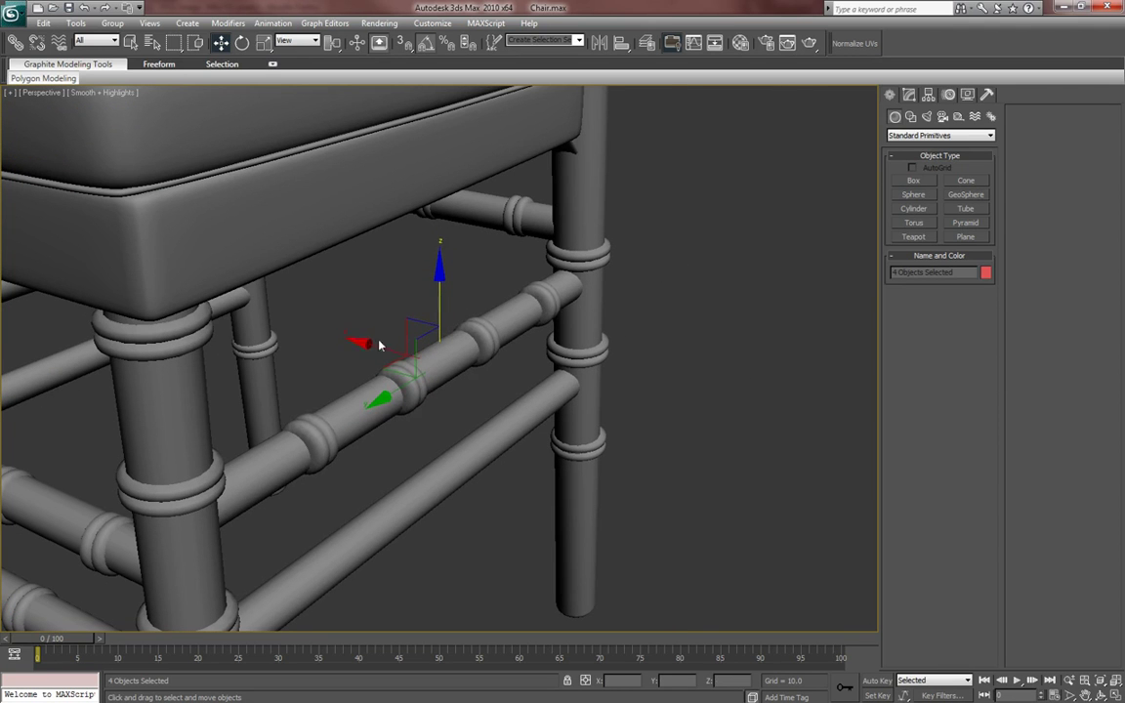
left_click_drag(367, 344, 361, 342)
middle_click_drag(360, 342, 324, 342, "alt")
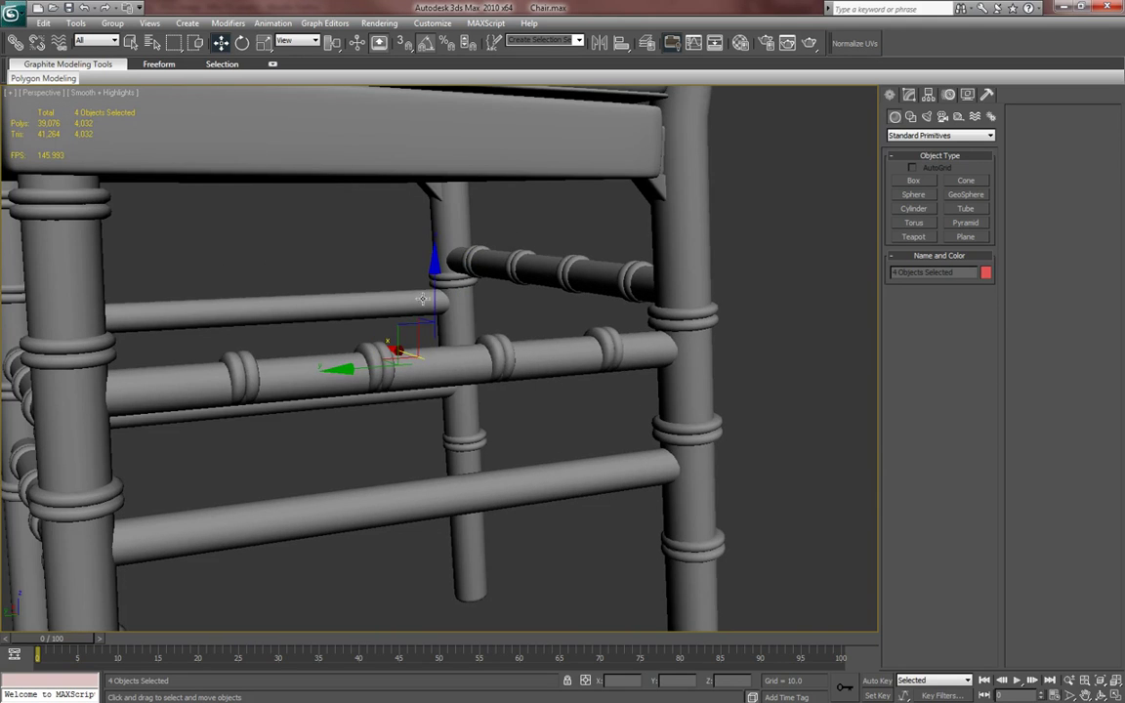
middle_click_drag(432, 283, 522, 311, "alt")
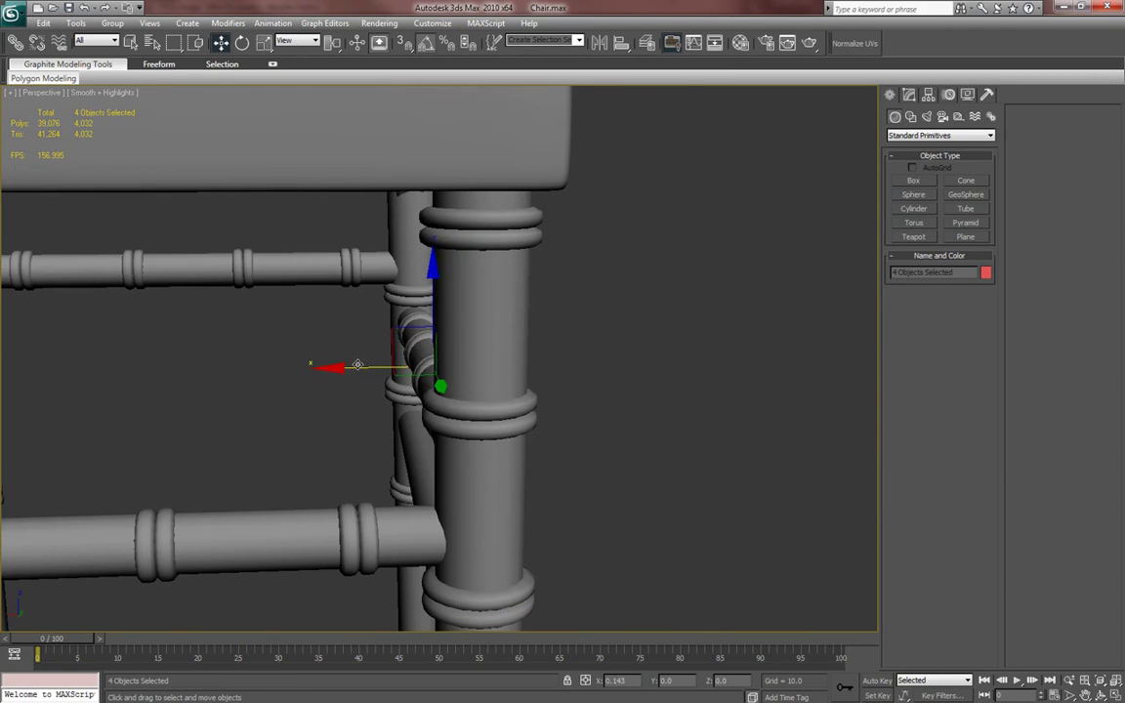
middle_click_drag(410, 372, 384, 369, "alt")
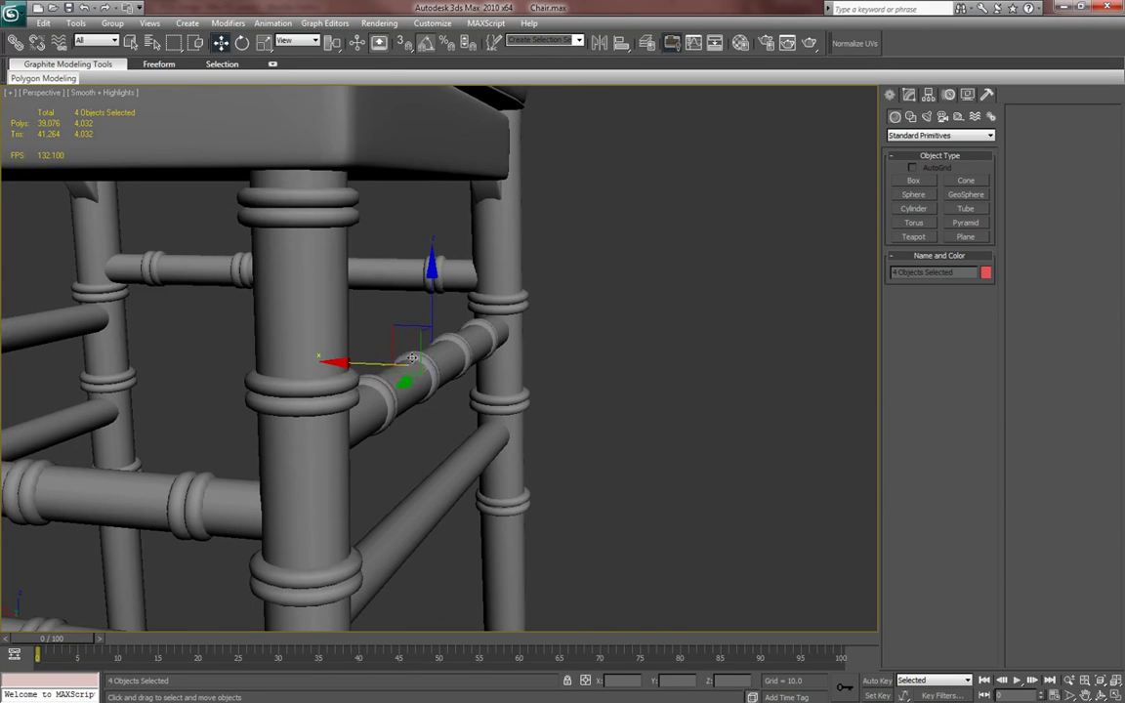
middle_click_drag(433, 289, 444, 305, "alt")
- Copy the four collars straight down onto the lower side crossbar and fine-tune their height
left_click_drag(422, 265, 427, 400, "shift")
key("Return")
middle_click_drag(543, 430, 438, 433, "alt")
left_click_drag(426, 405, 427, 408)
middle_click_drag(429, 405, 420, 444, "alt")
- Select all eight collars on this side's two crossbars and copy them along X to the opposite side of the chair
key("F4")
left_click(326, 392, "ctrl")
left_click(459, 361, "ctrl")
left_click(394, 377, "ctrl")
left_click(516, 354, "ctrl")
key("F4")
middle_click_drag(411, 413, 439, 418, "alt")
left_click_drag(394, 405, 164, 353, "shift")
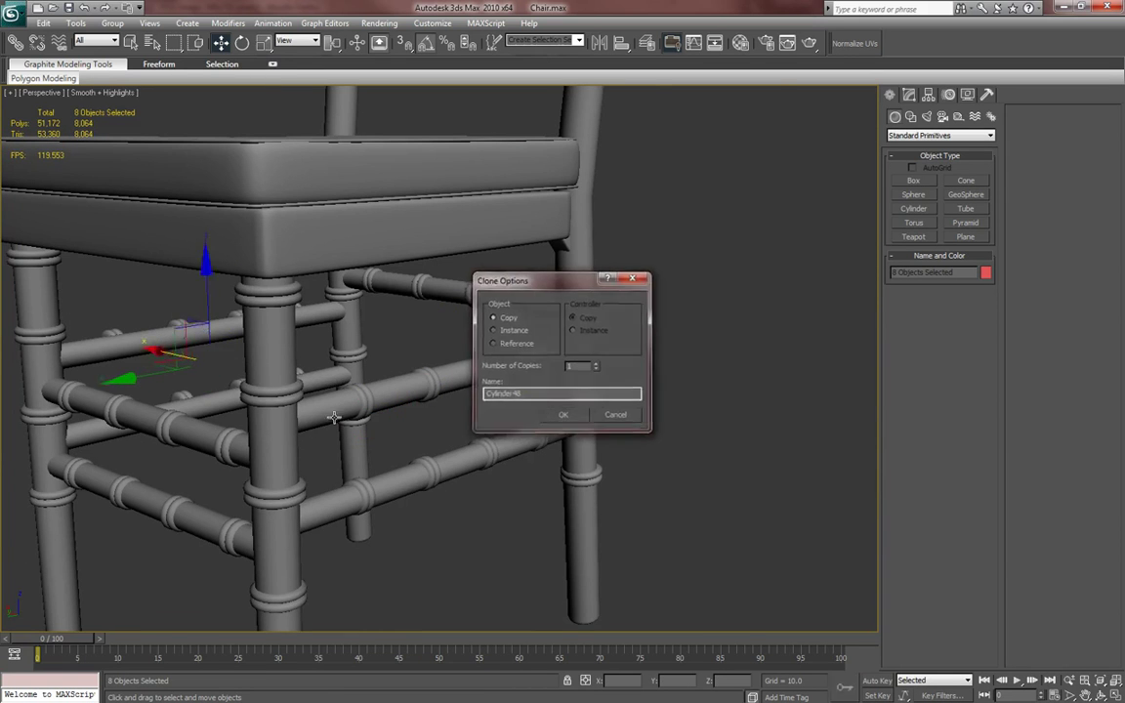
left_click(563, 415)
- Align the eight copied collars along X so they wrap evenly around the opposite upper and lower side crossbars
key("z")
mouse_move(249, 435)
middle_mouse_down("alt")
mouse_move(332, 422)
mouse_move(243, 455)
middle_mouse_up("alt")
left_click_drag(265, 404, 321, 404)
middle_click_drag(320, 406, 386, 445, "alt")
key("F4")
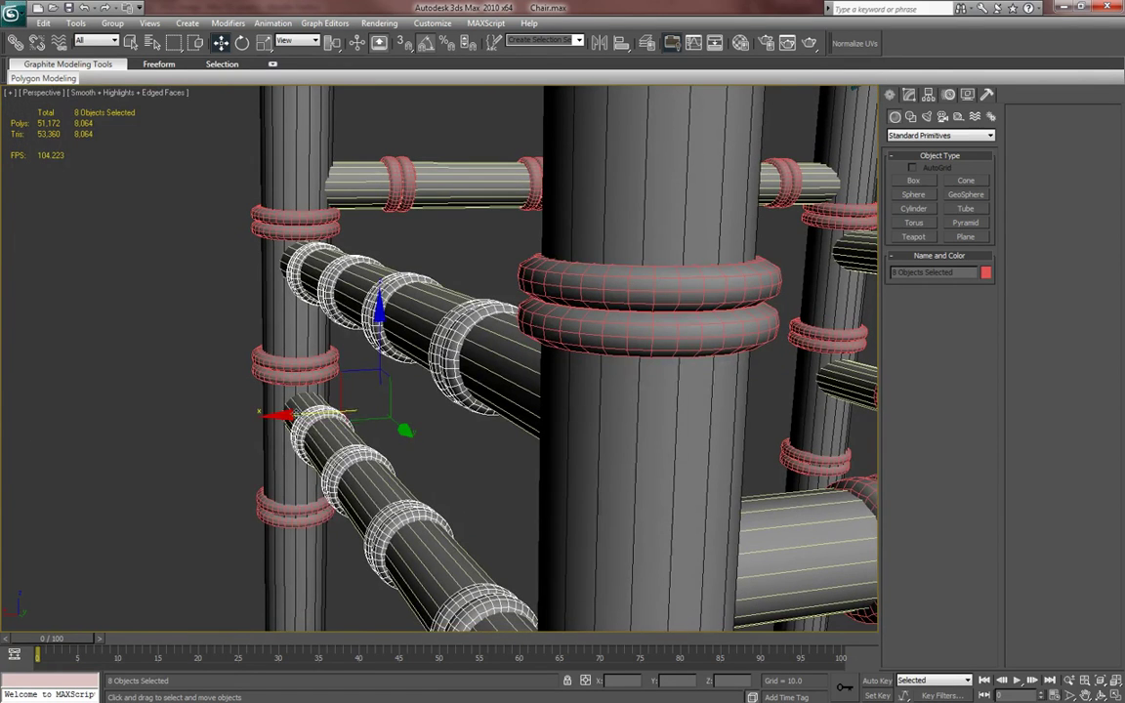
left_click_drag(293, 415, 295, 415)
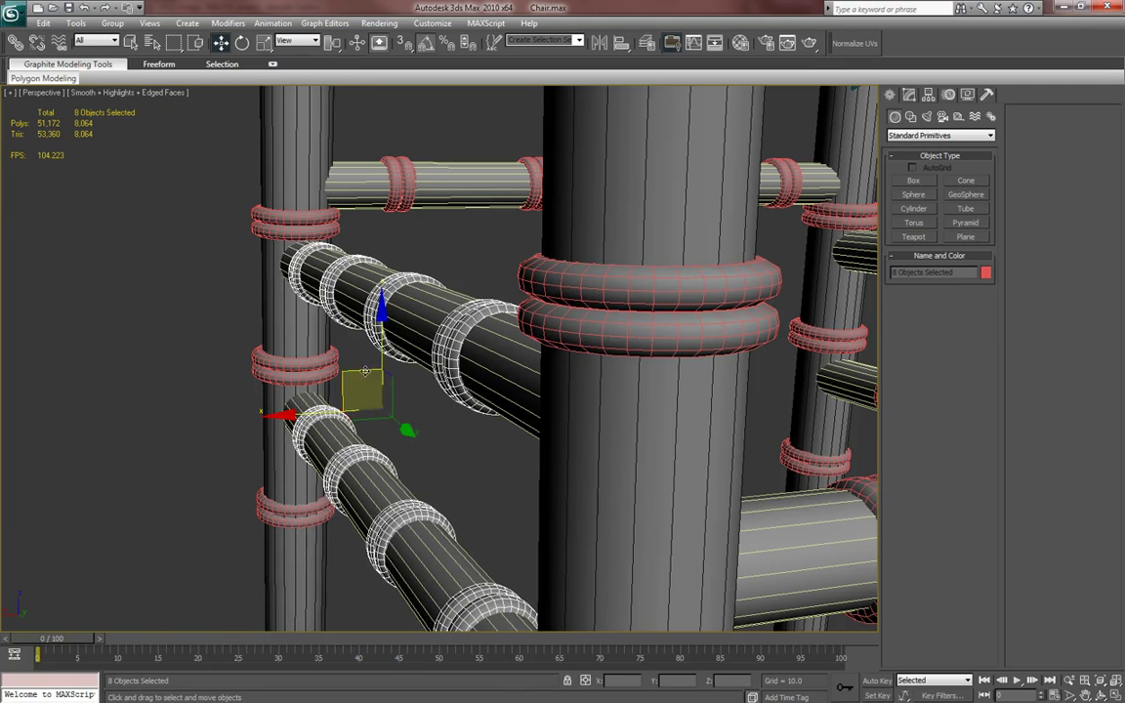
middle_click_drag(405, 393, 536, 466)
key("F4")
scroll(452, 414, "down", 4)
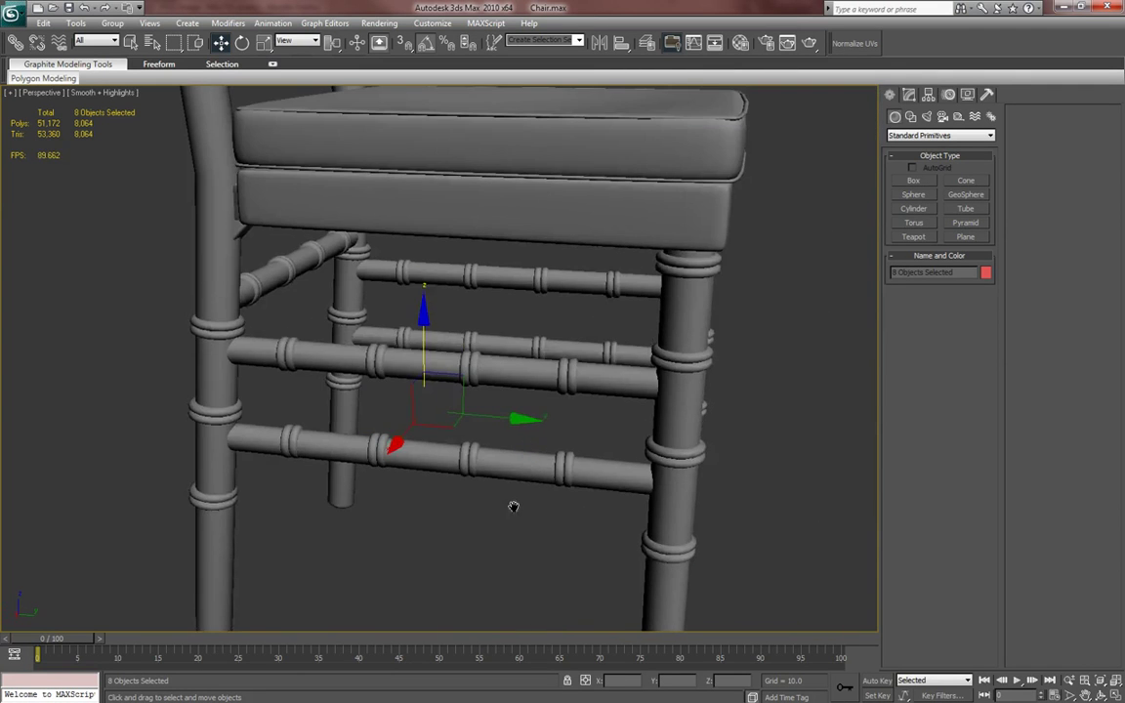
scroll(518, 473, "down", 3)
middle_click_drag(501, 503, 475, 547, "alt")
left_click_drag(484, 402, 485, 125, "shift")
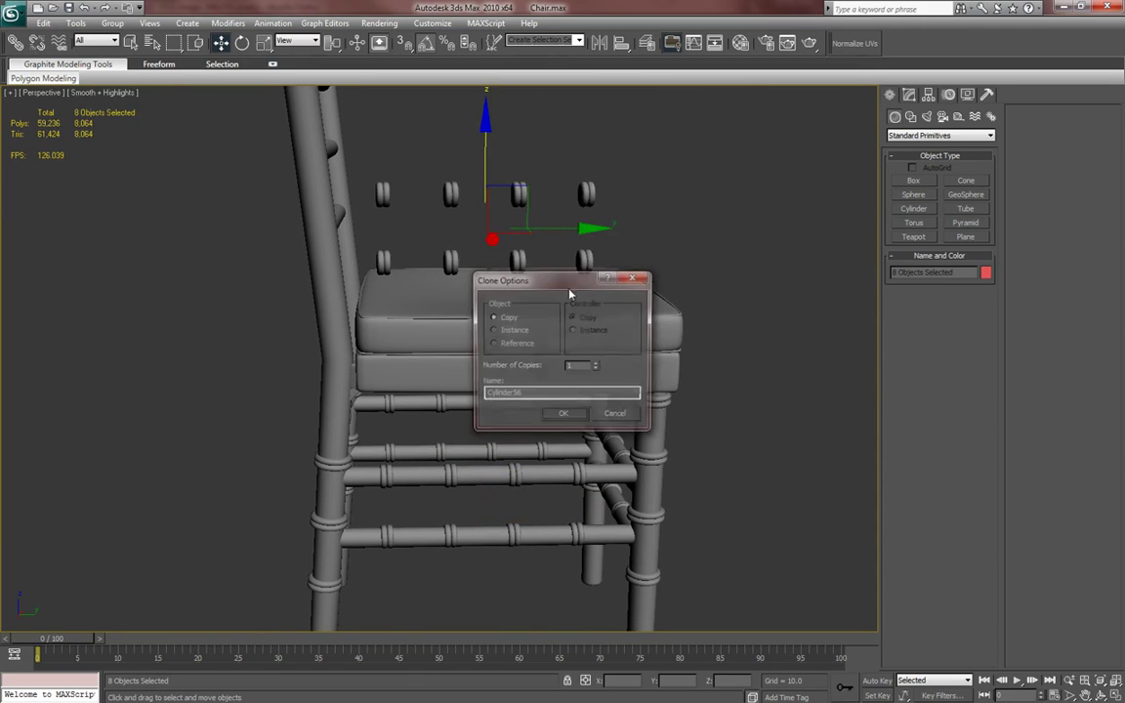
left_click(614, 413)
- Select only the four collars on the upper side crossbar and copy them straight up above the seat
key("F4")
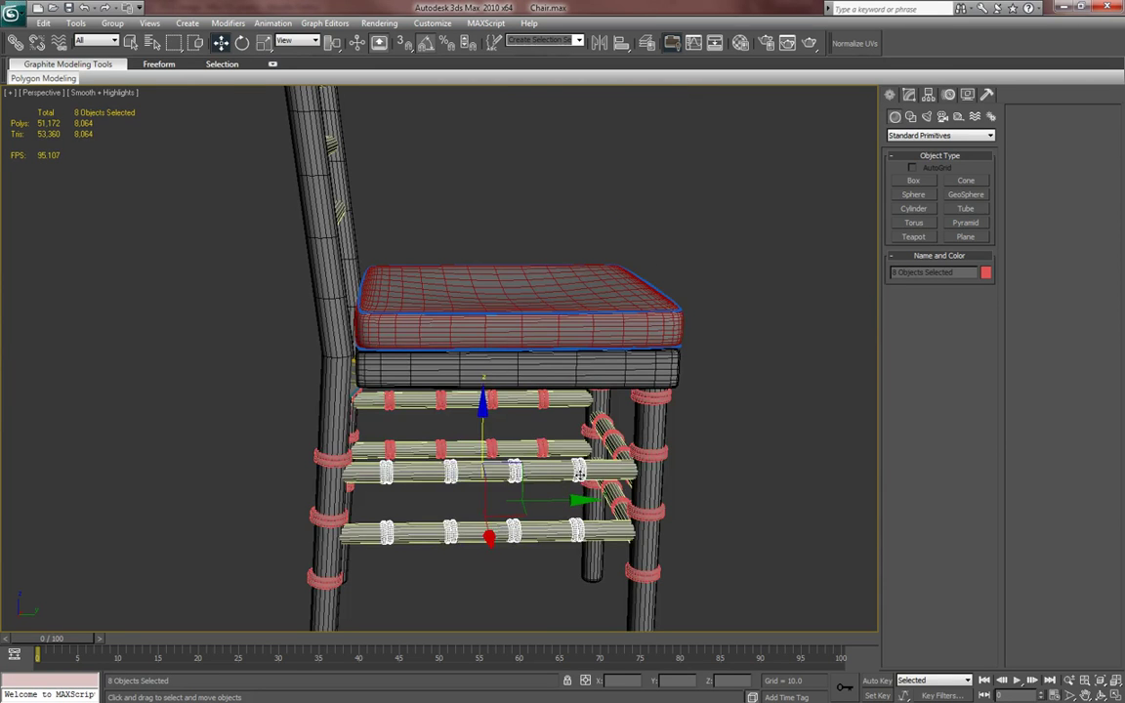
left_click(580, 475)
left_click(515, 474, "ctrl")
left_click(451, 474, "ctrl")
left_click(387, 472, "ctrl")
left_click_drag(484, 410, 484, 168, "shift")
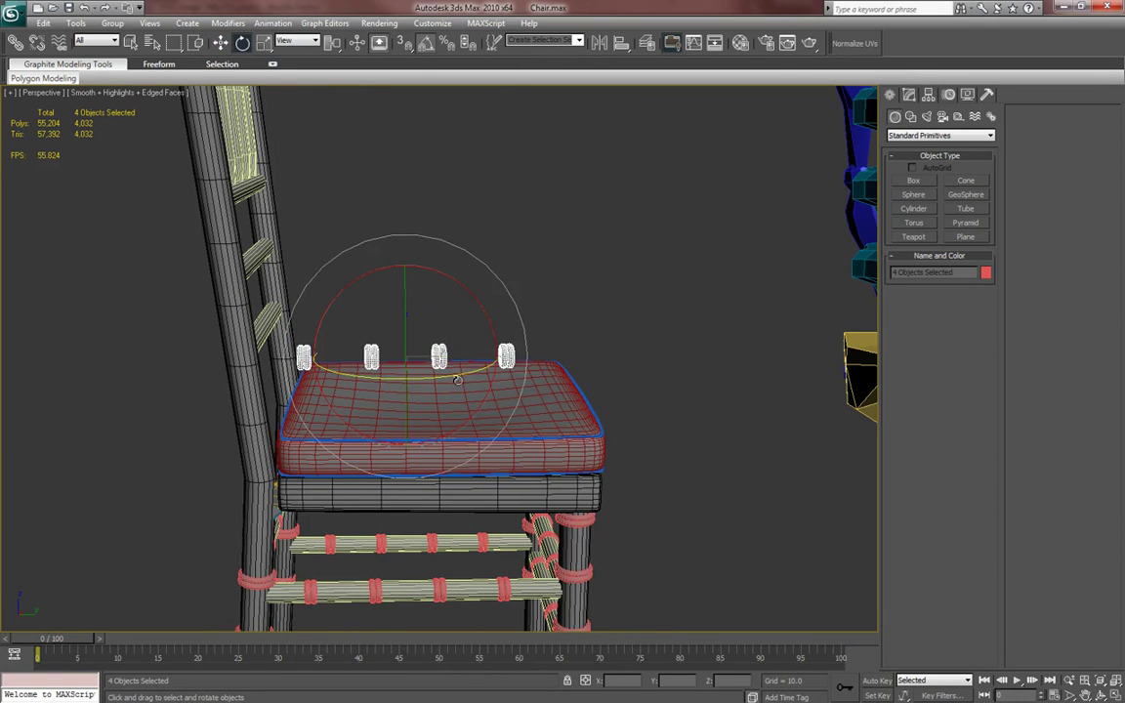
- Rotate the four copied collars about Z to run parallel to the backrest crossbars and move them toward the lowest one
left_click_drag(457, 379, 400, 393)
key("w")
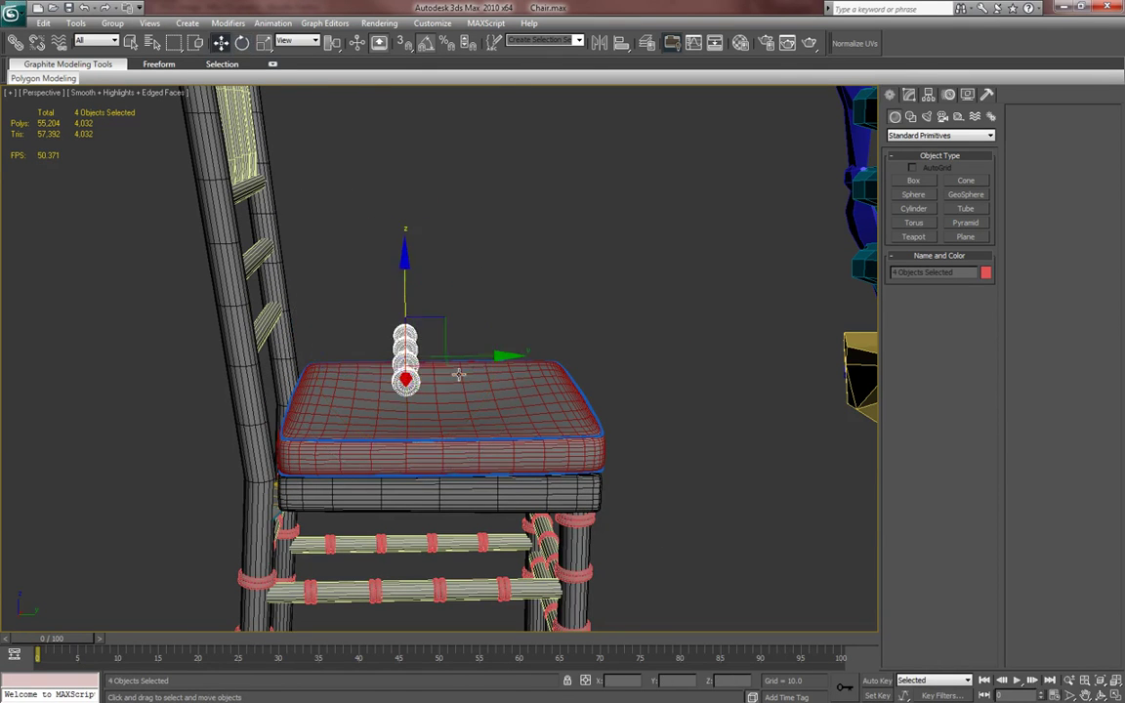
left_click_drag(473, 356, 332, 357)
key("z")
middle_click_drag(390, 366, 281, 384, "alt")
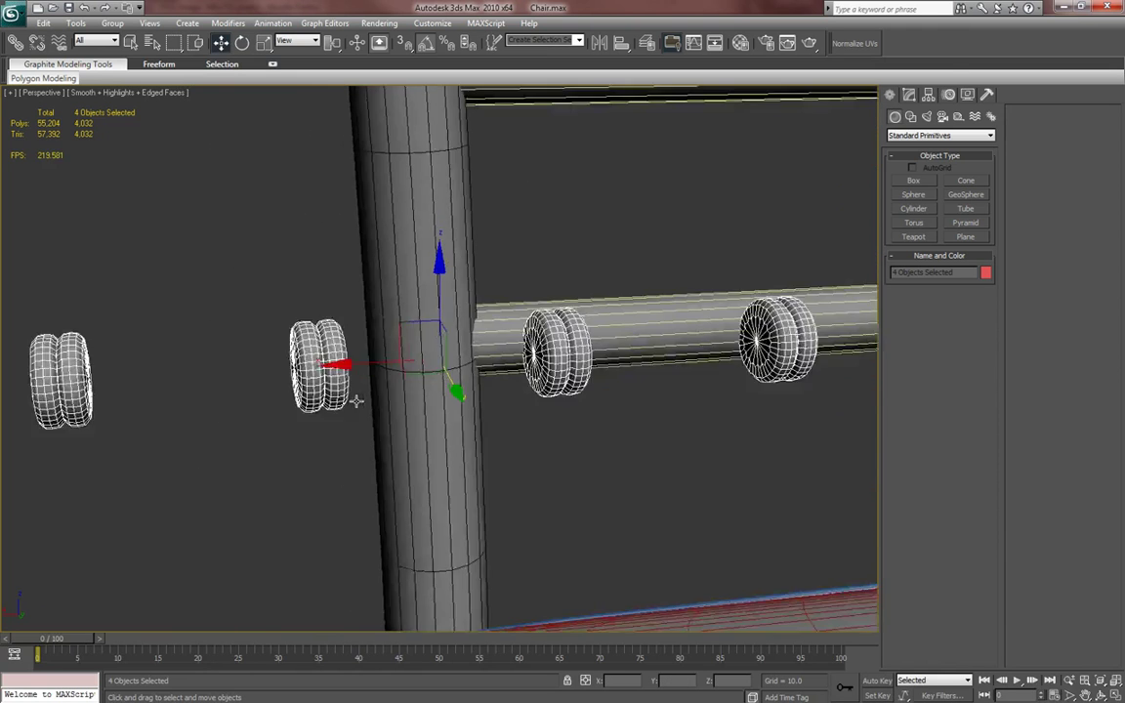
scroll(429, 410, "down", 6)
middle_click_drag(457, 413, 292, 457)
left_click_drag(208, 410, 418, 405)
- Fine-tune the depth and height of the four collars so they wrap evenly around the lowest backrest crossbar
key("z")
middle_click_drag(385, 464, 468, 416, "alt")
left_click_drag(510, 368, 474, 365)
key("z")
middle_click_drag(376, 430, 469, 320, "alt")
left_click_drag(436, 282, 436, 288)
middle_click_drag(455, 361, 456, 479, "alt")
key("F4")
scroll(510, 477, "down", 4)
scroll(486, 468, "down", 3)
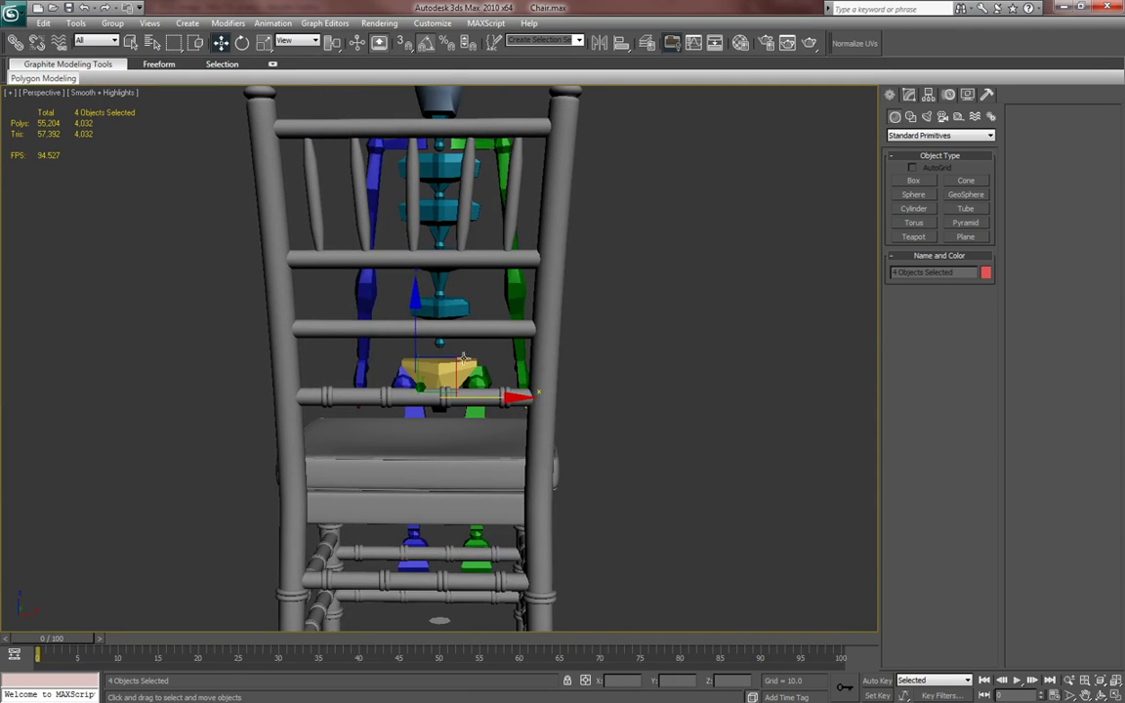
- Copy the four collars straight up to the middle backrest crossbar
left_click_drag(417, 330, 422, 270)
left_click(561, 415)
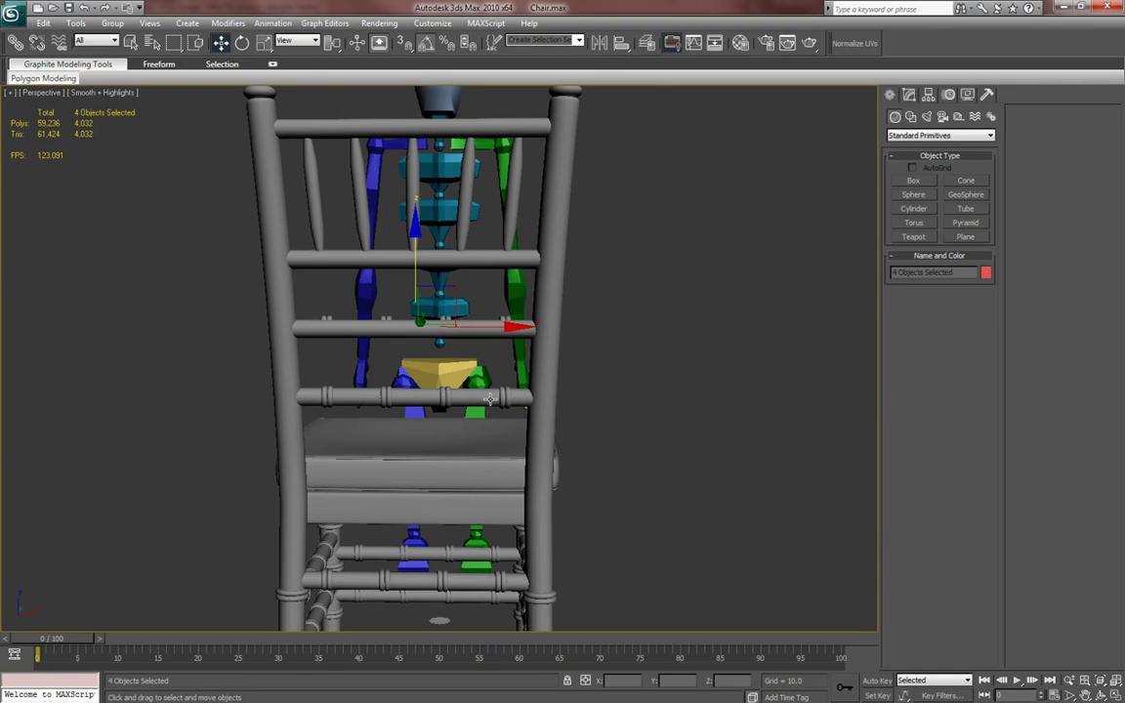
middle_click_drag(475, 405, 304, 431, "alt")
scroll(410, 475, "up", 6)
middle_click_drag(410, 476, 465, 476, "alt")
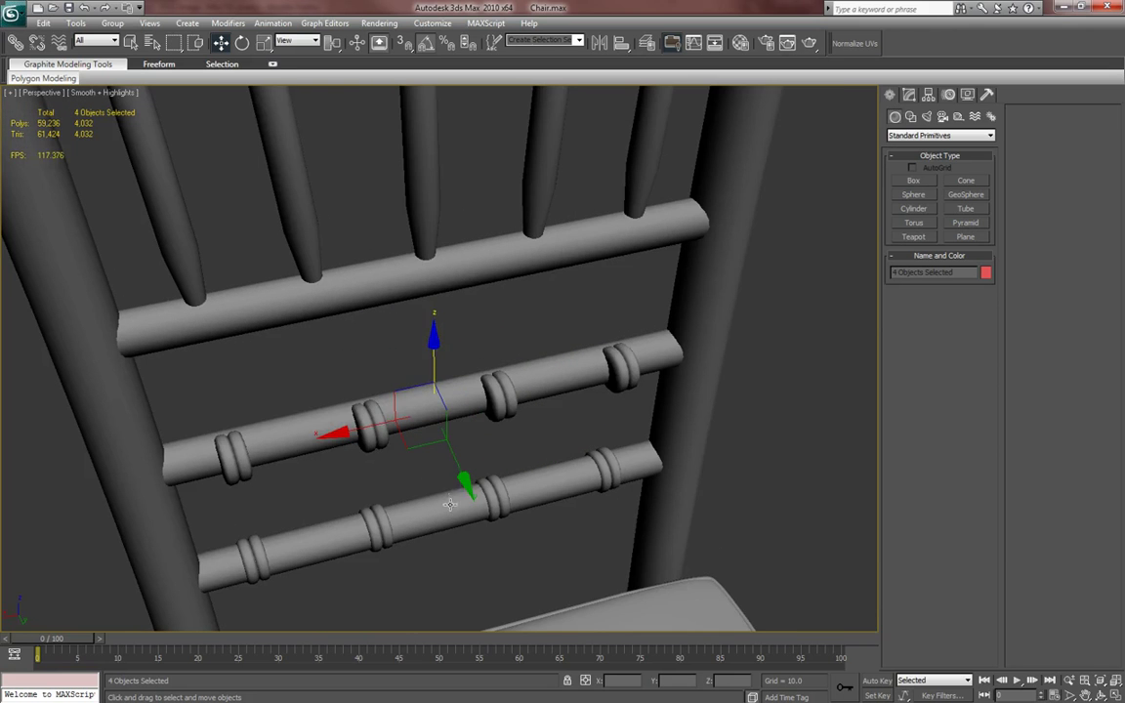
- Shift the copied collars along Y so they fit evenly around the middle backrest crossbar
left_click_drag(463, 476, 461, 470)
middle_click_drag(461, 470, 518, 438, "alt")
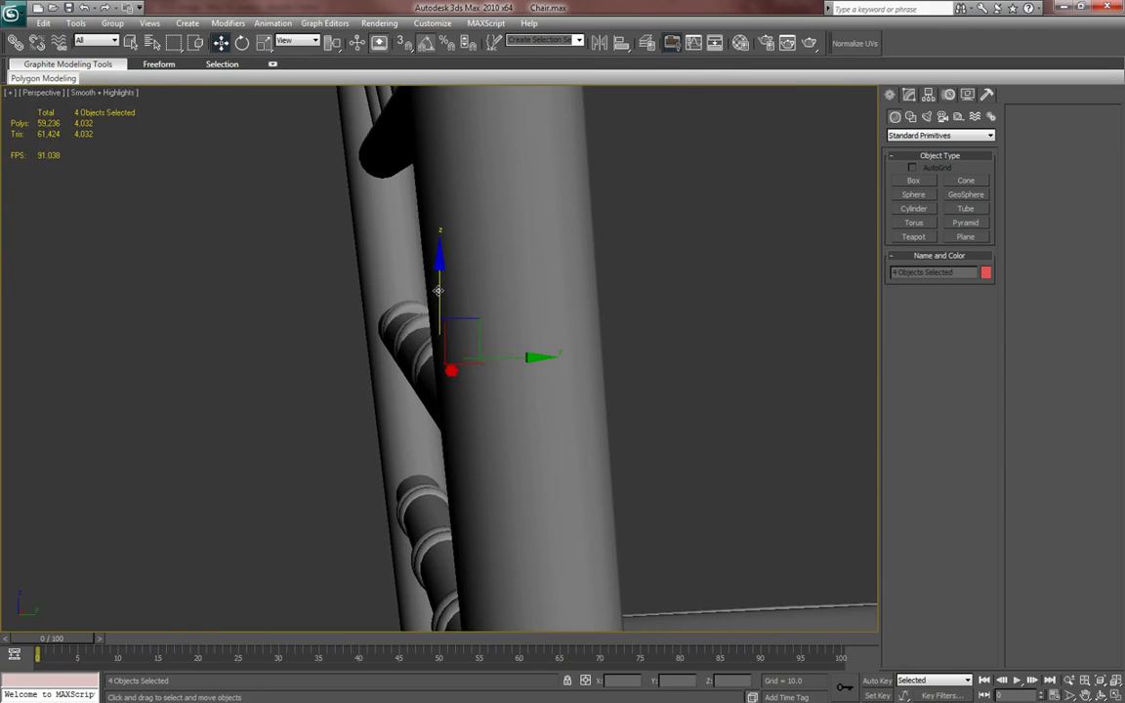
left_click_drag(523, 364, 516, 364)
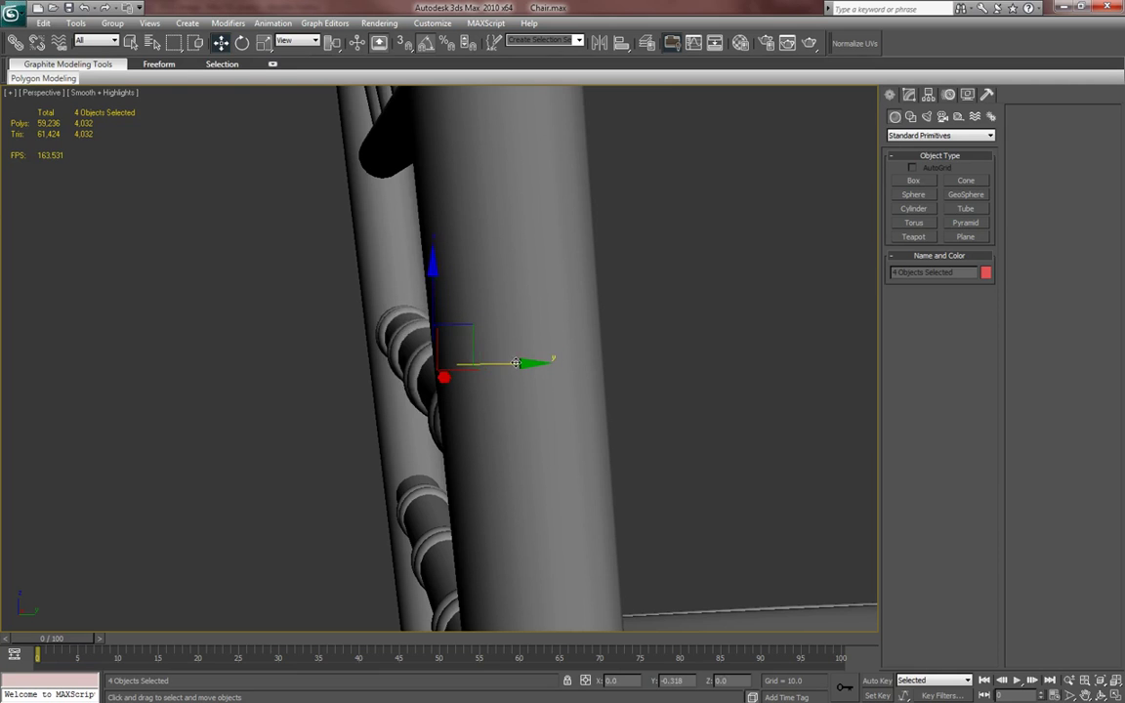
middle_click_drag(517, 363, 357, 425, "alt")
left_click_drag(334, 379, 332, 376)
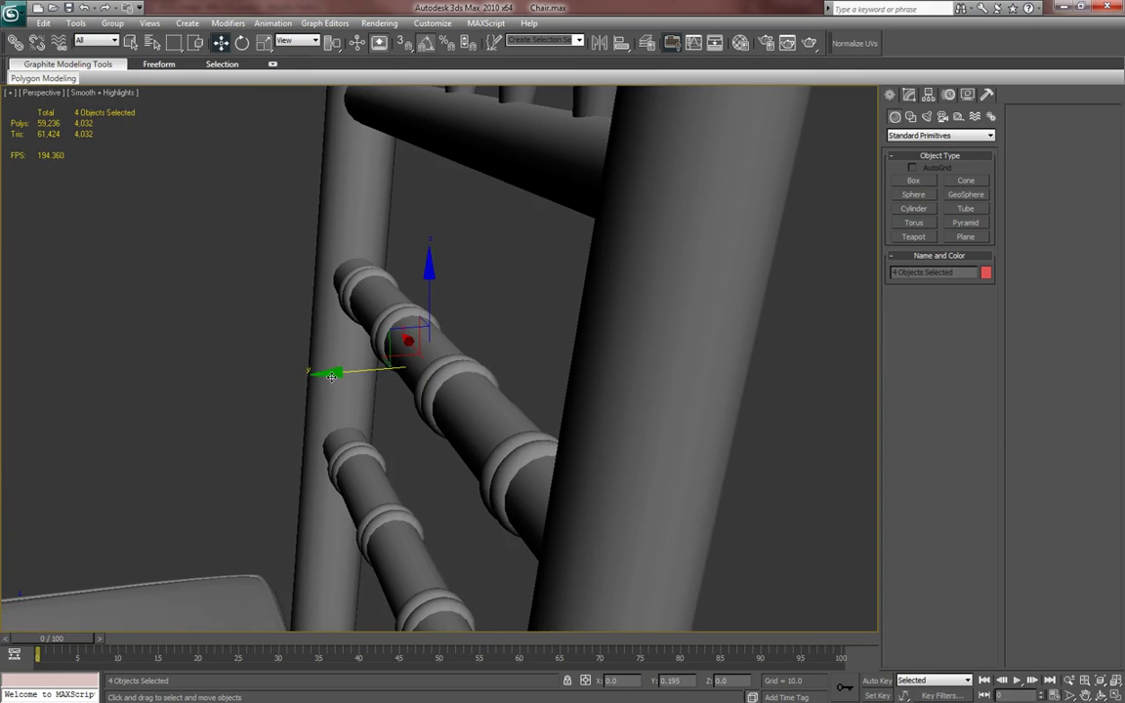
middle_click_drag(332, 376, 431, 427, "alt")
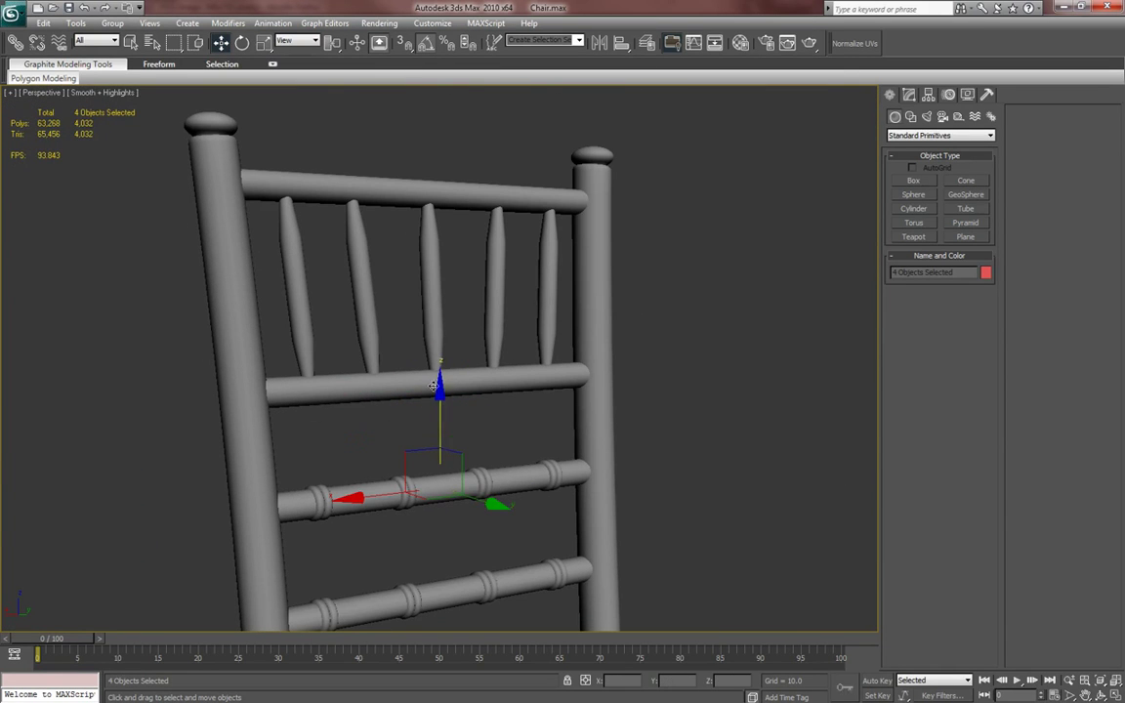
- Copy the four collars up to the crossbar below the spindles and shift them back along Y to fit it
left_click_drag(442, 411, 420, 305, "shift")
left_click(570, 410)
mouse_move(570, 410)
middle_mouse_down("alt")
mouse_move(514, 451)
mouse_move(515, 418)
middle_mouse_up("alt")
left_click_drag(528, 387, 517, 386)
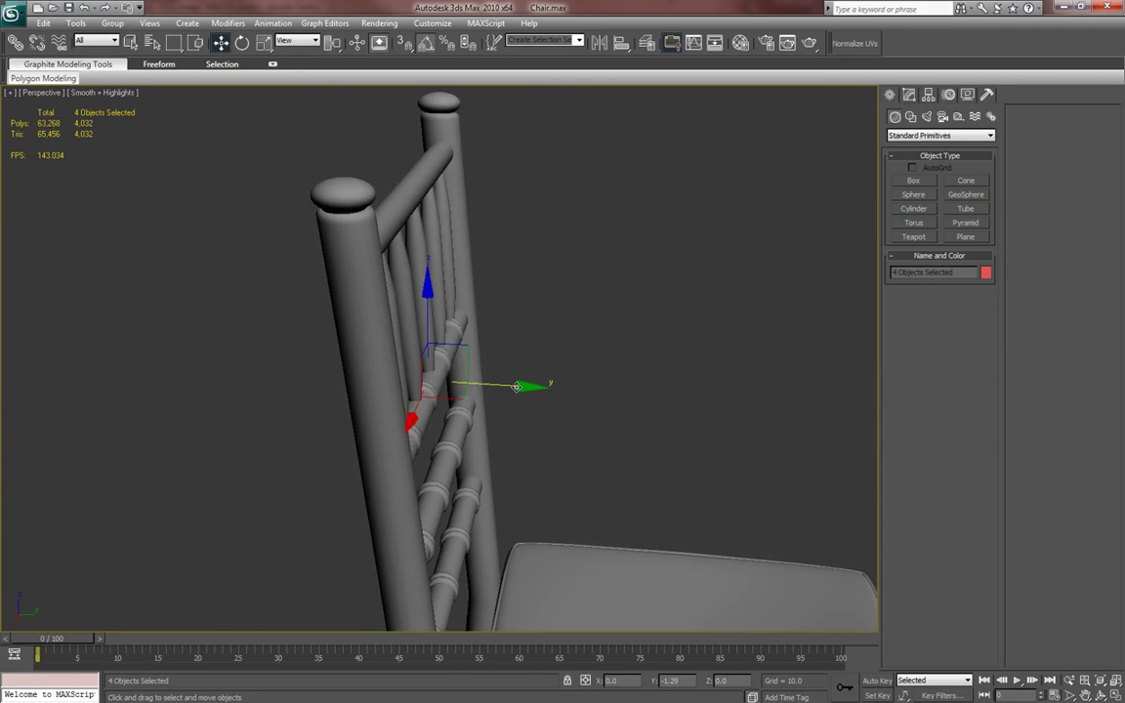
scroll(522, 397, "up", 5)
middle_click_drag(521, 397, 431, 417, "alt")
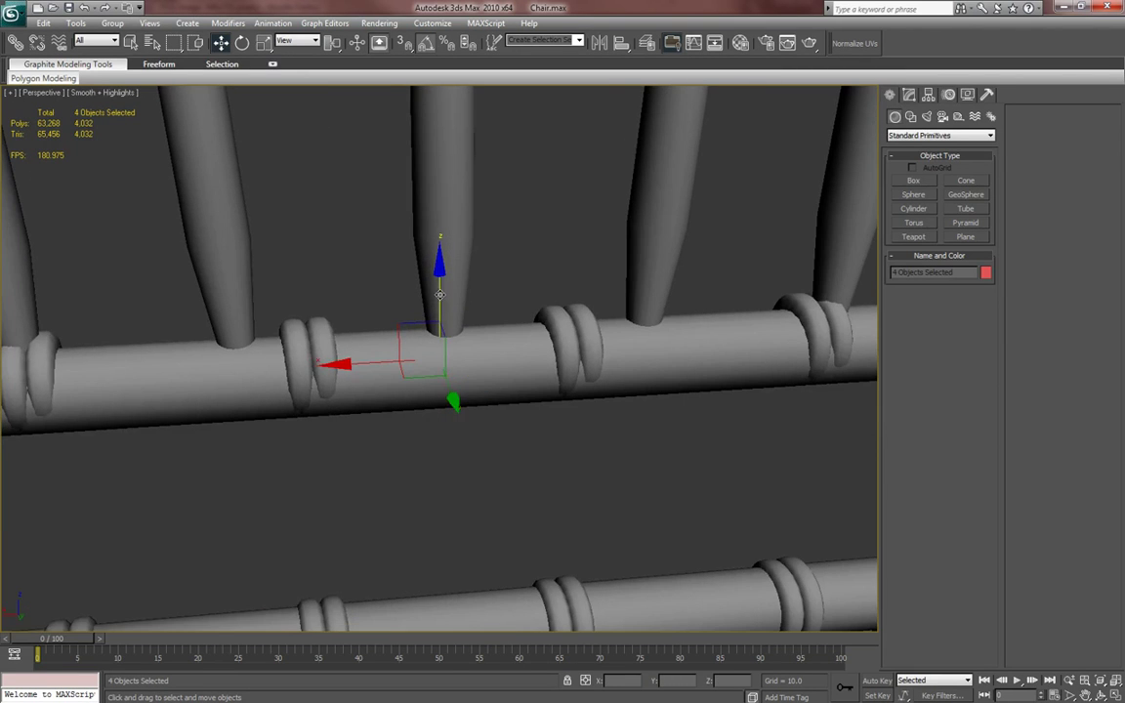
scroll(440, 294, "down", 3)
scroll(492, 337, "down", 5)
middle_click_drag(510, 348, 536, 373, "alt")
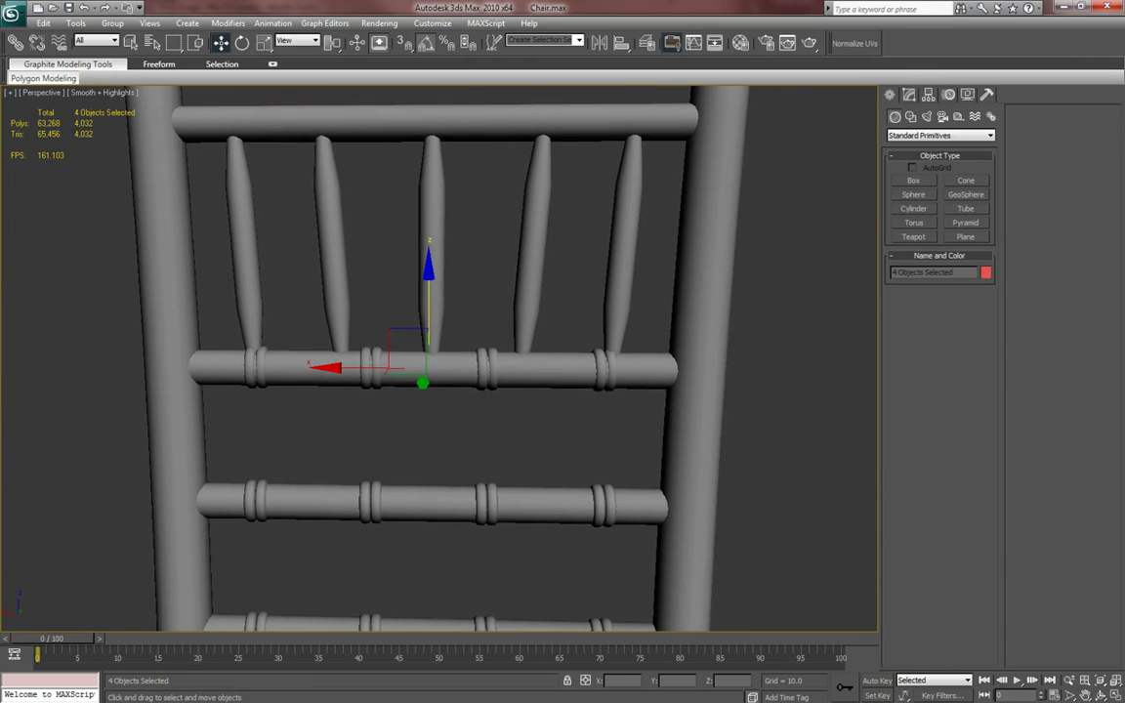
- Compare the backrest collar placement with the chair reference photo in IrfanView
key("alt+Tab")
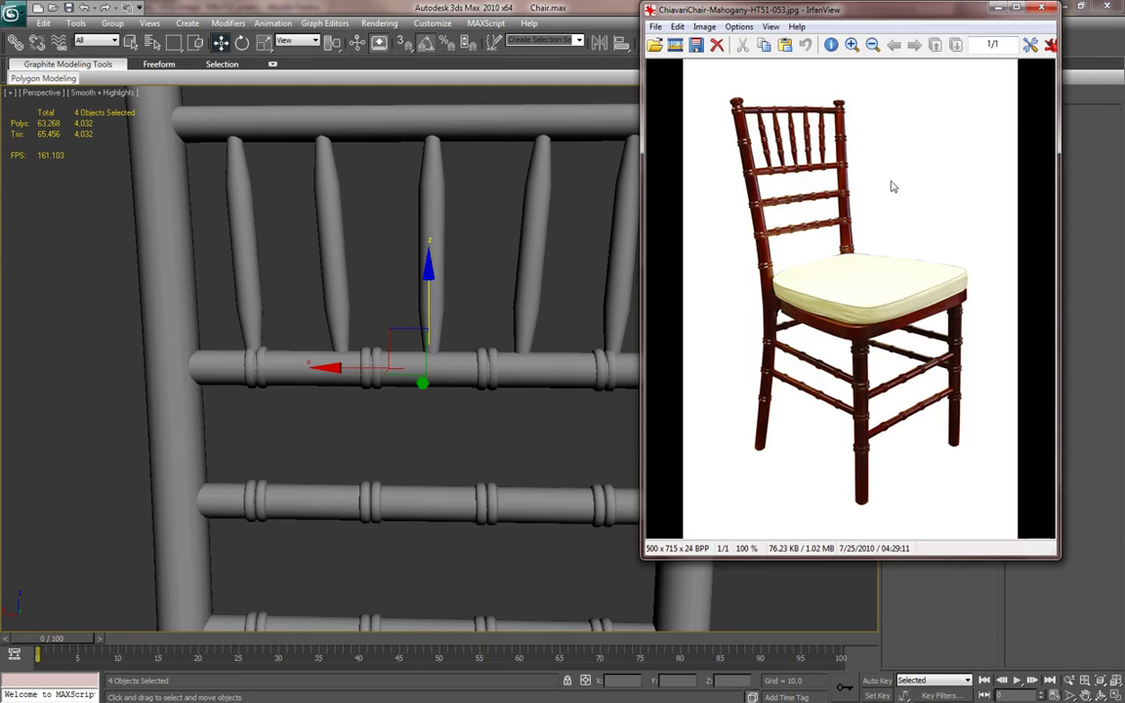
left_click(1041, 9)
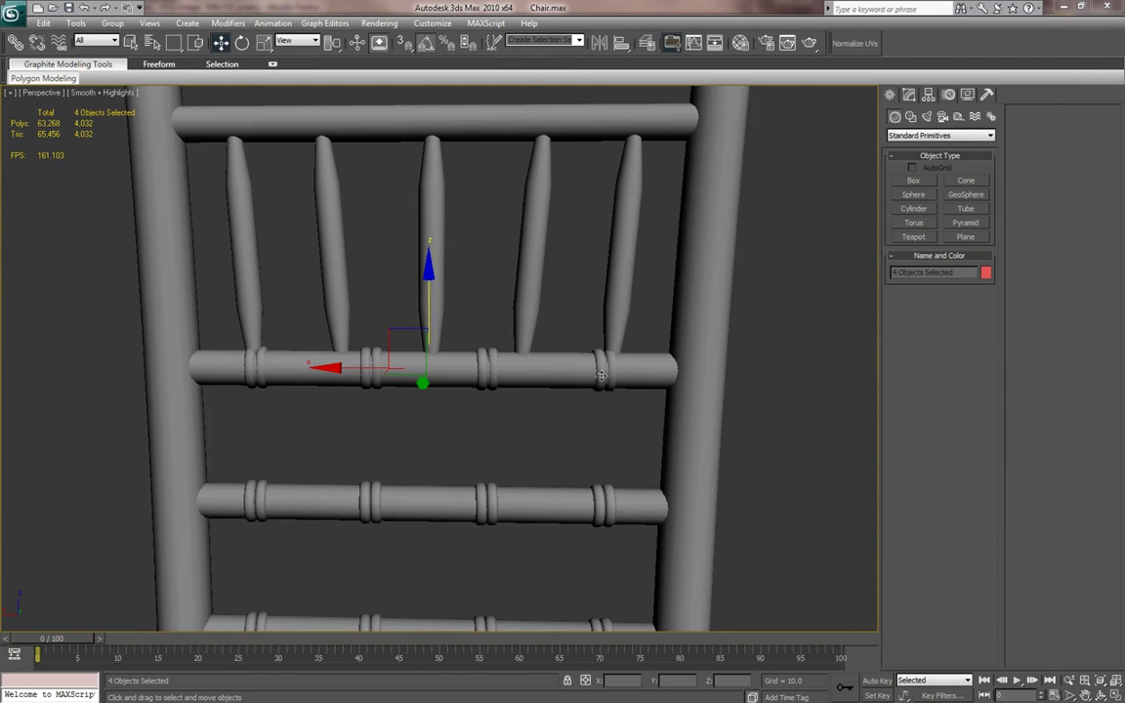
scroll(599, 412, "down", 3)
middle_click_drag(580, 364, 427, 424, "alt")
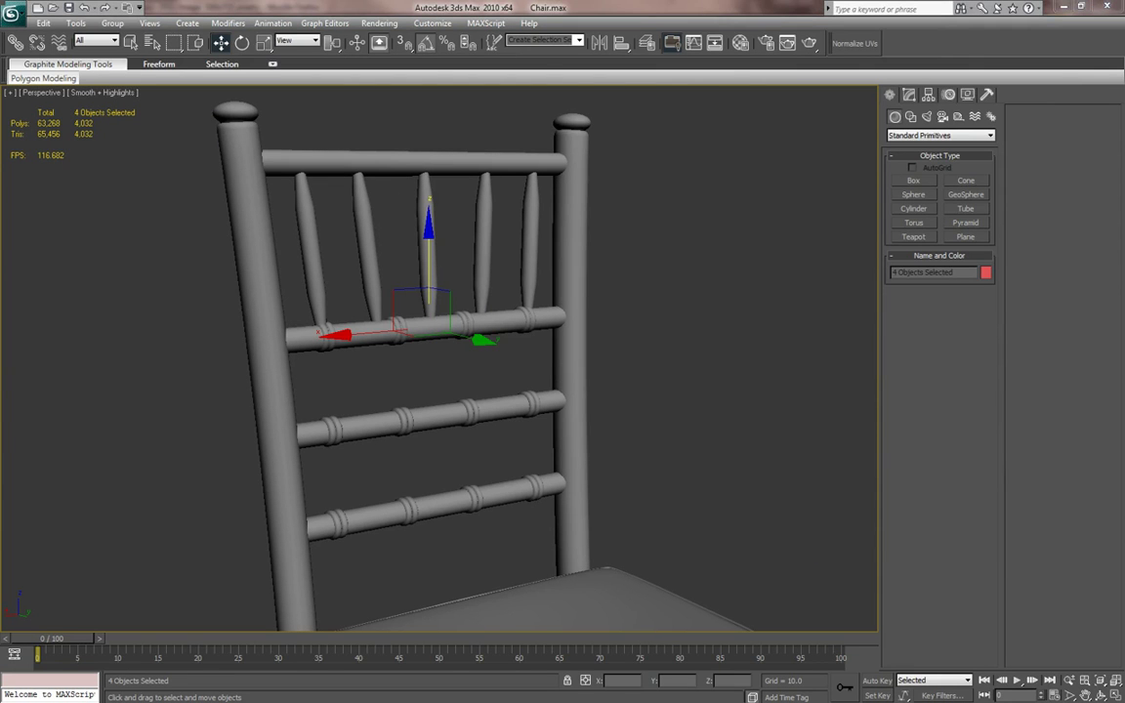
key("alt+Tab")
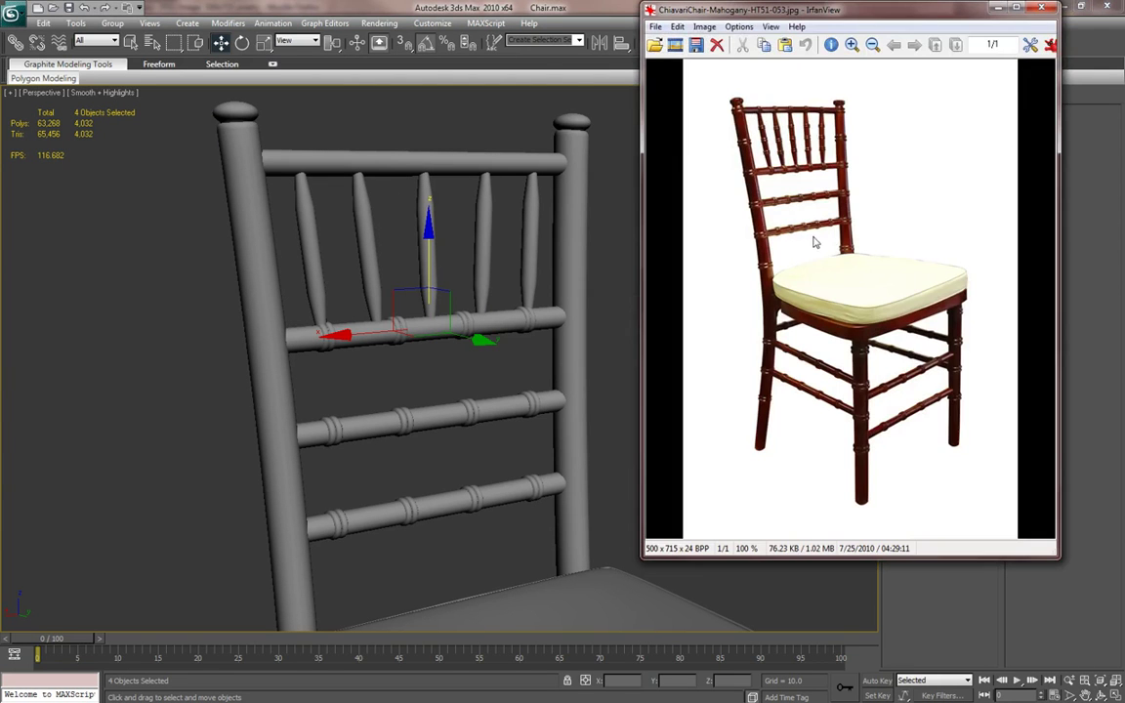
left_click(1043, 7)
- Delete the collars on the three lower backrest crossbars, keeping only one end collar on the lowest crossbar
middle_click_drag(591, 386, 592, 350)
key("Delete")
left_click(478, 367)
key("Delete")
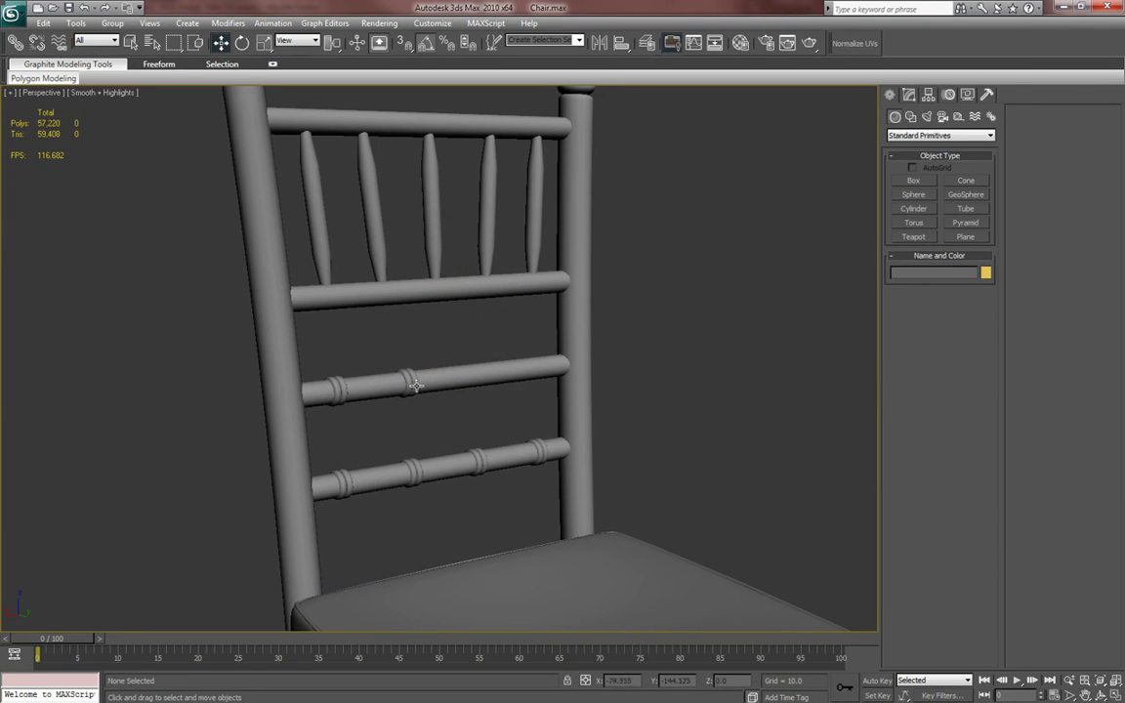
left_click(332, 394)
key("Delete")
left_click(516, 459)
key("Delete")
- Move the remaining collar straight up to the top backrest crossbar, to a Z position of about 64.4
left_click(340, 475)
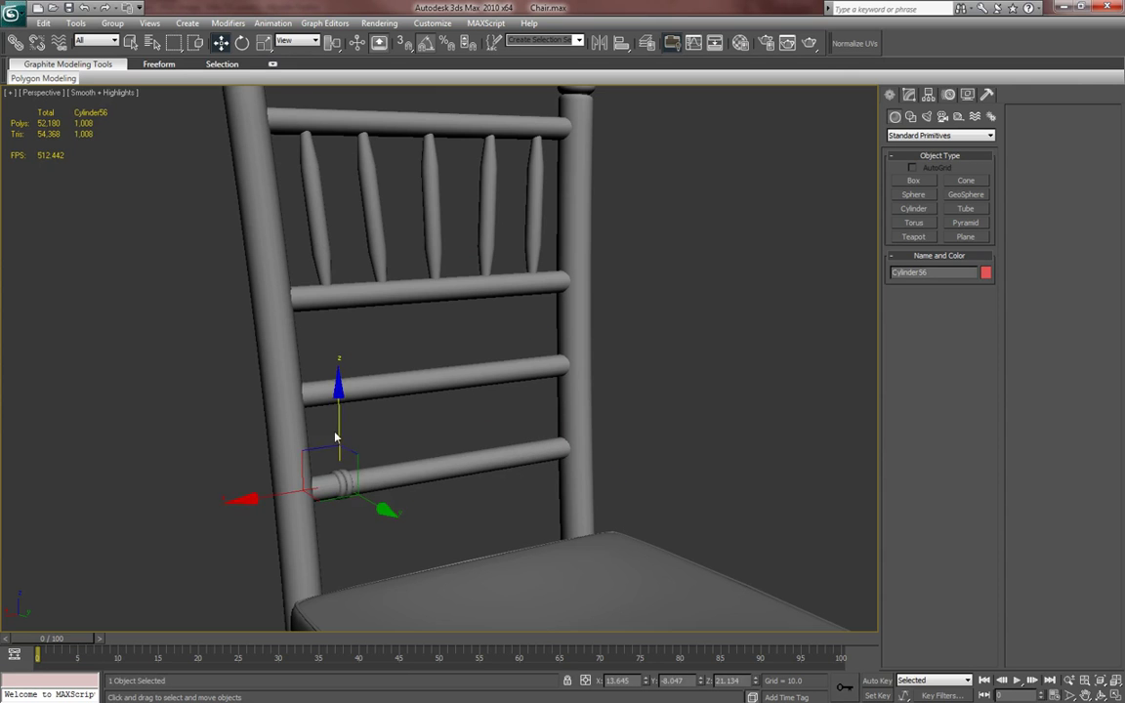
left_click_drag(338, 423, 338, 166)
middle_click_drag(338, 166, 348, 344)
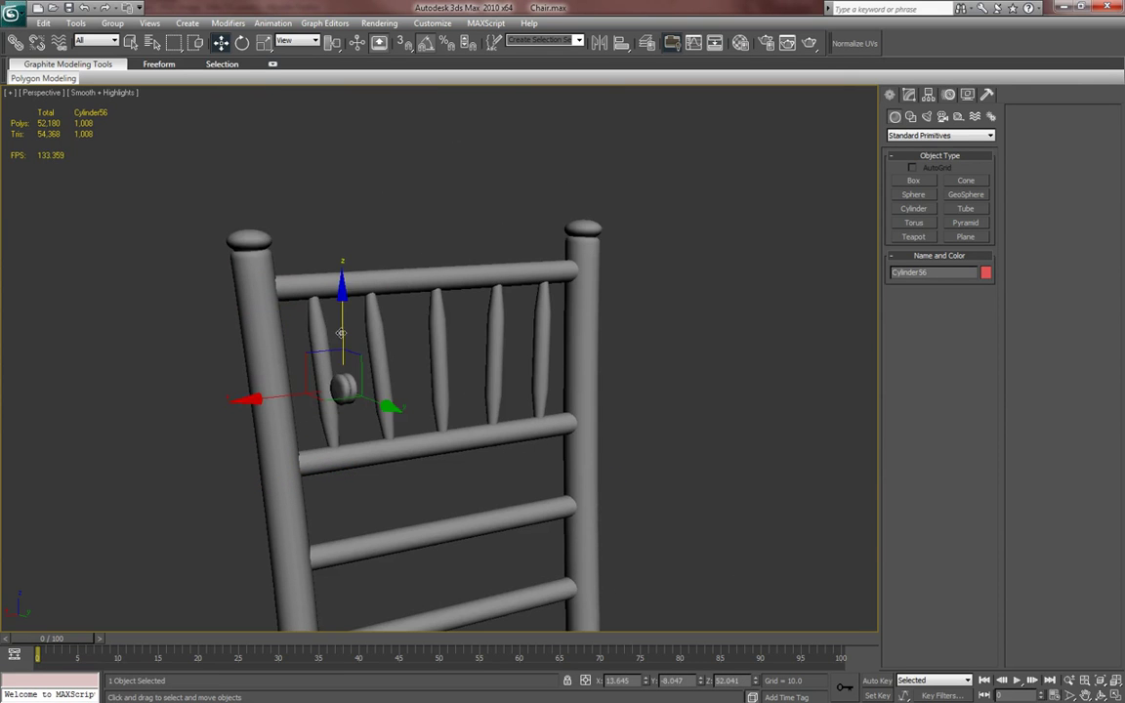
left_click_drag(345, 328, 345, 224)
scroll(337, 239, "up", 6)
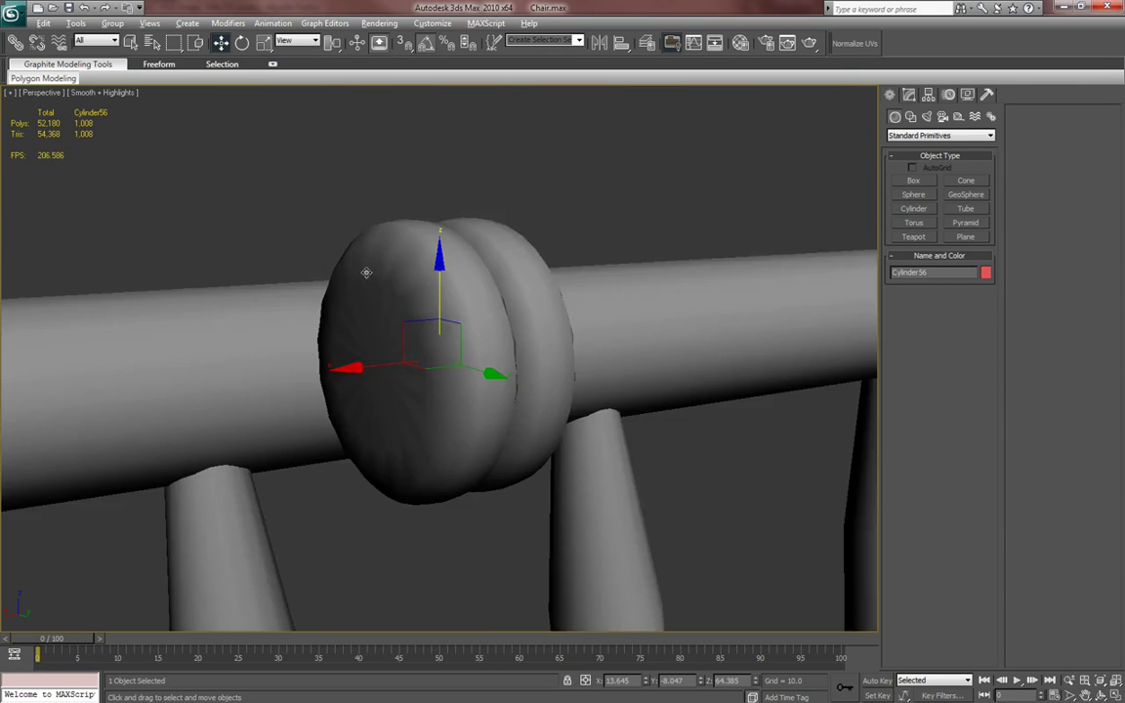
- Fit the collar around the top backrest crossbar by moving it to about Y -12.36 and Z 63.53
left_click_drag(472, 400, 348, 231)
middle_click_drag(348, 230, 331, 103, "alt")
left_click_drag(319, 99, 319, 144)
middle_click_drag(320, 144, 398, 248, "alt")
left_click_drag(322, 223, 359, 250)
middle_click_drag(405, 274, 321, 209, "alt")
middle_click_drag(276, 145, 283, 233, "alt")
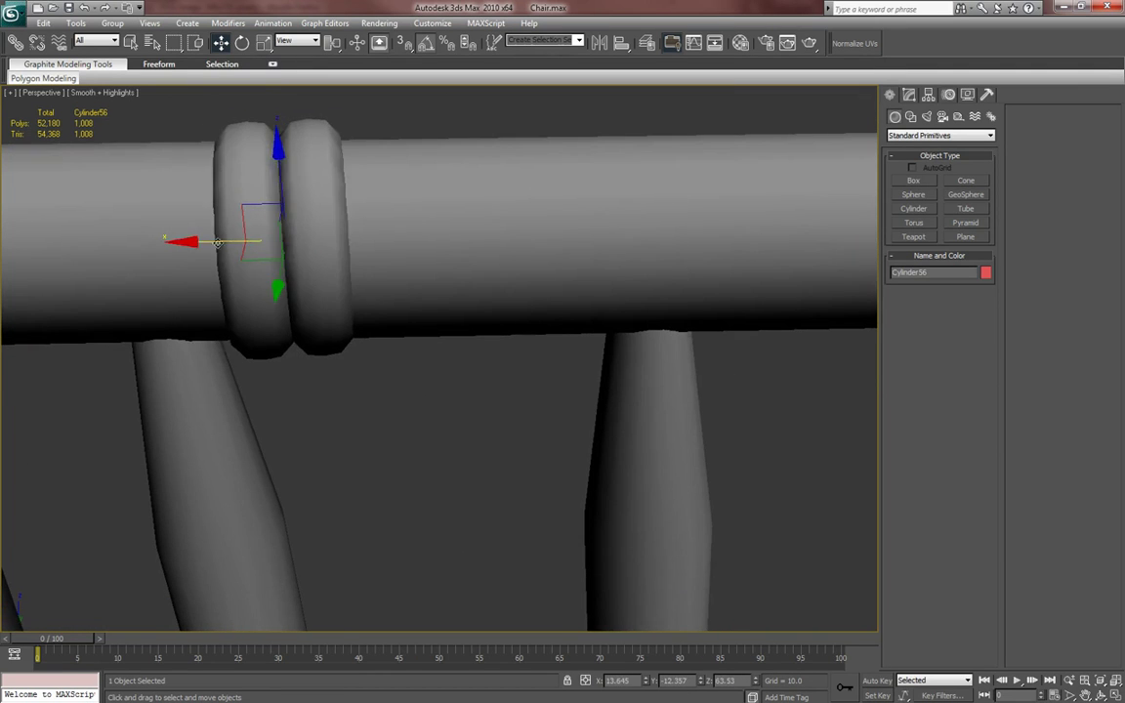
- Slide the collar along the top backrest crossbar until it sits over the end spindle, and adjust its fit
left_click_drag(217, 243, 84, 244)
middle_click_drag(153, 264, 190, 251, "alt")
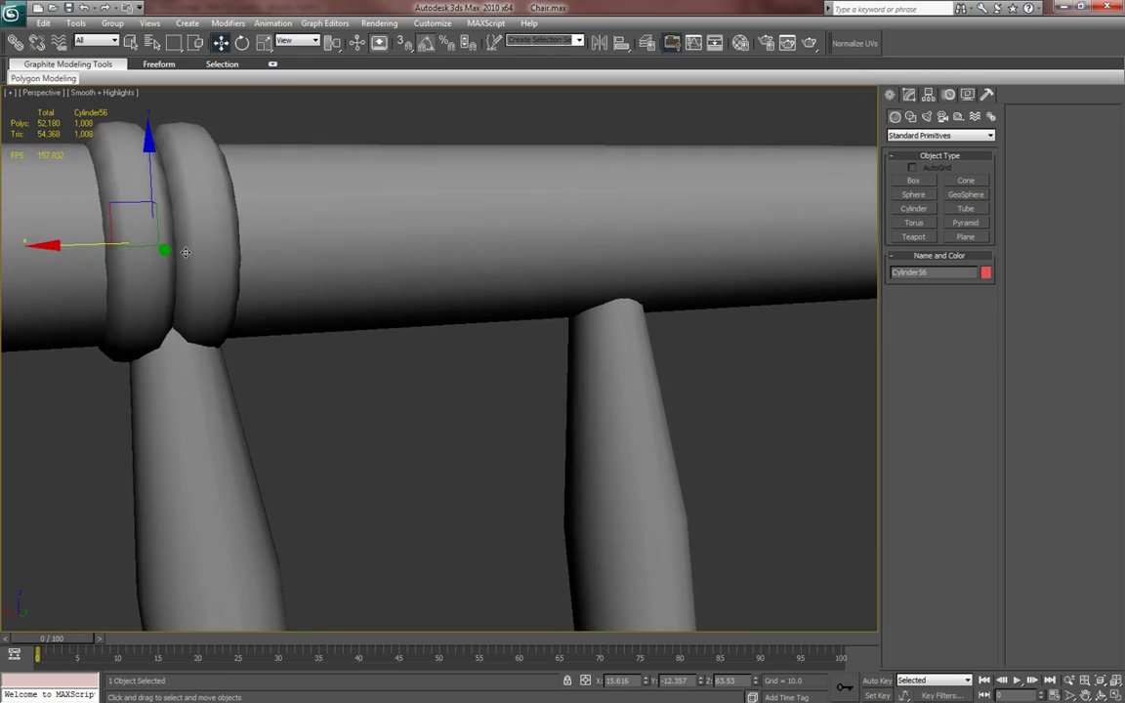
key("r")
left_click_drag(190, 244, 198, 256)
key("w")
middle_click_drag(230, 284, 241, 301)
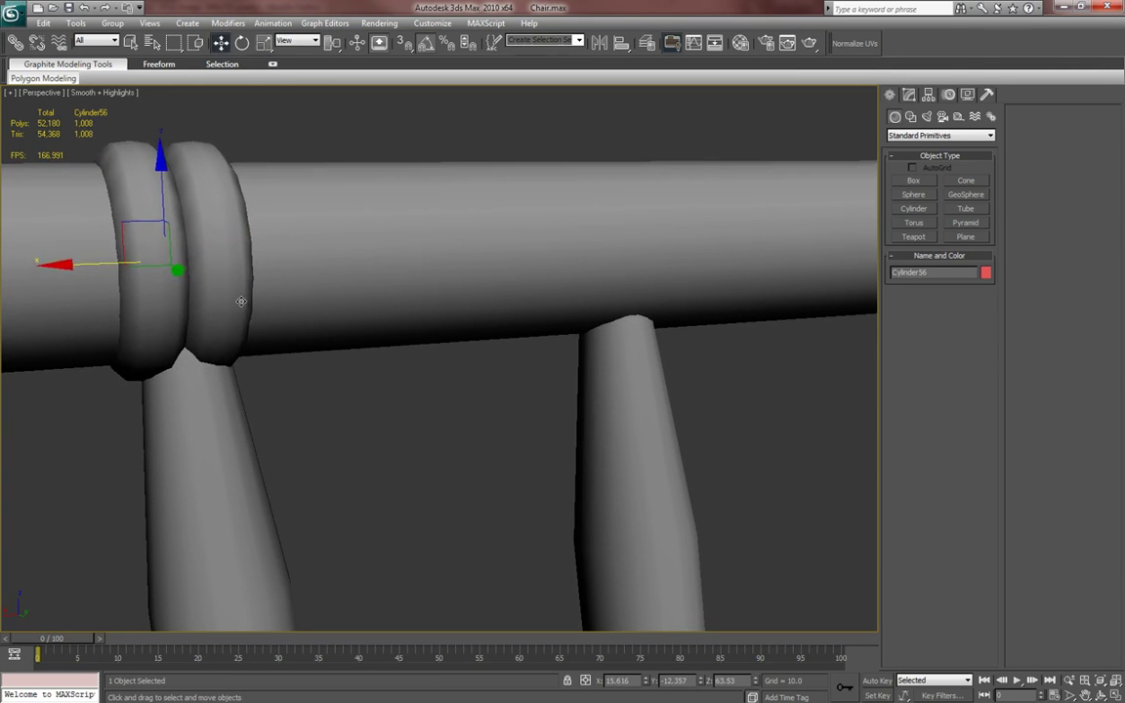
key("r")
left_click_drag(193, 271, 207, 263)
key("w")
left_click_drag(95, 268, 108, 269)
- Create four evenly spaced copies of the collar along the top backrest crossbar
middle_click_drag(107, 269, 233, 335, "alt")
scroll(328, 261, "down", 4)
left_click_drag(218, 330, 379, 333, "shift")
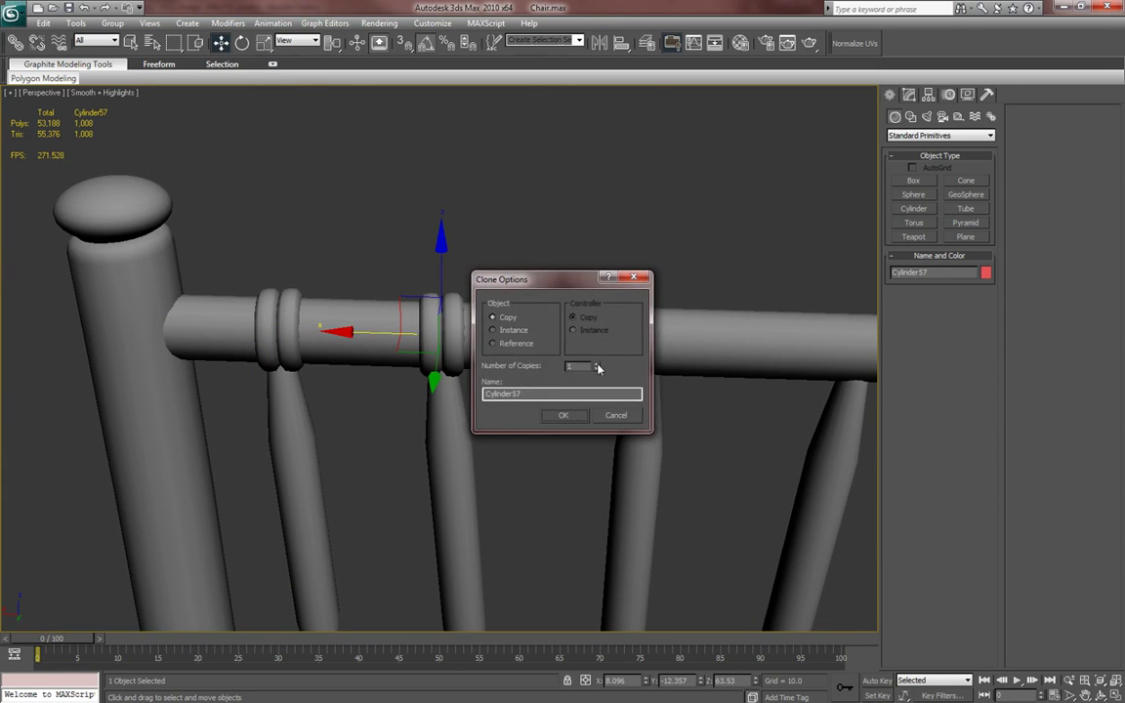
left_click(562, 416)
- Slide the middle and two farther collars along the top crossbar so each sits over its spindle
mouse_move(522, 425)
middle_mouse_down("alt")
mouse_move(523, 392)
mouse_move(323, 388)
middle_mouse_up("alt")
left_click(323, 346)
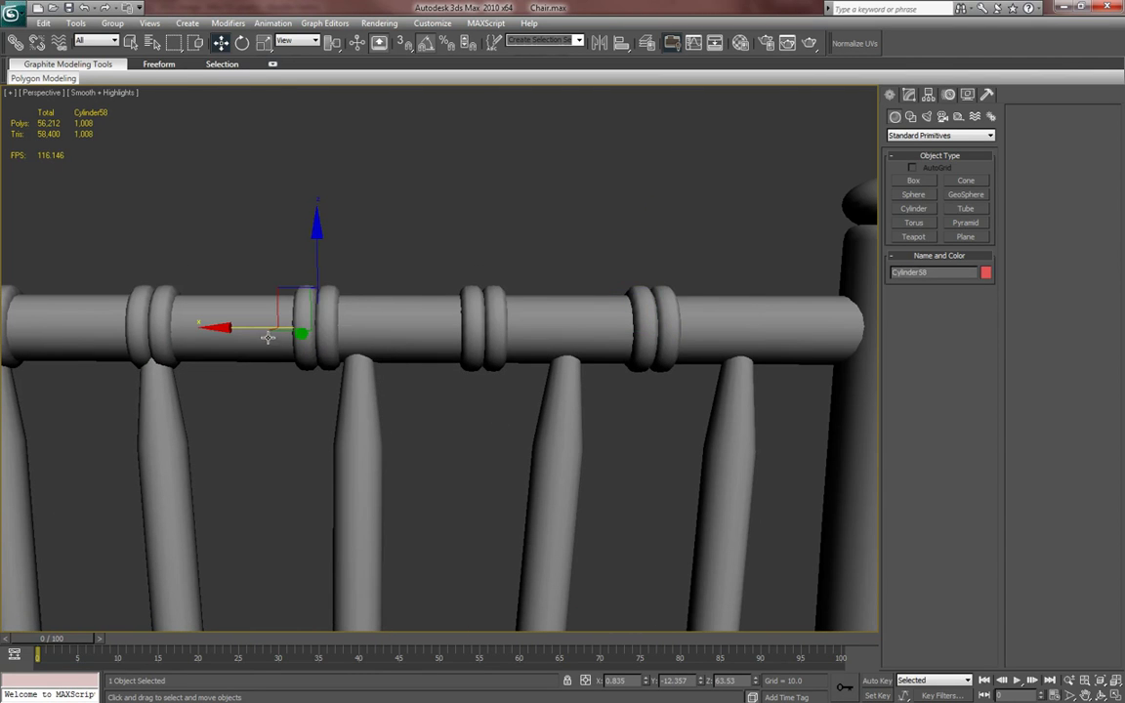
left_click_drag(241, 329, 280, 333)
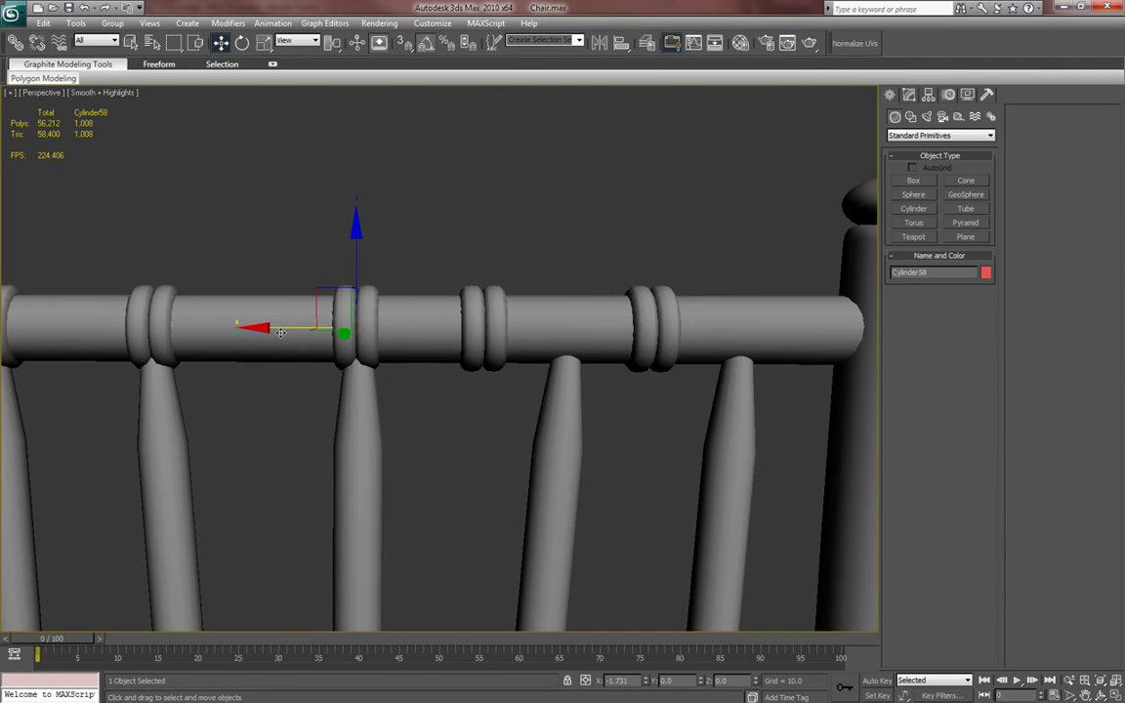
left_click(498, 336)
left_click_drag(380, 330, 481, 330)
middle_click_drag(560, 361, 489, 369)
left_click(505, 360)
left_click_drag(421, 335, 505, 347)
middle_click_drag(505, 347, 645, 388, "alt")
- Copy the far end collar down to the second backrest crossbar and fit it under its spindle at about Y -10.15, Z 43.32
scroll(644, 389, "down", 5)
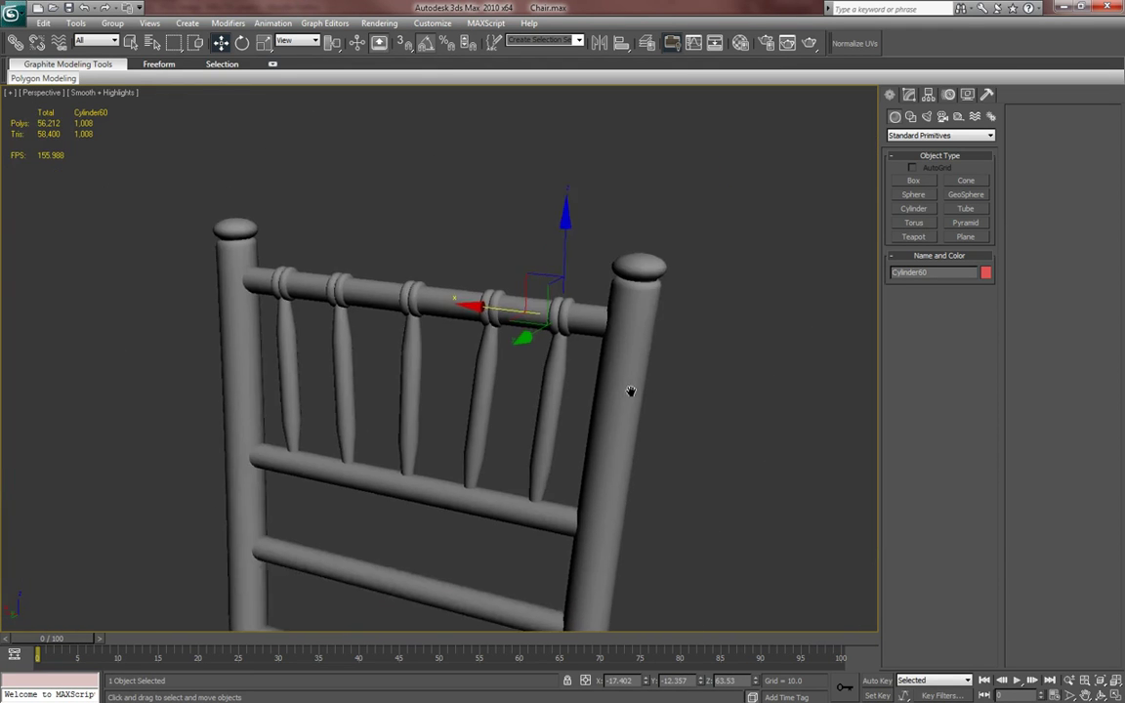
mouse_move(587, 201)
left_mouse_down("shift")
mouse_move(581, 385)
mouse_move(567, 432)
left_mouse_up("shift")
left_click(564, 414)
scroll(575, 477, "up", 8)
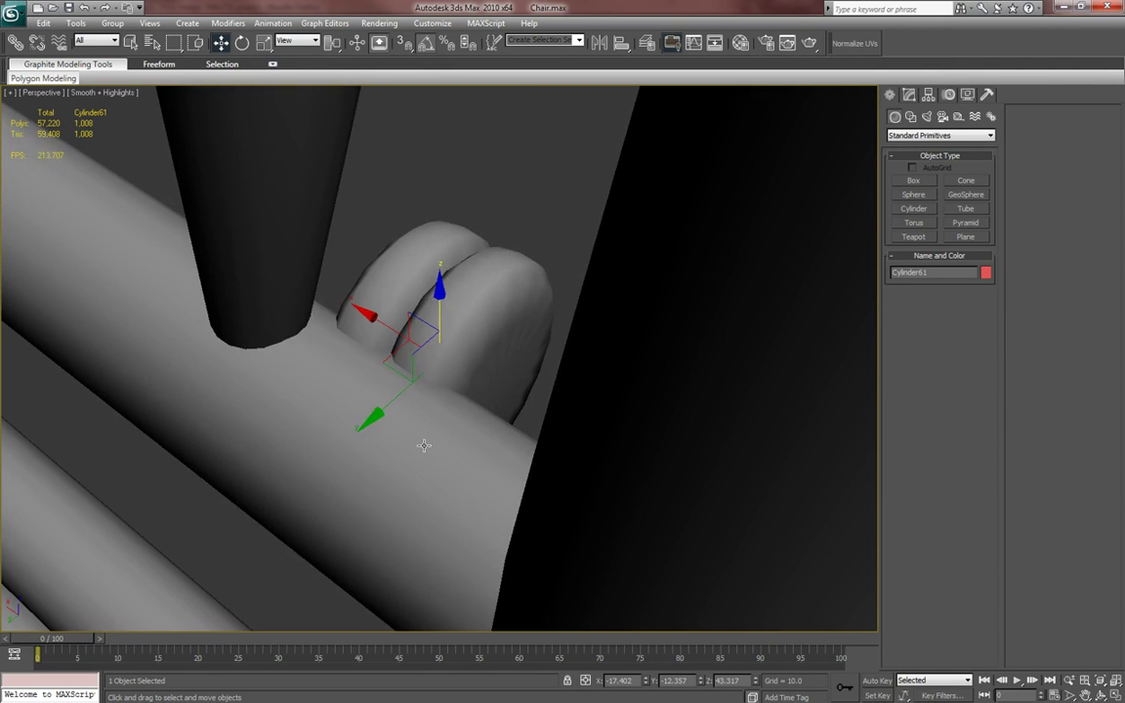
left_click_drag(373, 412, 274, 501)
middle_click_drag(276, 493, 332, 456, "alt")
left_click_drag(292, 454, 187, 446)
- Create four evenly spaced copies of the fitted collar along the second backrest crossbar
mouse_move(190, 451)
middle_mouse_down()
mouse_move(352, 361)
mouse_move(188, 340)
mouse_move(260, 329)
mouse_move(344, 361)
mouse_move(296, 353)
mouse_move(549, 422)
middle_mouse_up()
scroll(352, 366, "down", 5)
left_click_drag(543, 422, 219, 408, "shift")
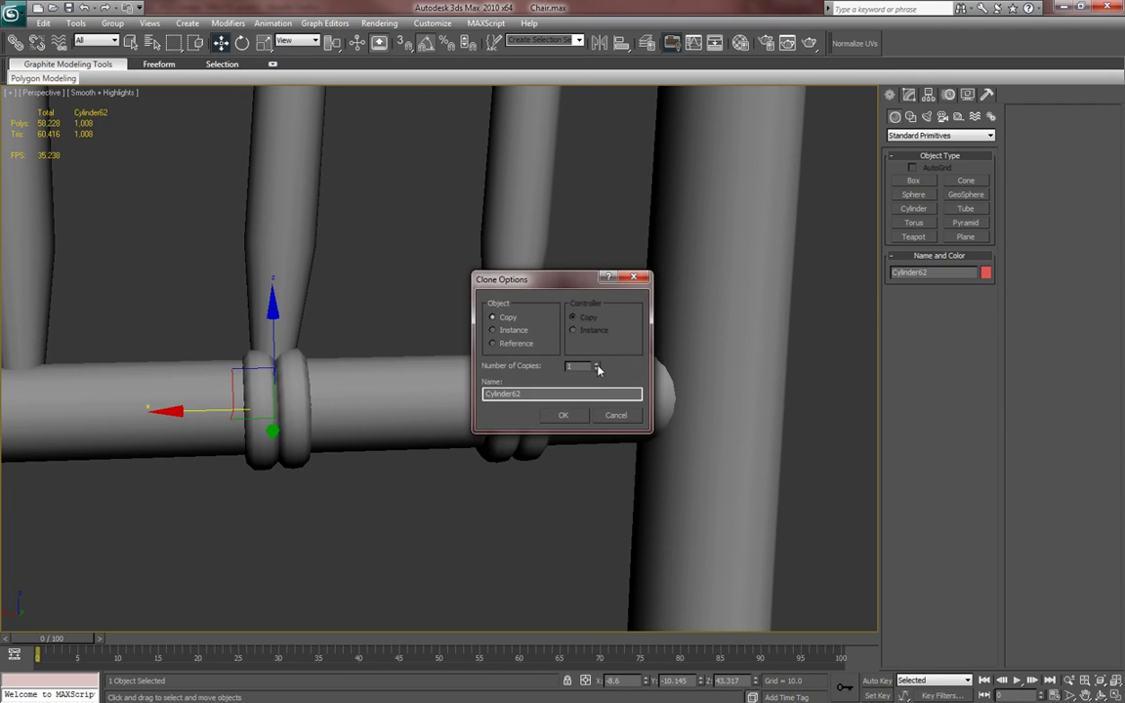
left_click(563, 413)
scroll(568, 364, "down", 4)
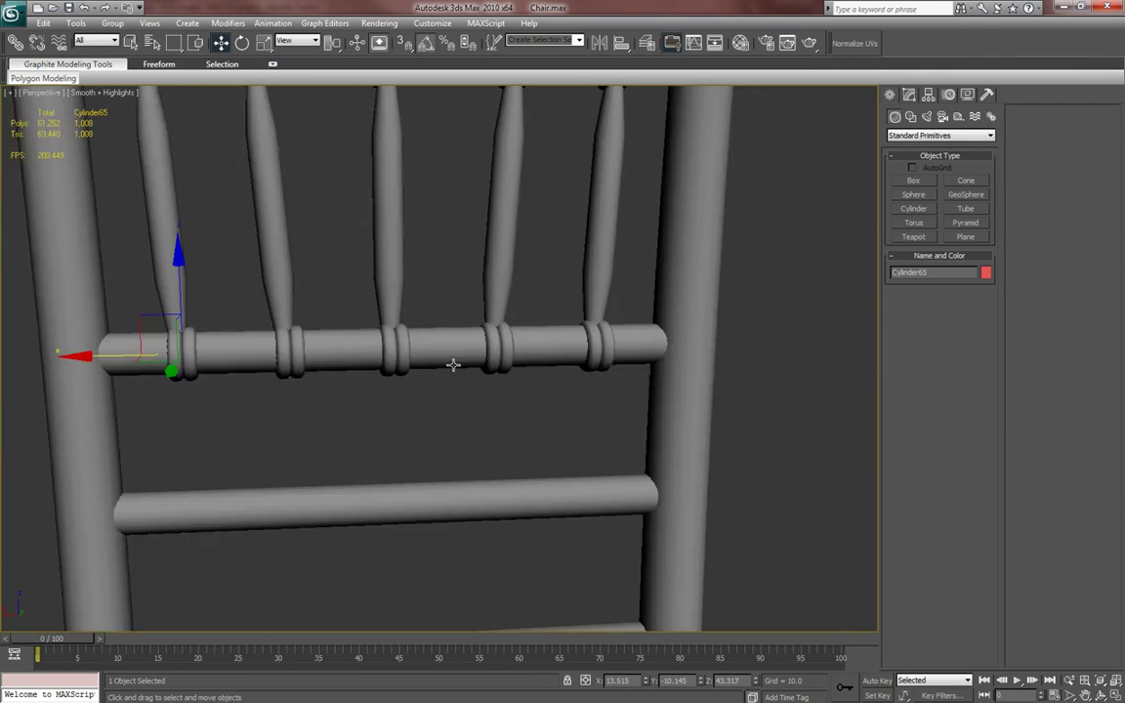
- Nudge the middle and two farther collars along the second crossbar to centre them under their spindles
scroll(427, 361, "up", 3)
left_click(372, 369)
scroll(372, 369, "up", 5)
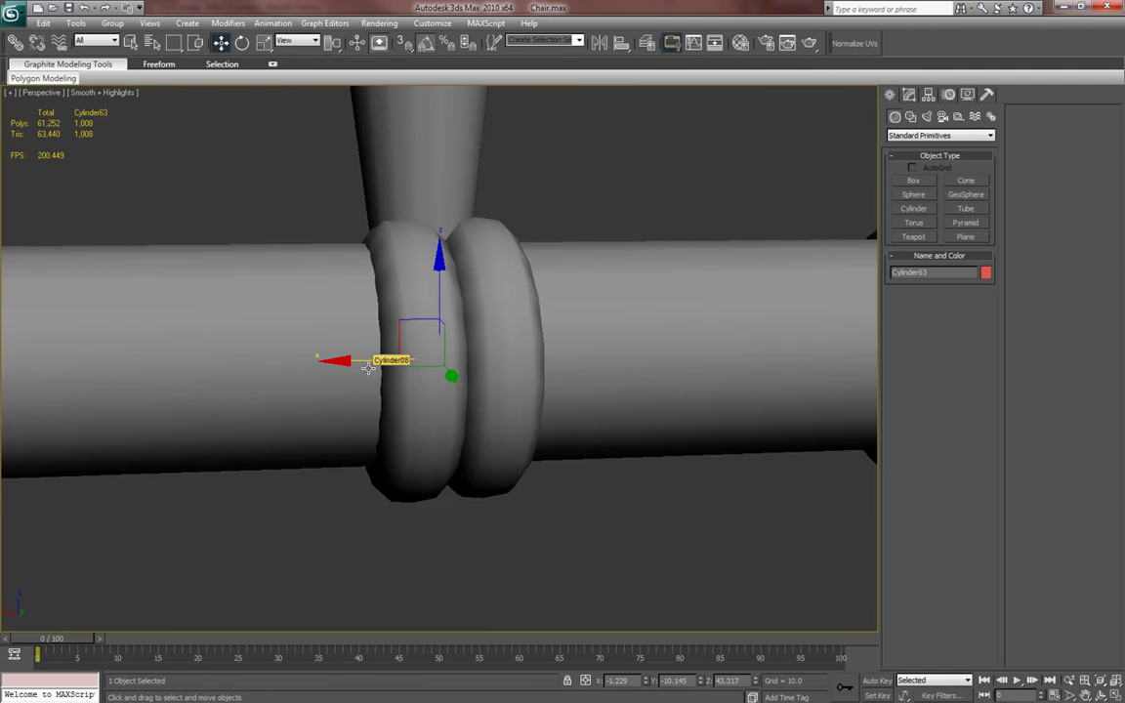
left_click_drag(371, 358, 358, 358)
middle_click_drag(283, 361, 688, 327)
left_click(300, 343)
middle_click_drag(320, 355, 378, 385)
left_click_drag(279, 342, 253, 342)
middle_click_drag(254, 361, 735, 358)
left_click(327, 347)
left_click_drag(249, 333, 207, 324)
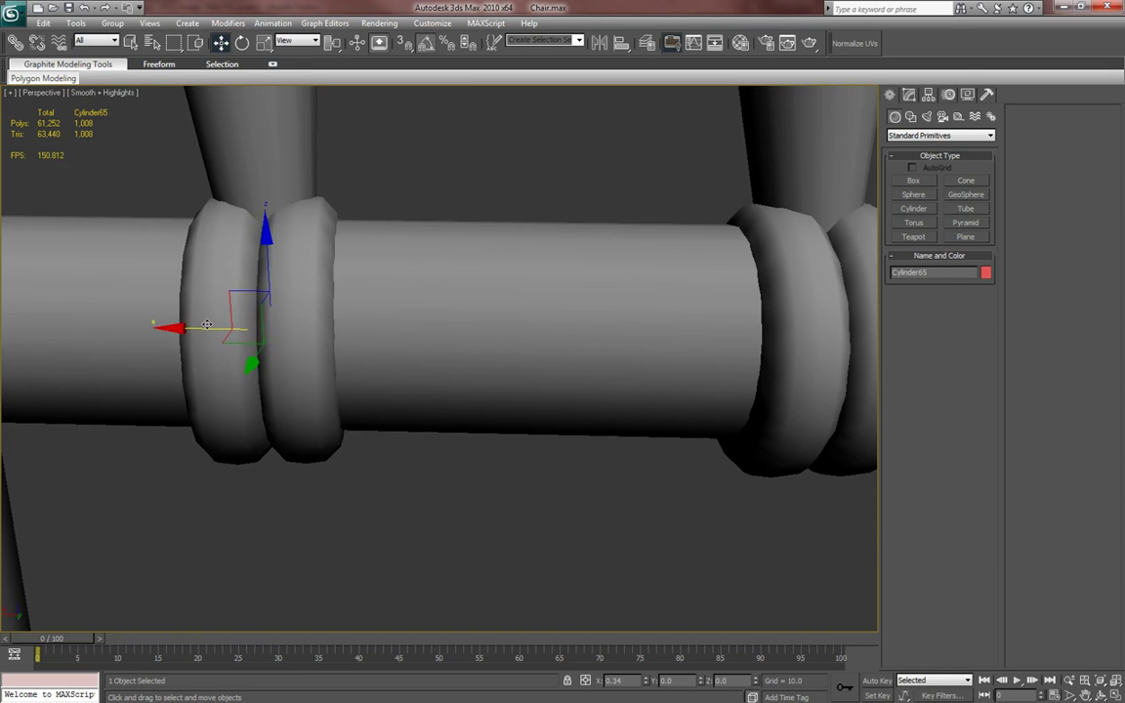
middle_click_drag(206, 324, 371, 322)
- Select all five collars on the second backrest crossbar and copy them down to the third crossbar
scroll(648, 369, "down", 10)
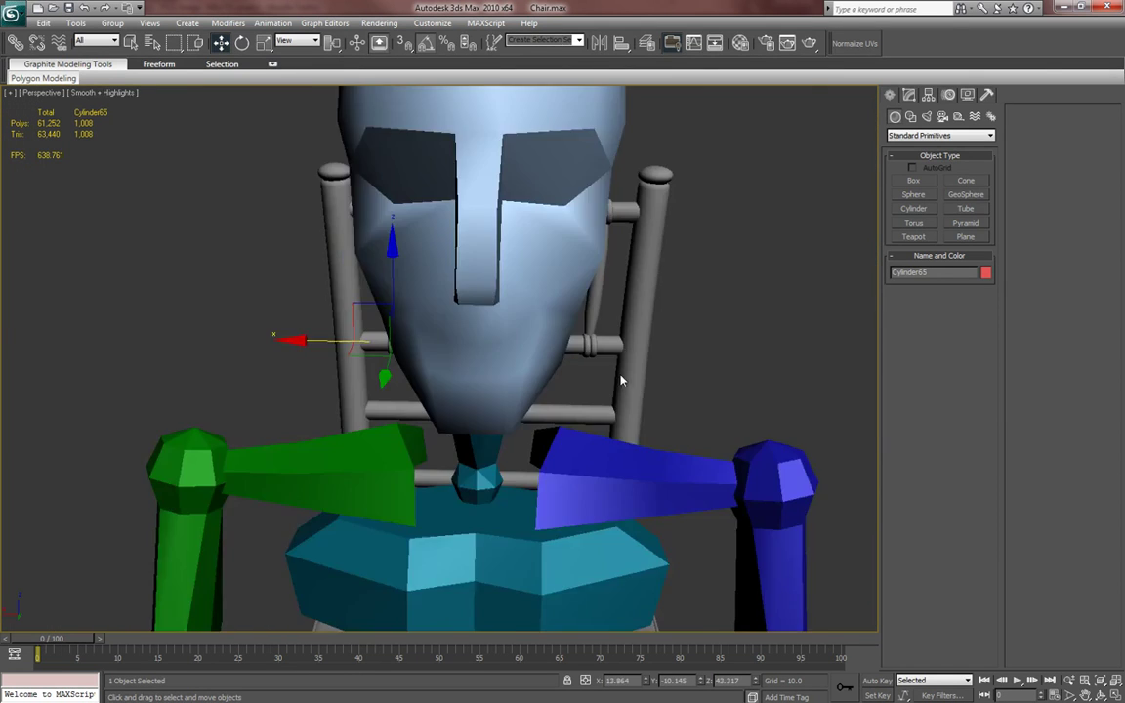
middle_click_drag(621, 380, 564, 386, "alt")
key("F4")
left_click(566, 383, "ctrl")
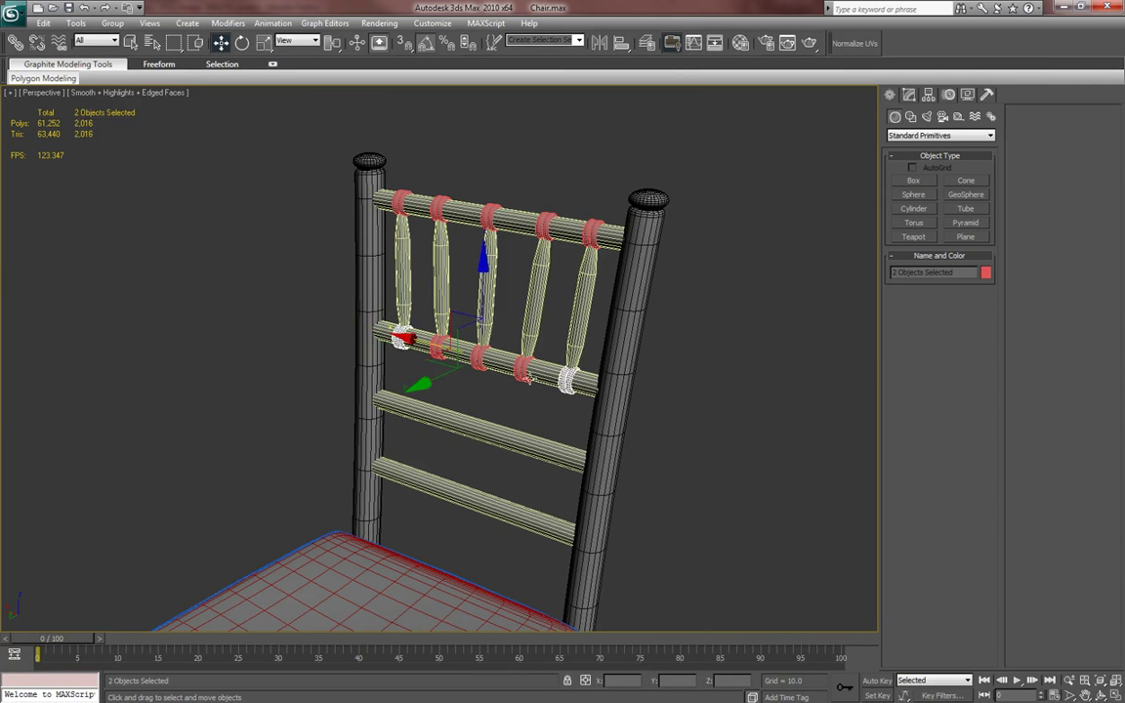
left_click(524, 369, "ctrl")
left_click(439, 352, "ctrl")
scroll(440, 337, "up", 4)
mouse_move(437, 269)
middle_mouse_down()
mouse_move(388, 260)
mouse_move(394, 240)
middle_mouse_up()
left_click_drag(438, 283, 441, 416, "shift")
key("Return")
- Adjust the height and depth of the five copied collars so they wrap around the third crossbar
mouse_move(496, 410)
middle_mouse_down("alt")
mouse_move(472, 422)
mouse_move(372, 380)
mouse_move(545, 360)
mouse_move(514, 353)
middle_mouse_up("alt")
left_click_drag(424, 298, 422, 304)
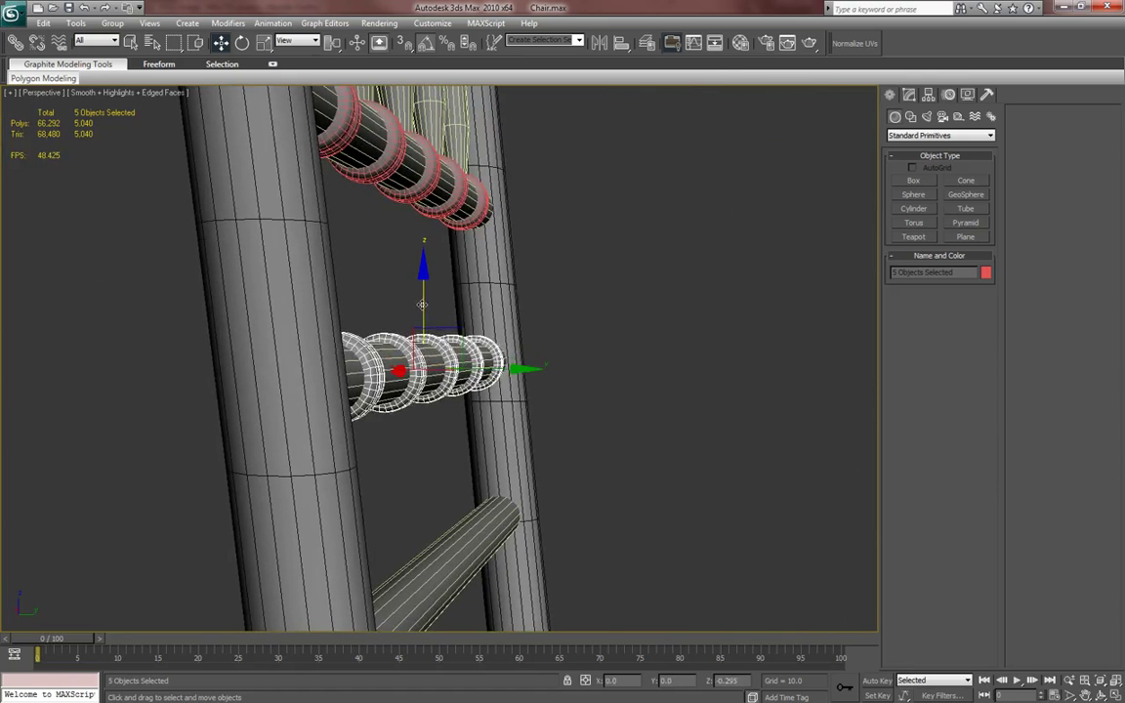
middle_click_drag(556, 337, 381, 363, "alt")
middle_click_drag(381, 363, 343, 326)
left_click_drag(310, 344, 308, 347)
- Copy the five collars down to the lowest backrest crossbar and fit them around it
left_click_drag(379, 265, 383, 423, "shift")
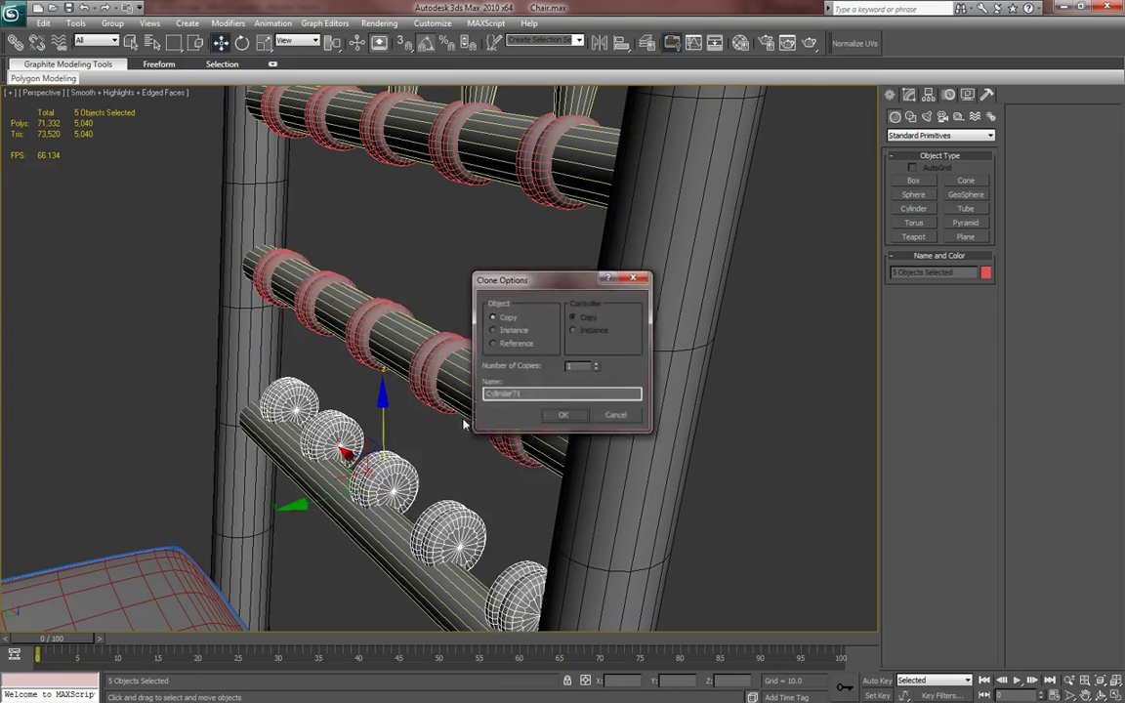
key("Return")
middle_click_drag(483, 455, 496, 336)
left_click_drag(322, 408, 297, 406)
left_click_drag(354, 320, 354, 373)
- Save the scene and compare the whole chair with the reference photo in IrfanView
mouse_move(356, 371)
middle_mouse_down("alt")
mouse_move(334, 392)
mouse_move(367, 441)
mouse_move(401, 439)
mouse_move(422, 396)
middle_mouse_up("alt")
scroll(469, 395, "down", 3)
key("F4")
mouse_move(537, 428)
middle_mouse_down()
mouse_move(540, 397)
mouse_move(607, 425)
mouse_move(484, 390)
middle_mouse_up()
scroll(528, 396, "down", 2)
scroll(528, 397, "up", 1)
scroll(499, 413, "up", 3)
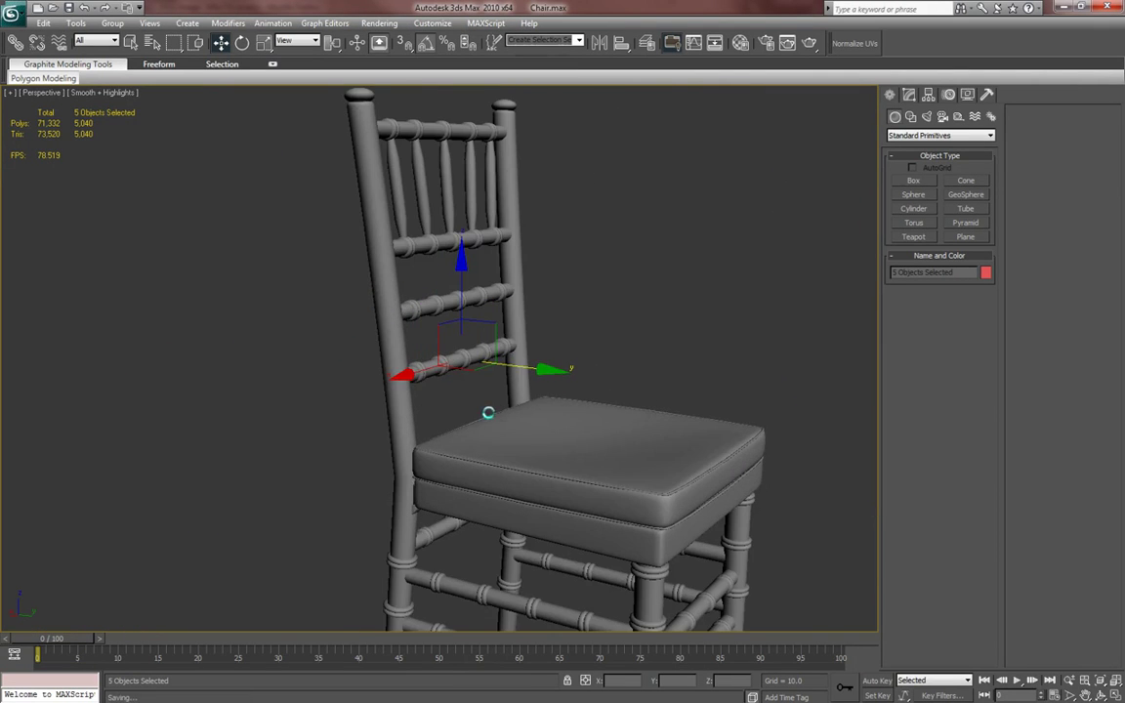
middle_click_drag(411, 423, 421, 434)
middle_click_drag(542, 236, 544, 243)
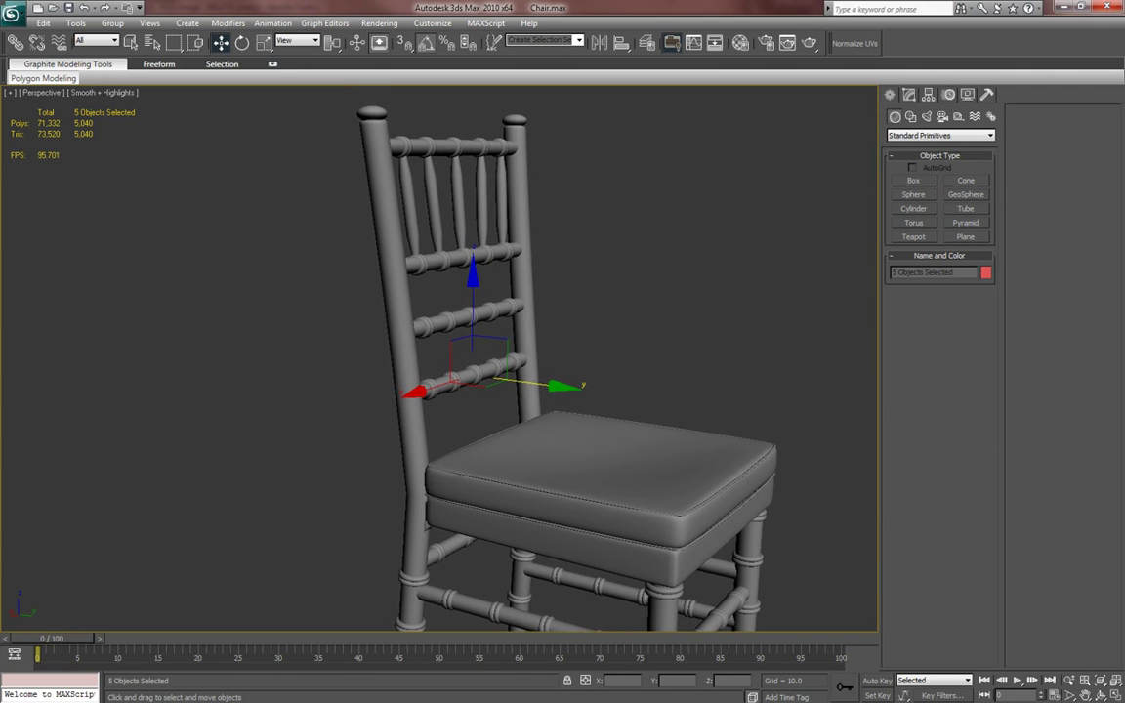
key("alt+Tab")
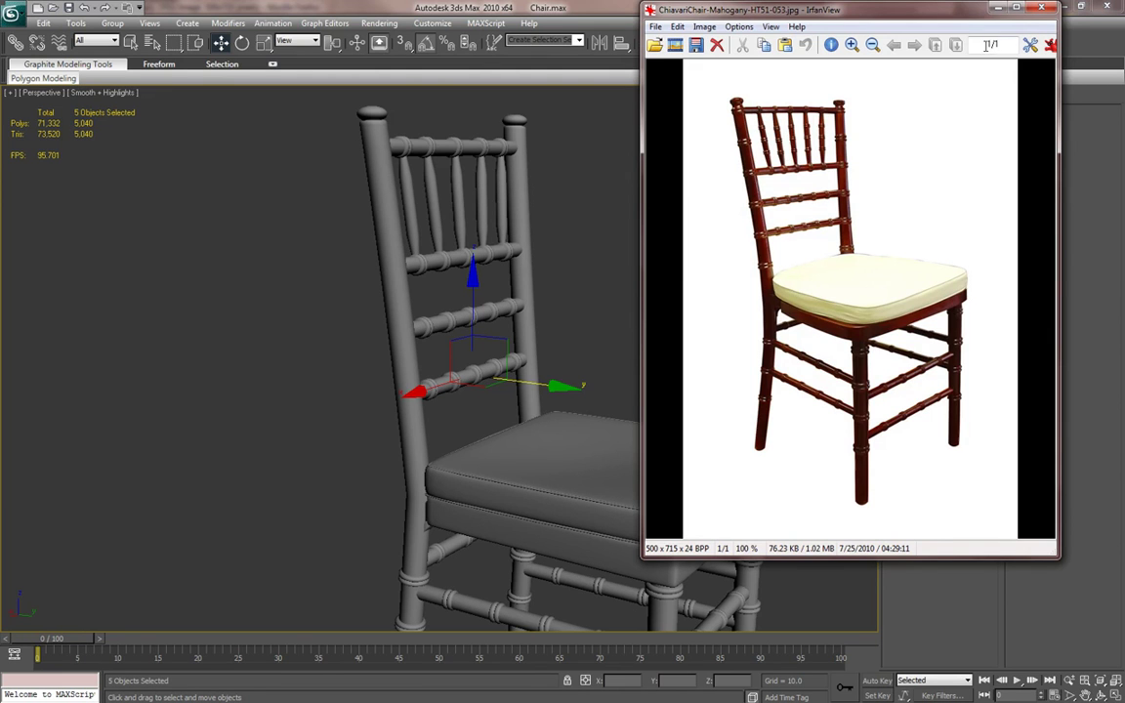
left_click(1045, 9)
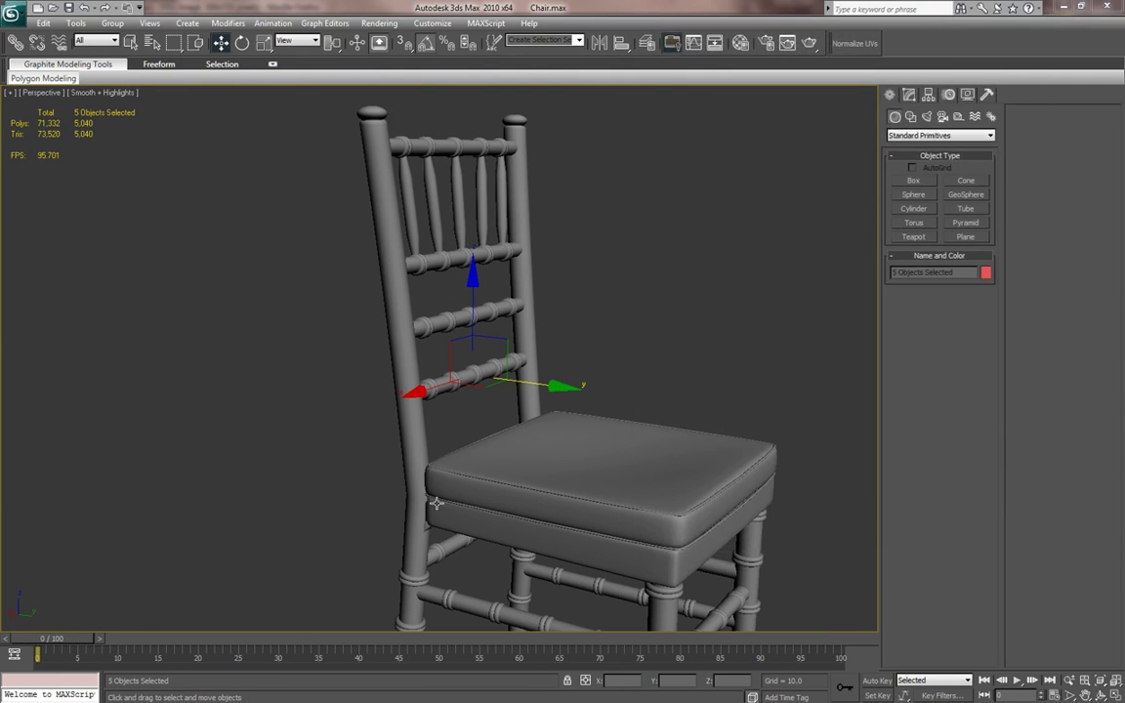
- Copy the upper collar of the rear leg up towards the top of the backrest post, to about Z 60.5
left_click(412, 580)
middle_click_drag(498, 554, 561, 520)
middle_click_drag(505, 482, 552, 520)
left_click_drag(512, 493, 520, 132, "shift")
key("Return")
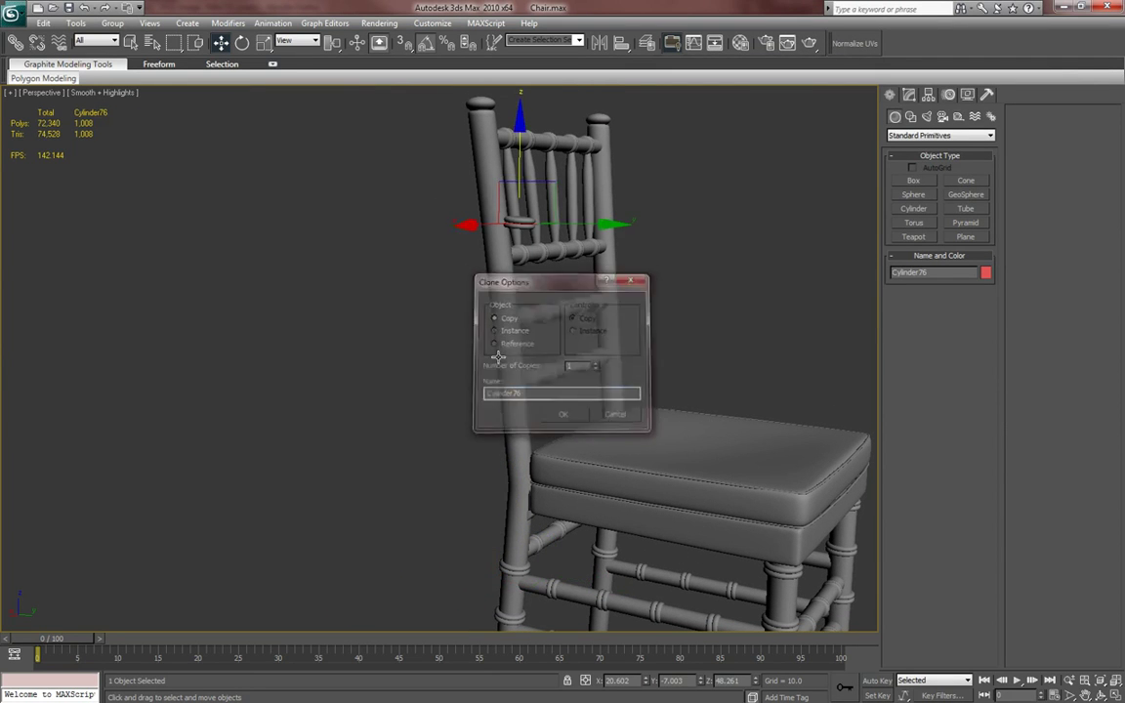
middle_click_drag(501, 206, 523, 352)
left_click_drag(546, 306, 542, 231)
scroll(528, 323, "up", 5)
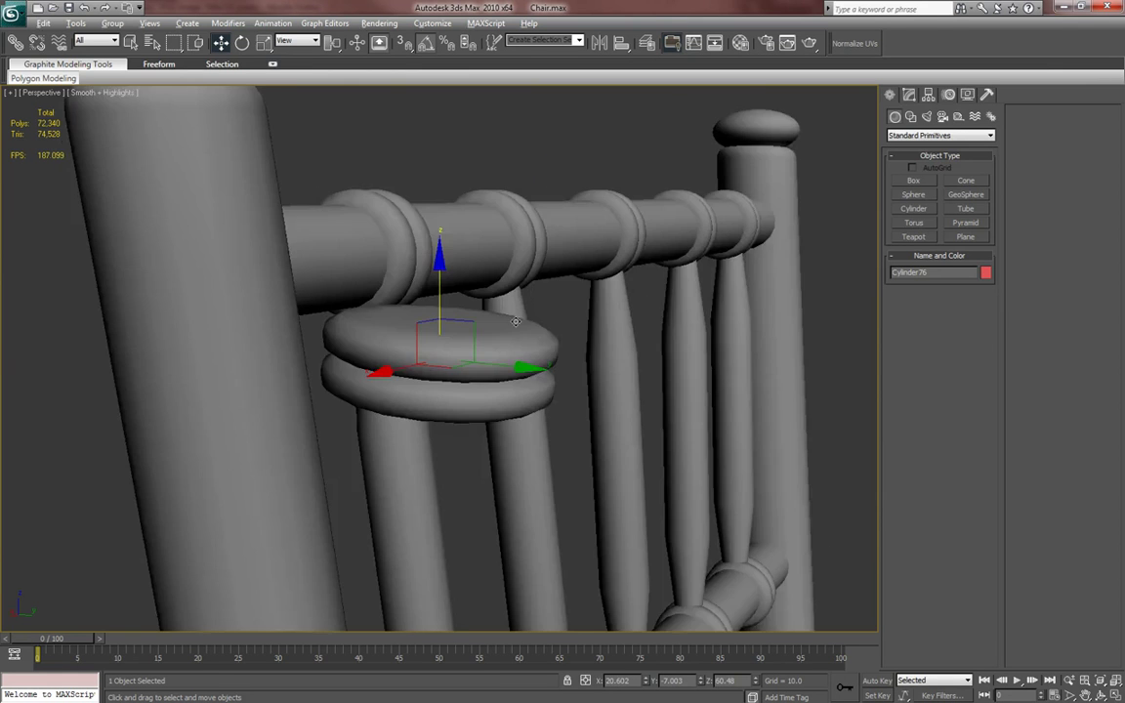
- Fit the copied collar around the upper end of the backrest post at about X 23.32, Y -12.49, Z 64.96
scroll(517, 322, "down", 3)
left_click_drag(495, 389, 364, 310)
scroll(356, 317, "up", 6)
key("r")
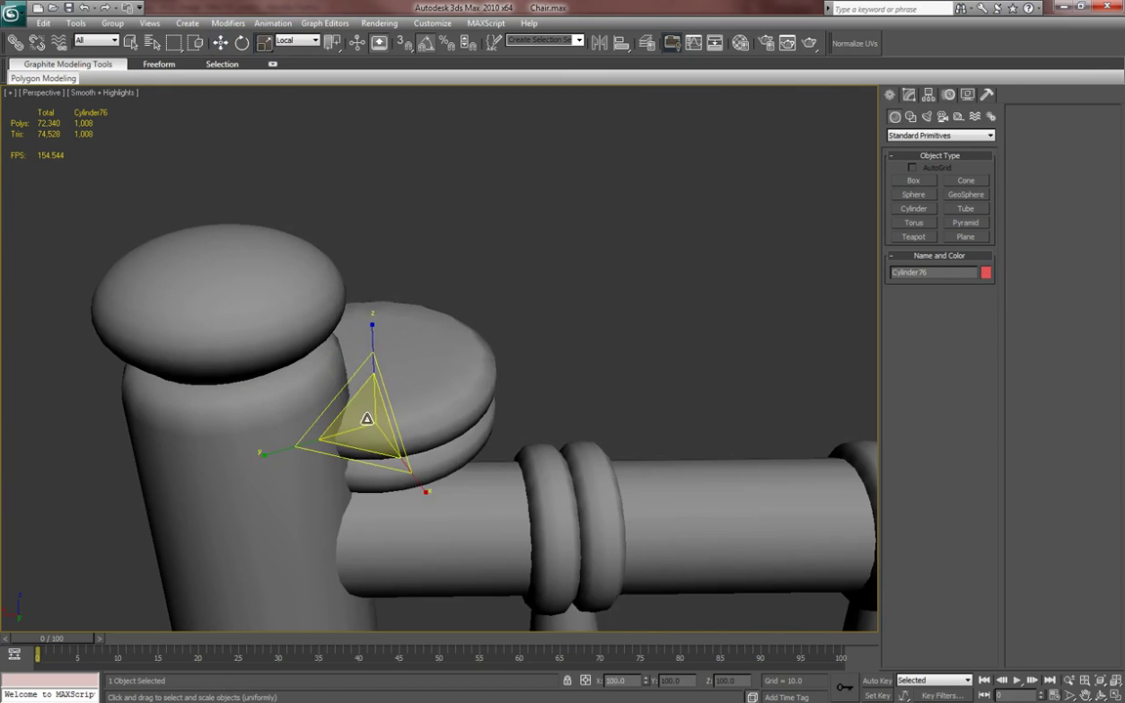
key("w")
middle_click_drag(366, 418, 337, 411, "alt")
middle_click_drag(254, 412, 328, 446, "alt")
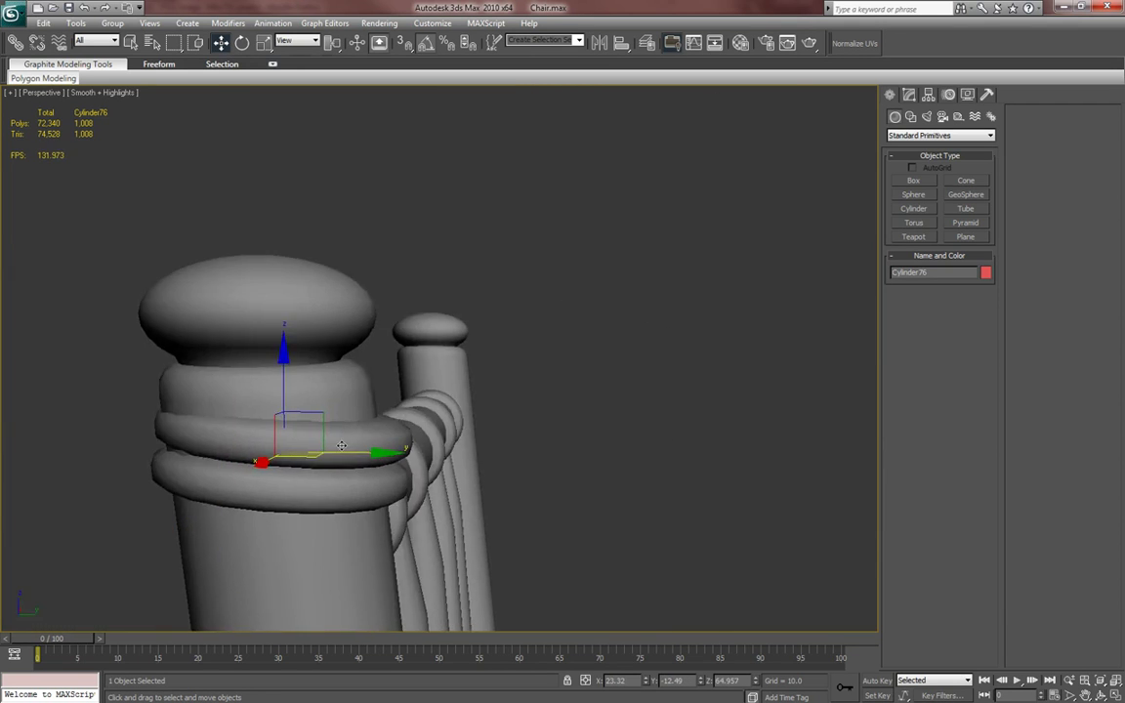
- Rotate the collar to follow the post's slant and seat it just below the finial at about Y -12.71, Z 65.89
key("e")
left_click_drag(337, 427, 283, 363)
key("w")
middle_click_drag(283, 363, 170, 377, "alt")
key("e")
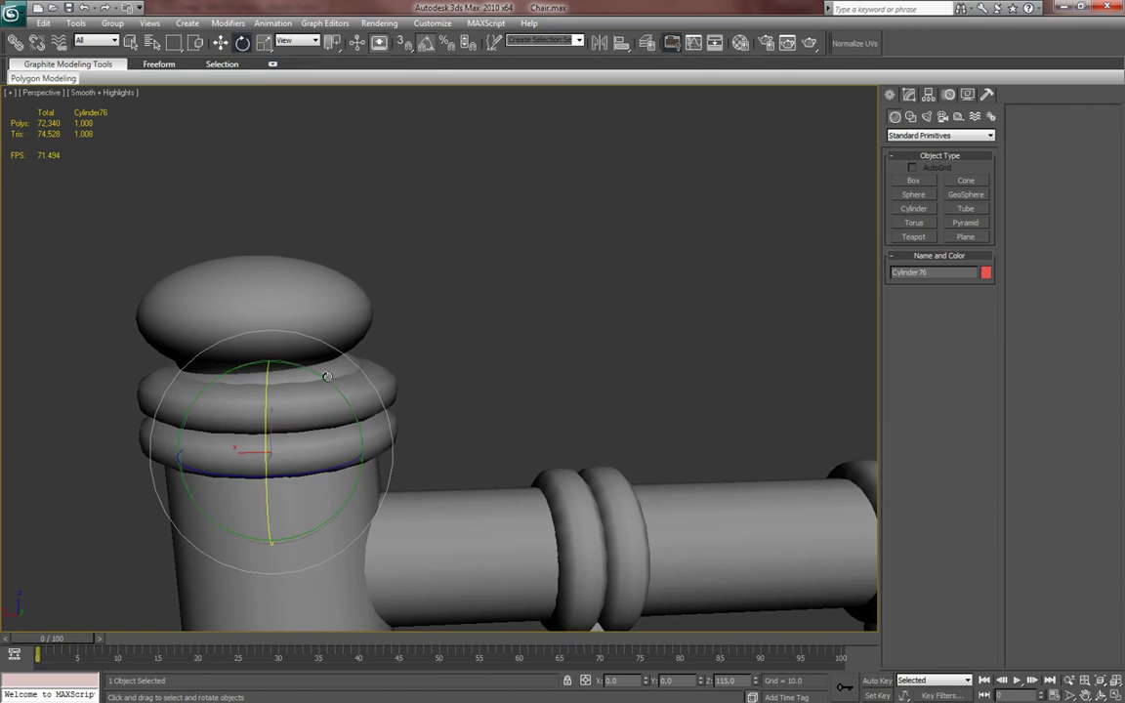
left_click_drag(323, 382, 304, 369)
key("w")
middle_click_drag(309, 396, 314, 344, "alt")
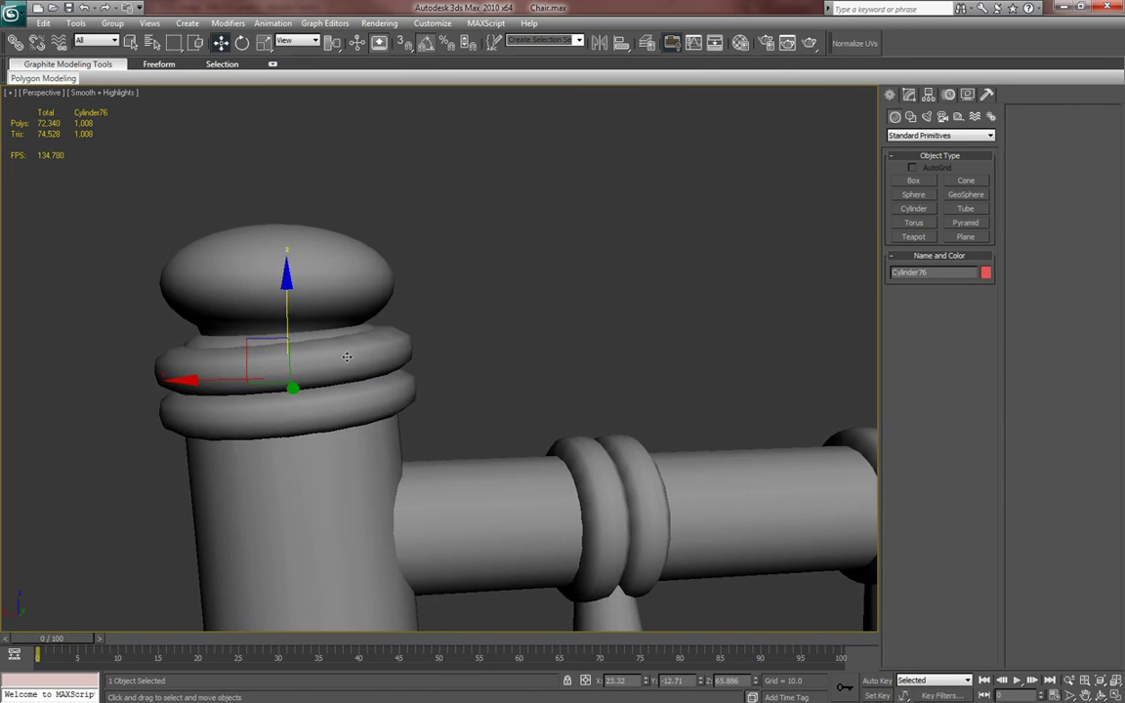
left_click_drag(282, 321, 322, 340)
key("e")
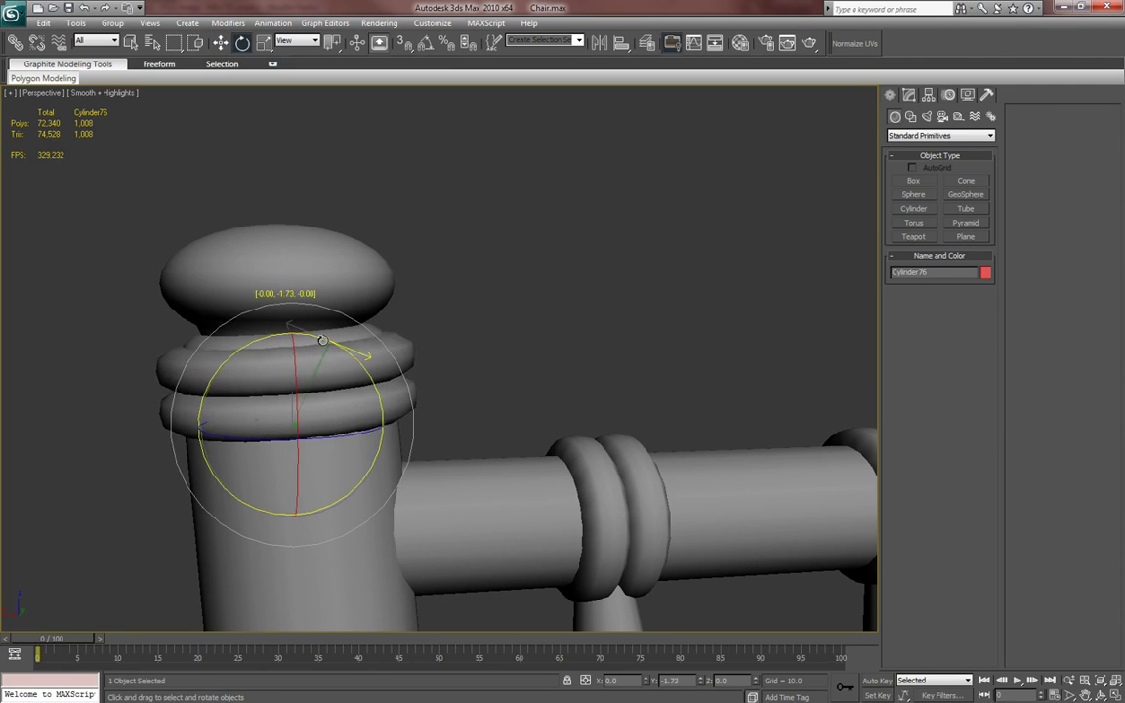
key("w")
- Create five copies of the collar straight down beside the backrest post, about 10 units apart
middle_click_drag(320, 342, 399, 338, "alt")
left_click_drag(393, 219, 398, 278, "shift")
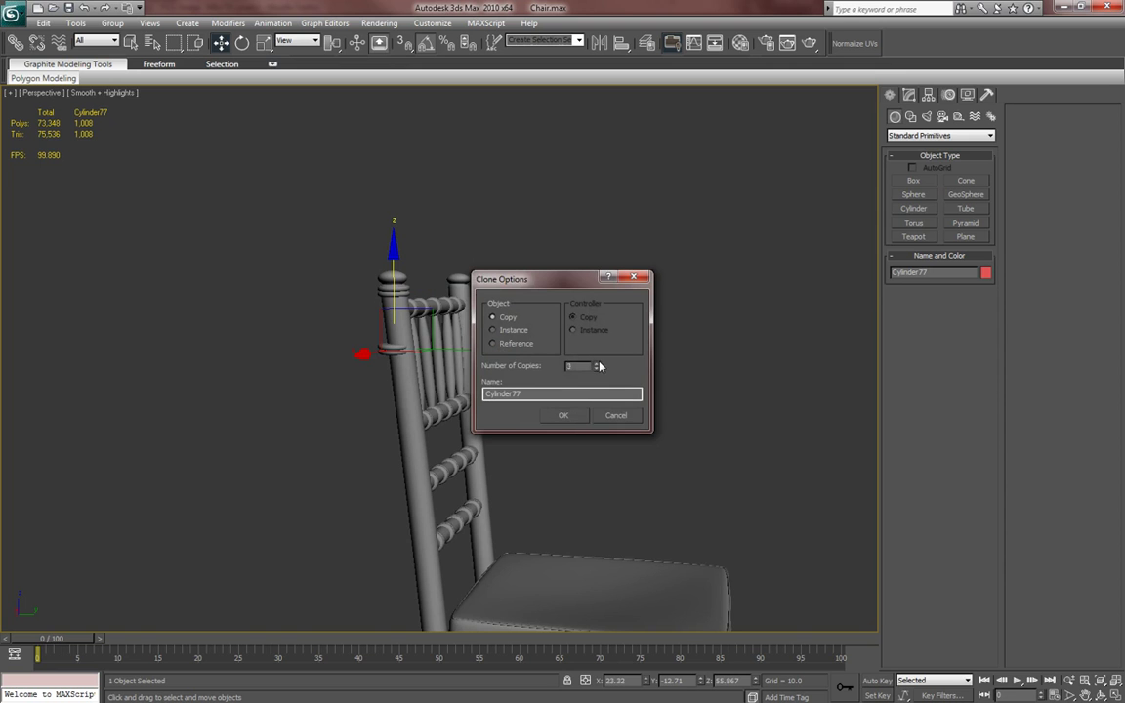
left_click(576, 412)
mouse_move(559, 475)
middle_mouse_down("alt")
mouse_move(565, 269)
mouse_move(572, 452)
middle_mouse_up("alt")
- Move the lowest copied collar onto the post below the lowest backrest crossbar, to about X 20.56, Y -7.37
scroll(370, 260, "up", 3)
middle_click_drag(370, 260, 392, 488)
middle_click_drag(392, 488, 411, 388)
middle_click_drag(408, 509, 406, 556, "alt")
scroll(506, 554, "up", 4)
middle_click_drag(506, 554, 487, 465, "alt")
middle_click_drag(526, 428, 426, 443, "alt")
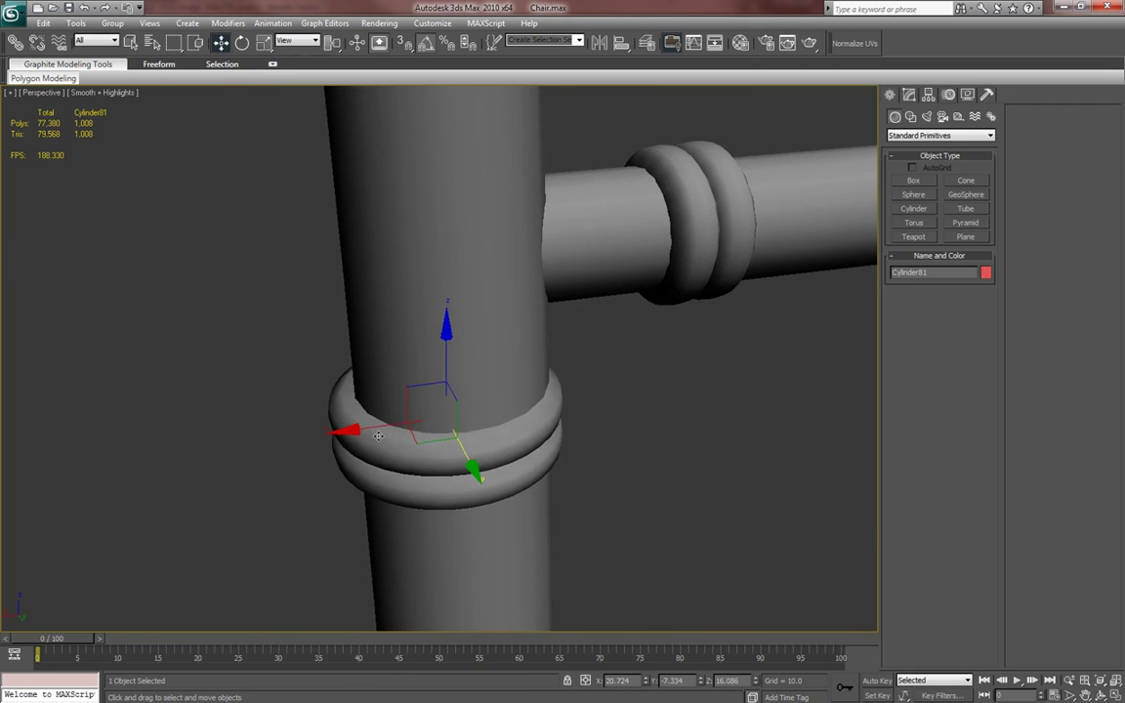
left_click_drag(359, 433, 366, 432)
middle_click_drag(366, 432, 511, 410, "alt")
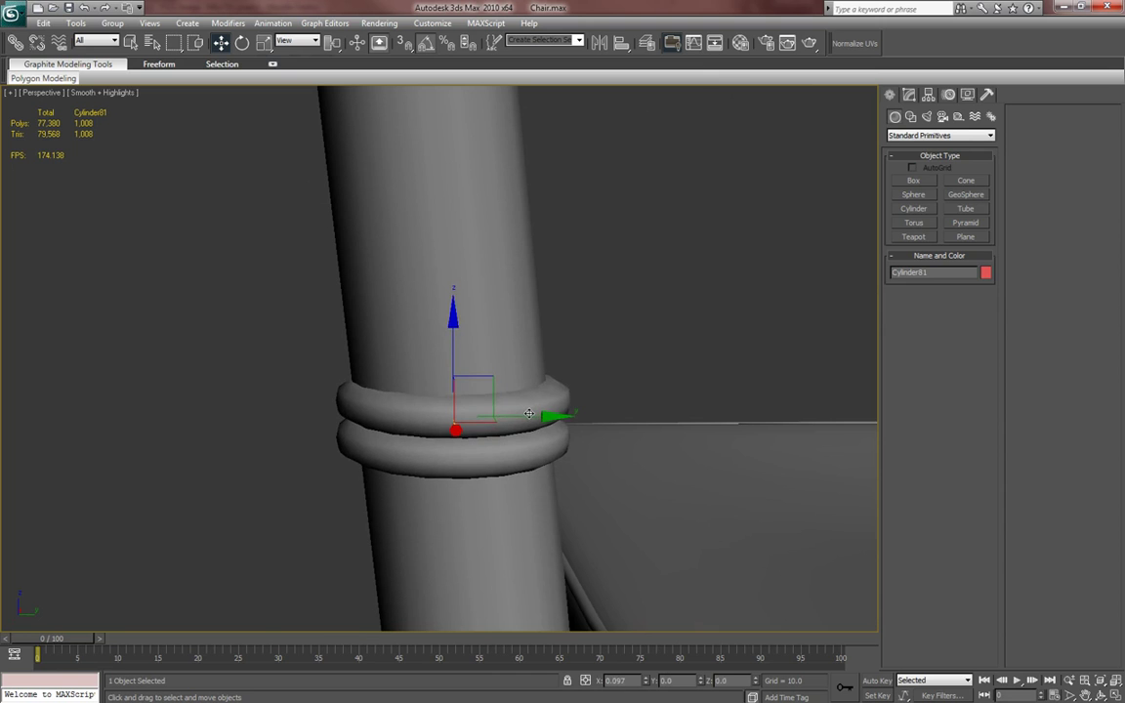
- Rotate the lowest collar slightly so it lies square to the slanted backrest post
middle_click_drag(537, 417, 355, 455, "alt")
key("F4")
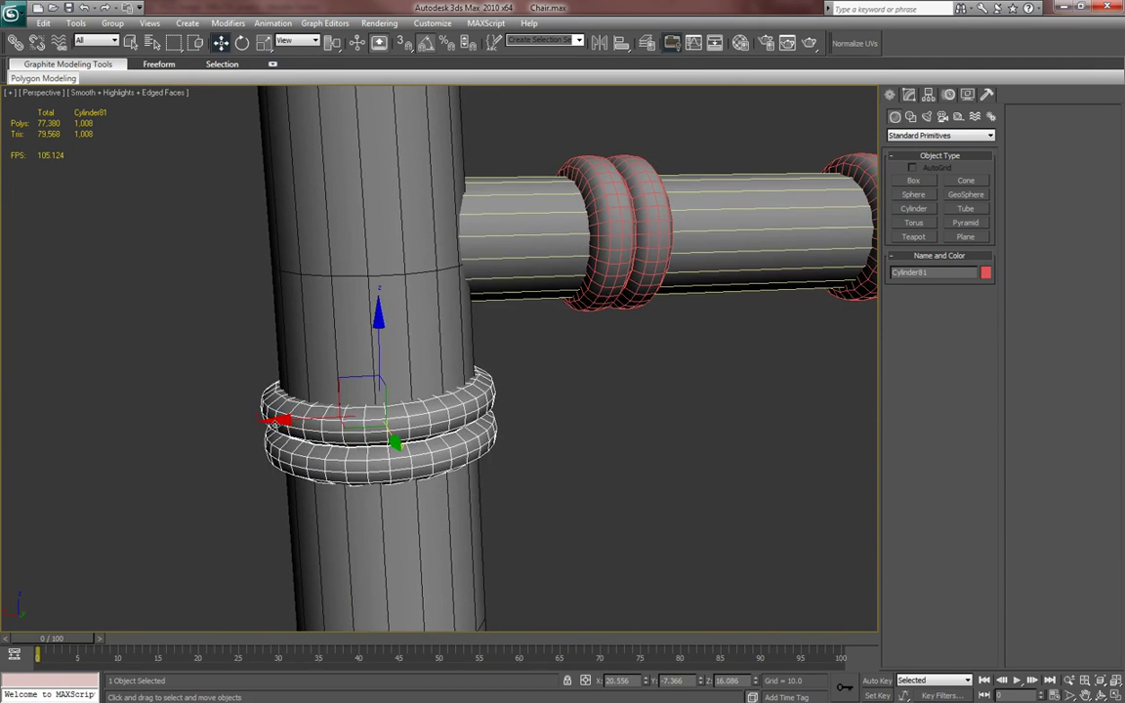
middle_click_drag(277, 421, 295, 427, "alt")
middle_click_drag(373, 402, 448, 431, "alt")
key("e")
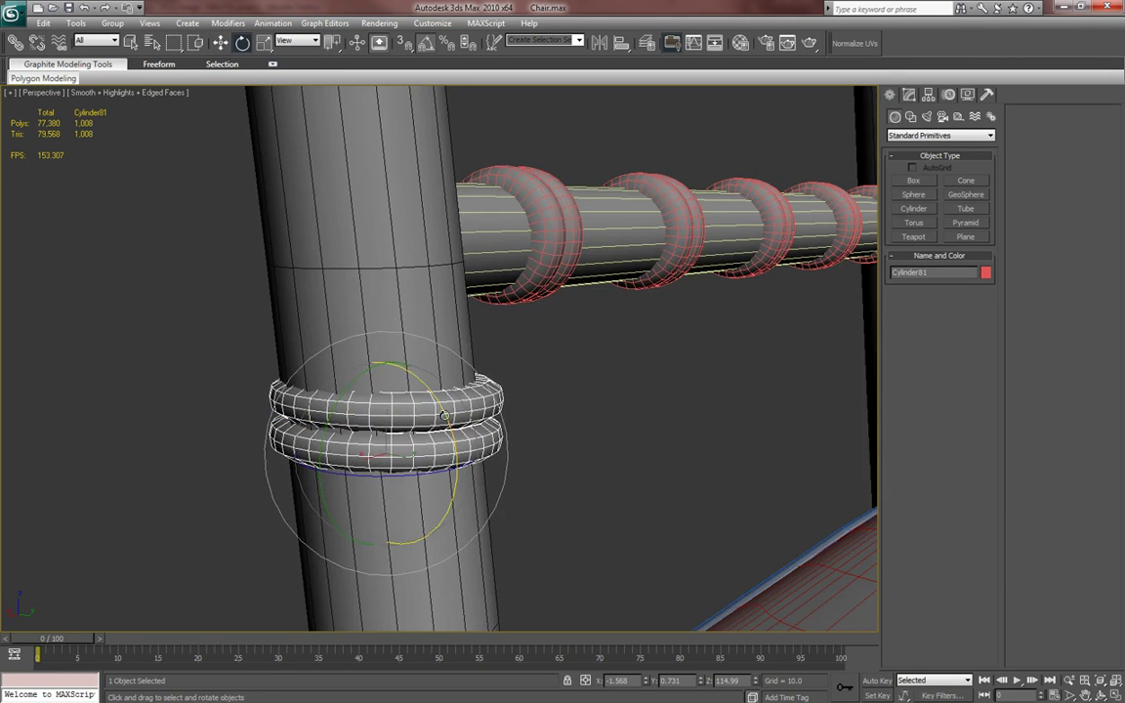
left_click_drag(444, 415, 444, 408)
key("w")
middle_click_drag(445, 421, 448, 496, "alt")
key("F4")
scroll(493, 513, "down", 4)
- Save the scene and fit the next collar up around the post between the two lowest crossbars, at about Y -8.5
middle_click_drag(448, 496, 422, 587)
left_click(299, 344)
middle_click_drag(430, 359, 308, 399, "alt")
key("ctrl+s")
left_click_drag(256, 414, 334, 443)
key("z")
middle_click_drag(335, 437, 418, 451, "alt")
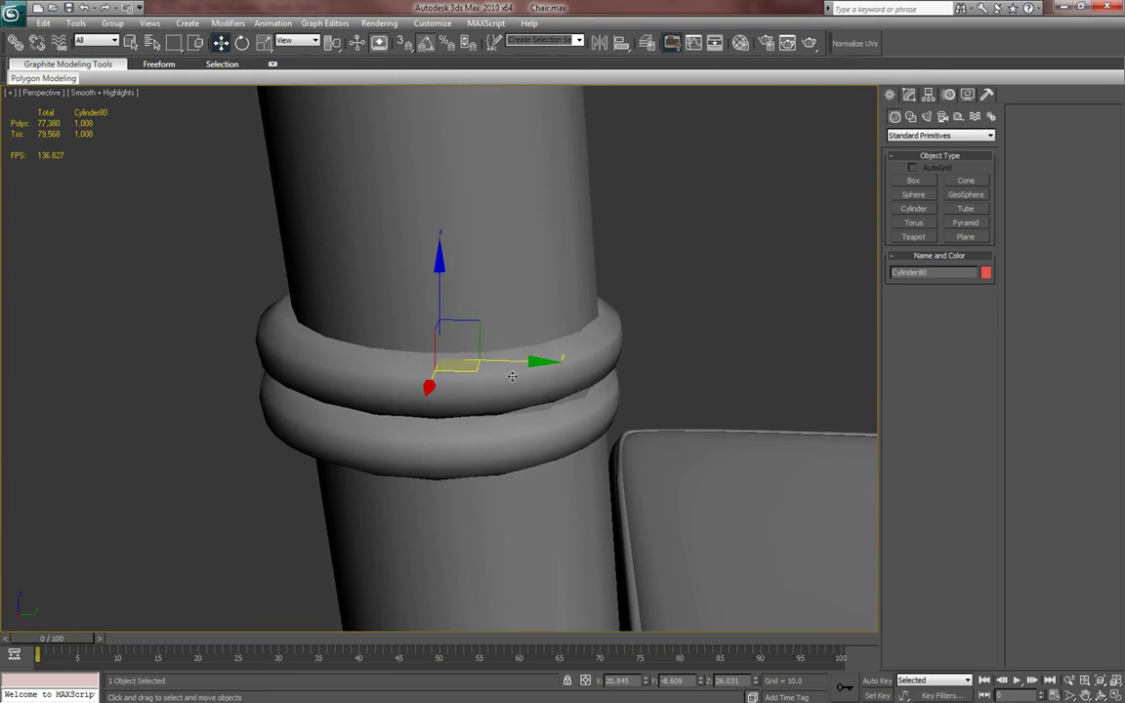
scroll(523, 363, "down", 5)
middle_click_drag(513, 373, 401, 394, "alt")
key("e")
key("w")
scroll(440, 419, "up", 2)
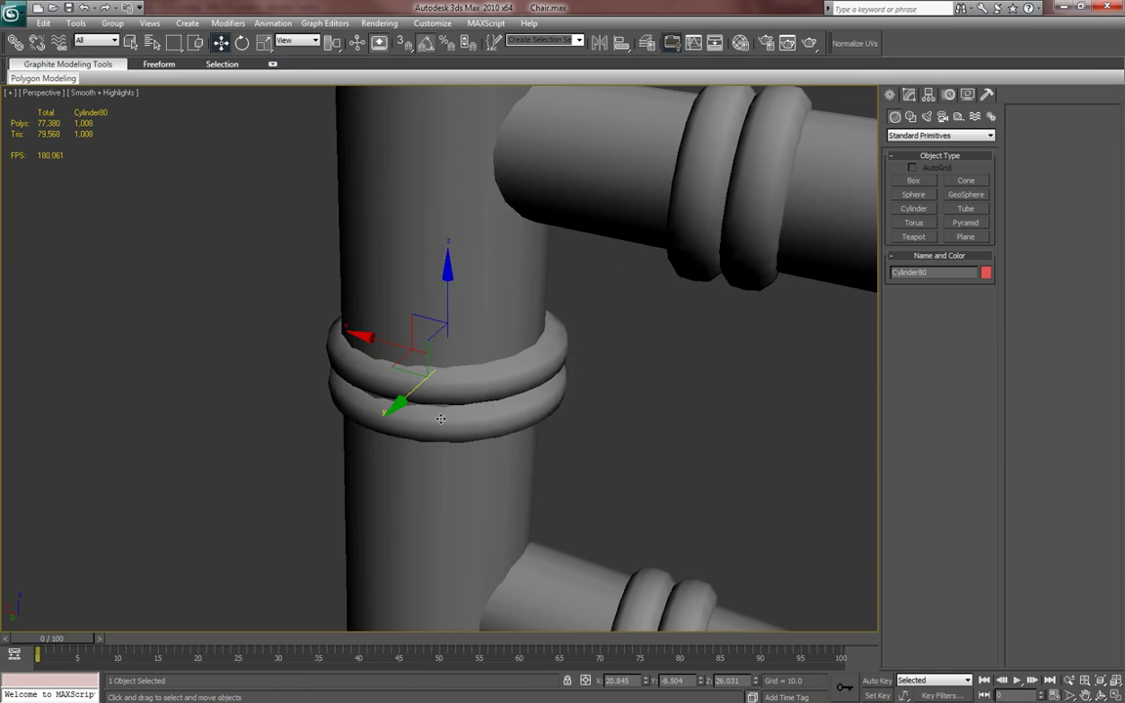
left_click_drag(386, 341, 393, 405)
middle_click_drag(453, 416, 520, 495, "alt")
key("F4")
key("F4")
- Move the next collar up onto the backrest post, between the crossbar under the spindles and the crossbar below it
scroll(547, 479, "down", 5)
left_click(332, 232)
middle_click_drag(455, 329, 430, 420, "alt")
left_click_drag(383, 421, 402, 430)
key("z")
middle_click_drag(402, 429, 478, 449, "alt")
key("F4")
scroll(483, 481, "up", 3)
key("F4")
- Fine-tune this collar's position so it sits evenly around the post, at about X 21.36, Y -9.37
middle_click_drag(476, 509, 558, 472, "alt")
key("e")
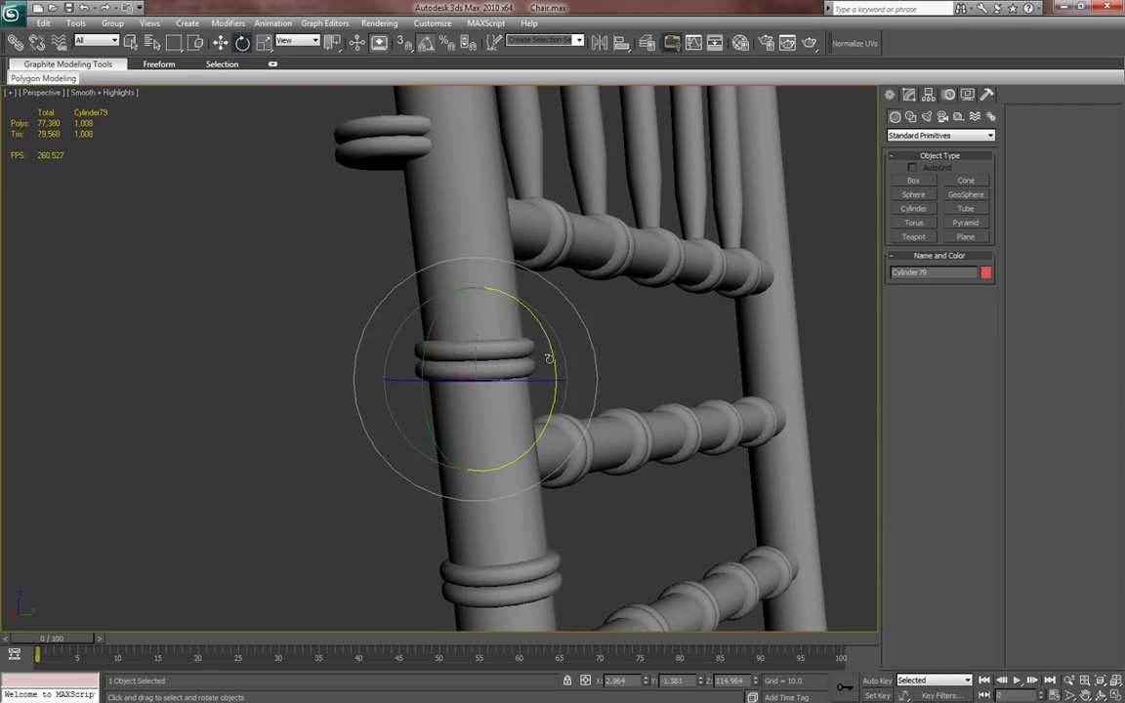
key("w")
middle_click_drag(540, 384, 405, 370, "alt")
left_click_drag(397, 358, 398, 357)
middle_click_drag(422, 370, 573, 397, "alt")
scroll(425, 398, "up", 3)
key("F4")
left_click_drag(578, 396, 584, 395)
key("F4")
scroll(548, 429, "down", 5)
middle_click_drag(547, 430, 473, 509)
- Shift the lowest collar on the backrest post slightly sideways to about X 20.53 to centre it
left_click(395, 360)
middle_click_drag(495, 388, 418, 489)
scroll(498, 291, "down", 3)
left_click(431, 482)
key("z")
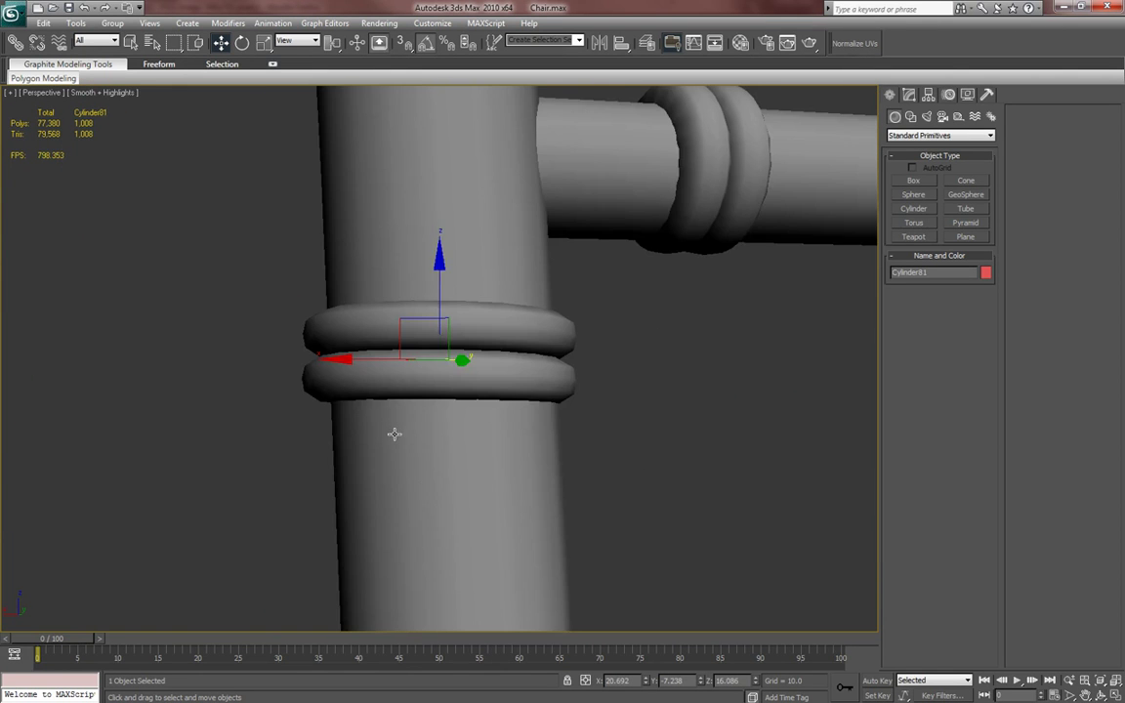
middle_click_drag(395, 432, 401, 459)
key("e")
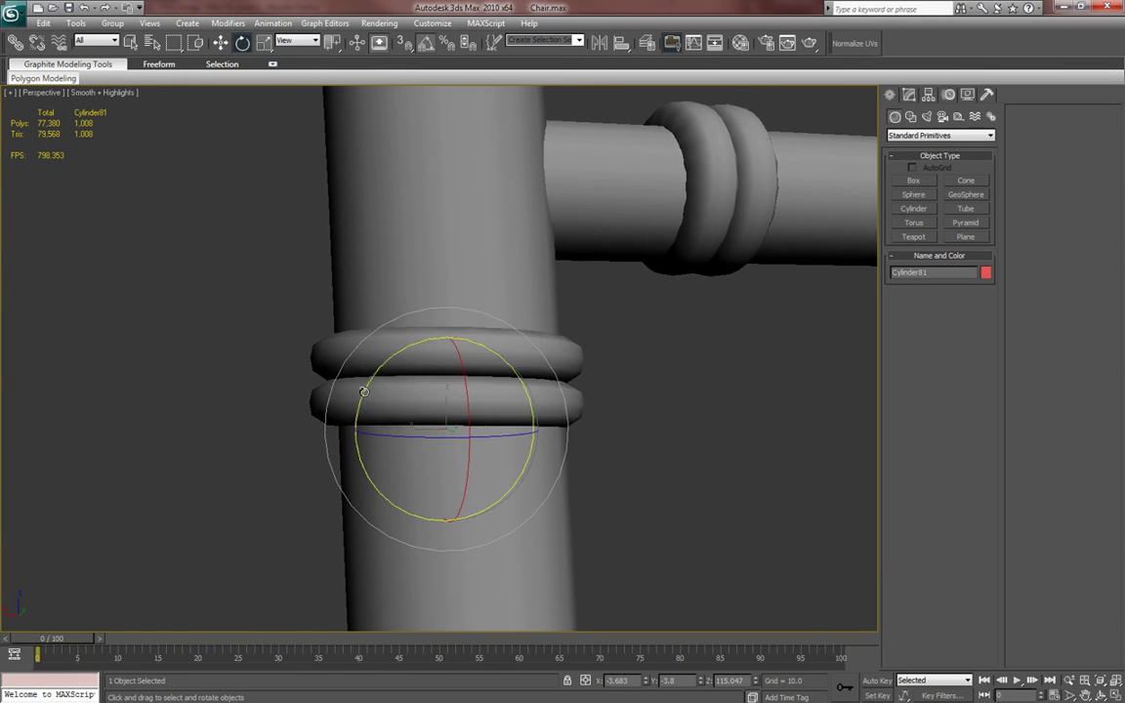
key("w")
middle_click_drag(391, 429, 344, 460, "alt")
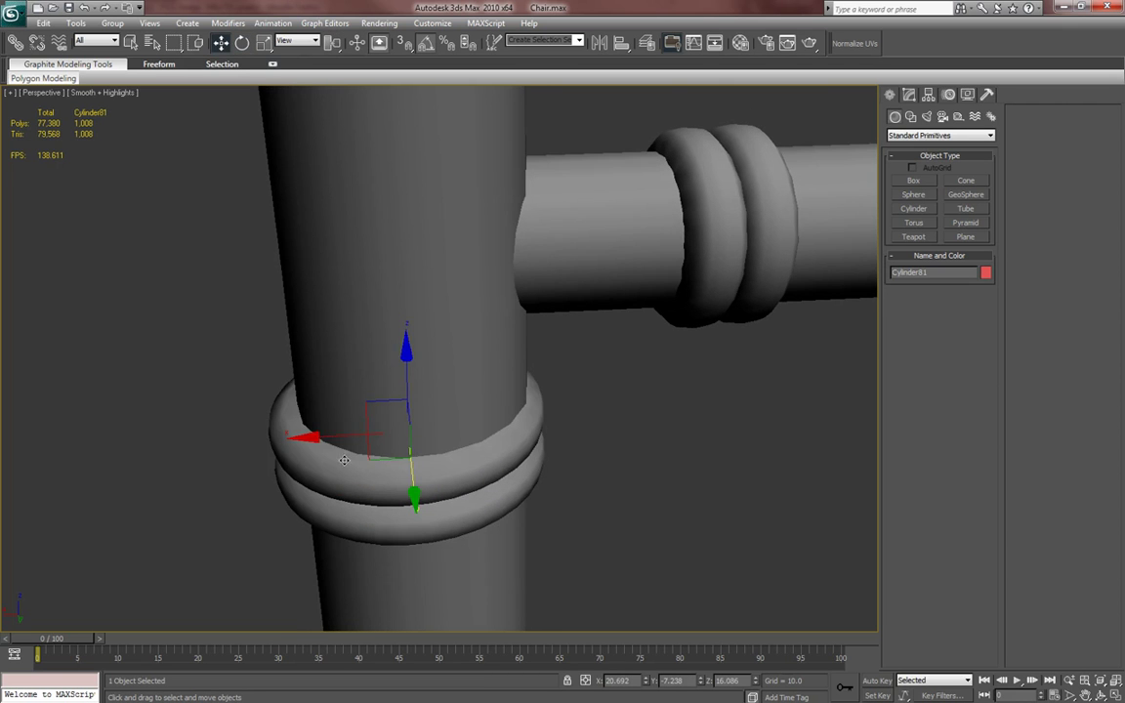
left_click_drag(320, 436, 329, 436)
key("F4")
key("F4")
- Move the stray collar just above the lower spindle crossbar onto the backrest post, to about X 21.88
scroll(407, 444, "down", 6)
scroll(472, 437, "down", 6)
middle_click_drag(475, 436, 532, 513, "alt")
middle_click_drag(431, 444, 451, 322, "alt")
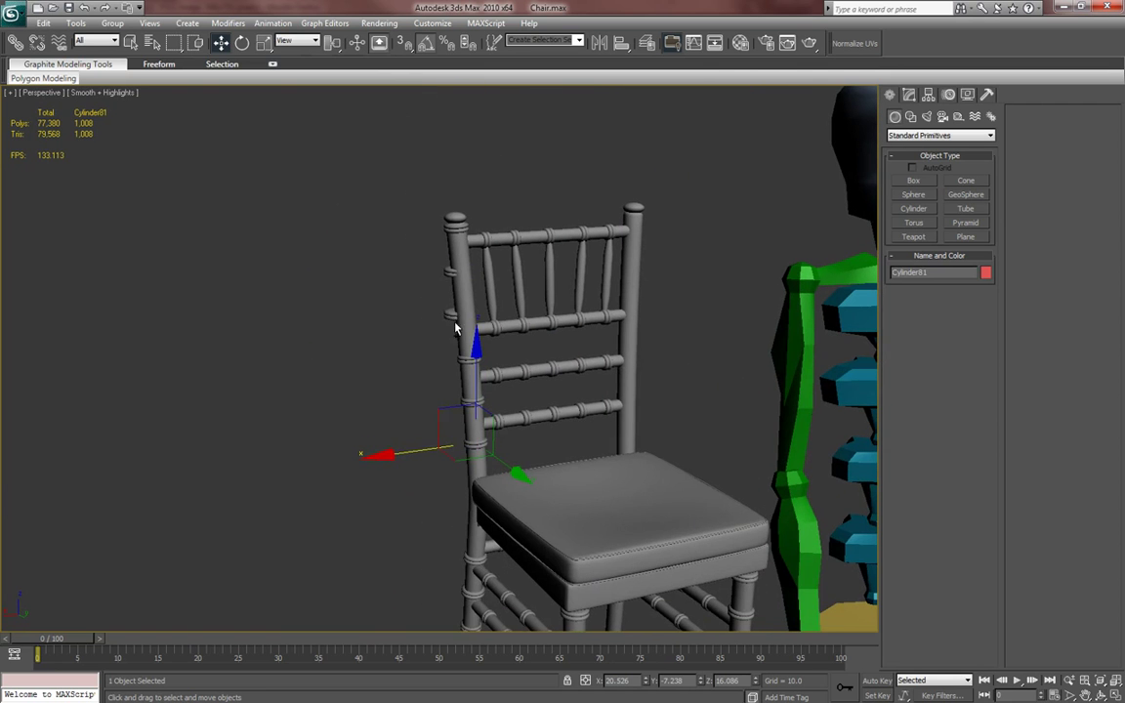
scroll(428, 409, "up", 10)
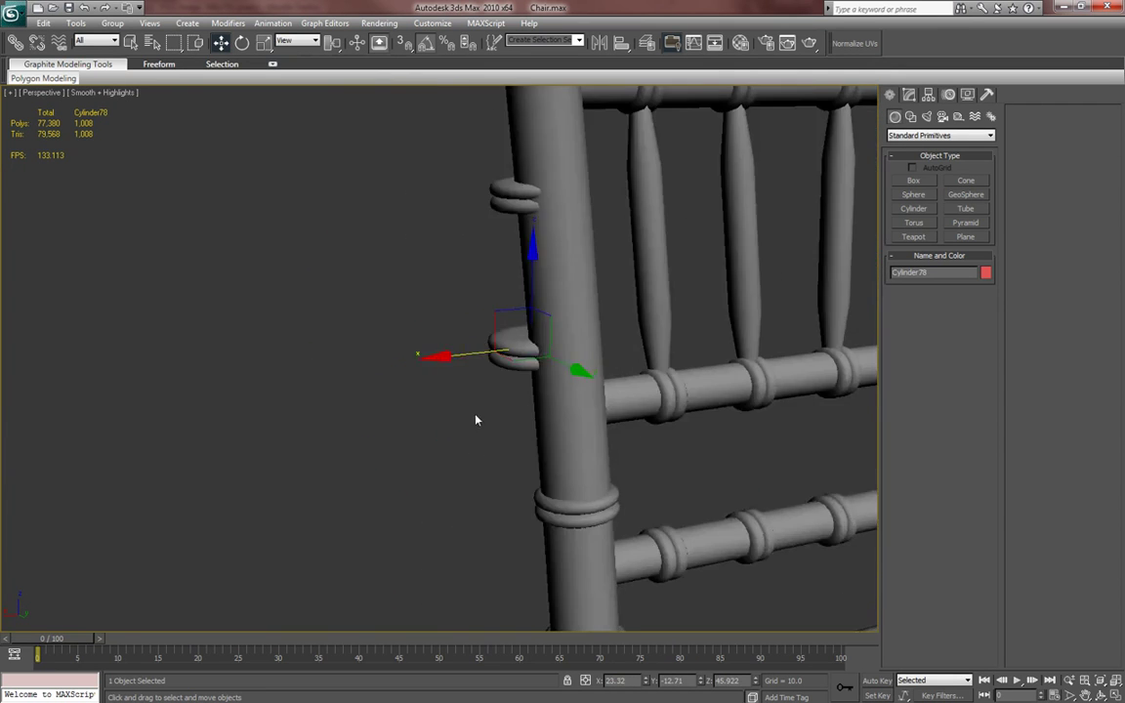
scroll(444, 457, "up", 3)
left_click_drag(444, 487, 538, 505)
left_click_drag(537, 432, 537, 429)
middle_click_drag(567, 452, 533, 484, "alt")
key("F4")
left_click_drag(417, 457, 420, 458)
middle_click_drag(420, 458, 457, 546, "alt")
scroll(425, 489, "down", 2)
- Fit the remaining stray collar around the post below the top crossbar
left_click(425, 263)
middle_click_drag(436, 303, 382, 469)
middle_click_drag(391, 406, 462, 434, "alt")
scroll(377, 410, "up", 3)
middle_click_drag(503, 379, 465, 372, "alt")
key("F4")
scroll(407, 453, "down", 5)
scroll(509, 417, "down", 7)
- In the wireframe left view, rotate the collar below the top crossbar to match the slant of the backrest post
key("e")
left_click(513, 321)
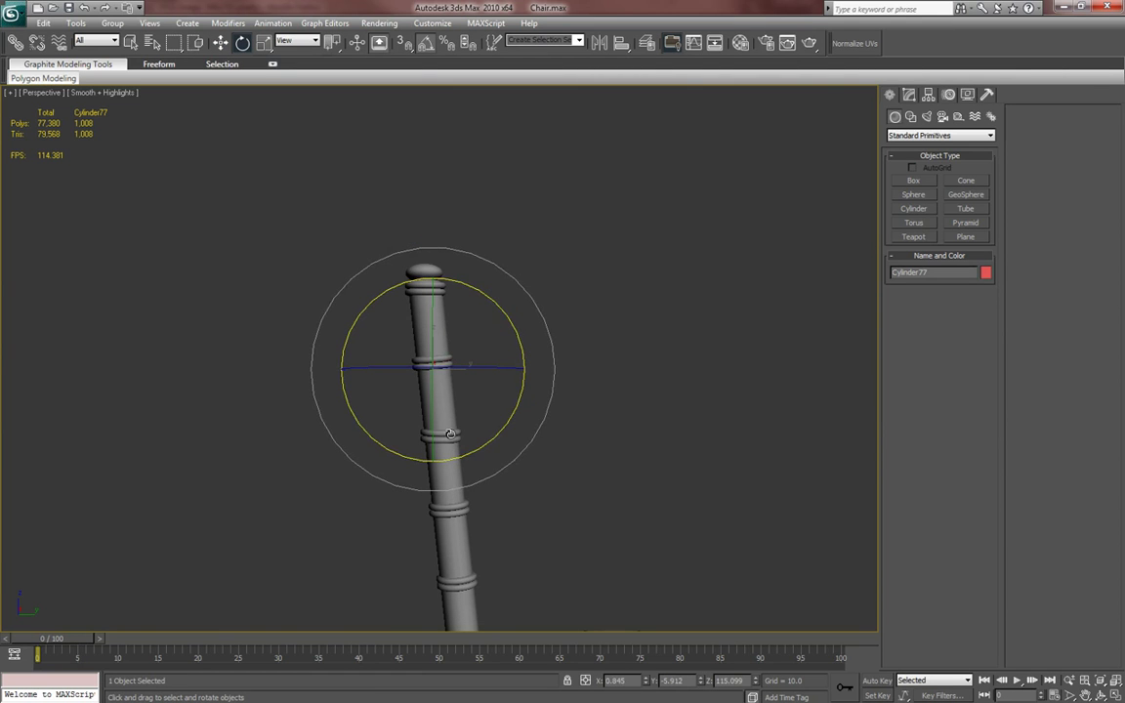
middle_click_drag(479, 394, 485, 422)
key("a")
scroll(484, 397, "up", 4)
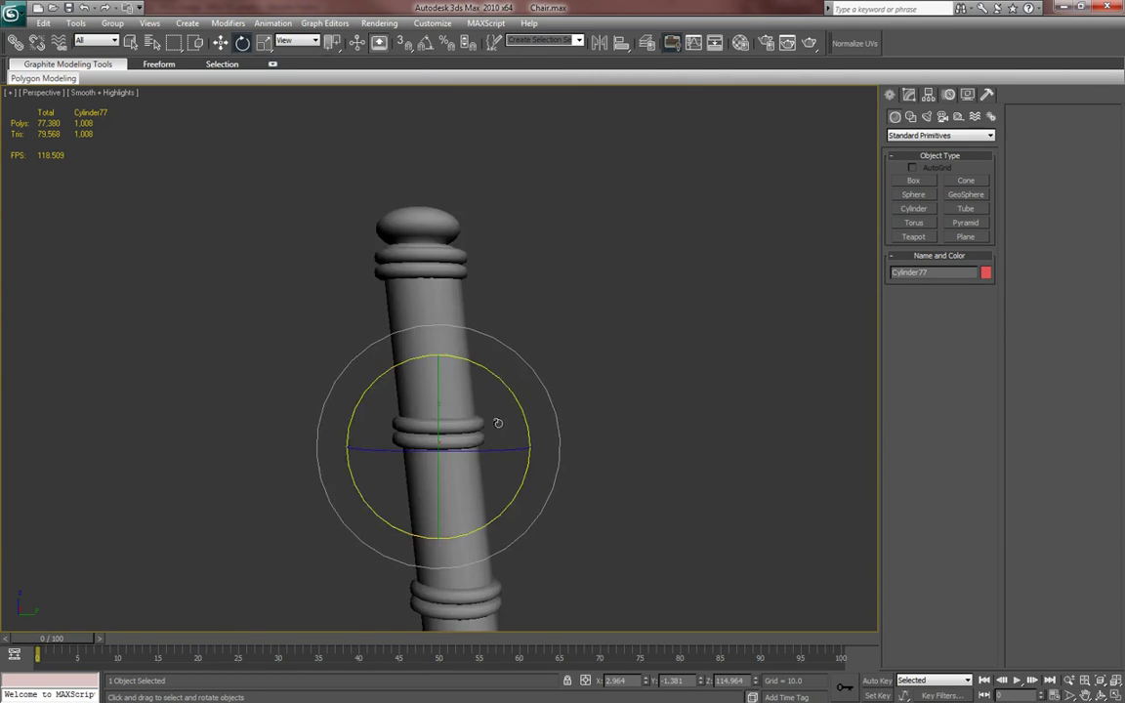
scroll(494, 423, "up", 4)
middle_click_drag(497, 527, 517, 414)
key("l")
key("z")
scroll(509, 381, "down", 8)
scroll(504, 451, "up", 2)
key("F3")
scroll(504, 459, "up", 2)
middle_click_drag(505, 462, 501, 408)
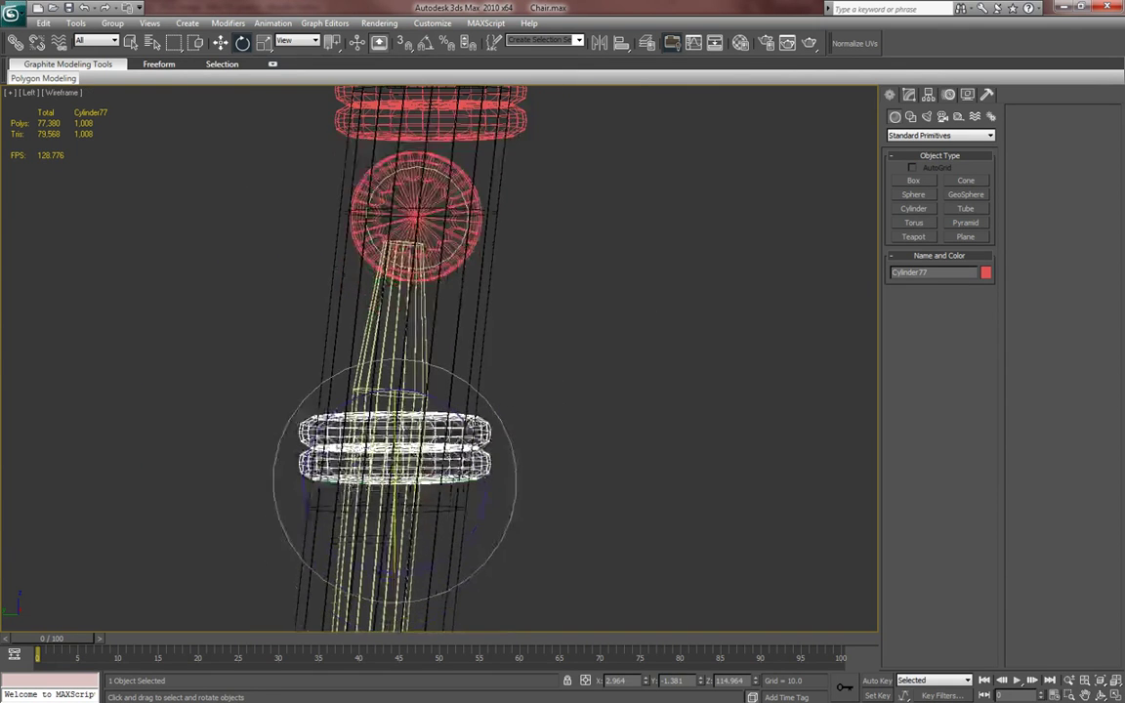
left_click_drag(463, 420, 471, 429)
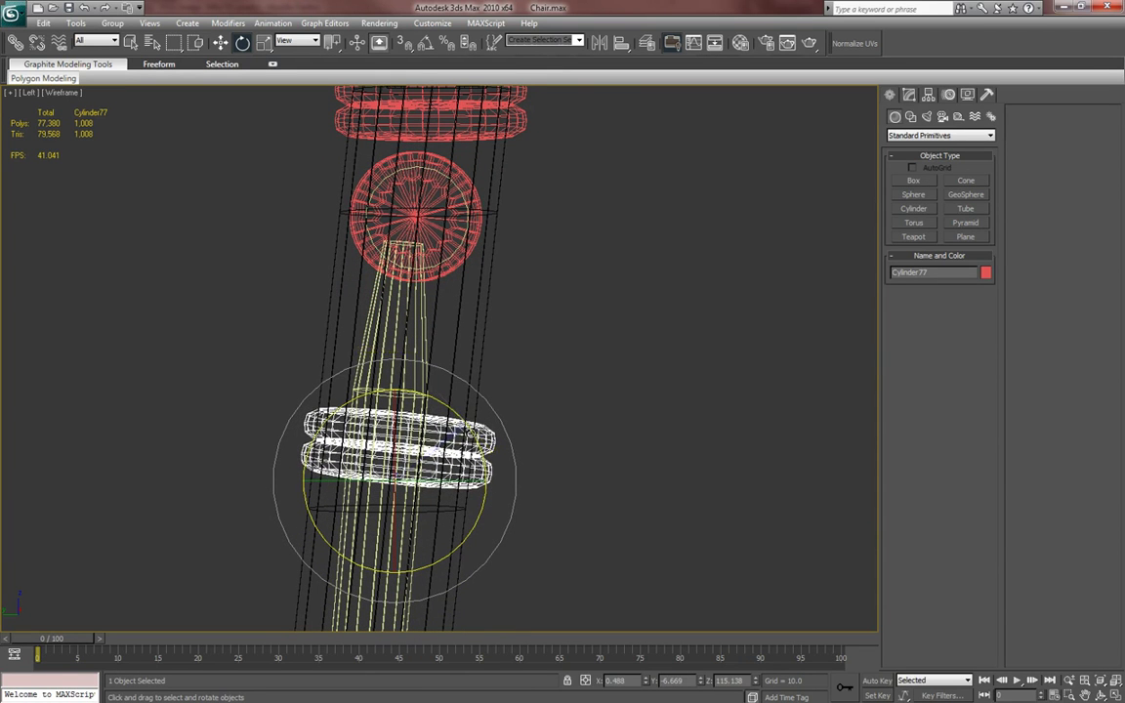
- Rotate the collar just above the lower spindle crossbar so it lies square to the slanted post
middle_click_drag(495, 191, 461, 361)
middle_click_drag(460, 452, 480, 261)
middle_click_drag(418, 490, 457, 168)
left_click(460, 435)
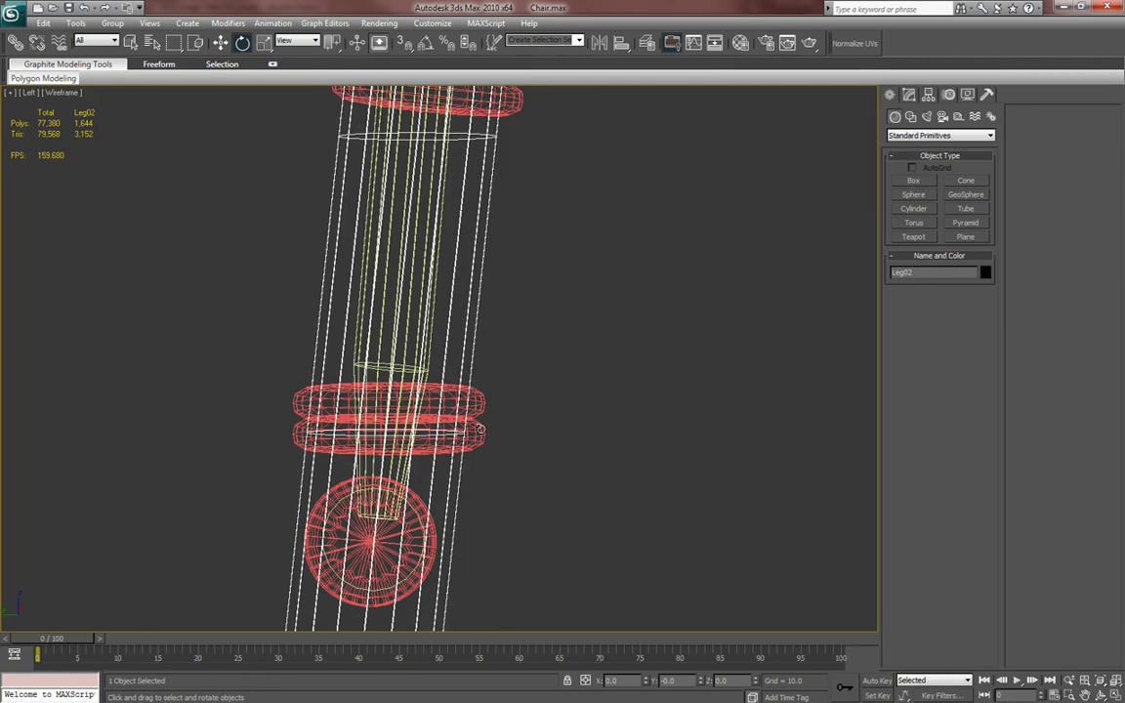
left_click(478, 389)
left_click(477, 391)
left_click_drag(450, 383, 456, 402)
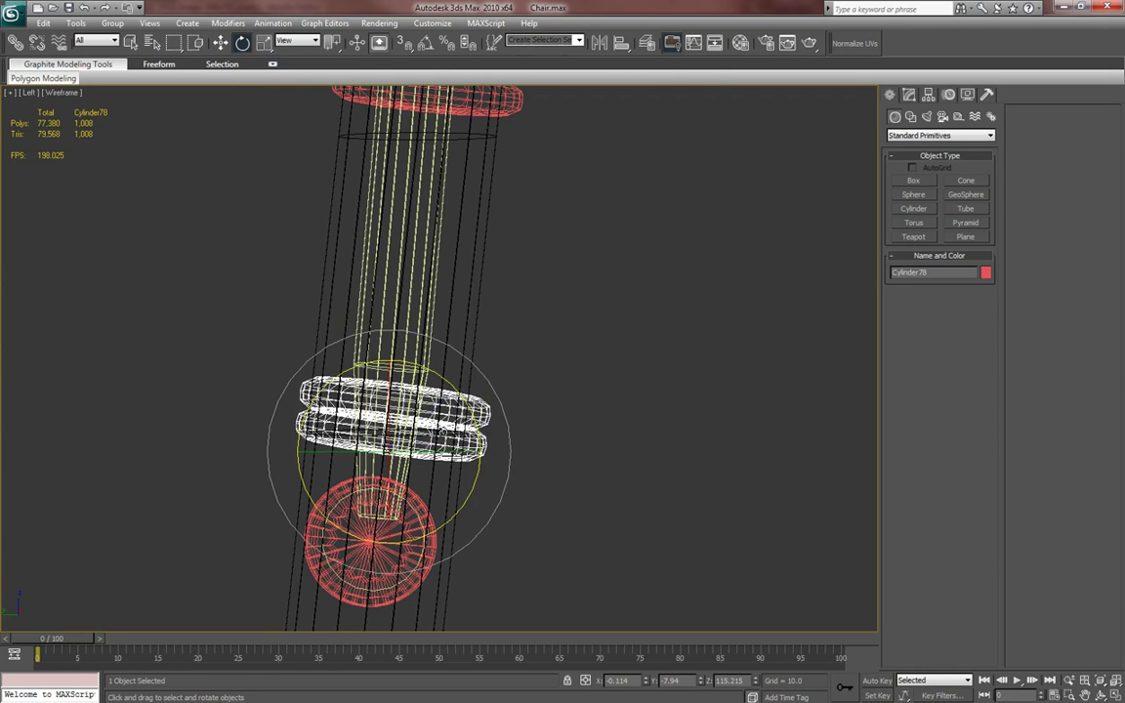
- Recentre the two rotated upper collars on the post, placing the one above the lower spindle crossbar at about Y -10.37
key("w")
left_click(468, 415)
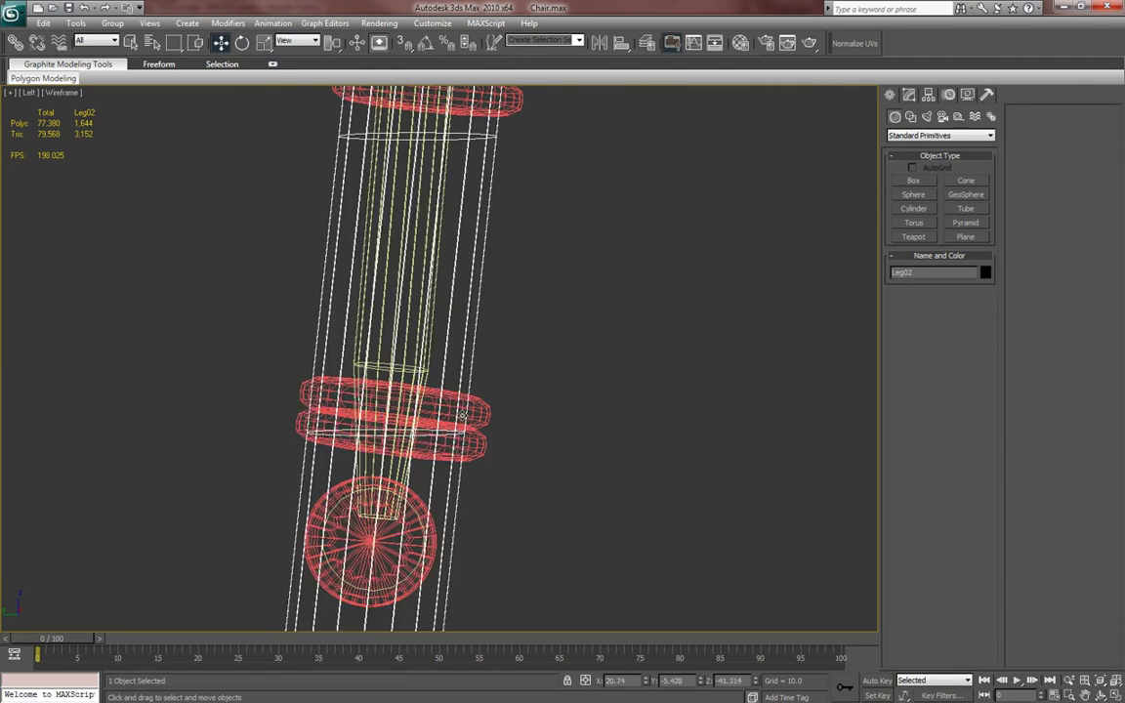
left_click(476, 414)
left_click_drag(478, 418, 485, 418)
middle_click_drag(510, 135, 498, 289)
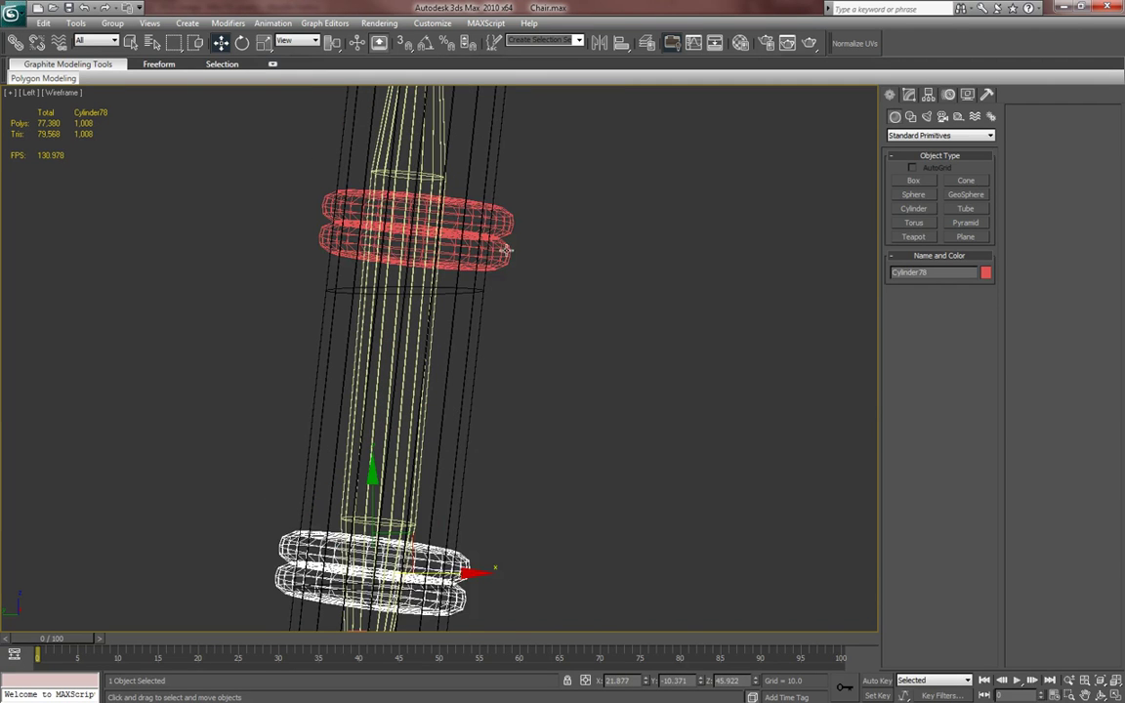
left_click(507, 251)
left_click_drag(518, 229, 514, 229)
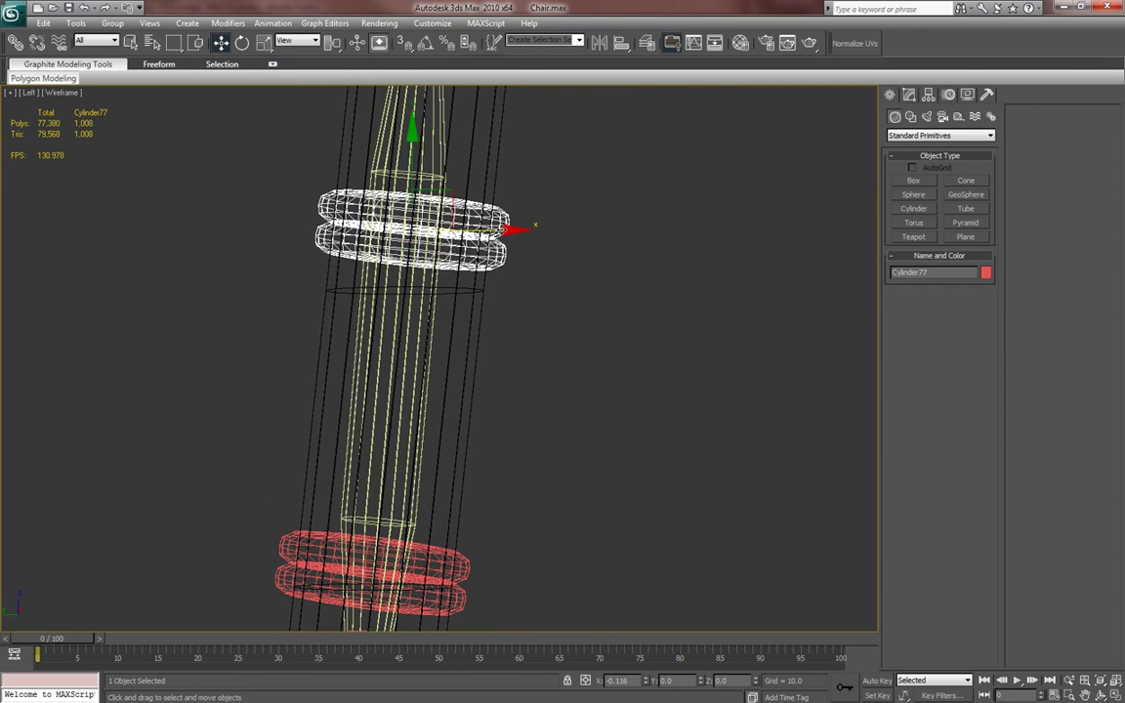
- Rotate the collar under the lower spindle crossbar slightly more so it lies square to the post
scroll(469, 392, "down", 2)
middle_click_drag(430, 535, 443, 400)
scroll(432, 301, "up", 3)
left_click(455, 255)
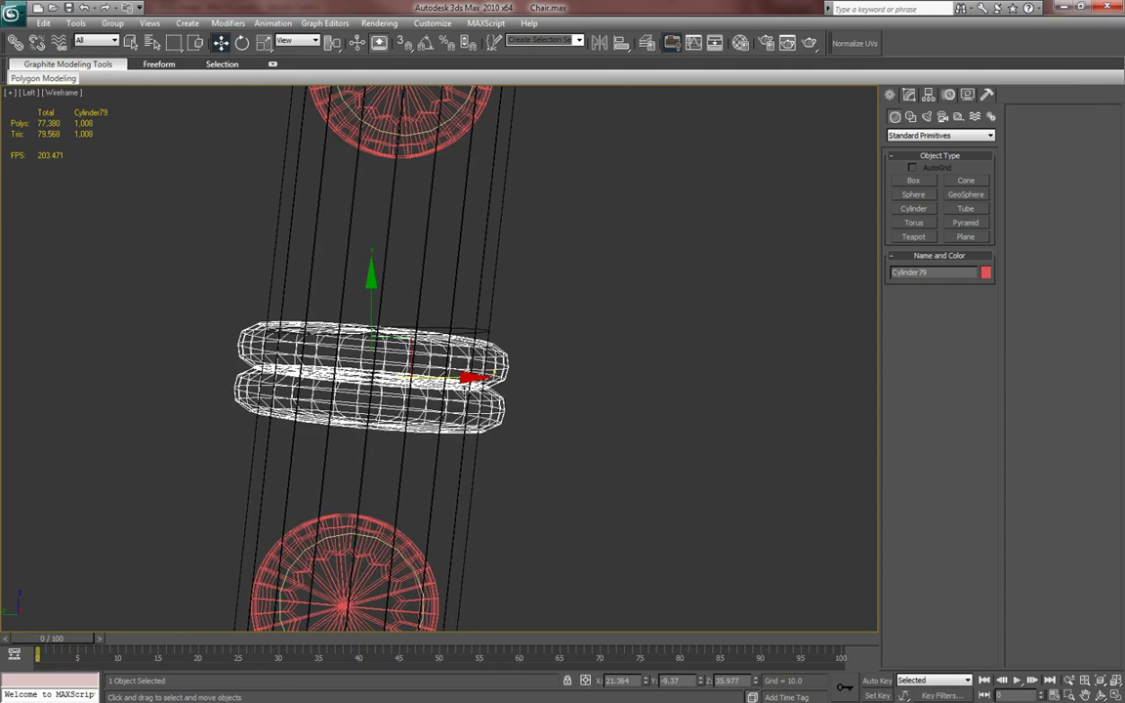
key("r")
key("e")
left_click_drag(394, 333, 431, 377)
key("w")
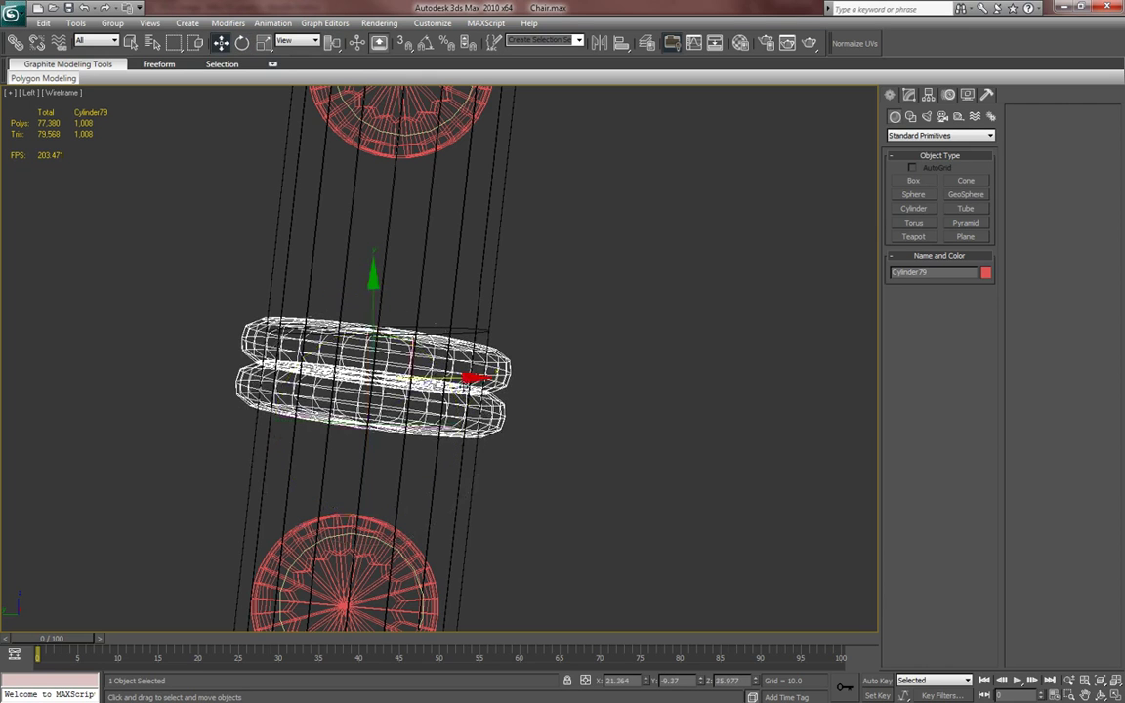
- Rotate the collar between the two lowest crossbars by about -2.49 degrees and centre it on the post at about Y -8.25
middle_click_drag(473, 475, 468, 310)
middle_click_drag(447, 507, 506, 246)
left_click(503, 434)
key("e")
left_click_drag(434, 422, 437, 425)
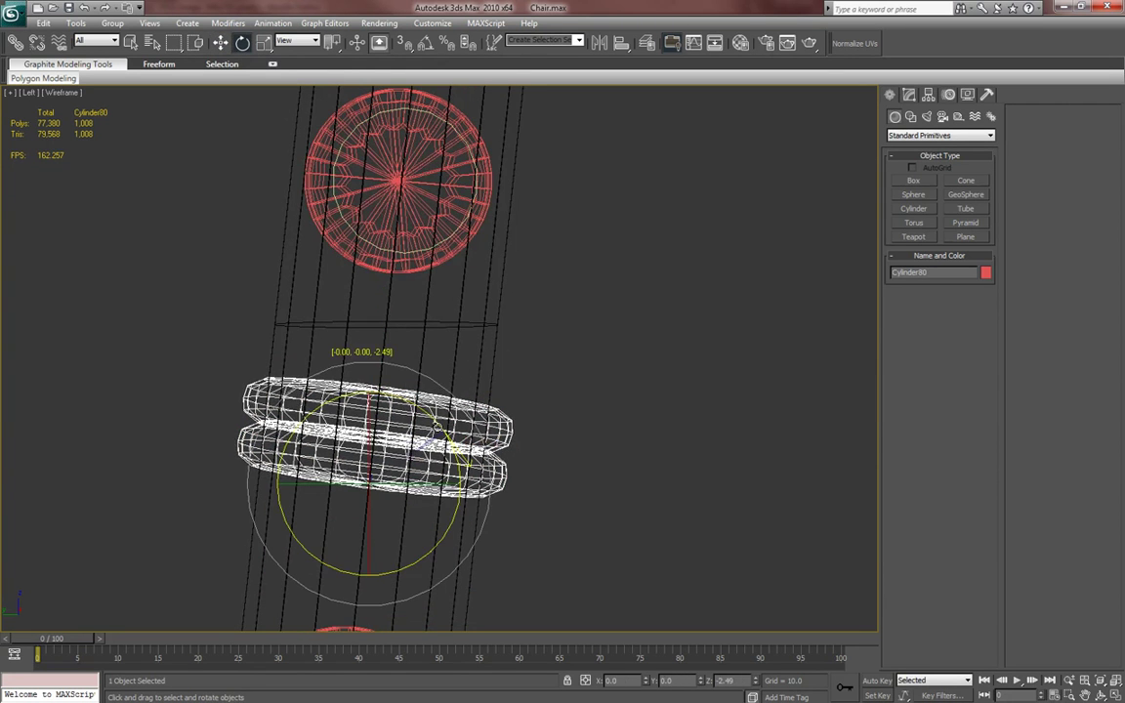
key("w")
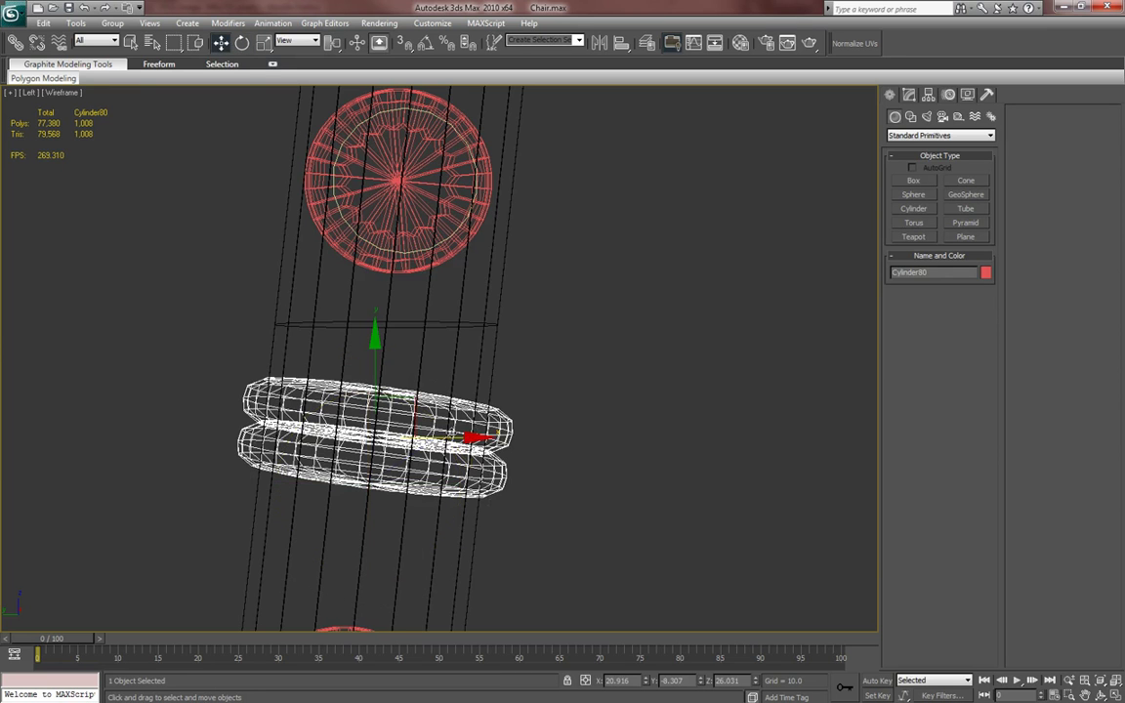
left_click_drag(456, 438, 454, 438)
- Rotate the lowest collar by about -2.94 degrees to match the post's slant and nudge it into the centre
middle_click_drag(455, 442, 458, 148)
middle_click_drag(441, 583, 460, 451)
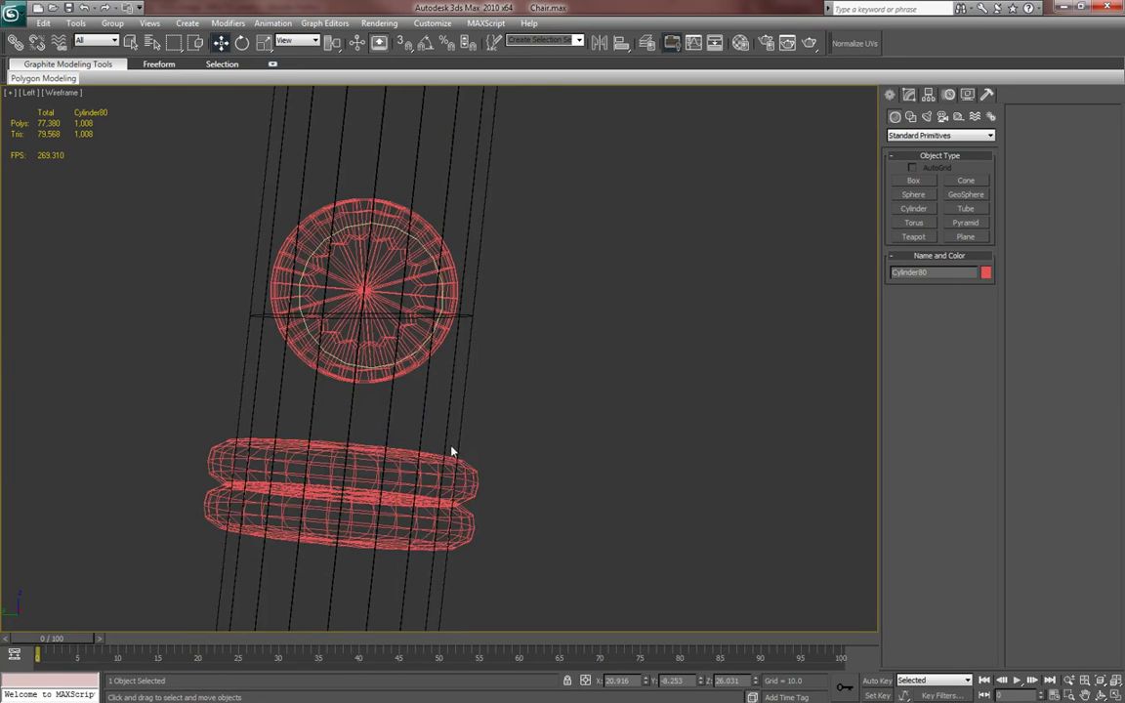
left_click(467, 479)
key("e")
left_click_drag(403, 482, 405, 486)
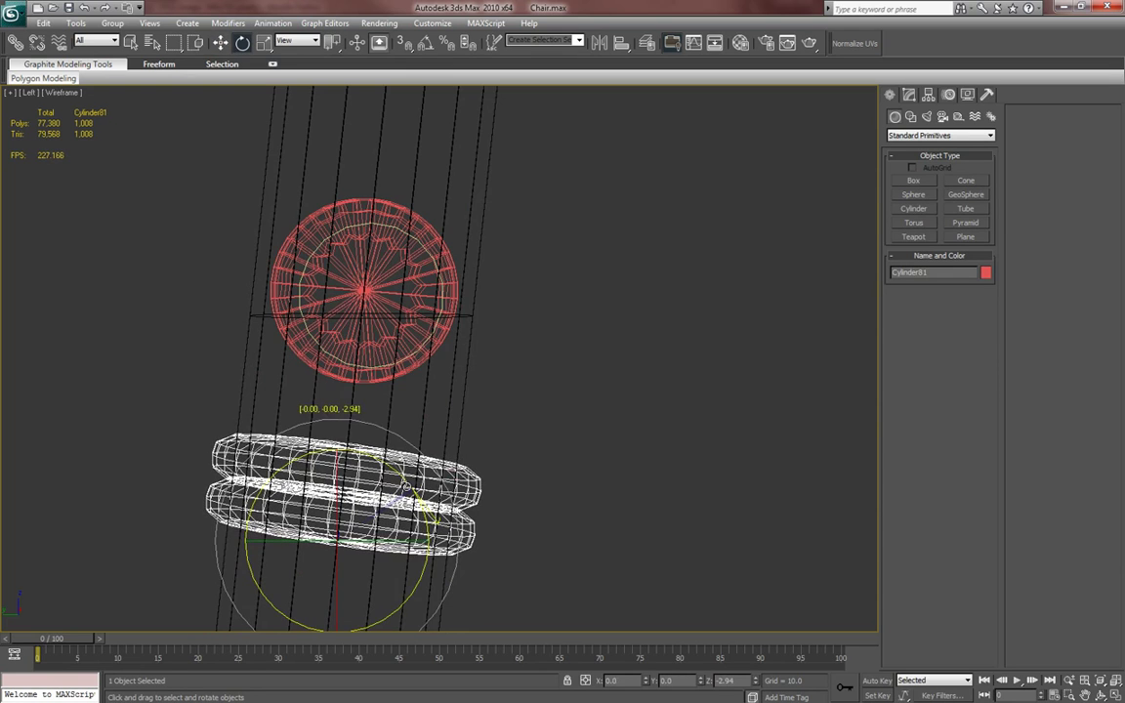
key("w")
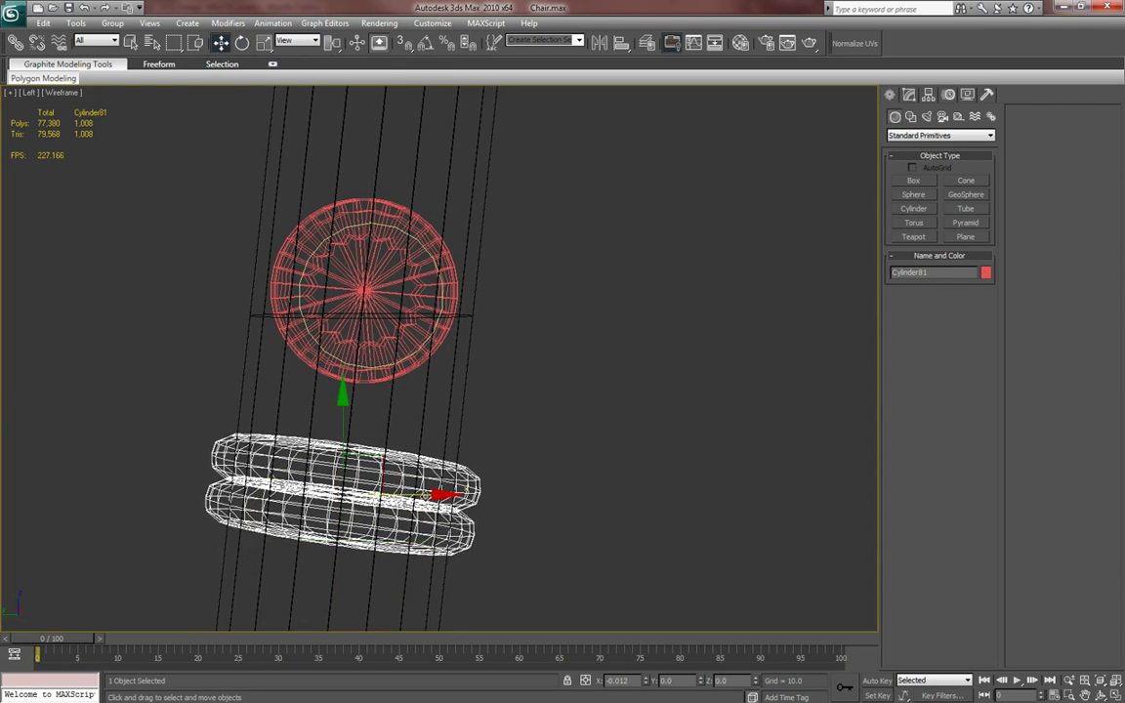
- Return to the shaded perspective view with edged faces and examine the fit of the collars along the backrest post
middle_click_drag(427, 517, 448, 88)
middle_click_drag(405, 567, 461, 215)
scroll(406, 383, "down", 6)
middle_click_drag(304, 259, 354, 329)
key("p")
scroll(354, 321, "down", 4)
middle_click_drag(455, 318, 528, 435, "alt")
key("F3")
mouse_move(452, 390)
middle_mouse_down("alt")
mouse_move(506, 415)
mouse_move(493, 429)
mouse_move(522, 452)
mouse_move(401, 462)
mouse_move(339, 540)
mouse_move(786, 181)
mouse_move(410, 430)
mouse_move(380, 414)
mouse_move(379, 339)
mouse_move(278, 339)
mouse_move(290, 378)
middle_mouse_up("alt")
key("F4")
scroll(290, 378, "down", 8)
key("F4")
- Try to copy all six collars from the fitted backrest post across to the opposite post
left_click(401, 488, "ctrl")
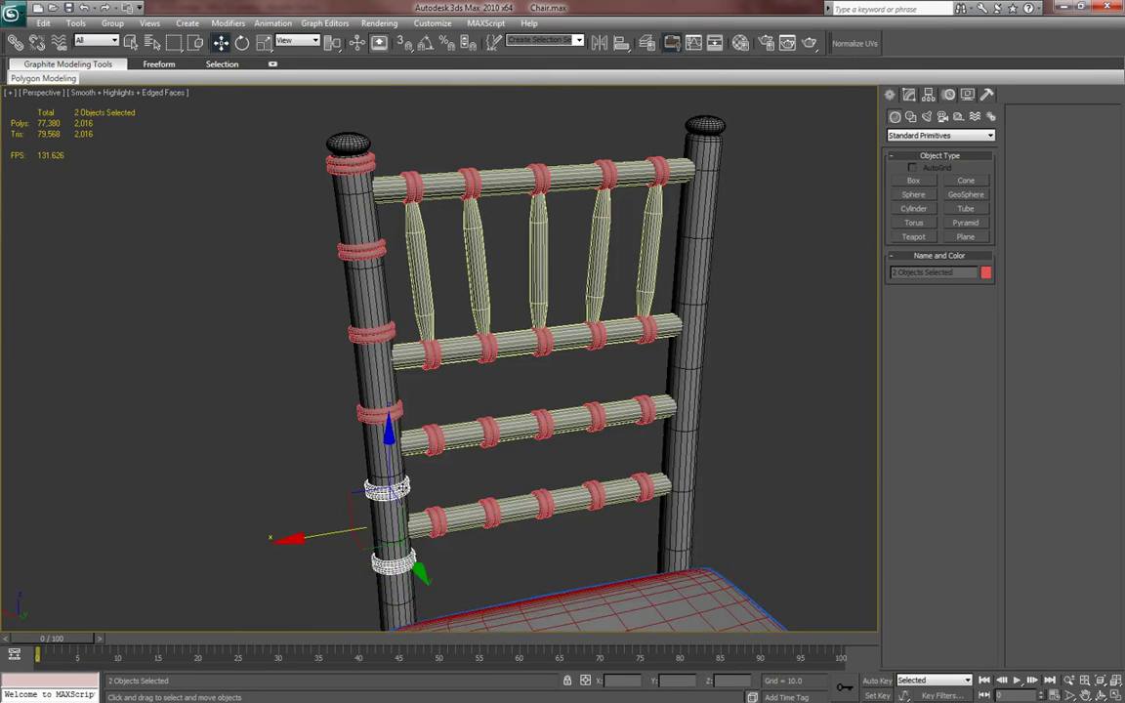
left_click(418, 395)
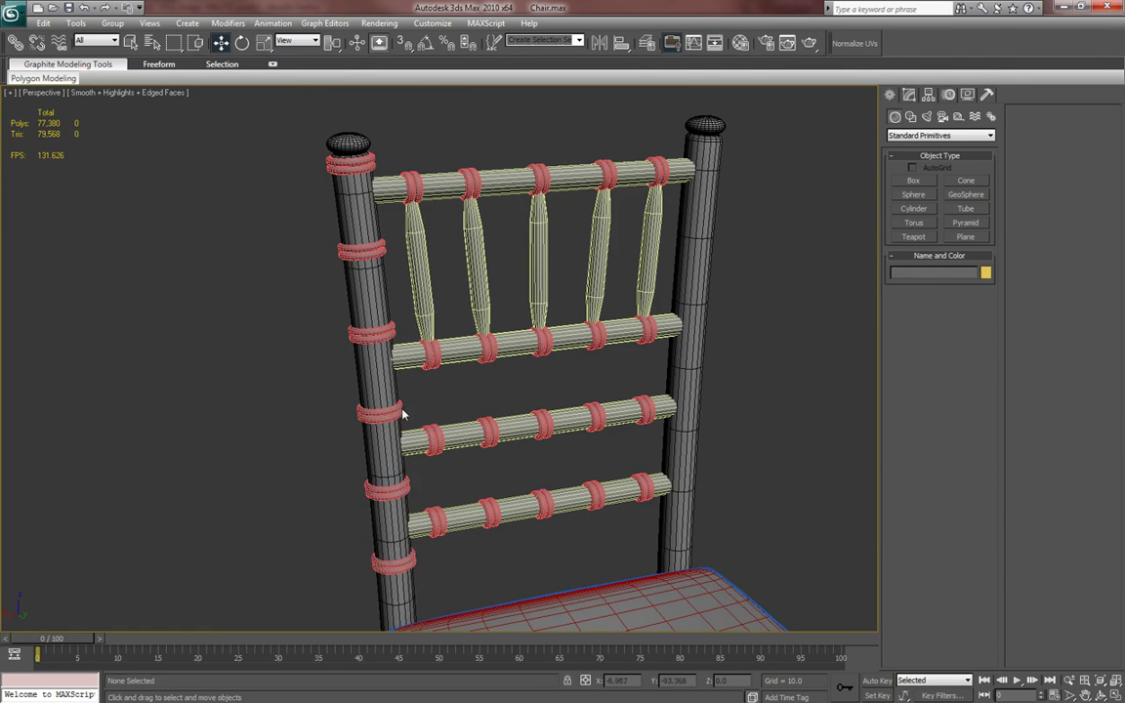
left_click(399, 414)
left_click(401, 488, "ctrl")
left_click(411, 560, "ctrl")
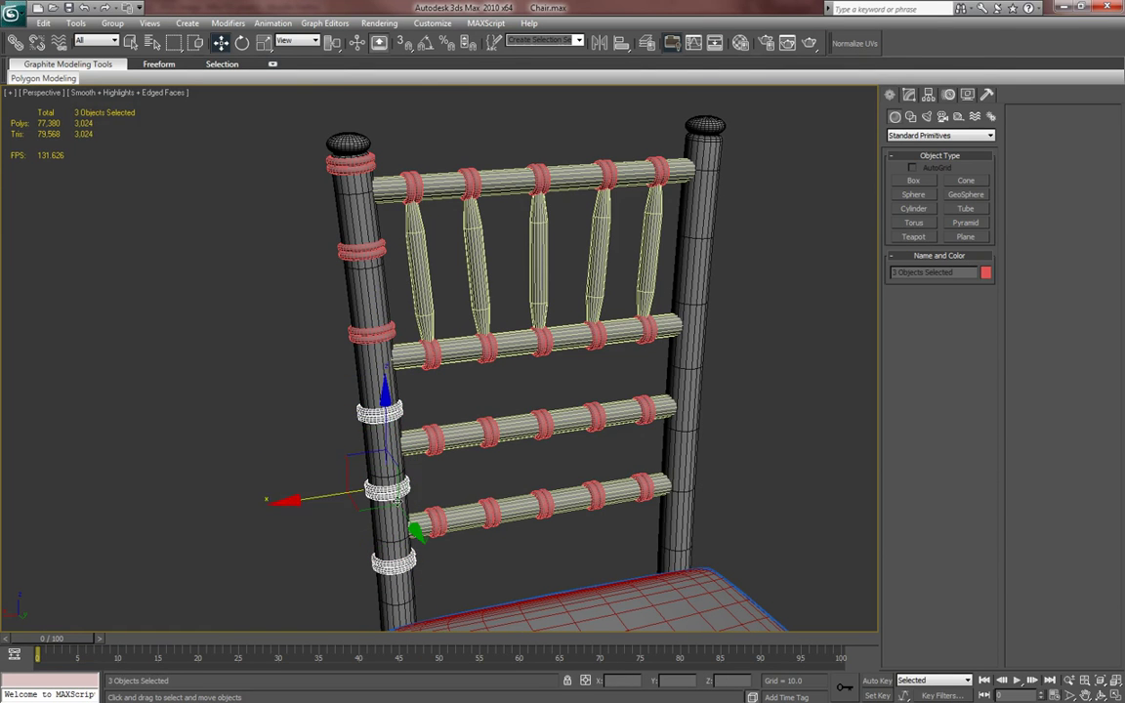
left_click(389, 338, "ctrl")
left_click(374, 252, "ctrl")
left_click(363, 166, "ctrl")
middle_click_drag(454, 271, 112, 345, "alt")
left_click_drag(19, 342, 378, 347, "shift")
left_click(628, 411)
middle_click_drag(277, 317, 346, 337)
- Save the scene and add a Symmetry modifier to the top collar of the backrest post
left_click(148, 159)
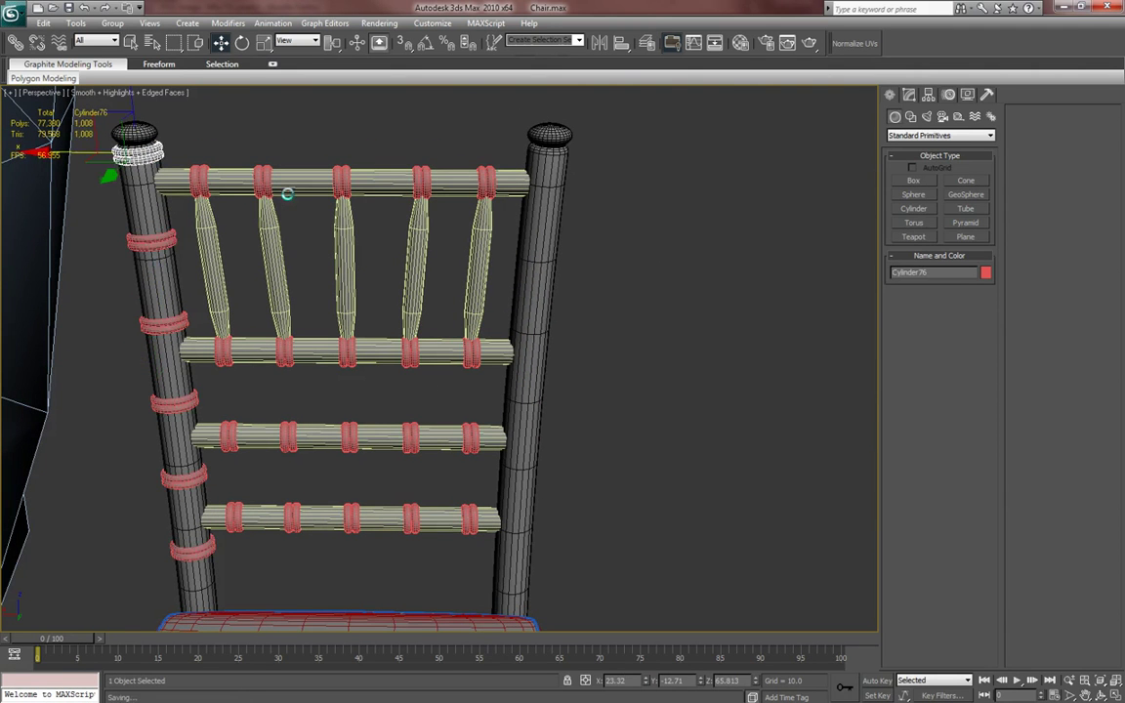
middle_click_drag(361, 203, 376, 250)
left_click(909, 95)
left_click(914, 151)
middle_click_drag(574, 425, 578, 412)
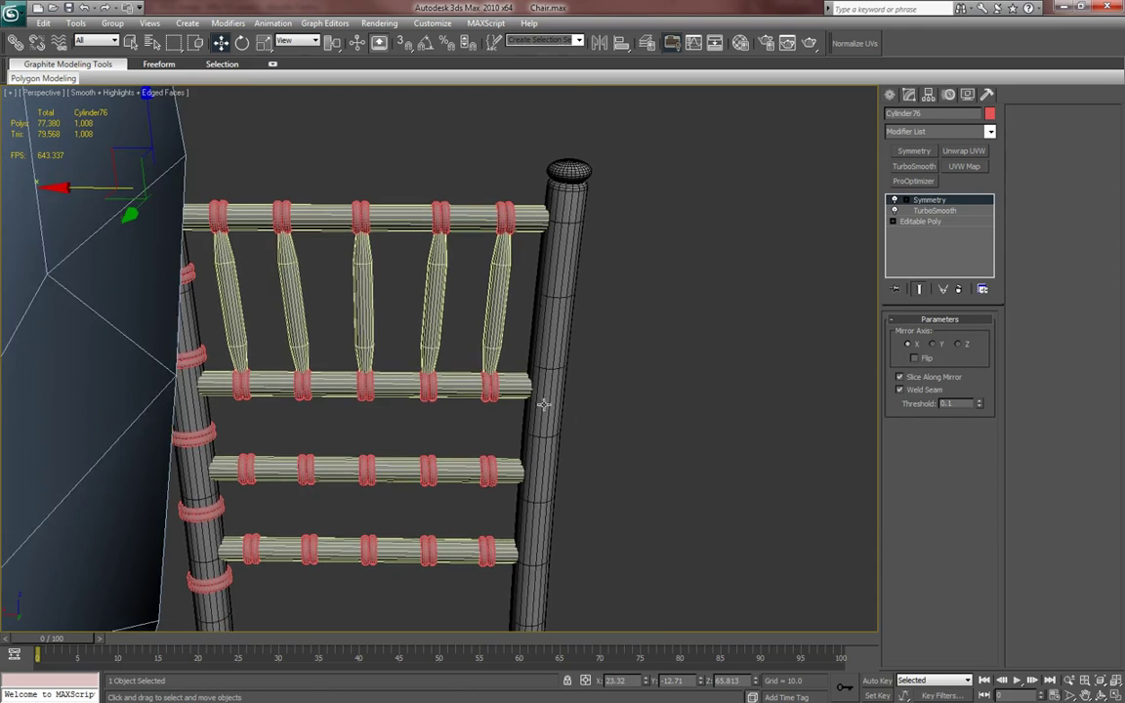
key("z")
scroll(606, 561, "down", 8)
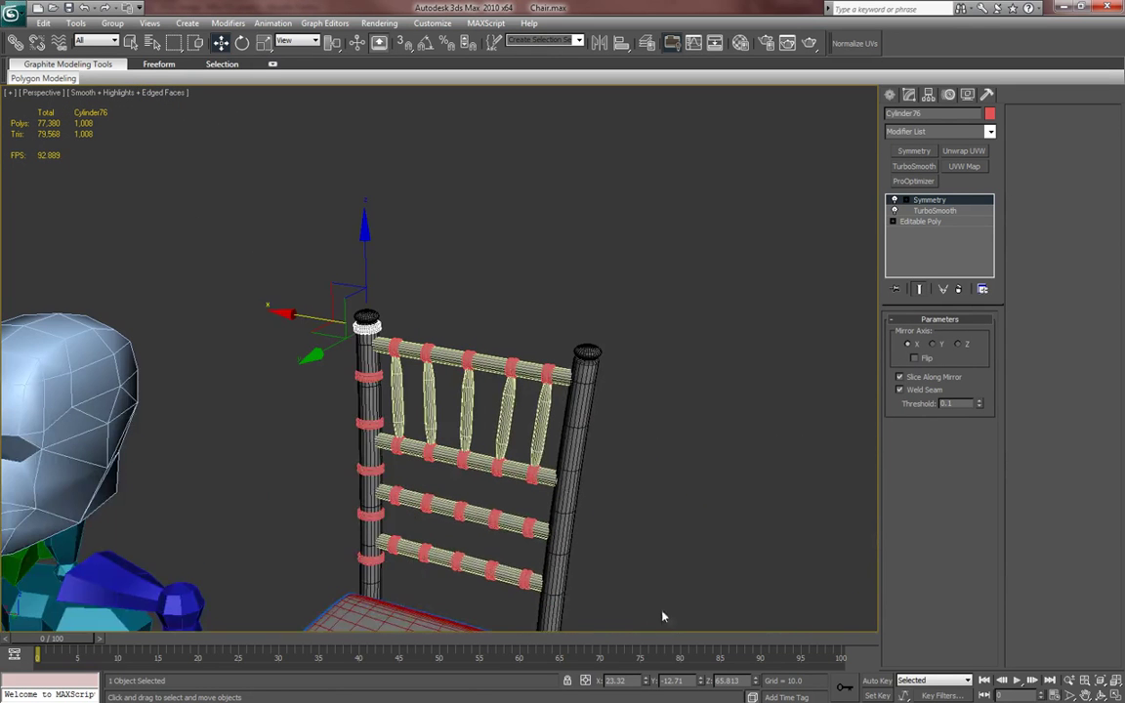
- Try to mirror the top collar onto the opposite post by setting the symmetry plane to X 0 and flipping it
key("1")
key("1")
left_click(907, 200)
left_click(915, 210)
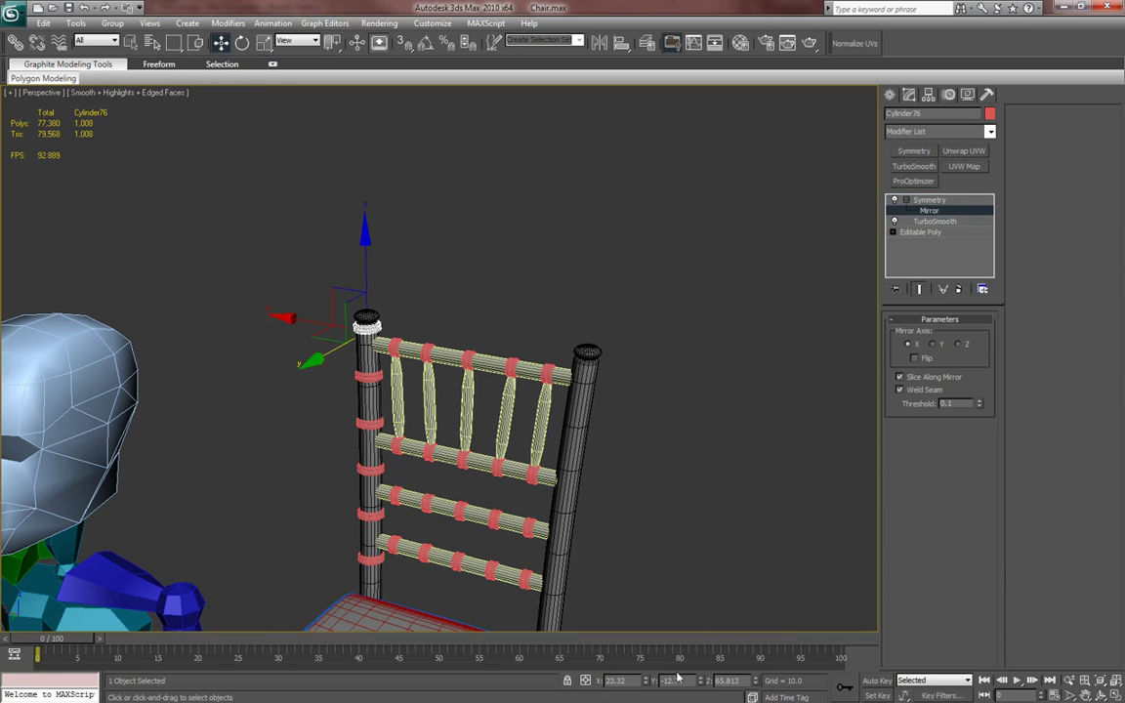
right_click(645, 681)
left_click(927, 357)
middle_click_drag(737, 355, 672, 306)
key("ctrl+z")
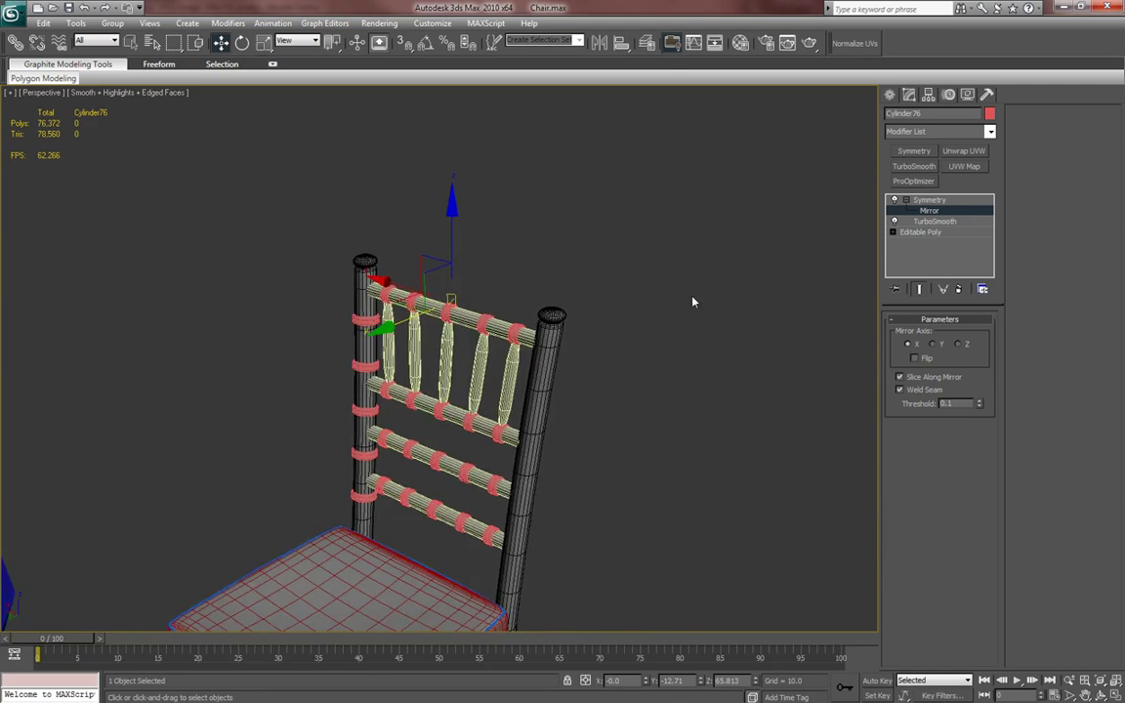
scroll(683, 304, "up", 5)
key("ctrl+z")
- Try shifting the top collar's symmetry plane along X by about -10.8 towards the middle of the backrest
middle_click_drag(583, 311, 242, 298, "alt")
left_click_drag(201, 264, 313, 282)
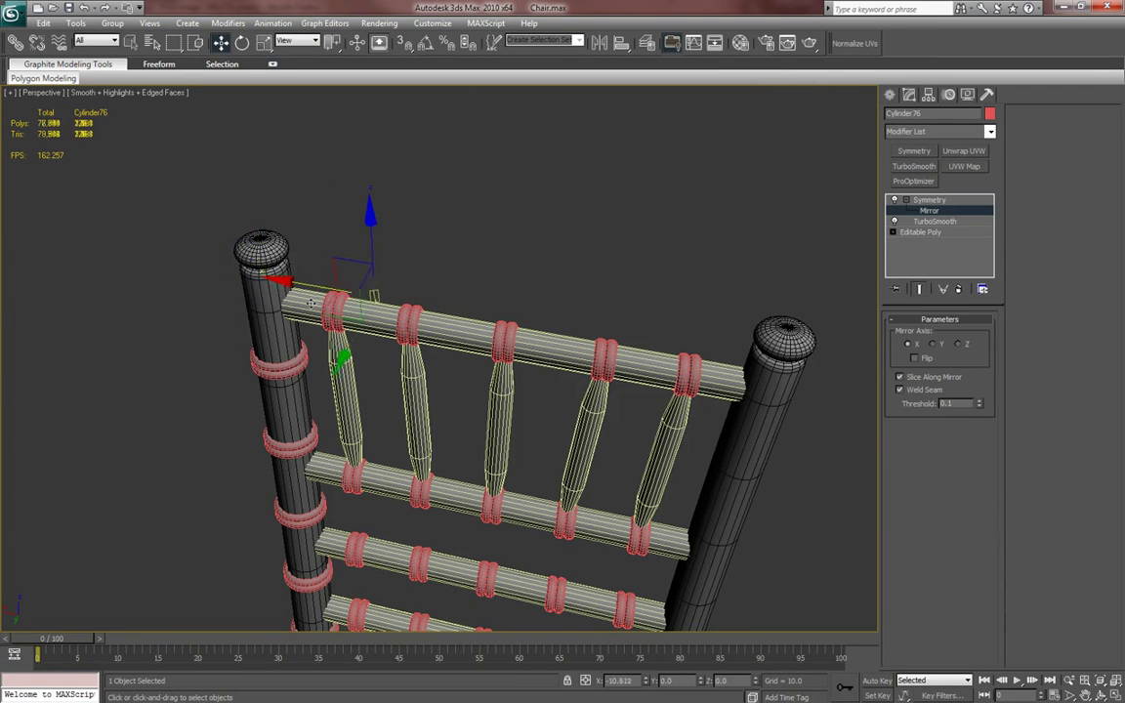
middle_click_drag(824, 365, 610, 442, "alt")
key("ctrl+z")
- Select all six double-ring collars on the fitted backrest post
middle_click_drag(497, 384, 852, 180, "alt")
left_click(891, 95)
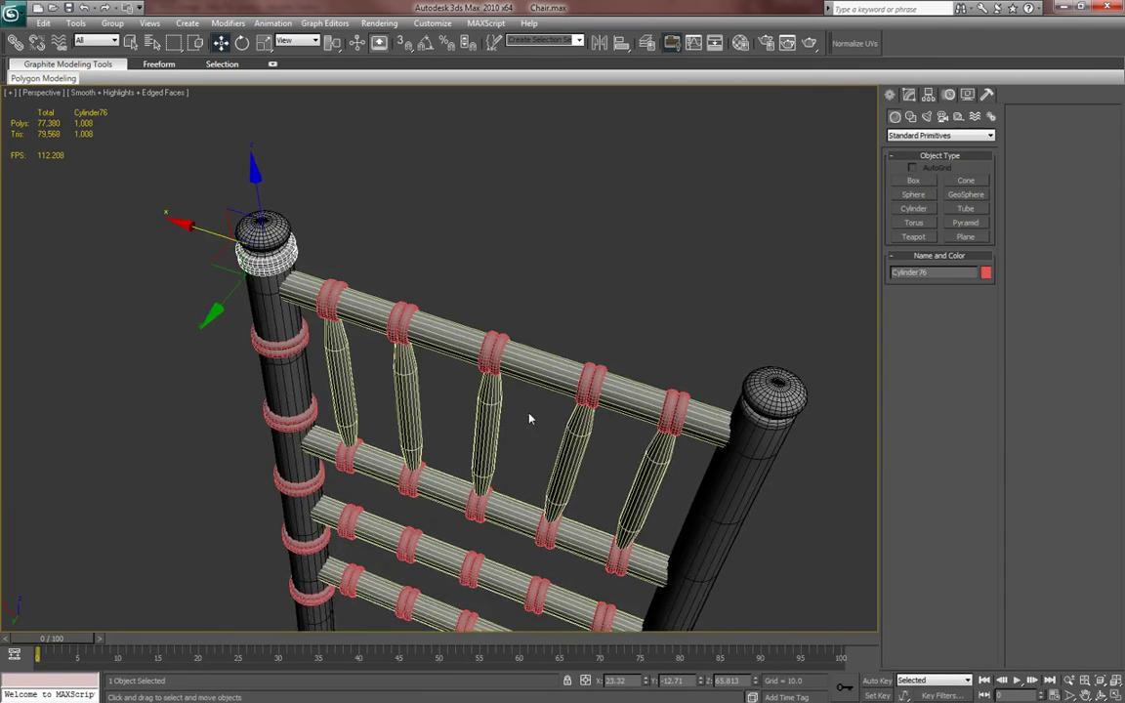
middle_click_drag(520, 410, 561, 321)
left_click(329, 258, "ctrl")
left_click(335, 342, "ctrl")
left_click(335, 411, "ctrl")
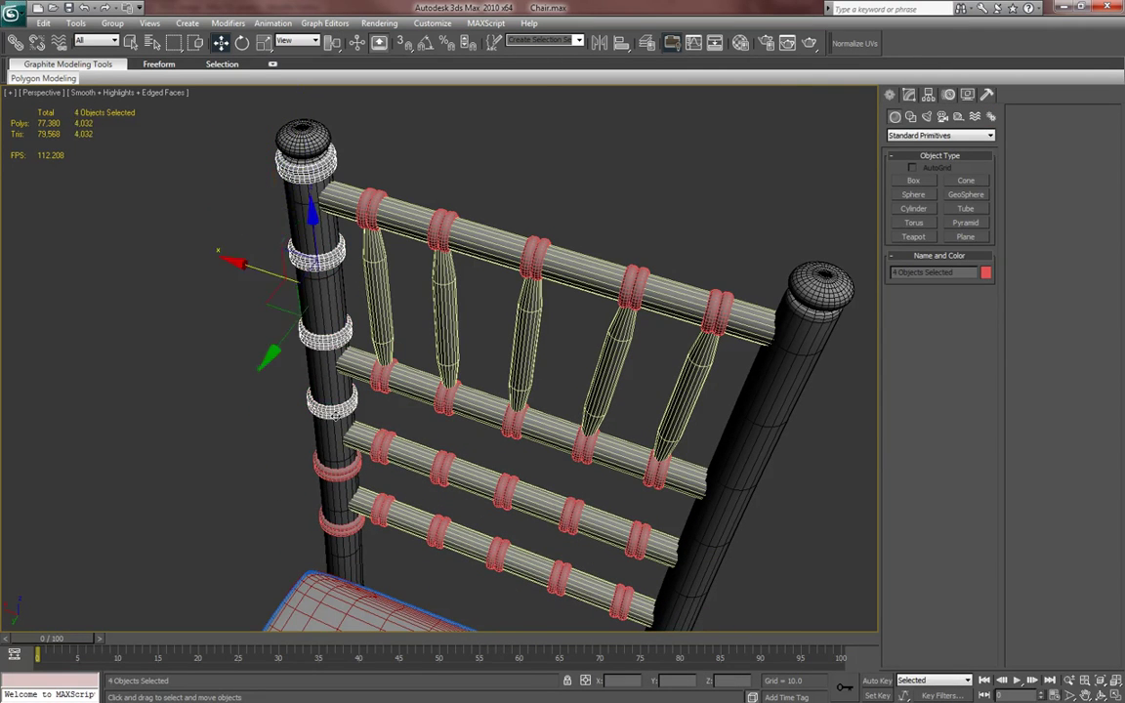
left_click(335, 469, "ctrl")
left_click(341, 523, "ctrl")
middle_click_drag(440, 514, 454, 488, "alt")
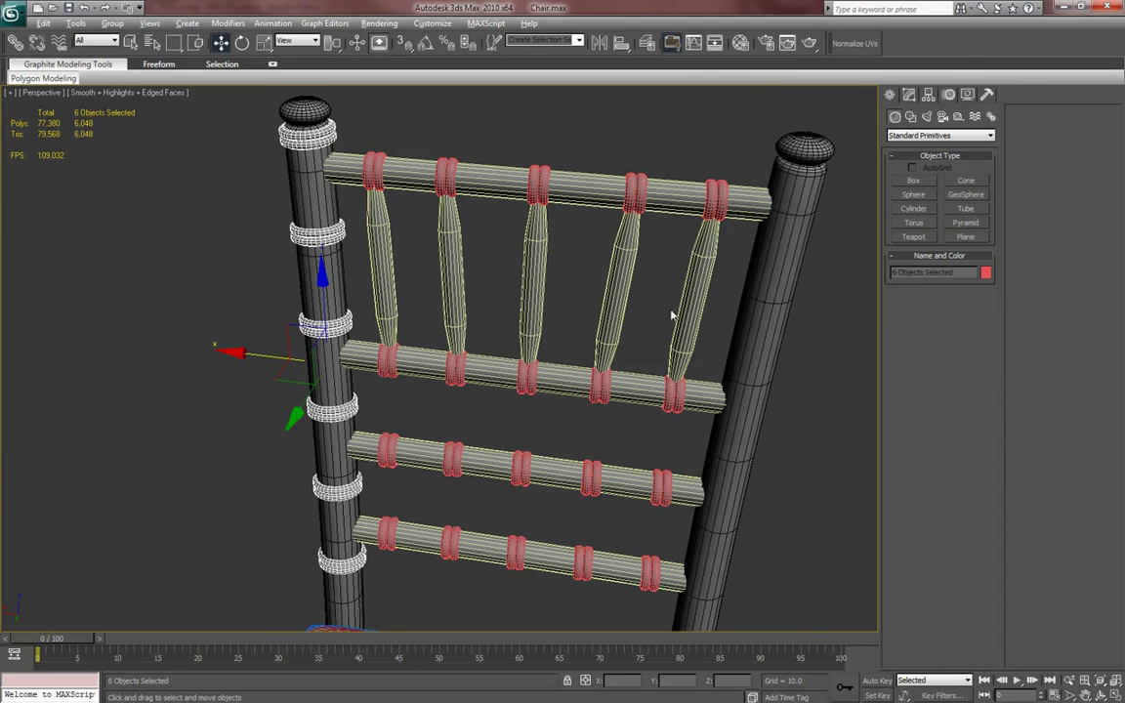
middle_click_drag(671, 314, 660, 354, "alt")
middle_click_drag(512, 294, 341, 227, "alt")
- Mirror the top collar onto the opposite backrest post with a Symmetry modifier, placing its mirror plane at X 0
left_click(303, 207)
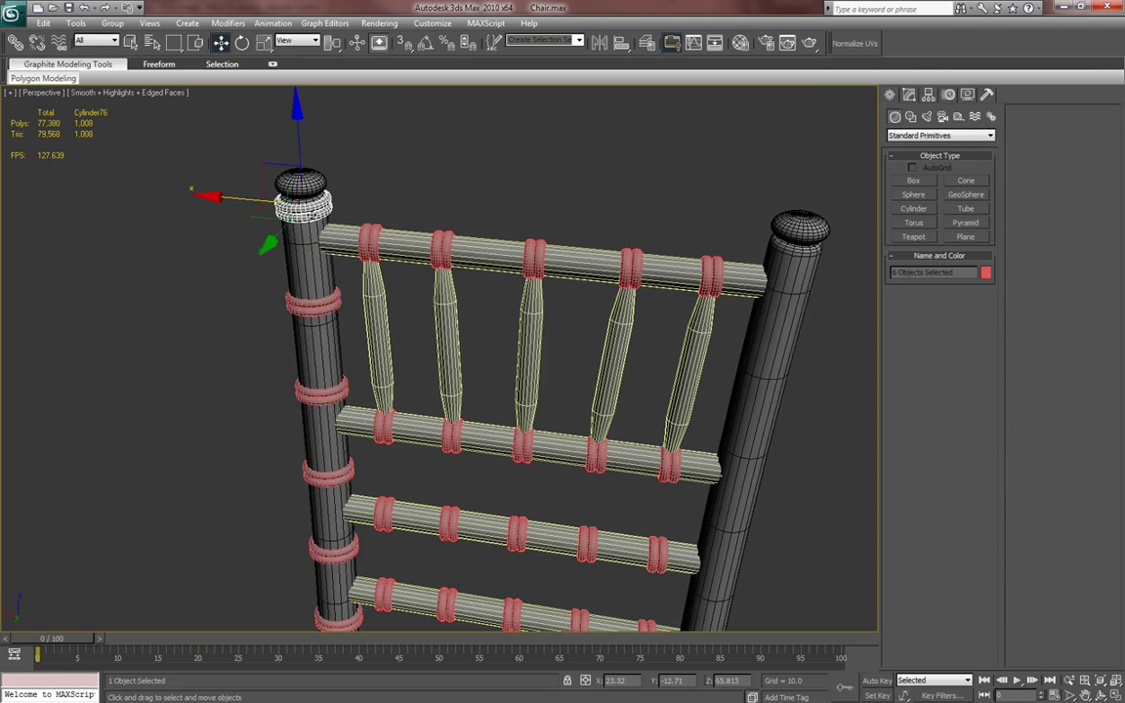
left_click(907, 95)
left_click(914, 150)
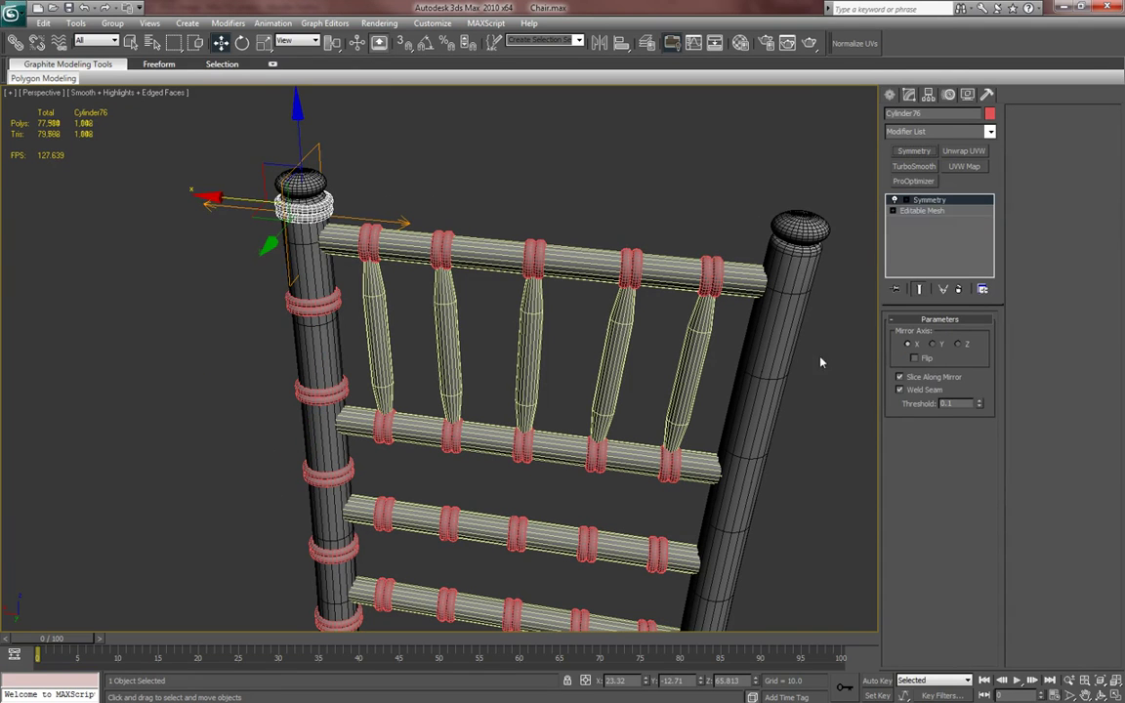
right_click(647, 682)
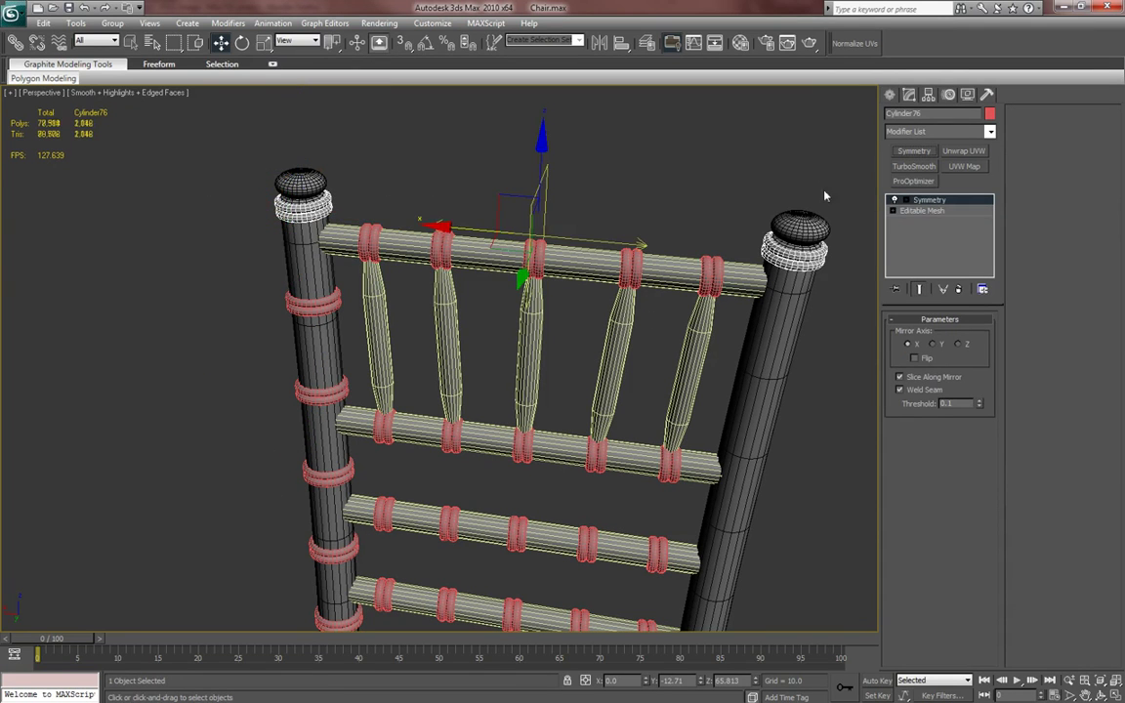
left_click(884, 92)
- Add a Symmetry modifier to the second collar from the top and set its mirror plane to X 0
left_click(314, 300)
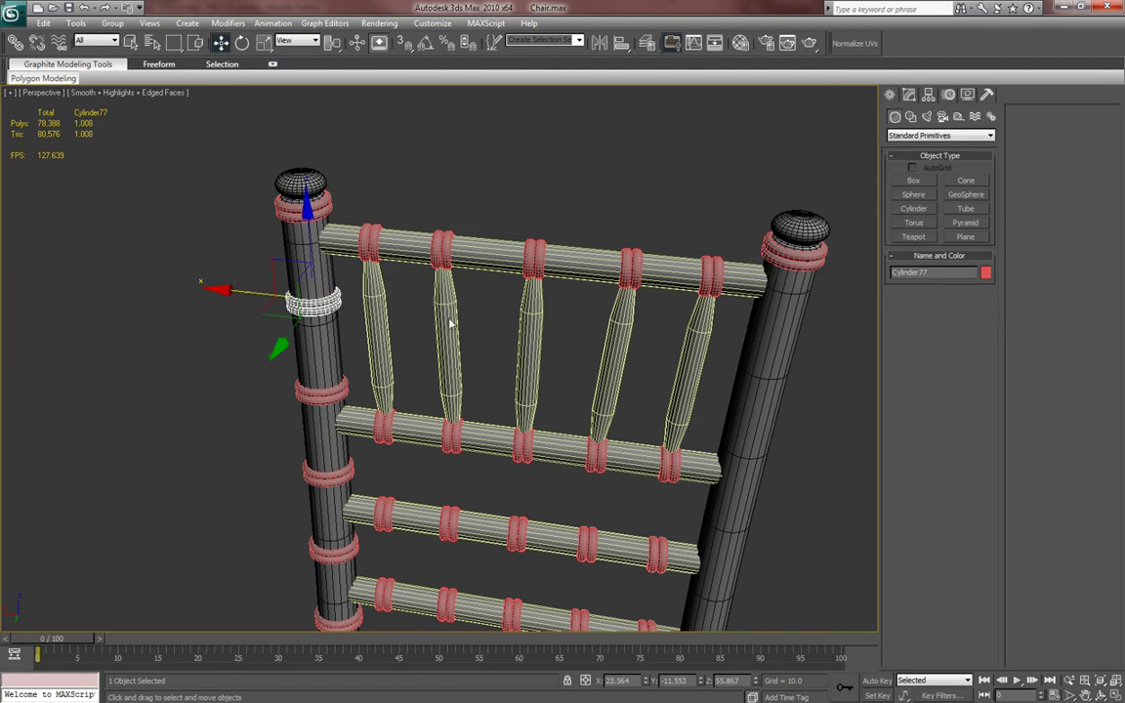
left_click(907, 95)
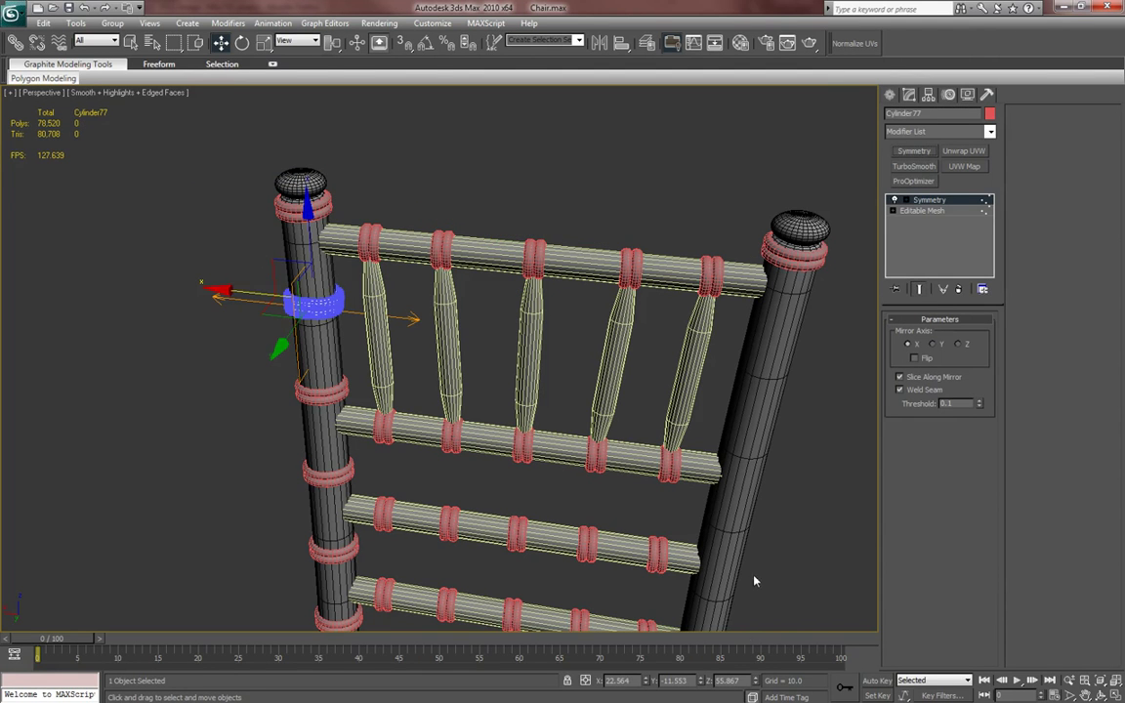
right_click(646, 687)
key("ctrl+z")
key("1")
right_click(645, 687)
right_click(644, 683)
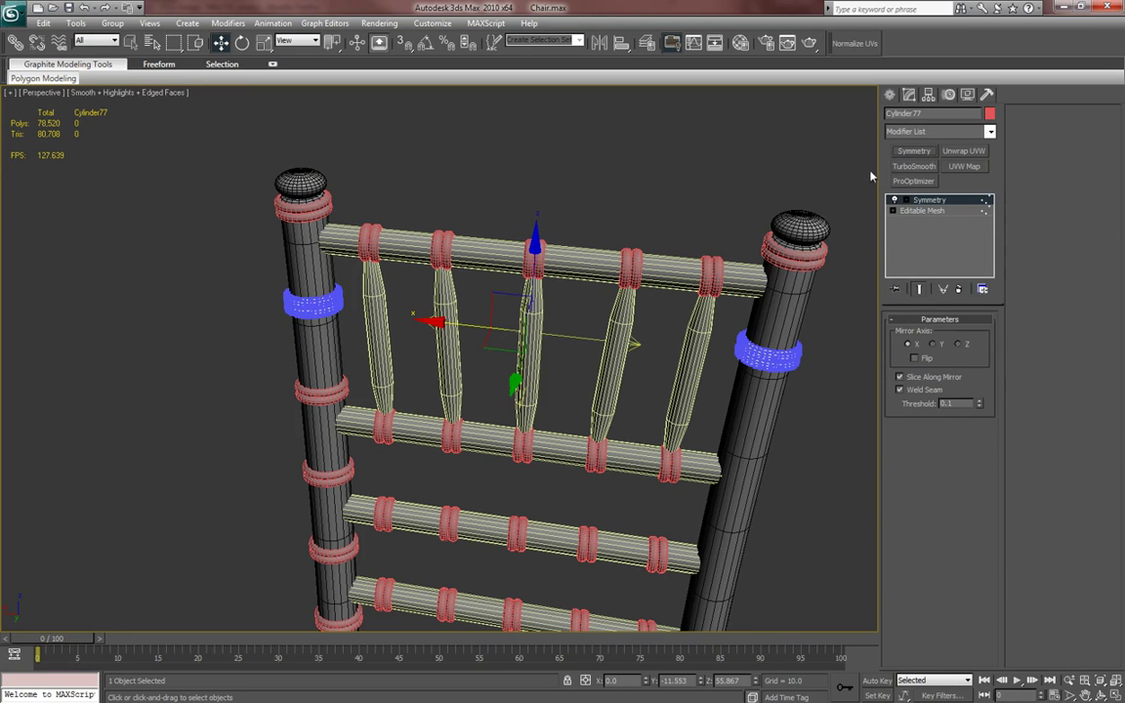
left_click(889, 94)
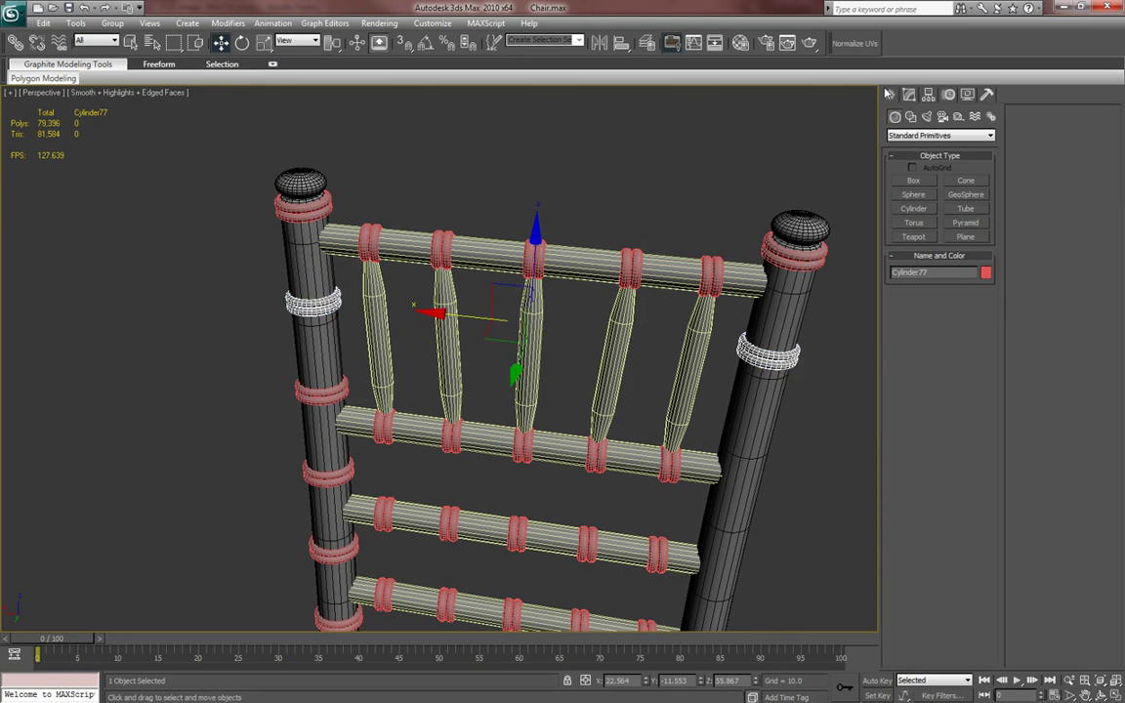
left_click(320, 396)
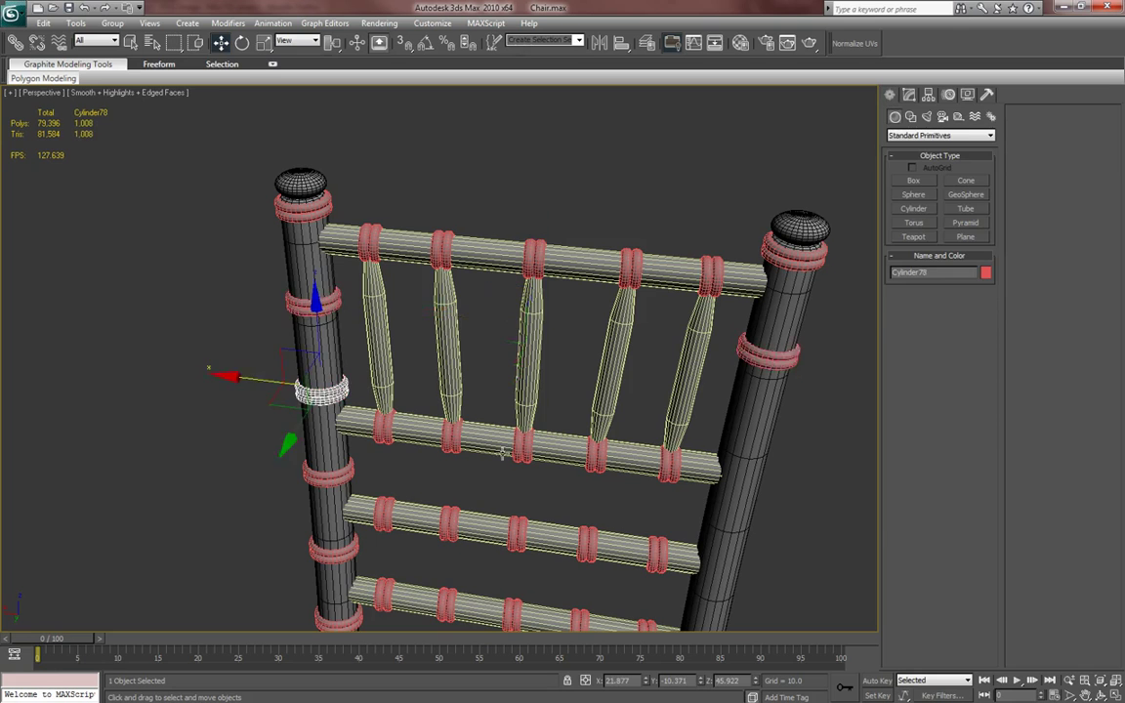
middle_click_drag(320, 397, 285, 329)
key("1")
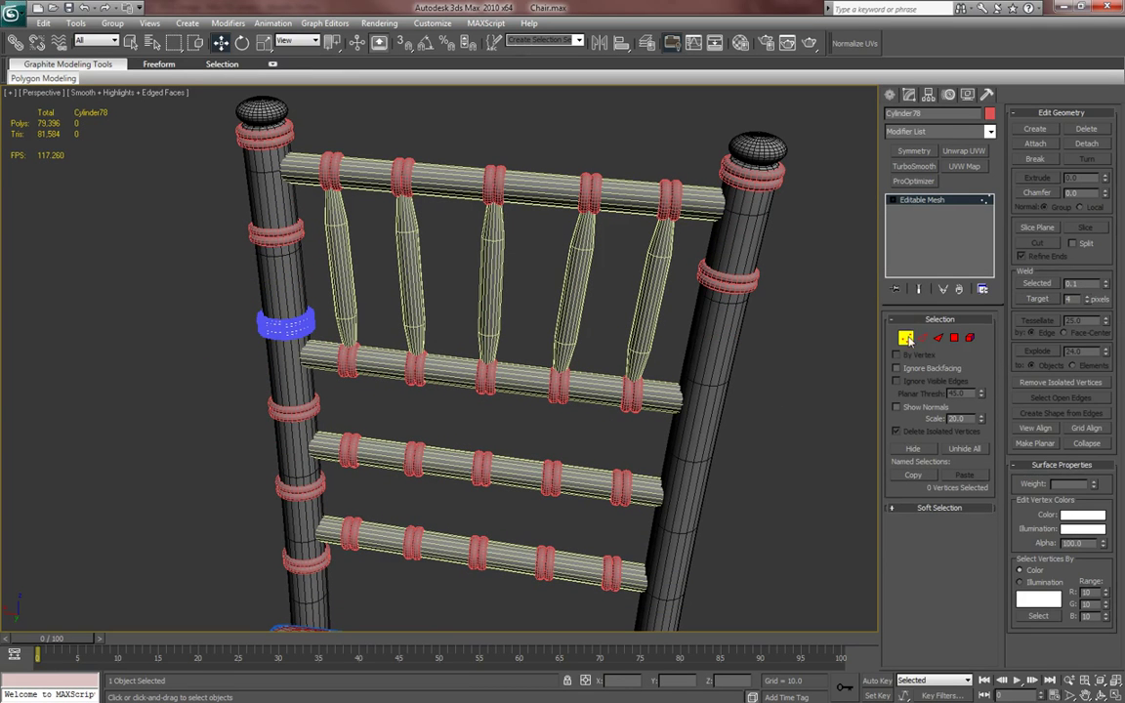
middle_click_drag(326, 340, 334, 338)
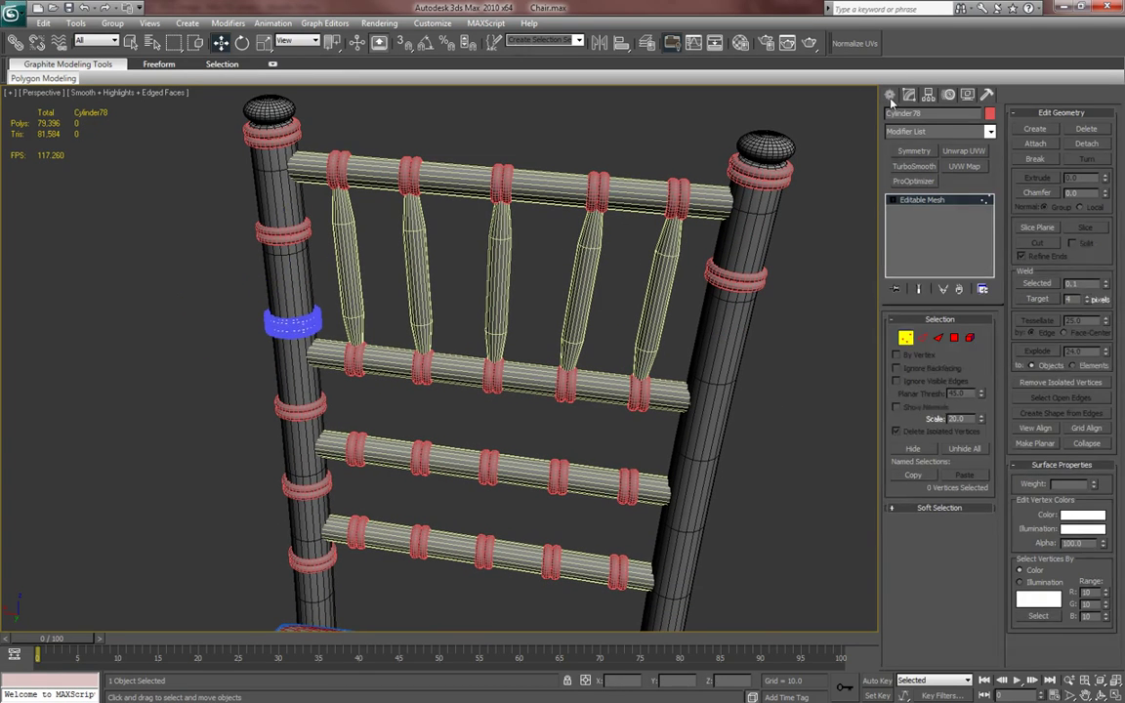
left_click(890, 95)
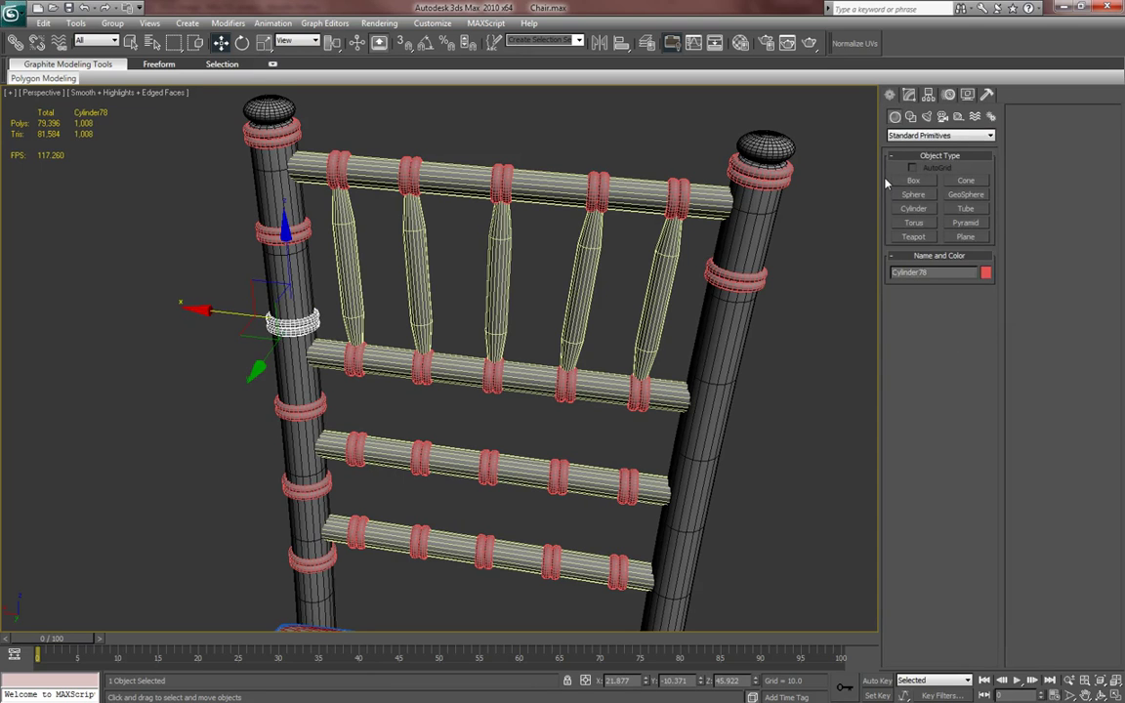
left_click(289, 138)
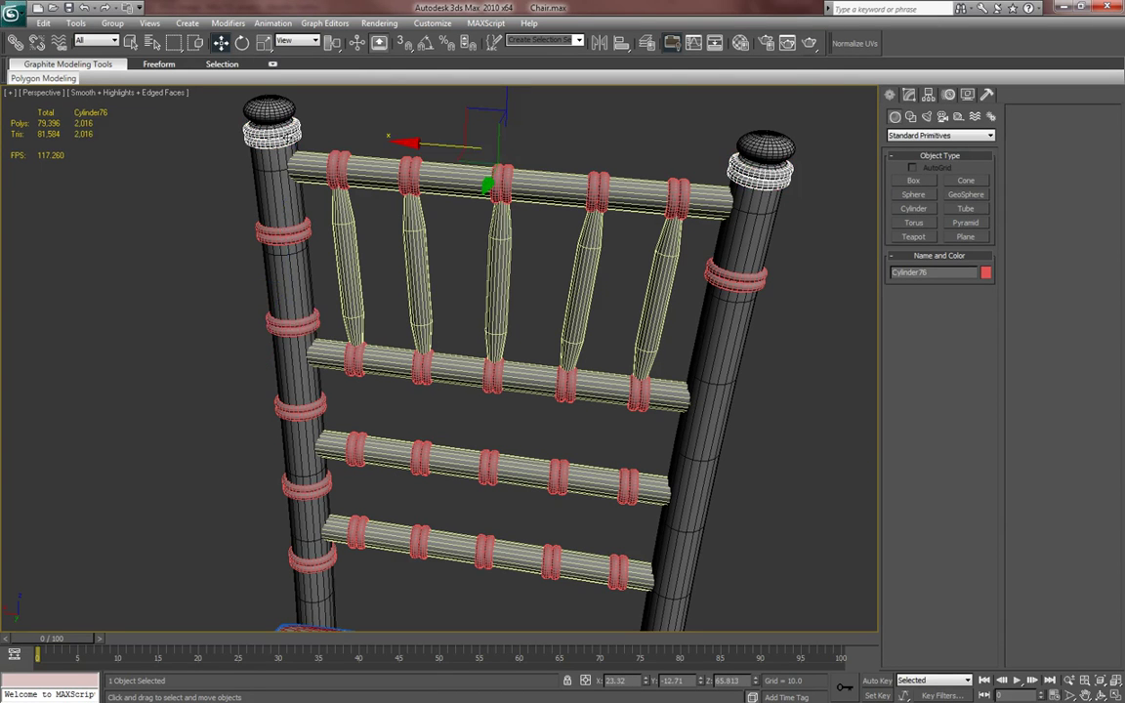
- Mirror the third collar from the top onto the opposite post using Symmetry with the plane at X 0
left_click(300, 335)
left_click(907, 94)
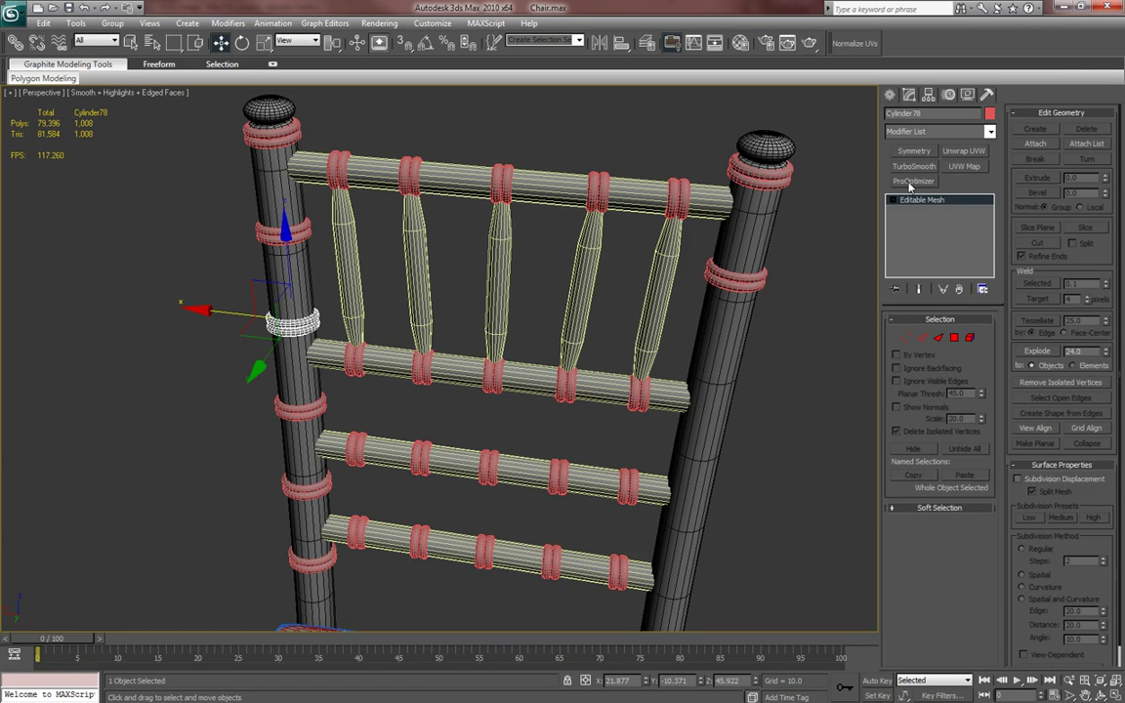
left_click(914, 151)
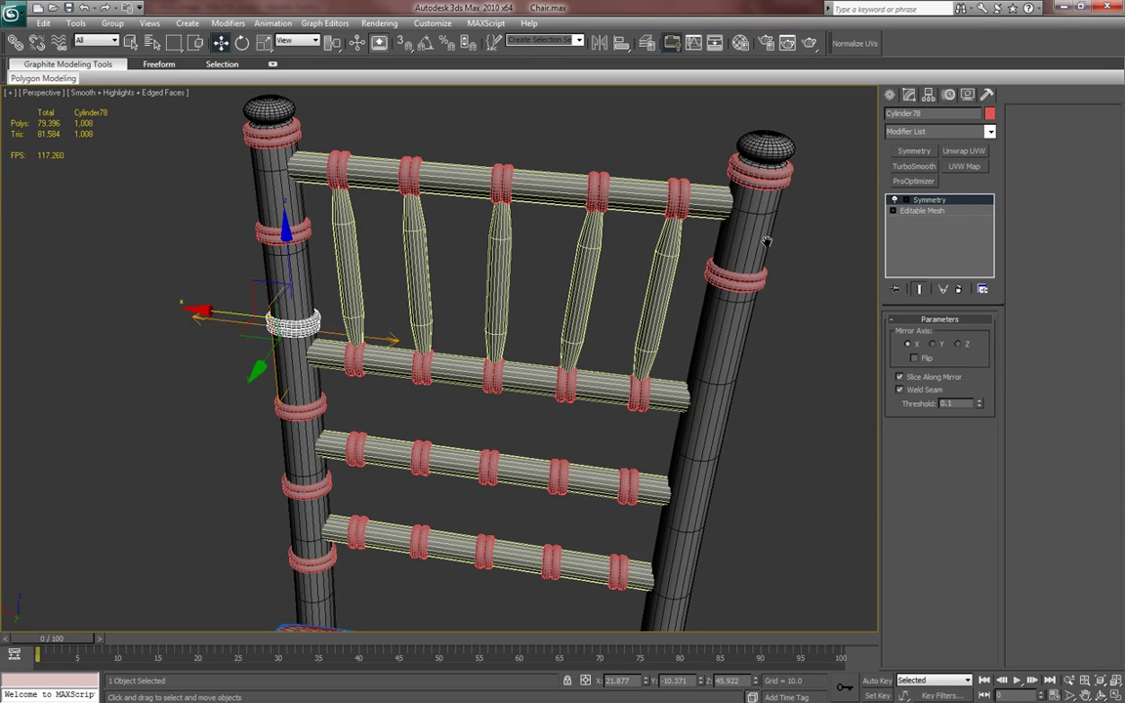
right_click(647, 685)
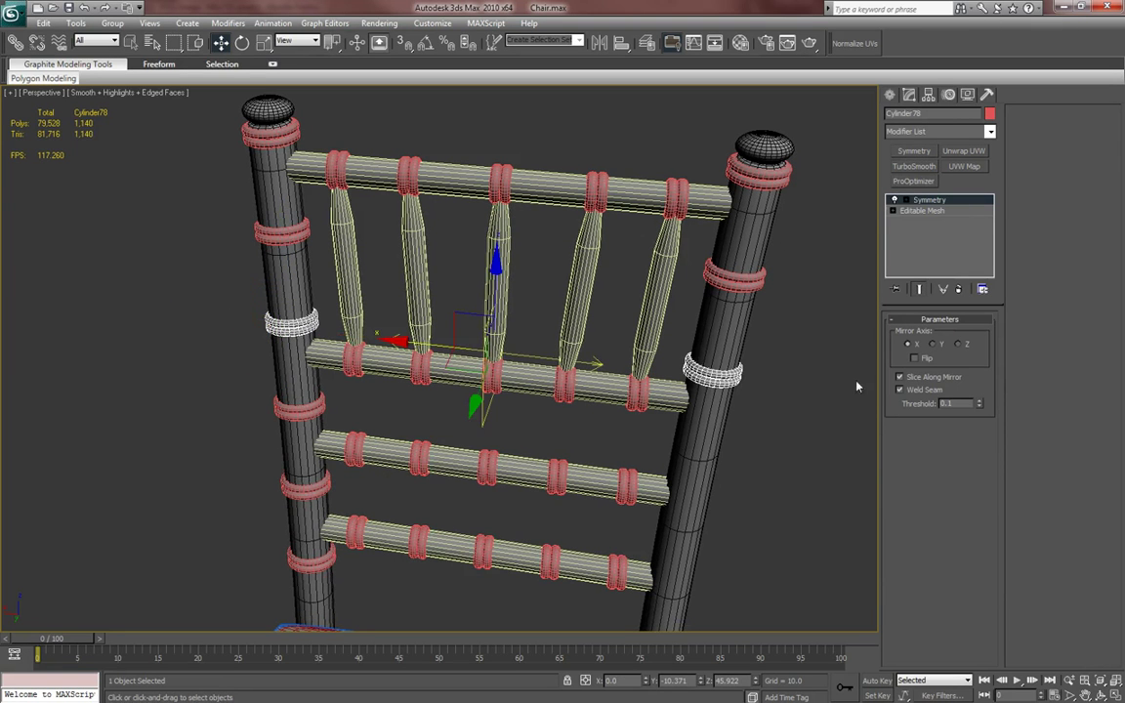
left_click(892, 95)
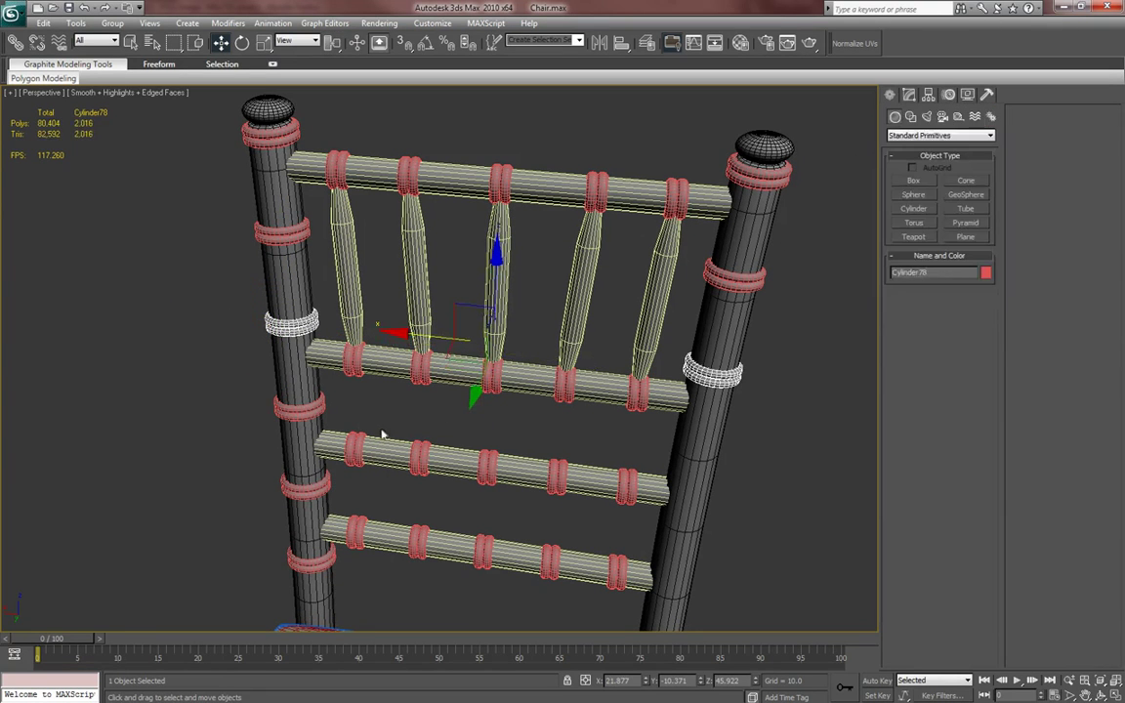
- Apply Symmetry to the fourth collar from the top, setting the mirror plane to X 0 to duplicate it across
left_click(313, 418)
left_click(306, 404)
left_click(909, 95)
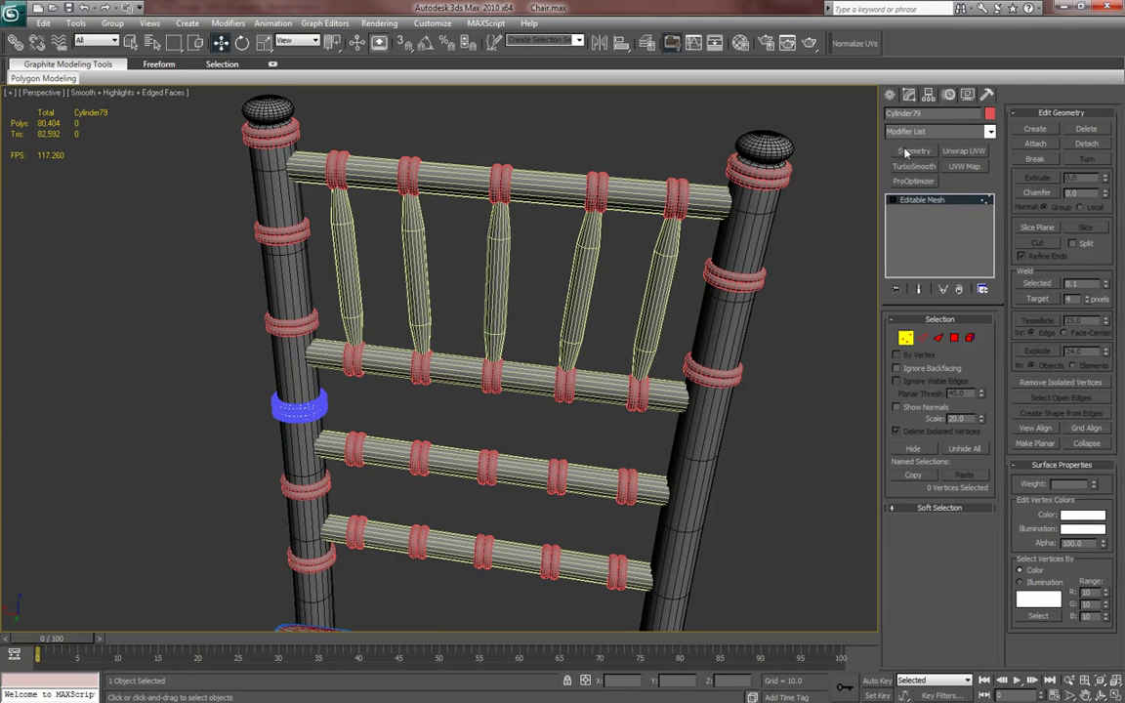
left_click(913, 152)
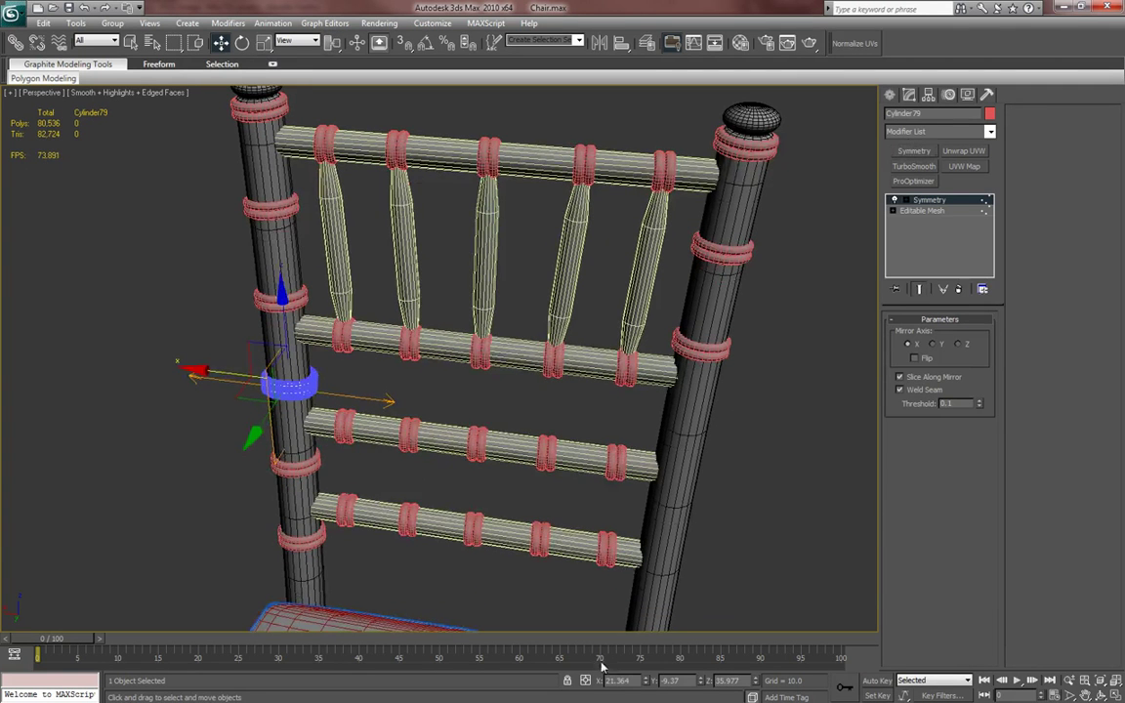
right_click(646, 683)
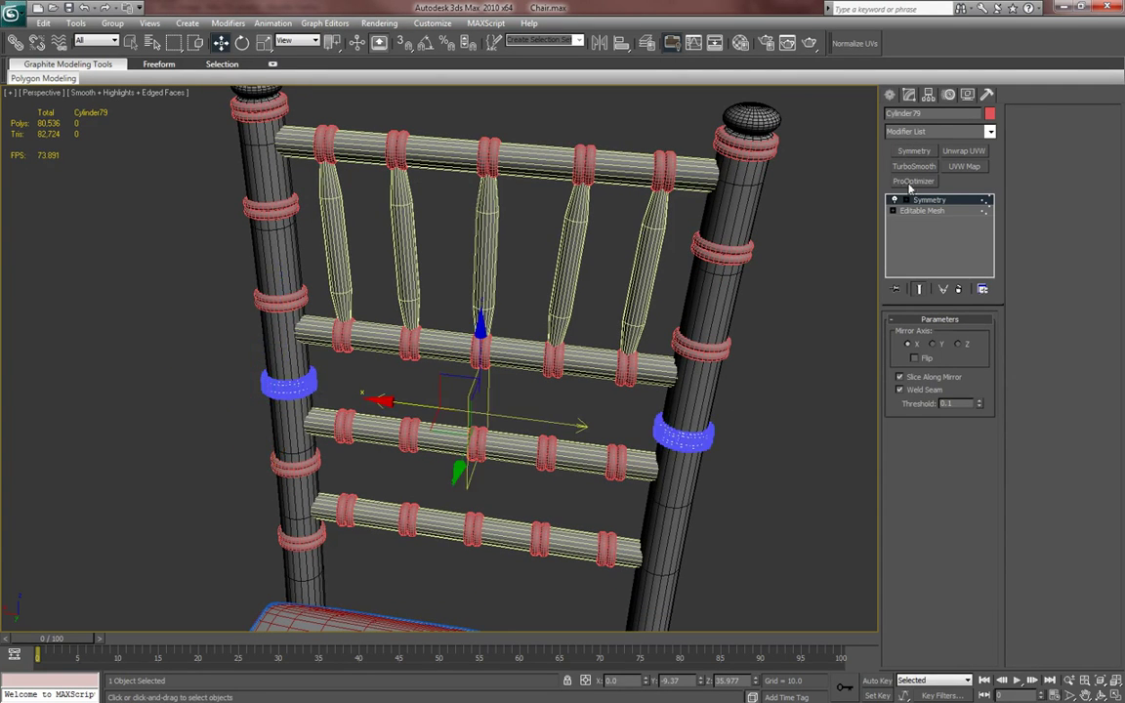
left_click(890, 94)
- Mirror the fifth collar from the top to the other backrest post with a Symmetry plane at X 0
left_click(315, 469)
scroll(464, 393, "up", 4)
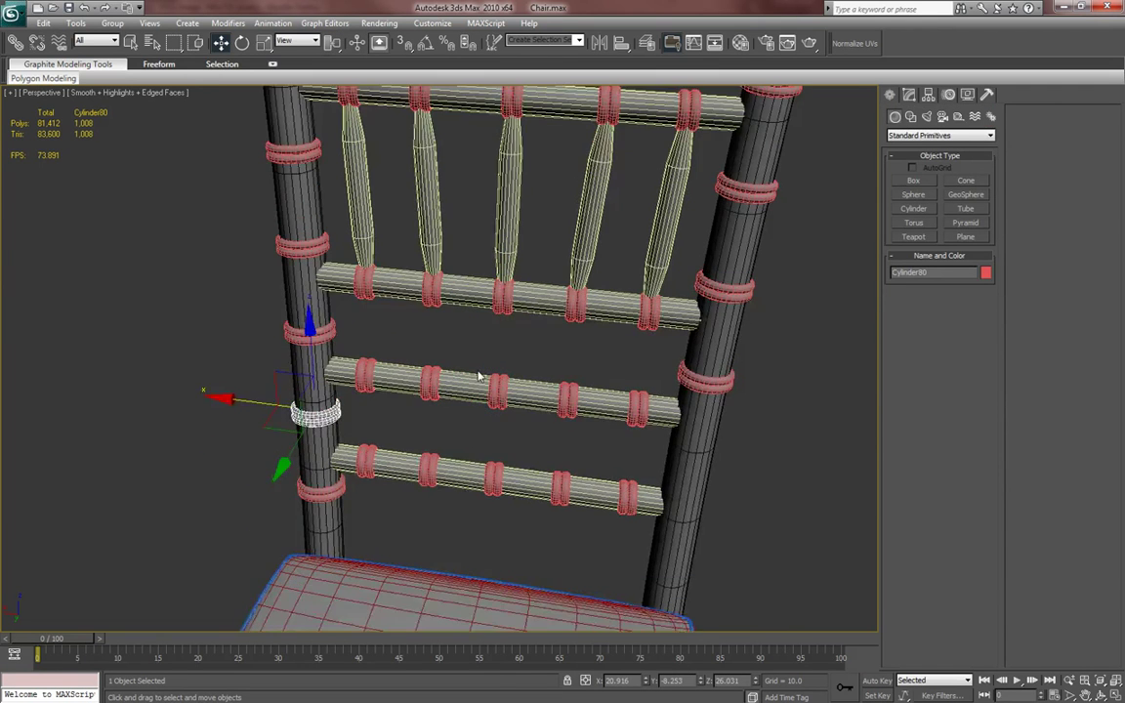
left_click(911, 97)
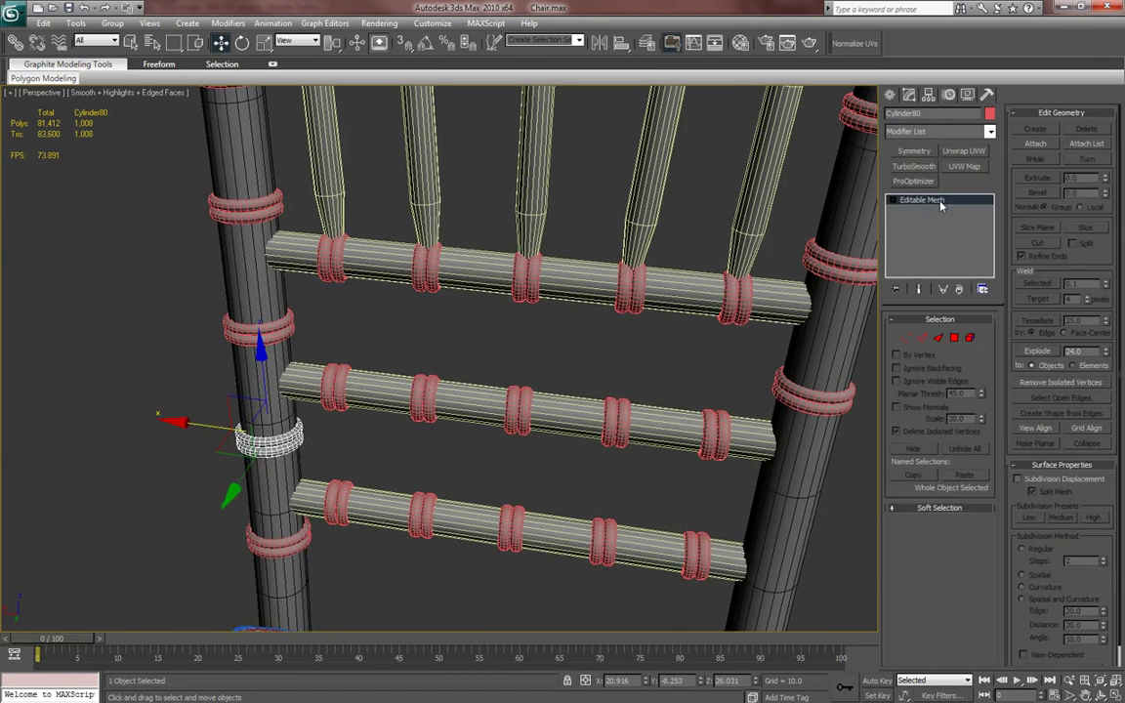
left_click(915, 151)
middle_click_drag(810, 410, 787, 397)
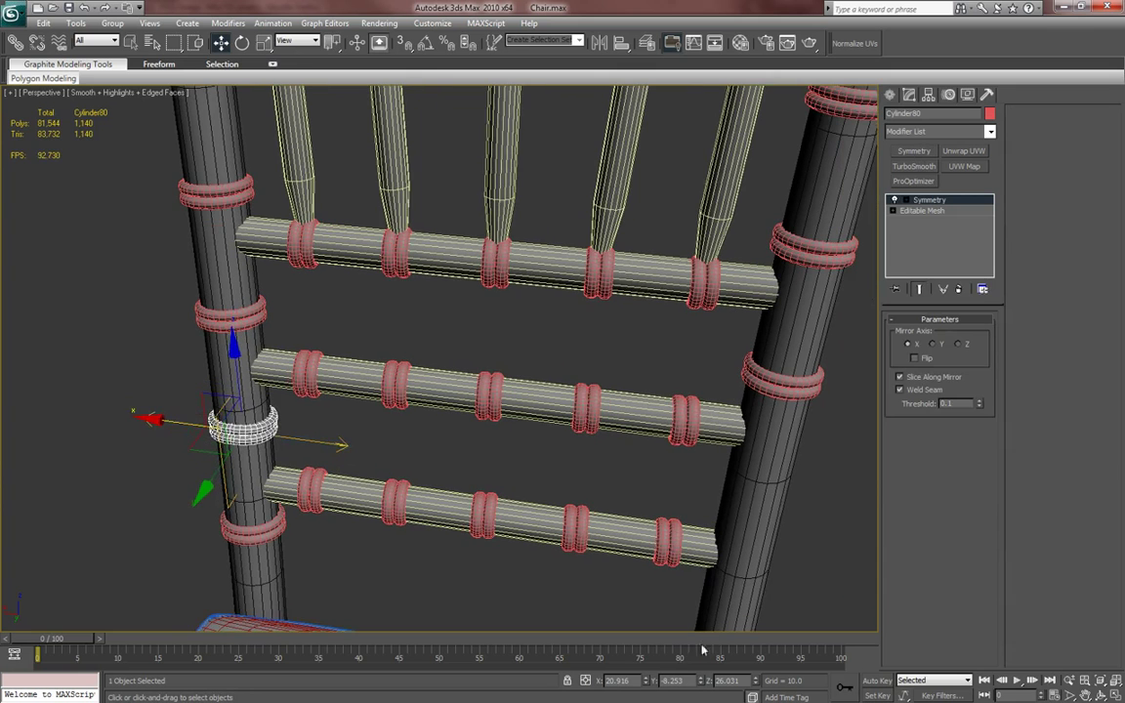
right_click(643, 682)
left_click(892, 93)
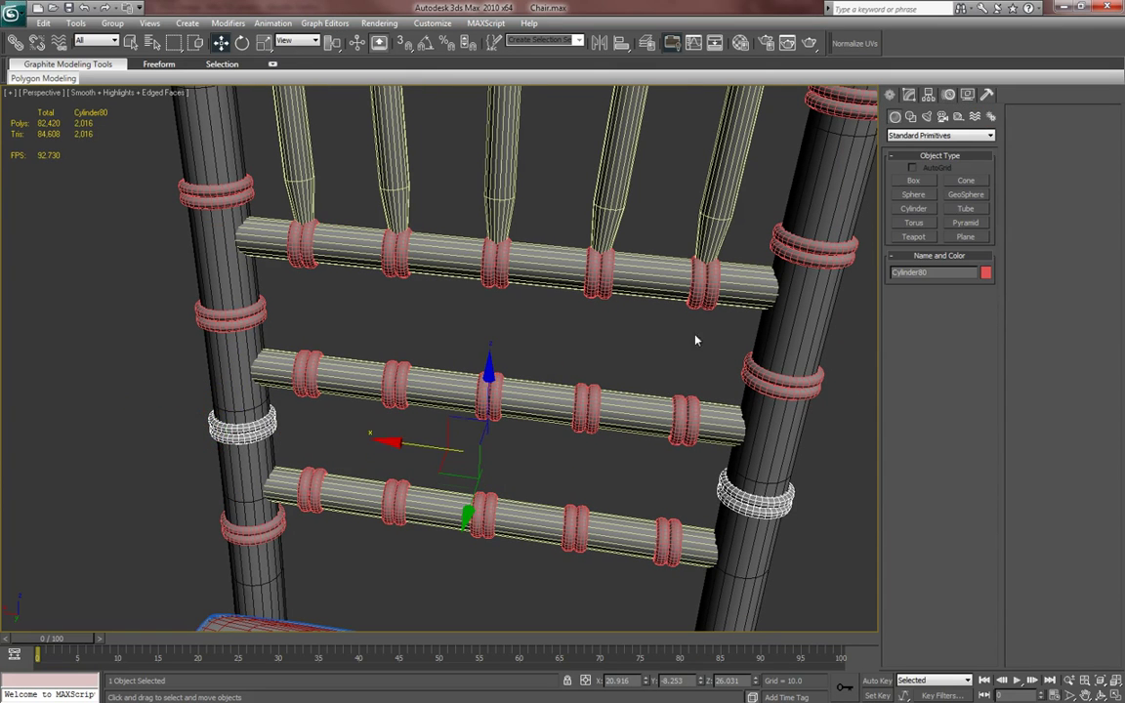
- Mirror the lowest collar of the backrest post onto the opposite post with Symmetry at X 0
left_click(273, 541)
left_click(910, 95)
left_click(914, 151)
middle_click_drag(674, 420, 643, 381)
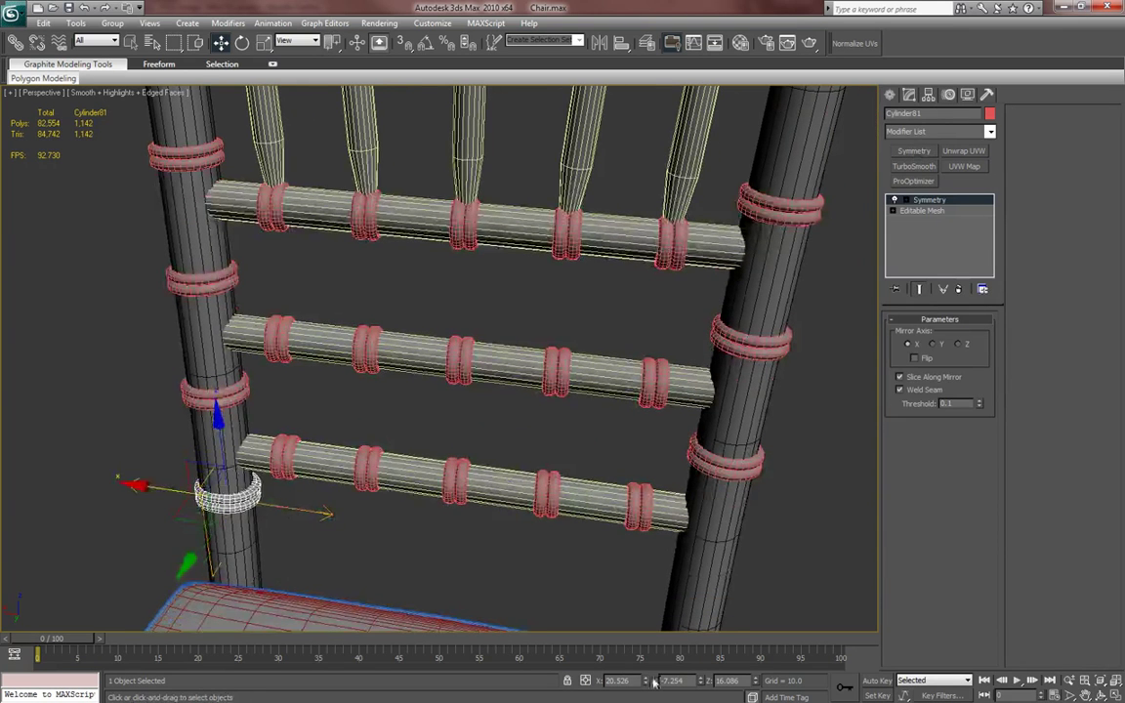
right_click(646, 681)
left_click(892, 96)
- Turn off the edged-faces display and review the whole chair in smooth shading
scroll(664, 376, "down", 3)
middle_click_drag(622, 423, 586, 400)
key("F4")
scroll(586, 446, "down", 5)
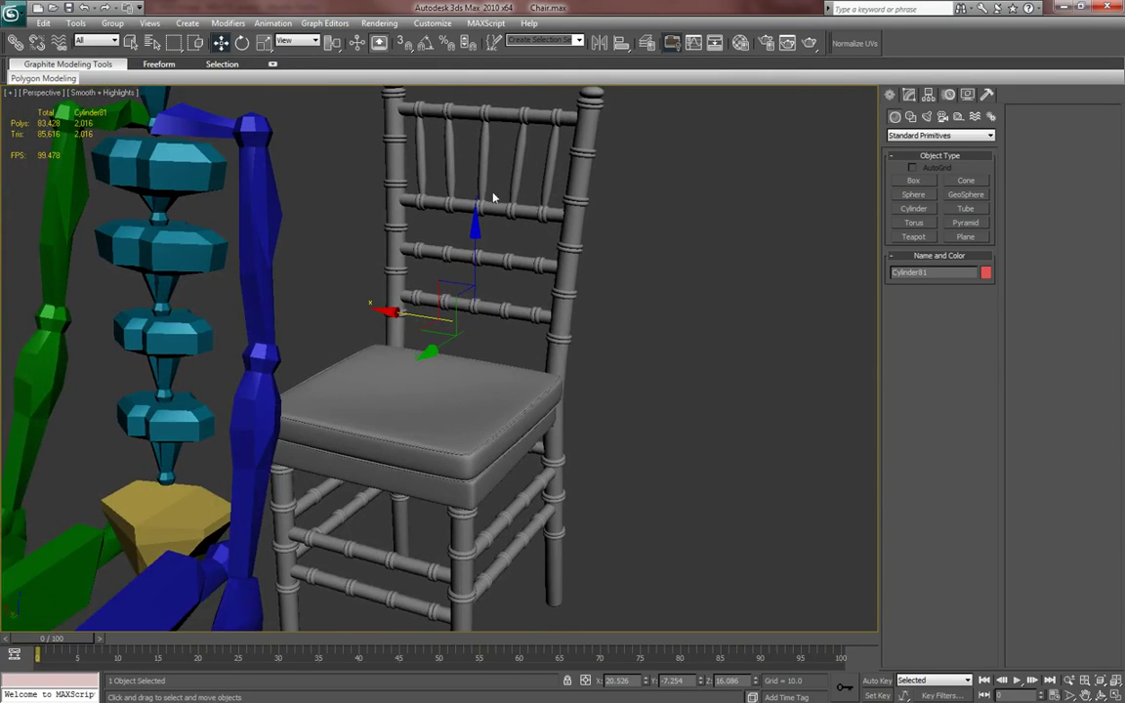
middle_click_drag(519, 184, 485, 283)
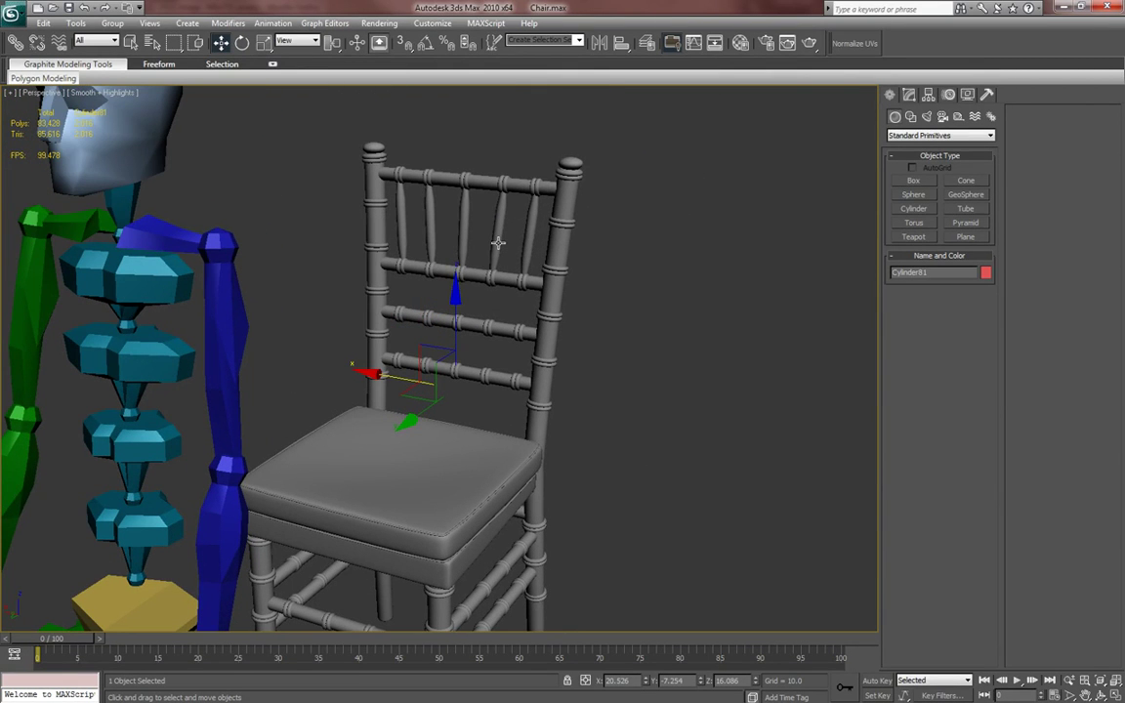
- Copy the mirrored second collar from the top, offsetting the copy about 3.83 along X
left_click(532, 229)
key("z")
mouse_move(622, 333)
middle_mouse_down()
mouse_move(565, 265)
mouse_move(581, 337)
mouse_move(543, 390)
mouse_move(558, 423)
middle_mouse_up()
scroll(607, 338, "up", 3)
left_click_drag(290, 325, 236, 325, "shift")
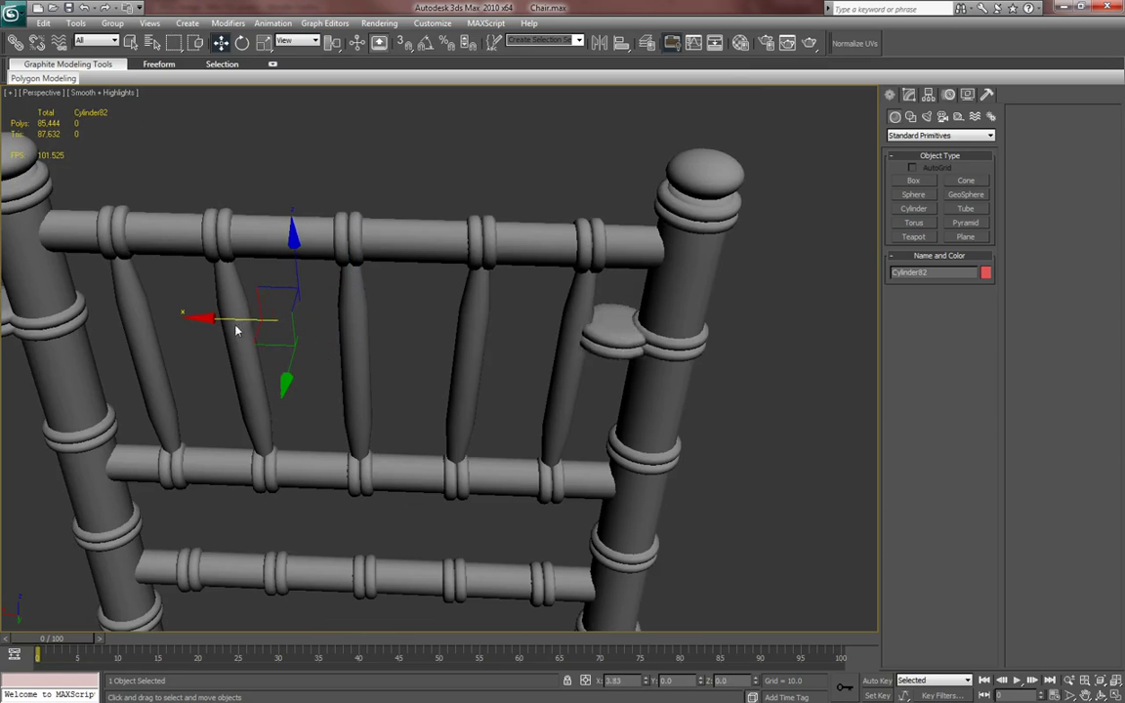
left_click(567, 416)
- Delete the Symmetry modifier from the copied collar and convert it to an Editable Poly
left_click(909, 94)
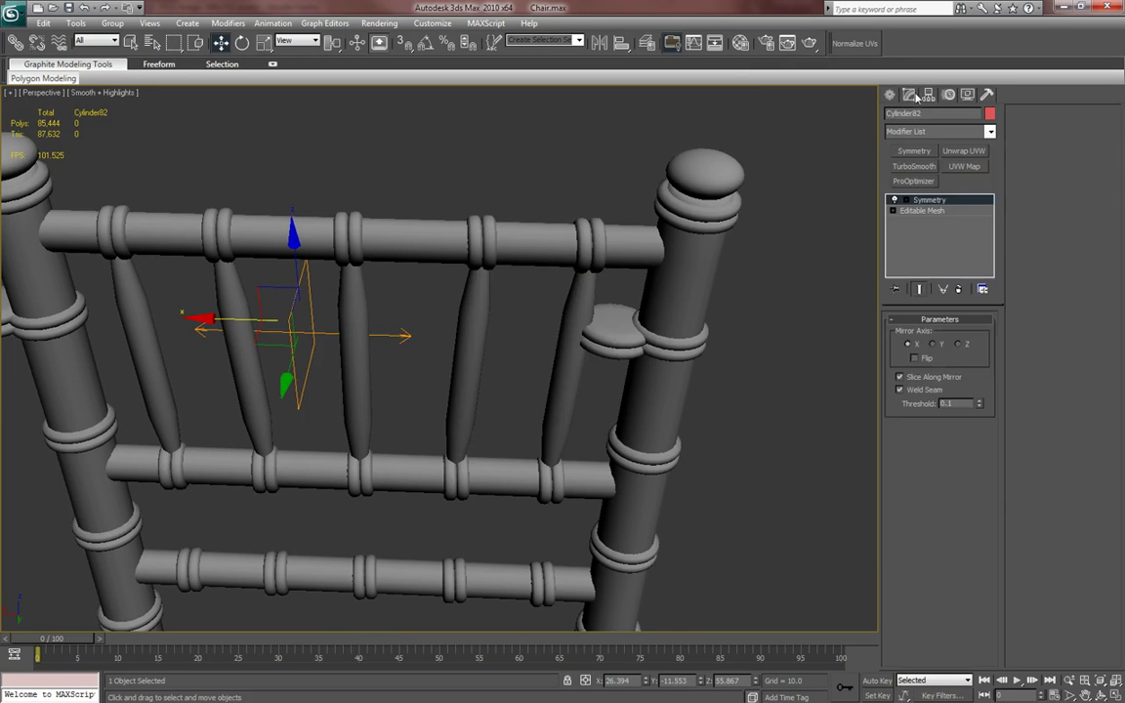
right_click(925, 208)
left_click(919, 221)
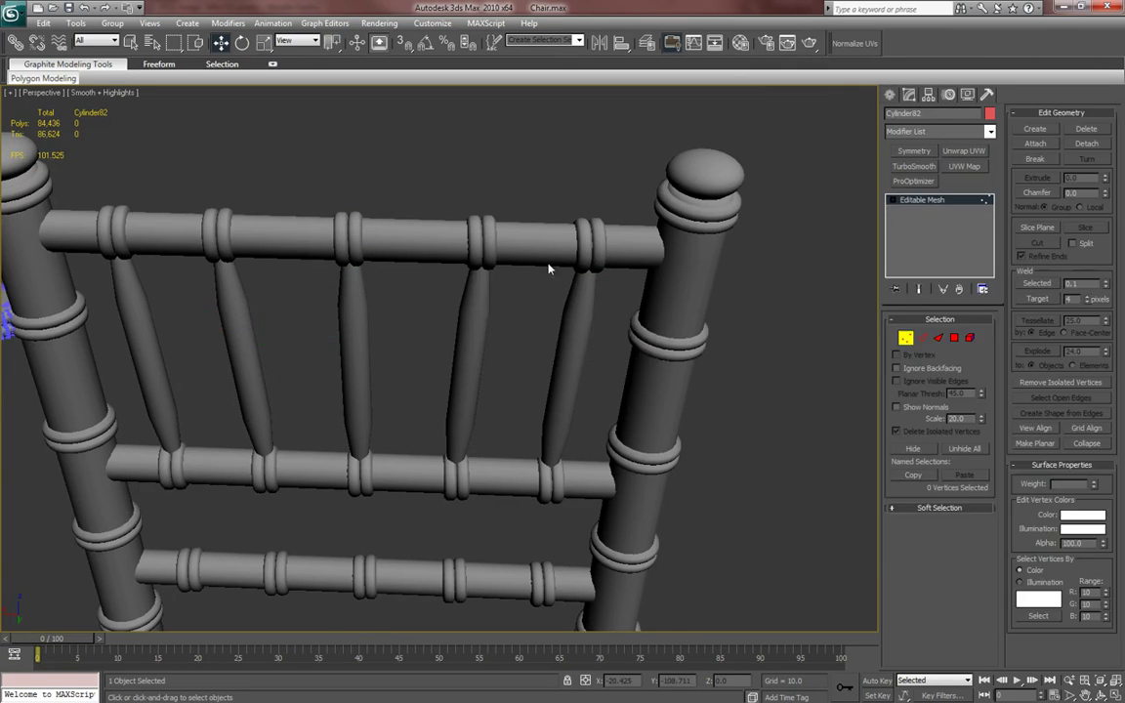
middle_click_drag(588, 259, 665, 265, "alt")
right_click(319, 345)
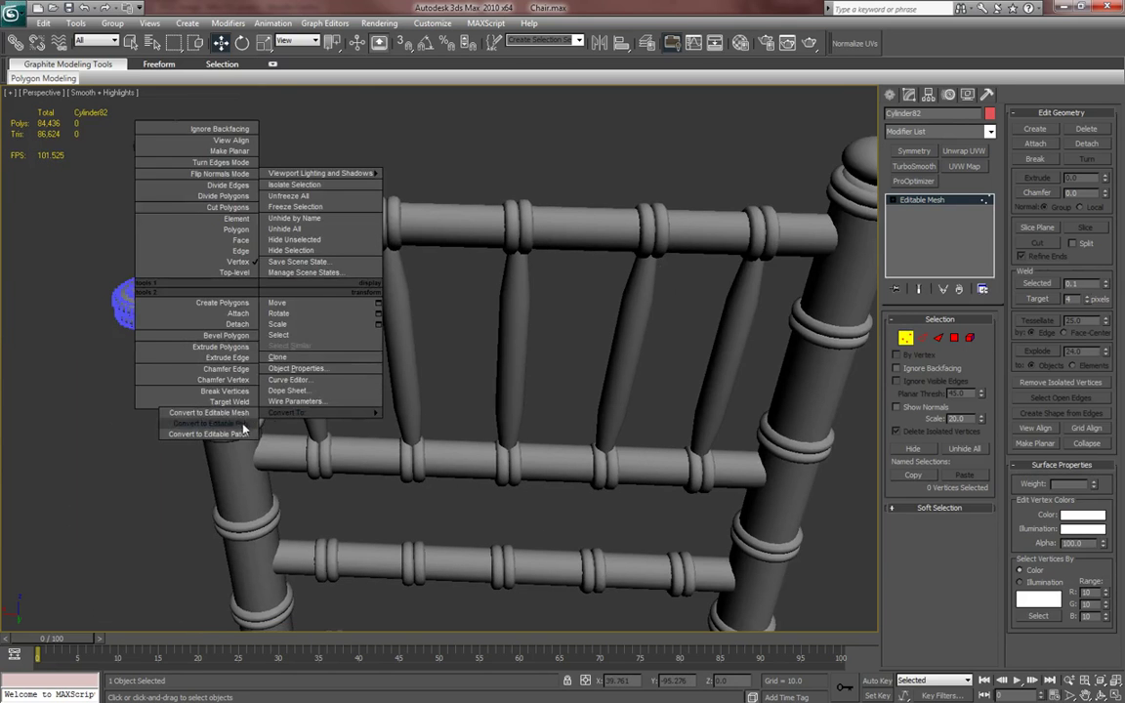
left_click(356, 427)
- Move the copied collar onto the middle backrest spindle and scale it down uniformly to about 56%
middle_click_drag(297, 343, 242, 346, "alt")
left_click_drag(73, 304, 453, 301)
key("z")
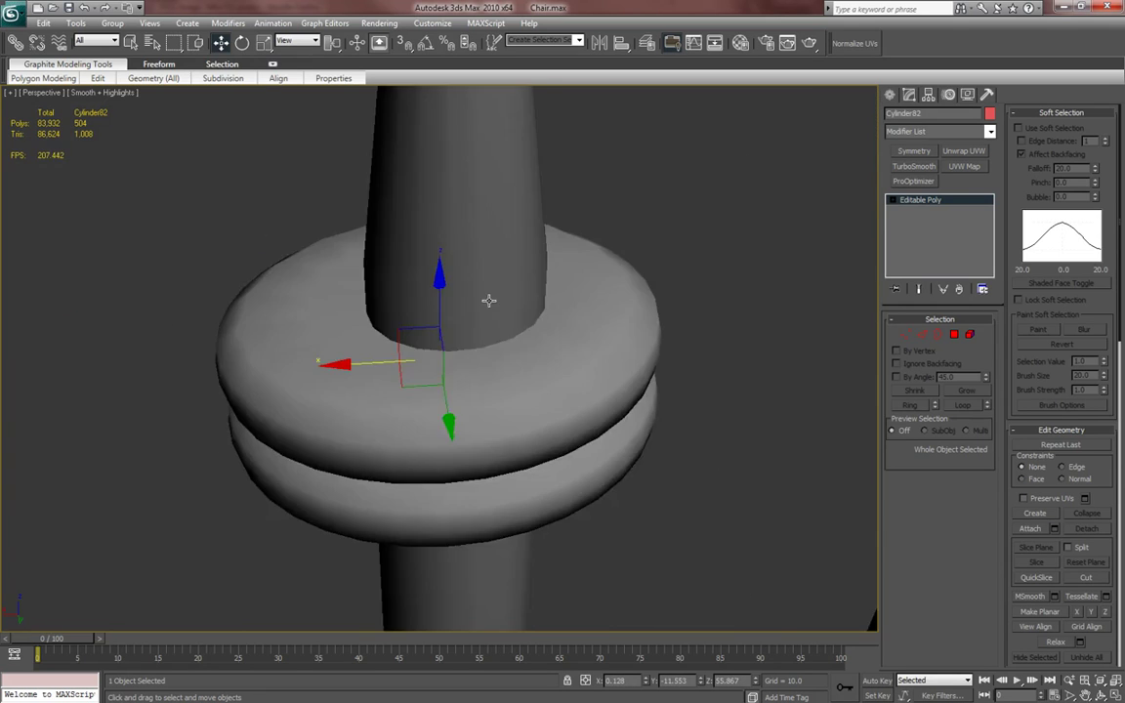
scroll(510, 296, "down", 5)
key("r")
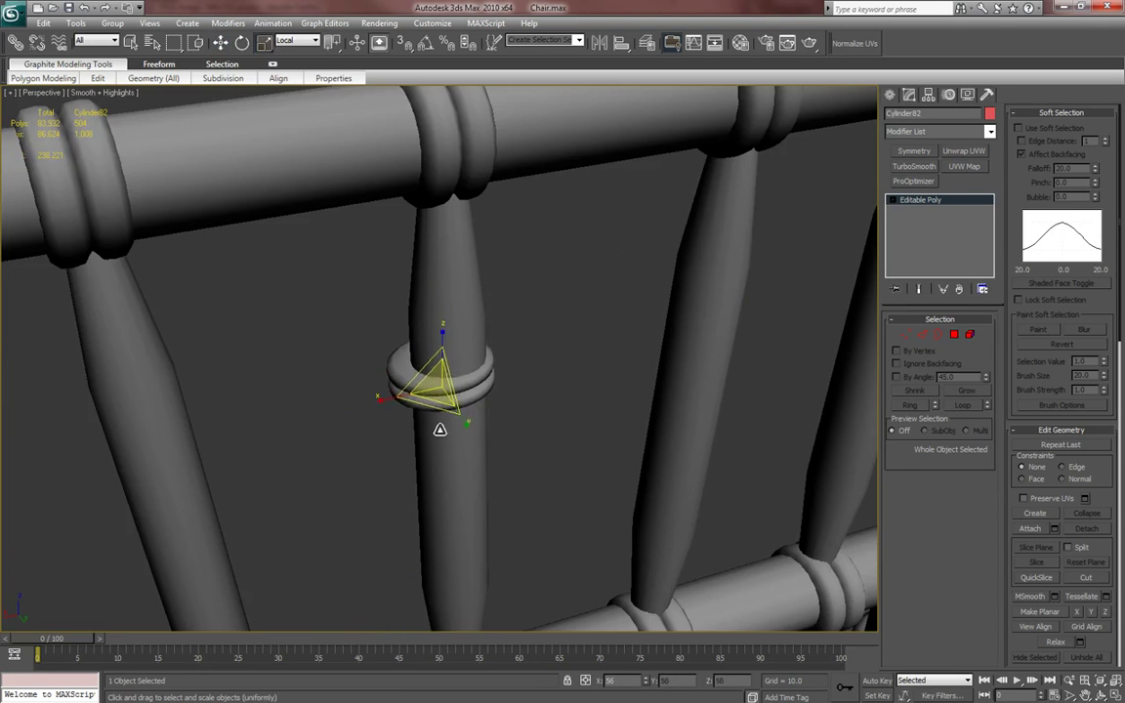
- Nudge the collar along X toward the spindle's centre and rotate it slightly in the front view to sit level
key("w")
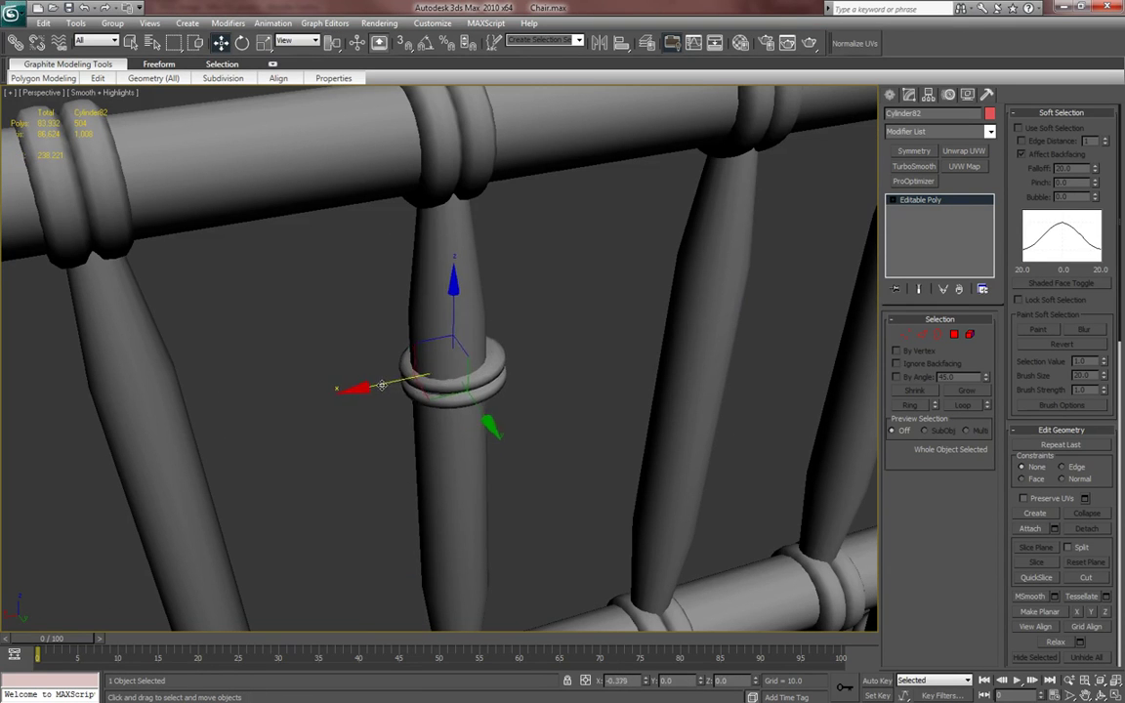
middle_click_drag(545, 382, 429, 392, "alt")
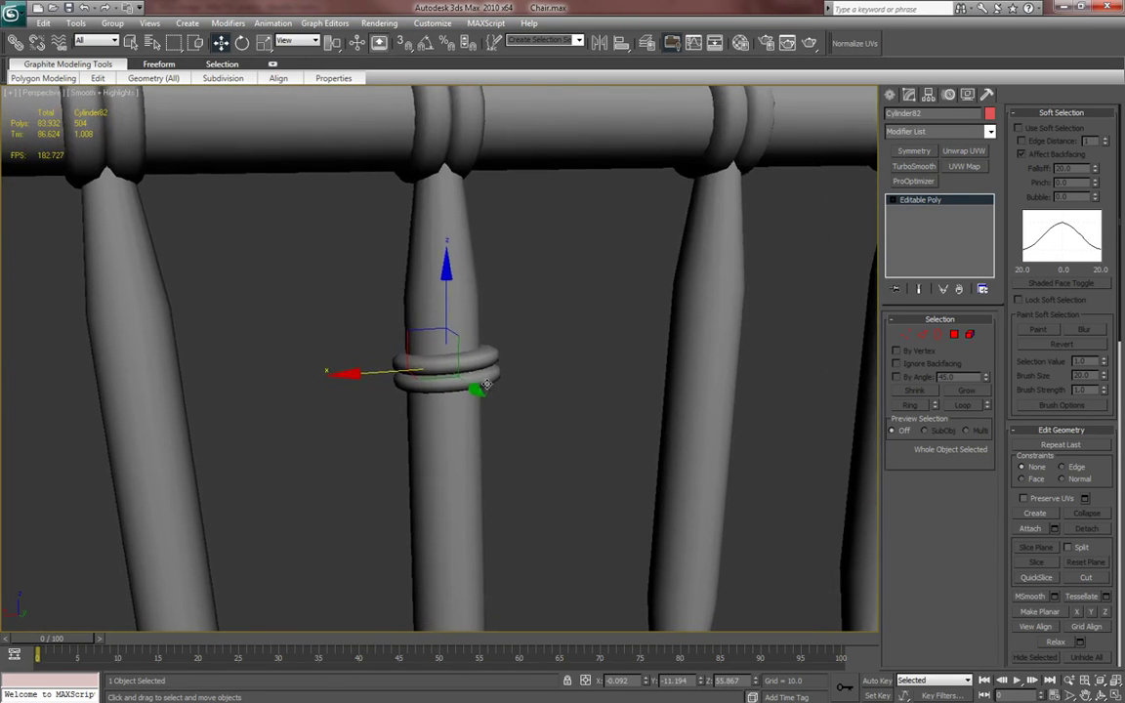
key("z")
key("f")
scroll(487, 303, "down", 6)
key("e")
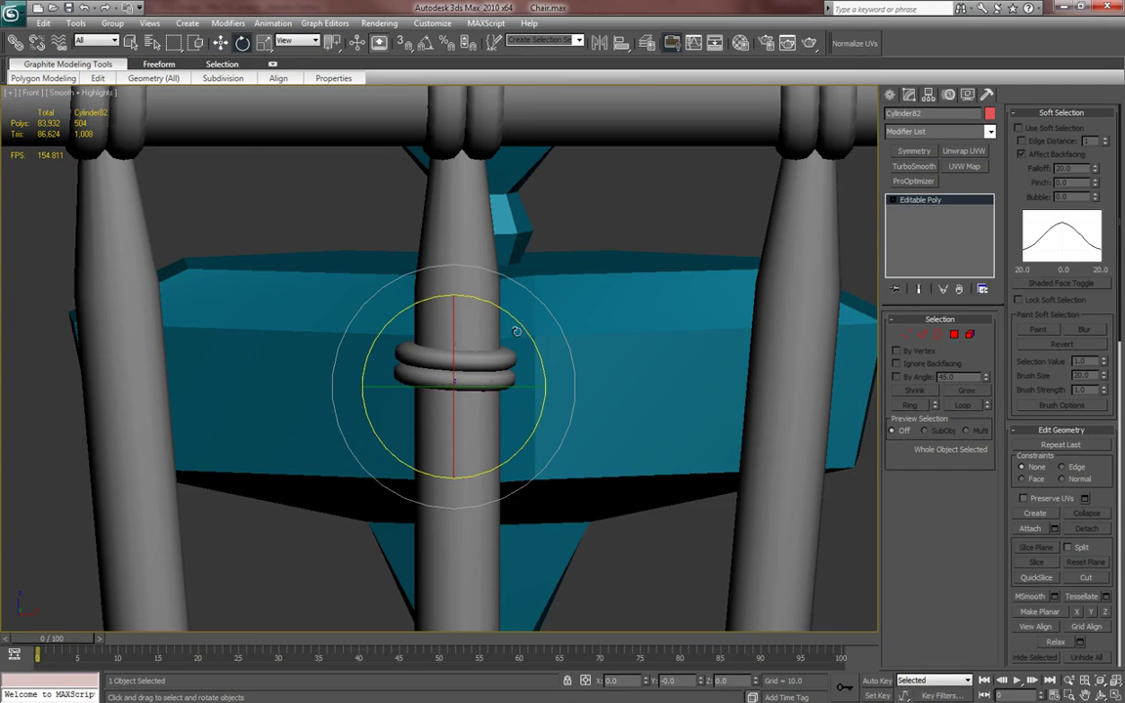
left_click_drag(523, 325, 527, 329)
key("w")
middle_click_drag(534, 403, 512, 382)
- Centre the collar around the middle spindle at X 0.011, Y -11.306
scroll(573, 371, "up", 2)
key("p")
key("z")
scroll(576, 384, "down", 4)
scroll(407, 408, "down", 5)
scroll(409, 409, "up", 4)
scroll(547, 371, "up", 5)
scroll(584, 358, "down", 5)
middle_click_drag(603, 356, 513, 382, "alt")
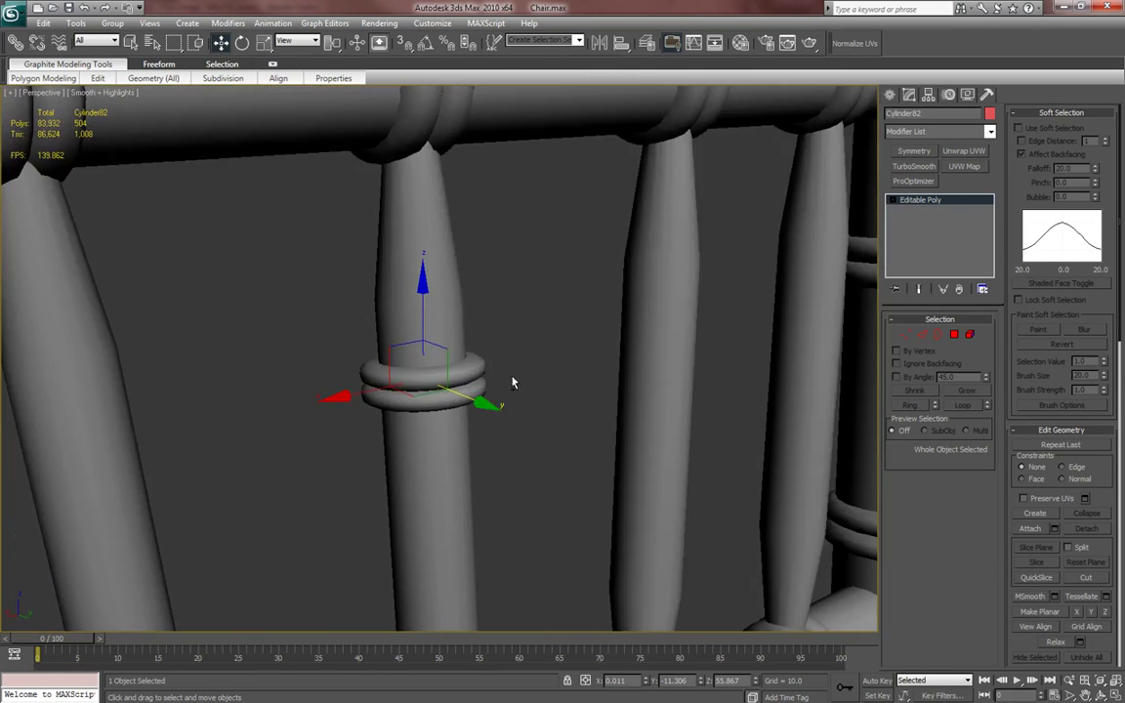
- Examine the collars on the backrest spindles in the reference photo and compare them with the model
key("alt+Tab")
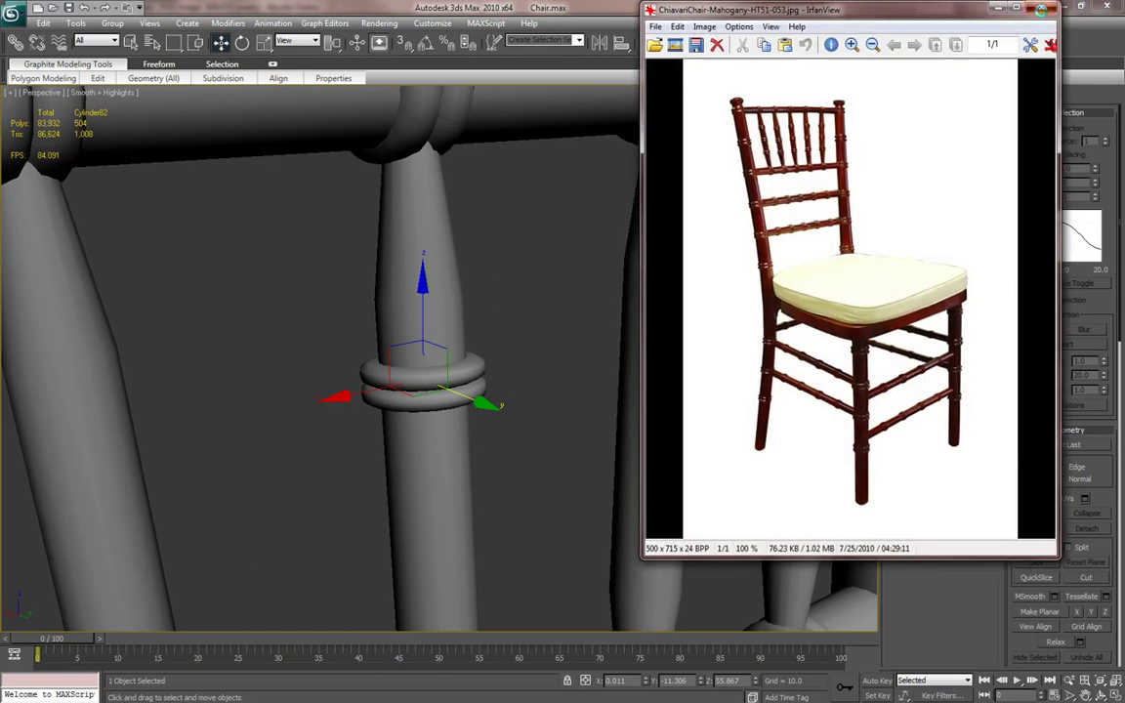
left_click(1043, 10)
middle_click_drag(637, 419, 443, 404, "alt")
scroll(525, 432, "up", 3)
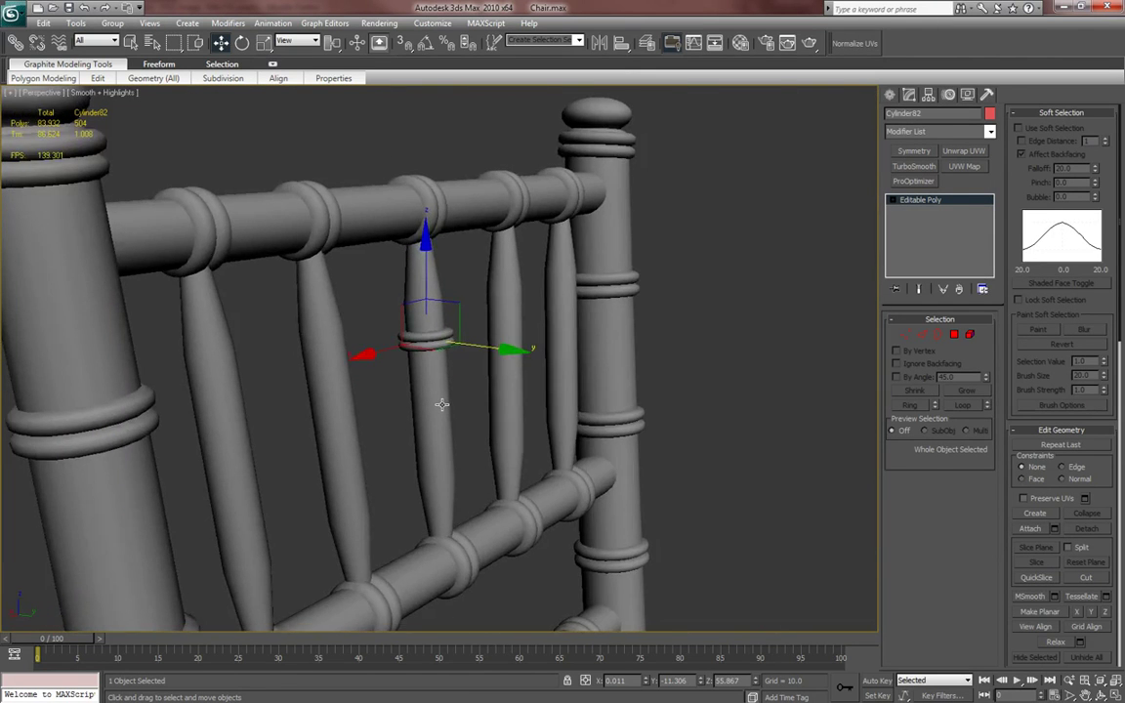
- Copy the collar twice down the middle spindle, following its slope in the left wireframe view
key("l")
key("z")
scroll(454, 385, "down", 5)
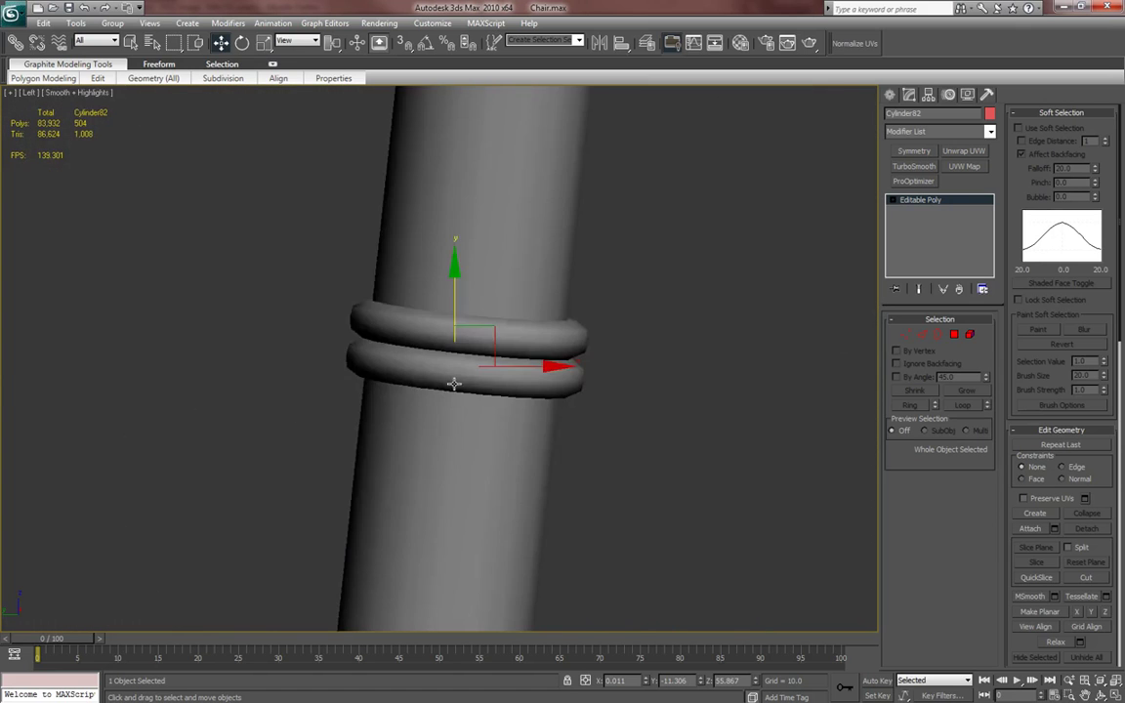
key("F3")
scroll(479, 316, "down", 4)
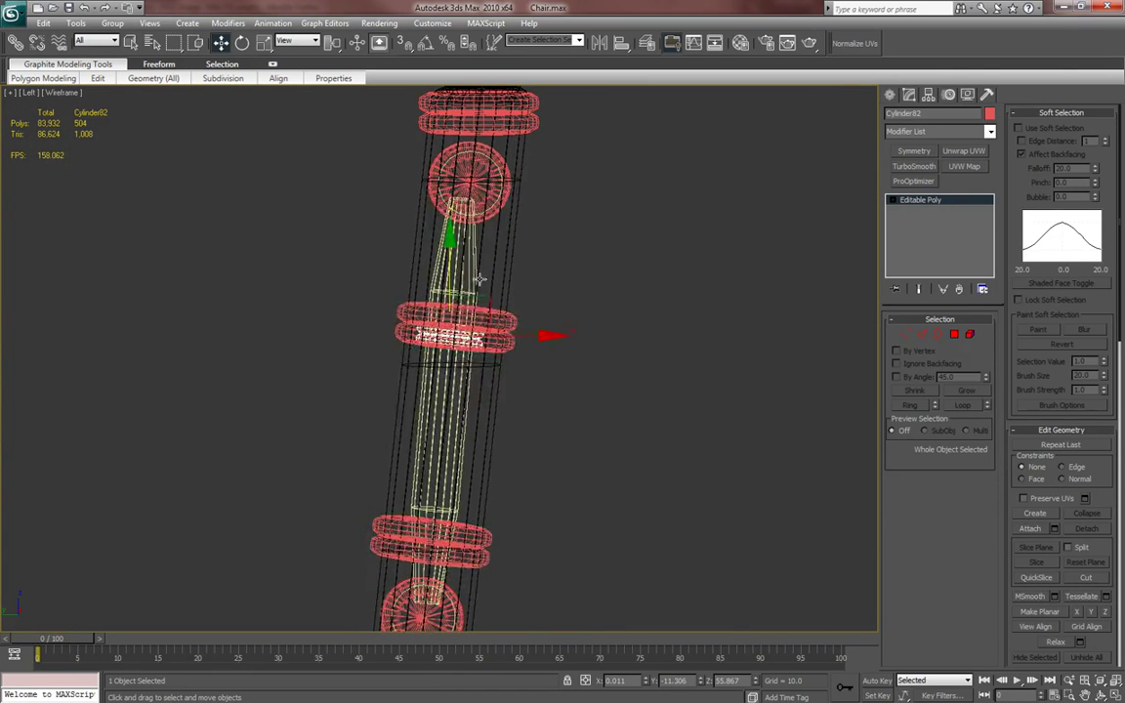
left_click_drag(480, 282, 470, 344, "shift")
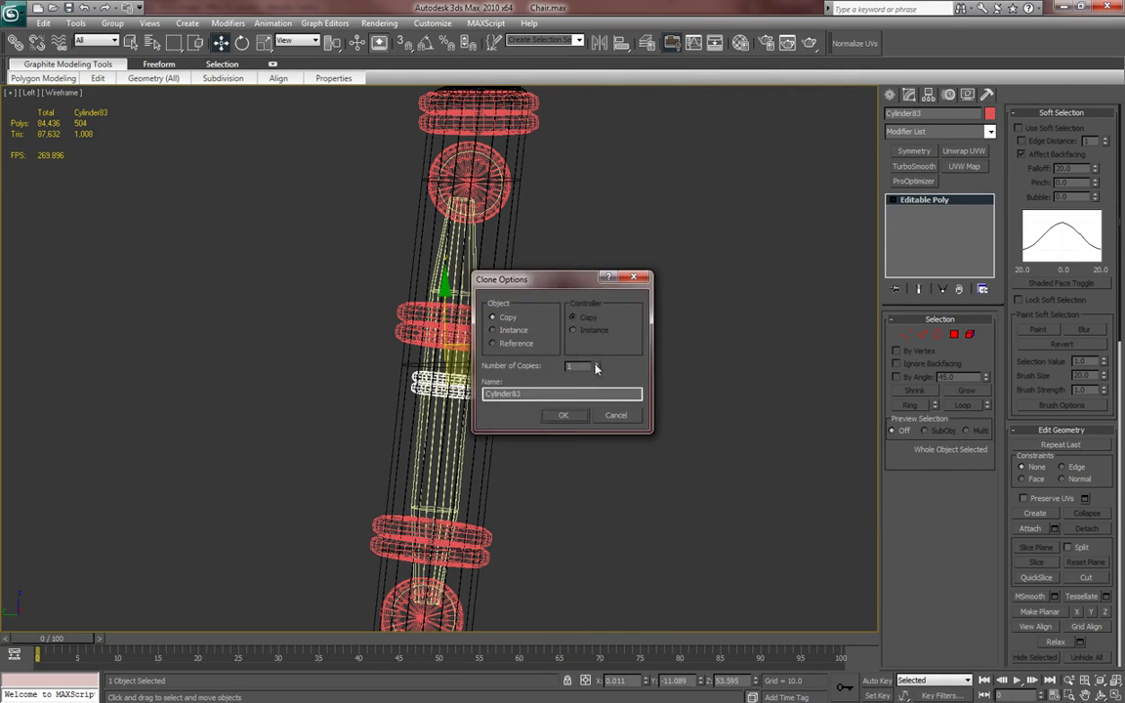
left_click(564, 415)
- Move the original collar up the middle spindle to Y -11.598, Z 57.336
middle_click_drag(564, 456, 612, 457)
key("p")
key("z")
scroll(587, 459, "down", 5)
key("F3")
scroll(542, 452, "down", 3)
middle_click_drag(542, 452, 399, 305, "alt")
left_click(436, 312)
left_click_drag(399, 305, 402, 279)
middle_click_drag(403, 279, 527, 331, "alt")
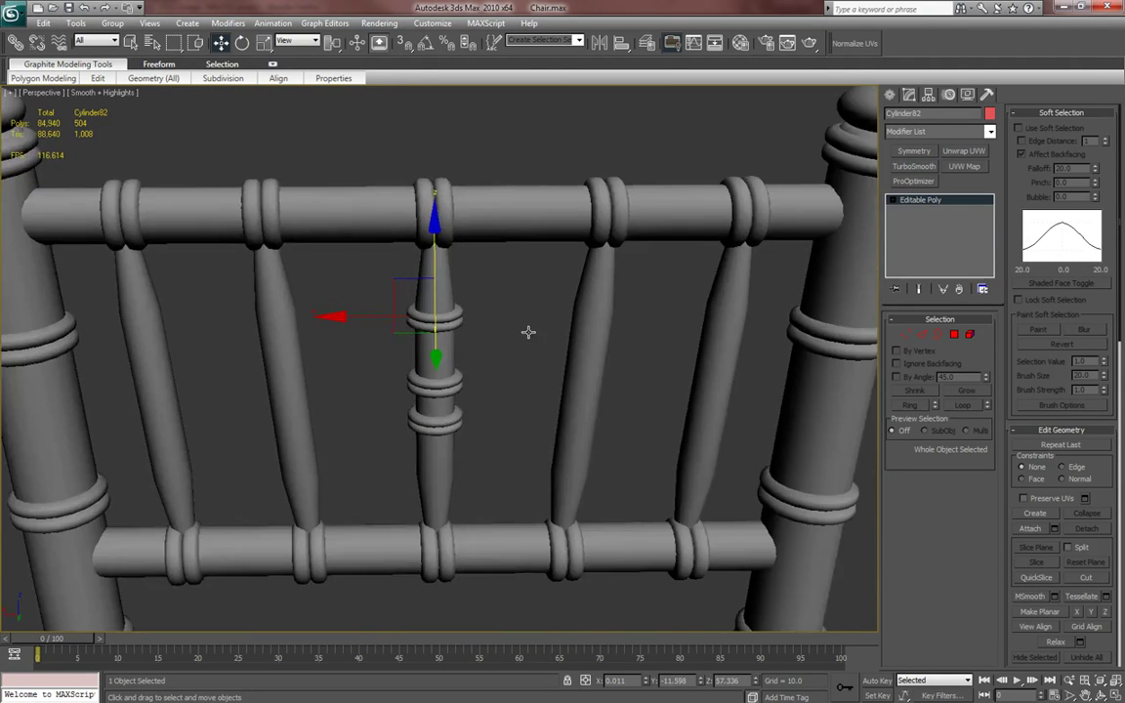
- Try shifting a lower collar copy on the middle spindle, and delete both lower copies
left_click(453, 408)
middle_click_drag(452, 408, 404, 381, "alt")
left_click_drag(404, 382, 402, 423)
key("z")
scroll(489, 435, "down", 8)
middle_click_drag(402, 423, 480, 403, "alt")
key("Delete")
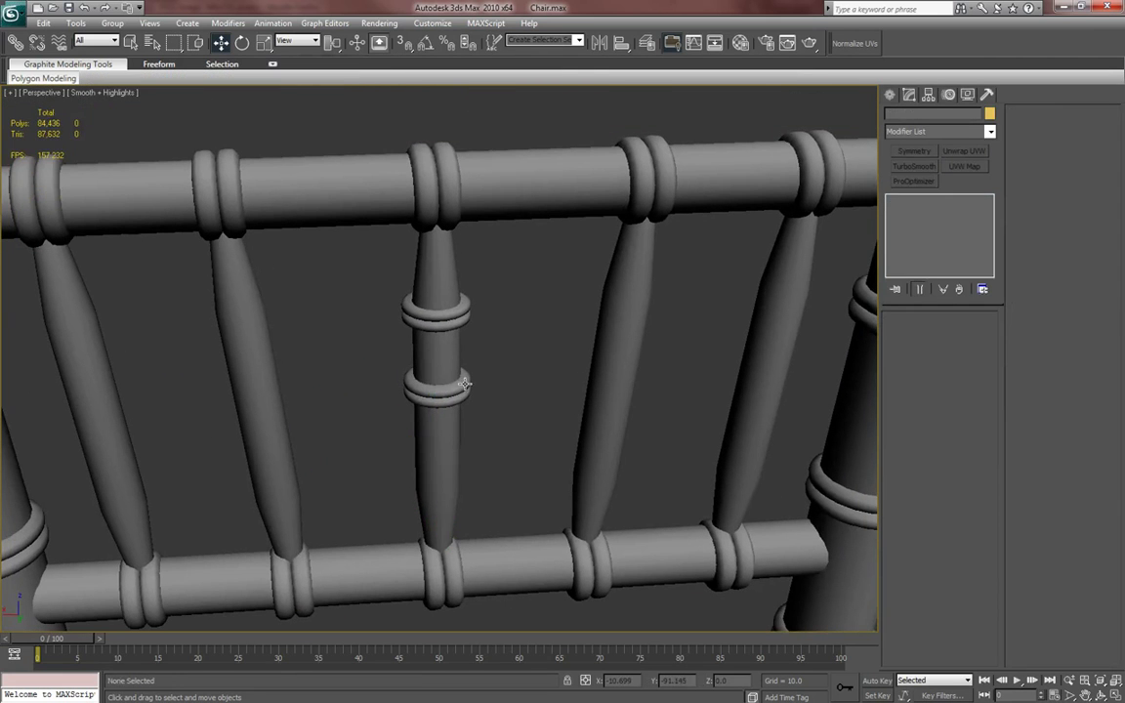
left_click(465, 383)
key("Delete")
- Scale the remaining top collar down slightly for a tighter fit around the middle spindle
left_click(436, 321)
key("r")
left_click_drag(436, 326, 428, 331)
key("w")
key("z")
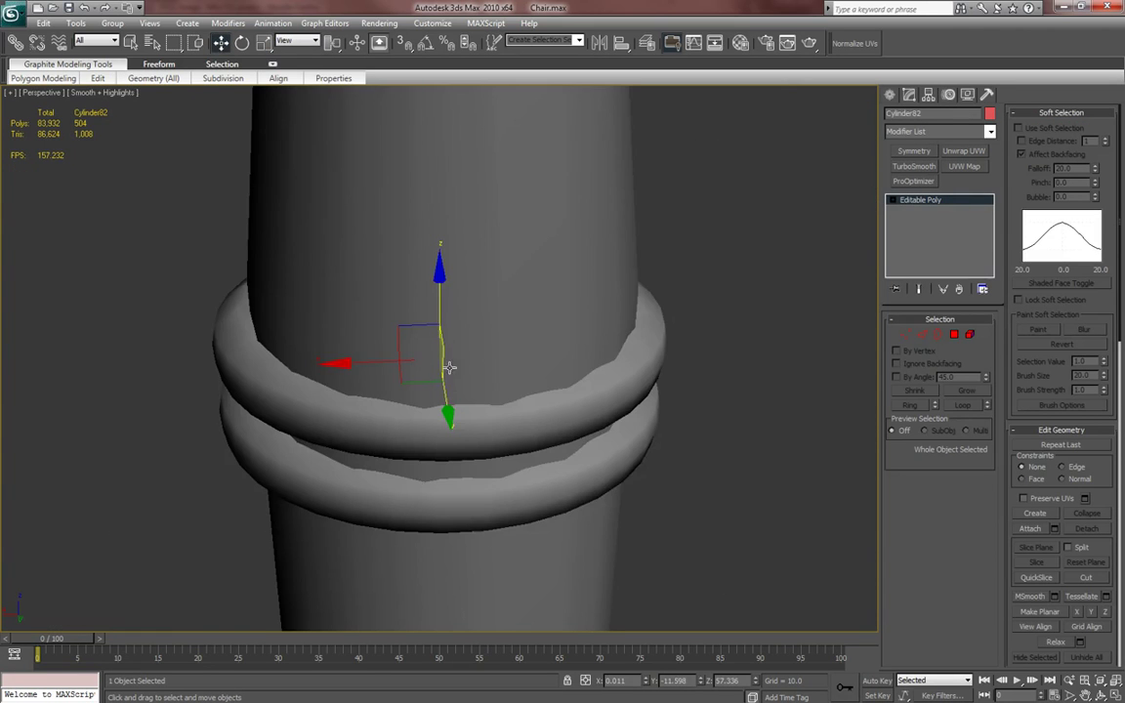
middle_click_drag(444, 401, 515, 410, "alt")
- Make two evenly spaced copies of the collar down the middle spindle, at about Z 52.7 and Z 48.0
scroll(517, 410, "down", 8)
mouse_move(547, 473)
middle_mouse_down("alt")
mouse_move(564, 351)
mouse_move(511, 304)
middle_mouse_up("alt")
mouse_move(469, 222)
left_mouse_down("shift")
mouse_move(485, 320)
mouse_move(480, 373)
left_mouse_up("shift")
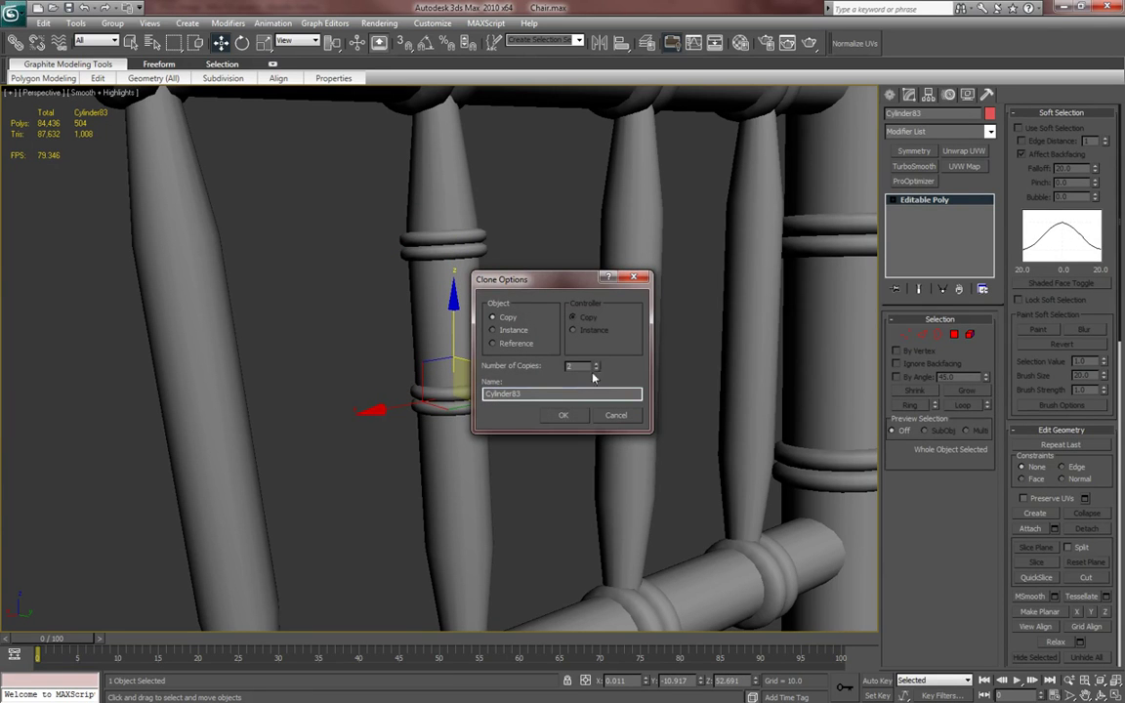
left_click(572, 420)
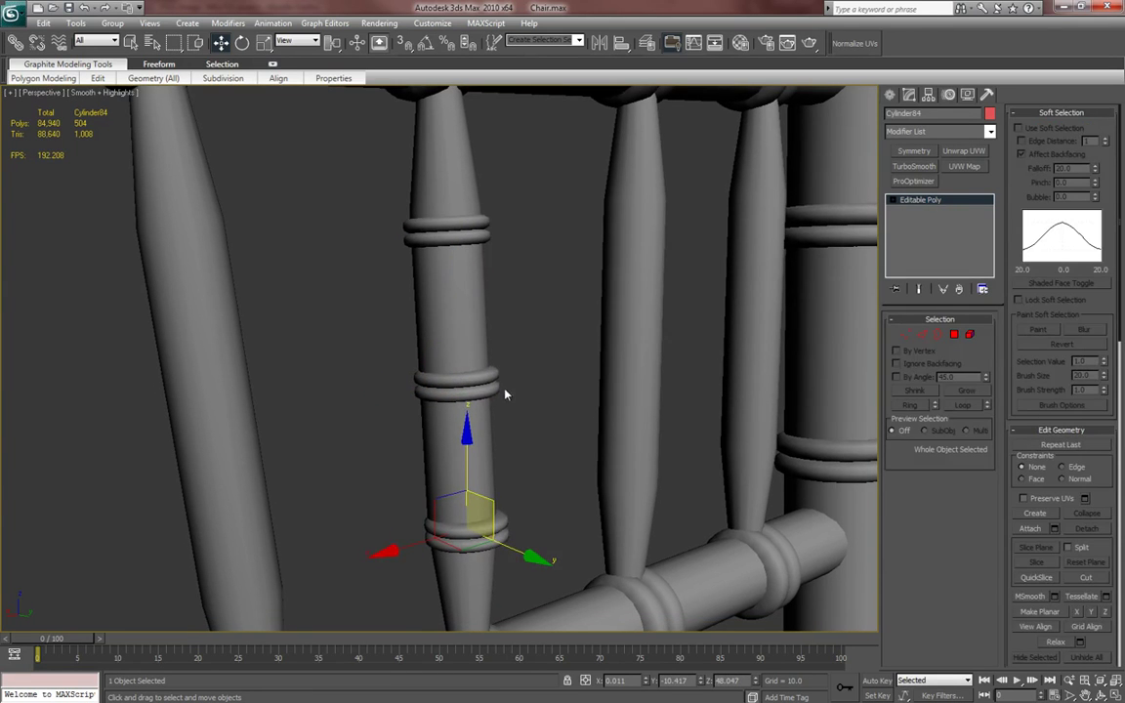
- Shift the middle collar along Y and X until it wraps evenly around the spindle
left_click(494, 380)
key("z")
scroll(429, 393, "down", 4)
middle_click_drag(425, 399, 472, 429, "alt")
left_click_drag(514, 386, 507, 384)
middle_click_drag(507, 384, 493, 410, "alt")
mouse_move(430, 369)
middle_mouse_down("alt")
mouse_move(450, 391)
mouse_move(420, 377)
middle_mouse_up("alt")
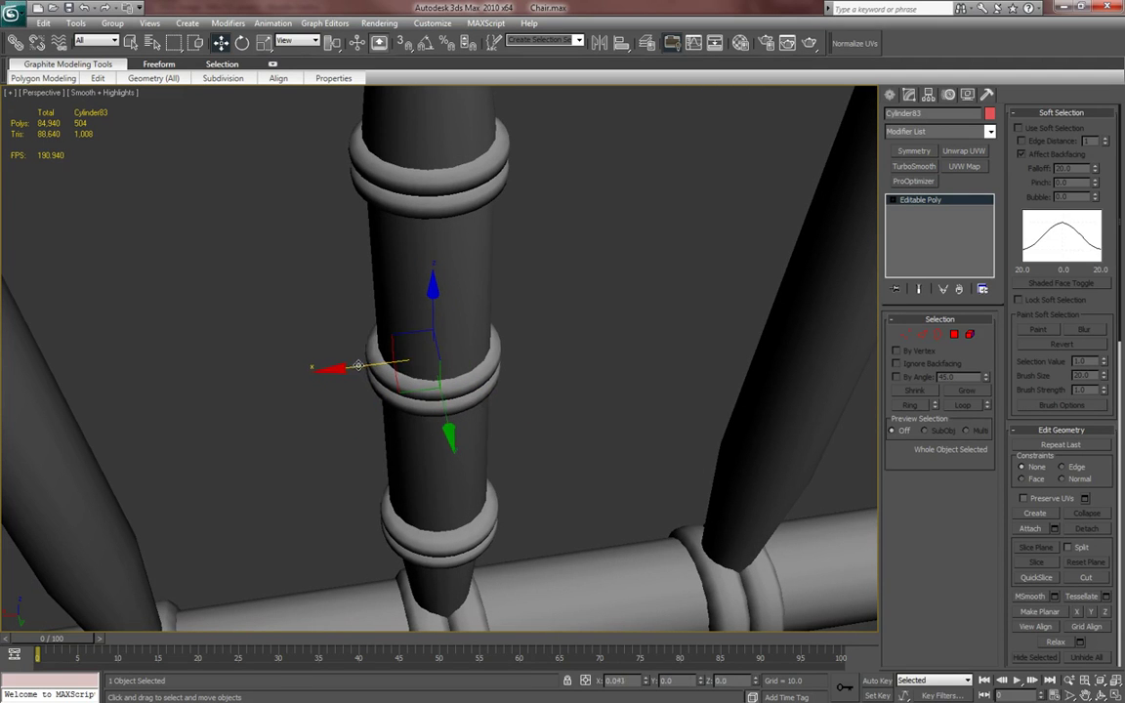
- Centre the lowest collar around the middle spindle at X 0.028, Y -10.542
left_click(470, 515)
middle_click_drag(470, 515, 450, 542, "alt")
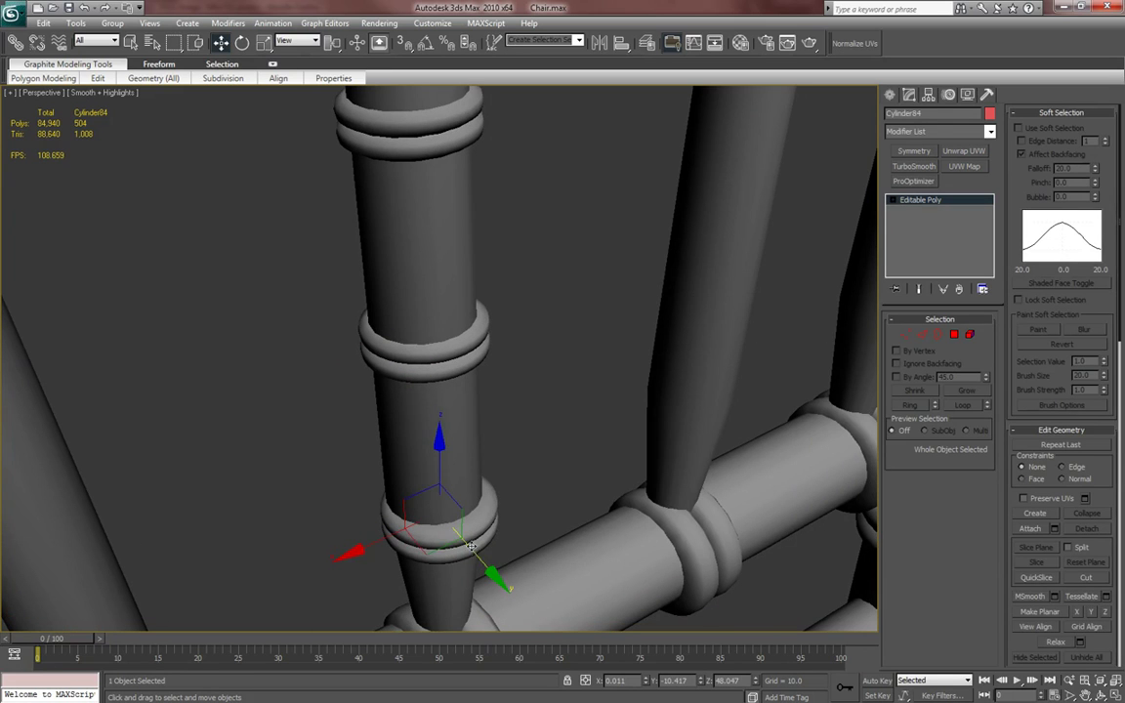
left_click_drag(479, 556, 474, 553)
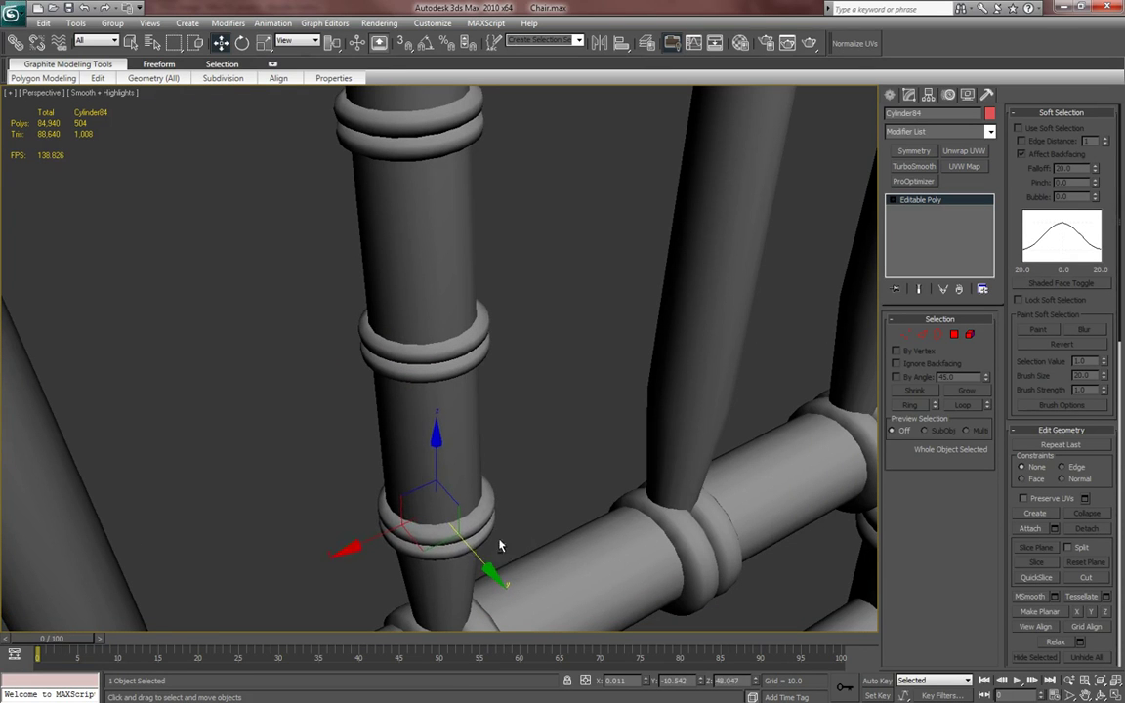
middle_click_drag(474, 553, 386, 527, "alt")
left_click_drag(363, 508, 369, 510)
scroll(419, 492, "down", 5)
scroll(449, 455, "up", 4)
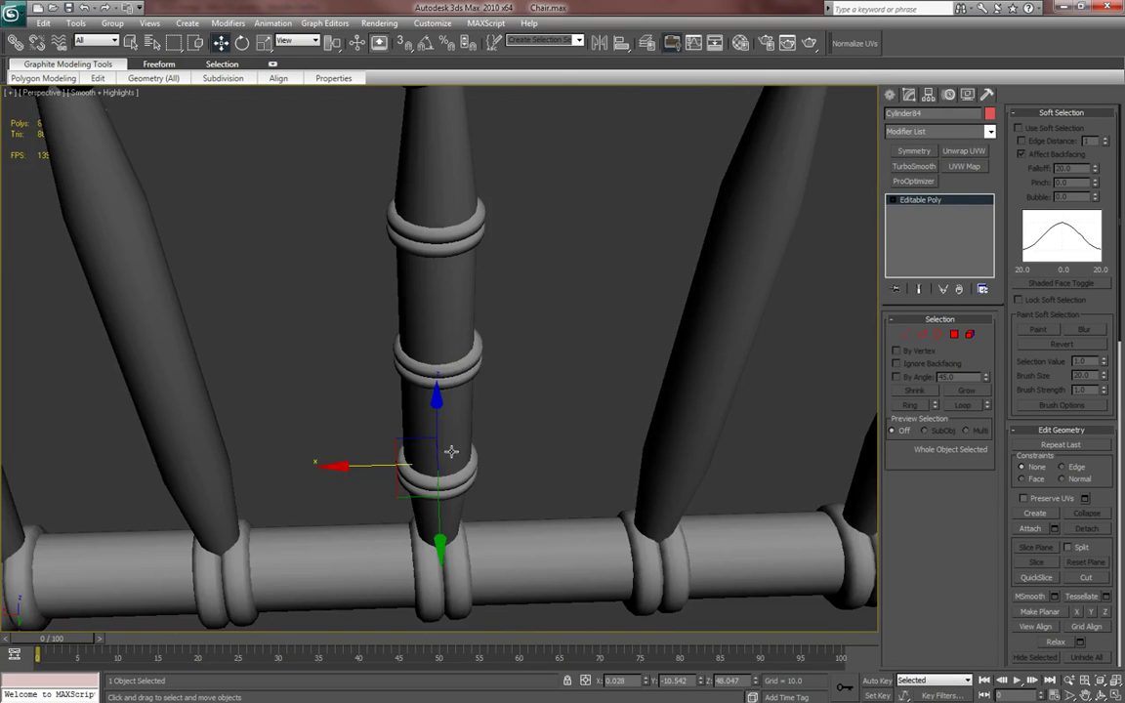
- Fine-tune the middle collar's position to X -0.023 and check all three collars on the spindle
left_click(466, 370)
left_click(465, 371)
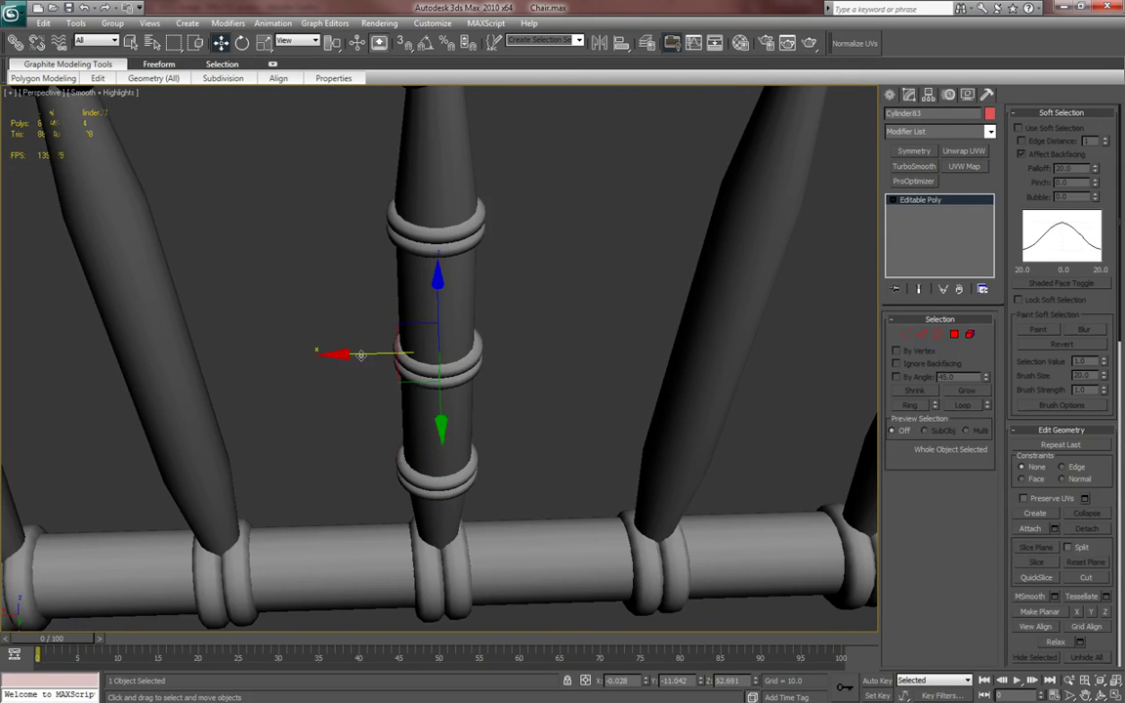
left_click_drag(360, 360, 360, 359)
left_click(889, 95)
scroll(586, 361, "down", 4)
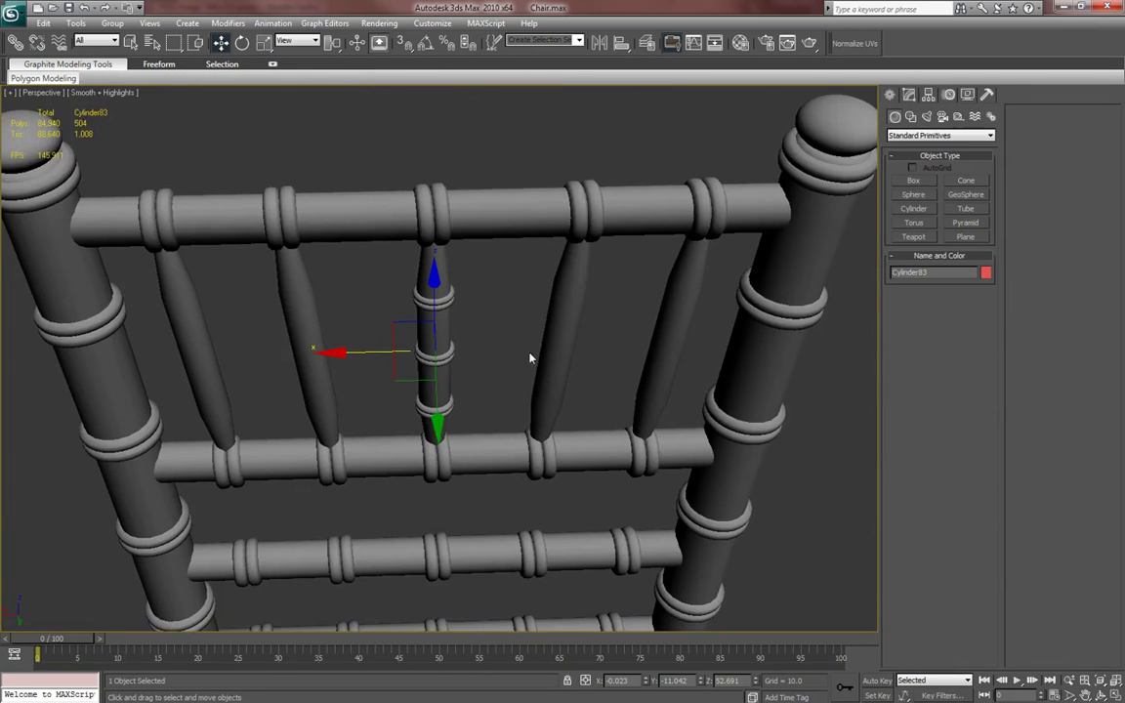
middle_click_drag(483, 416, 490, 379, "alt")
scroll(479, 285, "up", 4)
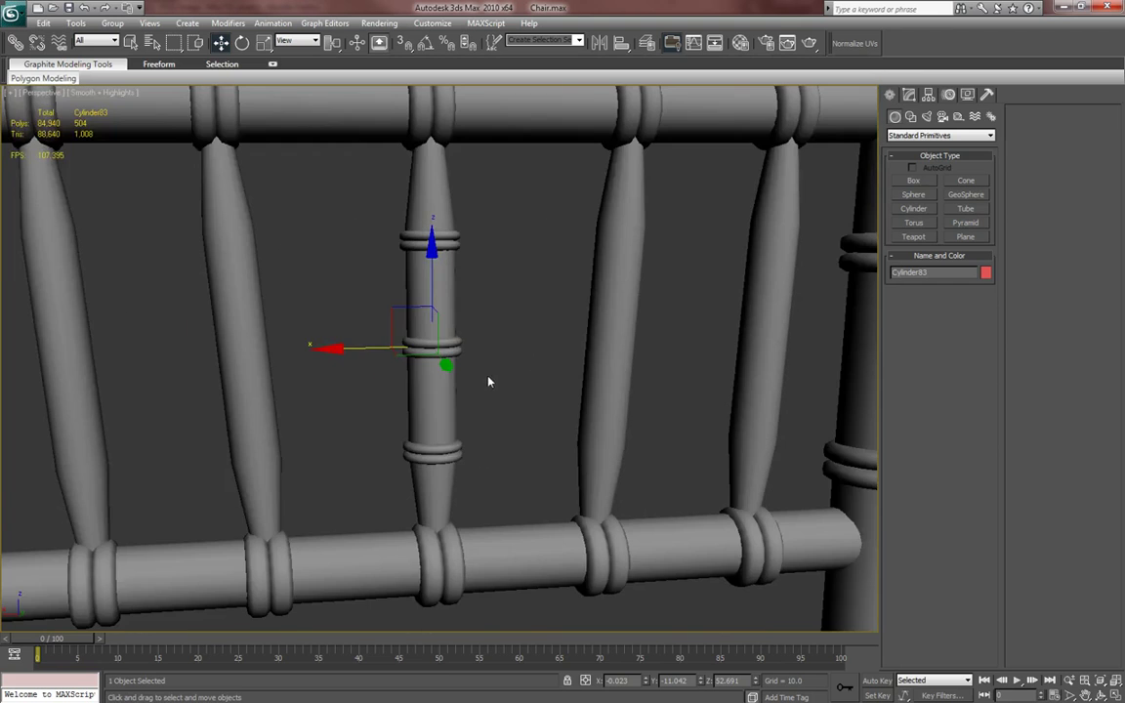
- Show edged faces, select the three middle-spindle collars and copy them along X onto the adjacent spindle
key("F4")
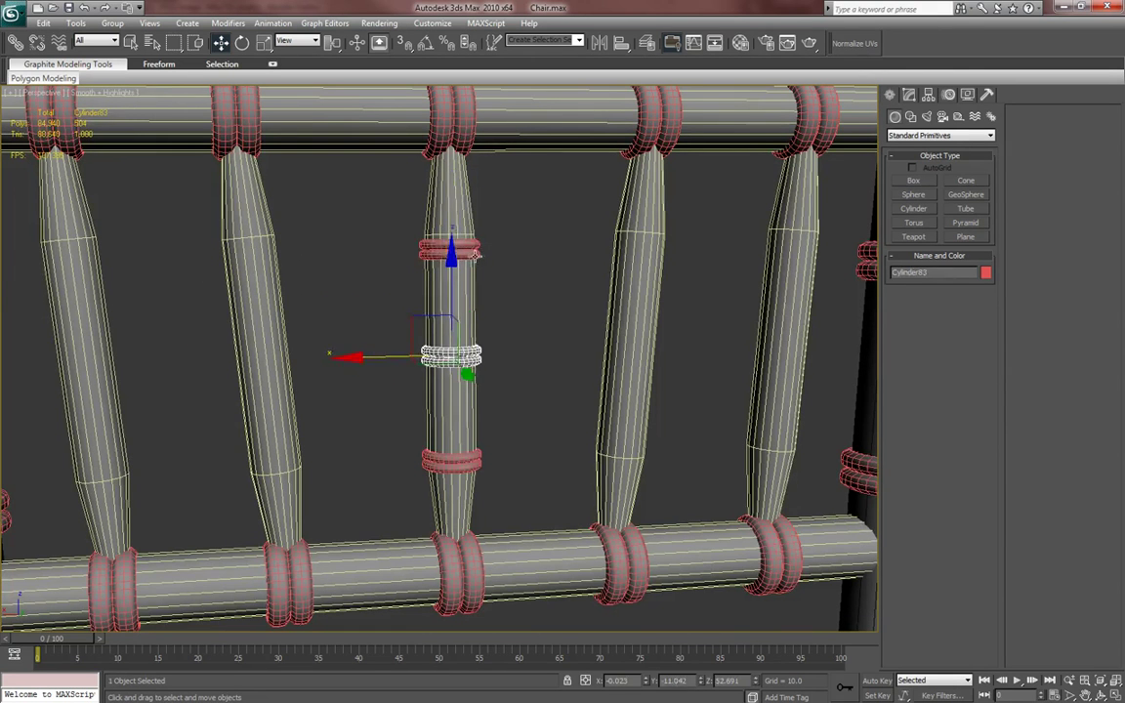
left_click(476, 256, "ctrl")
left_click(468, 464, "ctrl")
middle_click_drag(516, 463, 558, 484, "alt")
left_click_drag(440, 389, 248, 389, "shift")
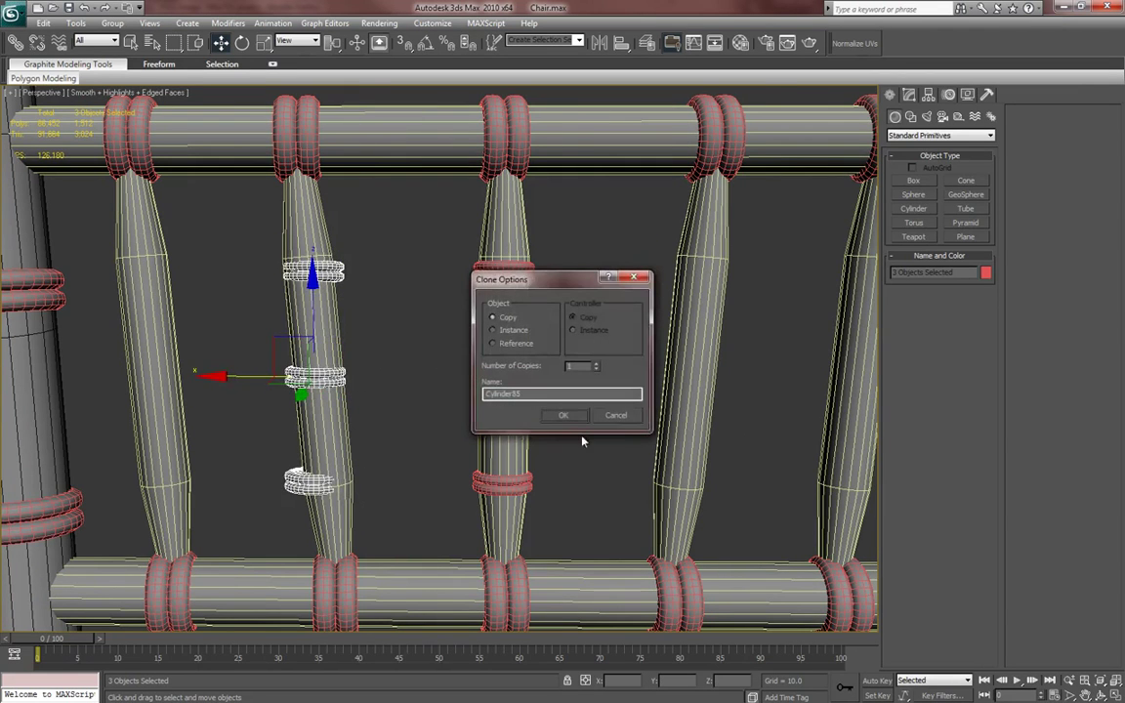
left_click(564, 415)
- Rotate the three copied collars in the front view to follow the spindle's tilt and align them around it
middle_click_drag(460, 429, 503, 421)
key("f")
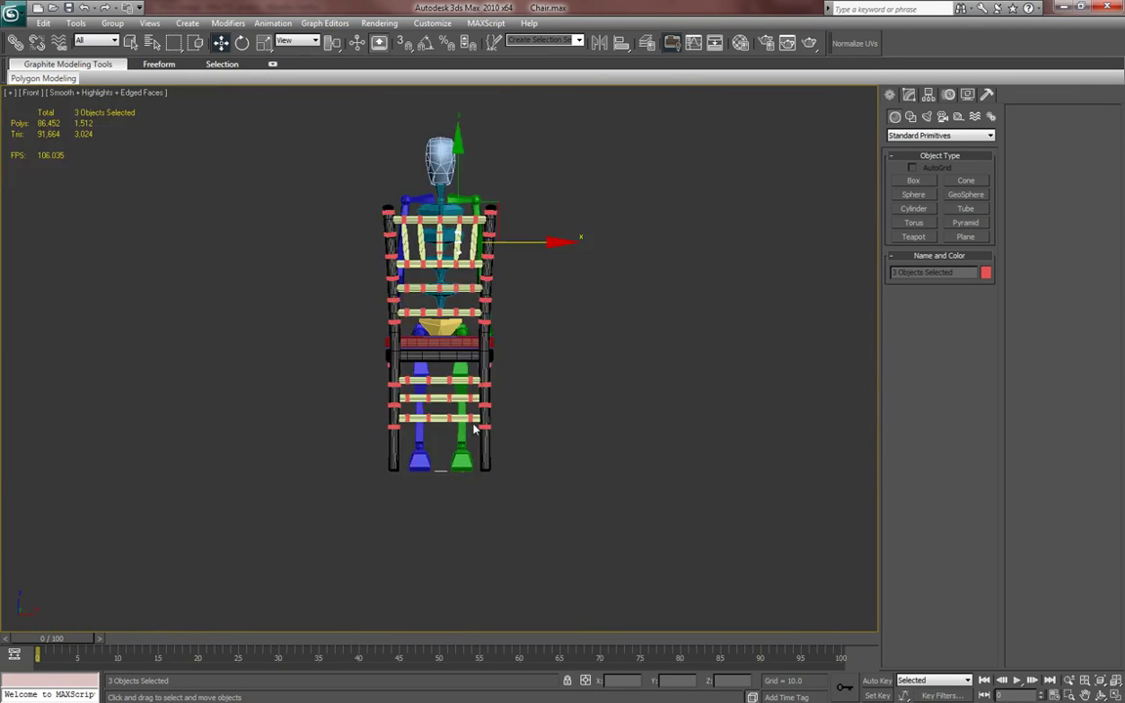
key("z")
scroll(540, 364, "down", 2)
key("e")
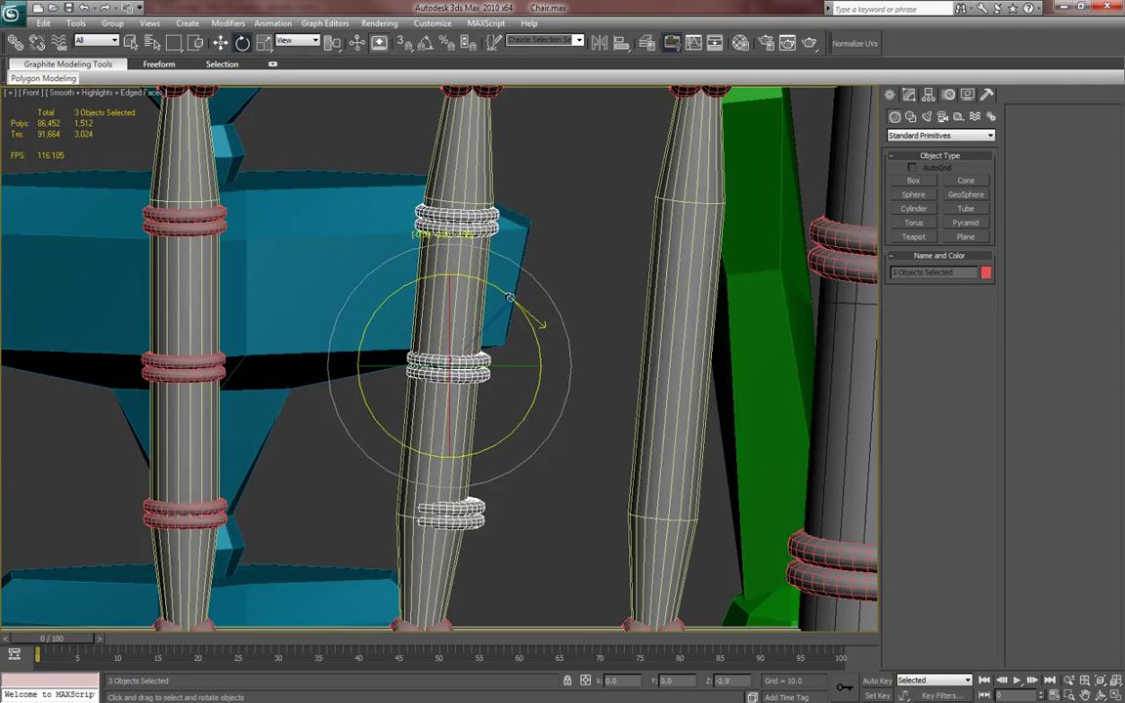
key("w")
left_click_drag(522, 364, 520, 366)
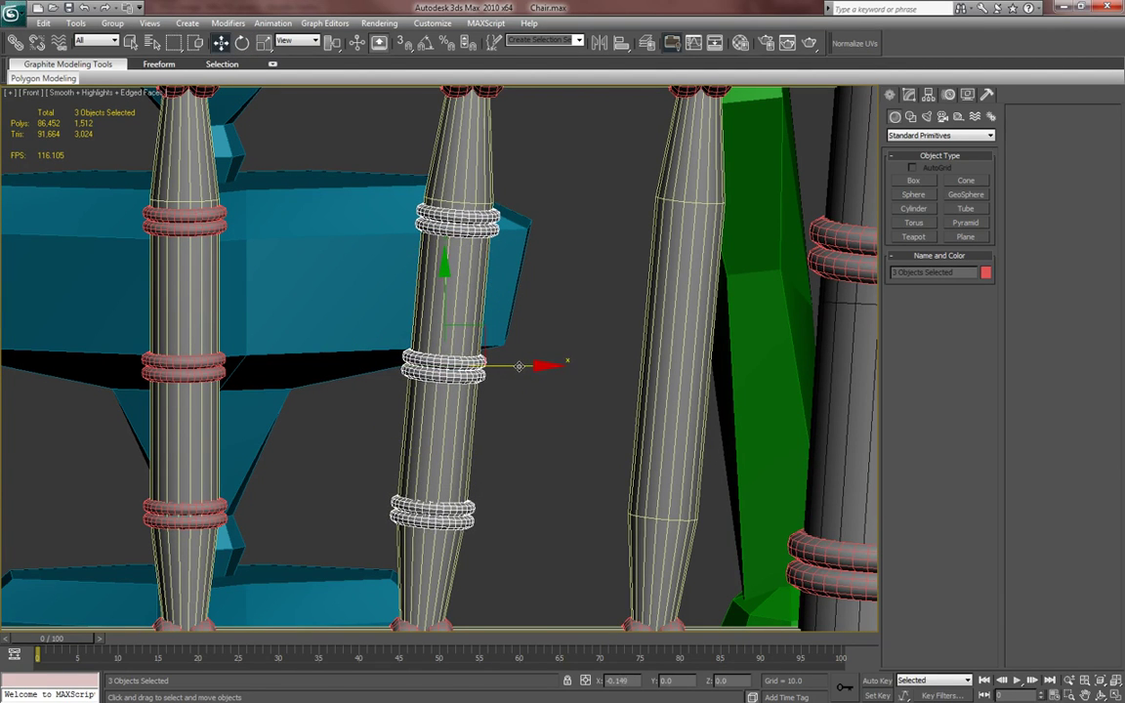
left_click_drag(445, 280, 445, 279)
left_click_drag(448, 277, 448, 275)
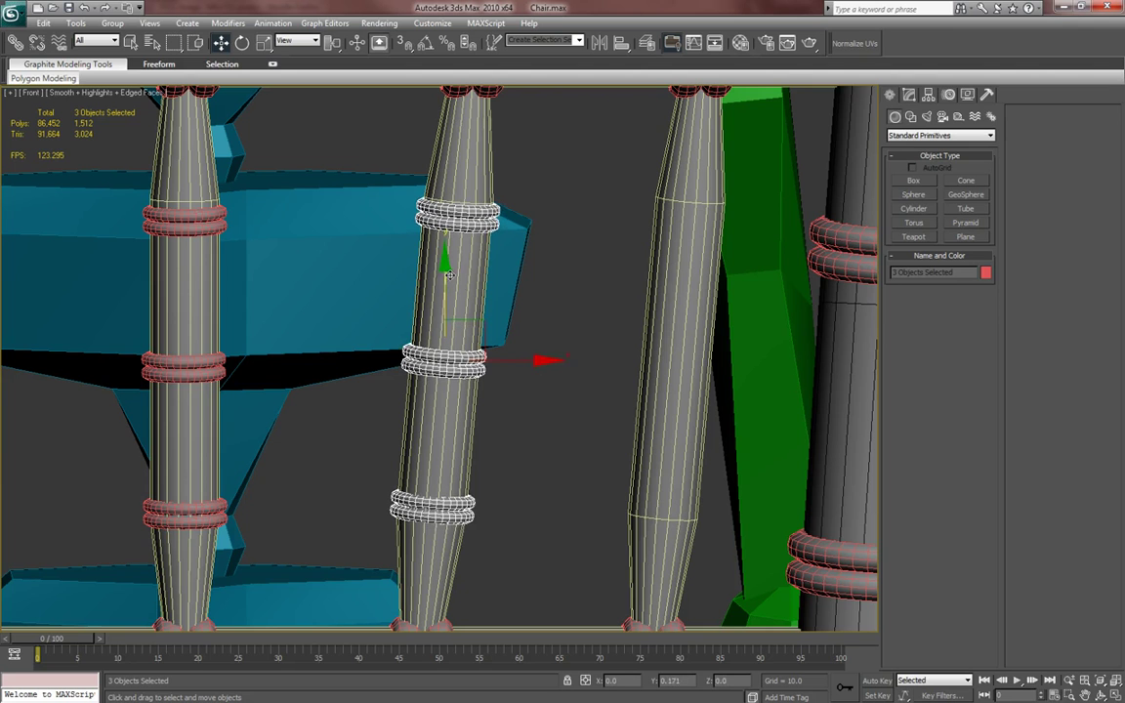
left_click_drag(524, 362, 524, 363)
- Copy the three tilted collars along X onto the outermost spindle and centre them around it
mouse_move(520, 402)
middle_mouse_down()
mouse_move(580, 399)
mouse_move(427, 449)
mouse_move(291, 453)
middle_mouse_up()
key("p")
scroll(575, 440, "down", 3)
key("z")
scroll(554, 435, "down", 5)
left_click_drag(363, 359, 227, 358, "shift")
left_click(564, 415)
key("z")
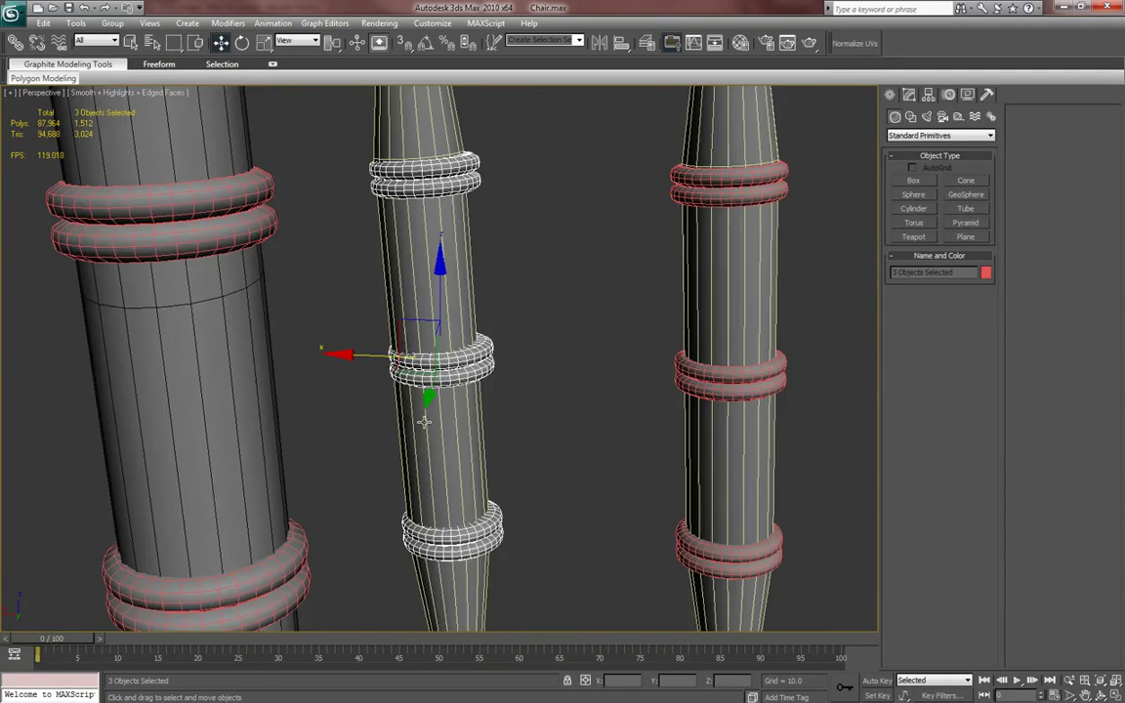
left_click_drag(360, 355, 355, 355)
middle_click_drag(354, 356, 506, 391, "alt")
- Turn off edged faces and copy the outermost spindle's three collars onto the first bare spindle past the middle
key("F4")
scroll(543, 421, "down", 4)
middle_click_drag(576, 448, 473, 454, "alt")
middle_click_drag(594, 411, 521, 427)
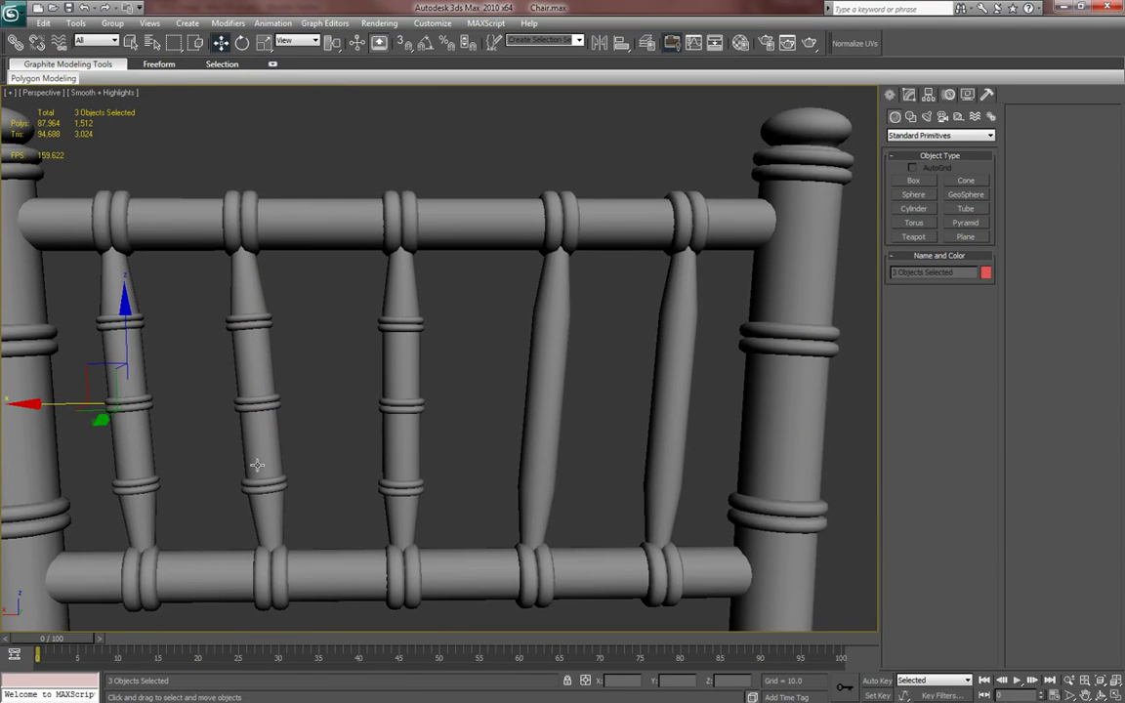
middle_click_drag(319, 365, 343, 381)
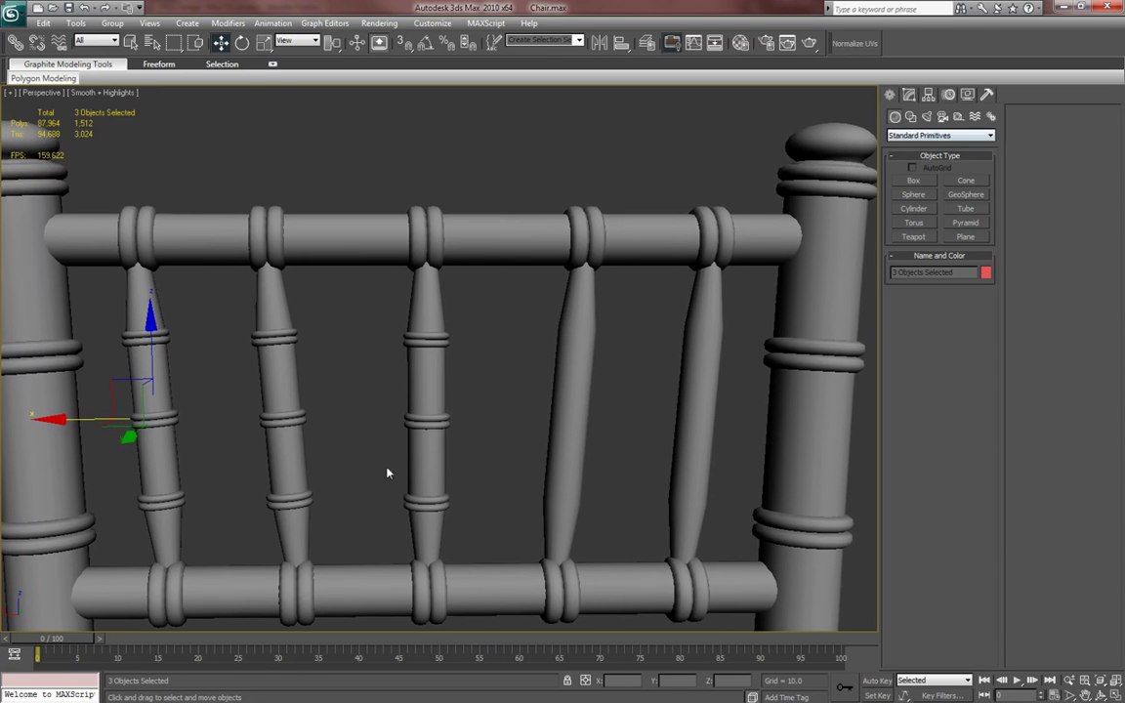
left_click(296, 512)
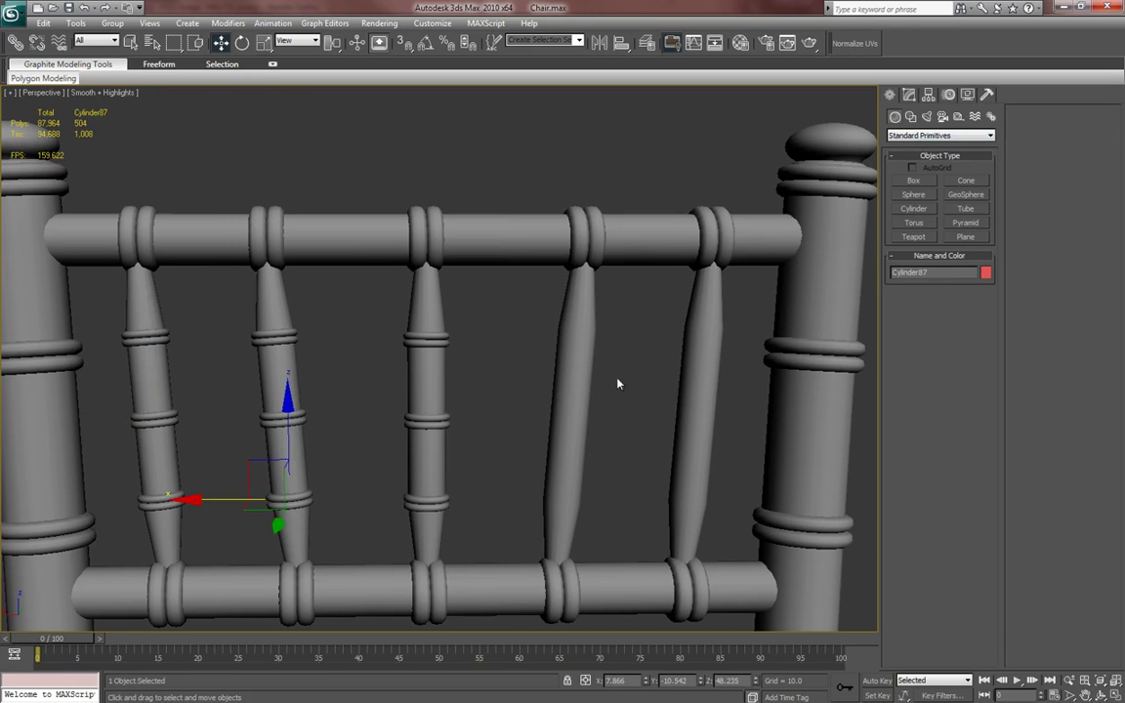
key("ctrl+z")
left_click_drag(84, 432, 533, 437, "shift")
left_click(563, 415)
- Rotate the three copied collars to match the spindle's opposite tilt and shift them along X onto it
middle_click_drag(586, 396, 505, 429)
key("e")
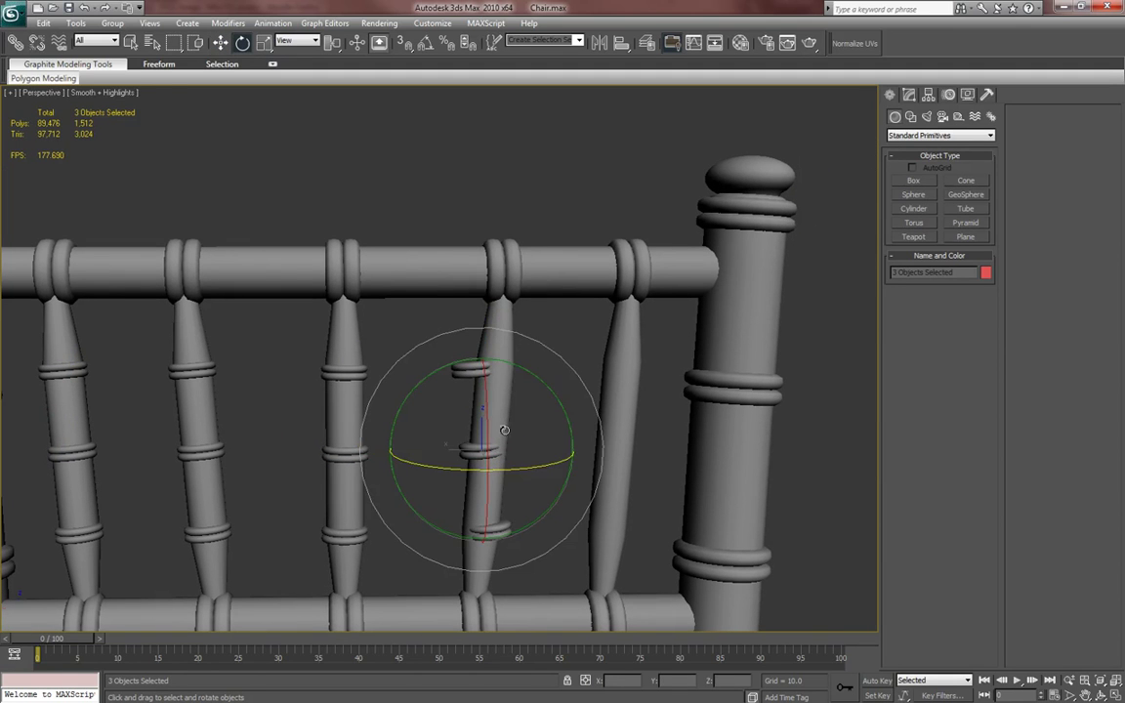
left_click_drag(528, 385, 549, 384)
key("w")
left_click_drag(416, 450, 422, 449)
key("z")
middle_click_drag(471, 440, 459, 532)
- Refine the rotation of the three collars so they follow the fourth spindle's slant
middle_click_drag(467, 408, 470, 416)
key("e")
left_click_drag(479, 388, 478, 387)
key("w")
key("z")
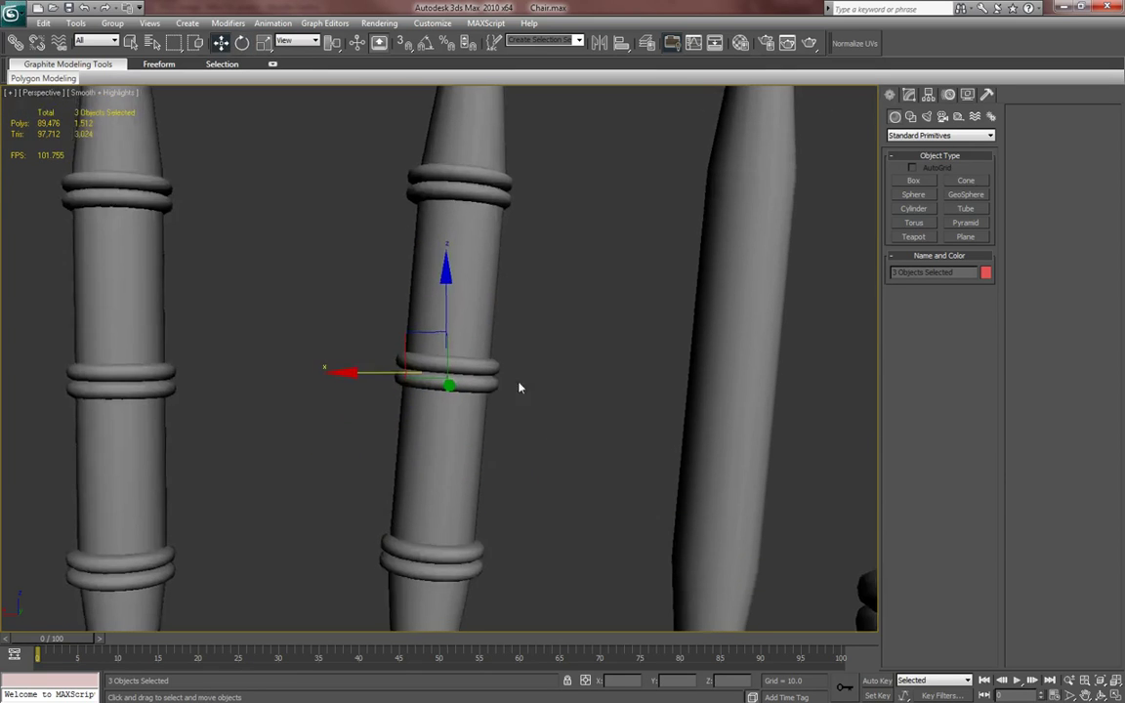
scroll(517, 383, "down", 3)
key("e")
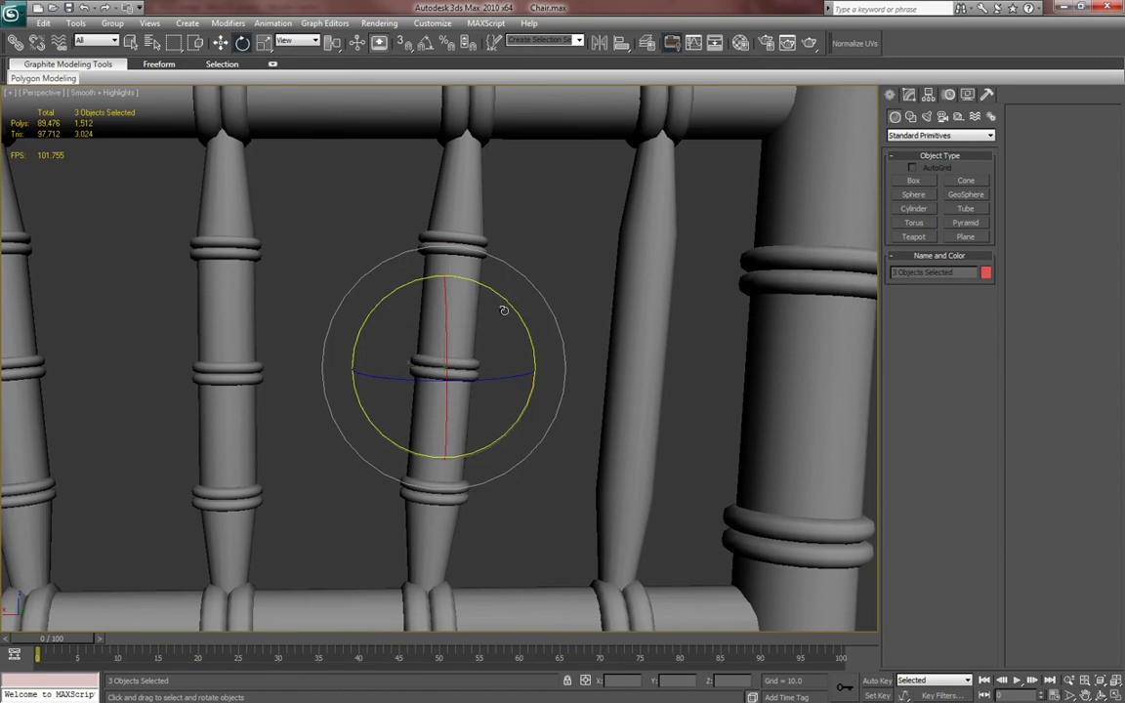
left_click_drag(507, 307, 500, 296)
key("w")
scroll(485, 348, "up", 4)
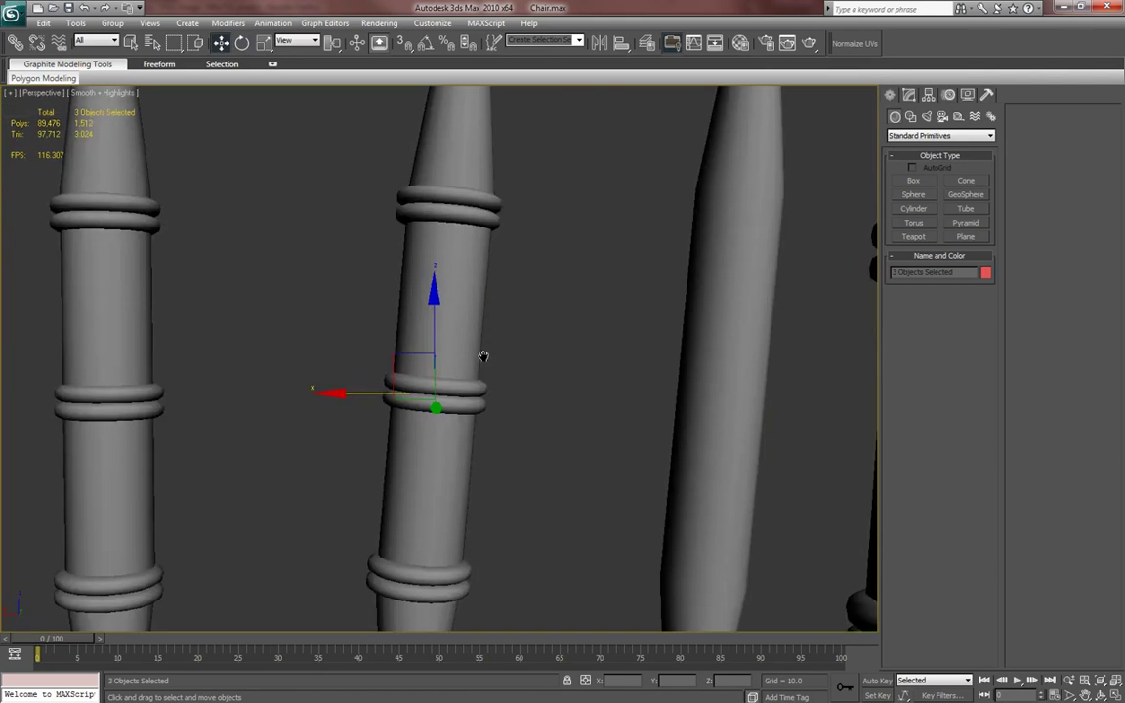
- Copy the fourth spindle's three collars along X onto the last bare spindle
scroll(368, 406, "down", 3)
scroll(277, 402, "down", 2)
left_click_drag(278, 401, 394, 402)
key("ctrl+z")
left_click_drag(313, 384, 443, 385, "shift")
left_click(564, 417)
- Review the finished spindle collars and the whole chair from several angles, briefly showing edged faces
mouse_move(567, 425)
middle_mouse_down("alt")
mouse_move(373, 423)
mouse_move(336, 452)
mouse_move(475, 450)
middle_mouse_up("alt")
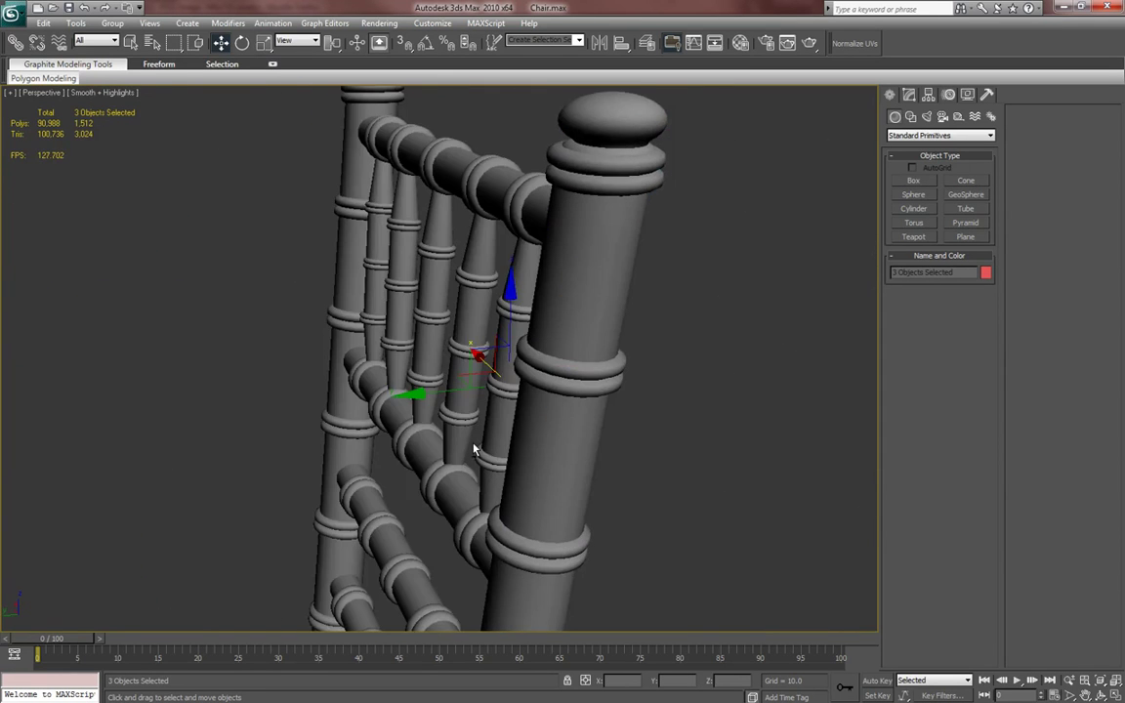
scroll(431, 487, "down", 2)
key("F4")
middle_click_drag(439, 513, 525, 417)
key("F4")
scroll(478, 493, "down", 4)
scroll(468, 506, "down", 3)
middle_click_drag(457, 515, 434, 459, "alt")
left_click(435, 459)
key("z")
middle_click_drag(464, 497, 507, 494, "alt")
scroll(606, 498, "down", 6)
- Select an object by name from the scene's object list and delete it
key("h")
left_click(688, 330)
left_click(865, 576)
key("Delete")
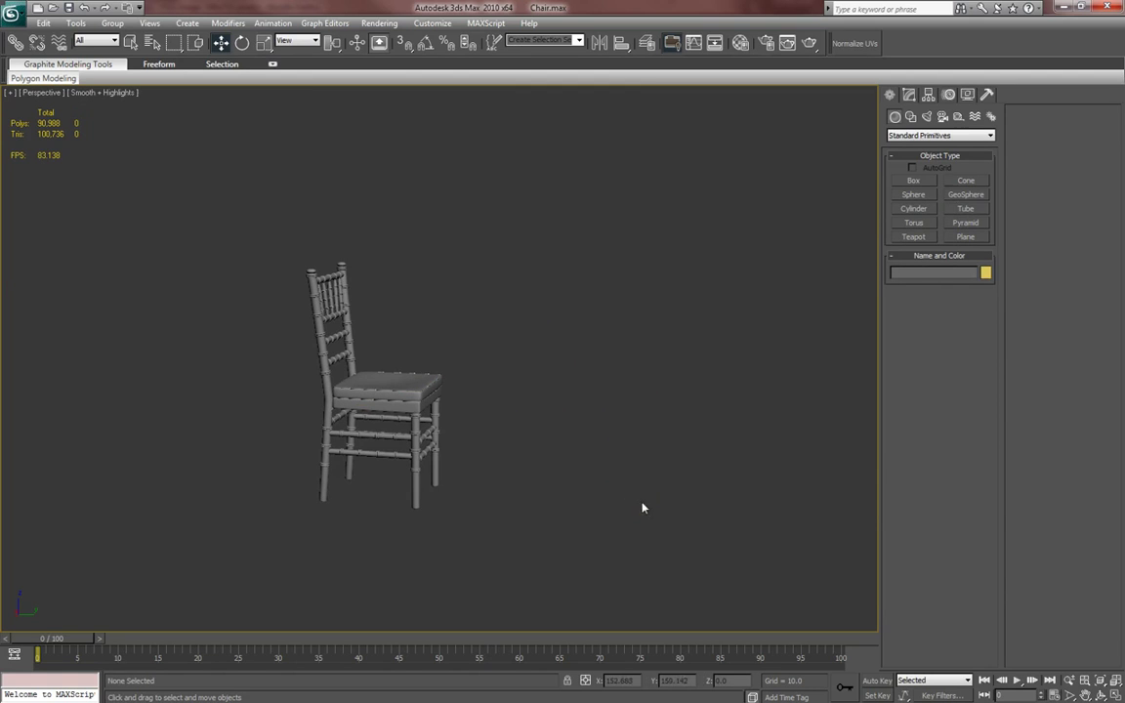
- Select the Chair seat object and inspect the whole chair up close from a front three-quarter angle
left_click(407, 411)
middle_click_drag(547, 465, 548, 491, "alt")
scroll(478, 479, "up", 4)
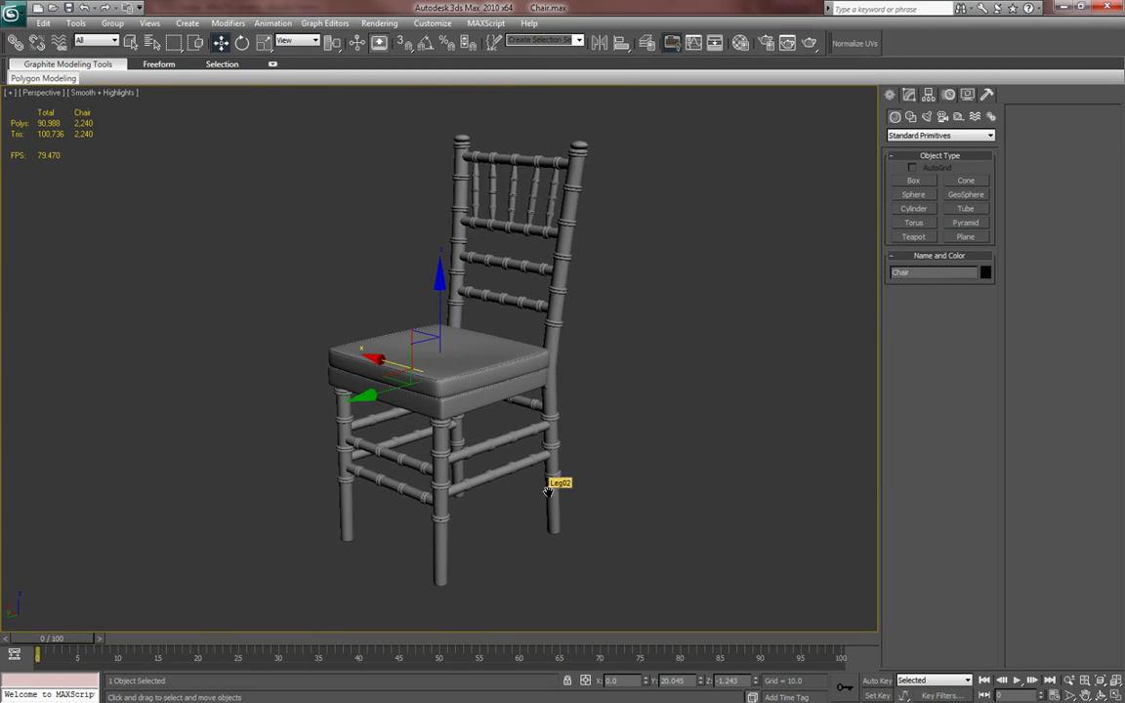